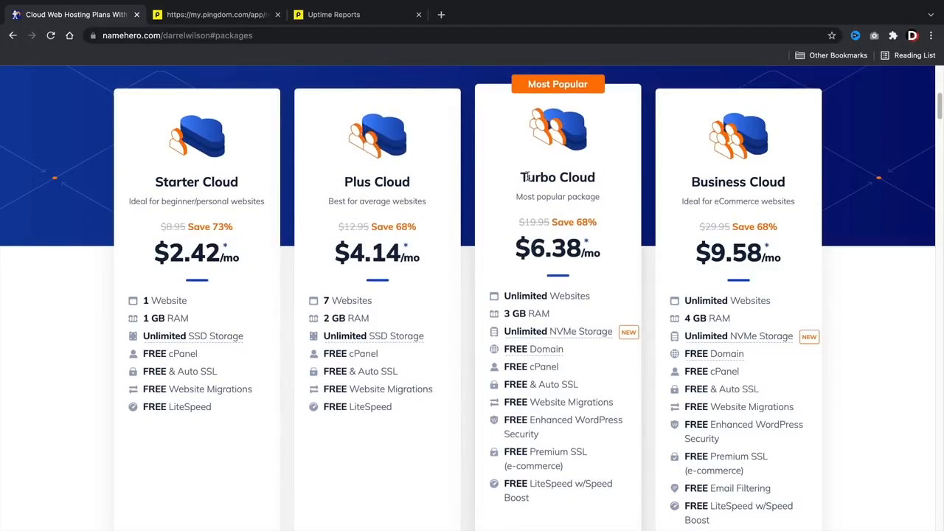
Look over the hosting plans and order the Plus Cloud package.
drag(521, 175, 601, 179)
click(599, 177)
mouse_move(594, 335)
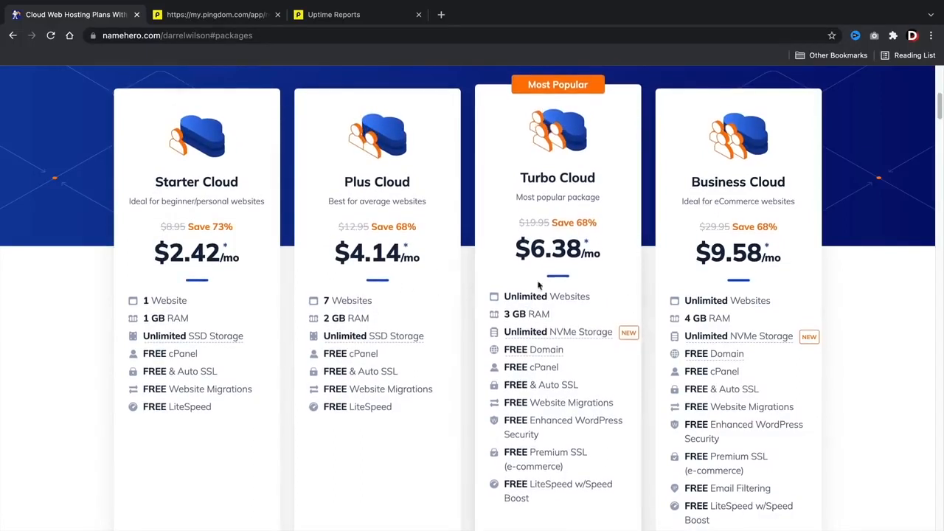
scroll(437, 312, down, 5)
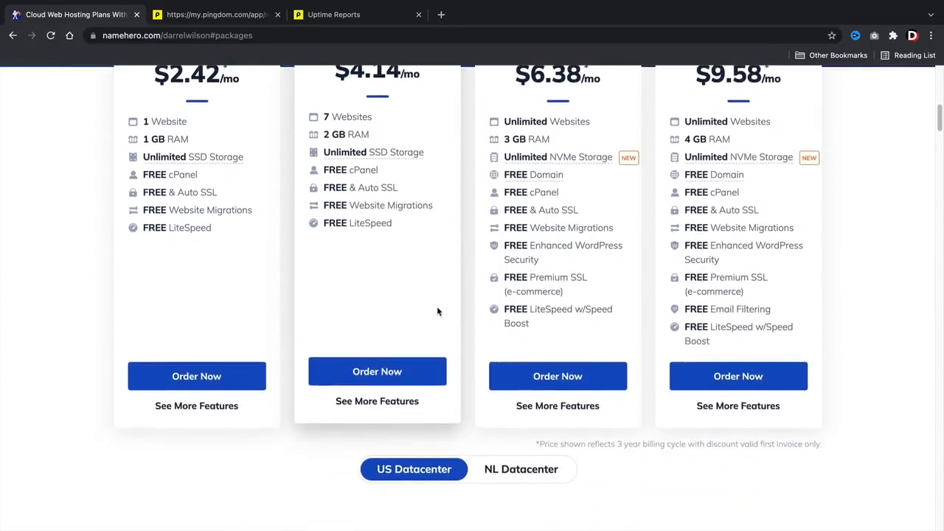
click(387, 355)
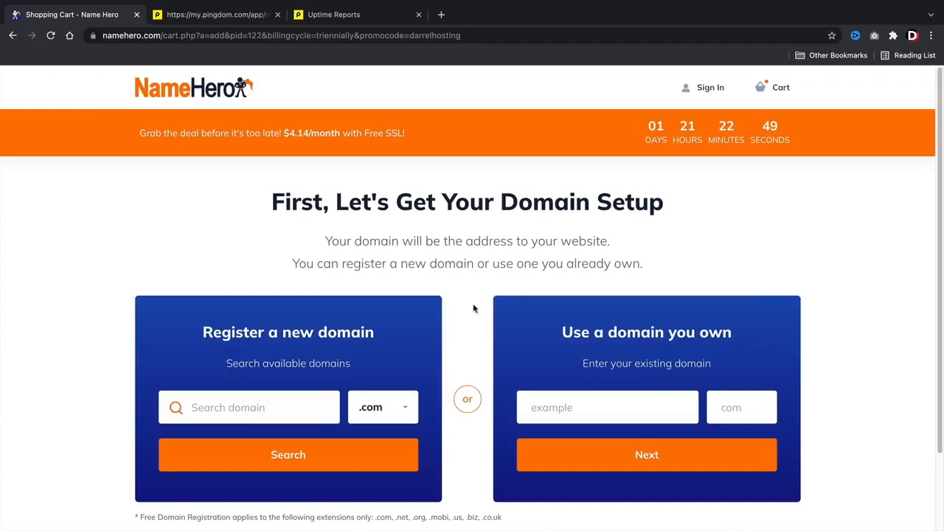
Search for the new domain tutorialdomain1 with the .com extension and continue with it.
scroll(473, 300, down, 3)
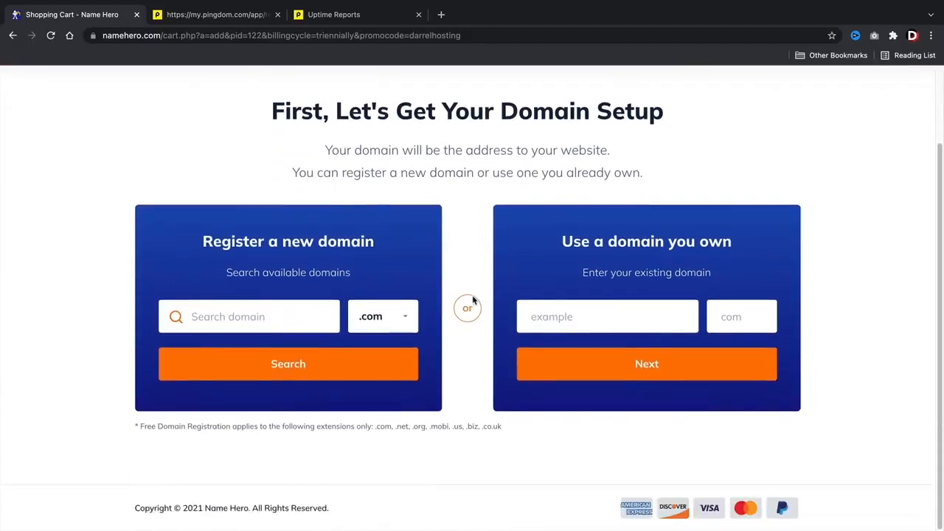
click(276, 317)
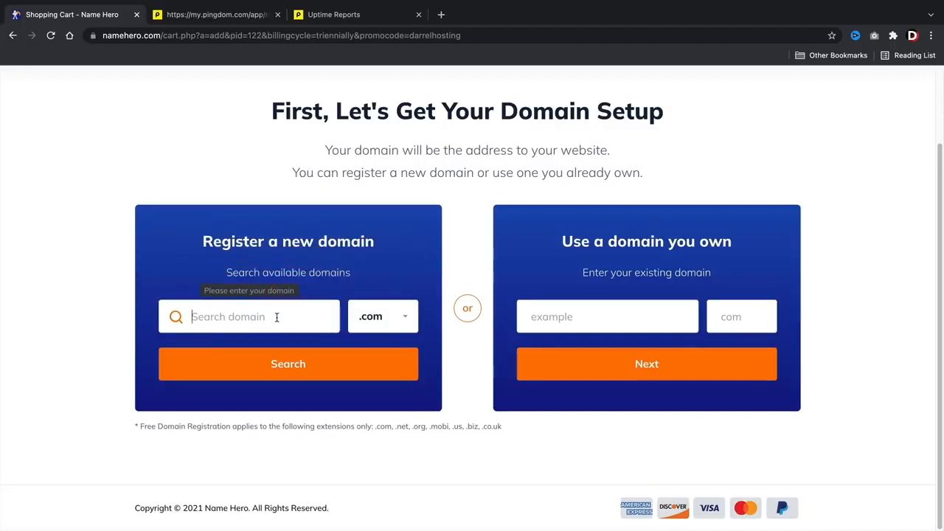
text(tutorialdomain1)
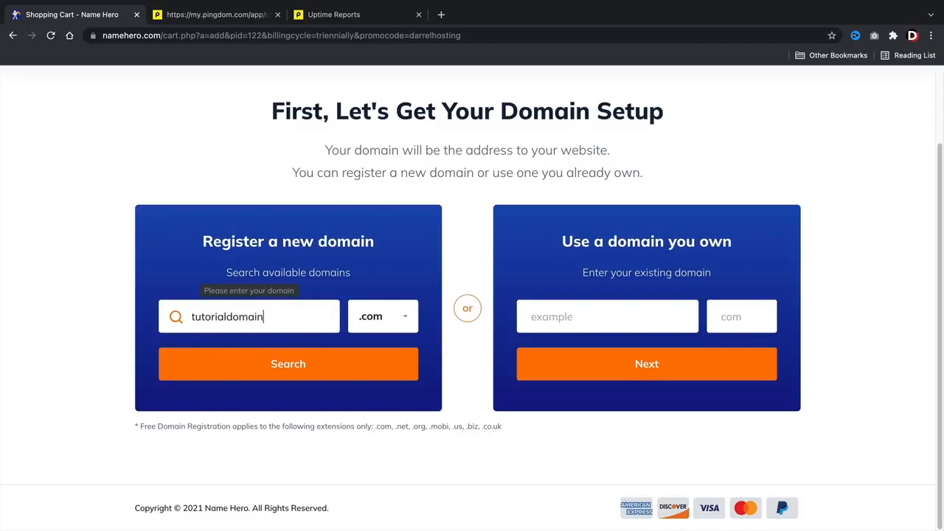
click(308, 366)
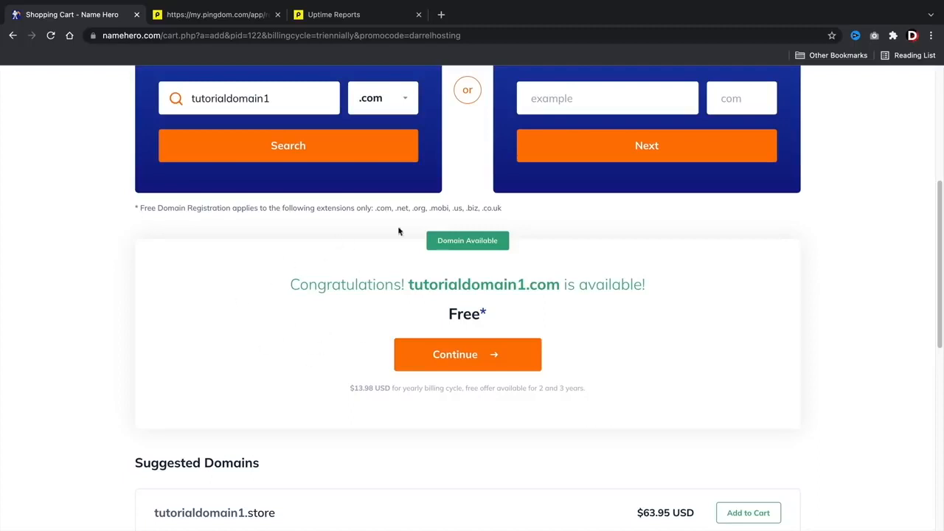
click(504, 359)
Set the web hosting package's billing cycle to 1 Year.
scroll(583, 355, down, 1)
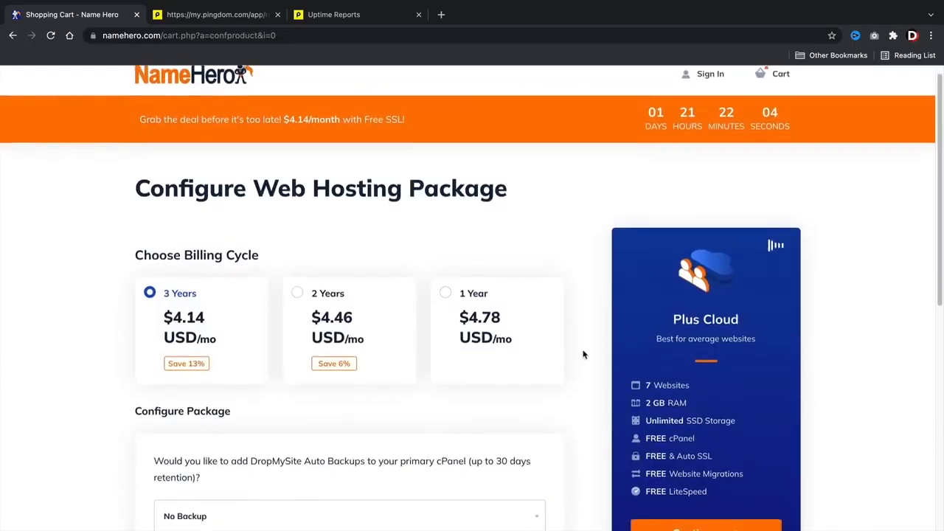
scroll(583, 355, down, 2)
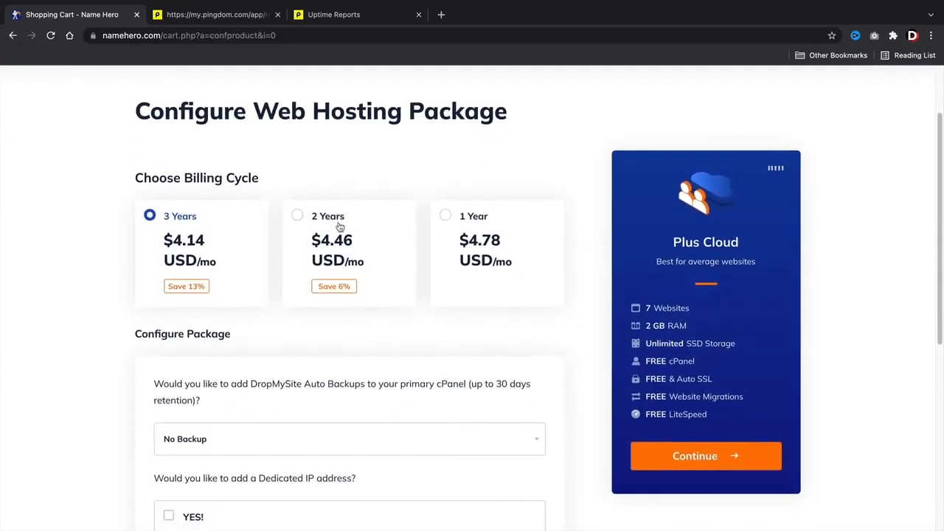
click(470, 223)
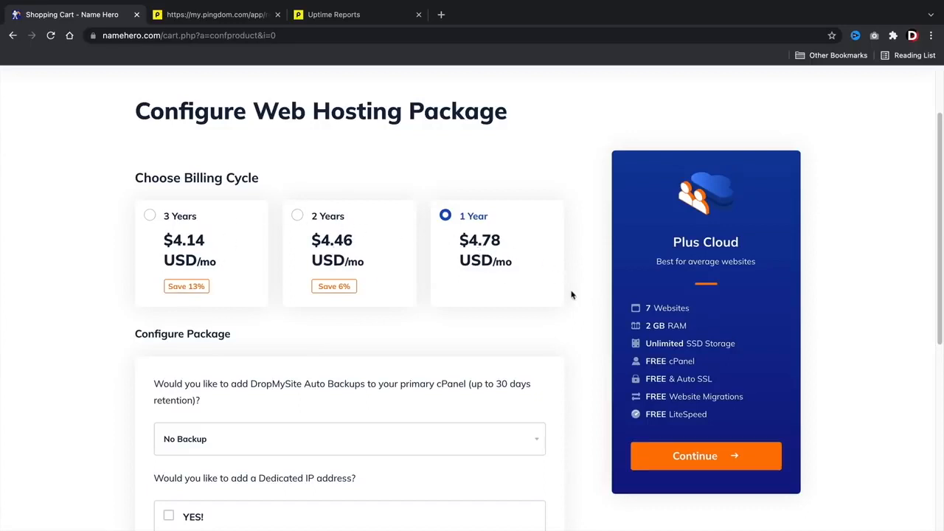
Review the package options, keeping No Backup and the free Let's Encrypt Auto SSL, and continue to the domain configuration.
scroll(572, 295, down, 1)
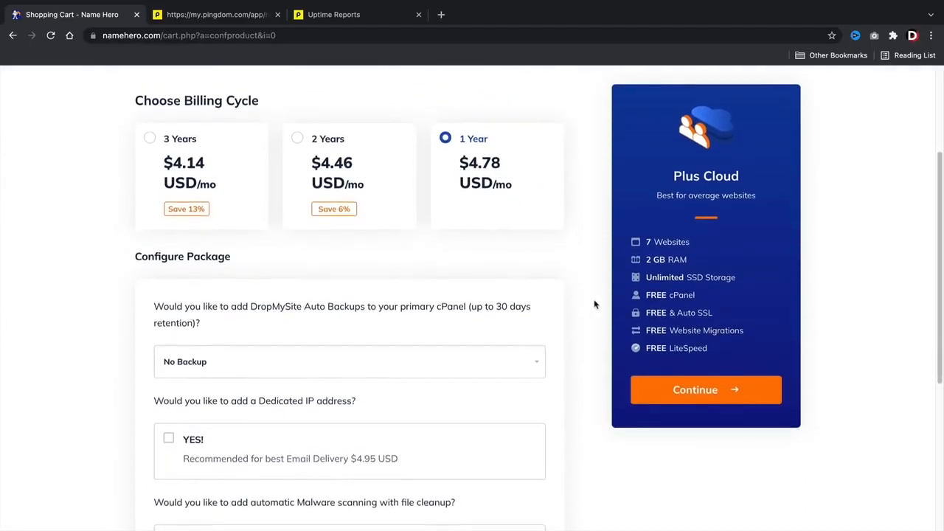
scroll(595, 305, down, 4)
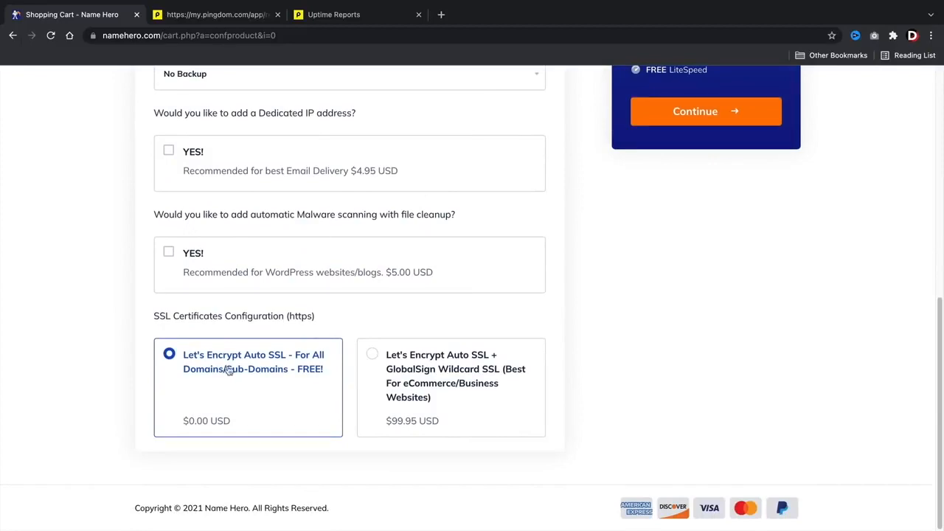
scroll(639, 365, up, 5)
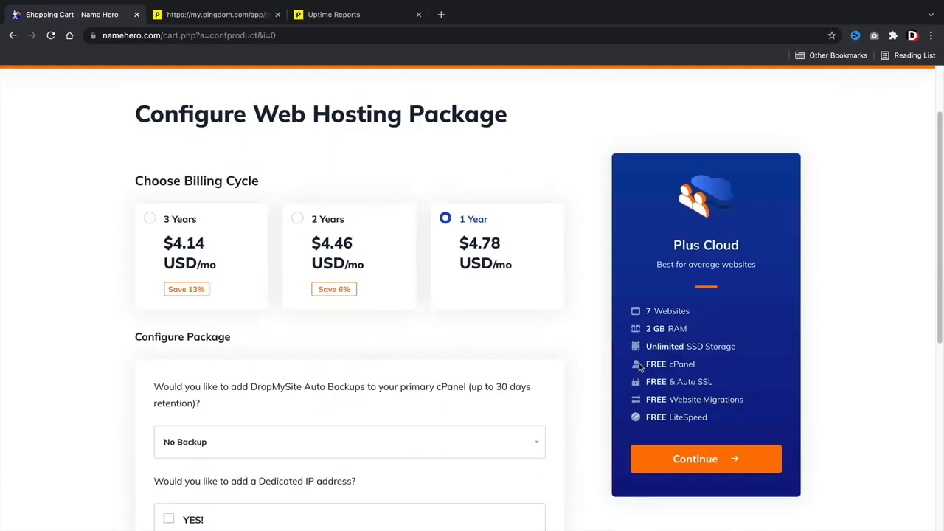
scroll(639, 363, down, 1)
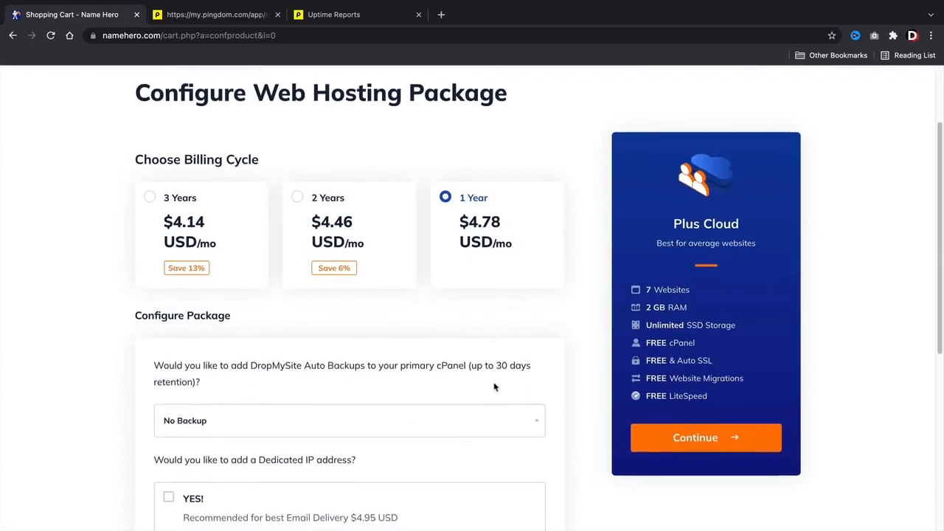
scroll(461, 407, down, 1)
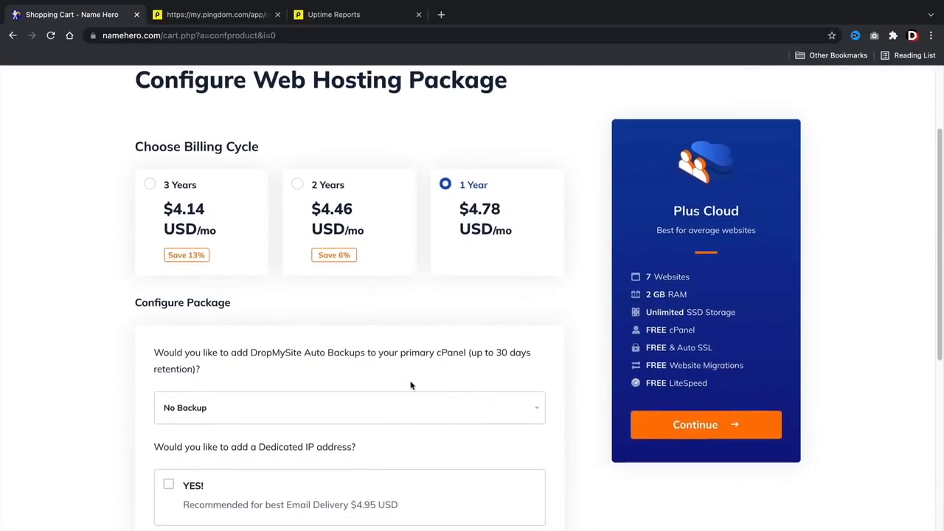
click(738, 427)
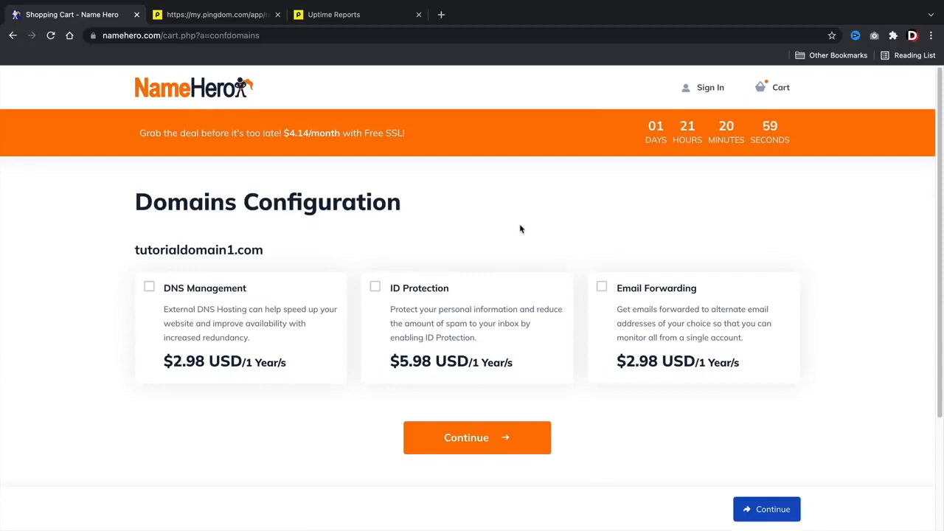
Add ID Protection to tutorialdomain1.com, continue to the checkout, and check the total due today.
click(436, 290)
click(472, 440)
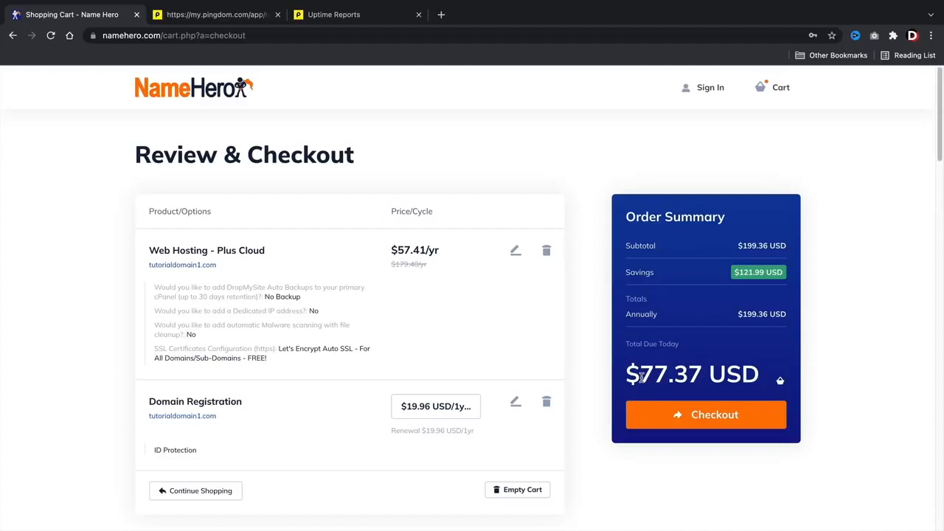
drag(627, 375, 760, 375)
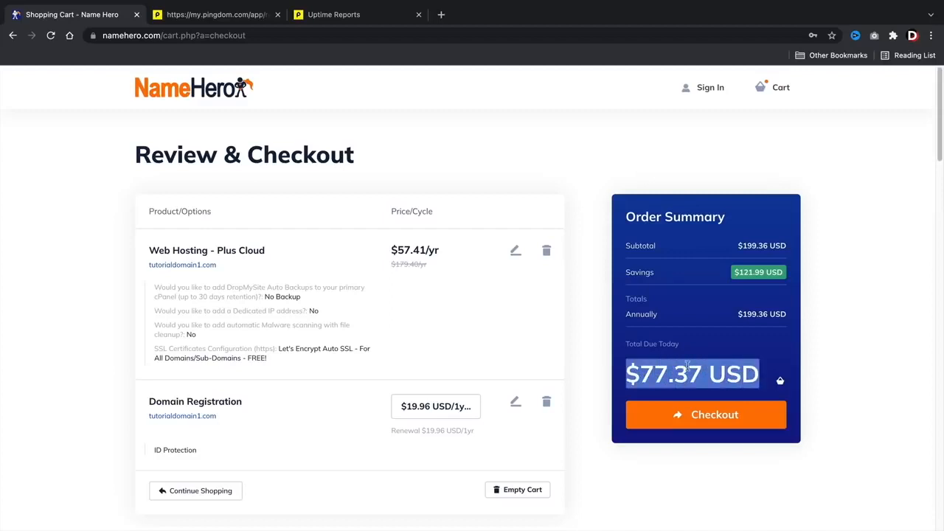
click(588, 367)
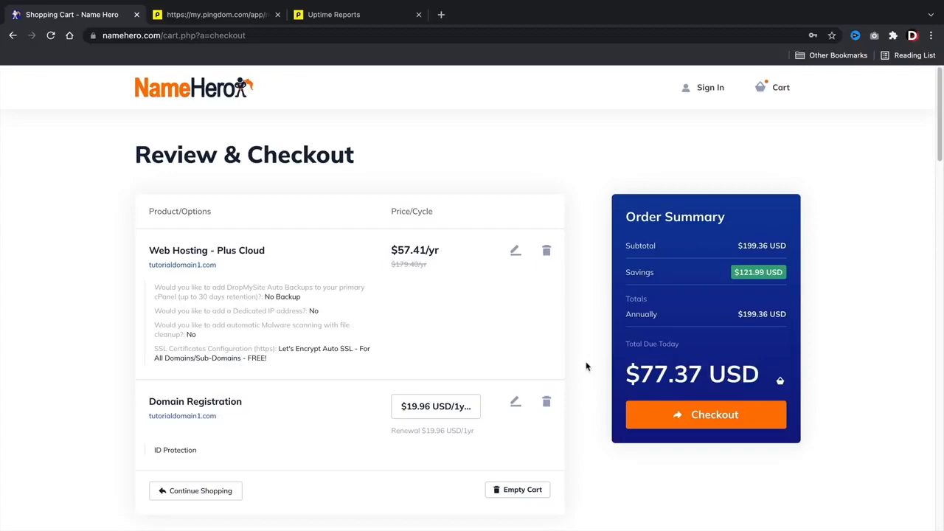
Look at the Pingdom uptime report for Namehero and return to the shopping cart.
click(349, 22)
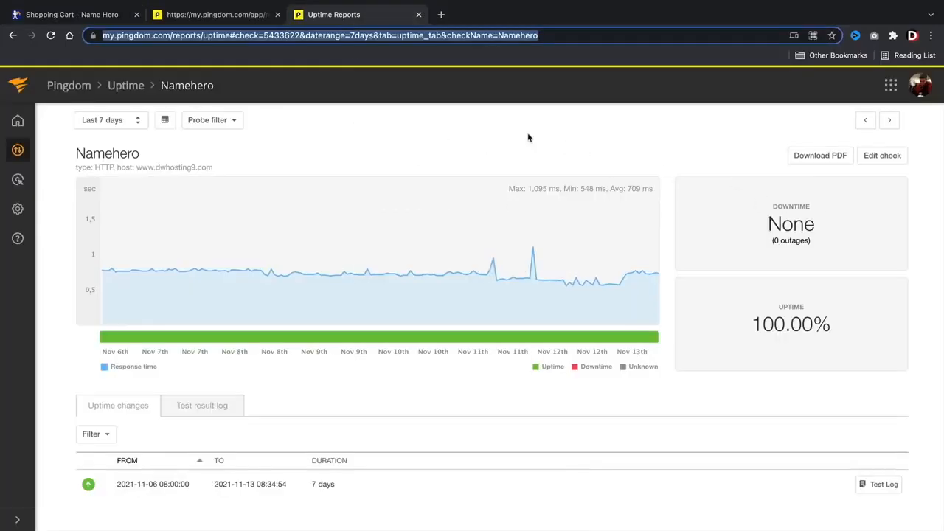
click(222, 15)
click(105, 17)
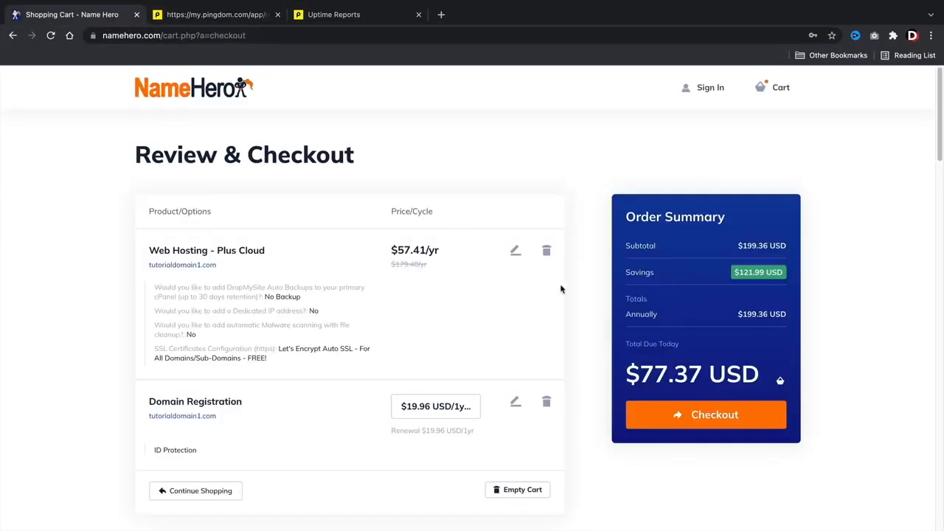
Examine the checkout form's billing details, account security, domain registrant, payment method and email offer sections.
scroll(588, 315, down, 2)
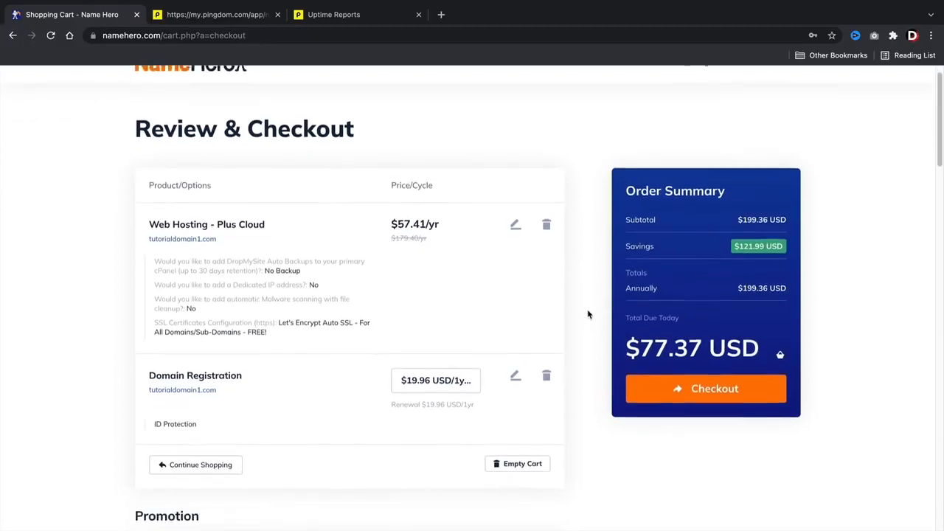
scroll(588, 315, down, 5)
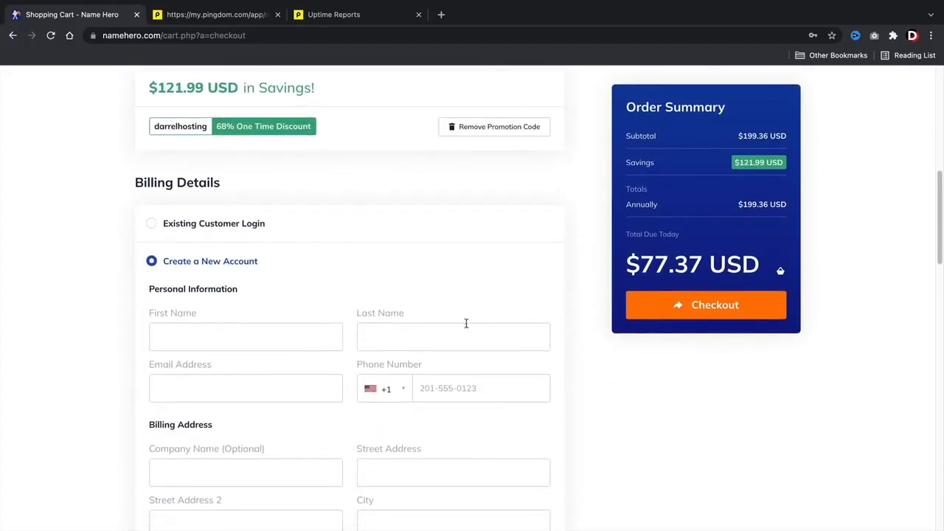
scroll(571, 406, down, 1)
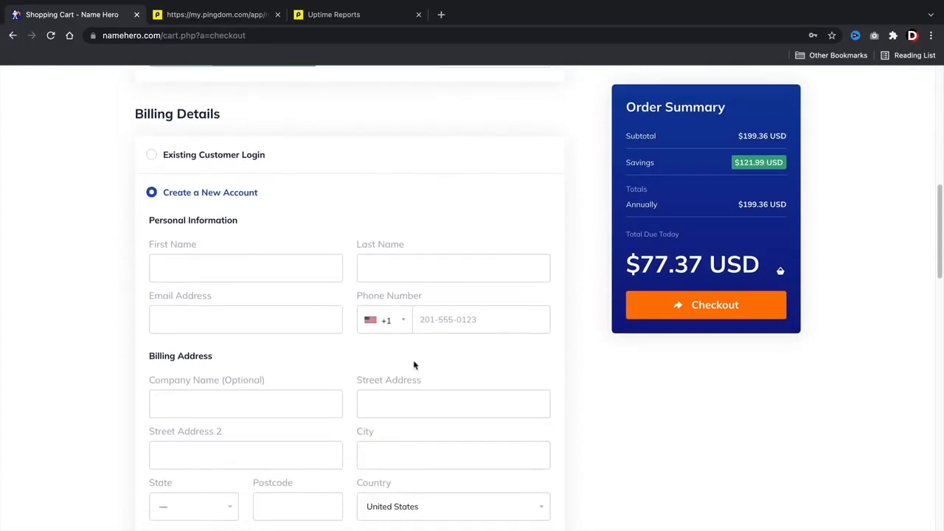
scroll(414, 365, down, 1)
scroll(414, 365, down, 3)
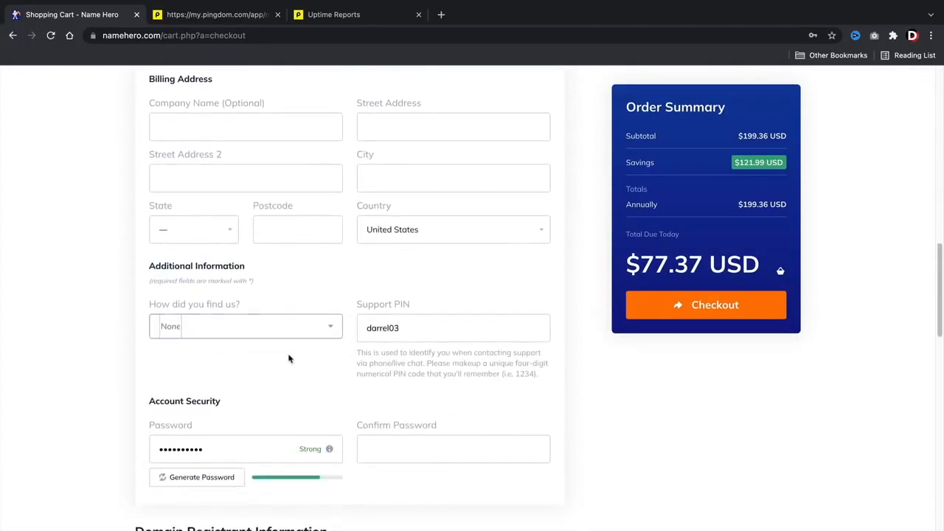
scroll(288, 357, down, 1)
scroll(286, 349, down, 1)
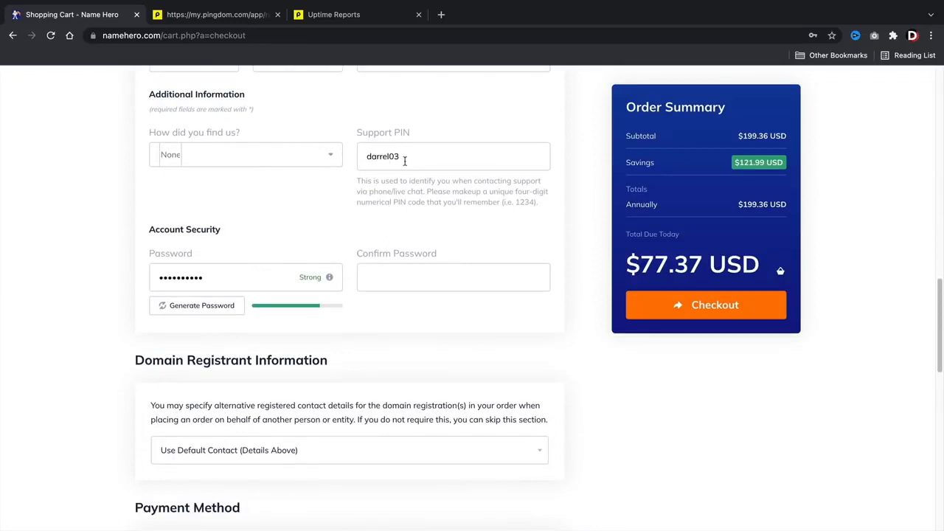
scroll(484, 236, down, 3)
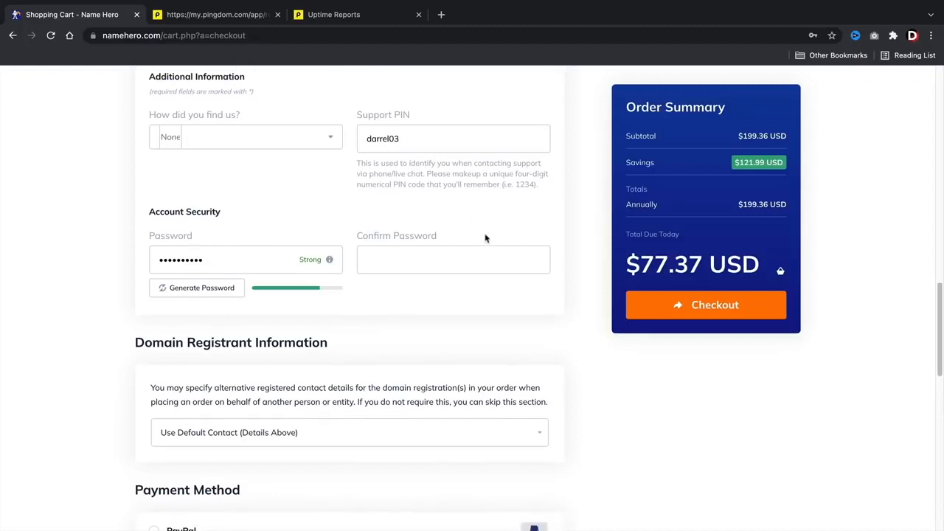
scroll(485, 238, down, 1)
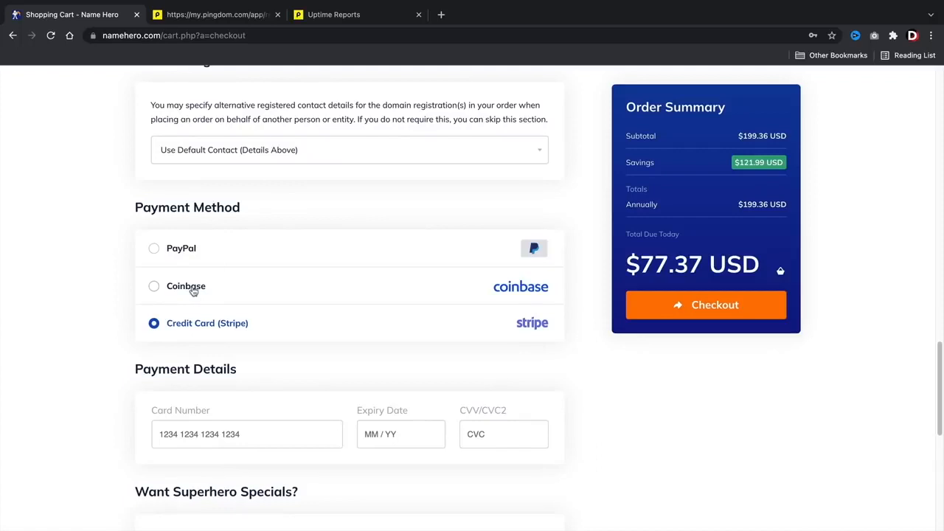
scroll(207, 325, down, 1)
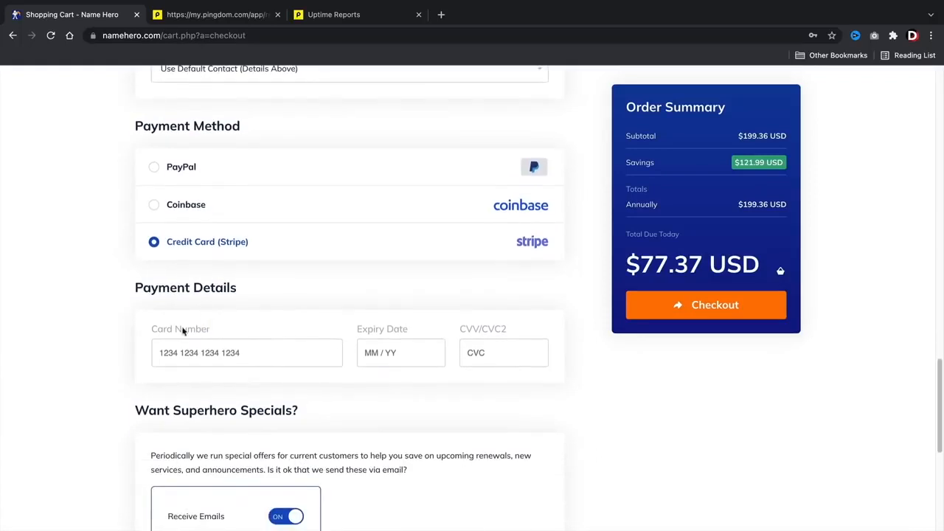
scroll(227, 346, down, 1)
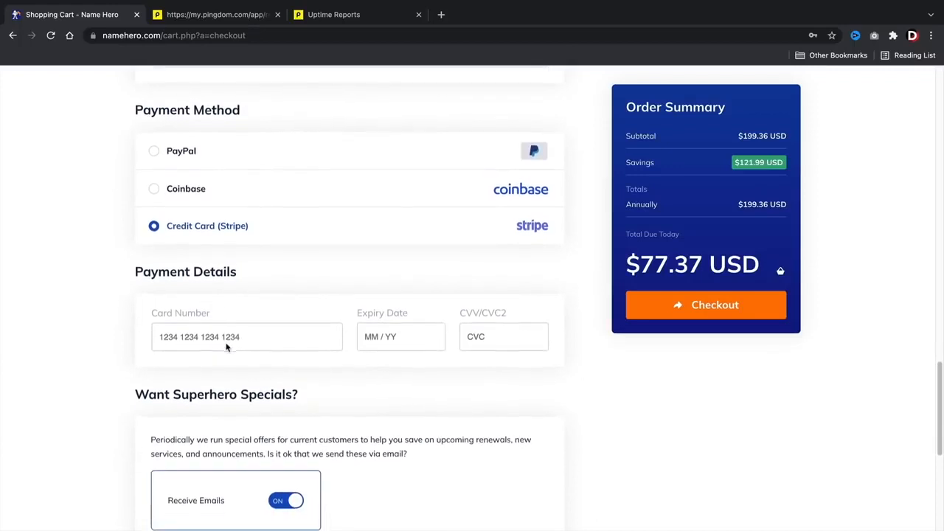
scroll(226, 347, down, 2)
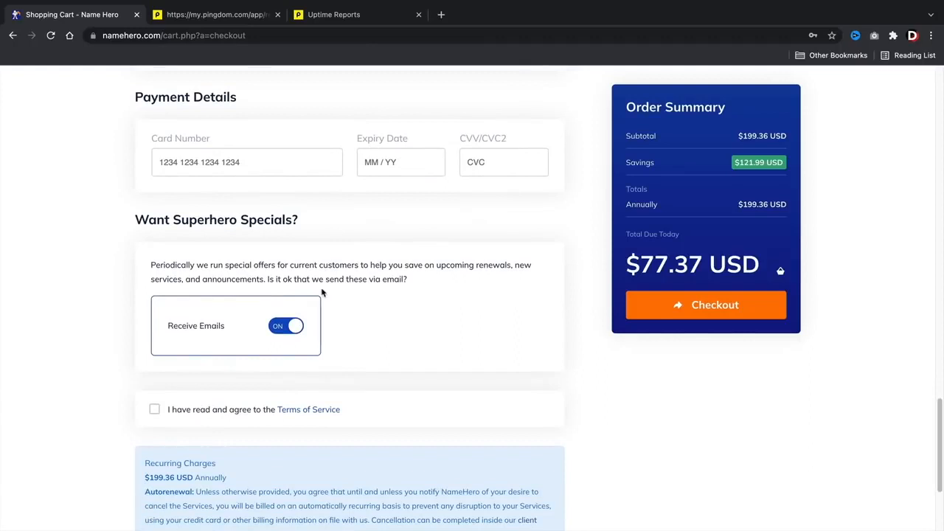
scroll(310, 306, down, 1)
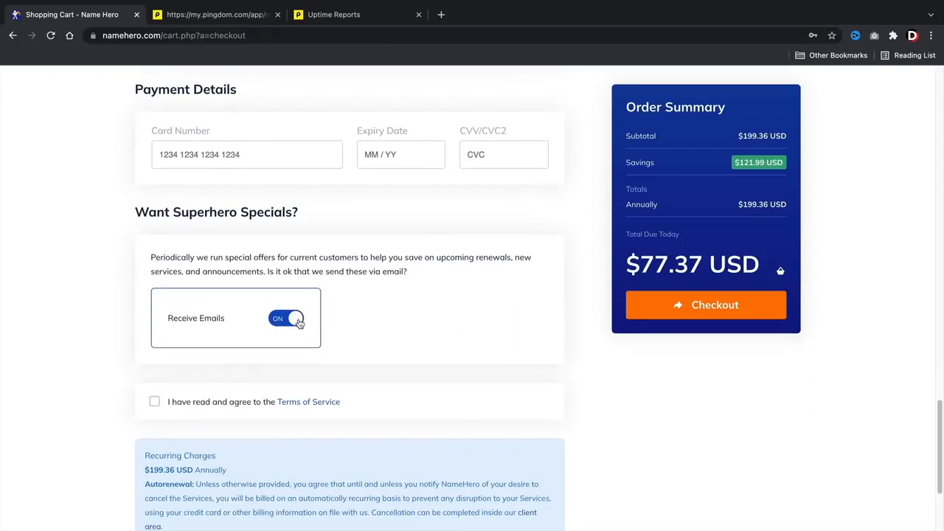
Agree to the Terms of Service at the end of the checkout form and open the full terms.
scroll(301, 310, down, 2)
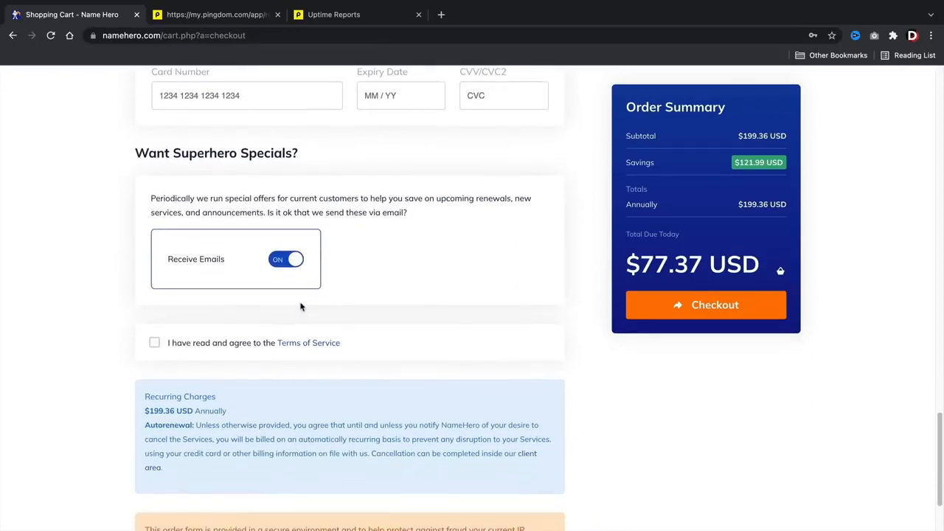
click(153, 326)
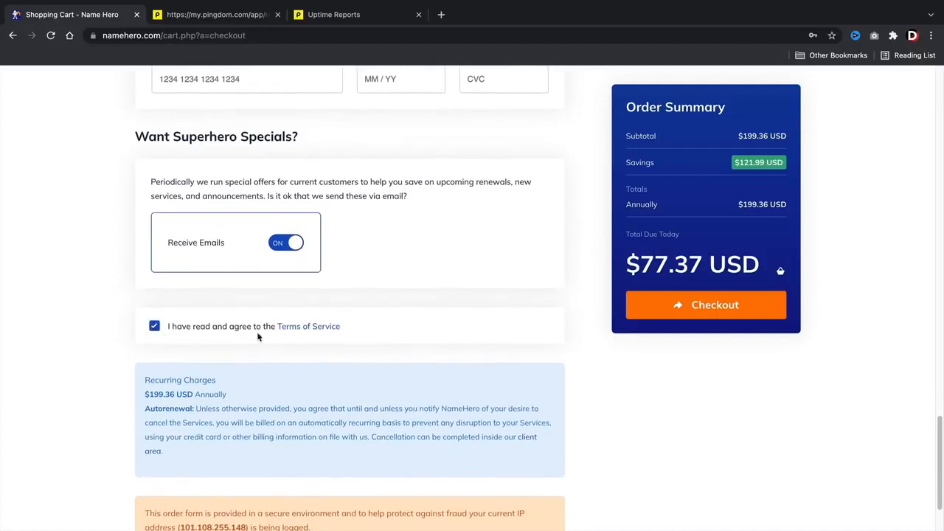
click(292, 327)
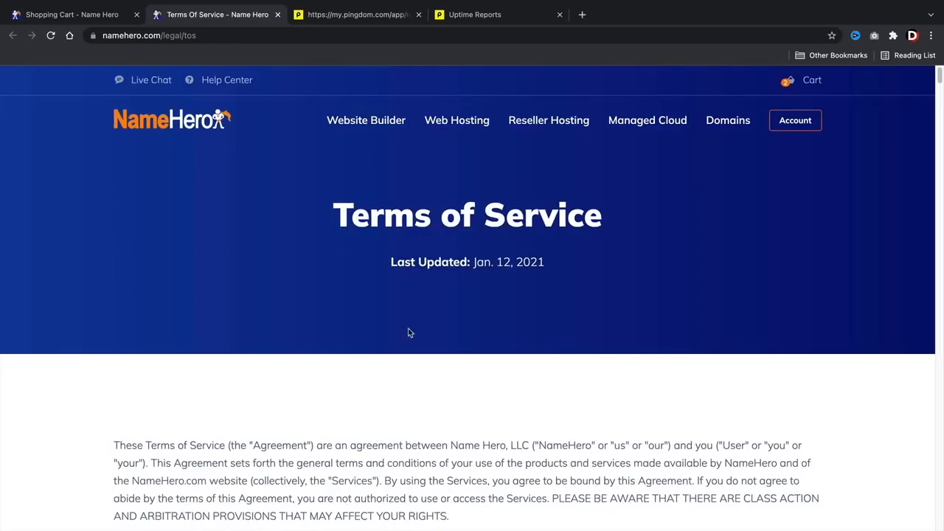
Skim NameHero's Terms of Service, including the additional policies near its beginning, and return to the shopping cart.
scroll(411, 332, down, 15)
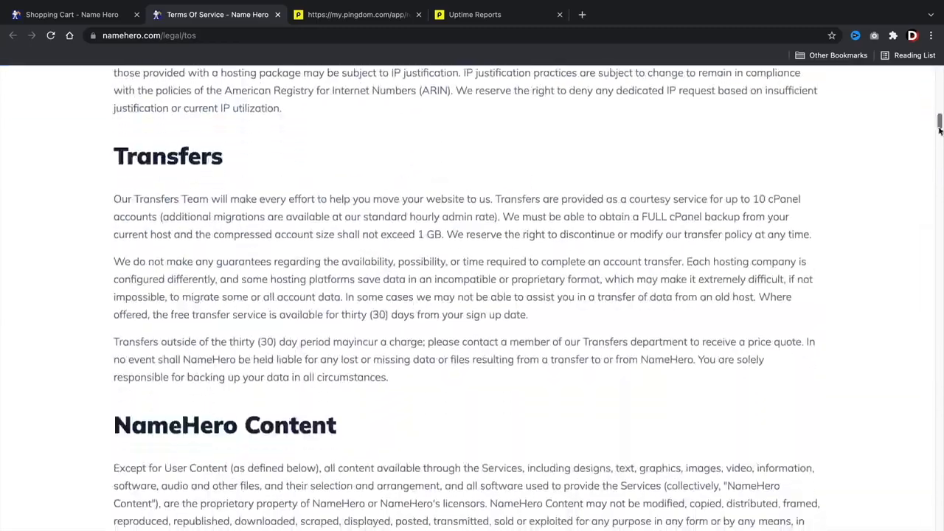
drag(940, 130, 941, 87)
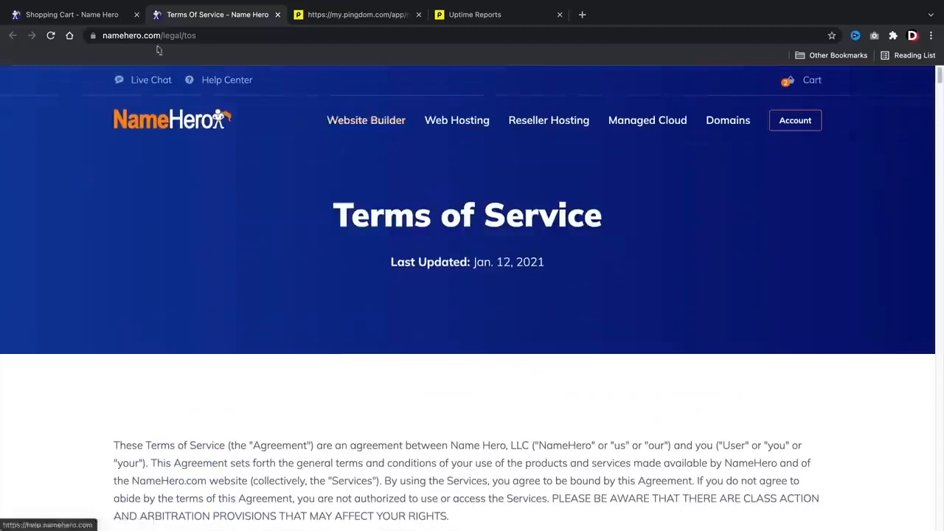
click(107, 18)
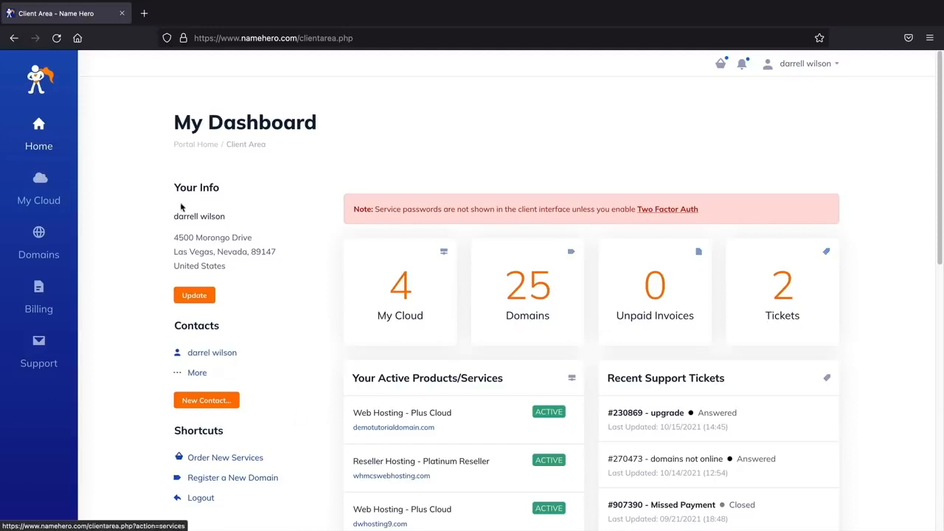
Look through the My Cloud, Domains, Billing and Support options in the NameHero client area.
click(44, 188)
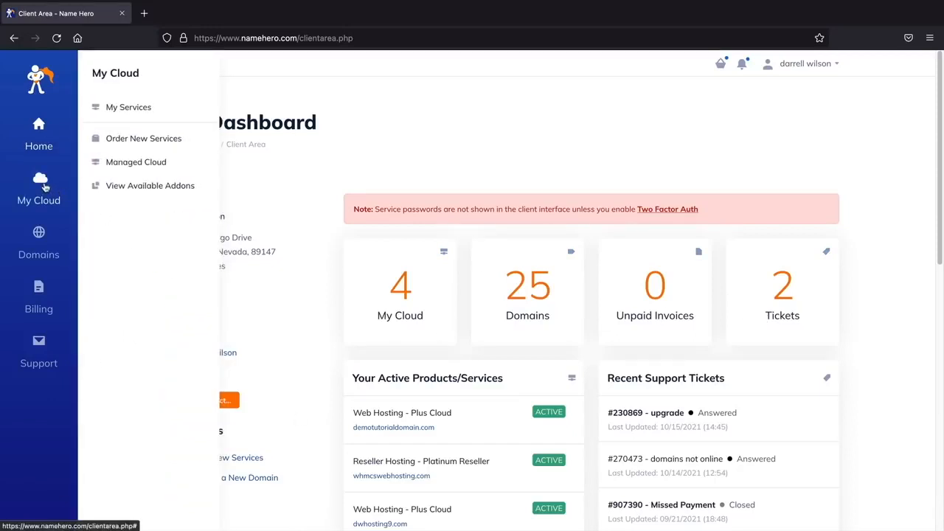
click(38, 243)
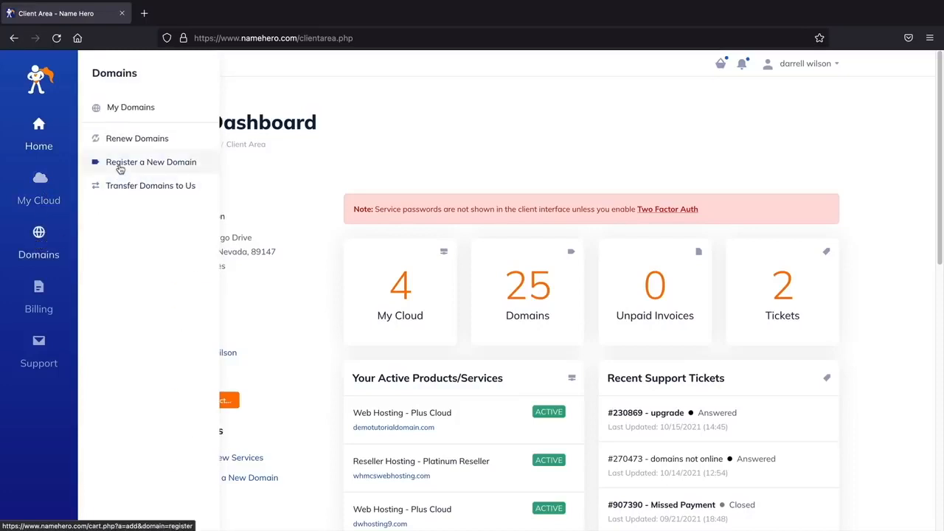
click(35, 301)
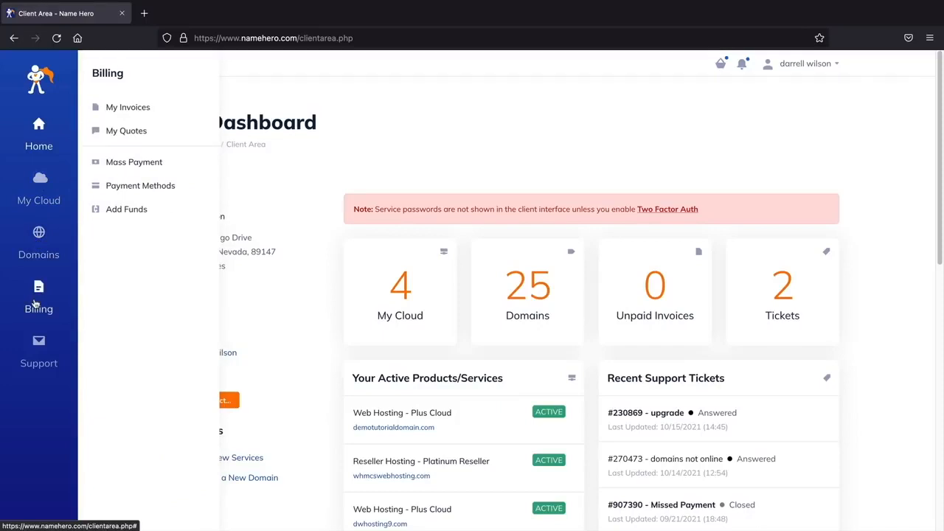
click(43, 357)
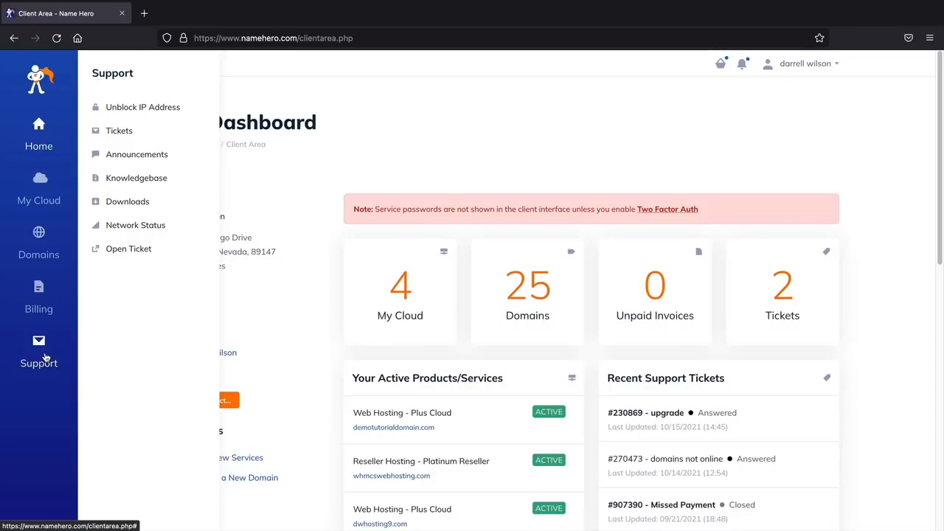
click(145, 249)
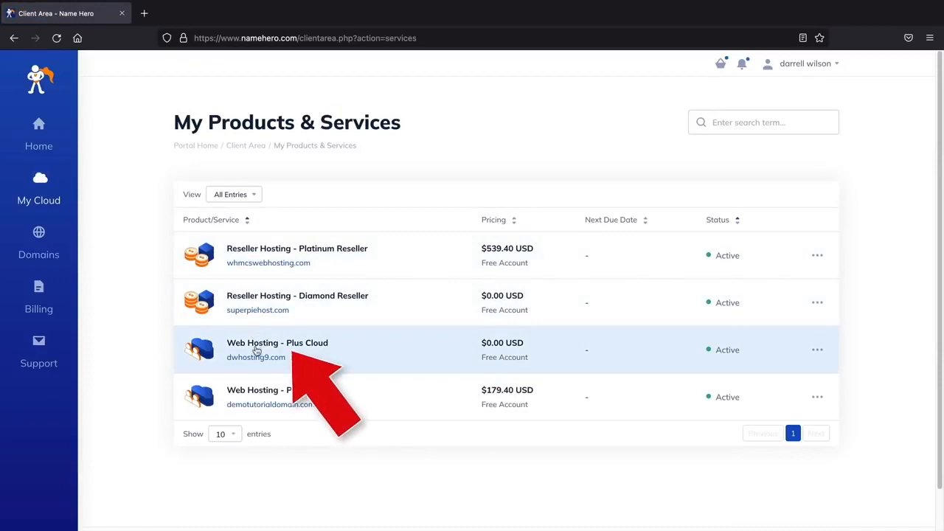
Open the Plus Cloud web hosting service for dwhosting9.com and log in to its cPanel.
click(236, 352)
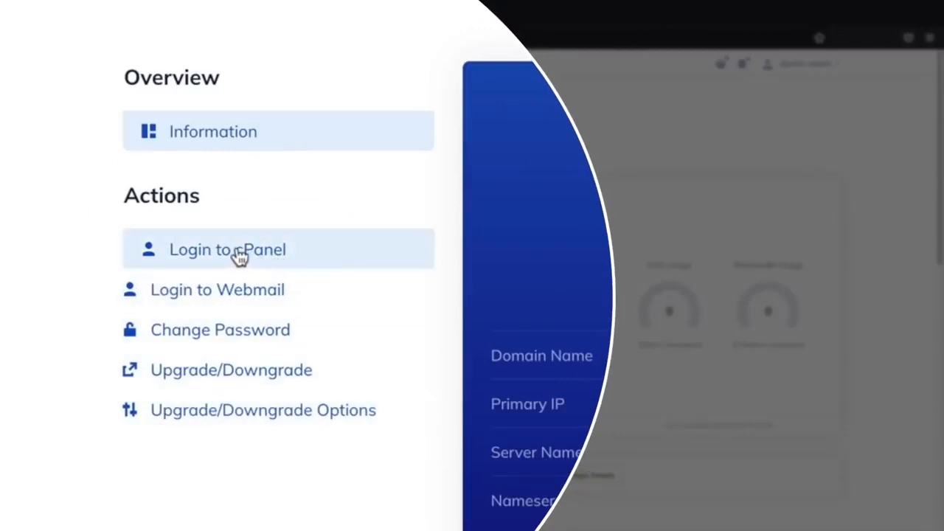
click(239, 250)
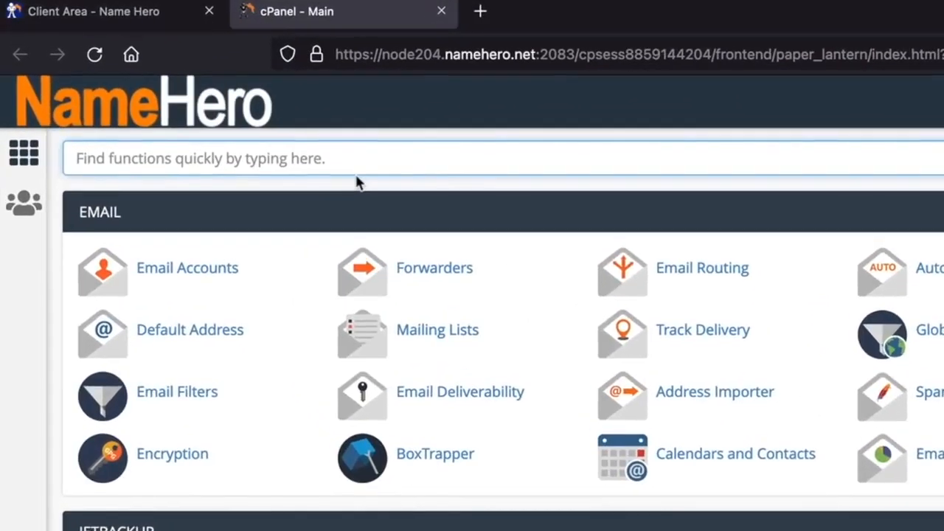
Search cPanel for "wordpress", open WordPress Manager by Softaculous and start a fresh WordPress installation.
text(wordpress)
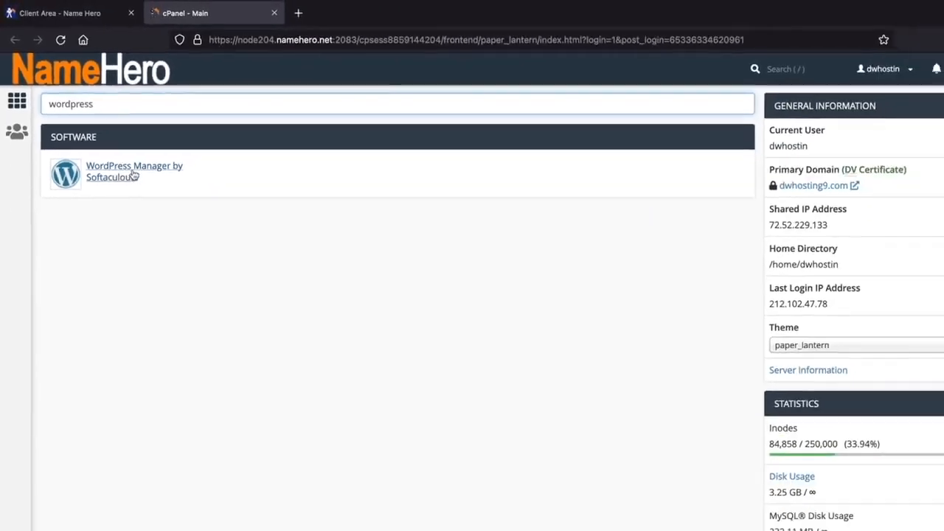
click(134, 175)
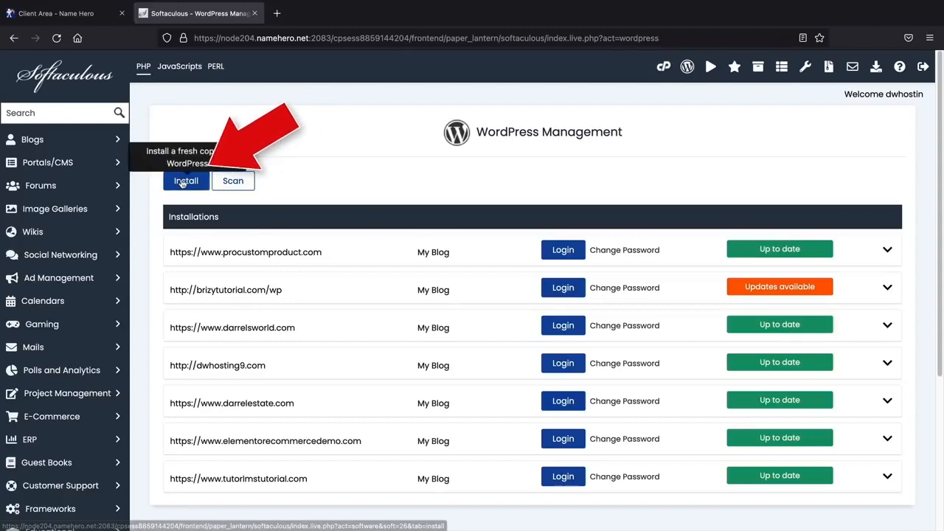
click(183, 183)
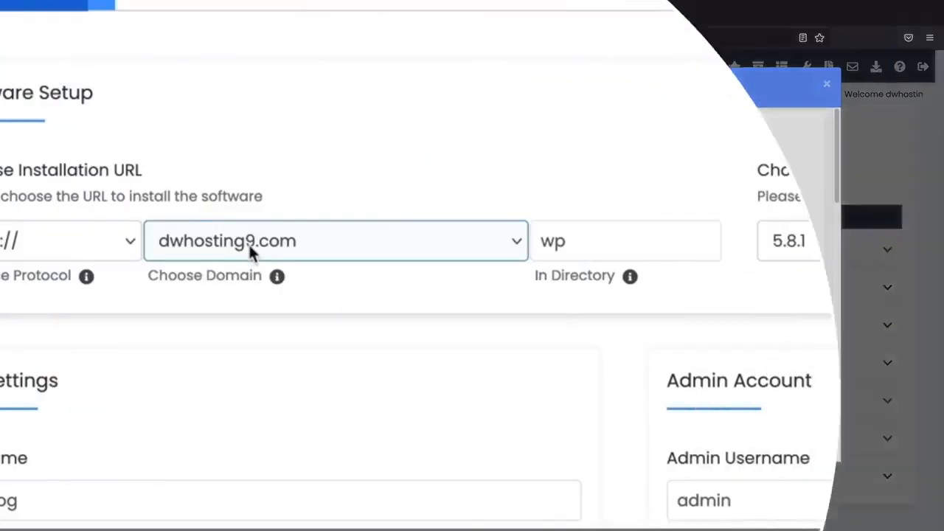
click(248, 243)
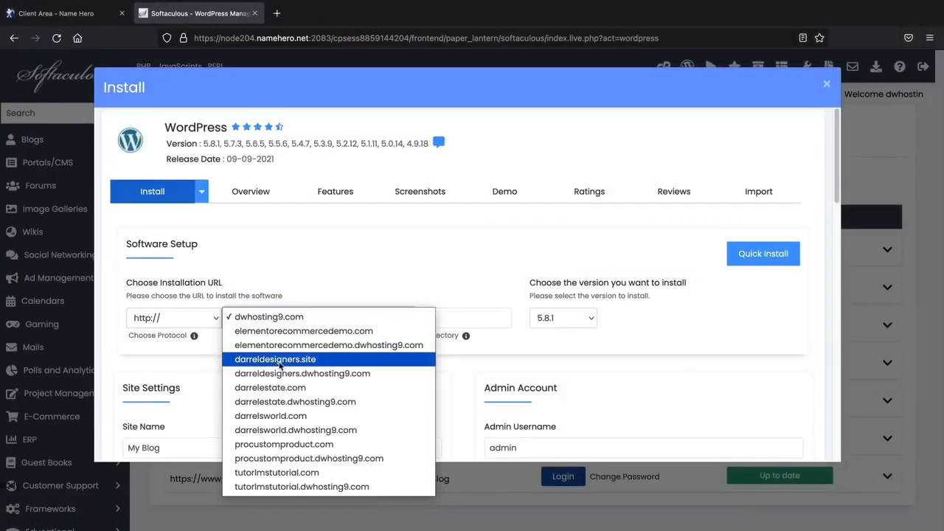
click(279, 361)
click(210, 323)
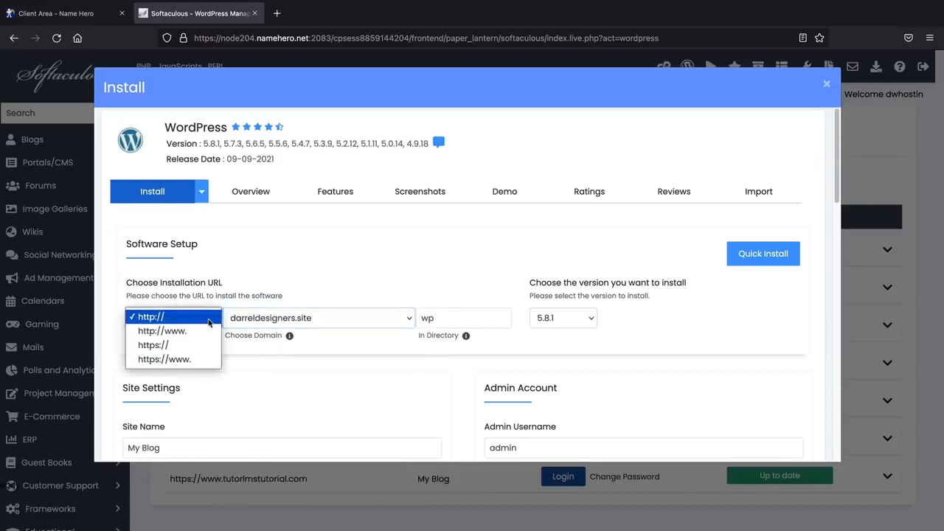
click(190, 361)
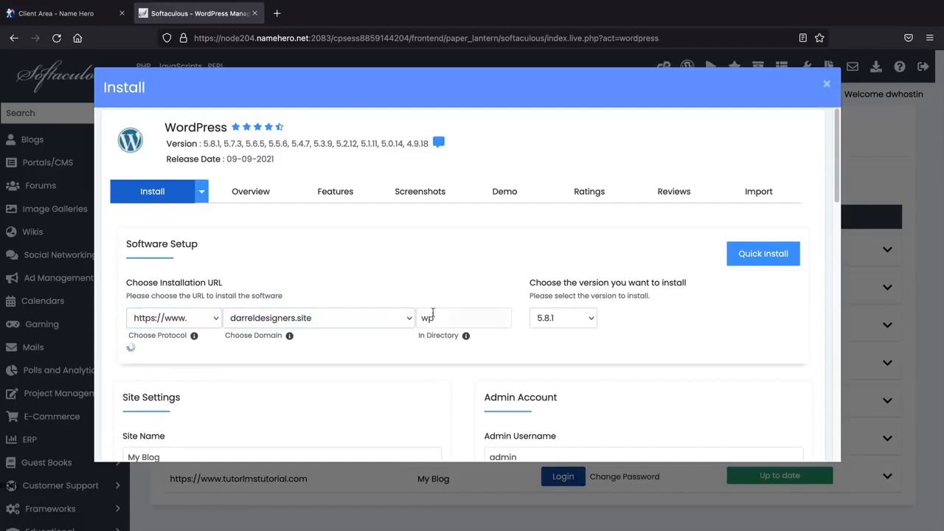
click(459, 318)
drag(447, 320, 413, 318)
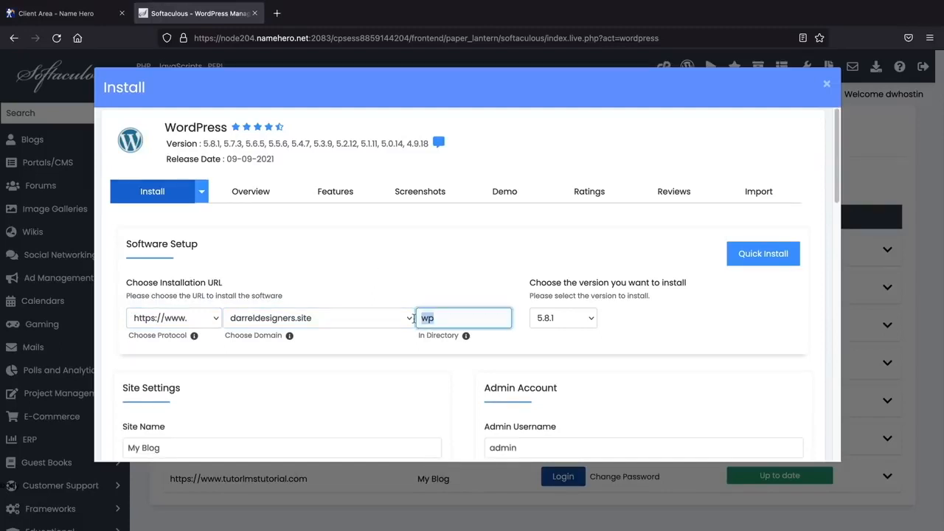
key(BackSpace)
key(super+alt+i)
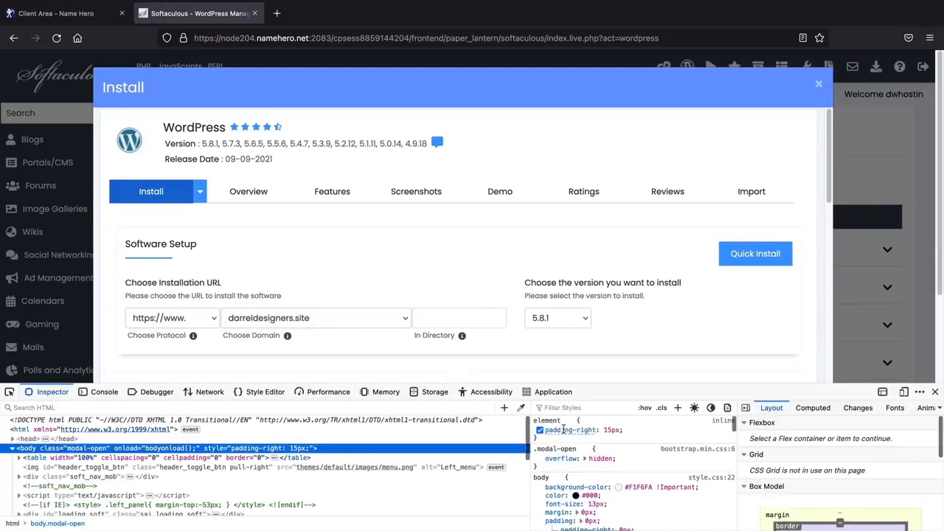
click(935, 392)
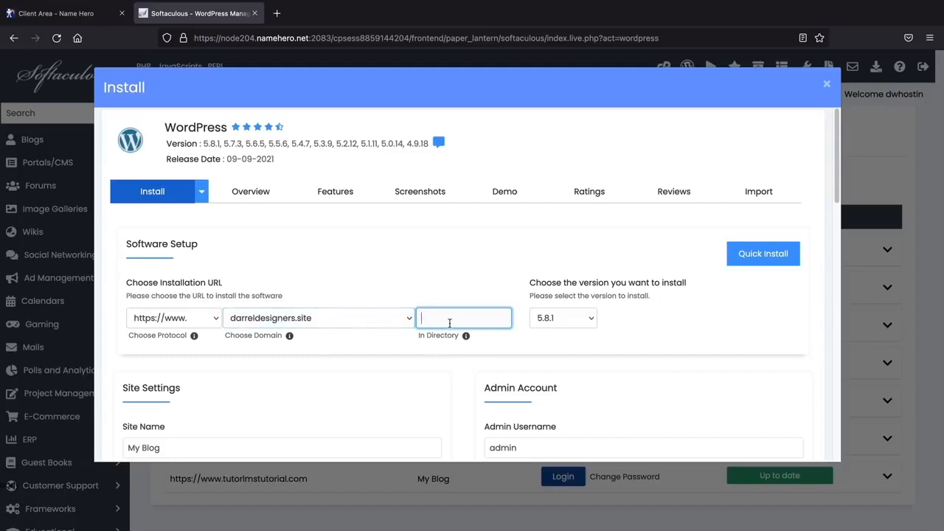
Keep admin as the WordPress admin username and enter a new admin password.
scroll(449, 322, down, 3)
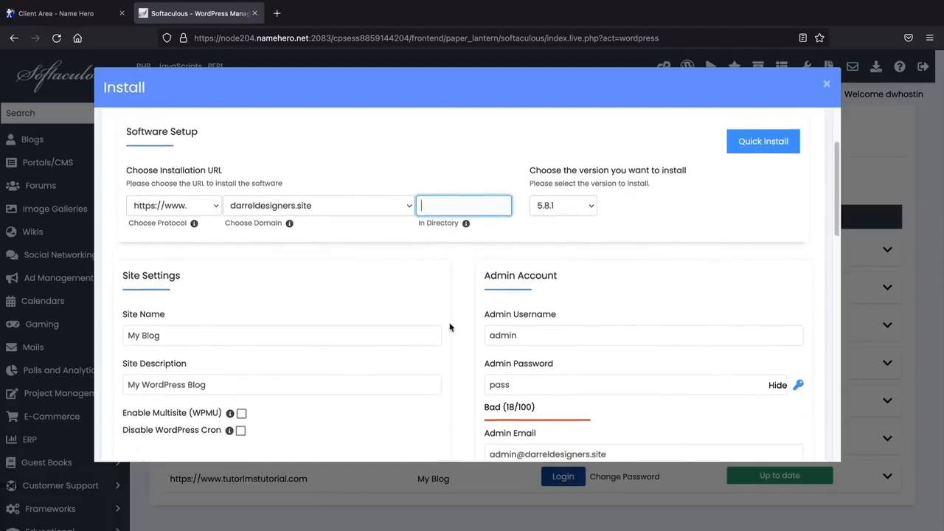
scroll(494, 349, down, 2)
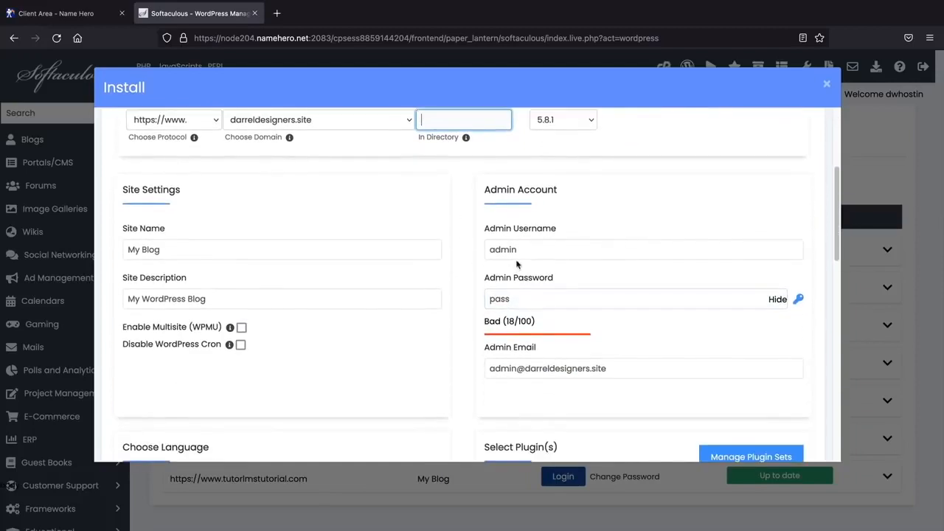
drag(519, 251, 486, 257)
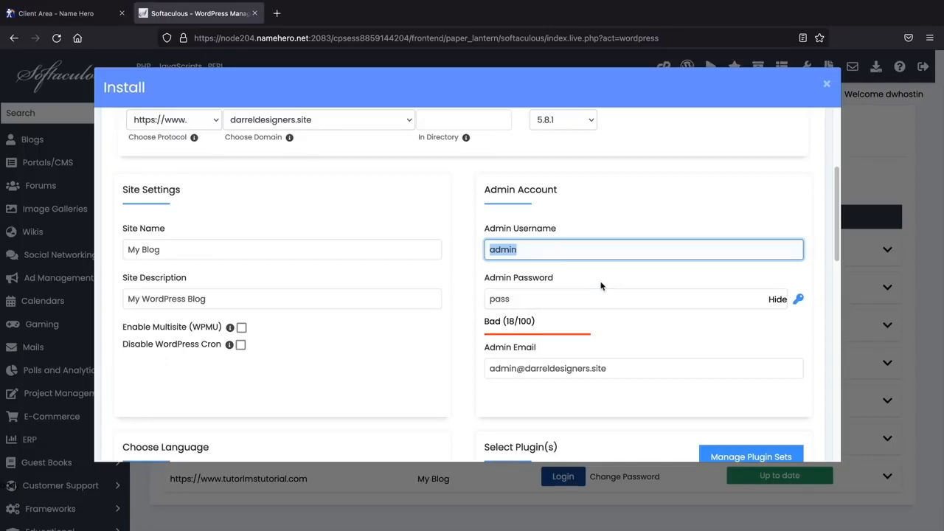
key(Tab)
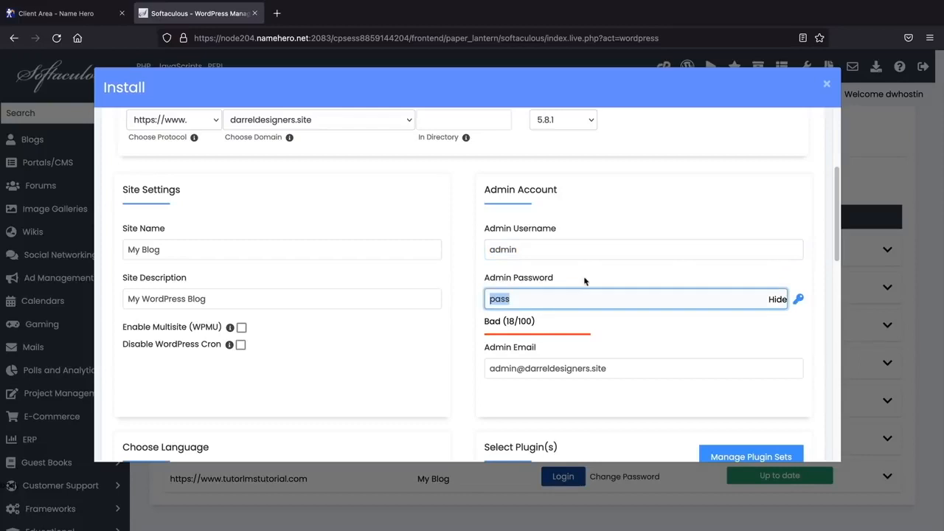
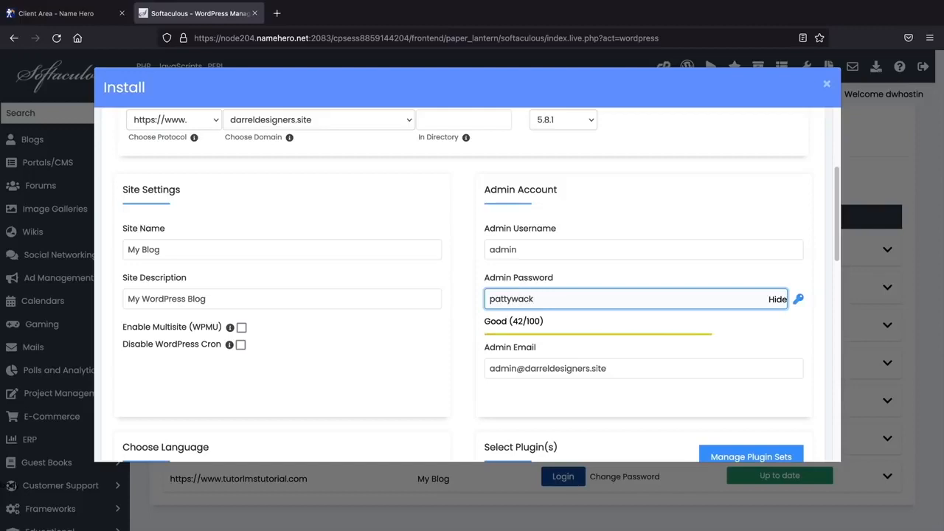
Replace the default admin email with the site owner's email address.
click(614, 369)
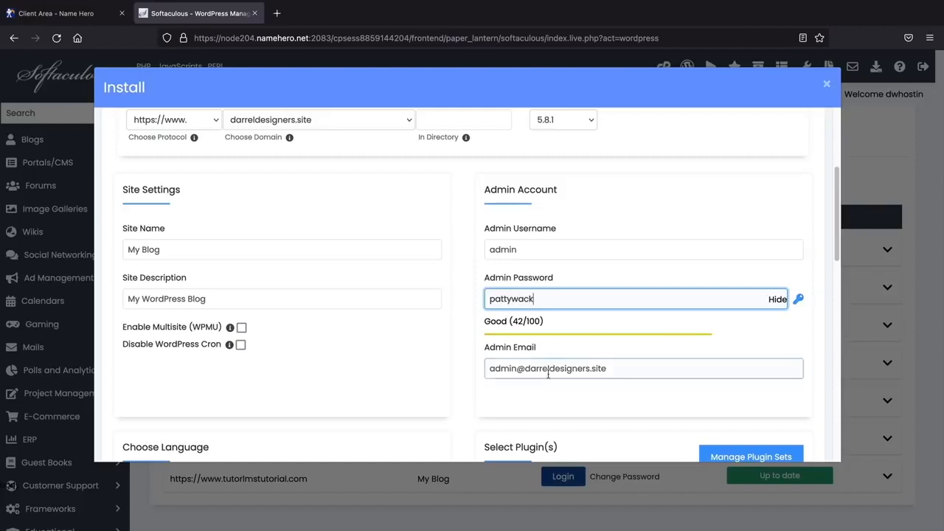
drag(614, 369, 476, 372)
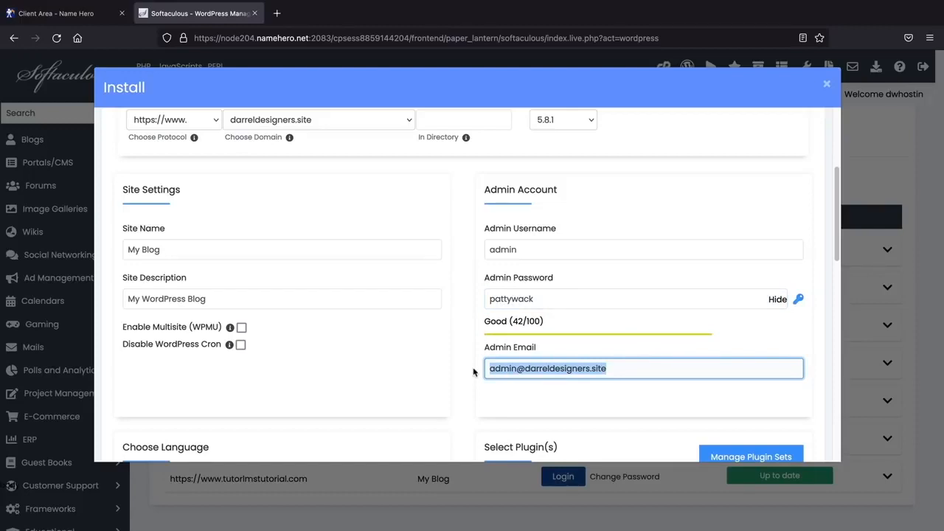
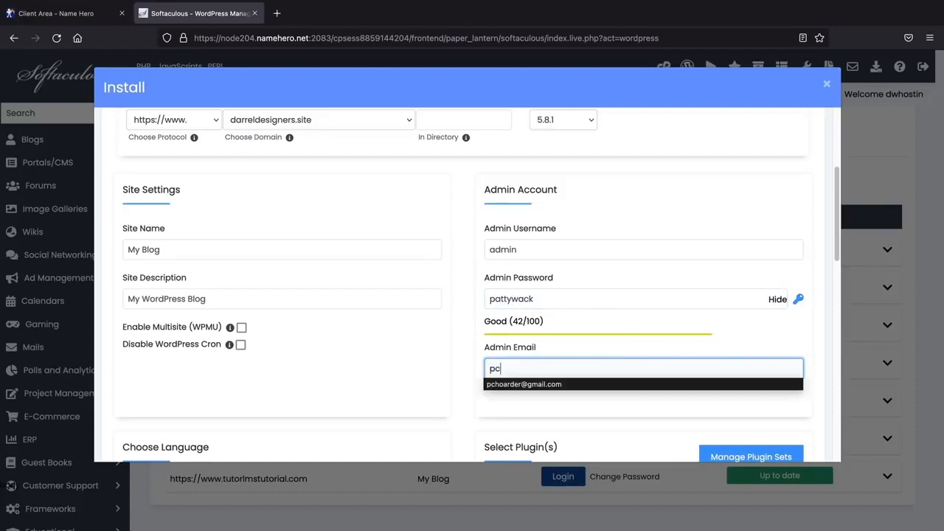
click(467, 374)
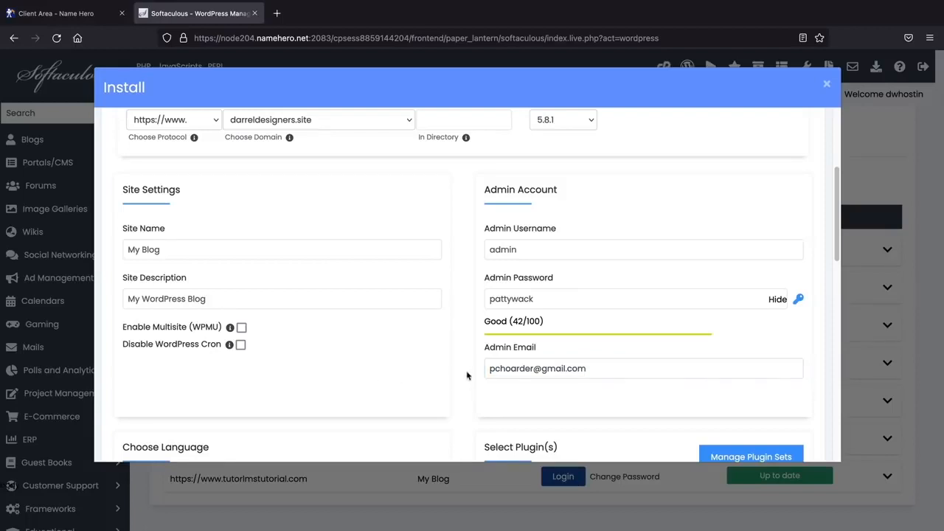
Choose English as the language for the WordPress installation.
middle_click(468, 372)
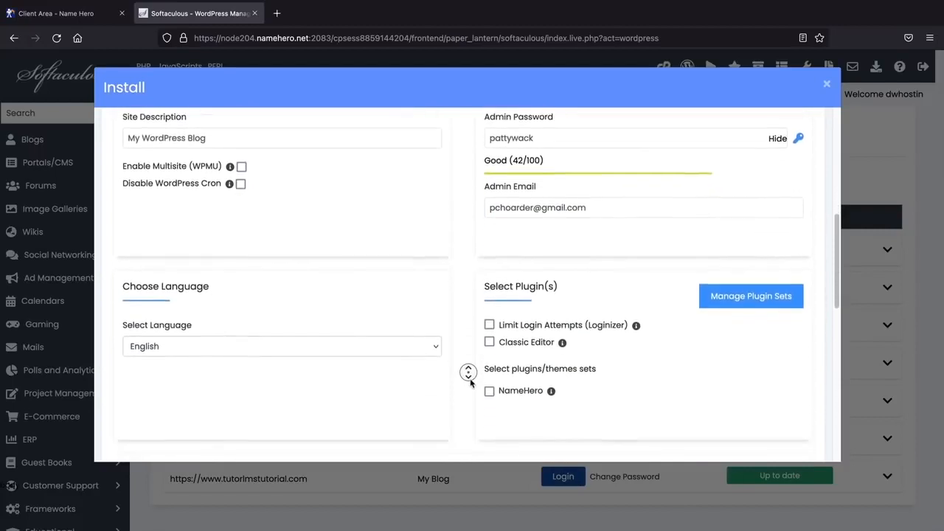
click(471, 381)
click(430, 283)
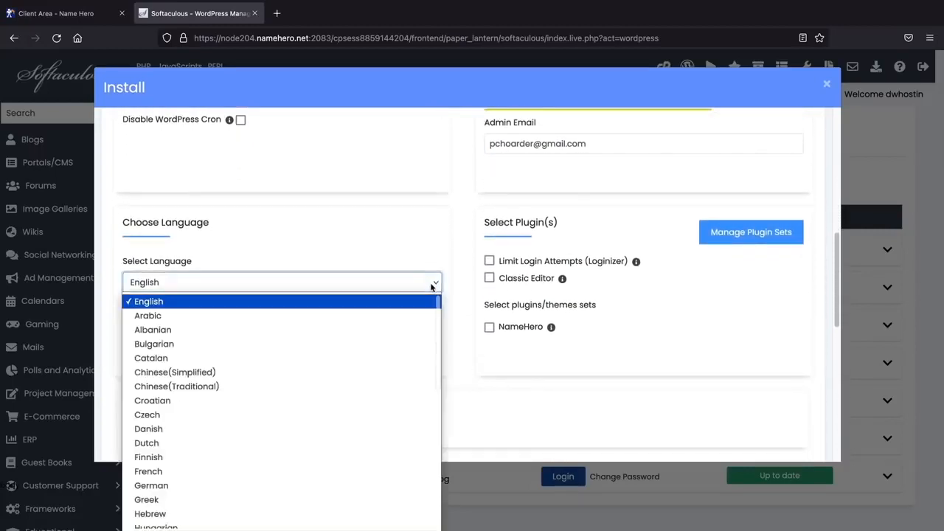
click(285, 303)
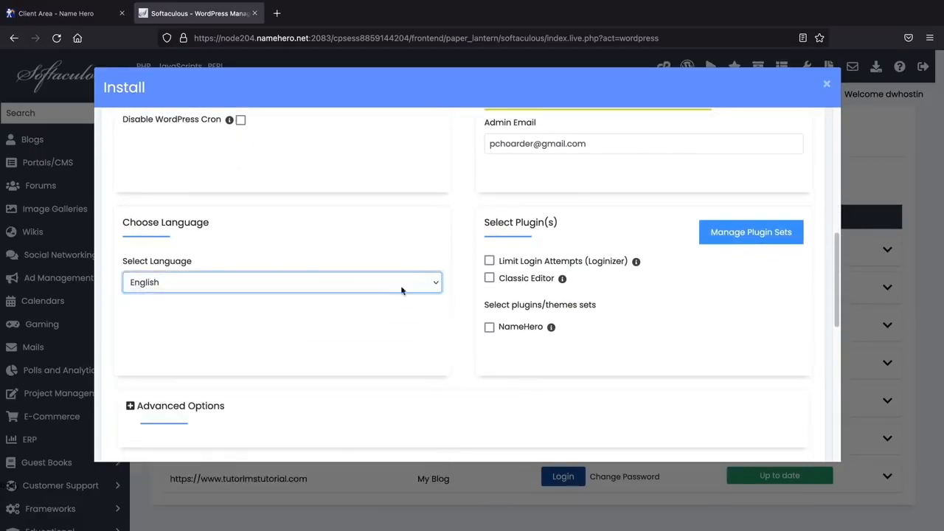
click(462, 290)
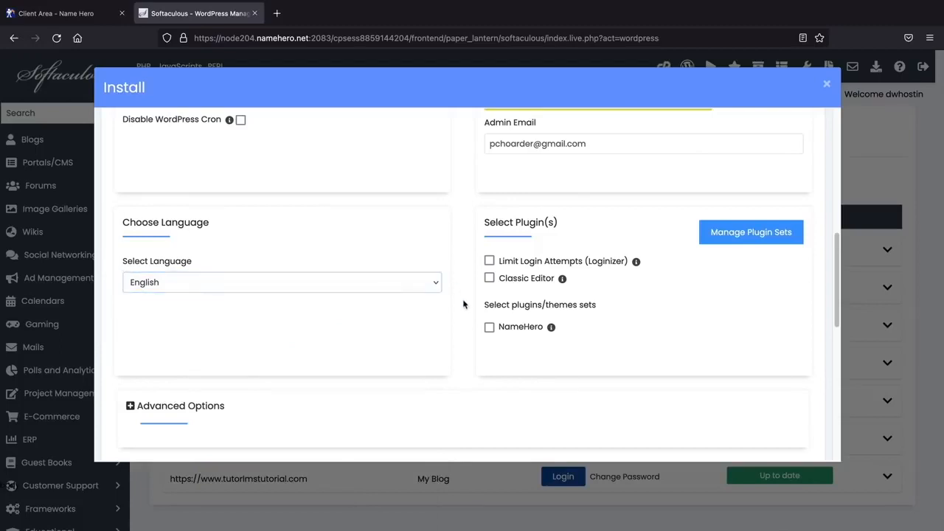
Leave the optional plugins and themes unselected and run the WordPress installation.
middle_click(464, 301)
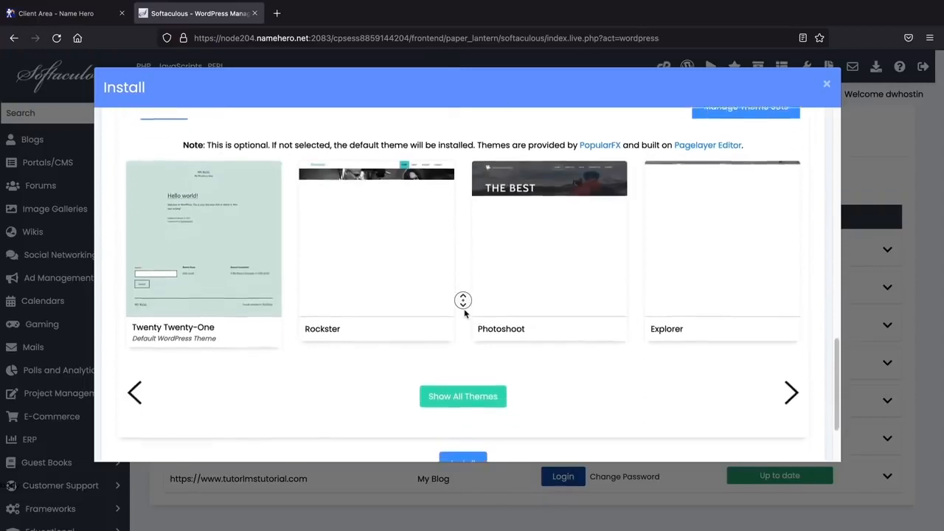
middle_click(464, 313)
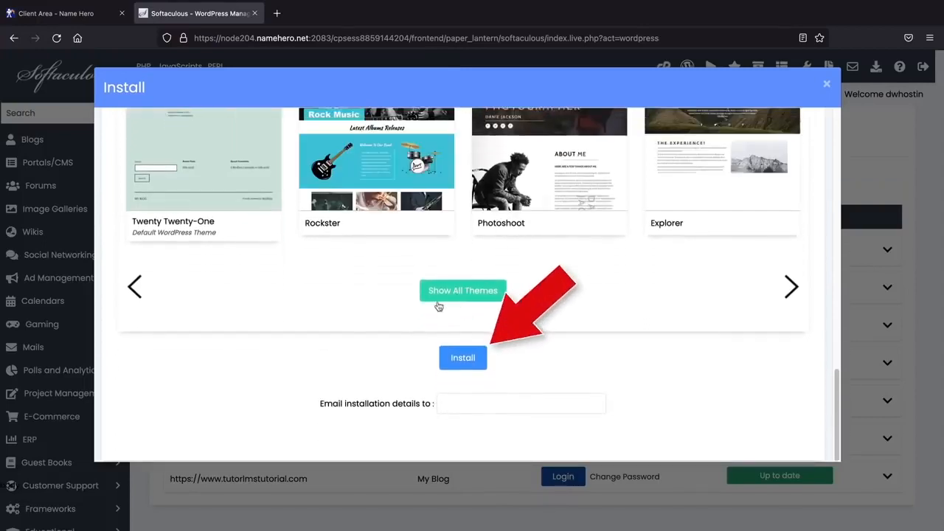
click(463, 359)
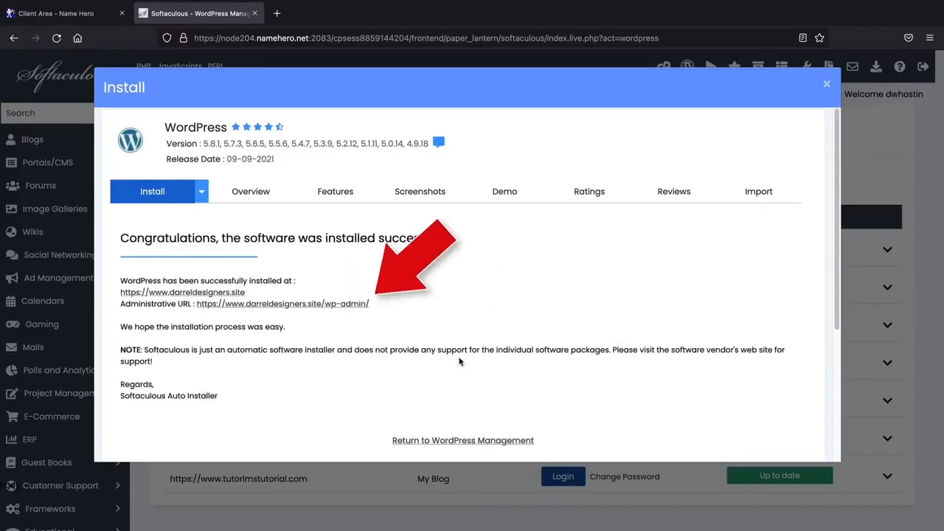
Open the new WordPress site's administration area and visit the site's public front page.
click(293, 306)
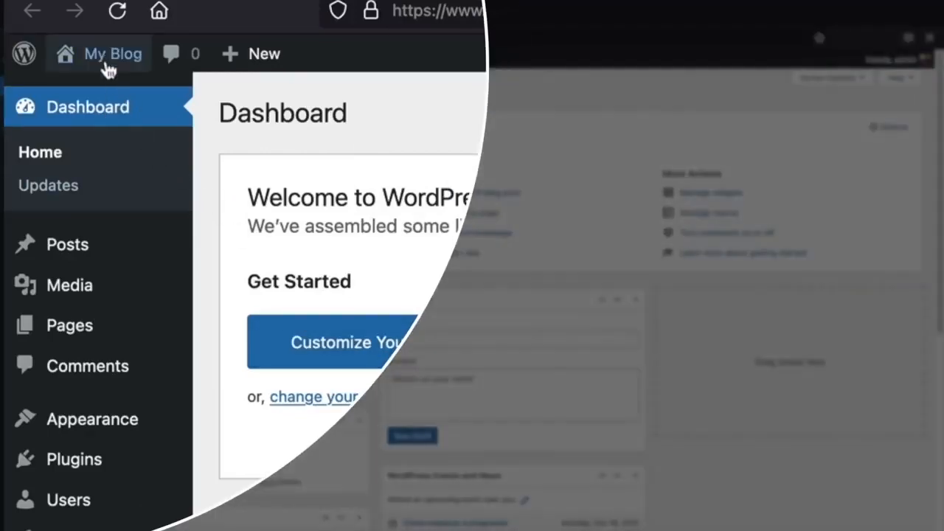
mouse_move(107, 70)
click(49, 82)
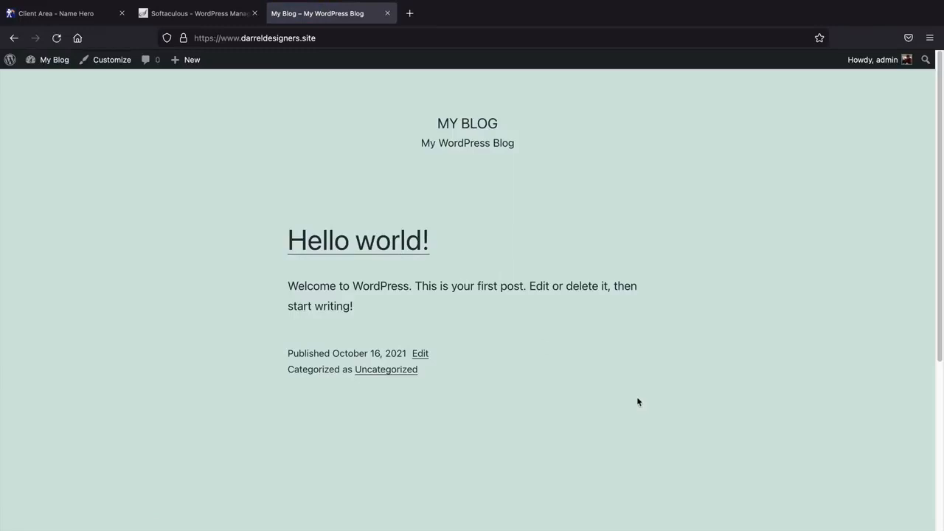
Look over the default blog front page down to its footer and return to the WordPress dashboard.
scroll(639, 421, down, 4)
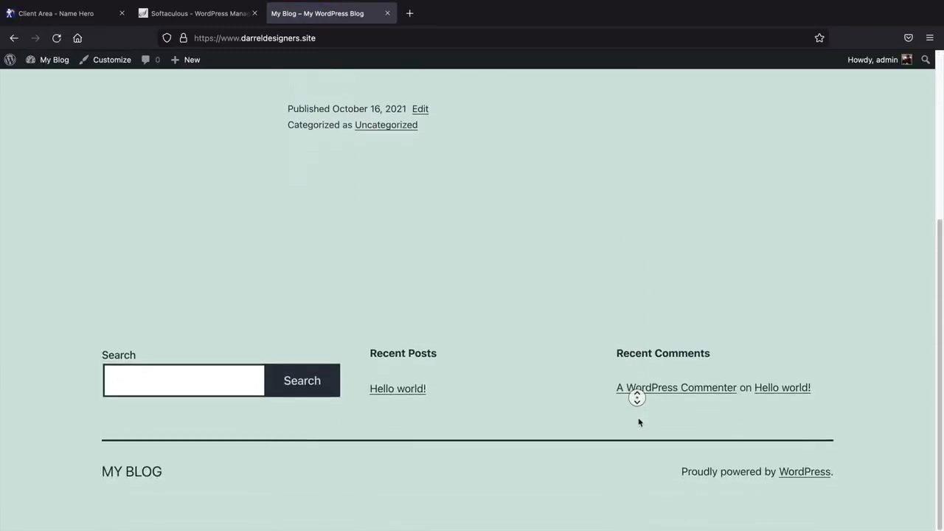
scroll(636, 398, up, 3)
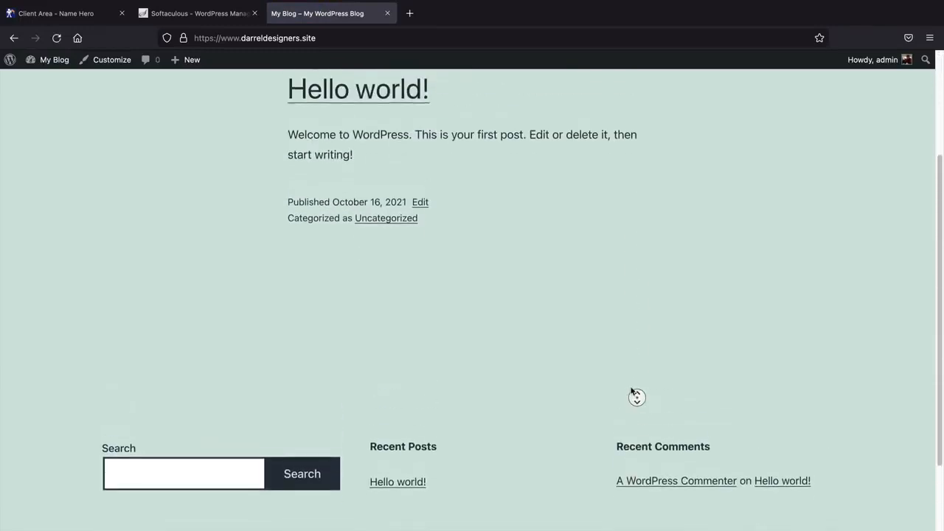
scroll(631, 391, up, 1)
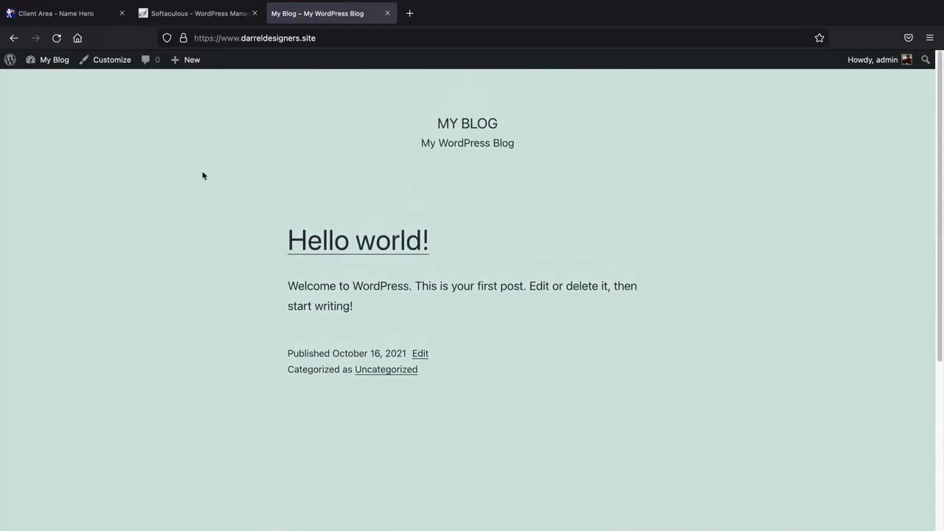
mouse_move(51, 61)
click(53, 83)
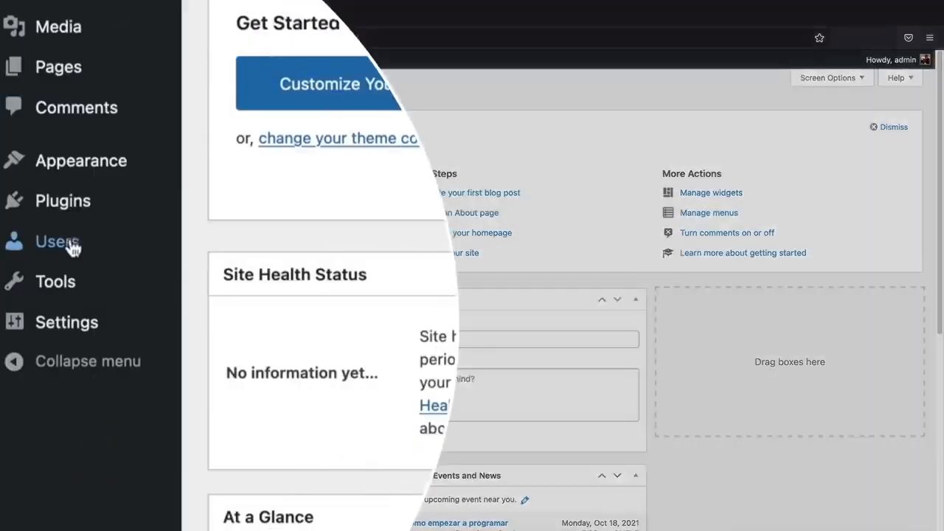
Open the admin user's profile, try the Sunrise, Coffee and Ocean admin color schemes, and choose Midnight.
mouse_move(11, 285)
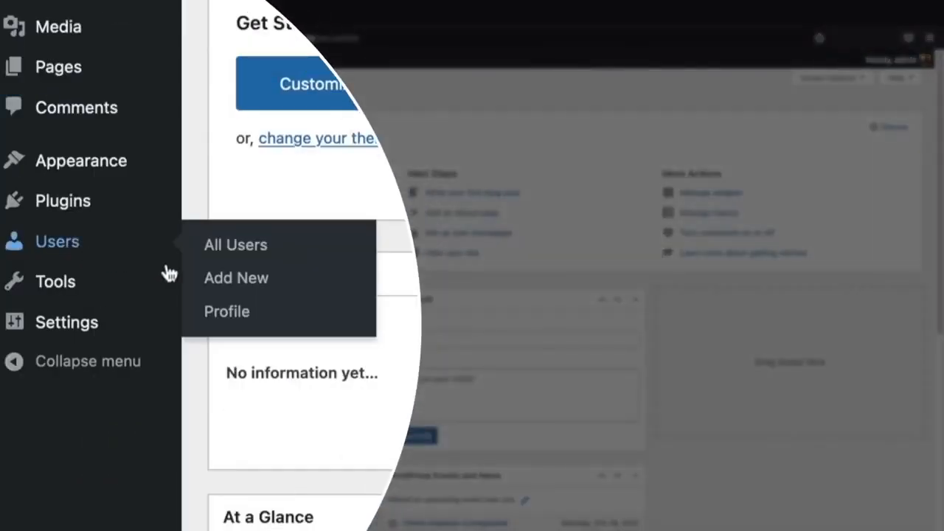
click(219, 324)
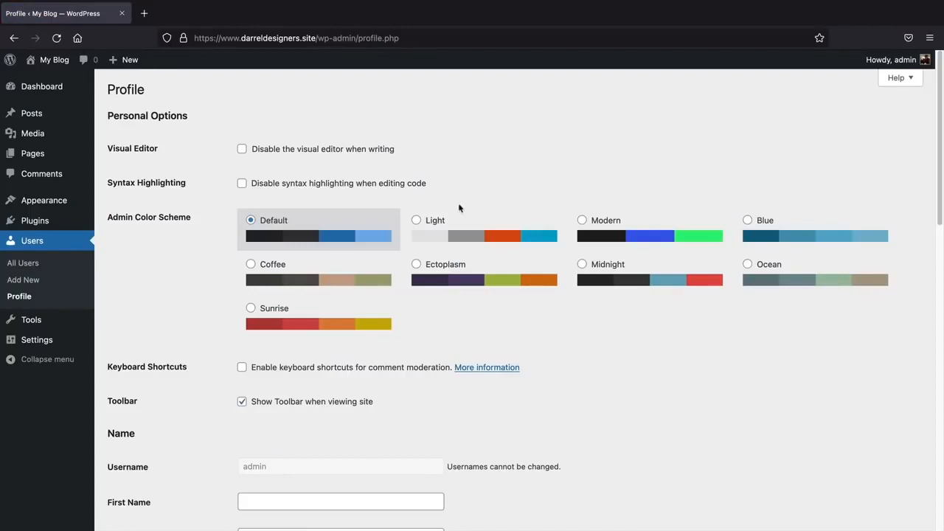
click(596, 276)
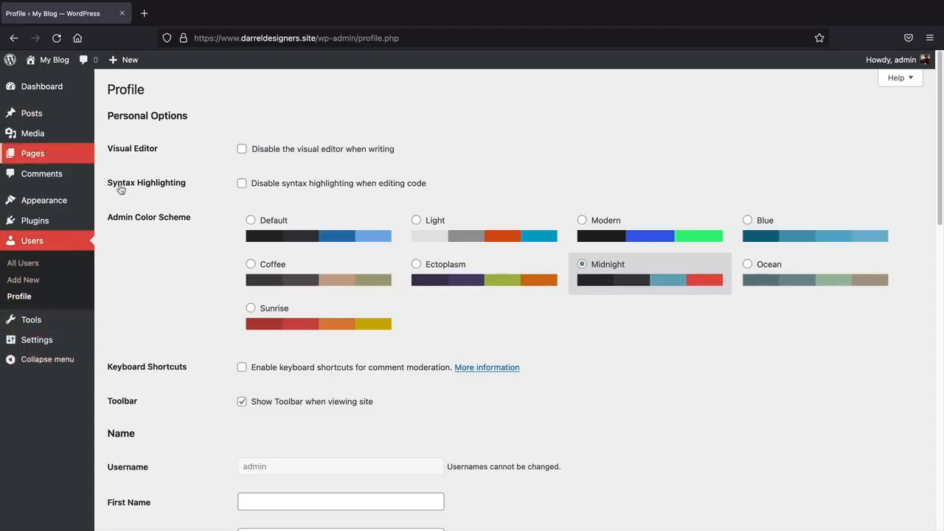
click(280, 323)
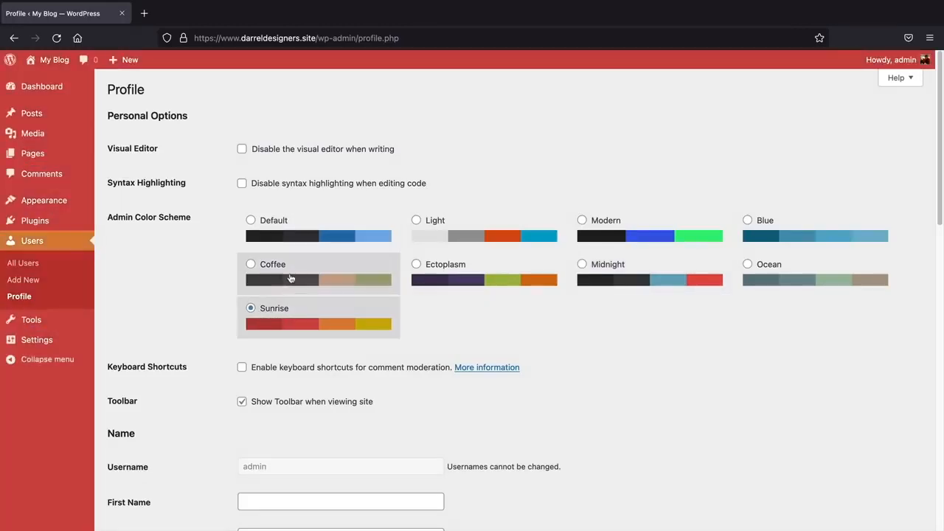
click(291, 279)
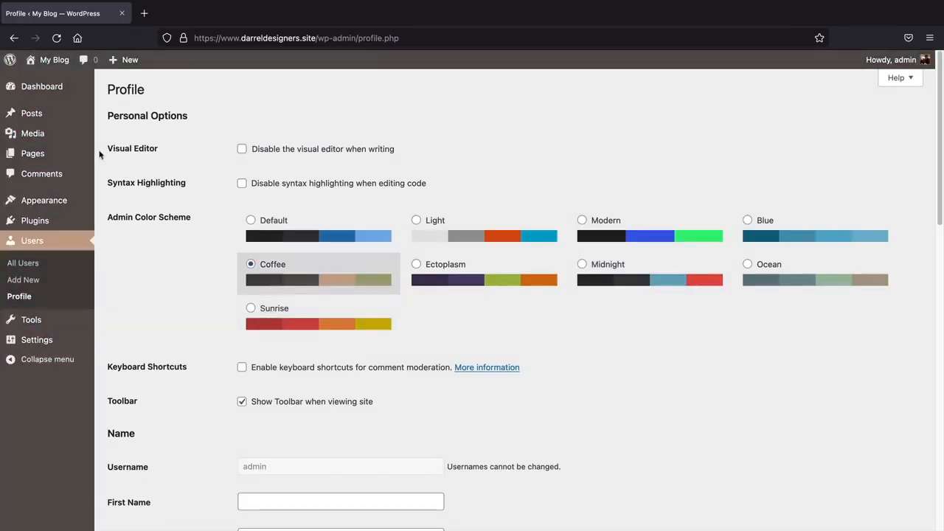
click(774, 283)
click(589, 271)
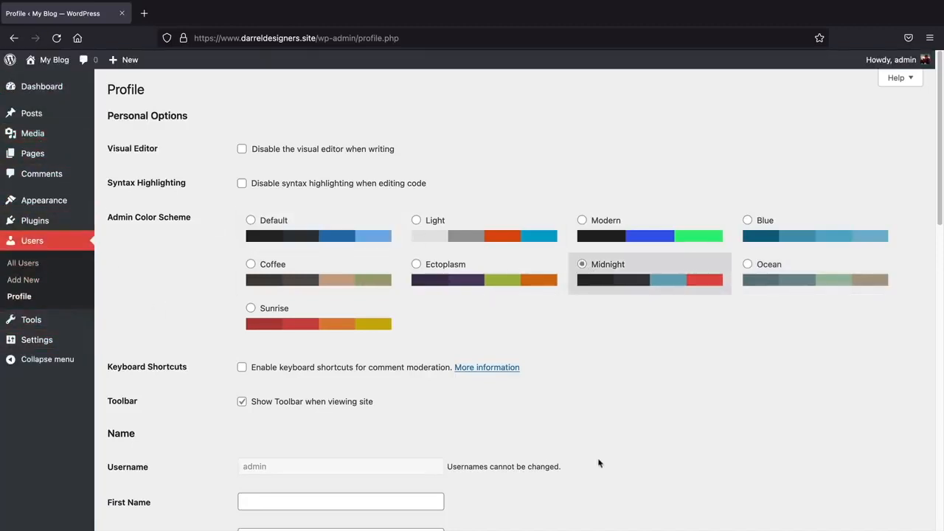
Review the email address in the profile's contact info.
middle_click(635, 400)
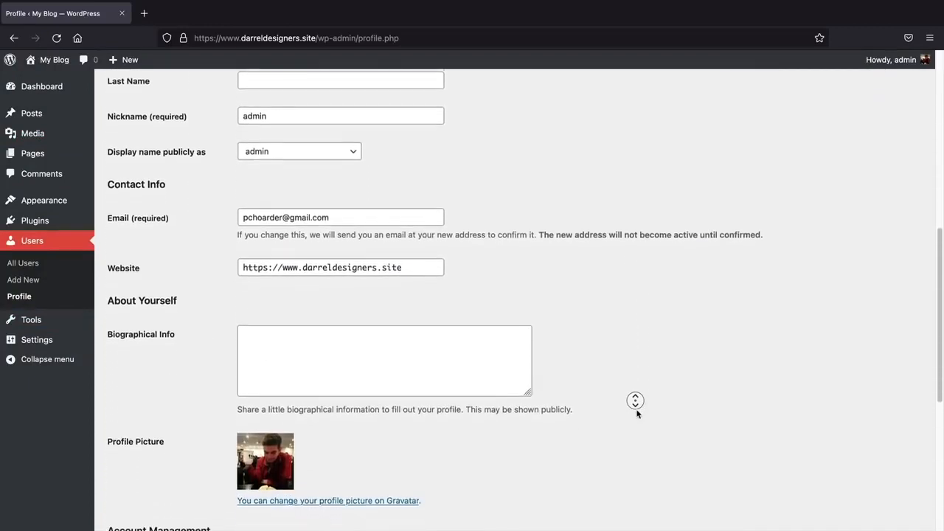
click(638, 414)
click(379, 197)
drag(379, 198, 234, 197)
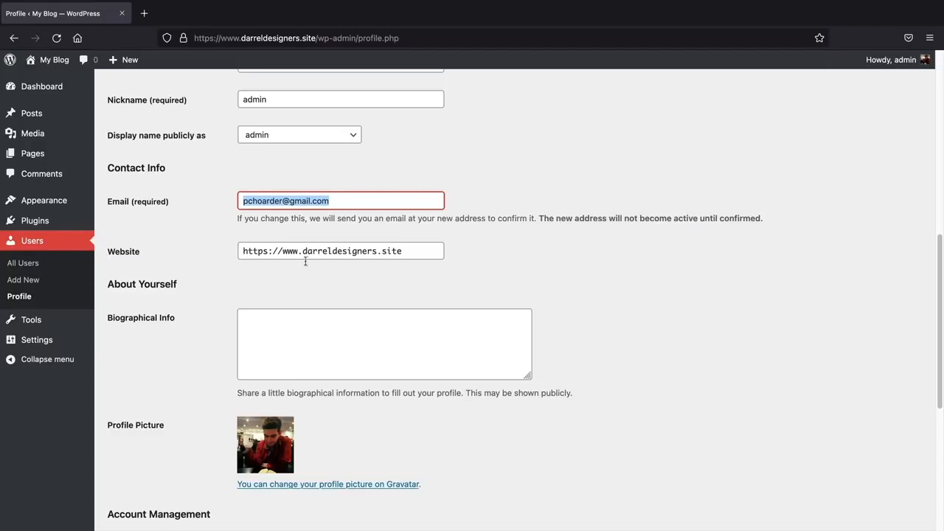
Generate a new account password under Account Management and cancel the password change.
middle_click(575, 351)
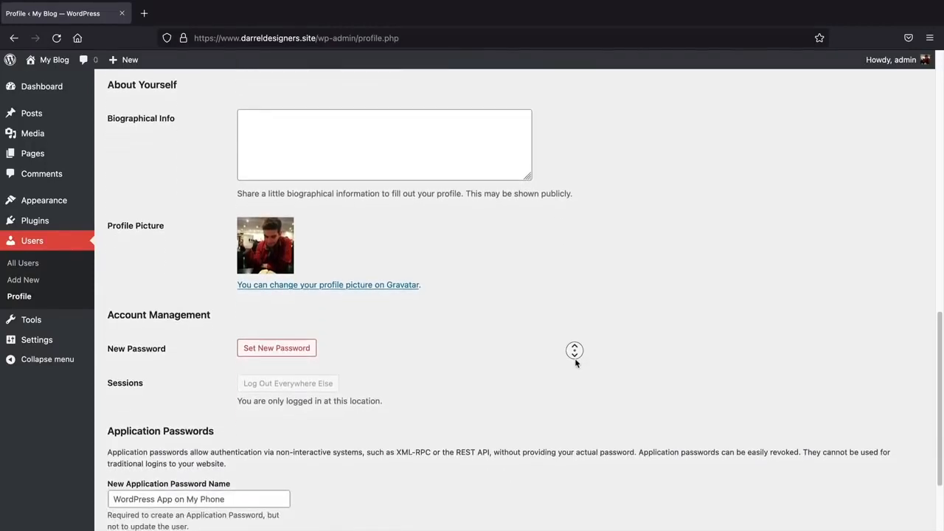
click(575, 359)
click(287, 301)
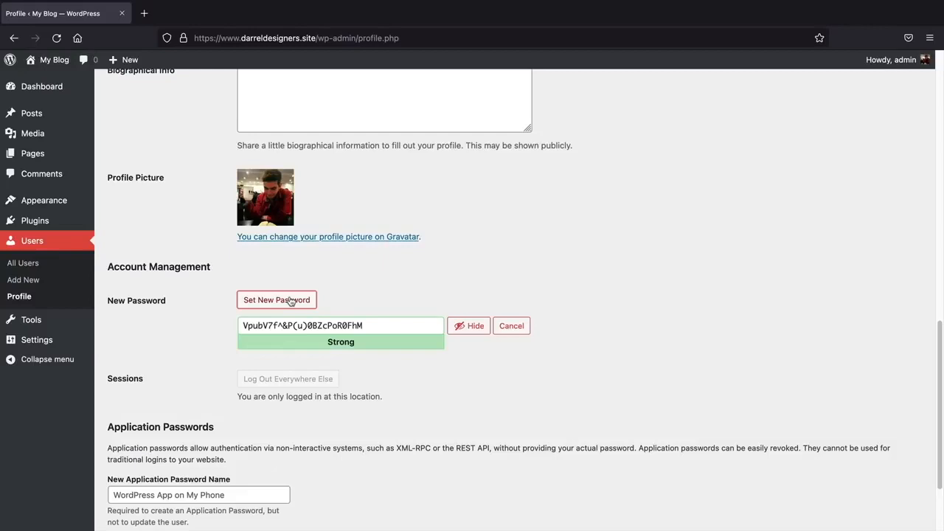
click(511, 327)
Save the user profile changes.
middle_click(459, 351)
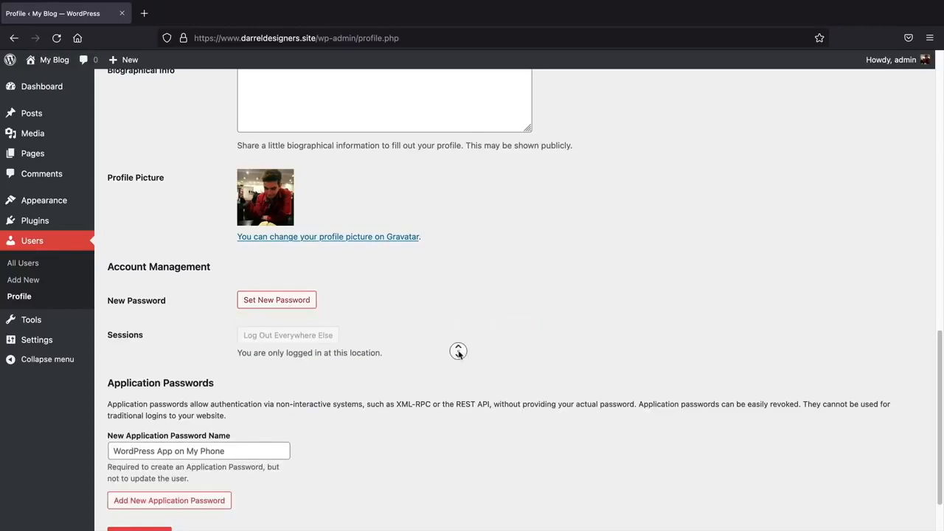
middle_click(461, 359)
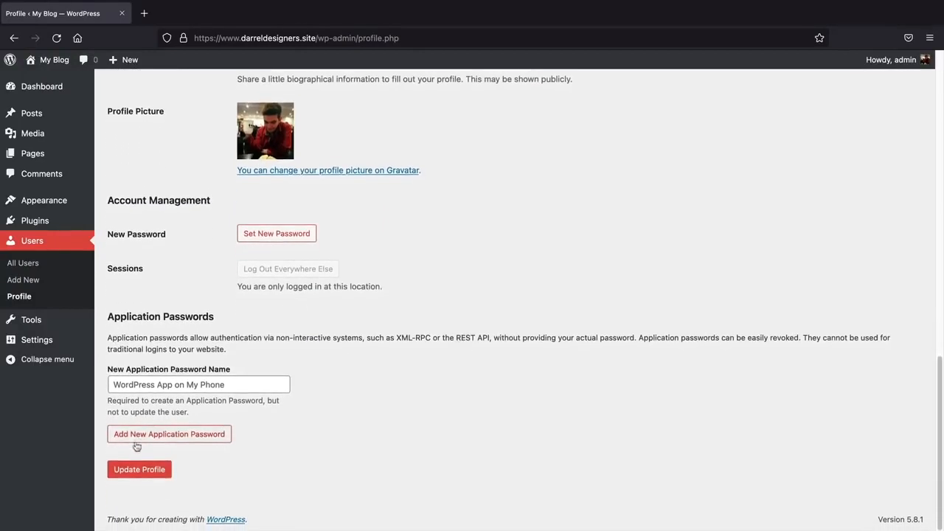
click(139, 472)
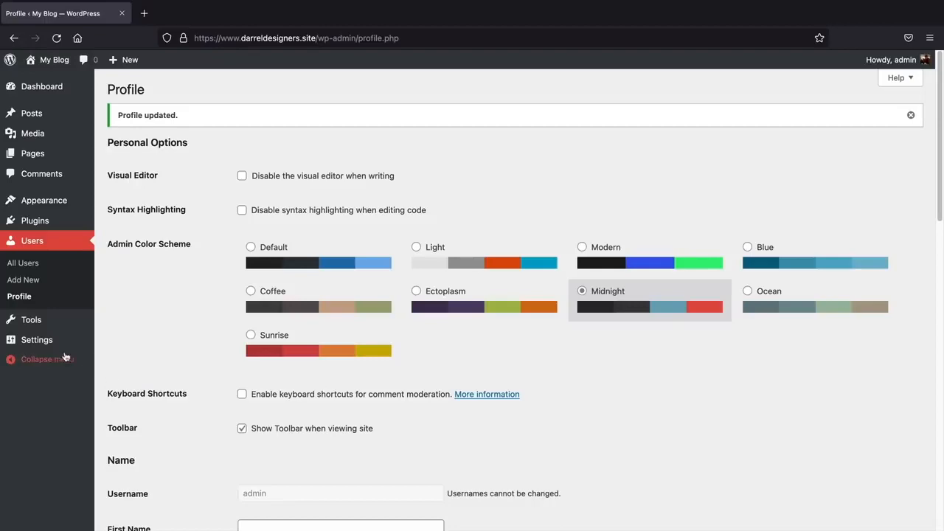
Open the general site settings and check the administration email address.
mouse_move(94, 346)
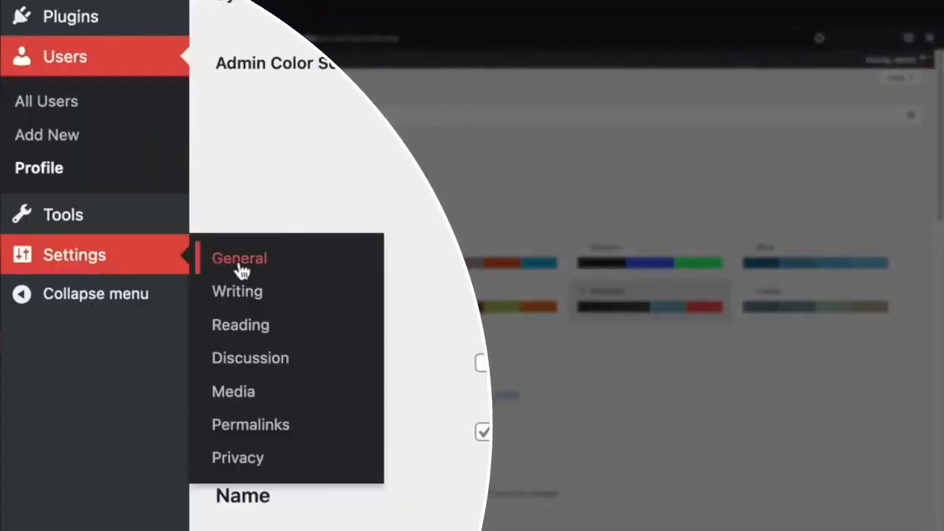
click(243, 265)
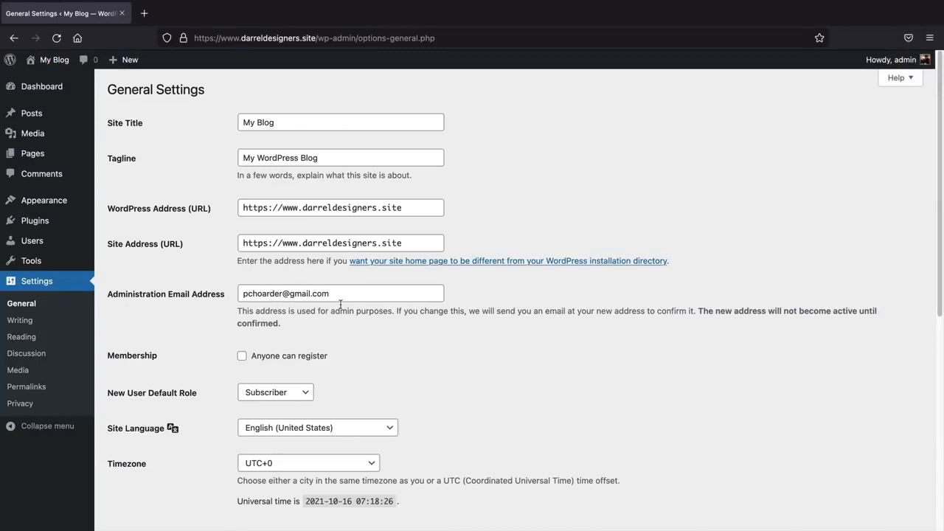
drag(336, 295, 238, 294)
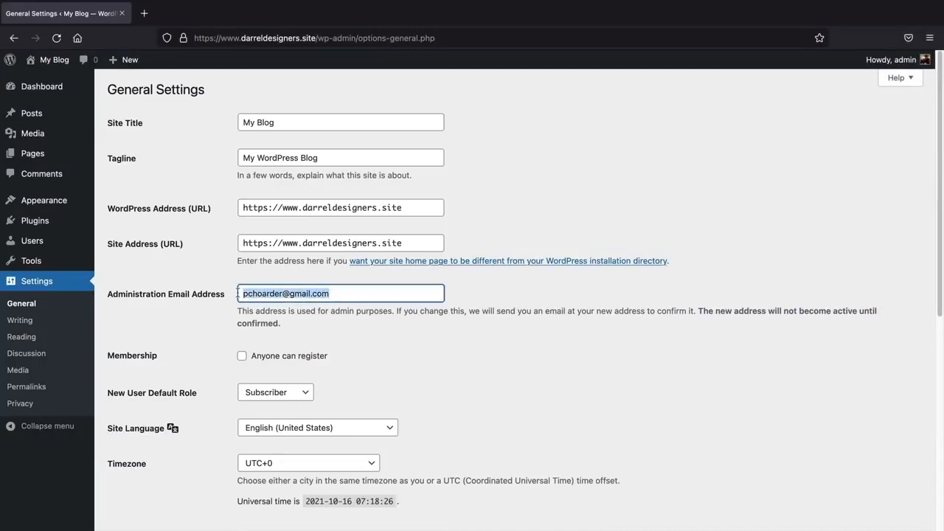
click(436, 330)
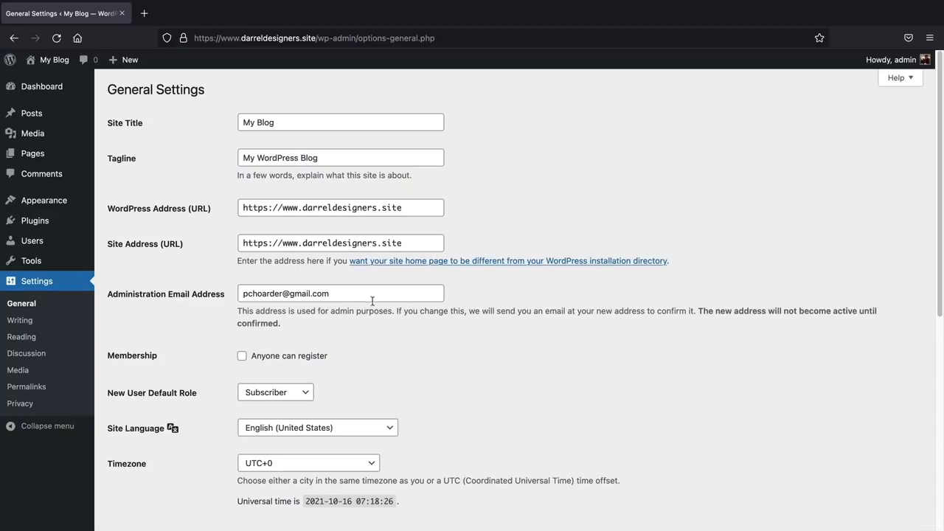
Browse the available site languages, keep English (United States), and save the general settings.
middle_click(402, 334)
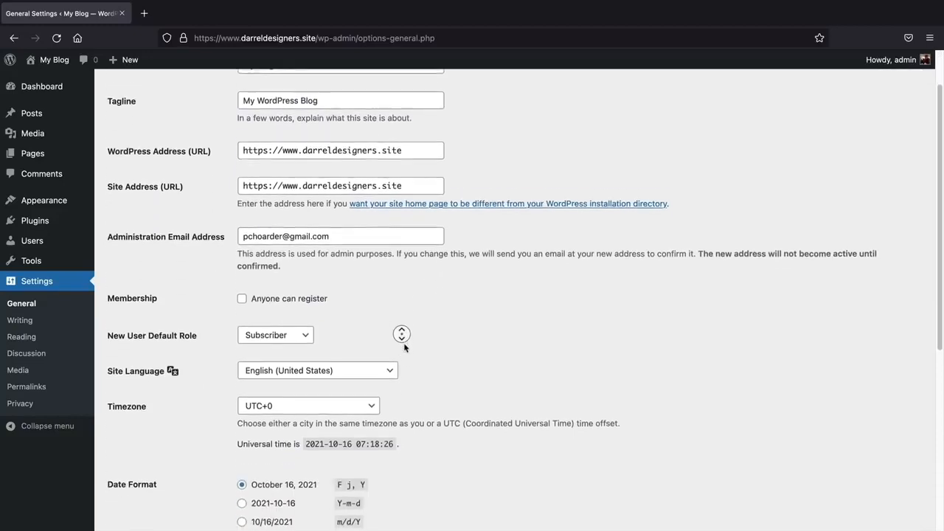
middle_click(405, 348)
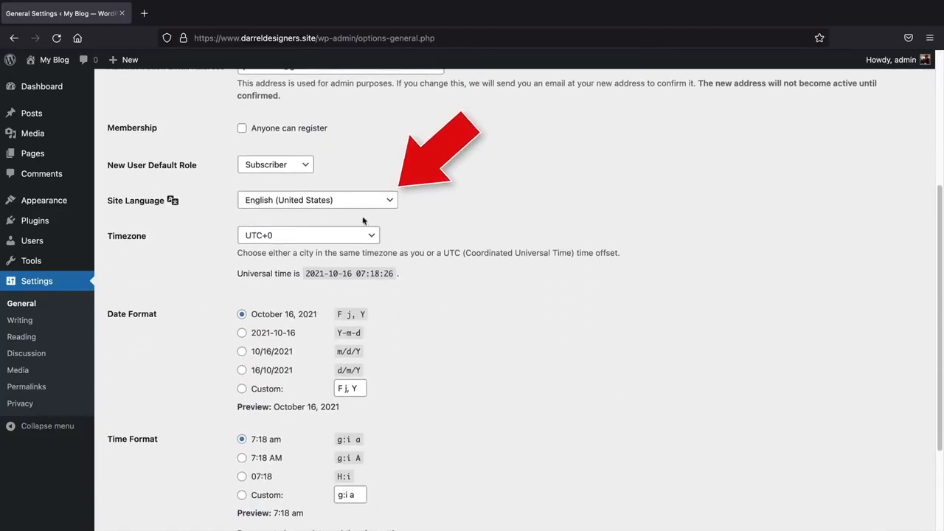
click(344, 206)
click(344, 206)
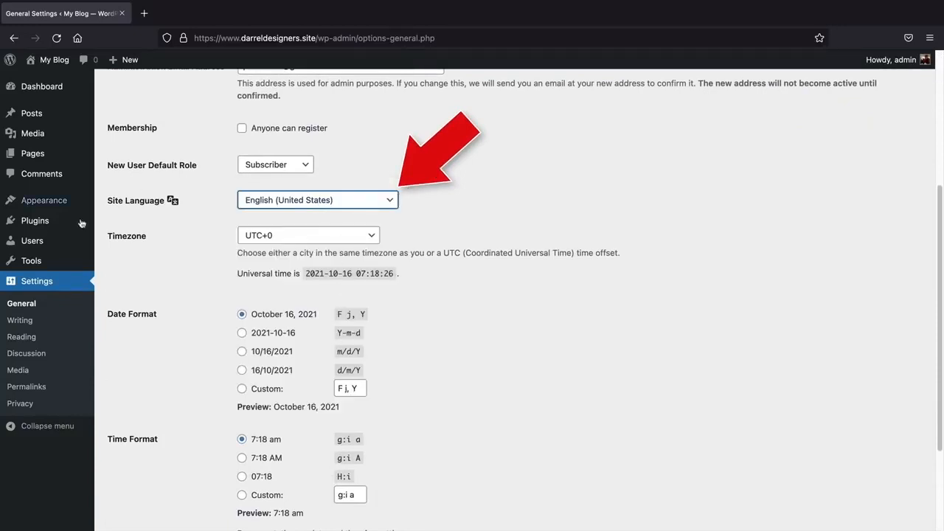
click(330, 206)
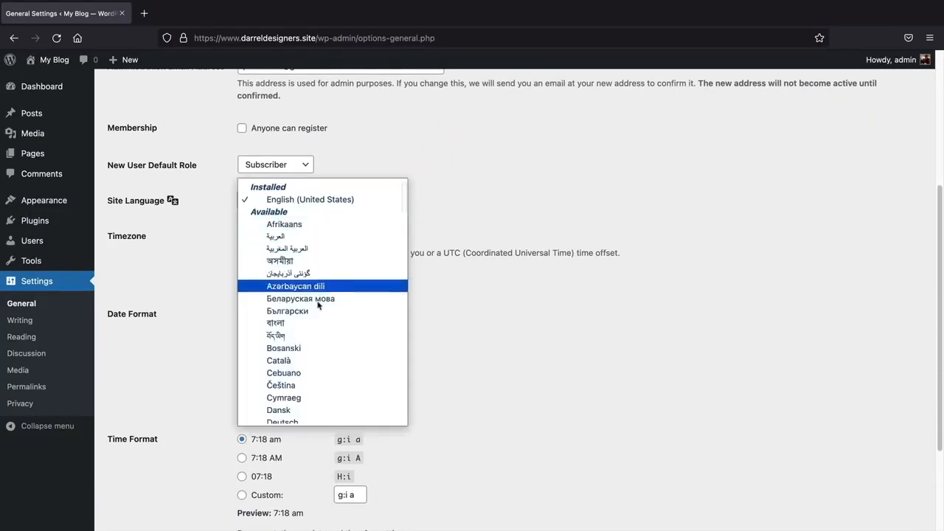
scroll(320, 404, down, 1)
scroll(321, 403, down, 10)
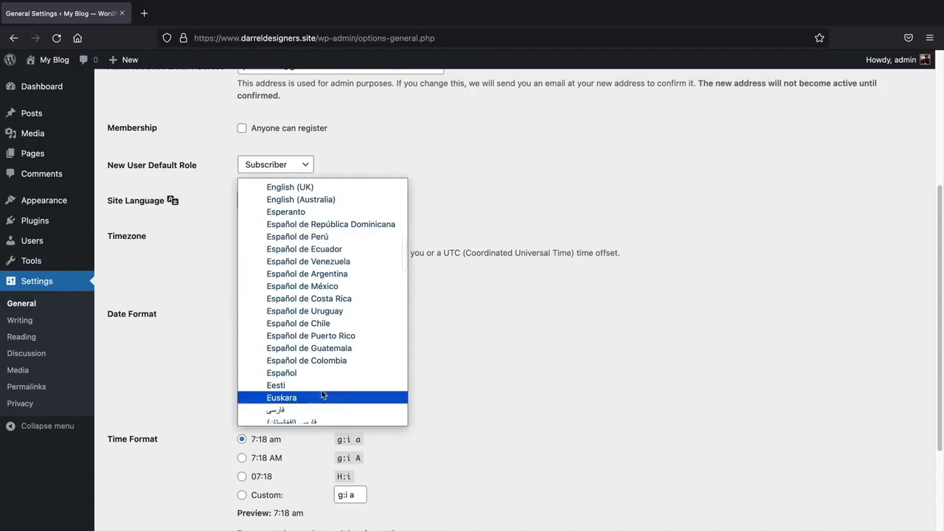
scroll(322, 393, up, 2)
scroll(323, 391, up, 8)
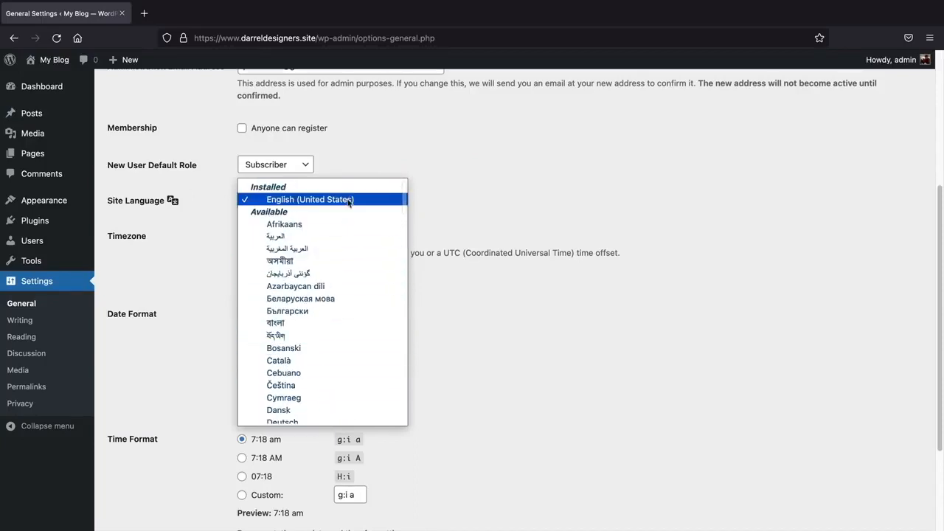
click(220, 233)
middle_click(220, 229)
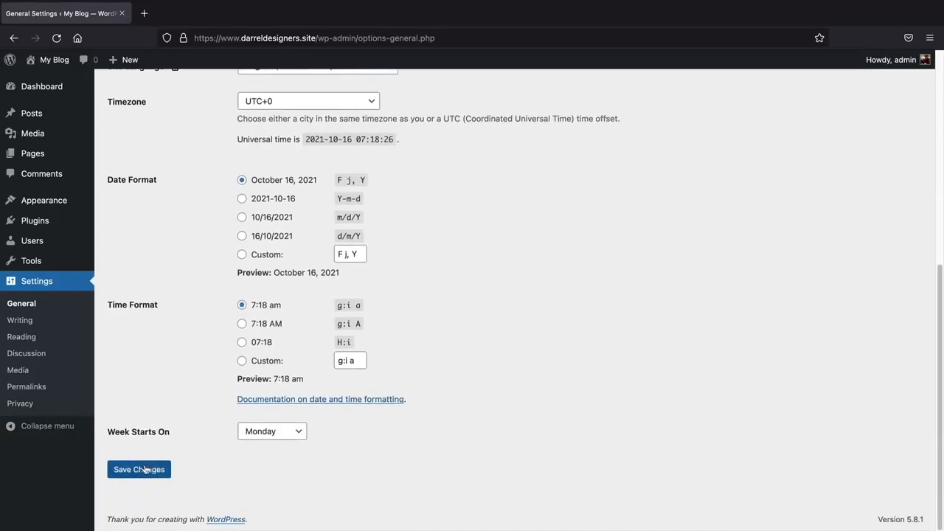
click(143, 471)
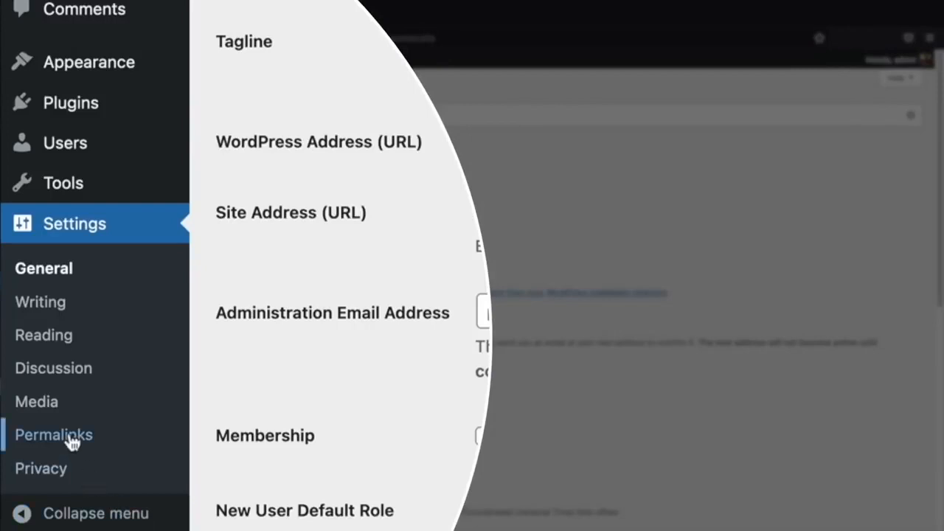
Set the site's permalink structure to Post name and save the permalink settings.
click(71, 436)
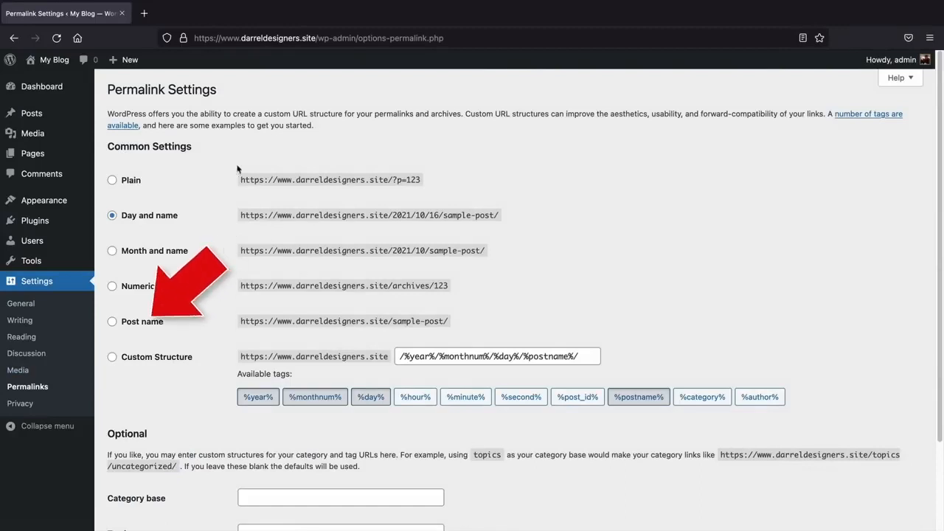
click(111, 325)
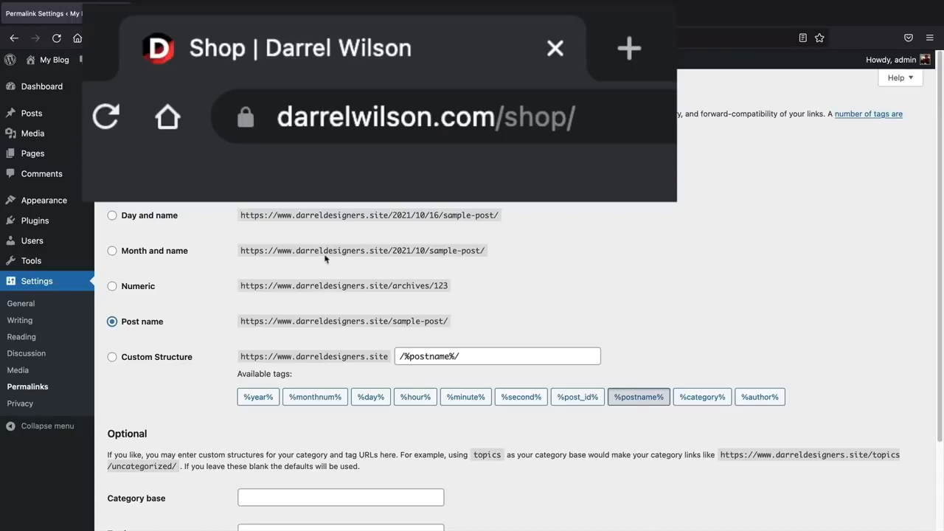
drag(367, 249, 491, 252)
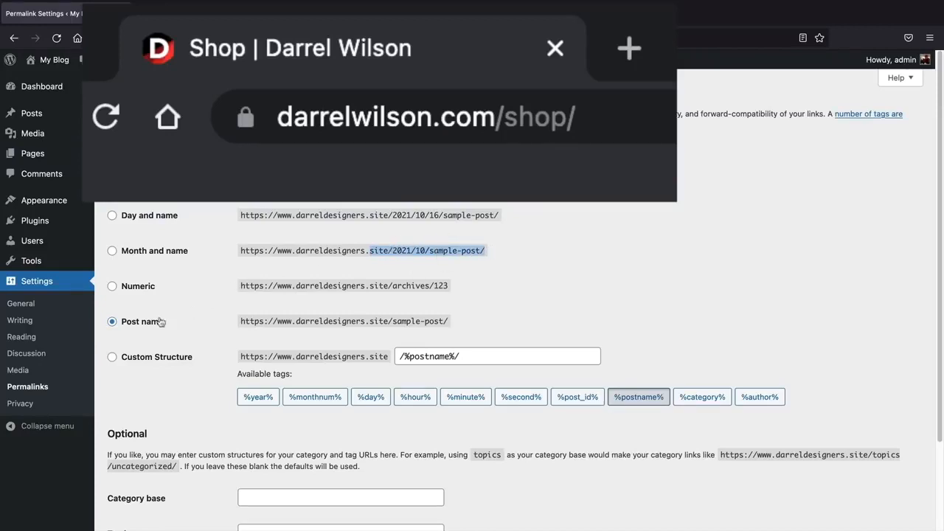
click(250, 320)
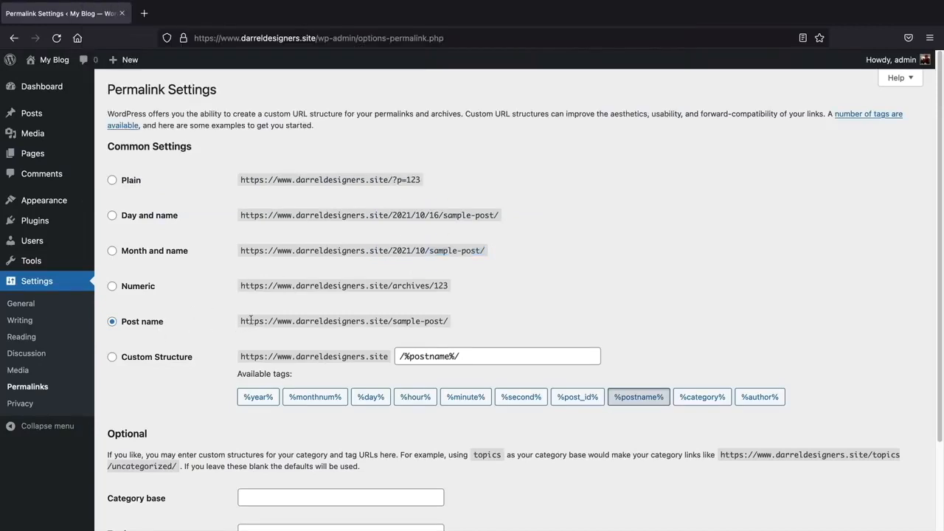
middle_click(235, 319)
scroll(234, 325, down, 2)
middle_click(234, 326)
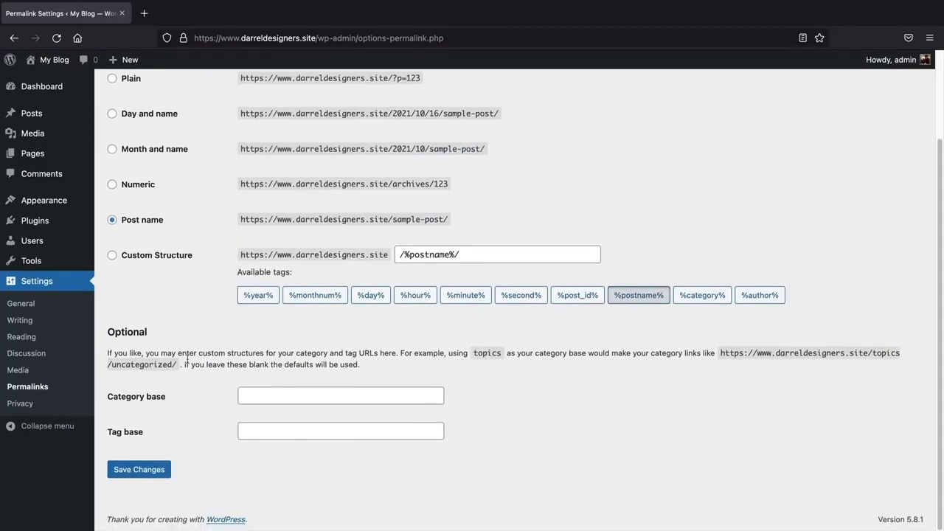
click(142, 470)
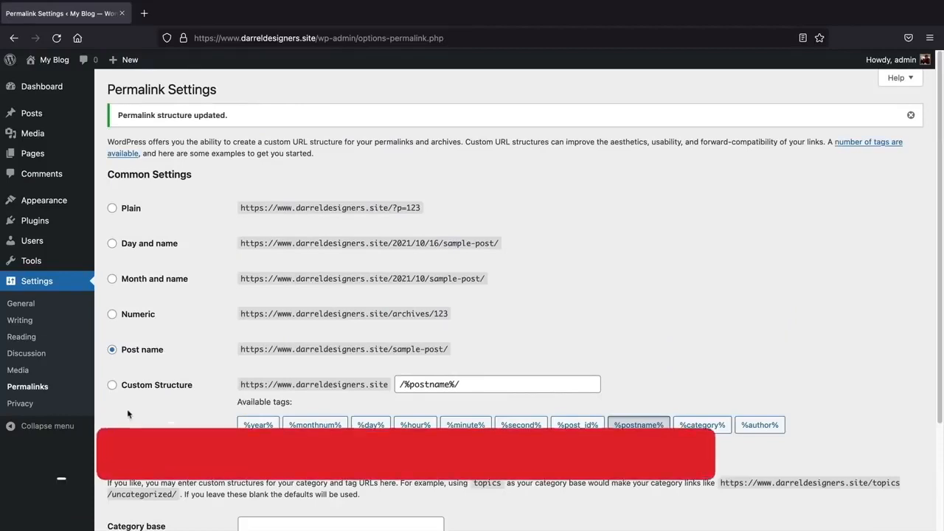
Return to the WordPress dashboard and log out of the admin account.
click(42, 87)
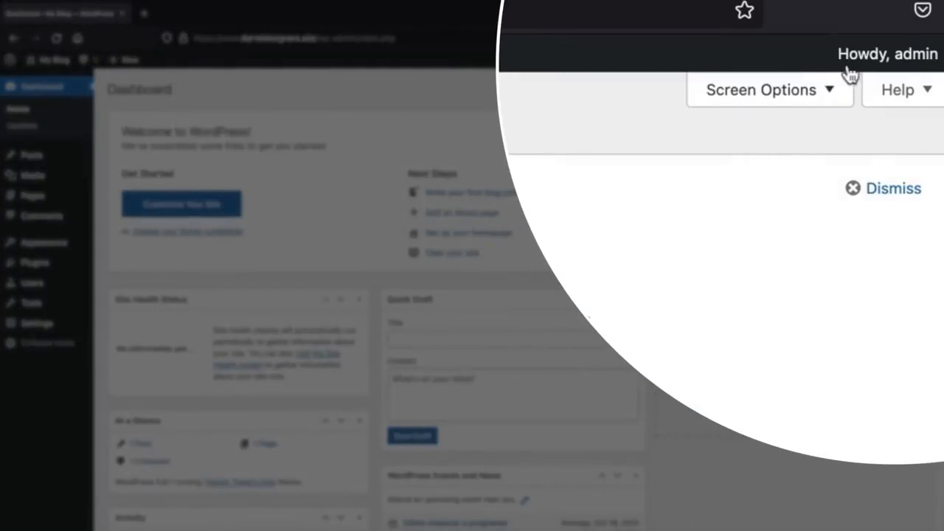
mouse_move(877, 63)
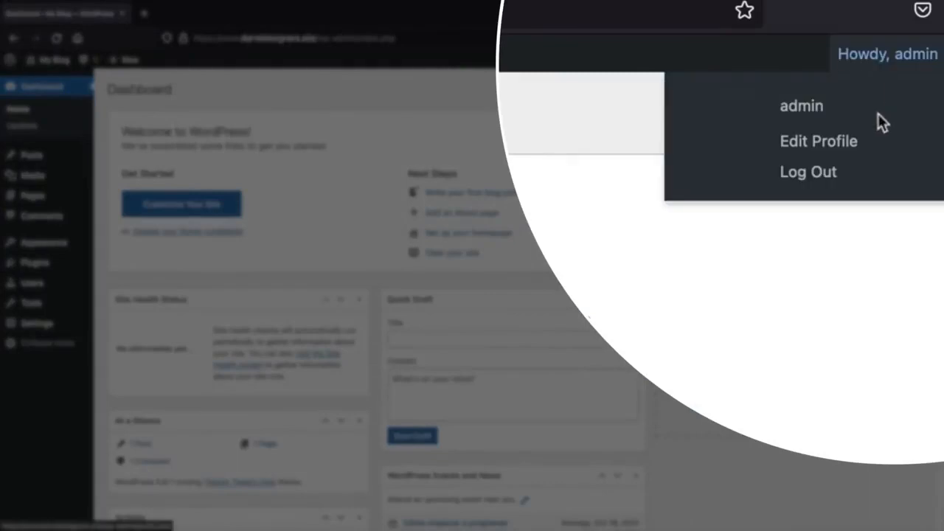
click(806, 177)
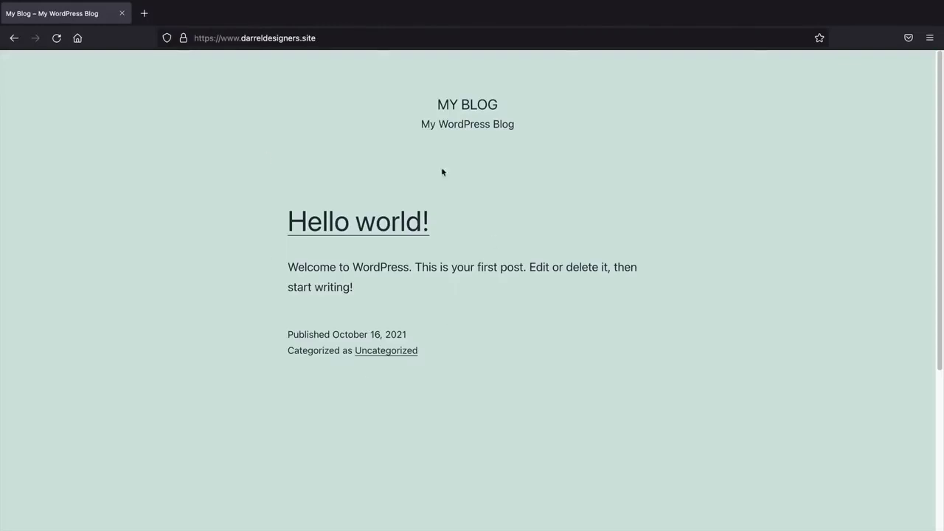
Load the WordPress login page by adding /wp-admin to the site's web address.
click(361, 35)
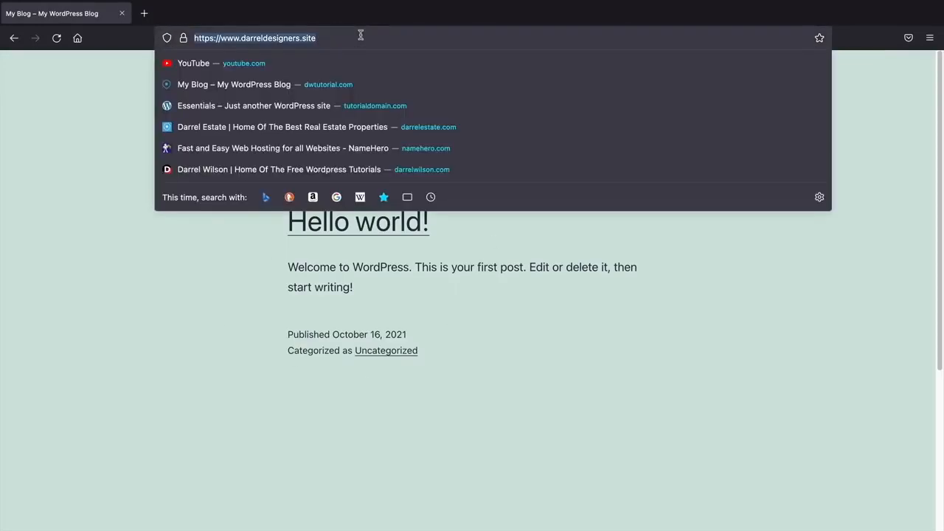
key(Right)
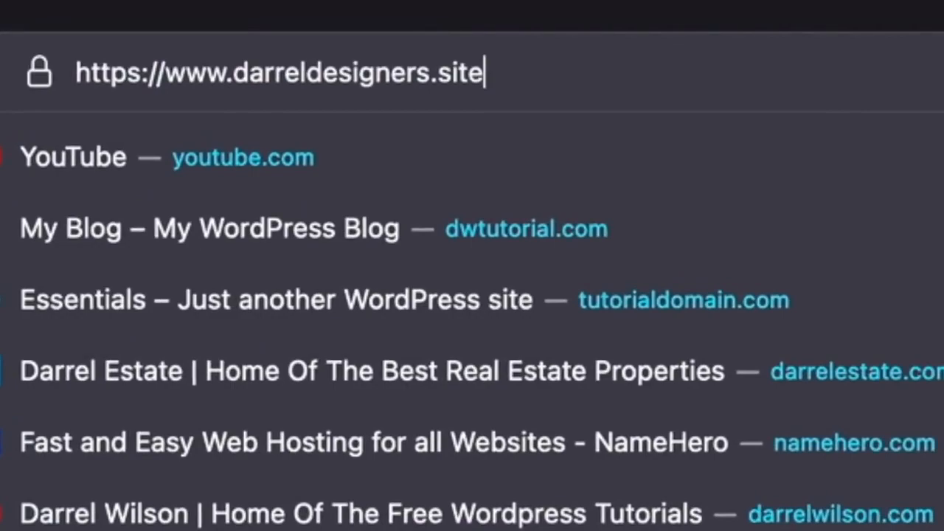
text(/)
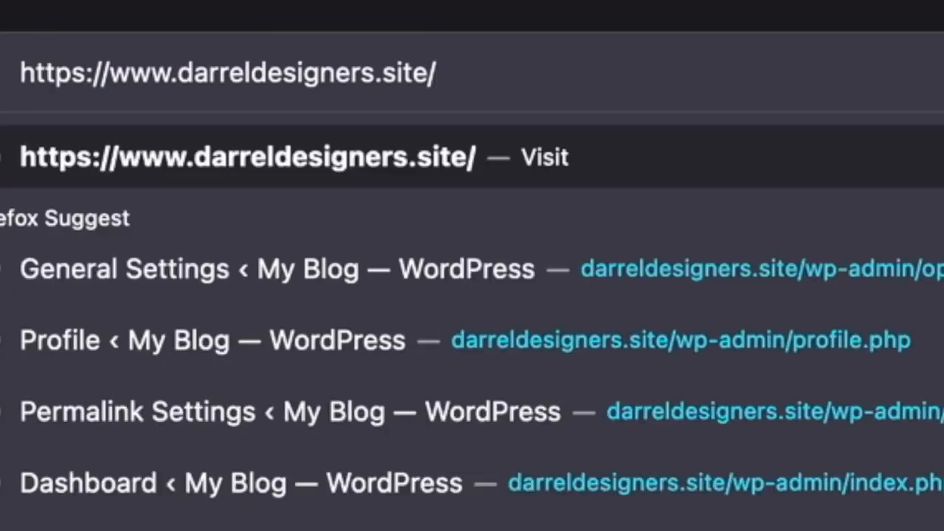
text(wp-admin/)
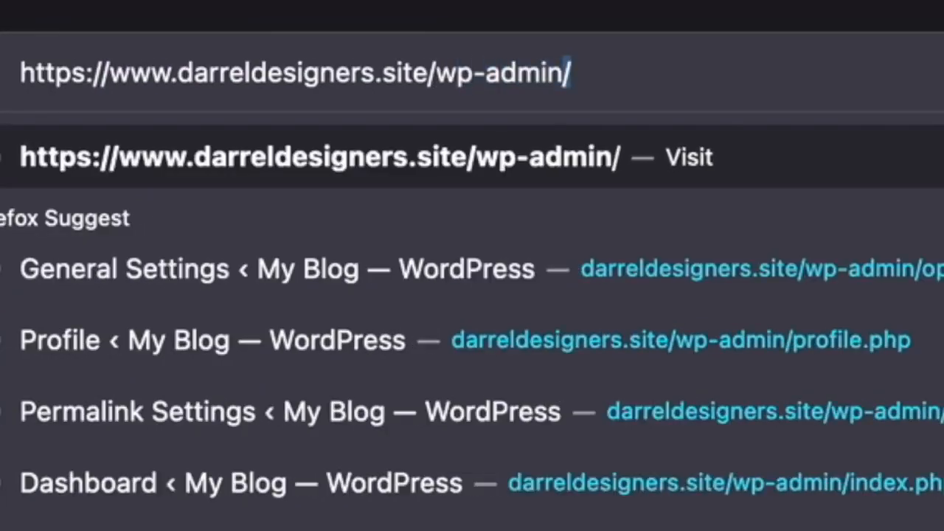
key(Return)
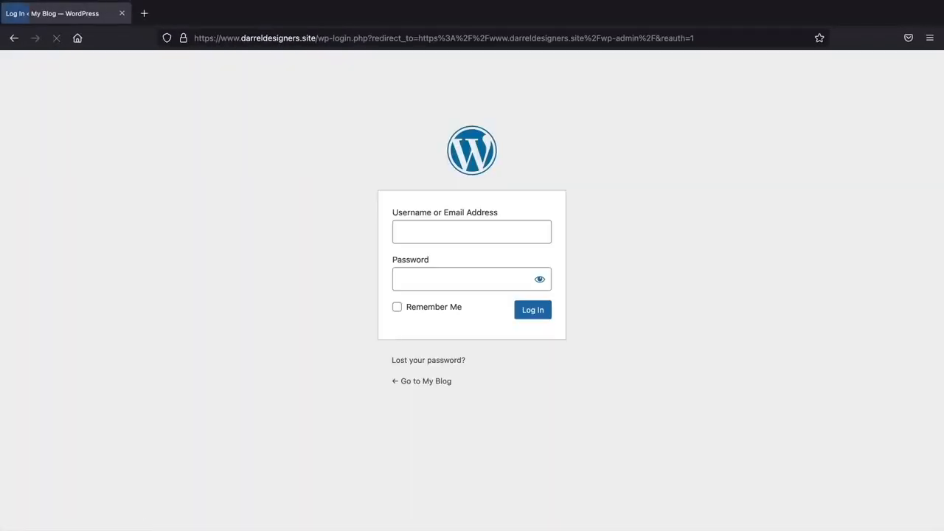
Log in as admin with the account password, showing the password and enabling Remember Me.
click(401, 116)
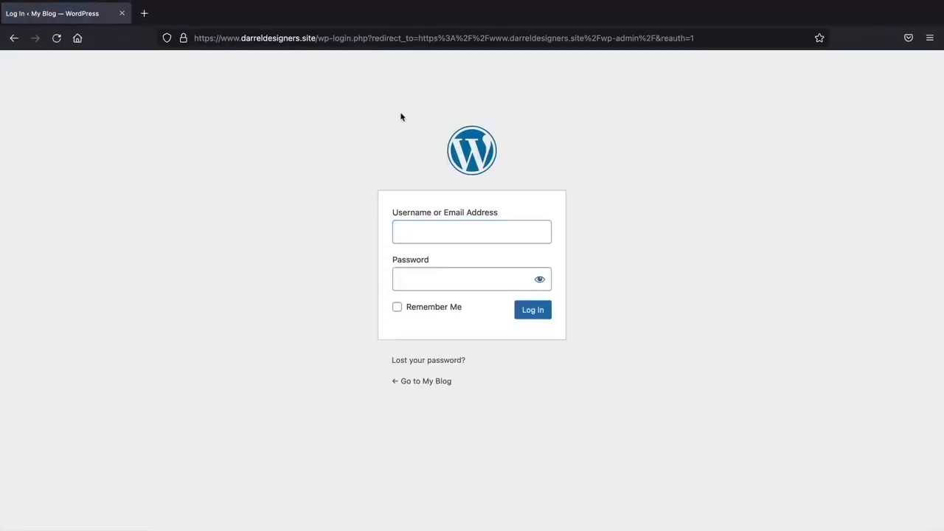
click(403, 238)
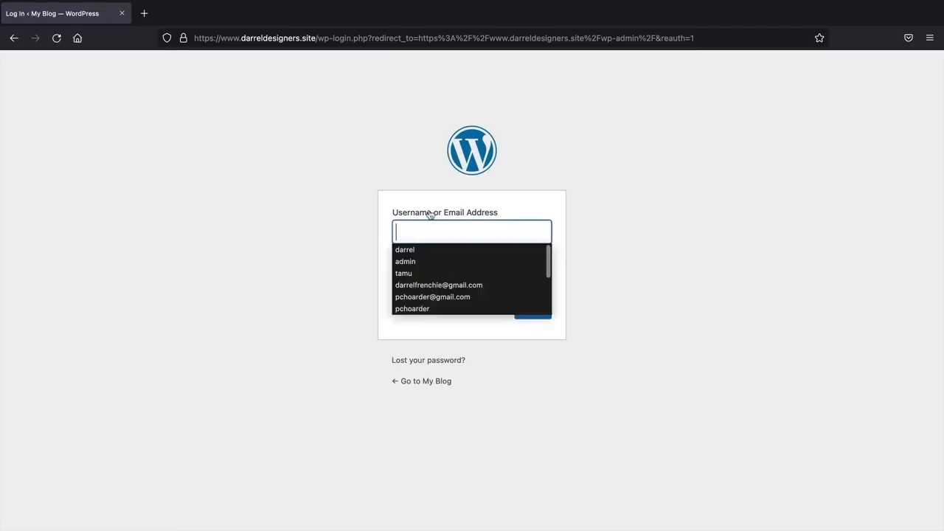
text(admin)
key(Tab)
text(**********)
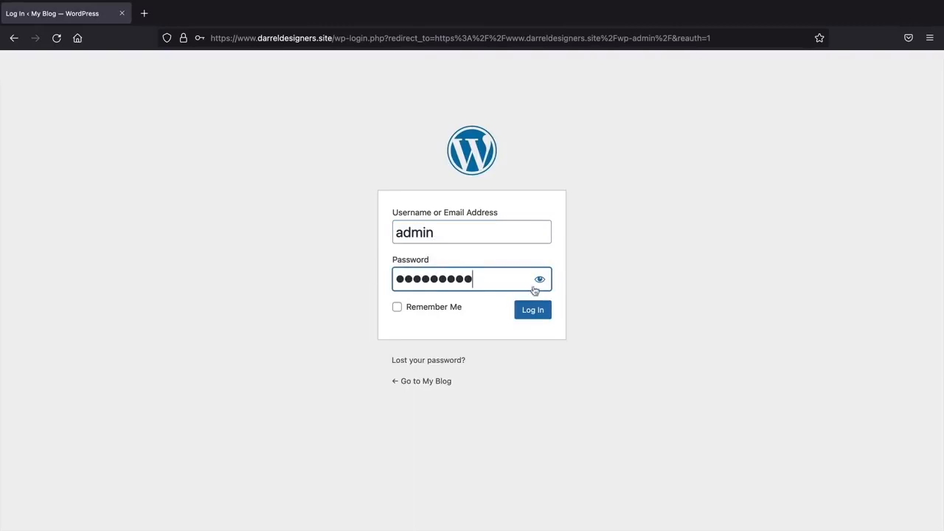
click(539, 279)
click(433, 309)
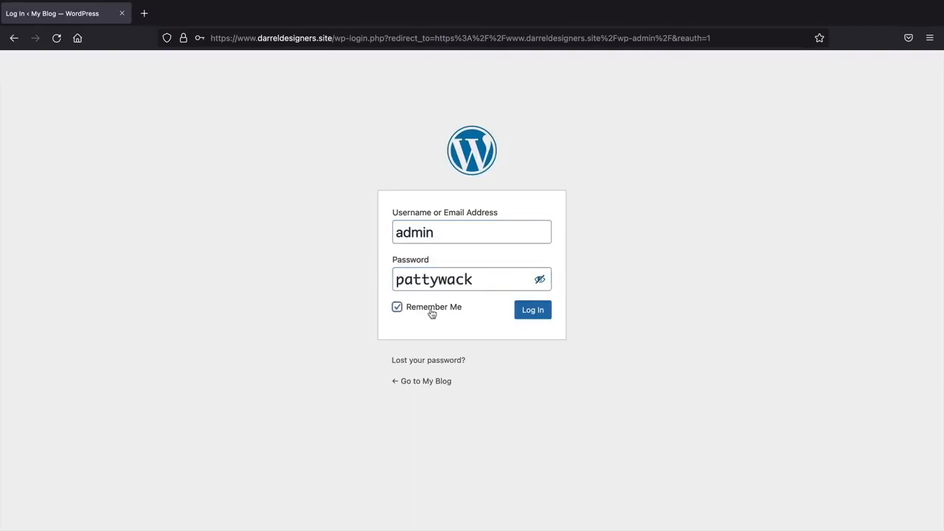
click(534, 312)
click(405, 195)
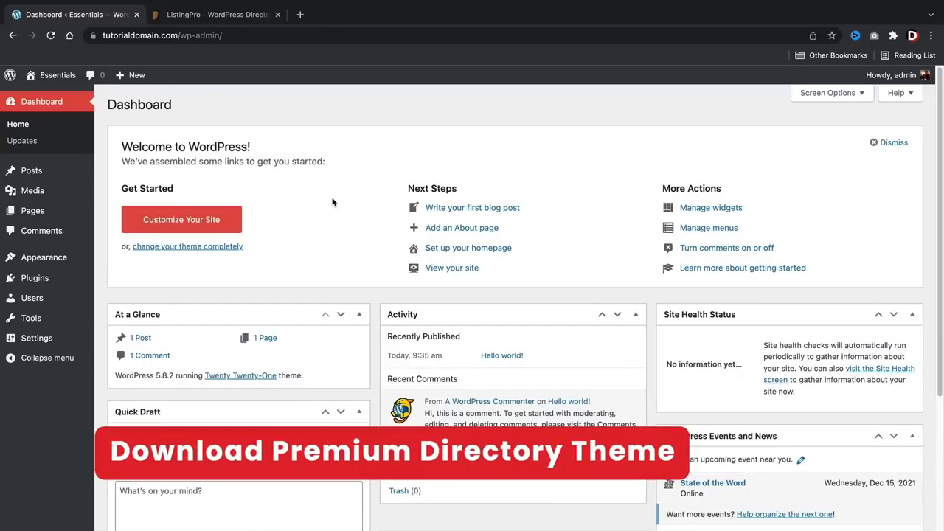
Switch to the ListingPro theme page on ThemeForest and look through its item details.
click(231, 17)
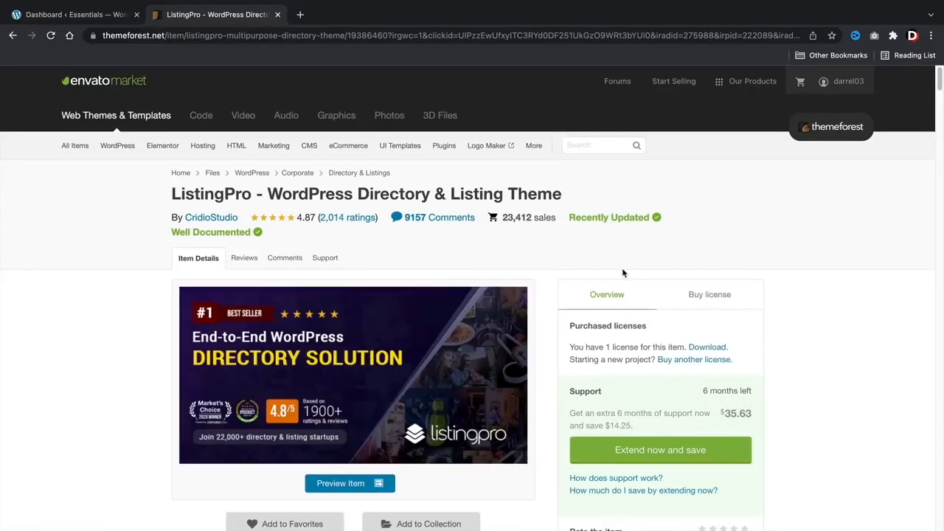
scroll(623, 273, down, 3)
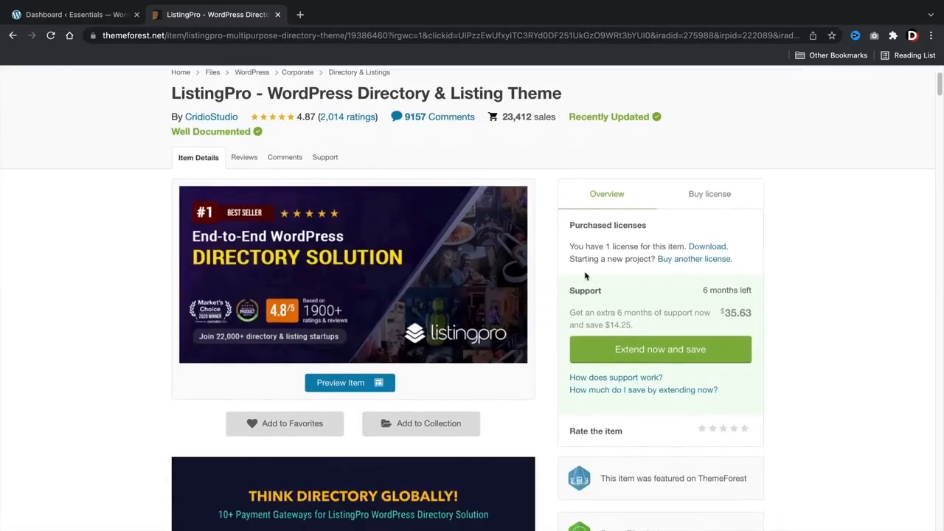
scroll(585, 276, down, 4)
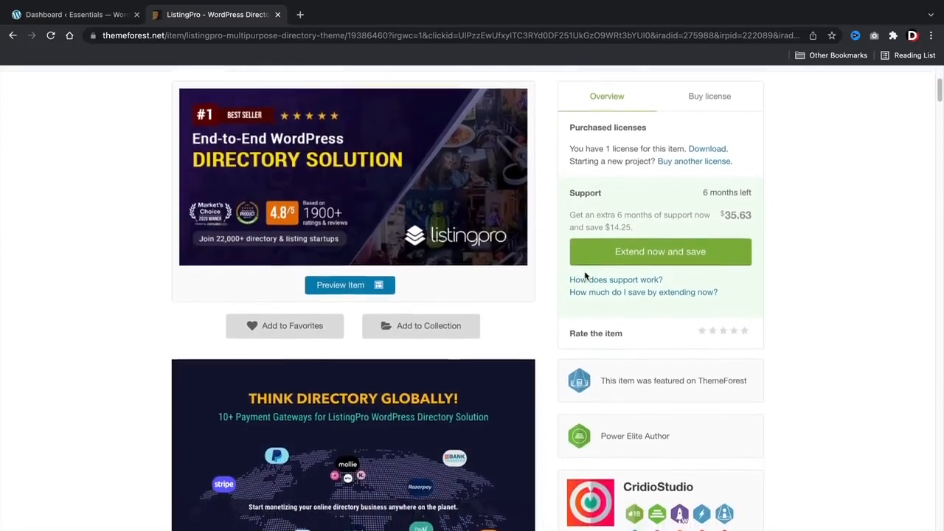
scroll(585, 276, down, 5)
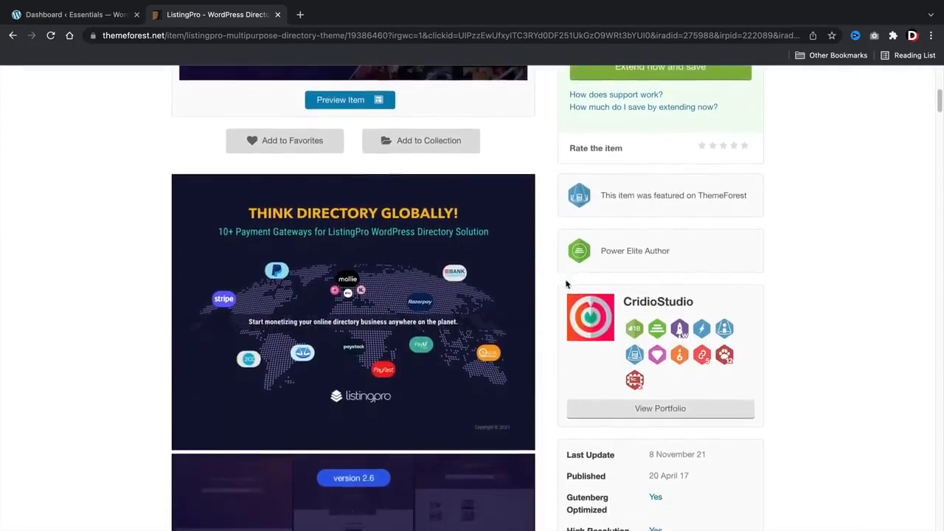
scroll(566, 284, down, 12)
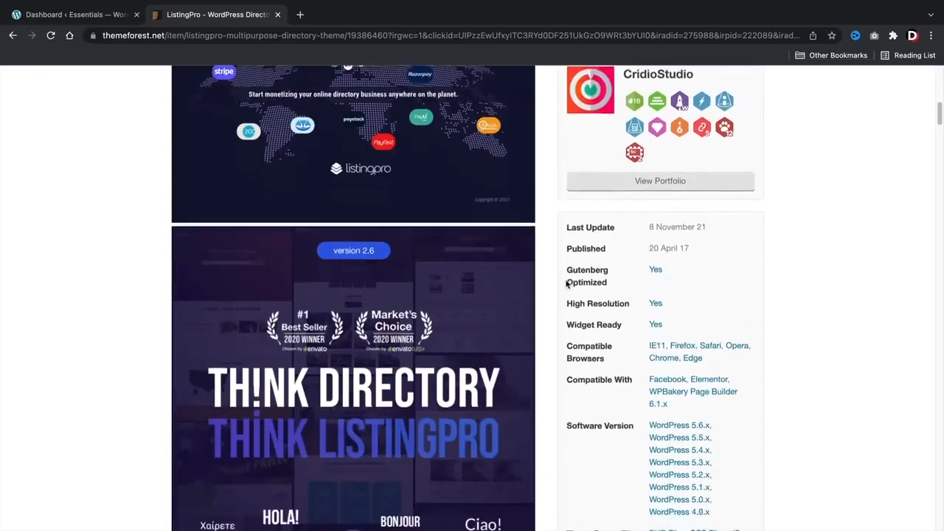
scroll(566, 290, down, 10)
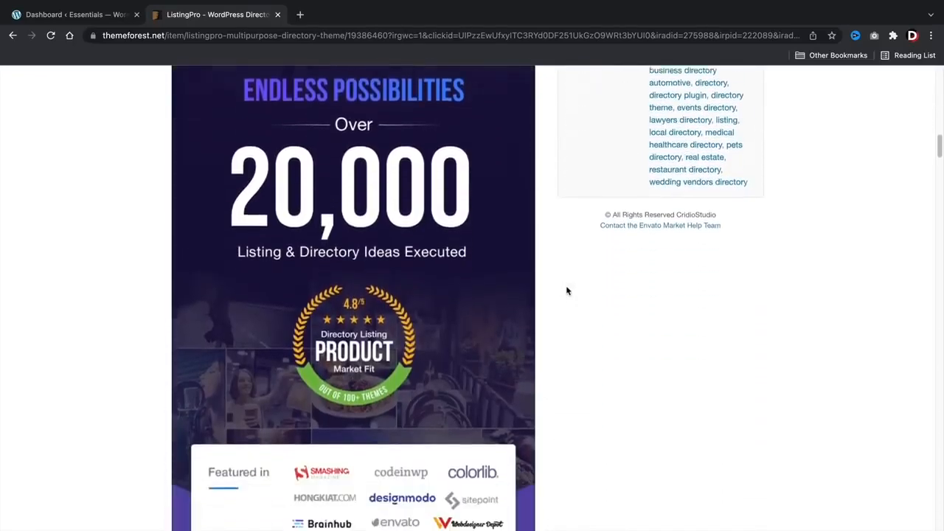
scroll(563, 315, up, 20)
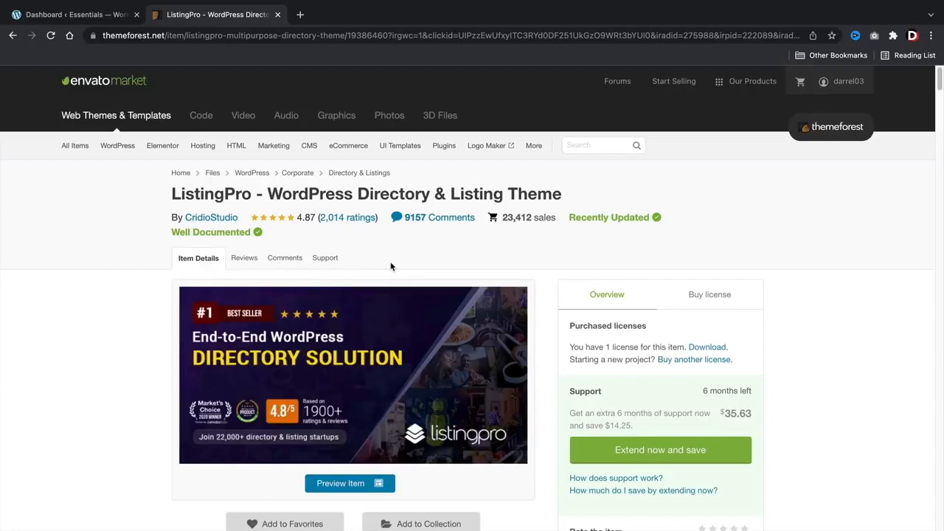
Add the ListingPro theme with a Regular License to the cart without extended support, and proceed to checkout.
click(712, 297)
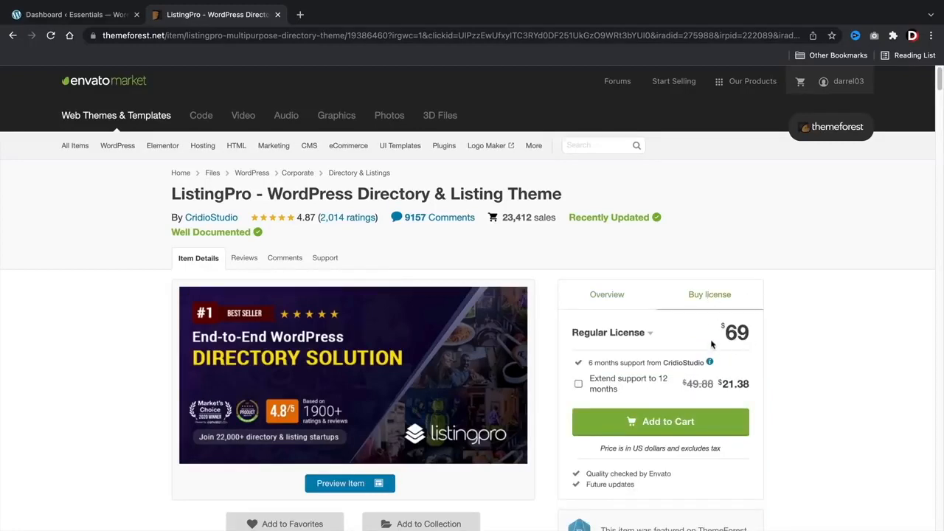
drag(726, 332, 757, 338)
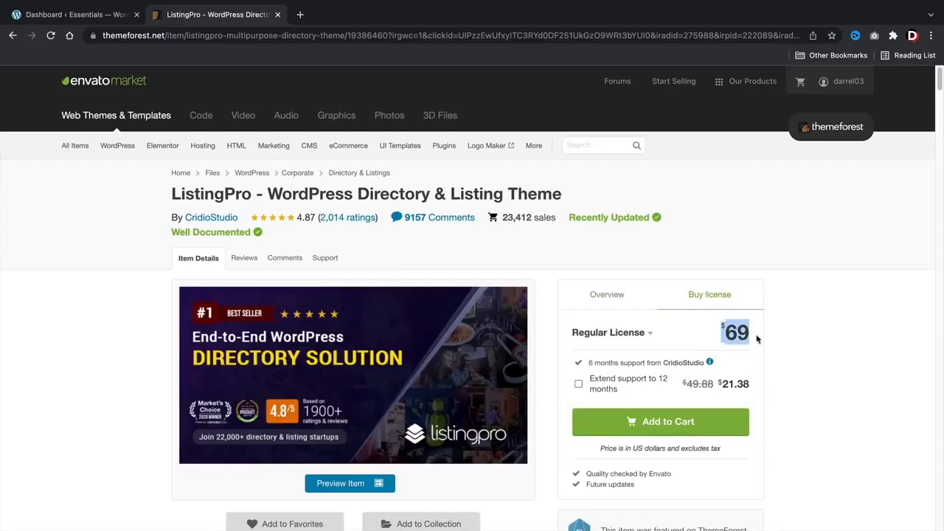
scroll(757, 338, down, 1)
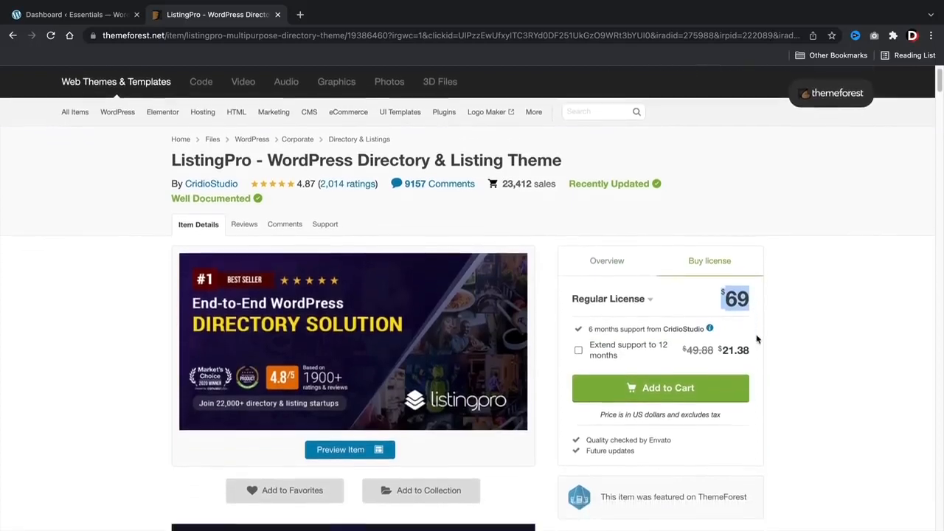
drag(267, 158, 560, 159)
click(560, 159)
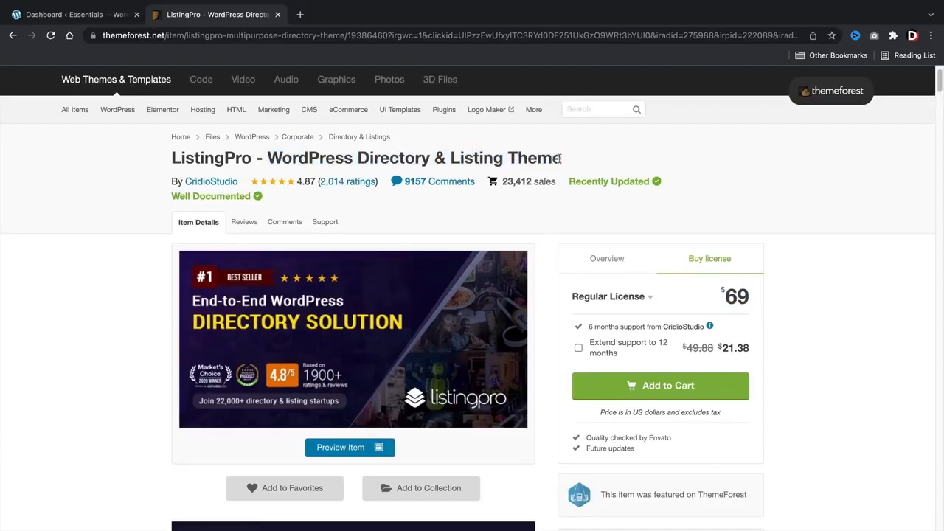
triple_click(560, 159)
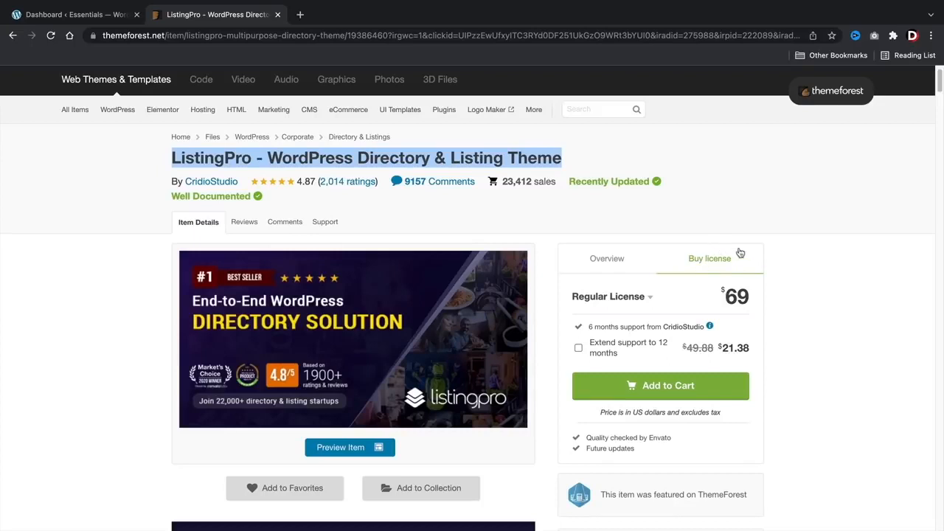
click(691, 391)
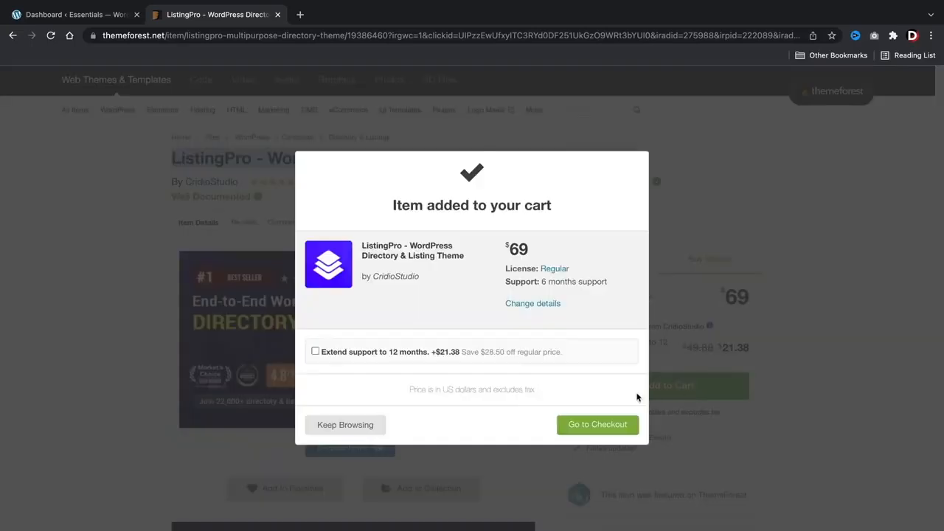
click(597, 425)
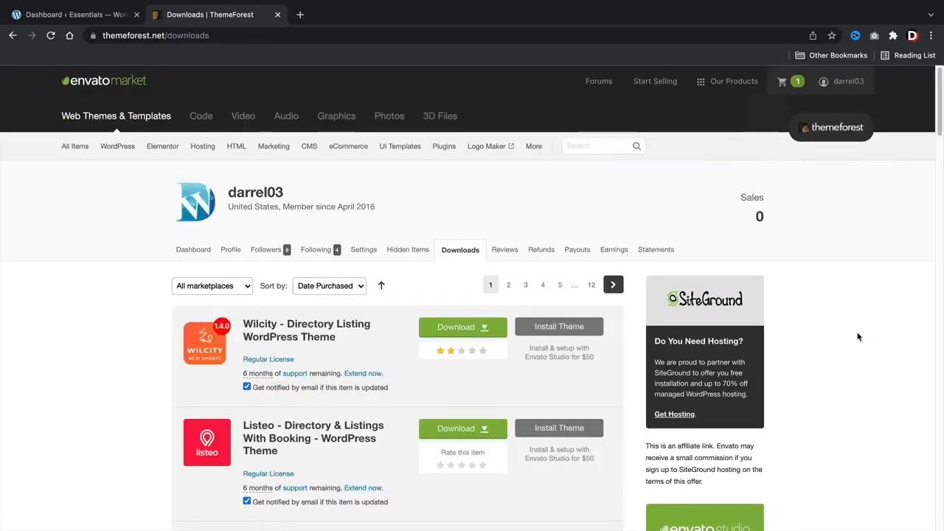
Look through the first two pages of purchased items on ThemeForest for the ListingPro theme.
scroll(802, 314, down, 2)
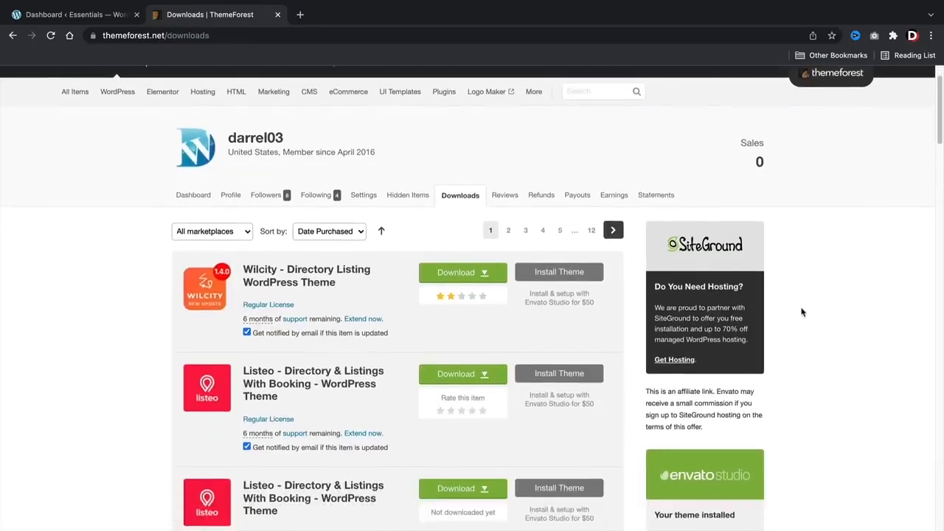
scroll(802, 314, down, 3)
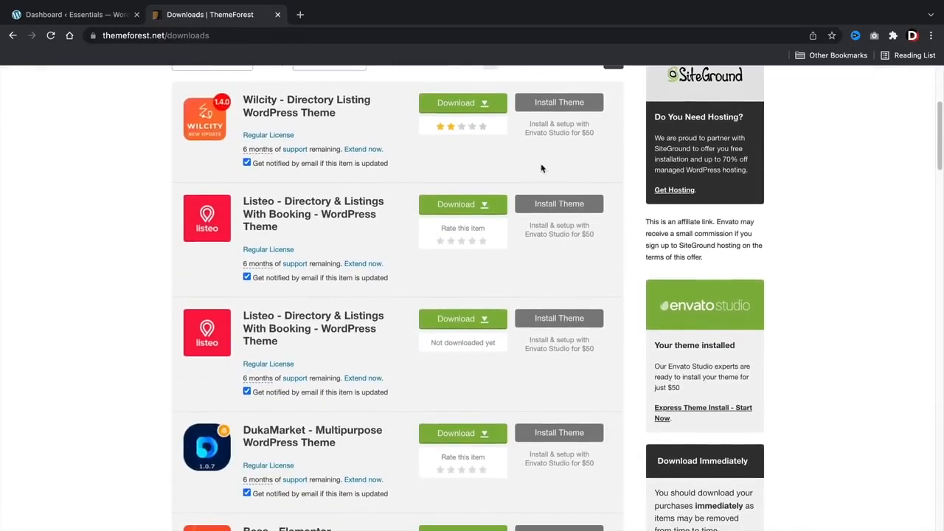
mouse_move(185, 120)
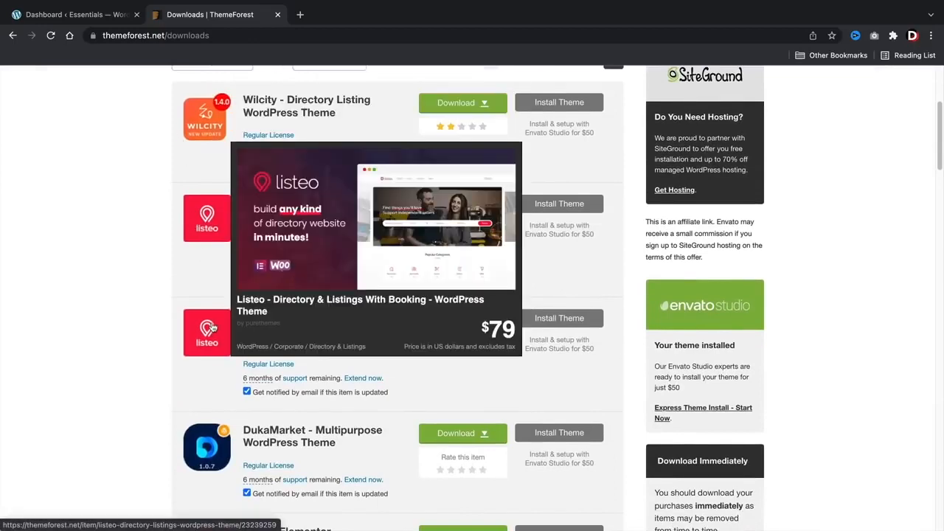
scroll(212, 327, down, 2)
scroll(213, 327, down, 4)
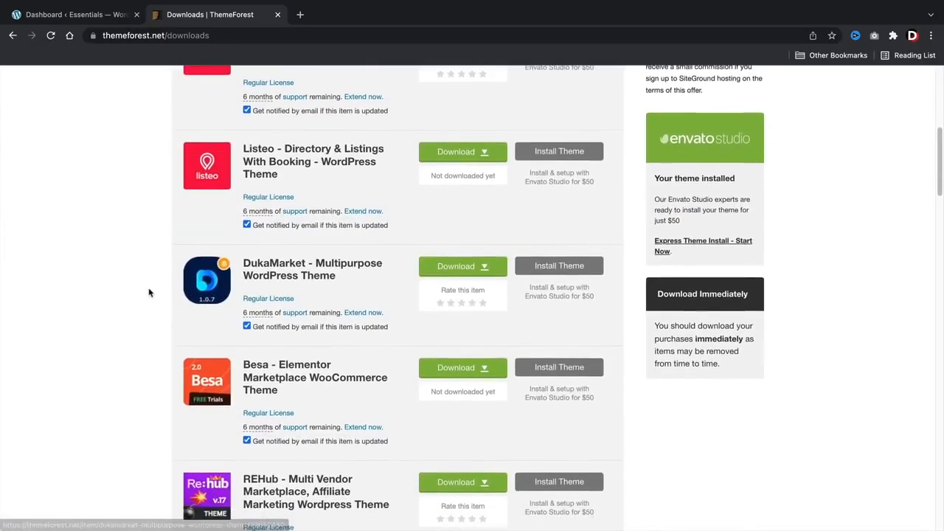
scroll(148, 292, down, 8)
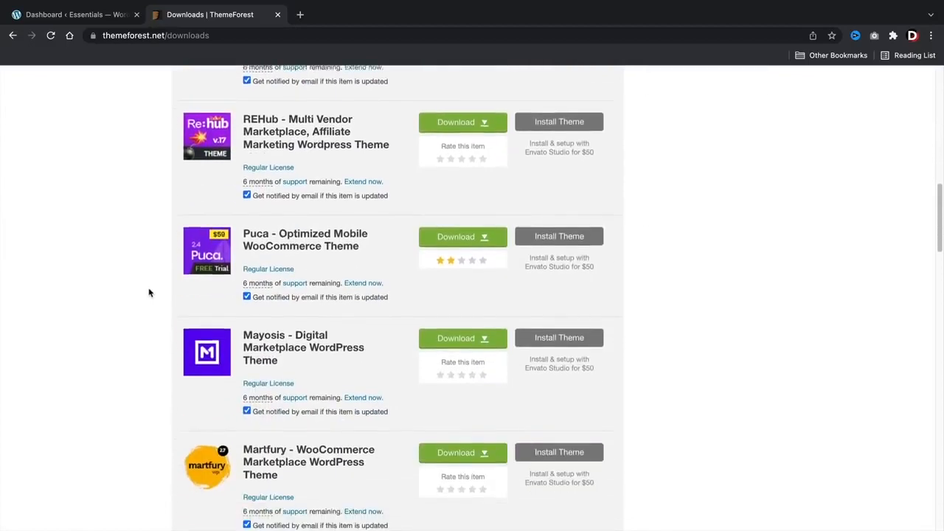
scroll(148, 292, down, 10)
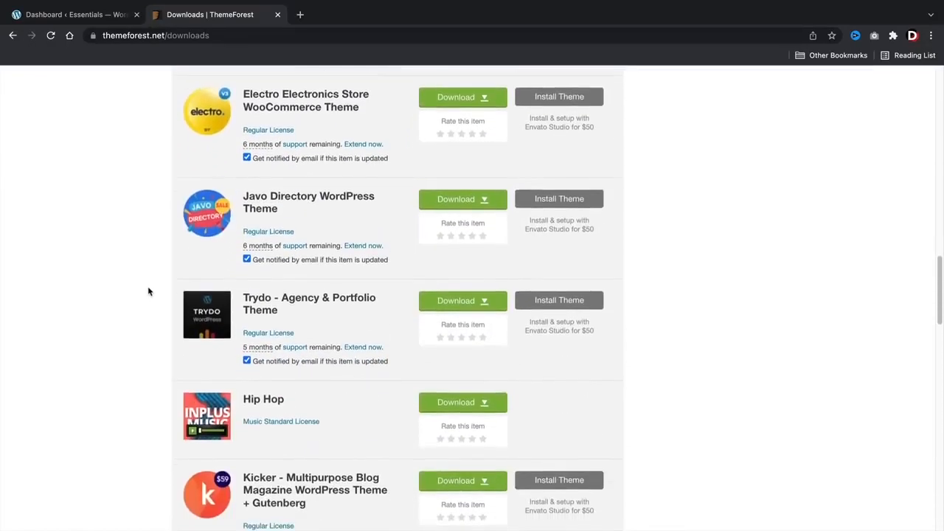
scroll(149, 292, down, 8)
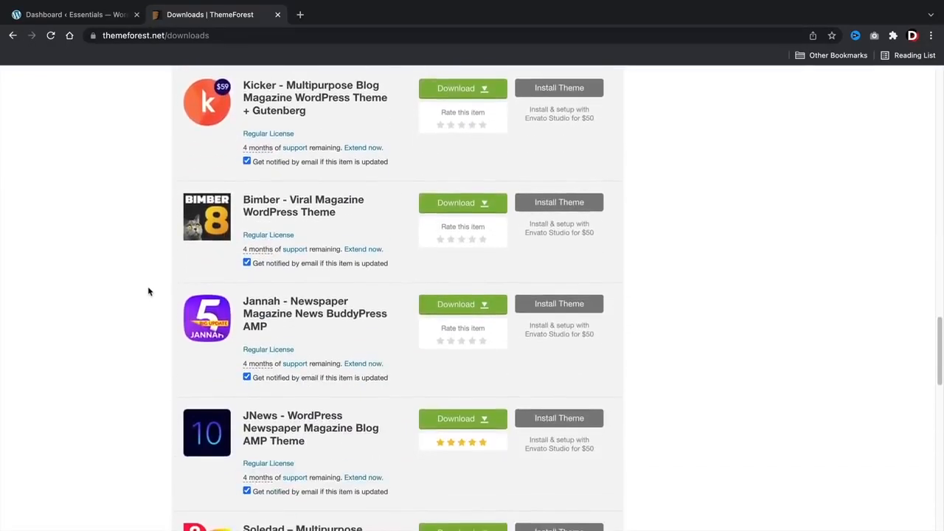
scroll(149, 292, down, 7)
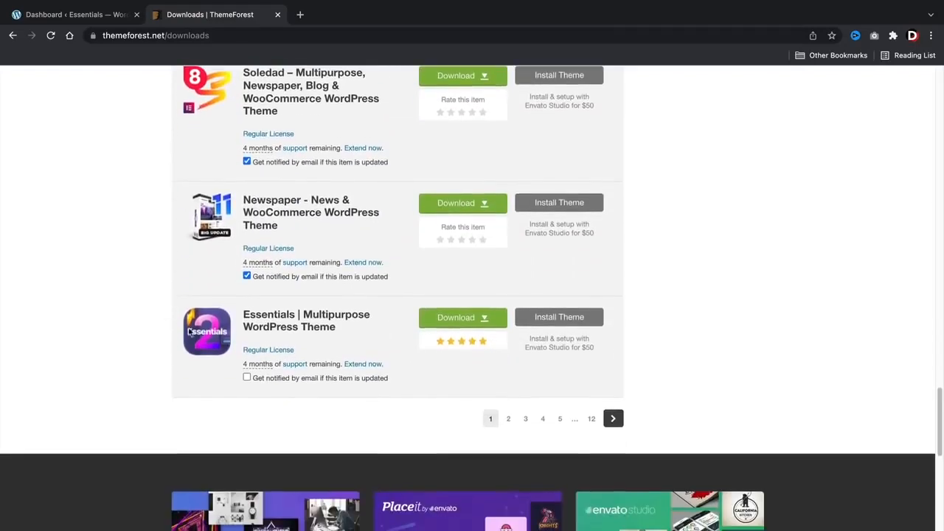
click(509, 419)
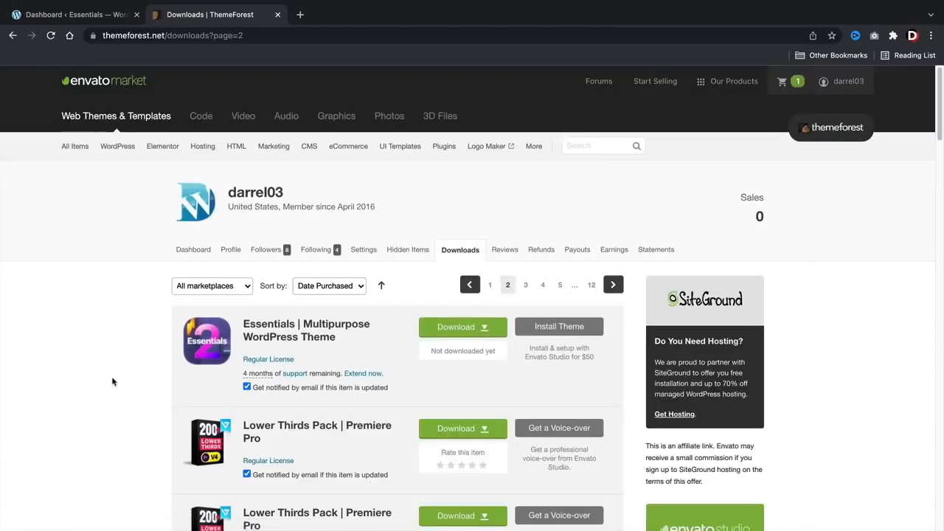
scroll(113, 381, down, 8)
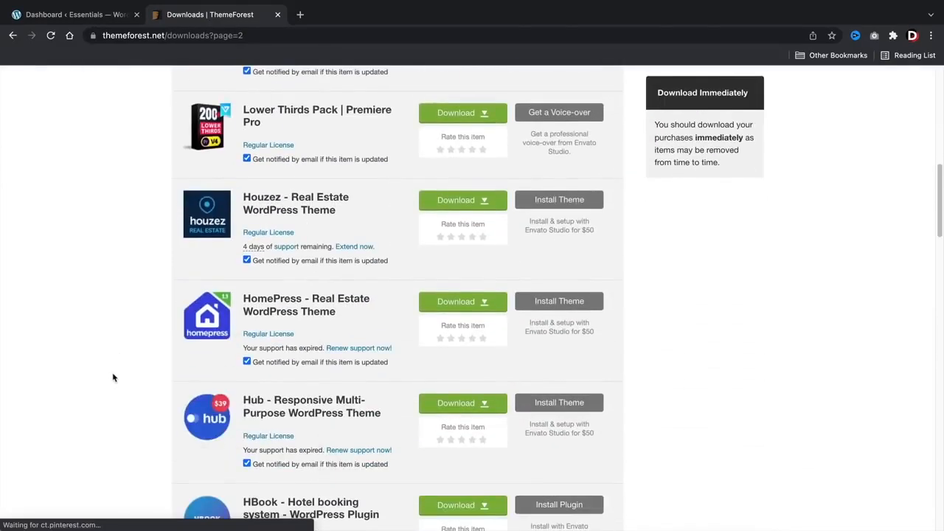
scroll(113, 378, down, 5)
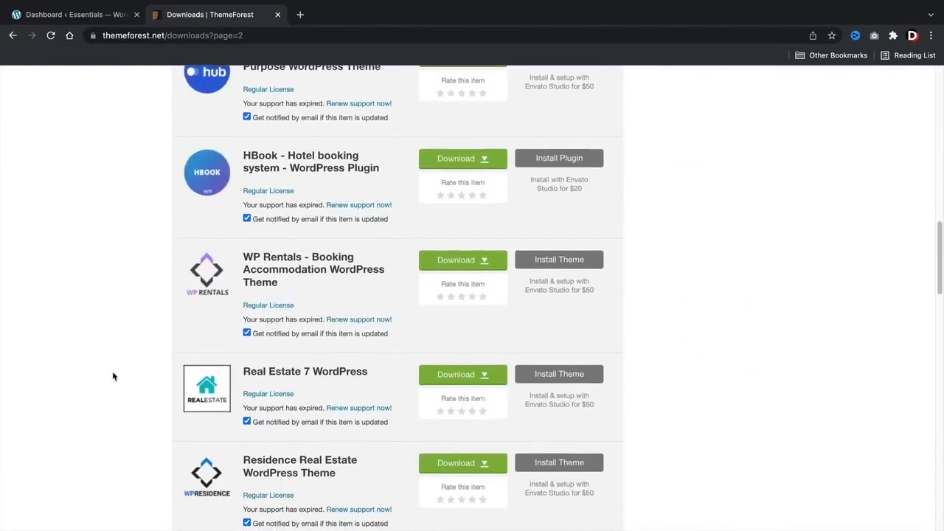
scroll(113, 377, down, 7)
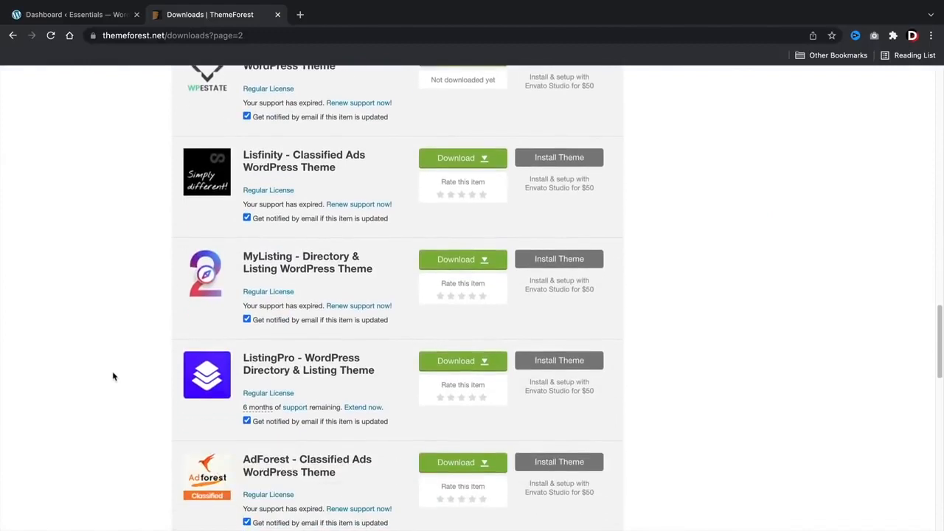
mouse_move(189, 372)
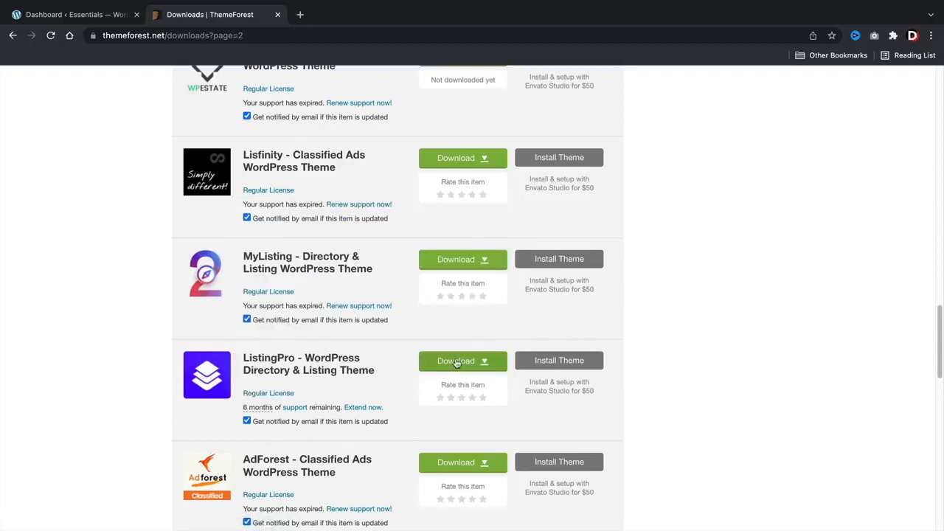
Download ListingPro's installable WordPress file only, plus its license certificate and purchase code as text.
click(456, 362)
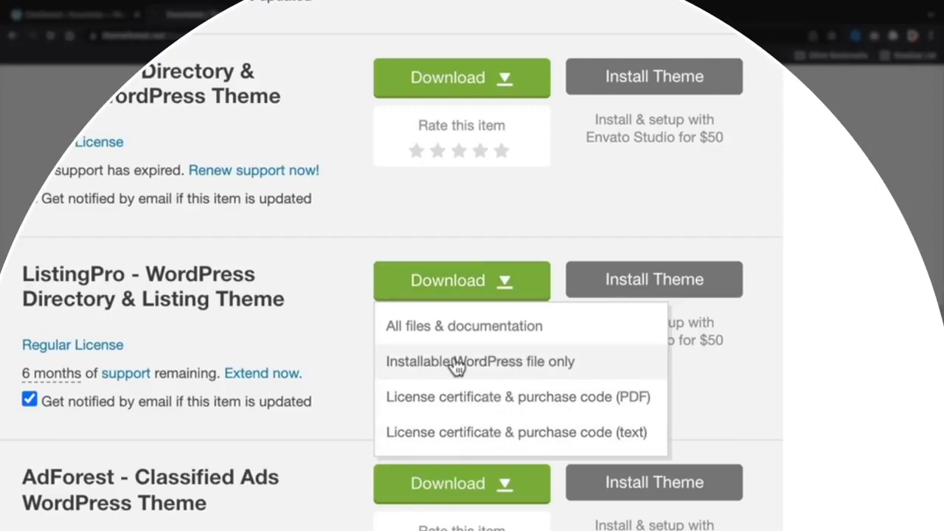
click(457, 364)
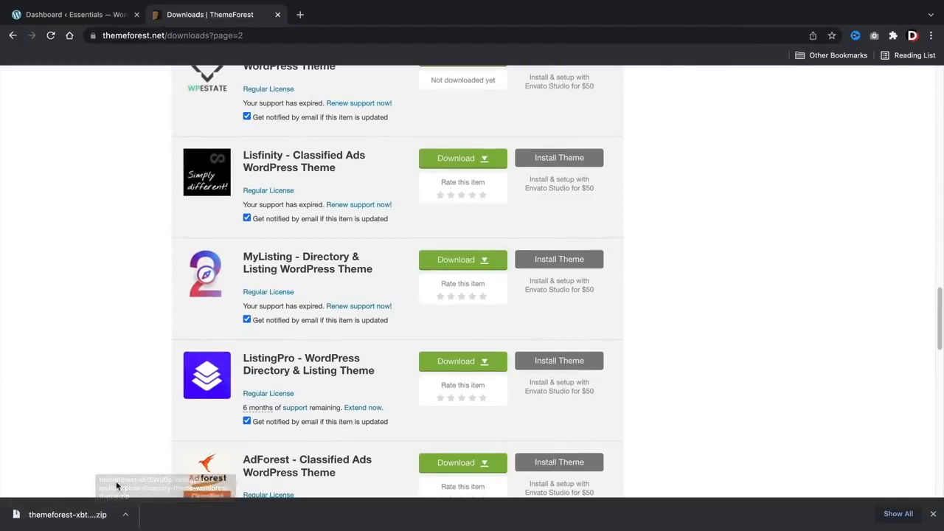
click(483, 362)
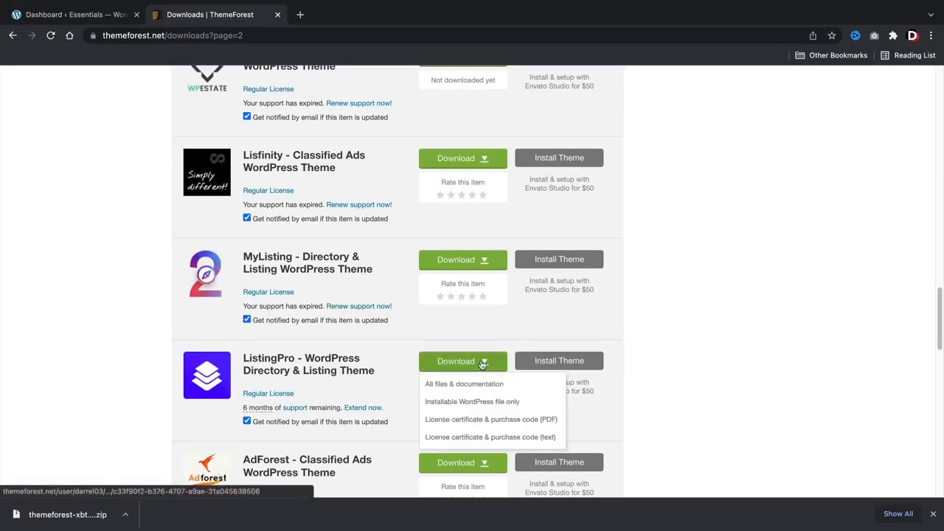
click(507, 437)
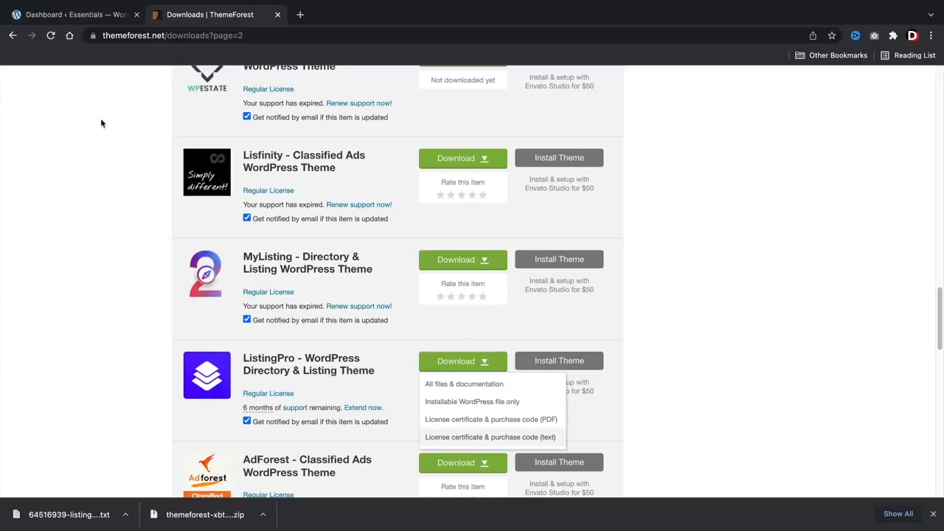
Switch to the WordPress dashboard and open the upload form for adding a new theme.
click(74, 17)
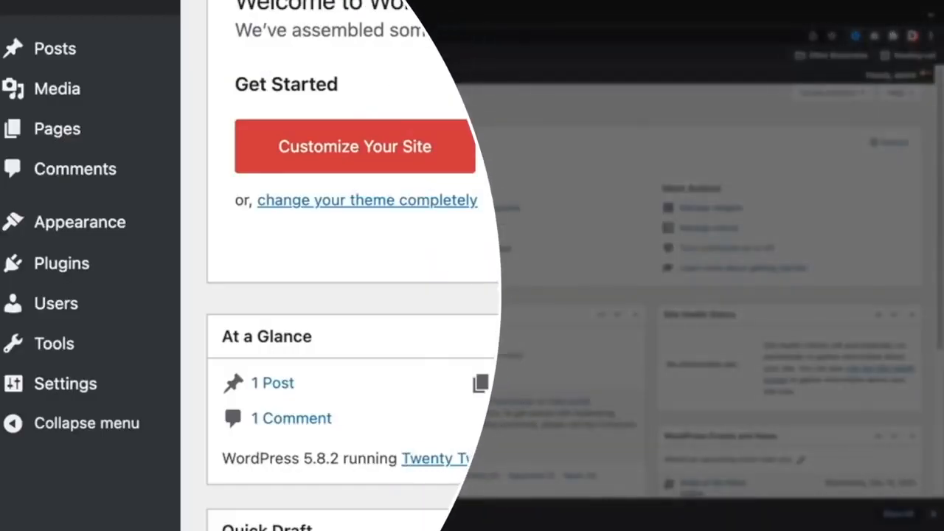
mouse_move(86, 236)
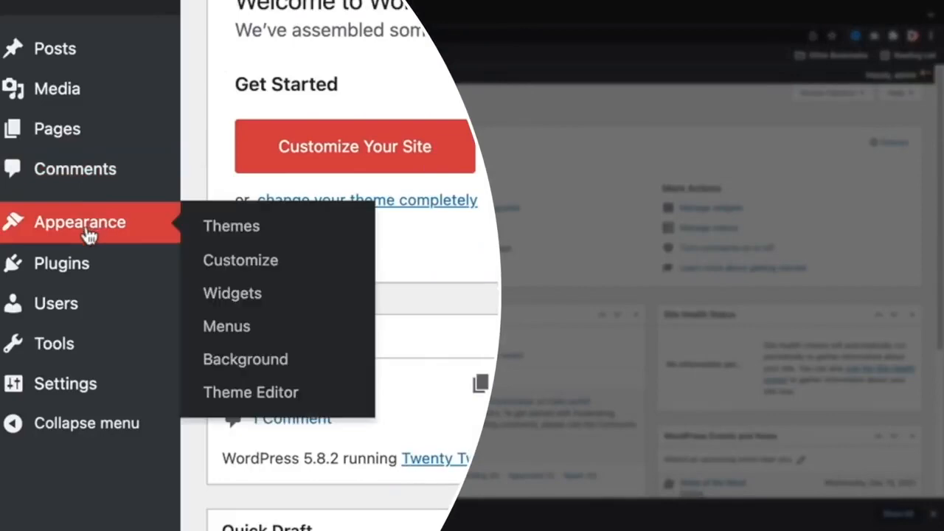
click(235, 233)
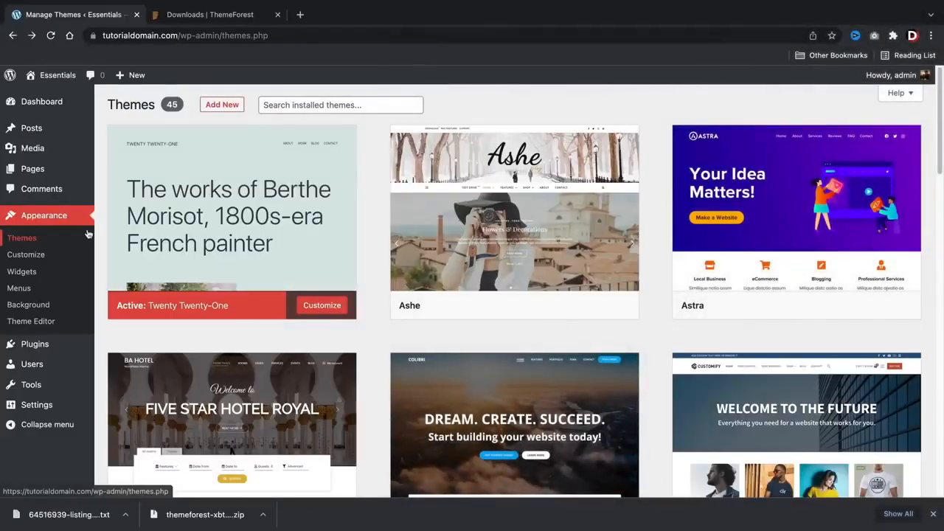
click(224, 106)
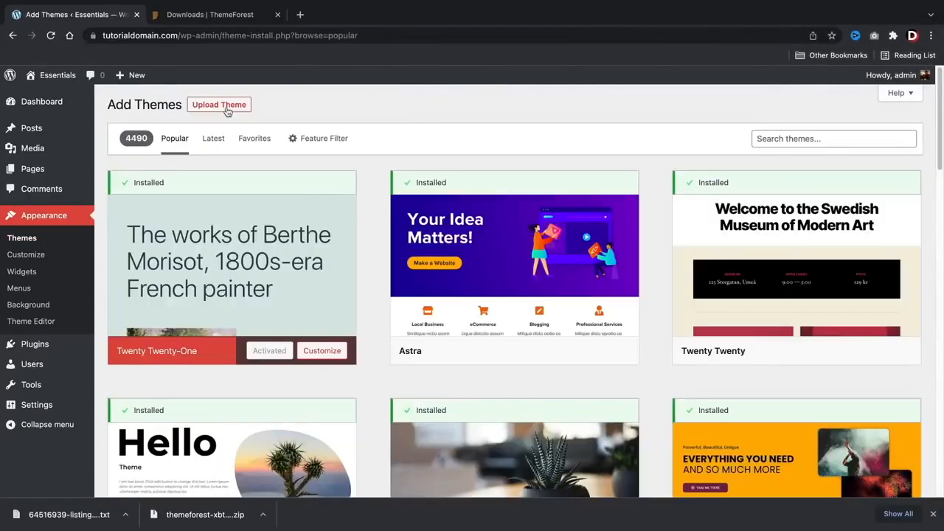
click(225, 107)
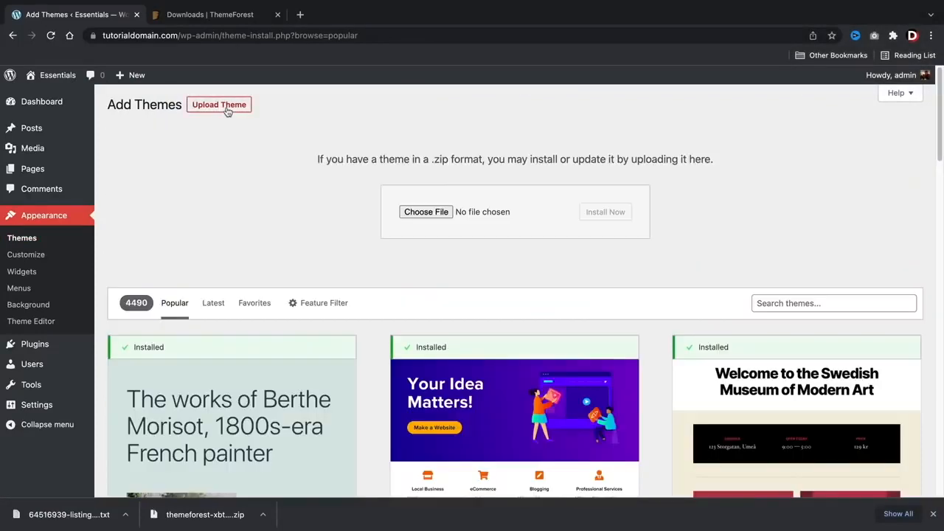
Upload the ThemeForest theme zip from the Desktop, install it and activate the ListingPro theme.
click(442, 214)
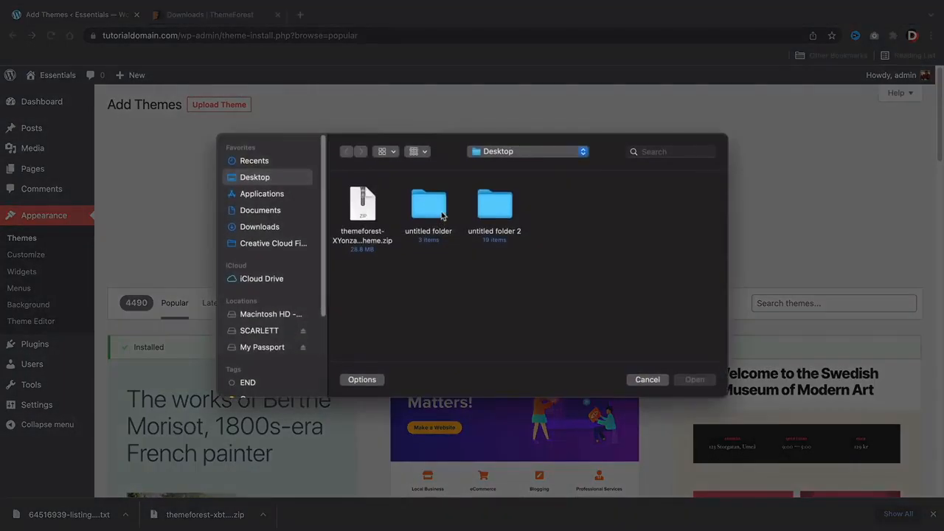
click(366, 235)
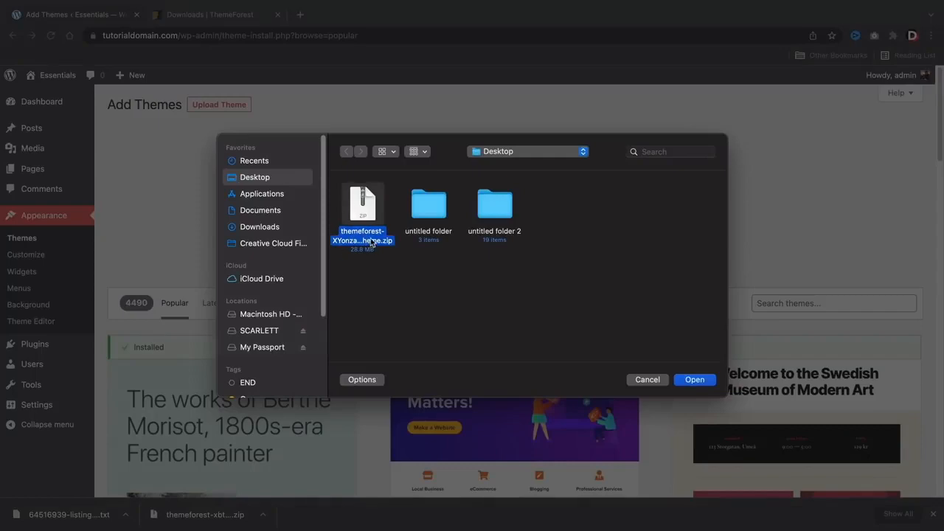
click(700, 381)
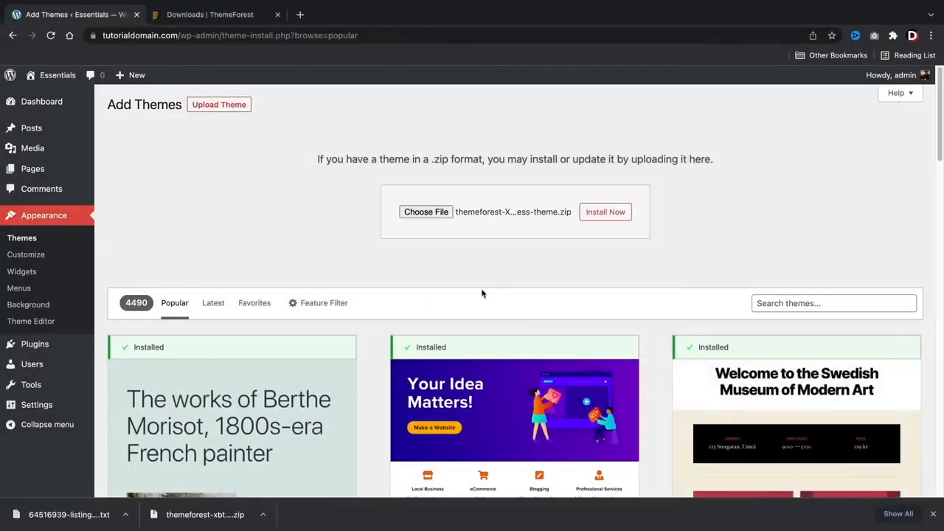
click(600, 215)
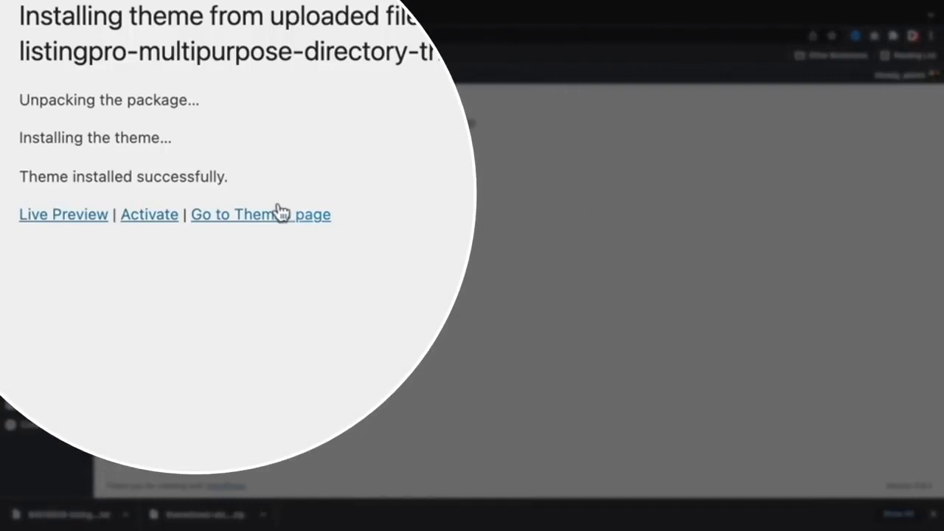
click(148, 225)
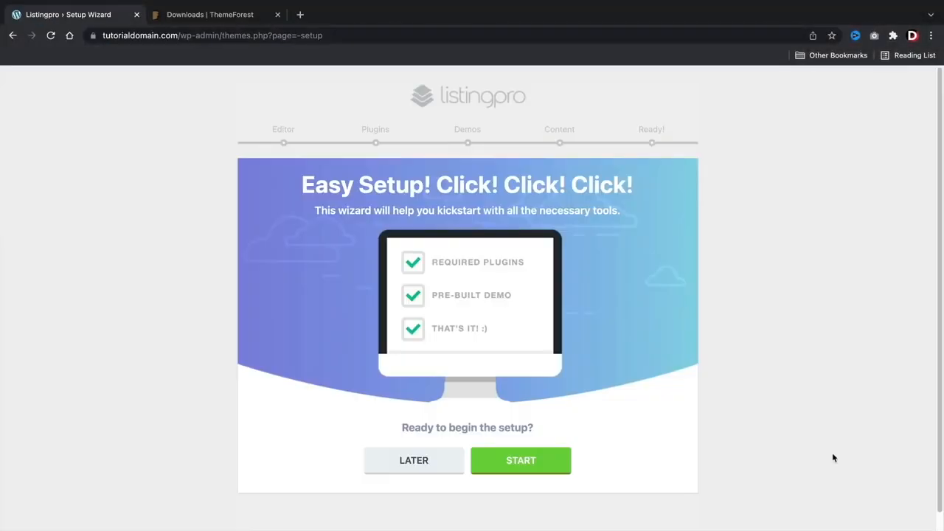
Start the ListingPro setup wizard and choose Elementor as the page builder.
scroll(833, 457, down, 1)
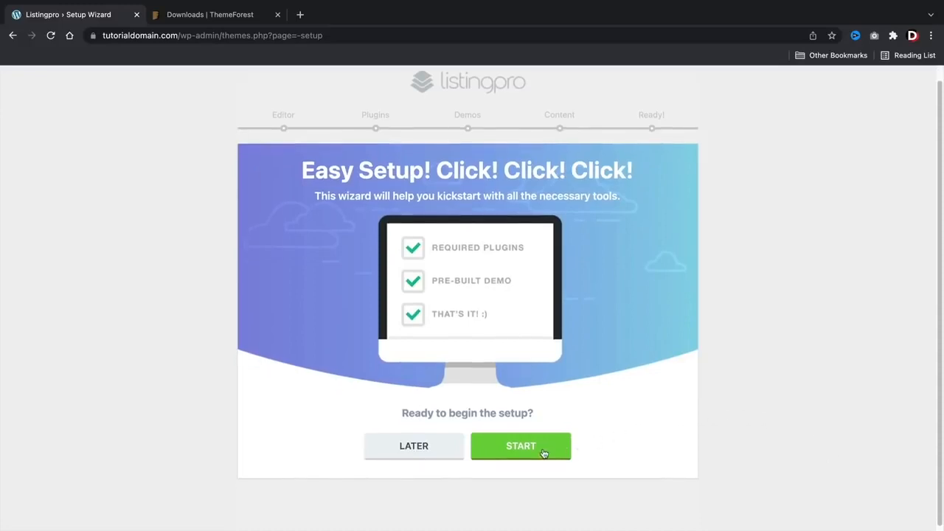
click(543, 452)
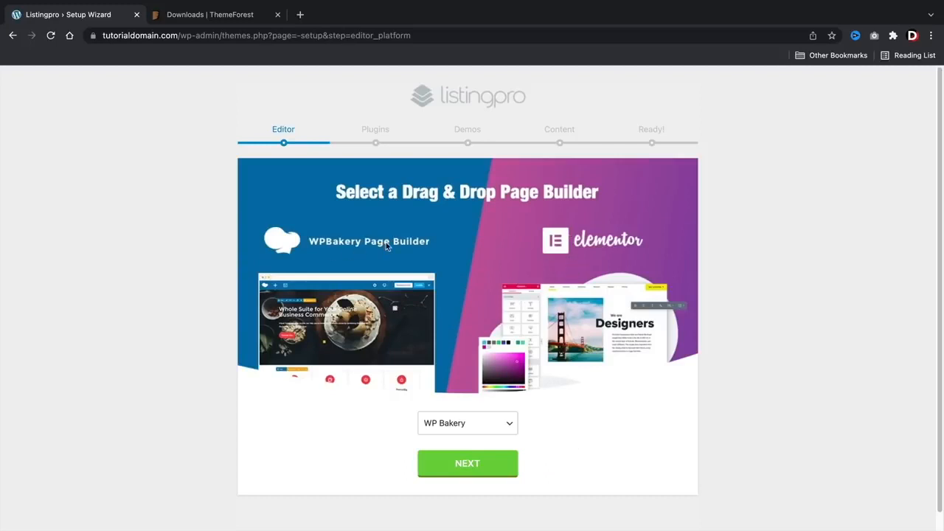
click(496, 426)
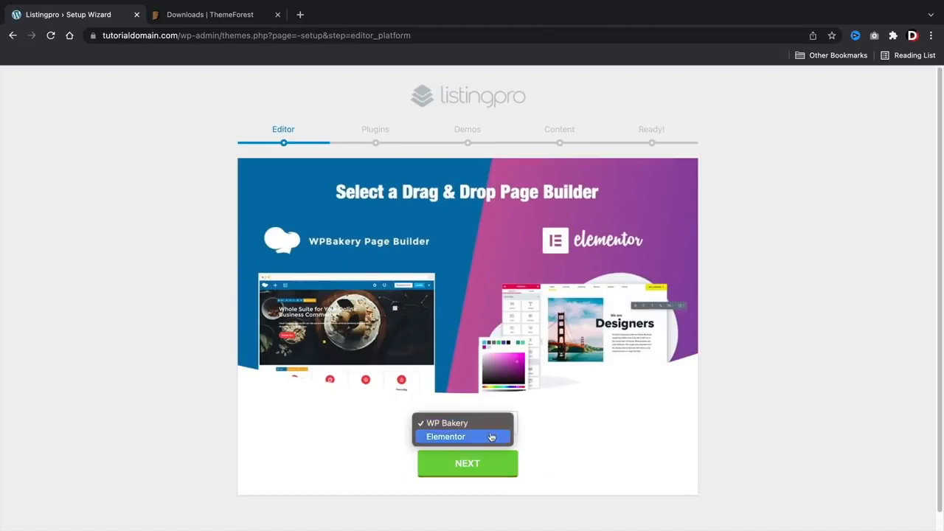
click(490, 437)
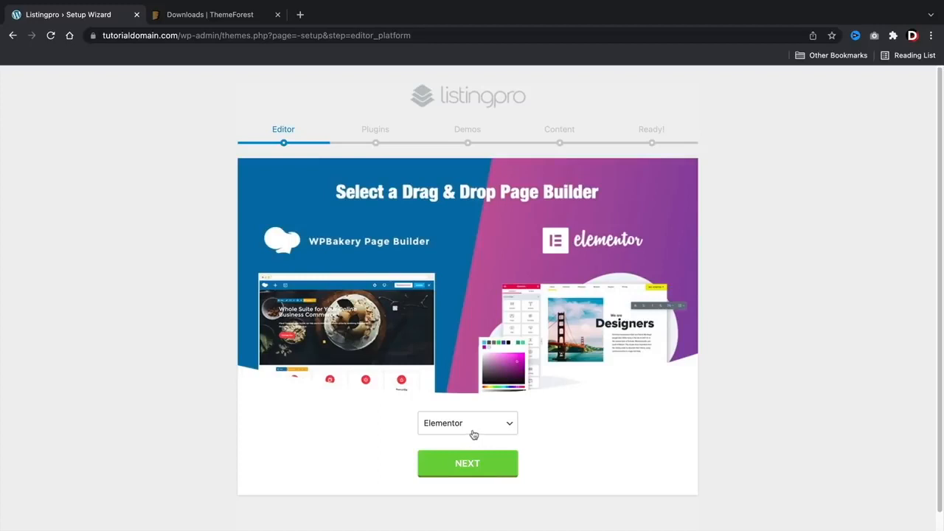
click(469, 467)
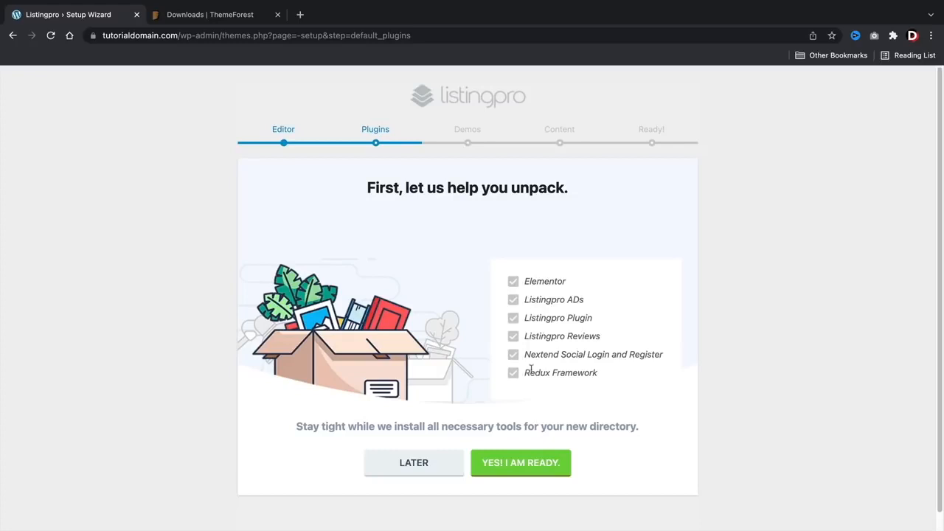
Install the wizard's required plugins and accept the Classic pre-built demo style.
click(526, 470)
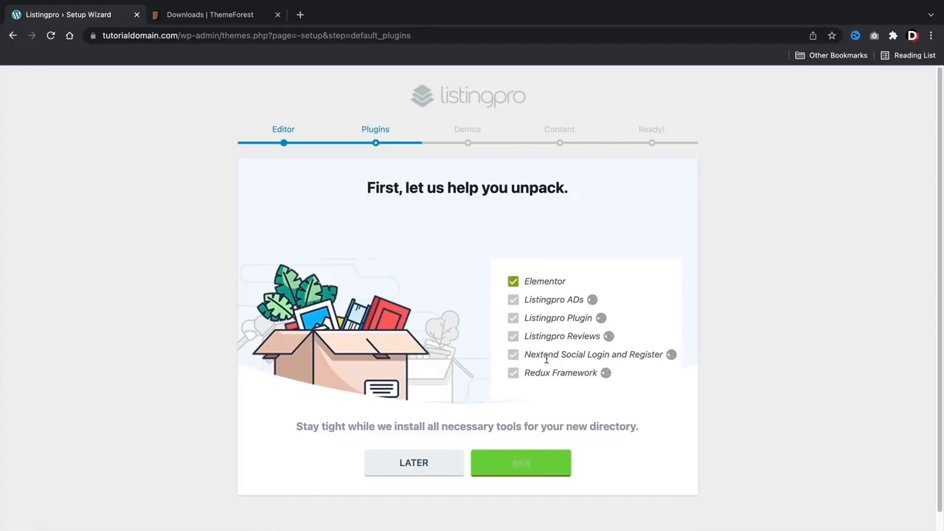
drag(544, 356, 649, 357)
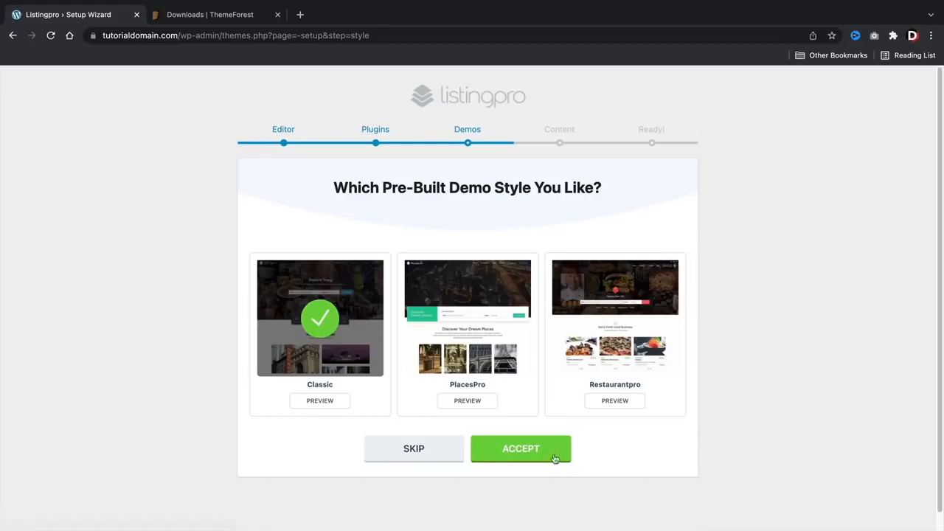
click(526, 455)
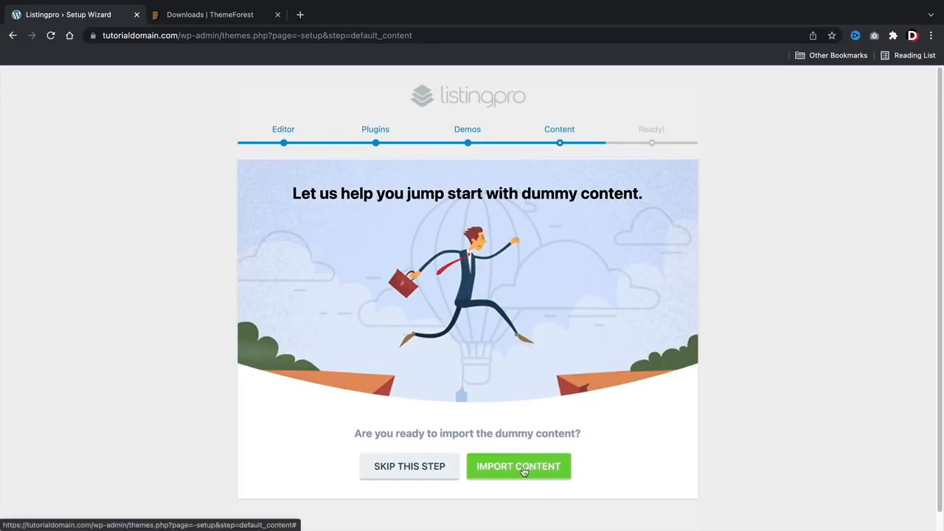
Import the theme's dummy content and activate the ListingPro license by entering the item purchase code with instance mode Live Site.
click(523, 471)
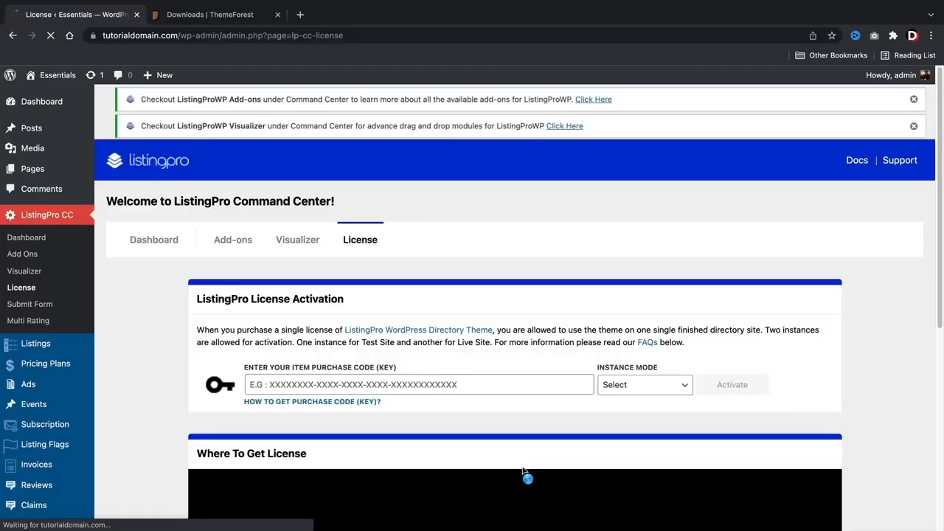
click(347, 385)
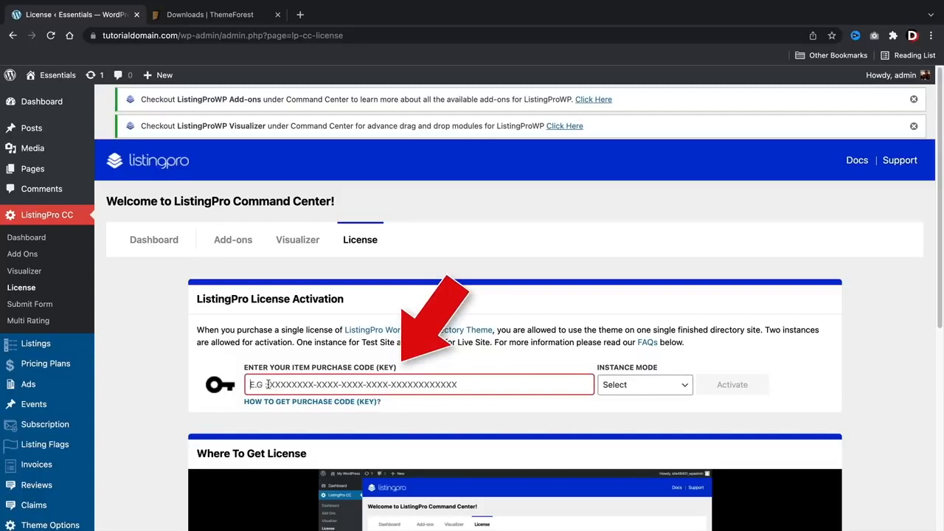
click(639, 390)
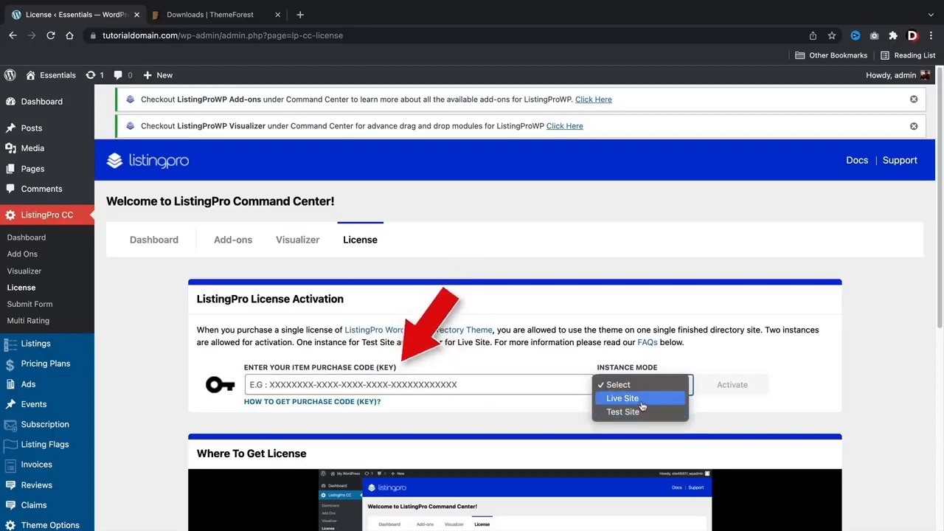
click(643, 399)
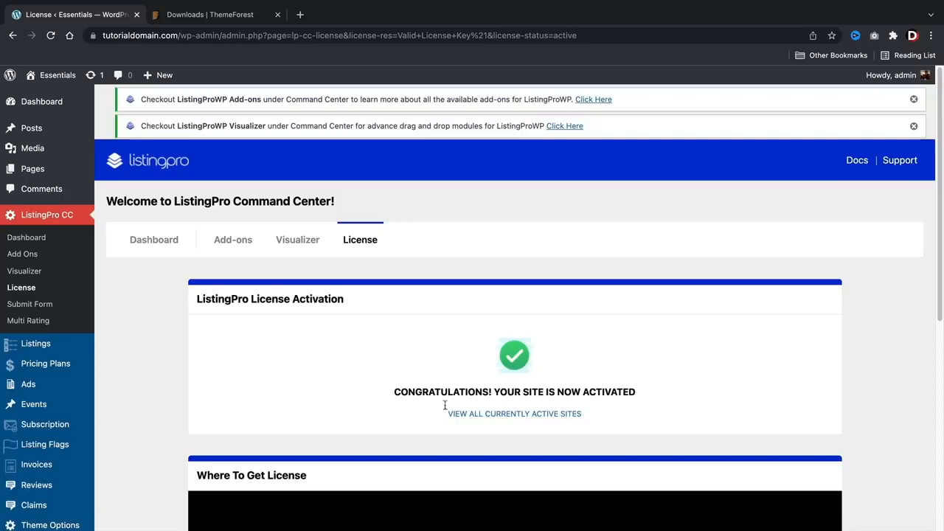
drag(394, 392, 602, 392)
scroll(603, 389, down, 1)
scroll(603, 389, down, 2)
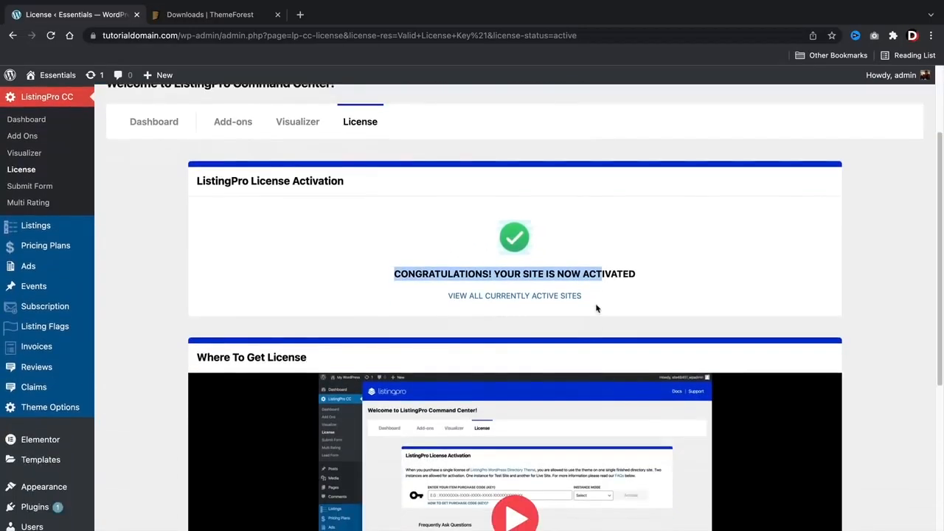
scroll(566, 273, up, 1)
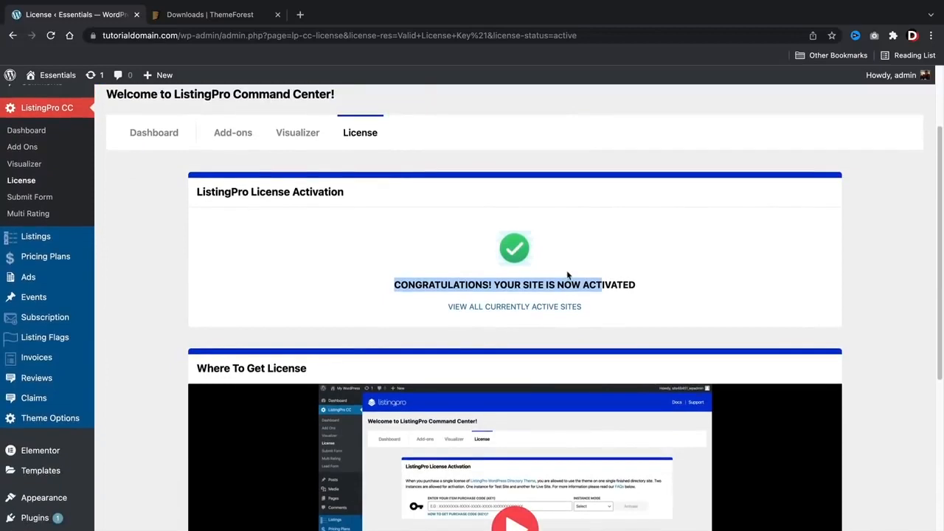
Open the ListingPro item page on ThemeForest and view its Comments and Support sections.
click(193, 15)
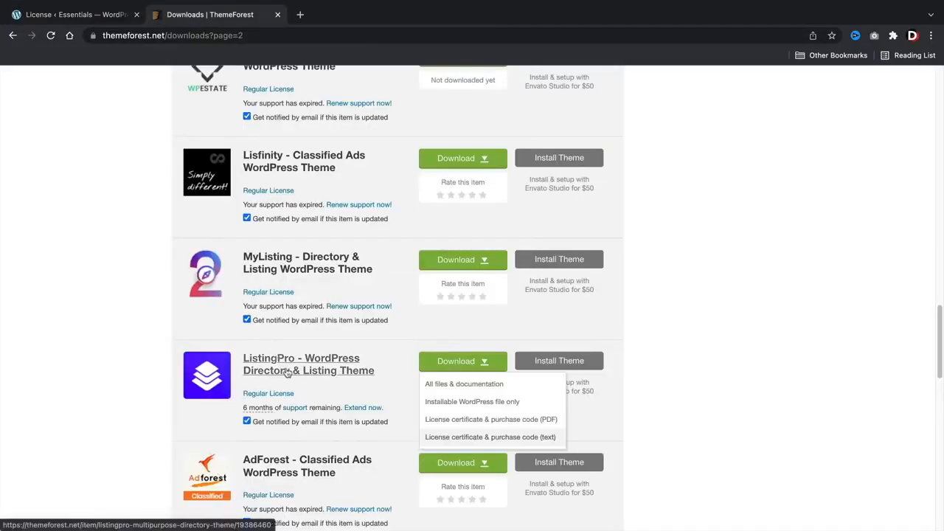
click(287, 373)
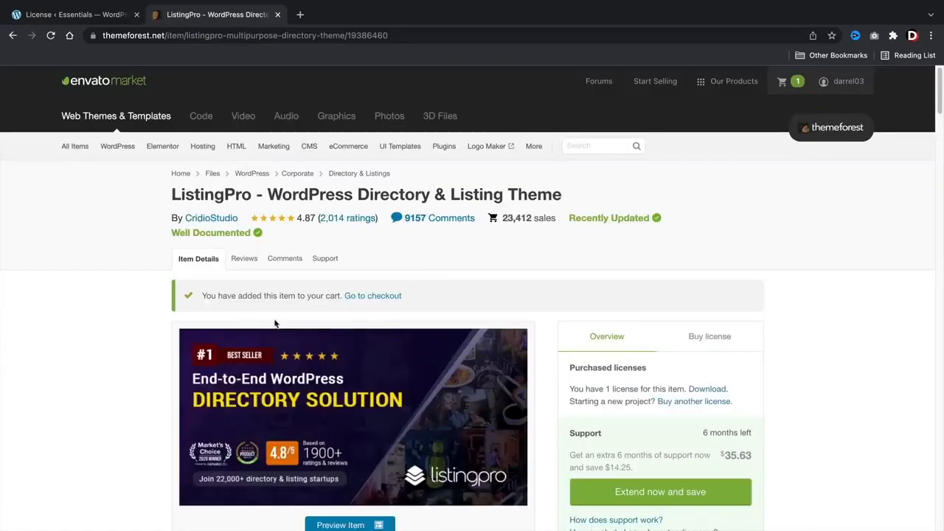
click(287, 261)
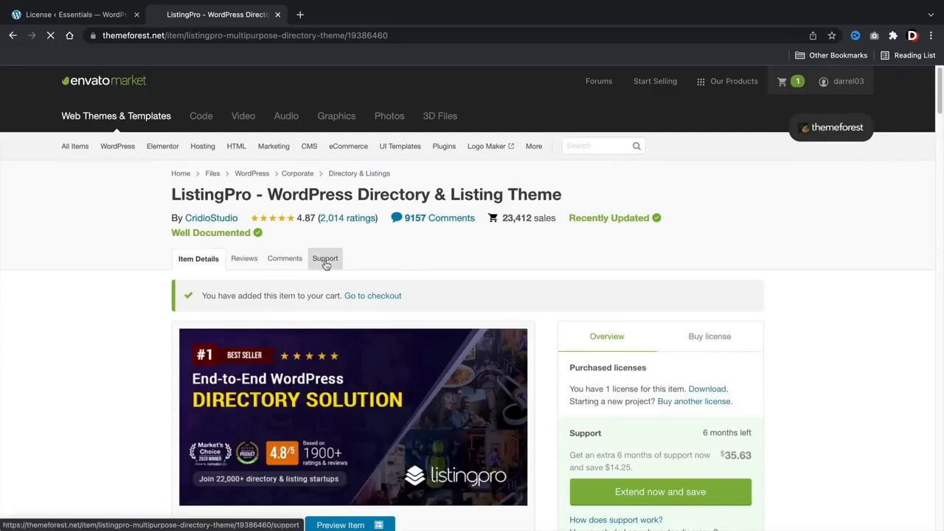
click(326, 262)
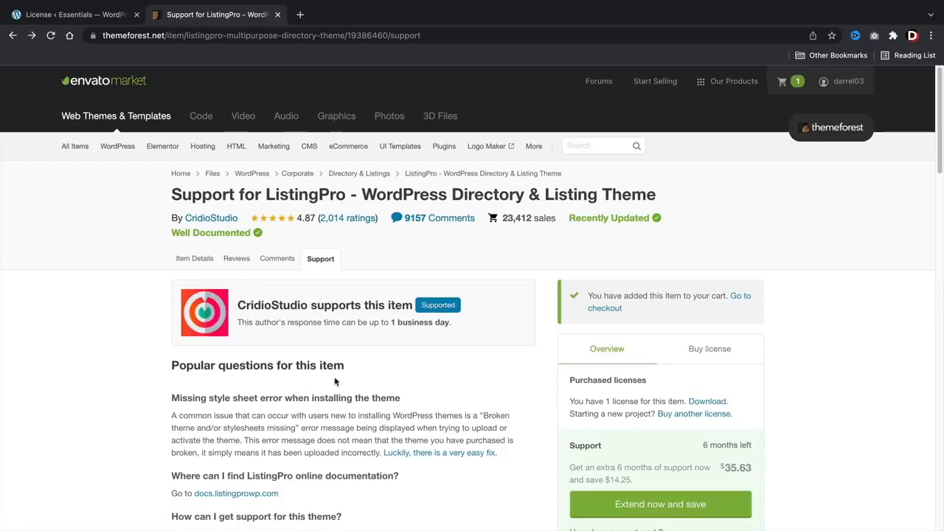
Return to the WordPress site and review the imported homepage from the hero search through the city, listing and news sections to the footer.
click(87, 18)
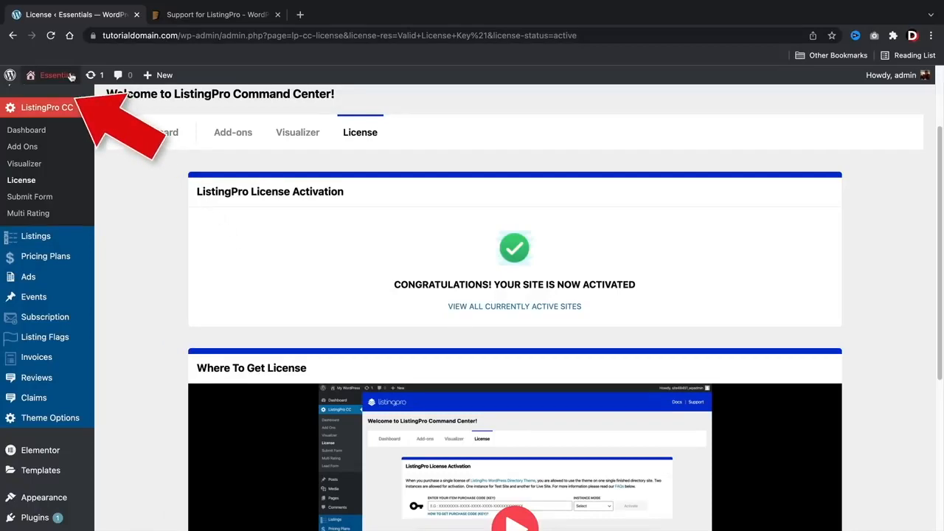
mouse_move(70, 78)
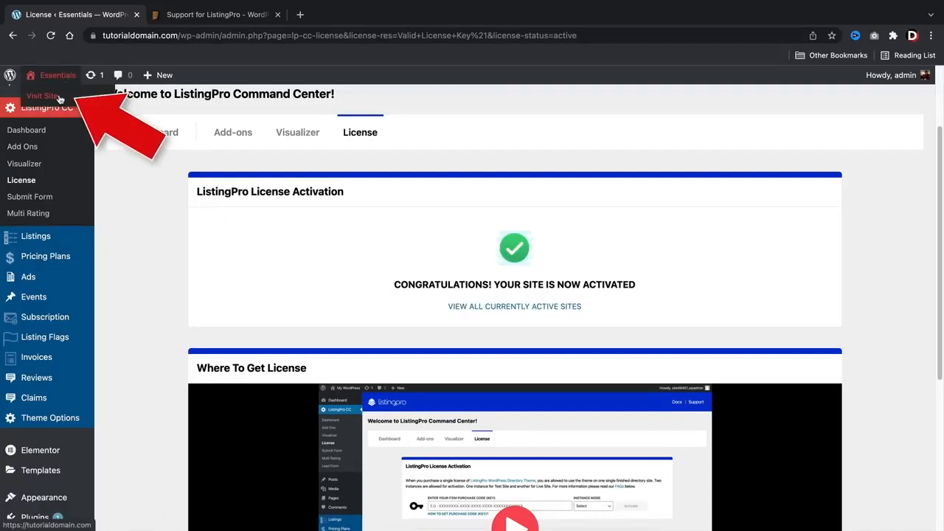
click(60, 100)
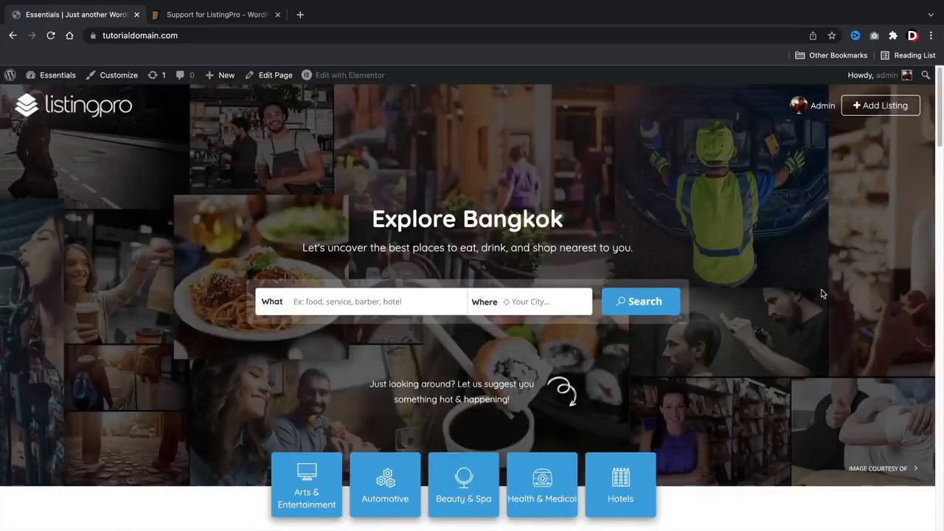
scroll(788, 282, down, 5)
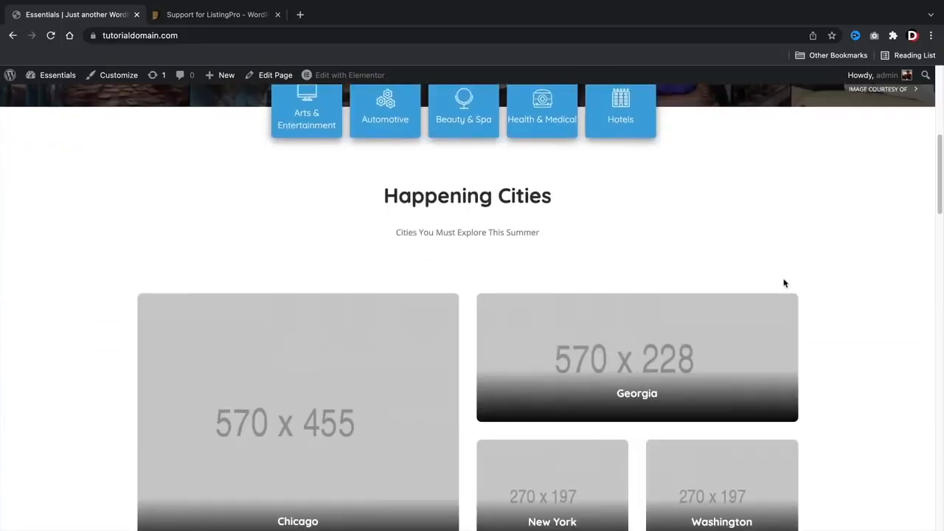
scroll(784, 283, down, 2)
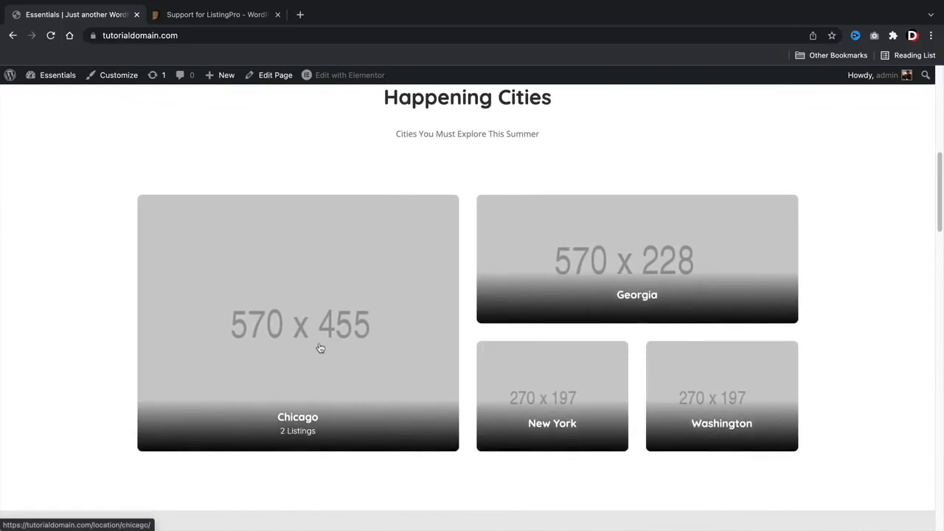
scroll(320, 348, down, 1)
scroll(341, 287, up, 1)
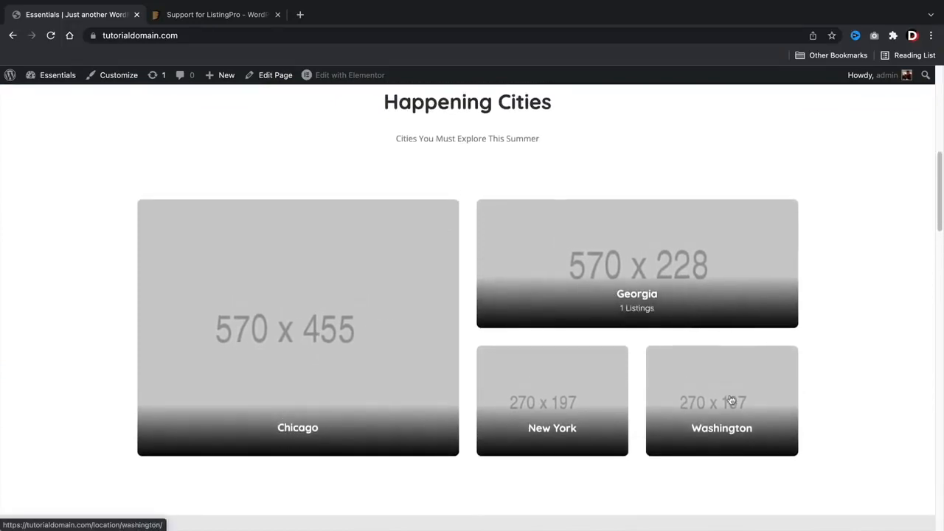
scroll(727, 403, down, 10)
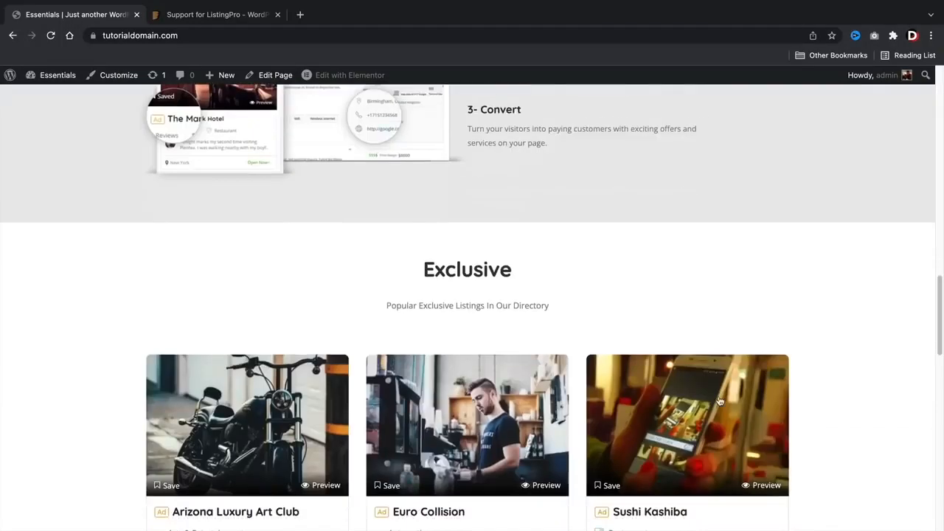
scroll(720, 401, down, 5)
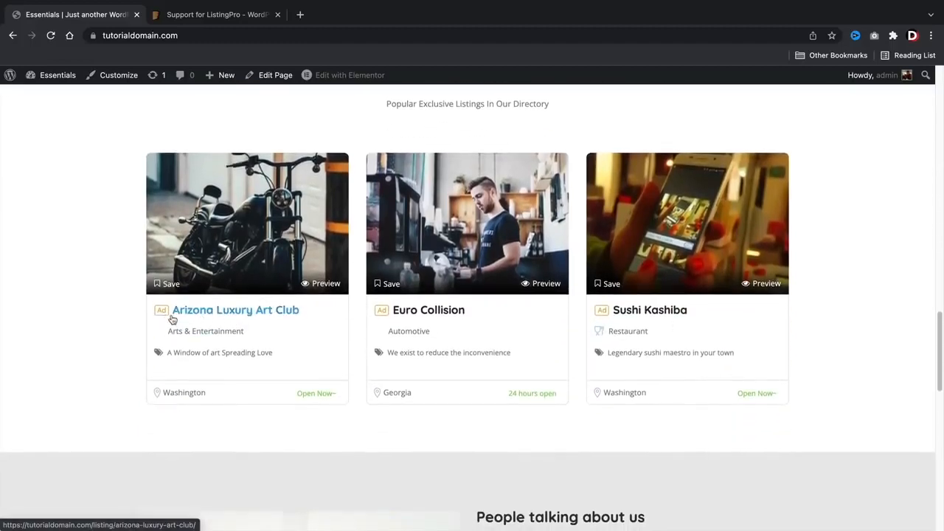
scroll(558, 313, down, 1)
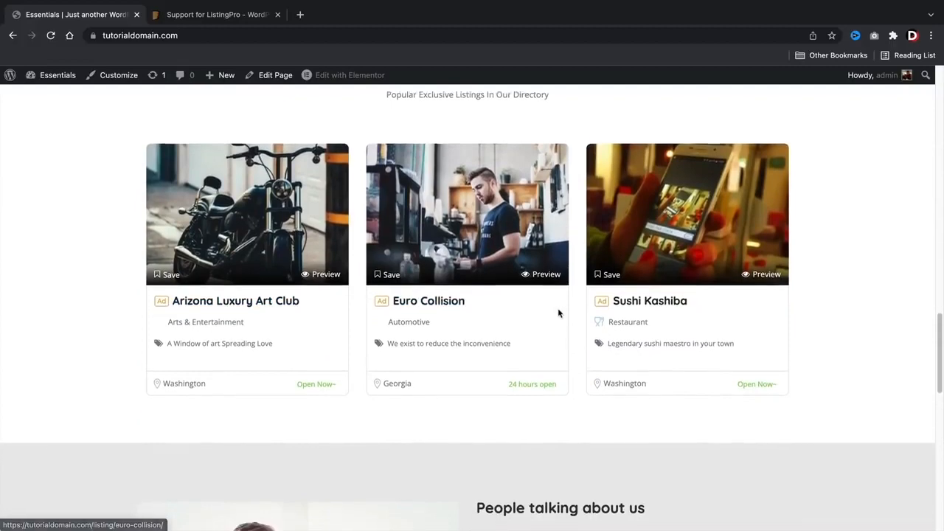
scroll(559, 314, down, 5)
scroll(463, 325, down, 3)
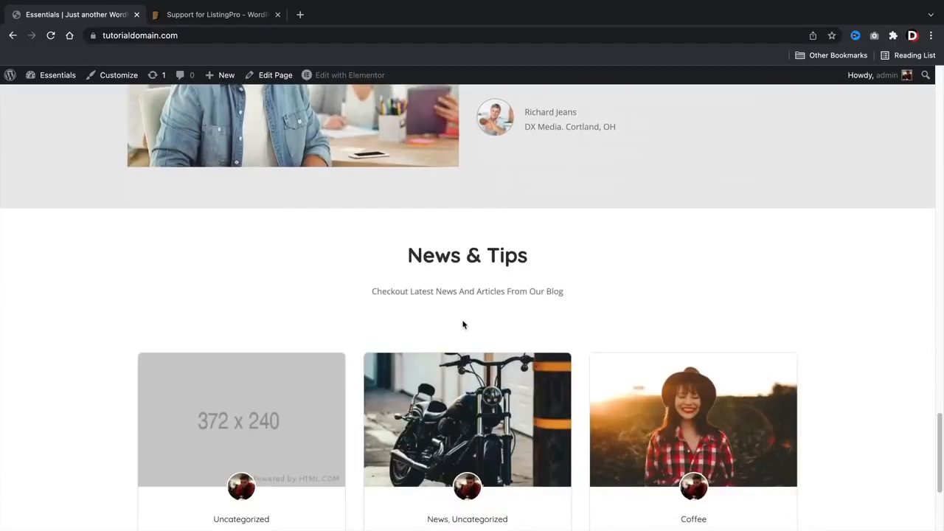
scroll(463, 325, down, 3)
scroll(464, 297, down, 1)
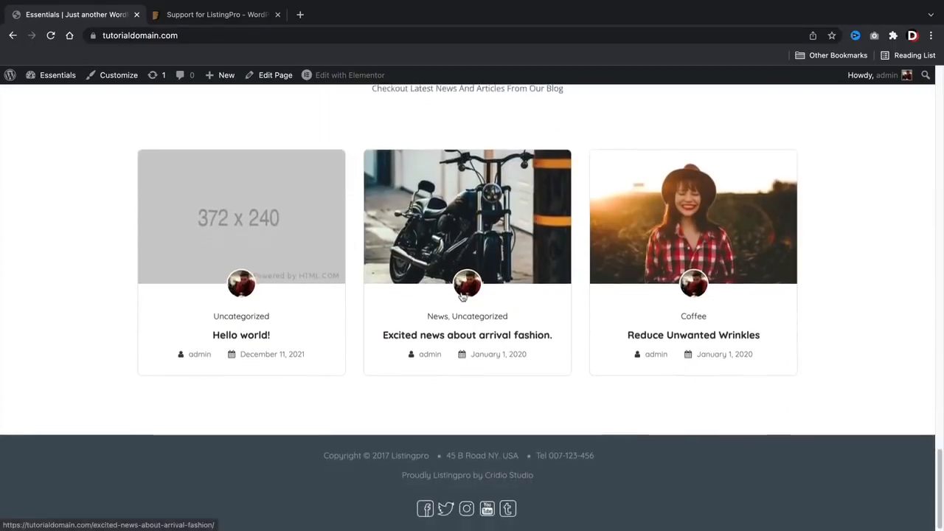
scroll(477, 327, up, 15)
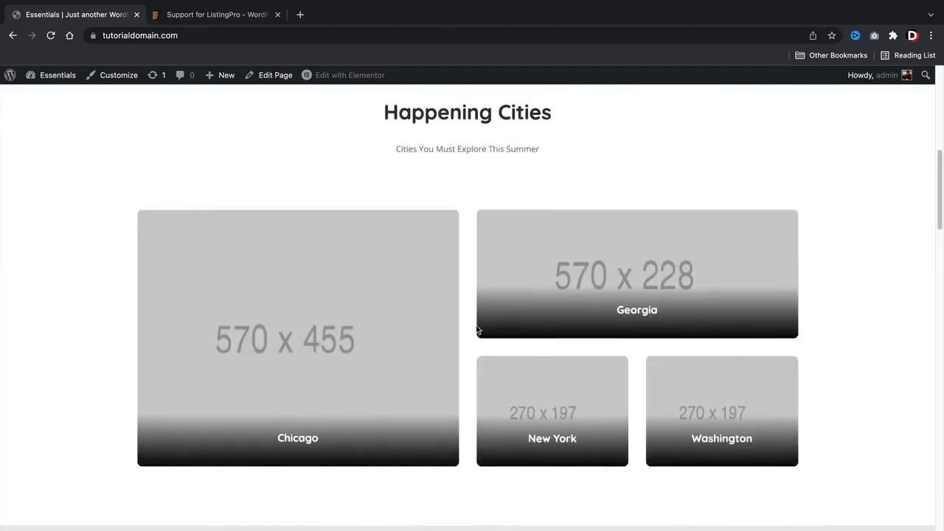
scroll(476, 330, up, 6)
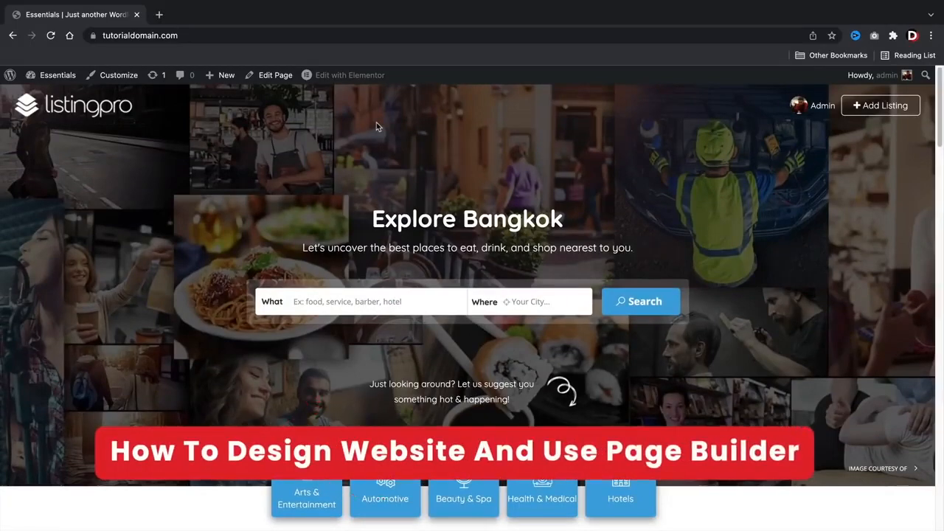
Open the homepage for editing in Elementor and add a Heading widget directly below the "Happening Cities" heading.
mouse_move(344, 78)
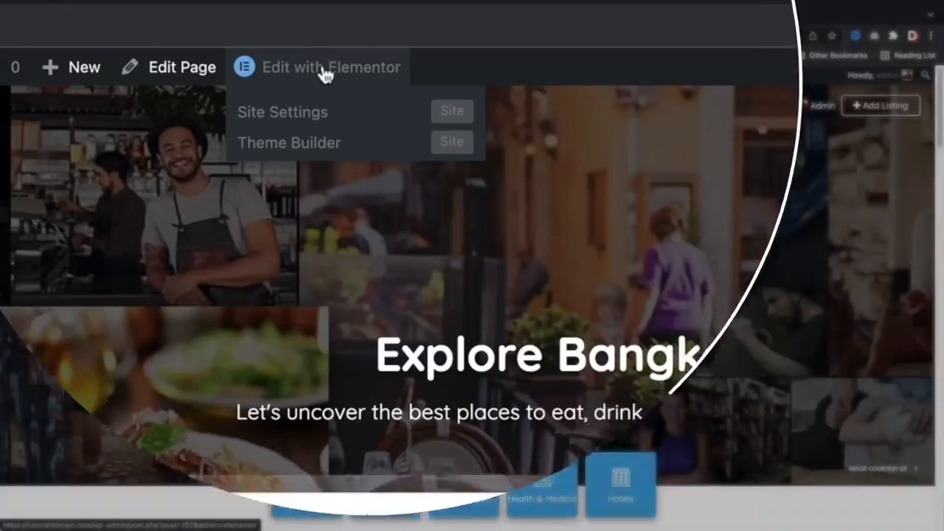
click(346, 78)
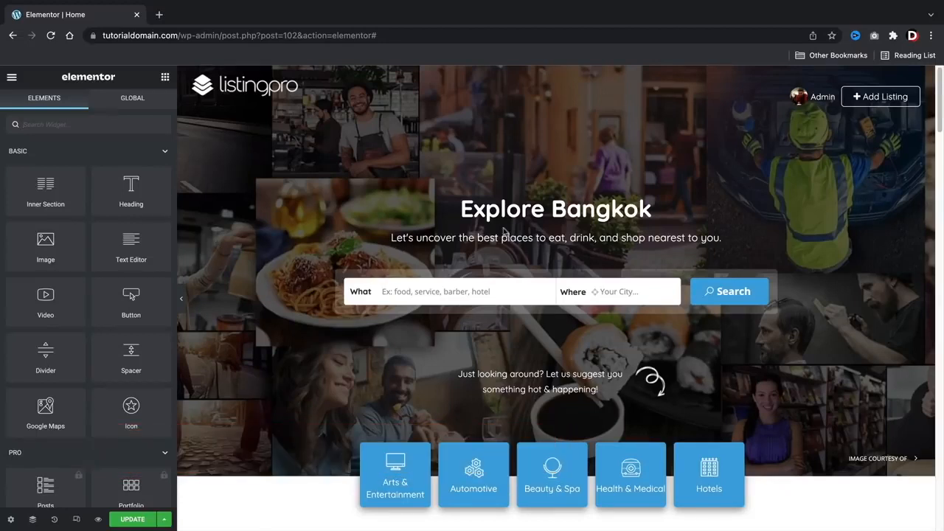
mouse_move(132, 191)
mouse_down()
mouse_move(483, 216)
mouse_move(112, 206)
mouse_move(122, 194)
mouse_up()
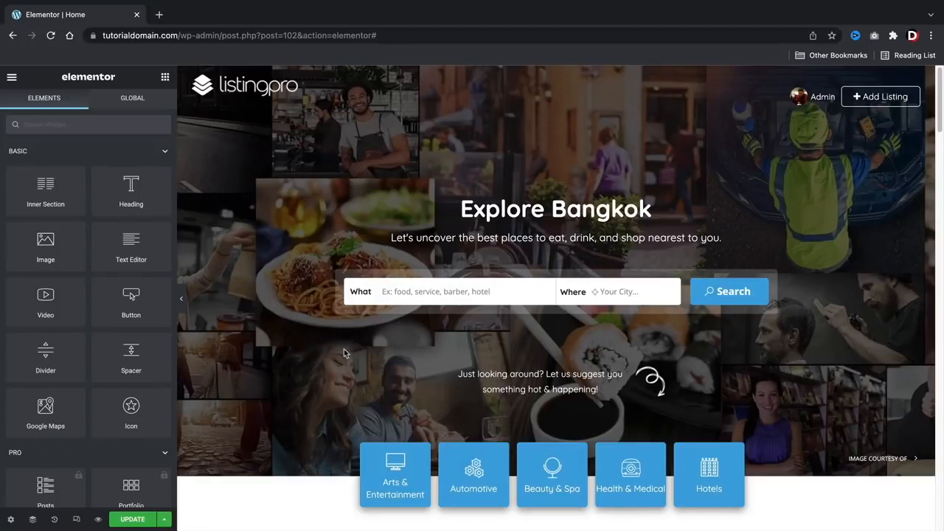
scroll(317, 347, down, 4)
scroll(319, 351, down, 2)
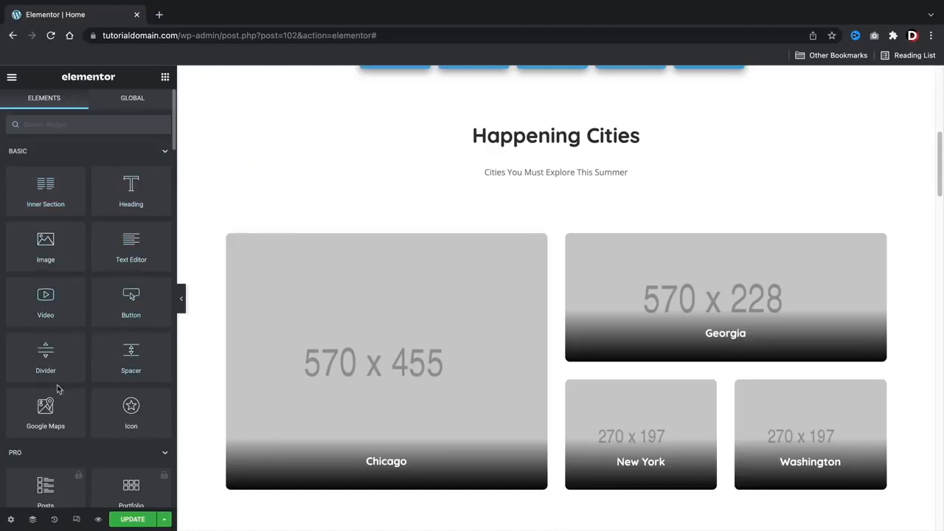
drag(130, 206, 554, 148)
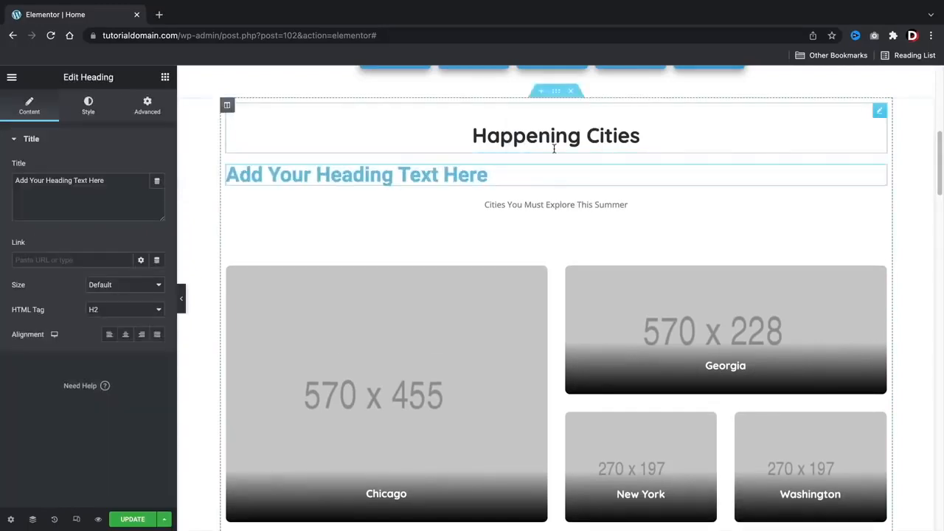
Center the new heading and set its title to "Whats crackin in these cities?".
click(126, 336)
drag(127, 184, 2, 186)
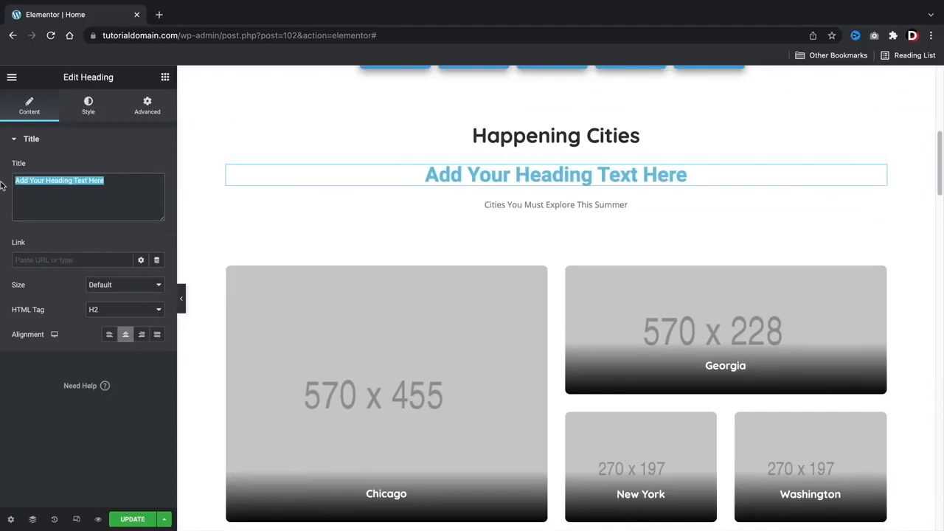
text(Whats cra)
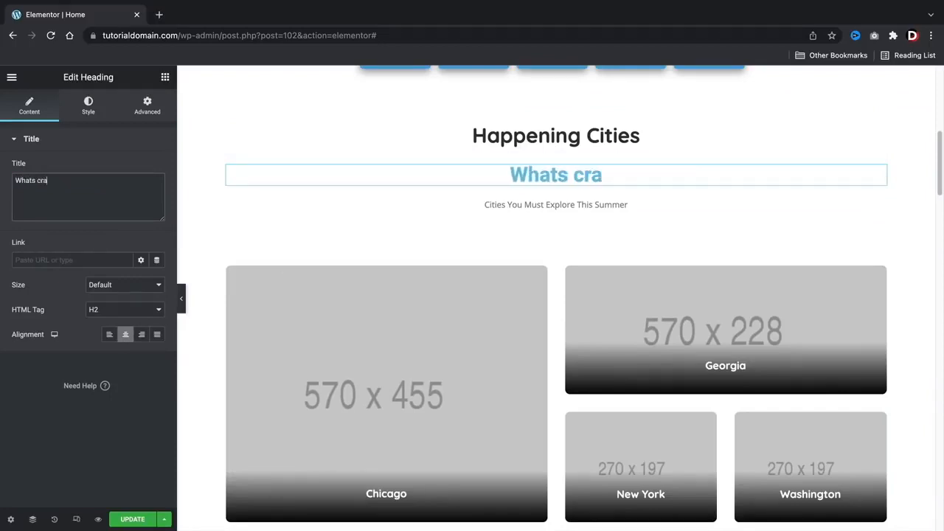
text(ckin in these cities?)
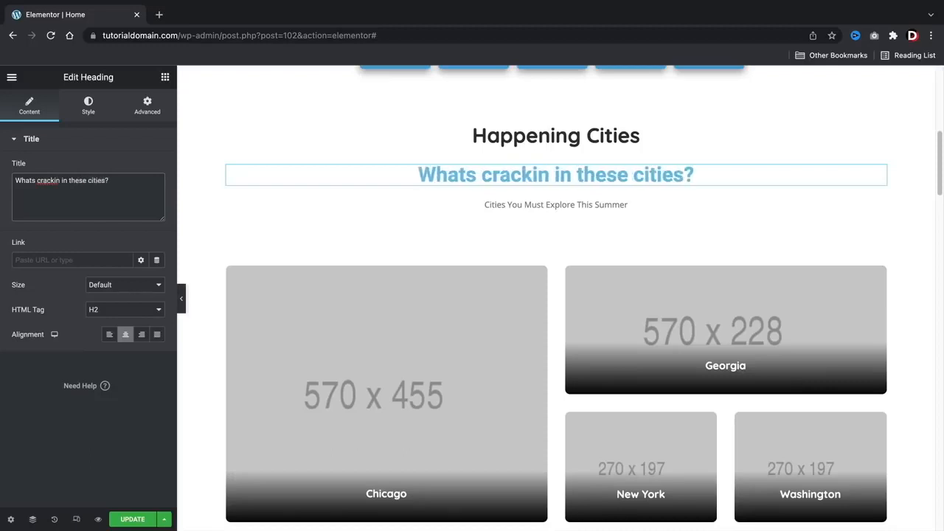
Try left and right alignment on the new heading and set it back to center.
click(34, 263)
click(109, 336)
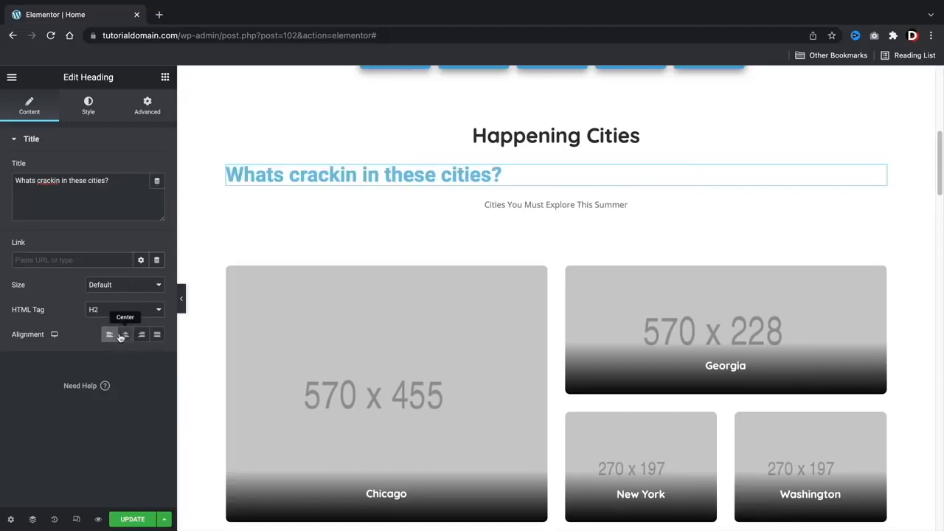
click(125, 336)
click(141, 336)
click(126, 336)
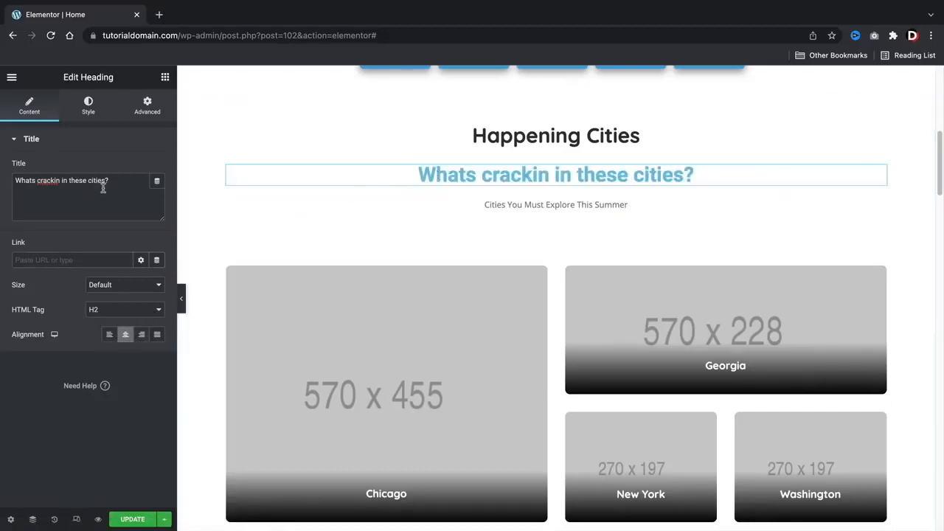
Set the new heading's text color to black, #000000.
click(88, 107)
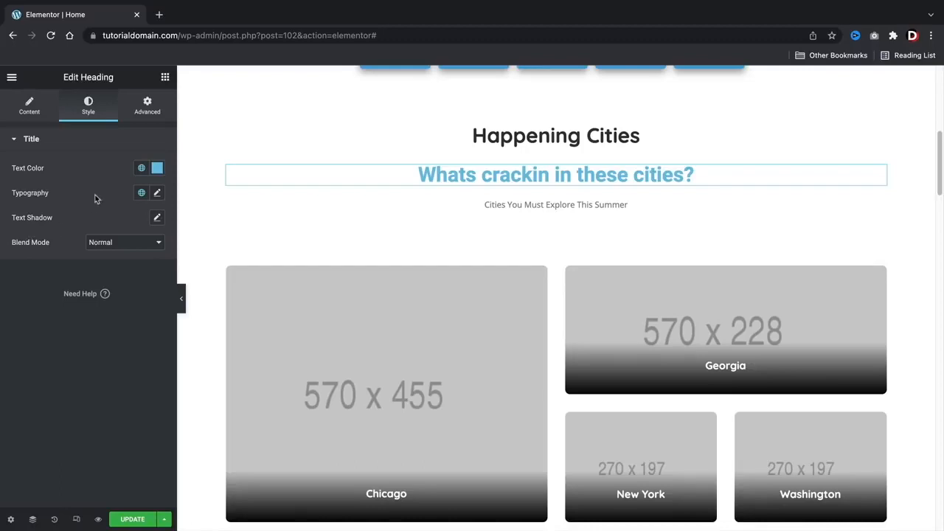
click(156, 168)
drag(102, 255, 47, 310)
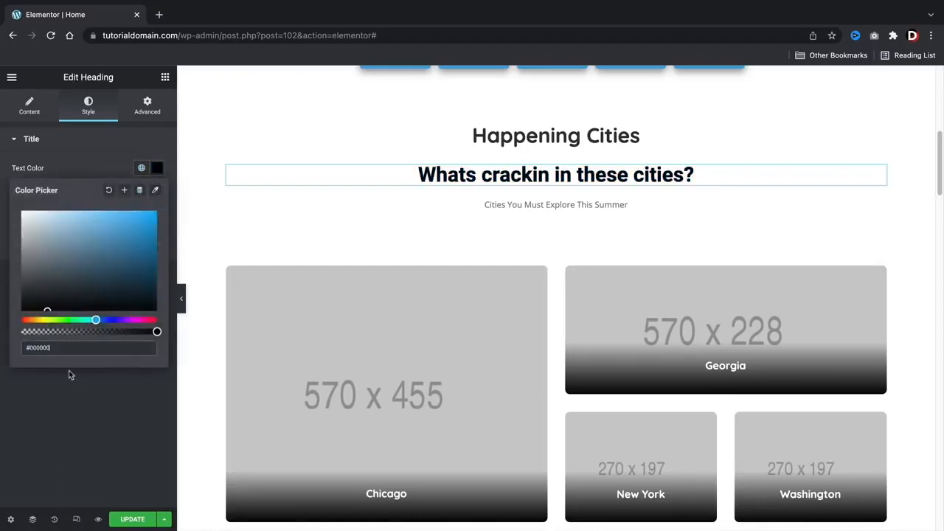
Change the new heading's typography to the Poppins font family with Bold weight.
click(69, 375)
click(156, 193)
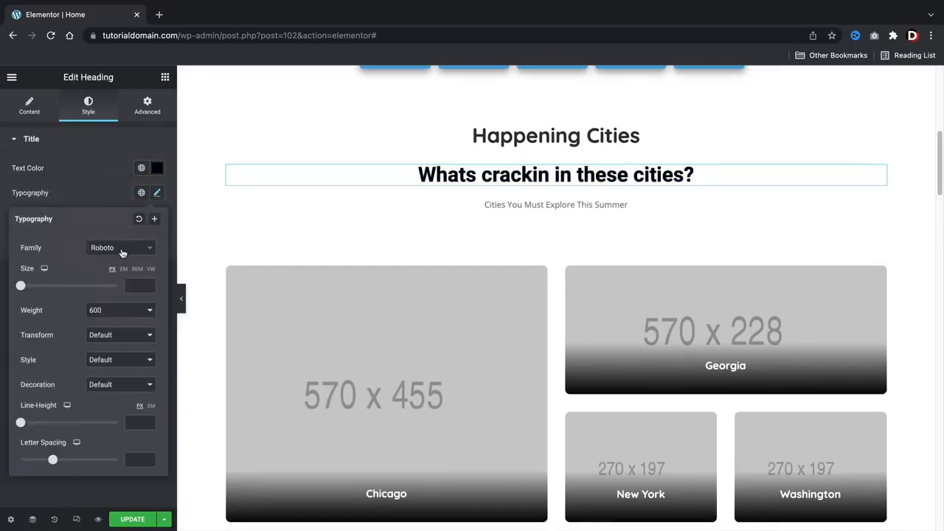
click(133, 250)
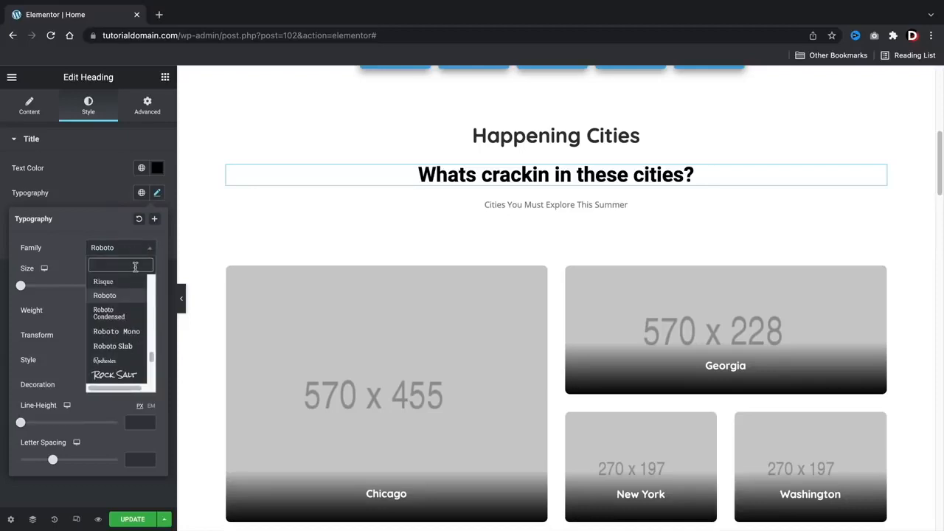
text(popp)
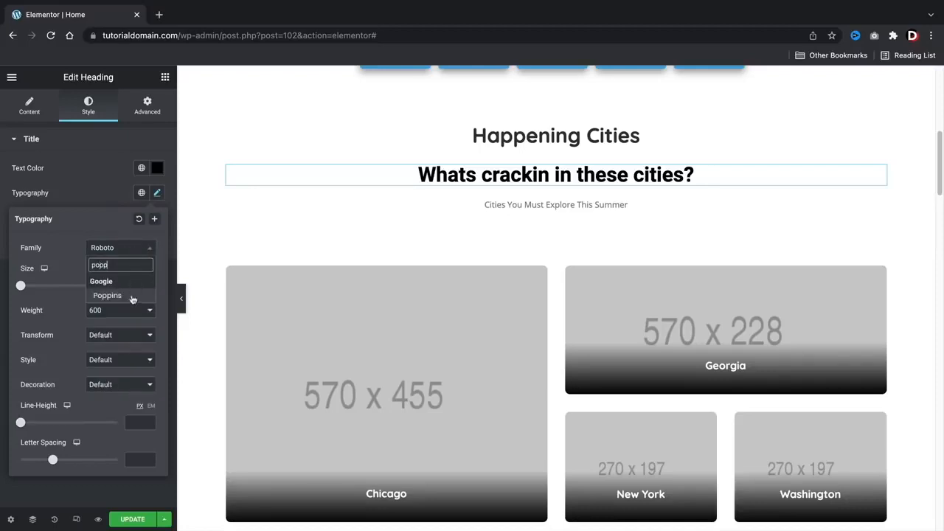
click(131, 295)
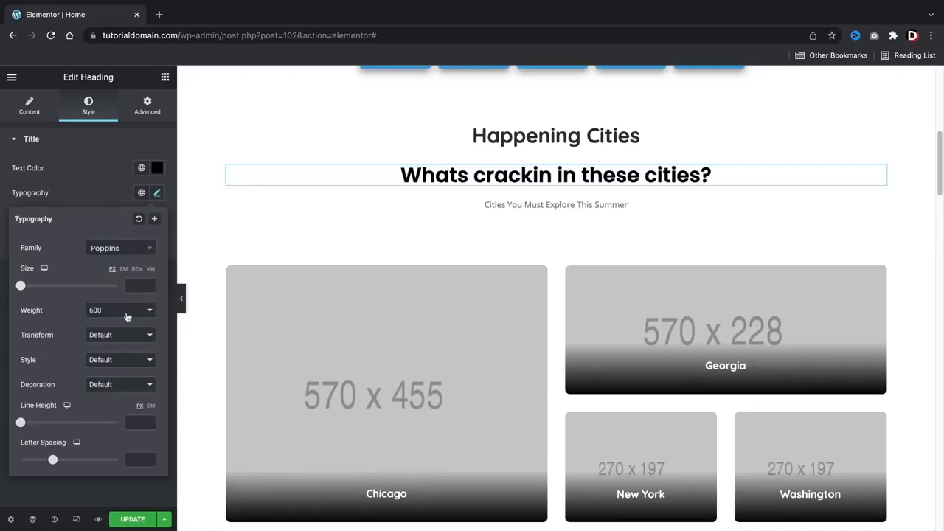
click(127, 313)
click(118, 384)
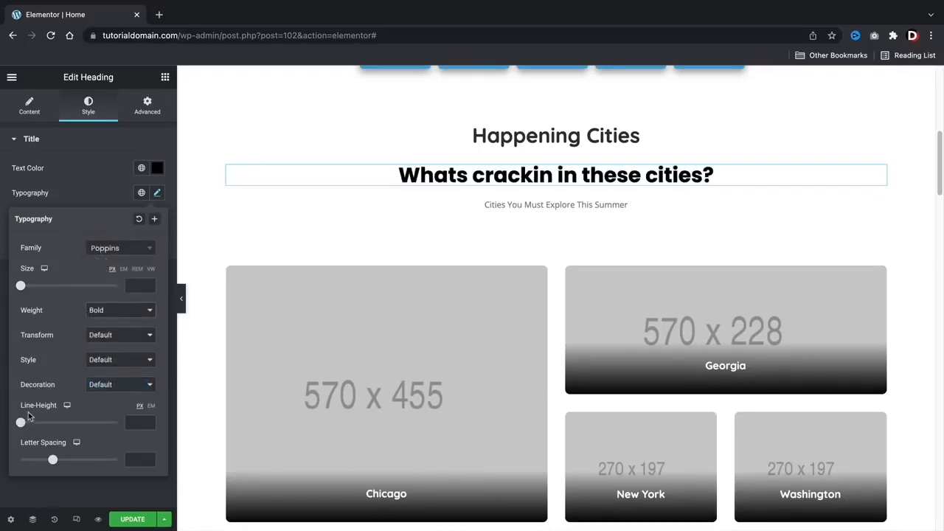
Try the Italic font style on the new heading and set the style back to Default.
click(100, 361)
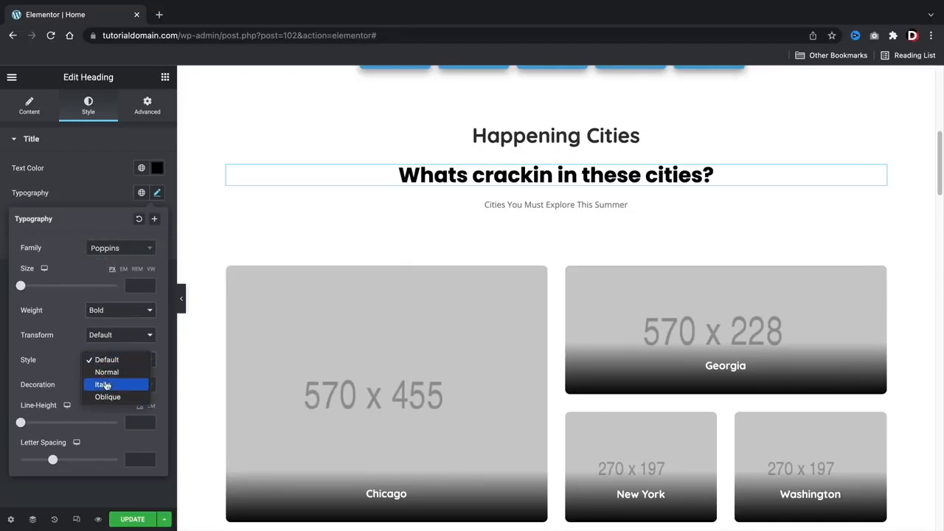
click(104, 386)
click(110, 360)
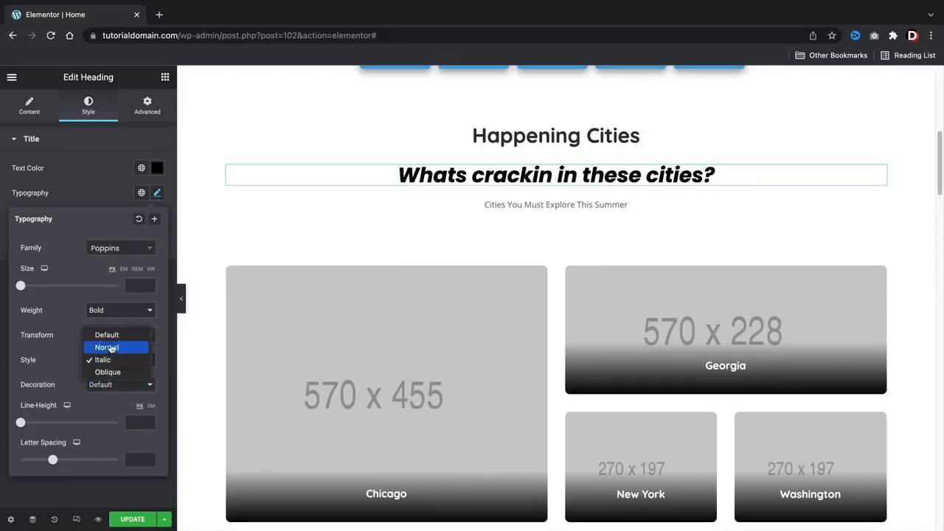
click(106, 335)
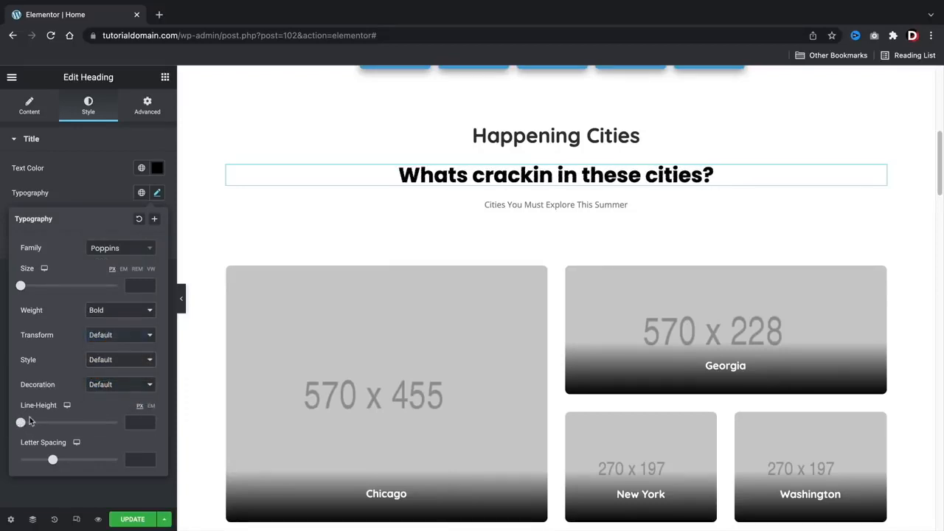
Increase the new heading's letter spacing to 0.4.
mouse_move(52, 458)
mouse_down()
mouse_move(76, 459)
mouse_move(60, 462)
mouse_up()
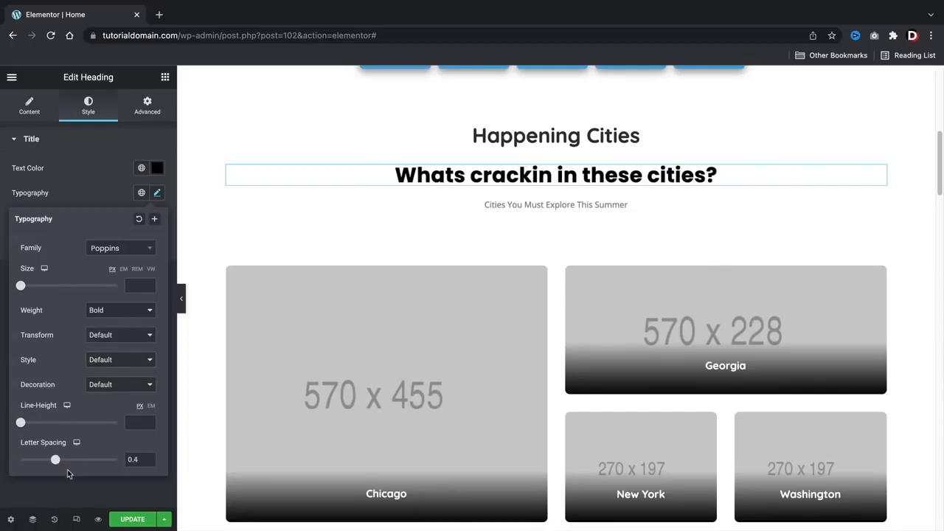
click(76, 480)
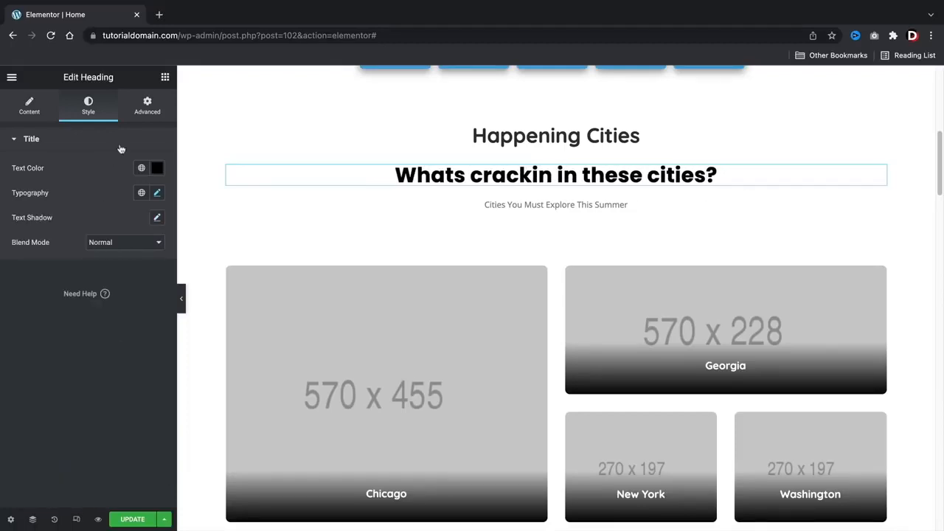
Try the Fade In, Fade In Left and Fade In Up entrance animations on the heading and settle on Fade In Right.
click(147, 105)
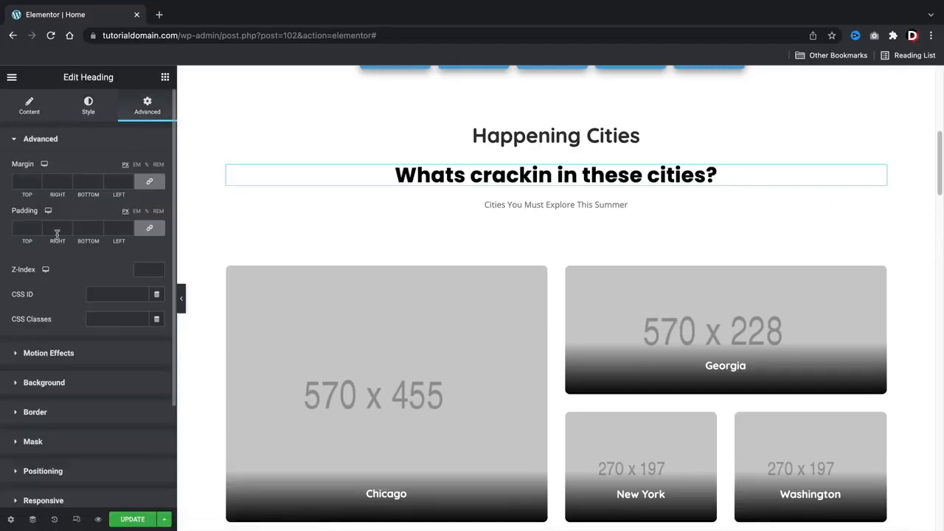
scroll(81, 263, down, 1)
scroll(81, 267, down, 2)
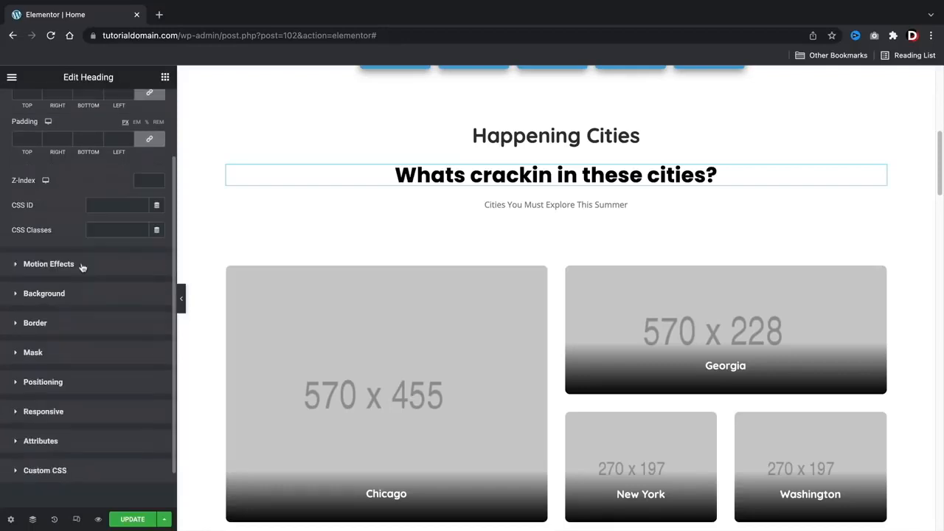
click(82, 267)
click(93, 213)
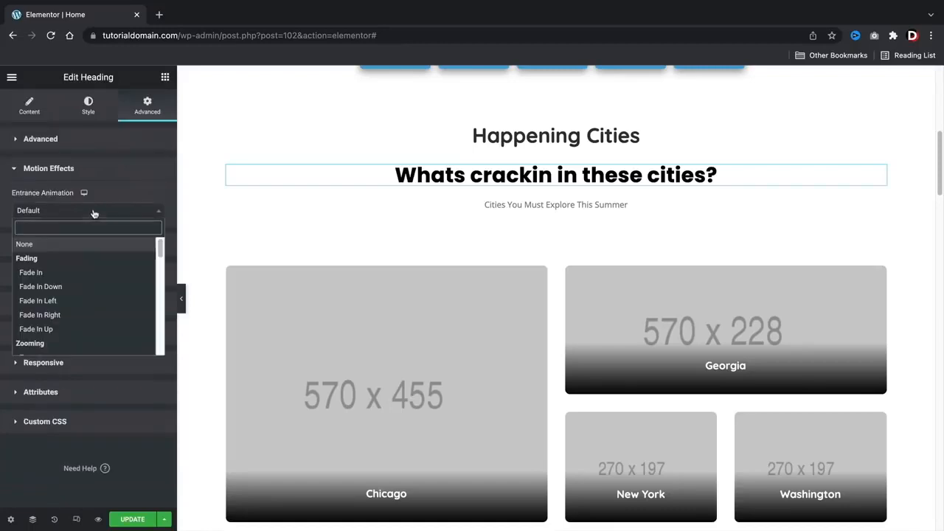
click(72, 275)
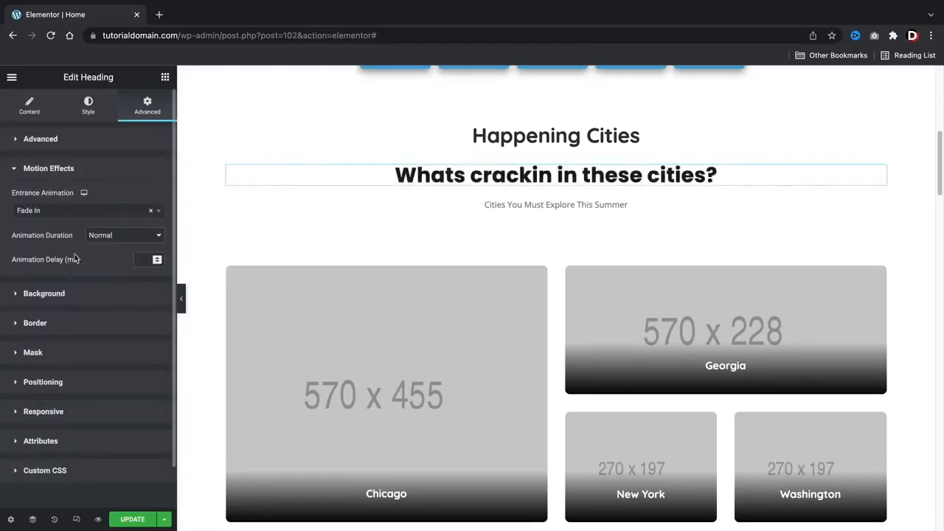
click(81, 212)
click(72, 299)
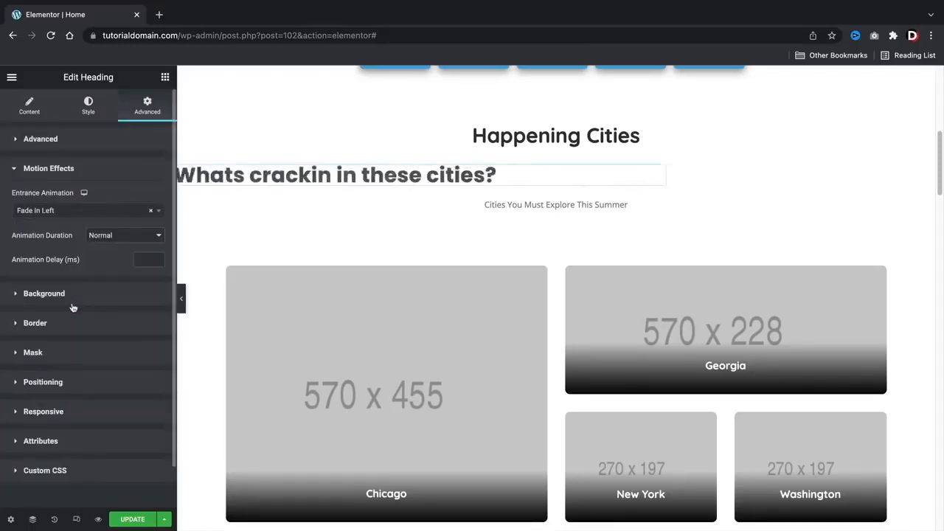
click(83, 212)
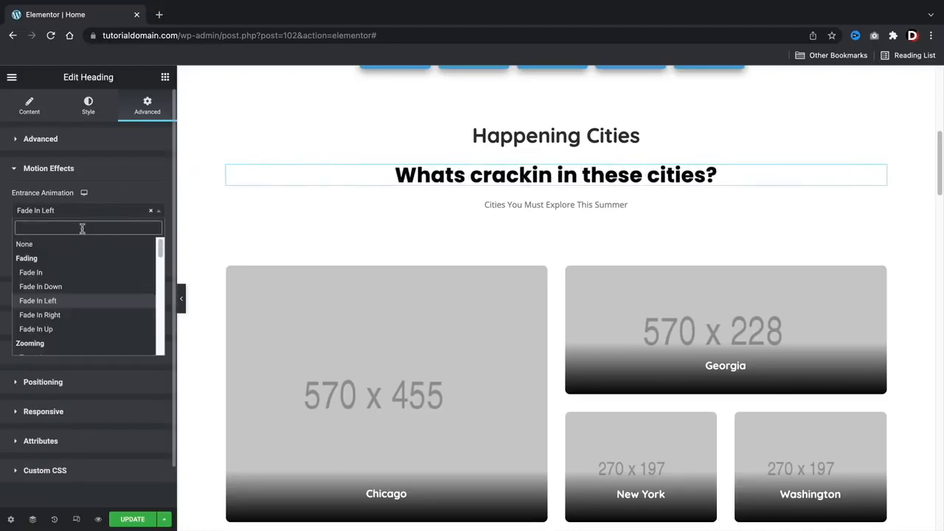
click(71, 330)
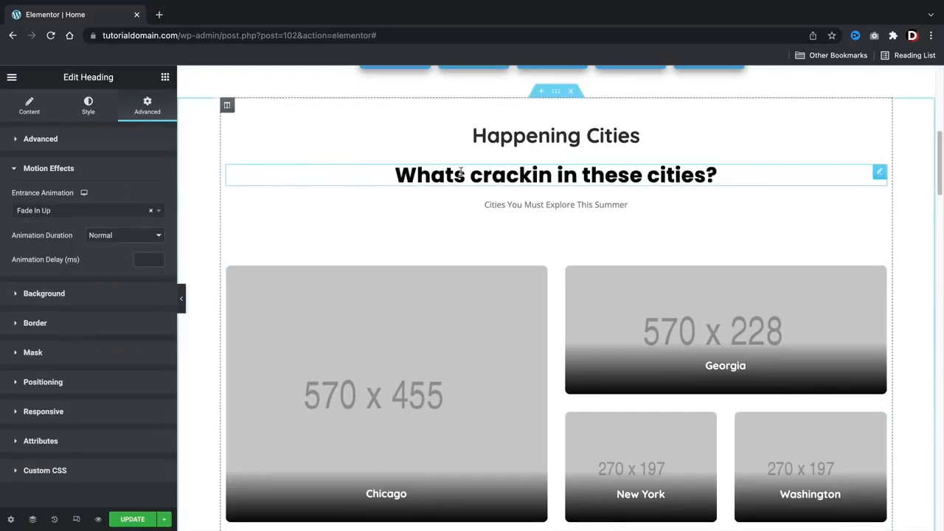
click(123, 212)
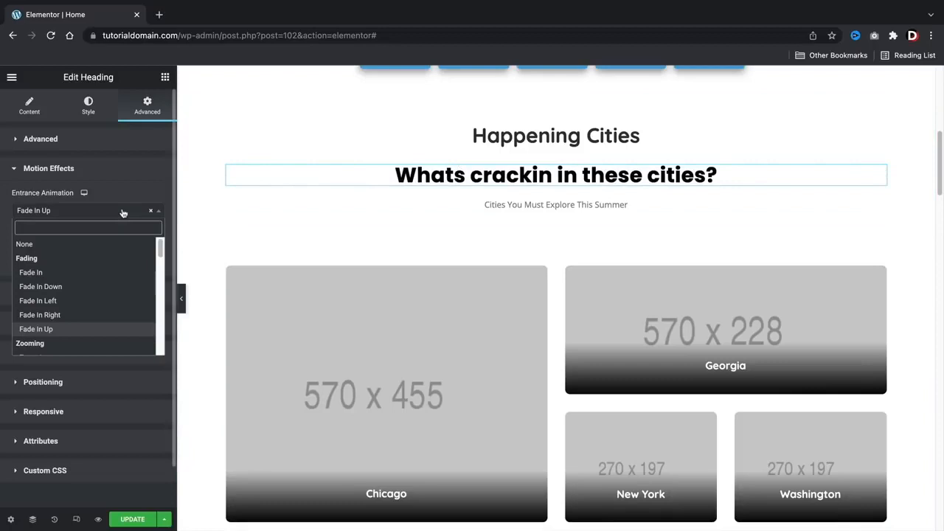
click(94, 315)
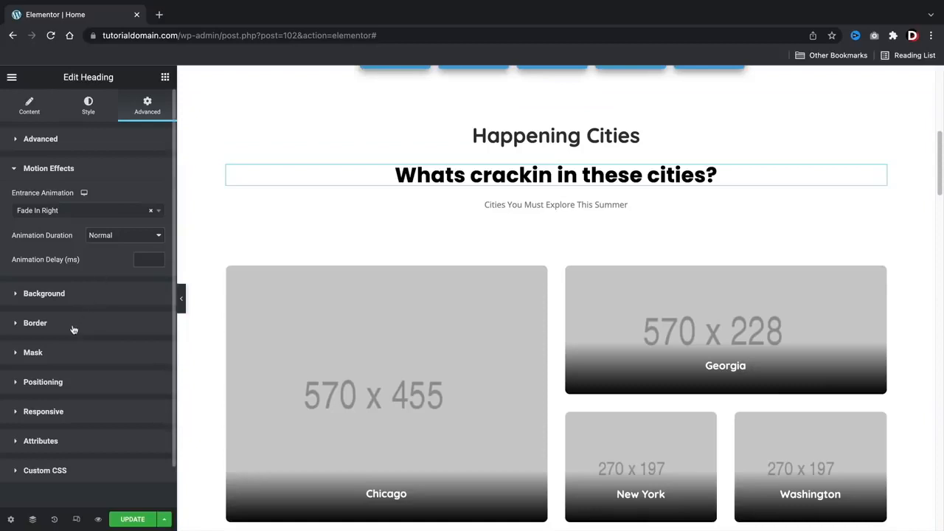
Review the heading's positioning, border, margin and padding settings and return to its content settings.
click(72, 384)
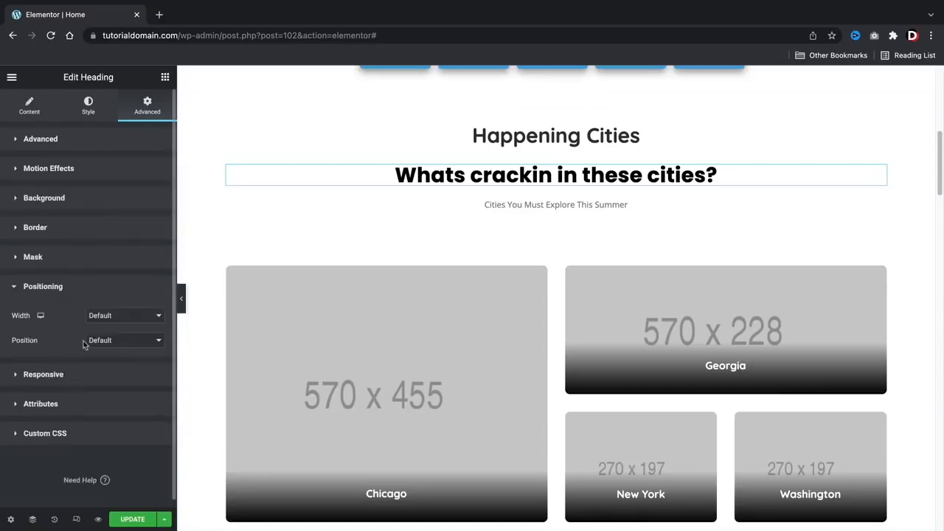
click(91, 229)
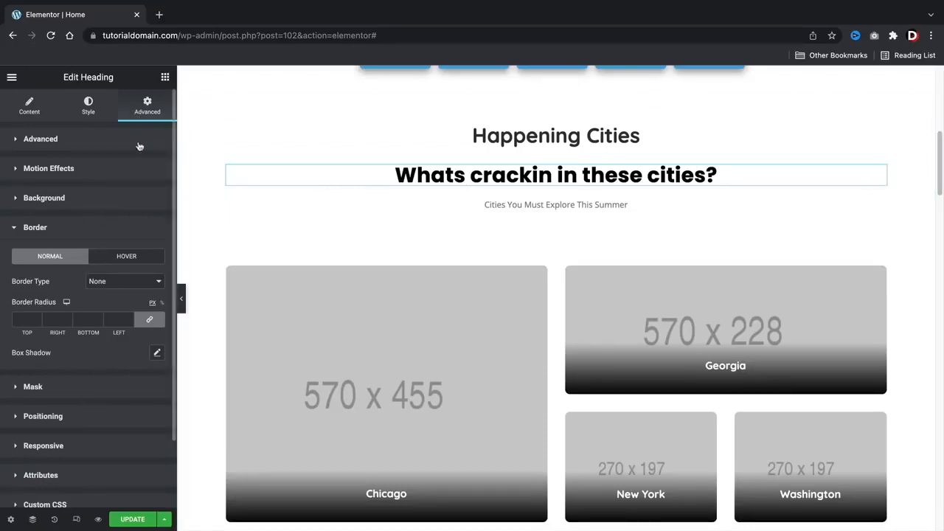
click(44, 139)
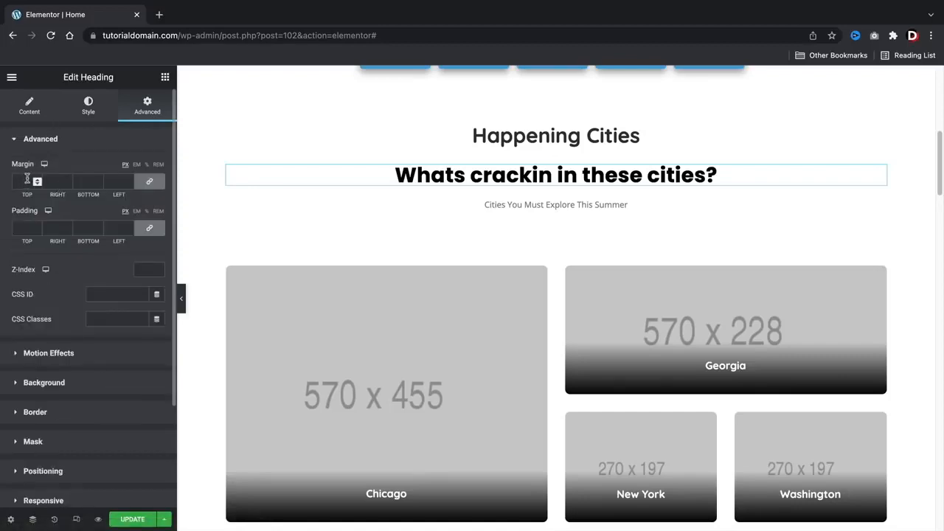
click(29, 105)
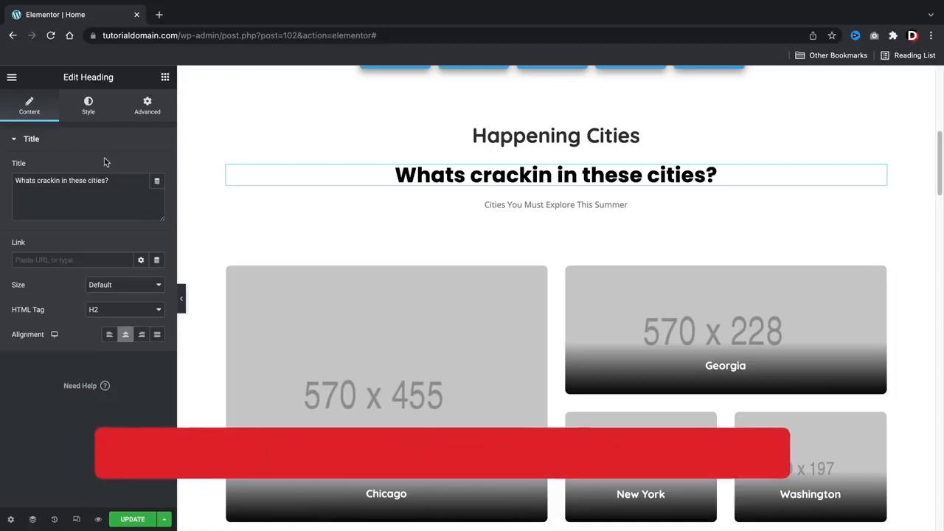
Add a Button widget directly below the "Whats crackin in these cities?" heading and center it.
click(166, 78)
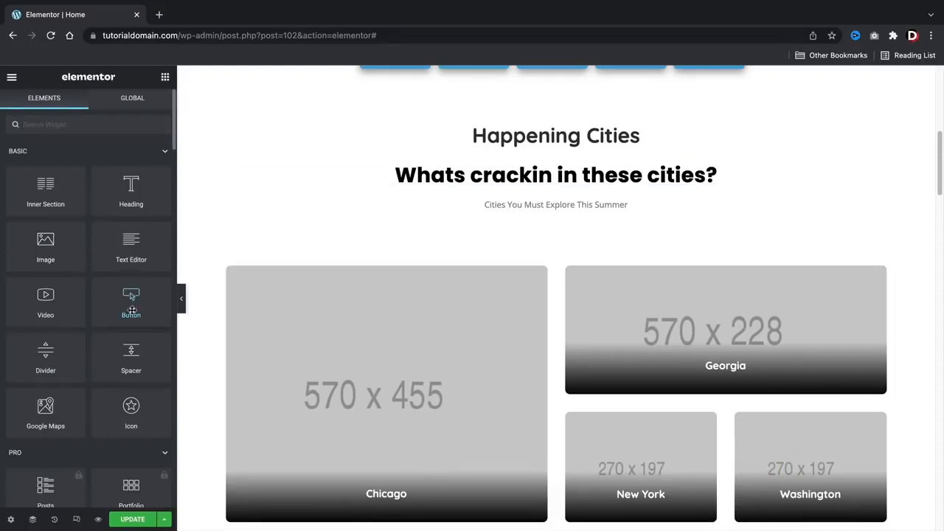
drag(127, 303, 498, 180)
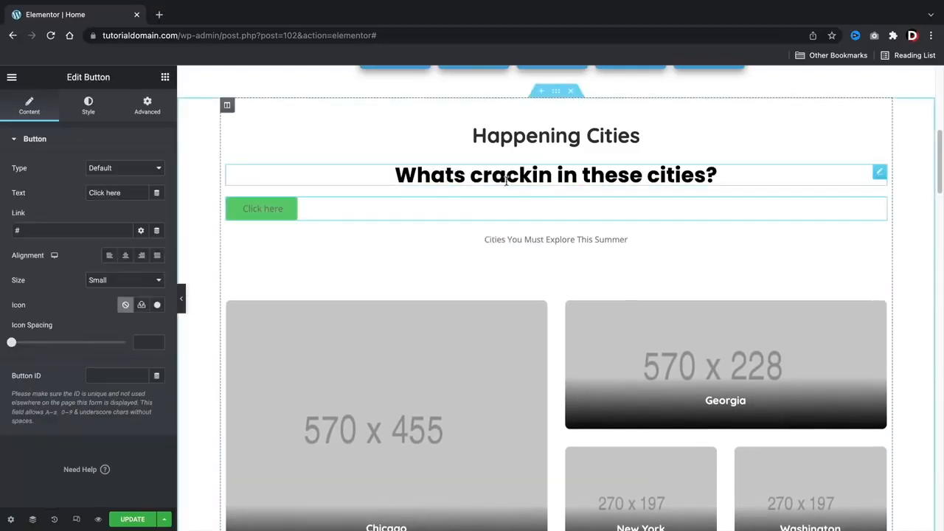
click(125, 255)
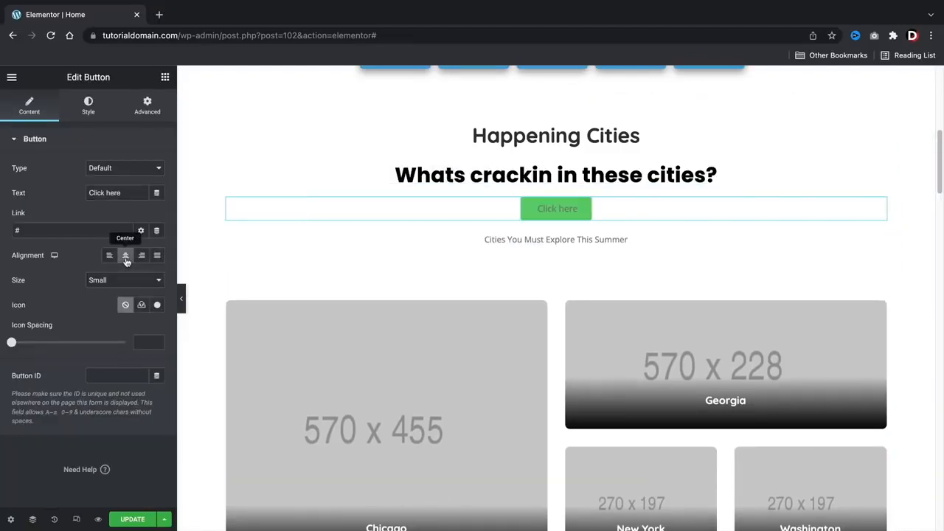
Try the Info type and other types on the button and set its type back to Default.
click(137, 170)
click(127, 183)
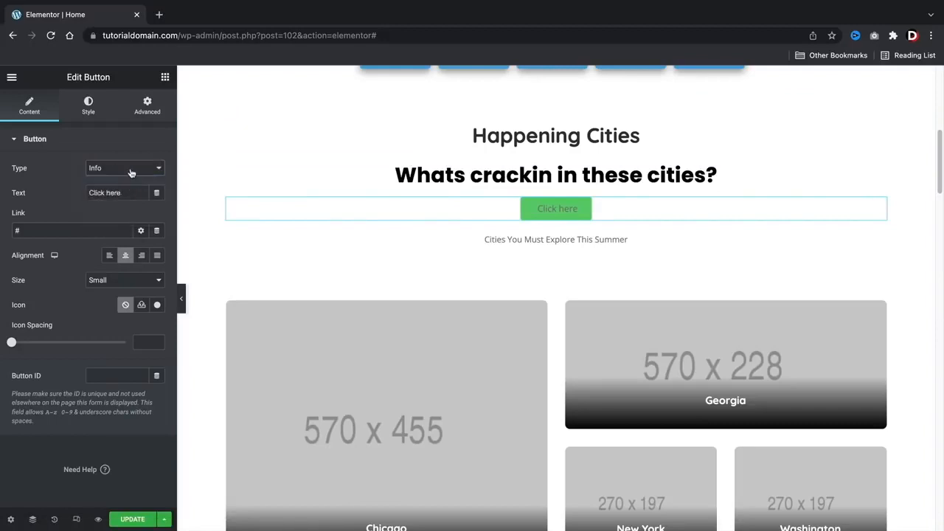
click(131, 172)
click(126, 181)
click(127, 180)
click(127, 181)
click(127, 169)
click(121, 137)
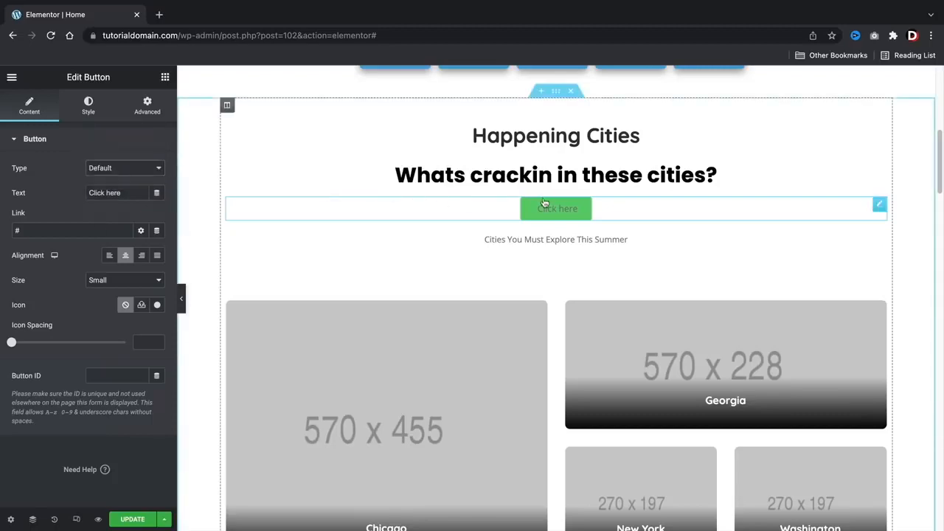
Set the button's background color to dark red, #A21212.
click(87, 106)
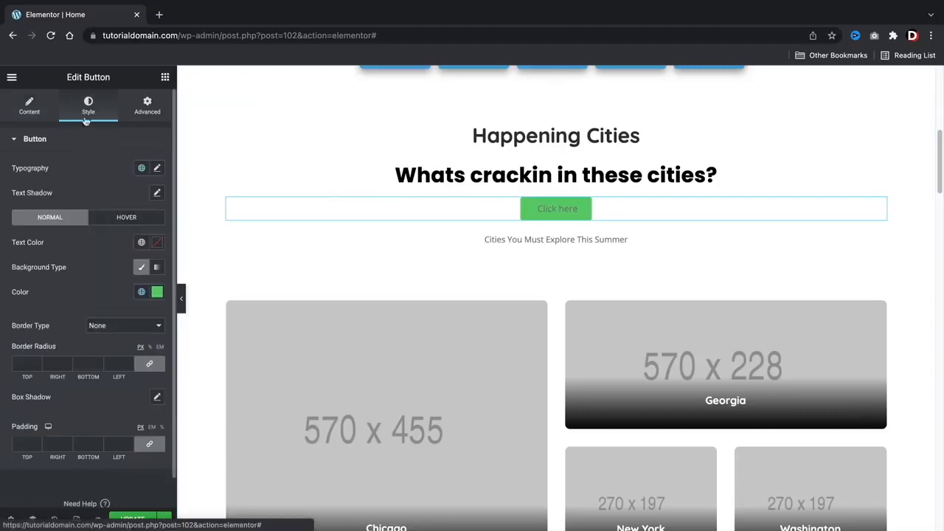
click(157, 292)
drag(93, 383, 66, 400)
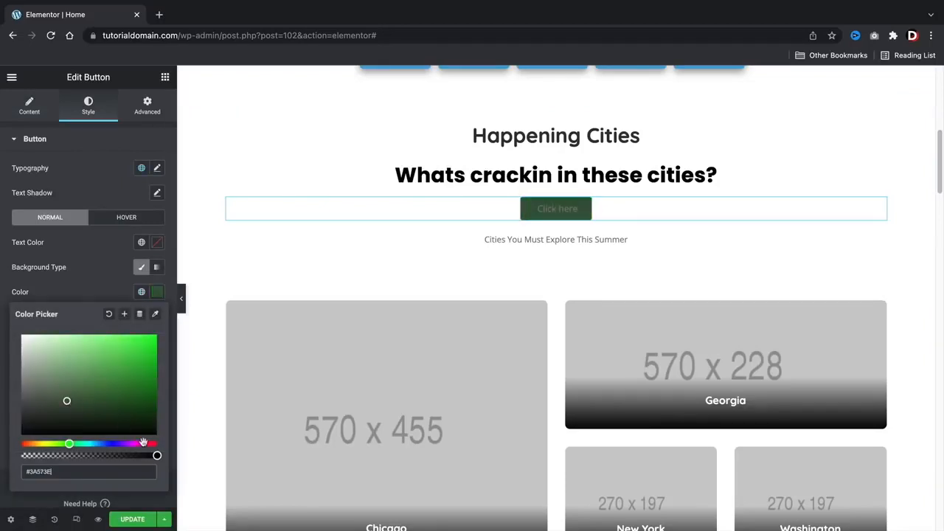
drag(144, 444, 164, 446)
mouse_move(67, 401)
mouse_down()
mouse_move(113, 400)
mouse_move(141, 371)
mouse_up()
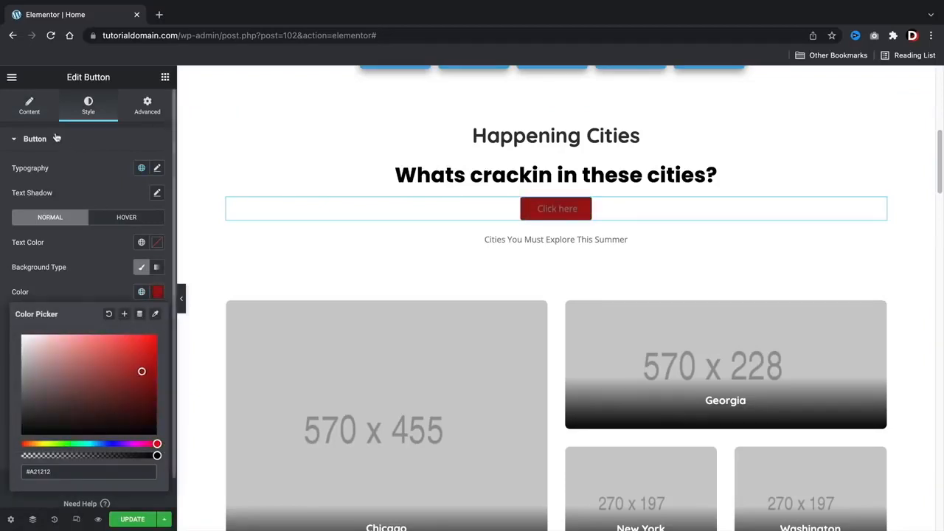
click(29, 105)
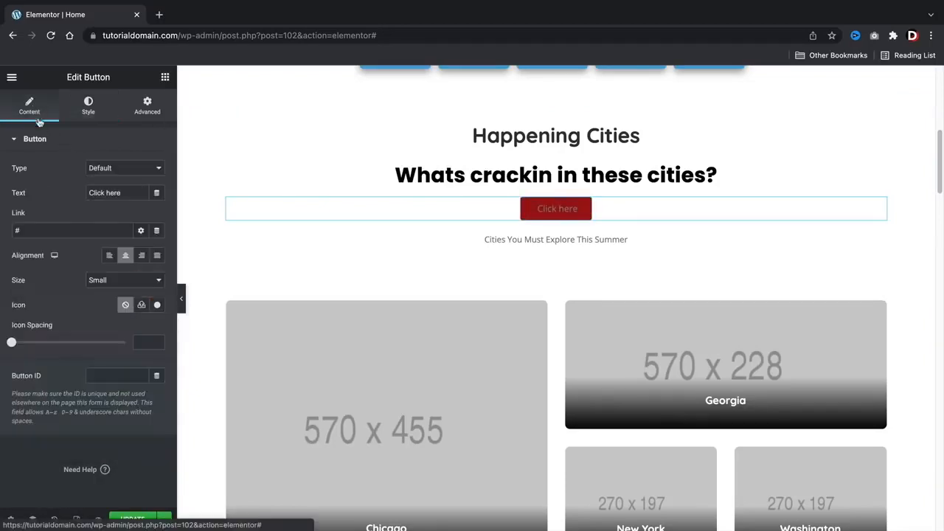
triple_click(35, 229)
text(www.darrelwilson.com)
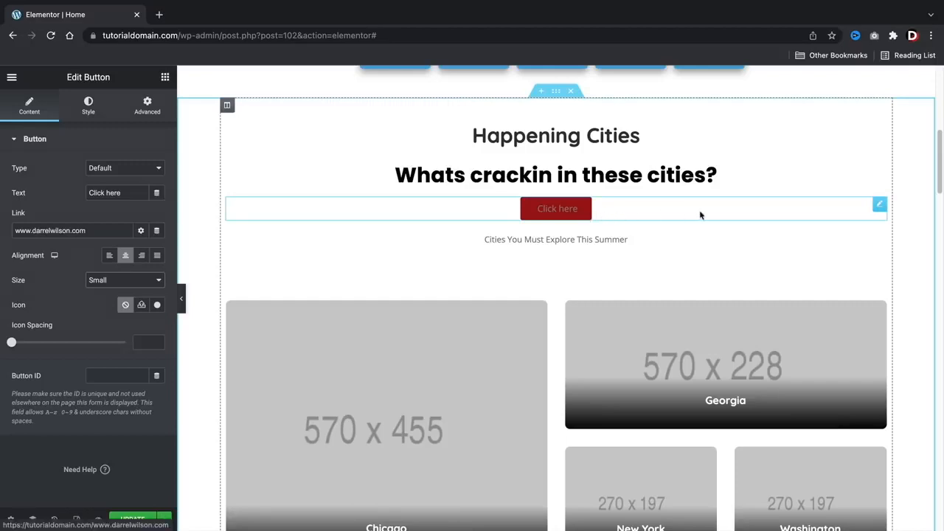
Delete the "Click here" button below the new heading.
right_click(879, 205)
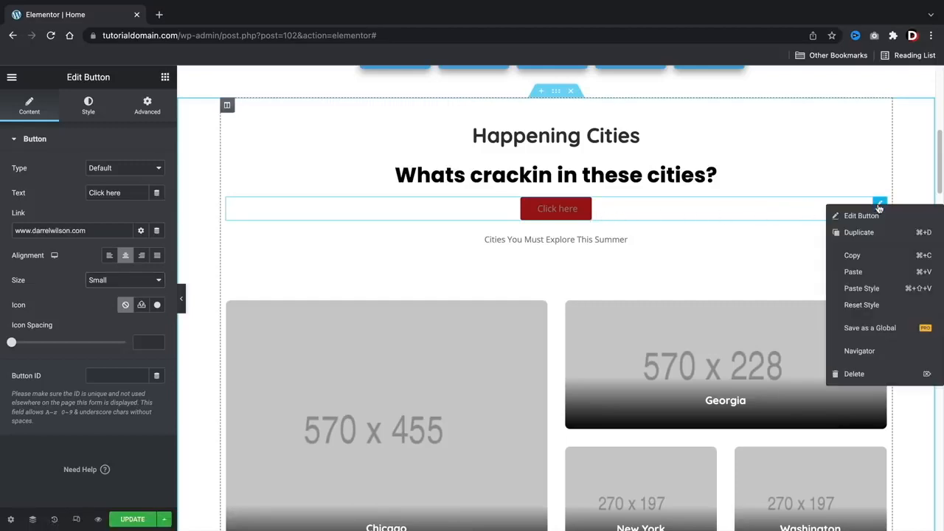
click(866, 377)
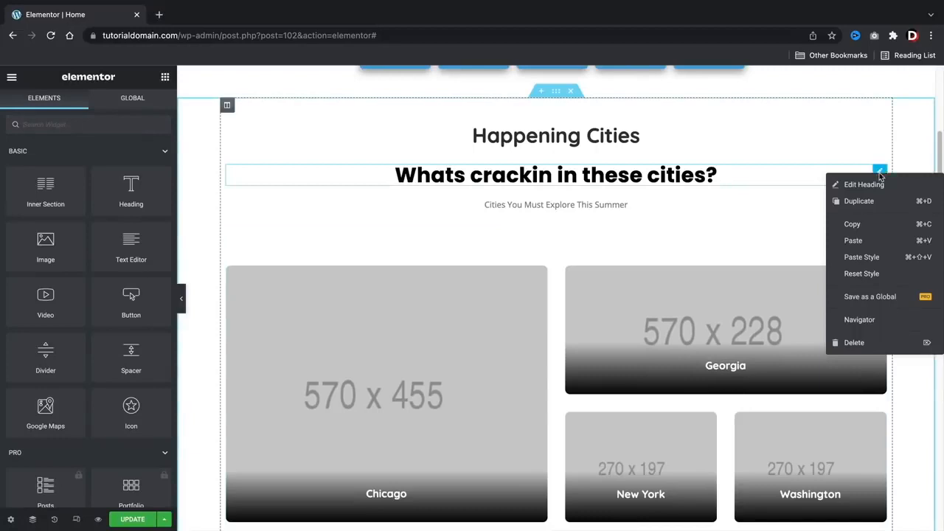
Delete the "Whats crackin in these cities?" heading under Happening Cities.
click(854, 342)
Add a new section with a single-column structure directly above the Happening Cities section.
scroll(693, 173, up, 3)
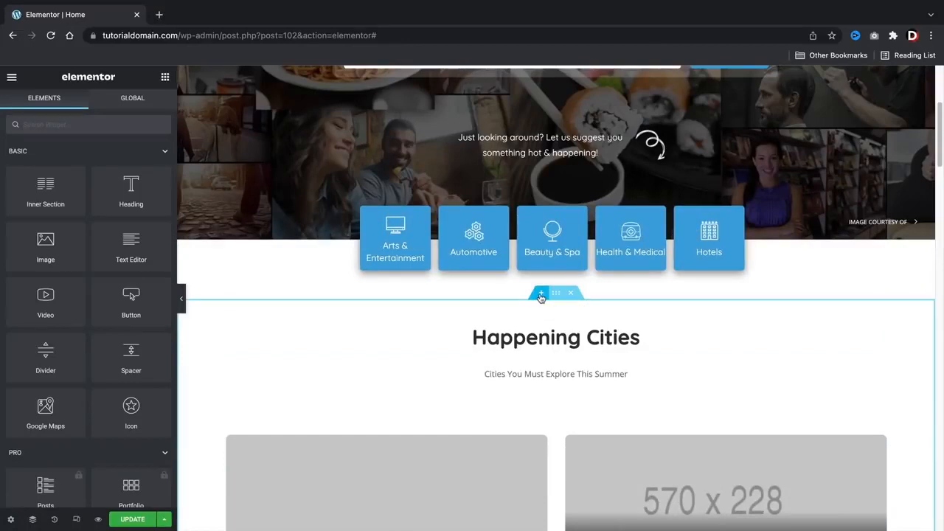
click(541, 294)
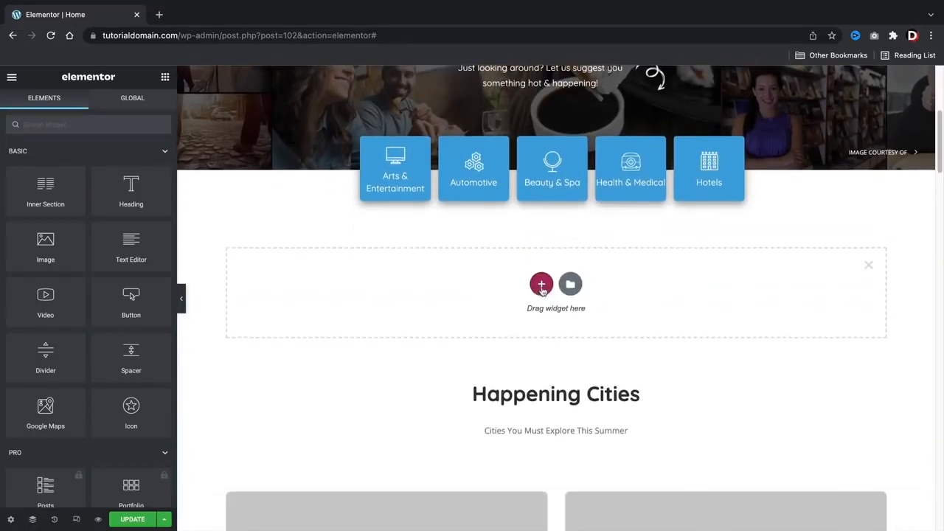
click(541, 285)
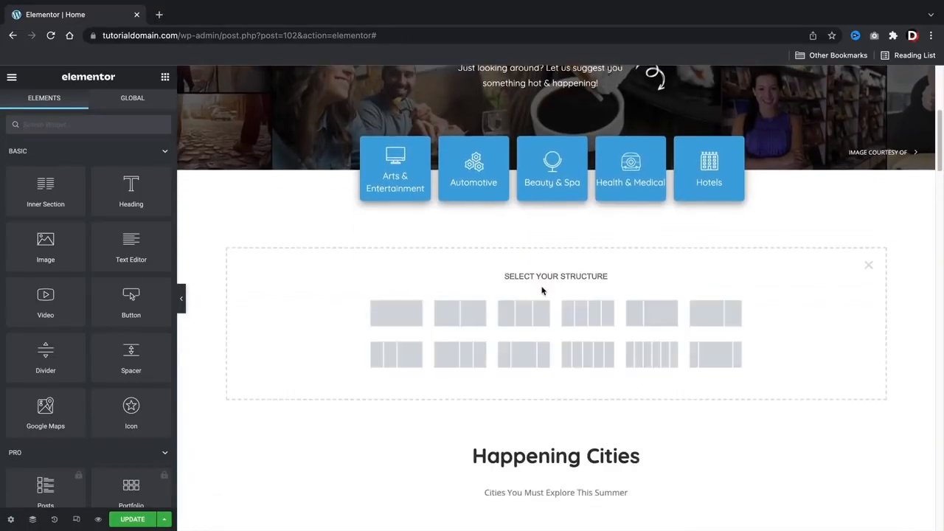
click(397, 318)
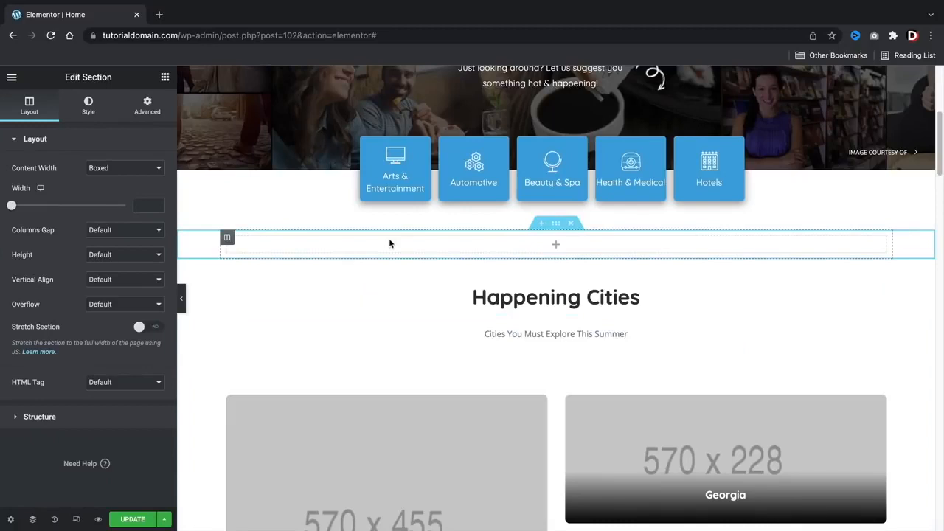
Place an inner section in the new section and duplicate one of its columns to make three.
click(164, 78)
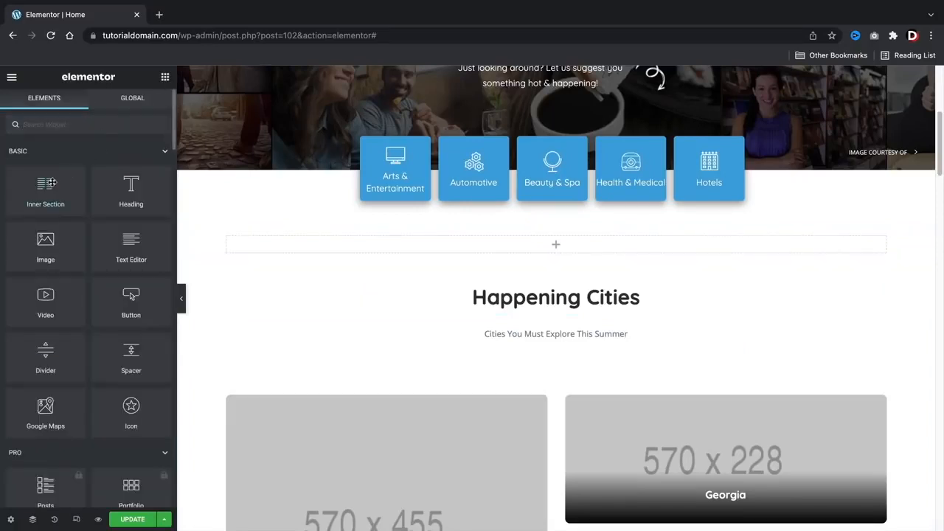
drag(40, 190, 444, 245)
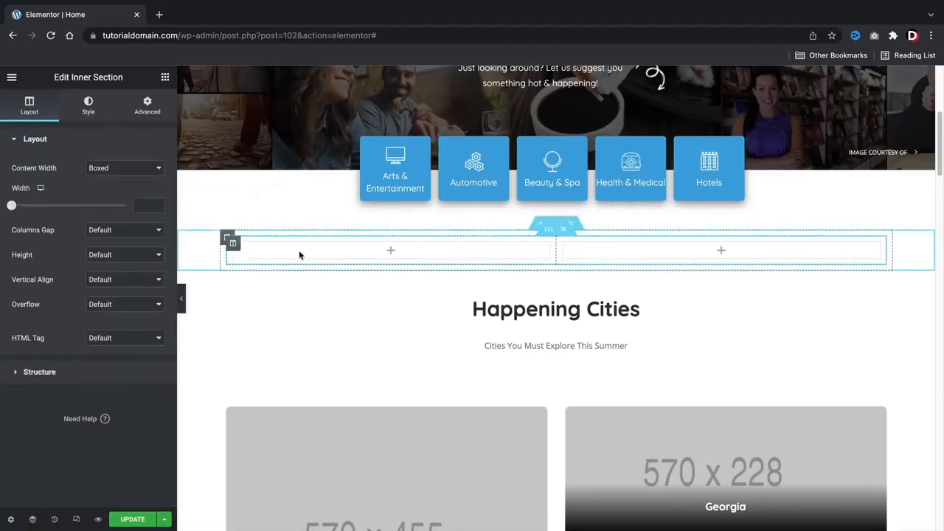
right_click(233, 245)
click(262, 272)
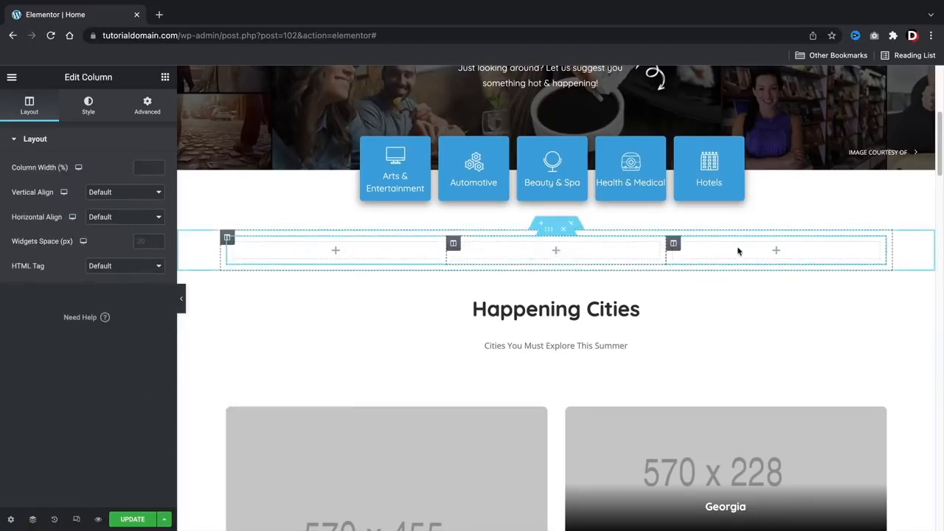
Add a Text Editor widget to the inner section's first column and a Button widget below it.
click(166, 78)
drag(127, 251, 316, 244)
click(168, 77)
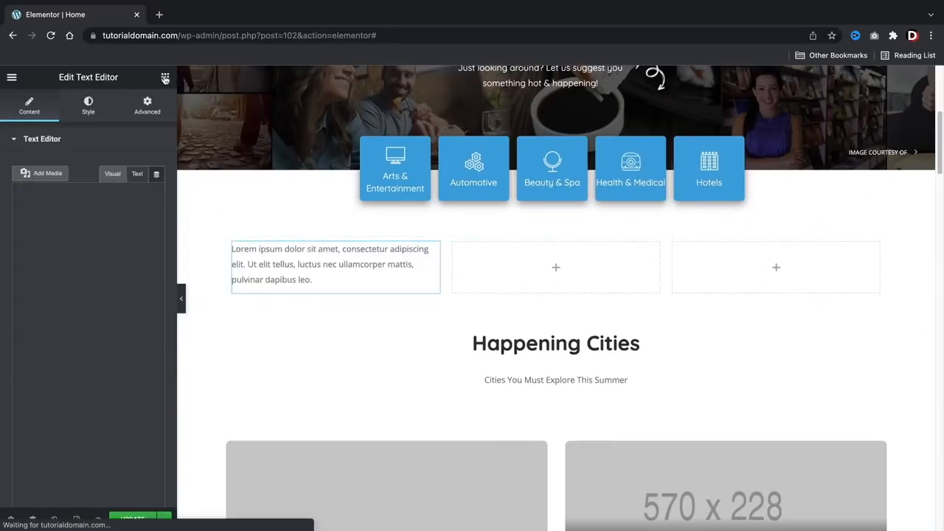
drag(131, 297, 246, 280)
click(165, 78)
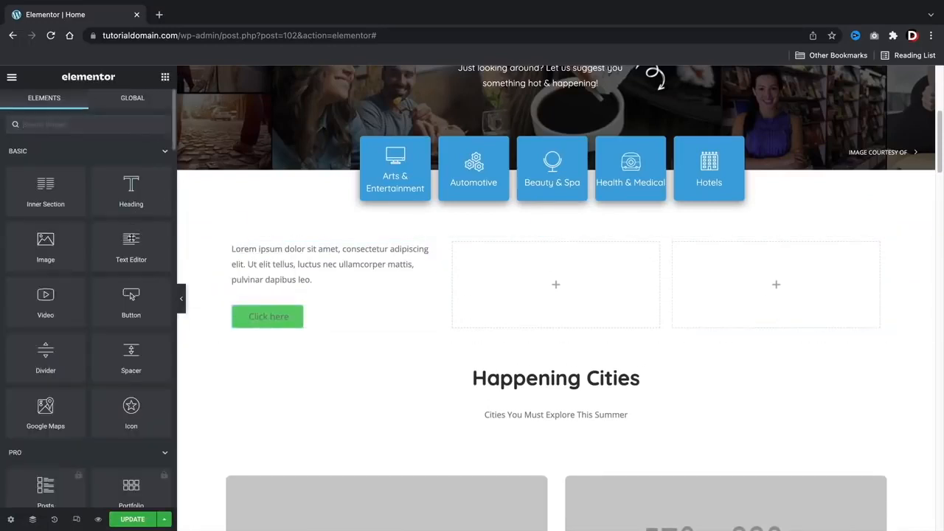
drag(56, 261, 261, 242)
right_click(281, 264)
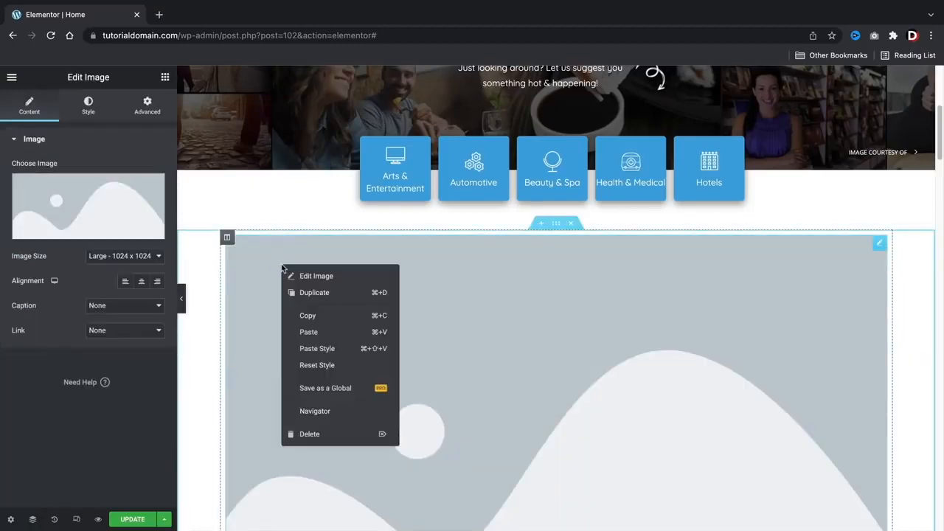
click(322, 434)
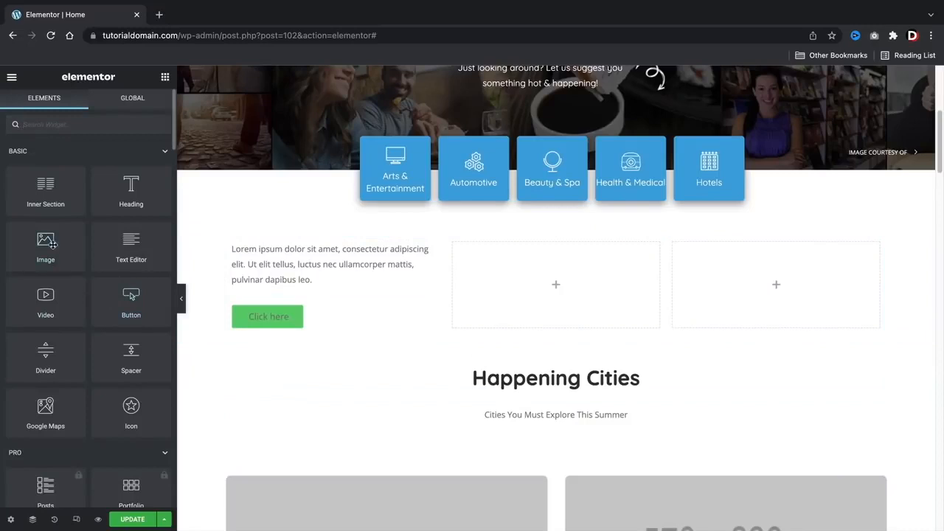
Add an Image widget above the text in the first column and fill it with video-img-7.jpg from the media library.
drag(53, 243, 281, 255)
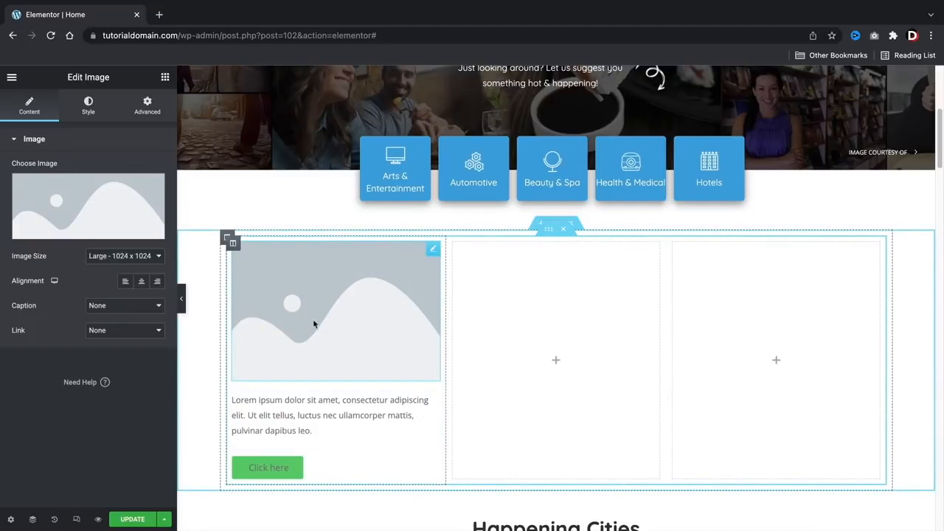
click(81, 208)
click(220, 127)
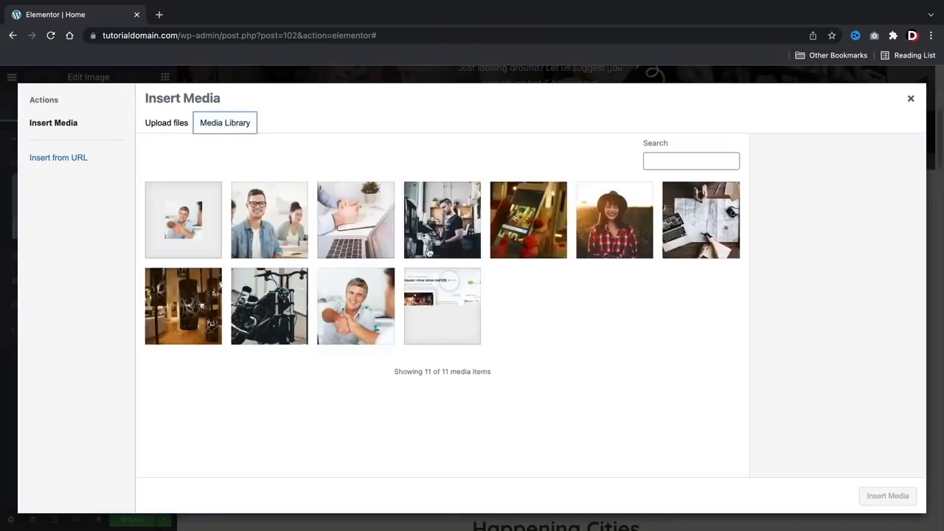
click(173, 125)
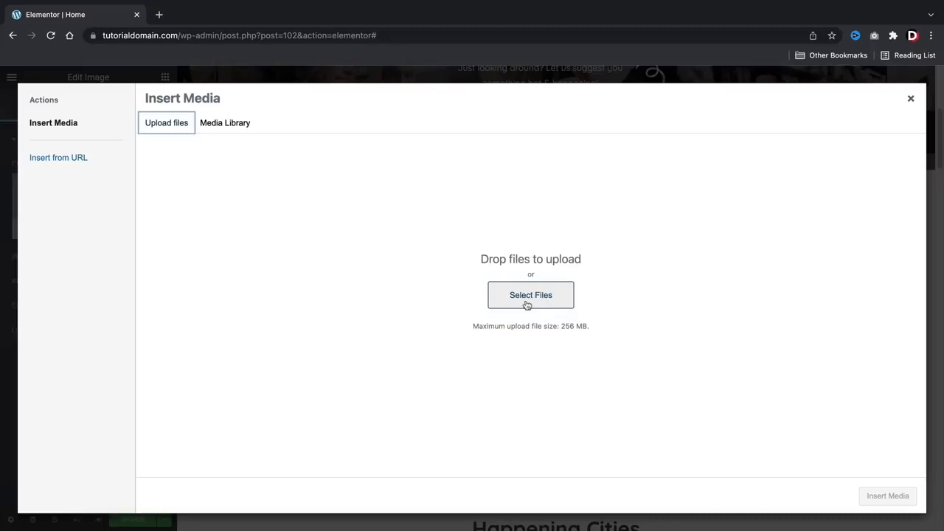
click(218, 125)
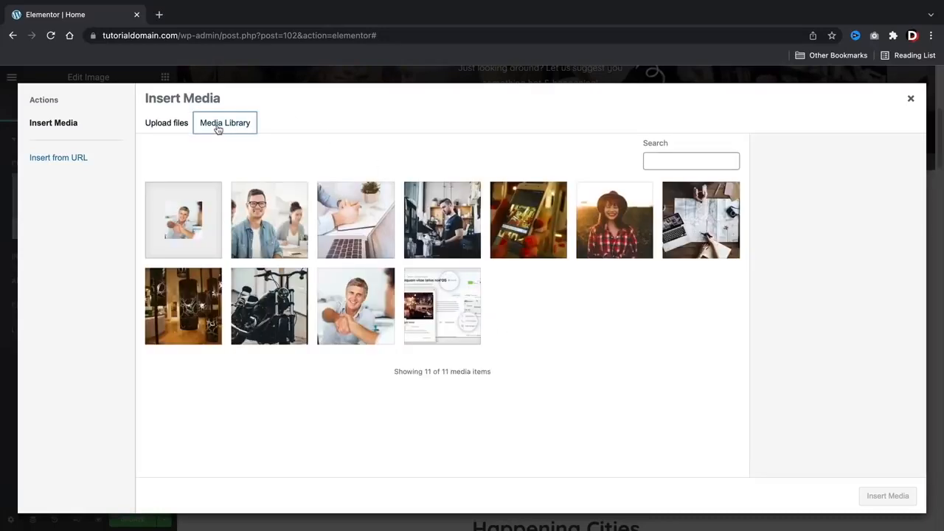
click(269, 225)
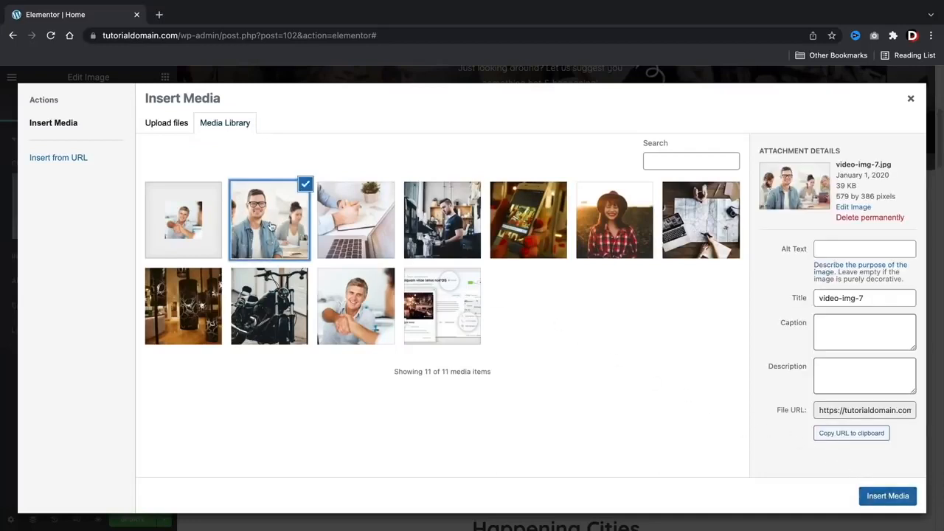
click(888, 496)
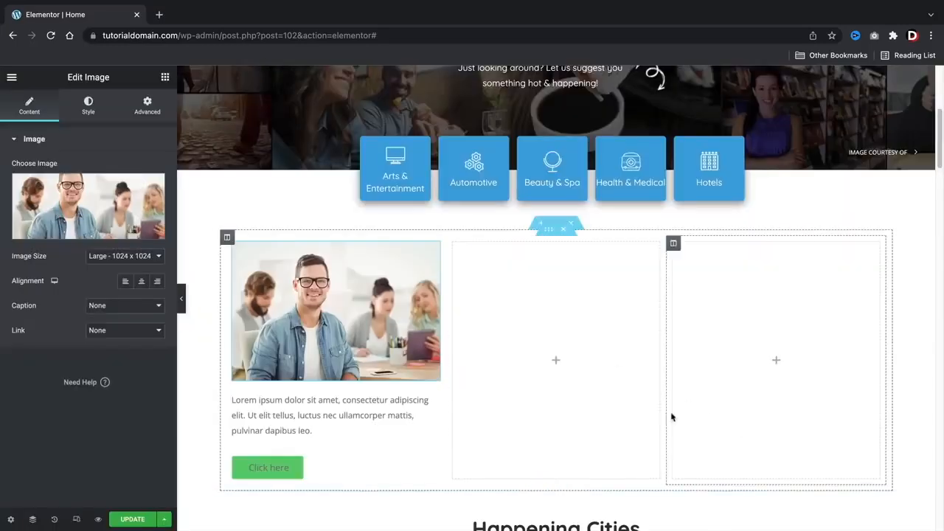
Add a Heading widget between the image and the text in the first column.
click(166, 78)
drag(129, 186, 295, 383)
scroll(316, 375, down, 1)
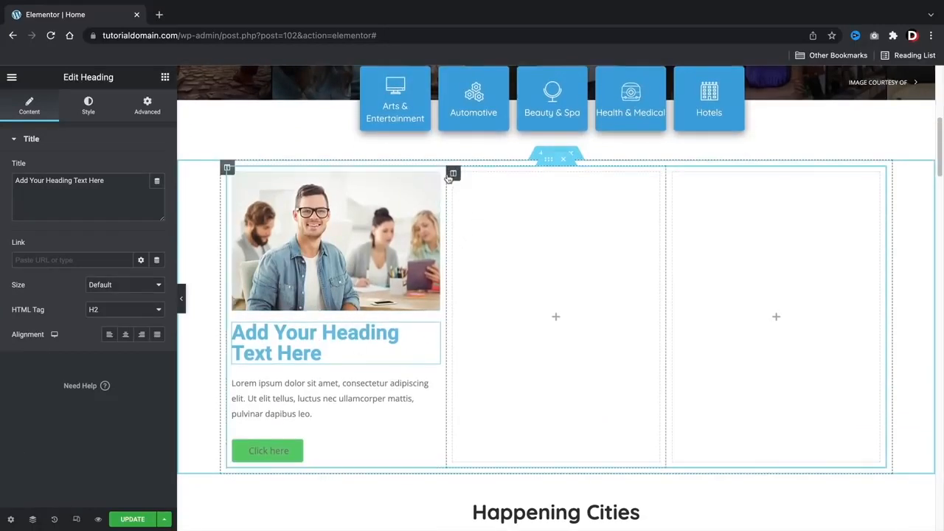
Delete the two empty columns of the inner section, leaving only the filled one.
right_click(454, 177)
click(483, 343)
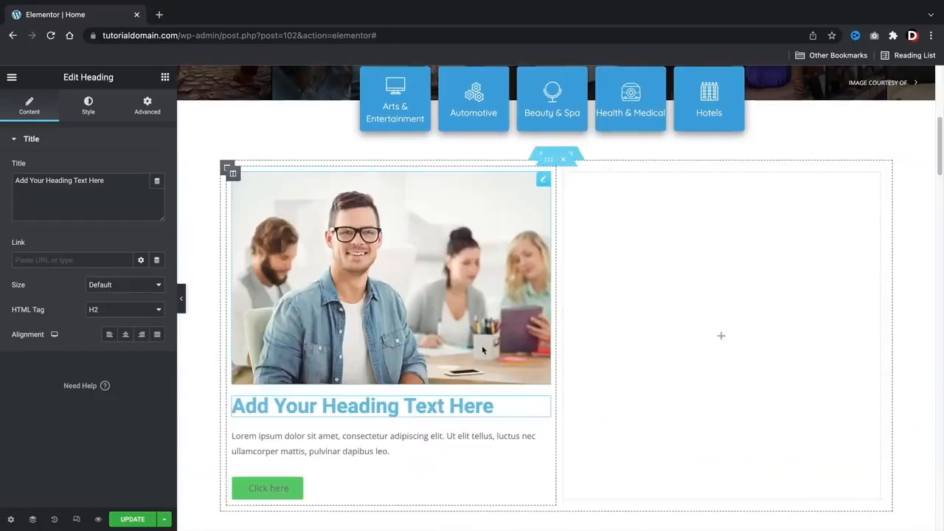
right_click(566, 176)
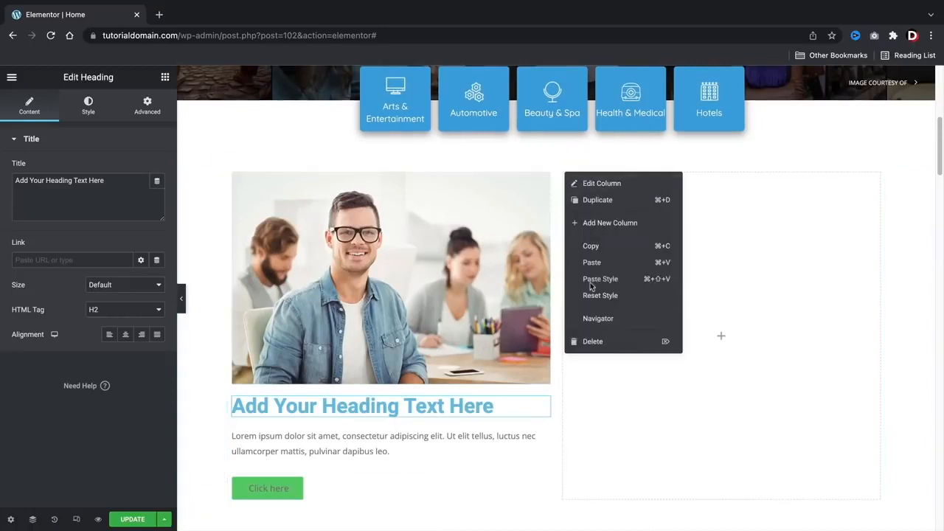
click(596, 340)
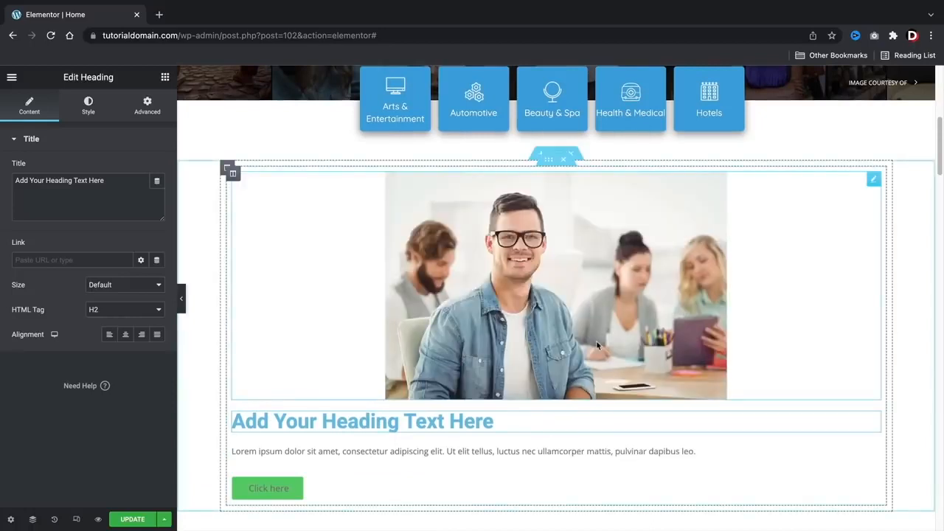
Duplicate the column with the image, heading, text and button twice to get three identical columns.
right_click(232, 172)
click(252, 202)
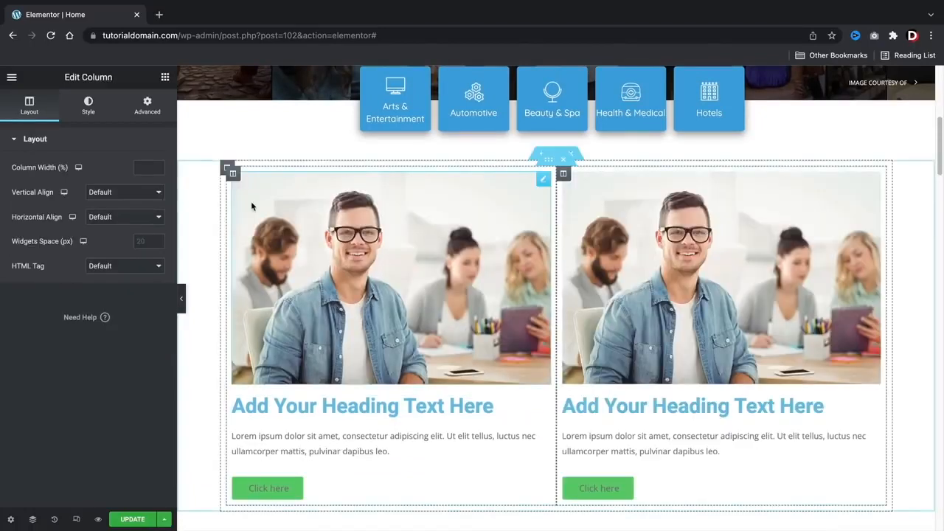
right_click(233, 175)
click(252, 205)
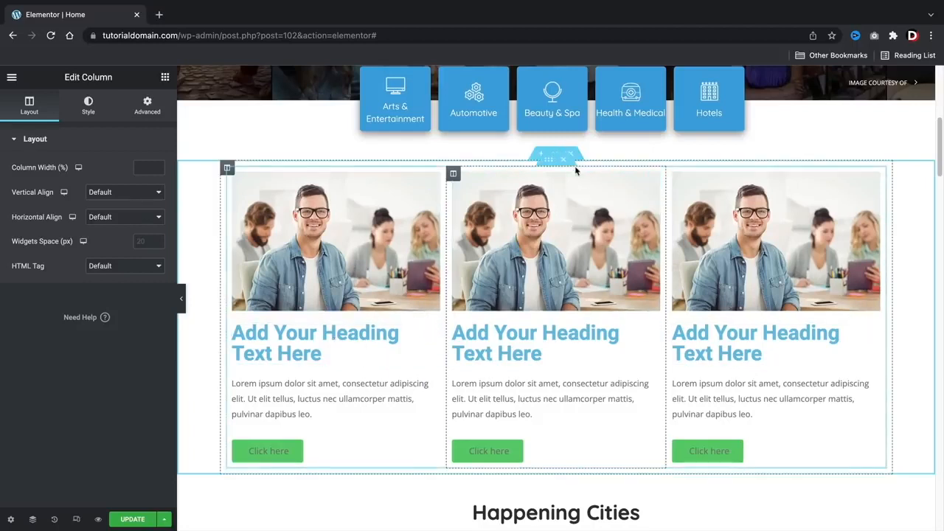
Look through the available widgets and delete the whole three-column section above Happening Cities.
click(166, 78)
scroll(75, 245, down, 15)
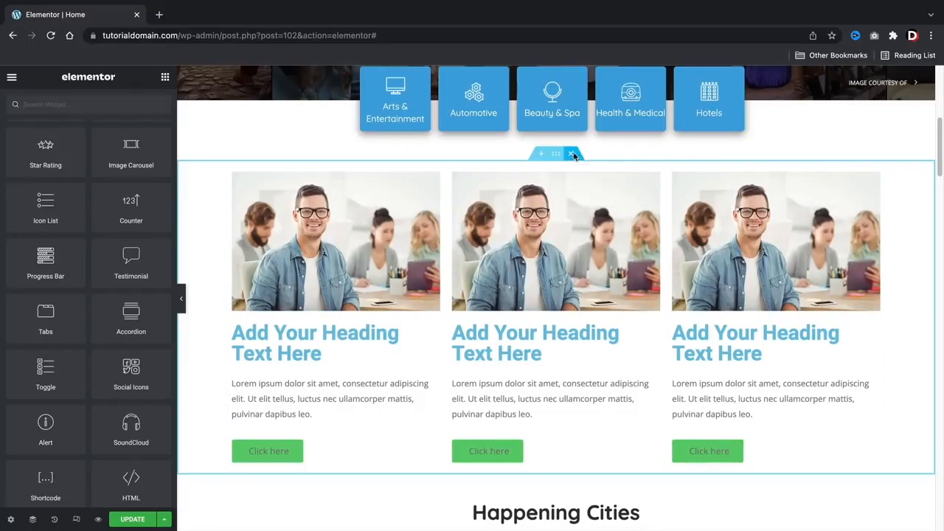
click(574, 156)
Open the Locations widget under Happening Cities for editing.
scroll(526, 248, down, 2)
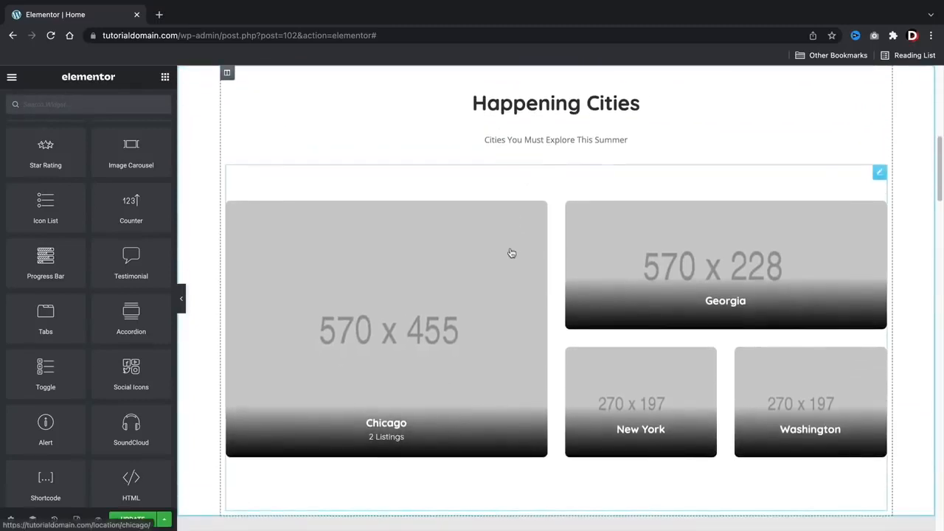
click(525, 241)
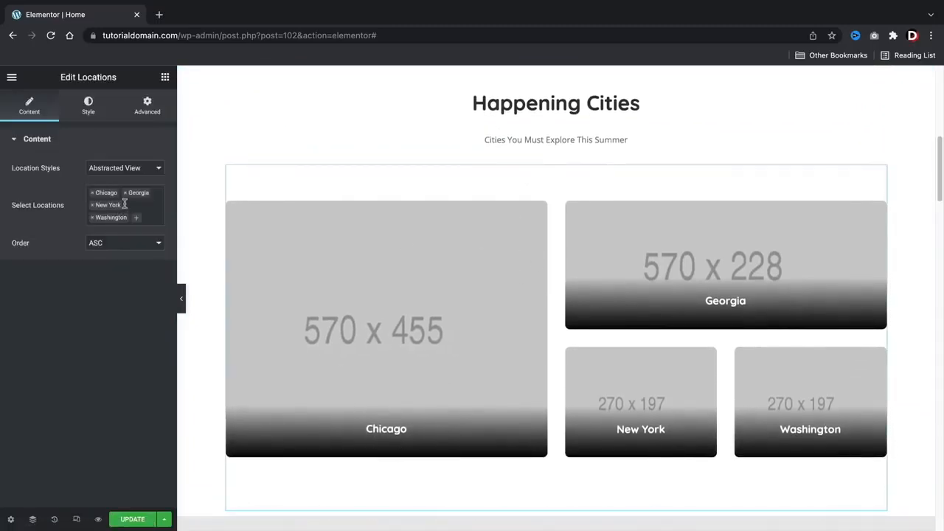
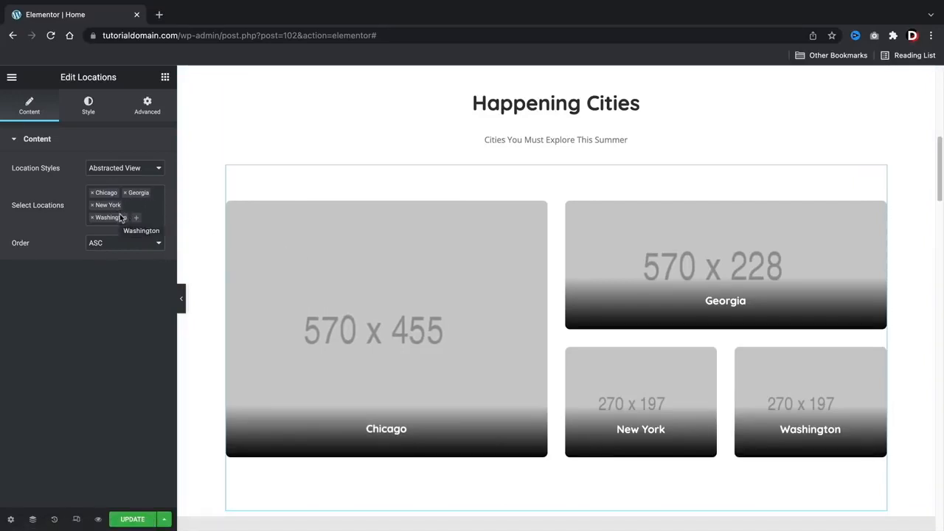
Find the Locations widget and add a new one directly below the Happening Cities subtitle.
click(166, 77)
text(locat)
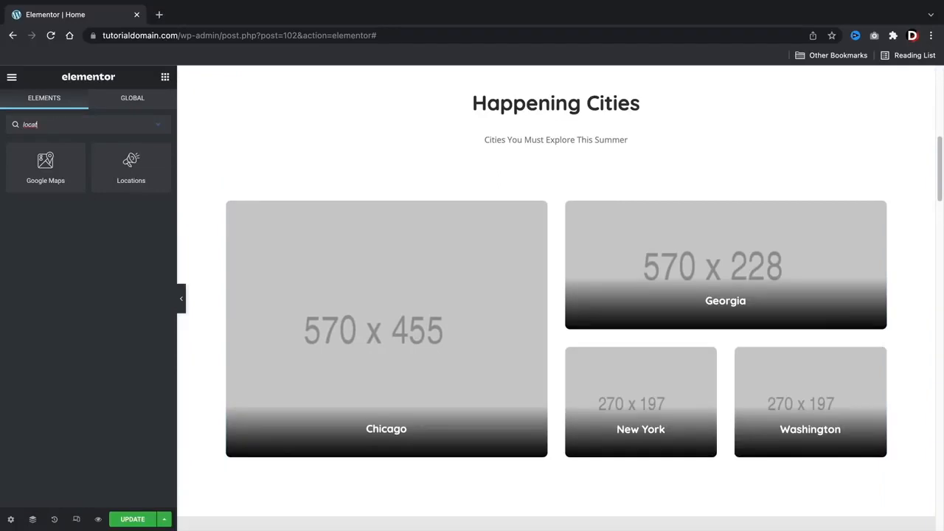
drag(131, 166, 522, 177)
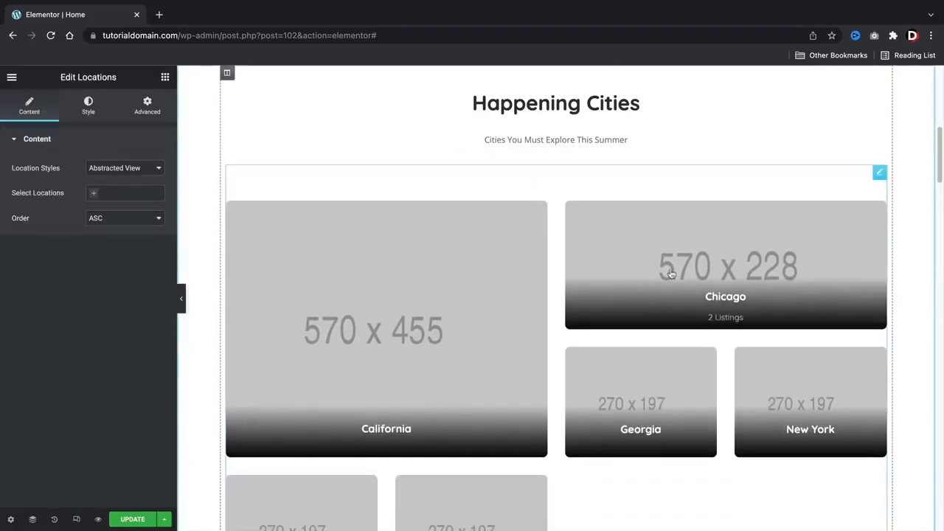
scroll(671, 274, down, 6)
scroll(777, 276, up, 3)
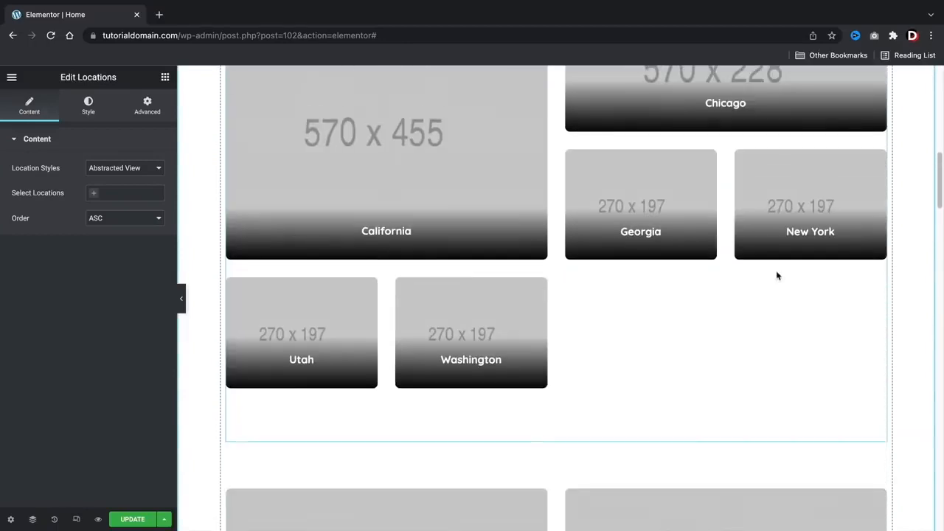
scroll(563, 279, up, 3)
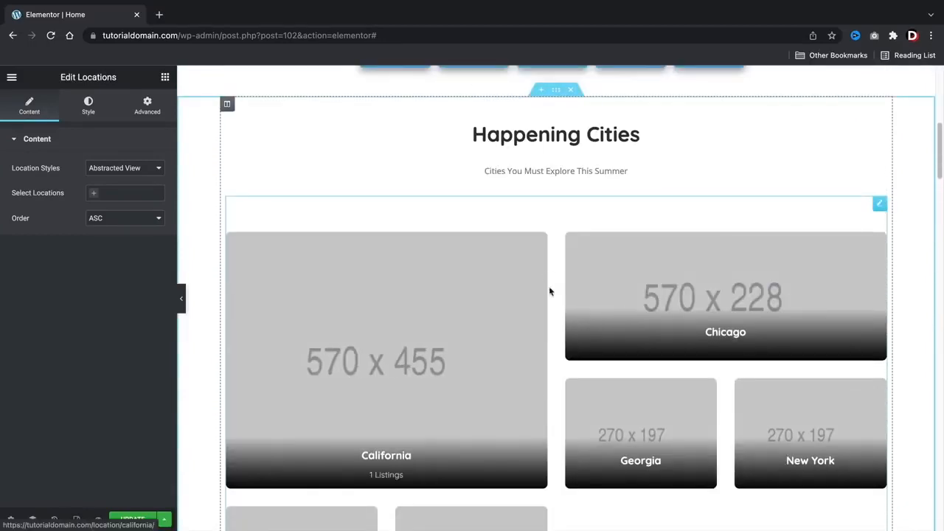
scroll(542, 281, down, 1)
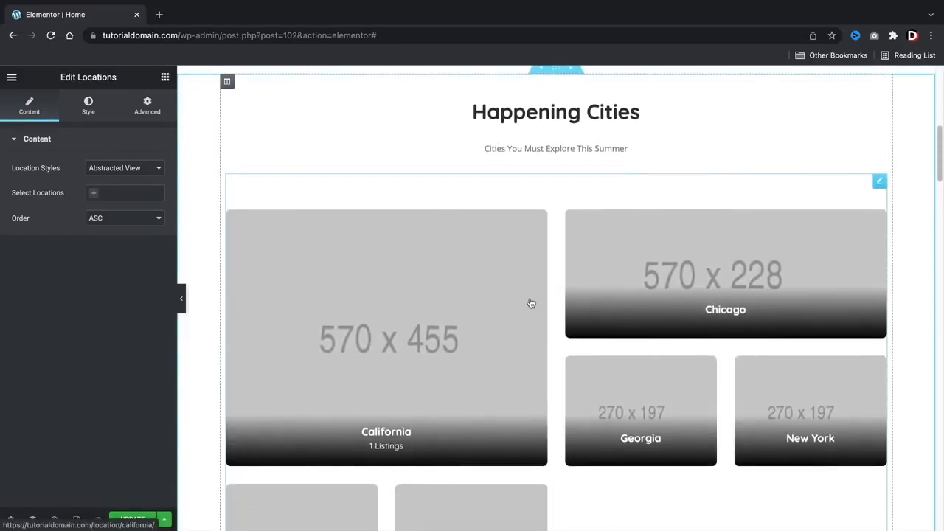
Try the Boxed View, Boxed View 2 and Grid View location styles on the new Locations widget, and settle on Boxed View.
click(119, 169)
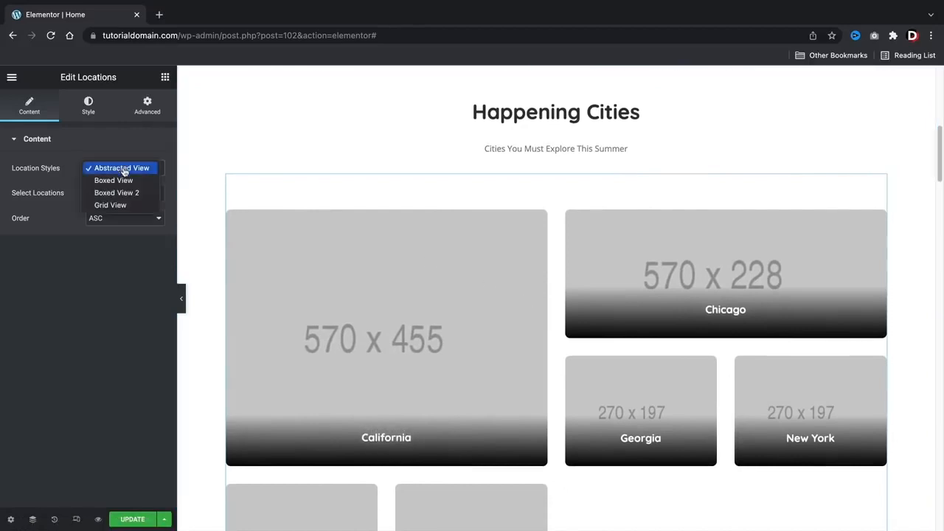
click(115, 180)
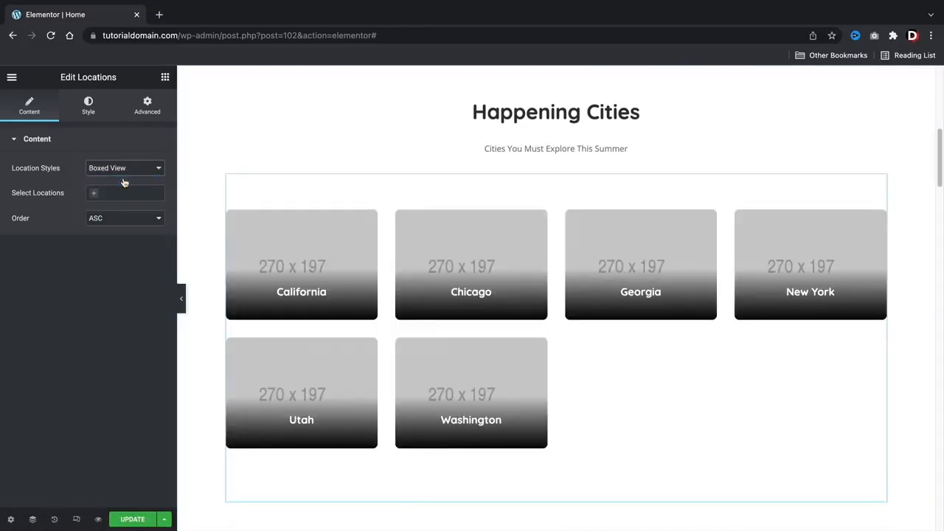
click(125, 171)
click(122, 169)
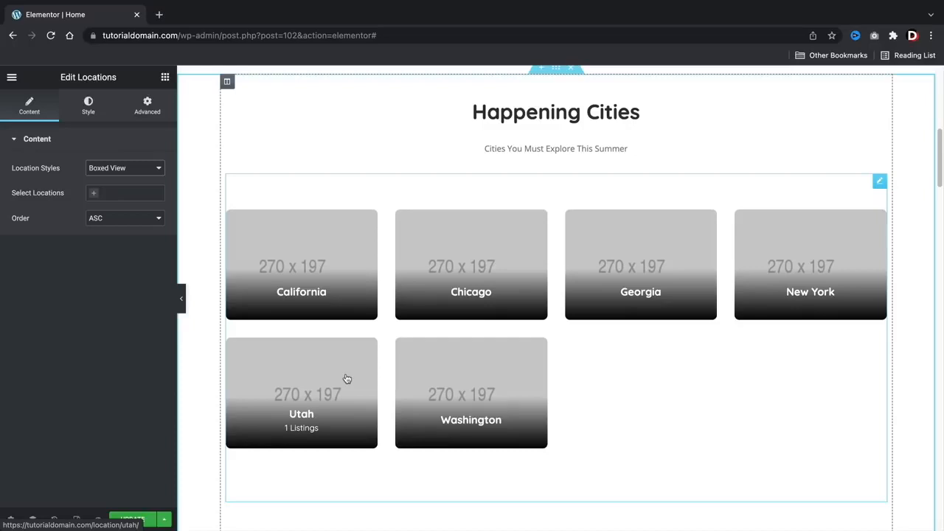
click(126, 169)
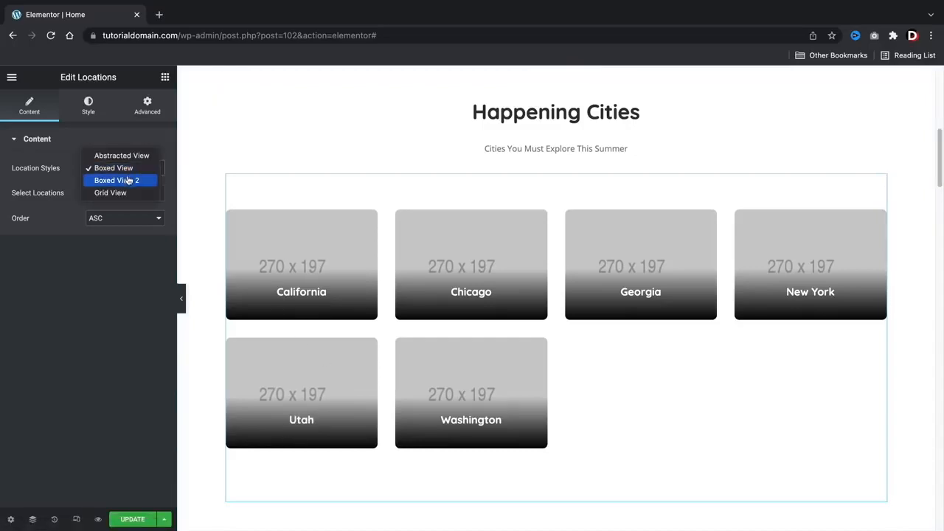
click(129, 181)
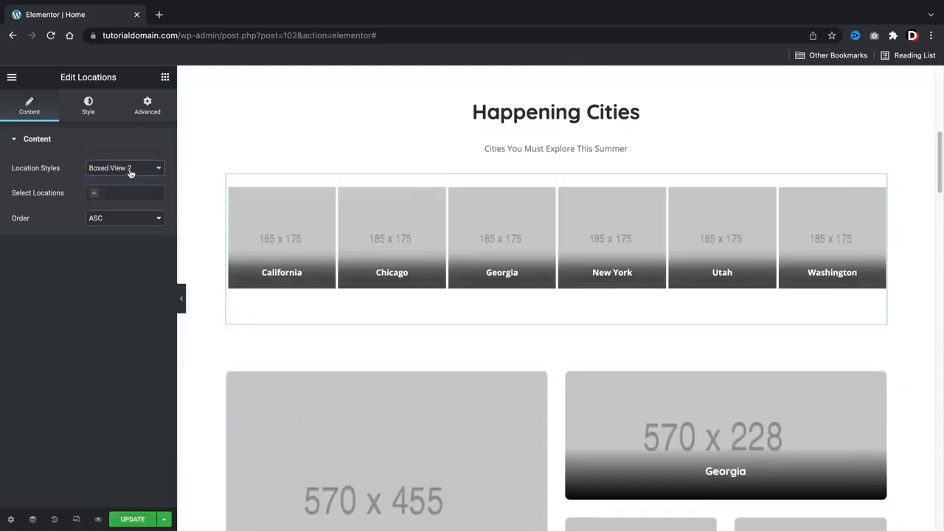
click(129, 175)
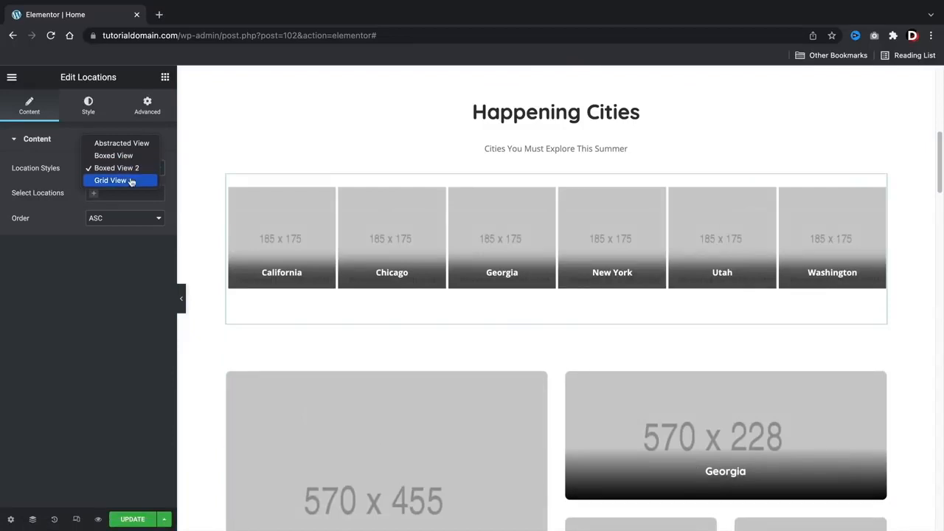
click(129, 181)
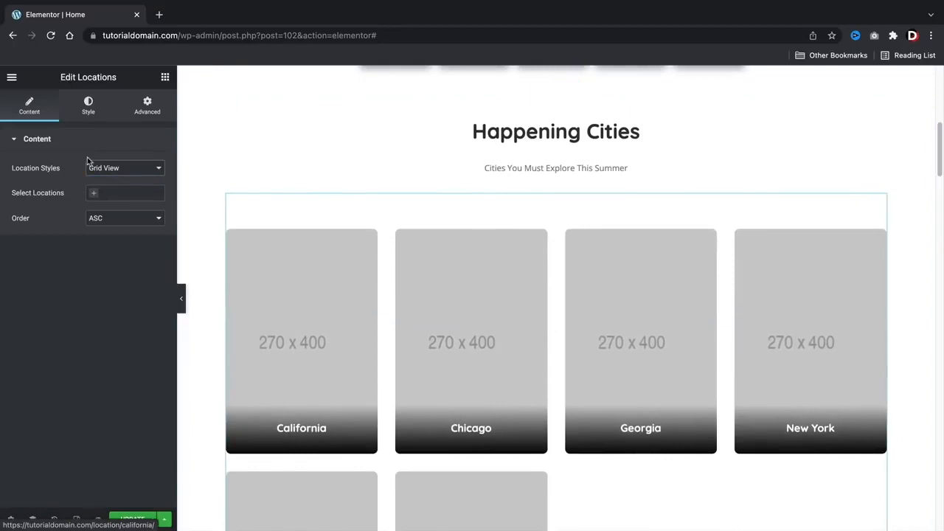
click(112, 171)
click(115, 145)
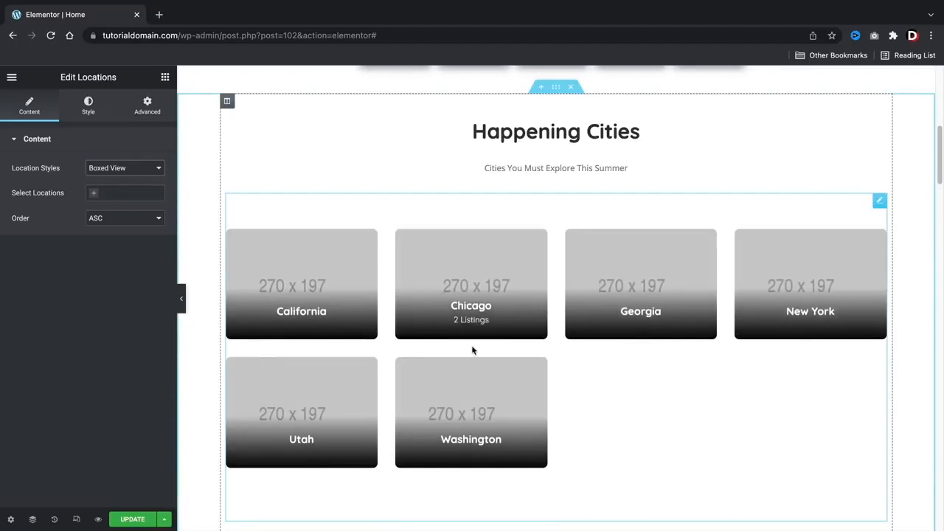
Delete the original Locations widget showing Chicago, Georgia, New York and Washington.
scroll(696, 413, down, 2)
scroll(697, 410, down, 4)
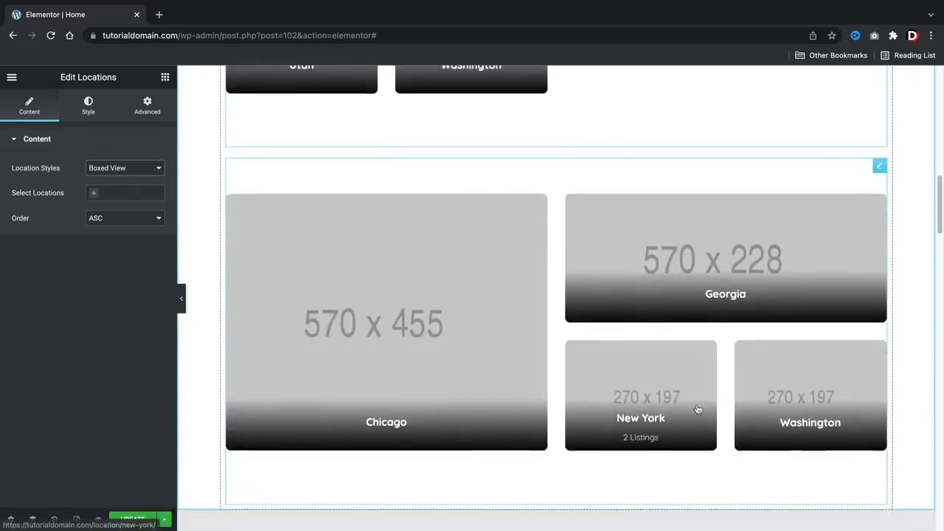
scroll(698, 408, up, 1)
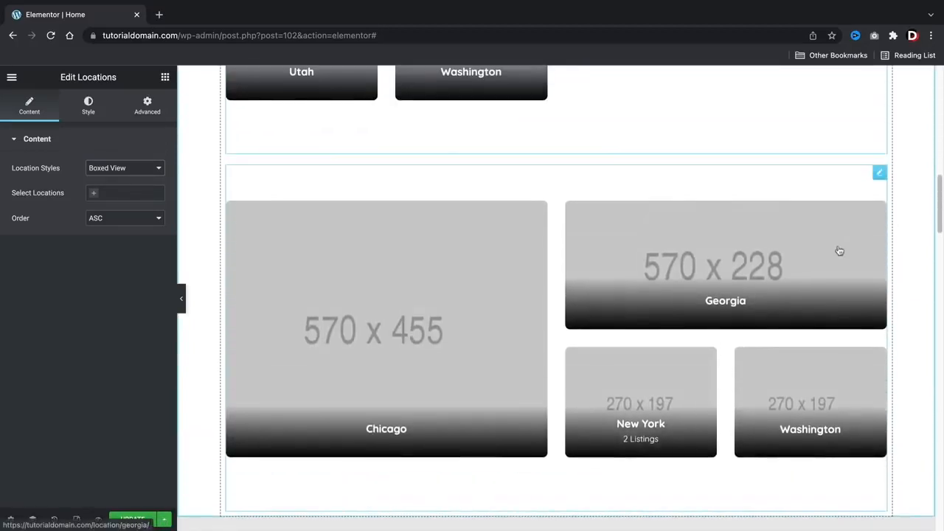
right_click(880, 175)
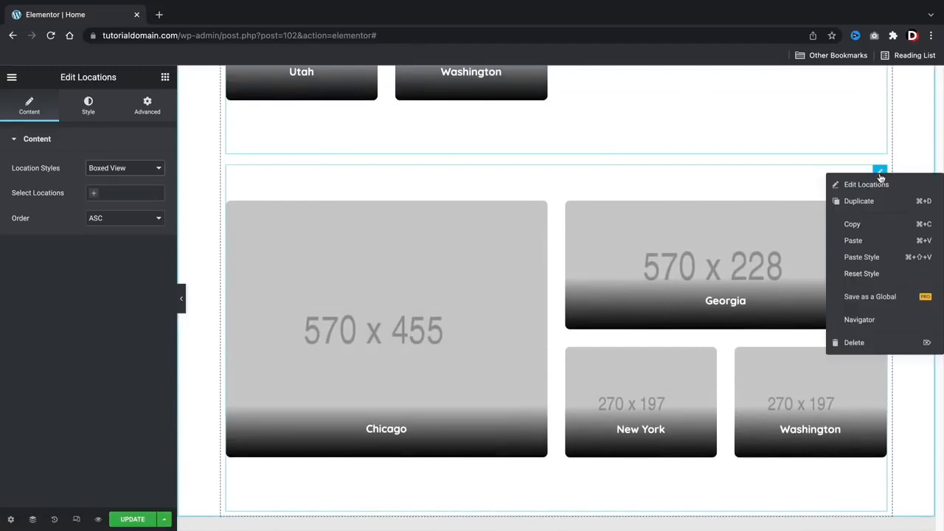
click(862, 343)
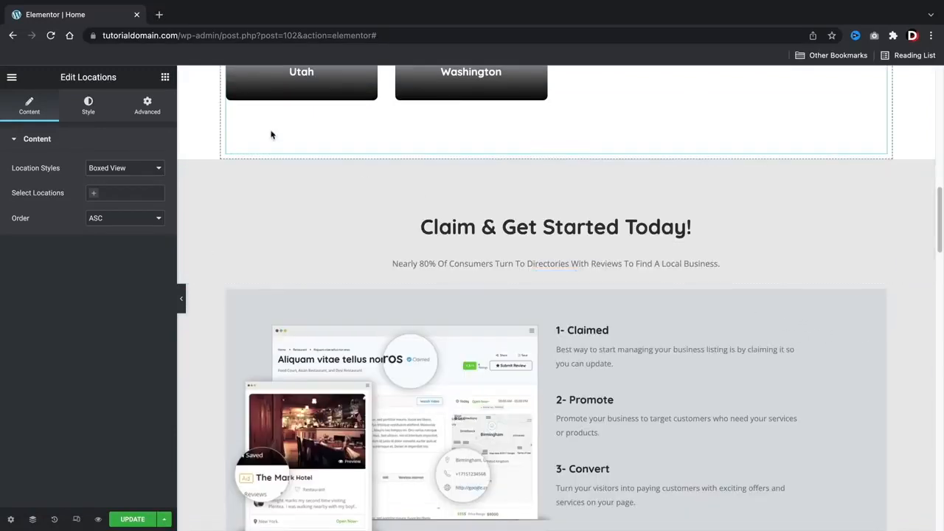
Look through the ListingPro widgets and add Content Boxes directly below the "Claim & Get Started Today!" heading.
click(165, 78)
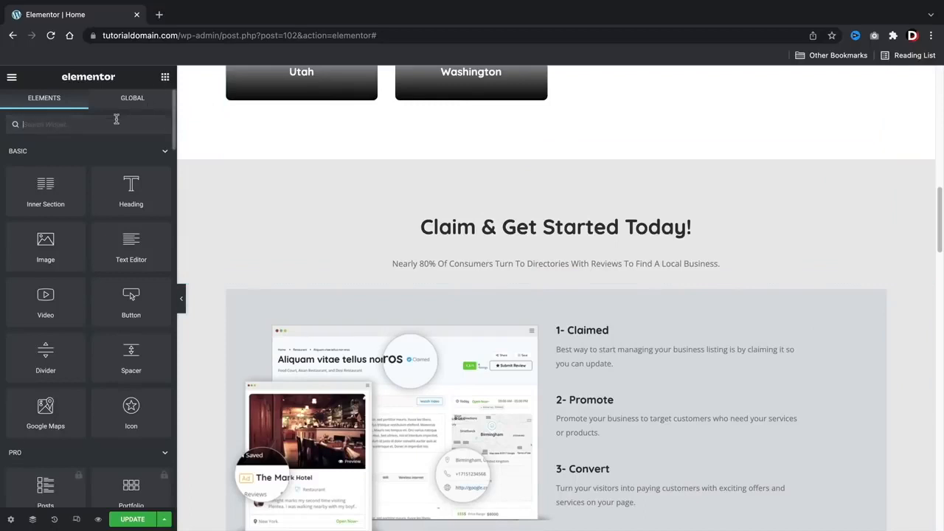
scroll(112, 243, down, 15)
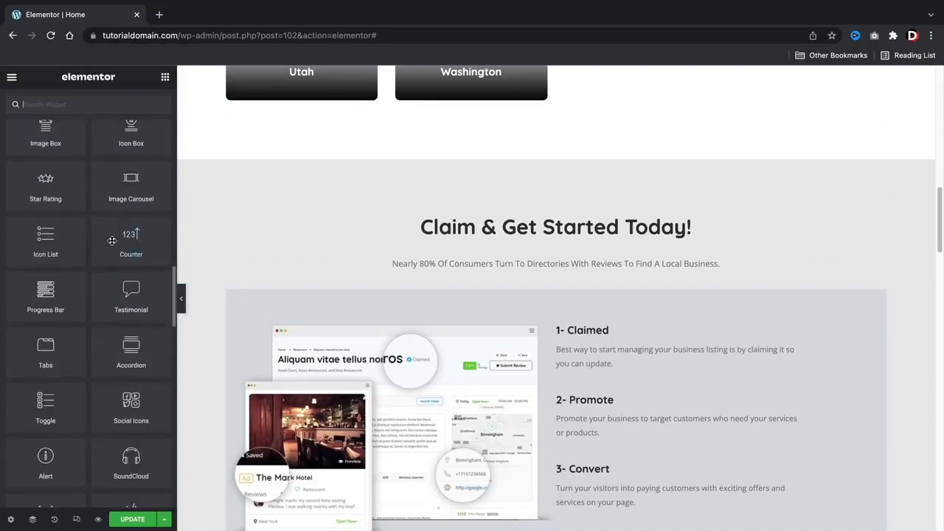
scroll(111, 241, down, 12)
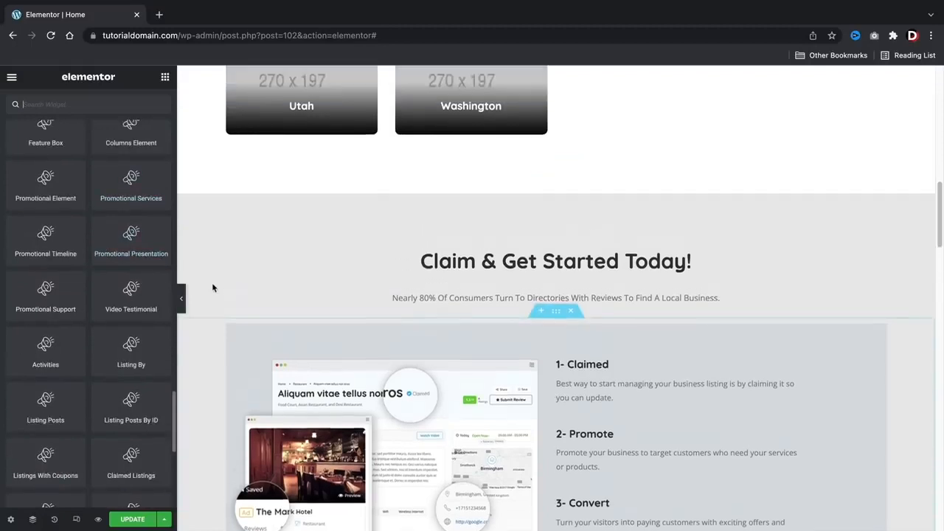
scroll(100, 332, up, 1)
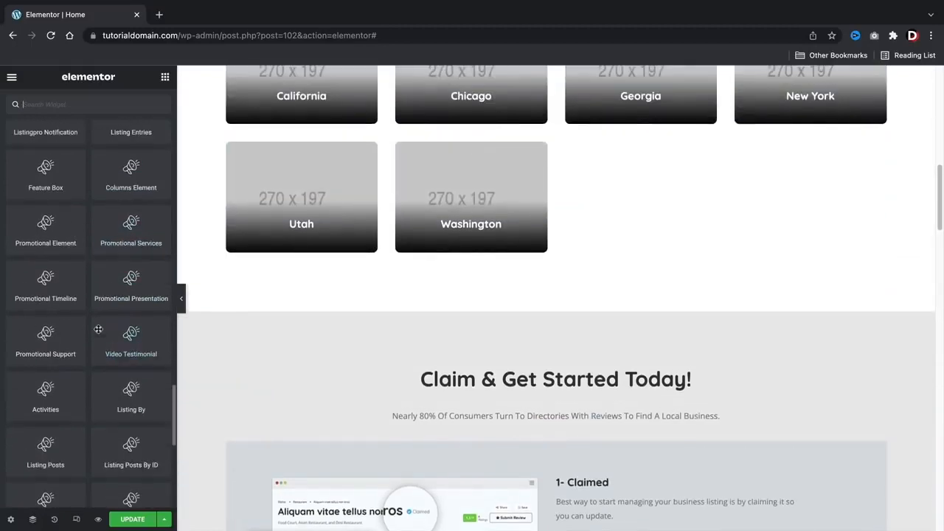
scroll(243, 354, up, 1)
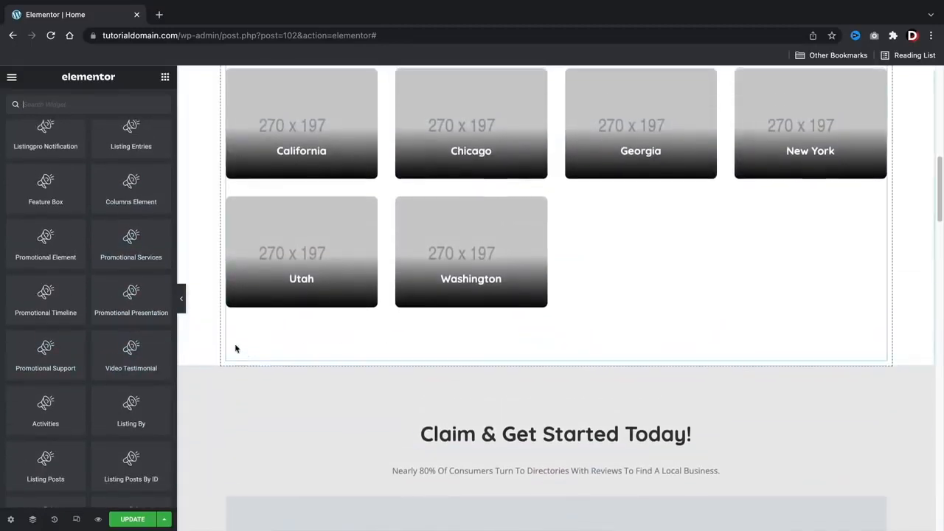
scroll(114, 333, up, 1)
scroll(272, 357, down, 1)
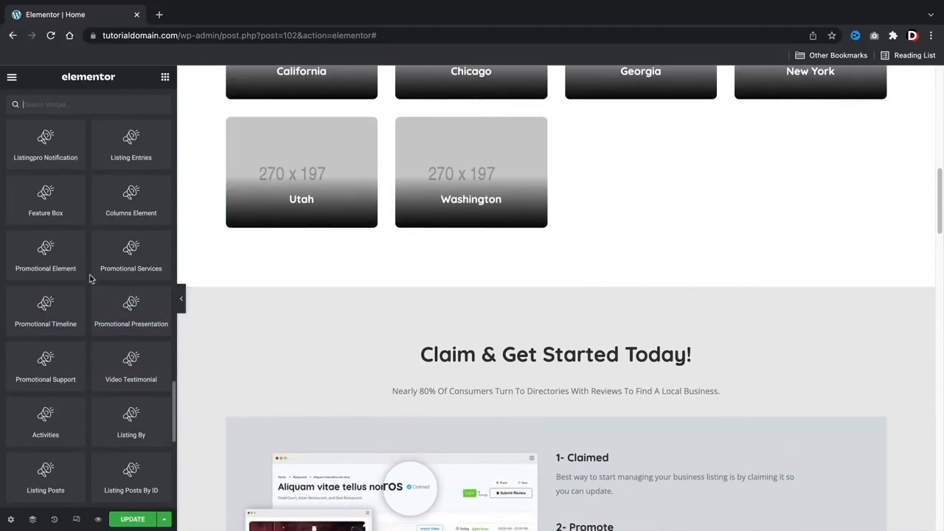
scroll(103, 280, down, 5)
drag(41, 295, 529, 375)
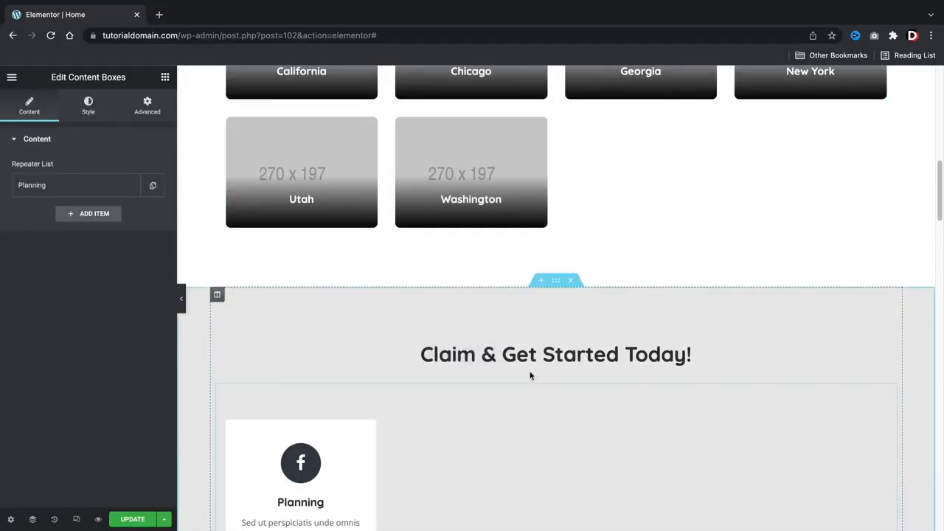
scroll(519, 373, down, 3)
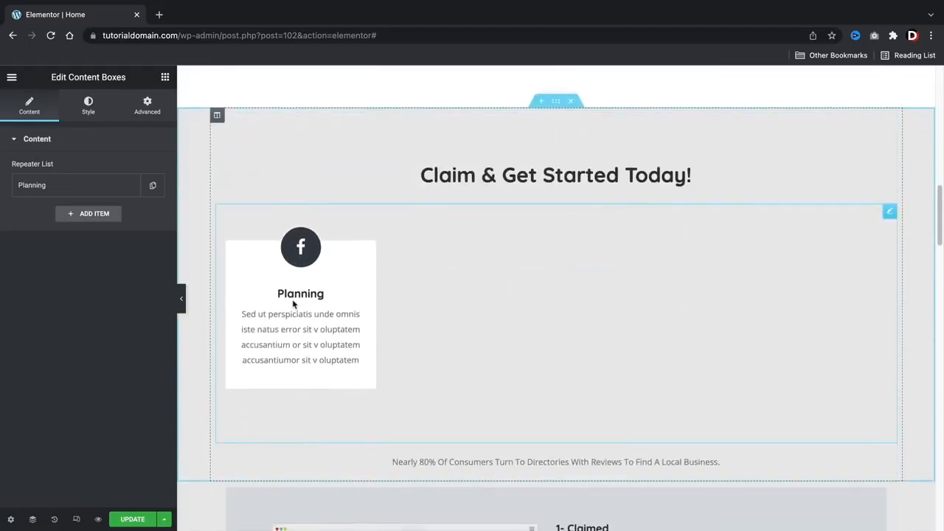
Duplicate the Planning item of the content boxes three times to get four boxes.
click(153, 185)
click(130, 215)
click(129, 244)
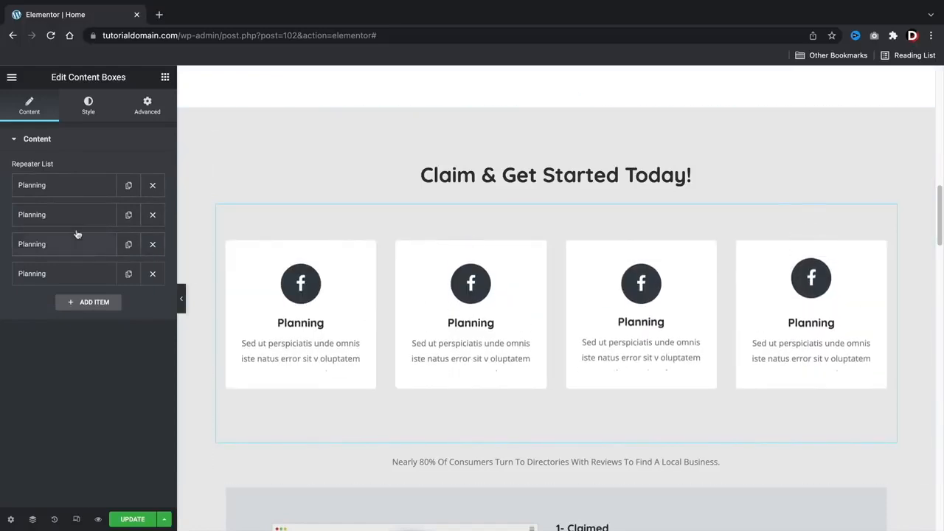
Open the first Planning box's settings, try New Style on it and return it to Old Style.
click(68, 190)
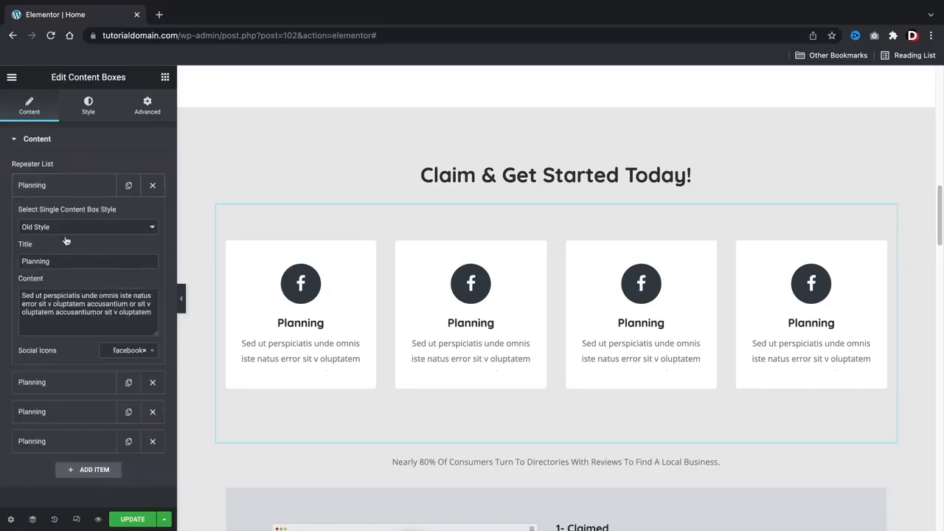
drag(67, 261, 1, 263)
click(70, 228)
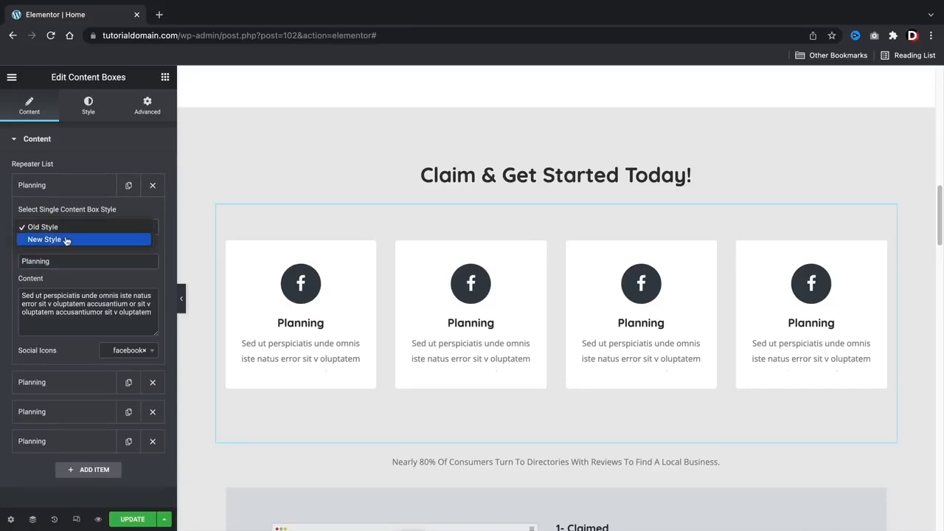
click(66, 239)
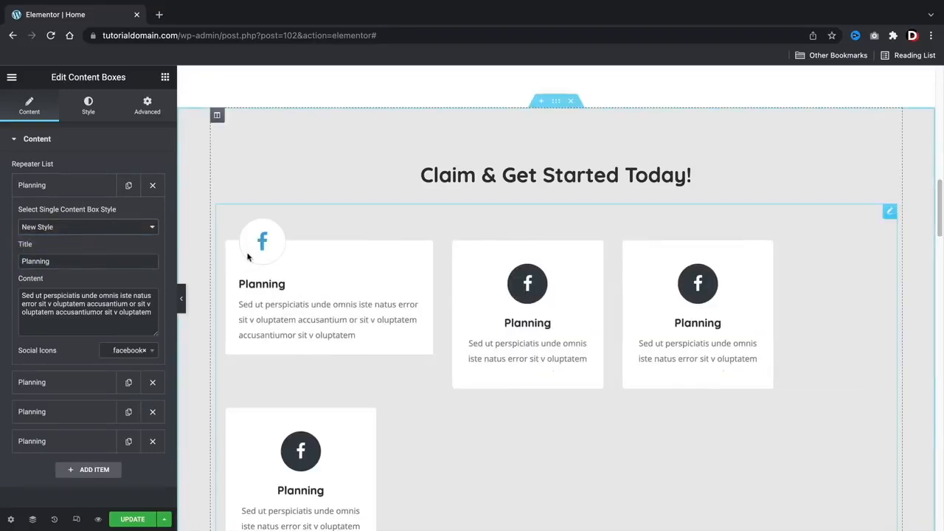
click(119, 230)
click(94, 215)
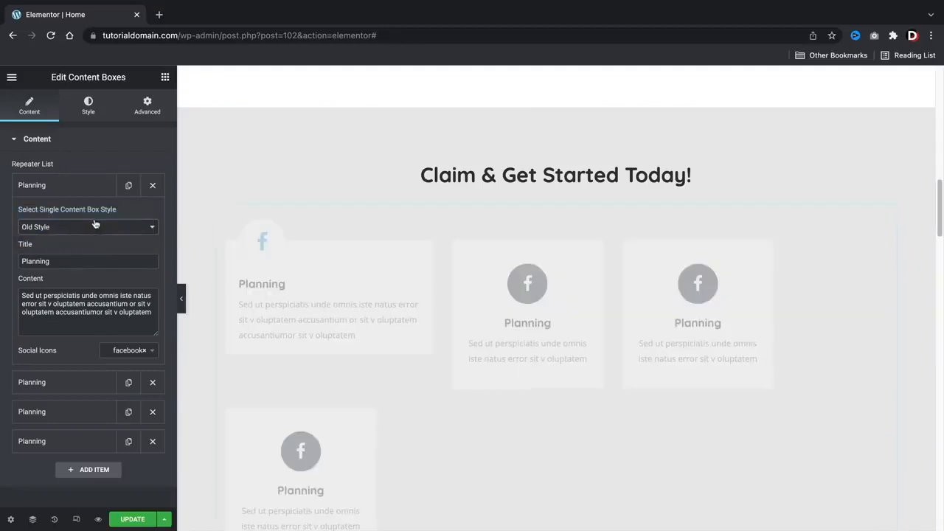
Look through the social icon choices of the first Planning box without changing its icon.
click(122, 352)
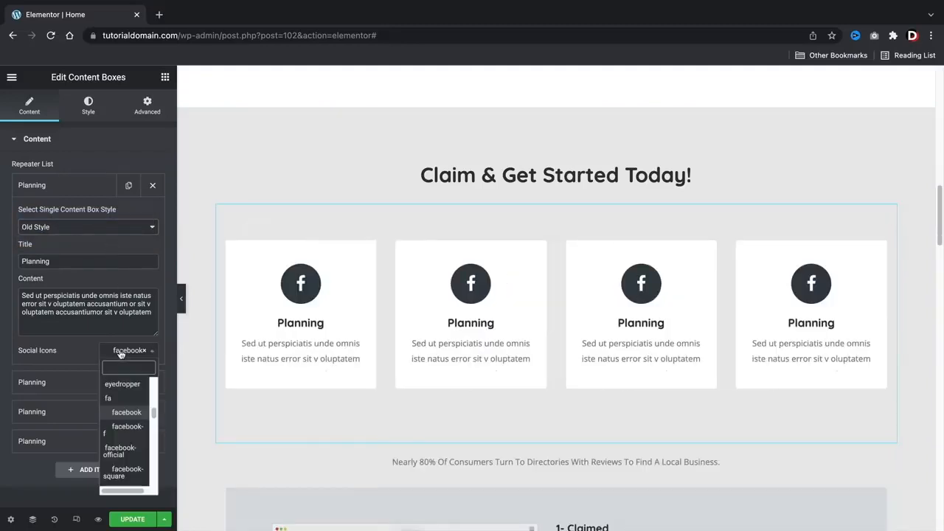
scroll(125, 421, down, 5)
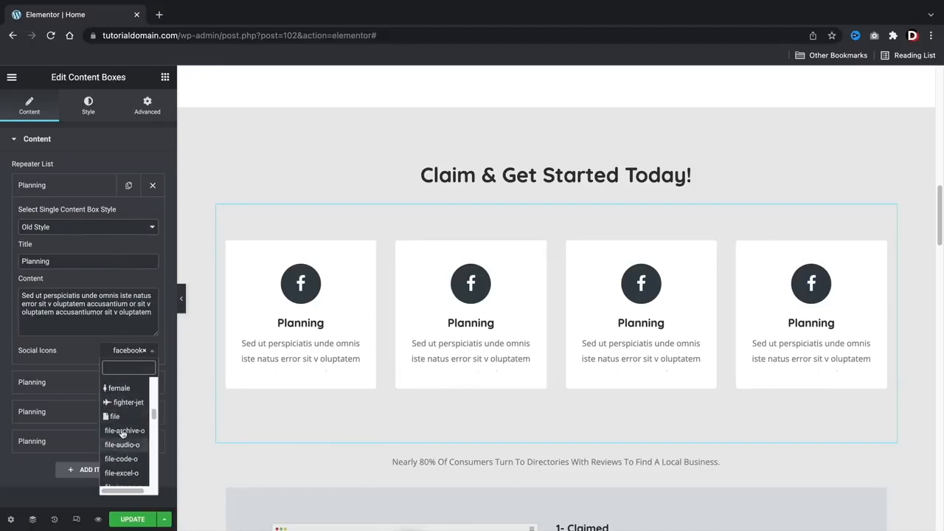
click(106, 302)
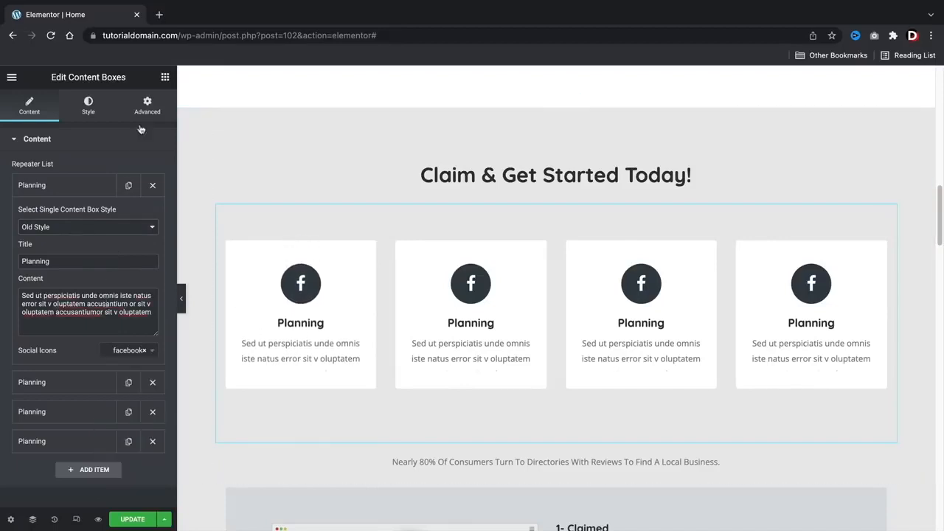
Try a ListingPro Video Testimonial widget directly below the four content boxes in the "Claim & Get Started Today!" section.
click(166, 78)
scroll(98, 348, down, 15)
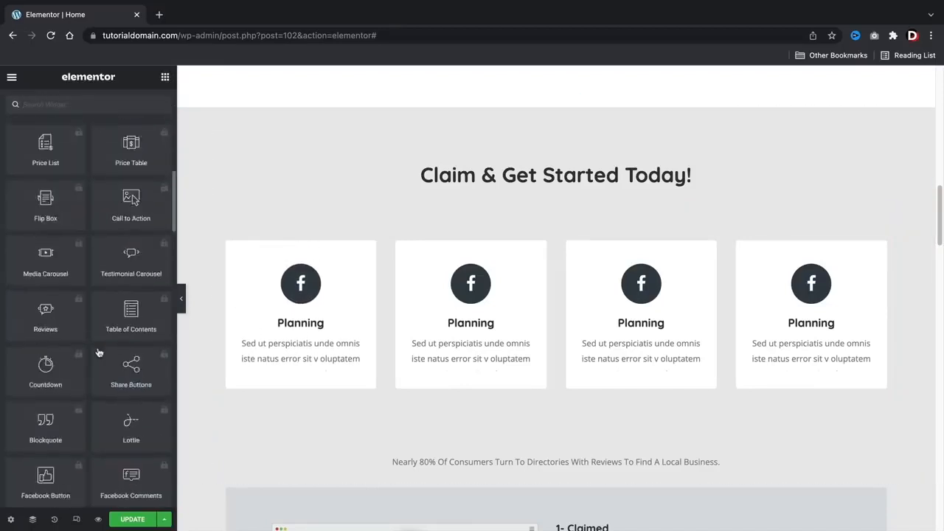
scroll(98, 348, down, 20)
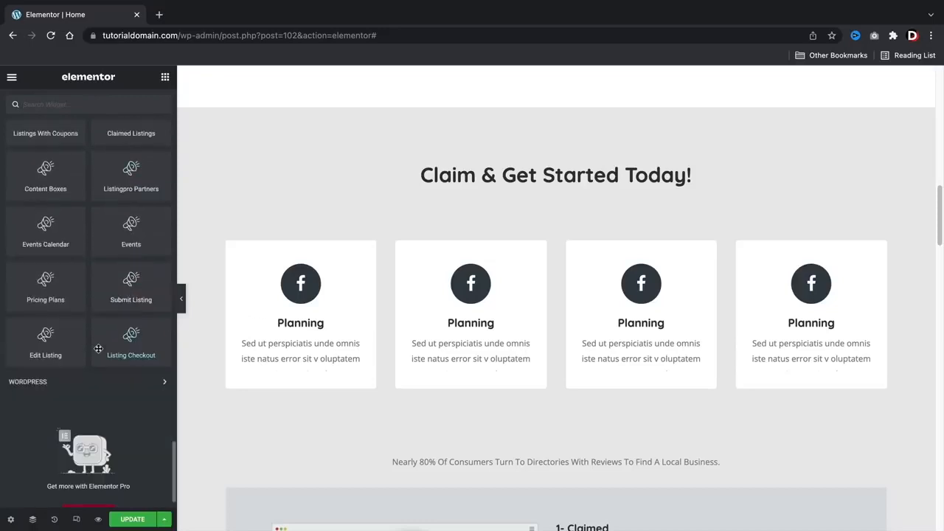
scroll(98, 348, up, 6)
scroll(99, 348, up, 8)
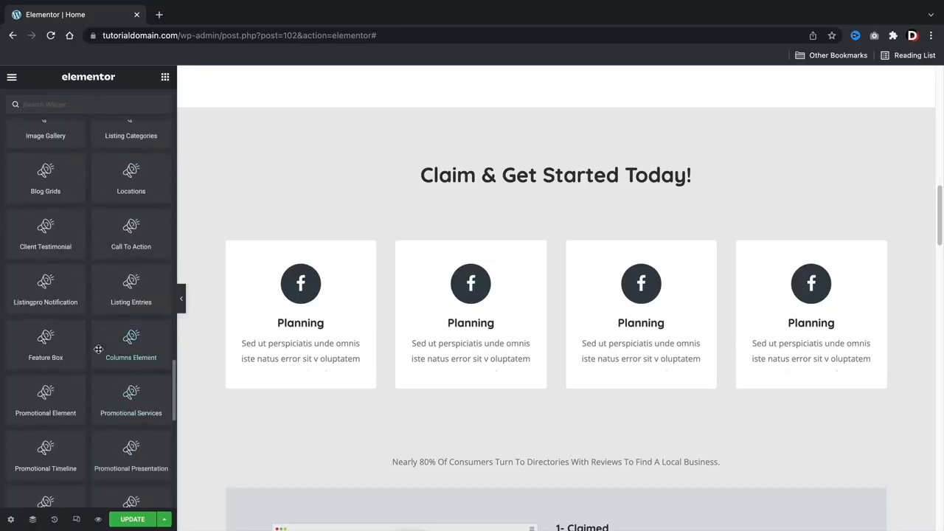
scroll(98, 349, down, 3)
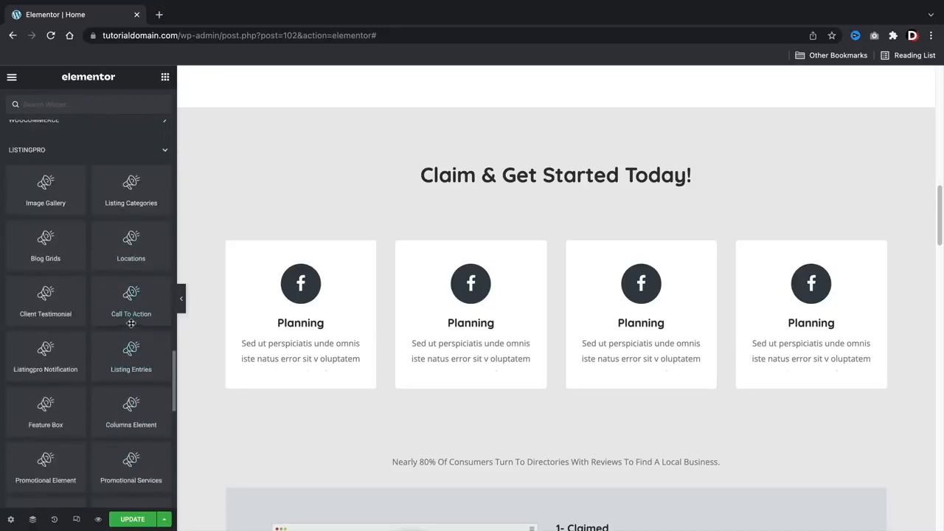
scroll(129, 332, down, 6)
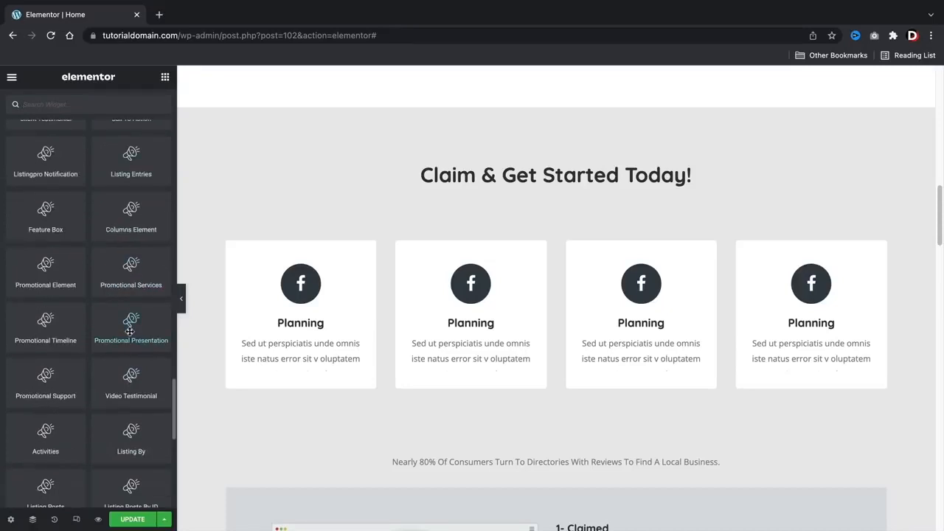
drag(130, 379, 488, 428)
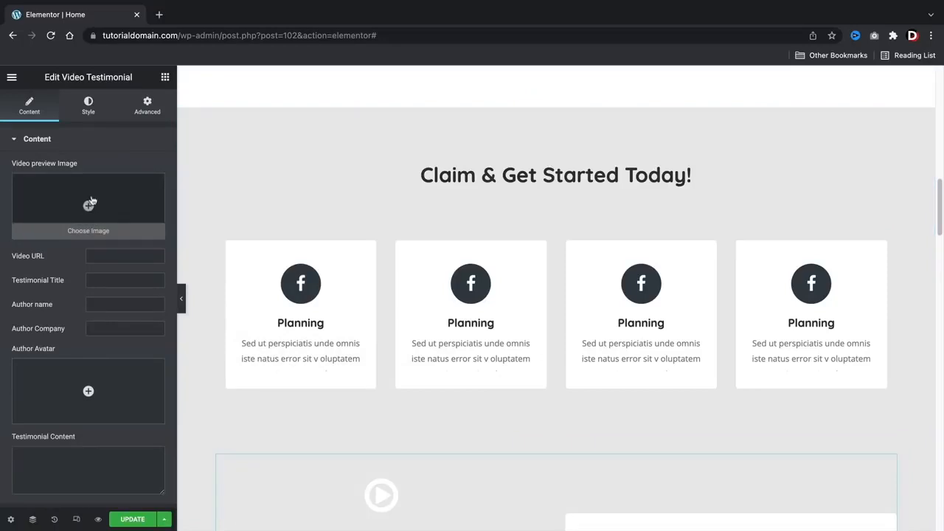
click(96, 255)
scroll(376, 308, down, 5)
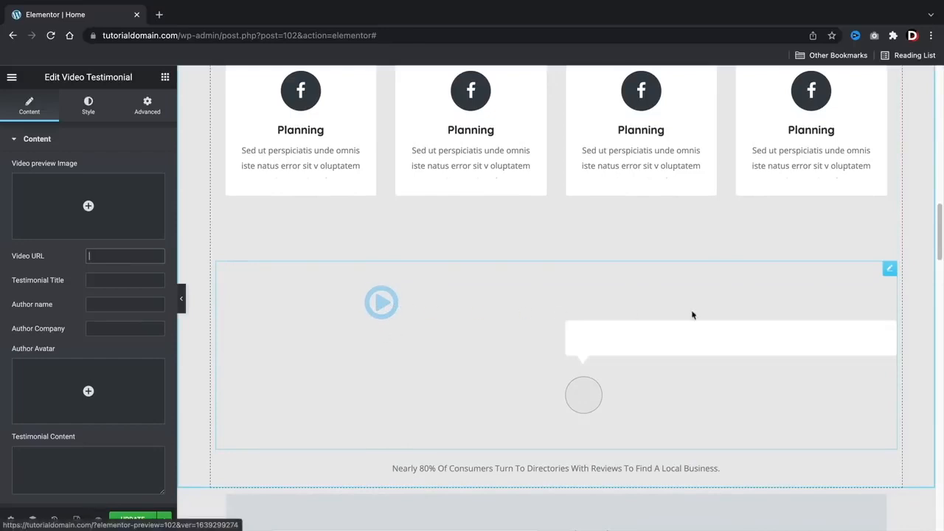
Delete the Video Testimonial widget from the "Claim & Get Started Today!" section.
right_click(890, 271)
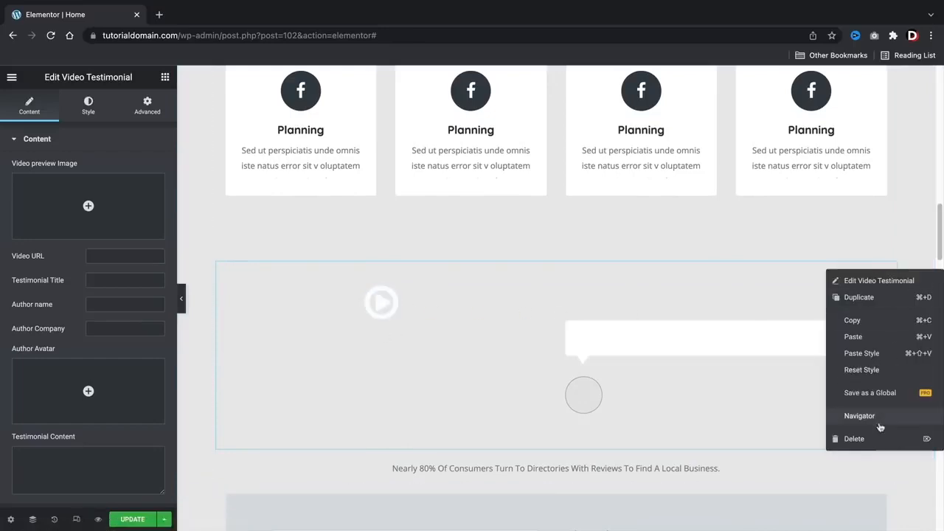
click(854, 438)
scroll(681, 303, up, 5)
scroll(675, 311, down, 2)
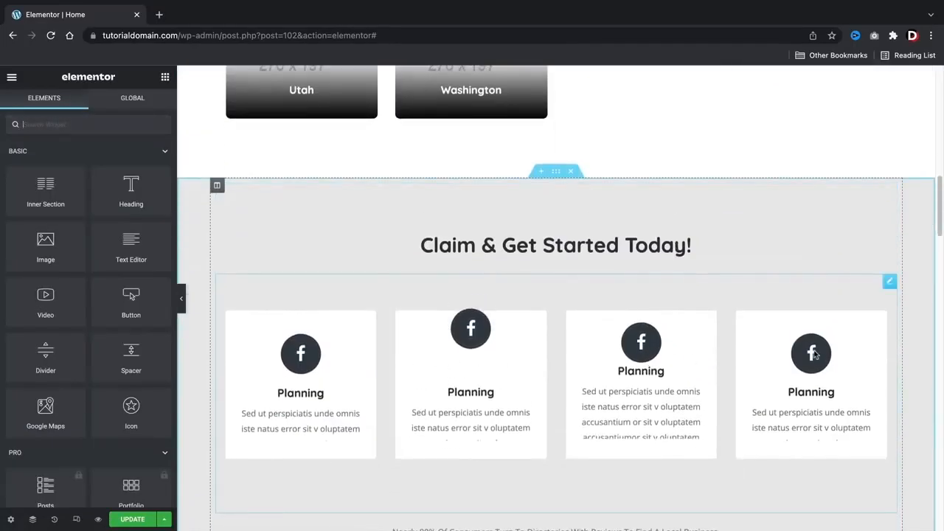
scroll(570, 374, up, 10)
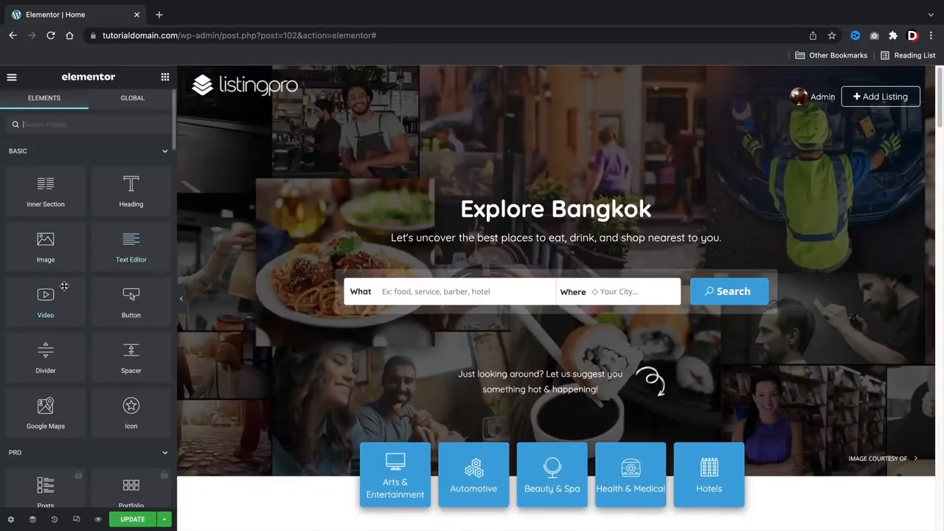
Try a ListingPro Listing Checkout widget directly below the "Cities You Must Explore This Summer" text.
scroll(64, 288, down, 15)
scroll(64, 287, down, 15)
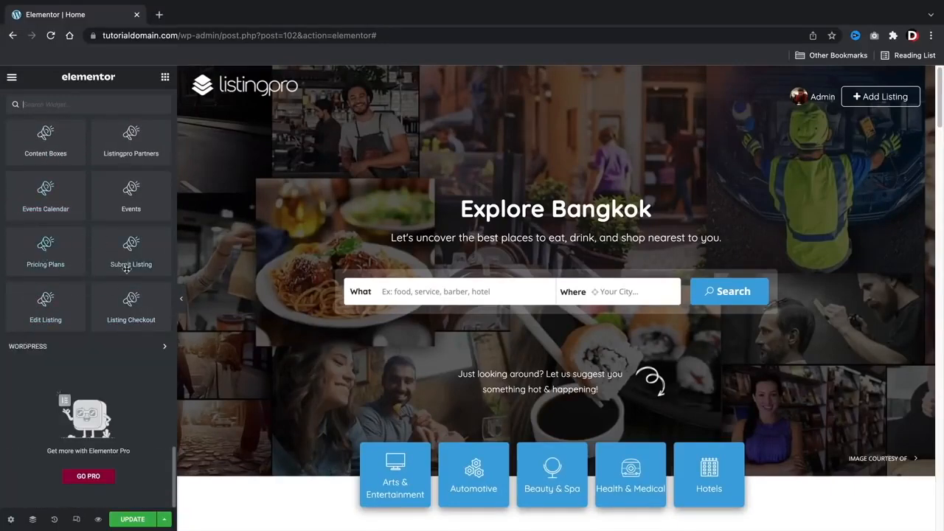
scroll(331, 388, down, 7)
scroll(331, 386, up, 2)
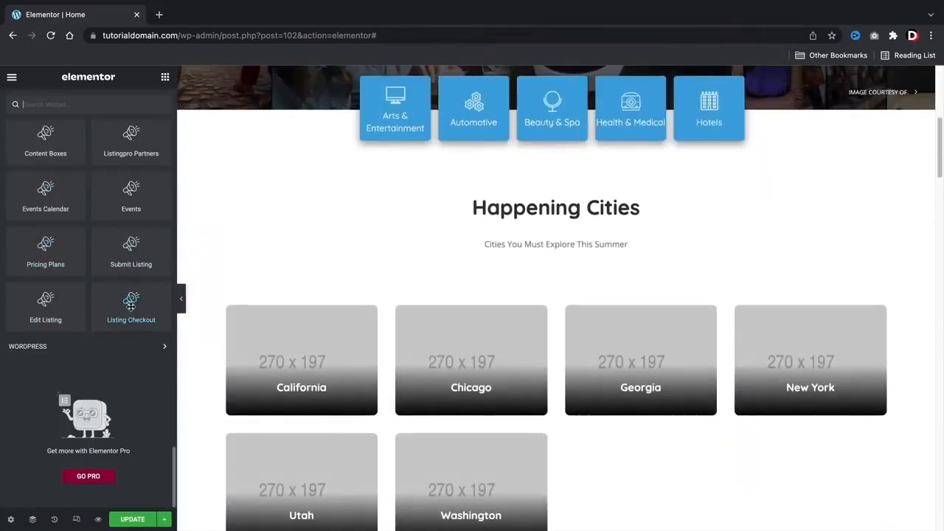
drag(130, 307, 550, 274)
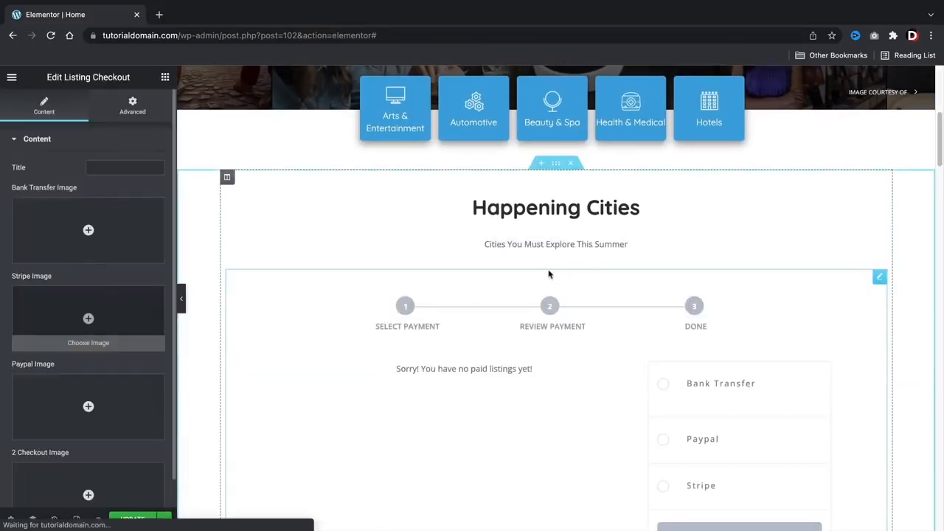
scroll(546, 275, down, 3)
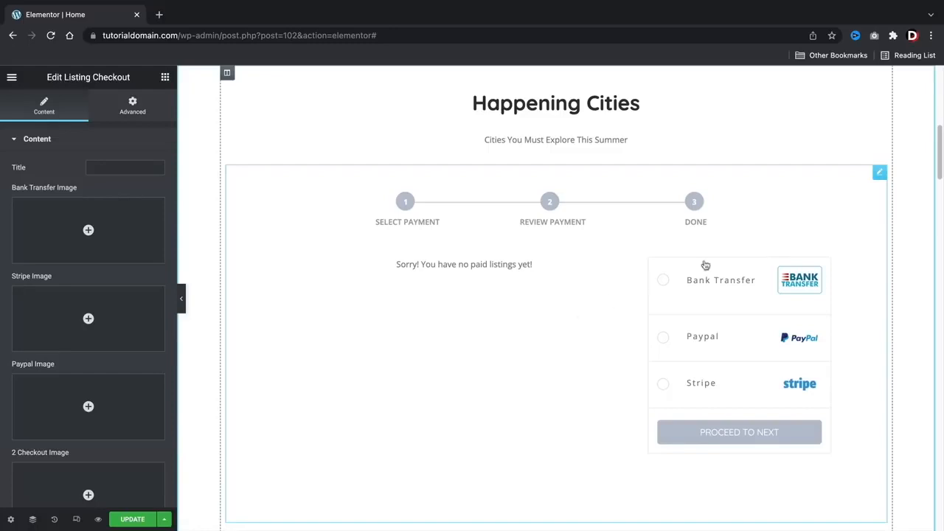
Delete the Listing Checkout widget from the Happening Cities section.
right_click(880, 173)
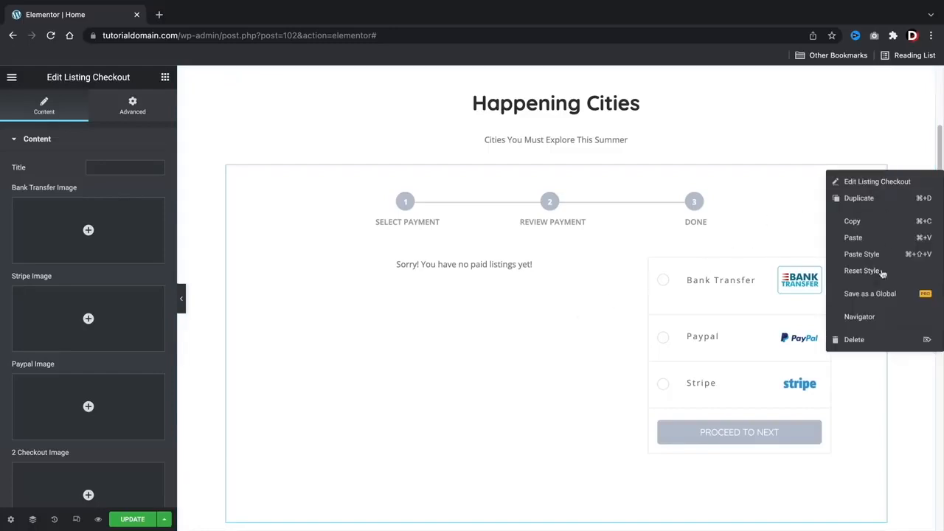
click(856, 339)
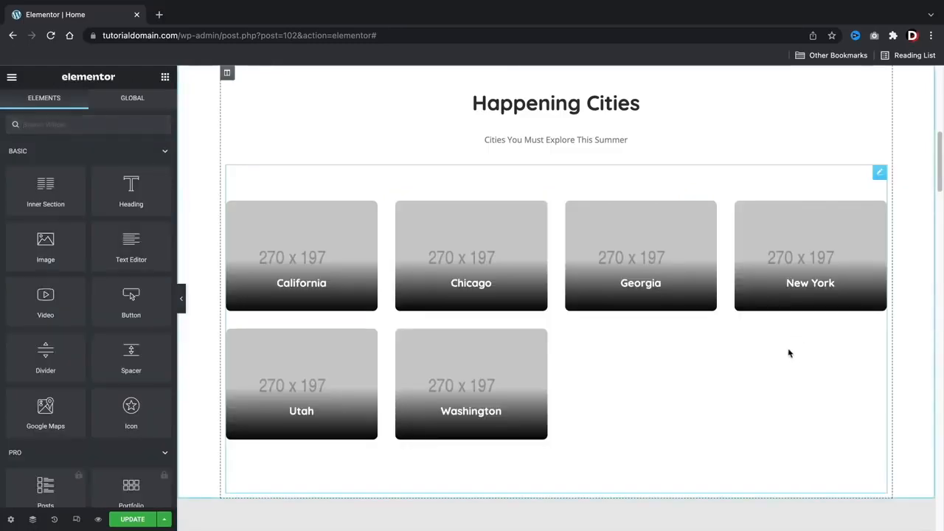
scroll(789, 353, up, 5)
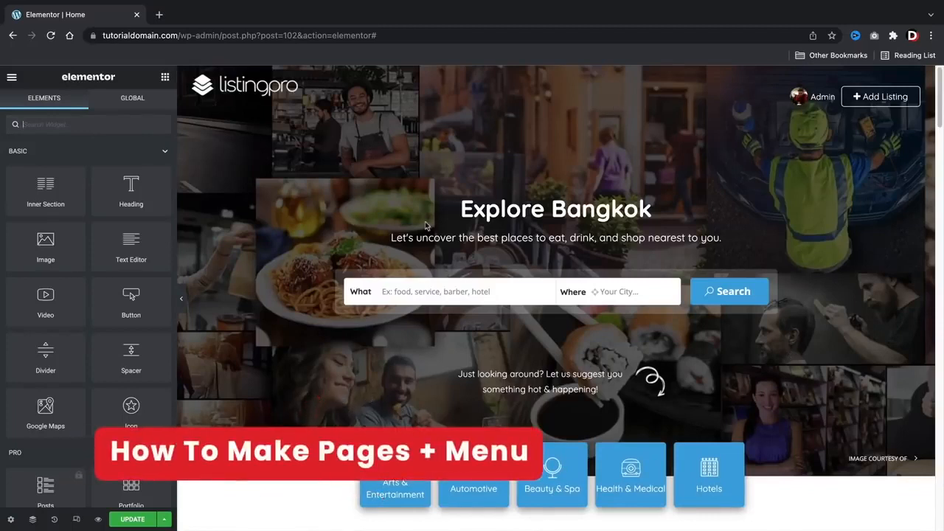
Save the homepage changes and exit Elementor to the main WordPress dashboard.
click(139, 519)
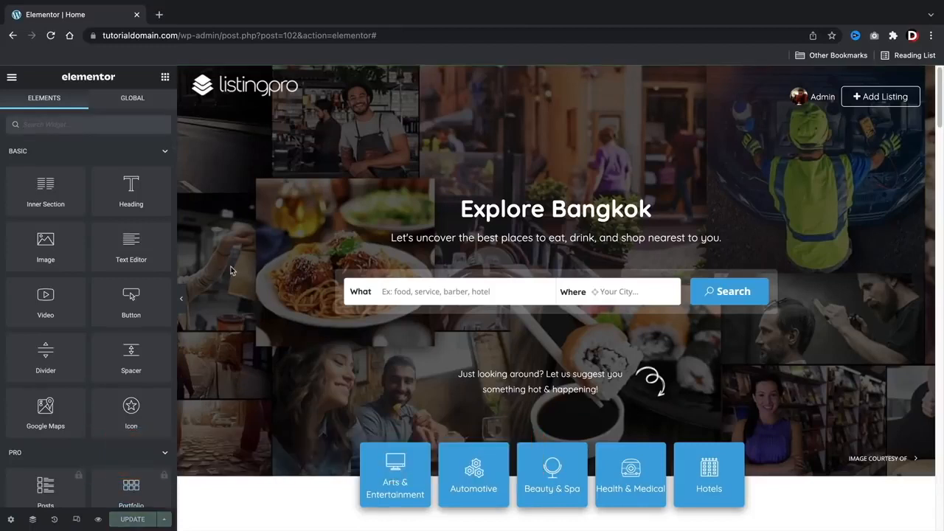
click(11, 79)
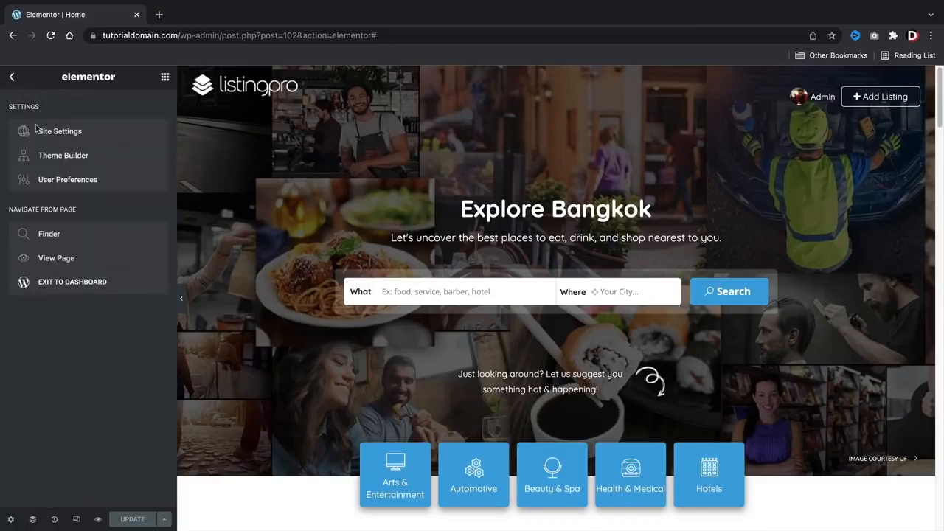
click(69, 290)
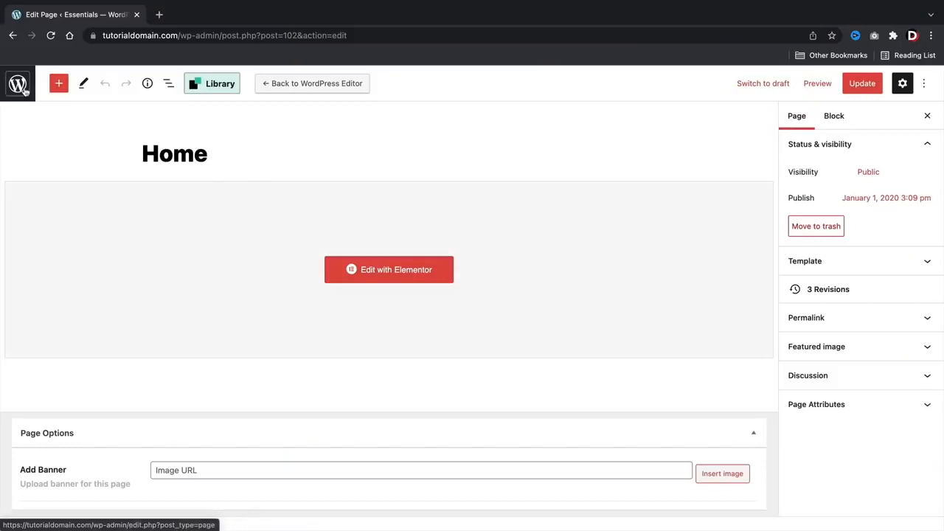
click(22, 88)
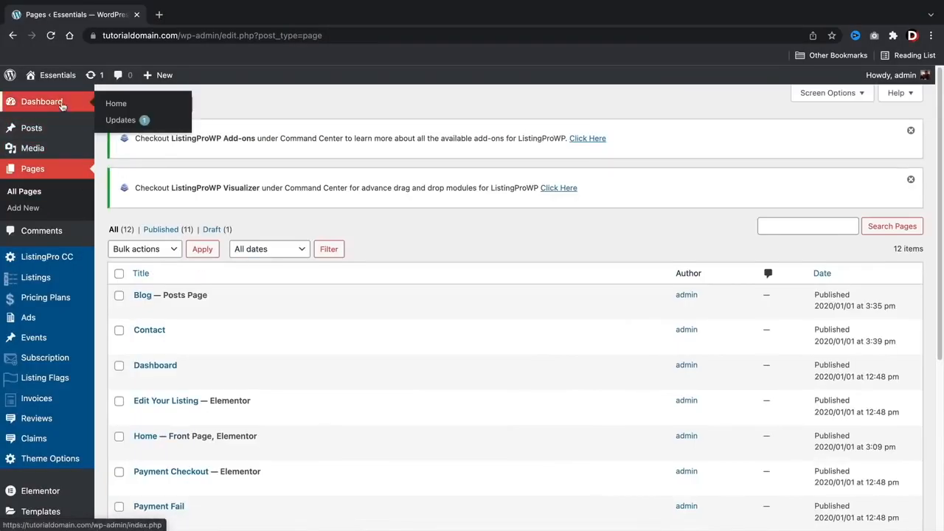
click(62, 106)
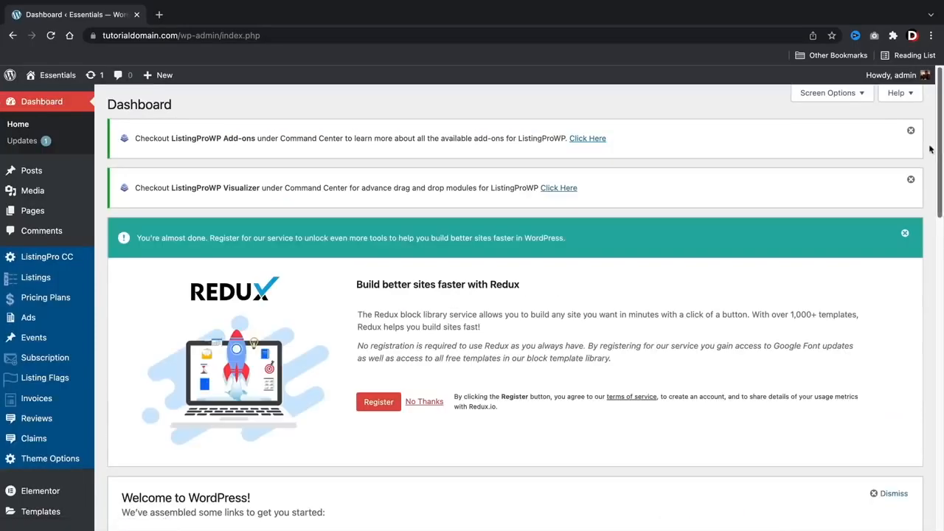
Dismiss the ListingPro notices and the Redux registration banner on the dashboard.
click(911, 130)
click(911, 130)
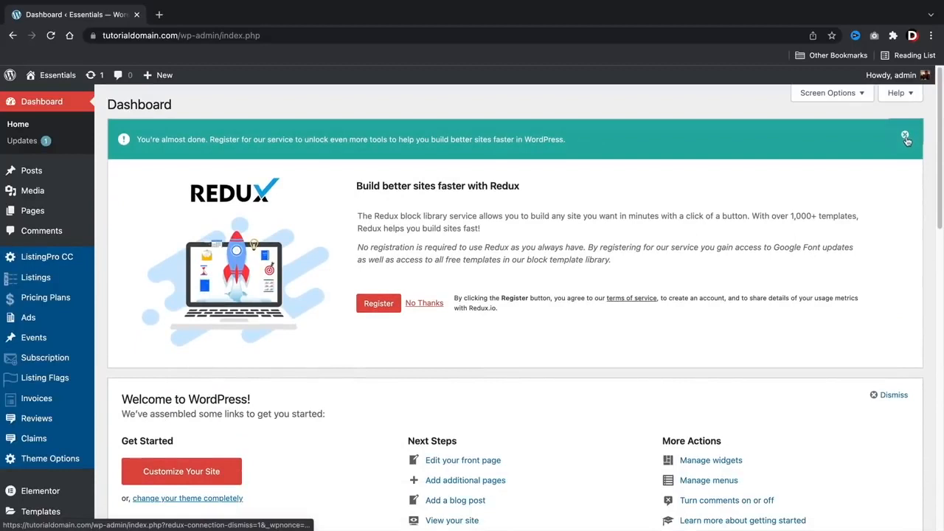
click(906, 138)
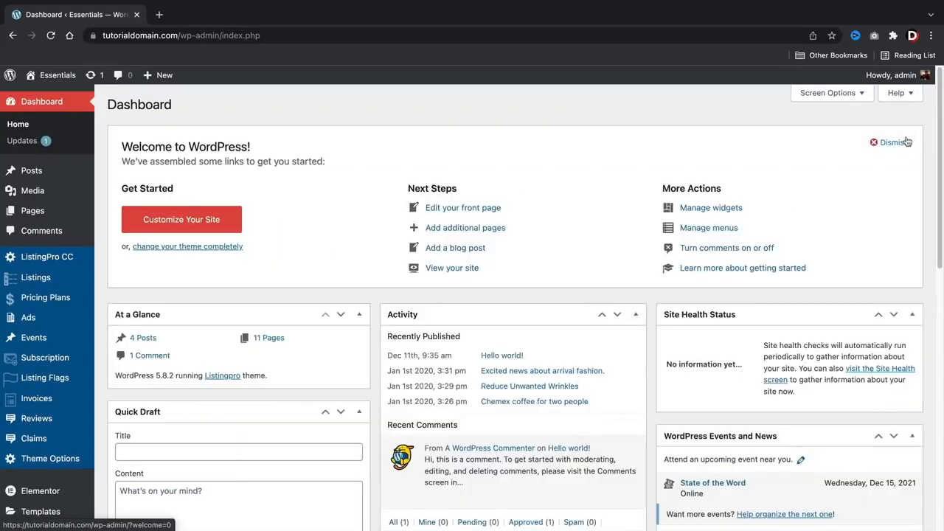
Open the list of all site pages and look through the existing pages.
mouse_move(51, 278)
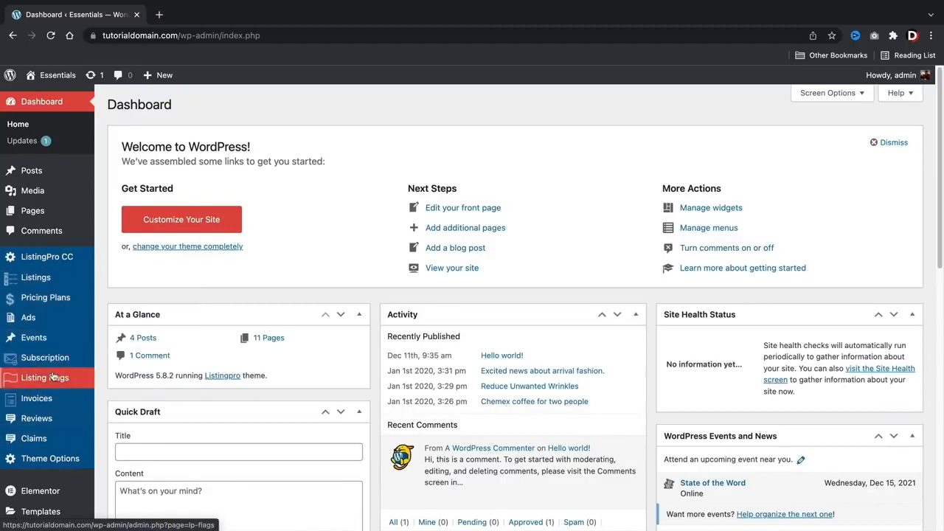
mouse_move(53, 377)
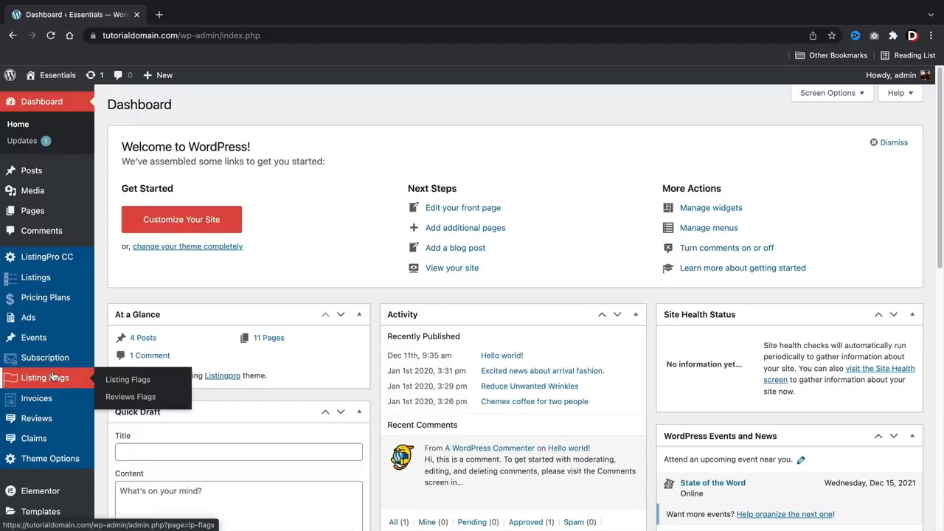
mouse_move(41, 210)
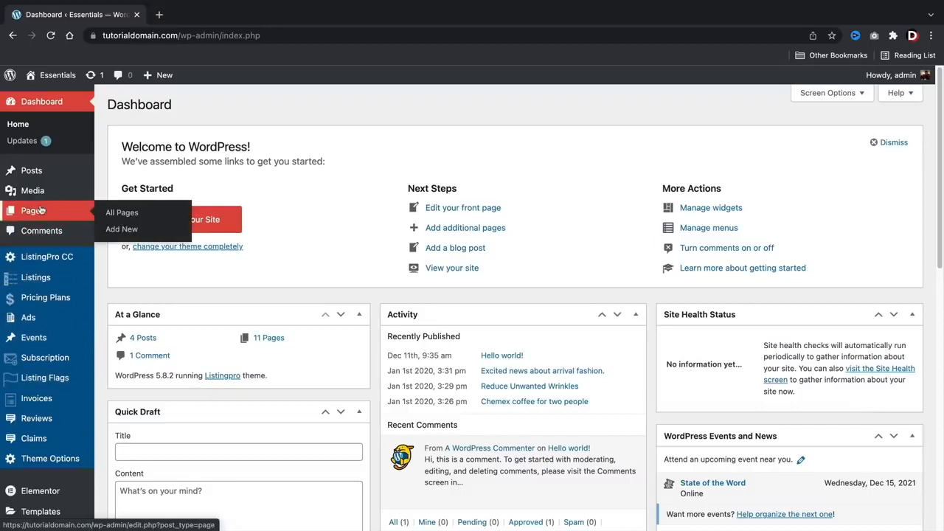
click(122, 215)
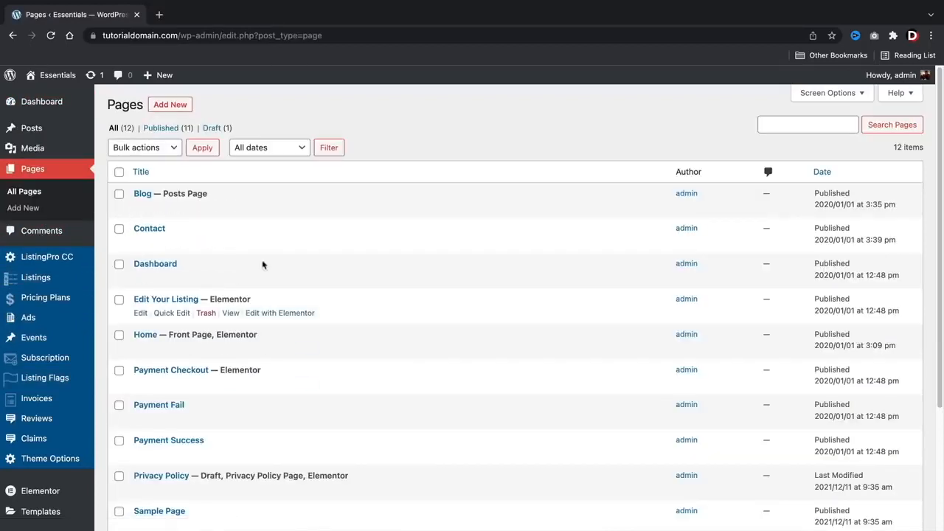
scroll(318, 372, down, 5)
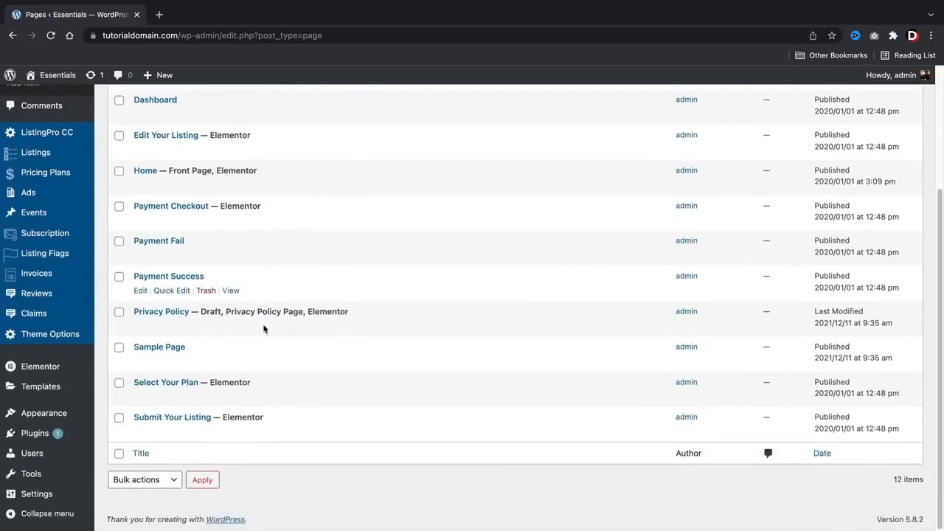
scroll(221, 395, up, 3)
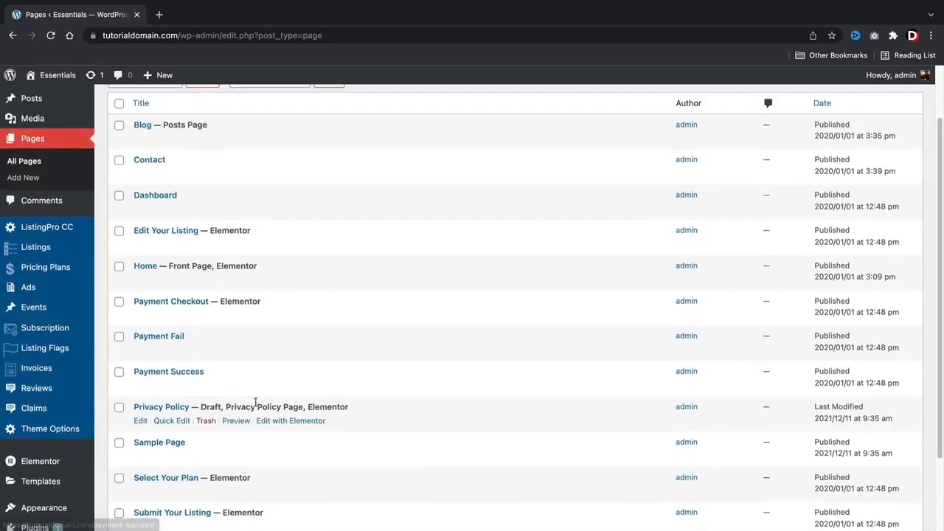
scroll(255, 402, up, 2)
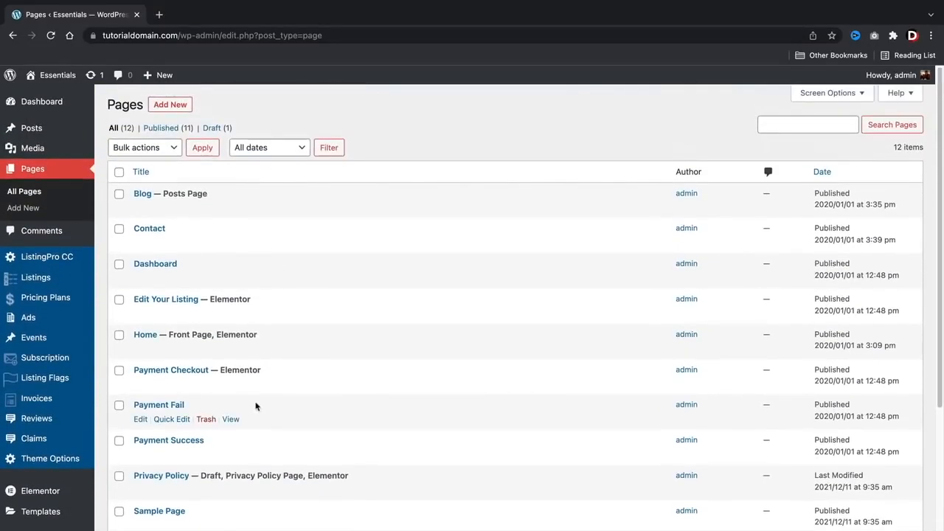
Create a new page titled "Services" and publish it.
click(172, 106)
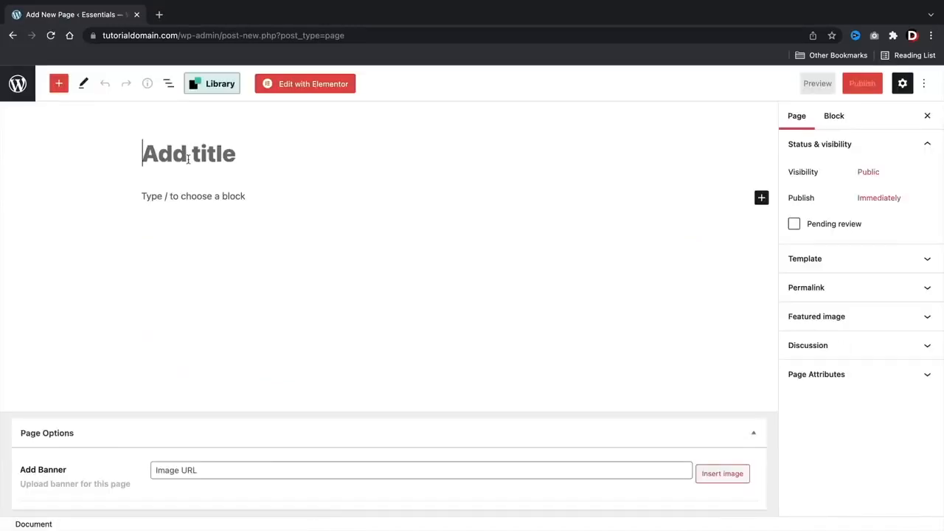
click(188, 158)
text(Services)
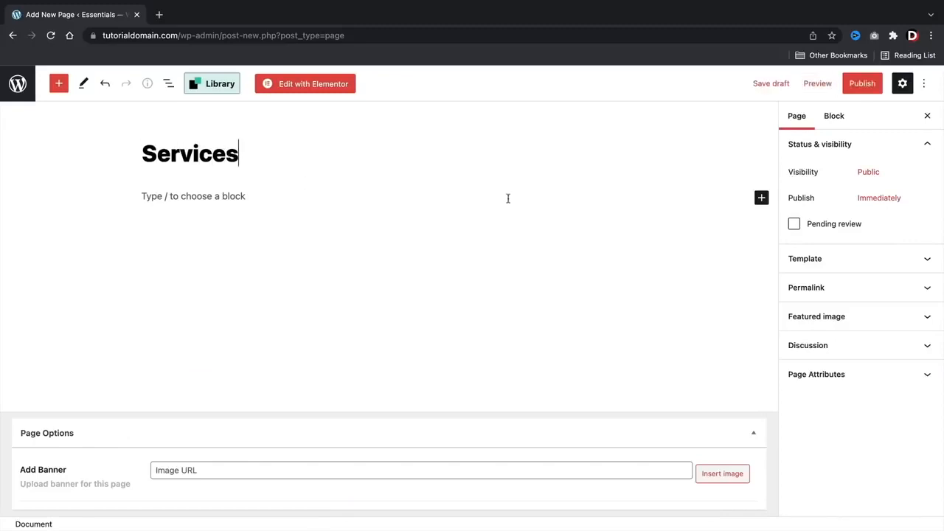
click(860, 88)
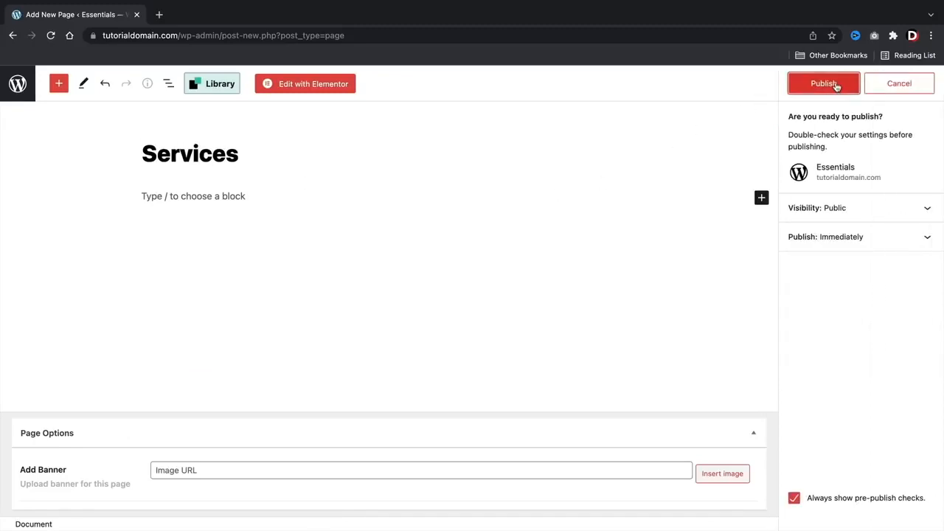
click(836, 85)
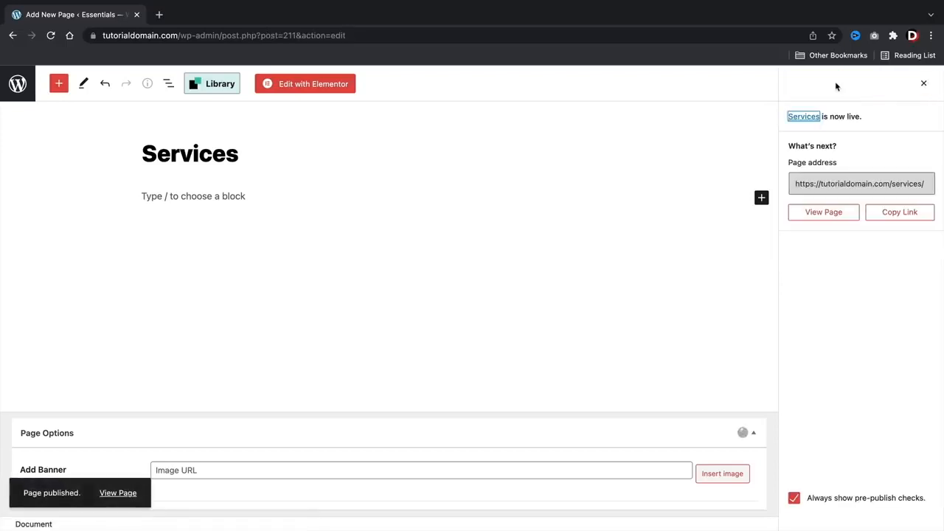
View the published Services page on the live site and look over its layout.
click(824, 217)
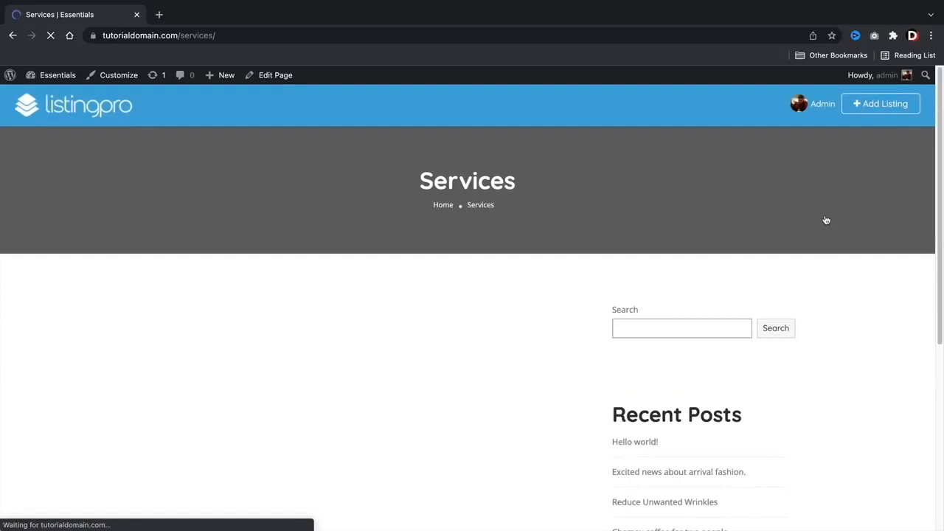
scroll(566, 321, down, 5)
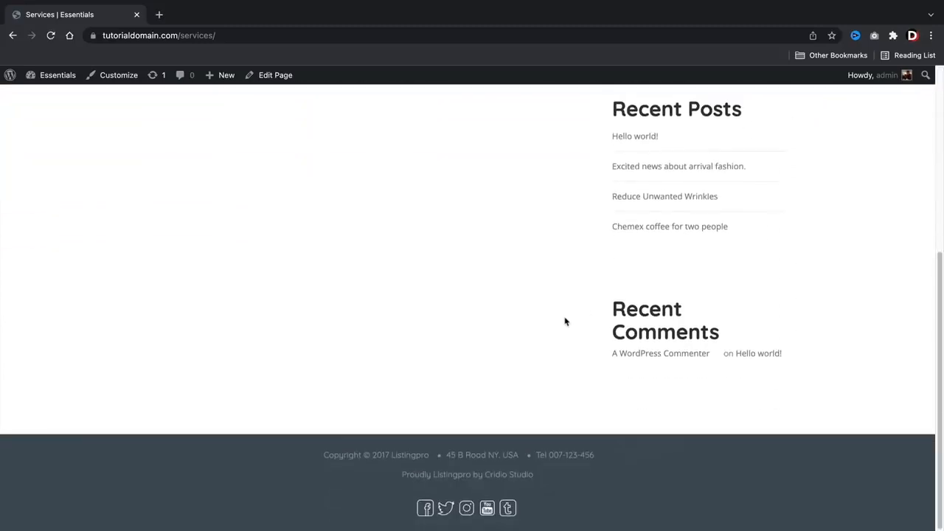
scroll(566, 322, up, 5)
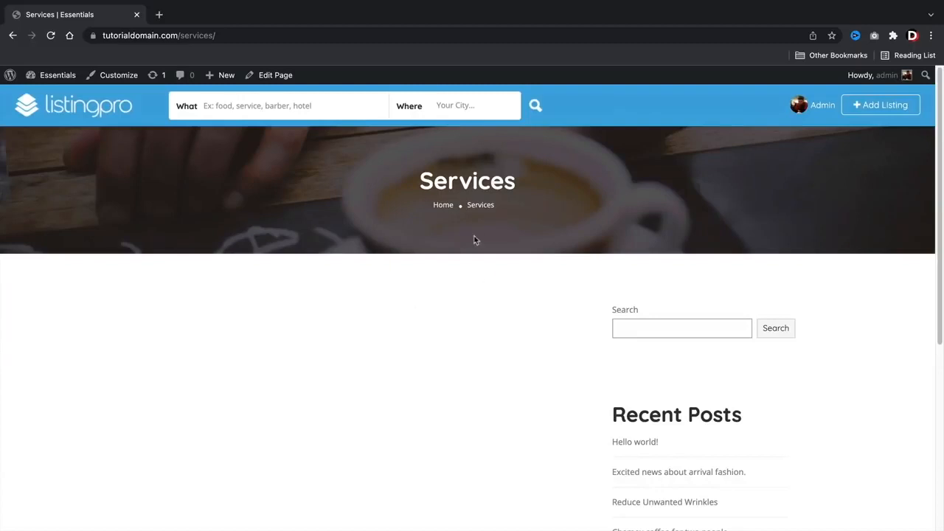
Set the Services page's template to Elementor Full Width and update the page.
click(278, 78)
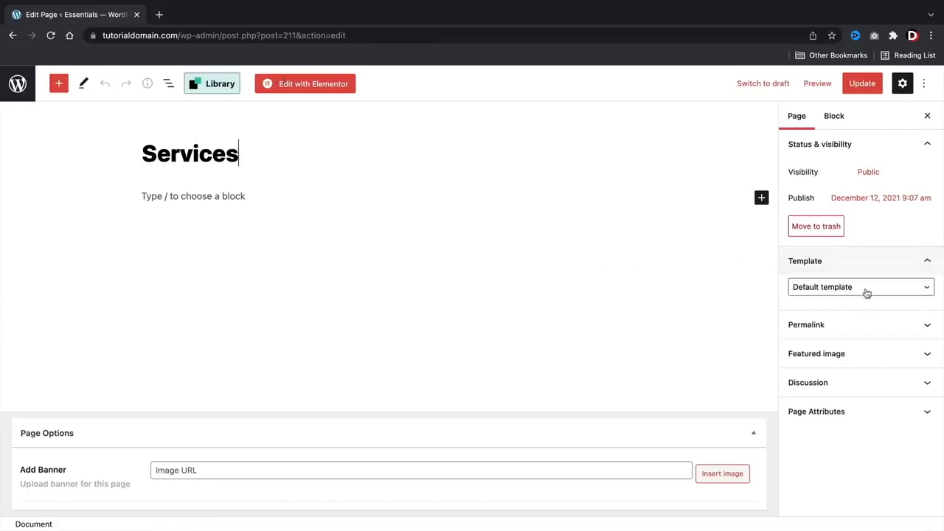
click(834, 291)
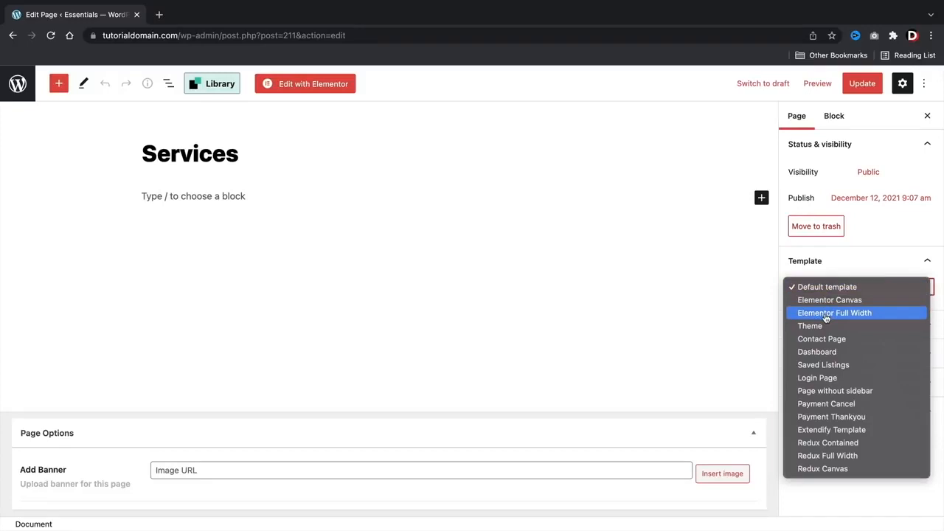
click(826, 313)
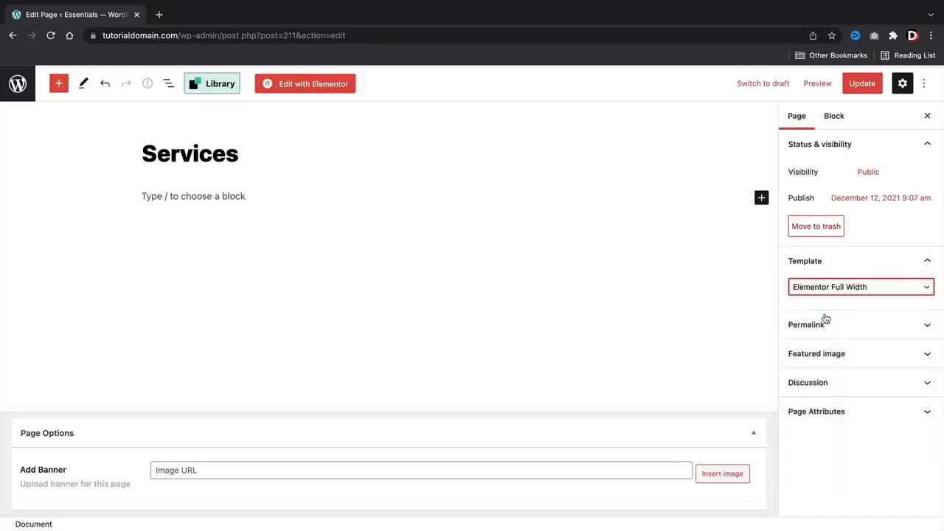
click(862, 83)
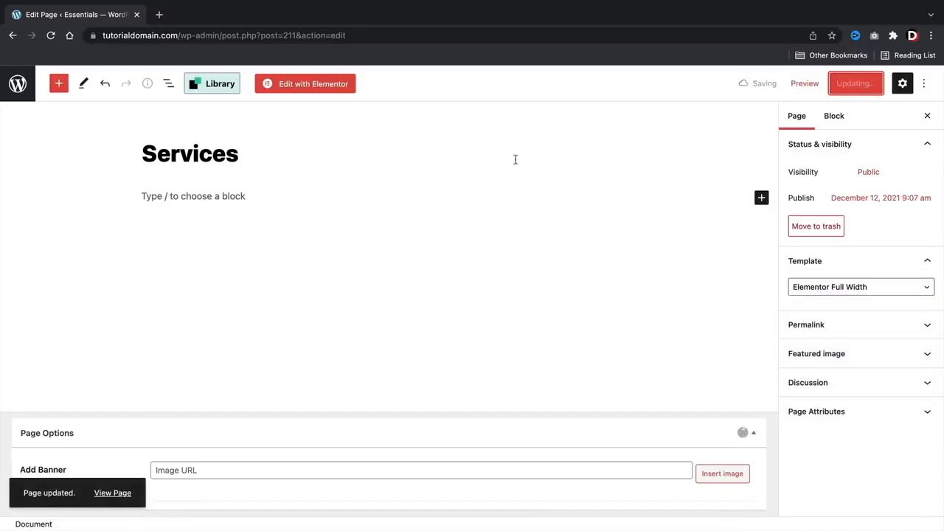
Open the Services page in Elementor and add a section with three equal columns.
click(313, 84)
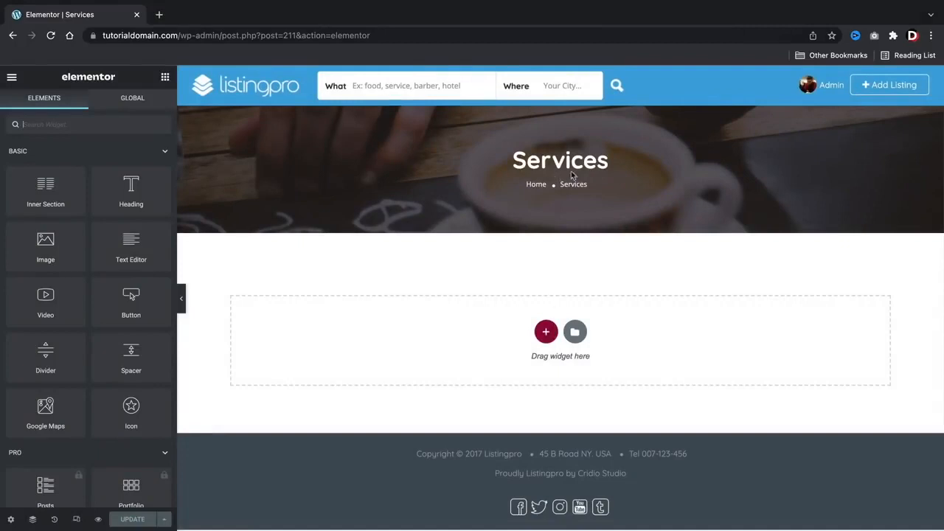
drag(619, 165, 514, 158)
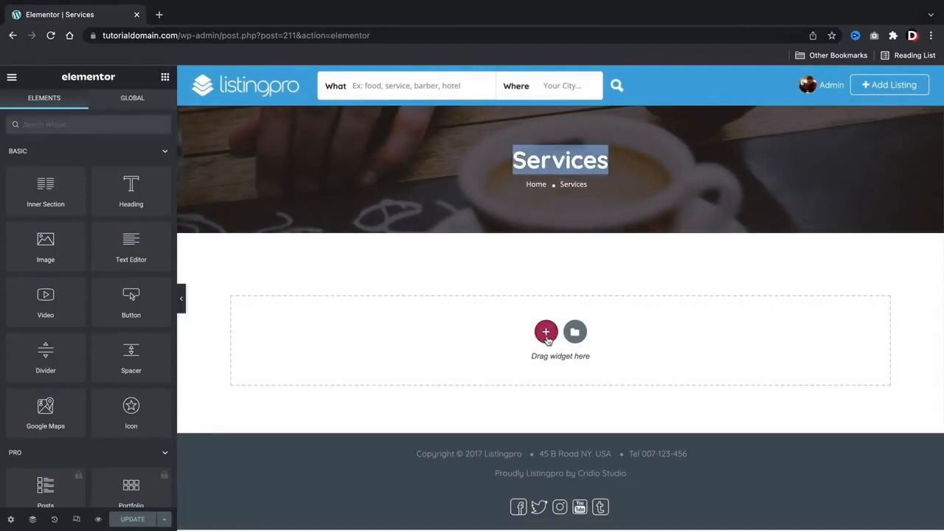
click(546, 342)
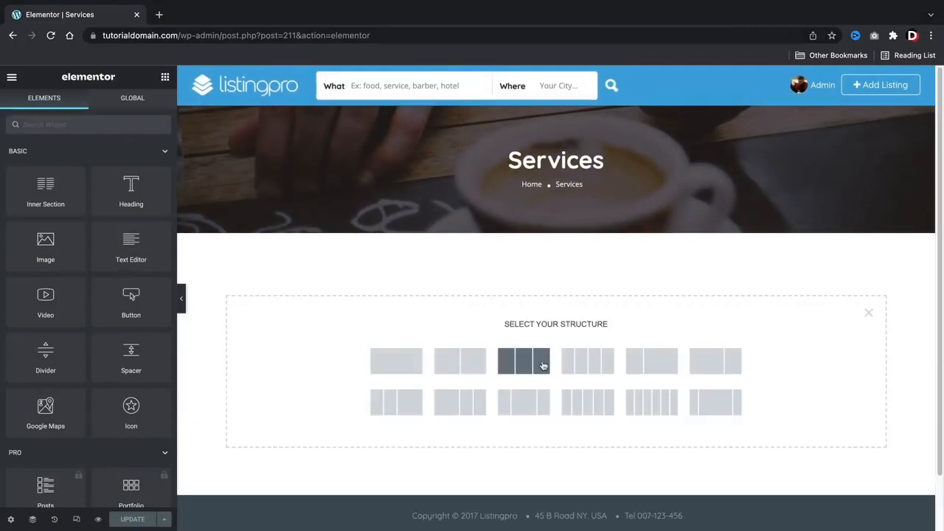
click(544, 366)
Fill the first column with a Heading widget, a Button below it and an Image above the heading.
click(165, 78)
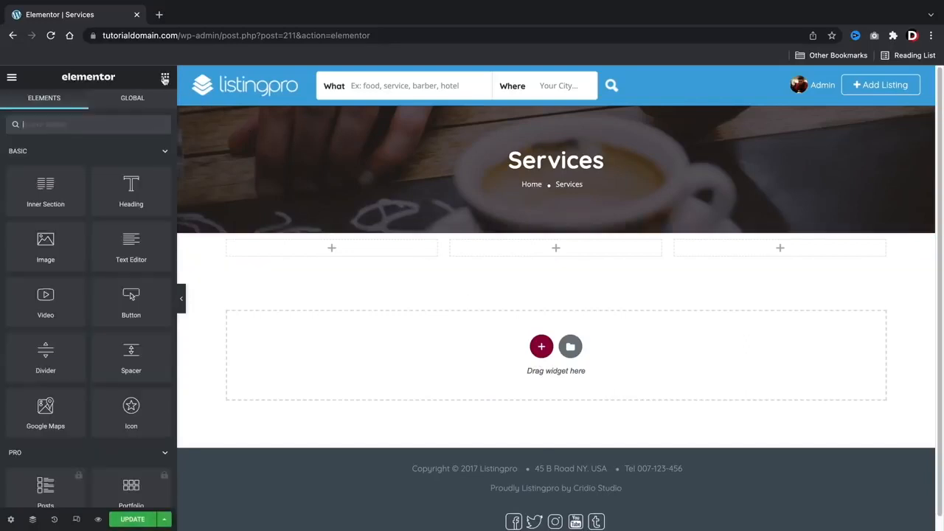
drag(130, 182, 332, 248)
click(165, 78)
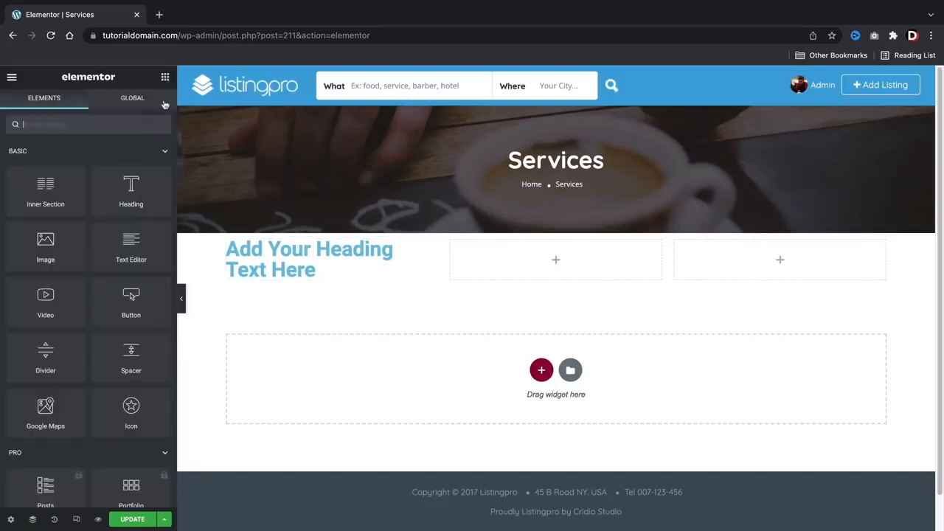
drag(130, 298, 266, 295)
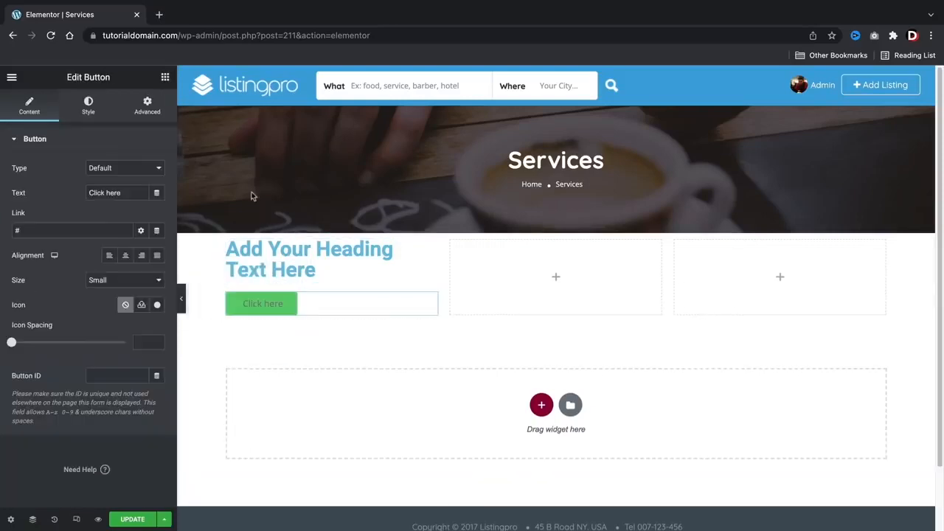
click(165, 77)
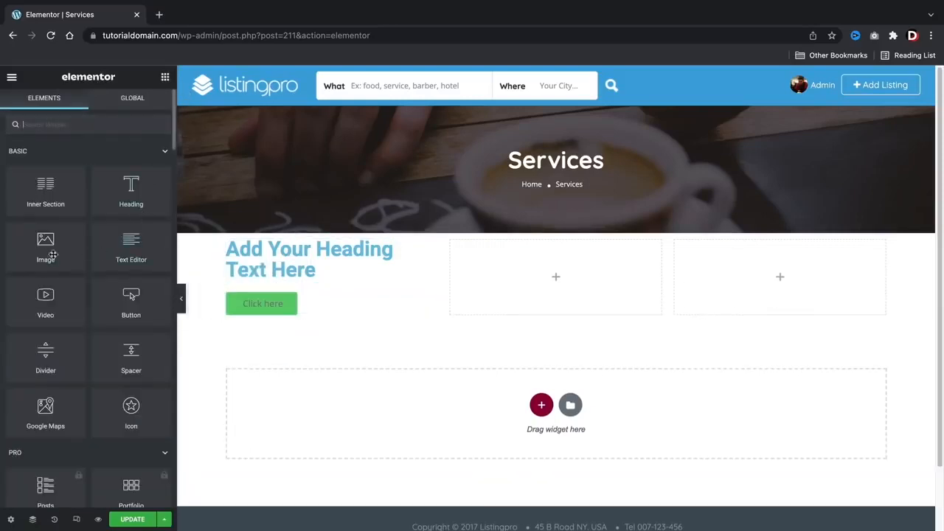
drag(53, 254, 255, 245)
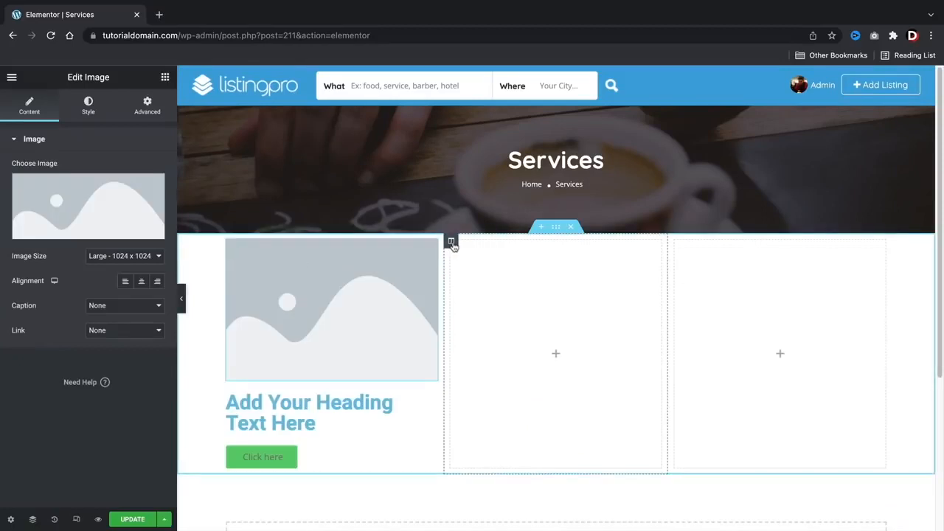
Delete the two empty columns beside the image, heading and button column.
right_click(451, 242)
click(476, 415)
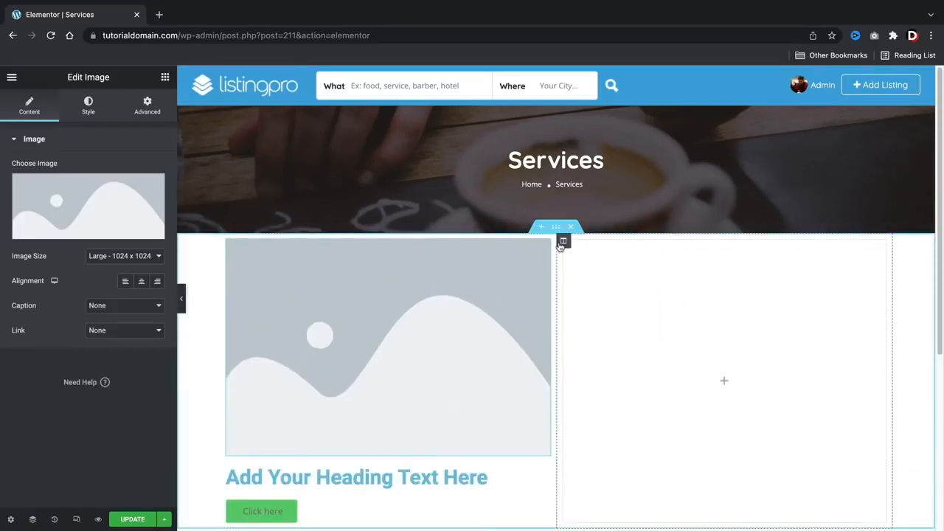
right_click(560, 244)
click(788, 339)
right_click(562, 241)
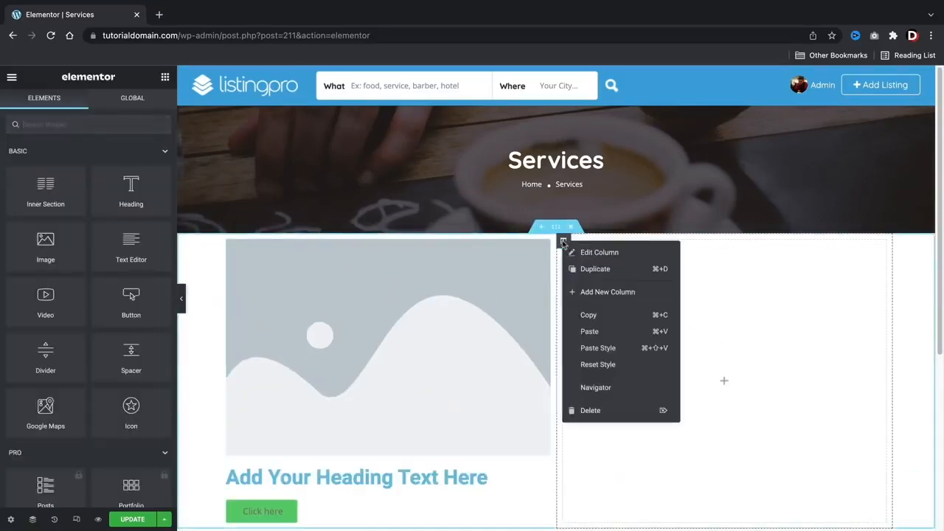
click(590, 410)
Duplicate the image, heading and button column twice to make a three-column row.
right_click(227, 242)
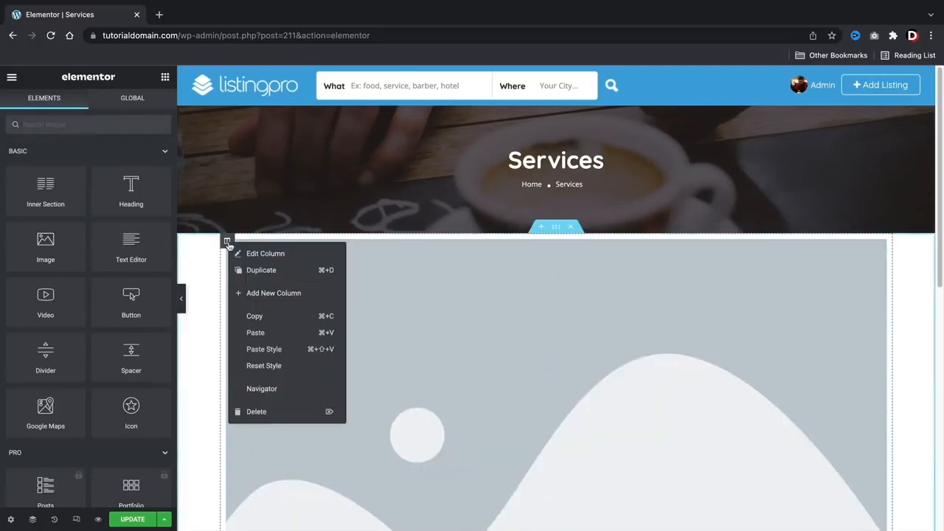
click(260, 270)
right_click(227, 242)
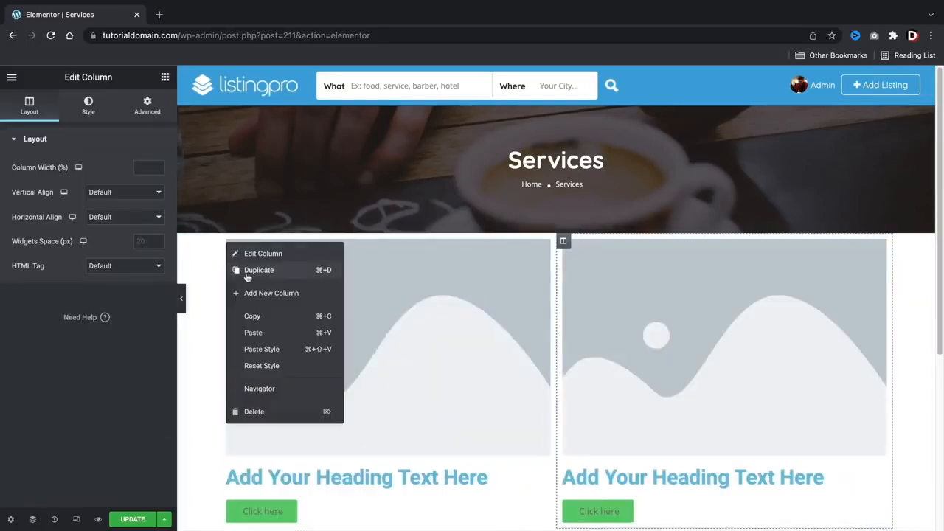
click(248, 275)
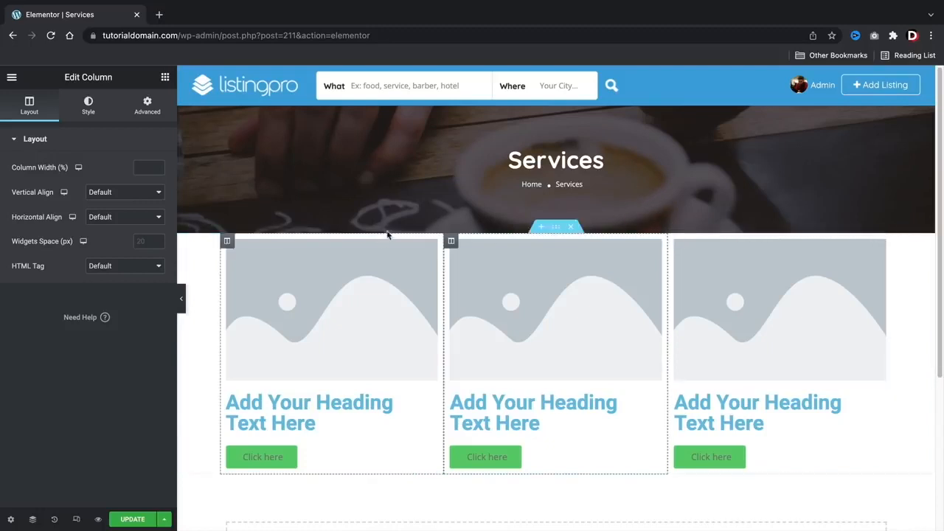
Unlink the three-column section's padding values and set only its top padding to 50 px.
click(557, 228)
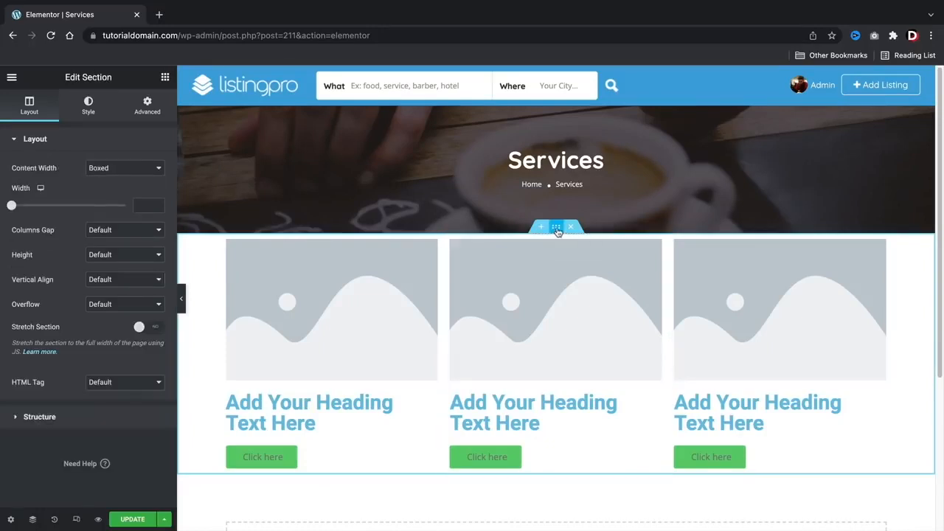
click(147, 107)
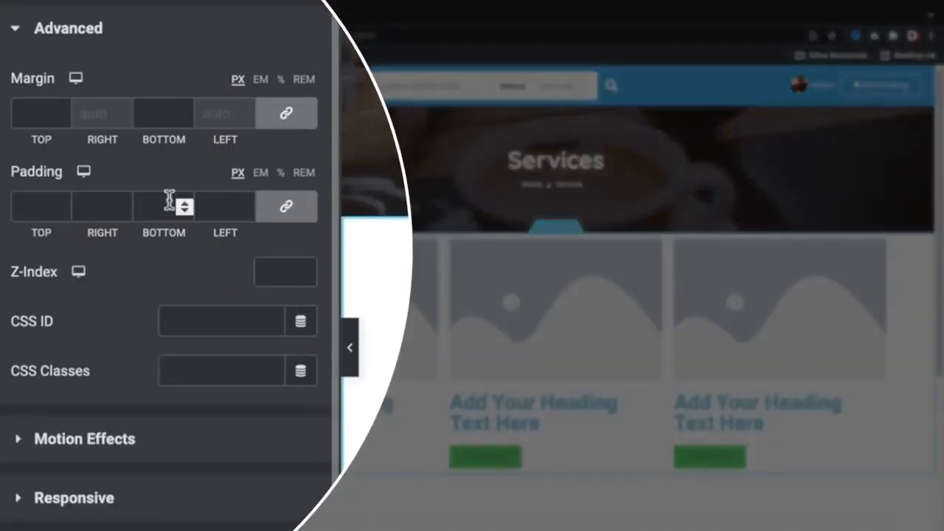
click(287, 210)
click(59, 205)
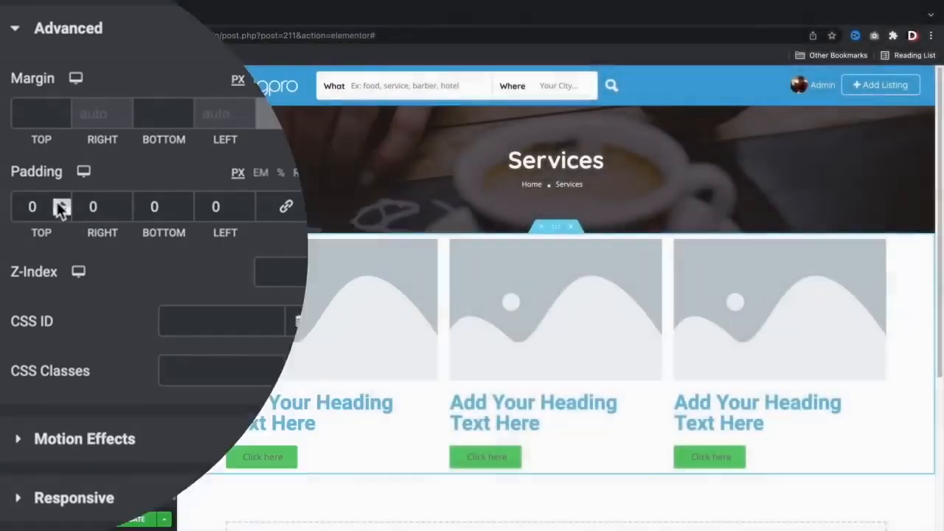
text(10)
click(36, 226)
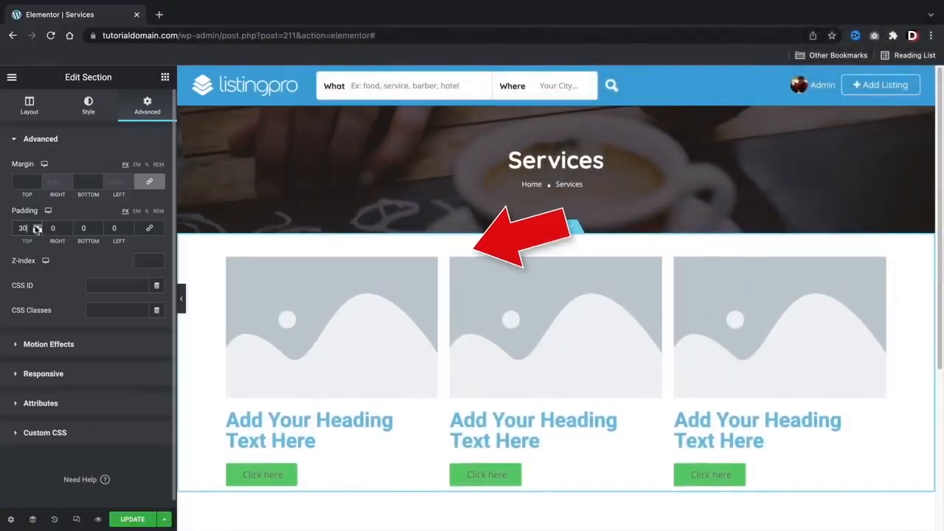
click(36, 227)
click(36, 226)
click(36, 226)
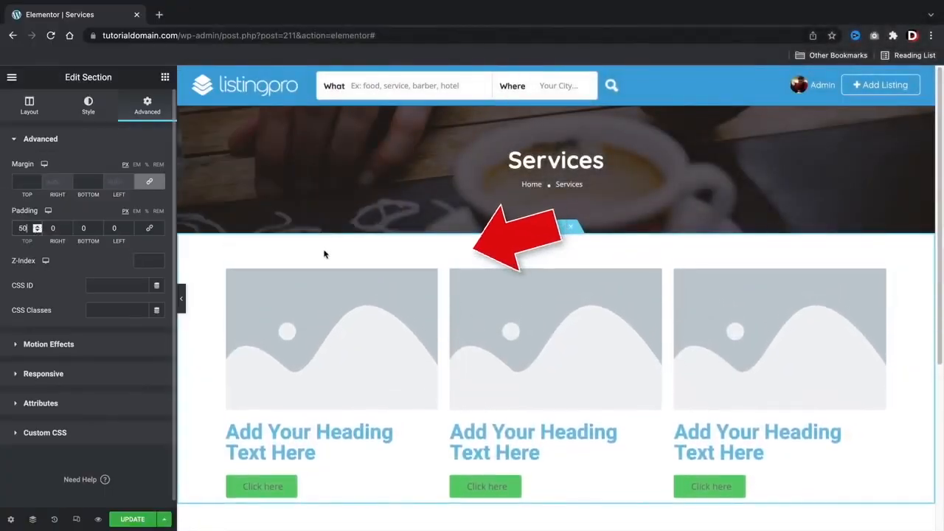
Add a single-column section below the three columns and place a Heading widget with a Text Editor widget under it.
scroll(449, 255, down, 5)
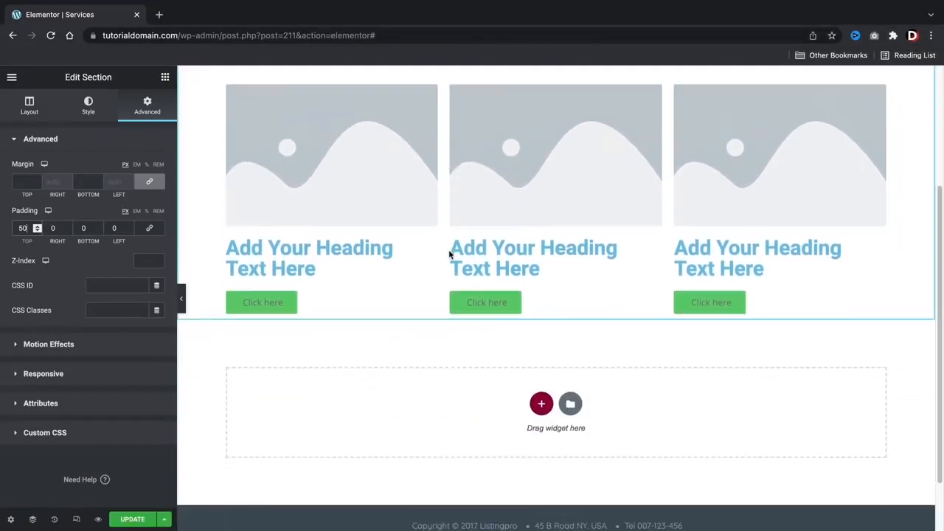
click(540, 402)
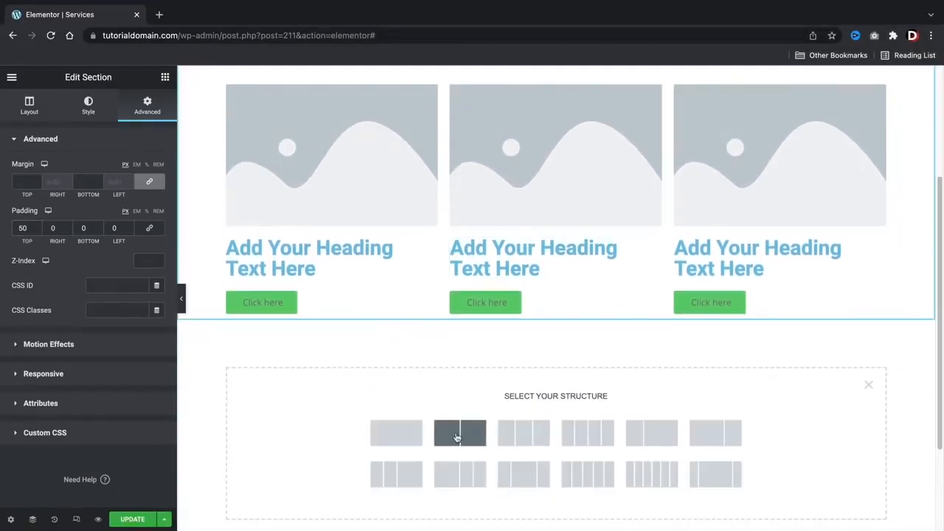
click(396, 433)
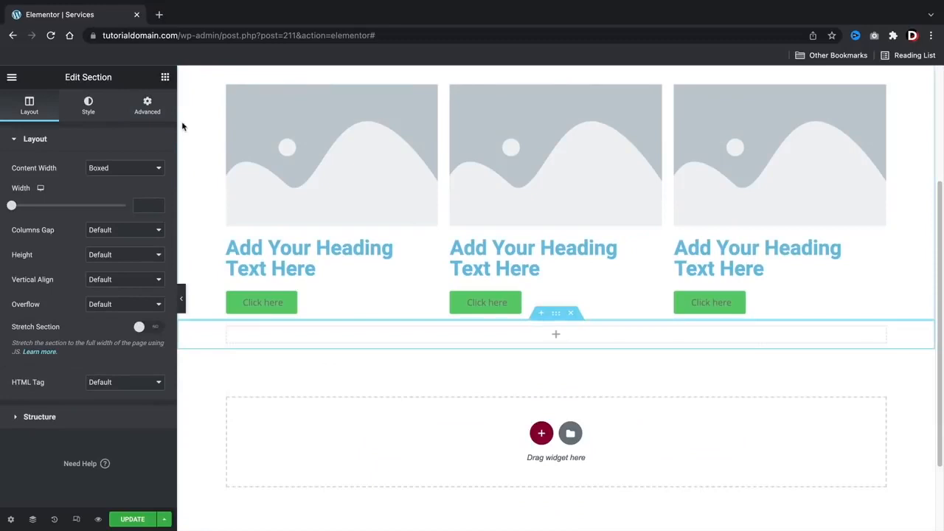
click(165, 77)
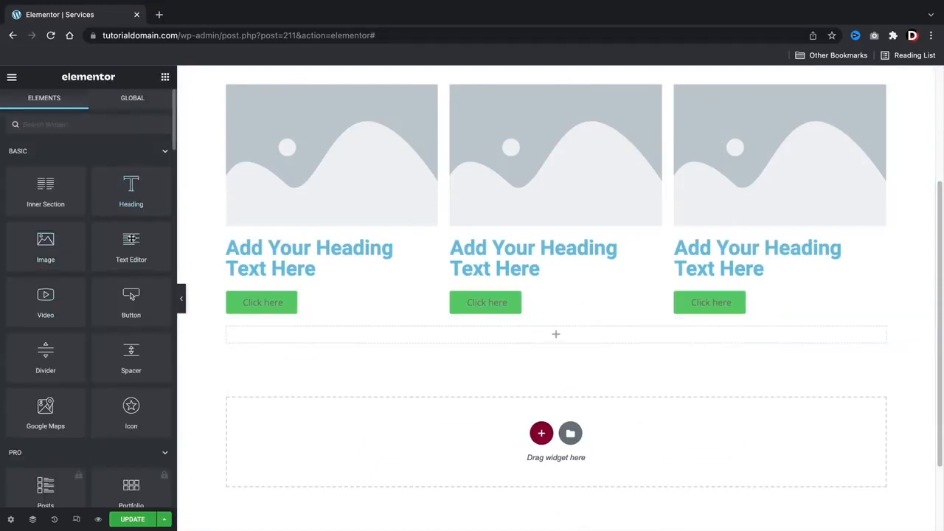
drag(131, 189, 556, 336)
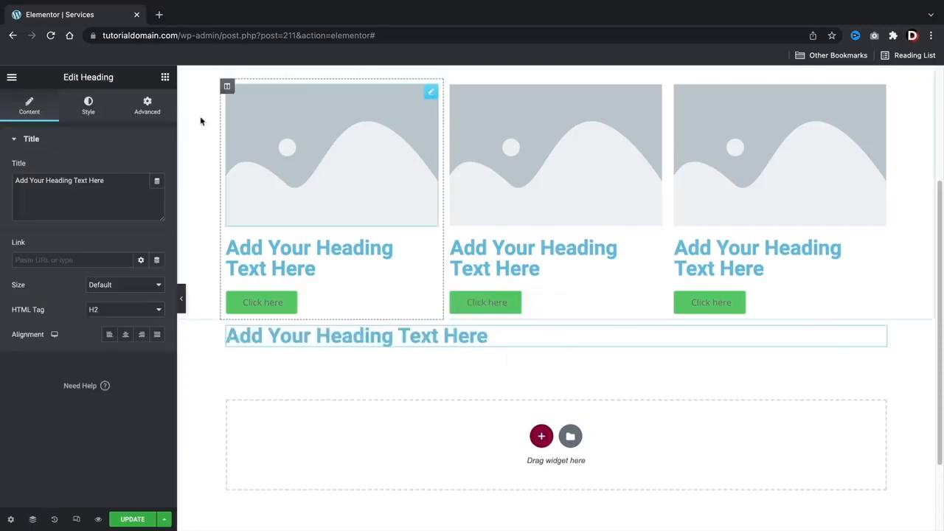
click(165, 77)
drag(133, 244, 264, 347)
Try a Video widget below the text paragraph and delete it again.
click(165, 76)
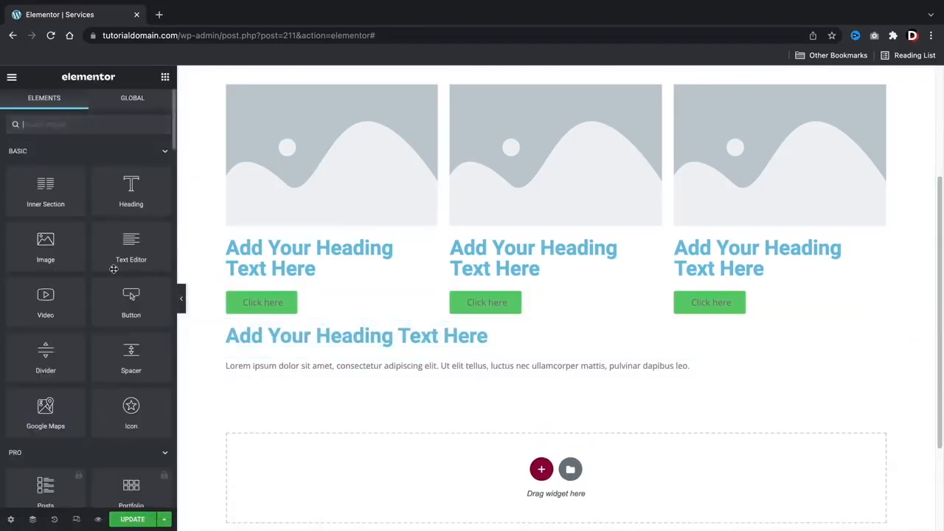
scroll(103, 284, down, 1)
drag(49, 258, 345, 387)
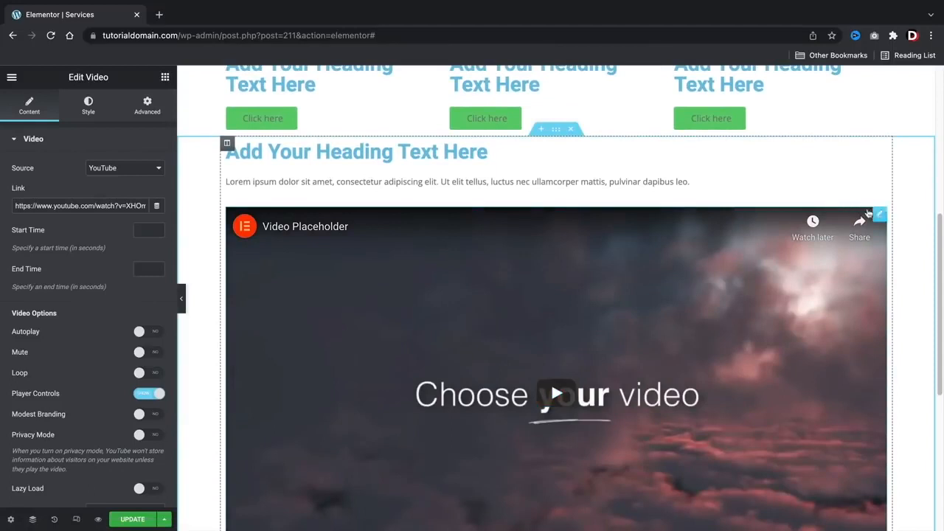
right_click(877, 214)
click(855, 383)
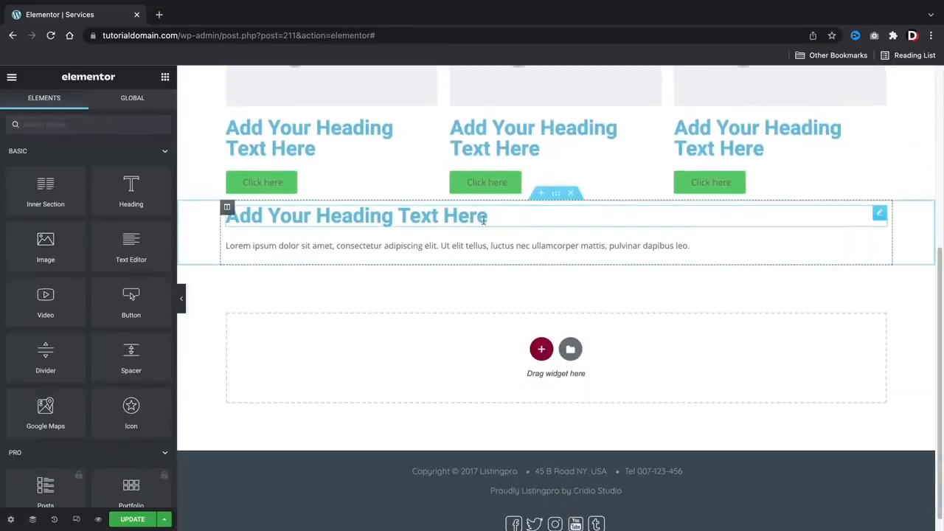
Unlink the padding values of the heading-and-text section below the three columns and set its top padding to 60 px.
scroll(457, 214, up, 3)
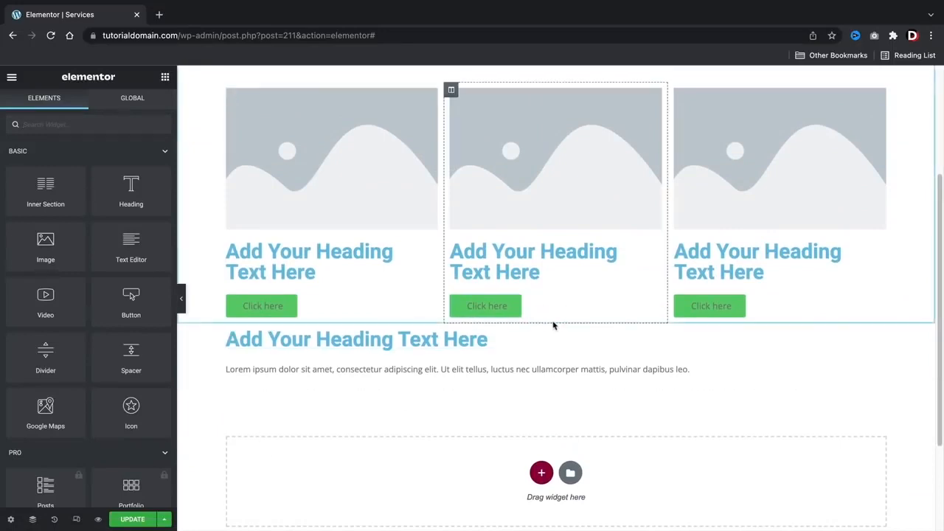
click(557, 318)
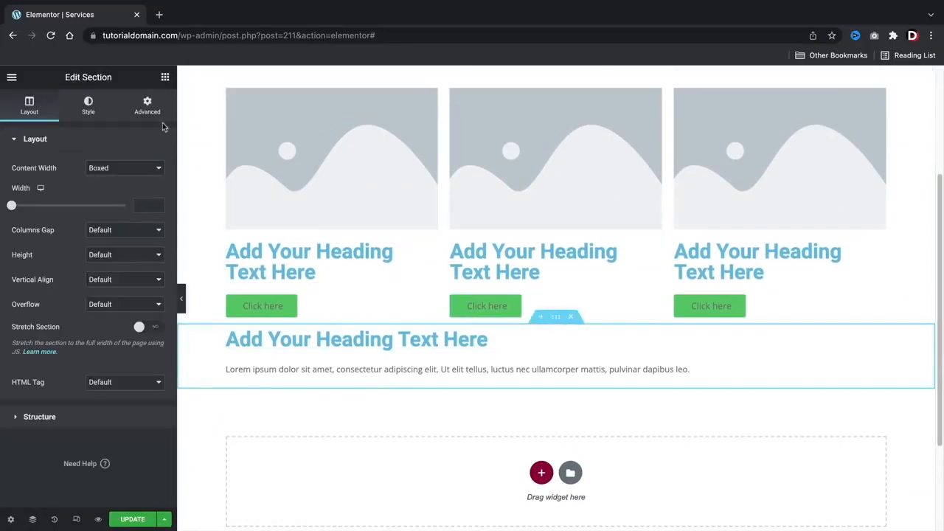
click(147, 107)
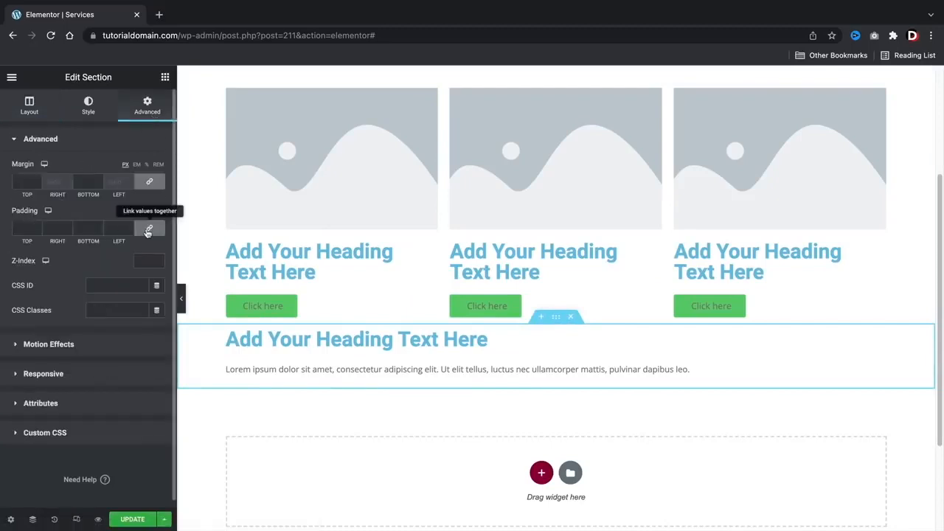
click(37, 227)
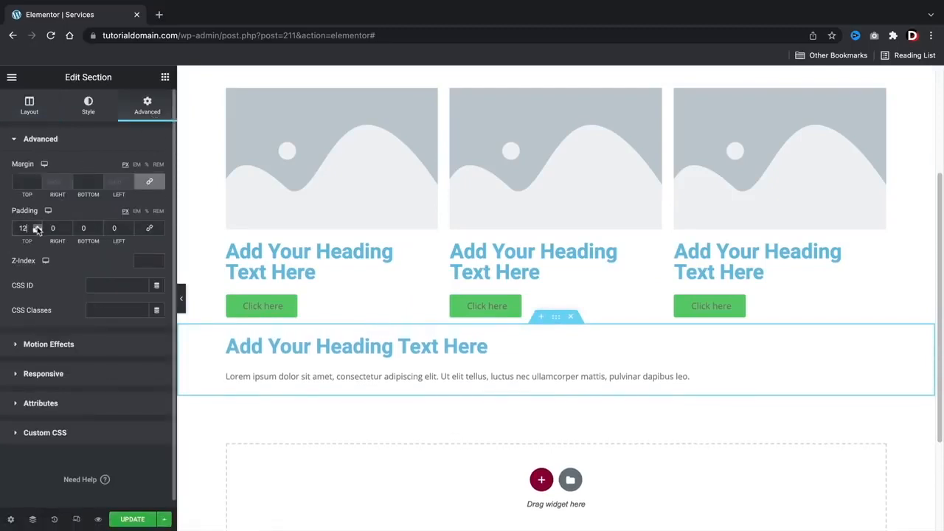
drag(37, 229, 37, 228)
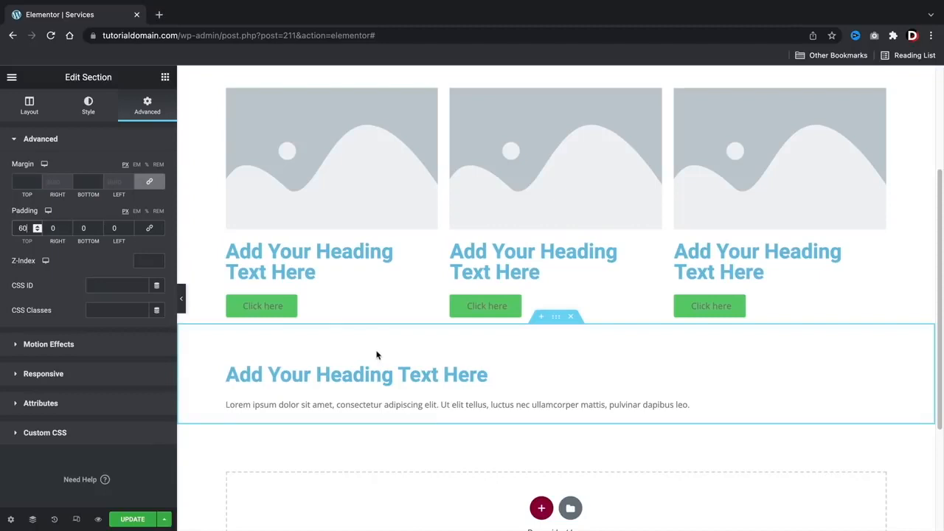
Update the Services page and review its published version down to the lower heading and text paragraph.
scroll(377, 355, up, 3)
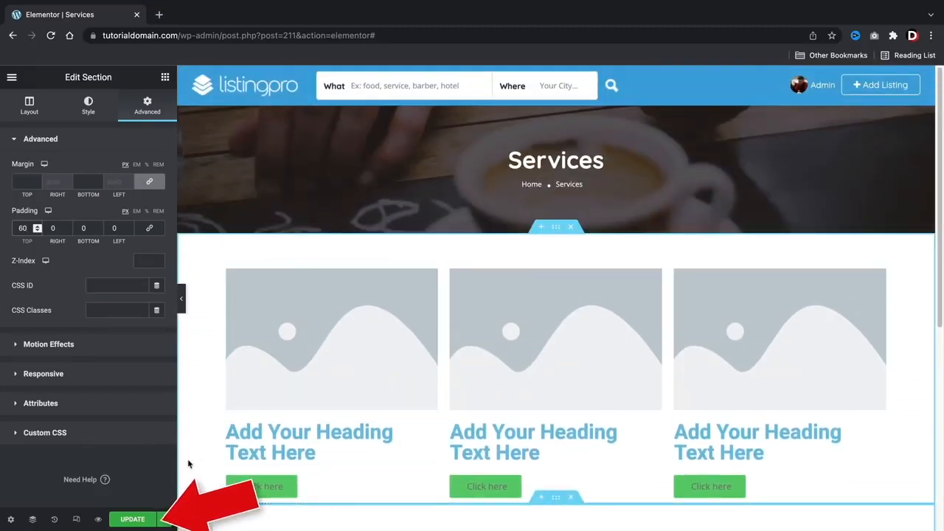
click(135, 521)
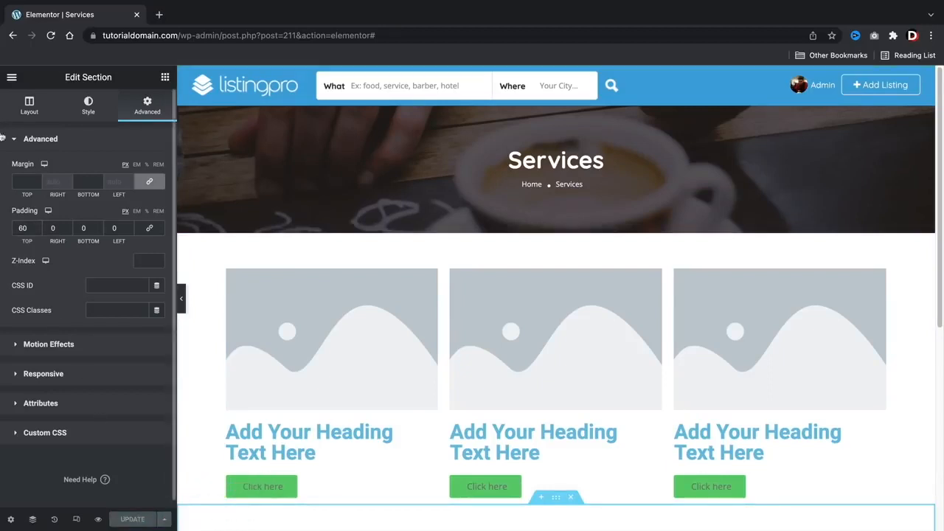
click(12, 78)
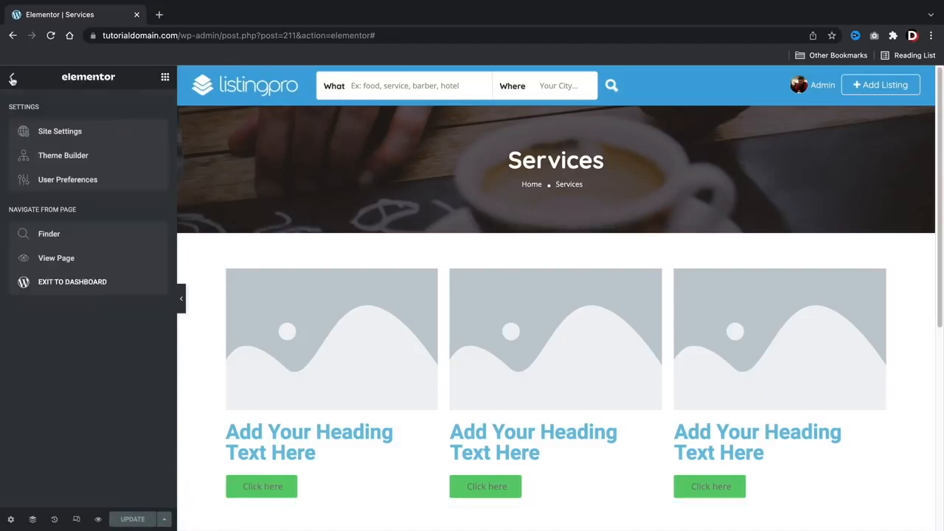
click(76, 259)
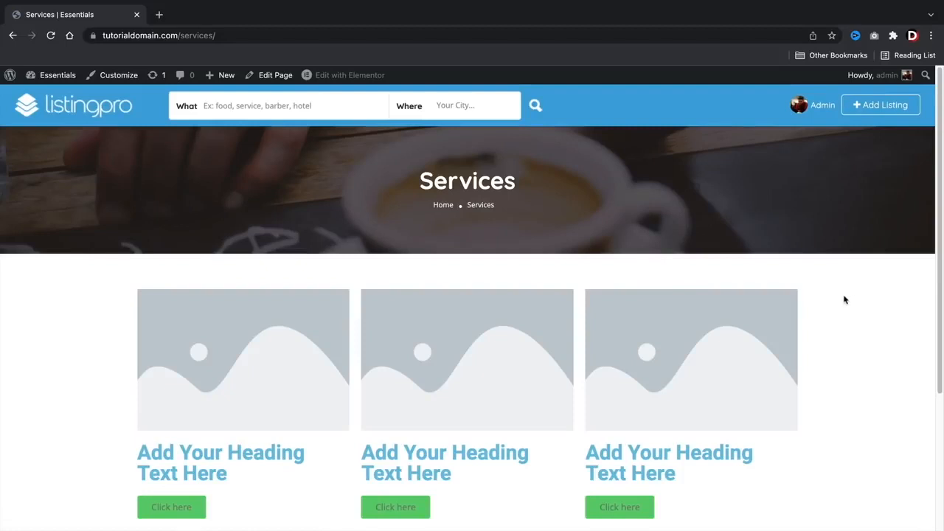
scroll(845, 300, down, 5)
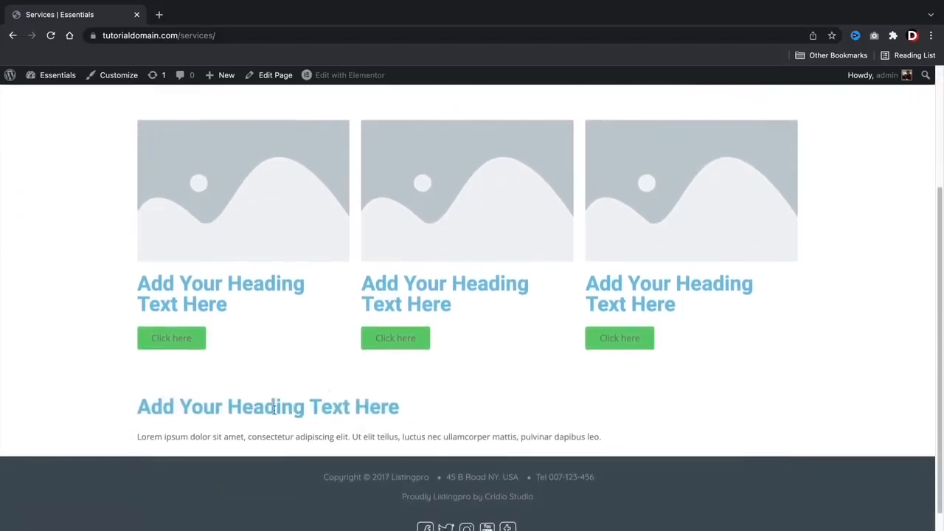
drag(164, 407, 565, 430)
click(567, 430)
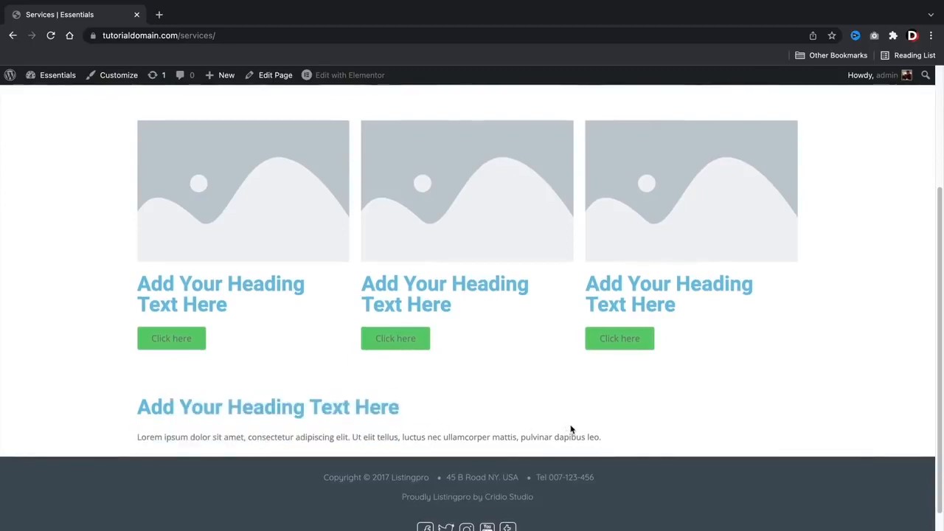
scroll(570, 430, up, 5)
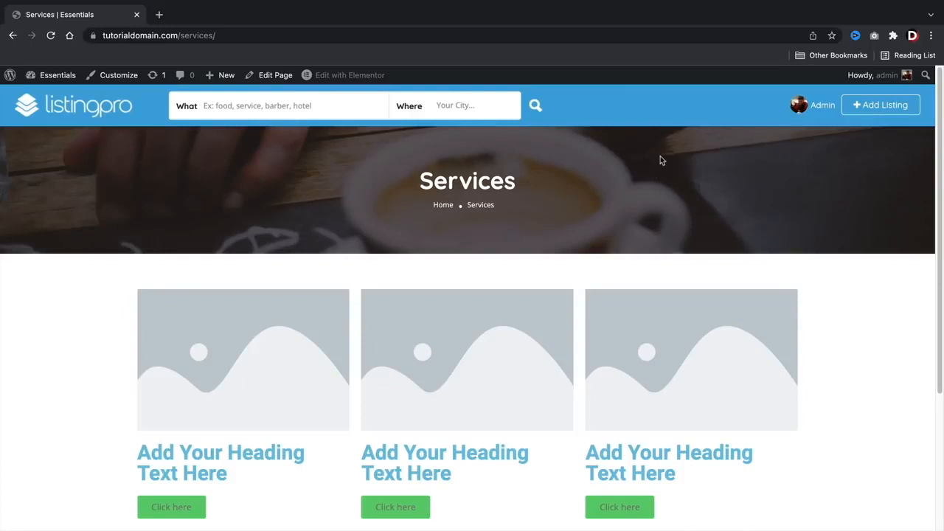
Go to the WordPress dashboard's Menus screen and check which existing menus can be edited.
mouse_move(49, 74)
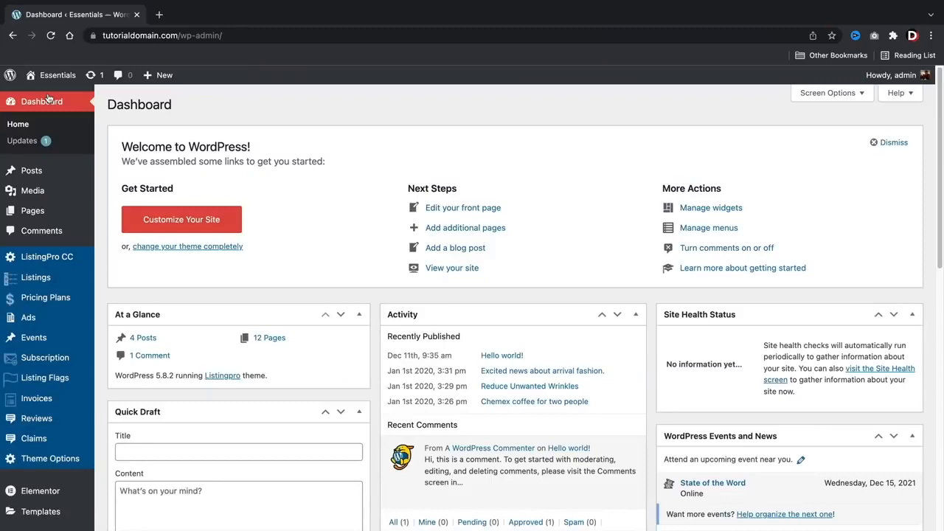
scroll(33, 214, down, 3)
mouse_move(46, 419)
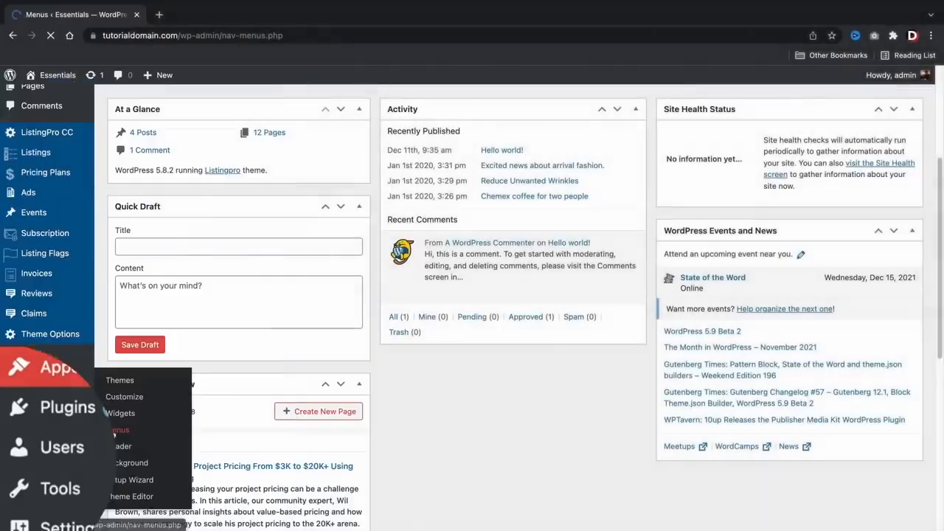
click(222, 406)
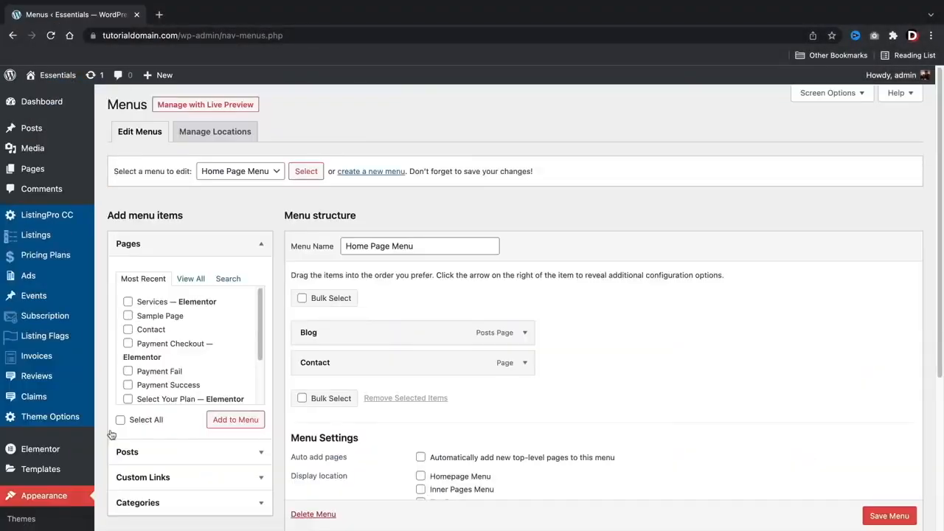
click(235, 175)
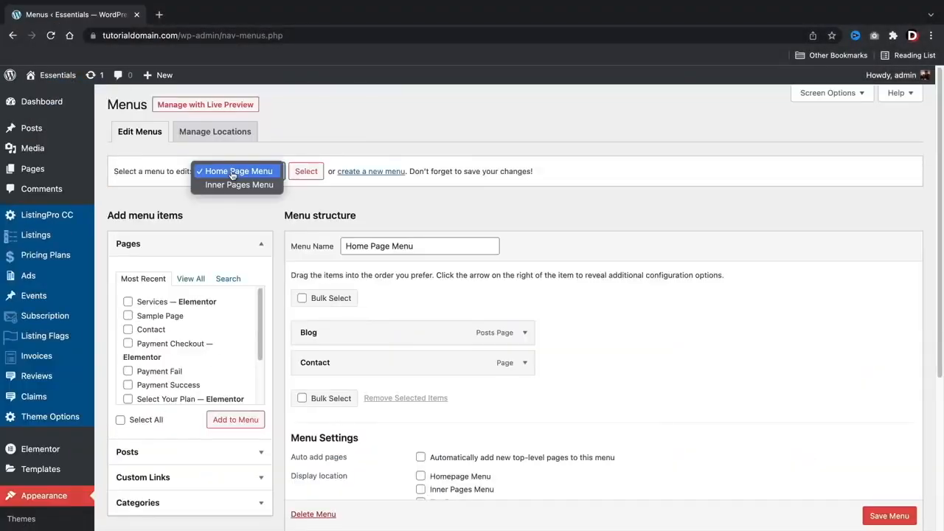
click(233, 173)
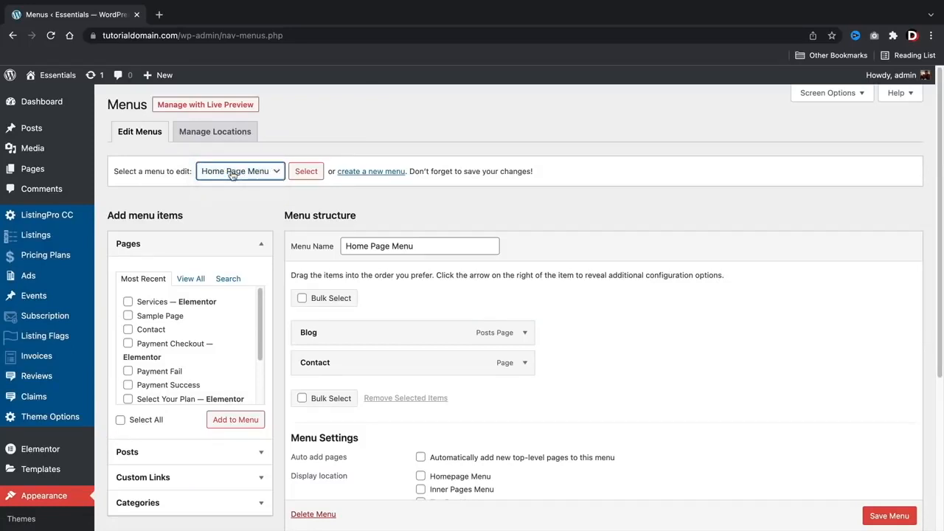
Create a new menu named Main Menu and assign it to the Homepage Menu display location.
click(356, 172)
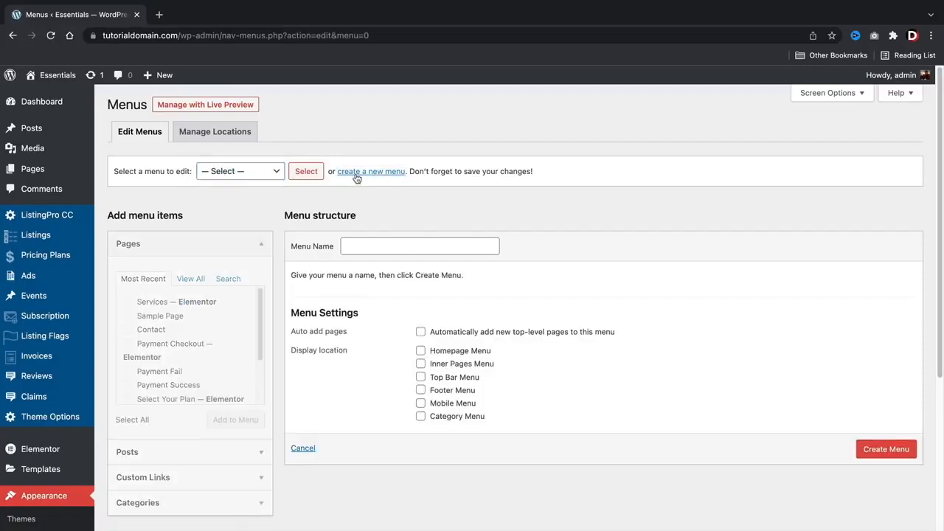
click(387, 244)
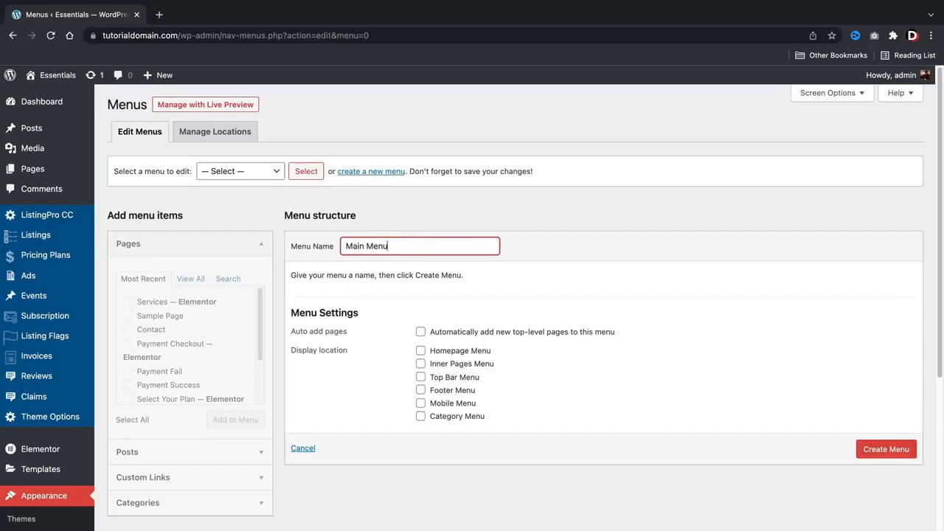
click(421, 351)
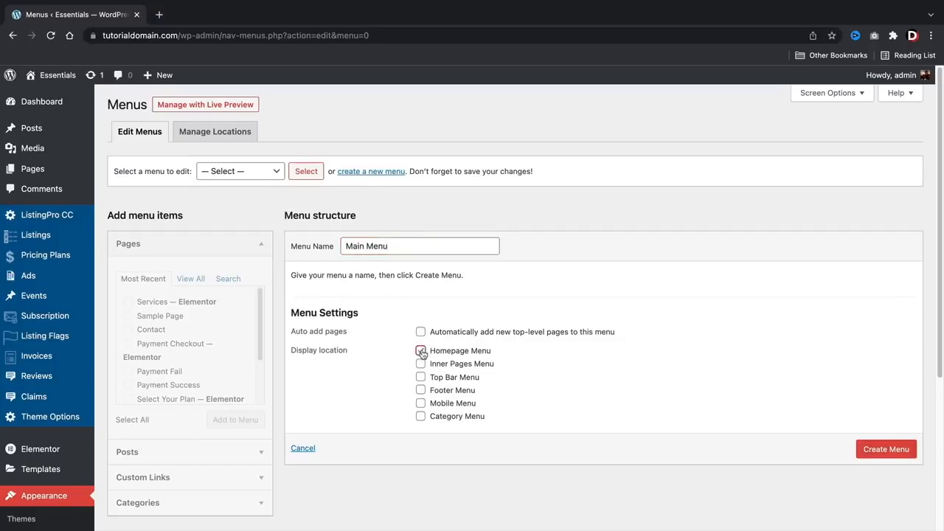
click(886, 452)
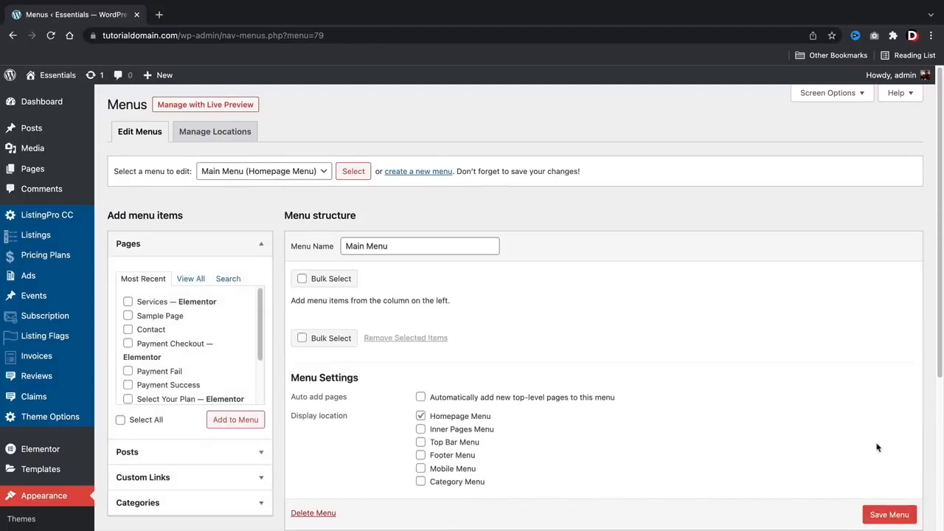
Add the Home, Blog, Contact and Services pages to Main Menu.
scroll(369, 324, down, 1)
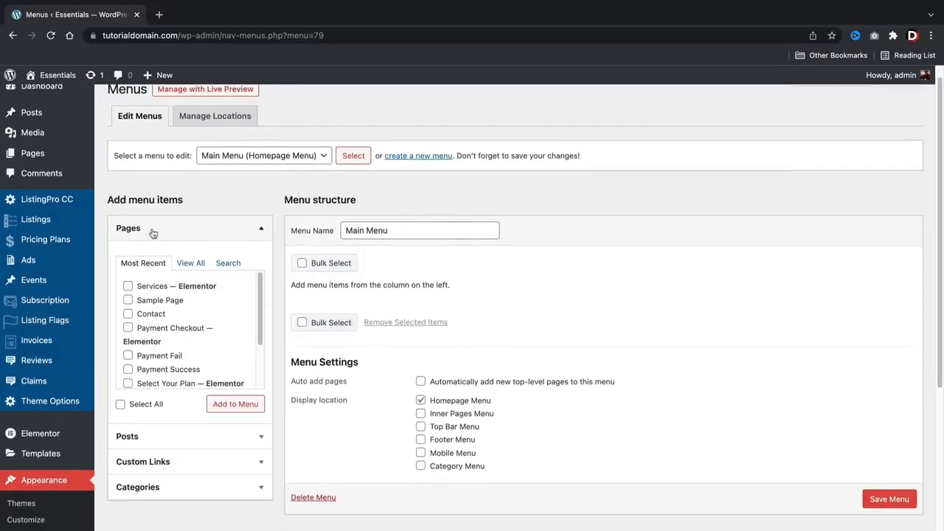
click(192, 267)
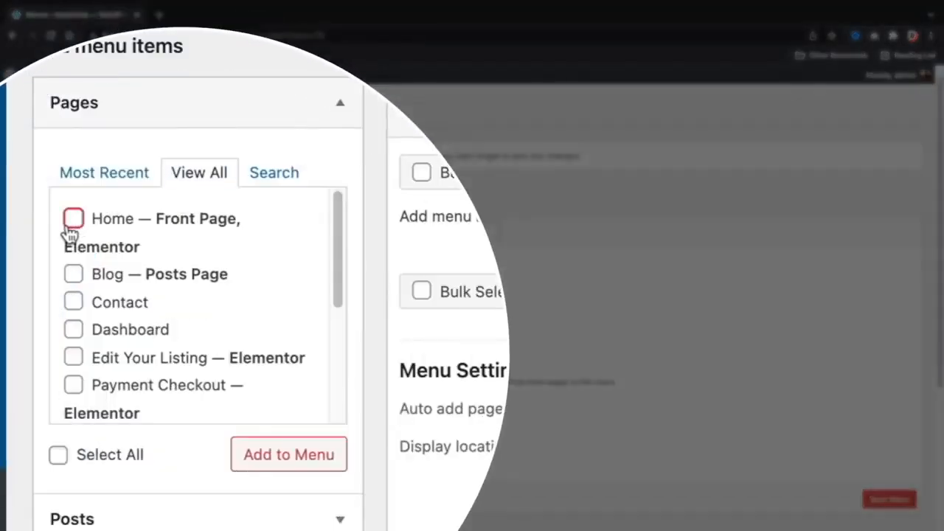
click(128, 287)
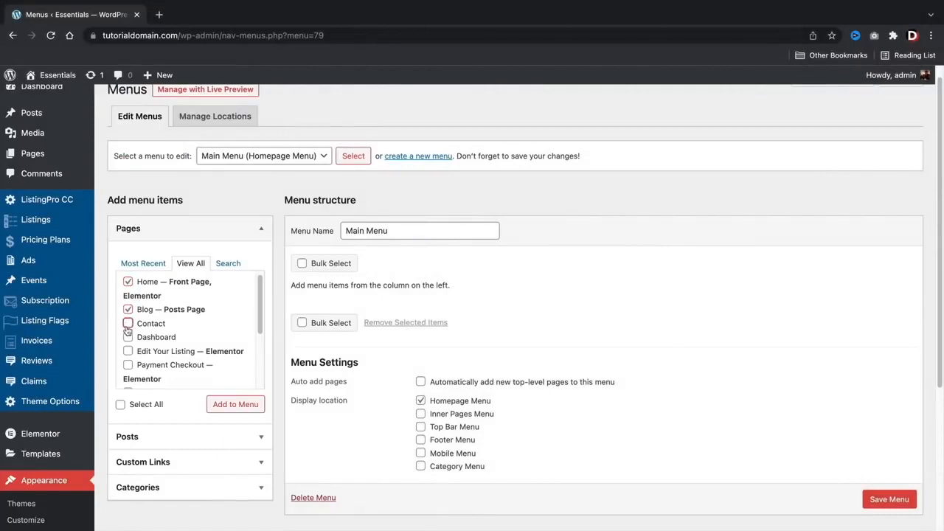
scroll(127, 329, down, 3)
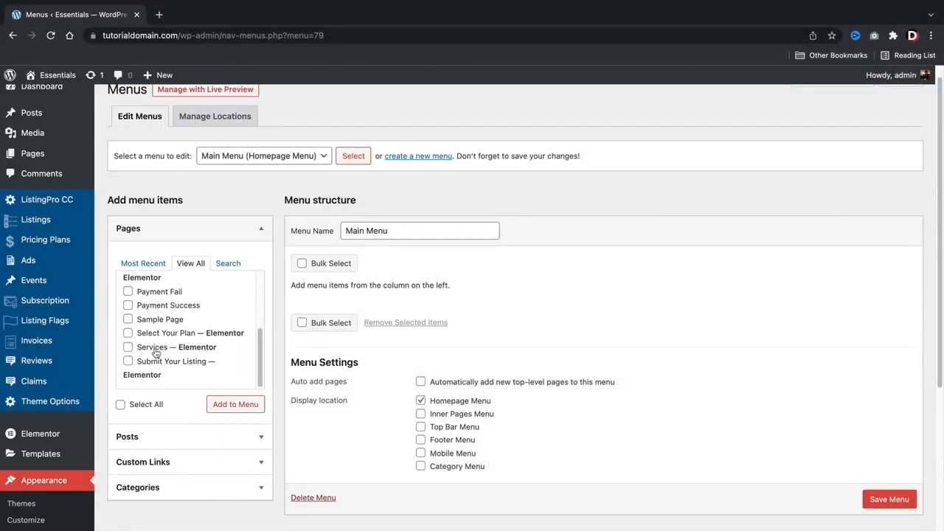
click(128, 347)
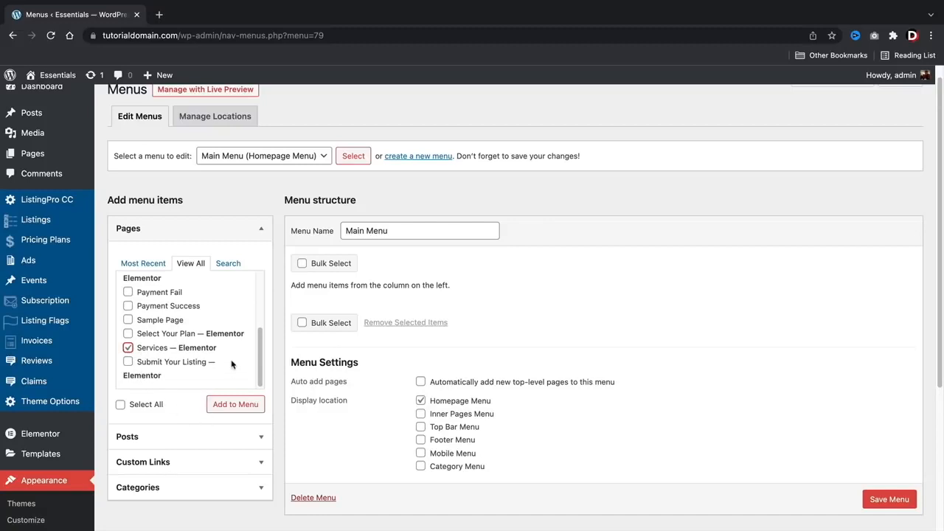
click(239, 406)
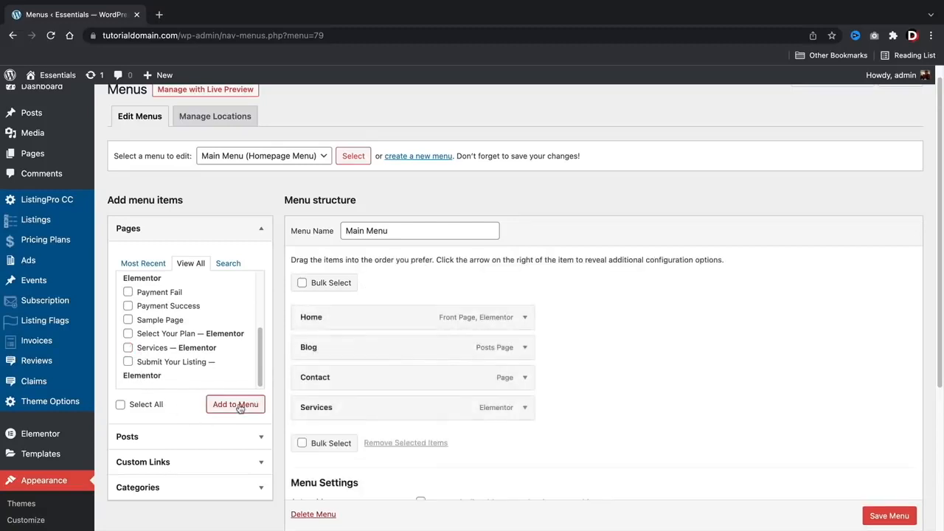
Arrange Main Menu with Services directly after Home and Blog as a sub item of Services, and save the menu.
drag(376, 347, 347, 351)
scroll(368, 335, down, 2)
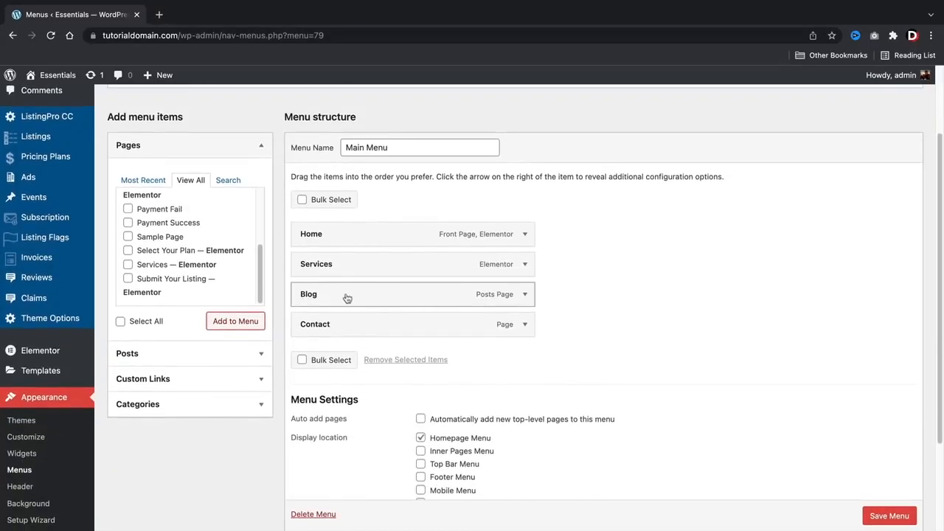
drag(320, 295, 343, 298)
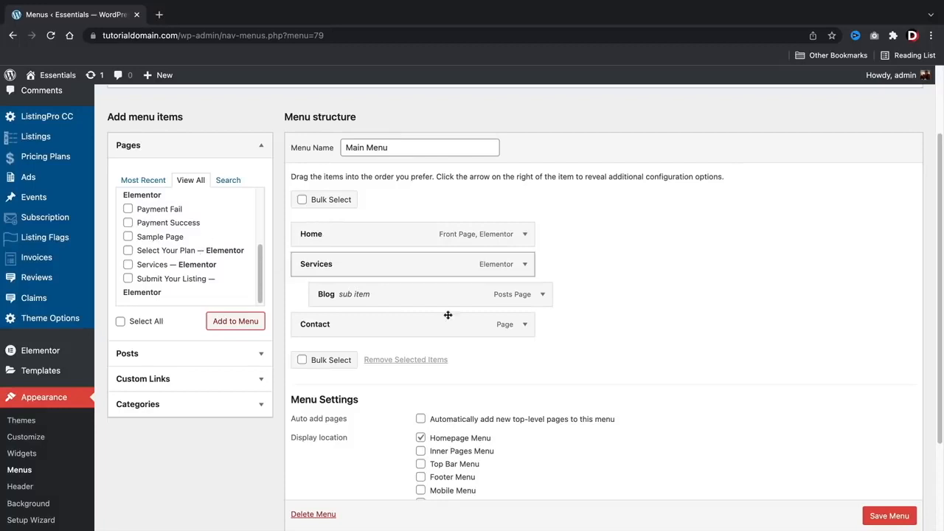
scroll(878, 518, down, 1)
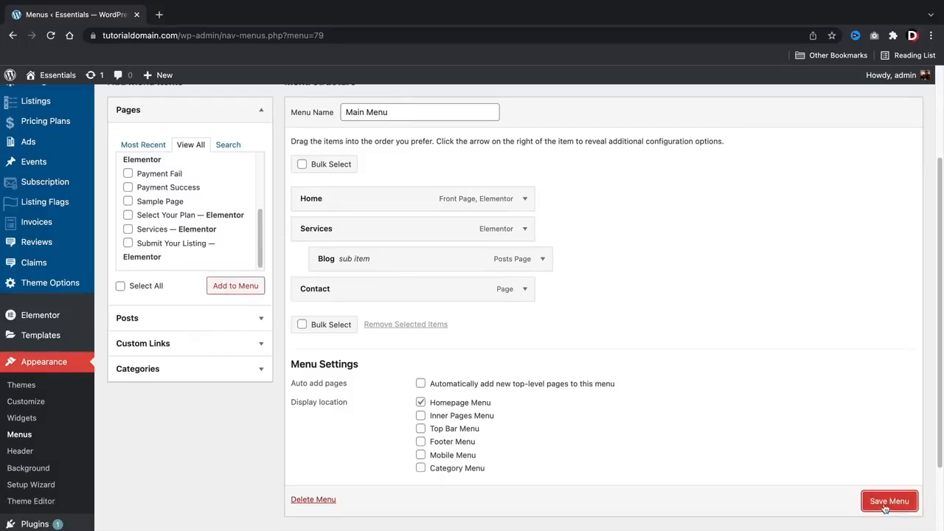
click(885, 508)
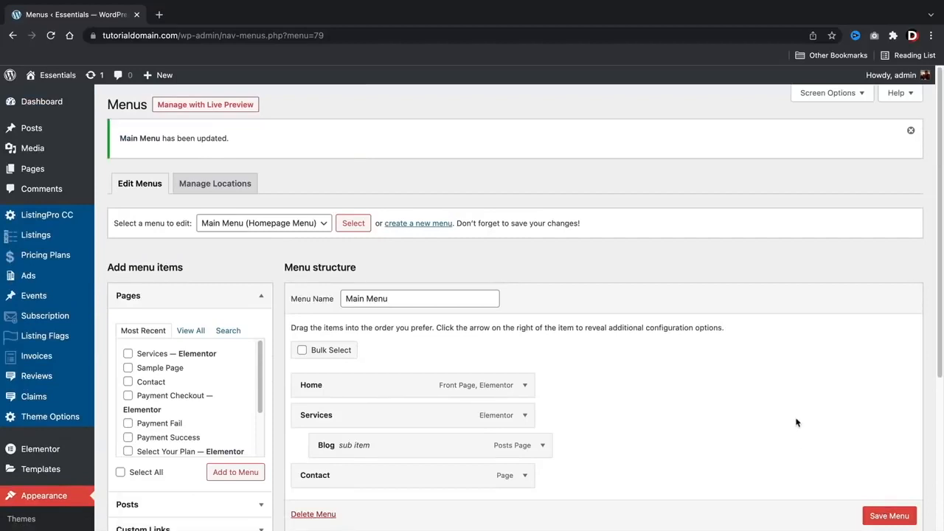
View the live homepage and check the header menu with the Services submenu expanded.
mouse_move(55, 75)
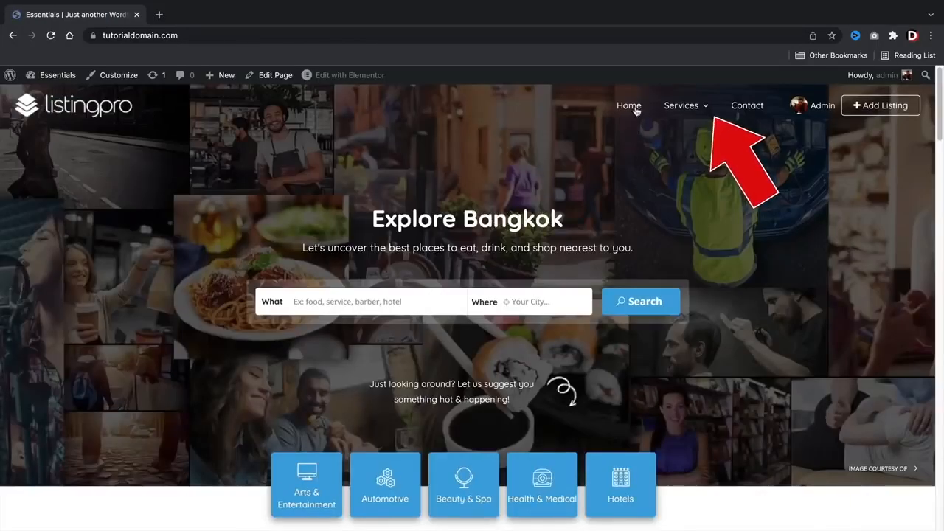
mouse_move(681, 107)
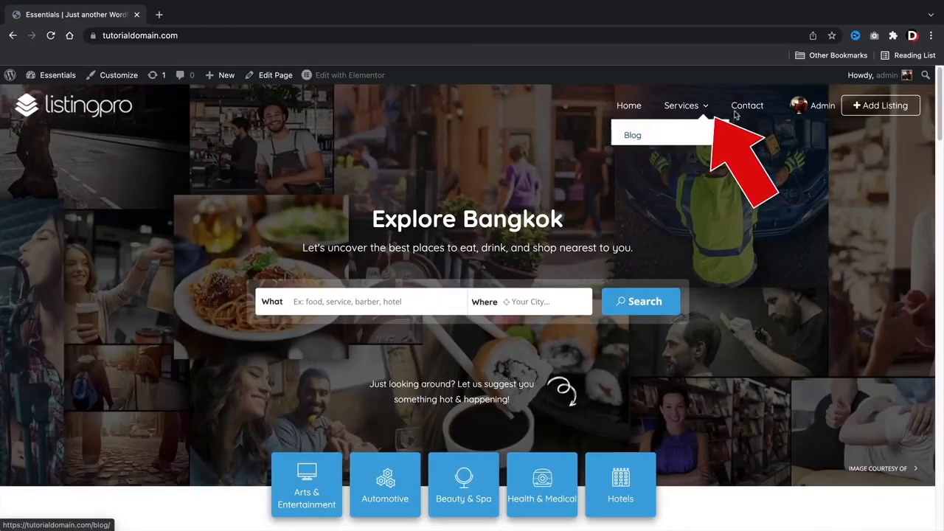
click(677, 109)
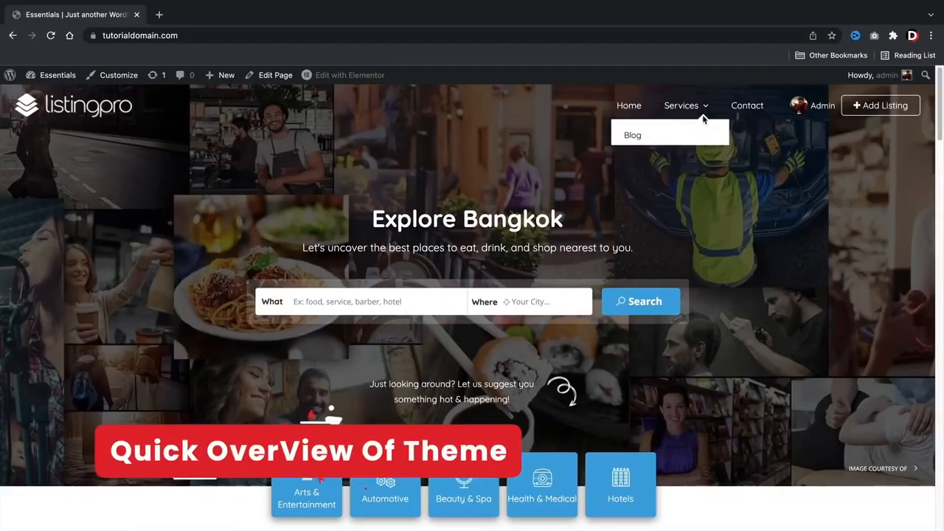
mouse_move(344, 81)
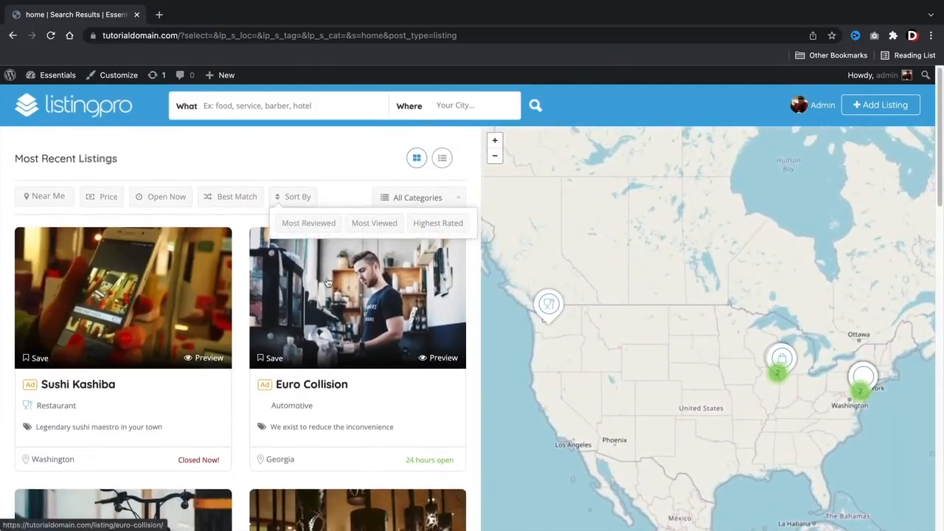
Examine the listing cards and the location map on the directory's search results page.
scroll(275, 280, down, 3)
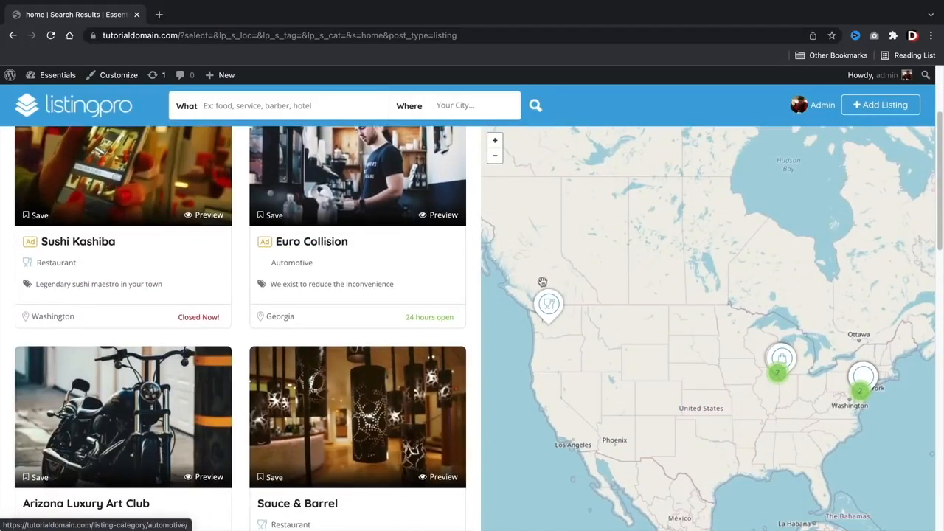
scroll(840, 378, down, 1)
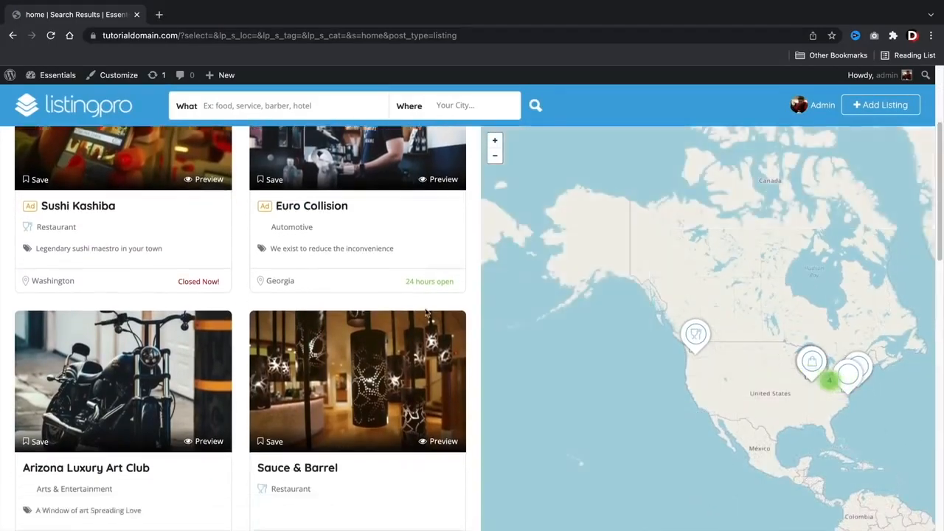
scroll(415, 311, down, 3)
scroll(415, 310, down, 9)
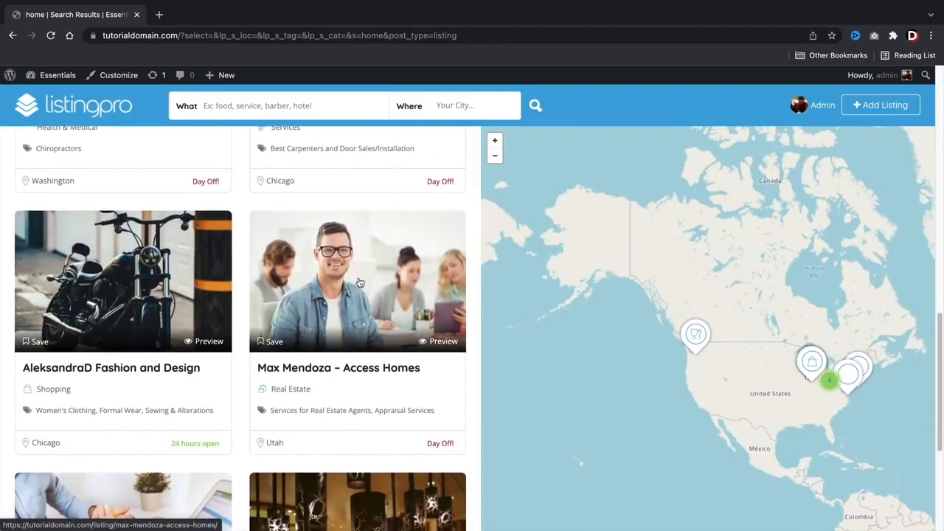
scroll(361, 283, up, 1)
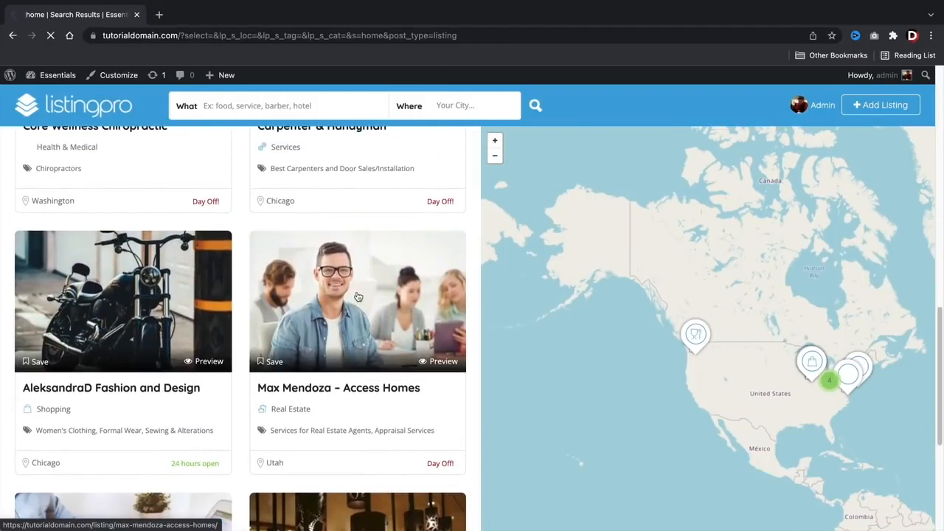
Open the Access Homes real estate listing and review its title, business details, questions, review section and contact form.
click(358, 297)
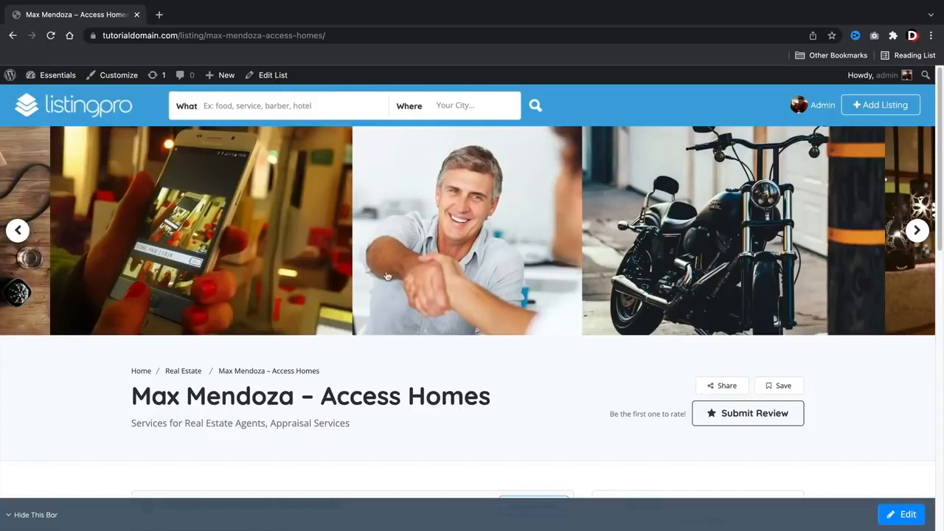
scroll(504, 260, down, 2)
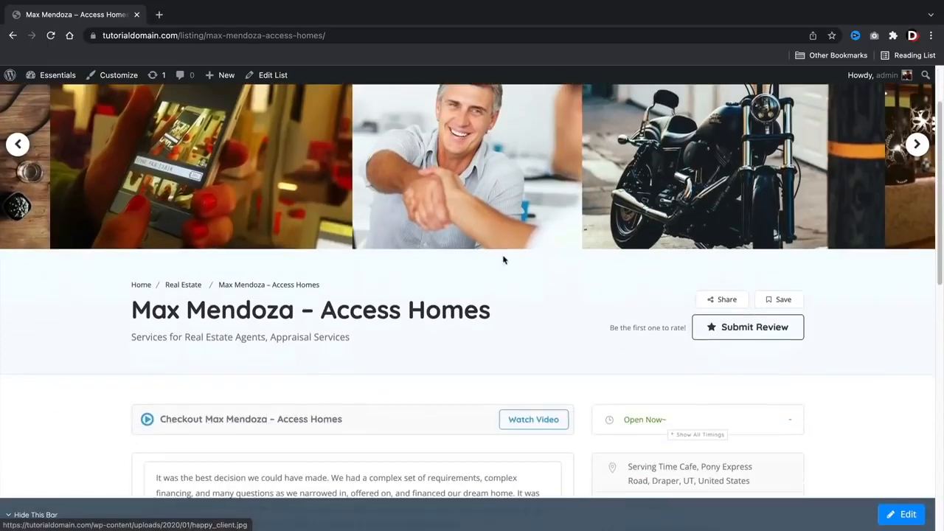
drag(132, 312, 512, 316)
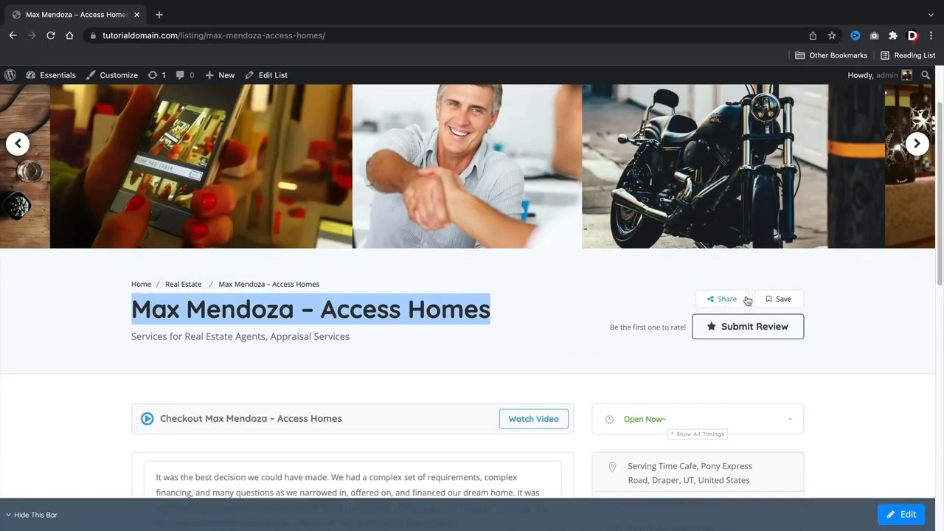
scroll(647, 298, down, 3)
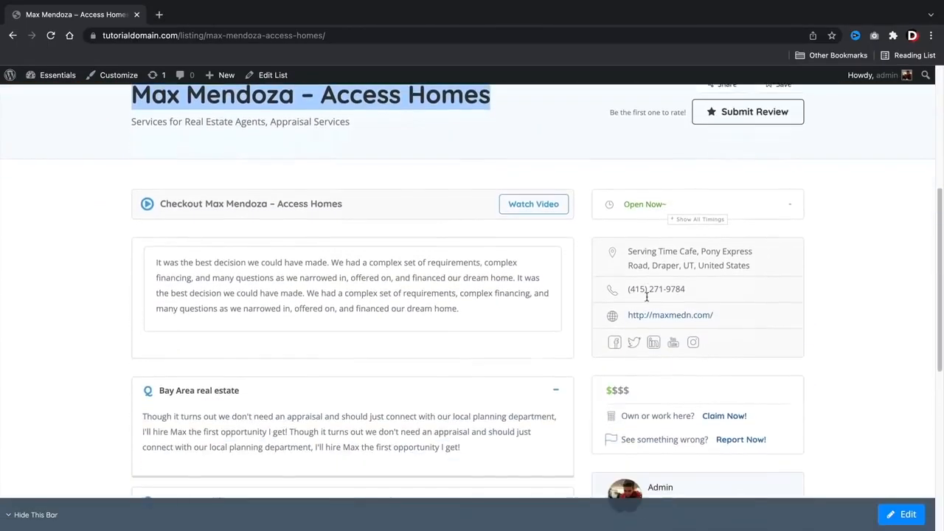
scroll(647, 297, down, 1)
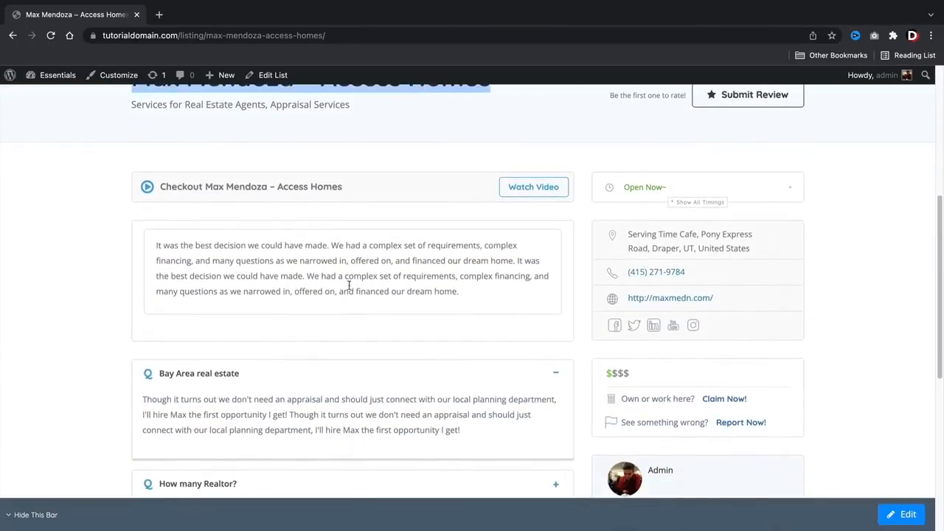
scroll(394, 300, down, 5)
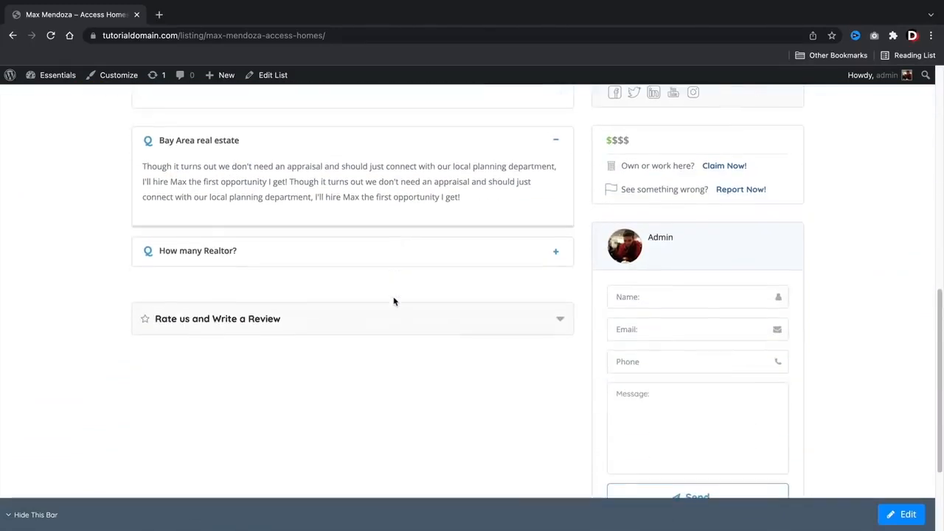
scroll(373, 348, down, 2)
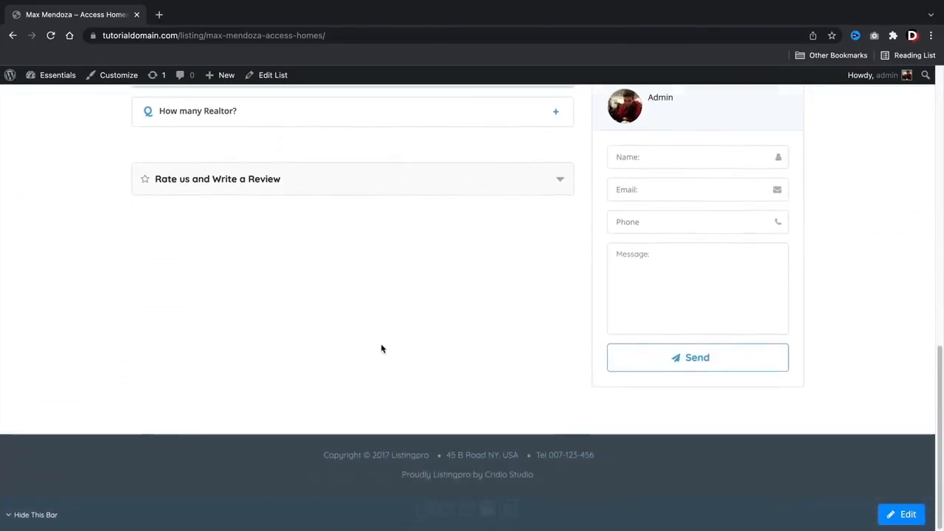
scroll(372, 348, up, 10)
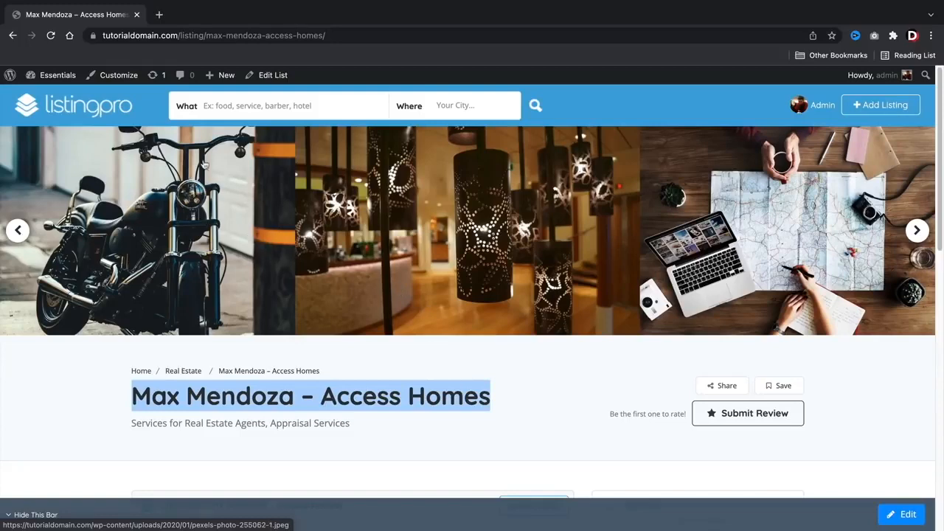
Return to the search results, open the Bella Santé Day Spa Med Spa listing and review its title, description and features.
click(11, 35)
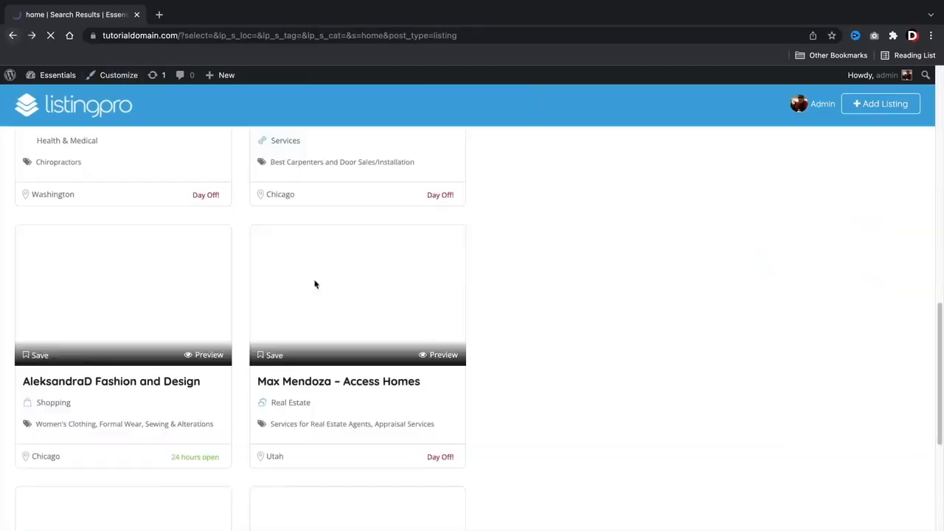
scroll(354, 274, down, 2)
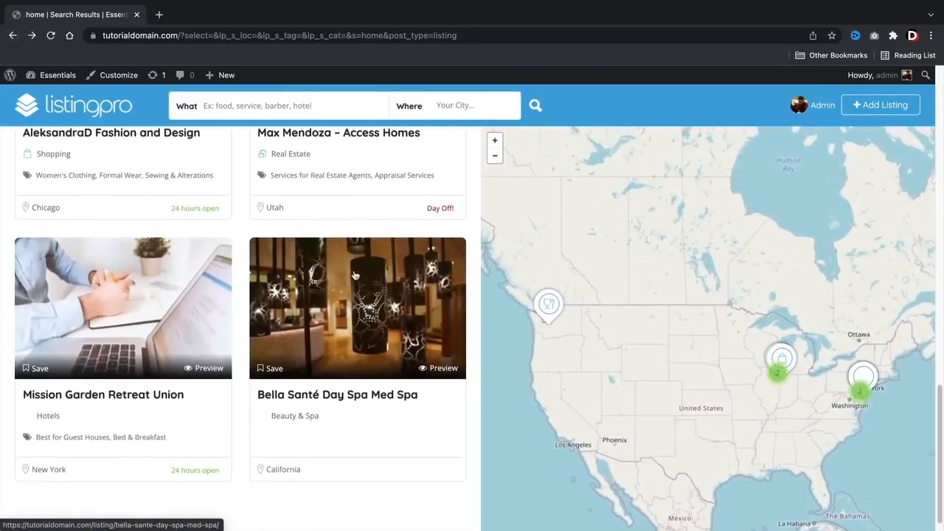
click(337, 382)
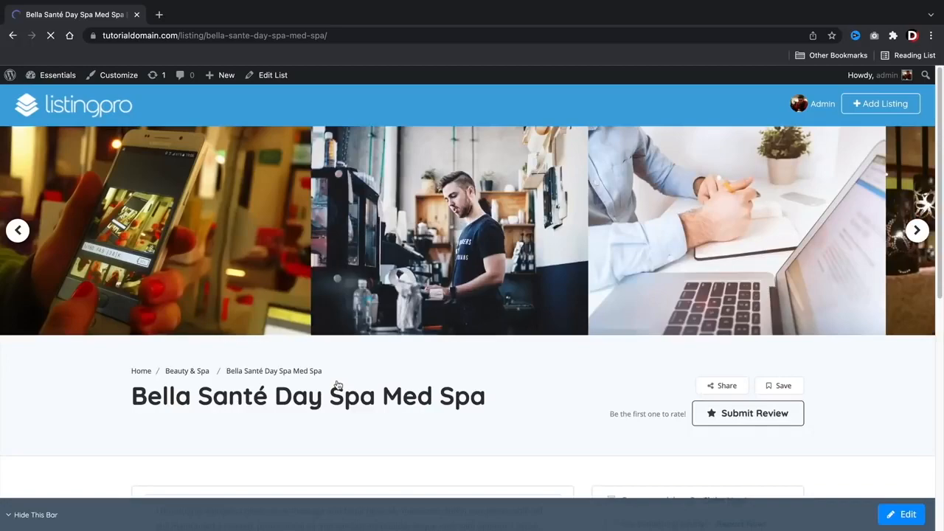
scroll(338, 384, down, 5)
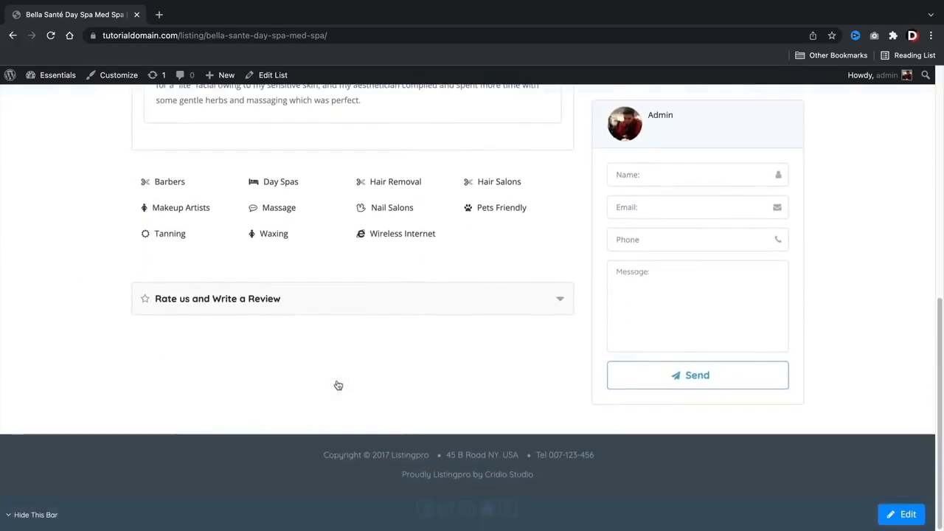
scroll(338, 385, up, 2)
scroll(335, 340, up, 3)
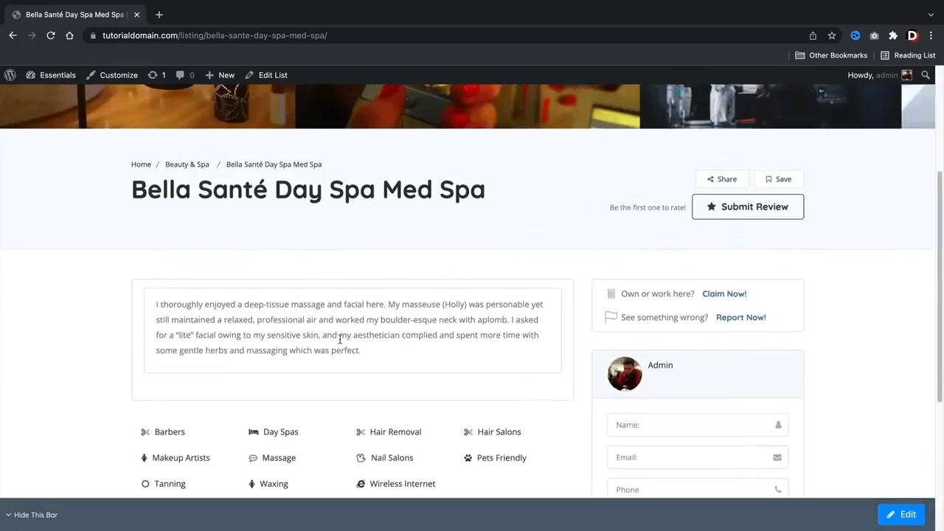
drag(133, 396, 486, 391)
scroll(499, 386, down, 3)
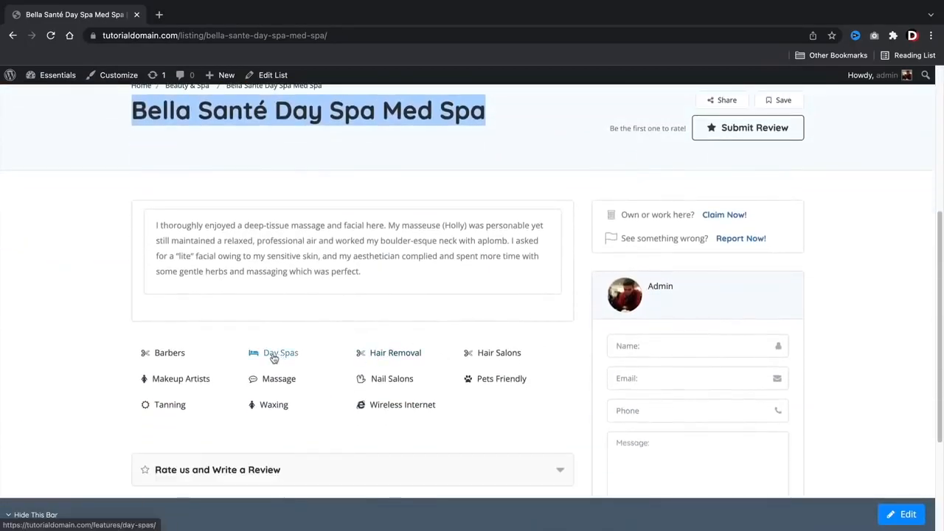
drag(382, 273, 161, 230)
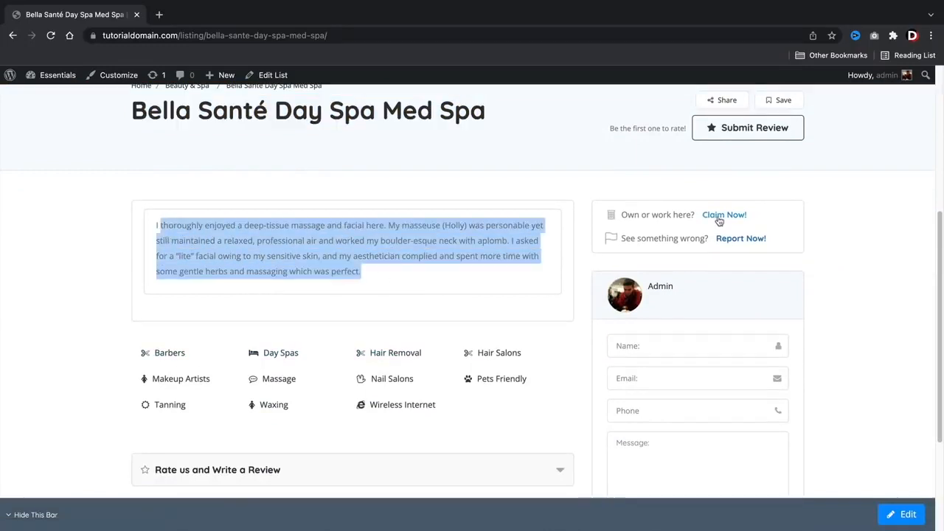
scroll(742, 247, down, 2)
scroll(741, 247, down, 1)
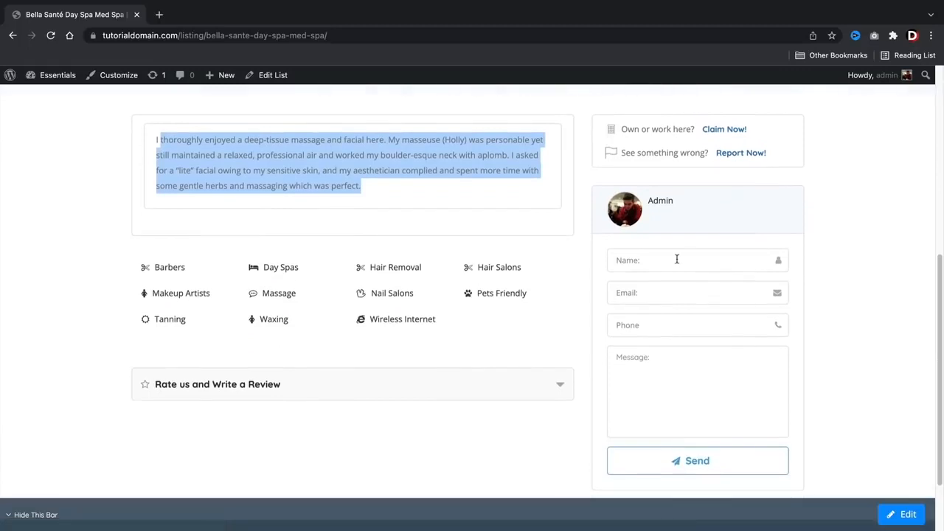
Check the name, email, phone and message fields and the send option of the spa listing's contact form.
click(645, 259)
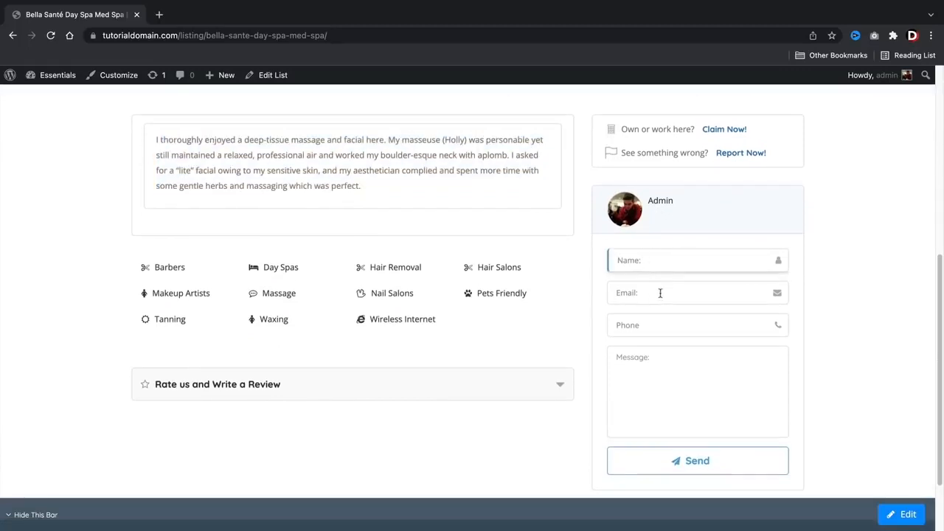
click(651, 295)
click(658, 328)
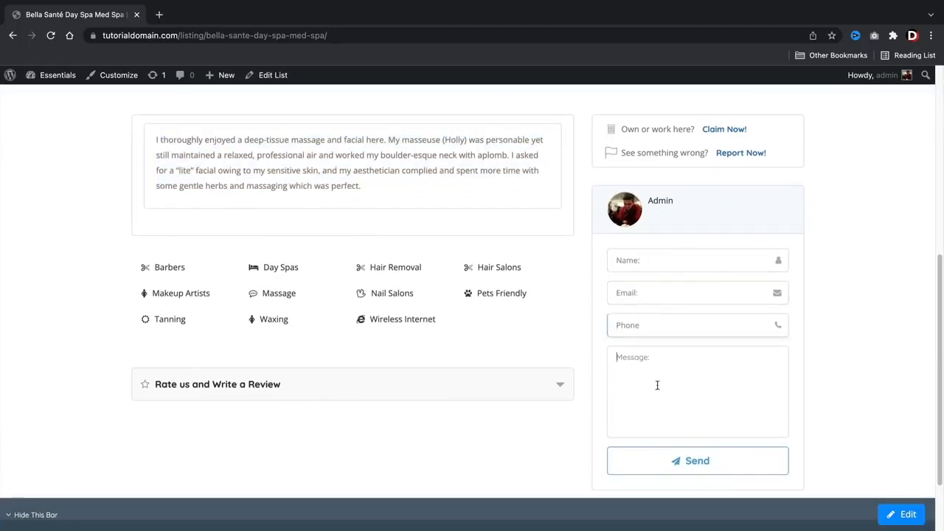
click(658, 383)
scroll(657, 384, down, 3)
click(688, 378)
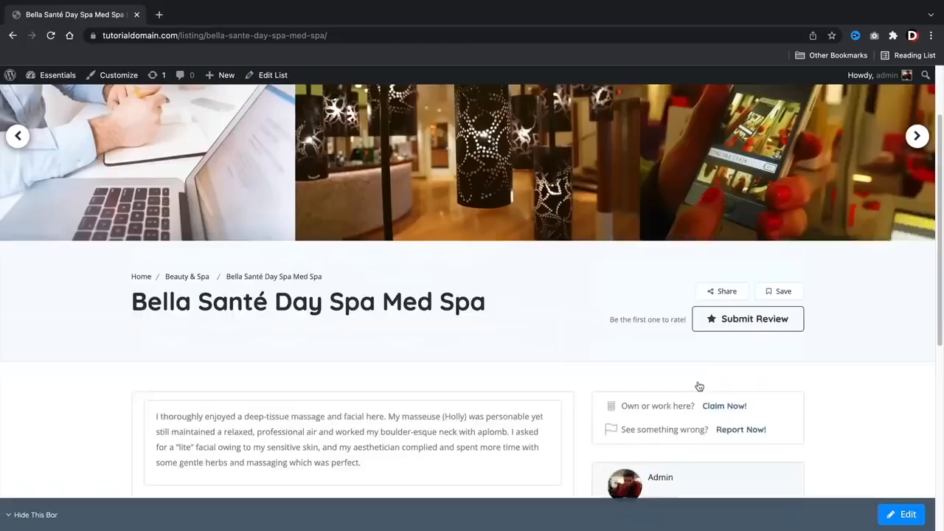
Go back to the search results and return to the live homepage.
click(12, 35)
scroll(339, 292, up, 15)
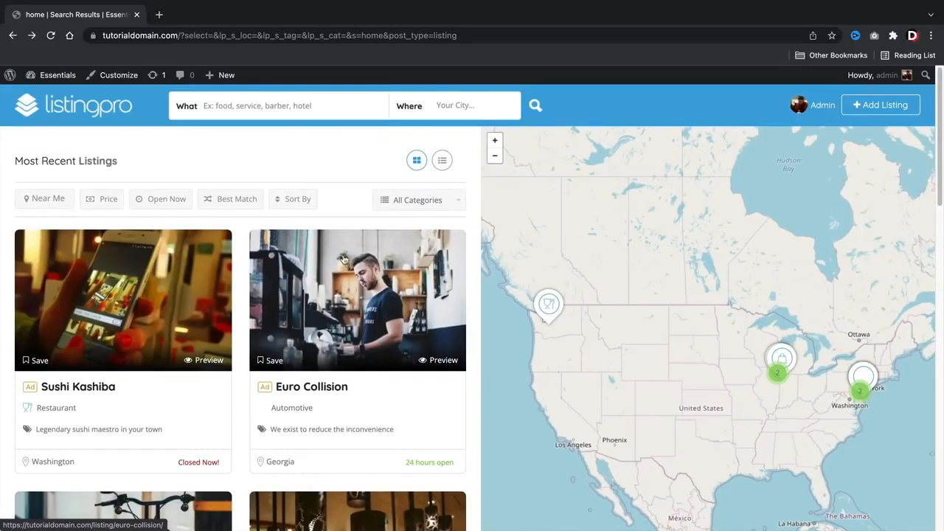
click(32, 109)
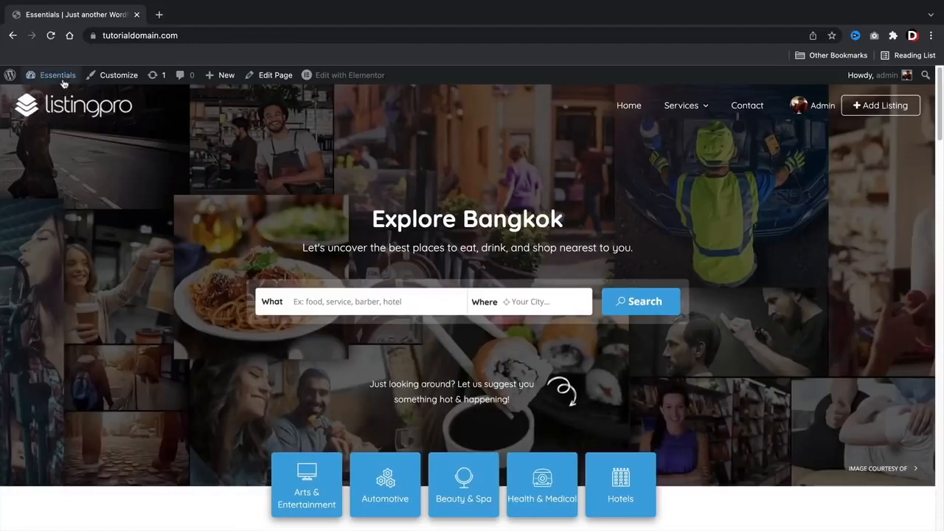
Open the listing categories in the WordPress dashboard and examine the existing categories and the new category form.
mouse_move(63, 78)
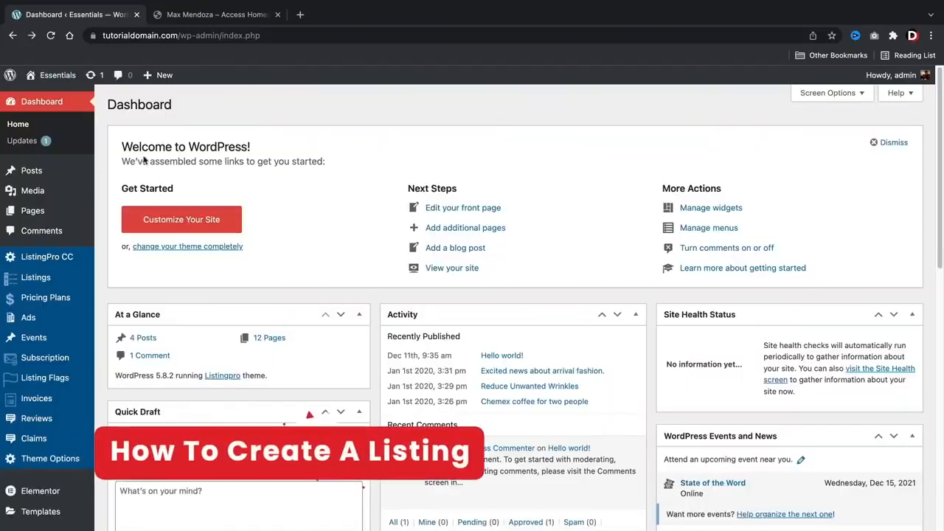
mouse_move(40, 280)
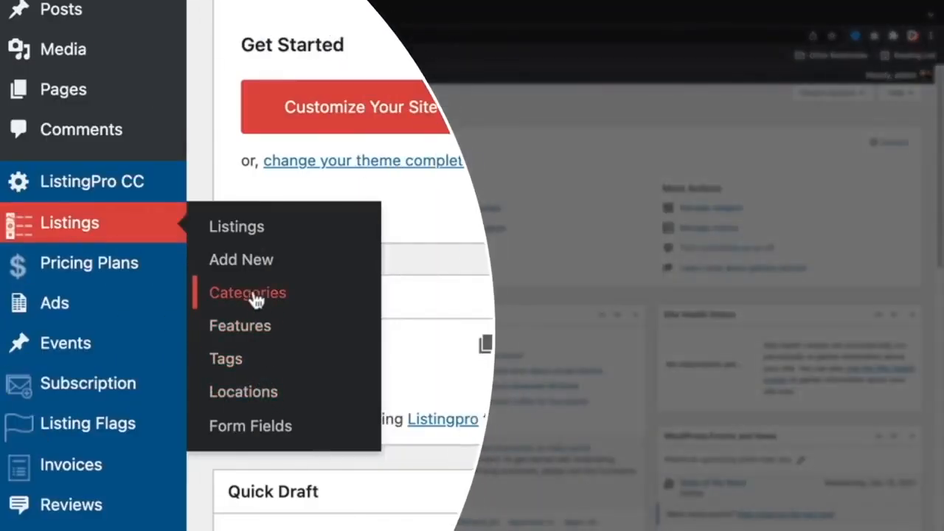
click(228, 299)
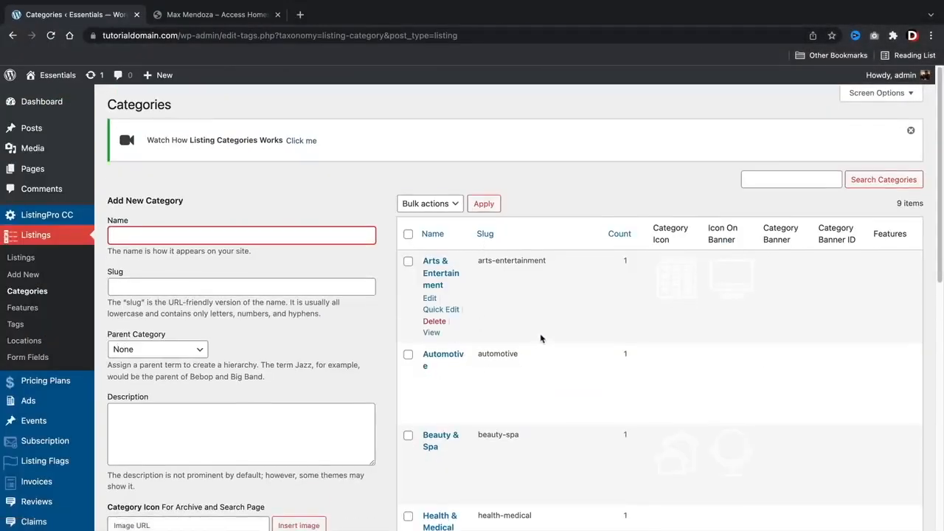
scroll(517, 325, down, 1)
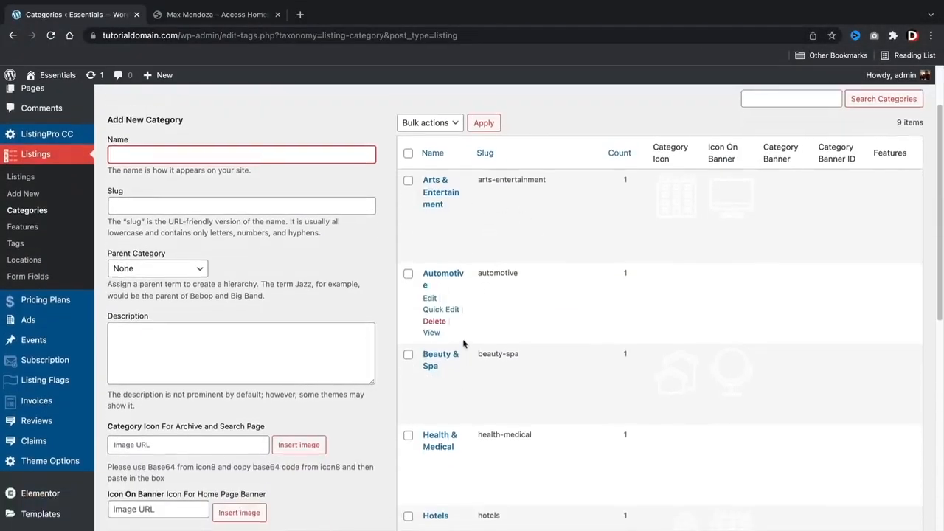
scroll(461, 332, down, 2)
scroll(462, 289, down, 1)
scroll(461, 284, down, 1)
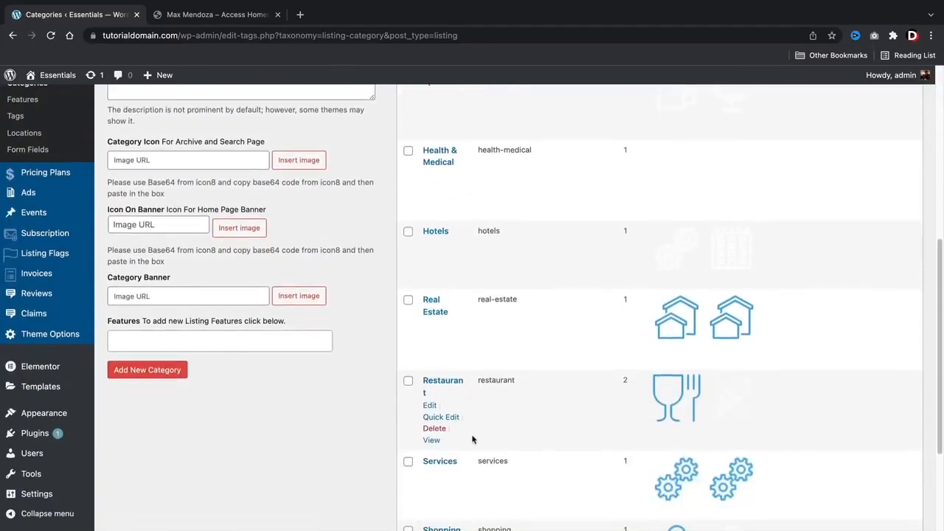
scroll(443, 377, down, 2)
scroll(444, 369, up, 3)
scroll(446, 375, up, 3)
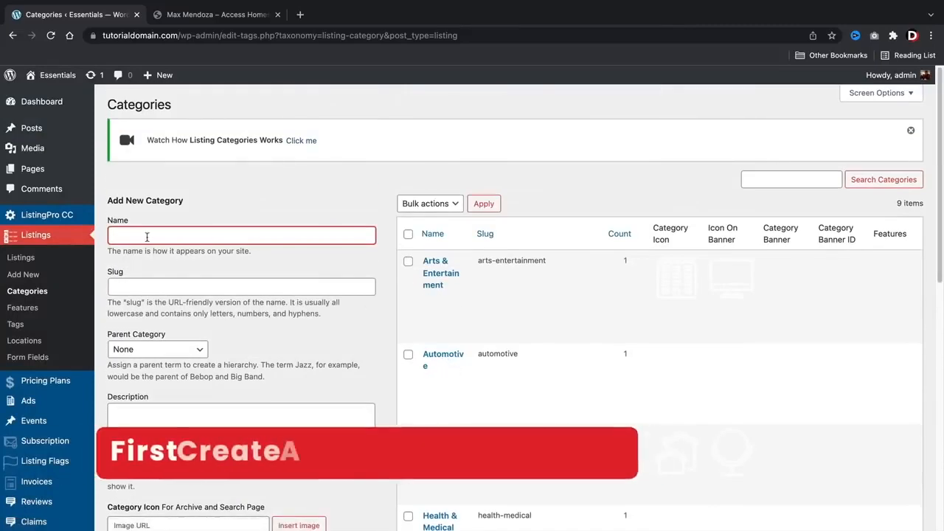
Fill in a new listing category named Agency with the slug agency and the description "Agencys that work in the digital world".
text(Agency)
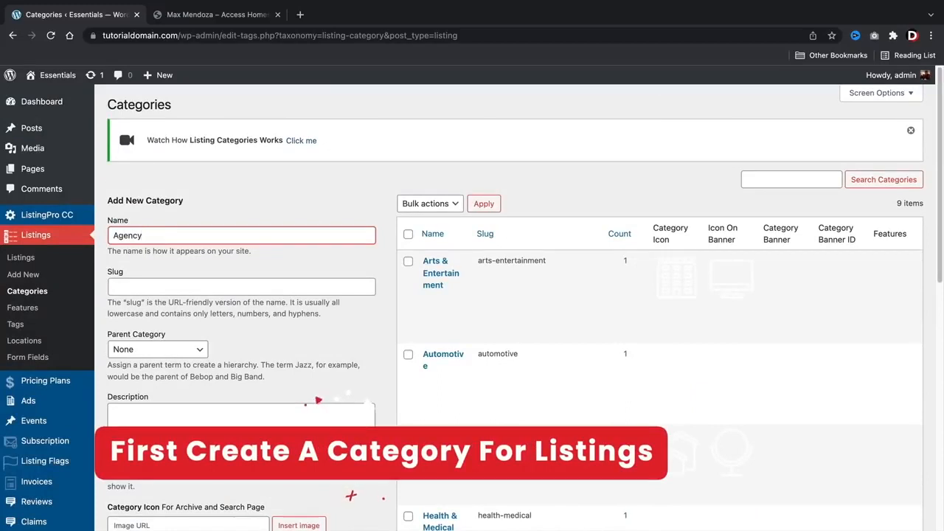
key(Tab)
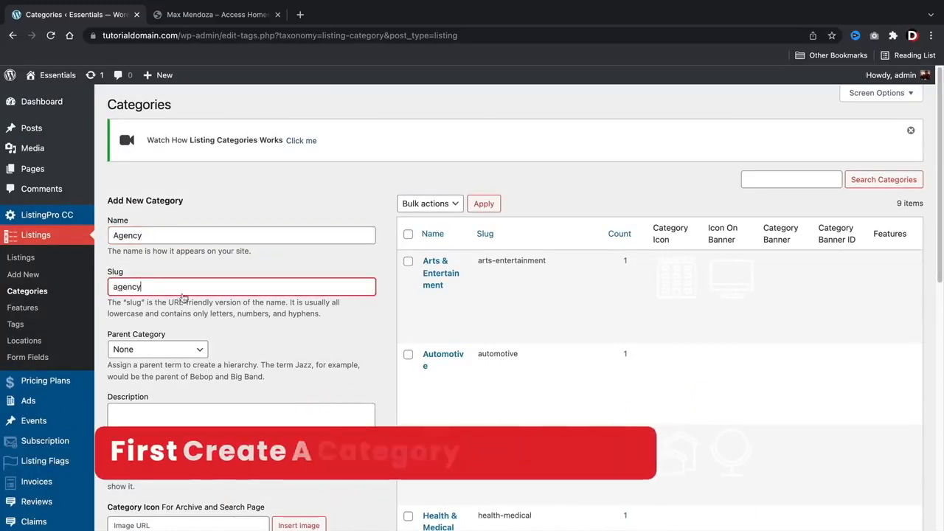
scroll(190, 314, down, 3)
click(285, 310)
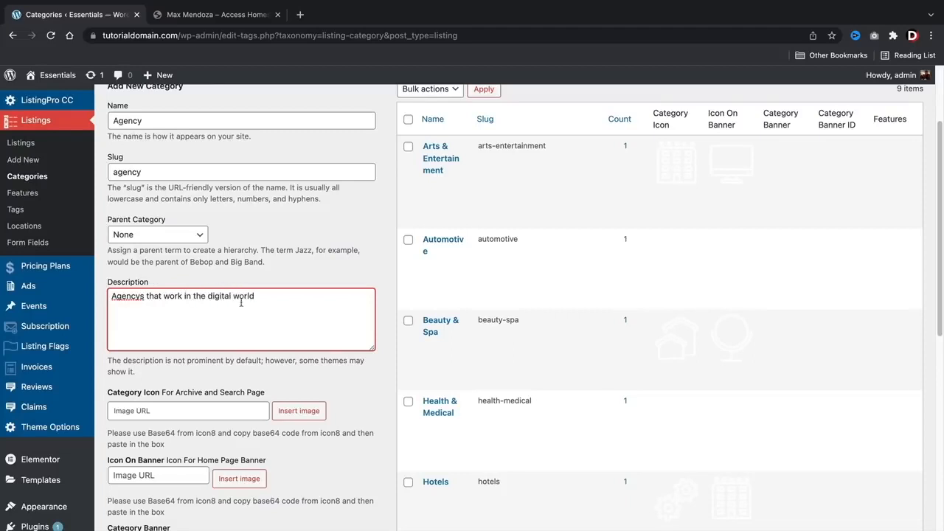
scroll(241, 302, down, 3)
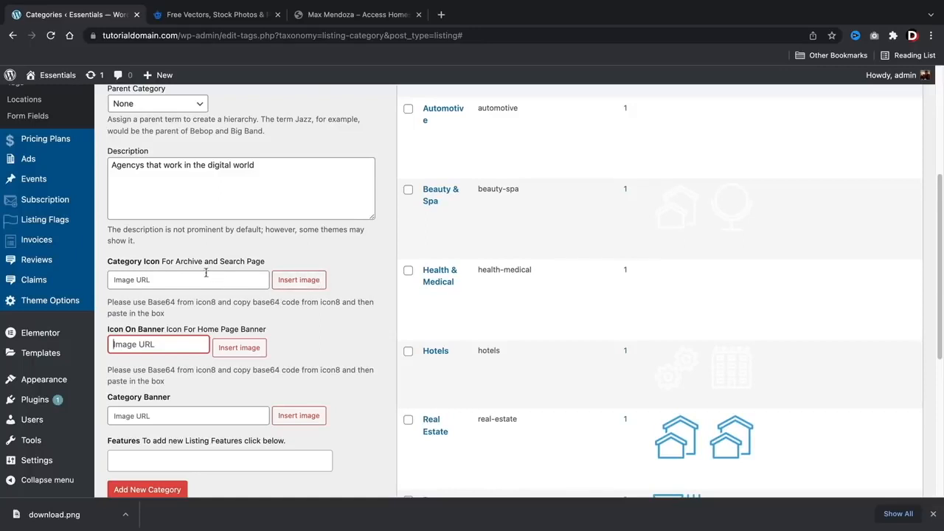
Switch to Freepik, search for "icon", narrow the results to business icon images and browse them.
click(225, 21)
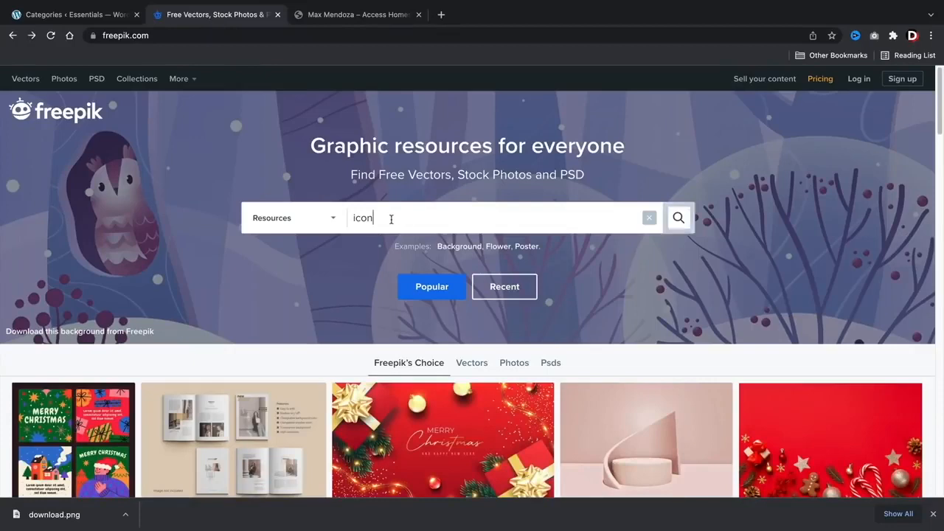
click(677, 219)
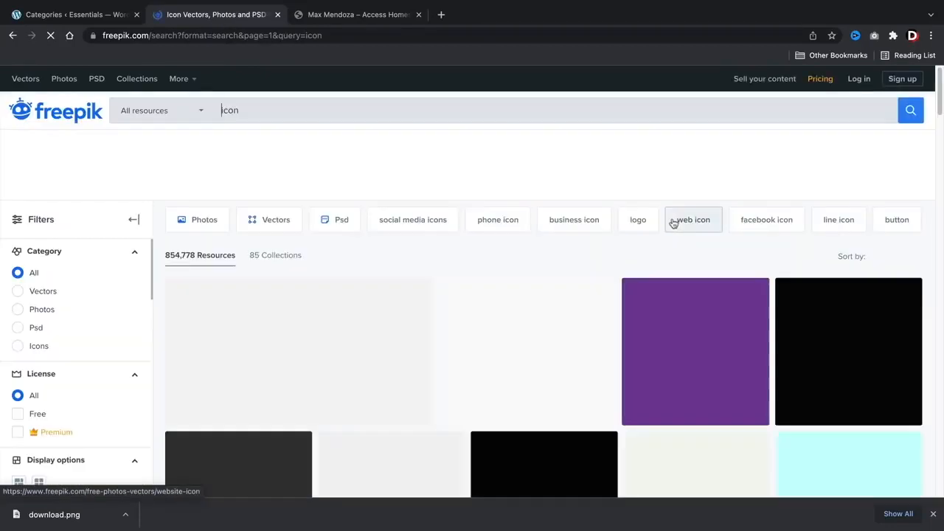
click(591, 220)
scroll(565, 229, down, 3)
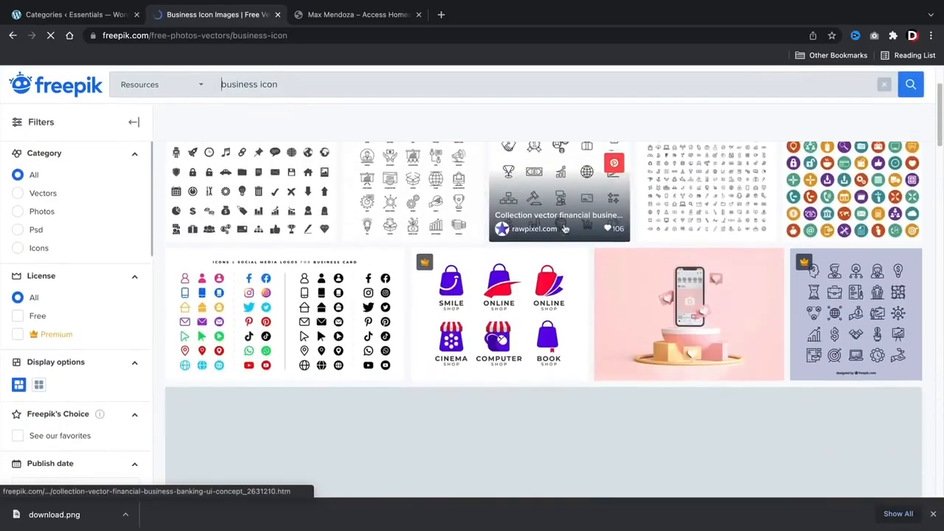
scroll(564, 229, down, 5)
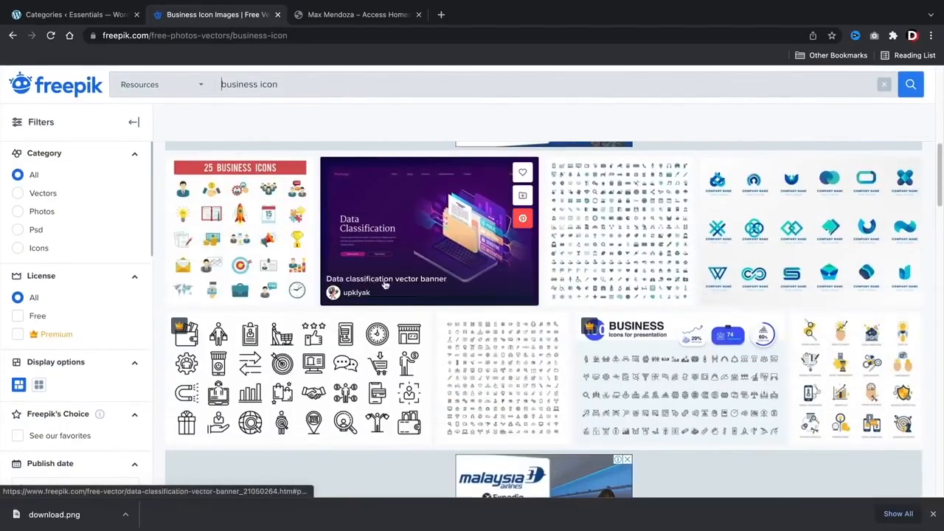
scroll(476, 302, down, 2)
scroll(516, 273, up, 3)
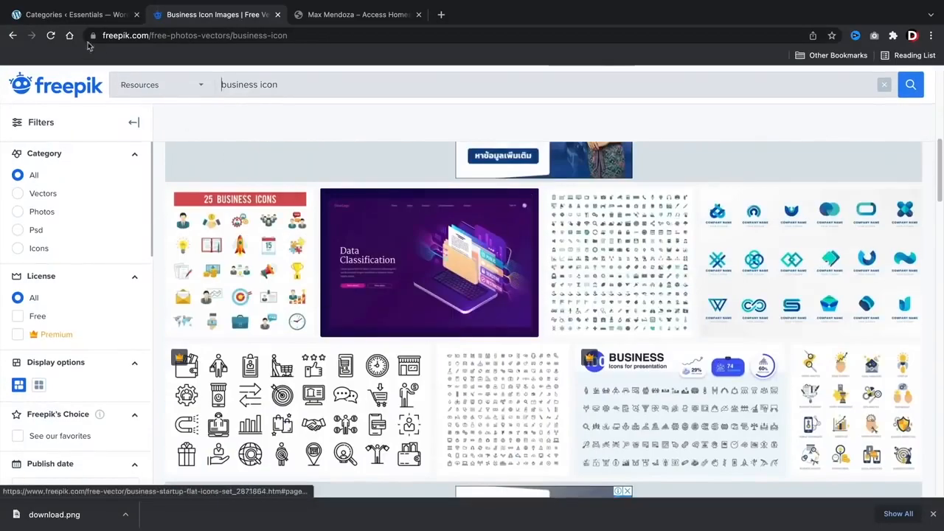
Return to the WordPress listing categories and save the Real Estate category's icon image to the Desktop as "download (1)".
click(87, 16)
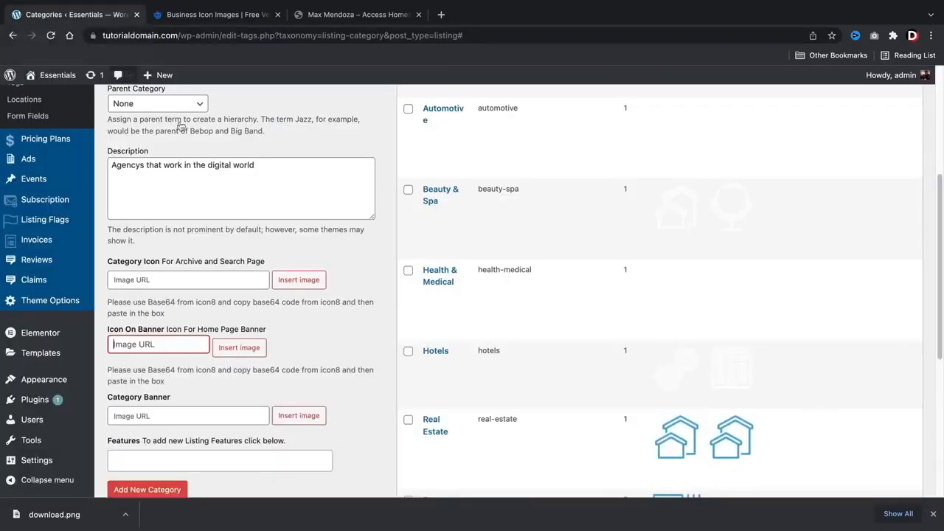
right_click(678, 428)
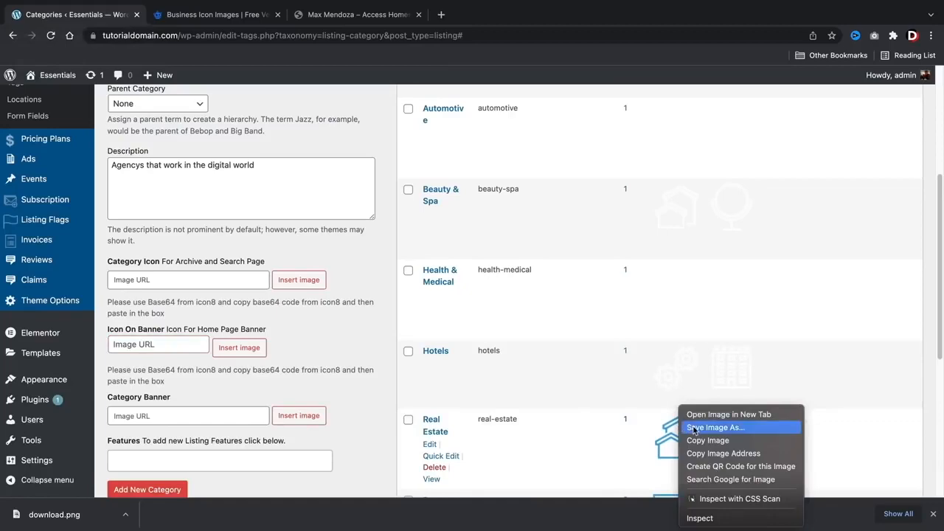
click(697, 427)
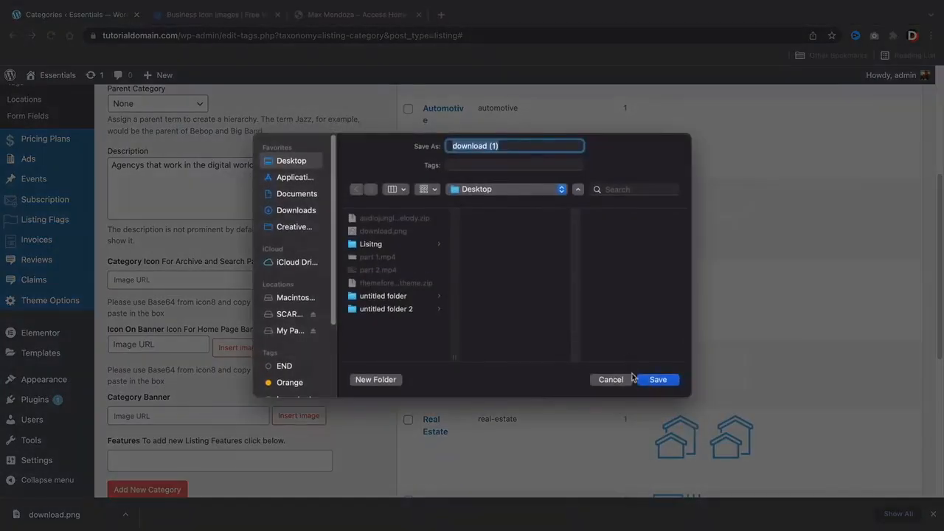
click(655, 380)
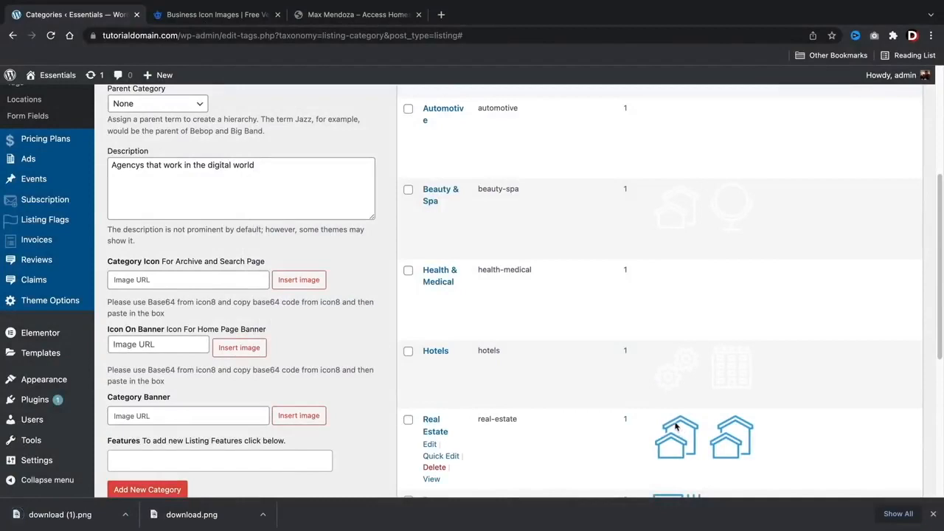
click(229, 16)
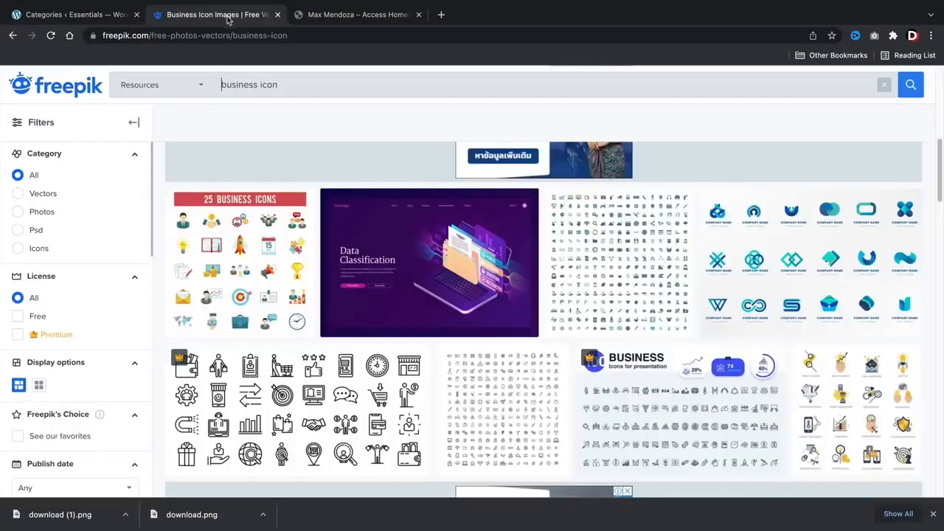
click(98, 17)
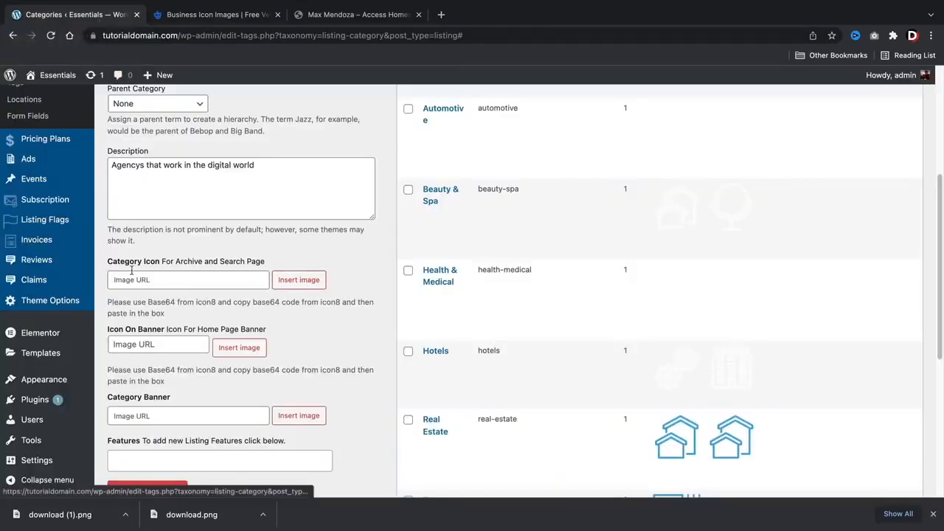
Upload download.png from the Desktop and insert it as the new category's icon for the archive and search page.
click(301, 283)
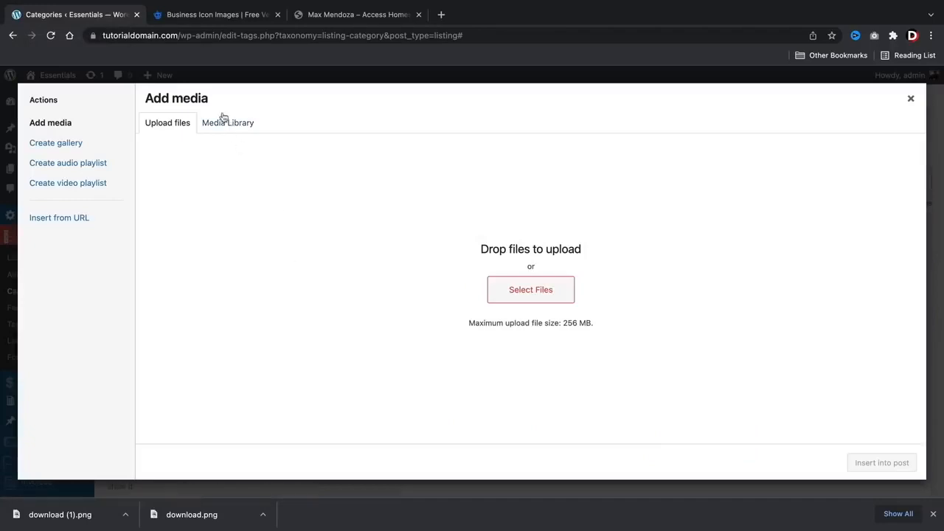
click(543, 294)
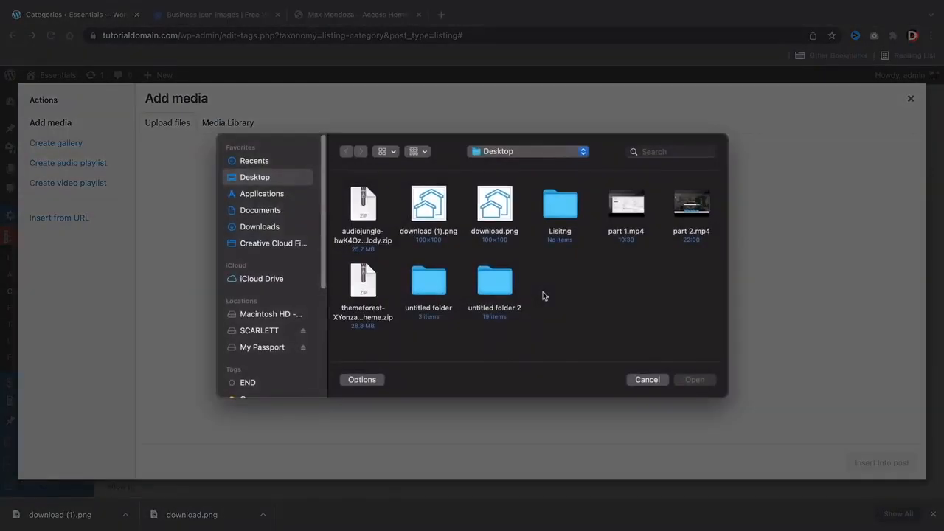
click(498, 215)
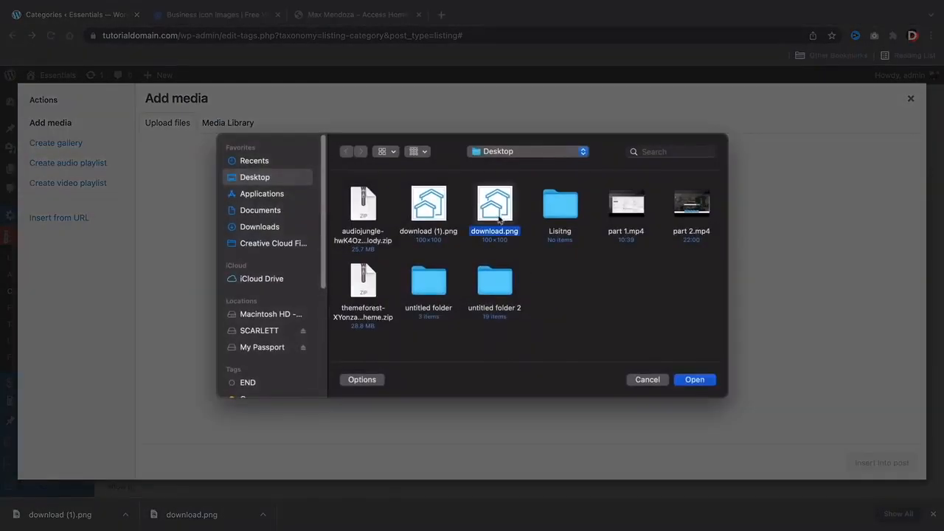
click(693, 381)
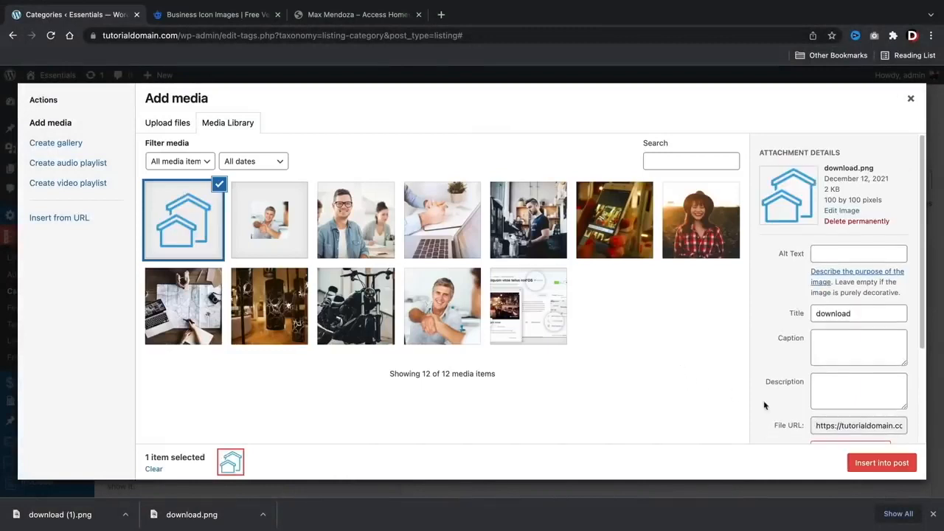
click(874, 462)
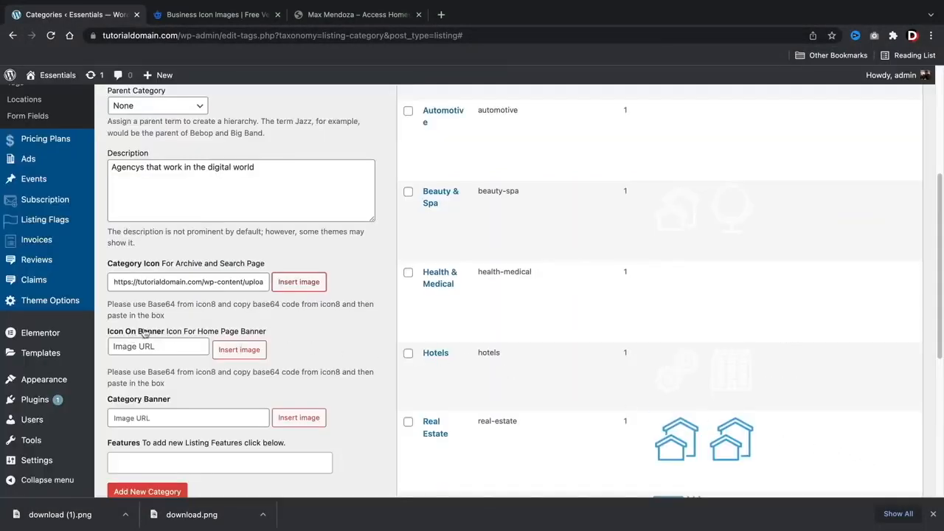
Add the new Agency category without a banner icon, category banner or features, and check it in the category list.
scroll(193, 332, down, 1)
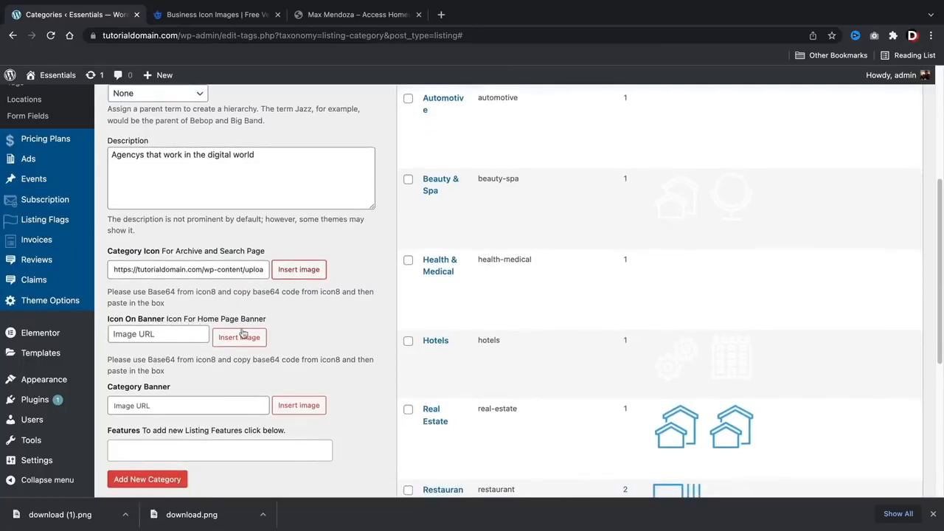
scroll(230, 332, down, 3)
scroll(229, 321, down, 1)
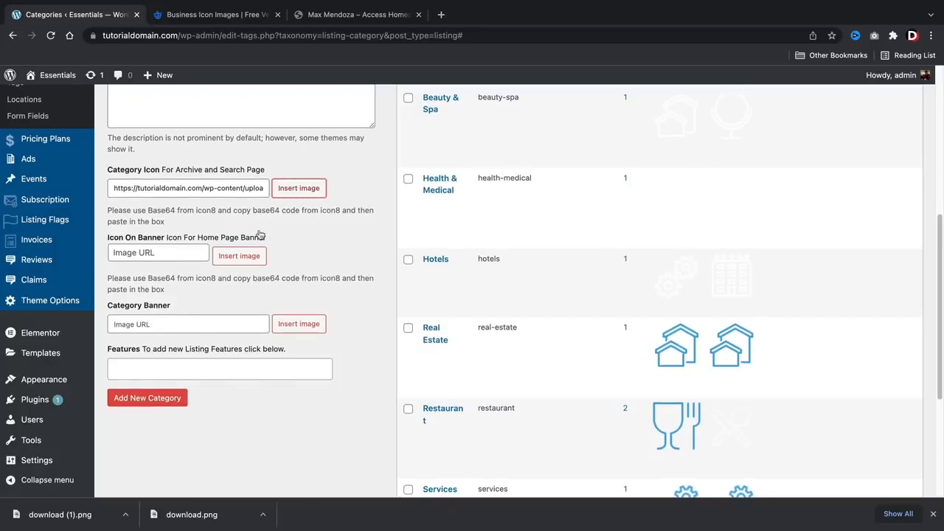
scroll(260, 235, up, 2)
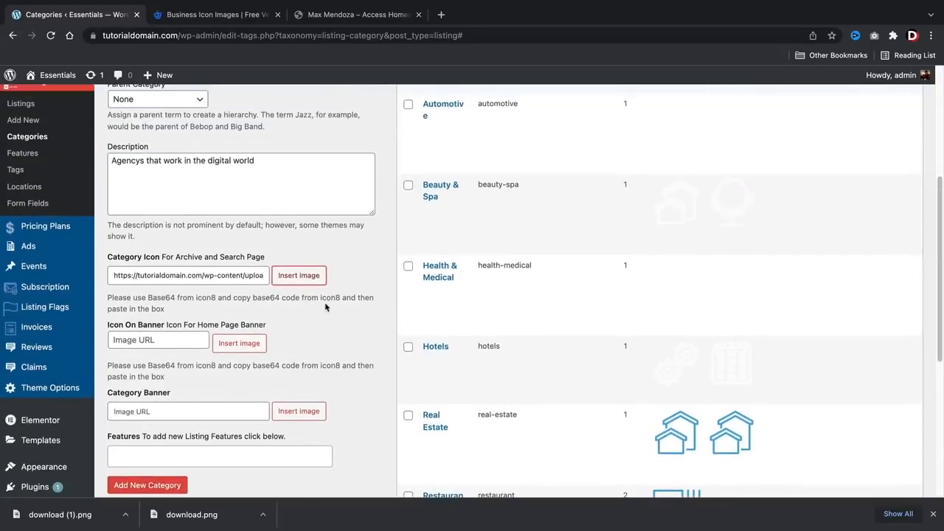
scroll(325, 307, up, 1)
scroll(327, 308, down, 3)
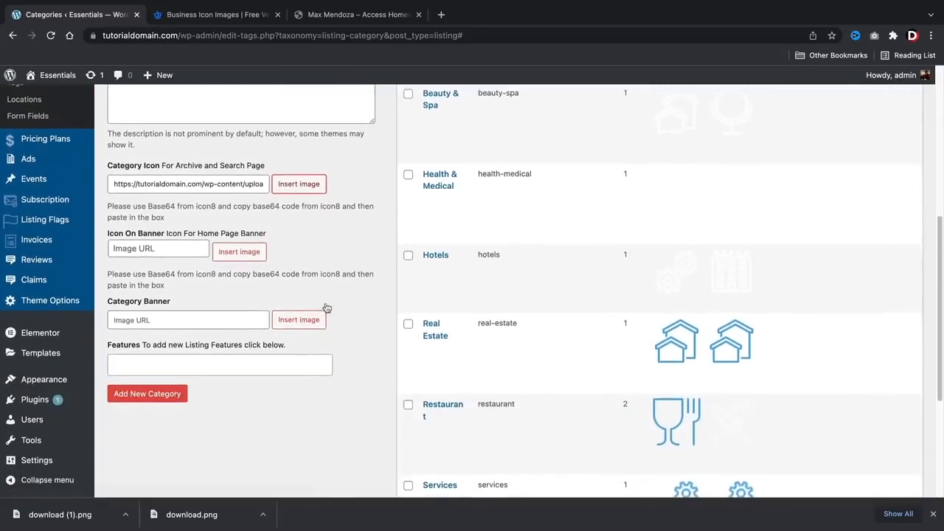
scroll(327, 307, down, 1)
click(146, 378)
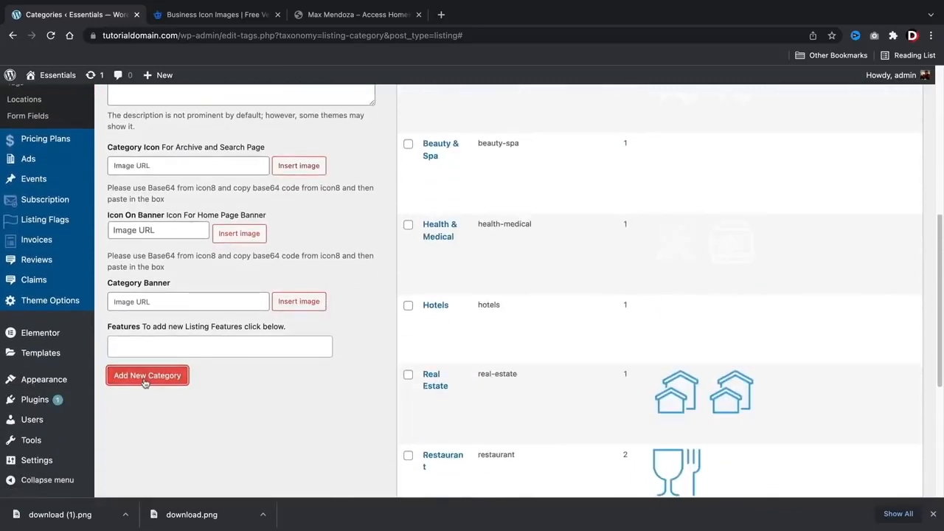
scroll(348, 409, up, 6)
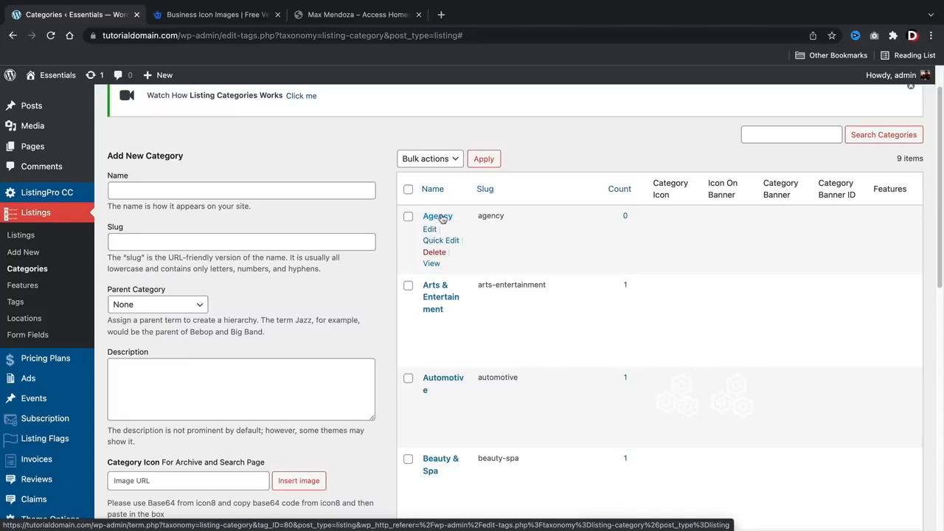
Check which listing features can be assigned in the new category form without selecting any.
scroll(344, 301, down, 5)
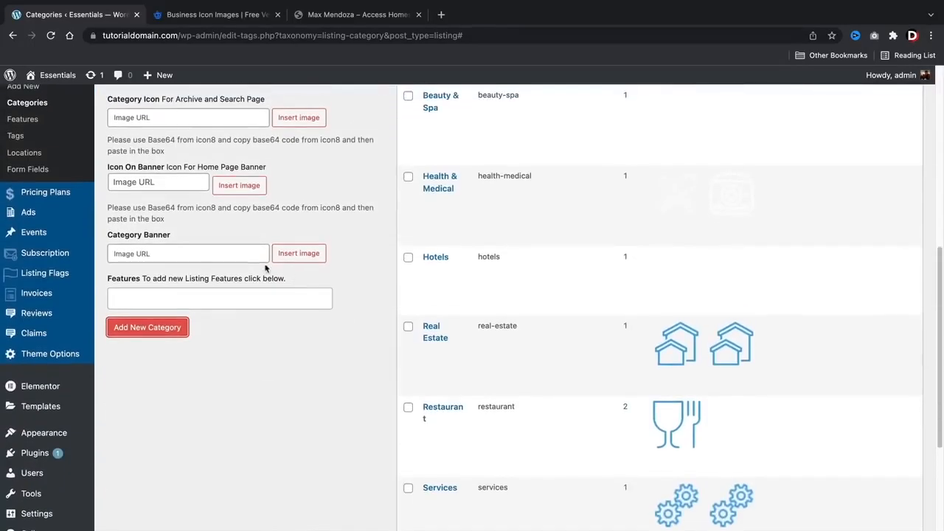
click(156, 295)
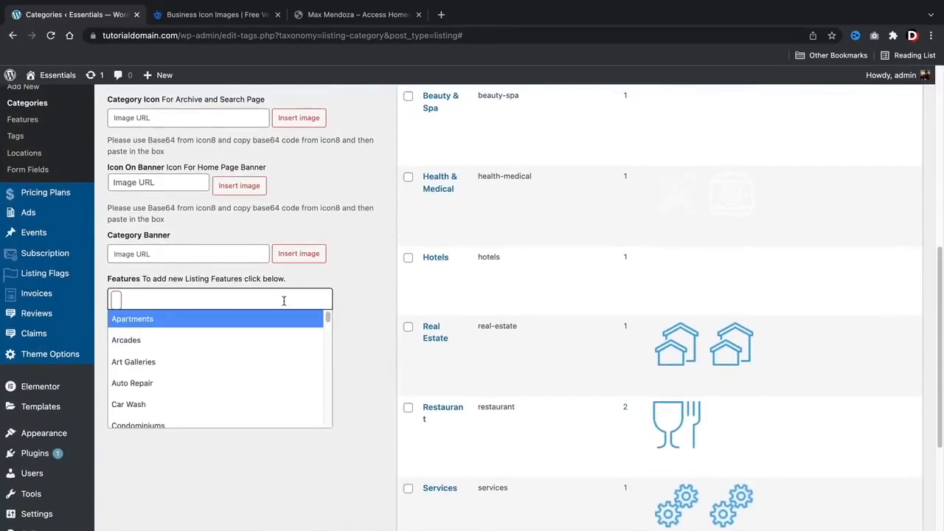
click(363, 336)
scroll(364, 270, up, 4)
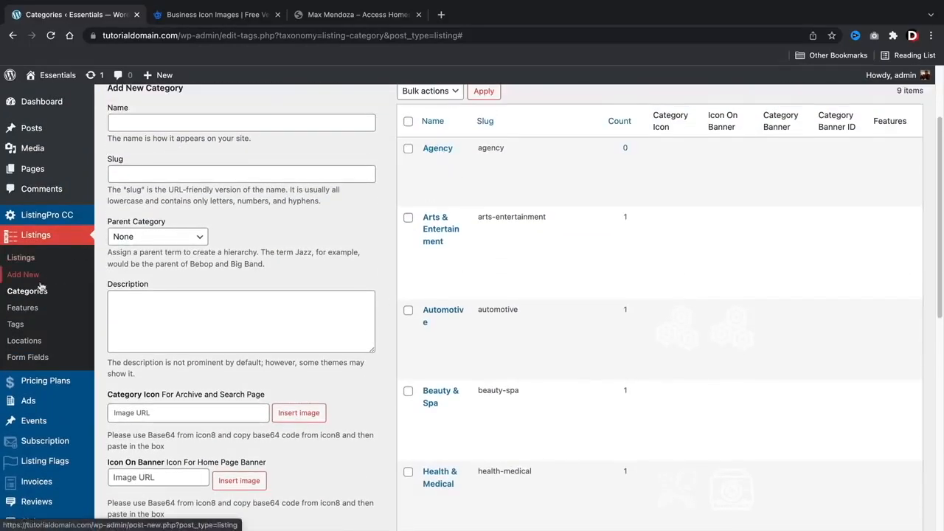
Open the listing features page and examine how features appear on the live Carpenter & Handyman listing.
click(22, 308)
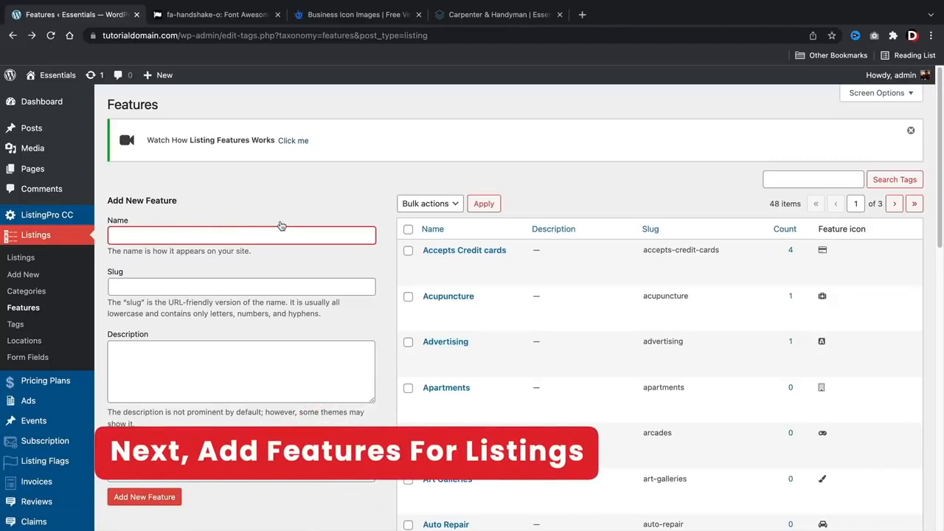
click(456, 17)
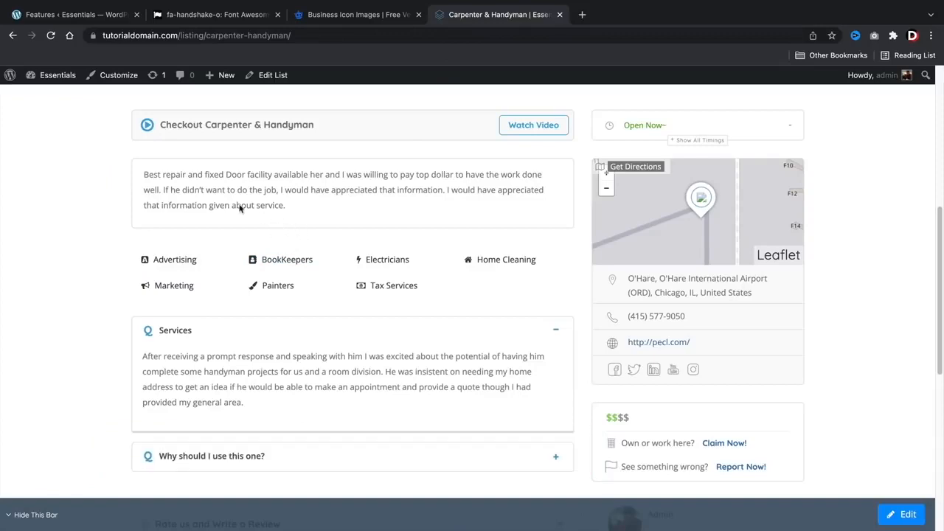
scroll(175, 262, up, 10)
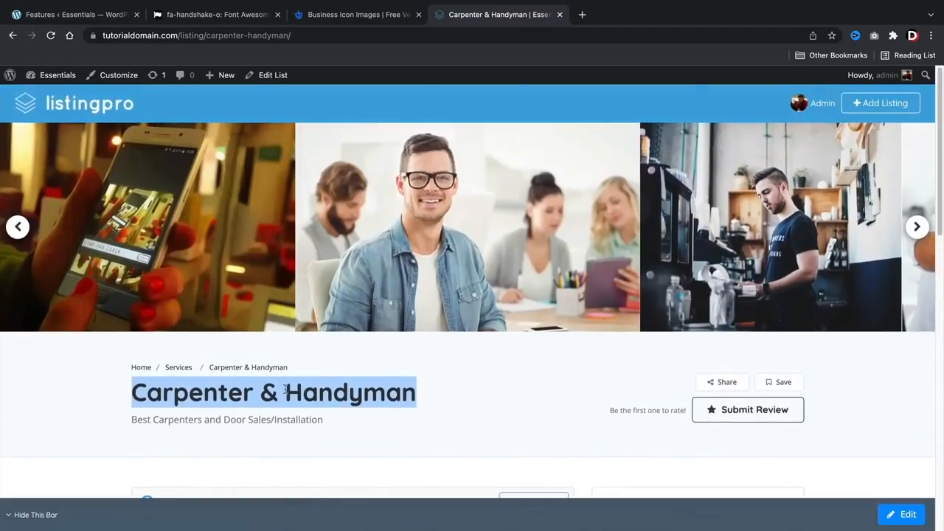
scroll(335, 382, down, 5)
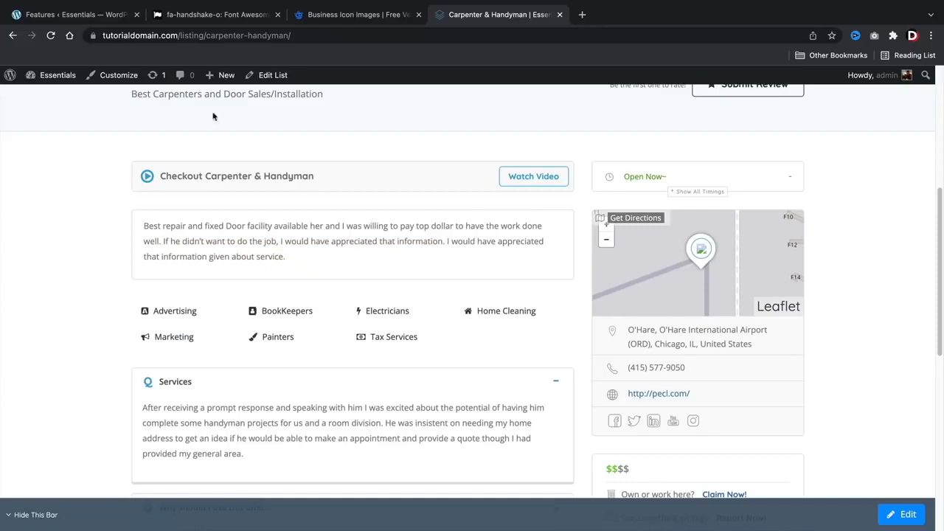
Fill in a new listing feature named "ecommerce" with the slug "ecommerce", leaving the description empty.
click(98, 18)
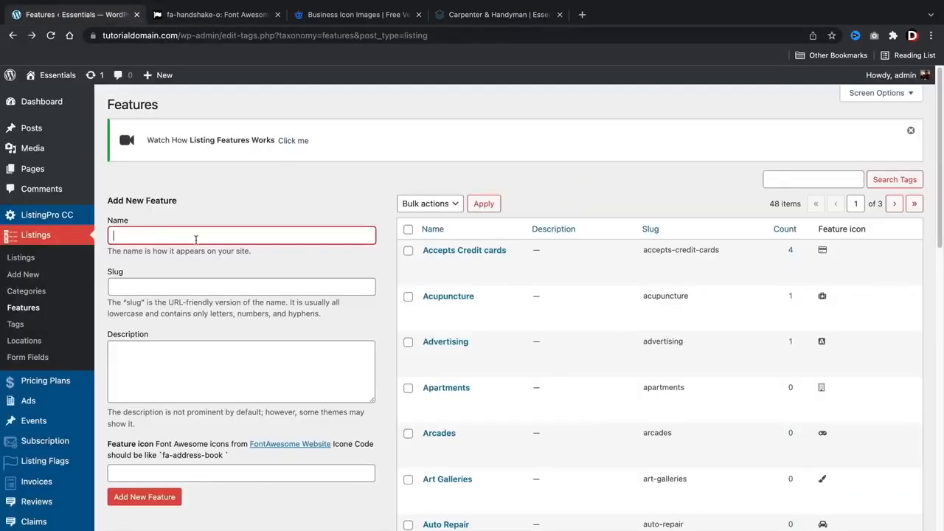
text(ecommerce)
key(Tab)
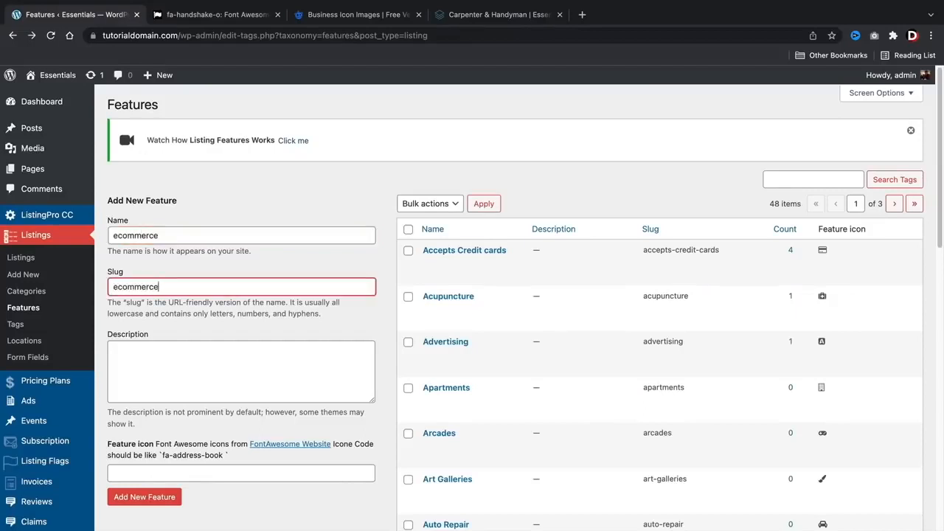
key(Tab)
key(Tab)
scroll(155, 279, down, 2)
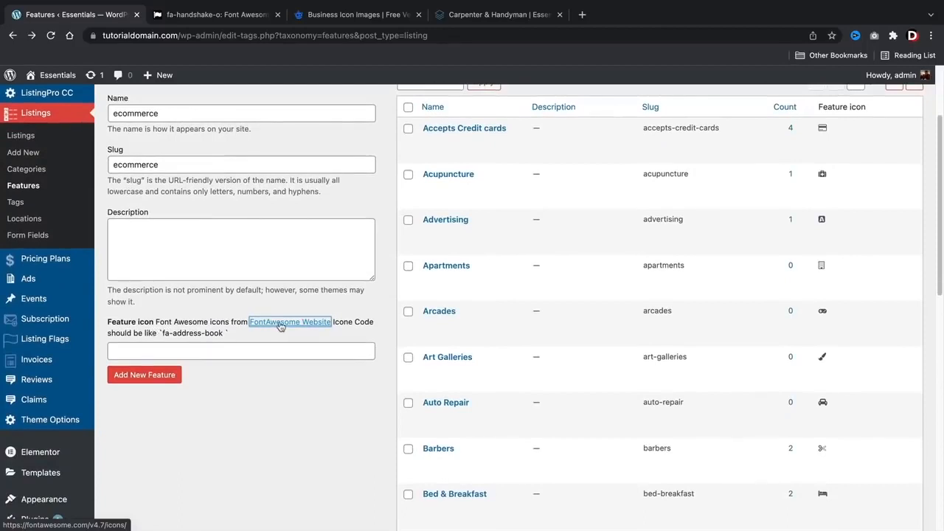
Check the feature icons on the Carpenter & Handyman listing, then open the Font Awesome 4.7 icons page linked from the feature form.
click(459, 17)
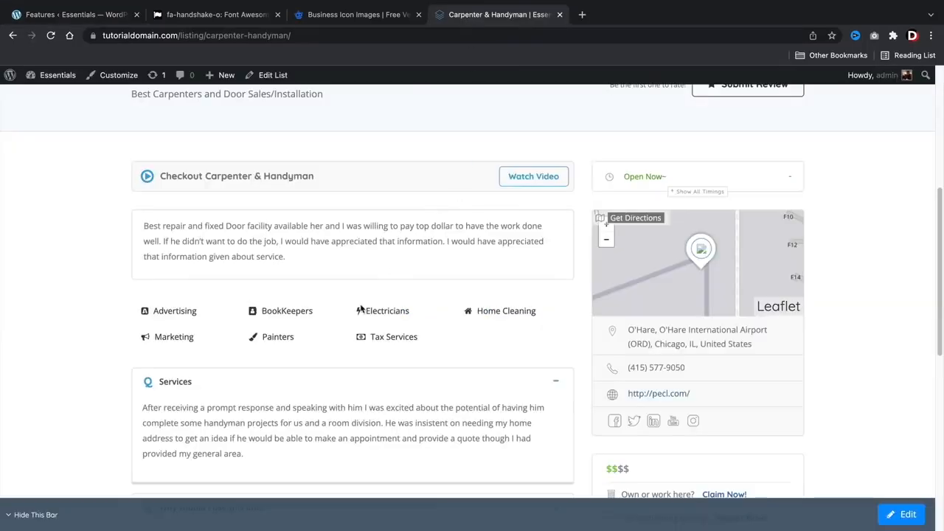
click(106, 18)
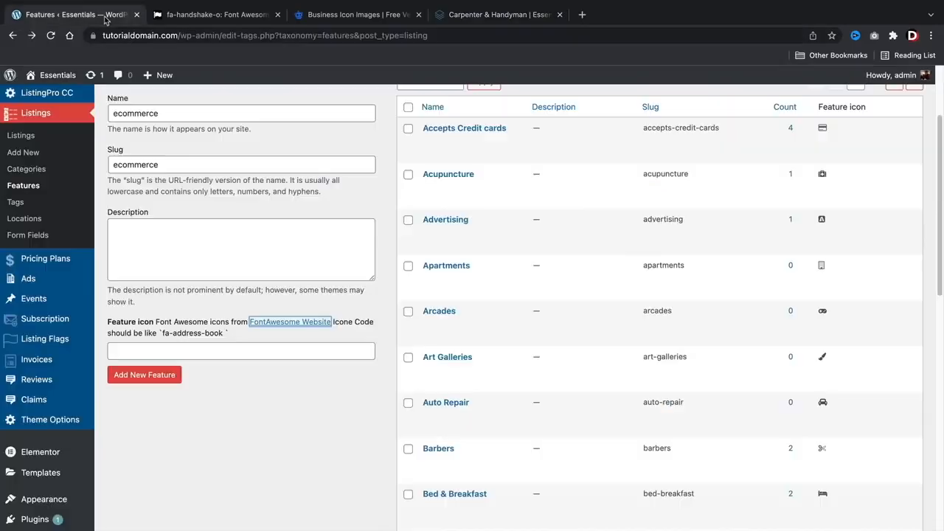
click(272, 325)
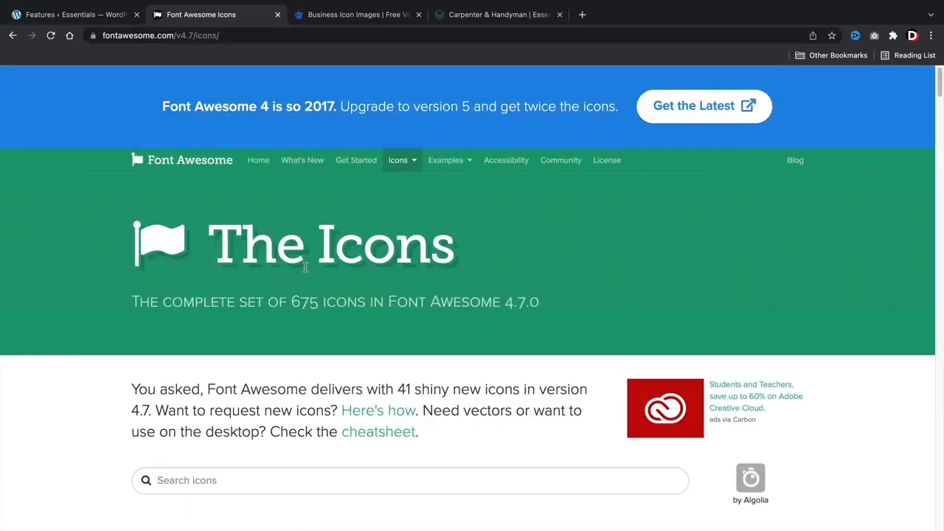
Find the user-circle icon among the new 4.7 icons and copy its code "fa-user-circle".
scroll(352, 248, down, 5)
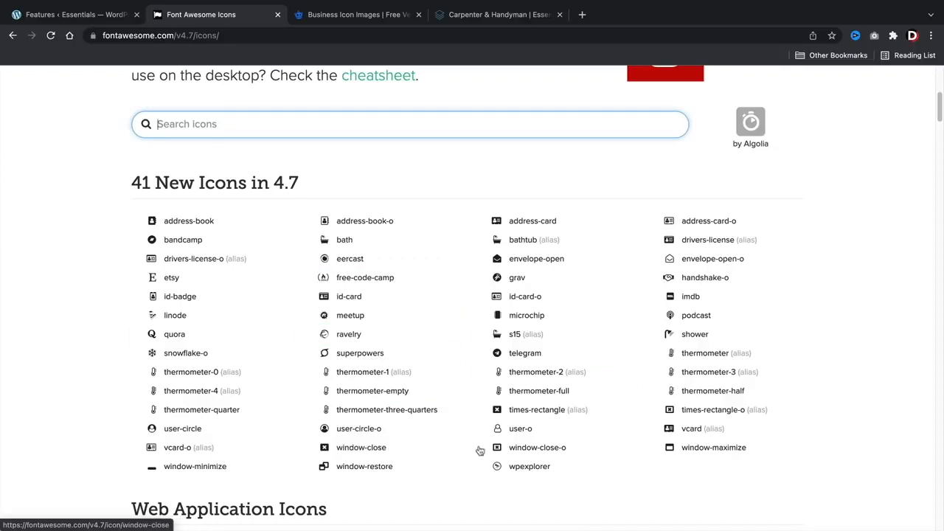
click(178, 436)
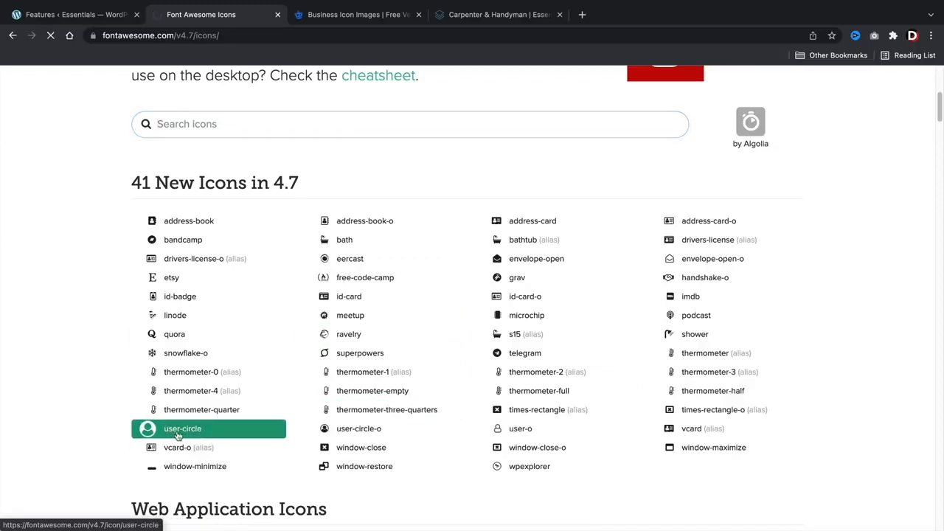
scroll(177, 433, down, 5)
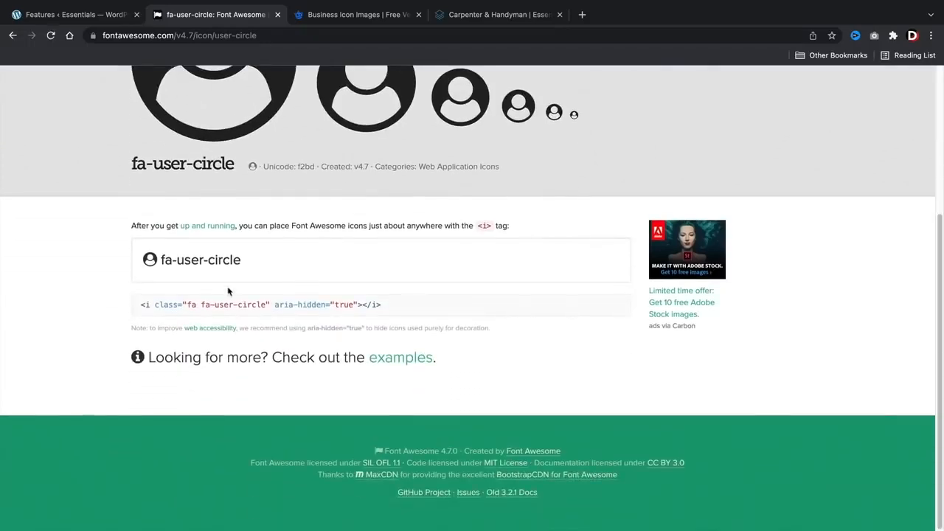
drag(250, 264, 159, 254)
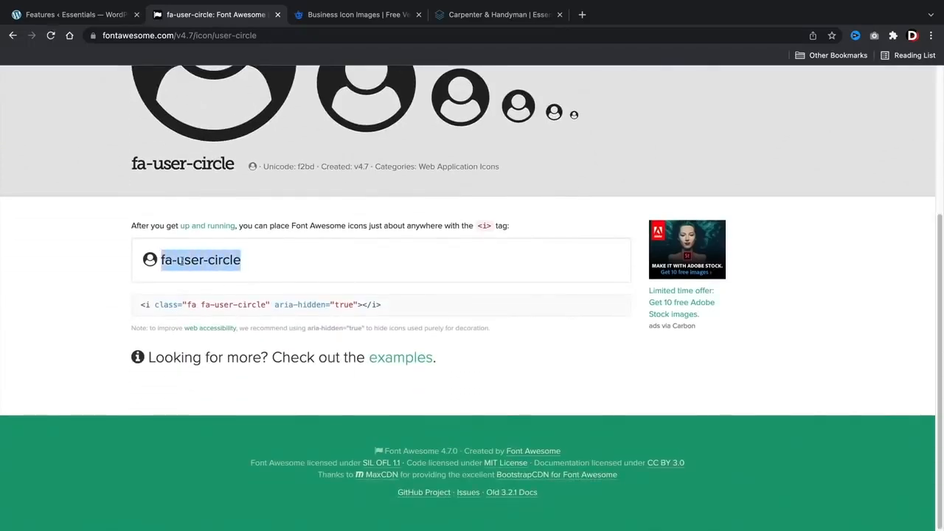
right_click(181, 260)
click(198, 289)
Set the ecommerce feature's icon to the copied code "fa-user-circle" and add the new feature.
click(96, 15)
click(130, 351)
right_click(130, 352)
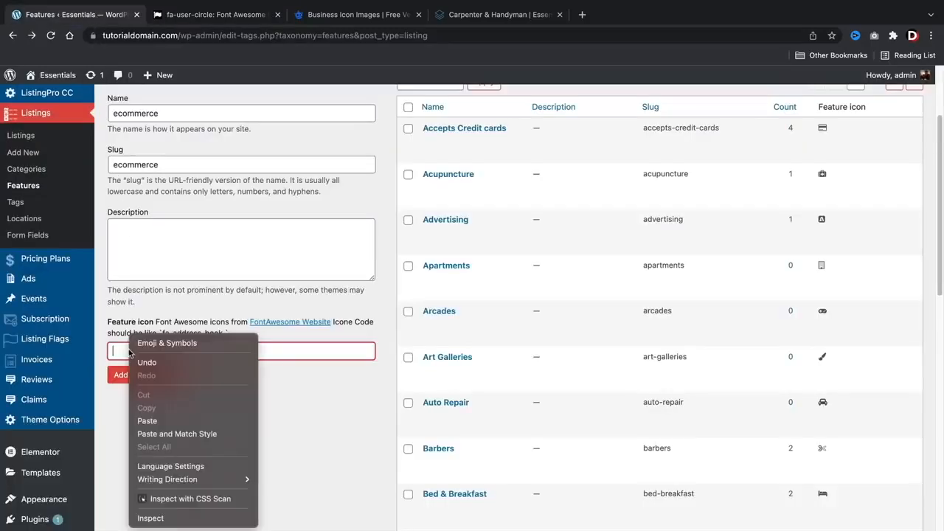
click(154, 421)
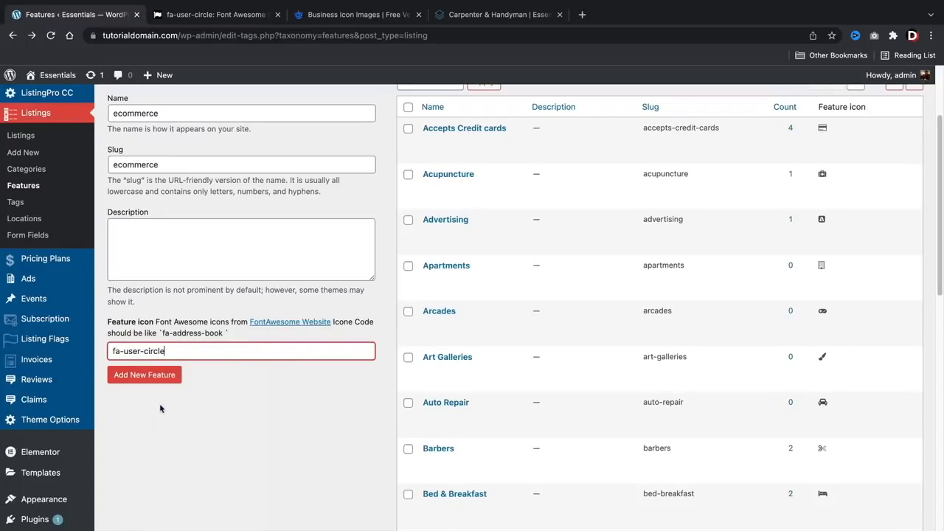
click(149, 377)
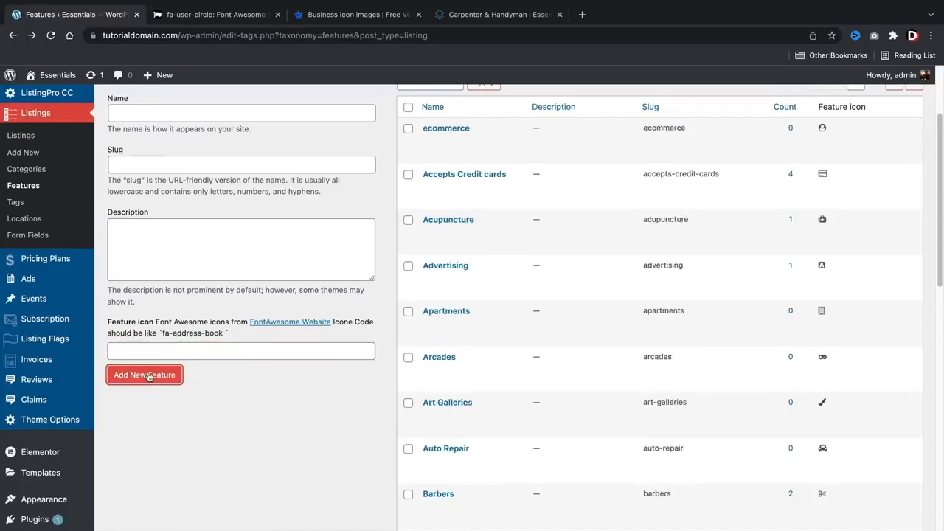
Fill in another listing feature named "Website Creation" with the slug "website", leaving the description empty.
scroll(157, 377, up, 3)
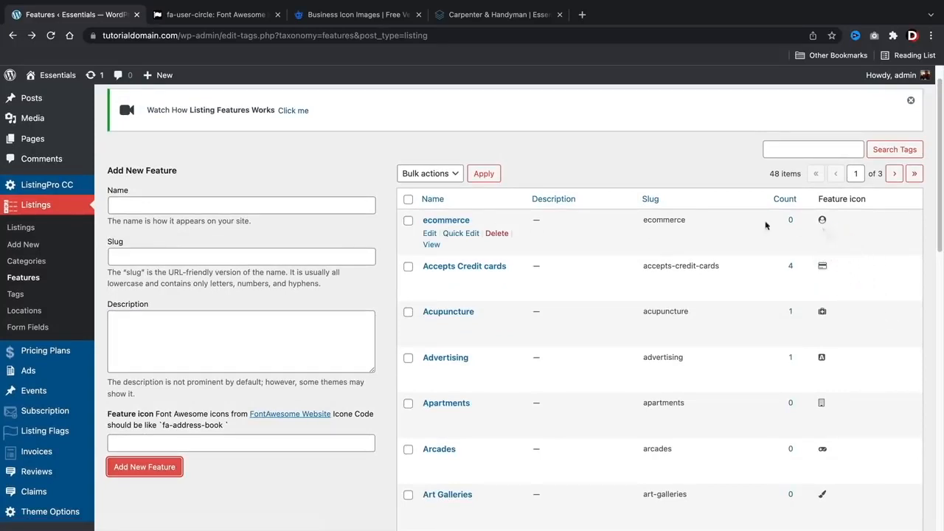
click(185, 206)
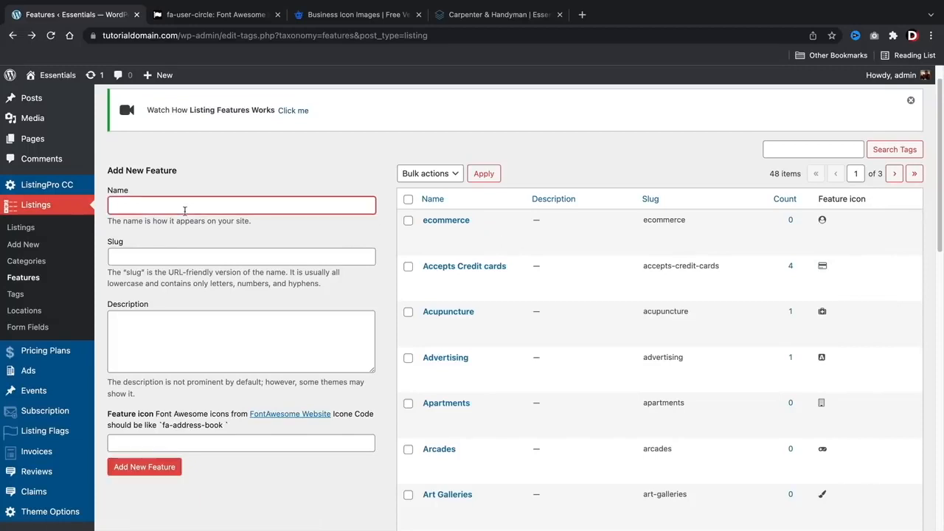
text(Website Creation)
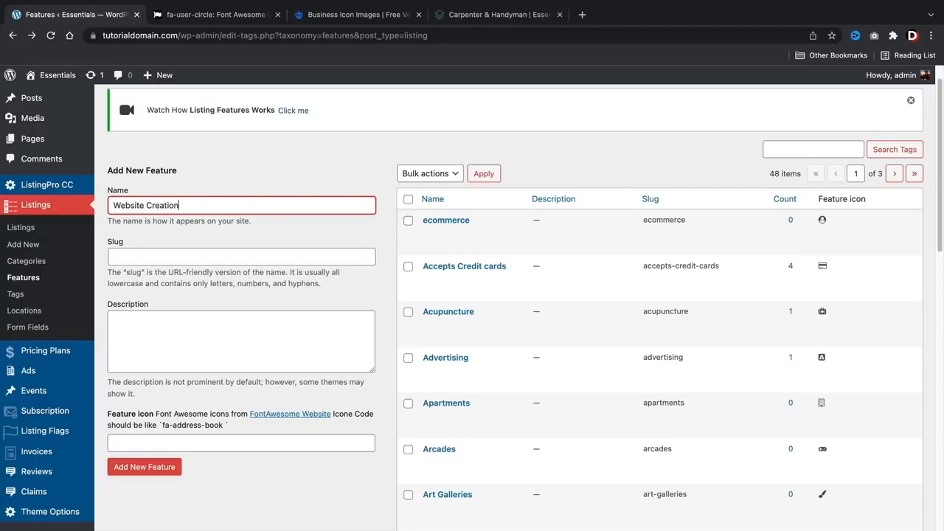
key(Tab)
text(websit)
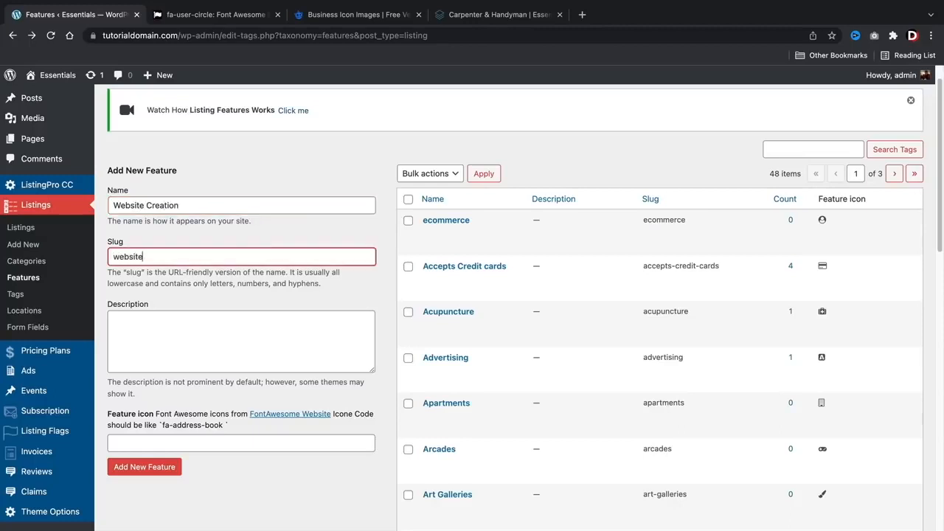
text(e)
key(Tab)
scroll(163, 351, down, 1)
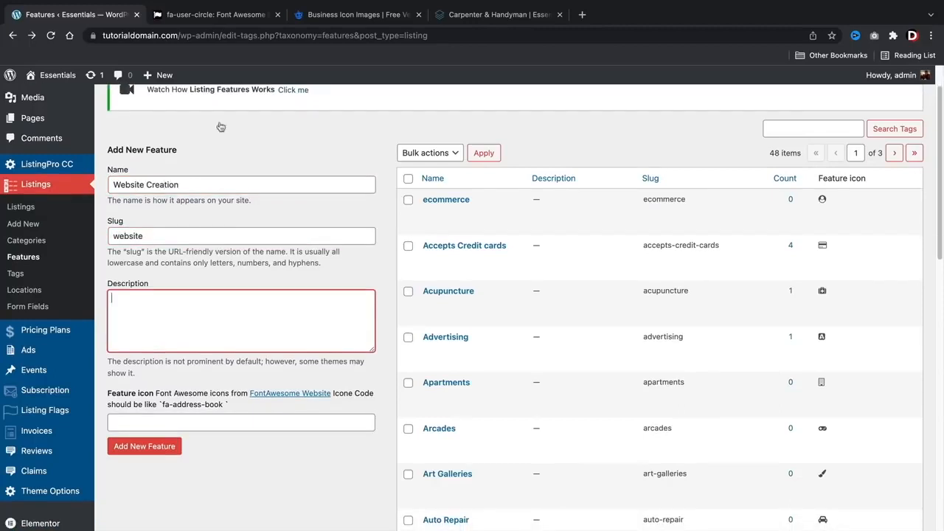
Return to the Font Awesome icon list, open the area-chart web application icon and copy its code "fa-area-chart".
click(218, 20)
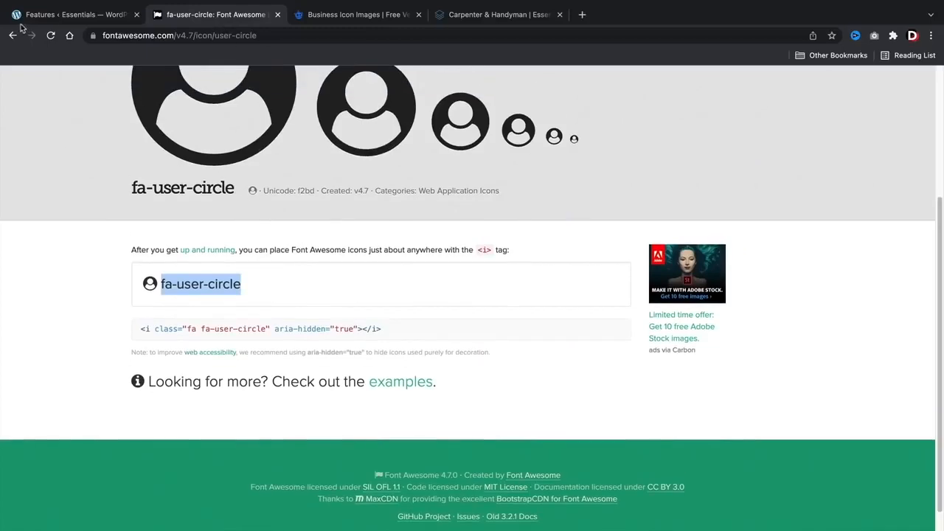
click(14, 35)
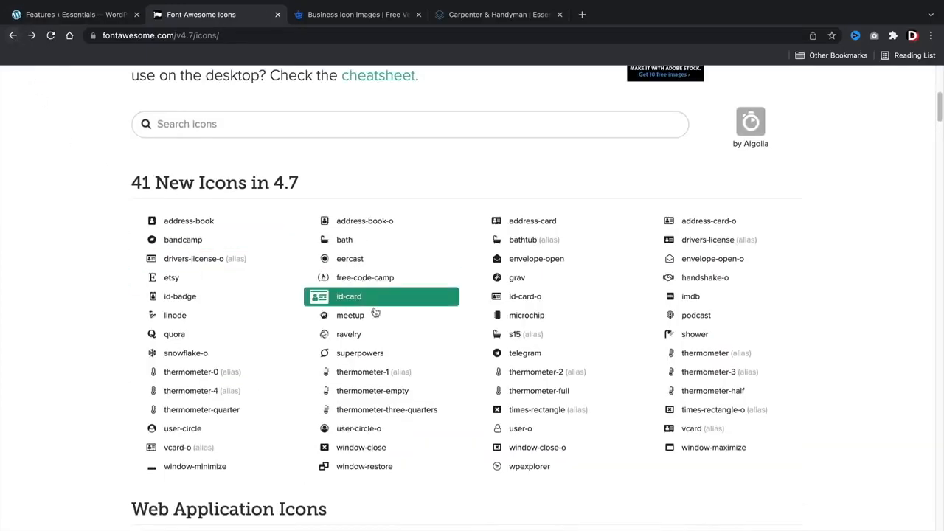
scroll(105, 300, down, 5)
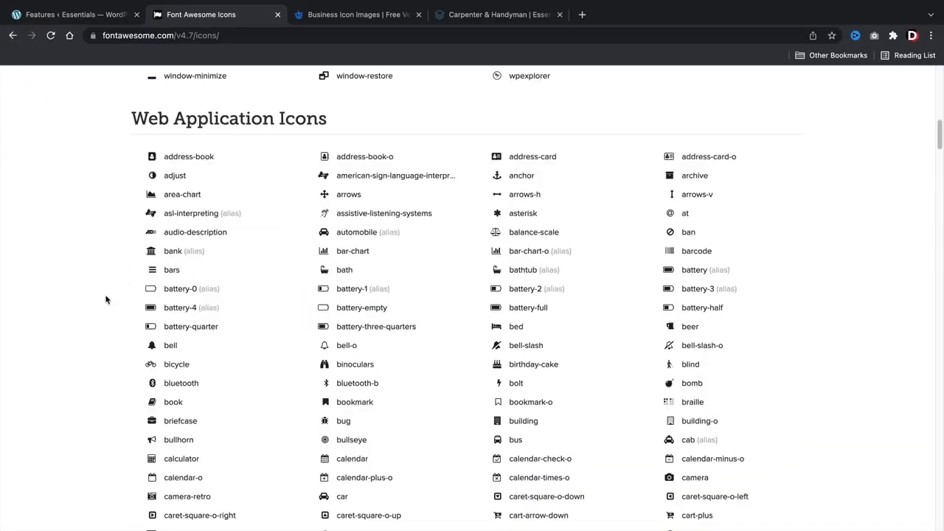
click(176, 197)
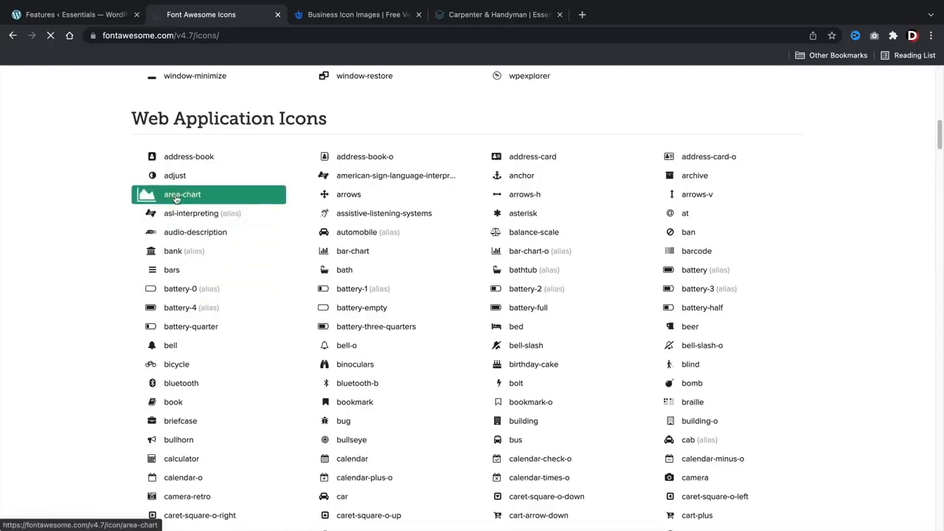
scroll(232, 298, down, 5)
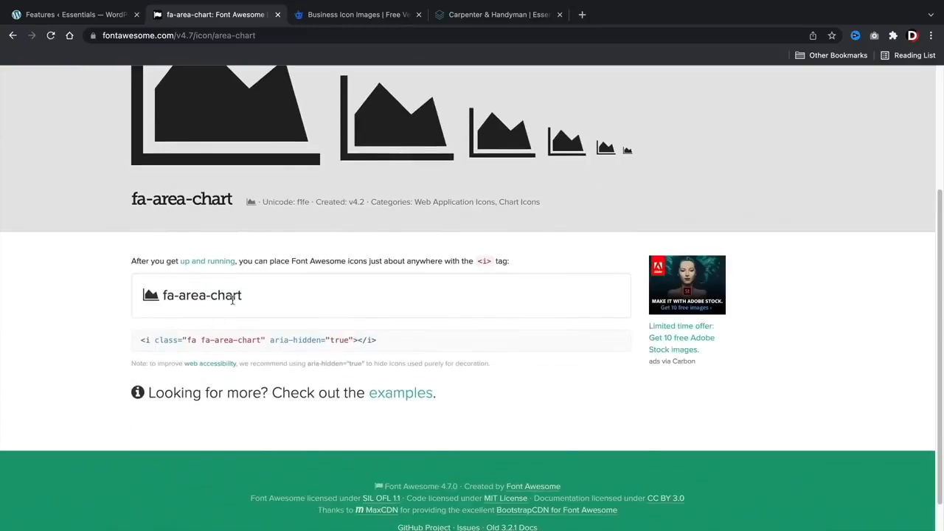
drag(250, 299, 162, 294)
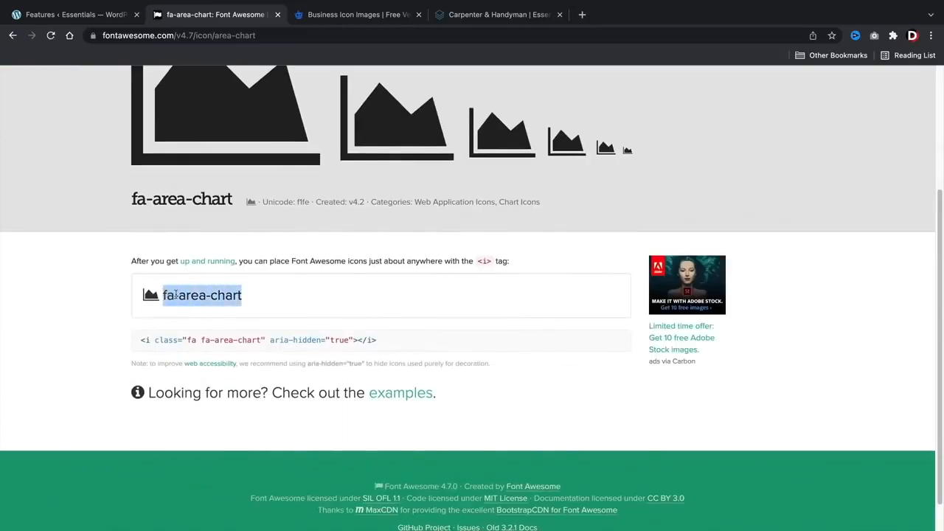
right_click(177, 294)
click(196, 321)
Set the Website Creation feature's icon to the copied code "fa-area-chart" and add the feature.
click(79, 15)
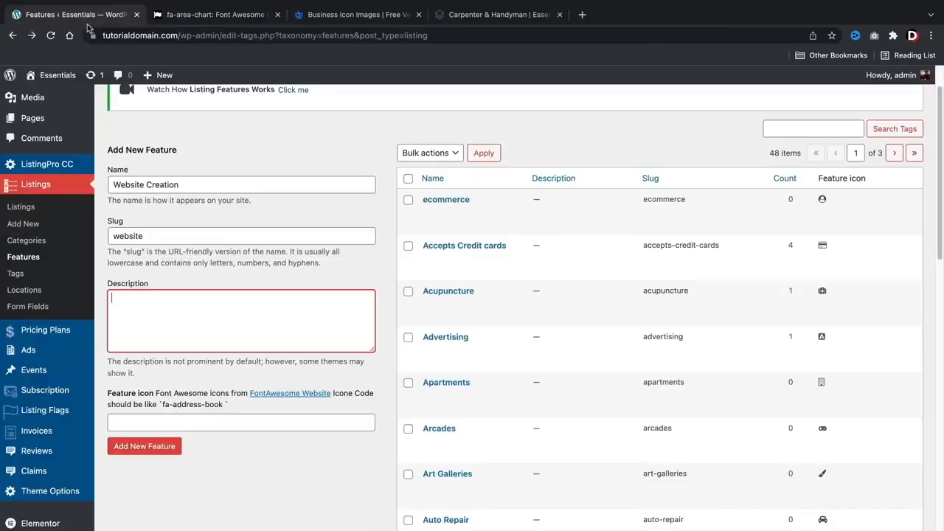
right_click(133, 425)
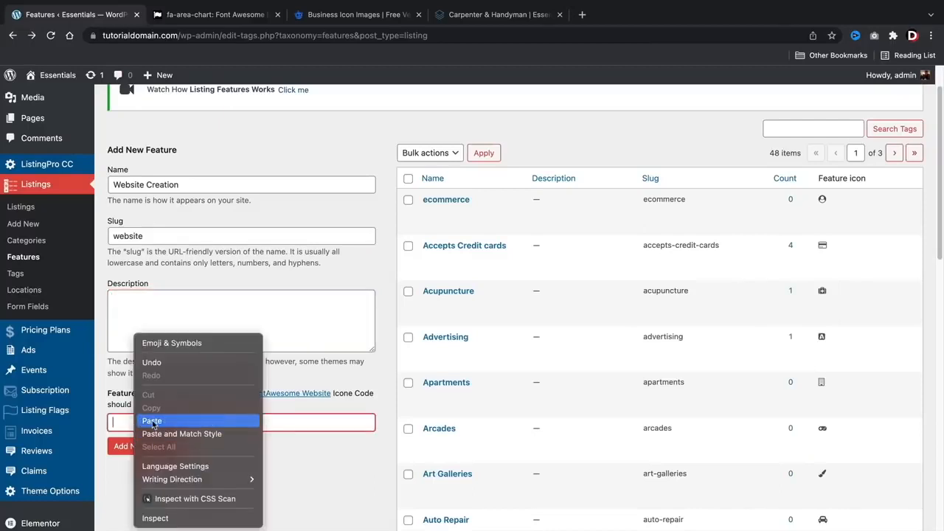
click(152, 420)
click(144, 446)
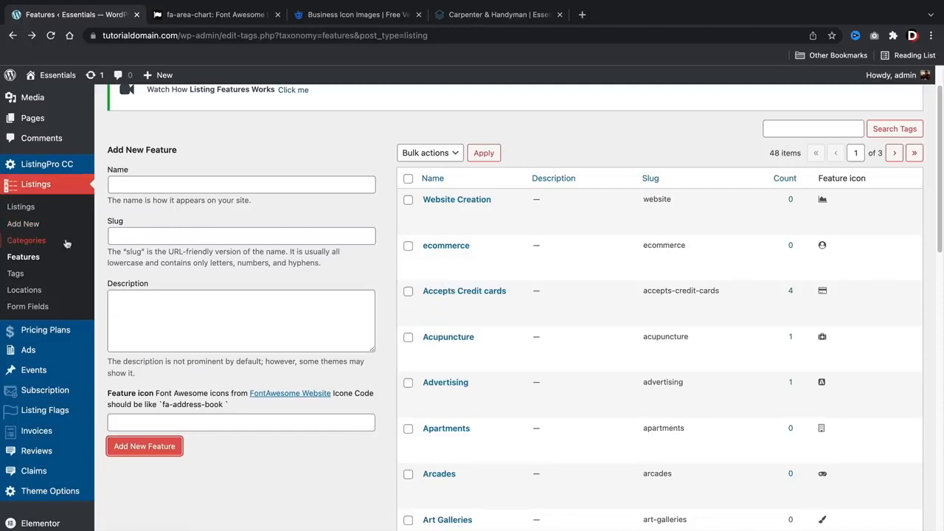
Open the listing tags, view the live listings tagged "Accepts Credit cards", and return to the Tags page.
click(16, 274)
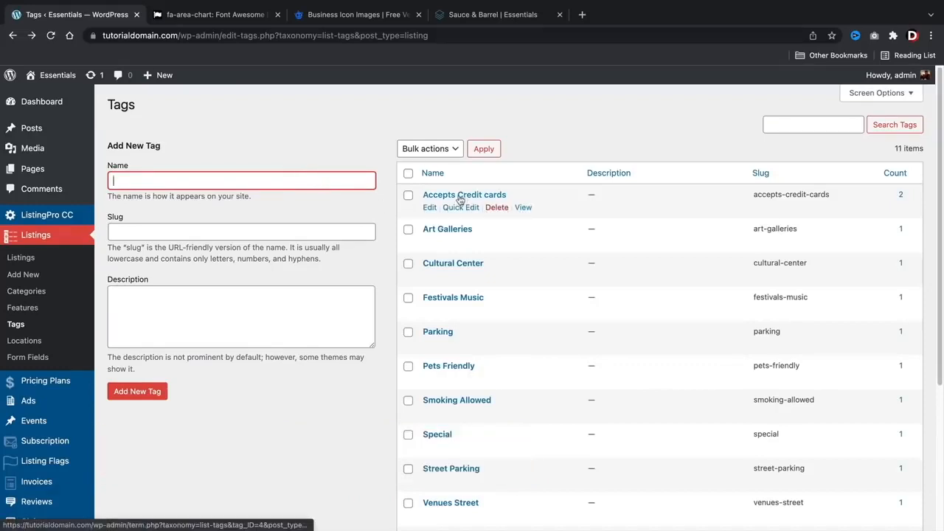
click(522, 208)
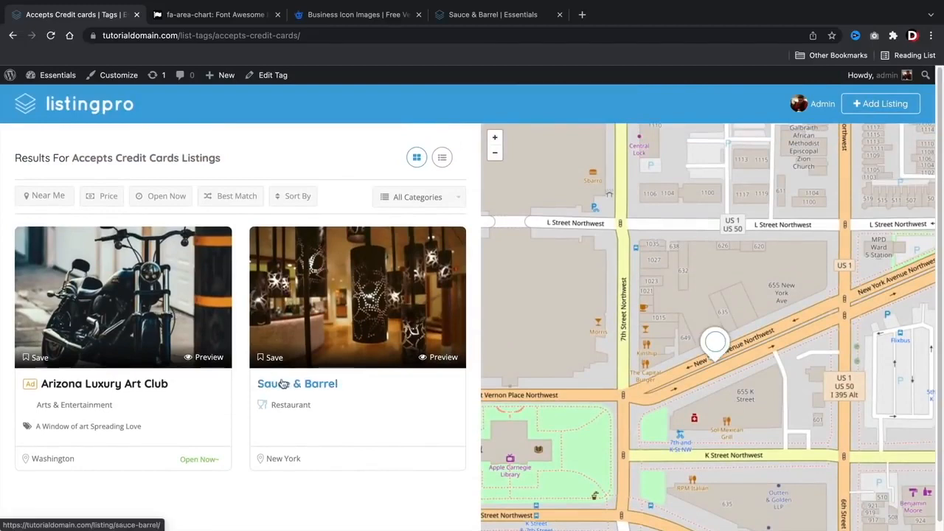
scroll(283, 384, down, 1)
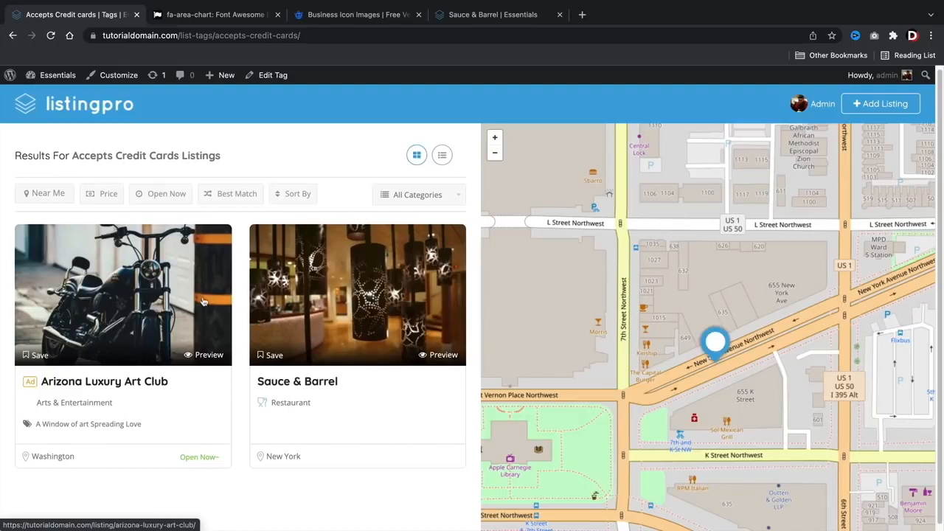
click(12, 39)
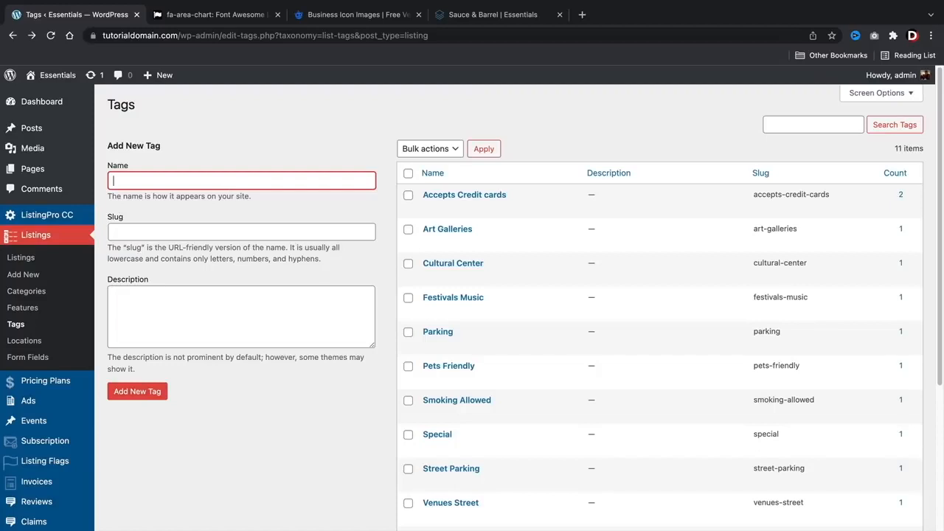
Add a new listing tag named "No Tax", leaving its slug and description empty.
text(Free)
text(No Tax)
key(Tab)
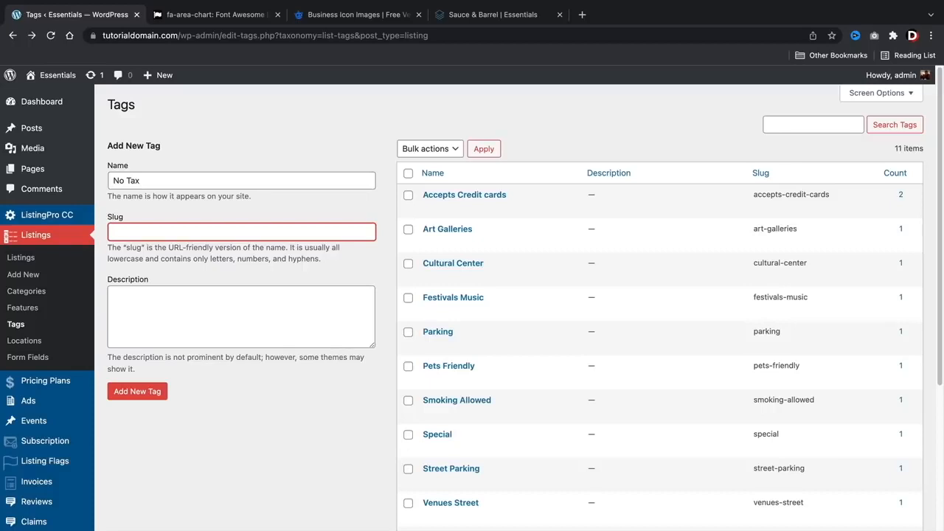
click(135, 392)
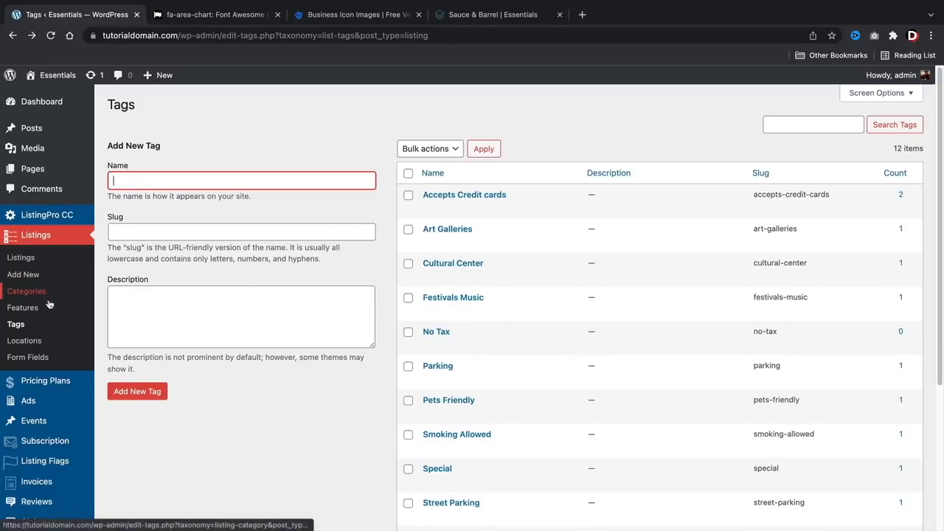
Add a listing location named "Nevada" with the slug "nevada", no parent location, and an empty description.
click(32, 346)
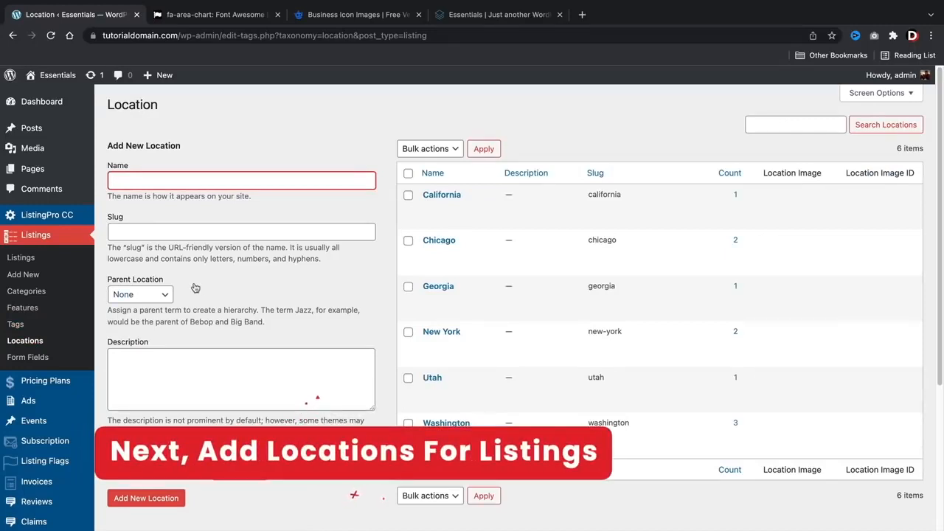
mouse_move(435, 210)
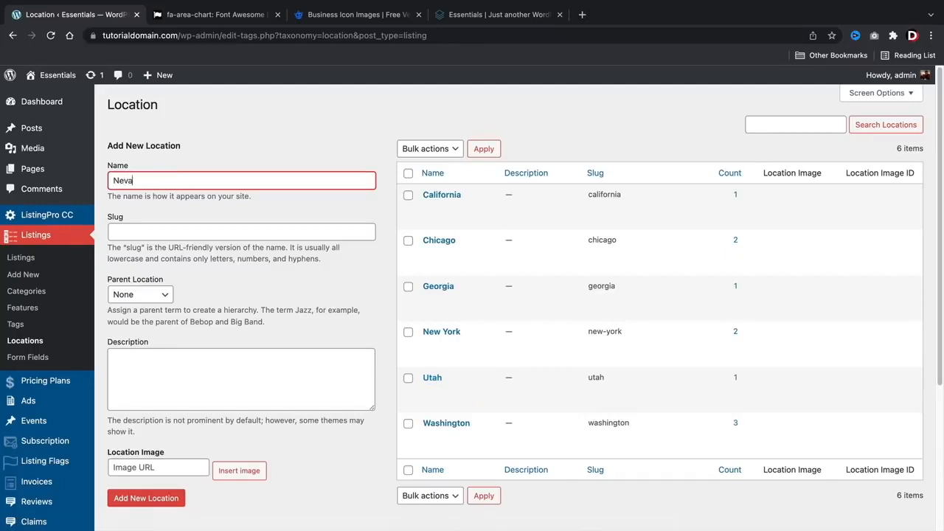
text(da)
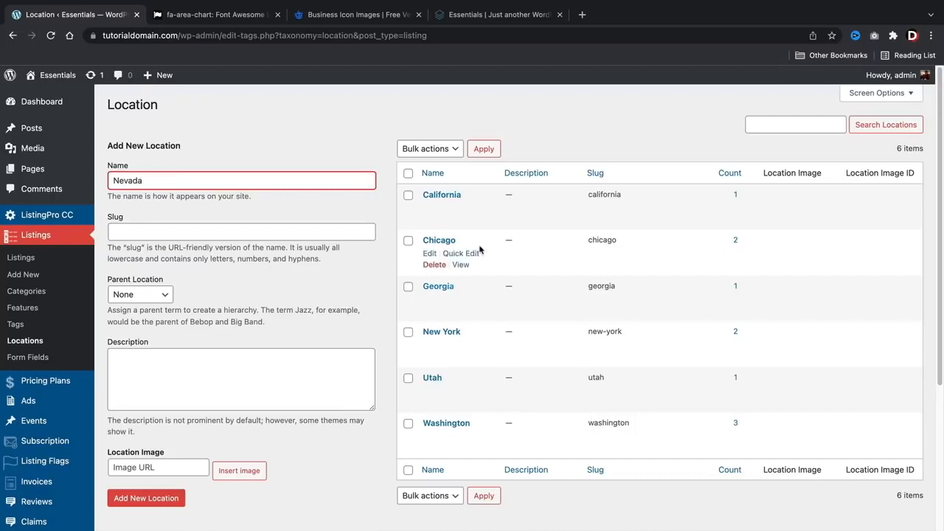
key(Tab)
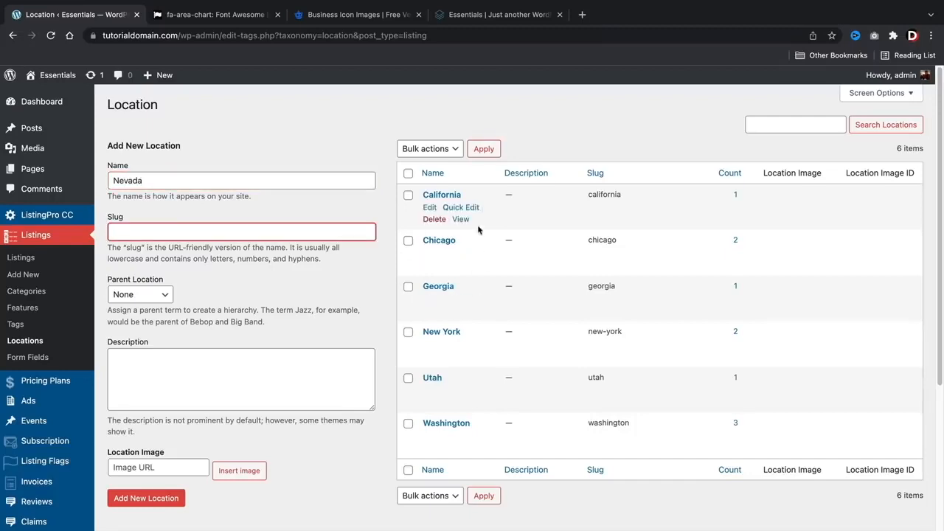
text(nevada)
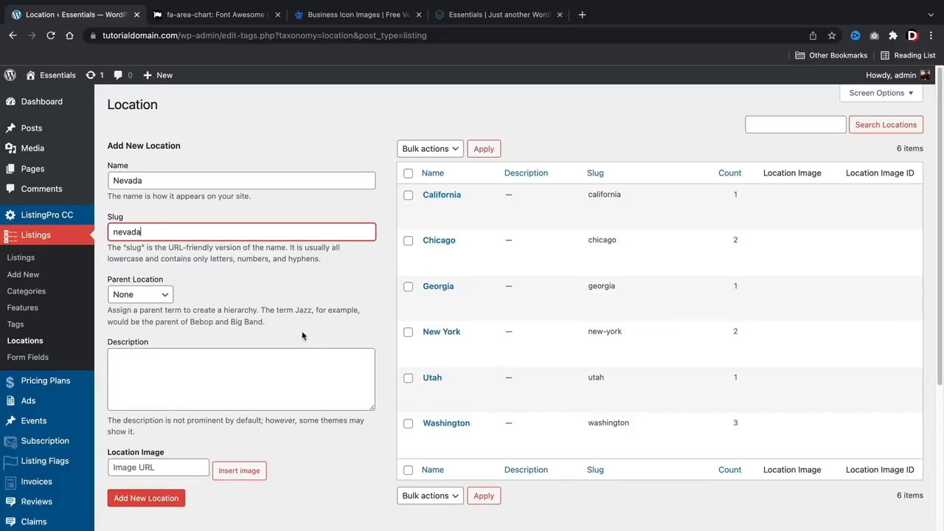
key(Tab)
key(Tab)
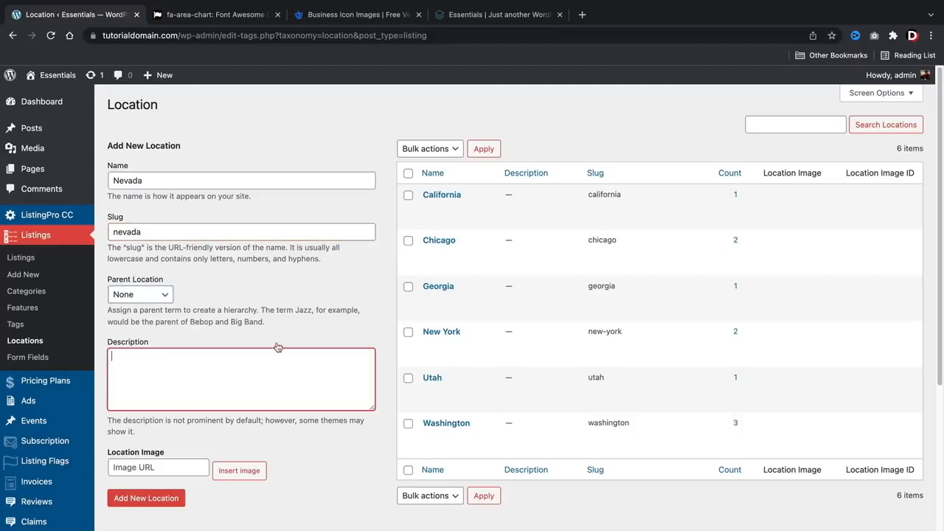
scroll(275, 397, down, 1)
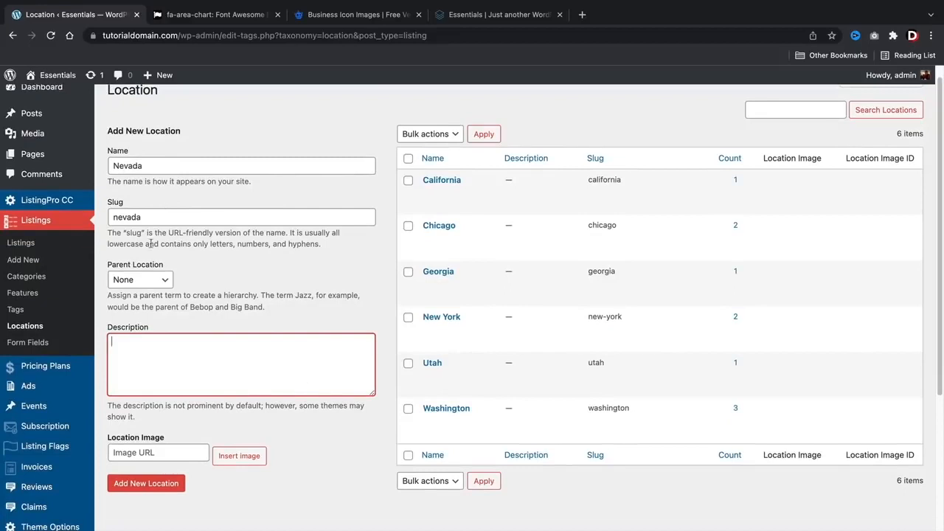
click(141, 483)
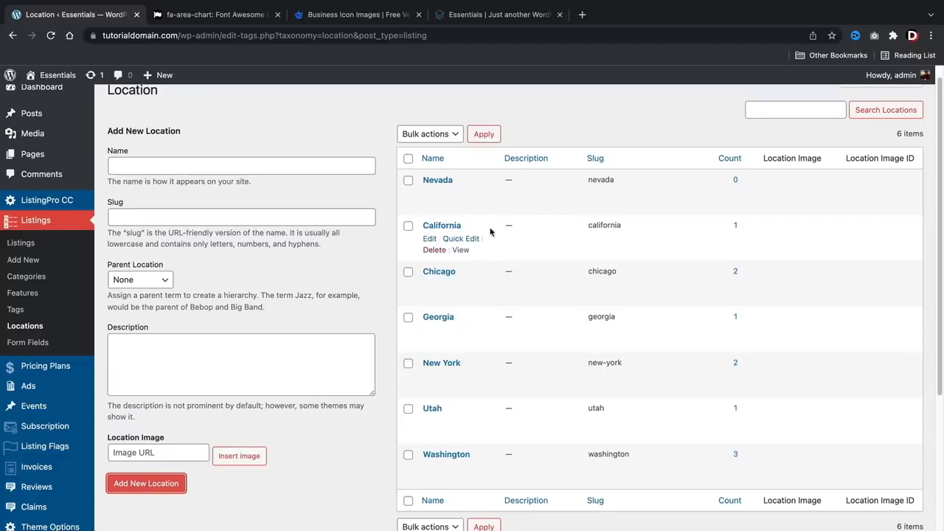
Review the Happening Cities section on the live homepage, view the California listings, and return to the homepage.
click(471, 20)
scroll(758, 283, down, 5)
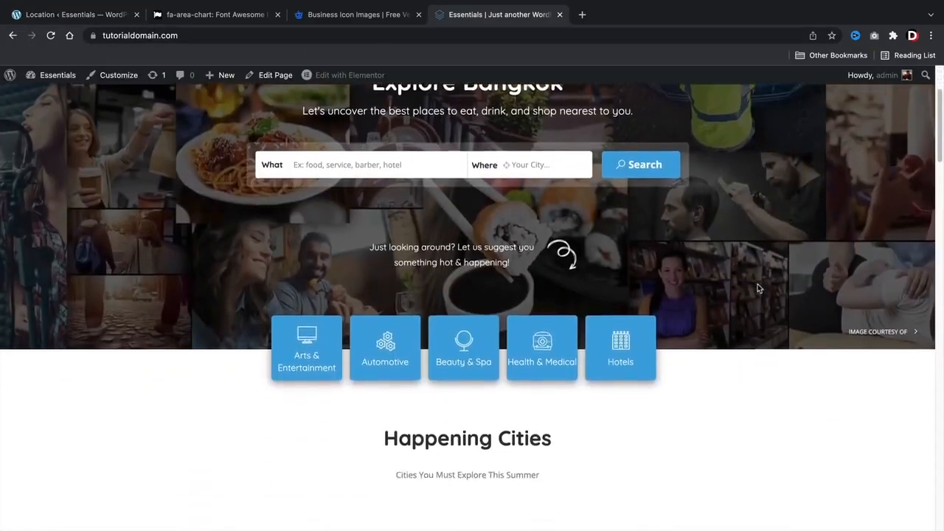
scroll(758, 285, down, 2)
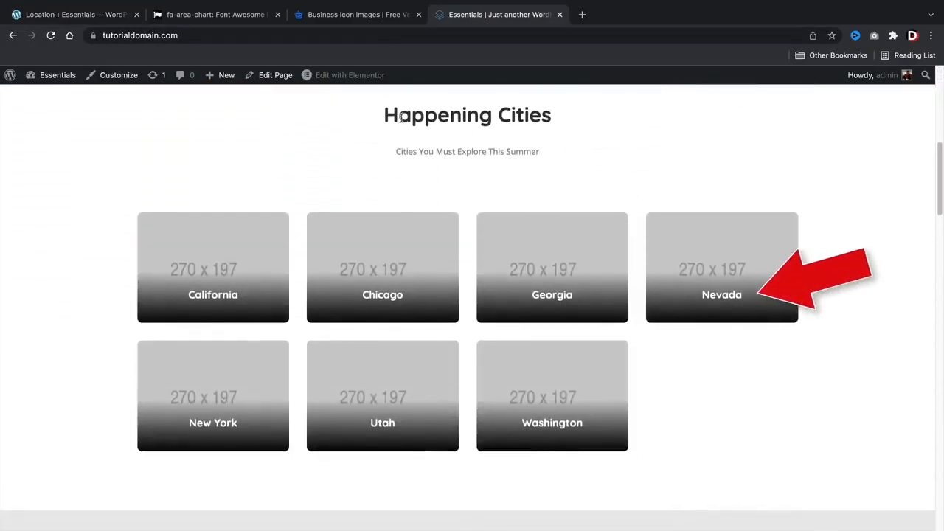
drag(385, 117, 576, 132)
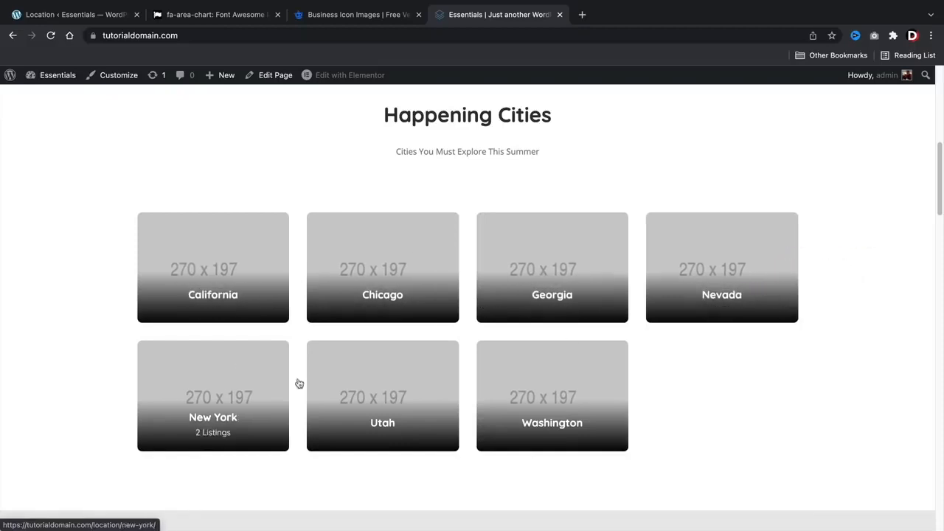
click(214, 292)
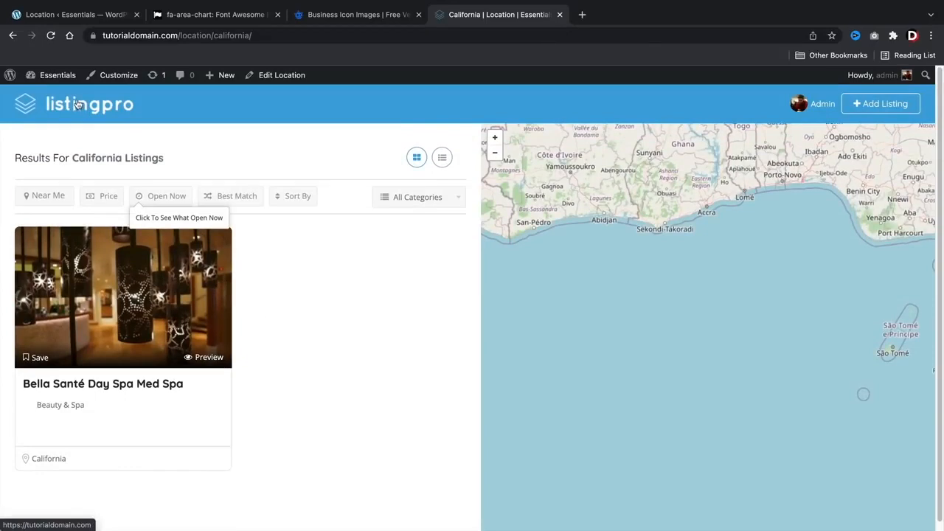
click(12, 36)
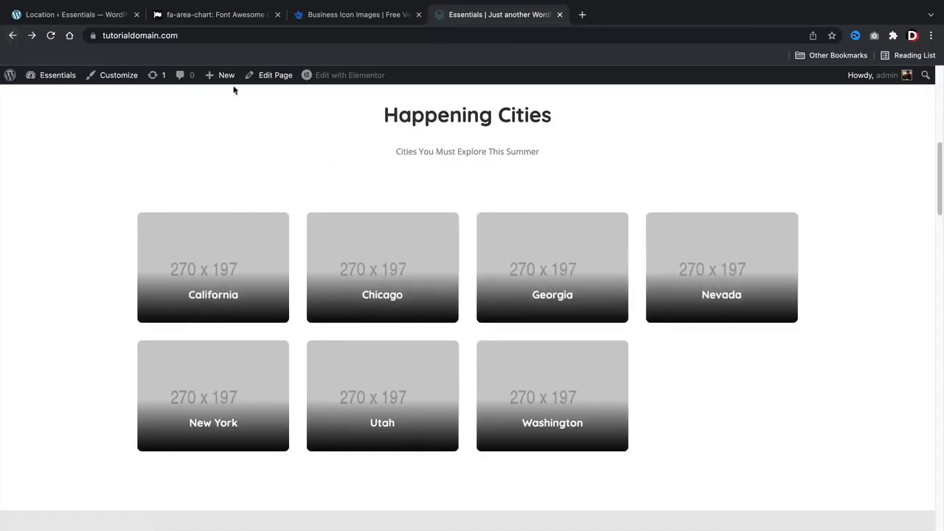
Edit the Nevada location in the WordPress admin, insert pexels-photo-297755.jpeg from the media library as its location image, and update it.
click(85, 18)
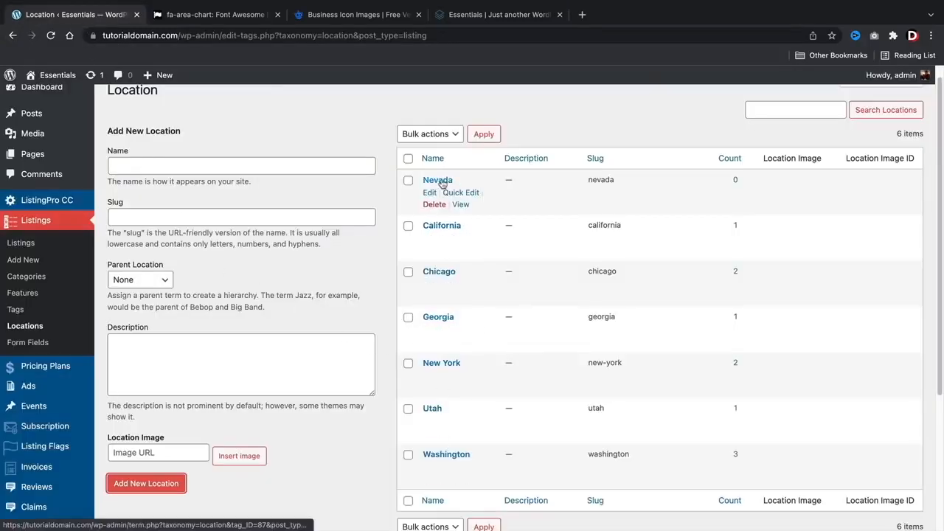
click(430, 194)
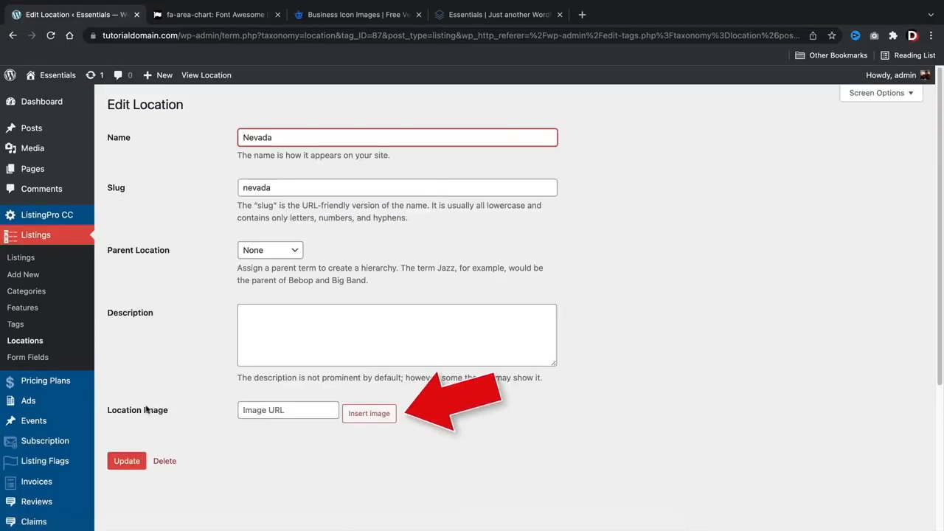
click(373, 417)
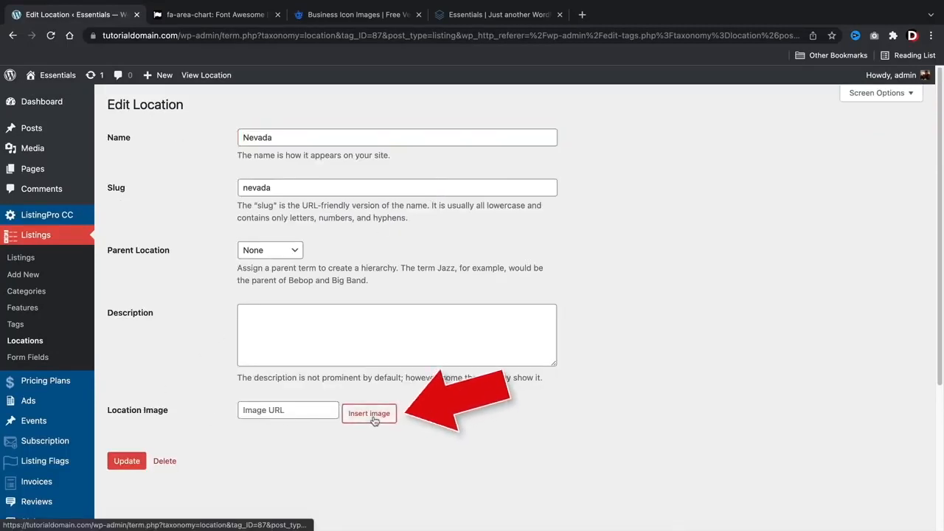
click(192, 309)
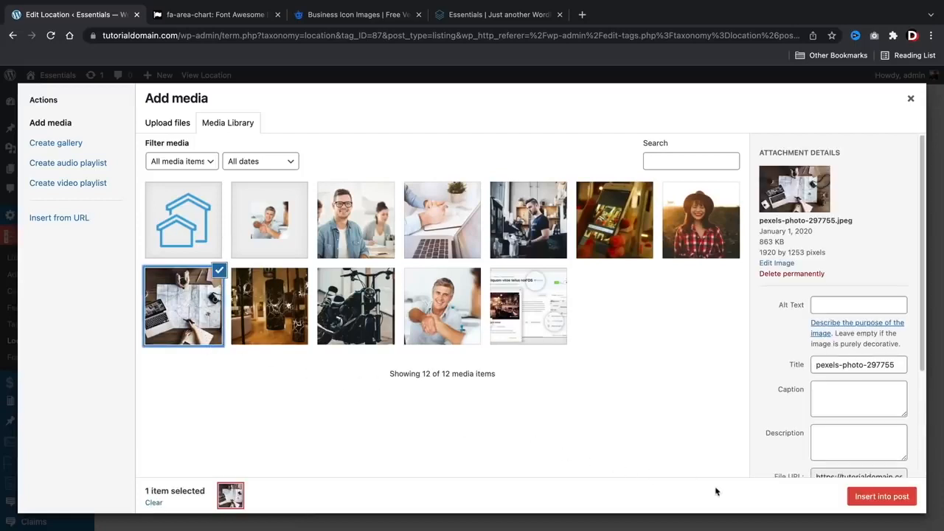
click(882, 496)
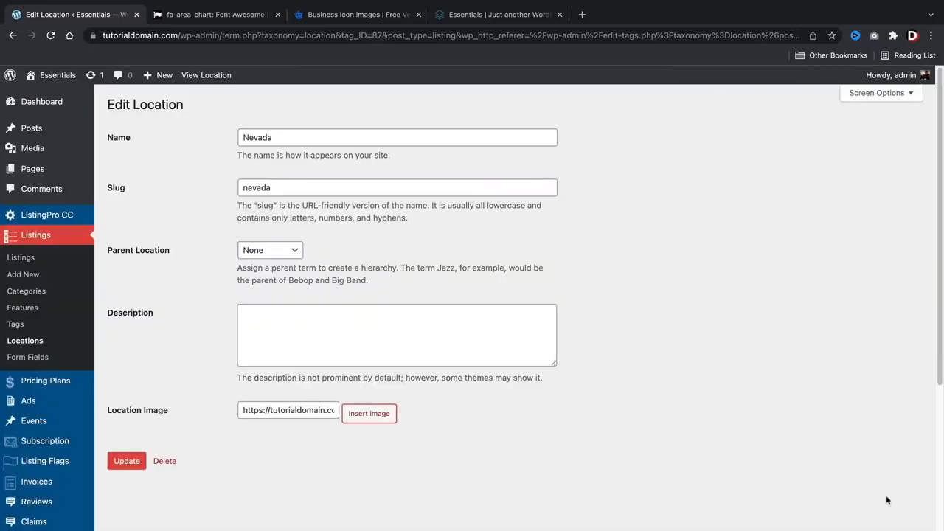
click(127, 461)
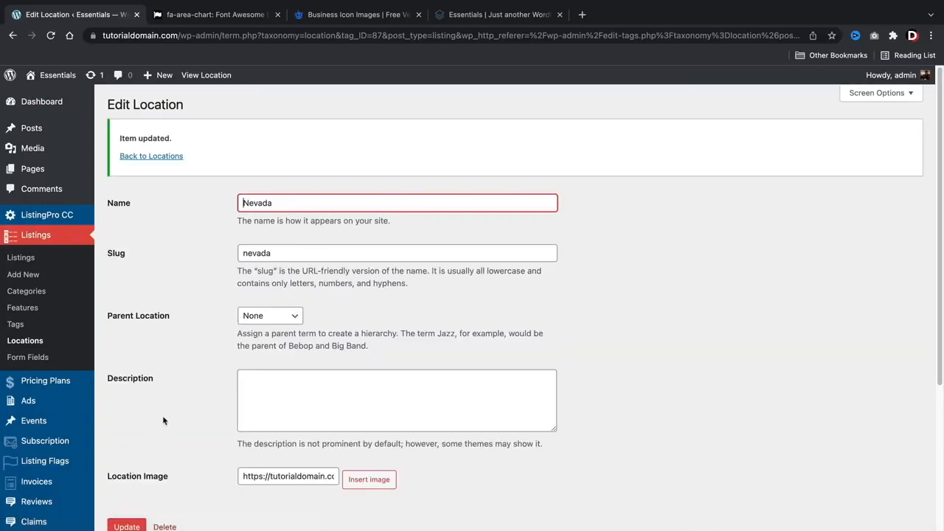
Check the Nevada location's image in the Happening Cities section of the live homepage.
click(499, 15)
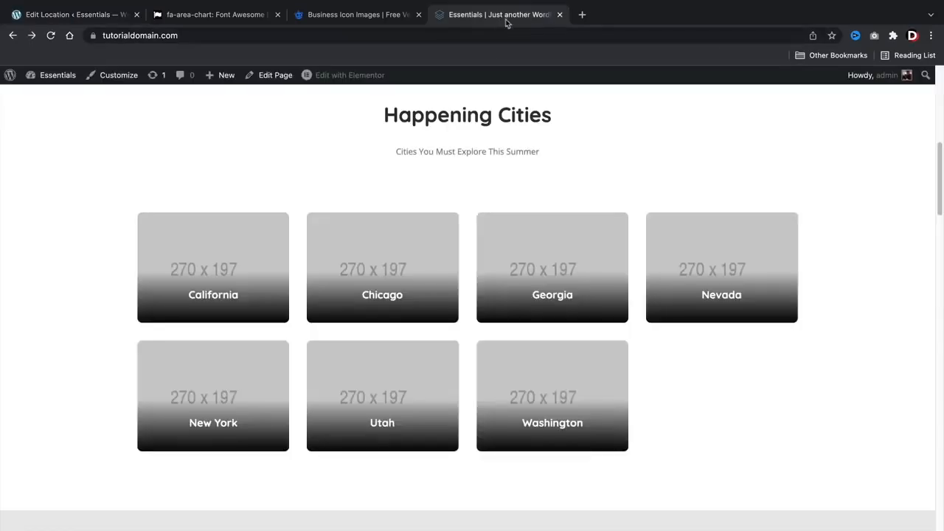
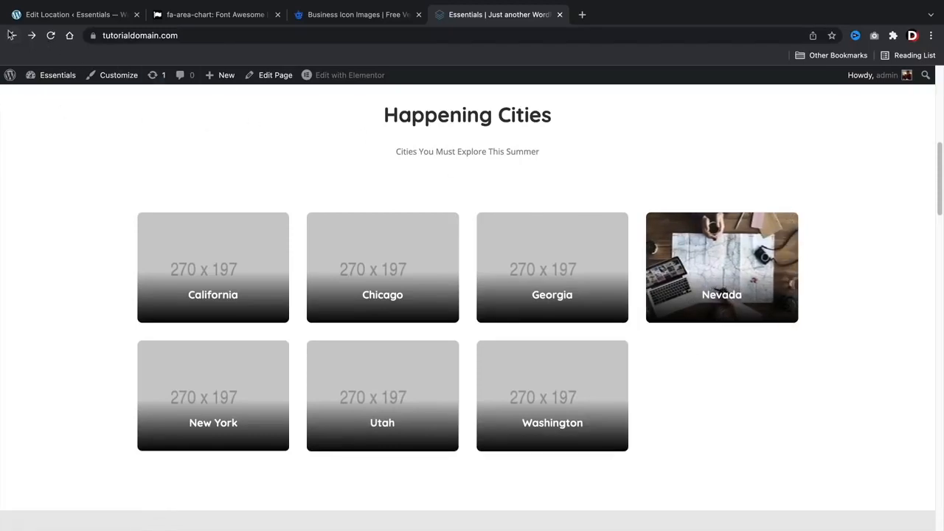
Return to the WordPress admin, leave the Nevada location, and start adding a new listing.
click(64, 17)
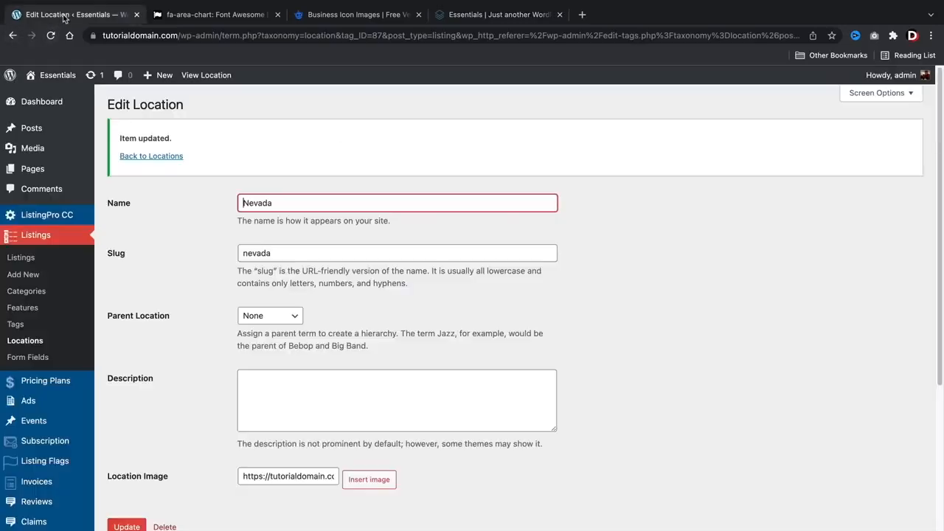
scroll(174, 264, down, 5)
scroll(174, 265, up, 3)
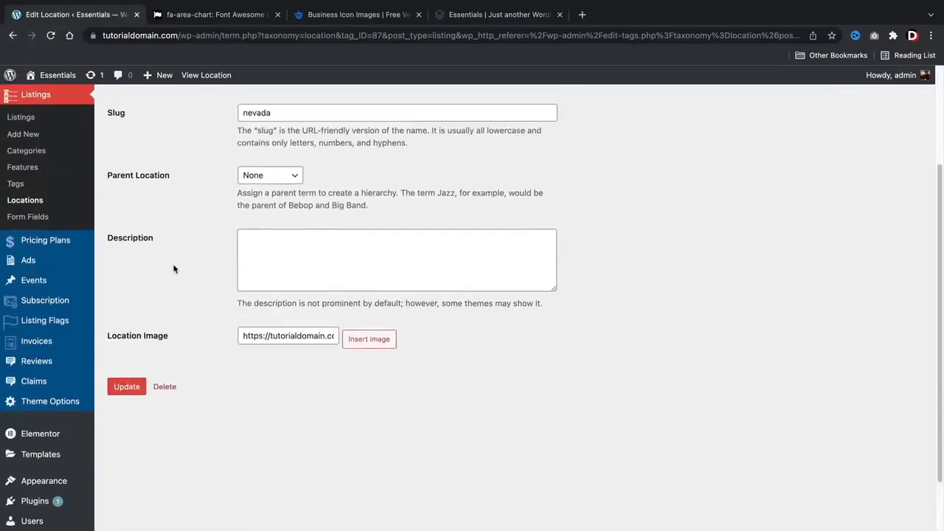
click(29, 250)
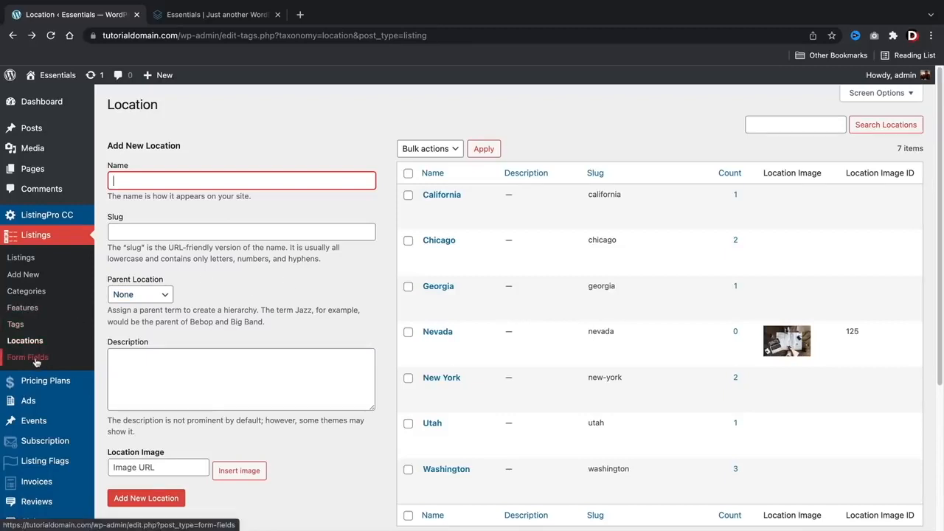
click(25, 277)
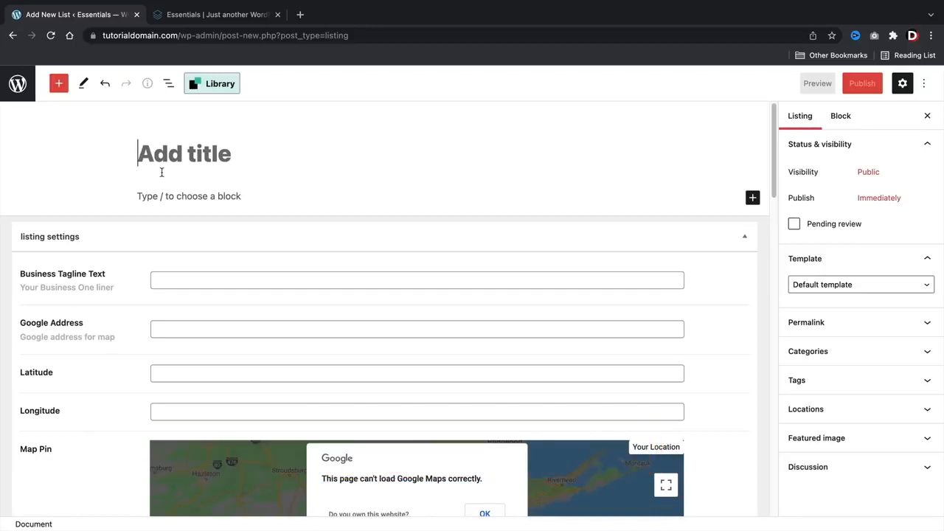
Title the new listing "Darrel Web Design Agency".
text(D)
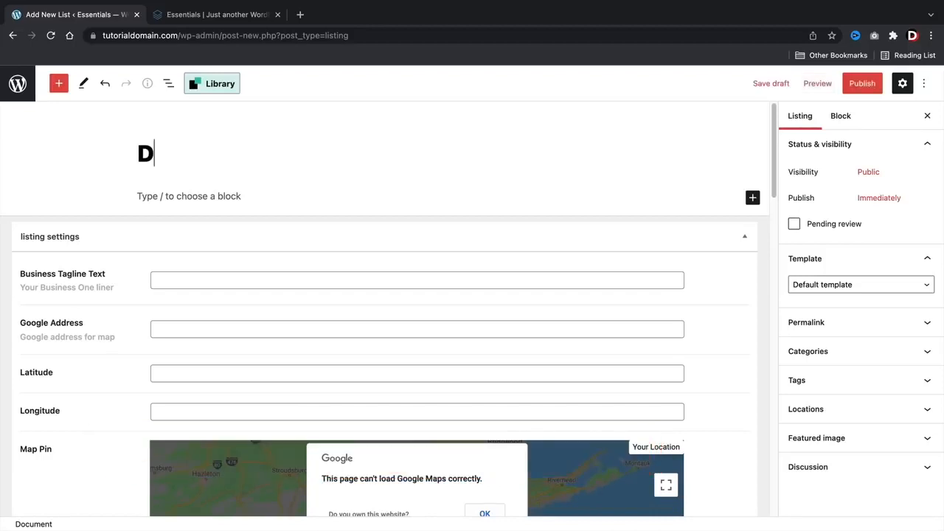
text(arrel Web DEsign)
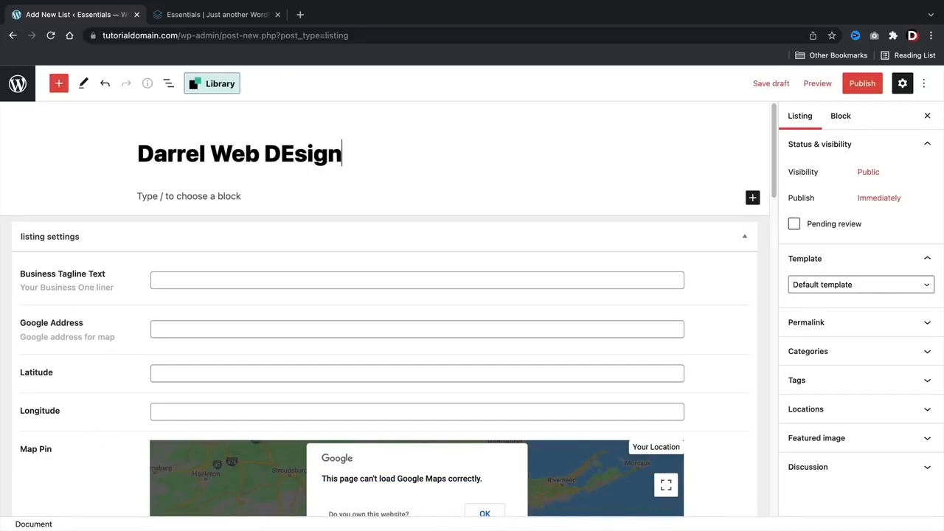
key(BackSpace)
key(BackSpace)
key(BackSpace)
key(BackSpace)
key(BackSpace)
text(esign Ag)
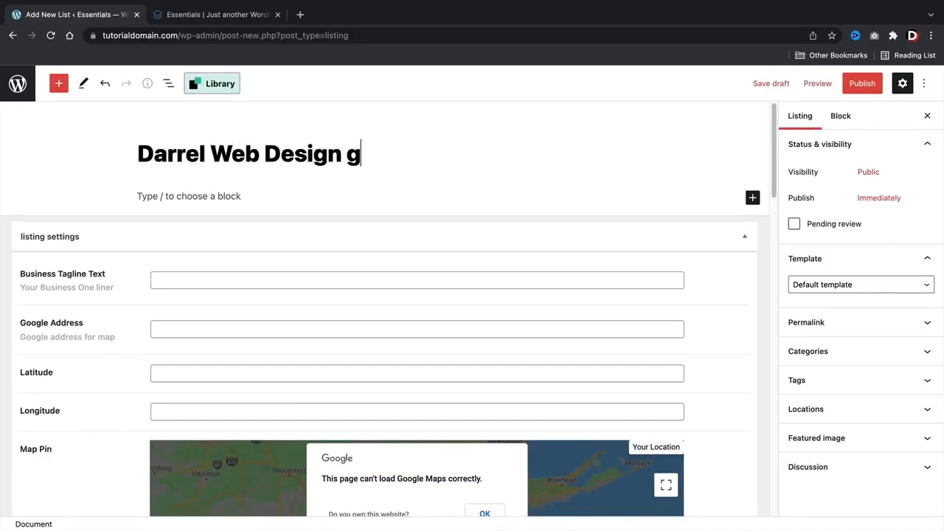
key(BackSpace)
text(Agency)
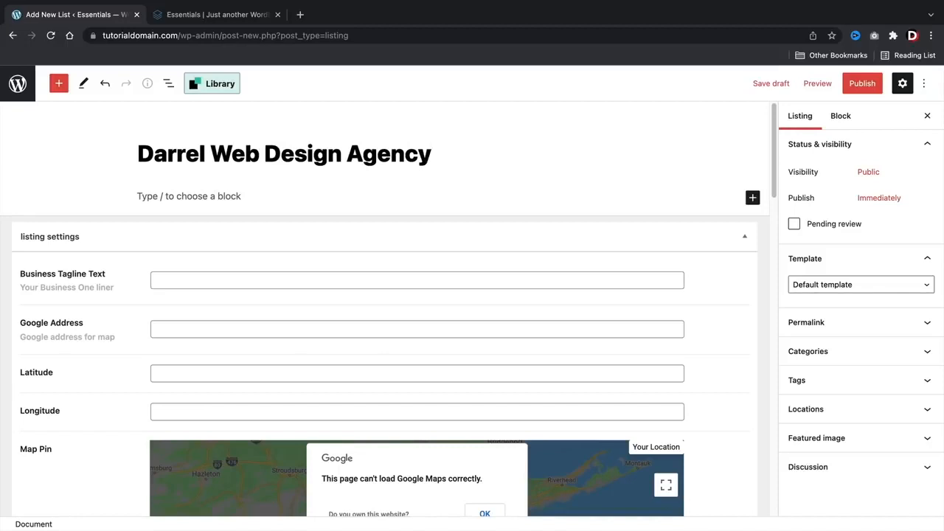
Add the body text "This is some description" and set the business tagline to "The best of the best sir!".
key(Return)
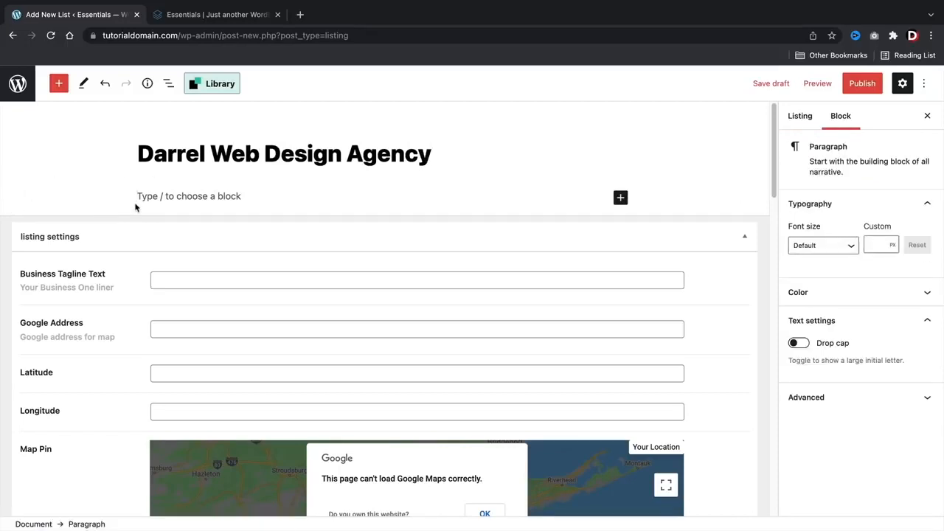
text(Th)
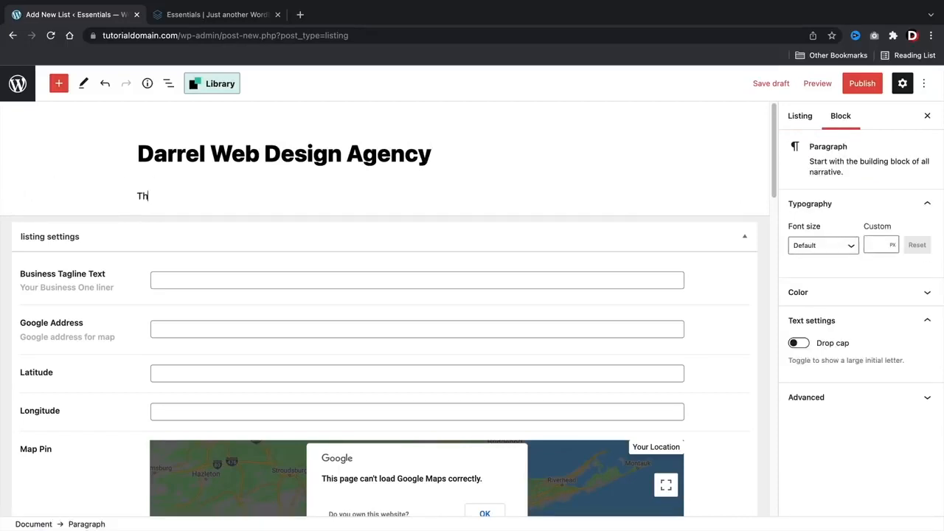
text(is is some description)
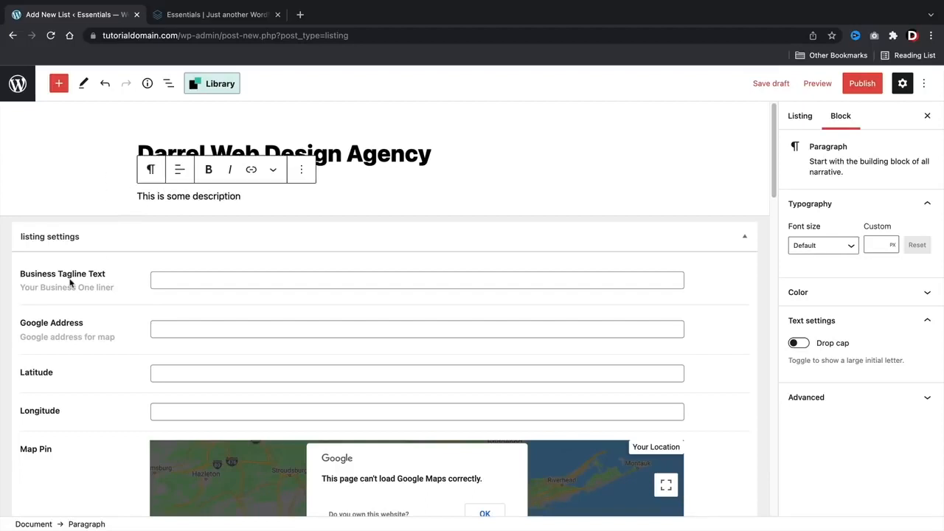
click(206, 279)
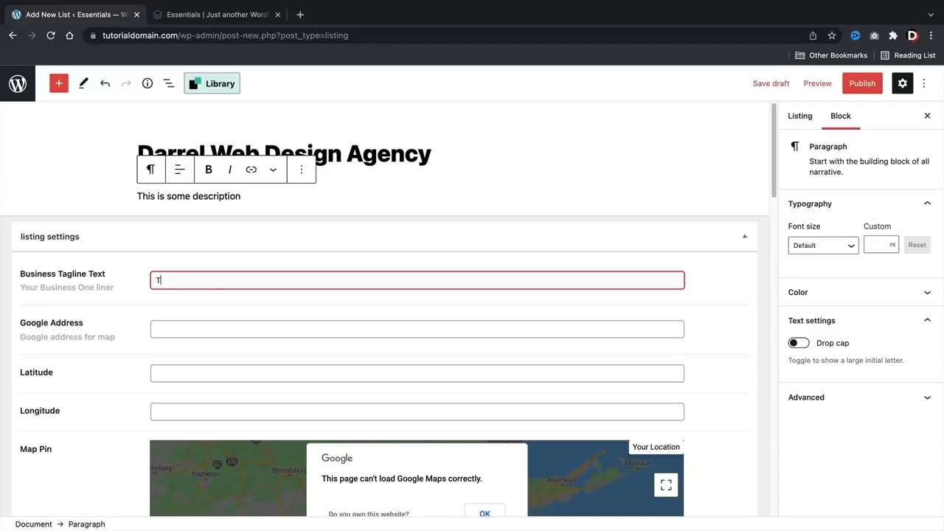
text(best of the best sir!)
Fill in the listing's Google address with the business's street address.
scroll(191, 318, down, 1)
click(215, 259)
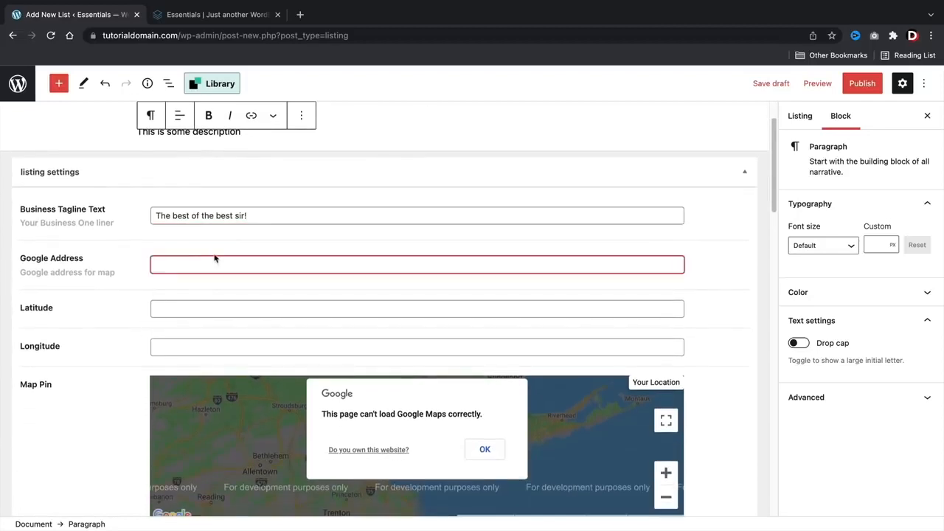
key(Tab)
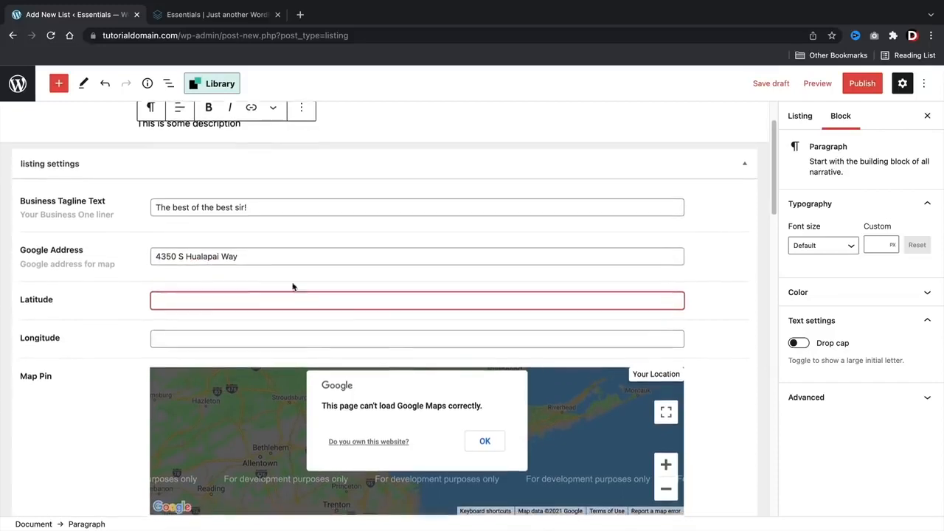
Dismiss the Google Maps error and move the listing's map pin west to central Nevada, about latitude 38.55 and longitude -116.27.
scroll(384, 354, down, 1)
click(483, 432)
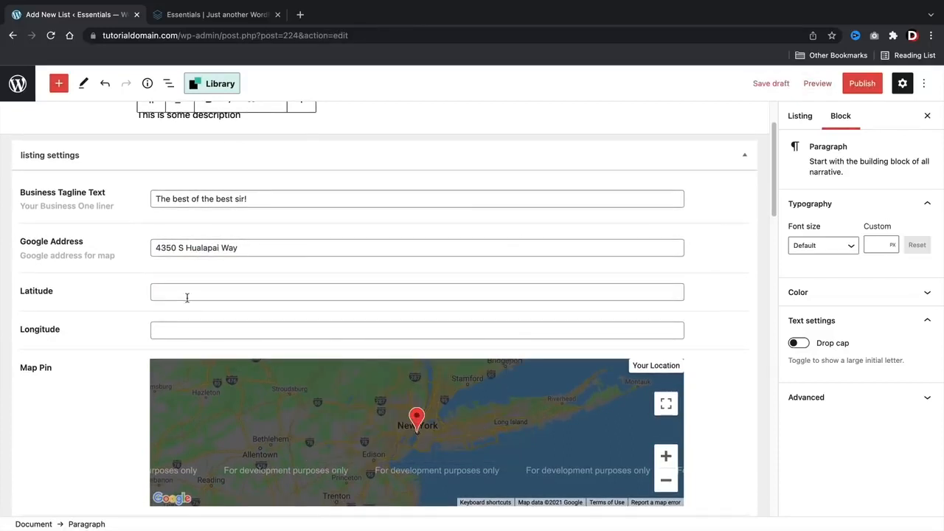
scroll(284, 331, down, 3)
drag(417, 324, 237, 341)
scroll(423, 315, down, 2)
scroll(310, 325, down, 2)
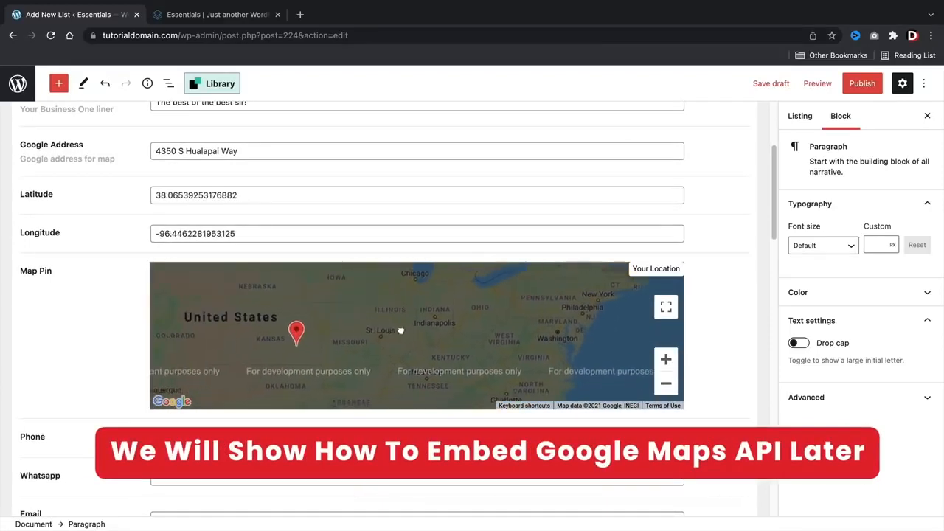
drag(468, 343, 533, 352)
drag(529, 304, 395, 322)
drag(319, 309, 268, 295)
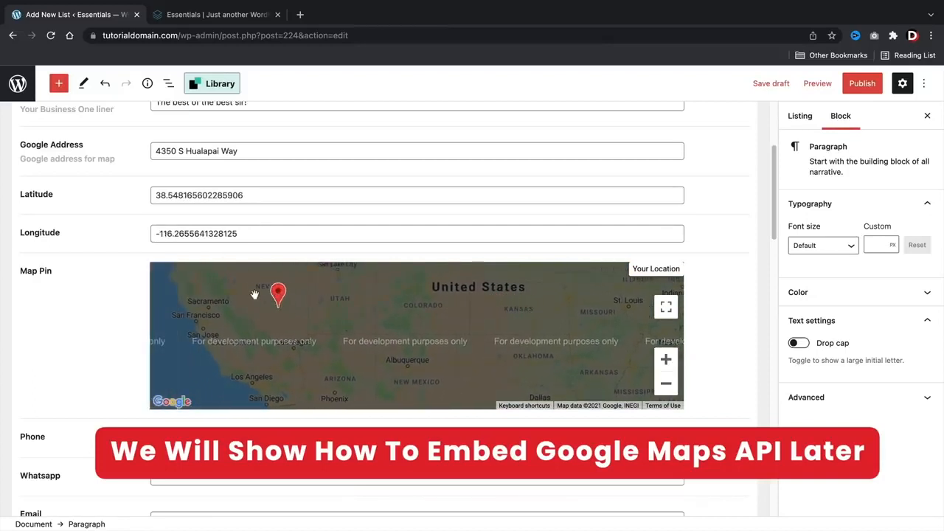
Reposition the listing's map pin on Las Vegas, at about latitude 36.176 and longitude -115.176.
scroll(256, 320, up, 3)
drag(256, 327, 293, 348)
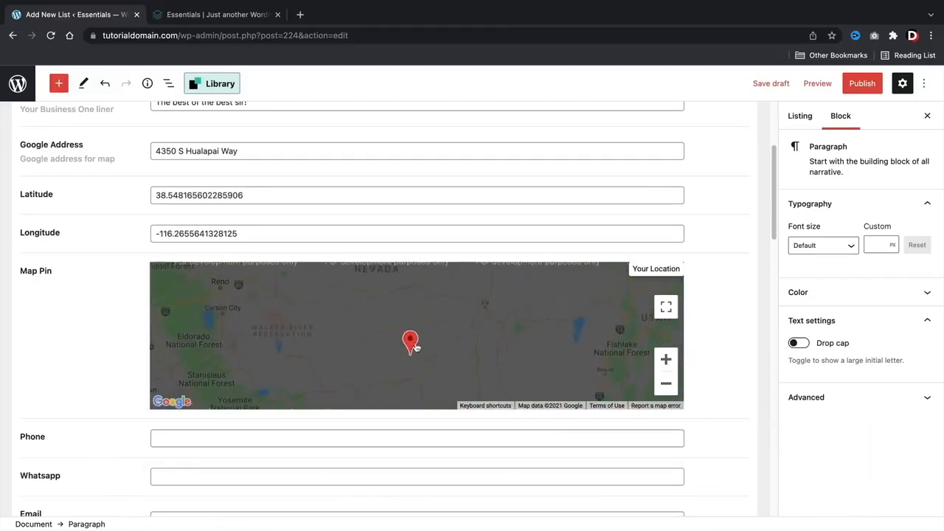
drag(408, 334, 297, 246)
drag(327, 314, 336, 380)
drag(285, 281, 392, 384)
drag(352, 347, 313, 260)
drag(349, 284, 366, 295)
scroll(379, 363, up, 3)
drag(424, 357, 408, 318)
scroll(461, 346, up, 3)
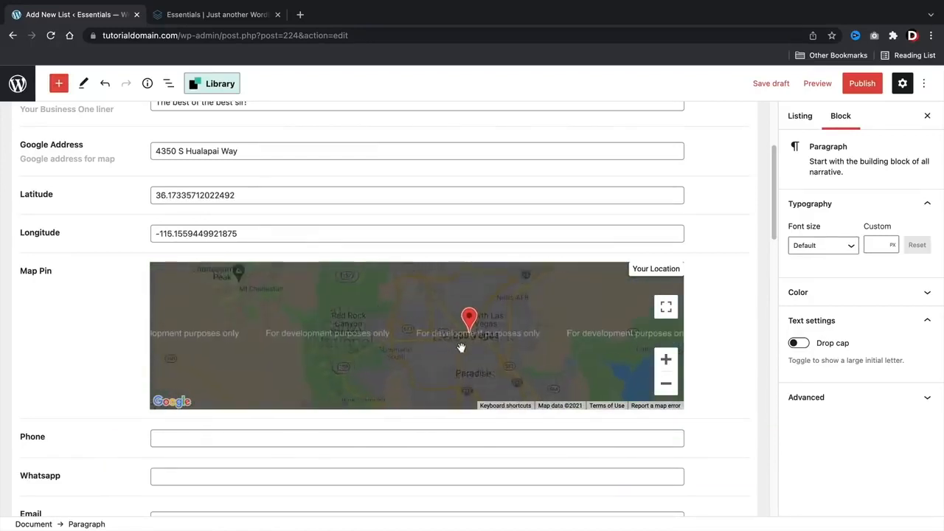
drag(462, 348, 423, 389)
drag(447, 324, 415, 321)
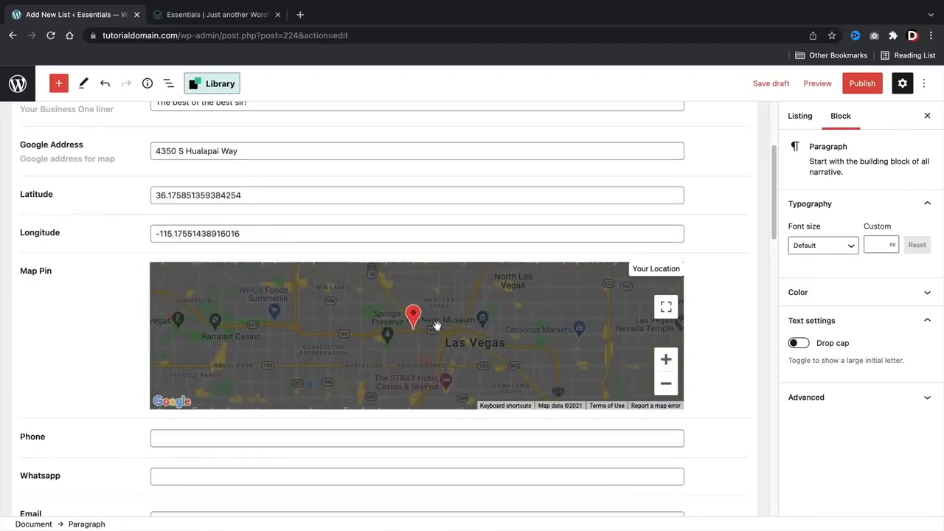
Fill in the listing's phone number and WhatsApp number.
scroll(118, 327, down, 2)
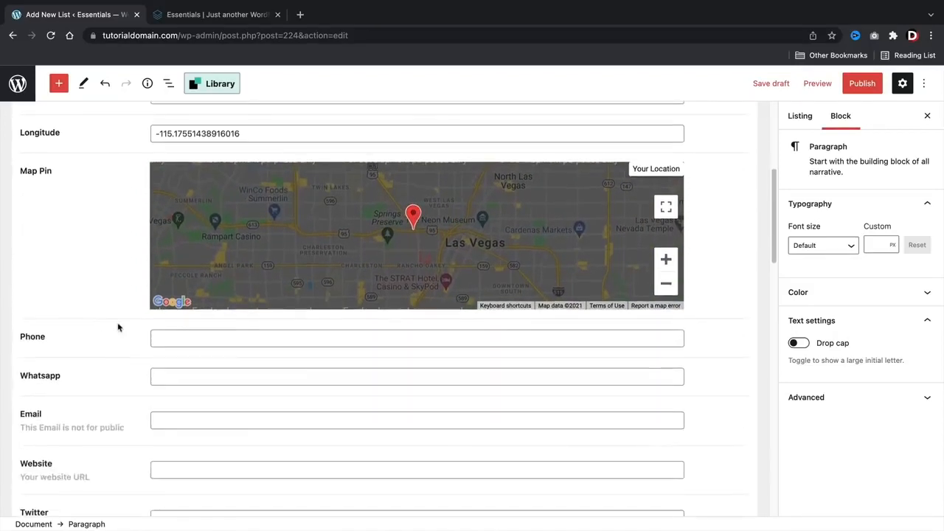
click(408, 337)
text(18000000000)
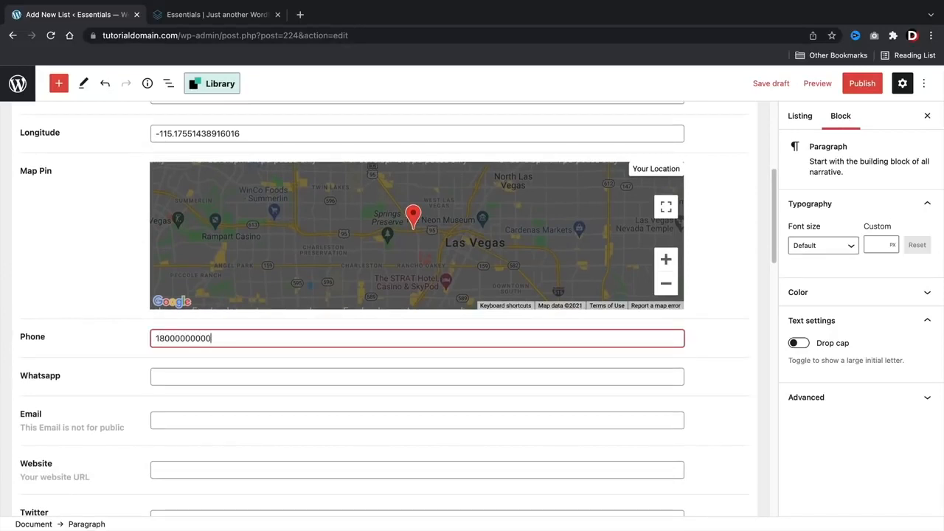
key(Tab)
scroll(370, 329, down, 2)
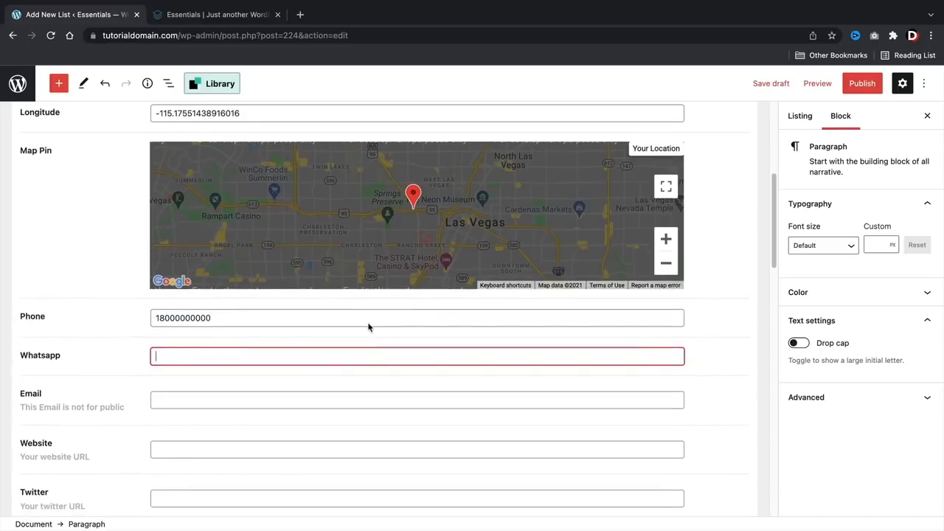
scroll(369, 327, down, 1)
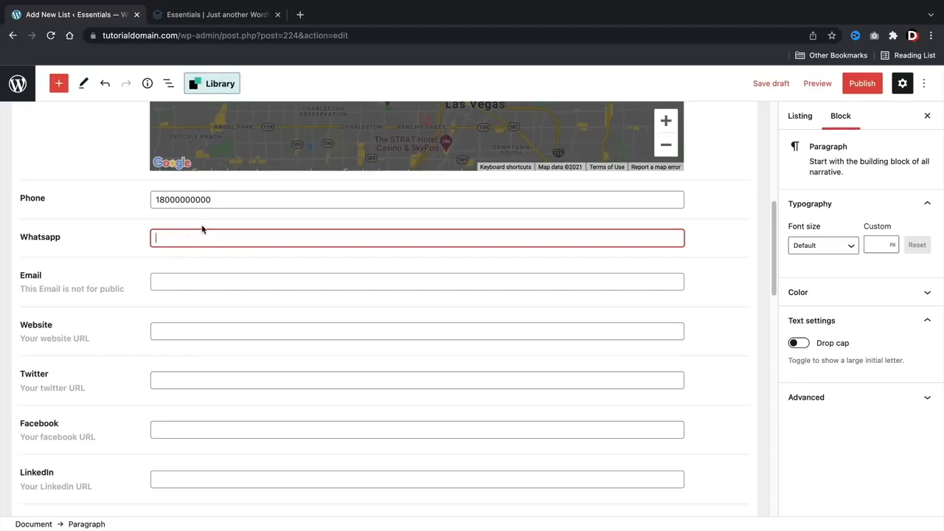
text(8888888888)
key(Tab)
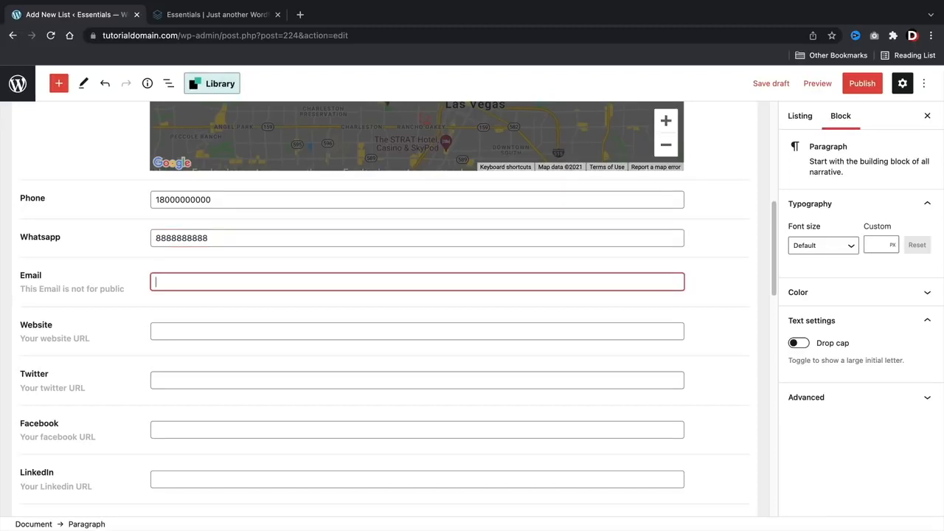
Fill in the listing's contact e-mail and the business's website address.
key(Tab)
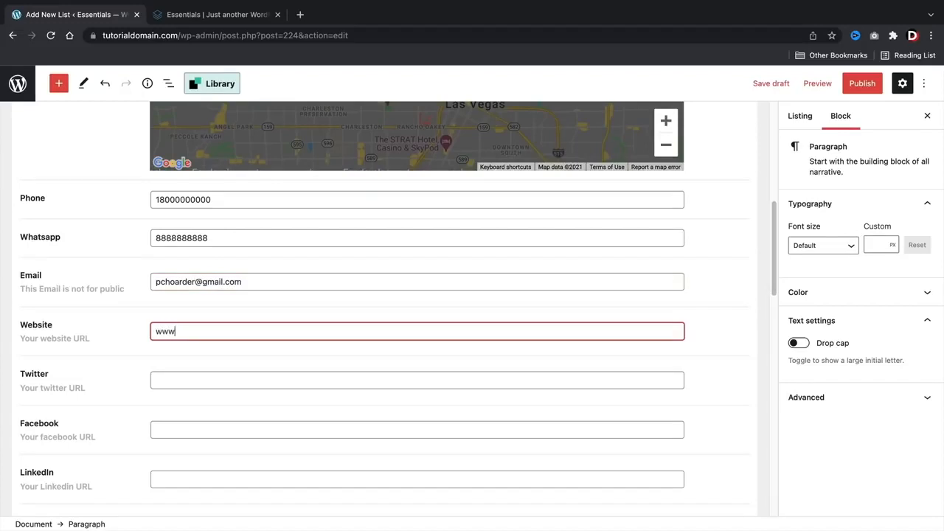
text(www.darrelwilson.com)
key(Tab)
Fill in the listing's Twitter field with the owner's handle preceded by "#".
scroll(201, 229, down, 4)
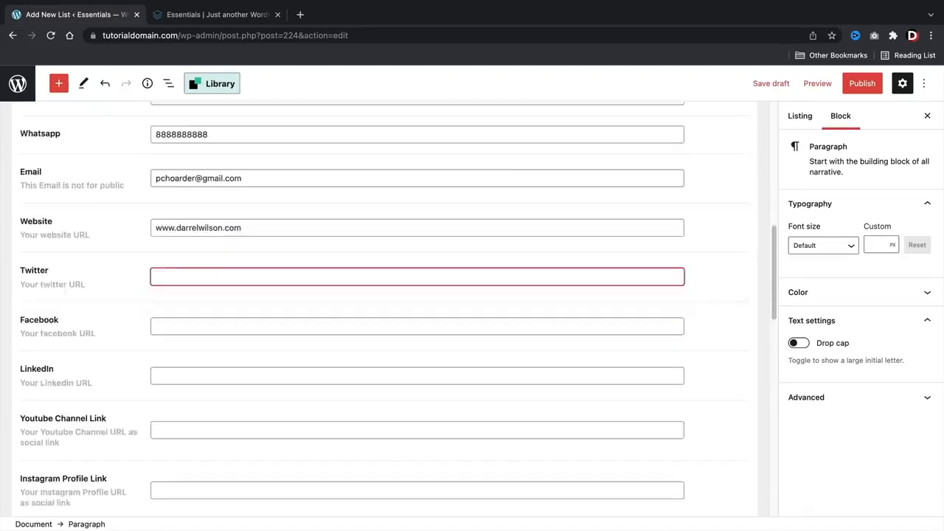
scroll(201, 228, up, 2)
scroll(201, 233, up, 1)
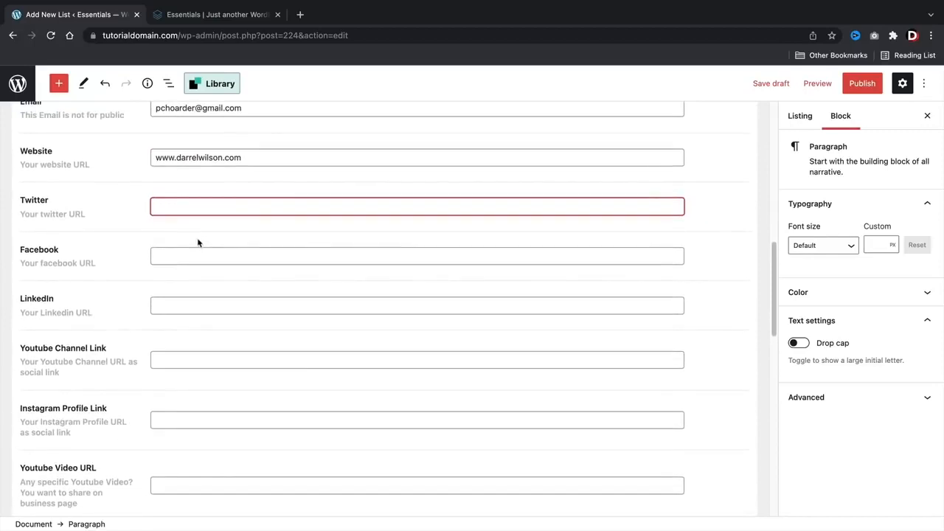
text(#darrelwilson)
key(Tab)
Fill in the listing's Facebook field with the owner's facebook.com profile address.
text(ww)
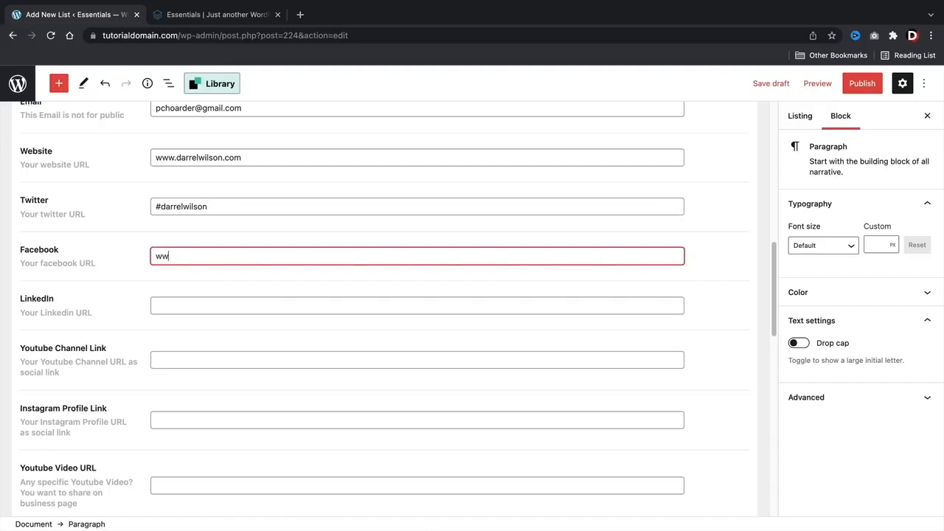
text(w.facebook.com)
key(Tab)
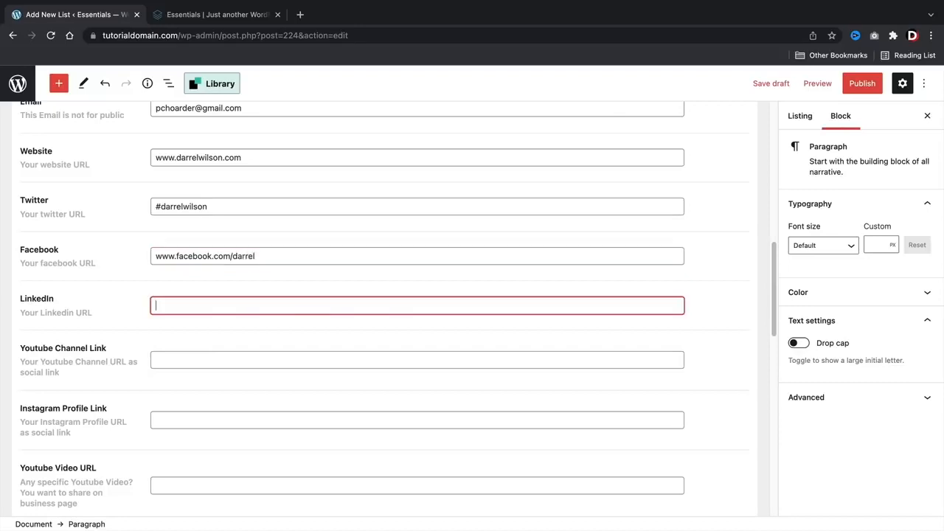
Enter "#" as placeholder for the listing's LinkedIn, YouTube channel, Instagram profile and YouTube video links.
text(#)
key(Tab)
text(#)
key(Tab)
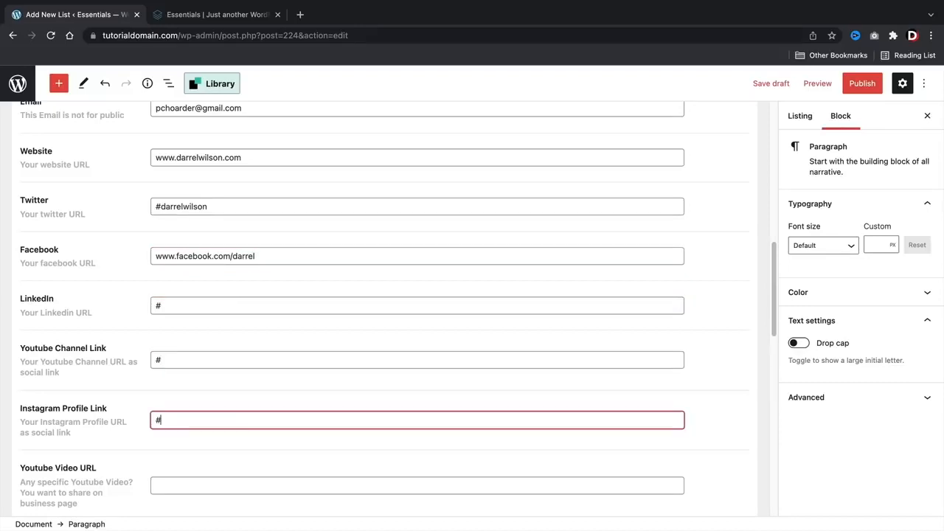
key(Tab)
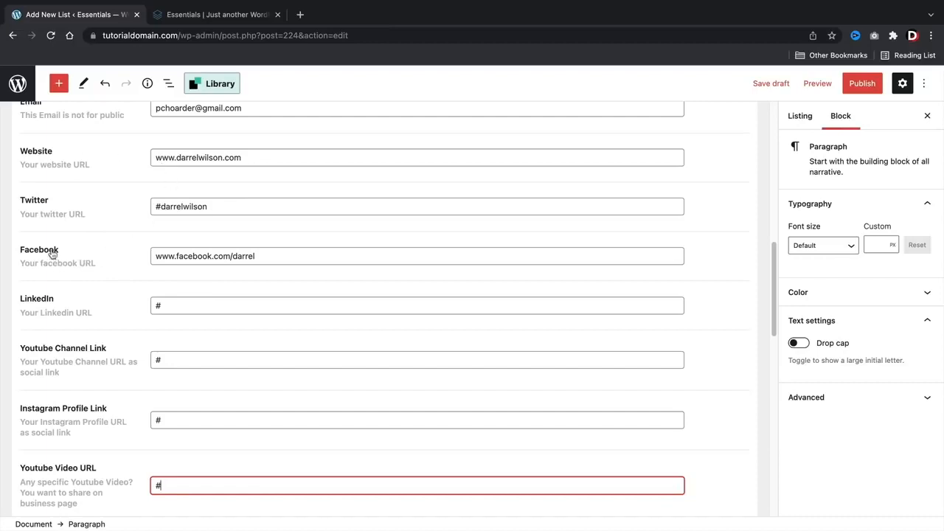
Select the desk map, cracked phones, motorcycle and handshake photos from the media library for the listing's image gallery.
scroll(73, 288, down, 5)
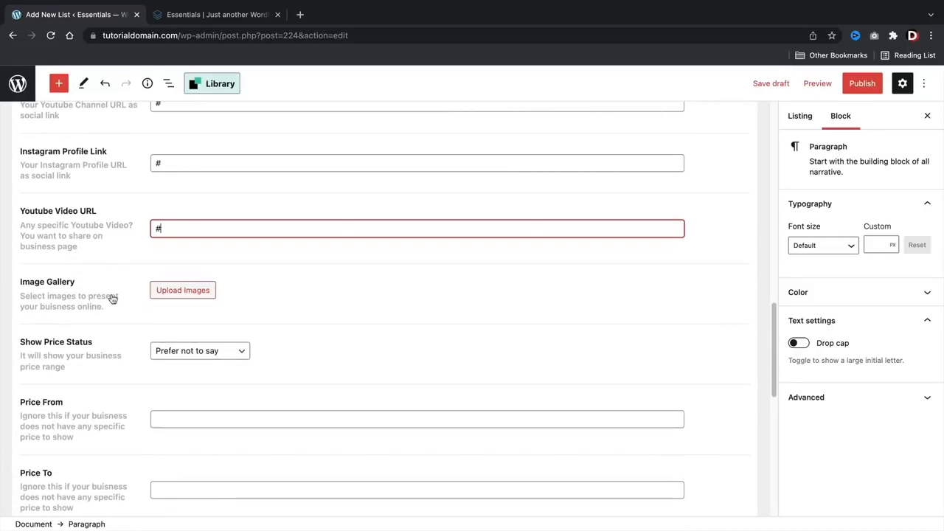
click(183, 292)
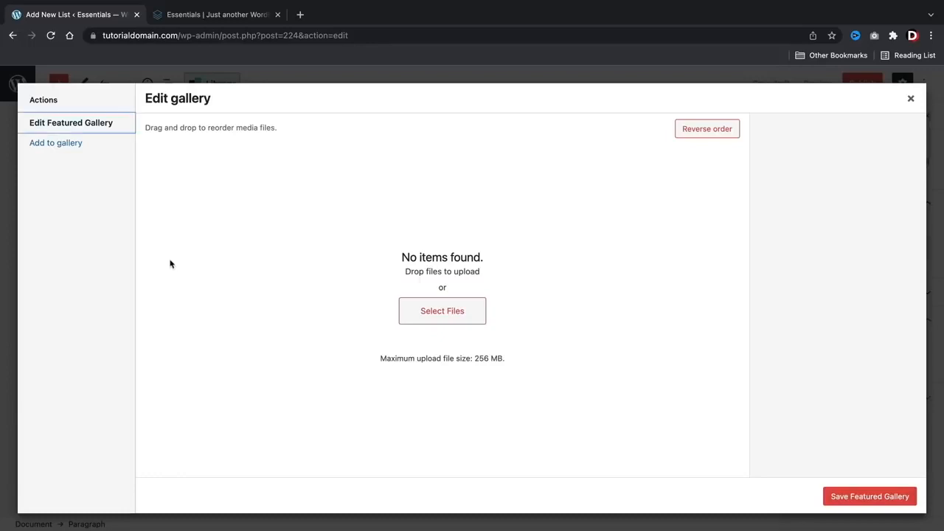
click(65, 148)
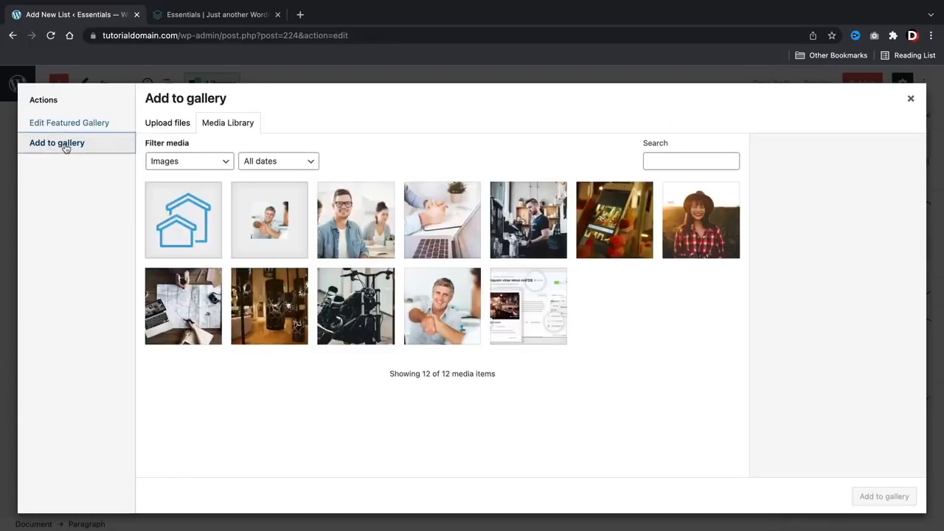
click(207, 303)
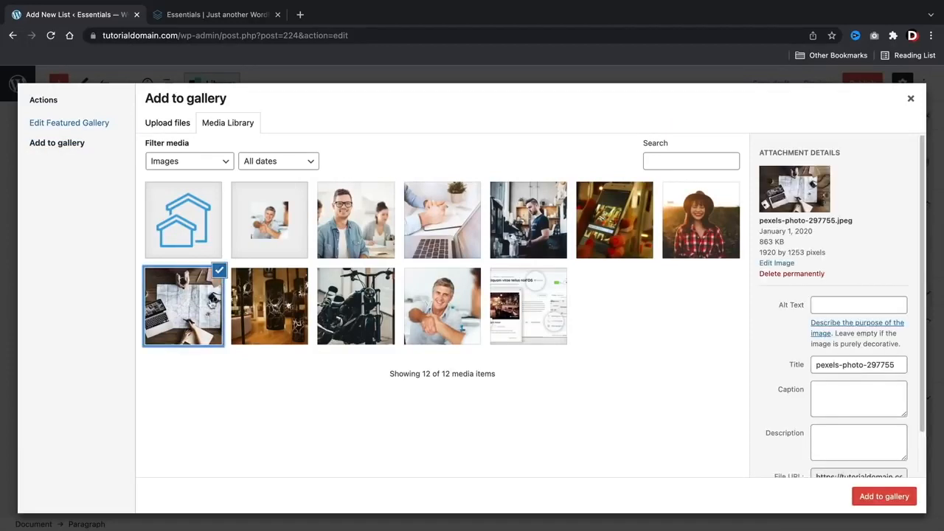
click(256, 302)
click(352, 298)
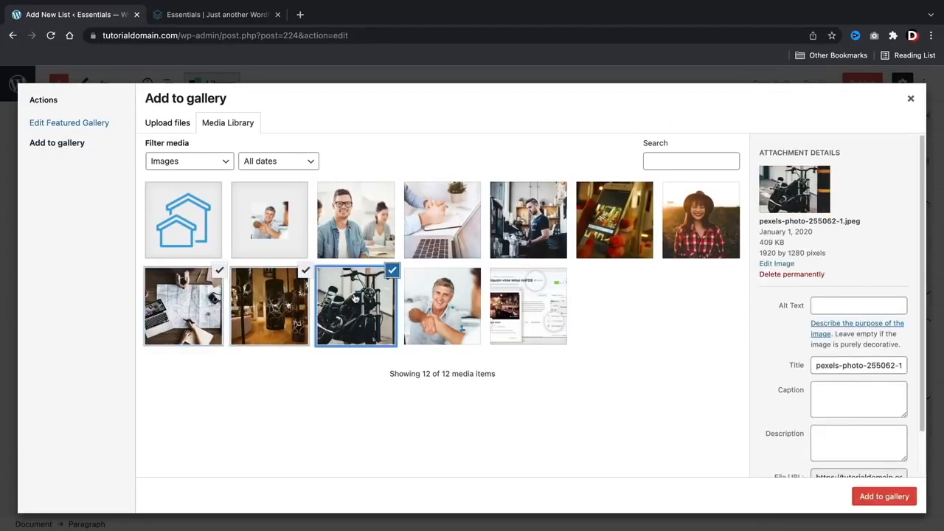
click(445, 300)
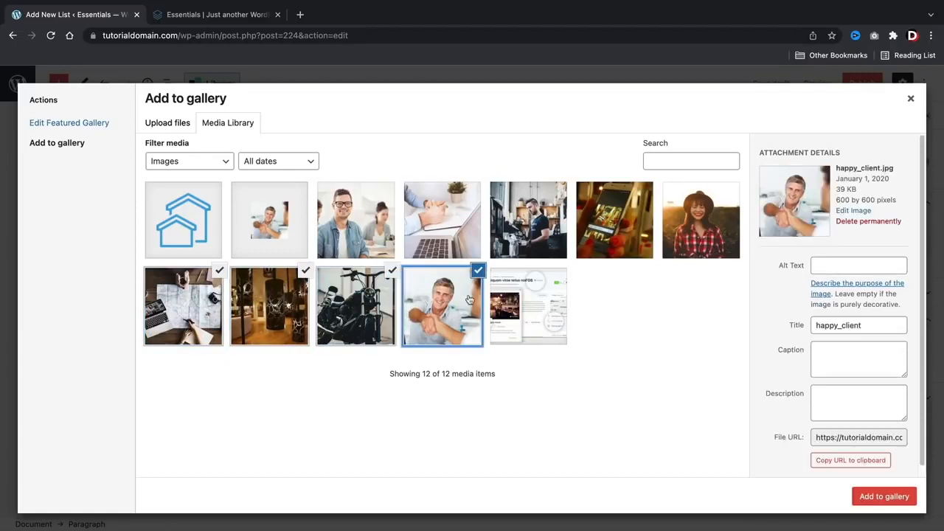
Replace the handshake photo in the selection with the repair-sera phone photo, add the four images and save the featured gallery.
click(201, 302)
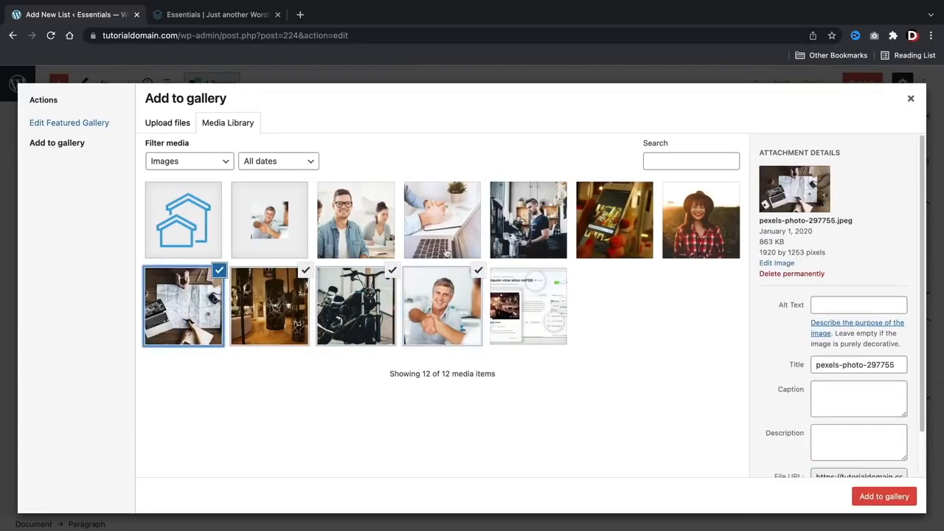
click(561, 230)
click(565, 186)
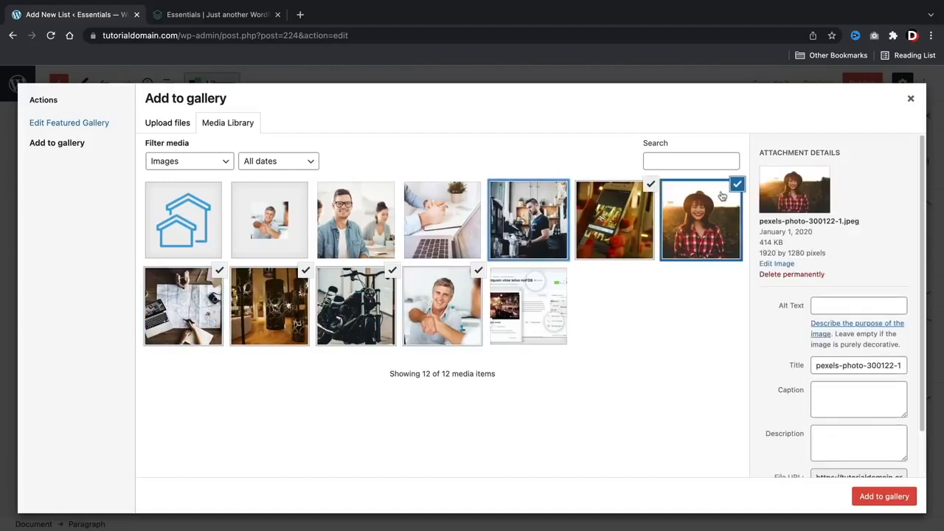
click(737, 190)
click(473, 278)
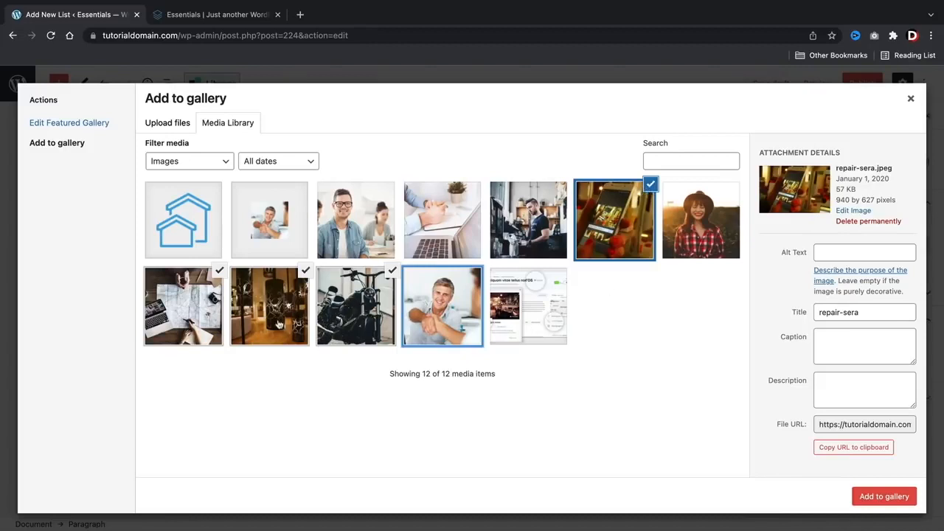
click(895, 501)
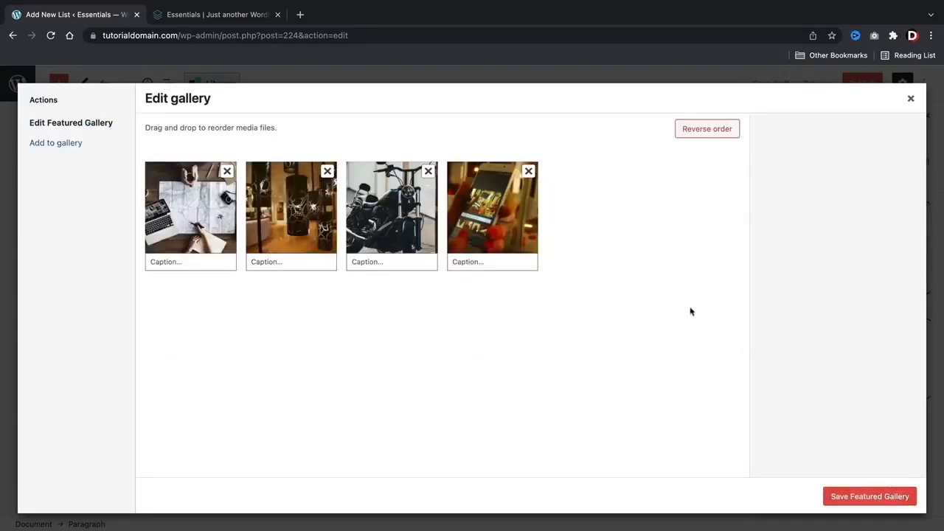
click(868, 496)
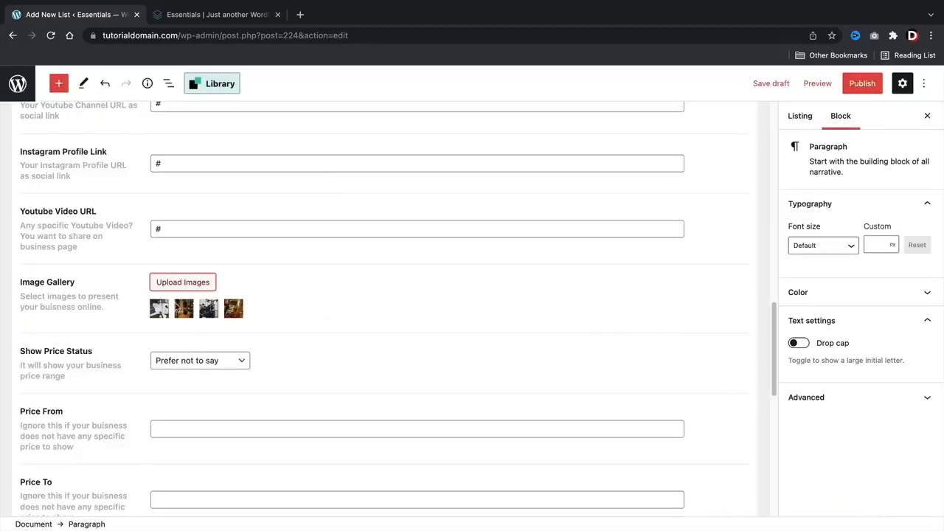
Set the listing's price status to "$$ Moderate" with a price range from 500 to 2000.
scroll(342, 346, down, 1)
scroll(342, 345, down, 3)
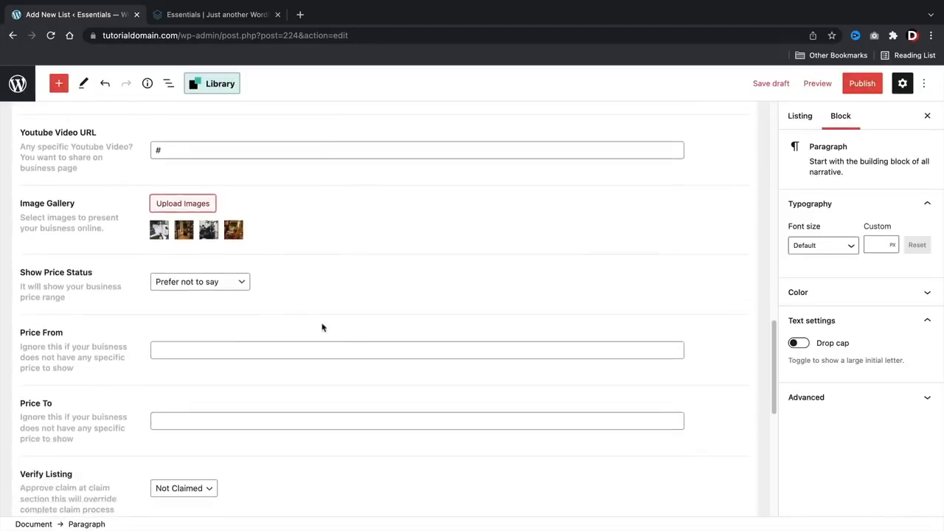
click(202, 281)
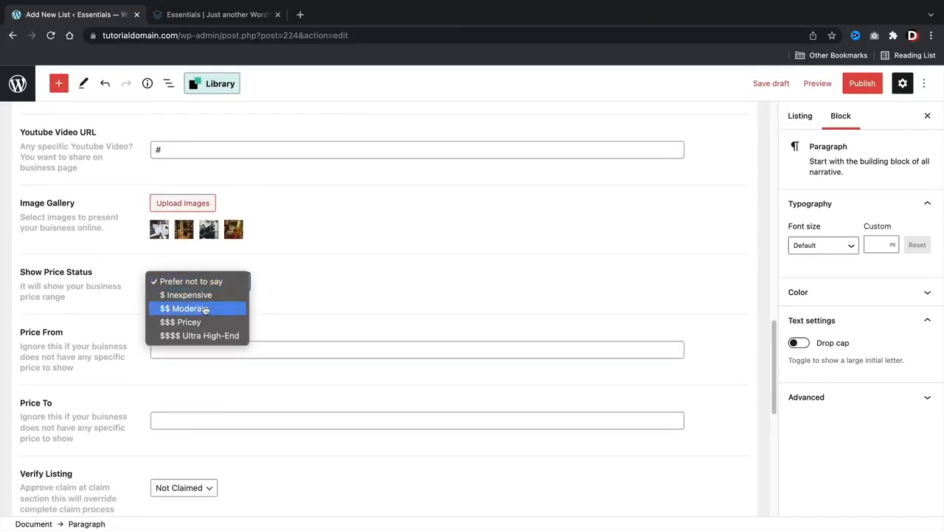
click(205, 309)
scroll(206, 325, down, 1)
click(211, 333)
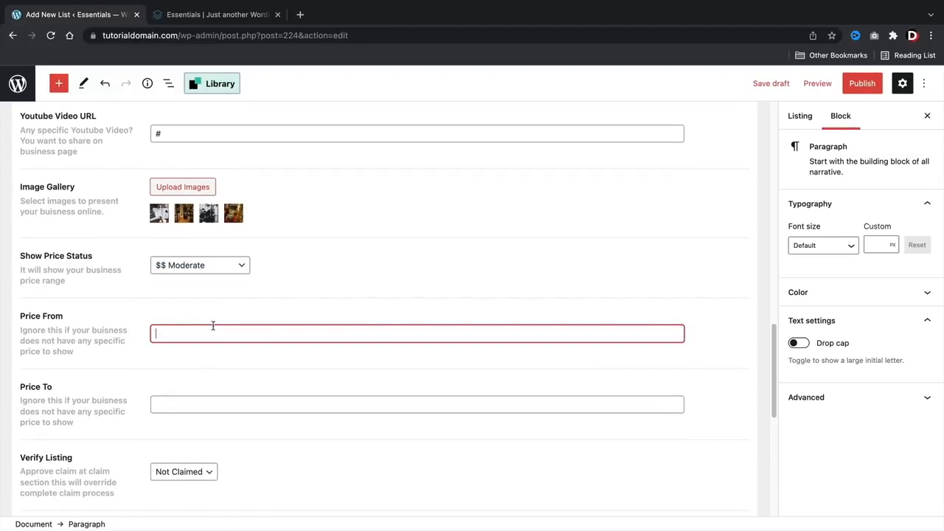
text(500)
key(Tab)
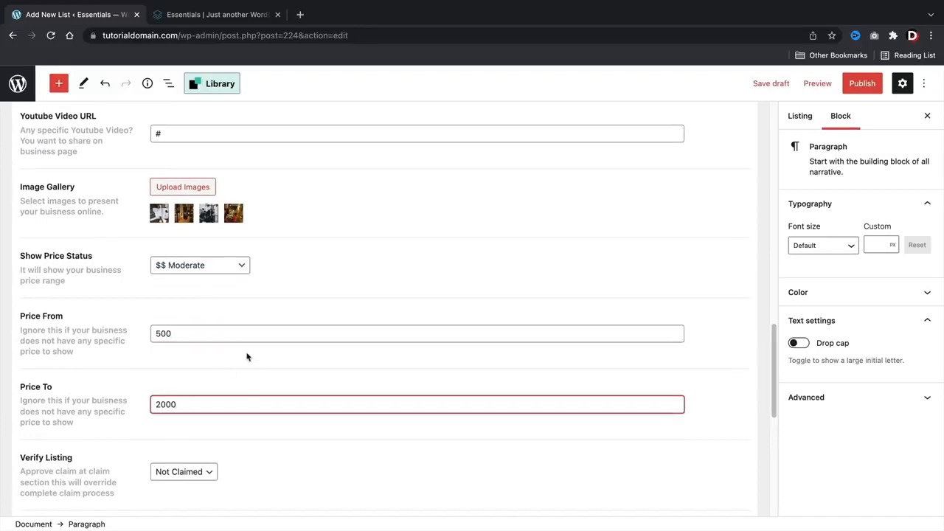
Set the listing's verification status to Claimed.
scroll(223, 339, down, 1)
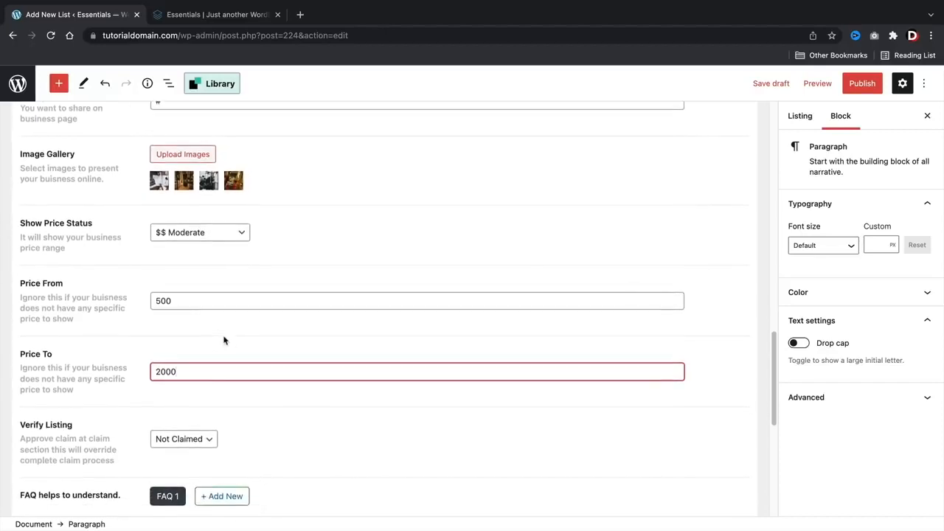
scroll(224, 340, down, 4)
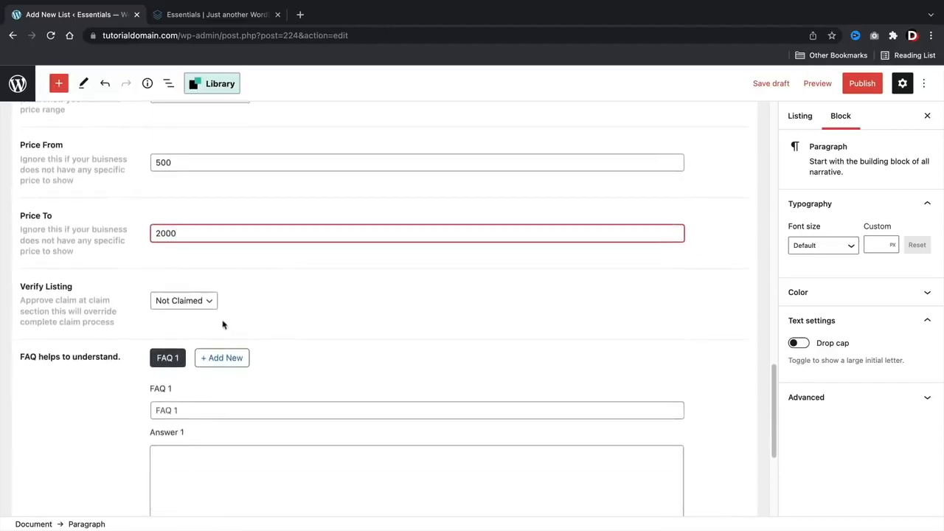
scroll(224, 325, down, 1)
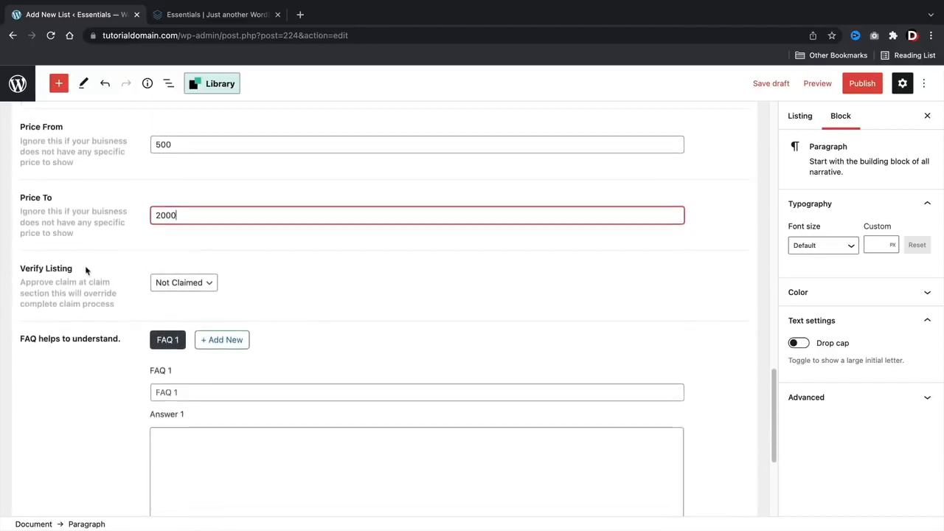
click(188, 288)
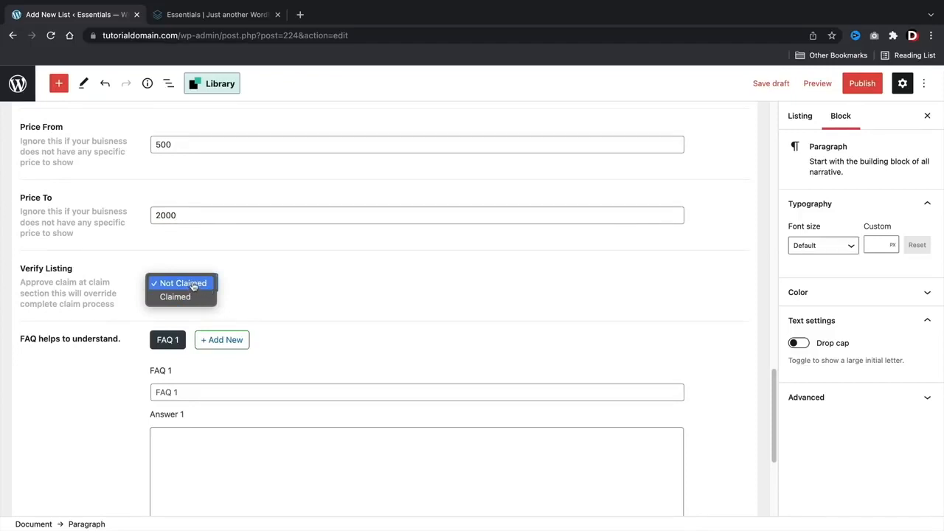
click(209, 335)
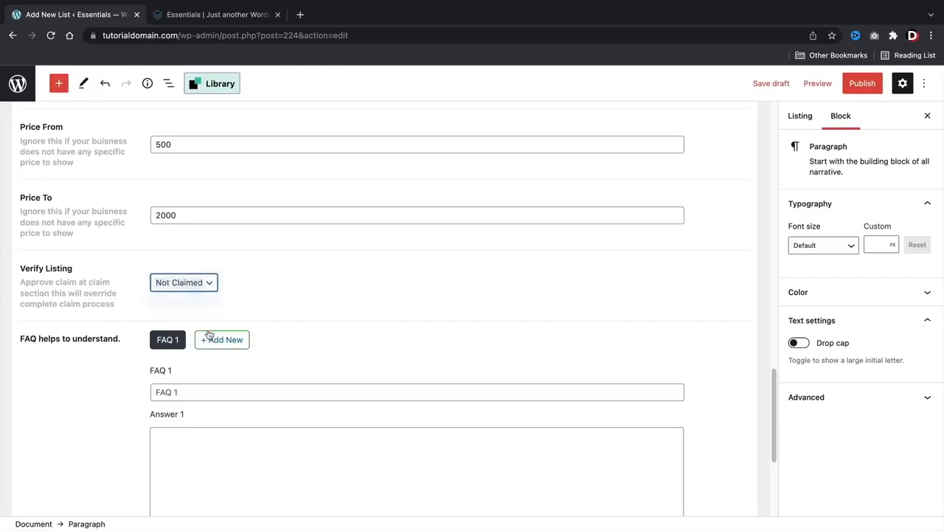
click(202, 288)
click(206, 286)
Fill in FAQ 1 with "Do you offer refunds?" and the answer "NNOO", and enable 24 Hours for the Saturday business-hours entry.
scroll(212, 295, down, 3)
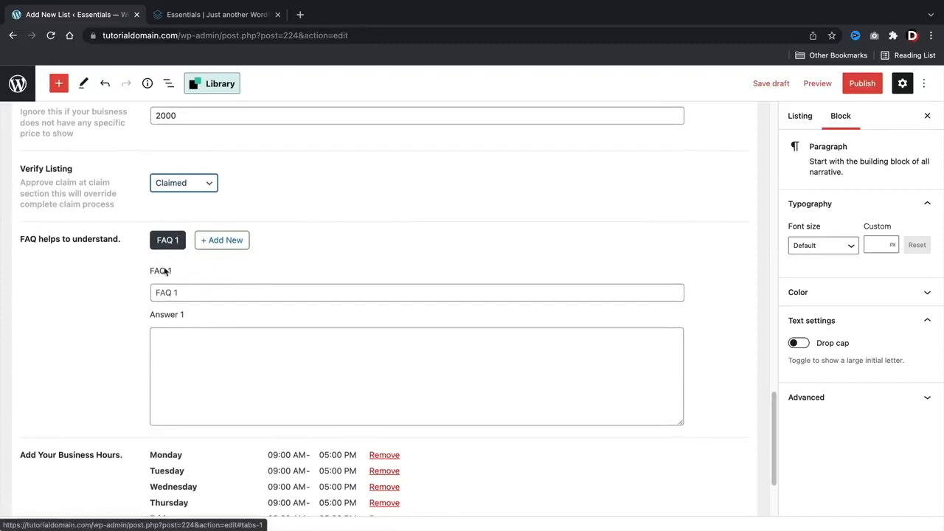
scroll(166, 267, down, 1)
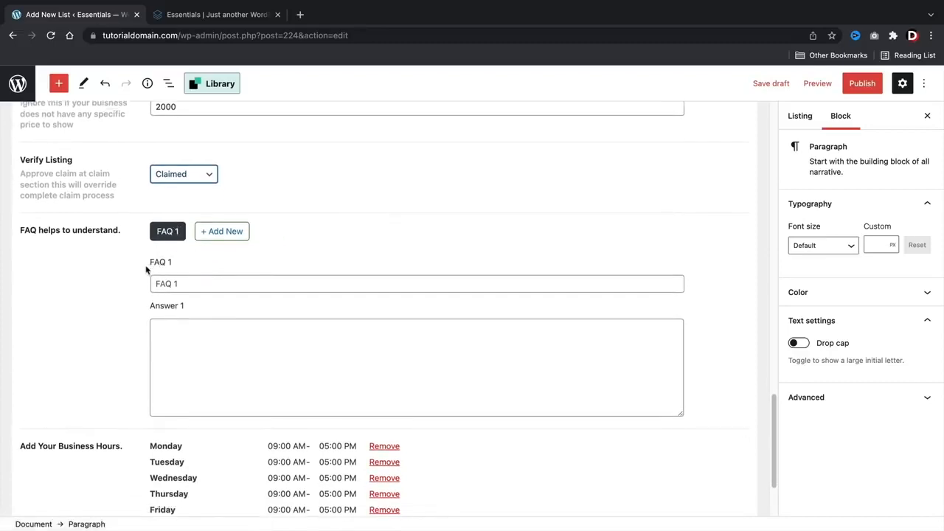
click(188, 273)
text(D)
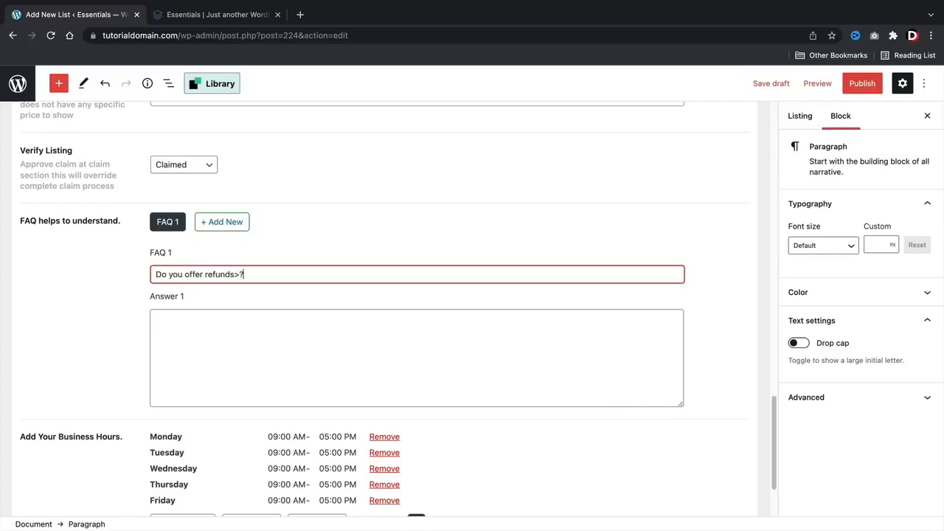
text(o you offer refunds?)
key(Tab)
text(NNO)
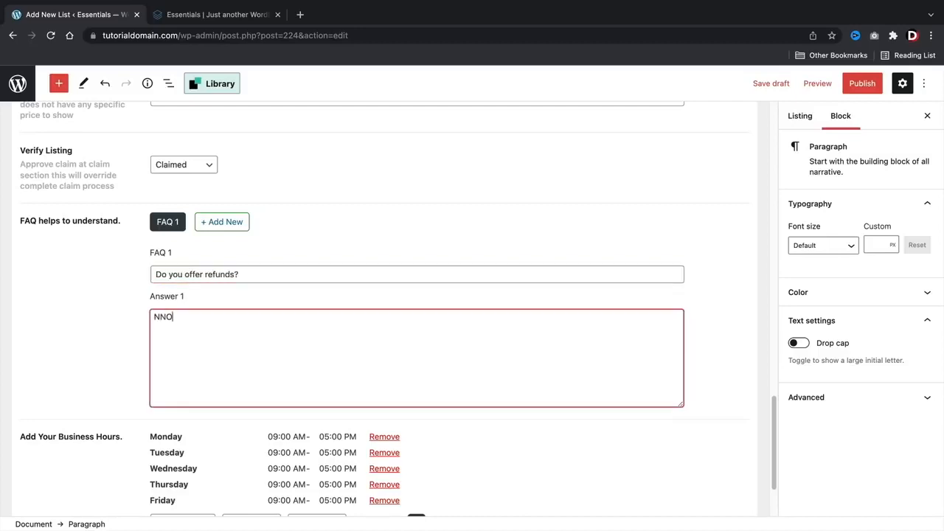
scroll(187, 282, down, 3)
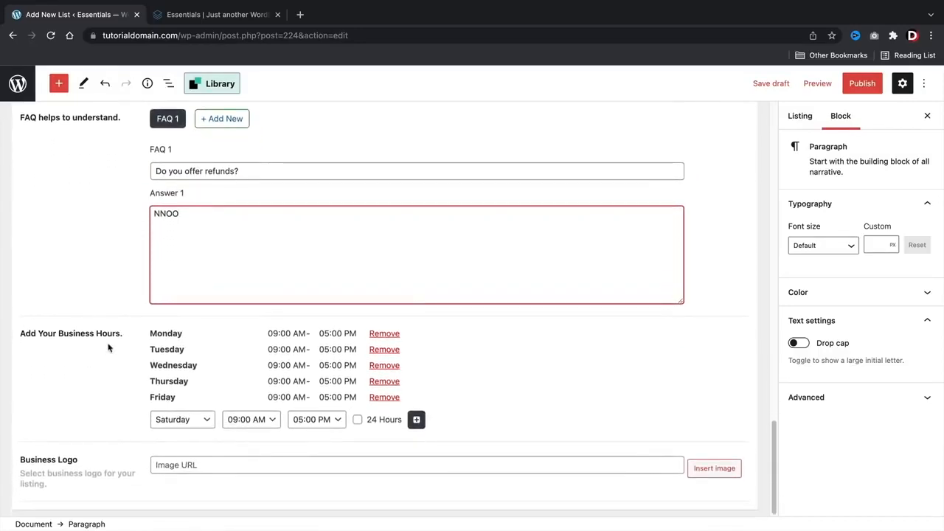
click(358, 421)
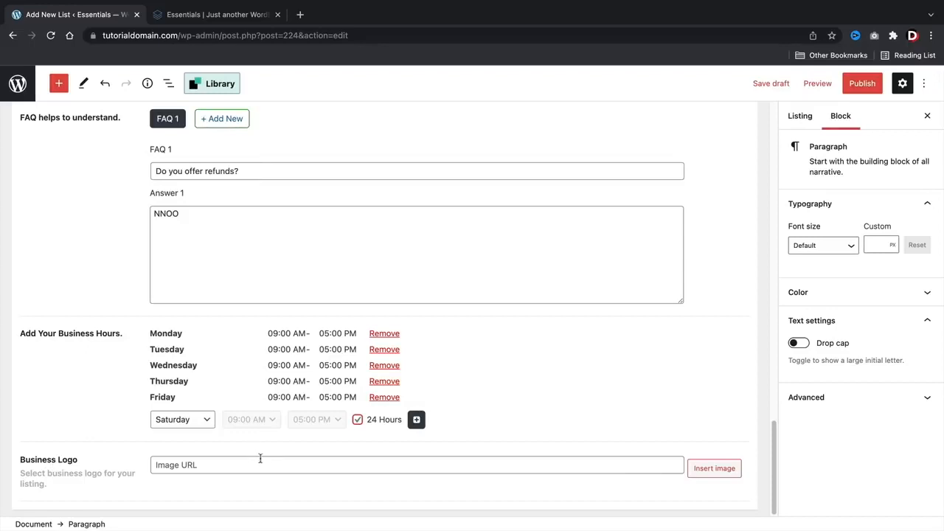
Upload logo.png from the Desktop and insert it as the listing's business logo.
click(706, 470)
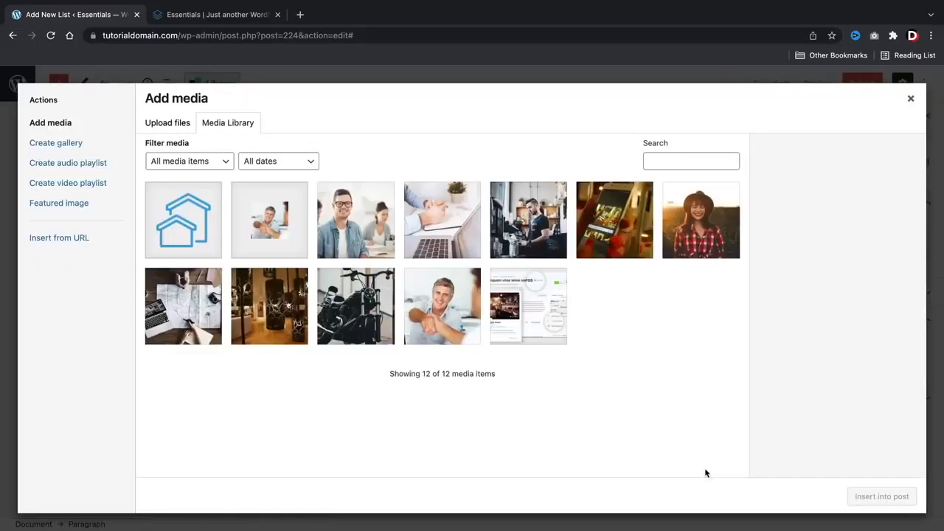
click(191, 129)
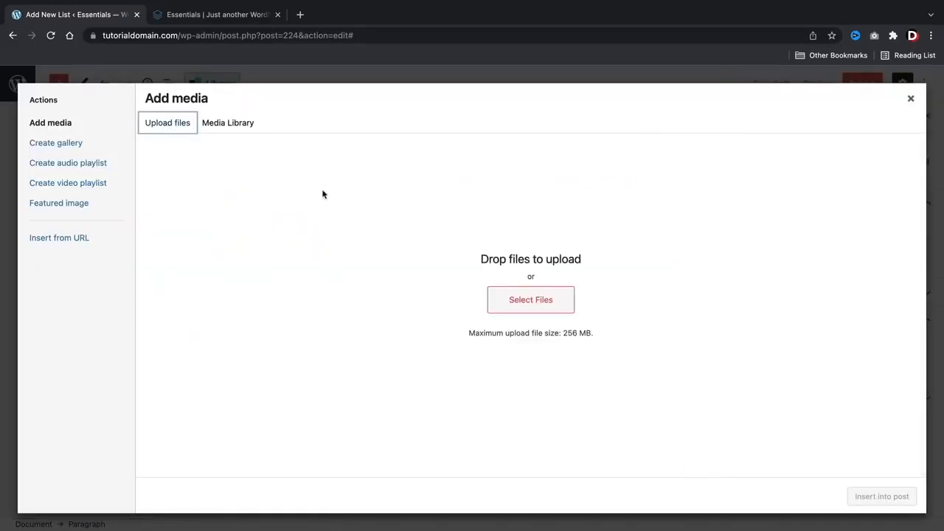
click(506, 301)
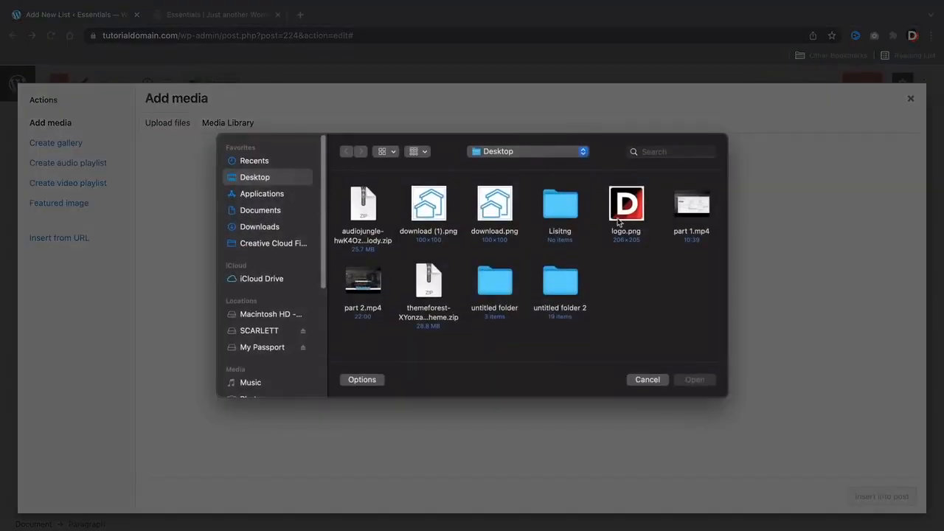
click(622, 214)
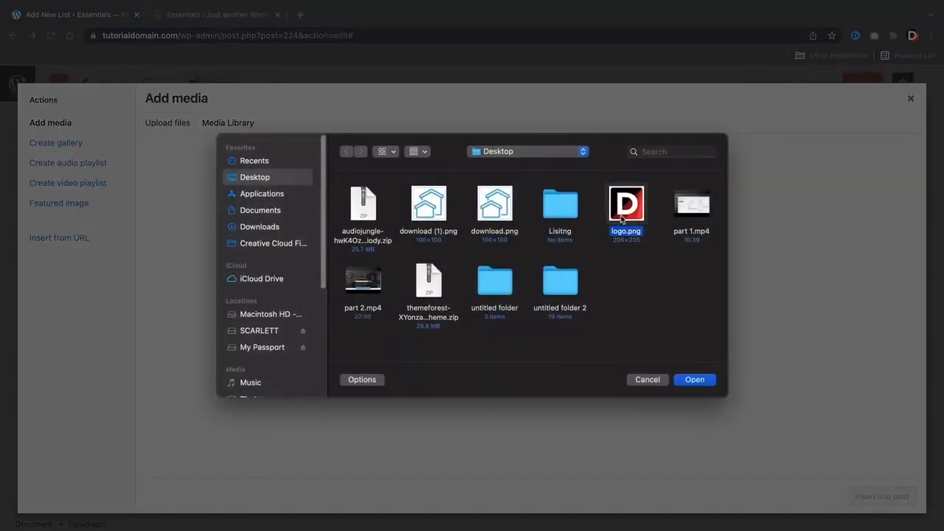
click(701, 381)
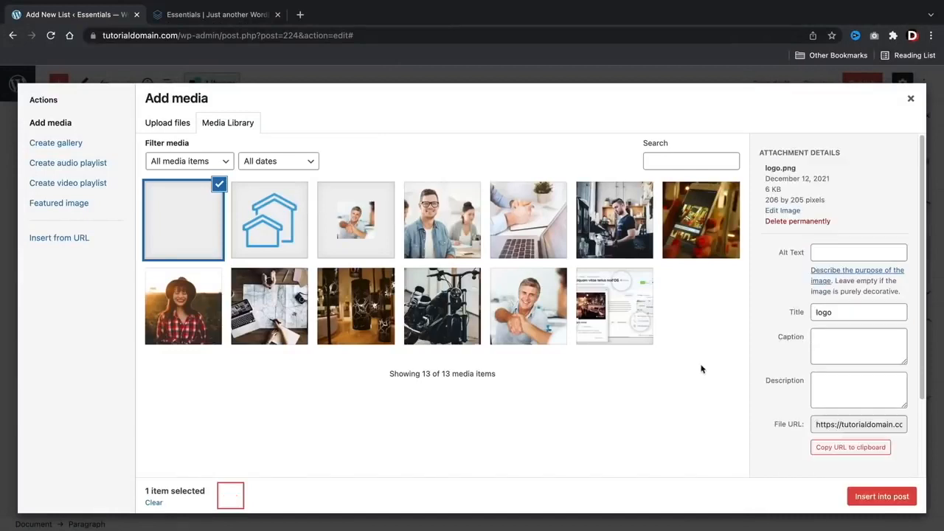
click(882, 497)
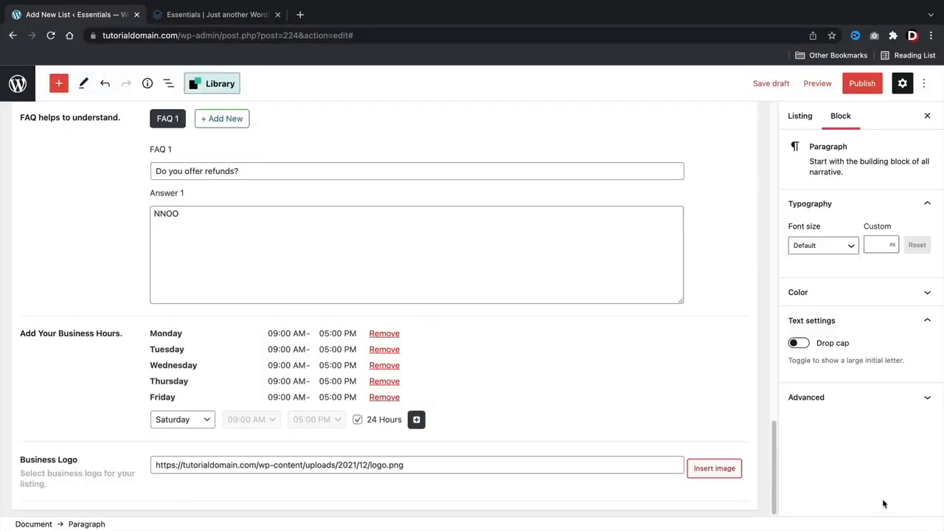
Open placeit.net in a new browser tab and bring up its free logo templates.
click(300, 15)
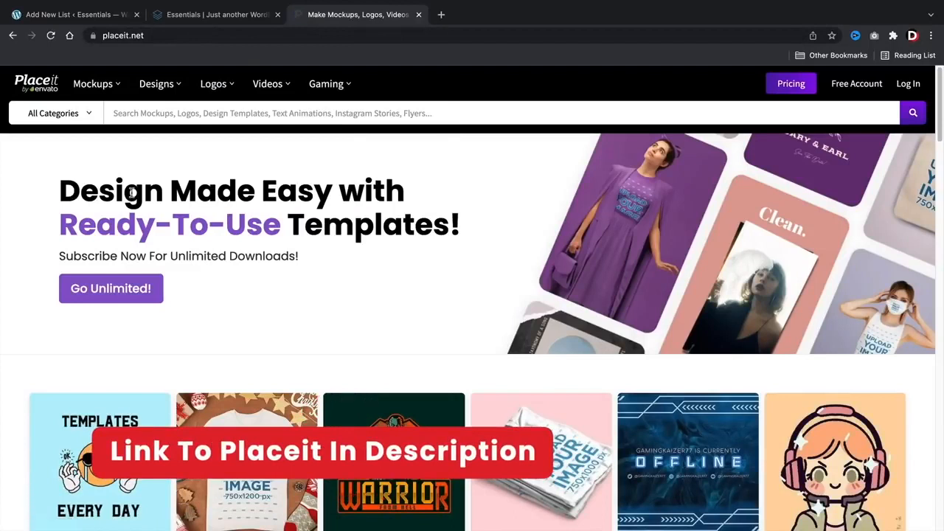
mouse_move(233, 89)
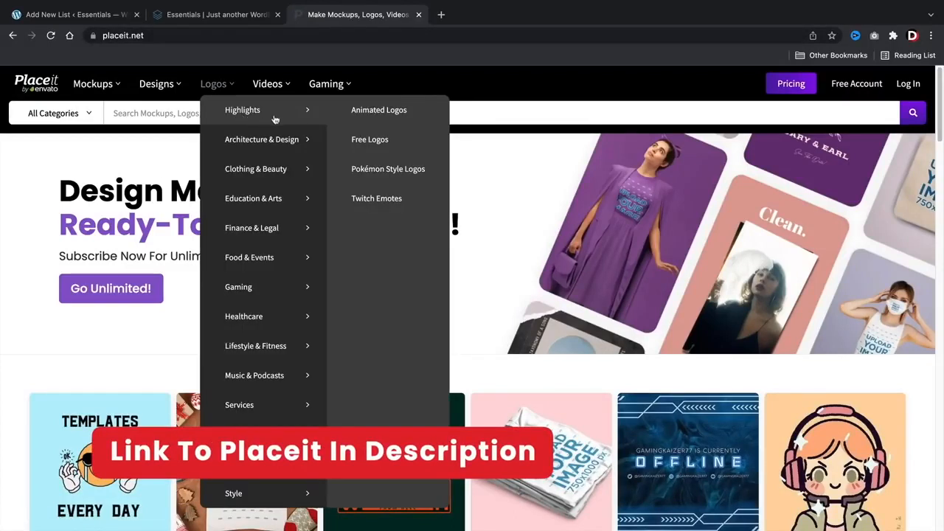
click(364, 141)
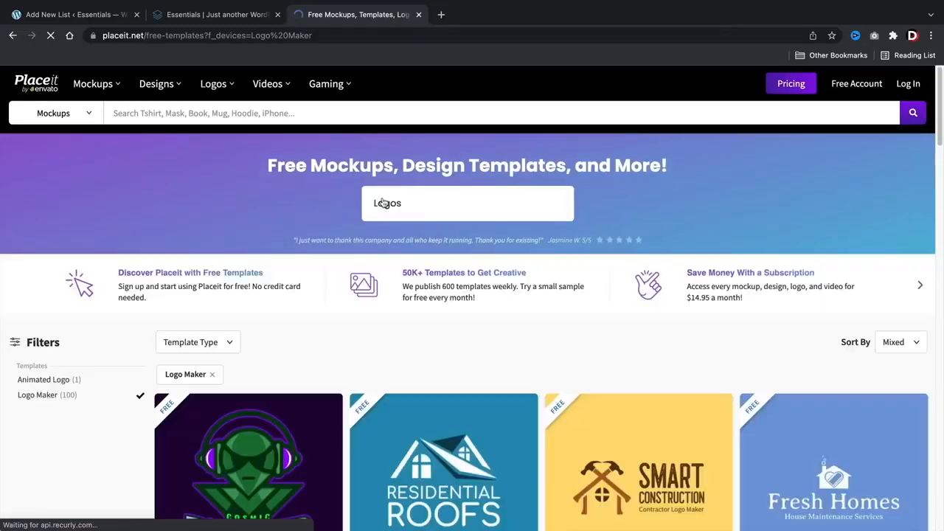
Look through the free logo templates in the Logo Maker category on Placeit.
scroll(189, 364, down, 3)
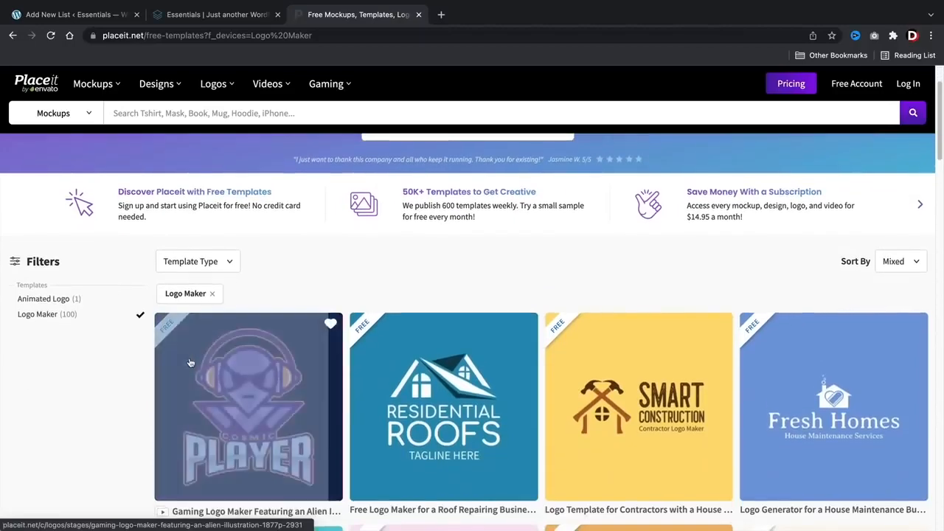
scroll(194, 347, up, 1)
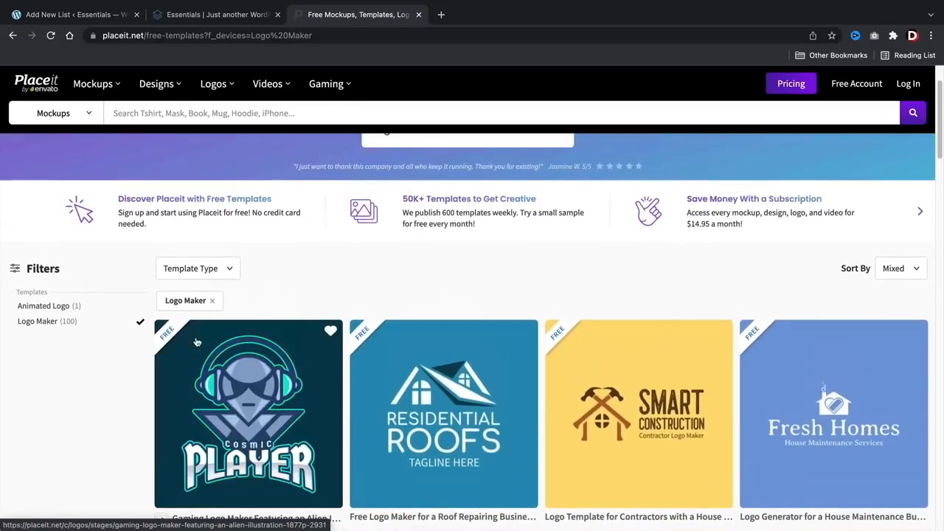
scroll(203, 336, down, 4)
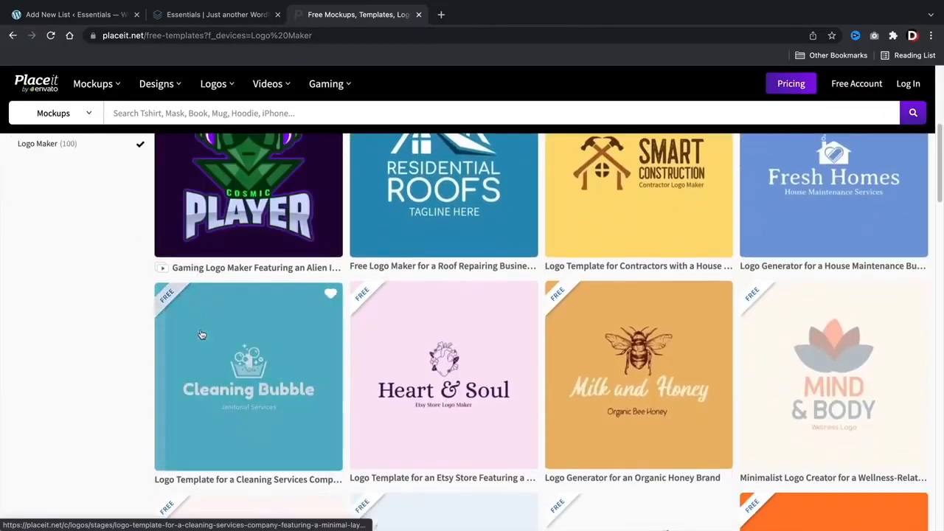
scroll(213, 332, down, 4)
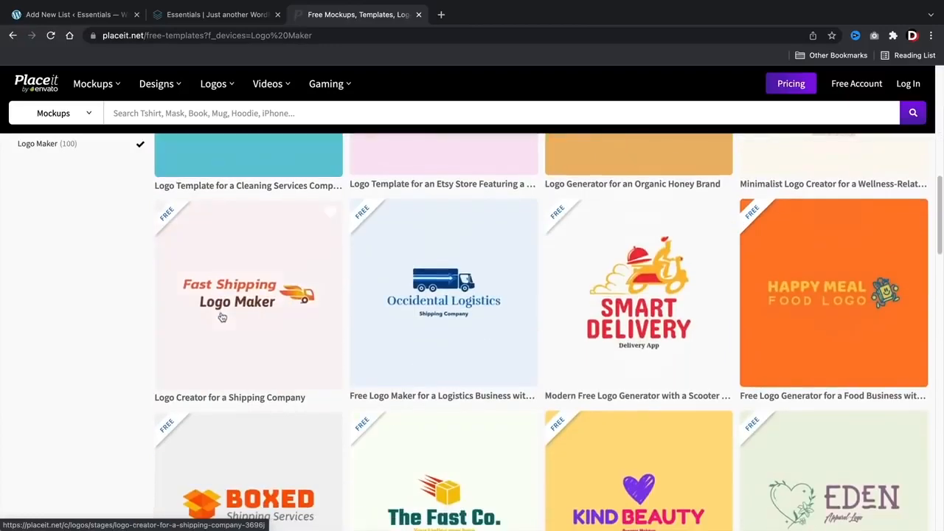
scroll(222, 321, down, 3)
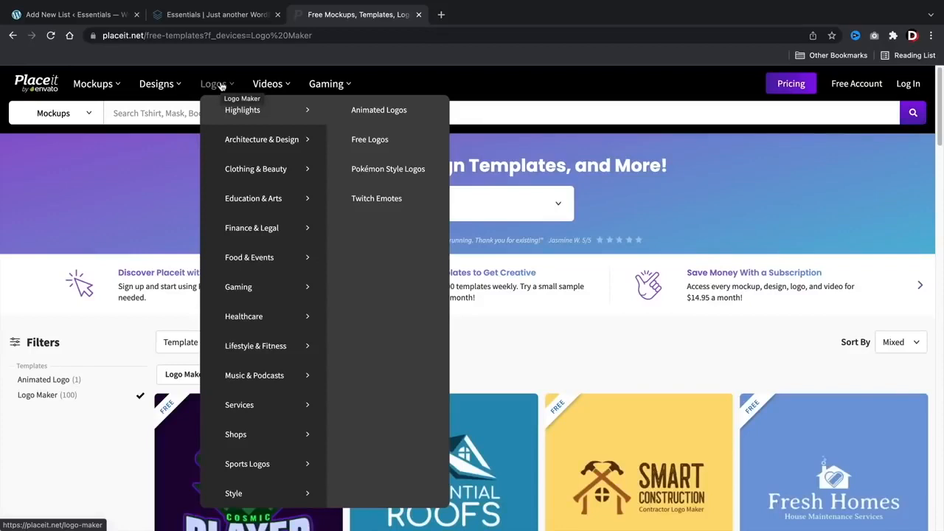
Generate logo ideas in Placeit's logo maker for the company name "Darrel Agency" in the Technology industry.
click(221, 87)
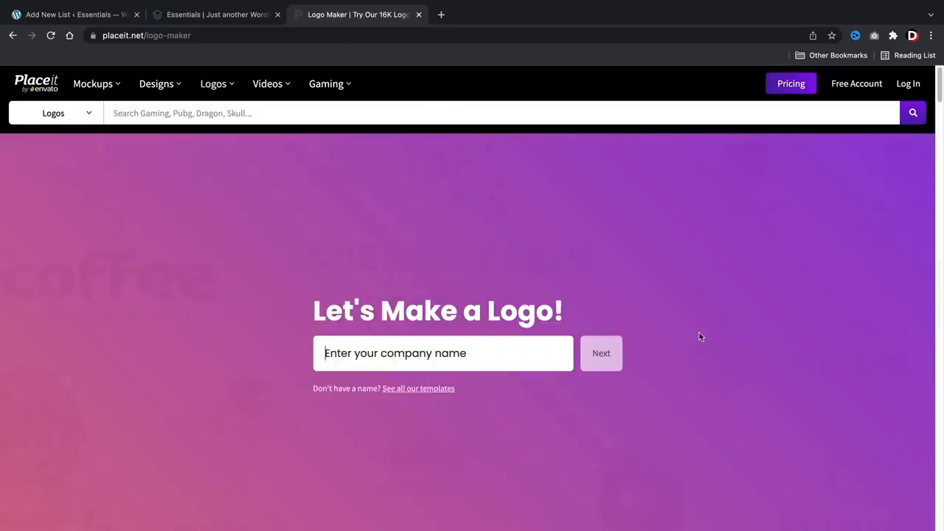
text(Darrel A)
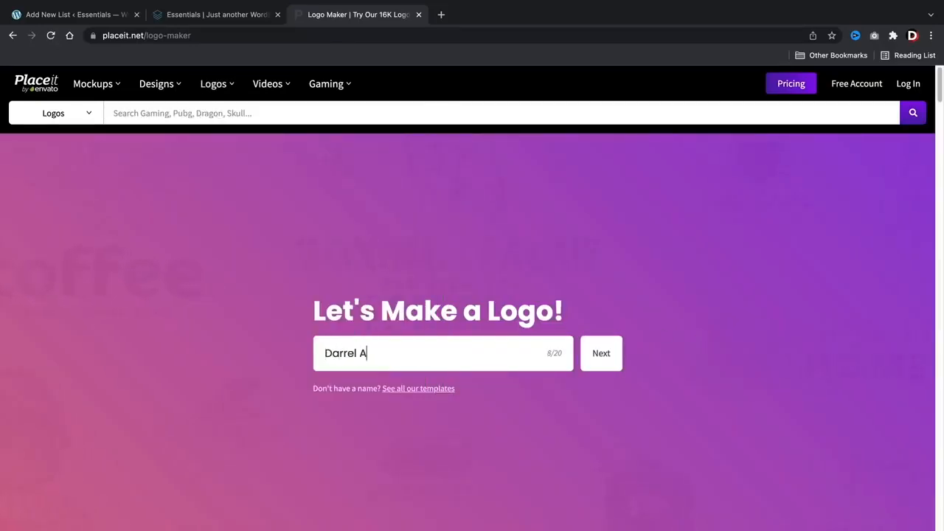
text(gency)
click(604, 360)
click(513, 359)
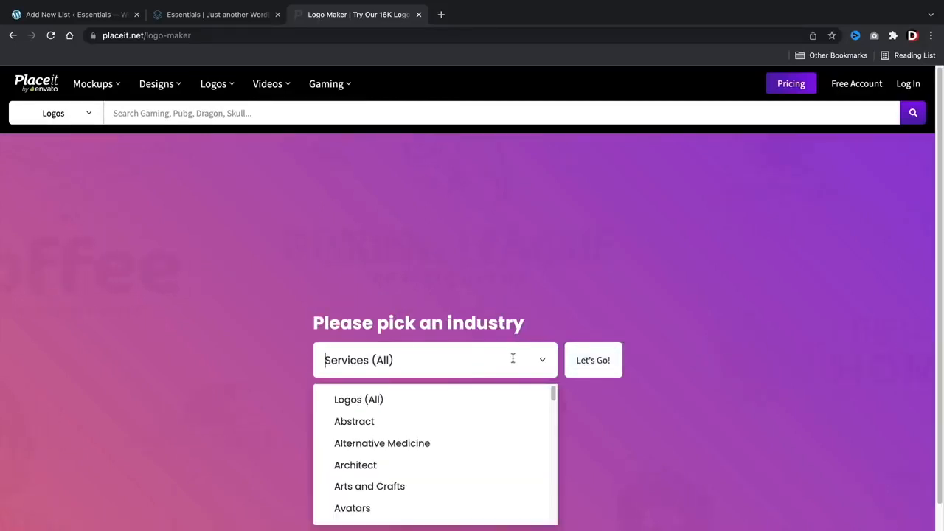
click(501, 405)
click(595, 369)
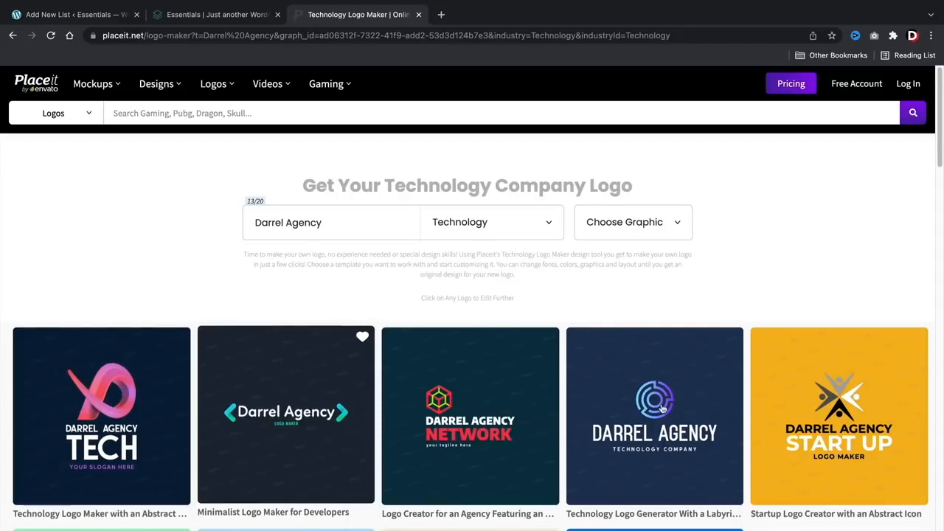
Review the generated technology logo designs for Darrel Agency.
scroll(663, 407, down, 2)
scroll(665, 406, down, 4)
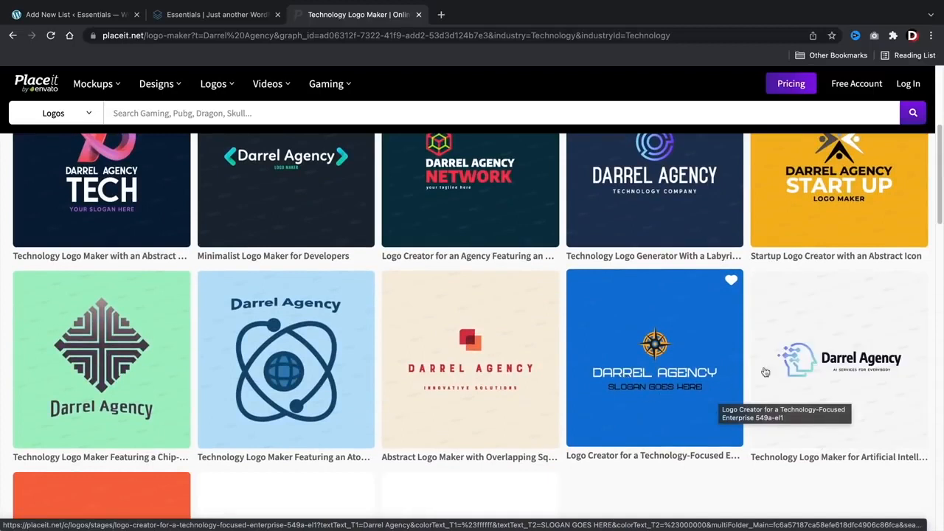
scroll(673, 389, up, 4)
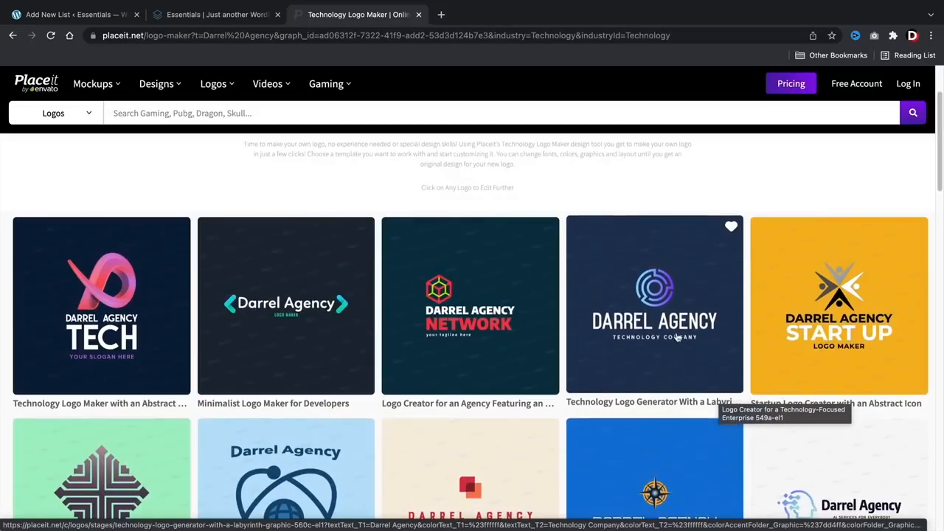
scroll(340, 302, up, 3)
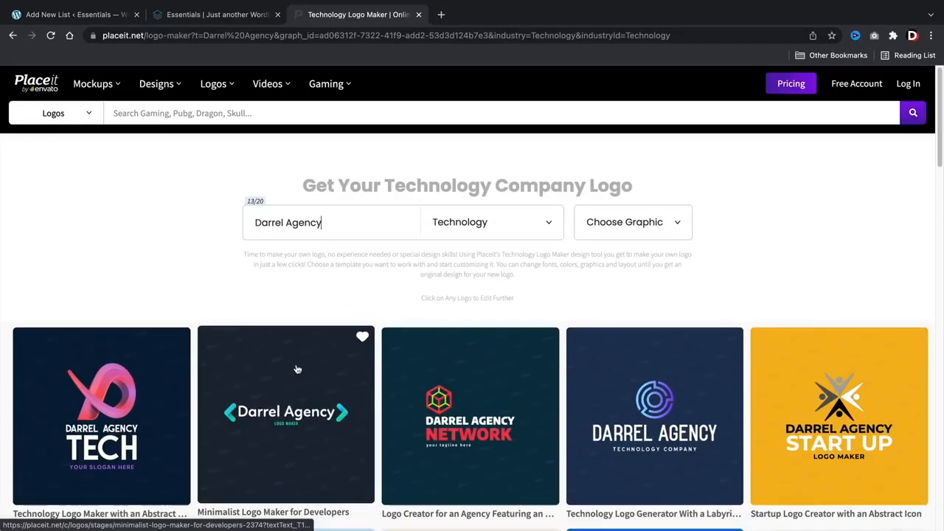
Return to the Darrel Web Design Agency listing in the WordPress editor, publish it, and open its live page.
click(93, 18)
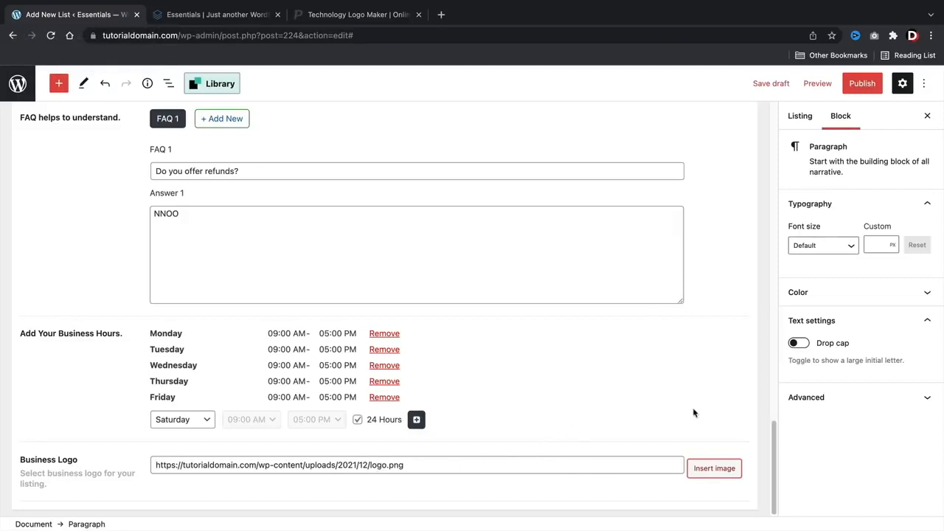
scroll(693, 413, up, 5)
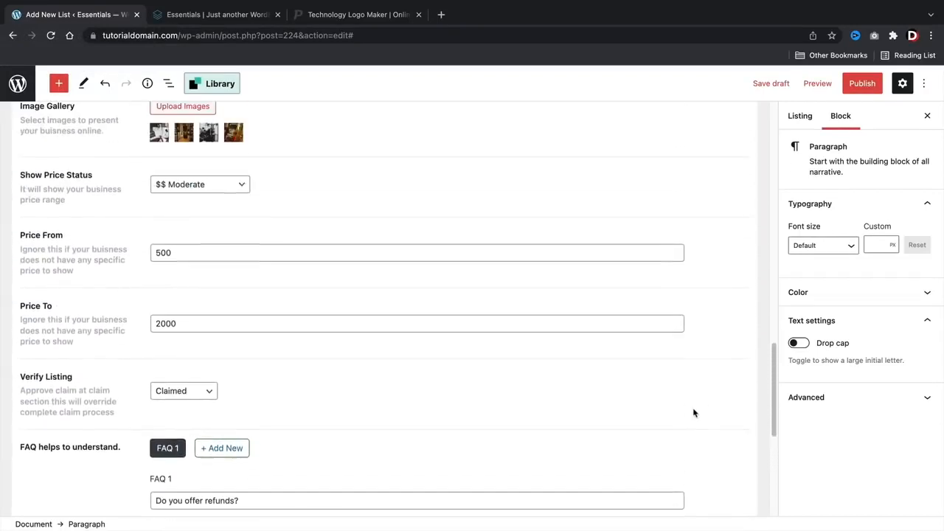
scroll(694, 413, up, 10)
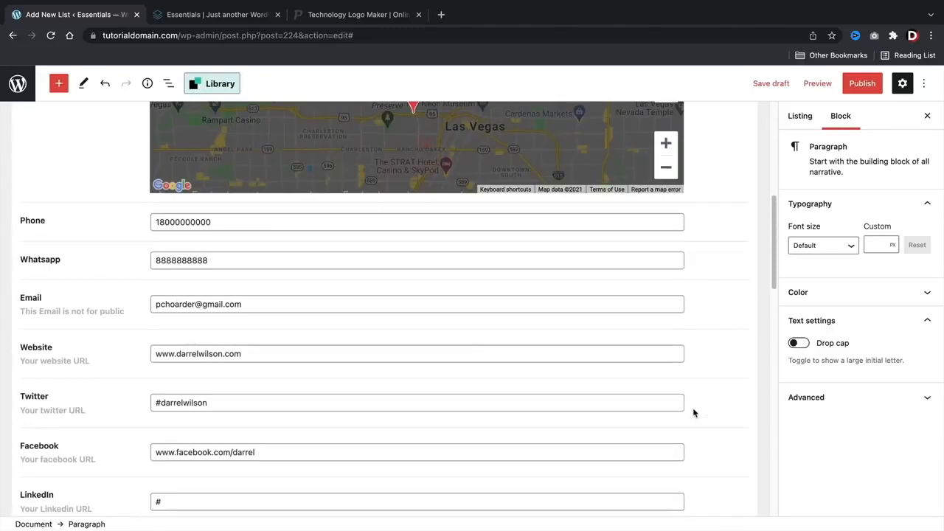
scroll(693, 413, up, 6)
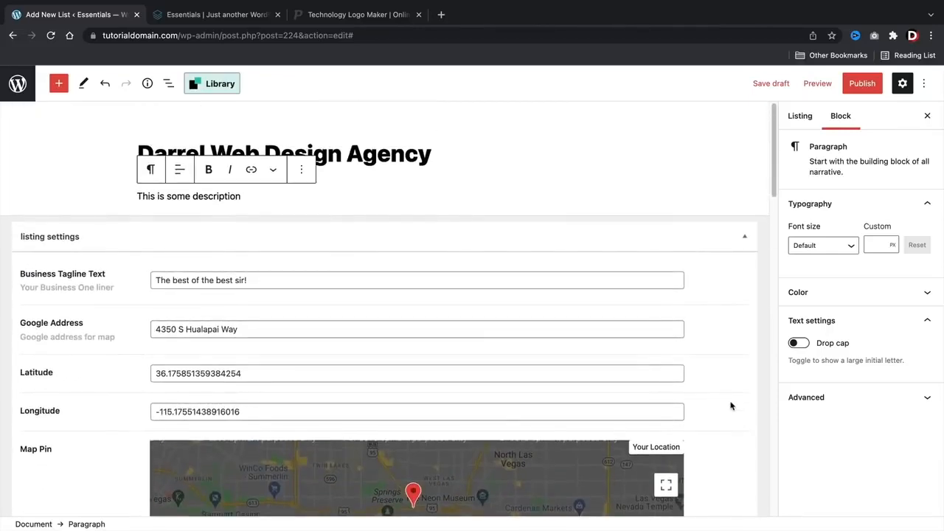
click(862, 83)
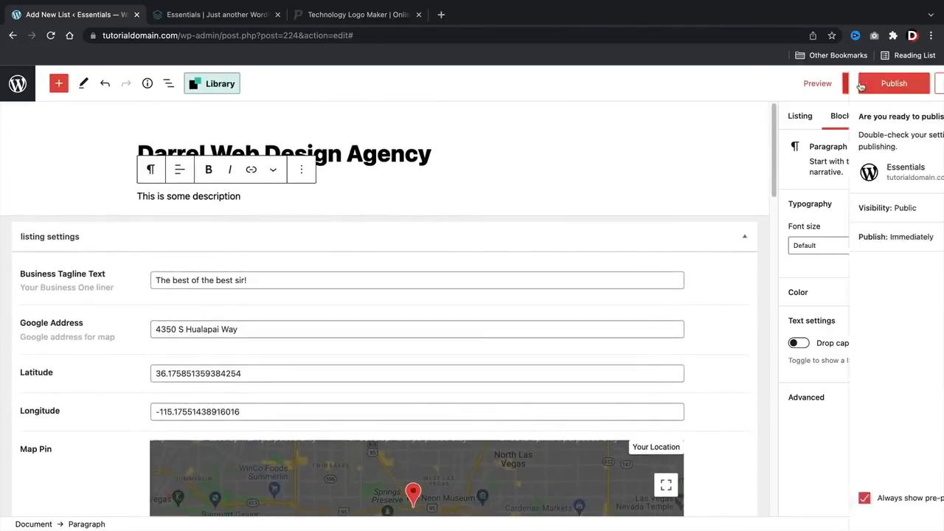
click(821, 88)
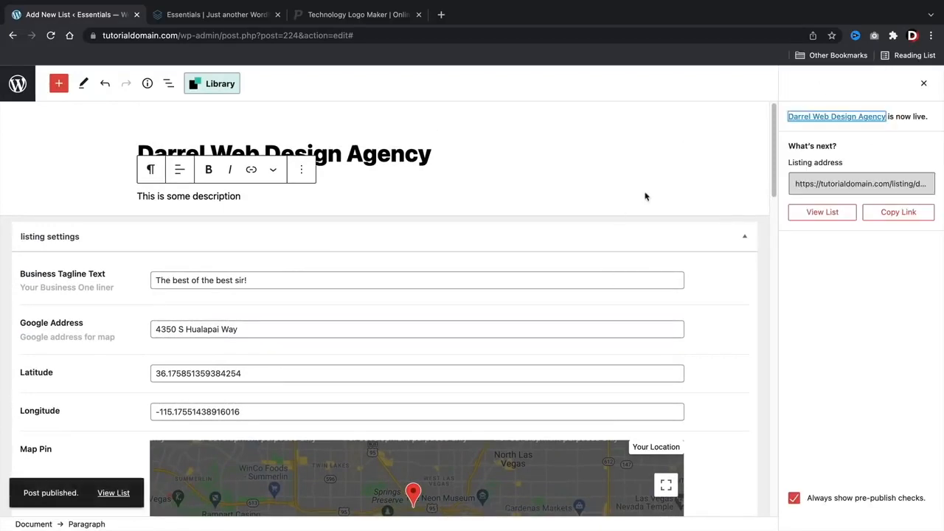
click(111, 494)
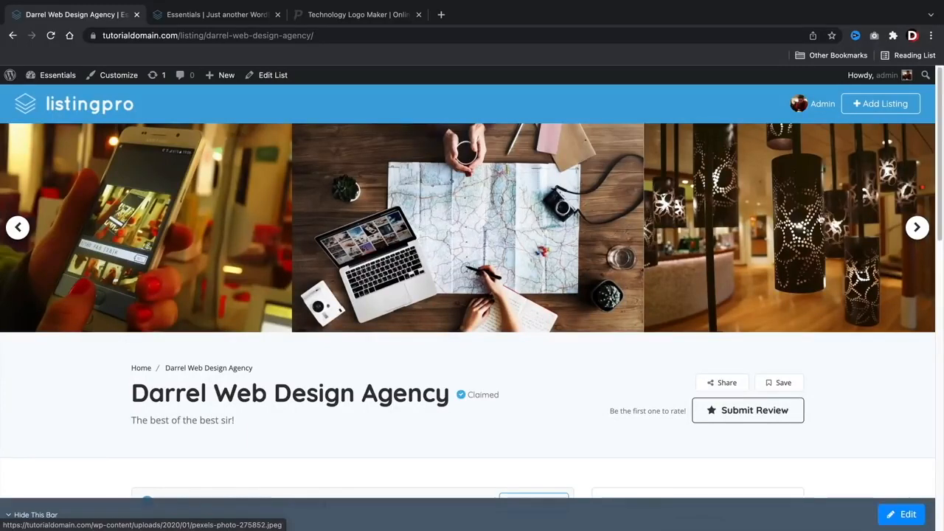
Check the live listing's image gallery, title, tagline, description and refund FAQ.
click(916, 228)
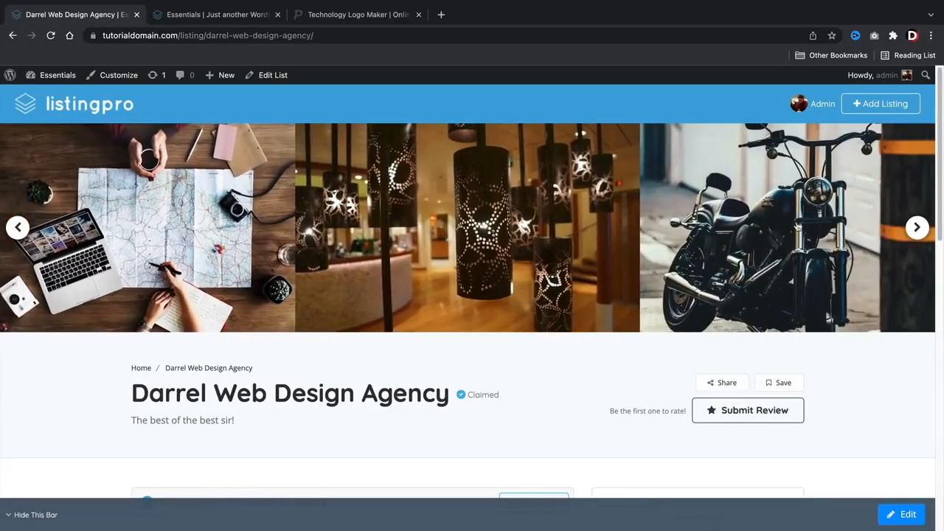
scroll(648, 302, down, 2)
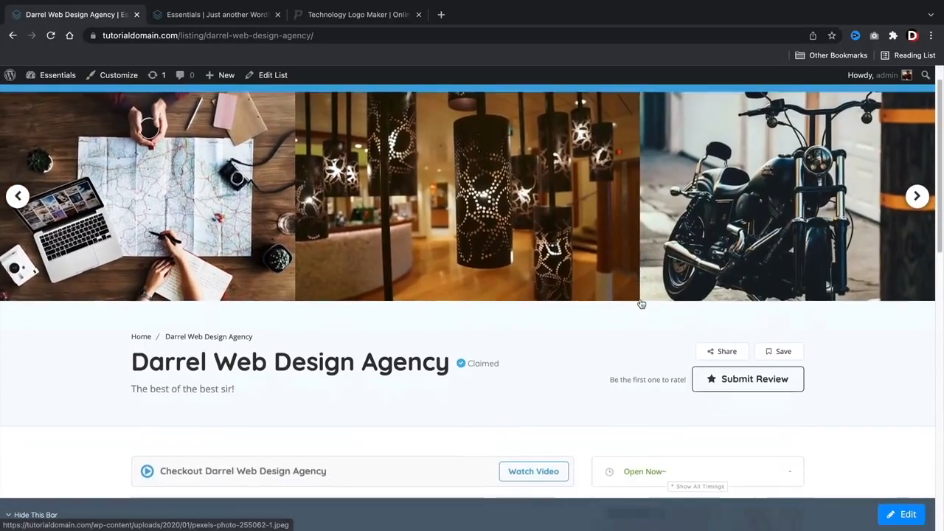
drag(448, 294, 127, 305)
drag(237, 318, 125, 321)
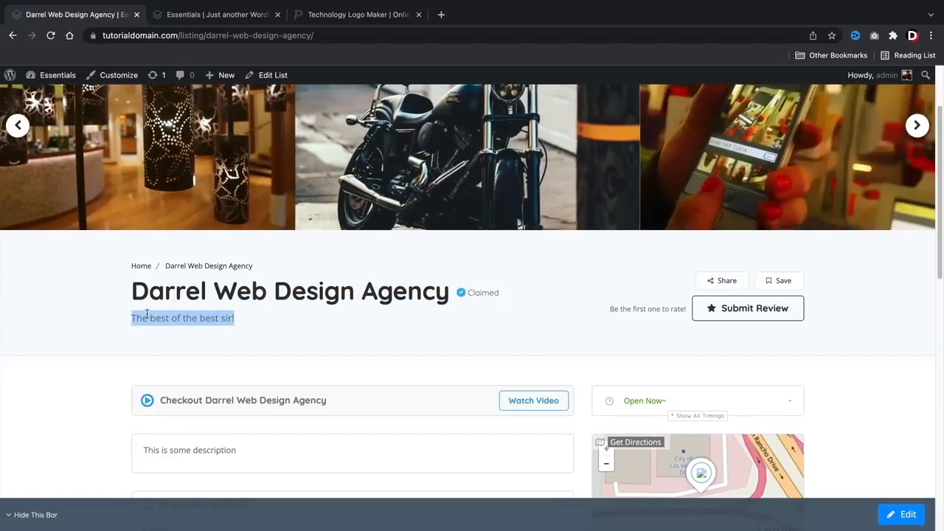
scroll(153, 315, down, 3)
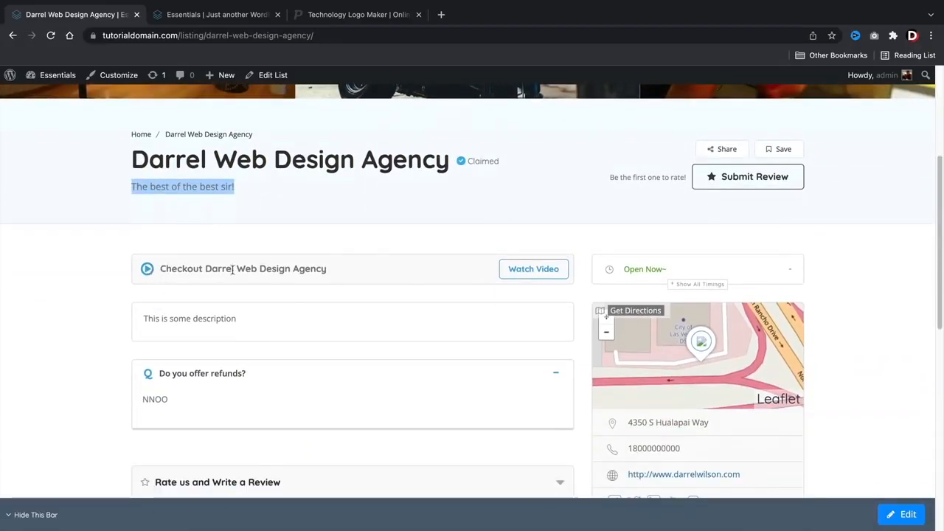
drag(237, 319, 144, 315)
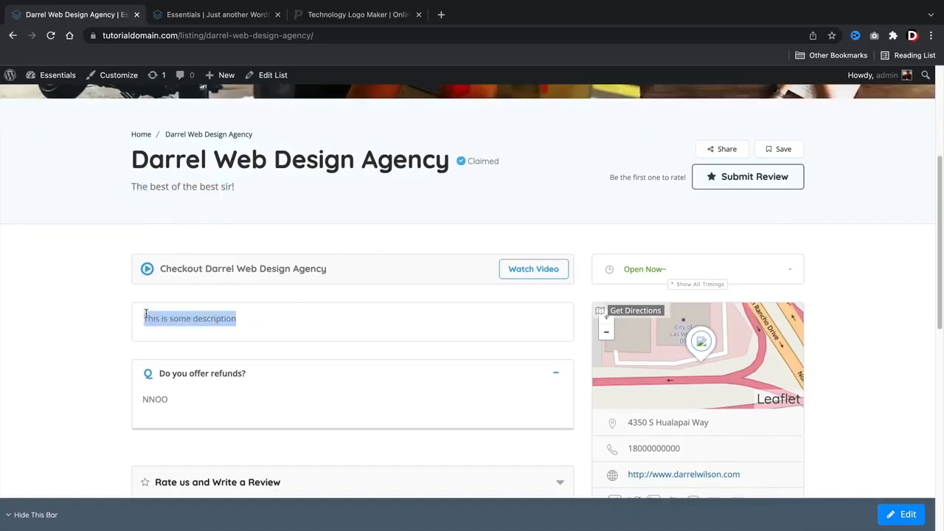
drag(238, 318, 138, 318)
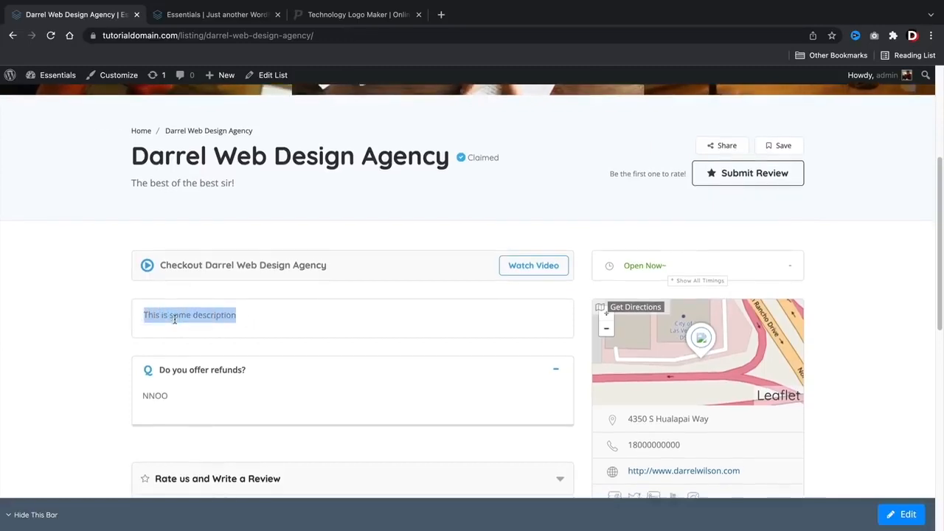
scroll(190, 279, down, 2)
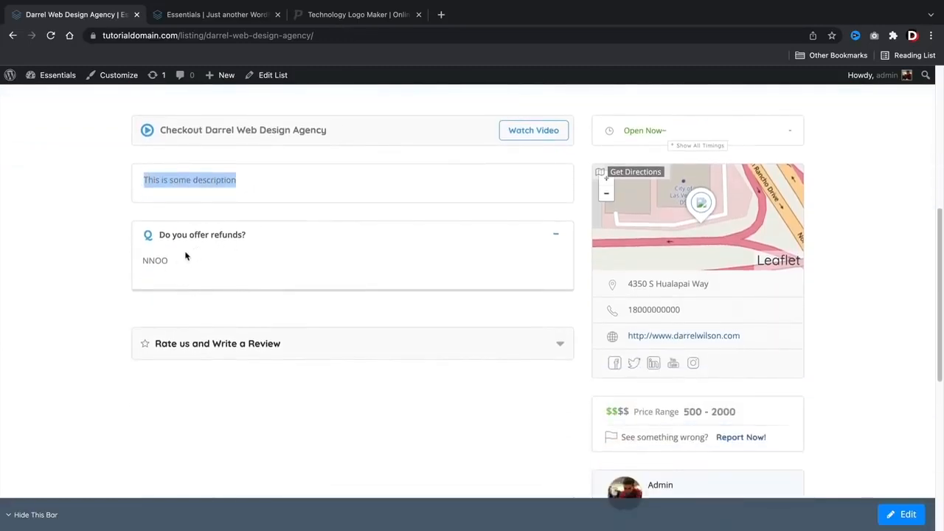
drag(184, 270, 139, 267)
scroll(453, 305, down, 1)
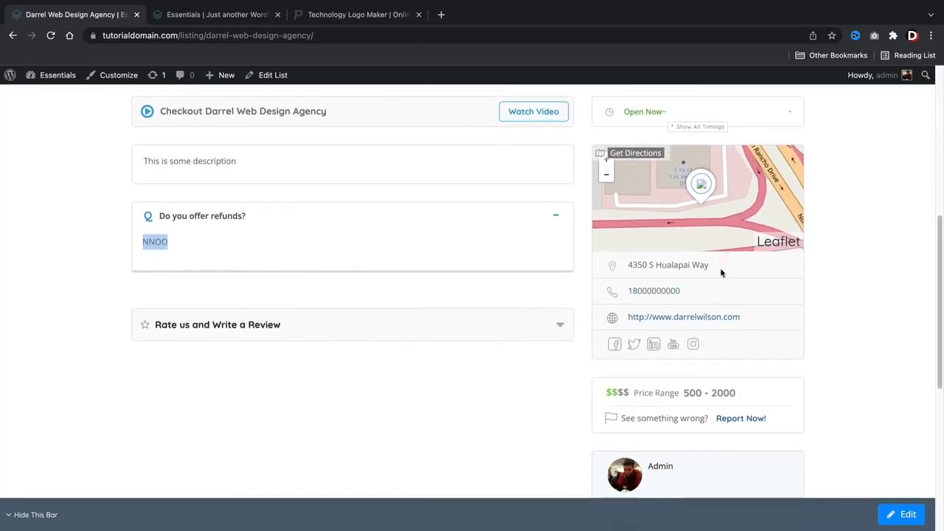
Check the live listing's address, contact and social links, price range and contact form.
drag(711, 274, 631, 268)
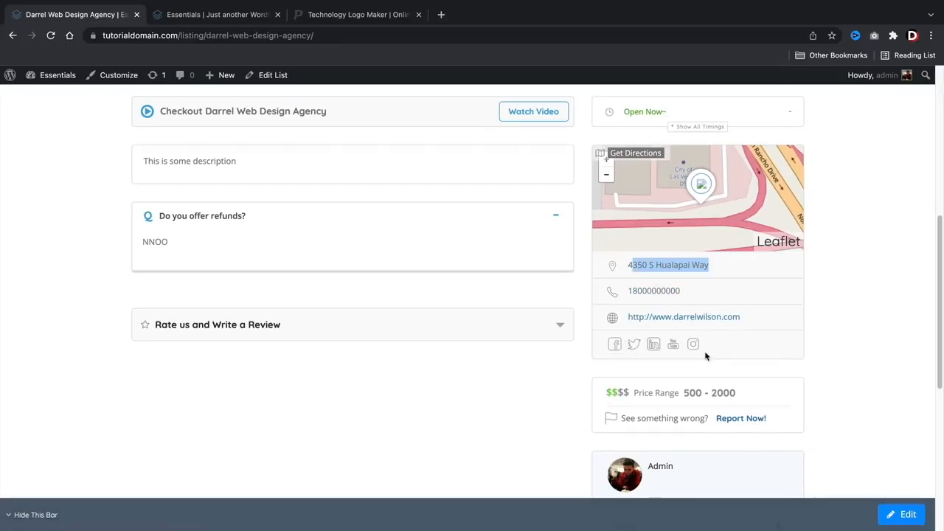
scroll(704, 354, down, 3)
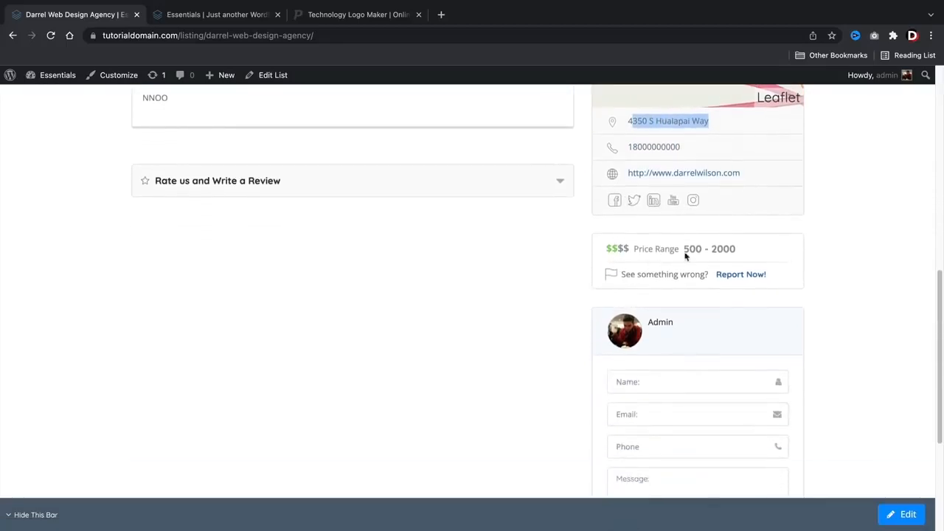
drag(684, 250, 744, 251)
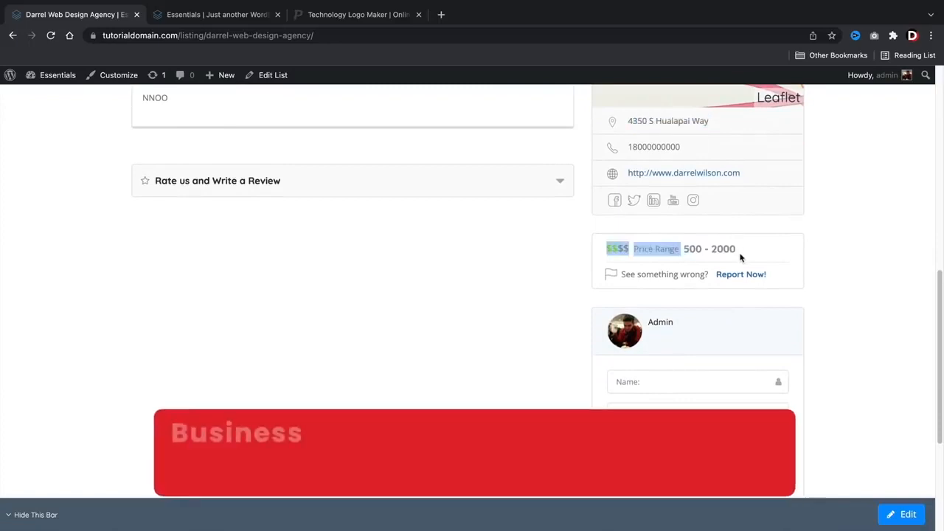
click(732, 248)
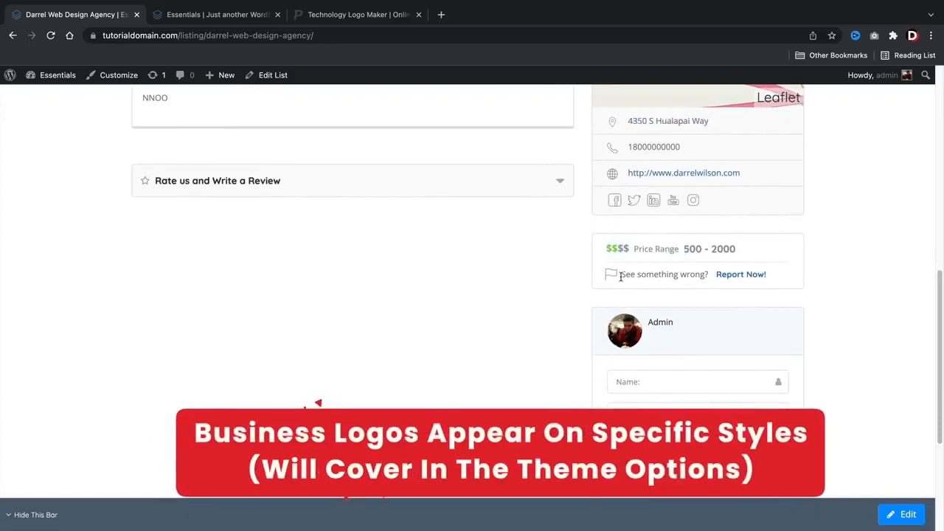
scroll(655, 268, down, 1)
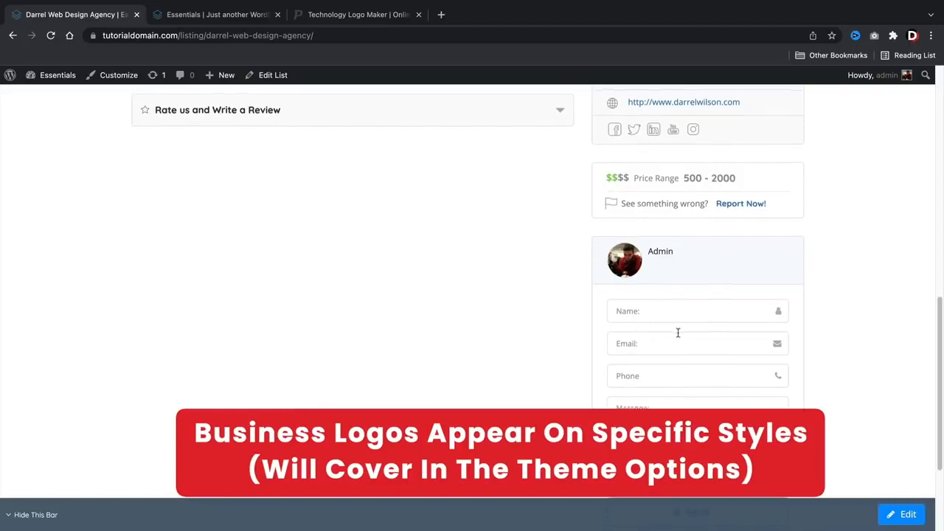
scroll(657, 246, down, 2)
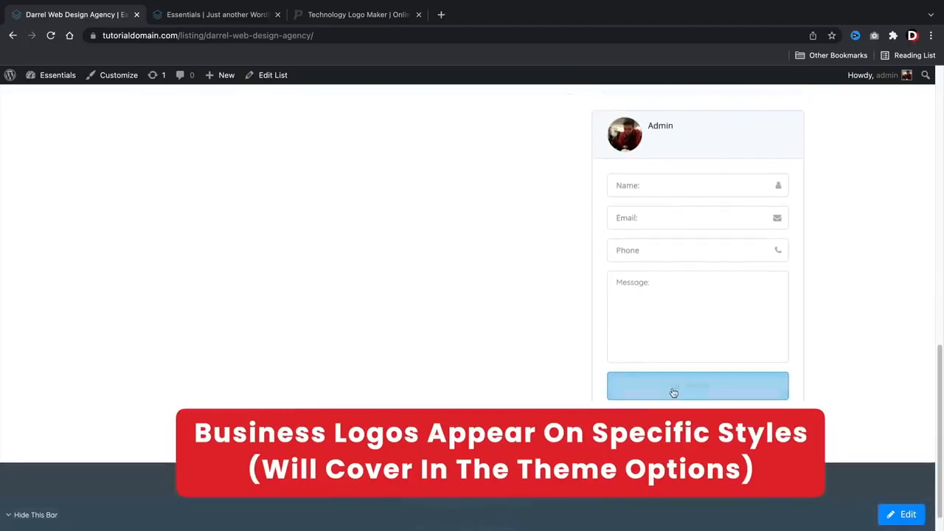
scroll(652, 317, up, 2)
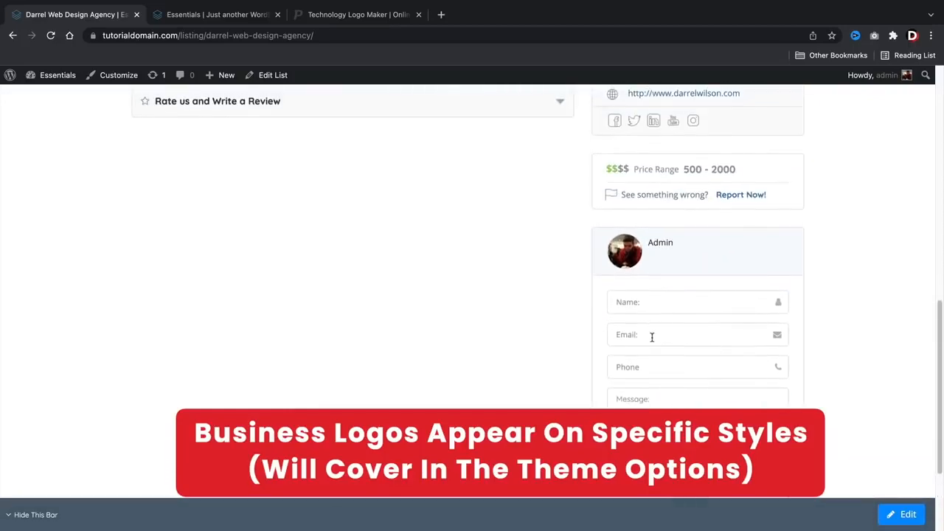
scroll(654, 338, up, 4)
scroll(653, 353, up, 3)
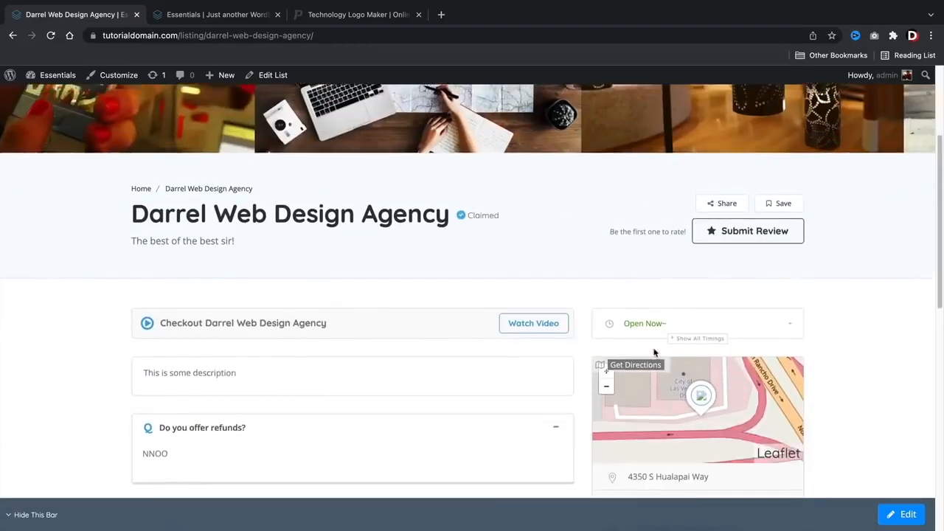
Review the live listing's claimed badge, description, opening status and contact details.
scroll(553, 347, up, 1)
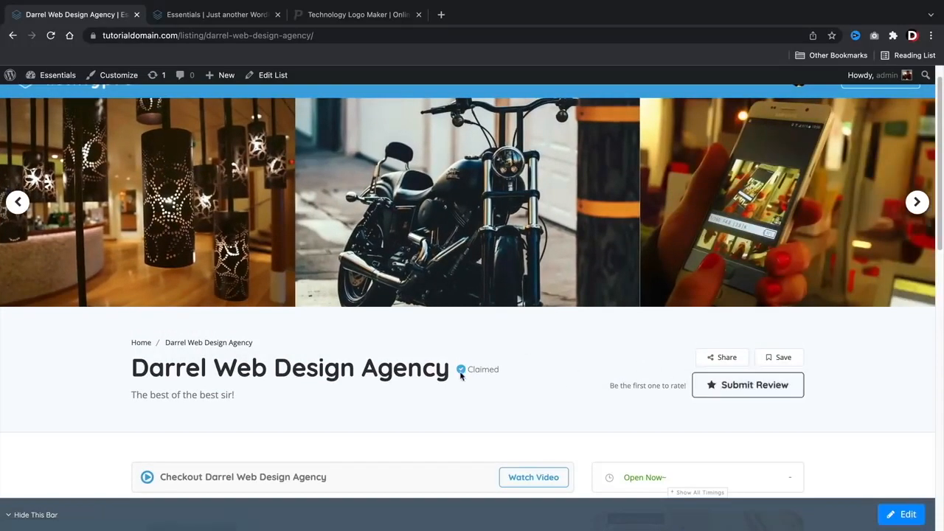
scroll(443, 280, down, 5)
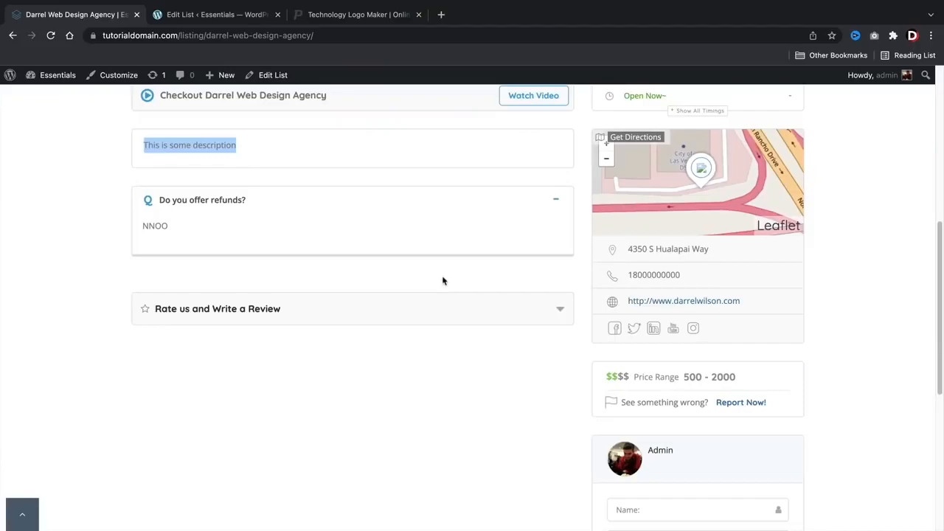
scroll(476, 362, up, 5)
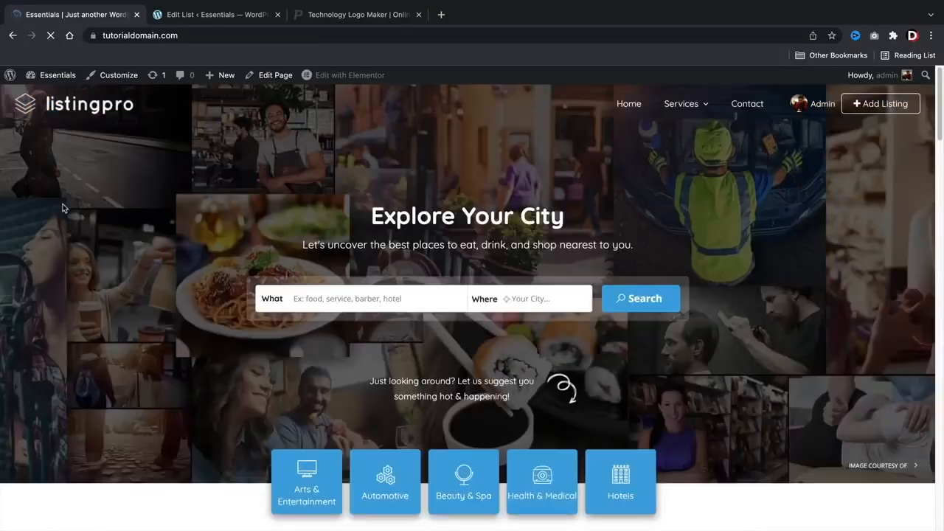
Run a listing search from the homepage without any terms and preview the Darrel Web Design Agency entry in the results.
click(644, 307)
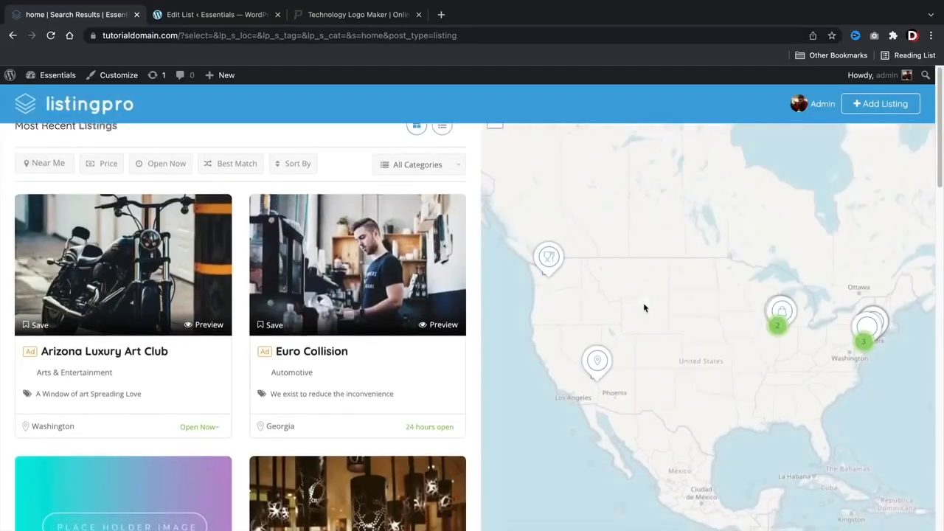
scroll(400, 328, down, 4)
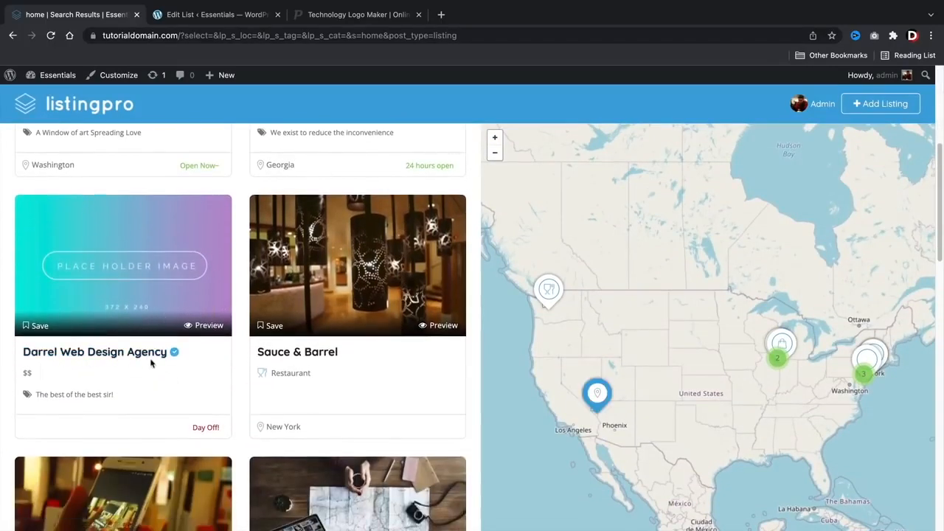
click(207, 325)
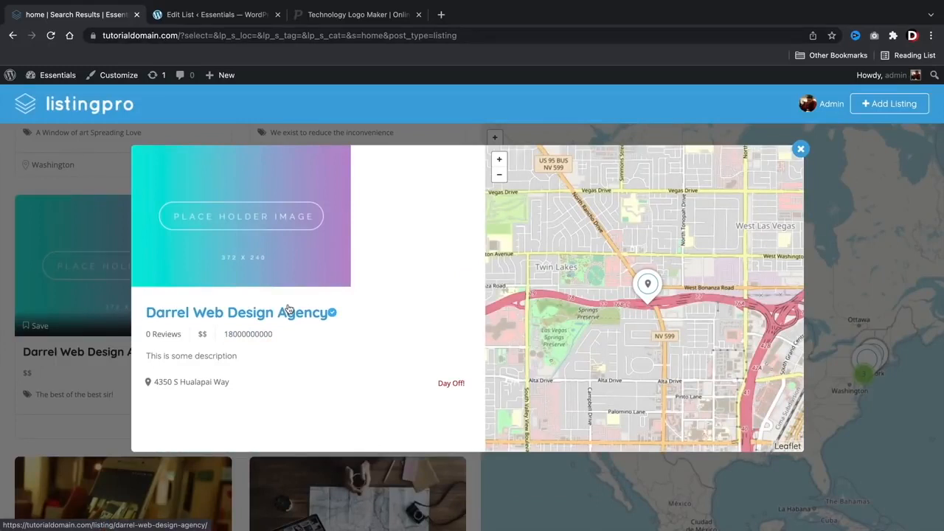
click(800, 149)
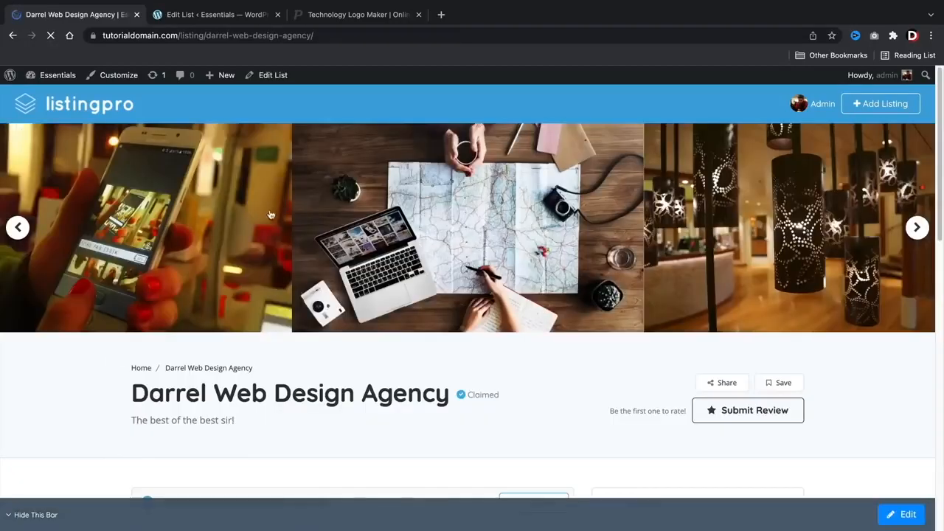
click(12, 35)
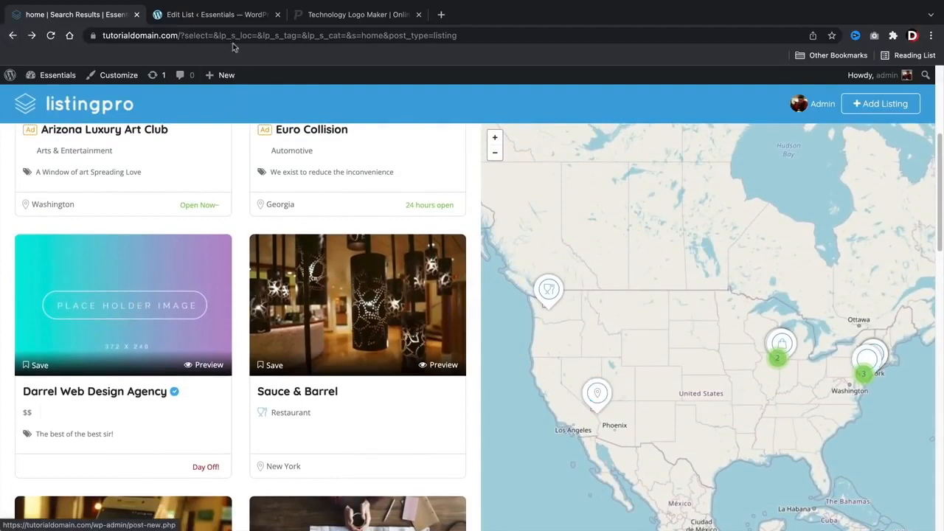
Set columns.png from the media library as the Darrel Web Design Agency listing's featured image and update the listing.
click(220, 18)
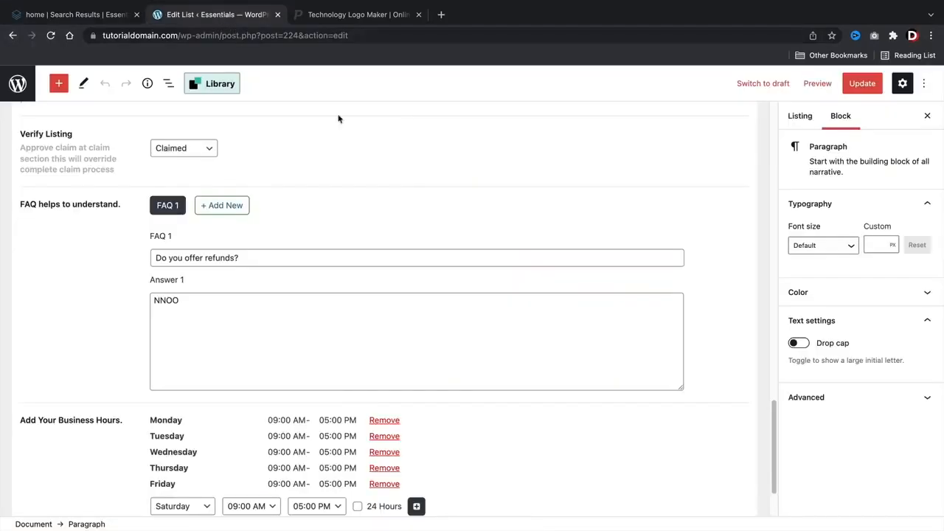
click(802, 118)
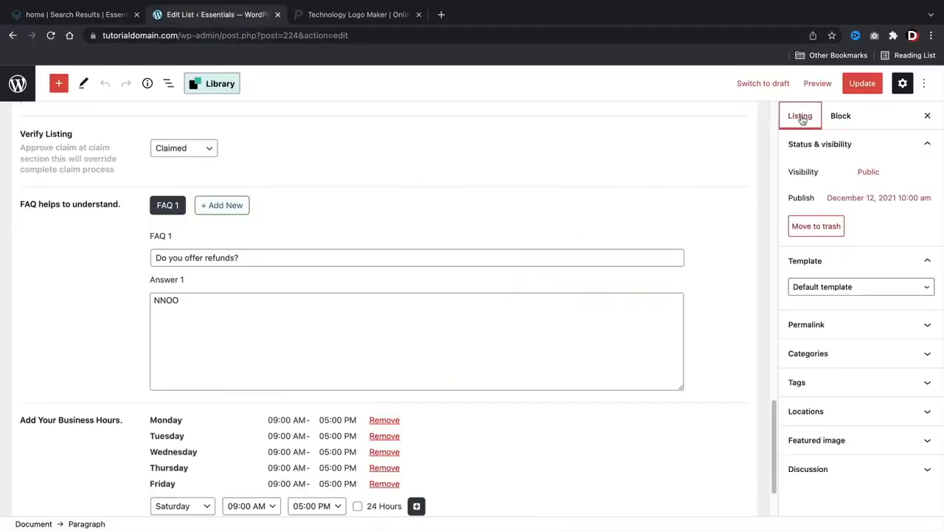
click(843, 440)
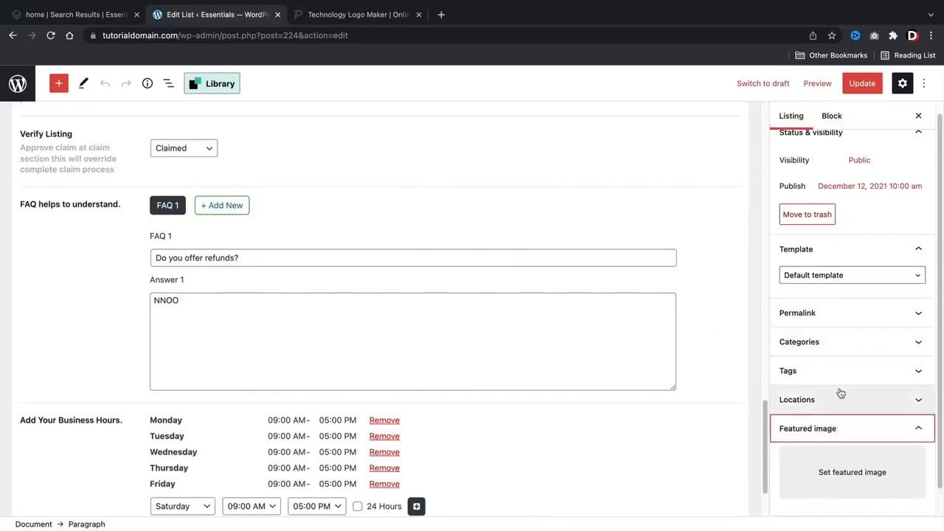
click(854, 444)
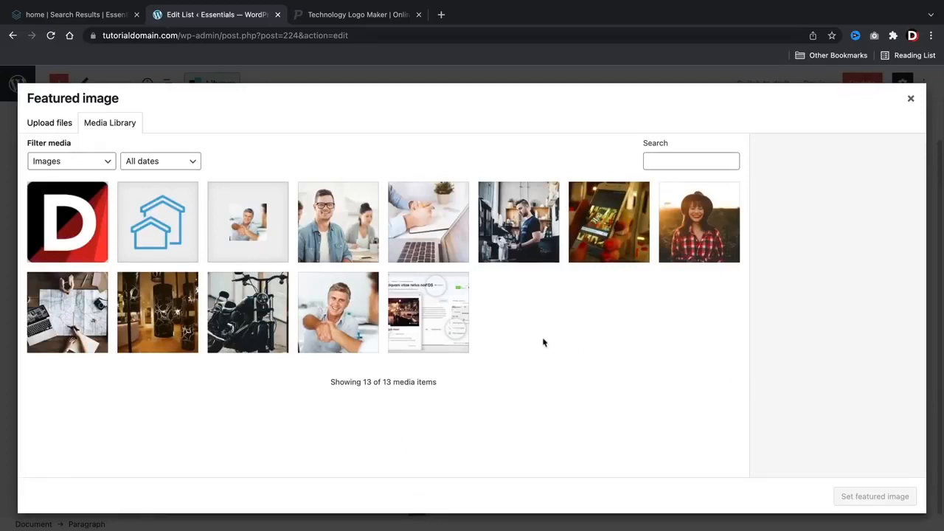
click(444, 312)
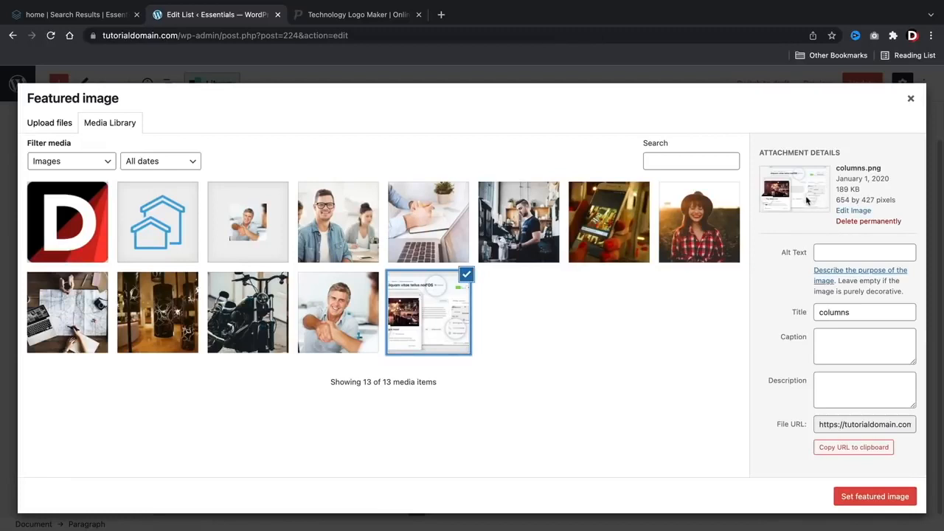
click(873, 500)
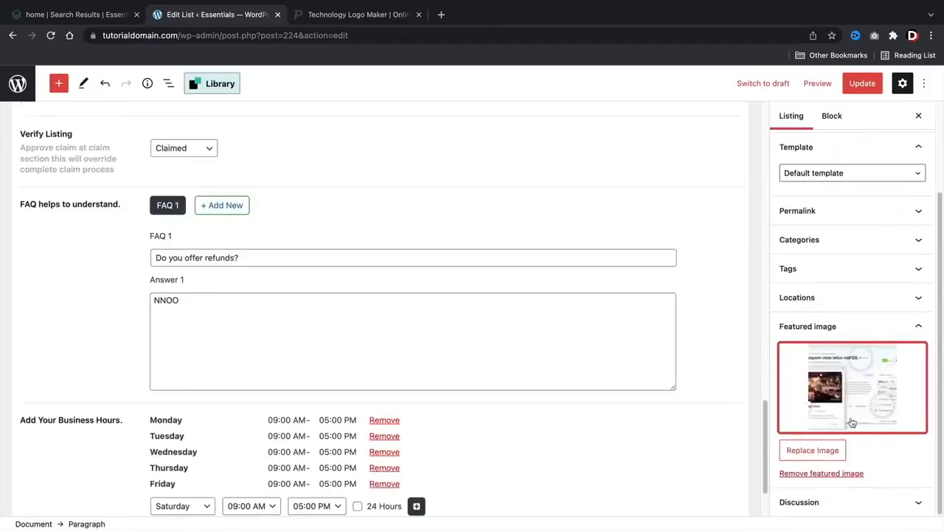
click(854, 85)
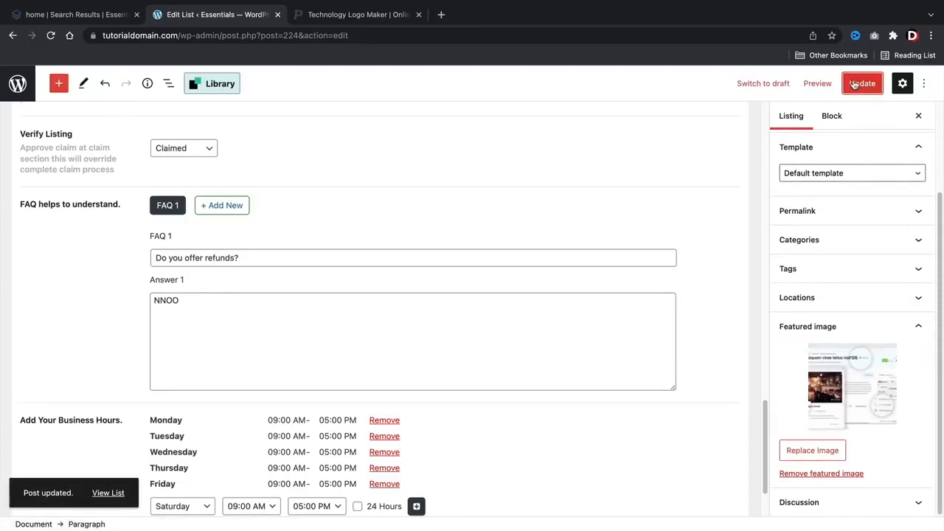
Check the Darrel Web Design Agency card's featured image in the search results and view the price filter options.
click(85, 20)
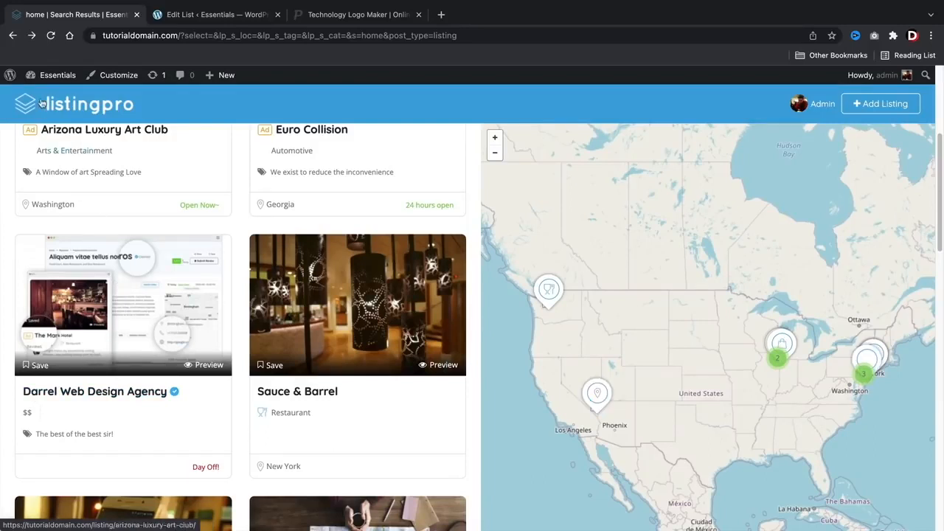
mouse_move(44, 81)
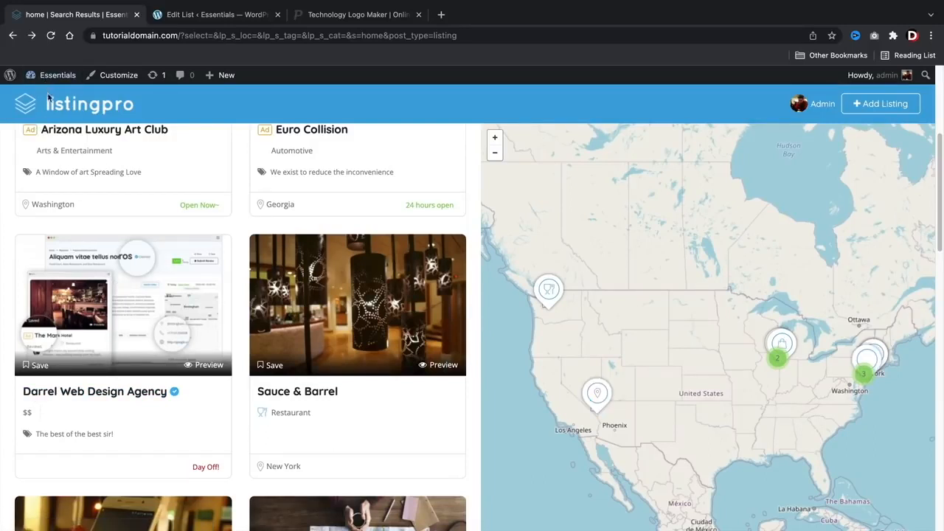
scroll(118, 214, up, 3)
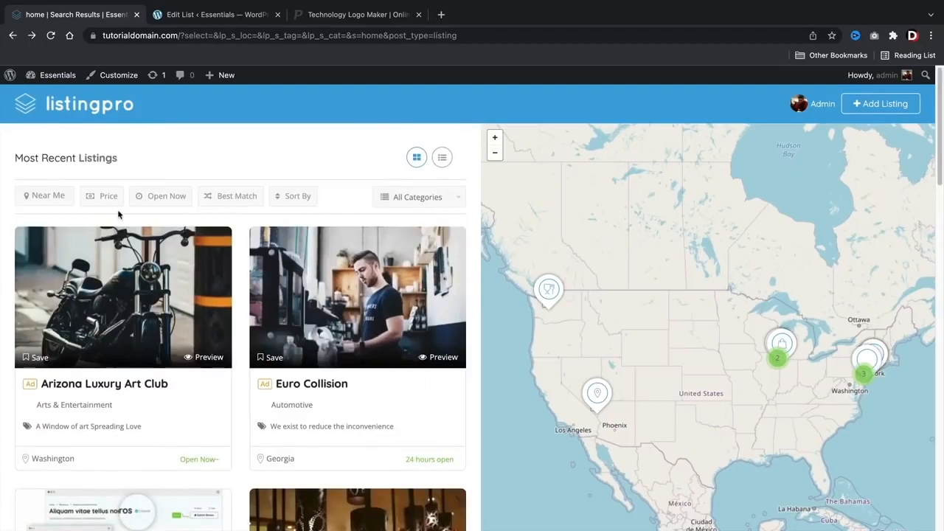
click(115, 198)
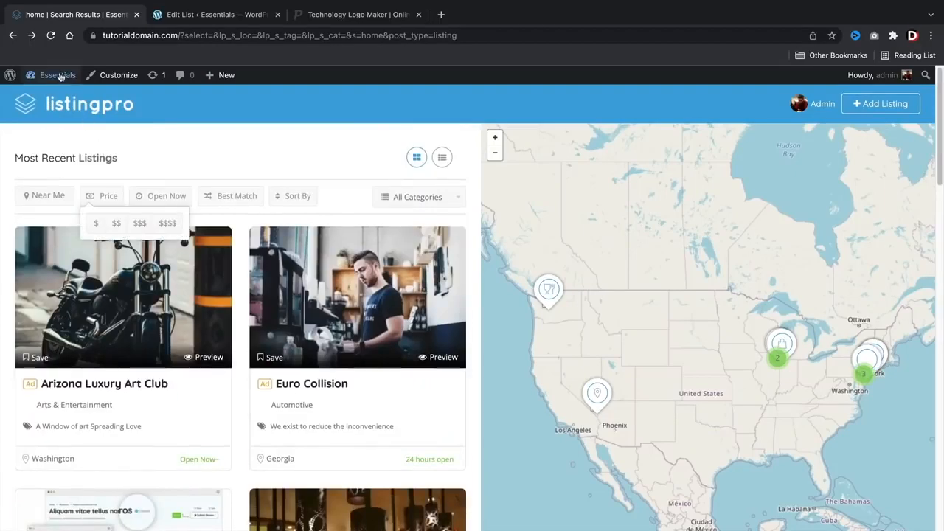
Go through the homepage to the admin dashboard and search the installable plugins for "cache".
click(54, 103)
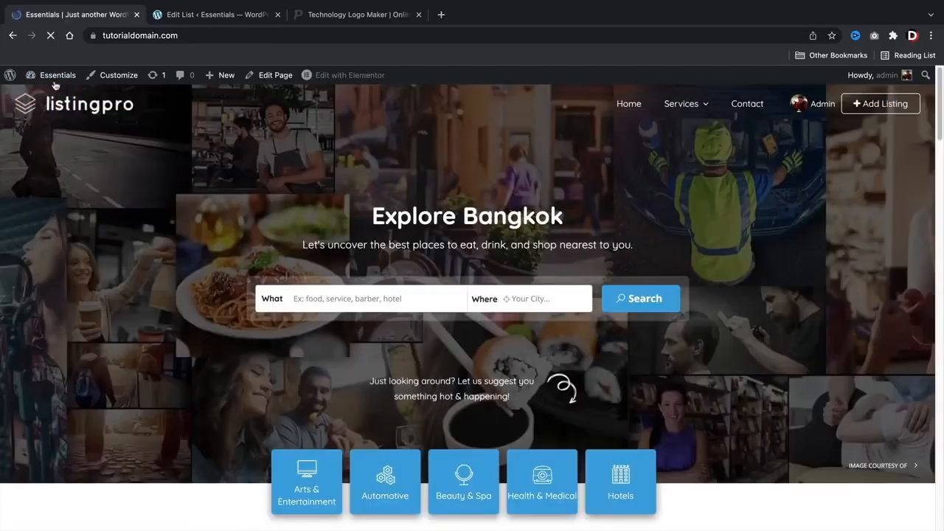
mouse_move(54, 77)
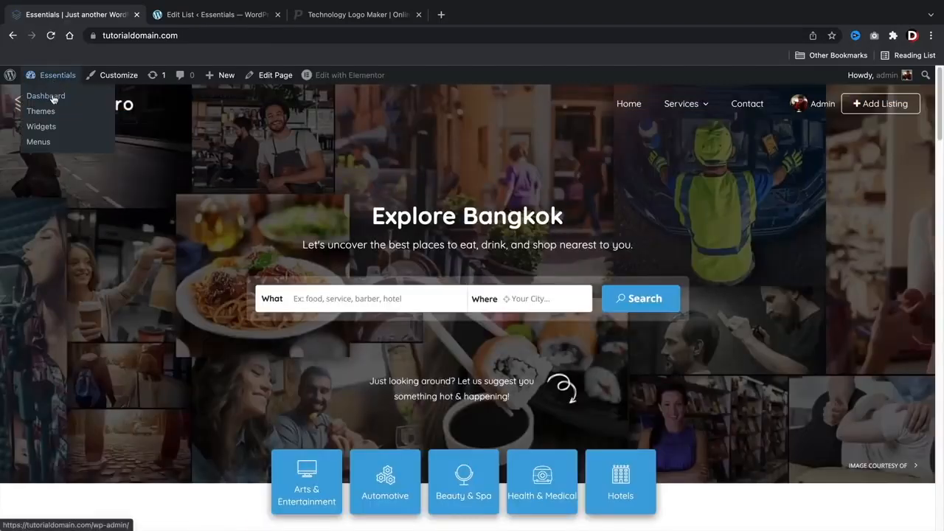
click(52, 97)
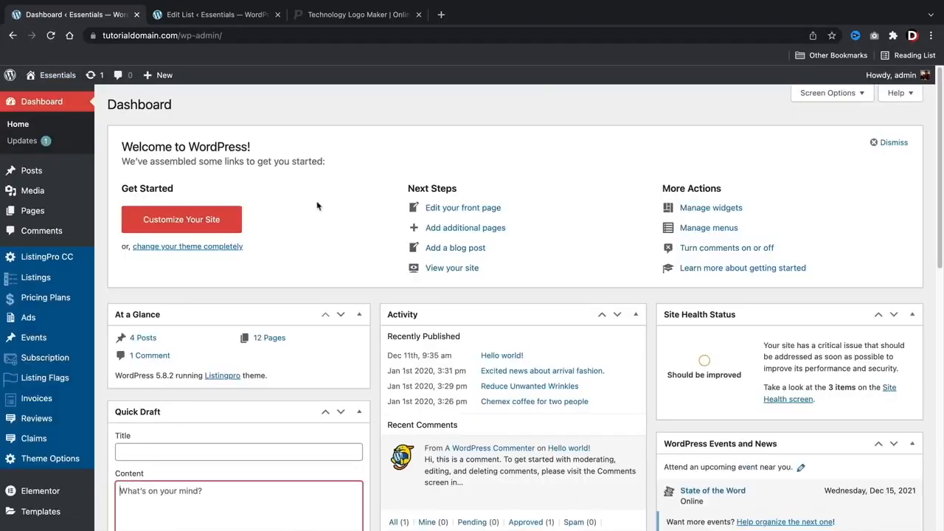
scroll(57, 247, down, 3)
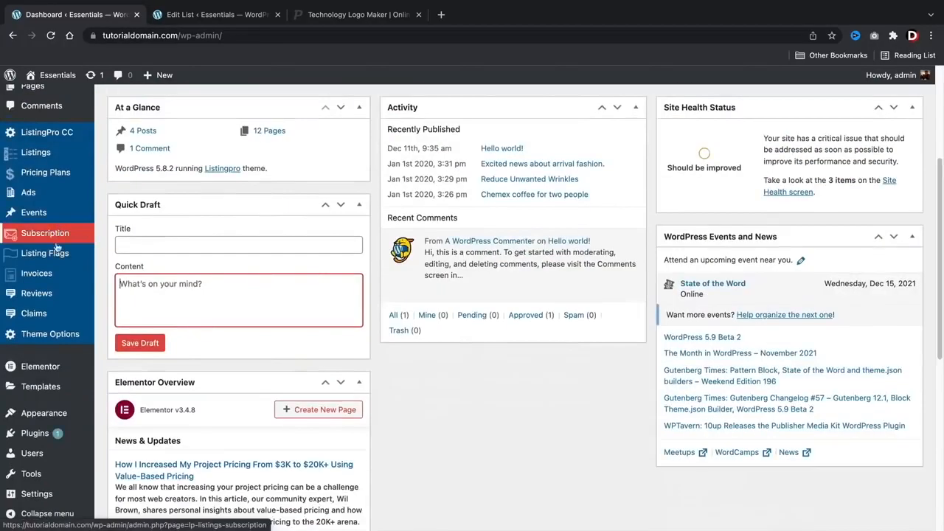
mouse_move(44, 433)
click(131, 454)
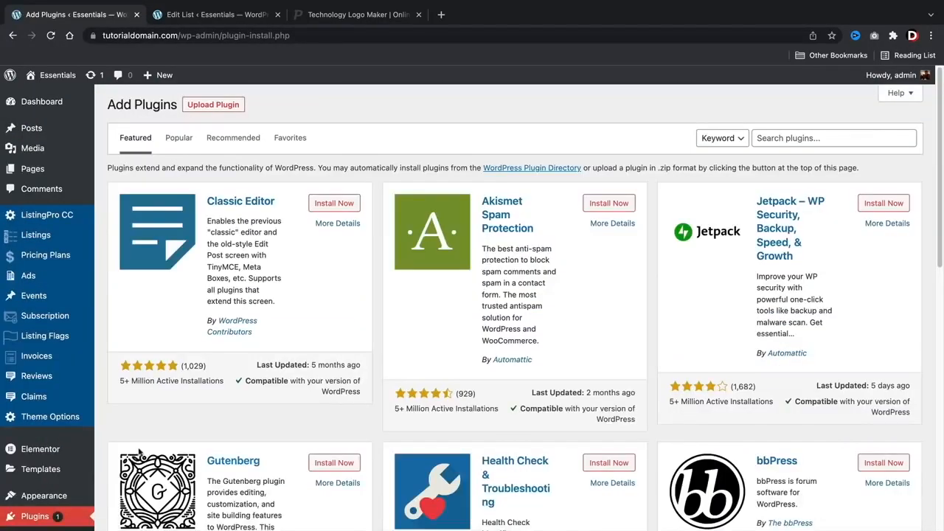
click(796, 140)
text(cache)
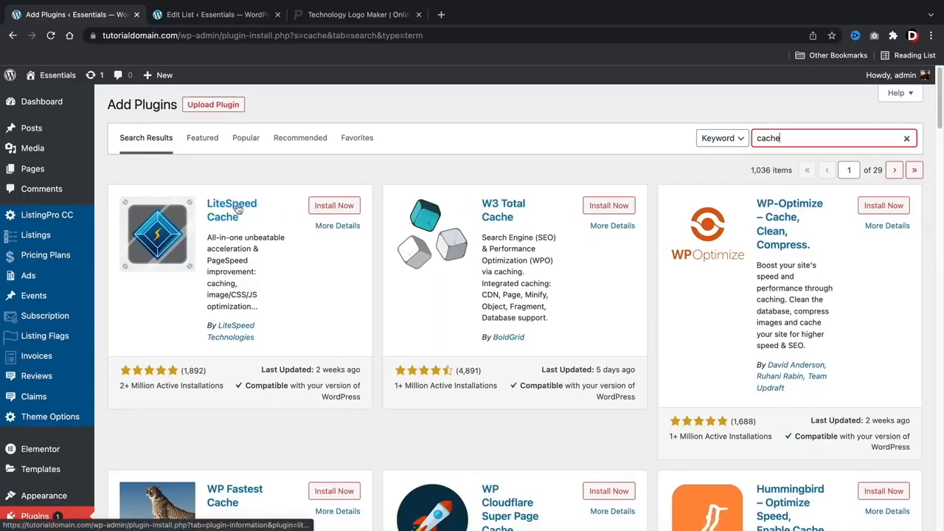
Review the Darrel Web Design Agency listing's fields in the editor, from the business logo back up to the title.
click(212, 19)
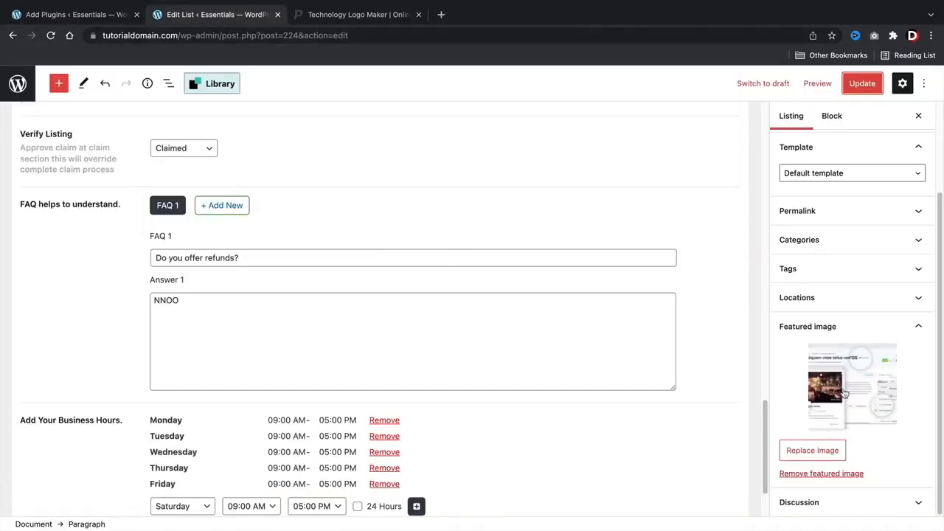
scroll(746, 416, down, 3)
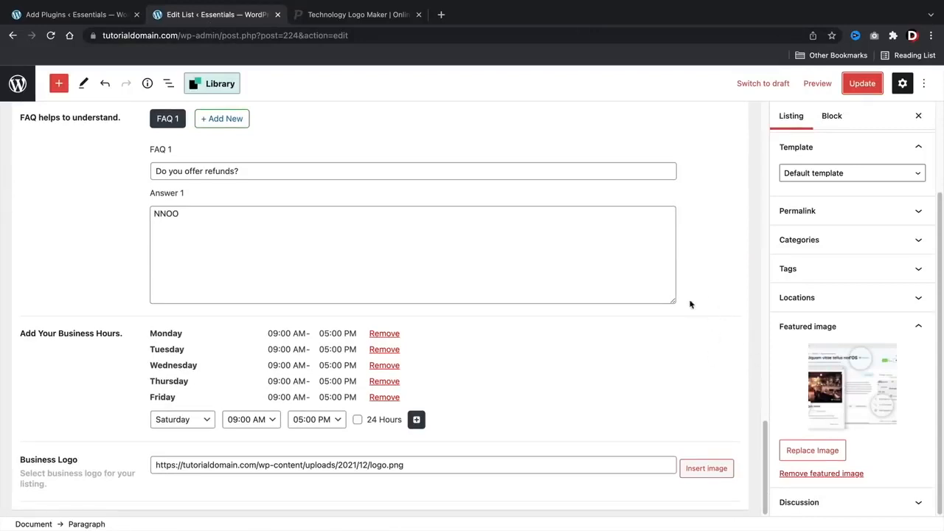
click(101, 16)
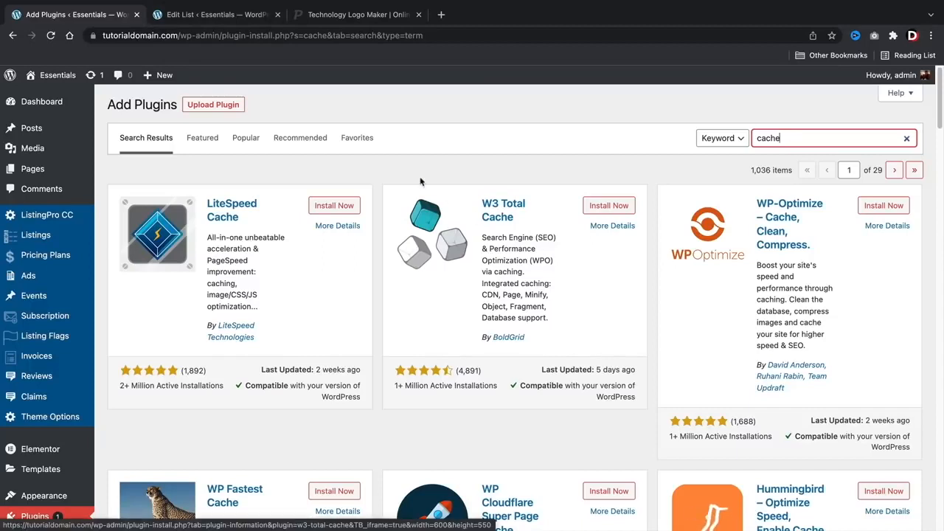
click(234, 24)
scroll(596, 361, up, 10)
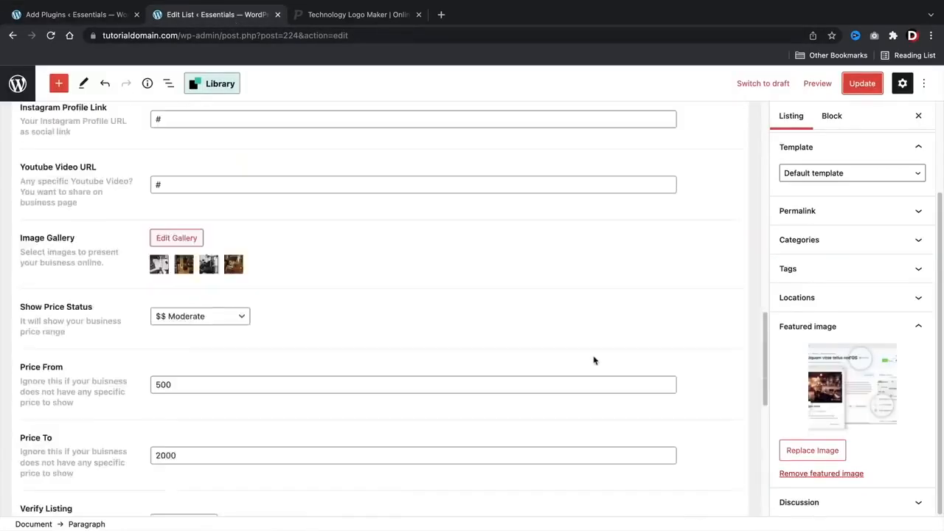
scroll(597, 359, up, 5)
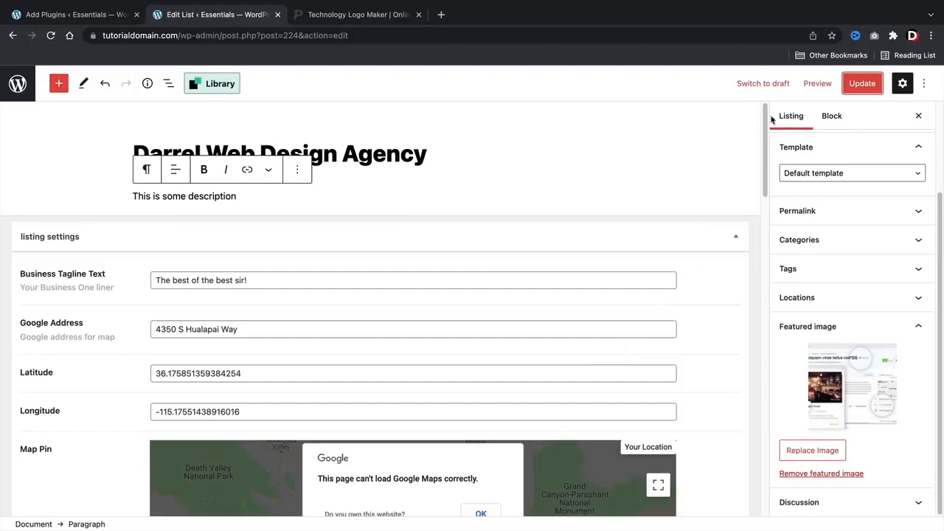
Exit to the listings overview, review the Darrel Web Design Agency live page, and return to the cache plugin search.
click(21, 86)
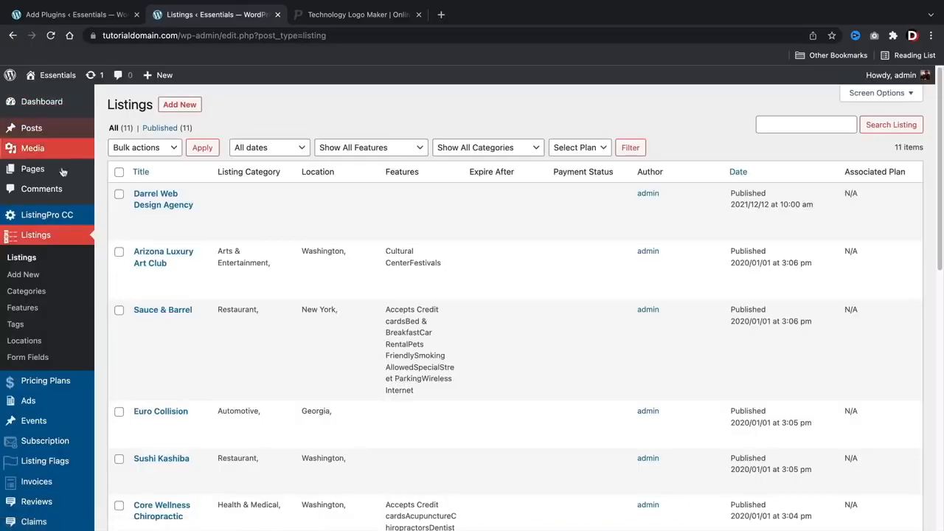
click(169, 231)
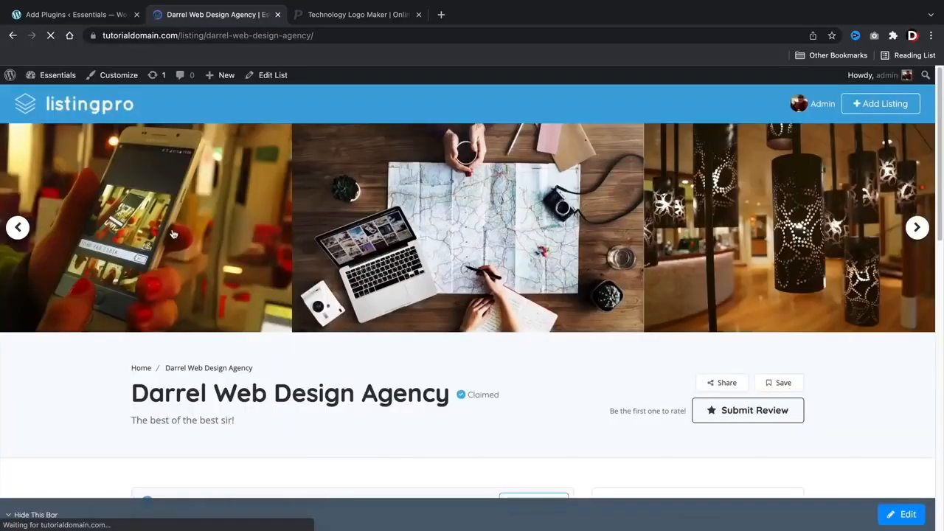
scroll(225, 284, down, 5)
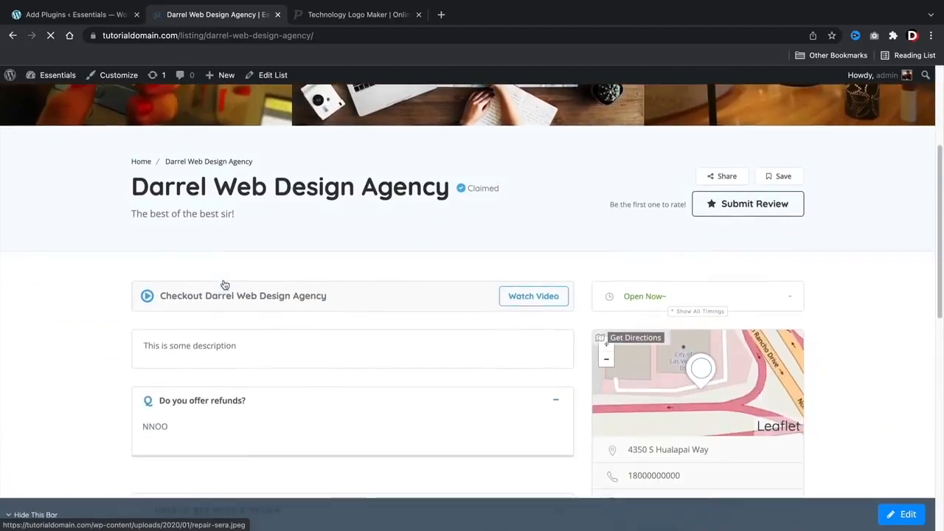
scroll(224, 283, down, 4)
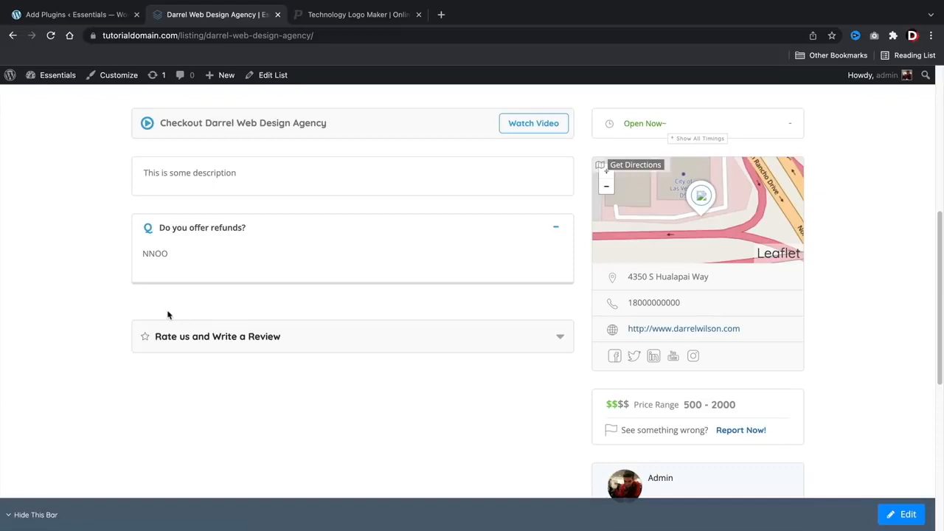
click(84, 19)
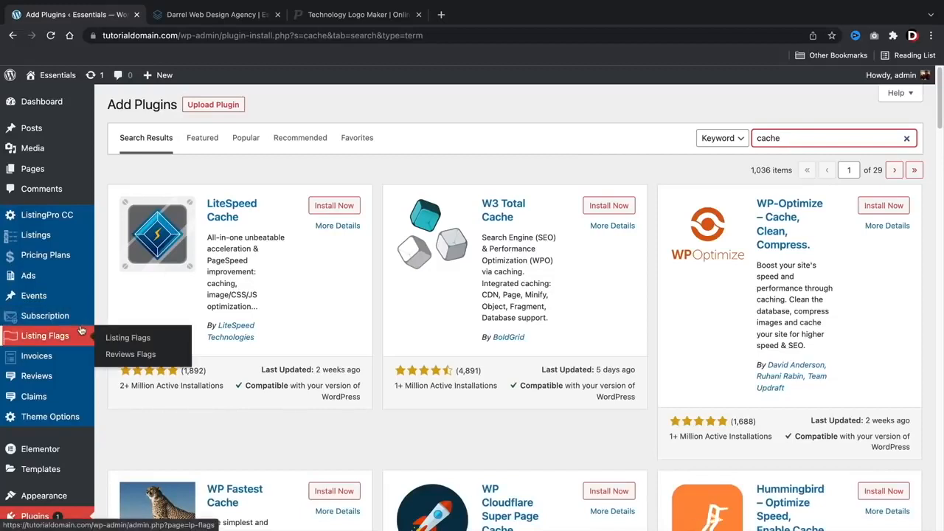
Start a new custom form field for the listings.
mouse_move(59, 244)
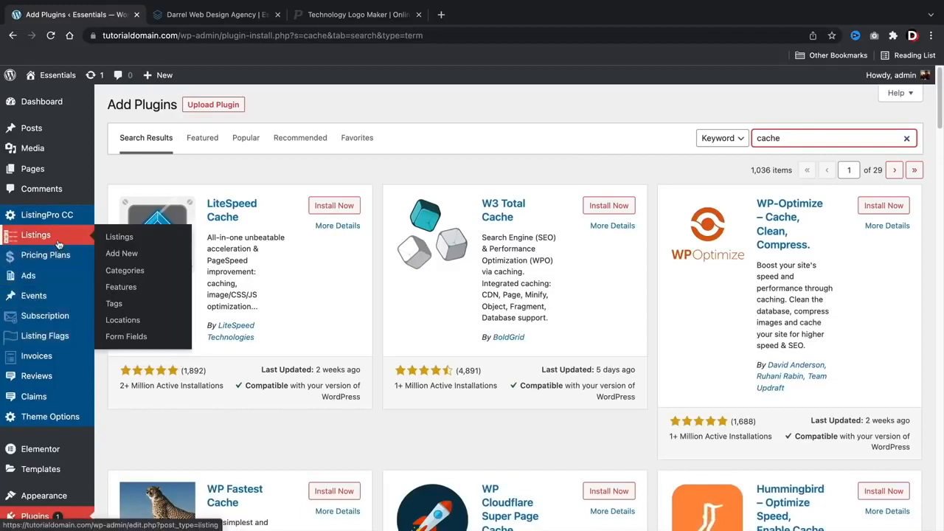
click(127, 339)
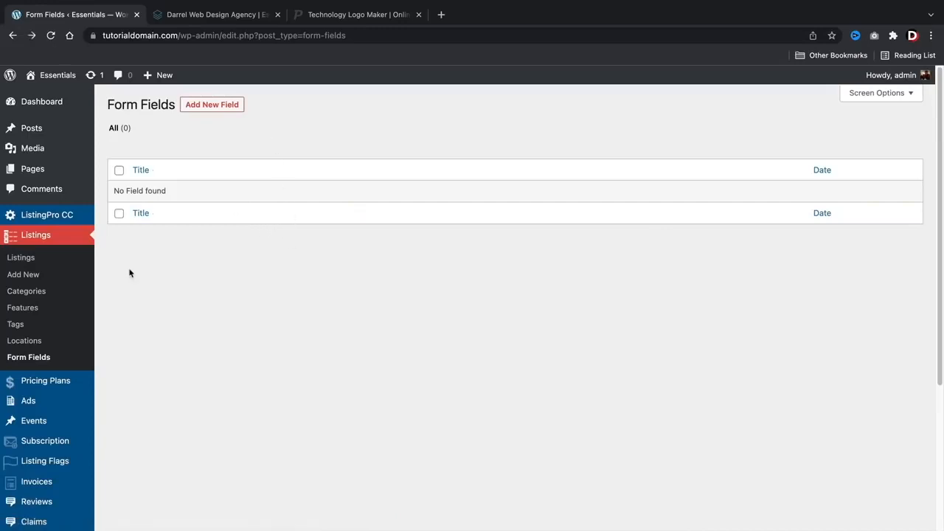
click(220, 108)
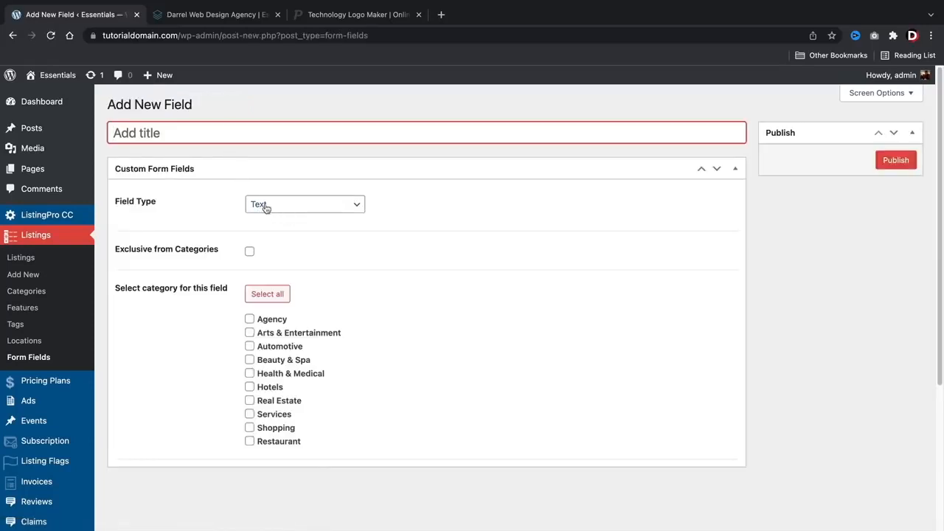
click(291, 207)
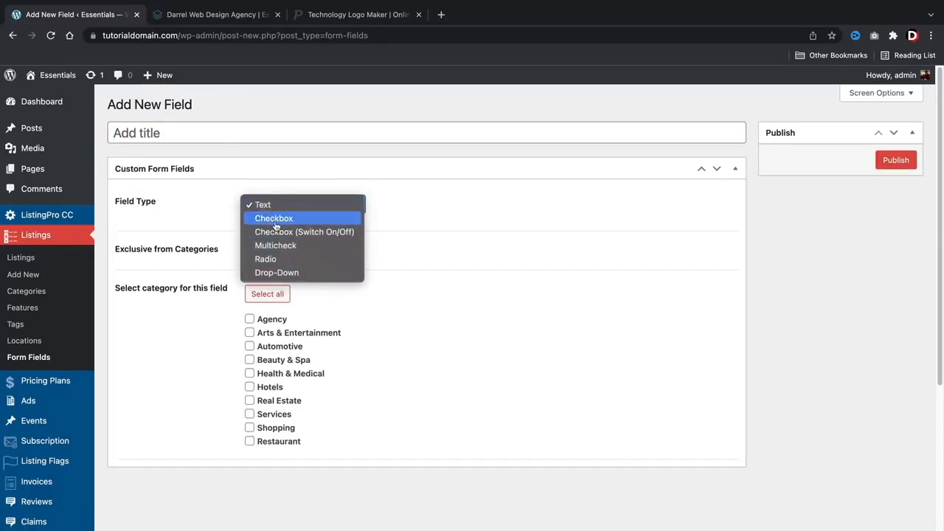
click(275, 221)
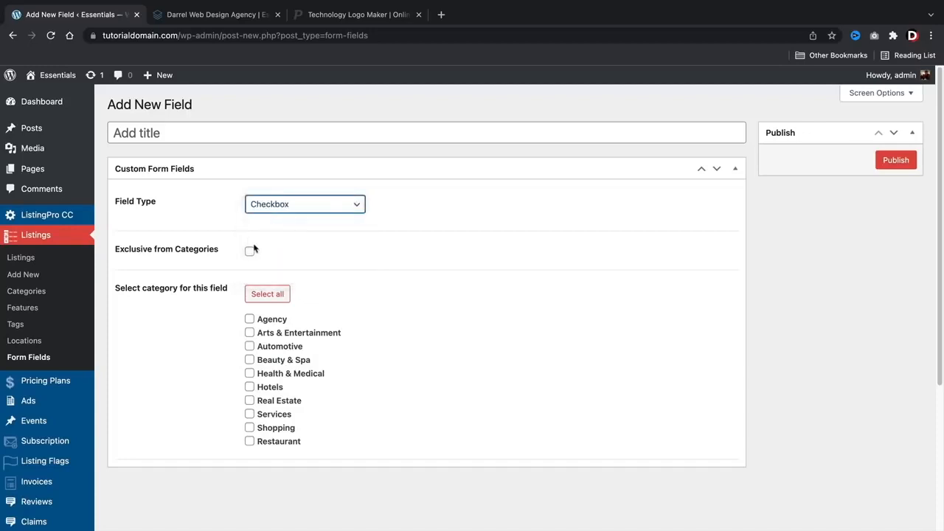
click(279, 207)
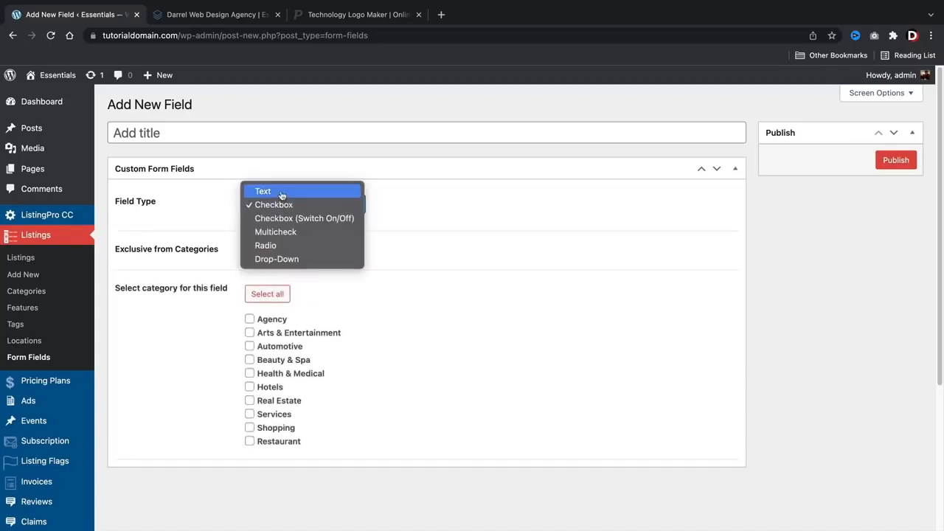
click(280, 189)
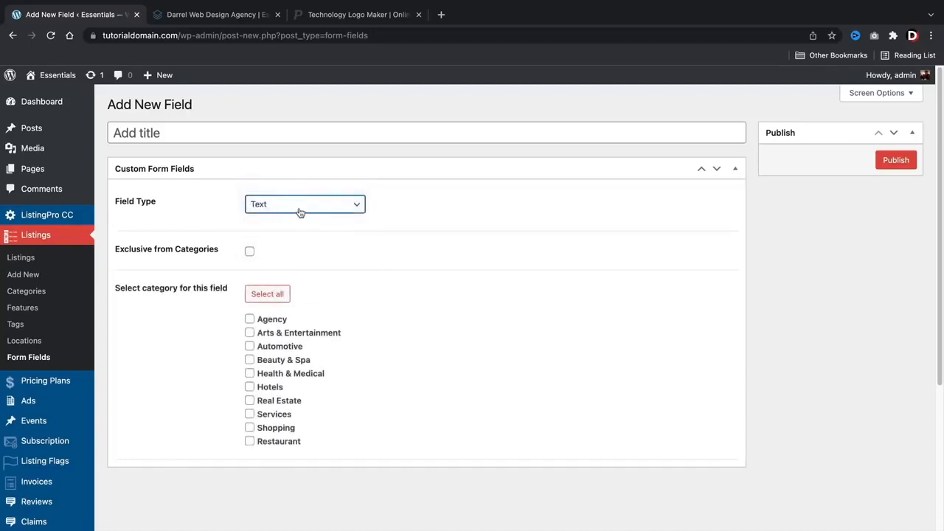
Title the text field "Free Quotes?", assign it to the Agency category and publish it.
click(267, 138)
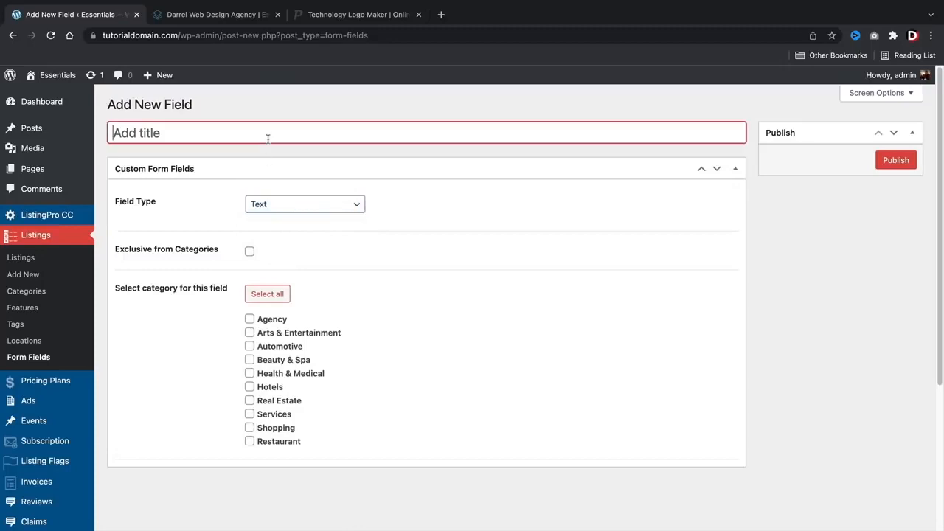
text(Free Quotes?)
key(Tab)
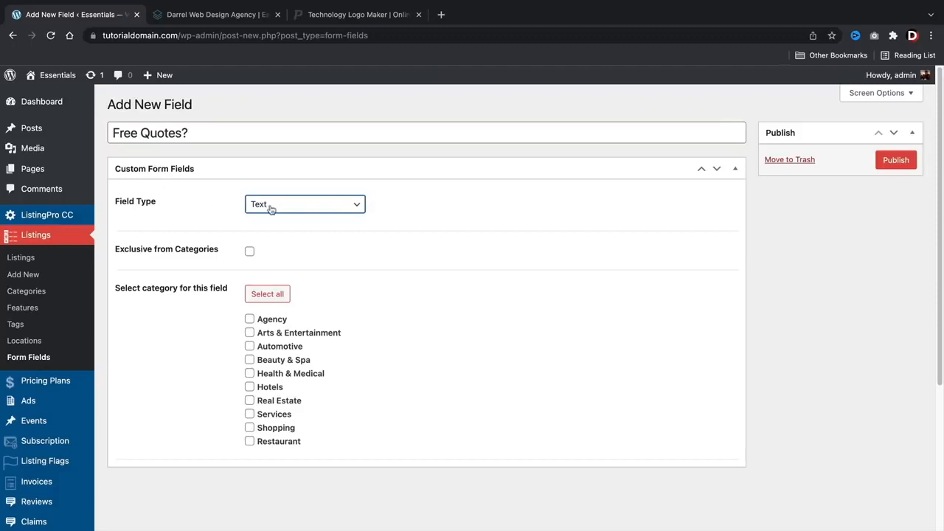
click(249, 319)
click(250, 388)
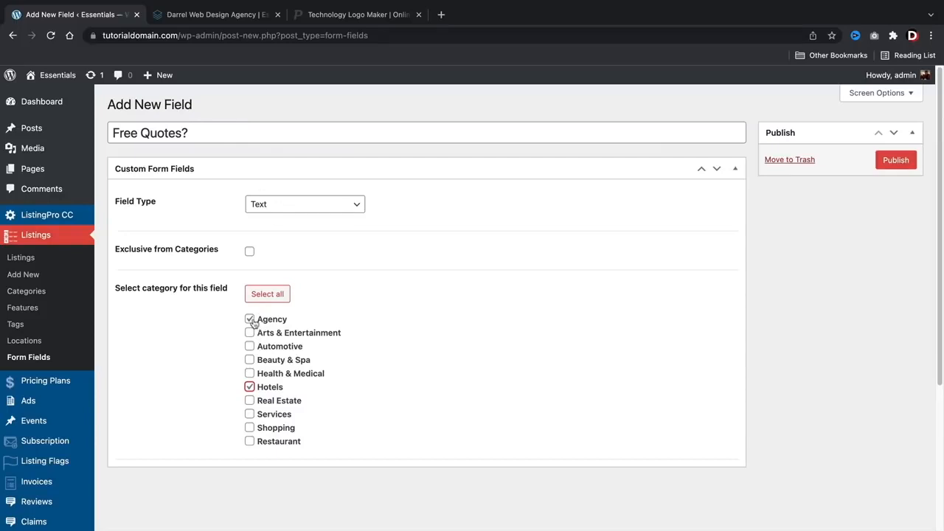
click(896, 160)
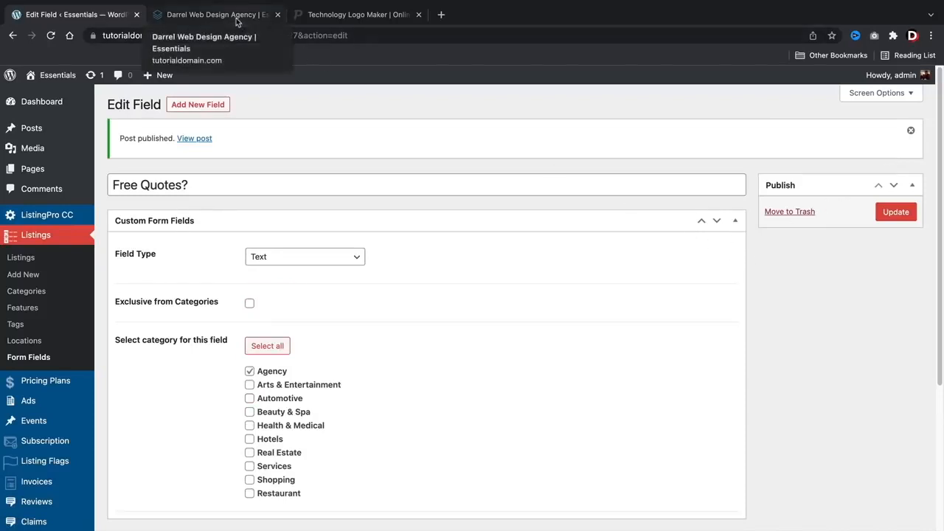
Look through the Darrel Web Design Agency listing's settings in the editor for the new custom field.
click(236, 21)
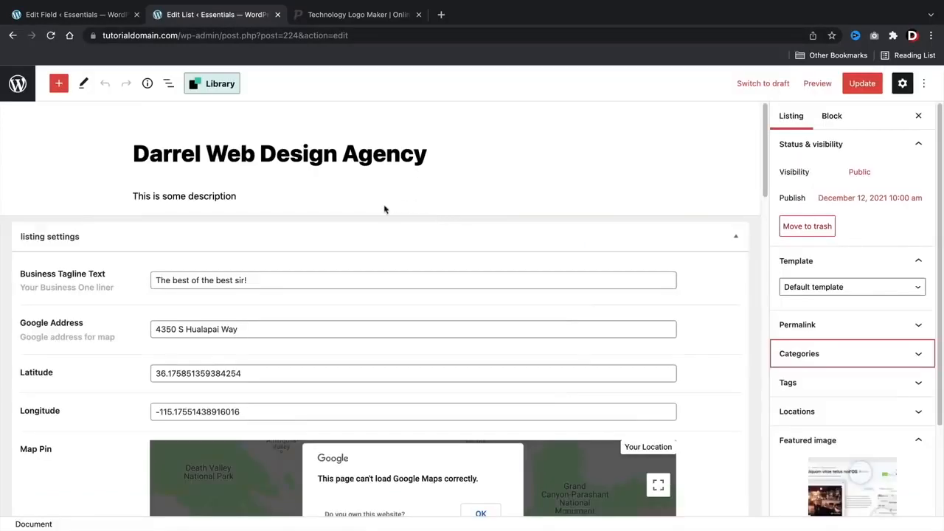
scroll(111, 336, down, 6)
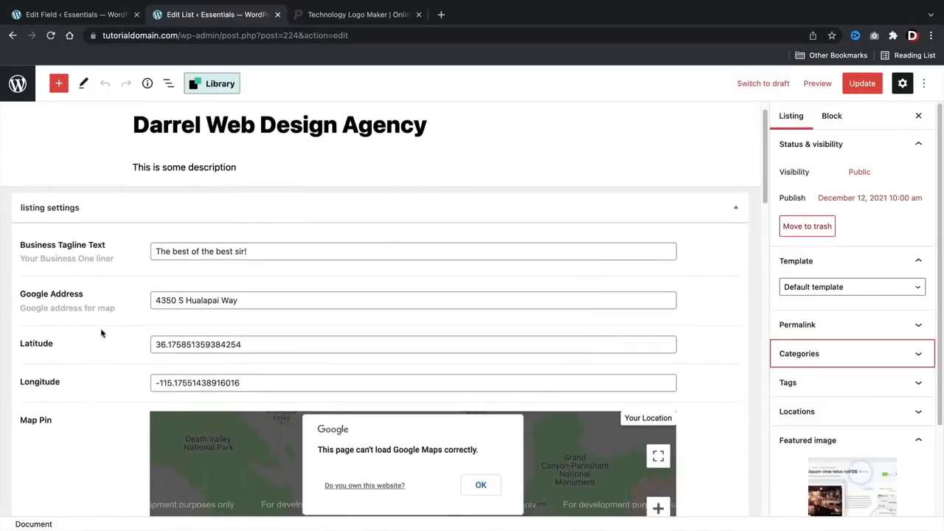
scroll(101, 337, down, 11)
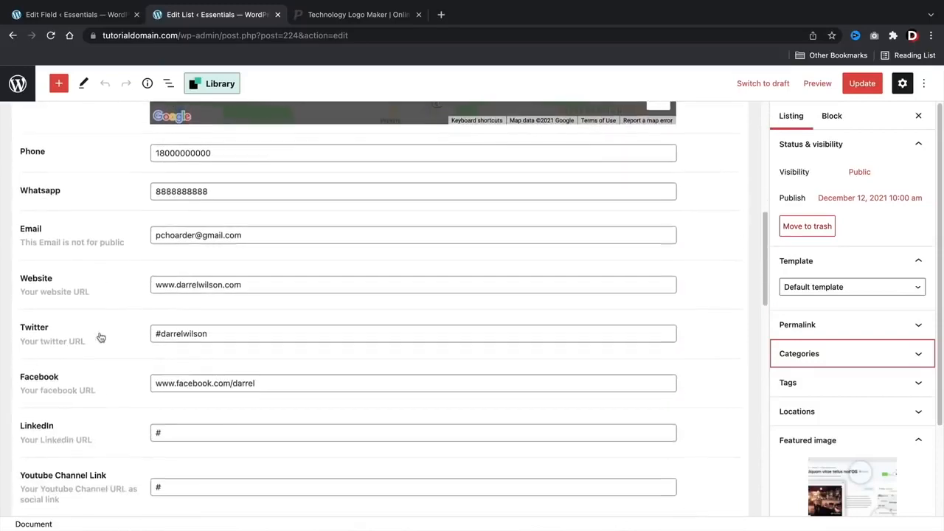
scroll(101, 352, down, 3)
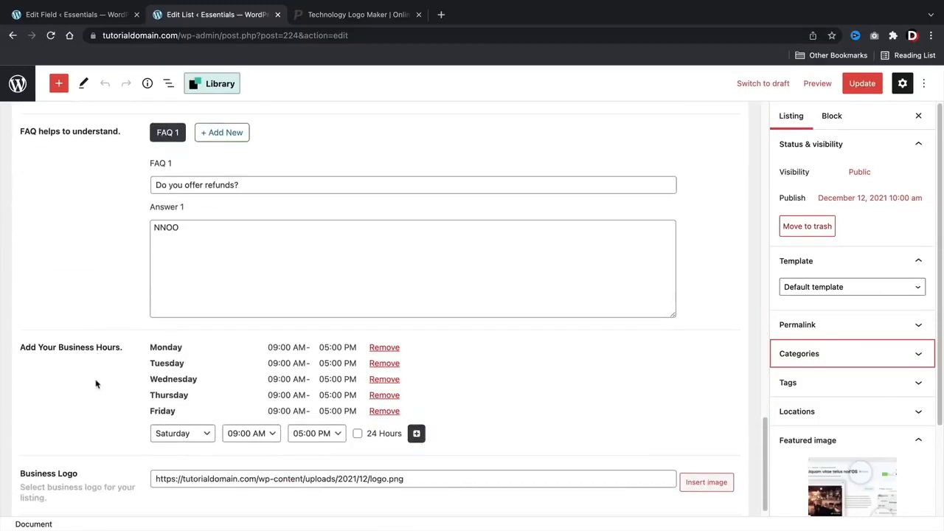
scroll(127, 359, up, 18)
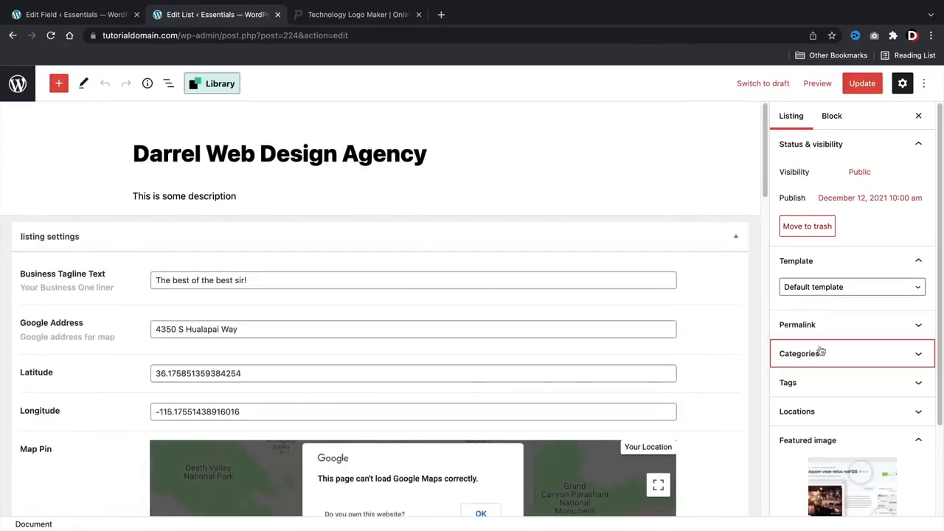
Assign the Darrel Web Design Agency listing to the Agency category, update it and reload the editor.
click(919, 356)
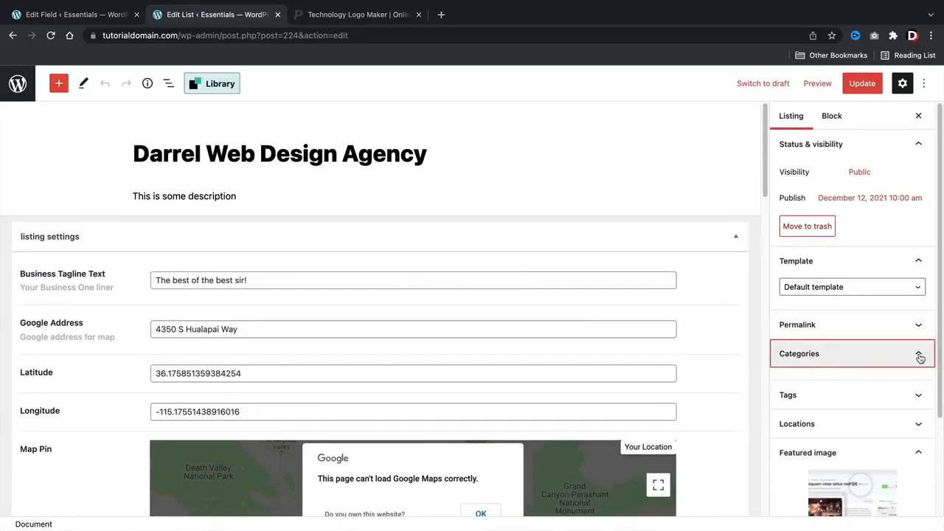
click(785, 412)
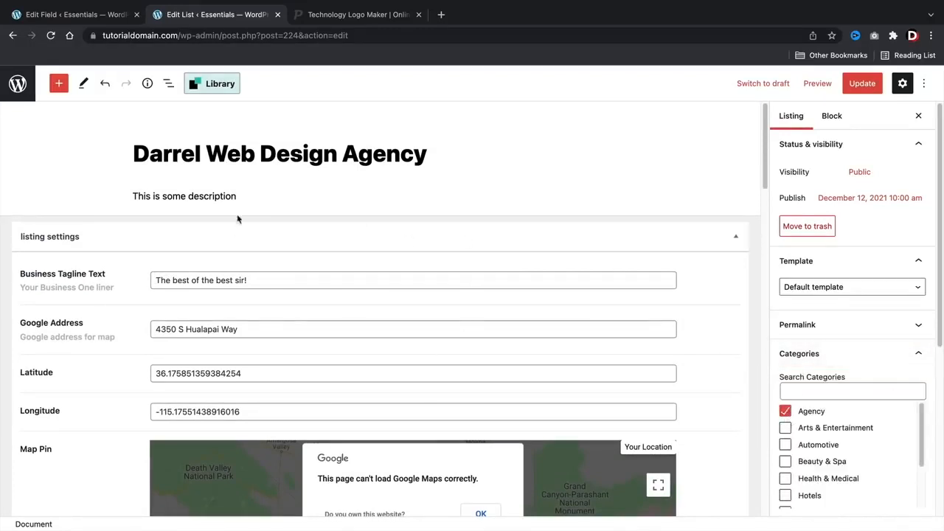
click(857, 85)
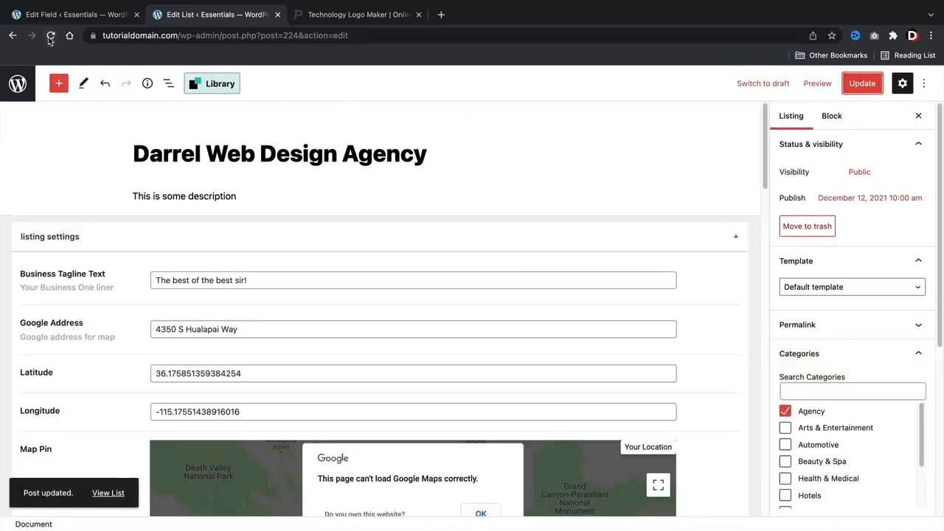
click(51, 37)
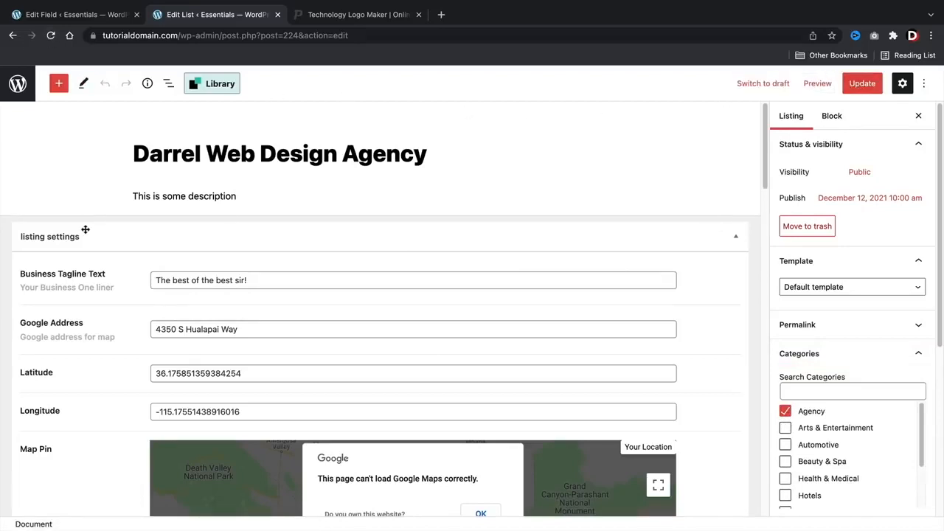
Enter "Yes" in the listing's Free Quotes? extra field and update the listing.
scroll(86, 230, down, 20)
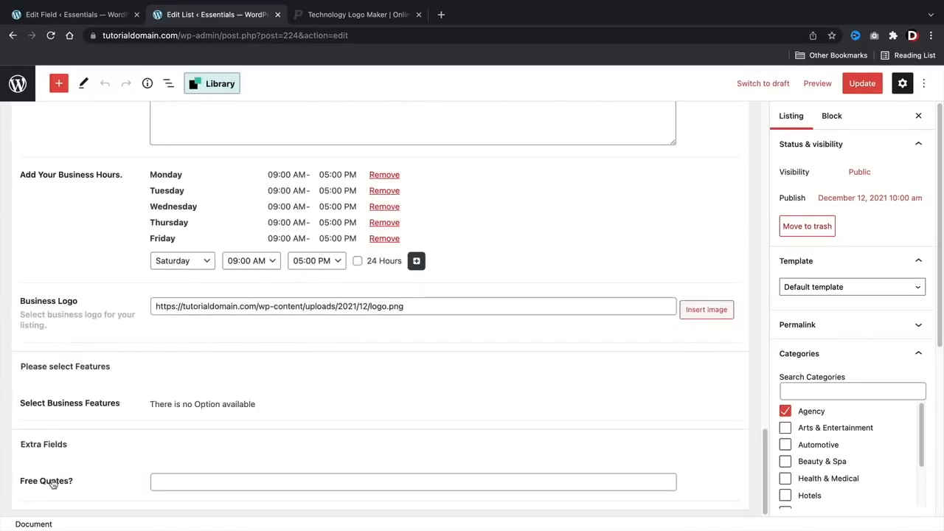
click(170, 482)
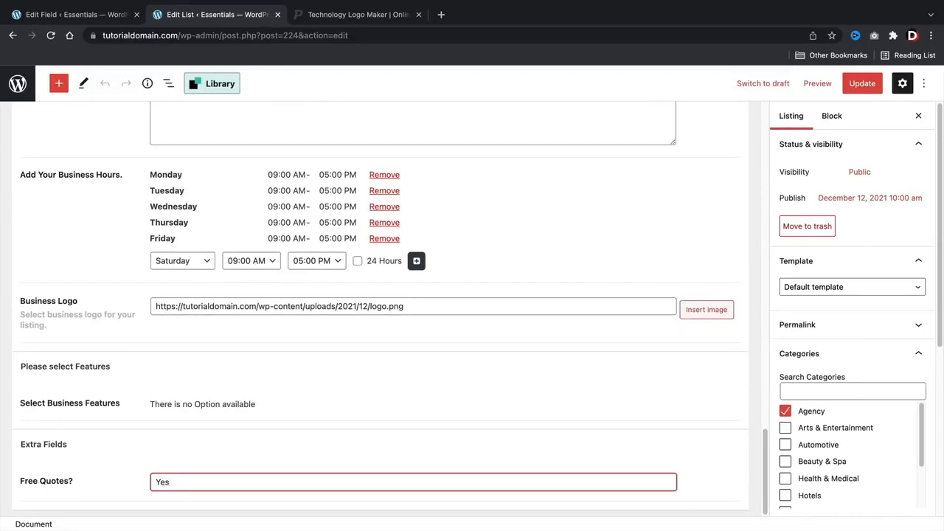
click(852, 92)
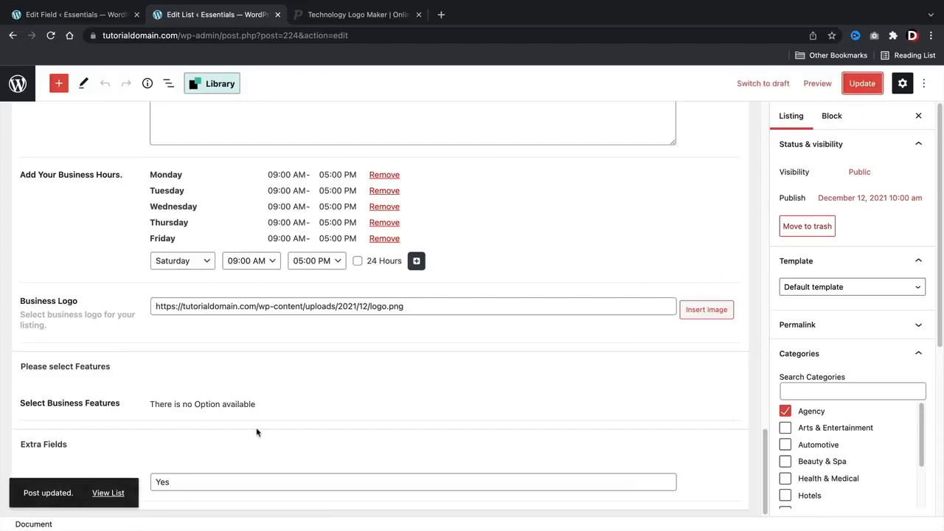
Check the live listing page down to its Additional Details, and search the listings from the homepage for "home".
click(118, 494)
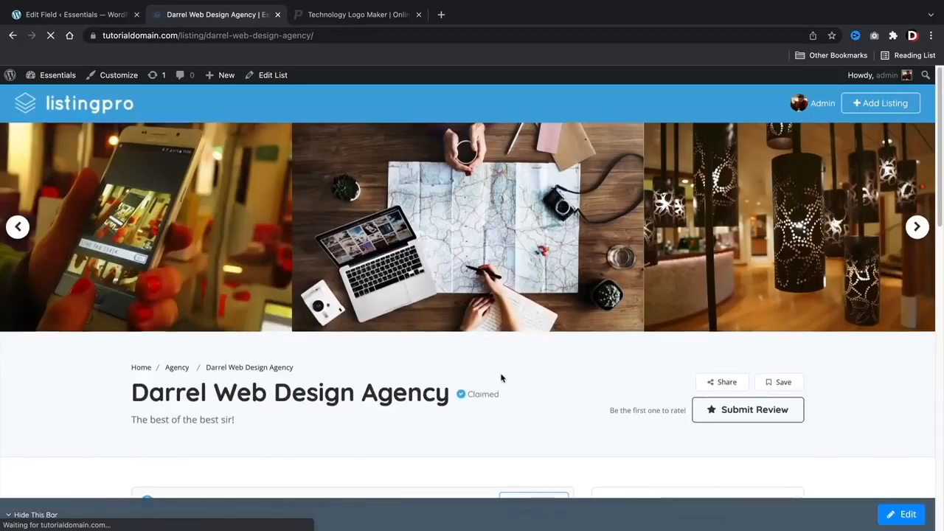
scroll(517, 374, down, 4)
scroll(576, 373, down, 2)
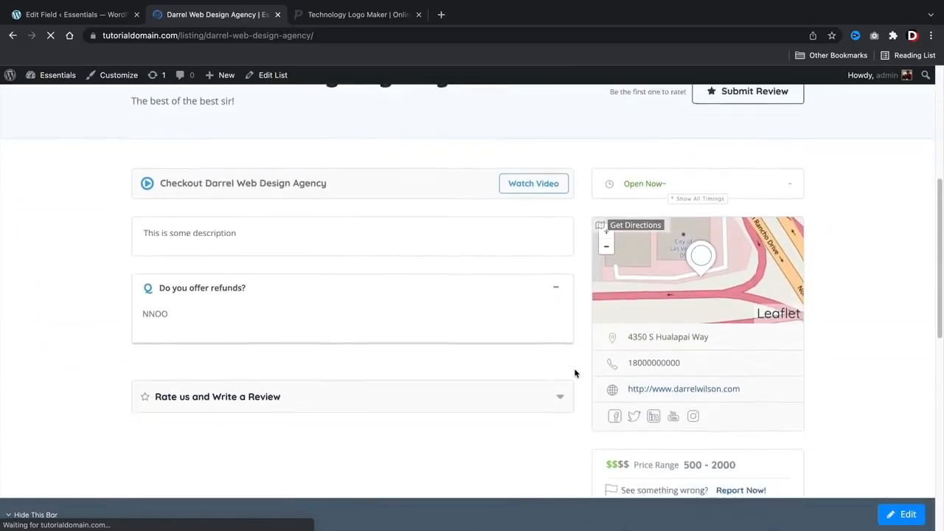
scroll(576, 374, down, 6)
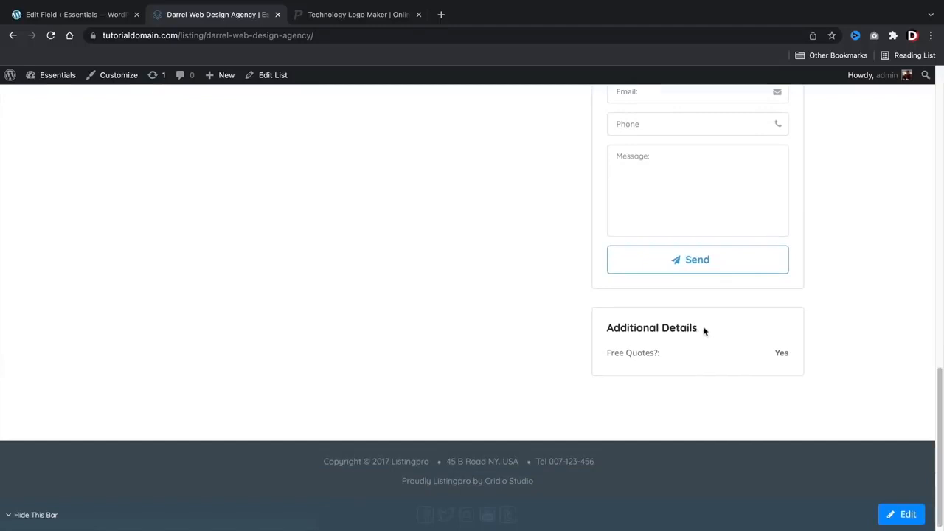
drag(705, 332, 761, 352)
click(761, 352)
scroll(609, 390, up, 20)
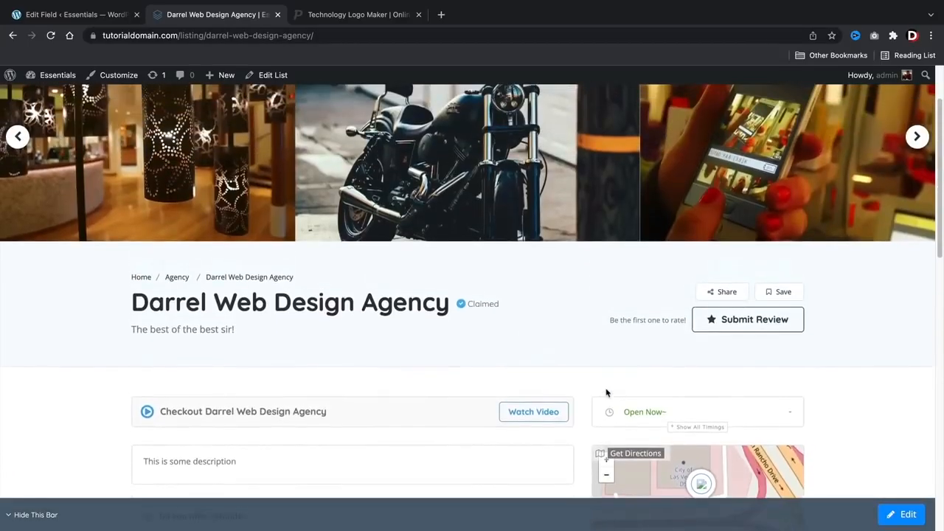
scroll(607, 393, up, 2)
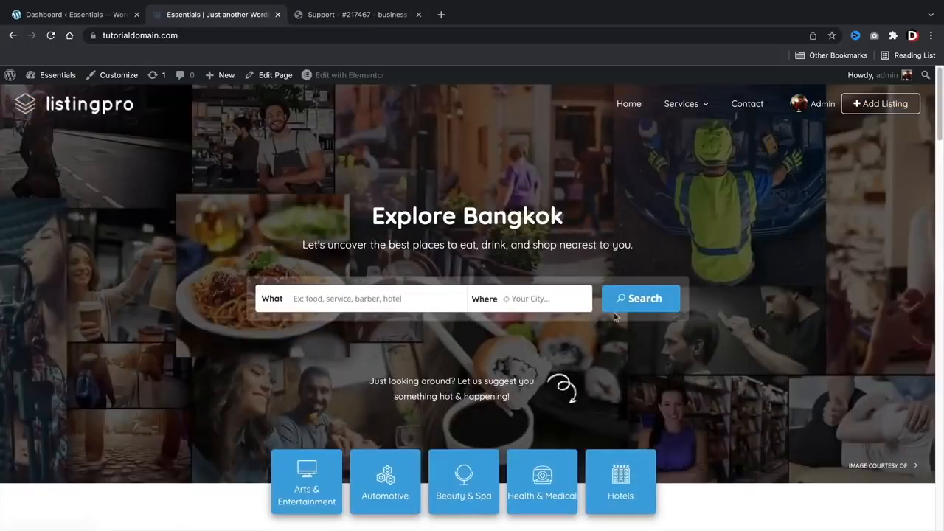
click(633, 301)
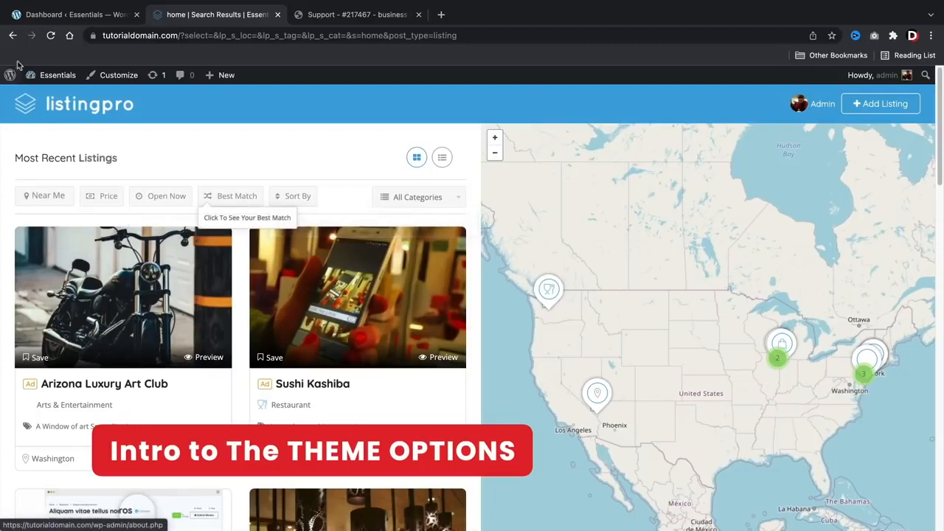
Open the ListingPro theme options from the admin dashboard and look over the available settings sections.
click(38, 17)
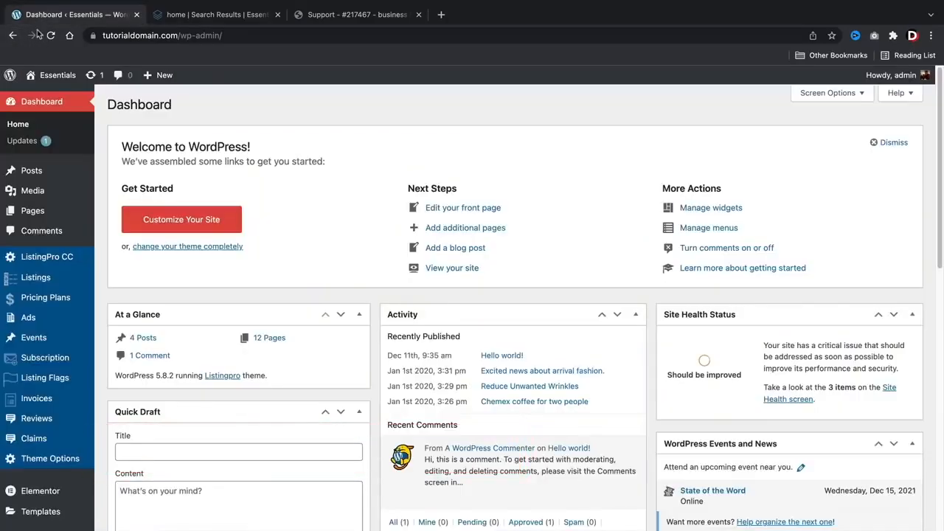
mouse_move(49, 459)
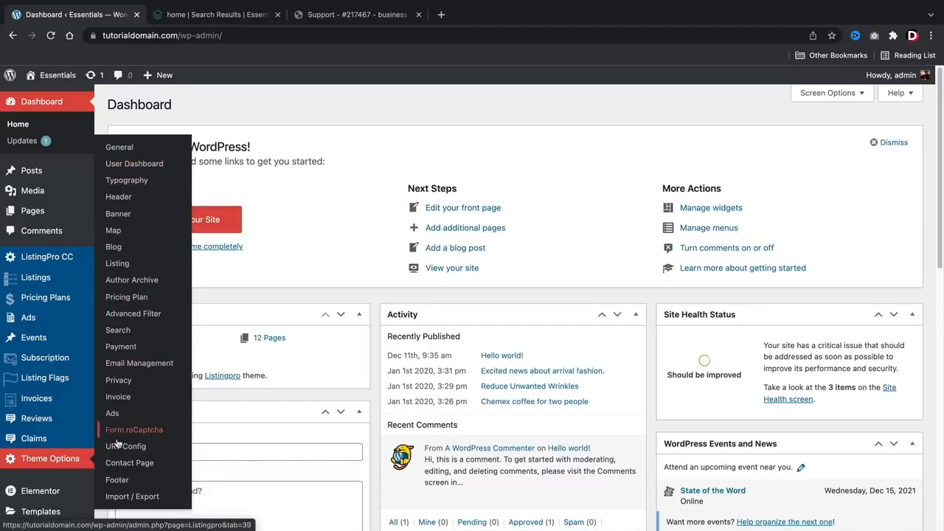
click(37, 463)
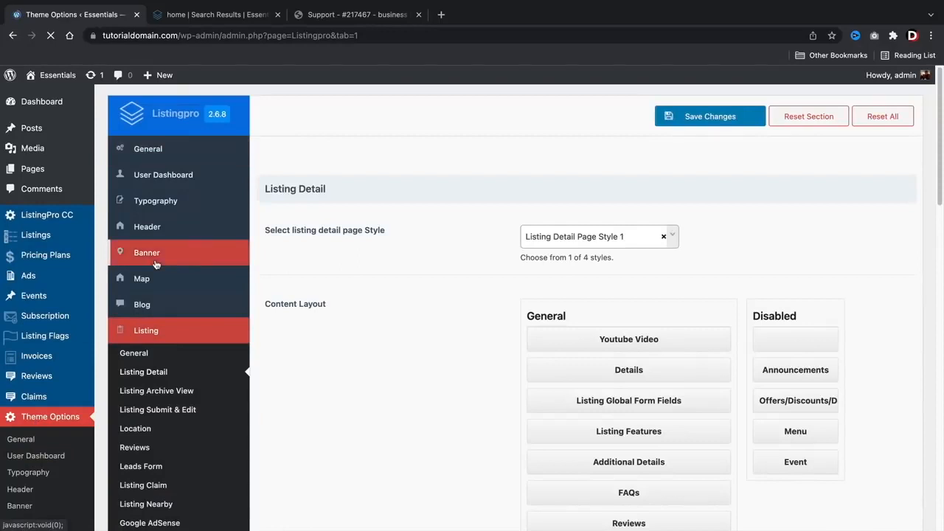
scroll(179, 229, down, 1)
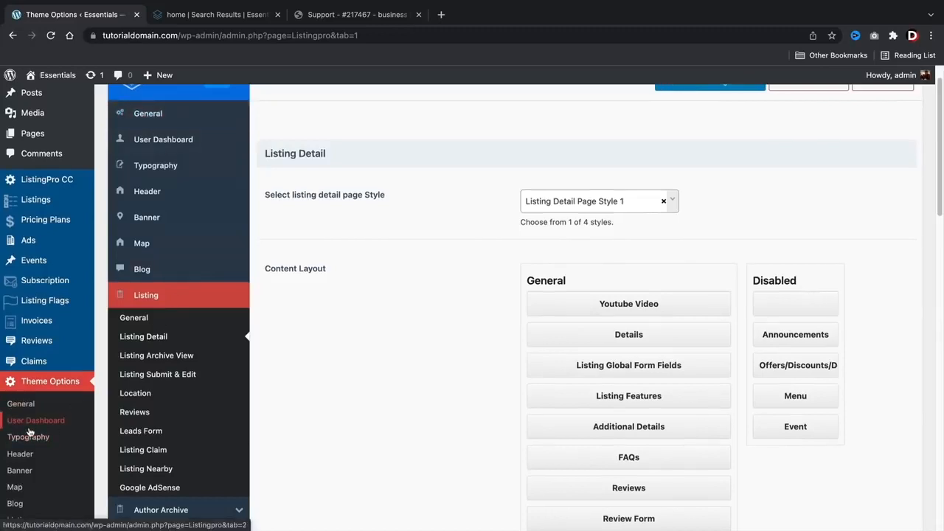
scroll(49, 375, down, 4)
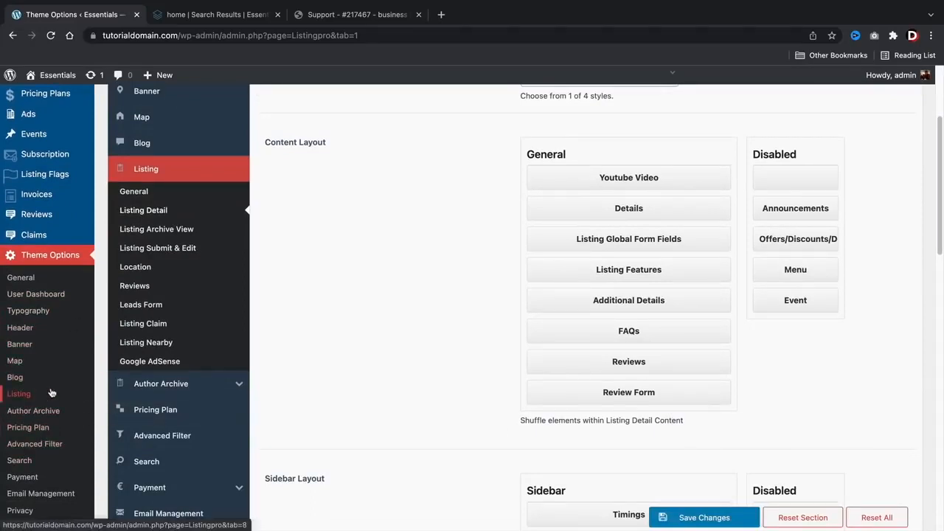
scroll(30, 447, up, 5)
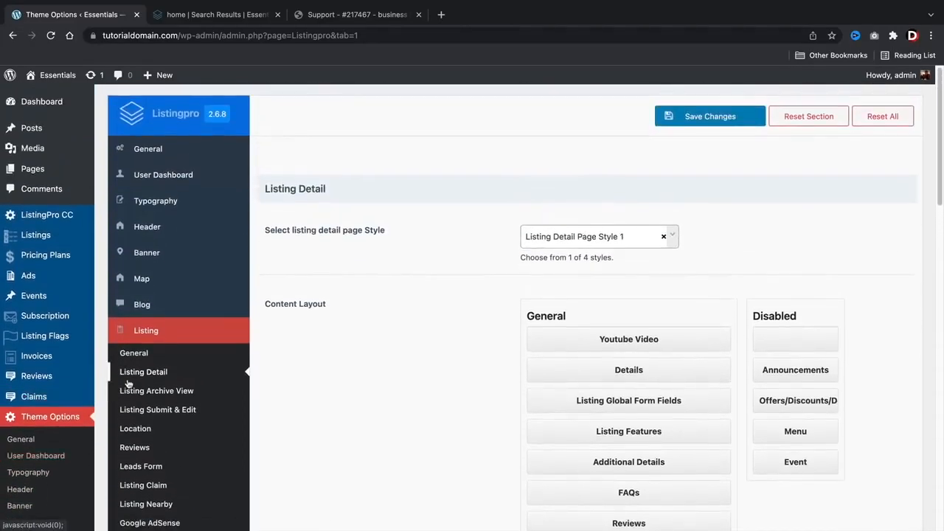
Look through the General, User Dashboard, Typography, Header, Banner and Map sections of the theme options.
click(191, 152)
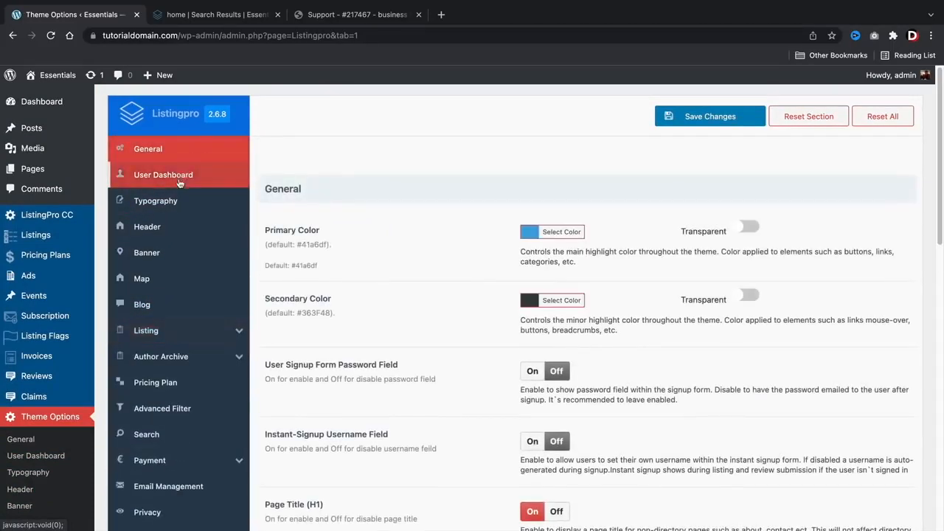
click(179, 182)
click(177, 205)
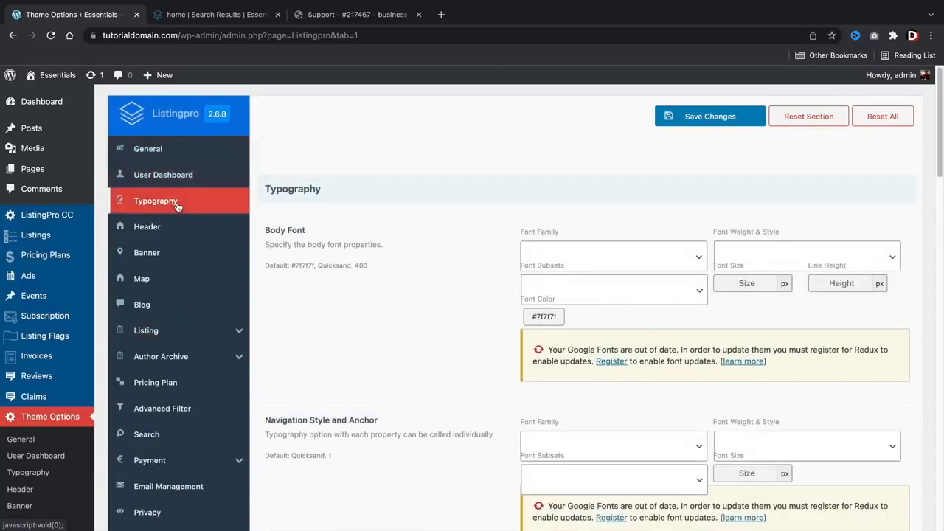
click(176, 229)
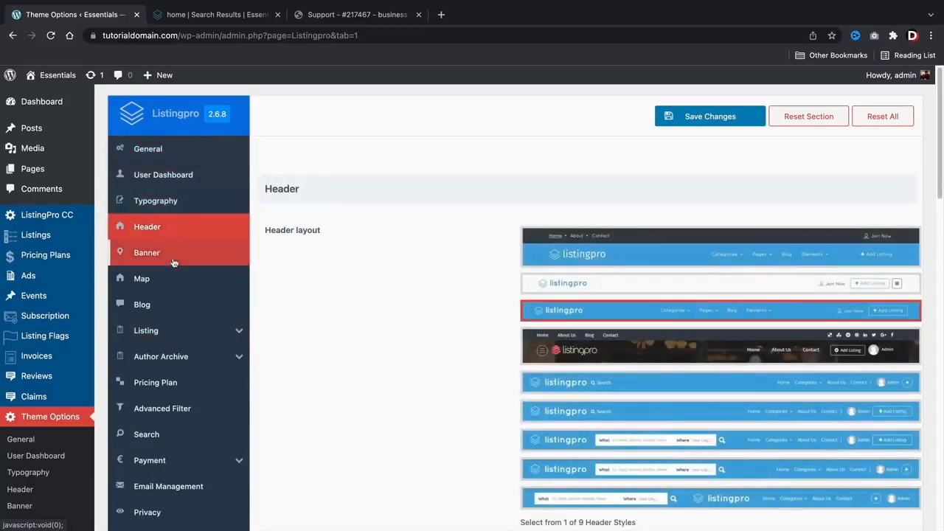
click(174, 263)
click(176, 276)
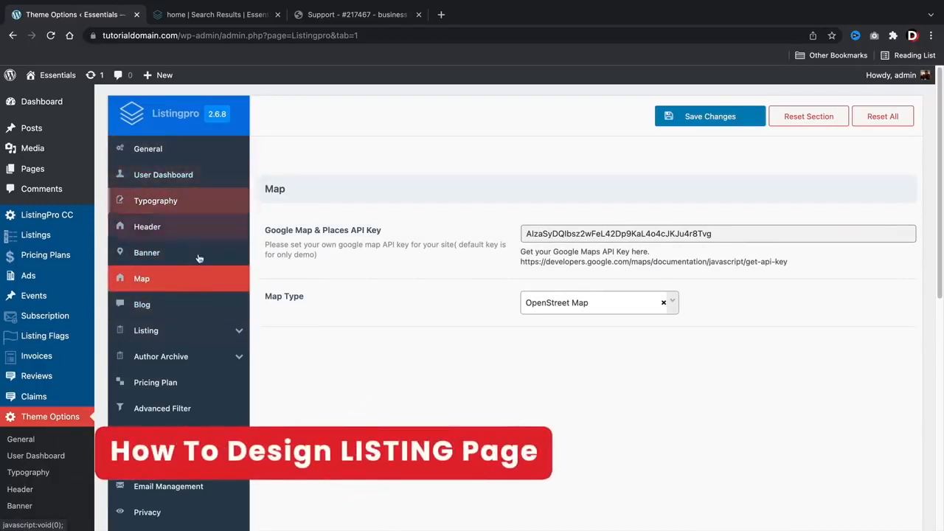
Open the Listing Detail settings within the Listing section of the theme options.
scroll(155, 288, down, 3)
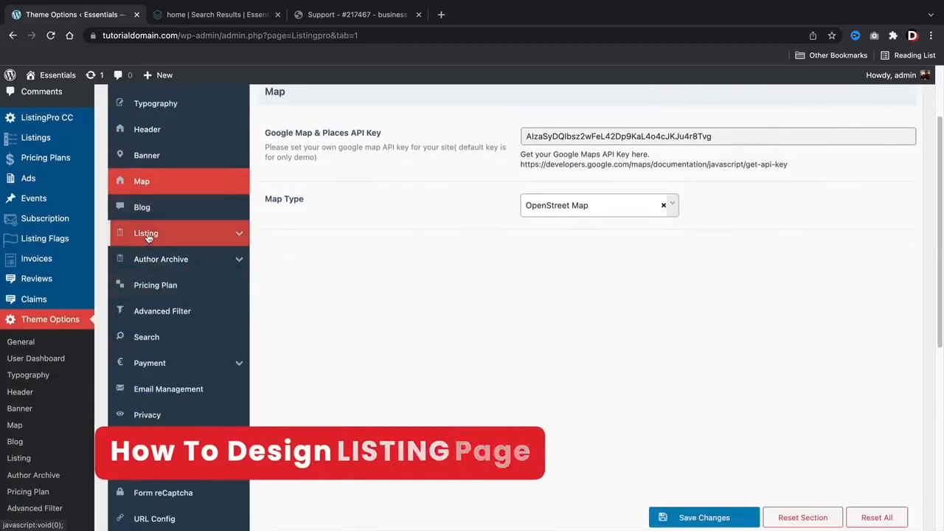
click(148, 238)
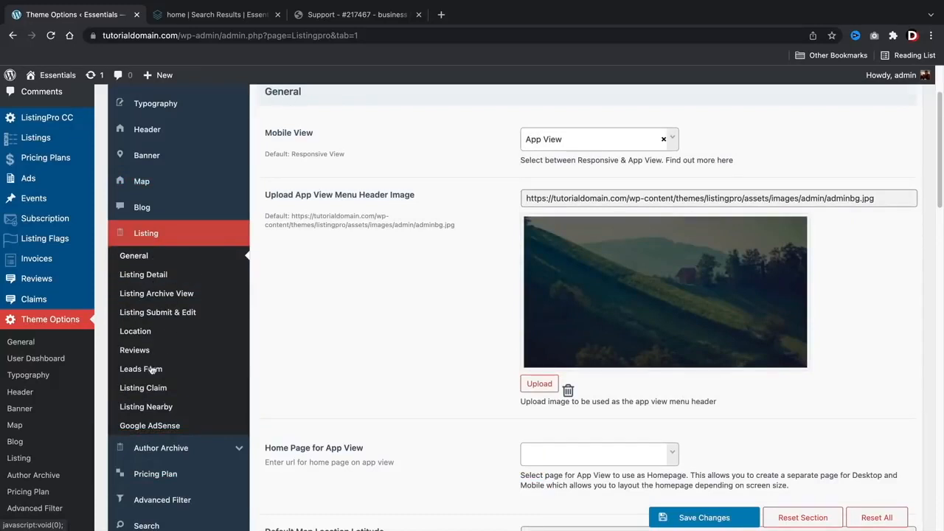
click(157, 277)
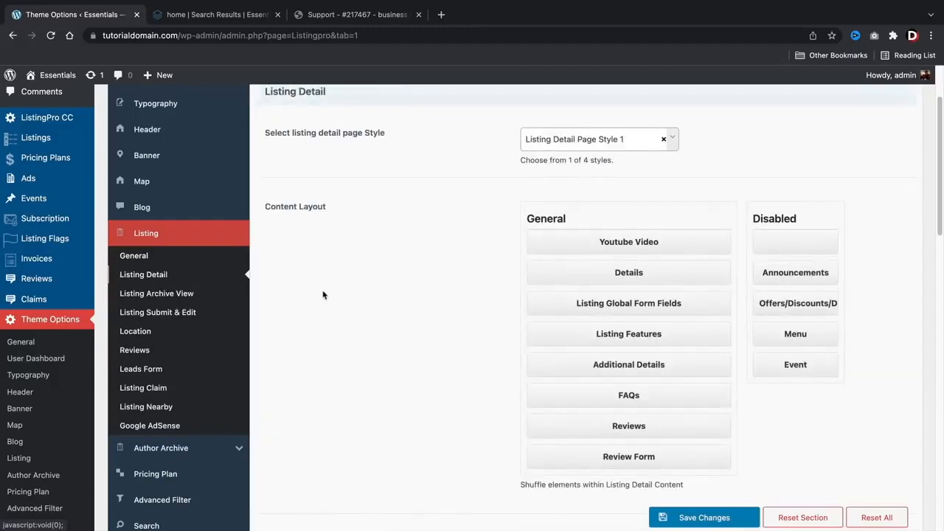
scroll(323, 296, up, 1)
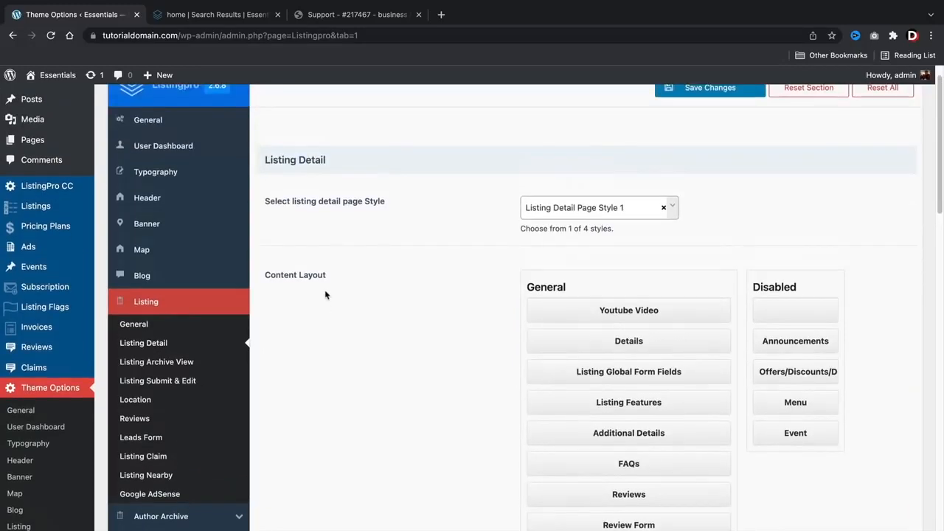
Open the Darrel Web Design Agency listing from the site's search results and view its current page layout.
click(218, 15)
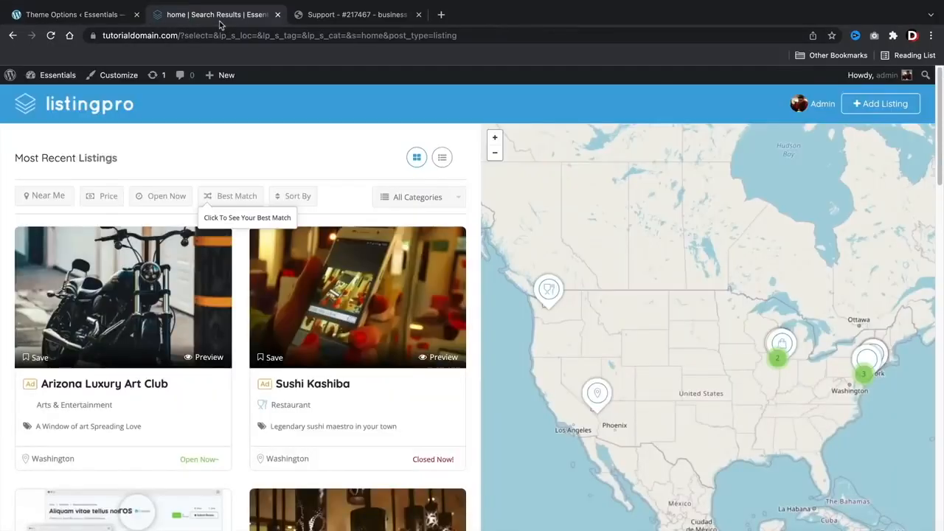
scroll(308, 309, down, 5)
scroll(231, 289, up, 1)
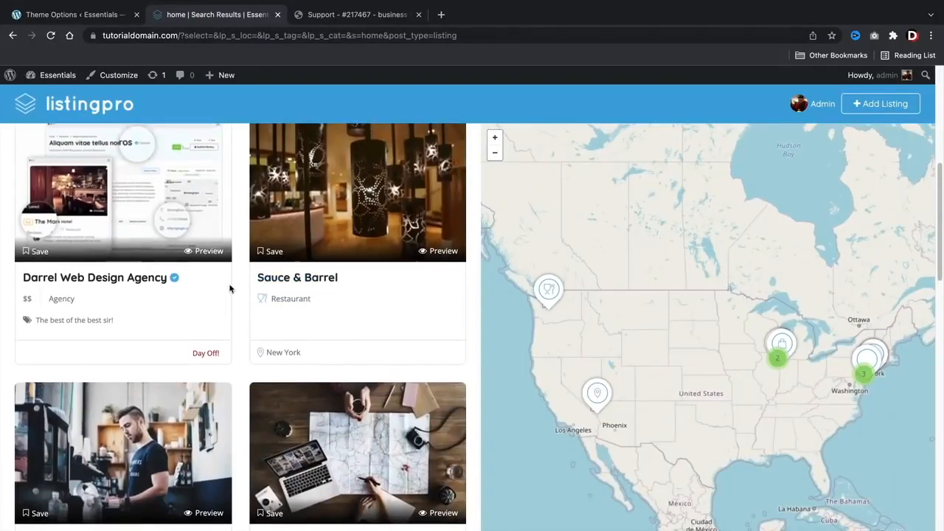
click(131, 281)
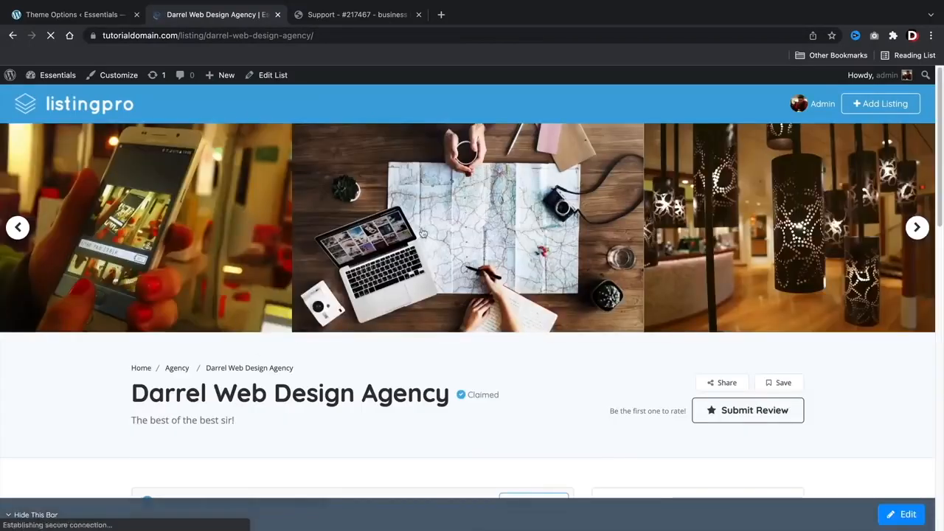
click(92, 15)
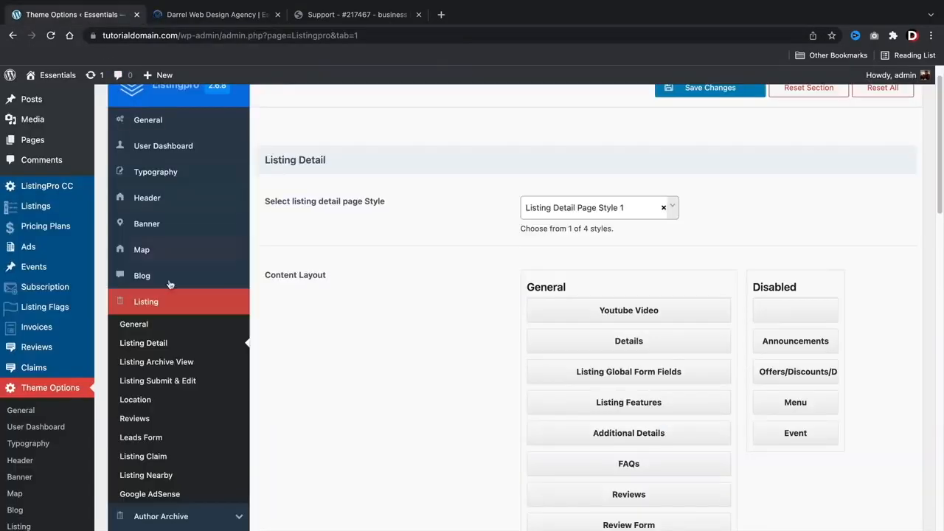
click(229, 17)
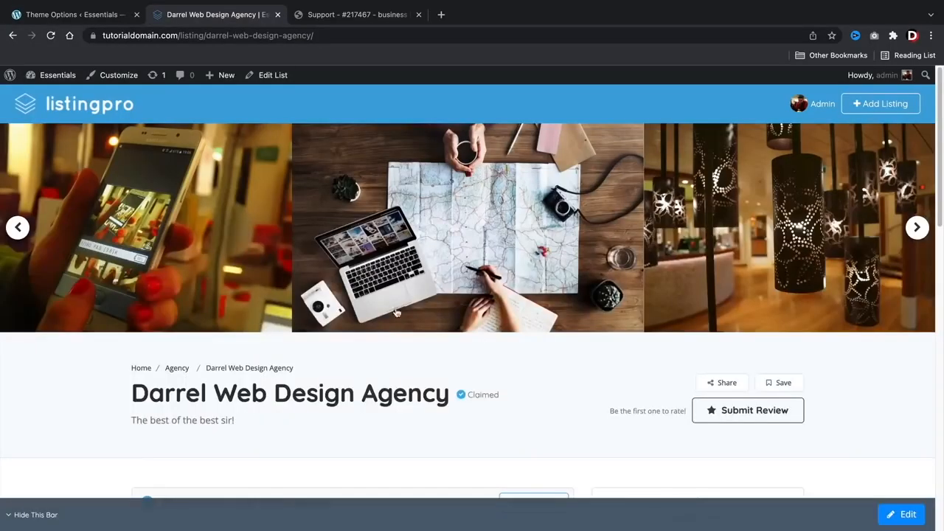
In the theme options, set the listing detail page style to Listing Detail Page Style 2 and save the changes.
click(115, 18)
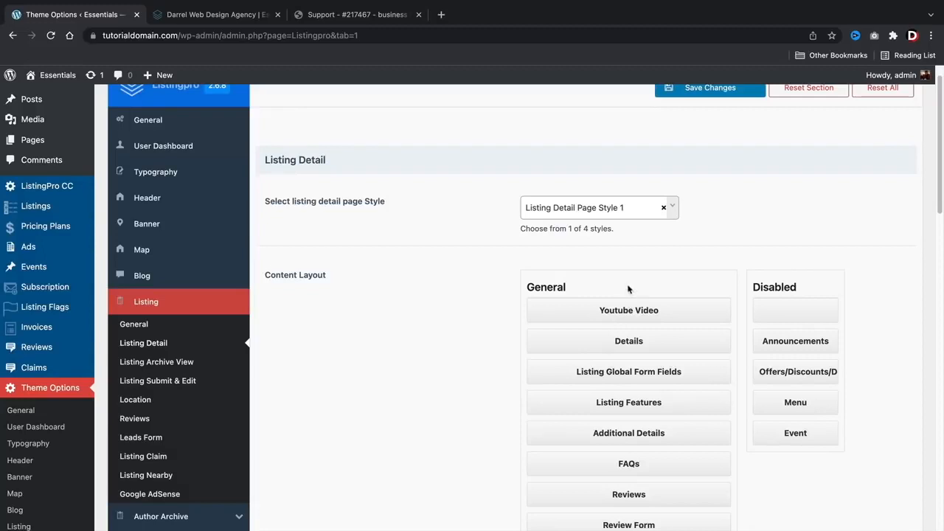
click(614, 210)
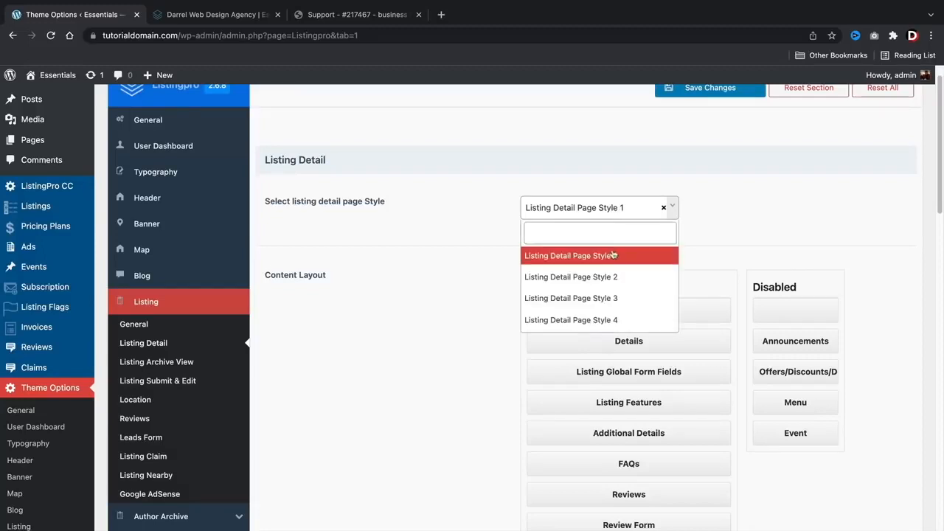
click(612, 276)
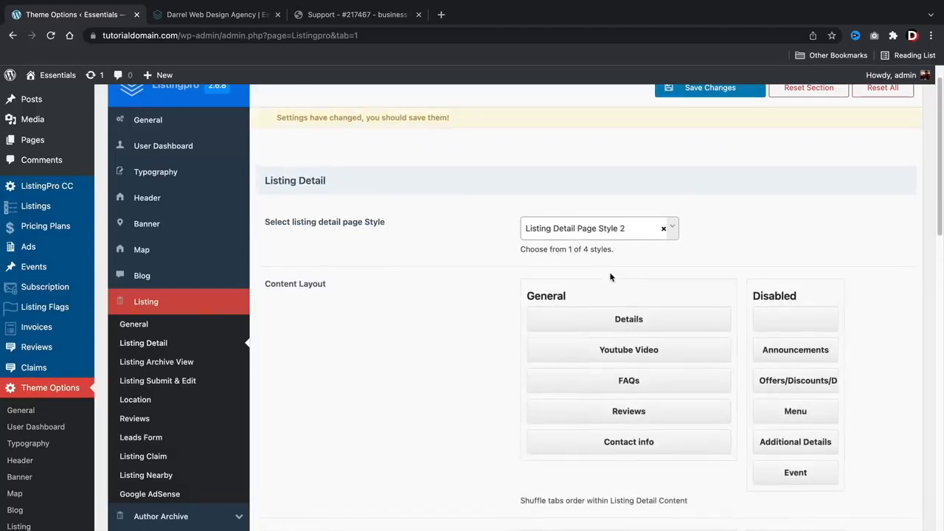
click(701, 118)
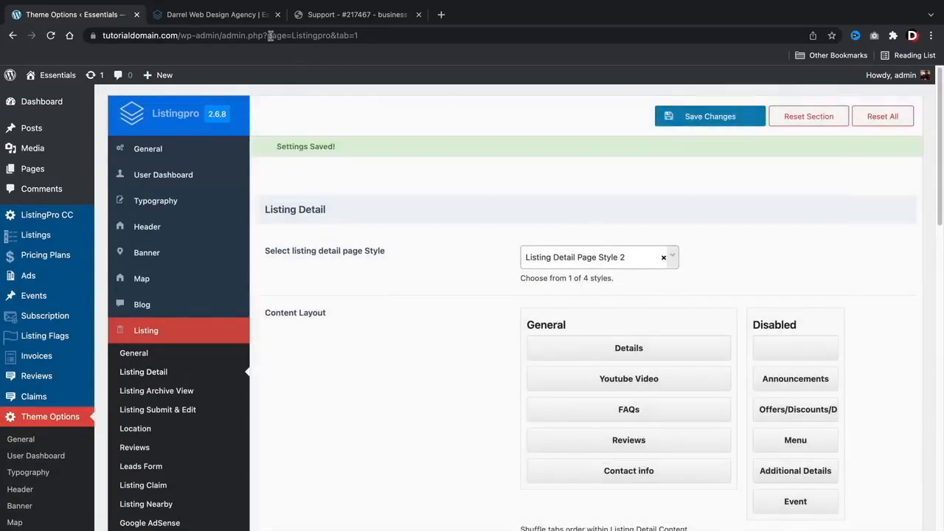
Reload the live agency listing and look through its Reviews, Contact Info, FAQs, Video and Details sections.
click(227, 15)
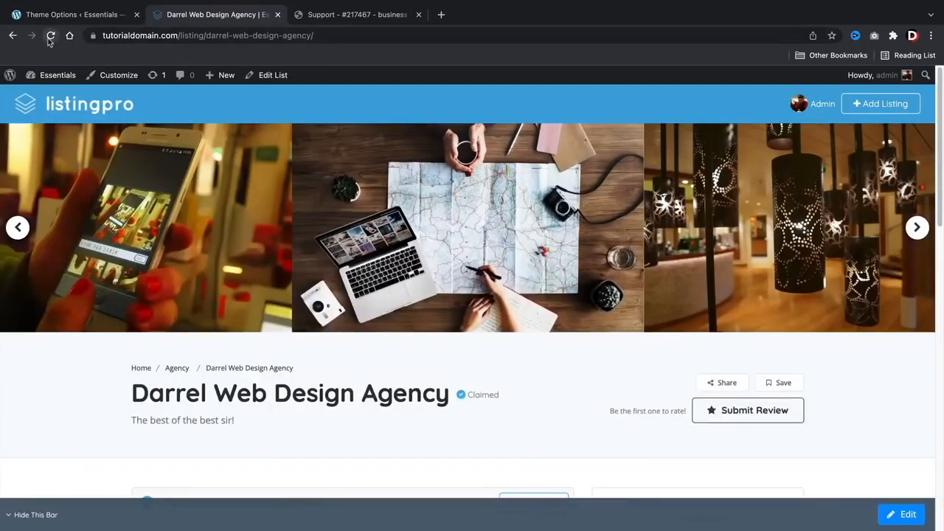
scroll(321, 282, down, 3)
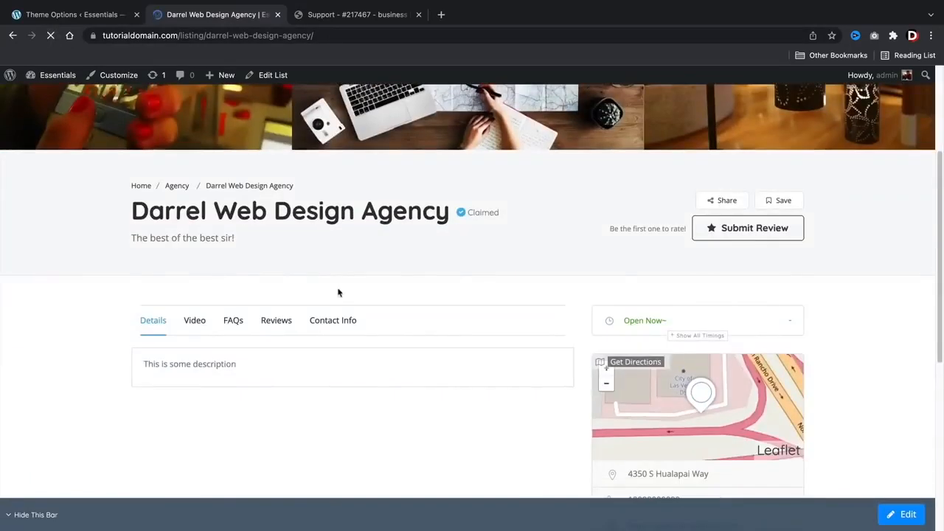
scroll(318, 291, down, 1)
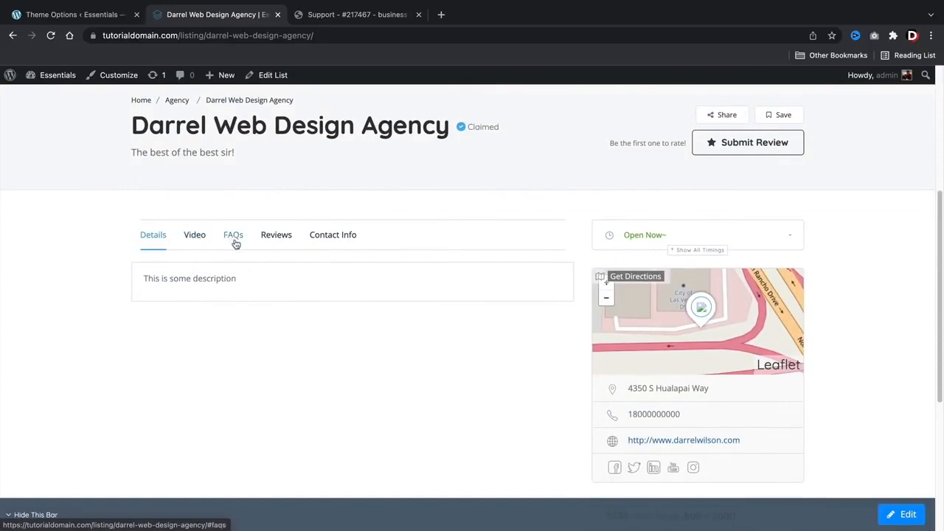
click(279, 240)
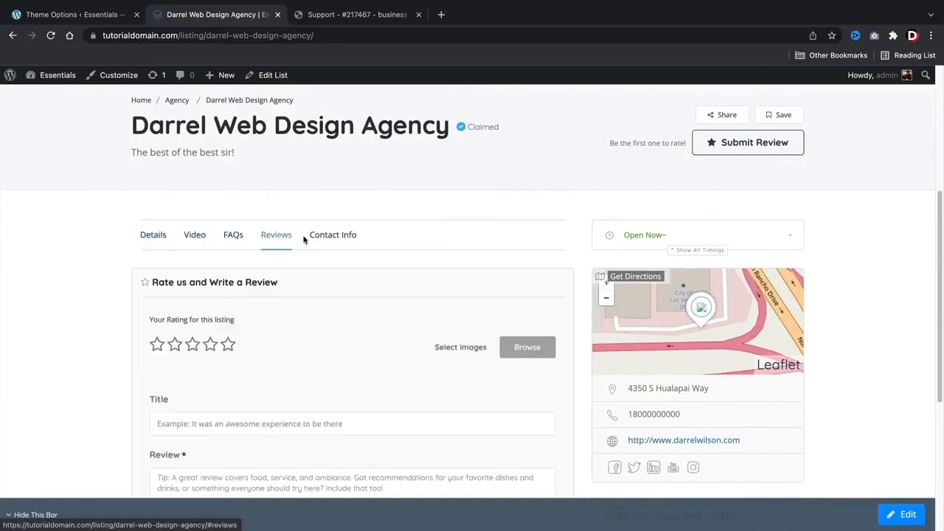
click(331, 236)
click(227, 236)
click(193, 237)
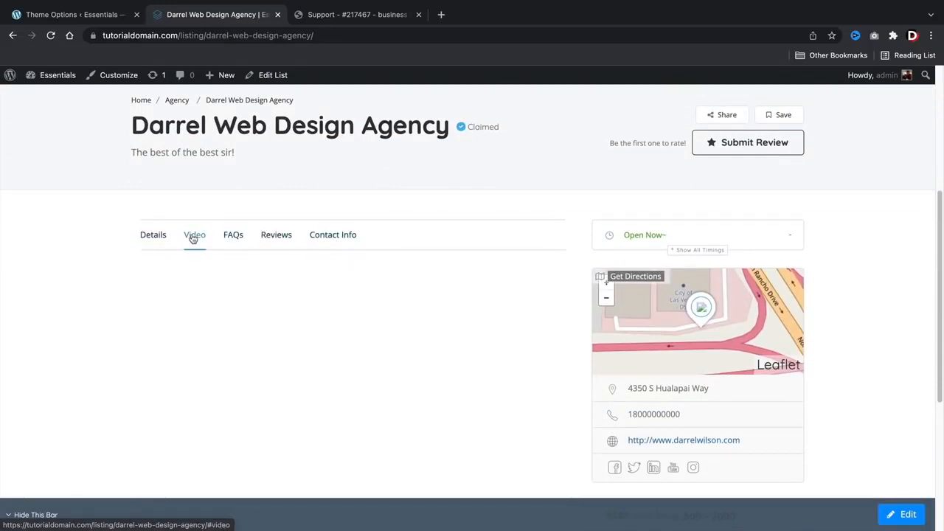
click(154, 238)
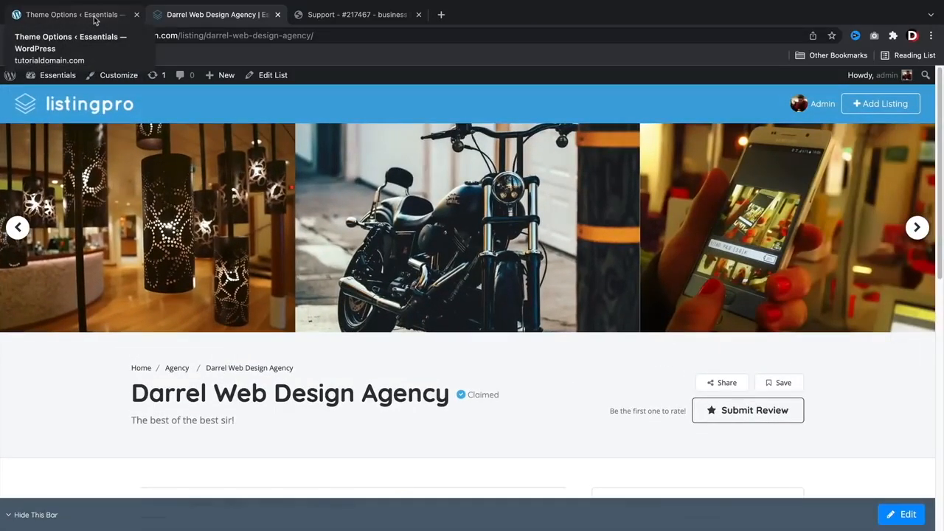
Change the listing detail page style to Listing Detail Page Style 3 in the theme options and save the changes.
click(94, 20)
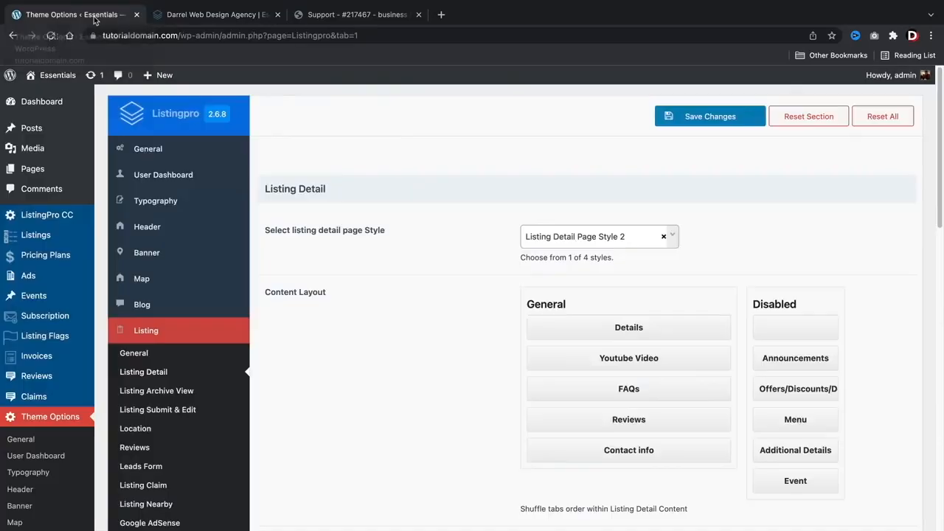
click(549, 237)
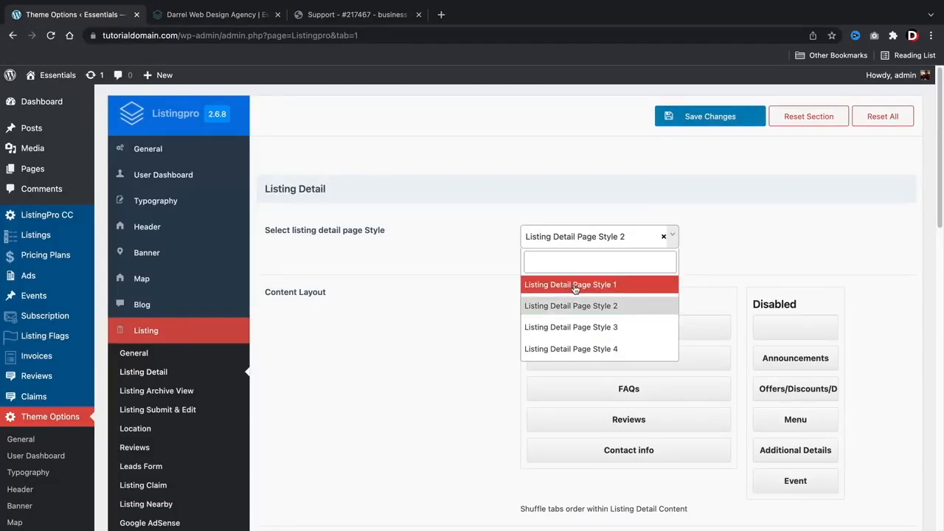
click(581, 333)
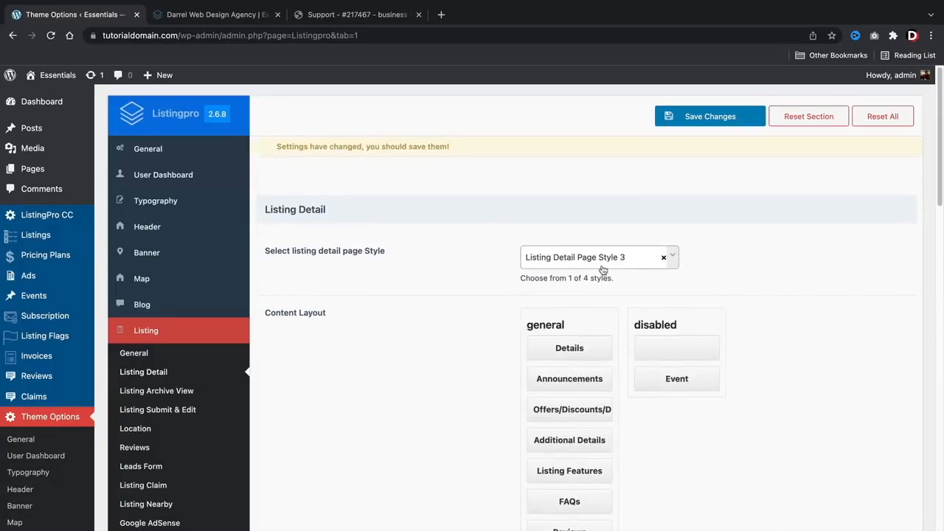
click(694, 119)
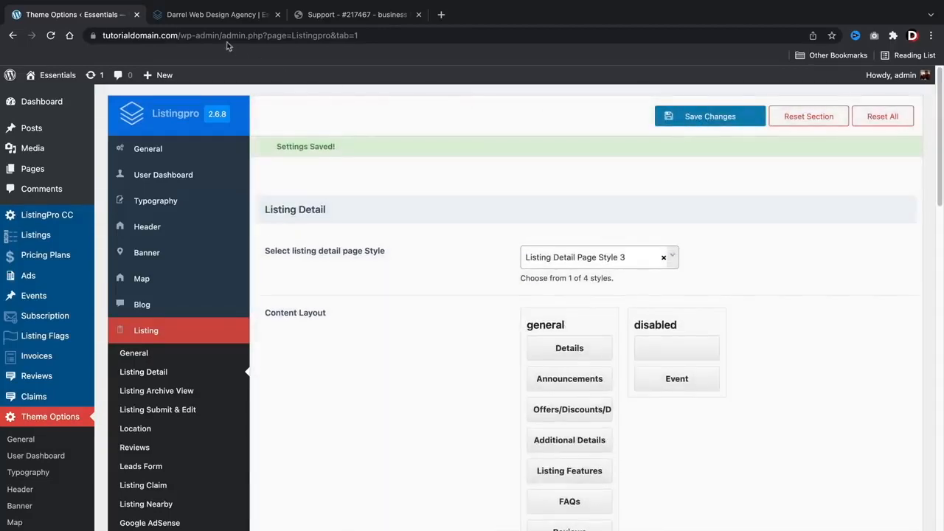
Reload the live agency listing and examine its layout down to the FAQs, contact form and review rating area.
click(218, 18)
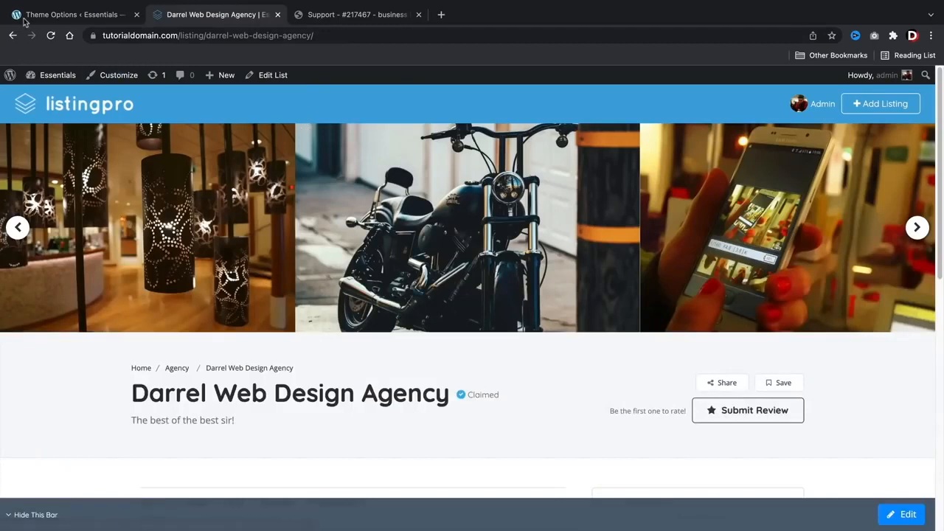
click(52, 36)
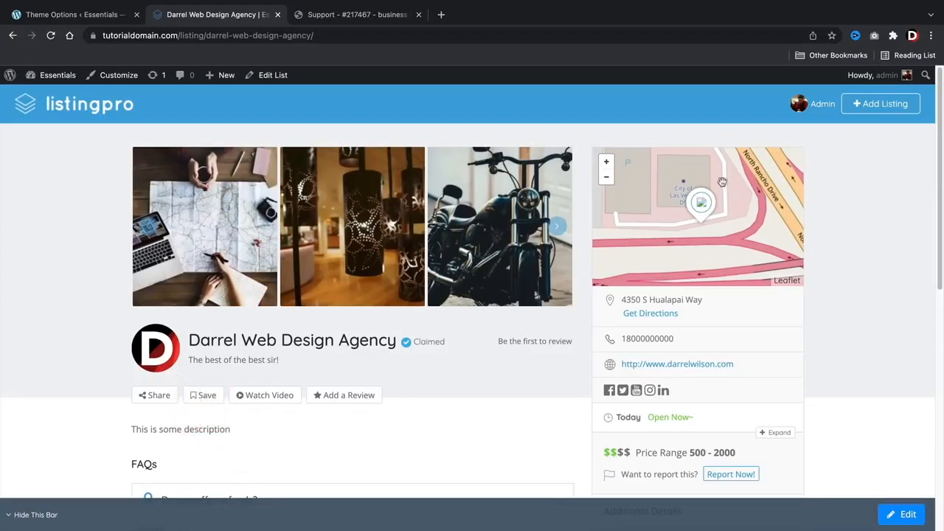
scroll(677, 273, down, 1)
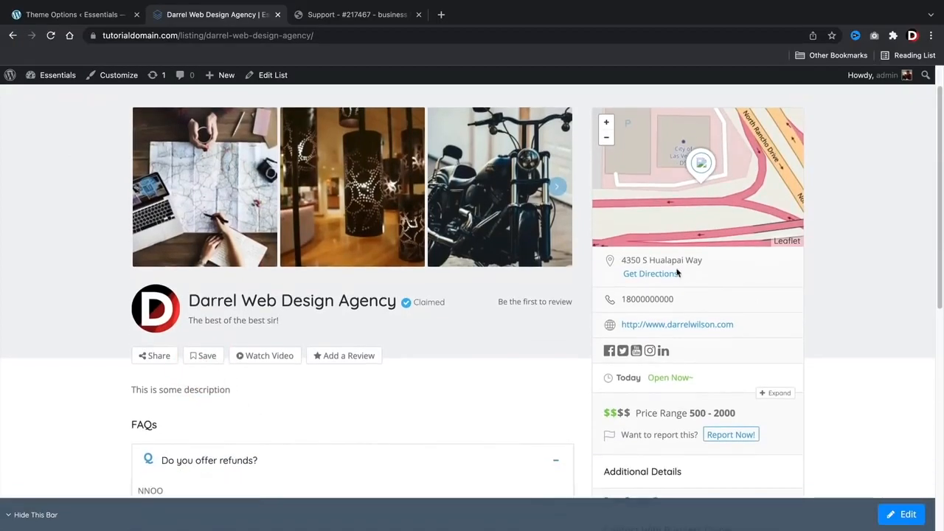
scroll(672, 350, down, 2)
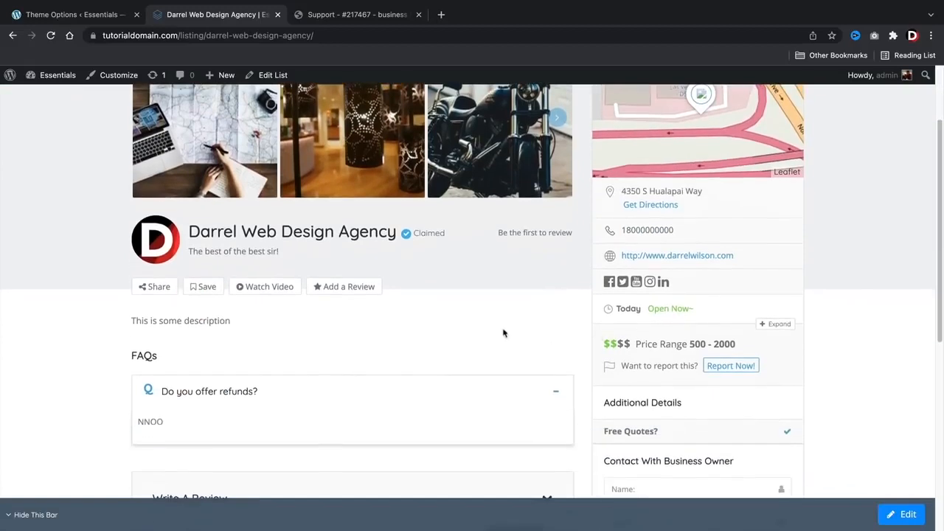
scroll(234, 320, down, 2)
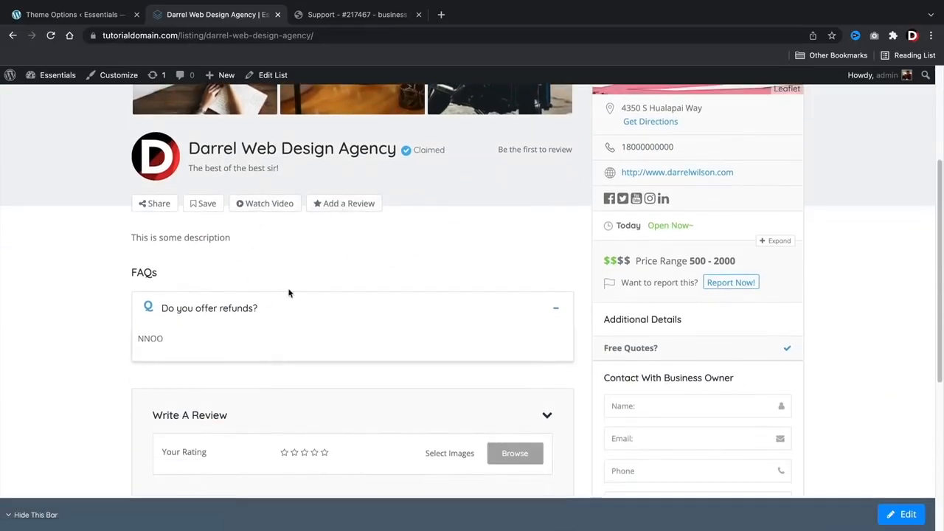
scroll(289, 293, down, 3)
scroll(288, 293, down, 1)
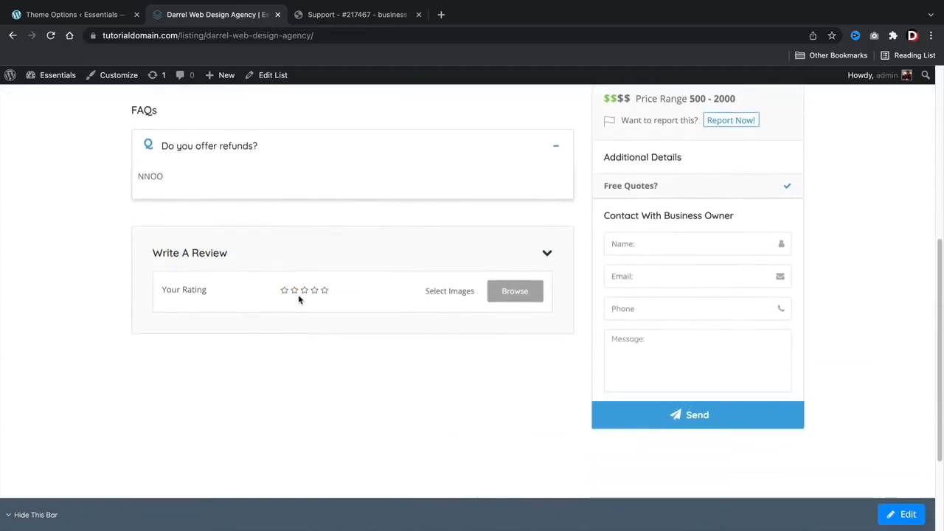
scroll(361, 407, up, 1)
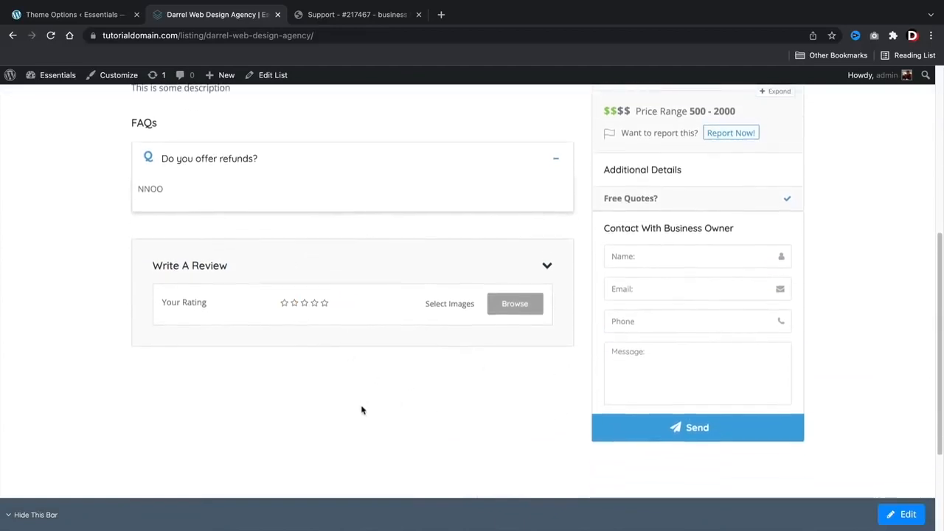
click(324, 307)
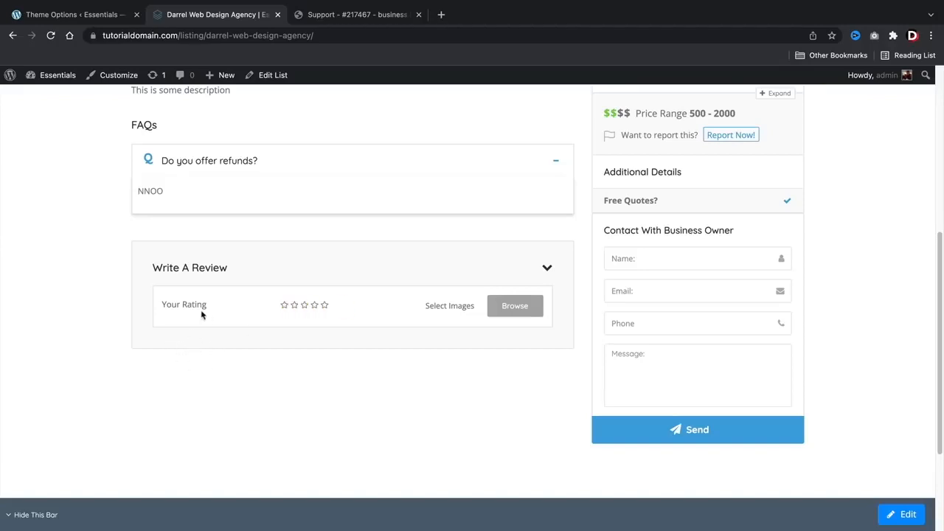
drag(161, 304, 175, 299)
In the theme options, set the listing detail page style to Listing Detail Page Style 4 and save the changes.
scroll(247, 321, up, 3)
scroll(232, 299, up, 1)
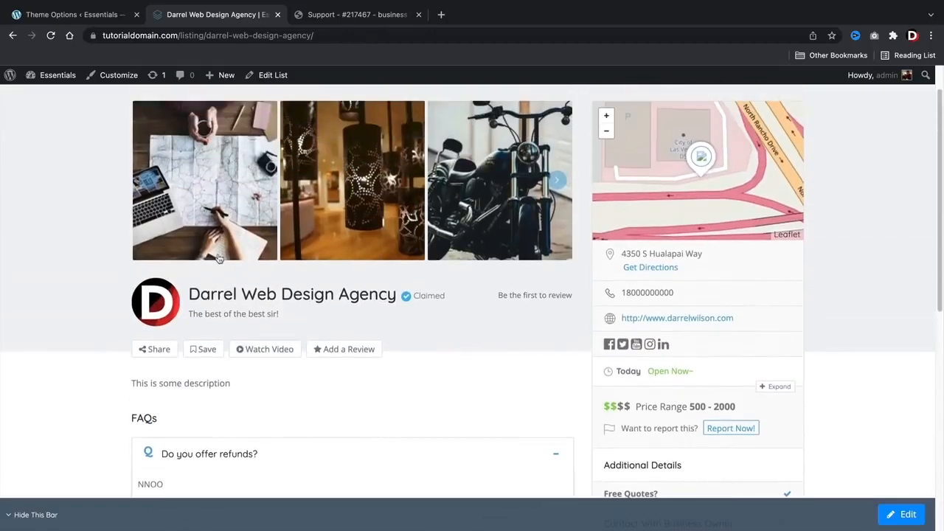
scroll(206, 295, up, 1)
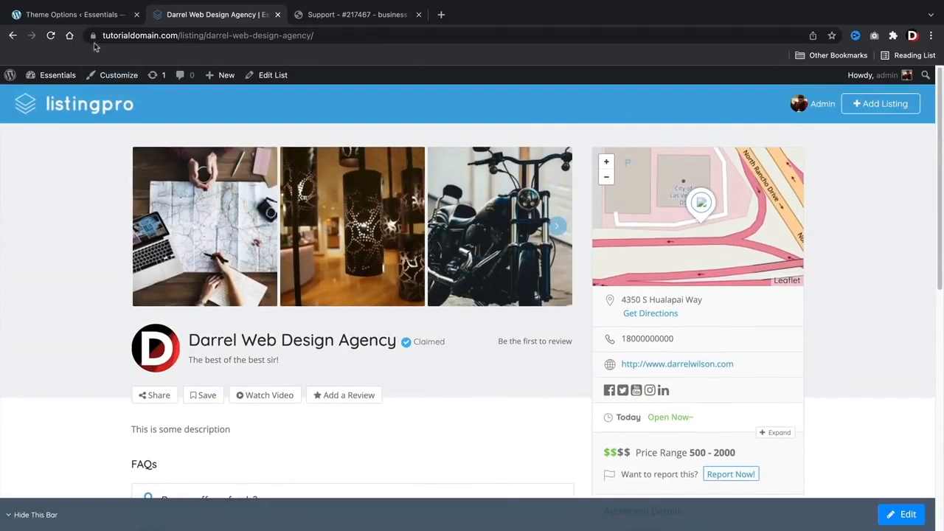
click(84, 18)
click(556, 242)
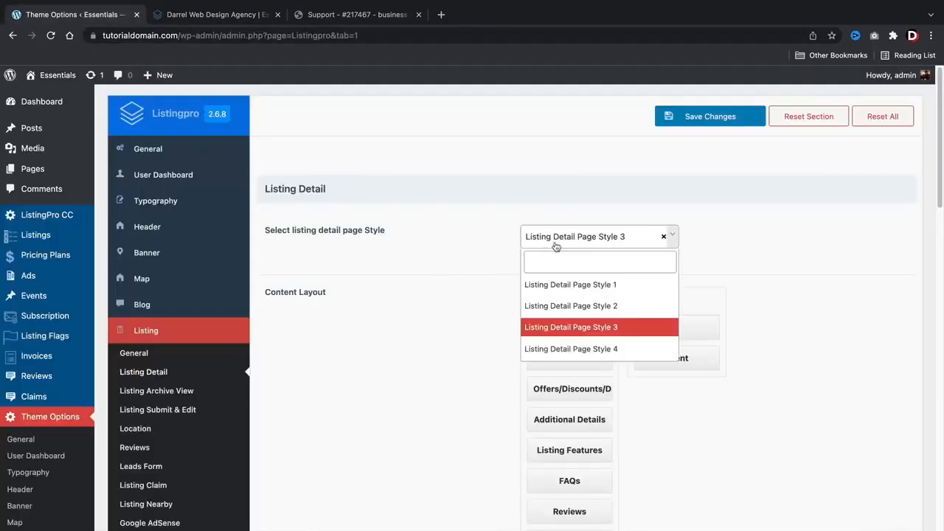
click(561, 349)
click(710, 123)
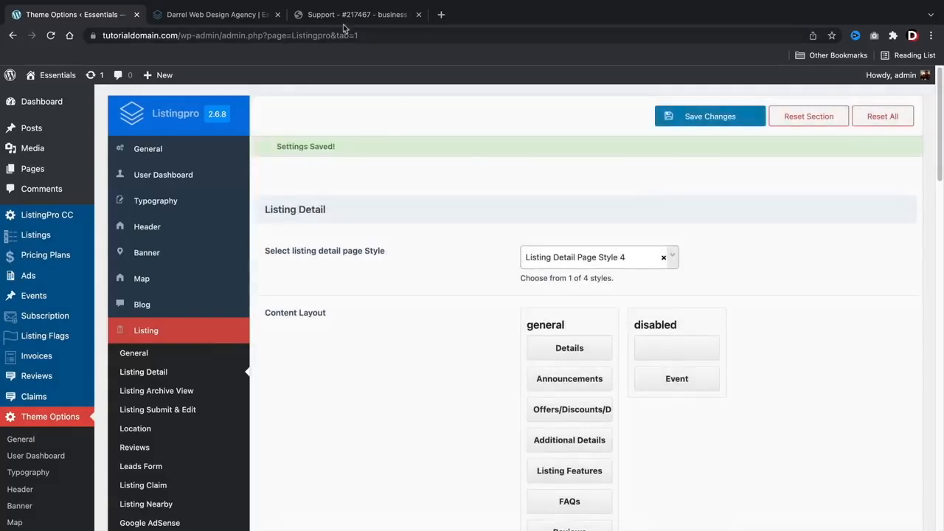
Read the ListingPro support ticket reply about which listing detail page layout includes the business logo.
click(347, 18)
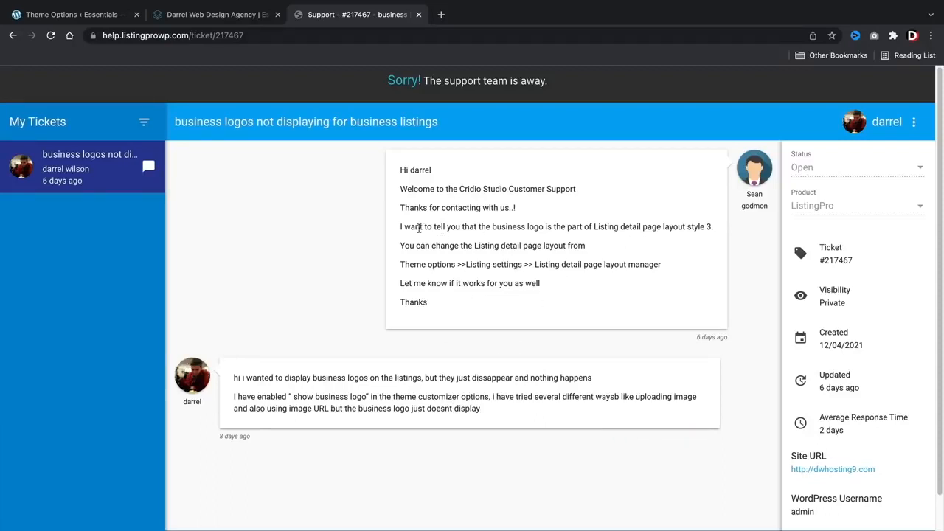
drag(410, 228, 716, 228)
click(678, 226)
Reload the live agency listing and examine the Style 4 layout from the header gallery down through the FAQs.
click(210, 20)
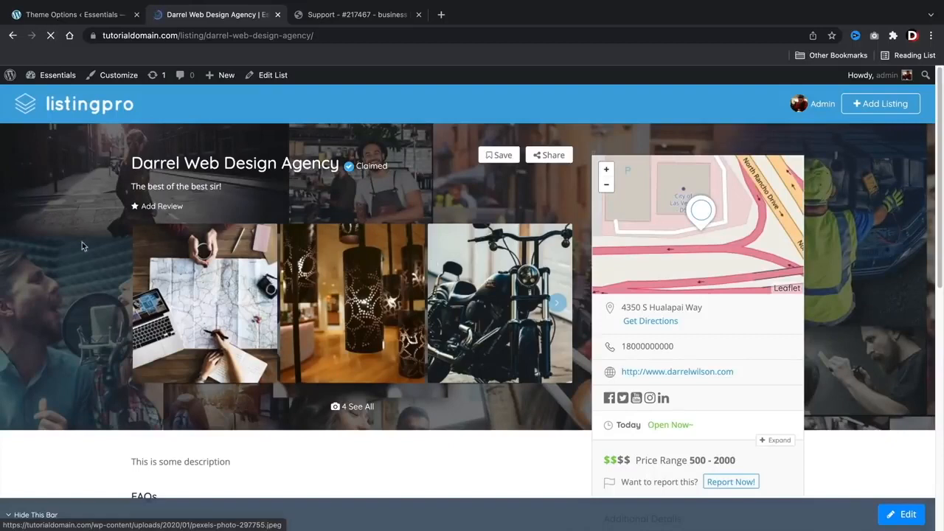
scroll(114, 296, down, 1)
scroll(114, 299, down, 5)
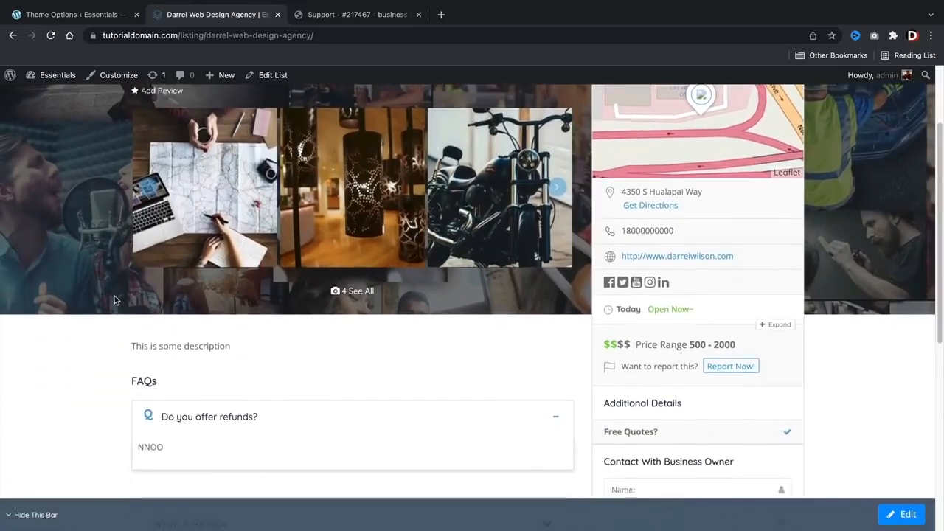
scroll(114, 300, down, 2)
scroll(110, 316, up, 7)
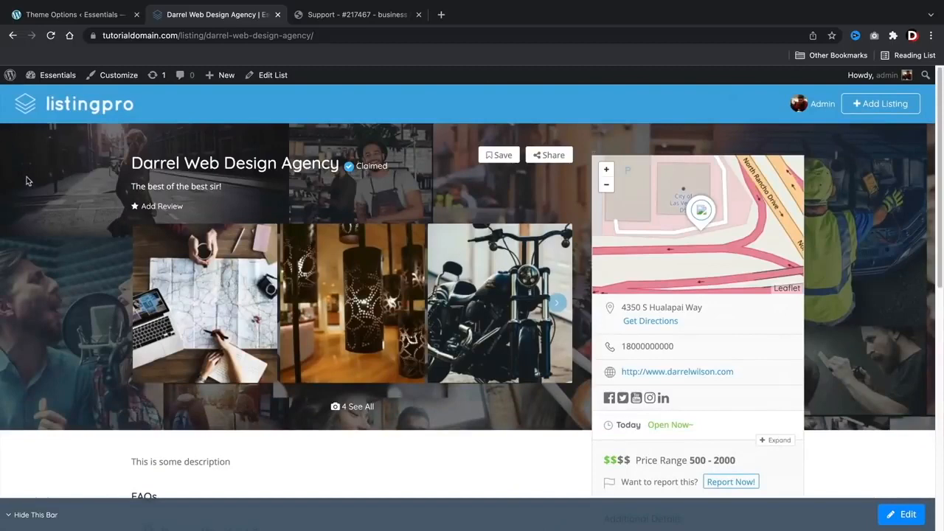
Set the listing detail page style to Listing Detail Page Style 1 in the theme options and save the changes.
click(71, 15)
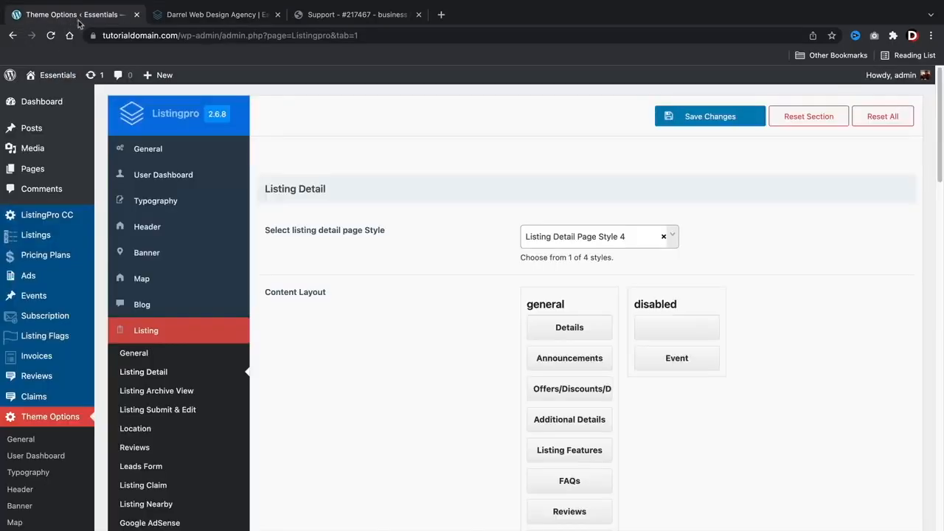
click(529, 237)
click(557, 284)
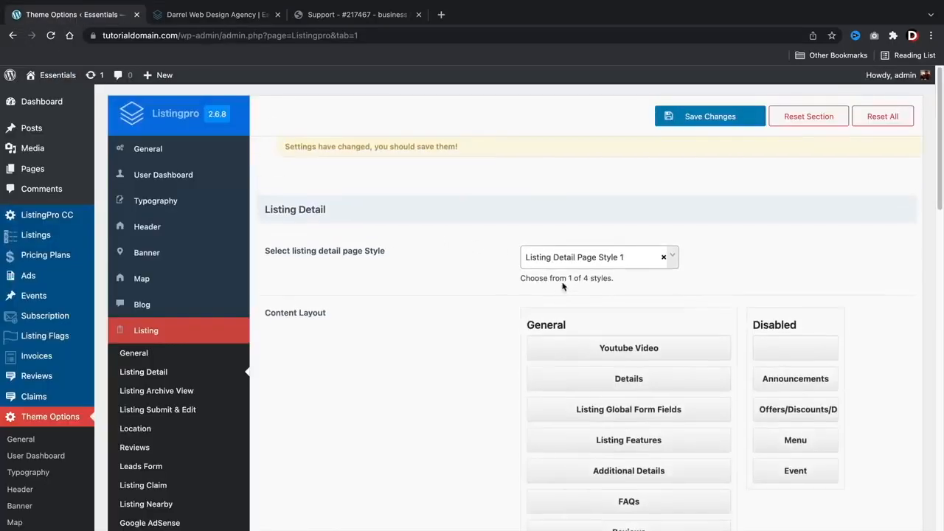
click(727, 115)
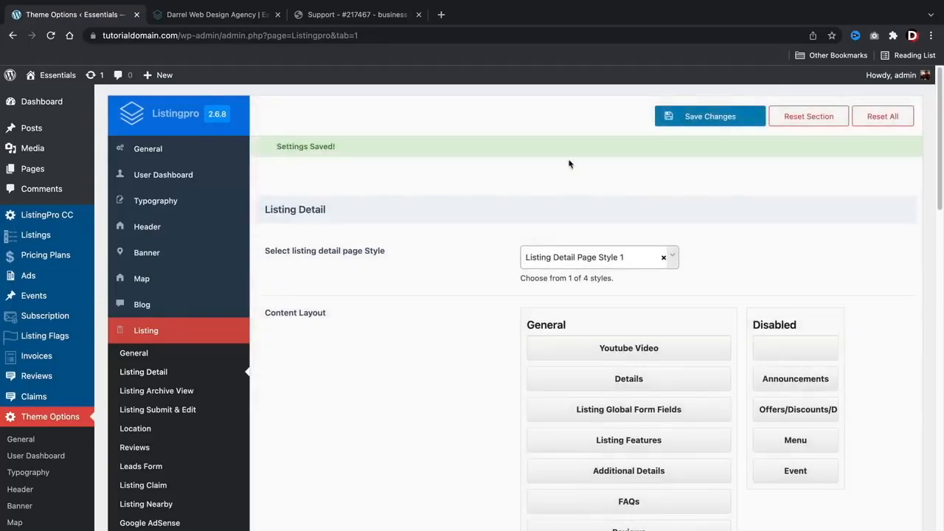
Reload the live agency listing and compare its section order with the Content Layout elements in the theme options.
click(219, 17)
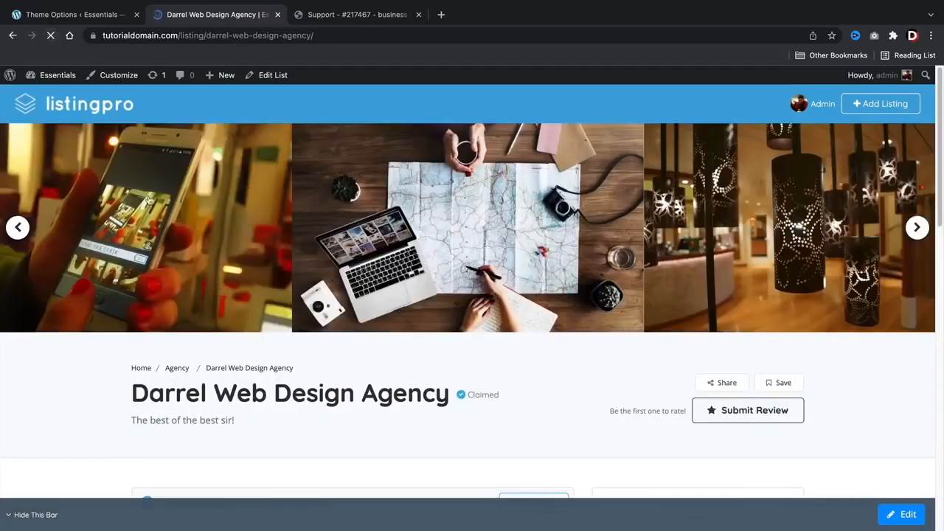
scroll(154, 234, down, 3)
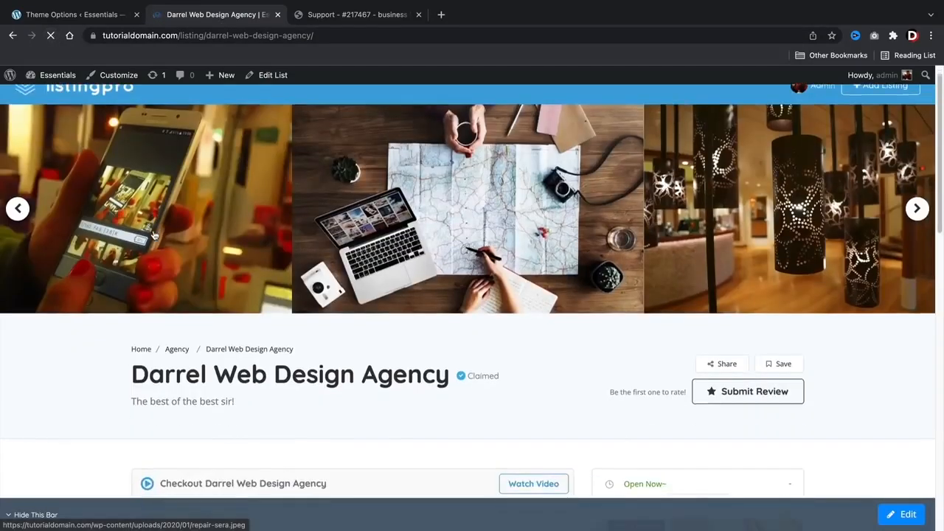
scroll(154, 233, down, 1)
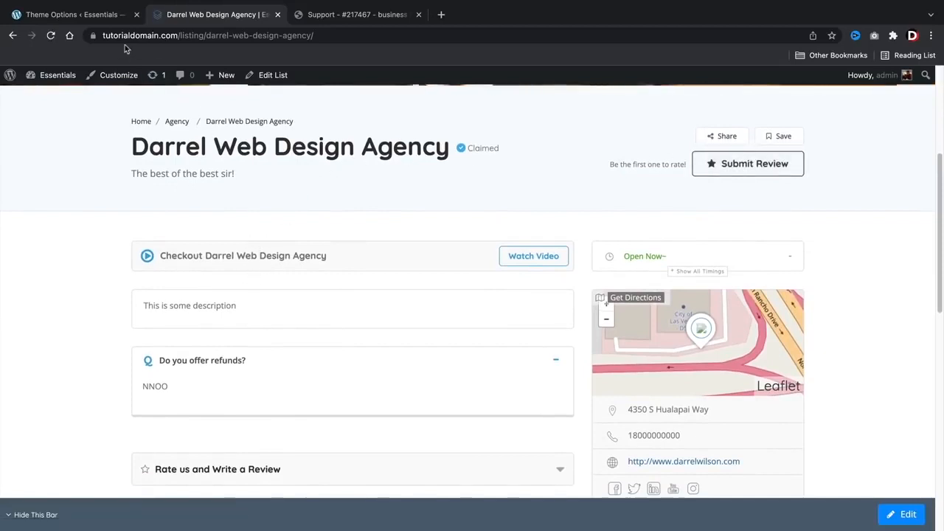
click(85, 14)
scroll(406, 320, down, 1)
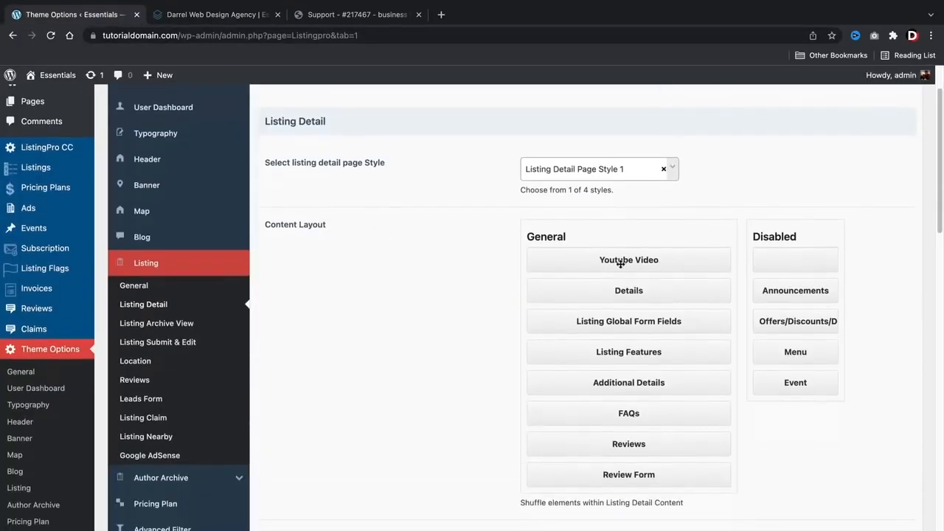
click(235, 14)
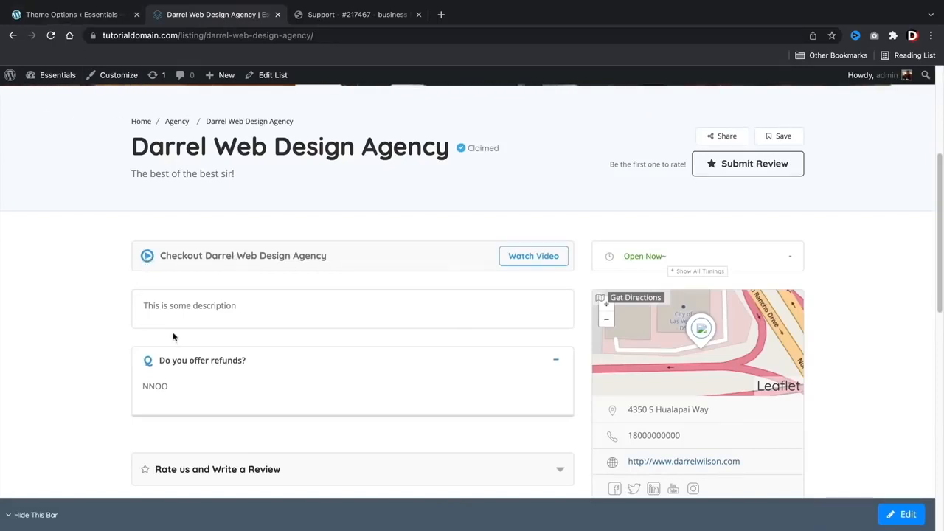
Move the Youtube Video element below Details in the general Content Layout and save the changes.
click(110, 14)
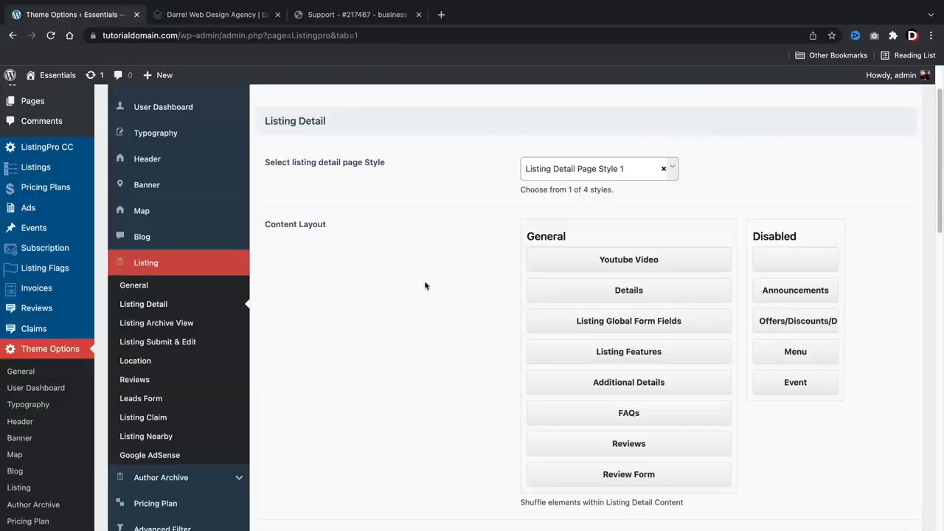
drag(629, 260, 635, 295)
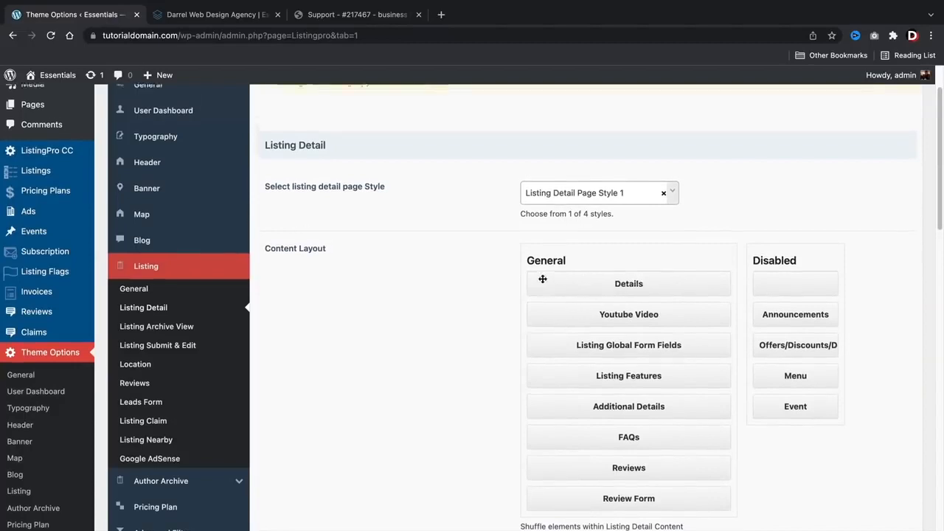
scroll(543, 280, up, 2)
click(731, 125)
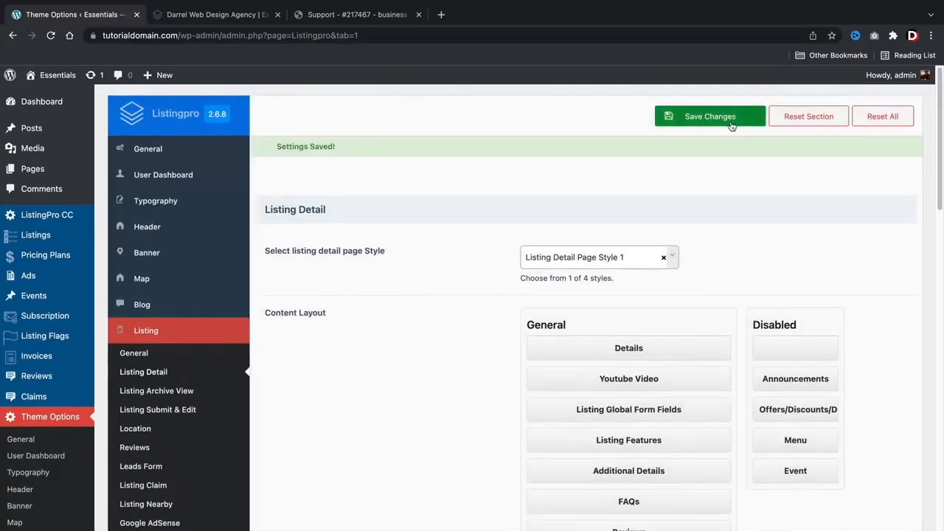
Reload the live agency listing and check the order of the description and video sections.
click(230, 21)
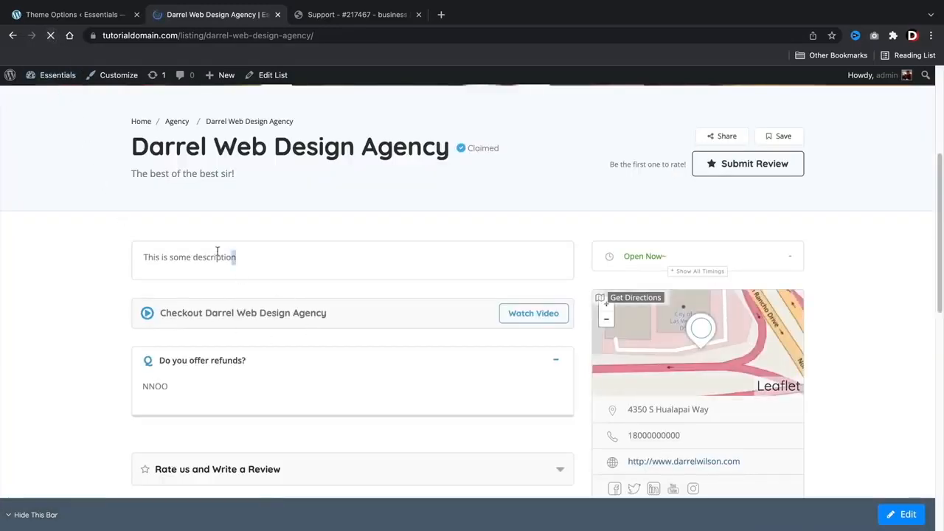
drag(237, 258, 135, 257)
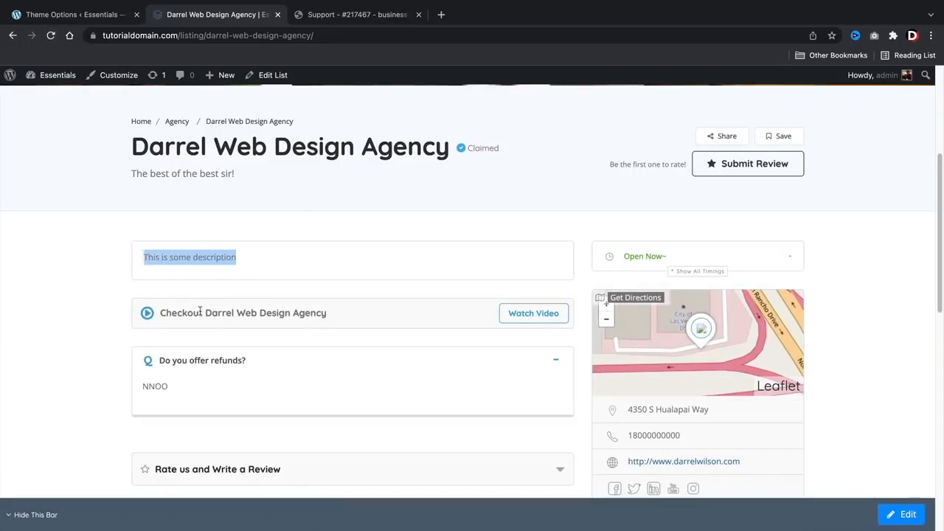
drag(177, 313, 327, 313)
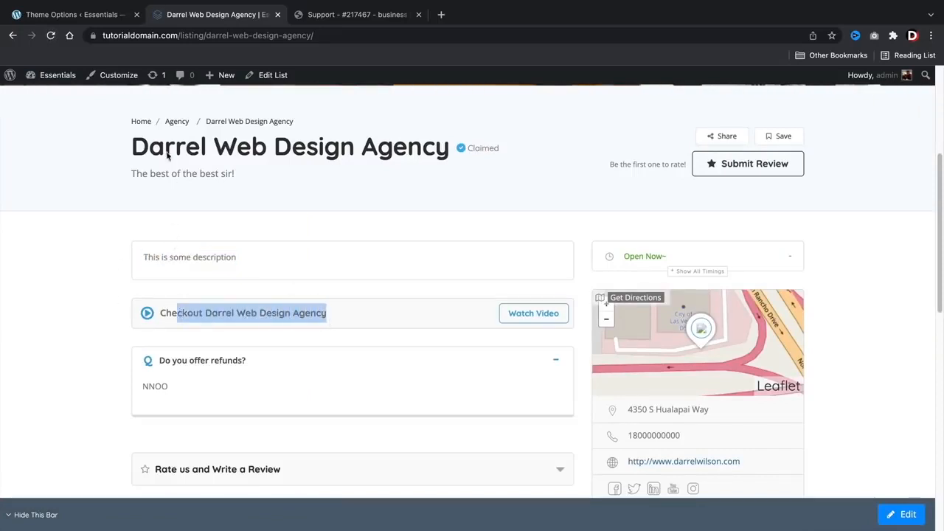
In the Sidebar Layout of the theme options, move the Leadform element to the Disabled group.
click(74, 14)
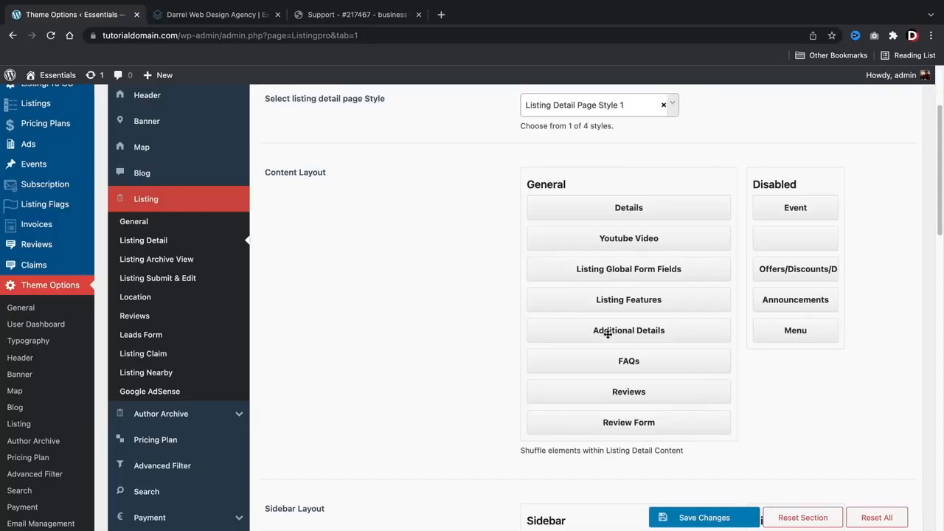
scroll(493, 327, down, 4)
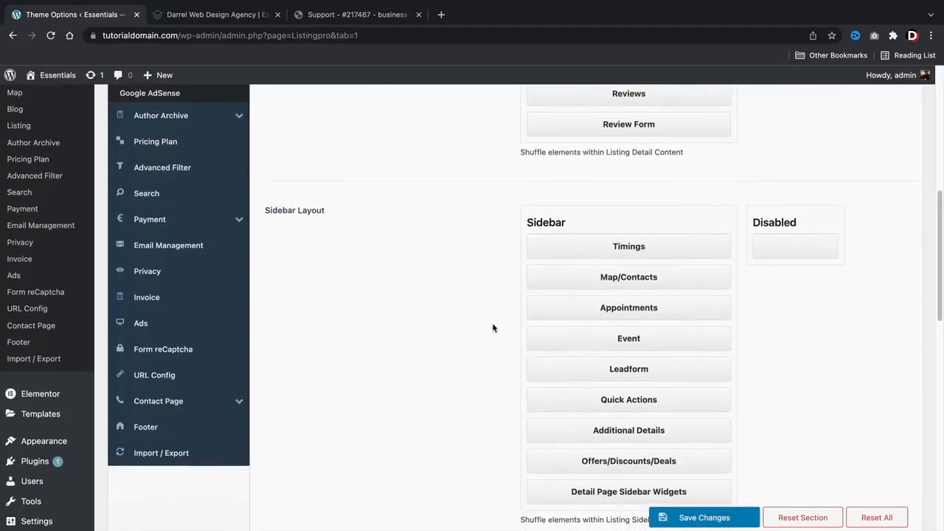
scroll(492, 327, down, 1)
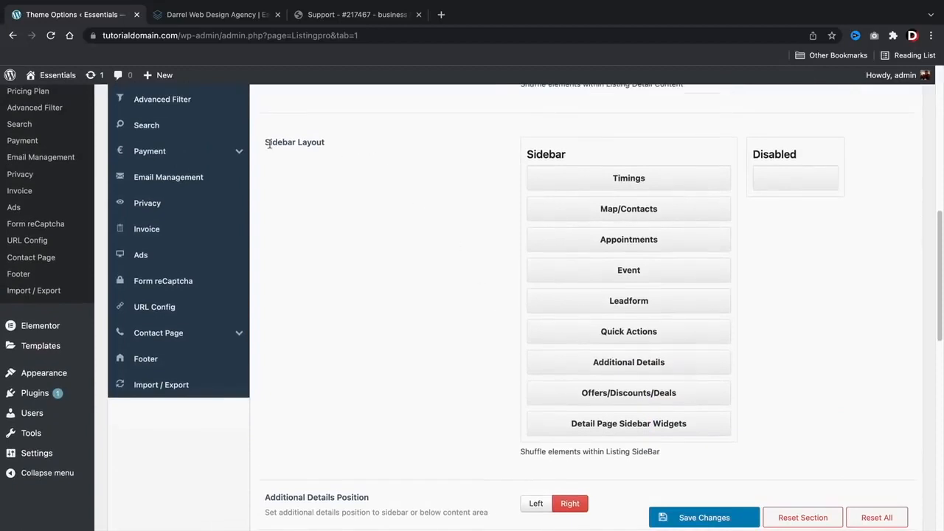
drag(269, 144, 332, 146)
drag(656, 306, 797, 177)
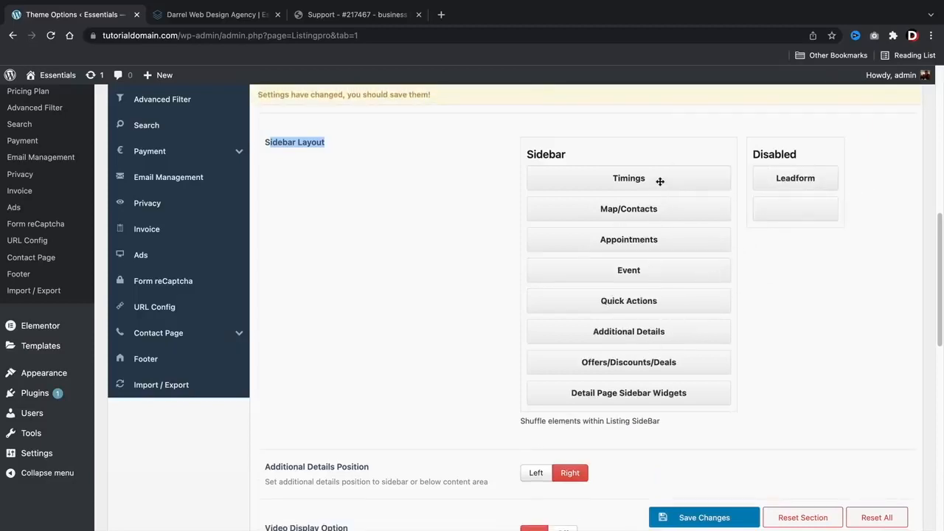
Look over the live agency listing's sidebar, including the map, contact details and lead form.
click(221, 15)
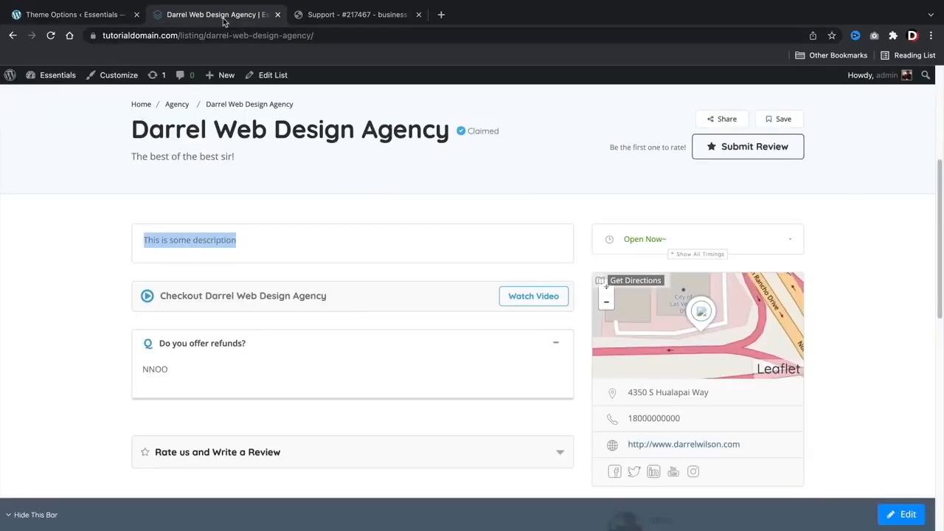
scroll(680, 310, down, 2)
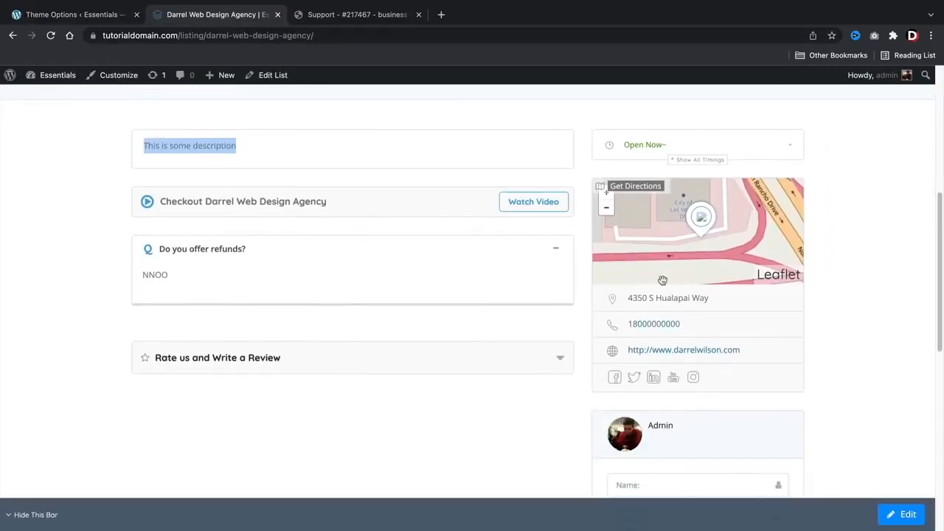
scroll(698, 398, down, 2)
scroll(689, 382, up, 2)
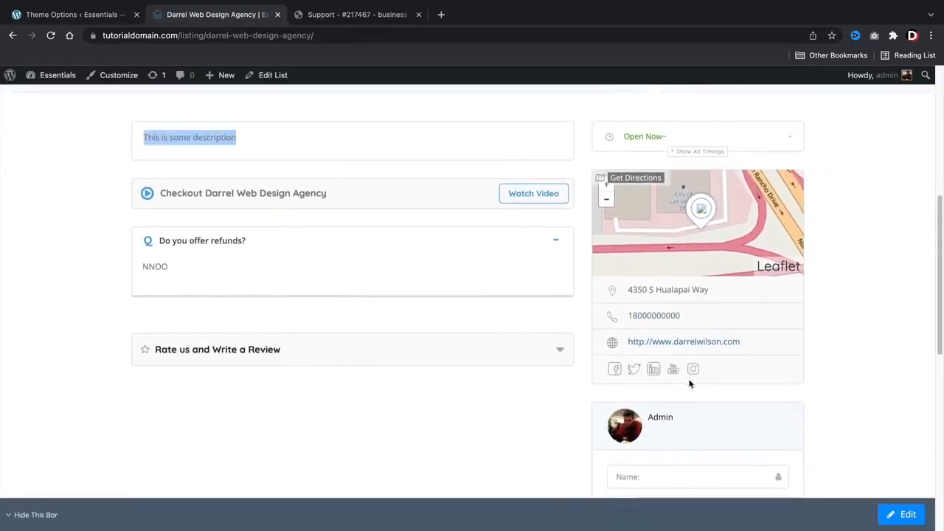
scroll(689, 384, down, 1)
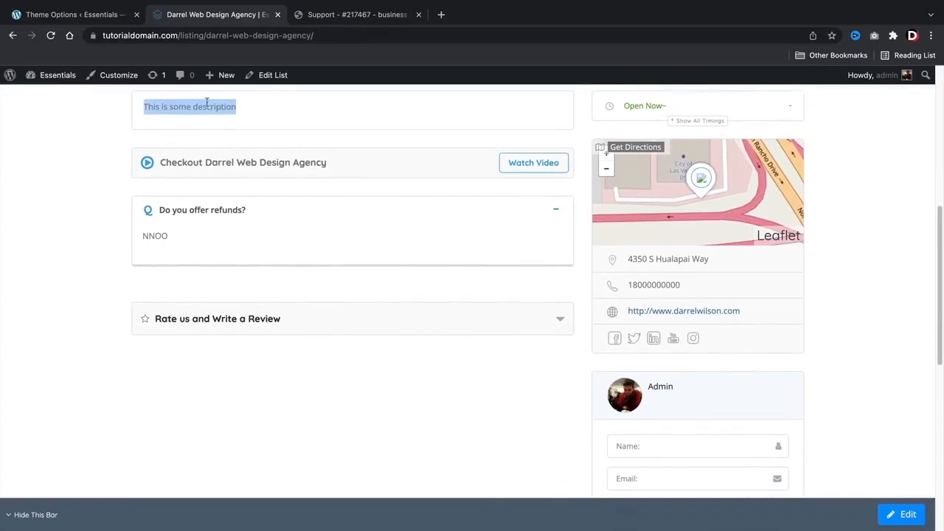
Disable the Additional Details, Quick Actions, Event and Offers/Discounts/Deals sidebar elements and save the changes.
click(107, 16)
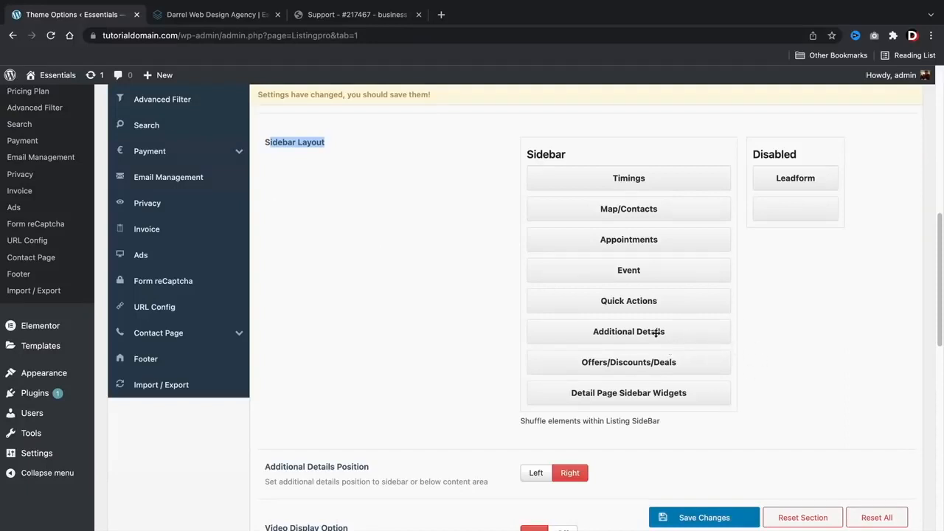
drag(655, 333, 800, 210)
drag(694, 287, 796, 244)
drag(678, 269, 795, 247)
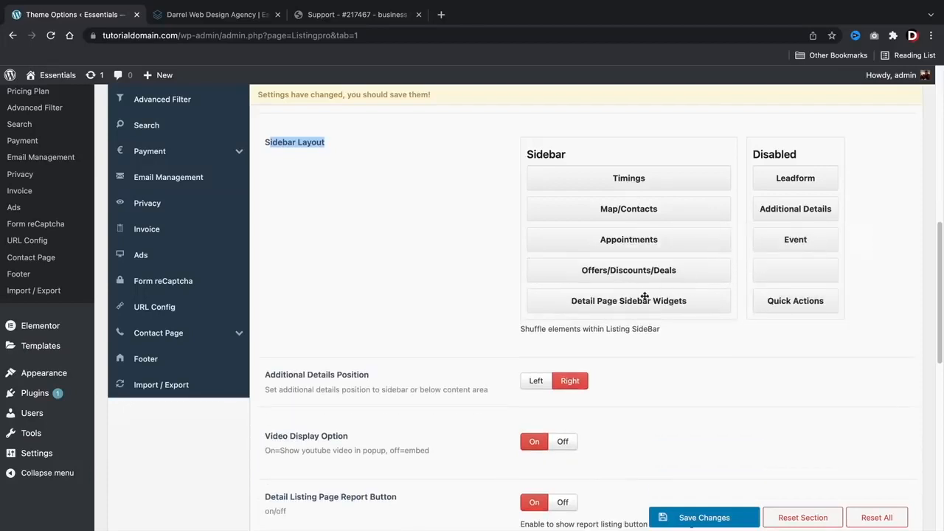
drag(652, 276, 845, 272)
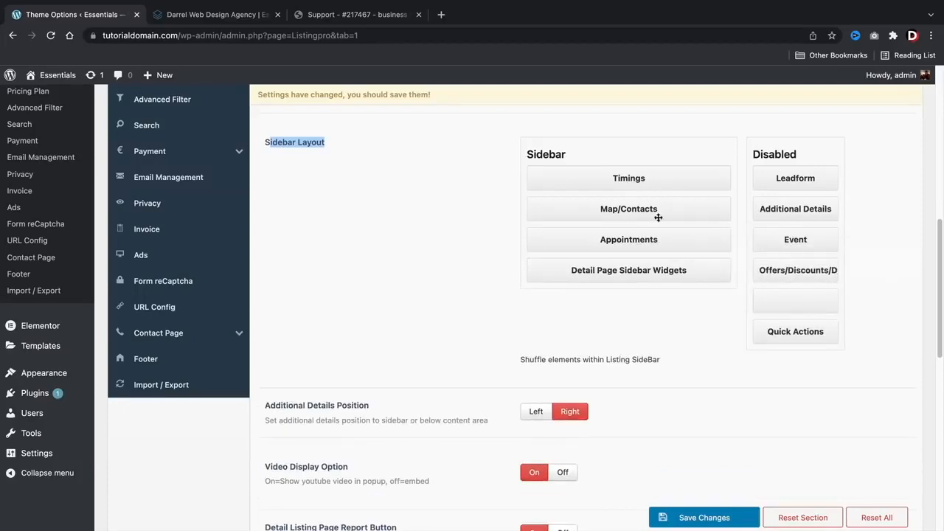
click(705, 518)
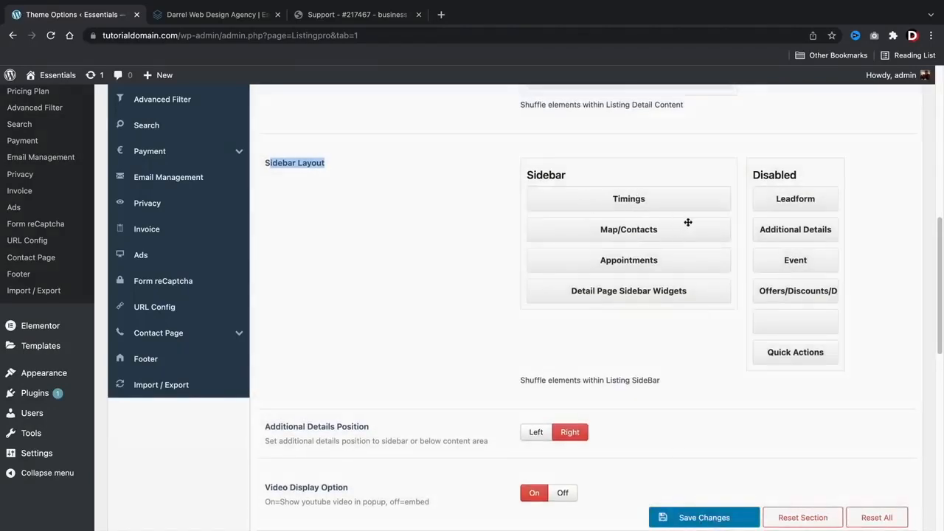
Reload the live agency listing to check its reduced sidebar, and return to the Sidebar Layout in the theme options.
click(214, 15)
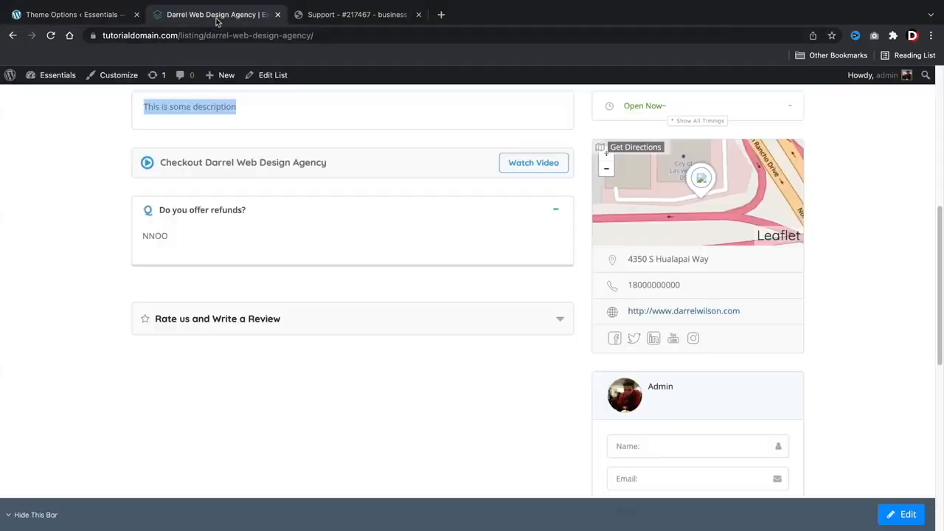
click(52, 37)
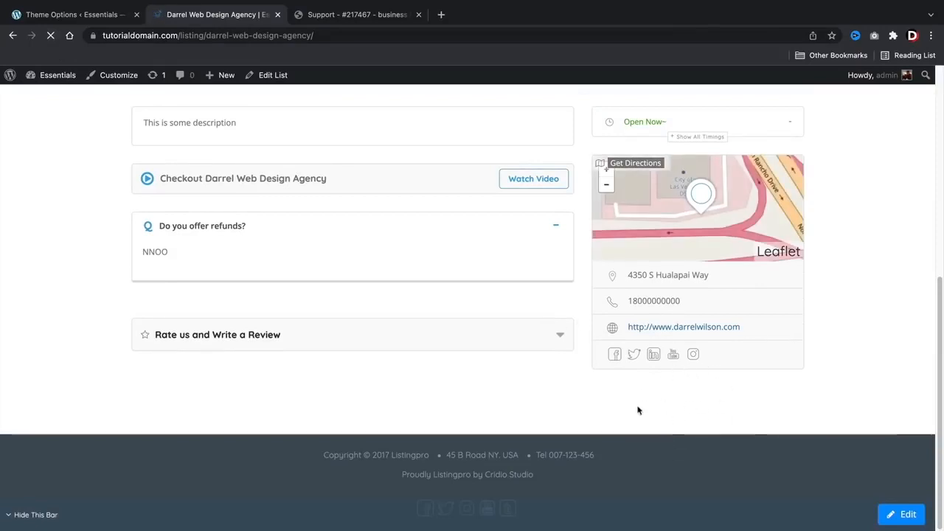
click(70, 15)
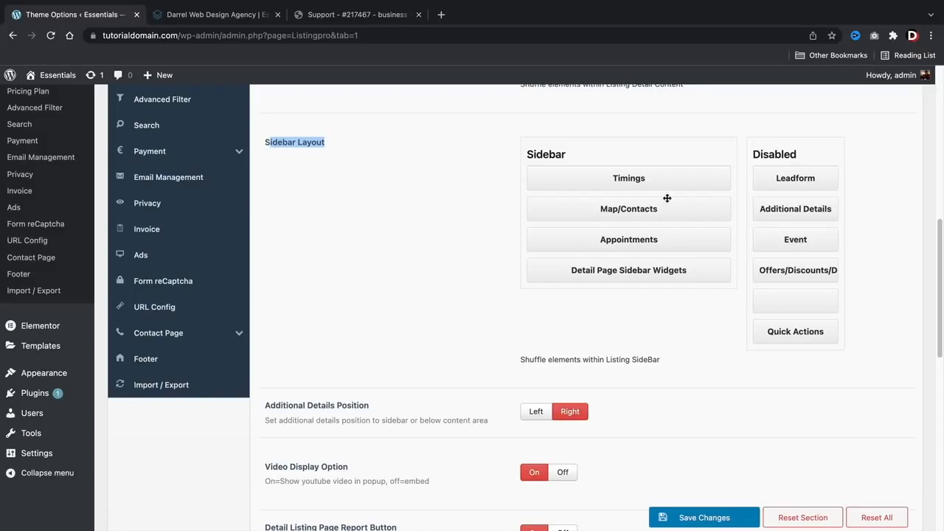
Review the Additional Details Position, Video Display Option and Detail Listing Page Report Button settings below the Sidebar Layout.
click(495, 230)
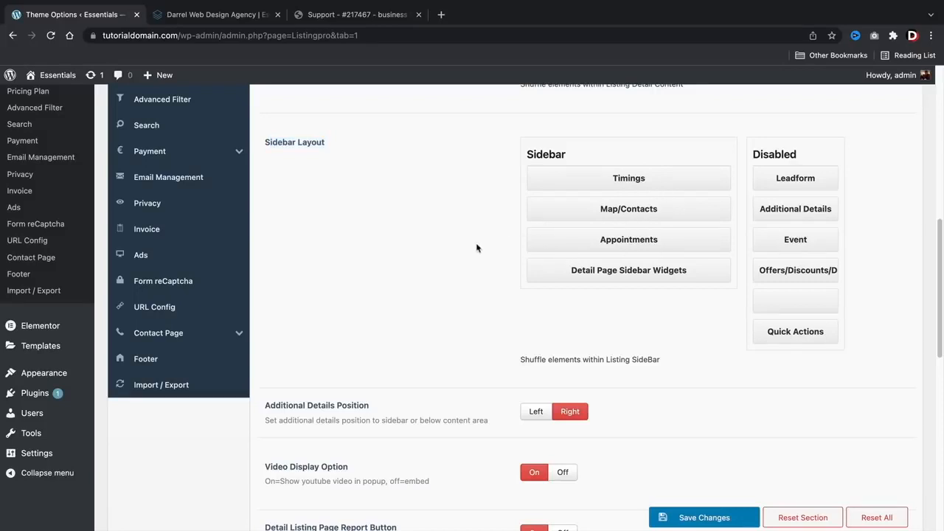
scroll(468, 259, down, 3)
scroll(466, 261, down, 2)
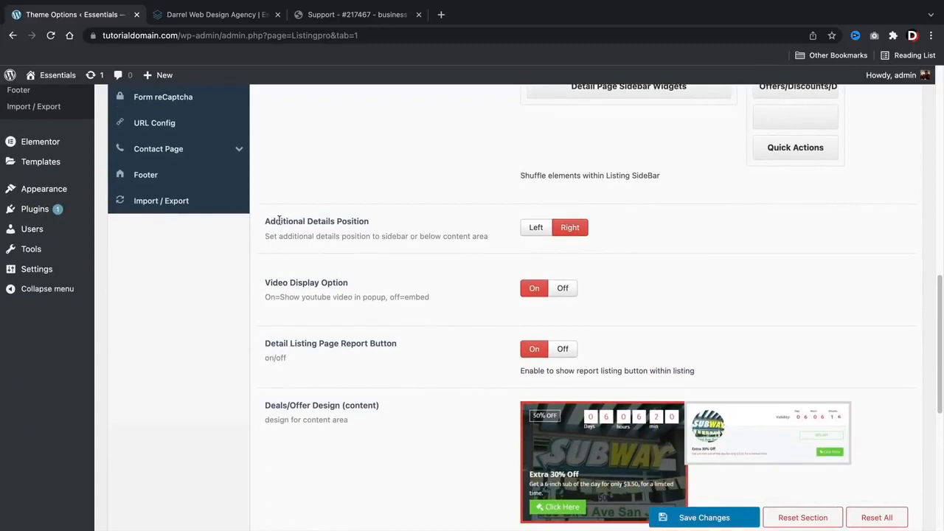
drag(279, 220, 390, 221)
click(391, 225)
drag(278, 285, 349, 282)
scroll(351, 284, down, 1)
drag(266, 278, 329, 279)
click(224, 331)
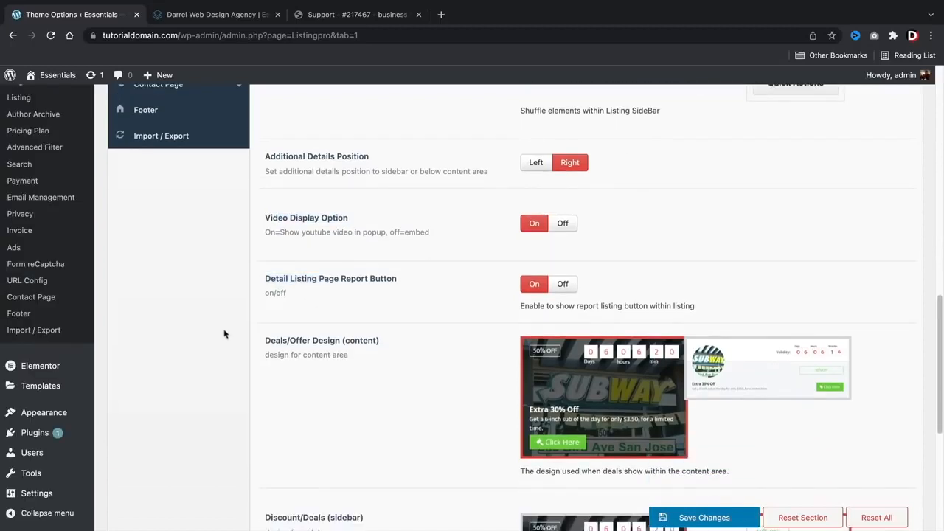
Turn off the Detail Listing Page Report Button, look over the content and sidebar deal designs, and save the changes.
drag(396, 280, 275, 273)
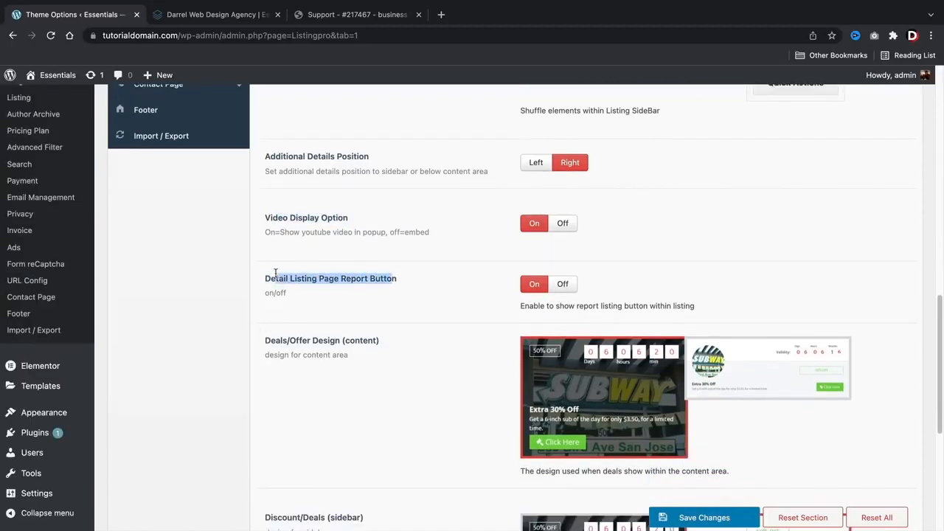
click(408, 288)
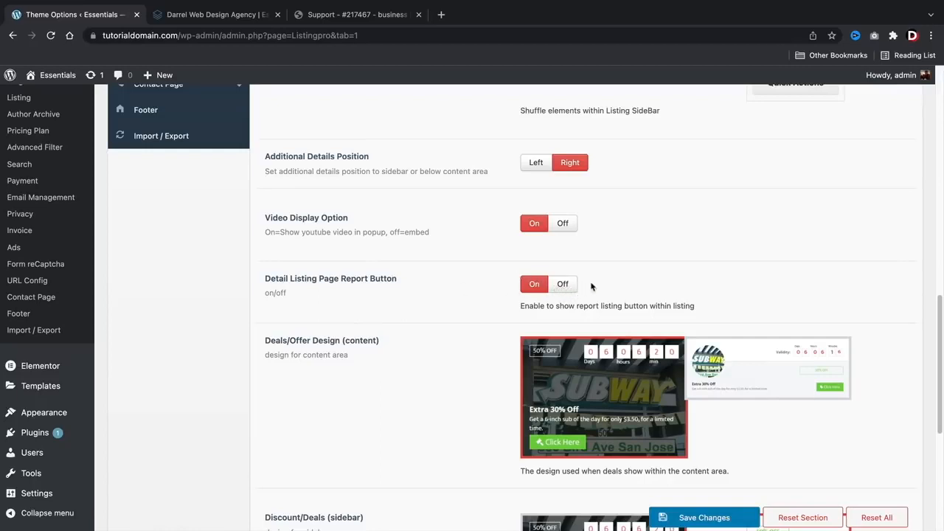
click(563, 286)
scroll(454, 299, down, 2)
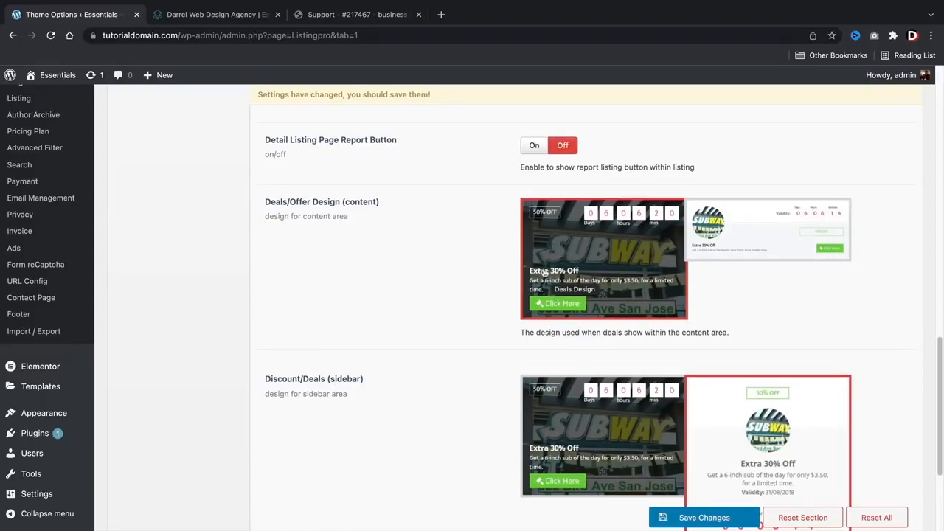
scroll(442, 282, down, 2)
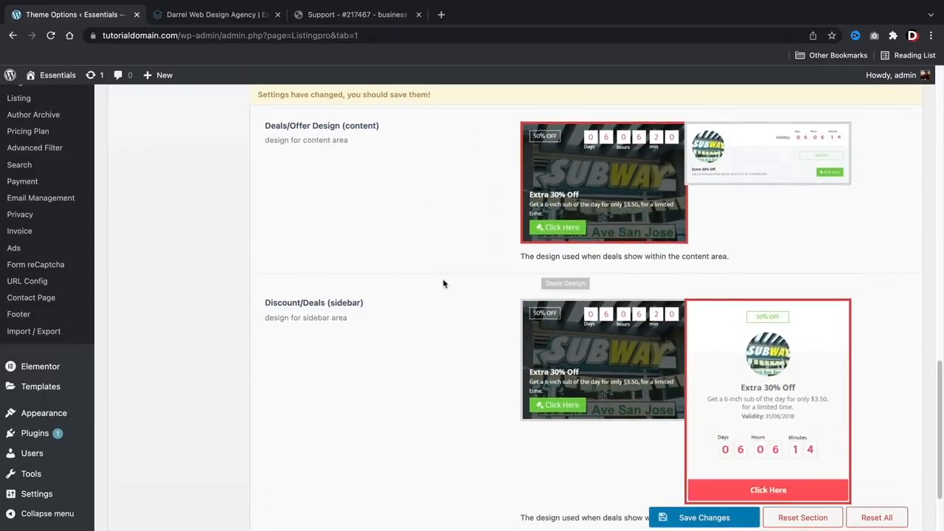
drag(267, 229, 371, 232)
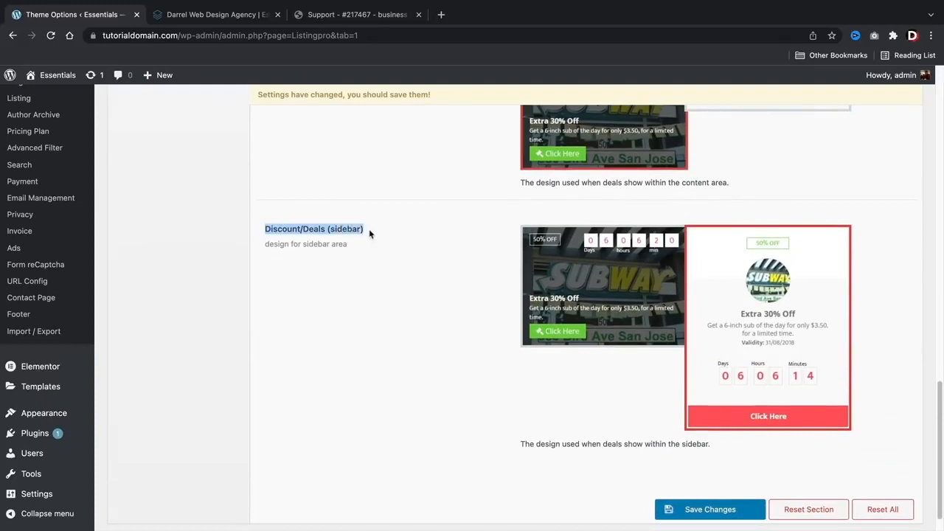
click(371, 232)
scroll(421, 270, up, 3)
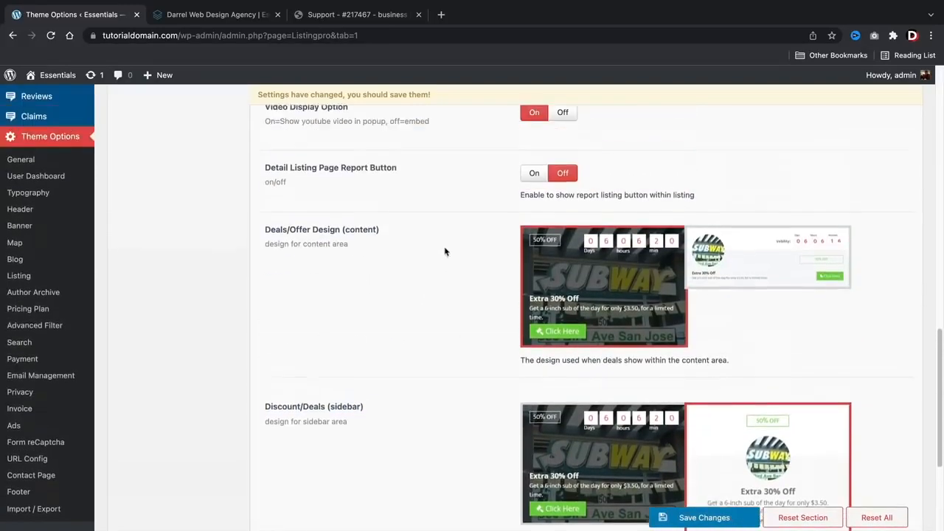
scroll(686, 292, down, 3)
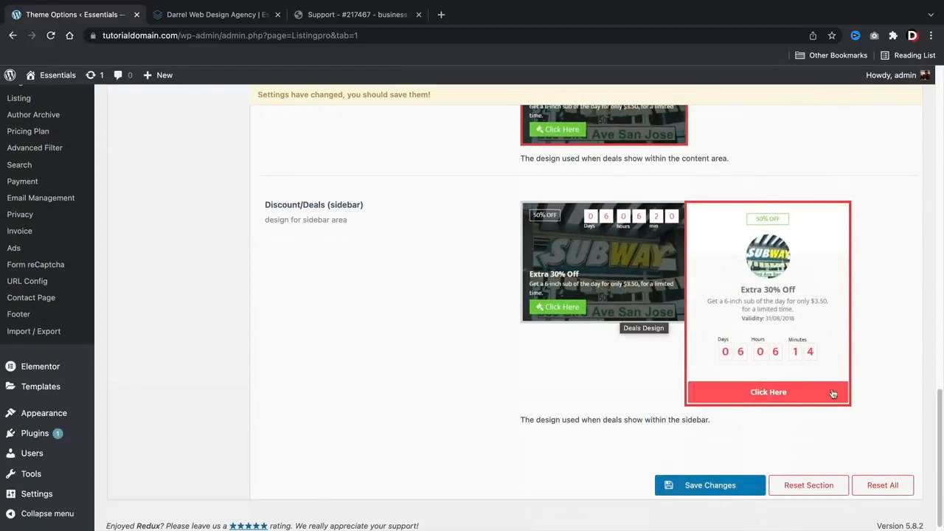
click(721, 485)
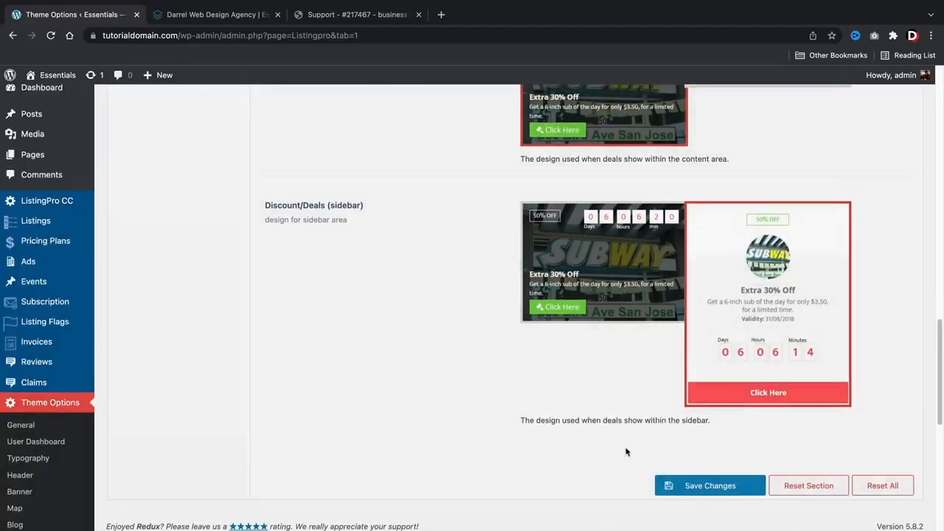
Try Listing Detail Page Style 2 and Style 3 to compare their content layouts, and switch back to Style 1.
scroll(465, 358, up, 12)
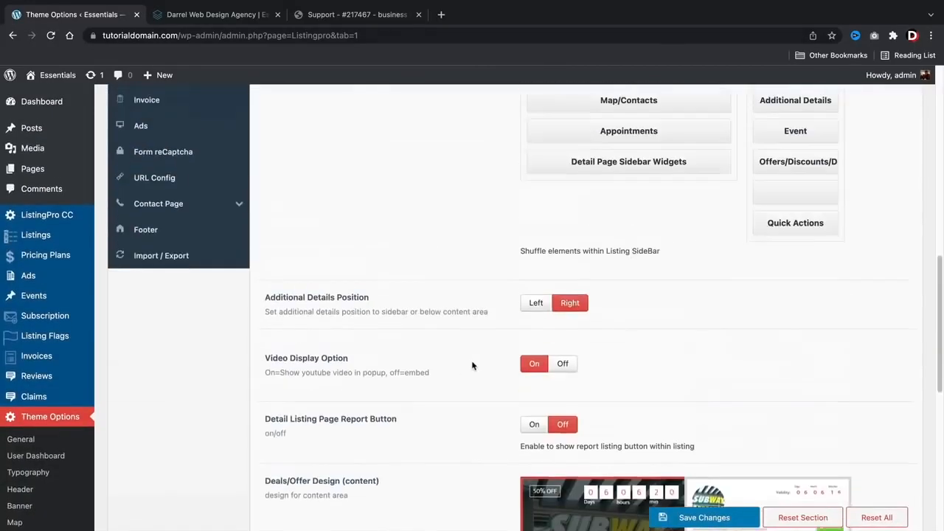
scroll(472, 366, up, 3)
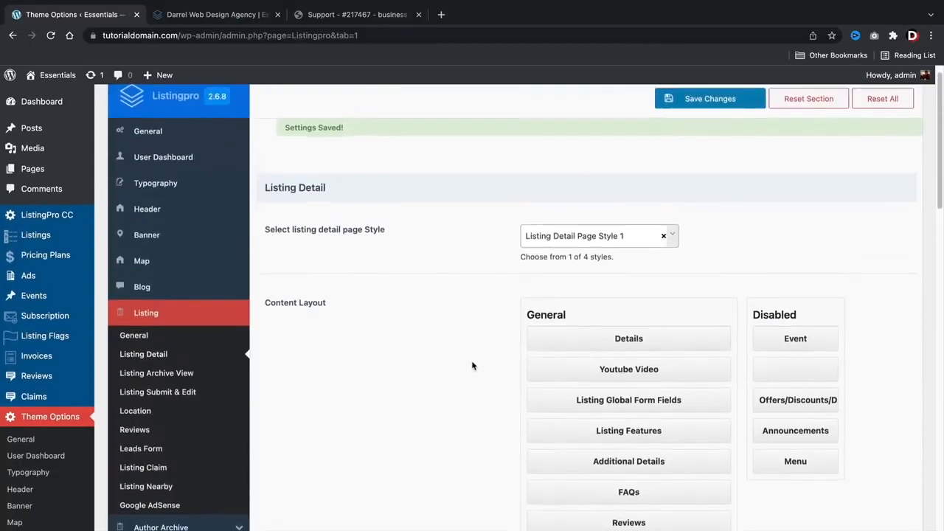
click(560, 221)
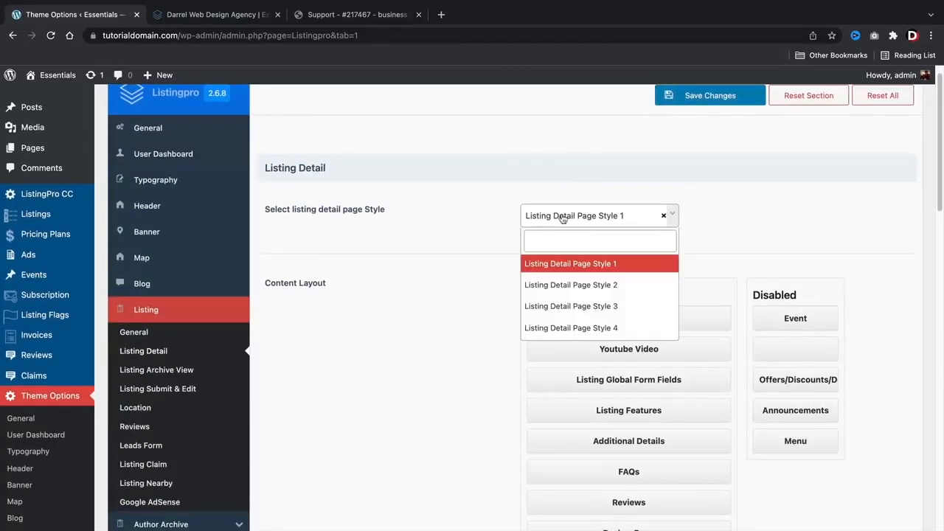
click(571, 286)
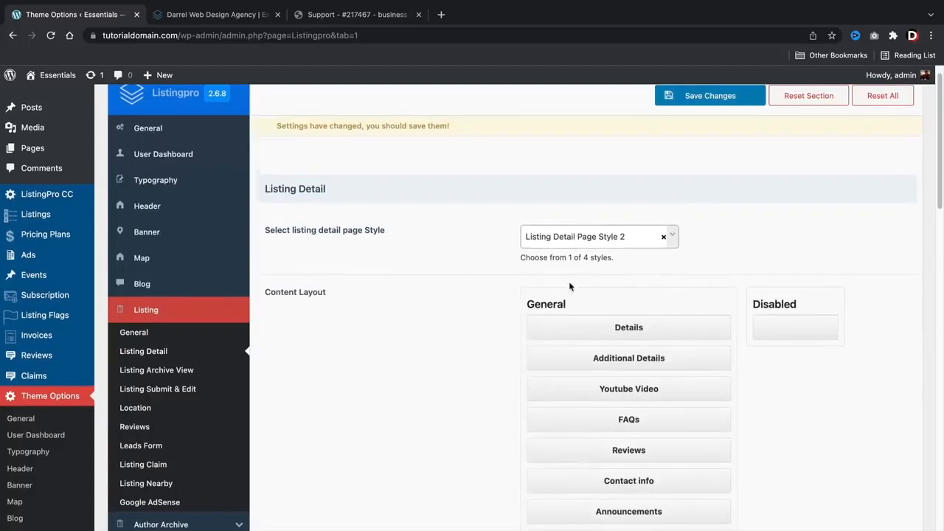
click(621, 244)
click(618, 331)
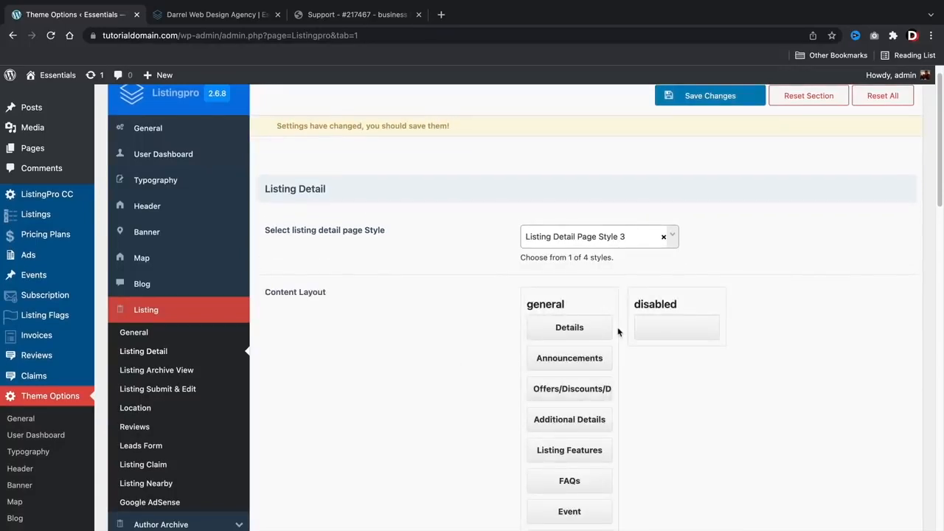
scroll(619, 330, down, 1)
scroll(611, 318, down, 3)
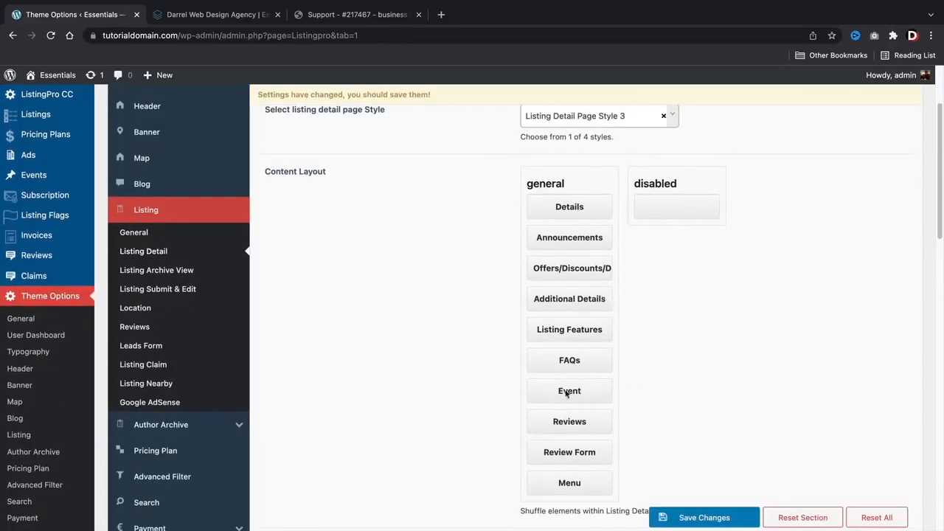
scroll(617, 238, up, 3)
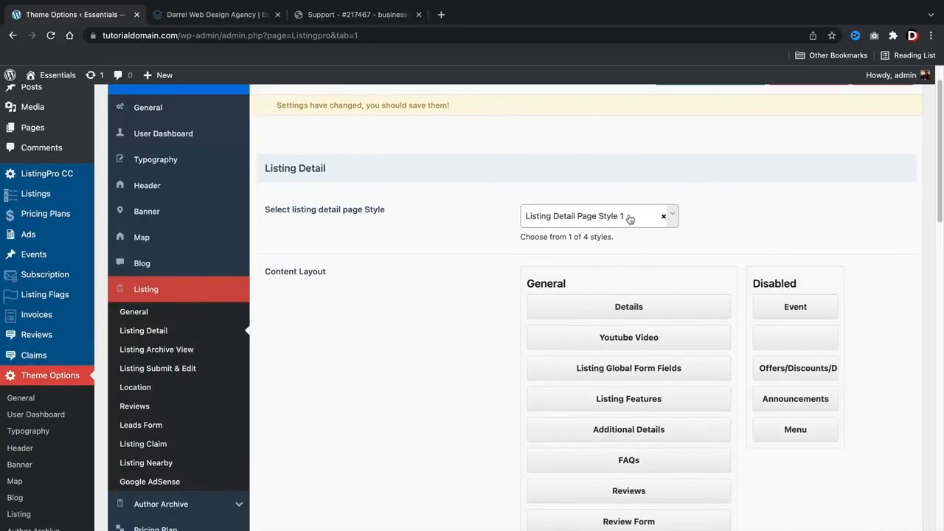
Save the listing detail settings with Listing Detail Page Style 1 selected.
scroll(565, 276, down, 1)
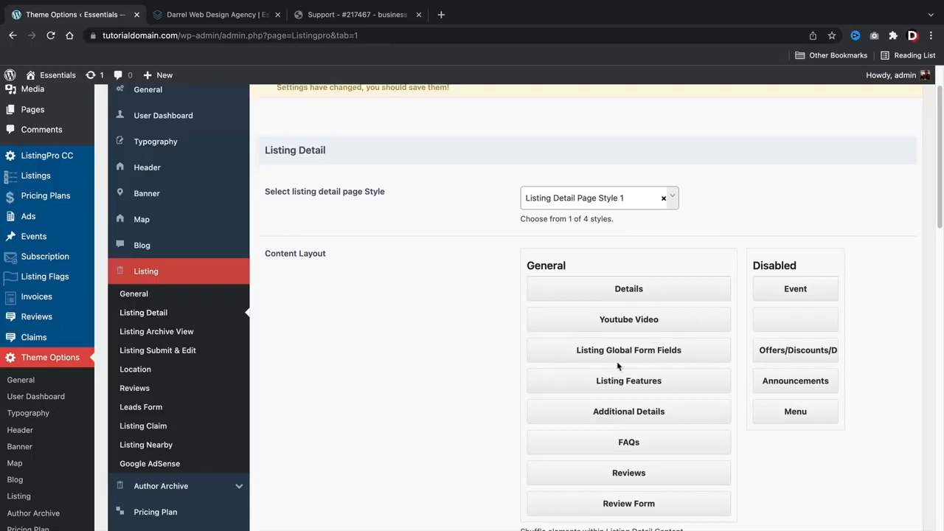
scroll(721, 161, up, 2)
click(717, 123)
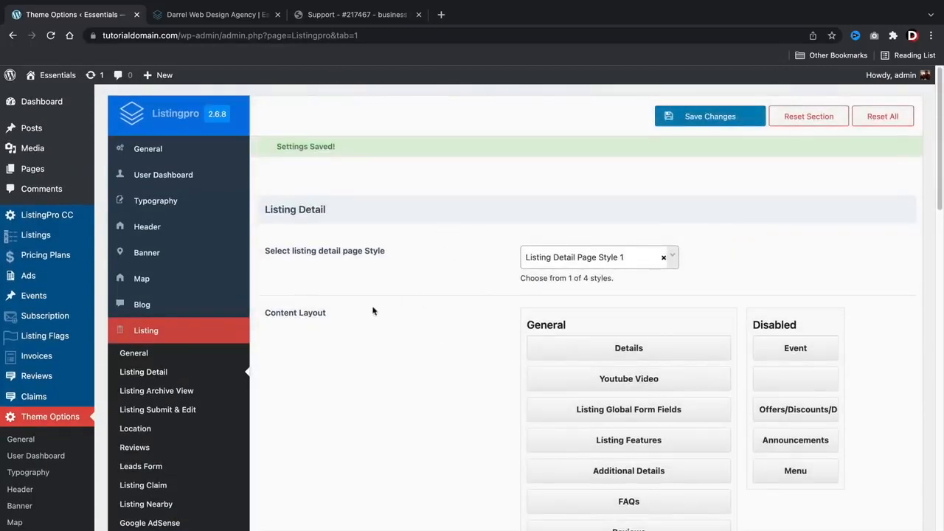
Reload the live agency listing, go to the site's homepage and run a search to view the listing results page.
click(223, 18)
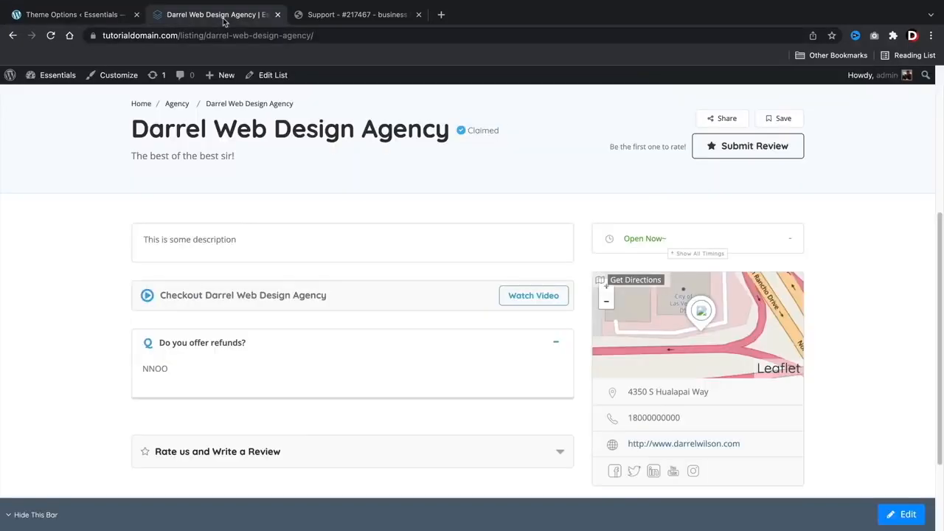
key(super+r)
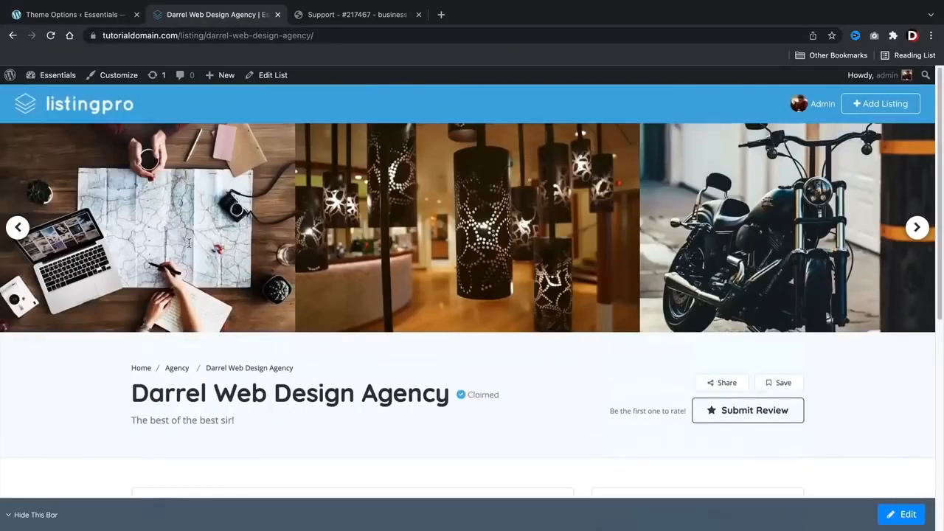
click(99, 107)
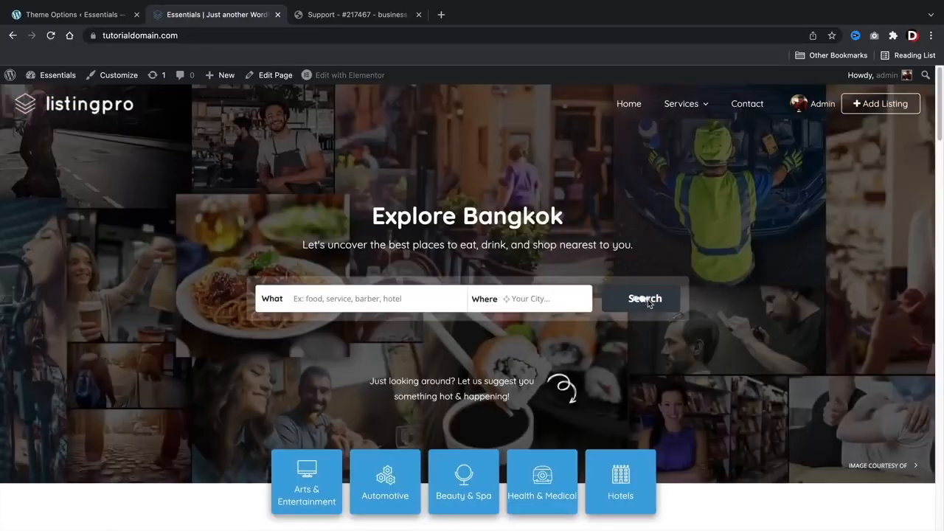
click(643, 300)
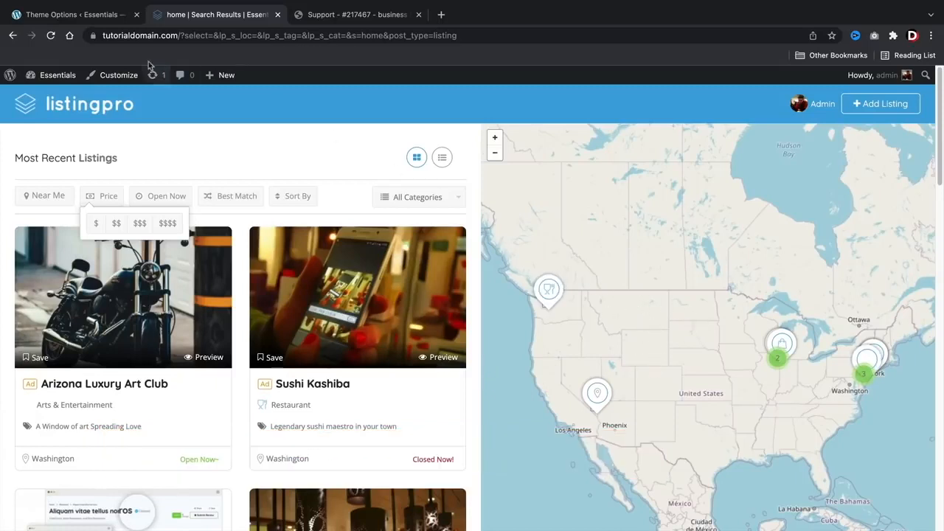
In the theme options' Listing Archive View settings, set the listing page layout to Fullwidth - top search.
click(90, 20)
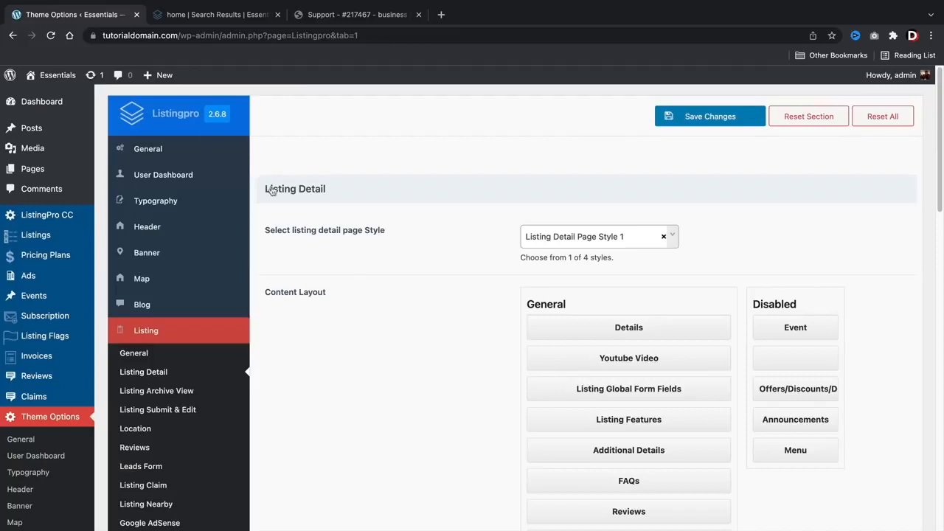
scroll(348, 280, down, 2)
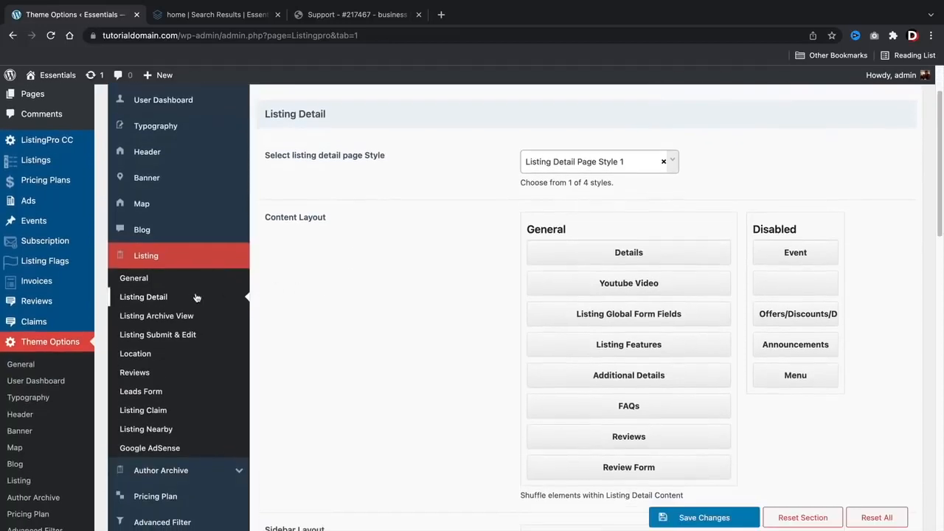
click(138, 322)
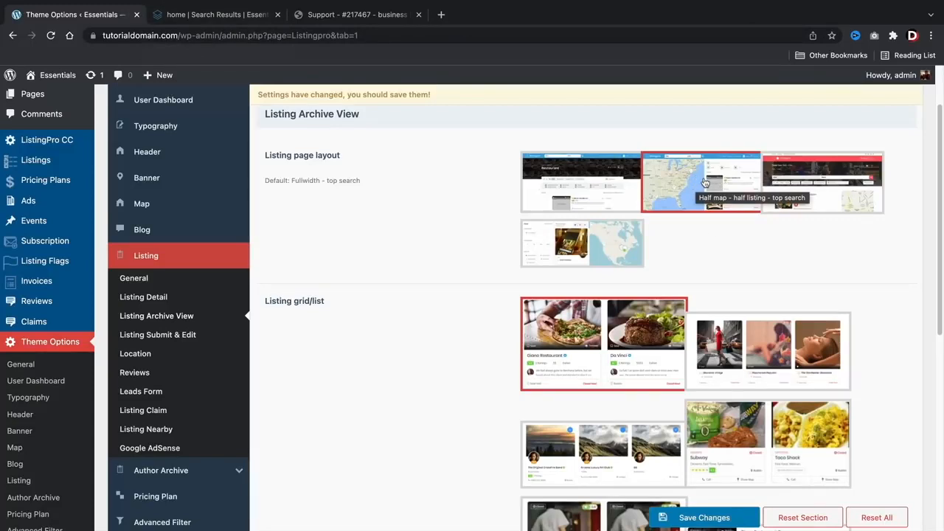
click(561, 184)
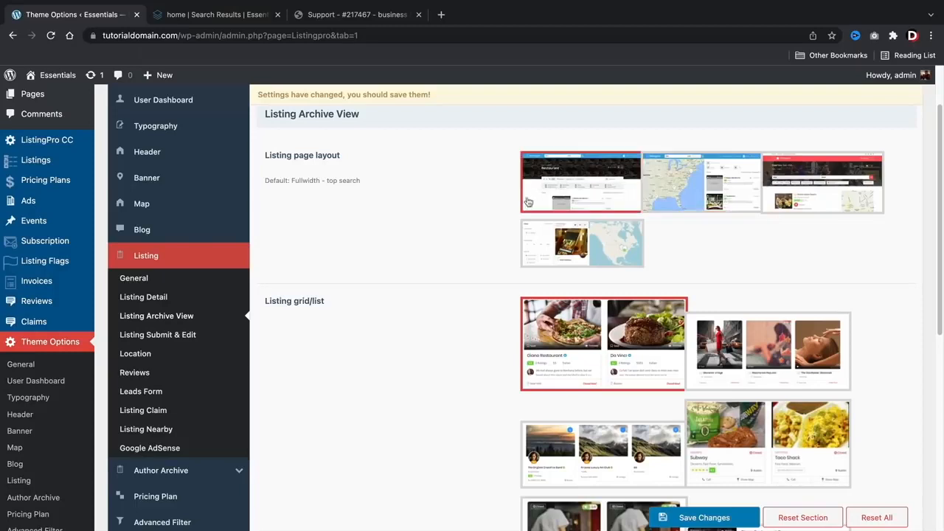
Compare the Listing grid/list designs and select the two-row list design with image thumbnails and the Osteria La Buca sample.
scroll(507, 214, down, 1)
scroll(506, 214, down, 1)
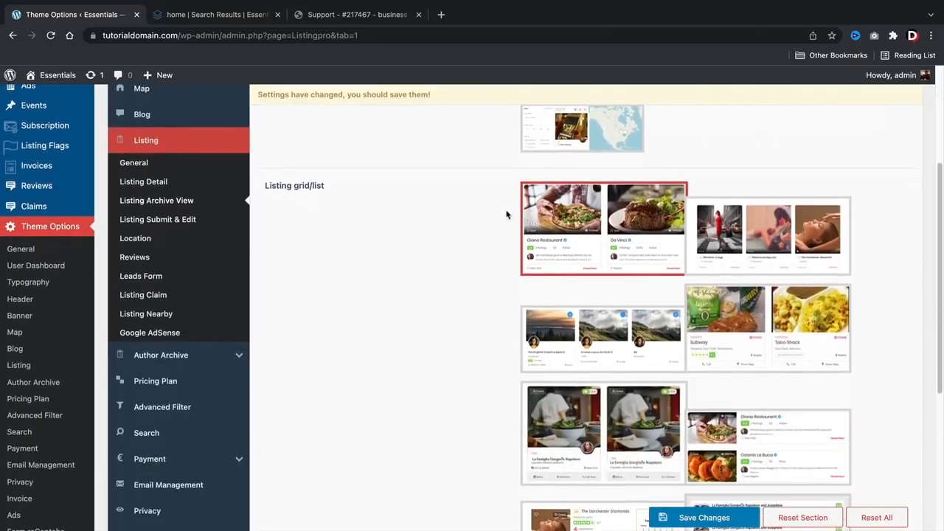
scroll(507, 214, down, 1)
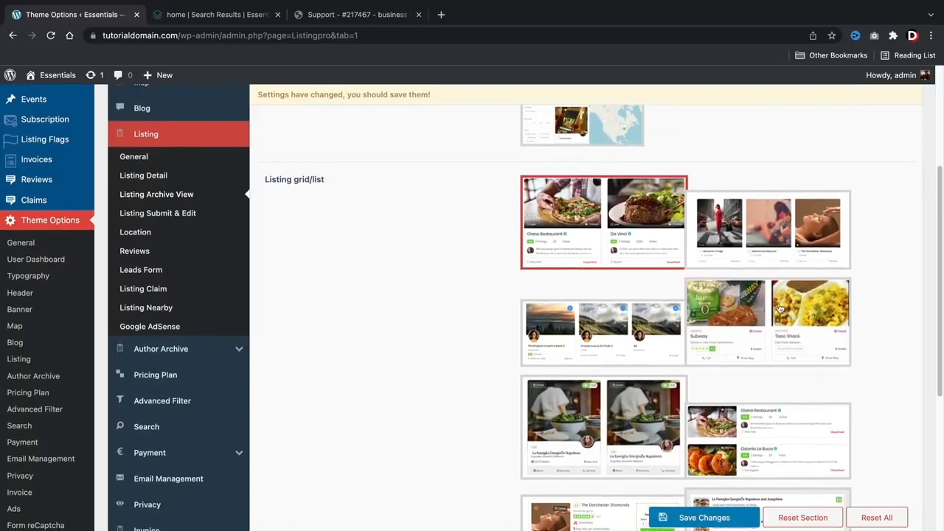
scroll(645, 300, down, 2)
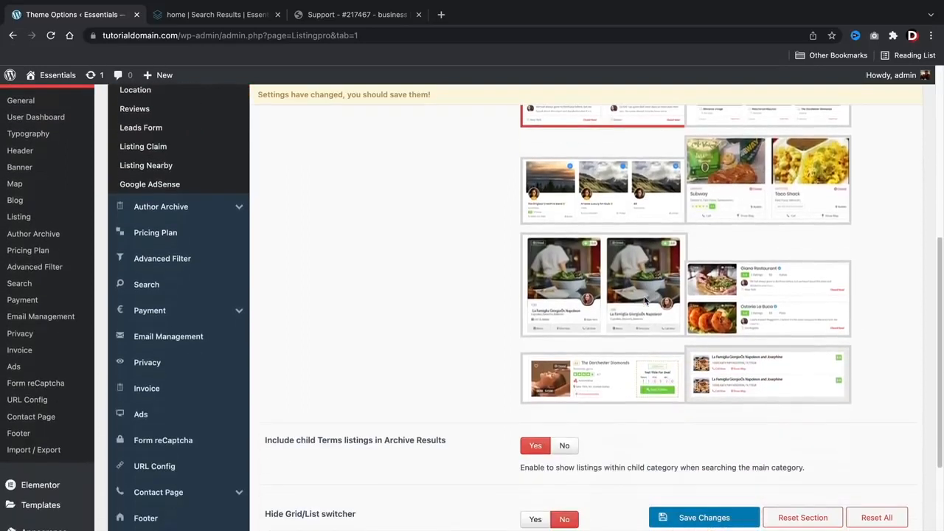
click(773, 301)
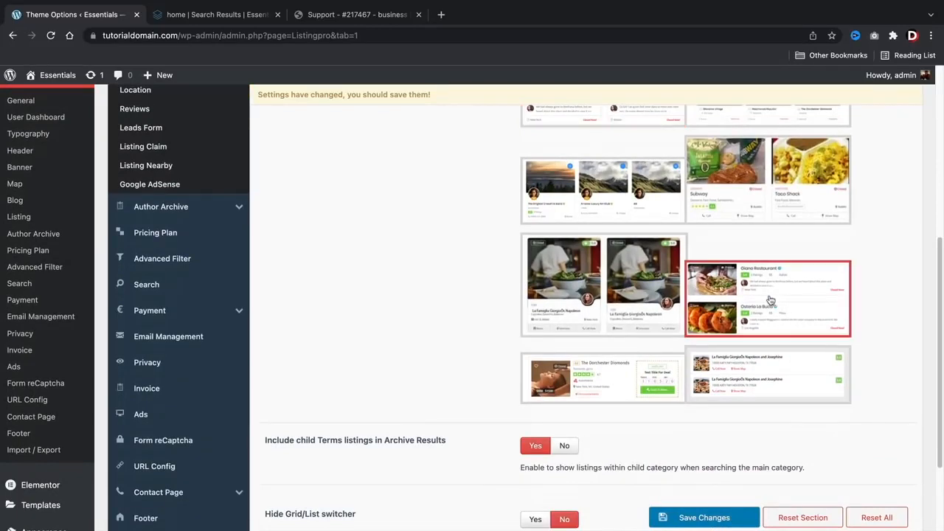
click(579, 377)
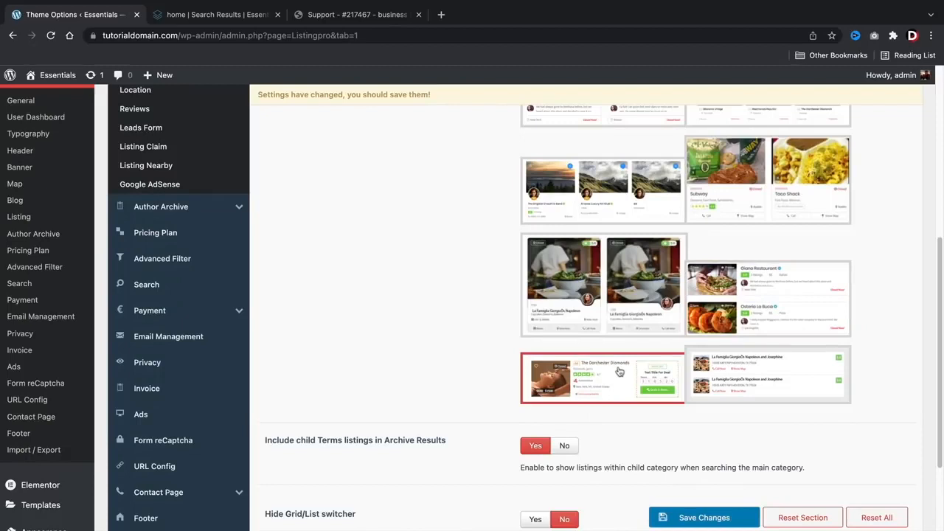
click(762, 283)
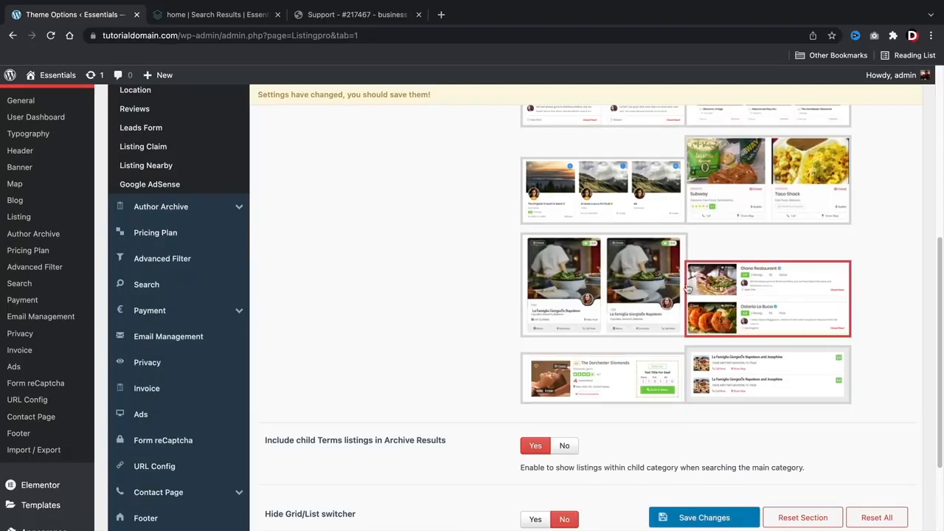
scroll(453, 302, down, 3)
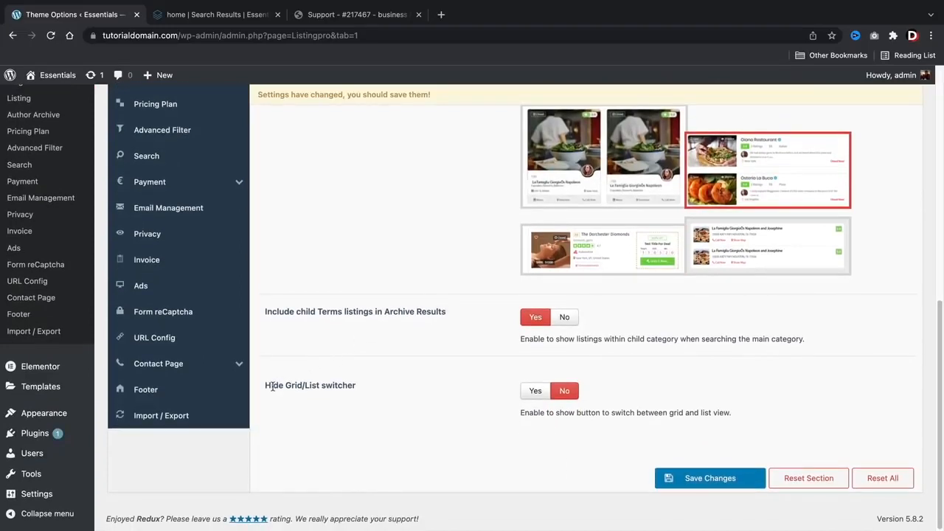
Set Hide Grid/List switcher to Yes and save the Listing Archive View settings.
drag(272, 386, 359, 392)
click(534, 396)
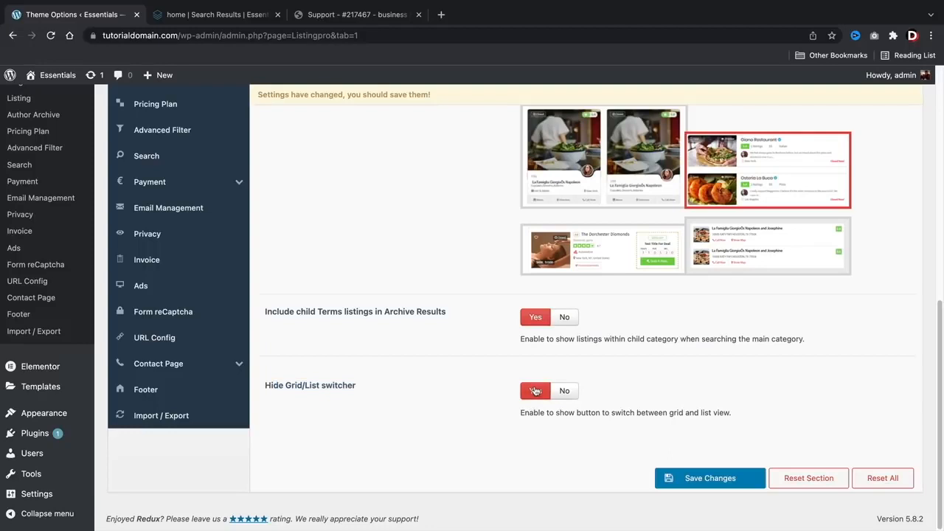
click(670, 478)
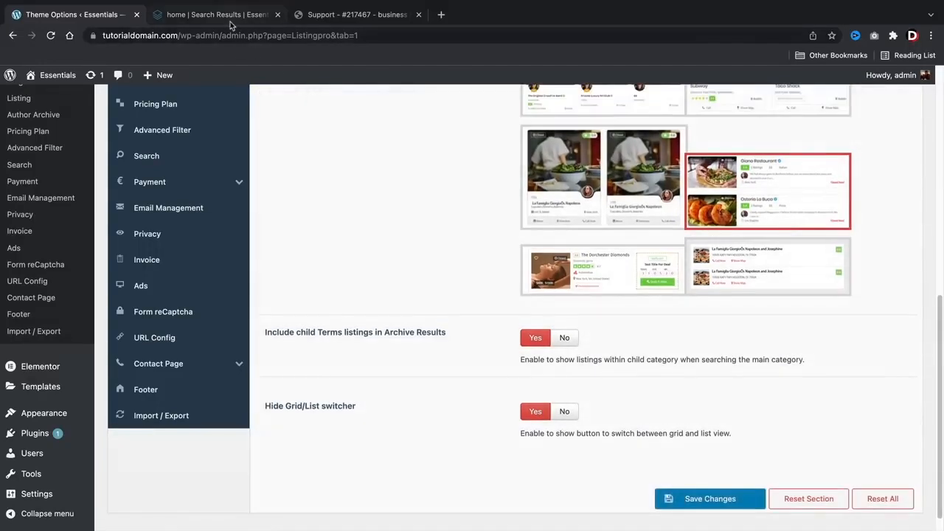
Reload the live search results page, check the All Categories filter and open and close the map of listings.
click(231, 22)
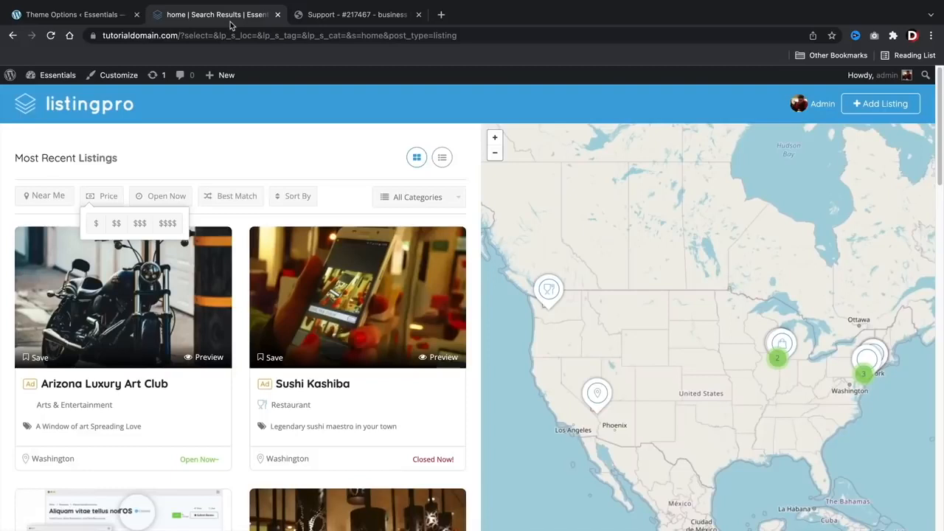
click(50, 37)
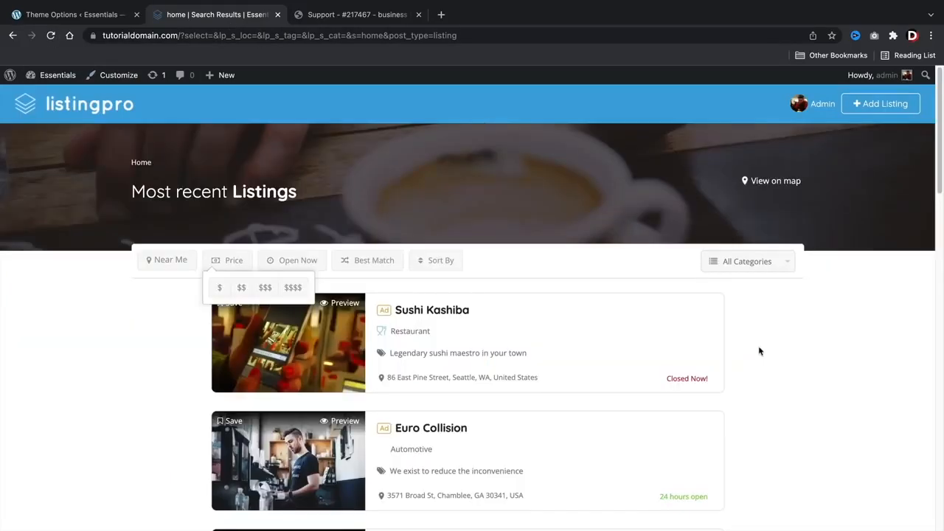
click(765, 267)
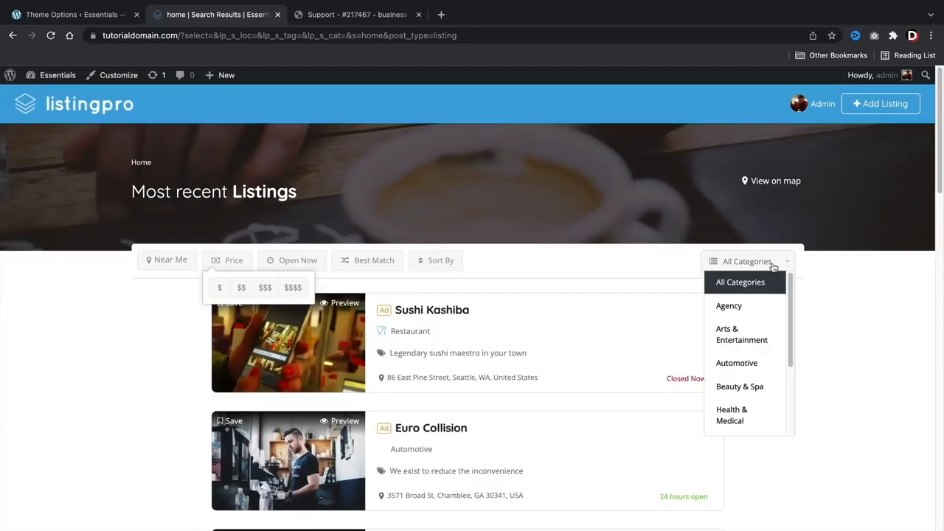
click(875, 315)
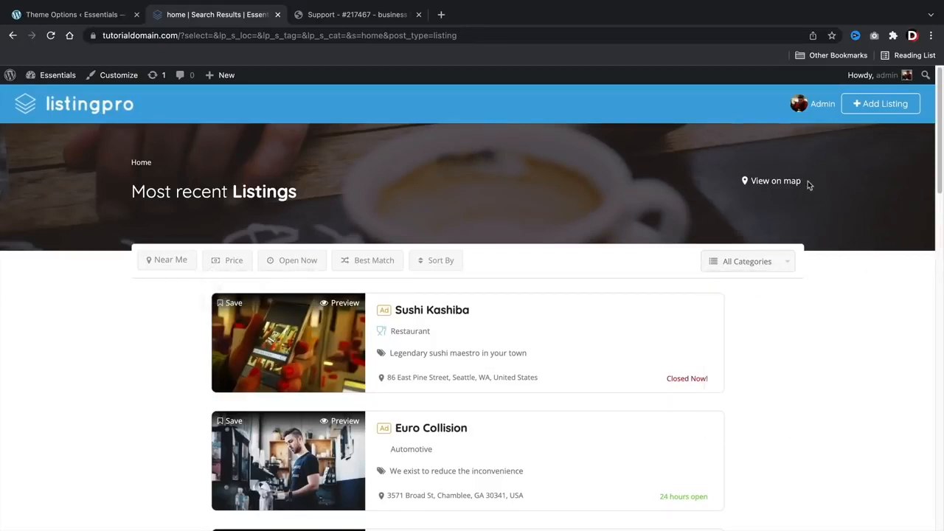
click(774, 181)
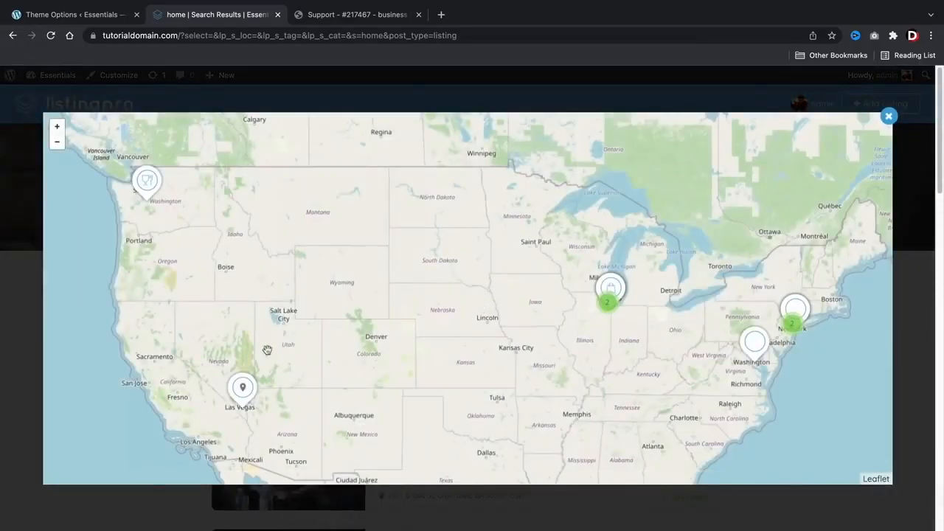
click(889, 117)
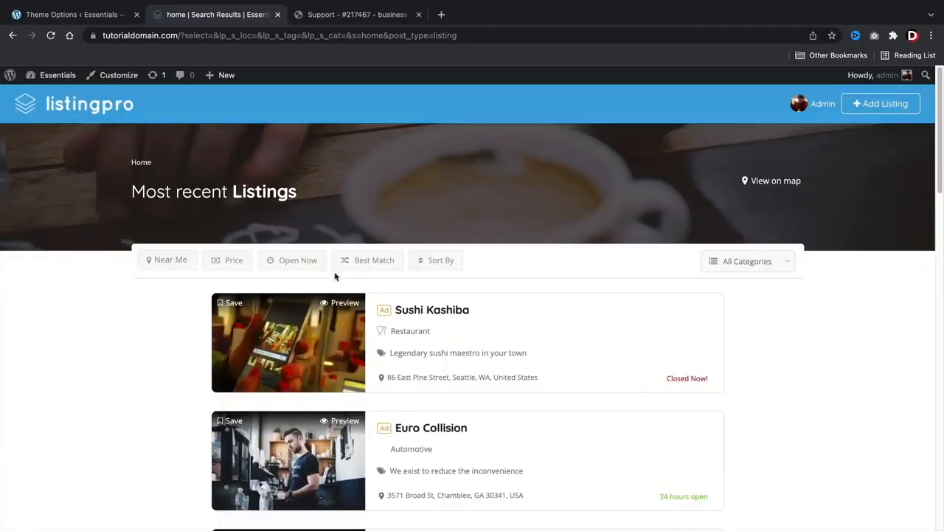
Review the price, near me and open now filters and the list-style results on the live search page.
mouse_move(227, 263)
scroll(418, 358, down, 5)
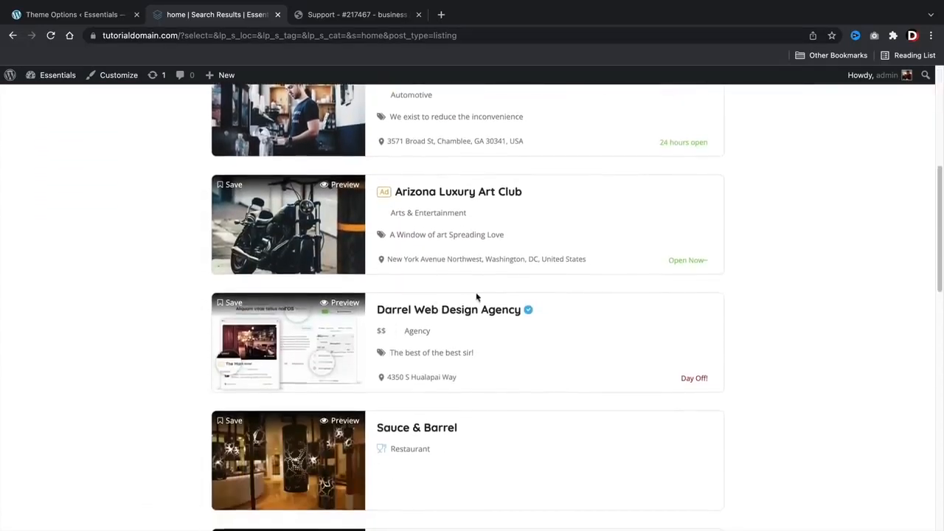
scroll(476, 348, down, 6)
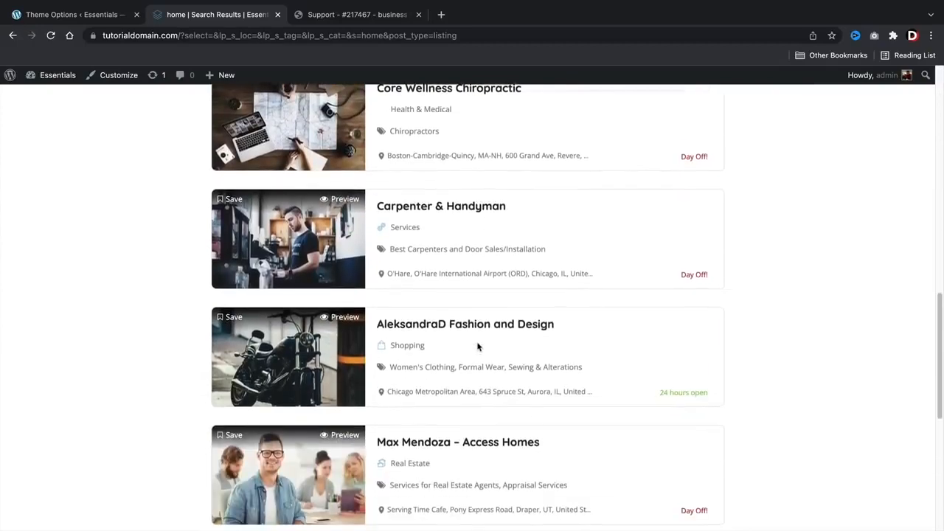
scroll(483, 363, down, 4)
scroll(484, 363, up, 15)
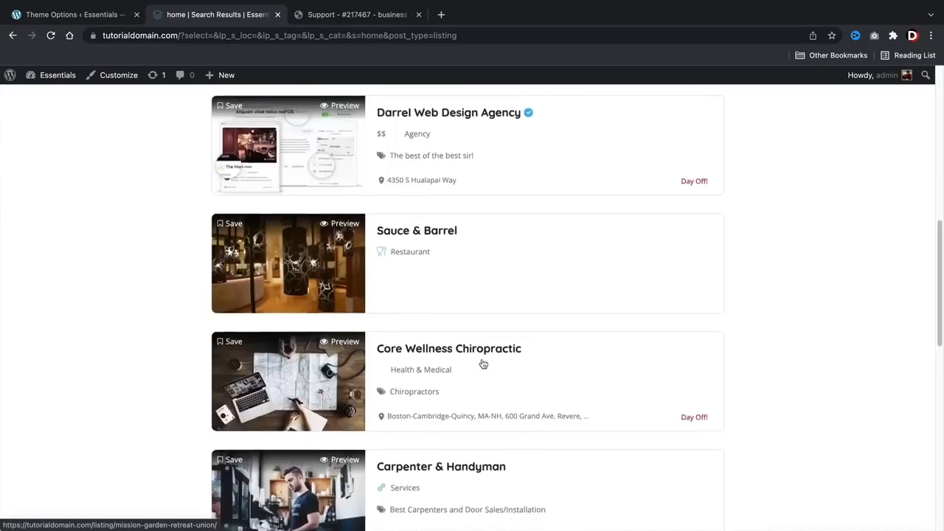
scroll(483, 363, up, 1)
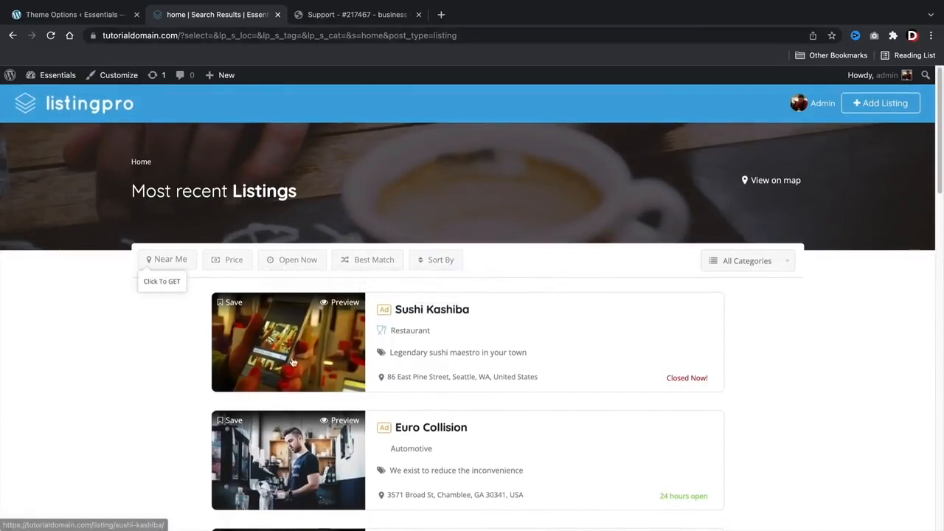
scroll(168, 260, down, 1)
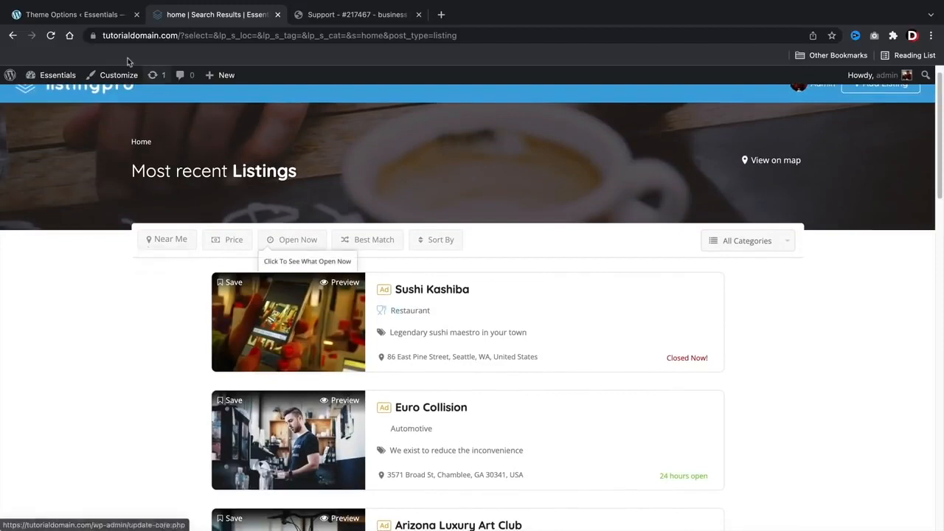
In the theme options, change the Listing grid/list design to the Subway and Taco Shack cards and save.
click(86, 19)
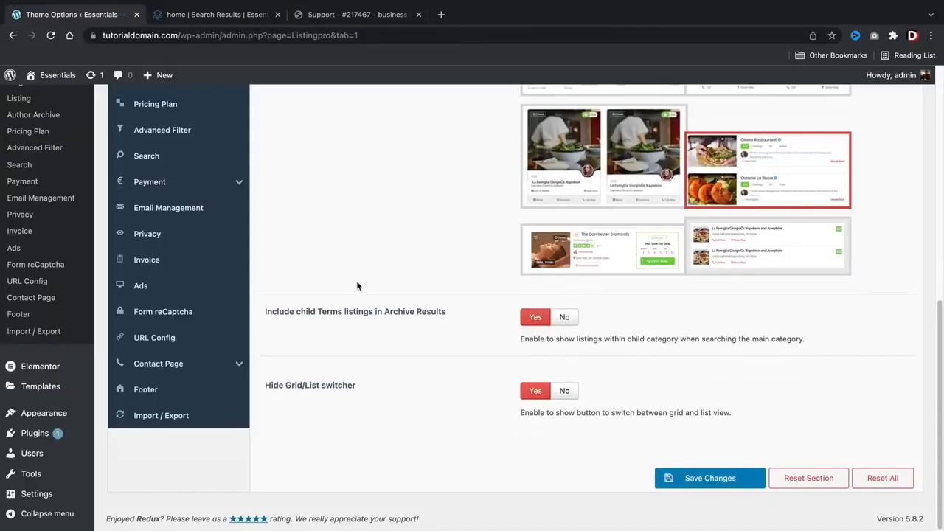
scroll(357, 285, up, 3)
scroll(383, 314, up, 5)
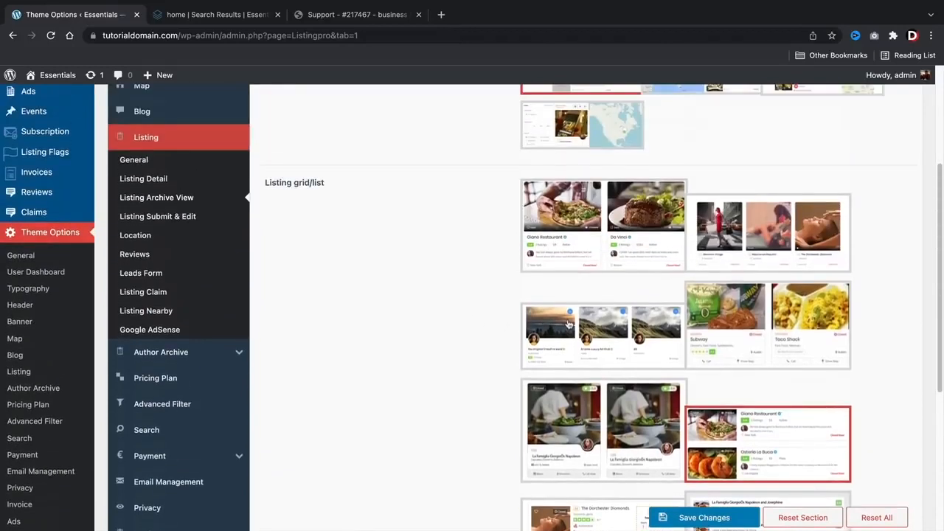
click(735, 332)
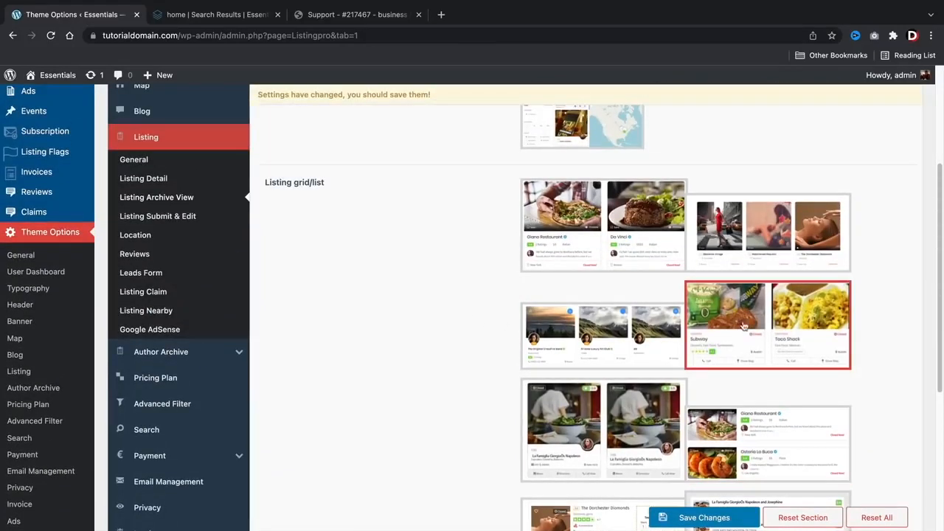
click(710, 519)
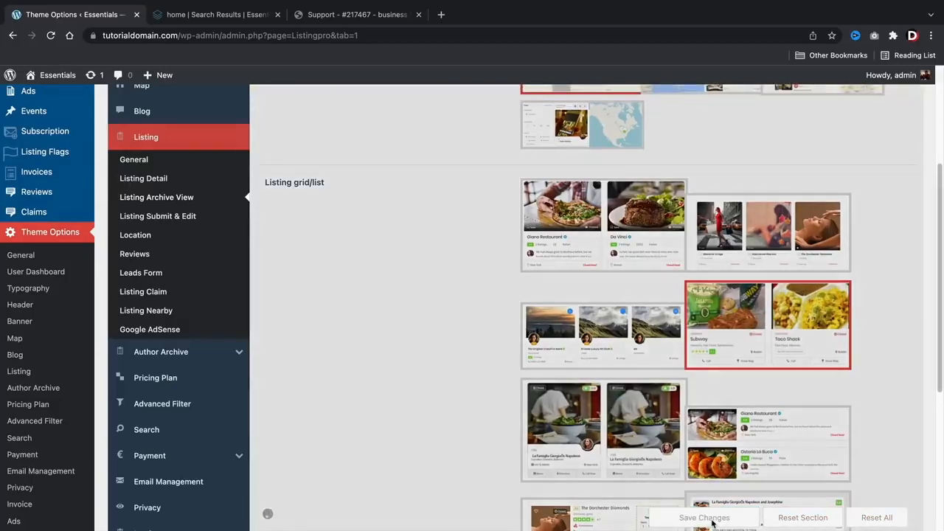
Examine the live search results with the new card design, including each card's price range, call and map links.
click(232, 20)
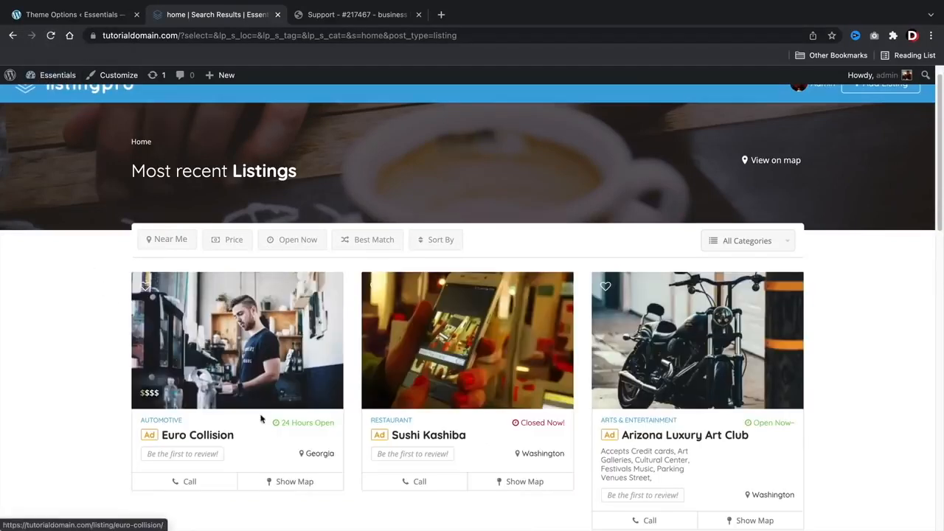
scroll(264, 389, down, 3)
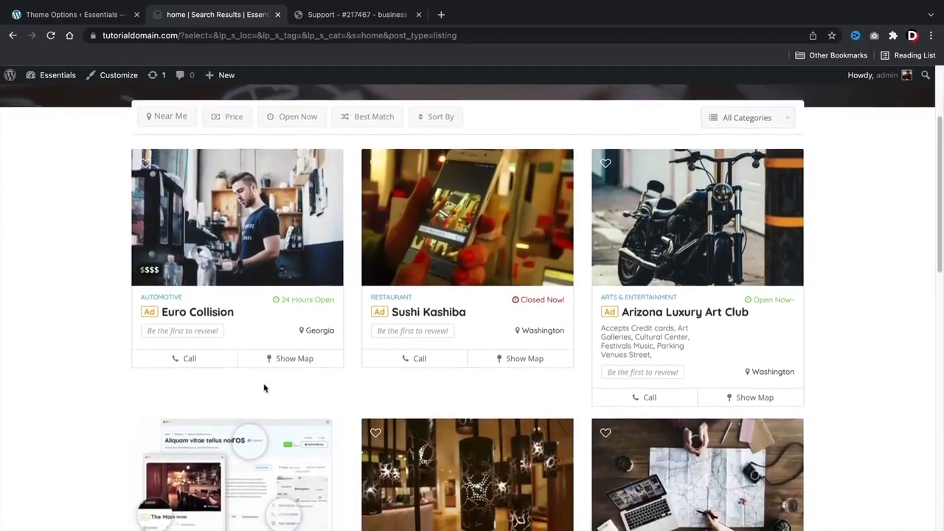
scroll(264, 389, down, 3)
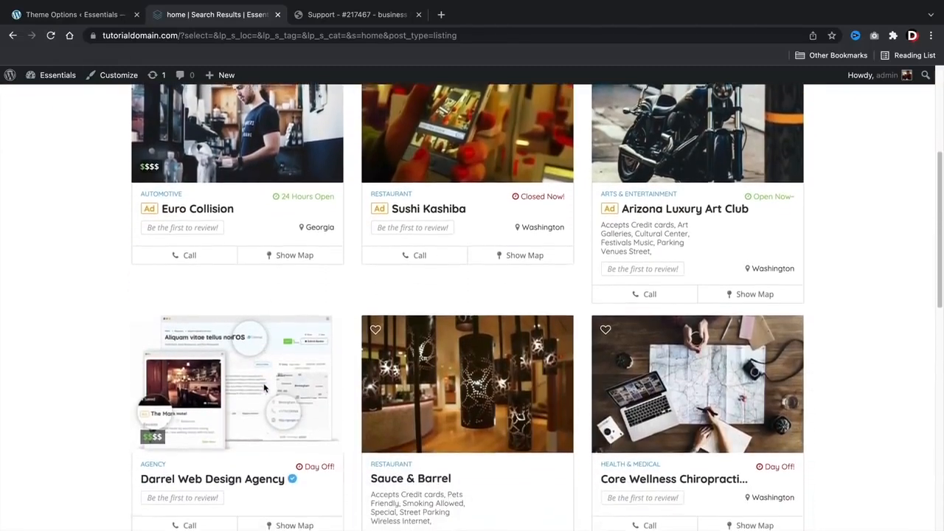
scroll(264, 389, down, 1)
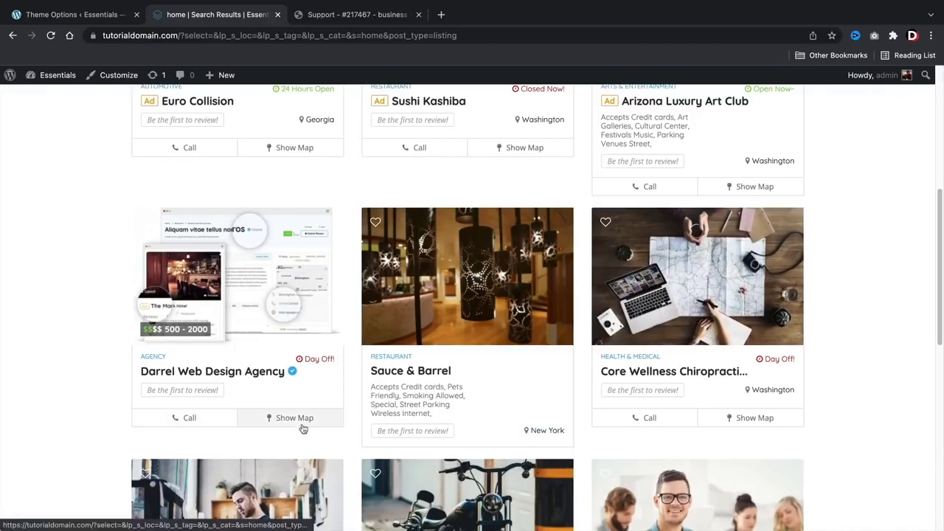
scroll(303, 429, down, 4)
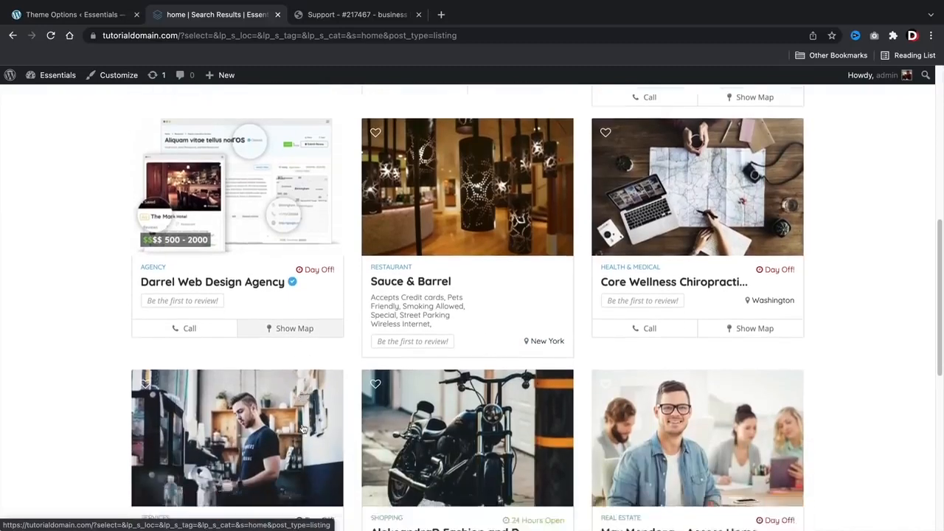
scroll(302, 429, down, 2)
scroll(302, 429, up, 10)
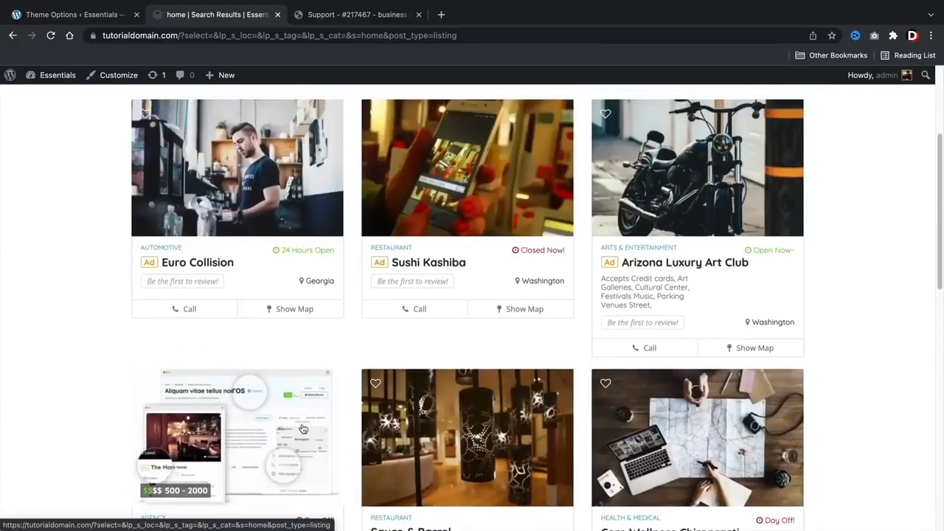
Set the listing page layout to Listing with sidebar filters, select the Subway and Taco Shack card design, and save.
scroll(302, 430, up, 1)
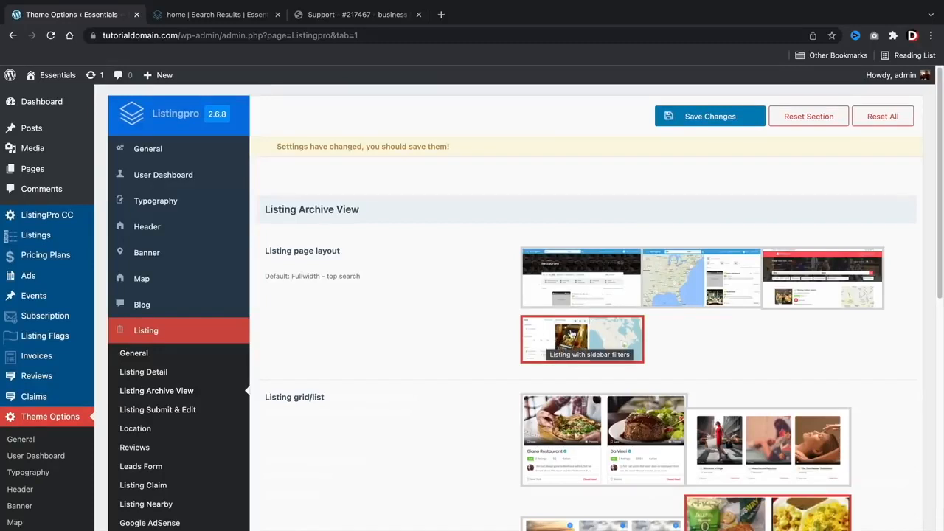
scroll(515, 316, down, 3)
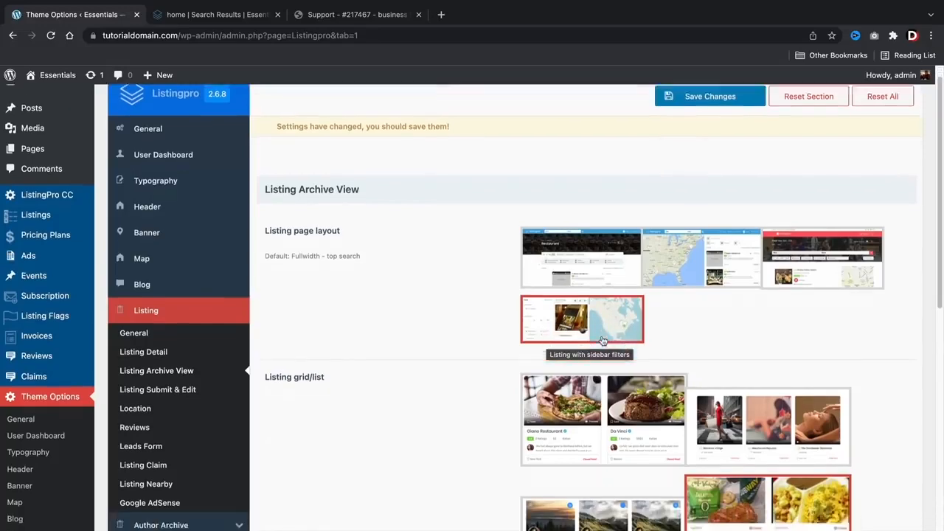
scroll(514, 316, down, 4)
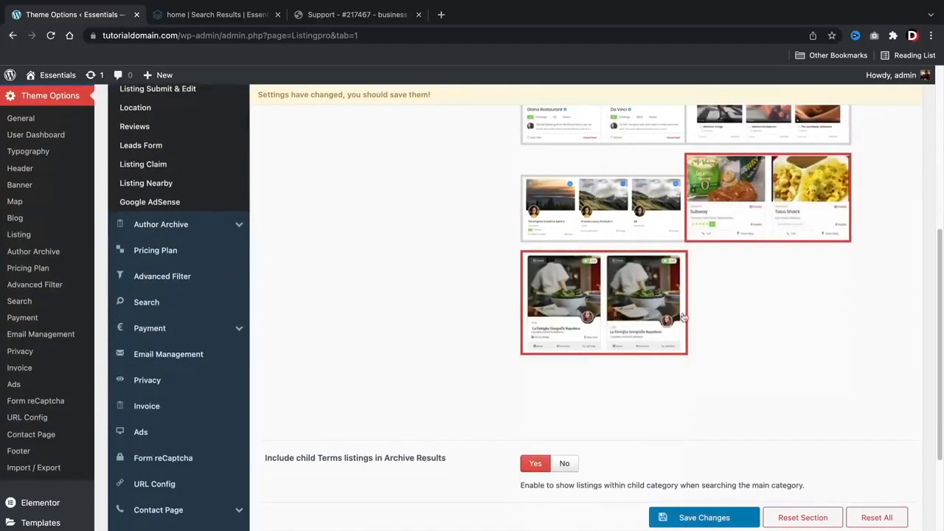
click(756, 218)
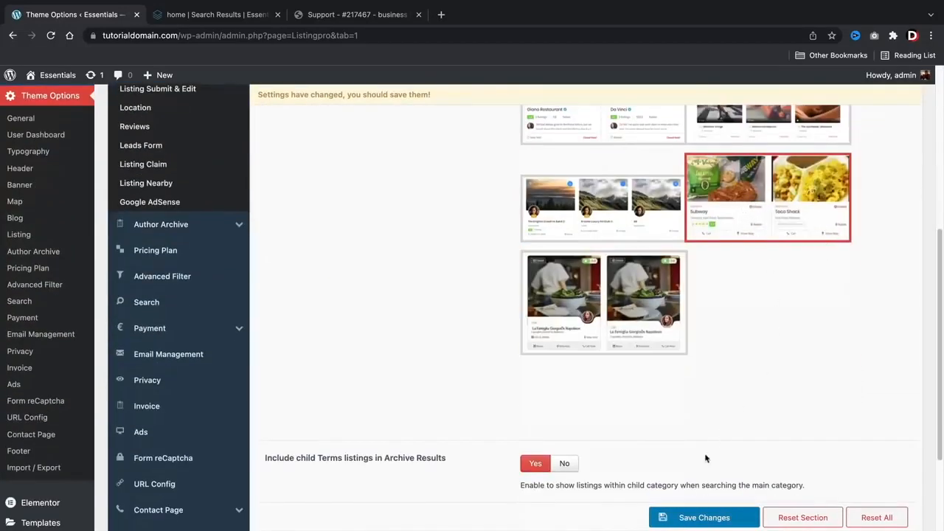
click(694, 523)
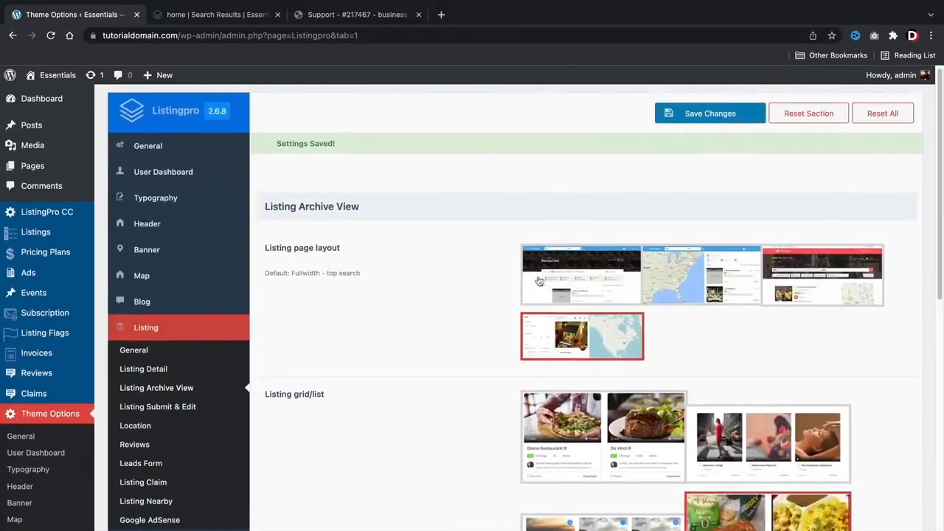
Reload the live search results and view the sidebar-filter layout in the two-column and three-column grids.
click(216, 14)
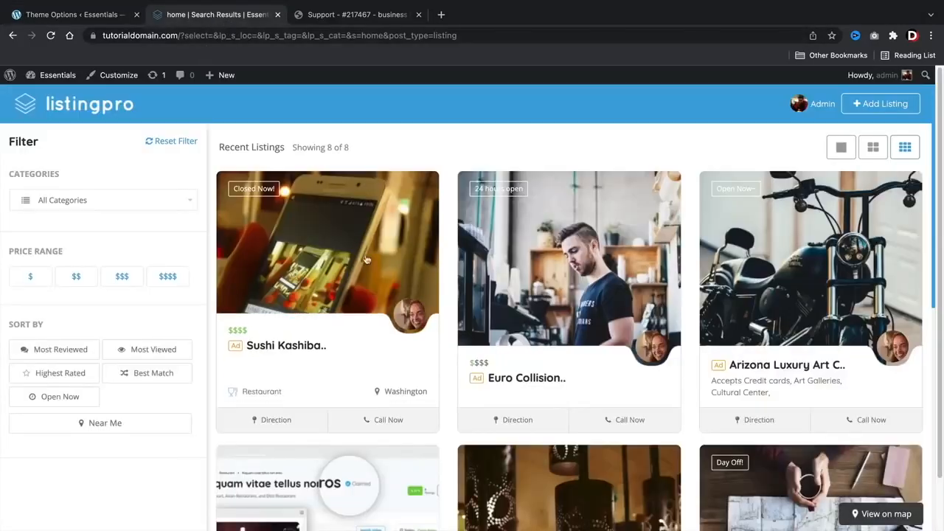
click(51, 36)
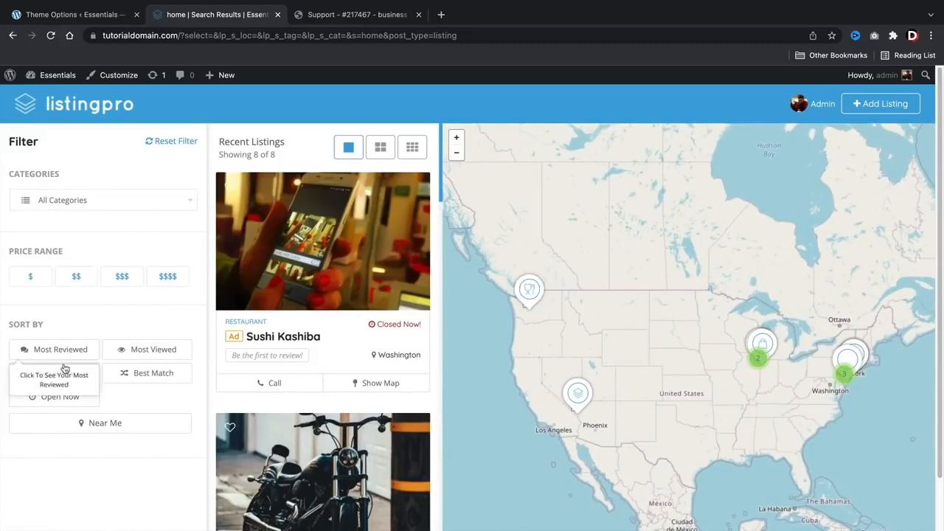
click(380, 148)
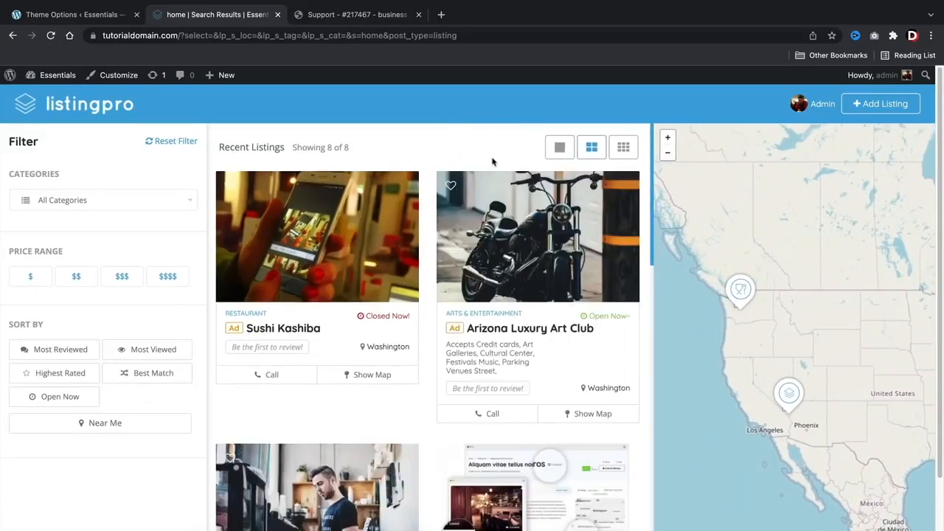
click(613, 153)
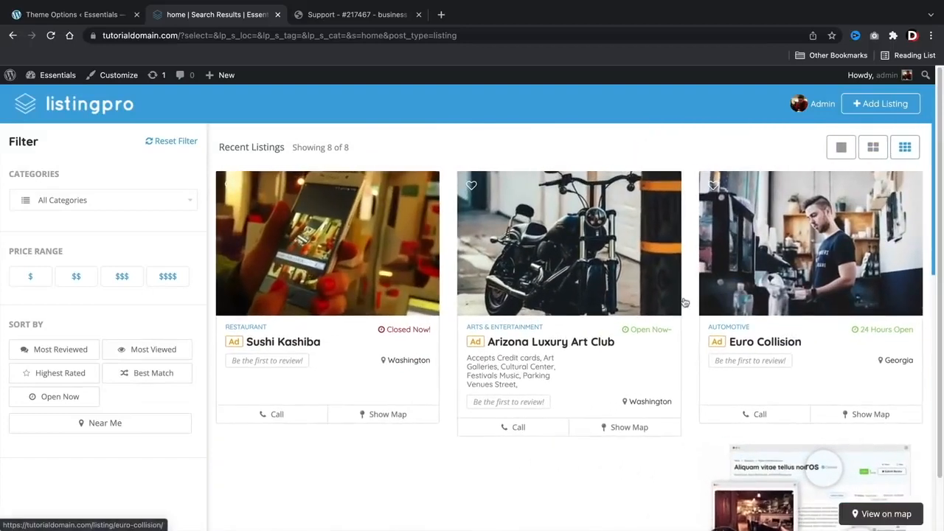
scroll(616, 373, down, 3)
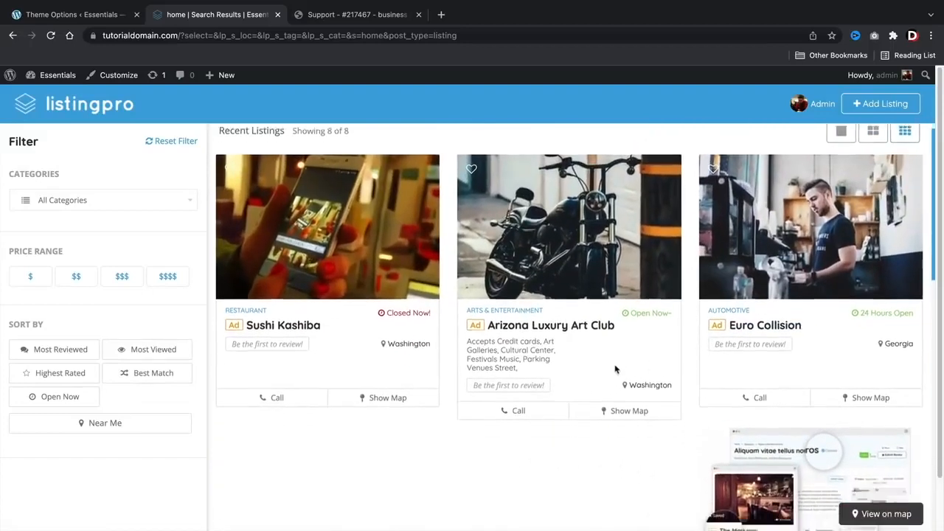
scroll(614, 374, down, 6)
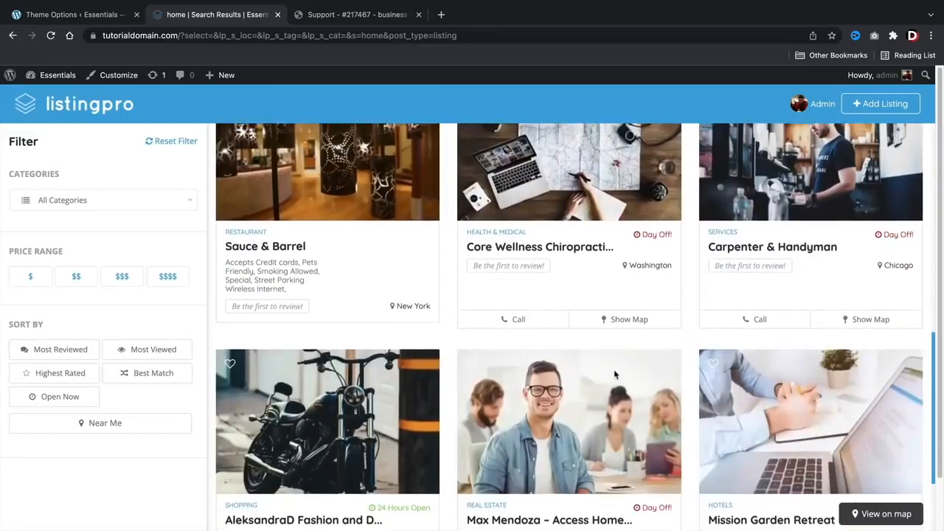
scroll(615, 375, up, 8)
scroll(614, 375, up, 2)
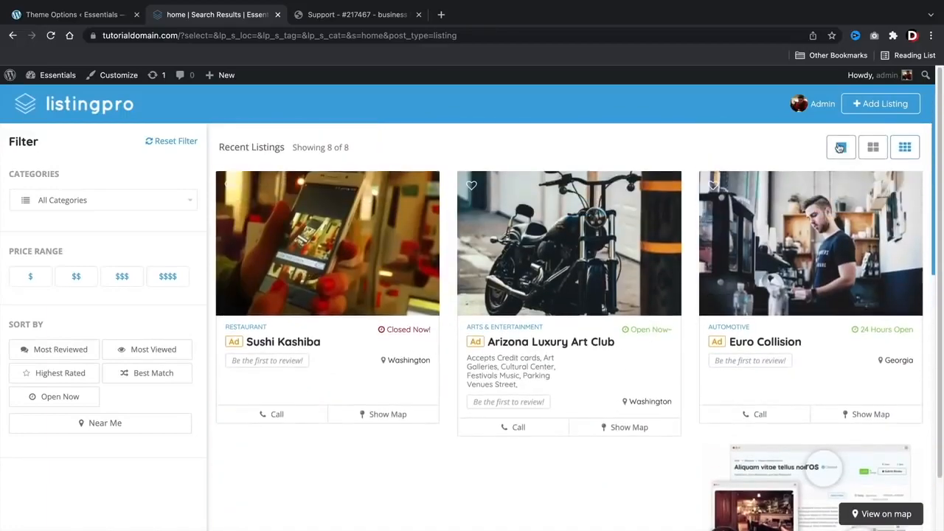
Show the live search results side by side with the listings map.
click(882, 514)
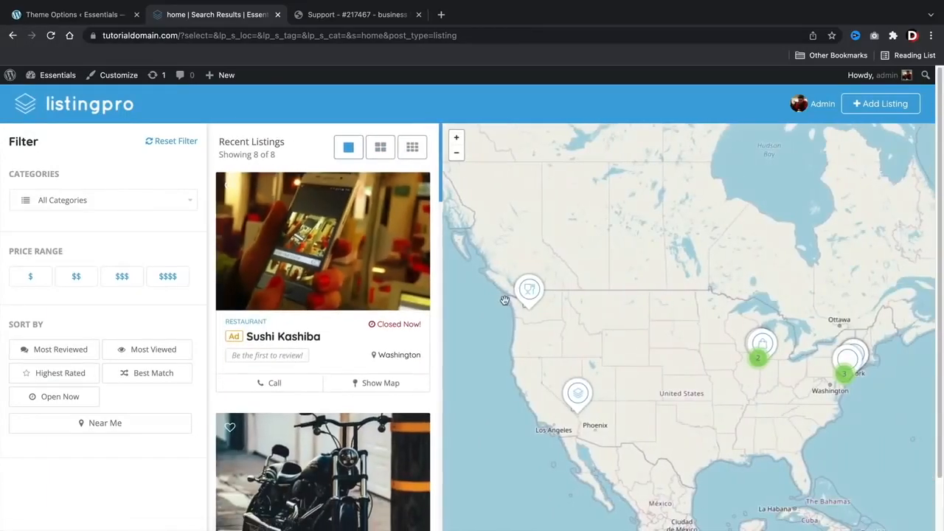
Return to the theme options and reselect the Listing with sidebar filters layout and the Subway and Taco Shack card design.
click(87, 16)
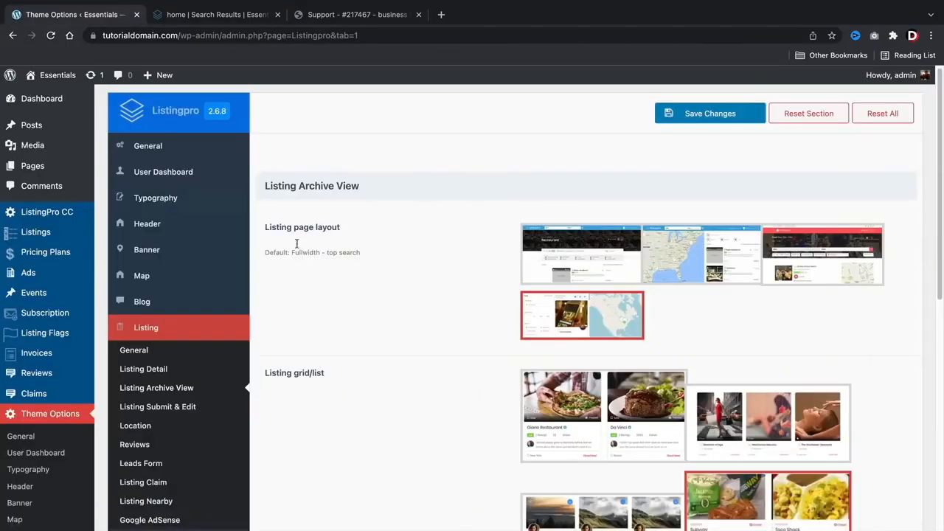
click(600, 318)
scroll(601, 340, down, 3)
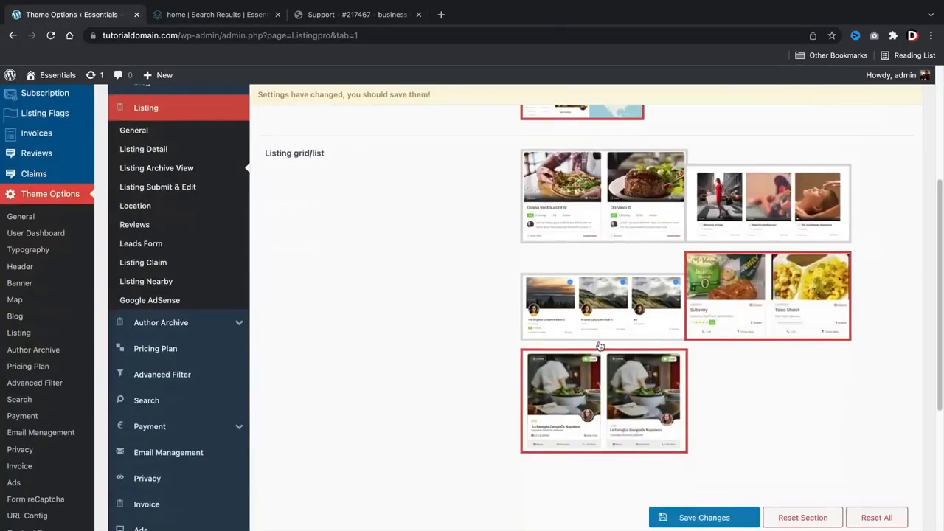
click(758, 293)
scroll(760, 323, down, 3)
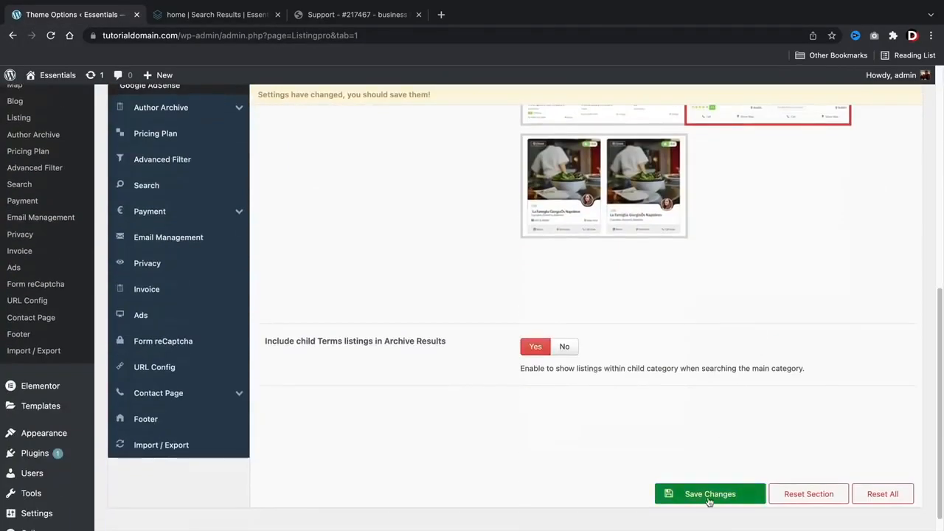
scroll(489, 441, up, 5)
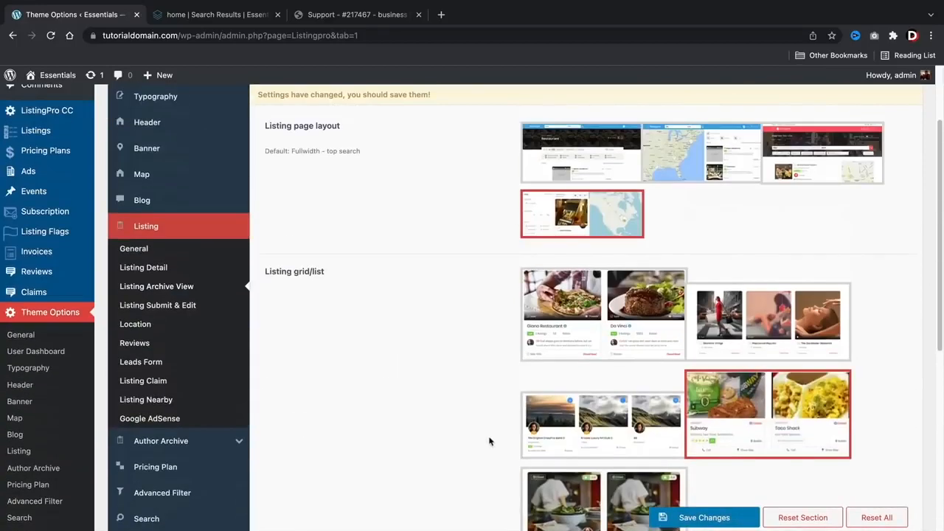
scroll(489, 442, up, 2)
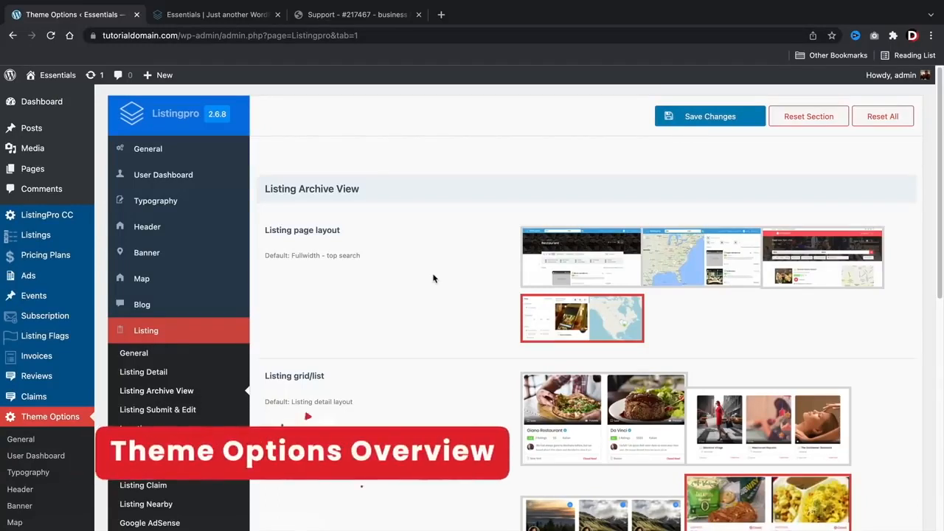
Open the General page of the Listing theme options and look through its settings and the list of option sections.
click(191, 334)
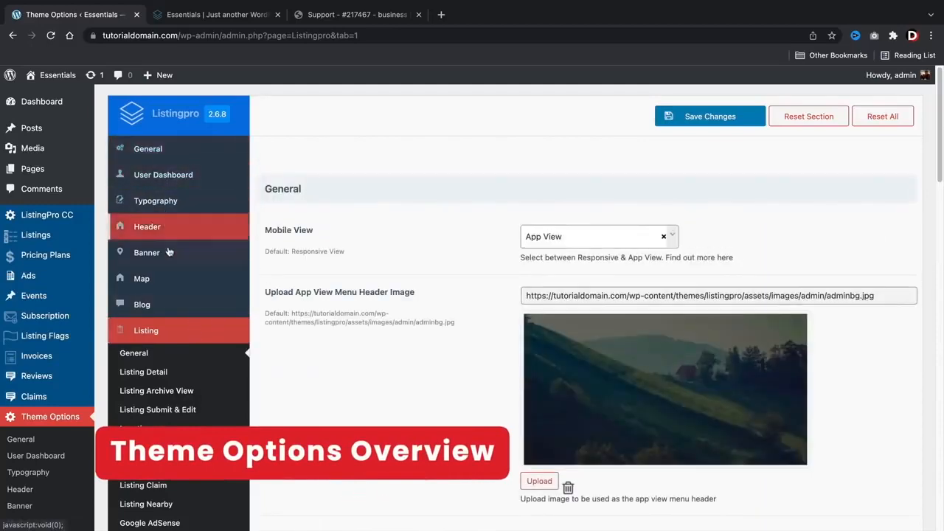
scroll(170, 277, down, 3)
scroll(169, 276, down, 2)
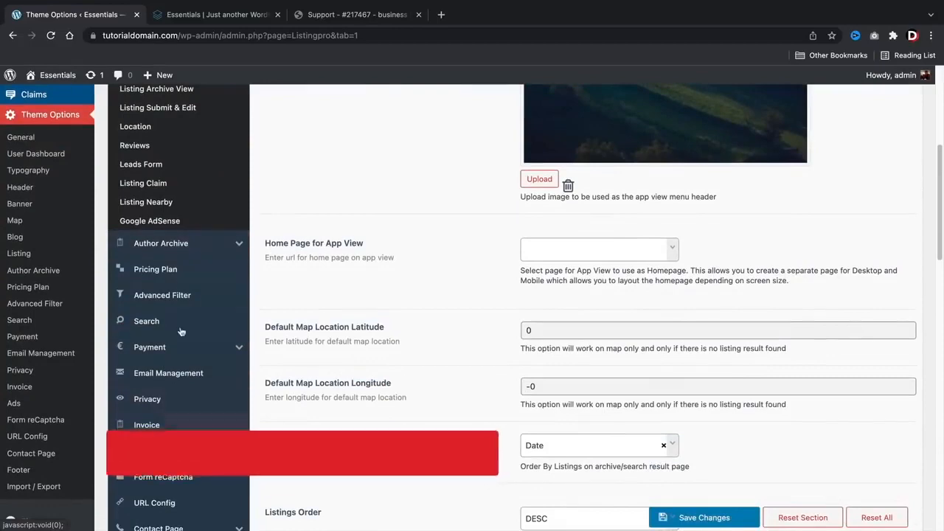
scroll(187, 367, up, 5)
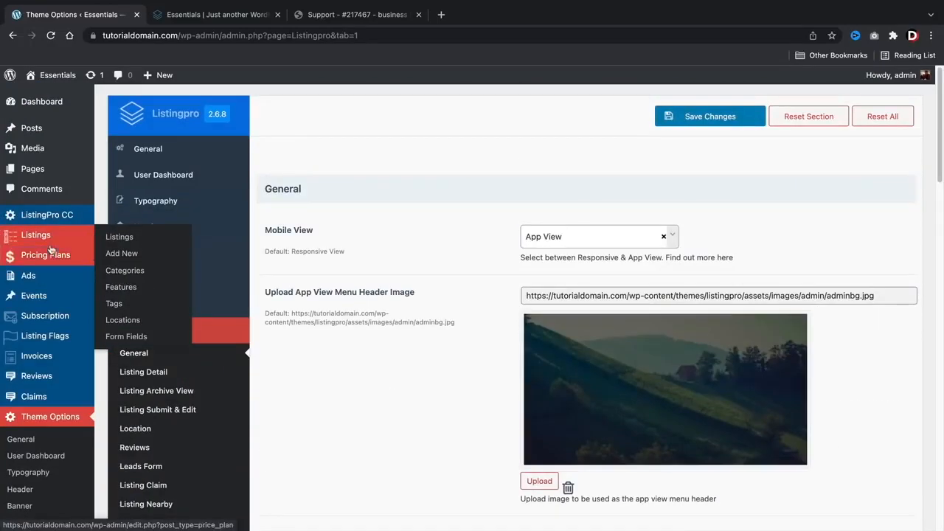
Look over the submenus for Pricing Plans and other ListingPro areas, and open the ListingPro CC dashboard to review its overview.
mouse_move(46, 260)
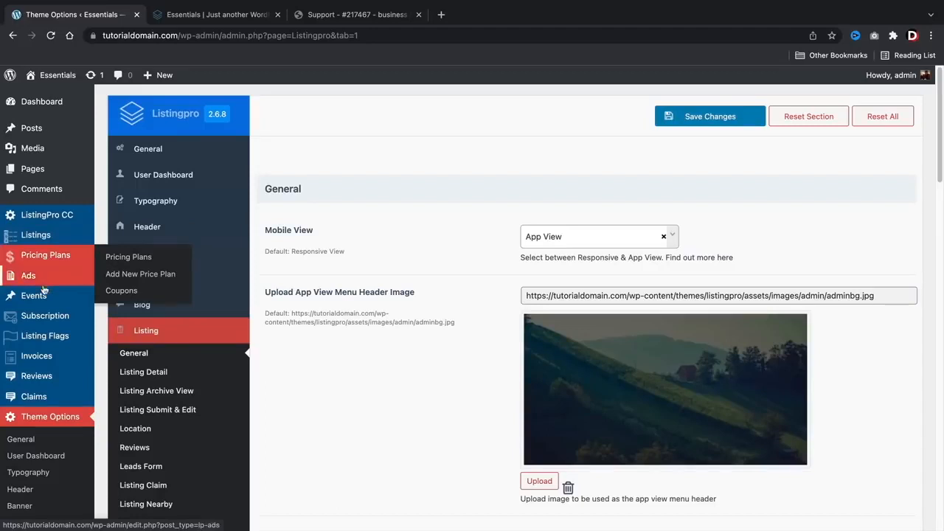
mouse_move(42, 298)
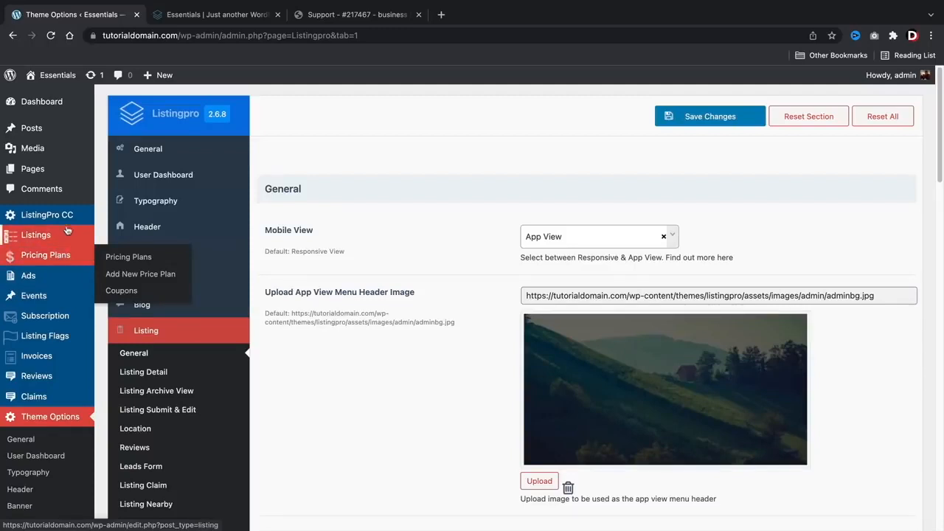
mouse_move(43, 219)
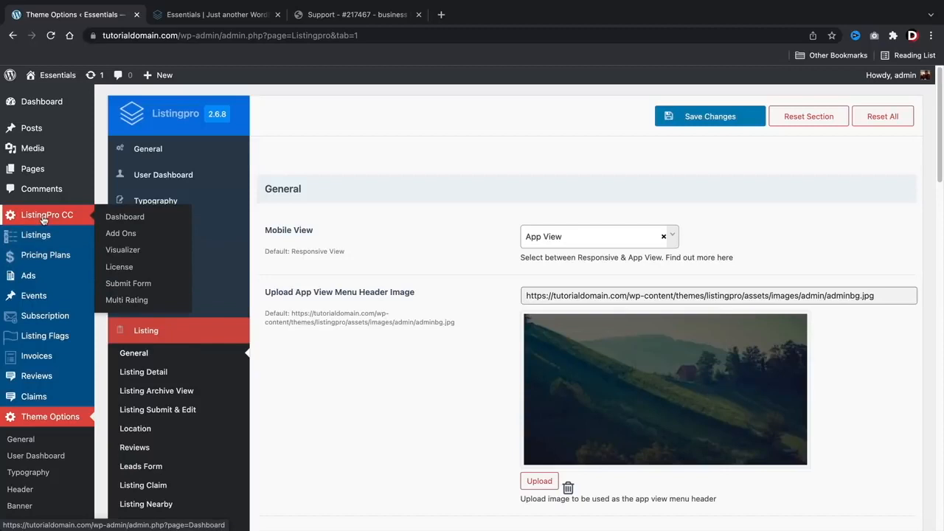
click(44, 219)
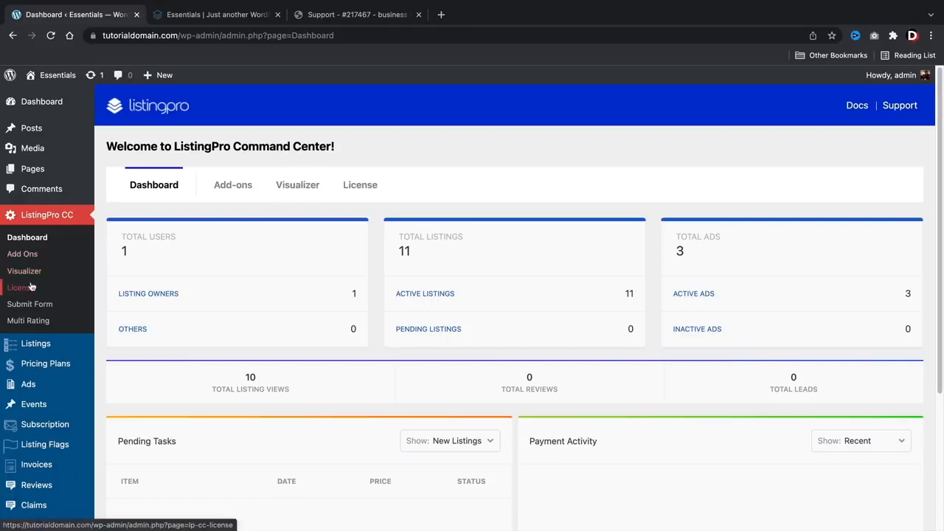
scroll(43, 310, down, 1)
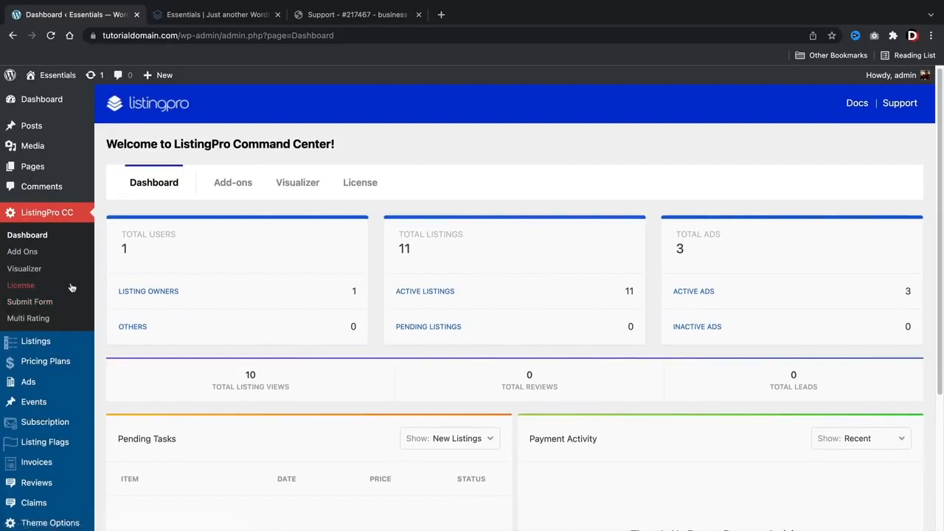
scroll(58, 287, down, 1)
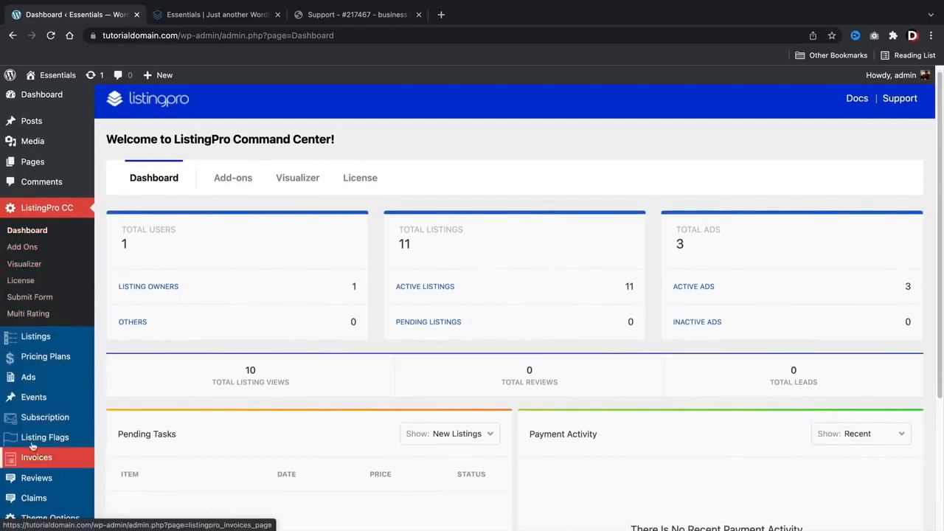
scroll(36, 421, down, 2)
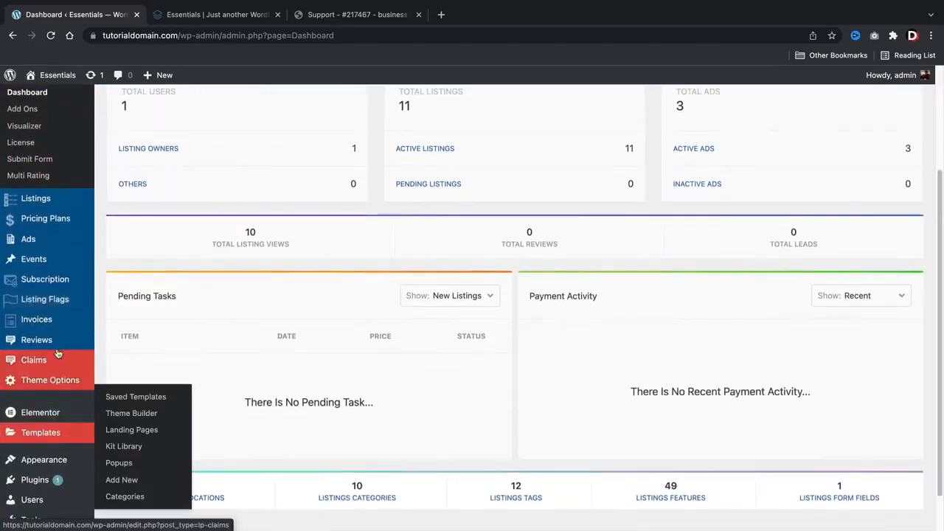
Open the theme options and review the available sections alongside the matching WordPress admin submenu.
click(25, 387)
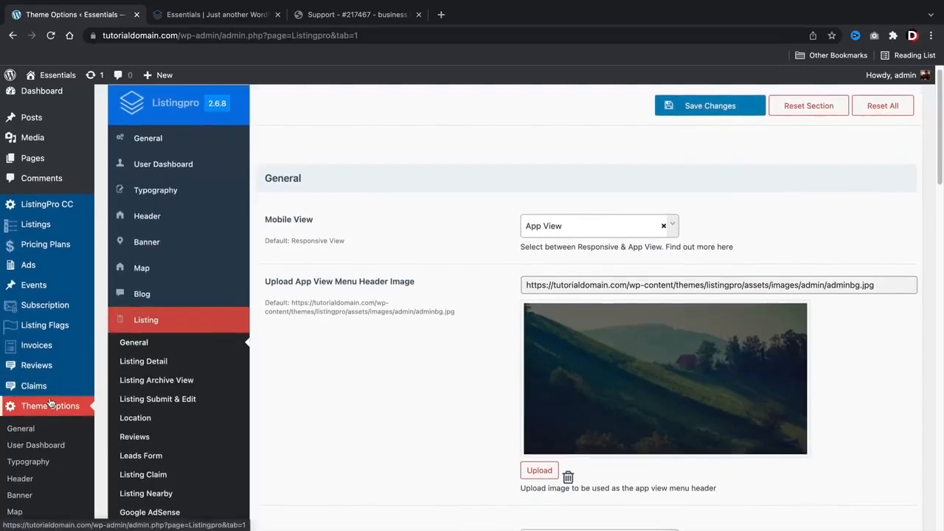
scroll(50, 405, down, 1)
scroll(51, 405, down, 4)
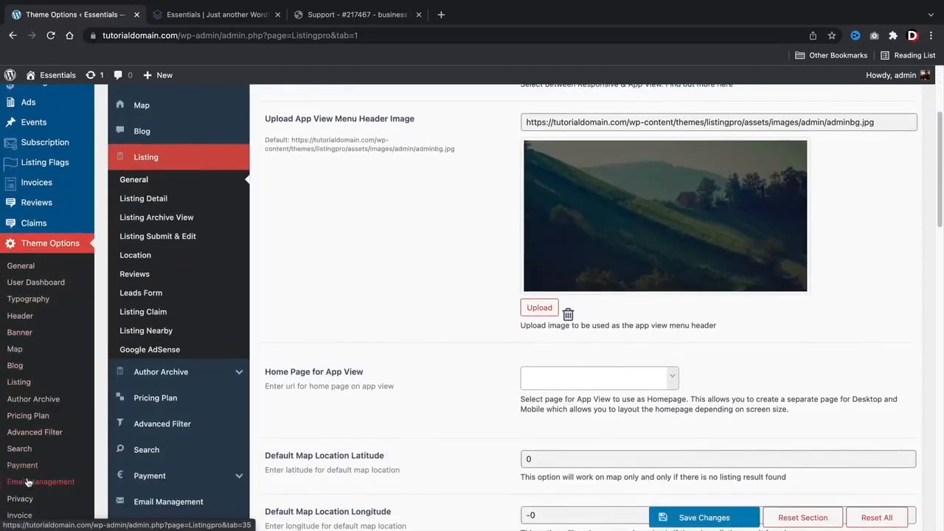
scroll(21, 411, up, 3)
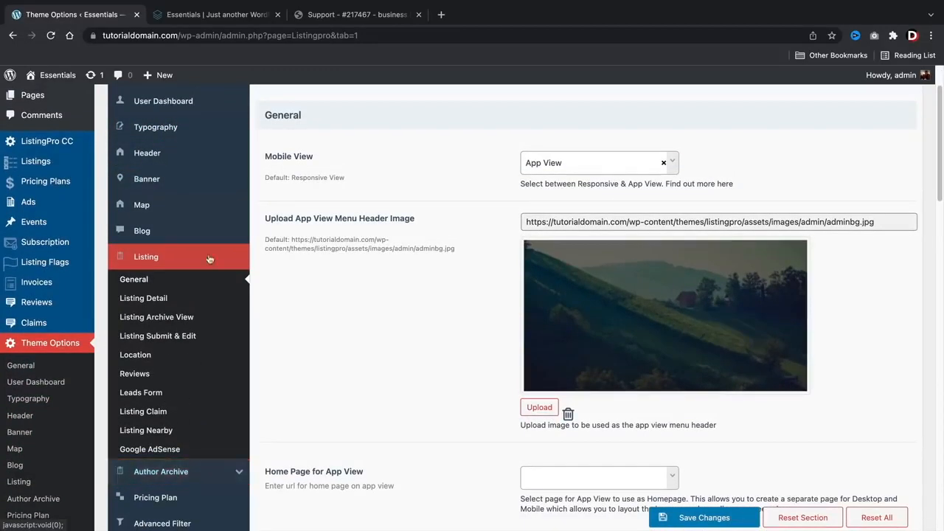
scroll(210, 161, up, 1)
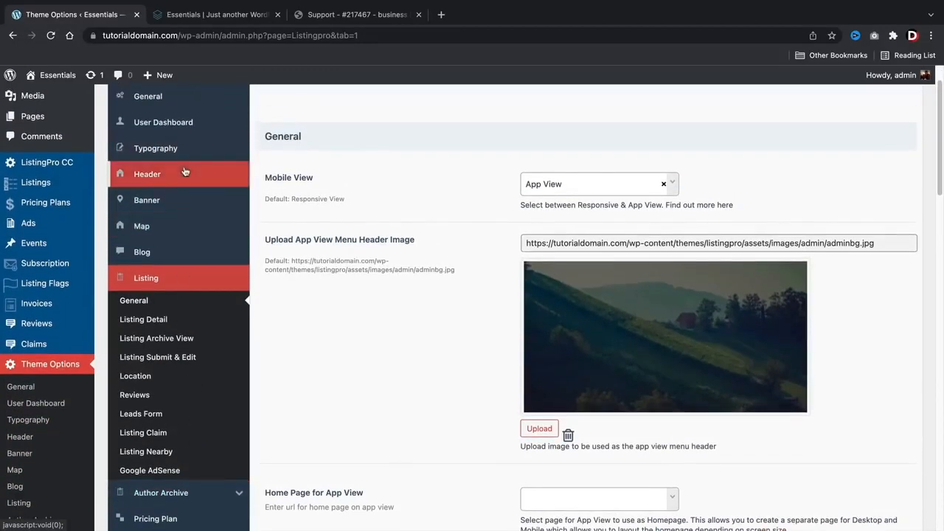
scroll(171, 176, up, 1)
Revisit the ListingPro Command Center dashboard and return to the theme options.
click(65, 169)
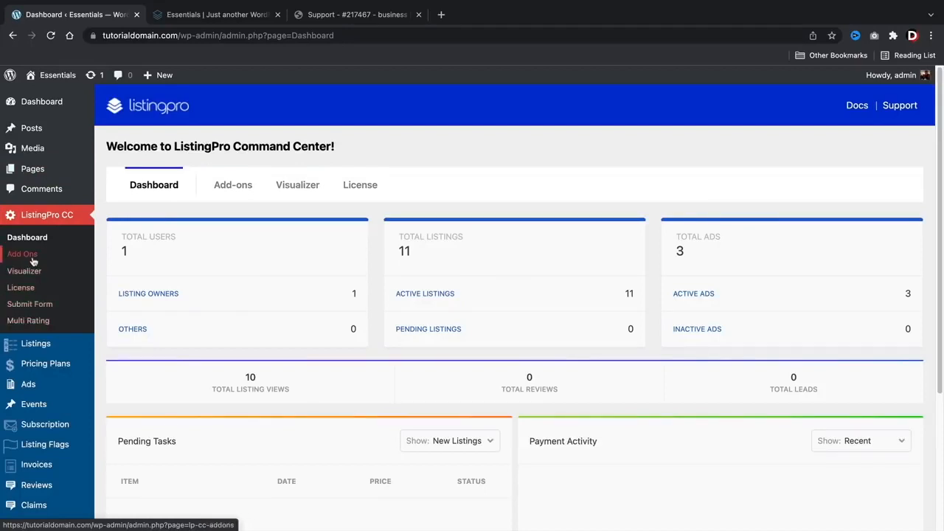
scroll(33, 281, down, 5)
click(37, 336)
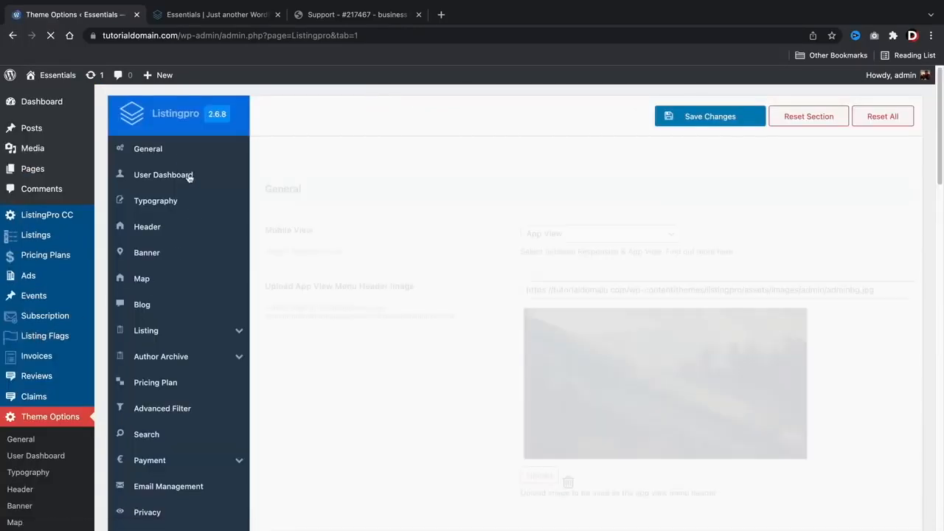
Open the main General theme options and compare the Primary Color and Secondary Color settings with the live home page's buttons and category tiles.
click(160, 150)
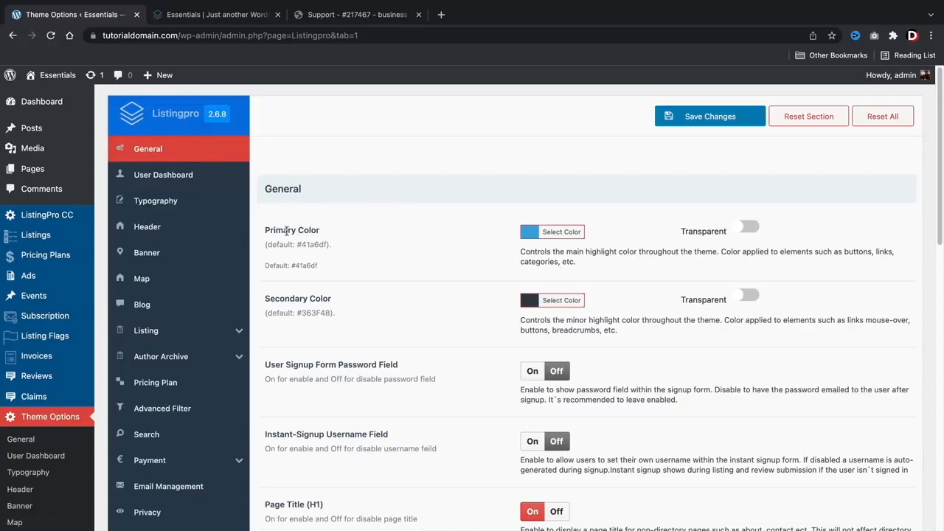
click(216, 15)
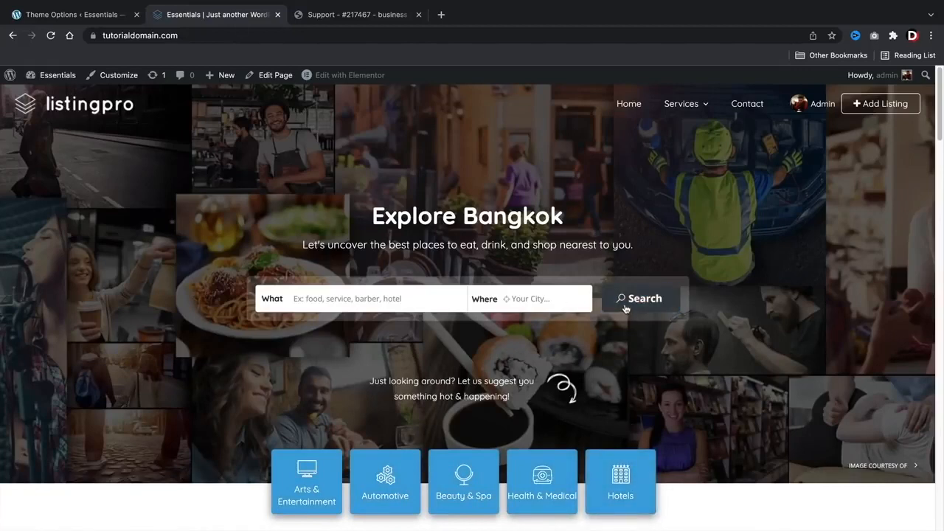
click(109, 16)
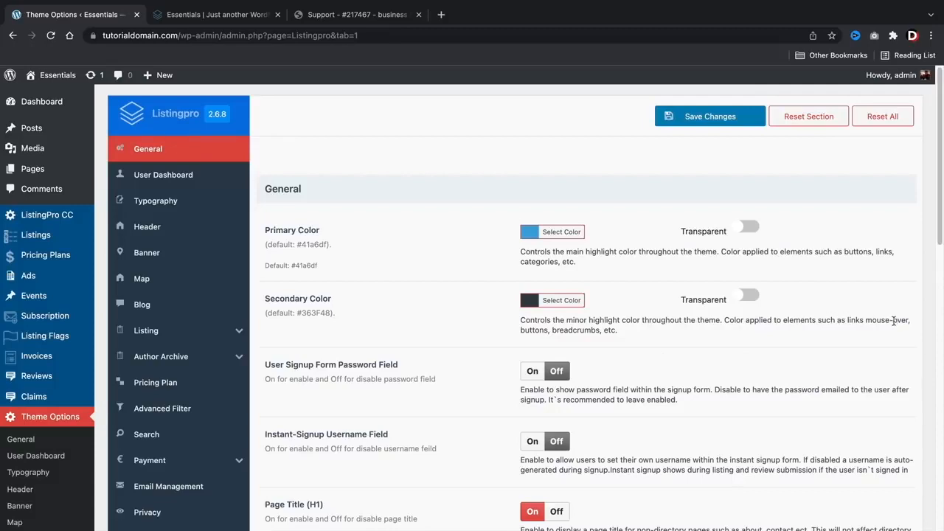
click(218, 16)
mouse_move(684, 109)
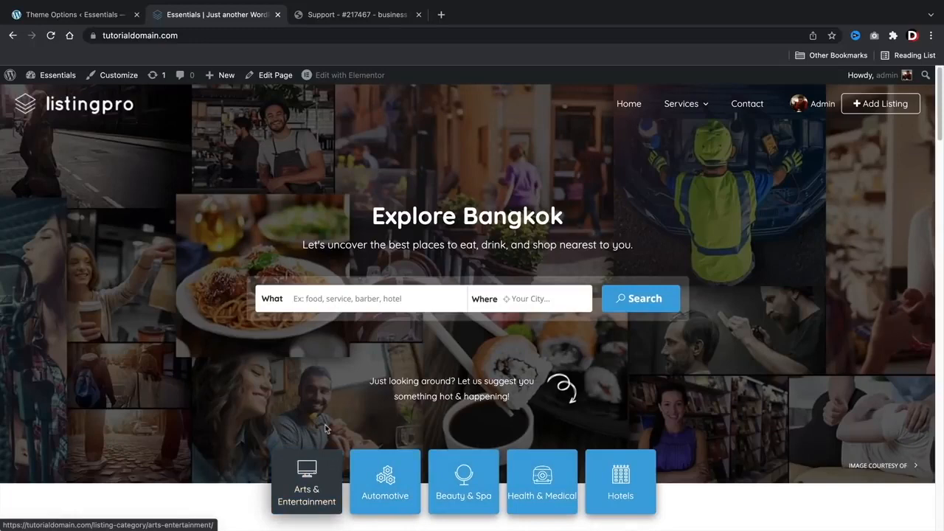
click(93, 19)
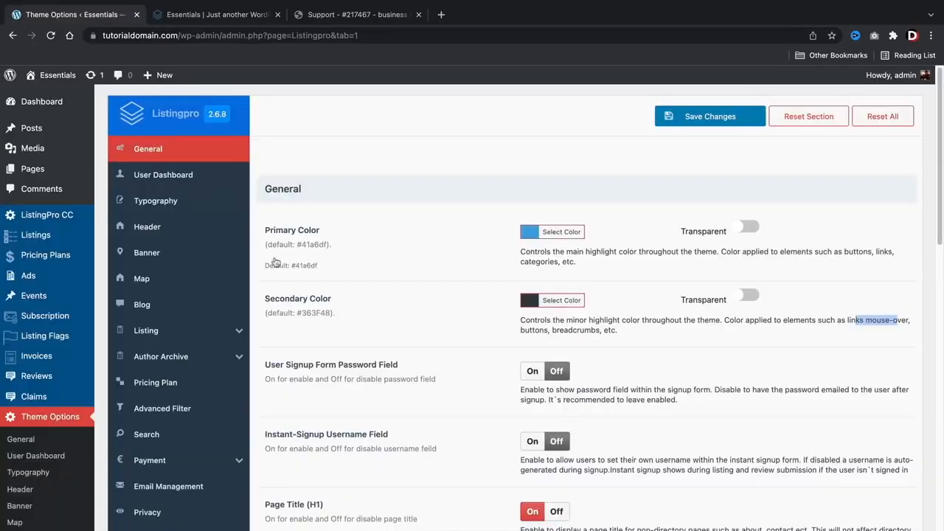
Review the User Signup Form Password Field, Instant-Signup Username Field and Page Title (H1) settings in the General options.
scroll(460, 332, down, 3)
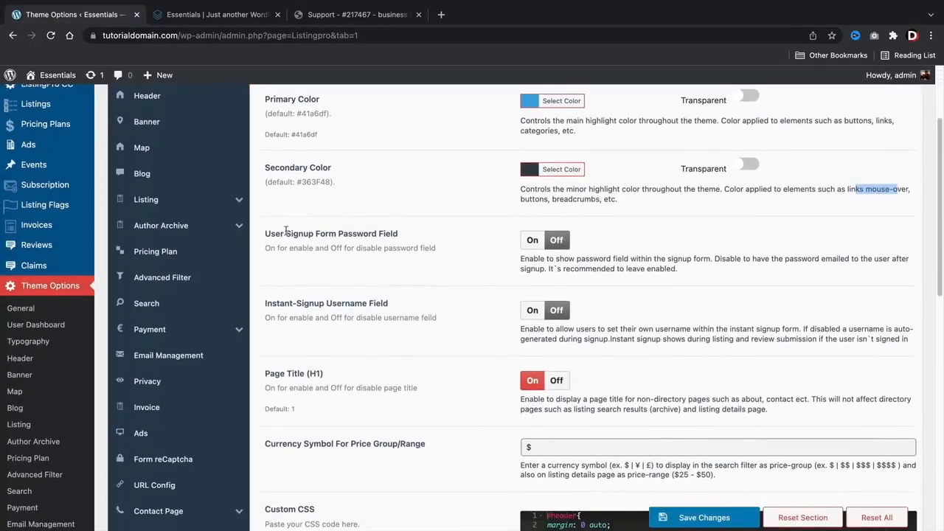
click(279, 233)
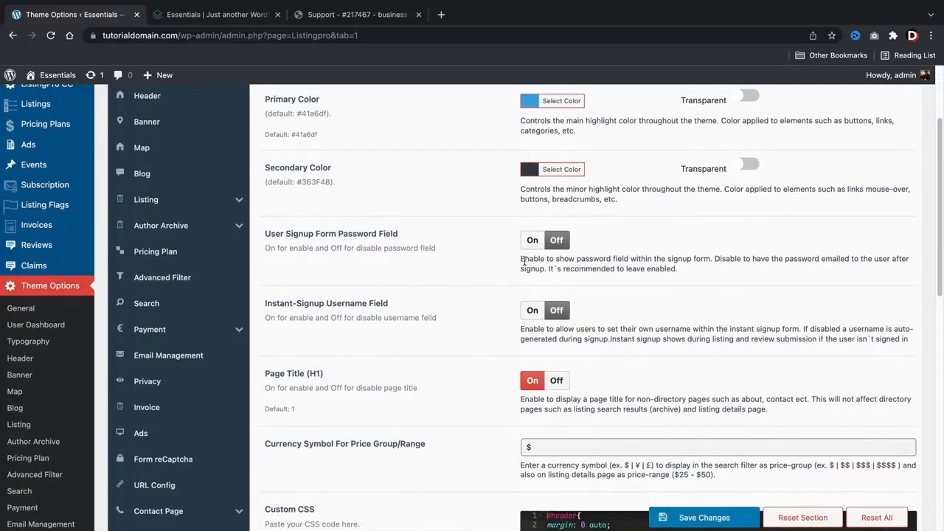
drag(523, 260, 711, 257)
click(447, 326)
scroll(447, 326, down, 1)
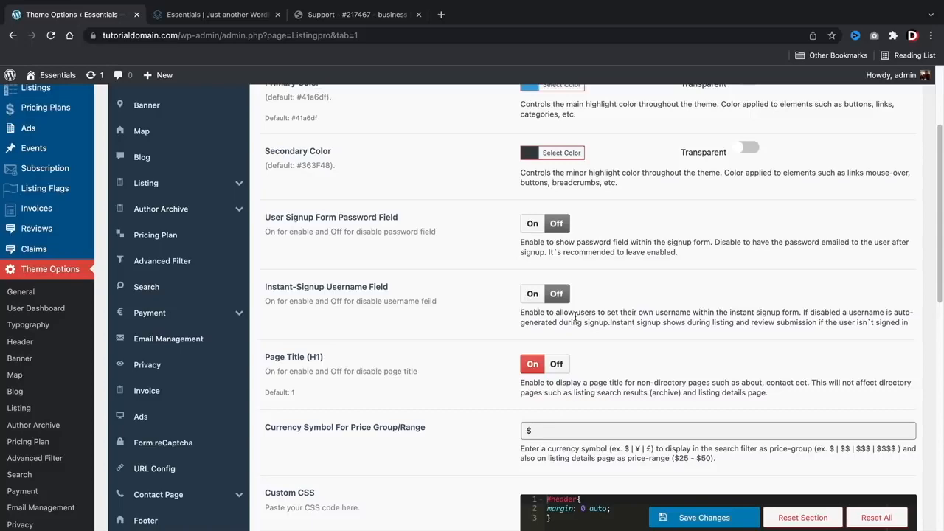
scroll(450, 320, down, 2)
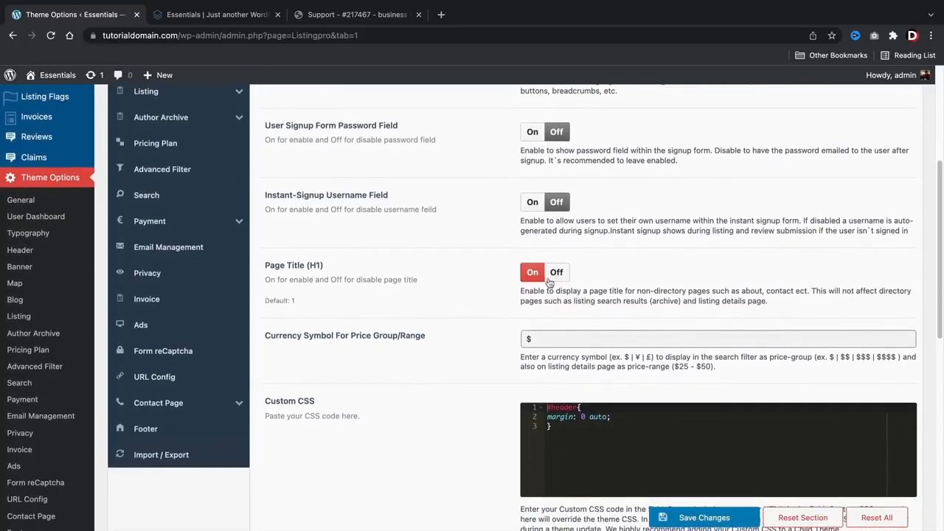
Review the Currency Symbol For Price Group/Range, Custom CSS and Custom JS settings in the General options.
scroll(548, 280, down, 1)
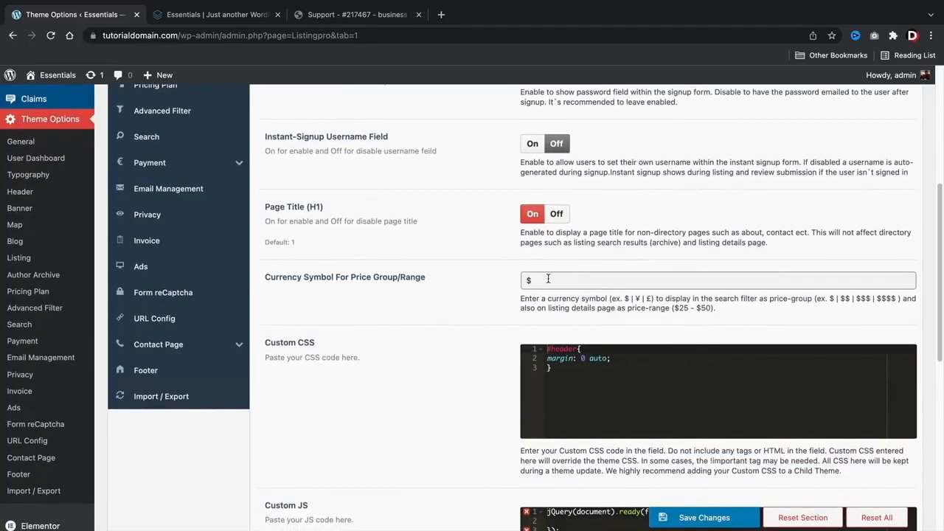
drag(549, 281, 492, 281)
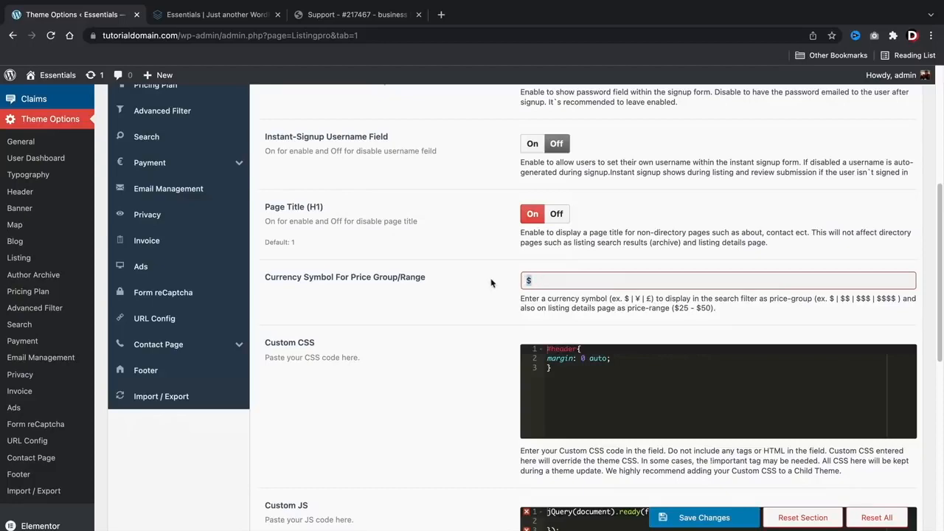
click(492, 281)
scroll(492, 282, down, 3)
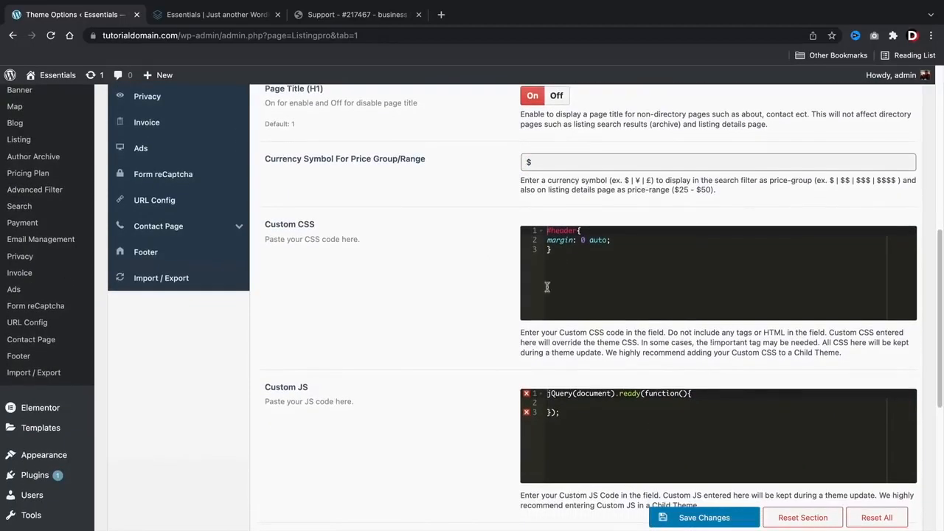
scroll(514, 320, down, 2)
scroll(492, 319, down, 1)
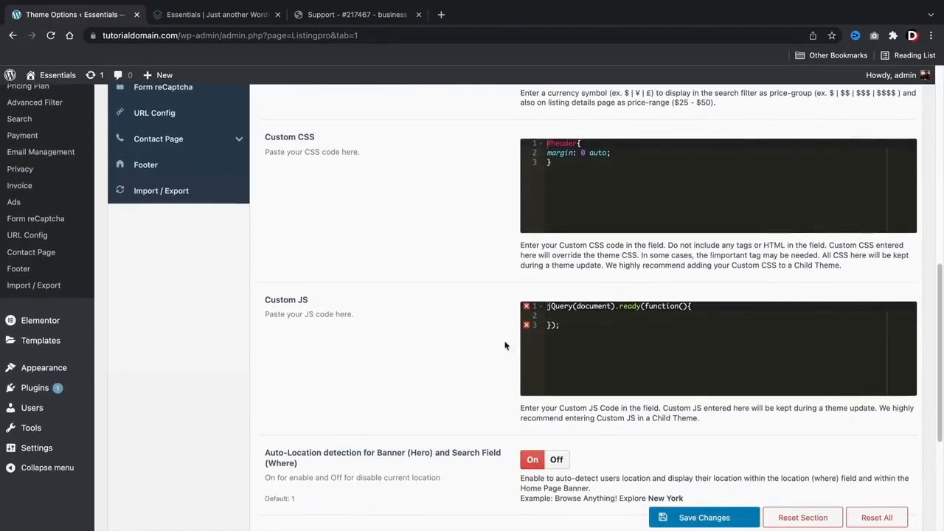
Review the Auto-Location detection settings against the home page's What and Where search fields, and save the General options.
scroll(499, 340, down, 4)
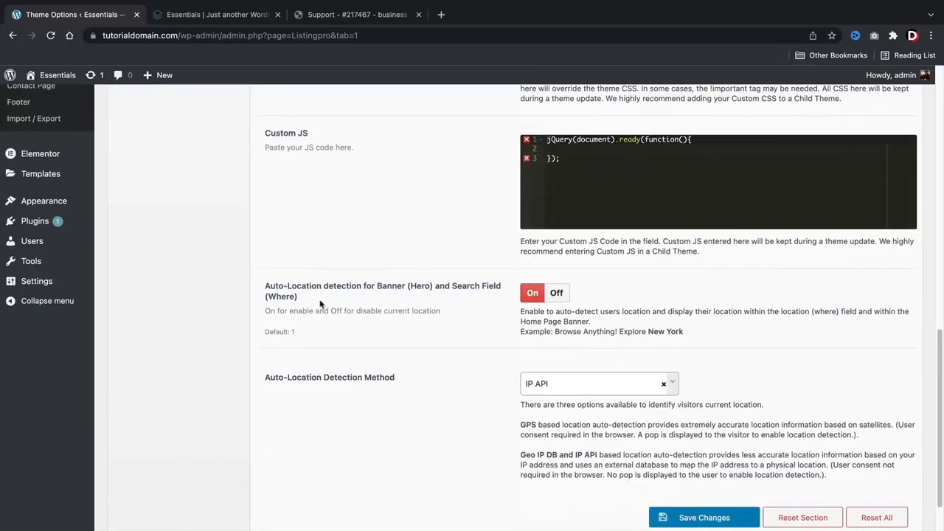
click(229, 16)
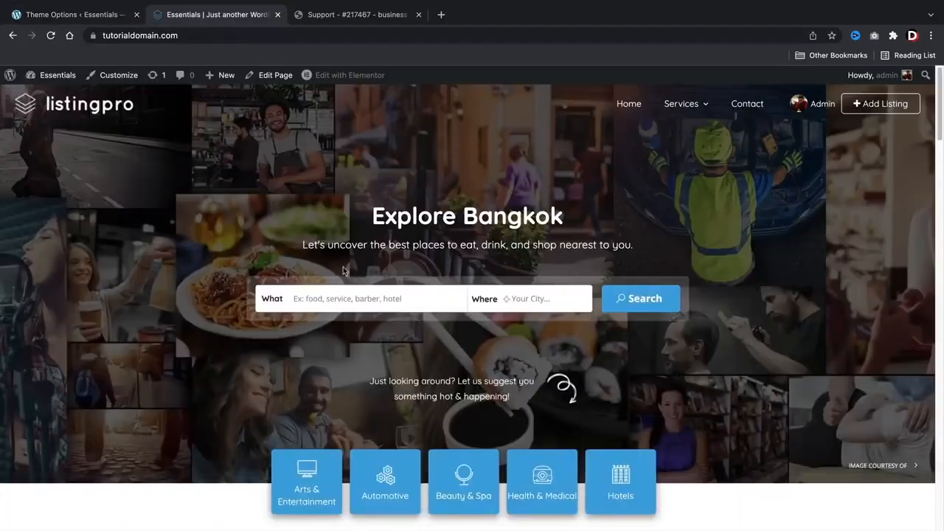
click(360, 297)
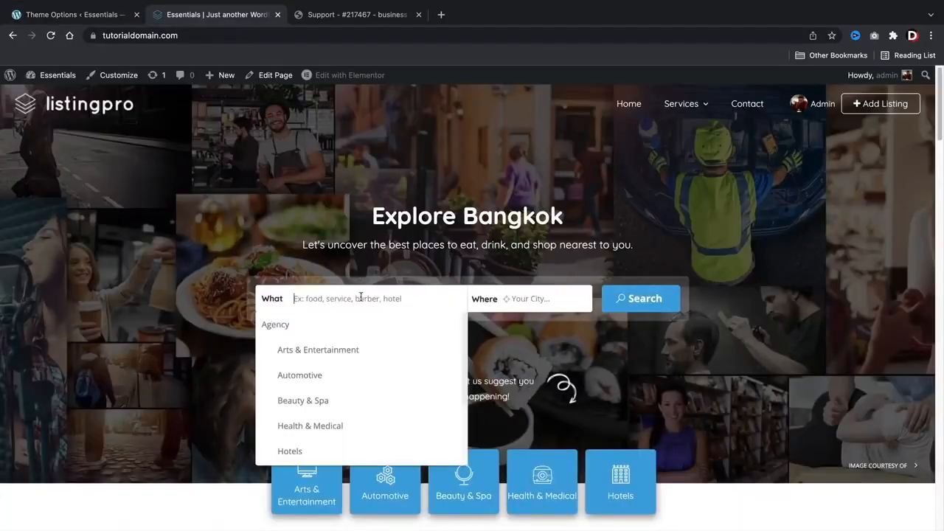
click(525, 297)
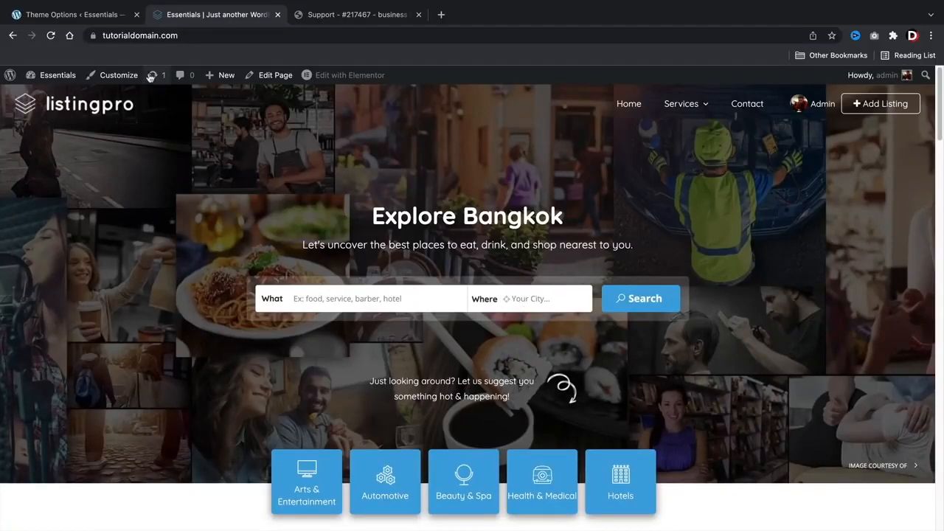
click(102, 18)
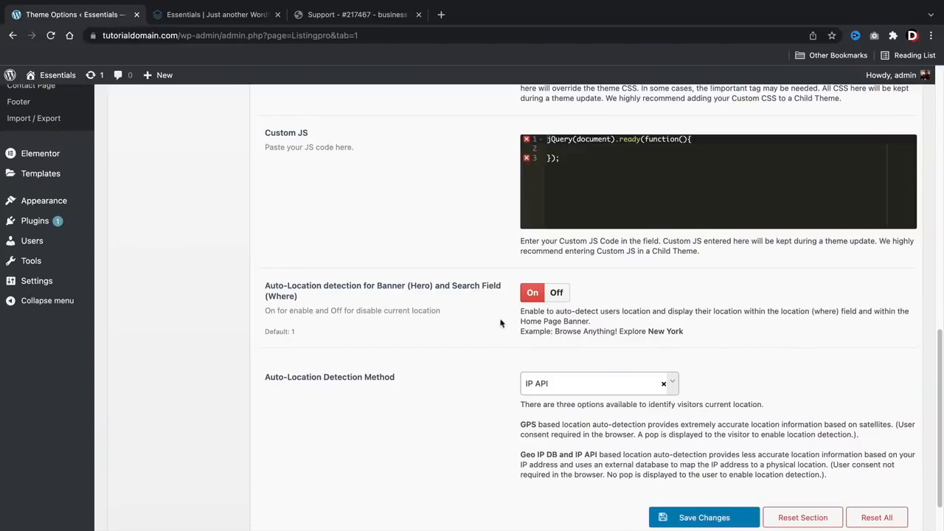
scroll(500, 322, down, 2)
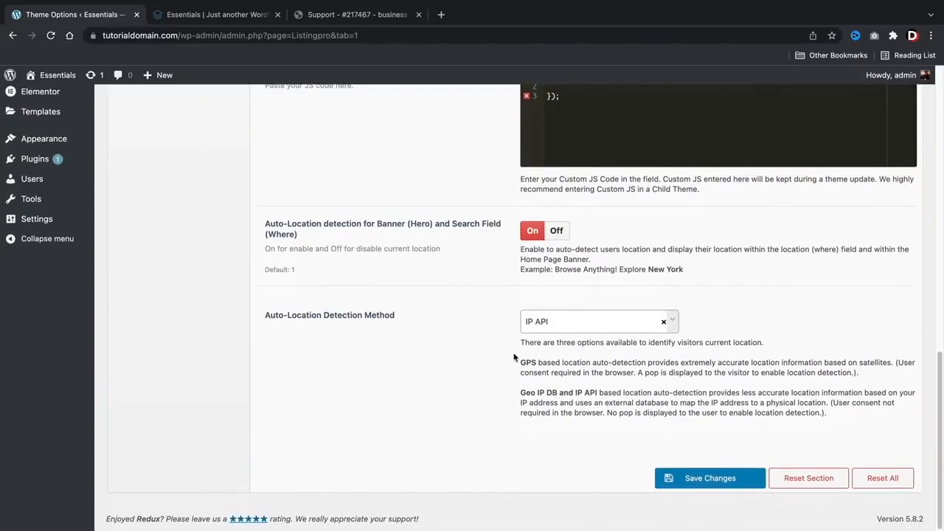
click(705, 478)
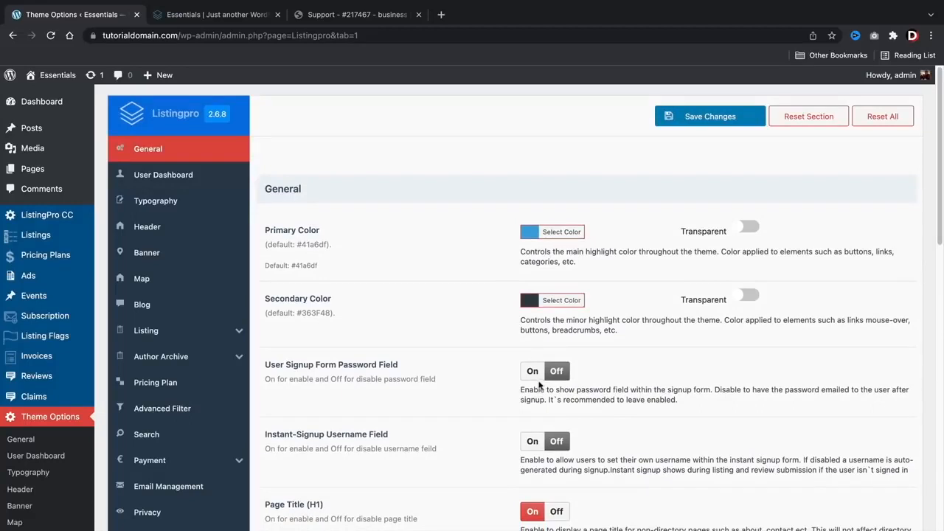
Open the User Dashboard theme options, and open the live site's front-end Dashboard from the home page's account menu.
click(182, 175)
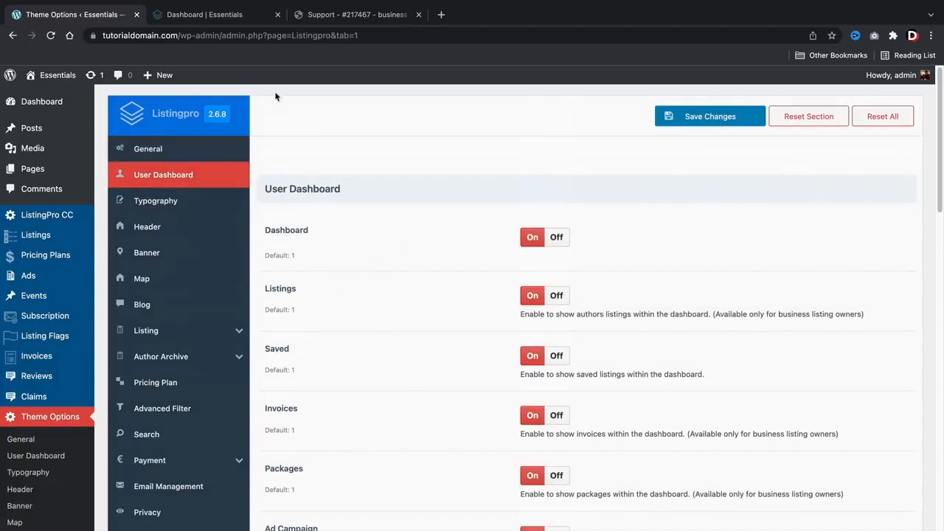
click(211, 22)
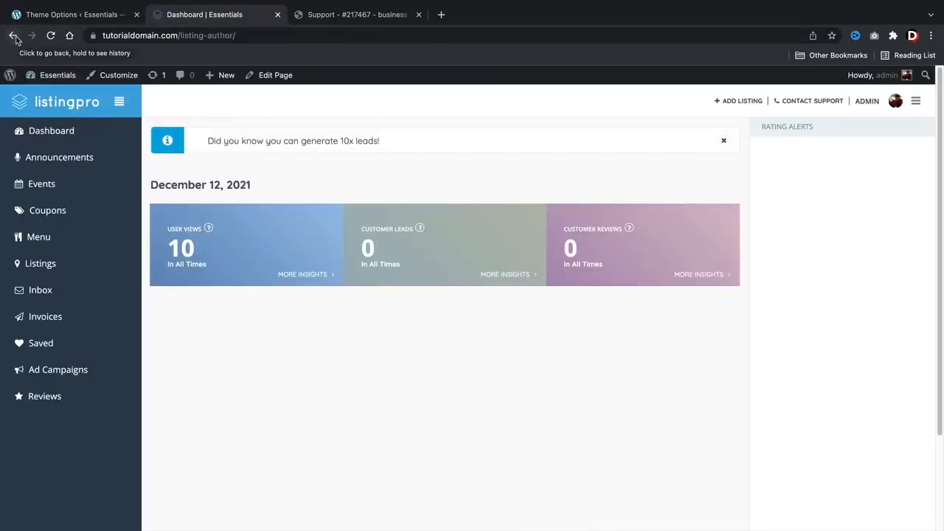
click(13, 36)
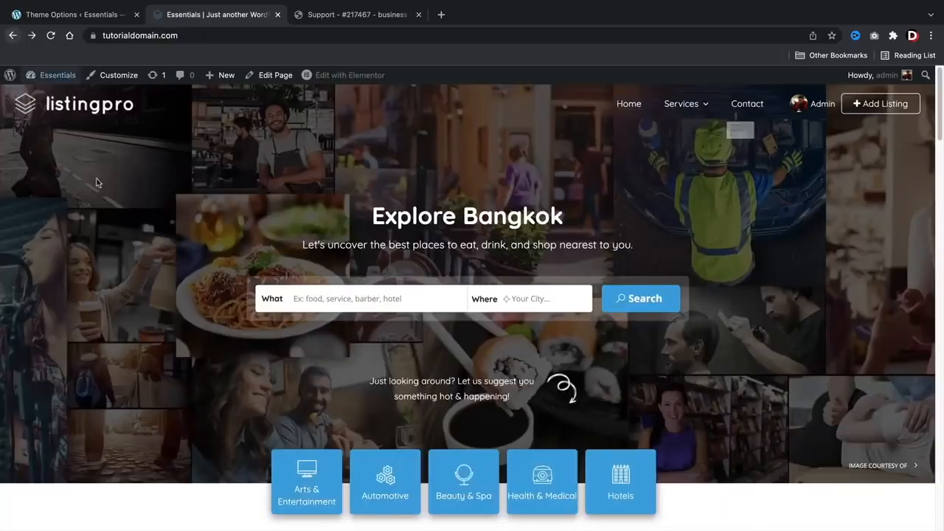
mouse_move(807, 109)
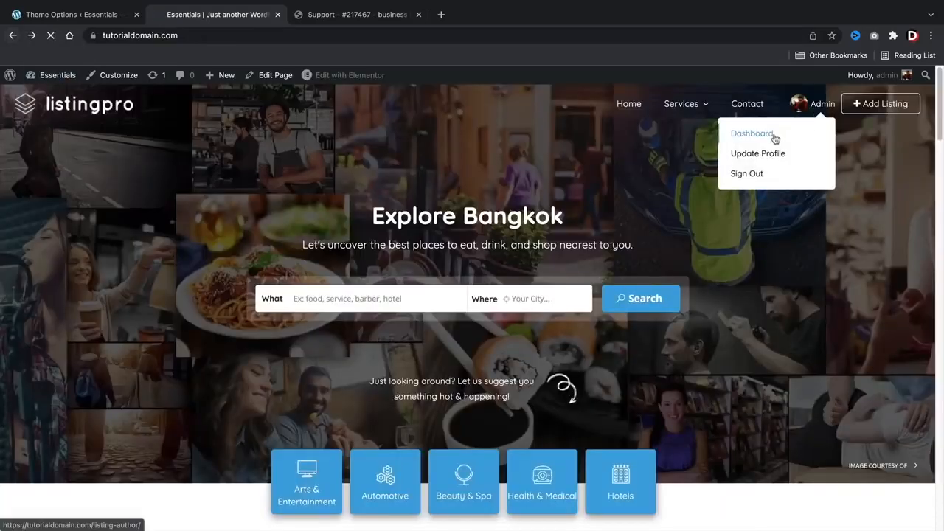
click(775, 136)
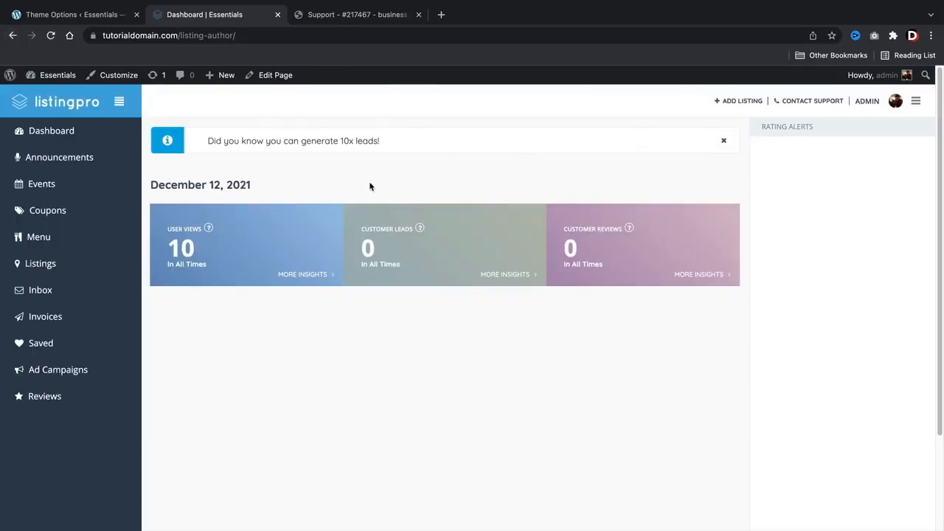
Compare the Invoices setting in the User Dashboard options with the Invoices entry on the front-end dashboard.
click(77, 17)
scroll(292, 377, down, 1)
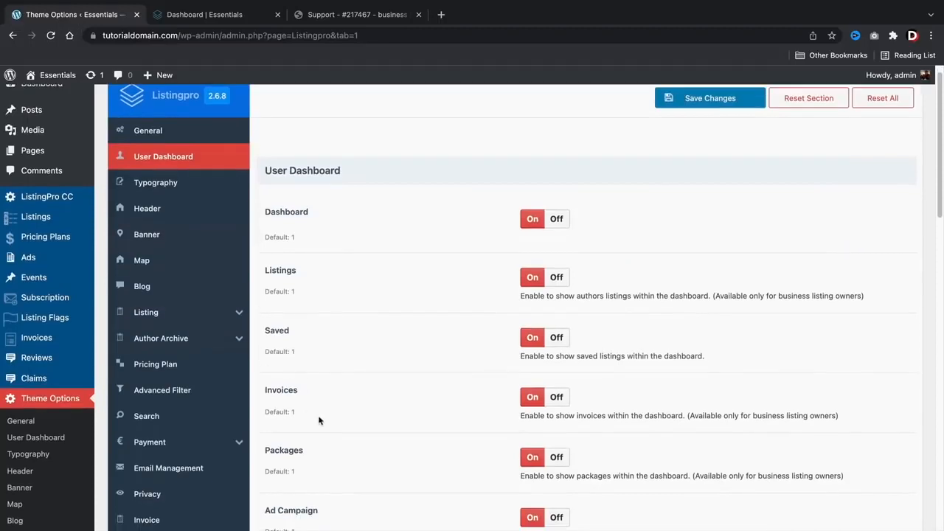
drag(319, 417, 271, 385)
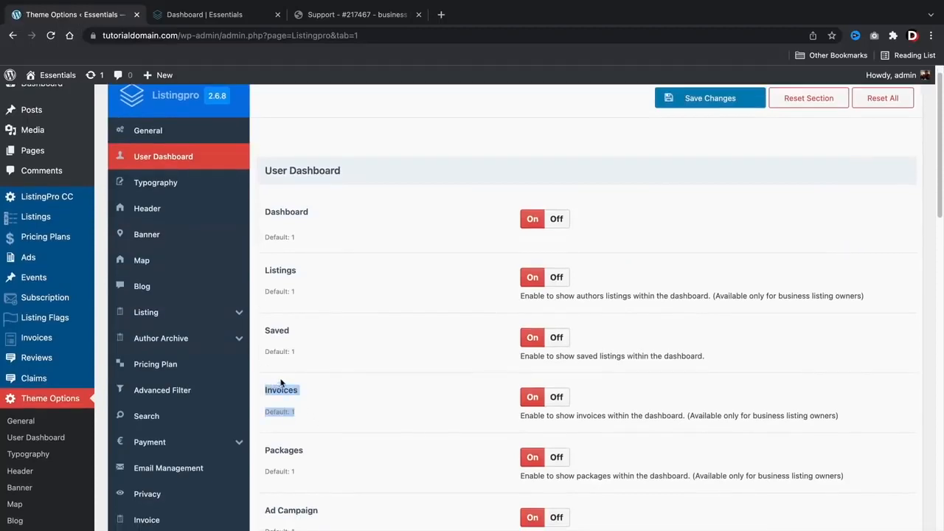
click(199, 21)
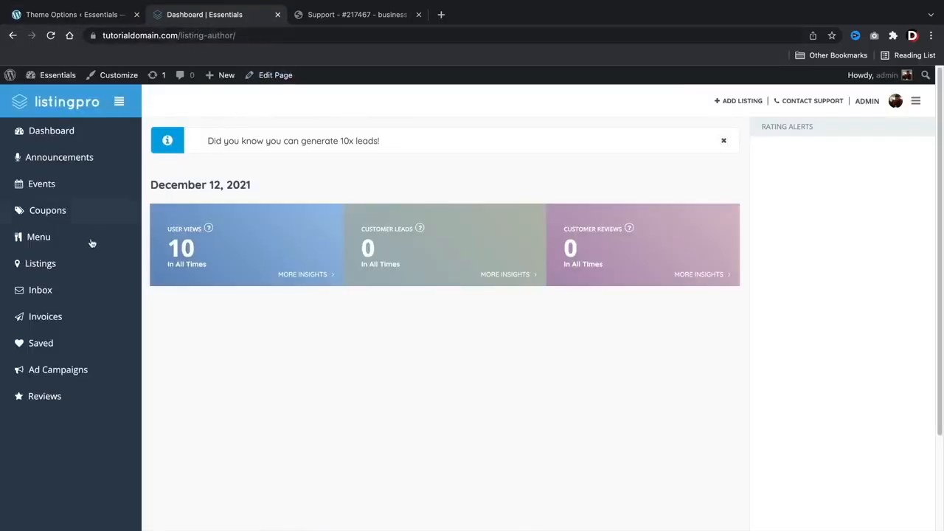
click(98, 19)
Review the User Dashboard toggles through Delete Conversation Button, save the options, and check them against the front-end dashboard.
scroll(317, 344, down, 3)
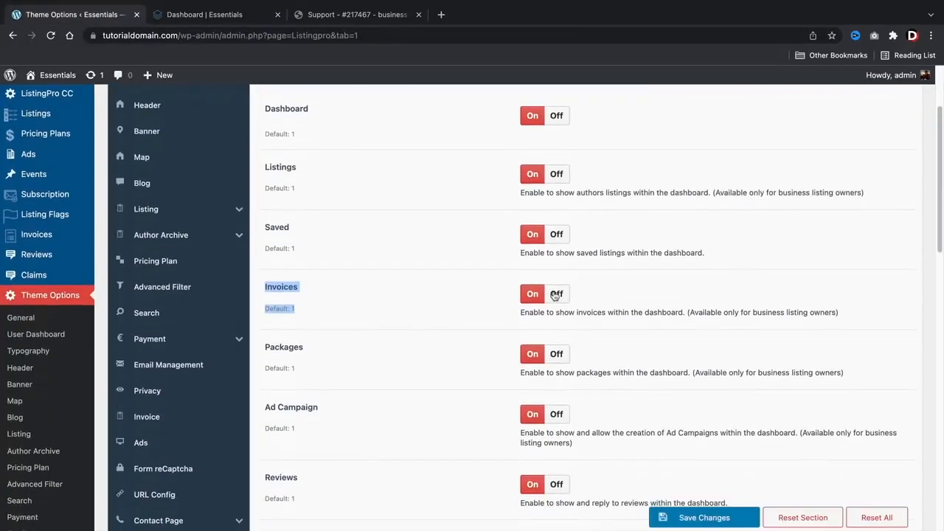
scroll(538, 307, down, 6)
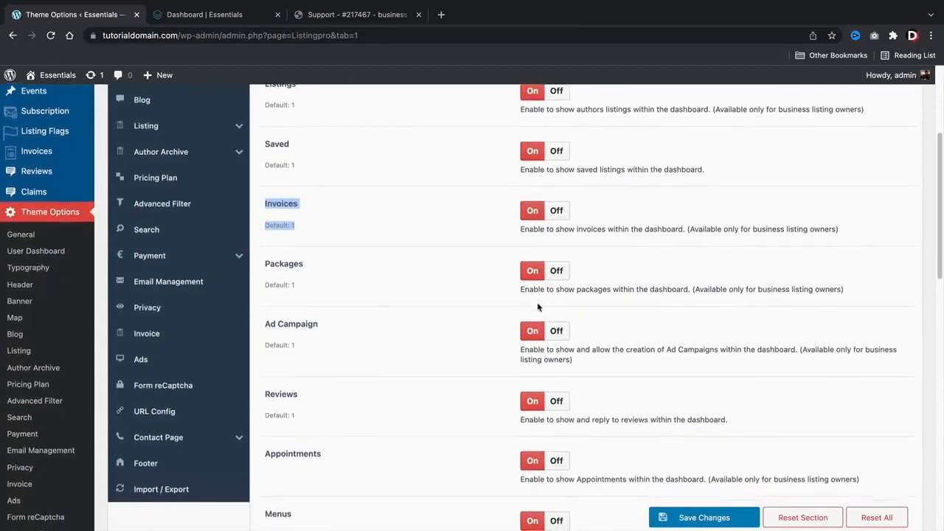
scroll(523, 307, down, 5)
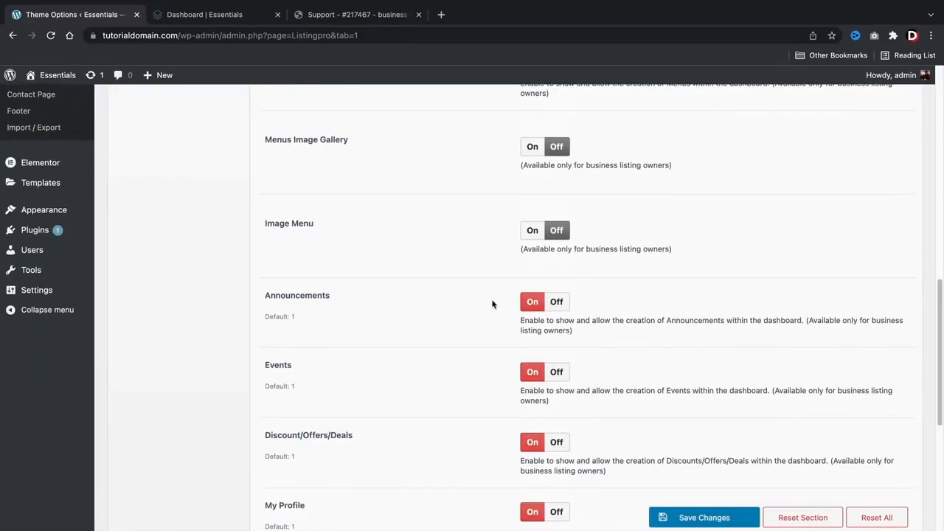
scroll(493, 304, down, 5)
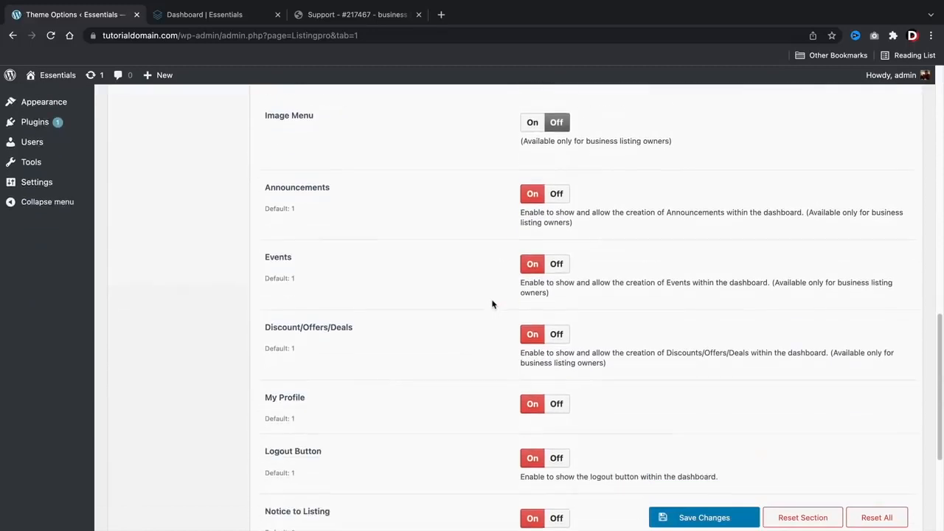
scroll(493, 304, down, 1)
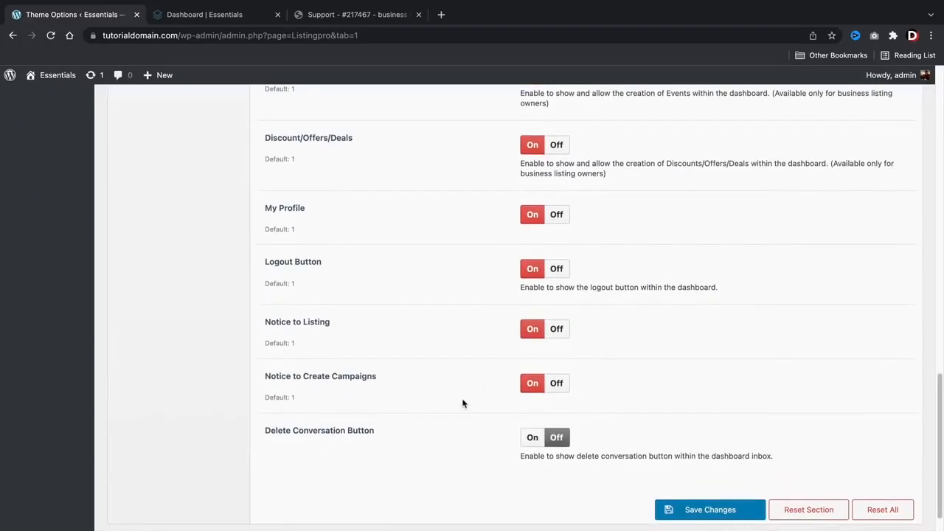
click(692, 510)
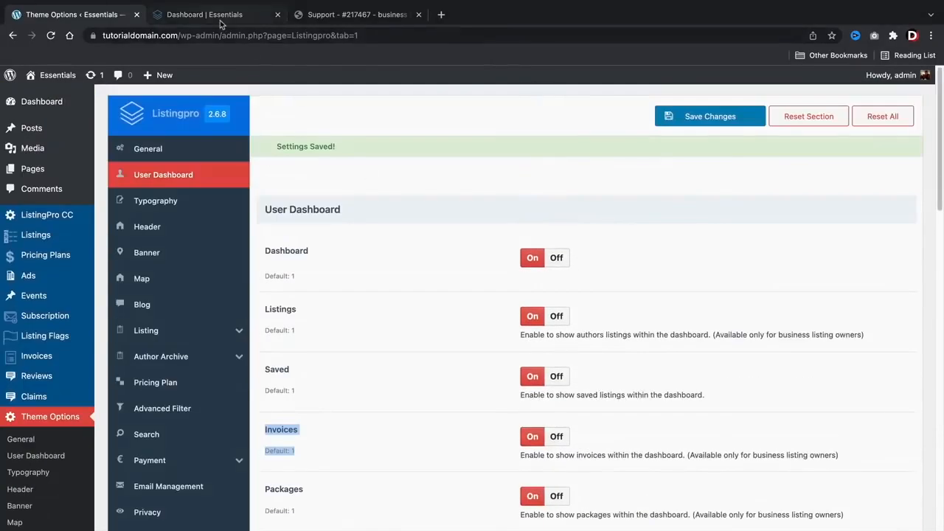
click(220, 16)
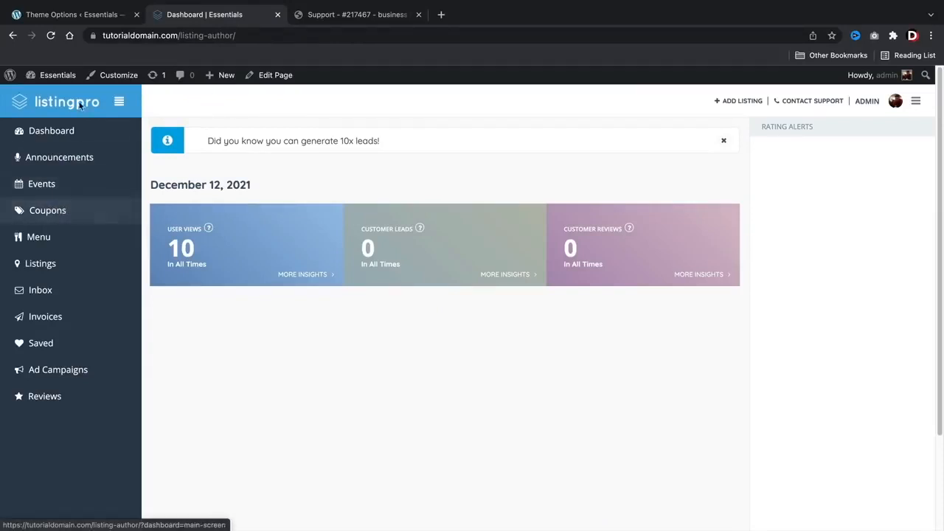
click(93, 21)
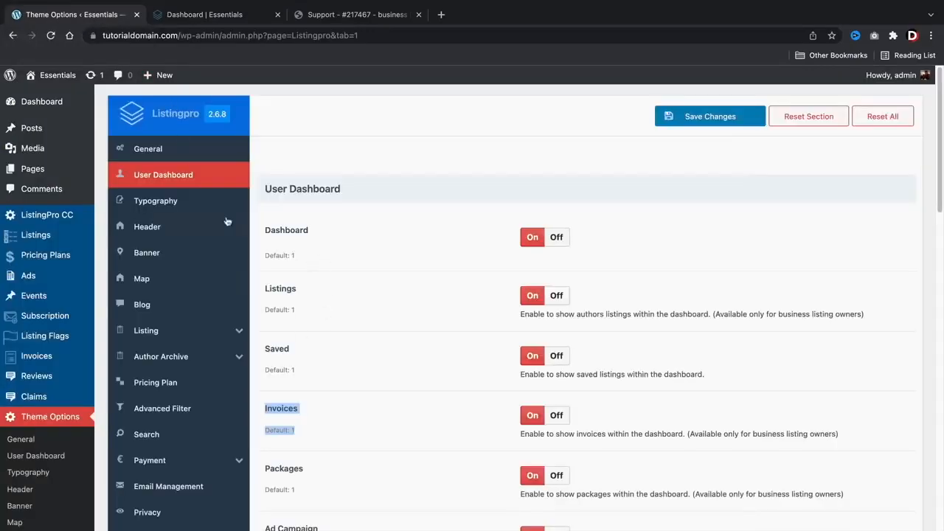
Open the Typography theme options and register for Redux to update the outdated Google Fonts.
click(177, 204)
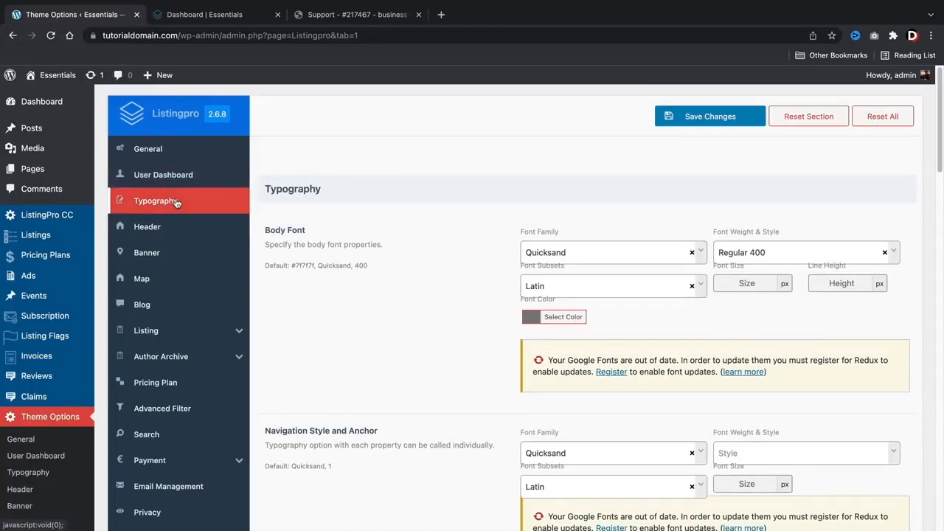
click(612, 371)
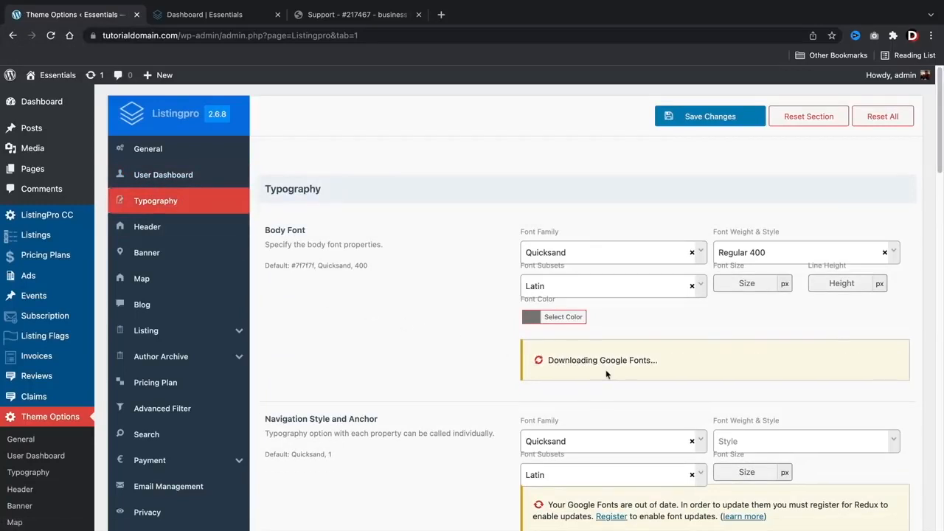
scroll(605, 371, down, 3)
scroll(600, 421, up, 3)
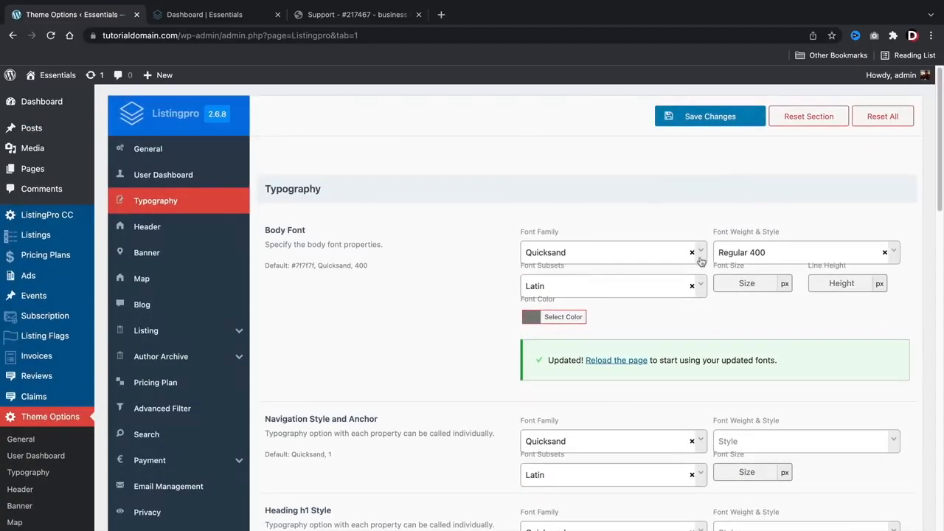
Review the Typography settings from Body Font and the heading styles through Paragraph and small elements.
scroll(455, 276, down, 5)
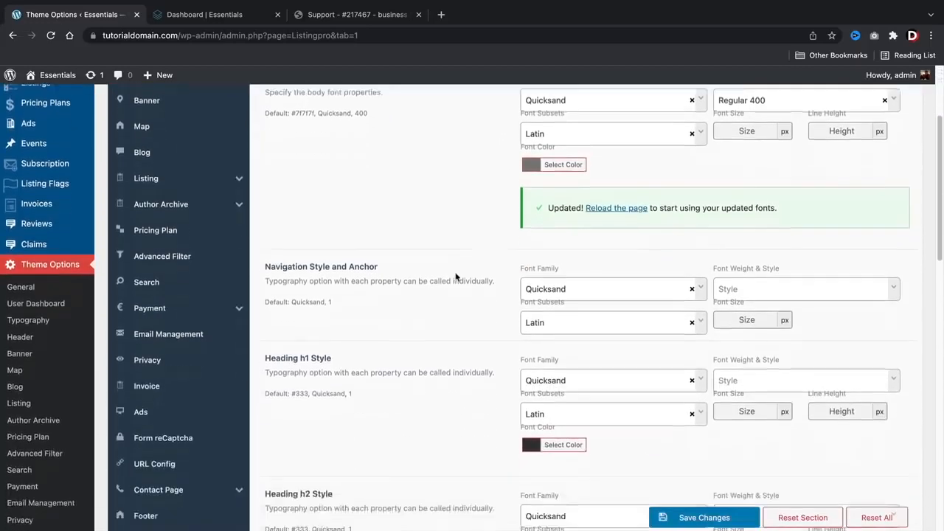
scroll(566, 359, down, 6)
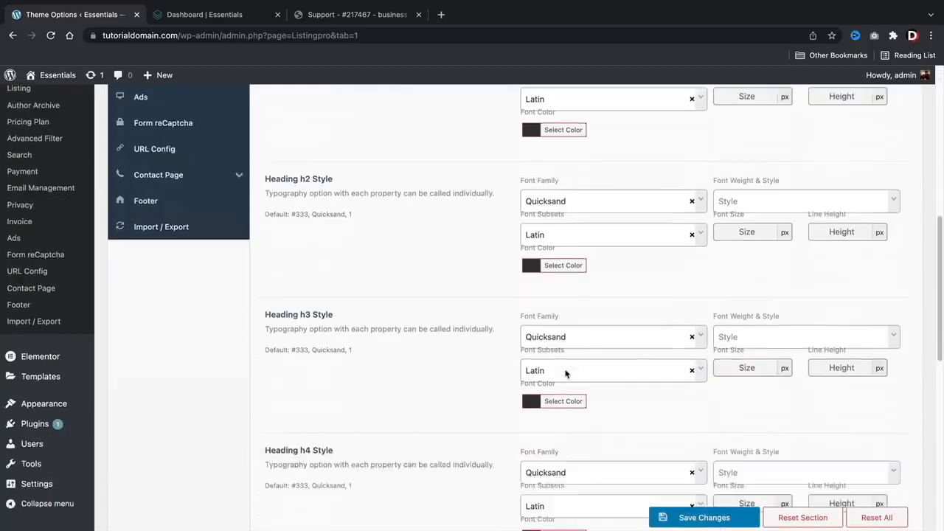
scroll(535, 355, down, 5)
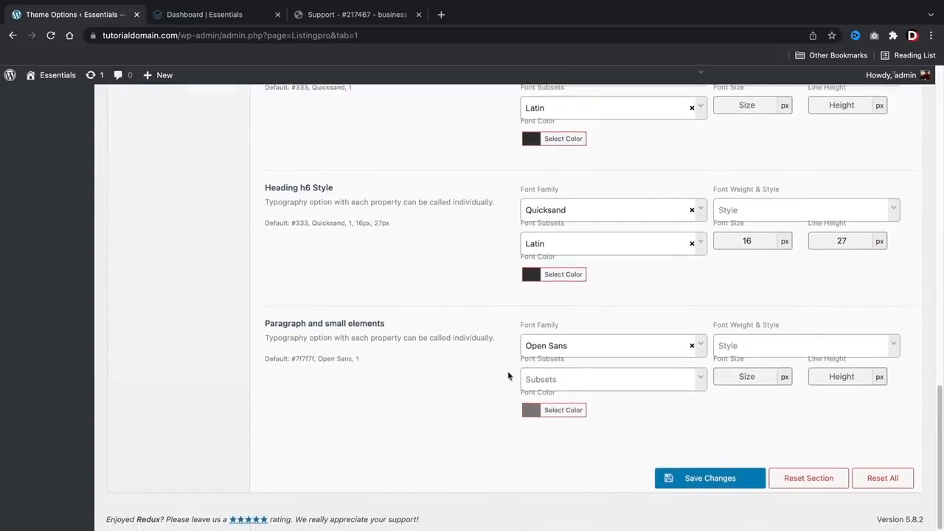
scroll(429, 410, up, 15)
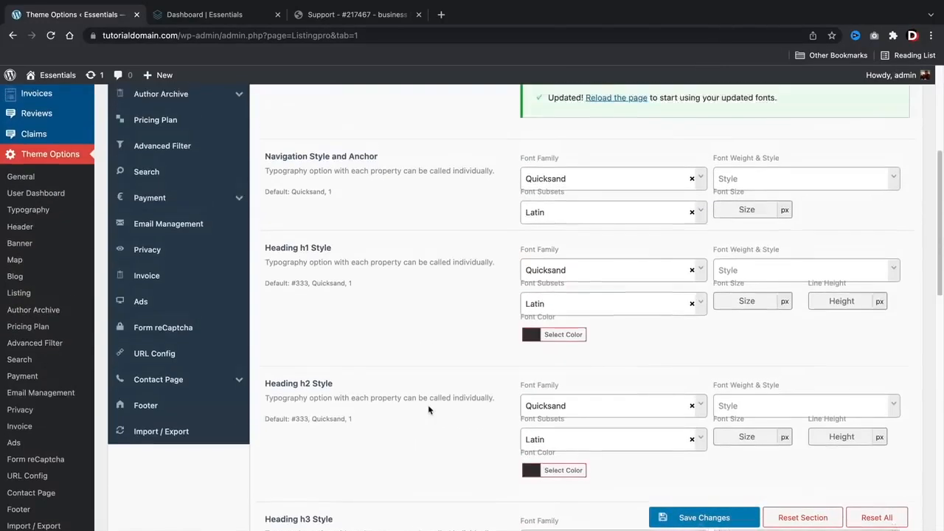
scroll(429, 410, up, 2)
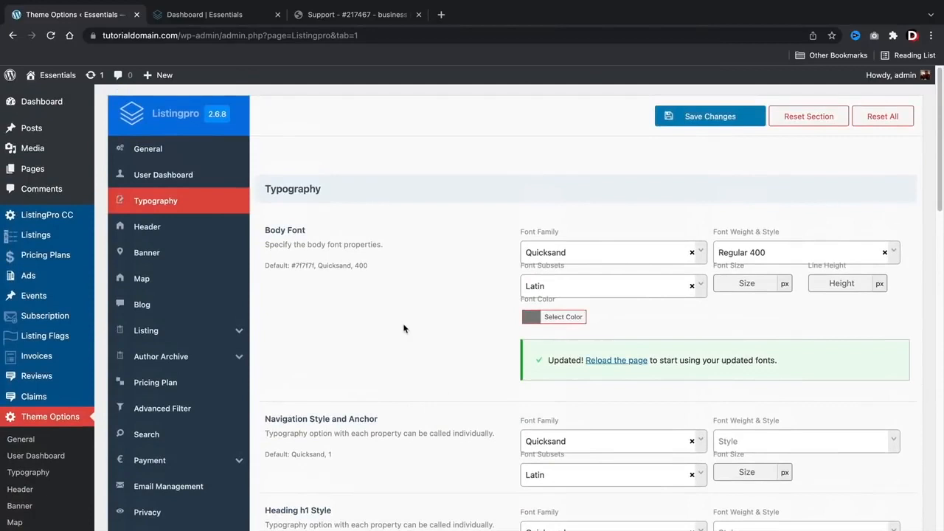
Open the Header theme options and compare the Header layout choices with the header on the live Services page.
click(158, 227)
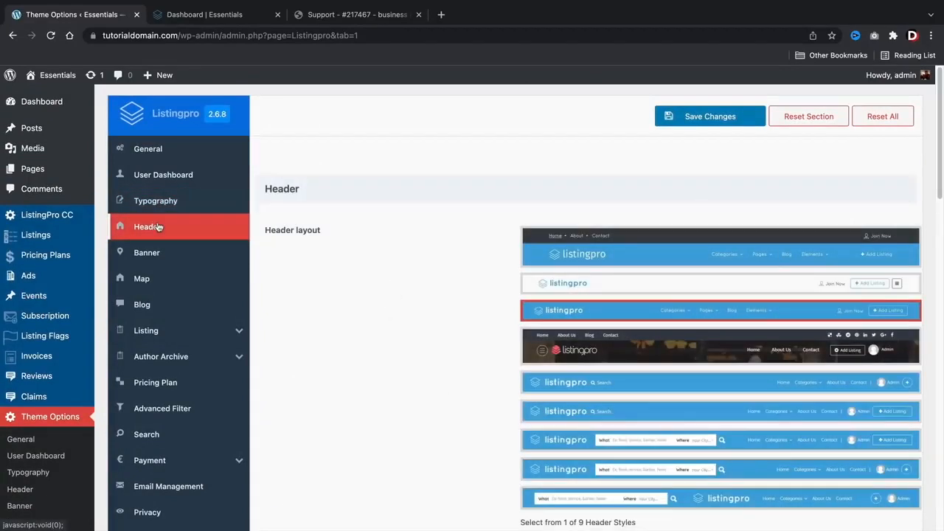
scroll(583, 253, down, 2)
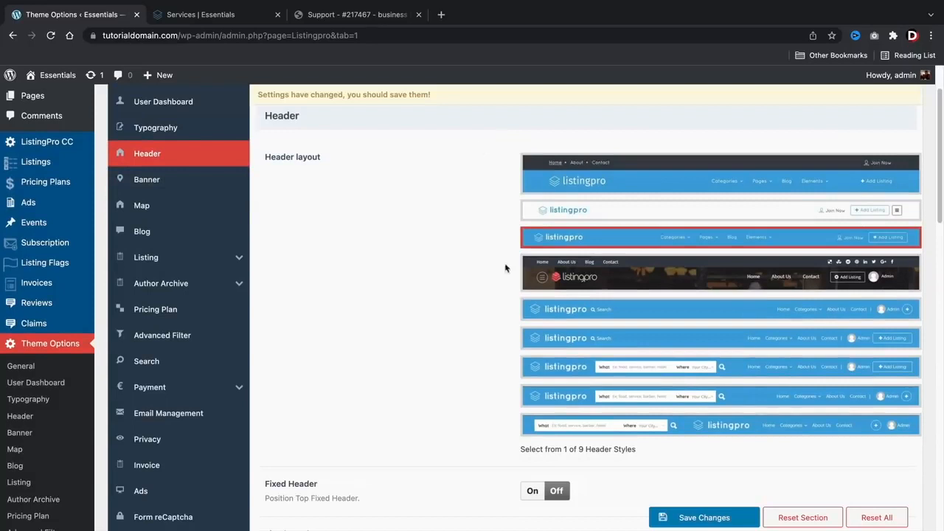
click(225, 18)
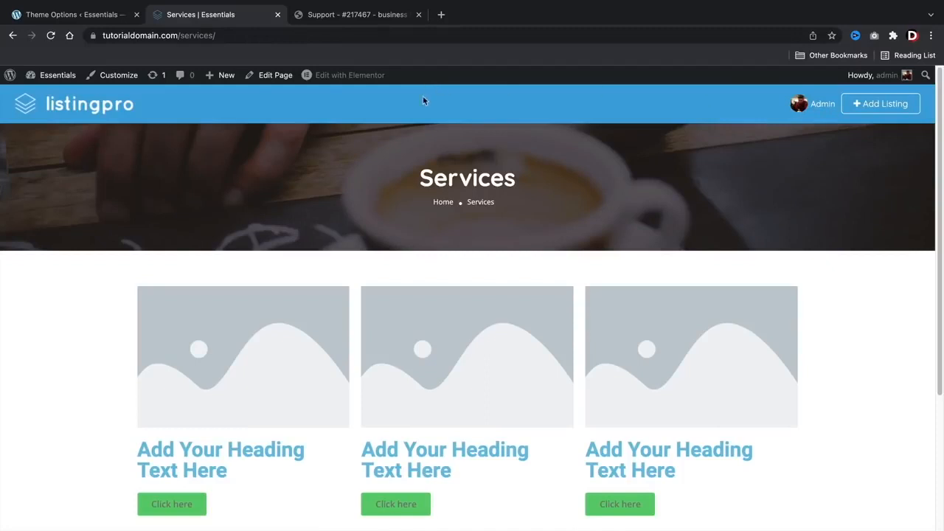
click(90, 14)
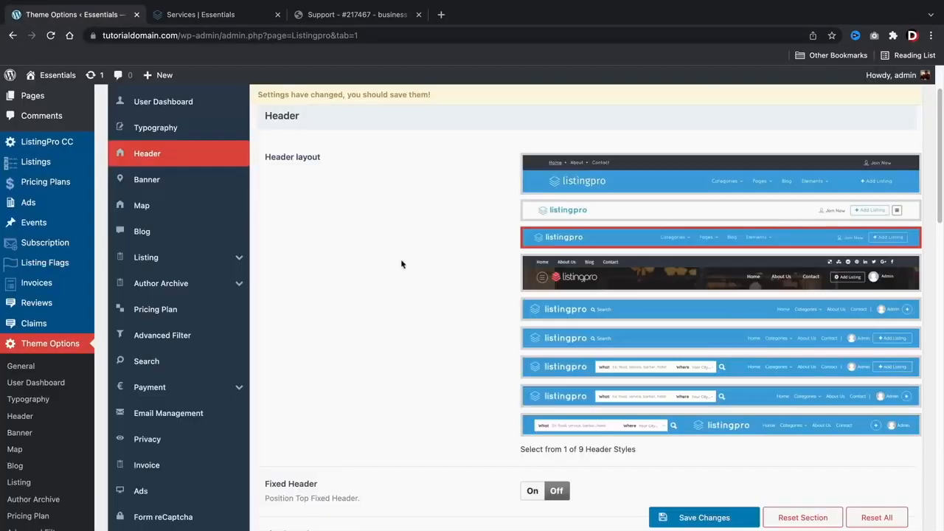
Choose the first Header layout, with a dark top bar above the blue menu, and keep Top Bar on.
click(629, 183)
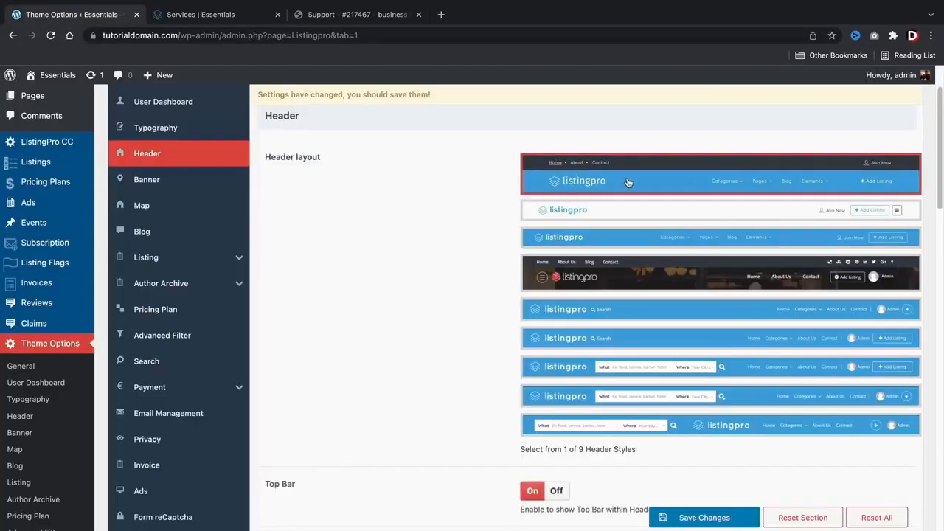
scroll(442, 232, down, 4)
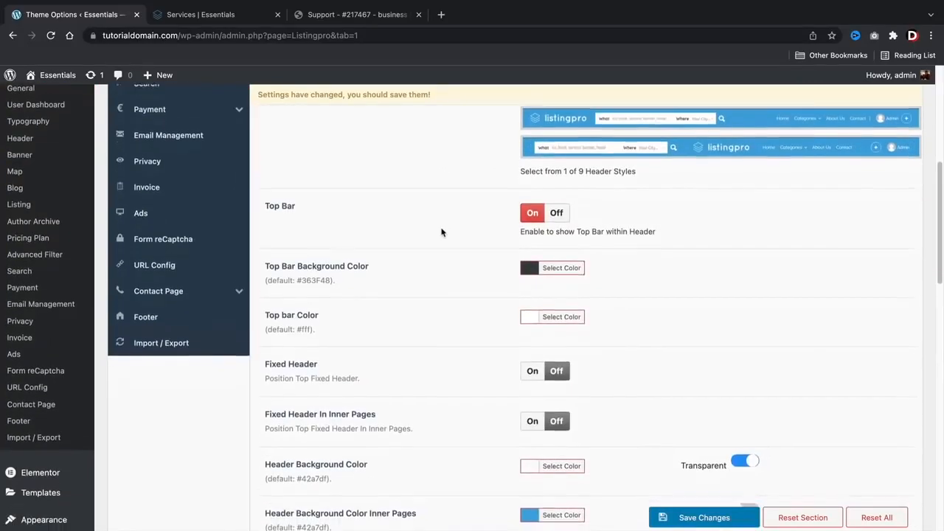
scroll(296, 232, up, 3)
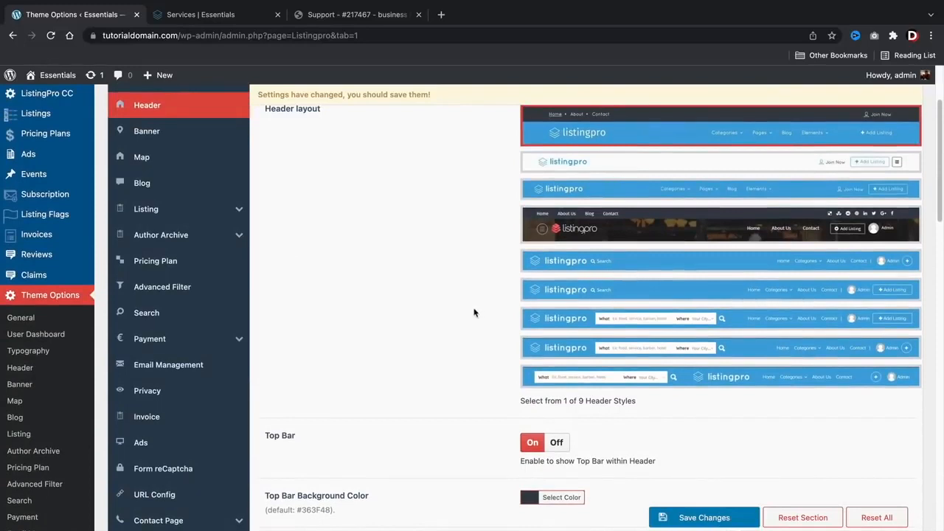
scroll(474, 312, down, 1)
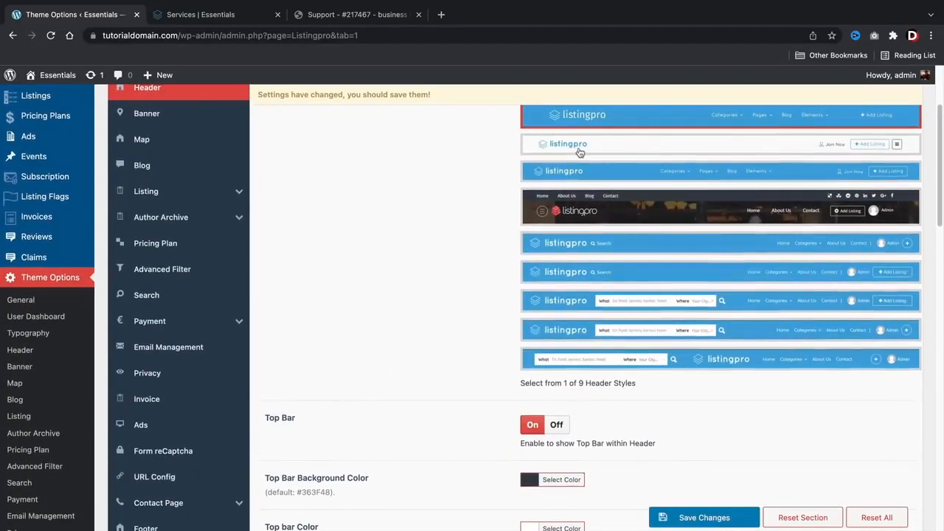
scroll(579, 152, up, 1)
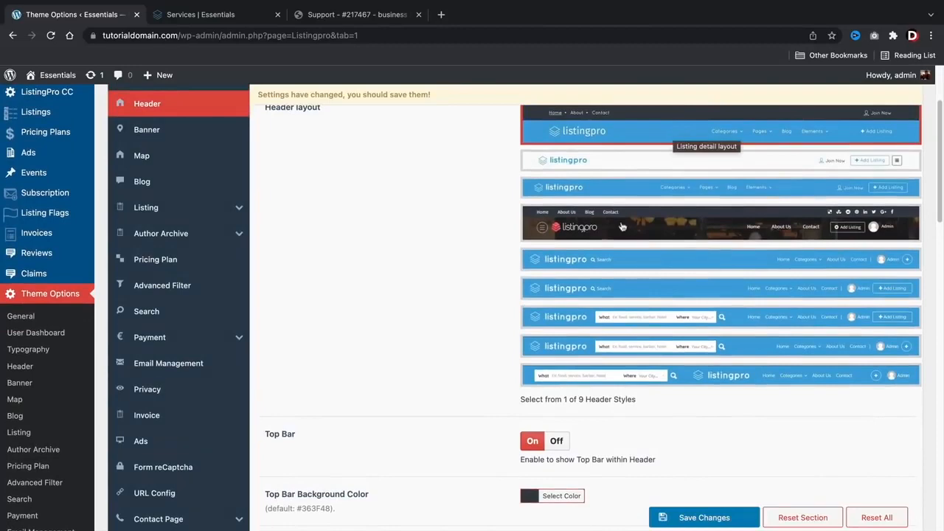
click(560, 442)
click(532, 443)
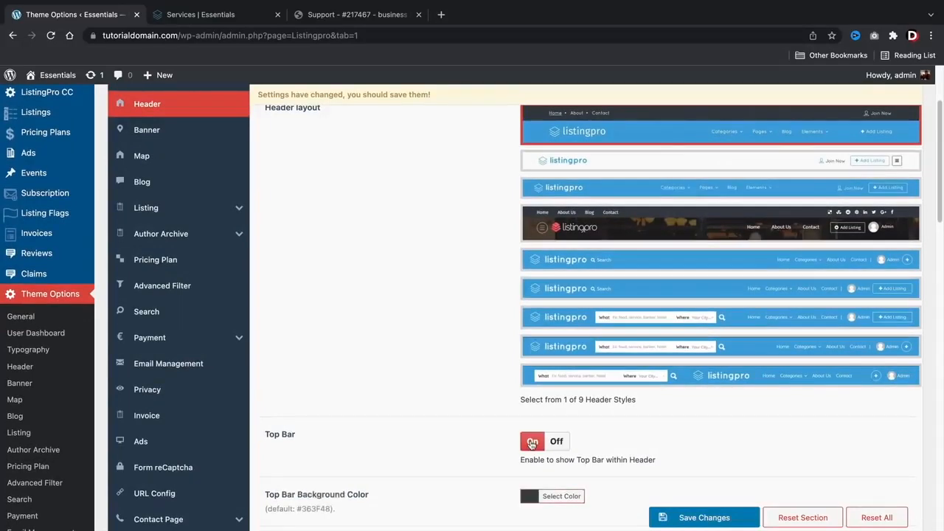
Review the top bar color settings, check how the Services page header scrolls, and turn on Fixed Header.
scroll(465, 428, down, 2)
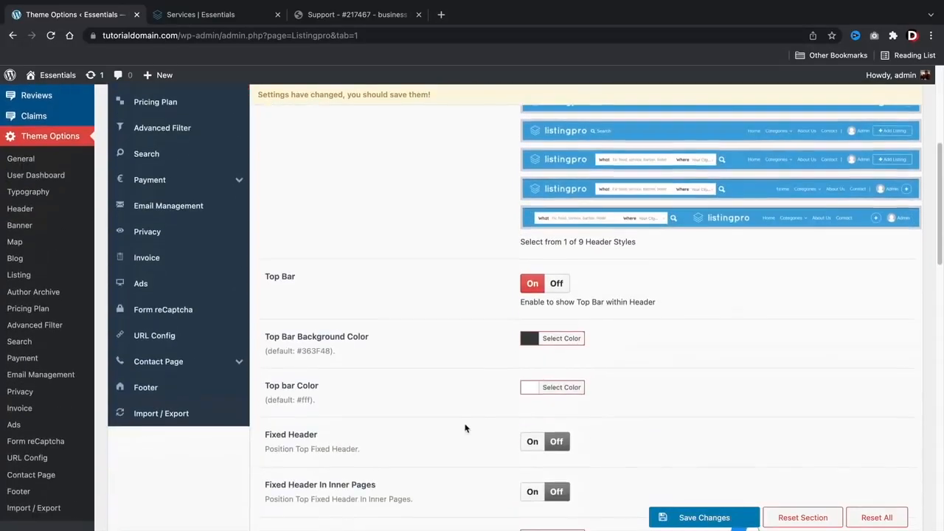
drag(289, 340, 366, 336)
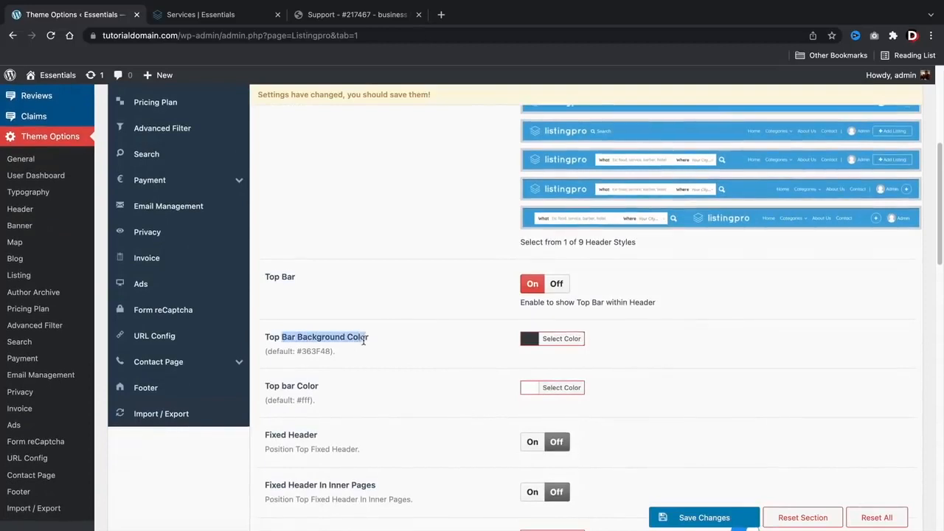
scroll(365, 333, down, 1)
drag(281, 294, 363, 307)
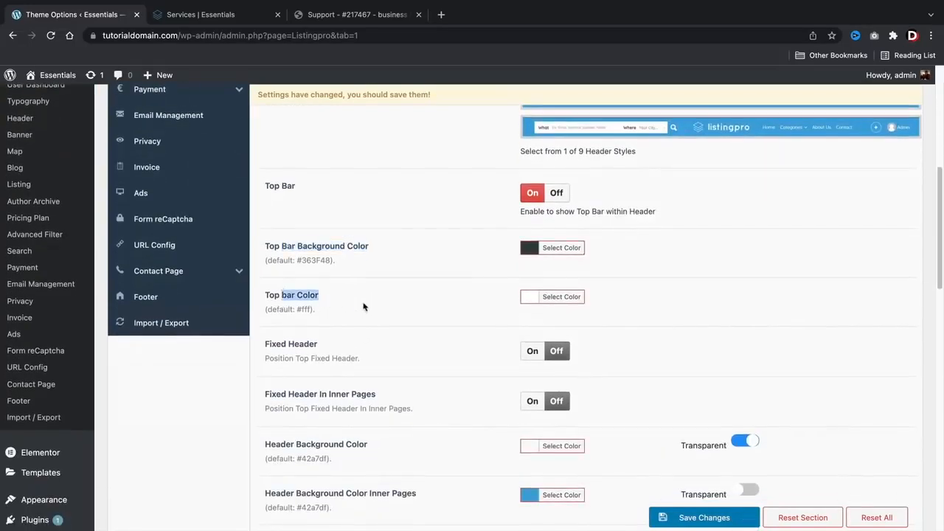
drag(276, 344, 324, 352)
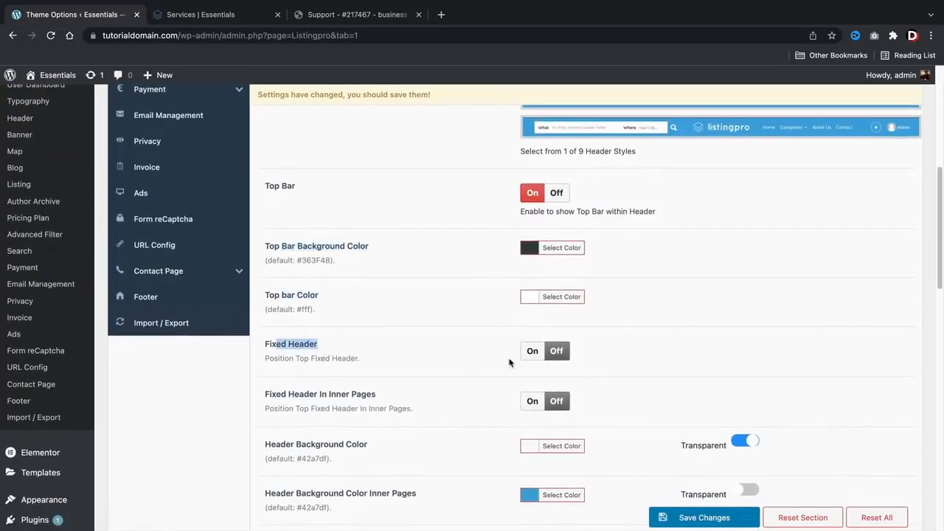
click(224, 20)
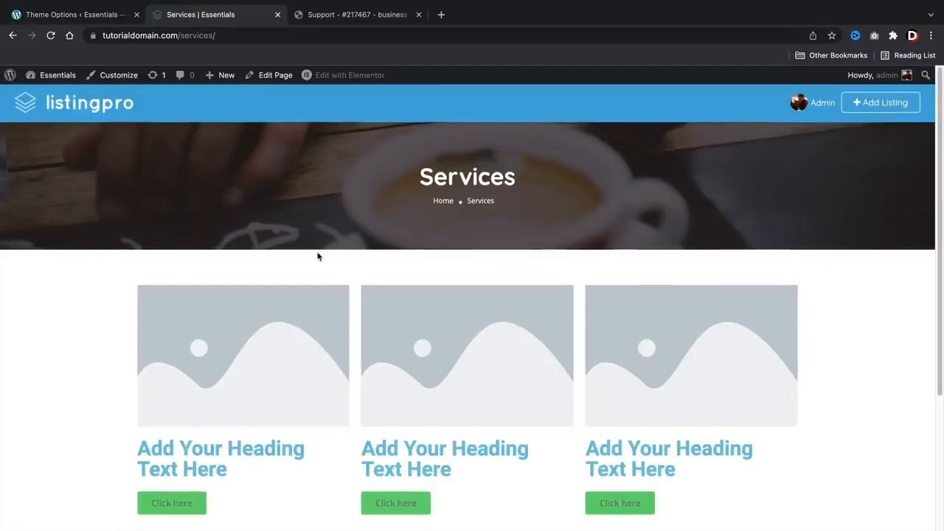
scroll(316, 258, down, 3)
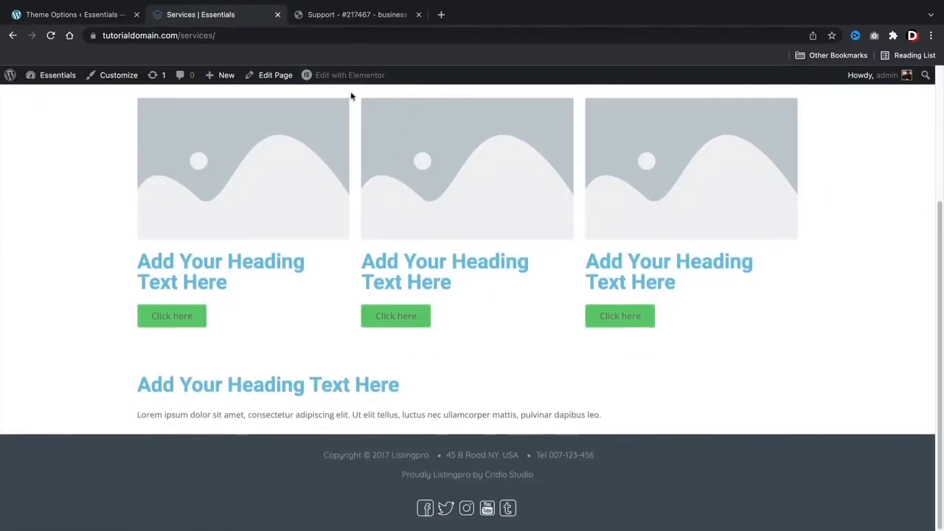
click(111, 16)
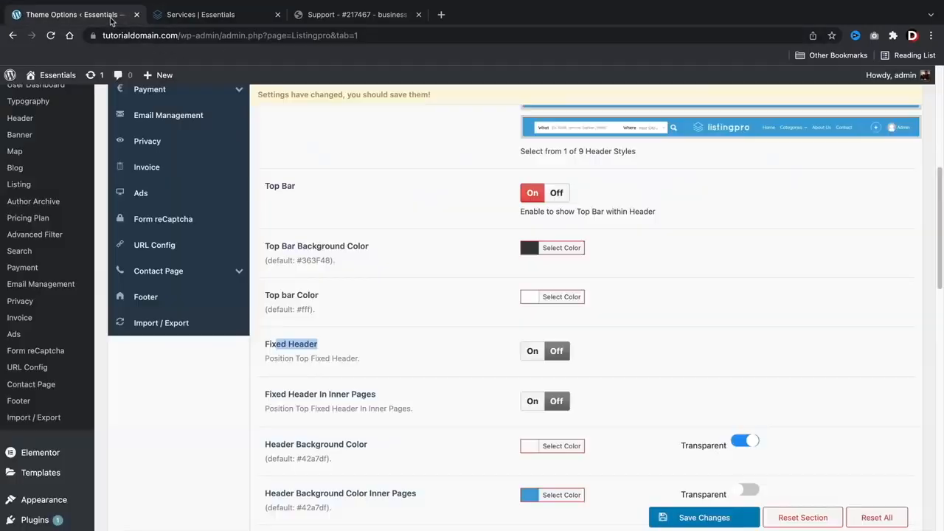
click(528, 351)
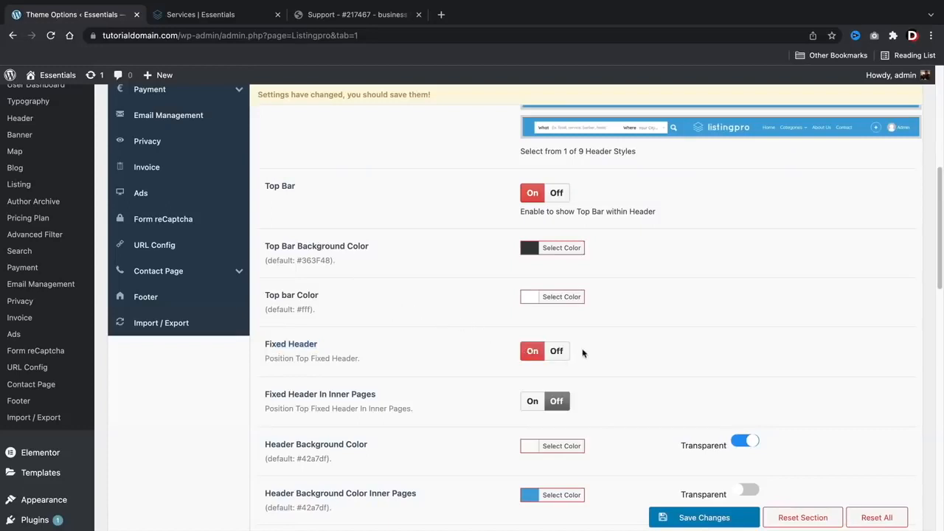
Review the header background, text and border color settings, and turn on Header Search while keeping Header Layout on.
scroll(583, 352, down, 5)
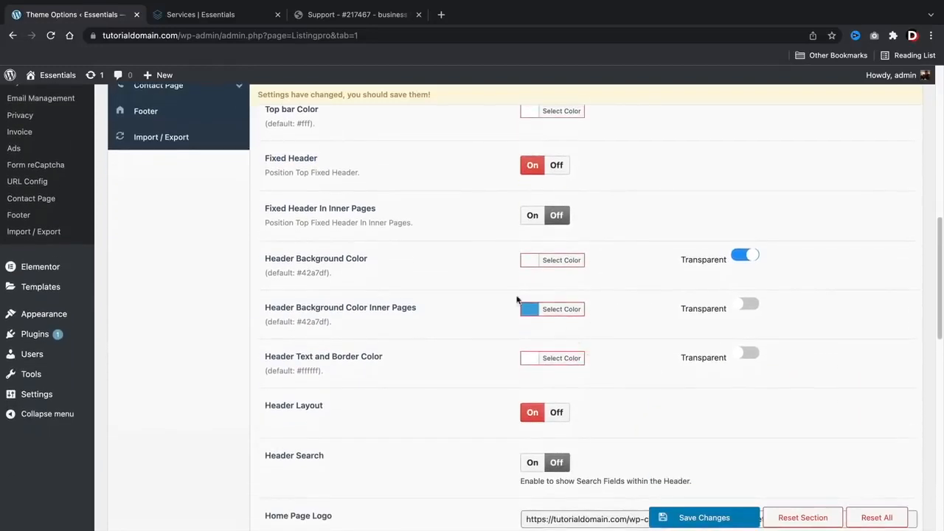
drag(269, 259, 369, 259)
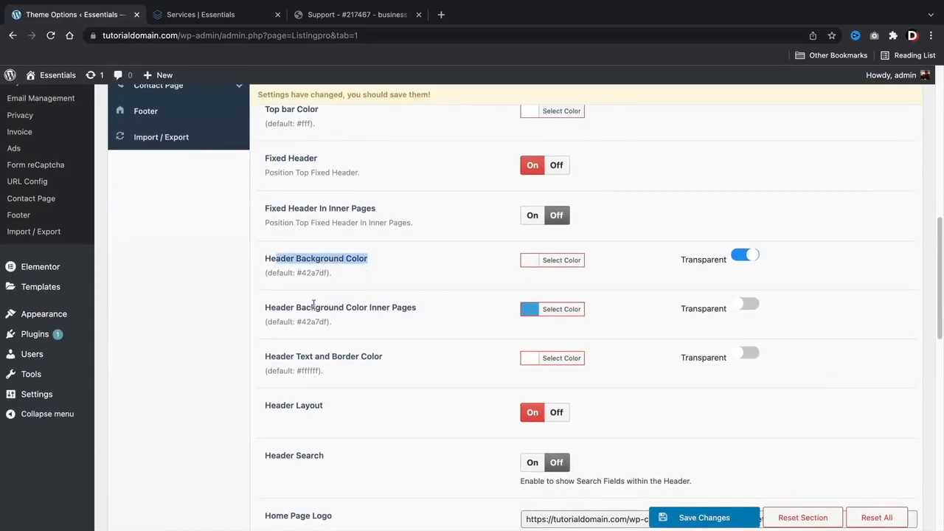
drag(263, 361, 392, 361)
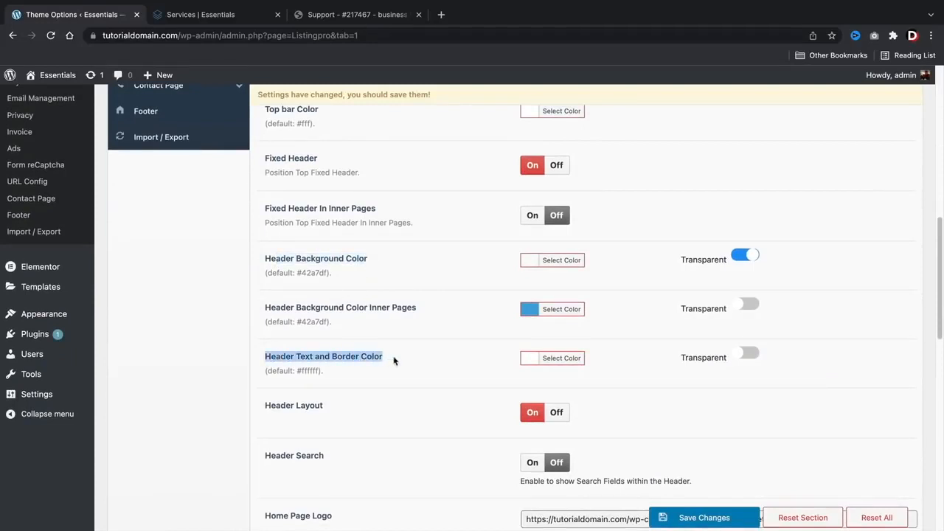
scroll(392, 361, down, 3)
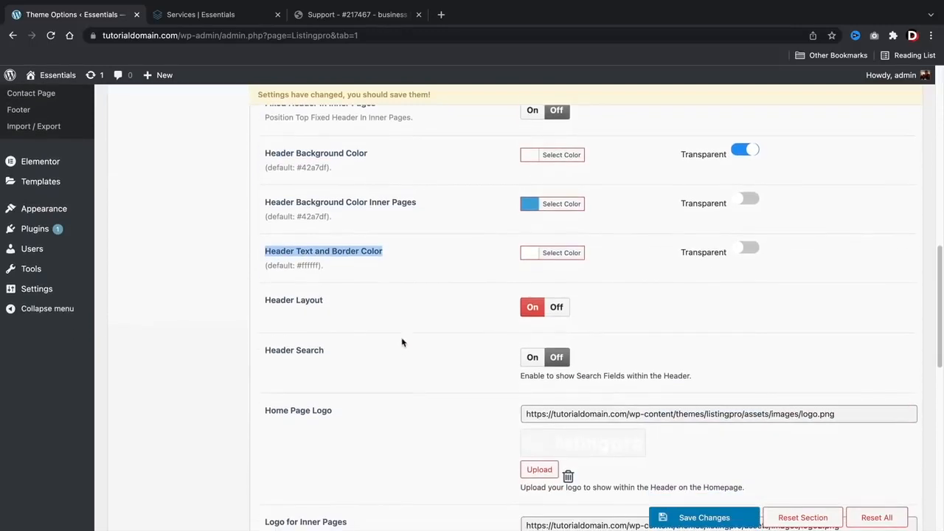
click(527, 312)
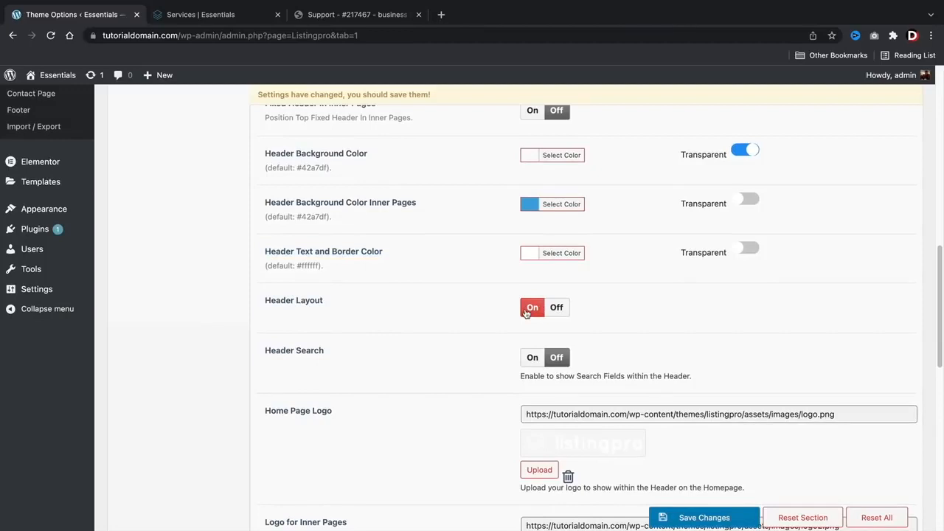
click(556, 307)
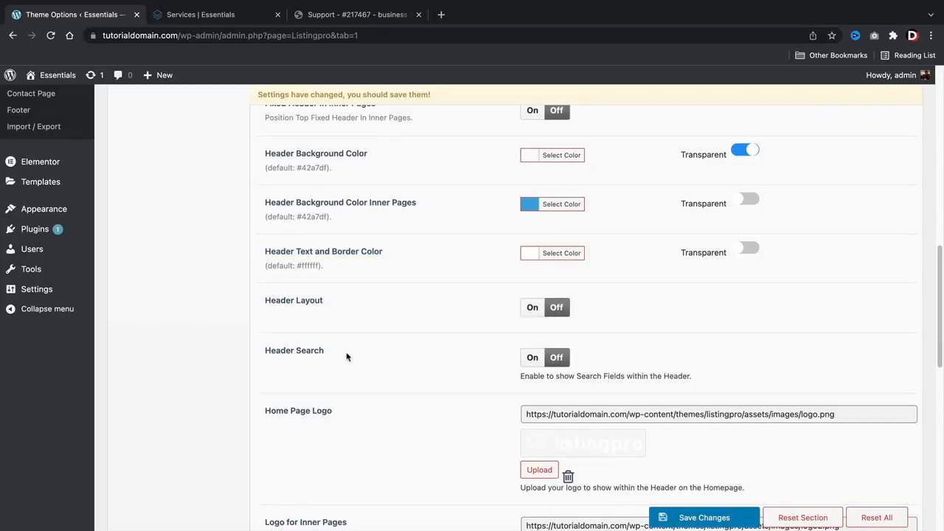
drag(276, 353, 349, 355)
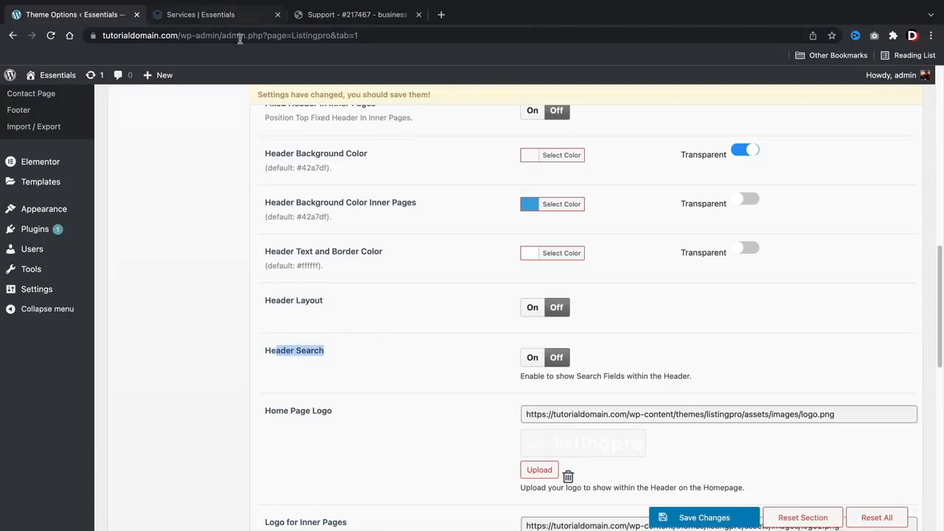
click(531, 361)
click(532, 312)
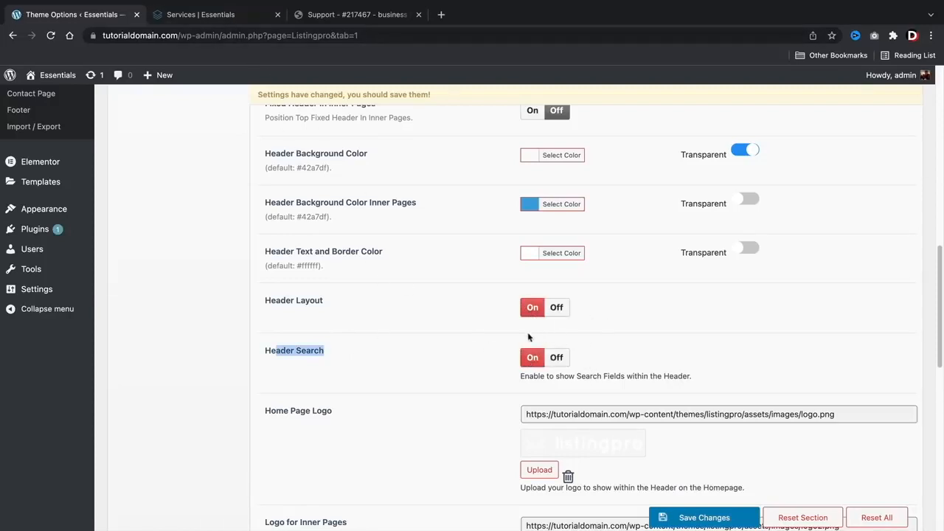
Review the Home Page Logo and Logo for Inner Pages settings and compare them with the logo on the live Services page.
scroll(478, 347, down, 3)
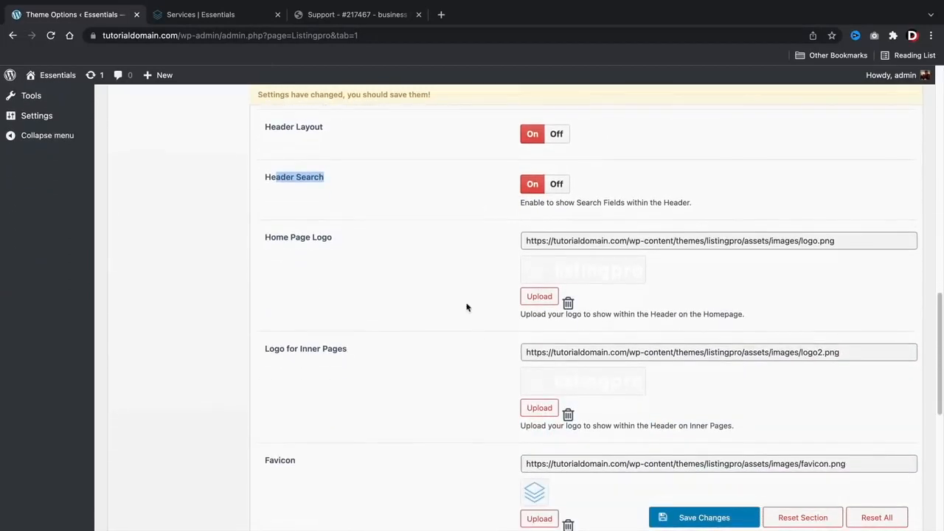
drag(267, 238, 338, 243)
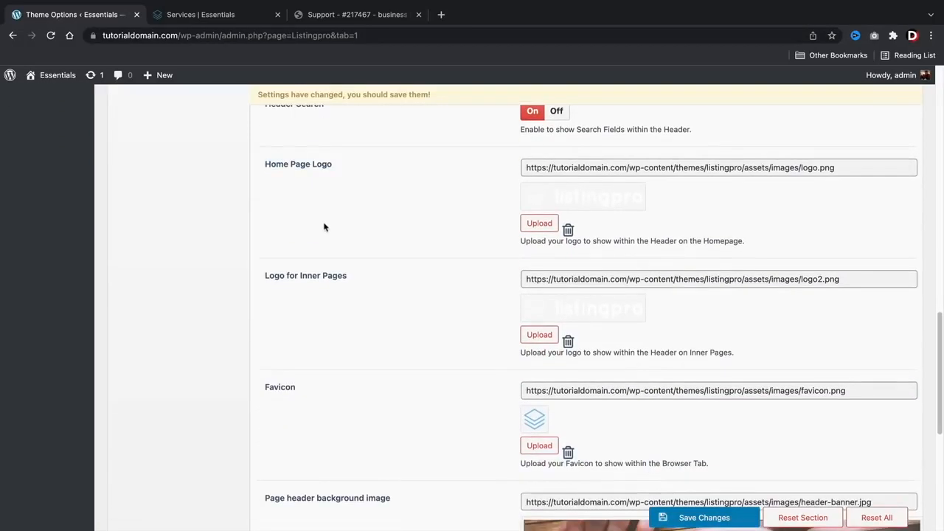
drag(265, 268, 353, 281)
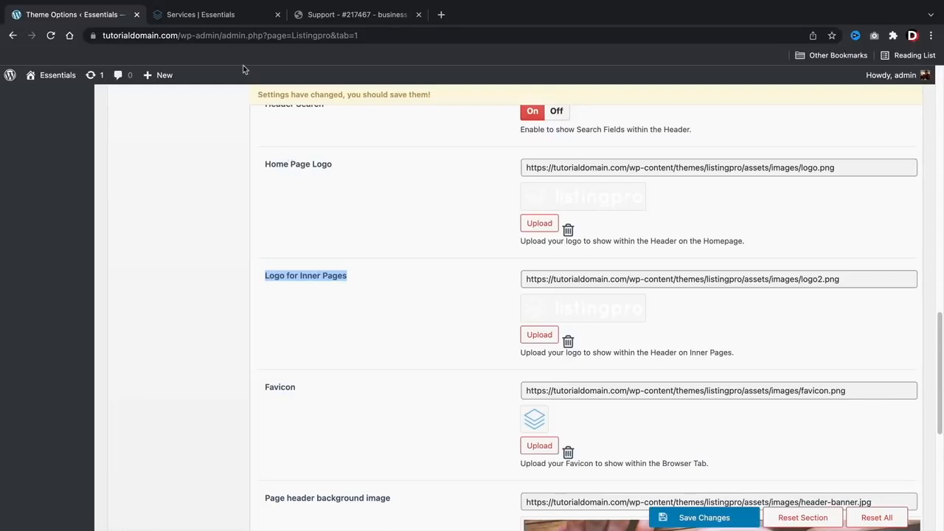
click(201, 14)
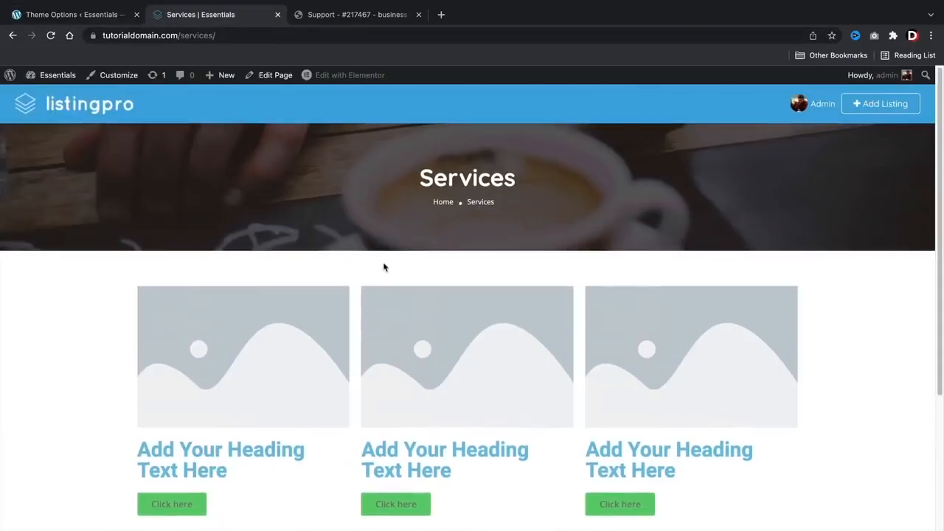
mouse_move(819, 110)
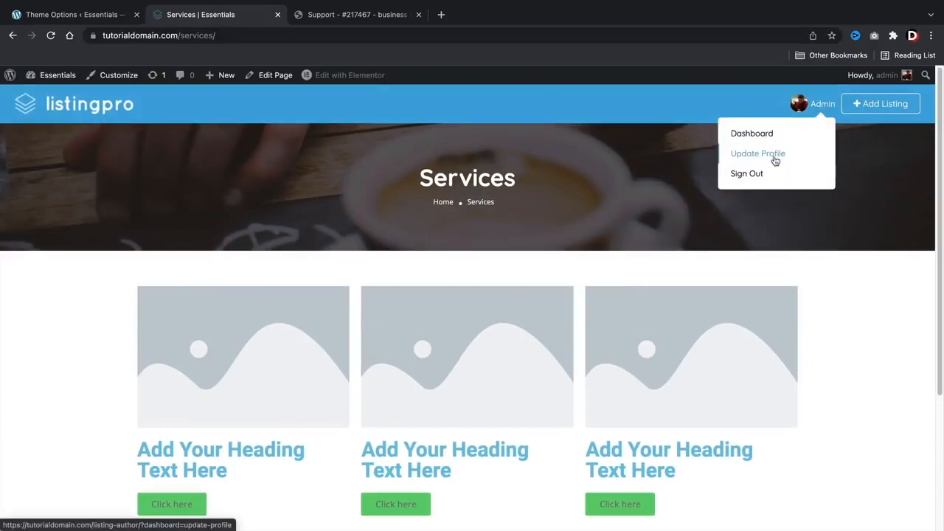
click(100, 20)
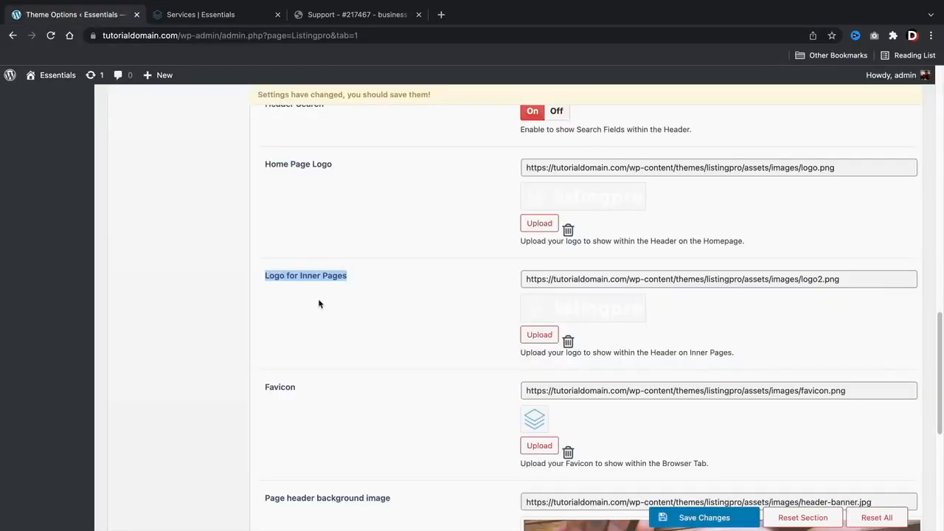
Review the Favicon, Page header background image and Login Popup style settings, comparing the background image with the Services page banner.
scroll(319, 303, down, 3)
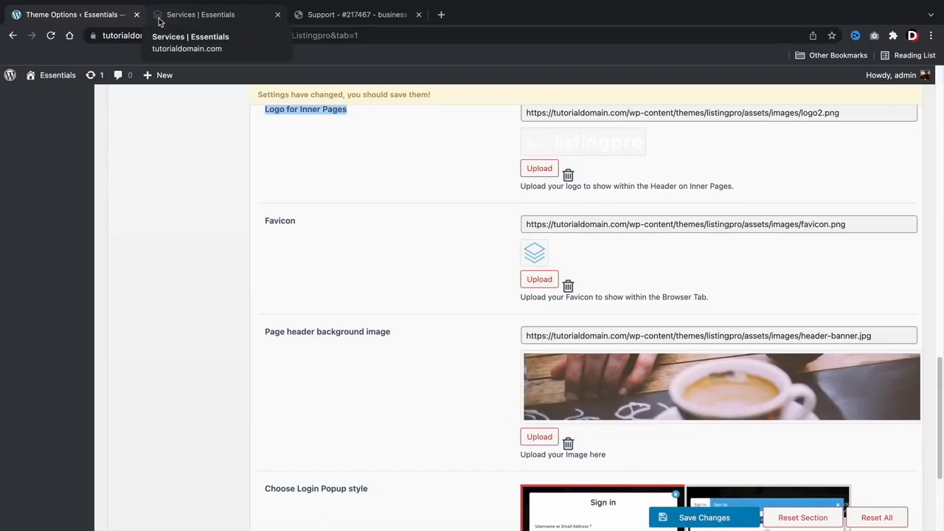
drag(299, 227, 260, 219)
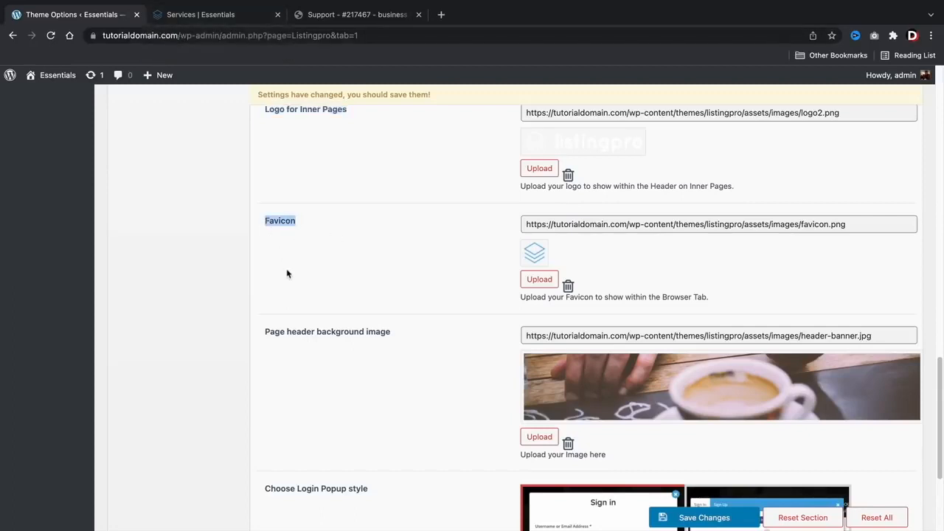
scroll(287, 273, down, 1)
drag(264, 237, 405, 241)
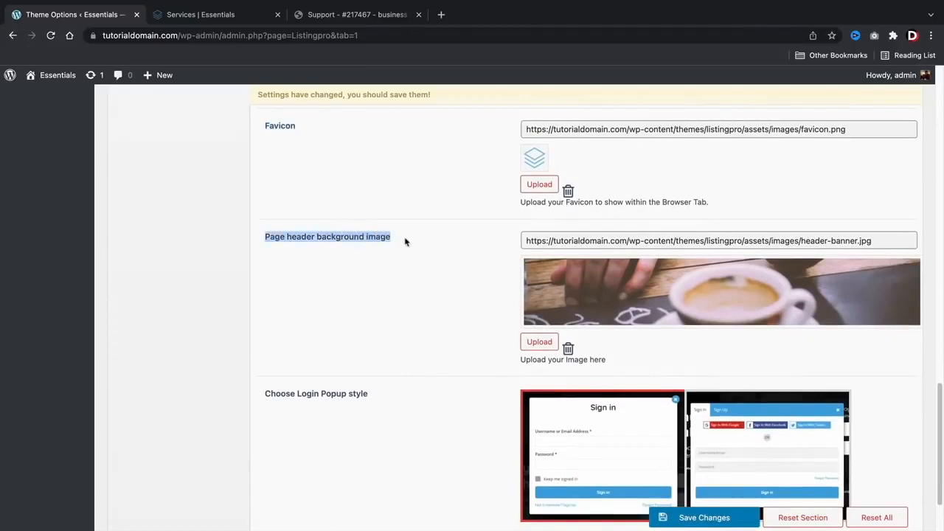
click(225, 19)
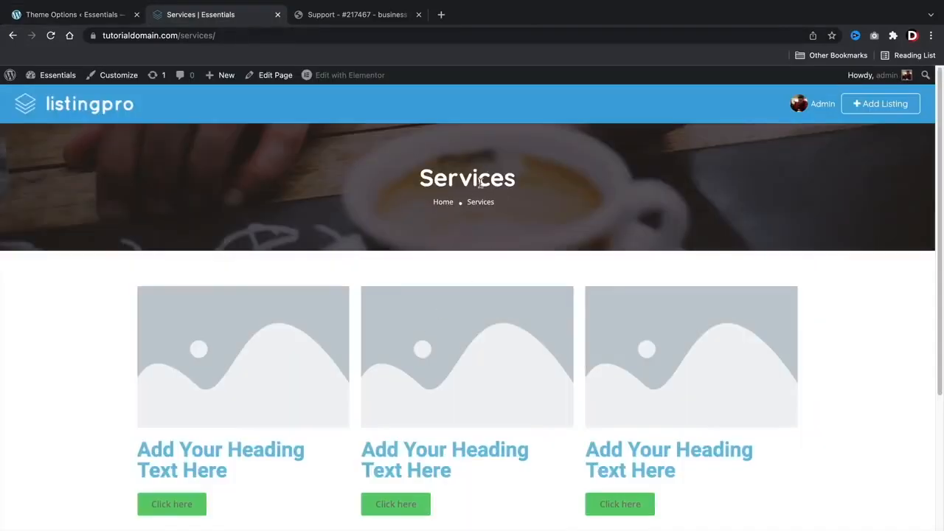
click(111, 22)
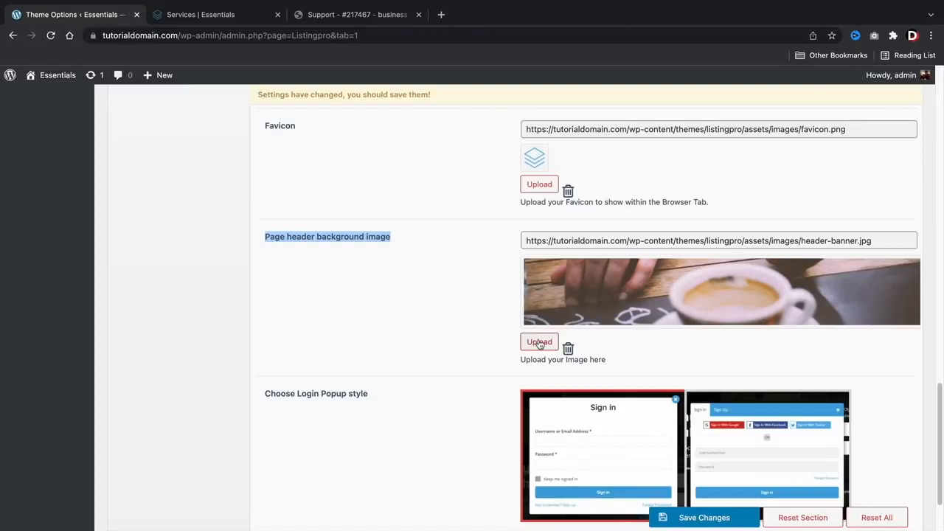
click(569, 350)
scroll(504, 338, down, 3)
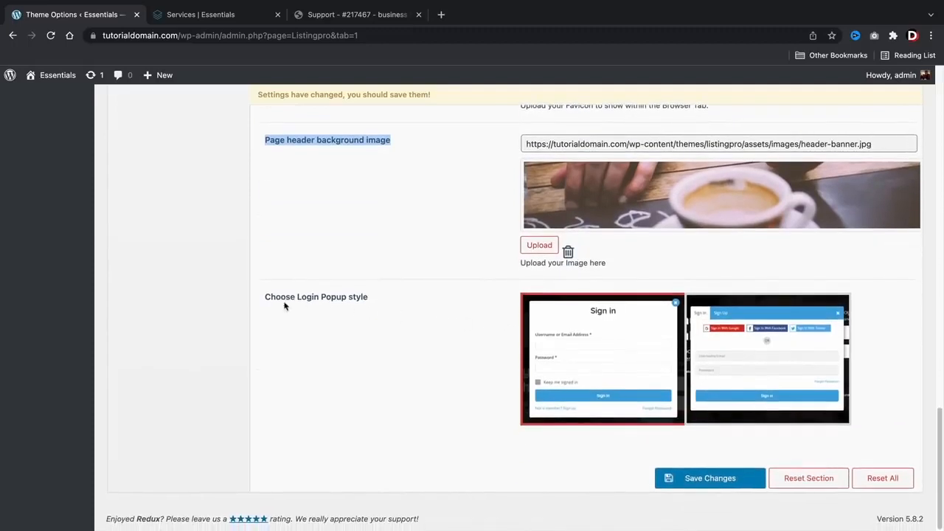
drag(272, 297, 375, 301)
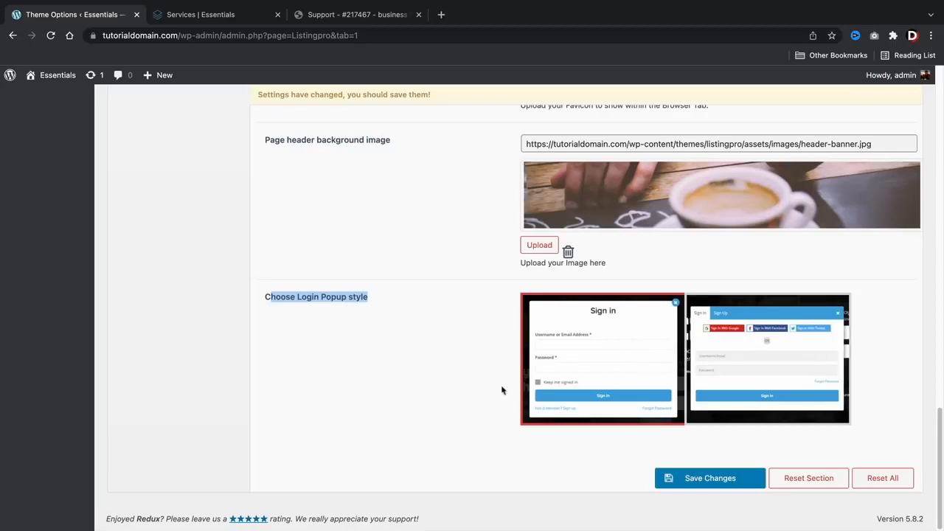
Save the header settings, reload the Services page, and check its top bar and the What and Where search fields.
click(725, 480)
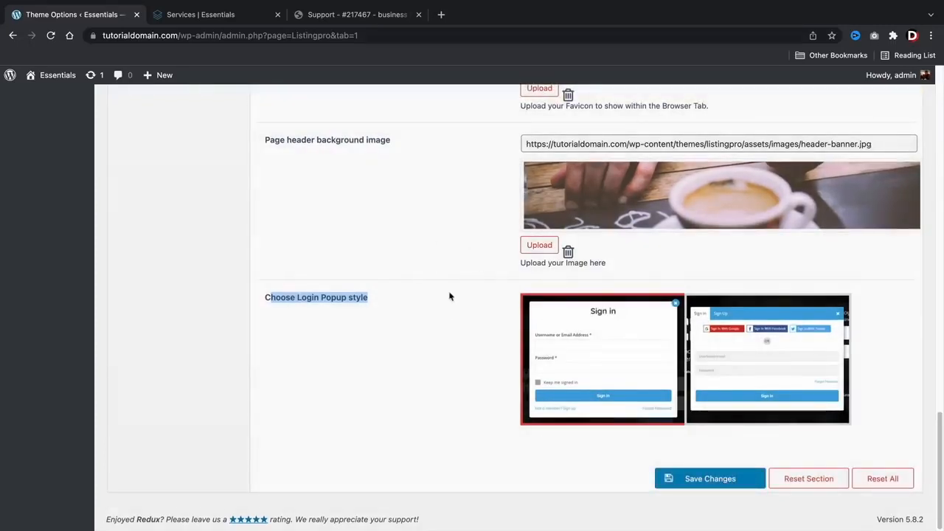
click(215, 23)
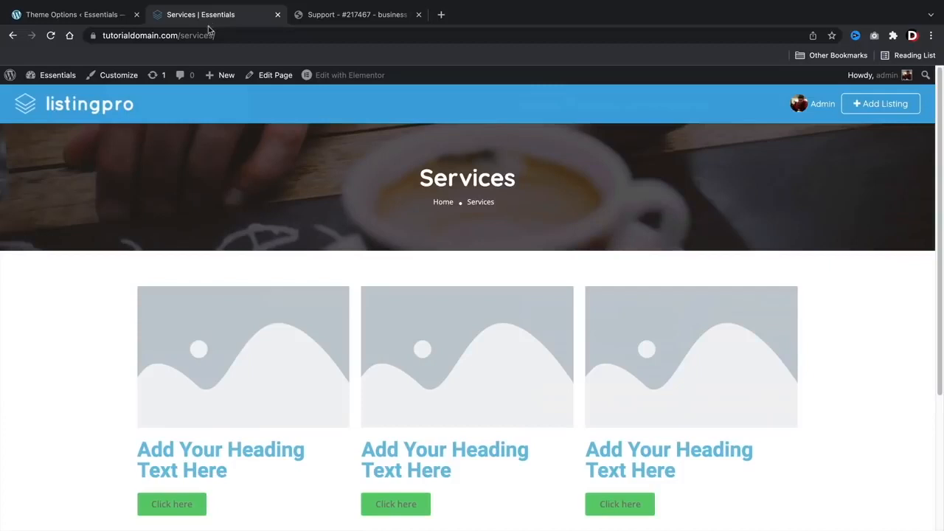
click(50, 35)
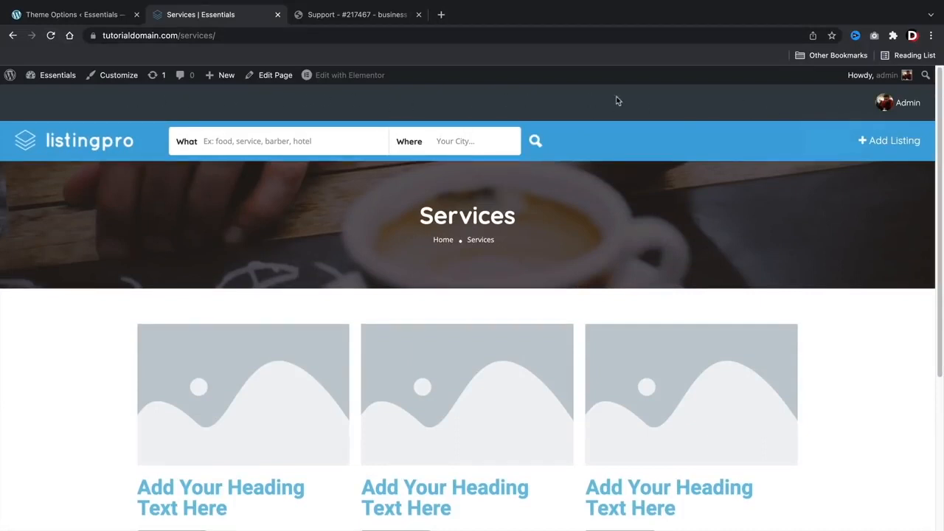
click(248, 141)
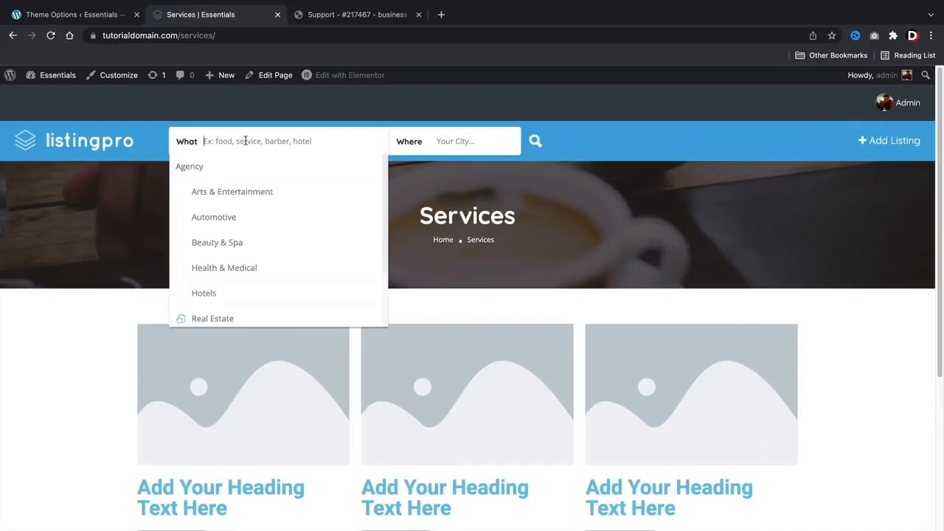
click(450, 140)
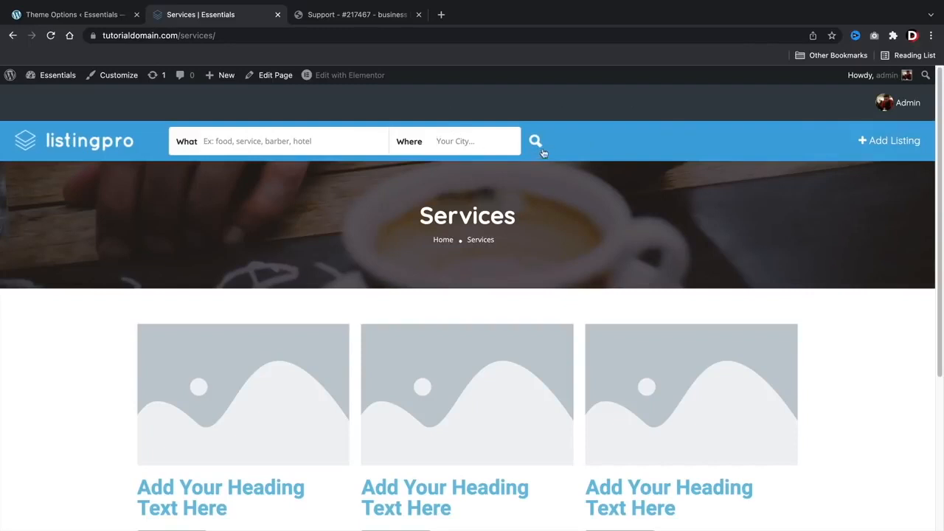
scroll(692, 251, down, 5)
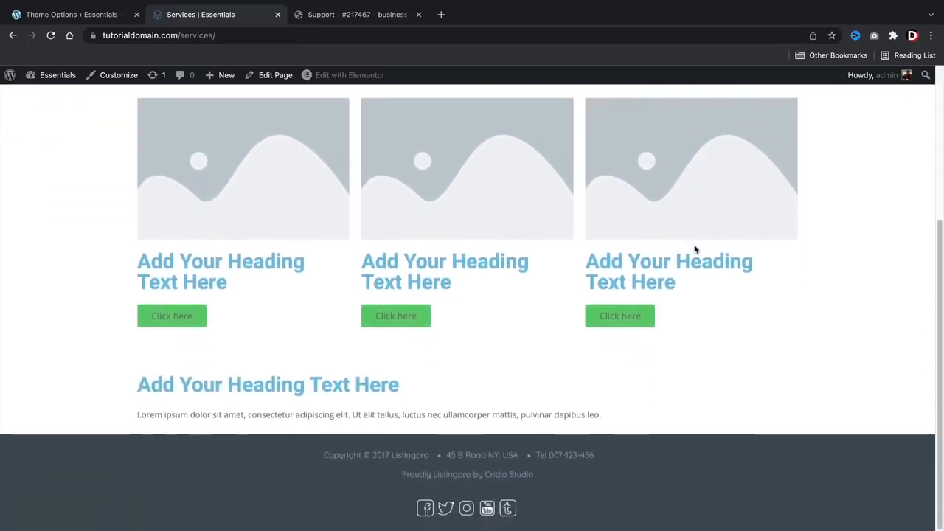
scroll(552, 255, up, 2)
scroll(551, 256, up, 4)
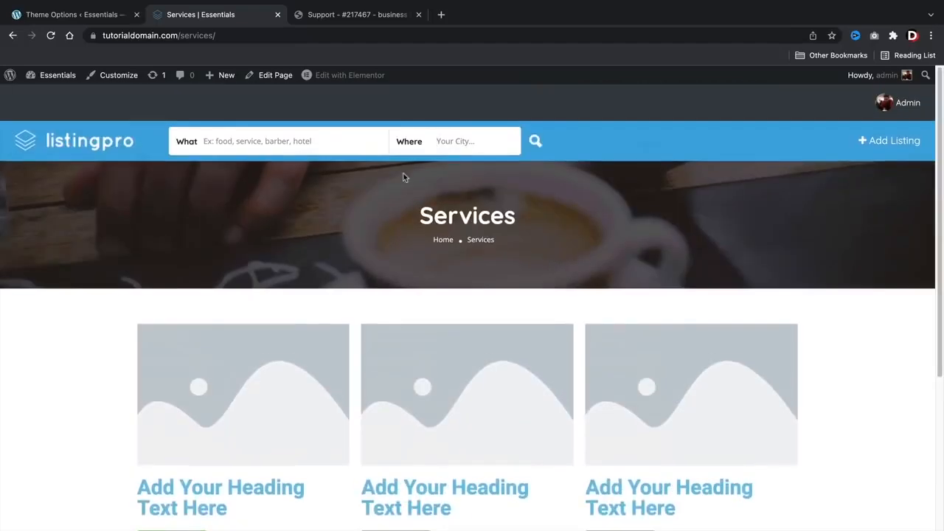
Open the homepage from the site logo and examine how its top bar and fixed header behave along the page.
click(111, 149)
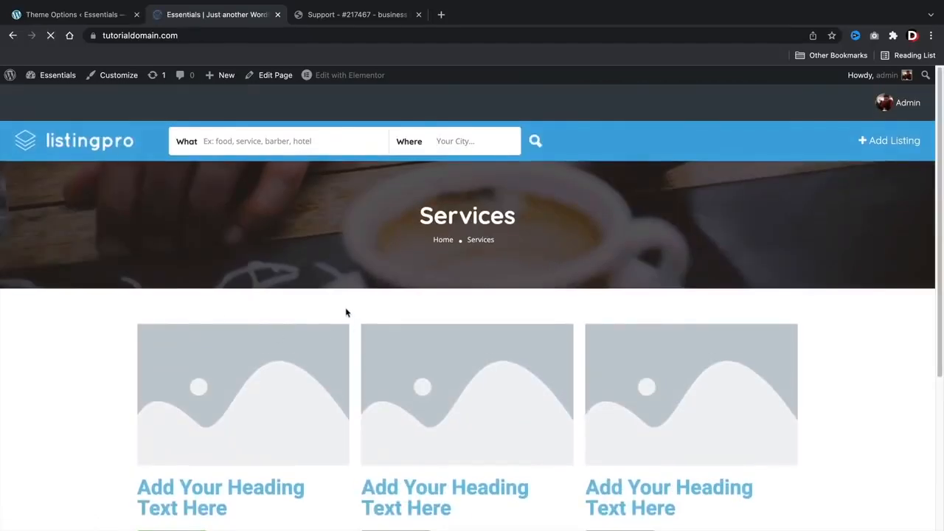
scroll(476, 319, down, 10)
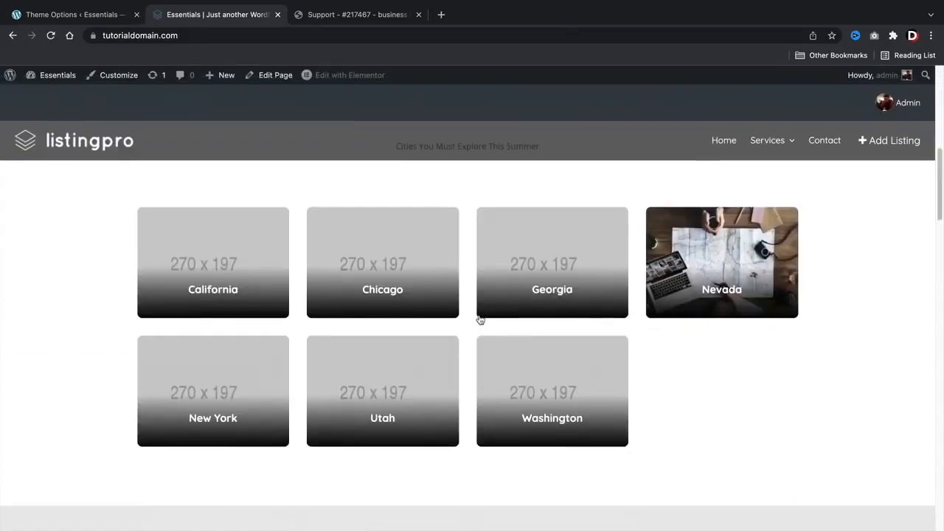
scroll(704, 310, up, 1)
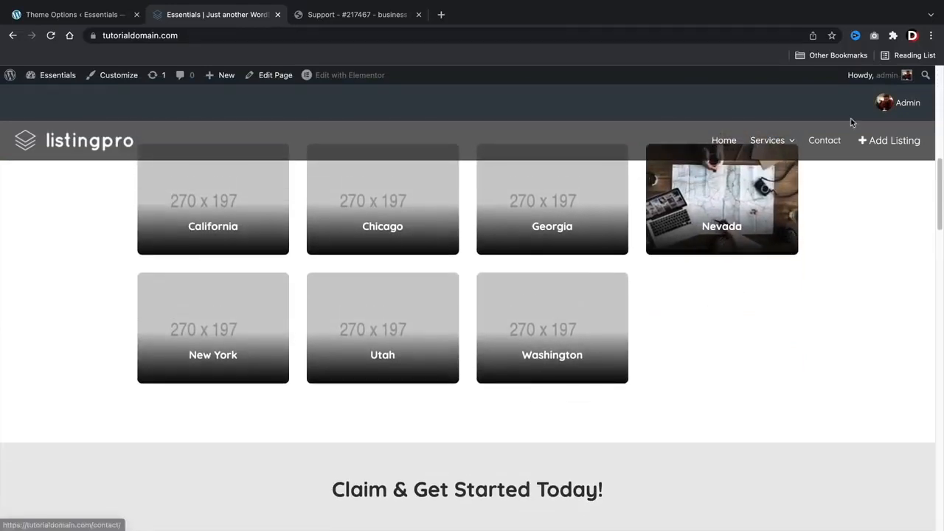
mouse_move(908, 114)
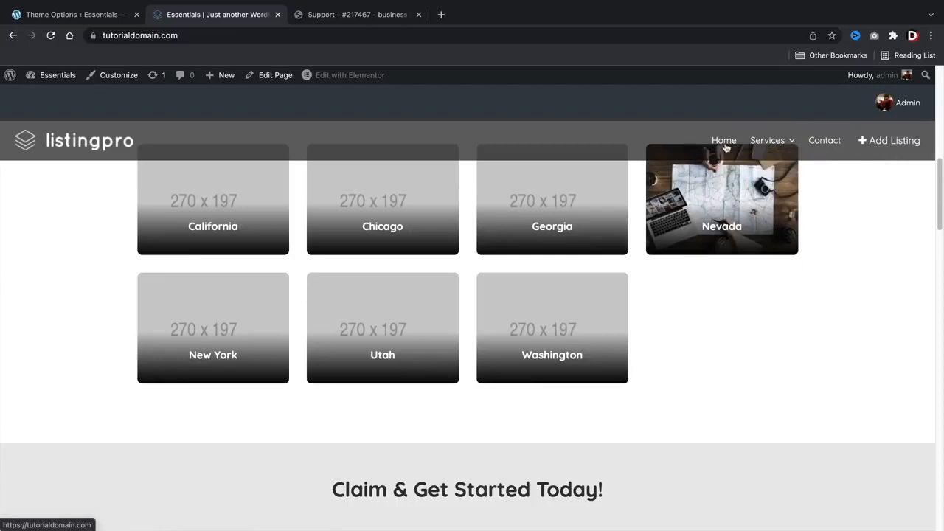
scroll(731, 299, up, 3)
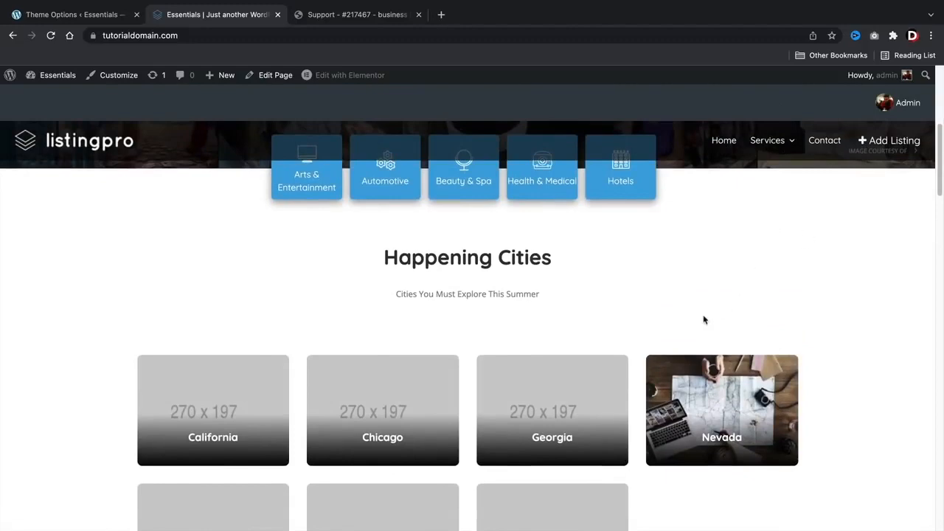
scroll(704, 320, up, 5)
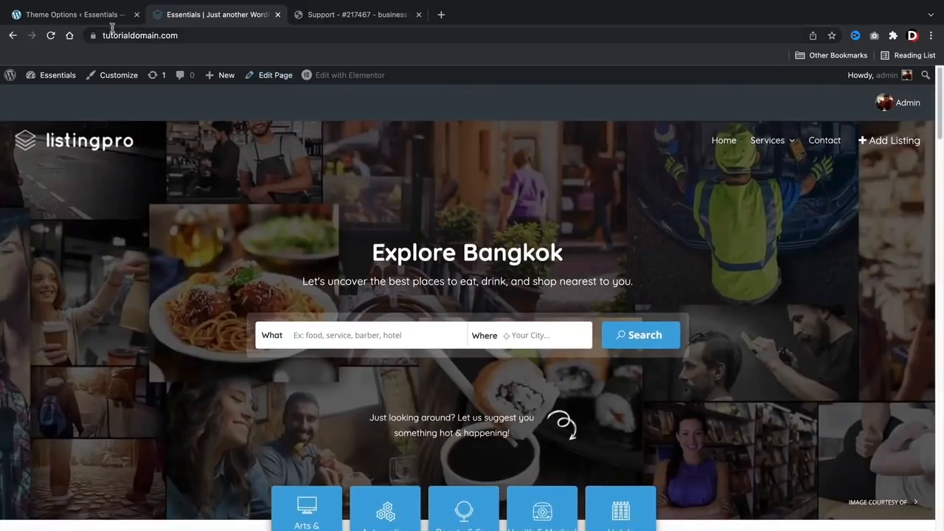
Compare the Login Popup style options with the Sign In popup on the homepage in an incognito window.
click(90, 16)
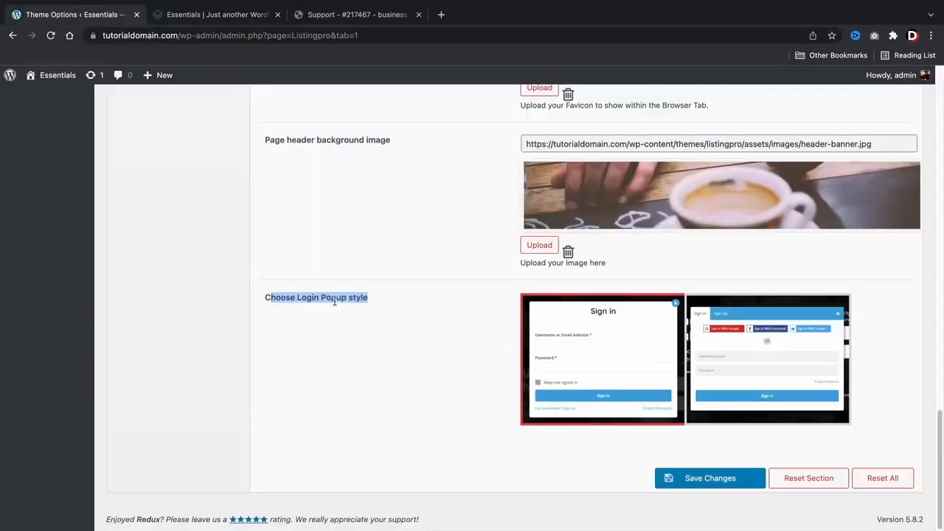
click(228, 16)
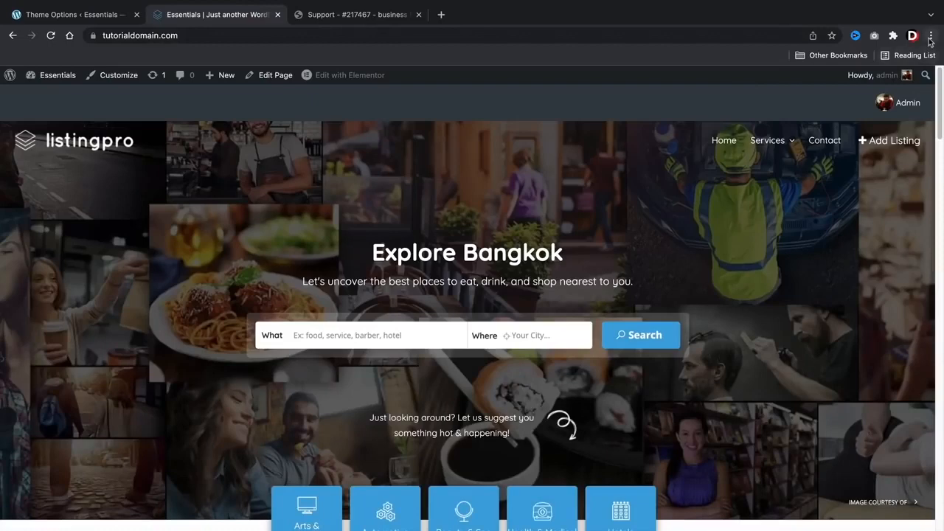
click(931, 36)
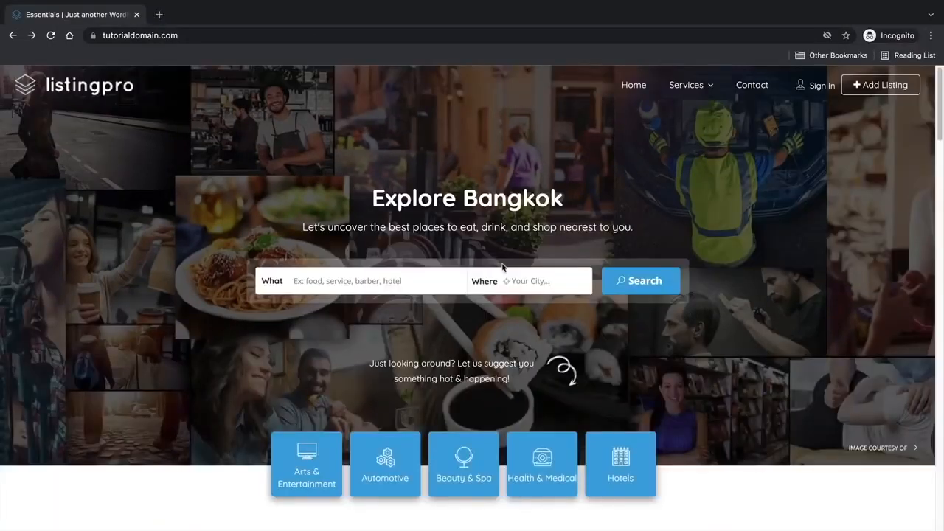
click(818, 88)
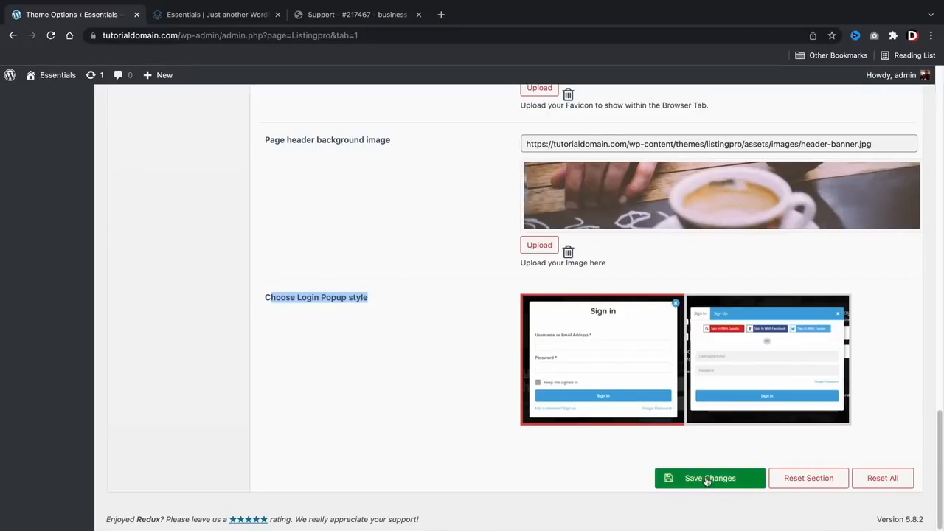
Set Header layout to the second style, the white one with a menu icon, and save the changes.
click(705, 477)
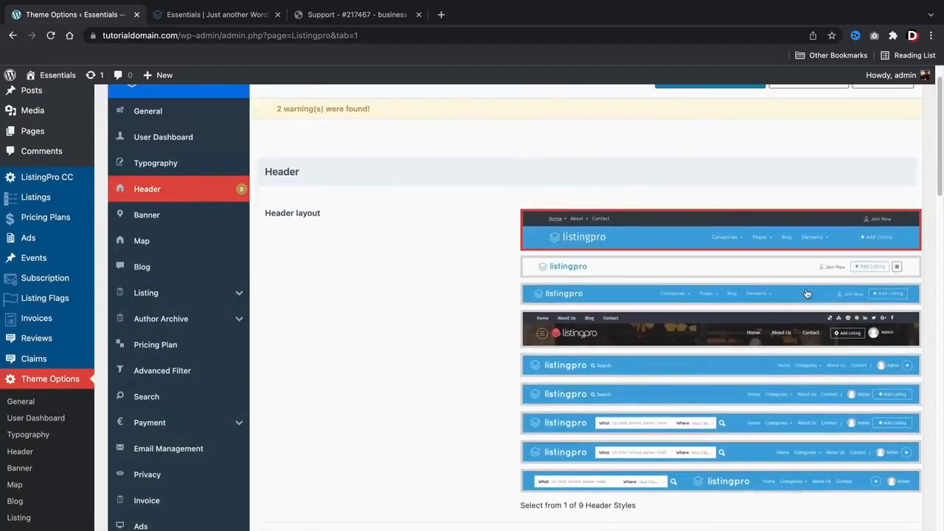
click(807, 296)
scroll(788, 331, up, 1)
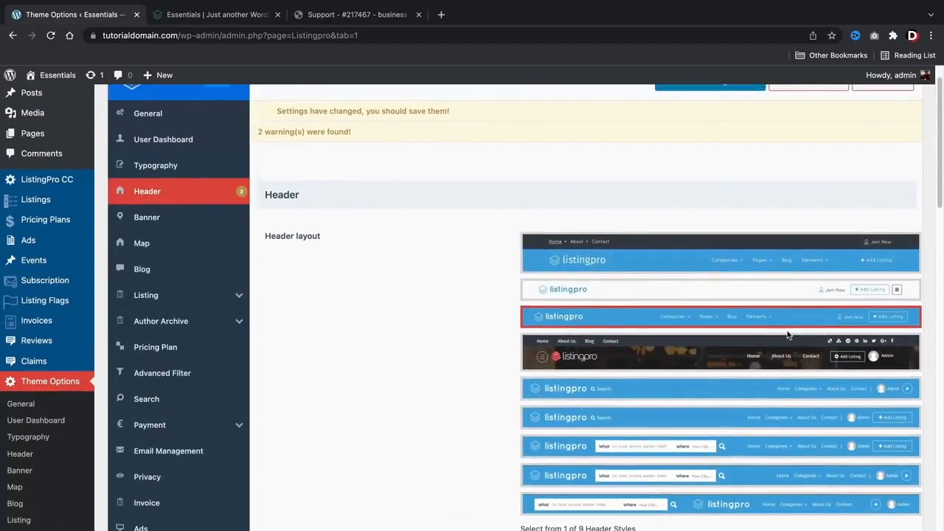
click(803, 289)
scroll(721, 373, down, 7)
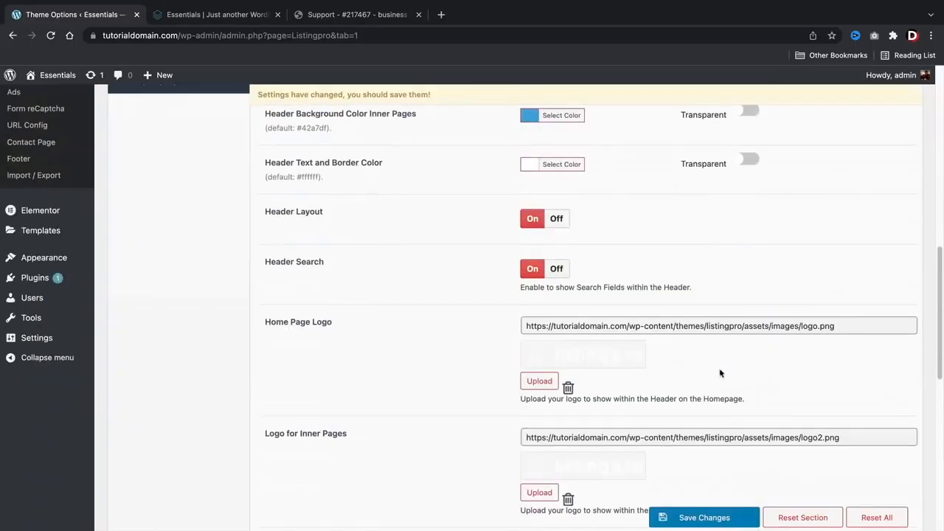
scroll(721, 374, down, 10)
click(670, 484)
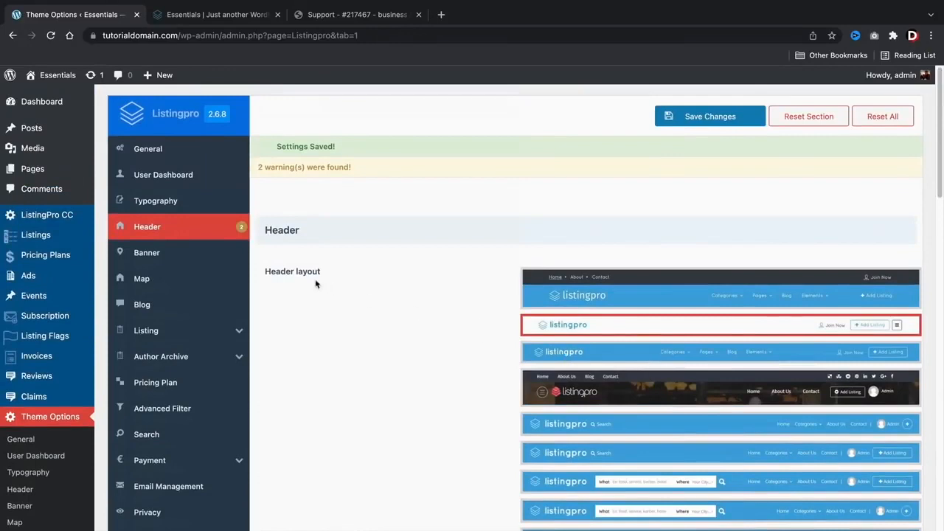
In the Banner theme options, compare the banner styles with the live homepage and set Homepage Banner Style to the sixth style.
click(174, 257)
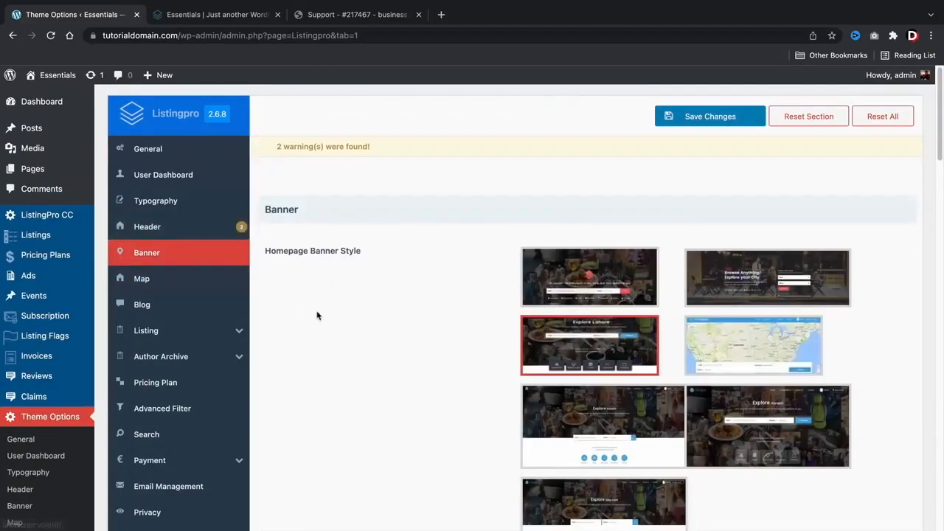
scroll(317, 316, down, 3)
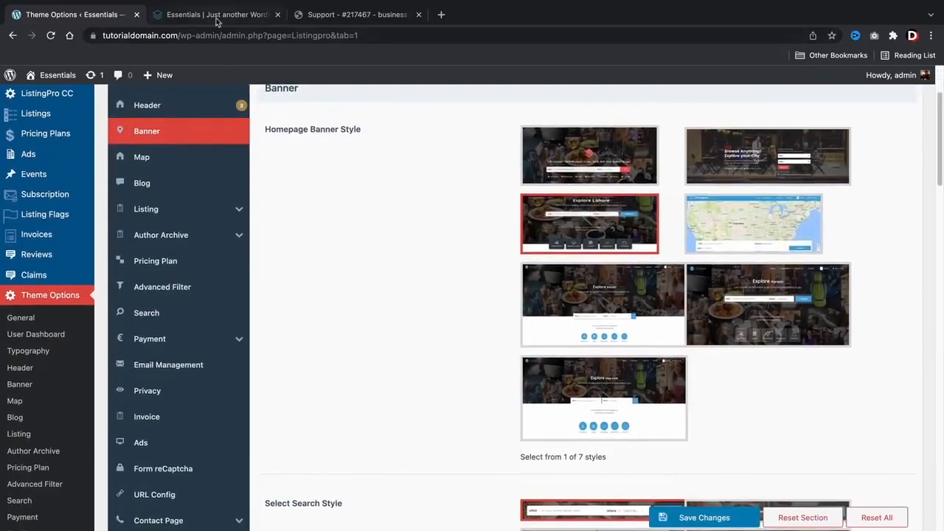
click(214, 15)
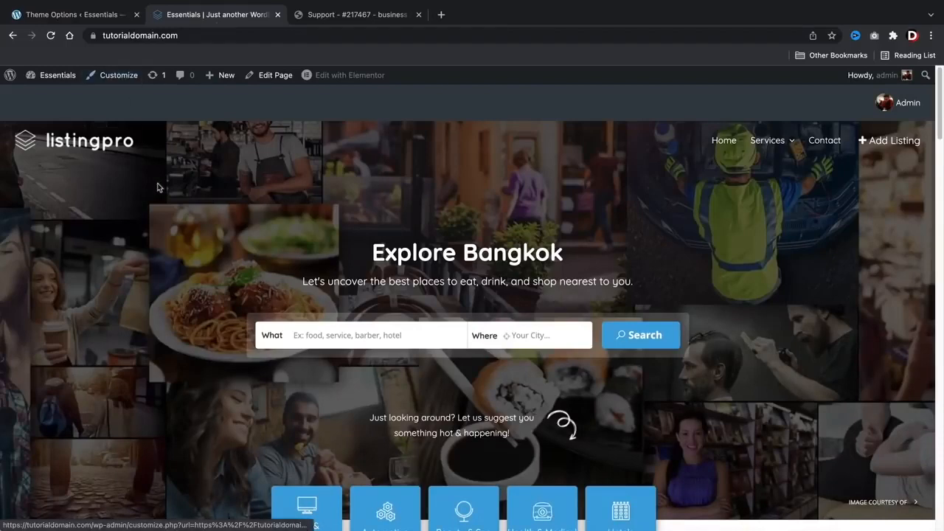
click(86, 14)
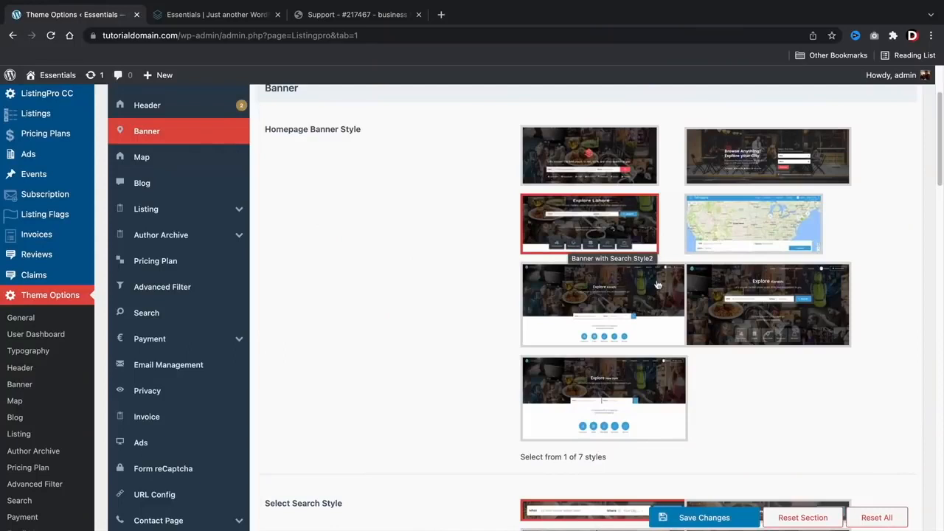
click(731, 303)
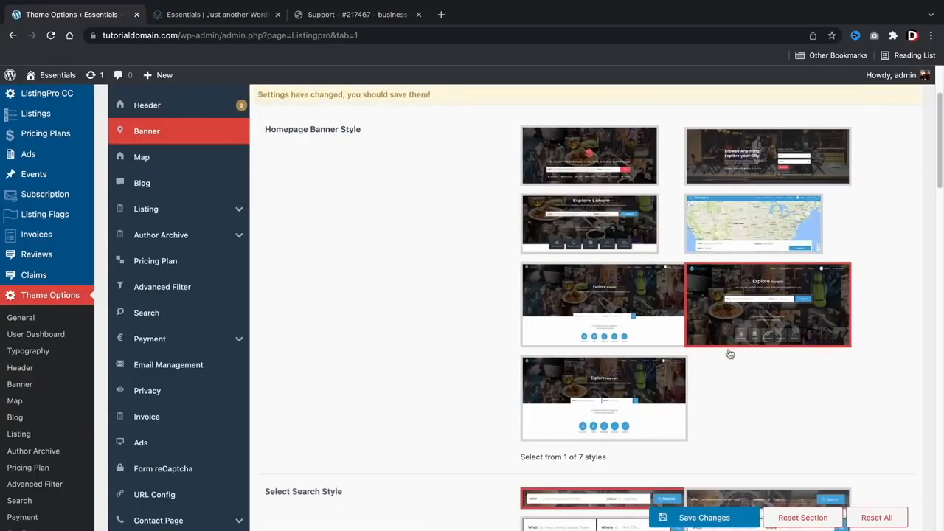
Set the search style to the transparent second option and the category style to the black fourth option.
scroll(729, 353, down, 5)
scroll(729, 353, down, 2)
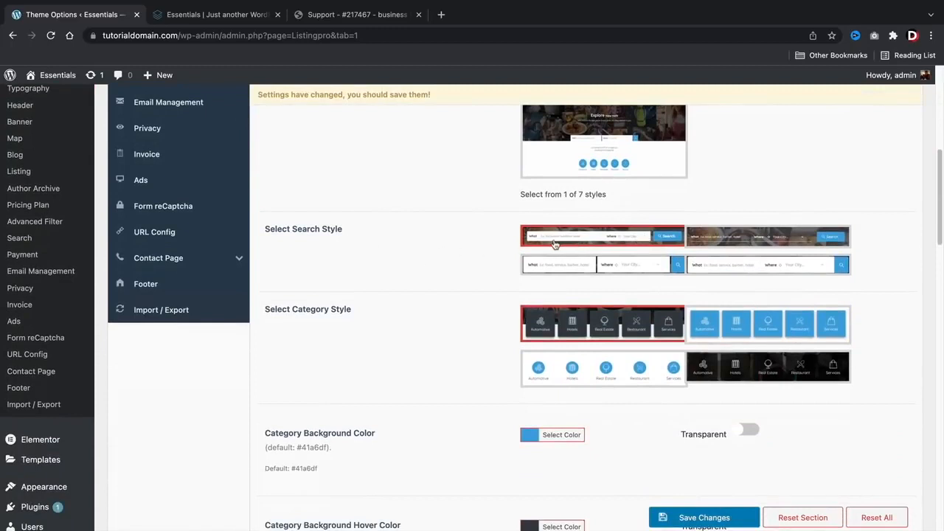
click(745, 239)
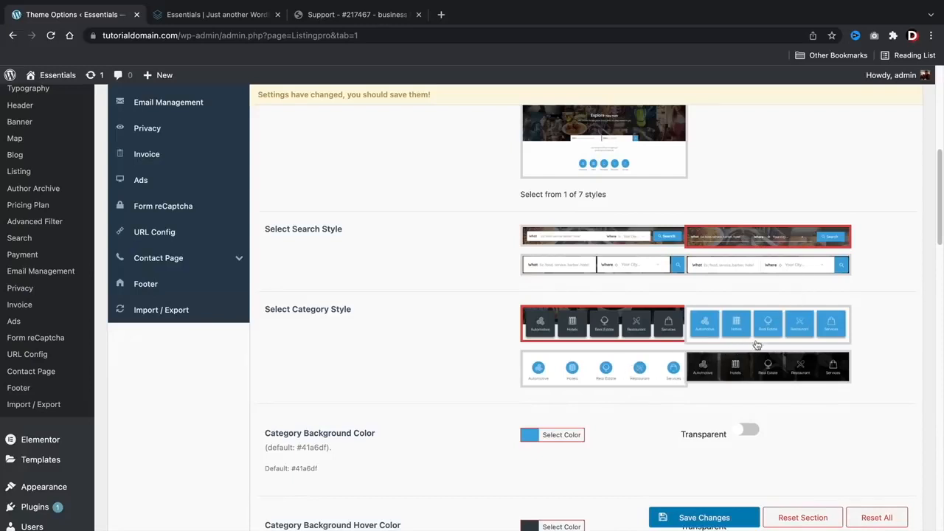
click(773, 368)
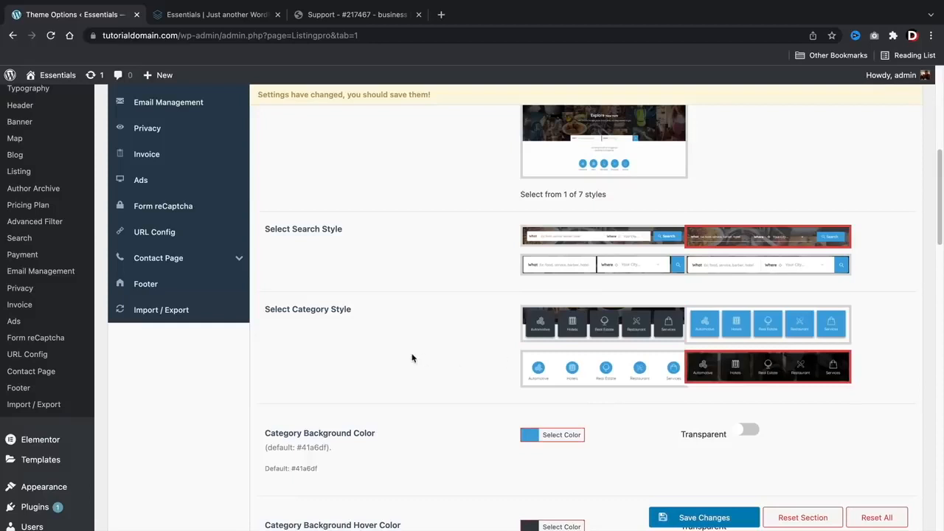
Make the Category Background Color transparent.
scroll(411, 357, down, 2)
scroll(405, 347, down, 1)
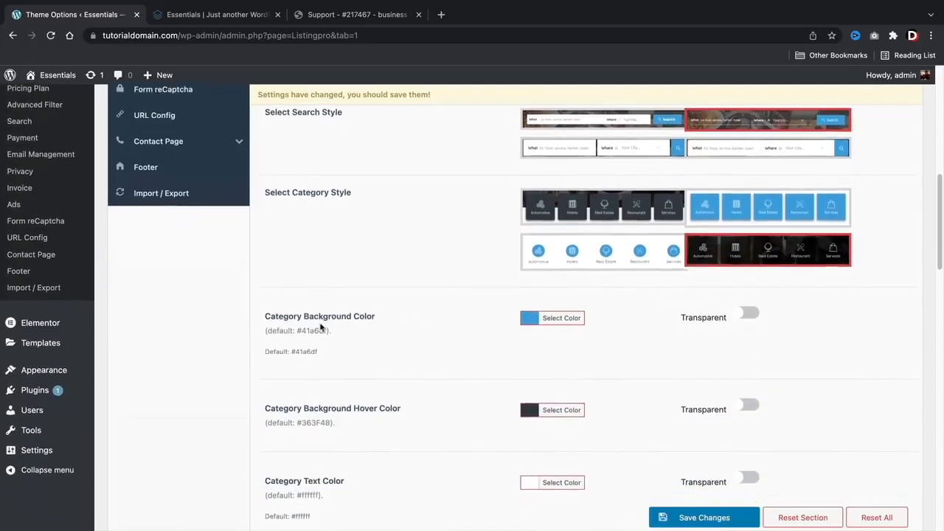
click(750, 315)
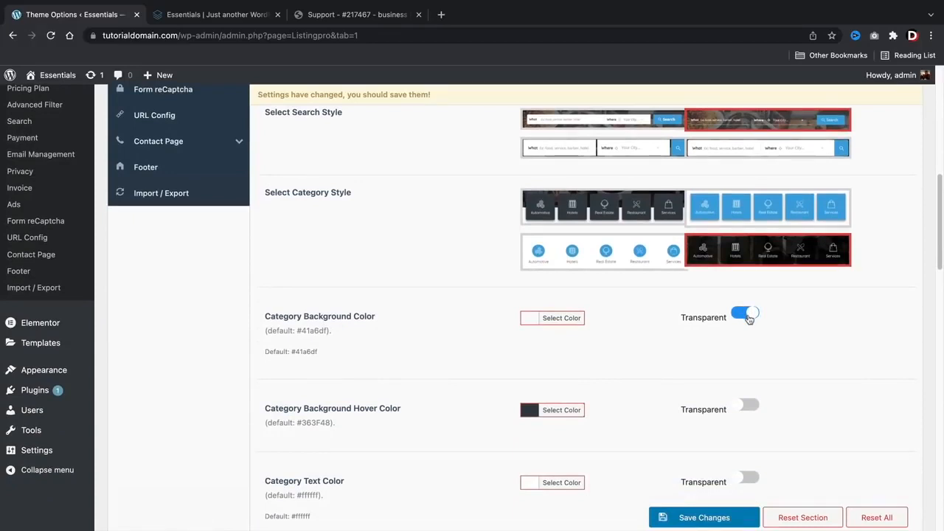
click(748, 317)
click(747, 318)
click(746, 319)
click(746, 318)
Replace the Home Banner Image with pexels-photo-297755.jpeg, the map and laptop photo in the media library.
scroll(613, 325, down, 4)
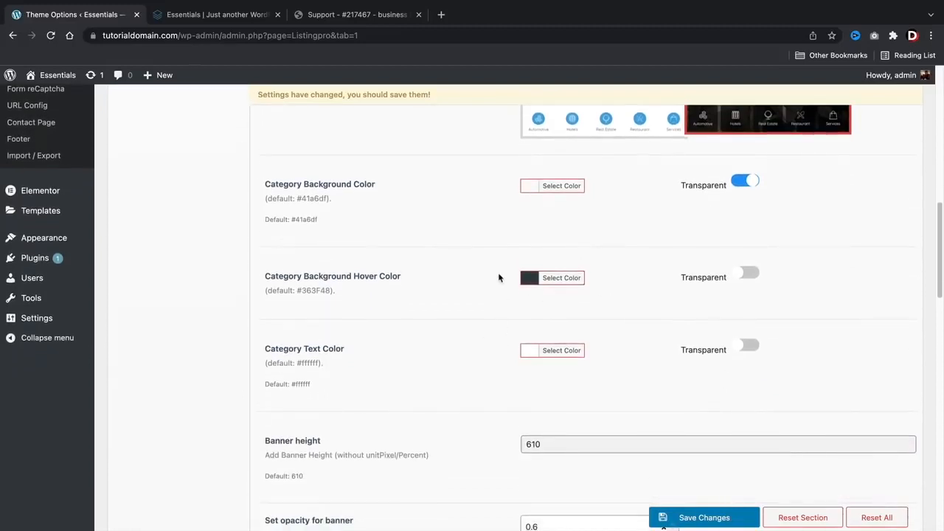
scroll(498, 277, down, 5)
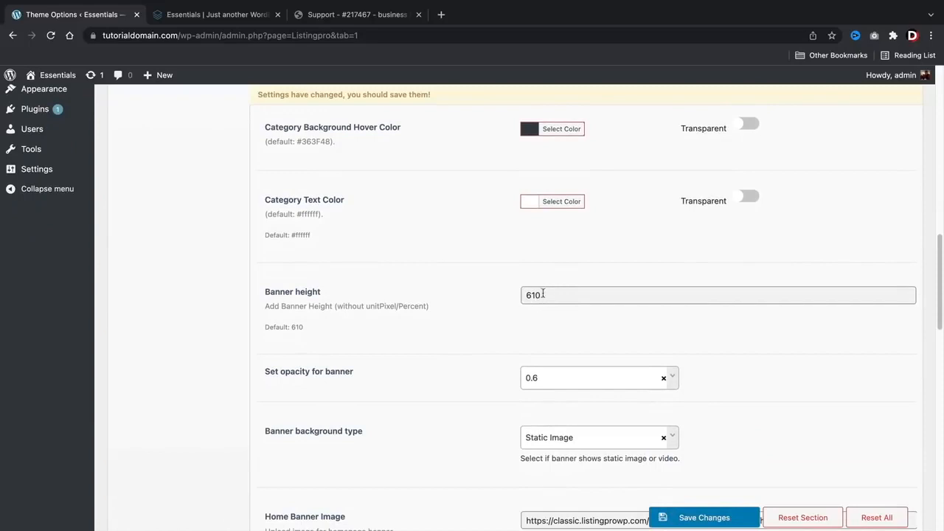
scroll(470, 289, down, 1)
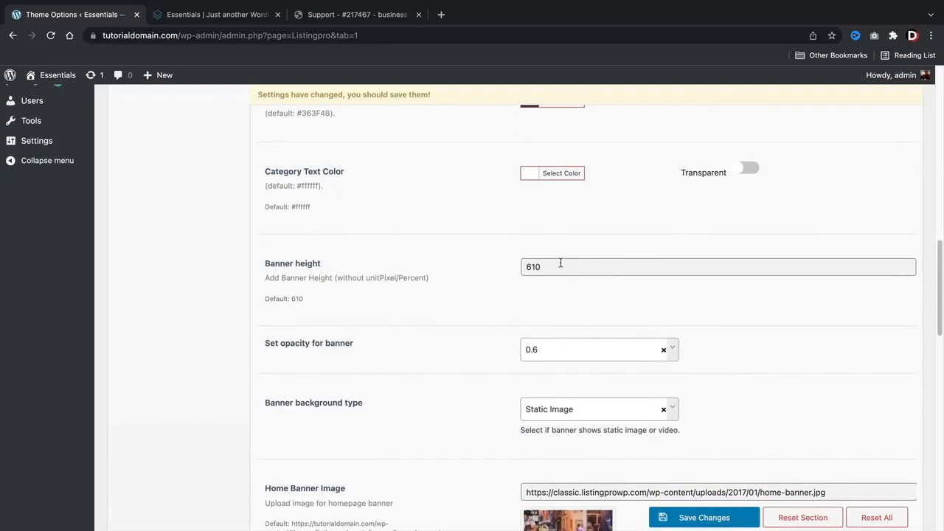
scroll(560, 263, down, 5)
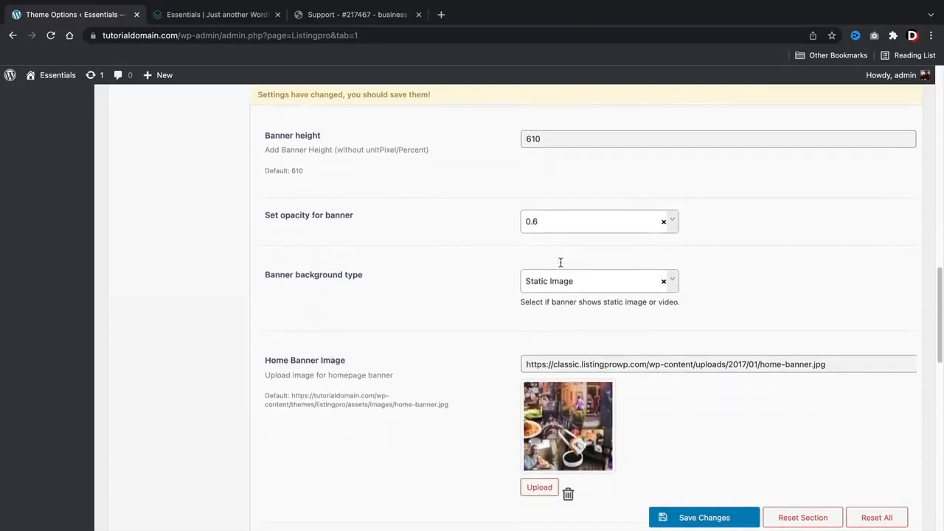
scroll(561, 262, down, 3)
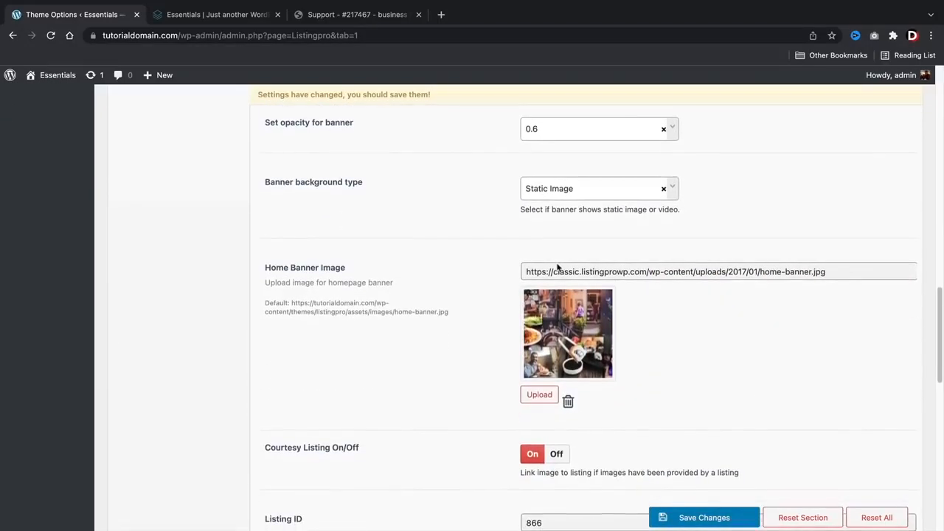
drag(271, 268, 343, 266)
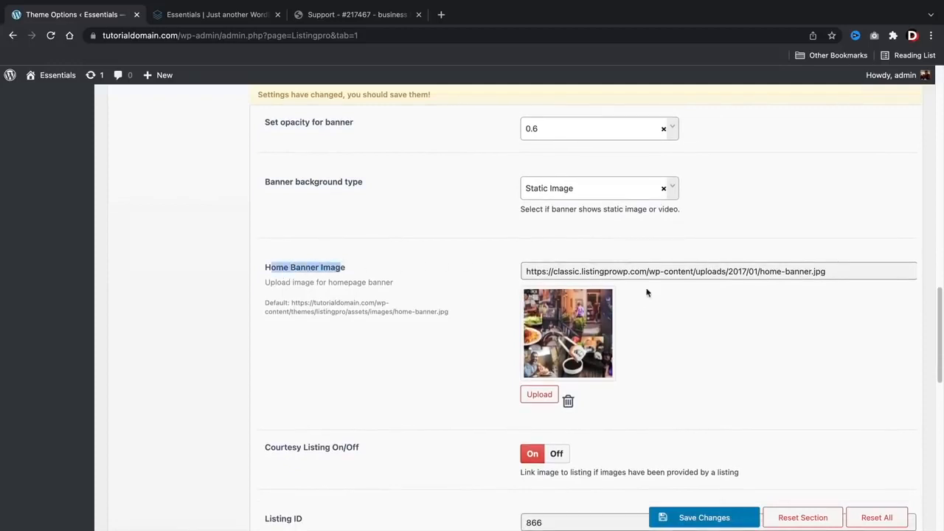
click(541, 395)
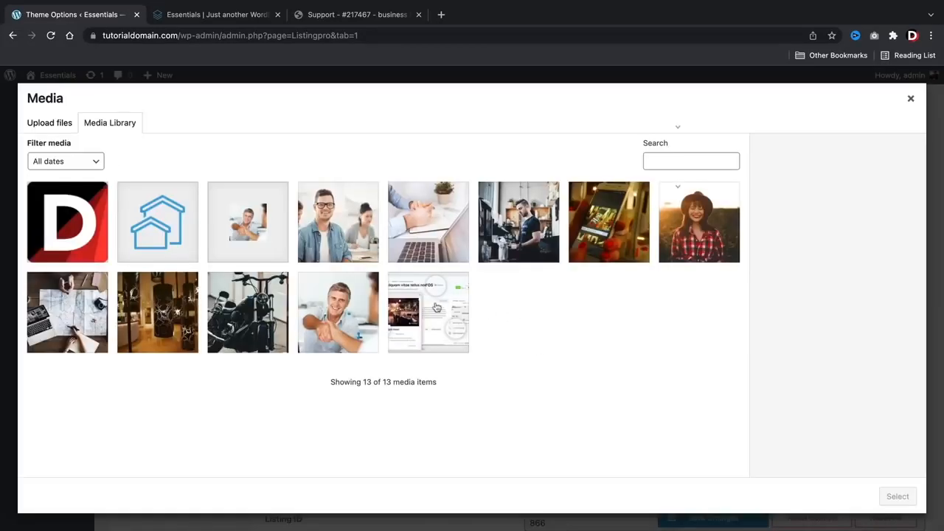
click(78, 323)
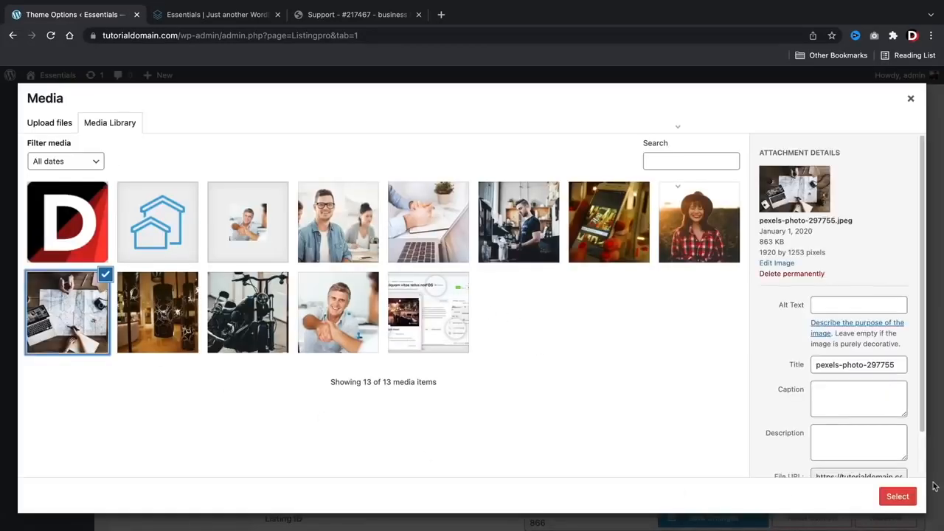
click(898, 495)
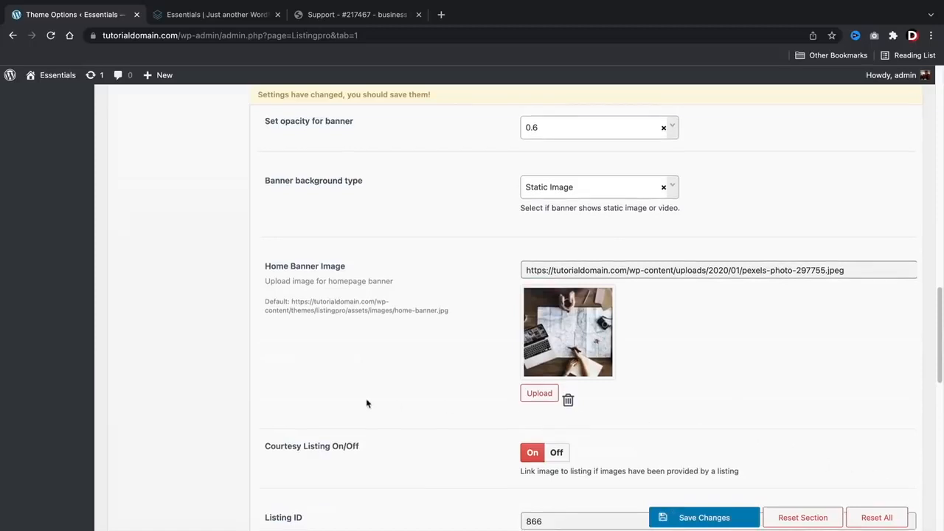
Choose Categories as the Banner Taxonomy for the homepage banner boxes.
scroll(367, 404, down, 4)
scroll(373, 405, down, 2)
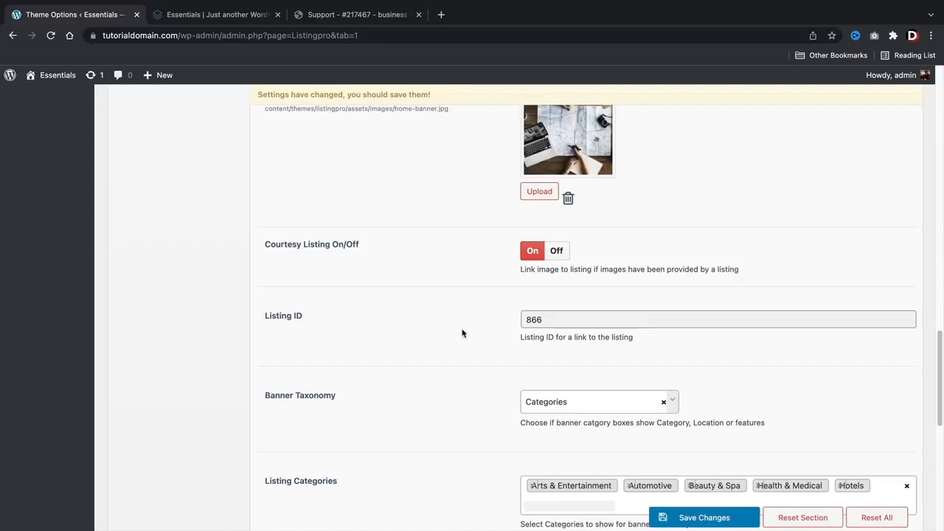
scroll(449, 274, down, 1)
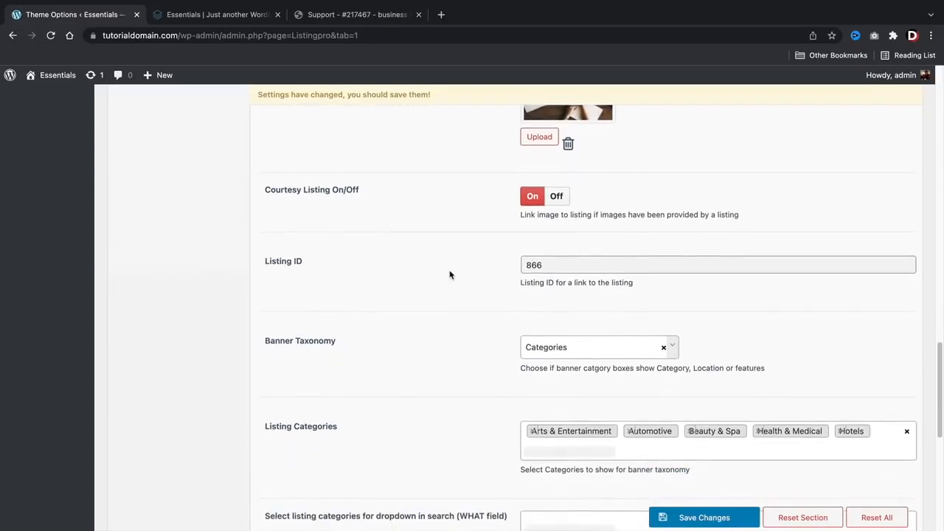
scroll(450, 274, down, 4)
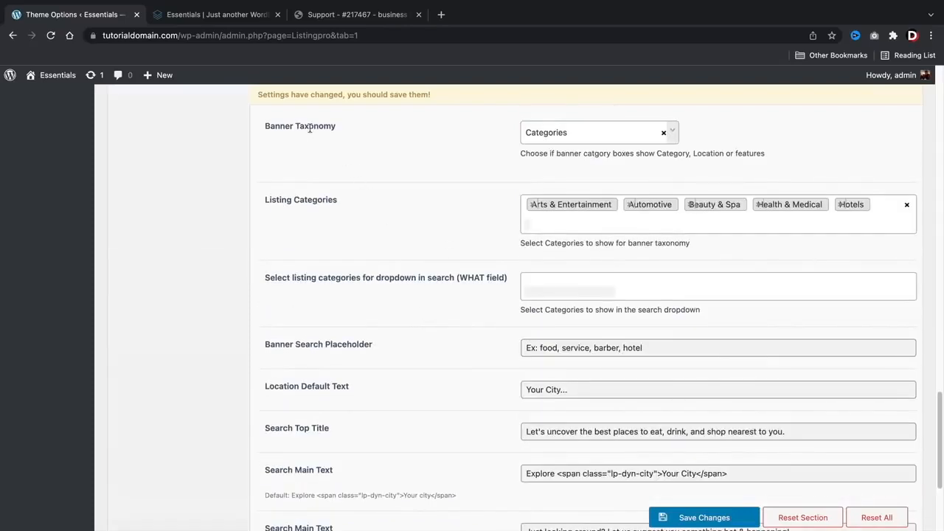
click(576, 139)
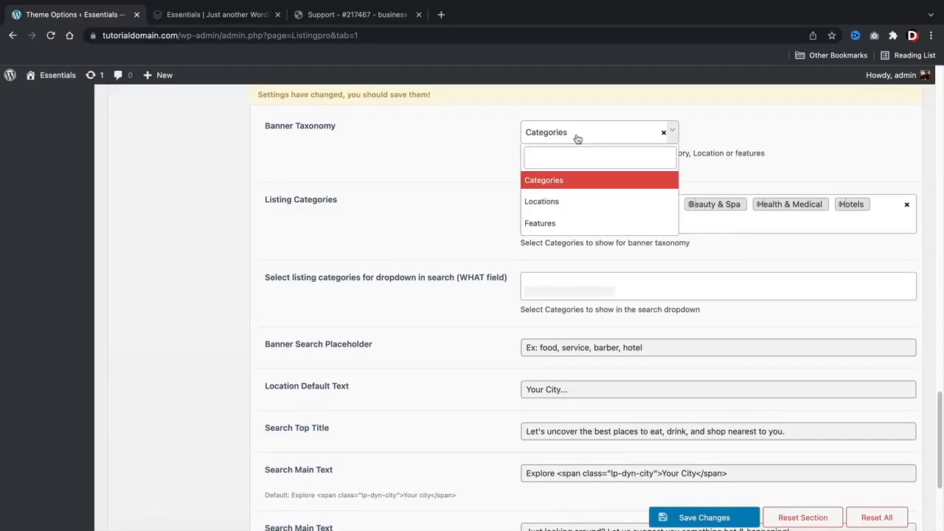
click(578, 181)
Switch to the live homepage and examine the categories offered by the What search field.
click(214, 15)
click(305, 318)
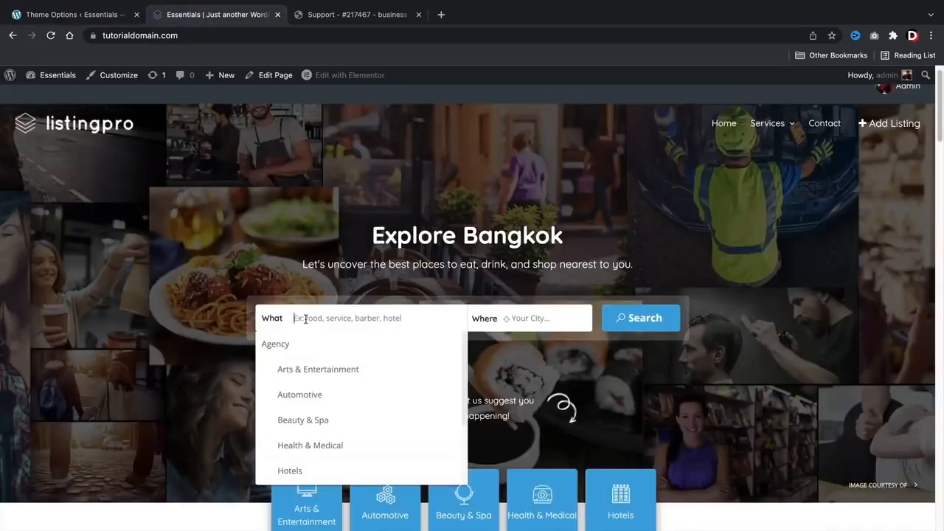
scroll(322, 391, down, 3)
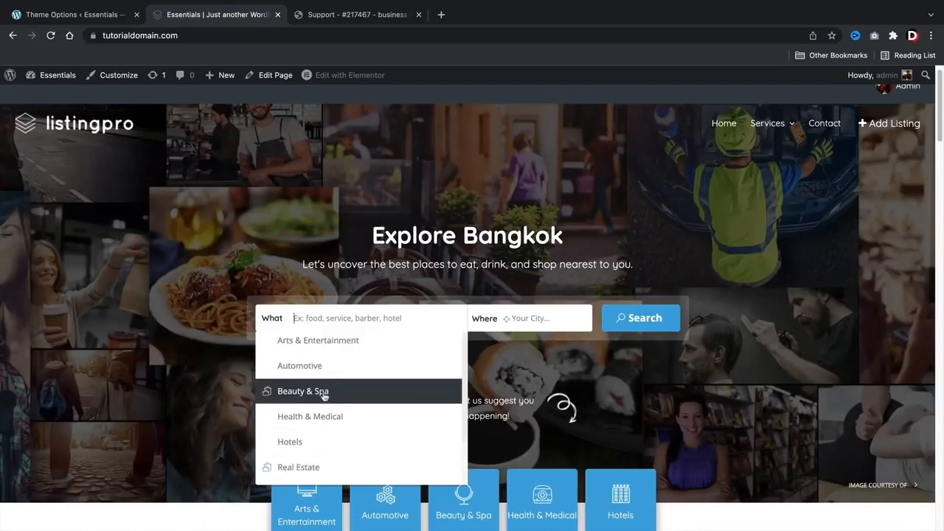
scroll(337, 424, down, 1)
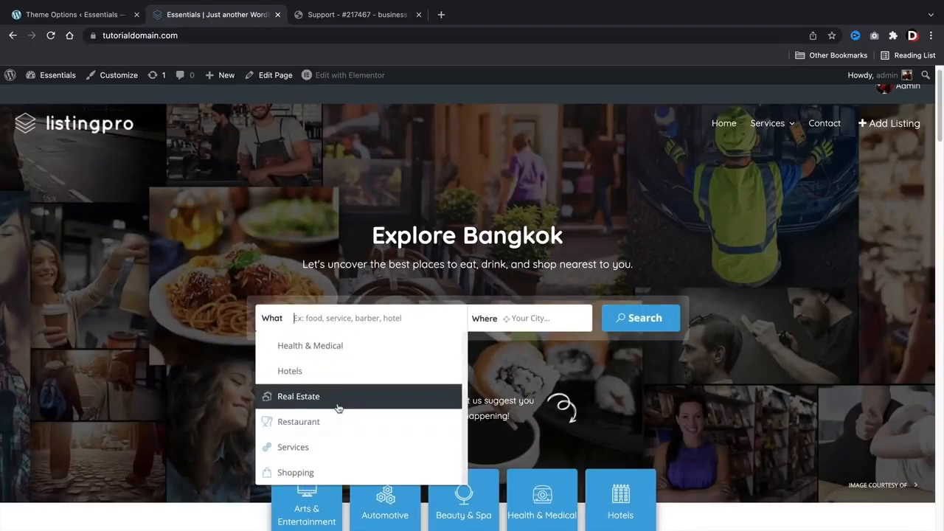
scroll(329, 421, up, 3)
scroll(324, 402, up, 1)
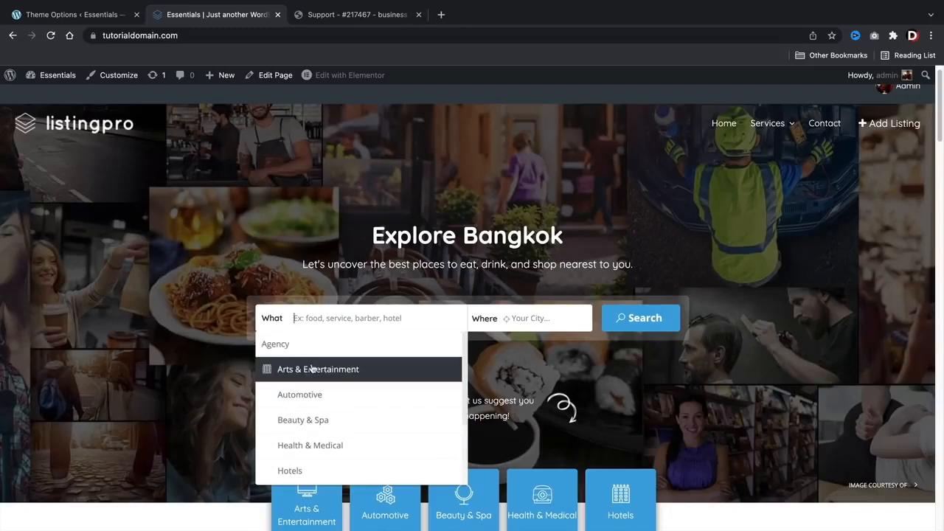
Back in the theme options, look through the categories available for the banner's Listing Categories.
click(104, 18)
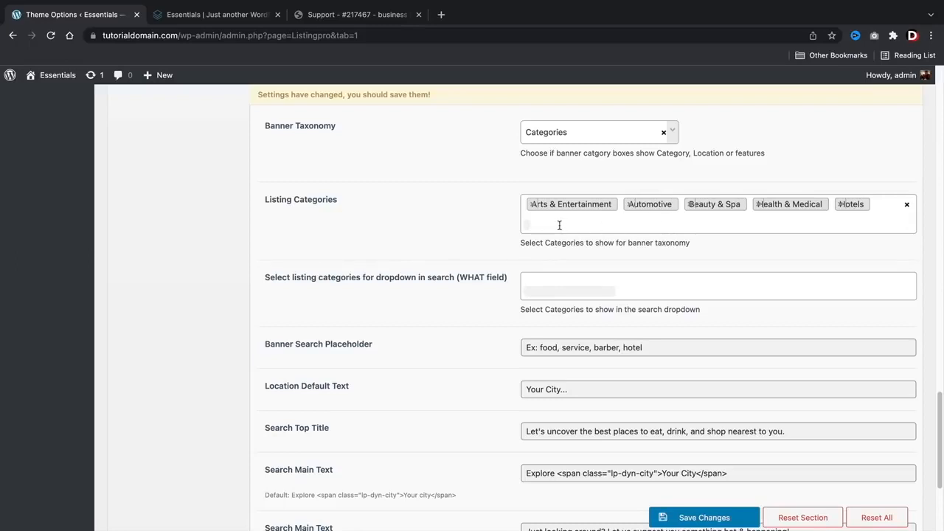
click(598, 221)
scroll(601, 305, down, 3)
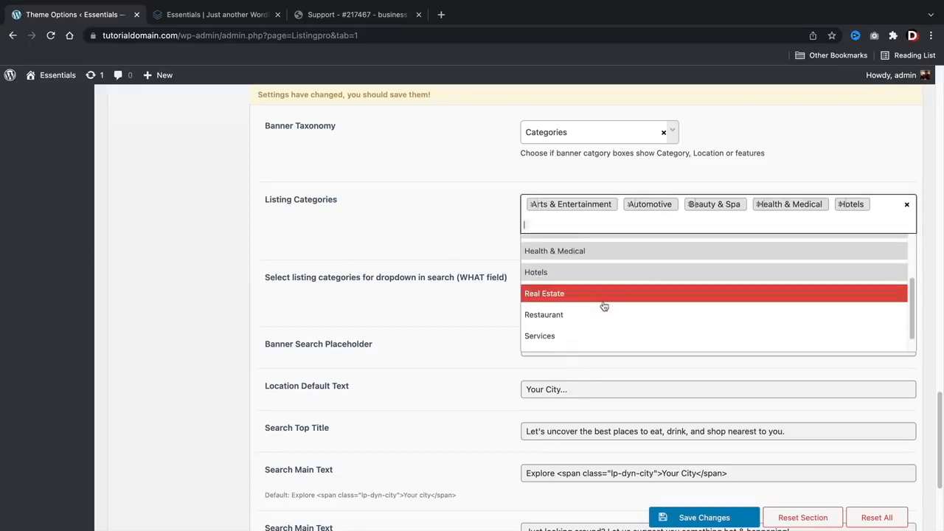
scroll(627, 317, down, 1)
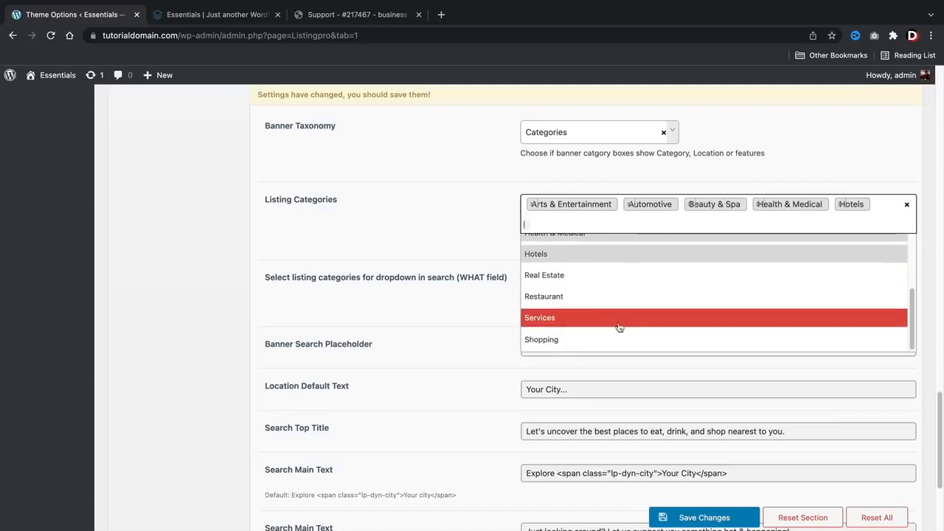
scroll(619, 344, up, 2)
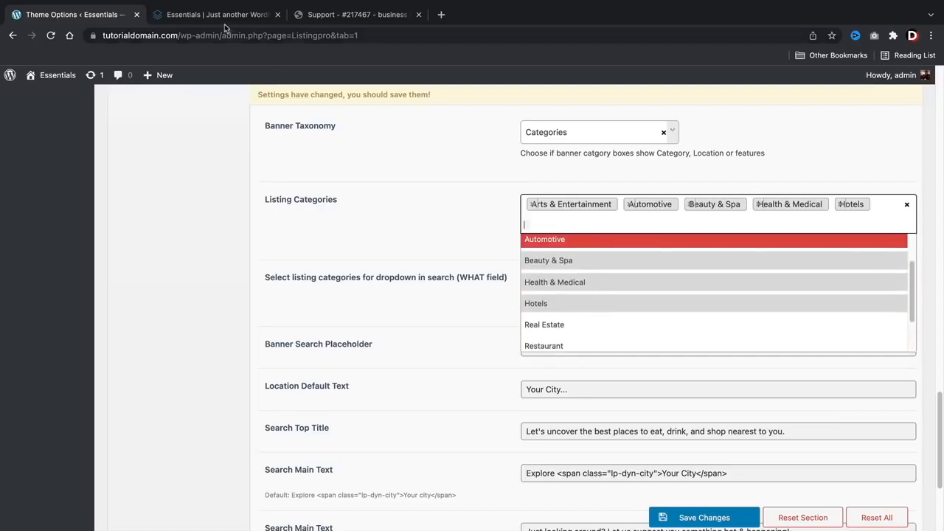
Compare the WHAT field's dropdown category setting with the What search list on the live homepage.
key(ctrl+Tab)
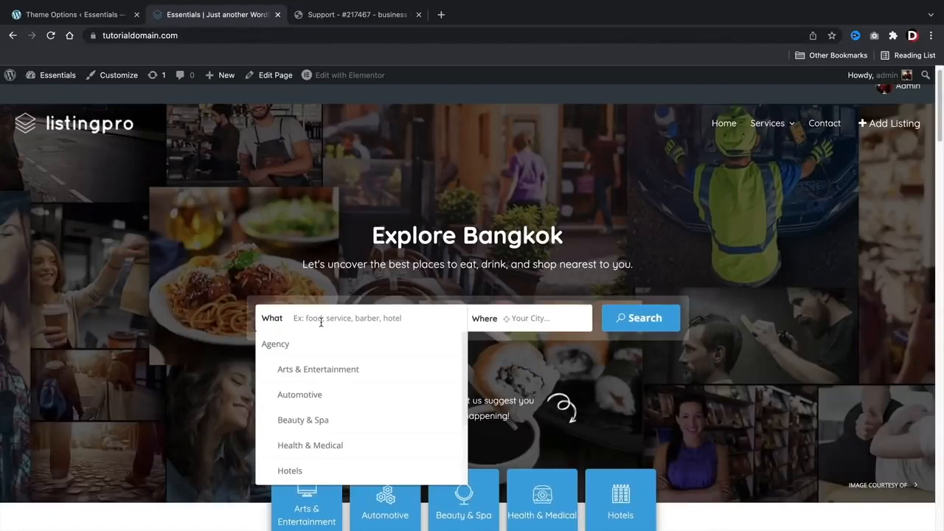
key(ctrl+shift+Tab)
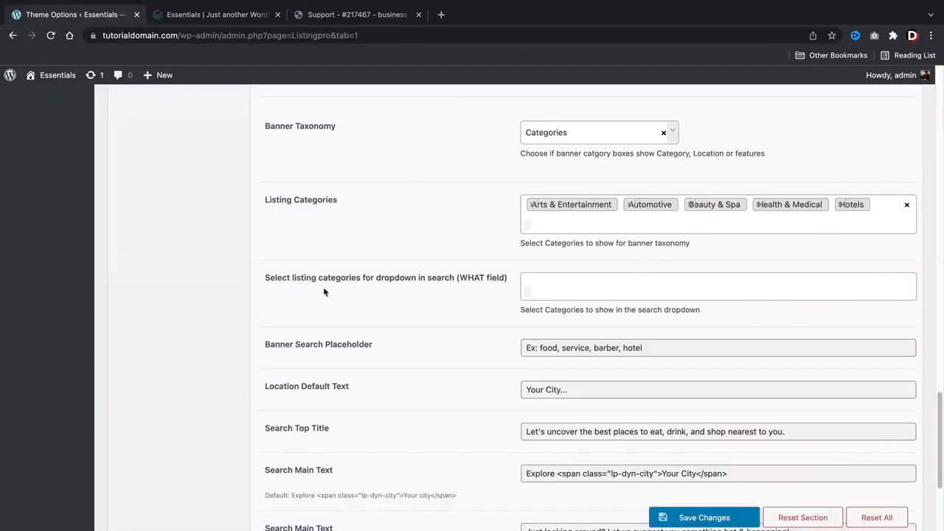
drag(436, 278, 505, 276)
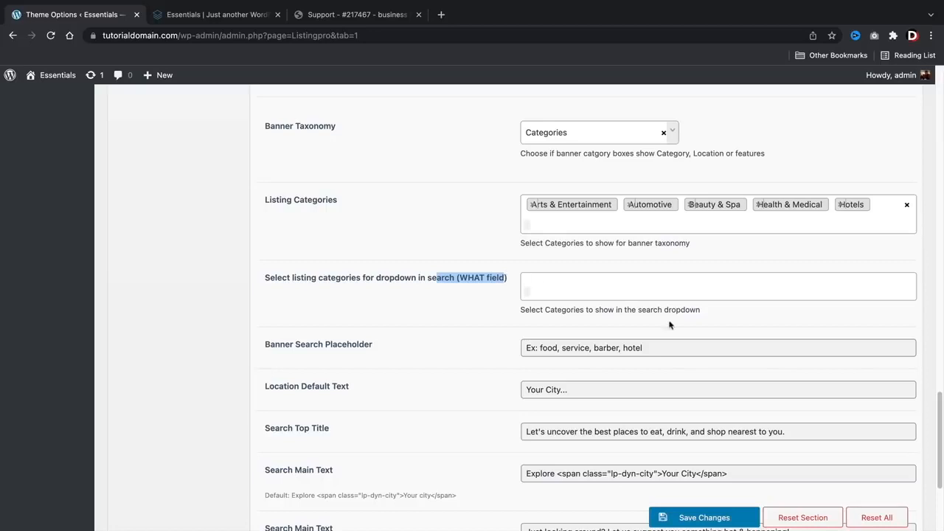
drag(701, 310, 574, 309)
click(212, 21)
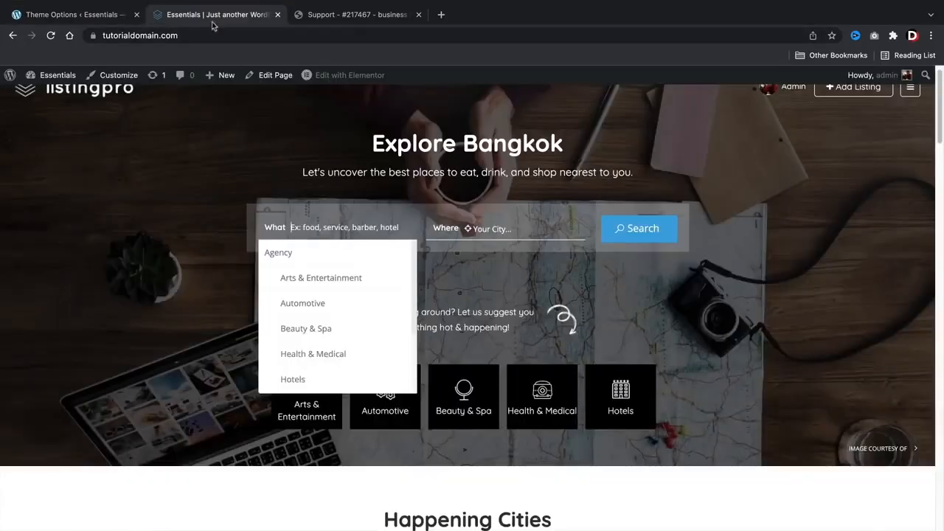
click(256, 239)
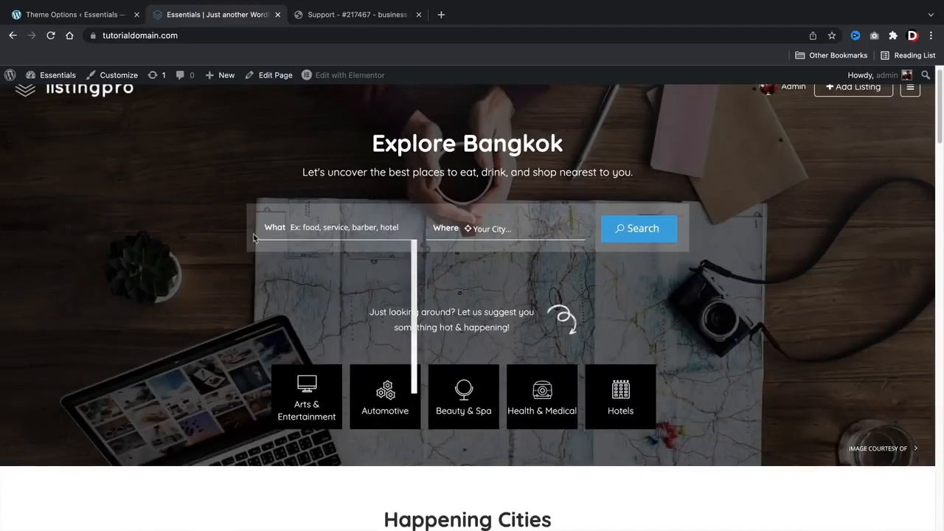
click(313, 230)
scroll(303, 317, down, 2)
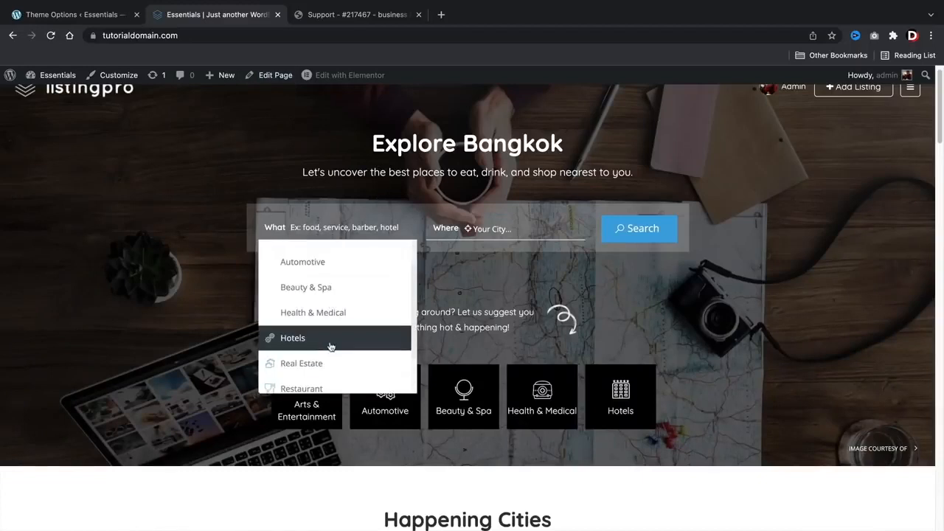
scroll(325, 332, up, 2)
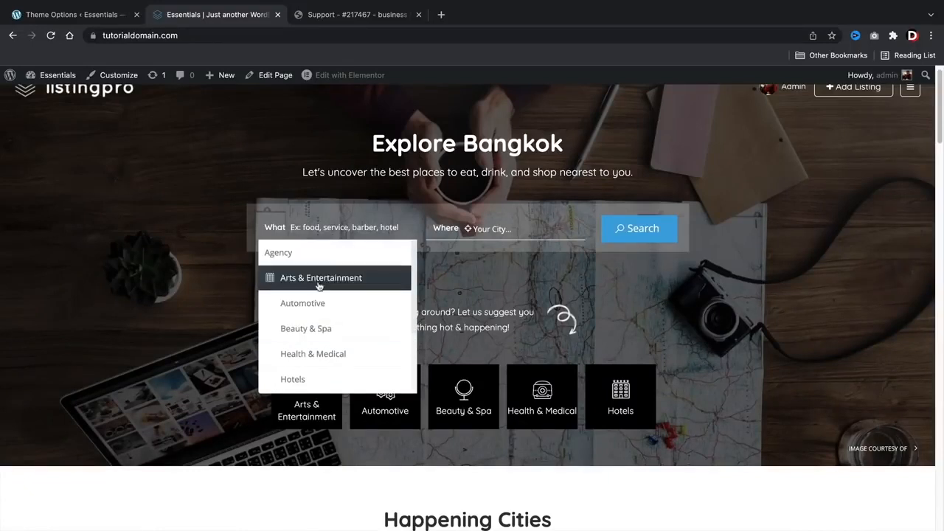
In the theme options, limit the WHAT field's search dropdown to Agency and Beauty & Spa and save the changes.
click(118, 15)
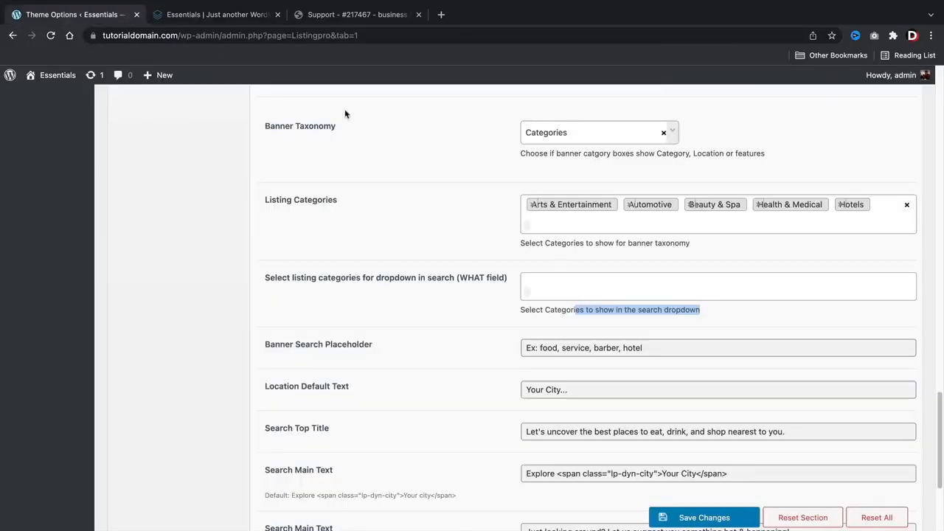
click(545, 288)
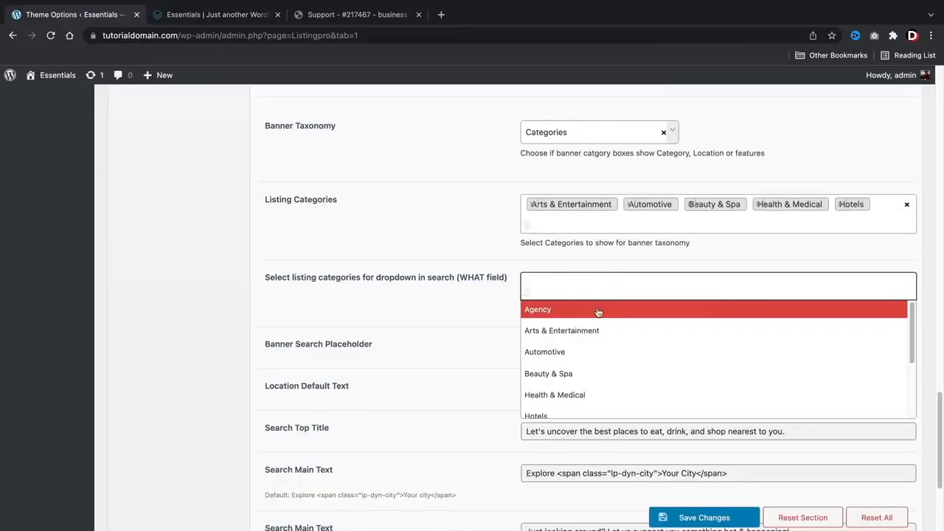
click(549, 311)
click(587, 298)
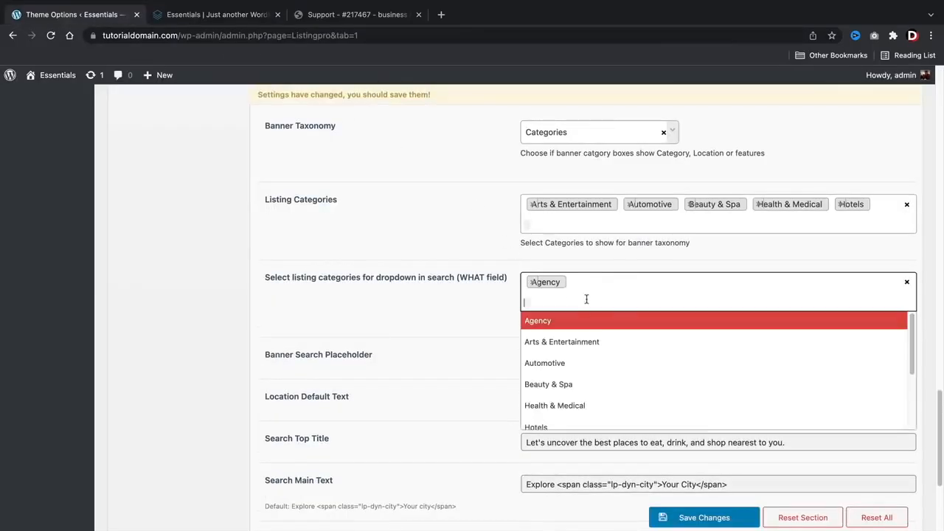
click(584, 387)
click(699, 520)
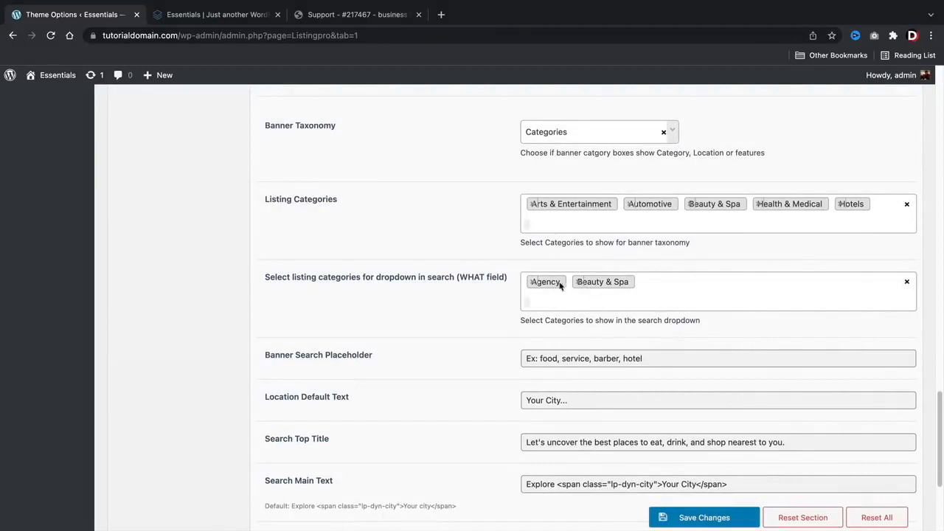
Reload the live homepage, check the categories in the What search field, and return to the theme options.
click(193, 19)
click(51, 36)
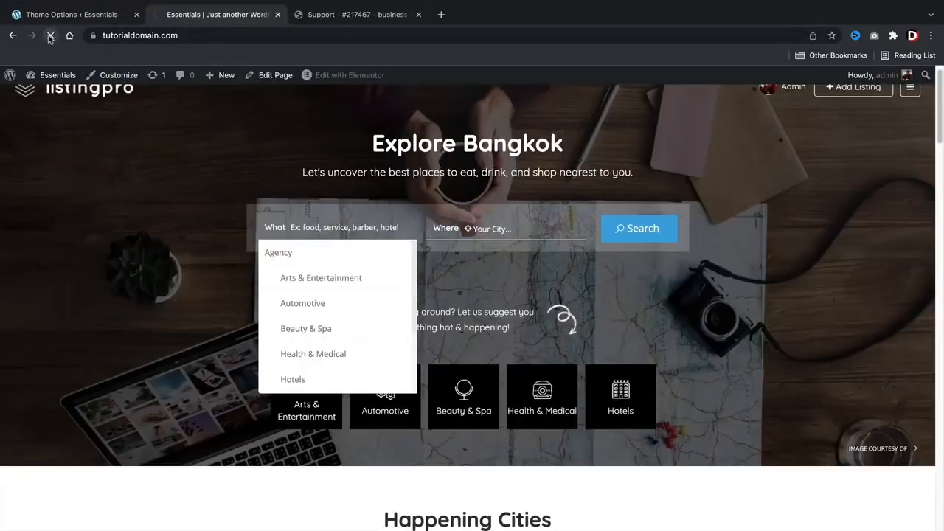
click(301, 230)
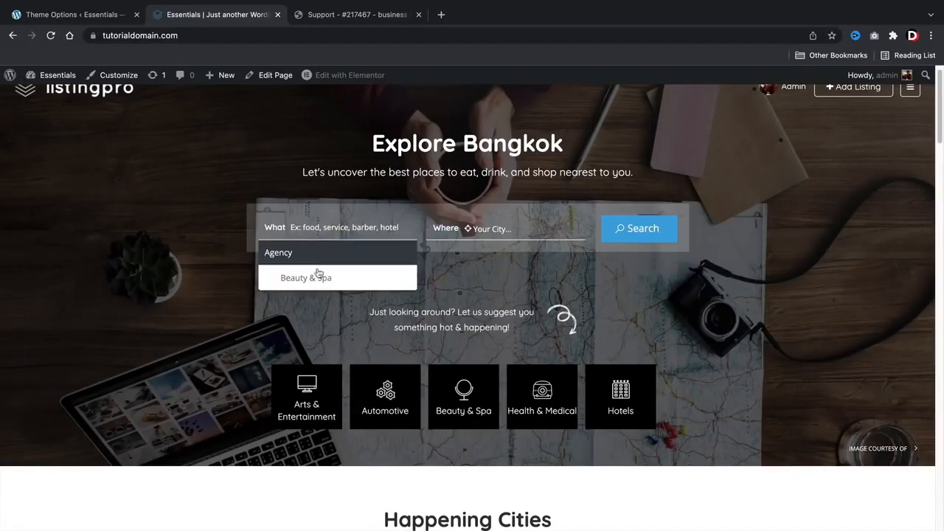
click(84, 20)
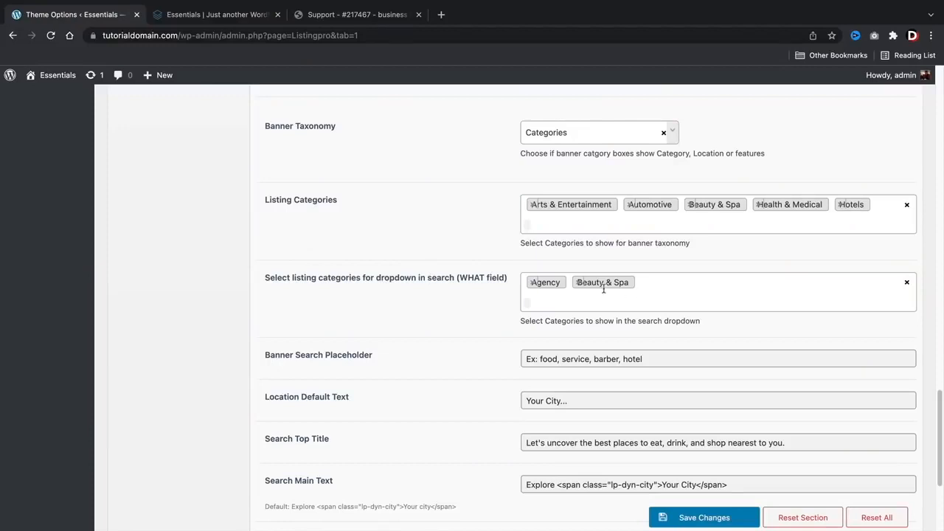
Compare the Banner Search Placeholder and Location Default Text settings with the search fields on the live homepage.
scroll(219, 354, down, 1)
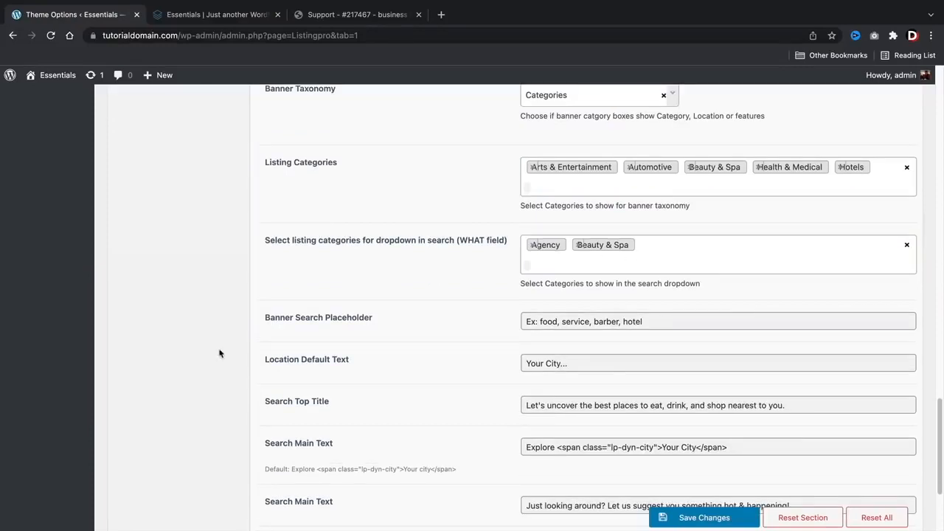
click(585, 364)
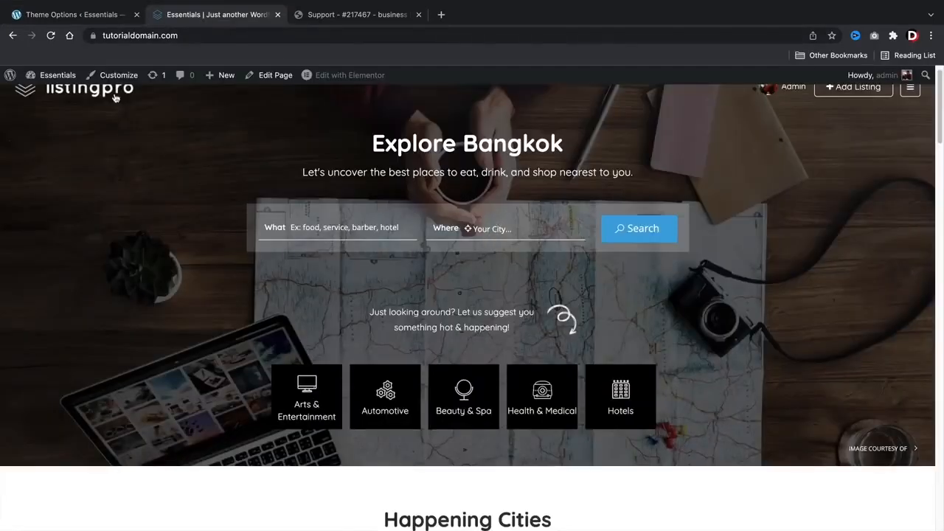
click(81, 14)
In the theme options, find the Search Top Title text and compare it with the banner subtitle on the live homepage.
scroll(262, 333, down, 1)
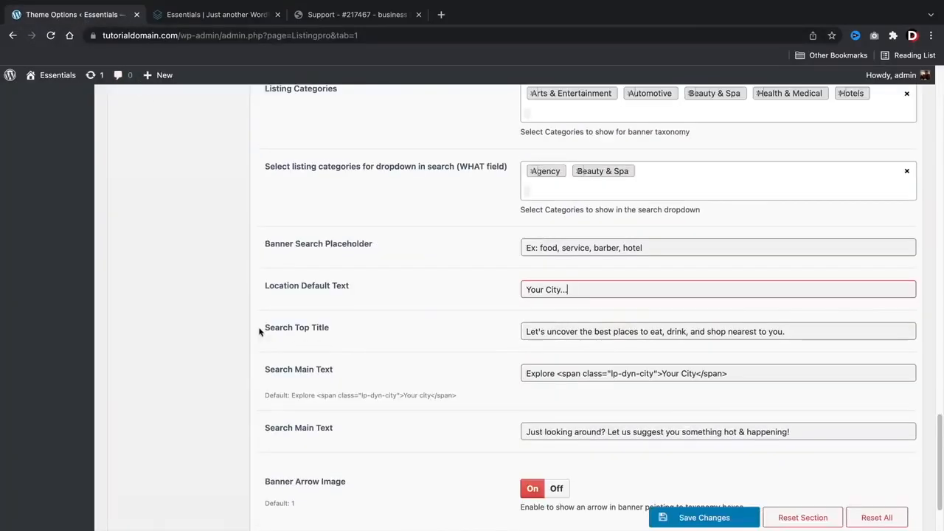
drag(258, 332, 344, 333)
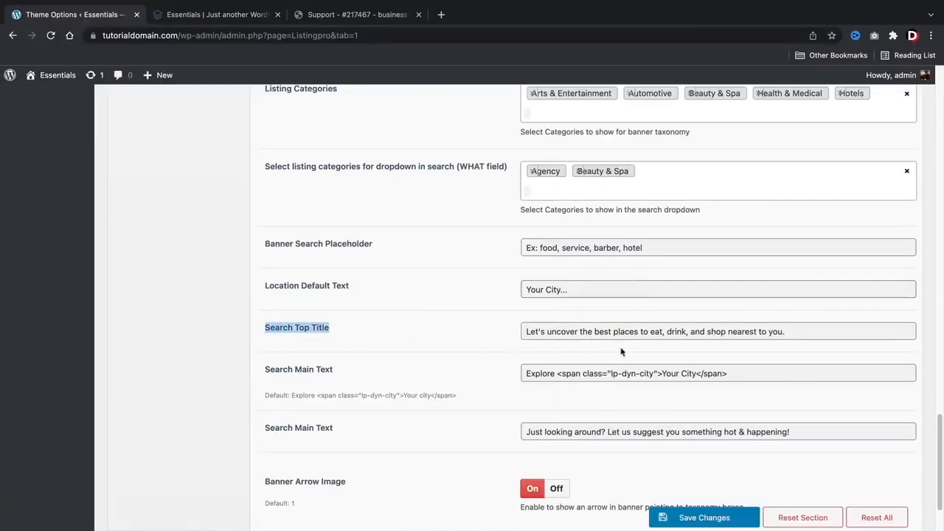
drag(792, 333, 512, 333)
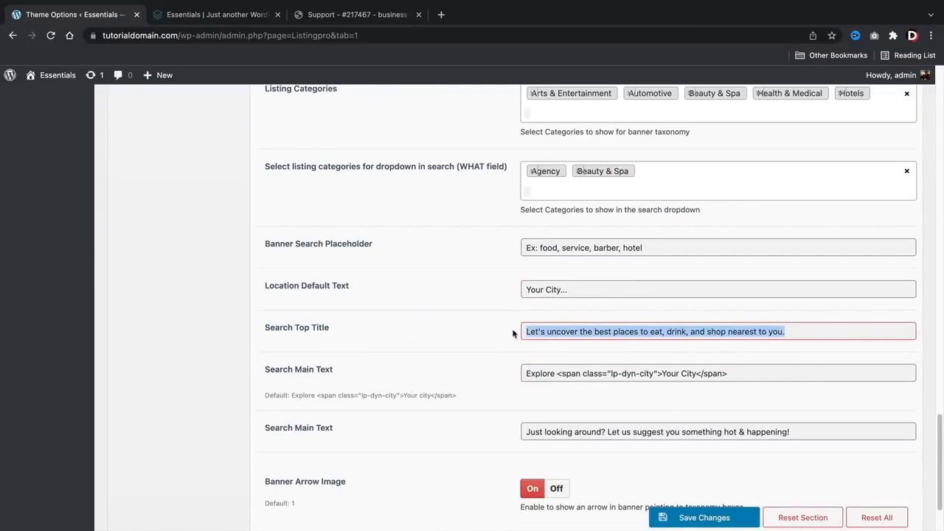
scroll(513, 333, down, 1)
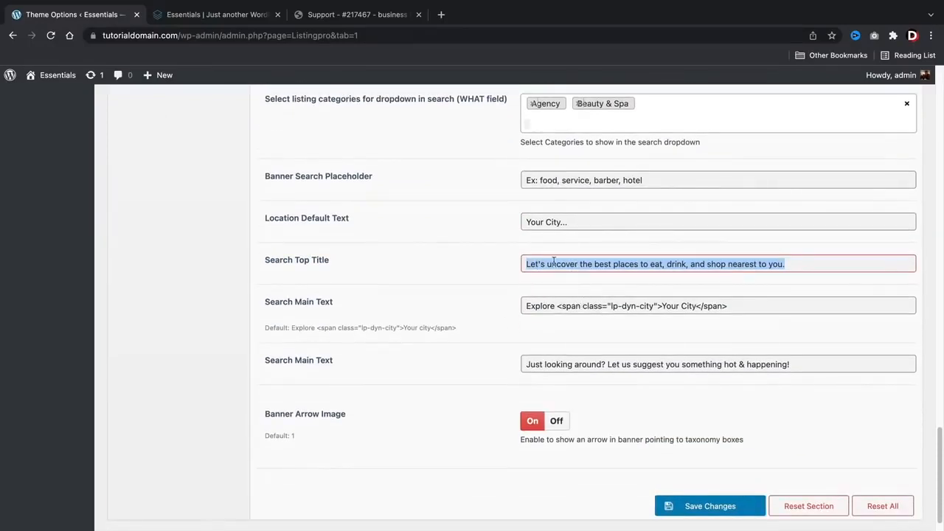
click(215, 22)
drag(302, 172, 661, 175)
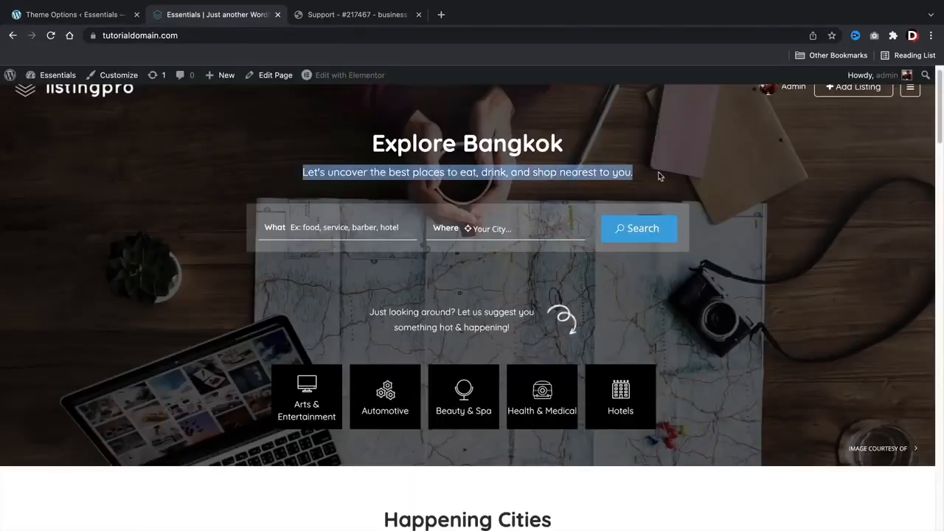
click(91, 20)
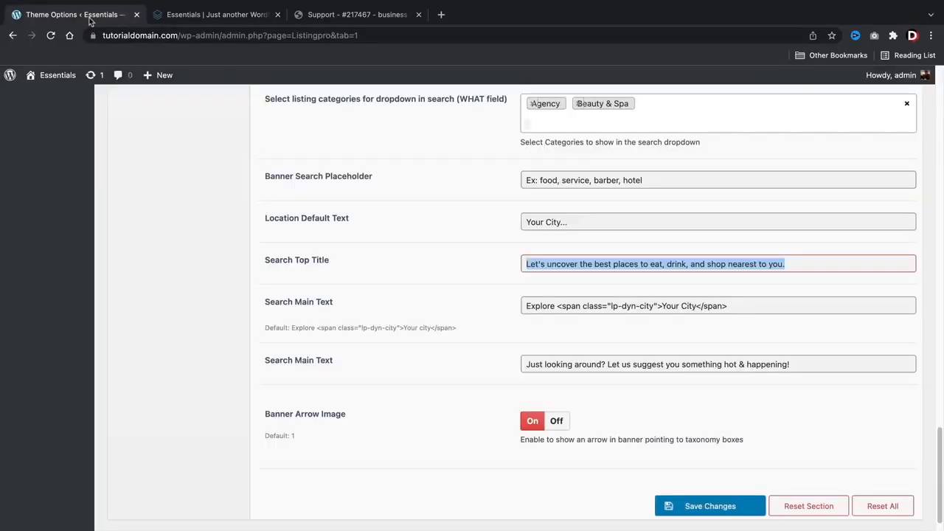
Compare the second Search Main Text with the suggestion text above the homepage's category boxes, and save the banner options.
scroll(517, 332, down, 2)
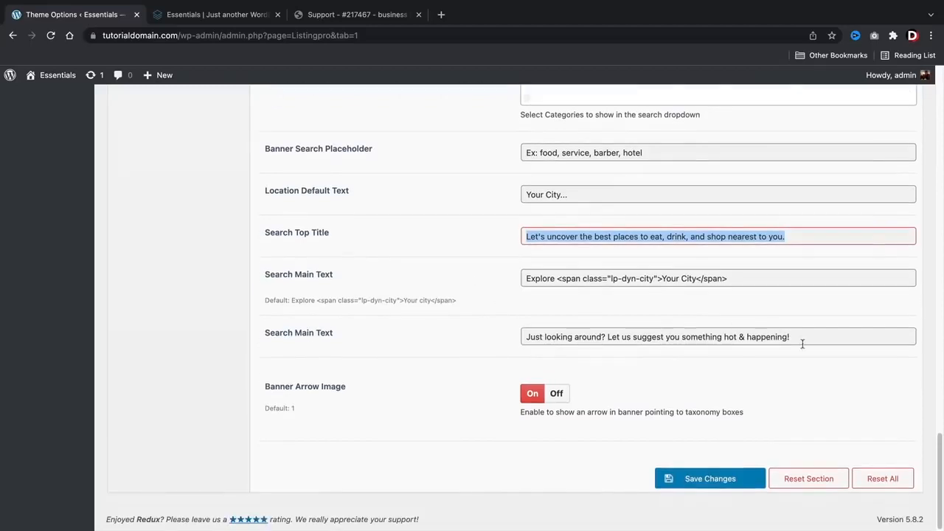
drag(802, 344, 382, 304)
click(218, 15)
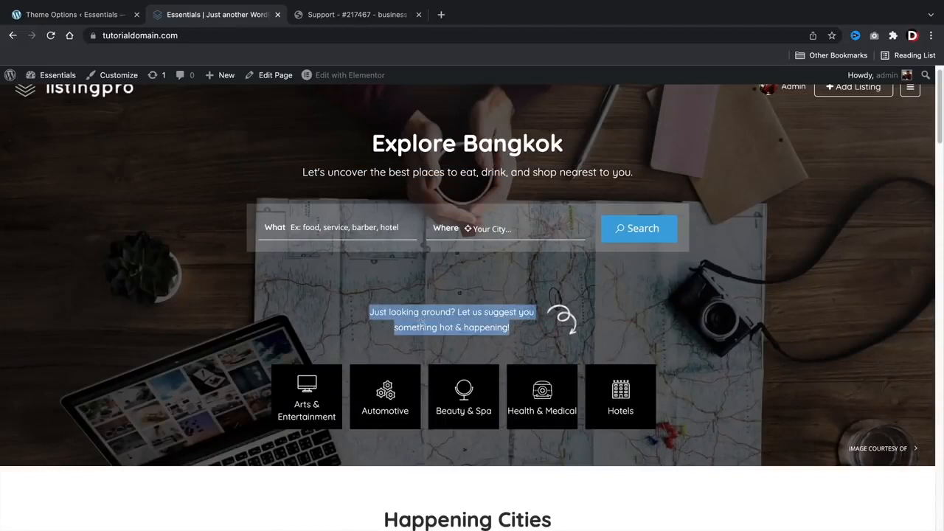
key(ctrl+shift+Tab)
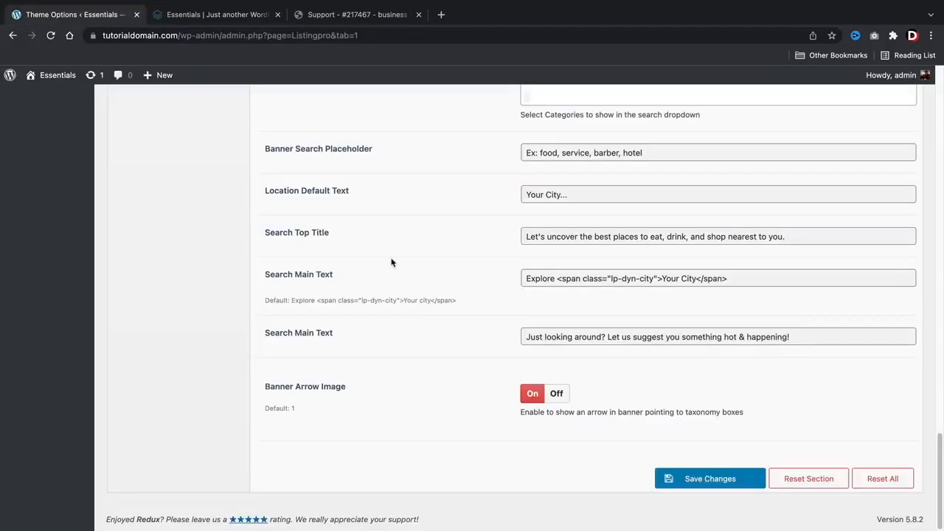
click(717, 485)
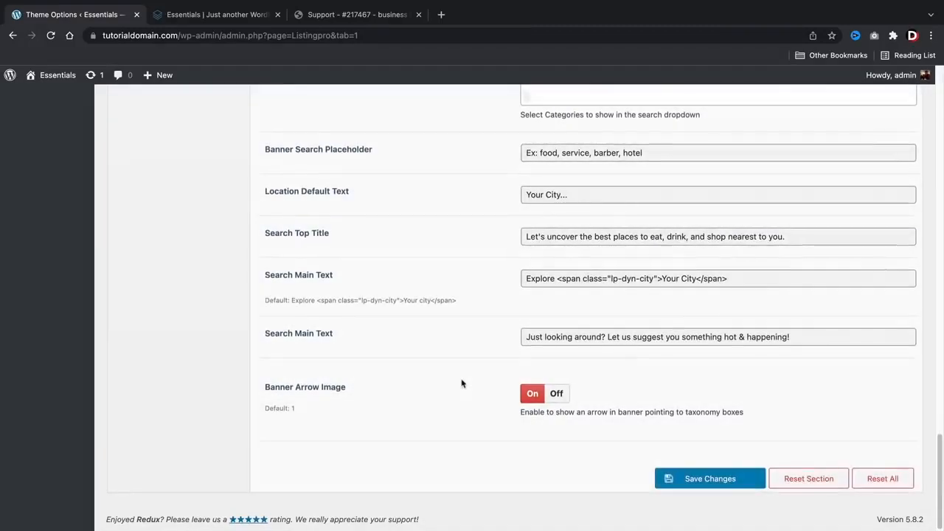
Examine the warnings notice above the Banner options.
scroll(461, 383, up, 5)
scroll(462, 383, up, 20)
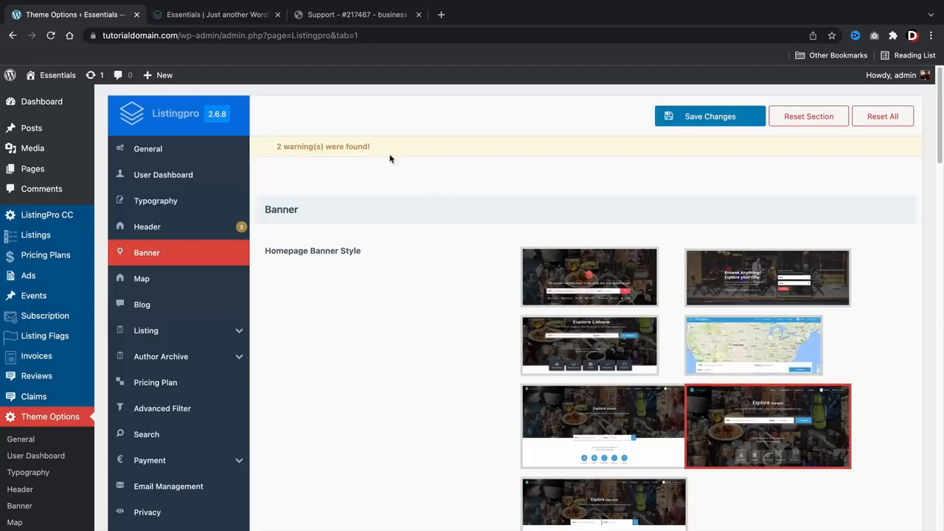
drag(388, 148, 275, 146)
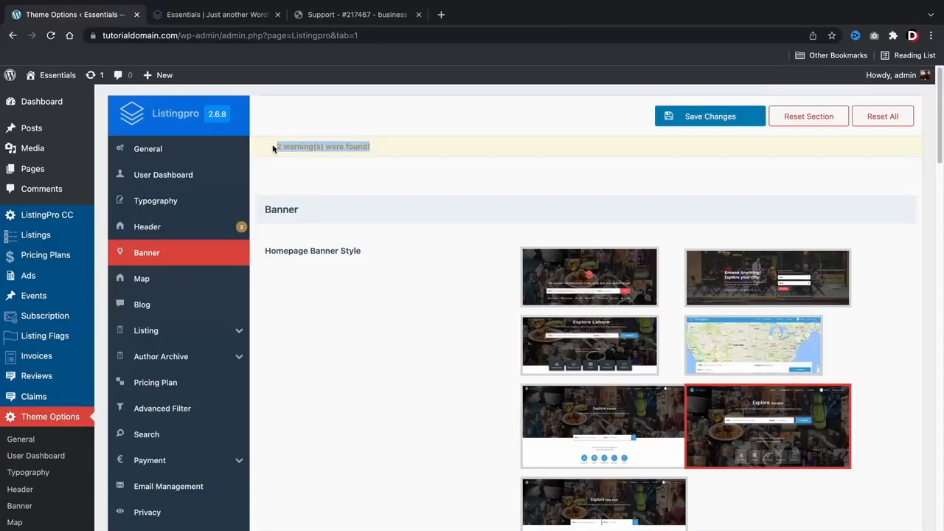
drag(273, 148, 371, 144)
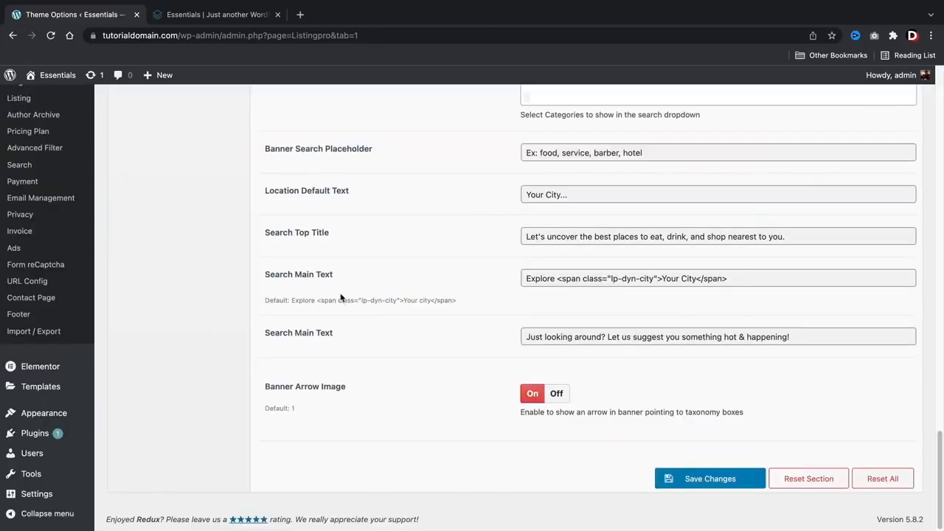
Compare the first Search Main Text setting with the banner headline on the live homepage, and return to the theme options.
drag(343, 281, 257, 278)
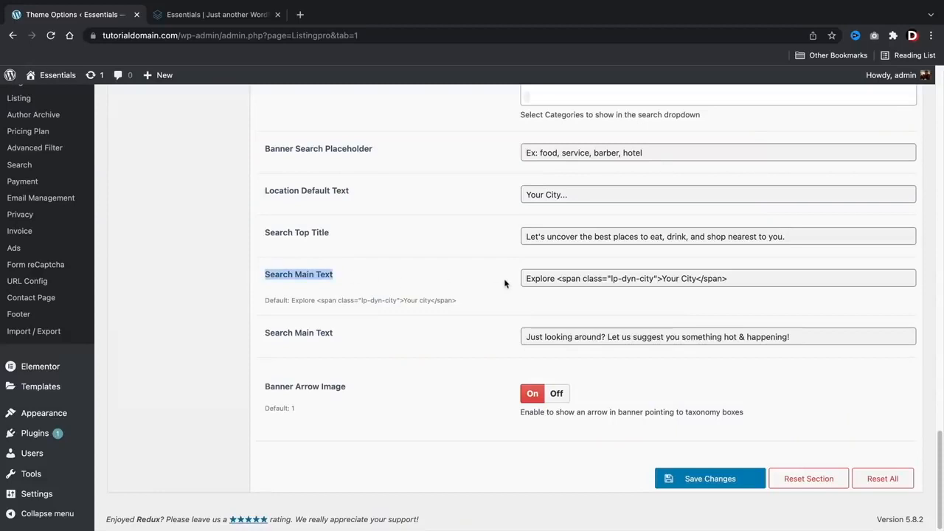
click(238, 20)
drag(370, 160, 575, 164)
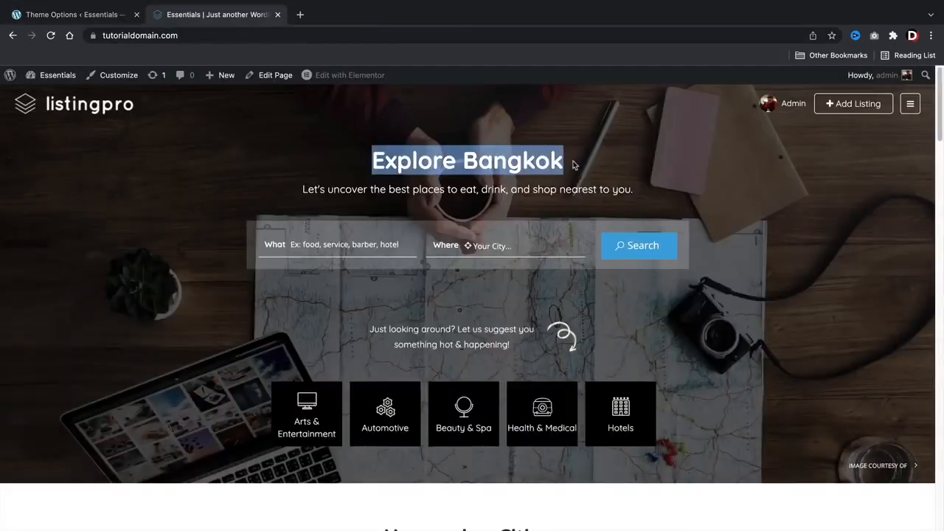
click(53, 15)
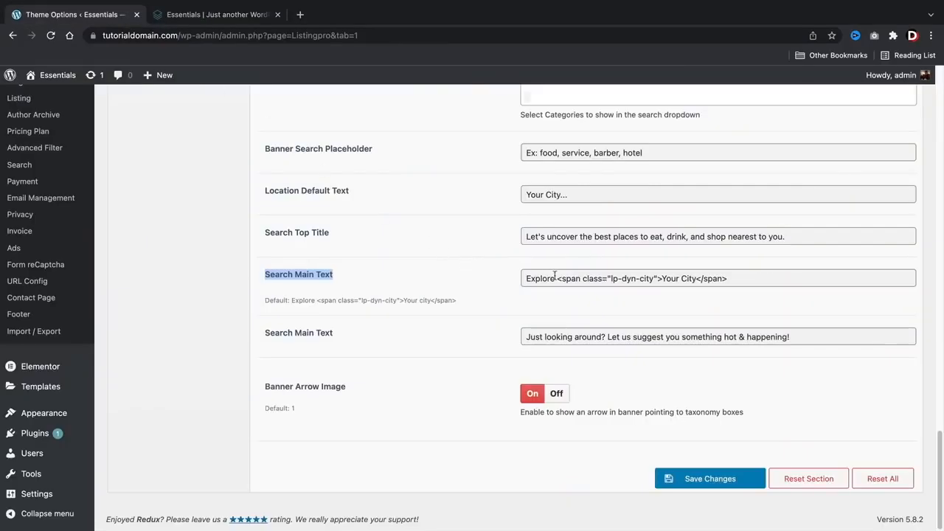
Replace "Explore" in the first Search Main Text with "Find The Best Business", keeping the city span, and save the changes.
drag(555, 275, 500, 283)
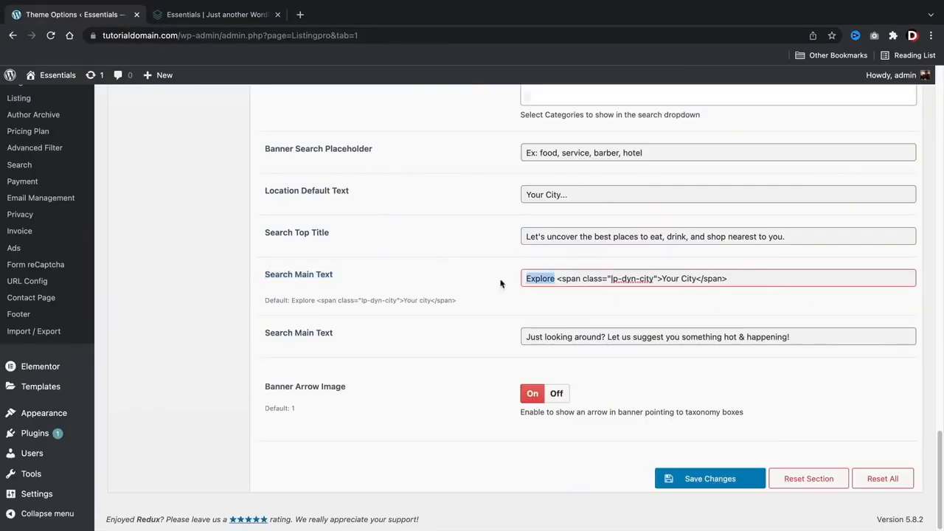
text(Find The Best)
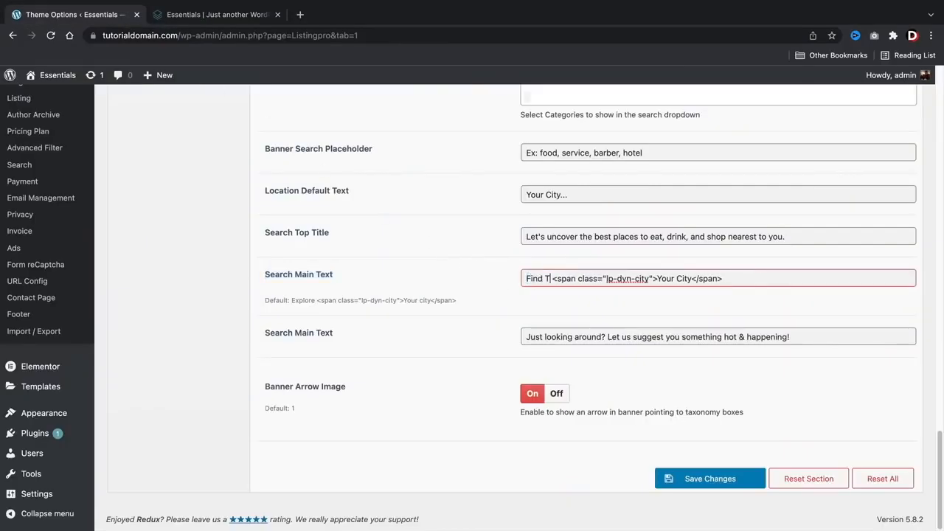
text( Business)
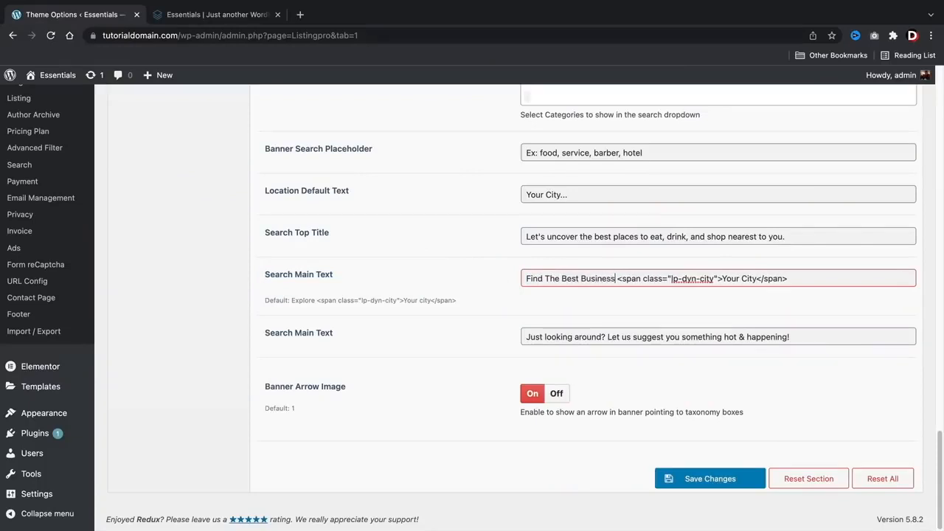
drag(618, 279, 723, 278)
click(760, 279)
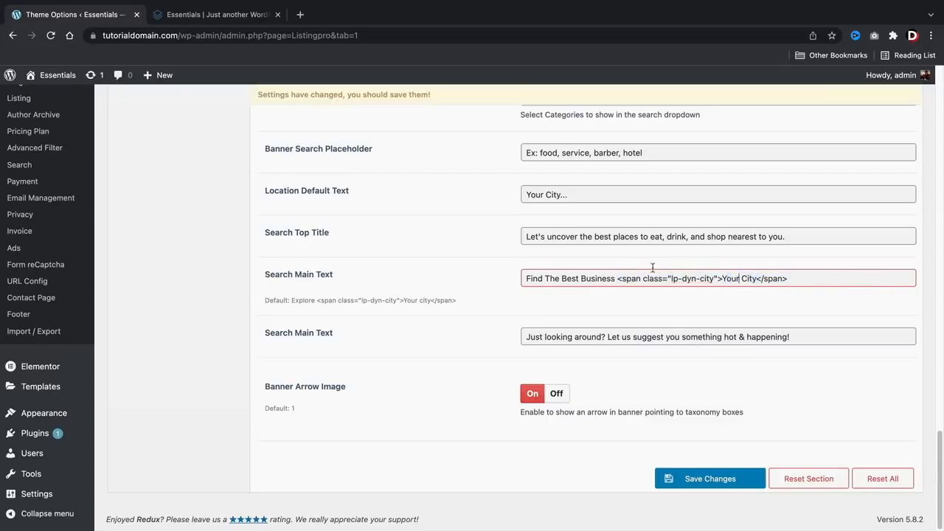
drag(722, 279, 759, 279)
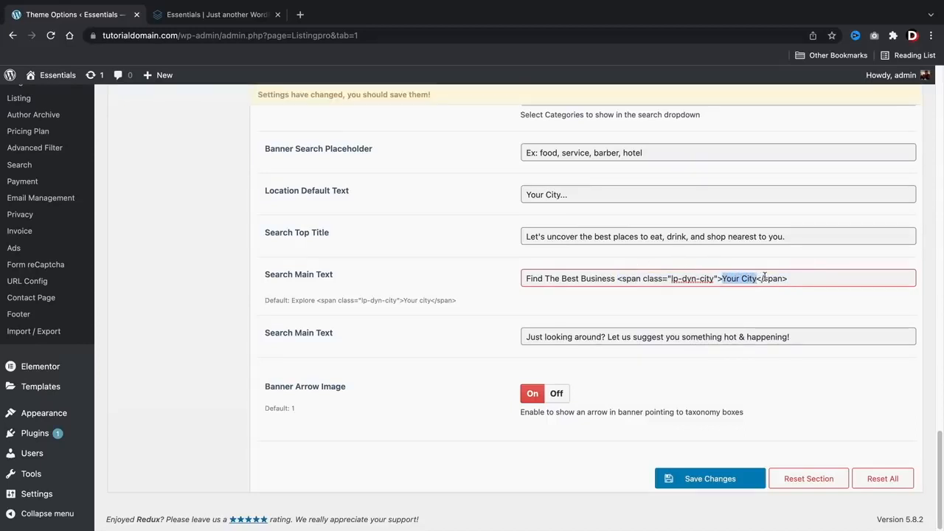
click(764, 277)
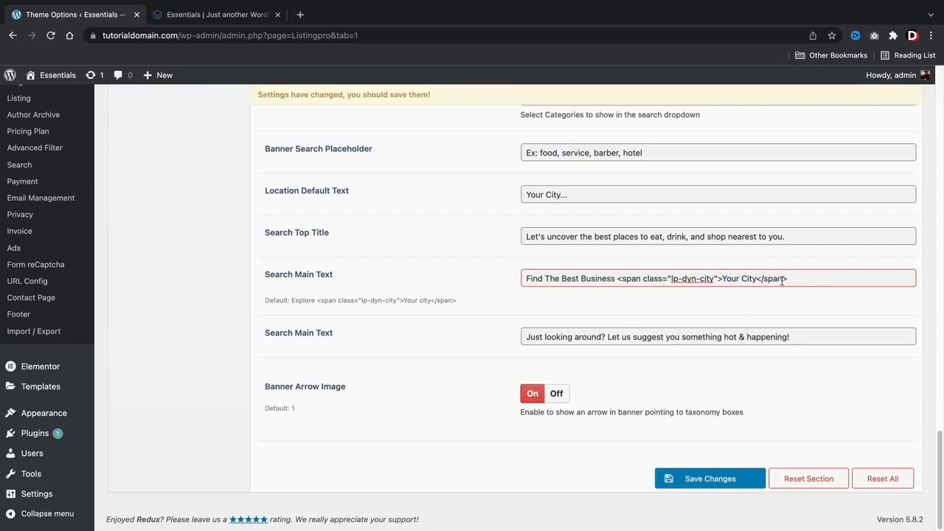
click(714, 484)
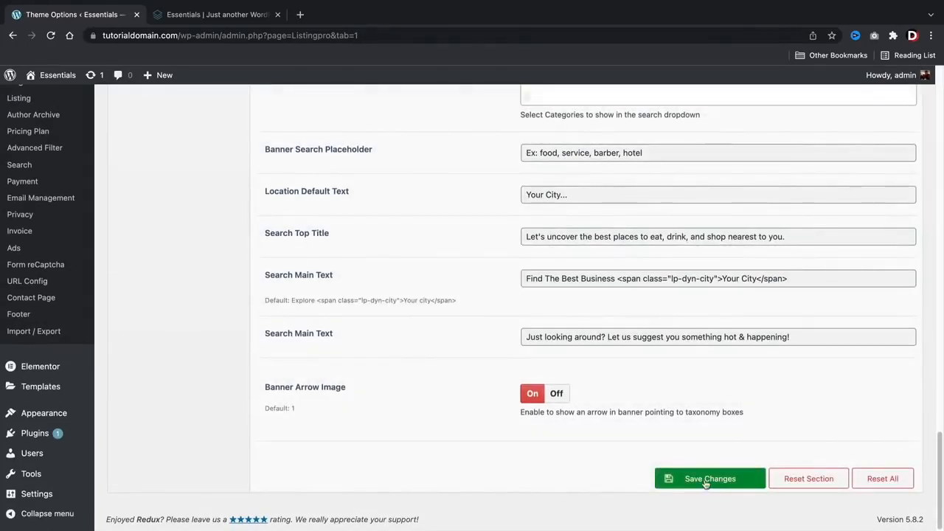
Reload the live homepage, check the banner headline and its city name, and return to the theme options.
click(239, 22)
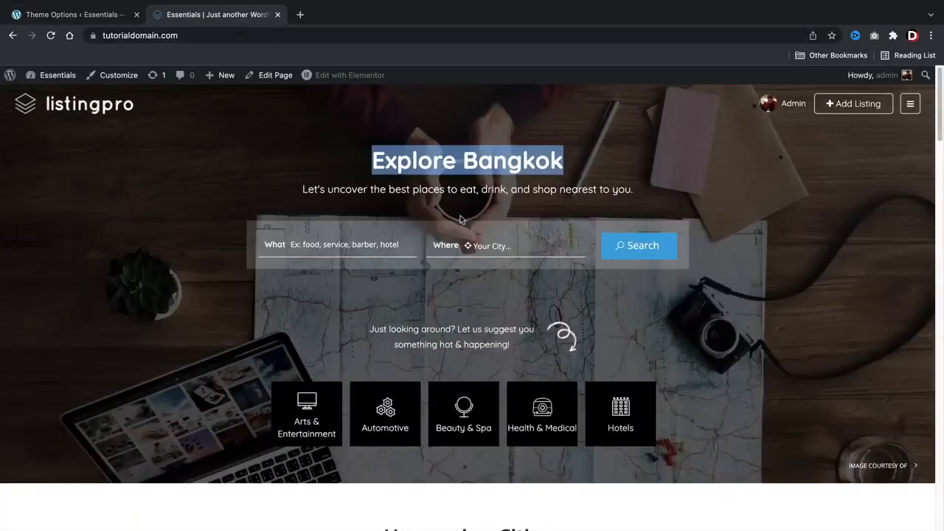
click(472, 164)
drag(563, 161, 452, 158)
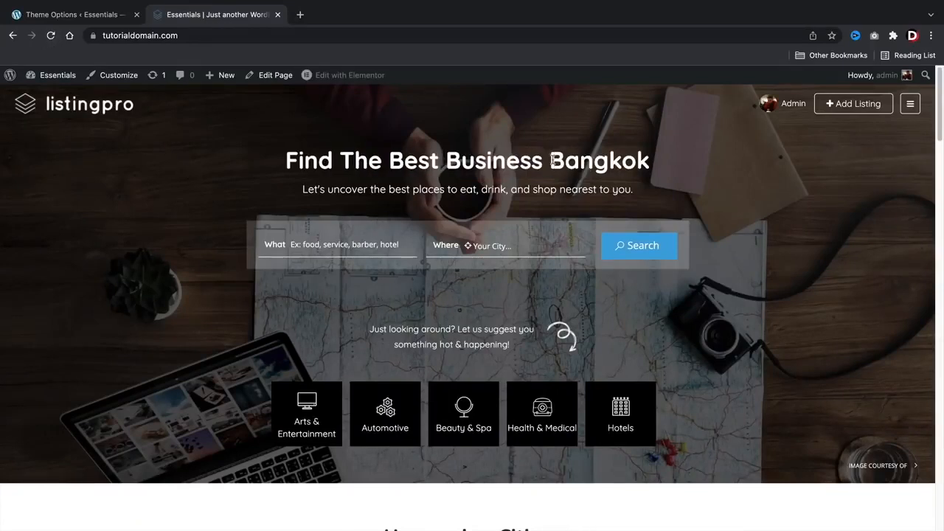
drag(544, 160, 668, 163)
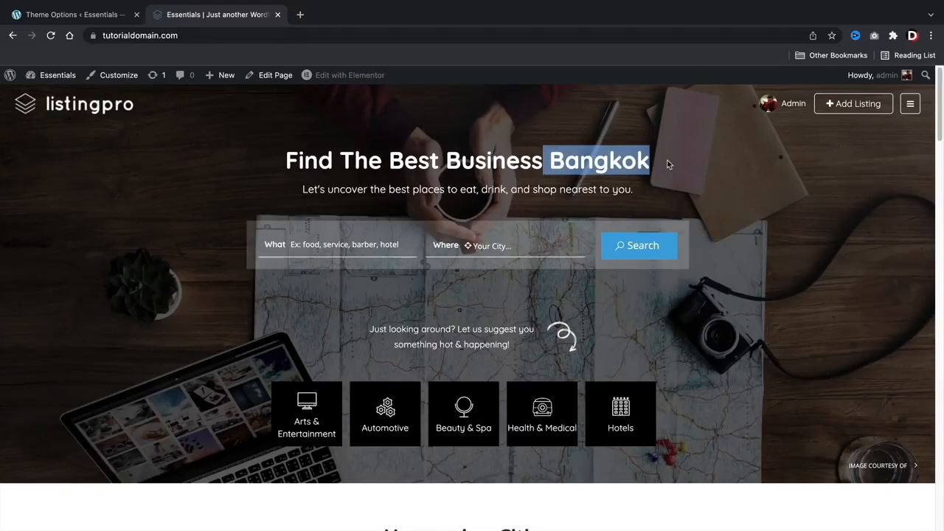
click(583, 165)
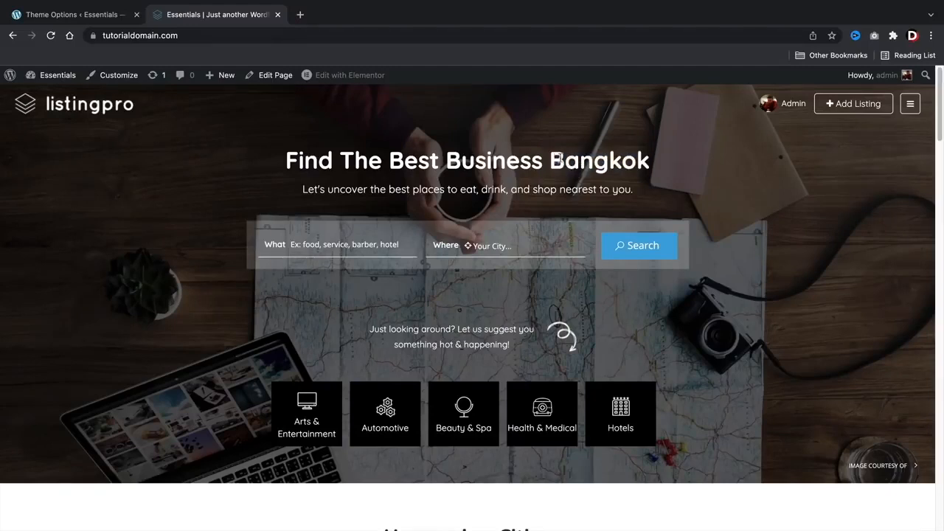
drag(550, 160, 651, 162)
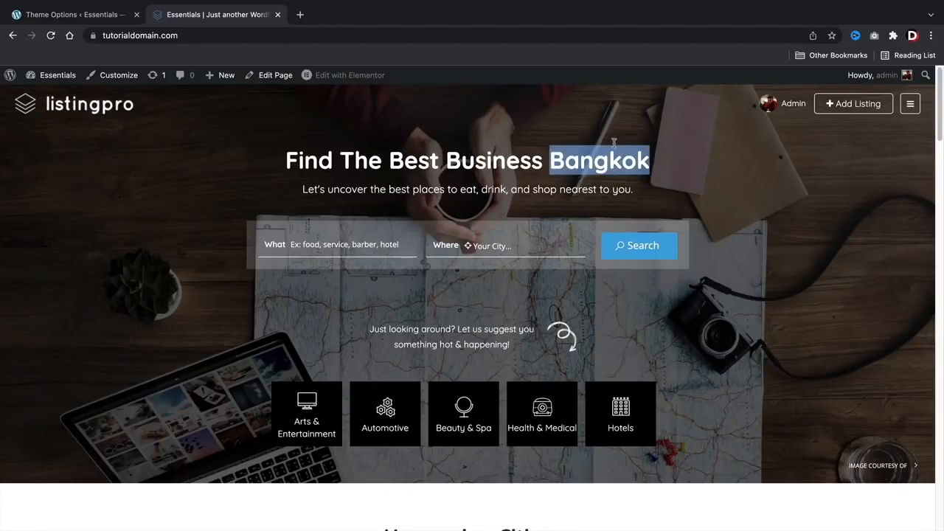
click(103, 16)
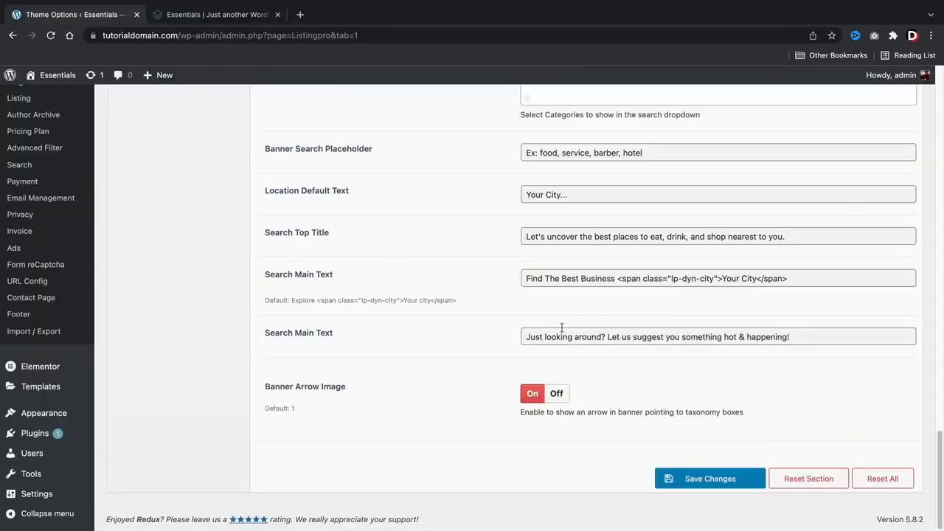
Review the "Your City" text inside the Search Main Text span, and open the Map section of the theme options.
click(721, 278)
drag(721, 278, 760, 278)
click(762, 278)
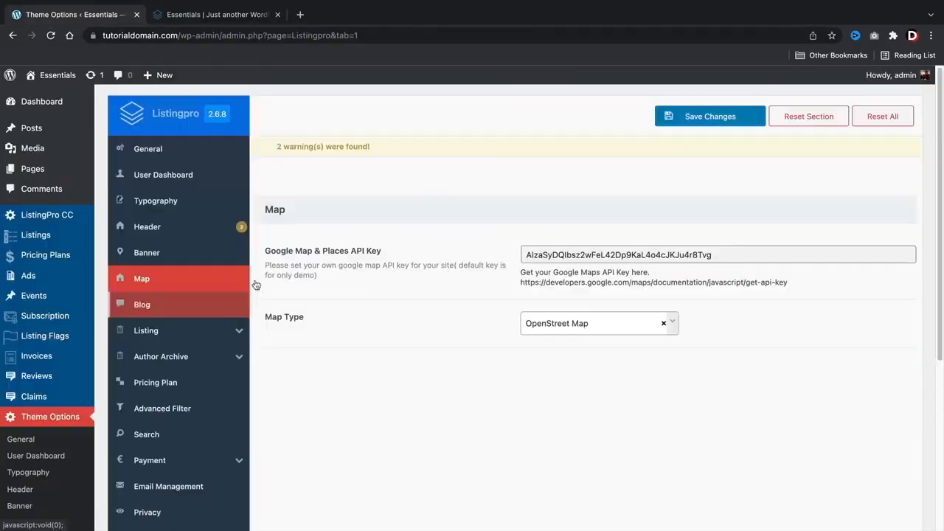
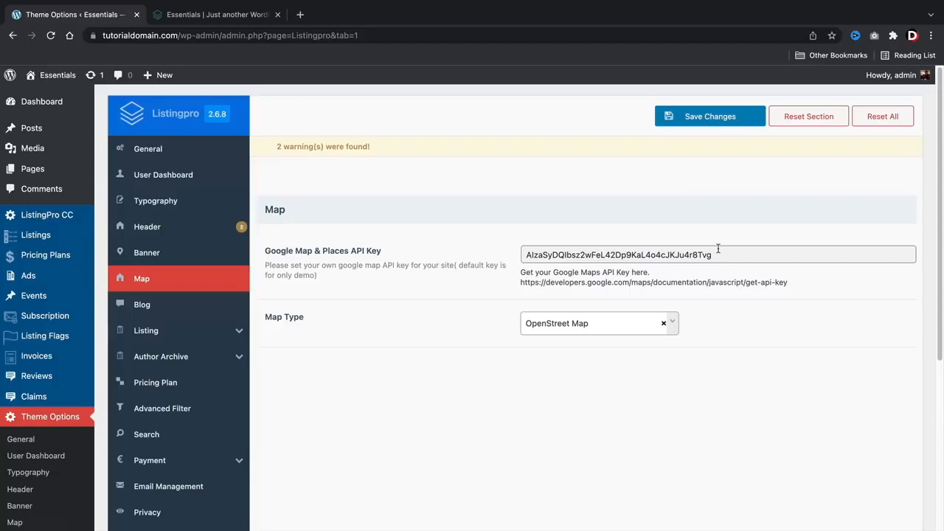
Choose MapBox API as the map type and highlight the link for getting a Mapbox key.
scroll(708, 249, down, 3)
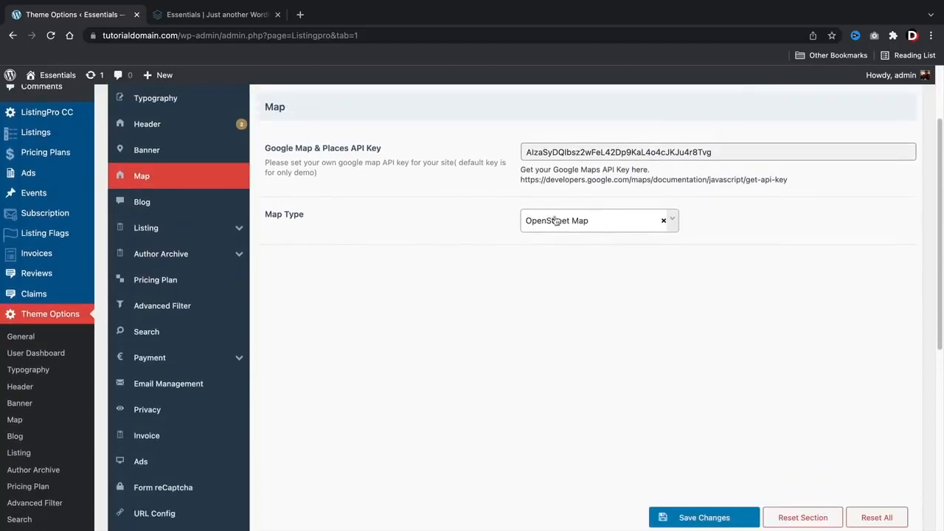
click(594, 223)
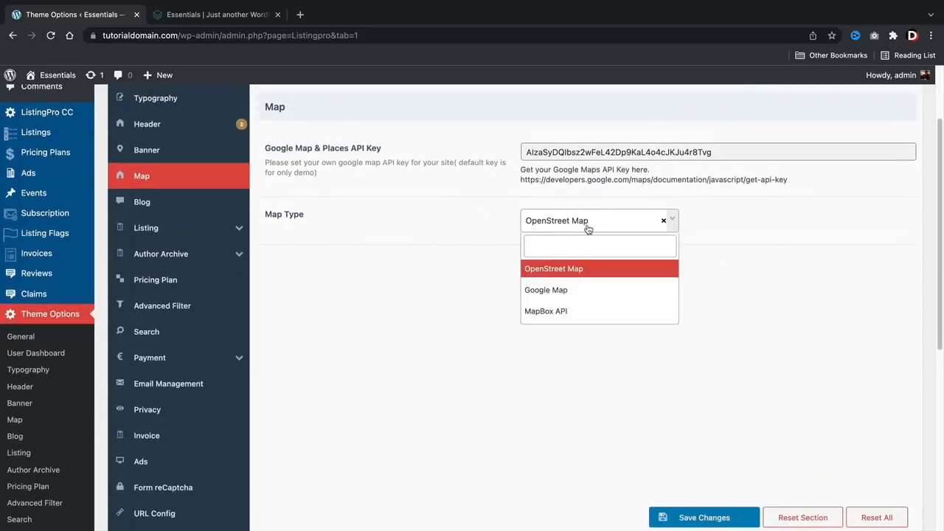
click(606, 312)
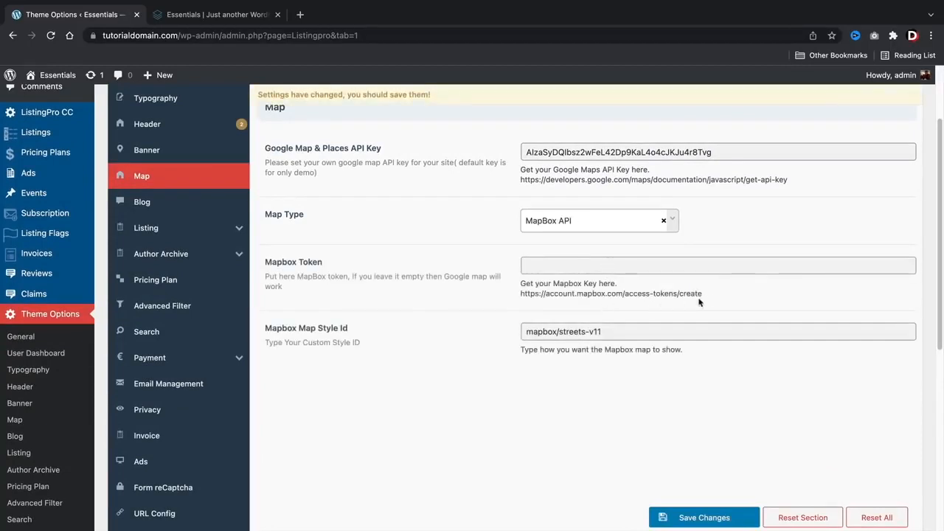
drag(706, 296, 519, 298)
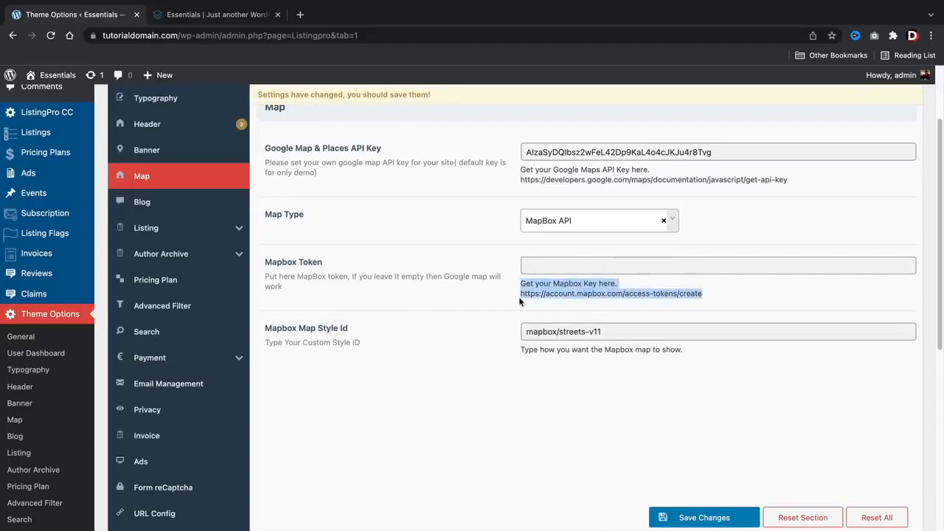
Set the map type to Google Map and open the Blog section of the theme options.
click(552, 230)
click(573, 296)
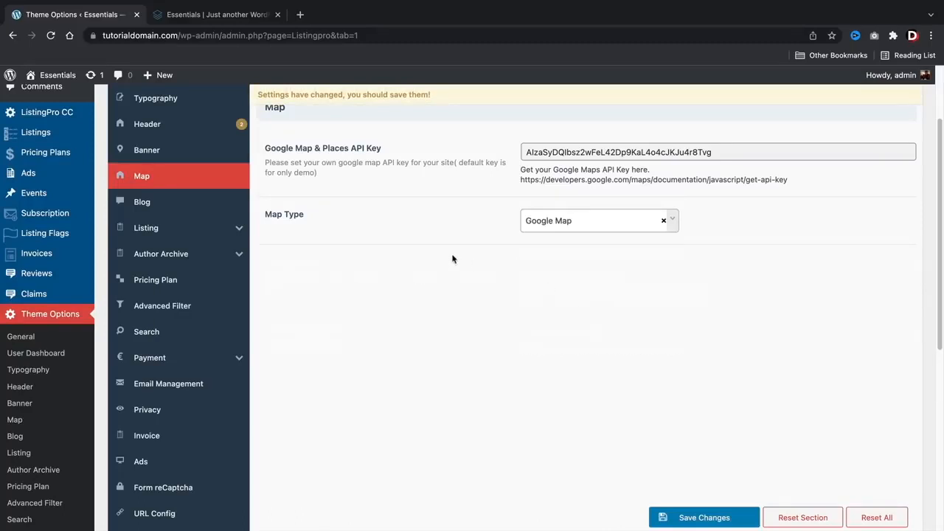
scroll(398, 251, up, 2)
click(159, 284)
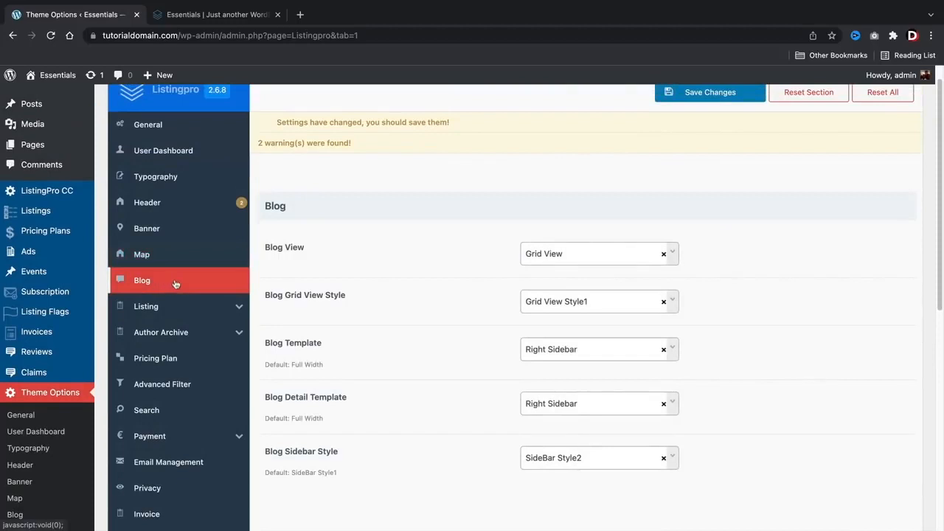
Switch to the website's home page and start a new blog post from there.
click(209, 17)
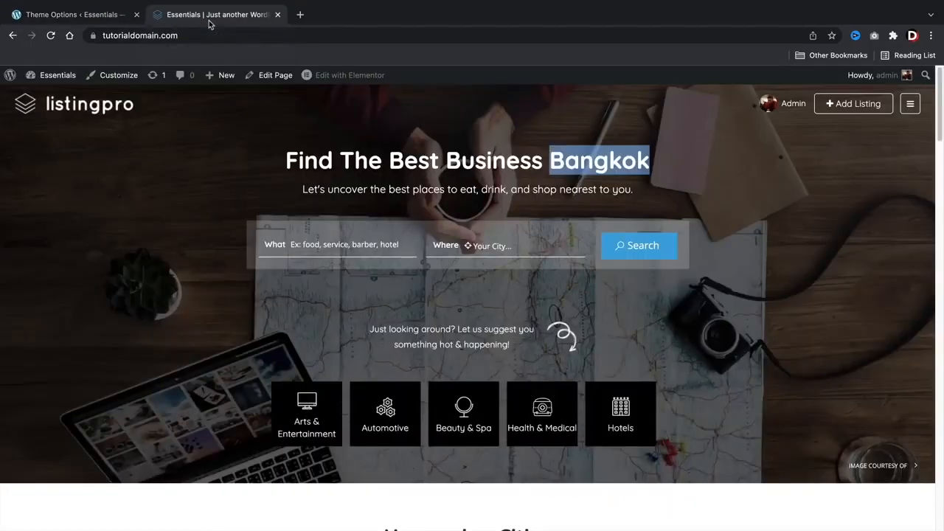
mouse_move(225, 80)
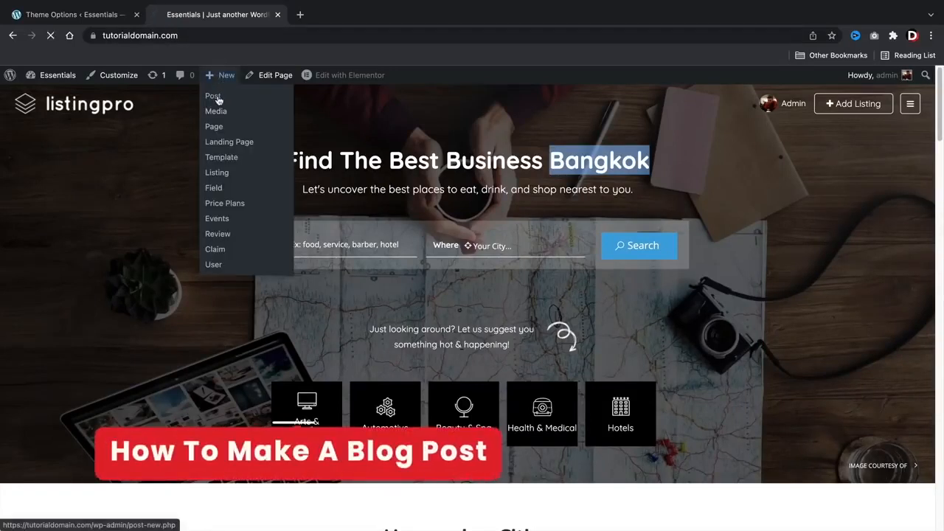
click(216, 97)
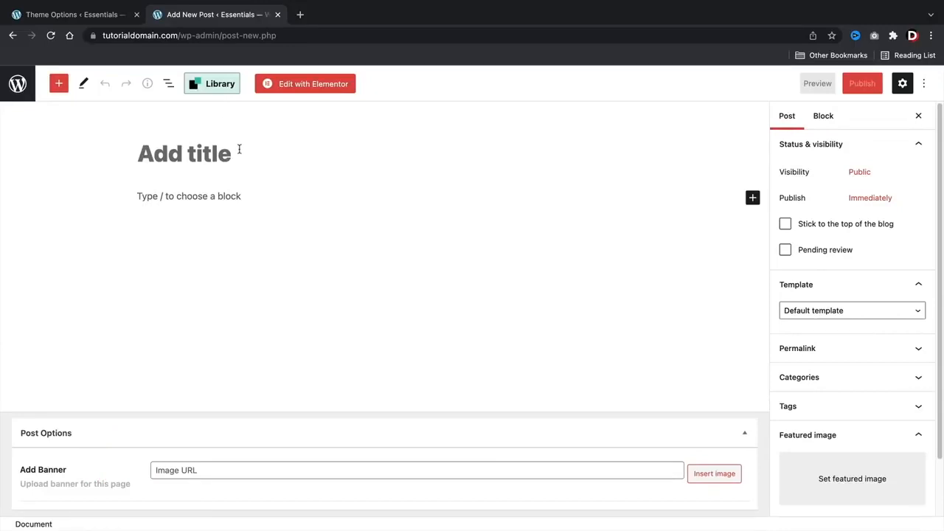
Title the new post "Top 10 Best Places To Go In Bangkok".
text(T)
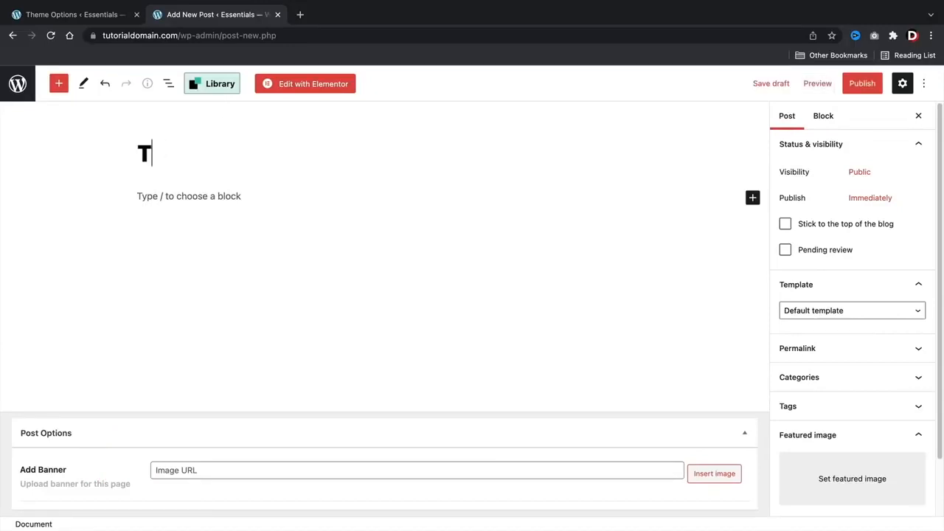
text(op10 Bes)
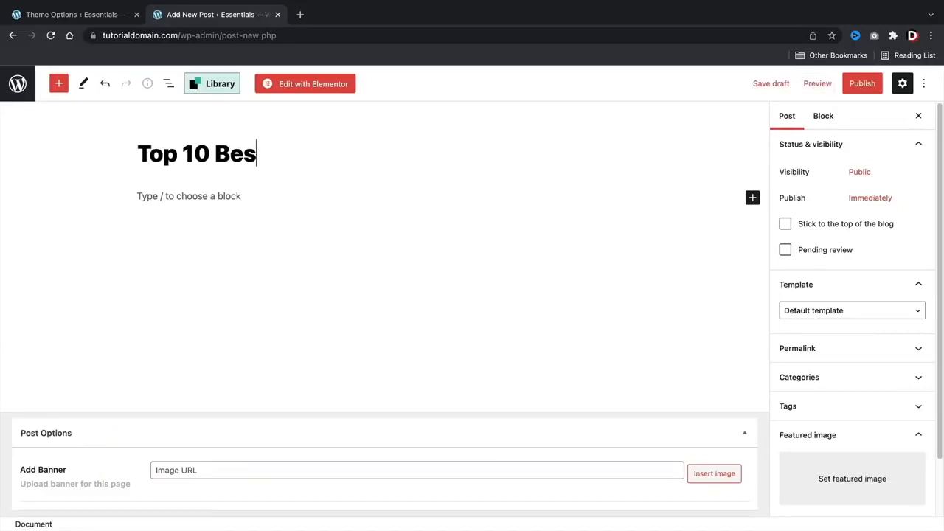
text(t Places TRo)
key(BackSpace)
key(BackSpace)
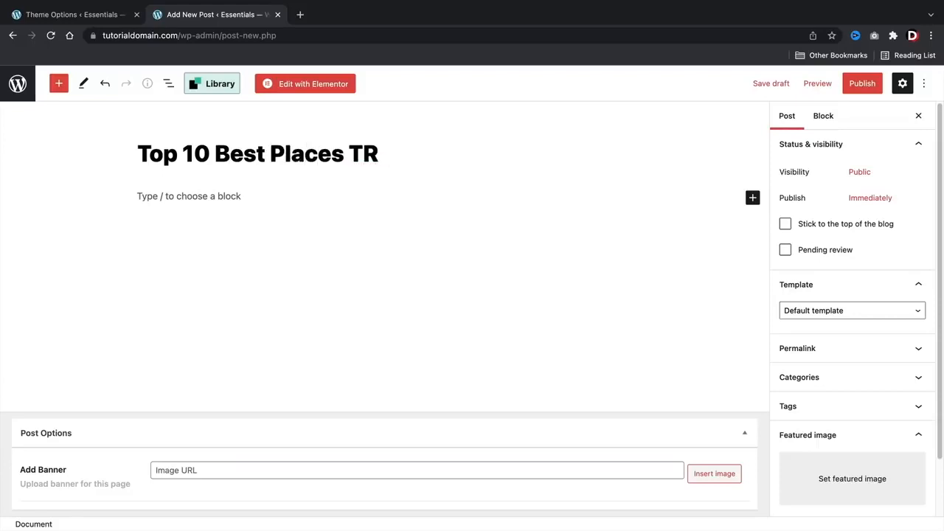
text(o Go In Bangkok)
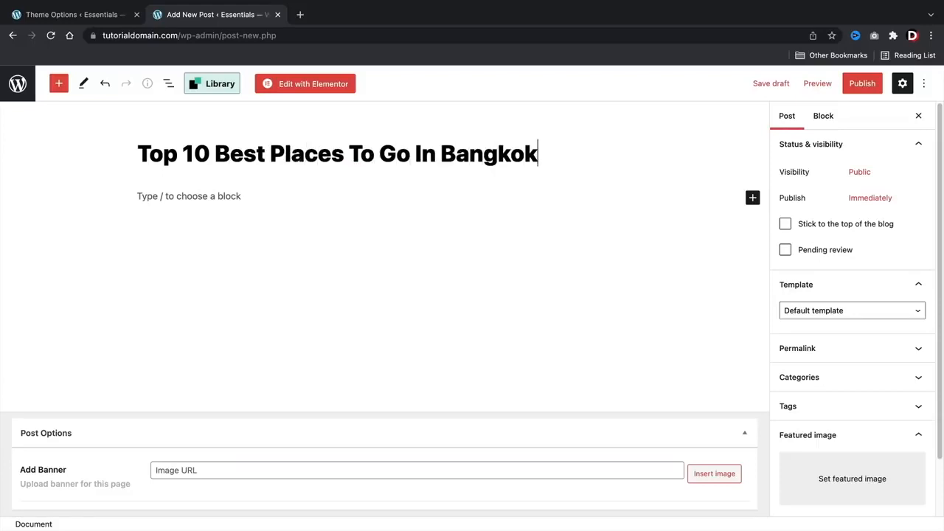
Paste the copied Lorem Ipsum headings and paragraphs into the post body below the title.
key(Return)
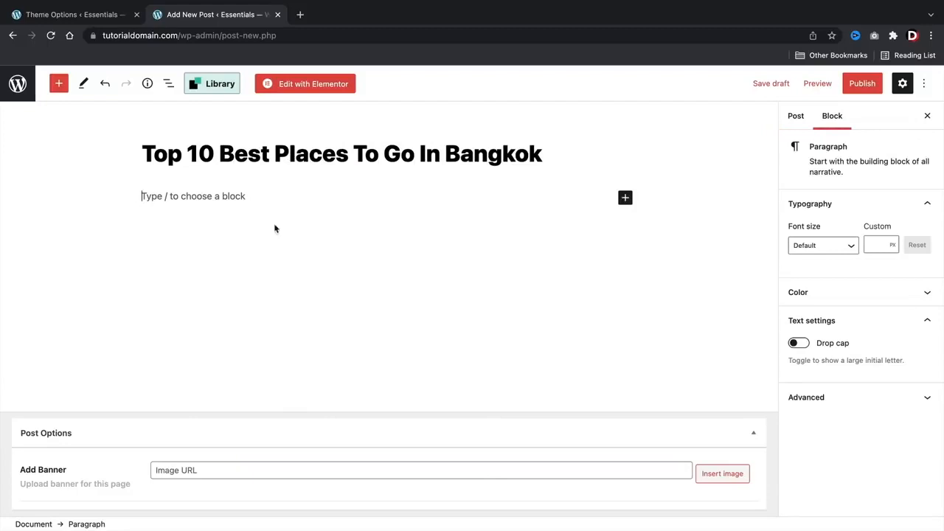
right_click(184, 197)
click(225, 283)
Set the media library photo of the dark hanging lamps, pexels-photo-275852.jpeg, as the post's featured image.
click(803, 120)
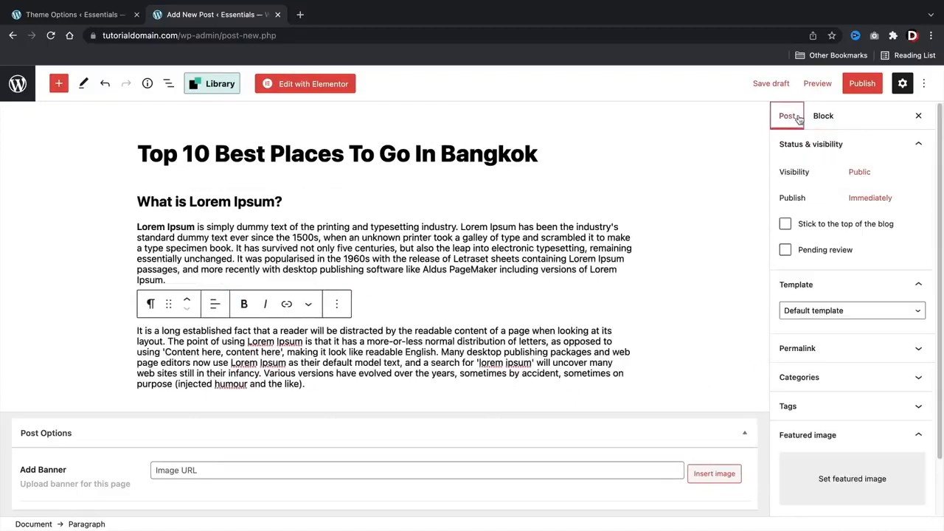
click(853, 481)
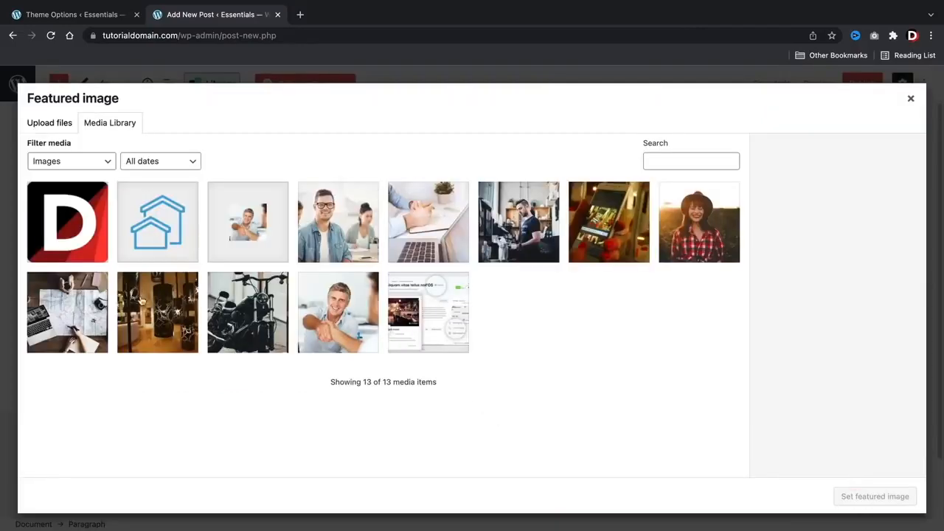
click(151, 311)
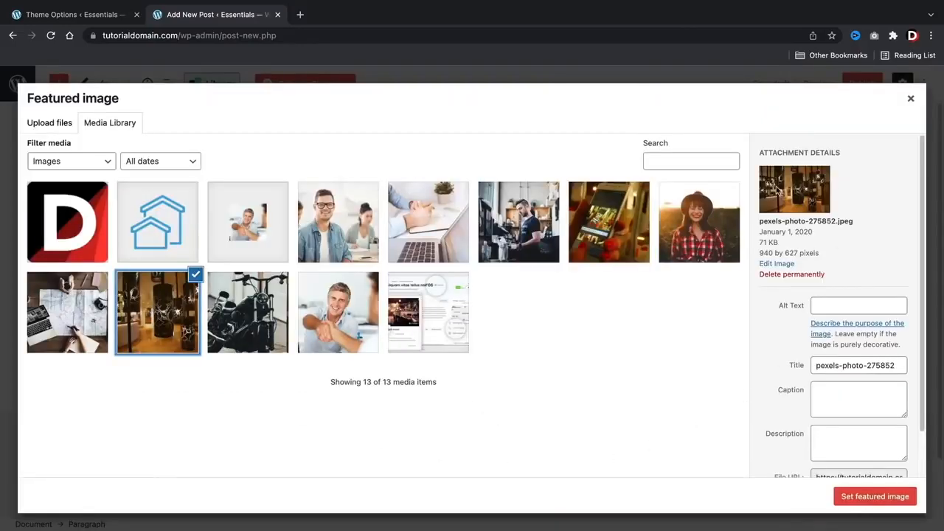
click(865, 497)
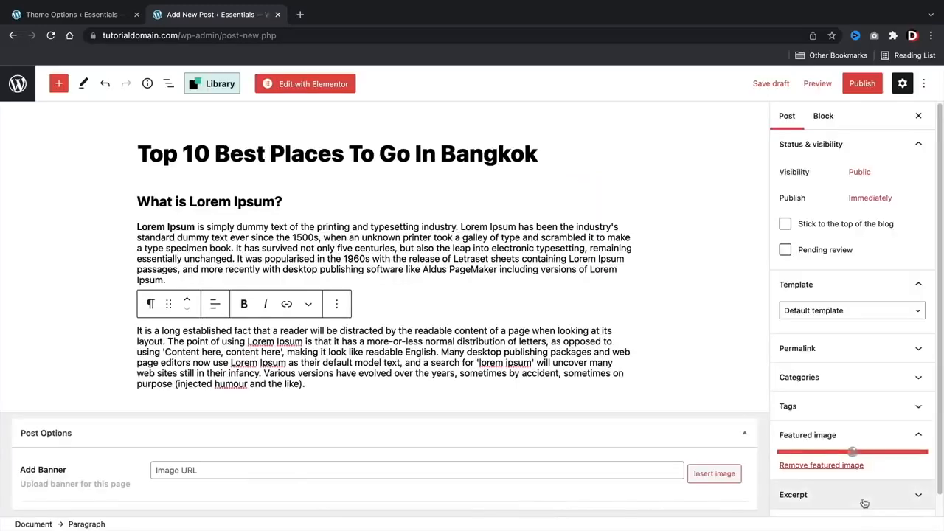
Publish the post and review its live page down to the comment form.
click(863, 84)
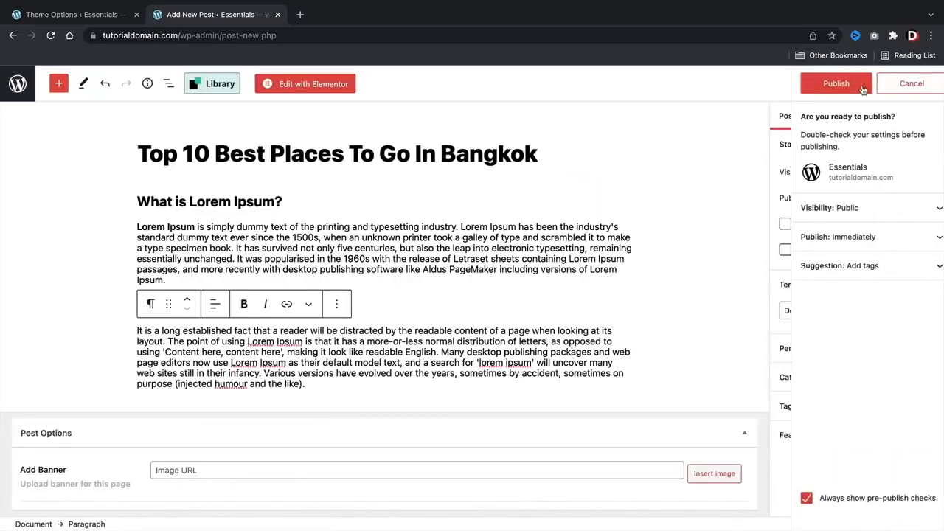
click(839, 86)
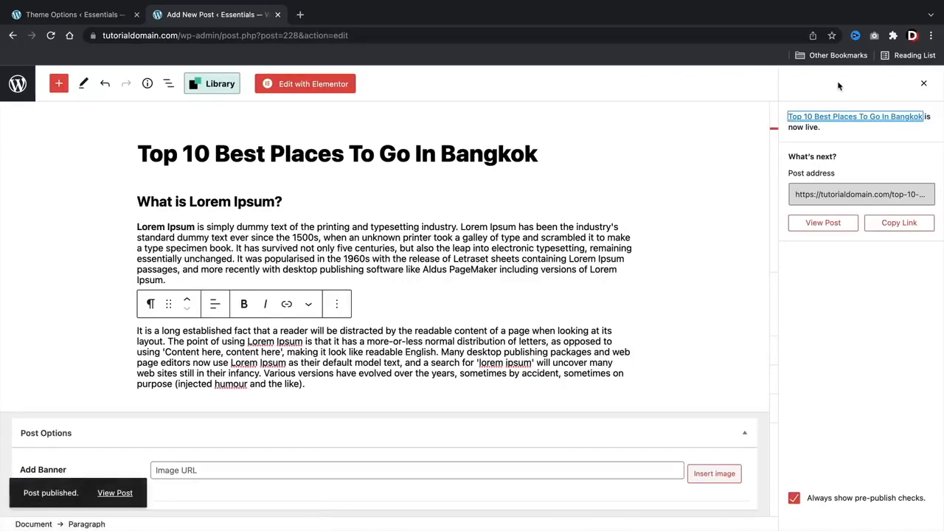
click(827, 225)
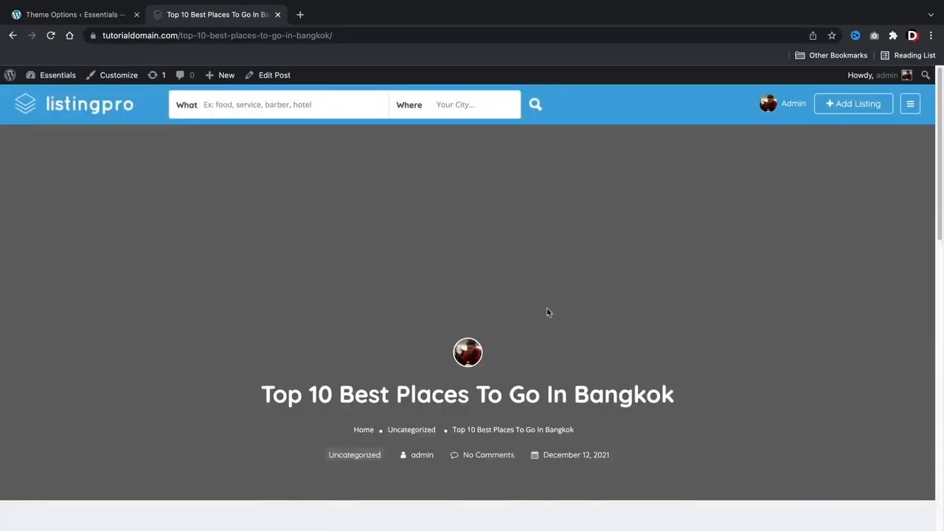
scroll(505, 370, down, 1)
scroll(505, 371, down, 5)
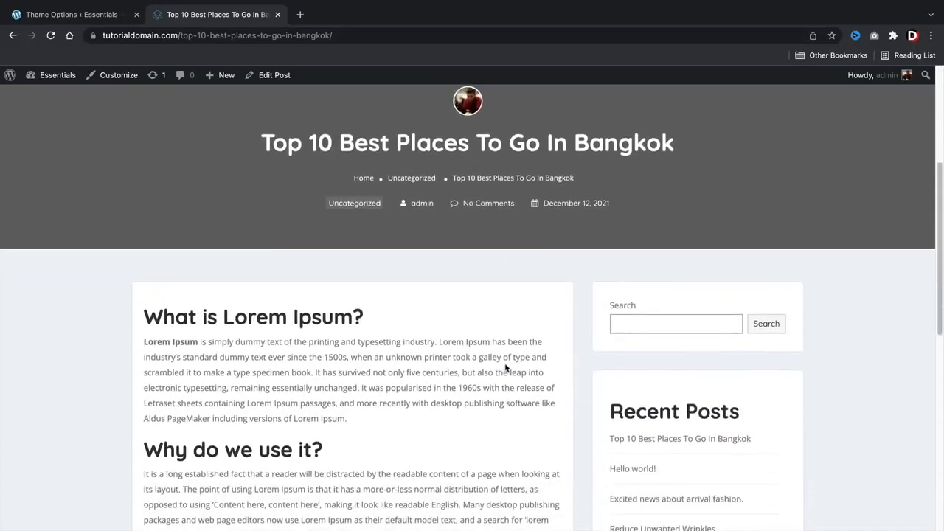
scroll(380, 287, down, 5)
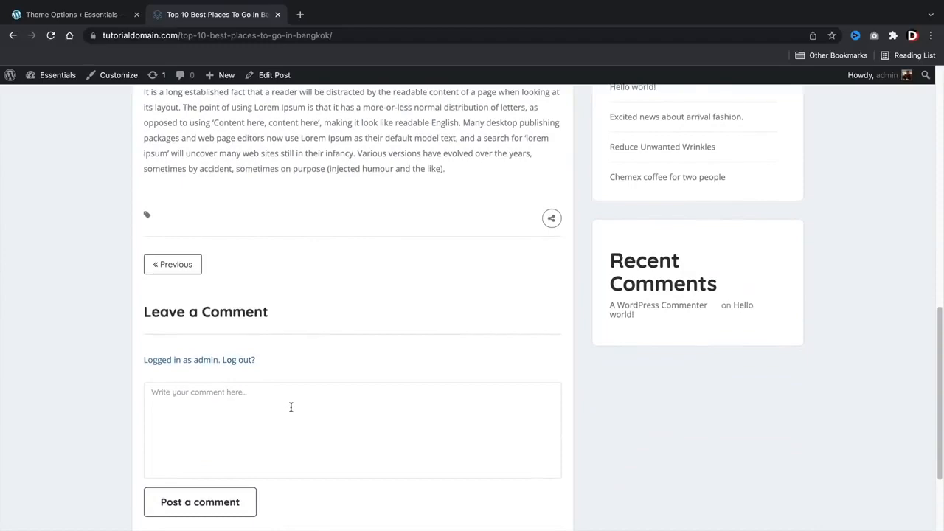
scroll(291, 407, up, 20)
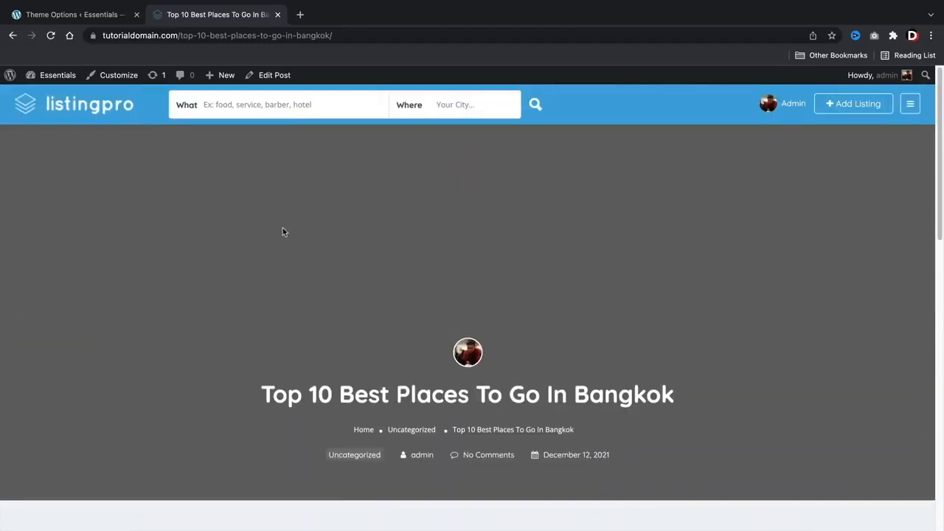
From the site's home page, open the customizer's Homepage Settings, select Home as homepage and Blog as posts page, and exit.
click(29, 113)
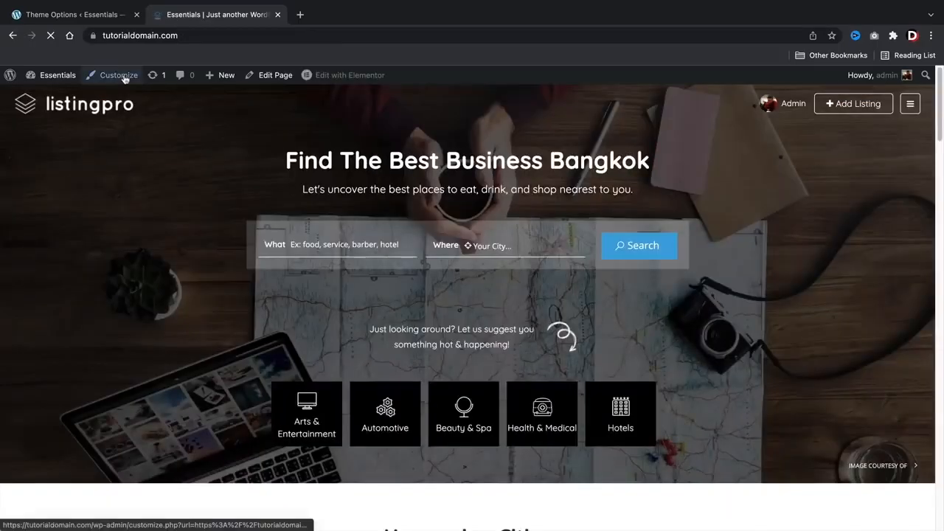
click(125, 79)
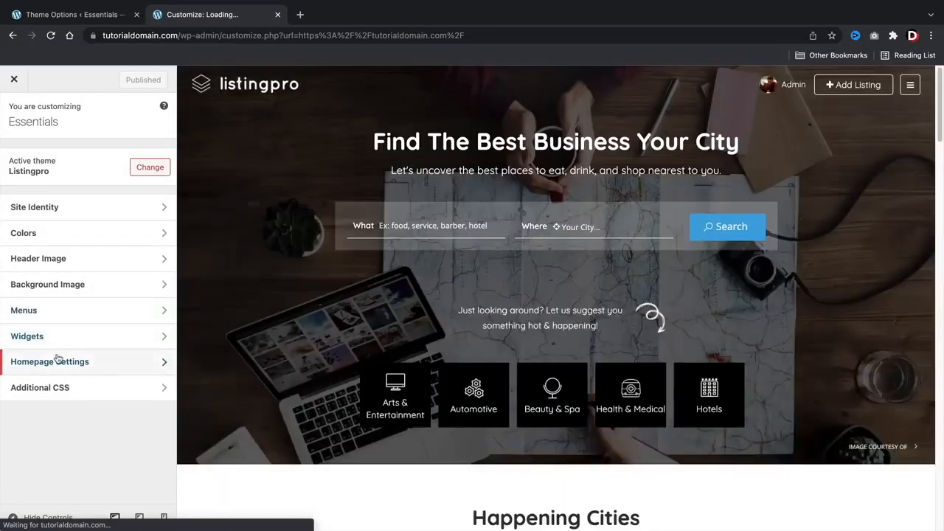
click(58, 360)
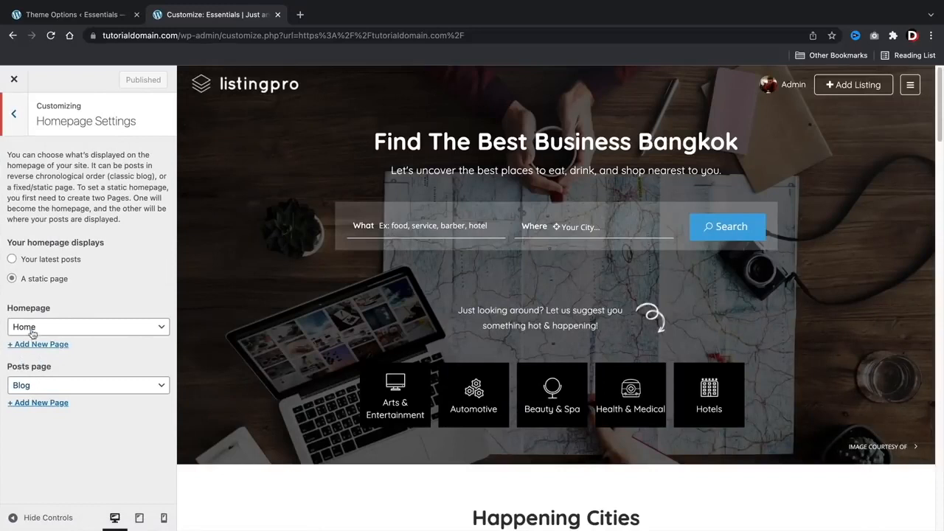
click(32, 329)
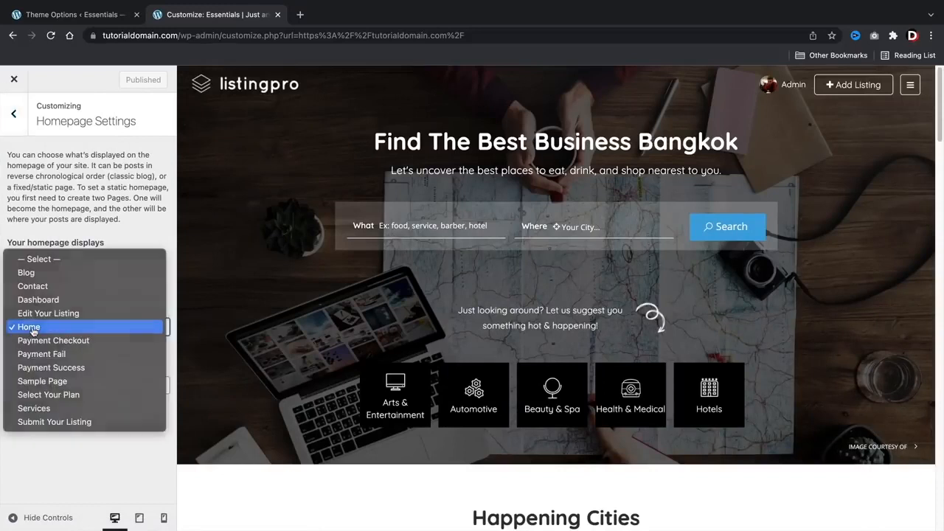
click(33, 329)
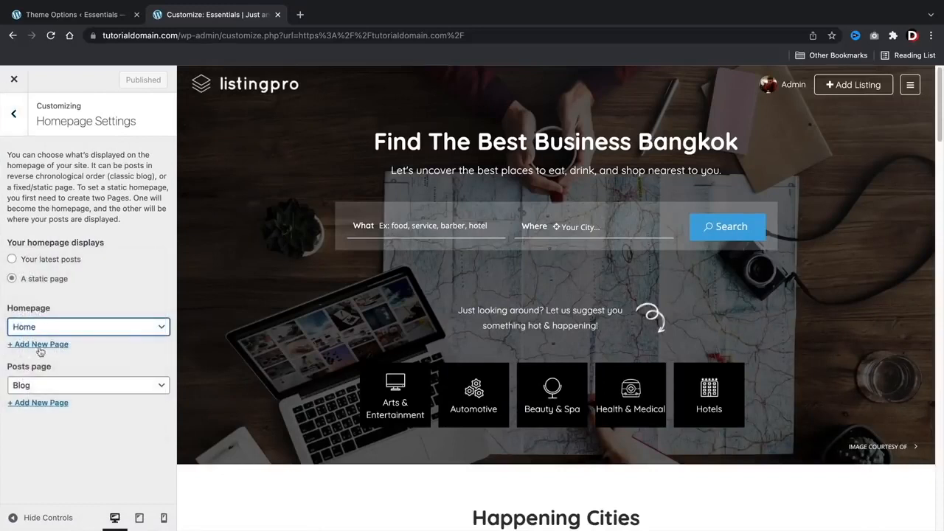
click(49, 391)
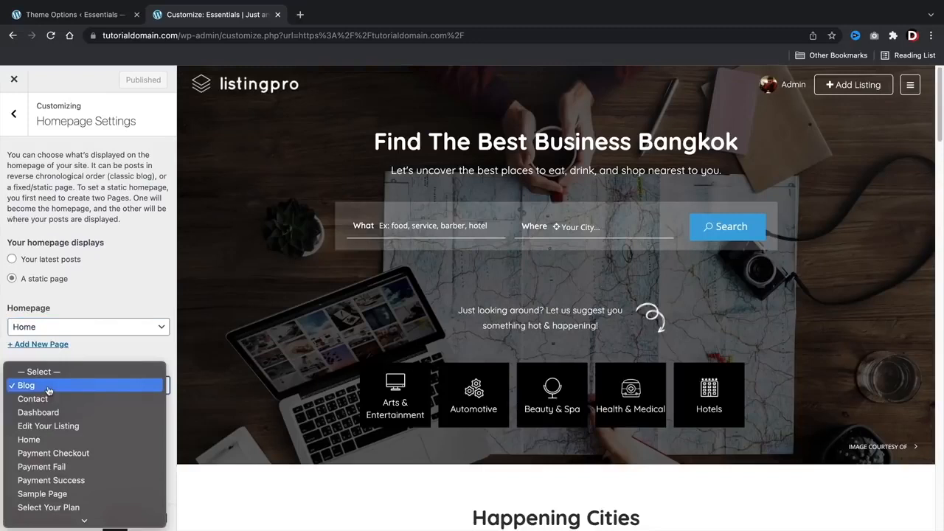
click(49, 389)
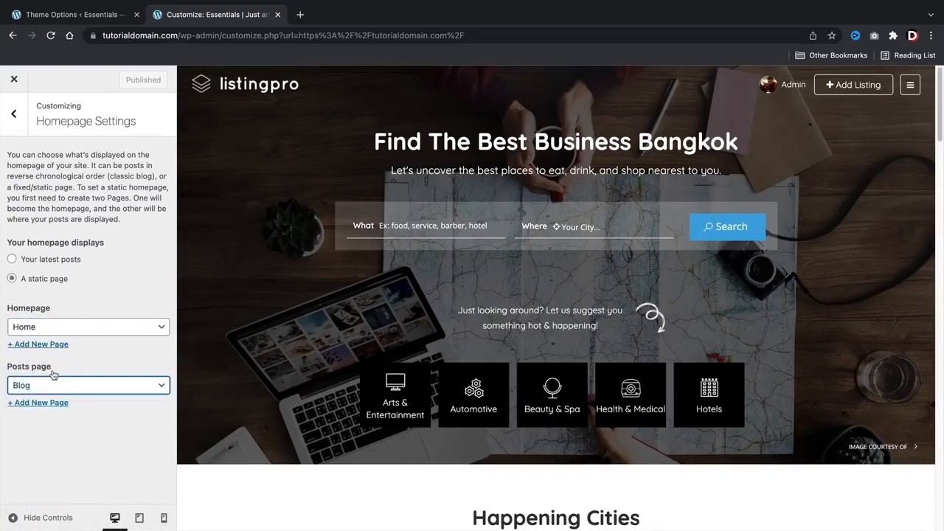
click(13, 79)
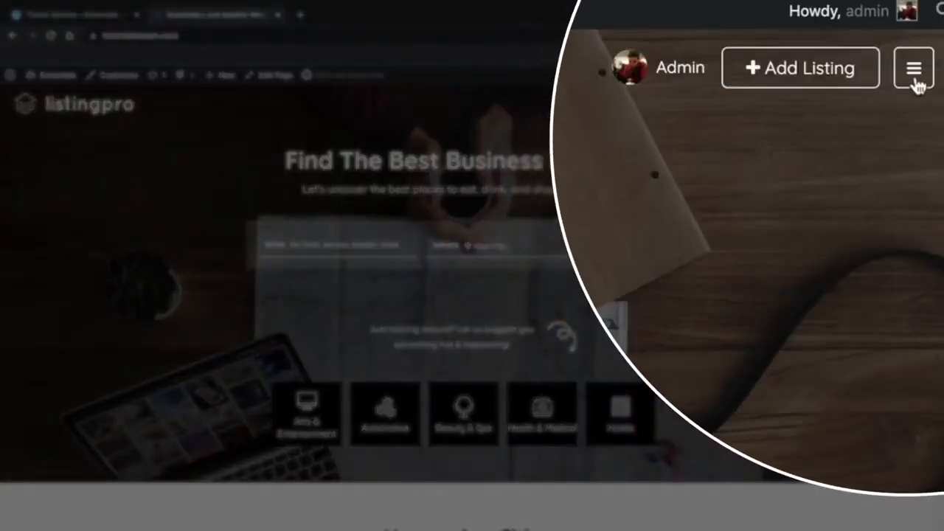
Open the site's Blog page through its navigation and look over the listed posts.
click(915, 80)
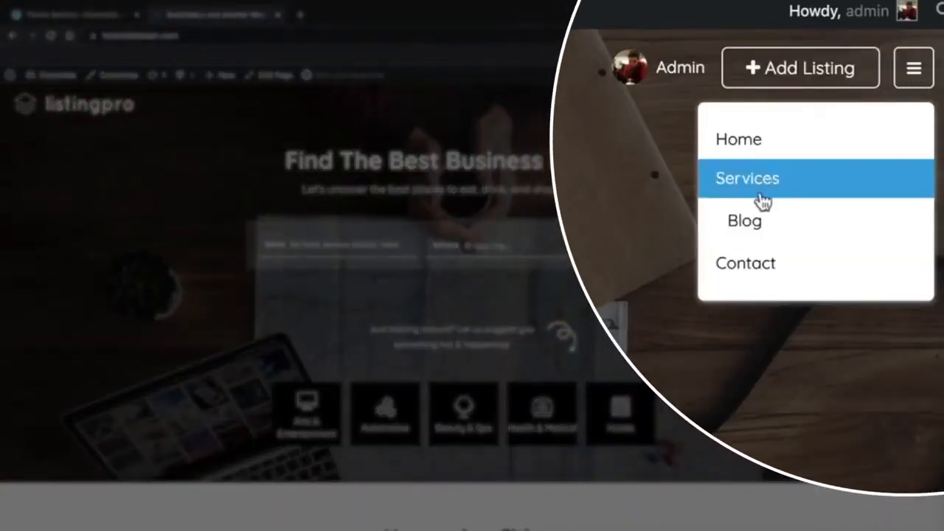
click(757, 225)
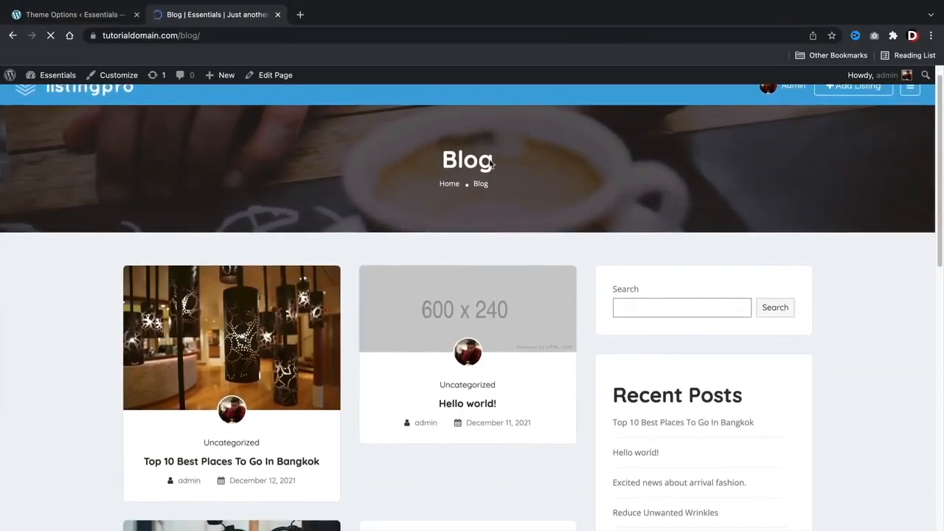
drag(494, 163, 402, 165)
scroll(254, 281, down, 2)
scroll(266, 337, down, 4)
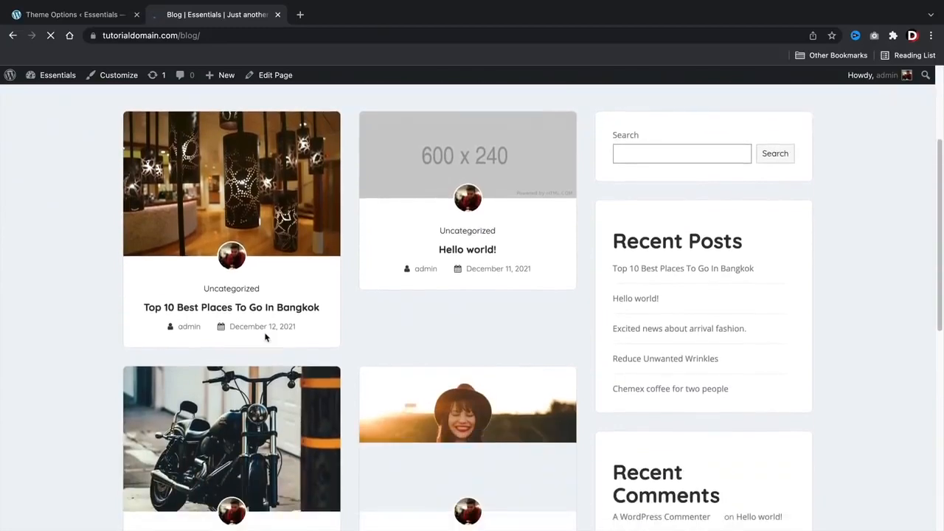
In the theme's blog options, set Blog View to List View 2 and Blog Grid View Style to Grid View Style2, and save.
scroll(266, 338, down, 3)
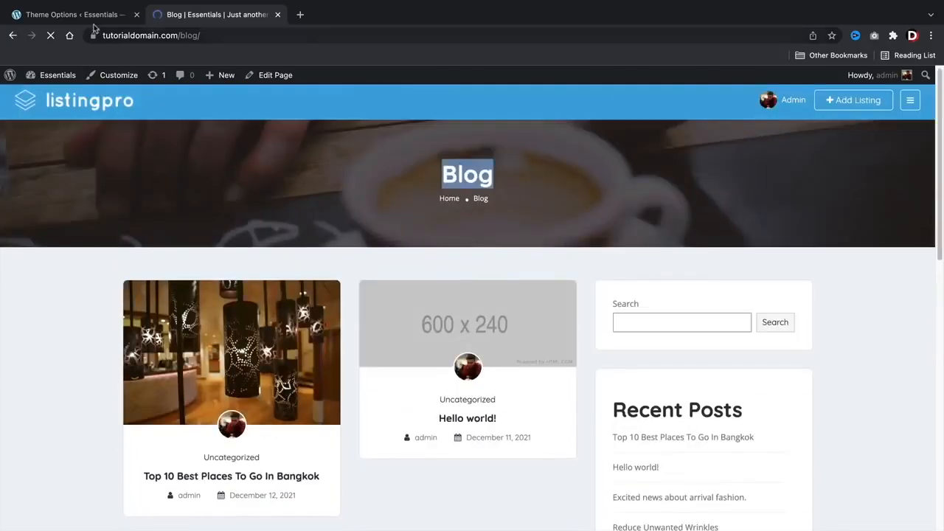
click(87, 16)
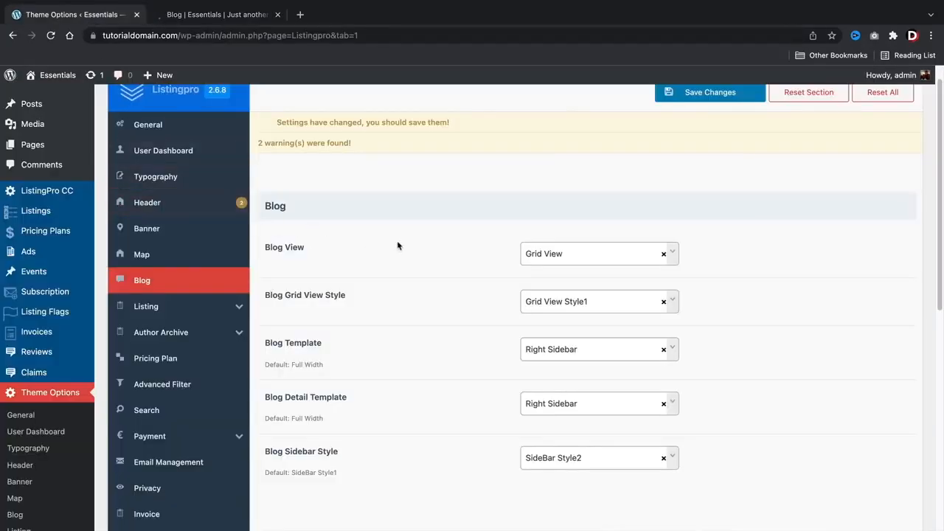
click(581, 259)
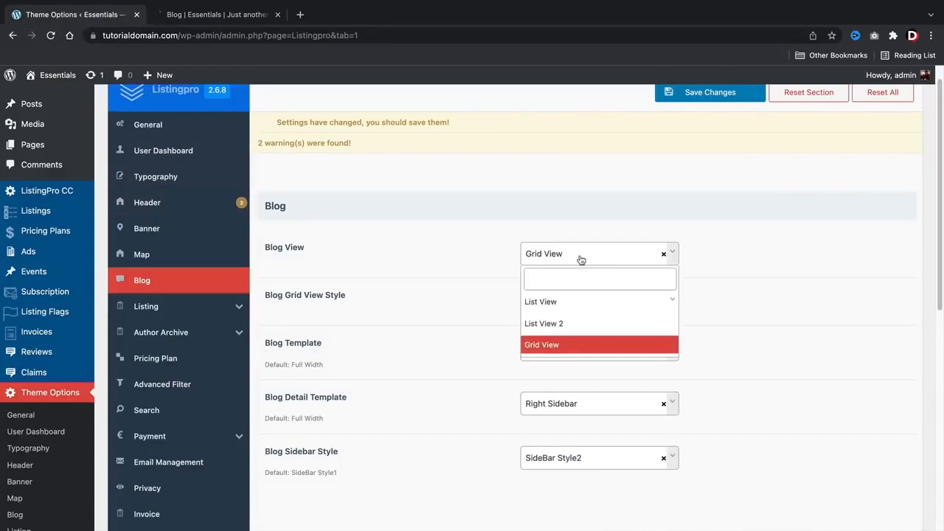
click(581, 324)
click(580, 301)
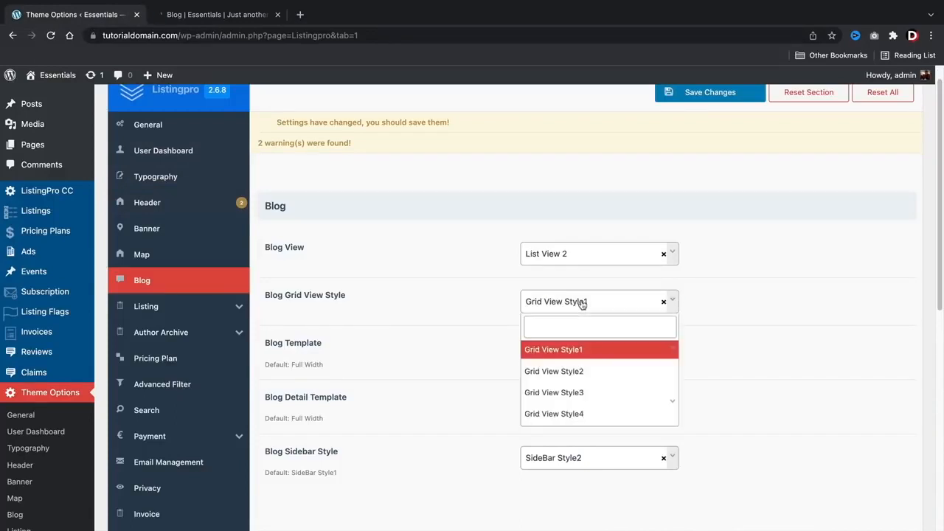
click(582, 372)
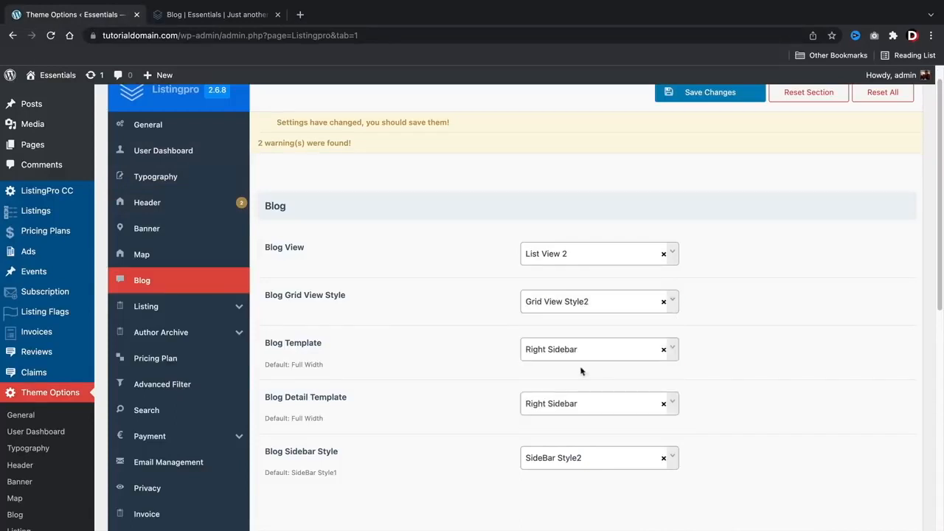
click(711, 94)
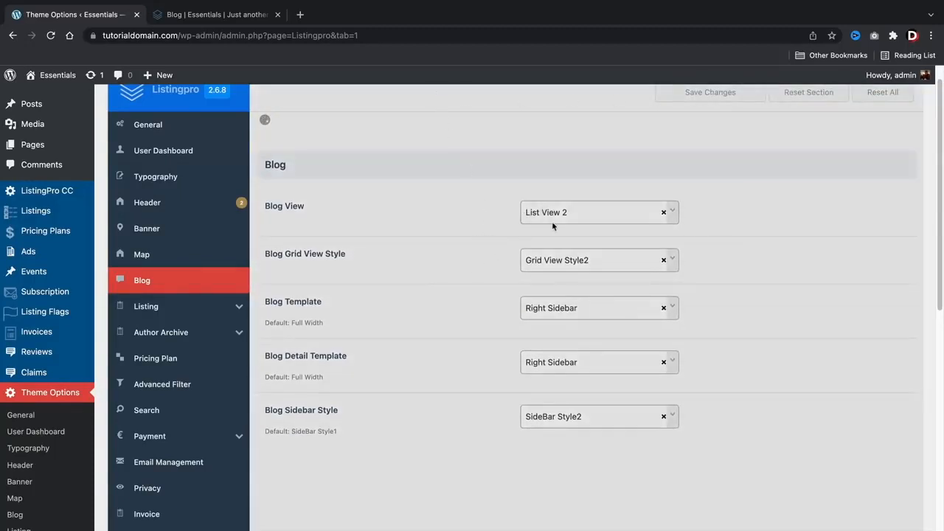
Reload the site's Blog page and look through the posts in the changed layout.
click(214, 15)
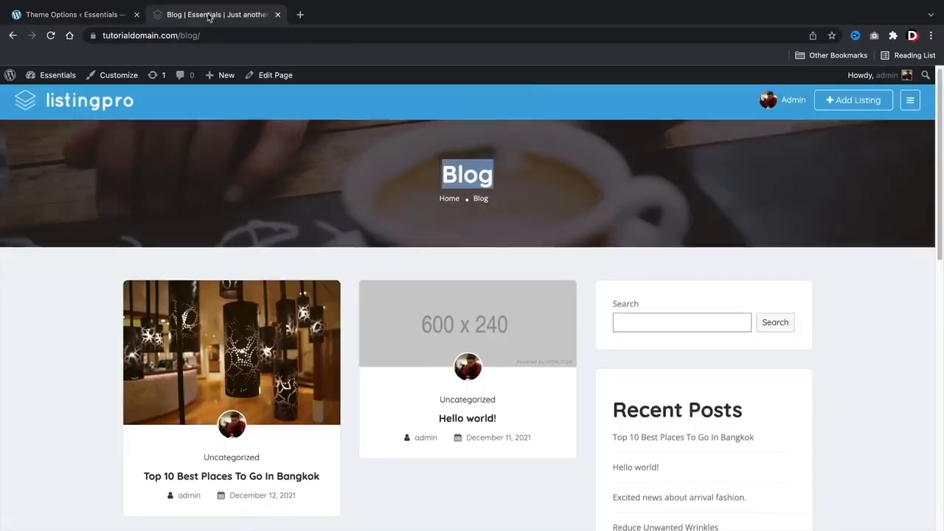
click(49, 35)
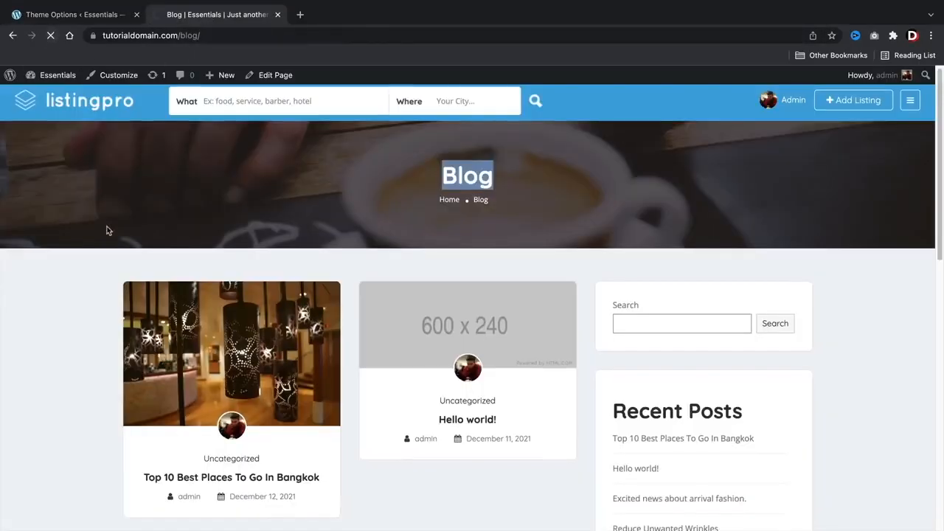
scroll(101, 246, down, 3)
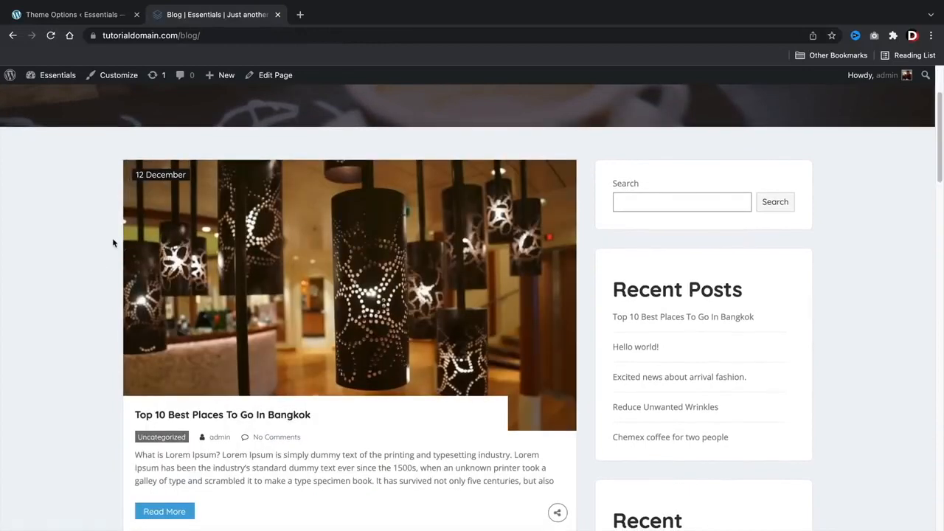
scroll(309, 335, down, 5)
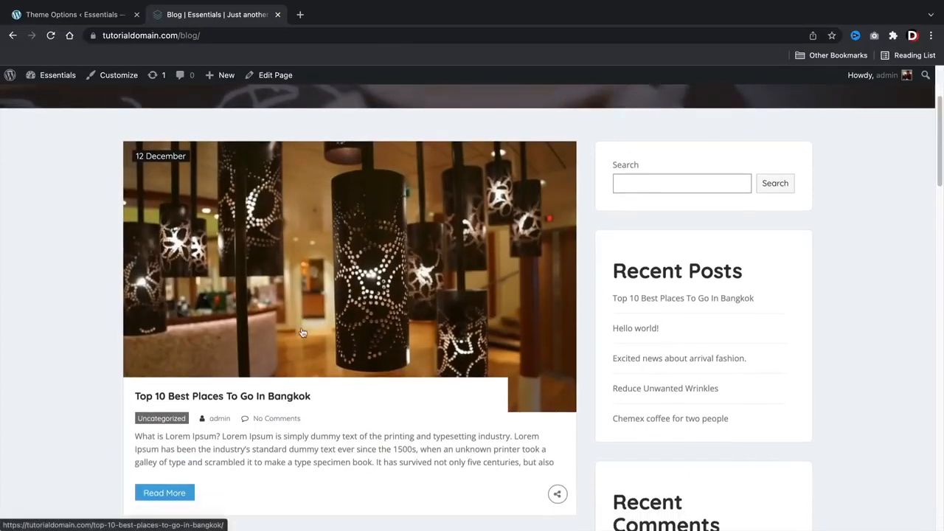
scroll(272, 352, down, 7)
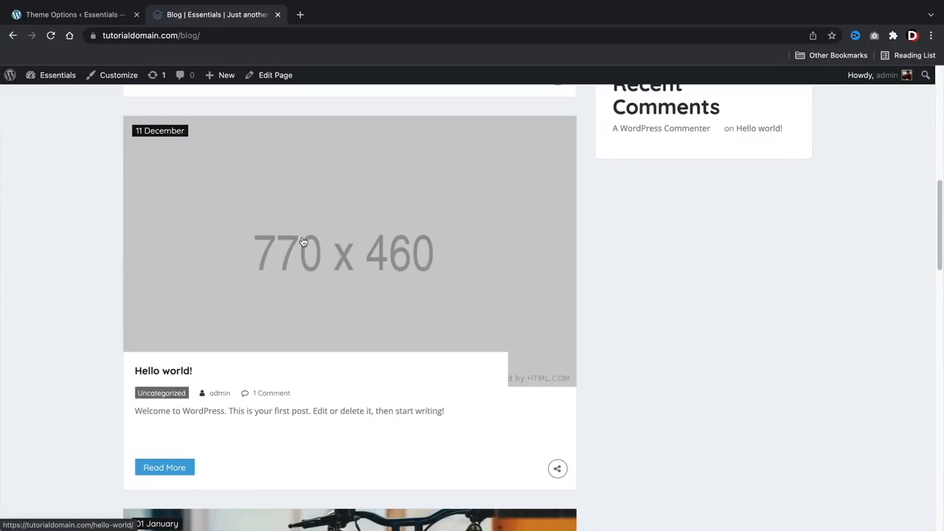
scroll(302, 242, down, 5)
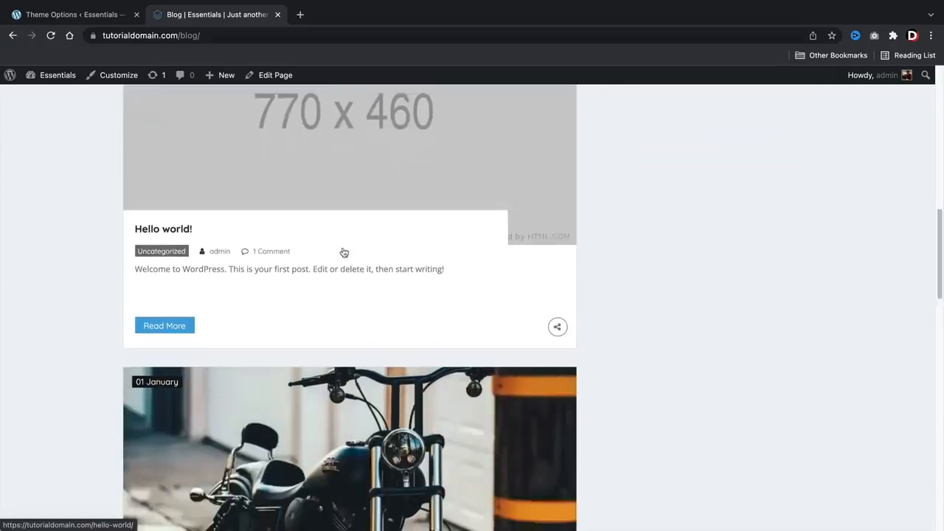
scroll(379, 332, down, 6)
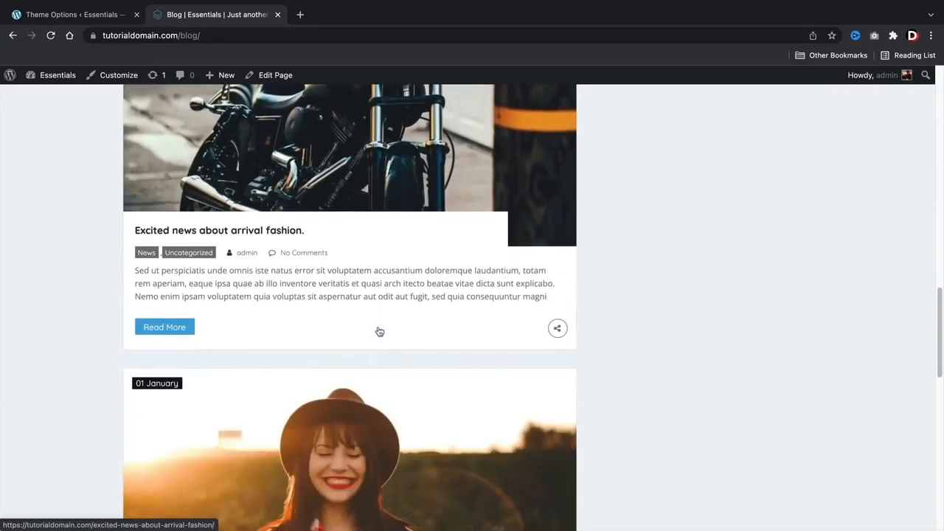
scroll(379, 332, up, 15)
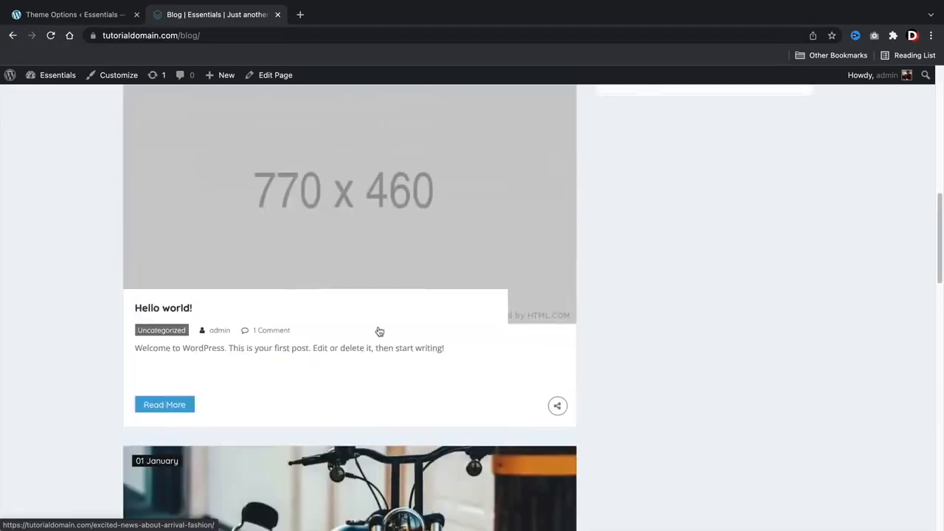
scroll(379, 332, up, 2)
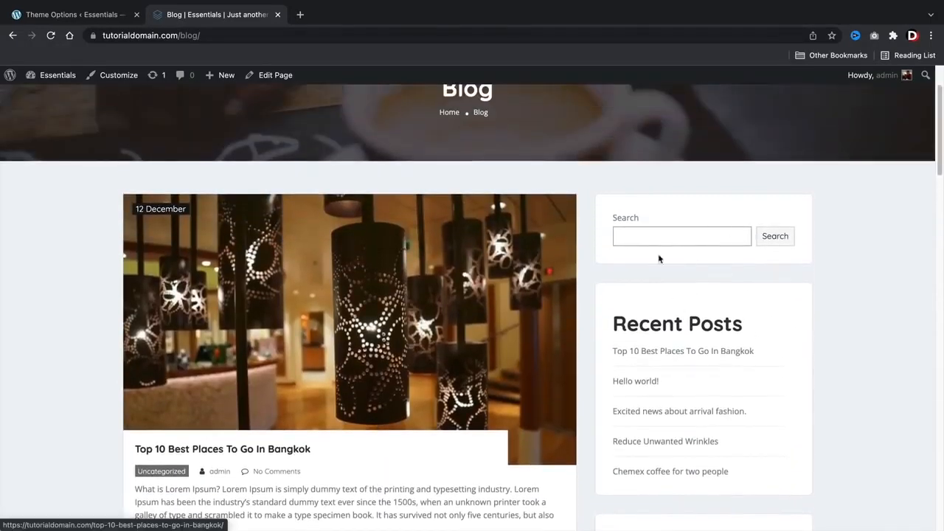
Back in the theme's blog options, set Blog View to Grid View and Blog Grid View Style to Grid View Style4.
click(107, 17)
click(546, 281)
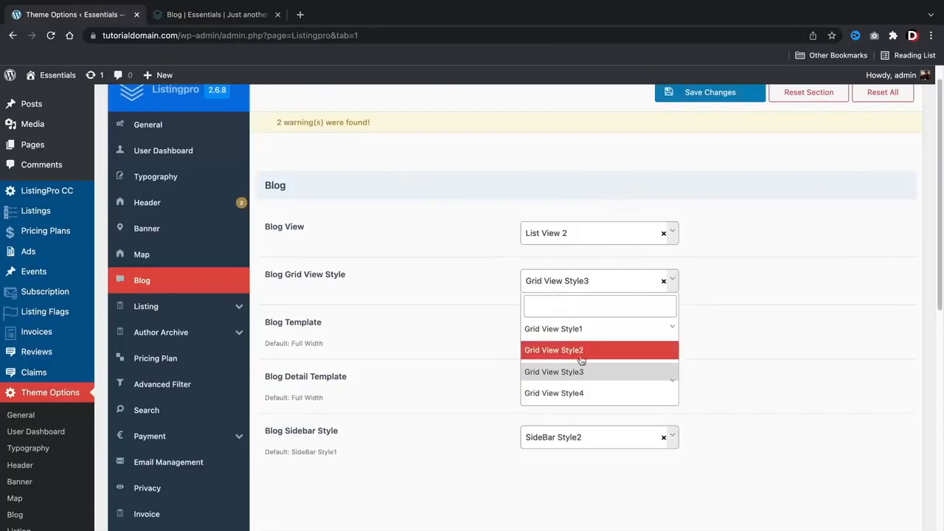
click(579, 368)
click(601, 265)
click(612, 344)
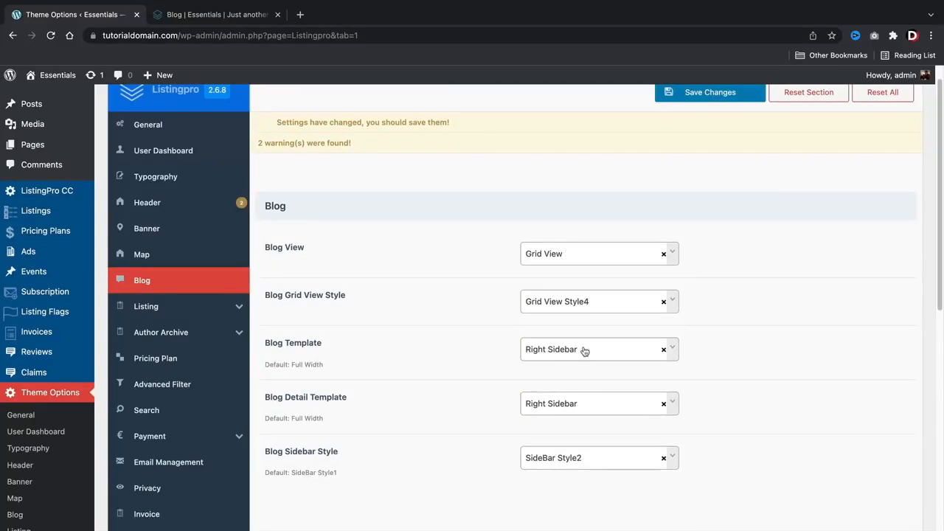
Set both Blog Template and Blog Detail Template to Full Width and save the theme options.
click(585, 351)
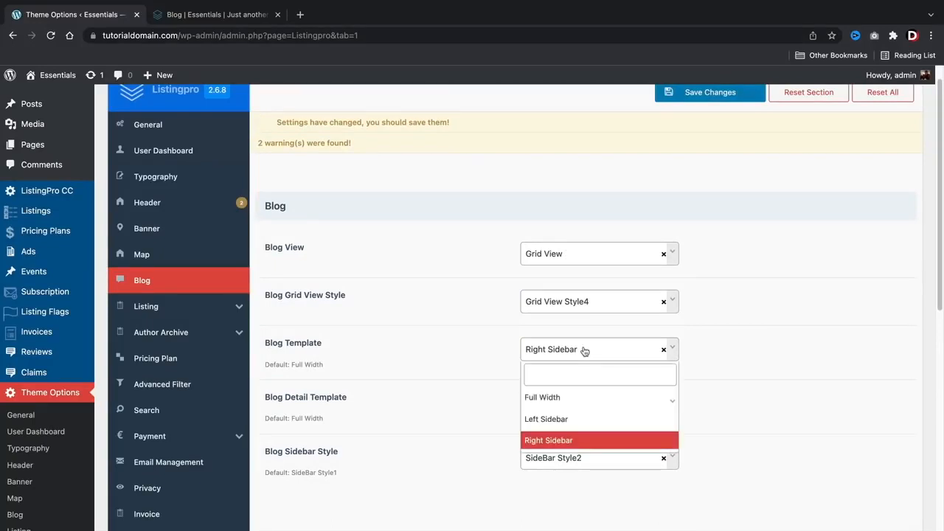
click(586, 398)
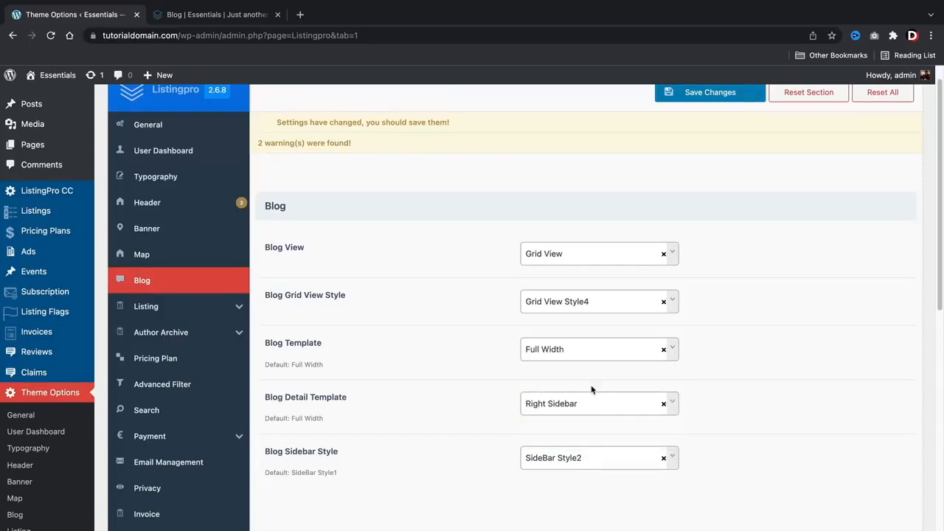
click(544, 404)
click(567, 283)
scroll(702, 341, down, 1)
scroll(701, 343, up, 1)
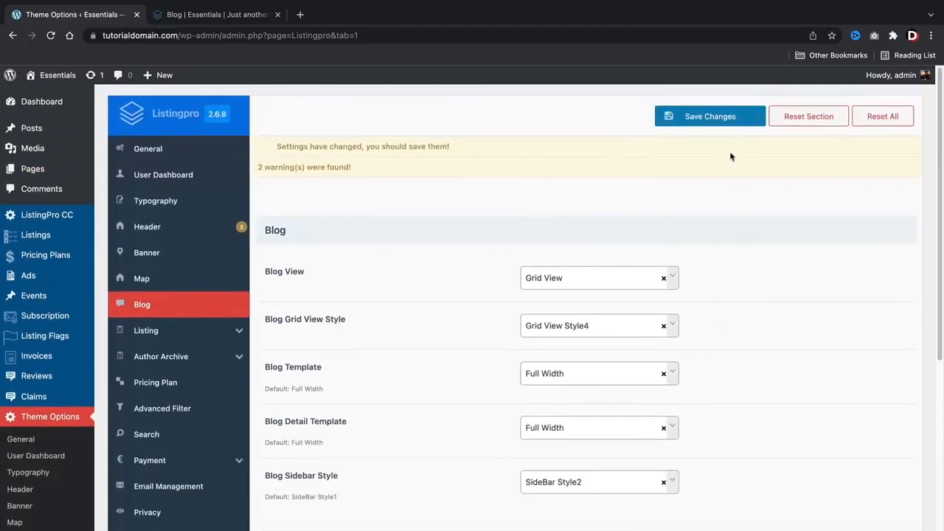
click(713, 116)
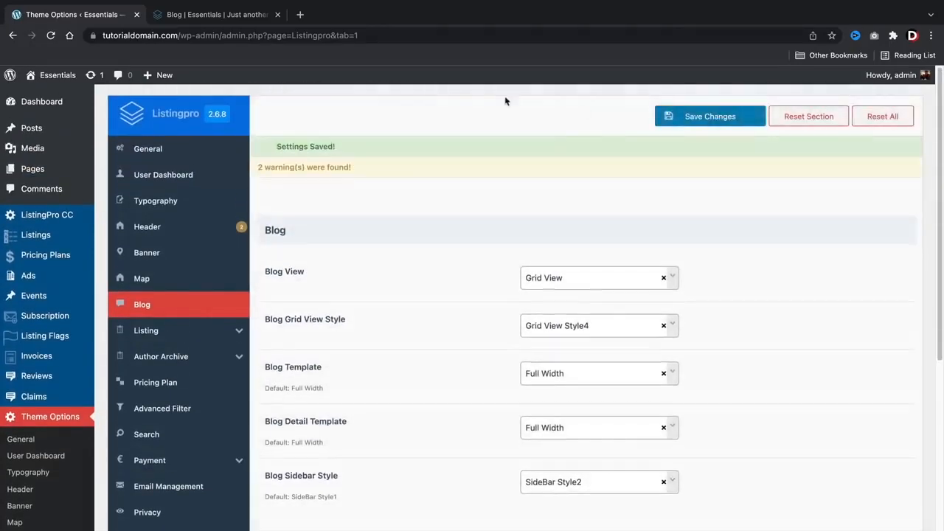
Reload the site's Blog page and review how the post grid is laid out.
click(211, 15)
click(51, 35)
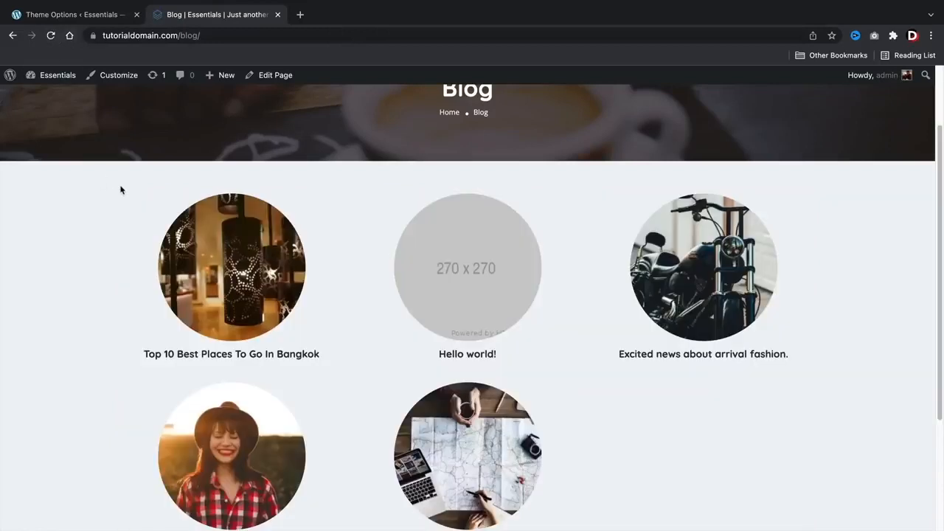
scroll(267, 279, up, 2)
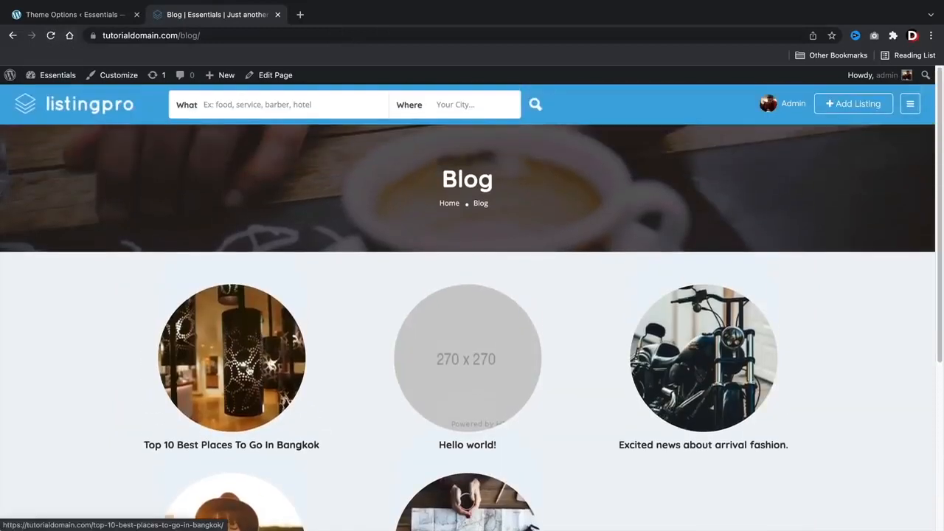
scroll(661, 351, down, 2)
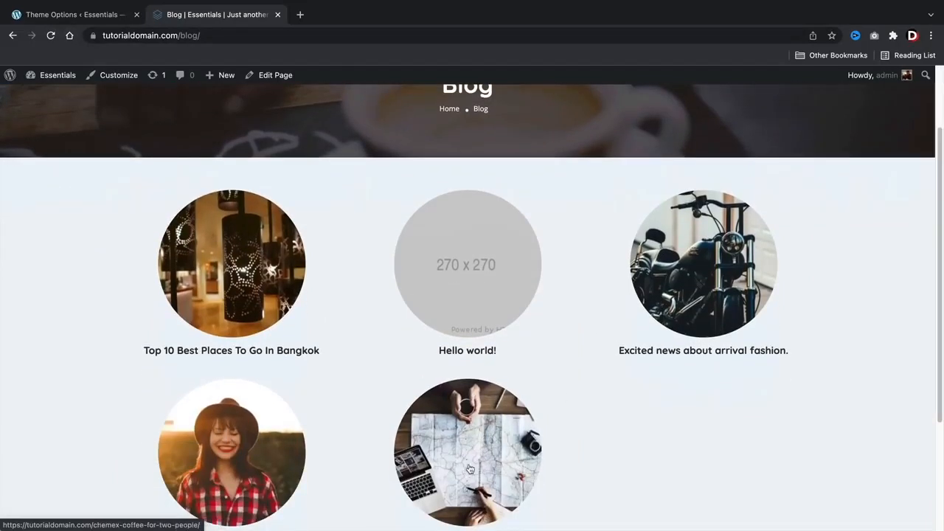
Open the Top 10 Best Places To Go In Bangkok post, review its page layout and compare it with the blog options.
click(212, 351)
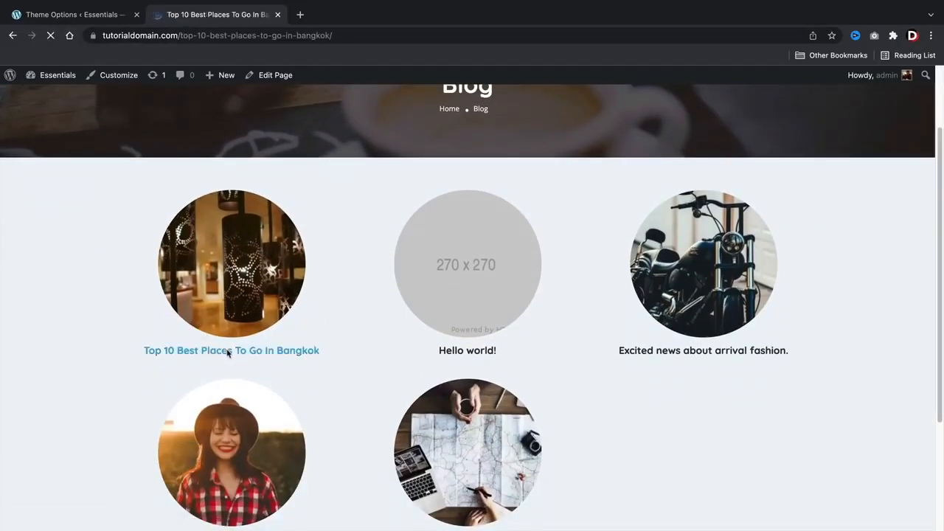
scroll(229, 357, down, 10)
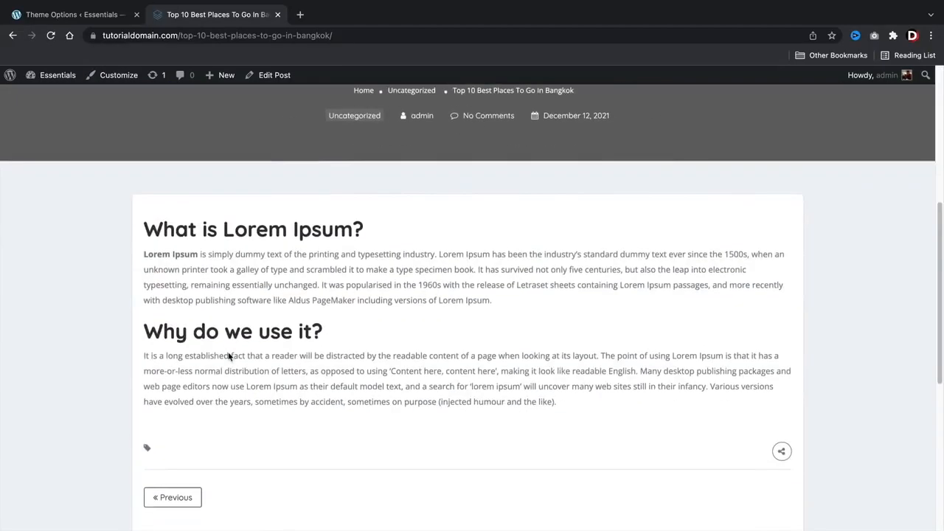
scroll(229, 357, up, 3)
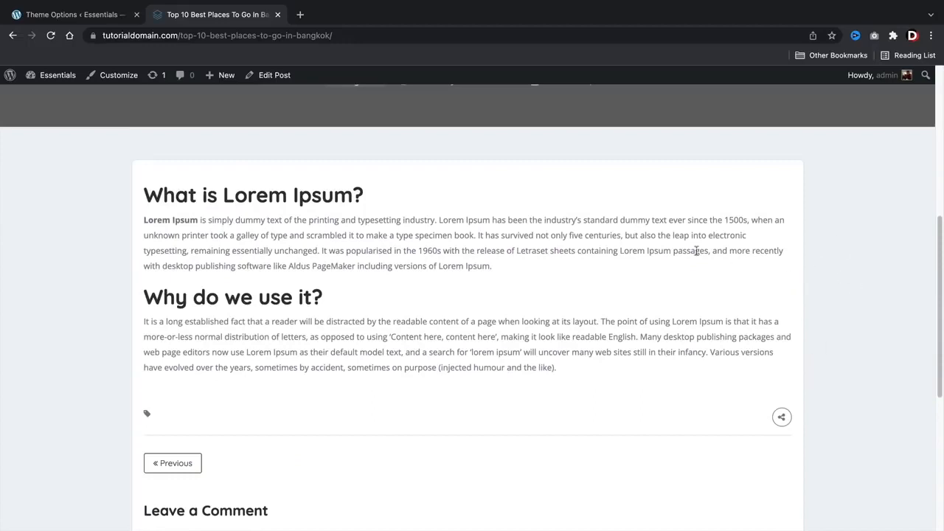
click(99, 16)
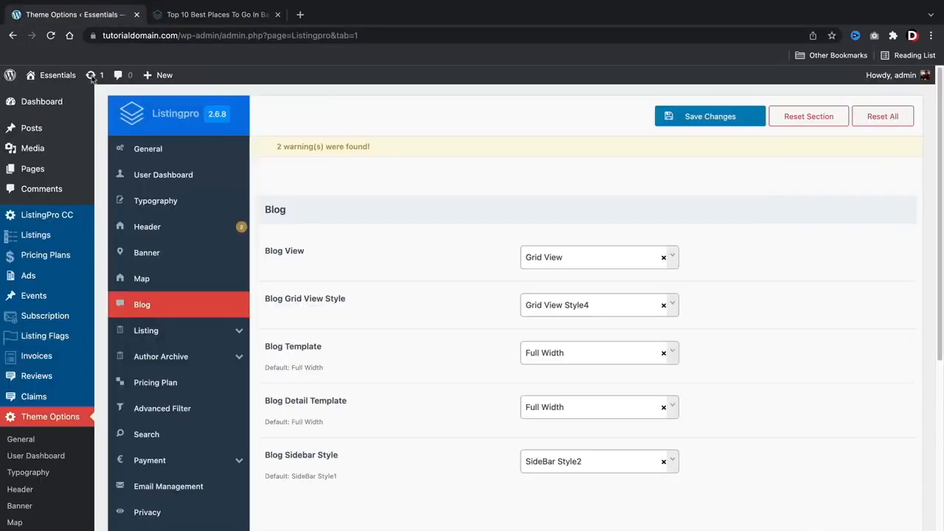
key(ctrl+Tab)
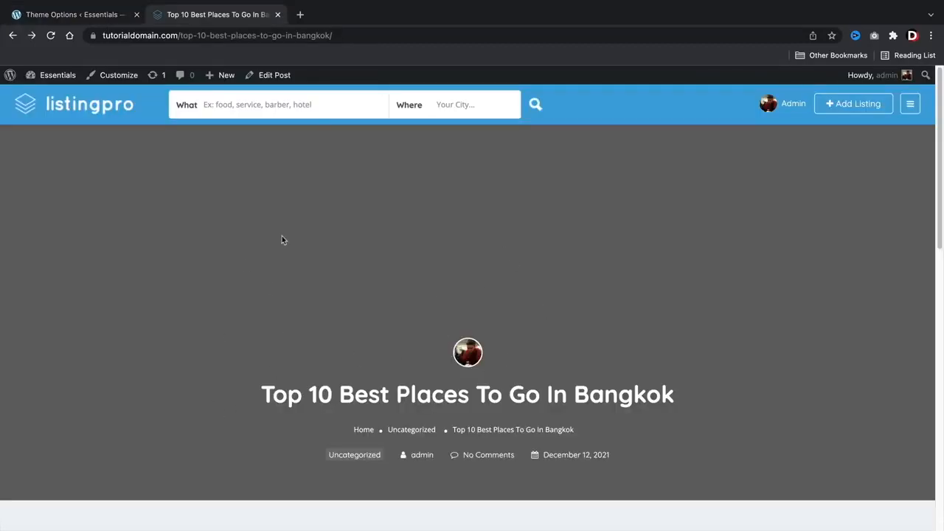
Open the Bangkok post for editing, insert repair-sera.jpeg from the media library as its banner image, and update the post.
click(265, 76)
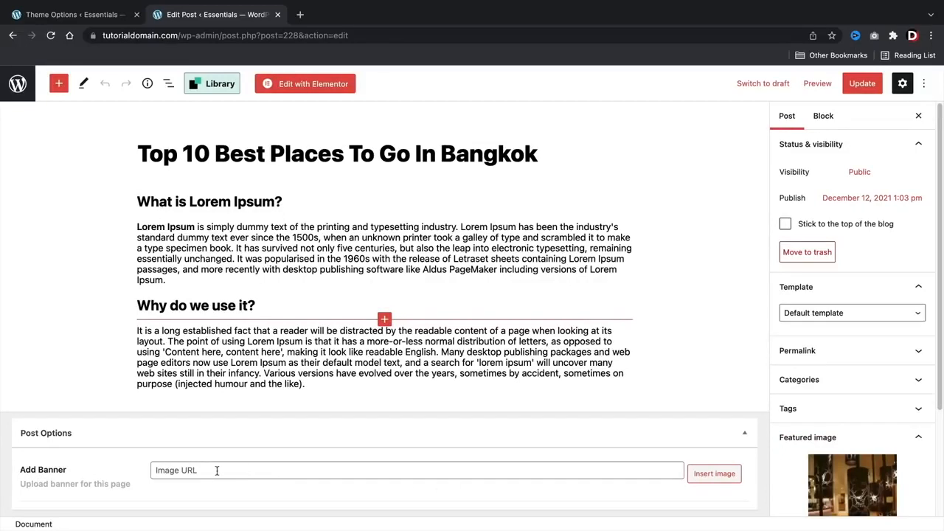
click(186, 470)
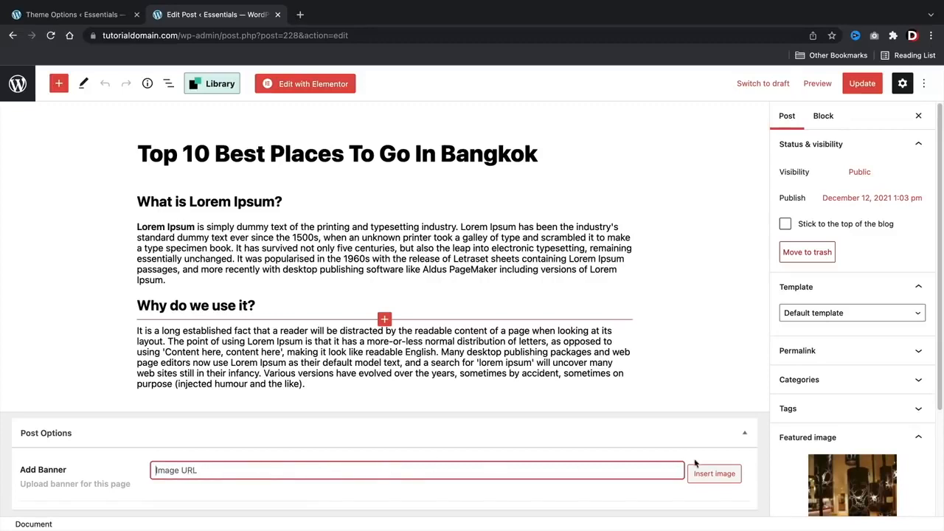
click(714, 474)
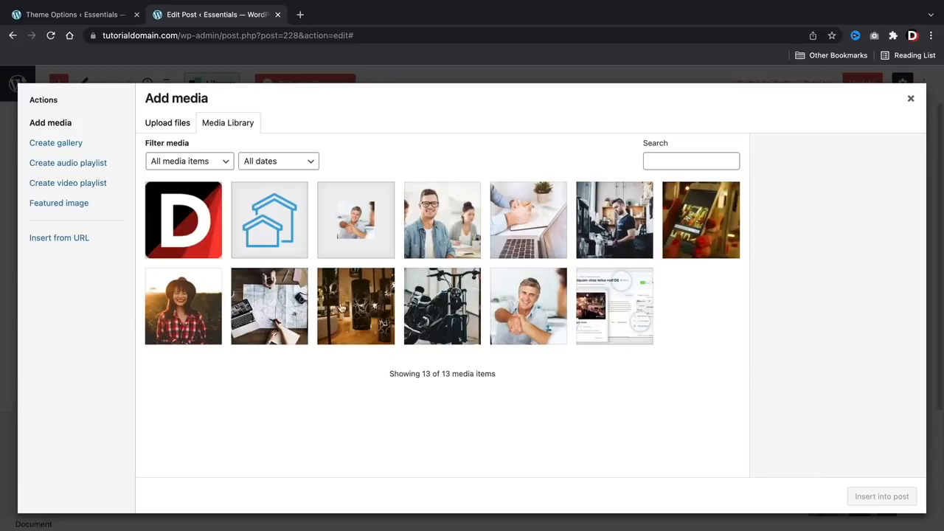
click(723, 201)
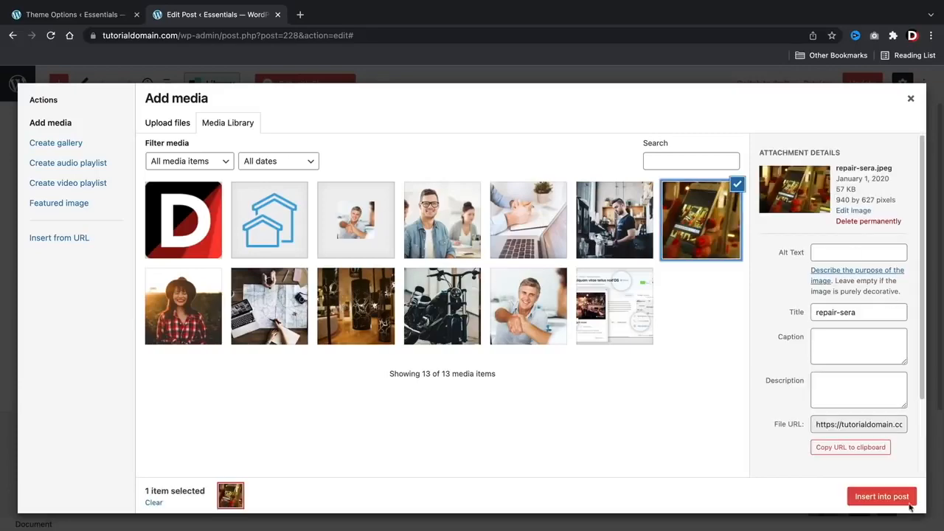
click(910, 503)
click(858, 83)
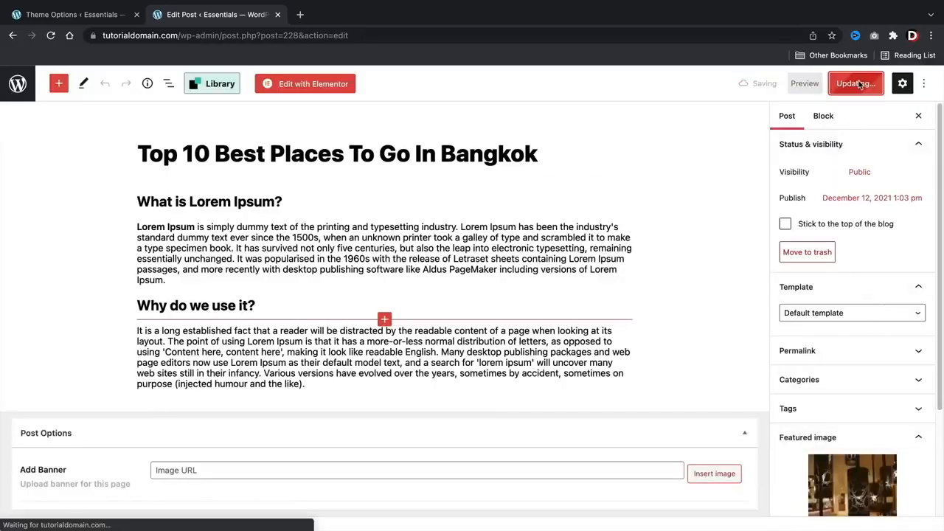
scroll(835, 402, down, 2)
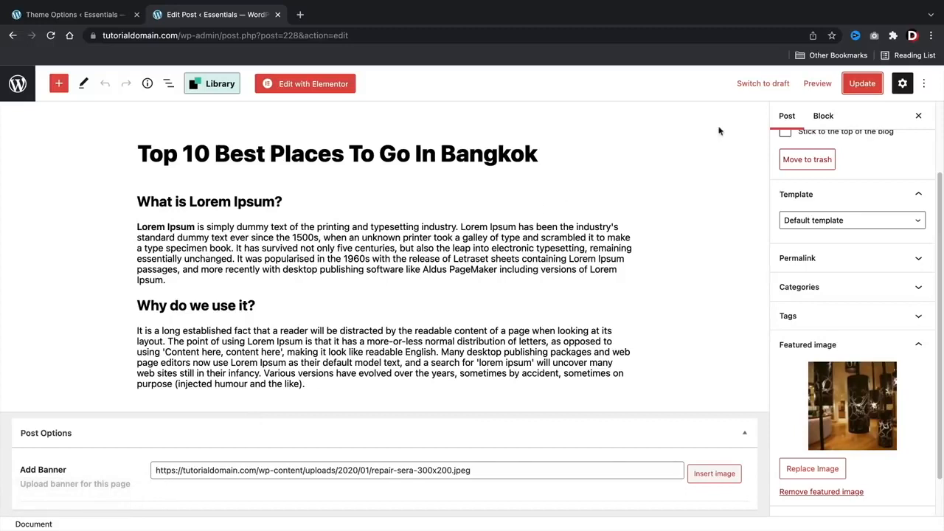
Preview the Bangkok post in a new tab and review its banner image and full-width content.
click(816, 83)
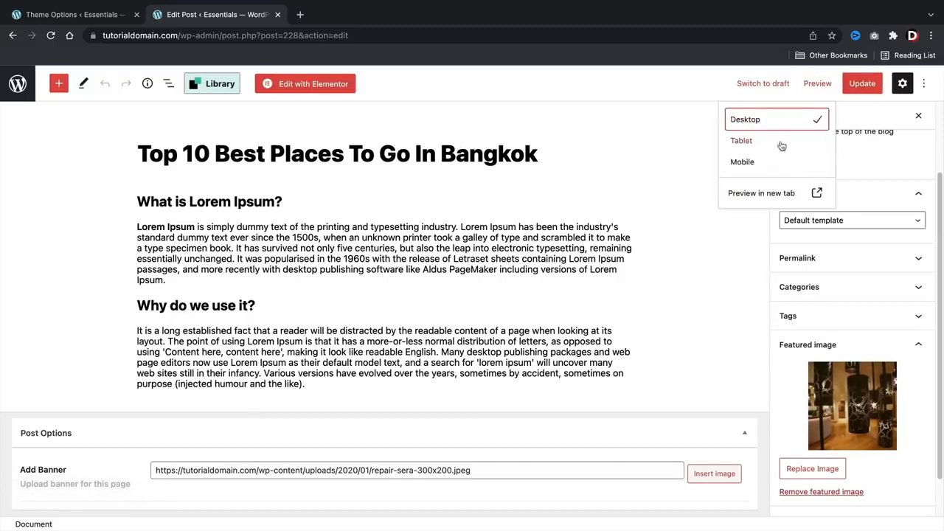
click(767, 195)
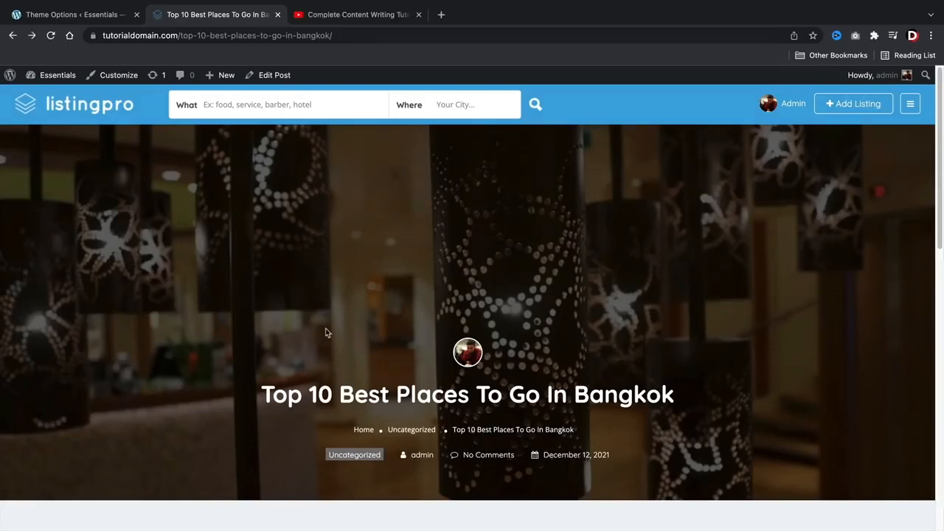
scroll(325, 332, down, 4)
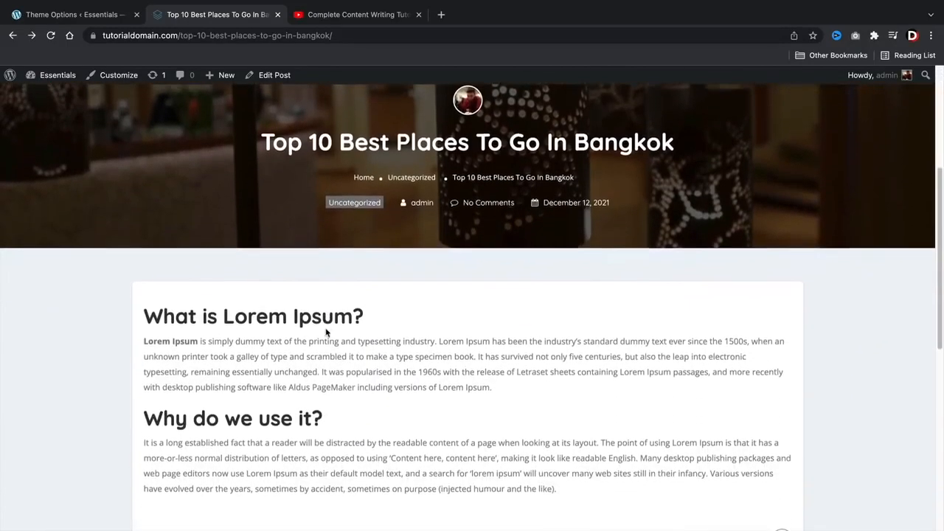
scroll(325, 333, down, 3)
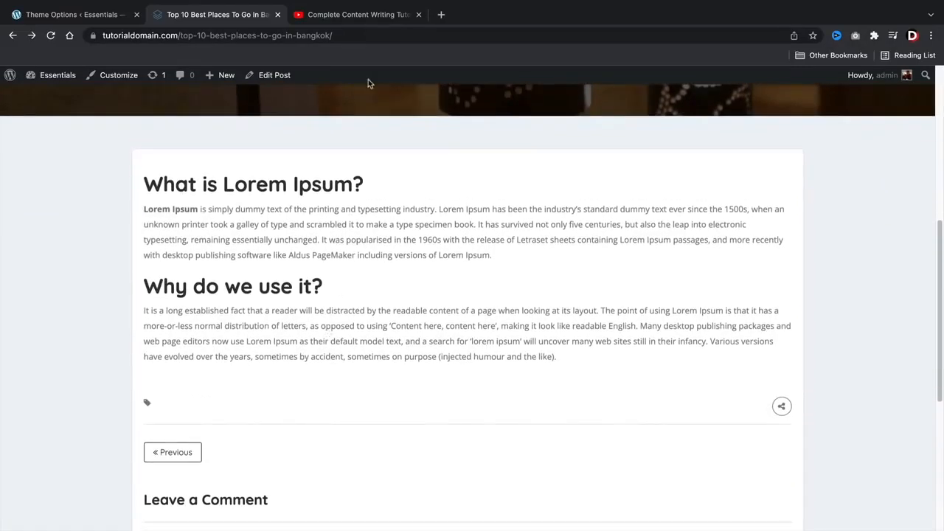
Look at the structuring section of the YouTube content writing tutorial, and return to the Bangkok post's banner.
click(367, 17)
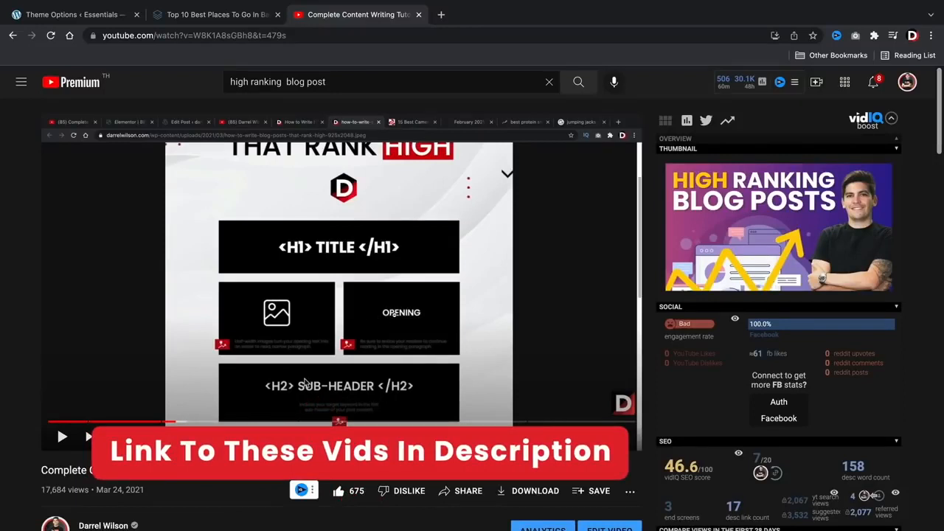
click(187, 422)
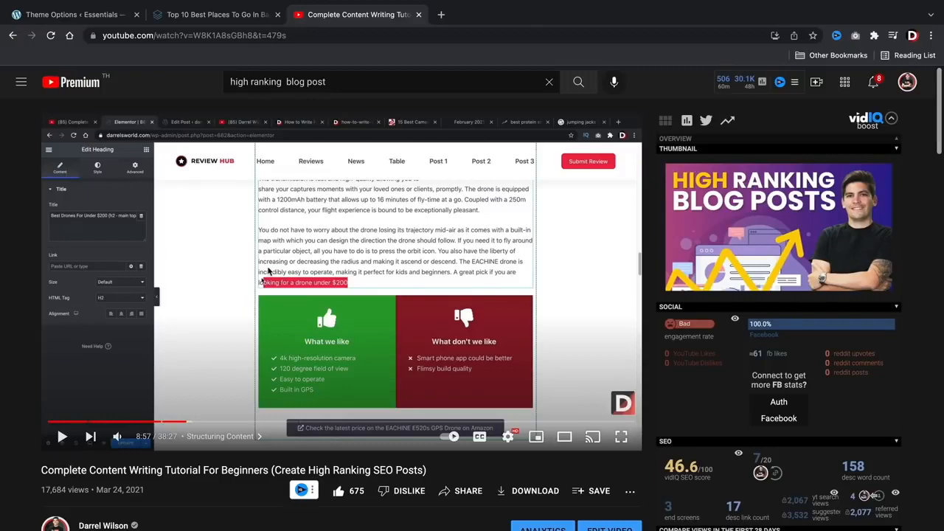
click(203, 15)
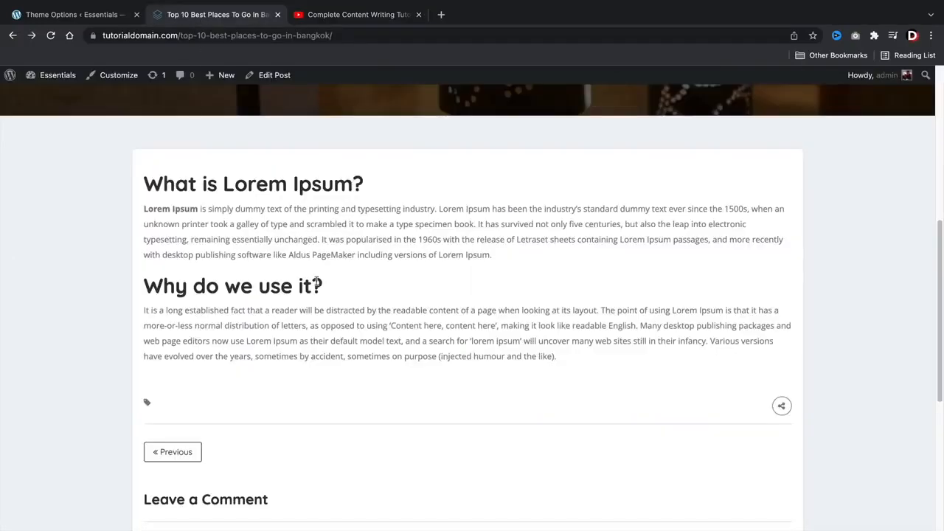
scroll(318, 284, up, 15)
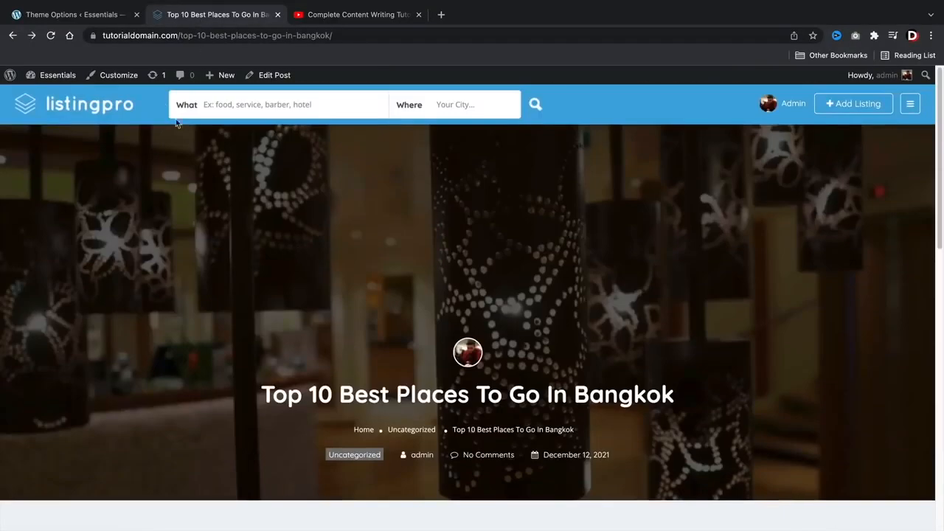
In the theme options' general Listing settings, try App View 2 for Mobile View and settle on App View.
click(96, 19)
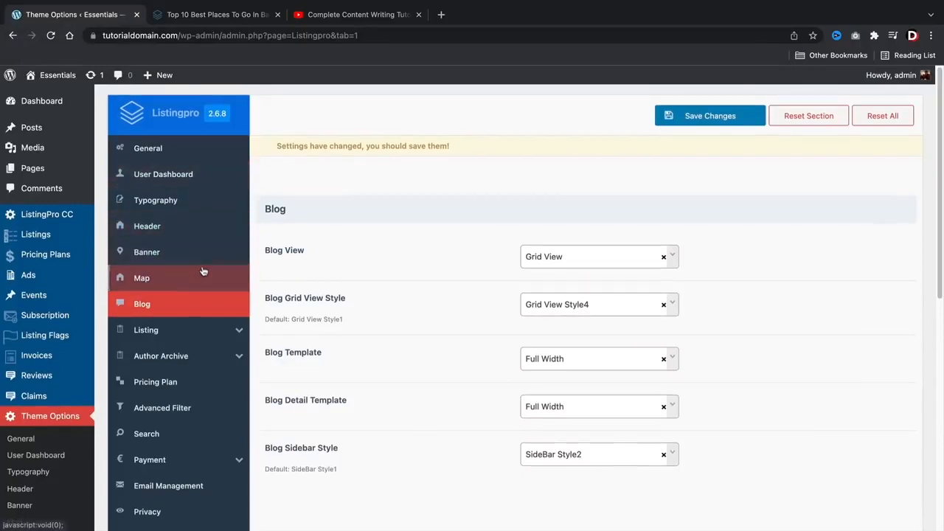
scroll(204, 273, down, 3)
click(170, 215)
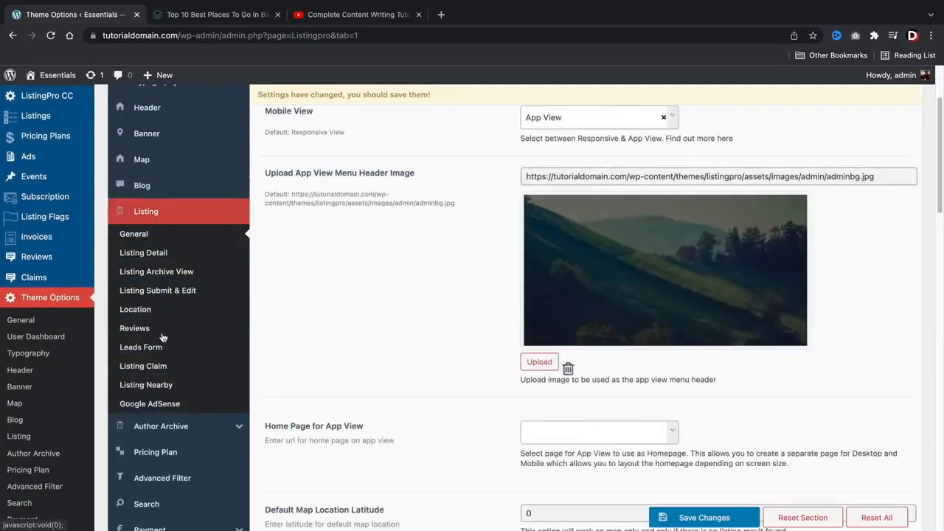
scroll(361, 291, up, 2)
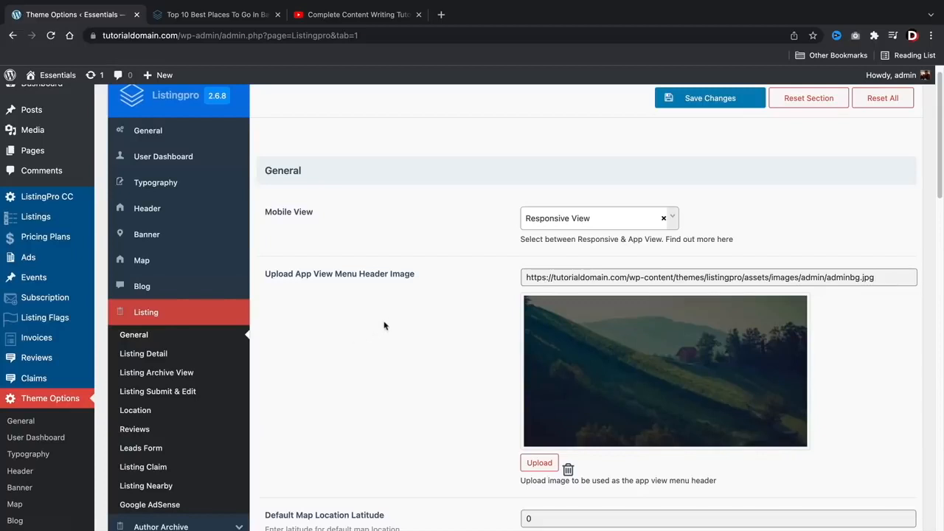
click(626, 223)
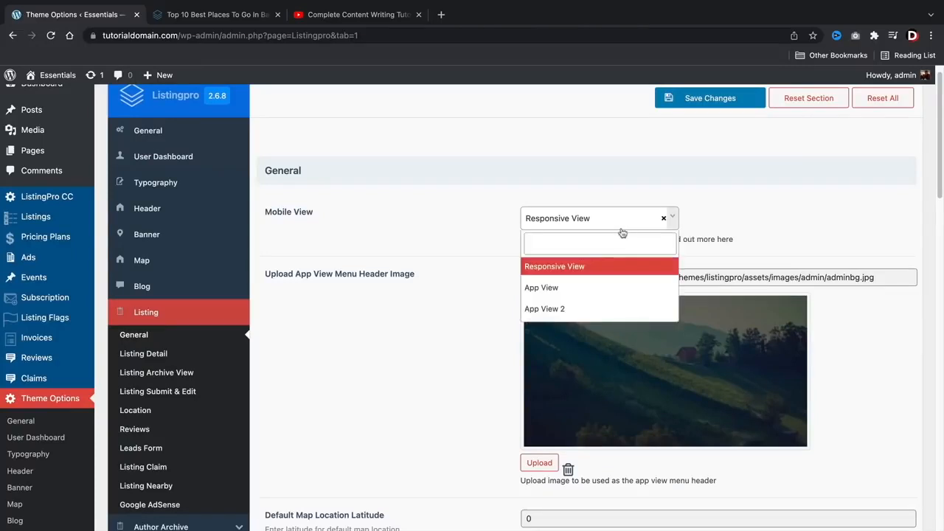
click(563, 309)
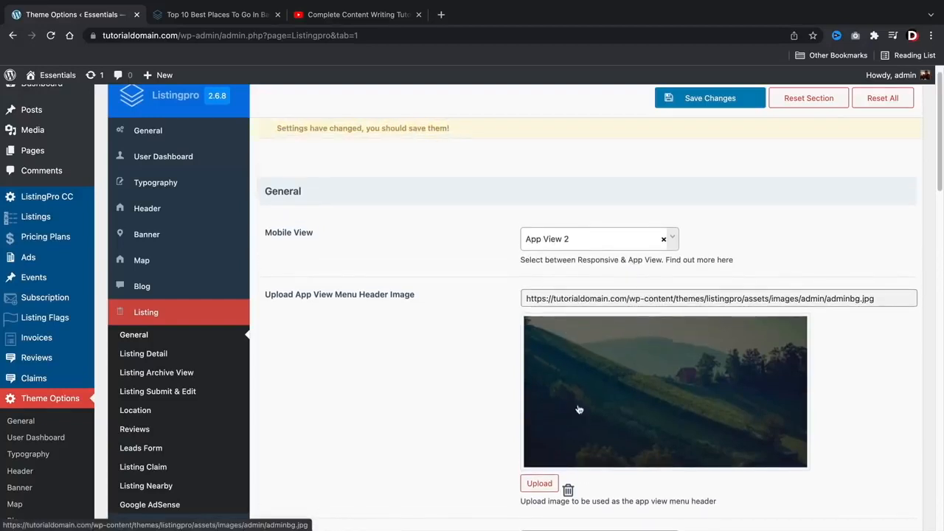
scroll(590, 385, down, 3)
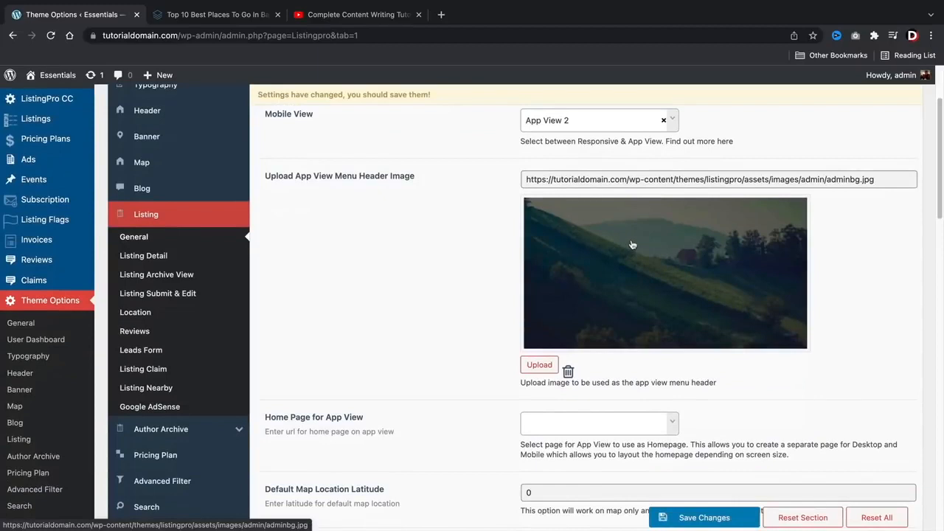
scroll(632, 245, up, 1)
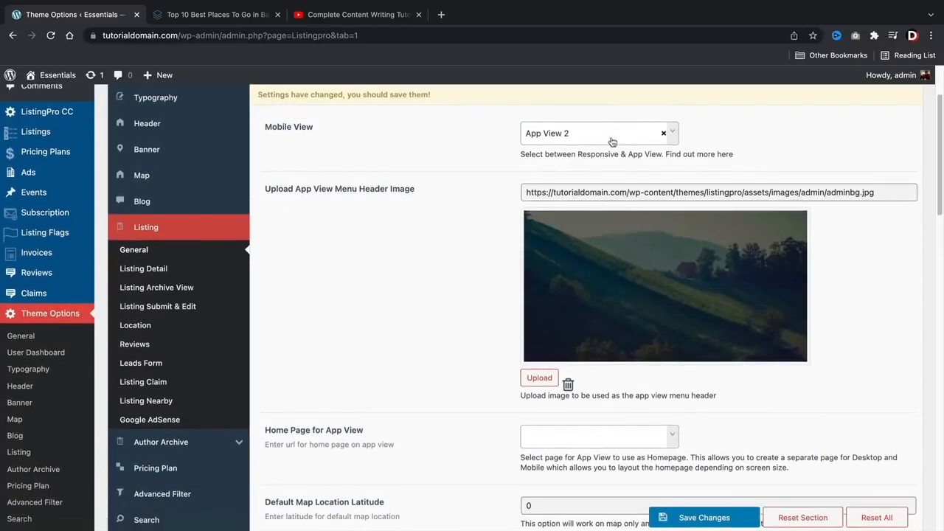
click(611, 142)
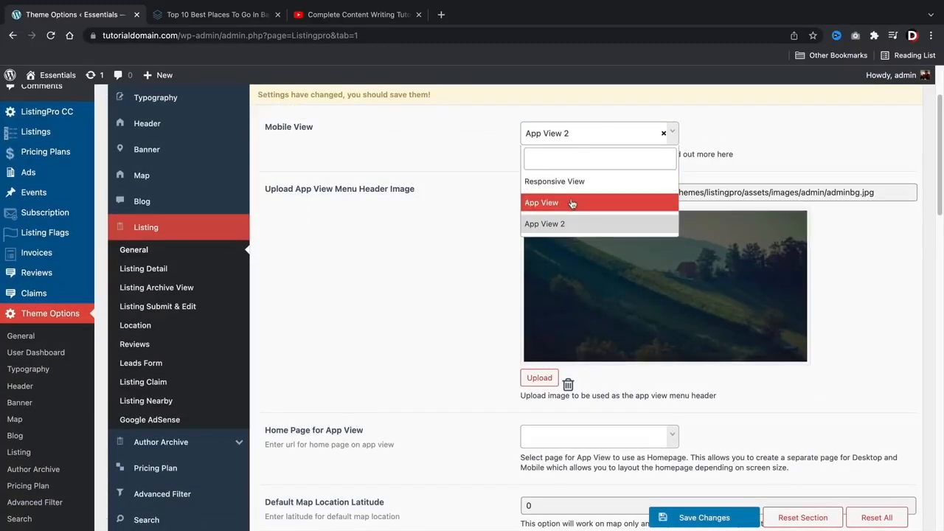
click(571, 205)
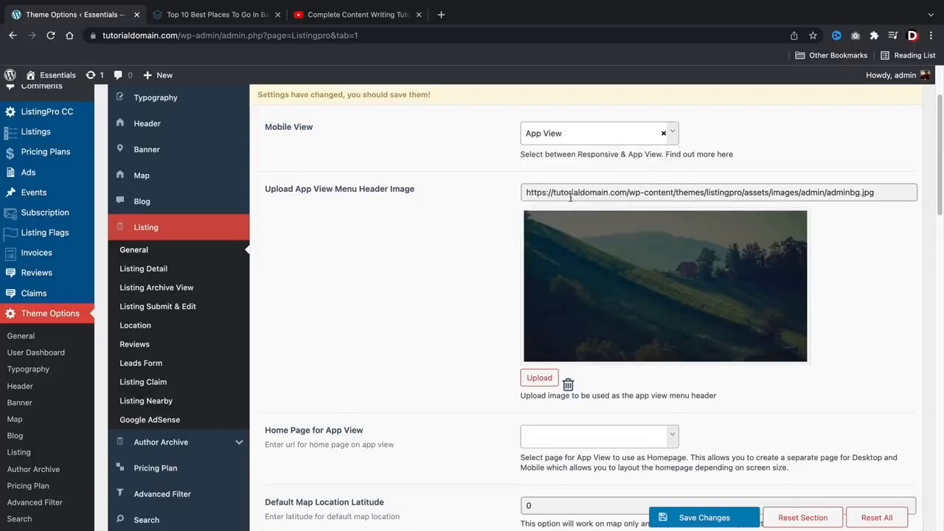
Set Home Page for App View to Home [102] and look at the site's home page.
scroll(464, 299, down, 3)
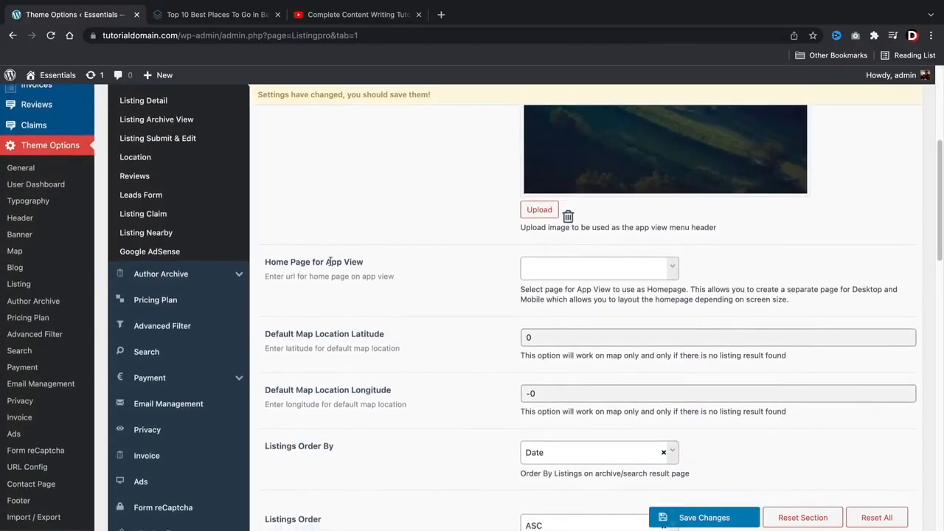
click(675, 272)
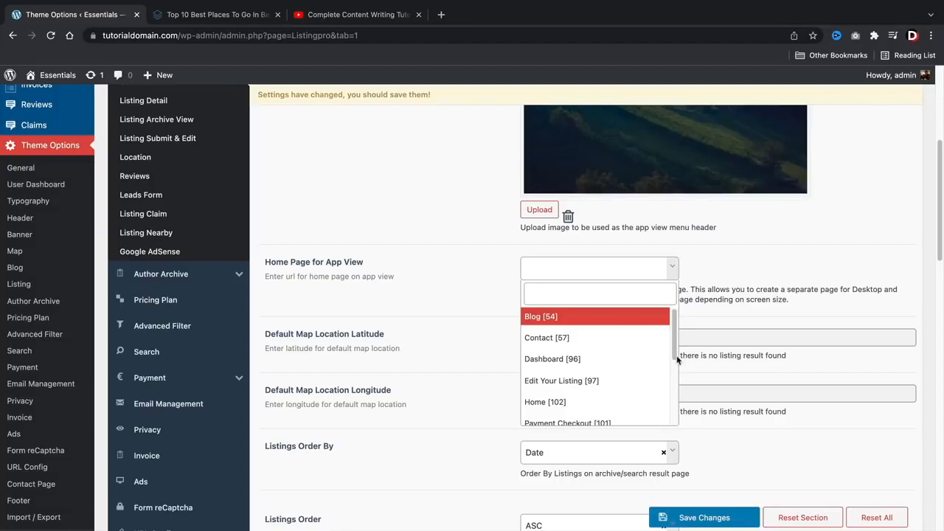
click(643, 401)
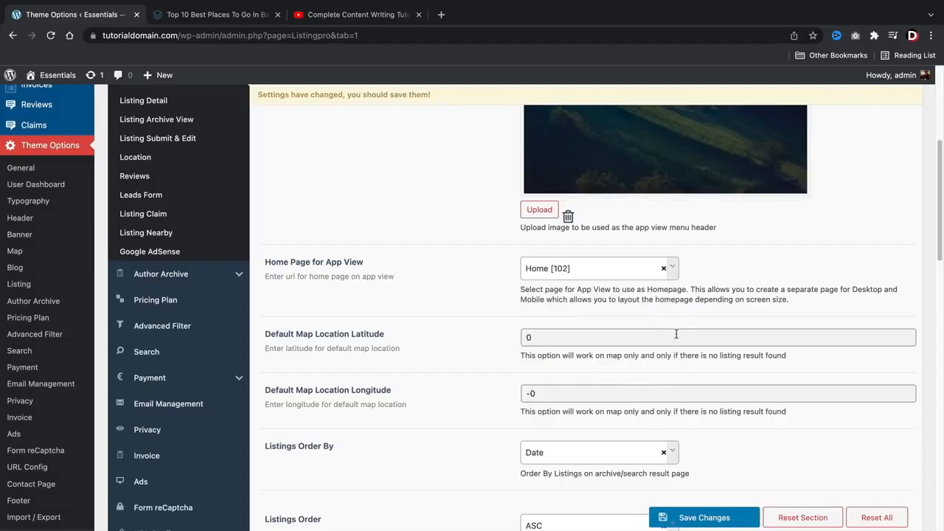
click(205, 16)
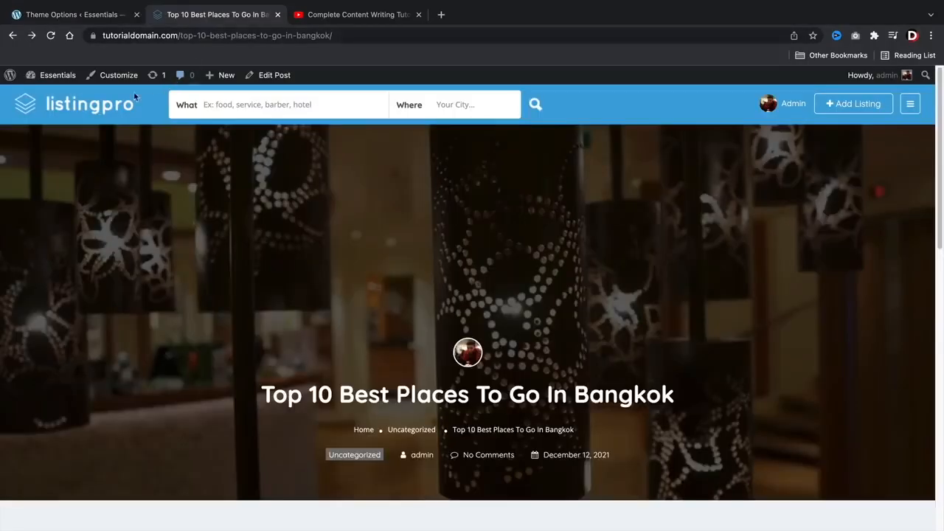
click(24, 110)
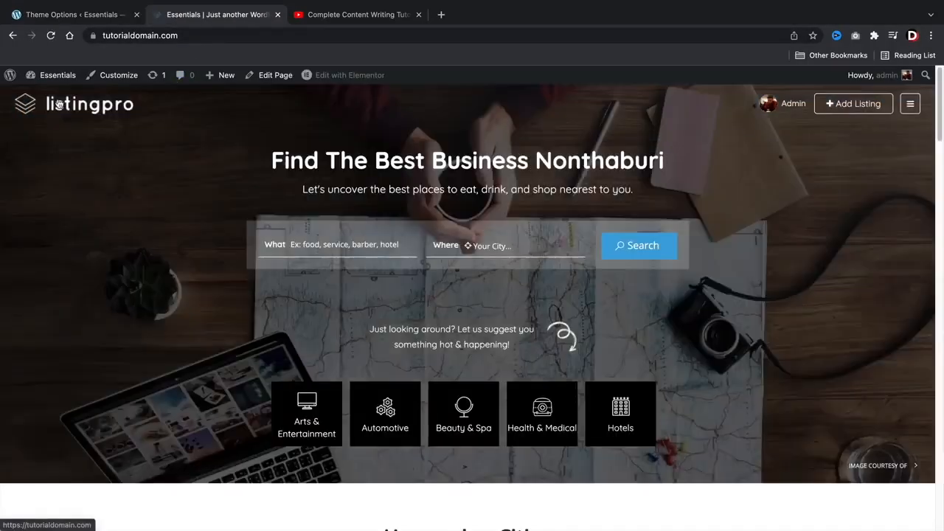
click(90, 19)
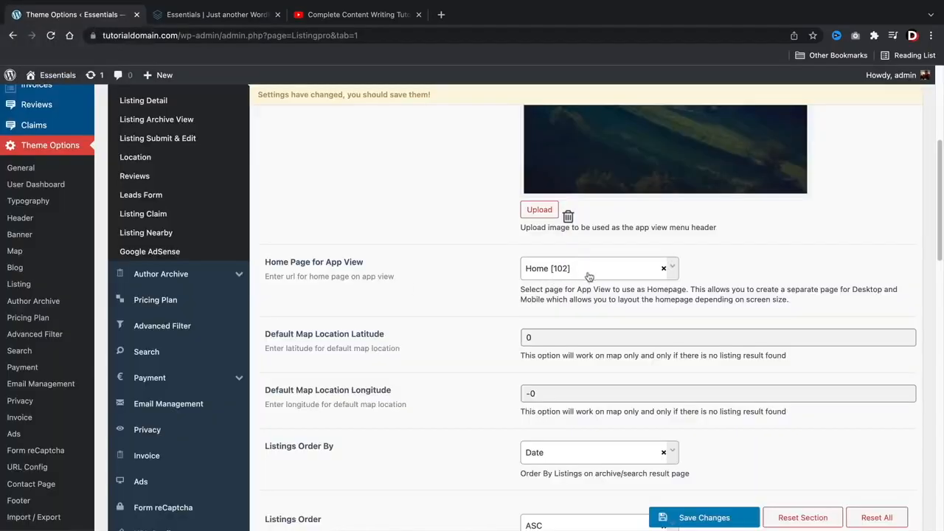
Review the default map latitude and longitude options, and choose Date for Listings Order By.
scroll(401, 263, down, 3)
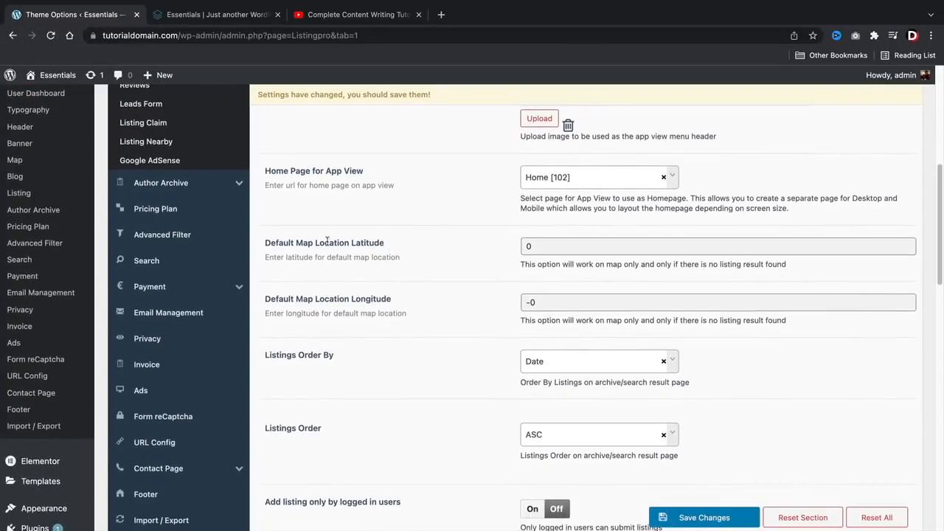
drag(288, 246, 388, 249)
drag(308, 299, 397, 310)
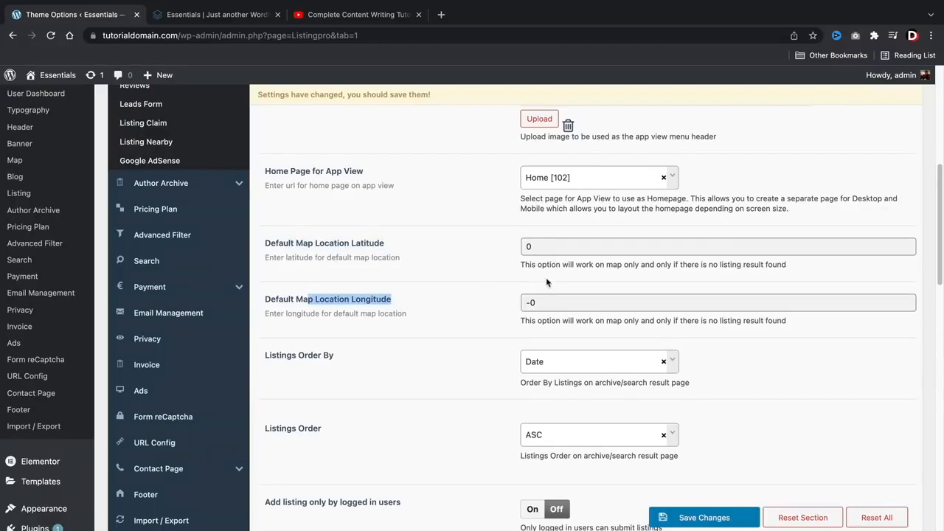
scroll(435, 276, down, 3)
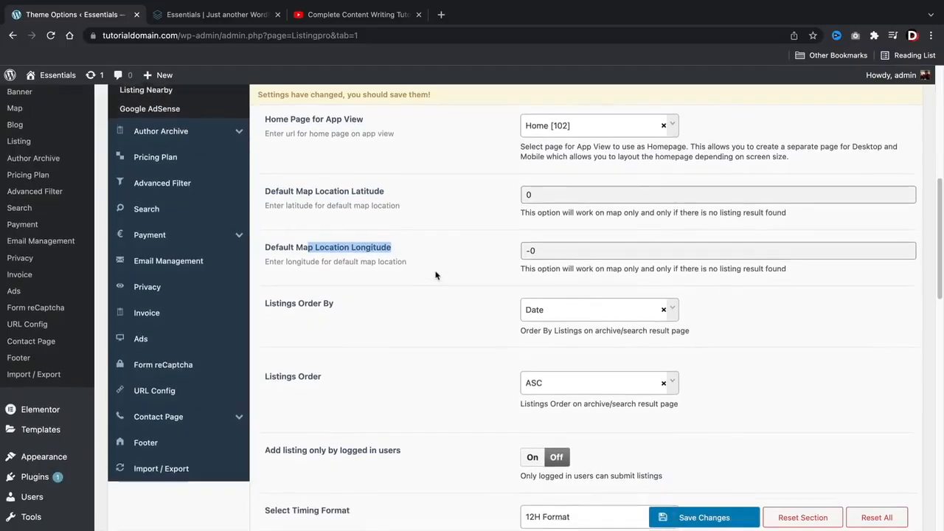
click(609, 265)
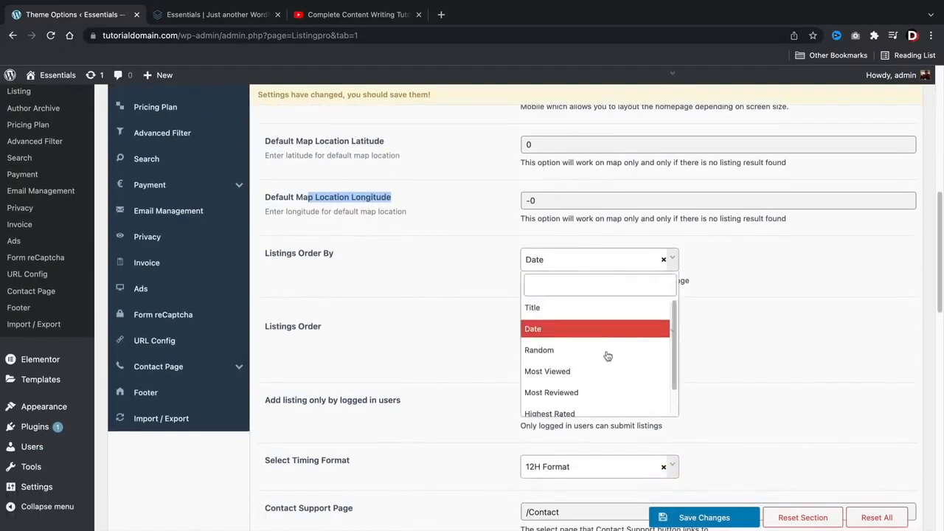
click(599, 331)
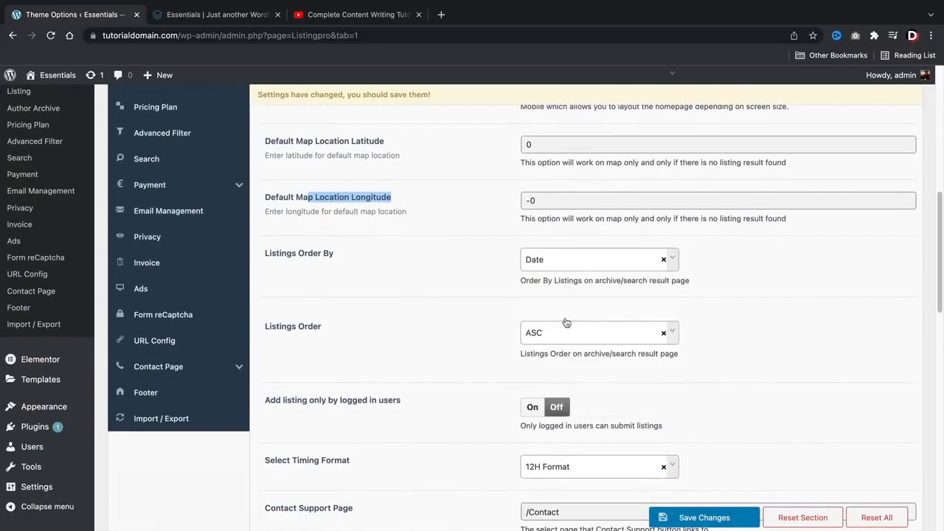
Check the choices for Listings Order and select ASC.
scroll(438, 298, down, 2)
scroll(438, 298, down, 1)
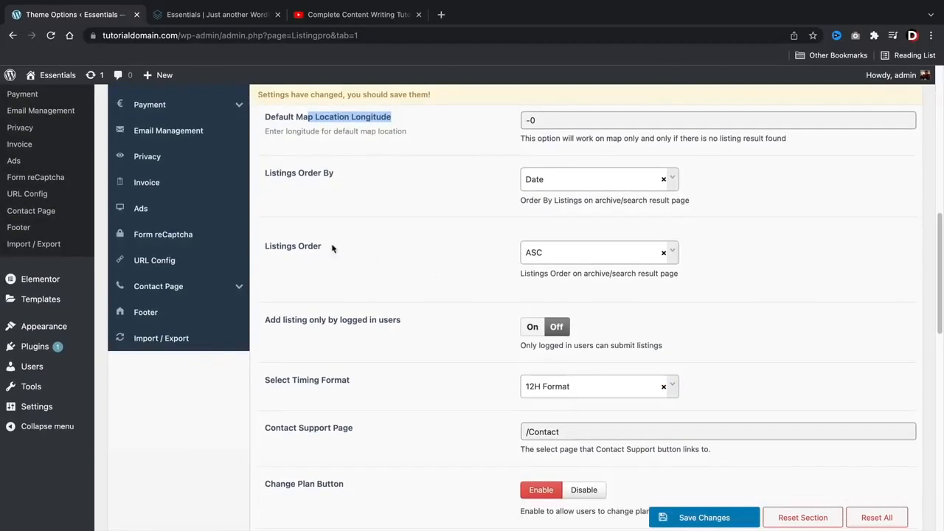
click(602, 257)
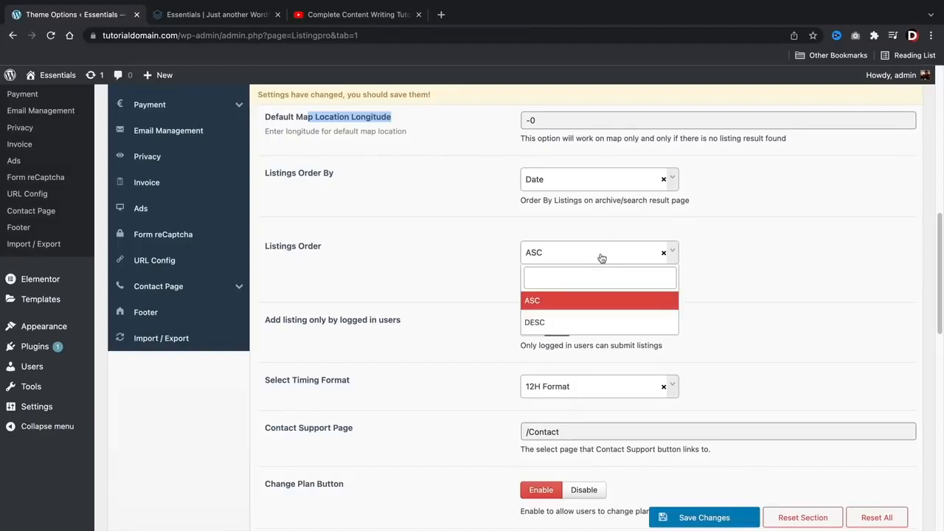
click(538, 304)
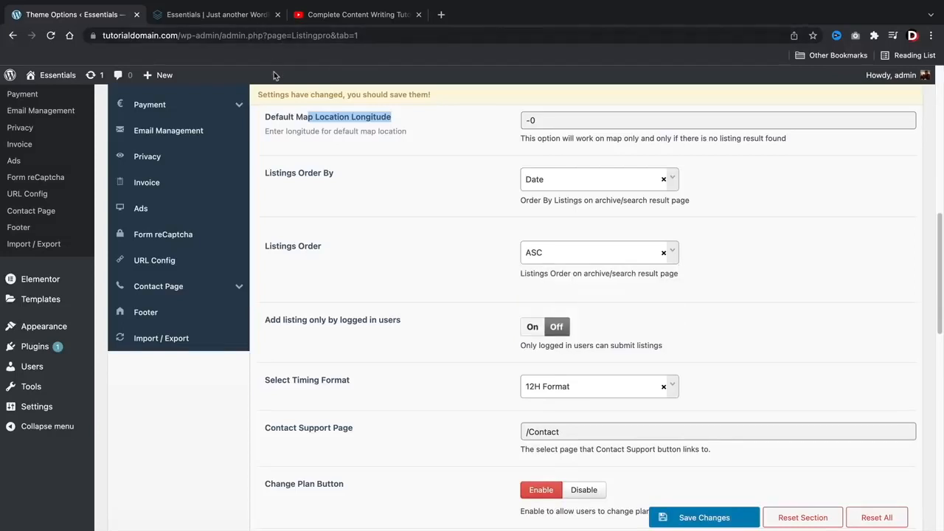
click(565, 258)
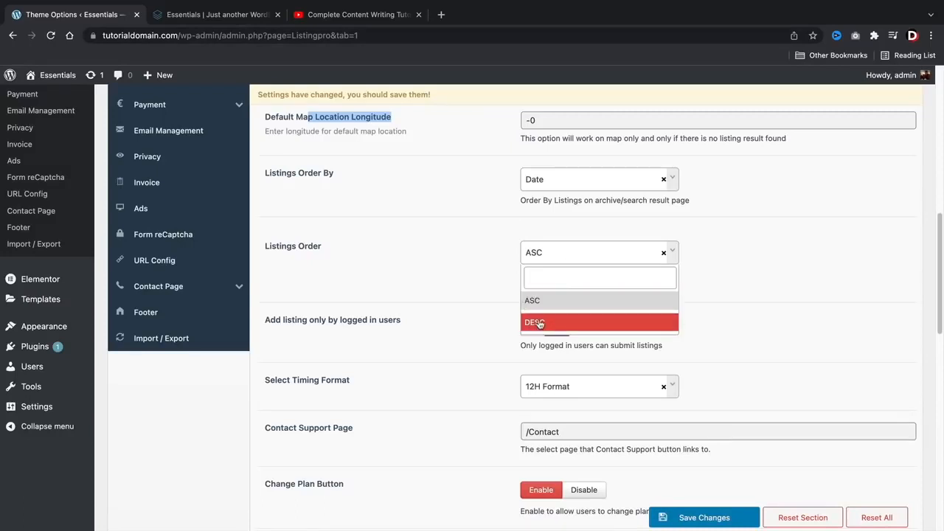
click(554, 304)
Read the description of the option that restricts adding listings to logged-in users.
scroll(460, 277, down, 1)
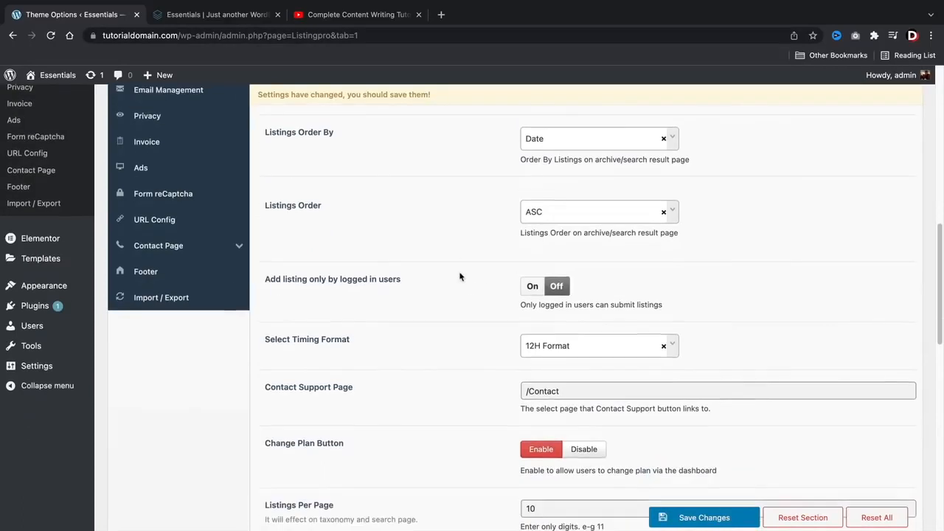
scroll(460, 277, down, 1)
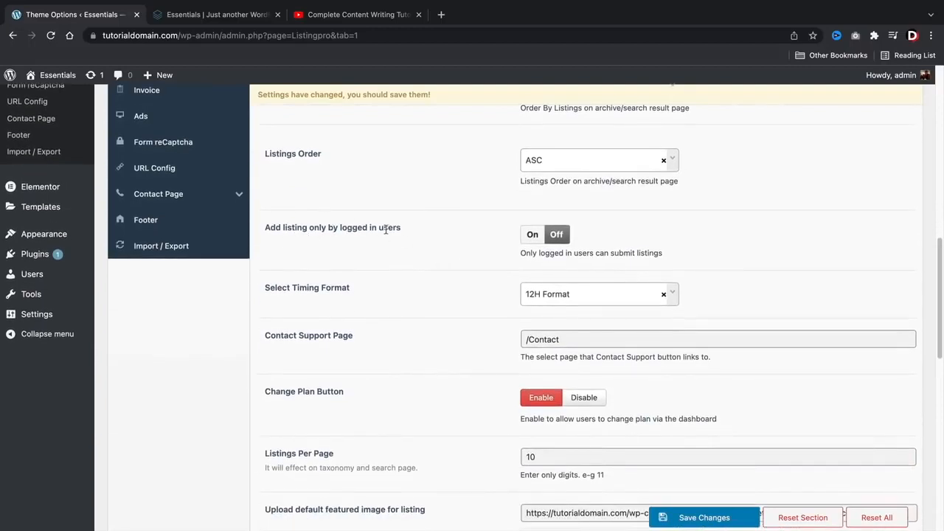
drag(522, 254, 661, 256)
click(662, 256)
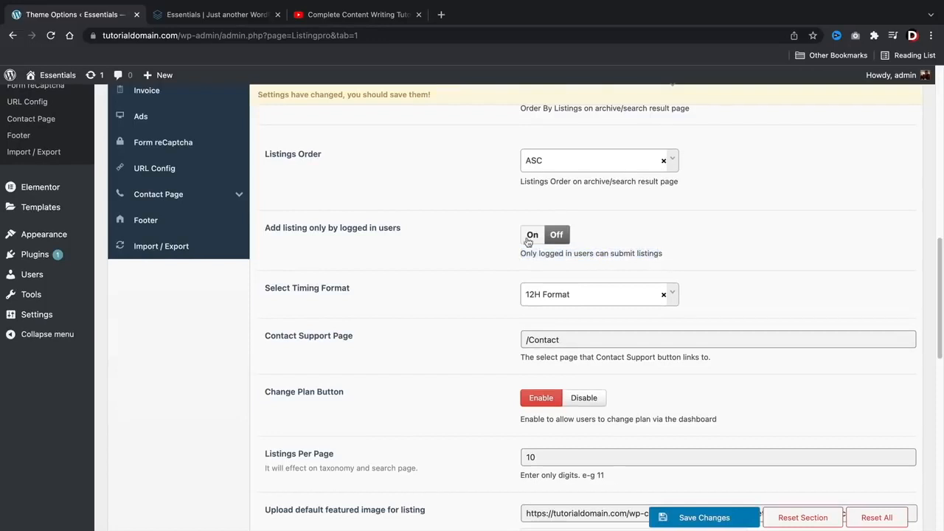
Review the timing format and contact support page options, and read what the Change Plan Button option allows.
scroll(520, 247, down, 2)
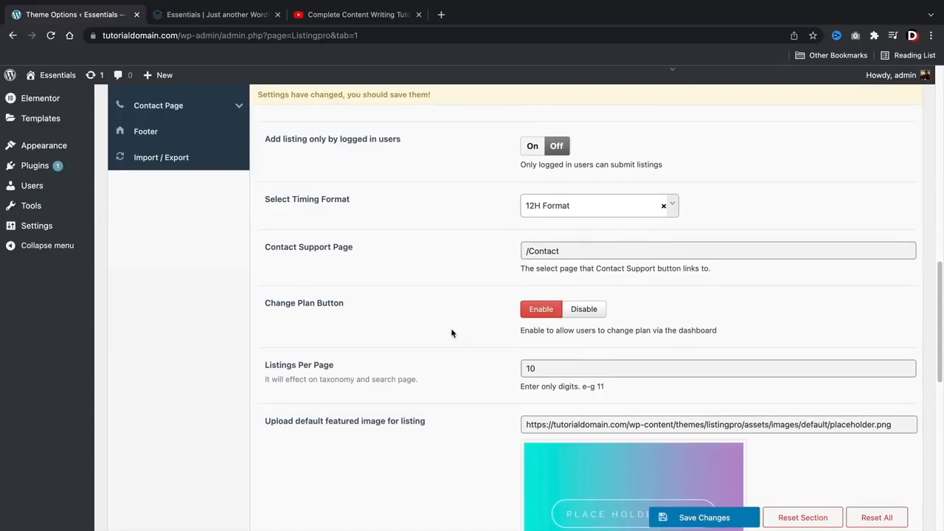
scroll(451, 334, down, 1)
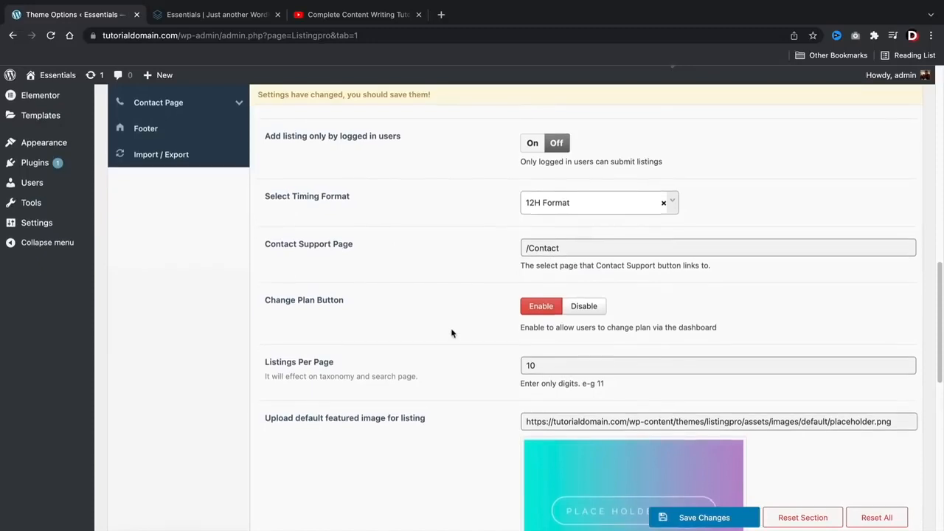
scroll(451, 333, down, 2)
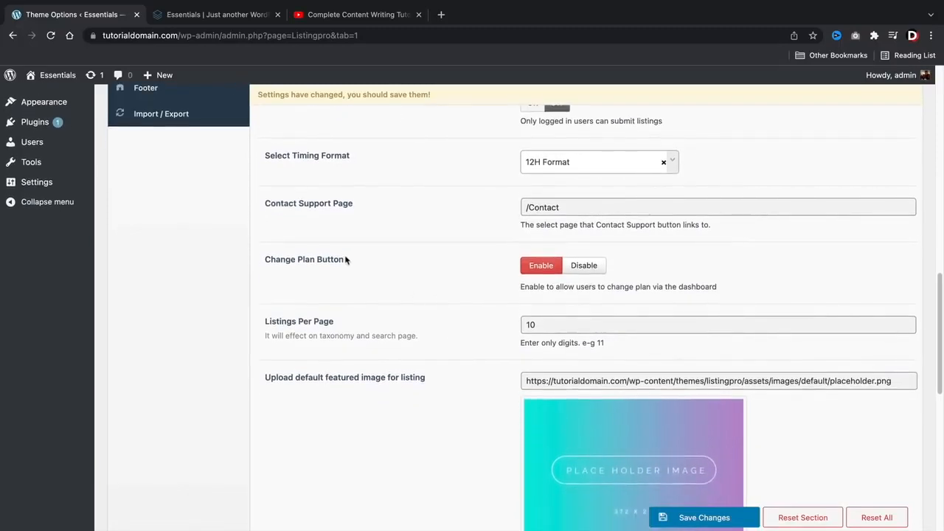
drag(346, 260, 262, 259)
drag(723, 286, 522, 286)
click(523, 286)
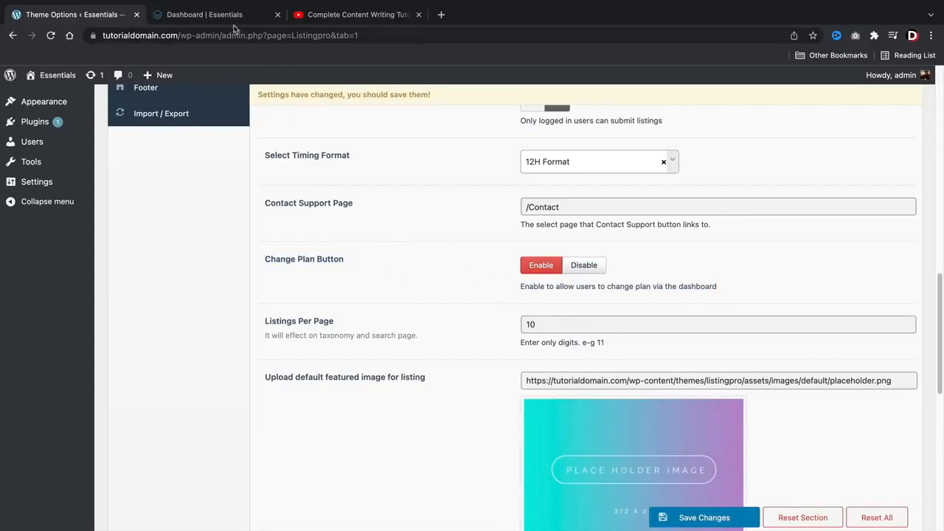
Look at the listing author dashboard on the site and return to the Change Plan Button option.
click(234, 17)
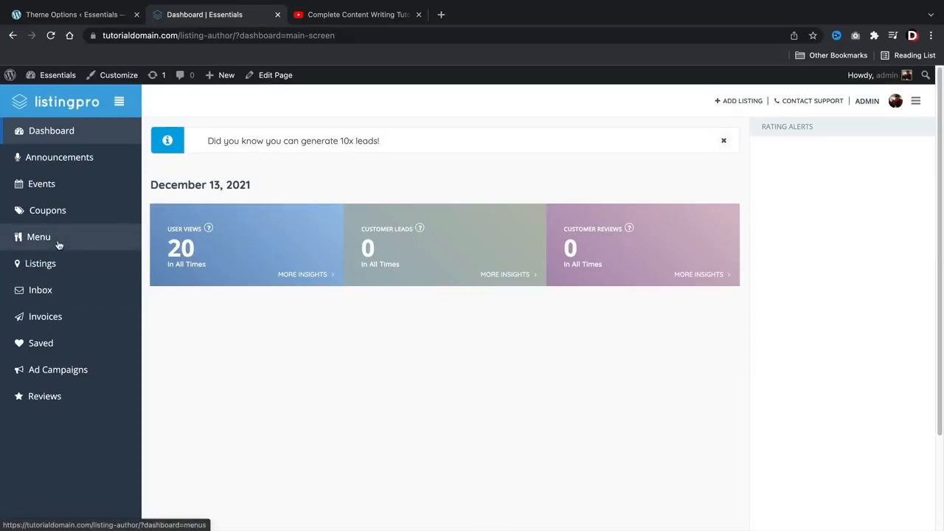
click(88, 17)
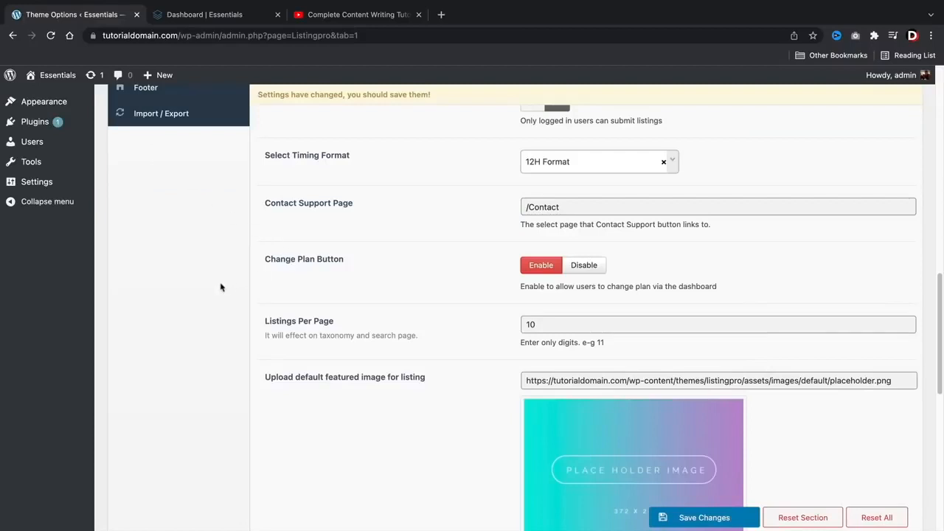
drag(336, 268, 263, 265)
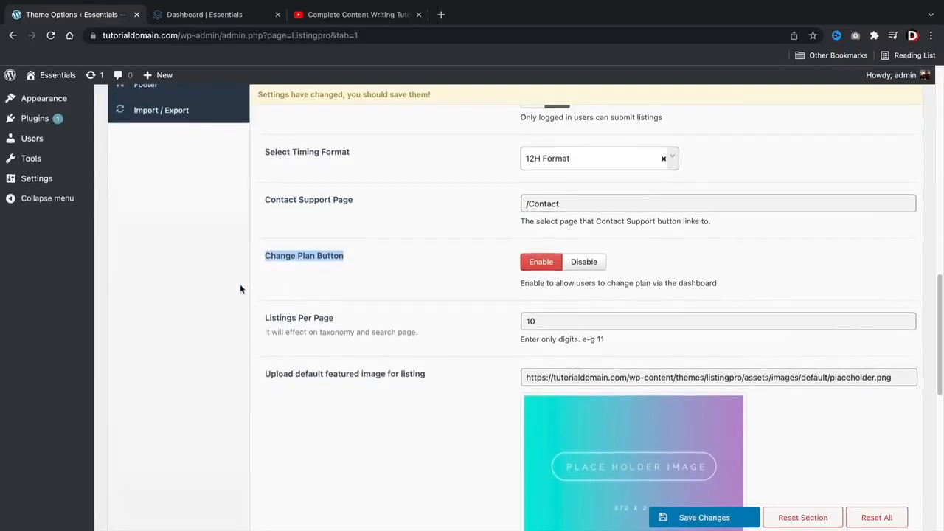
Review the Listings Per Page, default featured image and Featured image from gallery options.
scroll(242, 289, down, 1)
drag(537, 295, 506, 295)
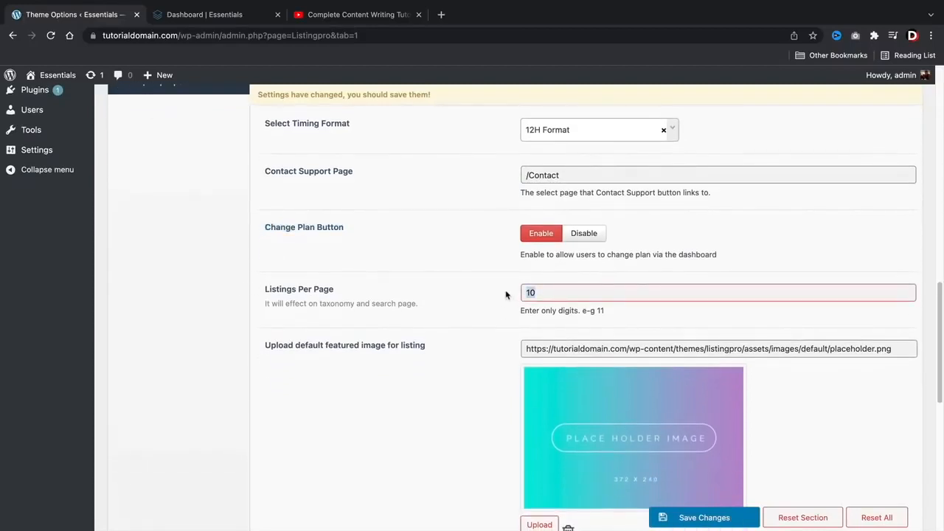
scroll(482, 327, down, 5)
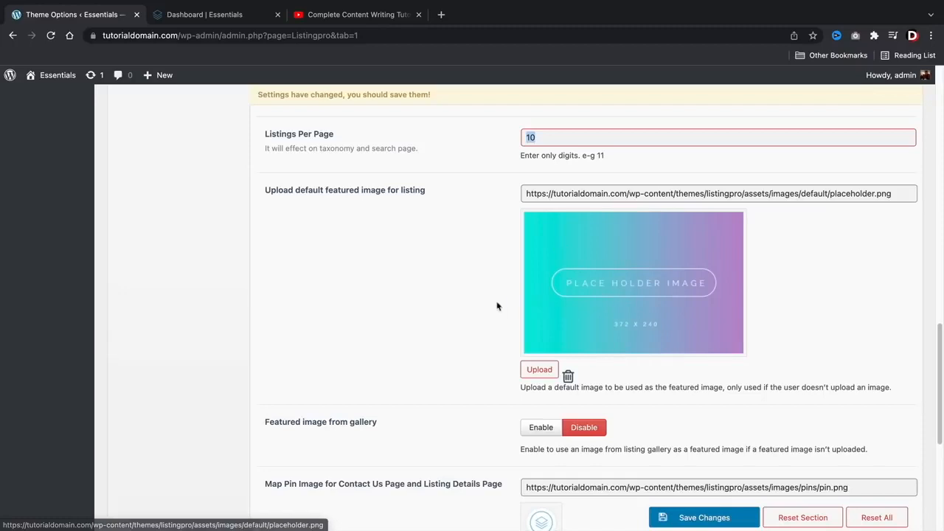
scroll(497, 305, down, 5)
scroll(497, 306, down, 3)
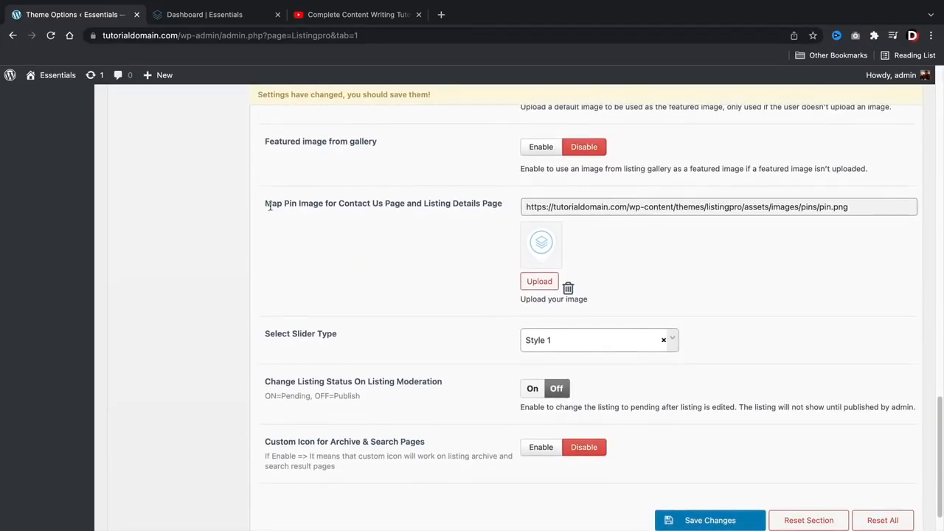
Examine the map pin on the site's Contact page and return to the map pin image option in the theme options.
drag(270, 206, 495, 207)
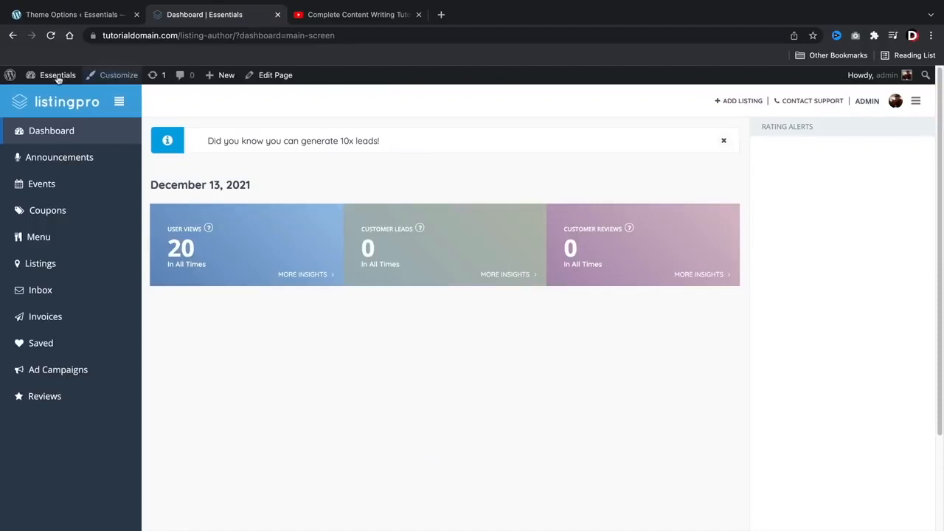
click(43, 108)
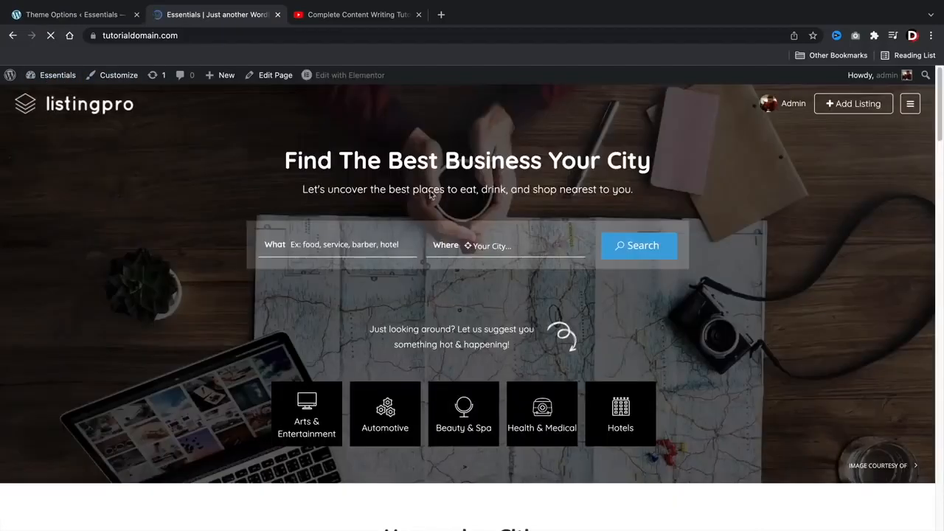
click(910, 104)
click(846, 202)
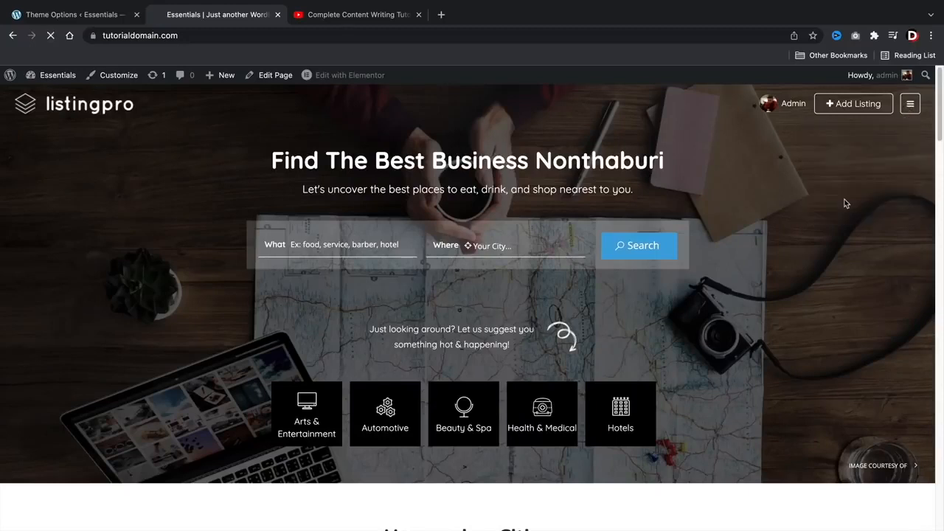
scroll(639, 276, down, 2)
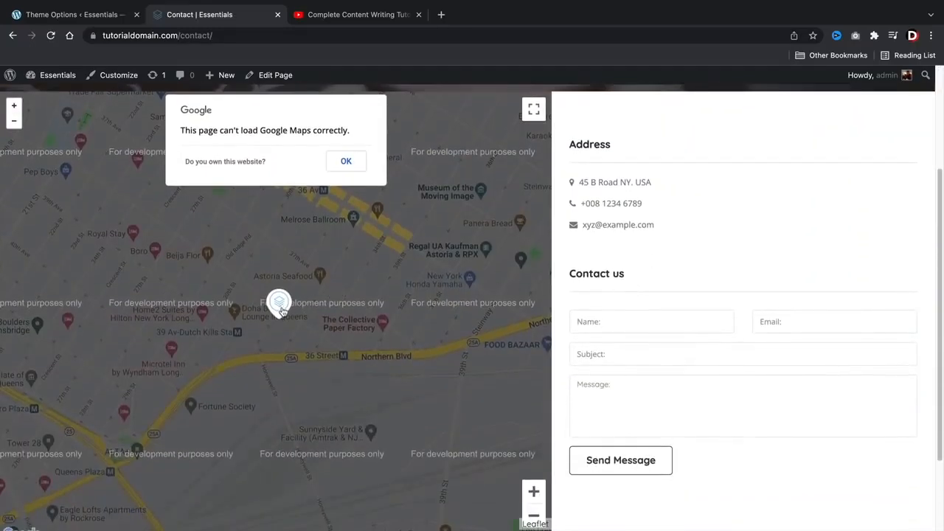
click(100, 16)
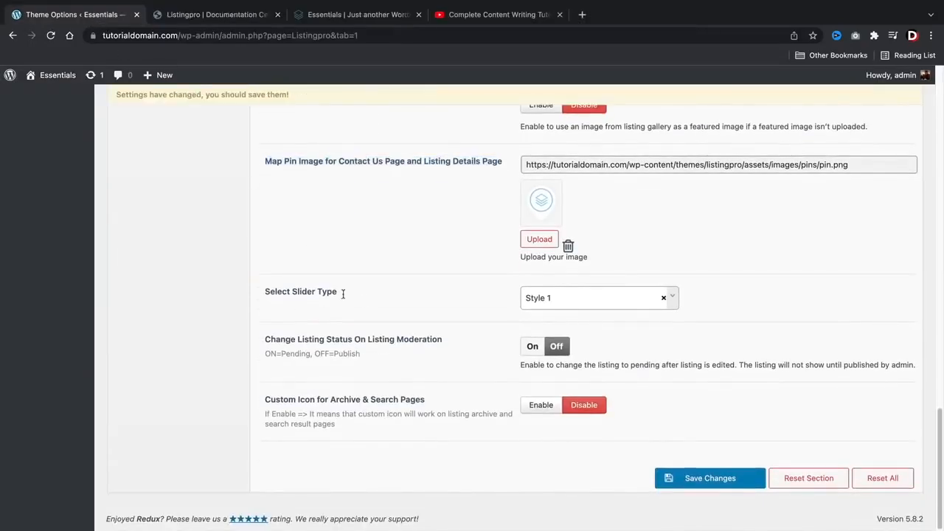
Check the choices for Select Slider Type and pick Style 1.
drag(362, 298, 262, 297)
click(591, 299)
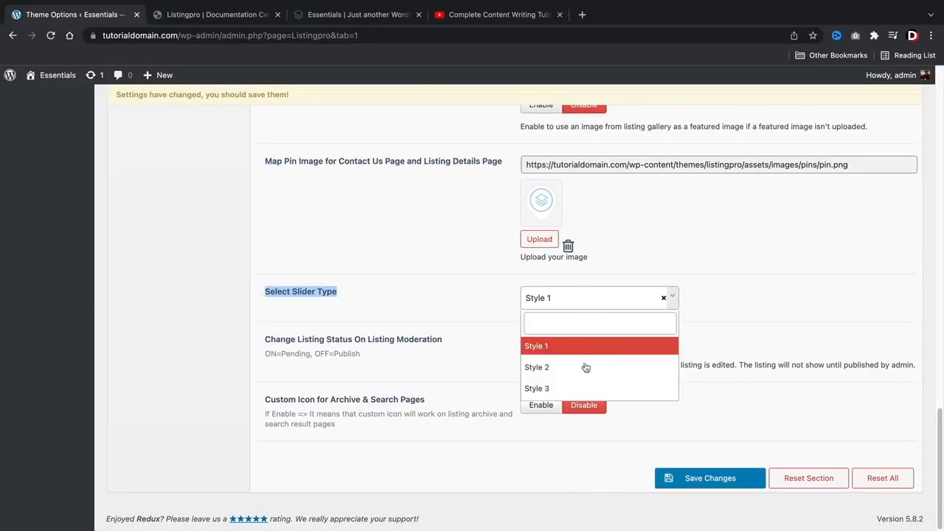
click(590, 344)
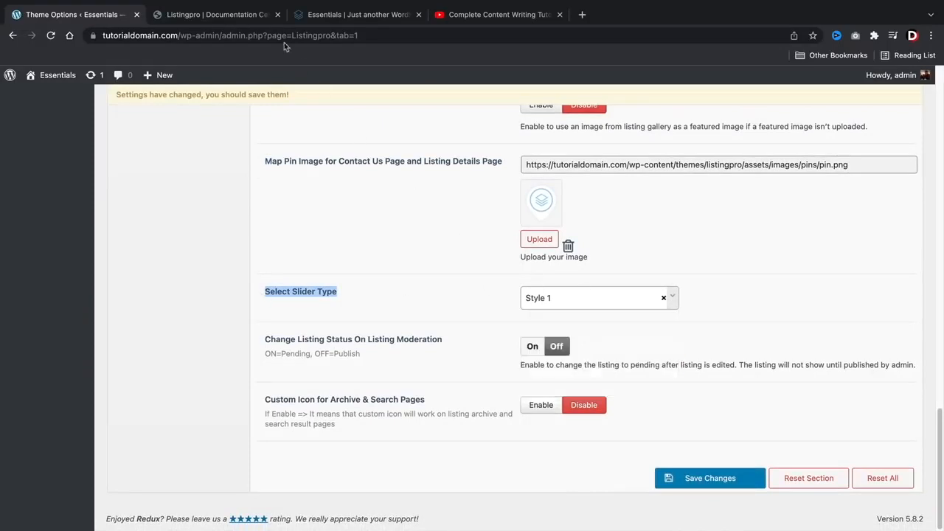
Look through the Theme Options section of the ListingPro documentation, and choose Style 1 again as the slider type.
click(218, 15)
scroll(371, 266, down, 6)
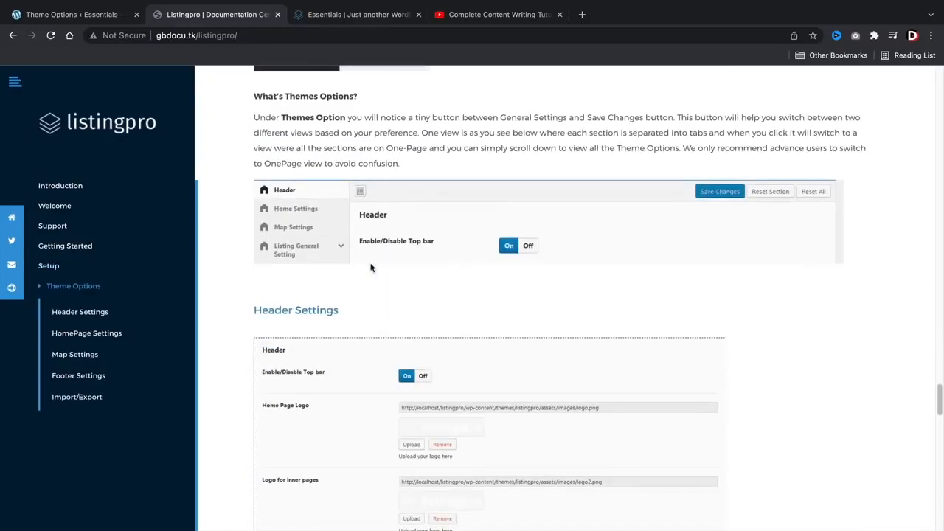
scroll(370, 264, down, 1)
click(90, 15)
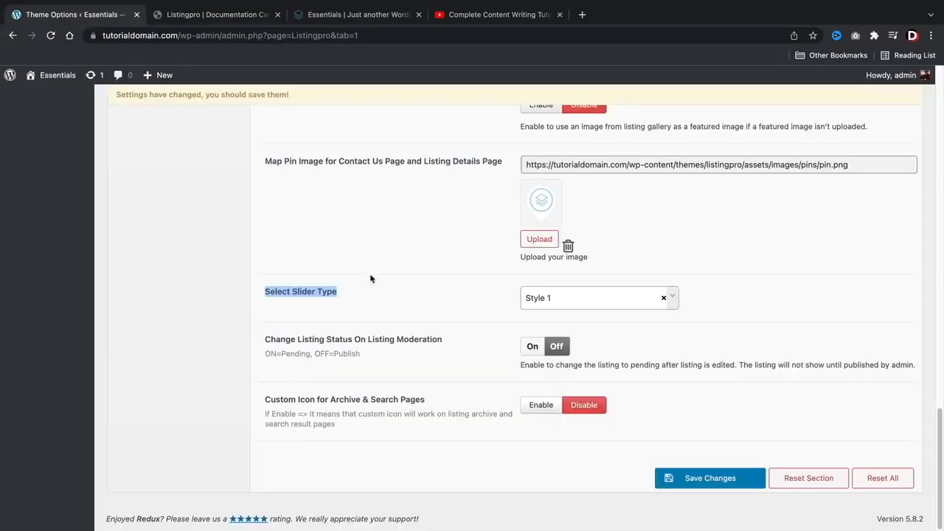
click(589, 301)
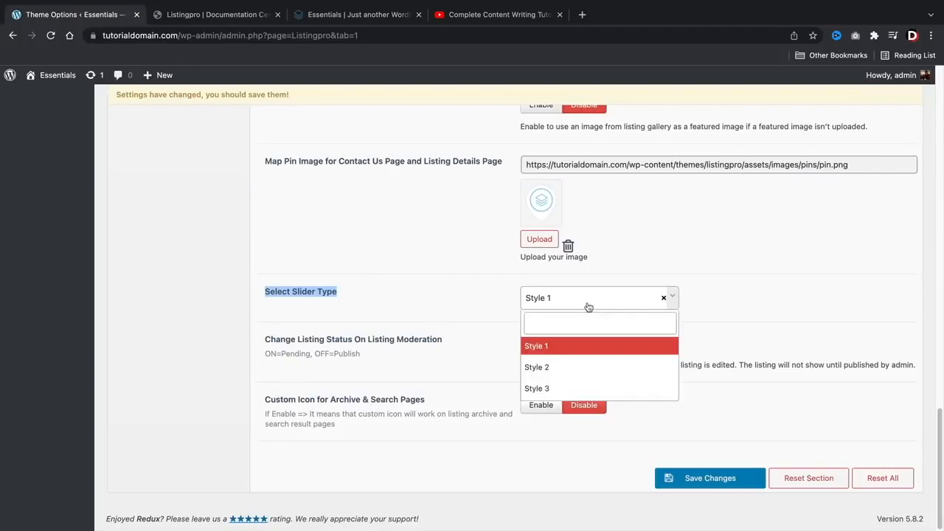
click(581, 346)
Look at the site's home page and the documentation for the slider type, and save the general listing options.
click(328, 15)
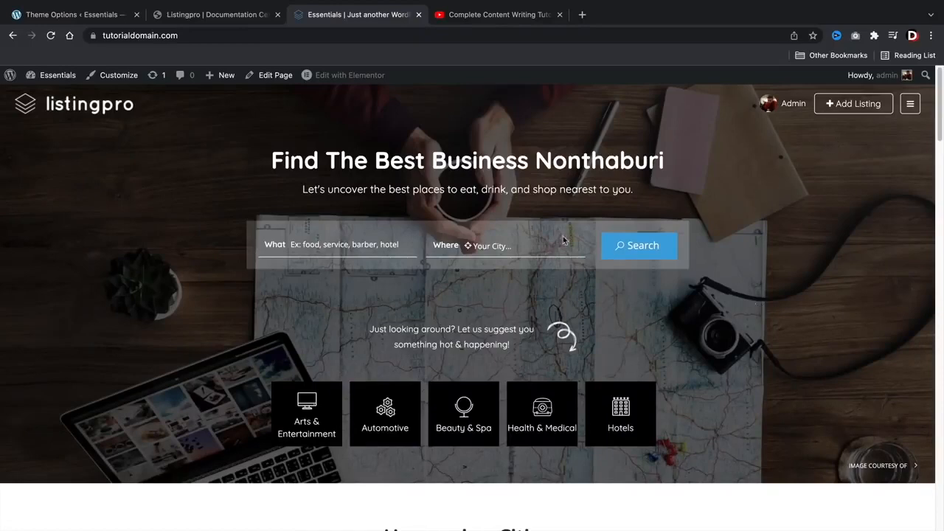
click(80, 20)
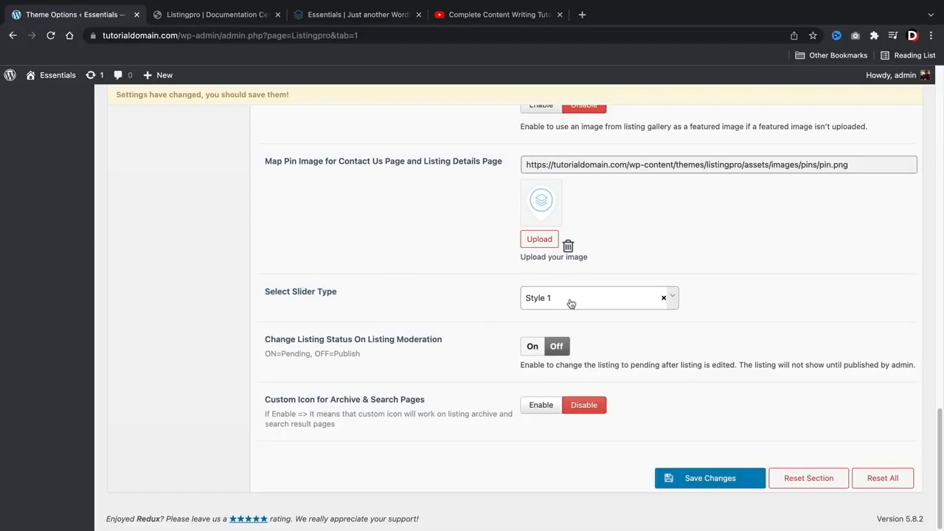
click(213, 18)
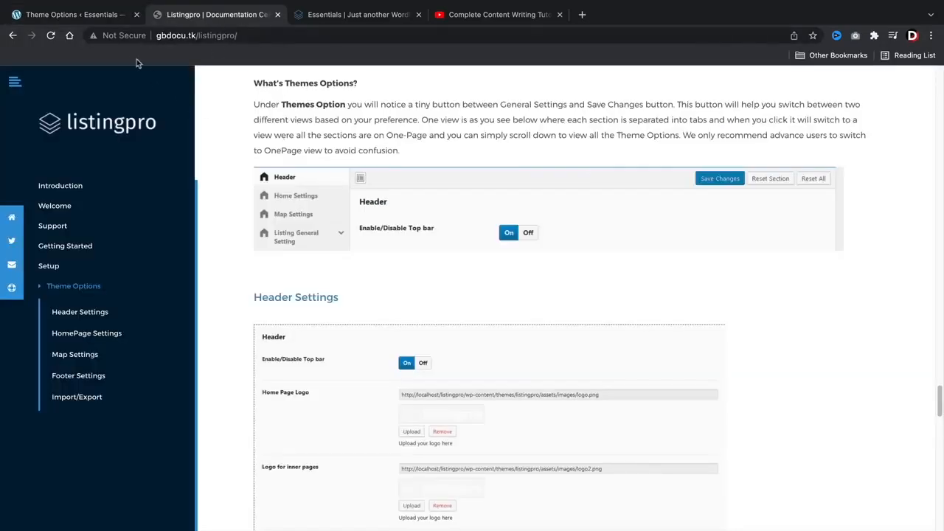
click(85, 16)
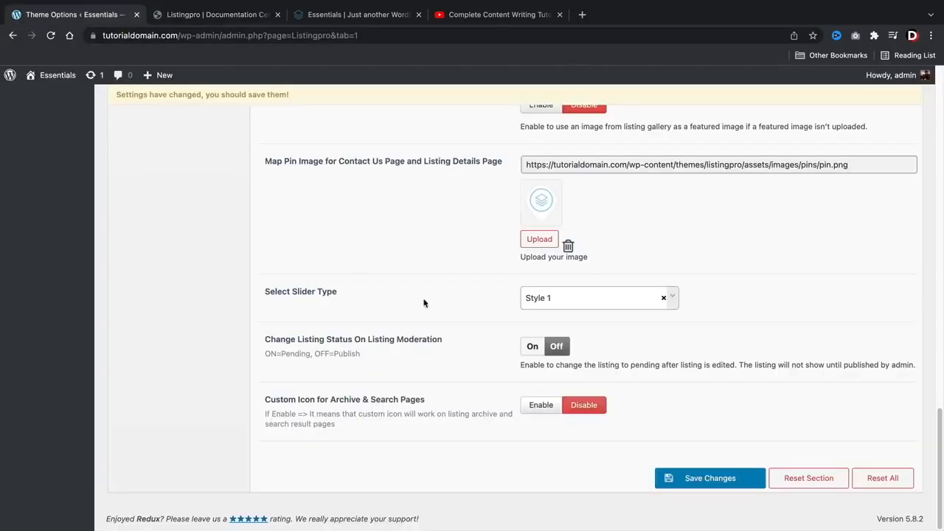
drag(343, 294, 260, 298)
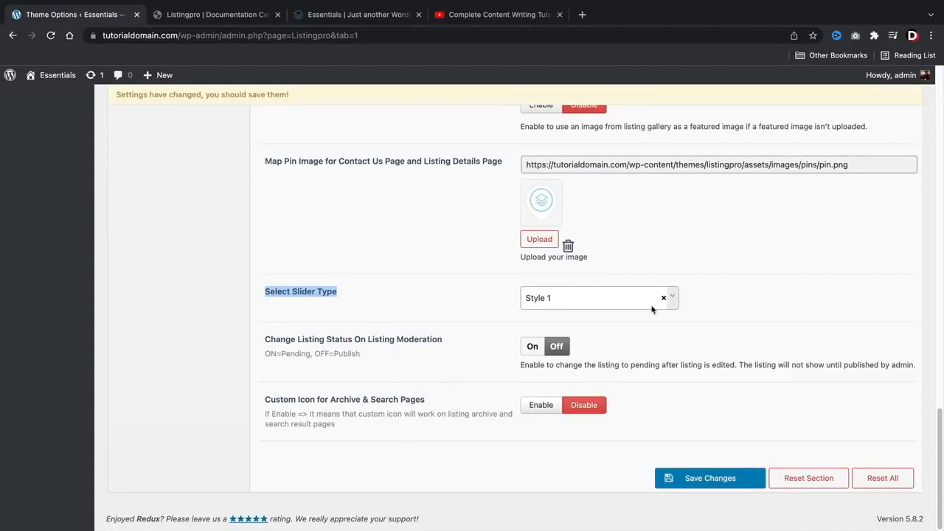
click(703, 478)
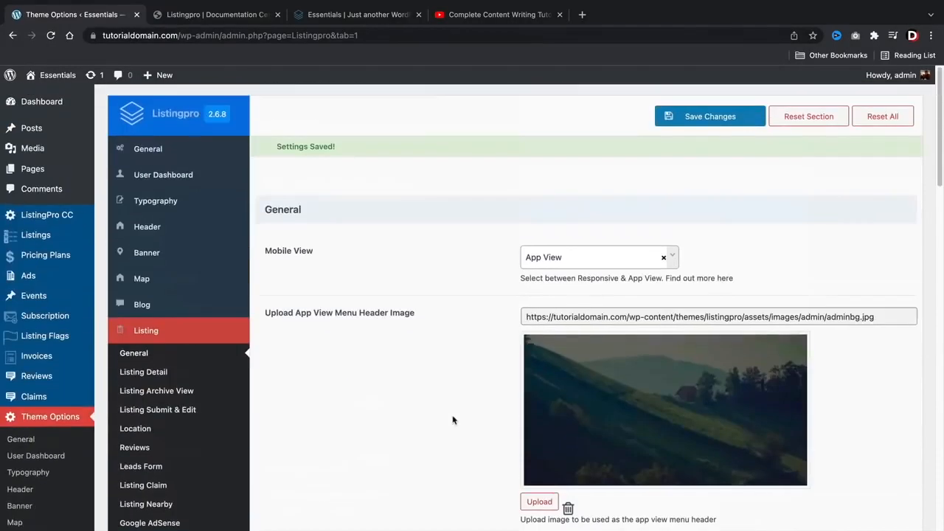
Look at the Listing Detail and Listing Archive View options, and open the Listing Submit & Edit options.
scroll(453, 419, down, 5)
scroll(453, 419, up, 3)
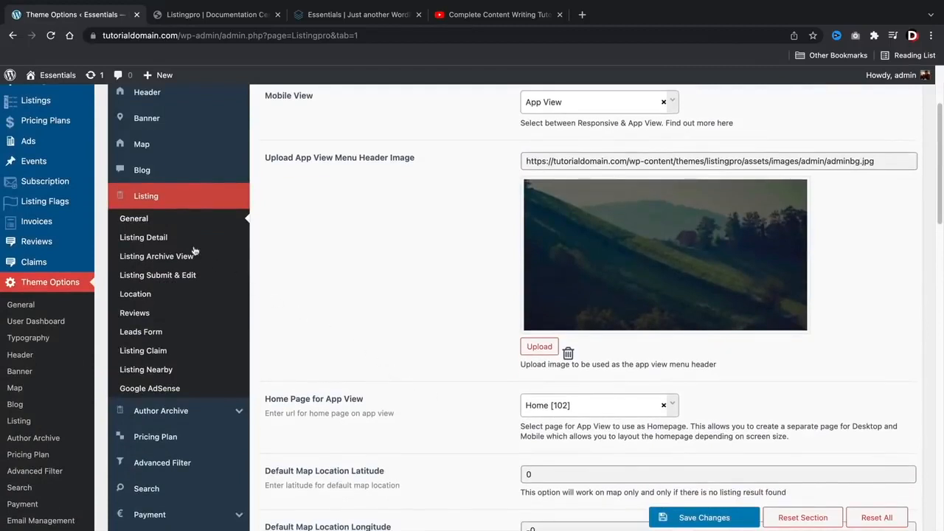
click(171, 237)
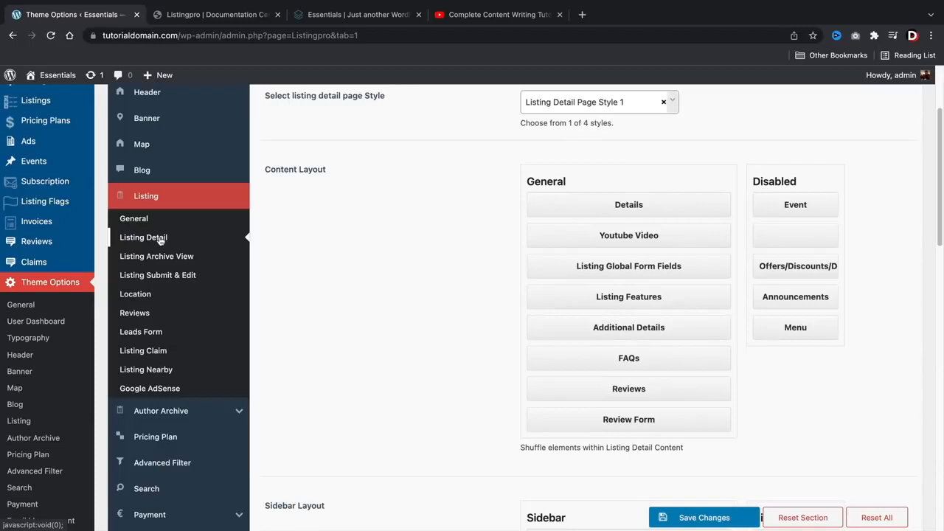
click(163, 258)
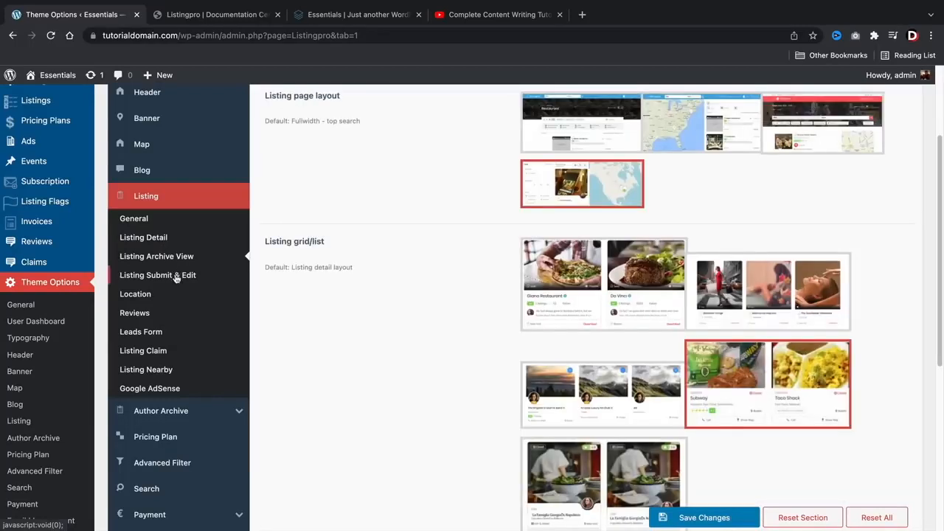
click(176, 277)
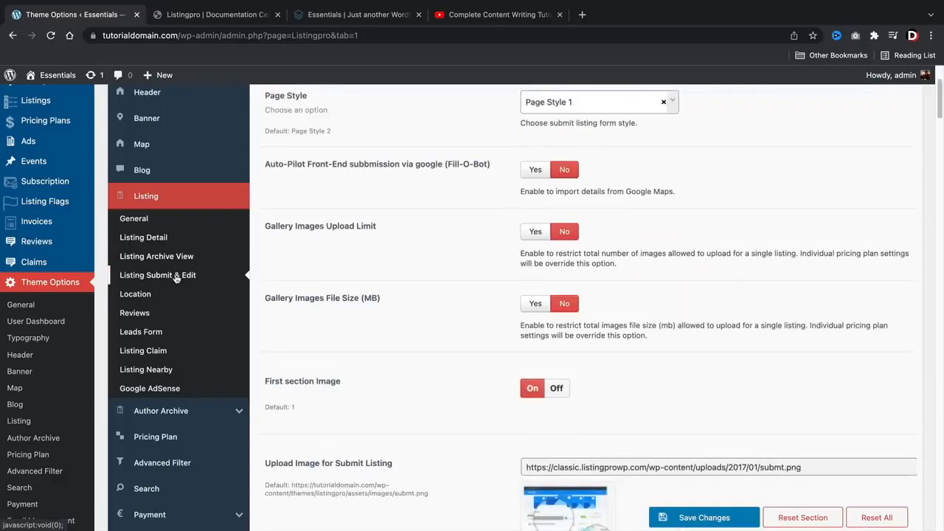
scroll(377, 329, up, 3)
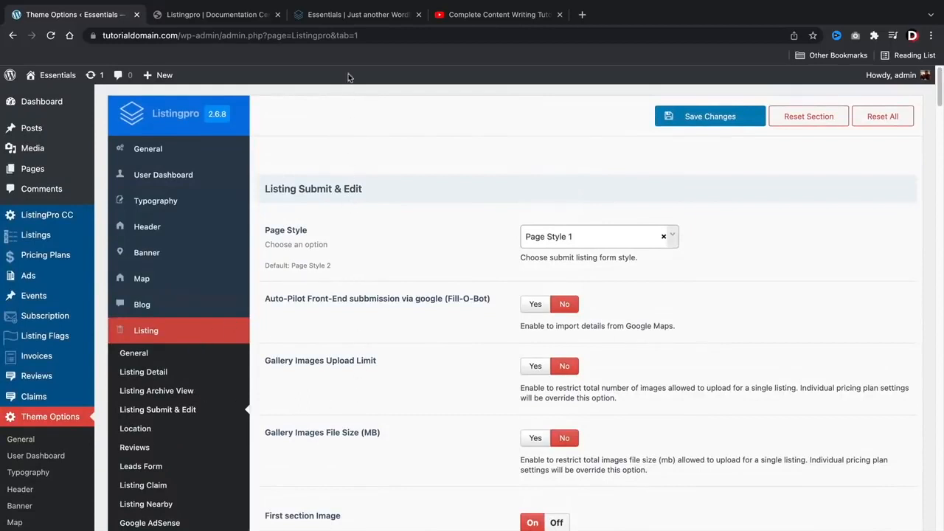
Open the Add Listing page from the site's home page and close the ListingPro documentation.
drag(354, 14, 212, 16)
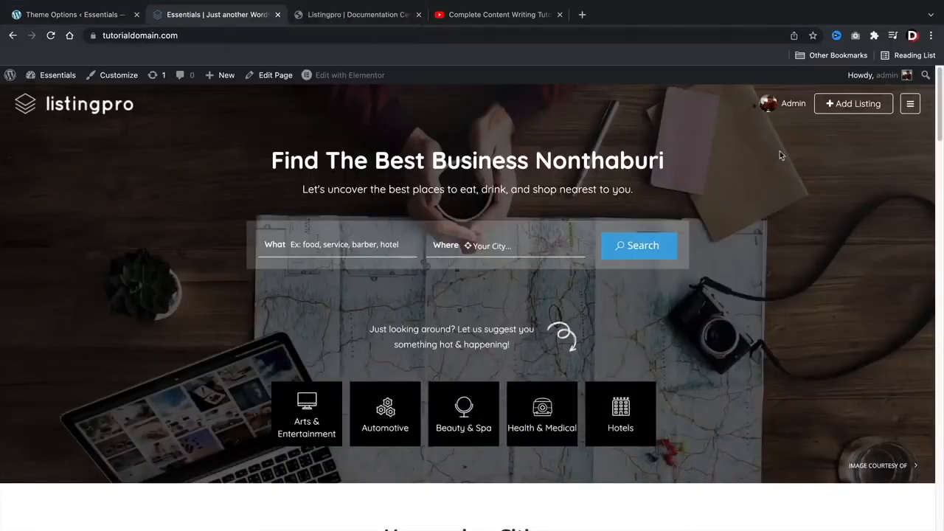
click(843, 107)
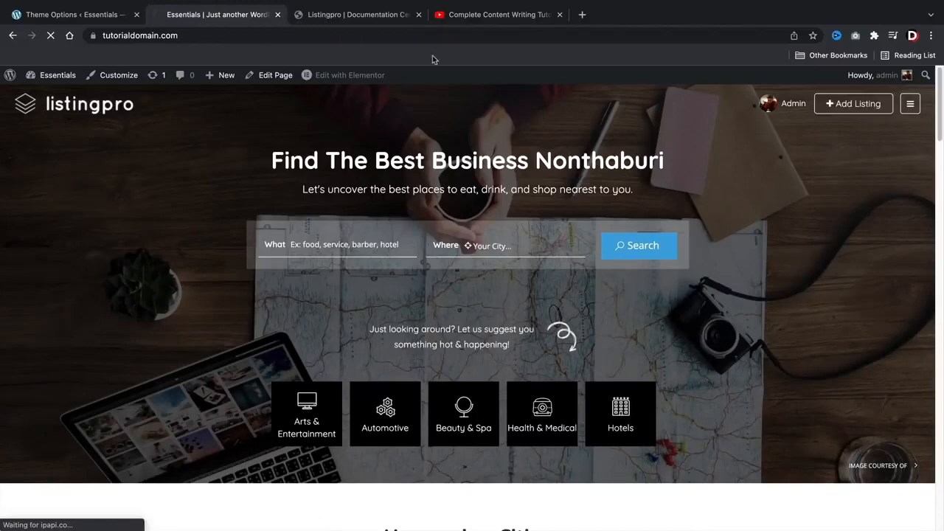
click(418, 14)
click(411, 15)
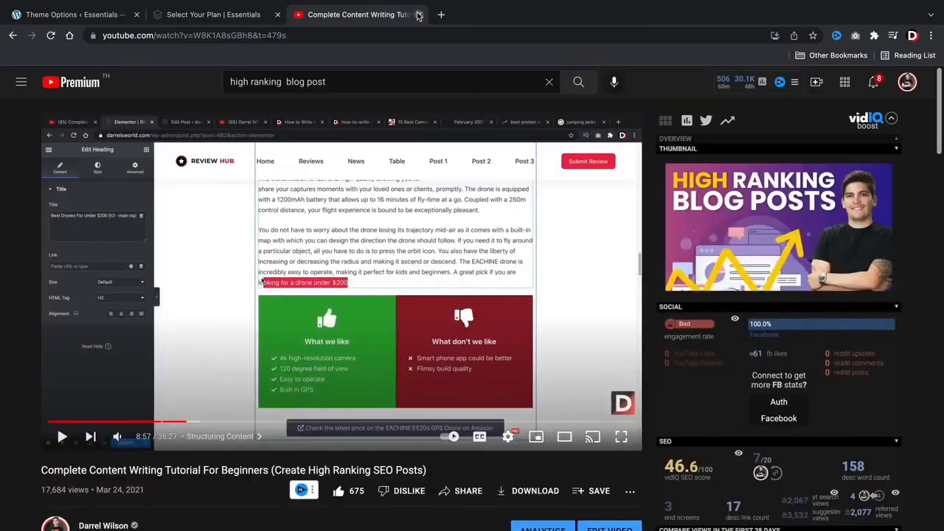
Close the YouTube video, choose the Free pricing plan, and look at the beginning of the Submit Your Listing form.
click(418, 15)
scroll(338, 264, down, 8)
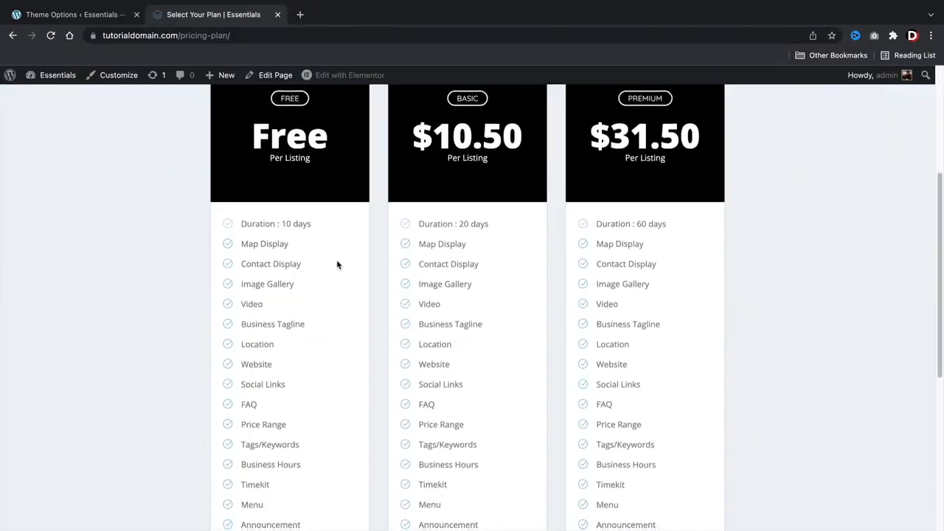
click(300, 347)
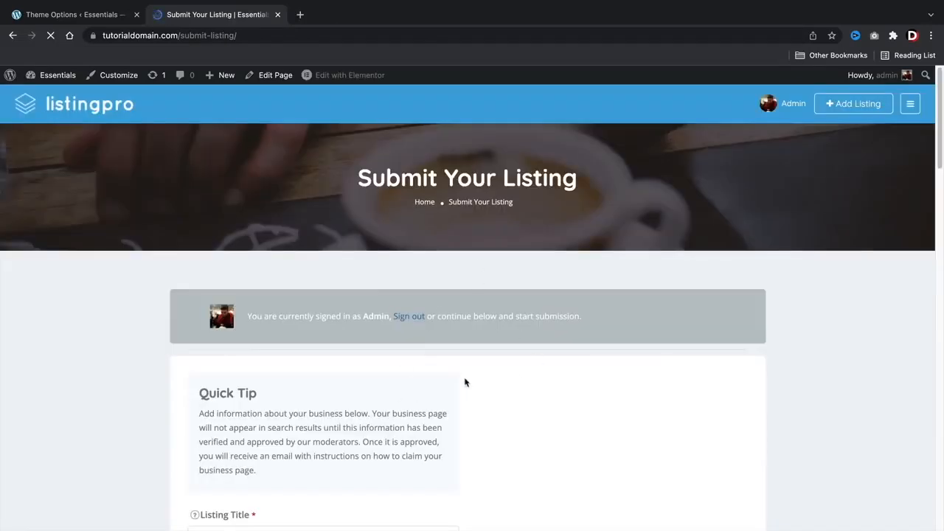
scroll(438, 369, down, 2)
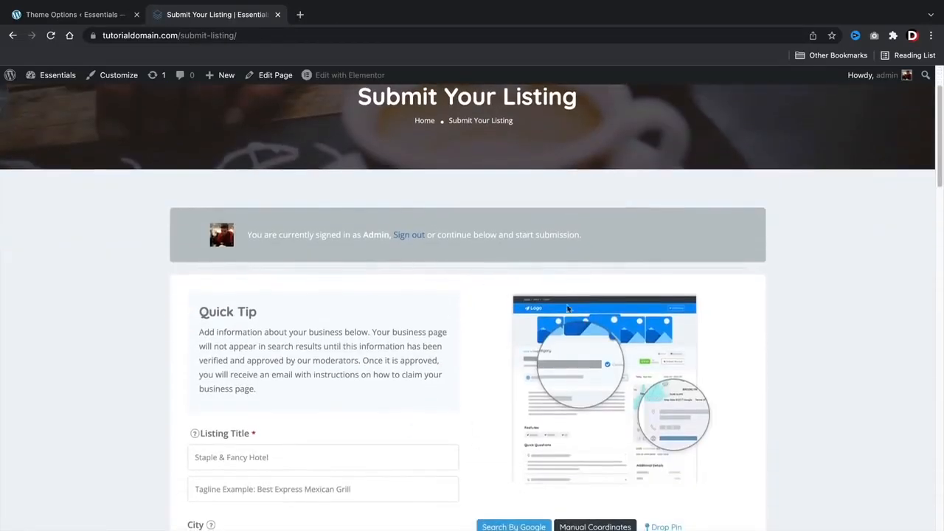
scroll(392, 377, down, 2)
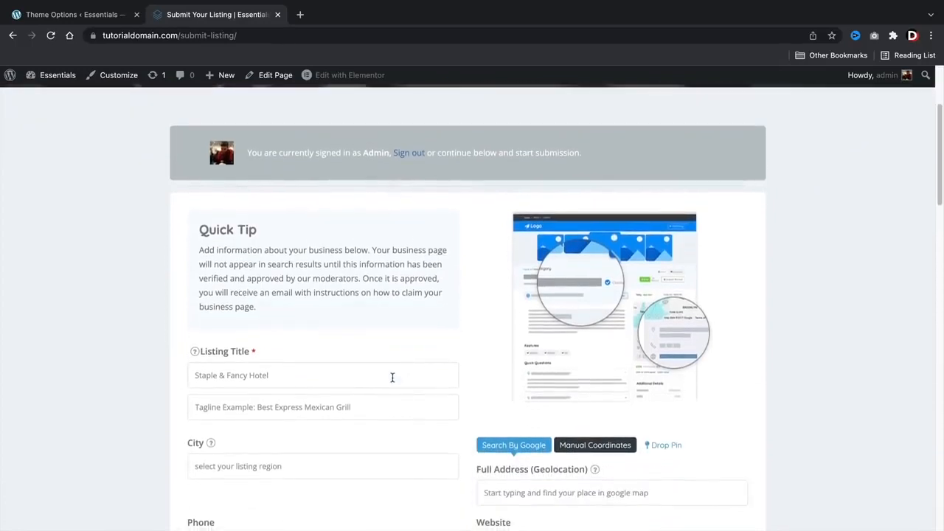
Set the submit listing form's page style to Page Style 2 in the theme options and save the changes.
click(103, 15)
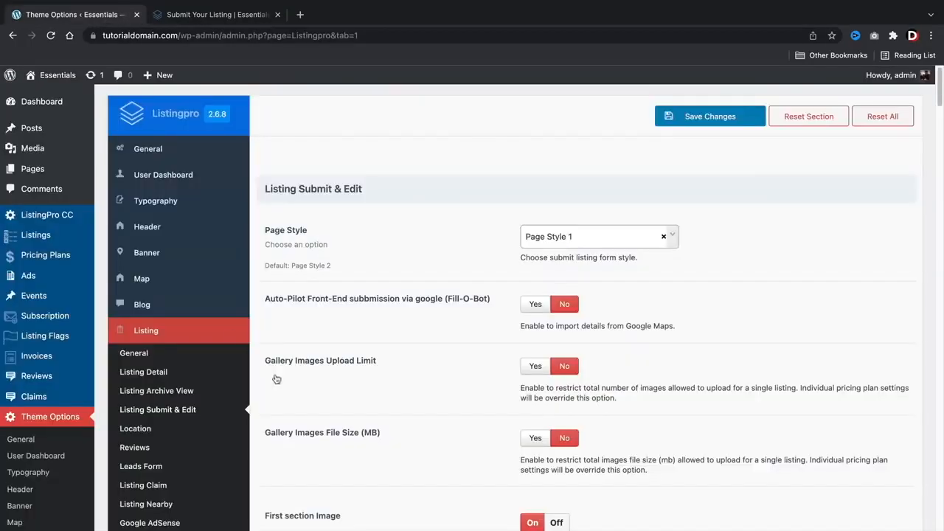
click(565, 240)
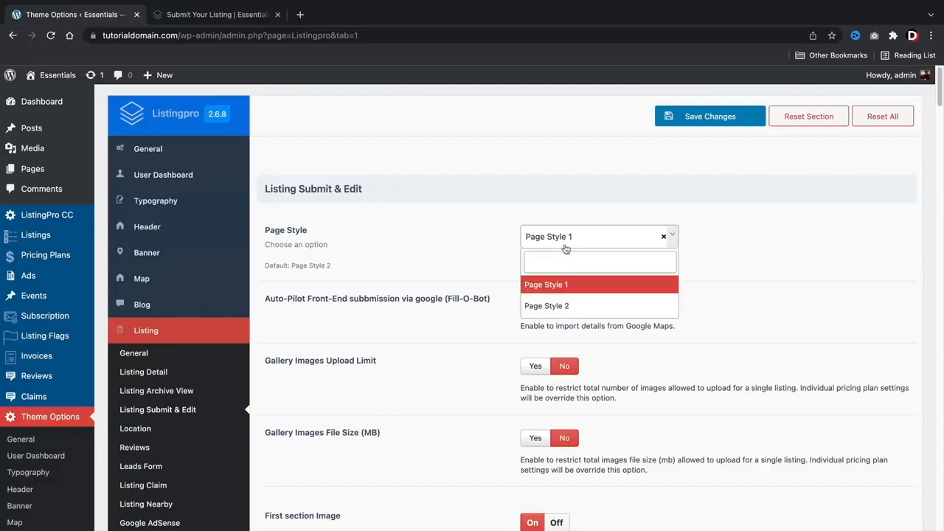
click(565, 305)
click(693, 118)
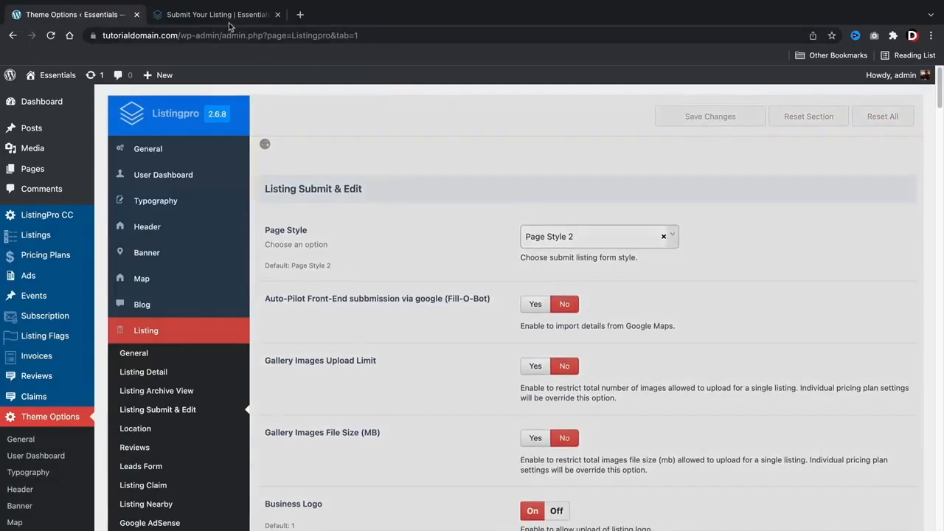
Look through the already loaded Submit Your Listing form from the contact fields to the media uploads.
click(221, 15)
scroll(528, 359, down, 6)
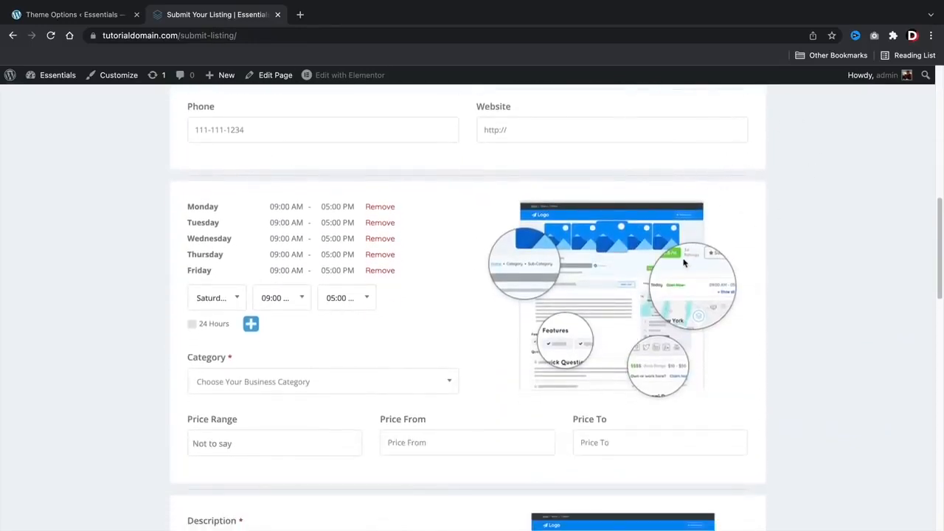
scroll(675, 336, down, 12)
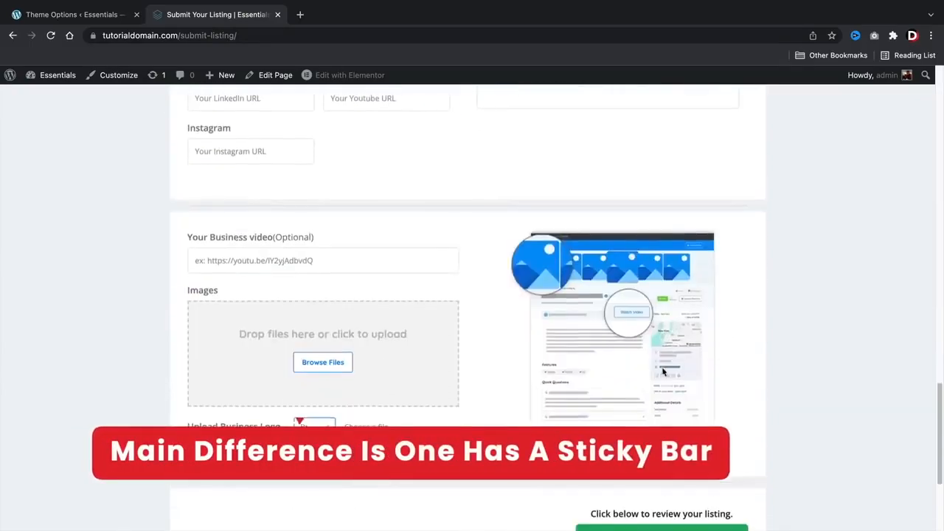
scroll(657, 378, down, 3)
scroll(625, 365, up, 5)
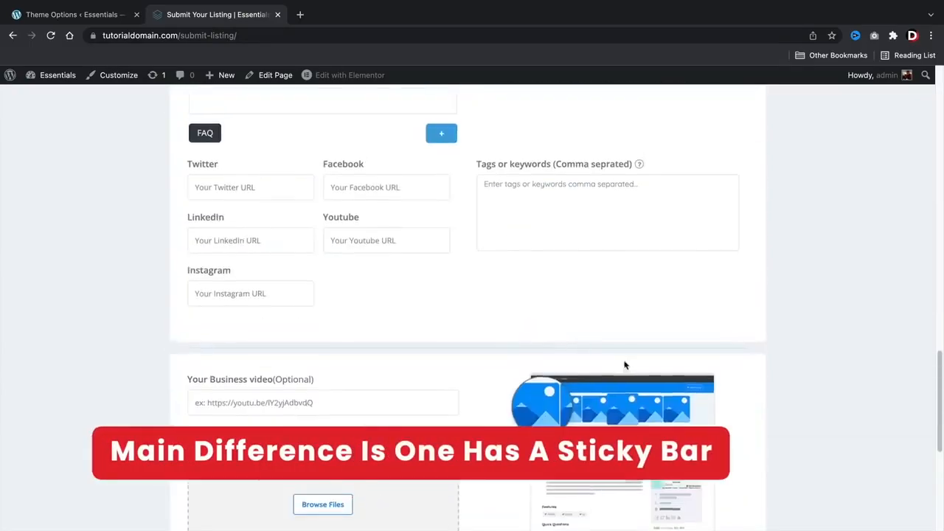
scroll(625, 365, up, 15)
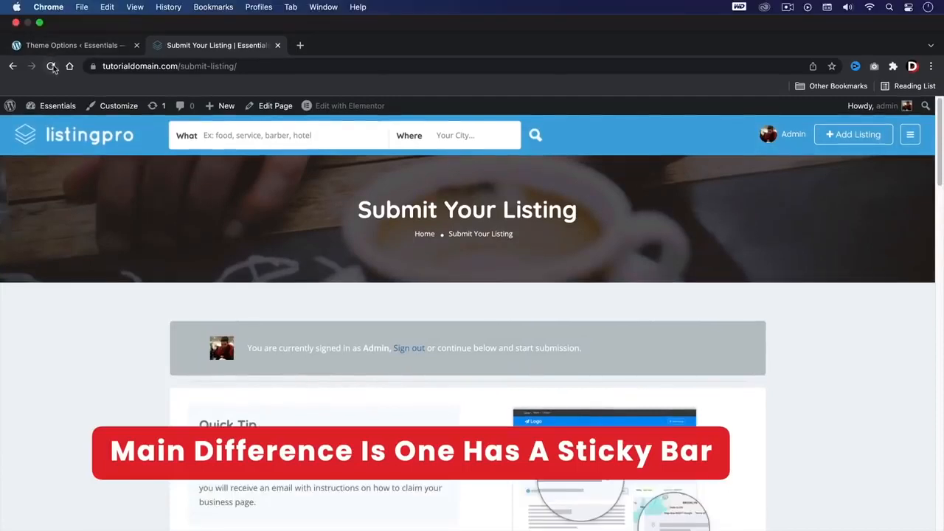
Reload the Submit Your Listing page, confirming the resubmission, and examine the Page Style 2 form and the tips beside its sections.
click(51, 66)
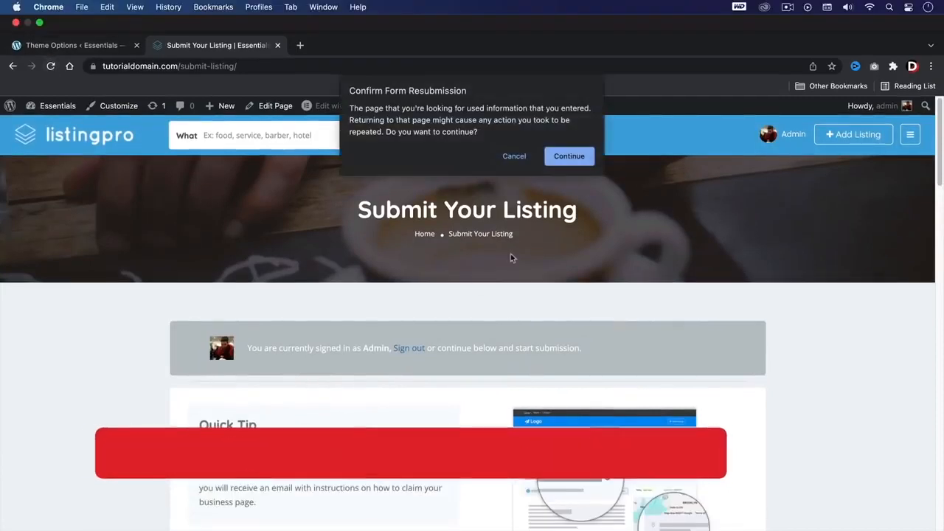
key(Return)
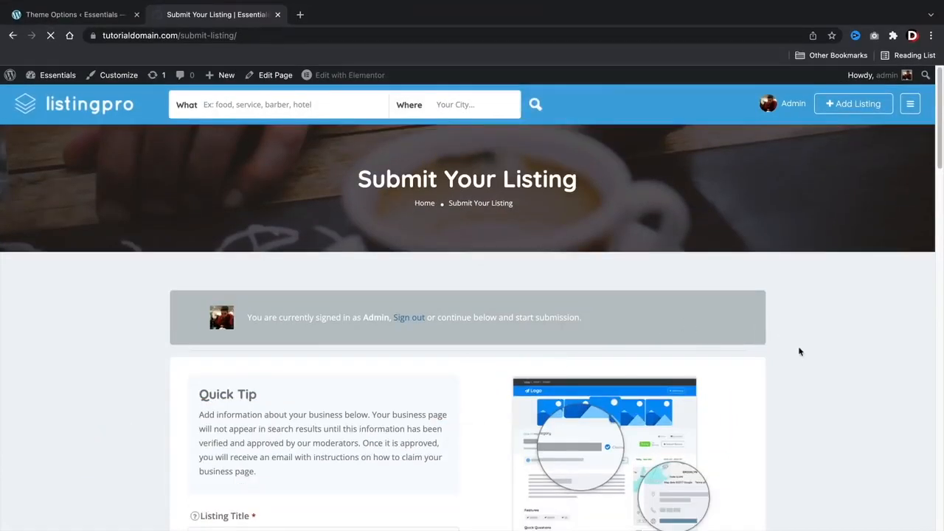
scroll(799, 352, down, 3)
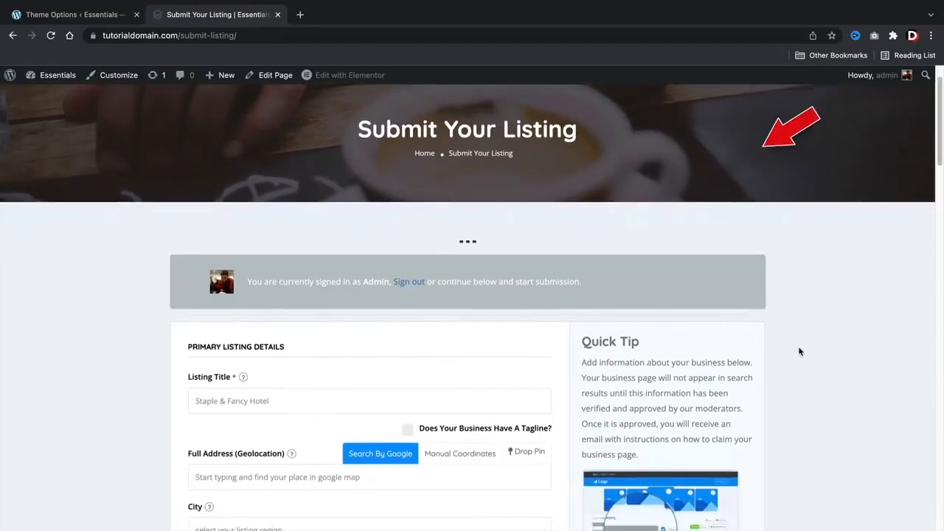
drag(658, 213, 584, 158)
scroll(631, 303, down, 5)
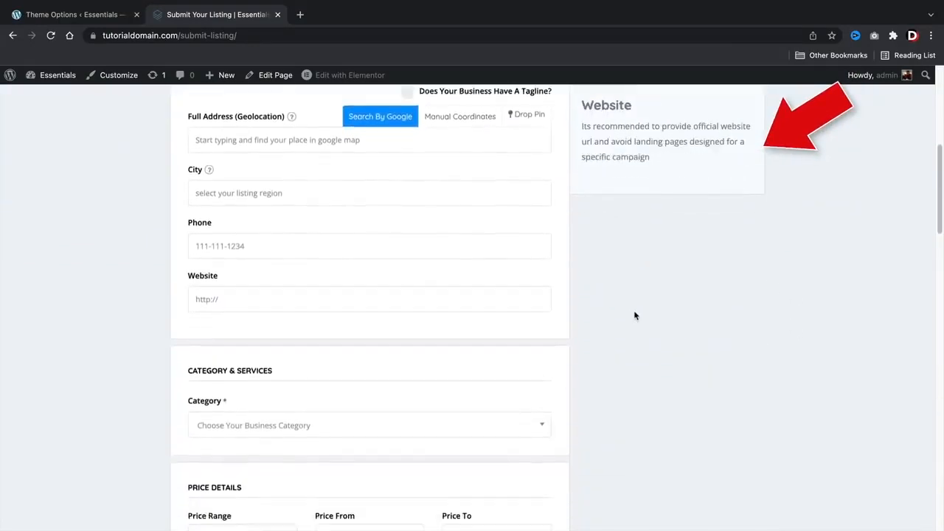
scroll(635, 316, down, 1)
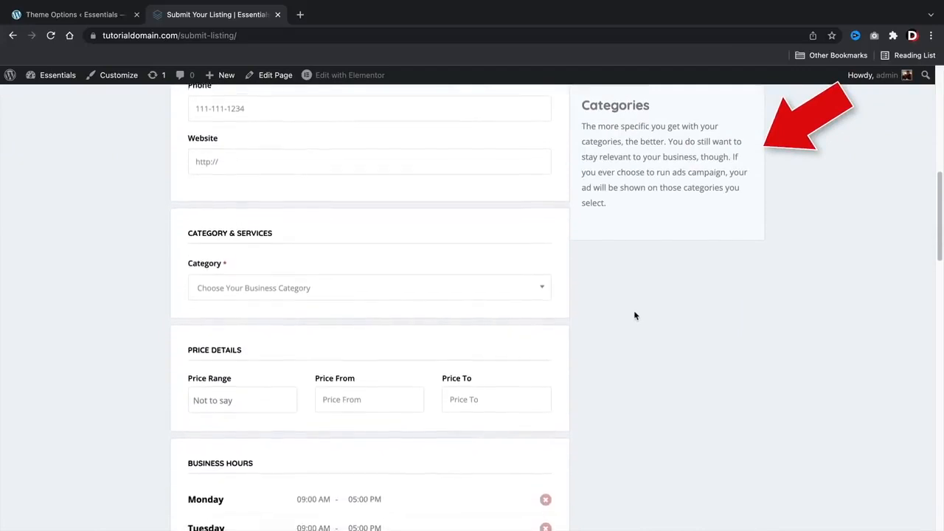
scroll(672, 359, down, 5)
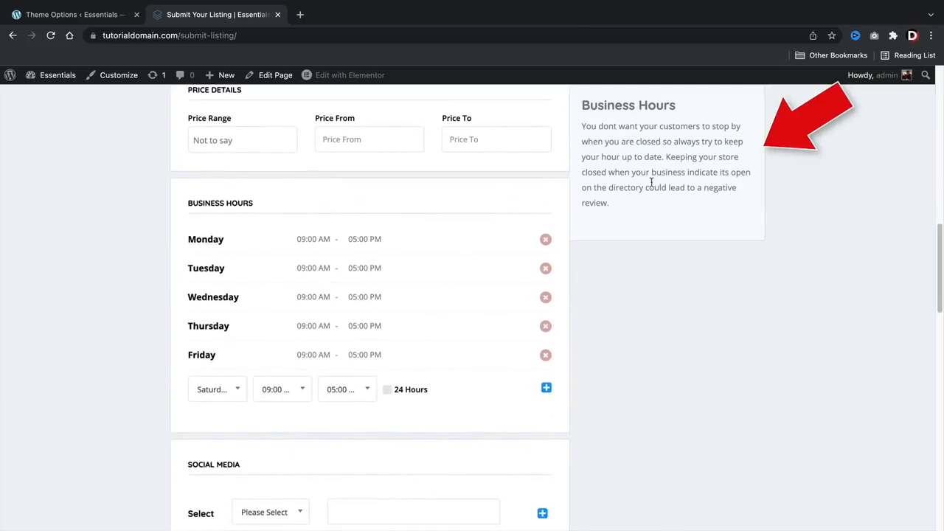
drag(651, 181, 601, 143)
click(635, 346)
scroll(634, 347, down, 5)
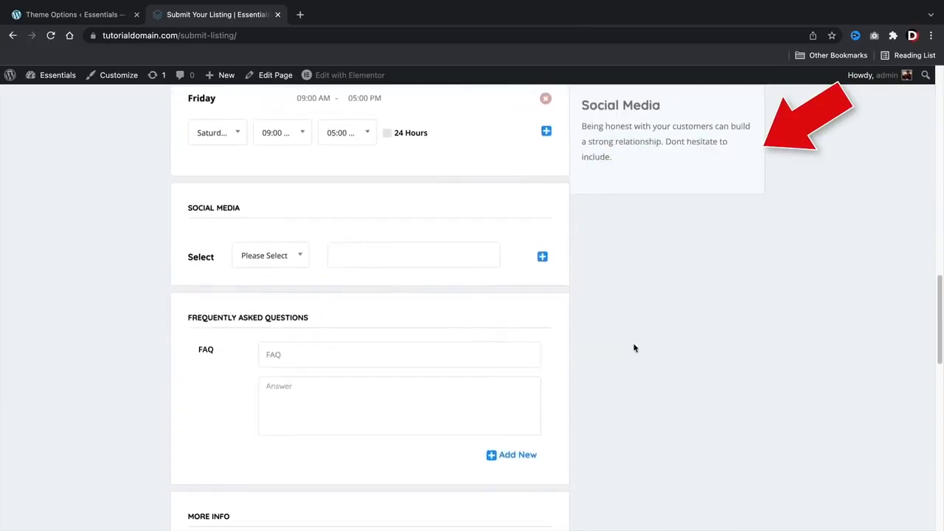
scroll(635, 348, down, 10)
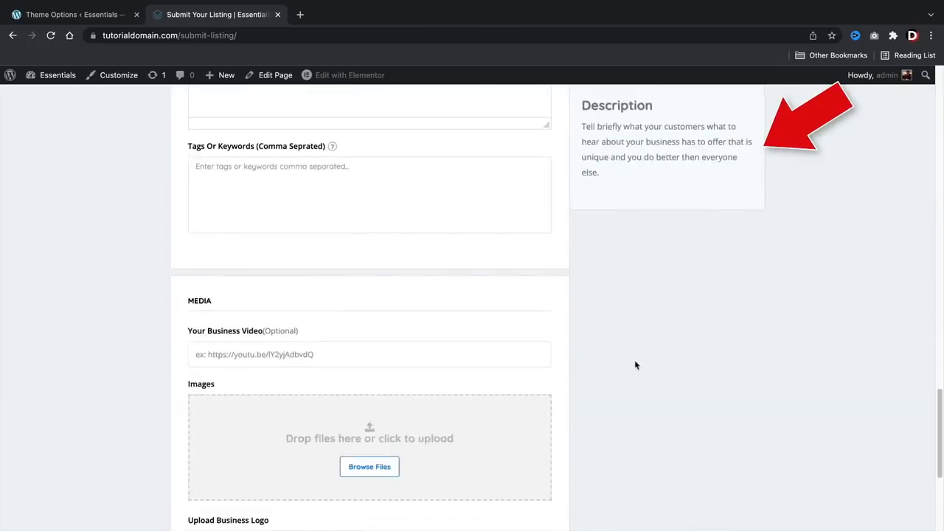
scroll(631, 325, down, 5)
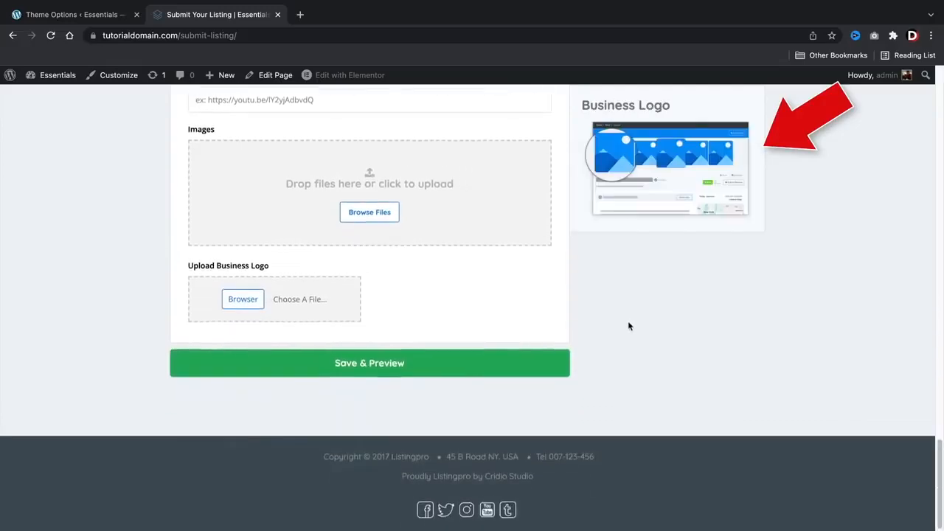
scroll(629, 326, up, 20)
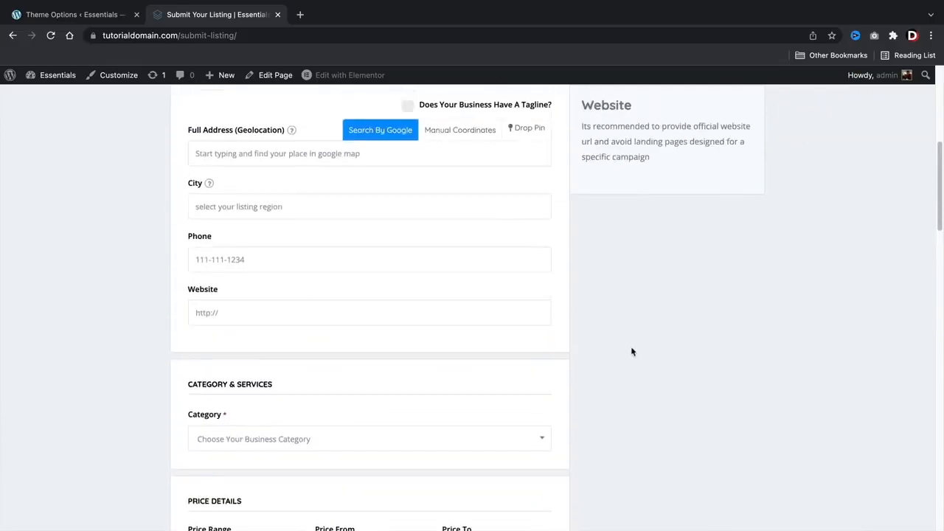
scroll(630, 325, up, 8)
scroll(561, 295, down, 2)
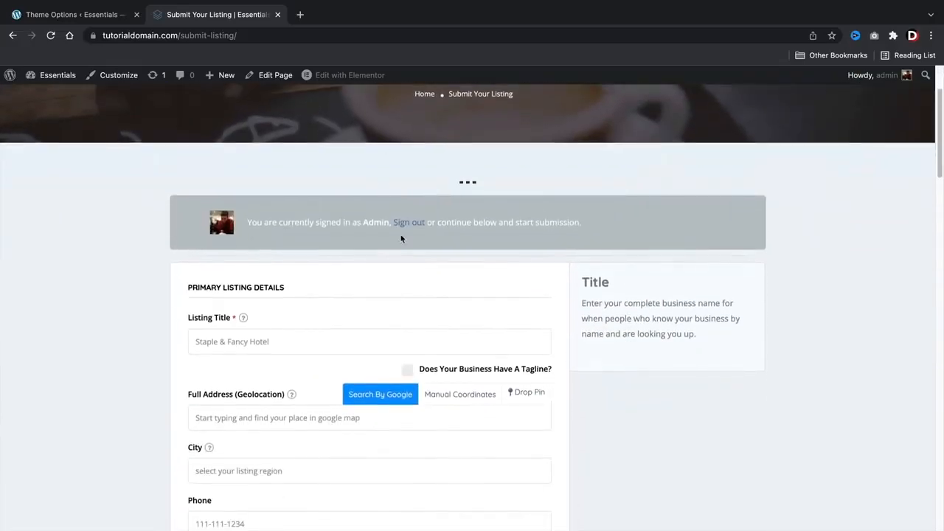
scroll(401, 239, up, 2)
Return to the theme options and review the Listing Submit & Edit settings, from the gallery limits to the submit and edit button texts.
click(73, 17)
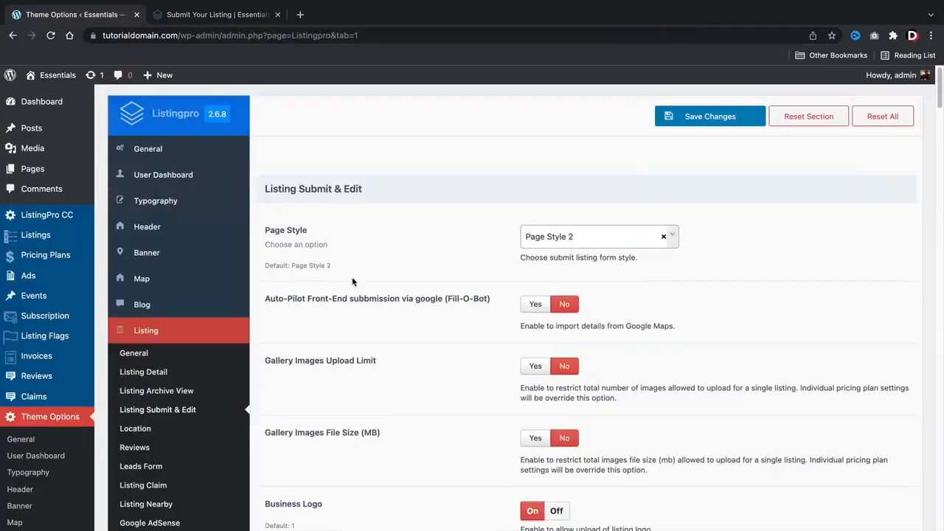
scroll(362, 295, down, 3)
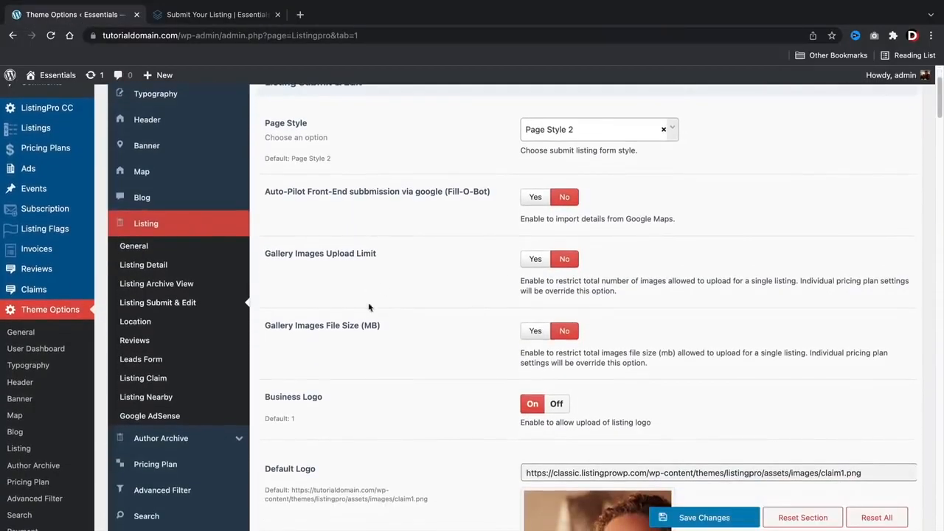
scroll(373, 303, down, 3)
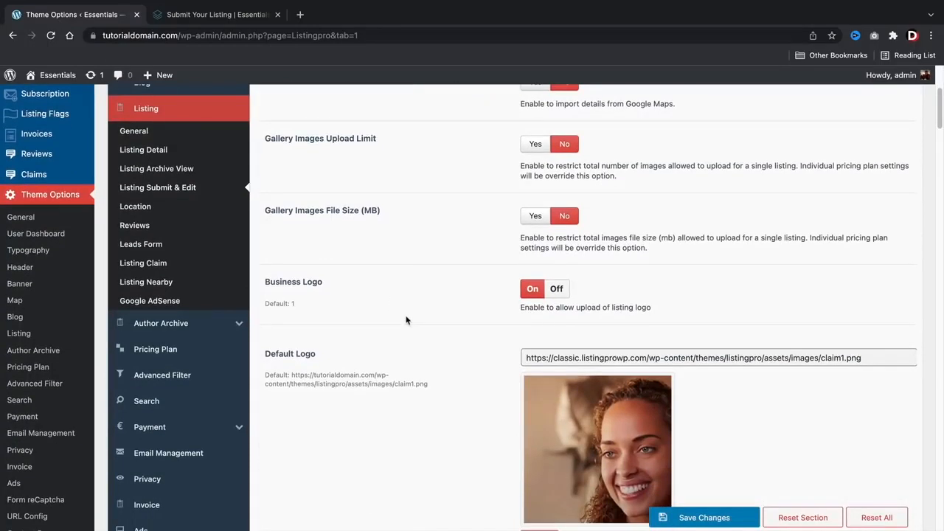
drag(379, 213, 264, 212)
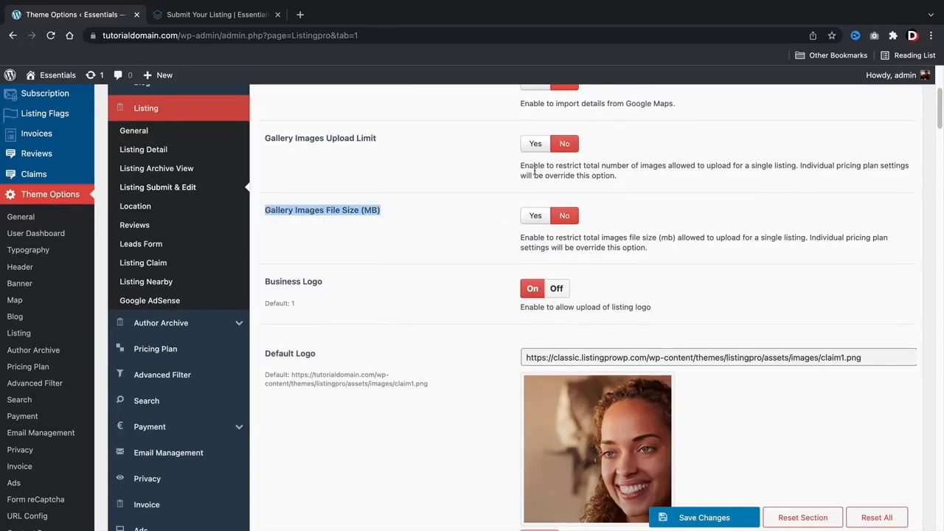
scroll(447, 326, down, 8)
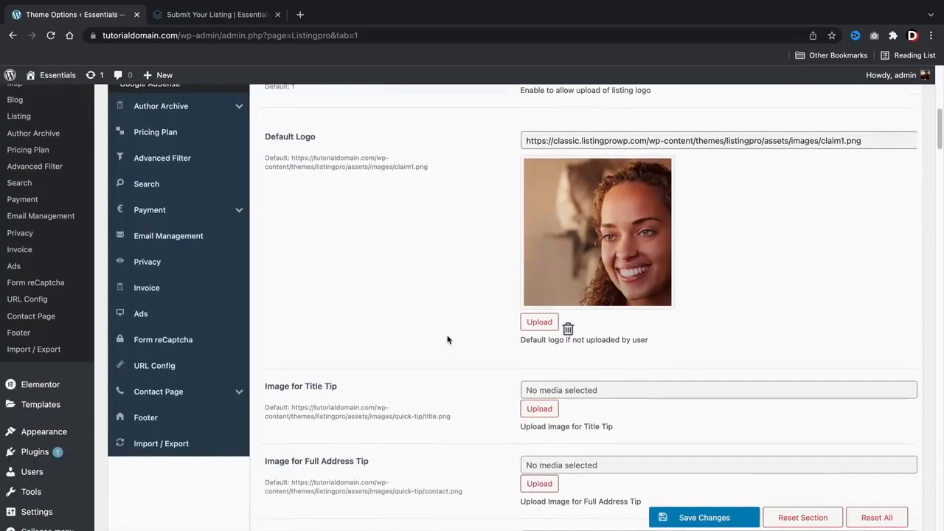
scroll(448, 339, down, 7)
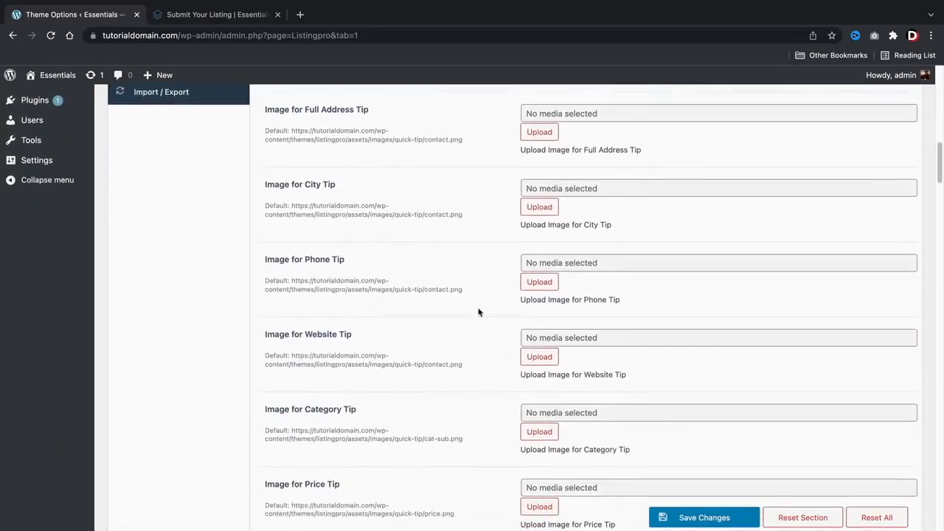
scroll(433, 361, down, 15)
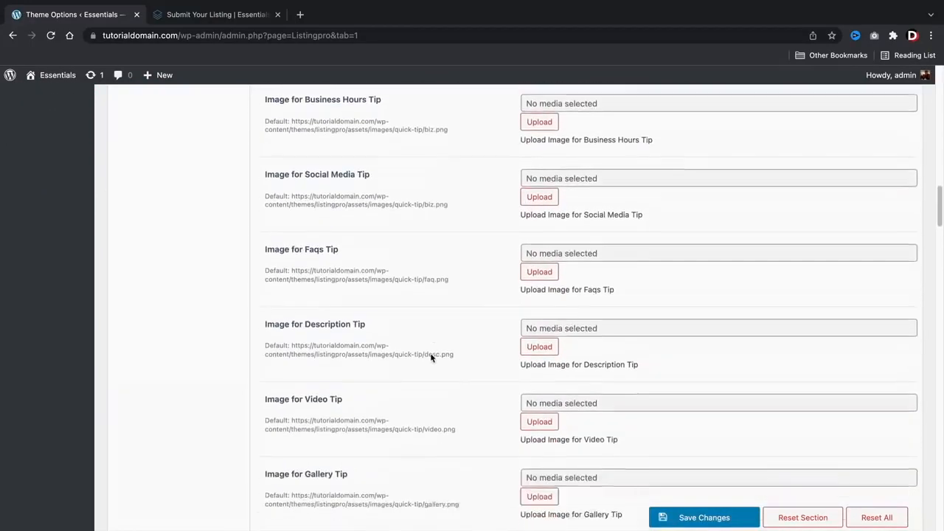
scroll(431, 358, down, 6)
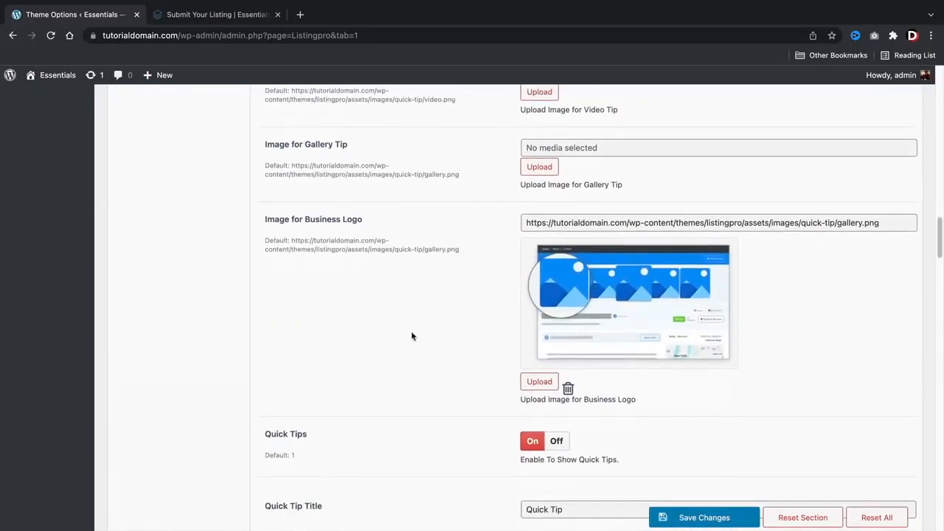
scroll(412, 336, down, 9)
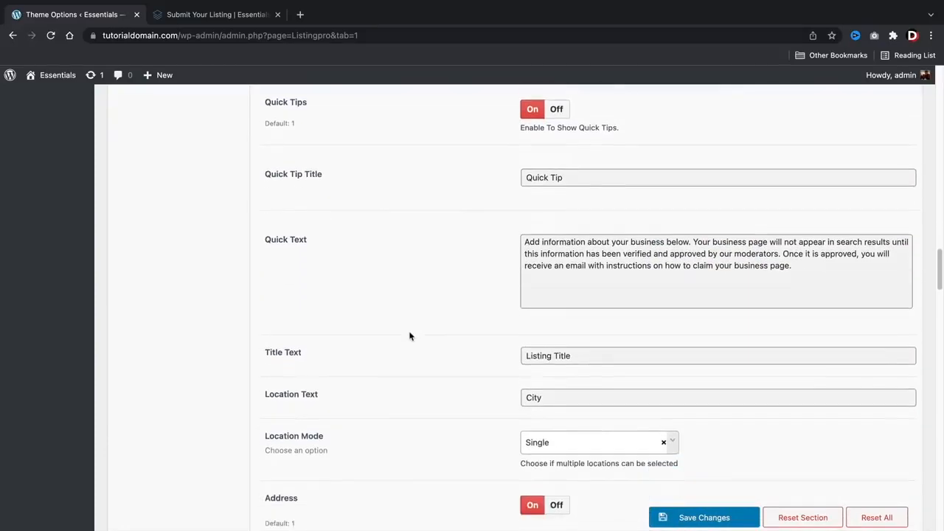
scroll(410, 336, down, 6)
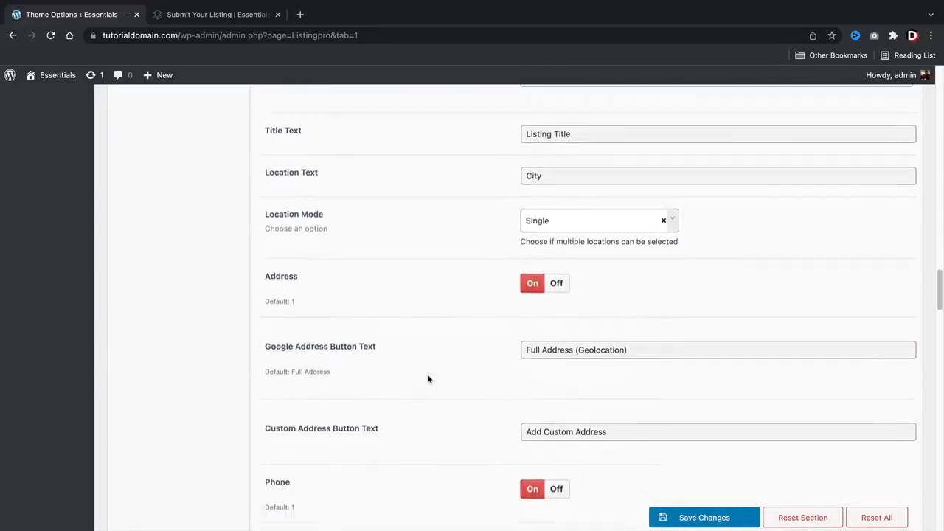
scroll(427, 379, down, 20)
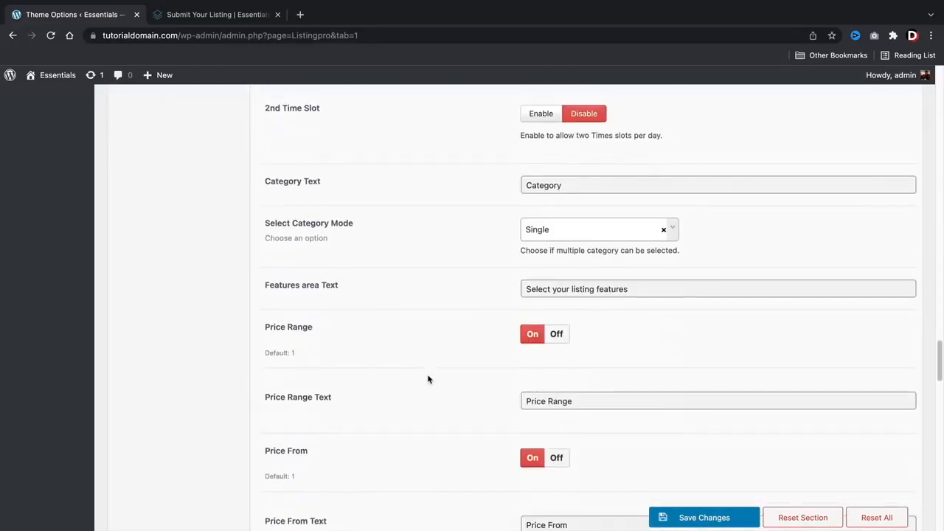
scroll(428, 379, down, 19)
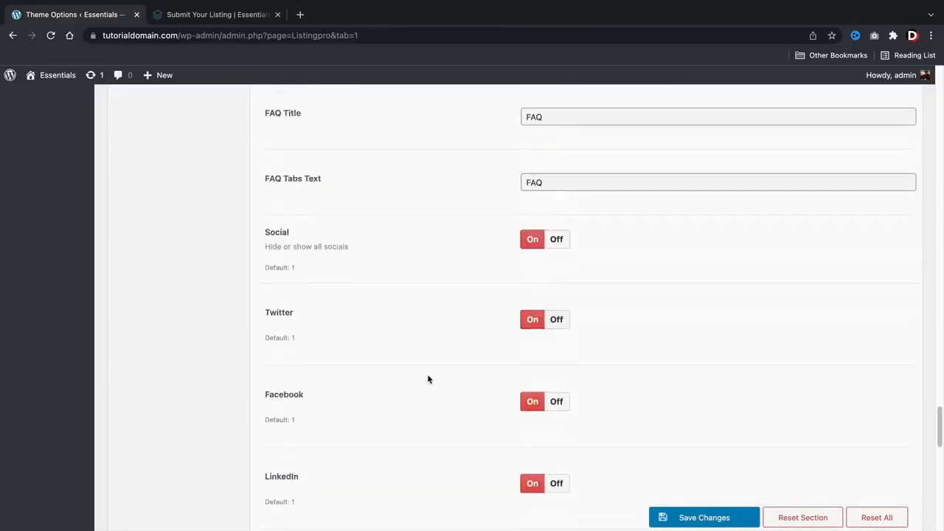
scroll(428, 380, down, 20)
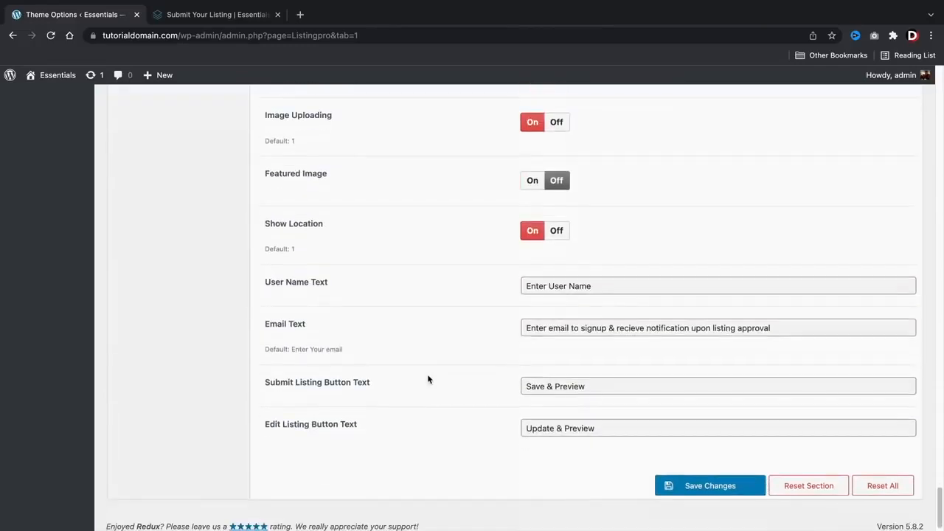
Return to the page style setting of Listing Submit & Edit and set the submit listing form to Page Style 1.
drag(938, 509, 921, 168)
scroll(497, 282, up, 14)
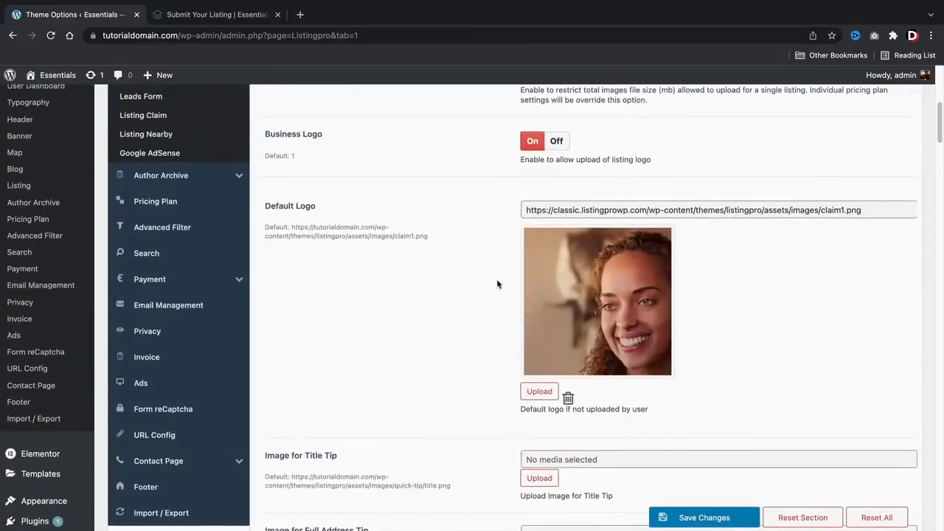
scroll(390, 352, up, 7)
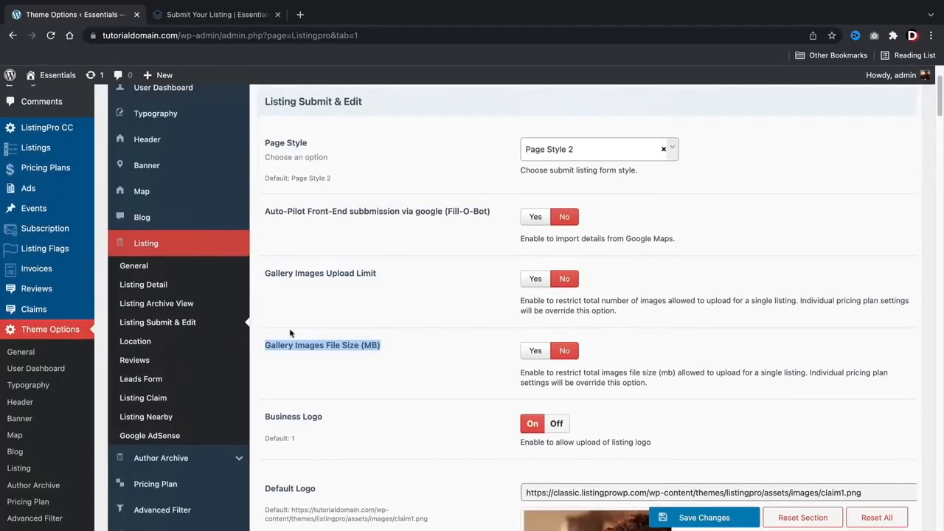
click(361, 345)
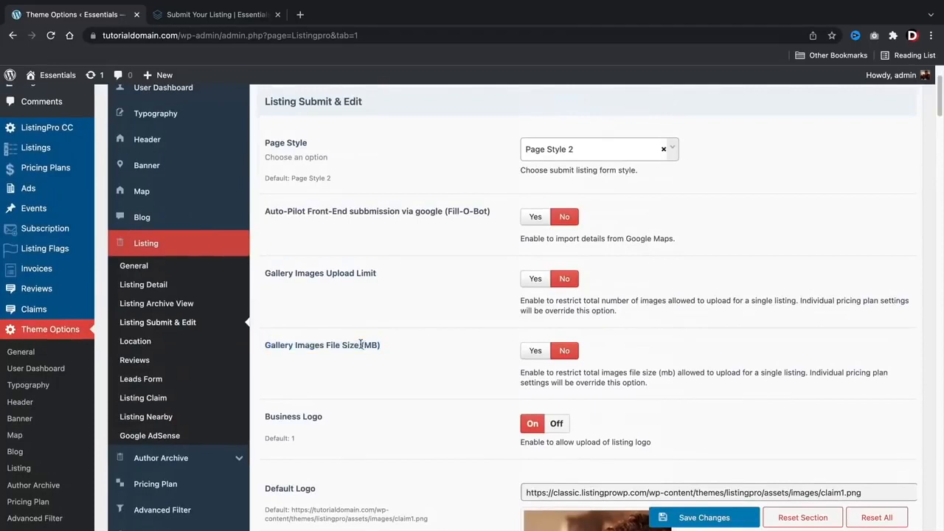
click(560, 152)
click(561, 196)
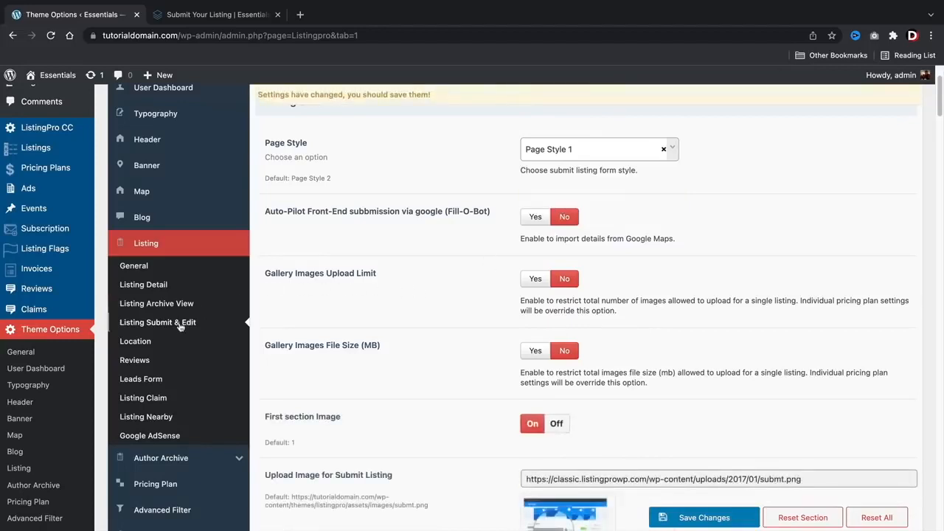
Open the listing Location settings and check the location search on the site's home page before returning to the theme options.
click(136, 341)
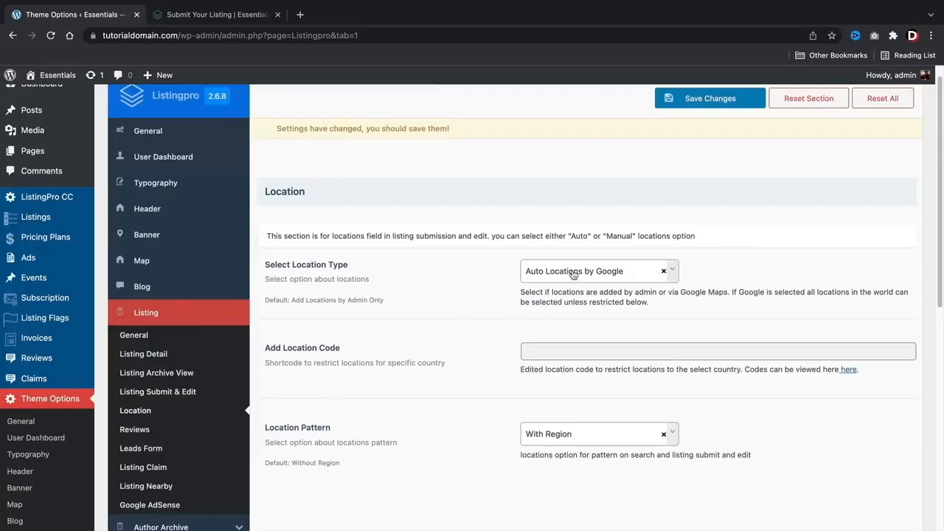
click(238, 19)
click(23, 105)
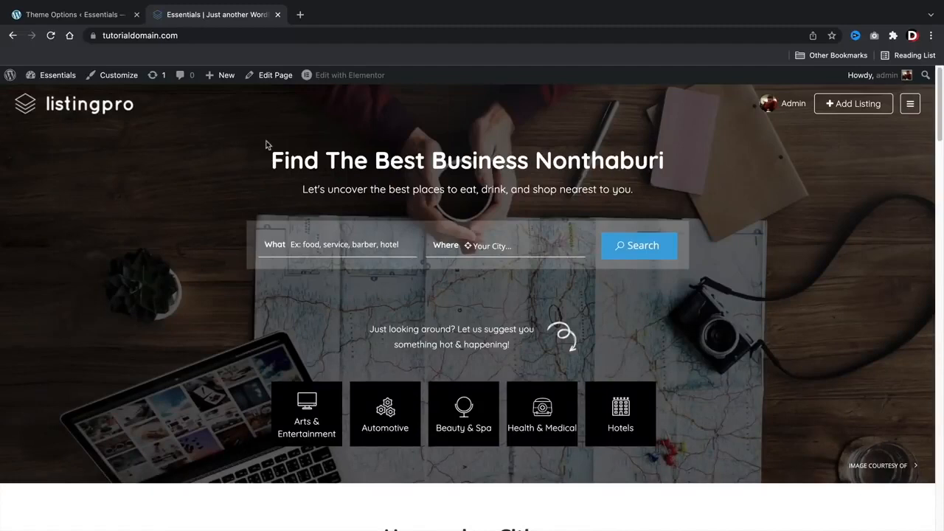
click(104, 23)
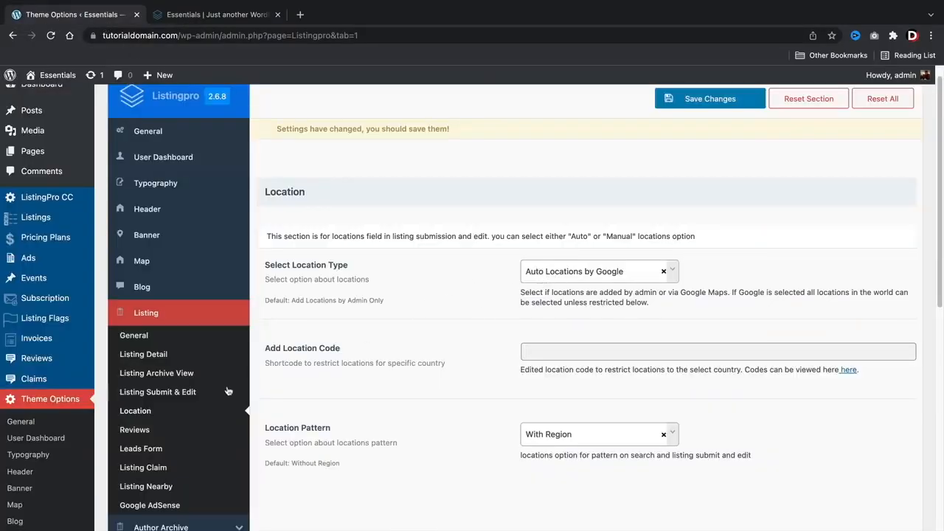
Look through the Reviews, Leads Form and Listing Claim settings of the Listing options.
scroll(228, 391, down, 5)
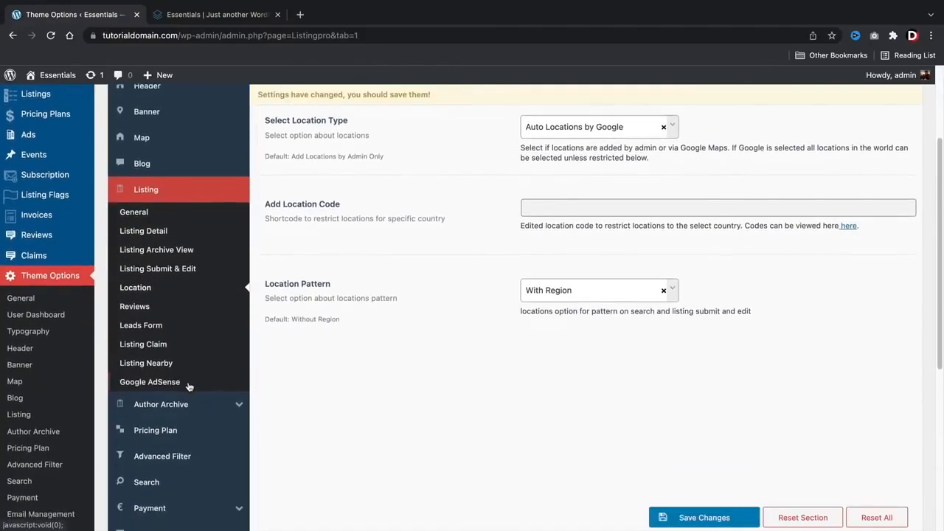
click(144, 308)
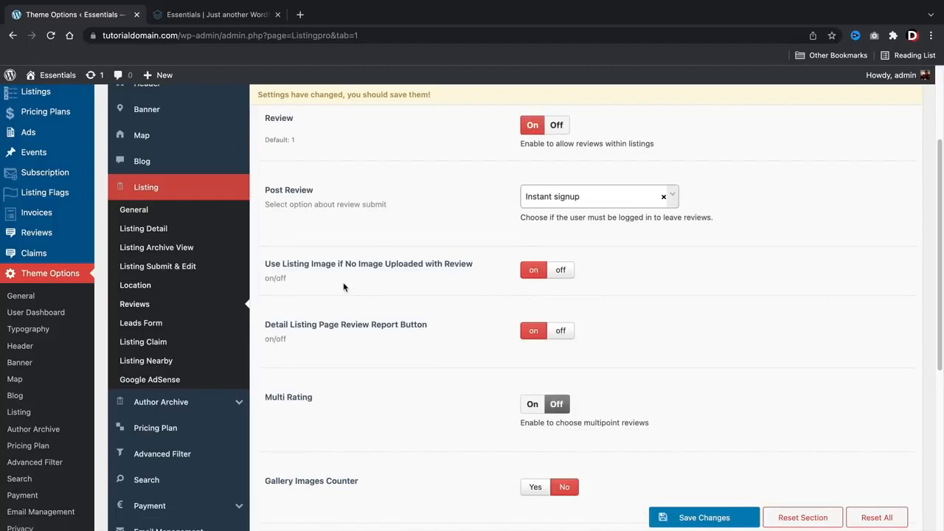
click(153, 323)
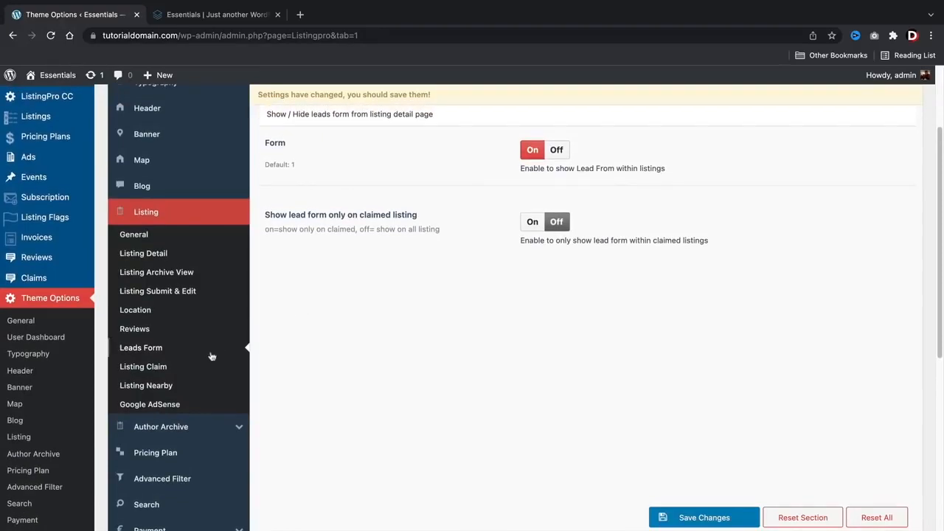
click(164, 371)
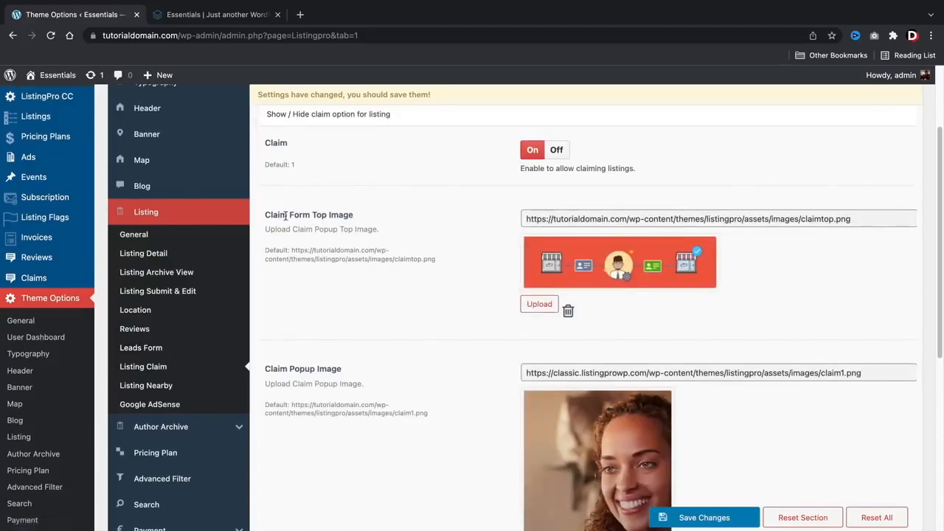
Run an empty search from the site's home page and view the Bella Santé Day Spa Med Spa listing.
click(237, 18)
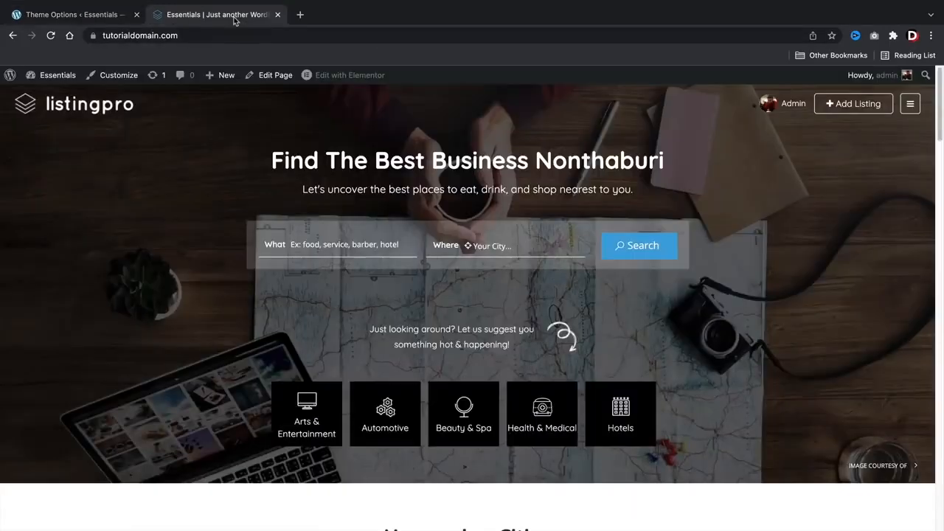
click(652, 250)
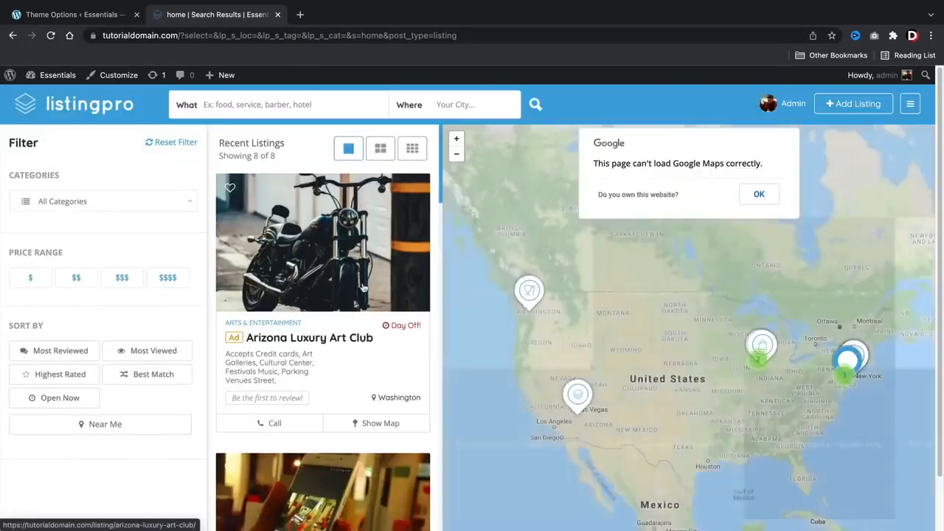
scroll(357, 292, down, 3)
click(347, 452)
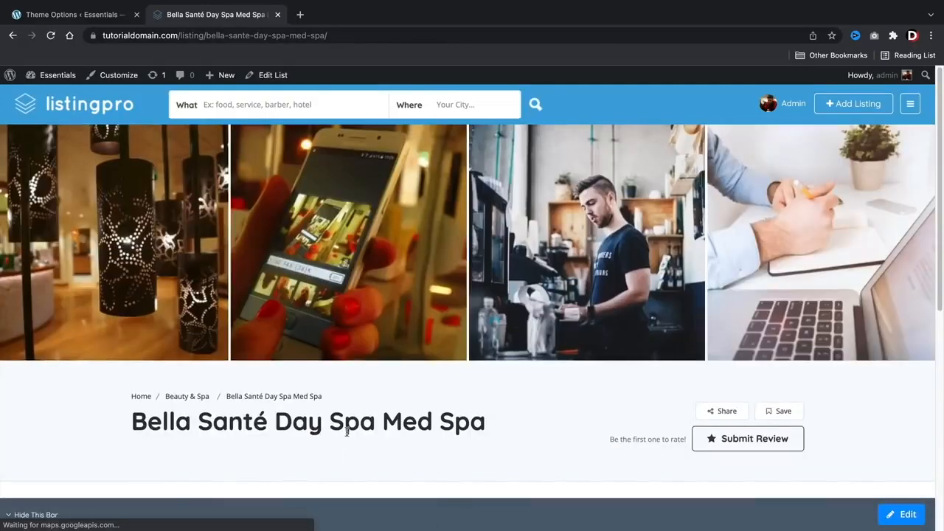
scroll(347, 431, down, 2)
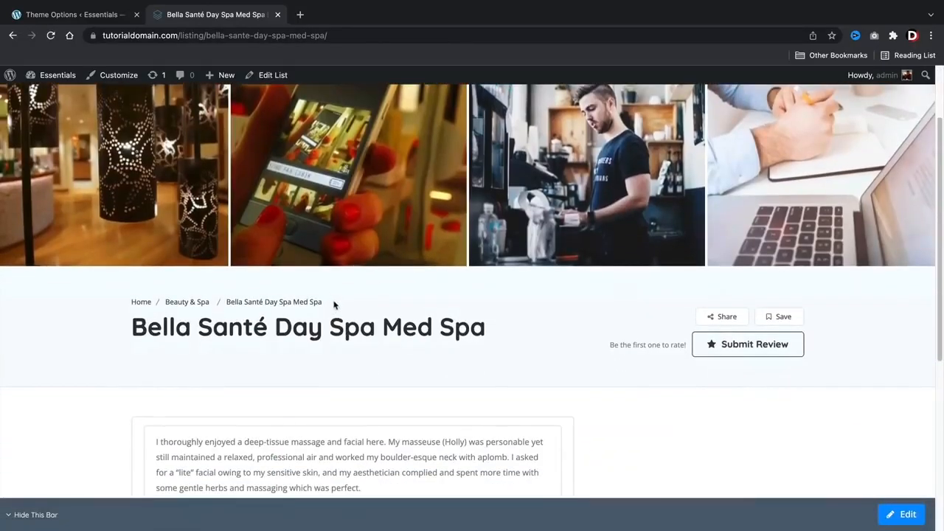
Go back to the search results, open the Darrel Web Design Agency listing and examine the claimed badge beside its title.
click(13, 35)
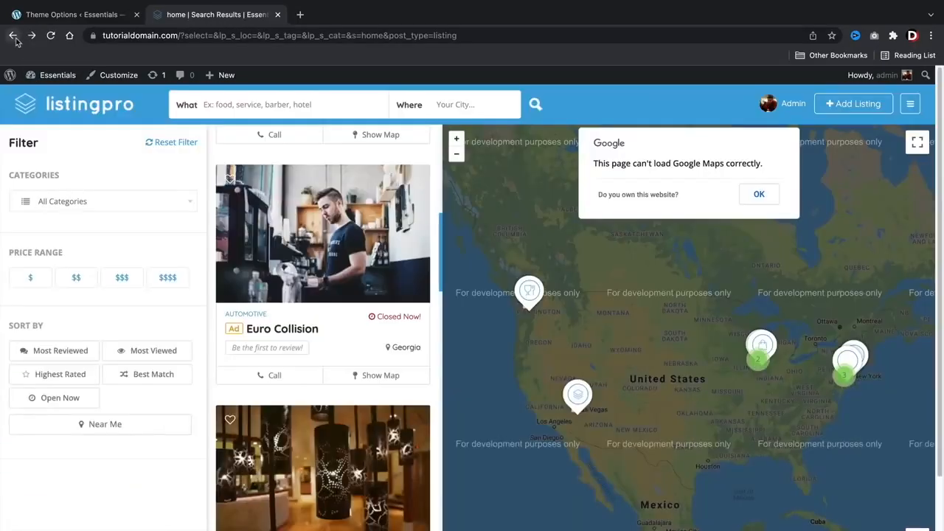
scroll(273, 324, down, 3)
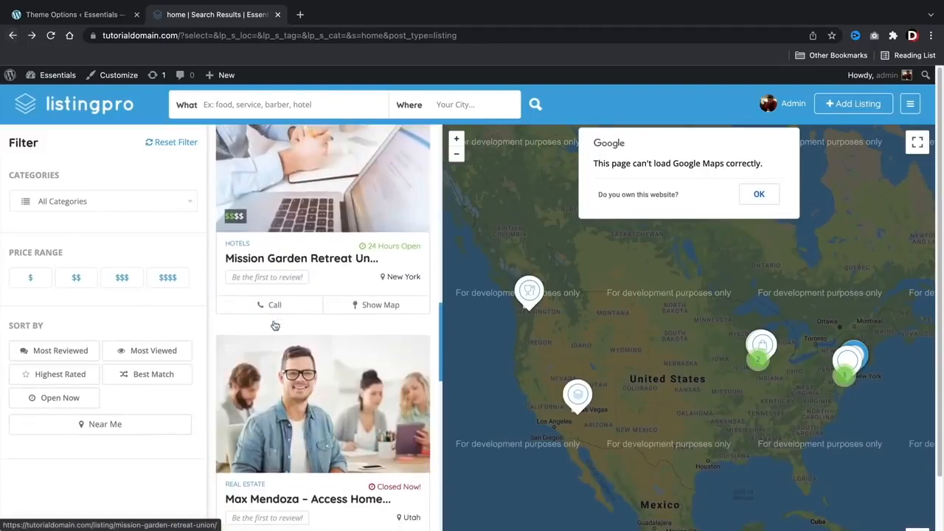
scroll(275, 326, down, 8)
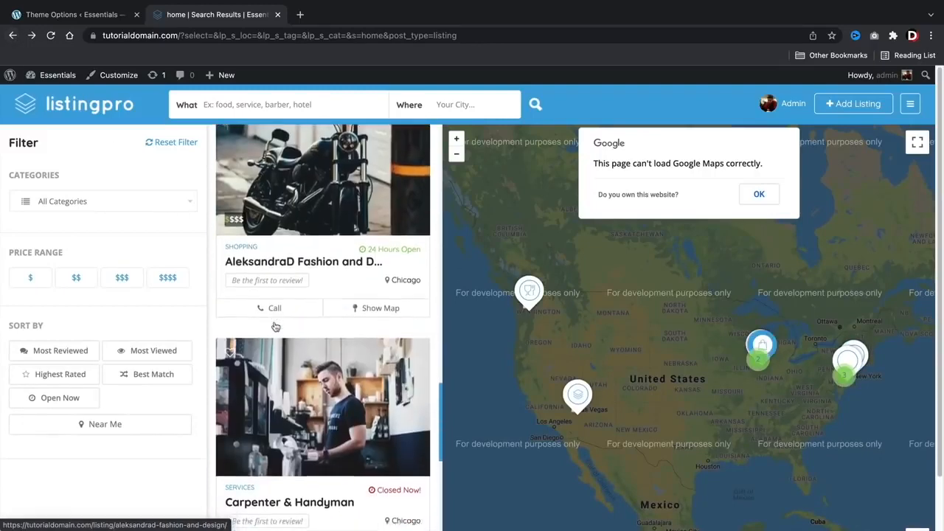
scroll(274, 326, down, 7)
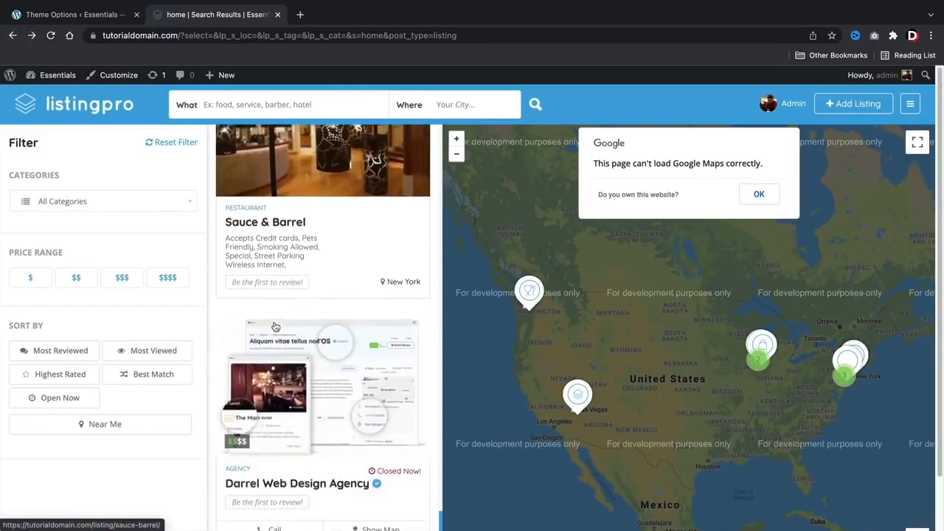
click(299, 406)
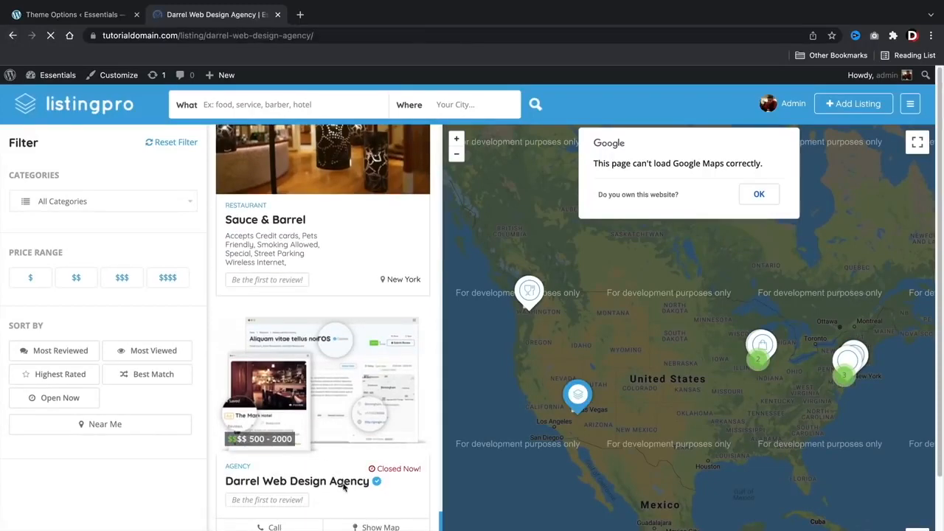
scroll(464, 432, down, 2)
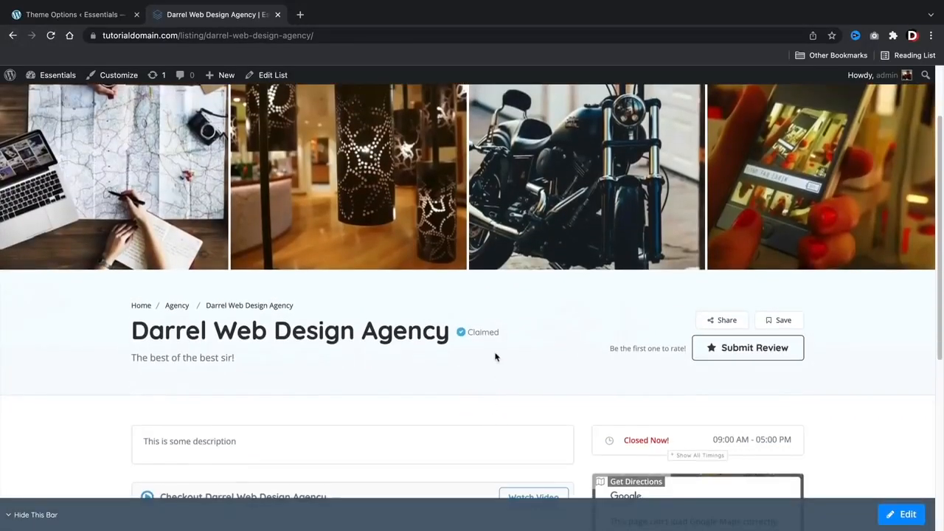
drag(497, 333, 468, 332)
Return to the theme options and review the Listing Claim settings, from the claim form images to the claim details.
click(82, 14)
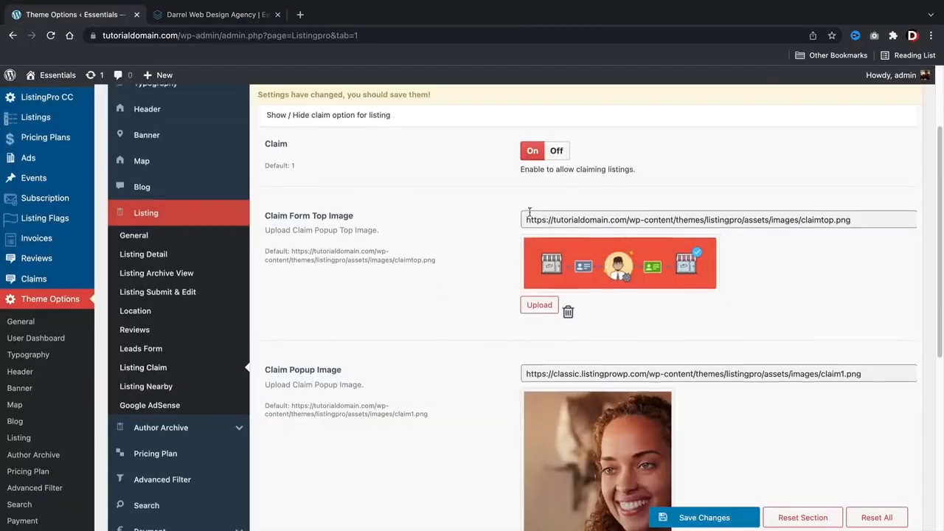
scroll(446, 341, down, 10)
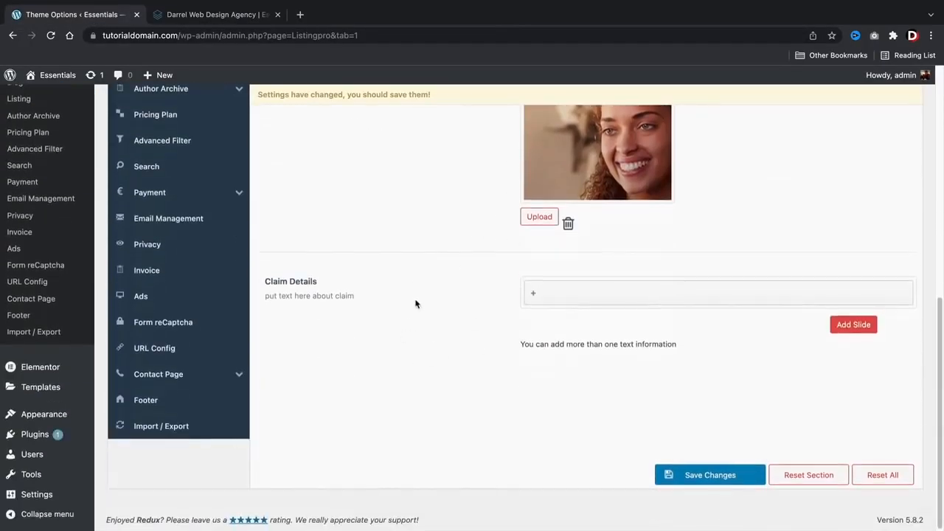
scroll(416, 303, up, 5)
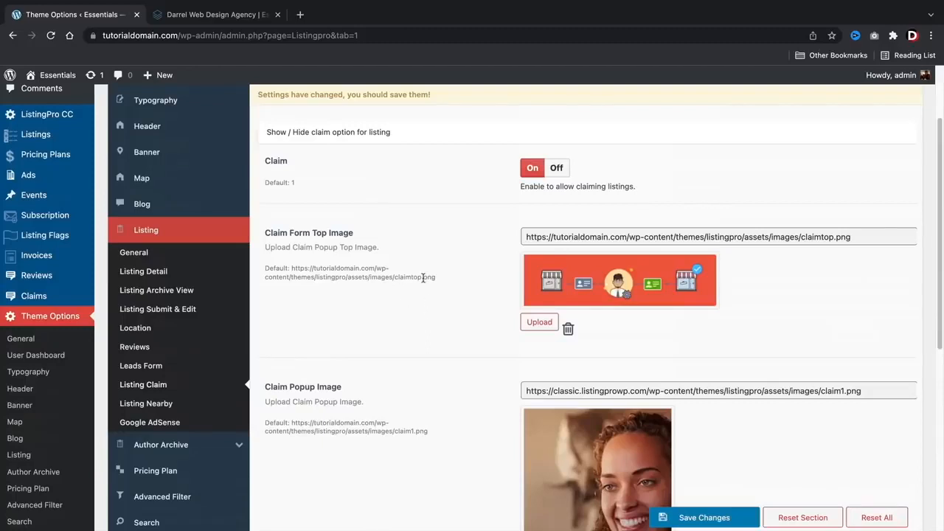
drag(367, 238, 285, 227)
click(337, 223)
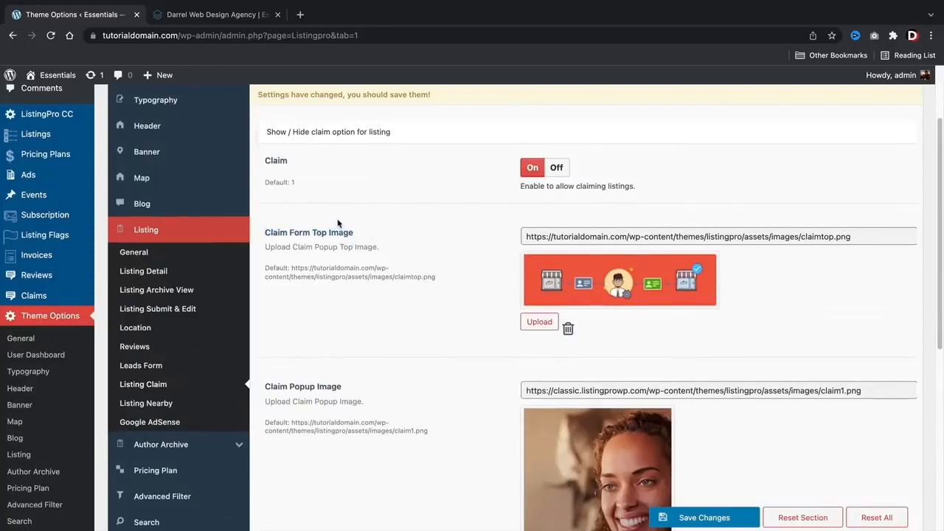
In the Listing Nearby settings, try Miles as the destination unit, set it back to Kilometers and check the nearby distance field.
click(157, 403)
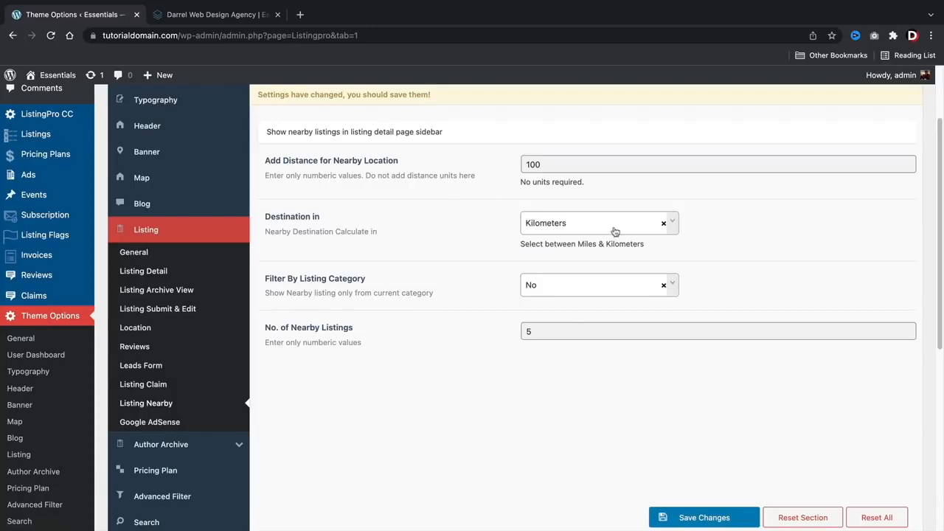
click(637, 231)
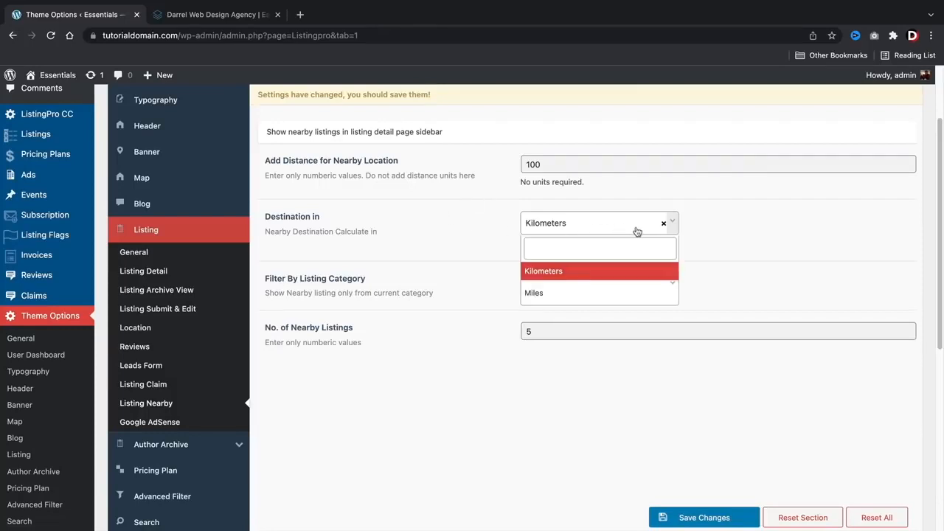
click(558, 293)
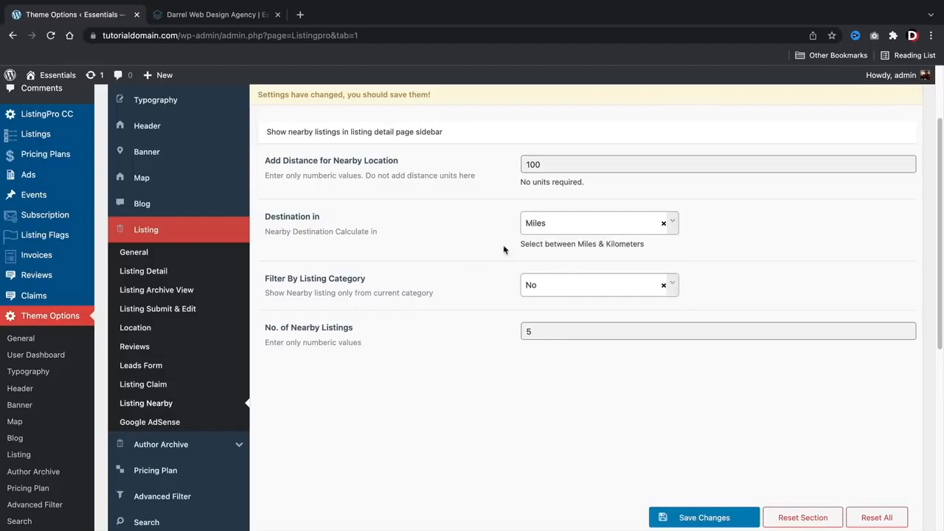
click(578, 232)
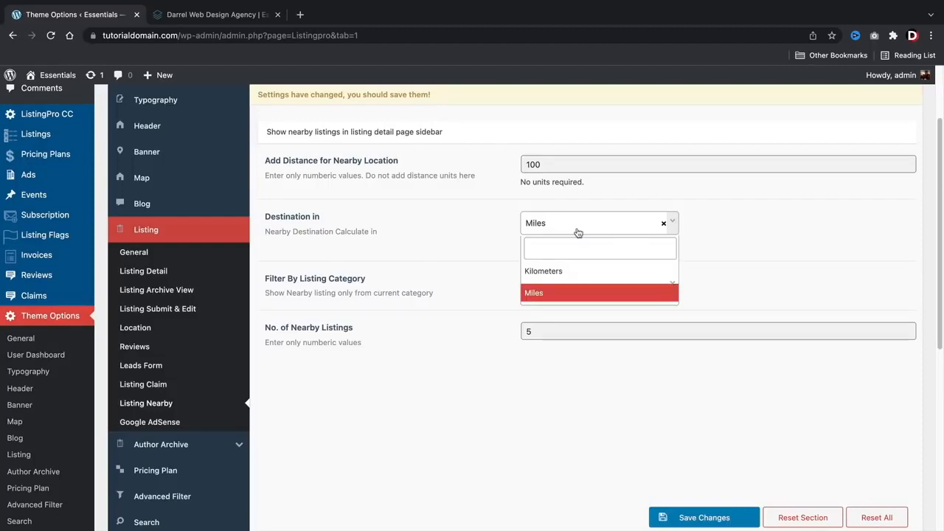
click(576, 274)
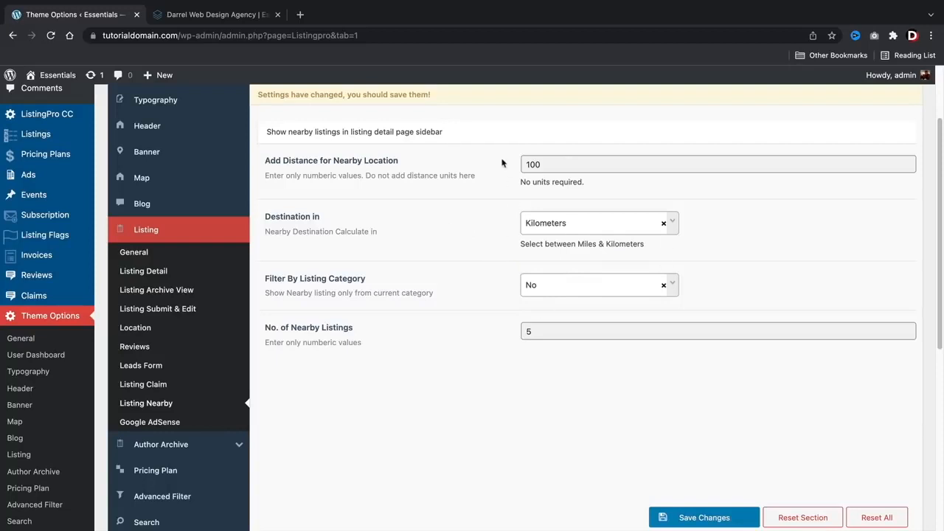
drag(284, 160, 412, 167)
drag(550, 162, 474, 166)
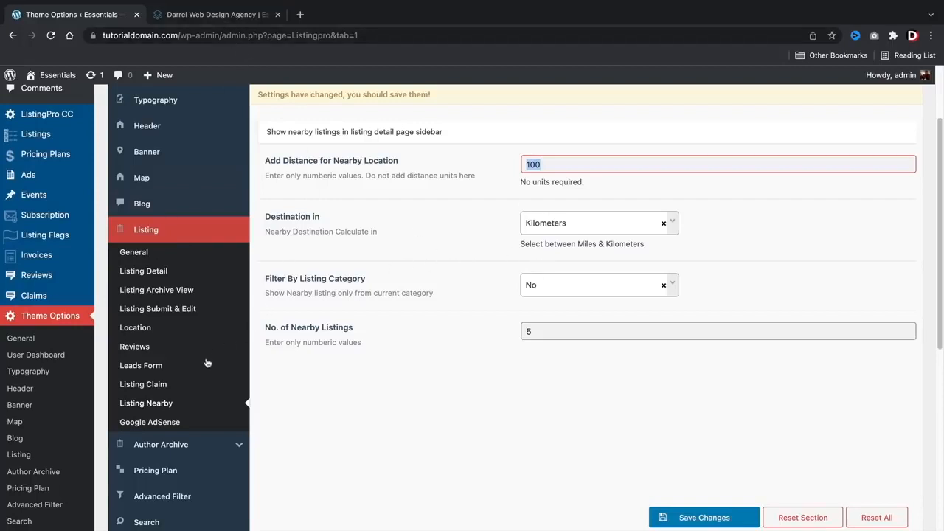
Review the Google AdSense code fields for the listing detail and archive pages.
click(178, 424)
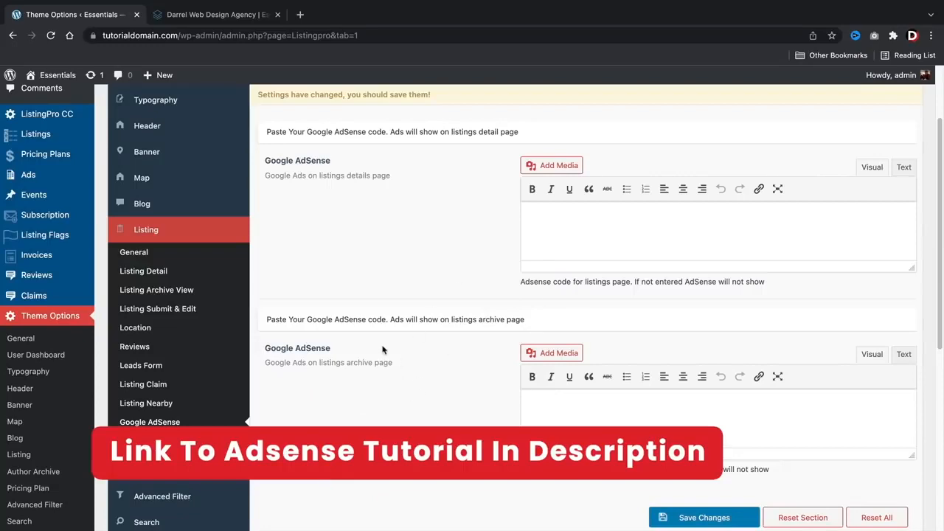
scroll(425, 408, up, 1)
scroll(426, 407, down, 4)
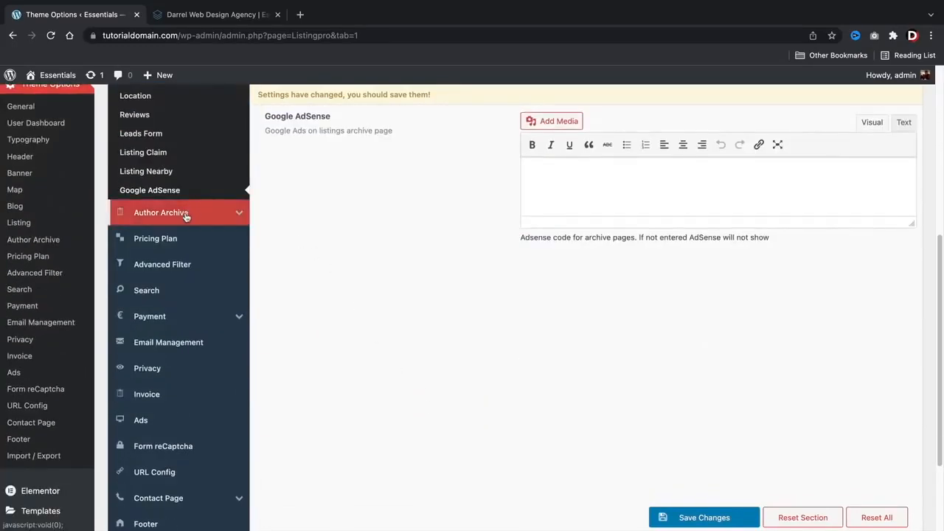
Open the Author Archive settings, and view the author page from the Top 10 Best Places To Go In Bangkok post.
click(186, 216)
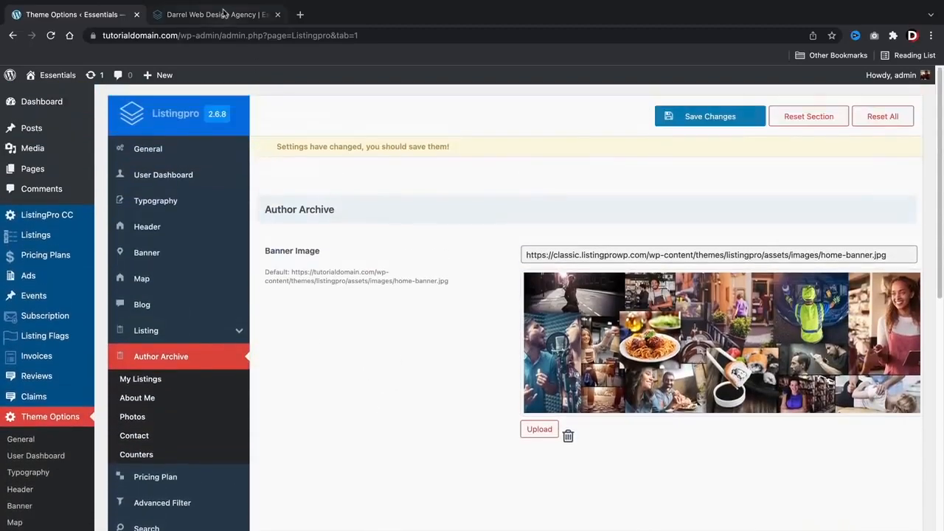
click(224, 14)
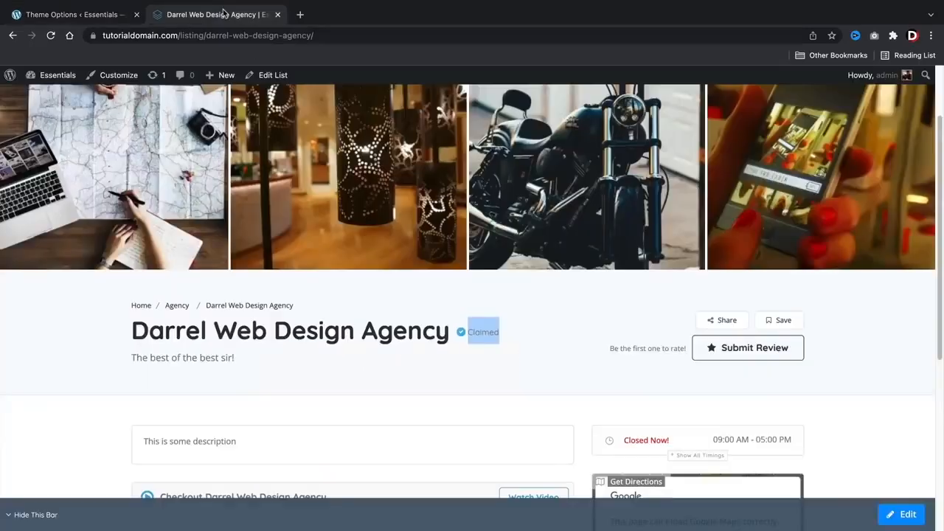
click(516, 371)
scroll(517, 372, down, 1)
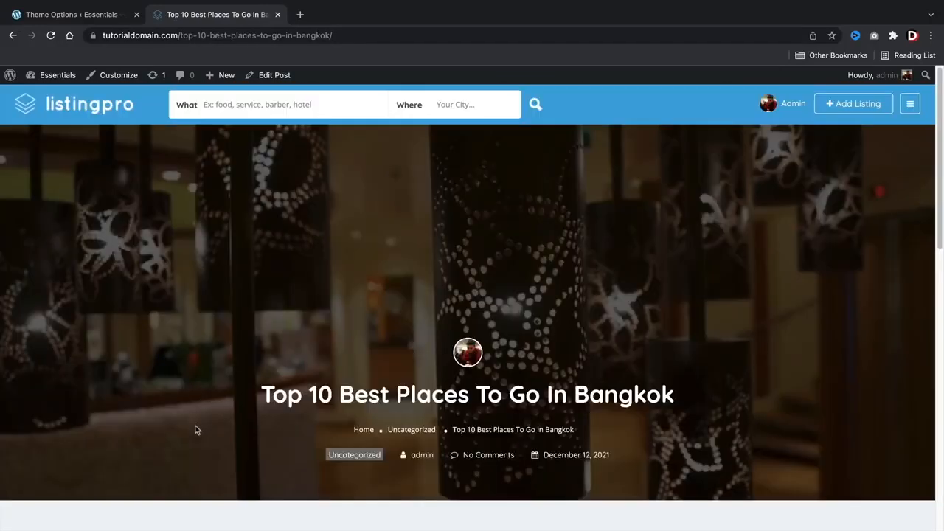
click(419, 457)
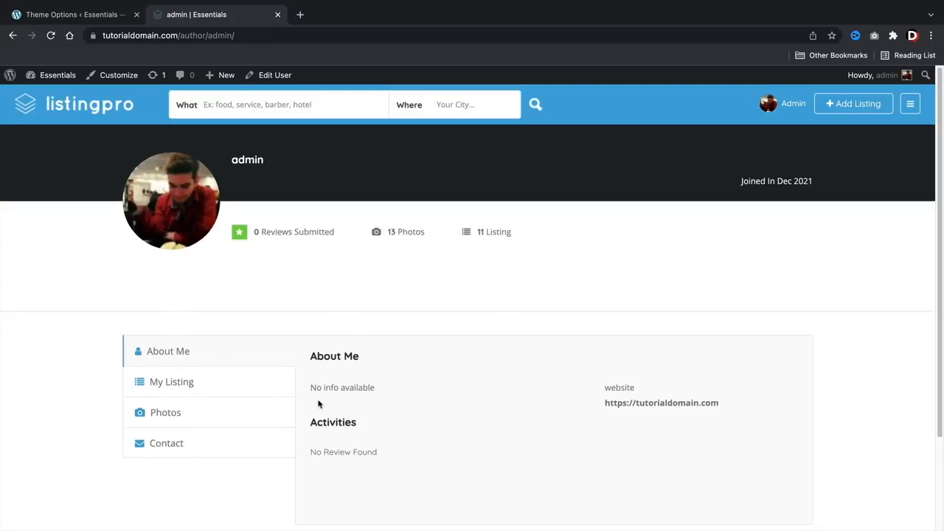
scroll(319, 403, down, 3)
scroll(318, 403, up, 3)
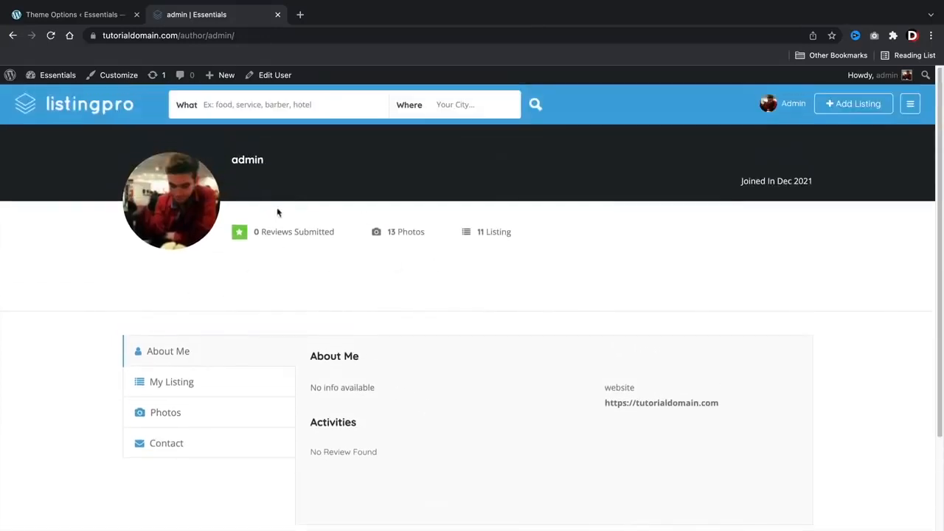
Return to the theme options and review the Author Archive subsections for About Me, Photos, Contact, Counters and My Listings.
click(81, 14)
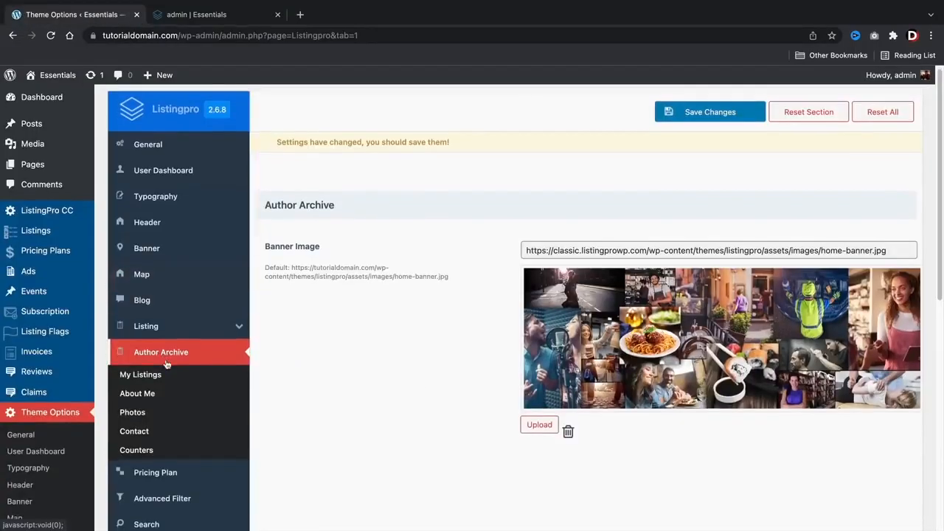
scroll(190, 361, down, 2)
click(153, 307)
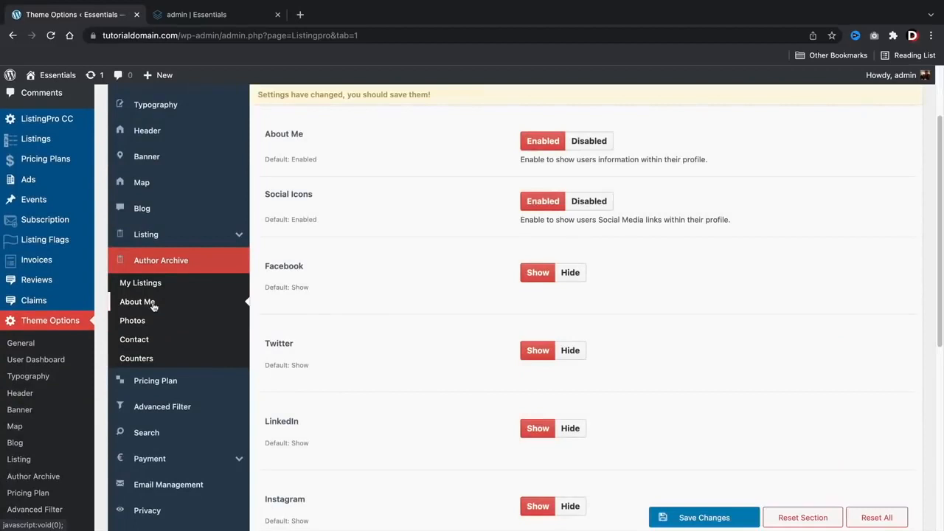
click(143, 317)
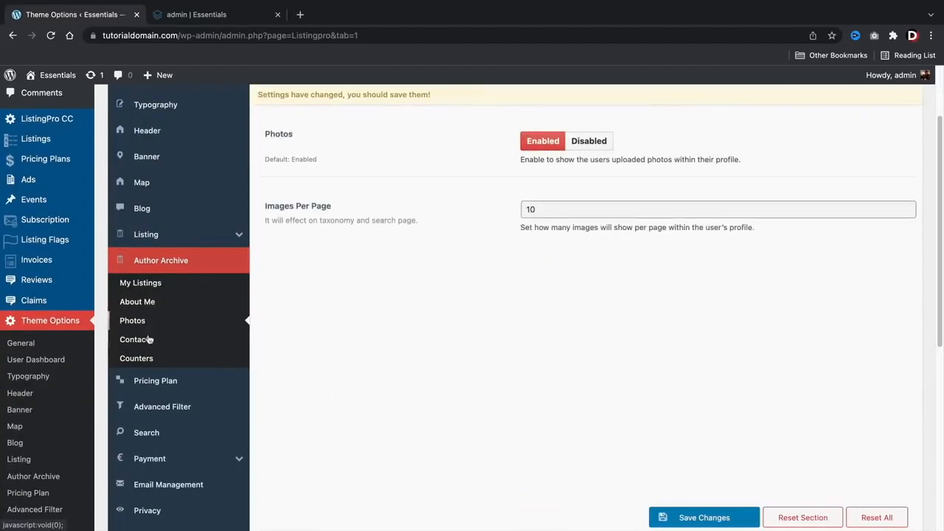
click(148, 339)
click(149, 358)
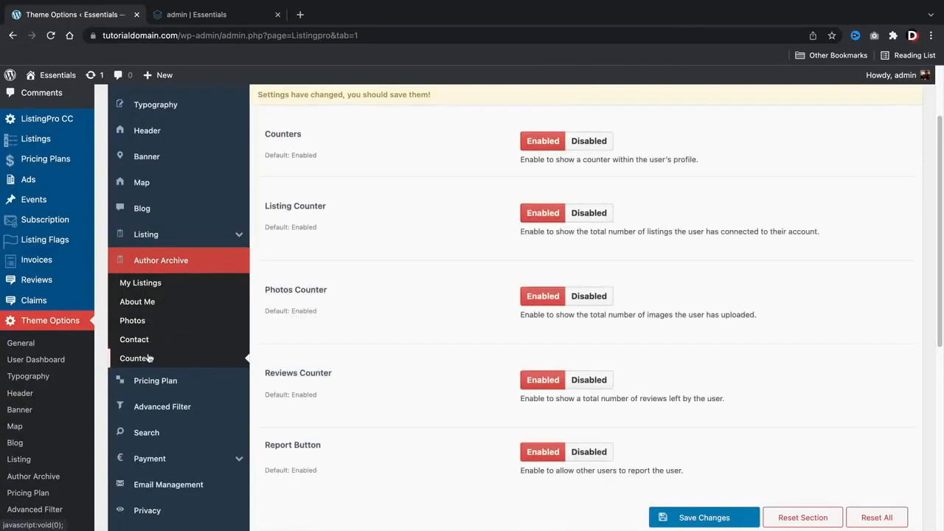
click(142, 288)
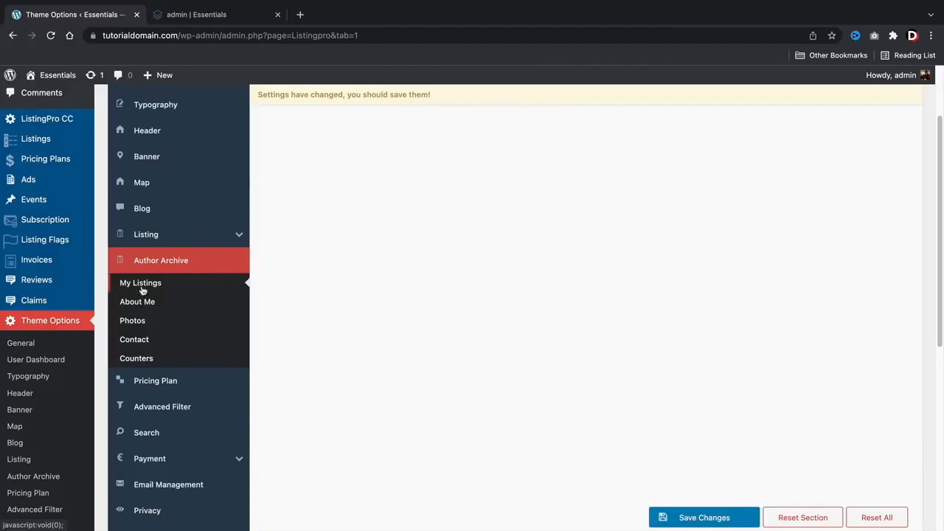
Compare the header of the author page on the site with the Author Archive banner image setting.
click(196, 16)
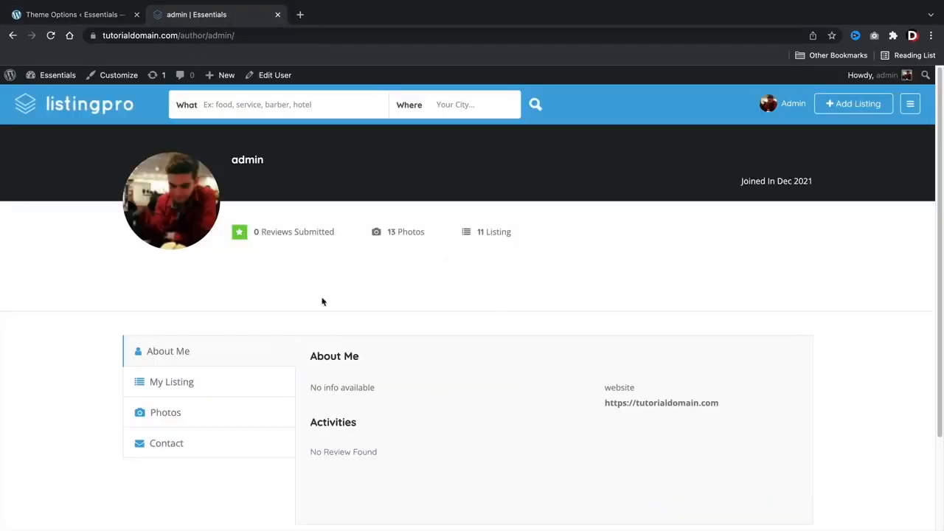
scroll(373, 415, down, 2)
scroll(348, 391, up, 2)
click(80, 18)
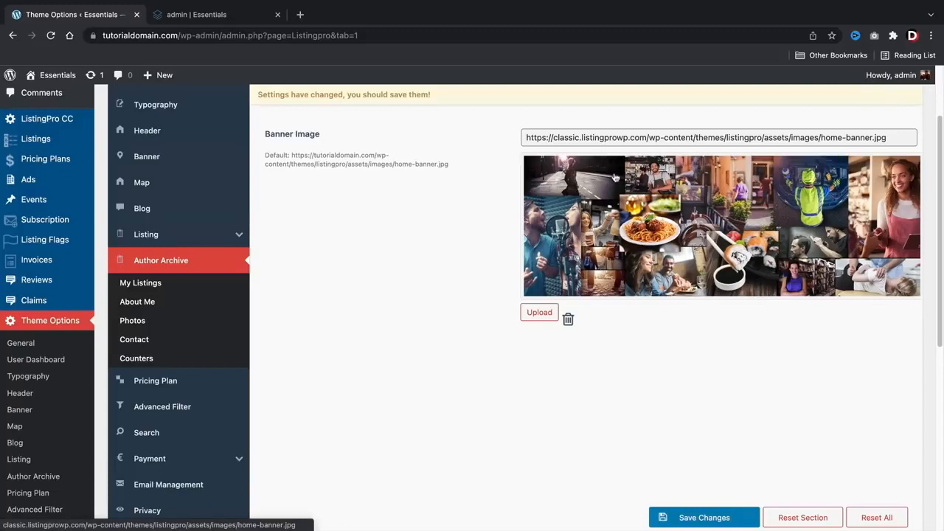
triple_click(668, 139)
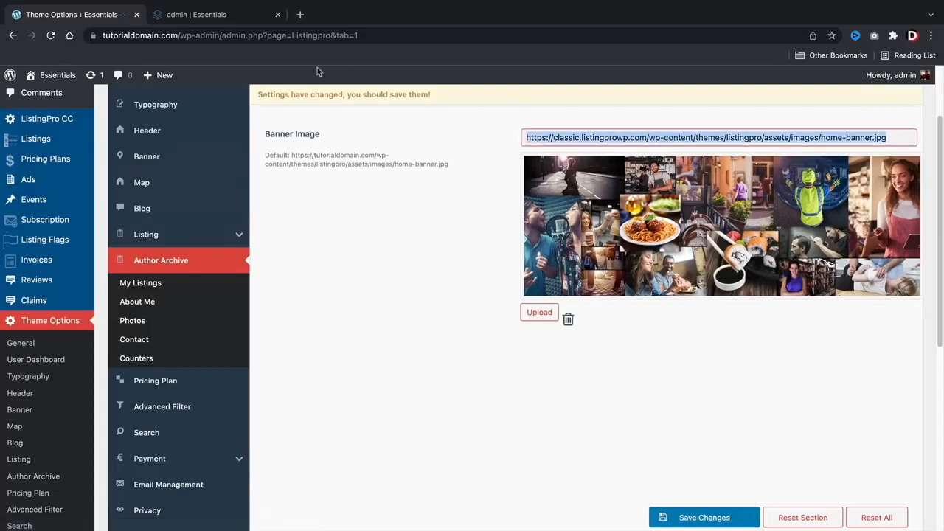
click(205, 16)
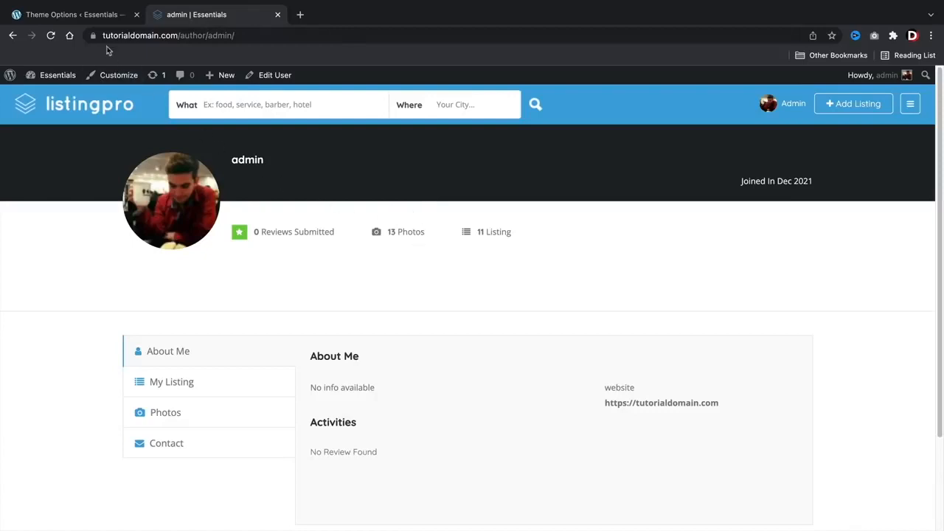
click(90, 18)
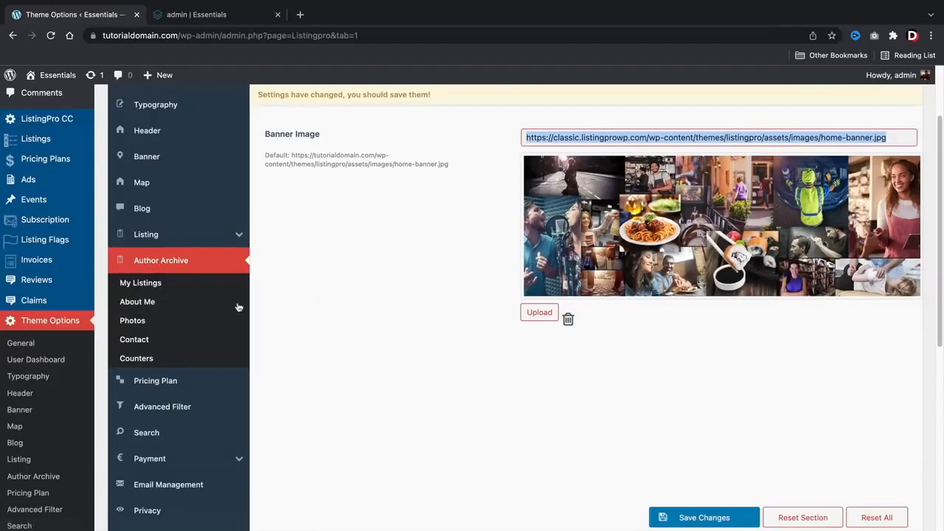
Review the Pricing Plan settings, from paid listing claims to the annual price breakdown per month.
scroll(238, 305, down, 2)
click(158, 313)
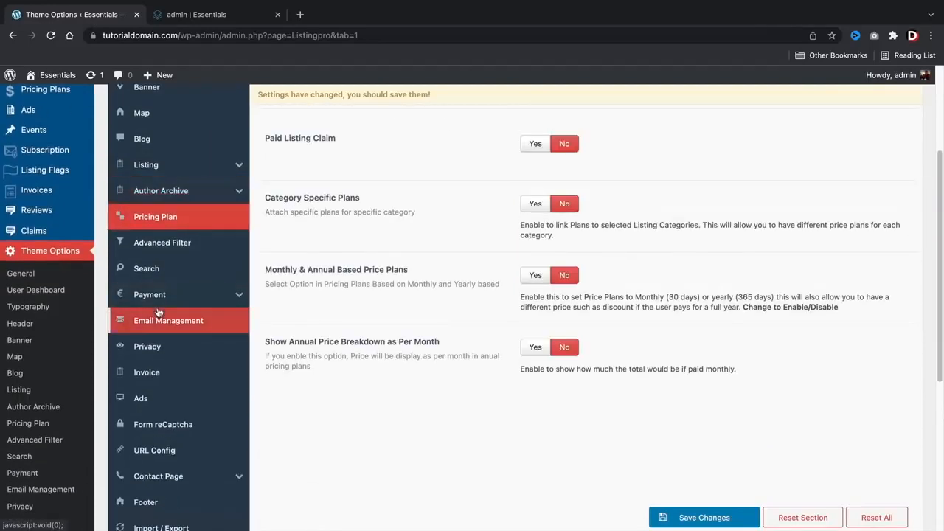
scroll(384, 250, up, 1)
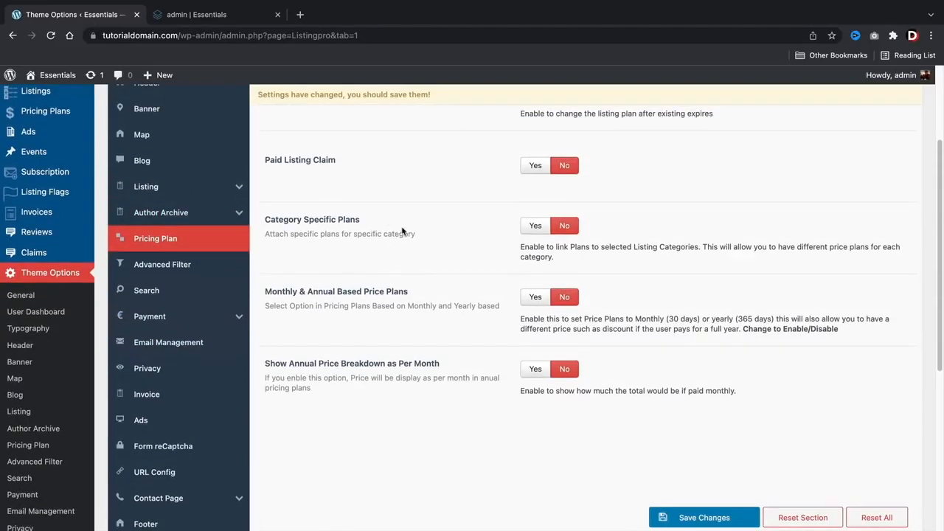
Open the Advanced Filter settings, and run a search without keywords from the site's home page to examine the results filters.
click(193, 262)
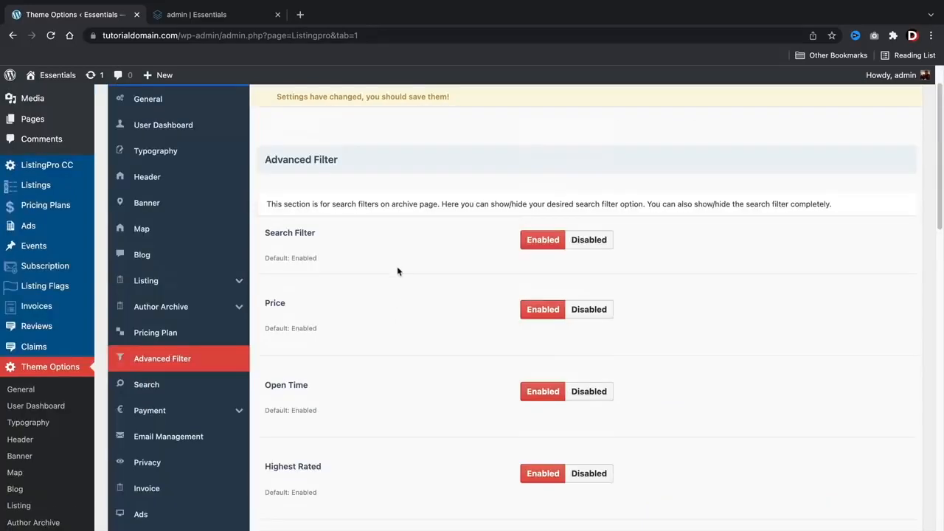
click(234, 15)
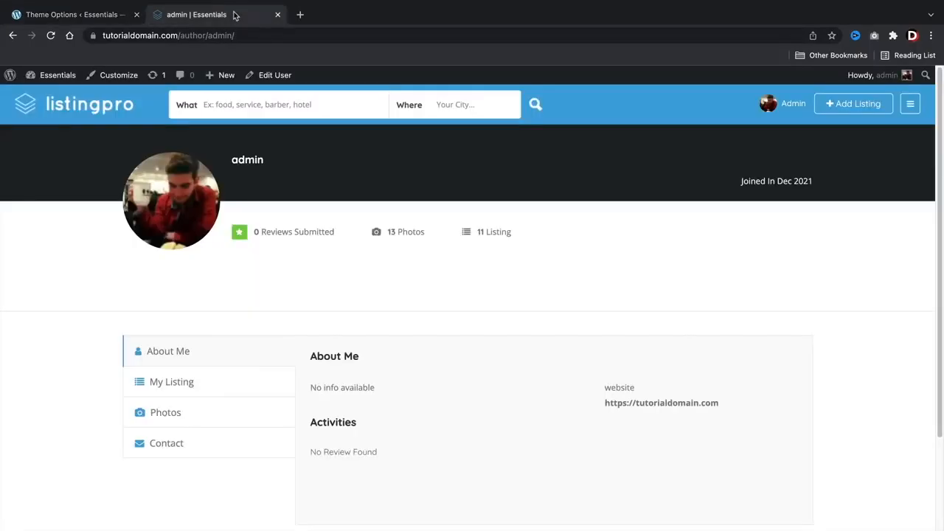
click(50, 158)
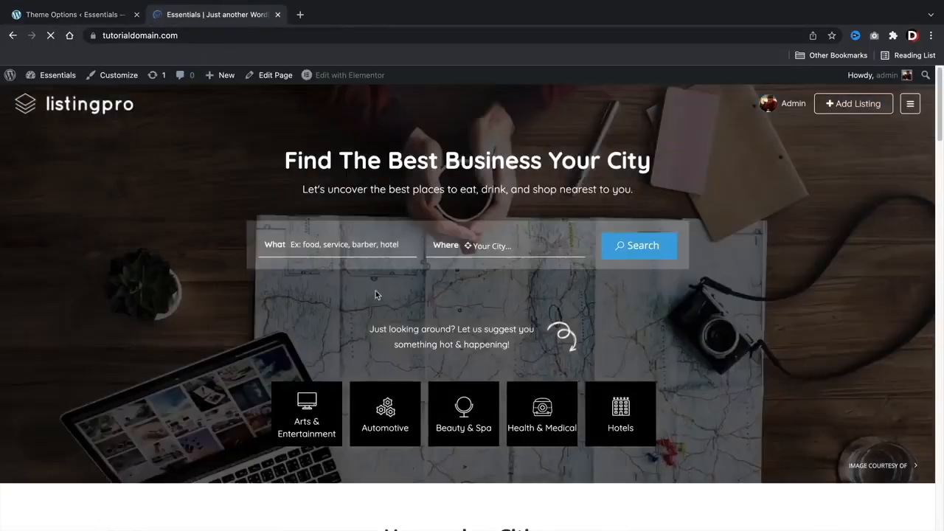
click(637, 248)
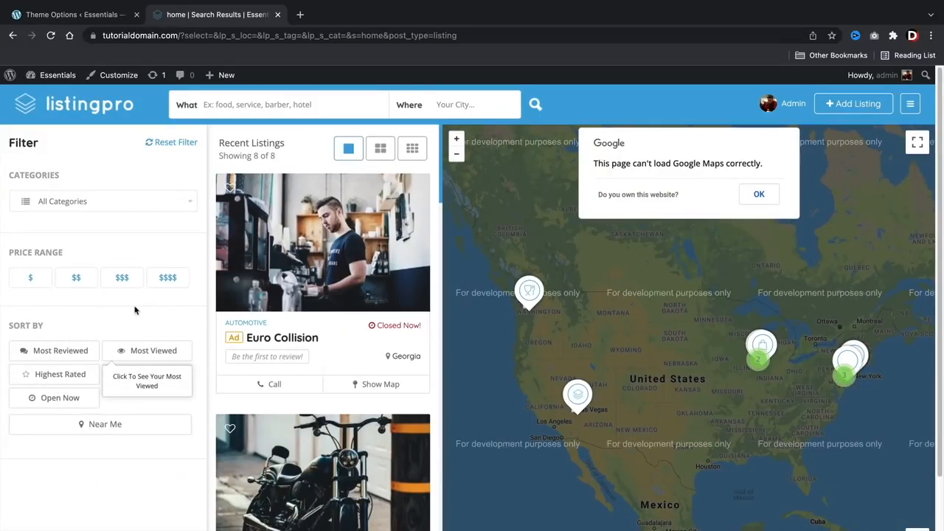
Return to the theme options and review the Advanced Filter toggles, including Open Time and Highest Rated.
click(80, 14)
scroll(345, 323, down, 1)
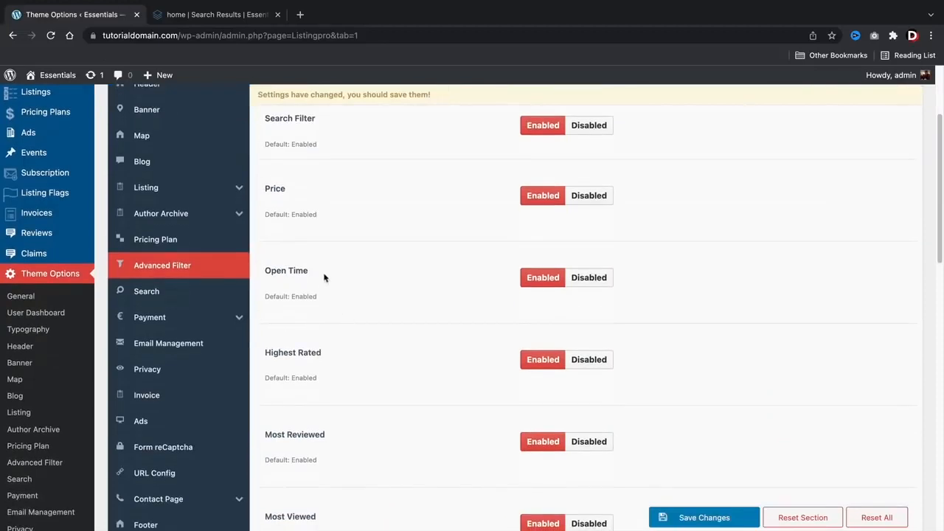
drag(327, 274, 268, 270)
drag(328, 353, 280, 348)
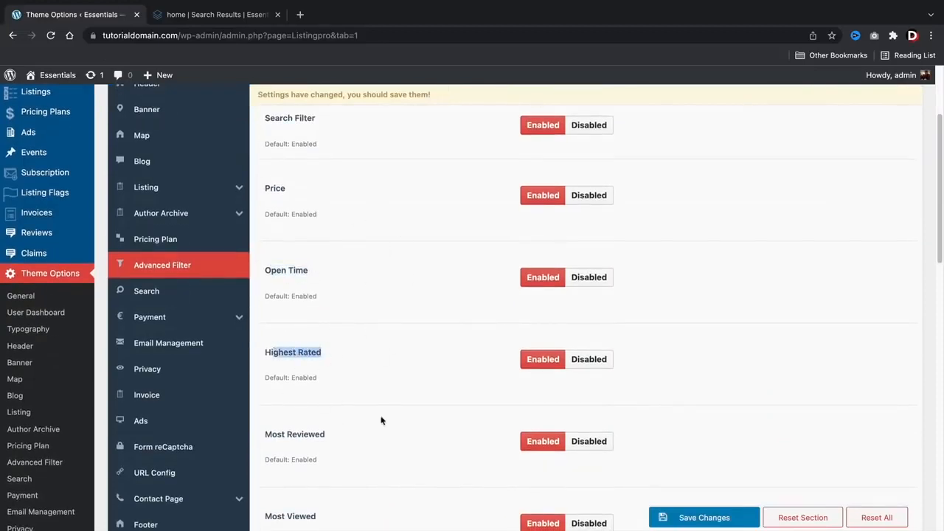
scroll(343, 417, down, 3)
scroll(343, 416, up, 5)
scroll(343, 417, down, 3)
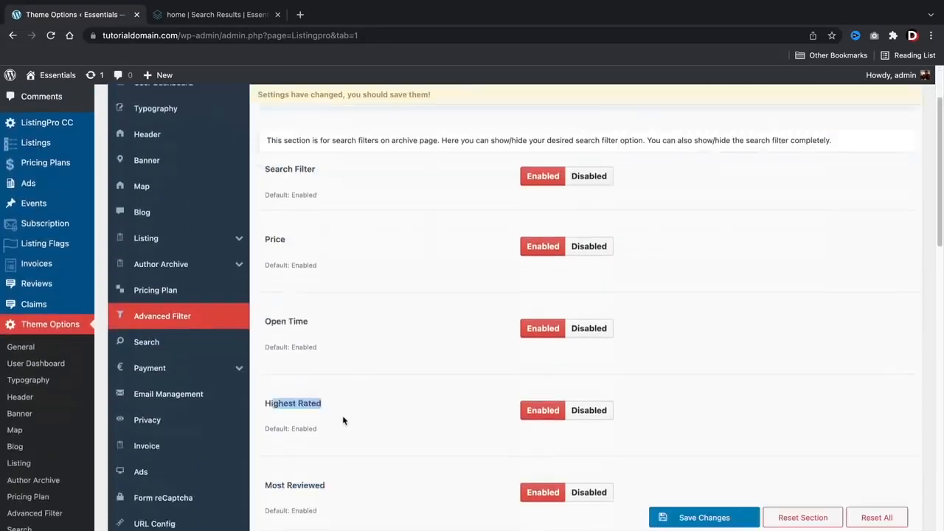
Open the Search settings and compare the What Field option with the search bar on the site's home page.
click(181, 262)
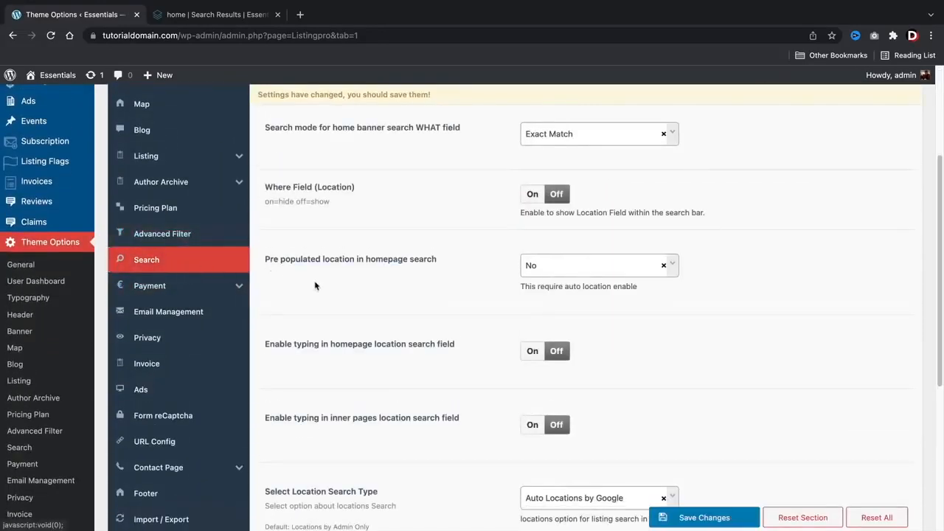
scroll(325, 288, up, 1)
scroll(329, 289, up, 3)
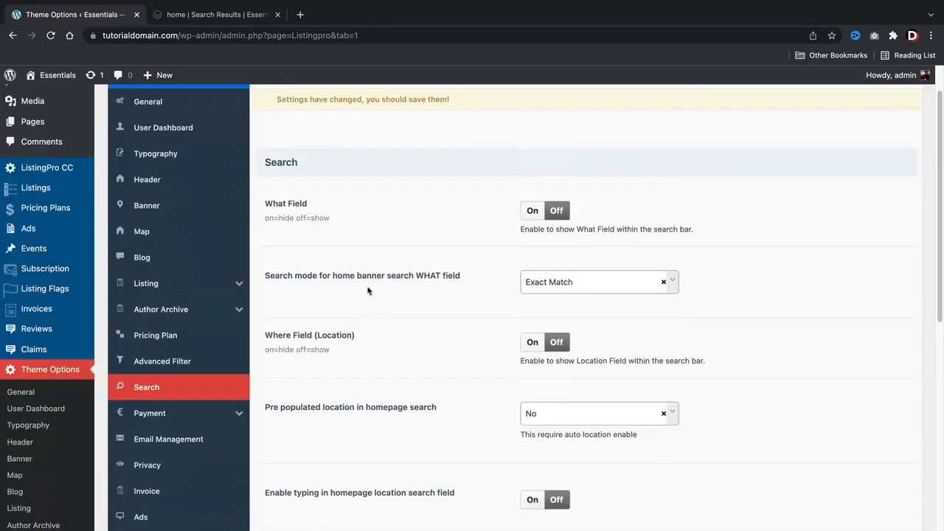
click(212, 17)
click(13, 36)
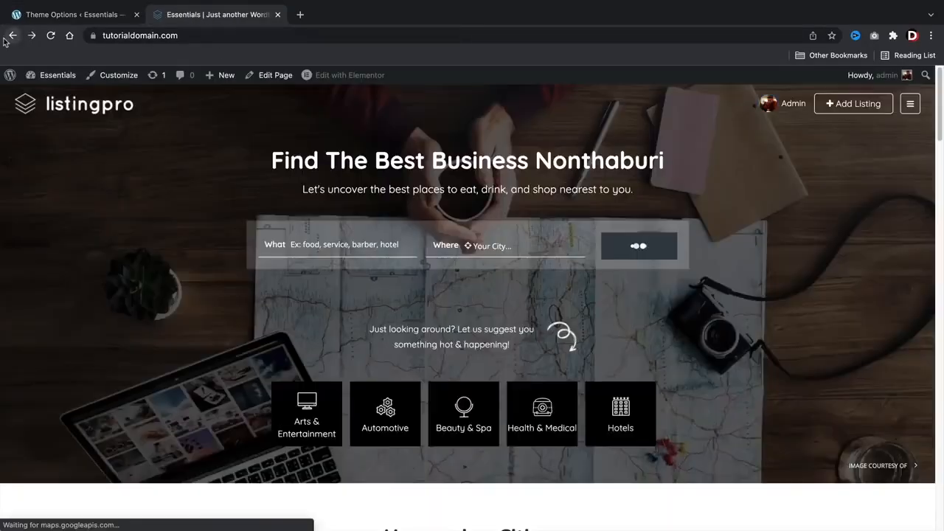
click(59, 16)
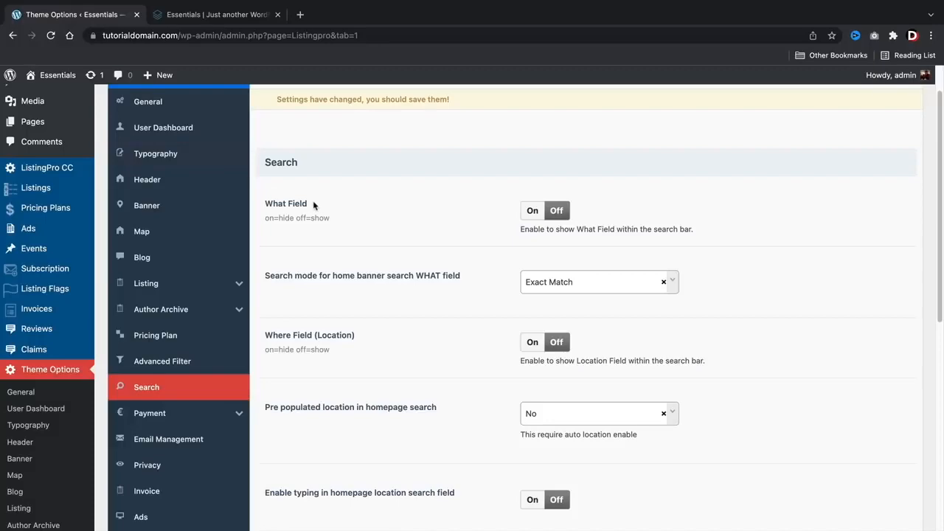
drag(313, 205, 272, 200)
click(161, 15)
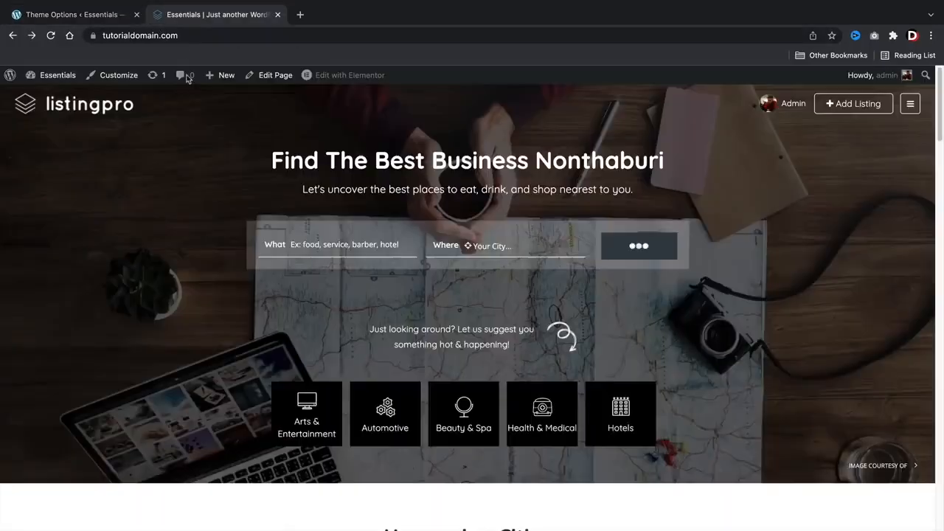
Back in the Search settings, choose Exact Match as the search mode for the home banner WHAT field.
click(58, 20)
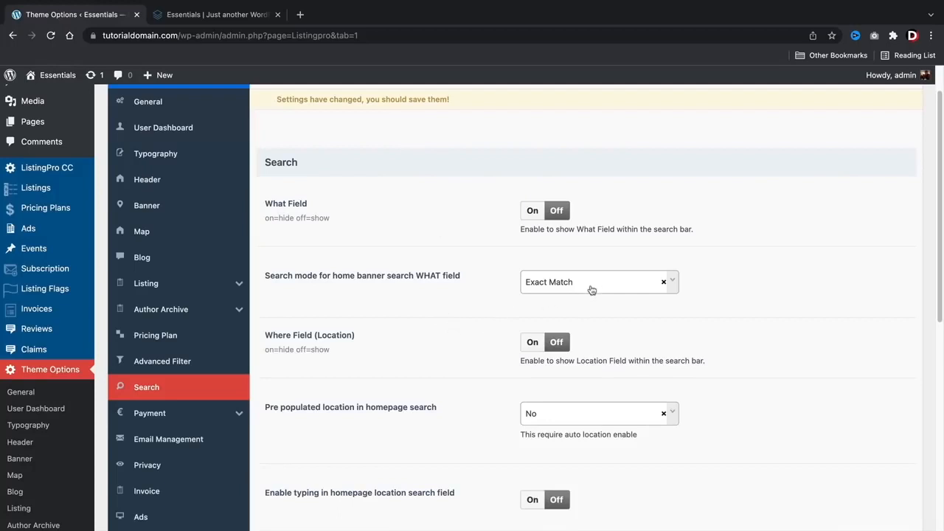
click(624, 283)
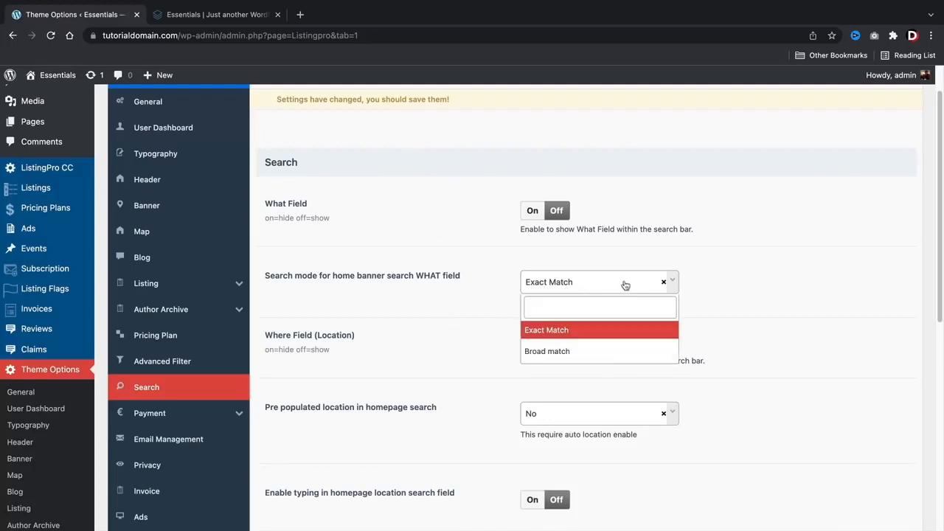
click(567, 336)
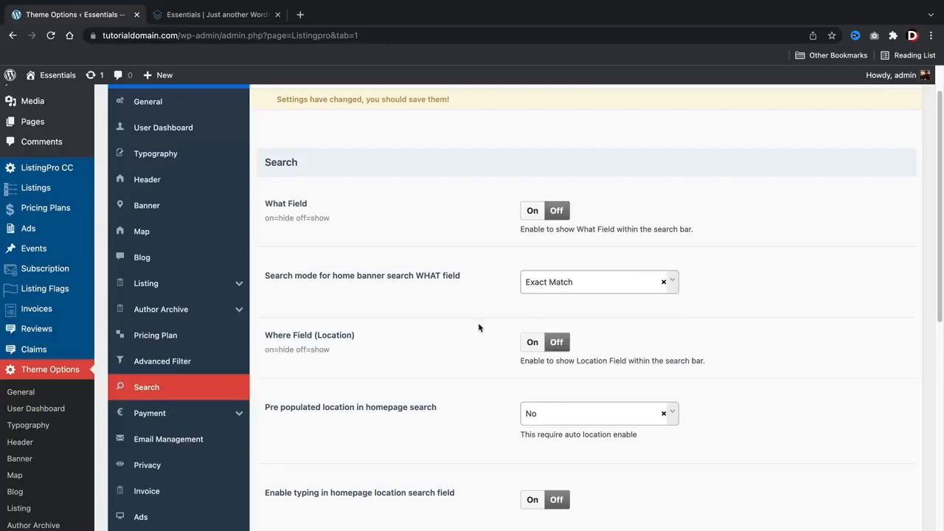
Compare the Where Field (Location) option in the Search settings with the location field in the home page search bar.
scroll(459, 324, down, 1)
drag(265, 245, 359, 231)
click(221, 18)
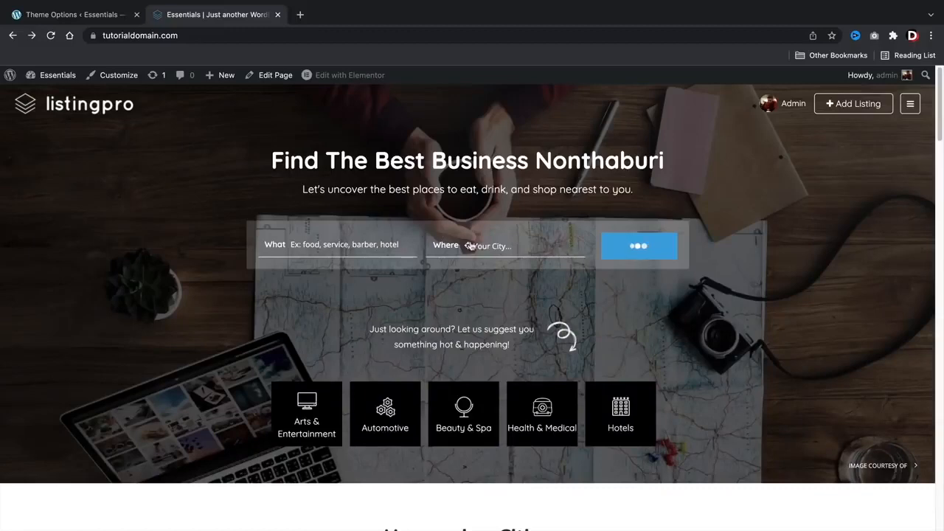
click(77, 17)
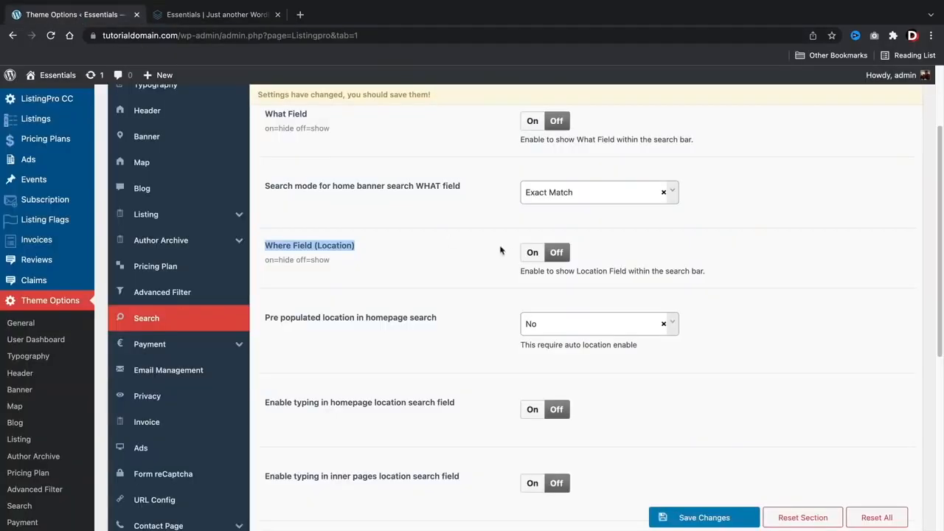
click(229, 21)
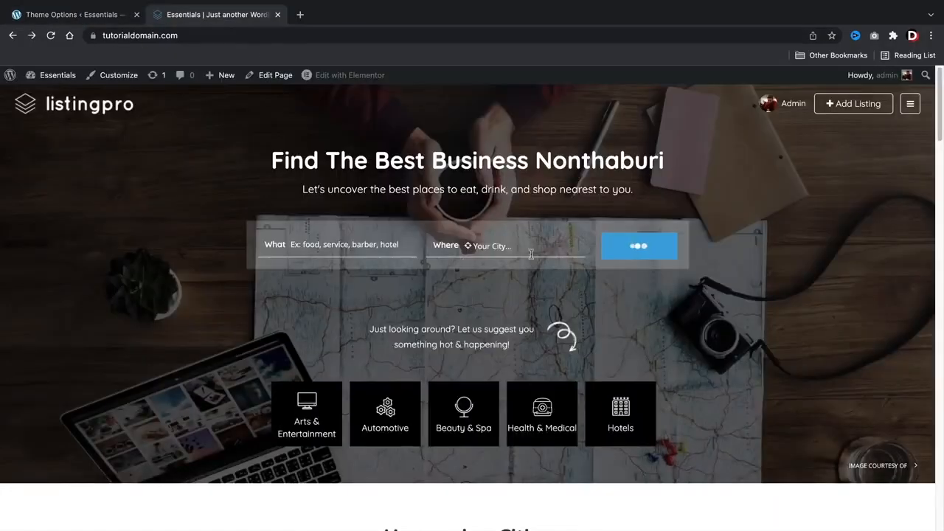
Return to the theme options, review the remaining location options in the Search settings and save the changes.
click(104, 21)
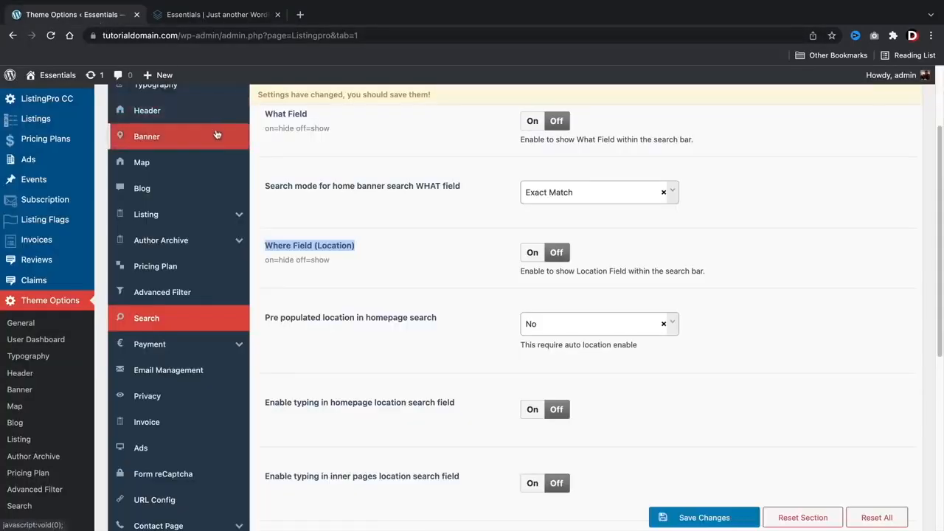
scroll(352, 303, down, 2)
scroll(352, 305, down, 1)
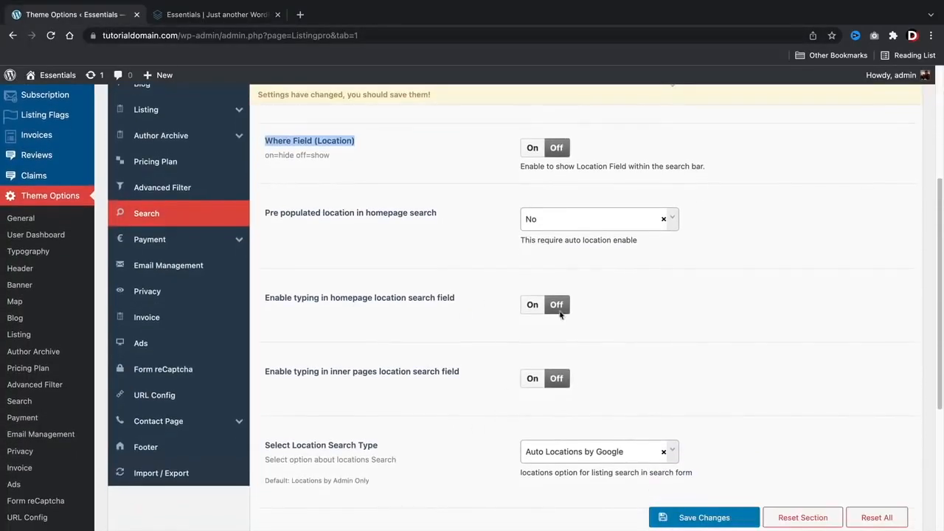
click(668, 519)
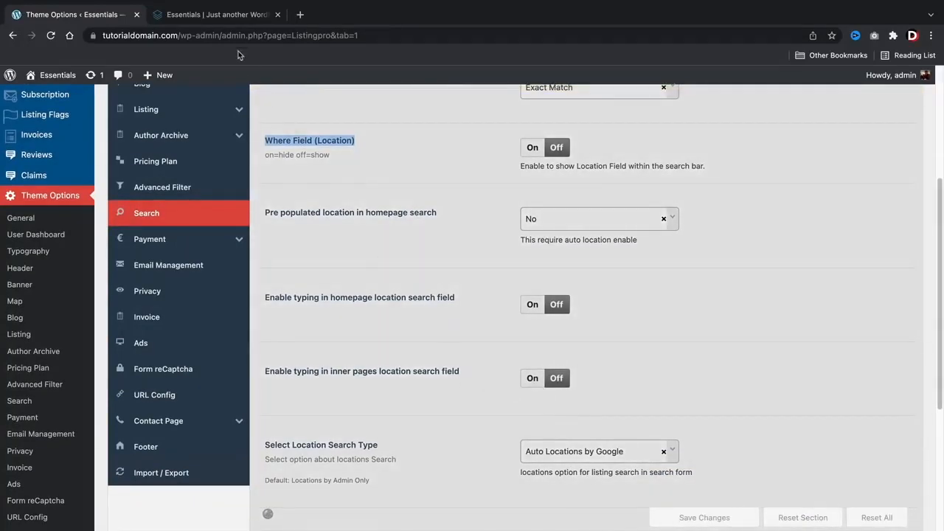
Check the search bar on the site's home page, then come back to the Search settings.
click(216, 15)
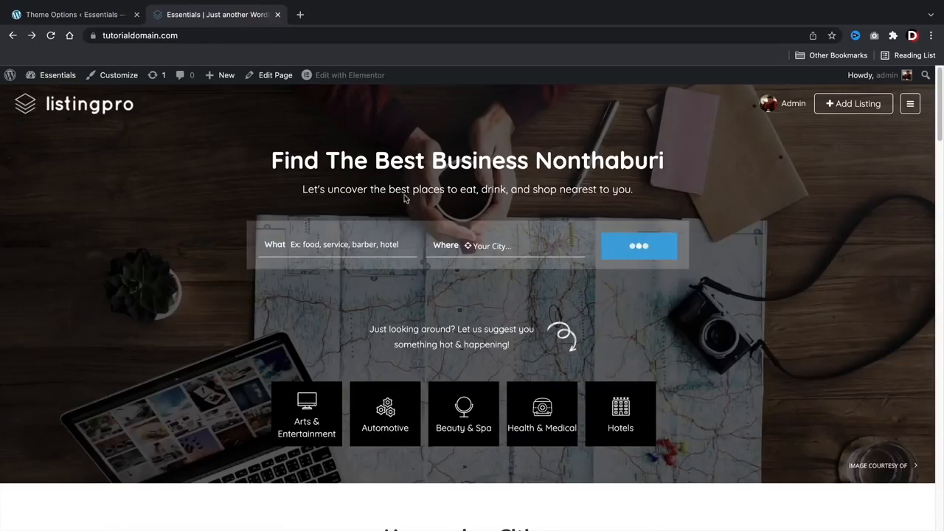
click(97, 22)
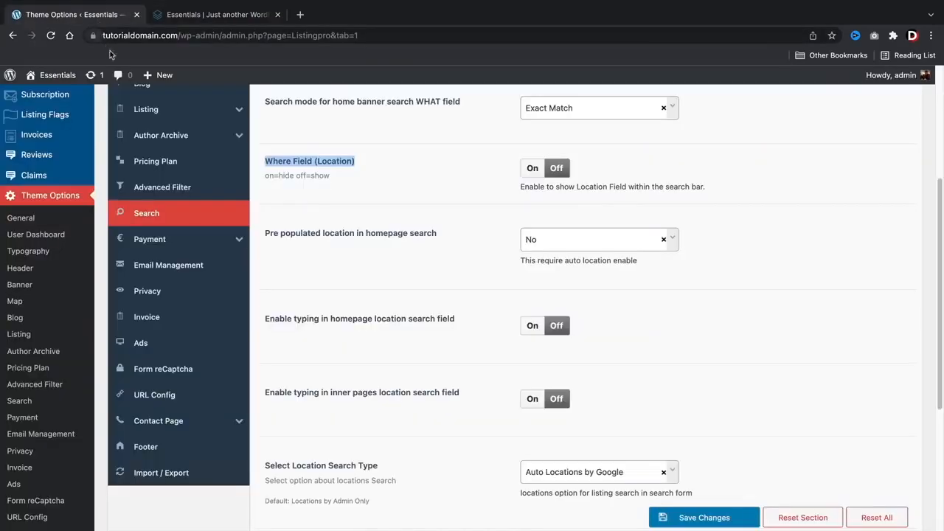
scroll(335, 302, down, 1)
scroll(346, 310, up, 2)
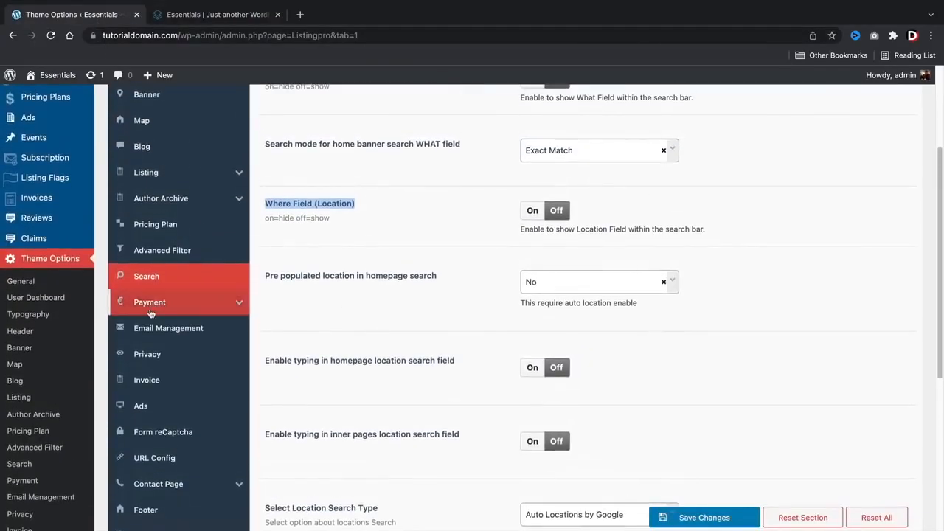
Open the general Payment settings and review the Paid Submission and Recurring Payment options.
click(150, 301)
scroll(400, 354, up, 2)
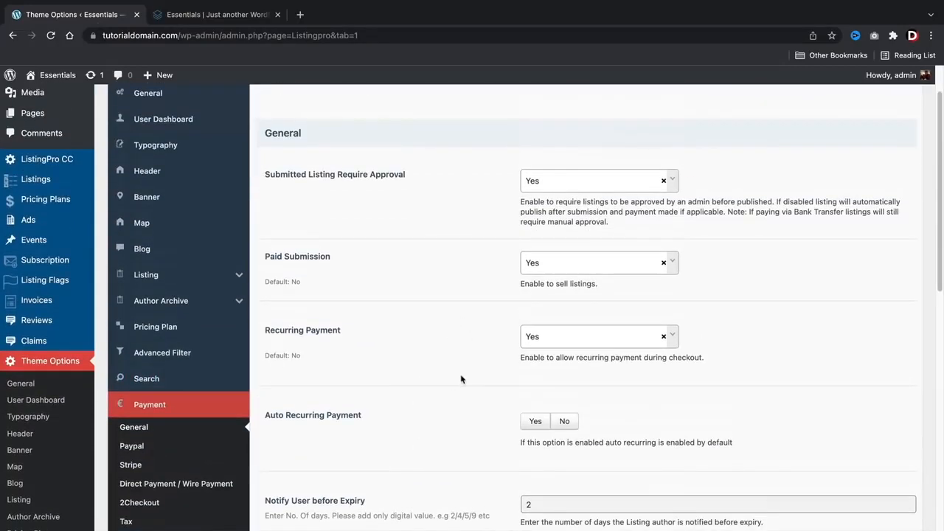
drag(520, 286, 600, 287)
scroll(564, 305, down, 1)
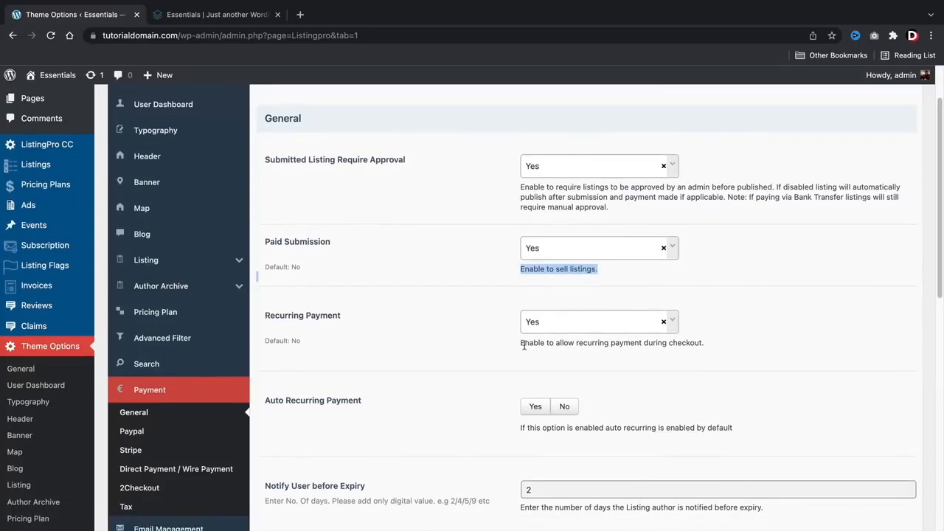
drag(521, 344, 687, 354)
click(687, 354)
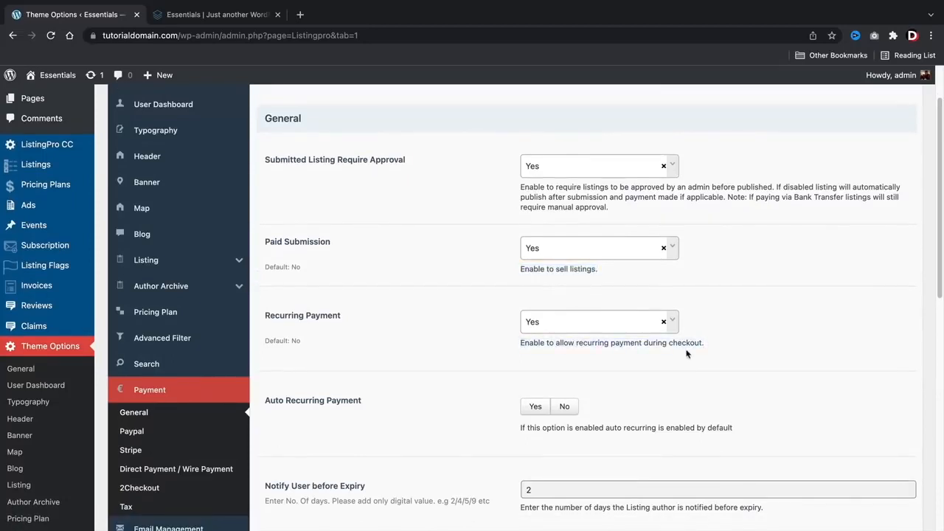
Review the Auto Recurring Payment, Notify User before Expiry and Currency For Paid Submission settings.
scroll(686, 354, down, 5)
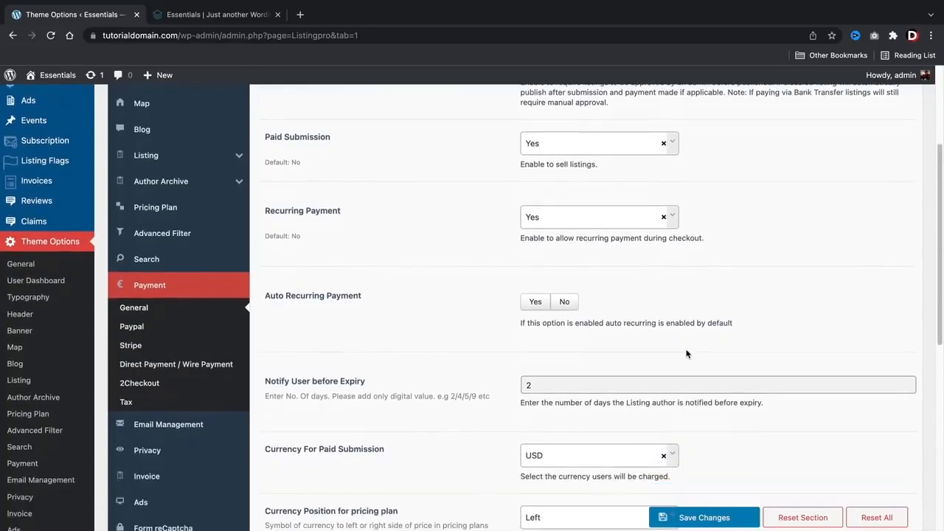
scroll(686, 354, down, 5)
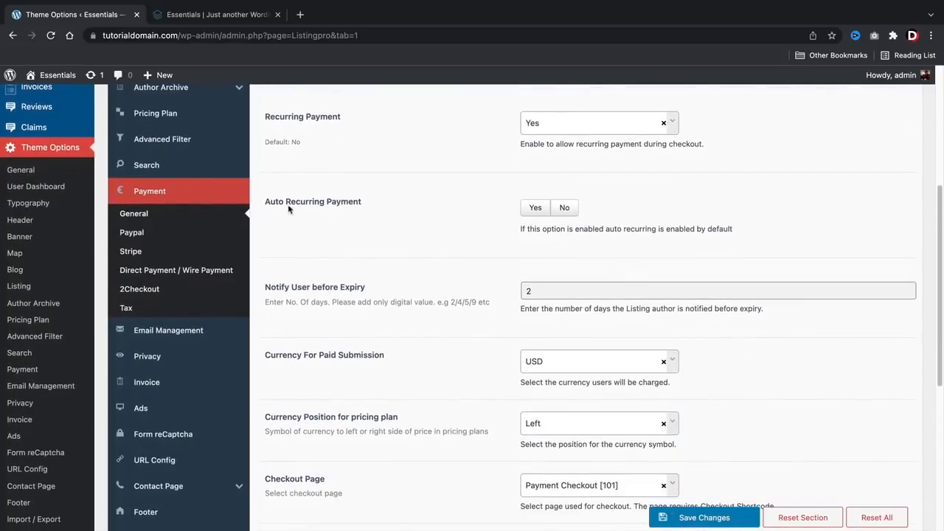
scroll(303, 214, down, 3)
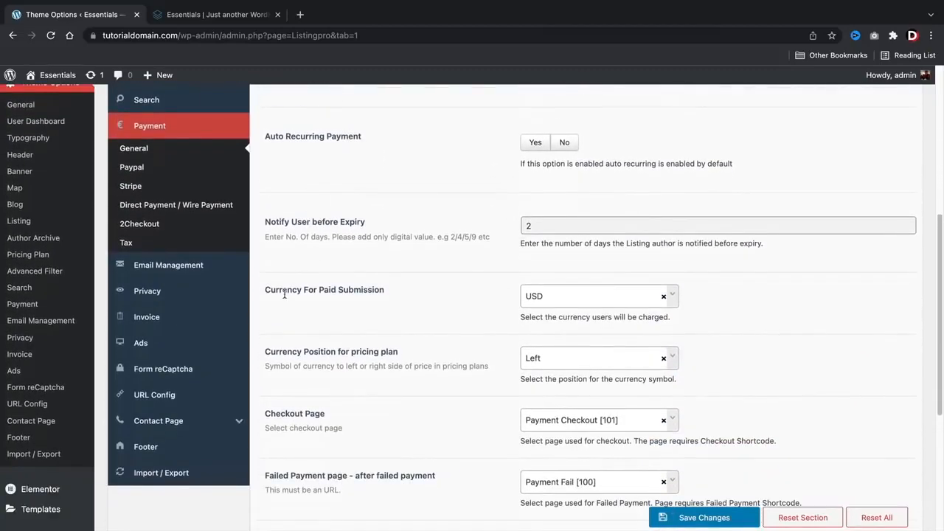
drag(282, 289, 379, 293)
click(442, 317)
Choose Left as the currency position for the pricing plan and review the checkout, failed payment and thank you page settings.
scroll(451, 318, down, 2)
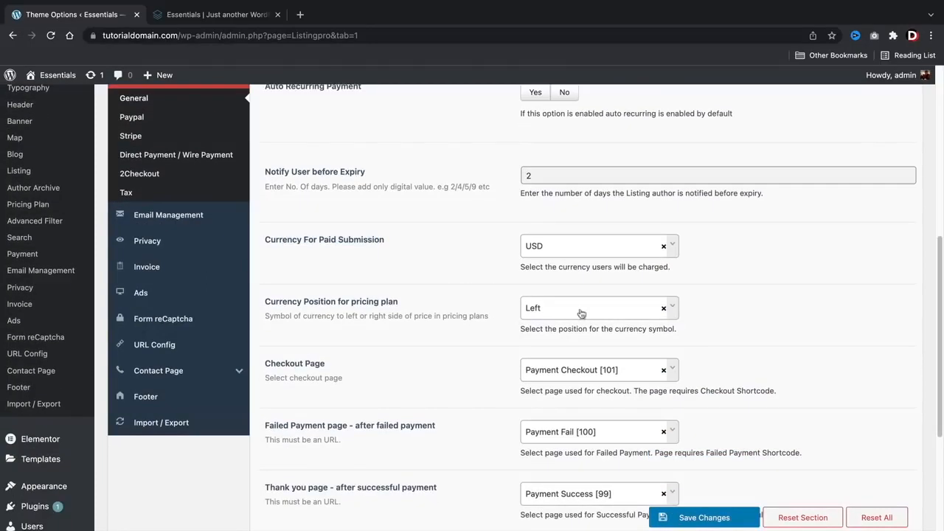
click(560, 319)
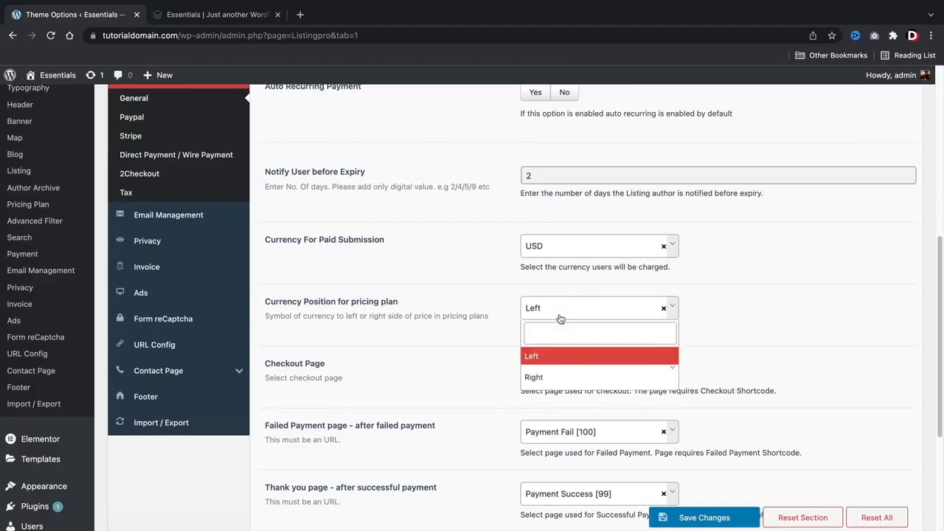
click(561, 359)
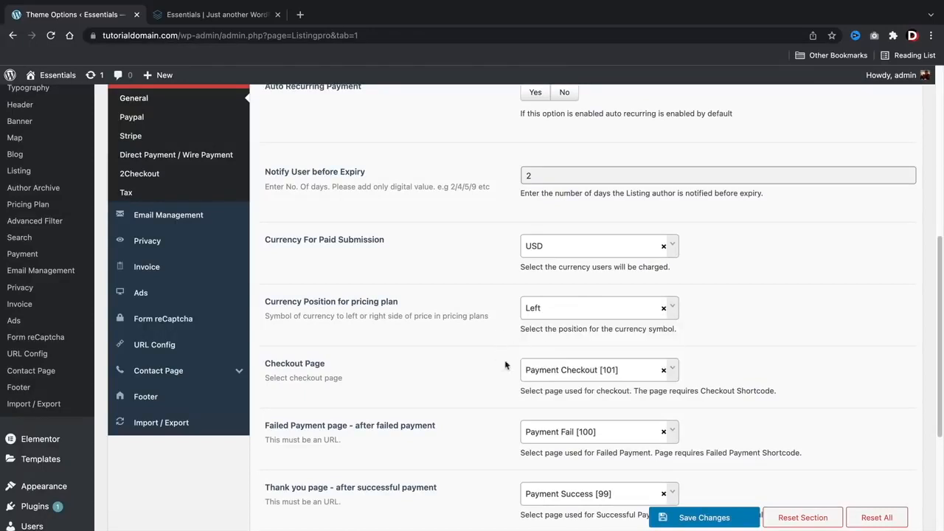
scroll(445, 341, down, 2)
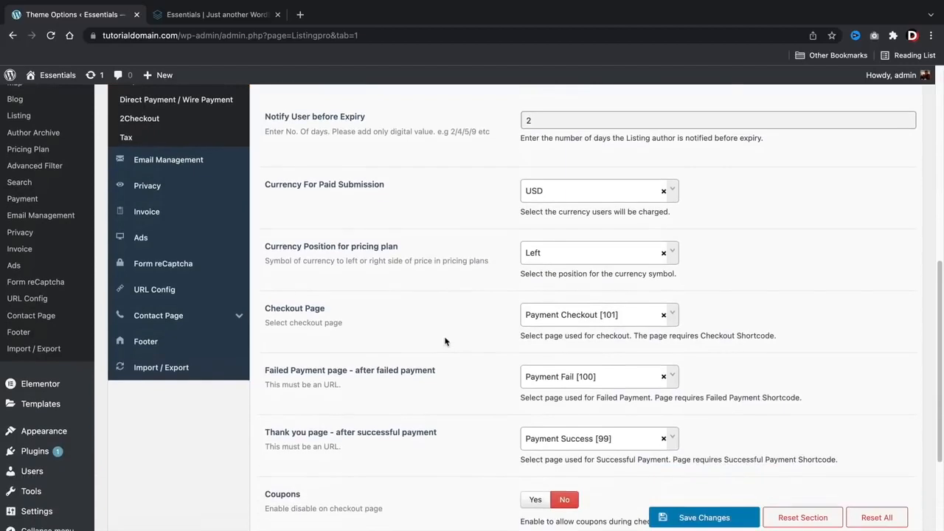
scroll(445, 341, down, 3)
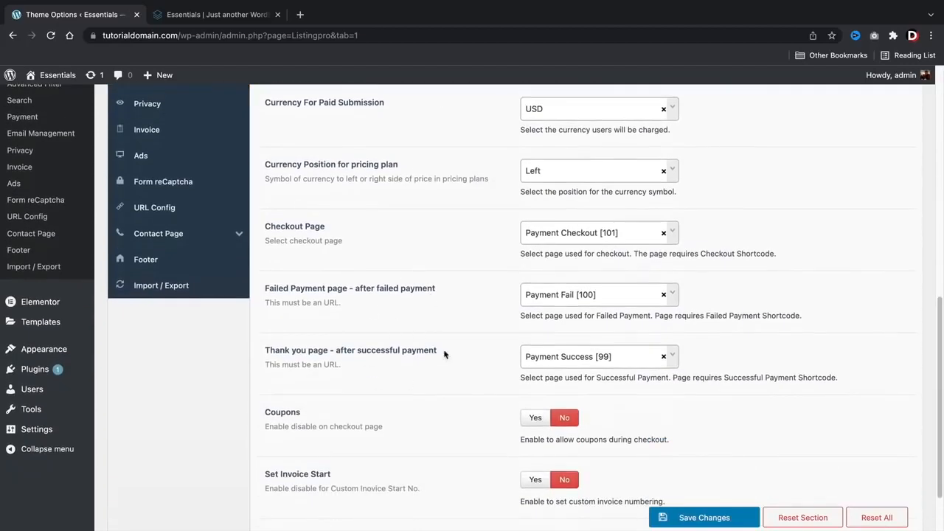
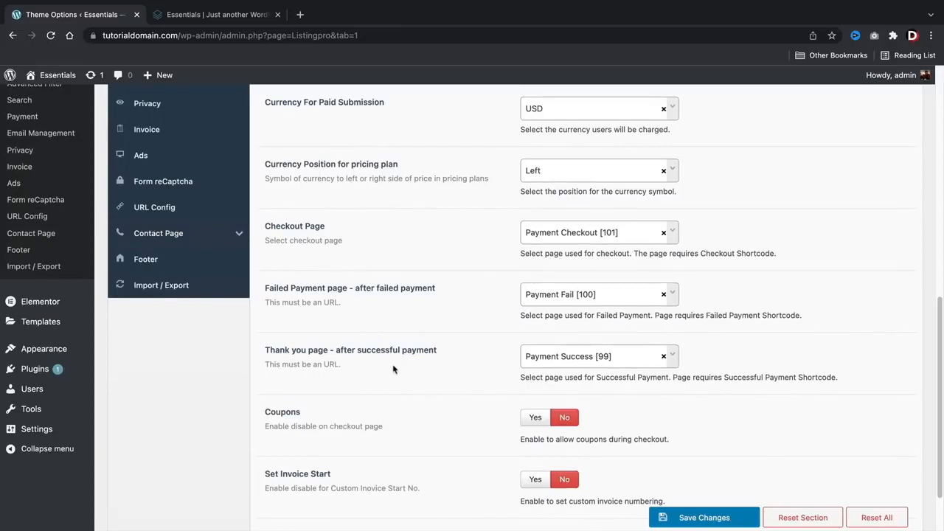
Choose Payment Checkout as the checkout page in the general Payment settings.
click(577, 240)
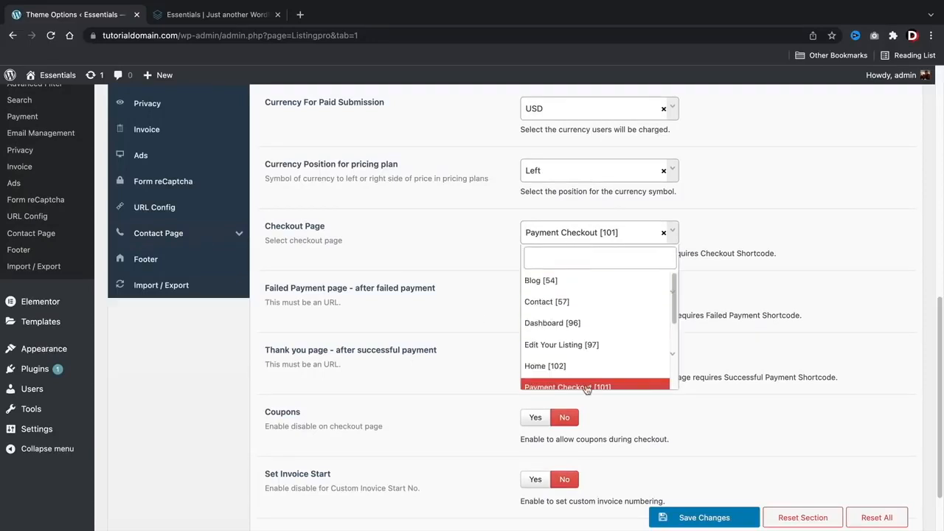
click(588, 387)
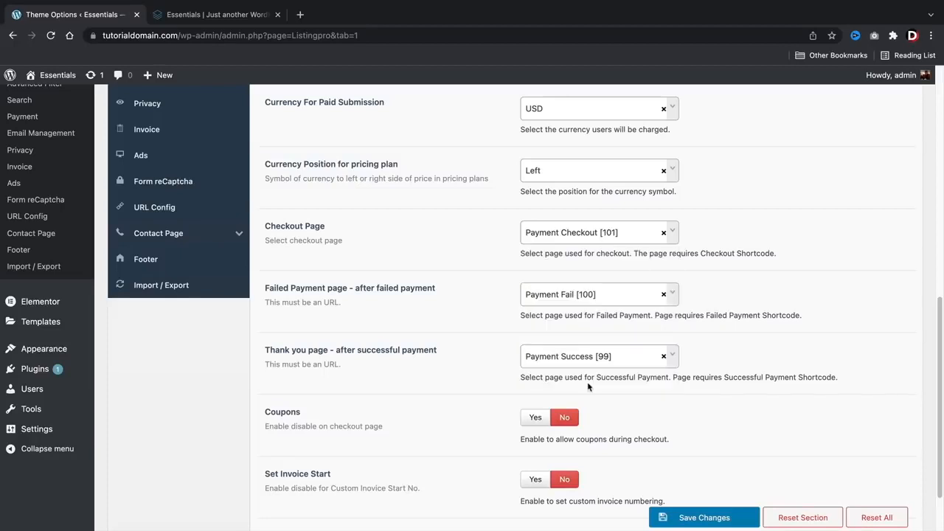
scroll(404, 350, down, 1)
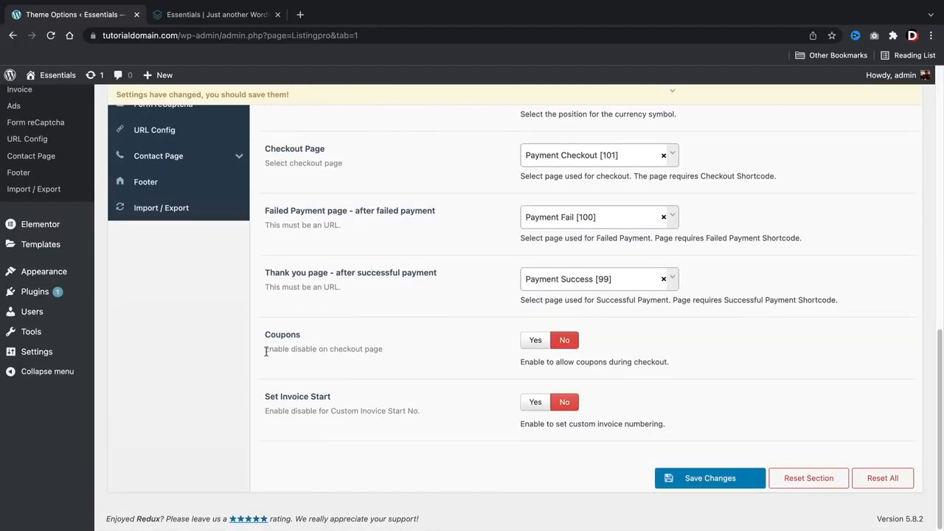
Try enabling Coupons for the checkout page and switch the option back to No.
drag(265, 350, 386, 352)
click(388, 351)
click(529, 341)
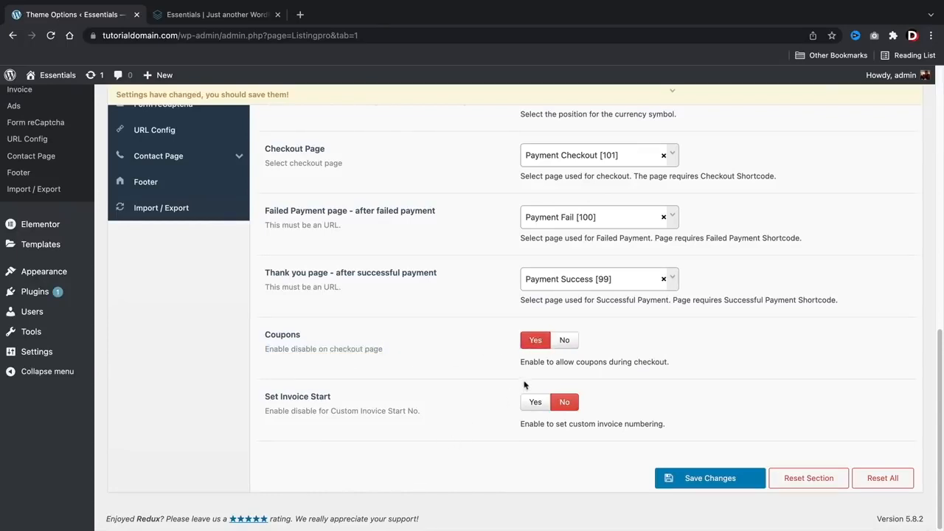
click(563, 344)
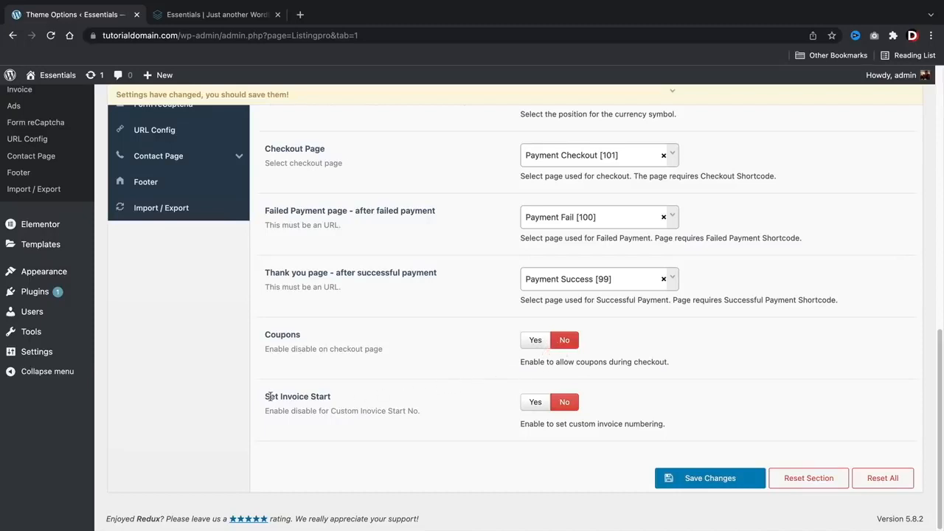
Save the general Payment settings and view the Paypal and Stripe payment sections.
drag(270, 396, 334, 400)
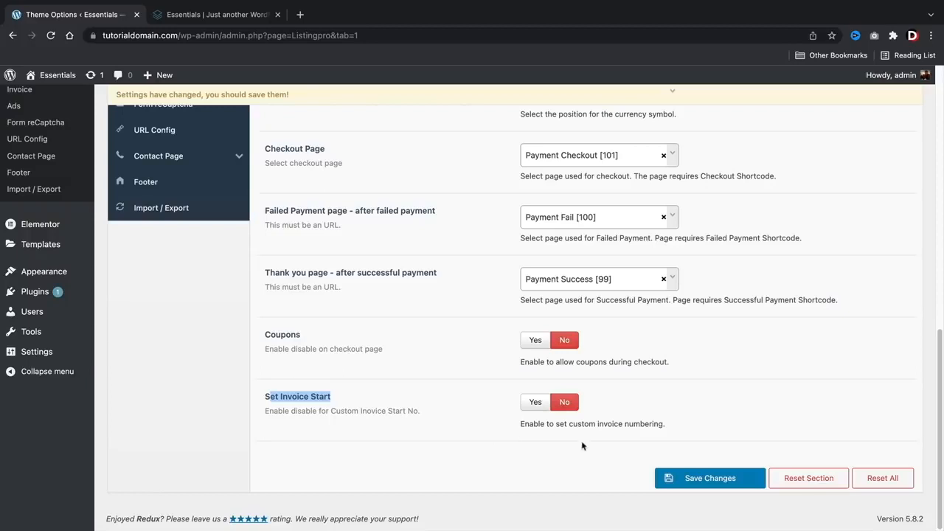
click(684, 479)
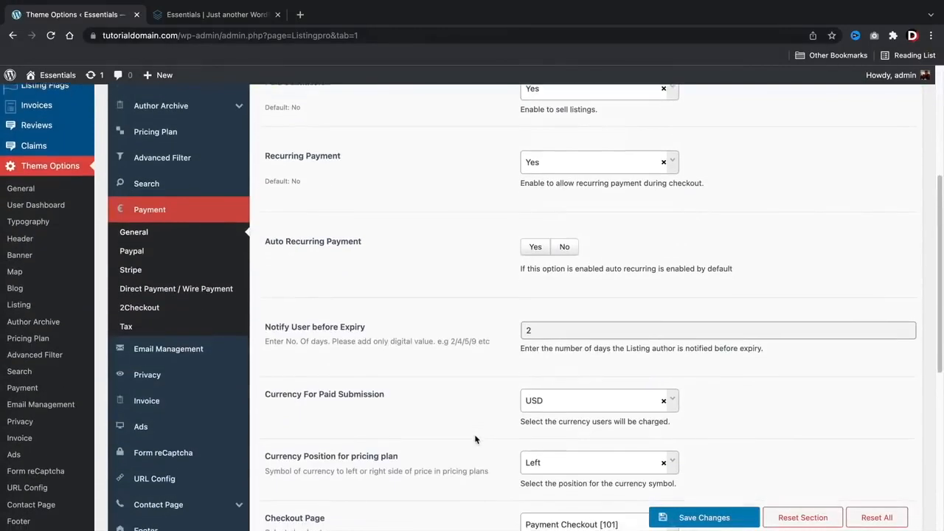
click(140, 242)
click(140, 258)
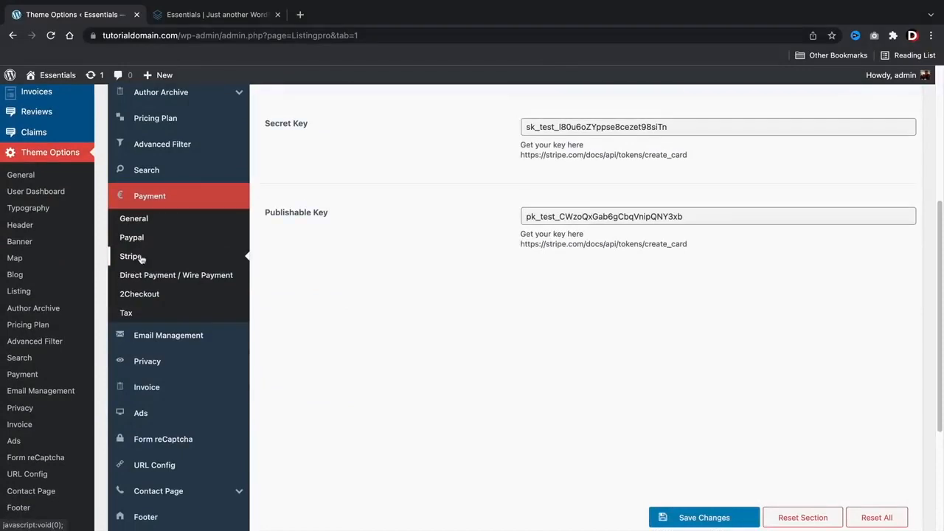
Open the Email Management settings and review the general Email Address and Email From fields.
click(148, 336)
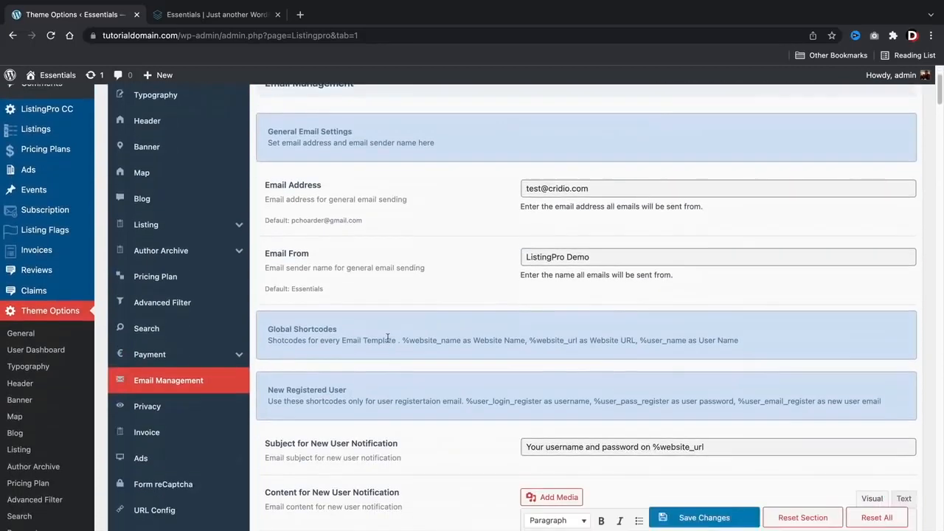
drag(595, 190, 518, 188)
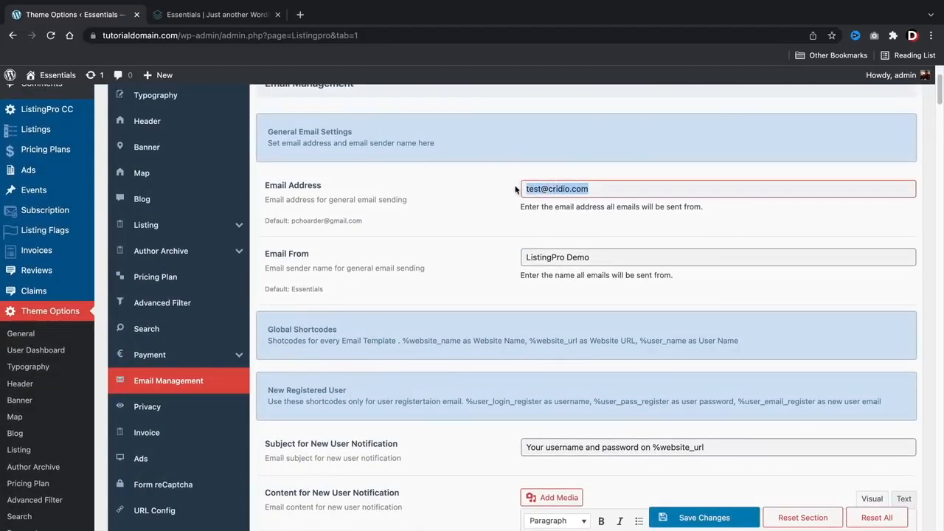
drag(611, 187, 513, 192)
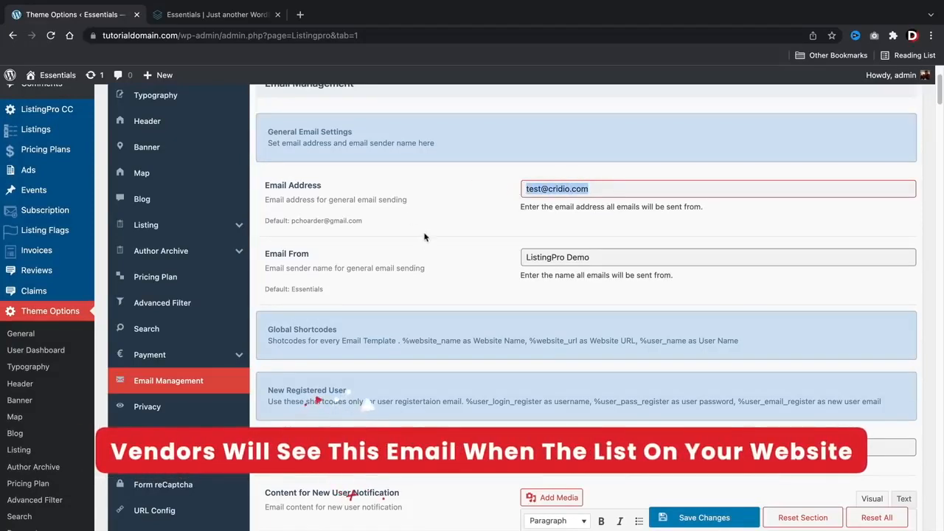
drag(624, 257, 516, 268)
triple_click(565, 190)
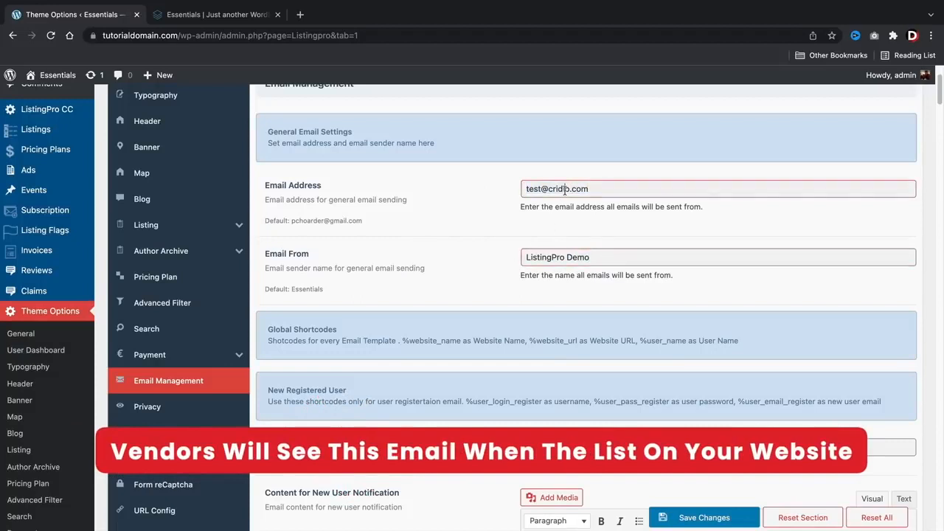
triple_click(583, 257)
click(608, 192)
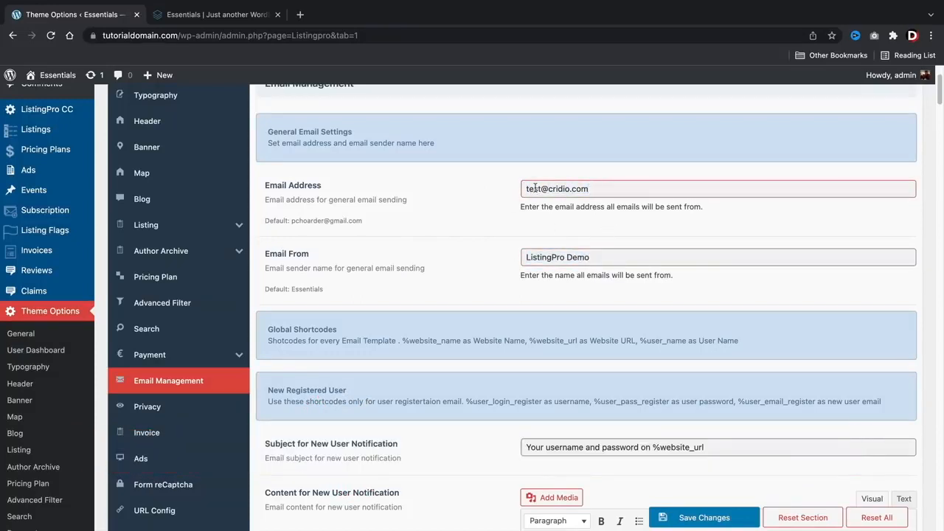
triple_click(535, 188)
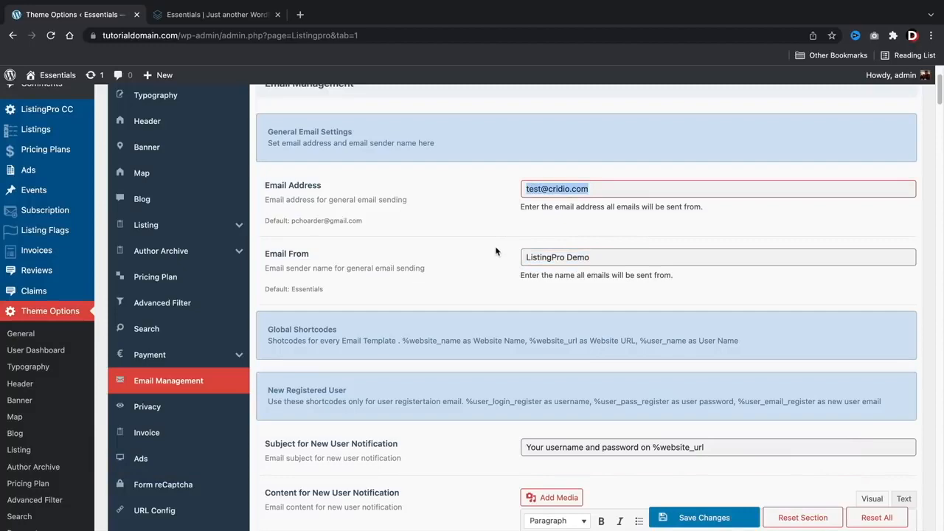
Enlarge the content editor of the New User Notification email and review its text.
scroll(495, 251, down, 4)
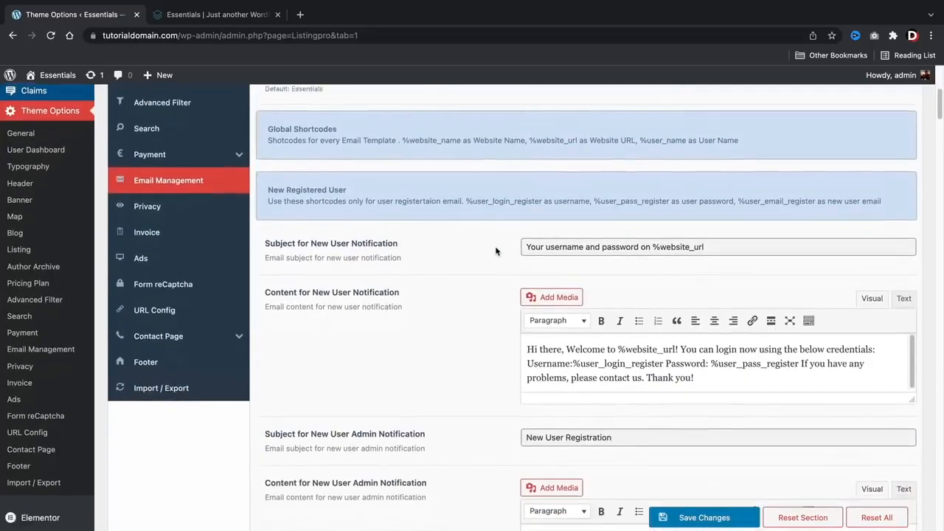
drag(912, 364, 923, 457)
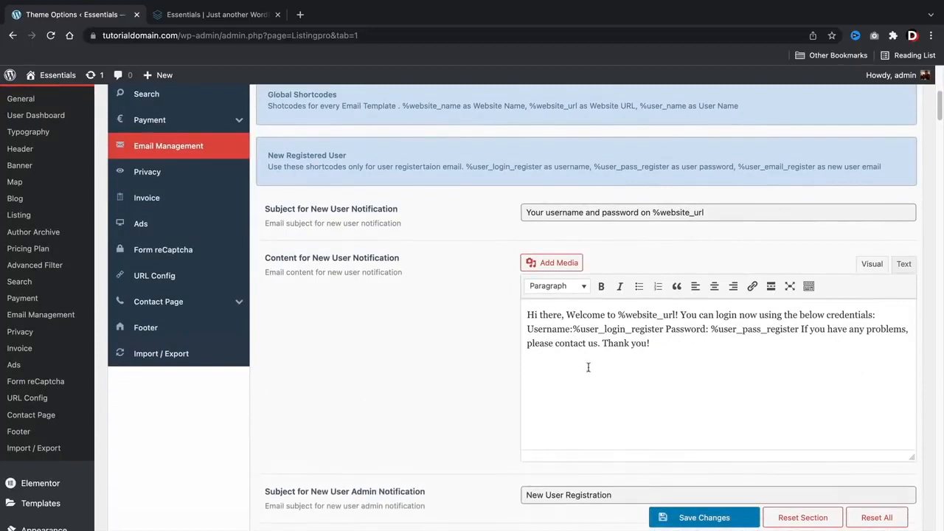
drag(400, 262, 259, 255)
click(444, 312)
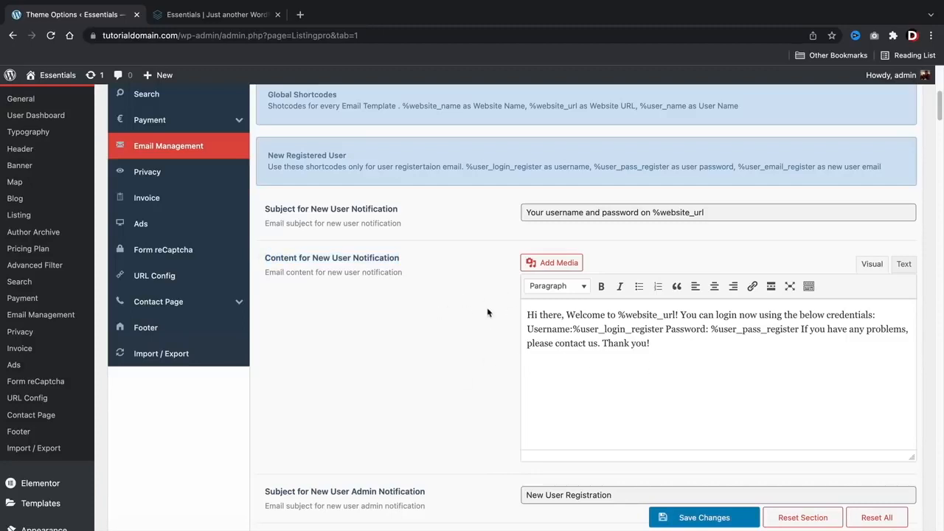
Review the subject and content settings of the New User Admin Notification email.
scroll(487, 313, down, 3)
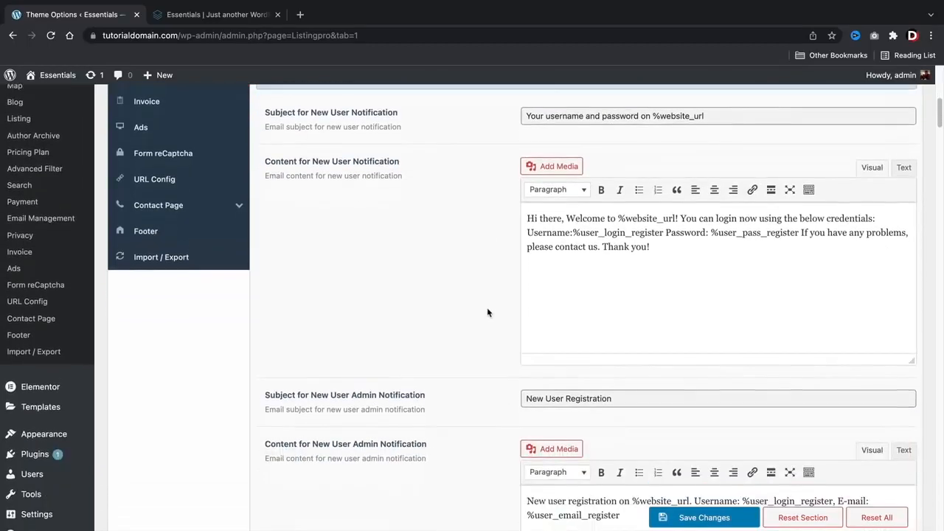
scroll(487, 311, down, 1)
drag(428, 161, 260, 159)
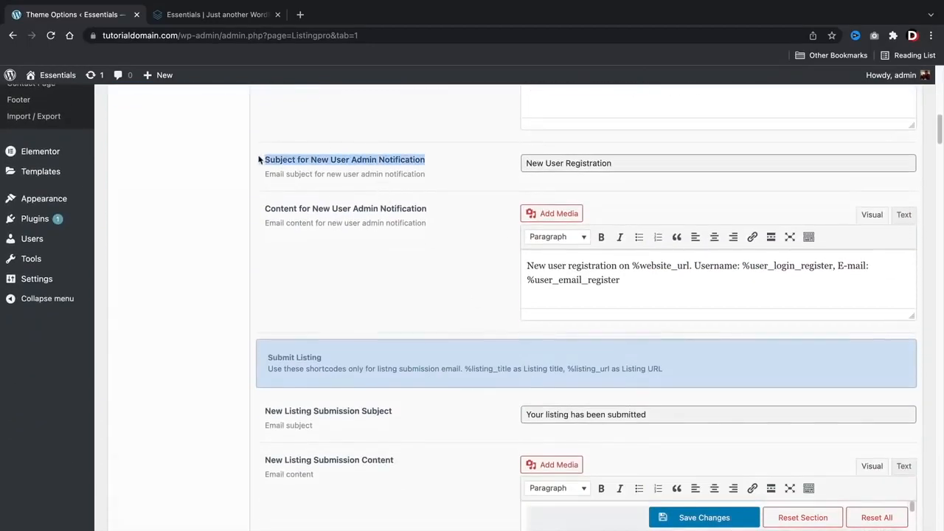
drag(435, 209, 283, 206)
click(432, 227)
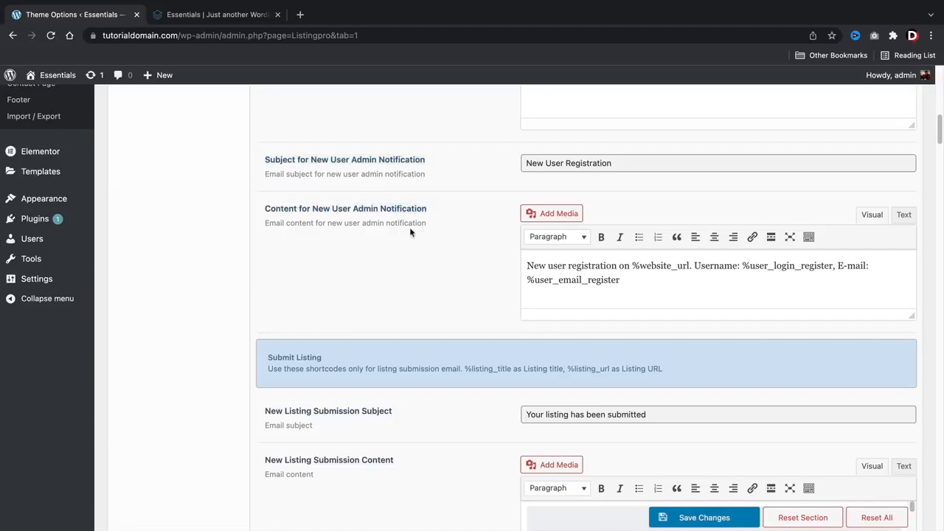
drag(427, 208, 318, 209)
Review the New Listing Submission Subject under Submit Listing and its email subject text.
scroll(445, 270, down, 3)
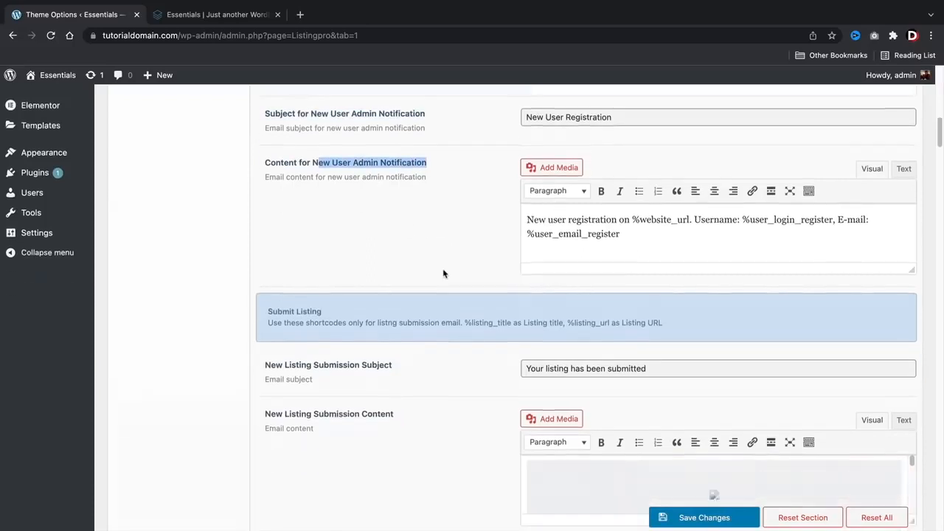
scroll(436, 250, down, 1)
drag(409, 211, 275, 208)
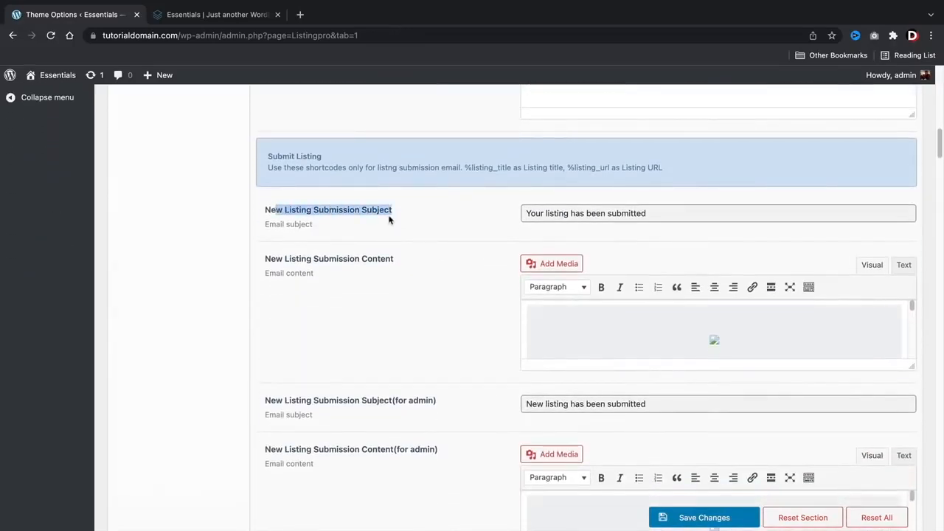
scroll(395, 228, down, 1)
click(417, 208)
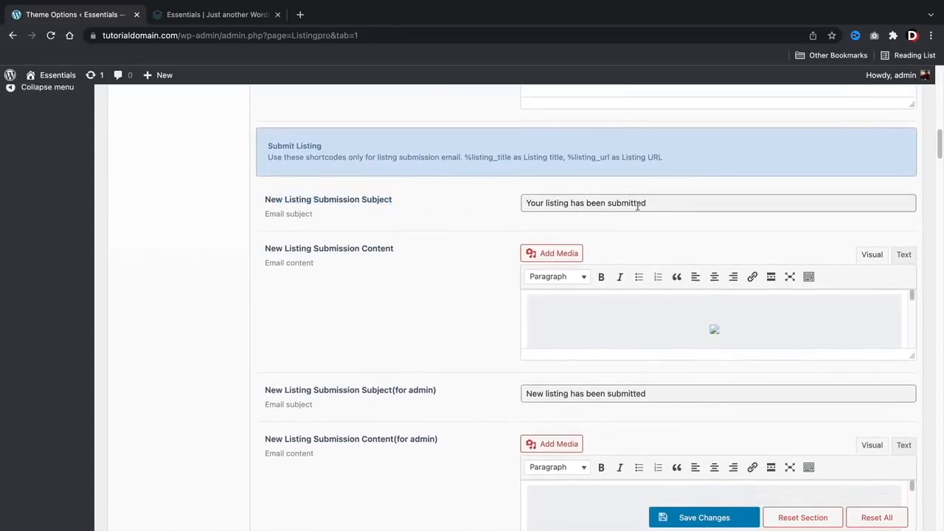
drag(638, 207, 500, 203)
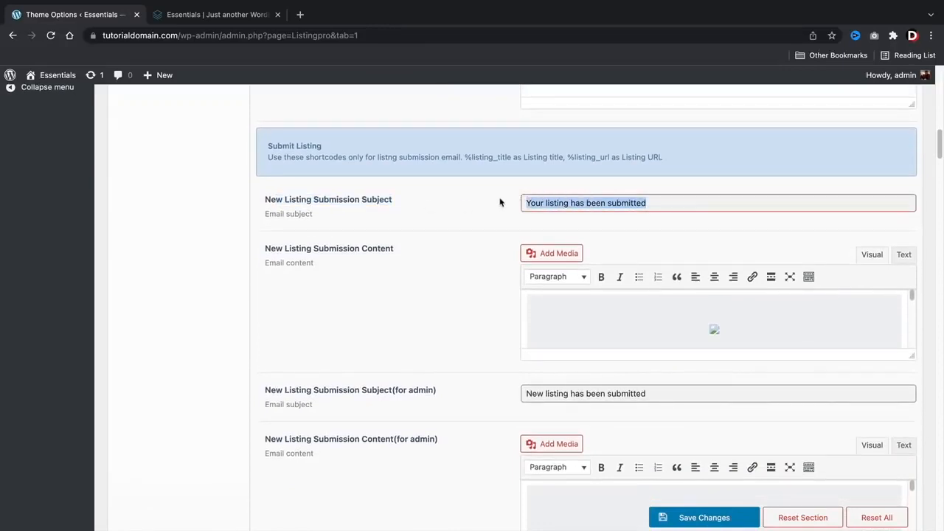
Enlarge the New Listing Submission Content editor and read through the listing submission email template.
scroll(631, 328, down, 3)
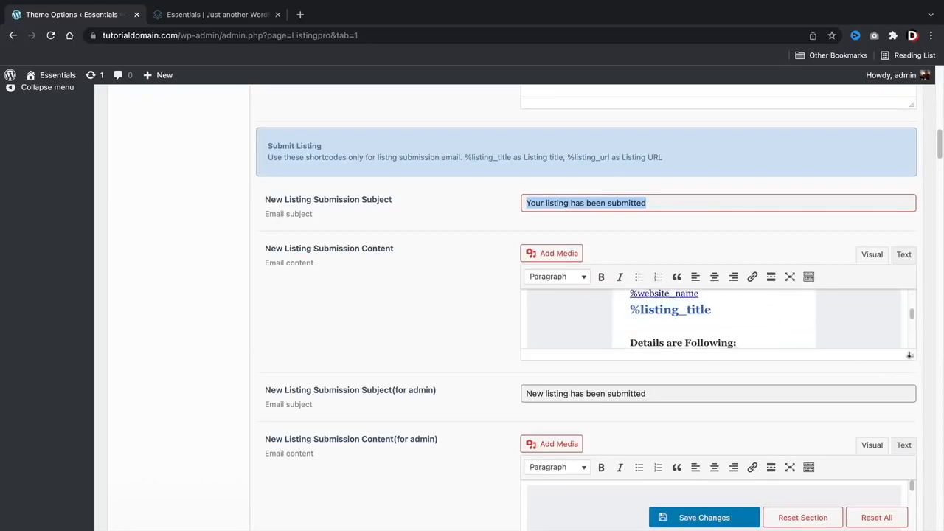
drag(911, 357, 912, 520)
scroll(841, 436, up, 3)
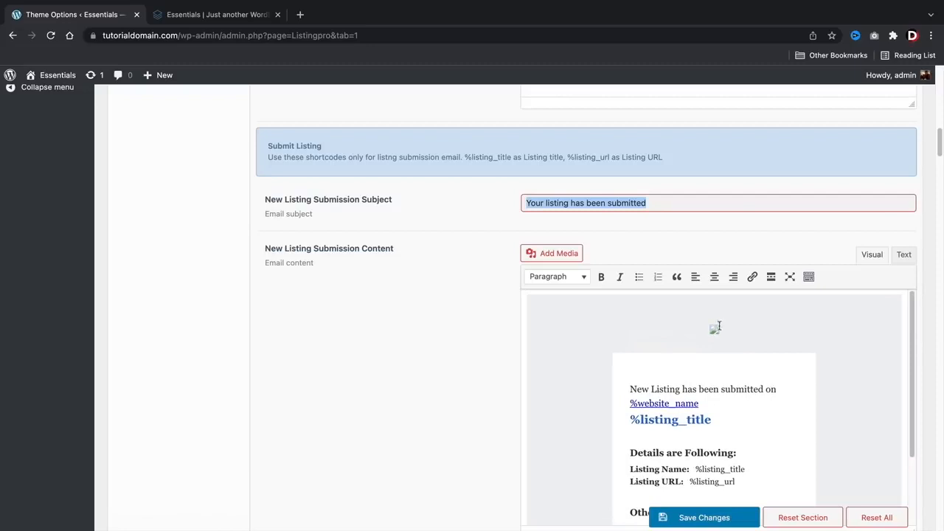
scroll(715, 328, down, 3)
drag(641, 307, 761, 307)
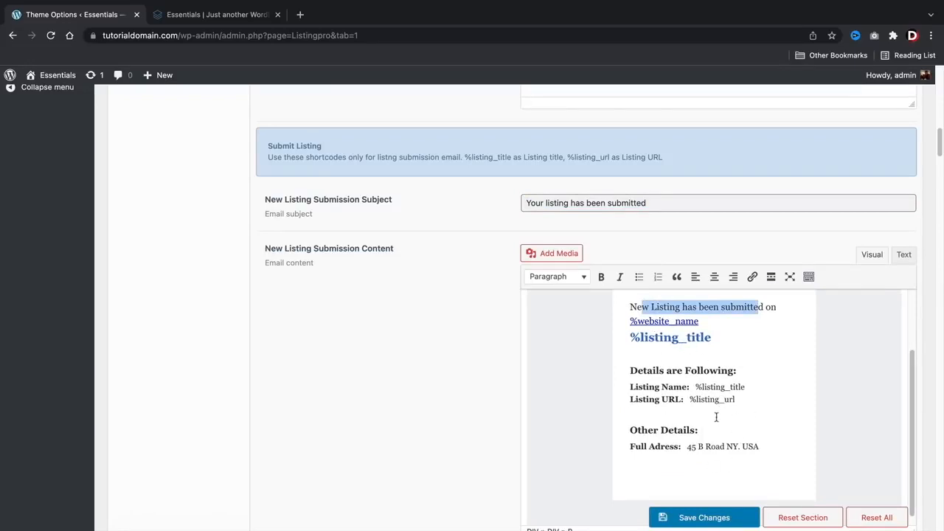
Compare the New Listing Submission email settings for the admin with those for the listing submitter.
scroll(466, 371, down, 5)
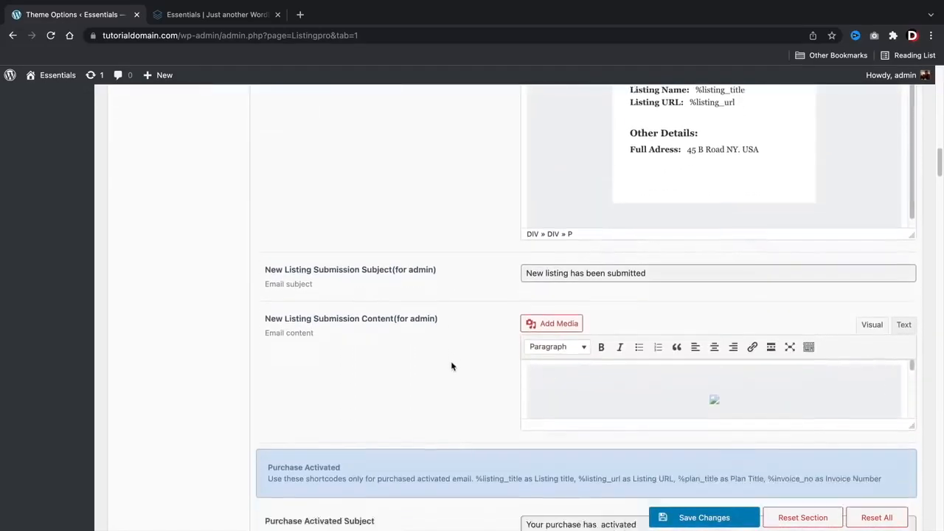
drag(276, 218, 430, 220)
scroll(395, 273, up, 5)
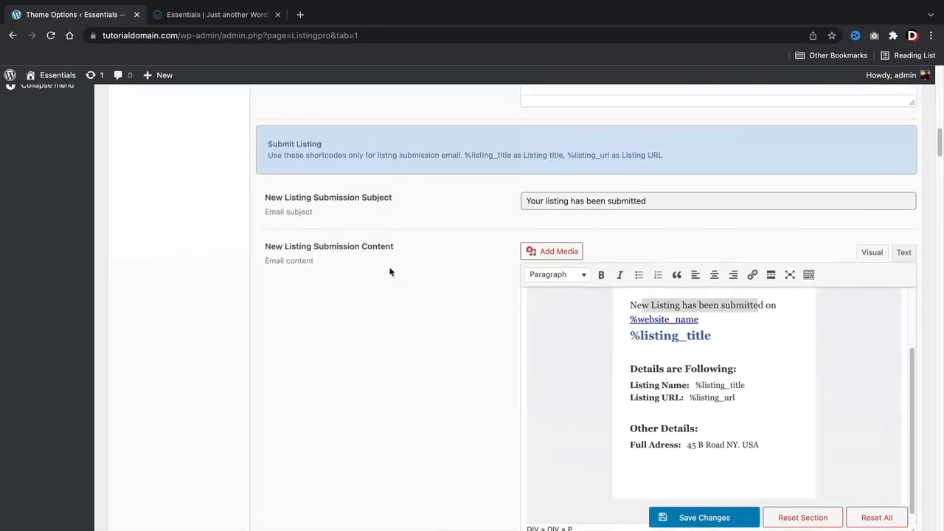
scroll(402, 354, down, 5)
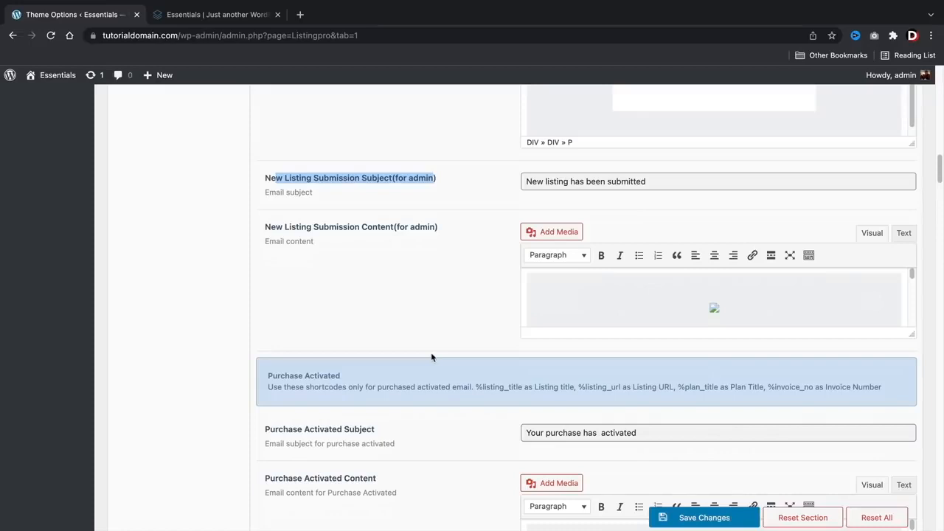
Look through the remaining email templates, from Purchase Activated to review submission, and return to the General Email Settings.
scroll(431, 357, down, 3)
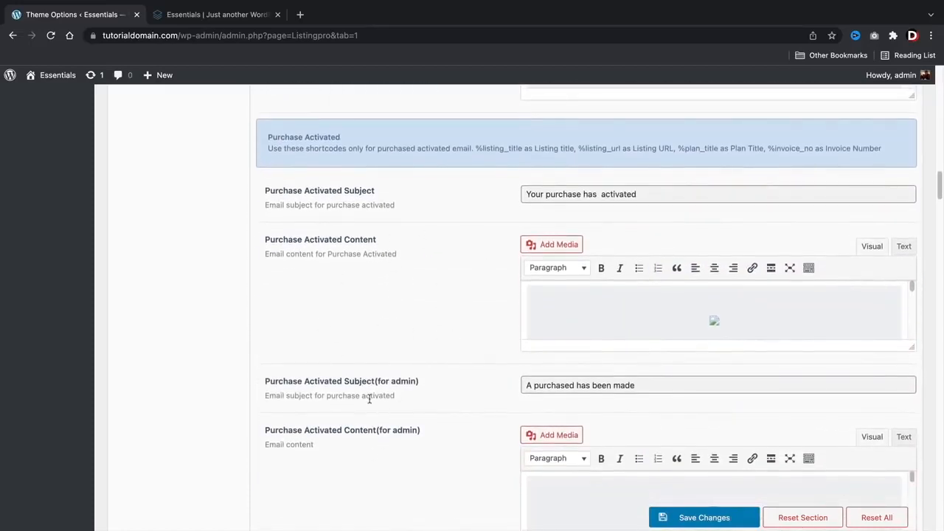
scroll(369, 398, down, 11)
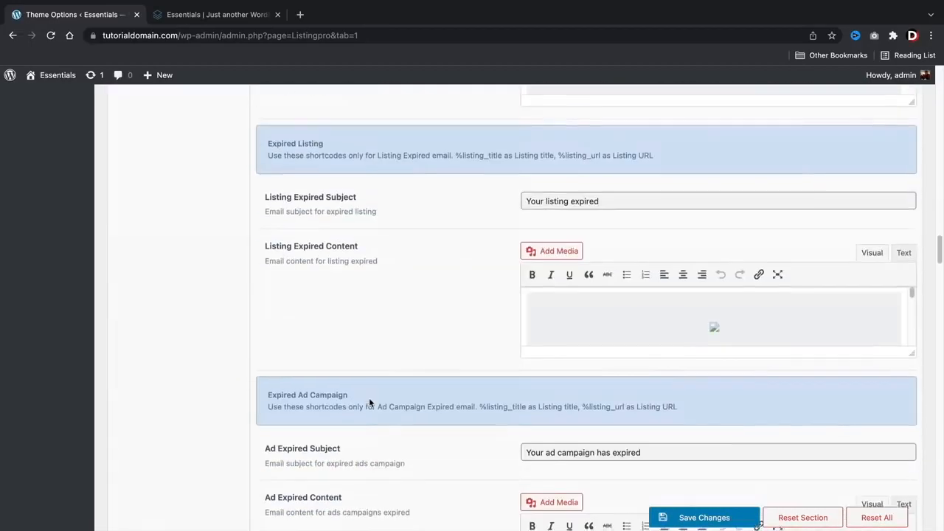
scroll(370, 402, down, 15)
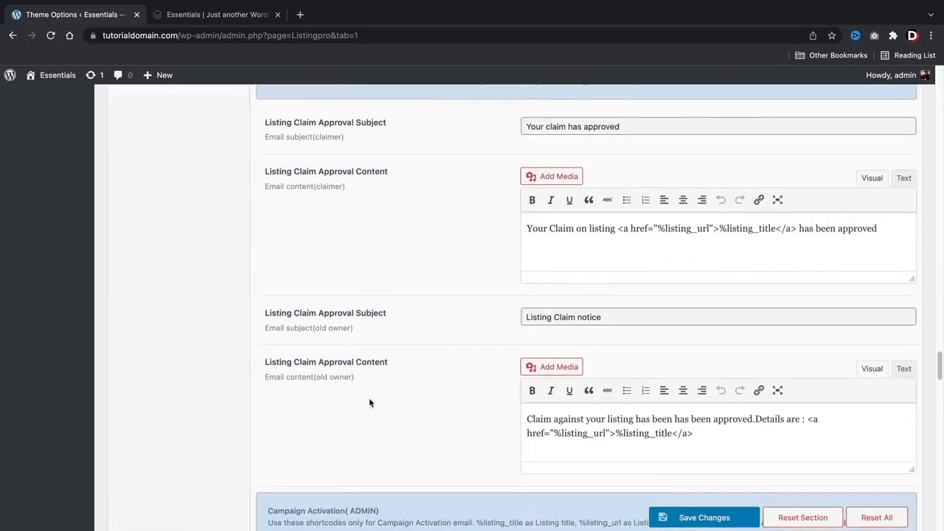
scroll(370, 403, down, 20)
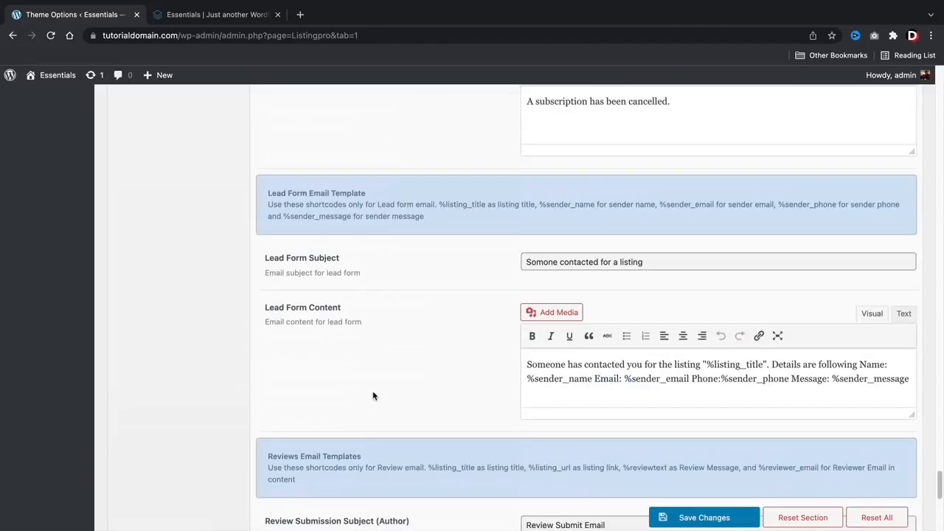
scroll(373, 396, down, 8)
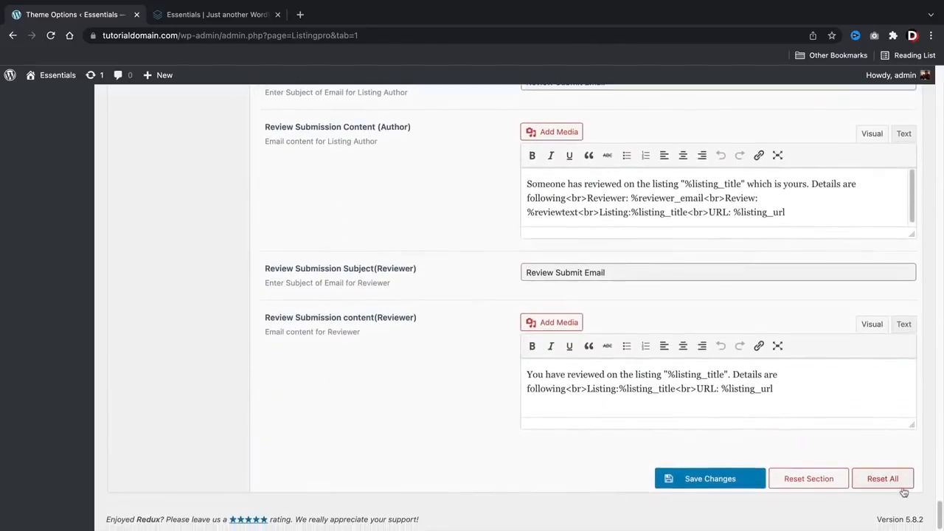
drag(938, 510, 940, 78)
scroll(372, 261, down, 2)
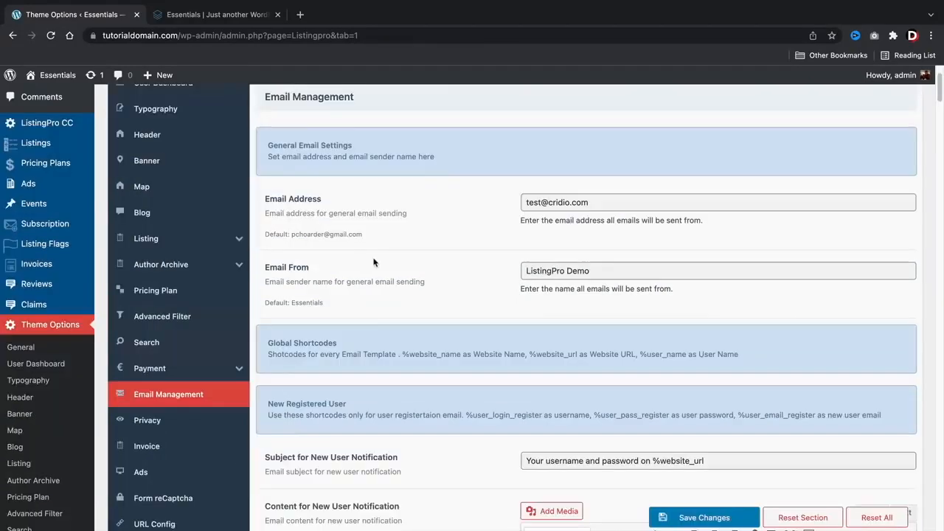
Open the Privacy options and set the Privacy Page to Sample Page [2].
scroll(188, 269, down, 2)
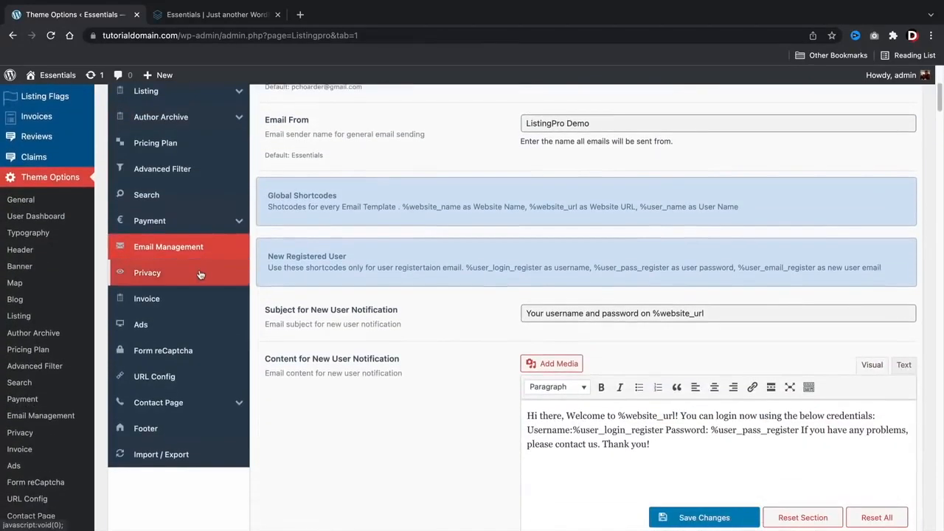
click(191, 278)
scroll(381, 288, up, 2)
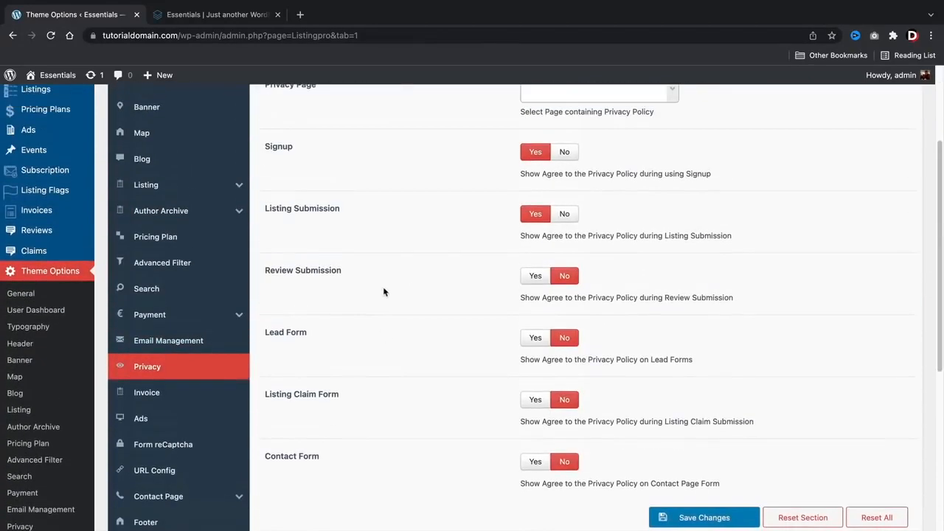
scroll(384, 291, up, 2)
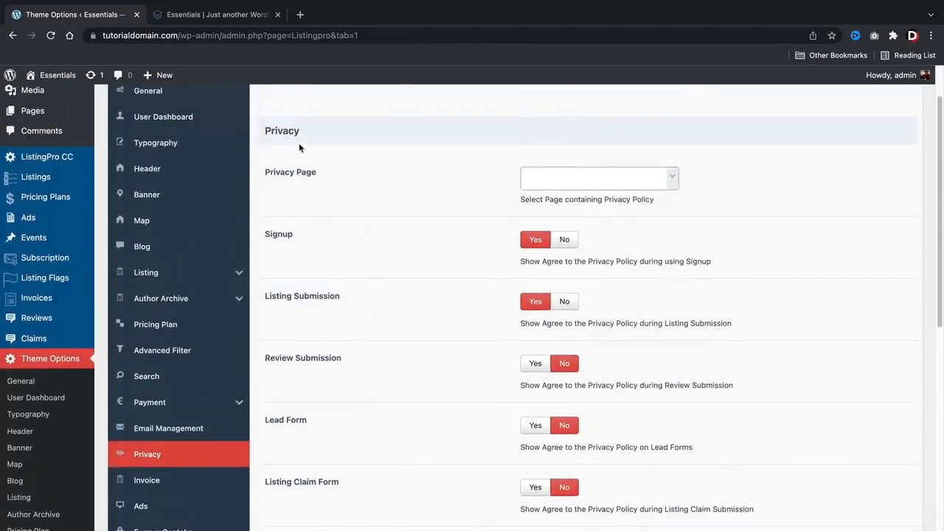
click(562, 183)
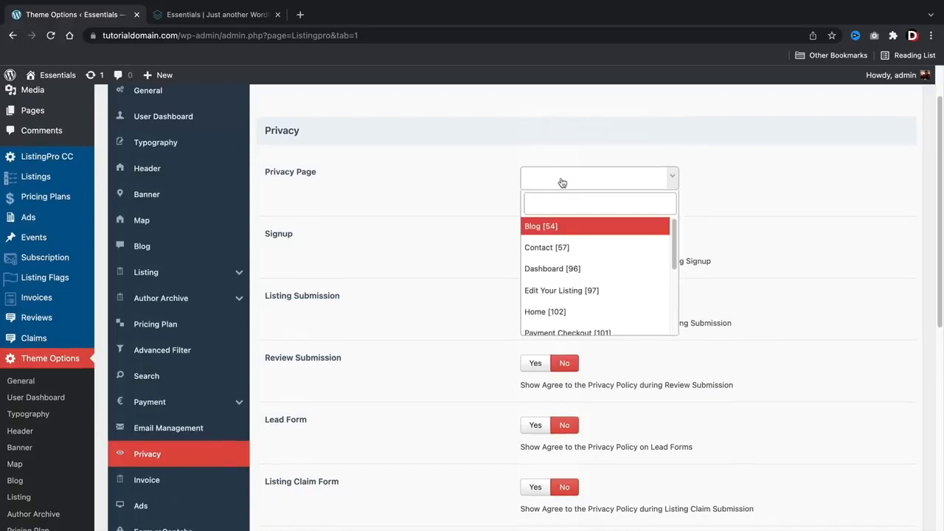
scroll(577, 280, down, 2)
click(579, 310)
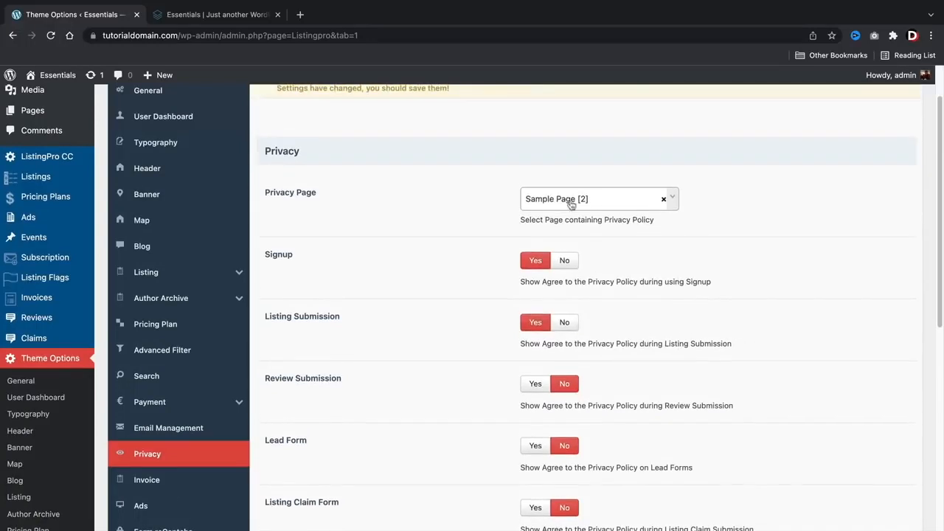
Review the privacy policy agreement options from Signup to Contact Form and save the Privacy settings.
scroll(528, 223, down, 2)
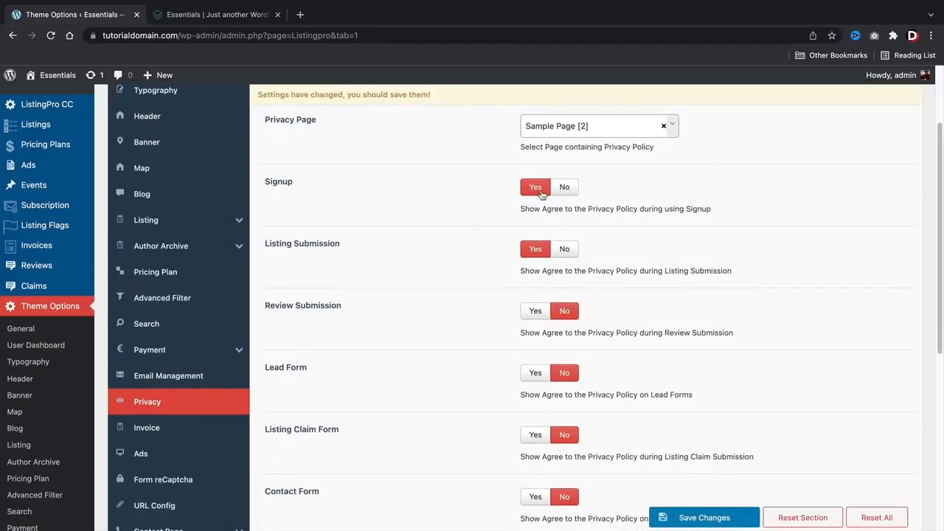
drag(533, 210, 710, 212)
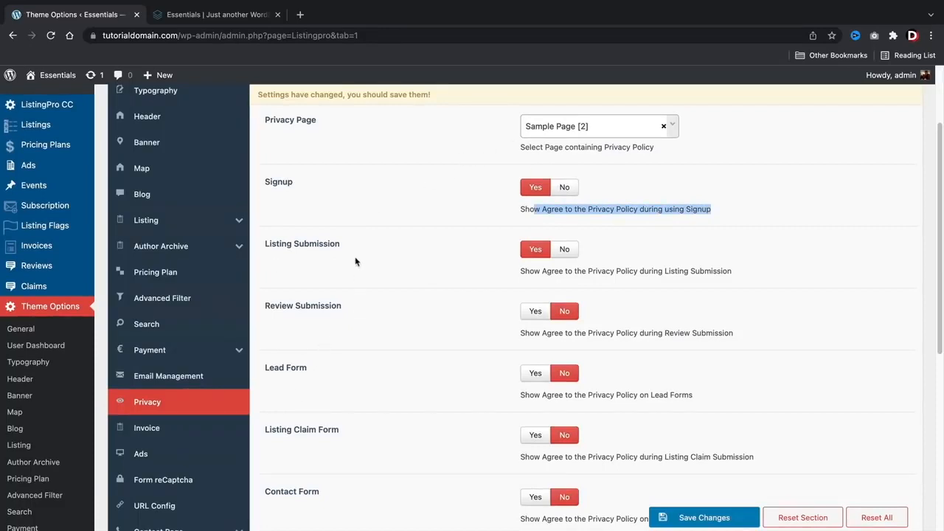
drag(341, 246, 266, 246)
click(357, 311)
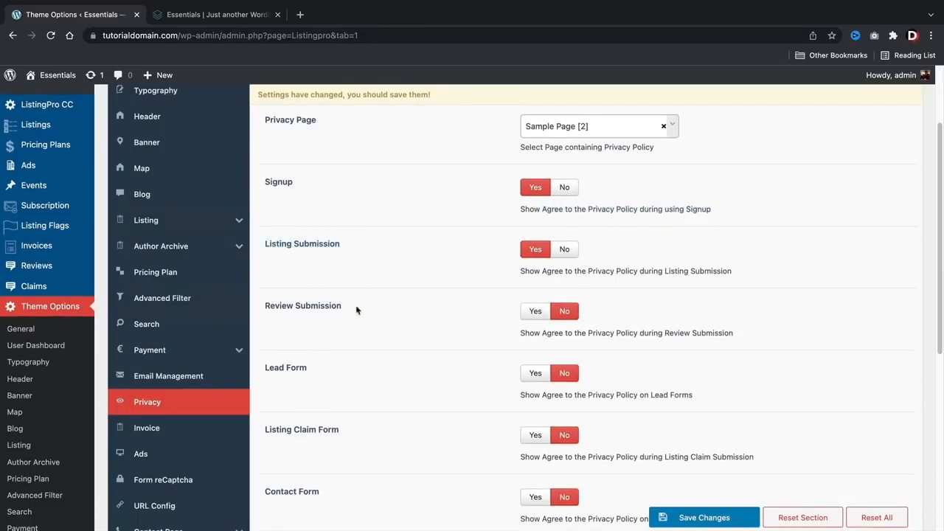
triple_click(259, 314)
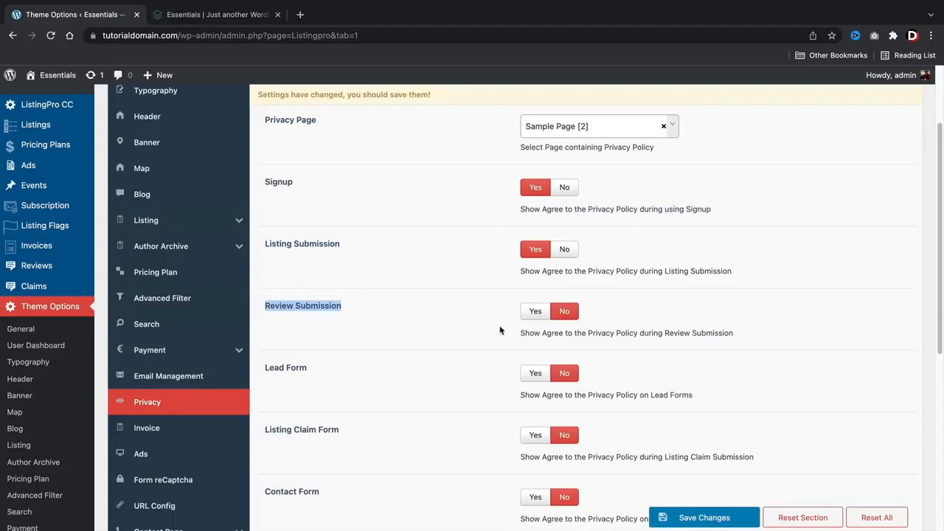
scroll(488, 346, down, 5)
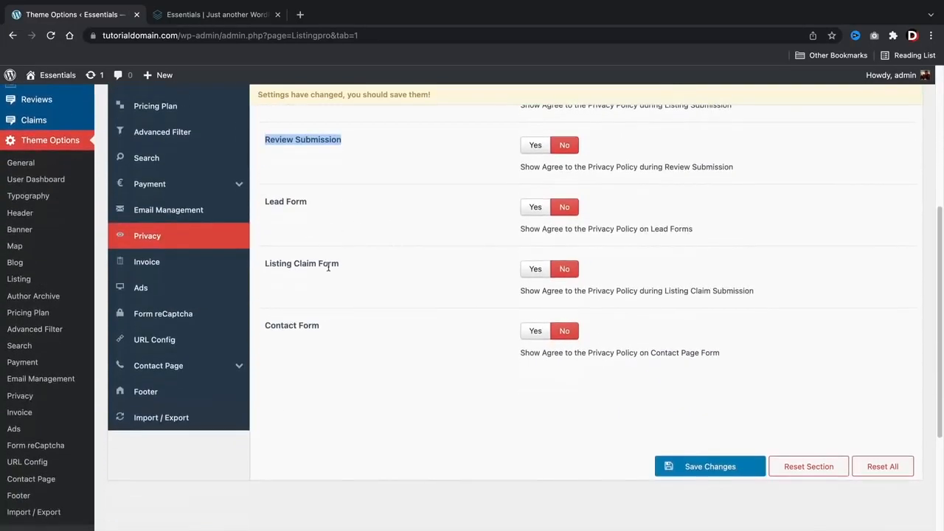
scroll(344, 288, up, 6)
scroll(539, 238, down, 3)
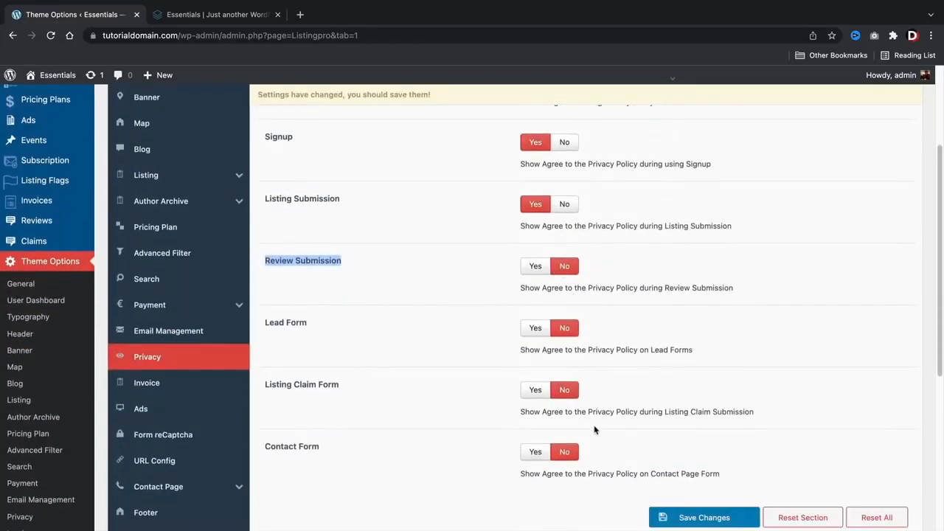
click(691, 519)
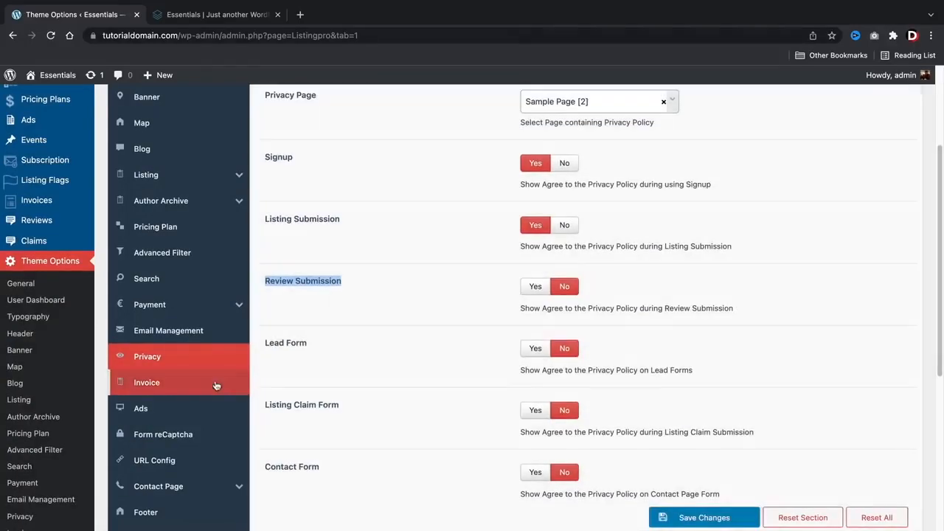
Open the Invoice options and look through the company logo, name, address, phone, Additional Info and Thank You text.
click(194, 388)
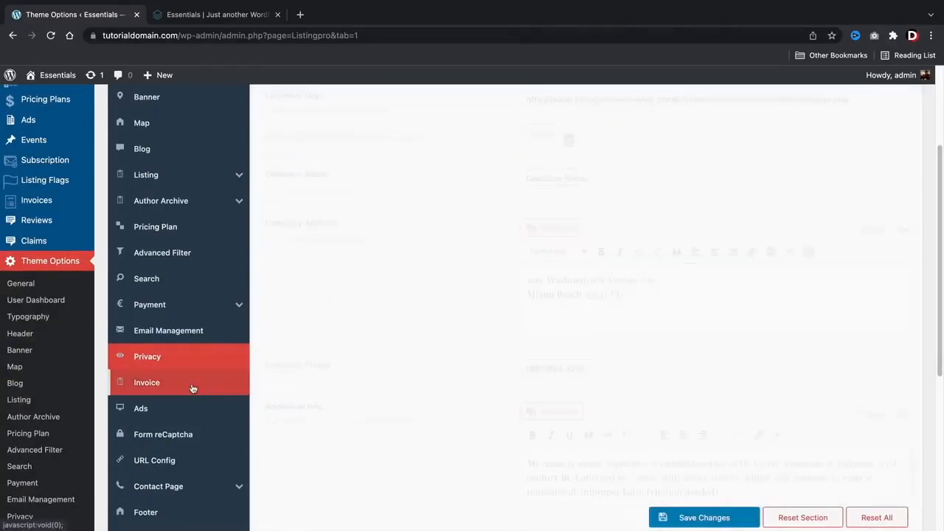
scroll(396, 387, up, 3)
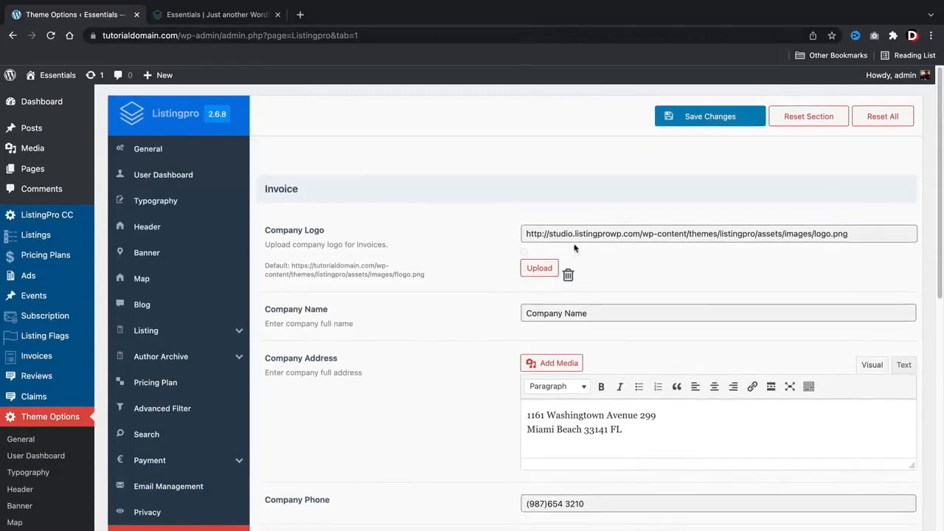
scroll(473, 316, down, 3)
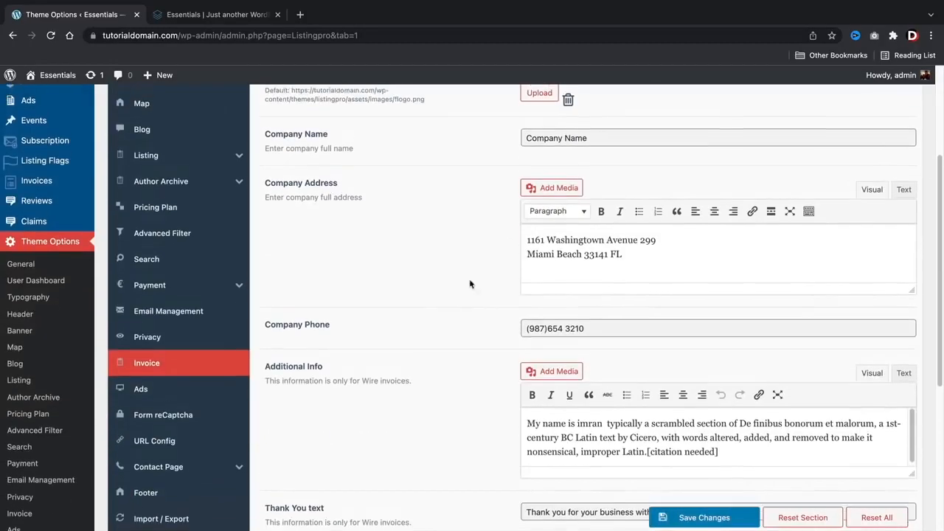
drag(606, 142, 500, 147)
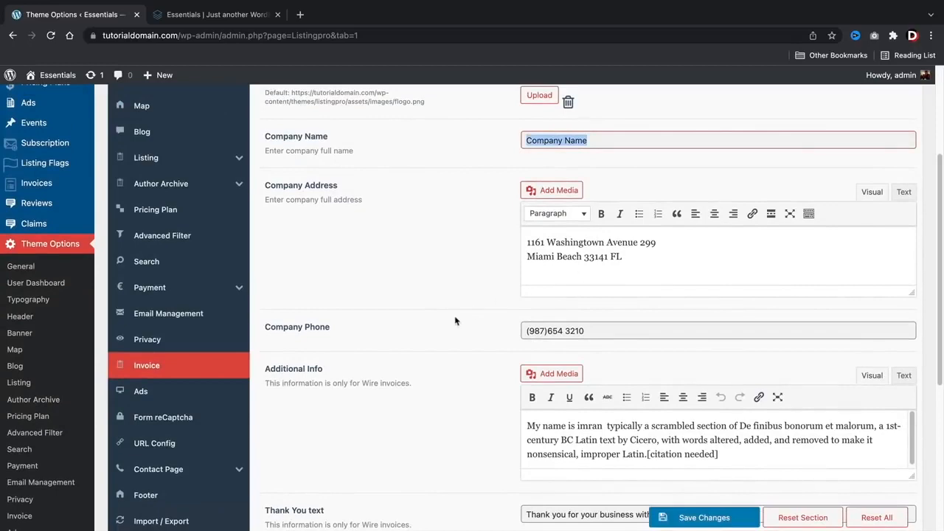
scroll(458, 319, down, 2)
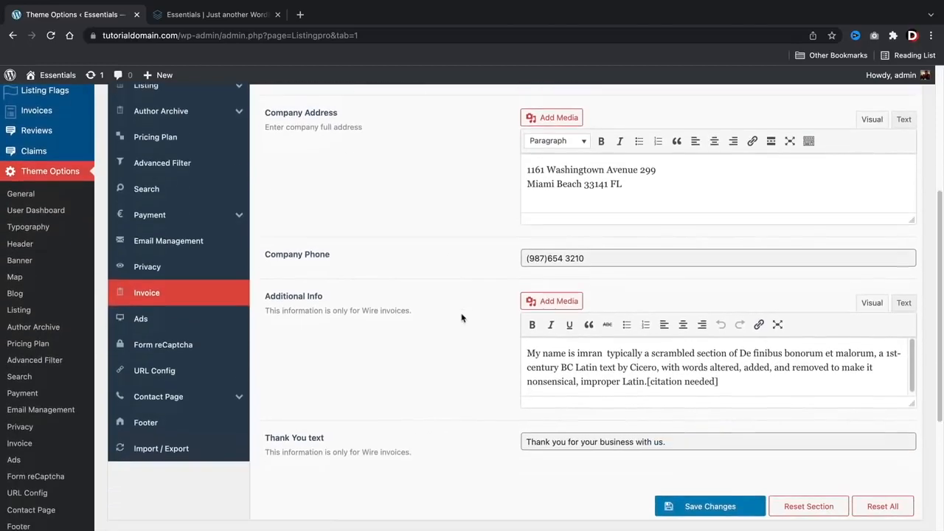
scroll(462, 318, down, 3)
scroll(462, 318, up, 5)
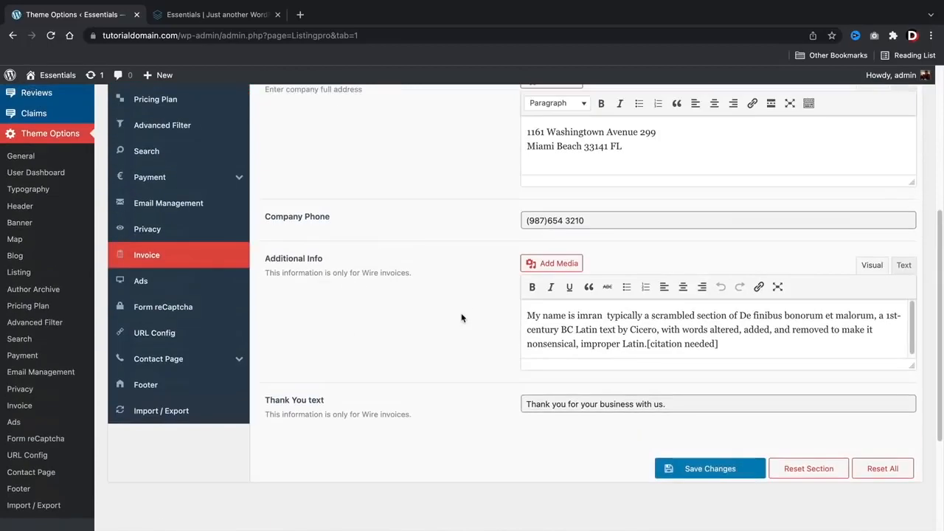
scroll(461, 318, up, 3)
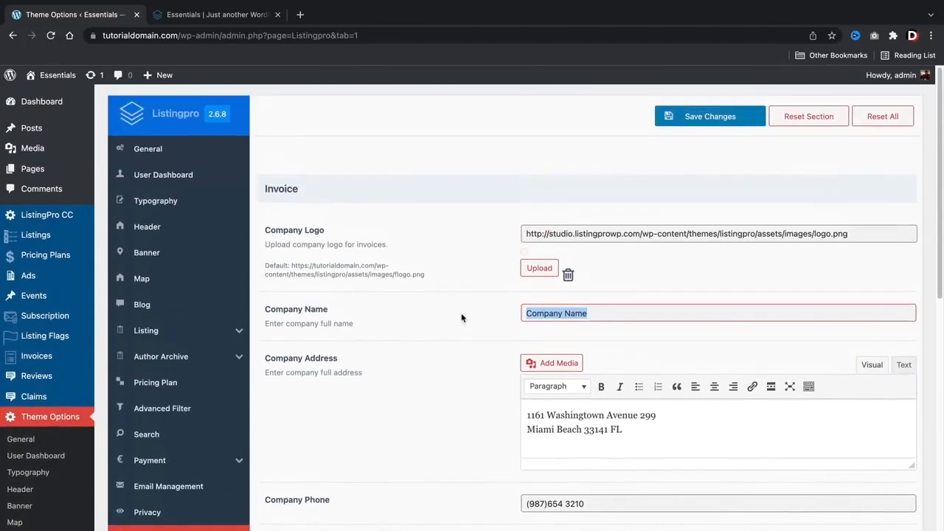
Open the Ads options and examine the campaign type, promotion title and the spotlight and side-of-listing ad prices.
scroll(221, 376, down, 2)
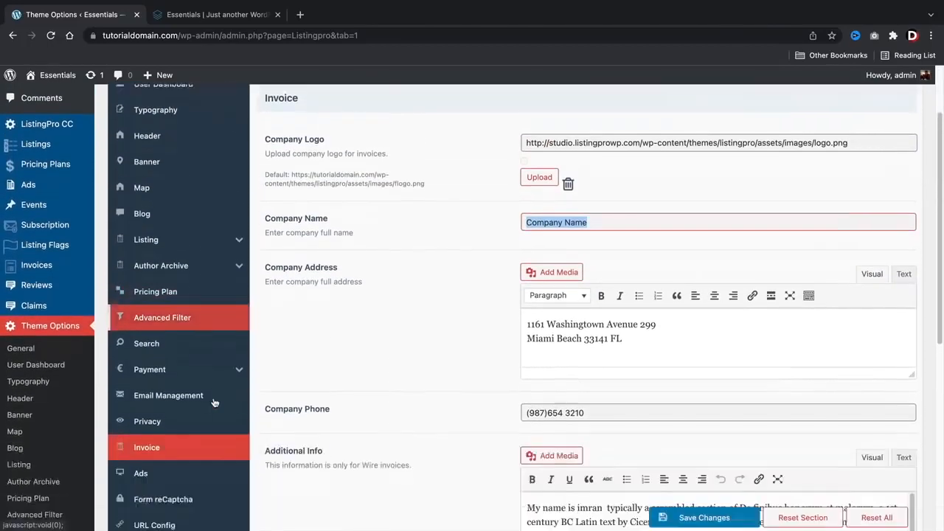
scroll(214, 403, down, 2)
click(148, 424)
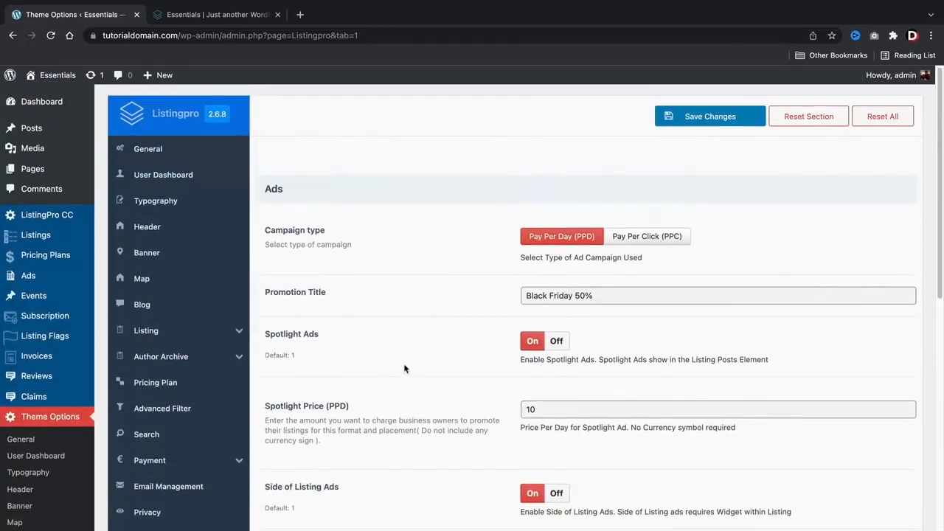
scroll(243, 410, down, 2)
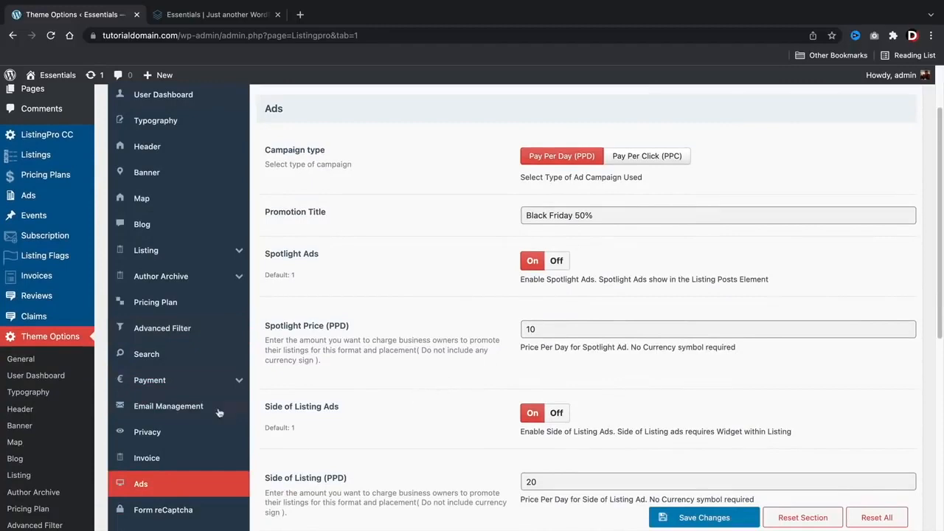
scroll(219, 413, down, 4)
Turn off Google reCAPTCHA v3 in the Form reCaptcha options and save the changes.
click(219, 372)
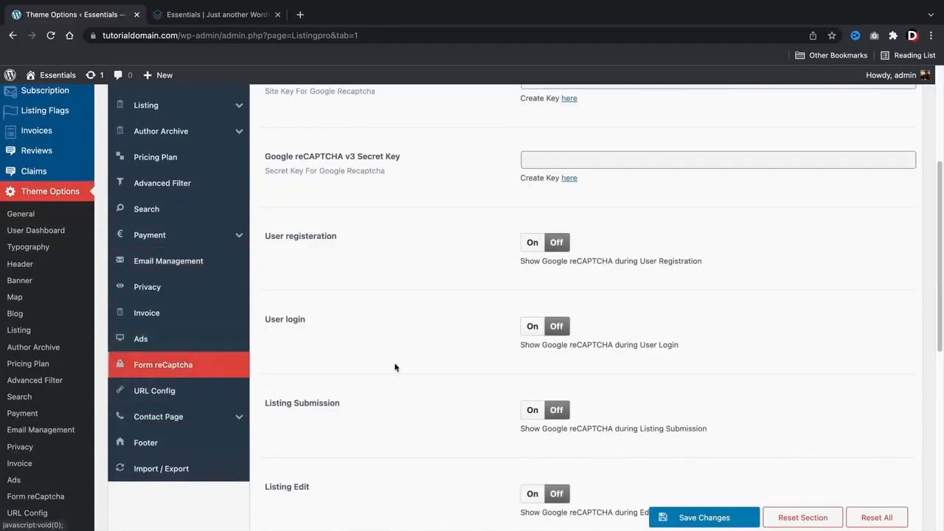
scroll(396, 365, up, 6)
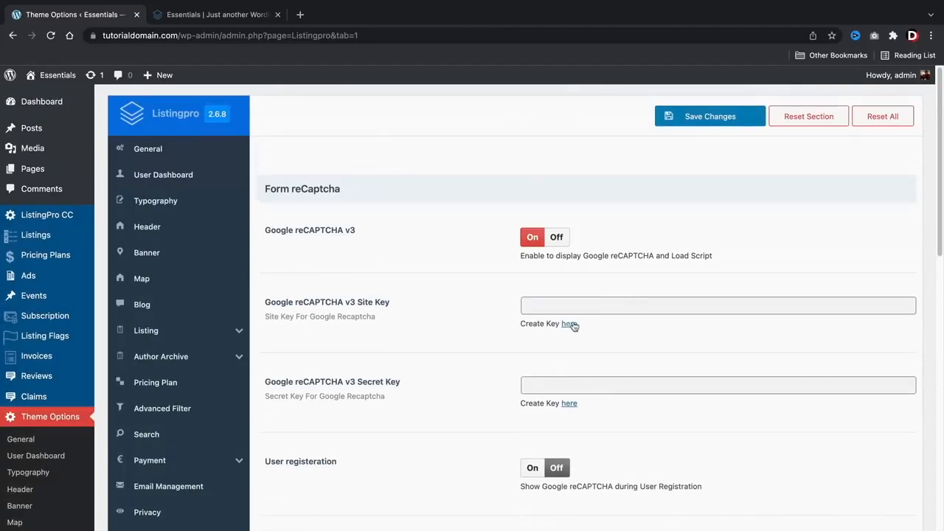
click(559, 248)
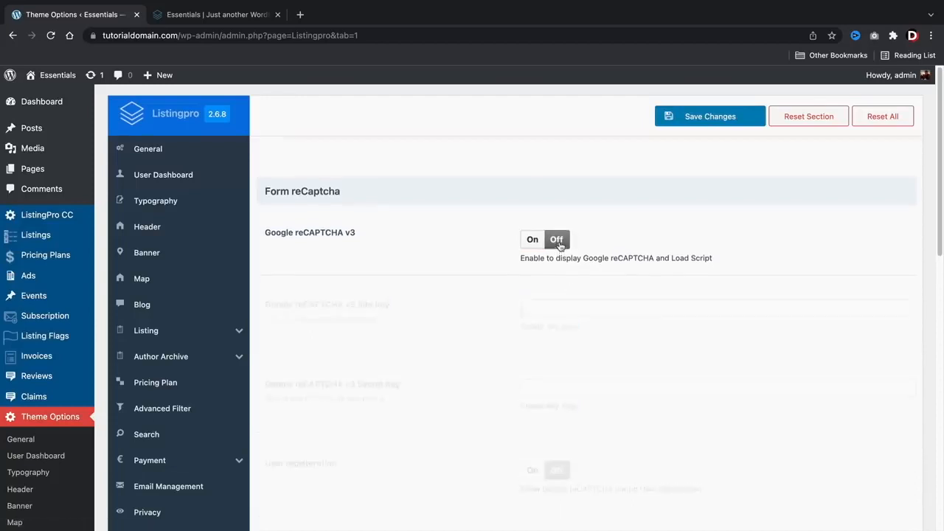
click(680, 120)
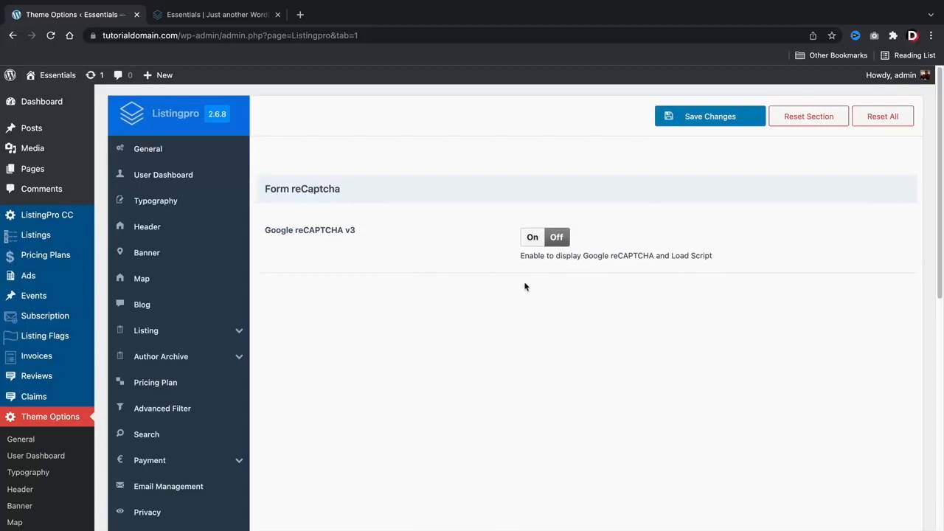
drag(382, 238, 277, 229)
click(288, 272)
Open the URL Config options and review the listing, category, location, features and events slugs.
scroll(190, 356, down, 5)
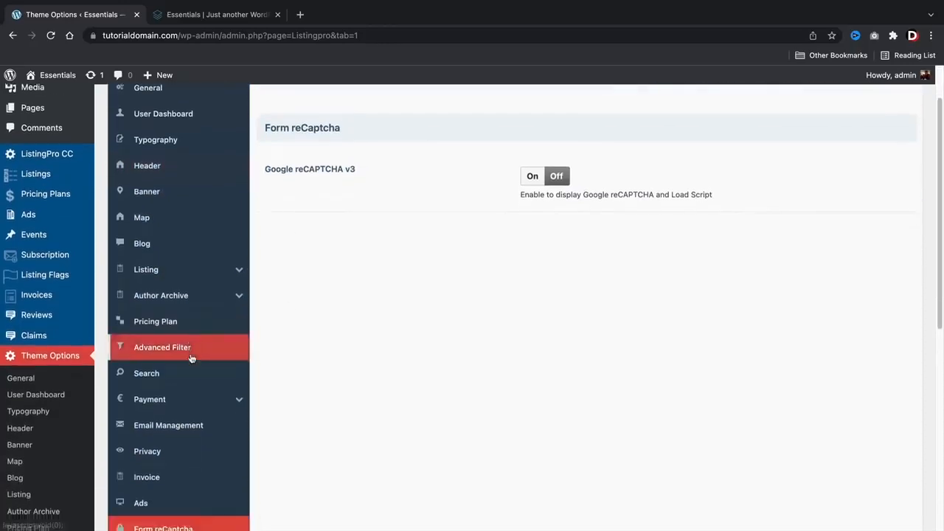
click(187, 379)
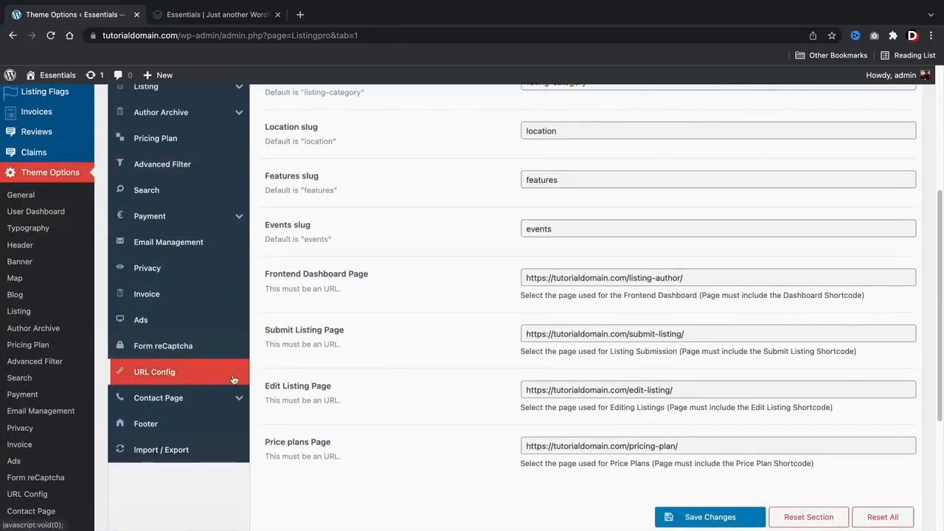
scroll(355, 393, up, 3)
scroll(355, 392, up, 1)
scroll(355, 393, down, 2)
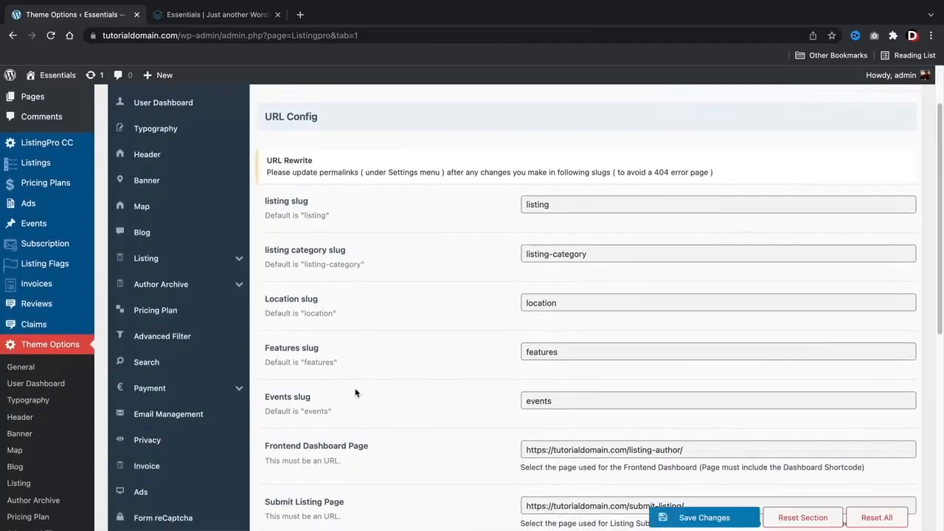
drag(266, 264, 331, 264)
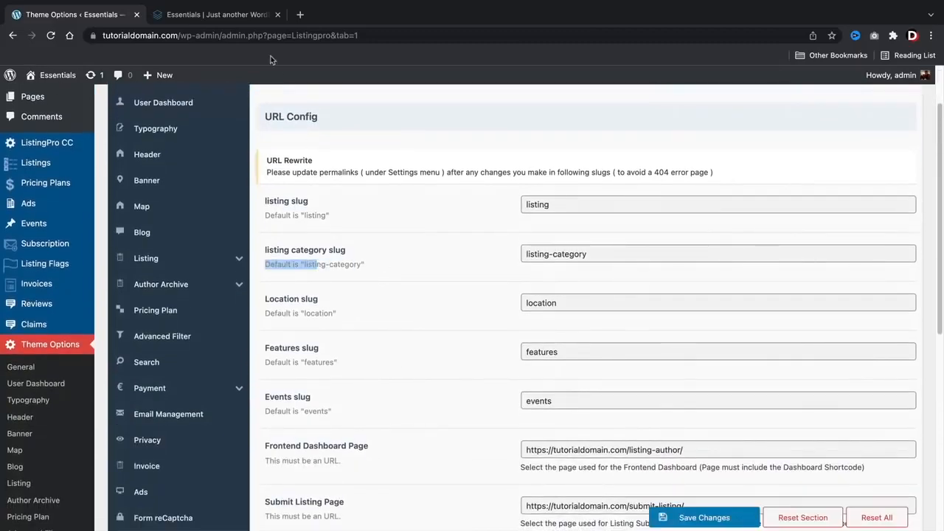
On the Essentials site, bring up the listing search results, open the Washington location page and examine its URL.
click(222, 15)
click(620, 260)
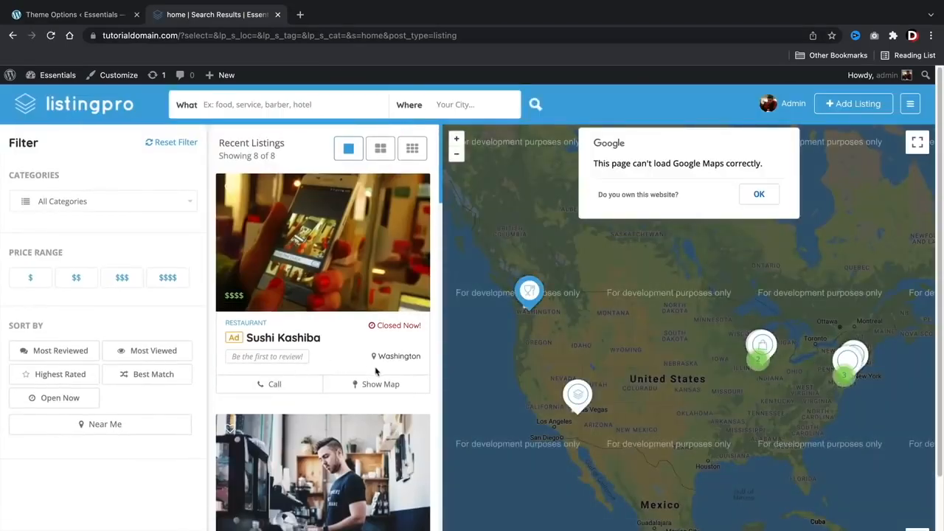
click(405, 359)
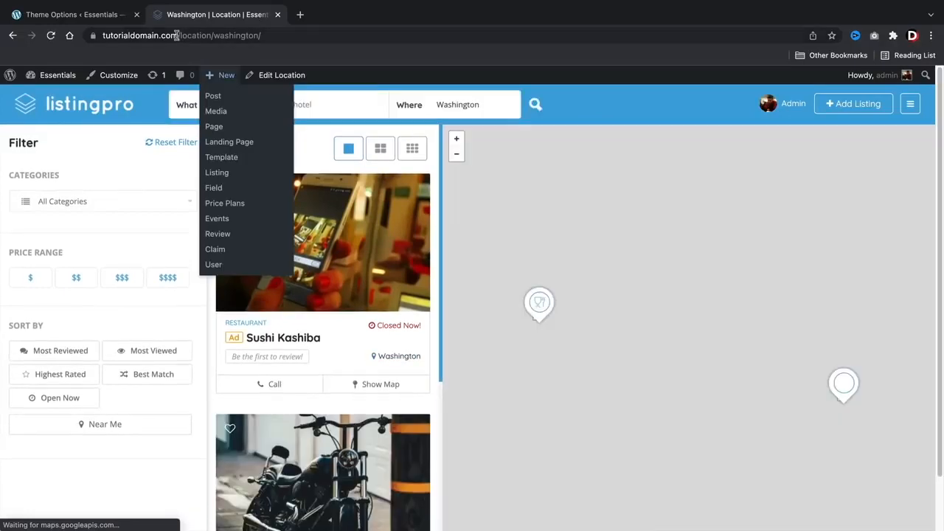
drag(177, 36, 273, 38)
click(210, 34)
Return to the URL Config options and compare the Location slug with the location page's URL.
click(118, 16)
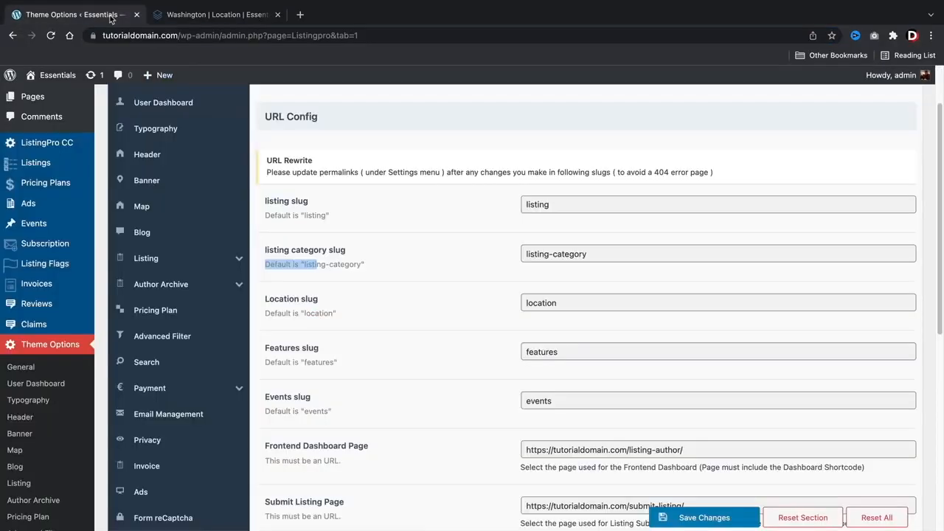
click(544, 300)
double_click(544, 301)
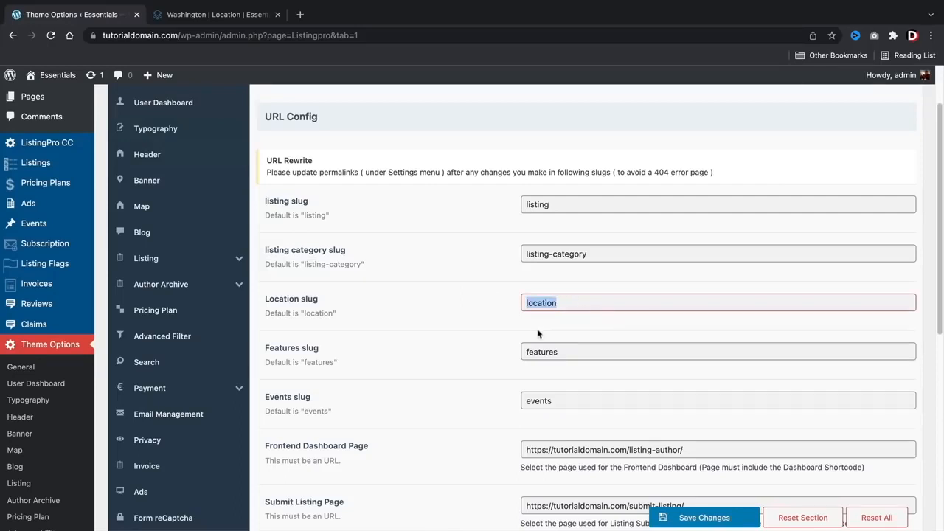
click(418, 325)
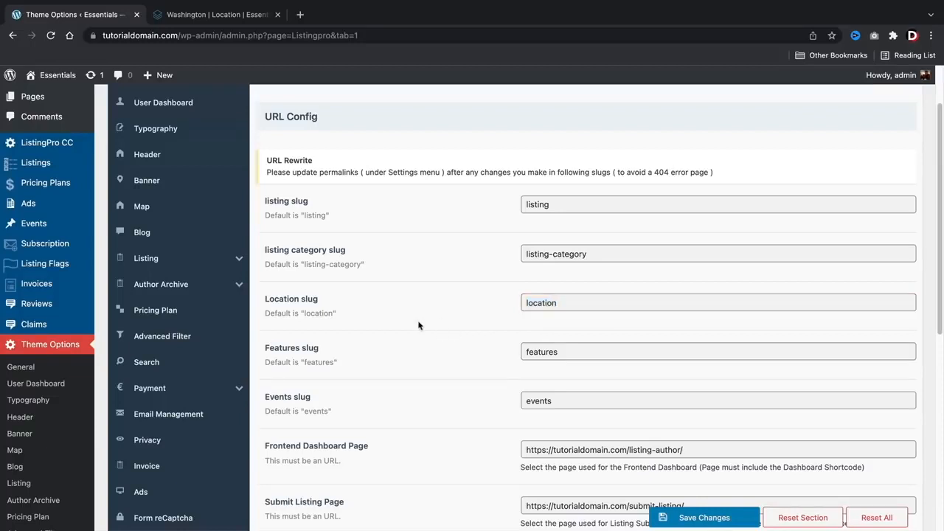
Save the URL Config options and open the Contact Information options of the Contact Page section.
scroll(418, 326, down, 1)
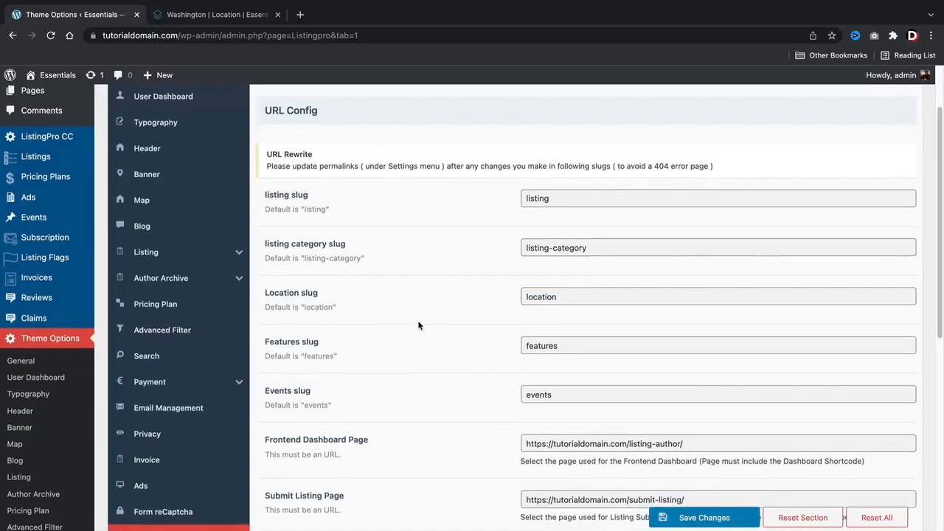
click(709, 517)
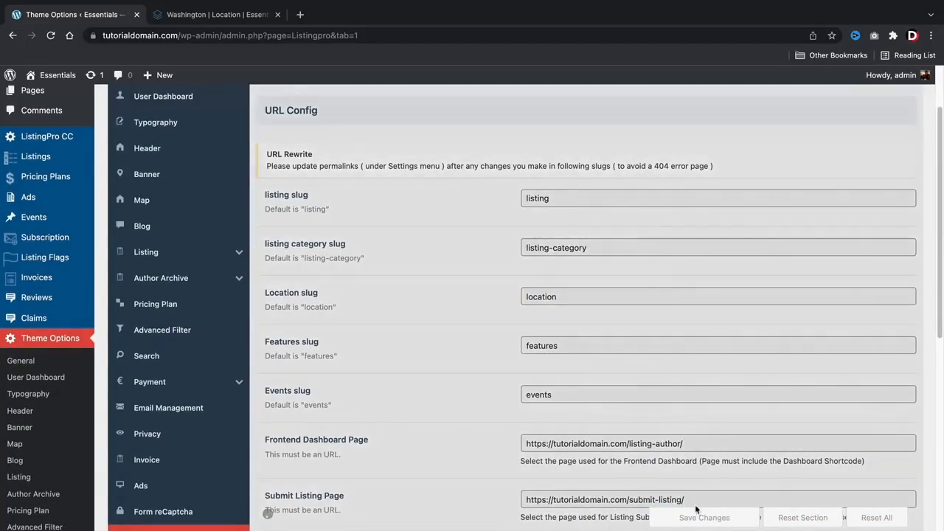
scroll(228, 436, down, 1)
scroll(224, 433, down, 2)
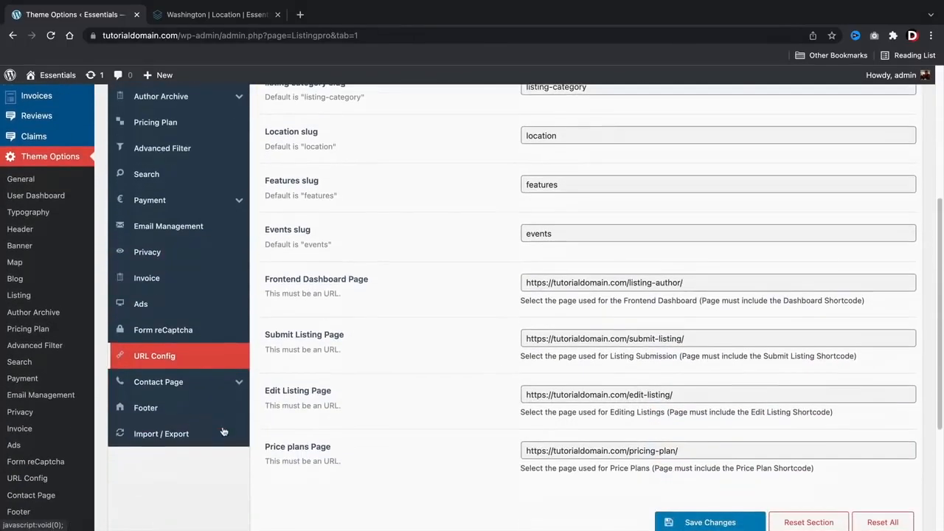
click(214, 382)
scroll(413, 362, up, 3)
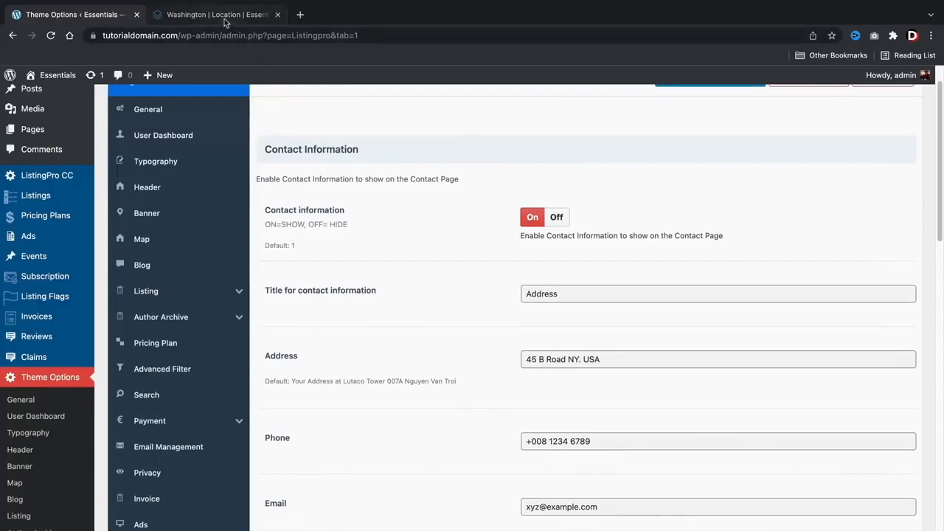
Compare the site's Contact page with the contact information title, address, phone and email options.
click(224, 18)
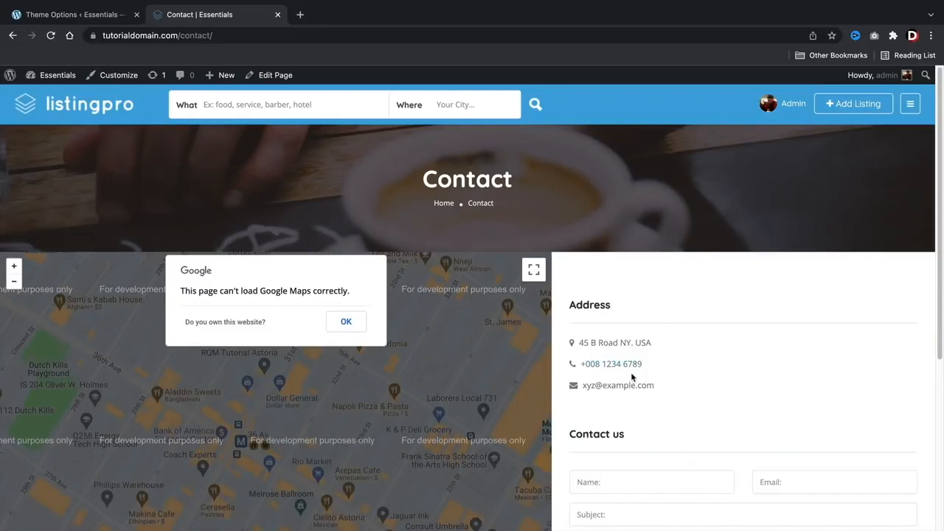
click(118, 16)
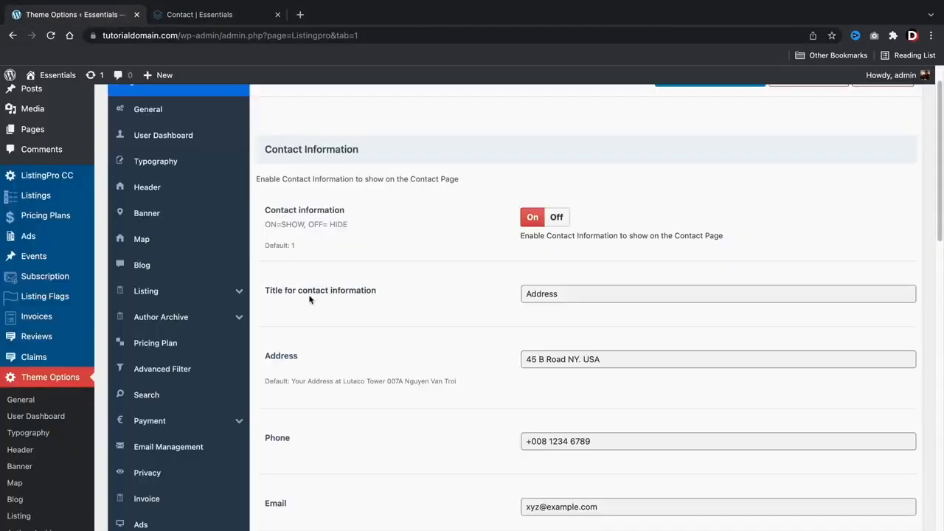
scroll(310, 300, down, 1)
drag(642, 323, 504, 322)
scroll(501, 328, down, 1)
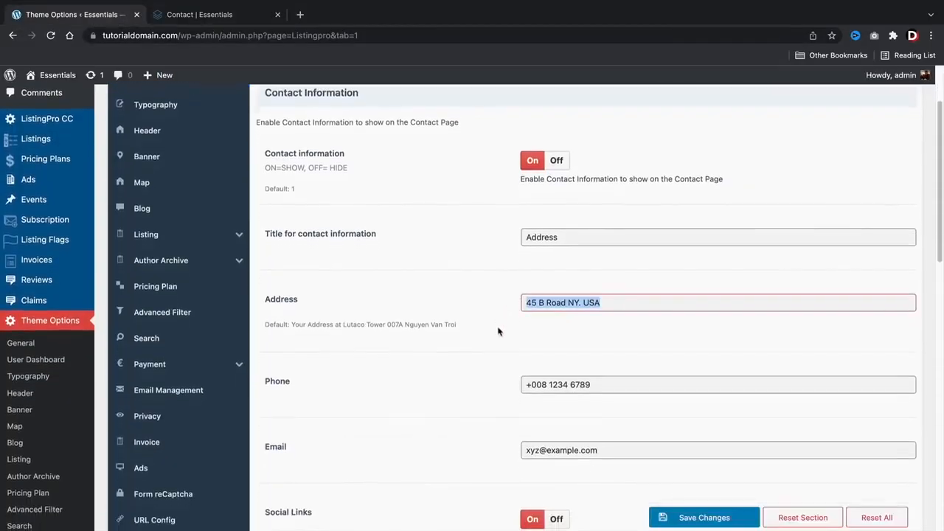
click(618, 379)
scroll(442, 371, down, 3)
click(560, 253)
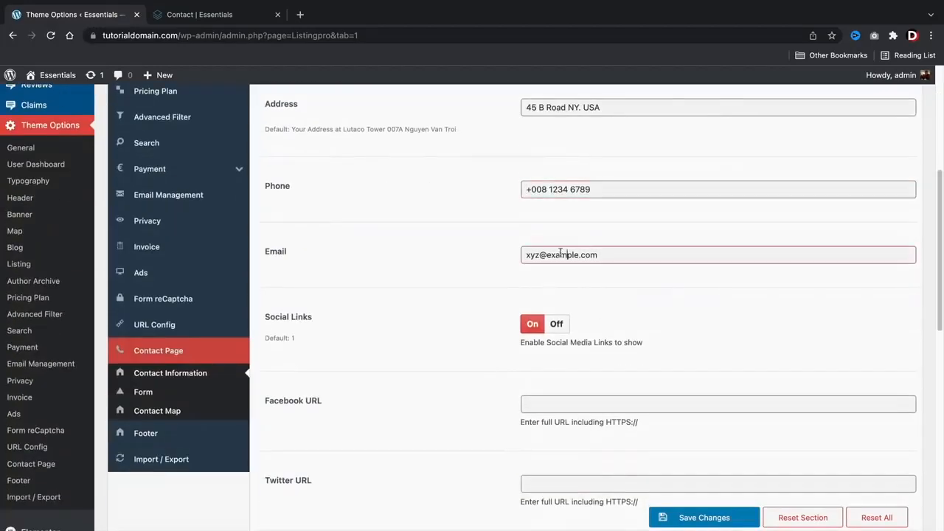
drag(523, 253, 580, 253)
click(577, 253)
Check the site's Contact page again and review the Social Links switch and social media URL options.
click(227, 21)
click(80, 23)
scroll(479, 373, down, 3)
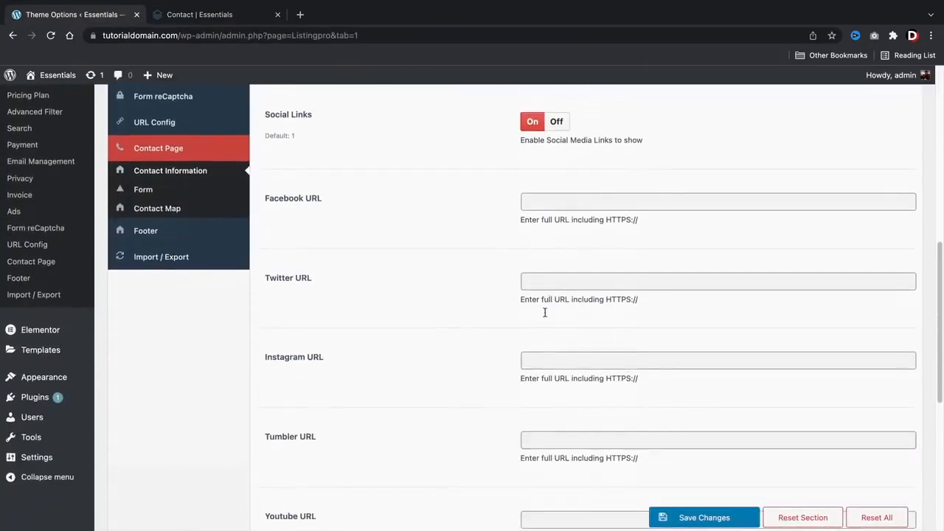
scroll(546, 295, down, 3)
scroll(532, 377, up, 10)
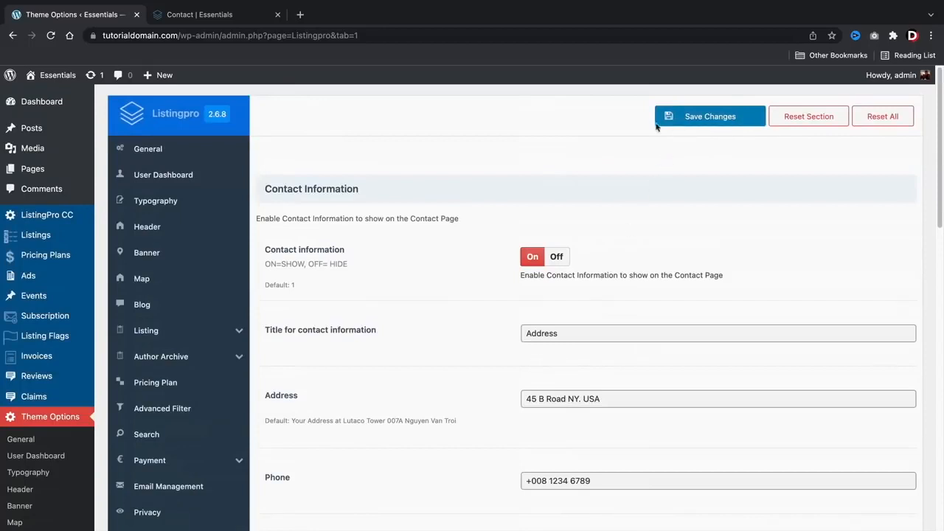
Examine the map, contact details and contact form on the site's Contact page, and return to the theme options.
click(205, 16)
mouse_move(225, 75)
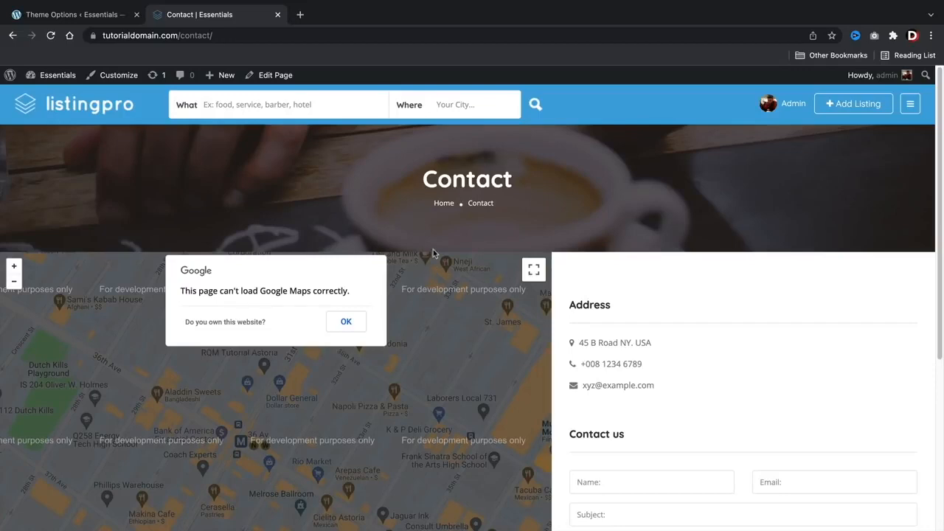
scroll(557, 281, down, 3)
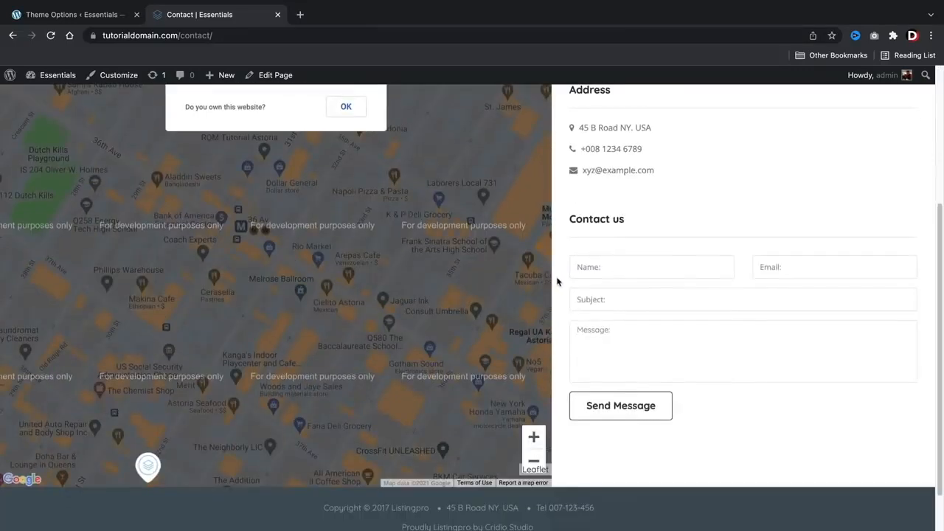
scroll(598, 373, up, 2)
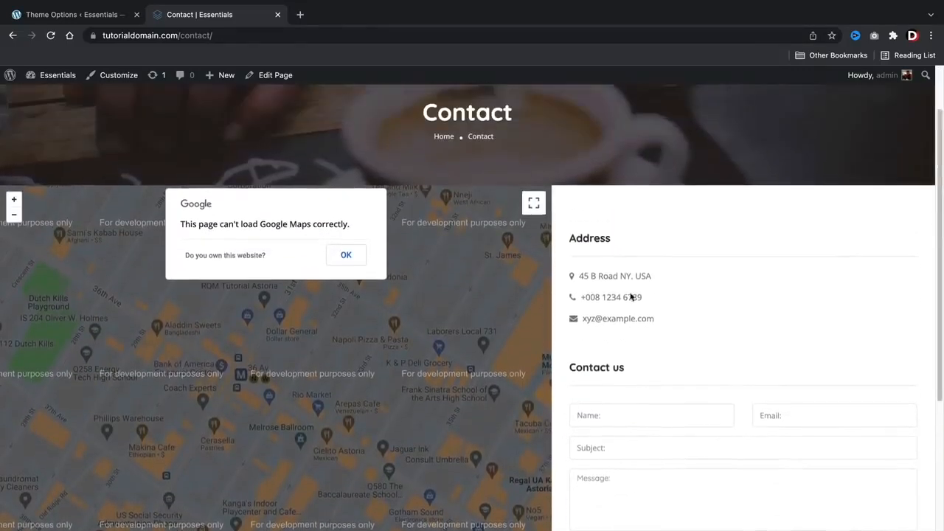
scroll(631, 296, up, 1)
mouse_move(223, 75)
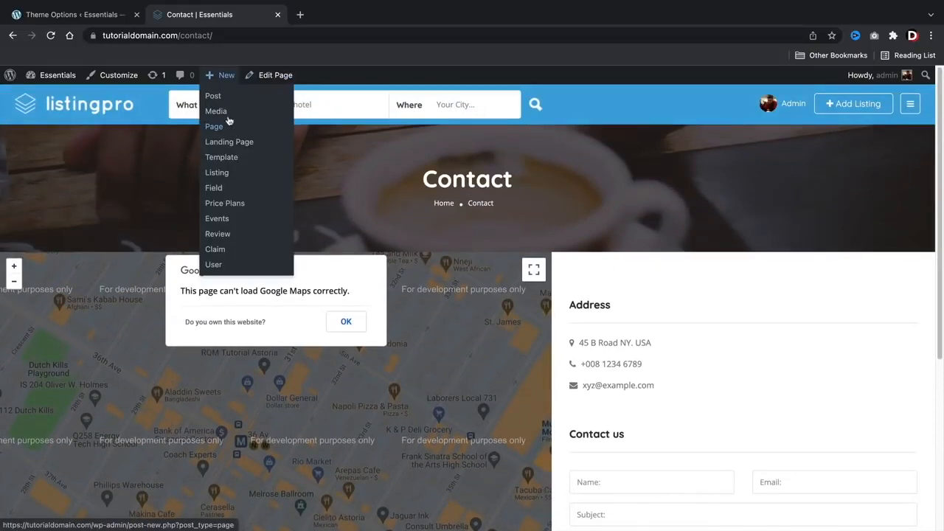
click(107, 16)
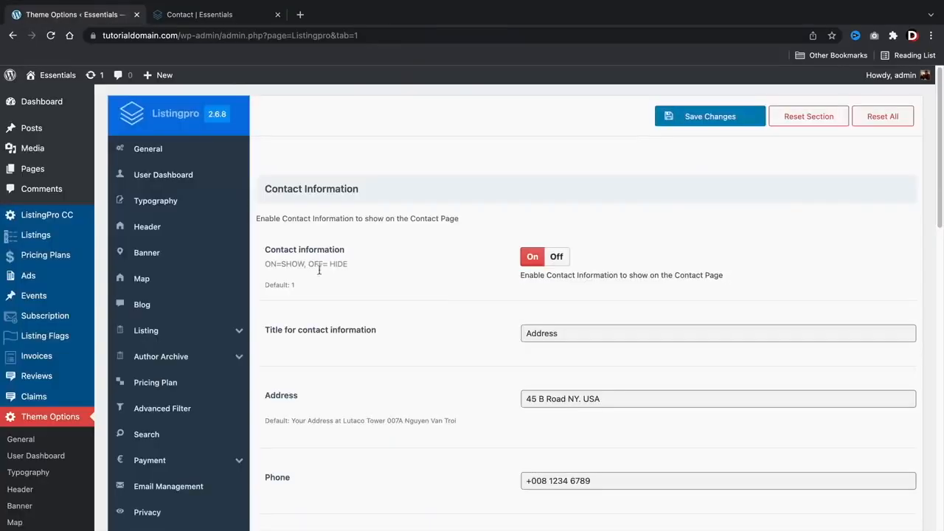
Open the Footer options and compare the available footer layouts with the footer on the site's home page.
scroll(209, 361, down, 5)
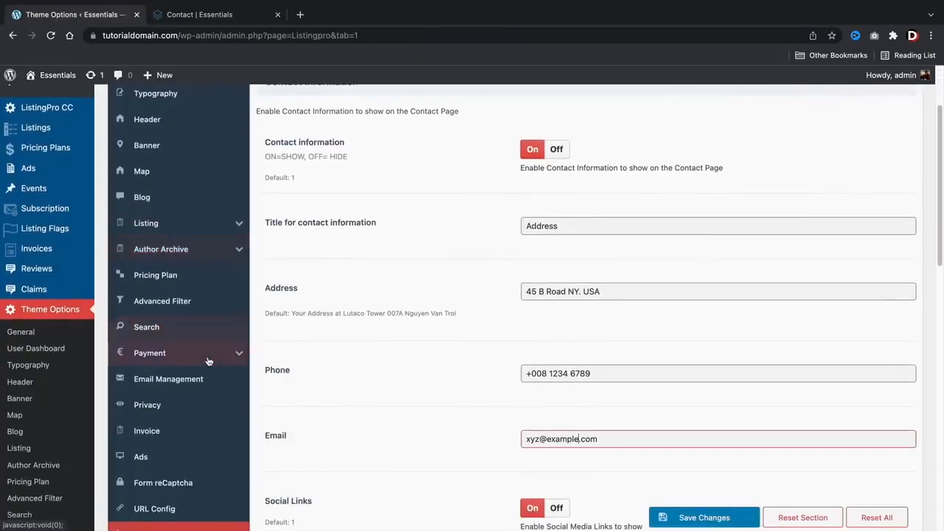
scroll(209, 361, down, 1)
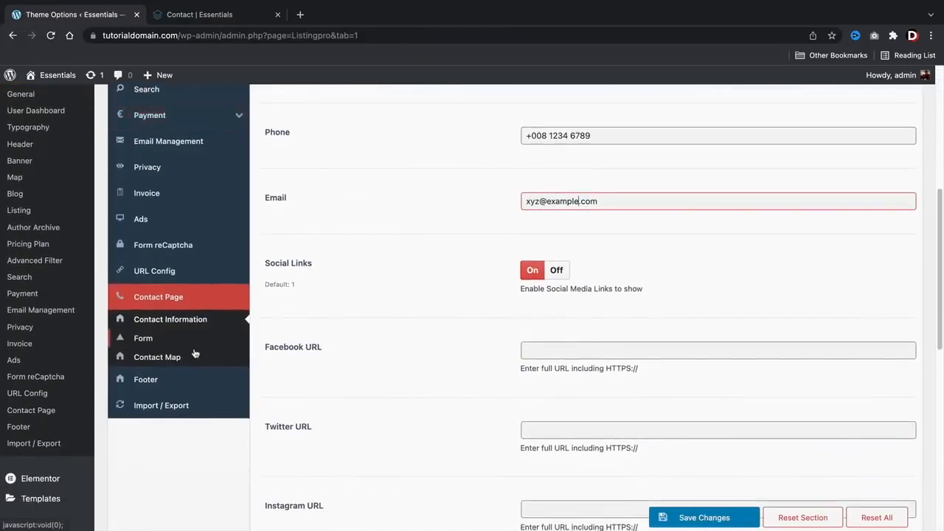
click(186, 381)
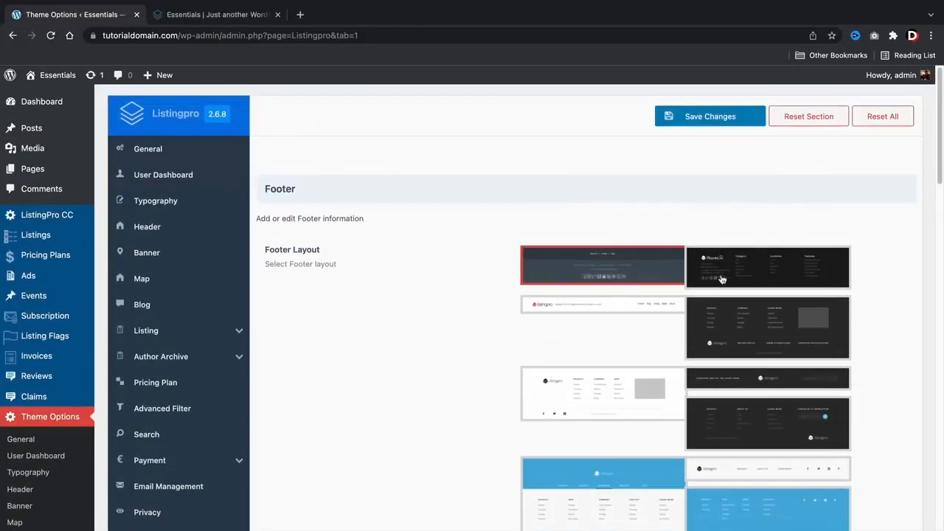
scroll(761, 357, down, 5)
scroll(755, 354, up, 4)
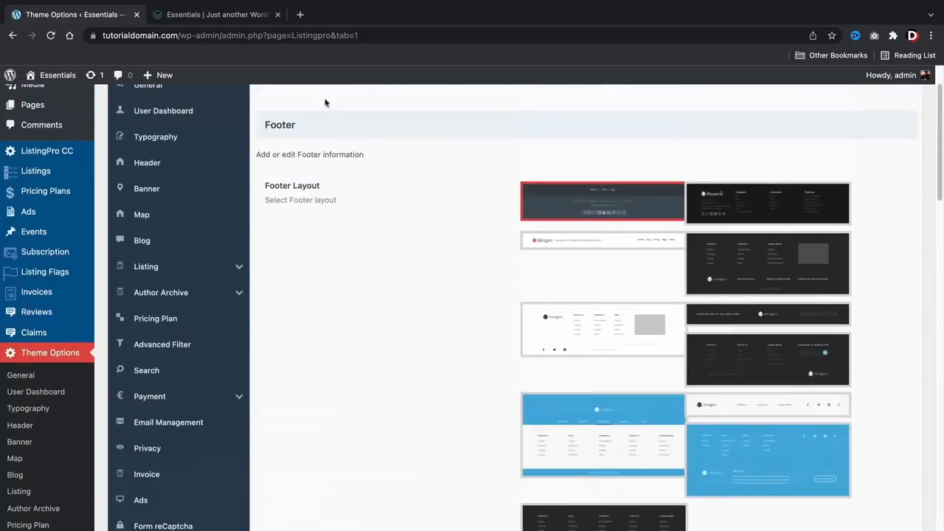
click(216, 16)
drag(697, 495, 236, 433)
click(103, 16)
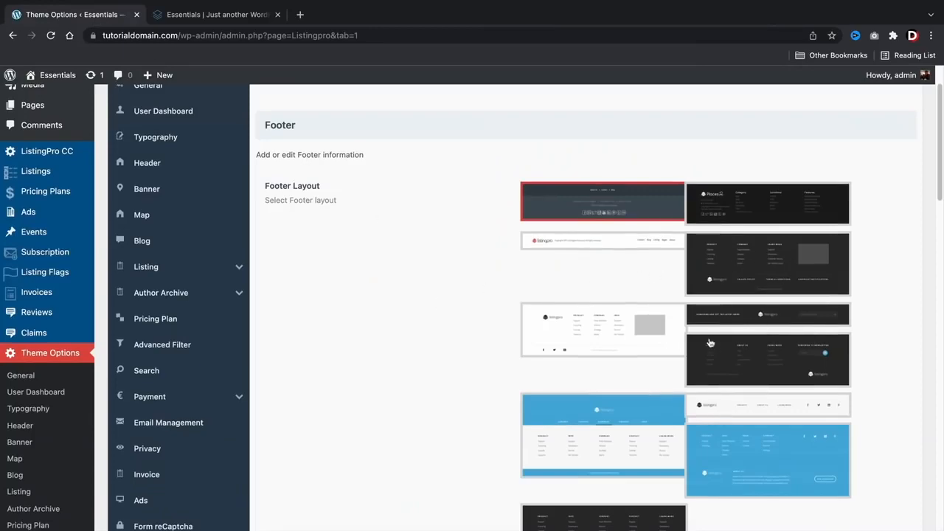
Choose the blue footer layout with the text section and button, and select 4 columns as the footer widget layout.
scroll(710, 343, down, 1)
click(753, 398)
scroll(886, 422, down, 1)
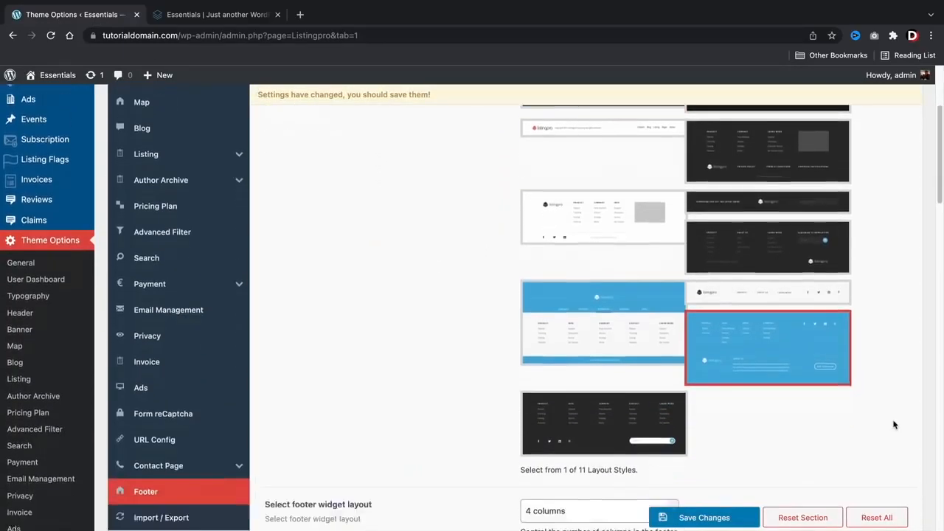
scroll(894, 425, down, 5)
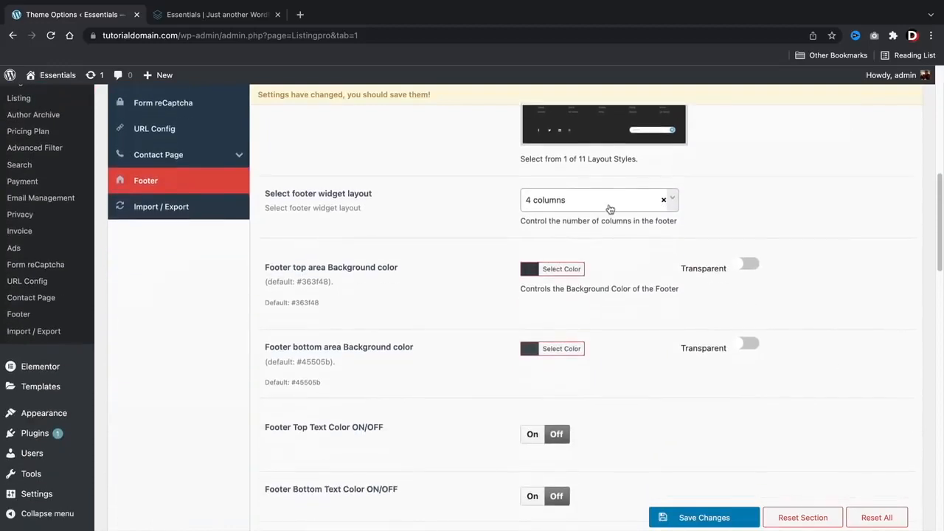
click(594, 209)
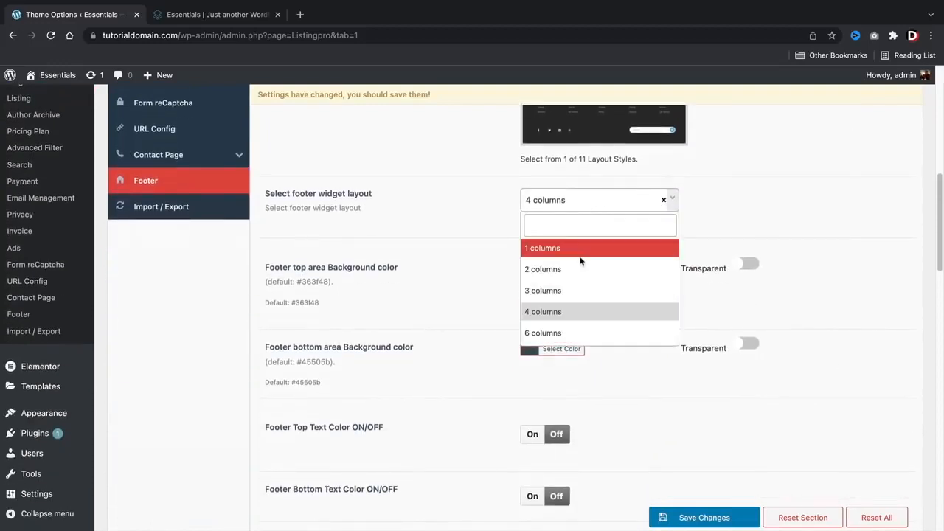
scroll(575, 318, down, 1)
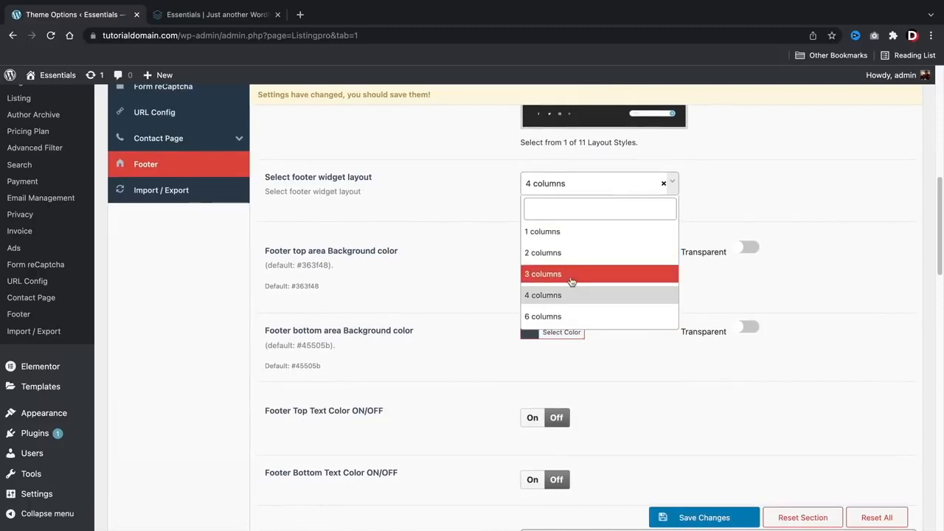
click(571, 298)
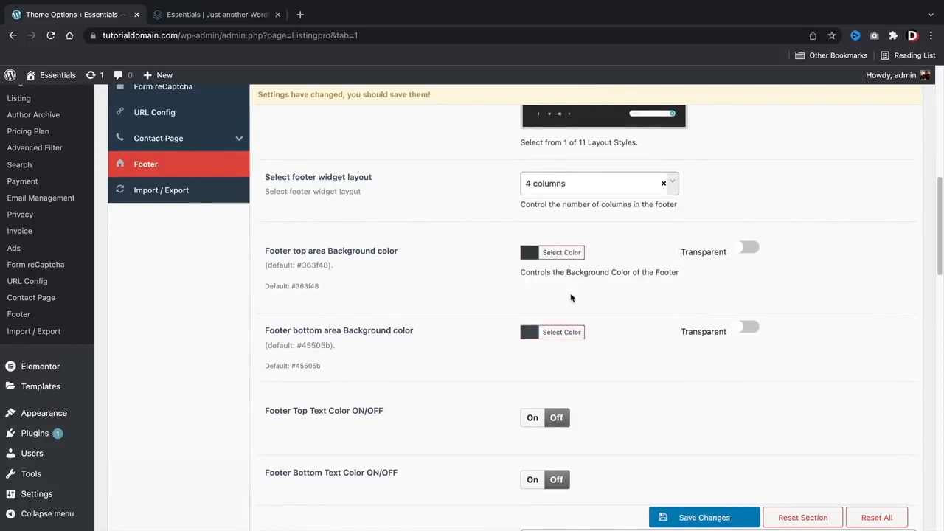
Review the remaining Footer options, from background and text colors through social URLs, copyright, logo and author information to the footer button URL.
scroll(398, 246, down, 1)
drag(407, 236, 344, 234)
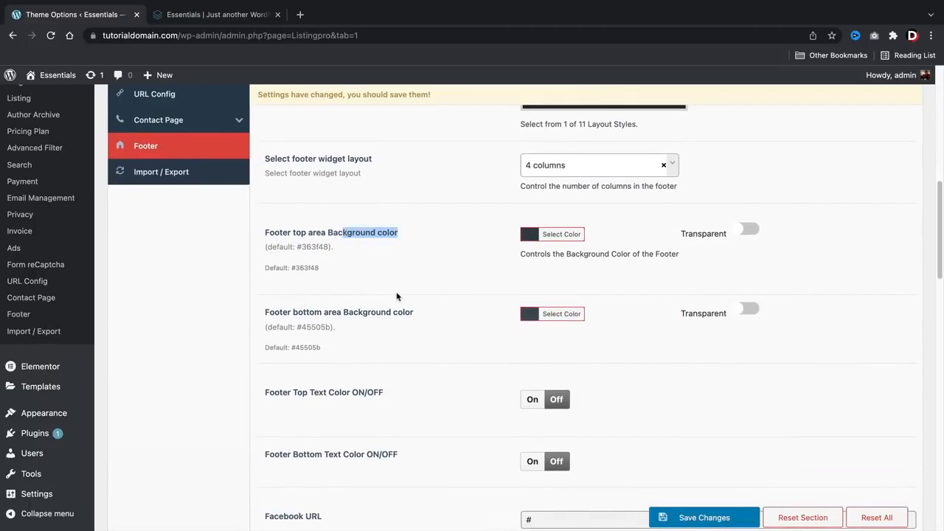
scroll(406, 284, down, 3)
scroll(411, 295, down, 2)
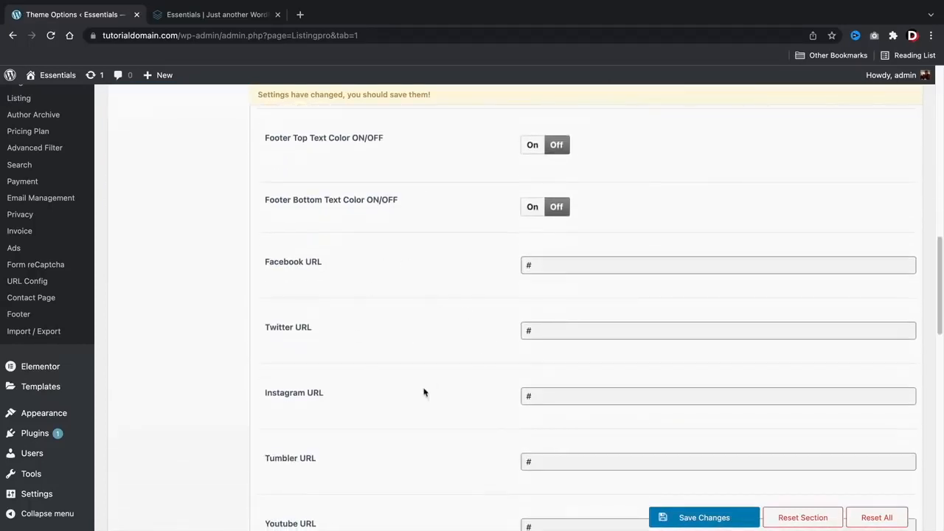
scroll(359, 462, down, 10)
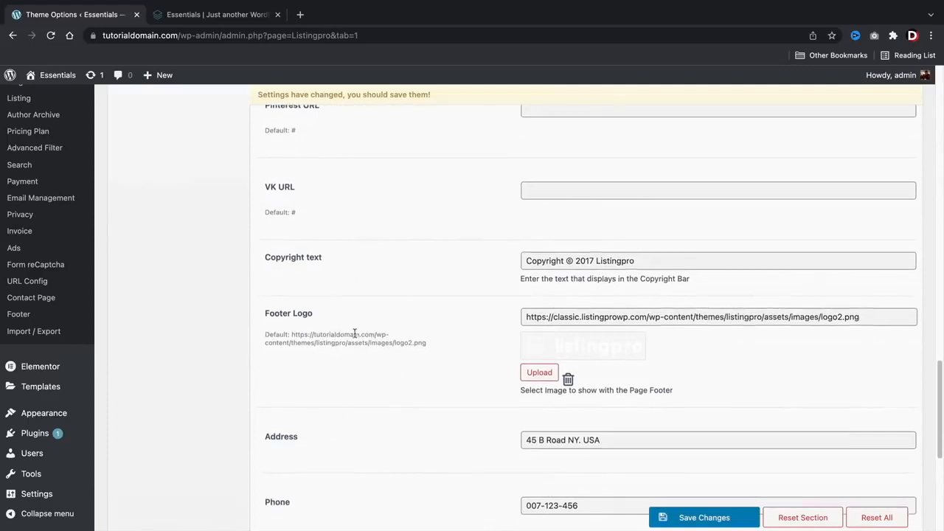
scroll(680, 185, down, 2)
double_click(603, 161)
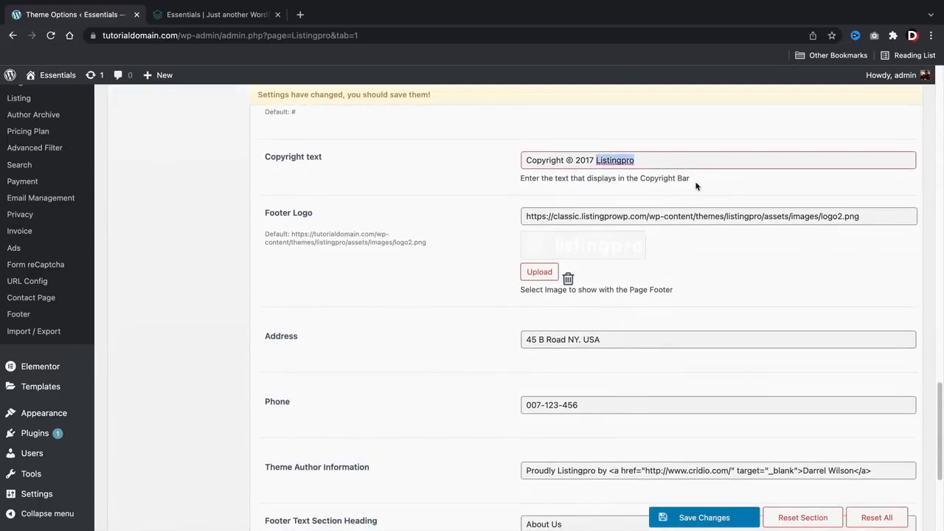
scroll(696, 187, down, 4)
drag(805, 285, 852, 288)
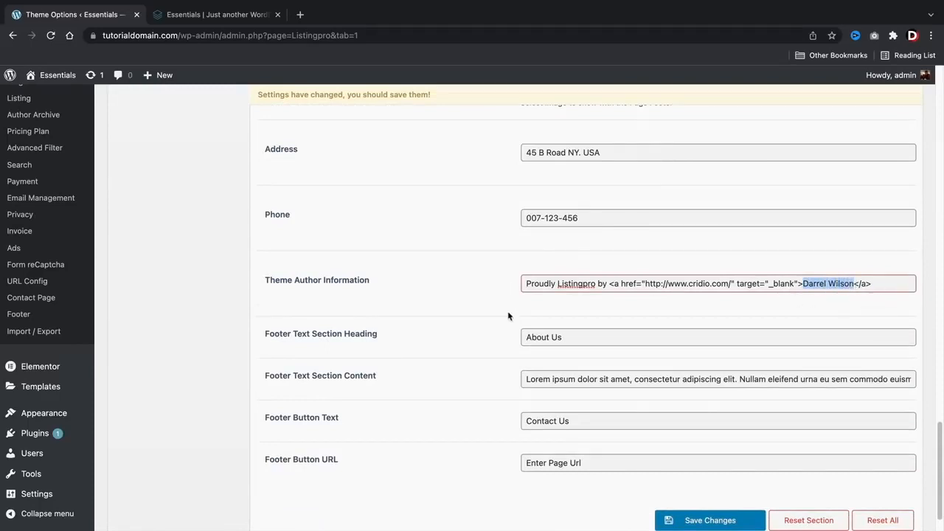
scroll(608, 424, down, 1)
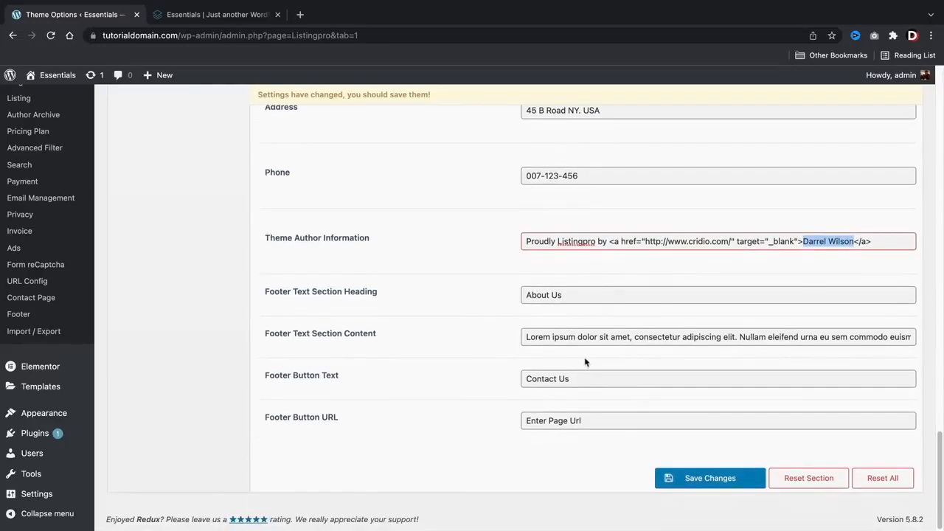
scroll(585, 362, up, 1)
scroll(607, 411, down, 1)
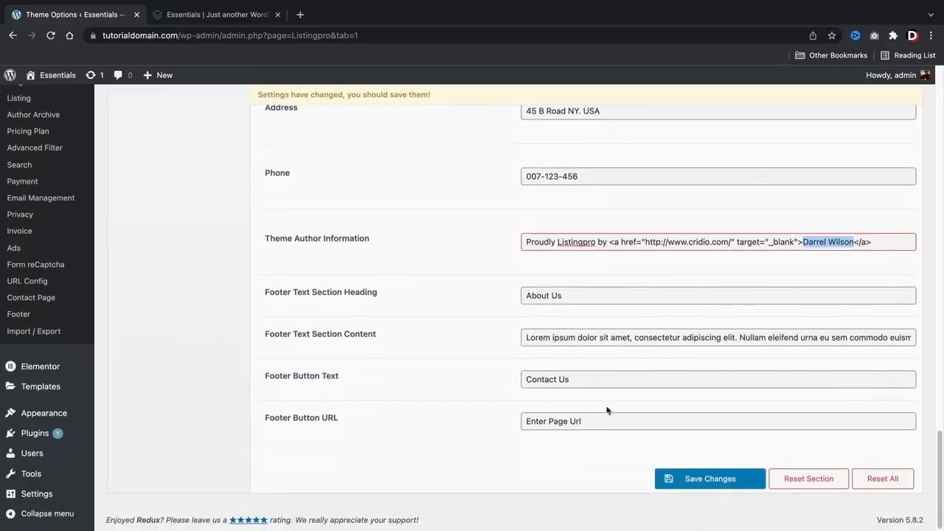
Save the Footer options and reload the site's home page to inspect its footer.
click(702, 480)
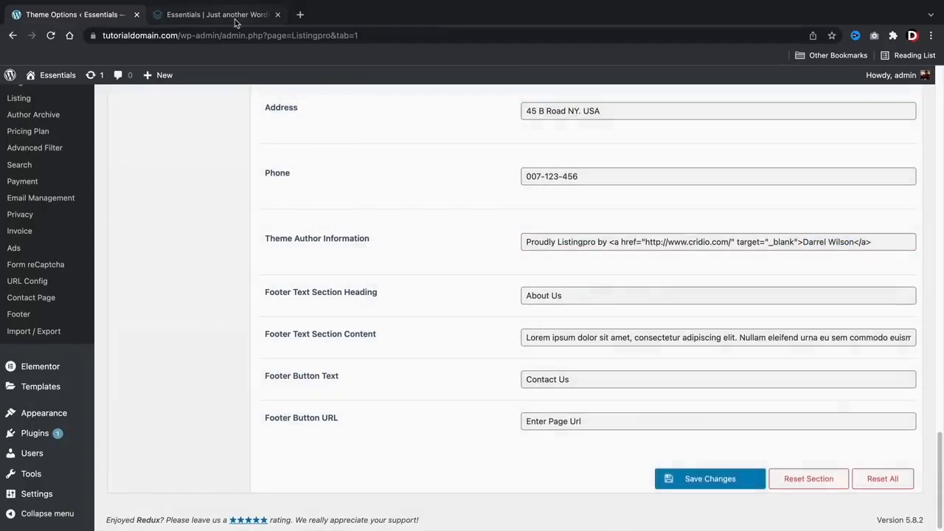
click(229, 16)
click(51, 35)
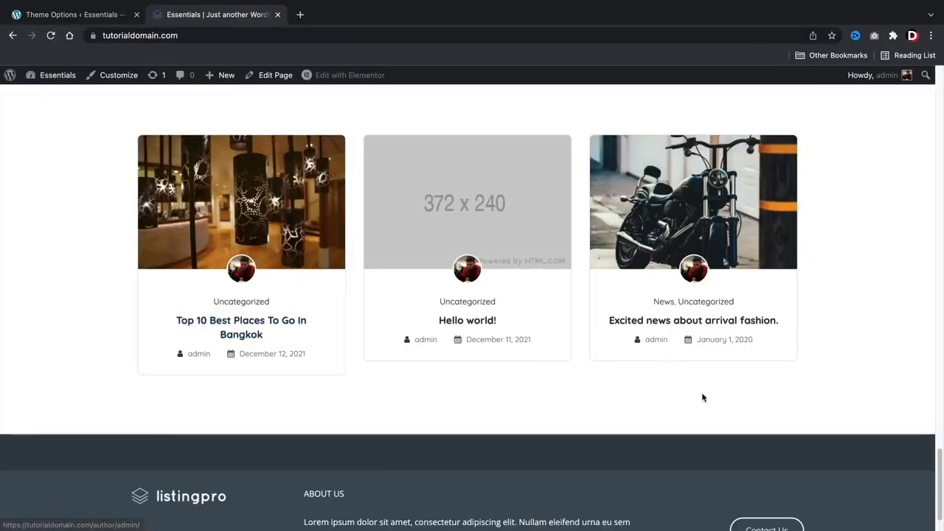
scroll(702, 397, down, 1)
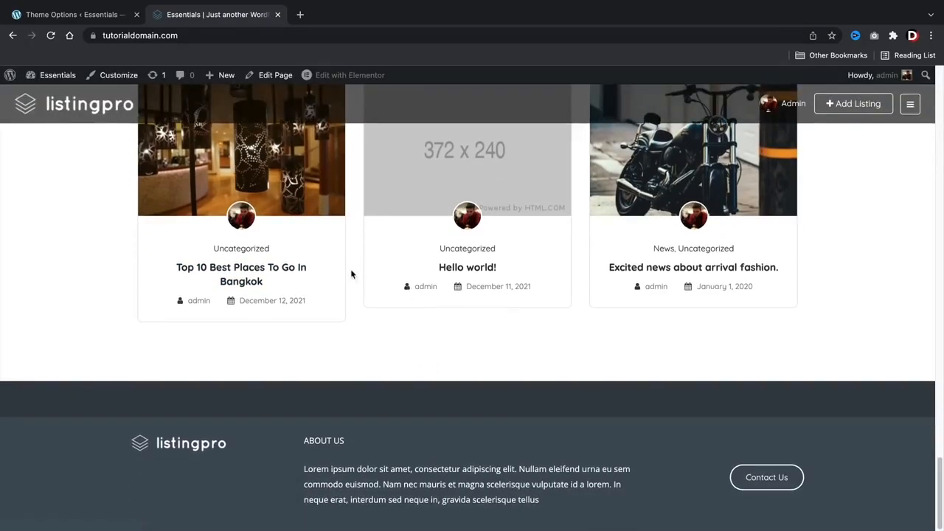
Choose the dark footer layout with logo, social icons and link columns, save the Footer options, and reload the site's home page.
click(44, 15)
scroll(489, 361, up, 15)
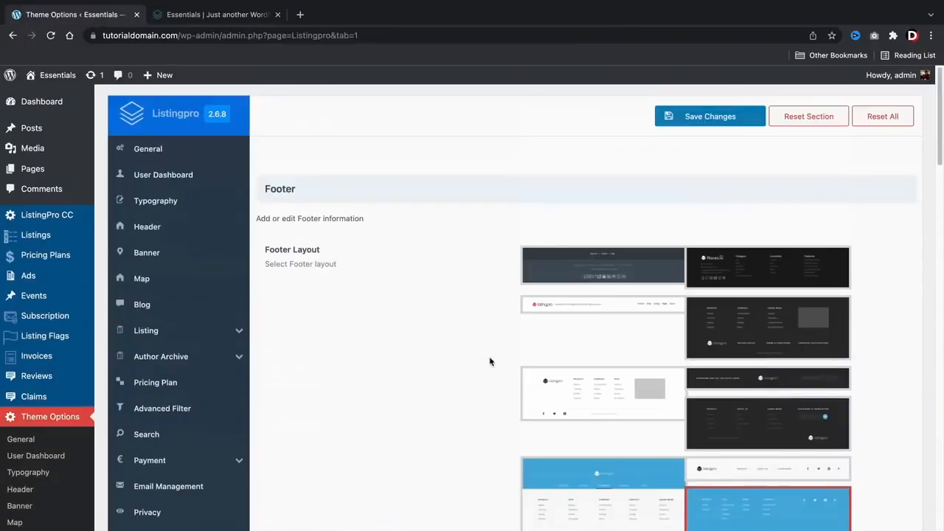
click(758, 282)
click(731, 123)
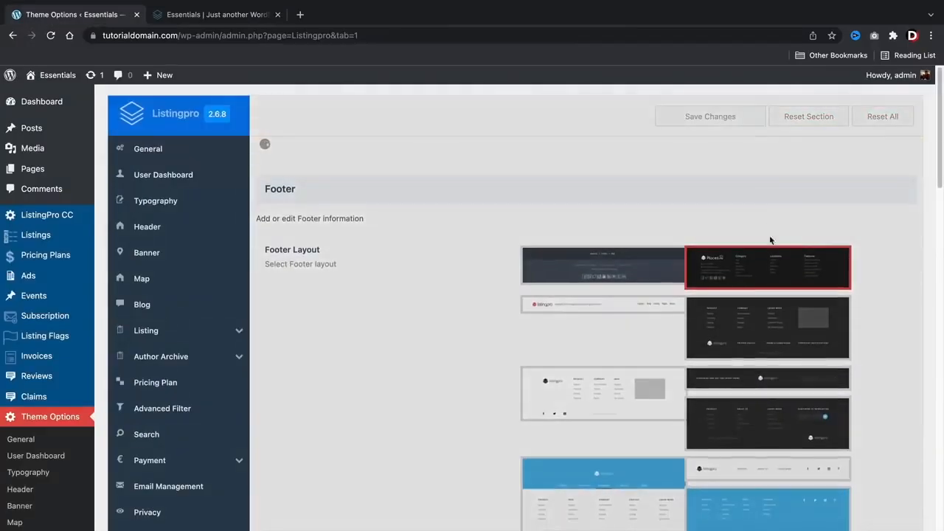
click(187, 18)
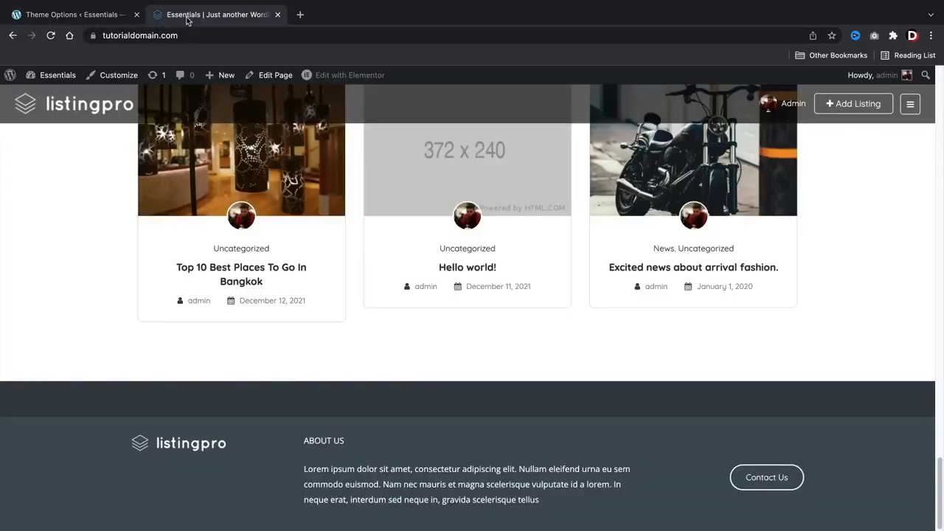
click(51, 35)
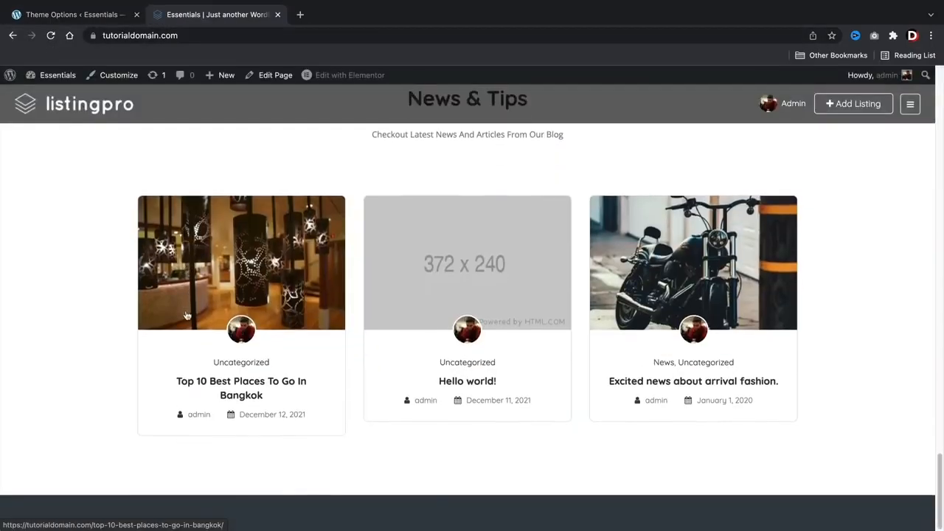
Open the Customizer for the home page and bring up its widget areas with the footer end of the page in preview.
click(120, 77)
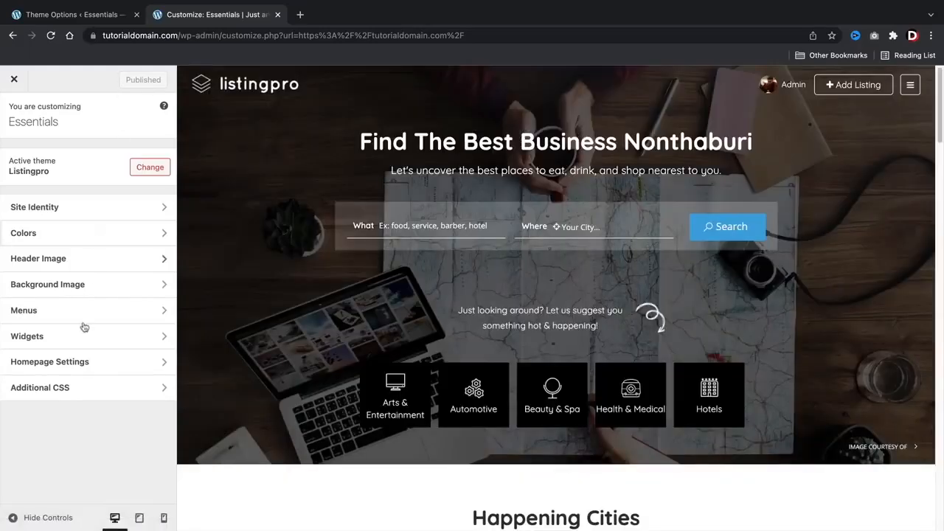
scroll(287, 478, down, 1)
scroll(299, 458, down, 15)
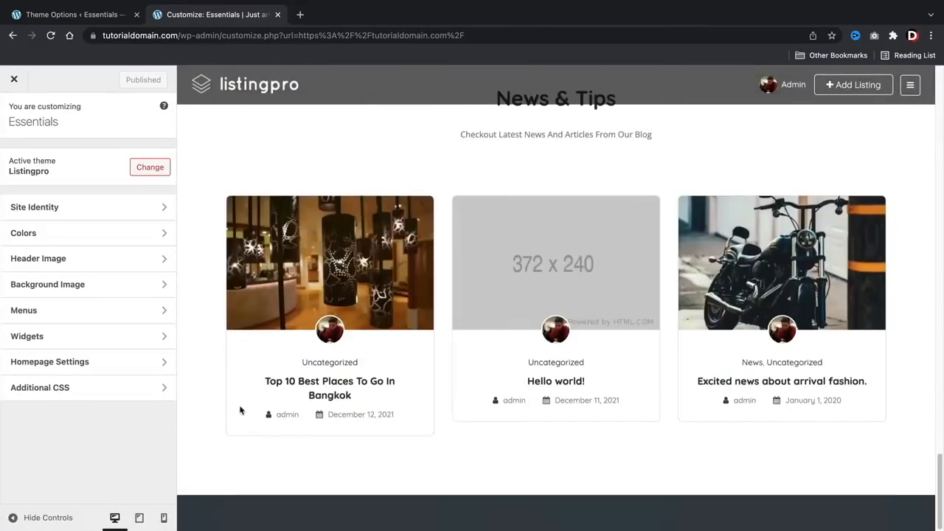
click(86, 338)
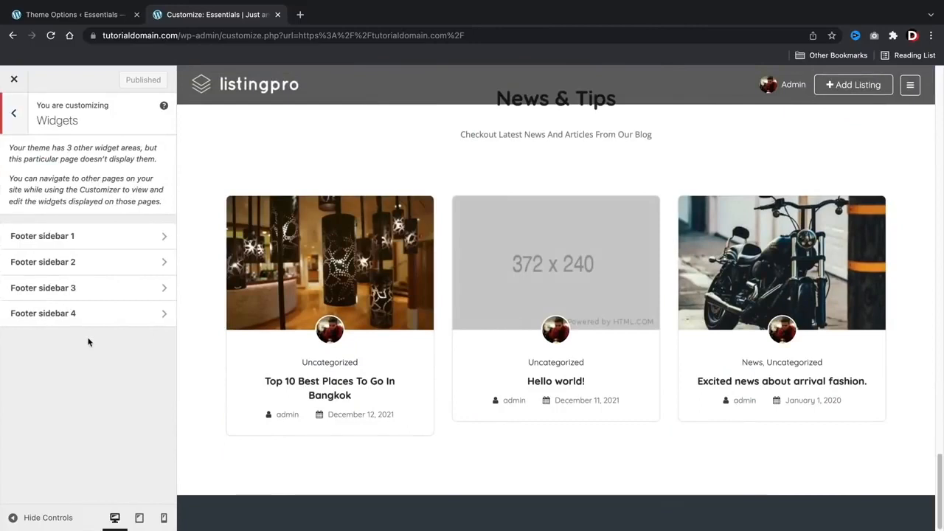
Add an Image block with logo.png from the media library to Footer sidebar 1 and shrink it to about half its size.
click(74, 237)
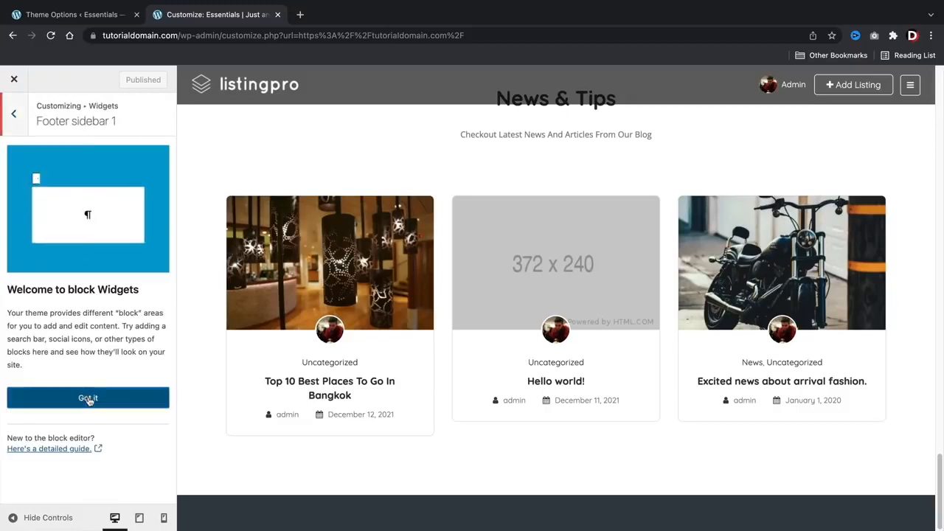
click(88, 399)
click(87, 223)
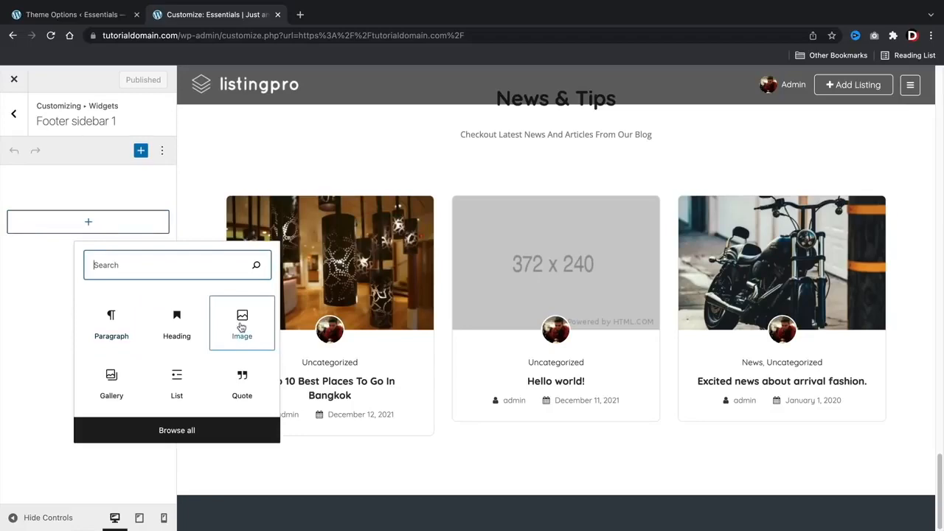
click(260, 311)
click(36, 276)
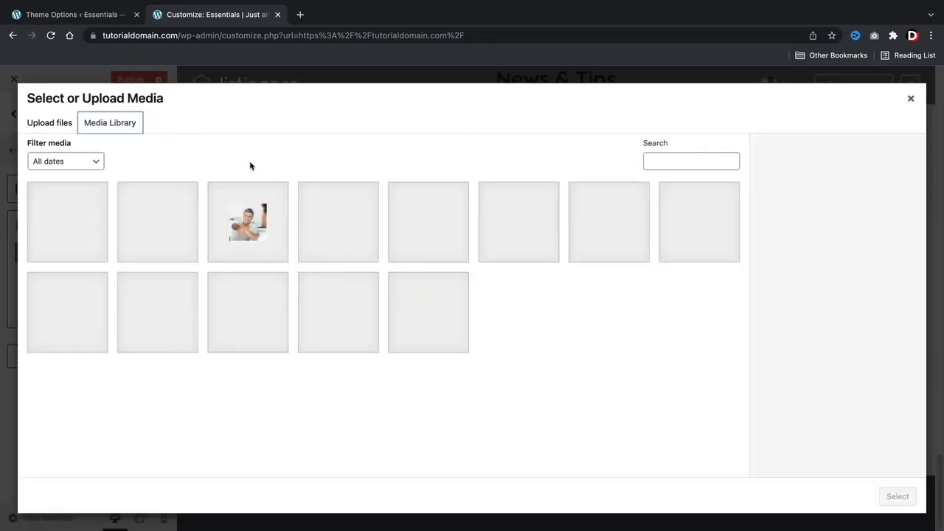
click(81, 215)
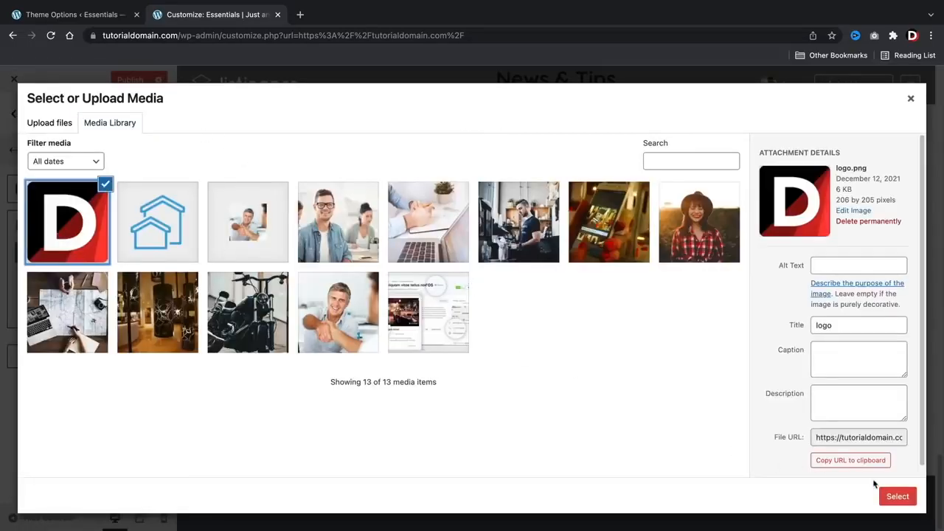
click(896, 496)
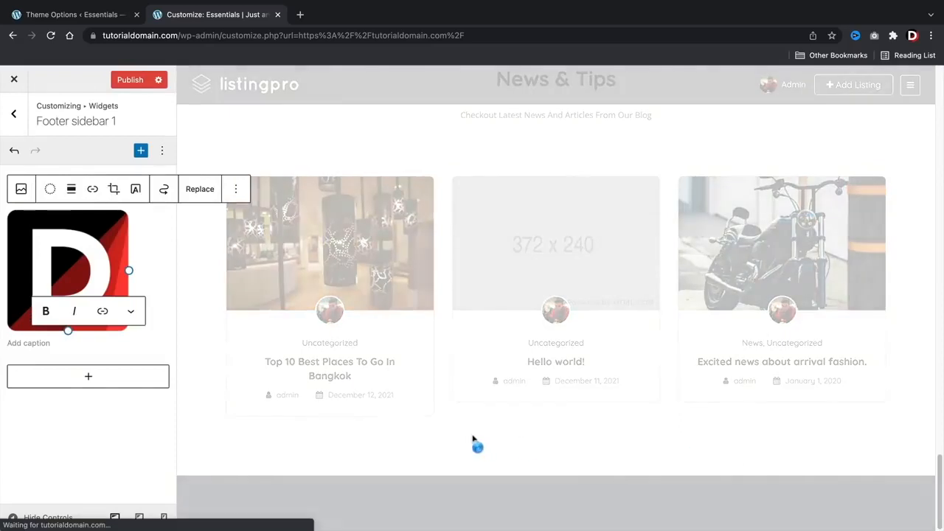
scroll(470, 438, down, 2)
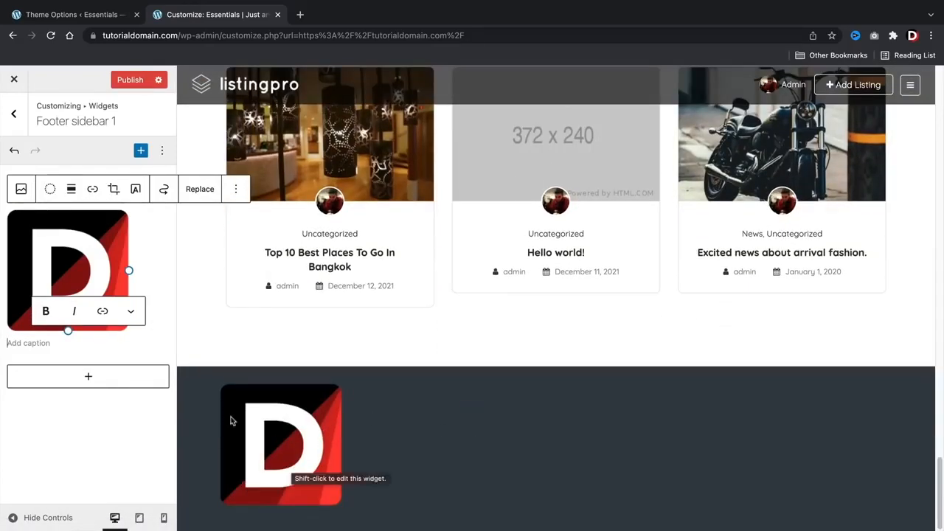
drag(129, 273, 62, 256)
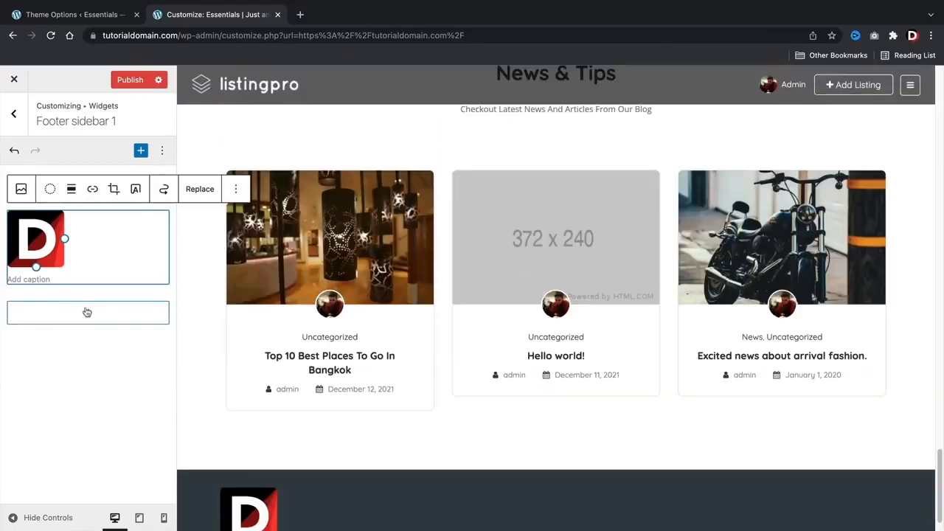
Add a Paragraph block reading "This is some demo content!" below the logo in Footer sidebar 1 and check it in the preview.
click(86, 312)
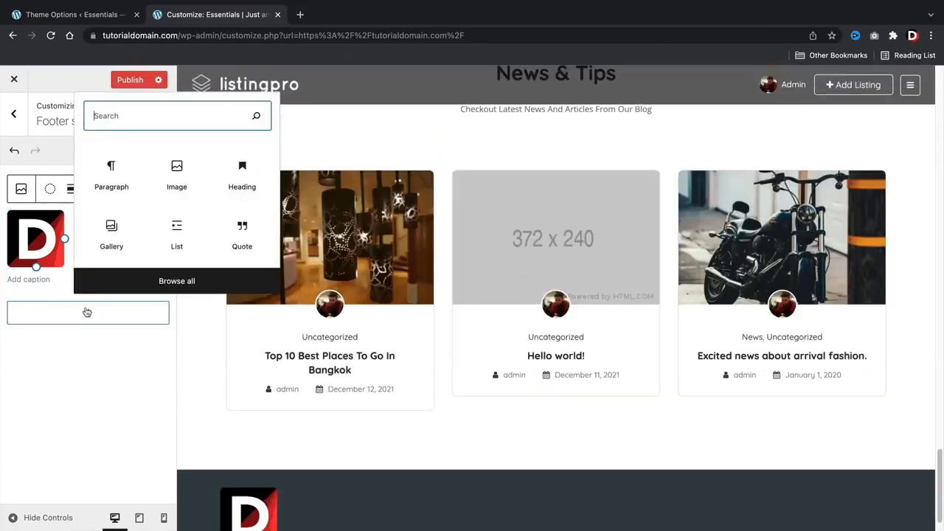
click(117, 181)
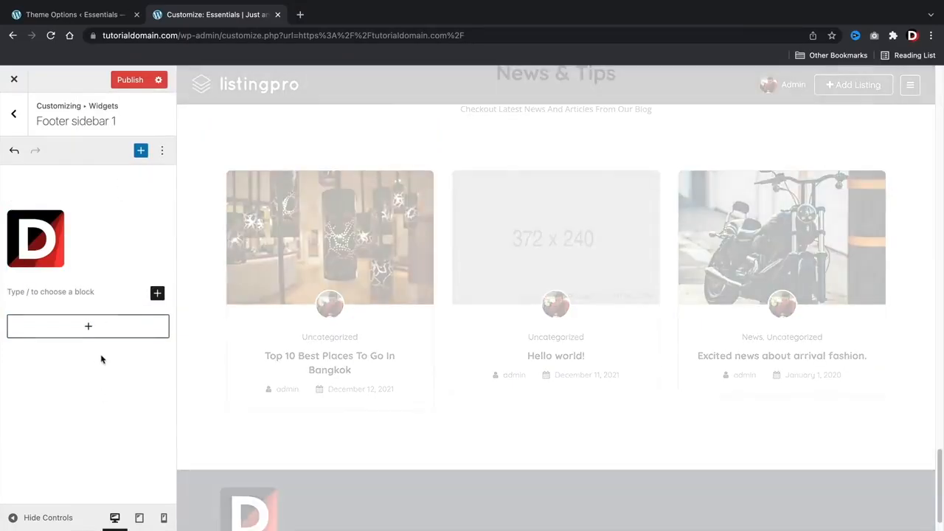
text(This is some demo)
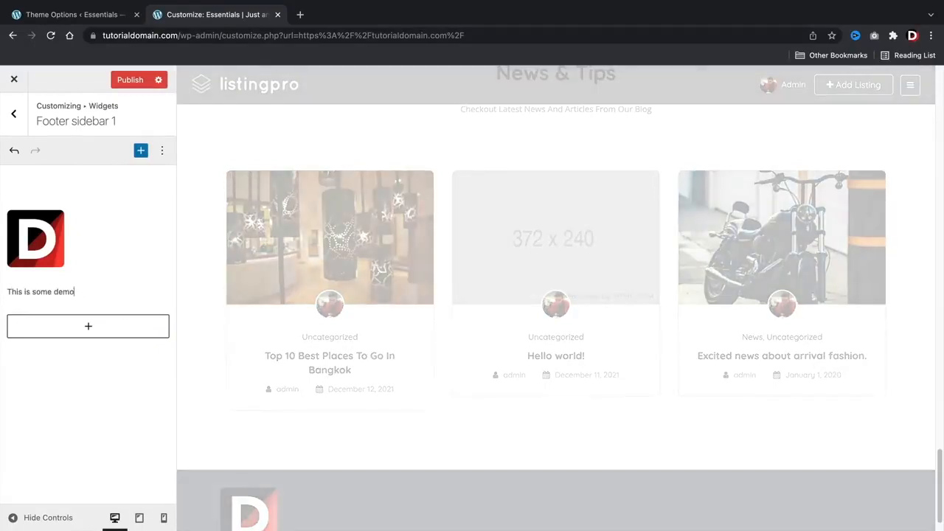
text( content!)
scroll(345, 399, down, 1)
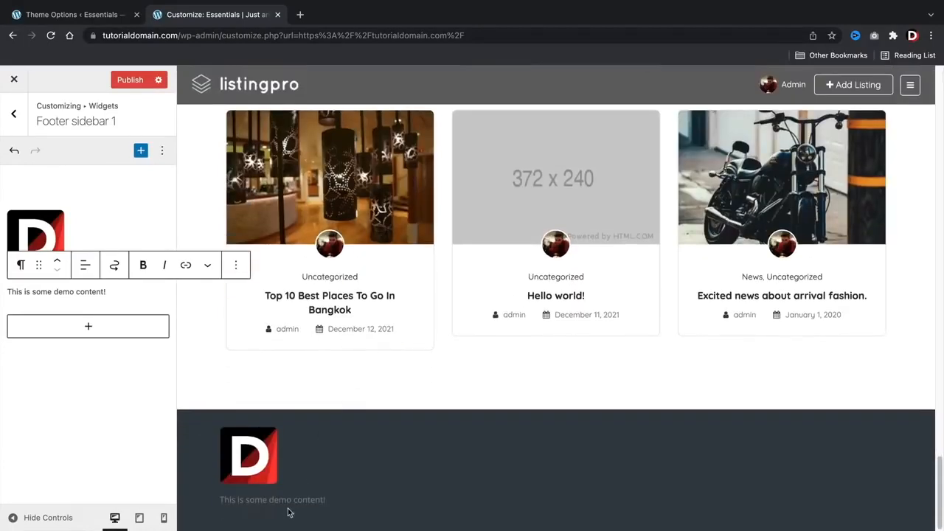
drag(232, 502, 309, 501)
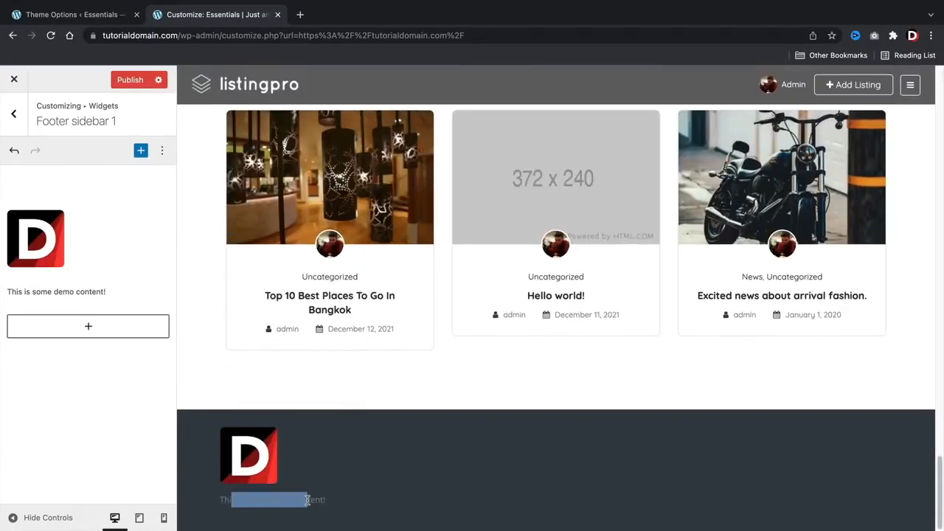
click(309, 501)
Add a Page List block to Footer sidebar 2 and check the page links in the footer preview.
click(9, 113)
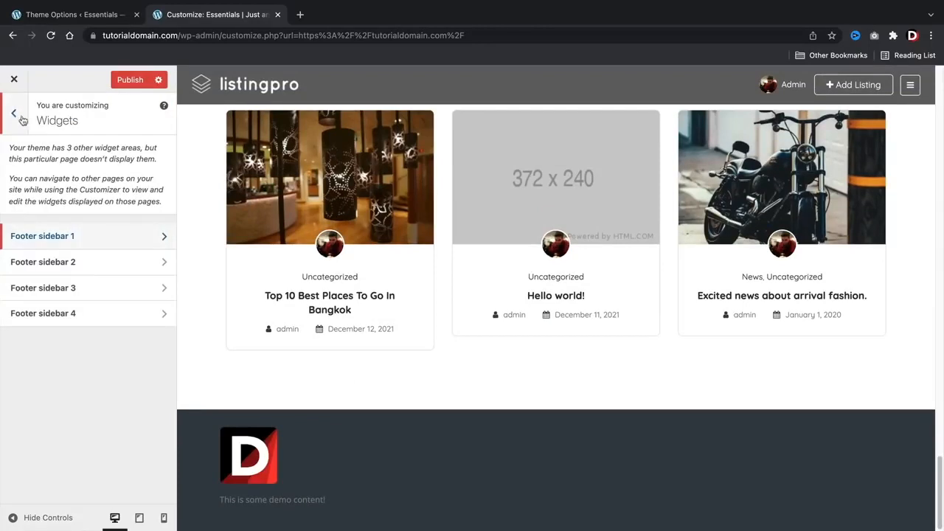
click(78, 271)
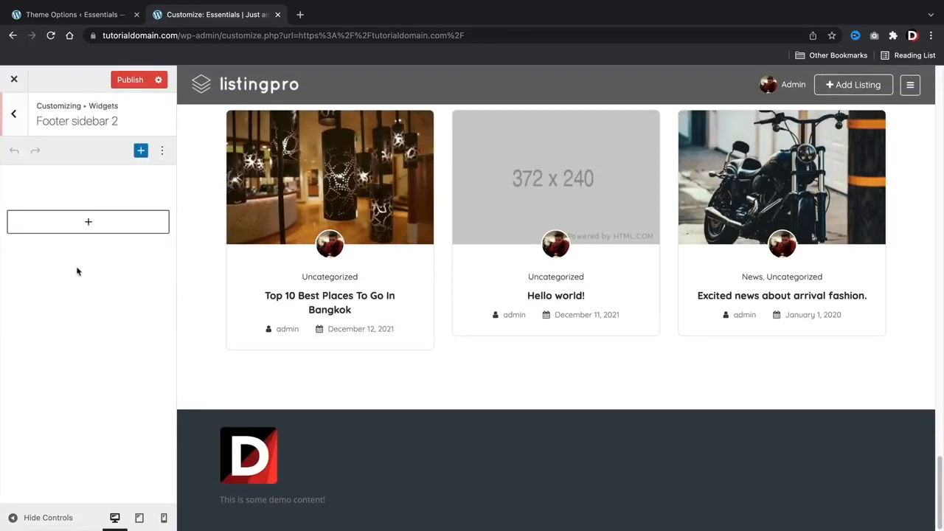
click(90, 223)
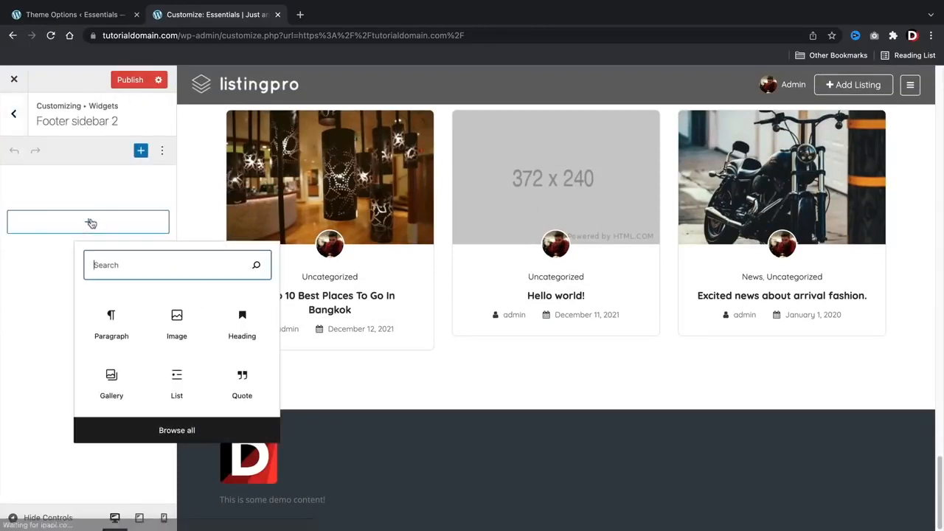
click(175, 431)
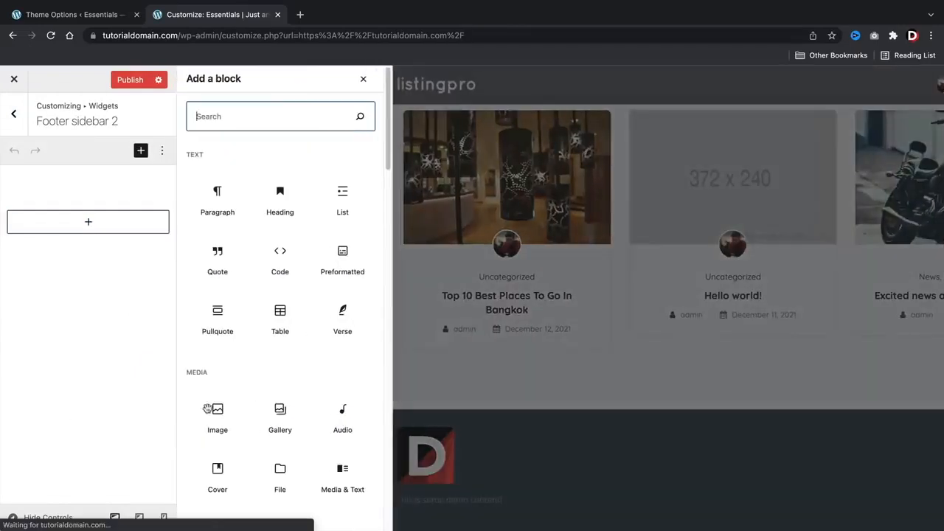
text(pag)
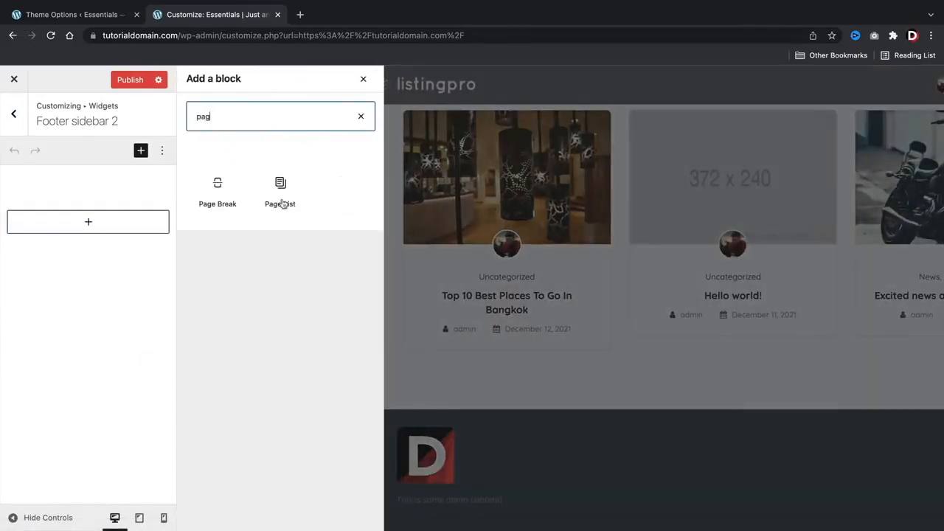
click(281, 193)
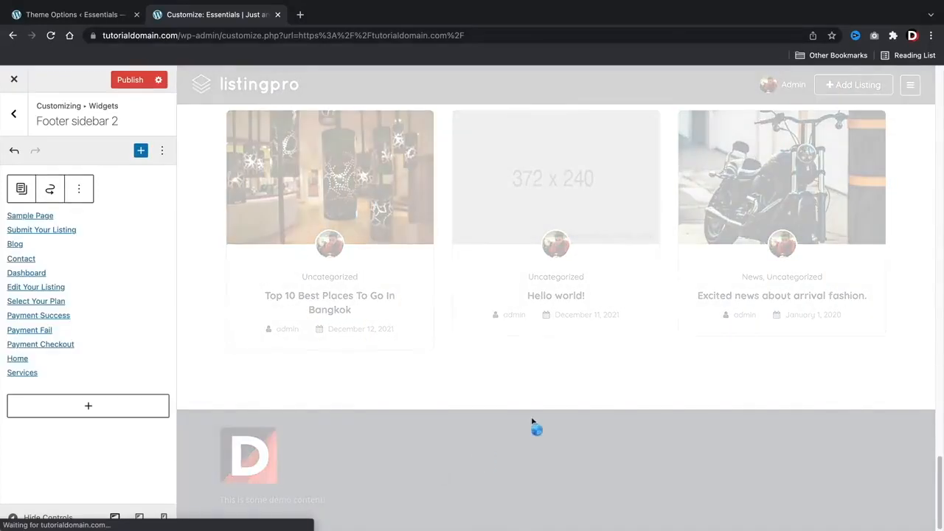
scroll(527, 384, down, 2)
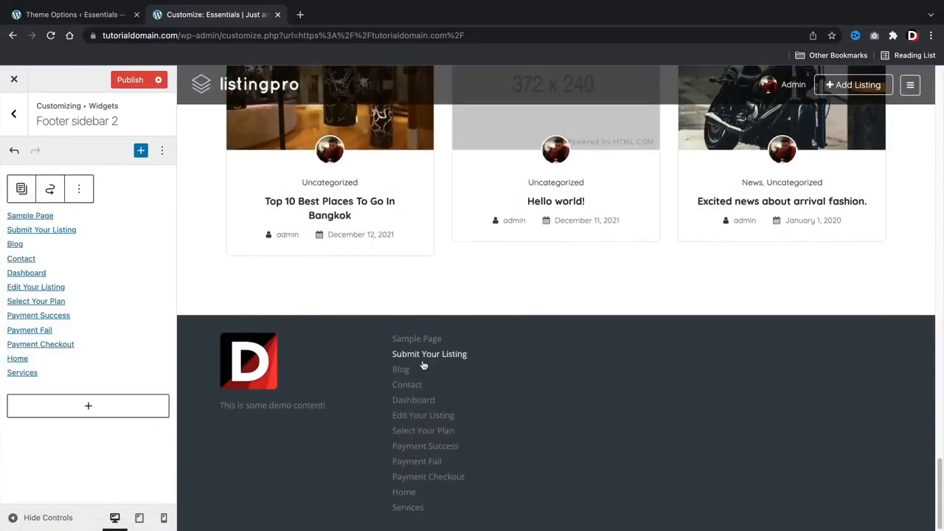
Add the ListingPro - Ads Listing widget to Footer sidebar 3 and check it in the footer preview.
click(22, 115)
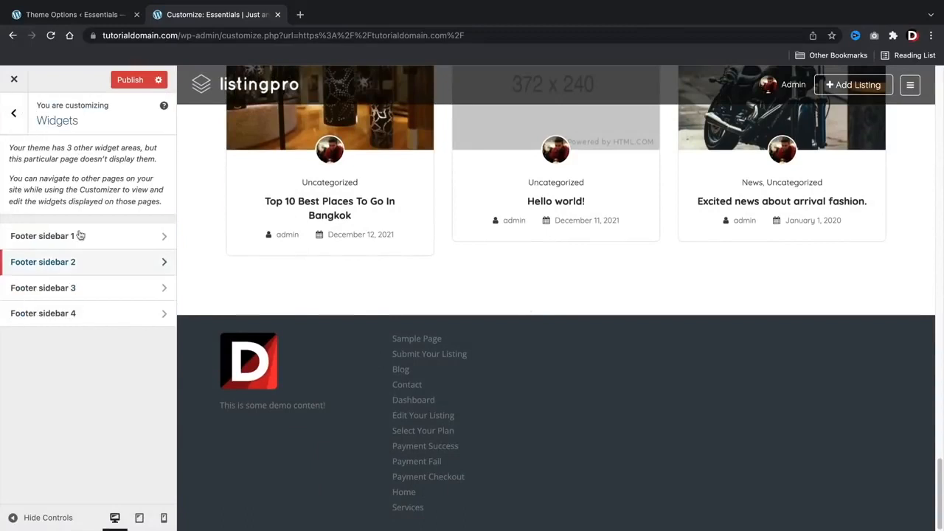
click(70, 287)
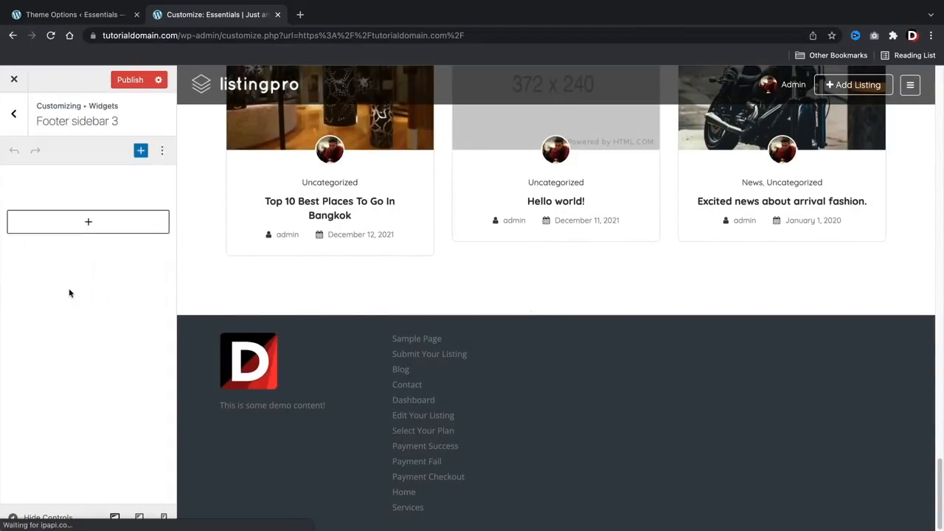
click(88, 222)
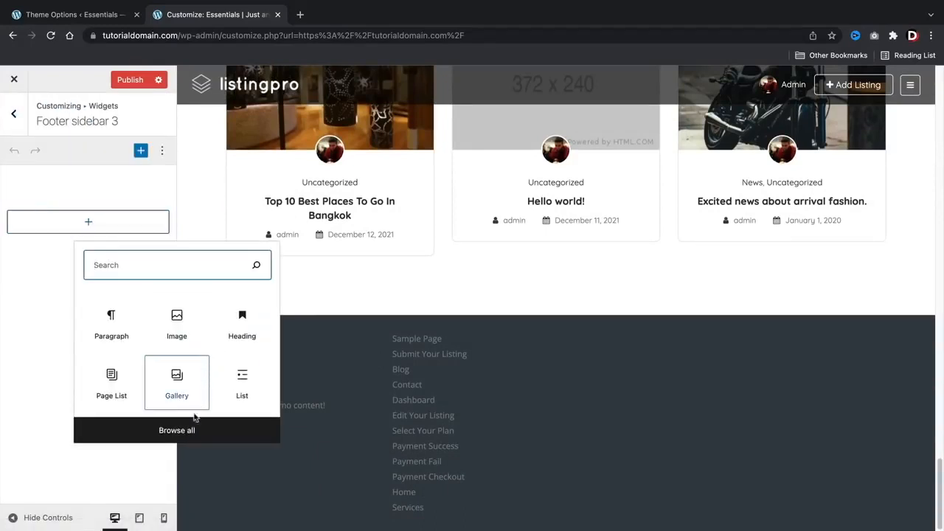
text(listings)
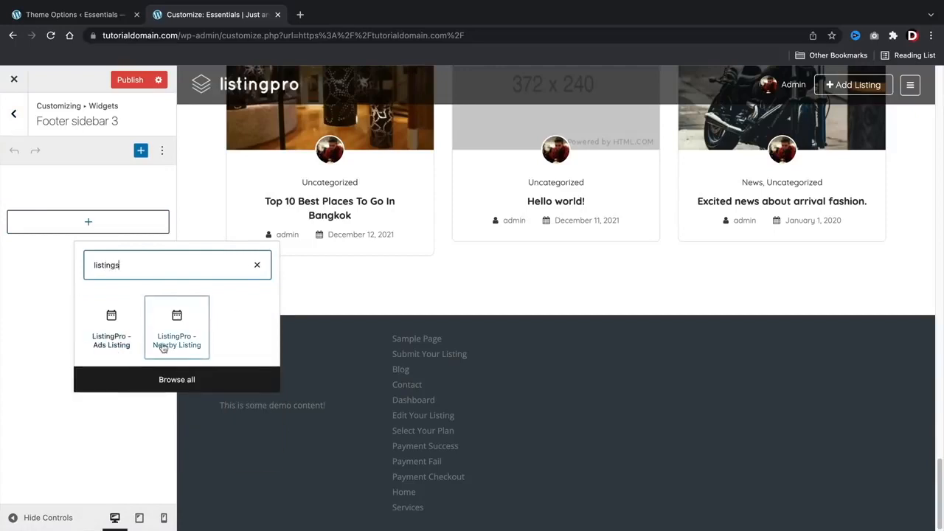
click(122, 329)
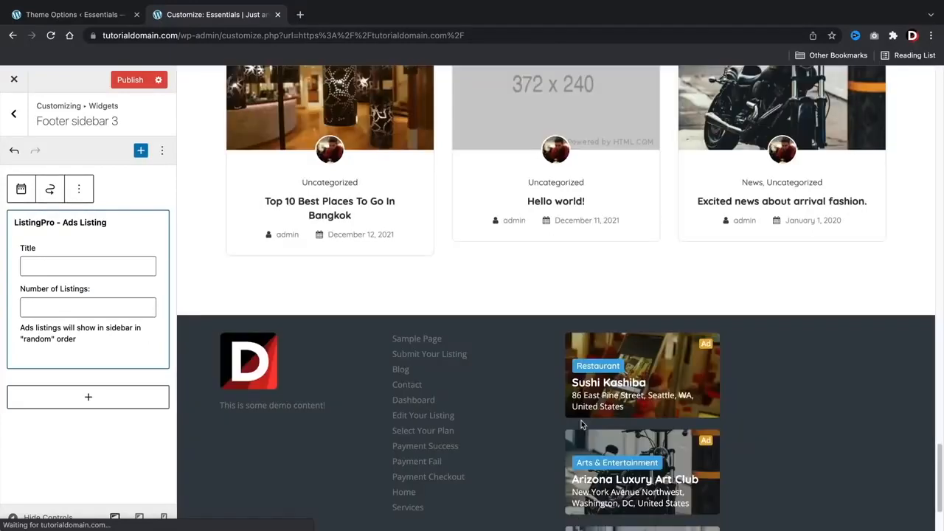
scroll(582, 425, down, 2)
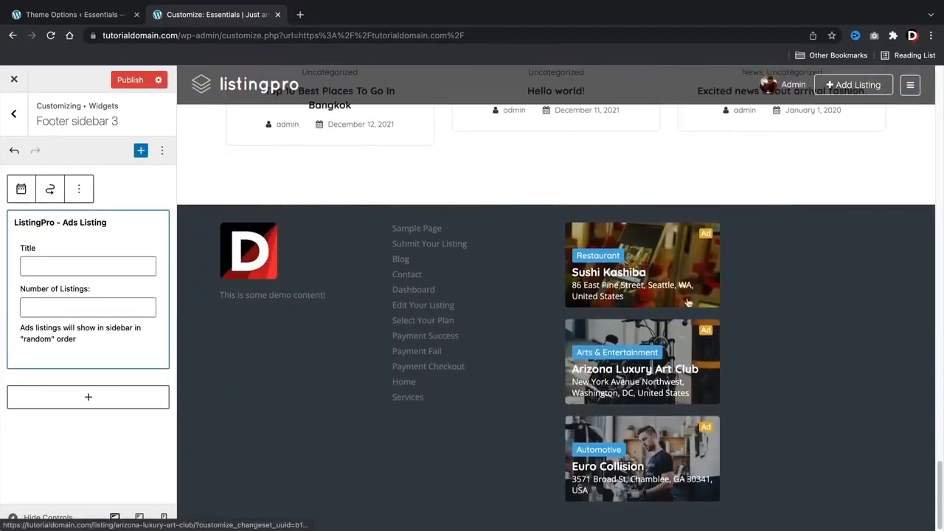
Add the listingpro contact info widget to Footer sidebar 4.
click(14, 114)
click(83, 315)
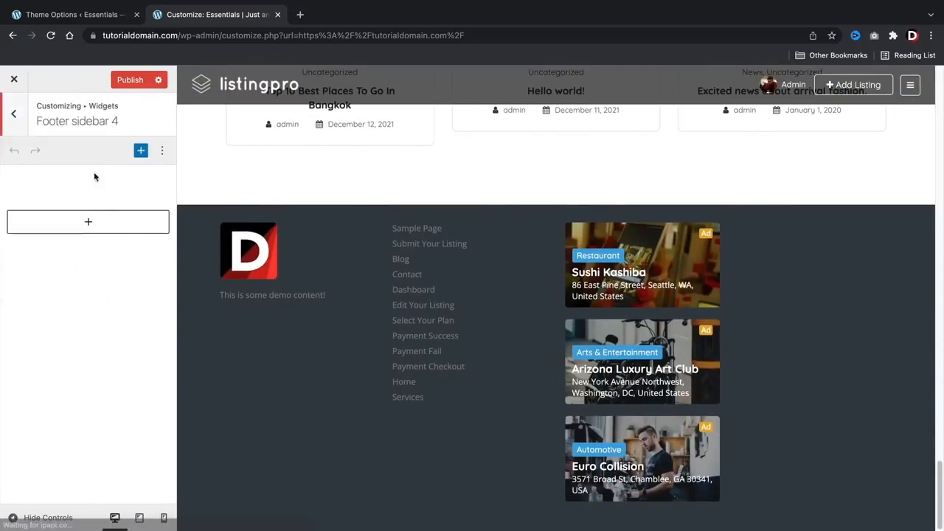
click(102, 224)
text(contac)
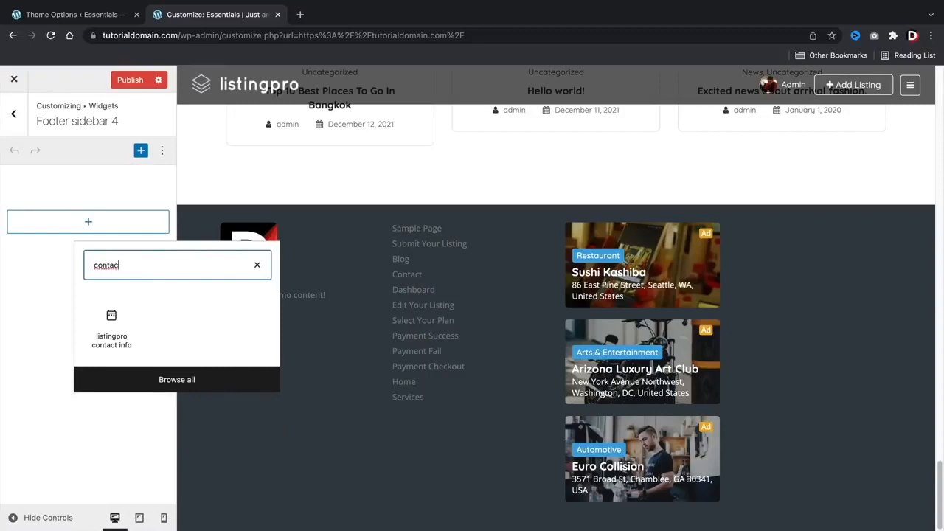
click(110, 325)
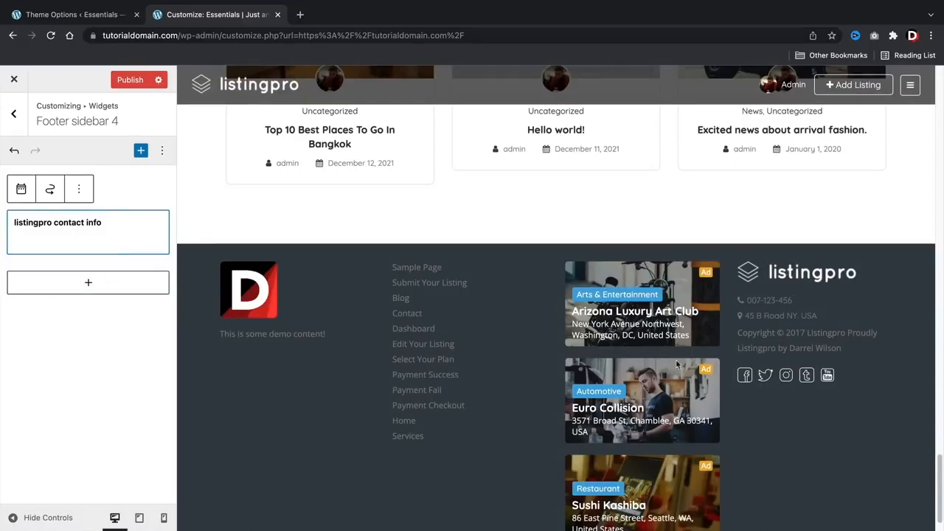
Finish with the listingpro contact info block's options and publish the footer widget changes.
click(79, 192)
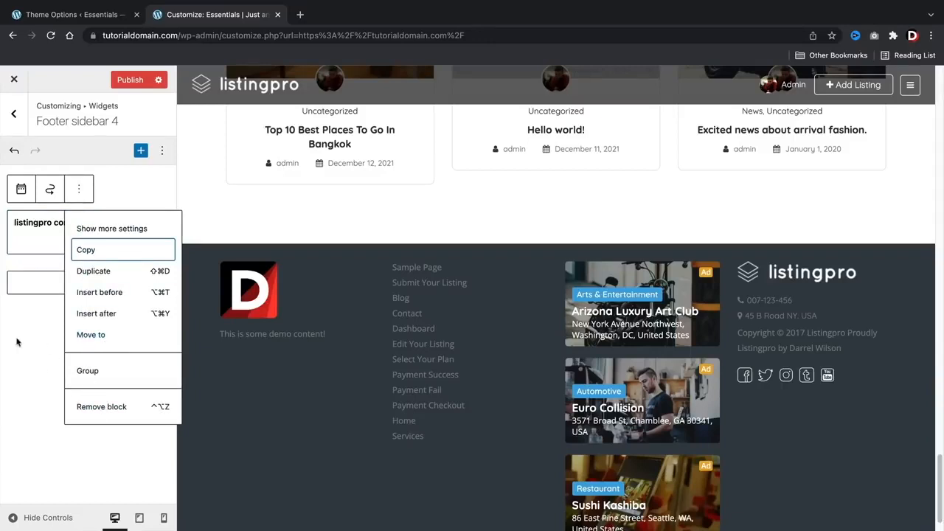
click(106, 339)
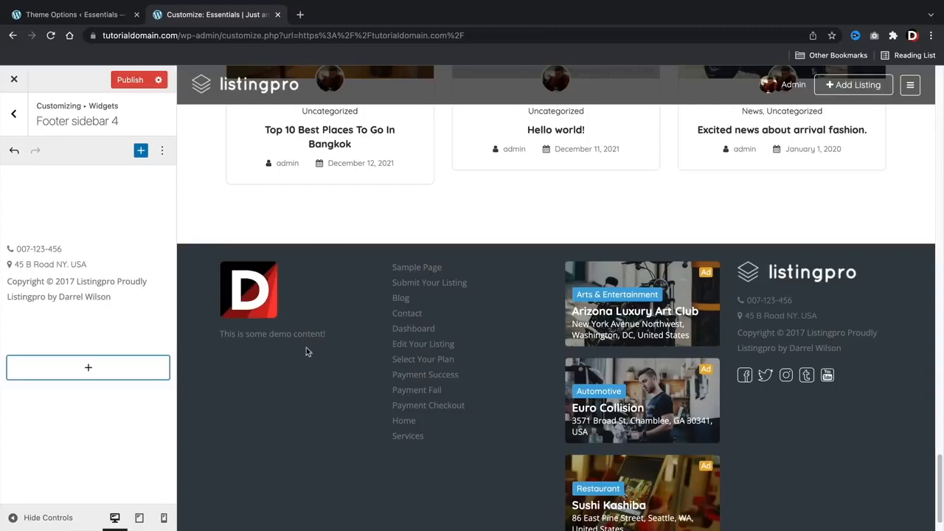
click(120, 83)
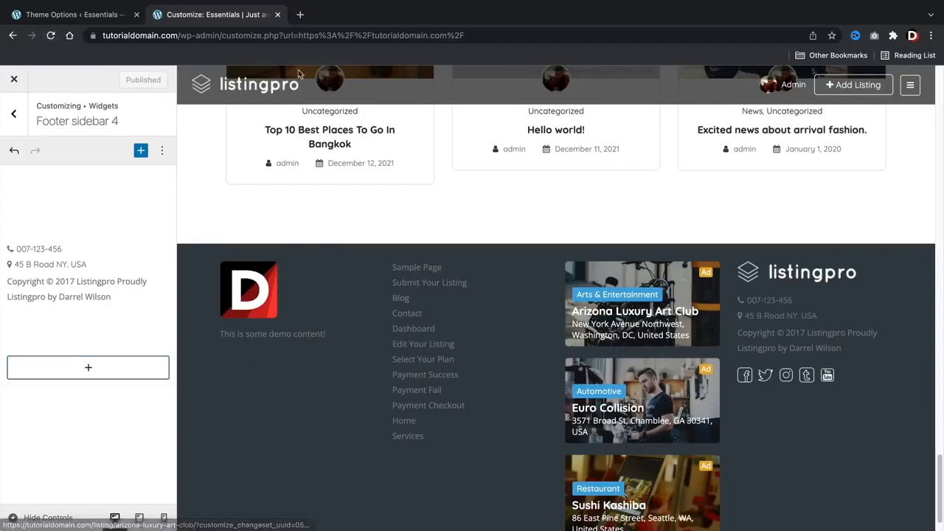
Review the footer layout choices in the Theme Options Footer section and exit the Customizer to the site's homepage.
click(85, 20)
scroll(752, 358, down, 2)
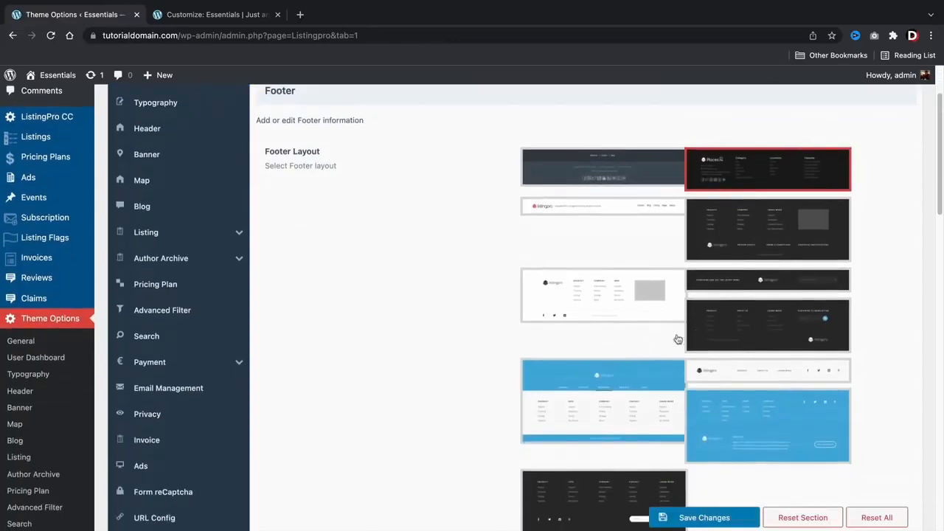
scroll(445, 404, down, 3)
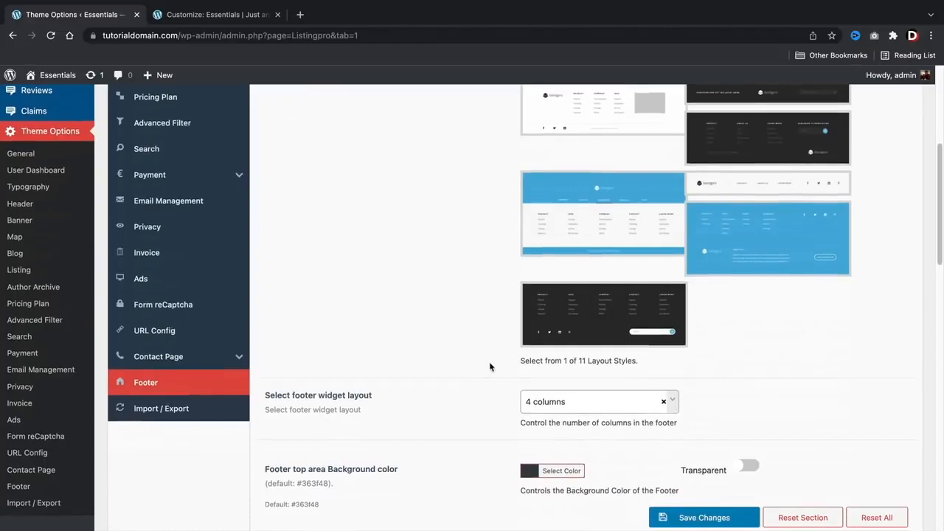
scroll(582, 318, up, 3)
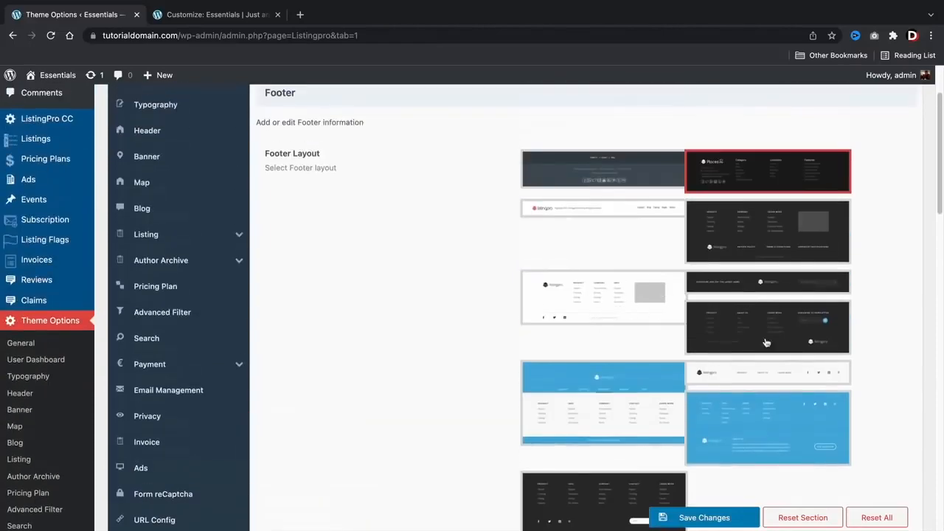
click(214, 15)
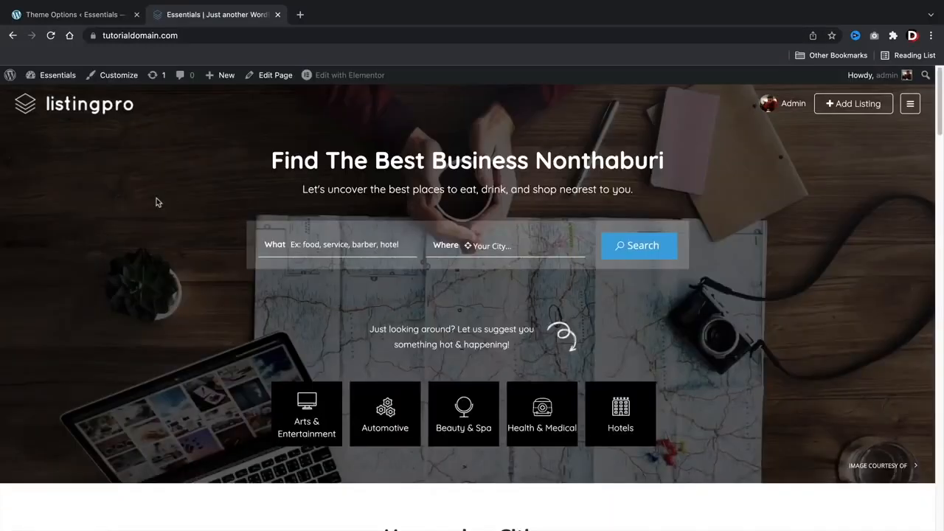
click(75, 21)
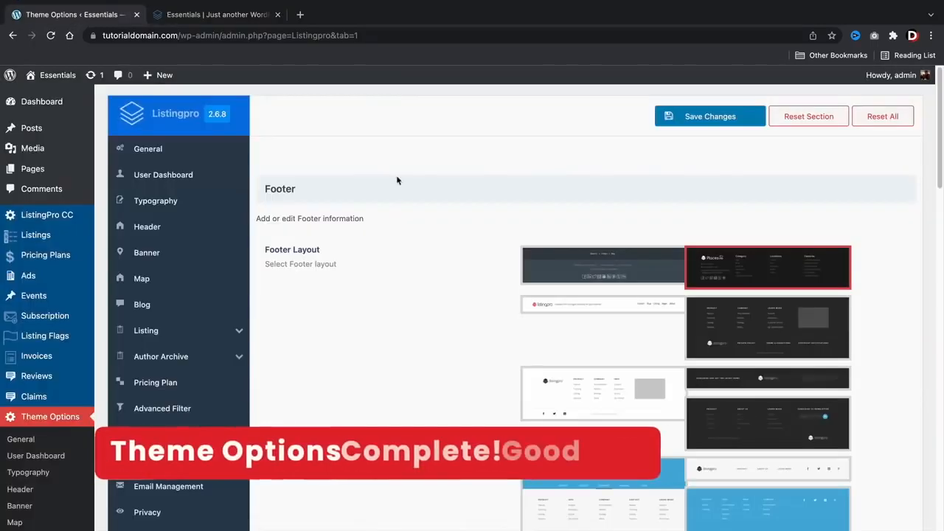
Look over the General and User Dashboard sections and the remaining section list of the theme options.
click(211, 152)
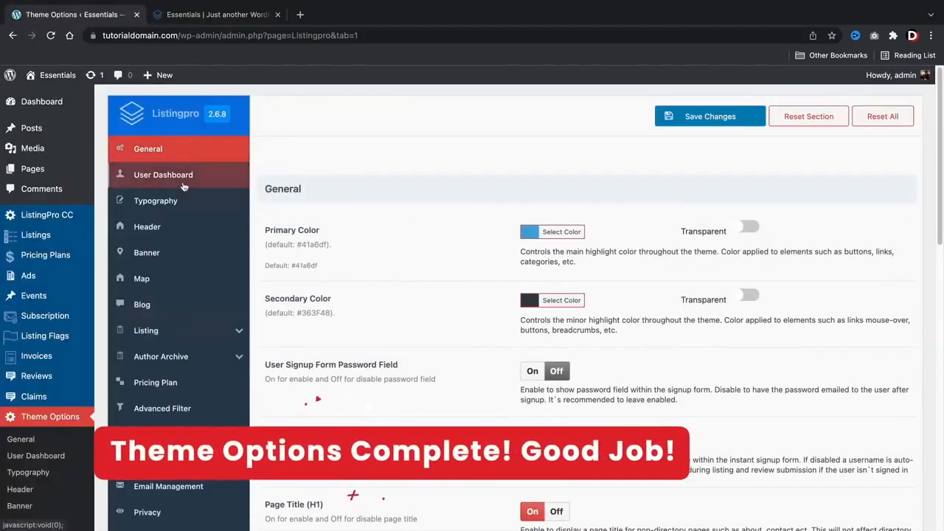
click(184, 184)
scroll(190, 279, down, 2)
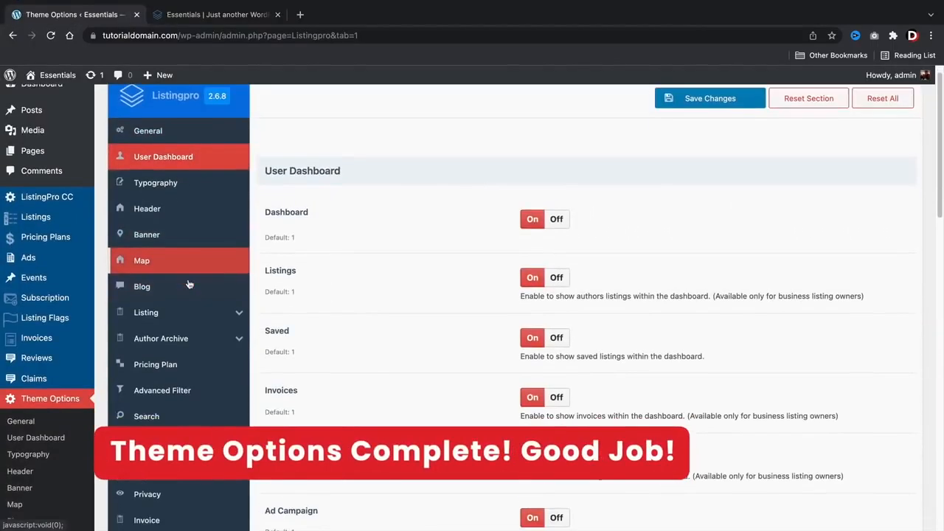
scroll(189, 284, down, 3)
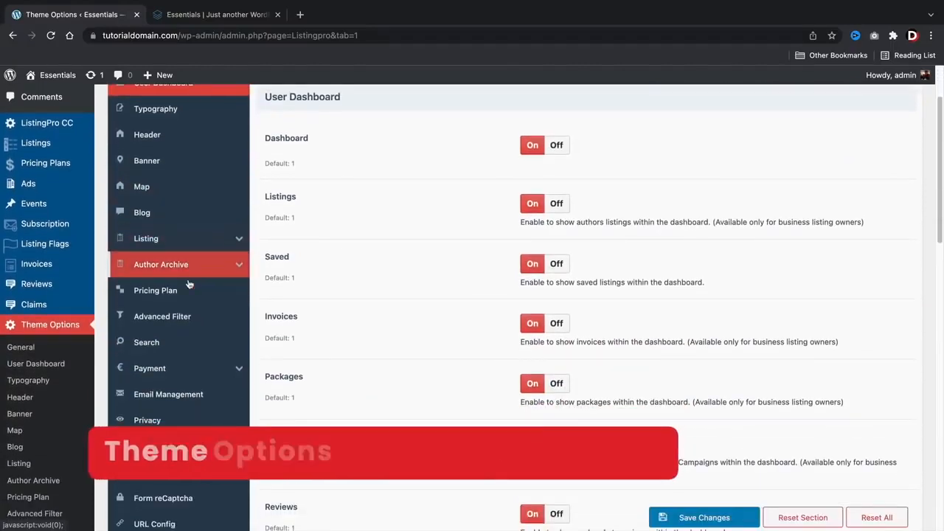
scroll(189, 284, down, 5)
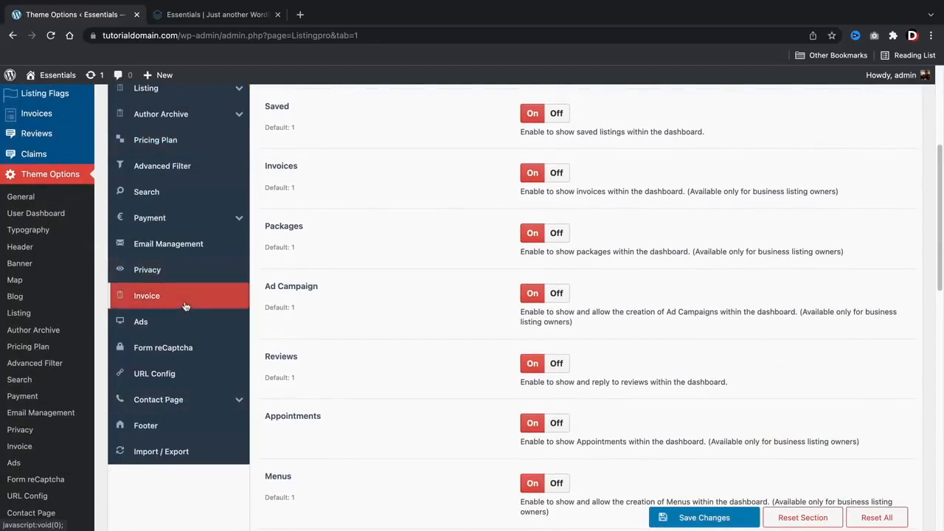
scroll(184, 445, up, 8)
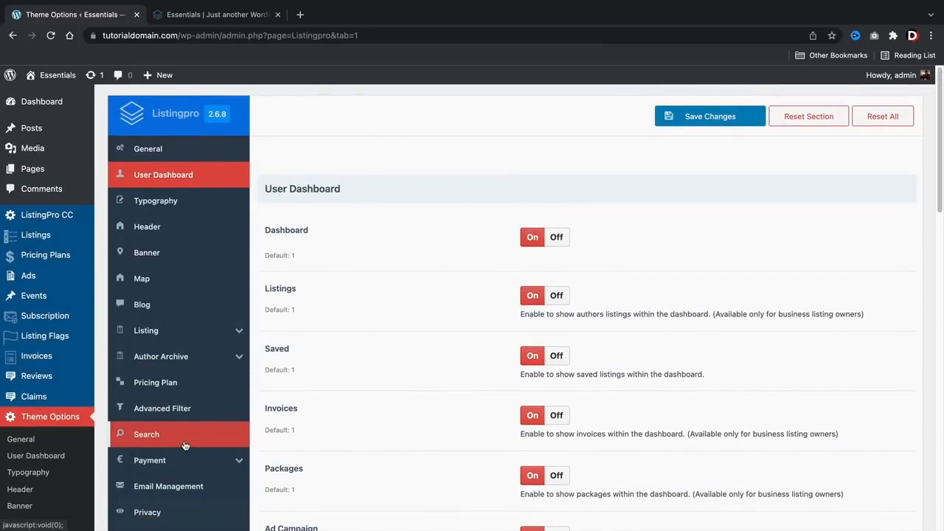
click(196, 150)
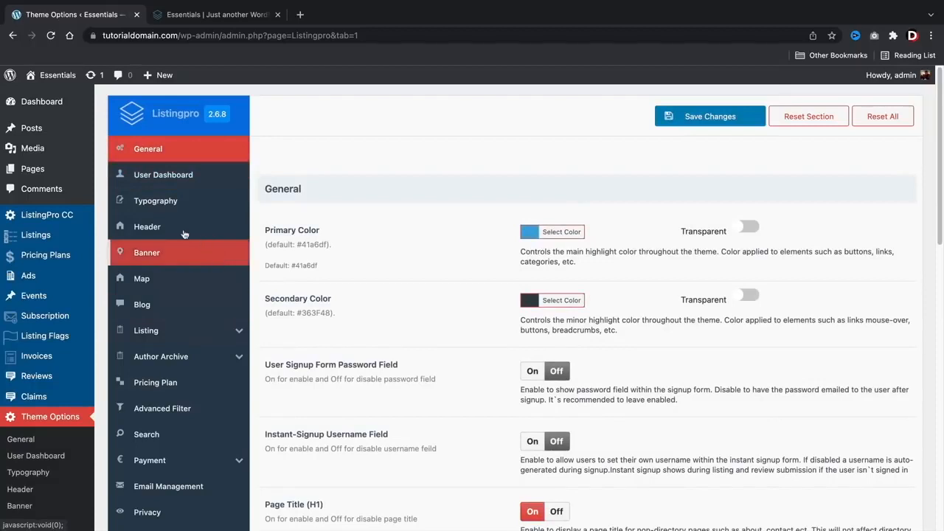
mouse_move(79, 221)
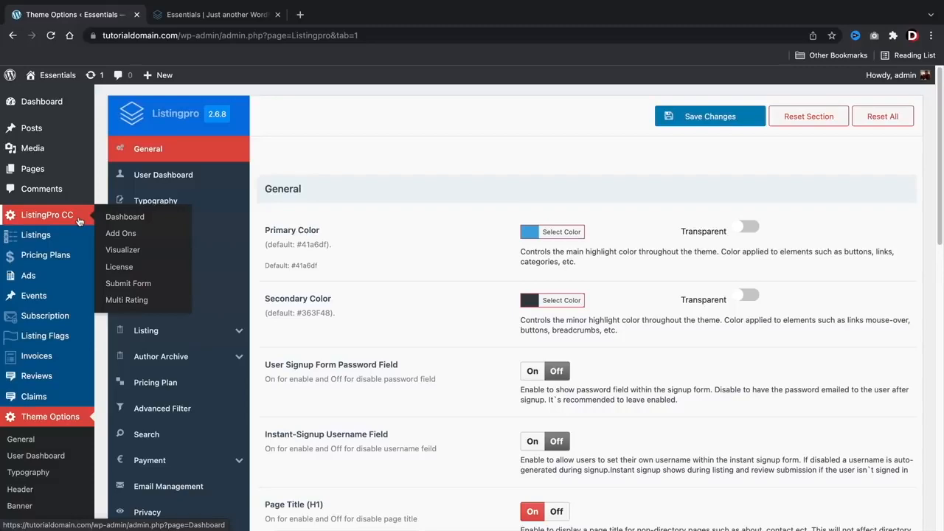
Run a listing search without keywords from the site's homepage and open the Euro Collision listing.
click(190, 22)
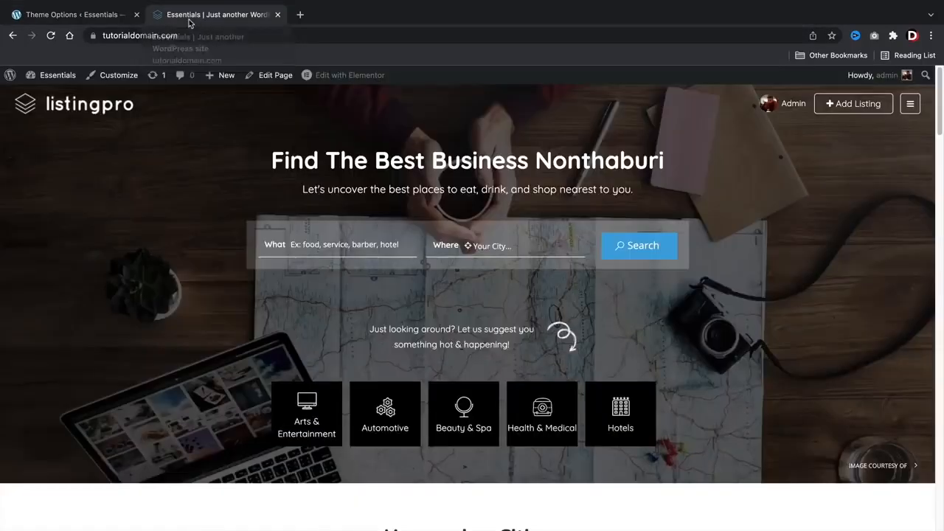
click(653, 249)
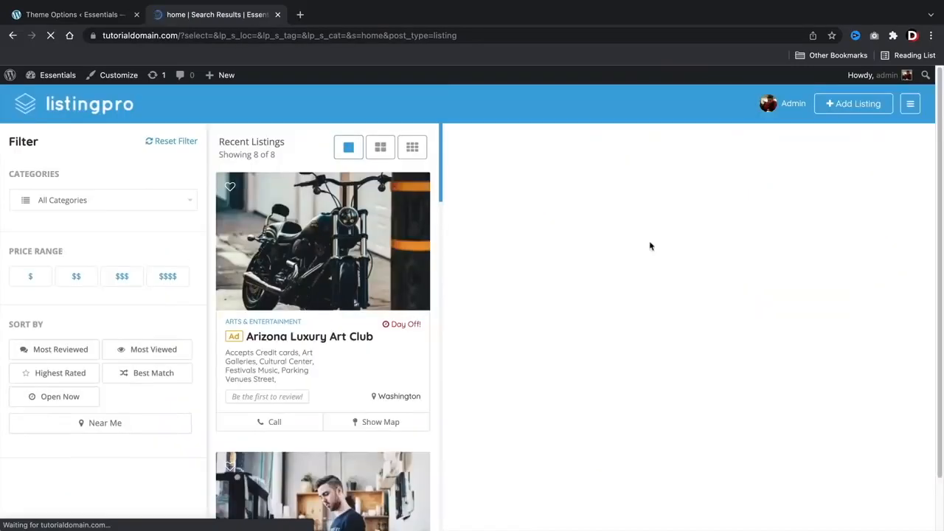
scroll(345, 358, down, 3)
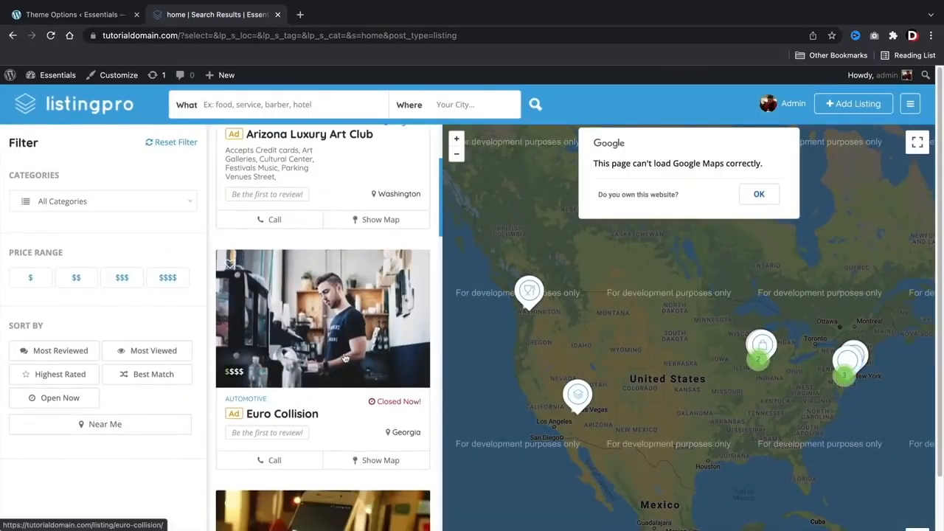
click(345, 358)
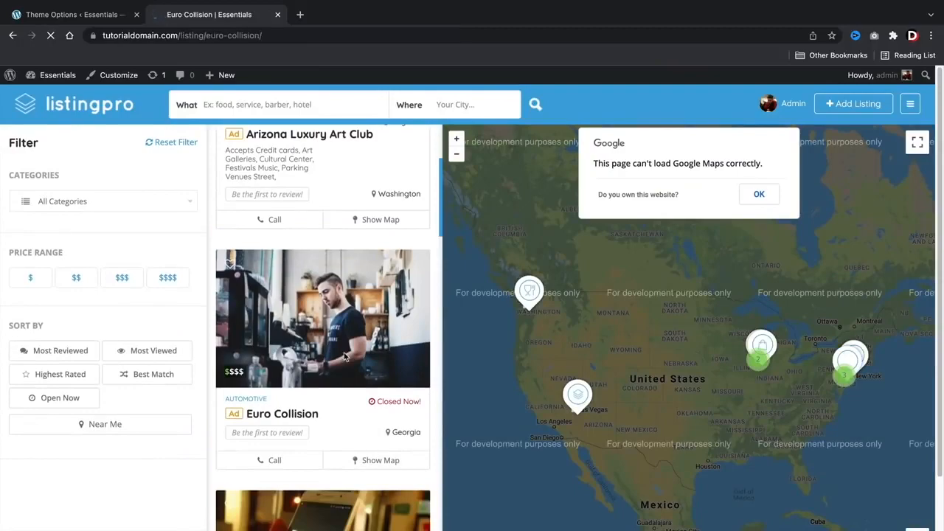
Expand the Rate us and Write a Review form on the Euro Collision listing and examine its star rating.
scroll(345, 358, down, 10)
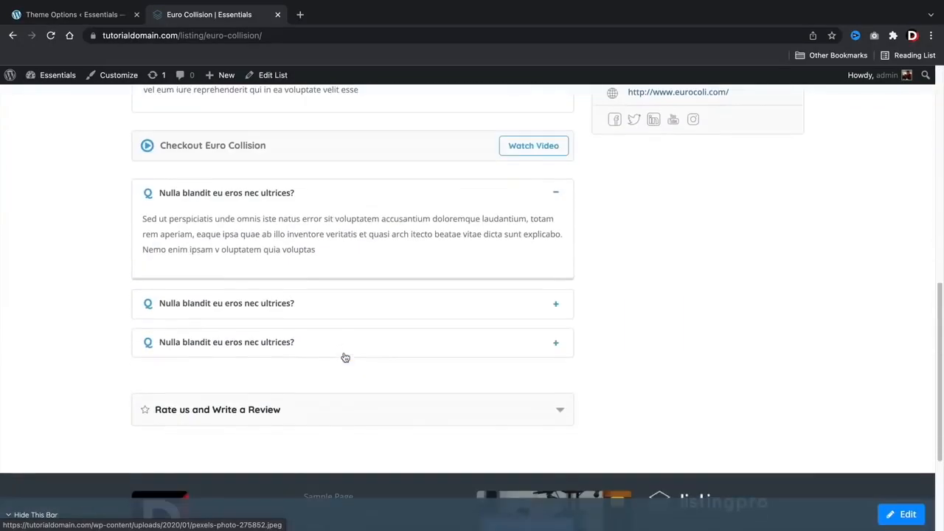
click(538, 323)
scroll(434, 327, down, 3)
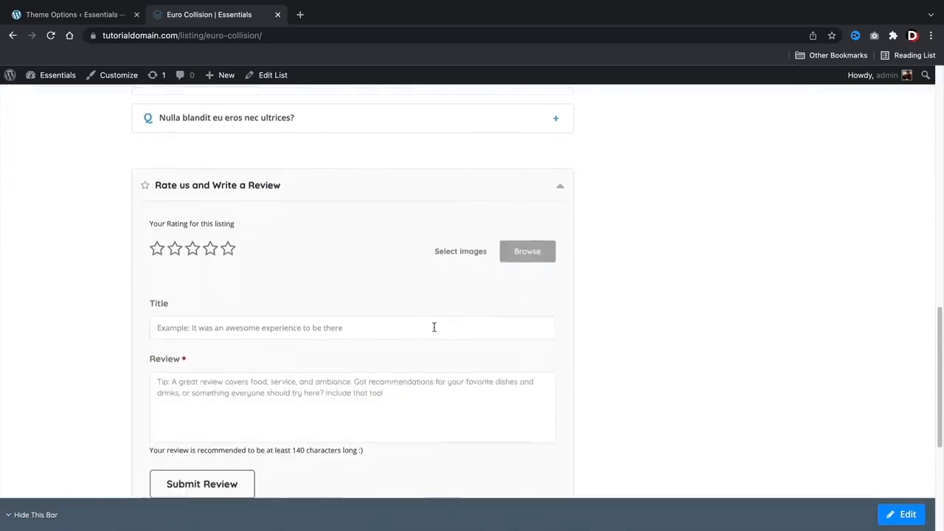
click(228, 231)
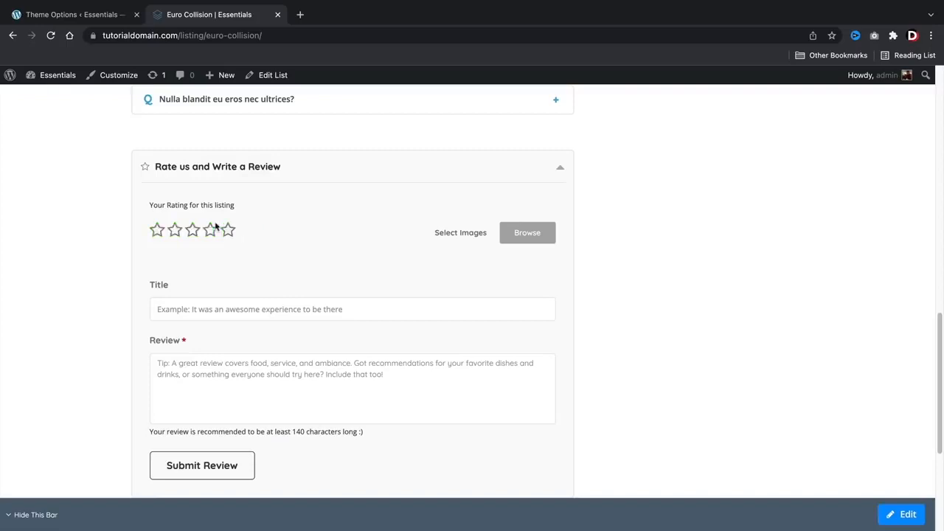
Enable Multi-Criteria Rating in the Visualizer of the ListingPro Command Center and open its settings for editing.
click(94, 15)
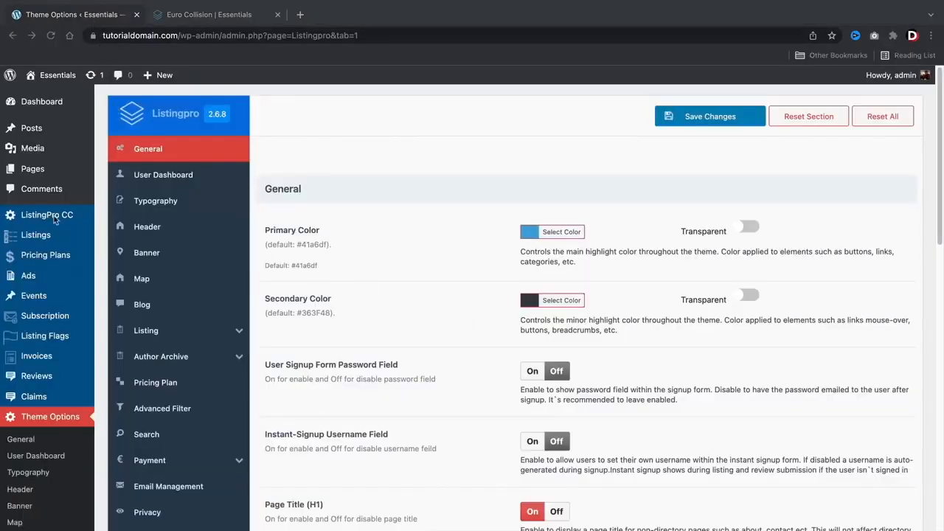
mouse_move(52, 215)
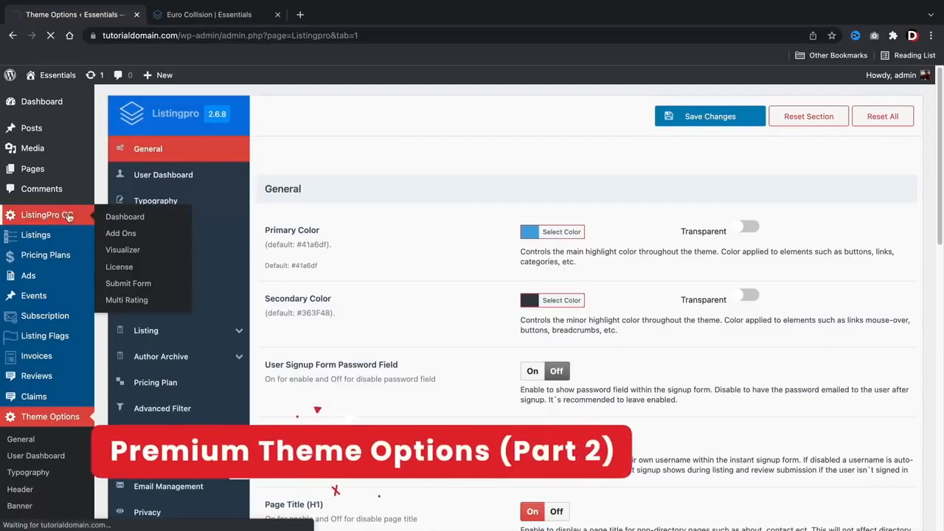
click(120, 217)
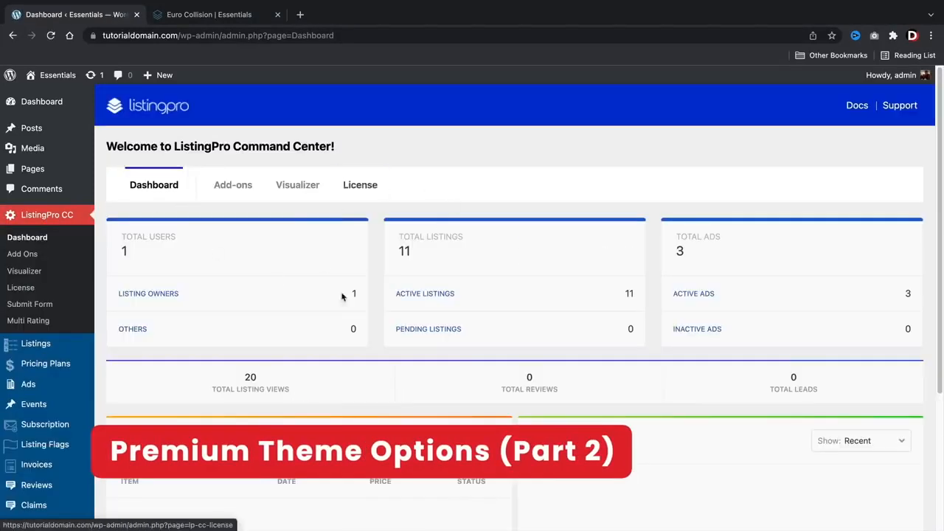
click(248, 191)
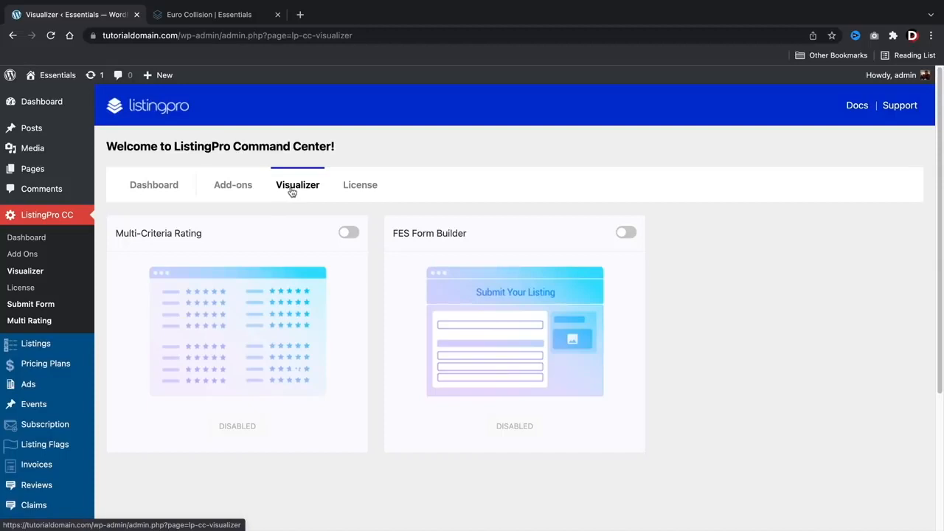
click(349, 233)
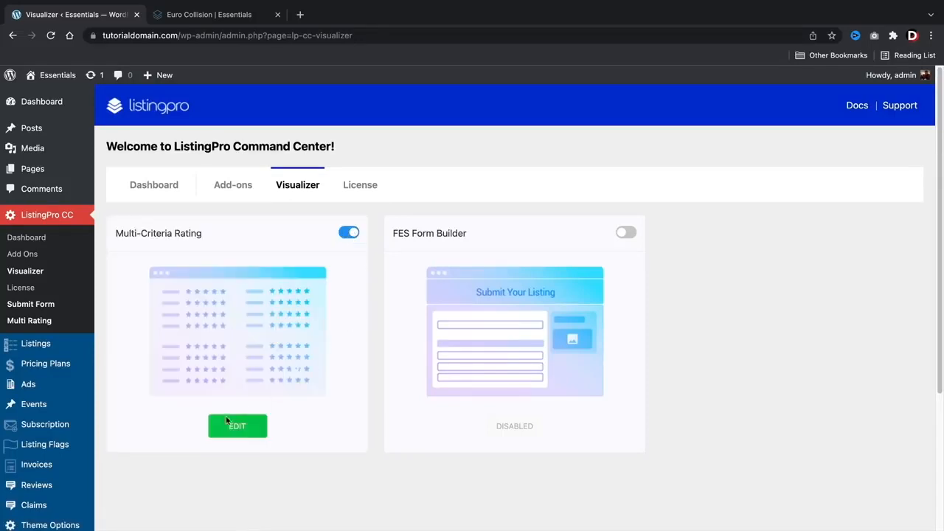
click(235, 427)
Examine the Multi-Criteria Rating page, comparing Global Criteria with Categories Specific Criteria and the example criteria for Hotels and Restaurants.
scroll(310, 354, down, 1)
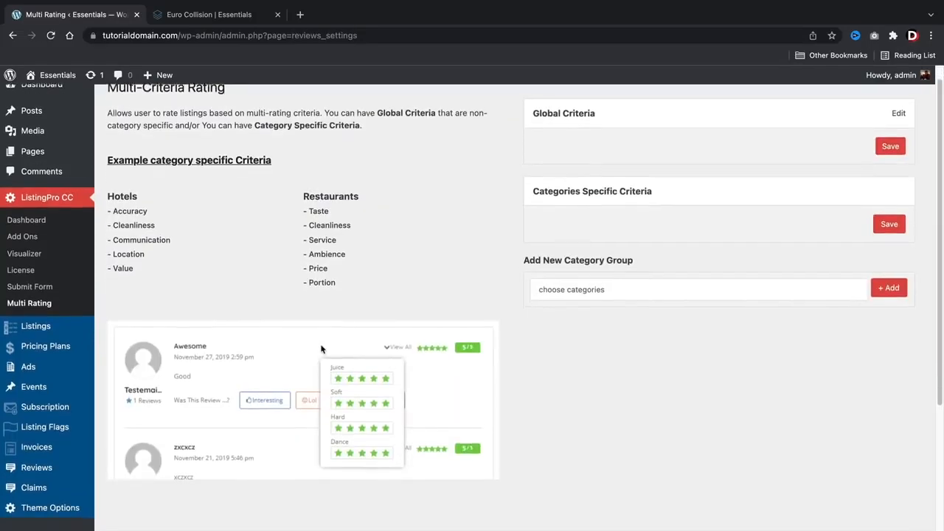
scroll(253, 444, down, 2)
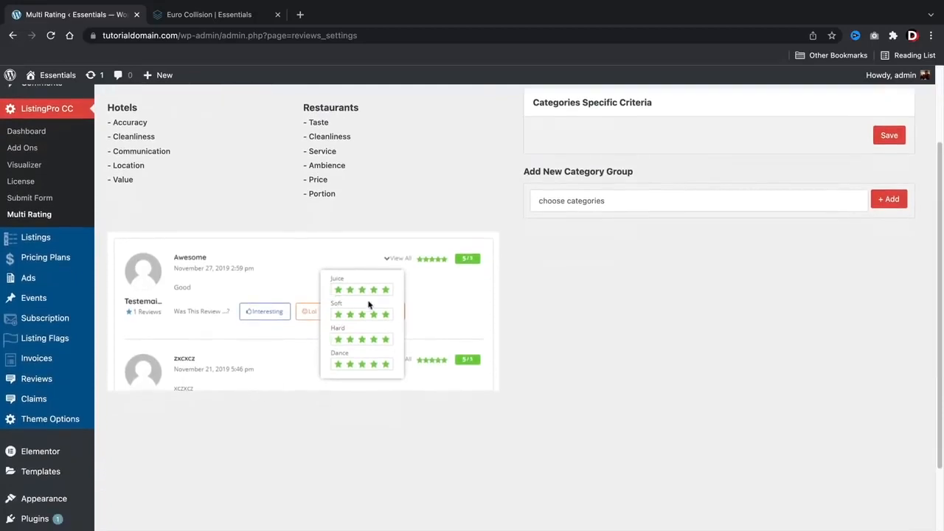
scroll(360, 362, up, 2)
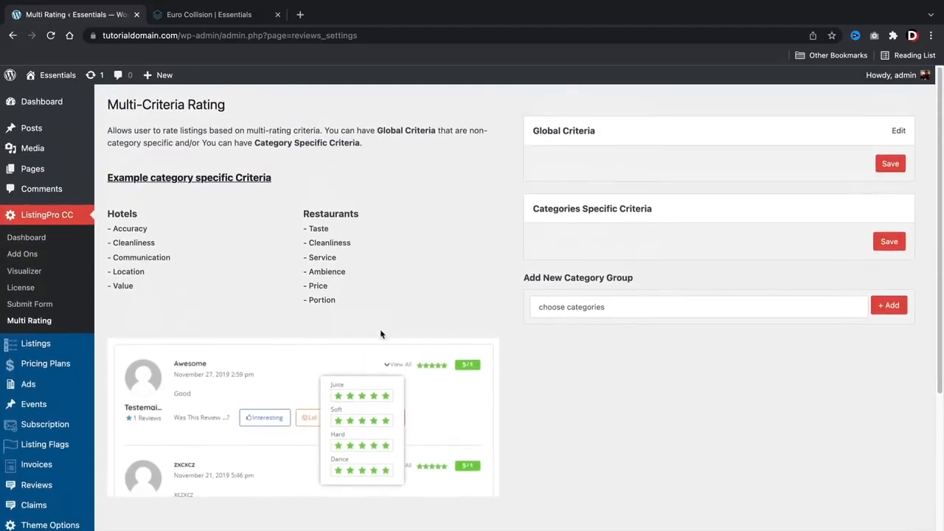
drag(547, 130, 610, 143)
drag(538, 209, 656, 214)
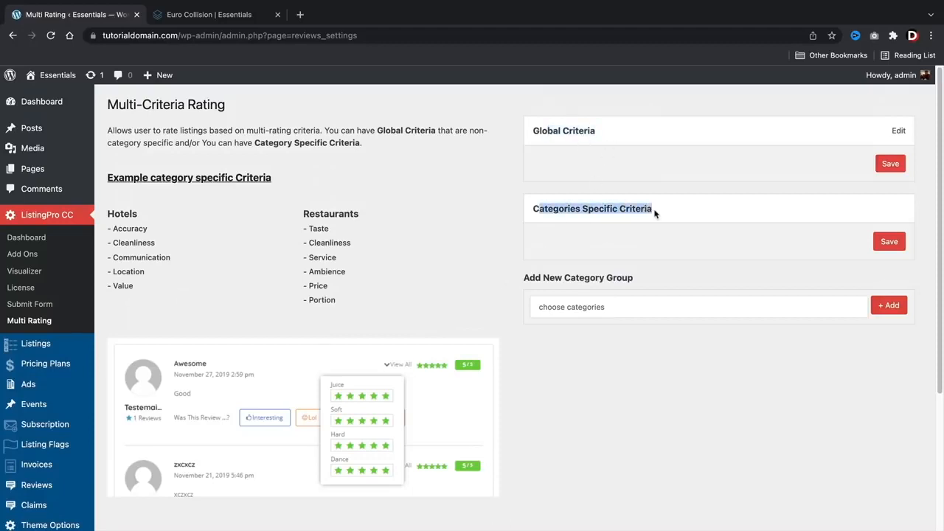
drag(609, 137, 536, 131)
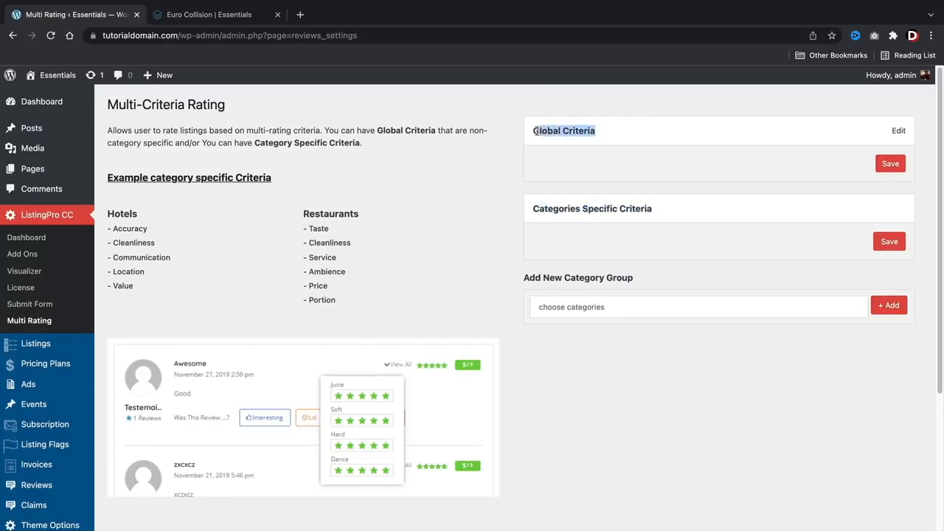
drag(654, 209, 535, 207)
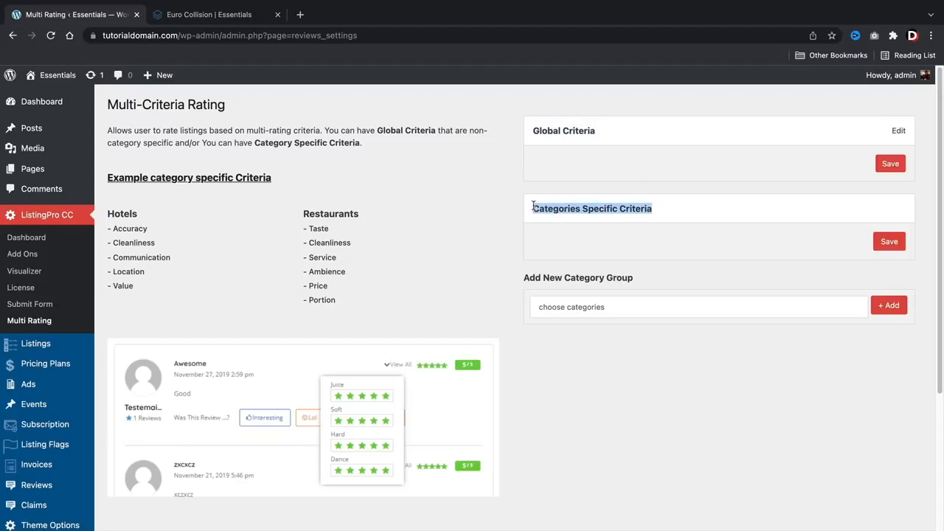
drag(162, 232, 113, 225)
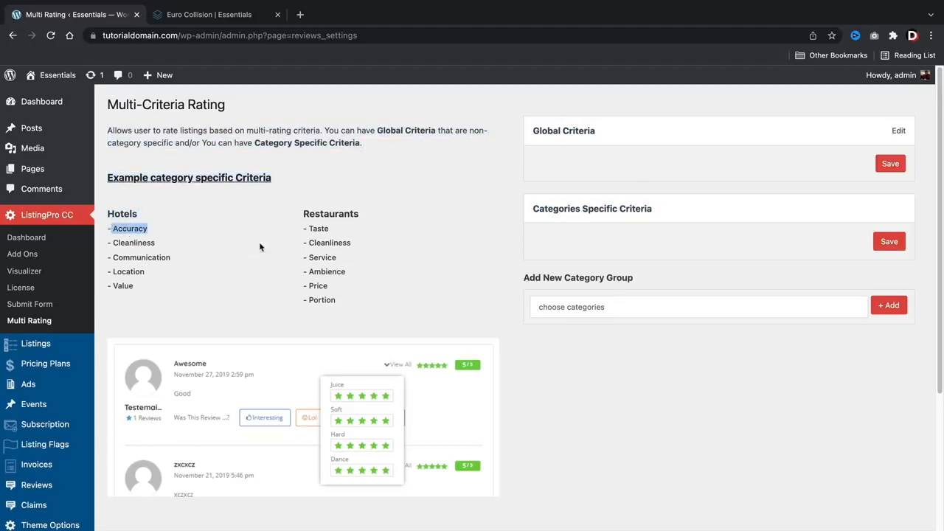
drag(357, 220, 302, 228)
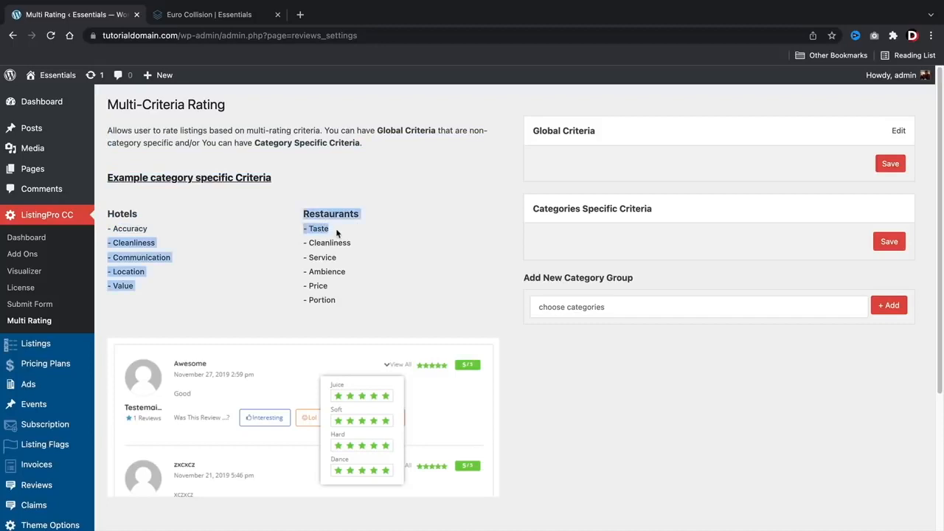
click(337, 233)
drag(371, 216, 301, 217)
click(351, 237)
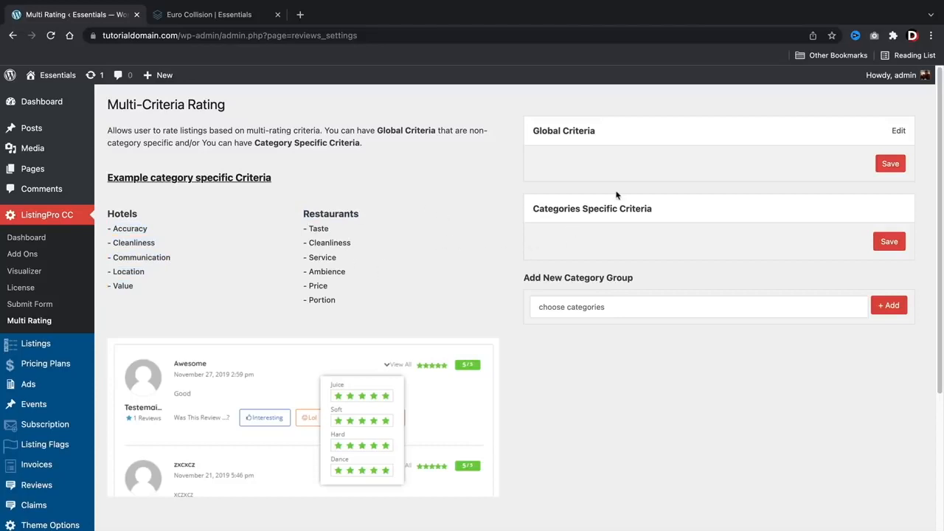
Open the Global Criteria for editing and add a "Waiting Time" criterion.
drag(531, 131, 599, 132)
click(897, 133)
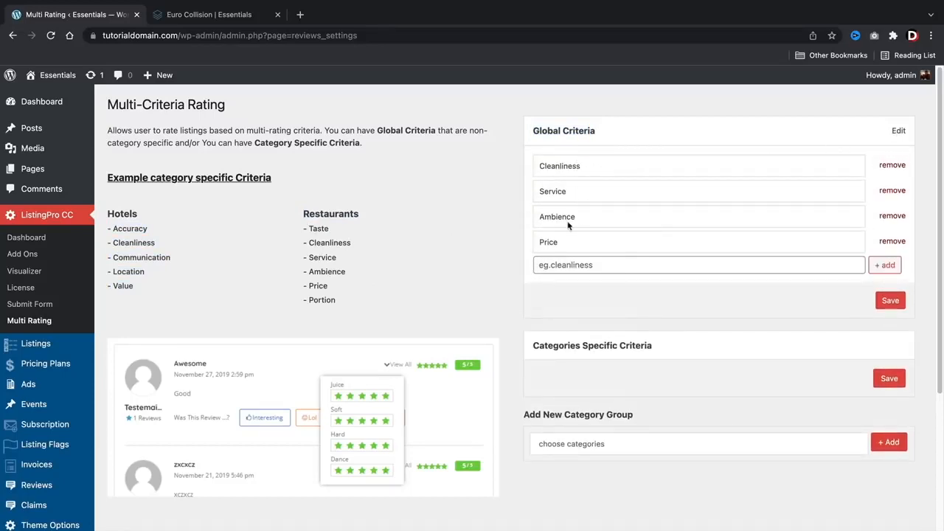
click(729, 267)
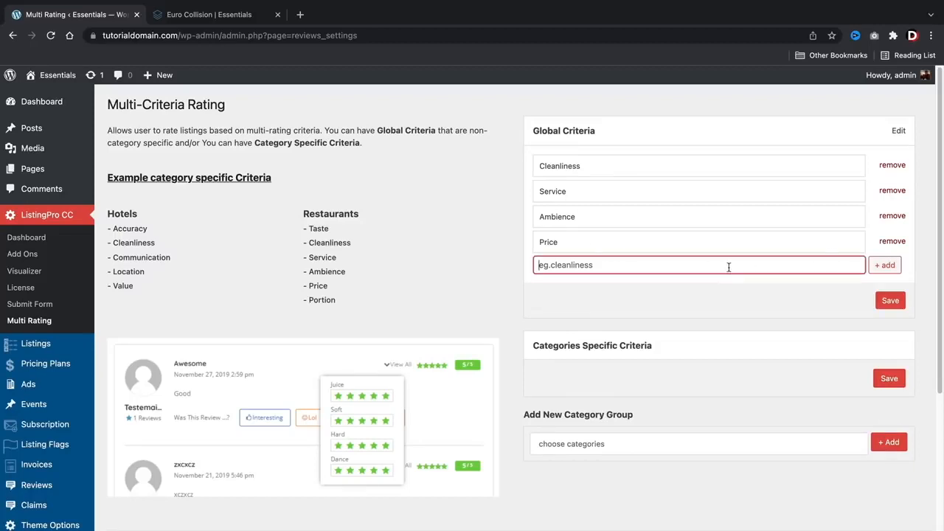
text(Waiting Time)
key(Return)
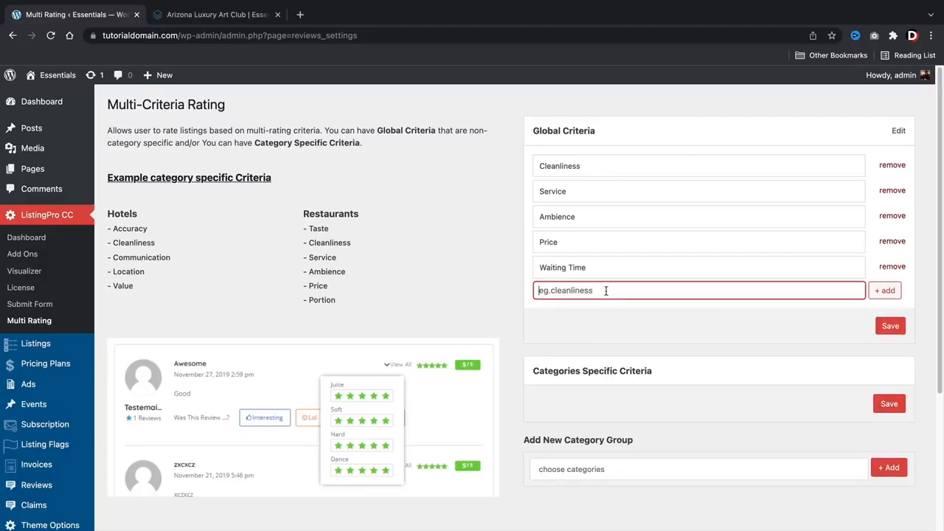
Add a "Friendly?" criterion to the Global Criteria and save them.
text(Friendly?)
click(885, 291)
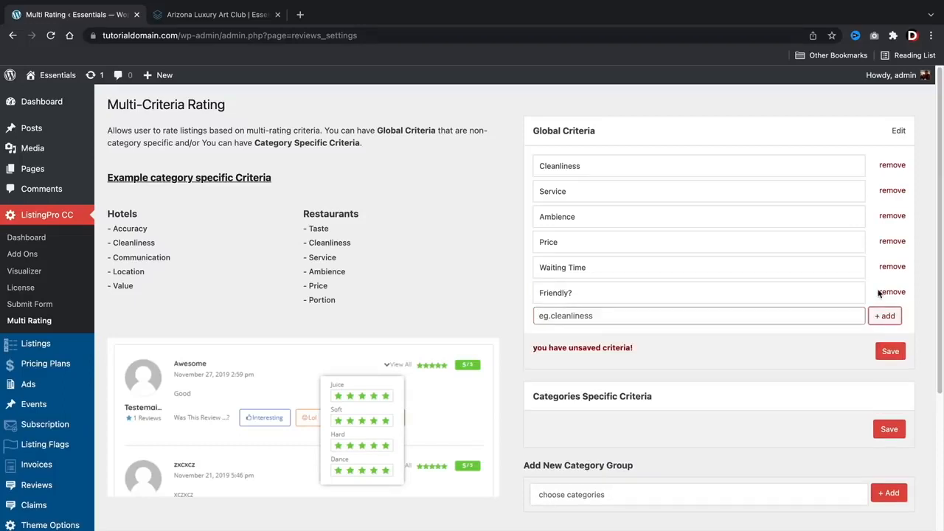
click(891, 352)
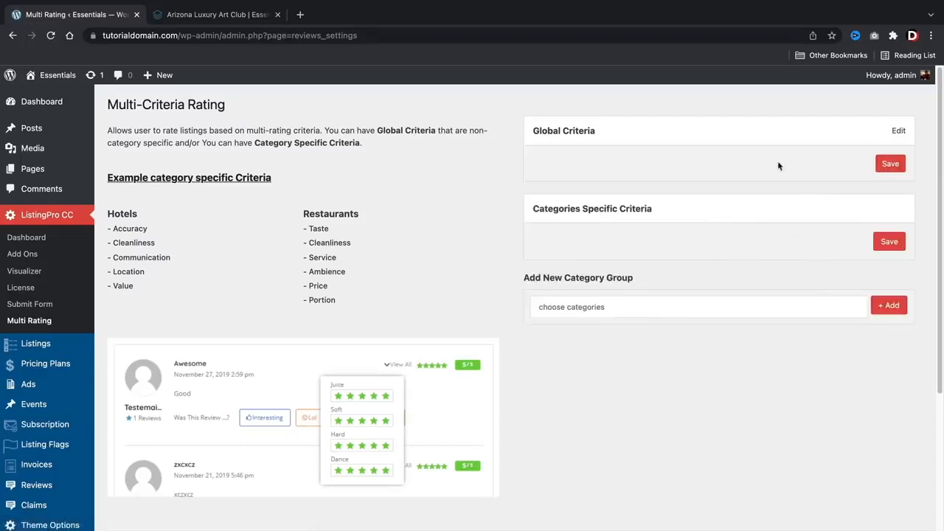
Reload the Arizona Luxury Art Club listing and check its Rate us and Write a Review form for the Friendly? criterion.
click(239, 20)
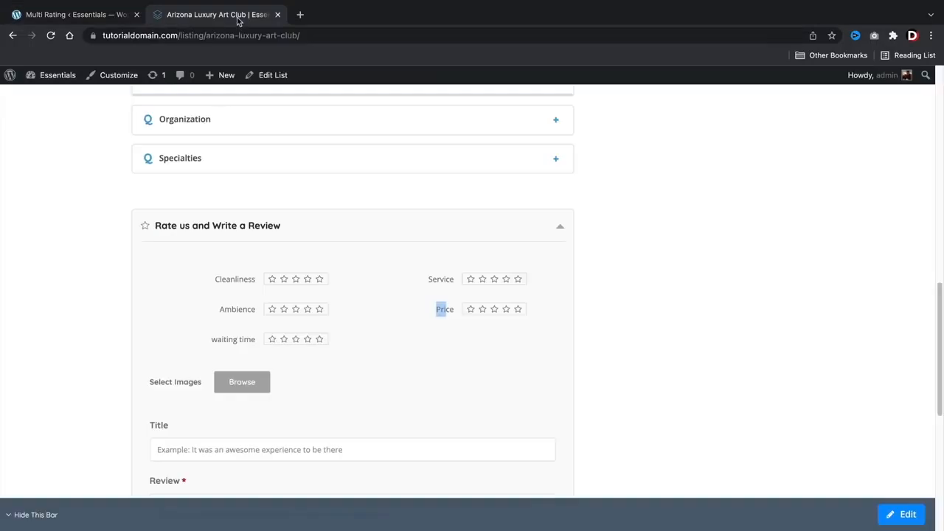
click(50, 35)
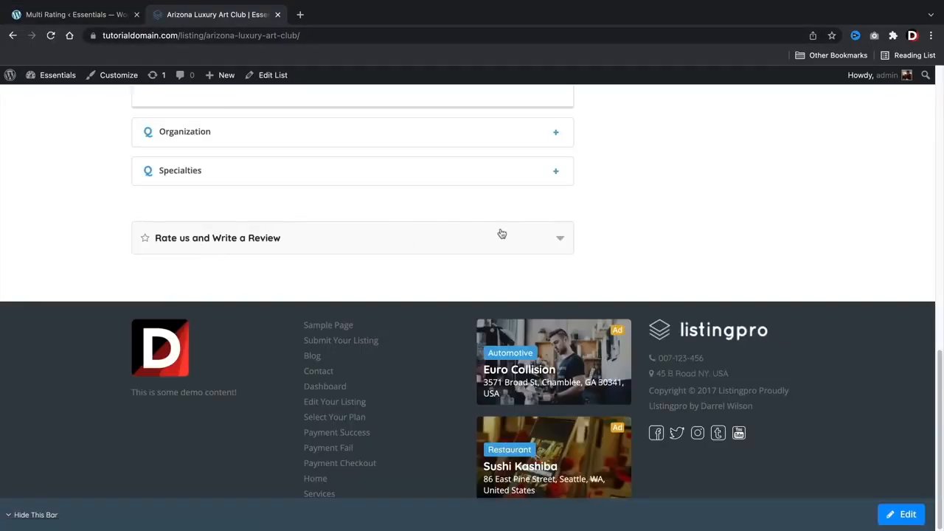
click(551, 239)
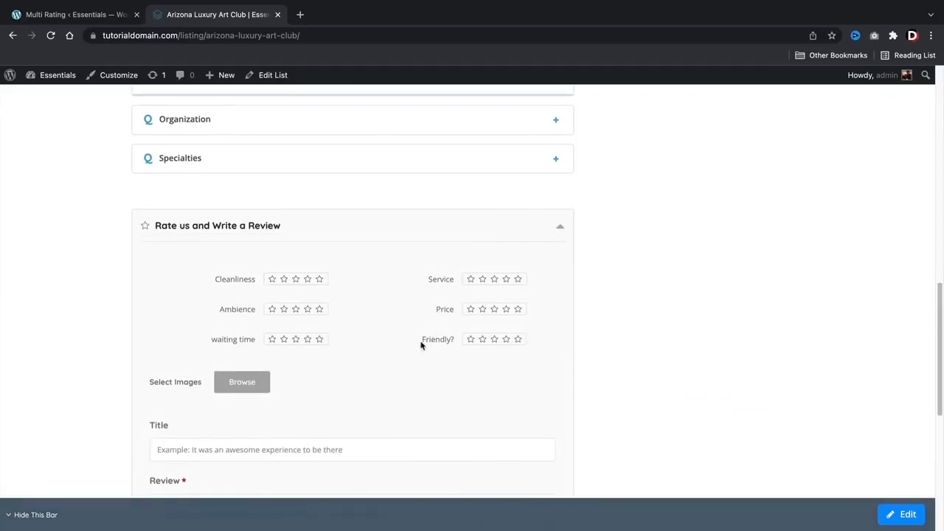
drag(421, 344, 457, 344)
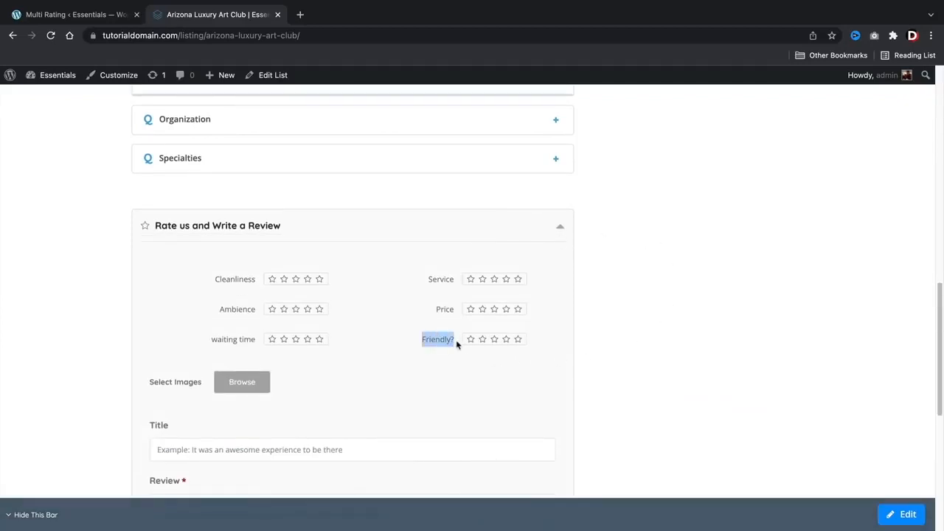
Return to the Multi-Criteria Rating page and review Categories Specific Criteria alongside the Restaurants and Hotels examples.
click(108, 22)
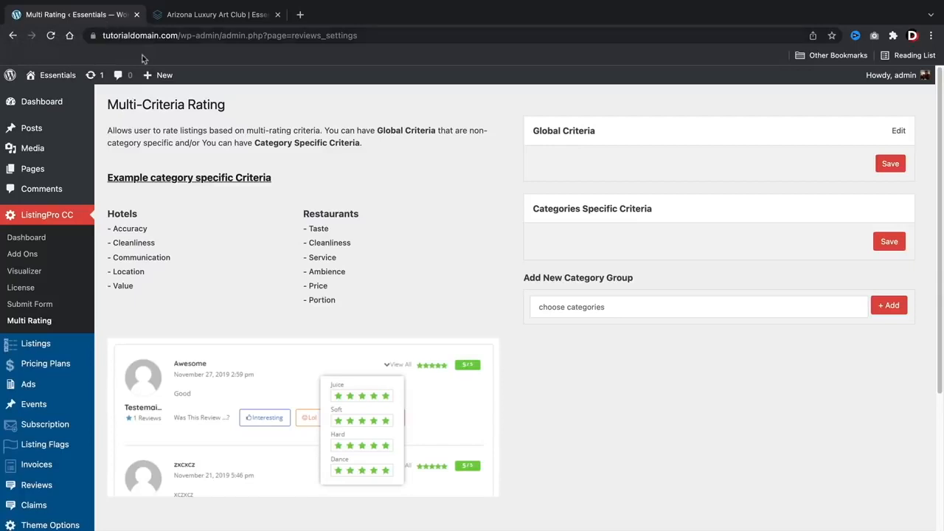
drag(657, 210, 529, 213)
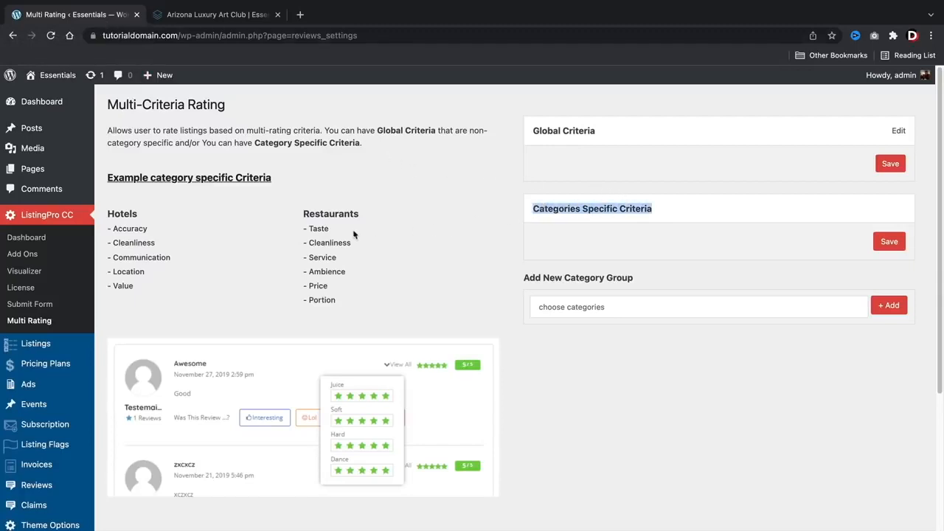
drag(363, 216, 298, 219)
click(143, 215)
double_click(123, 214)
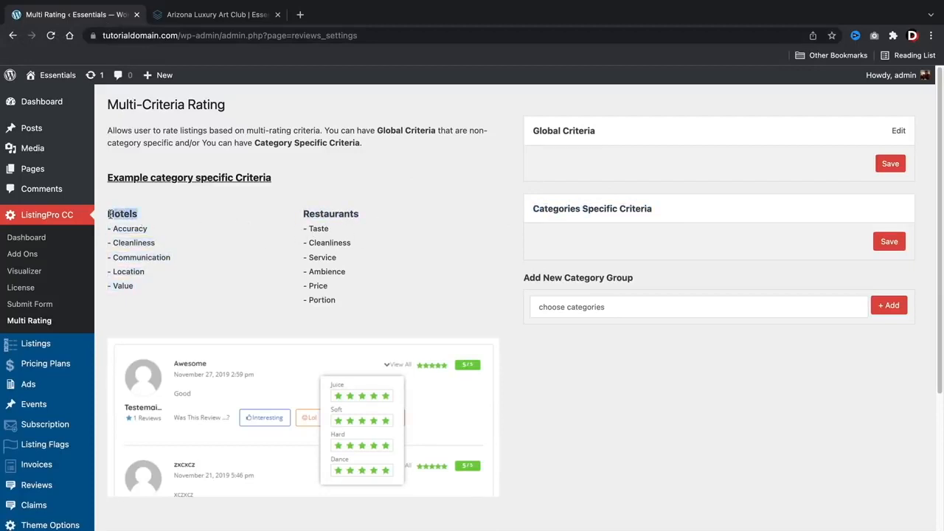
click(177, 221)
Add a new category group for Agency under Categories Specific Criteria.
click(642, 306)
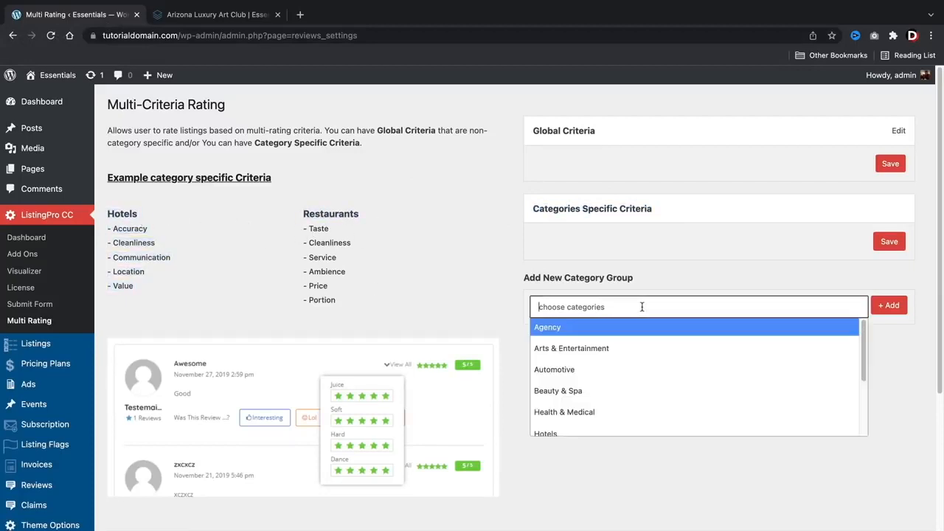
scroll(653, 378, down, 2)
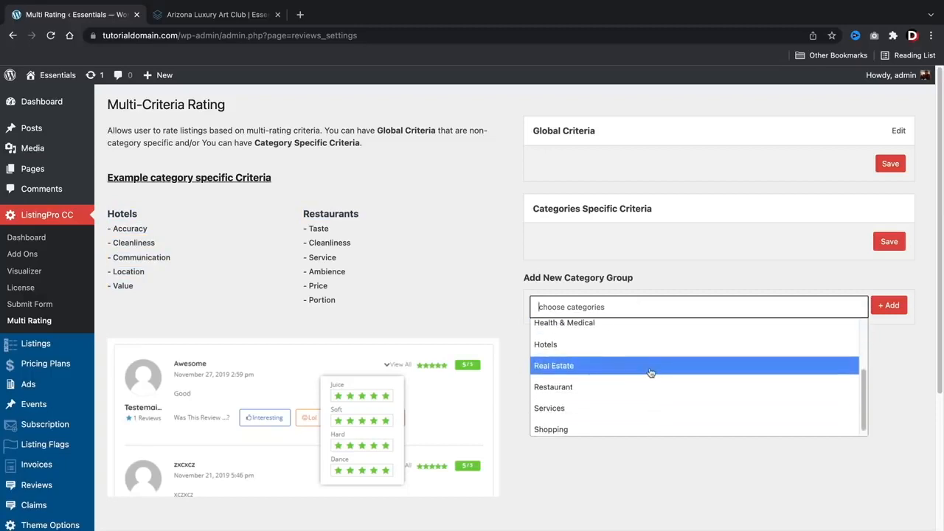
scroll(652, 368, up, 2)
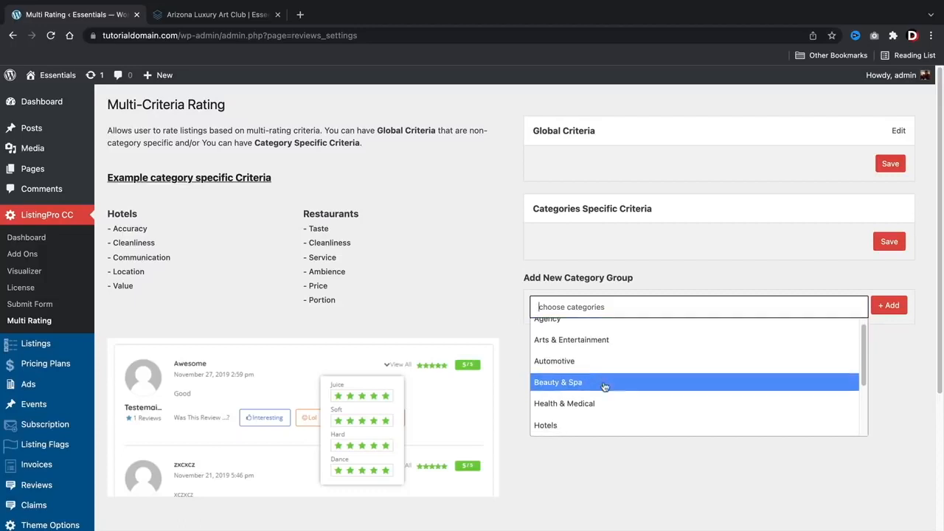
click(578, 329)
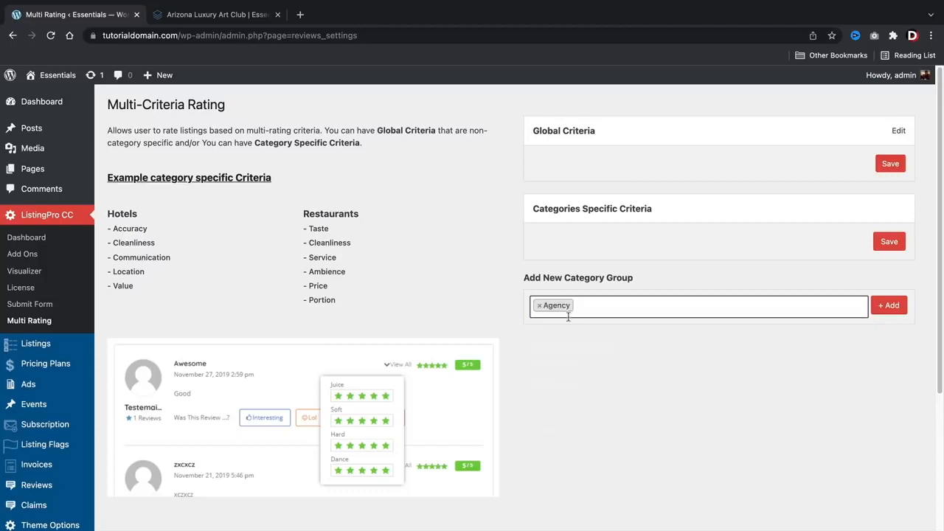
click(887, 306)
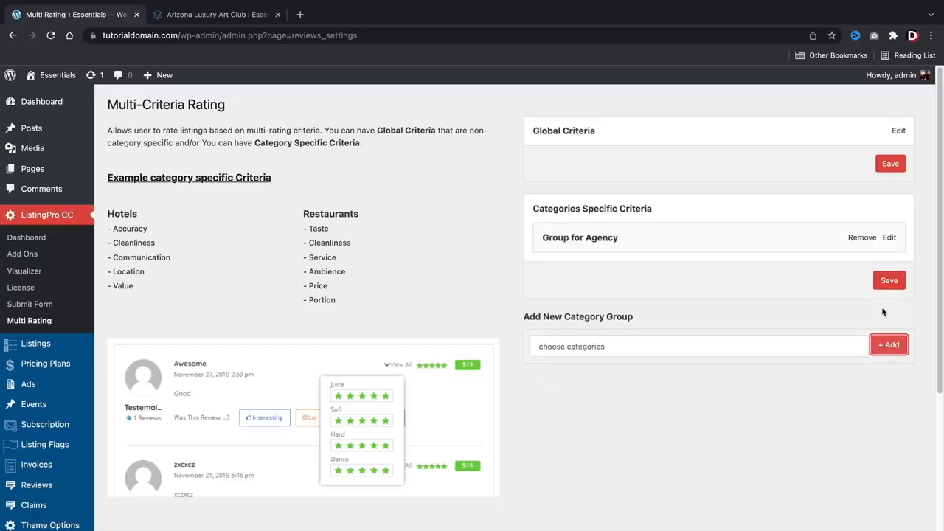
Open the Agency group for editing and add the criteria "Price?" and "Quality".
click(889, 239)
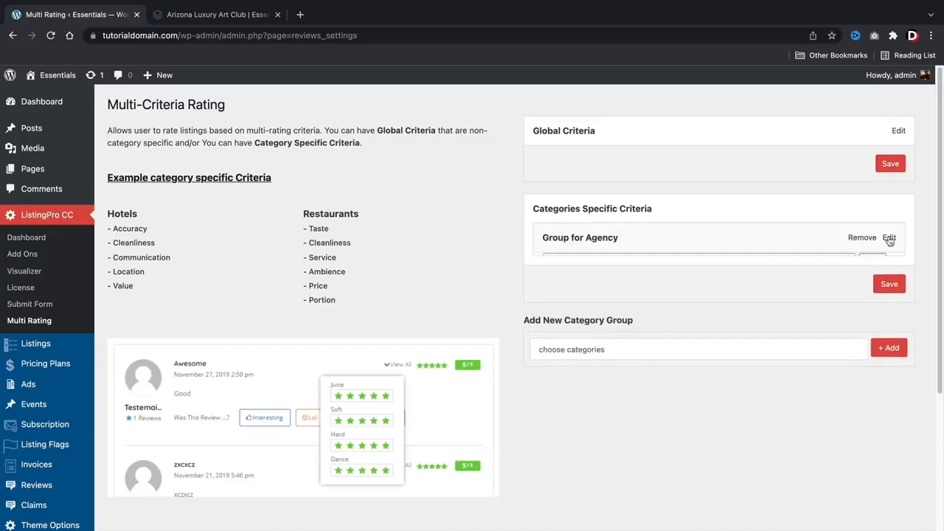
click(718, 270)
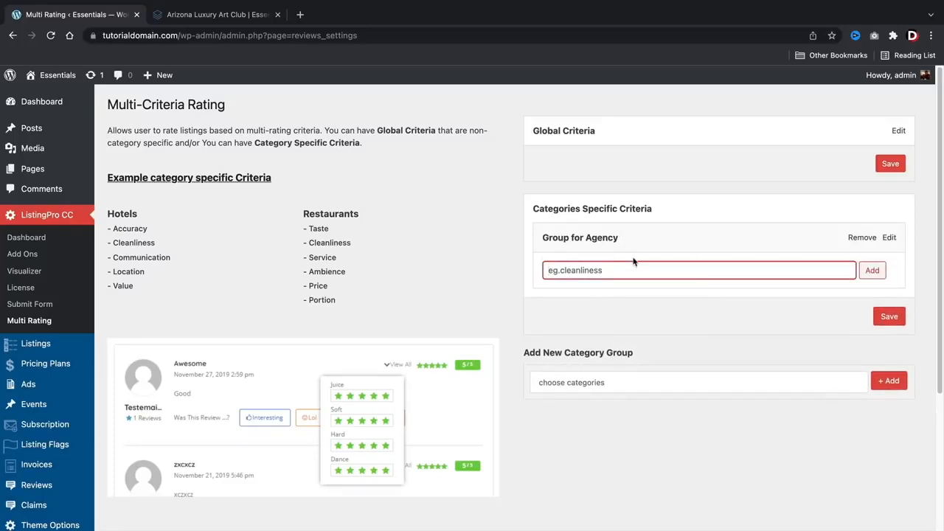
text(Pr)
click(872, 270)
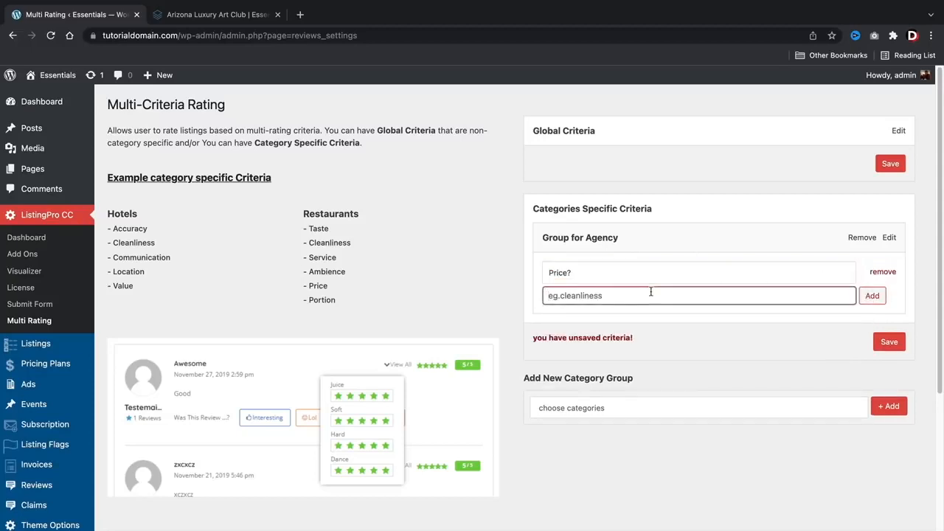
text(Quality)
click(873, 296)
Add a "Speed" criterion to the Agency group and save the Categories Specific Criteria.
click(687, 325)
text(Speed)
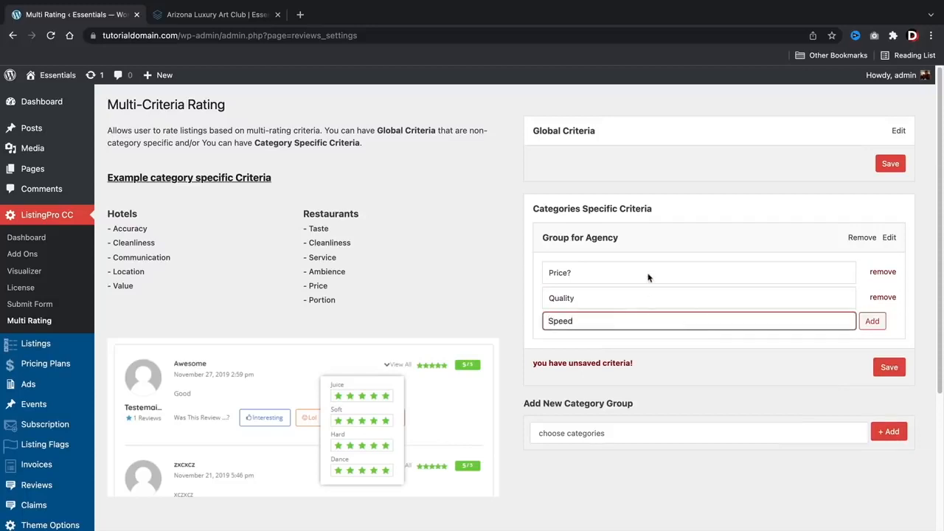
click(648, 278)
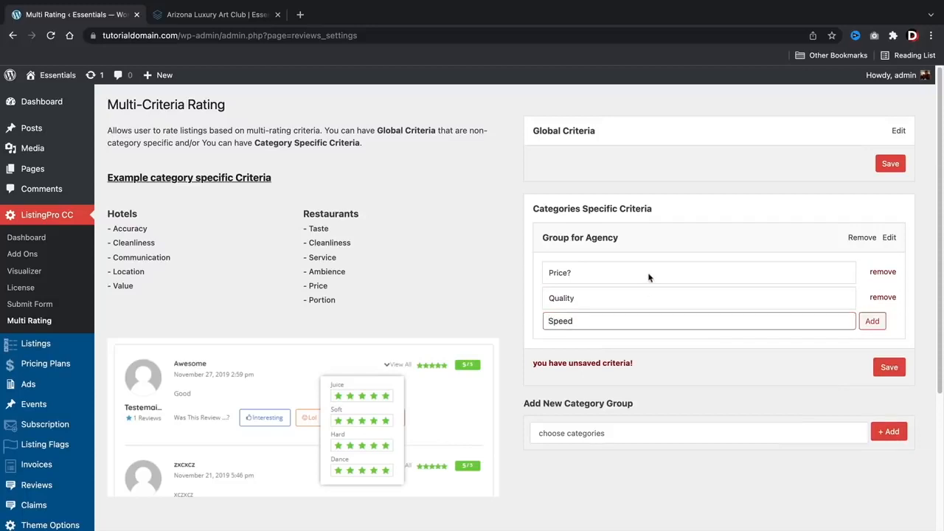
click(872, 322)
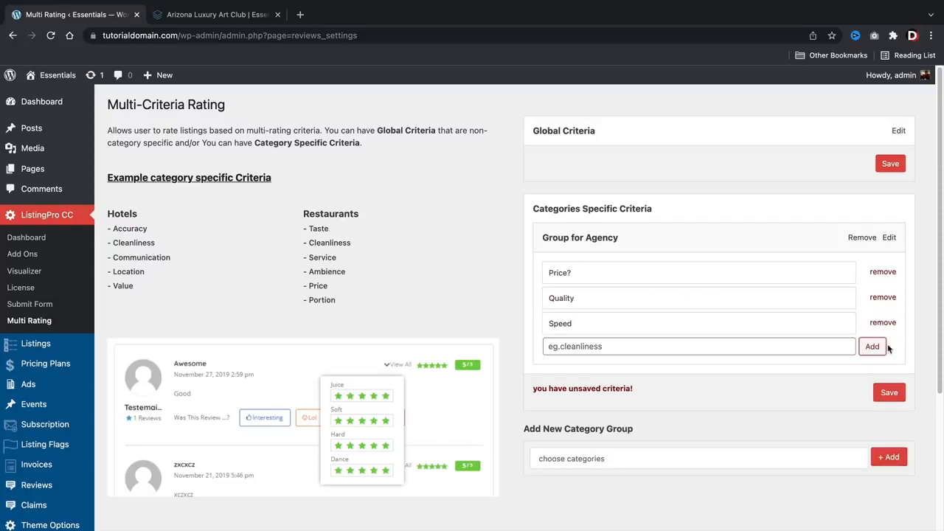
click(890, 392)
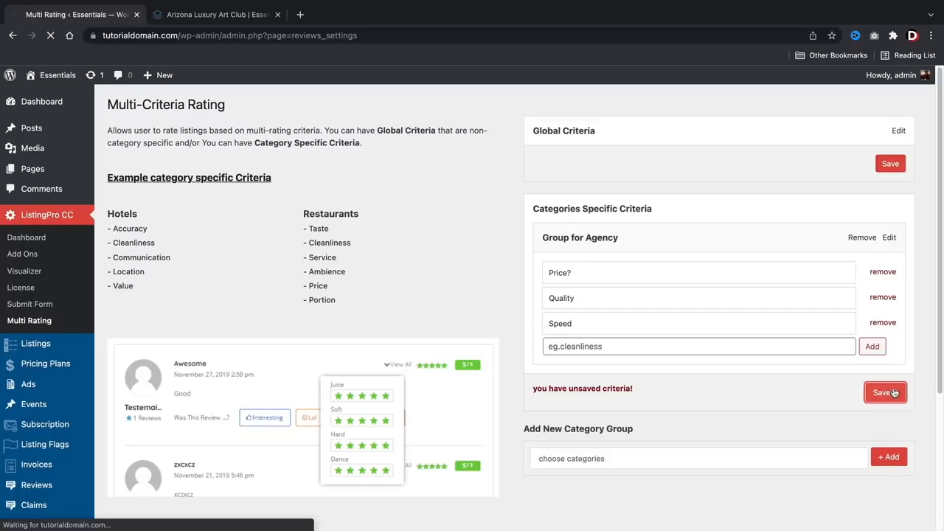
Reload the Arizona Luxury Art Club listing and compare its rating criteria with the listing's category at the page header.
click(219, 20)
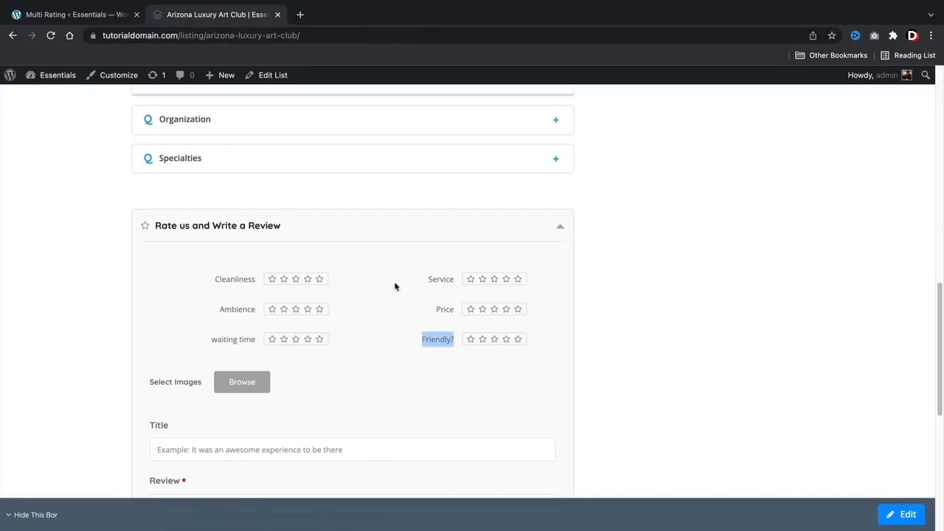
click(50, 35)
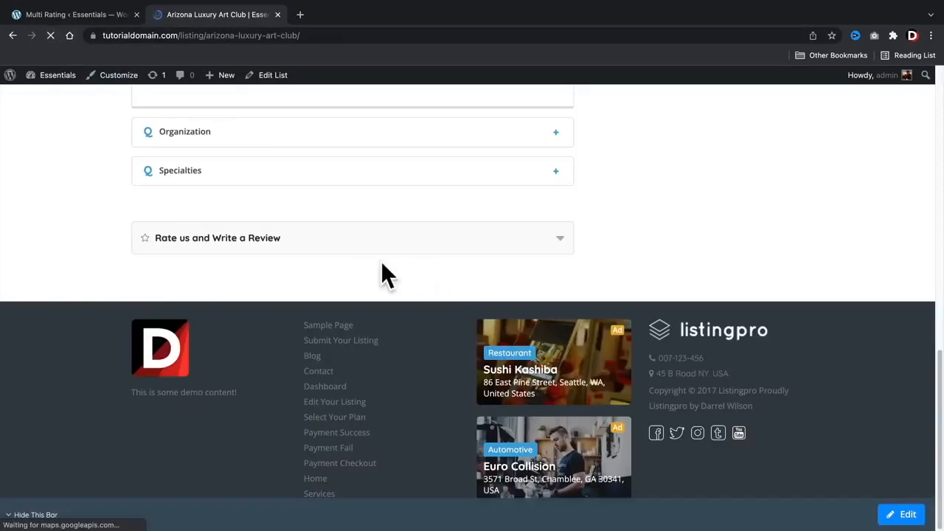
scroll(511, 323, up, 10)
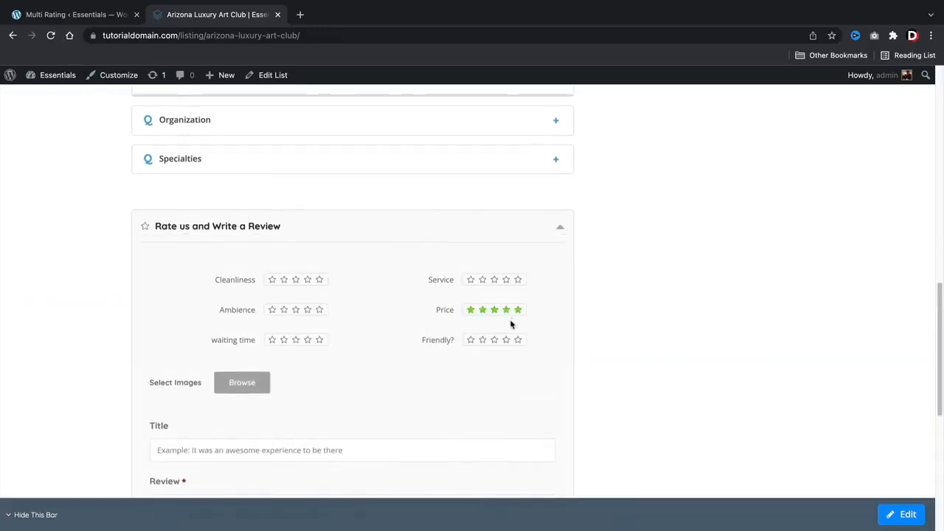
drag(417, 428, 124, 429)
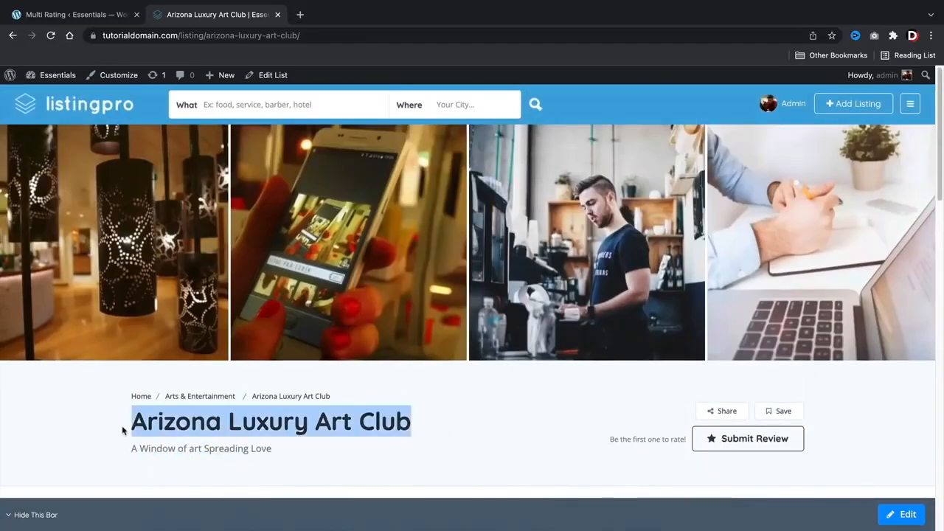
Run a listing search without keywords and browse the results for a listing in the Agency category.
click(538, 103)
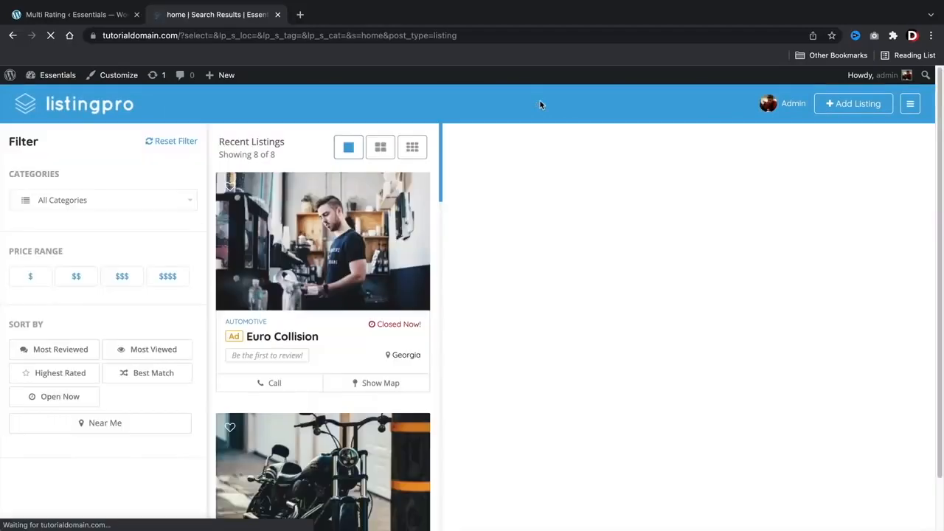
scroll(313, 295, down, 5)
scroll(314, 296, down, 8)
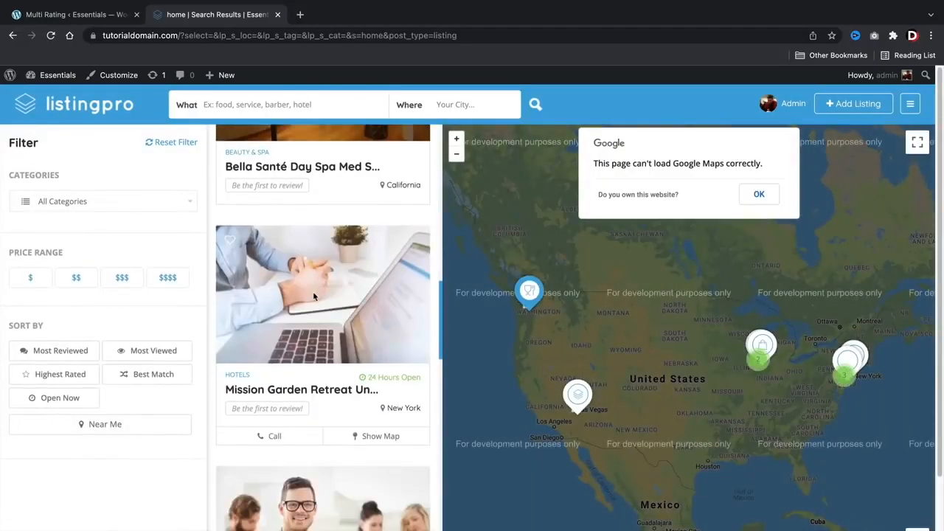
scroll(313, 296, down, 10)
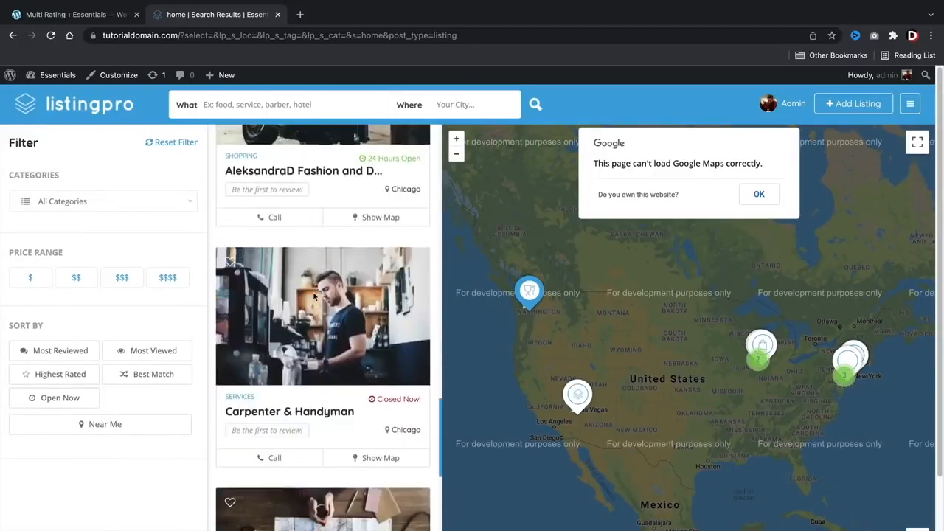
scroll(314, 296, down, 3)
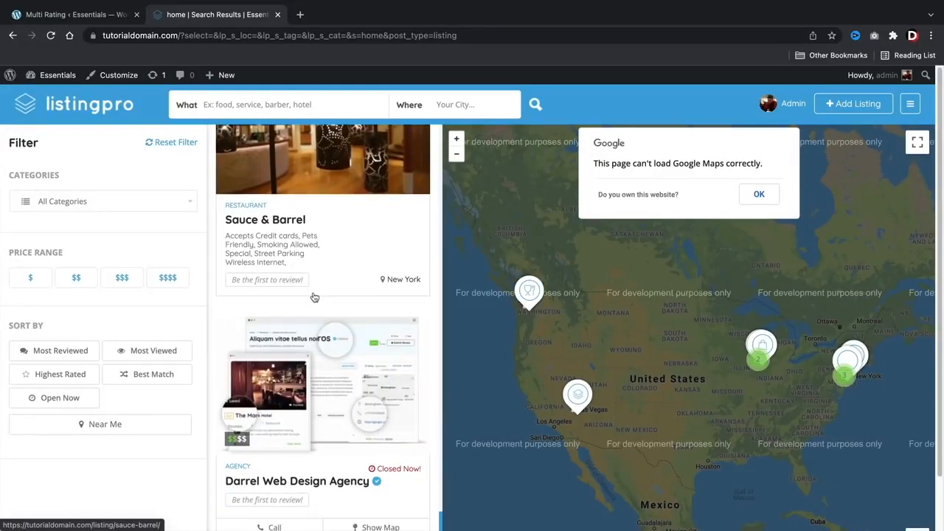
Open the Darrel Web Design Agency listing and expand its Rate us and Write a Review form to check the rating criteria.
click(316, 389)
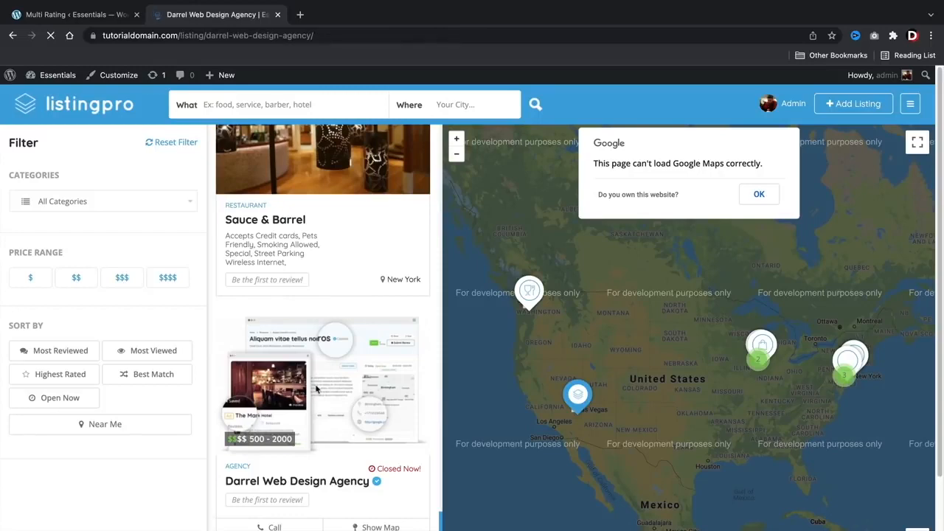
scroll(558, 419, down, 10)
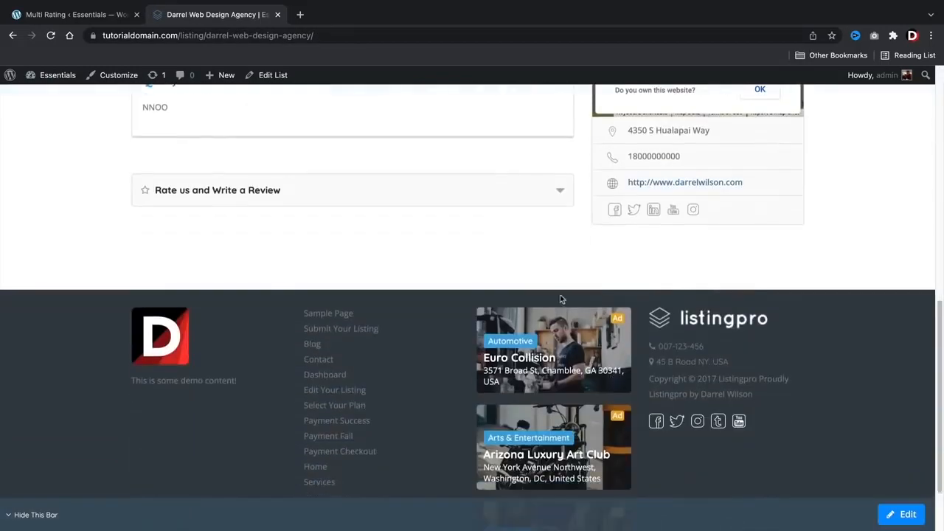
click(561, 193)
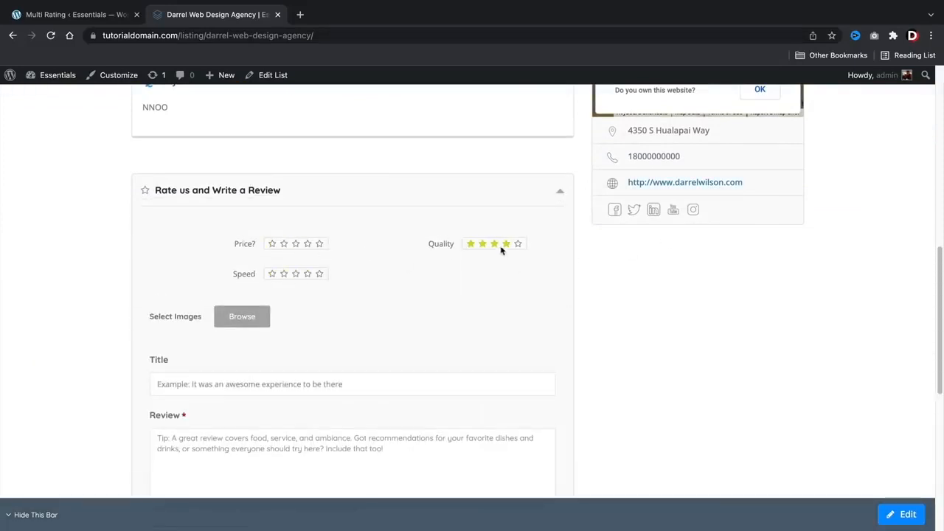
Enable the FES Form Builder in the ListingPro Visualizer, agree to the submission form responsibility notice, and open the builder for editing.
click(100, 22)
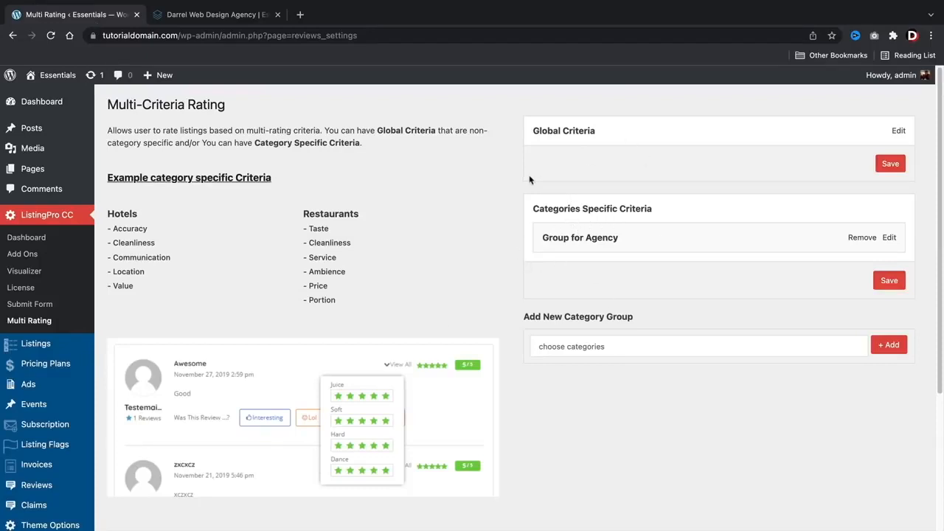
click(61, 220)
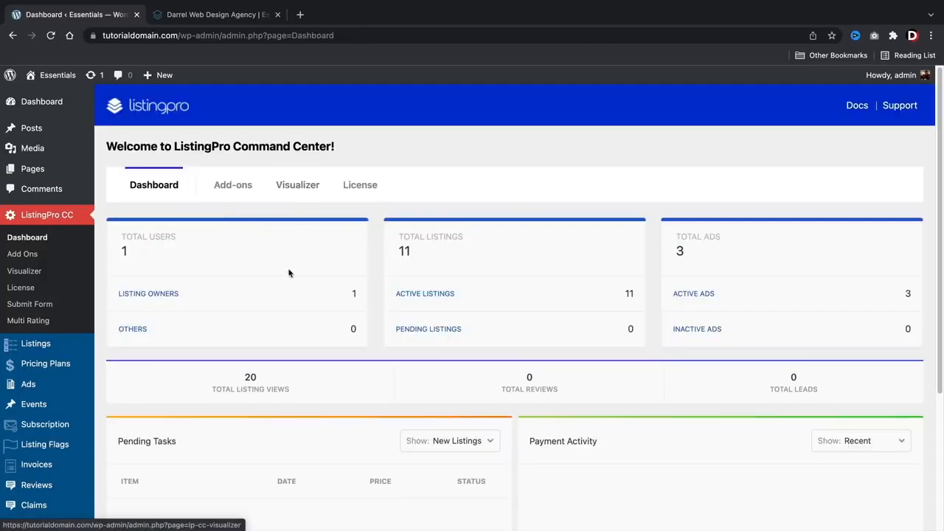
click(286, 185)
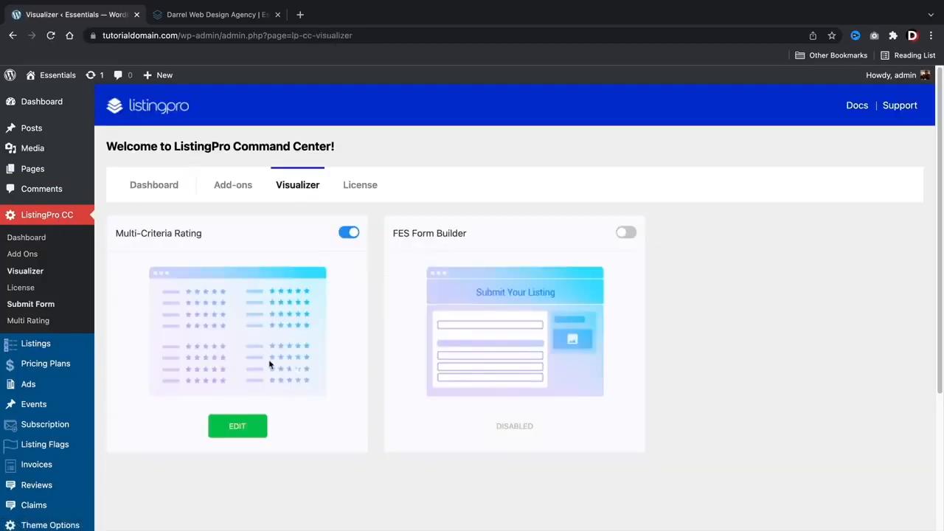
drag(133, 232, 190, 231)
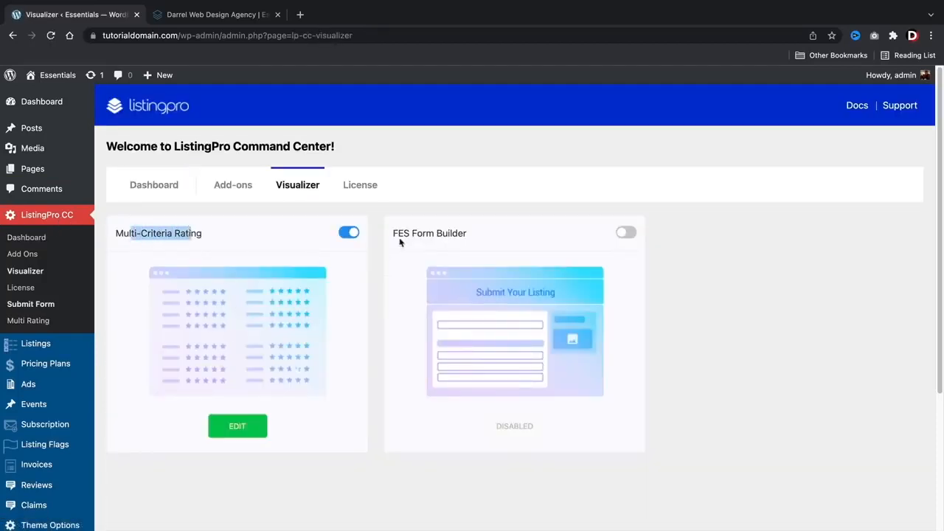
drag(394, 231, 472, 236)
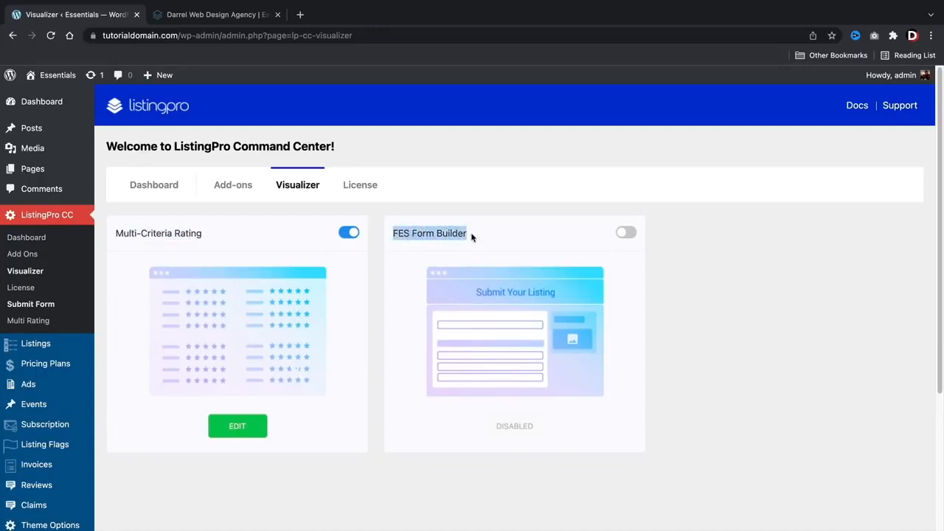
click(625, 232)
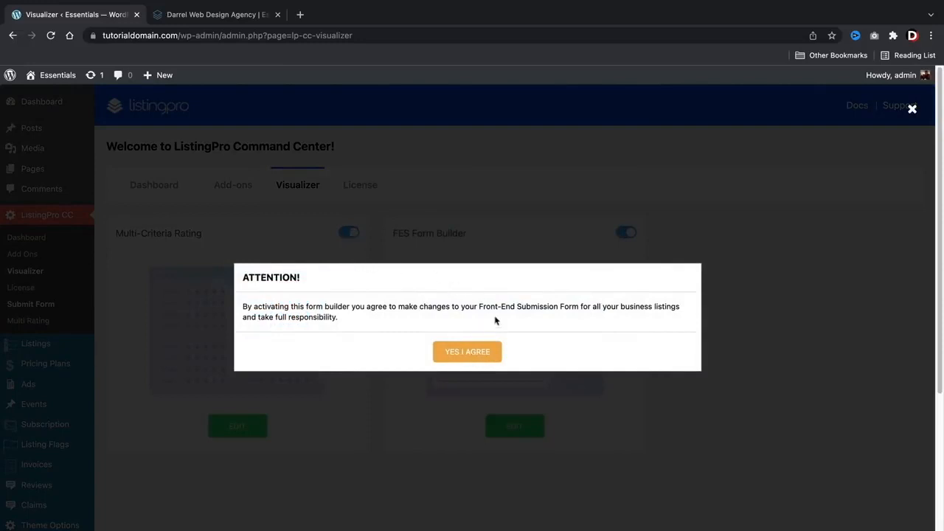
click(482, 353)
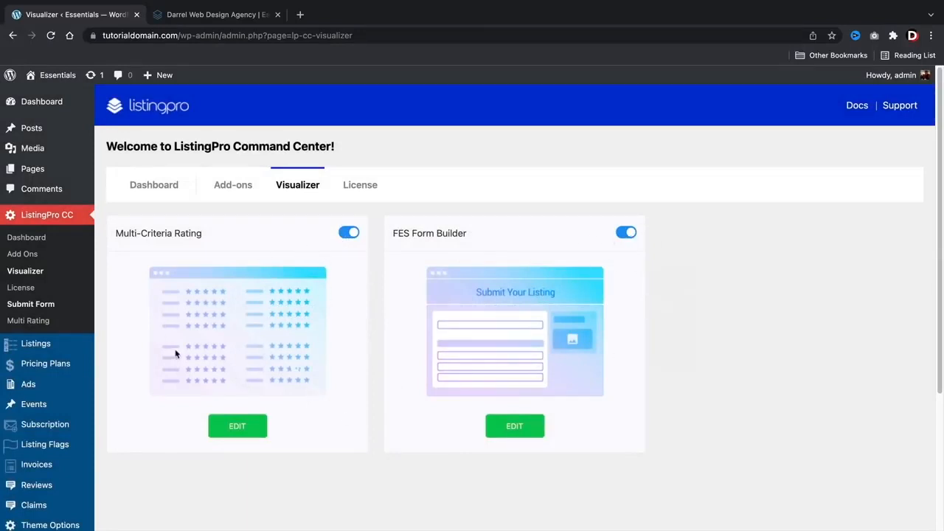
click(515, 431)
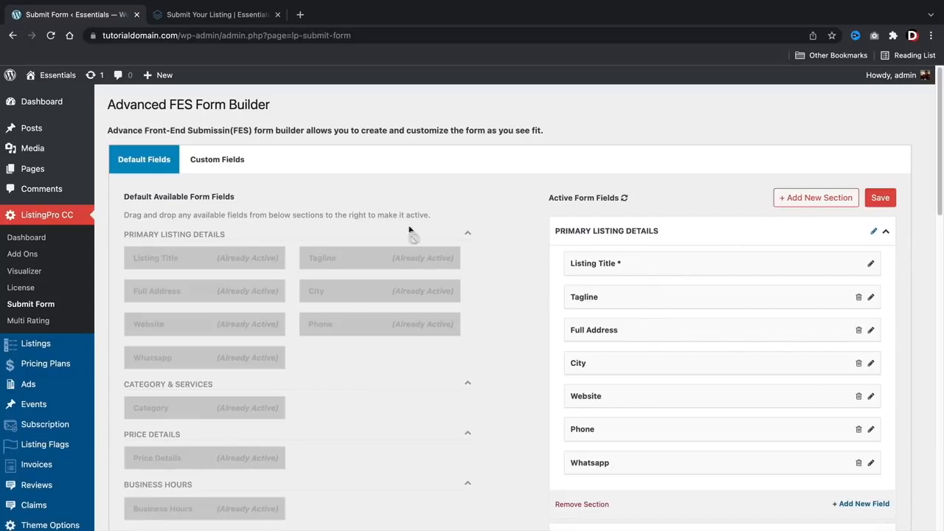
Examine the Primary Listing Details fields on the front-end Submit Your Listing page, including title, full address and city.
click(219, 20)
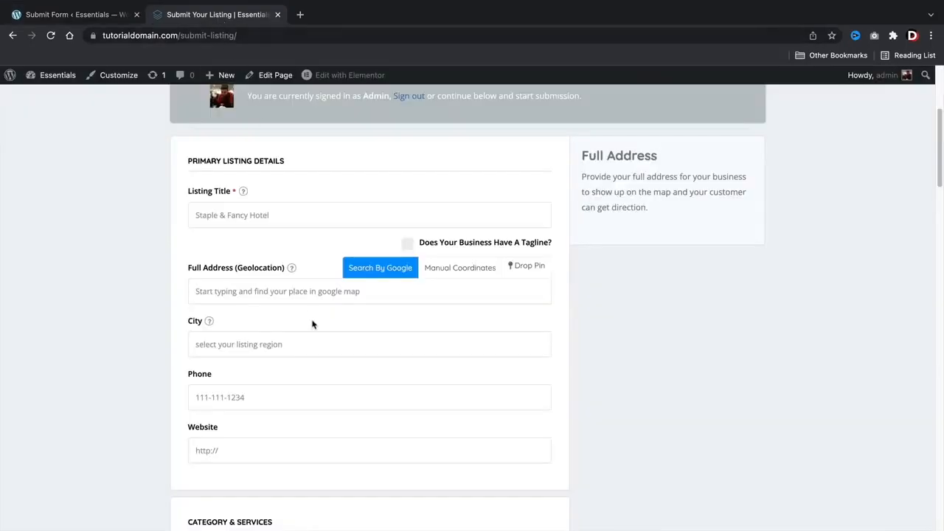
scroll(312, 324, up, 3)
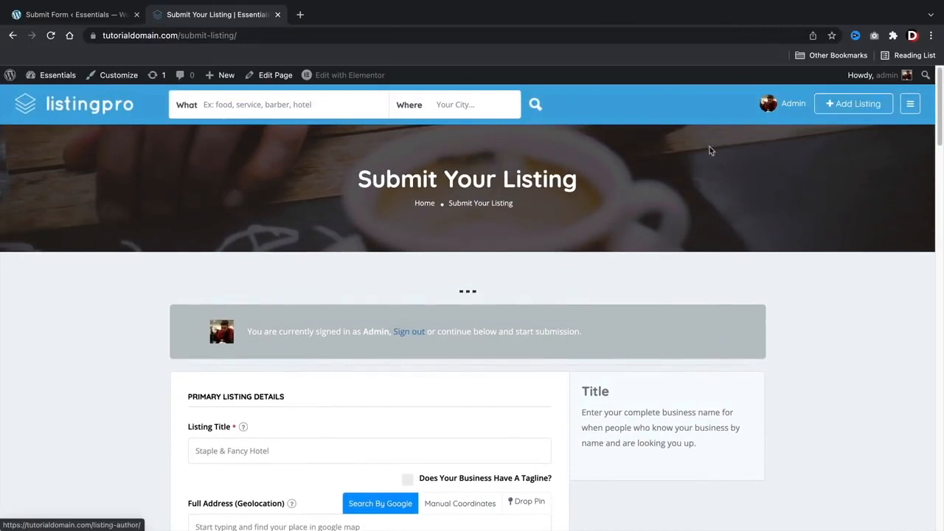
drag(582, 179, 347, 189)
click(340, 256)
scroll(317, 247, down, 3)
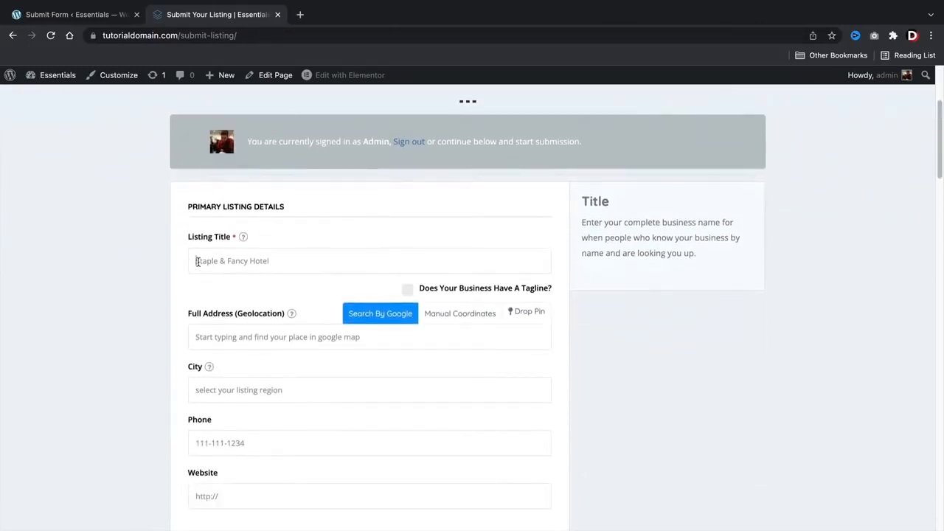
click(198, 336)
click(199, 388)
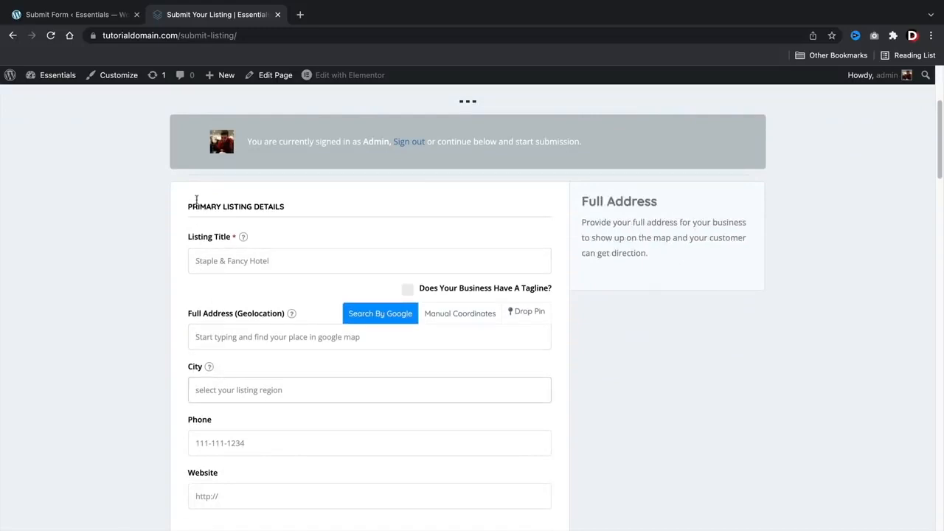
drag(235, 237, 187, 238)
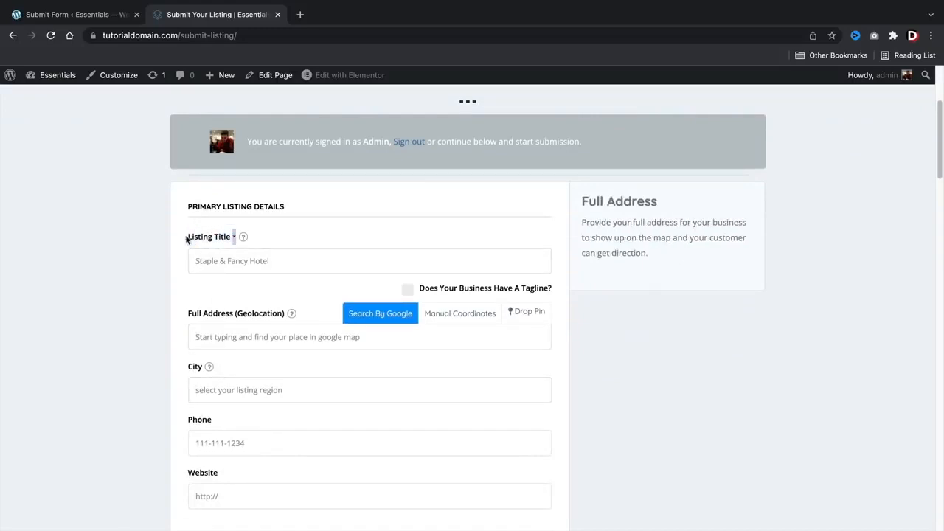
drag(236, 315, 188, 319)
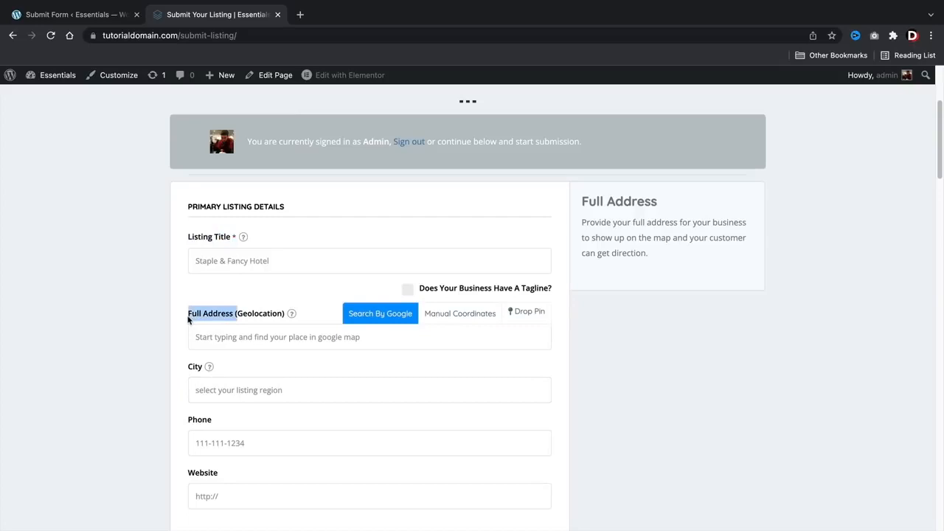
click(231, 374)
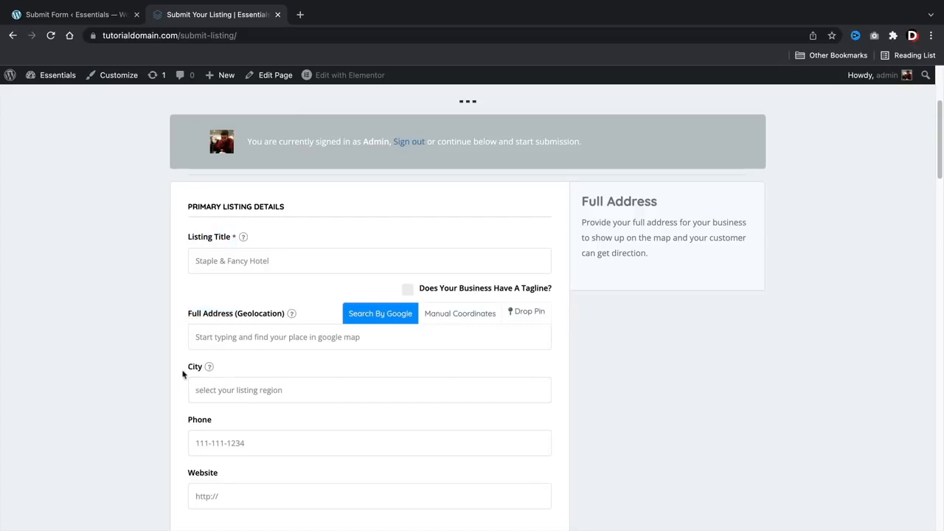
Compare the form builder's active sections, such as Primary Listing Details, Category & Services and Price Details, with the Submit Your Listing page.
click(108, 11)
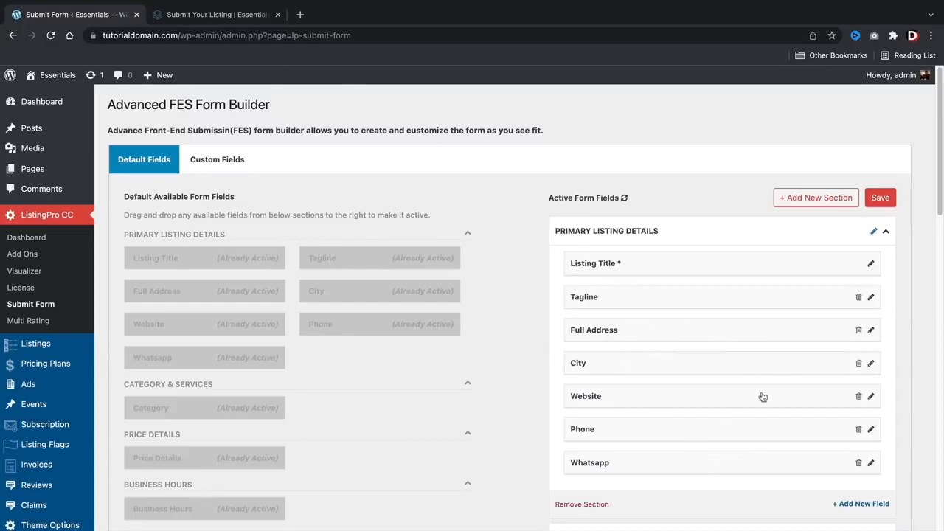
scroll(647, 376, down, 1)
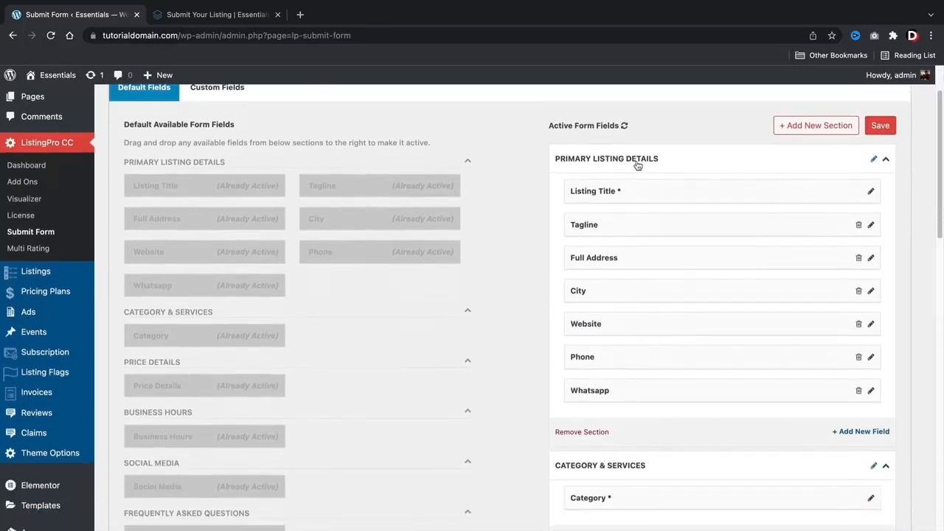
scroll(635, 177, down, 3)
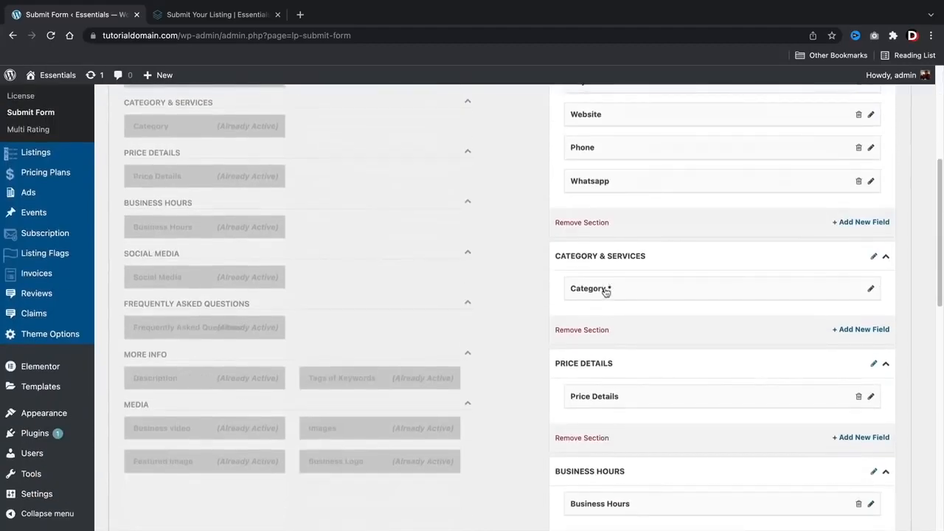
click(221, 15)
scroll(425, 303, down, 5)
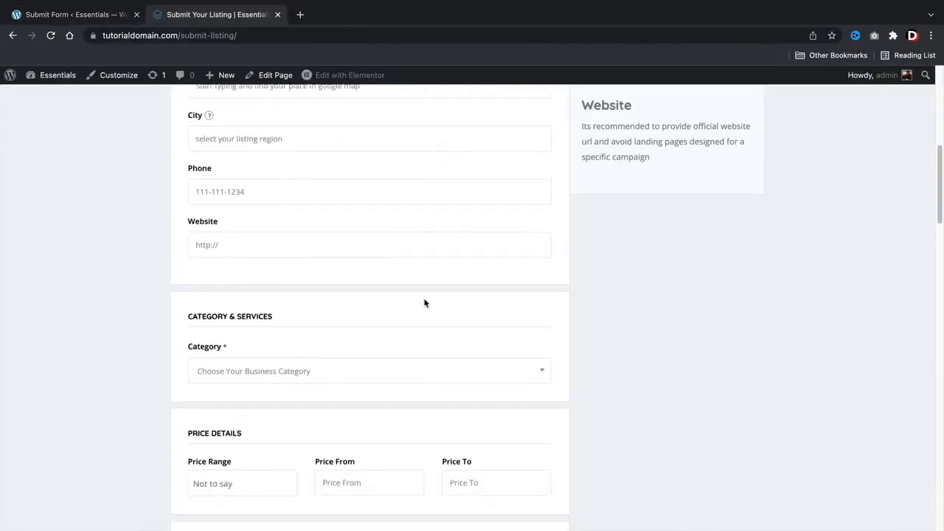
scroll(424, 304, down, 2)
click(88, 15)
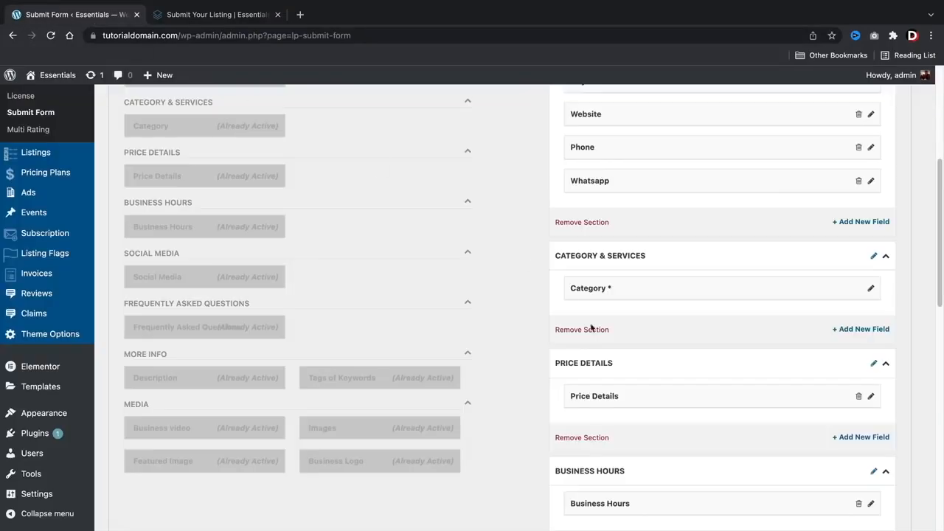
scroll(593, 329, down, 2)
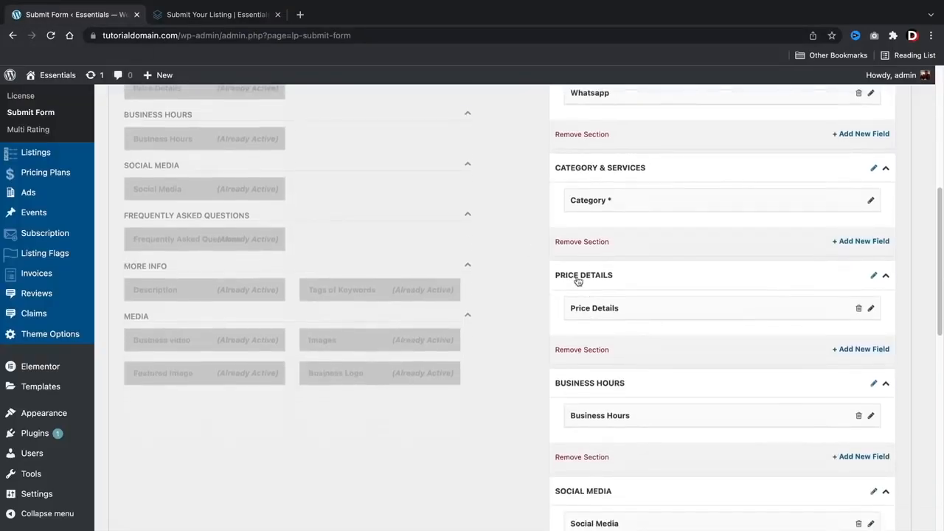
scroll(607, 305, up, 5)
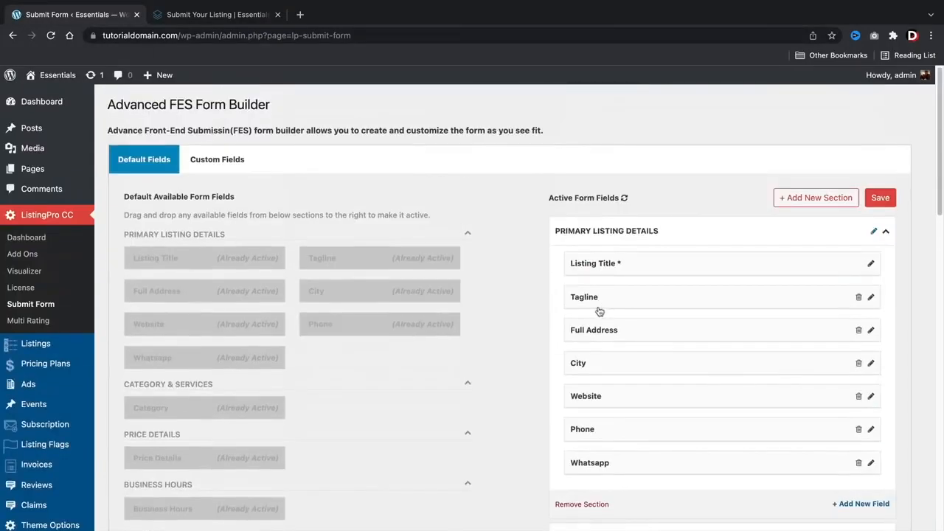
click(234, 23)
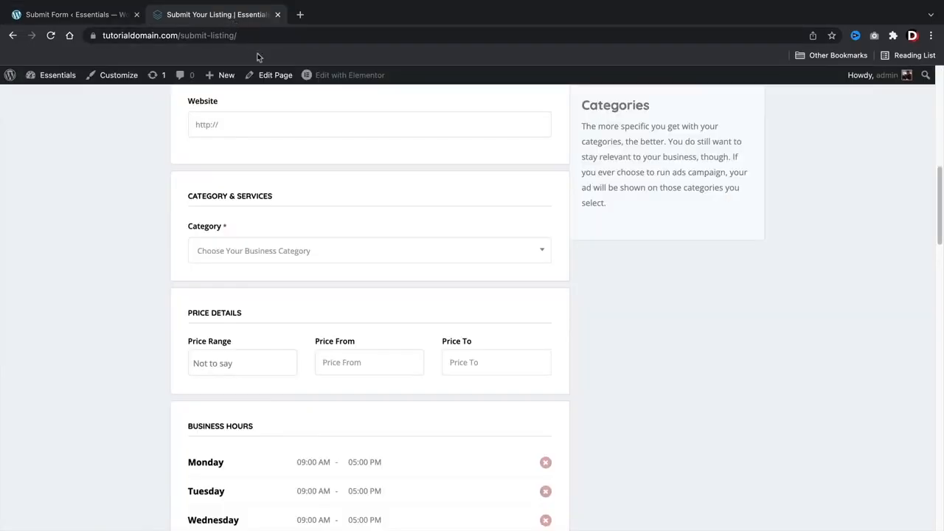
scroll(349, 315, up, 8)
scroll(364, 327, down, 3)
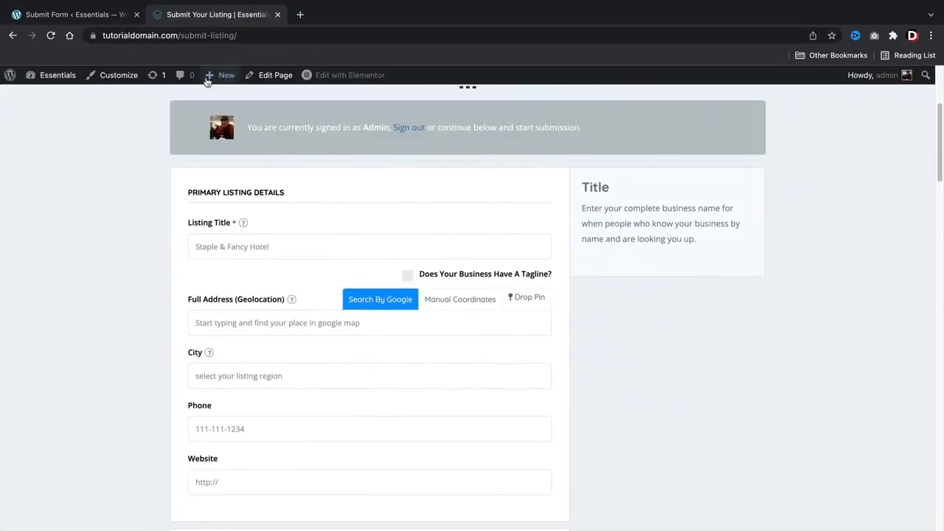
Go to the Form Fields of the listings in the WordPress admin and start adding a new field.
click(93, 15)
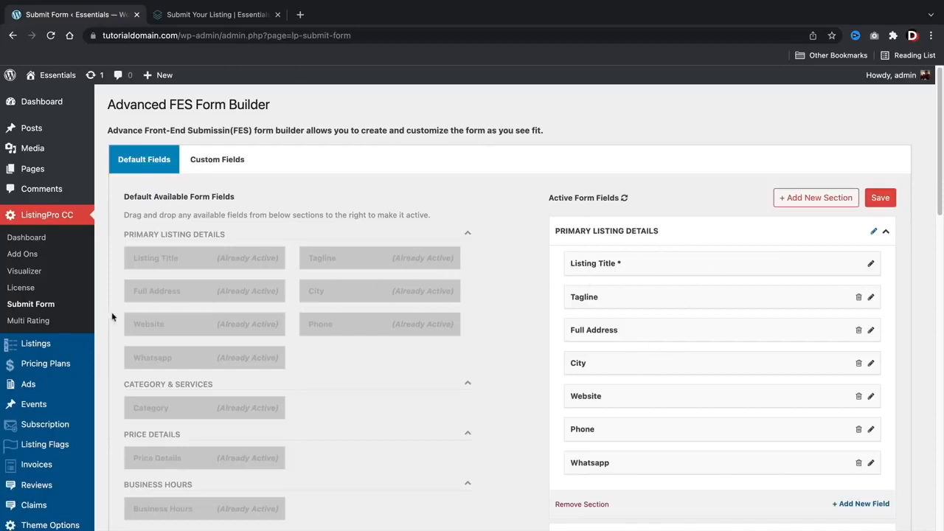
mouse_move(58, 346)
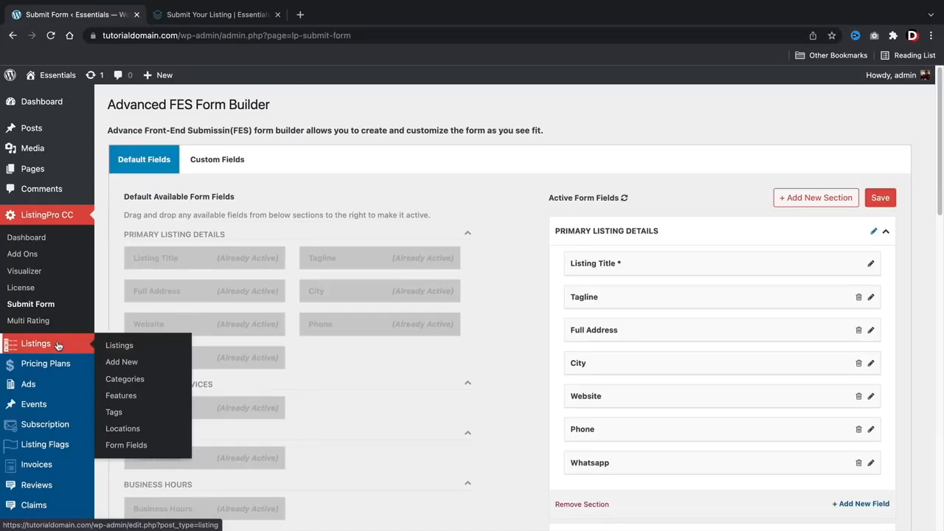
click(122, 446)
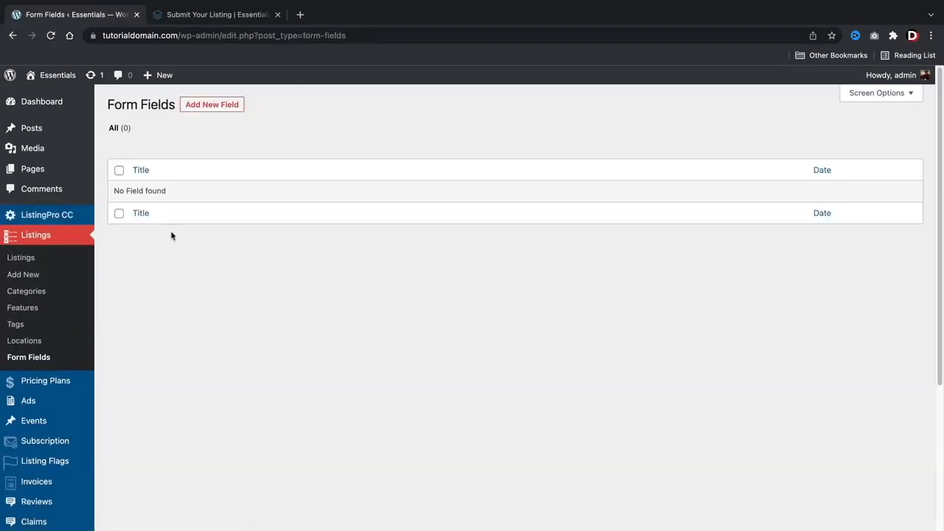
click(221, 110)
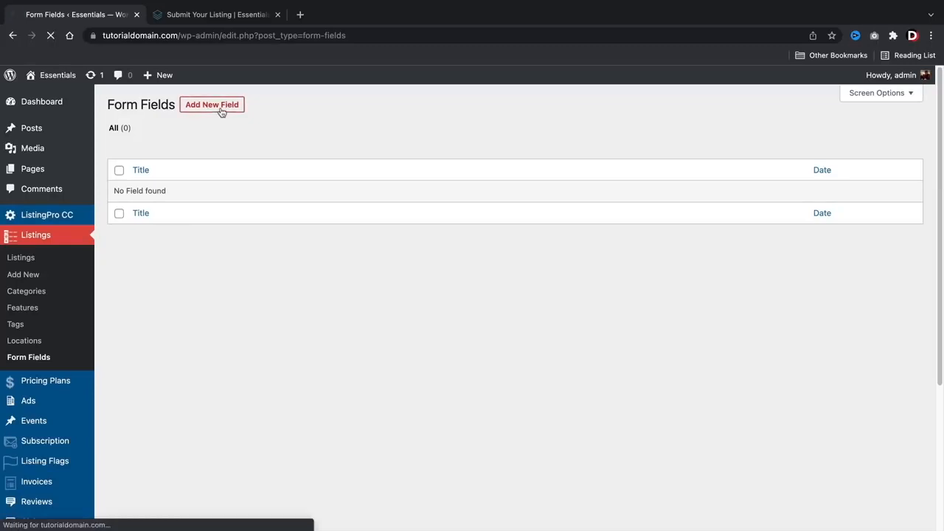
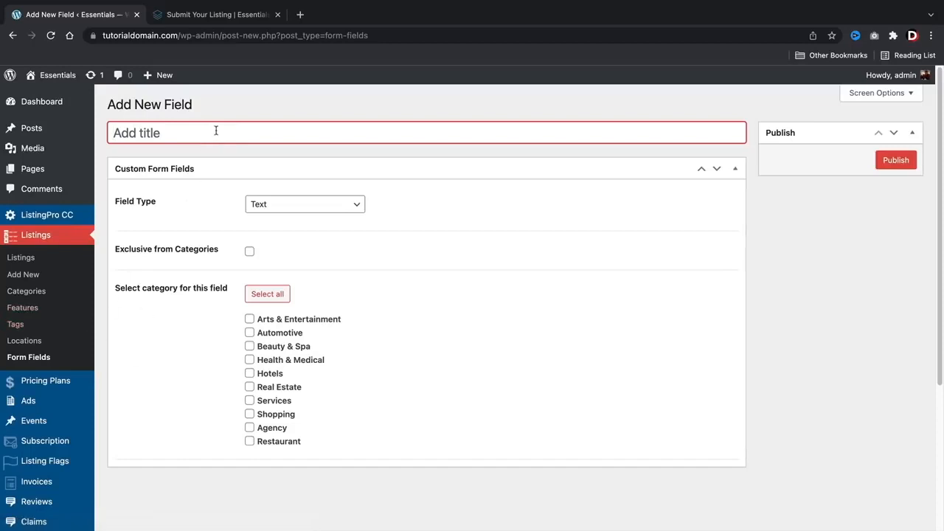
Review the existing fields on the front-end Submit Your Listing page, from listing title down to website.
click(219, 18)
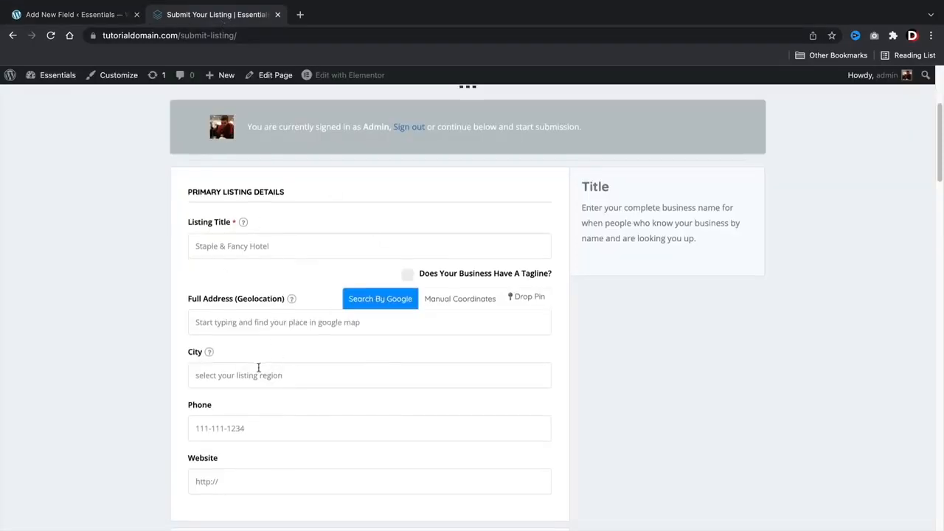
scroll(259, 369, down, 2)
scroll(259, 369, up, 5)
scroll(259, 369, down, 3)
scroll(259, 369, down, 2)
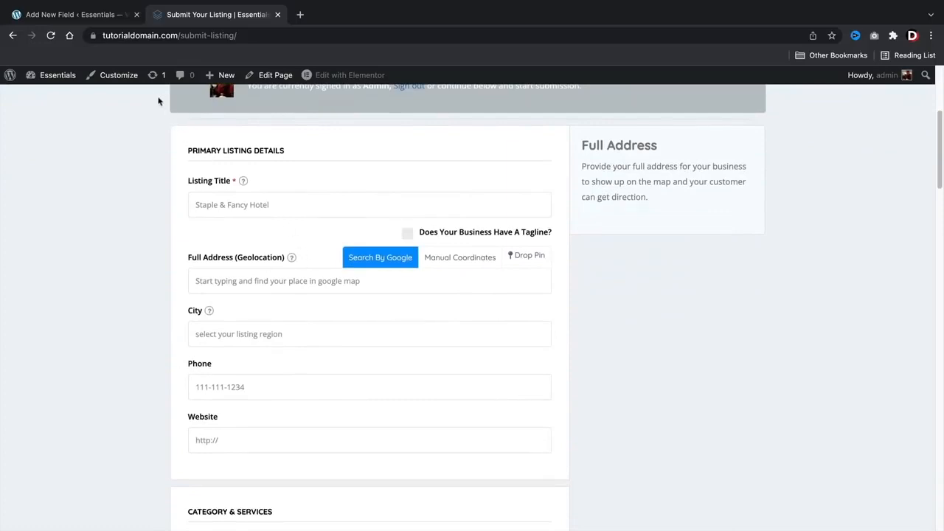
Title the new form field "Youtube Channel" and keep Text as its field type.
click(101, 19)
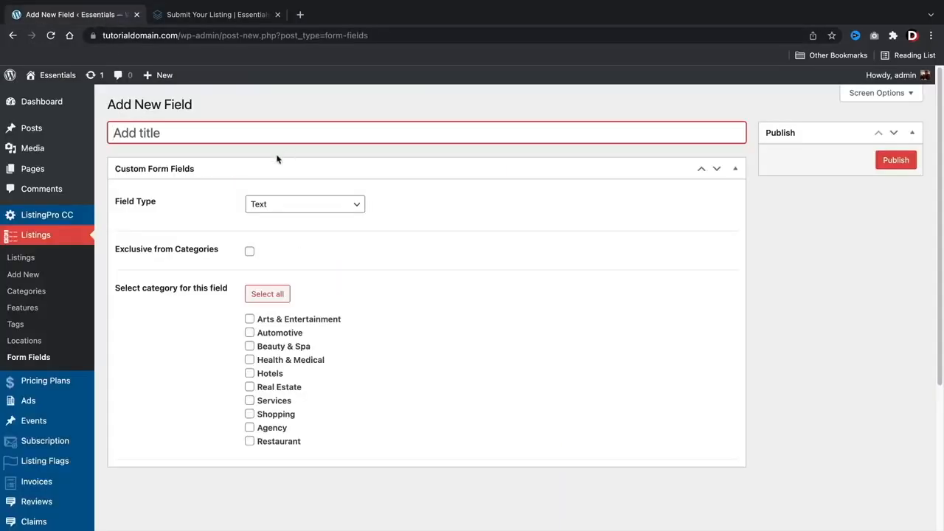
text(Yu)
text(outuve)
key(BackSpace)
text(e)
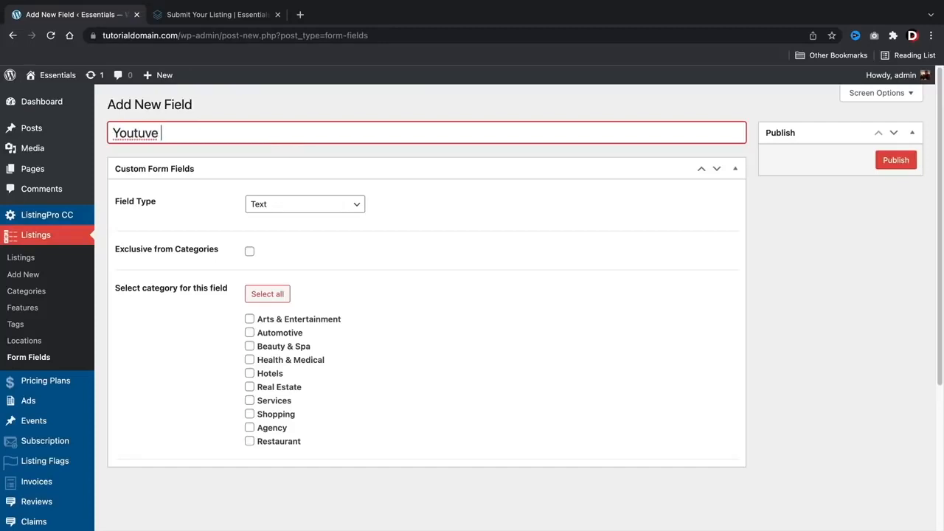
key(BackSpace)
key(BackSpace)
text(br)
text( Channel)
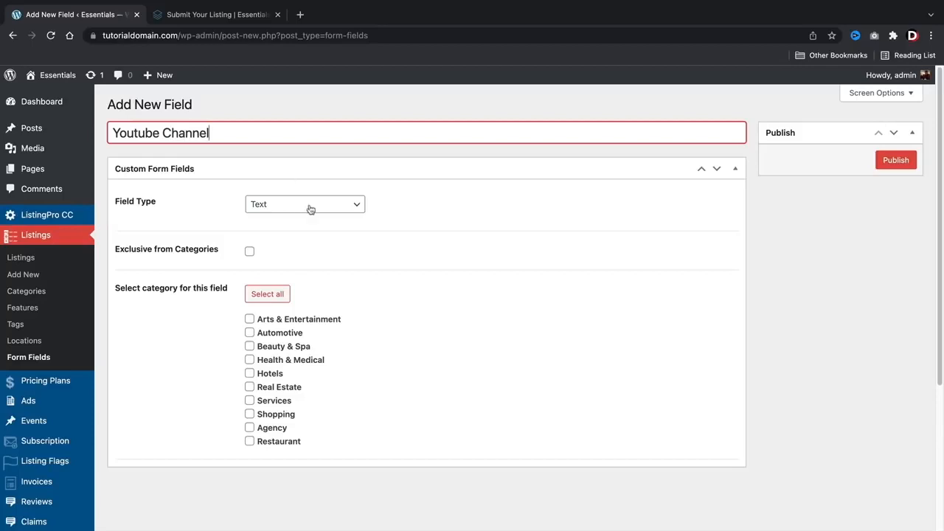
click(352, 213)
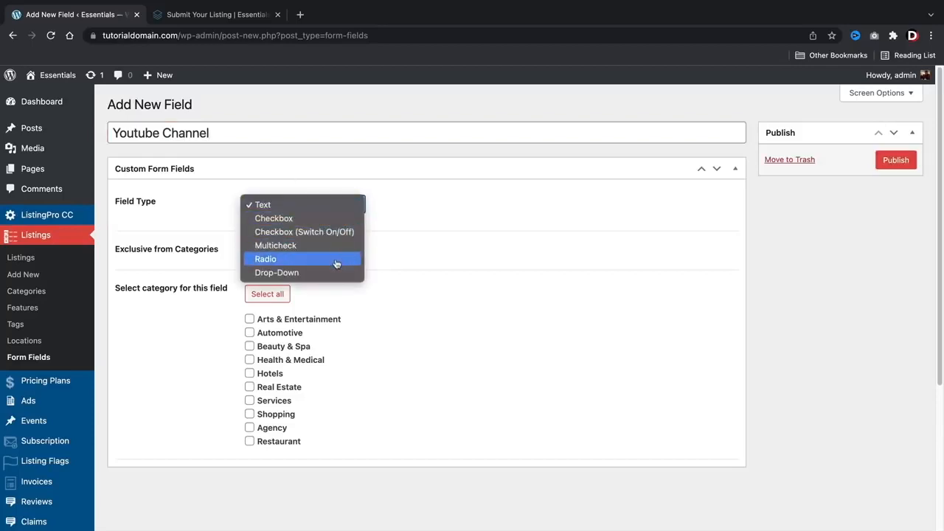
click(317, 208)
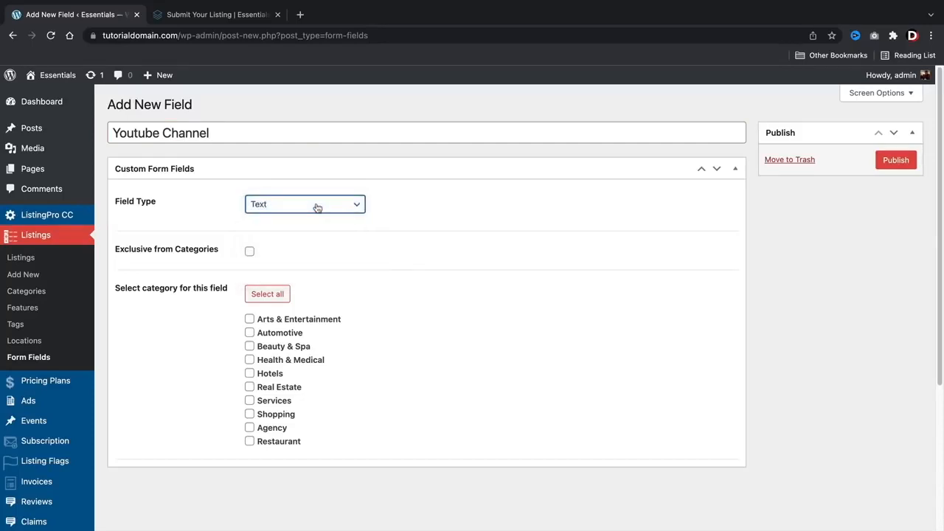
Assign the Youtube Channel field to all listing categories and publish it.
click(257, 300)
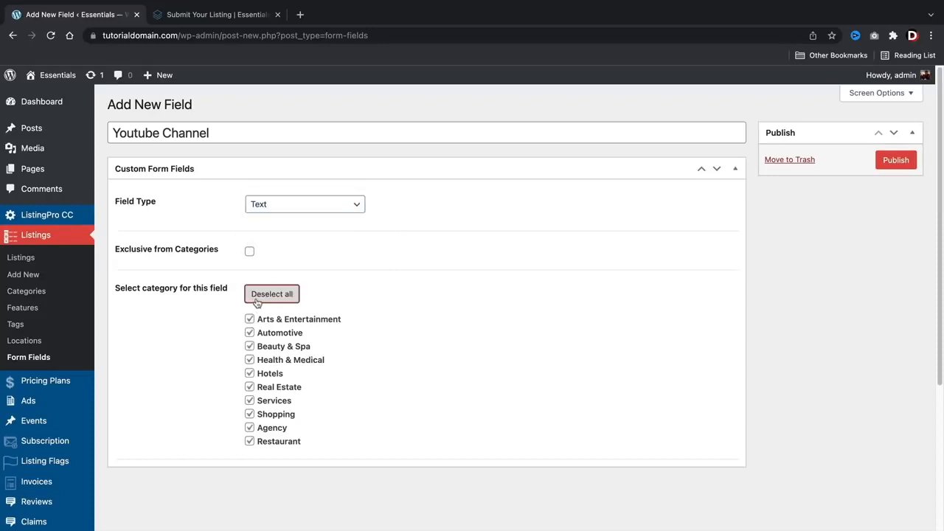
click(249, 251)
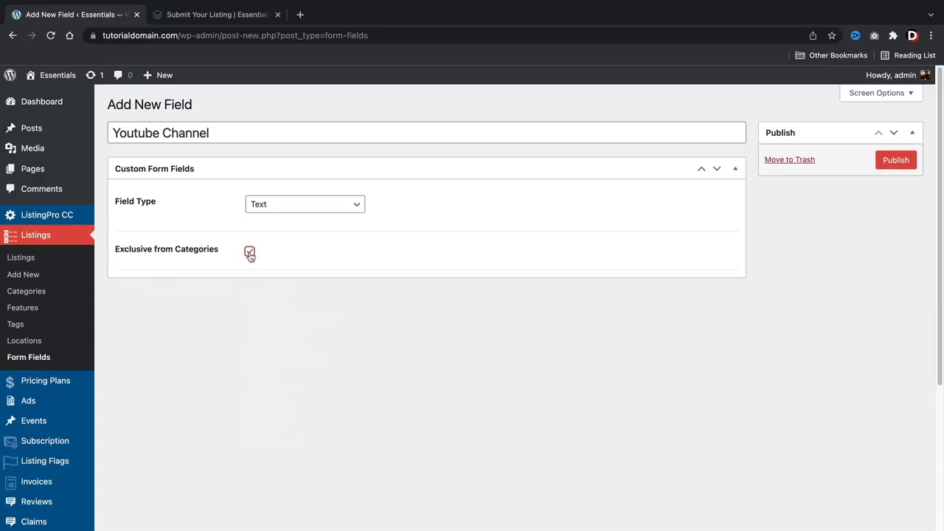
click(250, 252)
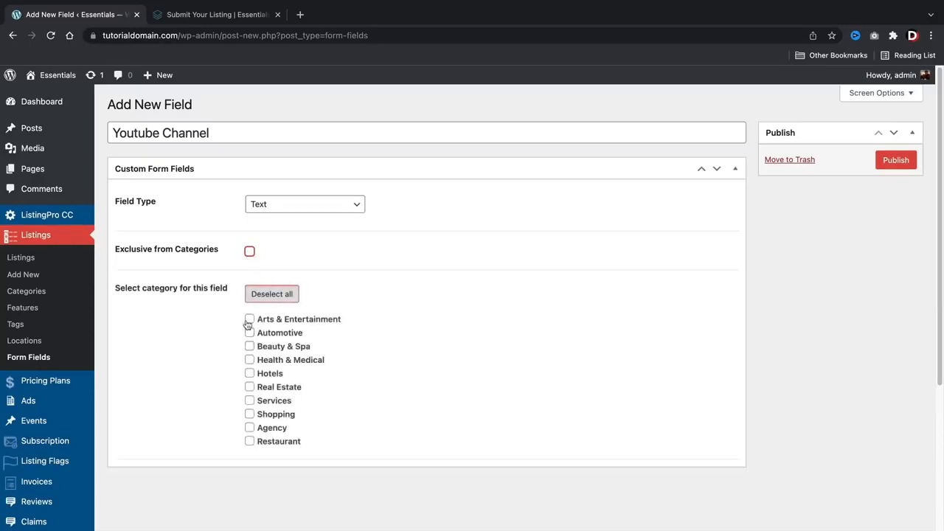
click(250, 318)
click(249, 359)
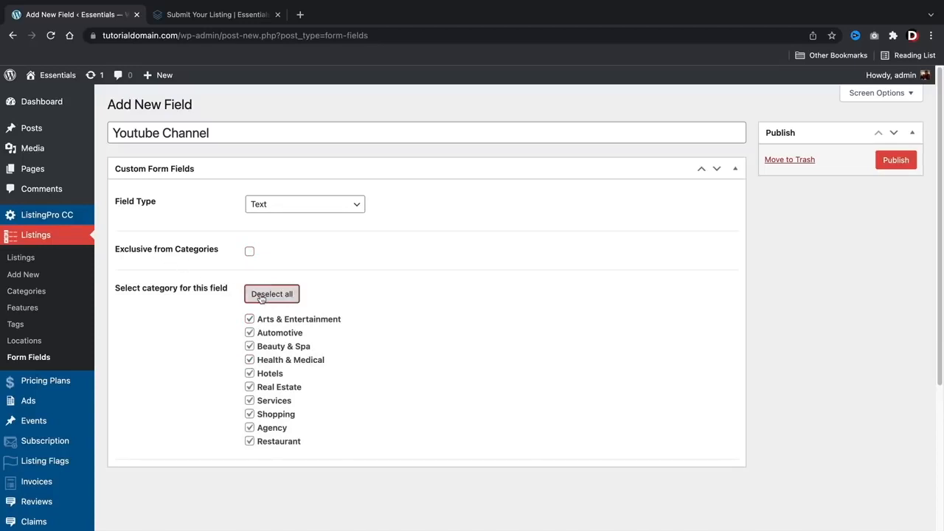
click(897, 164)
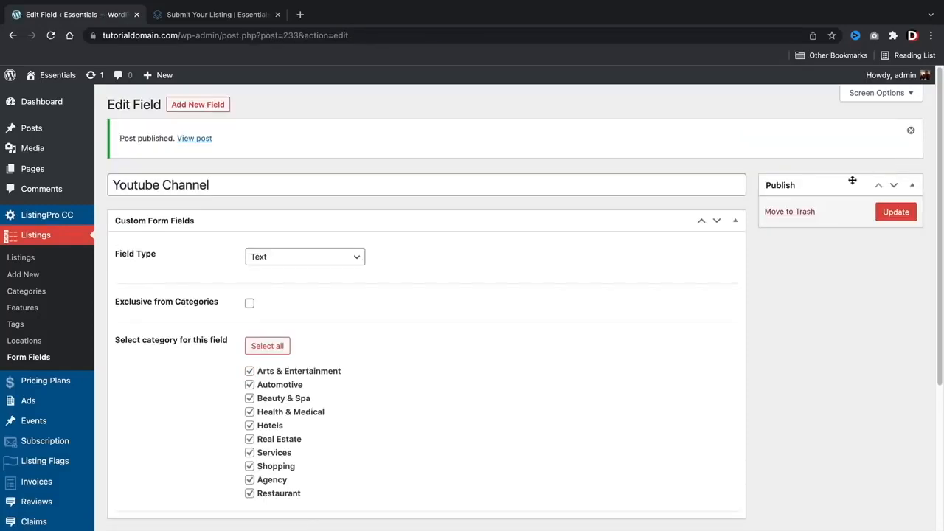
Open the FES Form Builder from the Visualizer and place the custom Youtube Channel field below Listing Title in Primary Listing Details.
mouse_move(70, 222)
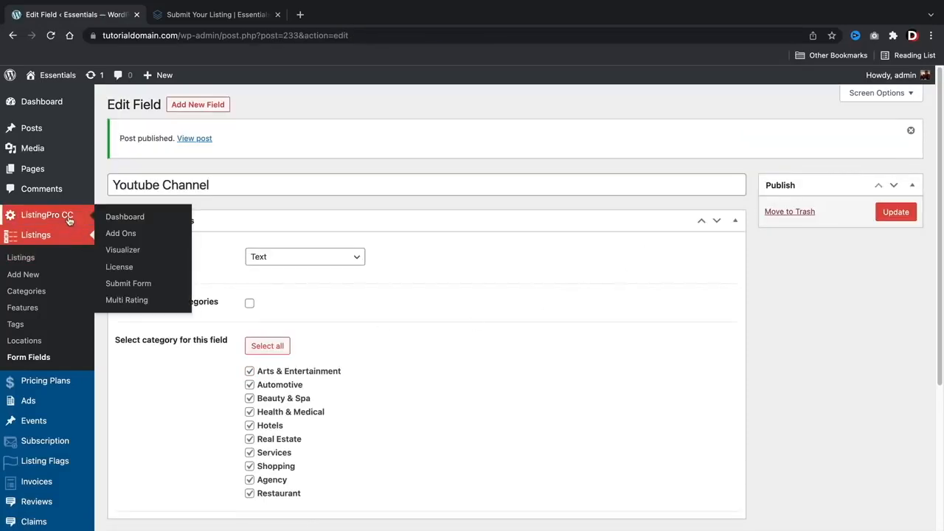
click(136, 255)
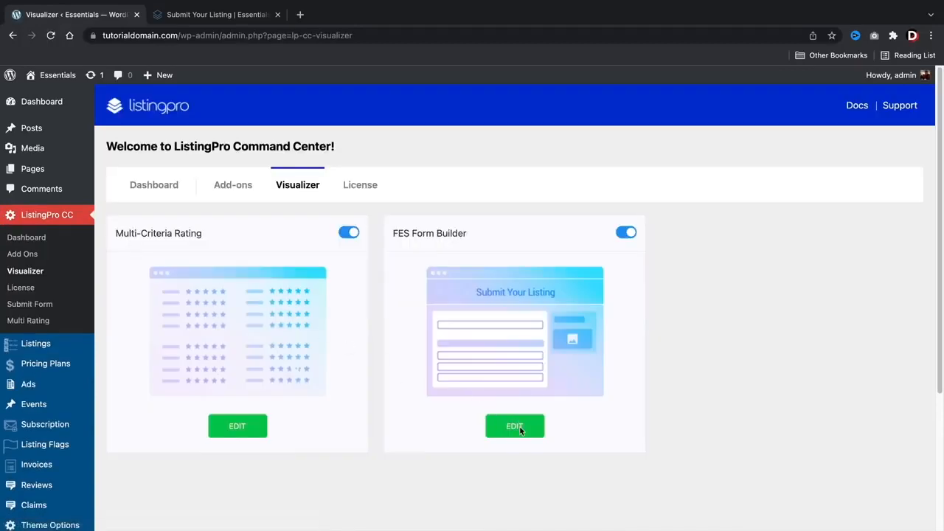
click(520, 431)
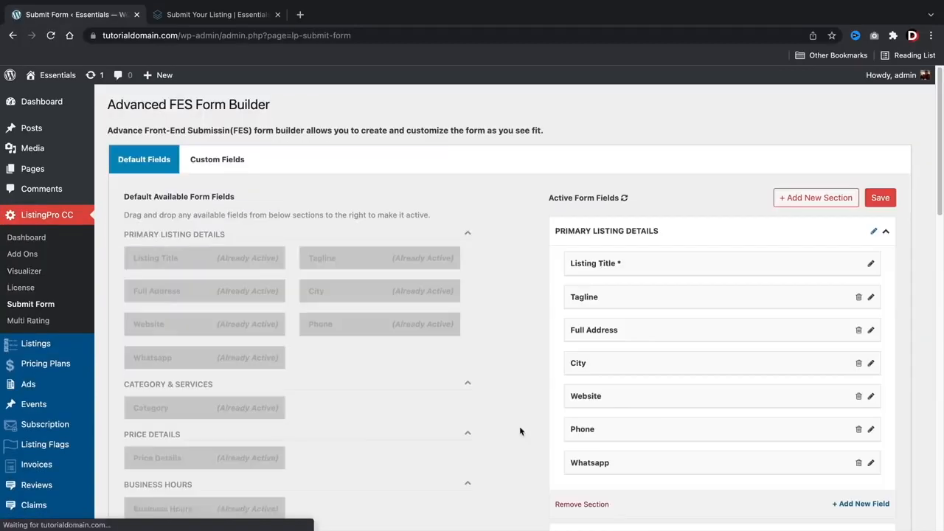
click(219, 162)
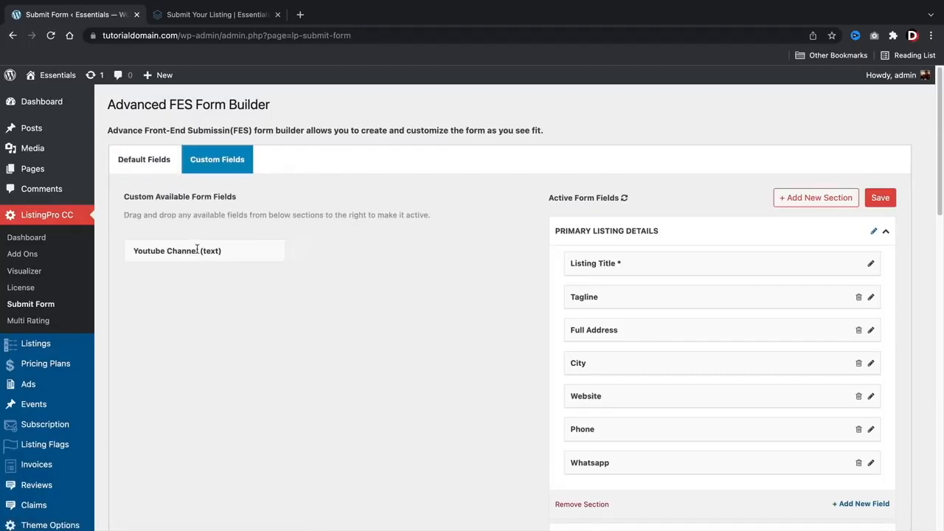
drag(223, 255, 674, 293)
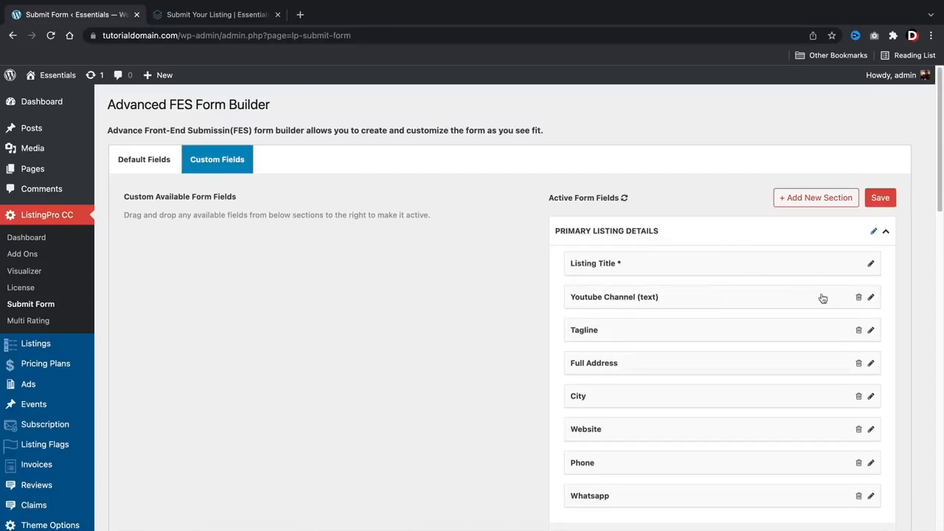
Set the placeholder of the Youtube Channel form field to "Youtube Channel?" and save the field.
click(871, 298)
scroll(768, 327, down, 1)
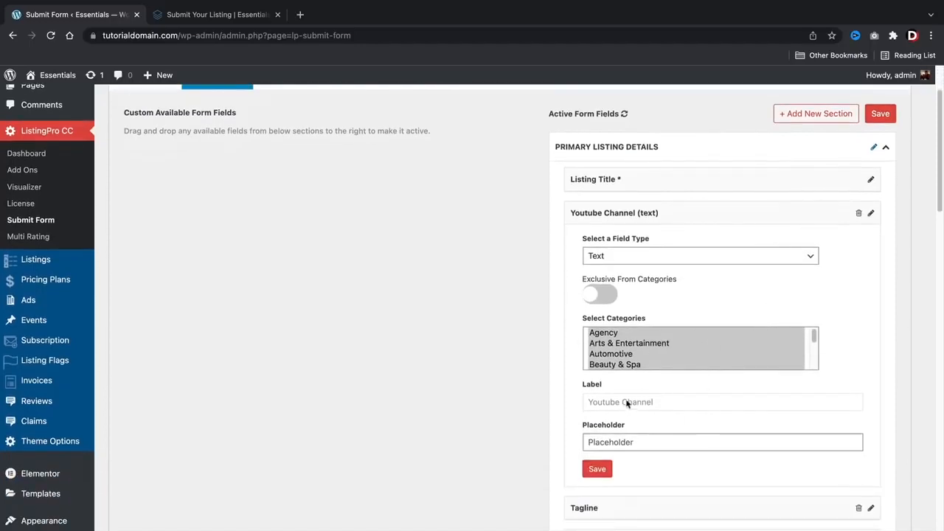
click(649, 443)
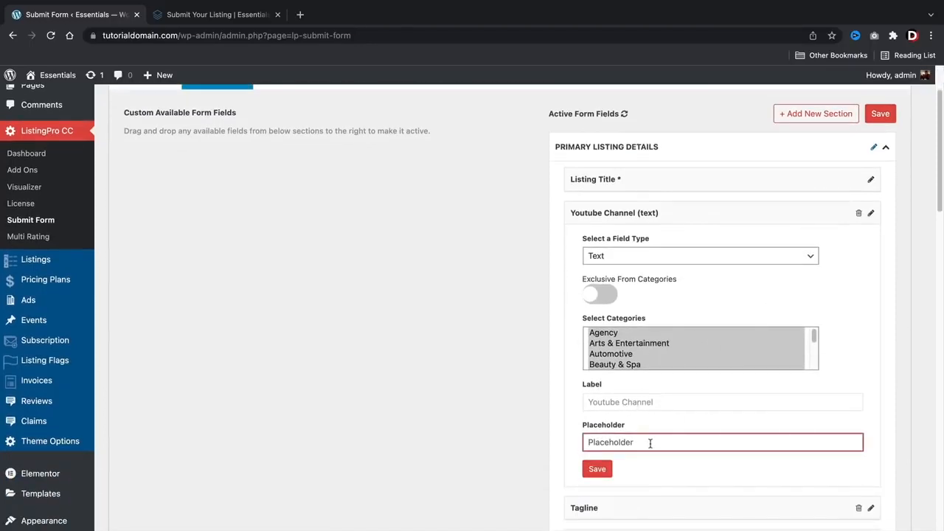
text(Y)
click(603, 473)
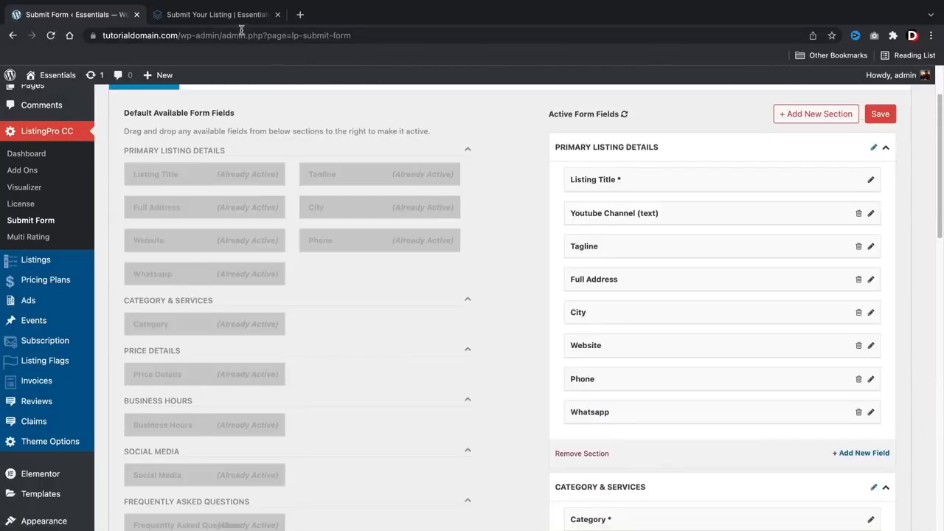
Reload the front-end Submit Your Listing page, accept the form resubmission, and look for the Youtube Channel field.
click(230, 22)
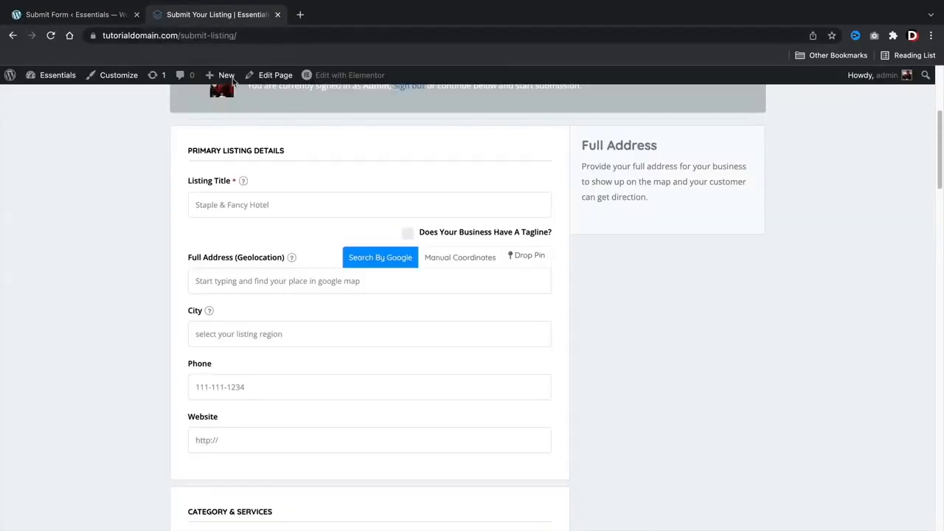
scroll(78, 110, up, 1)
click(50, 36)
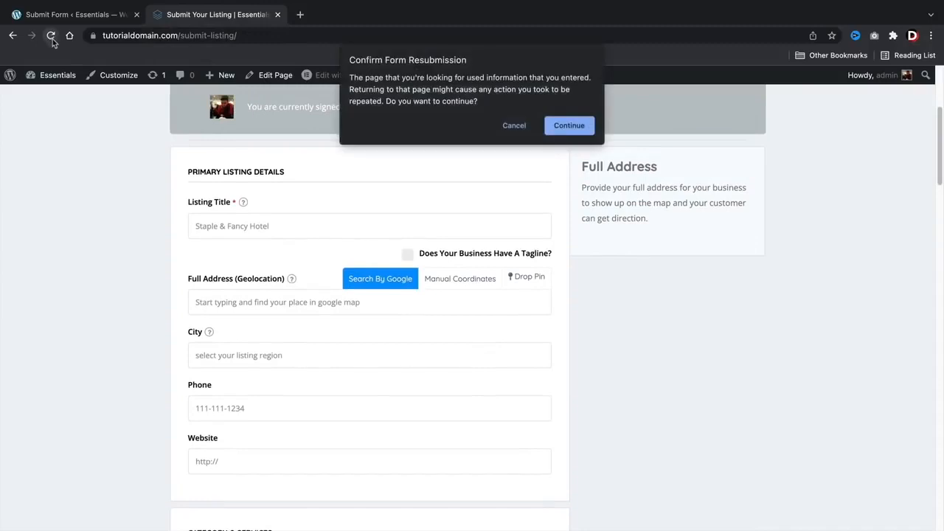
click(568, 124)
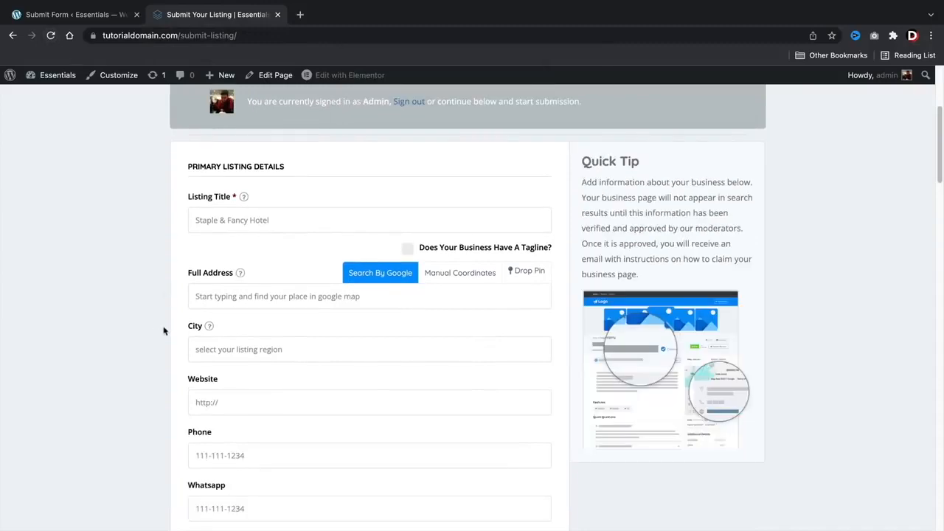
scroll(164, 331, down, 1)
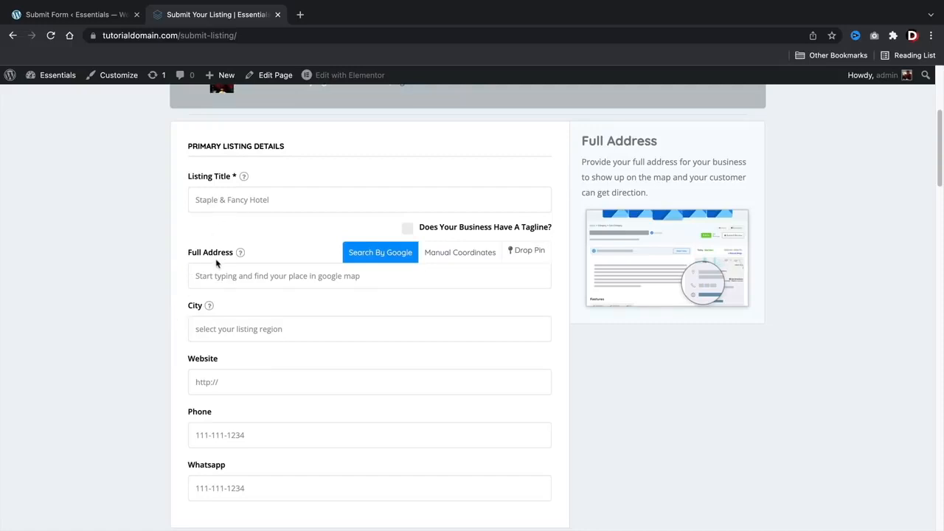
scroll(236, 263, down, 5)
scroll(250, 370, down, 3)
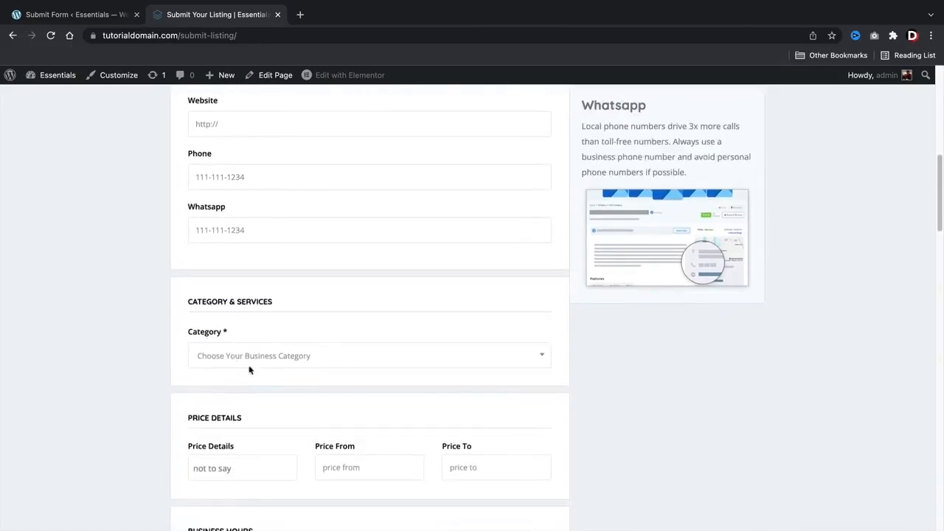
Choose Agency as the category in the submission form and check Primary Listing Details for the Youtube Channel field.
click(250, 359)
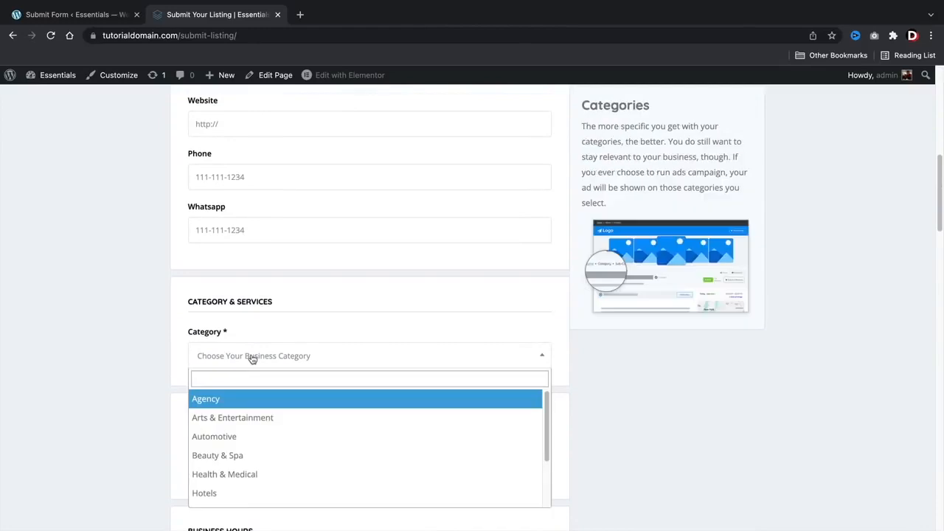
click(216, 401)
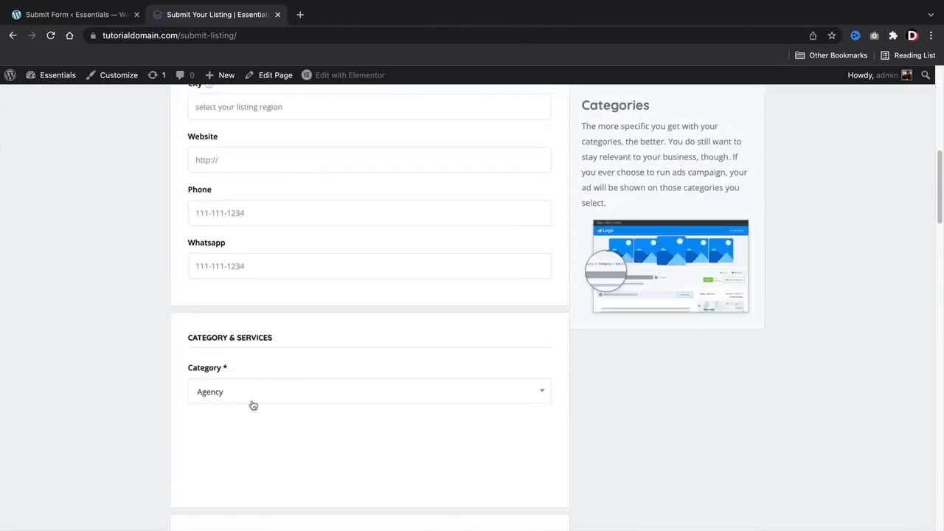
scroll(247, 404, up, 5)
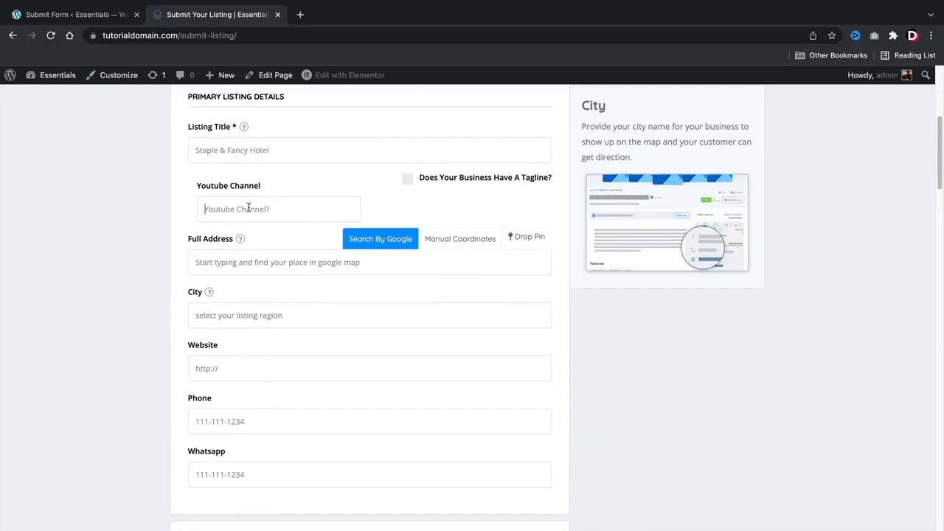
click(248, 207)
scroll(207, 312, up, 2)
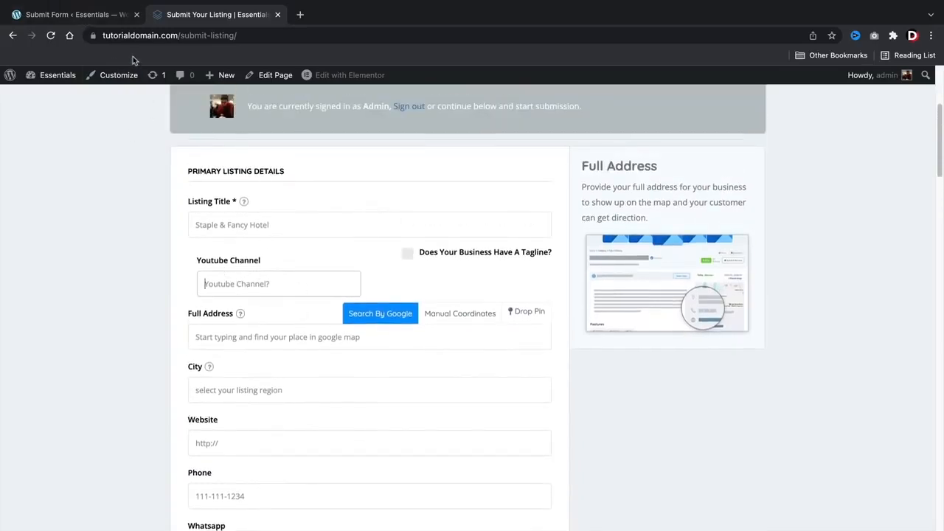
Open the Youtube Channel entry in the listings' Form Fields, make it exclusive from categories, and update it.
click(103, 18)
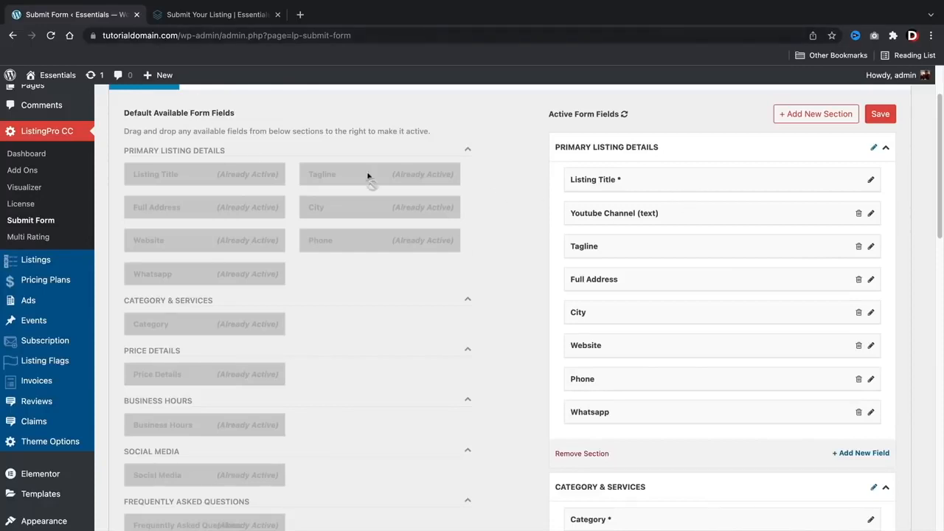
scroll(343, 186, up, 2)
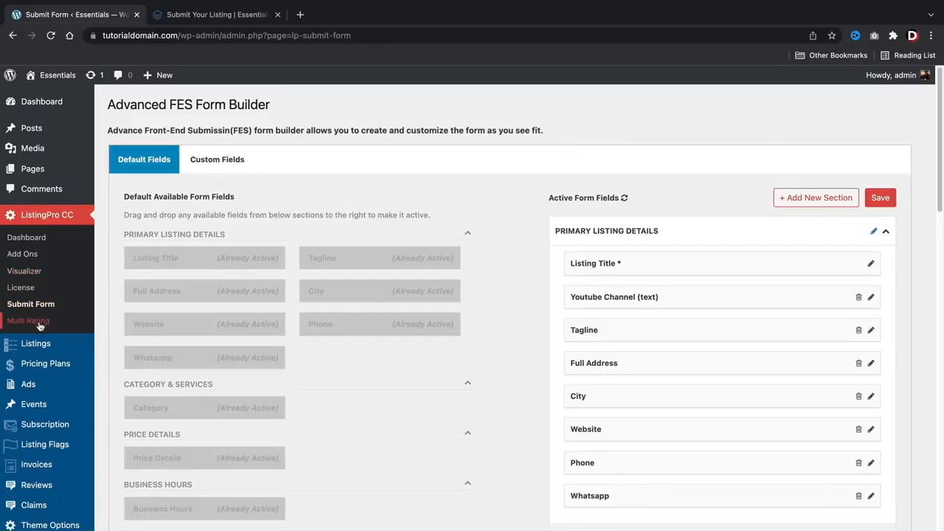
mouse_move(37, 344)
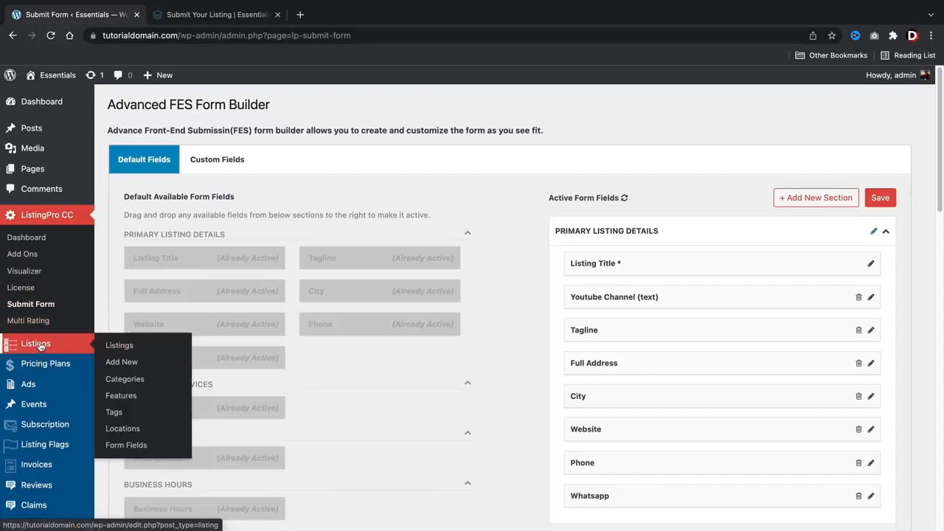
click(126, 446)
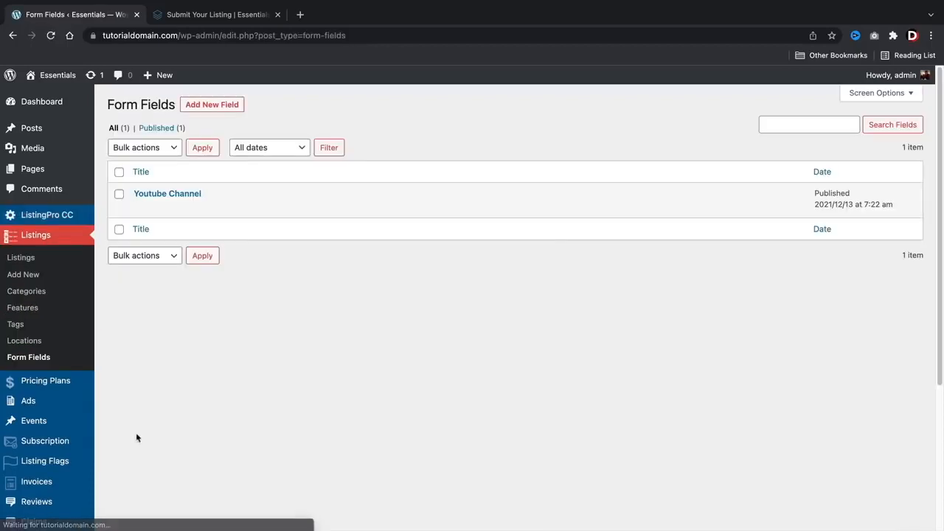
click(140, 208)
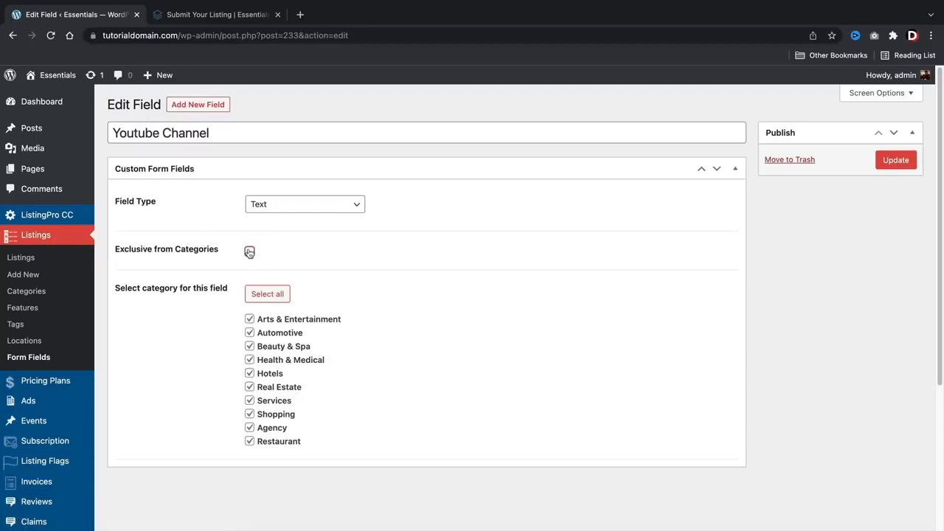
click(249, 252)
click(898, 166)
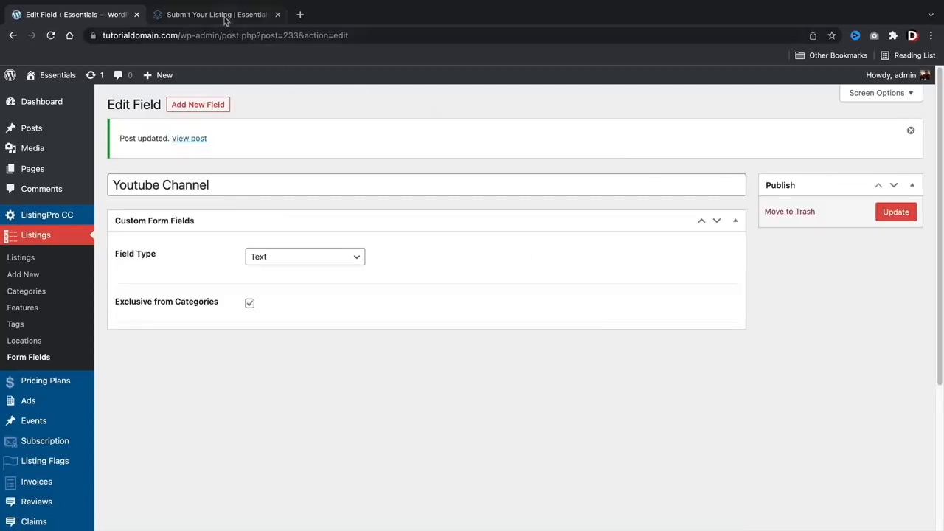
Reload the front-end Submit Your Listing page, accept the form resubmission, and check the Youtube Channel field.
click(226, 16)
click(50, 35)
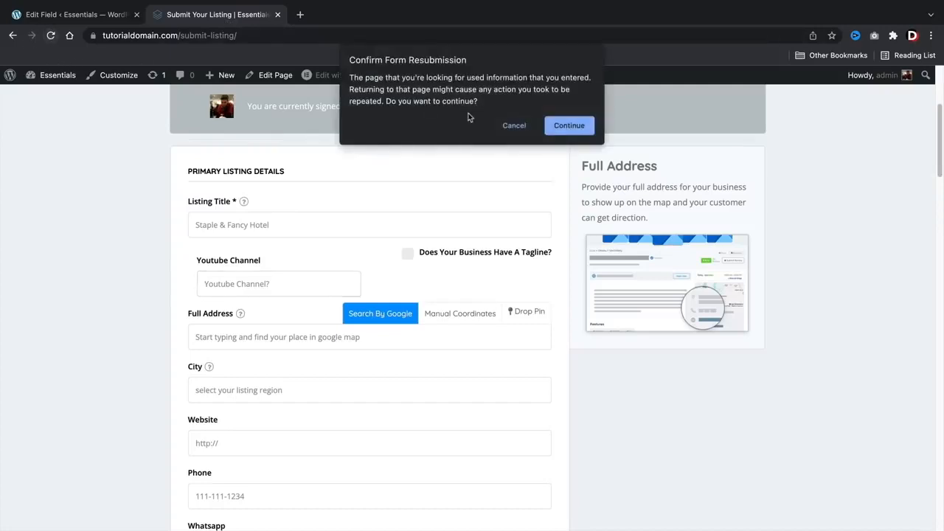
click(570, 122)
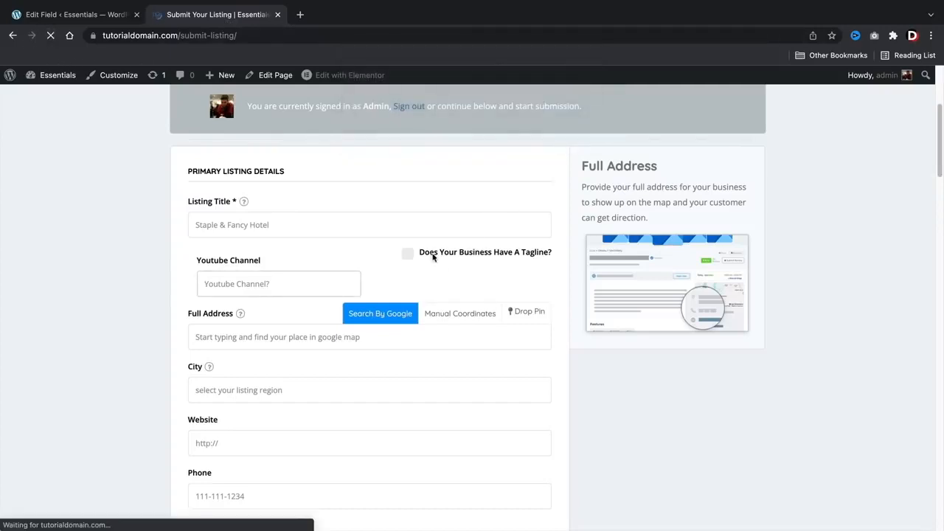
click(290, 281)
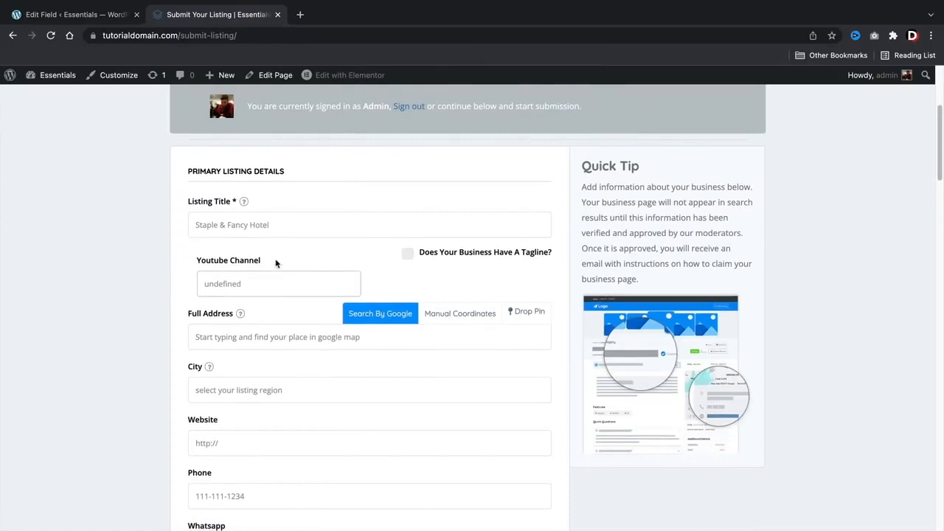
scroll(230, 287, down, 3)
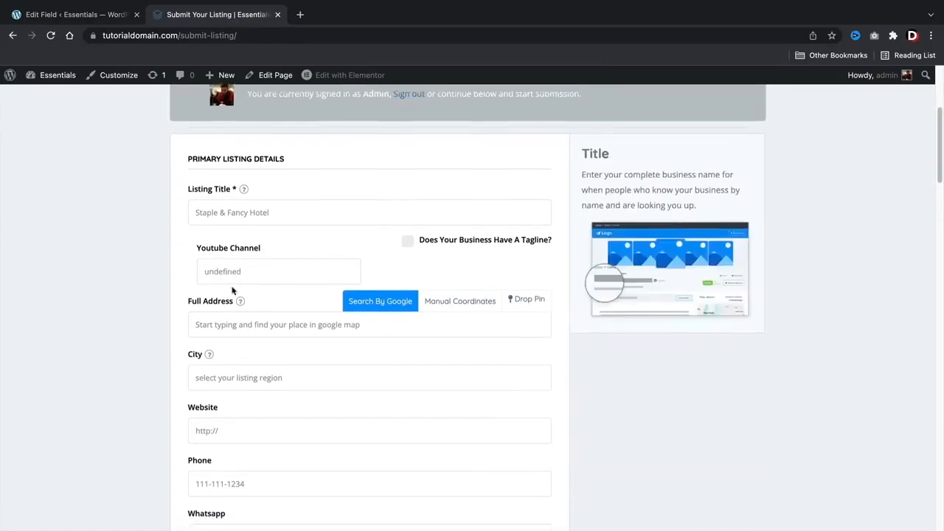
mouse_move(246, 184)
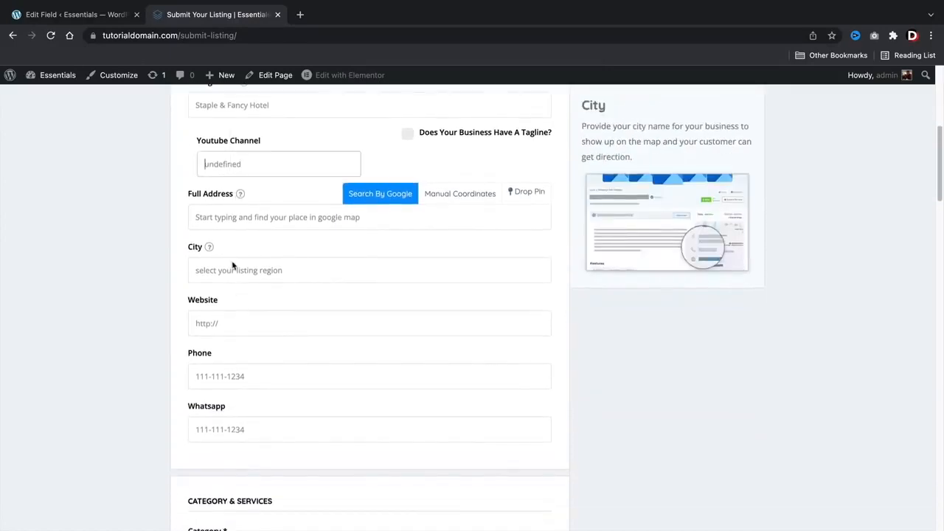
Look through the submission form's sections, examining the Primary Listing Details and Category & Services headings.
scroll(236, 270, down, 10)
scroll(236, 270, down, 5)
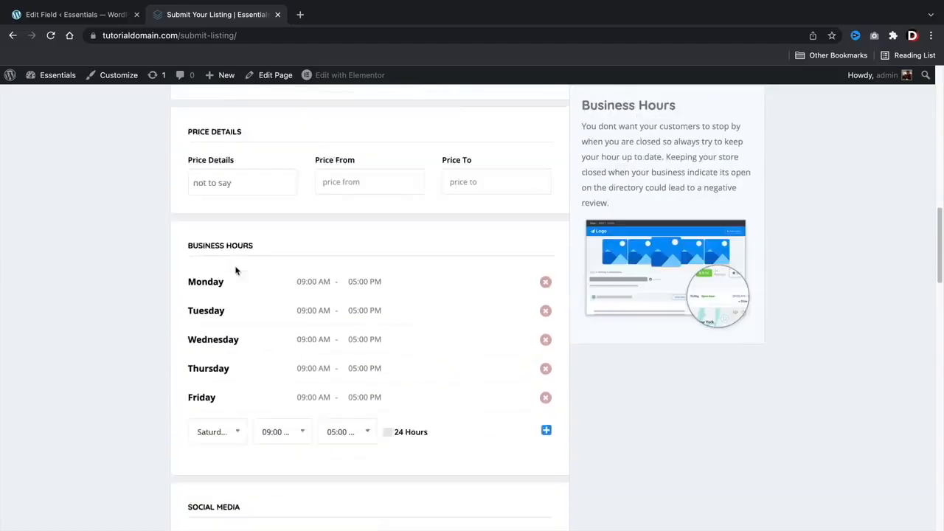
scroll(236, 270, up, 15)
scroll(236, 271, up, 6)
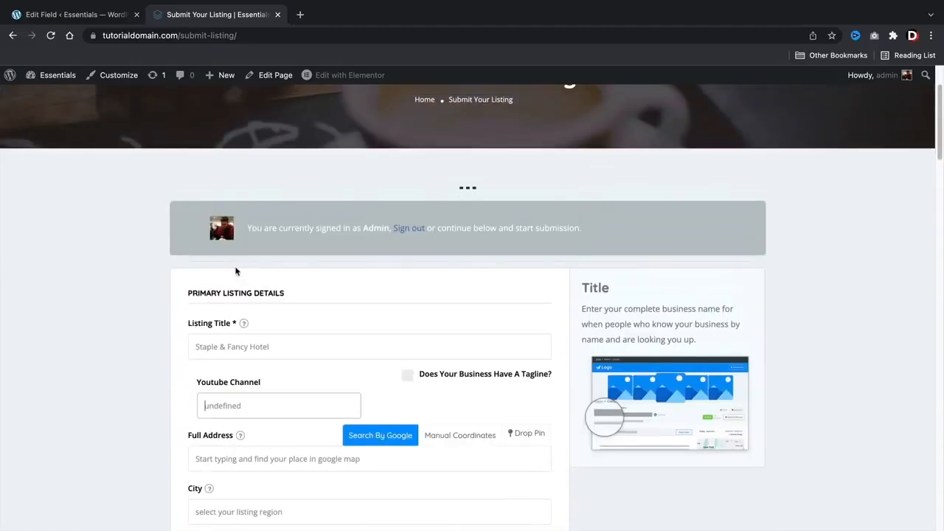
scroll(233, 273, down, 2)
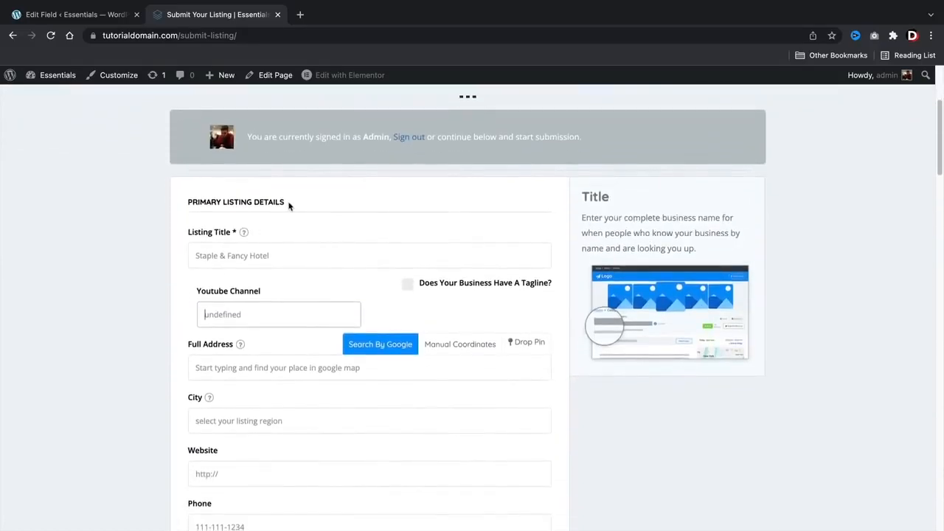
drag(290, 203, 188, 202)
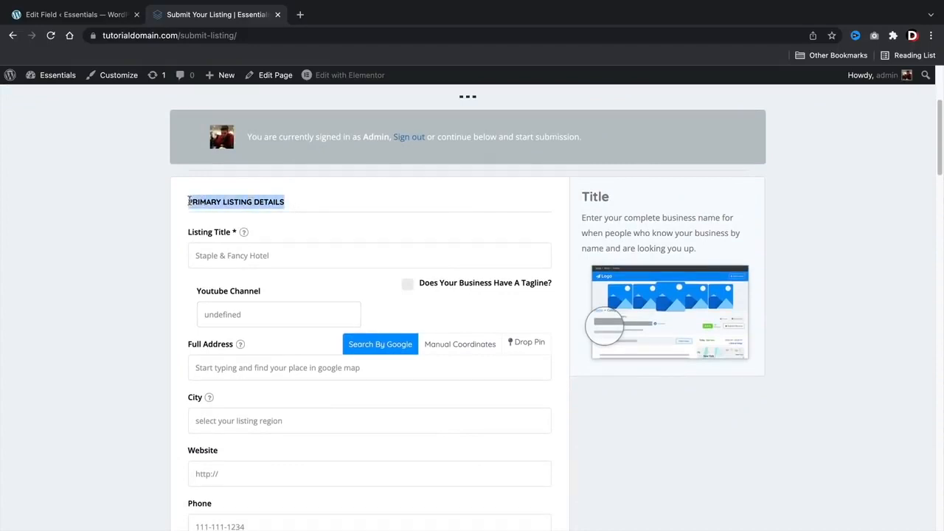
scroll(192, 206, down, 5)
drag(287, 335, 187, 326)
Return to the WordPress admin and open the FES Form Builder from the ListingPro Visualizer.
click(87, 22)
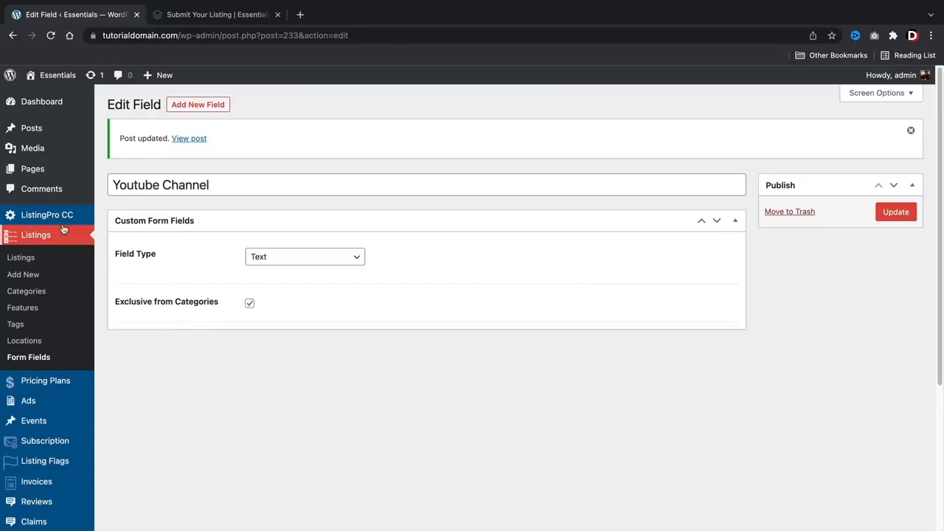
mouse_move(66, 215)
click(134, 254)
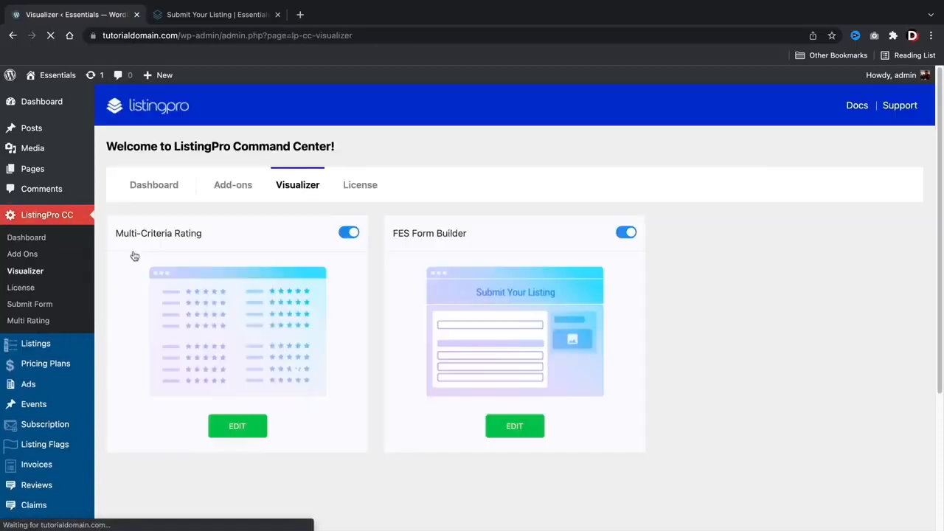
click(518, 423)
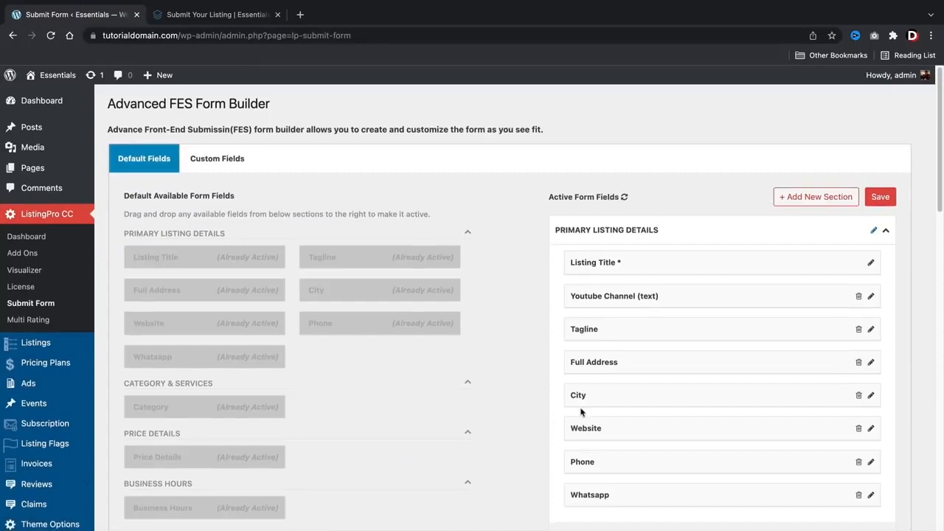
Start a new Text field in the Category & Services section and make it exclusive from categories.
scroll(580, 415, down, 5)
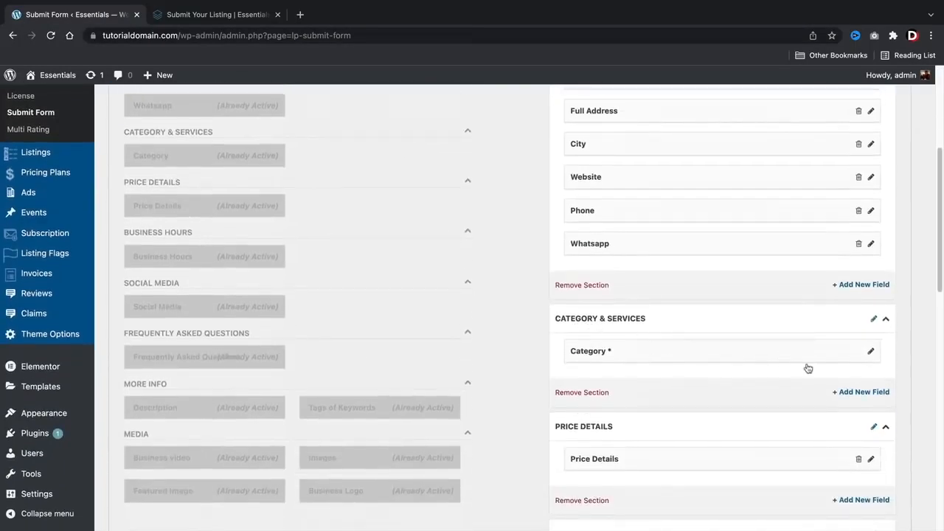
click(863, 393)
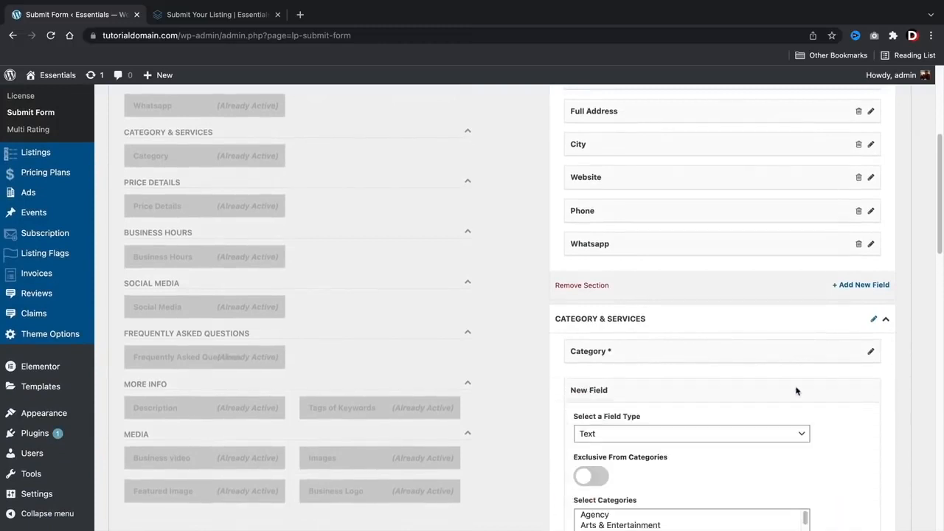
scroll(782, 386, down, 2)
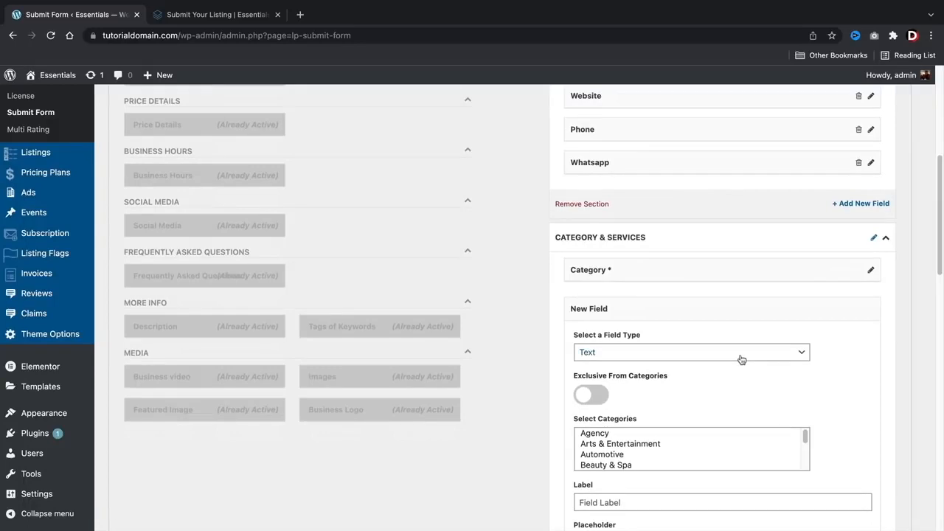
click(591, 396)
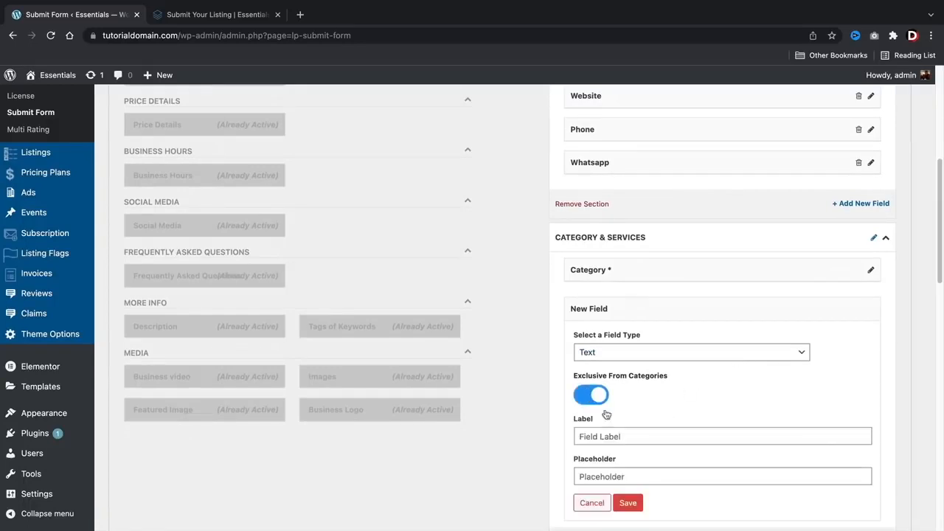
Set the new field's label and placeholder to "Friendly?" and save the field.
click(634, 438)
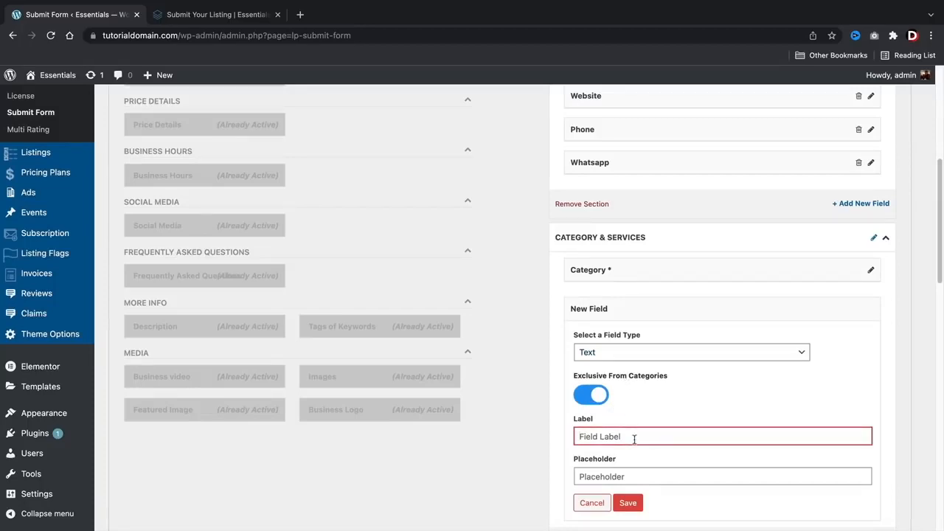
text(Friendly?)
key(Tab)
text(Friendly?)
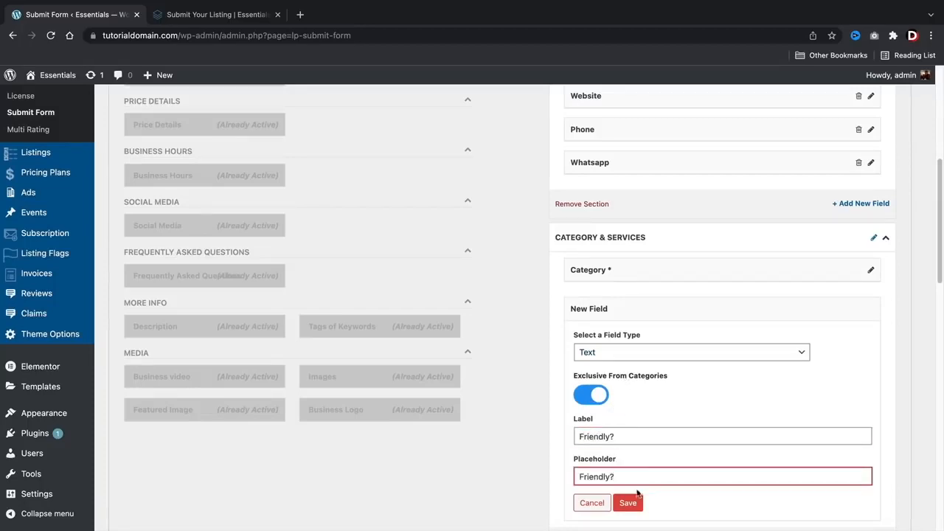
click(629, 503)
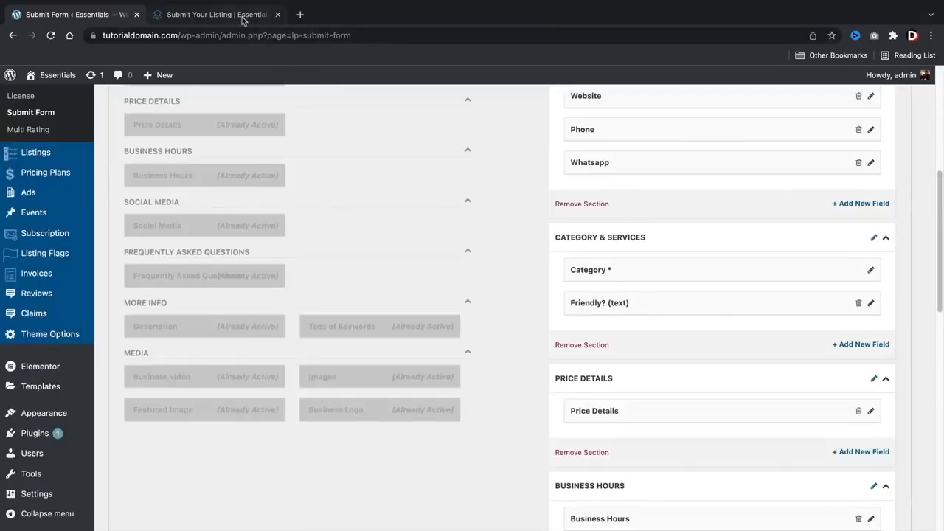
Reload the front-end submission page, accept the resubmission, and check the Friendly? field under Category & Services.
click(244, 17)
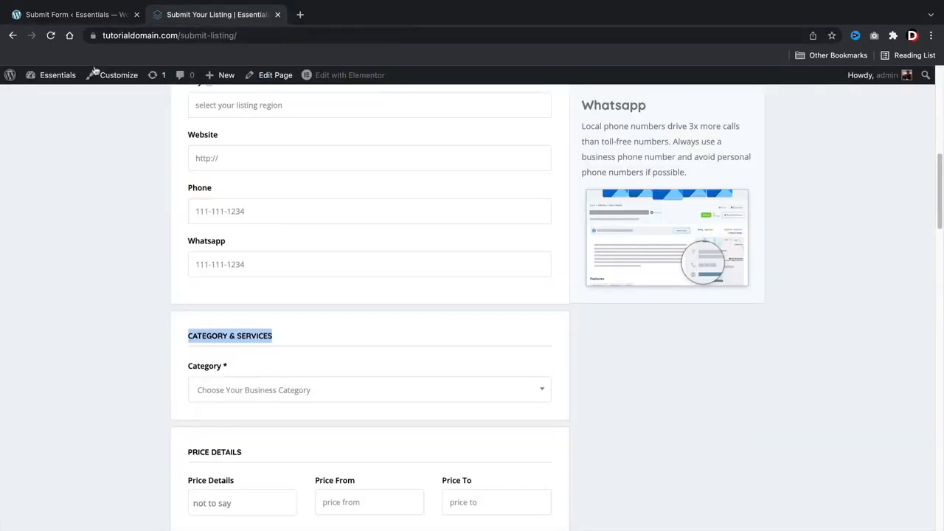
click(51, 35)
click(564, 124)
scroll(199, 381, down, 1)
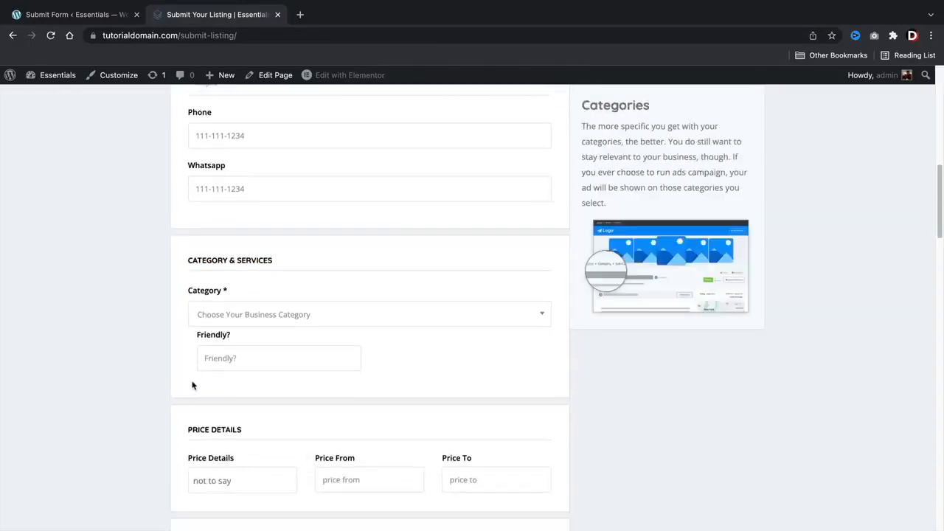
click(270, 357)
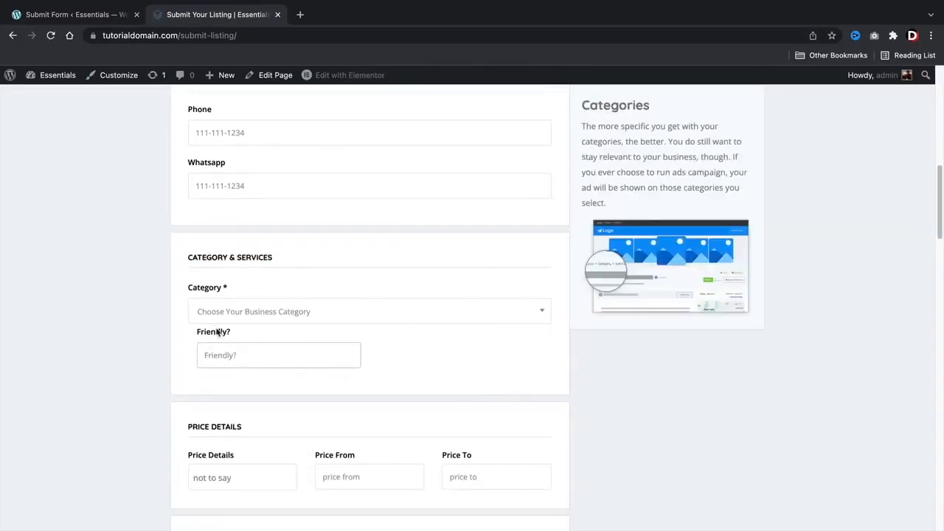
click(109, 16)
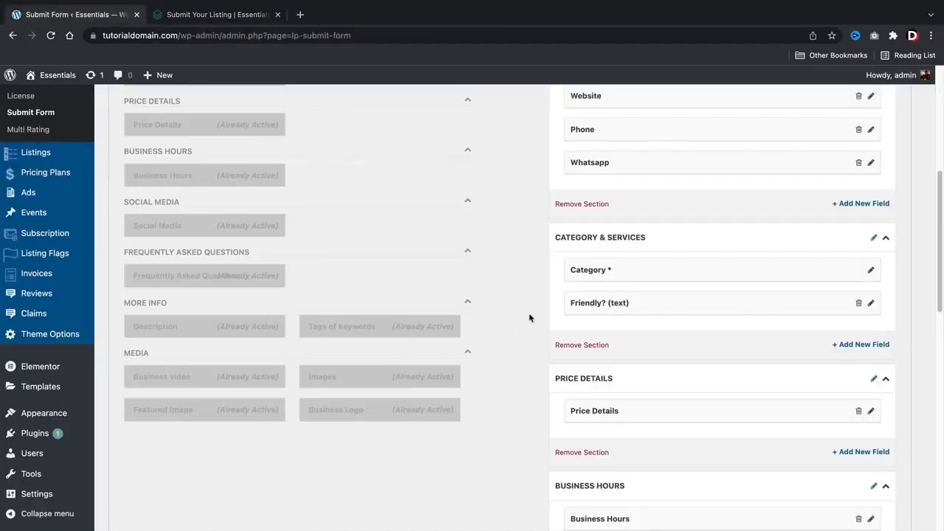
click(244, 24)
drag(273, 260, 189, 258)
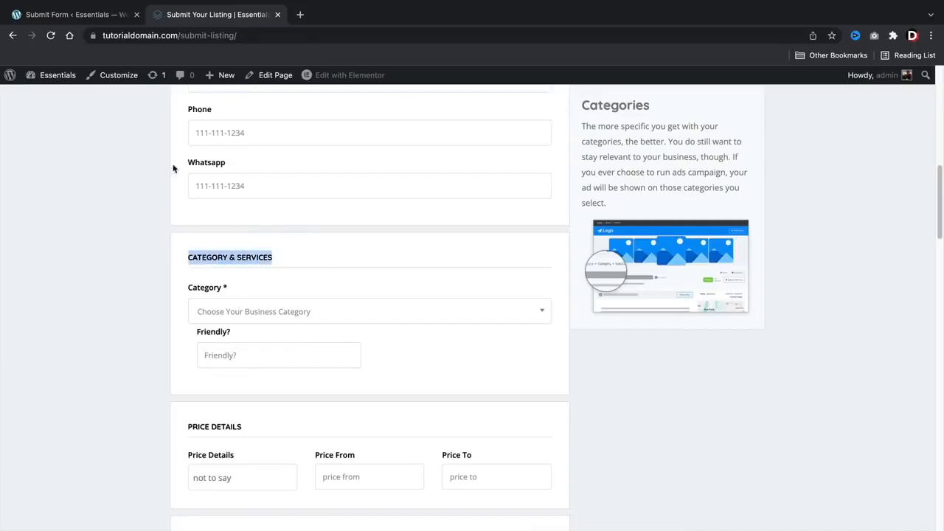
Add a new section labelled "Free BreakFast" to the end of the submission form in the form builder.
click(107, 17)
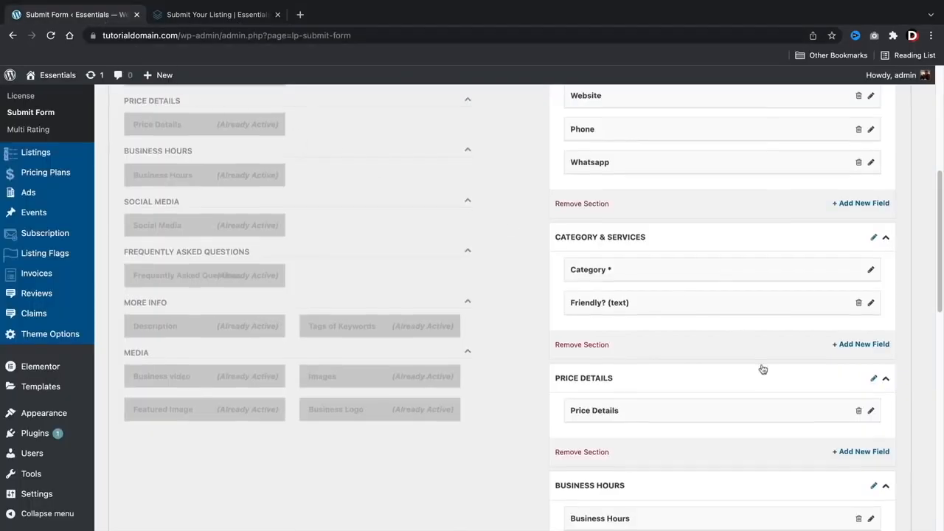
scroll(763, 369, down, 10)
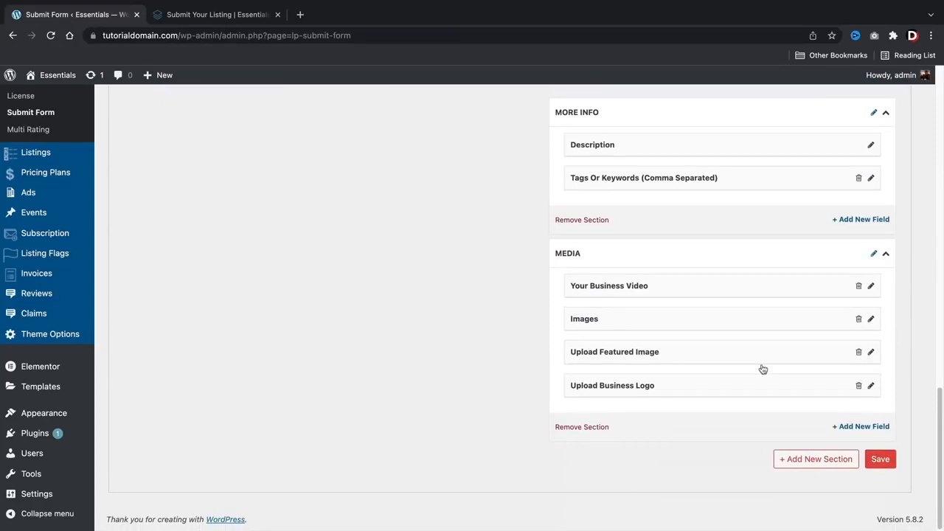
click(815, 459)
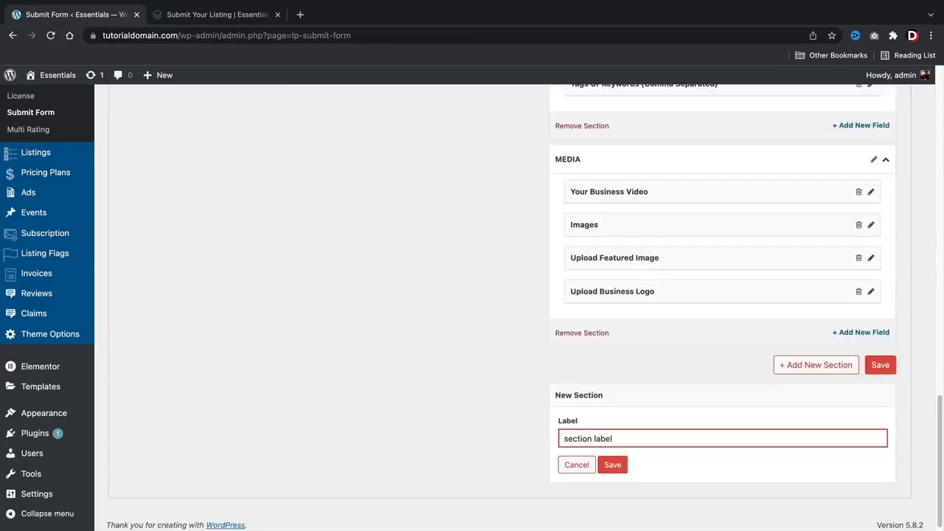
text(Free BreakFast)
click(622, 468)
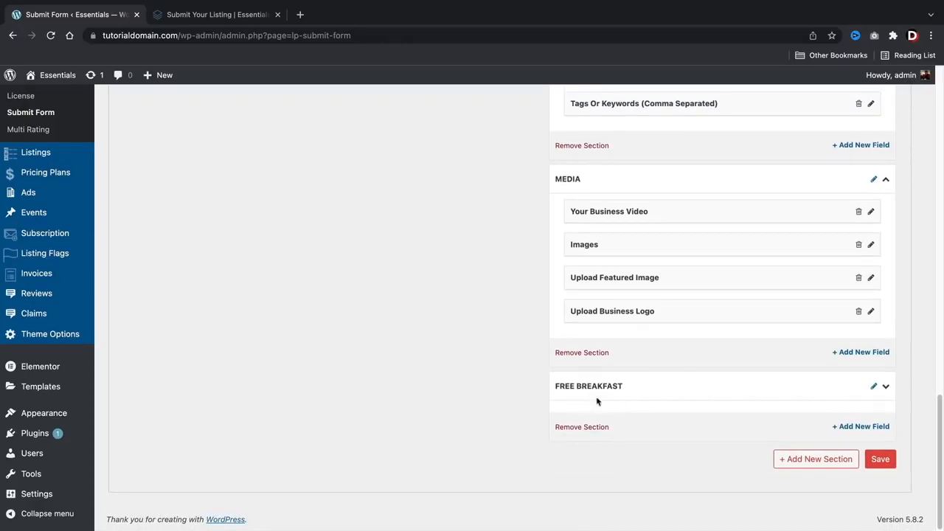
Add a Breakfast field exclusive from categories to the Free Breakfast section, set its type to Checkbox, and save it.
click(871, 427)
scroll(694, 450, down, 1)
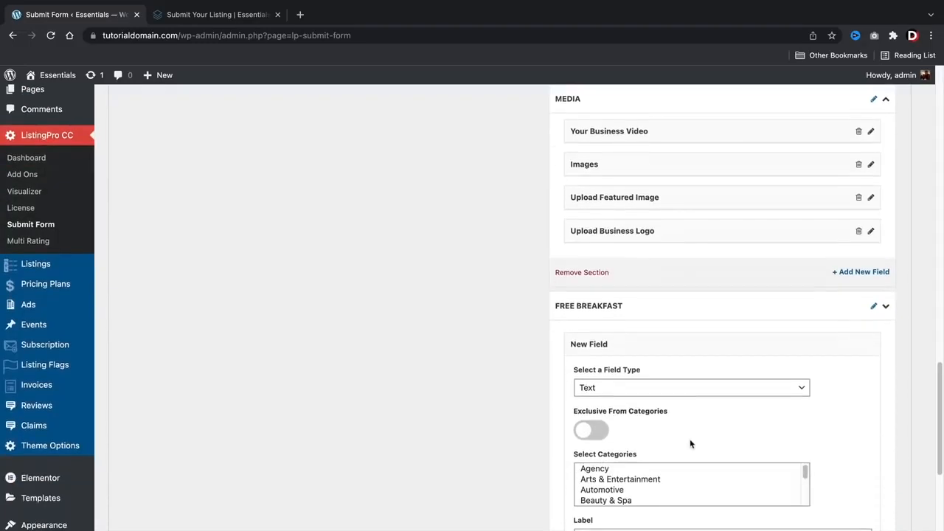
click(653, 376)
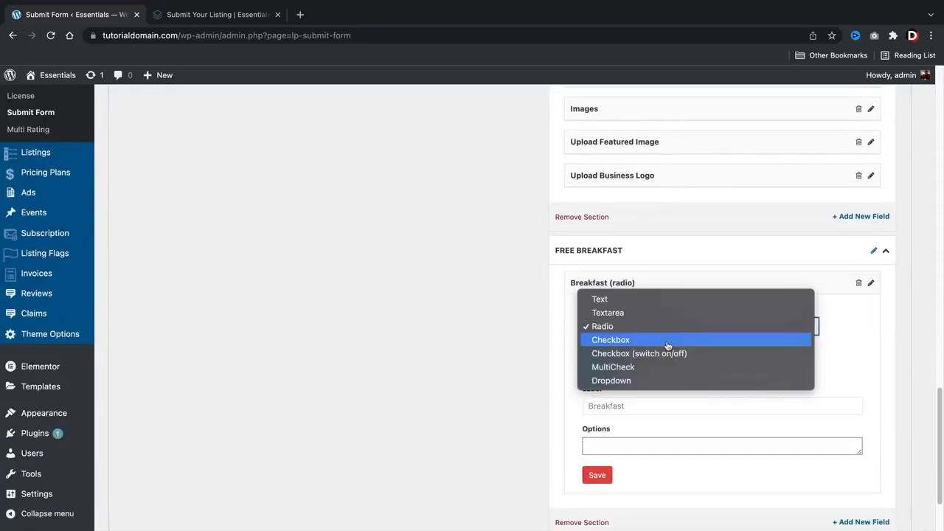
click(640, 341)
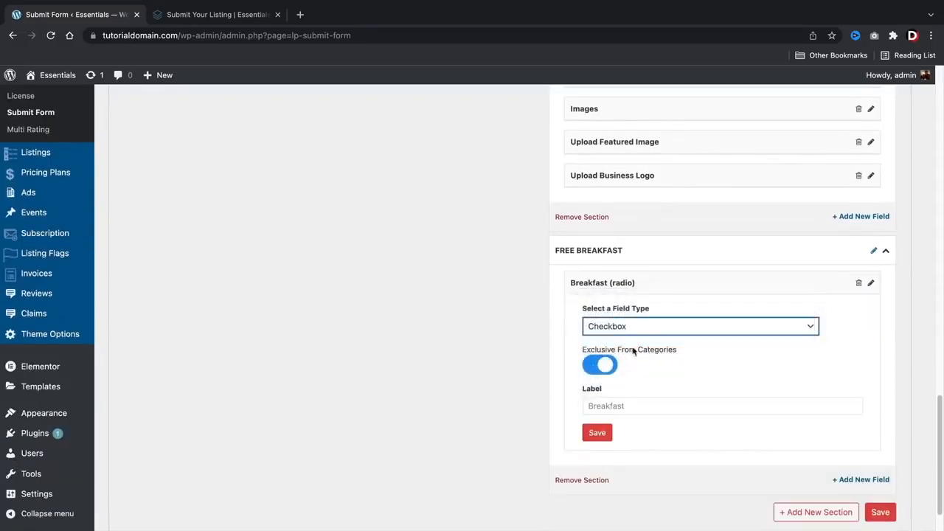
click(606, 435)
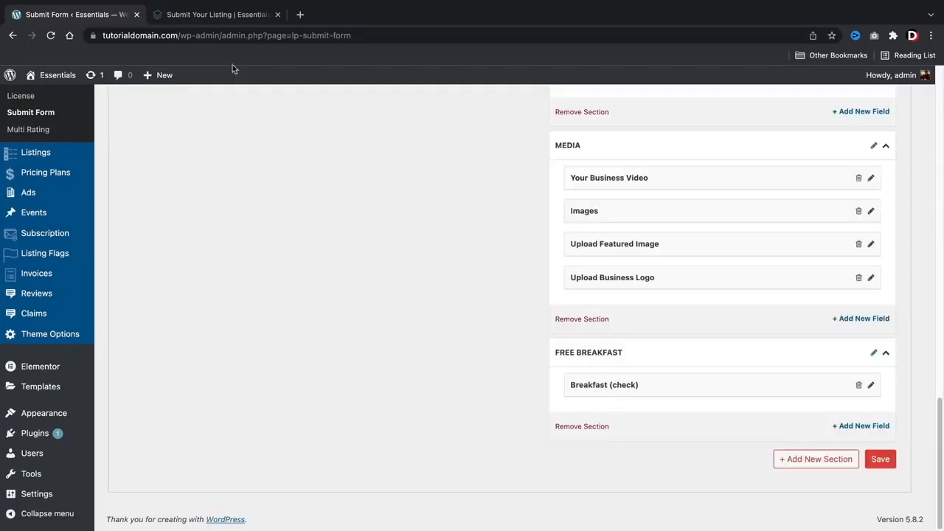
Reload the front-end submission page, accept the resubmission, and test the Breakfast checkbox in the Free Breakfast section.
click(220, 21)
click(50, 35)
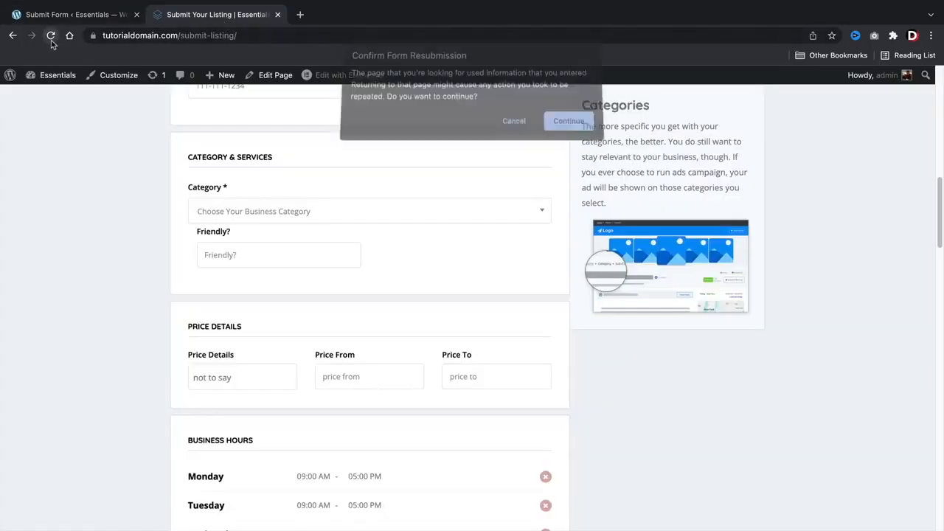
key(Return)
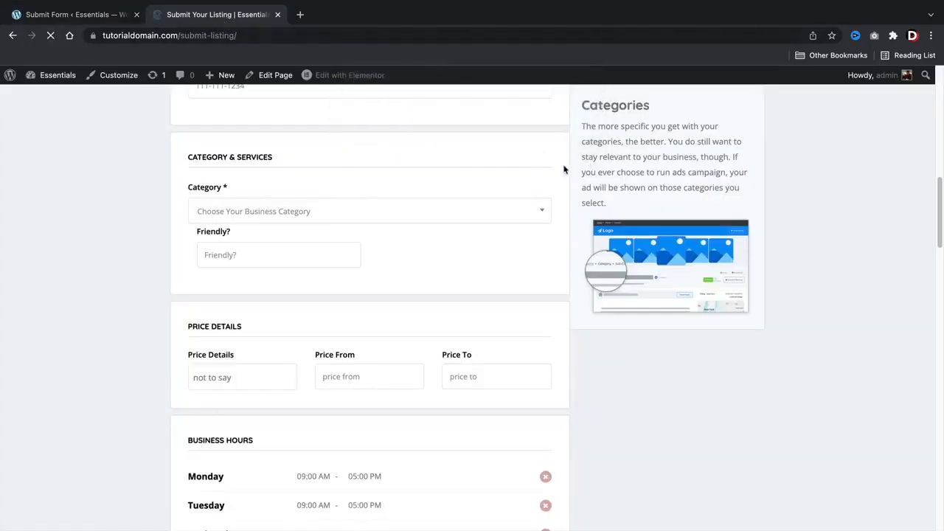
scroll(525, 262, down, 11)
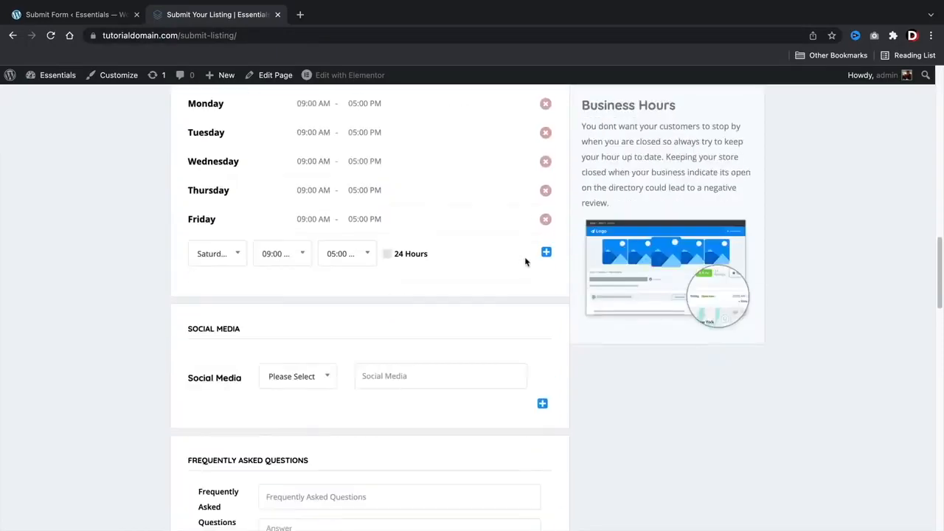
scroll(525, 262, down, 10)
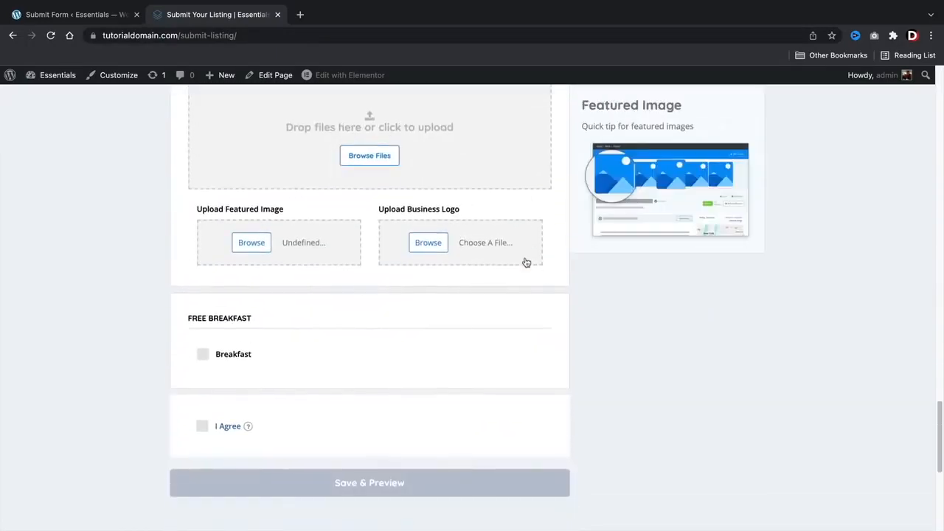
click(201, 337)
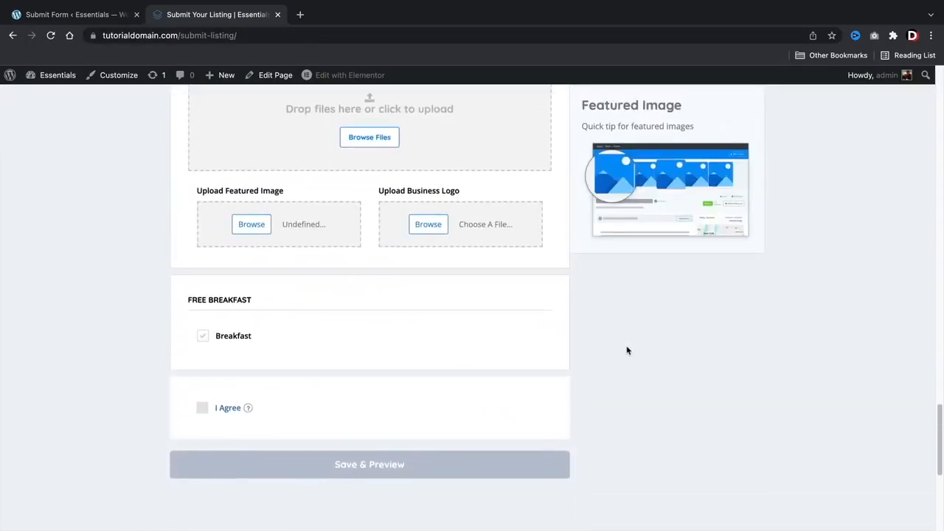
click(205, 335)
Rename the Social Media section to "Social" in the form builder and save the submission form.
click(74, 15)
scroll(609, 343, up, 5)
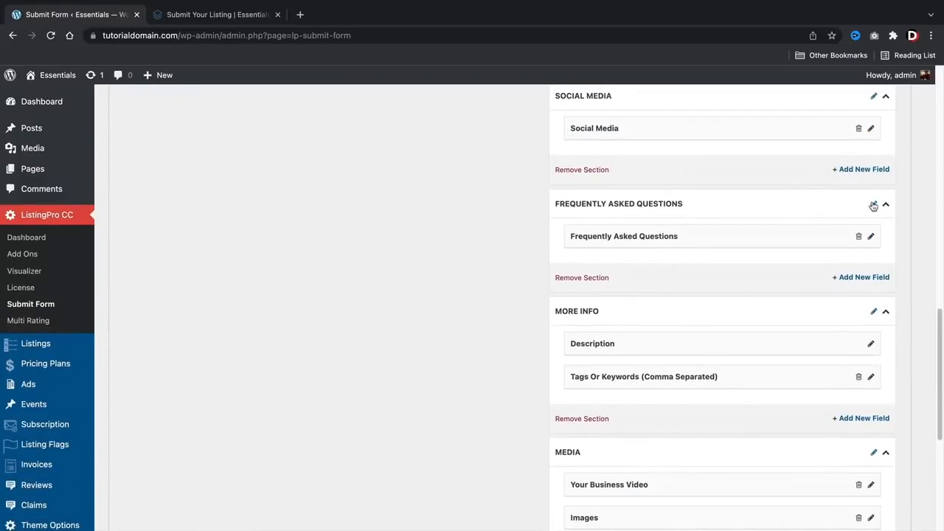
scroll(797, 232, up, 1)
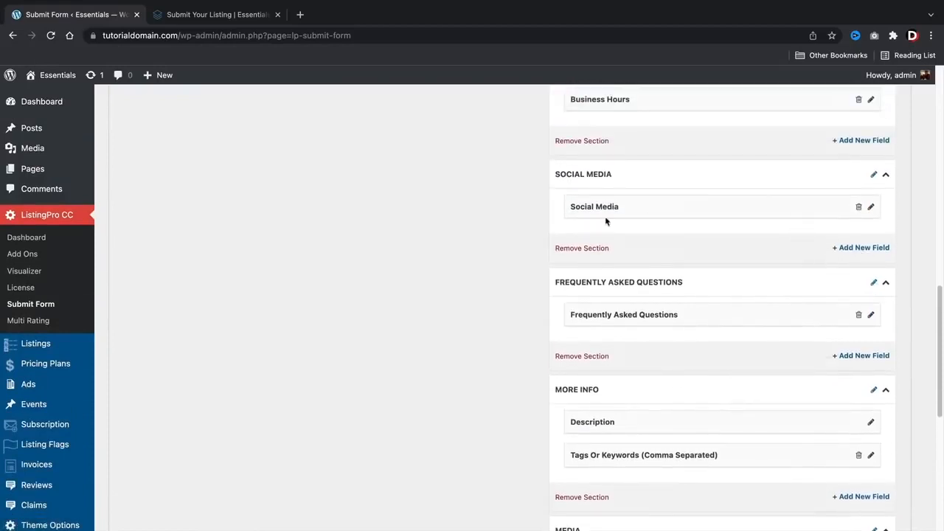
scroll(725, 204, up, 1)
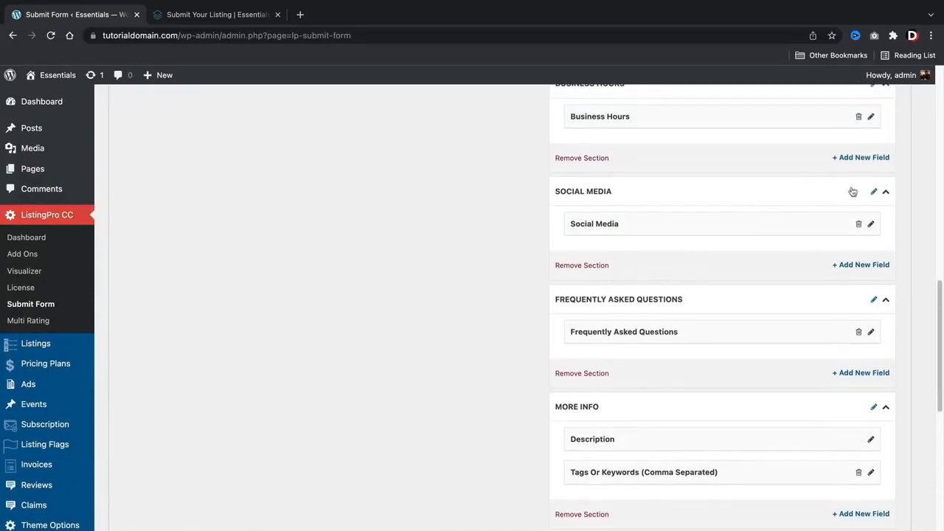
click(873, 191)
triple_click(481, 309)
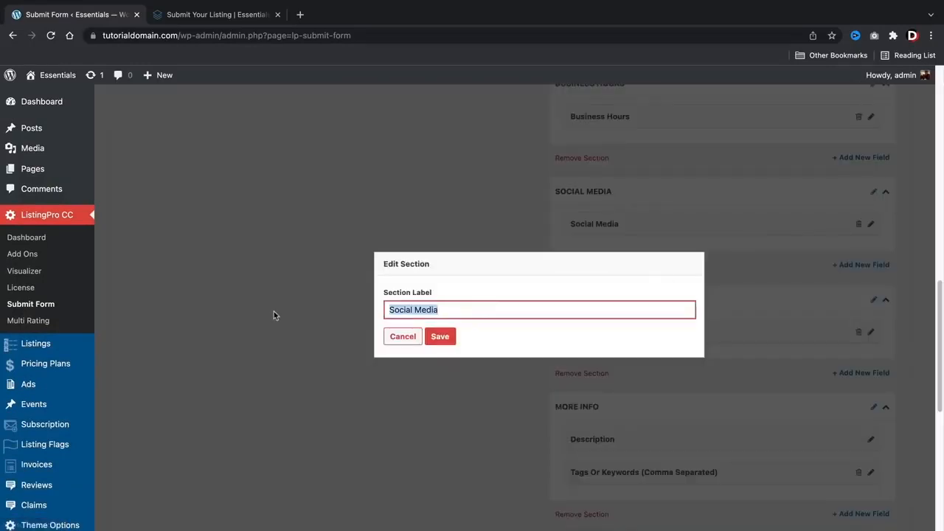
text(Social)
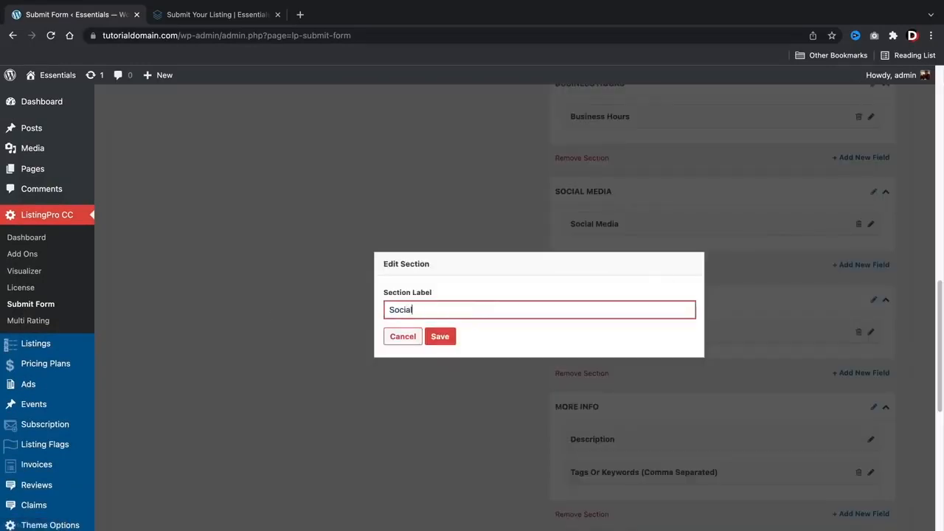
click(447, 340)
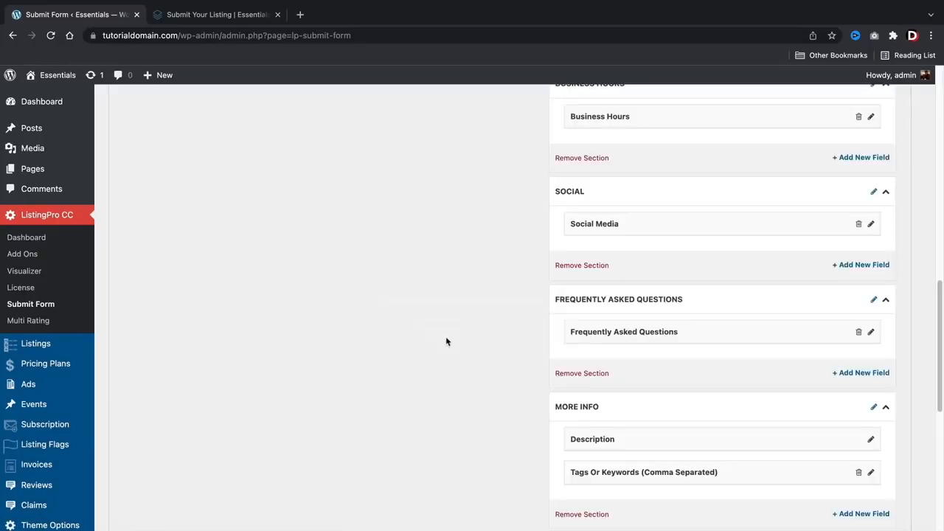
scroll(811, 347, down, 5)
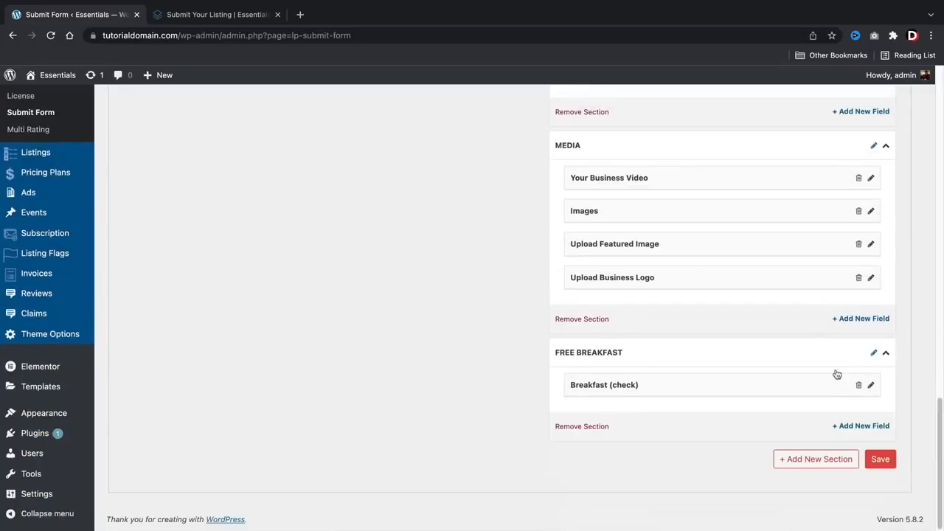
click(880, 459)
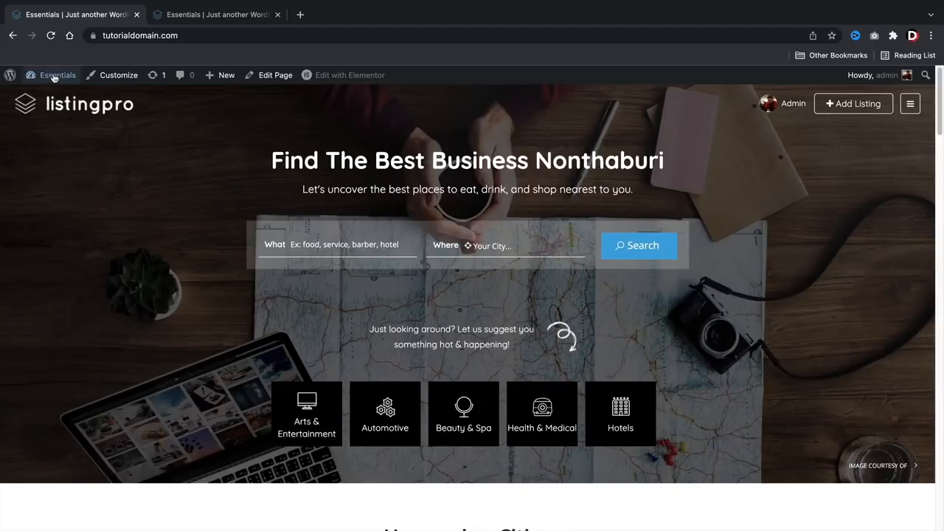
Create a new event from the WordPress dashboard and title it "Morning Coffee Meetup".
click(55, 99)
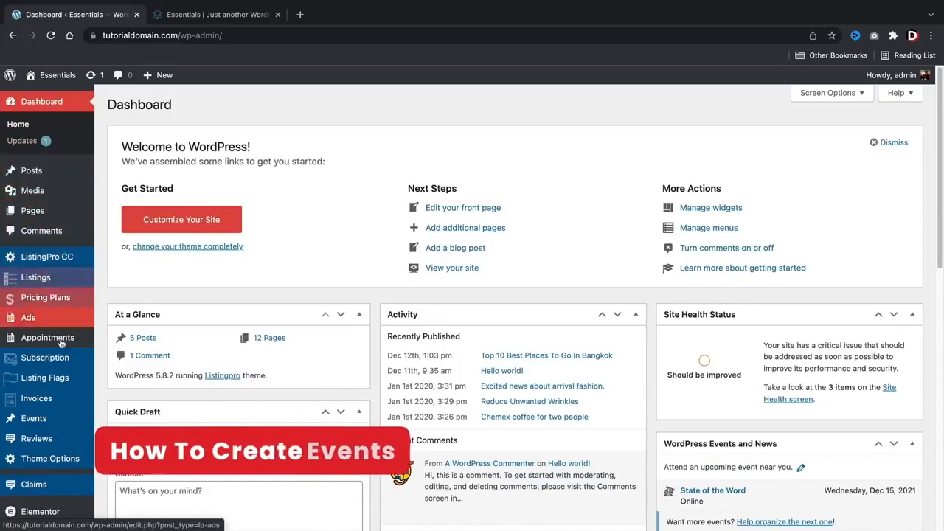
mouse_move(58, 420)
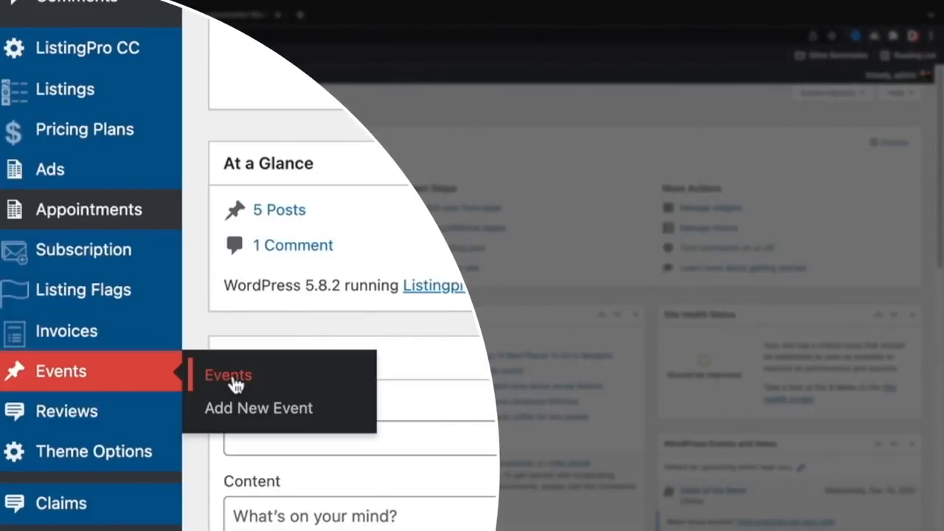
click(234, 383)
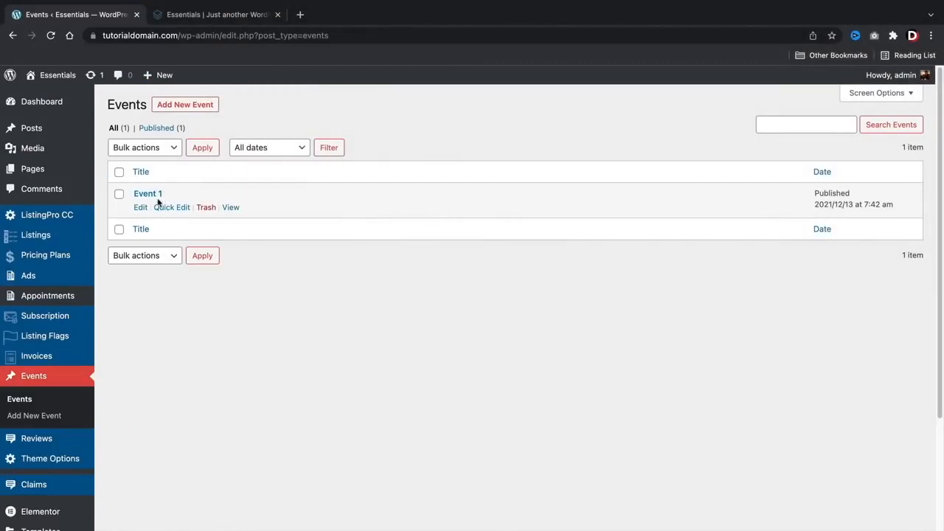
click(196, 107)
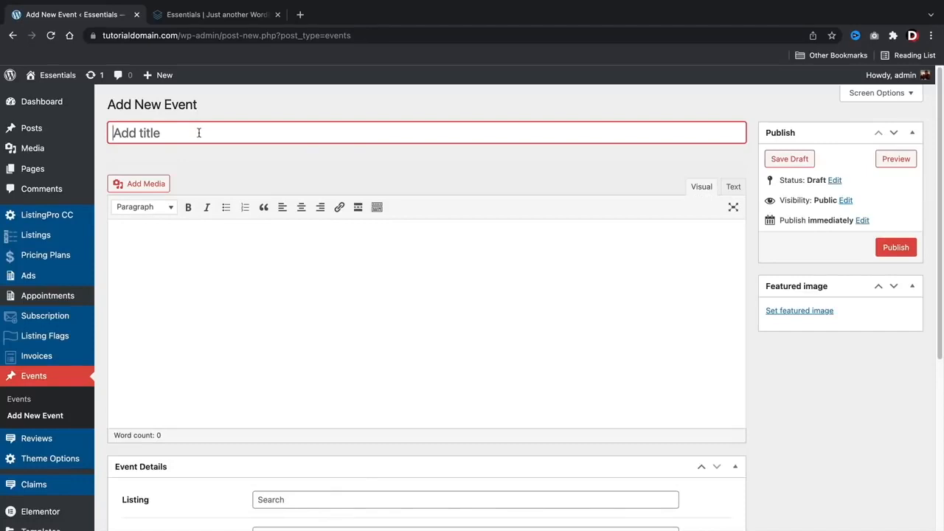
text(Morning Coffee Meetup)
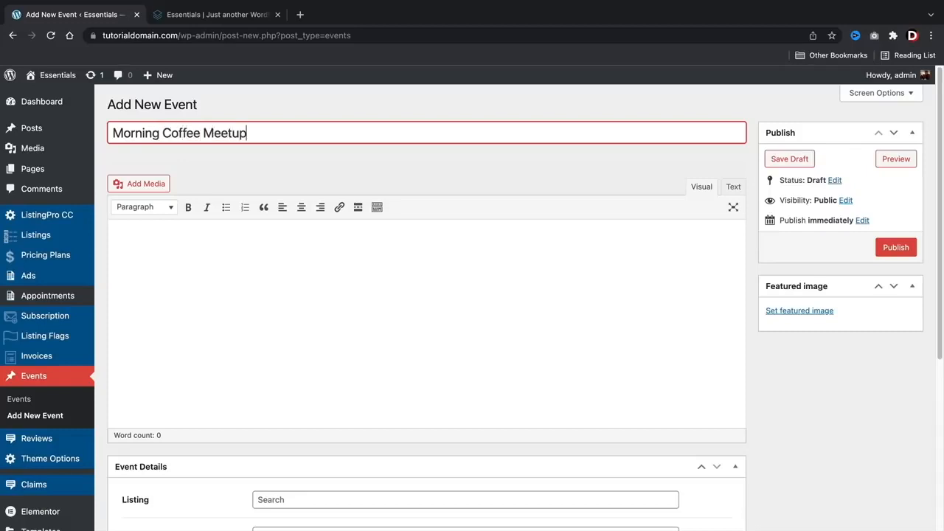
key(Tab)
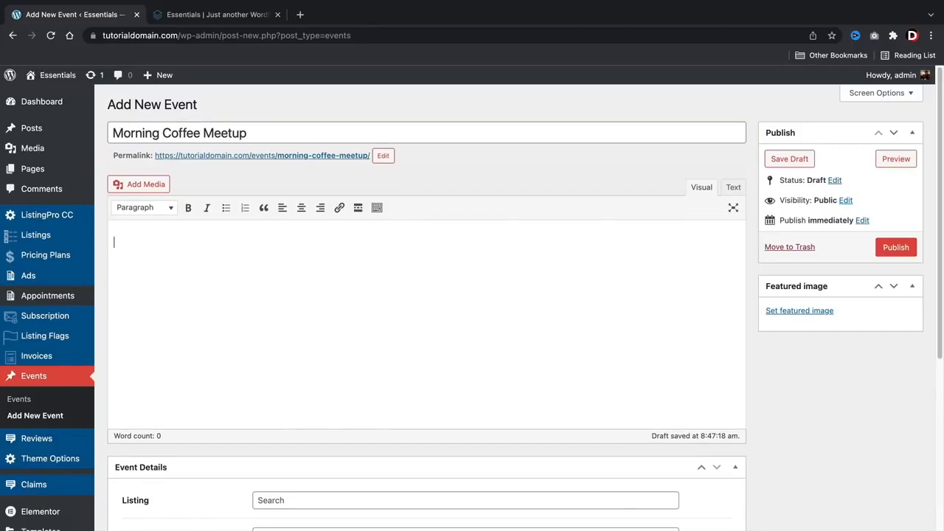
Write the event description "This is an event for coffee".
text(This is an avent for)
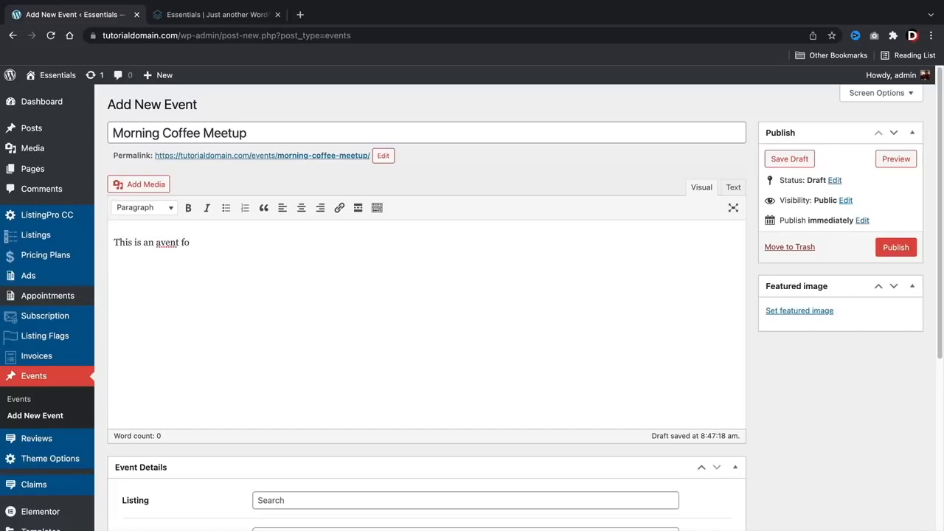
key(BackSpace)
key(BackSpace)
key(BackSpace)
key(BackSpace)
key(BackSpace)
text(event for coffee.)
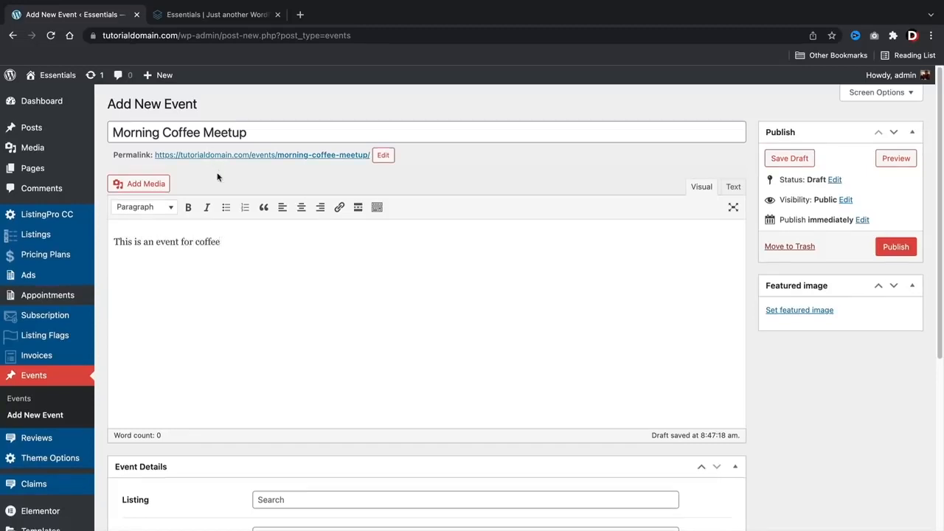
Search for a listing in the event details and assign the event to Core Wellness Chiropractic.
scroll(218, 178, down, 5)
click(302, 231)
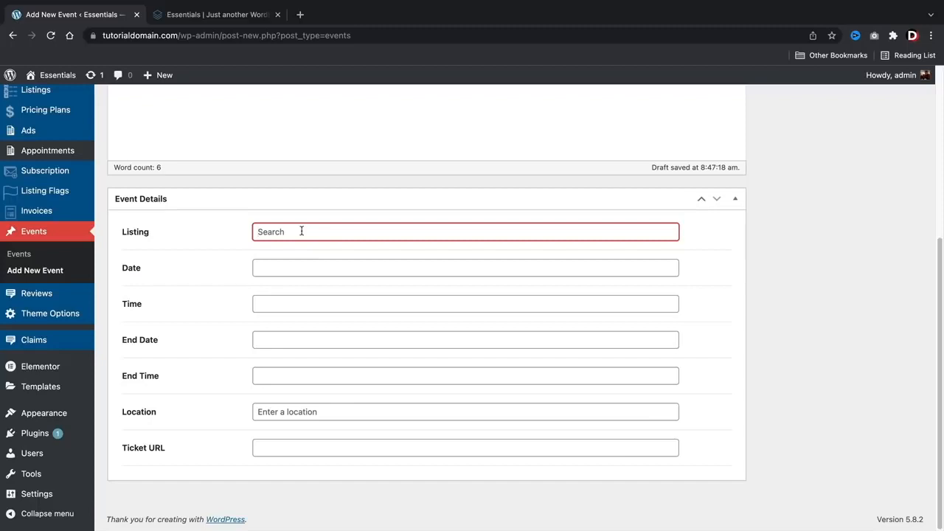
text(darr)
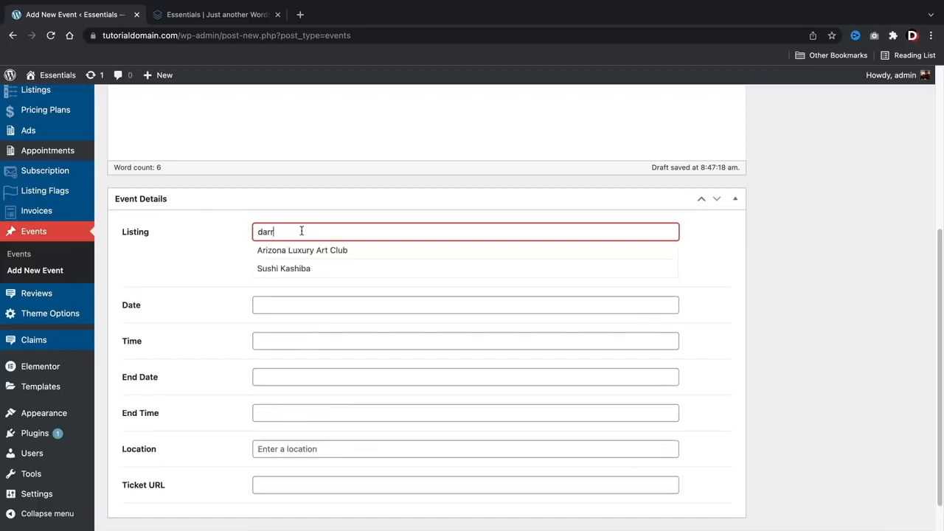
key(ctrl+a)
text(age)
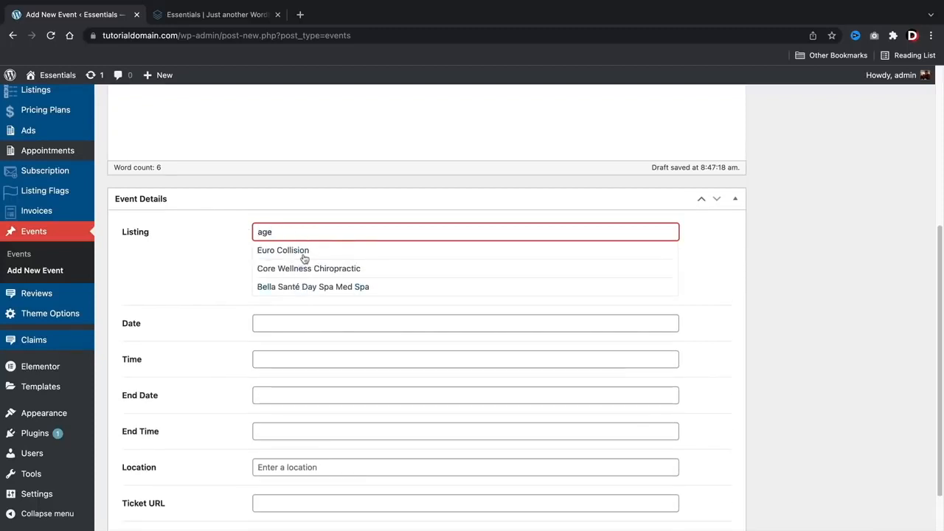
scroll(304, 258, down, 1)
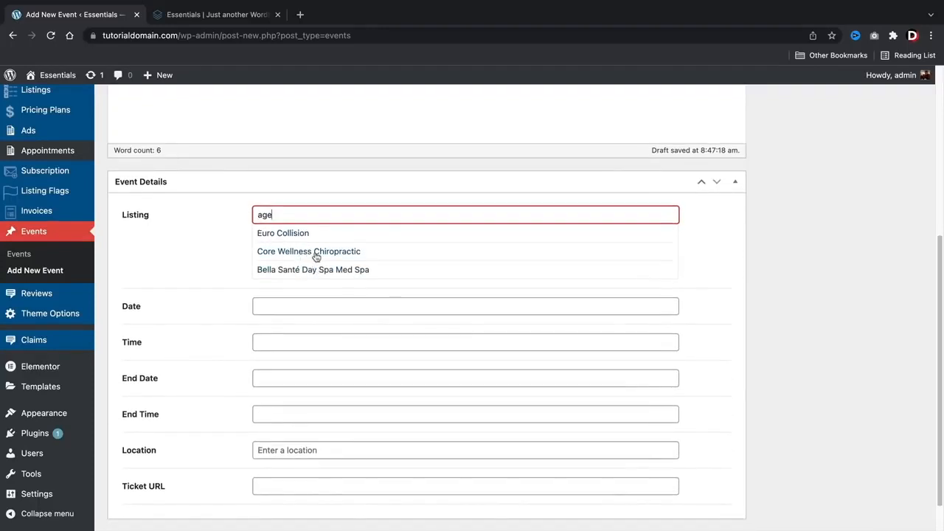
click(316, 255)
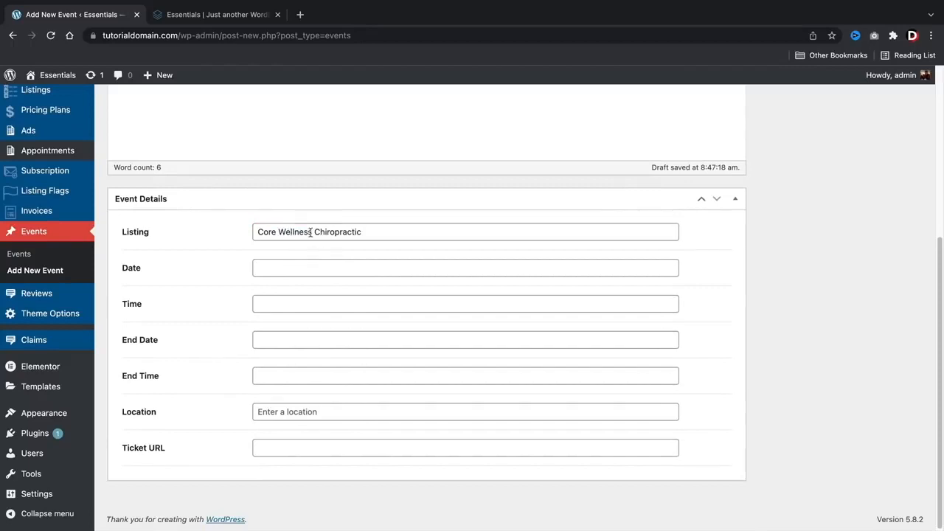
Set the event's date to "January 2 2022" and its start time to "8:00am".
click(340, 266)
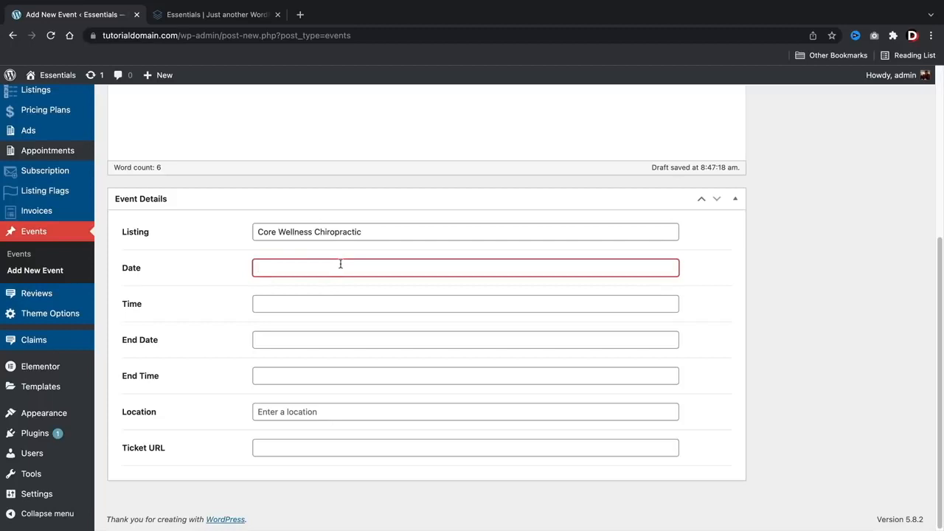
text(January 2 2022)
key(Tab)
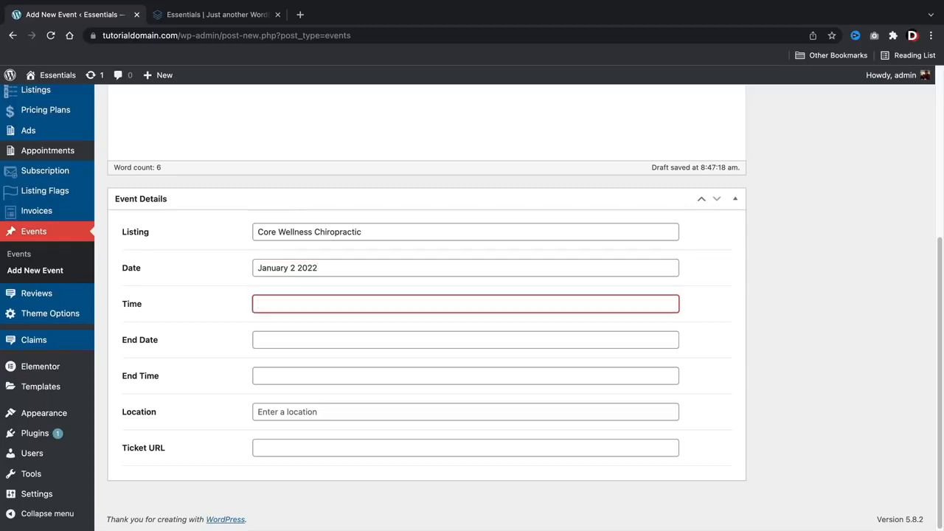
text(8:00am)
key(Tab)
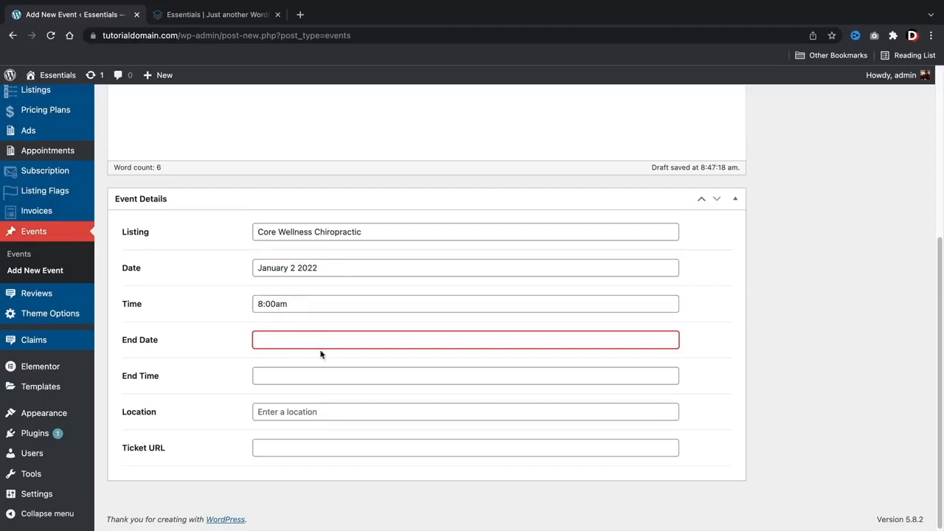
Enter the venue's street address as the event location and dismiss the Google Maps notice.
click(272, 412)
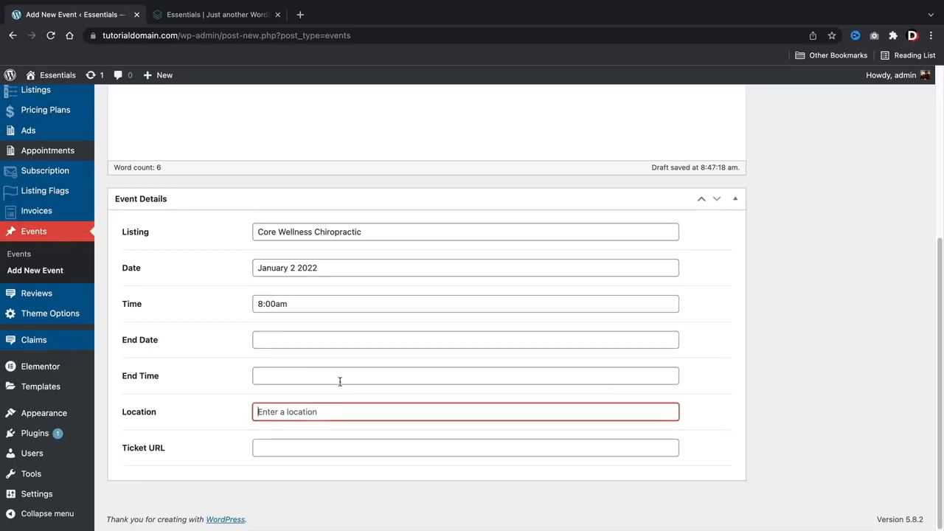
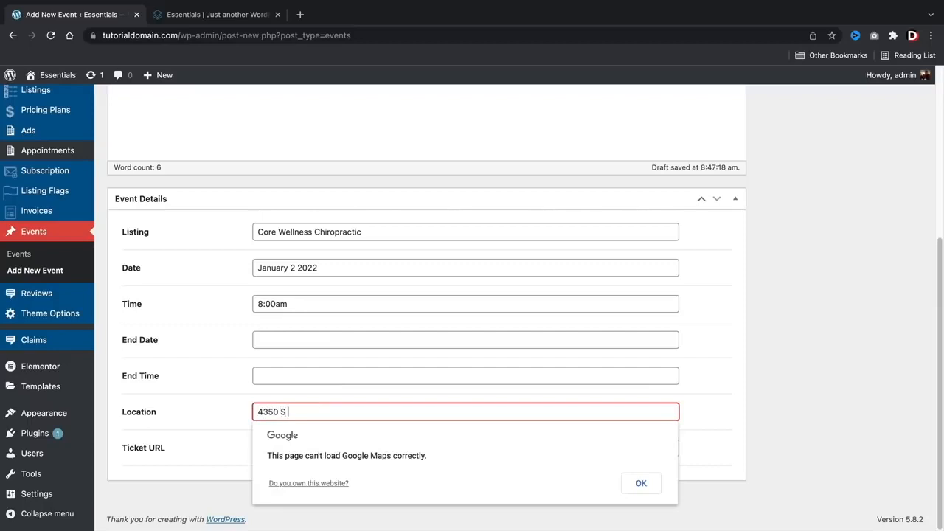
click(640, 485)
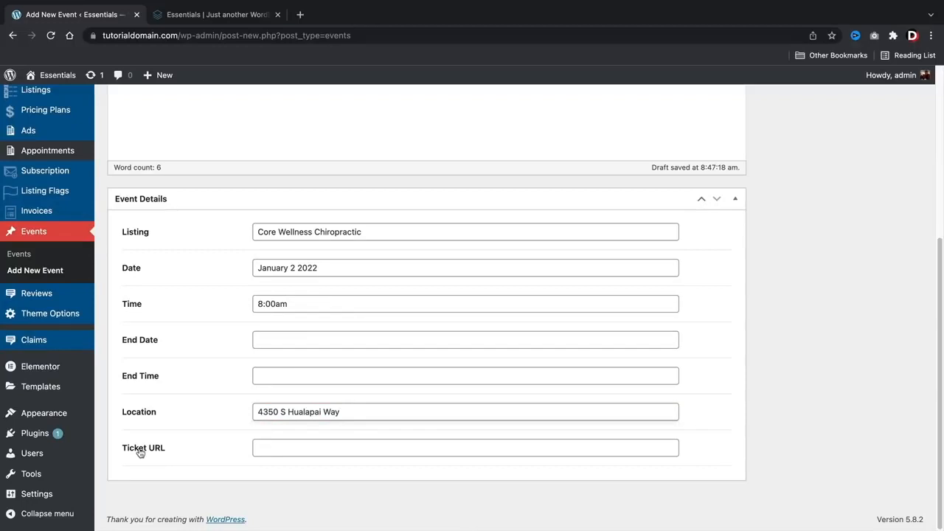
Set the event's ticket URL to the placeholder "#".
click(260, 447)
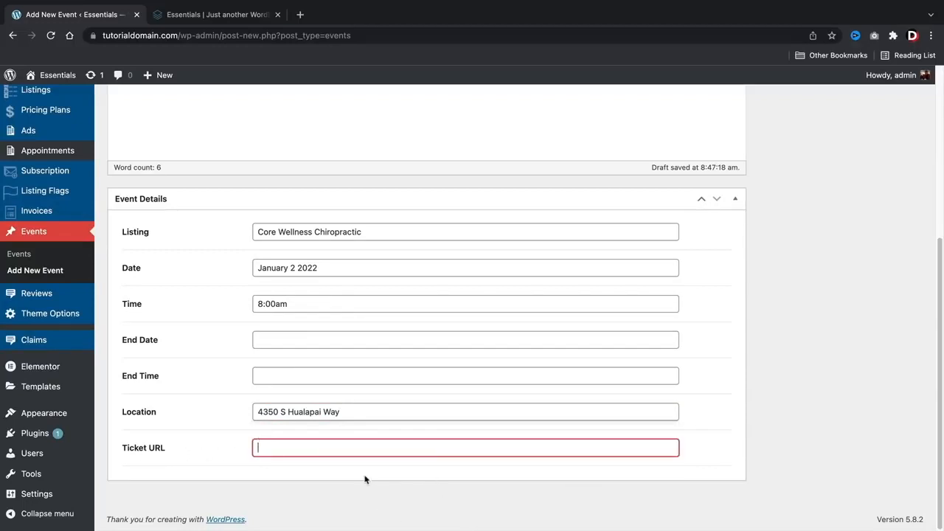
text(#)
scroll(435, 433, up, 3)
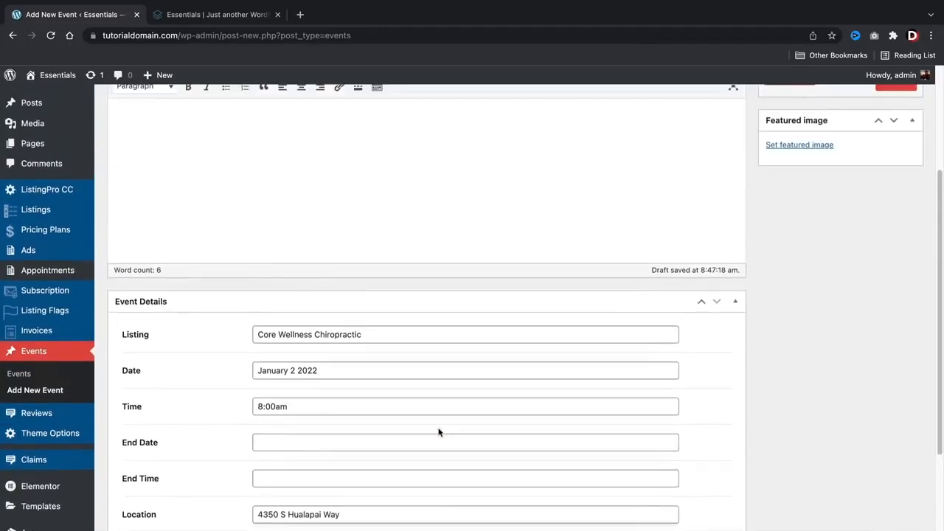
scroll(439, 433, up, 5)
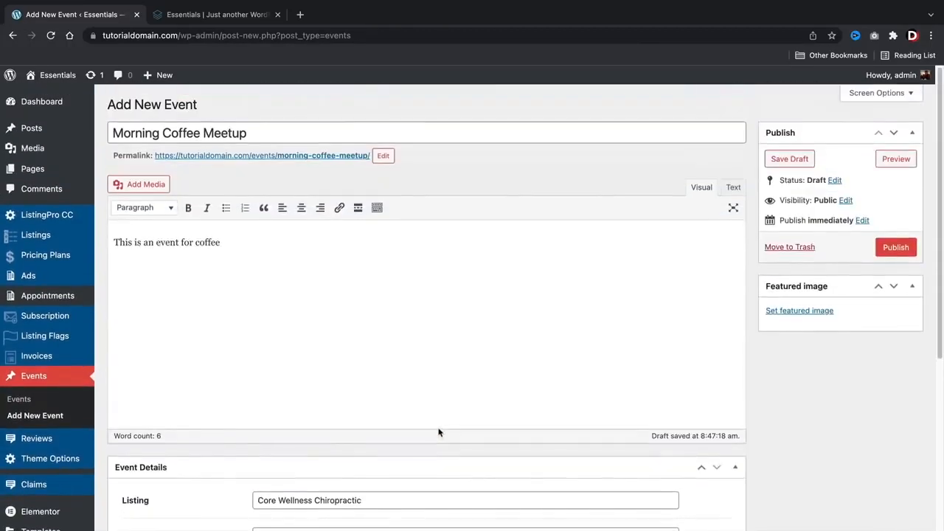
Set repair-serabc.jpeg from the media library as the event's featured image and publish the event.
click(807, 312)
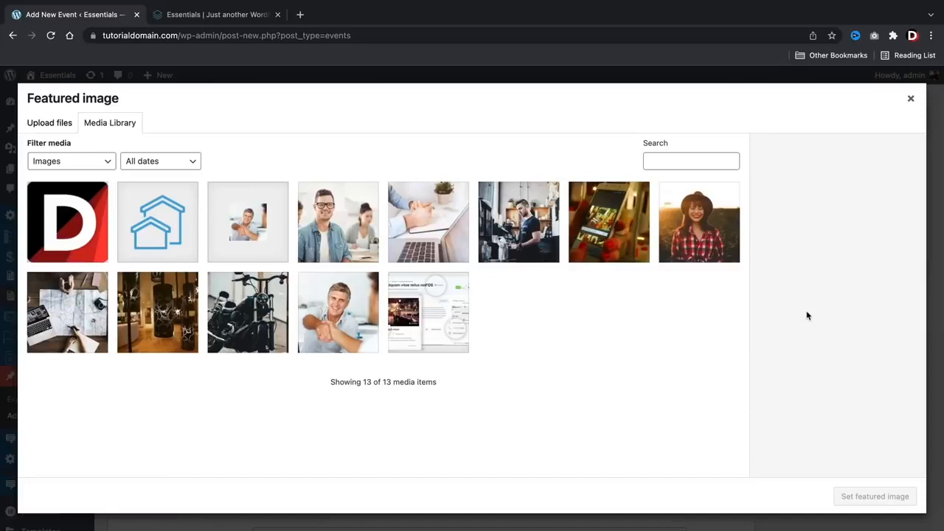
click(522, 229)
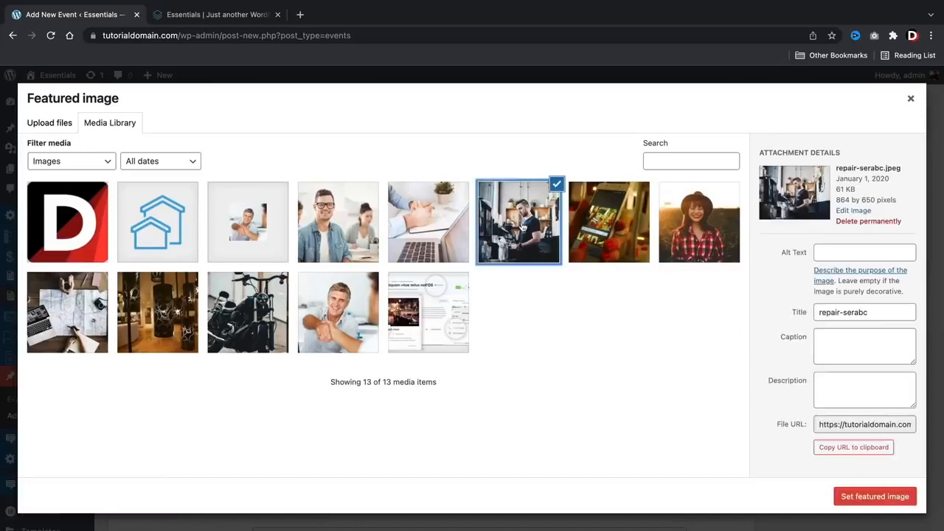
click(868, 499)
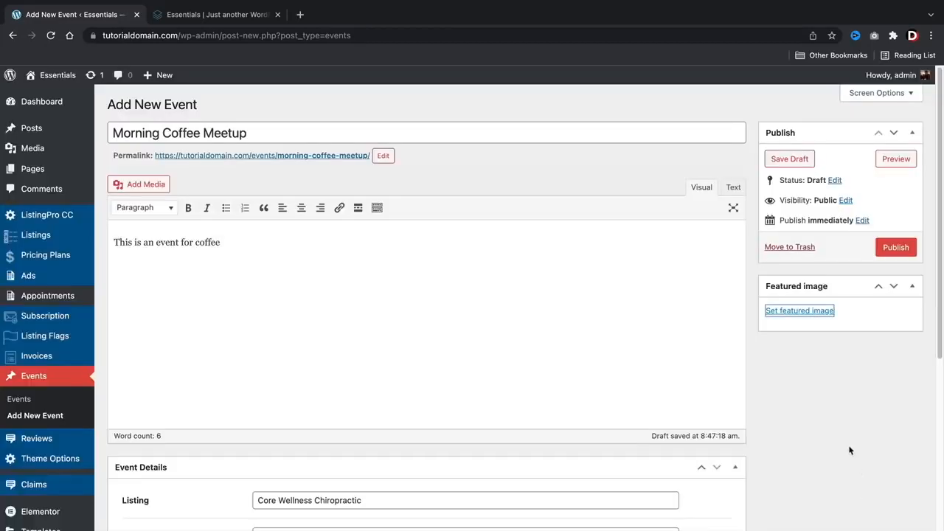
click(896, 248)
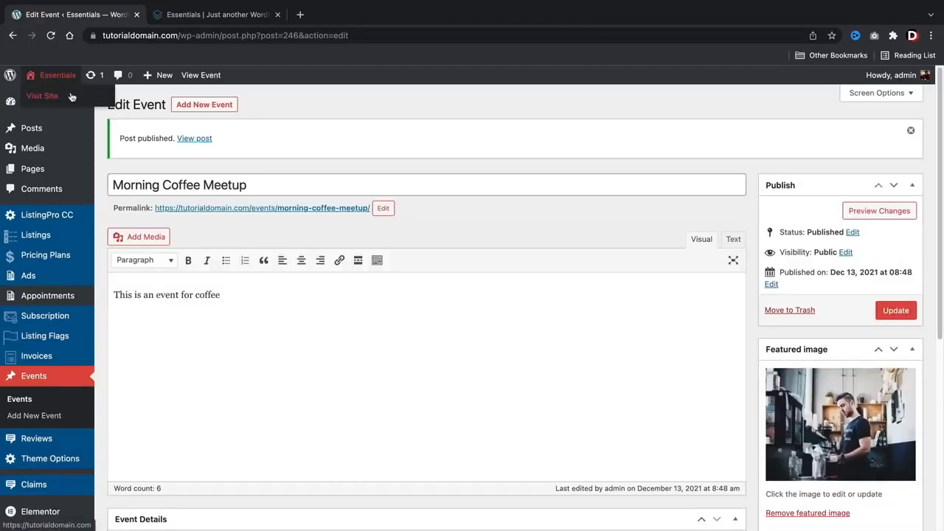
Edit the site's homepage with Elementor, insert the Events widget below the Happening Cities heading, and update the page.
click(71, 97)
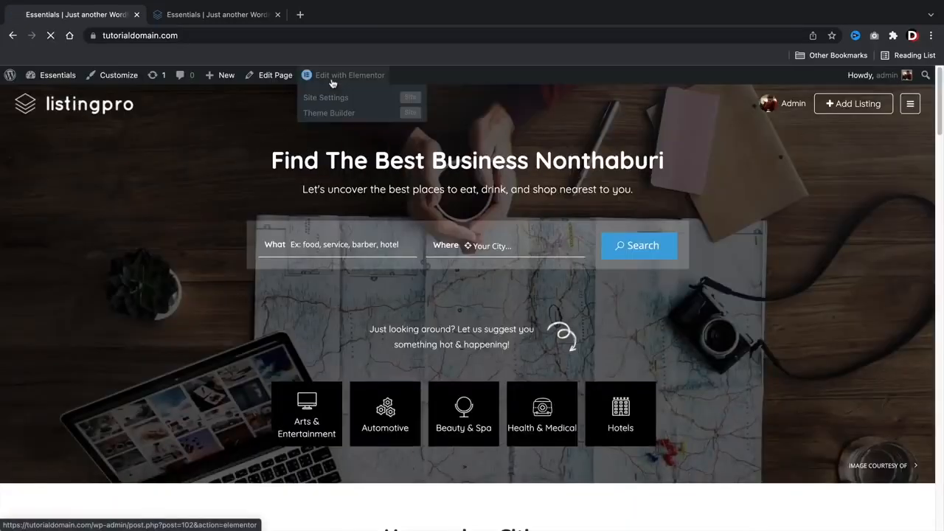
click(331, 80)
scroll(371, 339, down, 6)
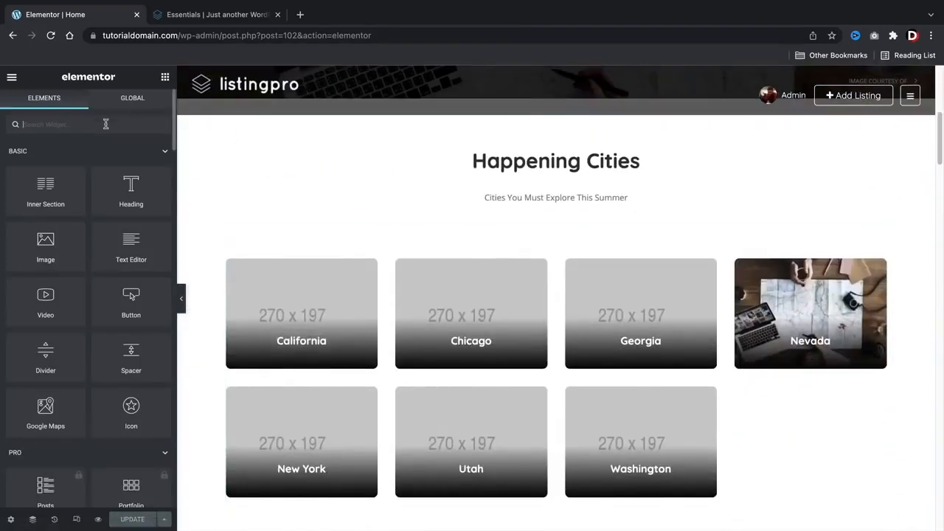
text(even)
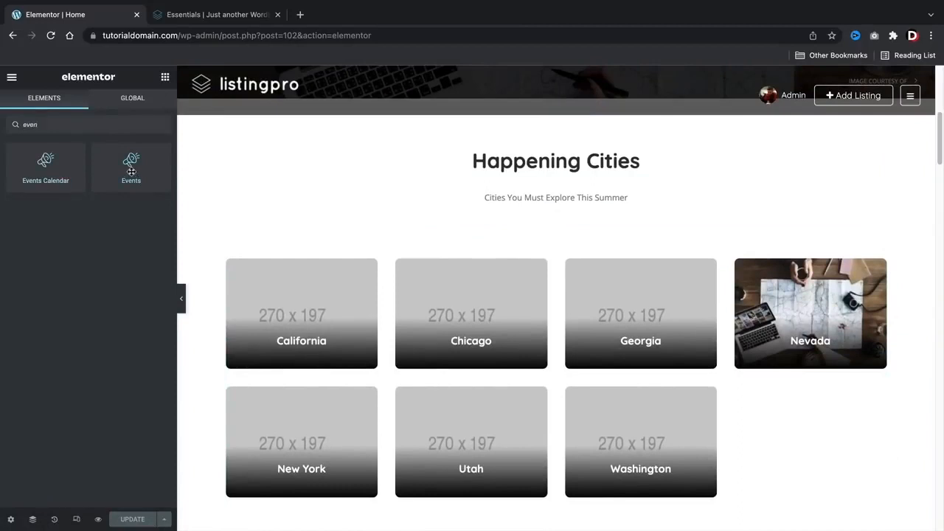
drag(130, 171, 576, 194)
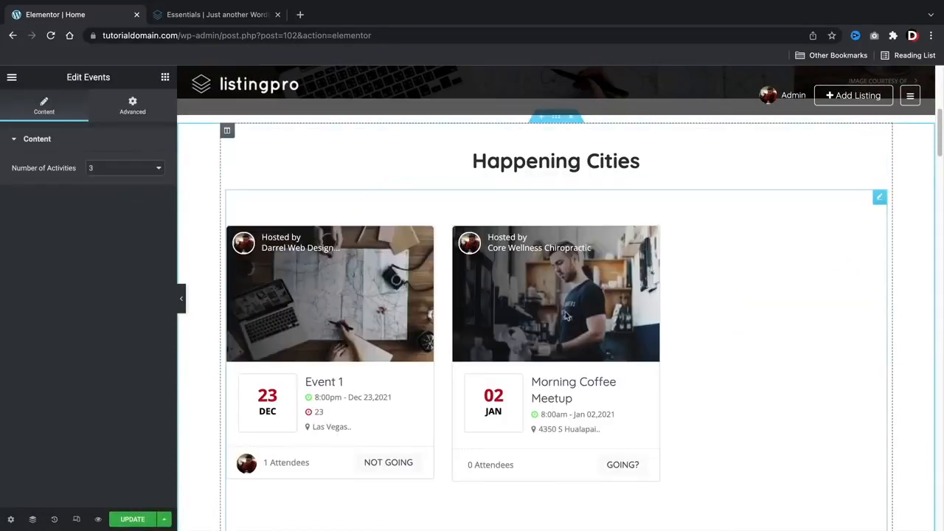
scroll(667, 308, down, 1)
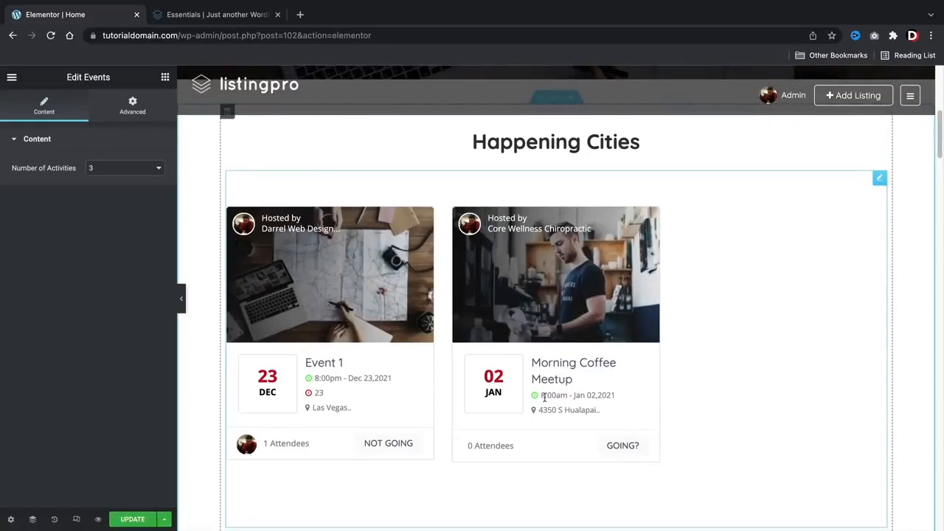
click(132, 519)
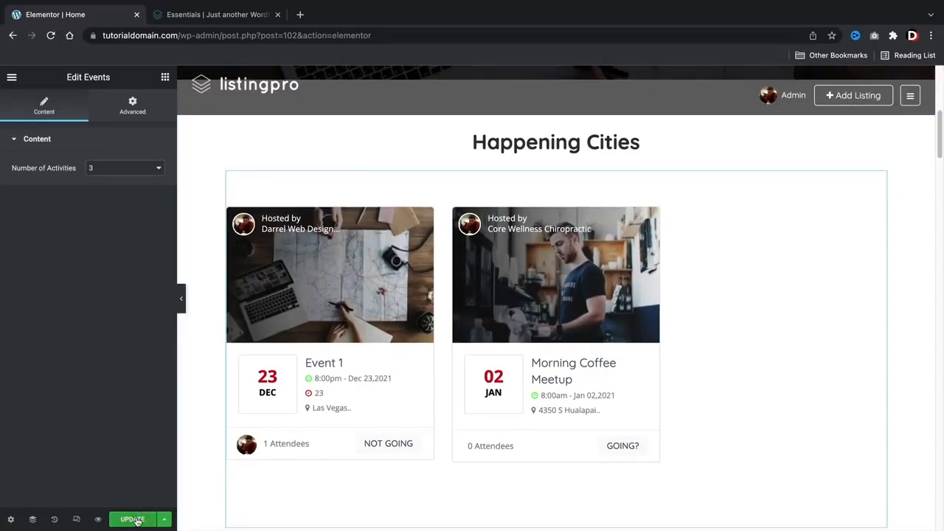
View the live homepage and examine the event cards, including the host shown on the Morning Coffee Meetup card.
click(12, 77)
click(77, 265)
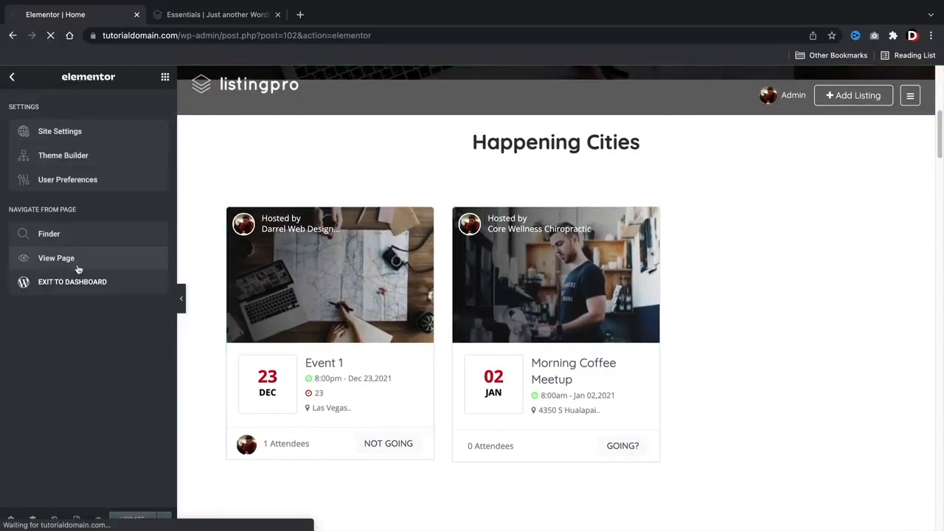
scroll(220, 272, down, 5)
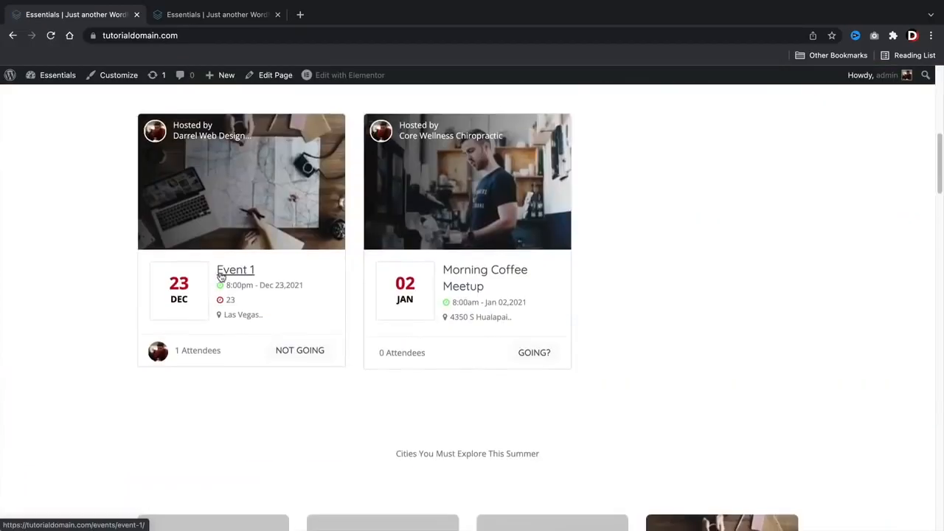
scroll(220, 272, up, 2)
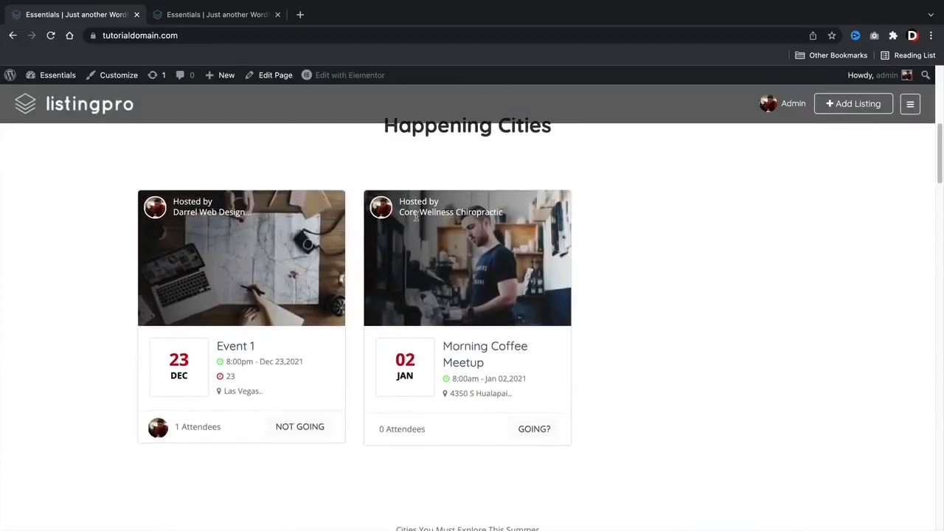
drag(402, 212, 508, 213)
click(590, 240)
Open the Morning Coffee Meetup event page, mark yourself as going, and review the event's description and details.
click(496, 357)
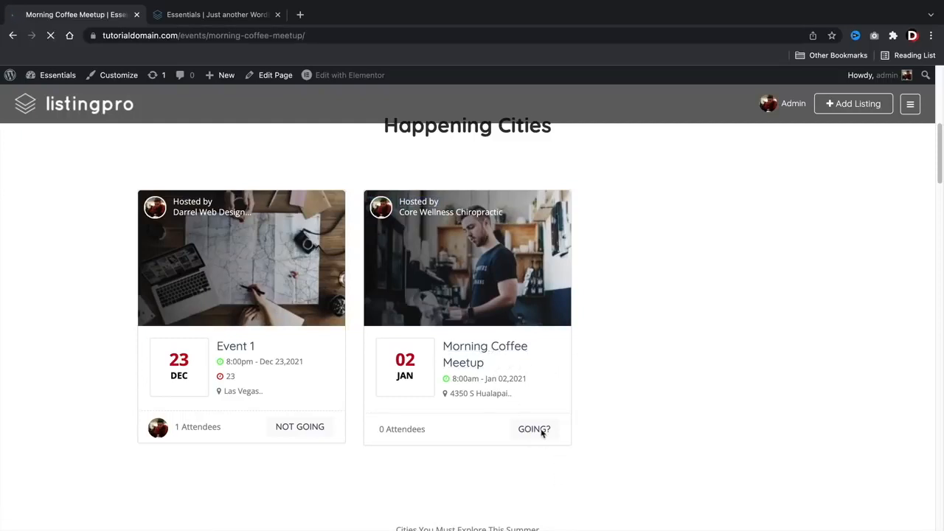
scroll(542, 434, down, 1)
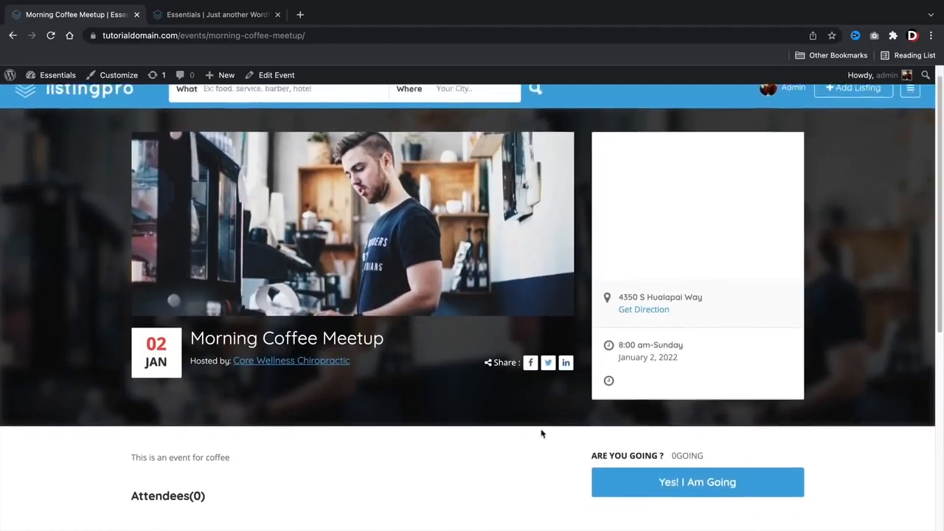
click(626, 478)
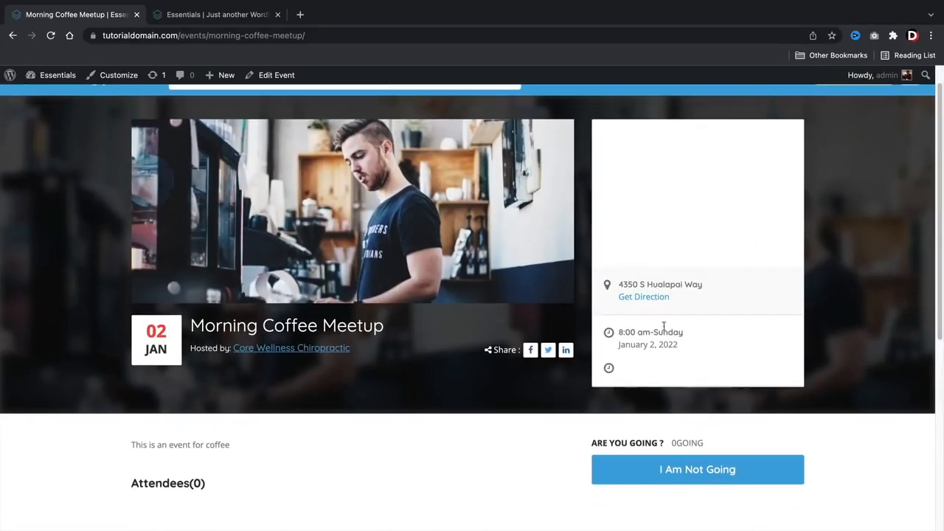
scroll(462, 277, down, 3)
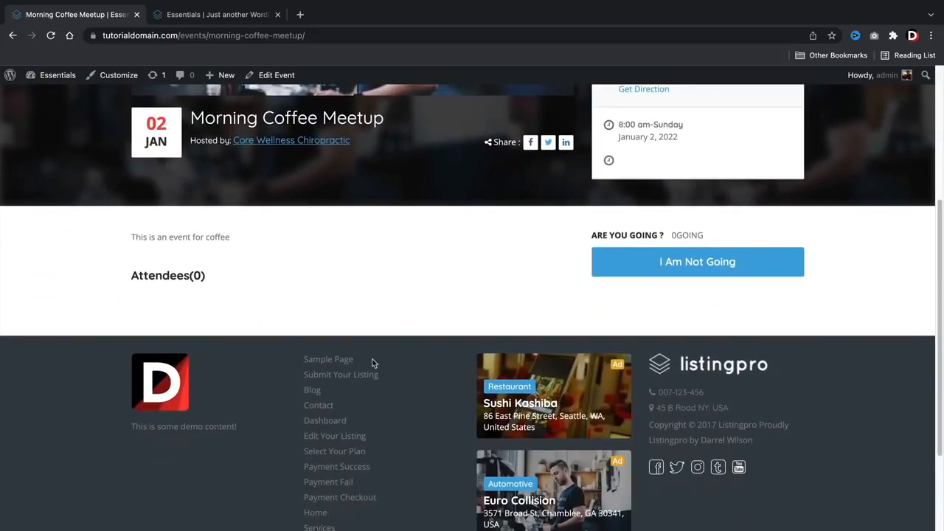
mouse_move(228, 238)
mouse_down()
mouse_move(151, 239)
mouse_move(220, 231)
mouse_up()
click(148, 251)
scroll(263, 345, up, 3)
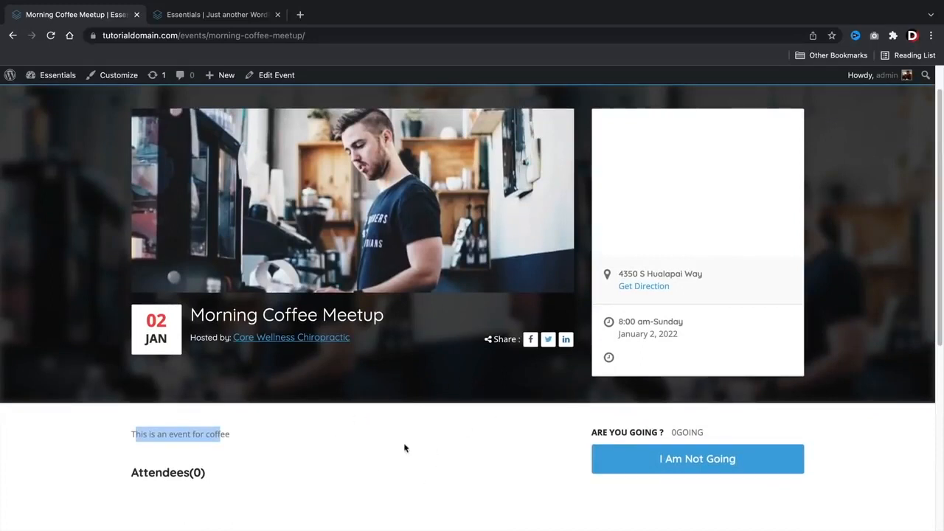
Return to the WordPress dashboard and open the list of all reviews.
mouse_move(63, 78)
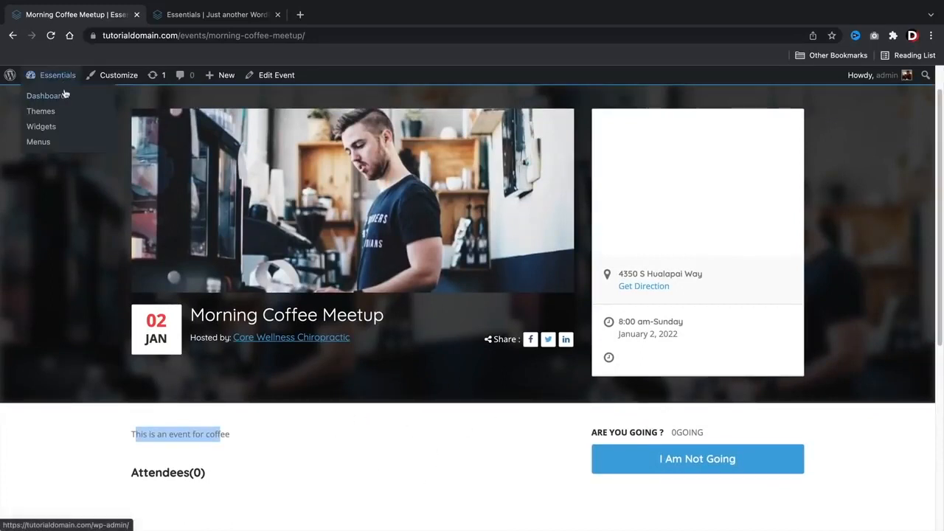
click(46, 96)
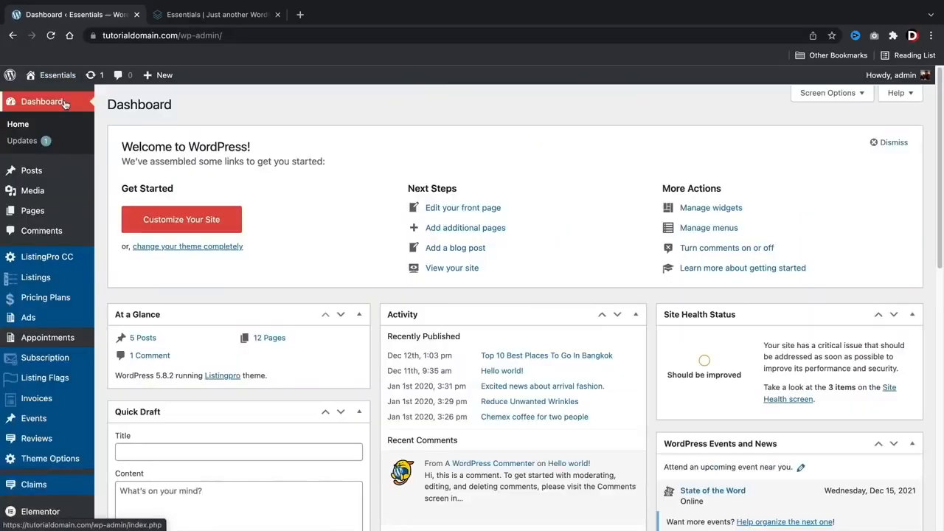
mouse_move(46, 442)
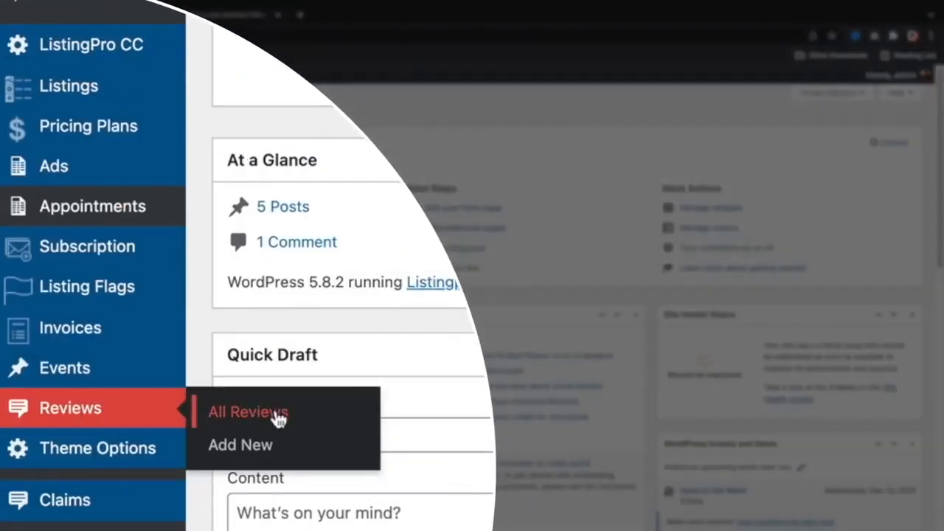
click(277, 416)
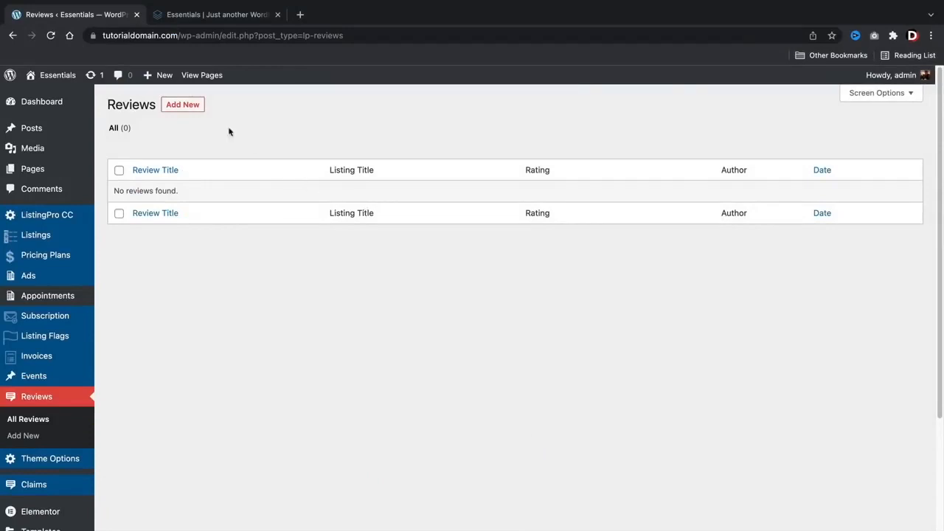
Create a new review titled "Great Place" with the text "I love this place!".
click(186, 107)
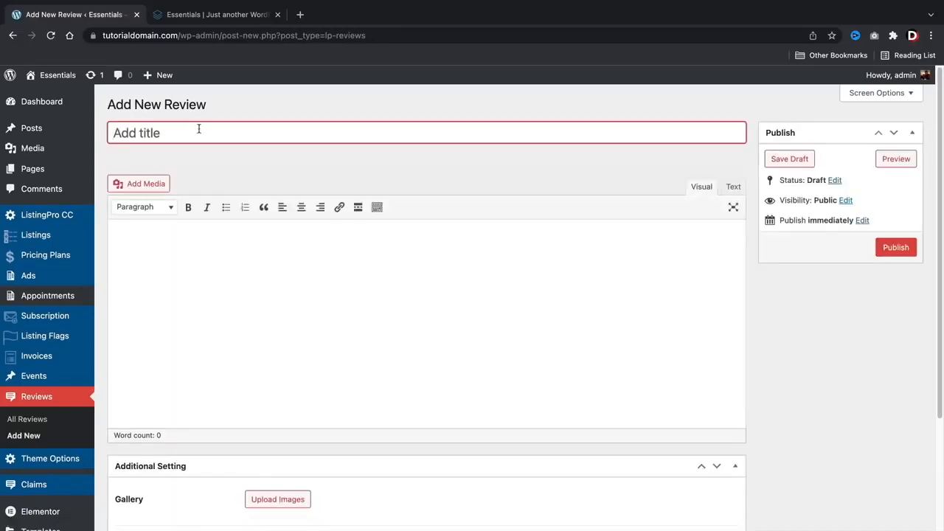
text(Great Place)
key(Tab)
text(I love this)
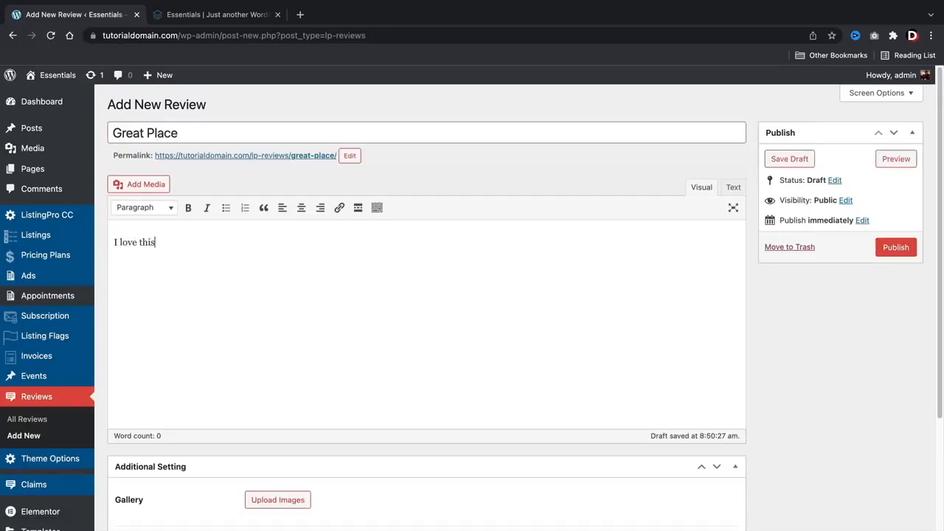
text( place!)
Add the photos of the woman in a hat, the desk with a map, and the dark shop interior to the review's gallery and save it.
scroll(229, 194, down, 3)
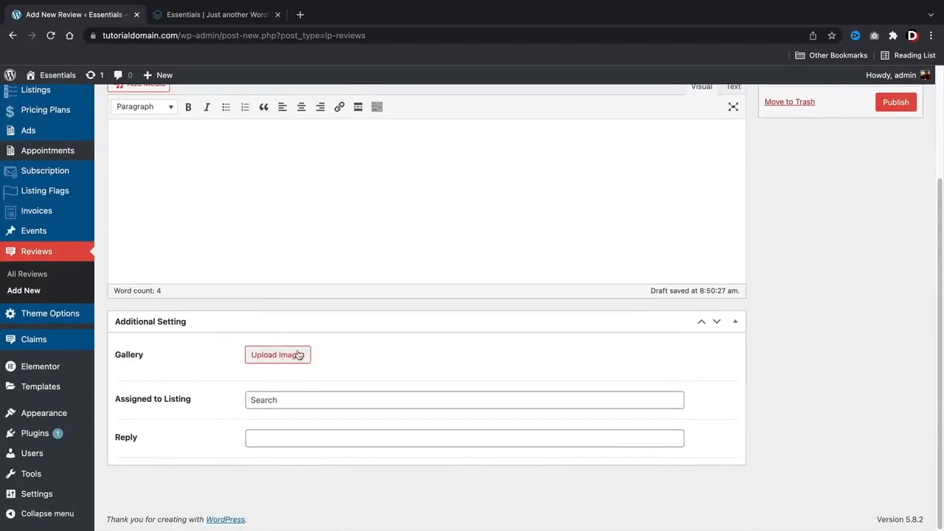
click(294, 357)
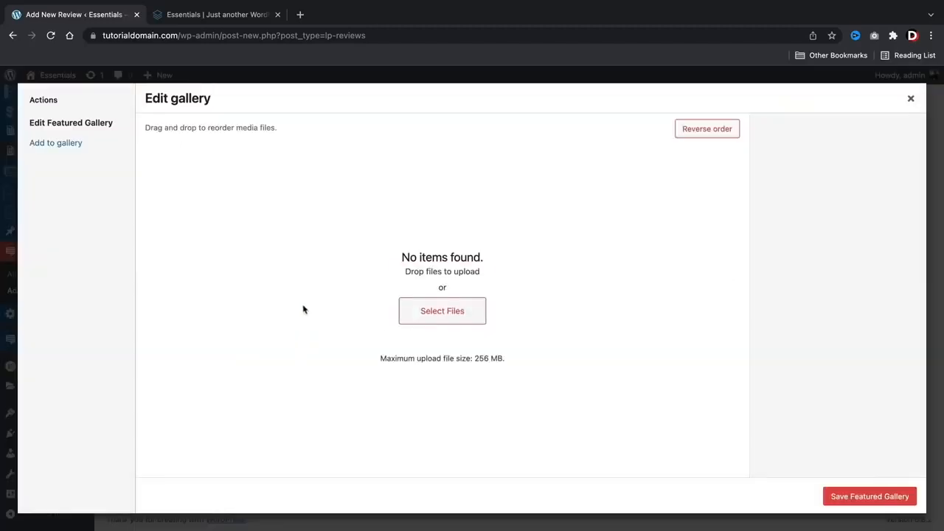
click(73, 144)
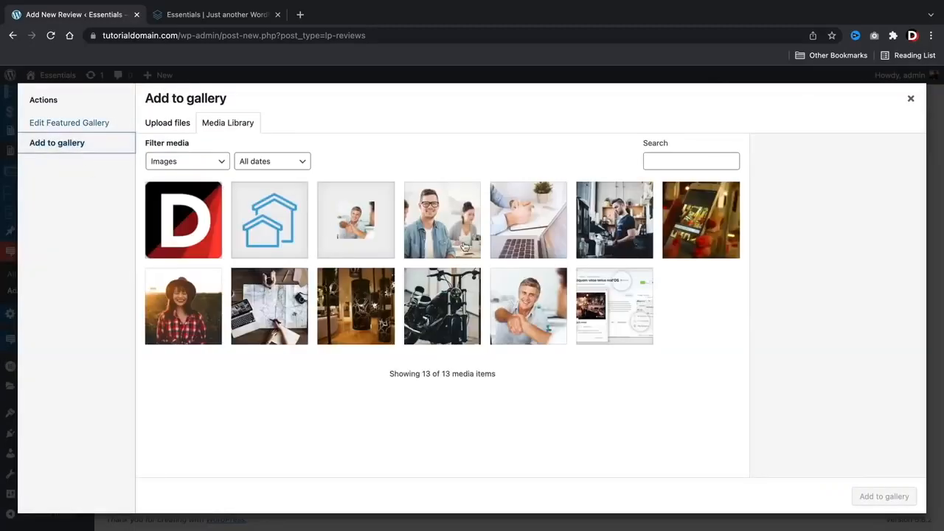
click(177, 307)
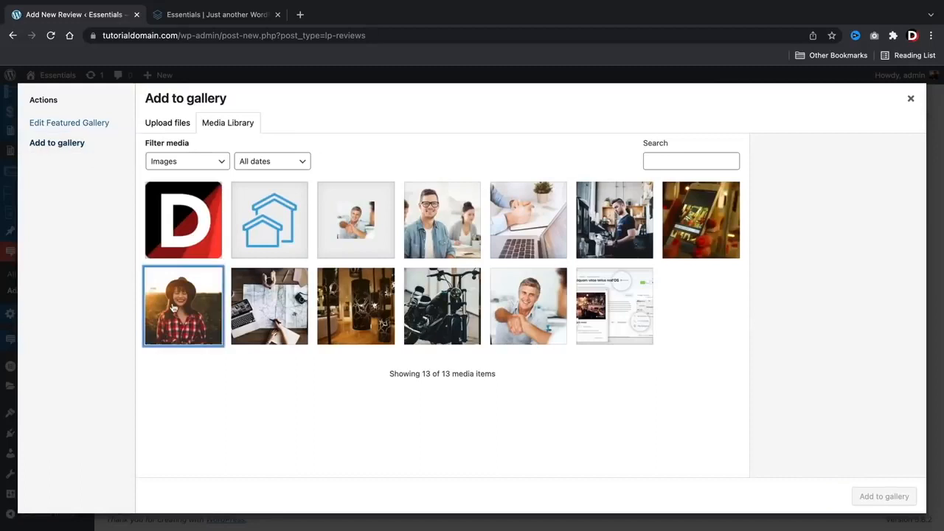
click(281, 298)
click(340, 301)
click(903, 498)
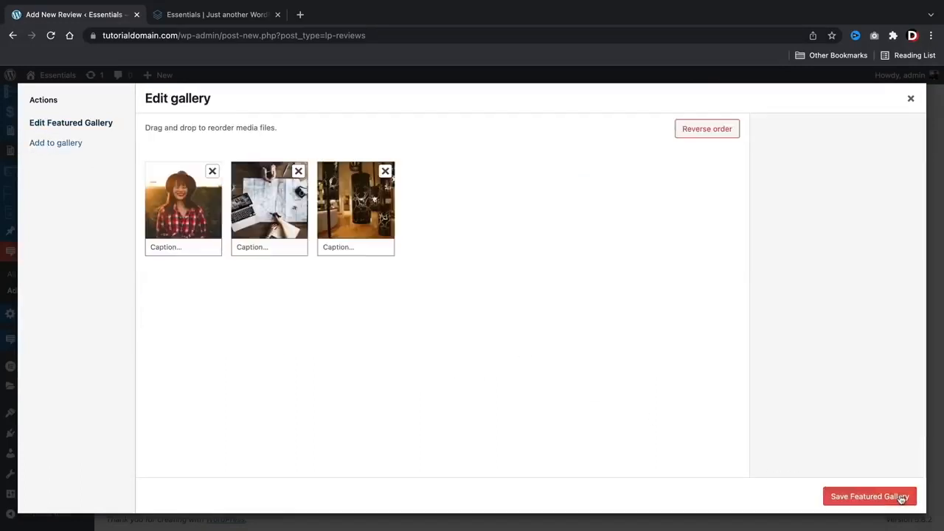
click(845, 496)
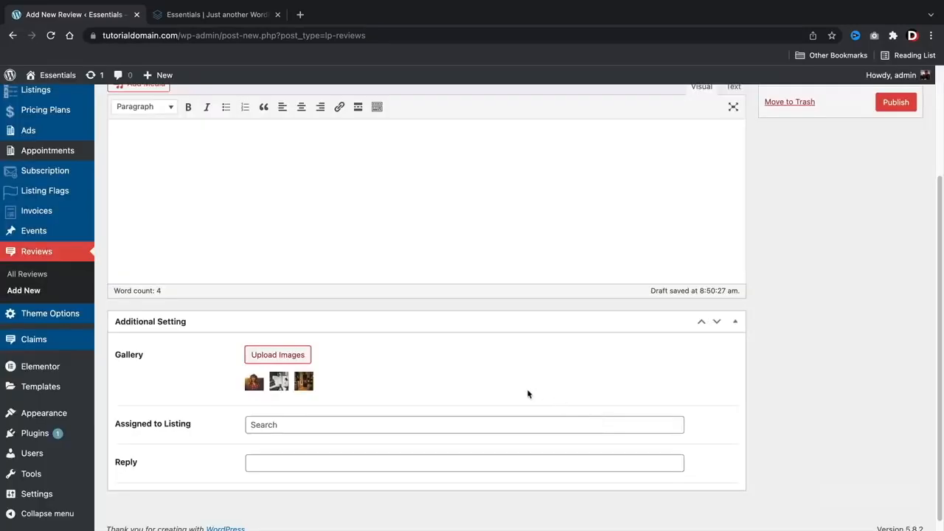
Search for "DARRE" in the review's listing assignment and assign it to Darrel Web Design Agency.
scroll(528, 394, down, 1)
click(315, 413)
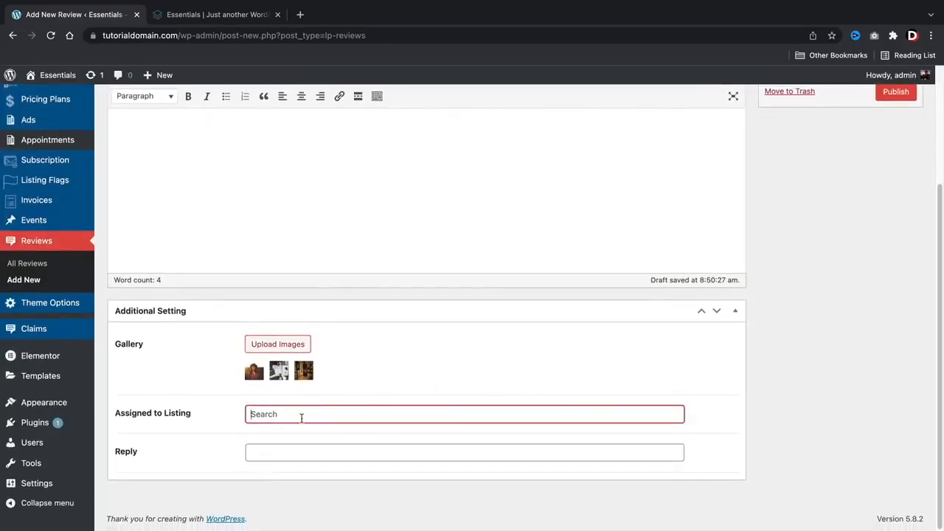
text(DARRE)
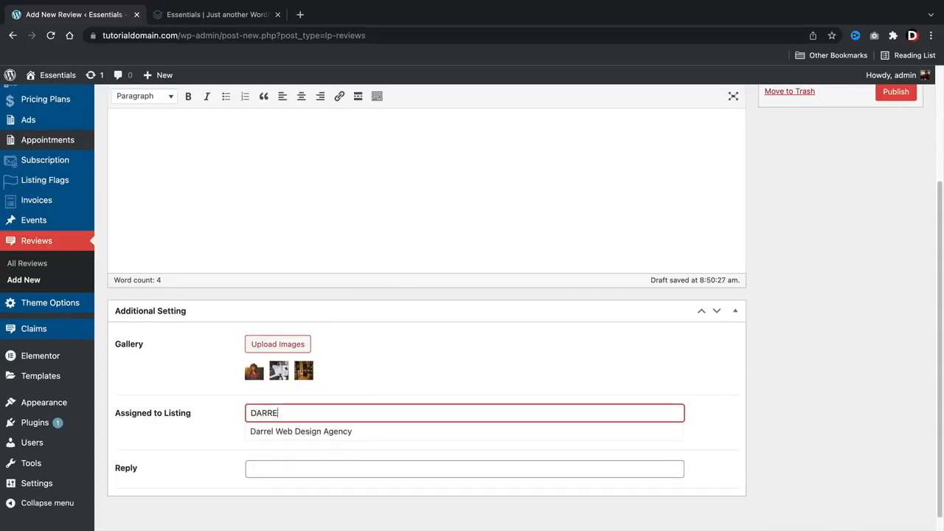
click(307, 433)
Enter "OMG! GREAT" as the reply to the review and publish the review.
click(307, 449)
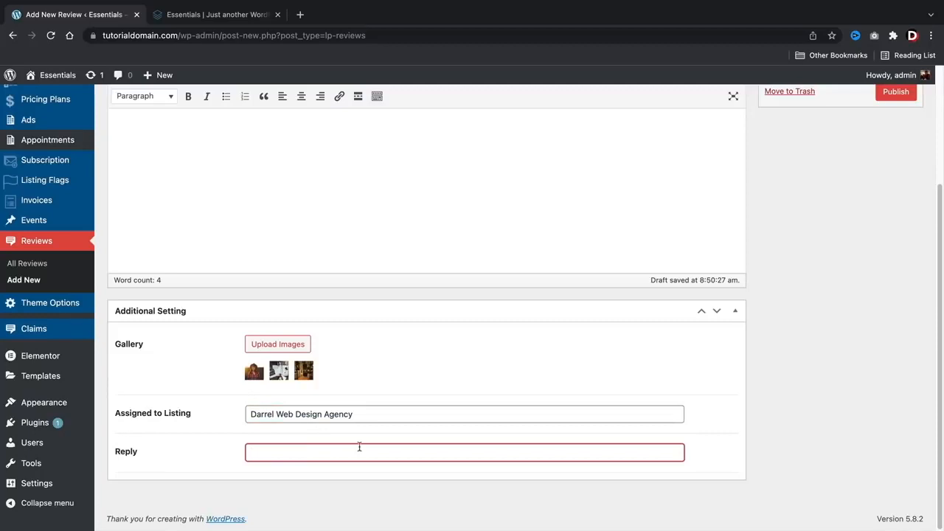
text(OMG! GREAT!)
scroll(532, 442, up, 3)
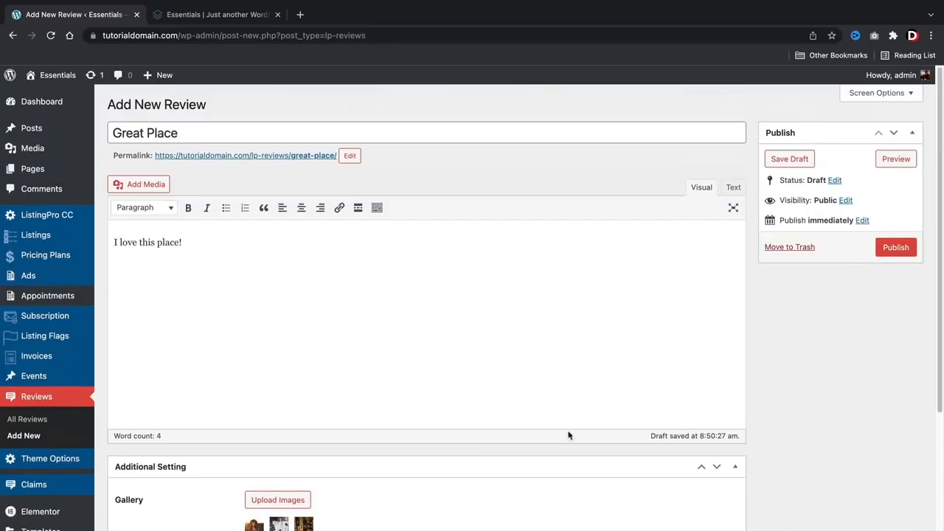
click(896, 254)
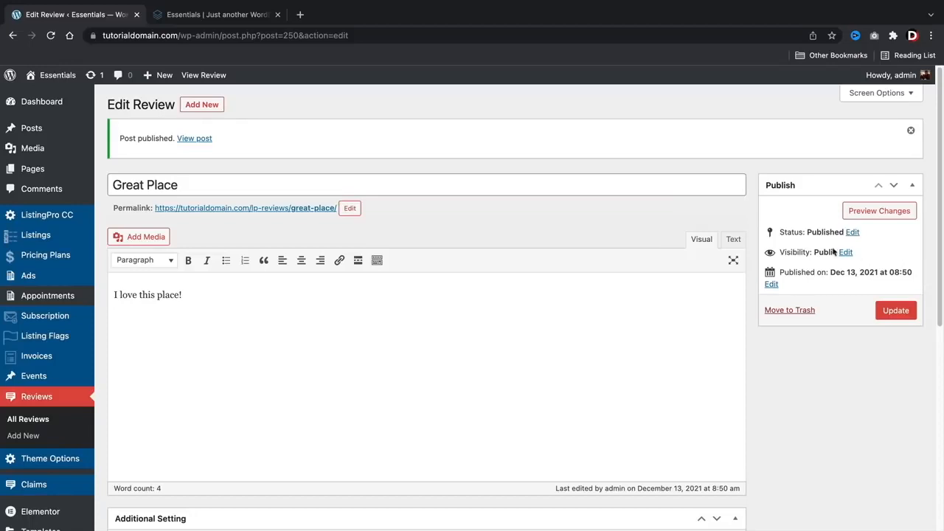
Visit the site's front end, search all listings without any criteria, and open the Darrel Web Design Agency listing.
mouse_move(51, 74)
click(42, 95)
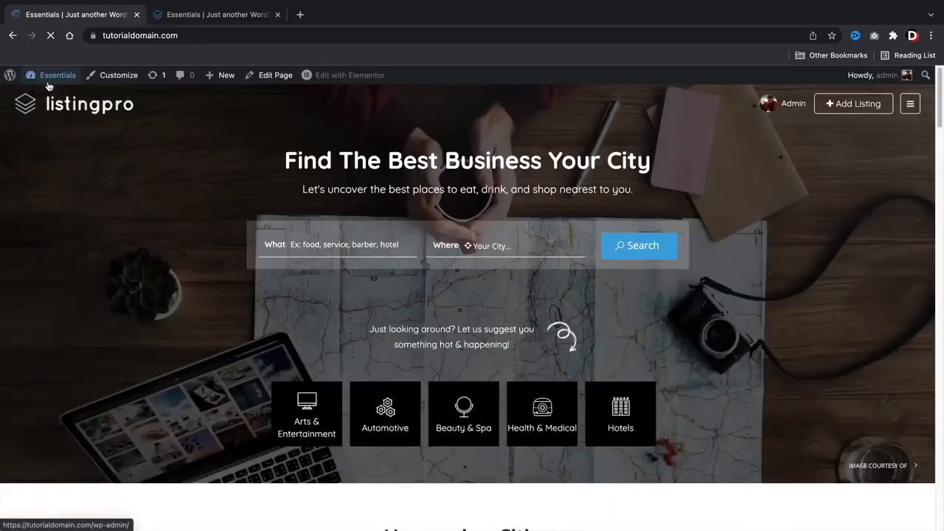
click(627, 246)
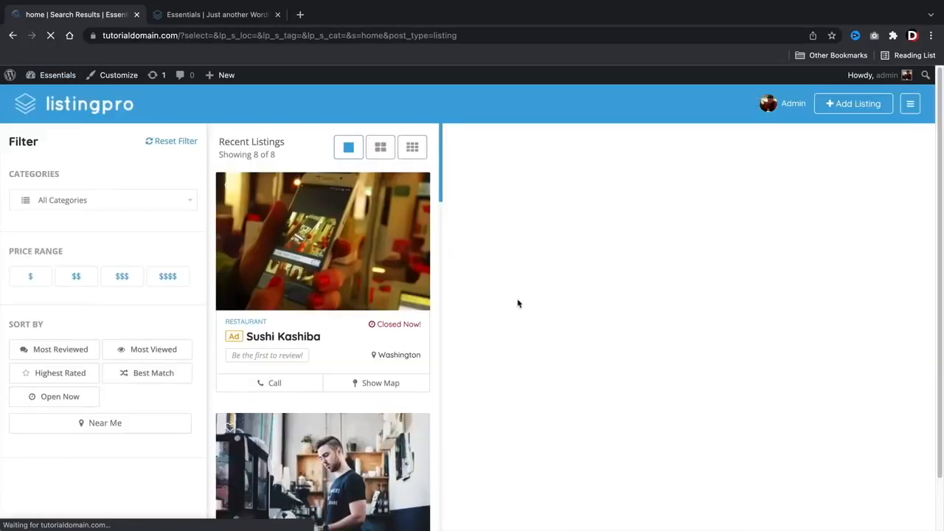
scroll(398, 368, down, 3)
scroll(352, 368, down, 12)
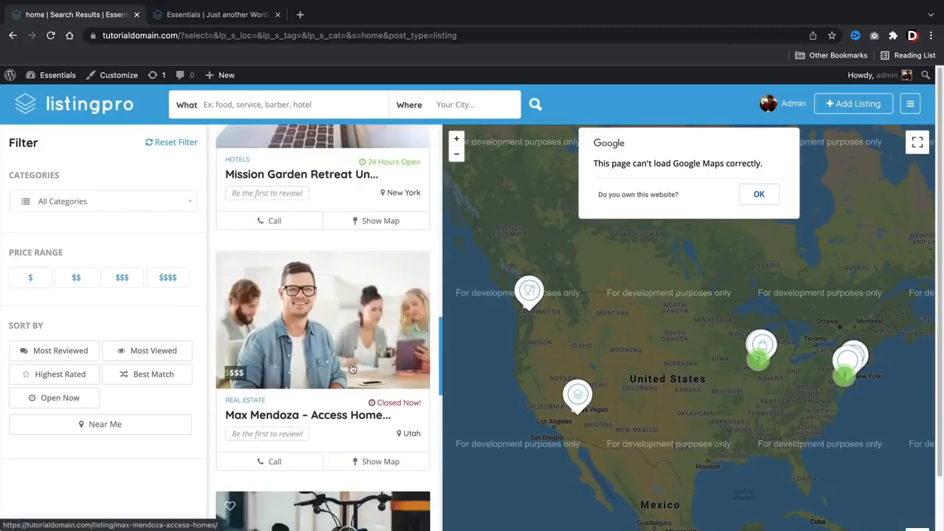
scroll(352, 368, down, 9)
scroll(352, 368, down, 6)
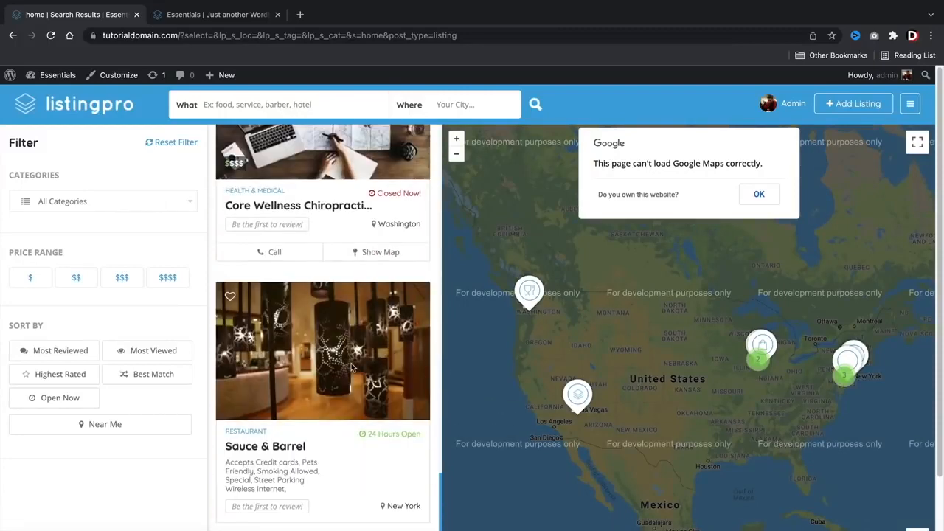
click(352, 364)
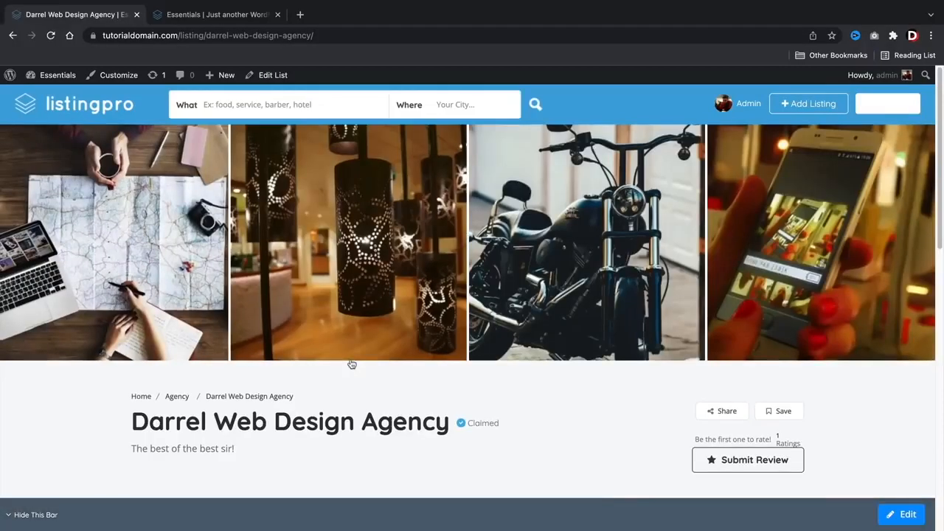
Show the listing's reviews and react to the Great Place review with Interesting, Lol and Love.
scroll(415, 371, down, 5)
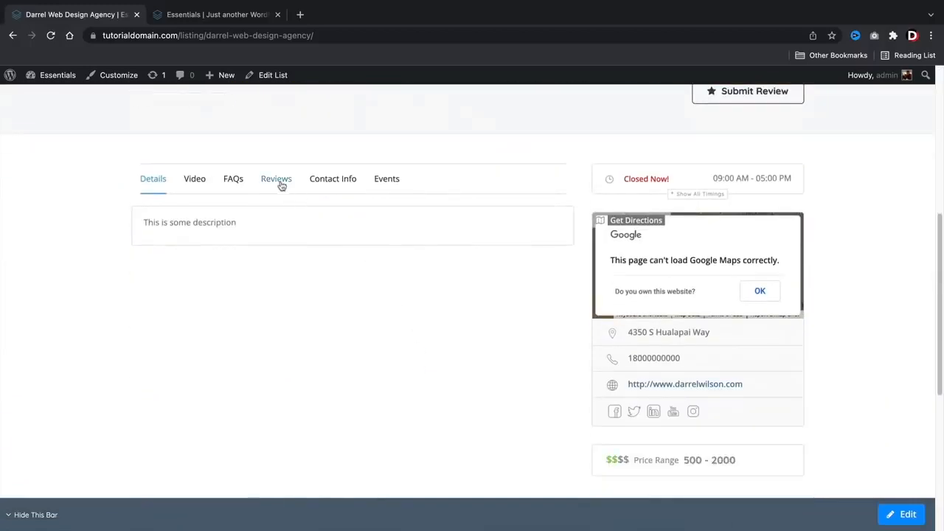
click(279, 183)
scroll(375, 388, down, 1)
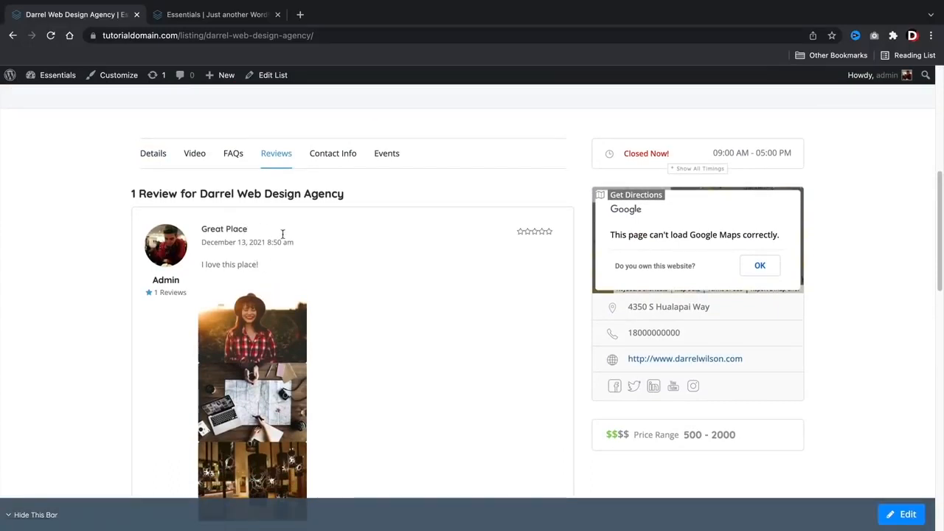
scroll(375, 348, down, 3)
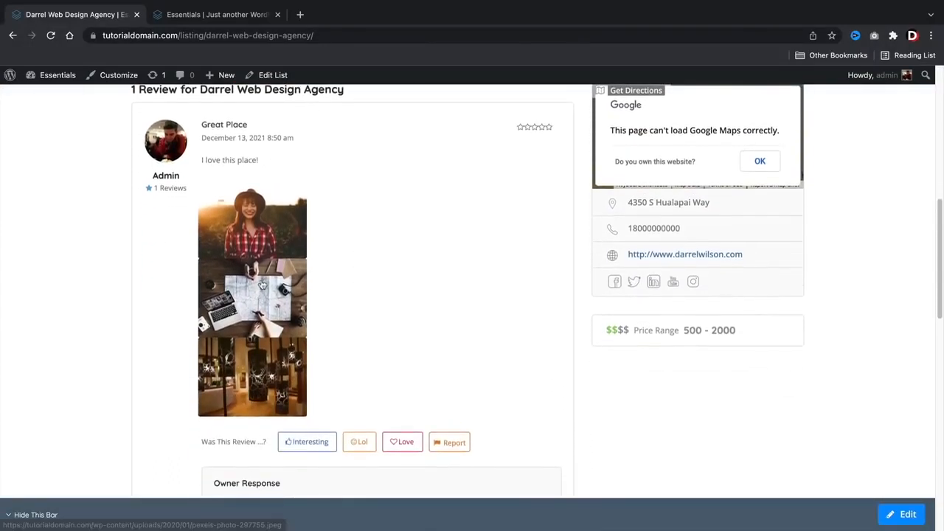
click(307, 421)
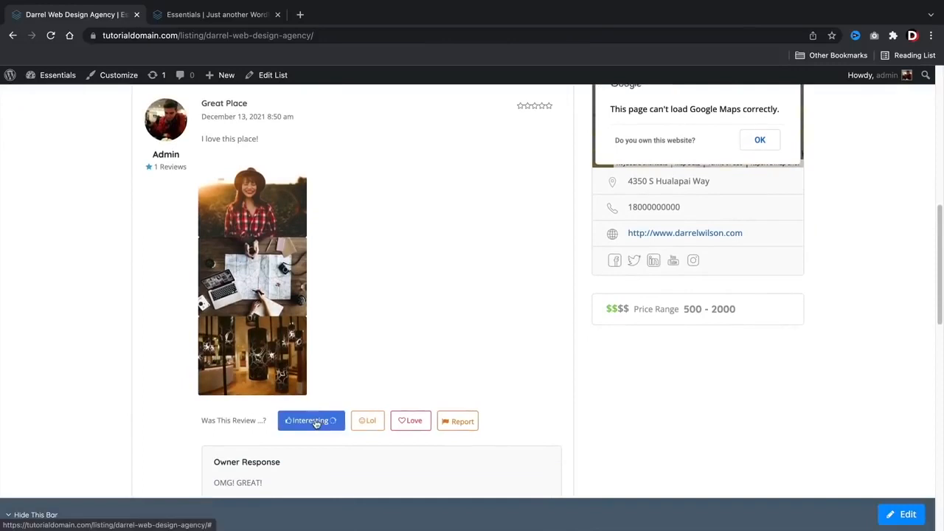
click(365, 420)
click(412, 420)
Examine the Great Place review on the listing page, including its owner response, photos, review count heading and rating area.
scroll(354, 347, down, 4)
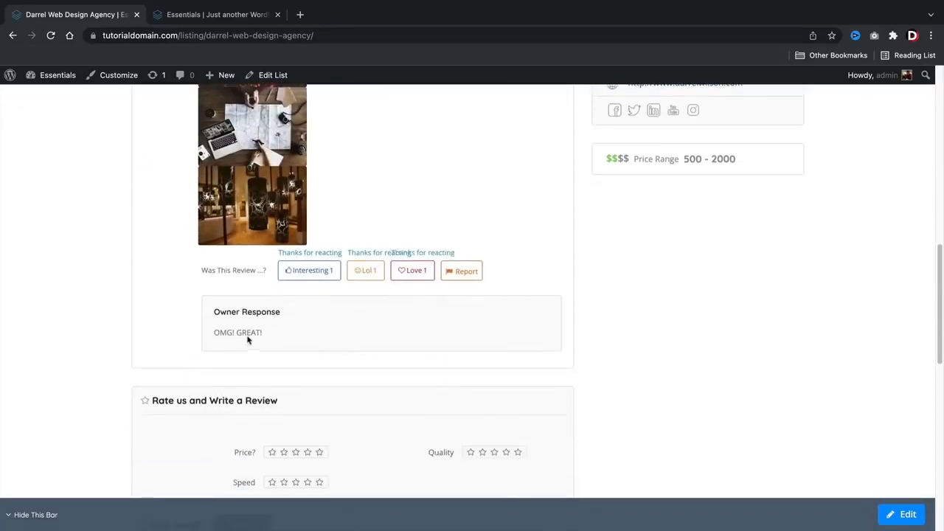
drag(268, 336, 209, 331)
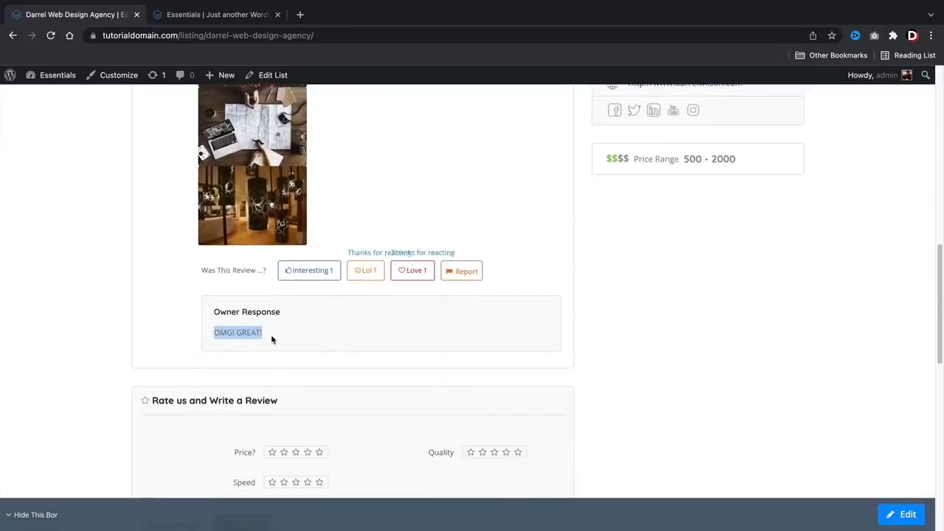
drag(271, 338, 207, 332)
click(209, 334)
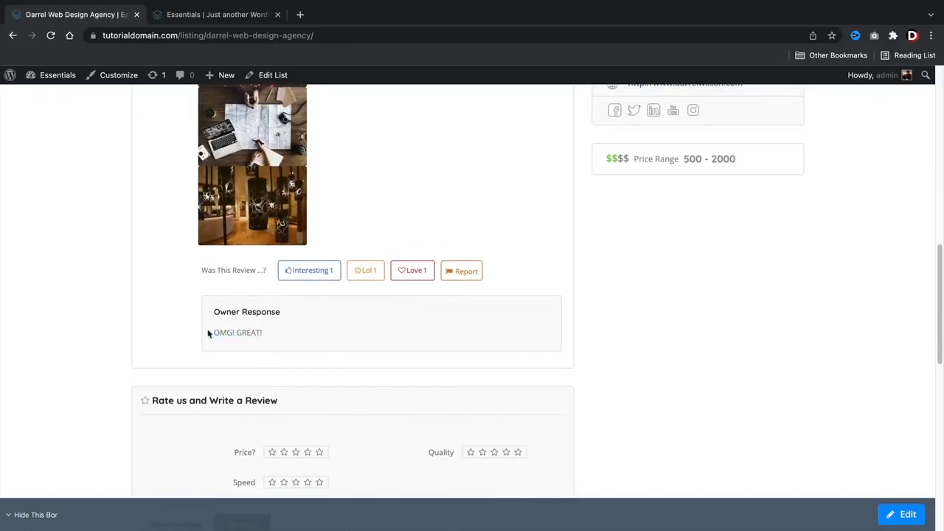
scroll(208, 334, up, 5)
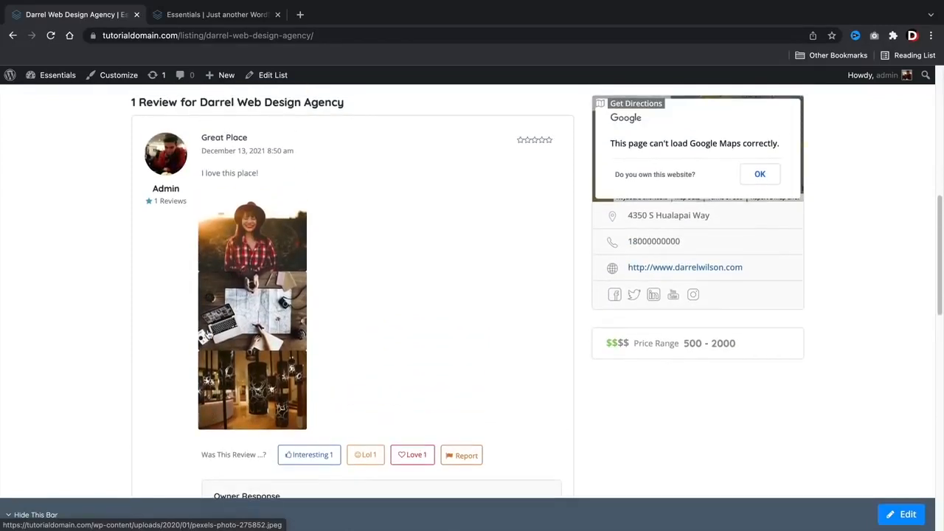
scroll(209, 335, down, 1)
drag(282, 475, 222, 471)
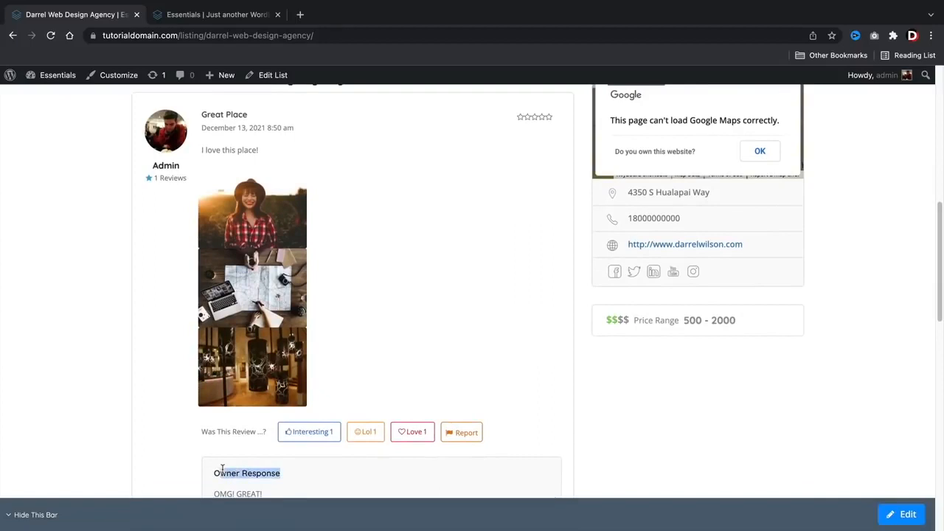
click(189, 460)
scroll(220, 370, up, 3)
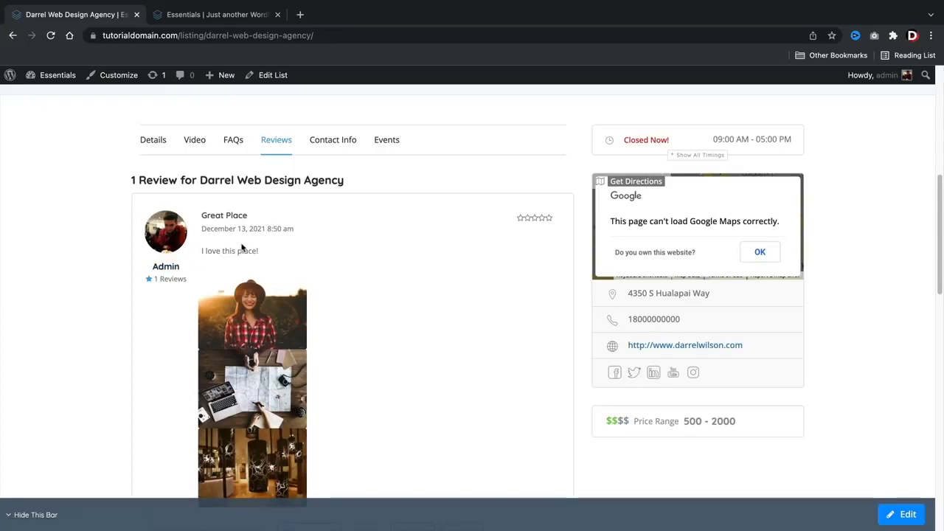
scroll(241, 249, up, 3)
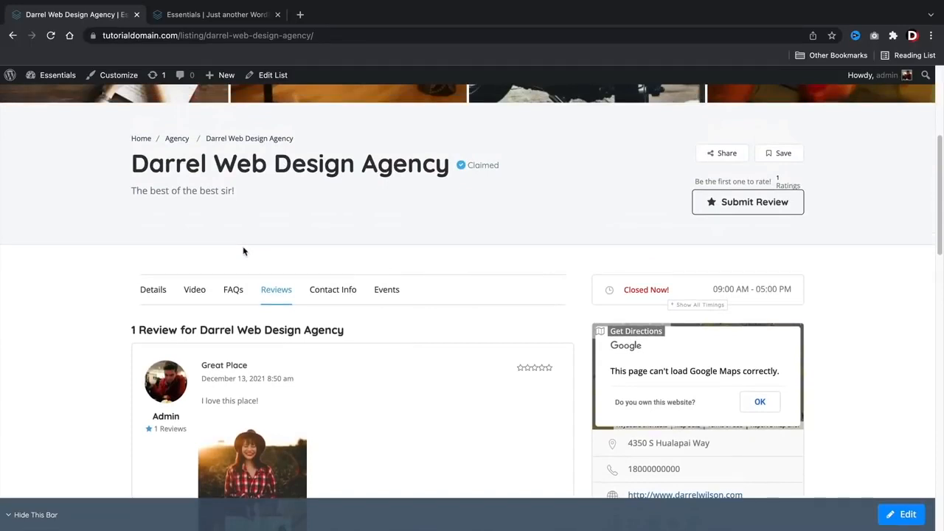
scroll(244, 251, up, 2)
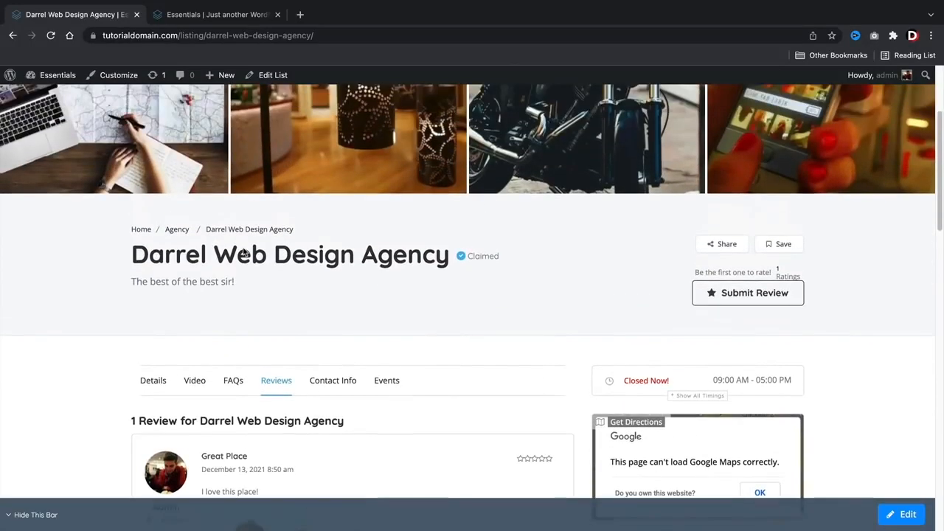
scroll(244, 246, down, 3)
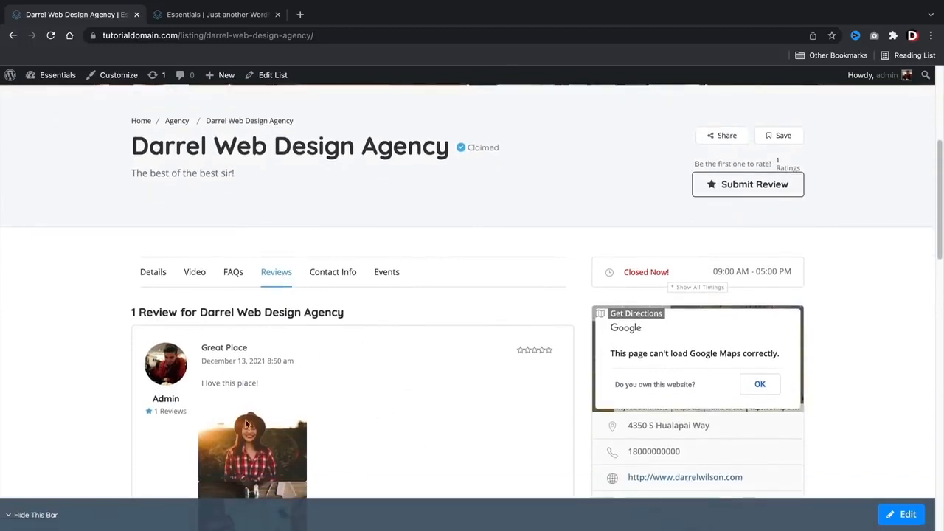
scroll(442, 444, down, 2)
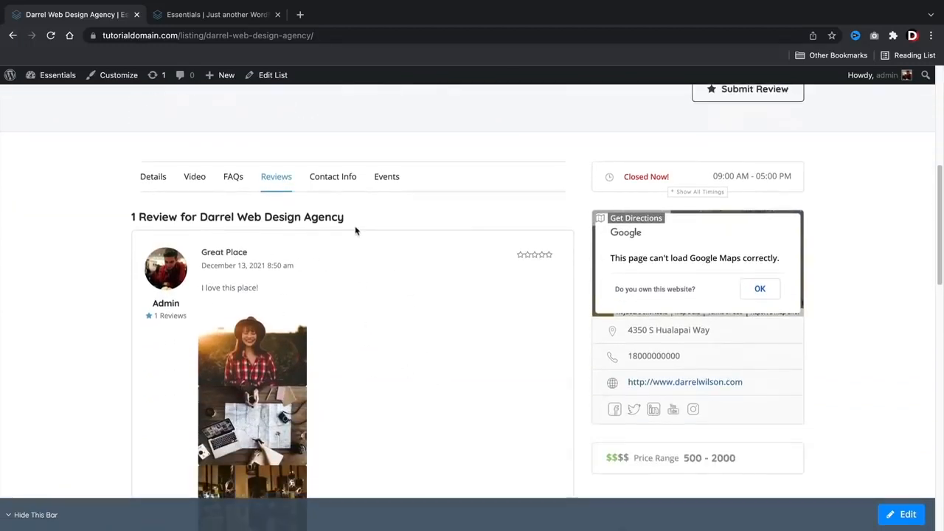
drag(354, 226, 111, 223)
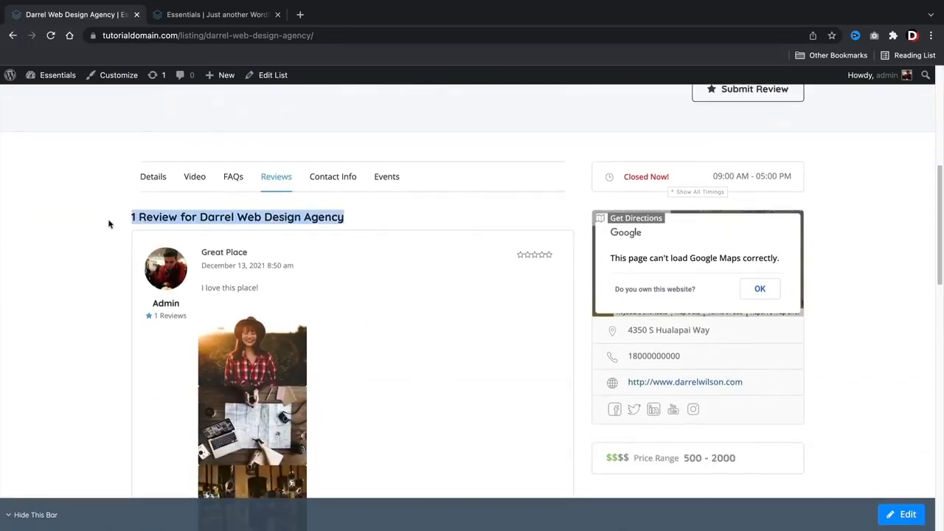
click(145, 323)
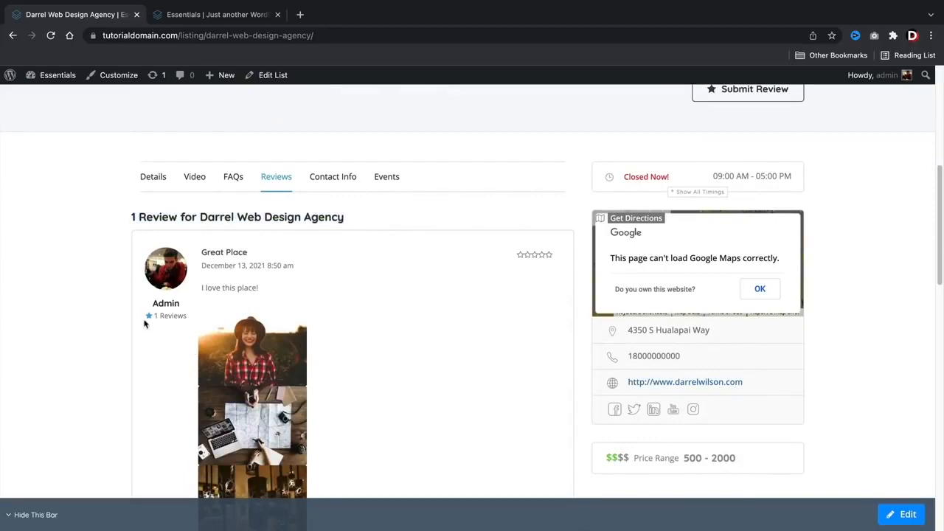
scroll(145, 338, up, 5)
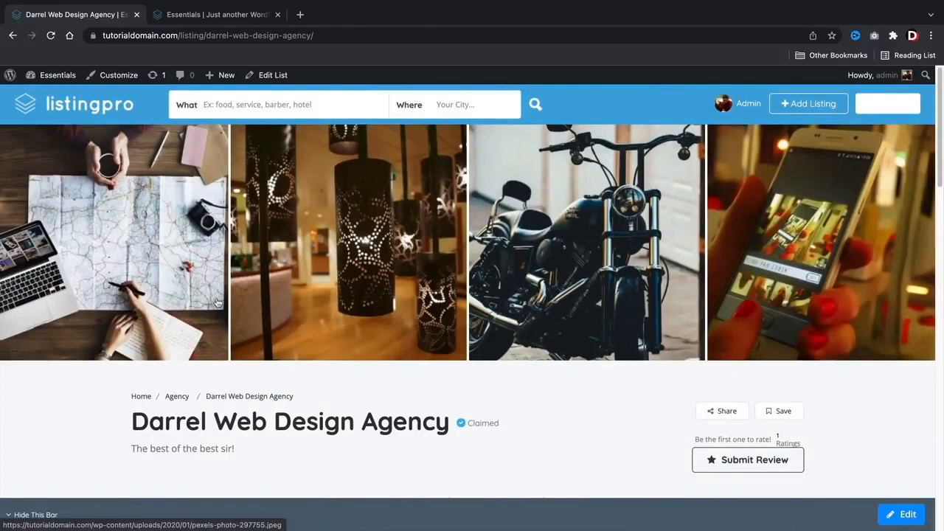
Return to the admin dashboard and open the list of all claims.
click(67, 97)
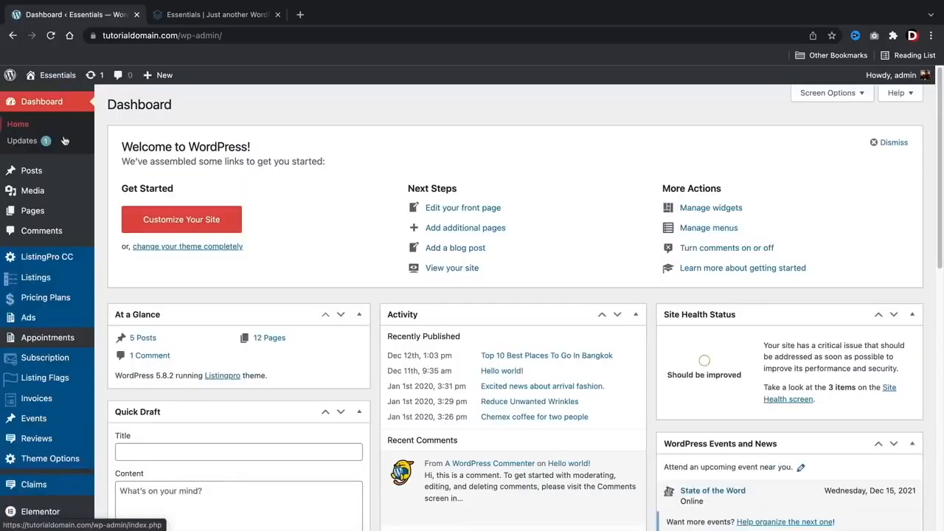
mouse_move(43, 299)
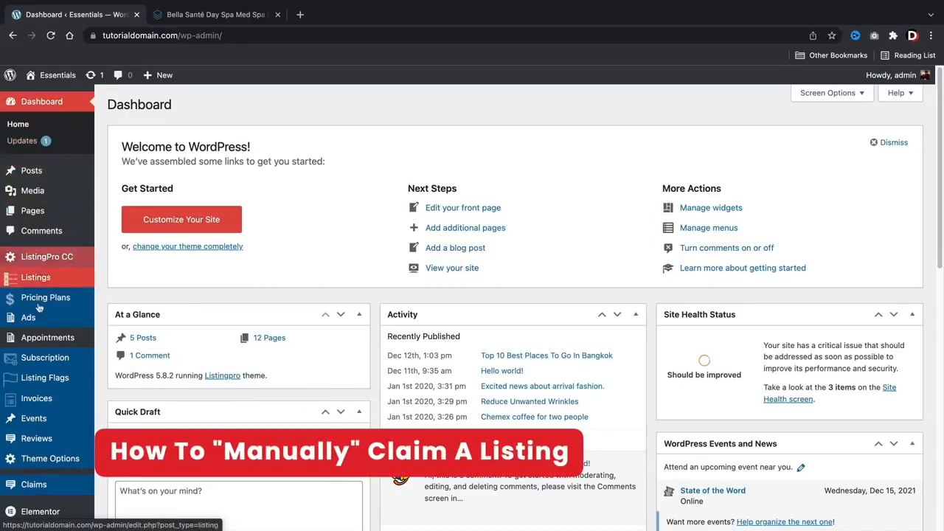
mouse_move(37, 484)
click(123, 480)
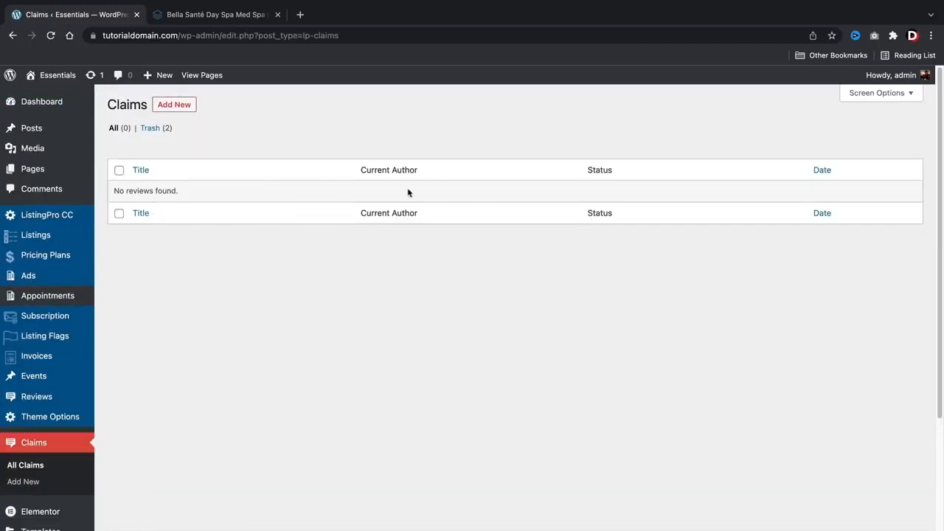
In the browser tab showing the Bella Santé listing, search all listings and open Mission Garden Retreat Union.
click(239, 16)
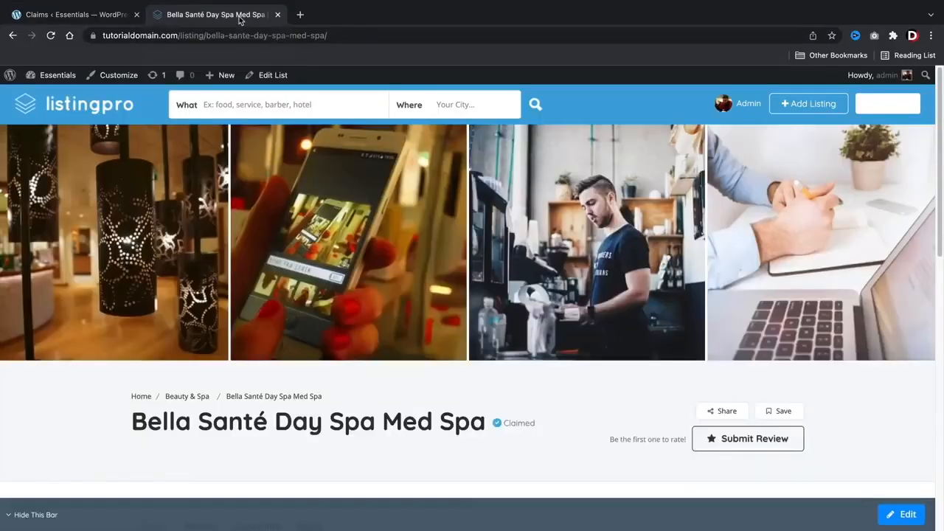
click(536, 105)
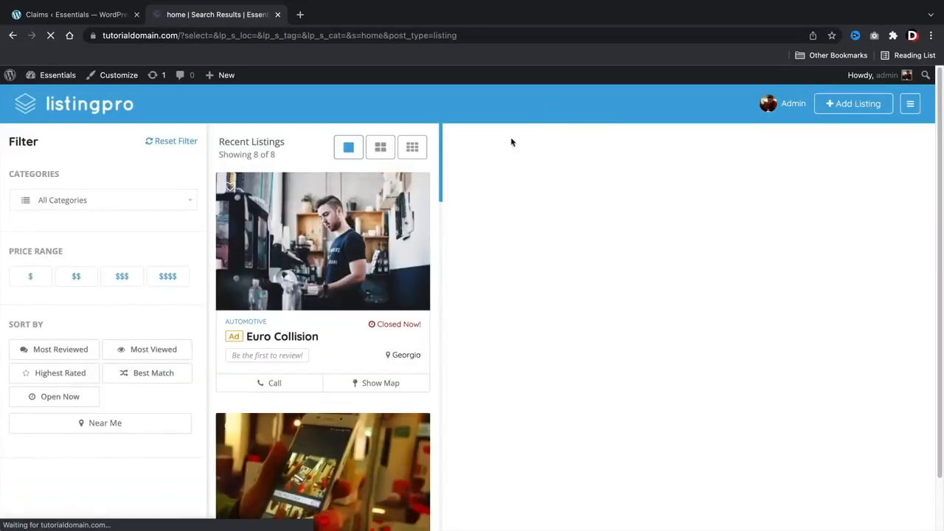
scroll(344, 301, down, 7)
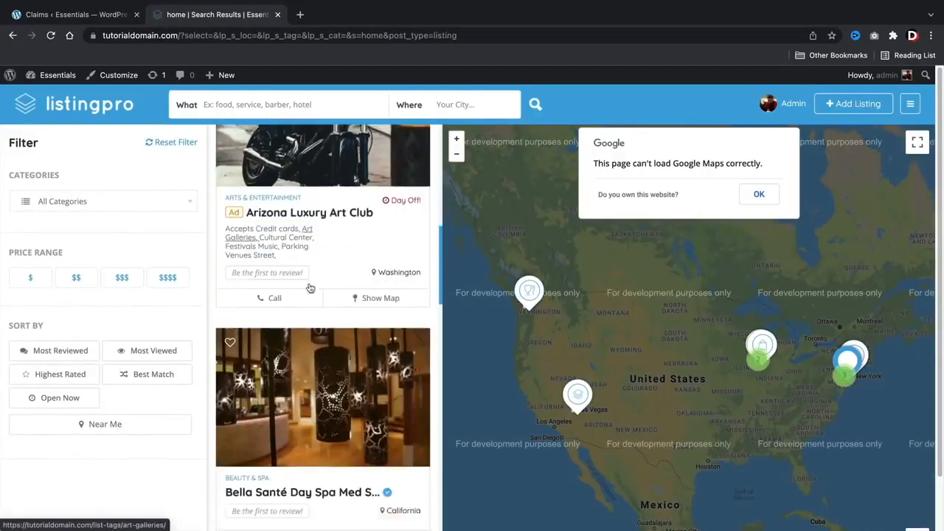
scroll(338, 288, down, 1)
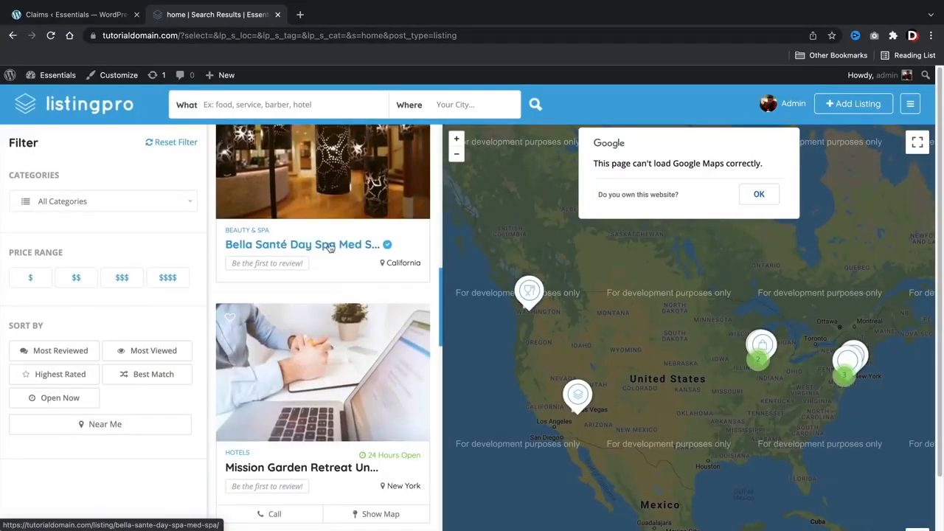
scroll(354, 236, down, 2)
click(330, 215)
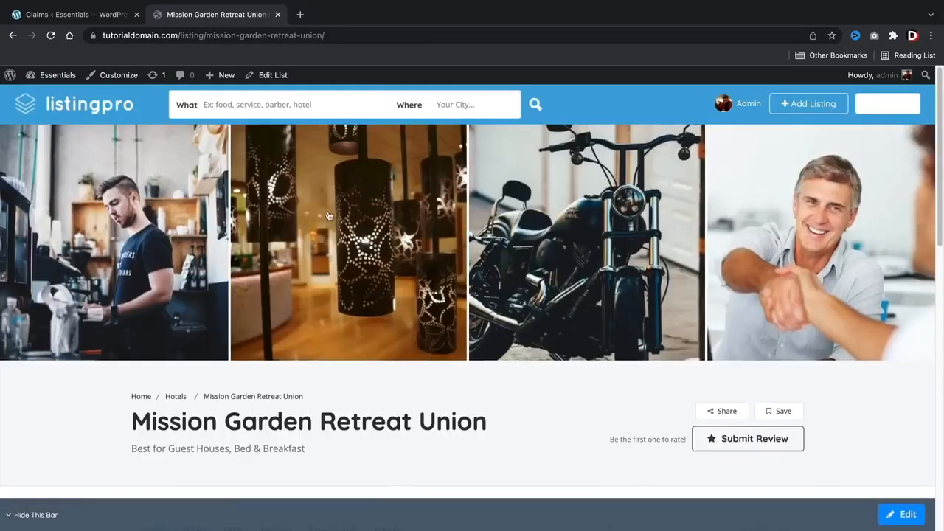
Open the business claim form for the Mission Garden Retreat Union listing.
scroll(333, 223, down, 4)
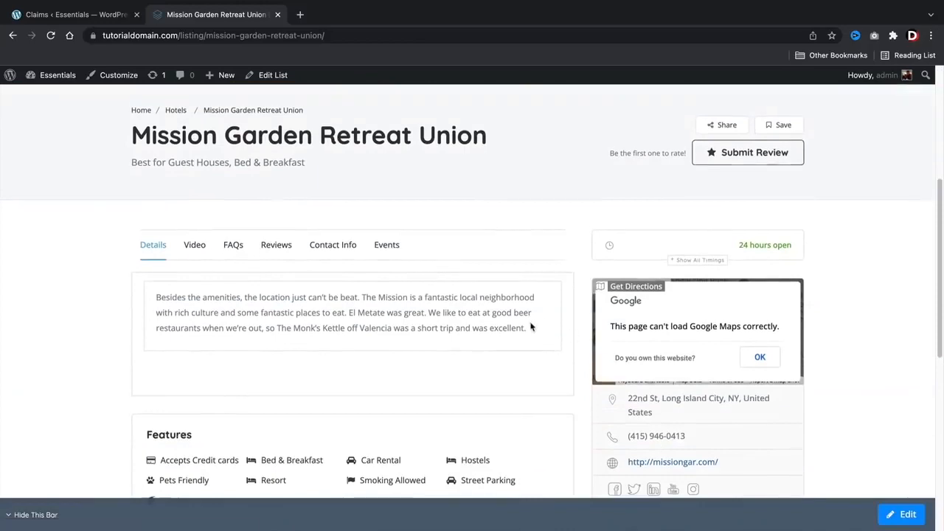
scroll(528, 324, up, 1)
scroll(528, 321, down, 3)
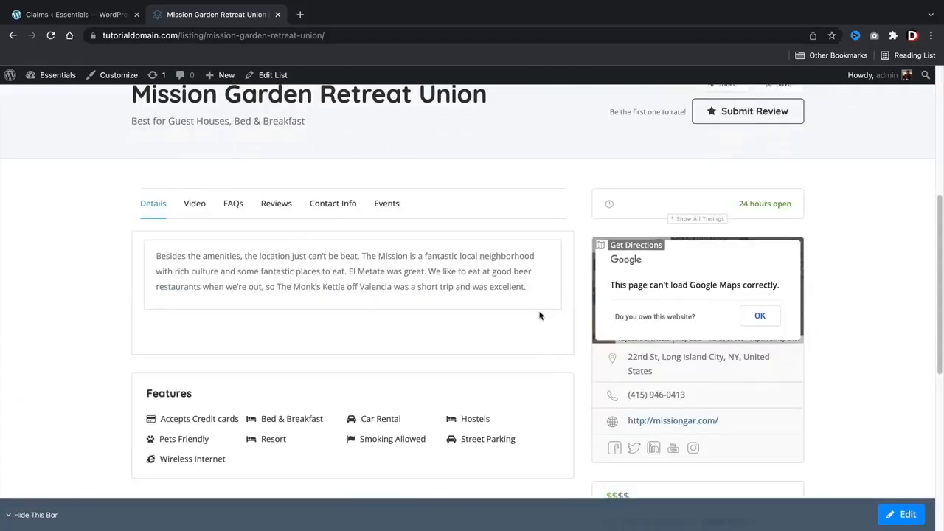
click(738, 341)
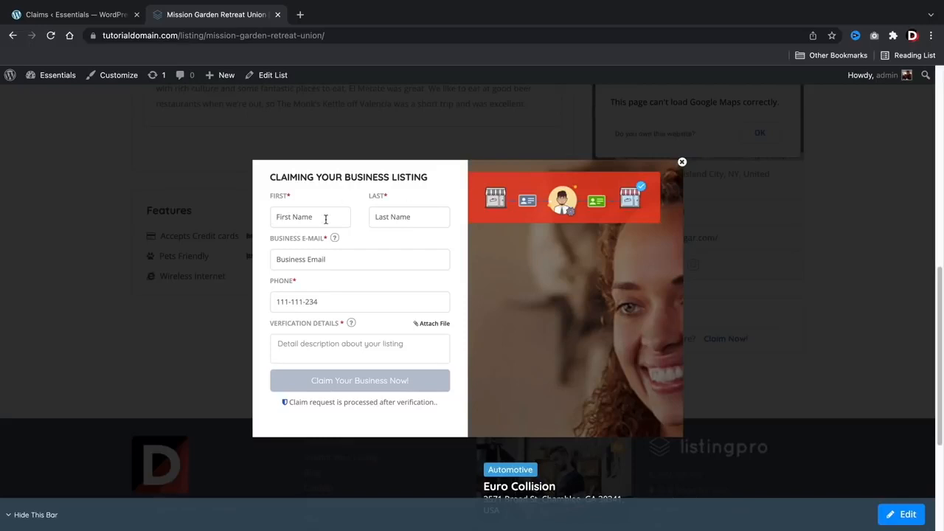
Fill in the claimer's first and last name, business e-mail and phone, add the verification details "this is my business", and submit the claim.
text(dar)
text(wilson)
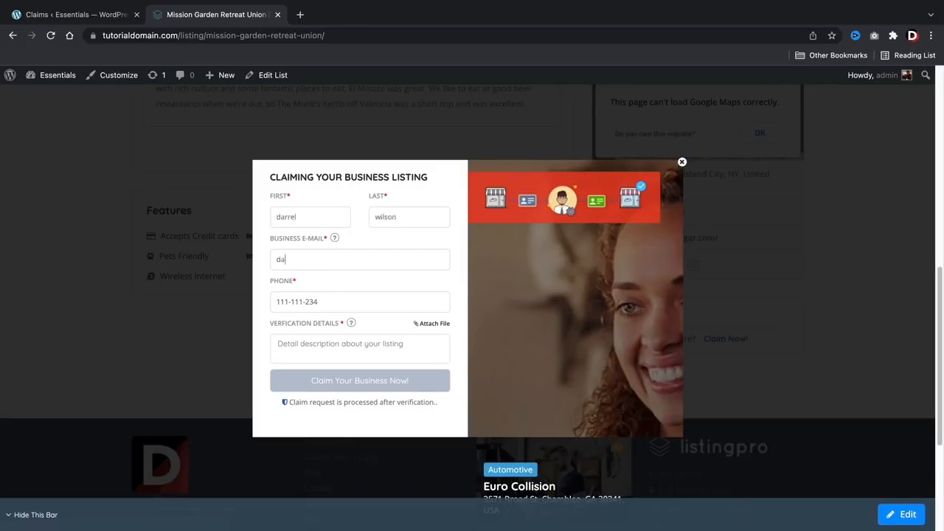
key(Tab)
text(1)
key(Tab)
text(this is)
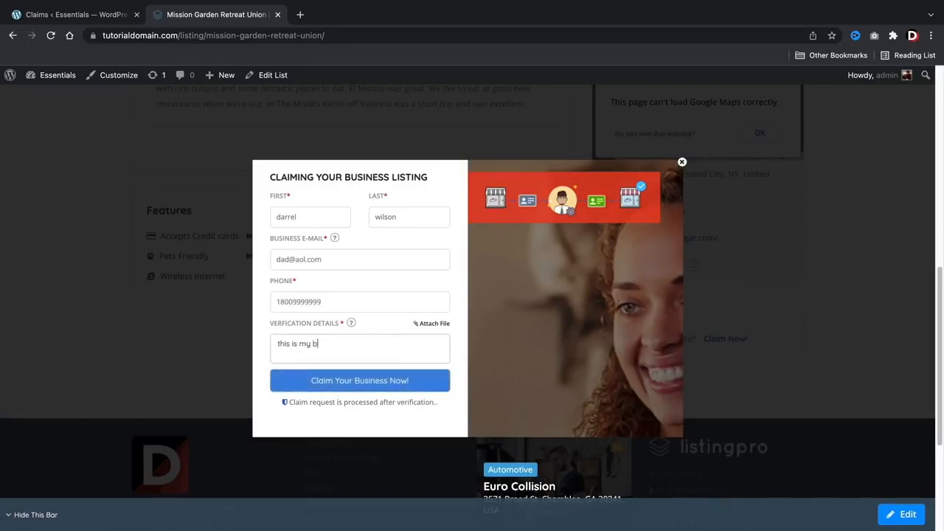
click(369, 385)
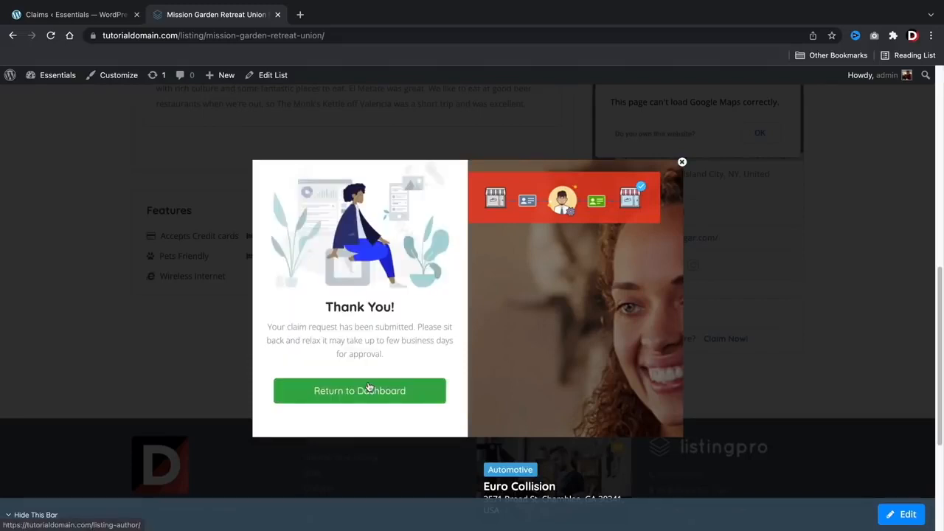
Return to the listing author dashboard, and reload the claims list in the admin browser tab.
click(369, 389)
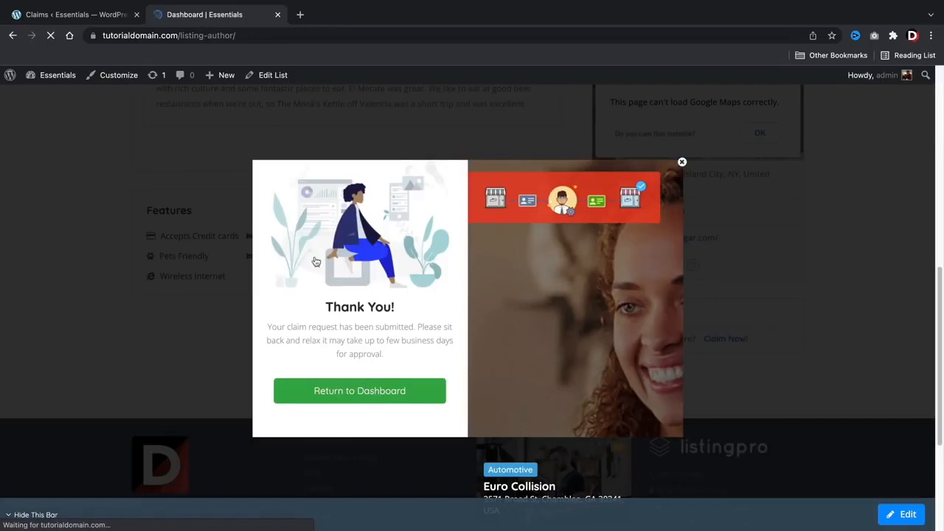
click(103, 20)
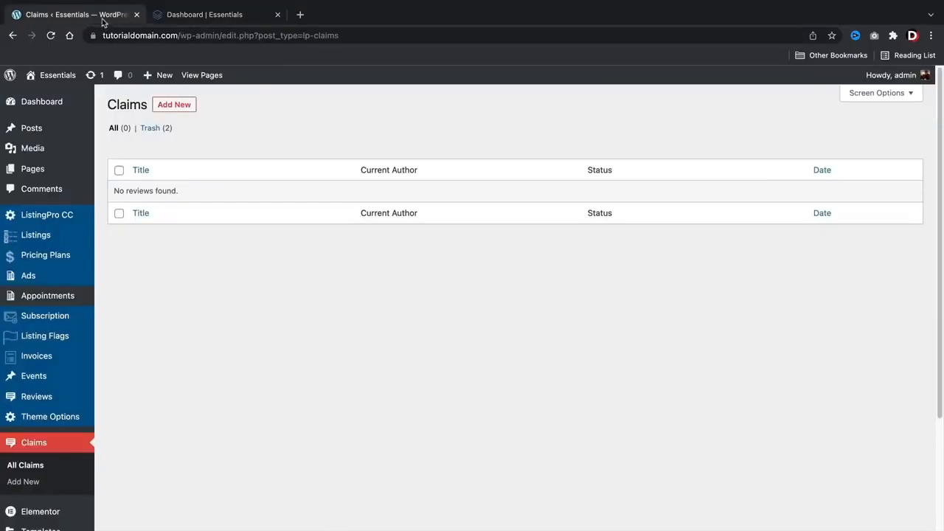
click(51, 36)
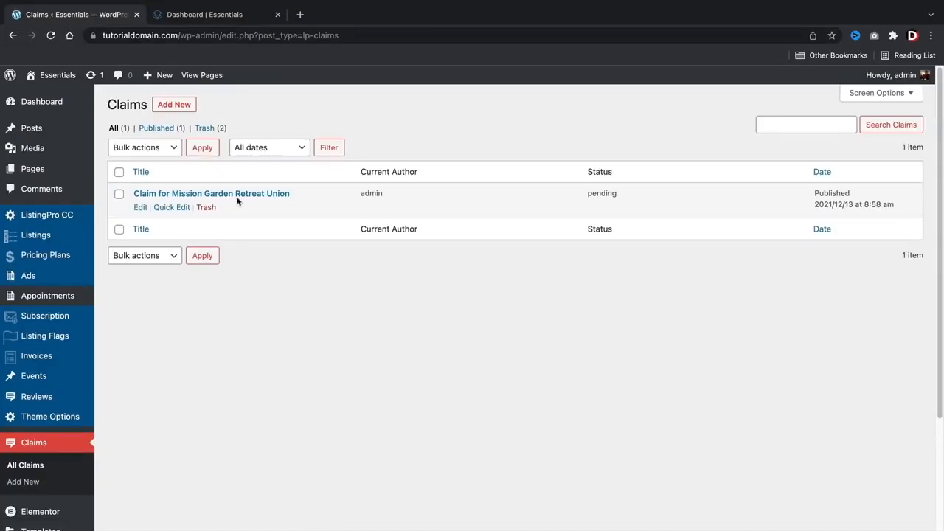
Open the Mission Garden Retreat Union claim for full editing, set its status to Approved, and update it.
click(168, 207)
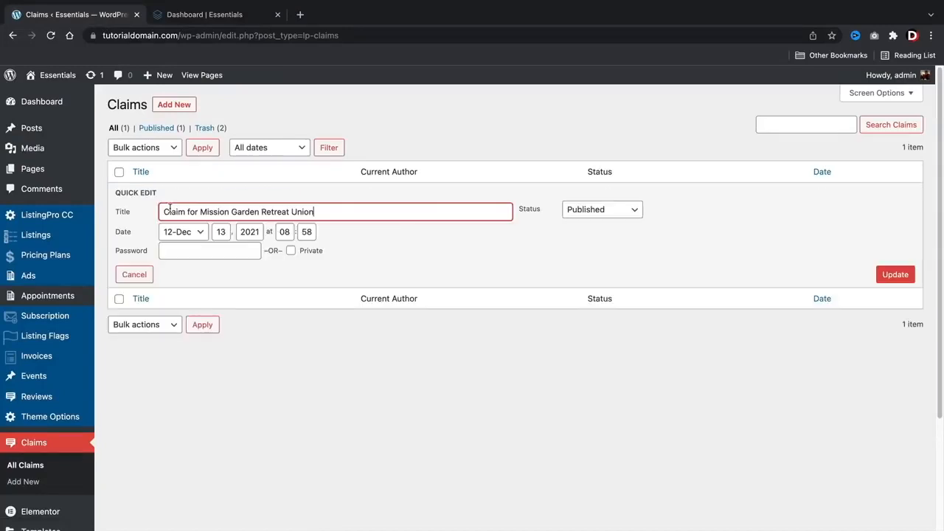
click(134, 274)
click(140, 208)
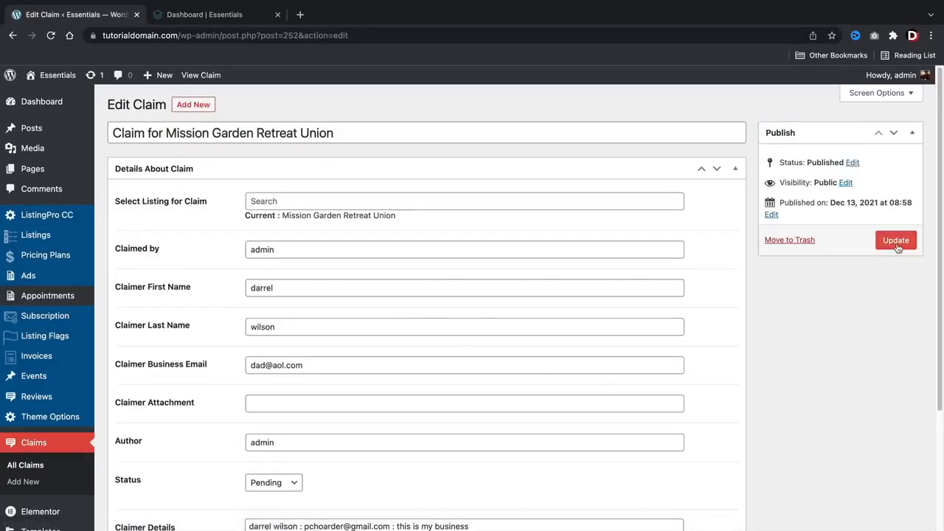
scroll(644, 345, down, 1)
click(275, 393)
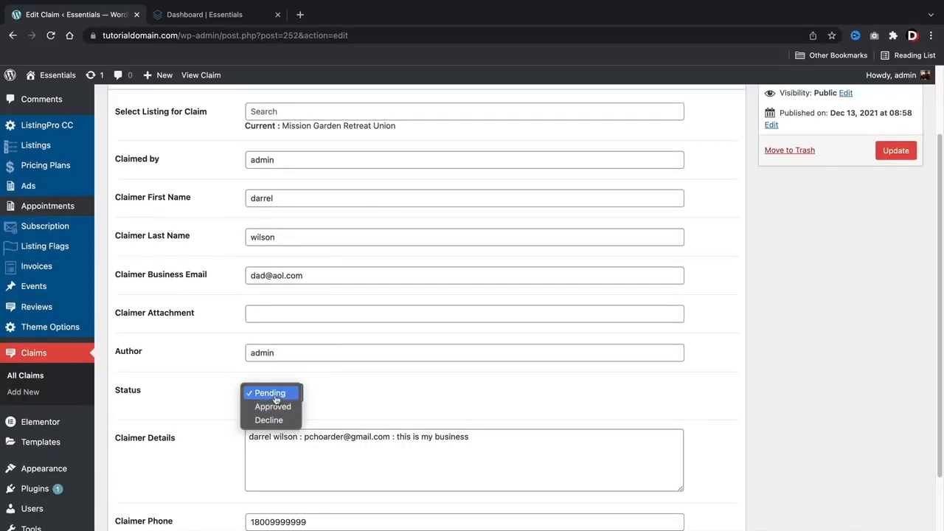
click(273, 406)
click(893, 155)
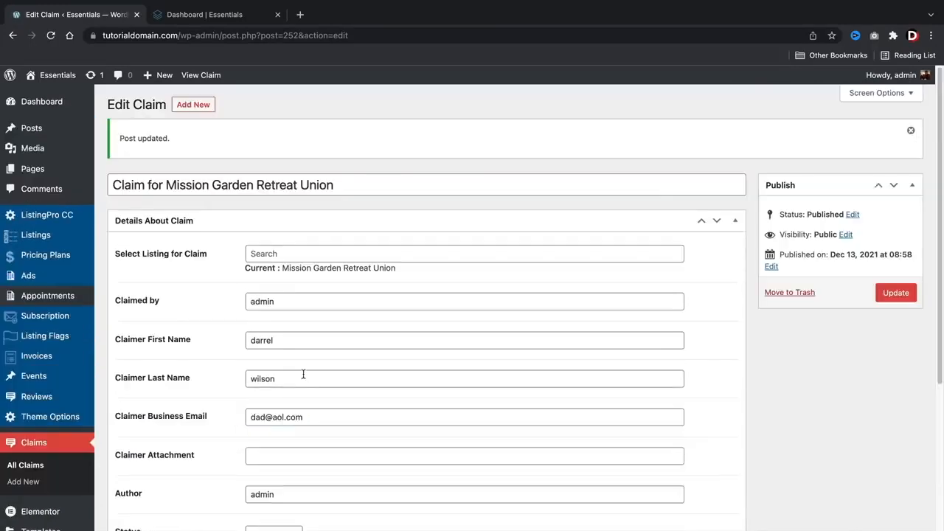
Go back to the Mission Garden Retreat Union listing in the other browser tab and reload it to check its claim status.
click(211, 15)
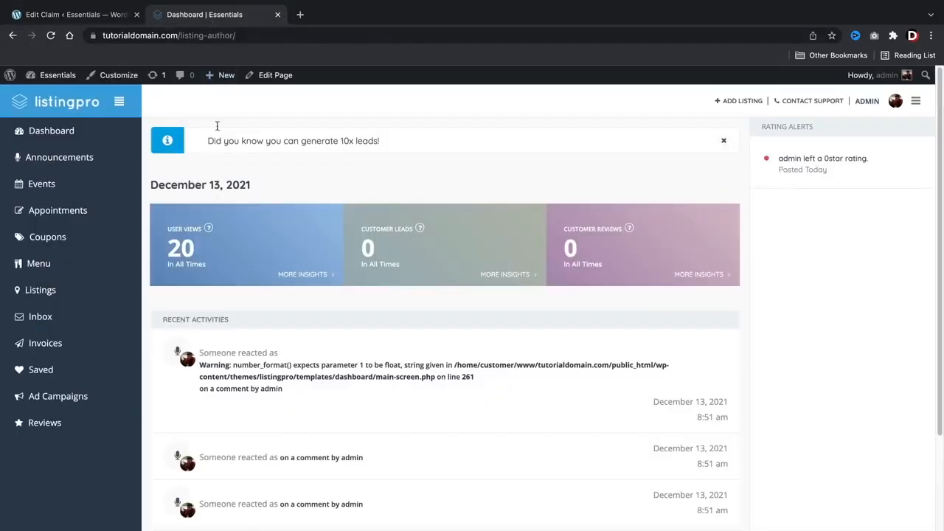
key(alt+Left)
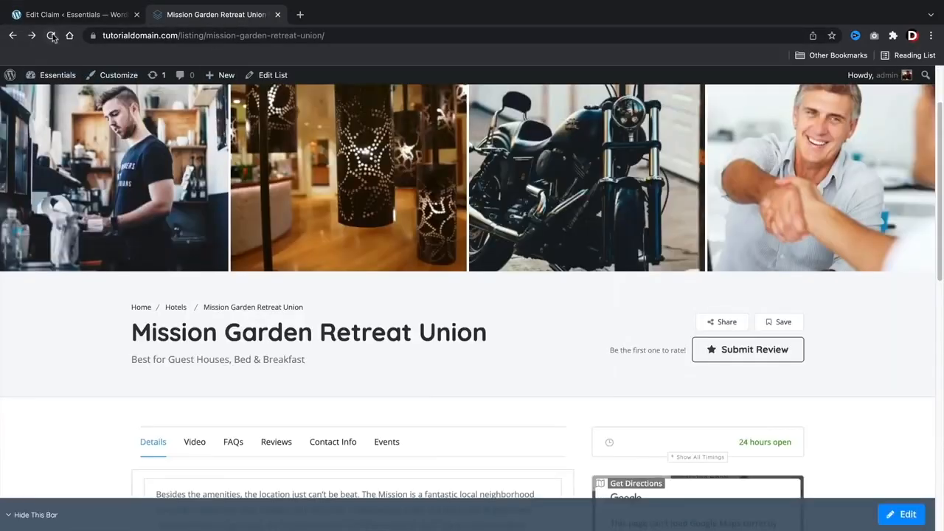
click(52, 35)
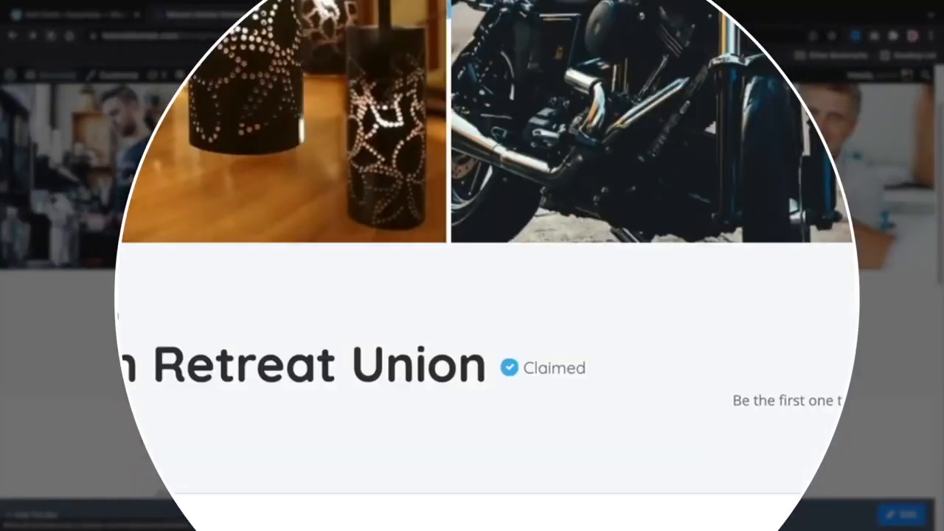
scroll(221, 337, down, 3)
scroll(222, 337, down, 1)
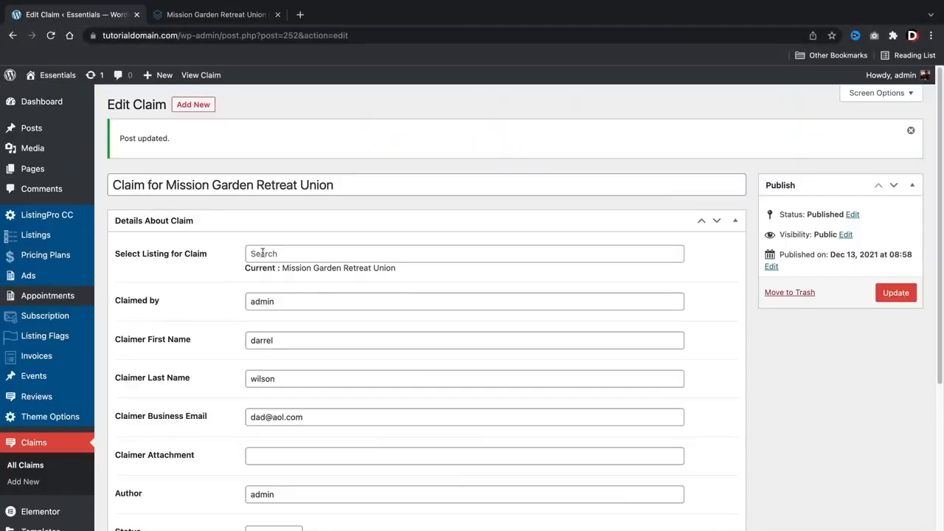
Review the edited claim's details in the admin tab and open a blank new claim form.
scroll(233, 274, down, 1)
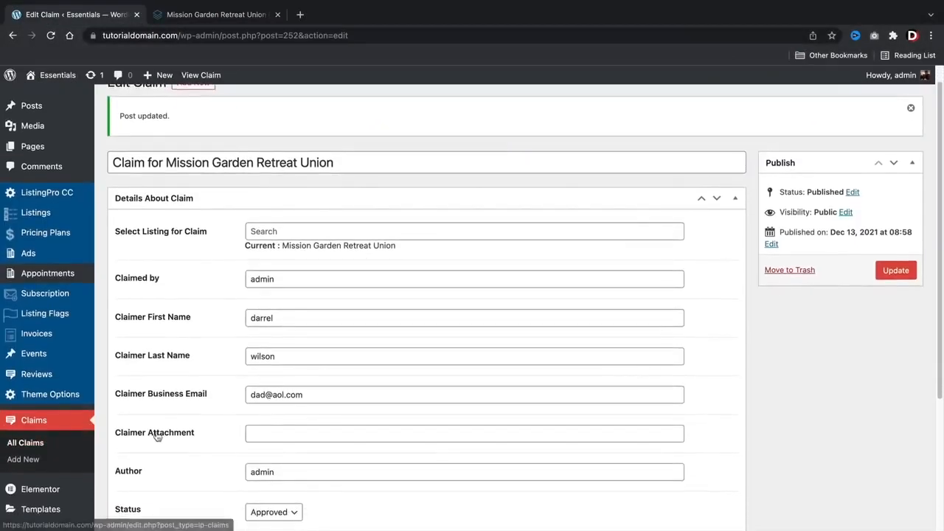
scroll(212, 88, up, 1)
click(197, 108)
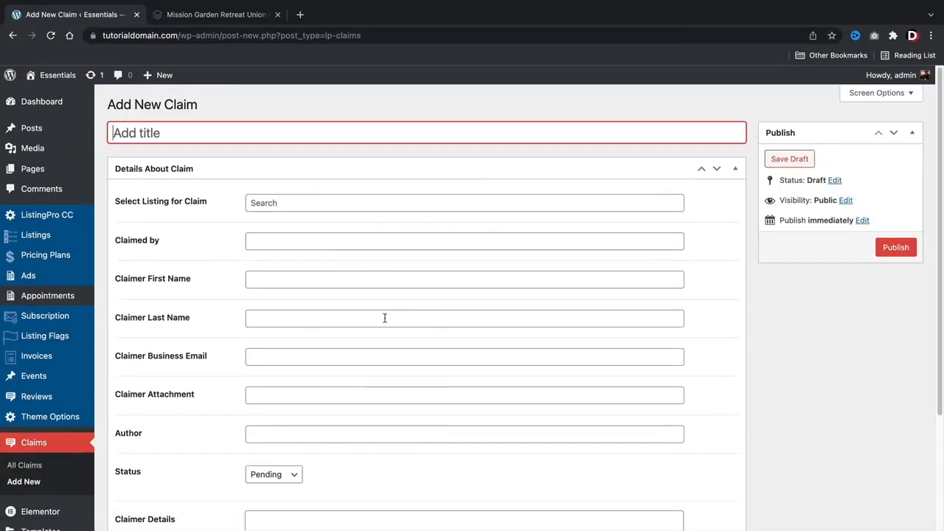
Visit the site's front page, open the Euro Collision listing from the Exclusive section, and check its claim option.
mouse_move(64, 98)
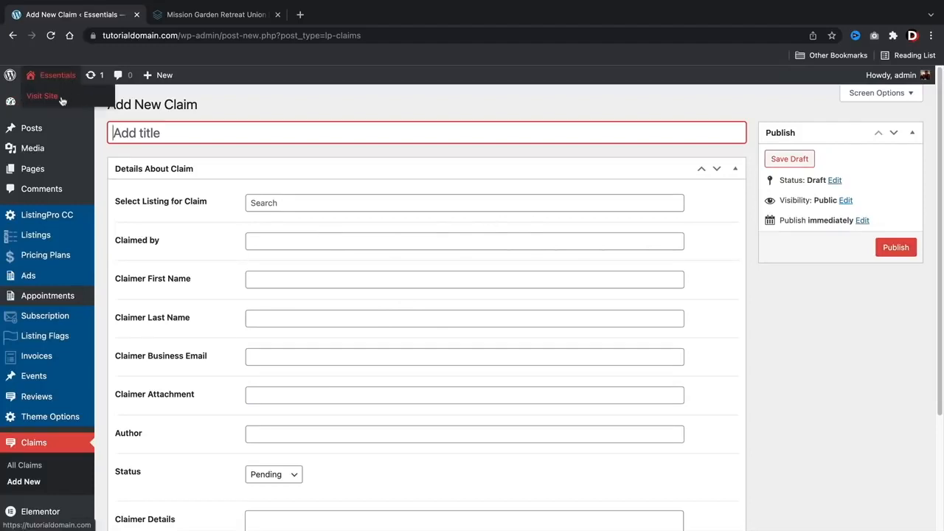
click(62, 99)
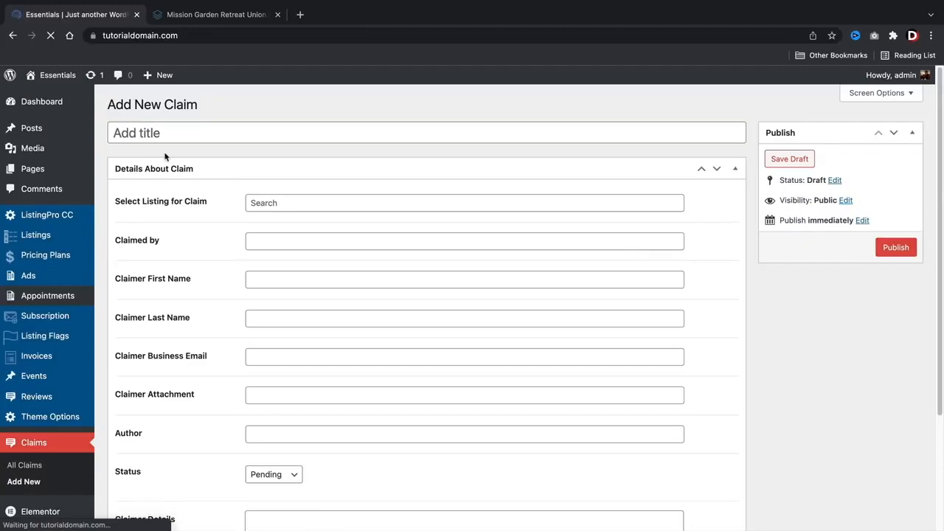
scroll(218, 256, down, 5)
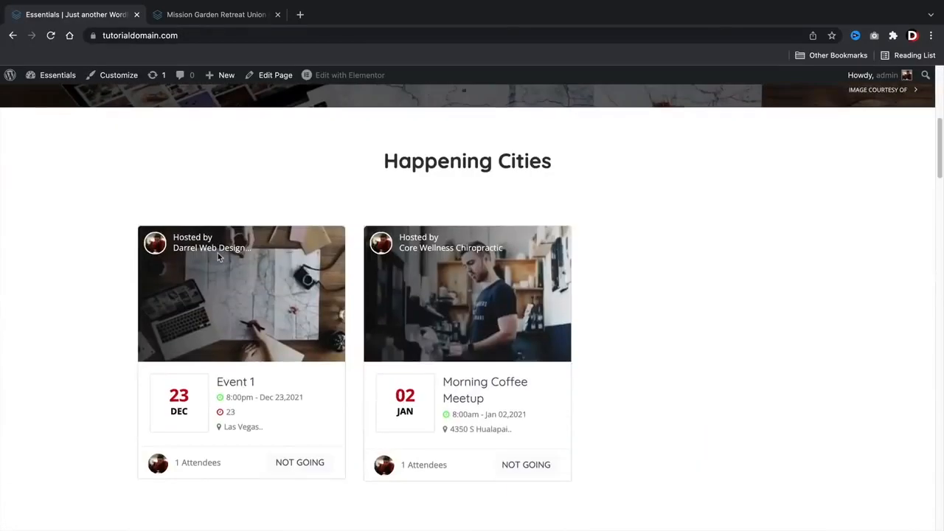
scroll(217, 256, down, 15)
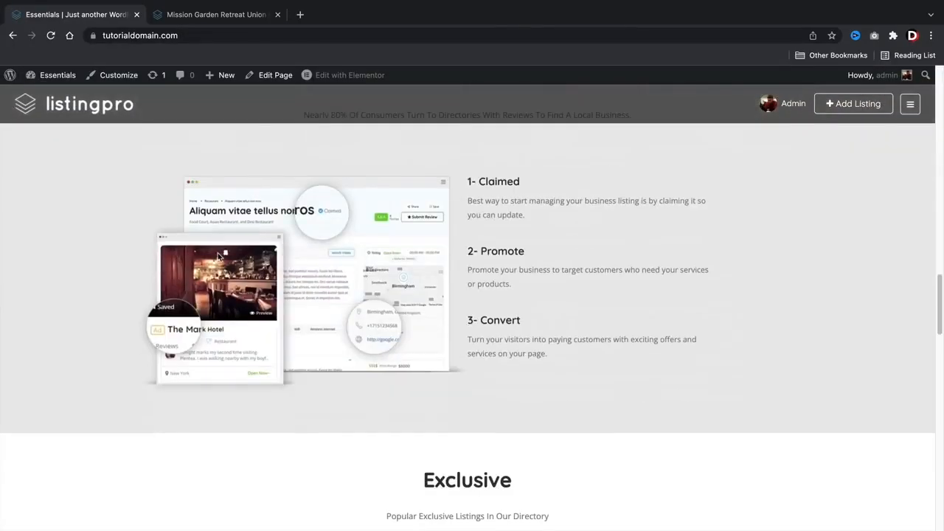
scroll(218, 256, down, 5)
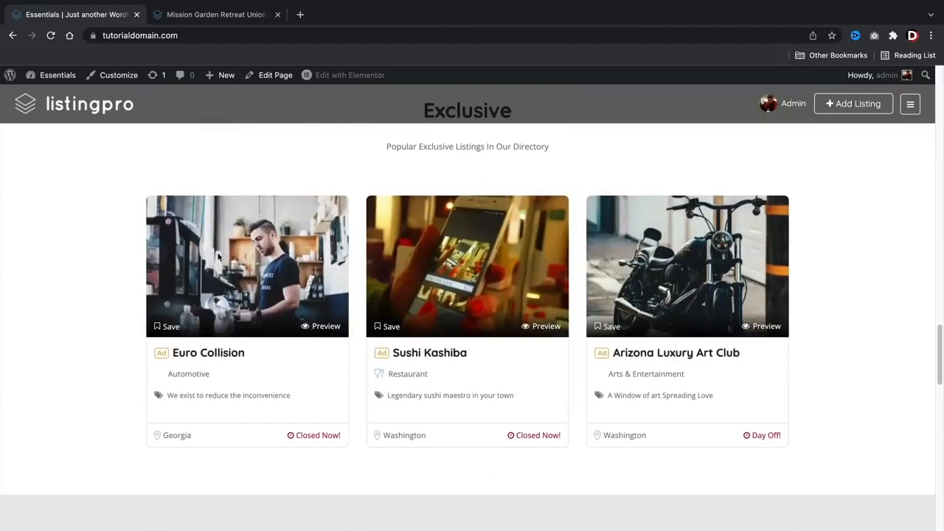
click(236, 288)
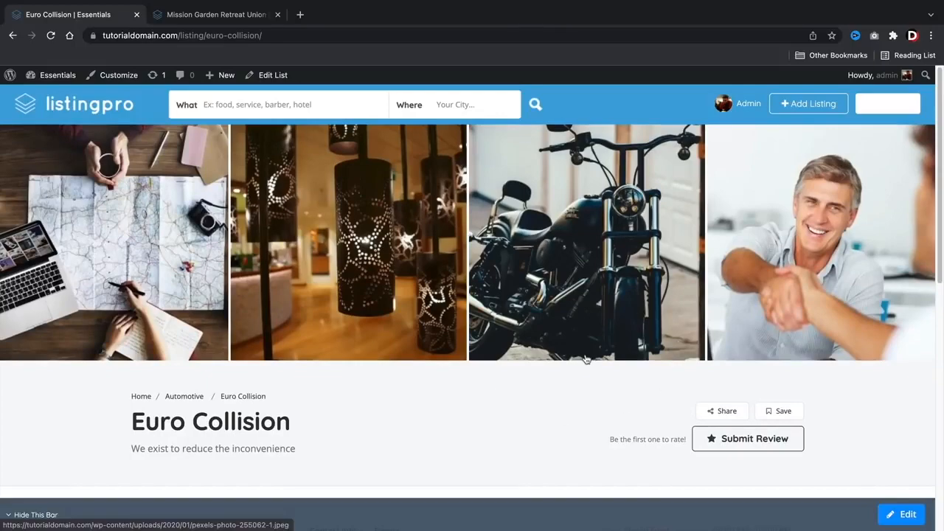
scroll(580, 413, down, 5)
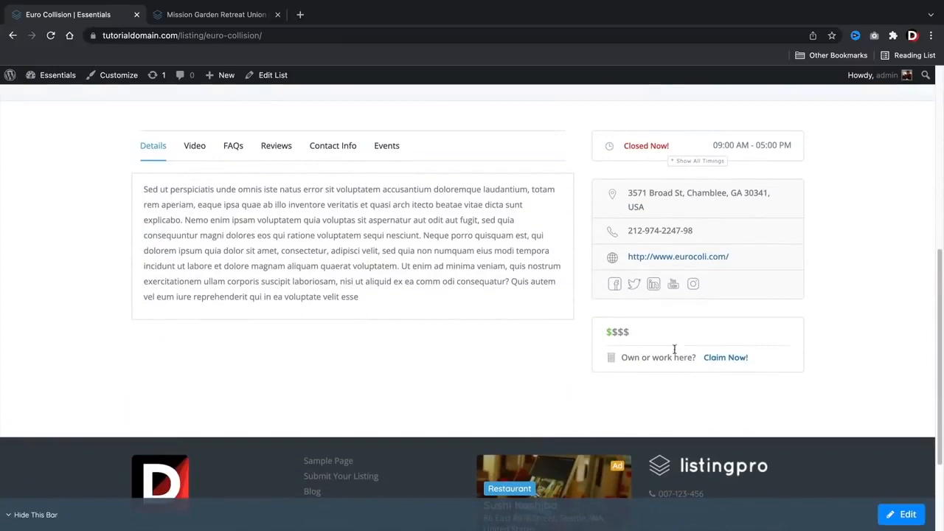
scroll(457, 360, up, 5)
Edit the Euro Collision listing, set Verify Listing to Claimed in its listing settings, and update it.
click(265, 77)
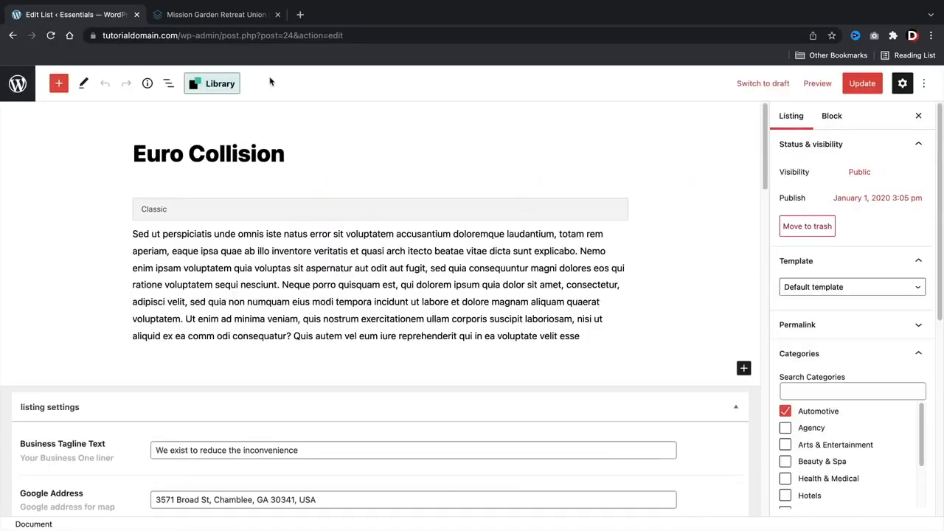
scroll(247, 290, down, 20)
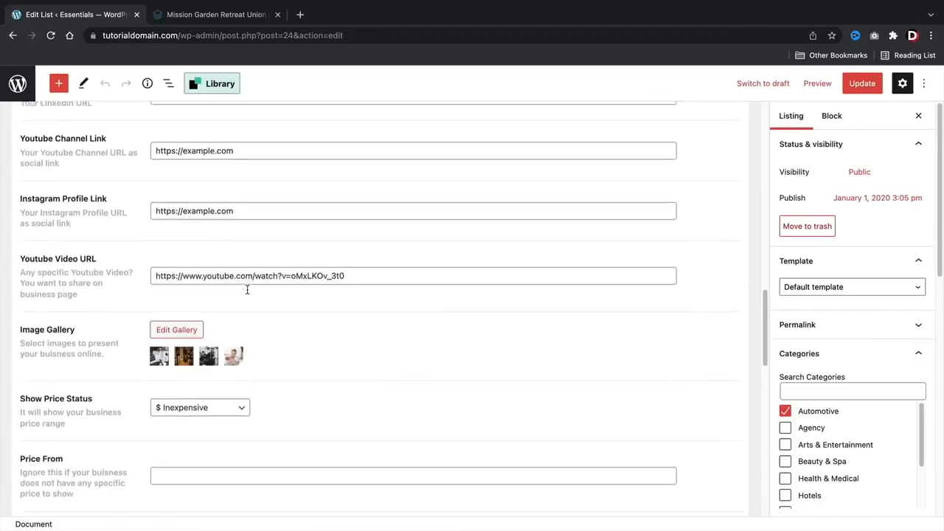
scroll(247, 290, down, 2)
click(183, 189)
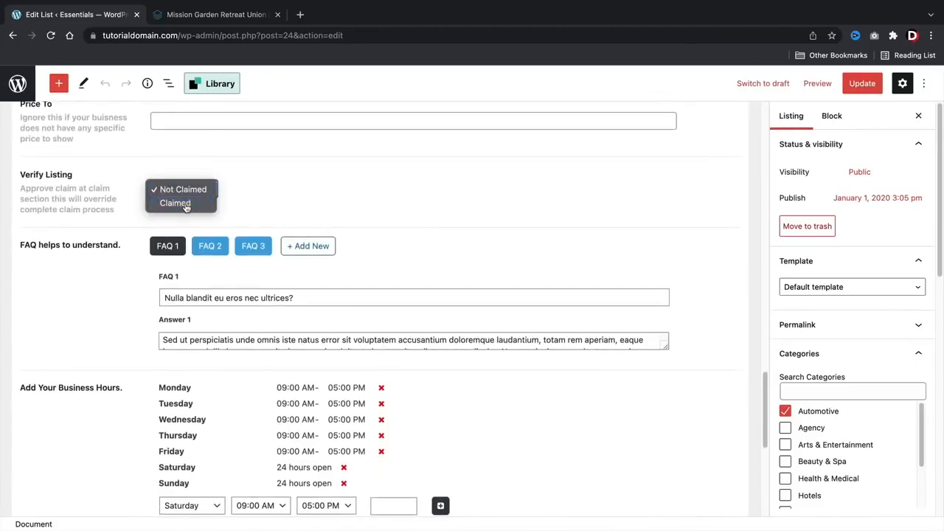
click(180, 202)
click(861, 84)
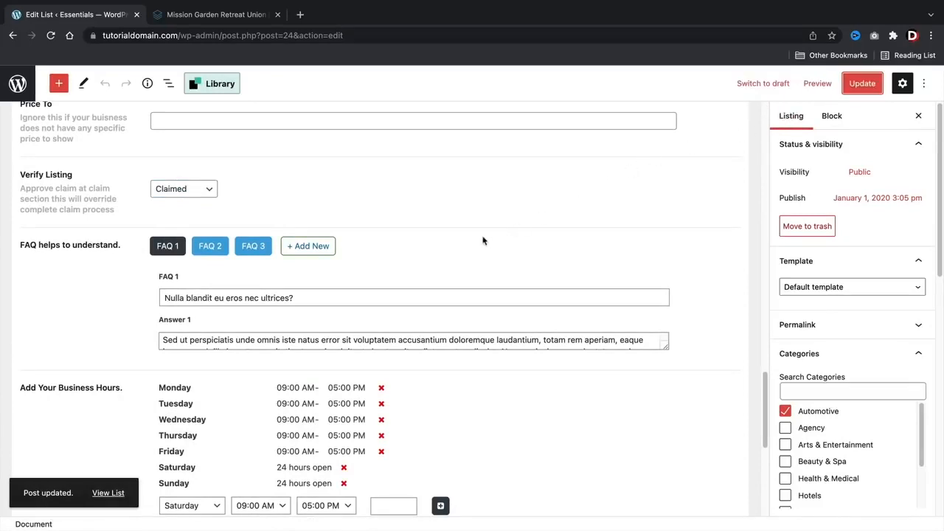
scroll(190, 358, up, 2)
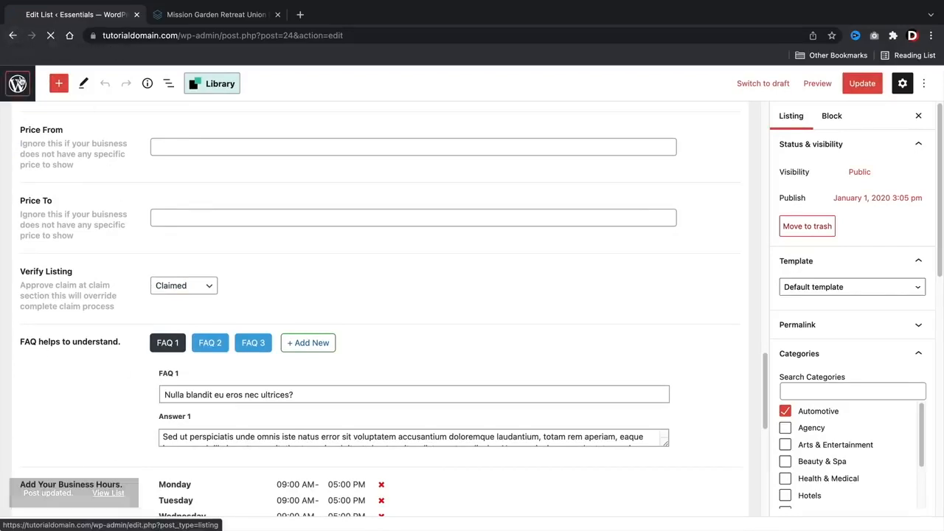
Leave the listing editor, open the list of all claims, and start a new claim.
click(19, 81)
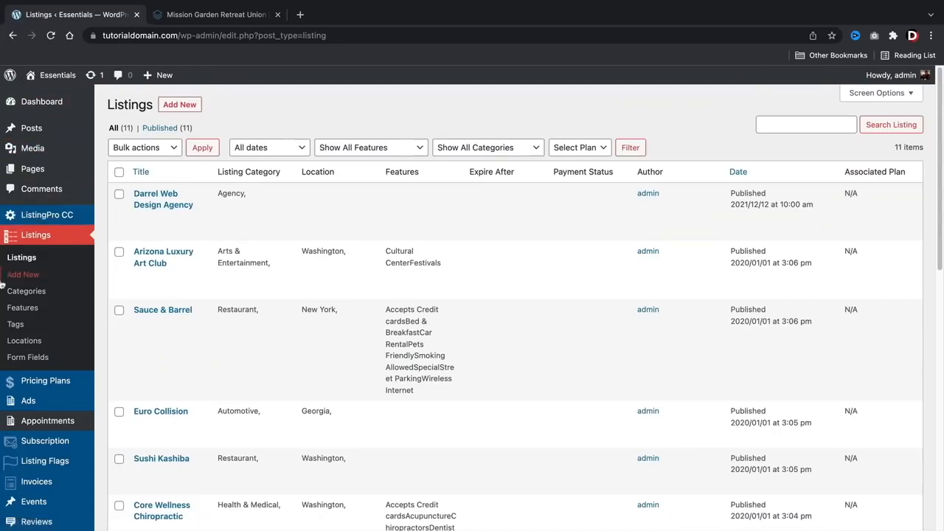
scroll(30, 295, down, 4)
mouse_move(33, 442)
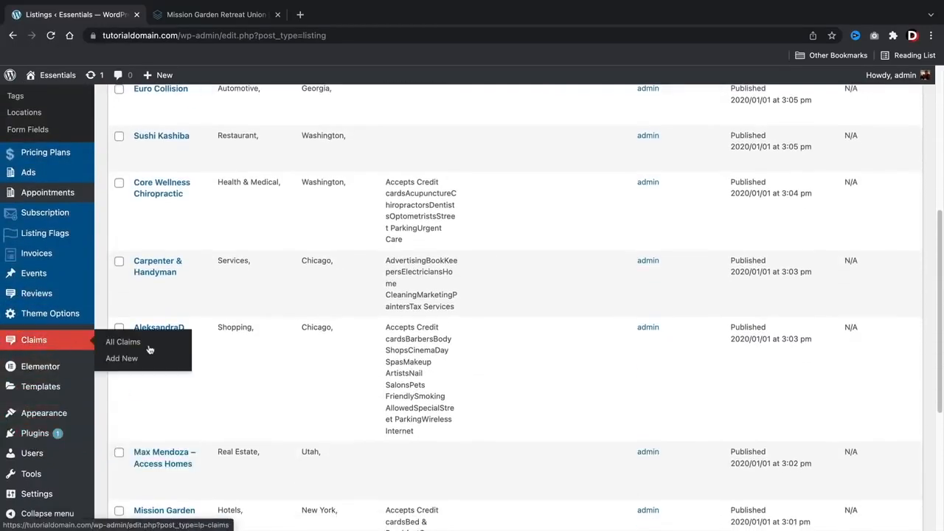
click(149, 348)
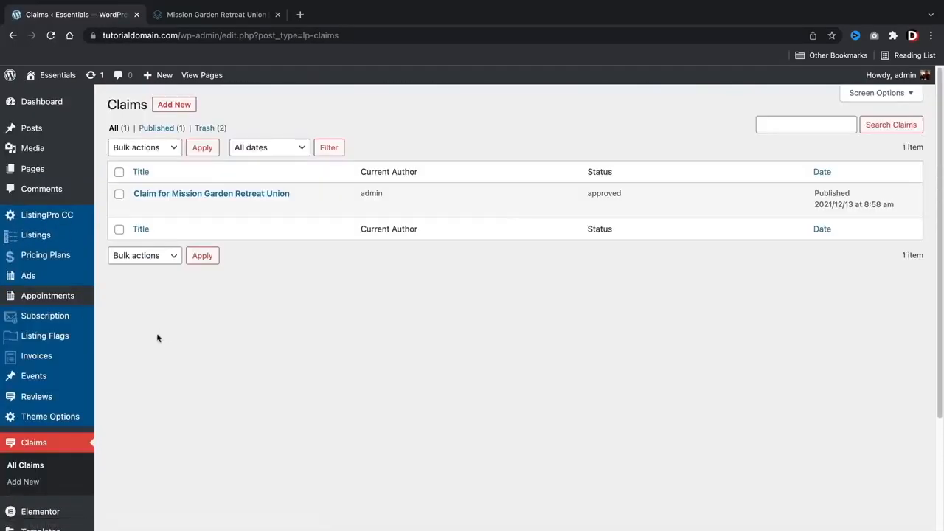
click(177, 108)
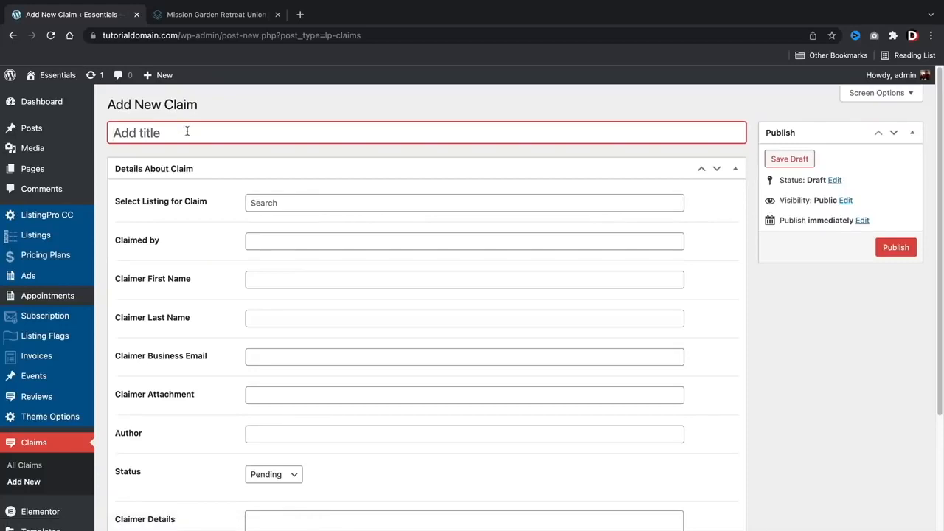
Check the Mission Garden Retreat Union listing in the other browser tab, and title the new claim "Claimer".
click(207, 15)
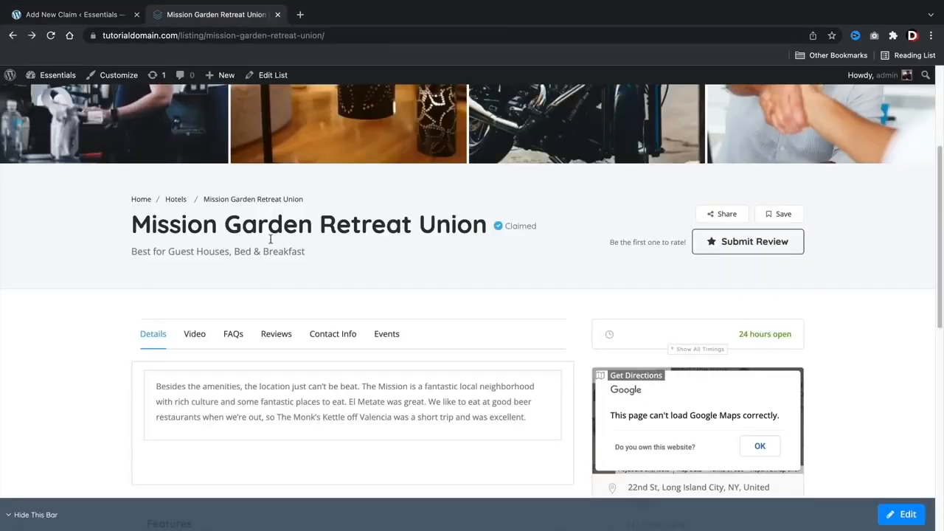
click(83, 16)
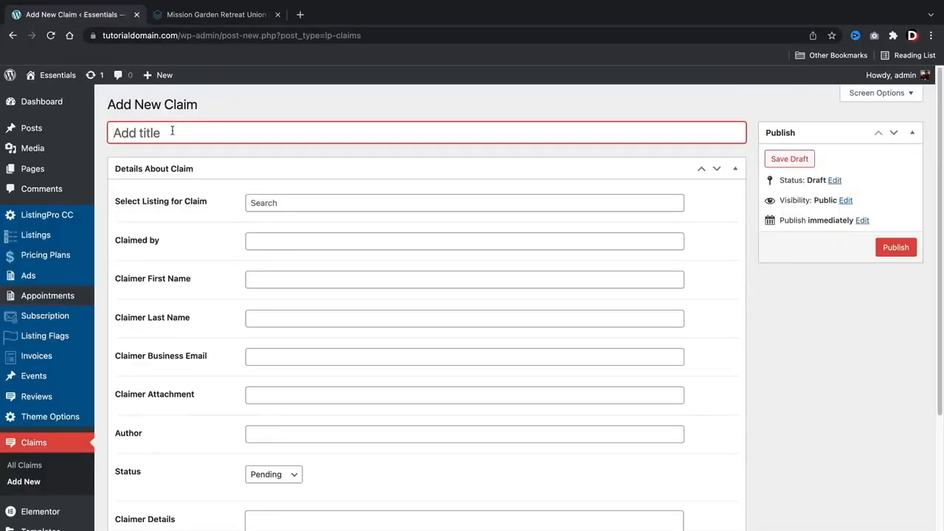
text(Claimer)
key(Tab)
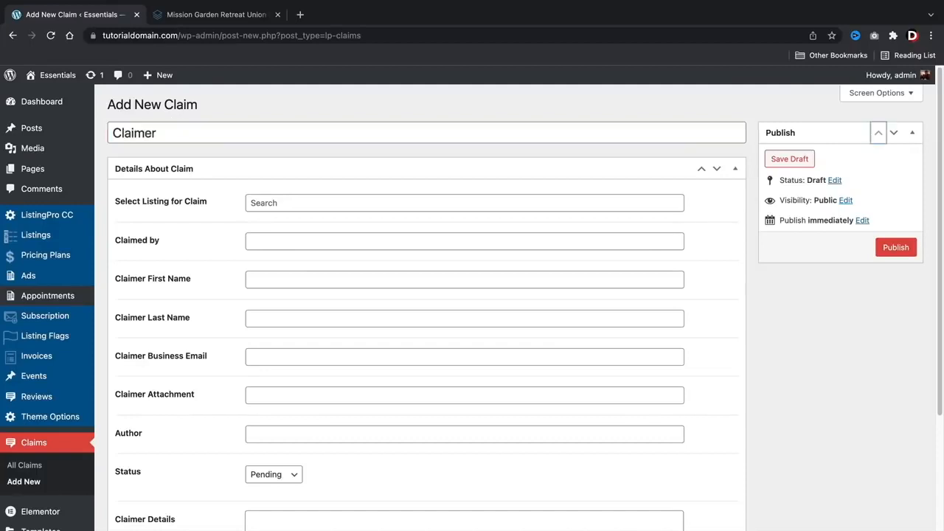
Fill in the claimer's first and last name, select Mission Garden Retreat Union as the listing for the claim, and publish it.
click(284, 279)
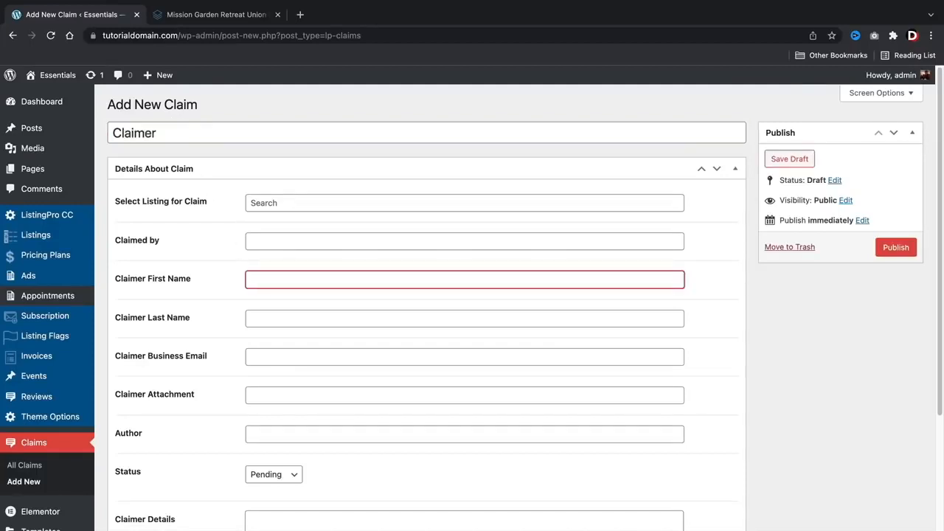
key(Tab)
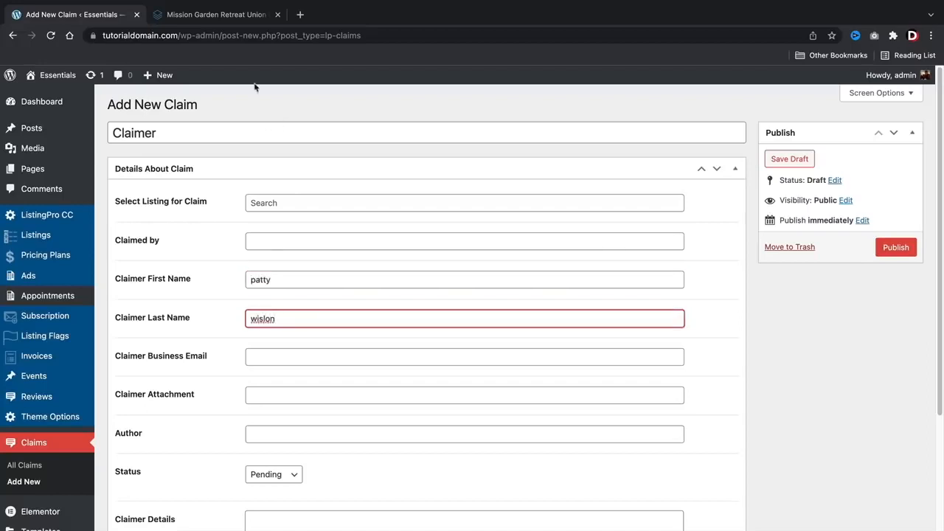
click(296, 197)
click(238, 15)
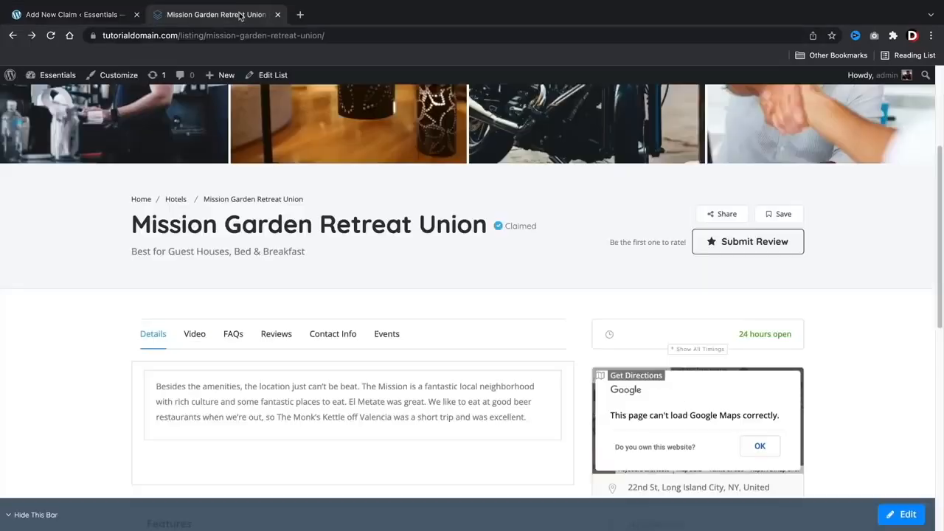
click(104, 15)
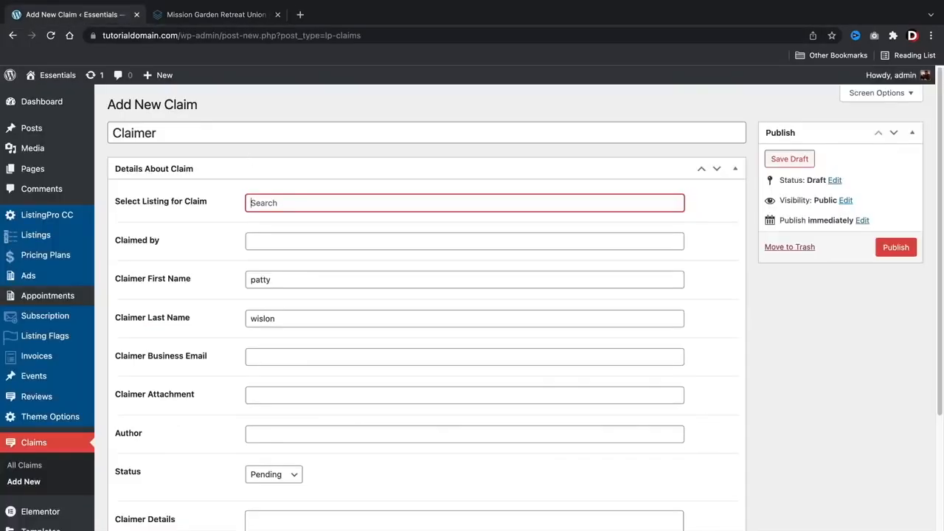
text(mission)
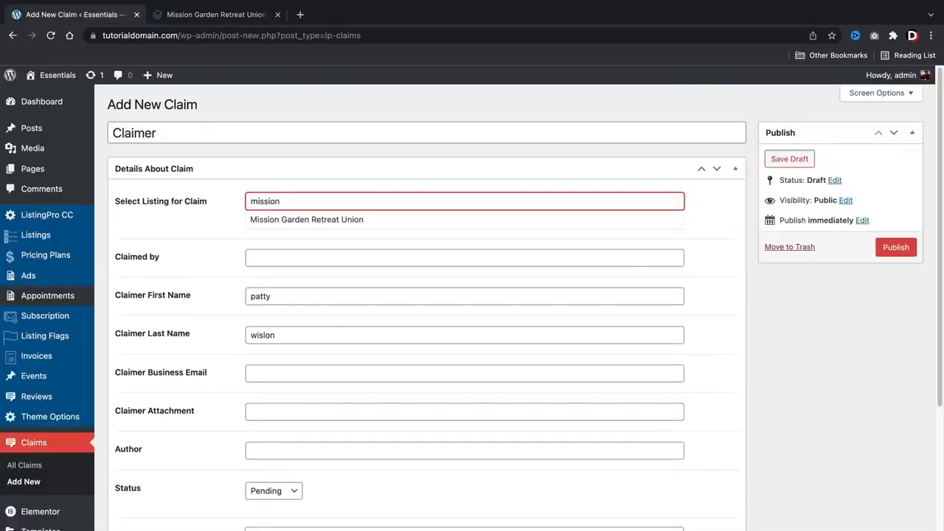
click(276, 220)
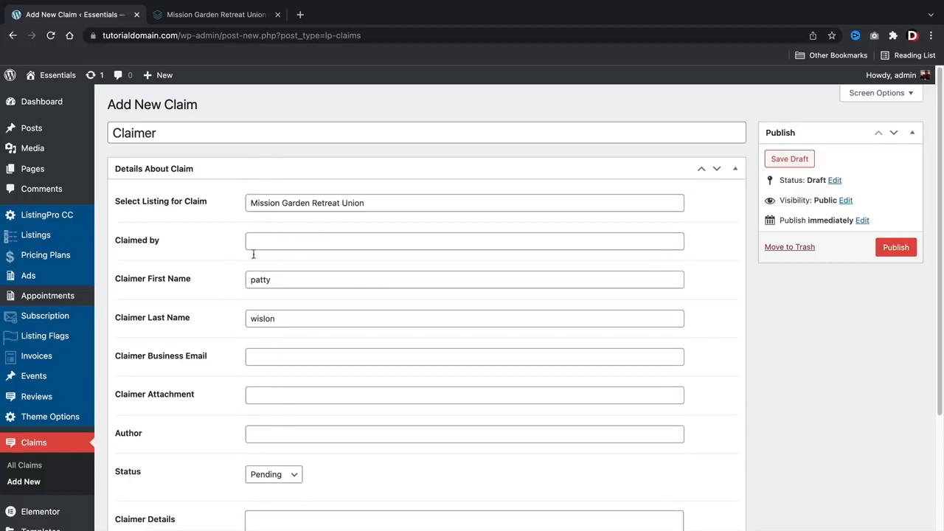
click(890, 247)
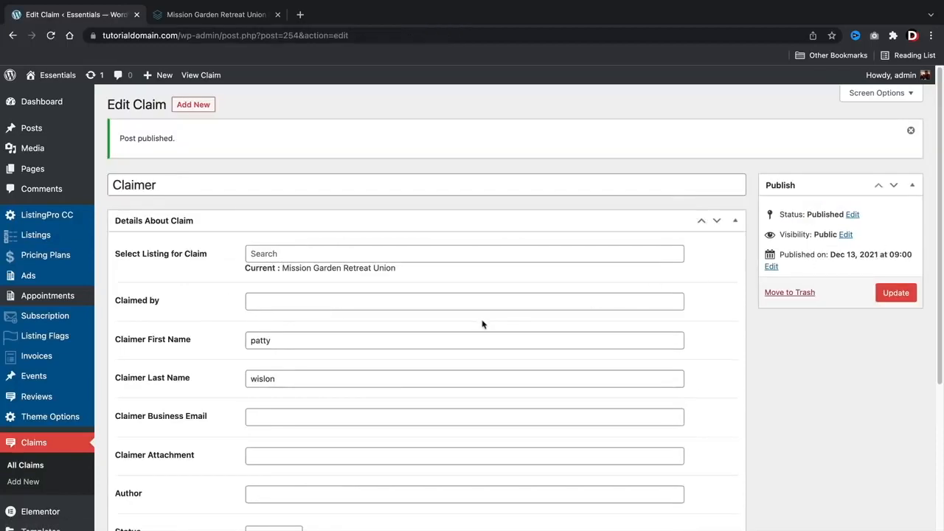
Correct the spelling of the claimer's last name in the published claim and update it.
click(273, 379)
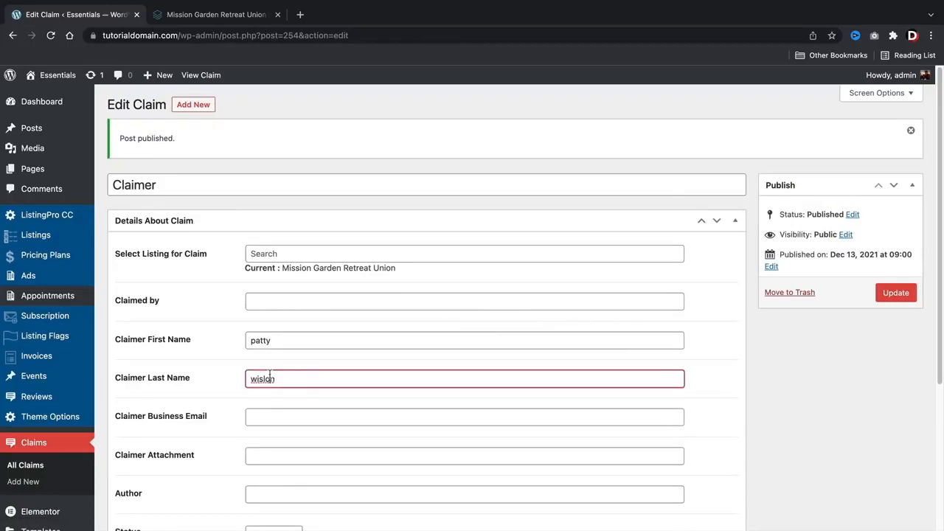
double_click(273, 379)
text(wi)
click(903, 293)
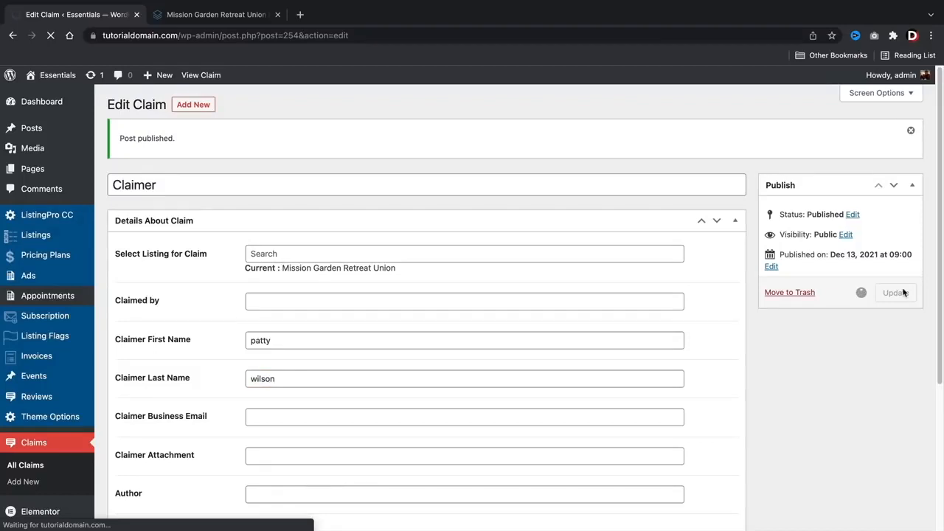
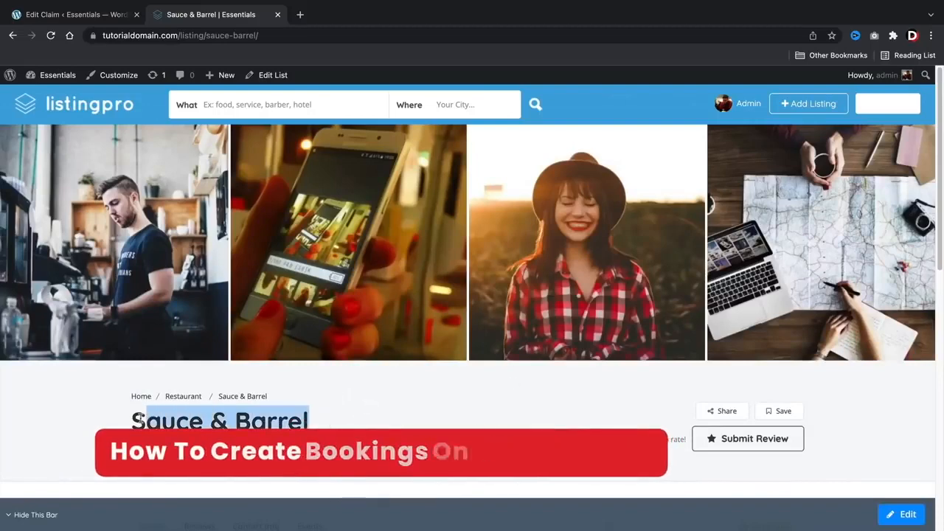
Look over the Sauce & Barrel listing page, expanding and collapsing its full opening hours.
scroll(591, 407, down, 5)
scroll(624, 382, up, 3)
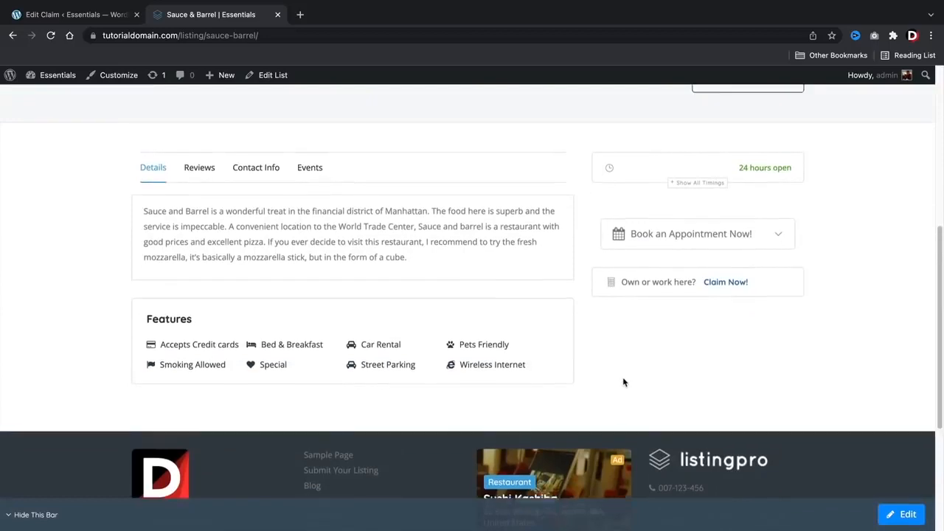
click(699, 263)
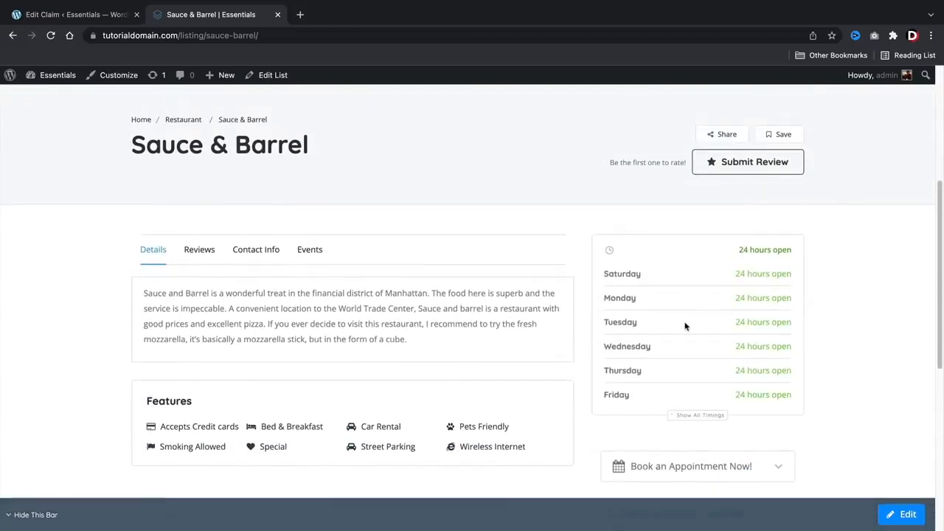
click(707, 416)
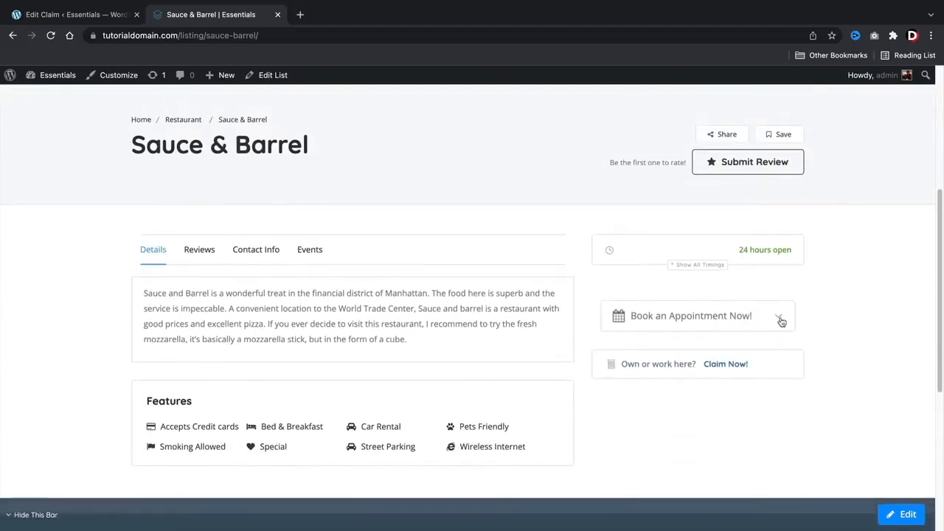
Open the Sauce & Barrel appointment booking calendar and advance the date to Friday, December 17, 2021.
click(781, 319)
scroll(828, 331, down, 1)
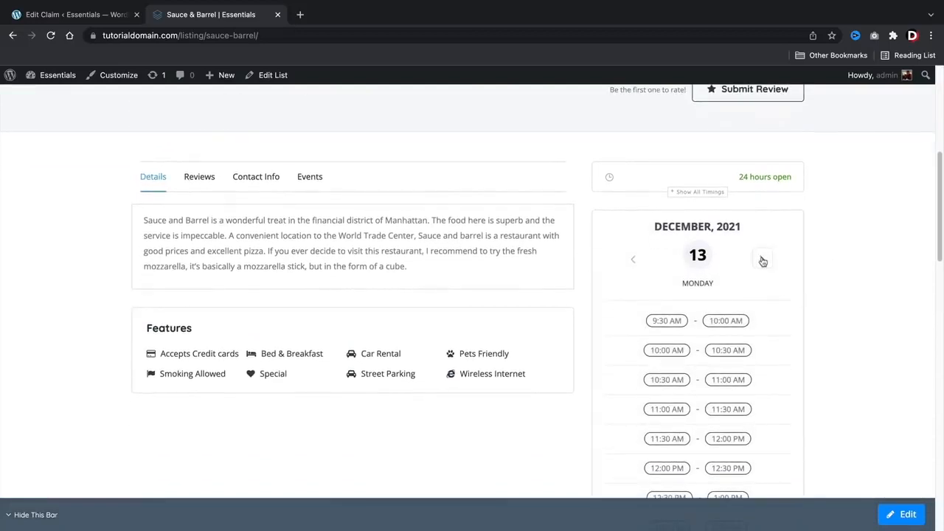
click(763, 260)
click(762, 262)
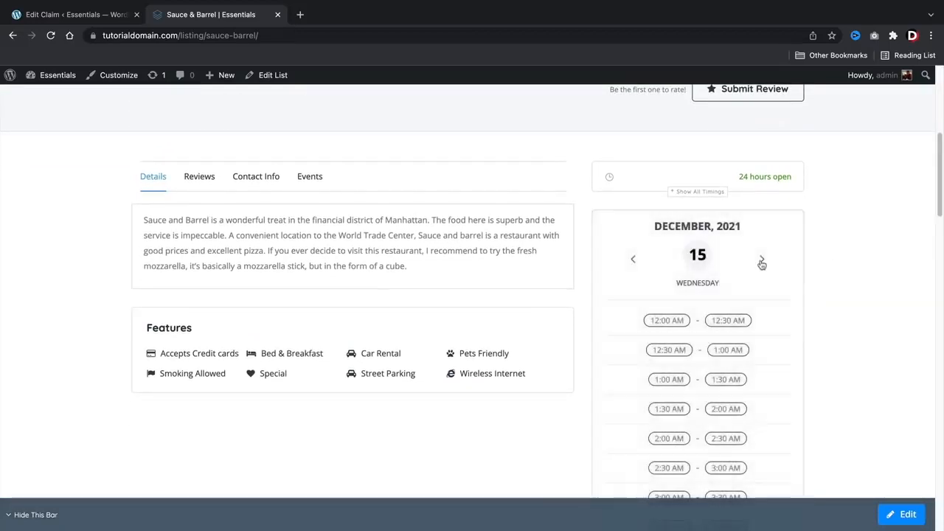
click(762, 262)
click(762, 262)
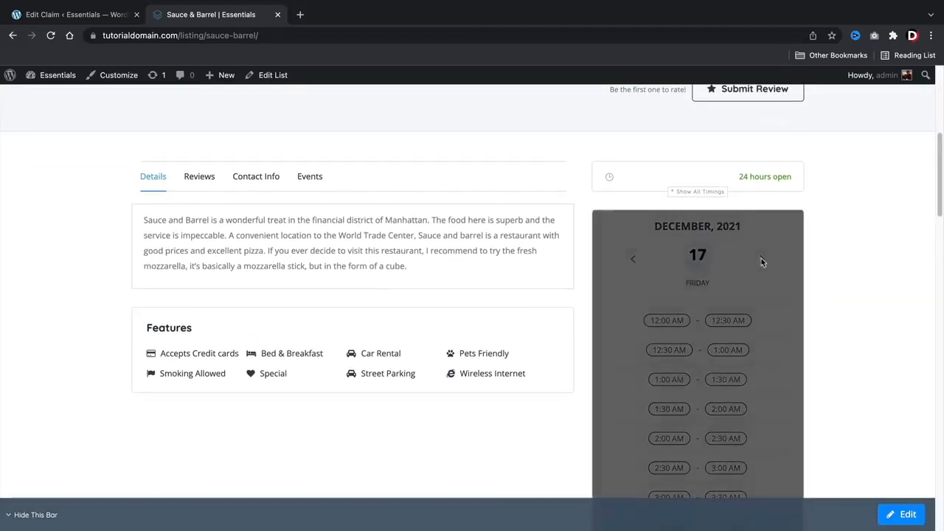
Try the 1:00 AM and 4:00 AM appointment slots for December 17 and look through the rest of the booking form.
click(669, 379)
scroll(667, 379, down, 3)
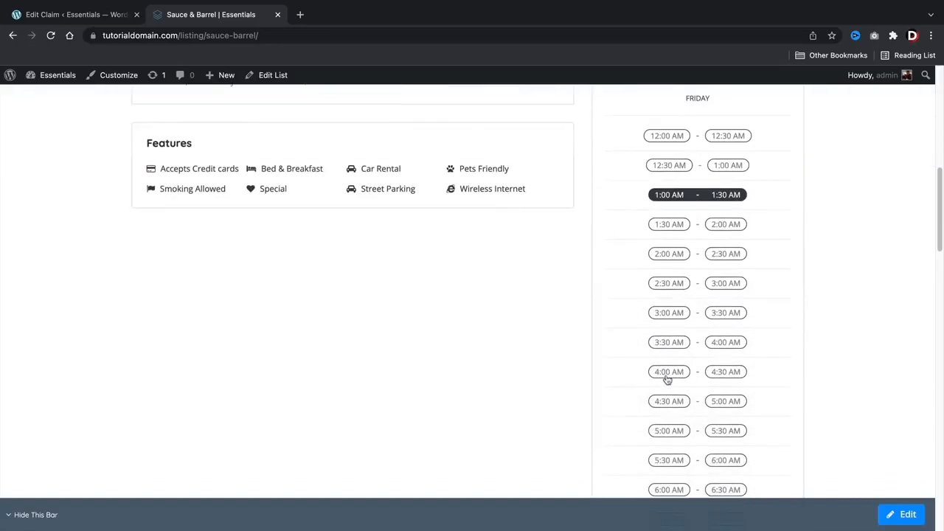
click(667, 379)
scroll(667, 379, down, 3)
scroll(666, 379, up, 10)
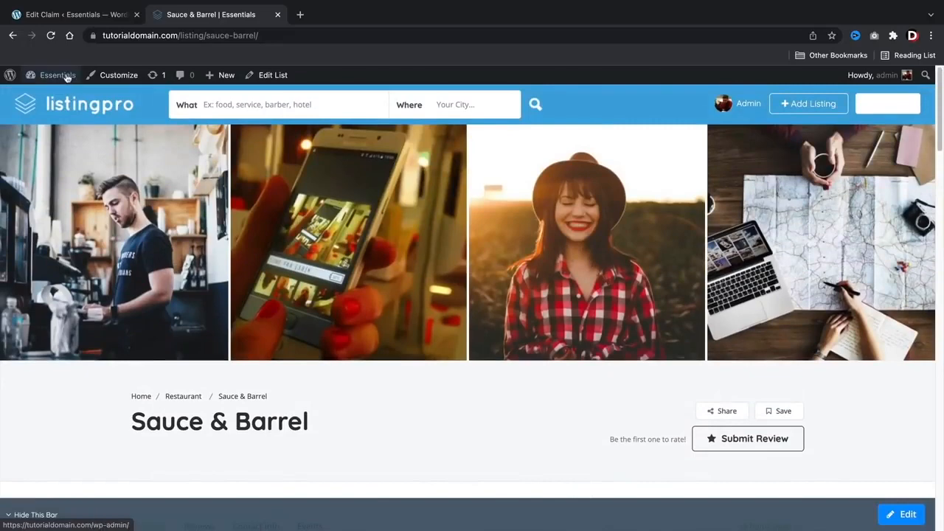
Go to the site's admin dashboard, make its browser tab the first one, and open the ListingPro CC dashboard.
mouse_move(66, 76)
click(61, 97)
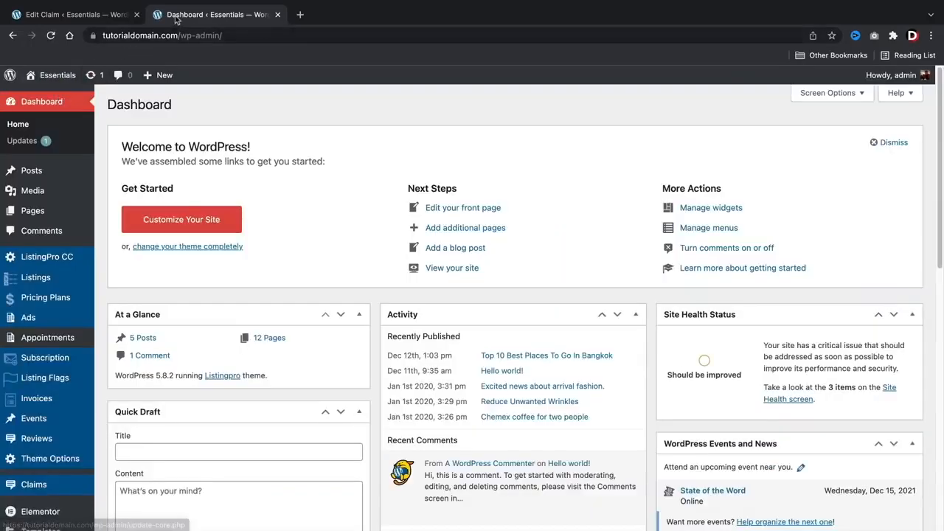
drag(180, 15, 74, 15)
mouse_move(40, 264)
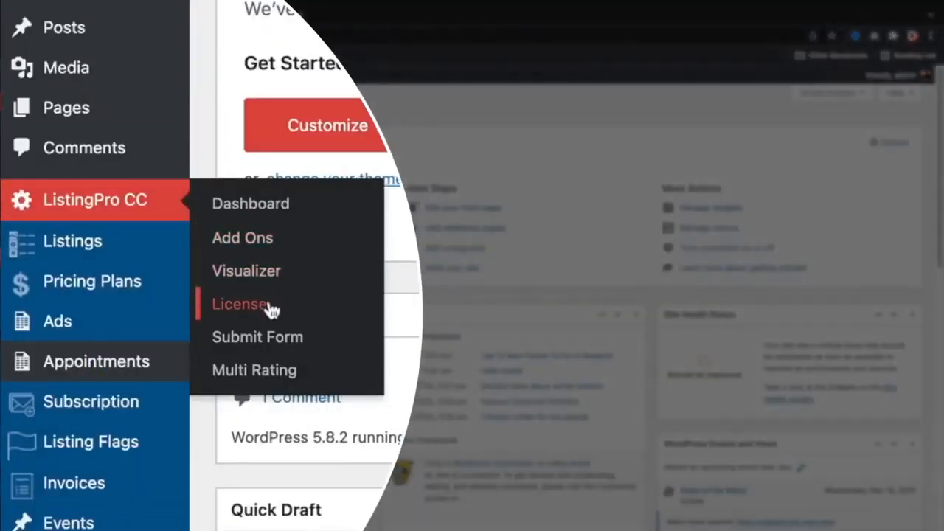
click(273, 211)
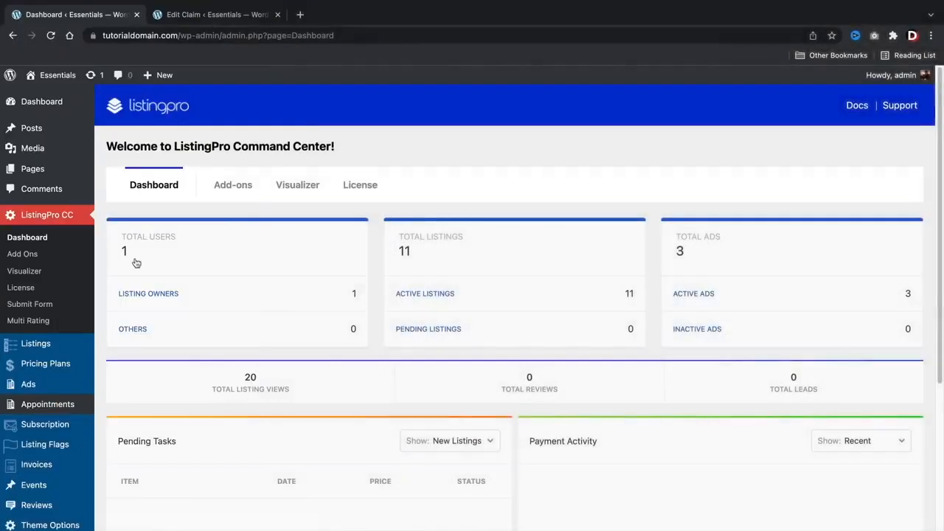
Open the ListingPro add-ons page and examine the activation status of the Appointments add-on.
click(235, 186)
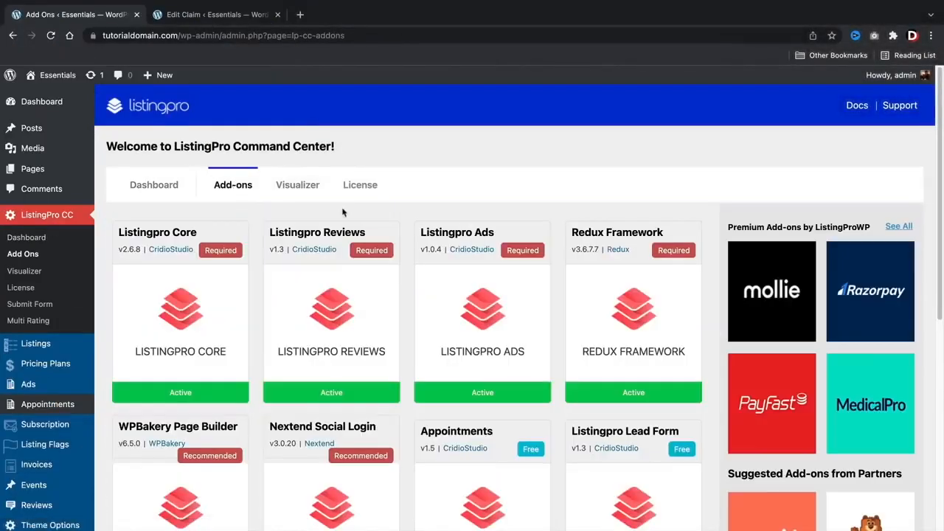
scroll(346, 214, down, 3)
mouse_move(459, 341)
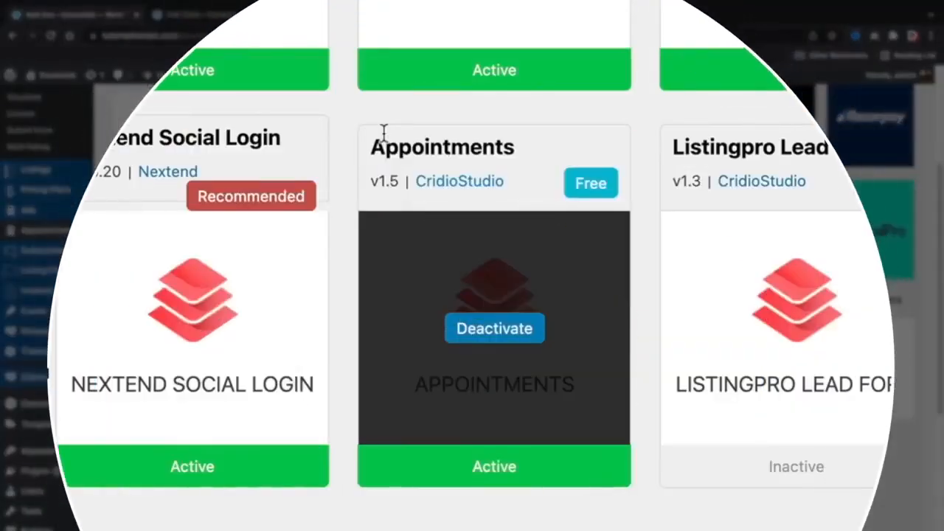
drag(428, 258, 493, 258)
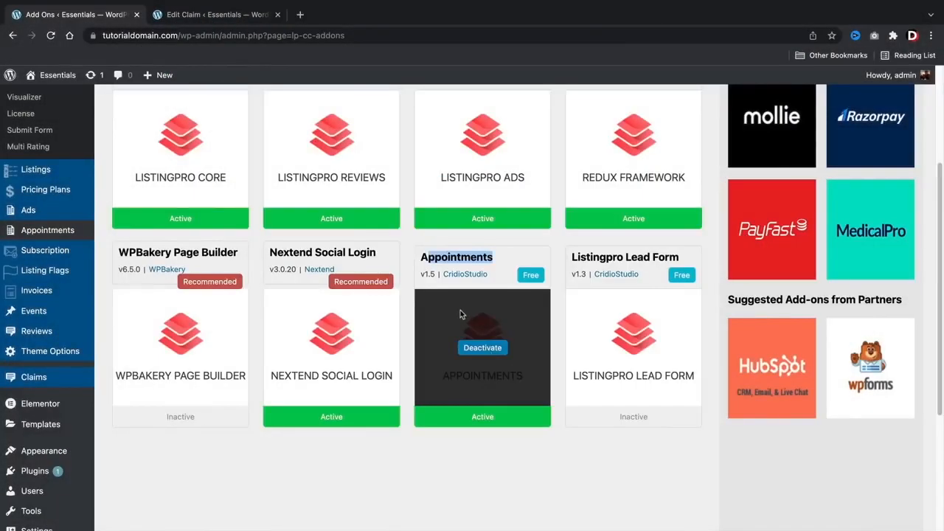
Open the Free pricing plan for editing and examine its Appointments listing field setting.
mouse_move(73, 190)
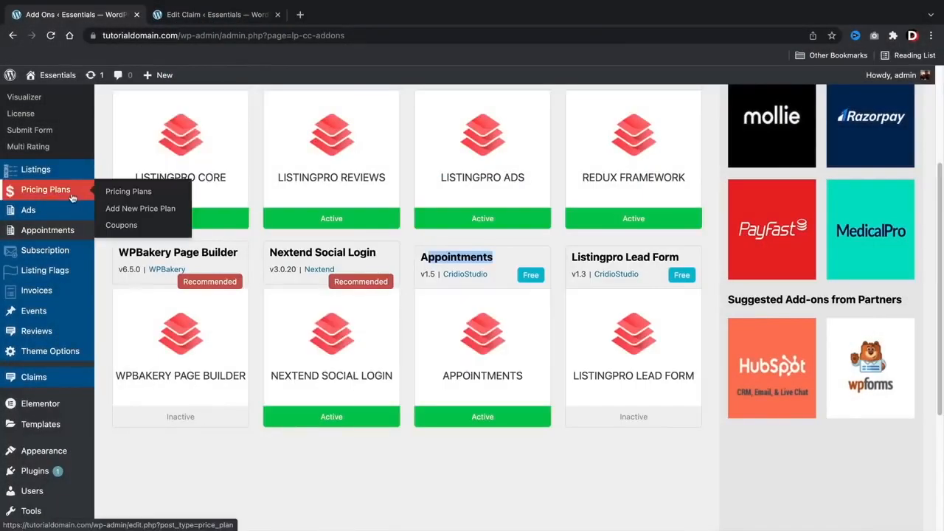
click(126, 199)
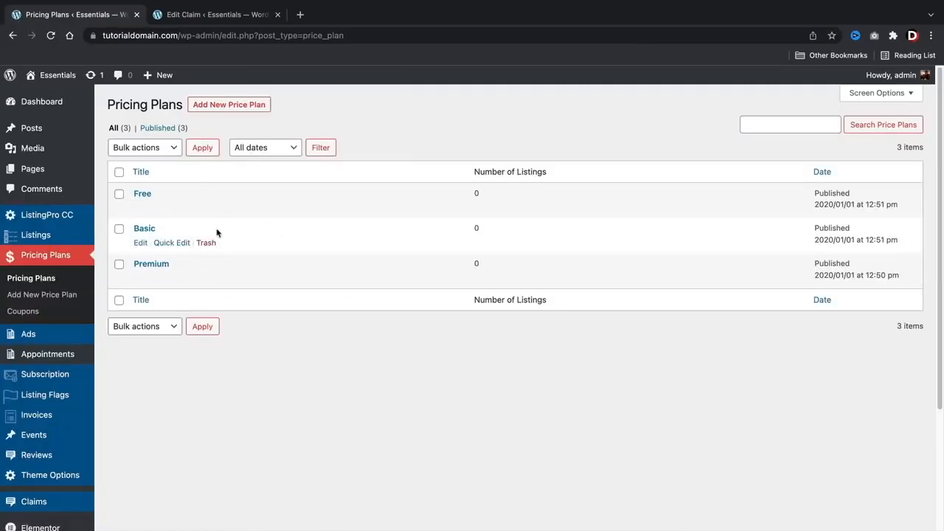
click(142, 196)
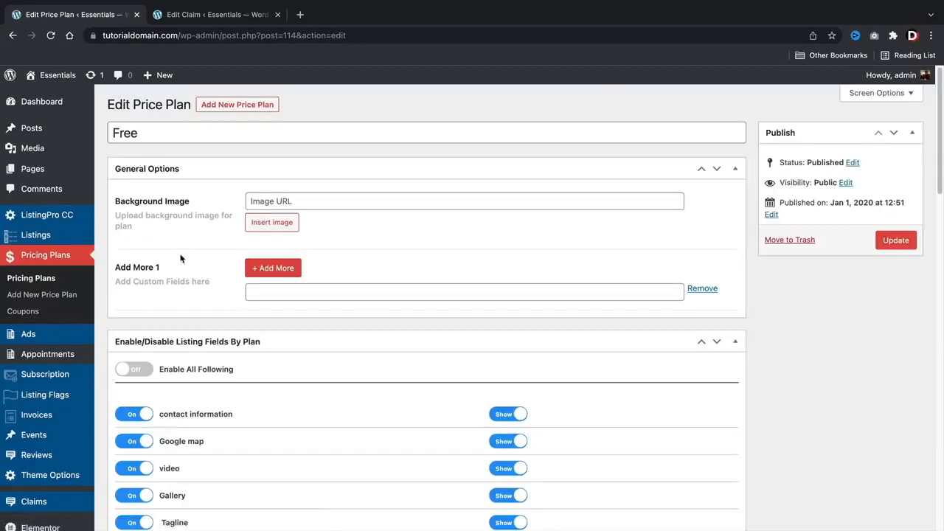
scroll(183, 260, down, 5)
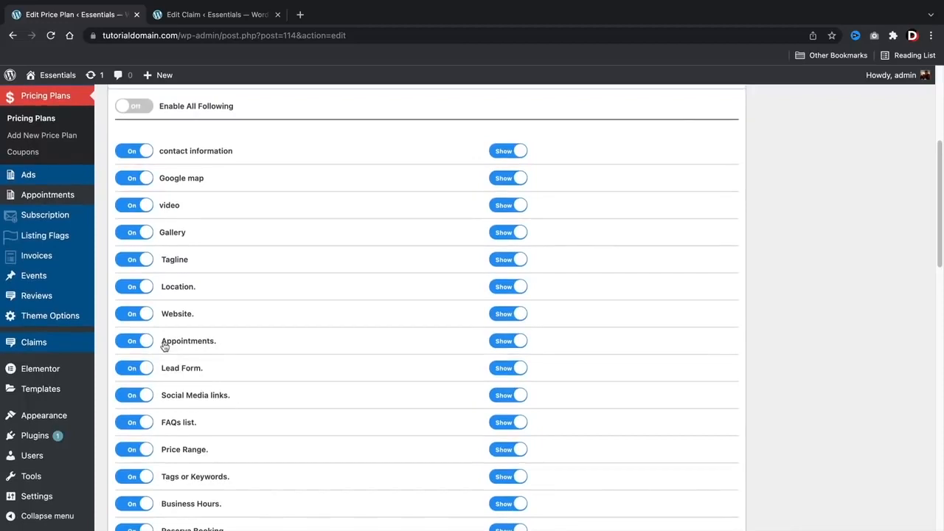
Open the Listing Detail settings in the theme options and find the Sidebar Layout section.
mouse_move(56, 318)
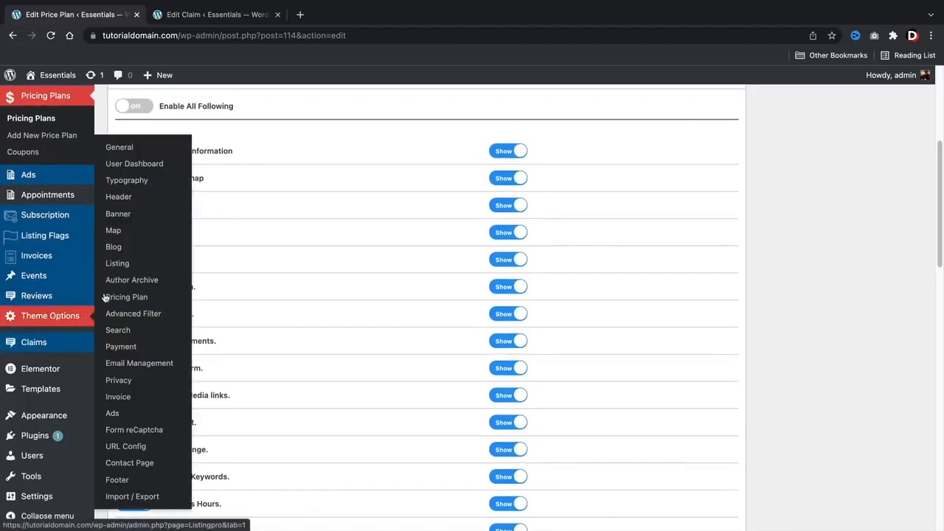
click(124, 152)
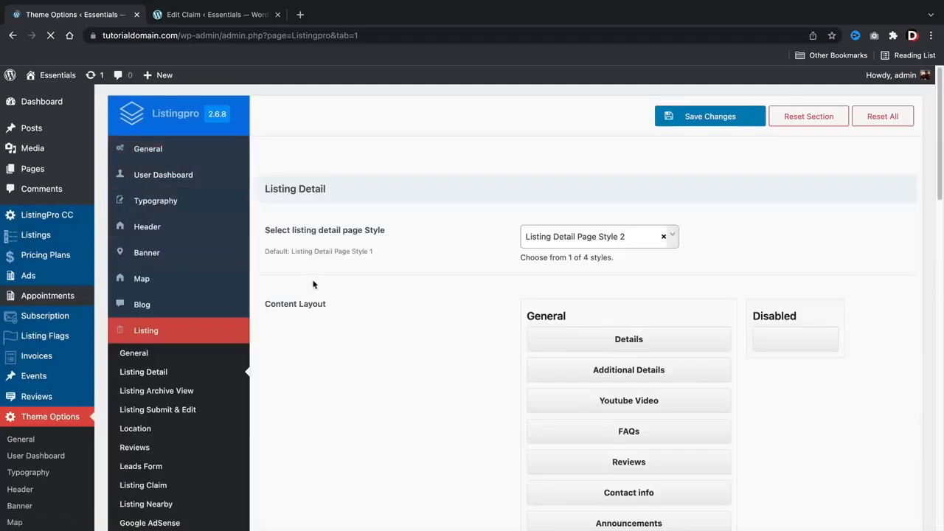
click(158, 334)
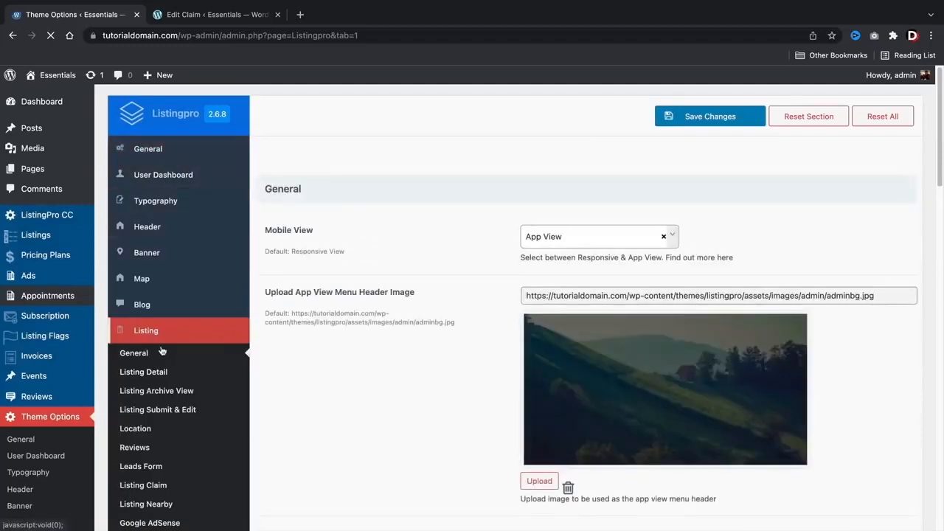
click(150, 373)
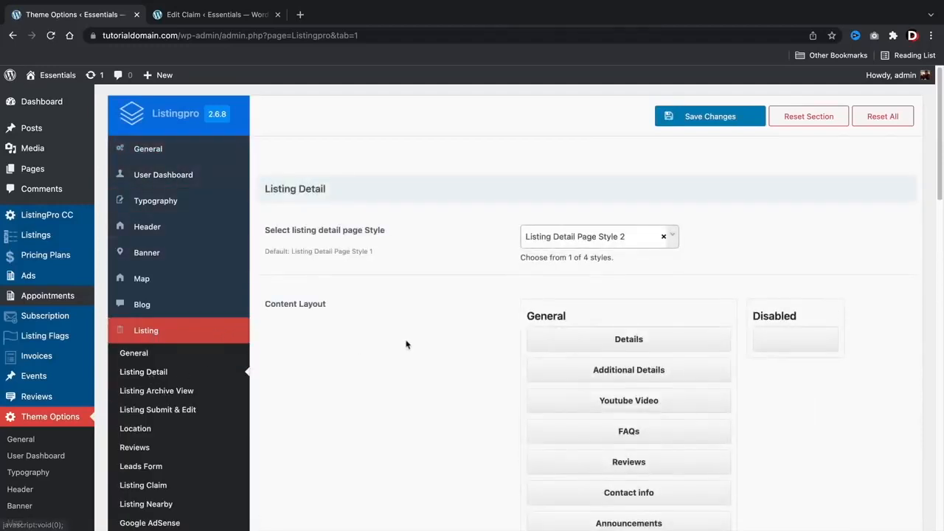
scroll(410, 344, down, 2)
scroll(411, 345, down, 5)
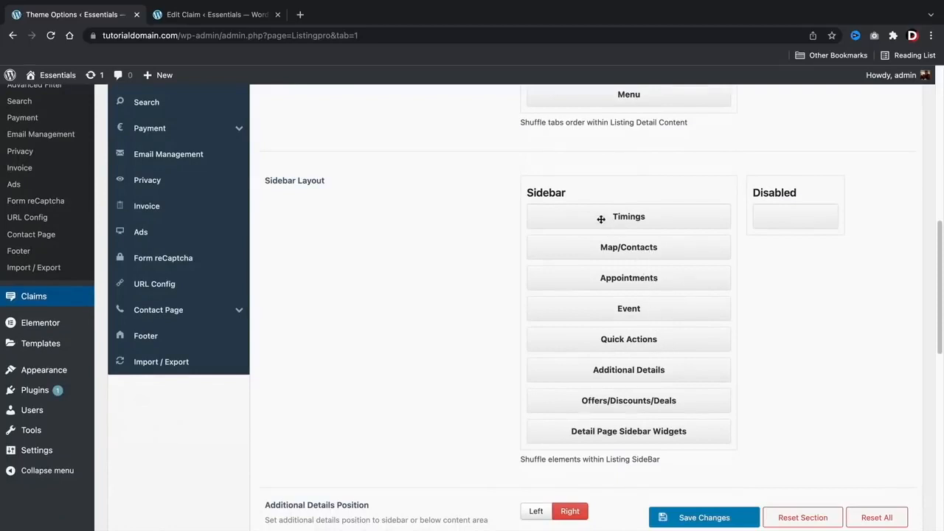
Move Appointments to the first position in the listing detail Sidebar Layout and save the changes.
drag(624, 278, 628, 184)
scroll(631, 251, up, 5)
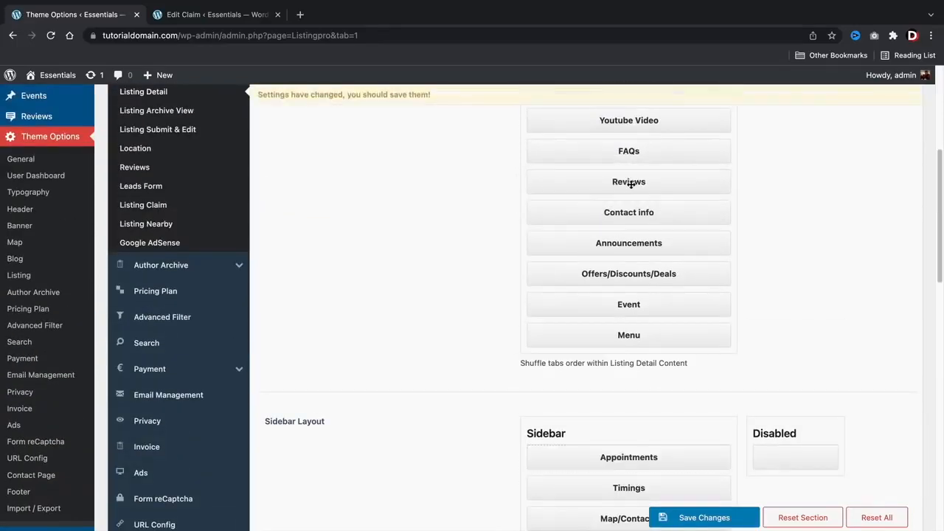
scroll(639, 242, up, 5)
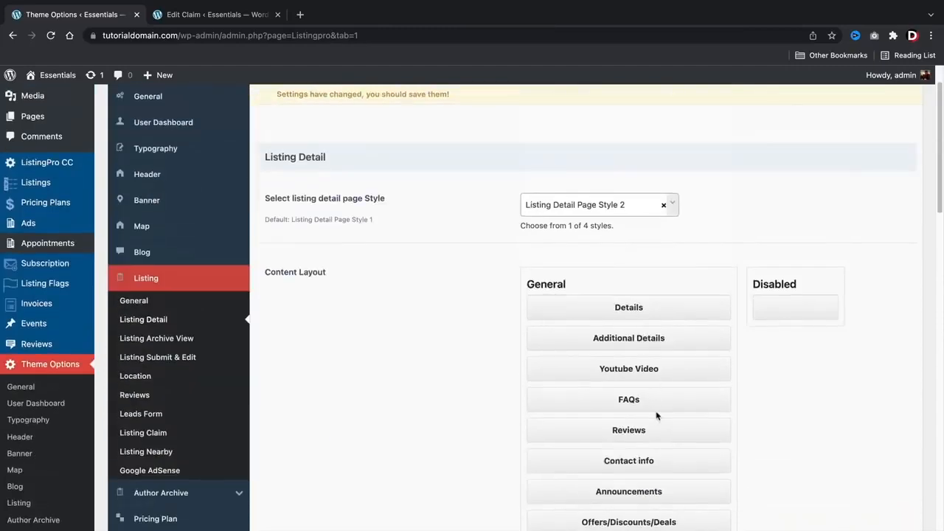
scroll(657, 417, down, 8)
scroll(664, 397, up, 2)
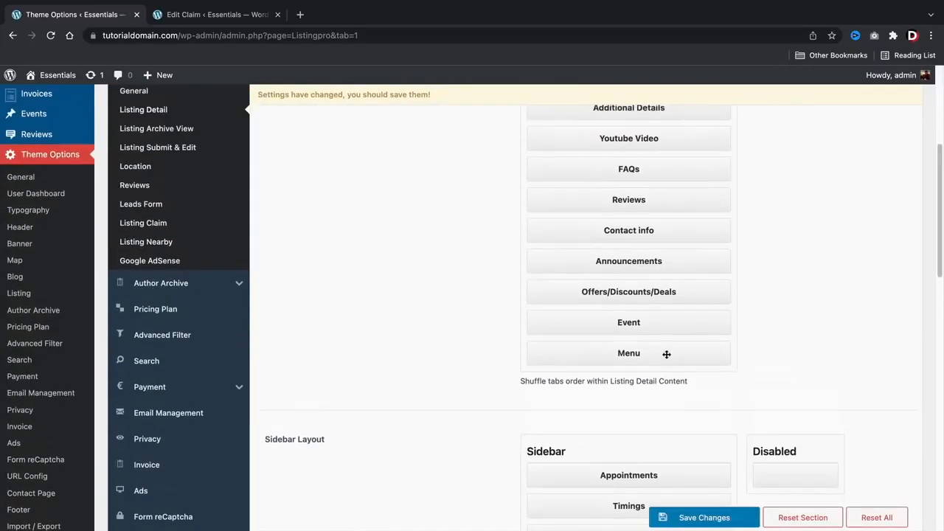
scroll(667, 354, down, 4)
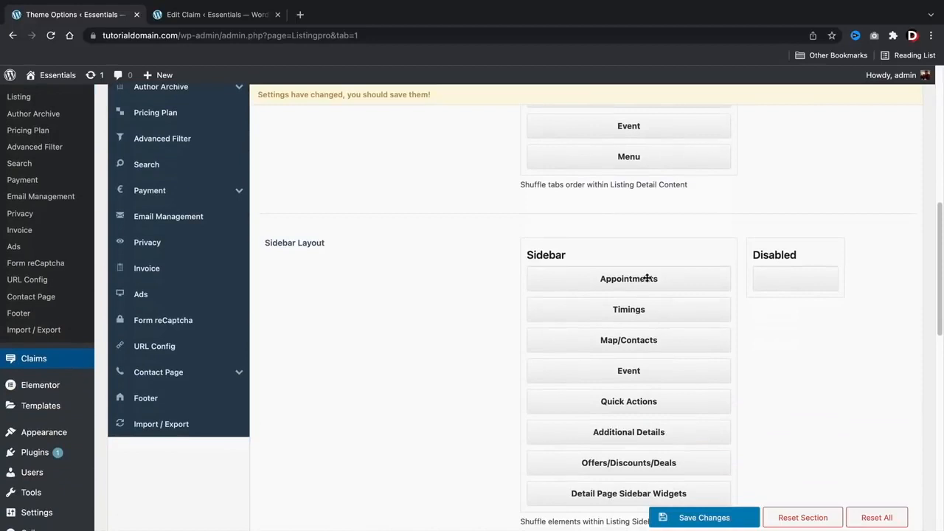
drag(648, 278, 626, 279)
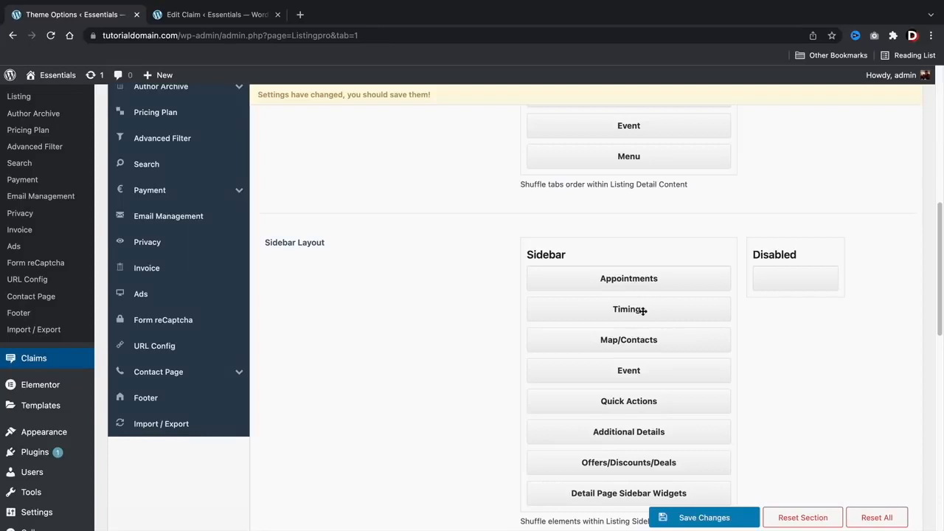
click(742, 524)
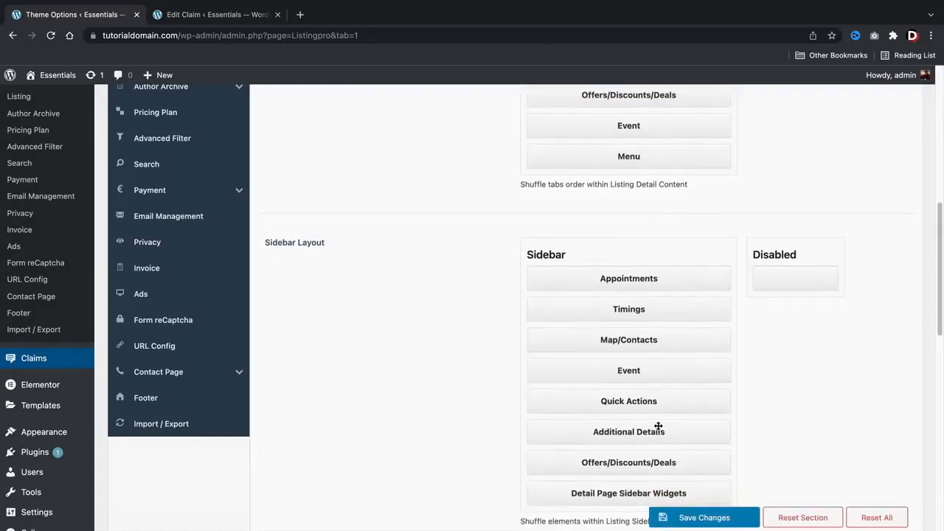
scroll(658, 426, up, 6)
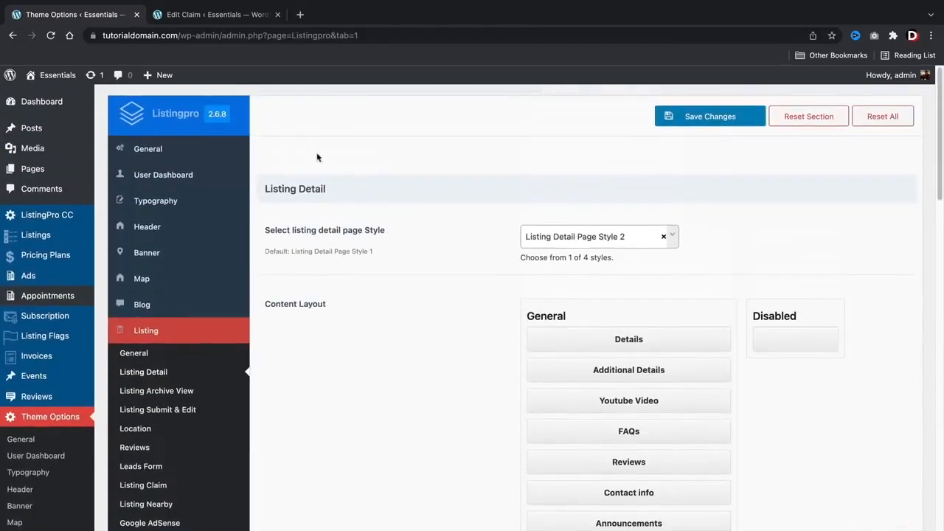
Visit the live site, search all listings, open Arizona Luxury Art Club, and dismiss the map error to examine its sidebar.
click(66, 98)
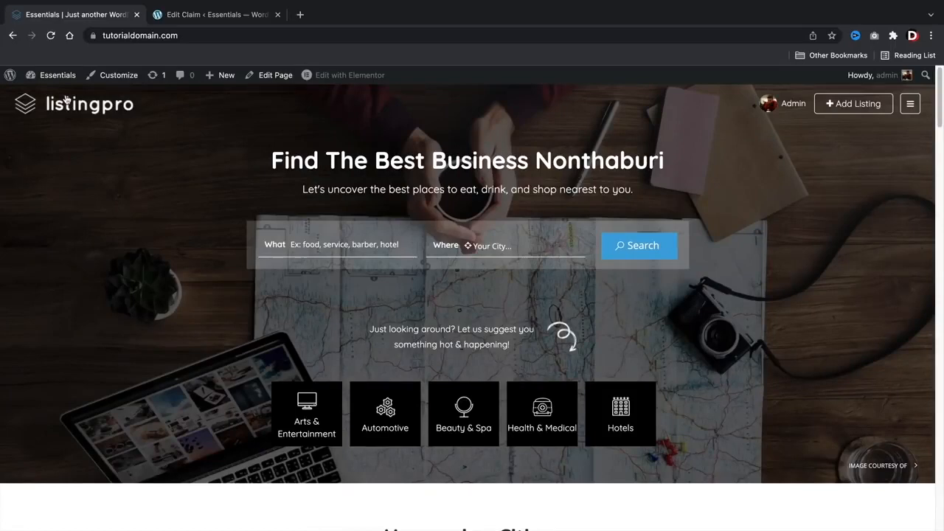
click(636, 243)
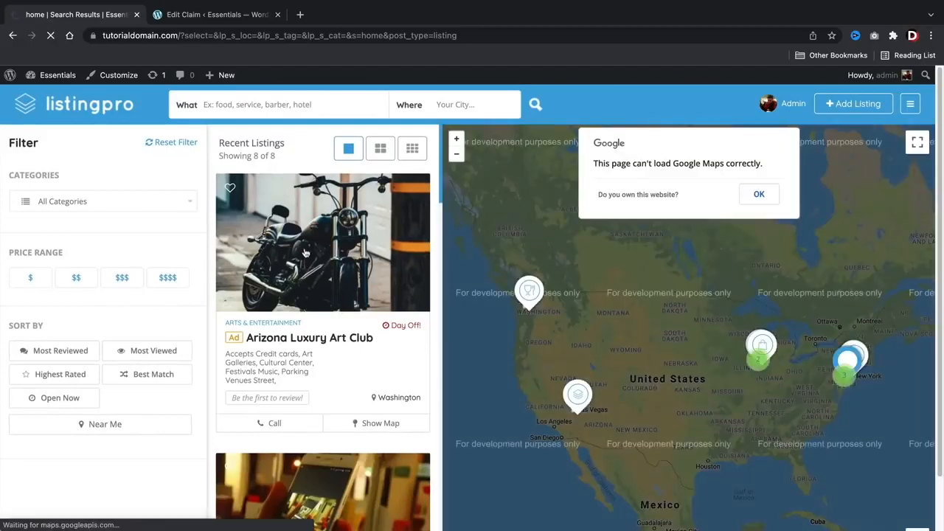
click(305, 253)
scroll(353, 274, down, 2)
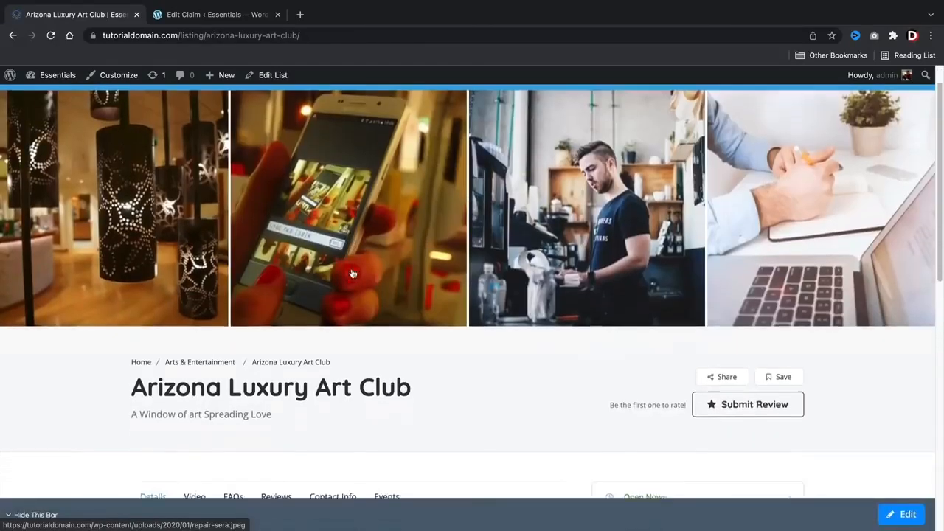
scroll(351, 272, down, 5)
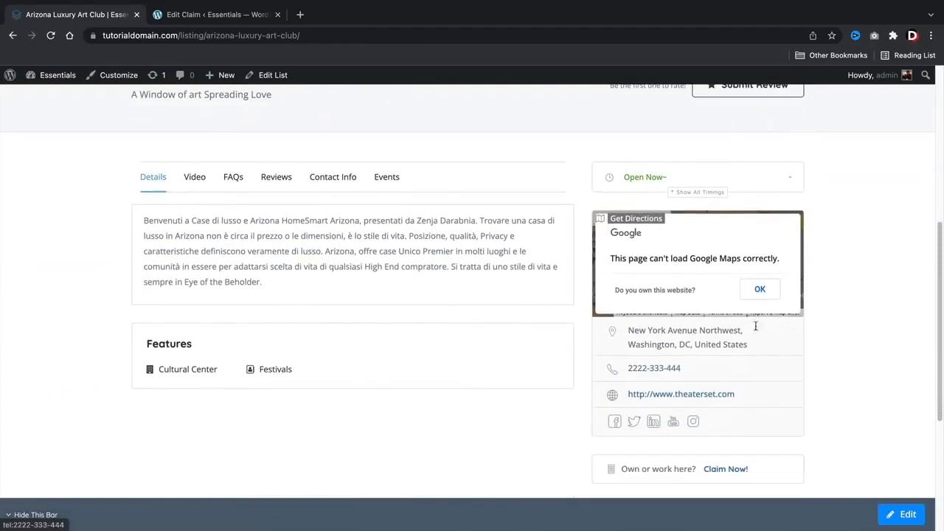
click(755, 292)
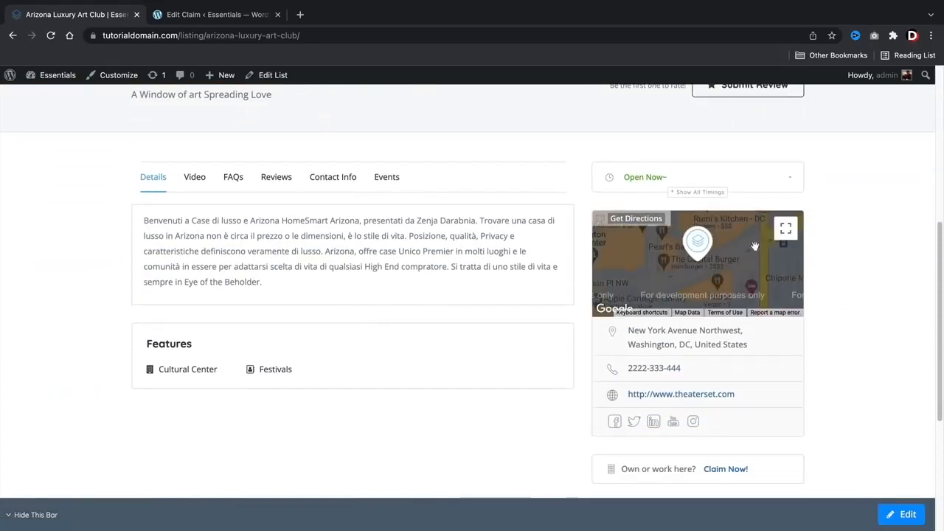
Expand the Arizona Luxury Art Club listing's opening hours to examine them, and collapse them again.
click(686, 192)
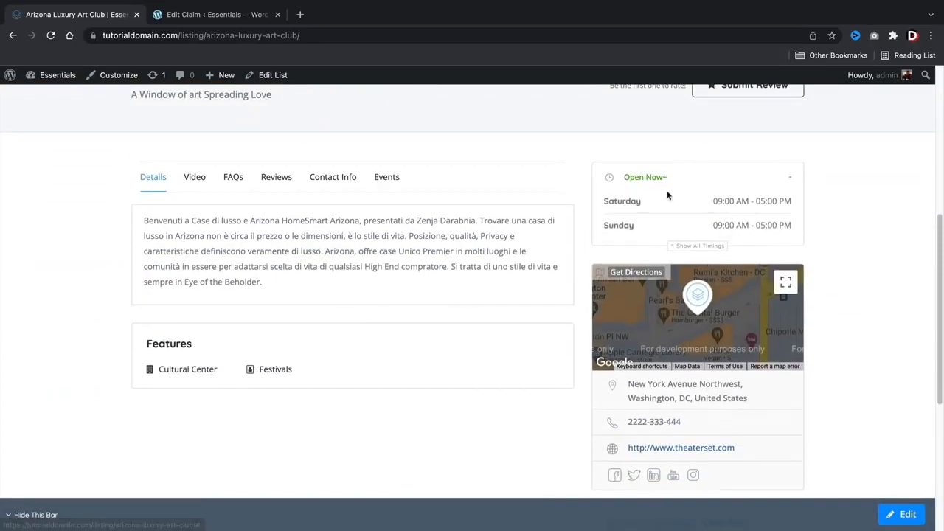
click(697, 247)
scroll(490, 289, up, 3)
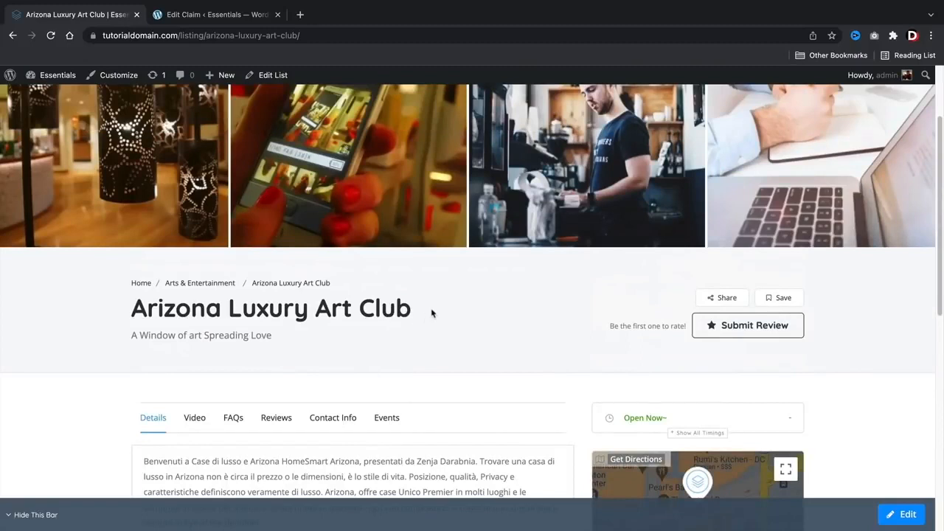
Go to the account's front-end dashboard, open its Appointments section and start the appointment setup.
scroll(432, 313, up, 2)
mouse_move(748, 104)
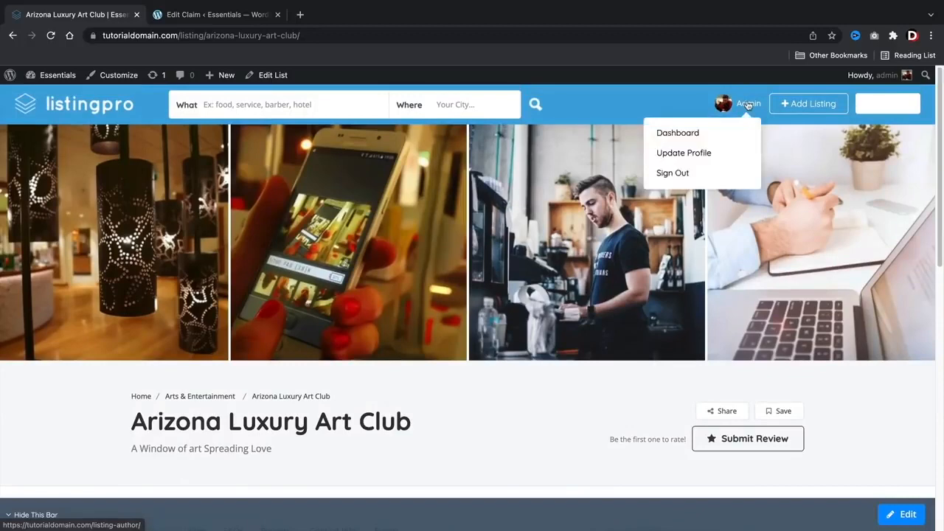
click(706, 136)
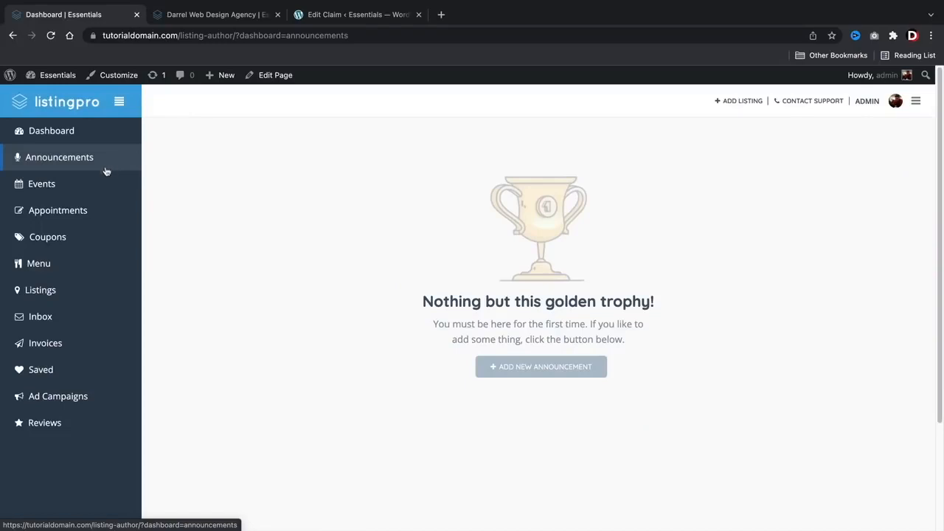
click(70, 217)
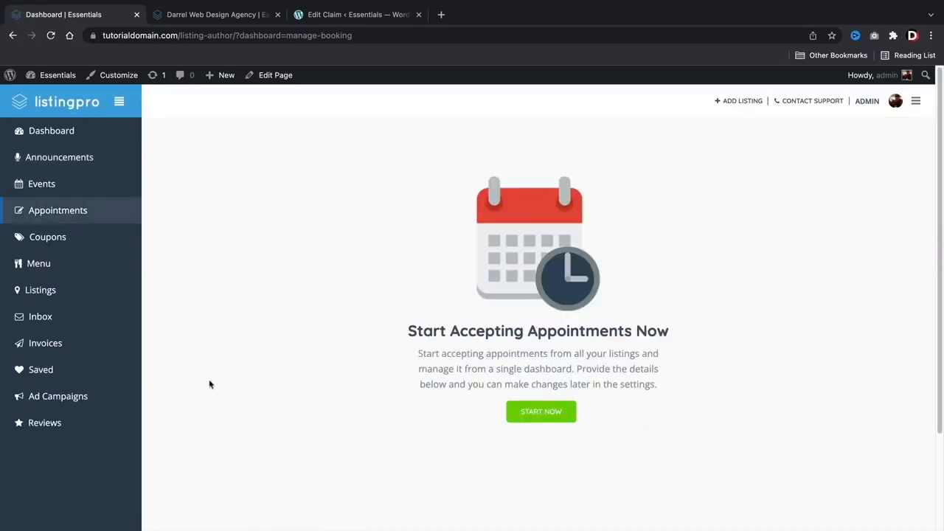
click(554, 415)
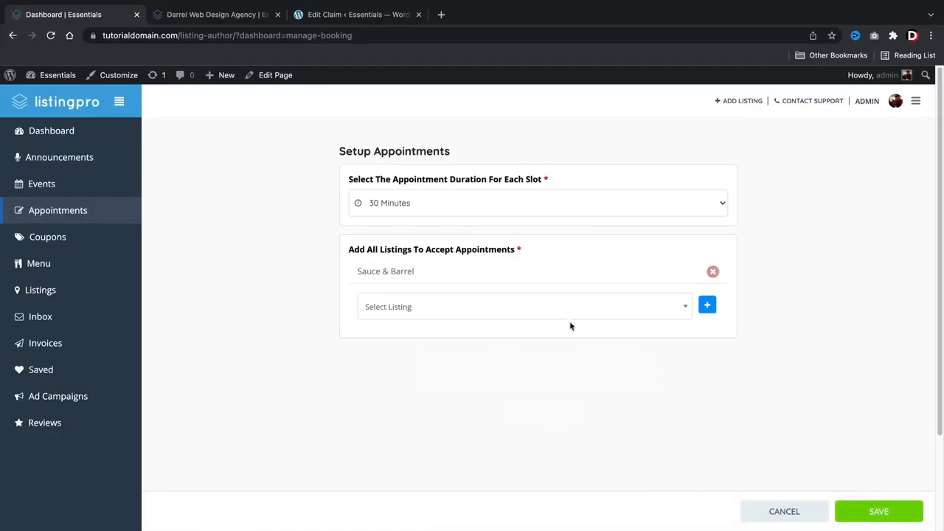
Choose 30 Minutes as the appointment duration for each slot and open the selector for listings that accept appointments.
click(459, 213)
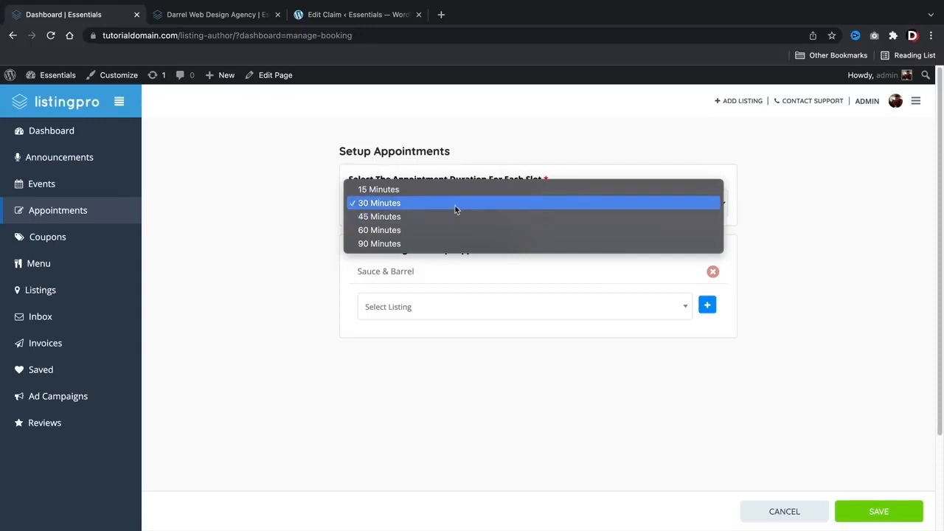
click(455, 205)
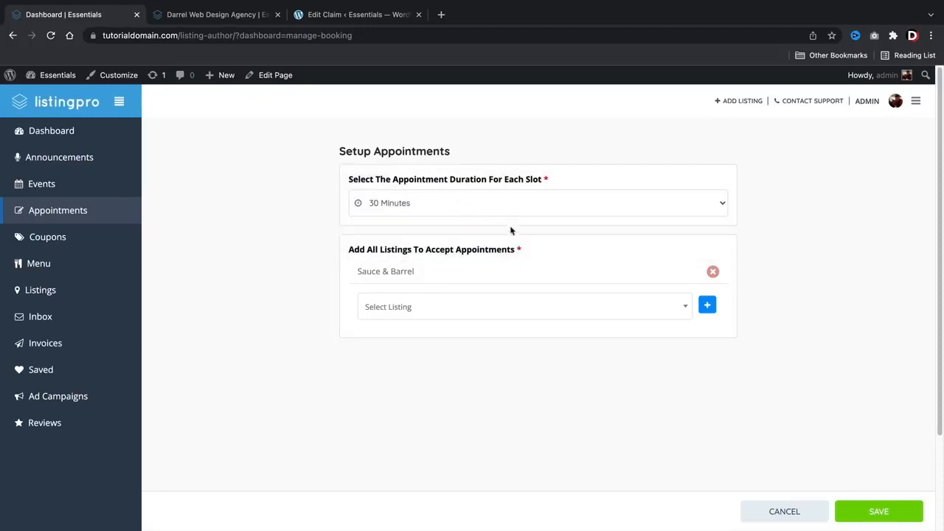
click(438, 315)
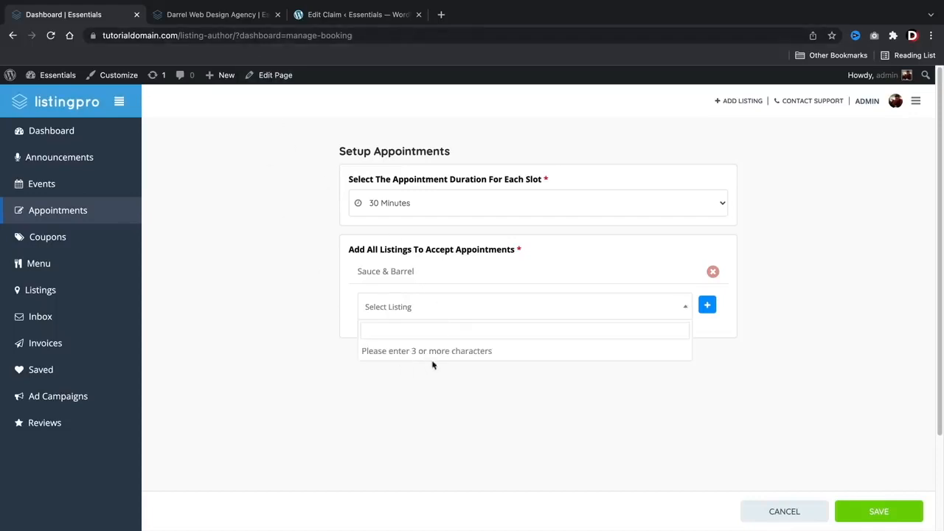
Look up the exact listing name on the Darrel Web Design Agency page, dismissing its map error.
click(226, 19)
scroll(384, 271, down, 4)
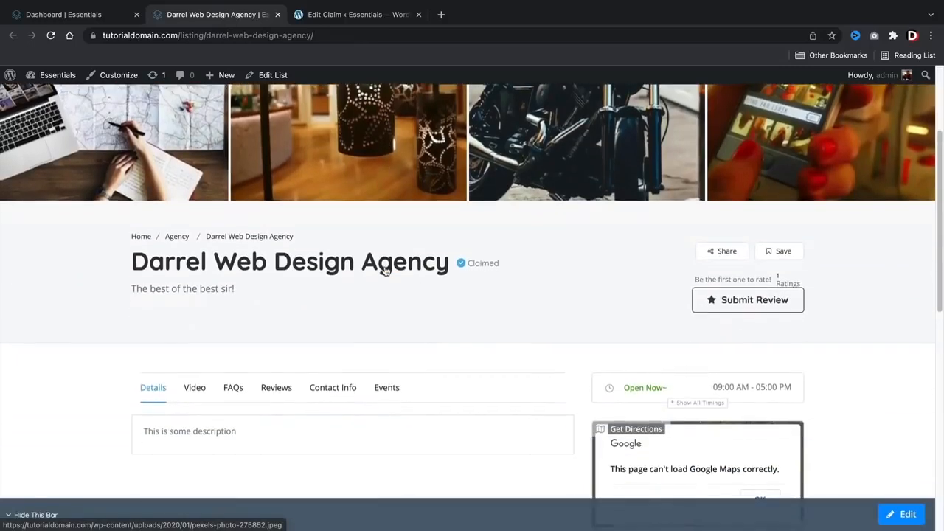
scroll(386, 271, down, 4)
click(760, 335)
scroll(363, 219, up, 3)
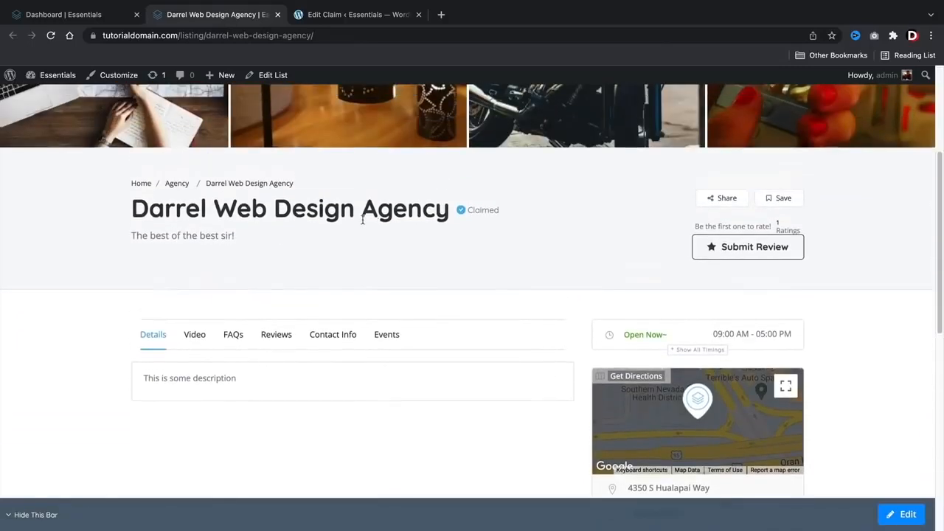
drag(148, 209, 408, 221)
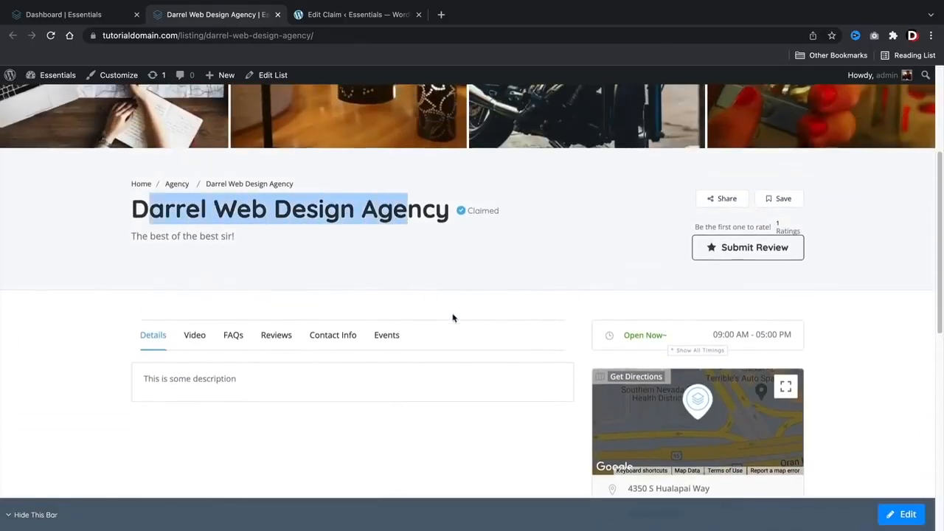
scroll(453, 318, up, 3)
click(322, 369)
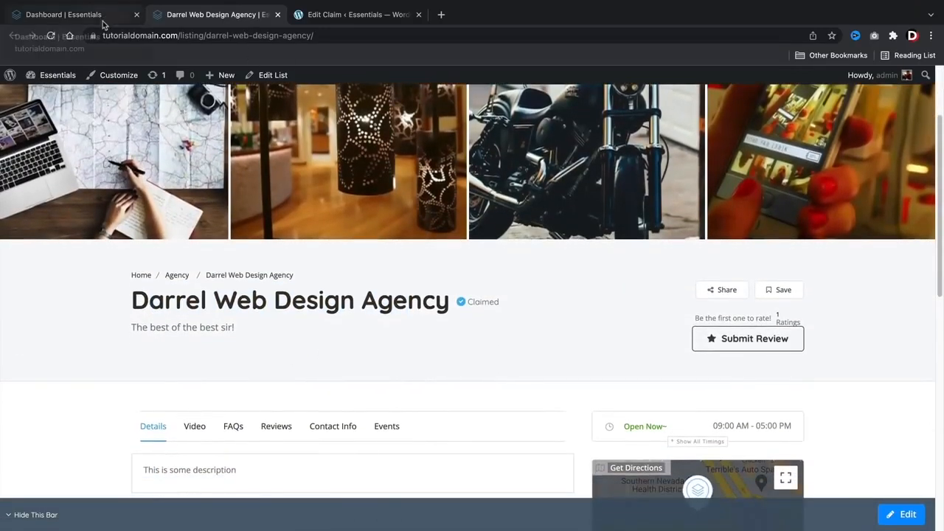
Find Darrel Web Design Agency by searching "darrel", add it to the listings that accept appointments, and save the setup.
click(74, 14)
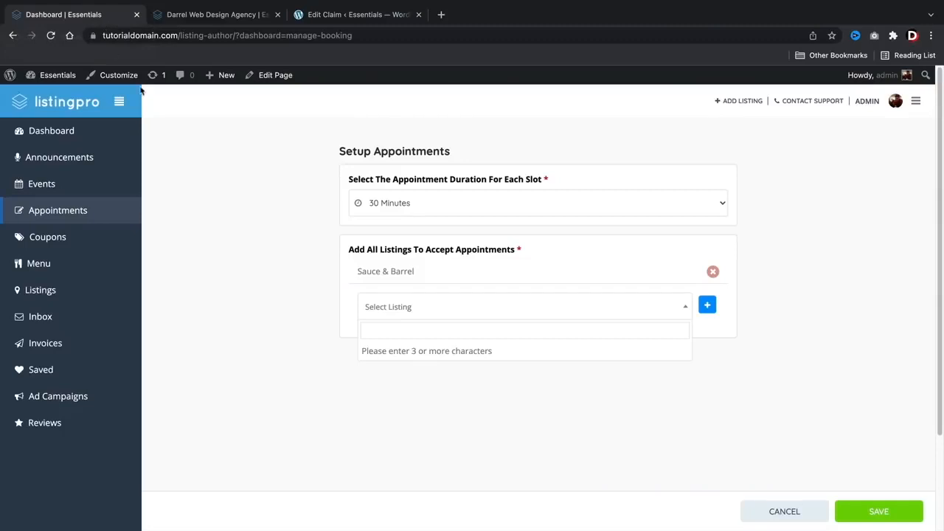
click(453, 333)
text(darrel)
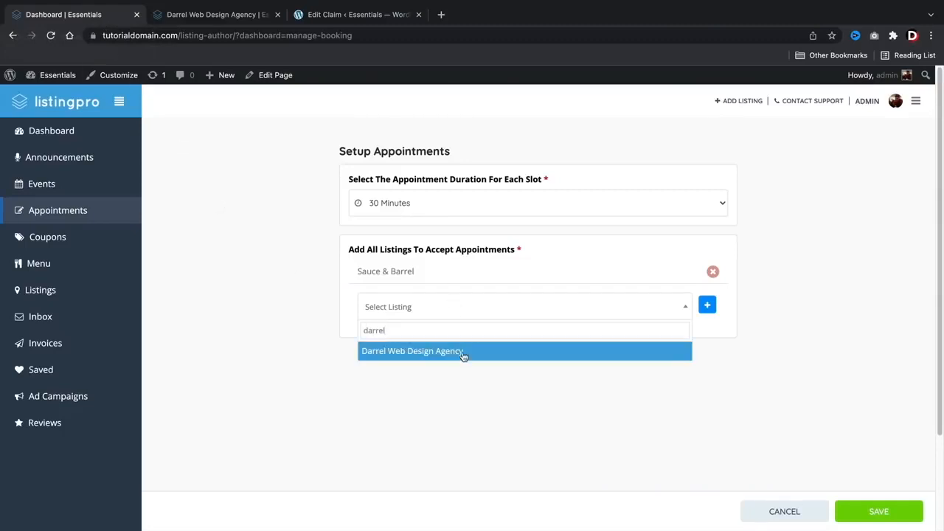
click(463, 352)
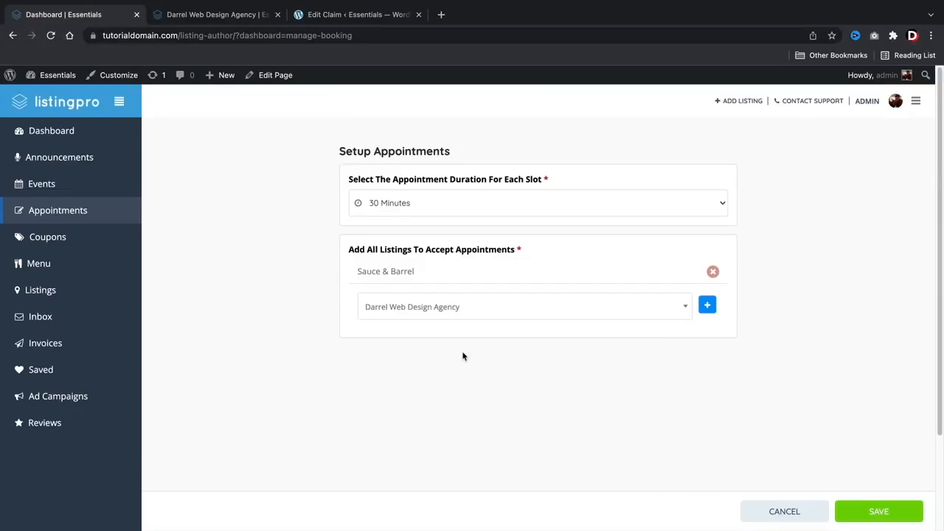
click(707, 305)
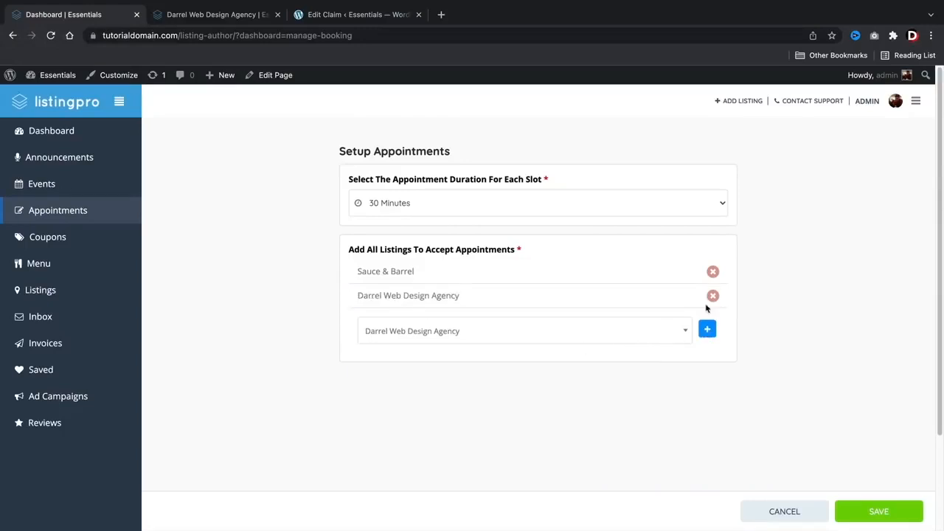
click(873, 509)
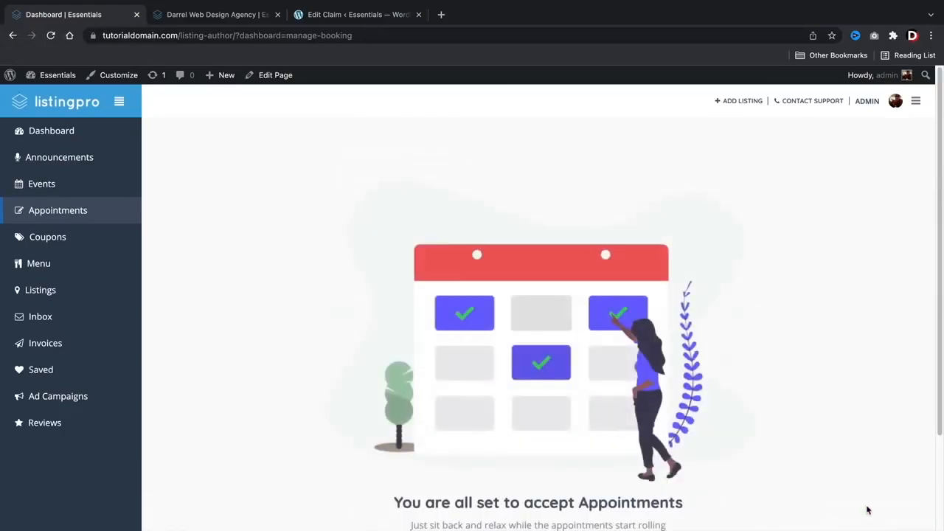
Examine the weekday opening hours on the Darrel Web Design Agency listing and reload the page to check for the booking option.
scroll(840, 472, down, 2)
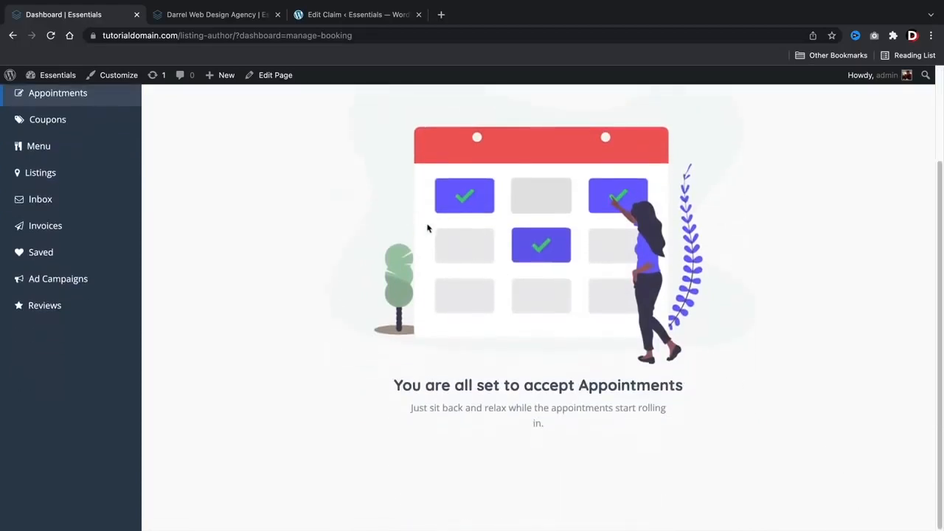
click(228, 25)
scroll(531, 316, down, 1)
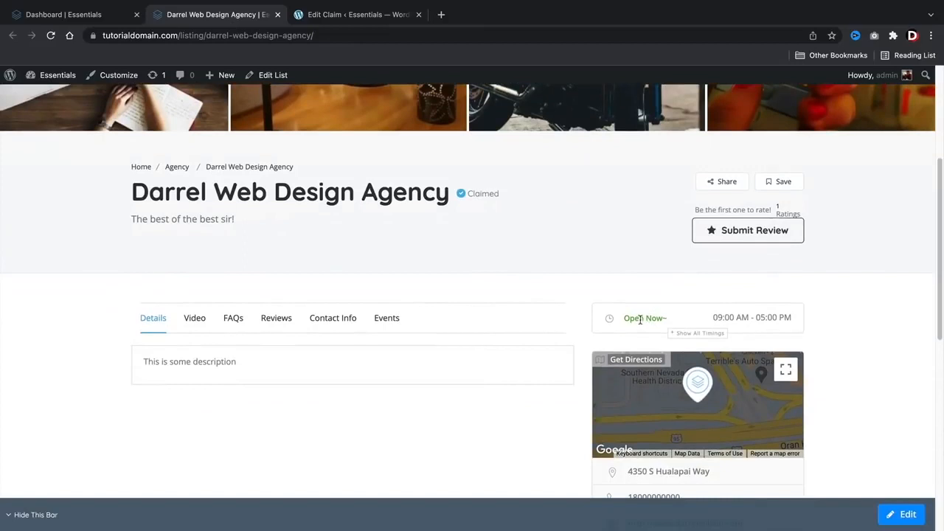
click(682, 337)
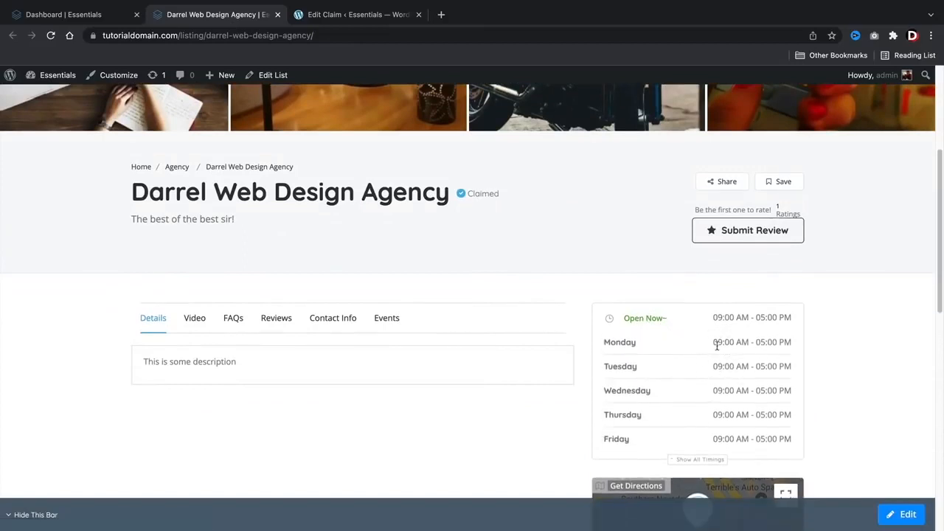
drag(715, 342, 796, 350)
click(51, 36)
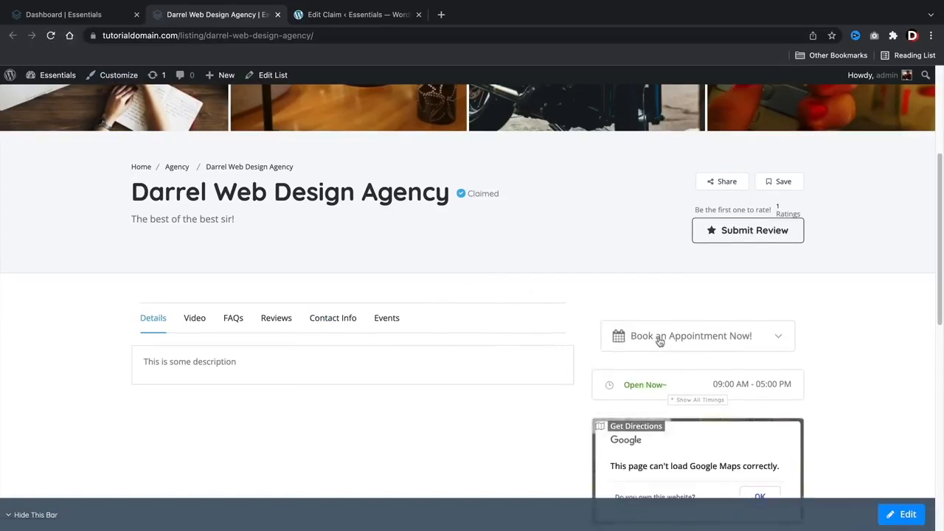
Expand the listing's appointment booking and choose the 9:00 AM - 9:30 AM slot on Tuesday, 14 December 2021.
click(781, 340)
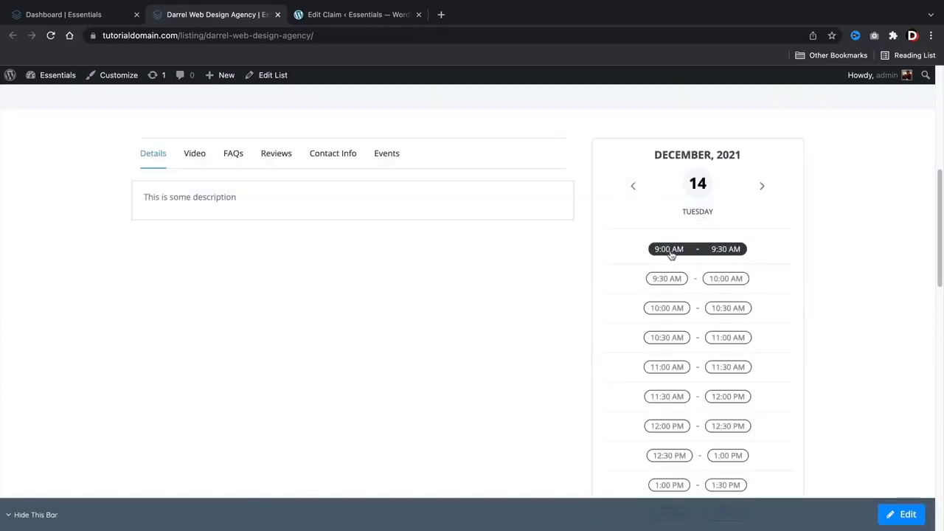
scroll(670, 255, down, 5)
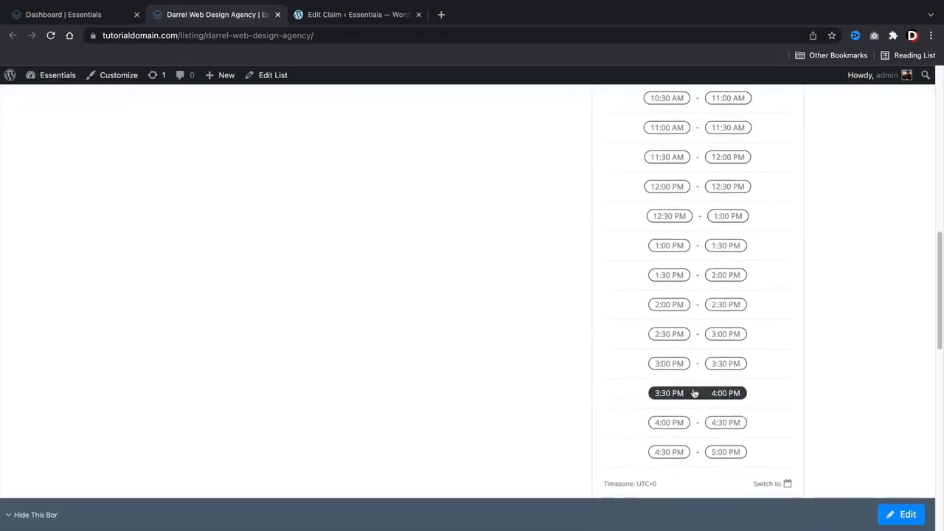
scroll(718, 374, up, 5)
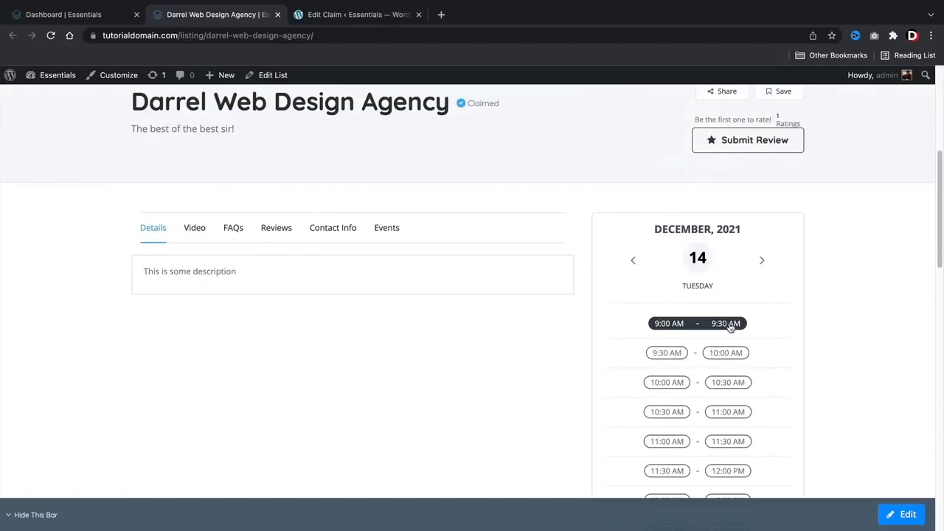
click(730, 327)
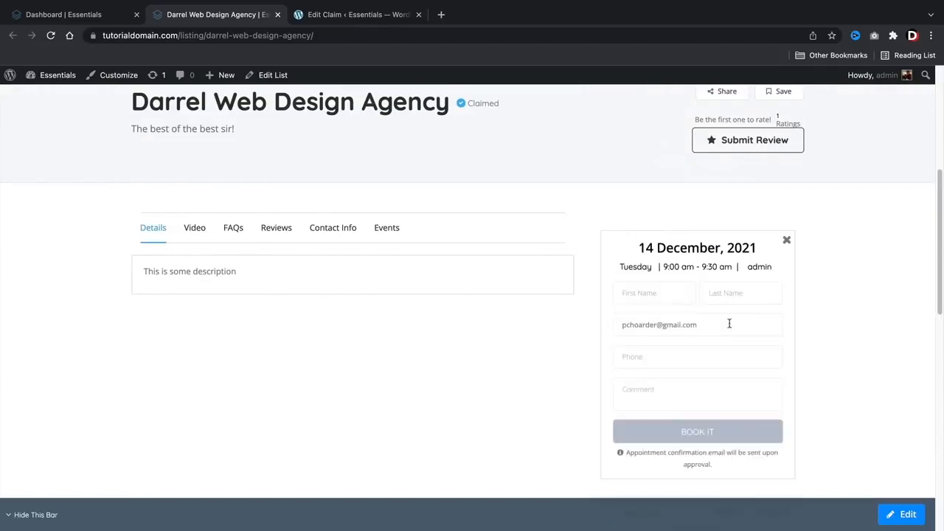
Fill in the customer's first name, last name and phone number, enter the comment "yes!", and book the appointment.
click(678, 294)
text(darrel)
key(Tab)
text(wilson)
key(Tab)
key(Tab)
text(39)
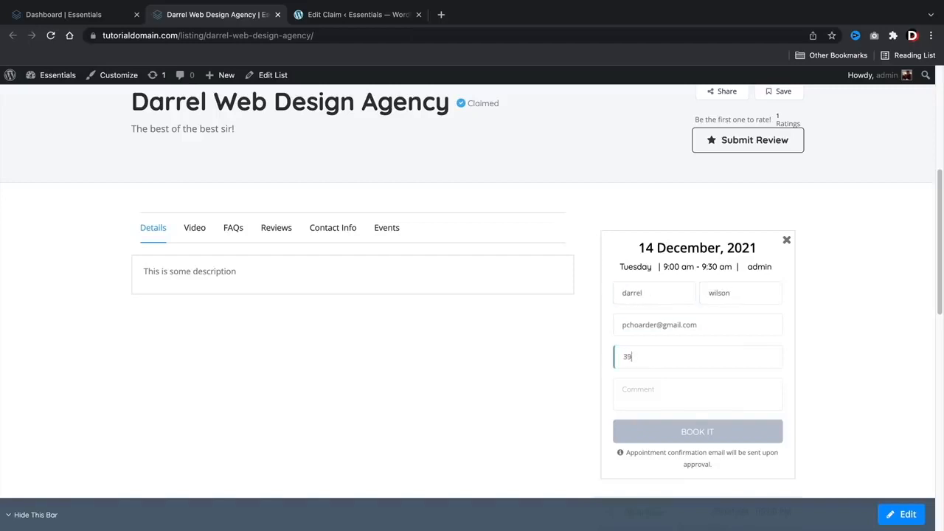
text(yes!)
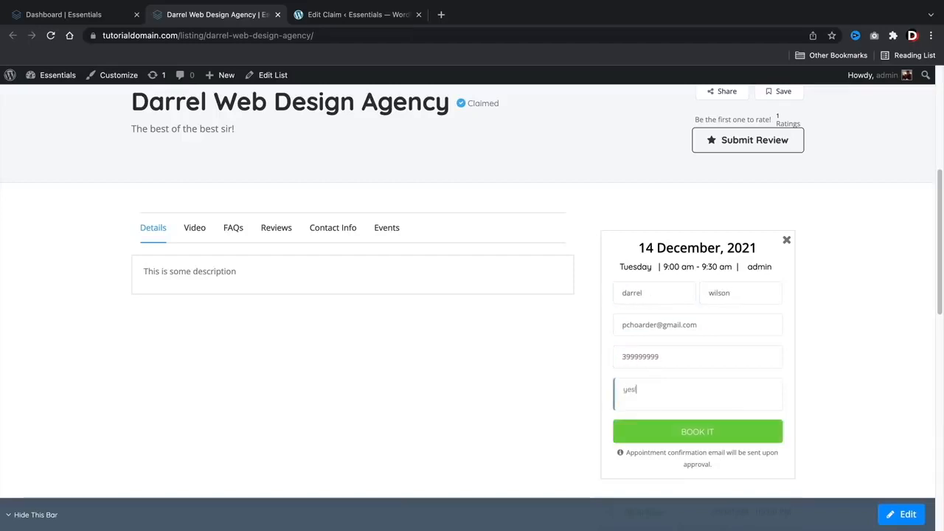
click(694, 435)
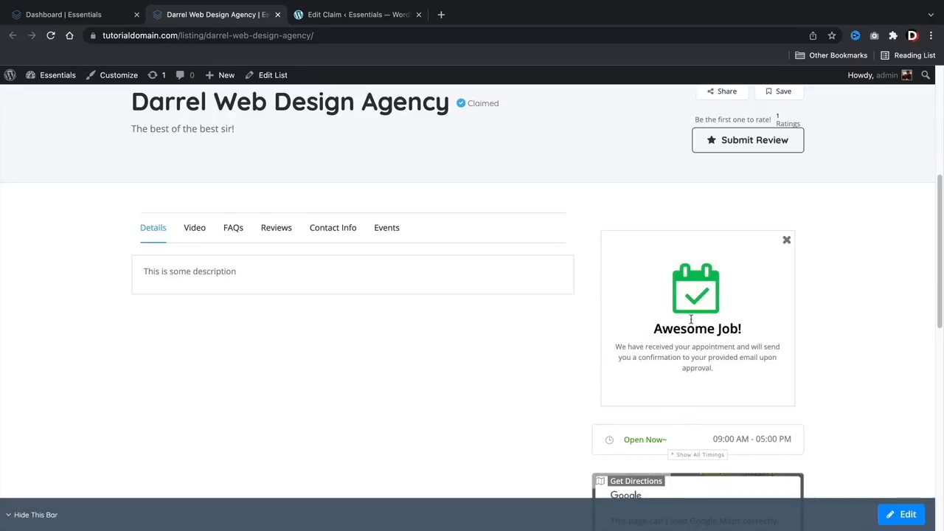
Reload the Appointments dashboard and set the Darrel Web Design Agency booking's status to Approved.
mouse_move(90, 7)
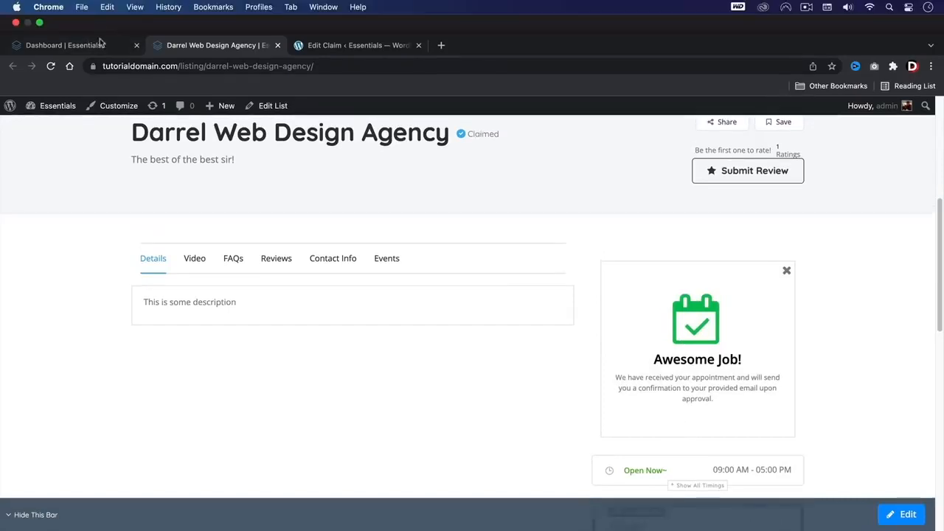
click(98, 48)
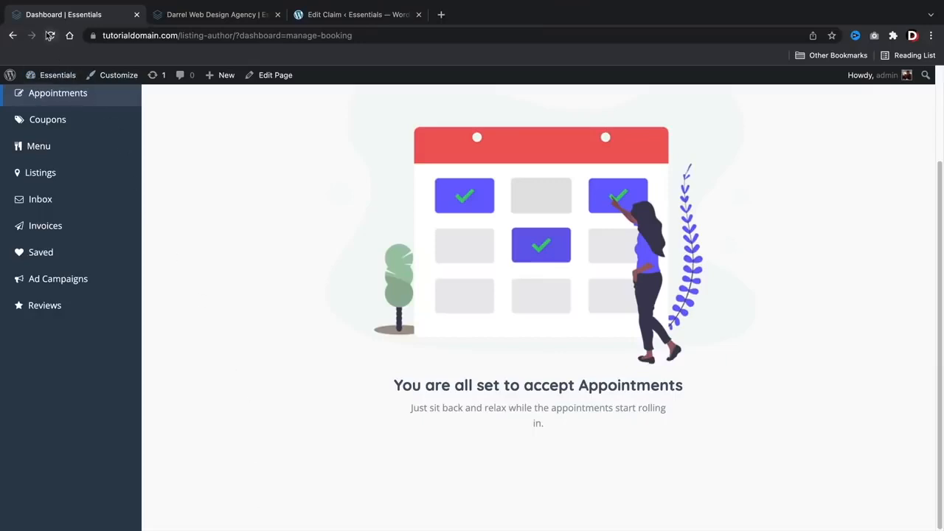
click(50, 37)
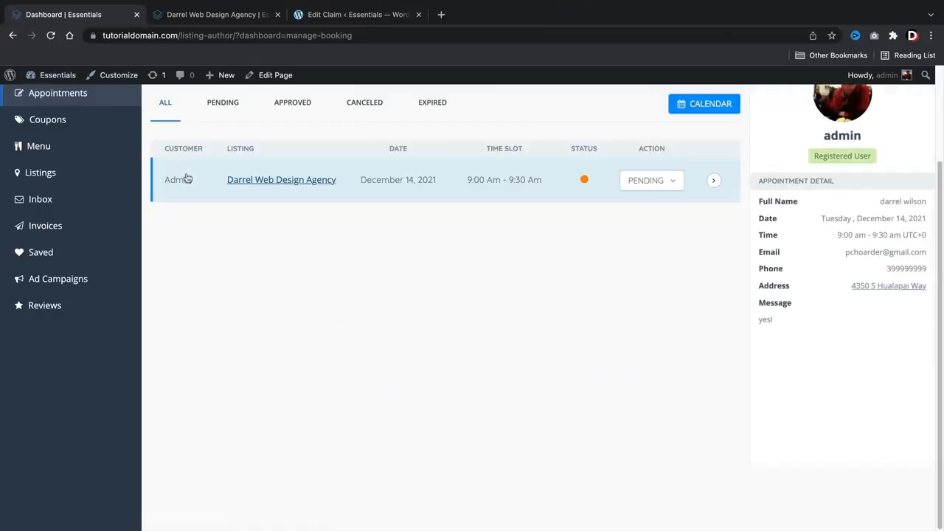
scroll(305, 280, up, 3)
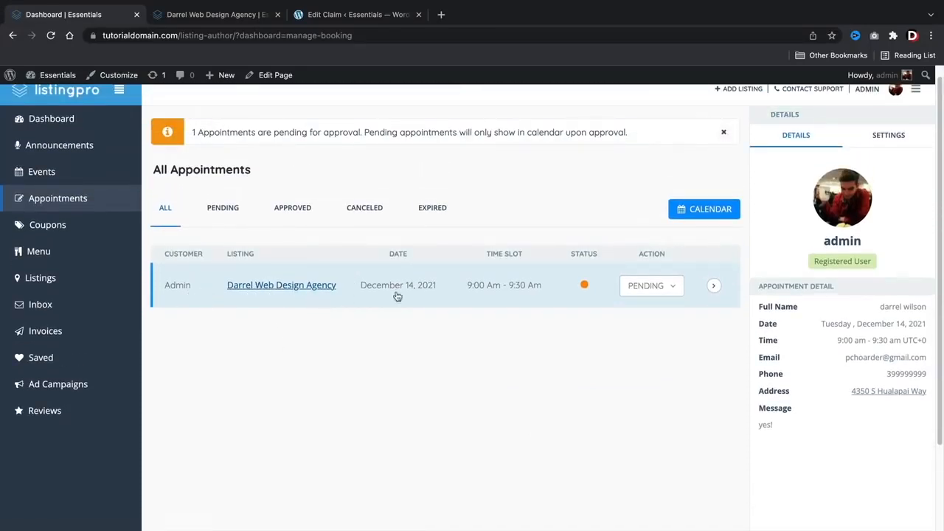
click(644, 287)
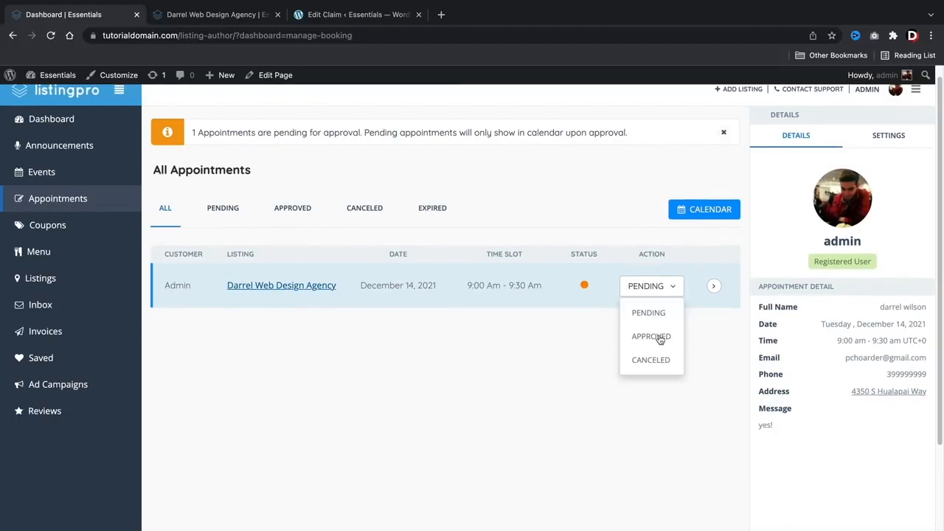
click(663, 337)
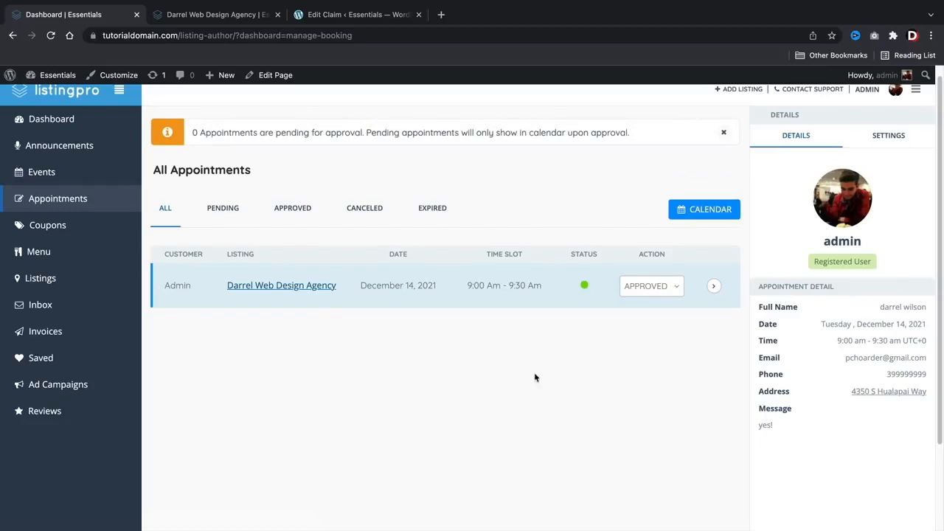
View the appointment details of the approved Darrel Web Design Agency booking.
click(713, 288)
click(714, 289)
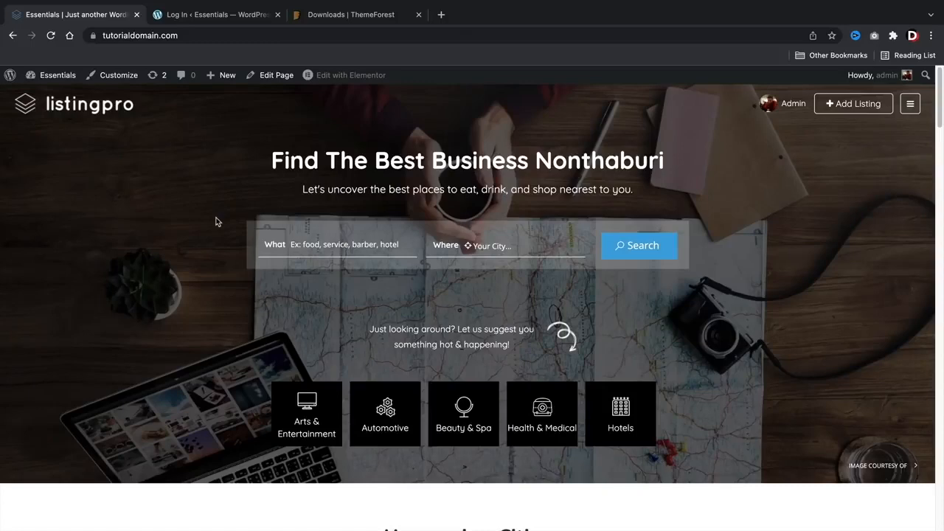
Examine the directory homepage from the search banner through the events, cities and exclusive listings, including its navigation links.
scroll(216, 219, down, 5)
scroll(215, 210, up, 5)
drag(260, 123, 699, 398)
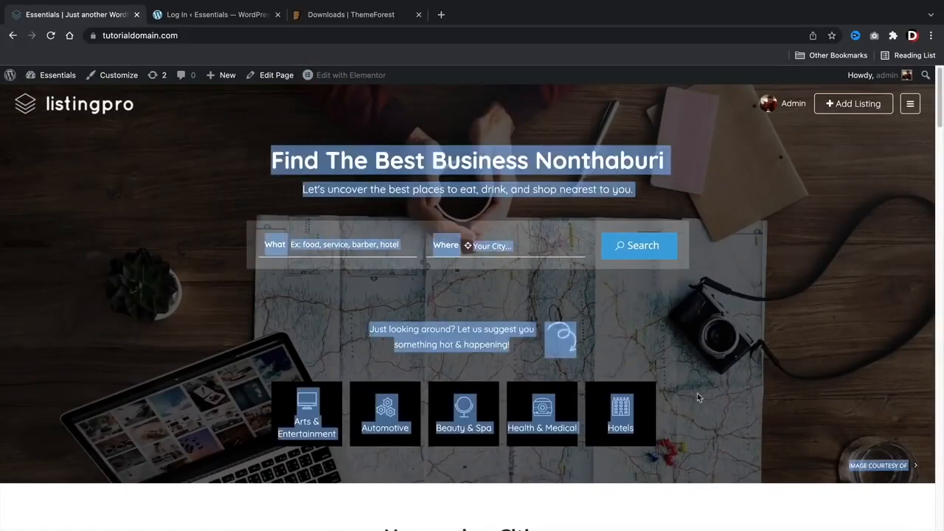
click(734, 359)
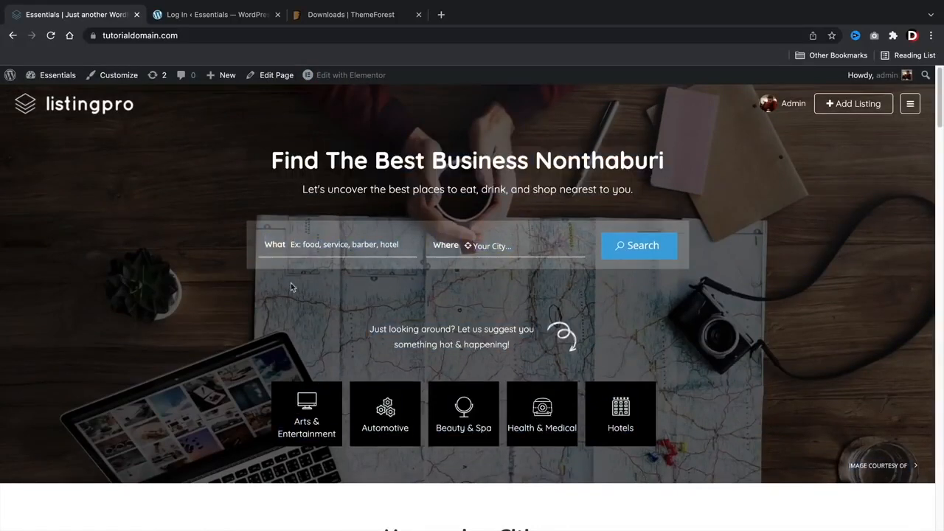
scroll(287, 299, down, 5)
scroll(284, 301, down, 4)
scroll(409, 376, down, 10)
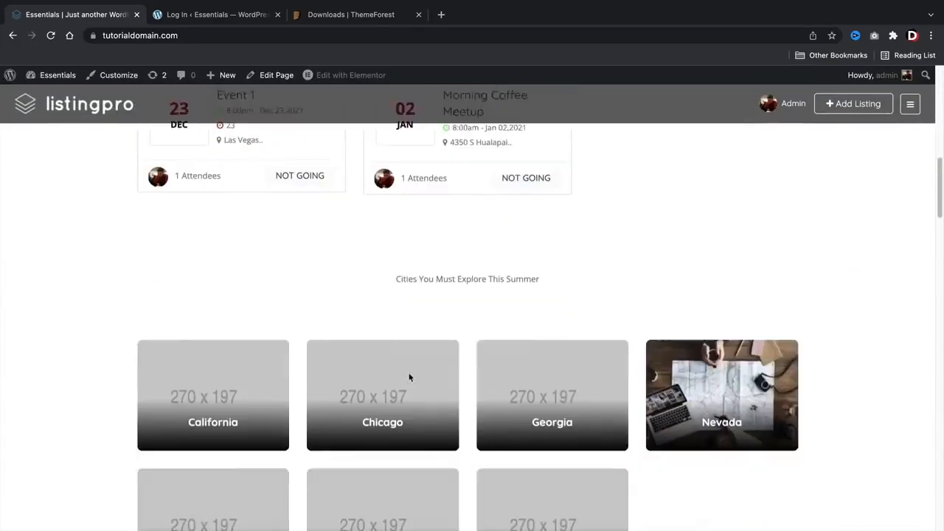
scroll(410, 376, down, 5)
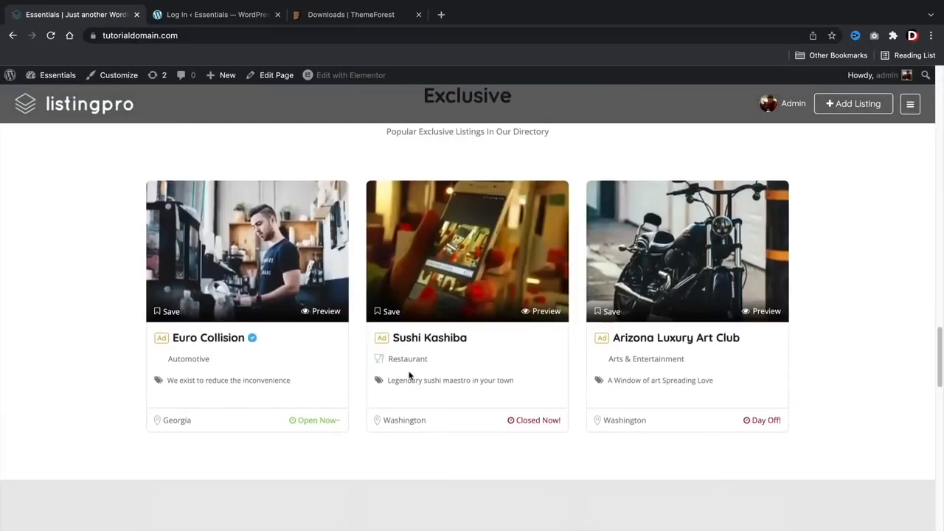
scroll(407, 375, up, 20)
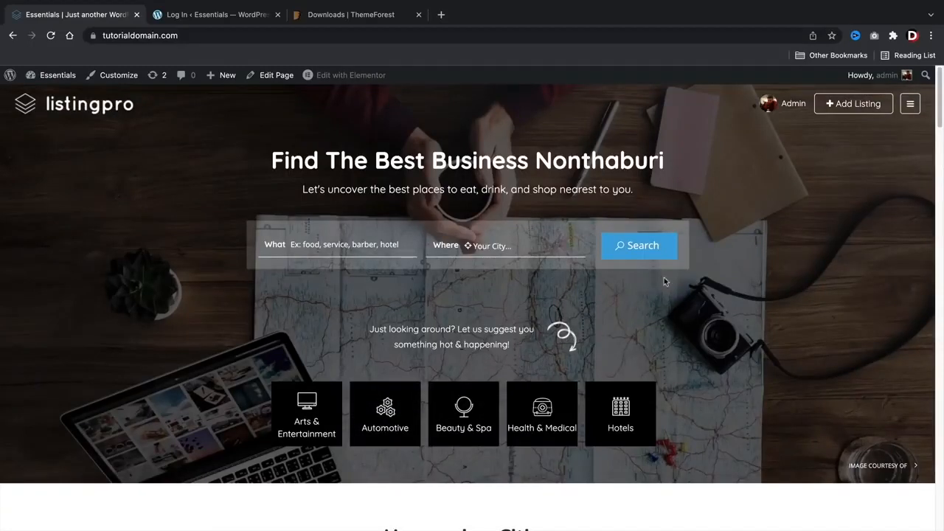
click(910, 108)
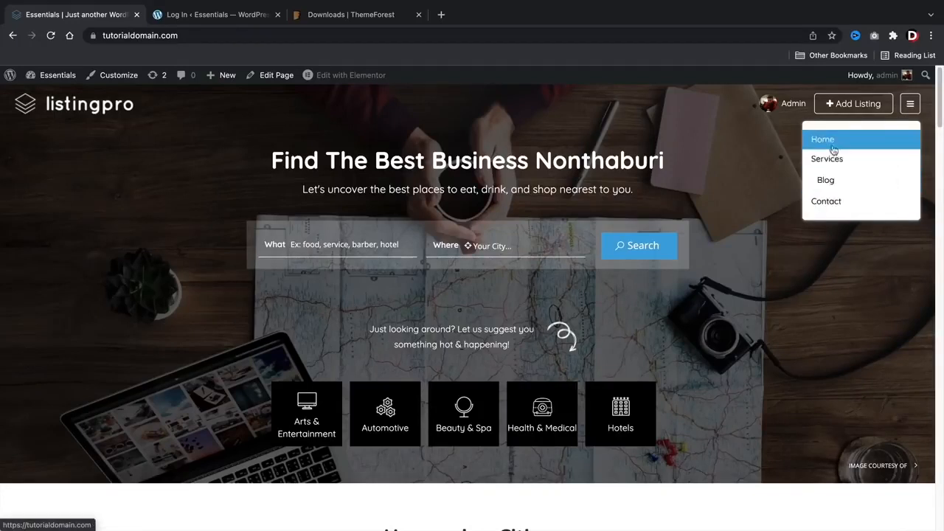
click(169, 170)
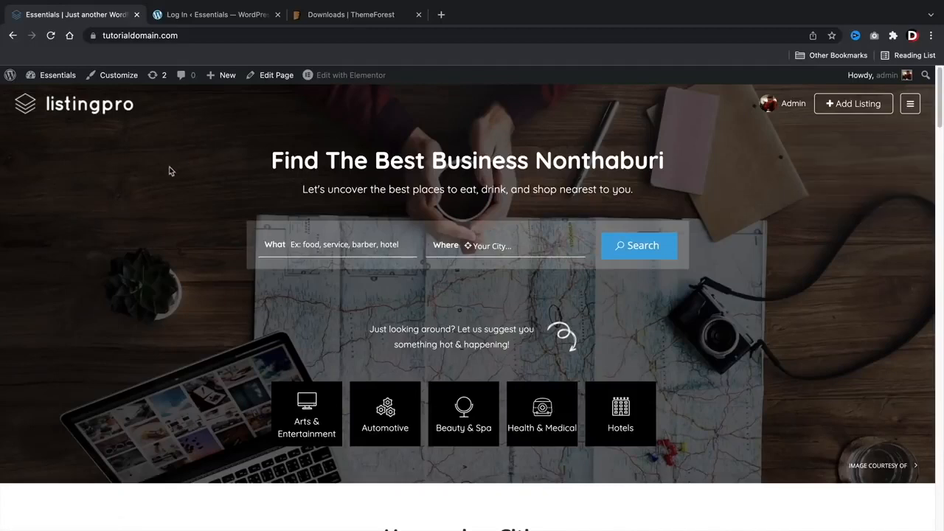
Open the WordPress dashboard's theme options and view the available header layouts and homepage banner styles.
mouse_move(61, 78)
click(55, 99)
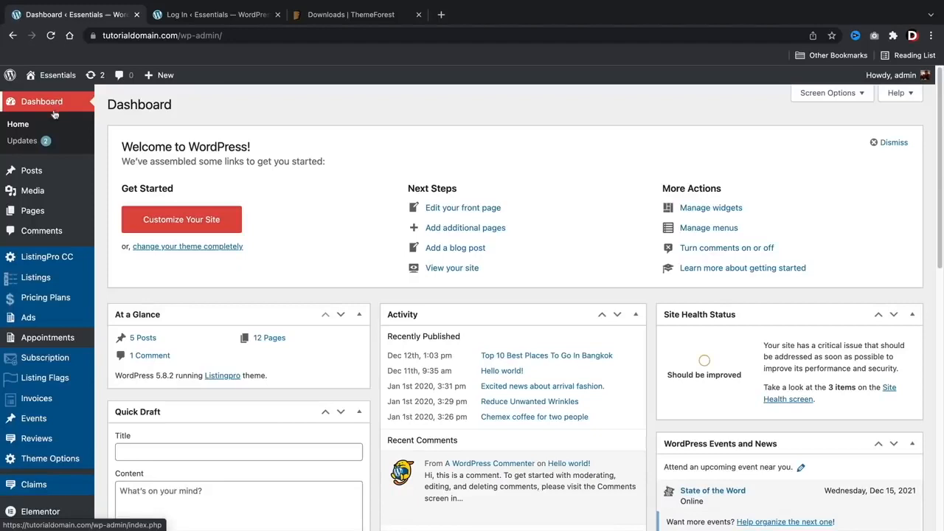
mouse_move(59, 460)
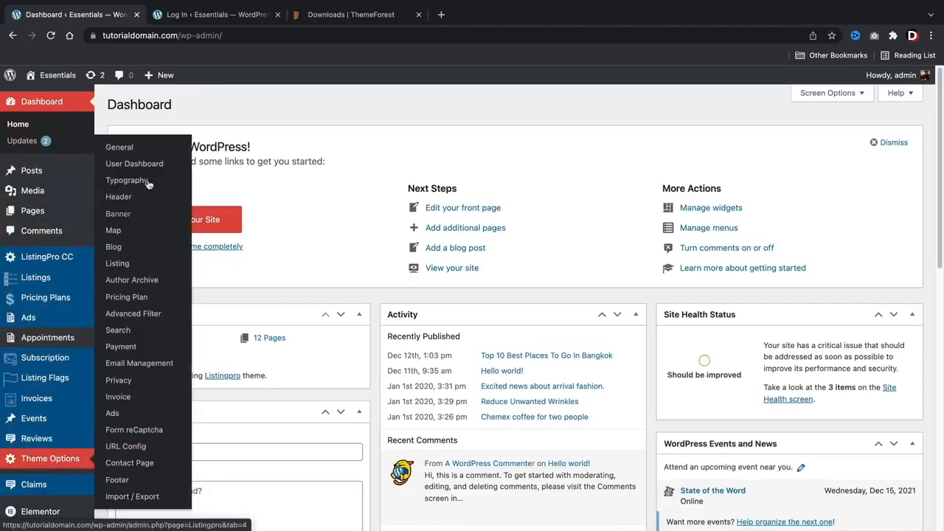
click(142, 151)
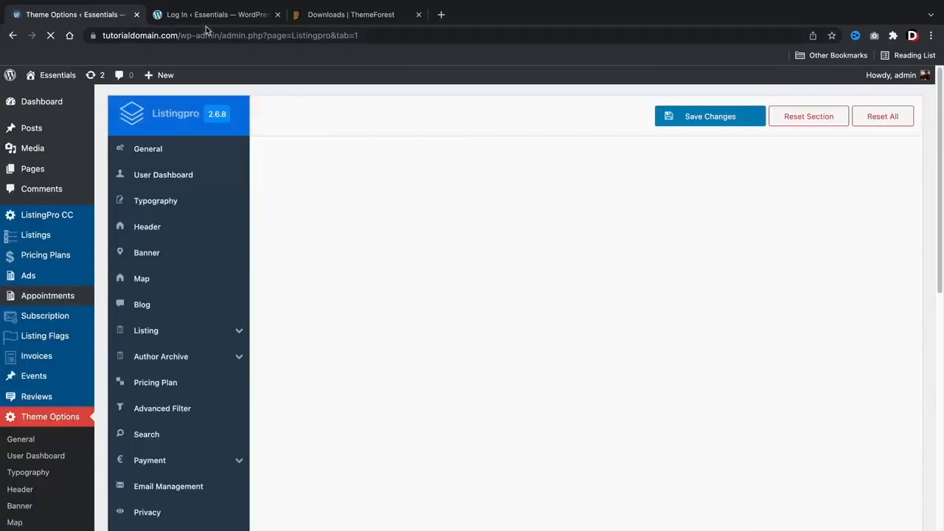
click(183, 227)
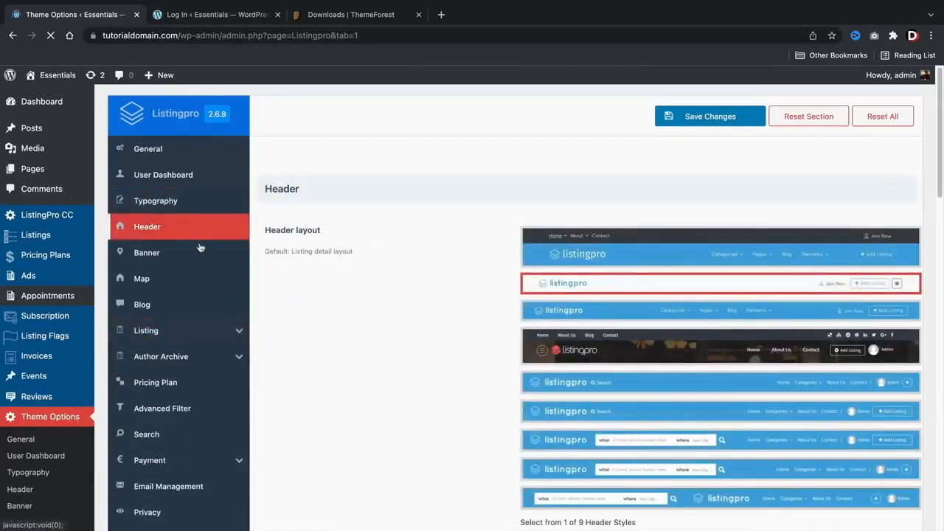
click(188, 251)
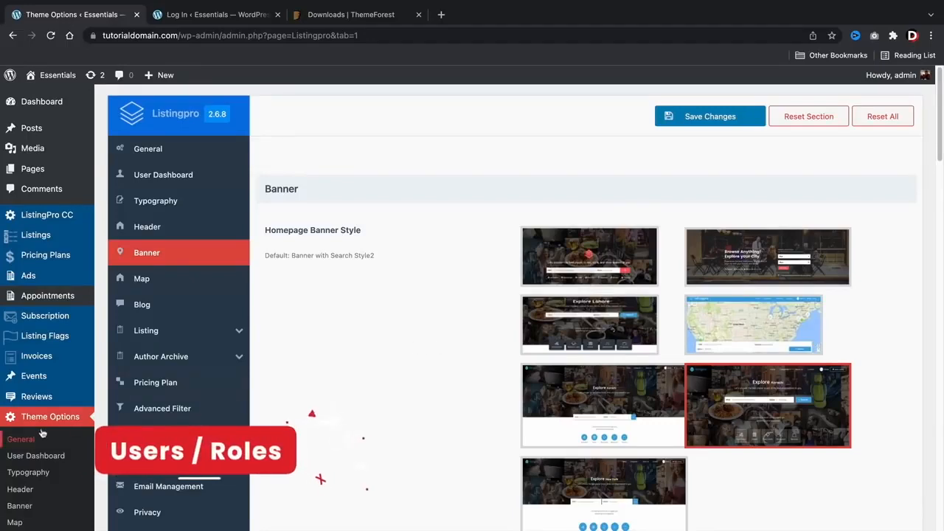
Open the list of all site users and examine the email, role, posts and listings information for each account.
scroll(40, 424, down, 5)
scroll(39, 424, down, 5)
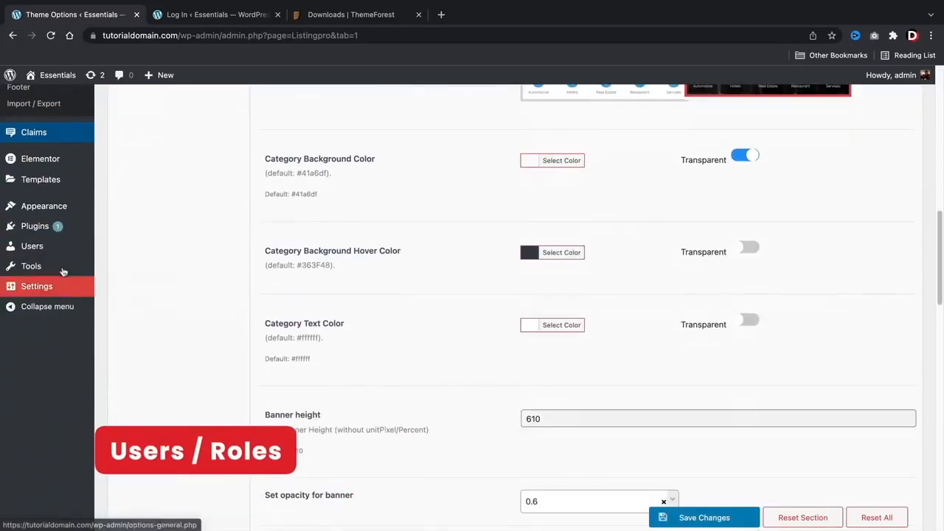
mouse_move(42, 245)
click(121, 249)
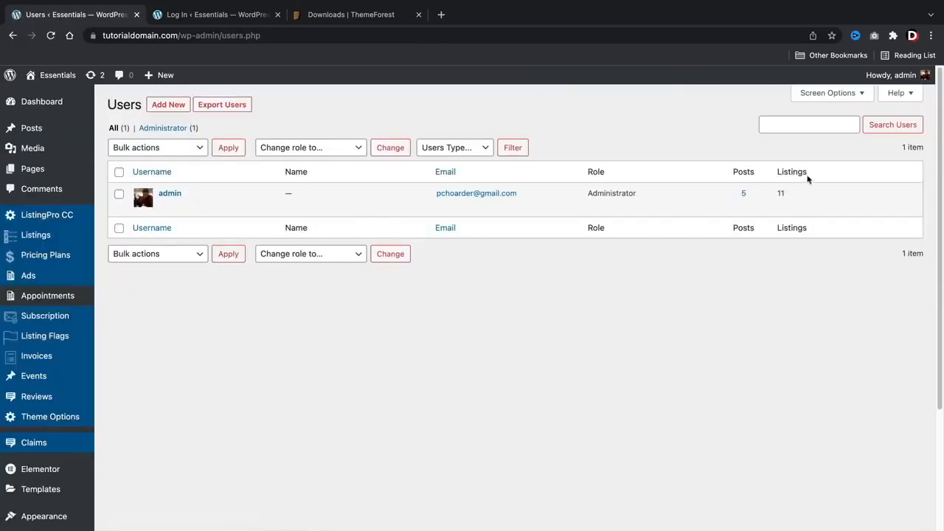
drag(808, 174, 733, 171)
click(712, 306)
mouse_move(57, 152)
mouse_move(191, 208)
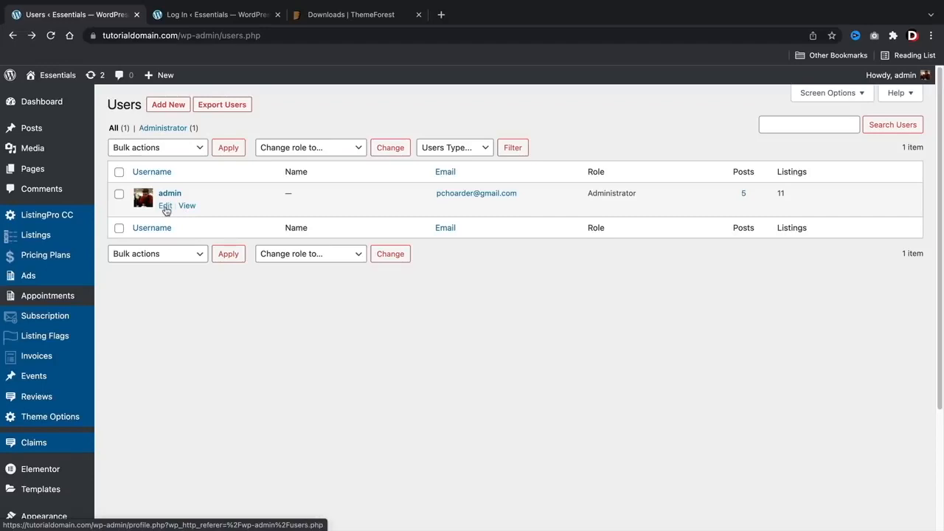
drag(527, 194, 428, 193)
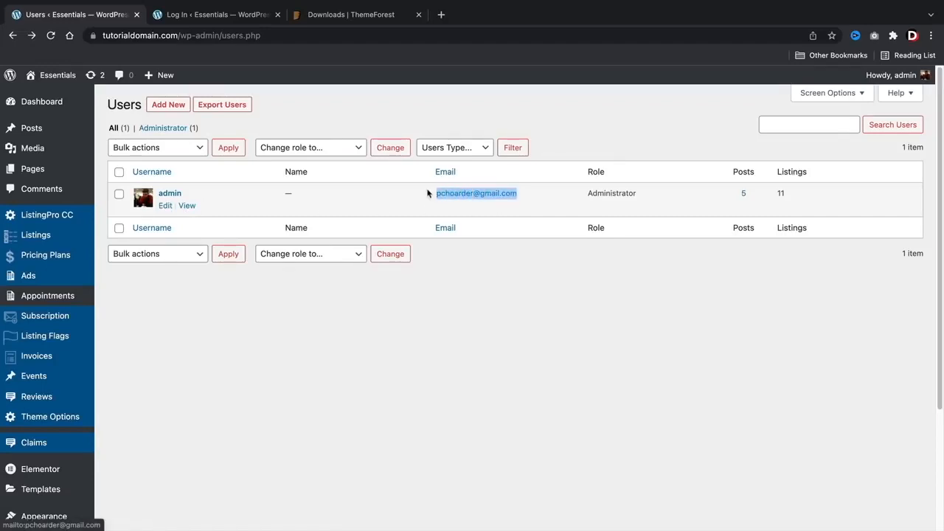
click(492, 270)
drag(816, 176, 734, 169)
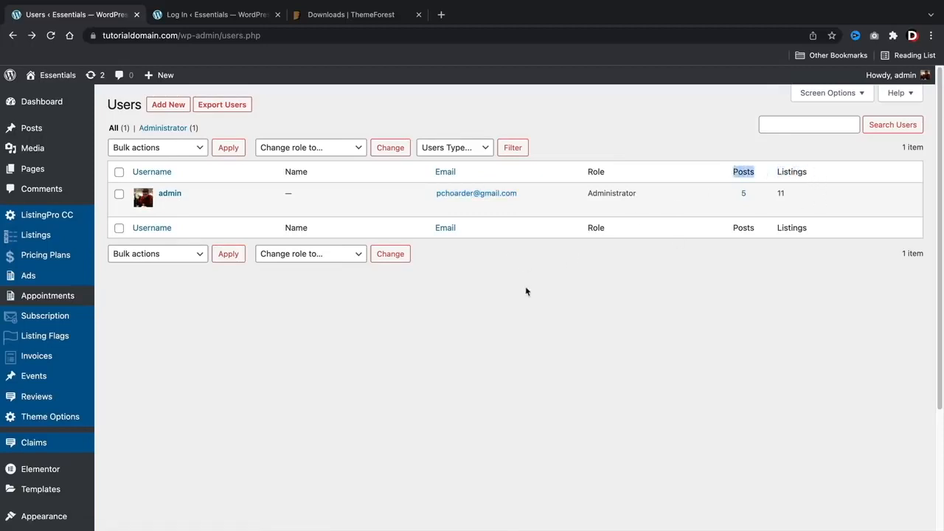
click(489, 320)
Run the Listingpro setup wizard again and choose Elementor as the page builder.
scroll(337, 403, down, 5)
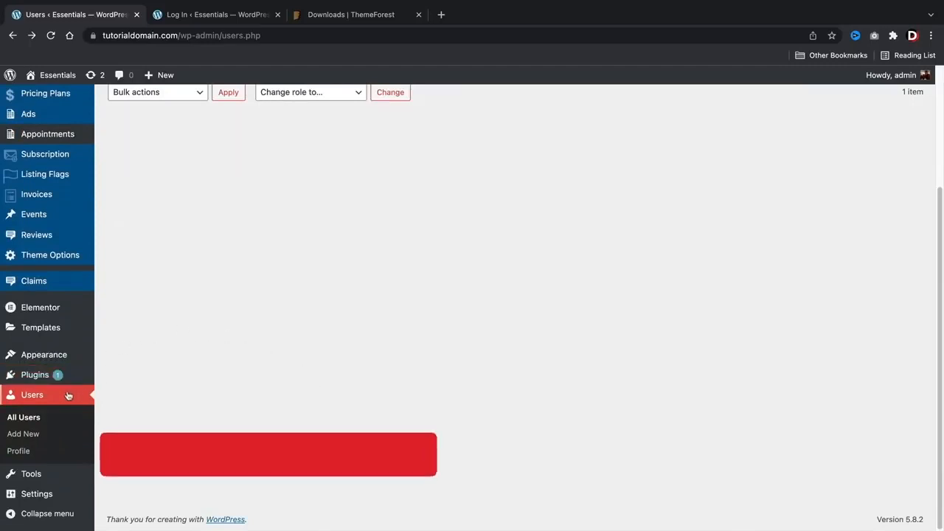
mouse_move(59, 355)
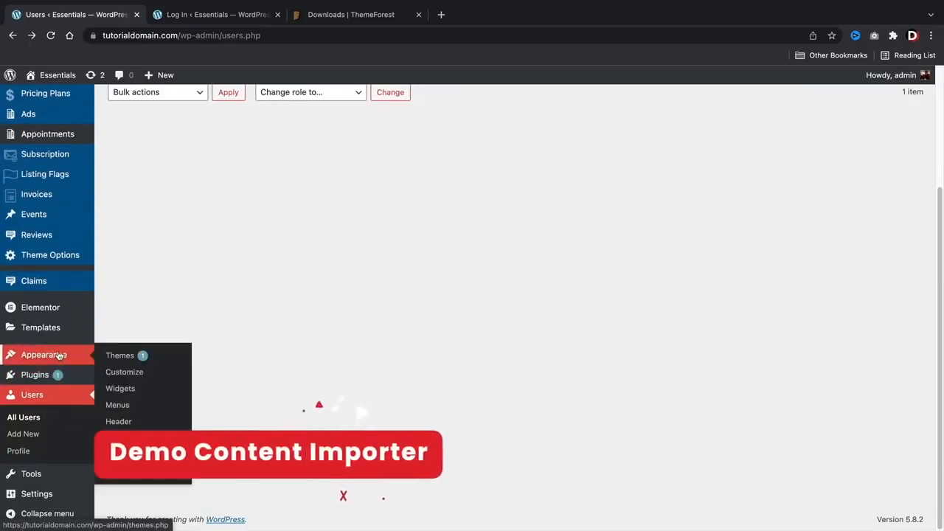
click(140, 454)
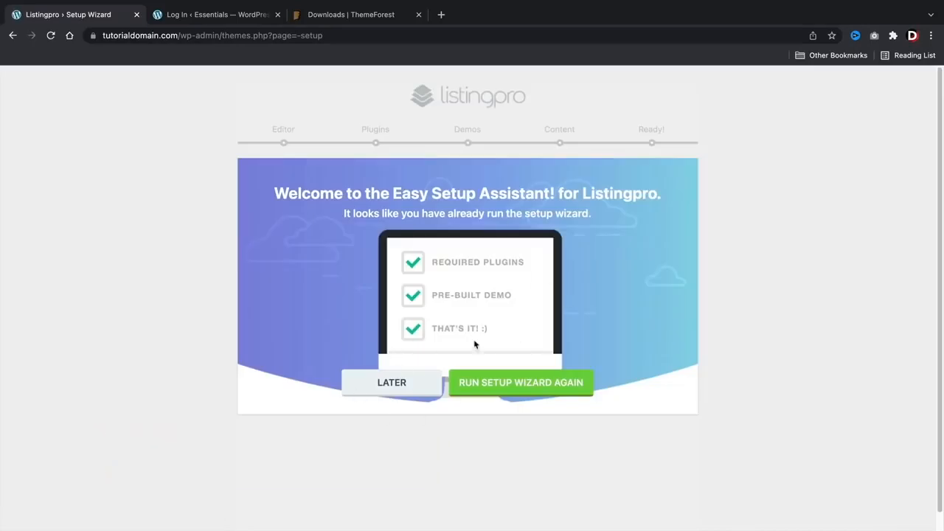
click(530, 390)
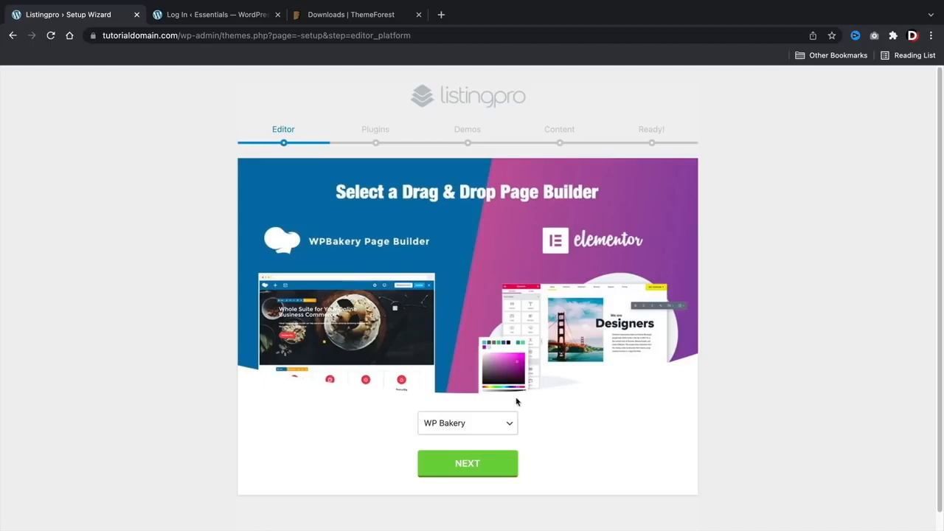
click(496, 424)
click(494, 441)
click(490, 471)
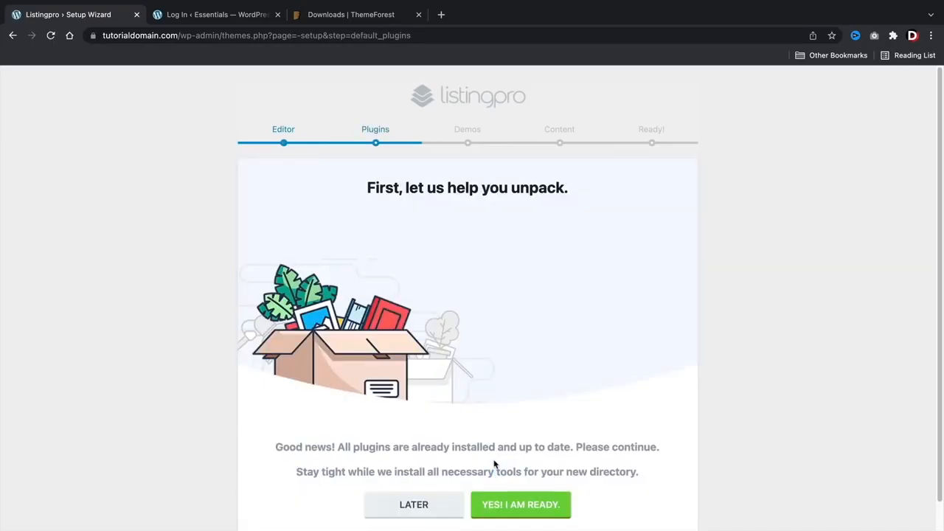
Continue past the wizard's plugin stage, accept the Restaurantpro demo style and import its dummy content.
scroll(497, 457, down, 1)
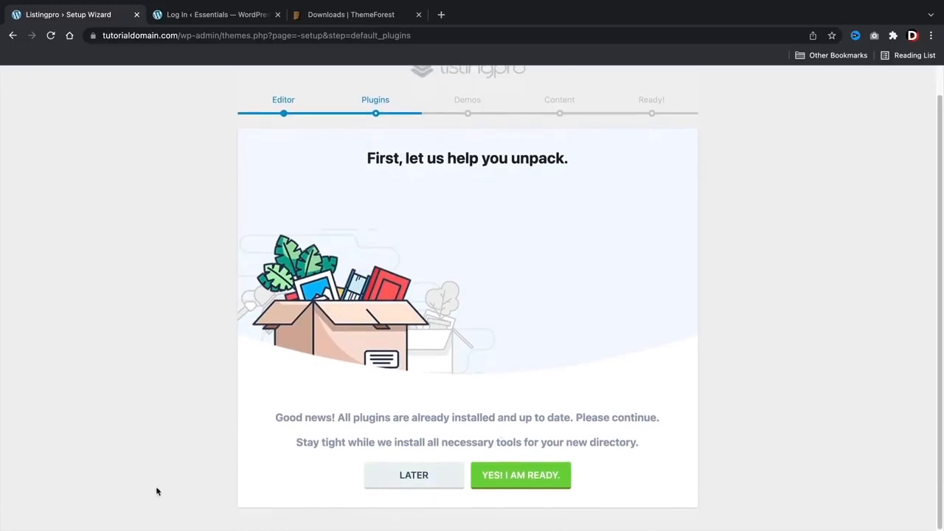
click(544, 481)
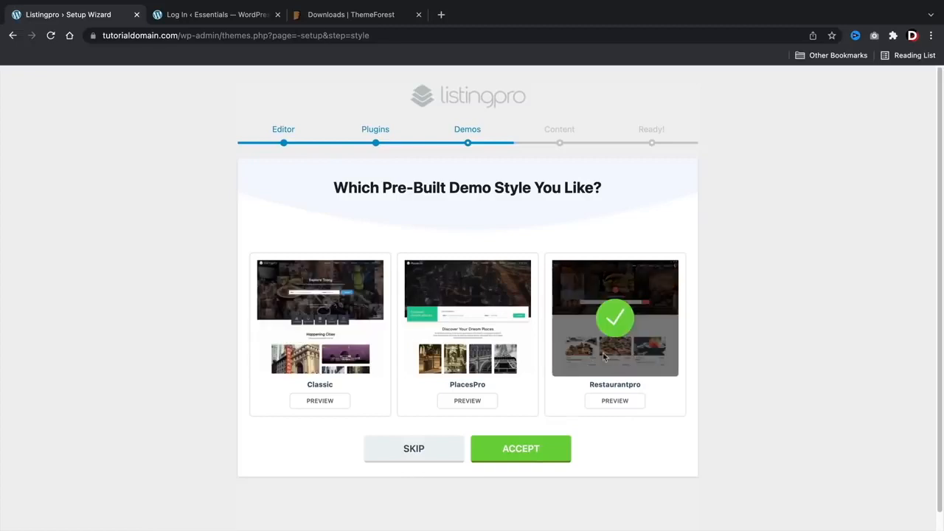
click(534, 454)
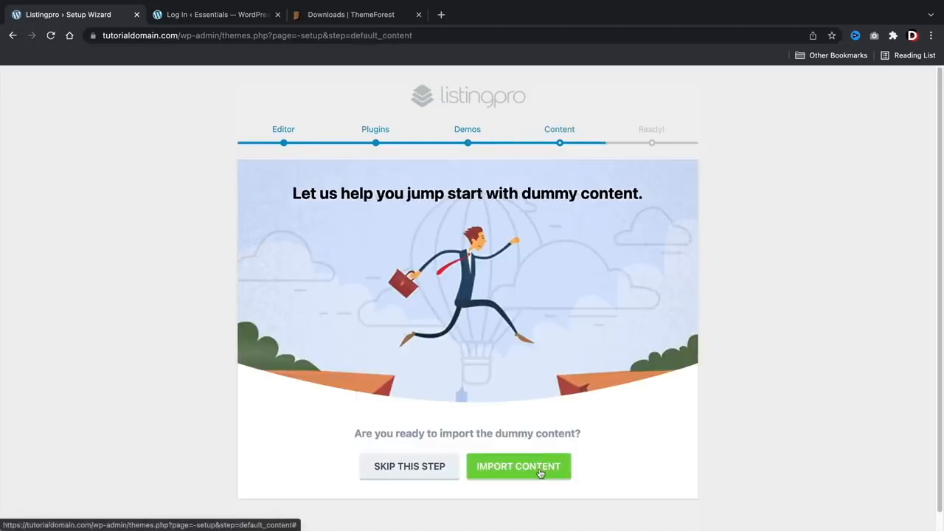
click(540, 473)
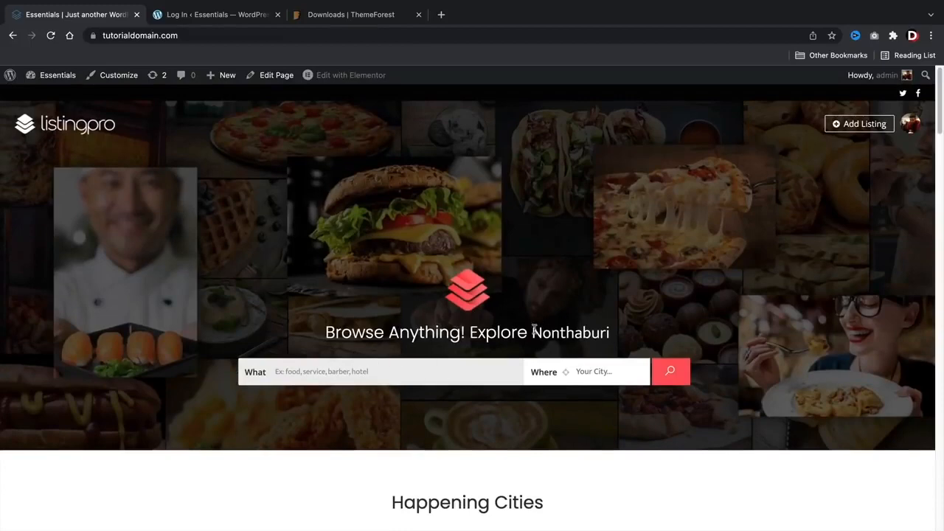
Search all listings on the Restaurantpro-styled homepage without filters, look through the results and return to the homepage.
click(667, 376)
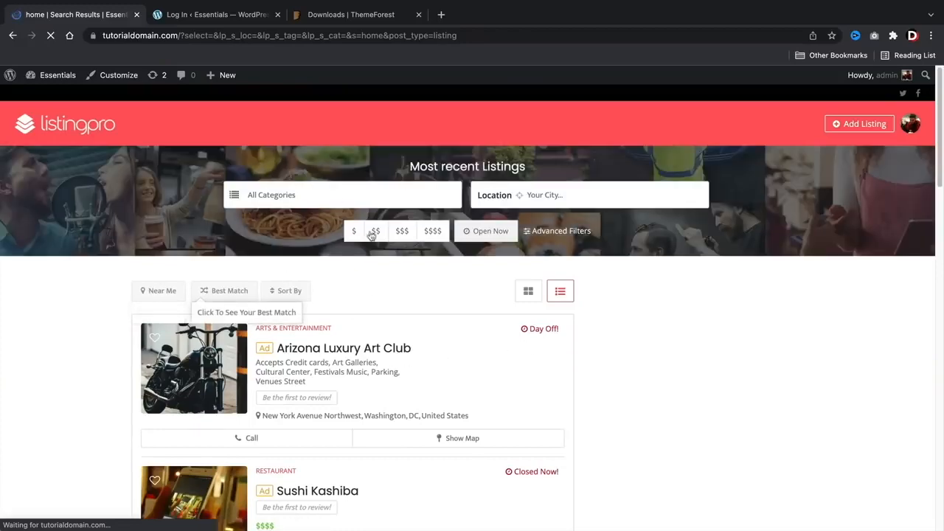
scroll(524, 468, down, 3)
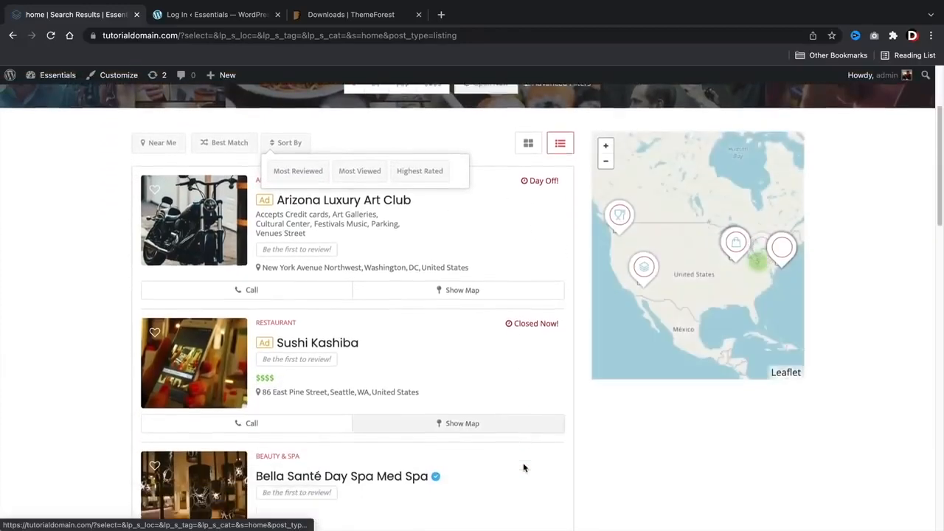
scroll(524, 468, down, 10)
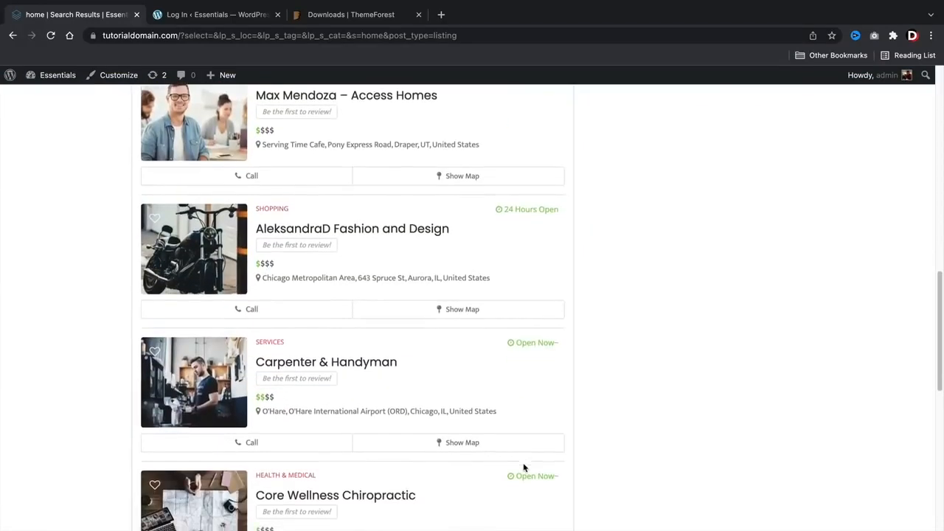
scroll(524, 468, down, 10)
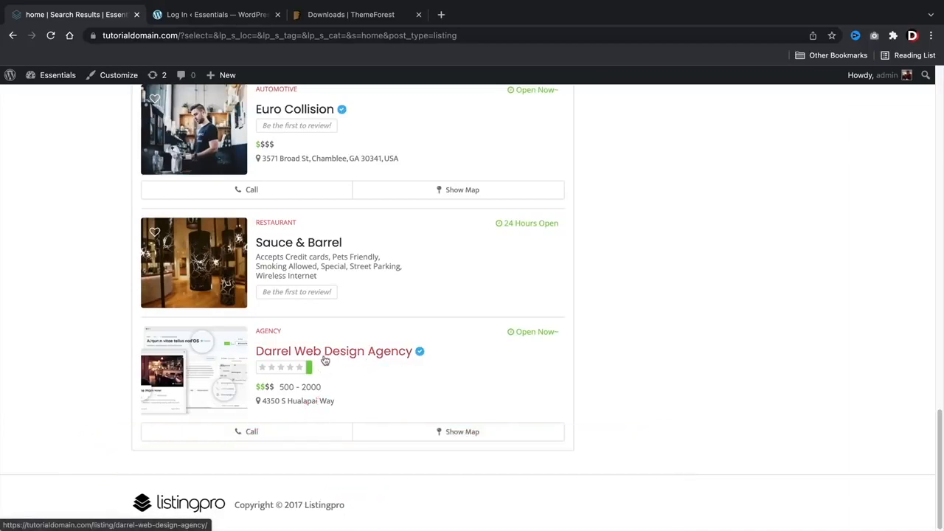
scroll(324, 360, up, 20)
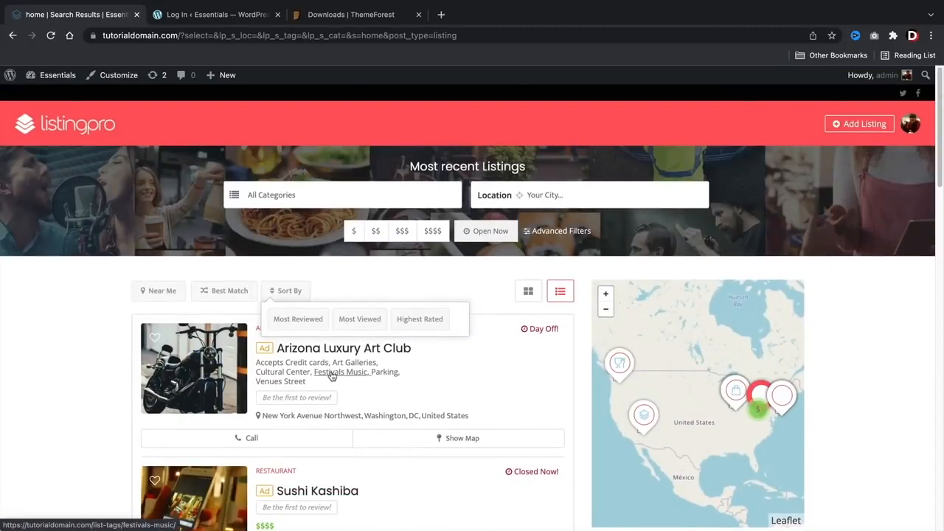
click(29, 129)
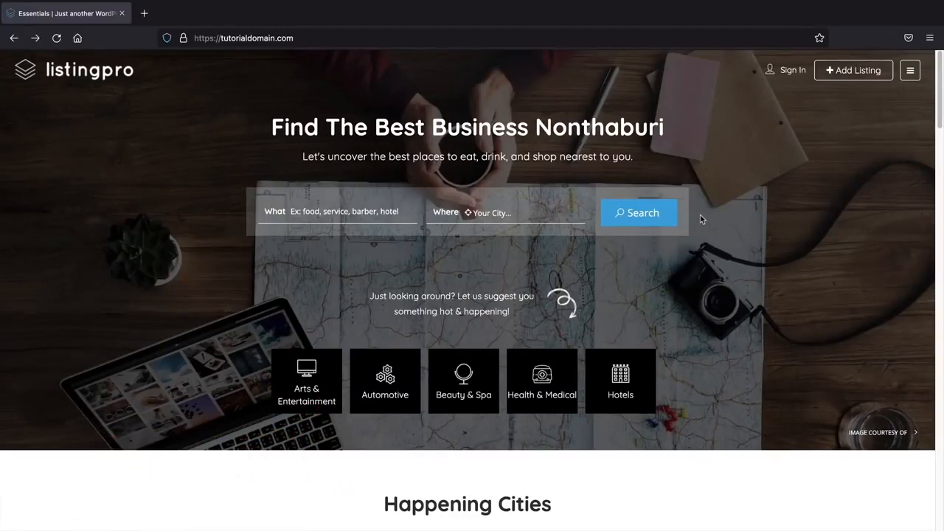
Register a new member from the front-end sign-up form, entering a username and e-mail address and agreeing to the terms.
click(793, 71)
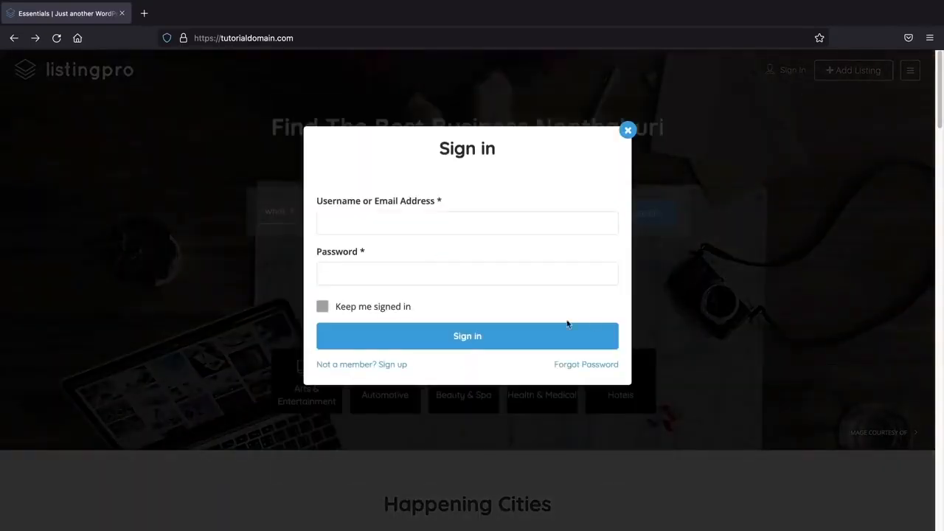
click(347, 366)
click(430, 224)
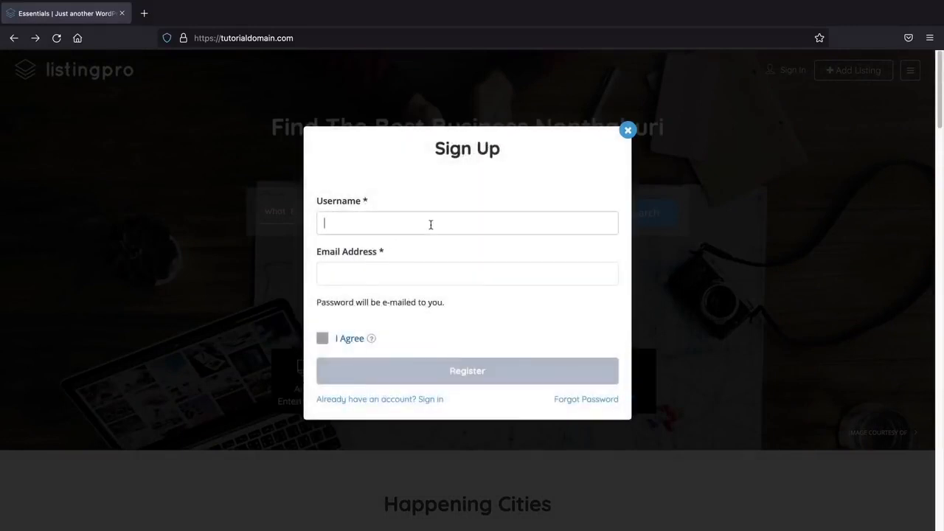
text(darre)
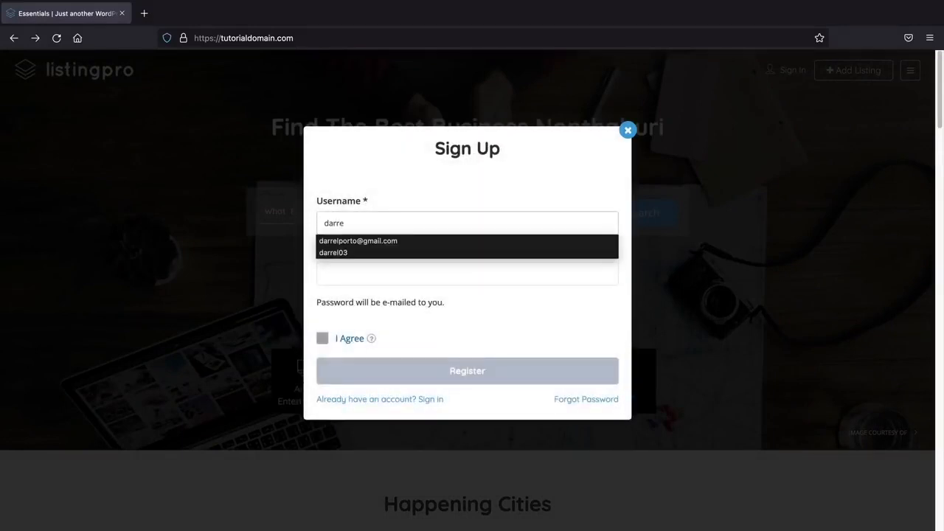
text(l03)
key(Tab)
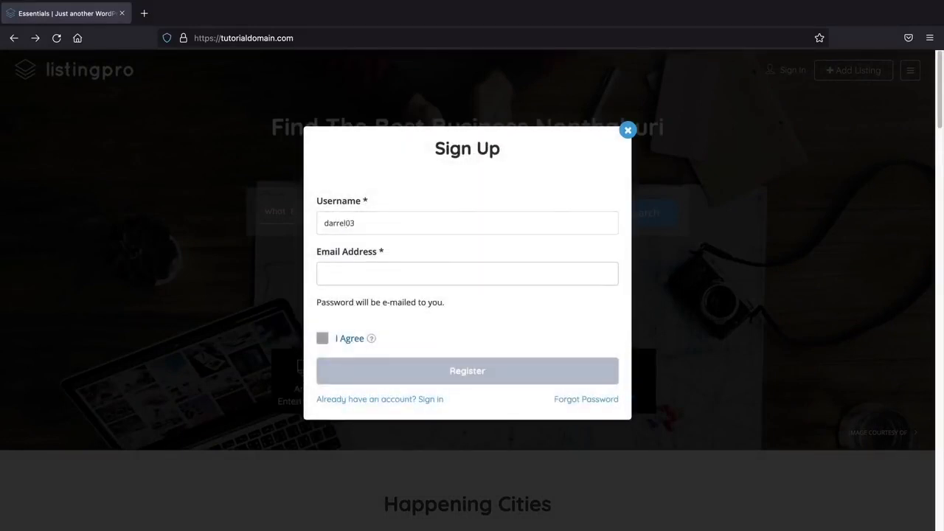
key(ctrl+v)
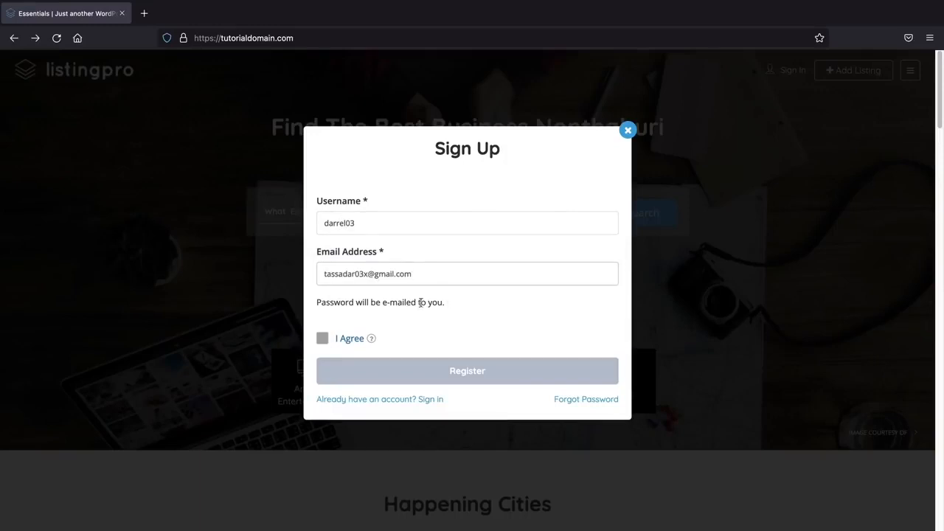
click(324, 340)
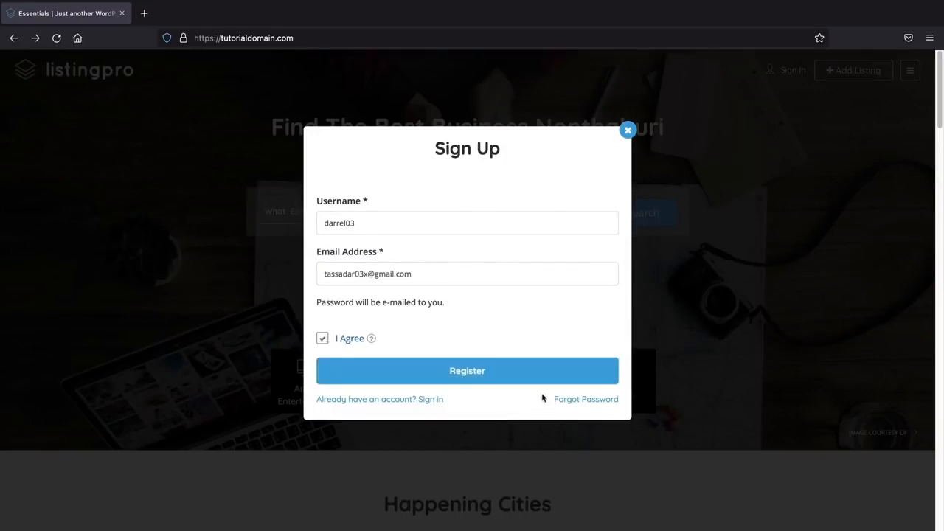
click(506, 381)
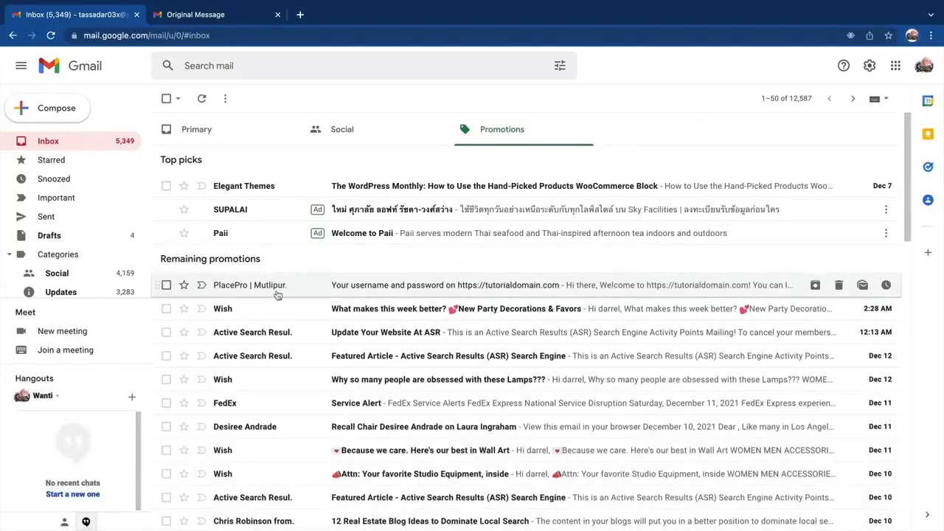
In Gmail, open the tutorialdomain.com username and password message and copy the new member's password.
click(378, 289)
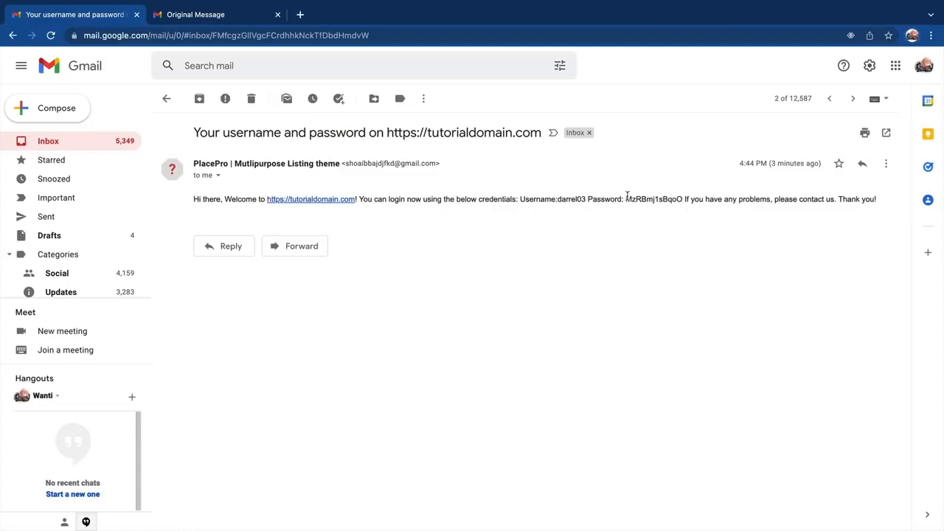
drag(627, 196, 683, 194)
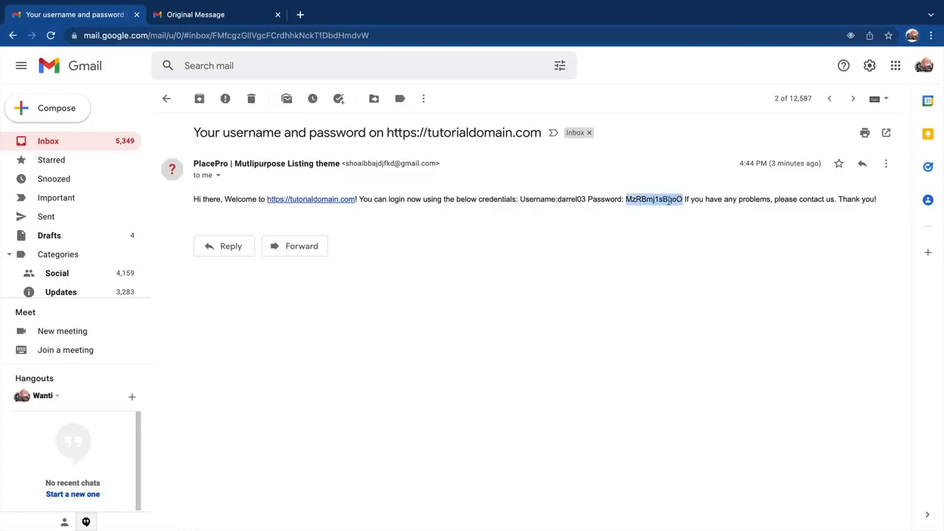
right_click(669, 201)
click(686, 227)
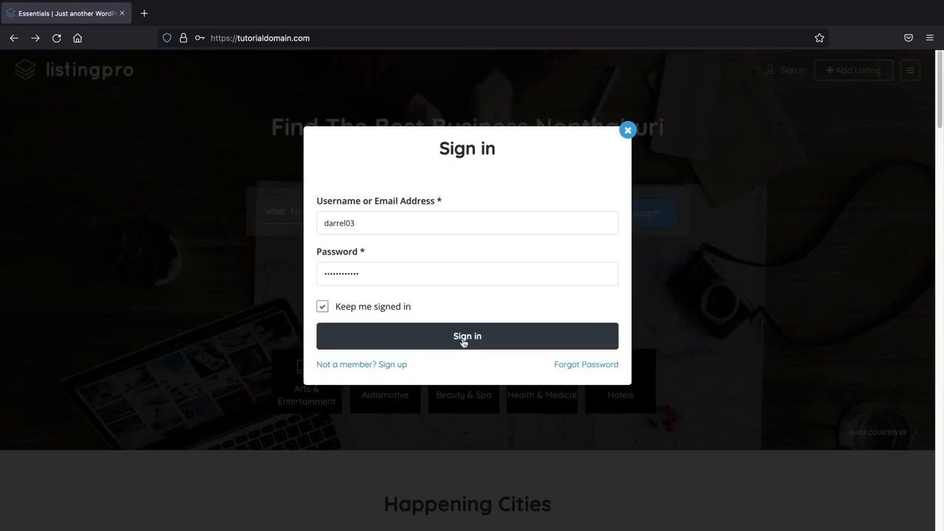
Sign in to the directory site as the new member and open the member's dashboard.
click(463, 337)
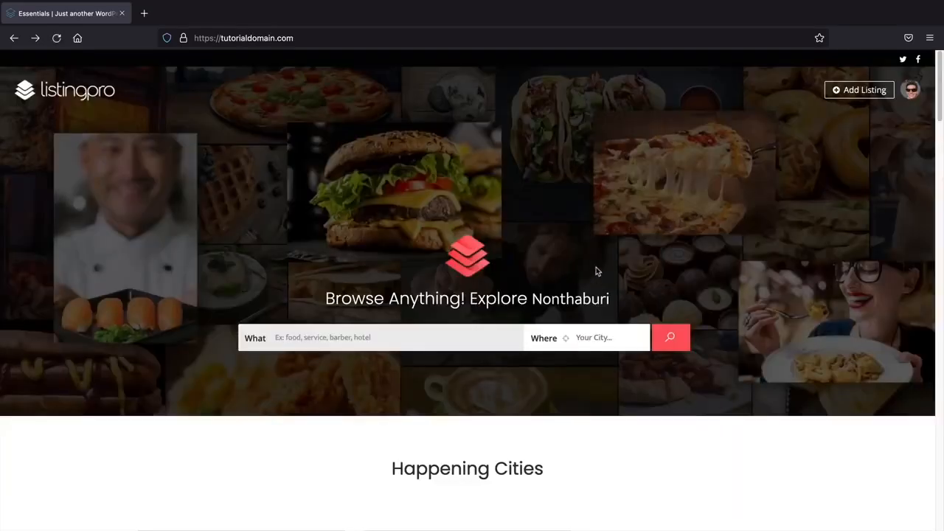
click(911, 90)
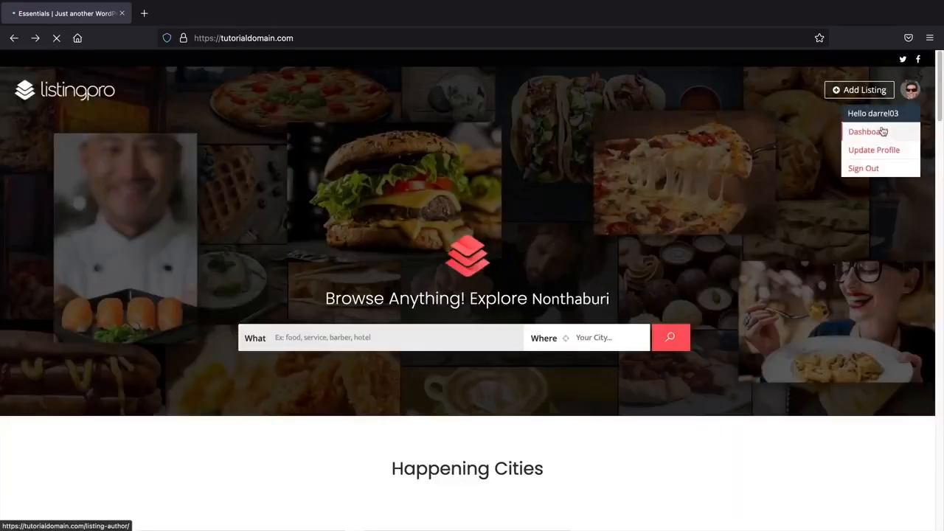
click(882, 131)
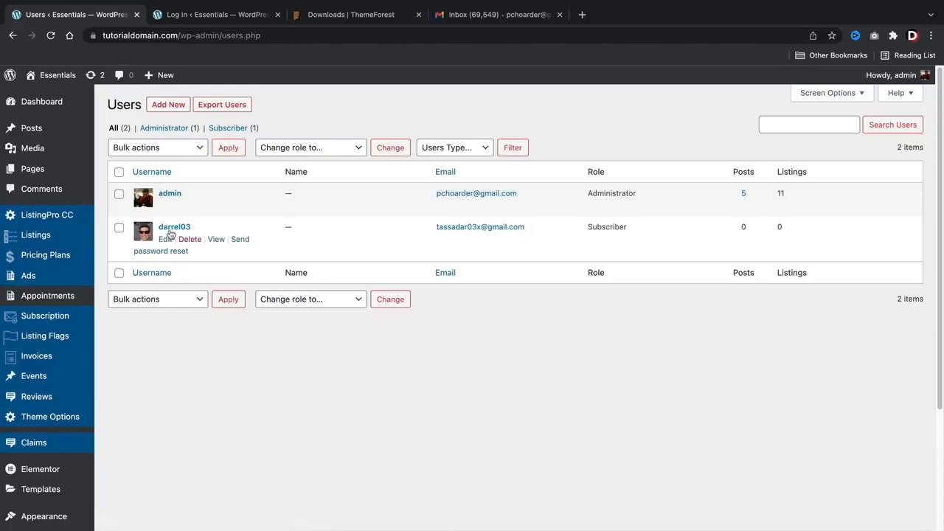
drag(109, 103, 137, 104)
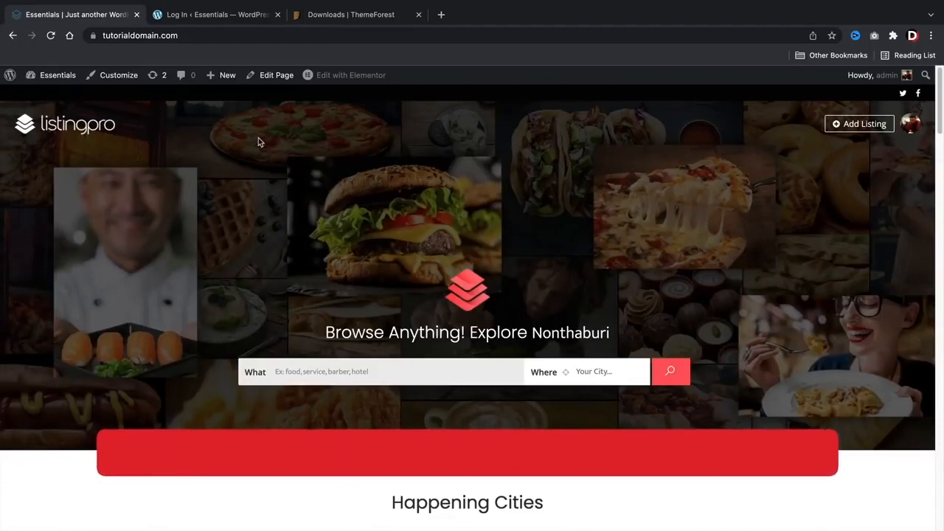
mouse_move(323, 84)
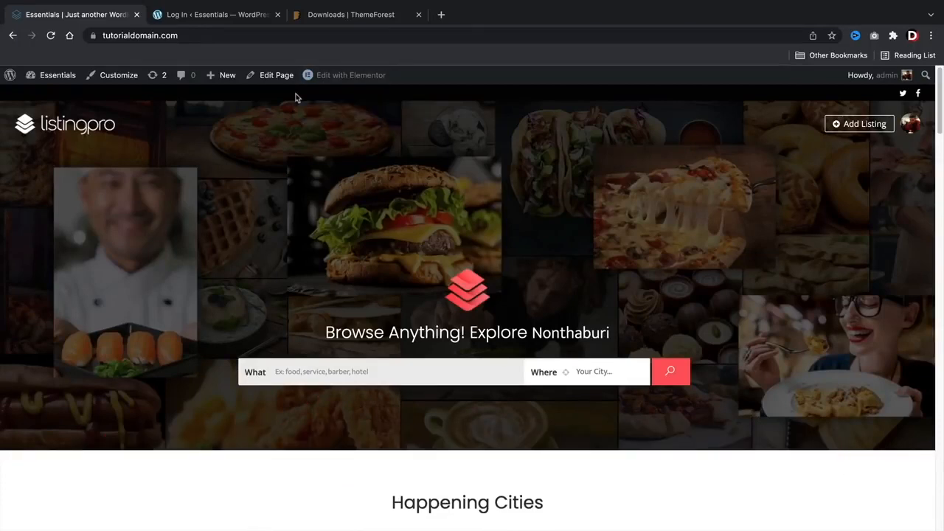
scroll(330, 195, down, 1)
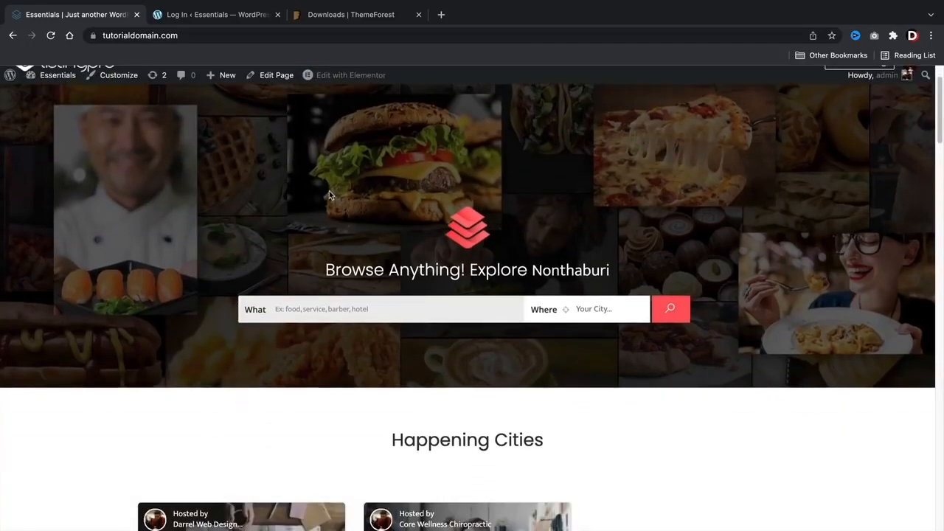
Switch to the ThemeForest downloads, look through the purchased items and go to page 2.
click(368, 23)
scroll(129, 290, down, 1)
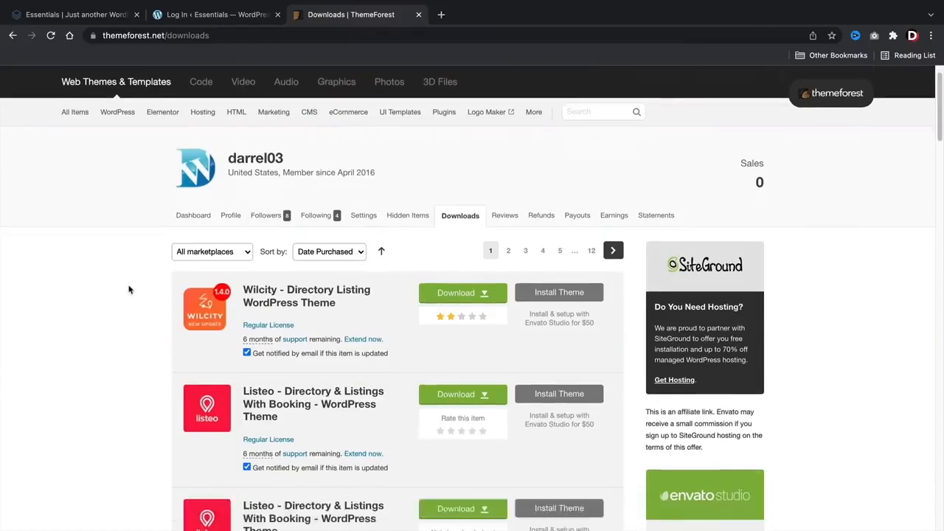
scroll(129, 290, down, 10)
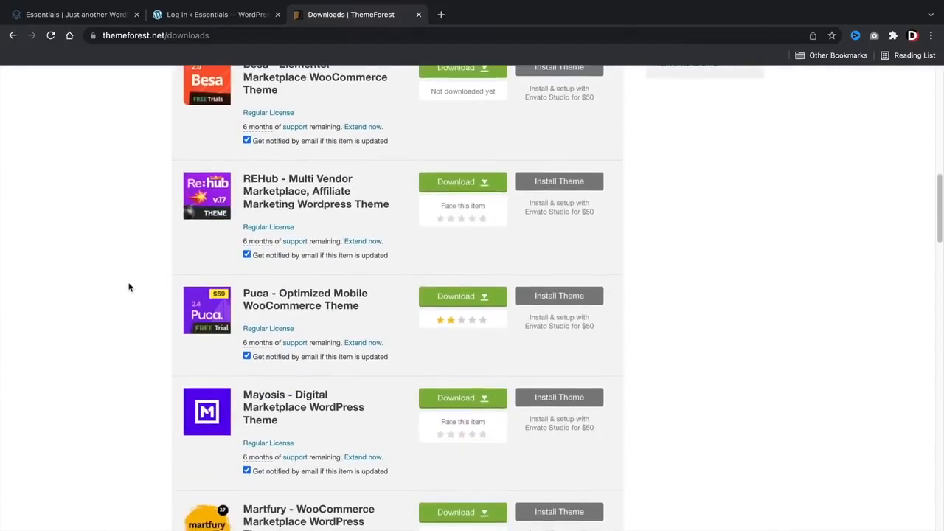
scroll(129, 288, down, 18)
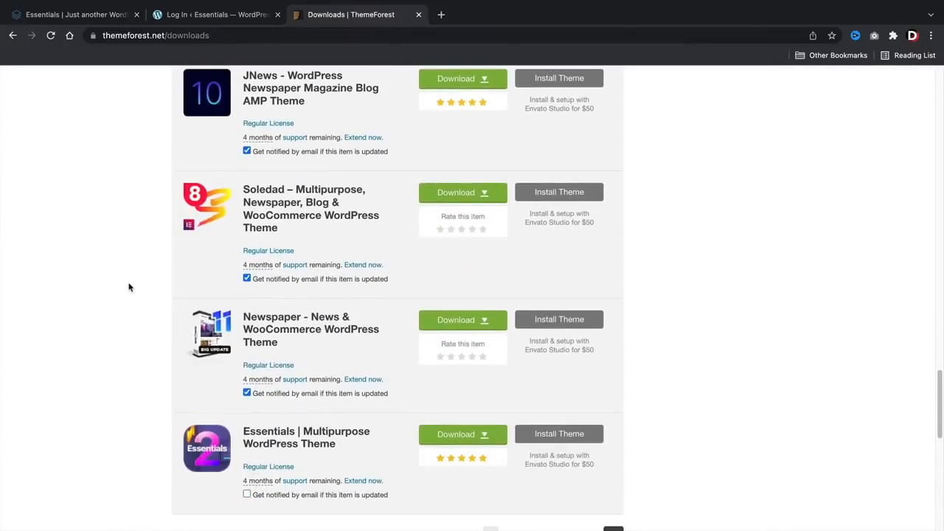
scroll(129, 288, down, 3)
click(509, 318)
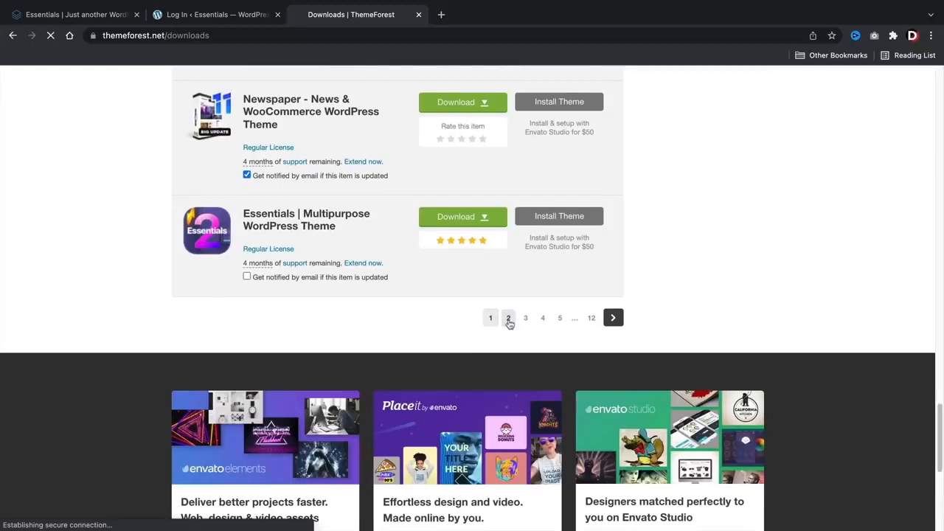
Find the ListingPro theme among the purchases, open its item page and view its support information.
scroll(509, 324, down, 7)
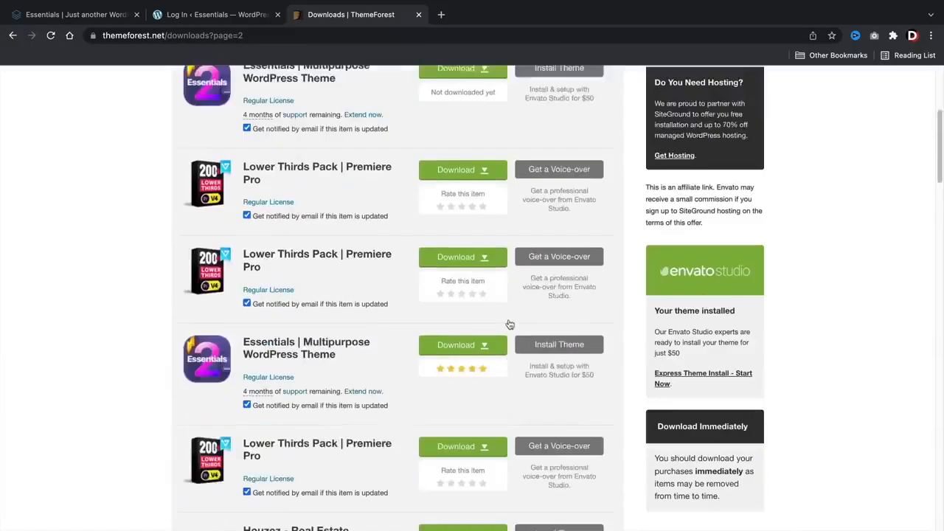
scroll(509, 325, down, 9)
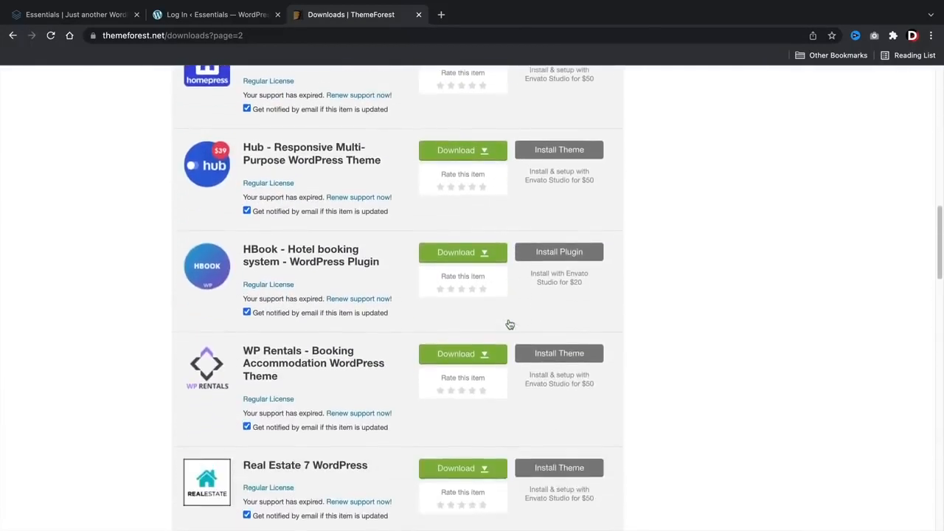
scroll(509, 325, down, 5)
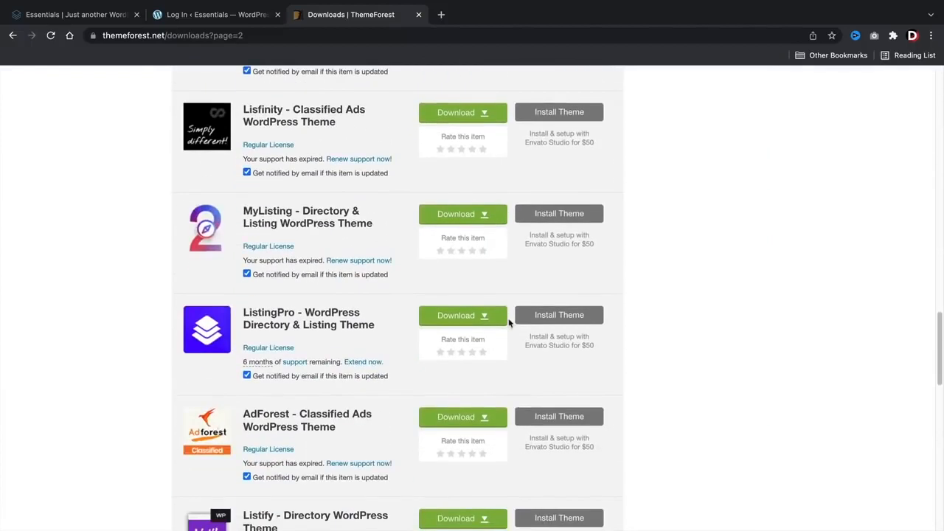
mouse_move(206, 275)
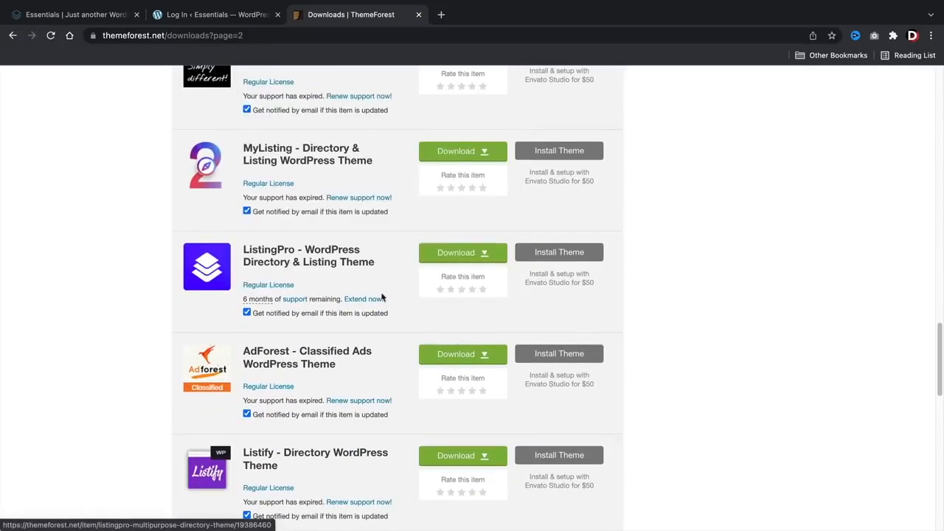
click(338, 267)
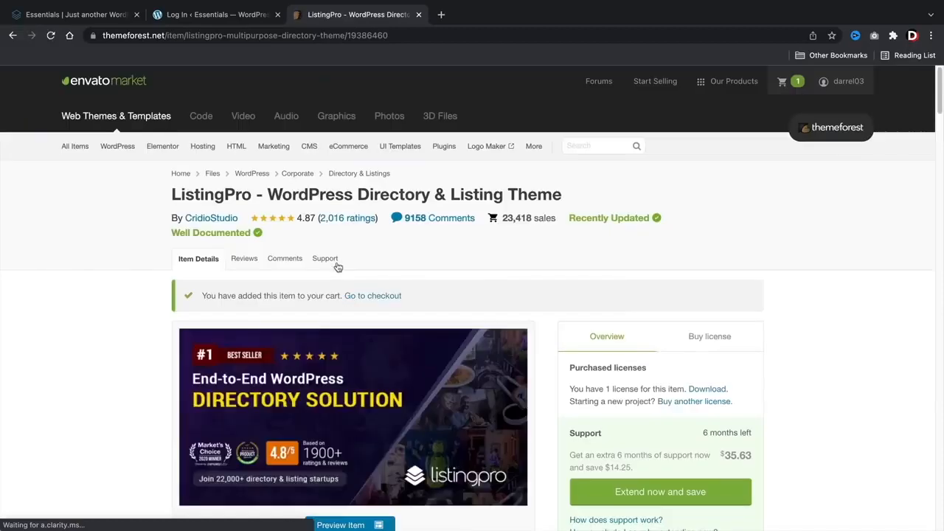
click(337, 267)
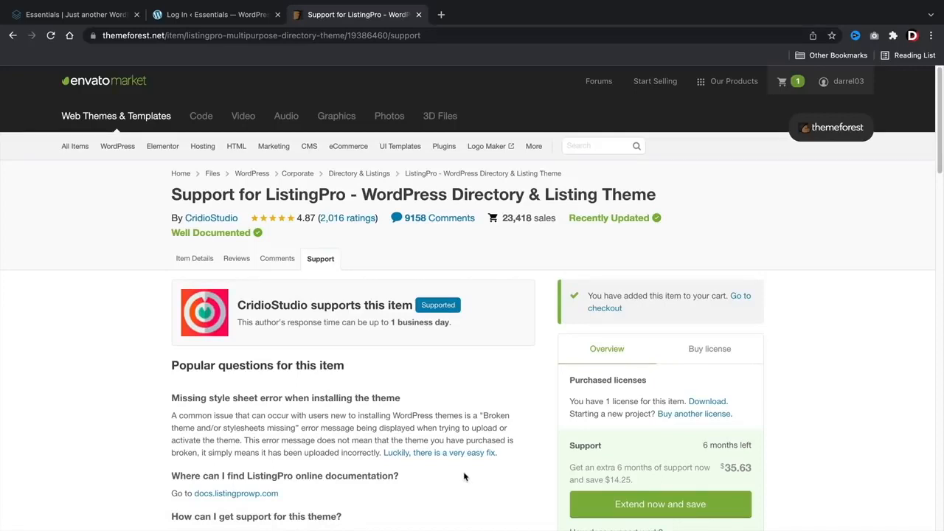
Return to the directory site and show the user views insights on the front-end dashboard.
click(105, 21)
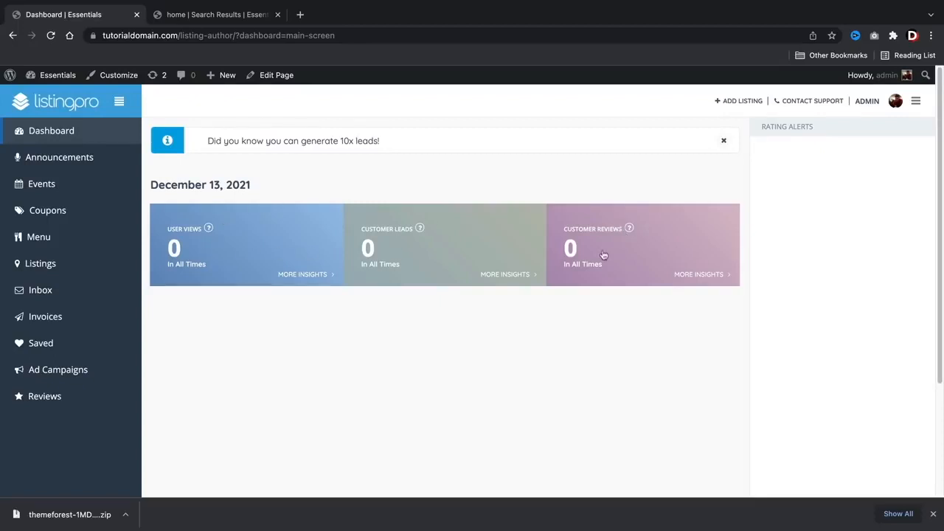
click(298, 276)
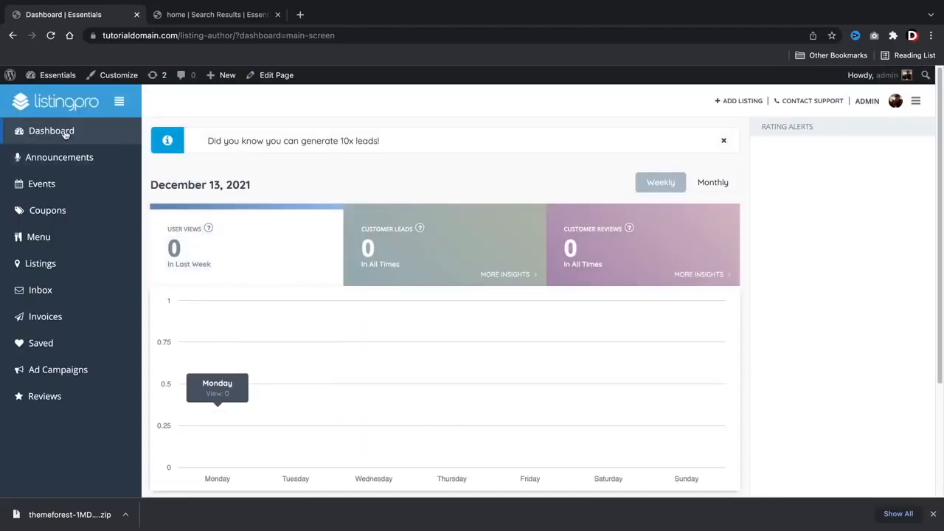
Start a new announcement for the Arizona Luxury Art Club listing with Announcement as its call to action type.
click(68, 162)
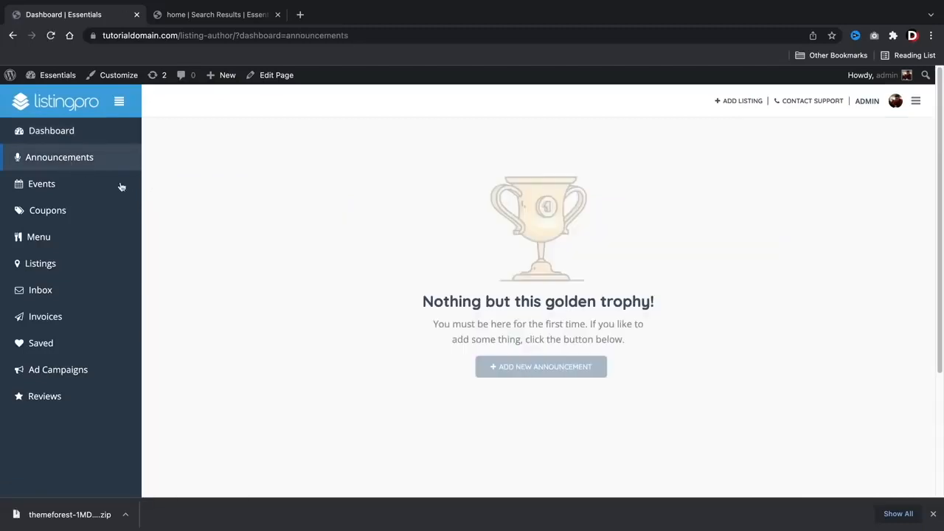
click(581, 372)
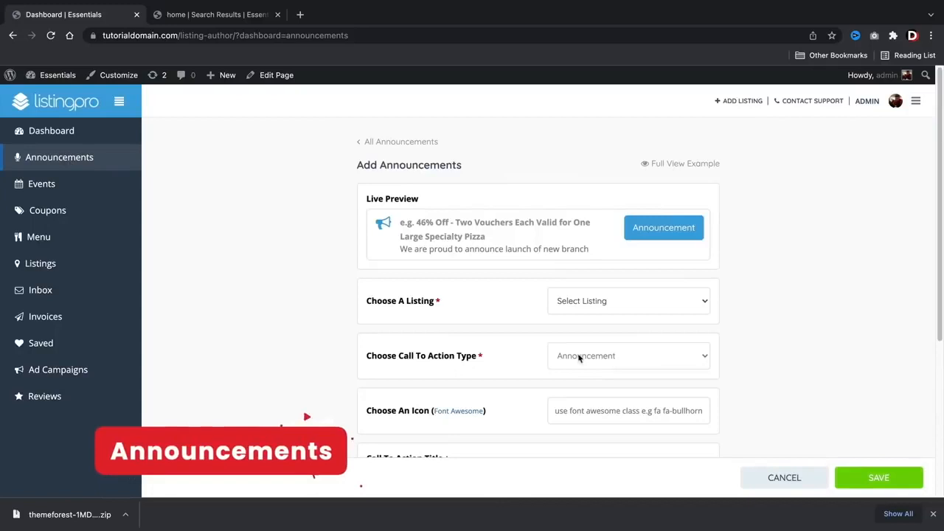
click(580, 301)
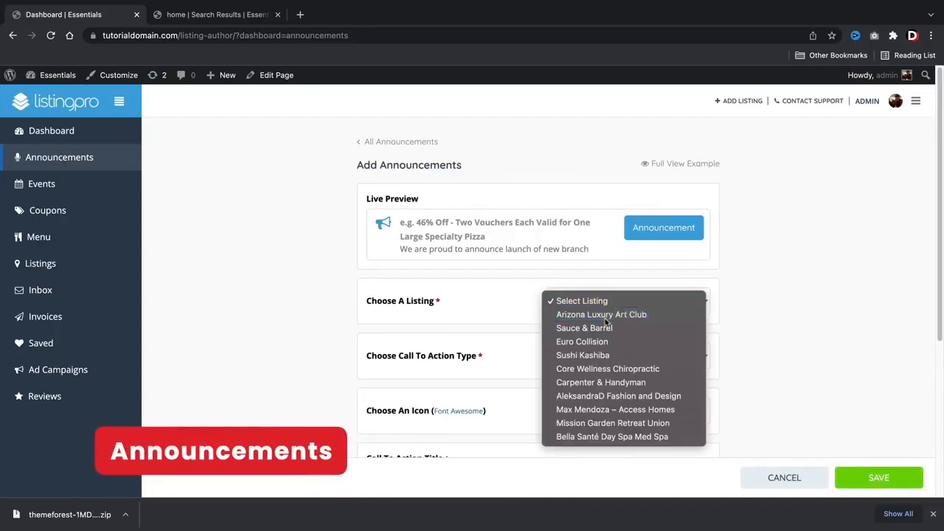
click(604, 317)
scroll(607, 295, down, 2)
click(608, 280)
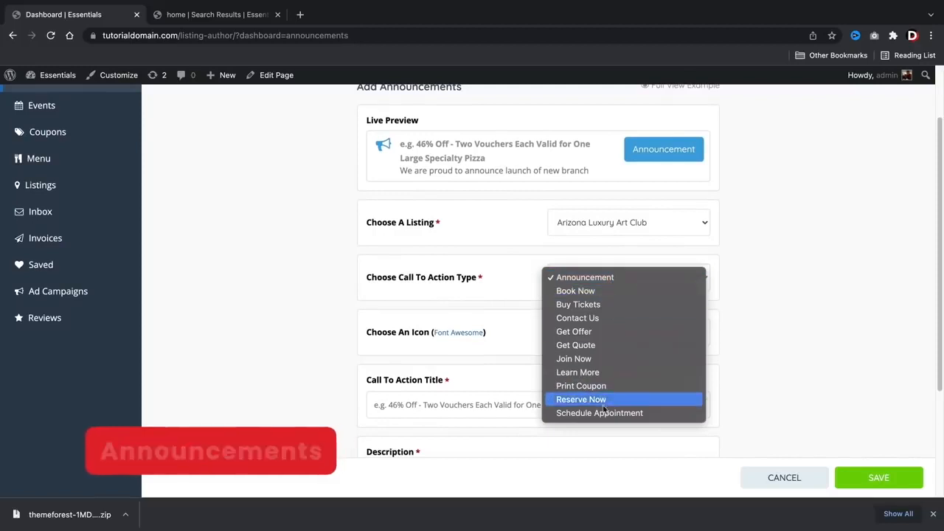
click(603, 279)
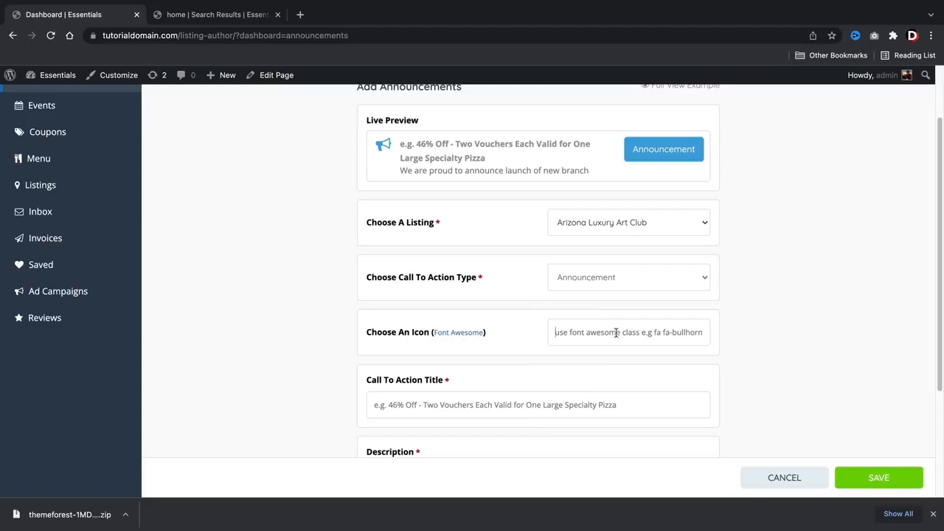
Set the announcement's icon to fa-user.
text(fa-user)
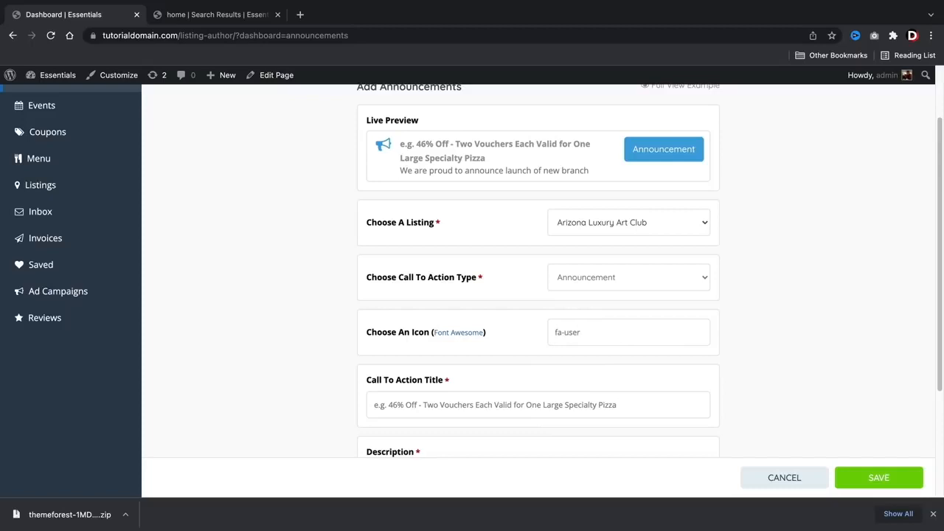
scroll(604, 346, down, 3)
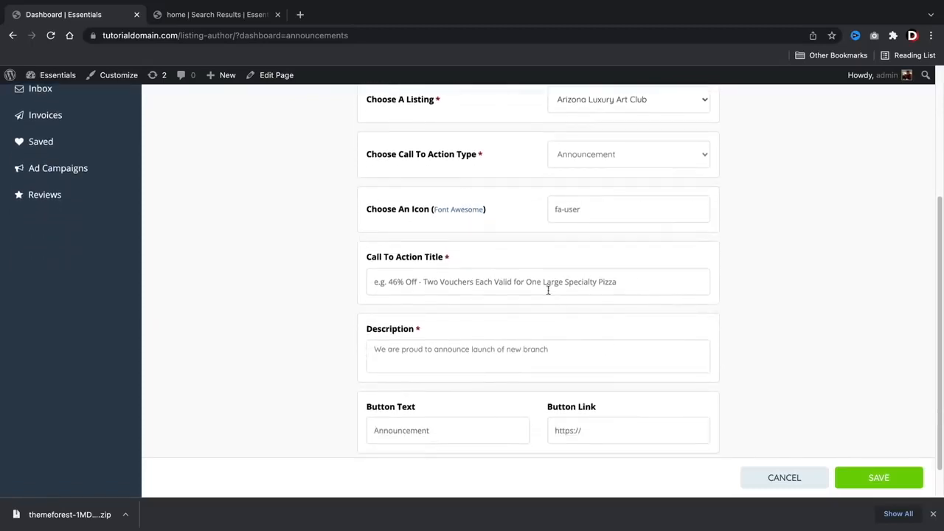
Review the sample call to action title and description in the new announcement form.
drag(616, 282, 521, 283)
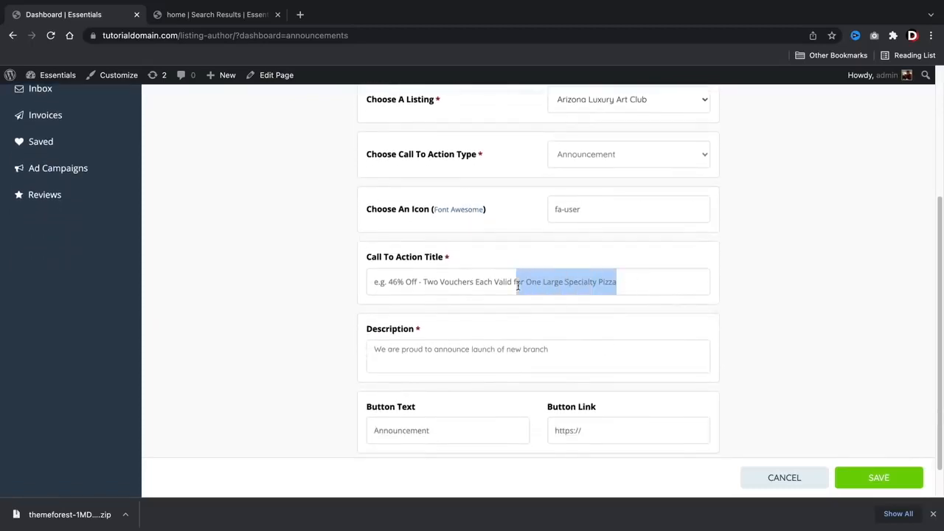
click(542, 287)
scroll(557, 308, up, 1)
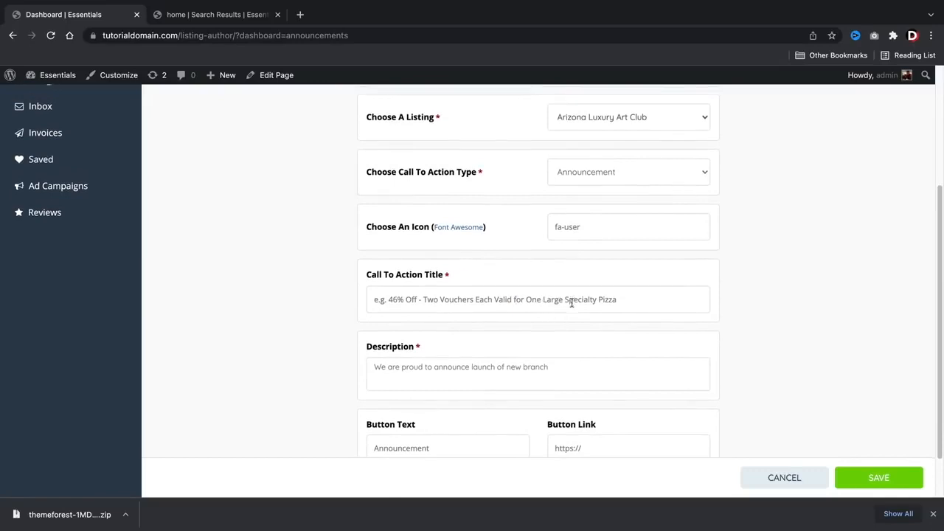
scroll(567, 302, down, 1)
drag(552, 310, 372, 310)
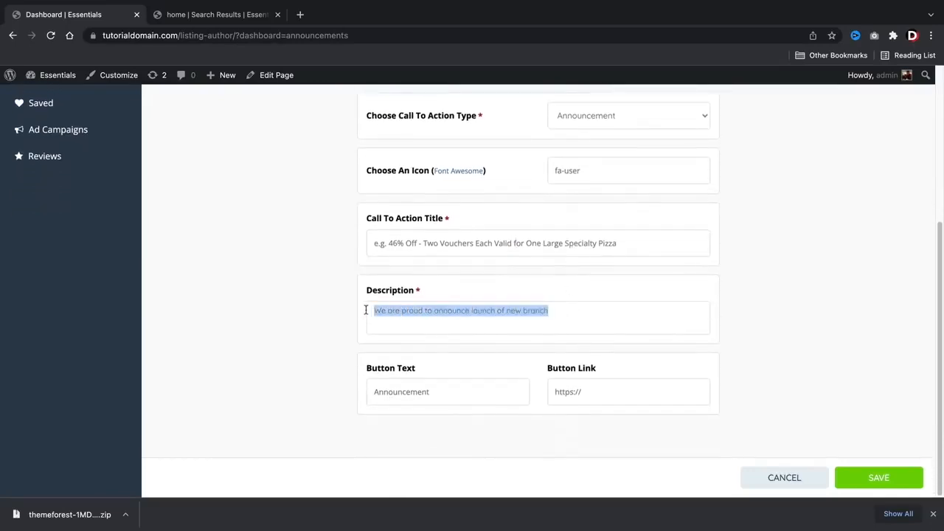
drag(638, 246, 375, 244)
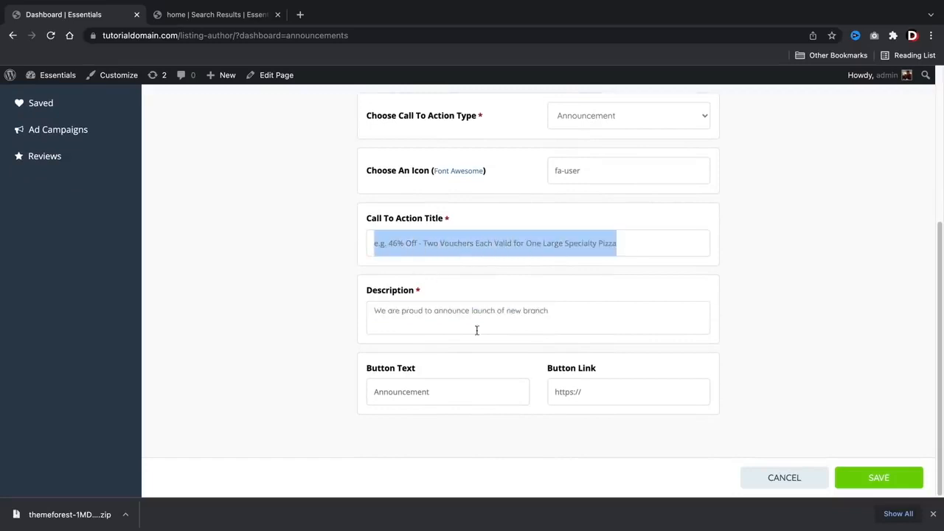
click(561, 312)
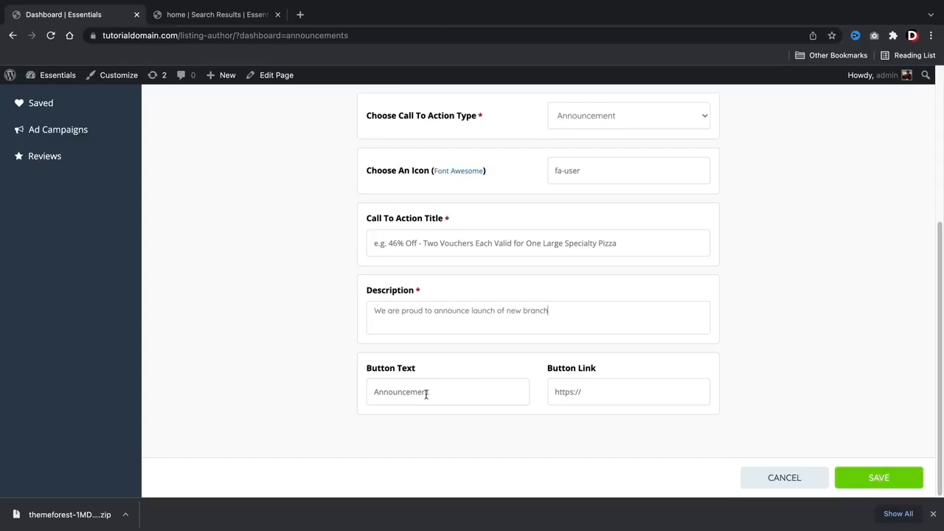
click(707, 385)
text(gttp)
key(BackSpace)
key(BackSpace)
key(BackSpace)
key(BackSpace)
text(http://www.darrelwilson.com)
click(897, 479)
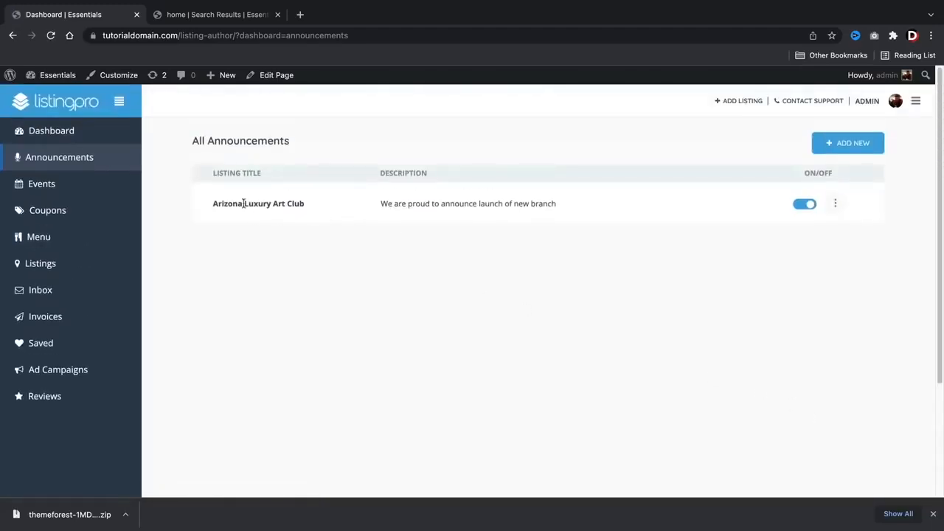
Open the Arizona Luxury Art Club listing from the search results and check its page for the announcement.
click(206, 16)
scroll(291, 359, down, 5)
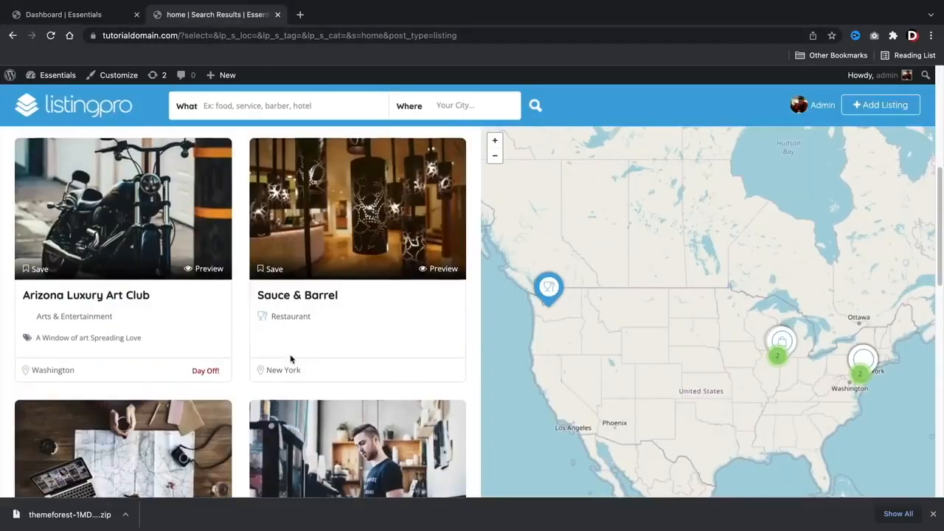
click(138, 185)
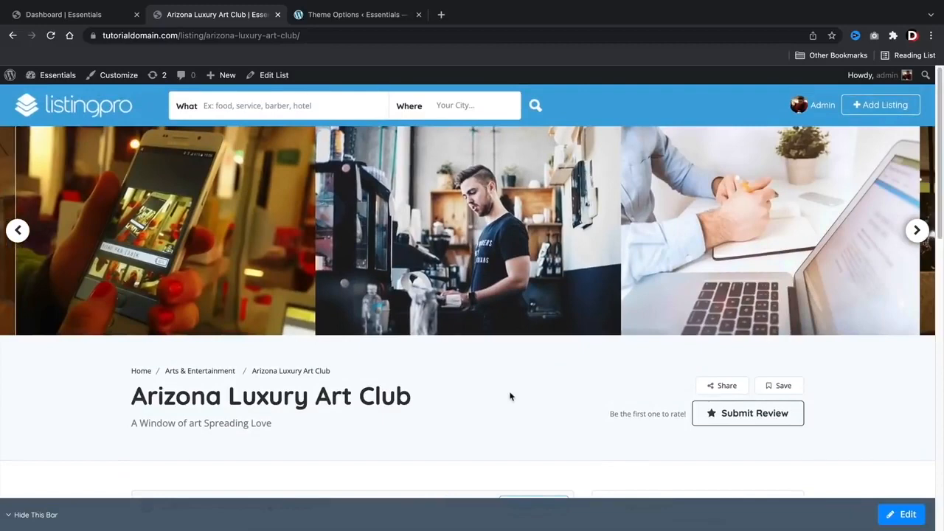
scroll(543, 369, down, 3)
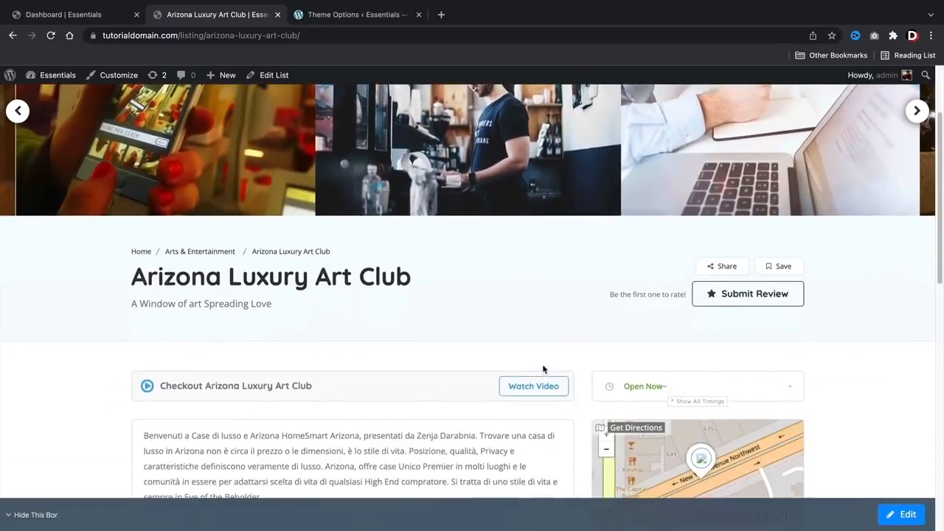
scroll(543, 368, down, 3)
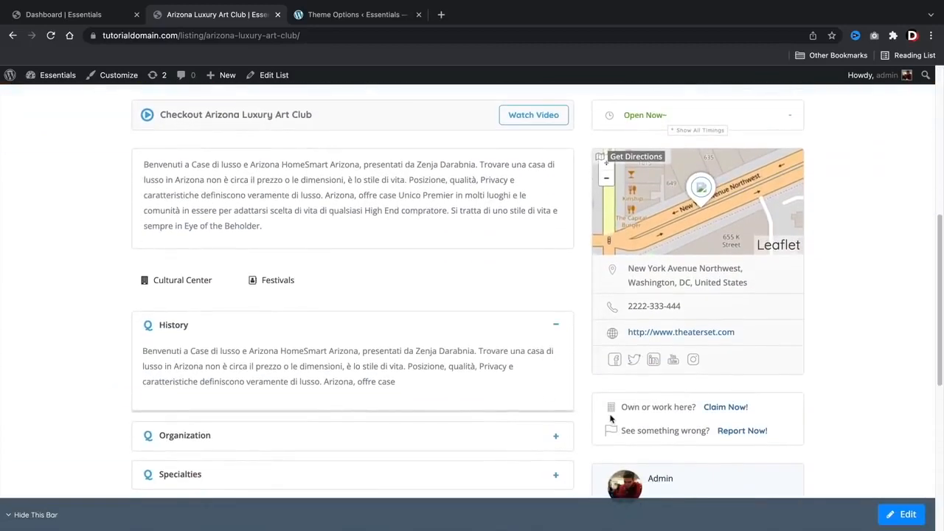
scroll(588, 397, down, 5)
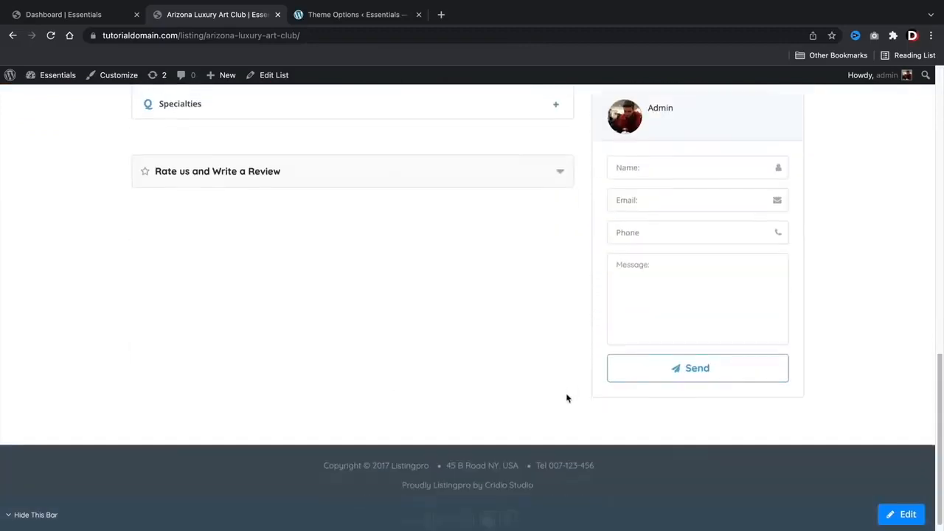
scroll(565, 396, up, 6)
scroll(567, 399, up, 3)
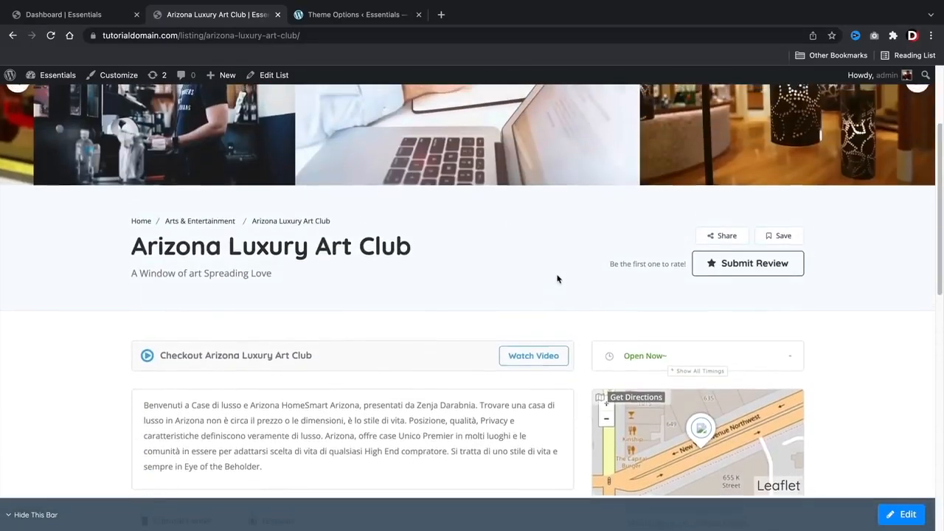
scroll(559, 277, up, 2)
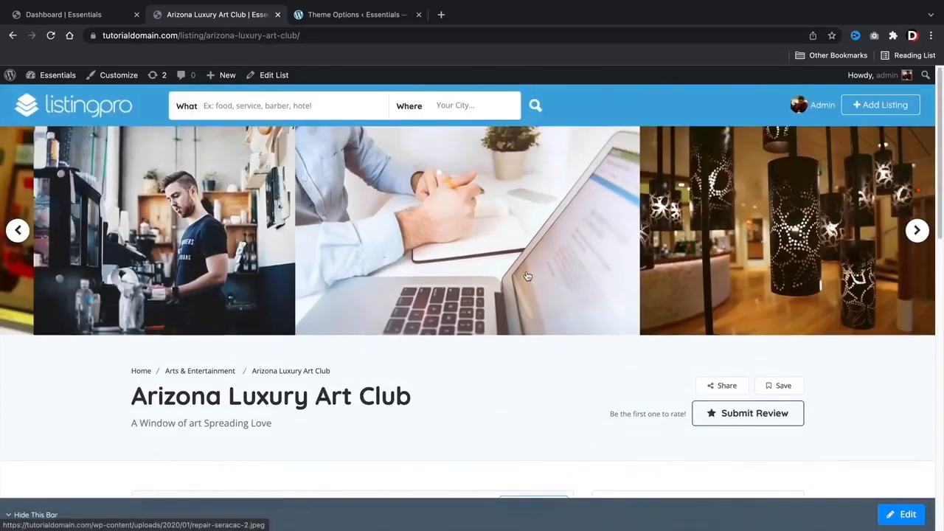
In the theme's Listing Detail content layout, move Announcements from Disabled to first place under General and save the changes.
click(365, 18)
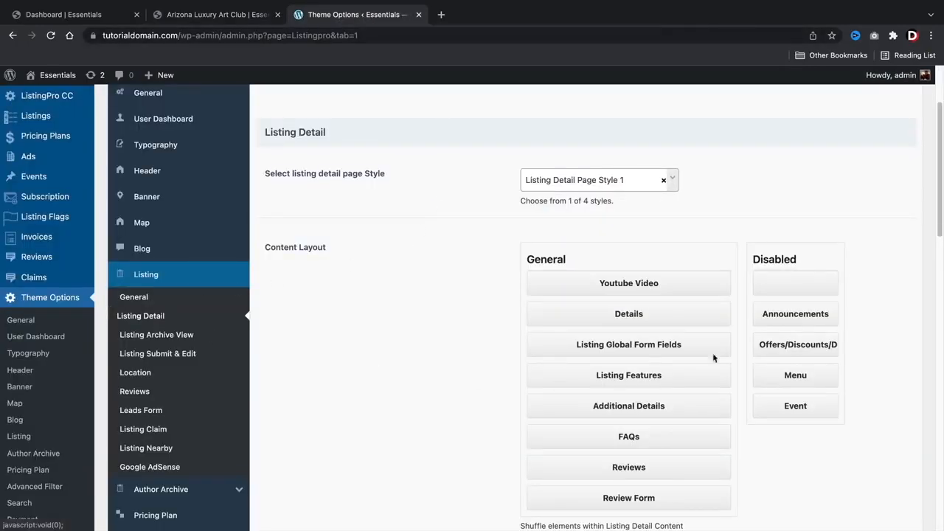
scroll(804, 318, down, 2)
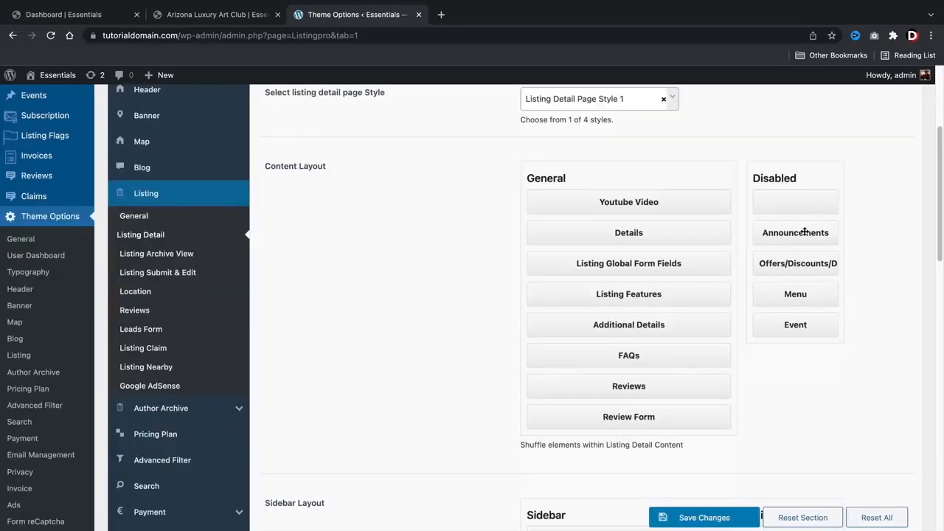
scroll(807, 234, down, 4)
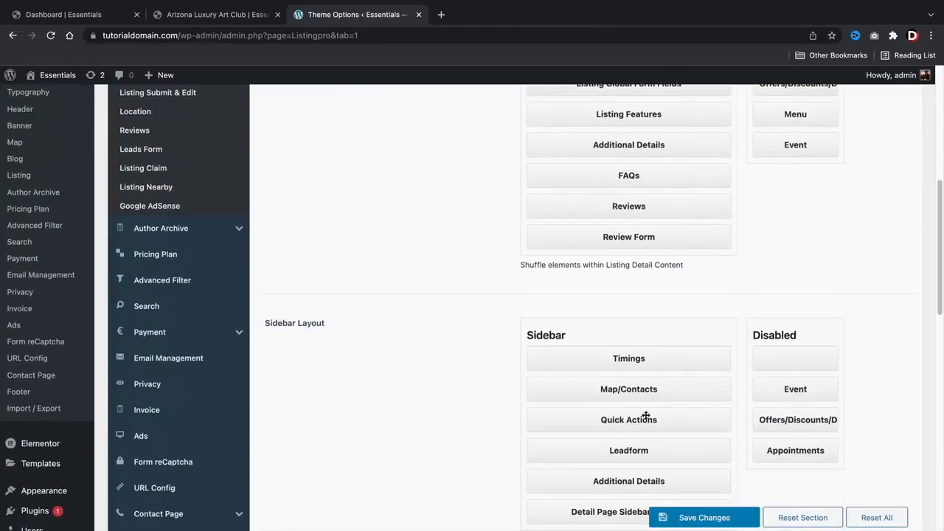
scroll(660, 393, up, 1)
scroll(666, 270, up, 5)
scroll(689, 362, down, 5)
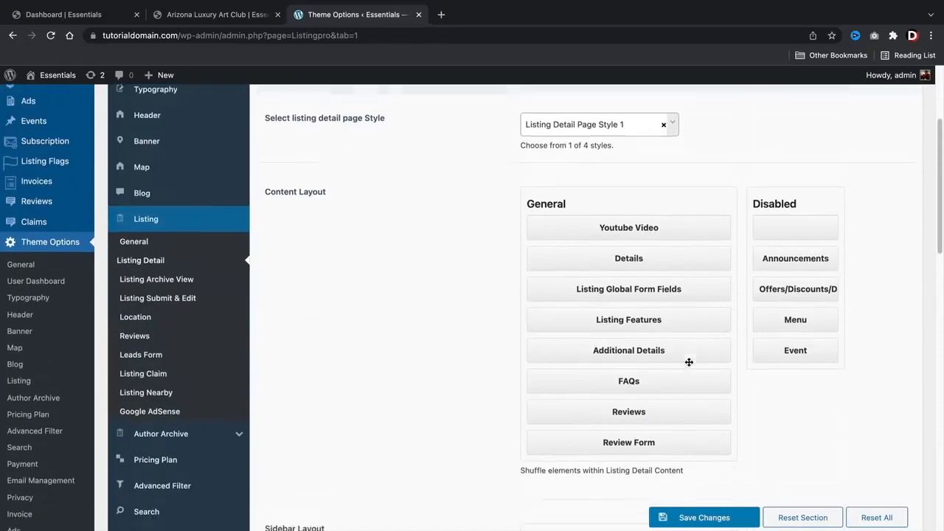
scroll(689, 362, up, 5)
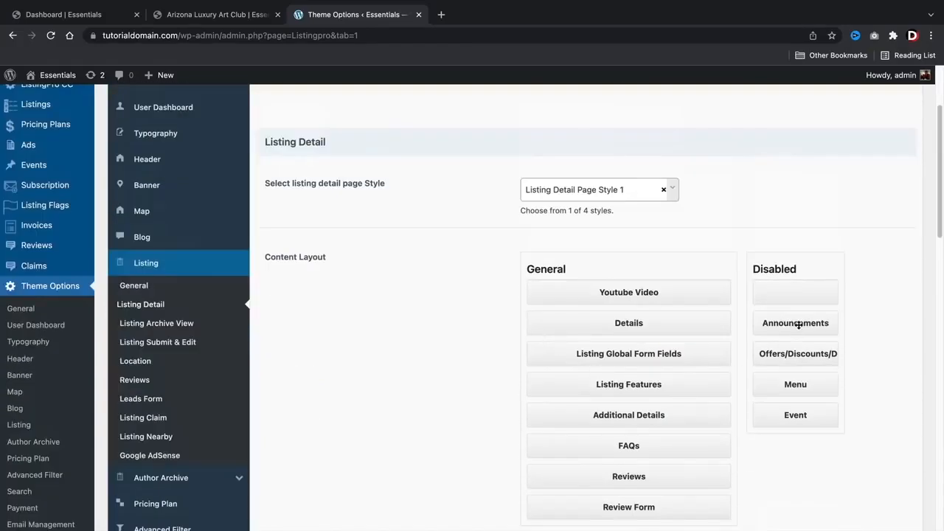
drag(802, 324, 596, 292)
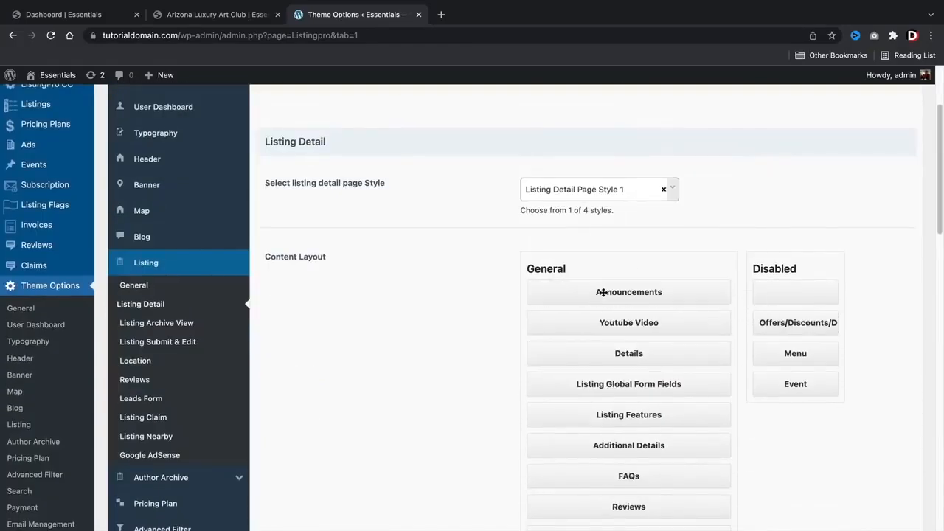
scroll(596, 293, up, 3)
click(713, 179)
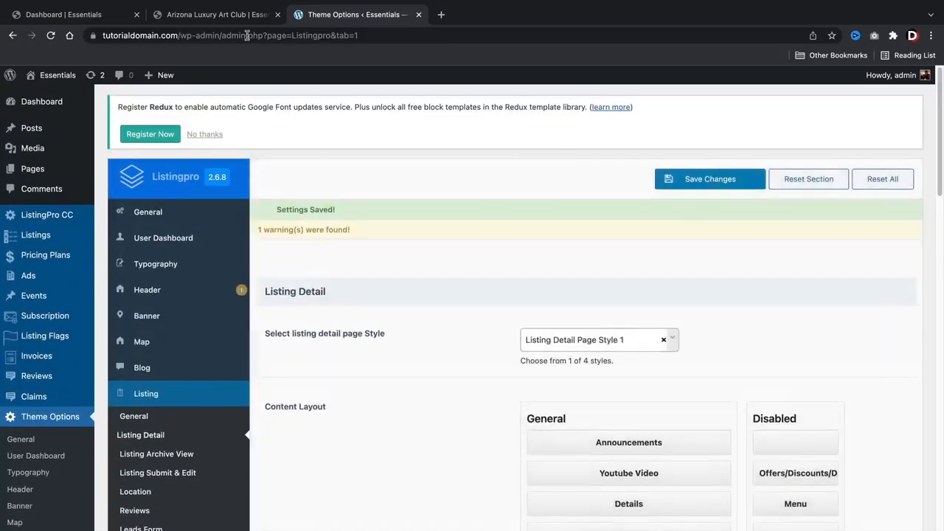
Reload the Arizona Luxury Art Club listing page and examine its Announcements section.
click(234, 16)
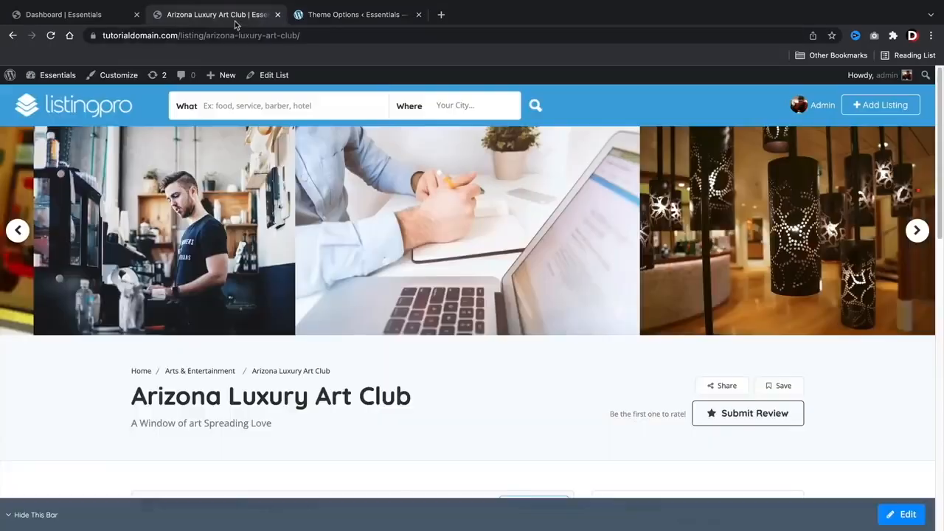
click(50, 36)
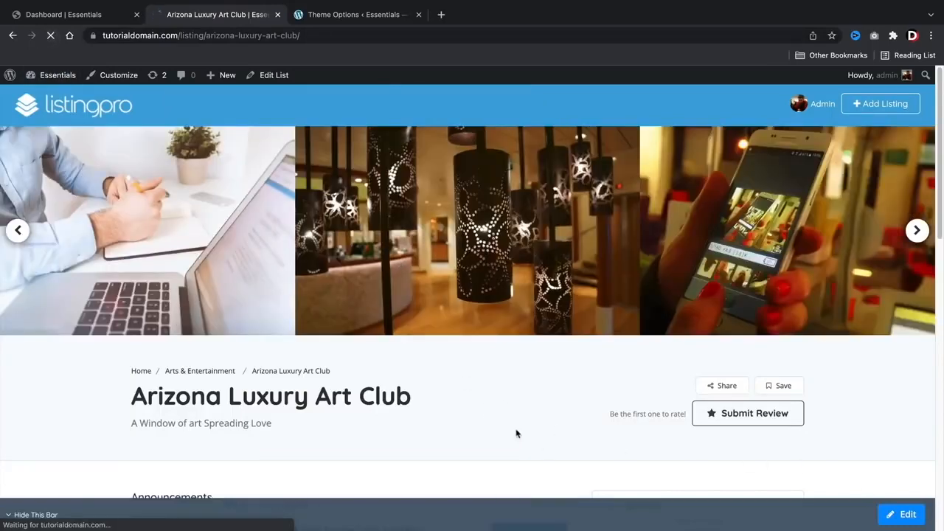
scroll(502, 408, down, 1)
scroll(502, 407, down, 4)
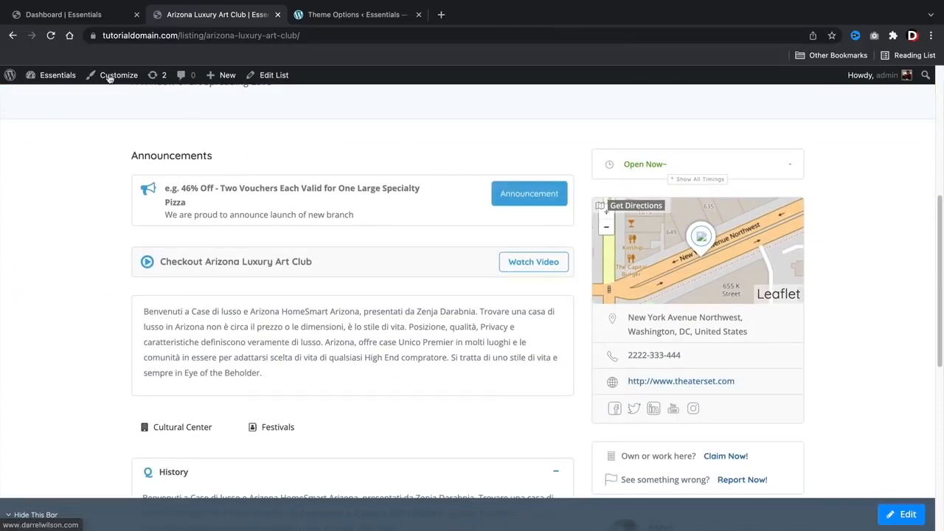
Return to the front-end dashboard and open the Arizona Luxury Art Club announcement for editing.
click(89, 16)
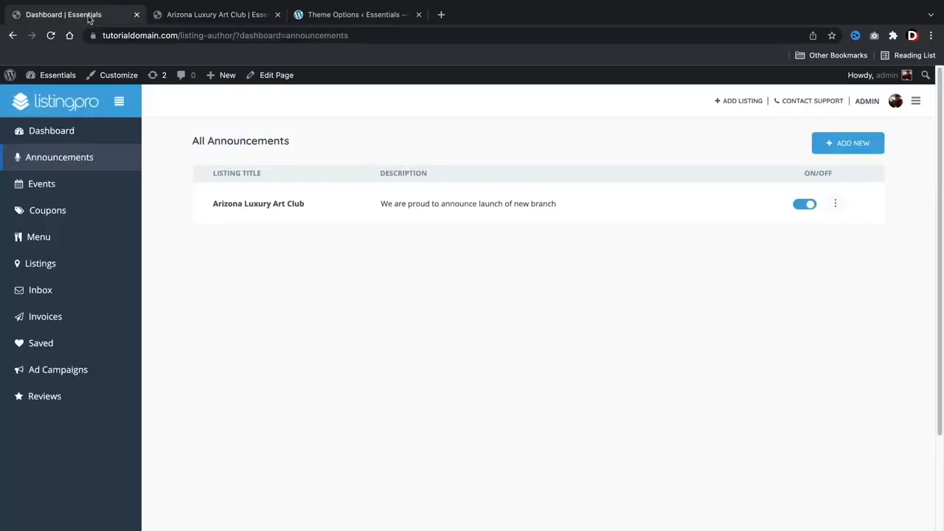
click(836, 209)
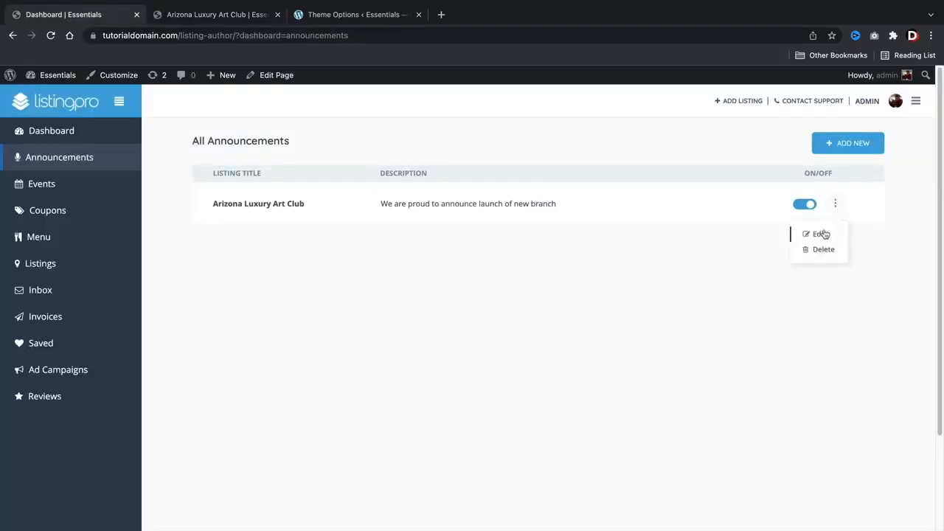
click(820, 235)
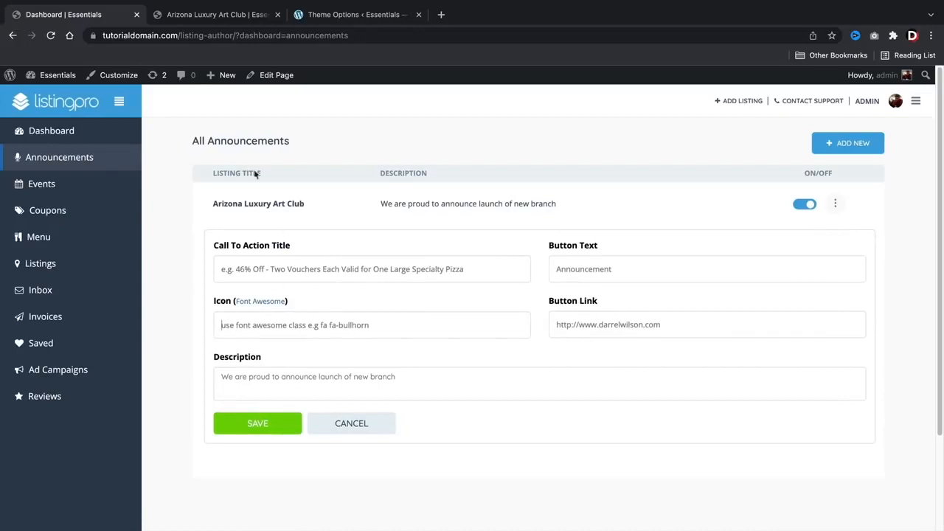
Go back to the listing page and inspect how the announcement's icon and text are displayed.
click(214, 16)
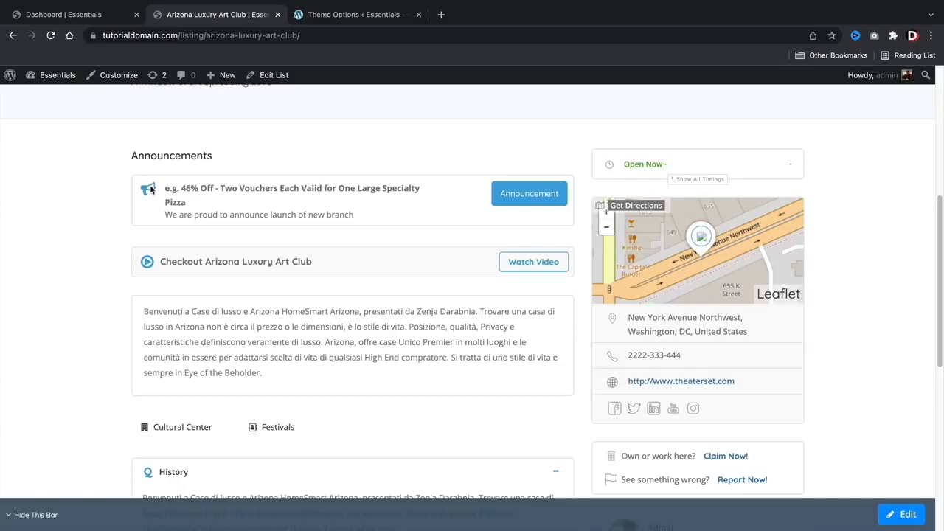
scroll(155, 197, up, 1)
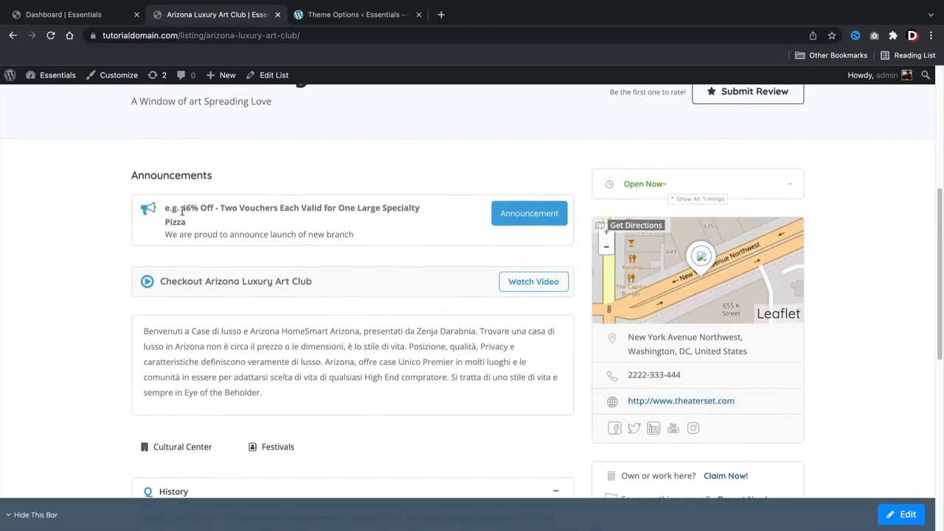
scroll(181, 209, up, 5)
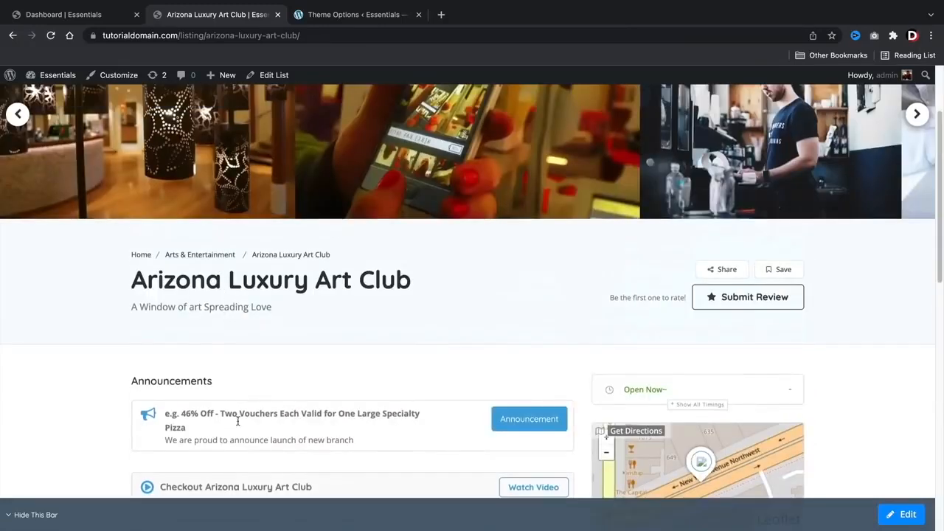
scroll(237, 421, up, 3)
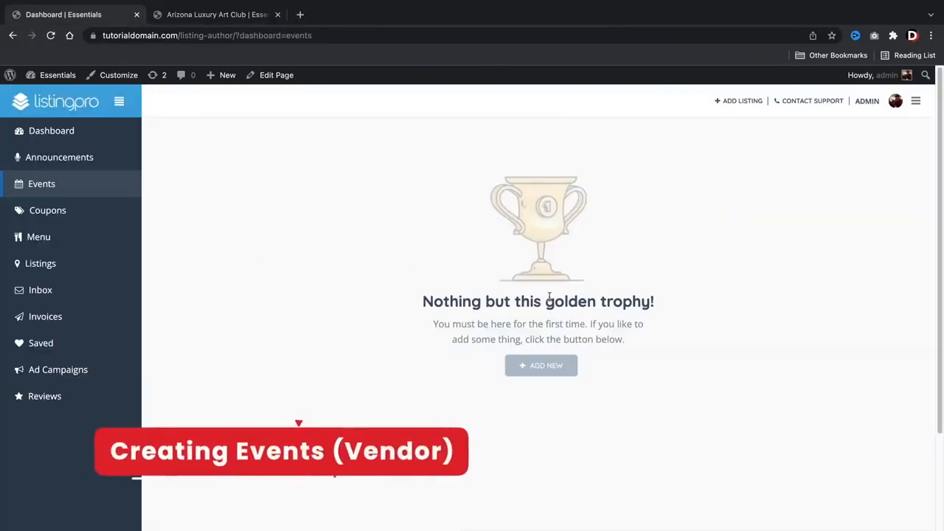
Create a new event for the Arizona Luxury Art Club listing and title it Coffee Meetup.
click(559, 375)
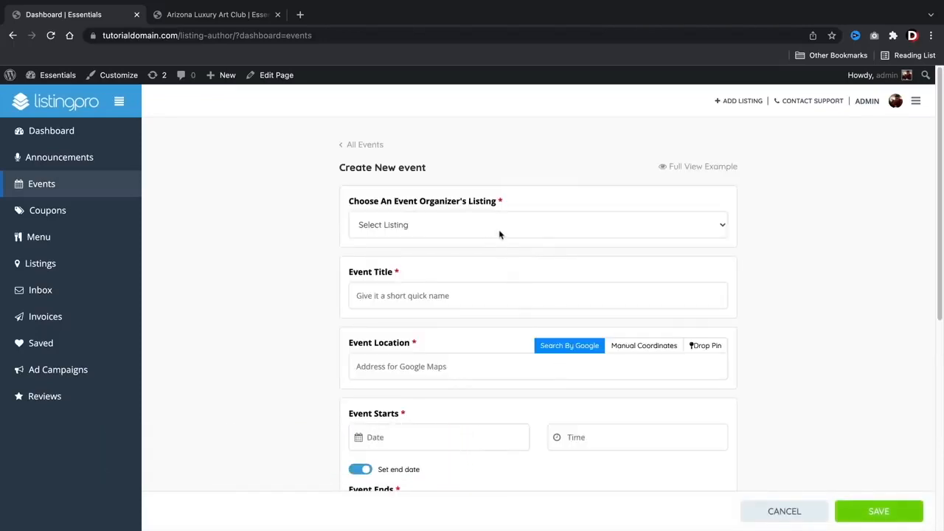
click(487, 224)
click(482, 240)
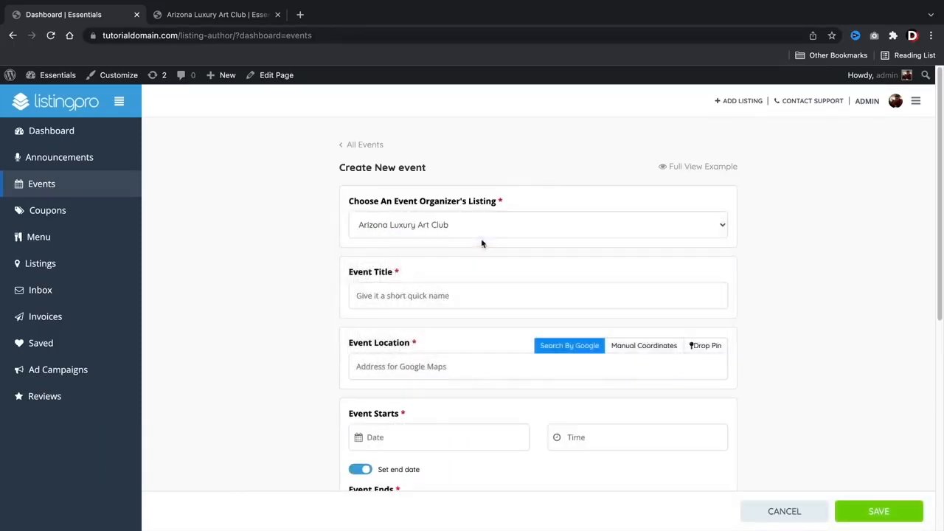
click(462, 299)
scroll(466, 299, down, 2)
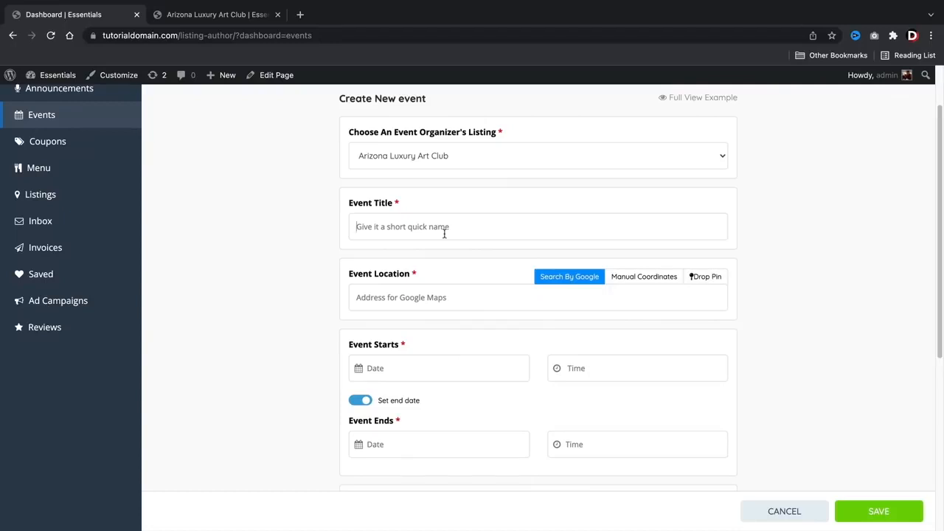
text(Cof)
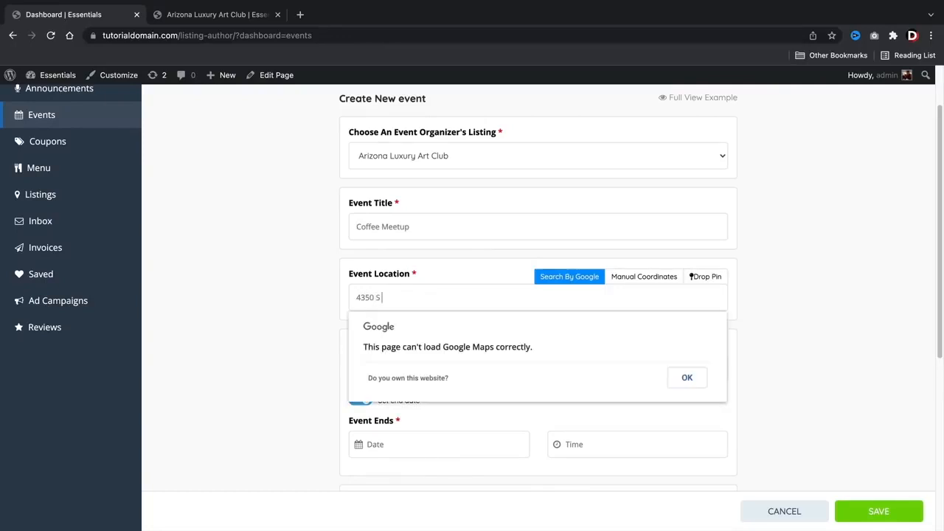
Enter the street address as the event location and set the event's start date to 12/14/2021.
key(Tab)
scroll(475, 211, down, 4)
click(388, 204)
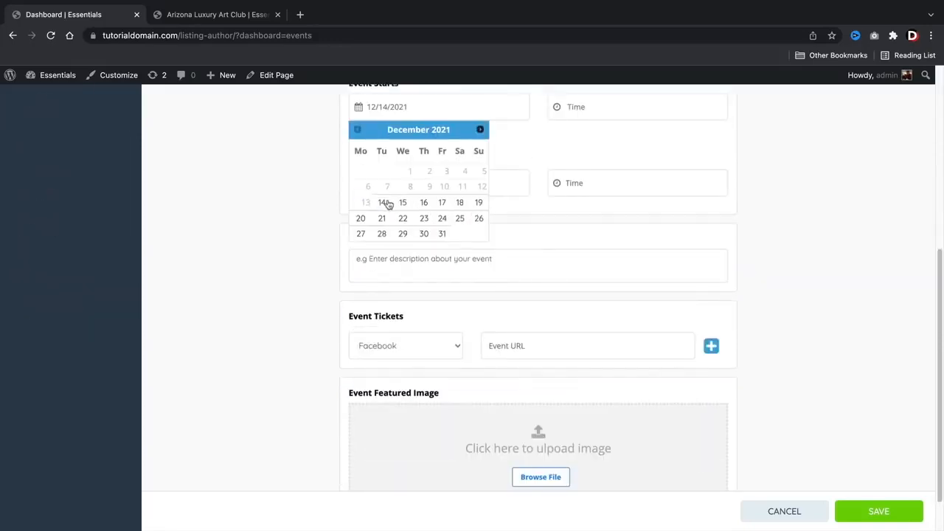
Set the Coffee Meetup event's start time to 12:00 PM.
click(578, 132)
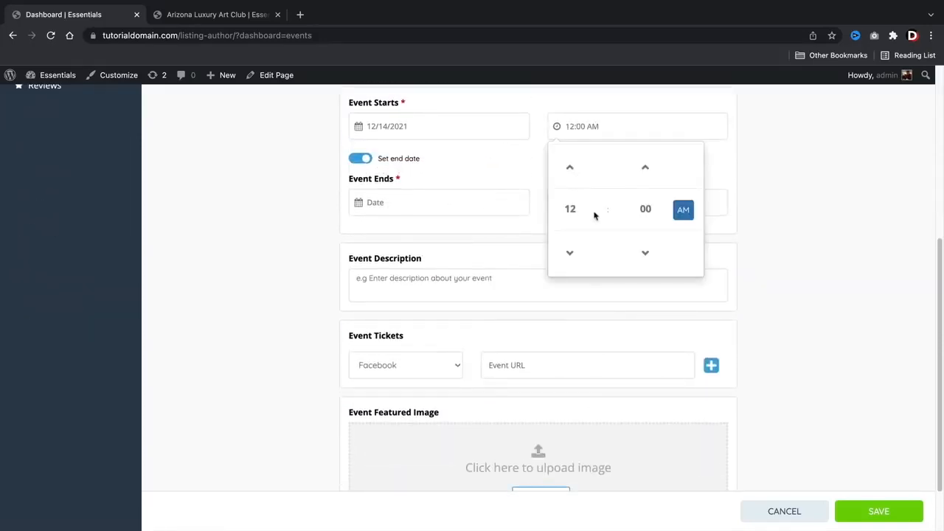
click(683, 210)
scroll(748, 251, up, 2)
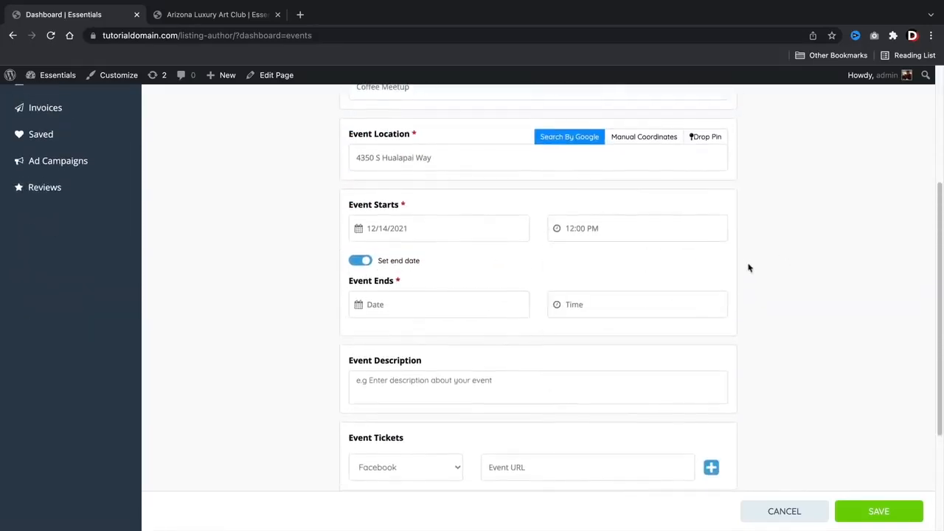
Set the event's end date to 12/15/2021 and its end time to 11:59 AM.
click(433, 309)
click(400, 404)
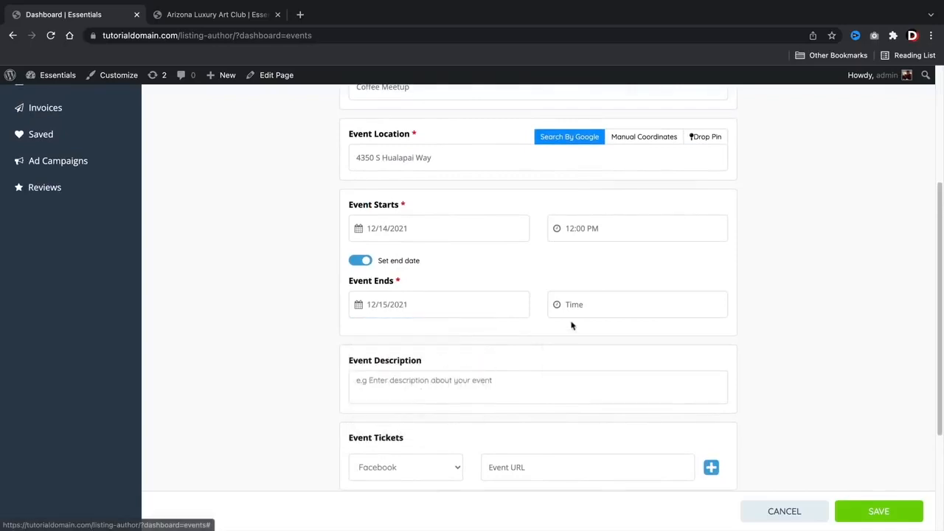
click(572, 310)
click(648, 428)
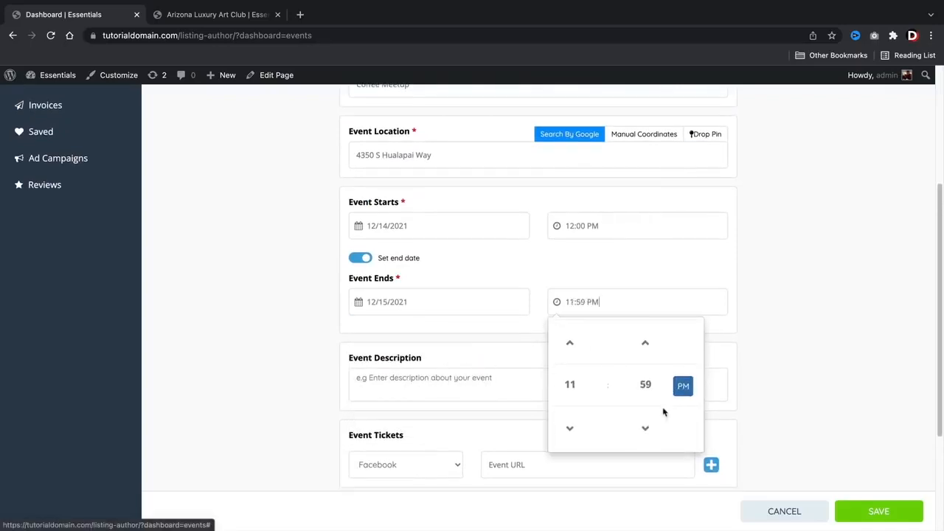
click(683, 386)
click(797, 356)
Enter "description for the events" as the event description.
scroll(508, 315, down, 2)
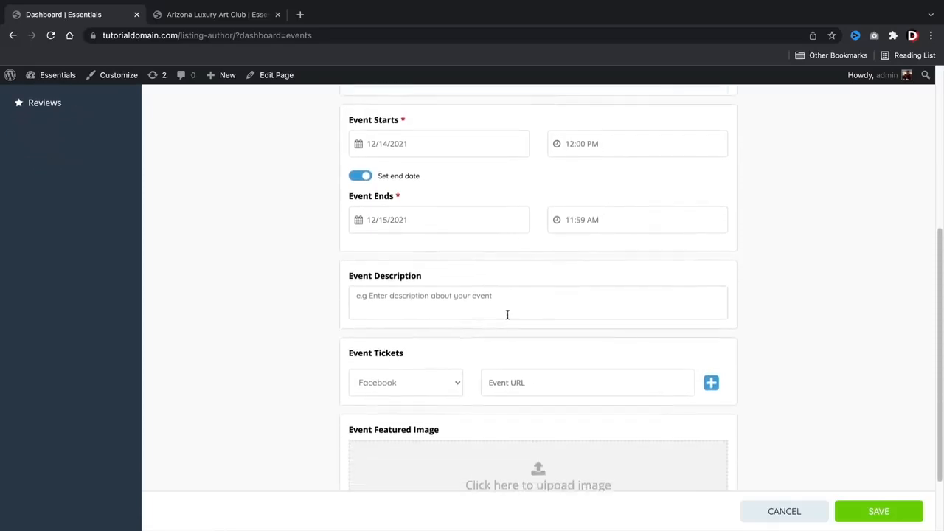
text(description for the events)
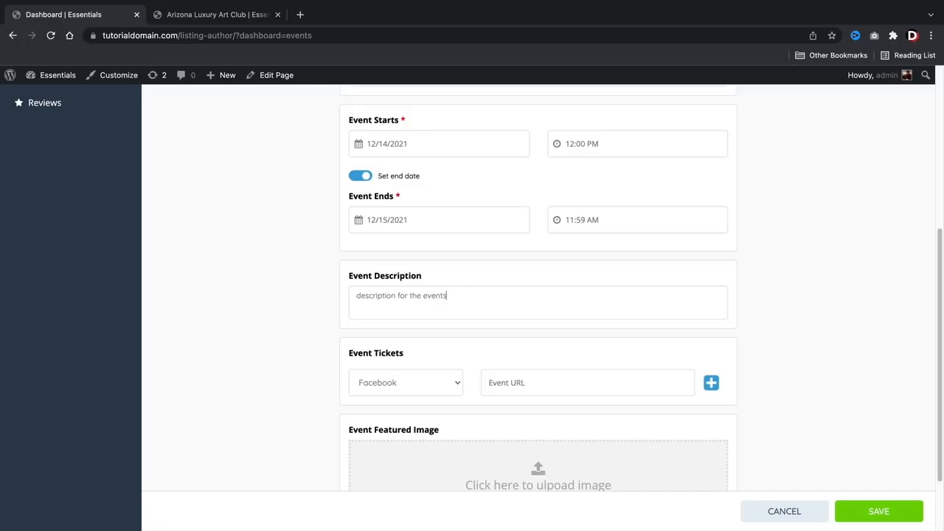
scroll(468, 302, down, 2)
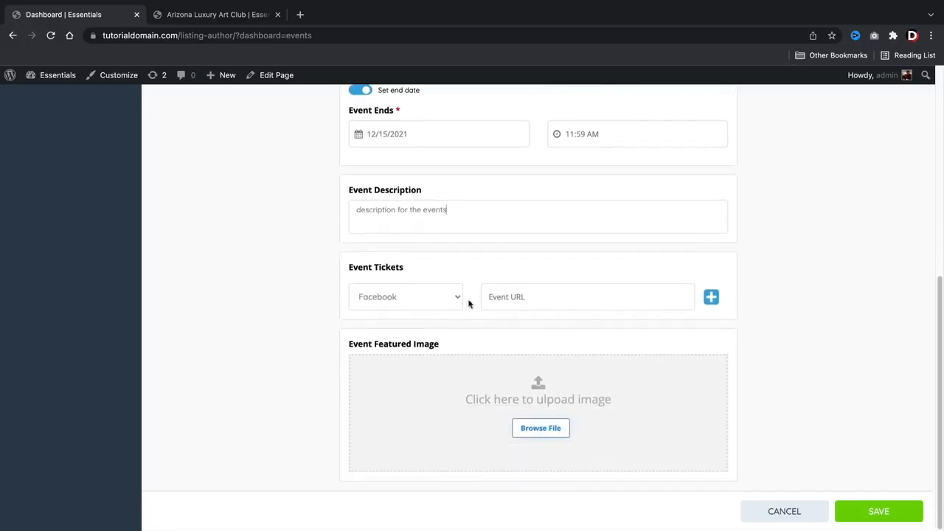
Choose the photo of hands beside a laptop from the media library as the event's featured image and save the event.
click(557, 429)
click(116, 127)
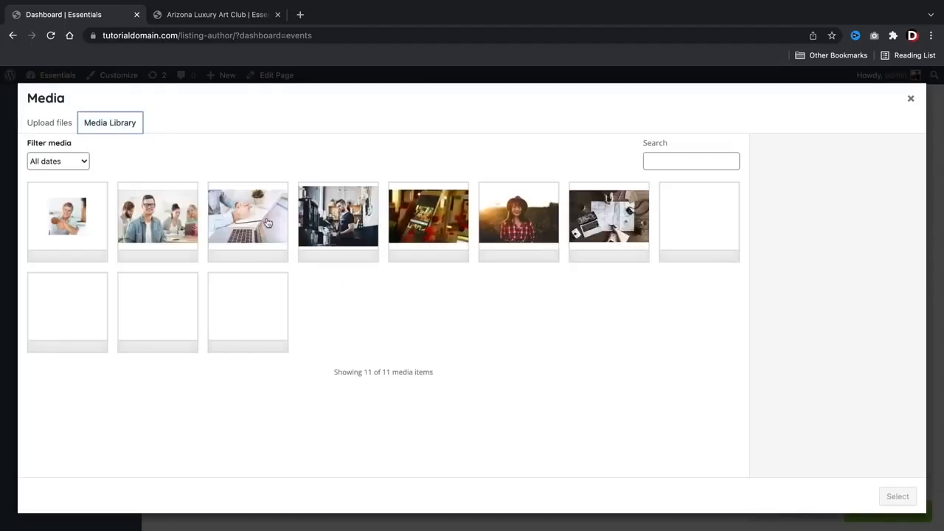
click(267, 223)
click(897, 497)
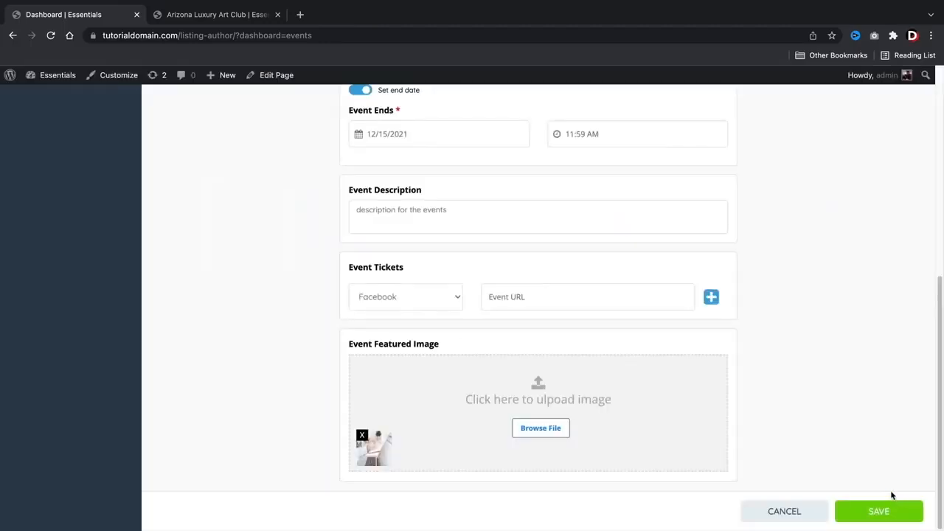
click(888, 512)
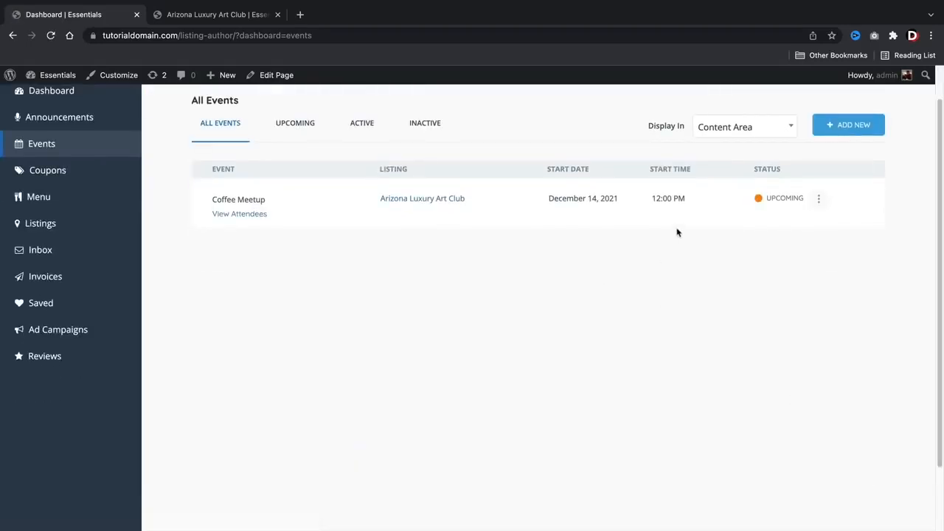
Go from the listing page to the site's home page and open it for editing with Elementor.
click(206, 16)
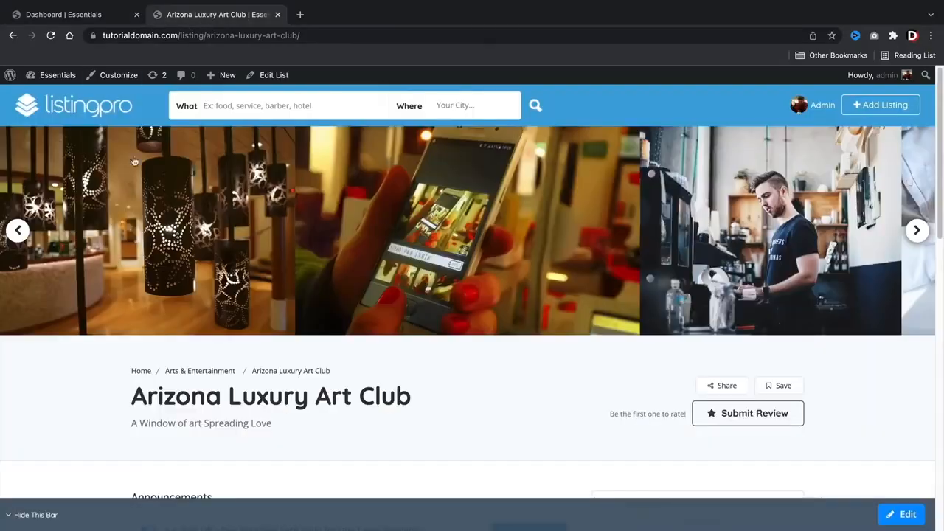
click(27, 105)
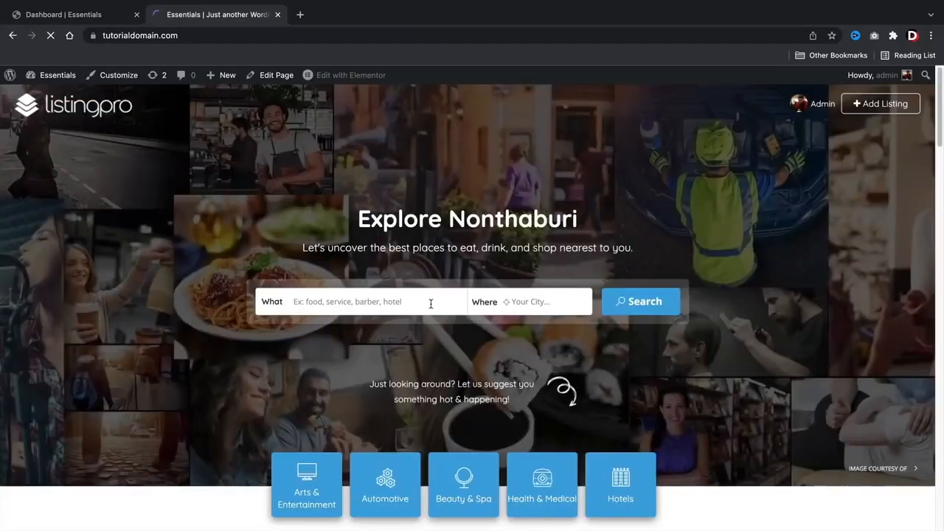
scroll(431, 304, down, 5)
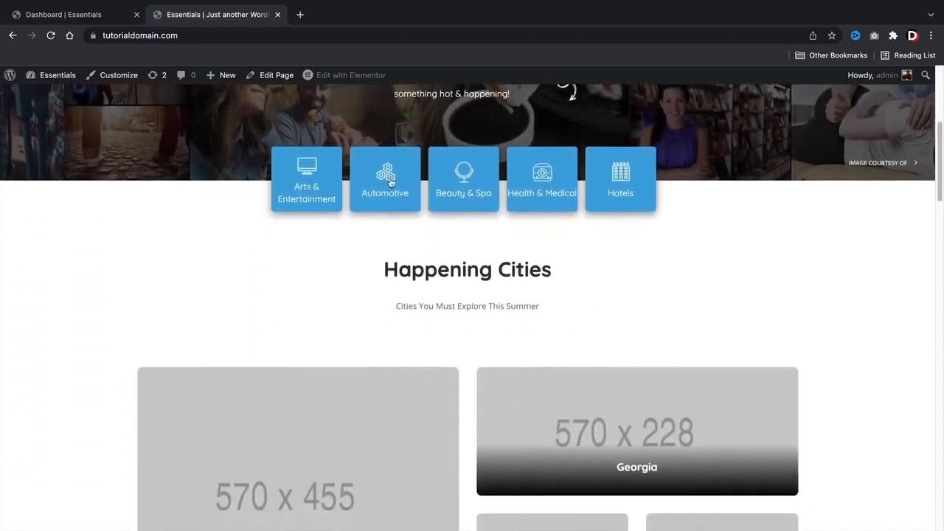
click(347, 75)
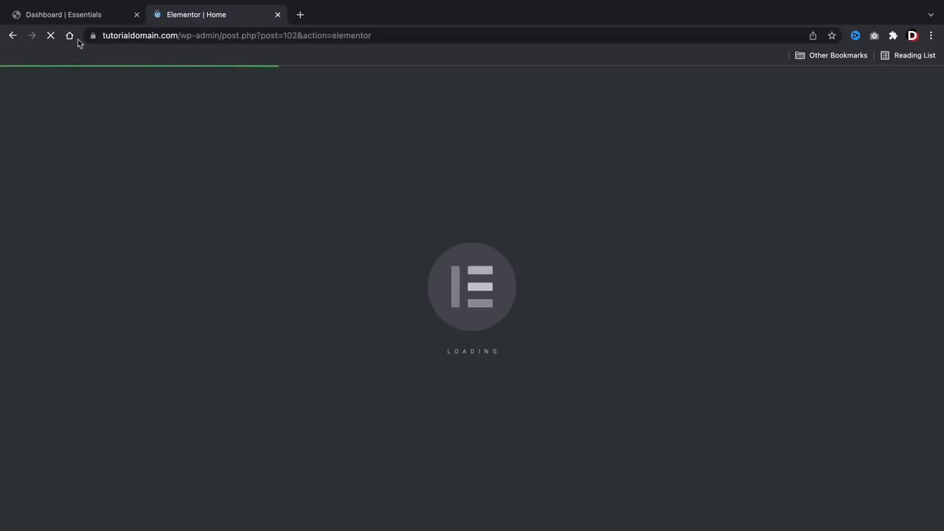
Open the Coffee Meetup event for editing in the front-end dashboard and review its dates, address and ticket URL.
click(80, 15)
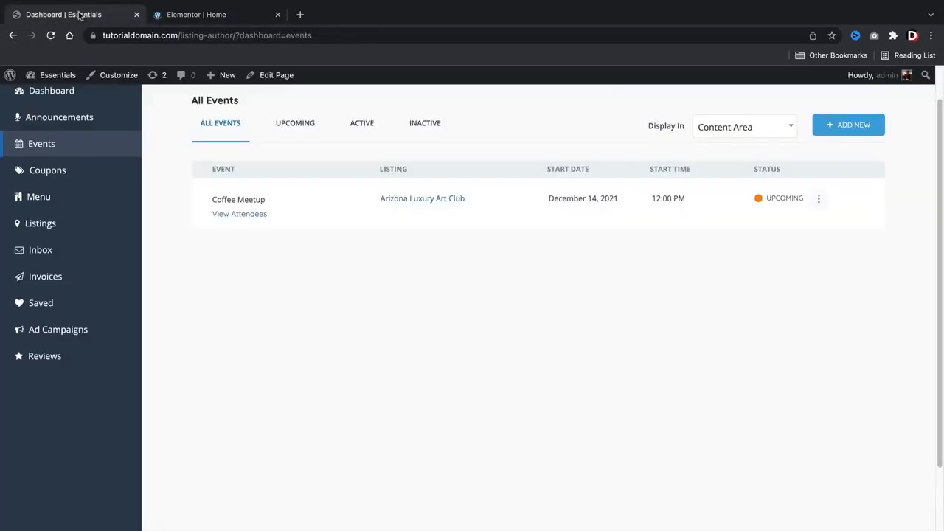
click(821, 200)
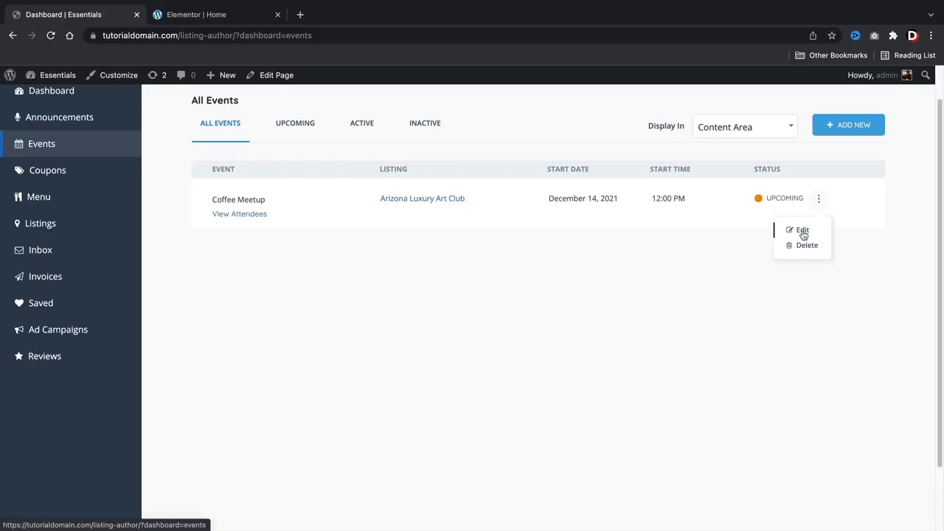
click(803, 232)
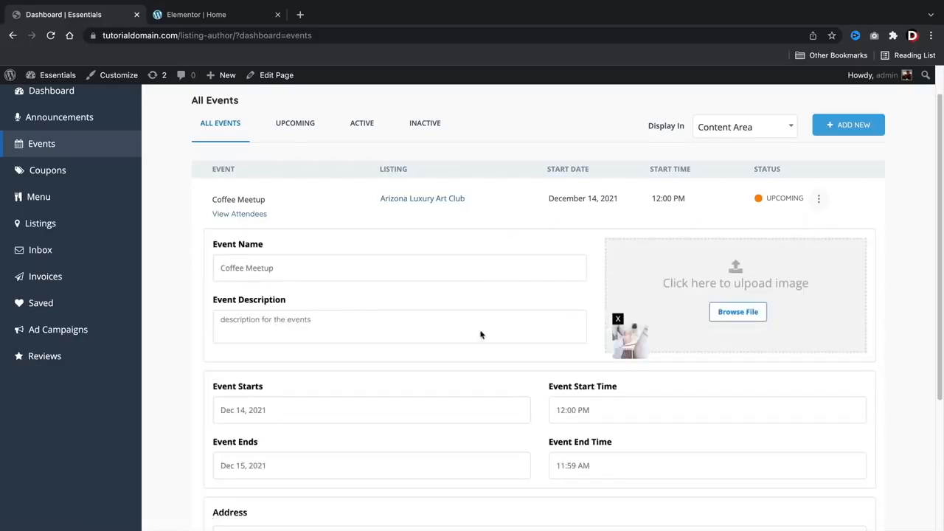
scroll(509, 368, down, 3)
scroll(438, 354, down, 3)
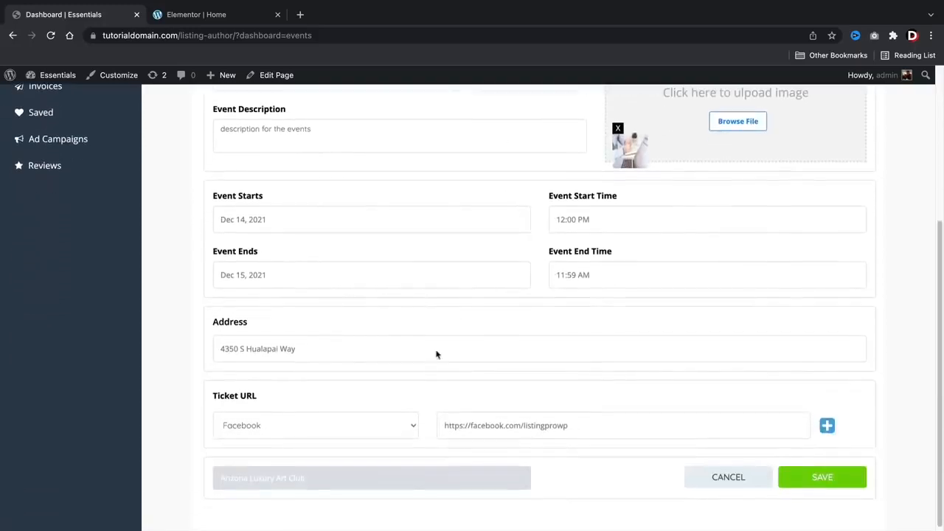
scroll(510, 411, up, 8)
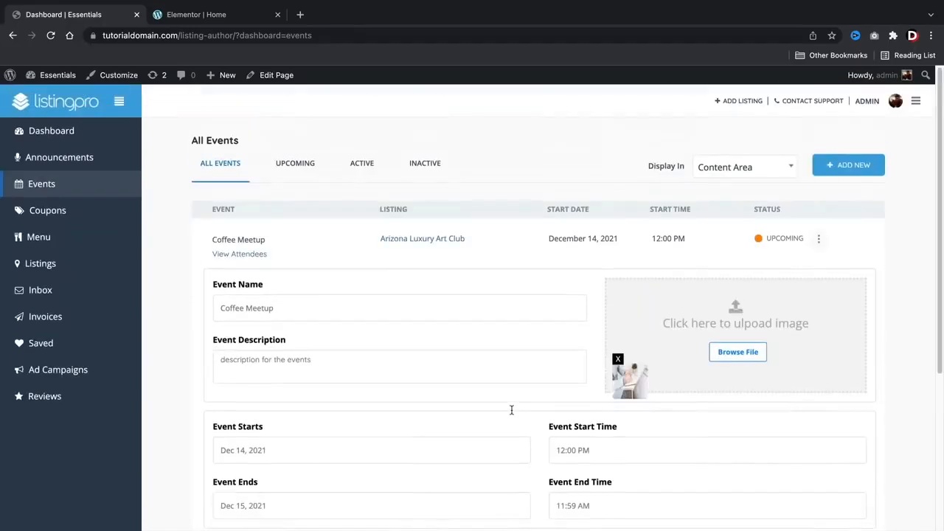
Open the Coffee Meetup event in the WordPress admin, update it, and return to the events list.
mouse_move(26, 76)
click(33, 98)
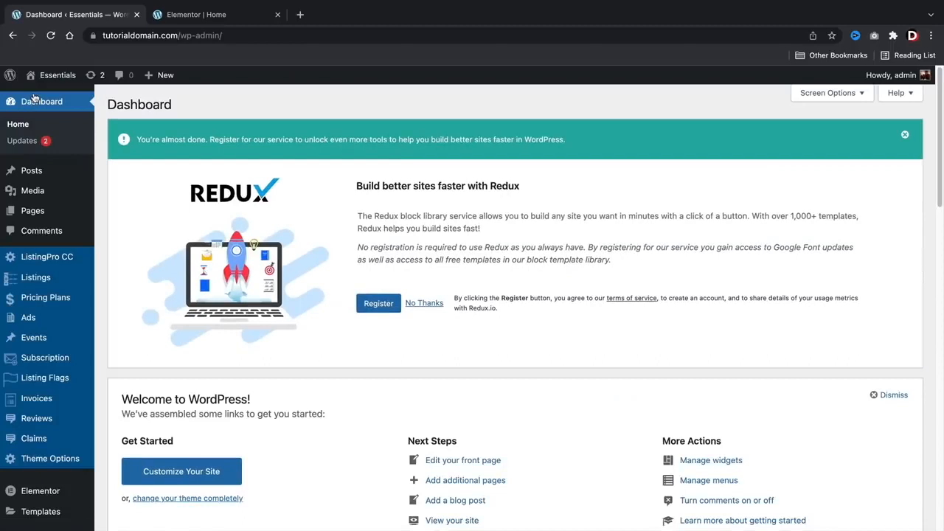
mouse_move(33, 337)
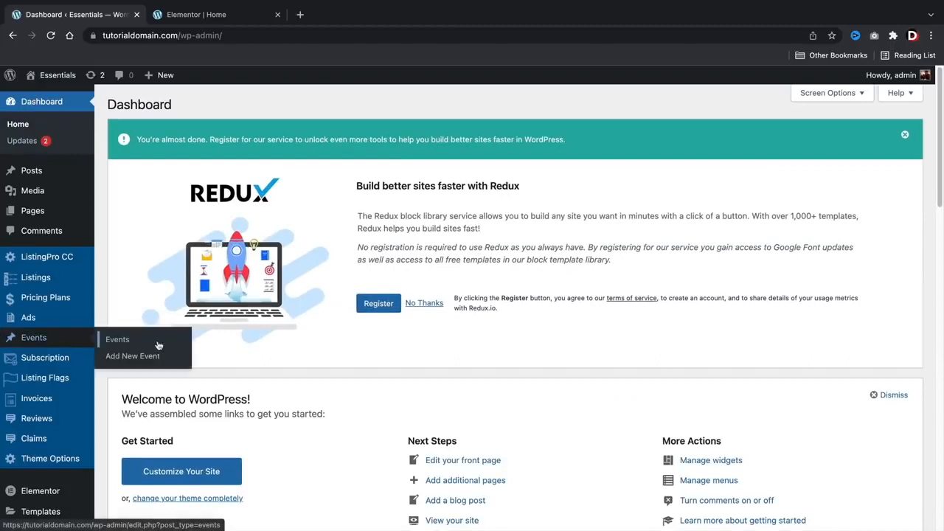
click(158, 343)
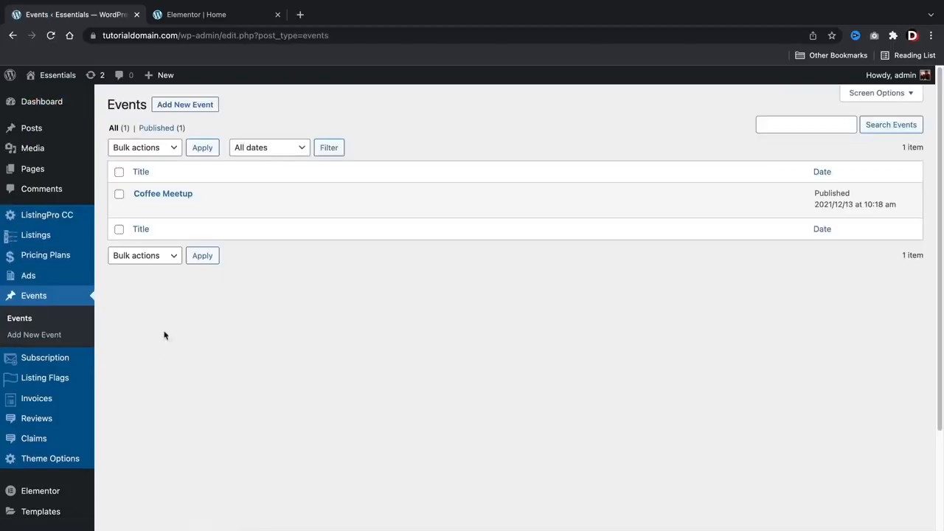
click(160, 195)
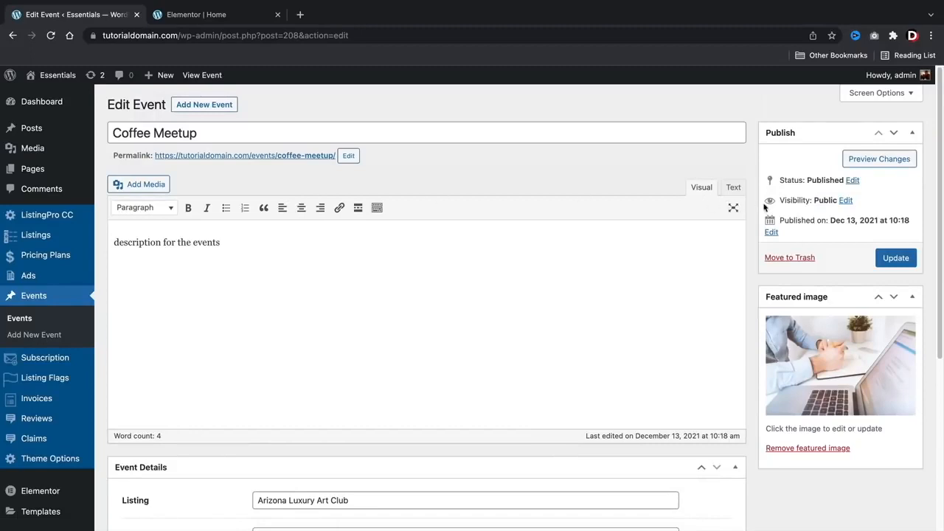
click(894, 258)
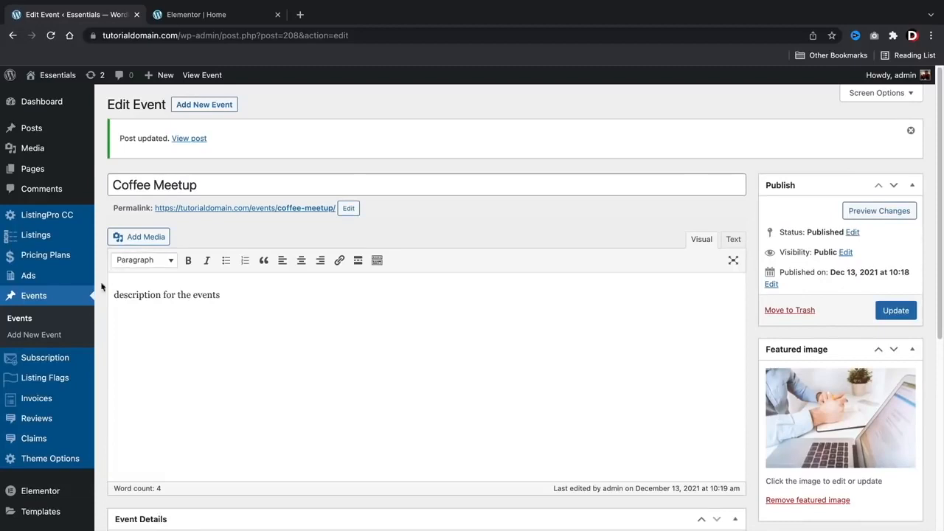
click(28, 320)
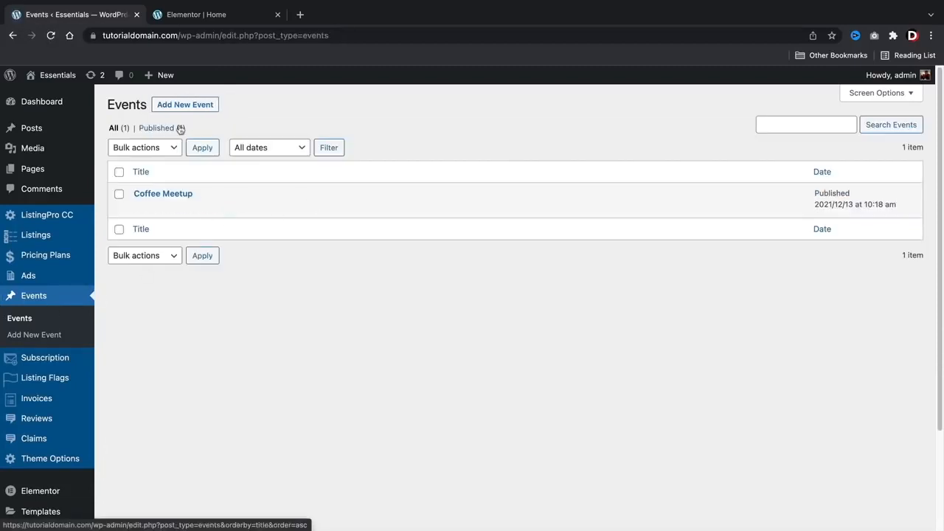
Add the Events widget directly below the Happening Cities heading on the Elementor home page and update the page.
click(194, 20)
scroll(281, 264, down, 5)
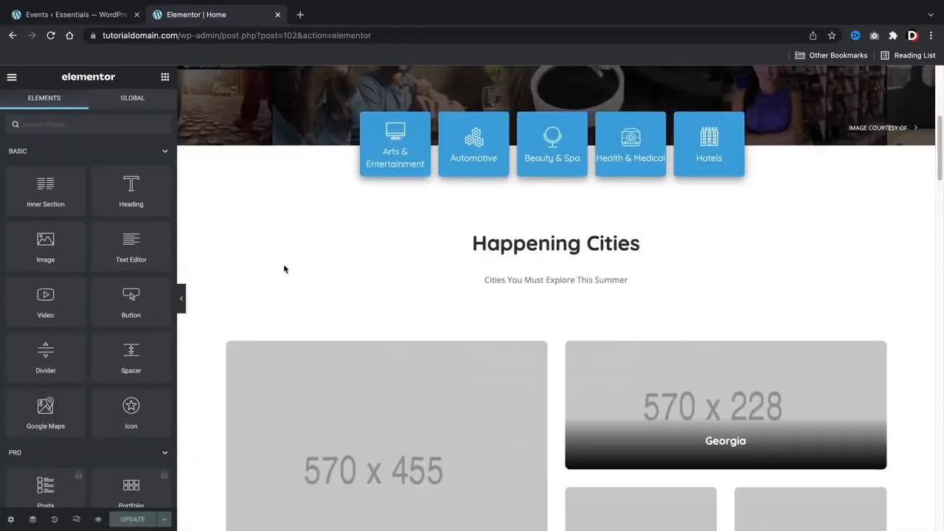
text(eve)
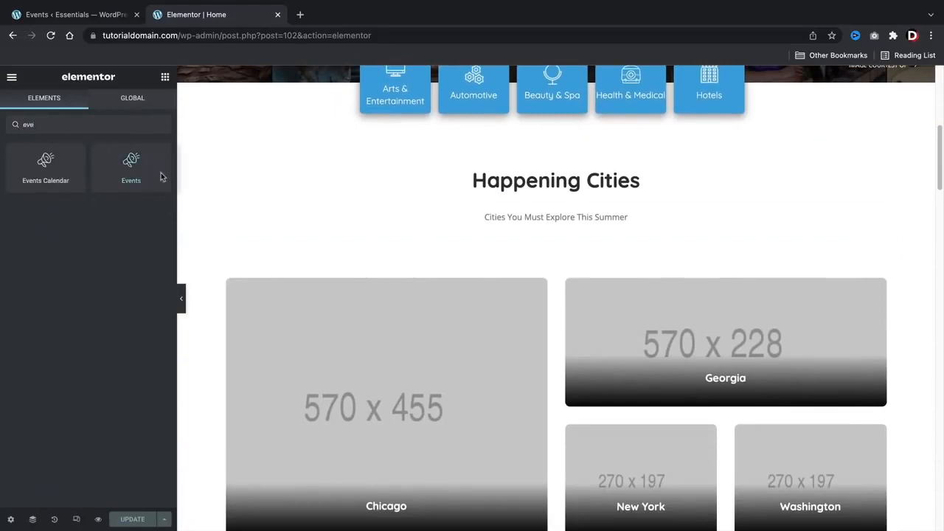
drag(160, 177, 499, 204)
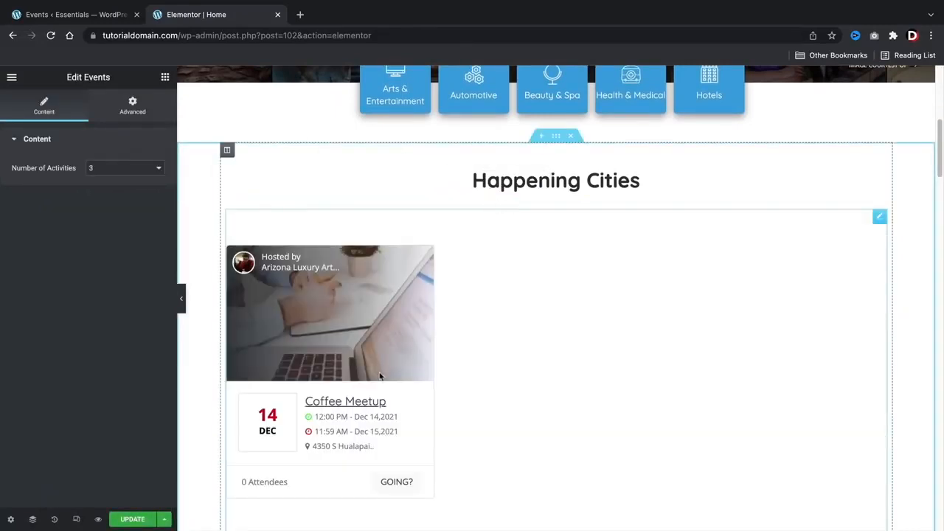
scroll(380, 343, down, 1)
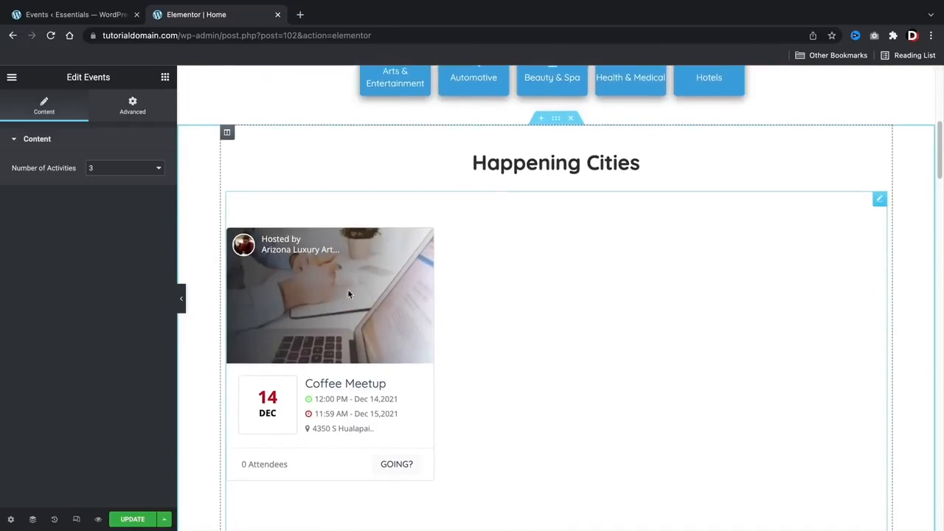
click(133, 520)
scroll(348, 362, up, 3)
scroll(347, 360, up, 3)
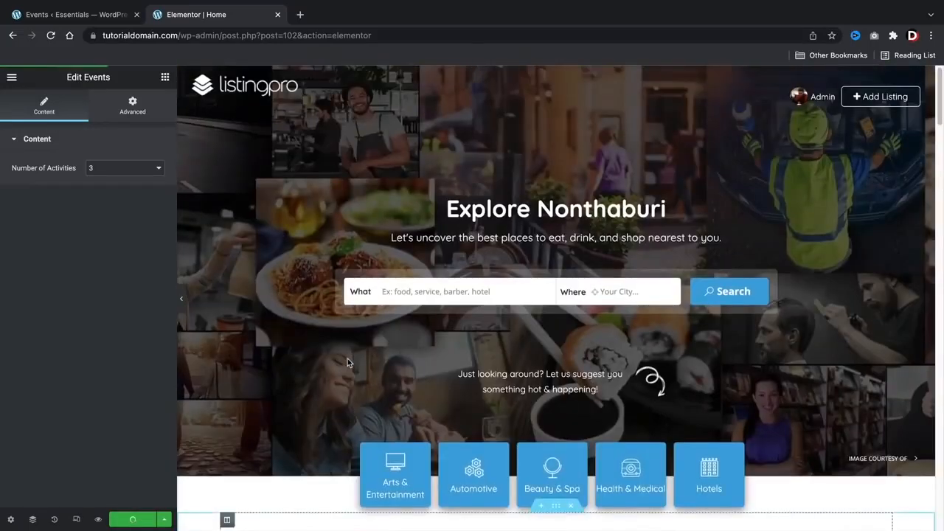
Leave Elementor for the live home page, open the front-end dashboard and dismiss its lead-generation notice.
click(12, 77)
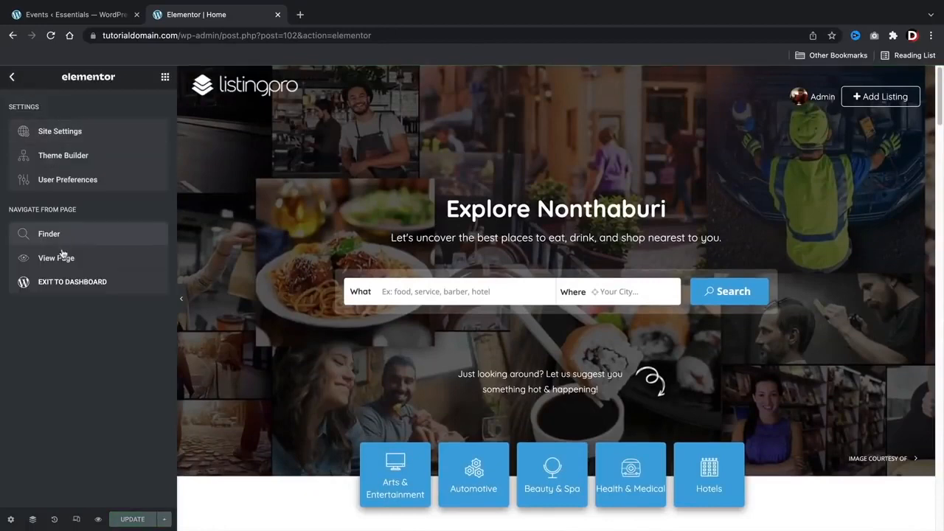
click(120, 264)
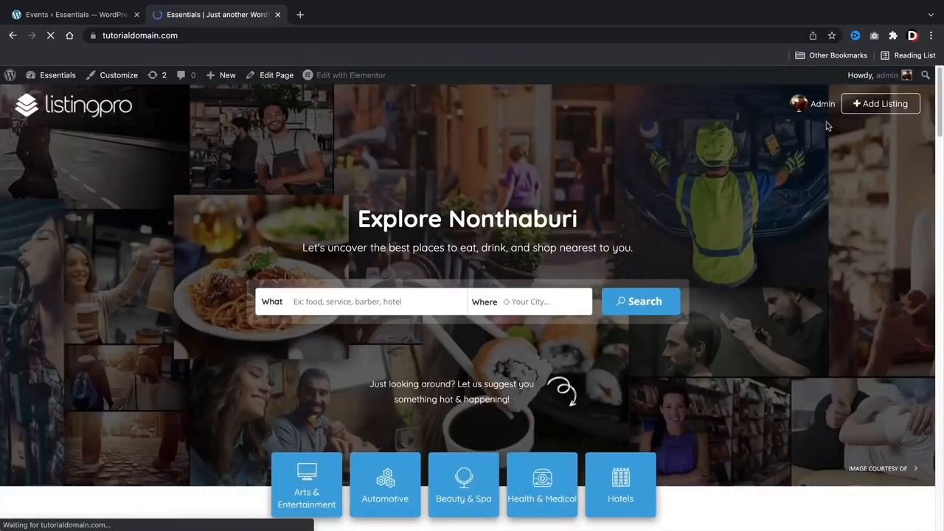
mouse_move(819, 106)
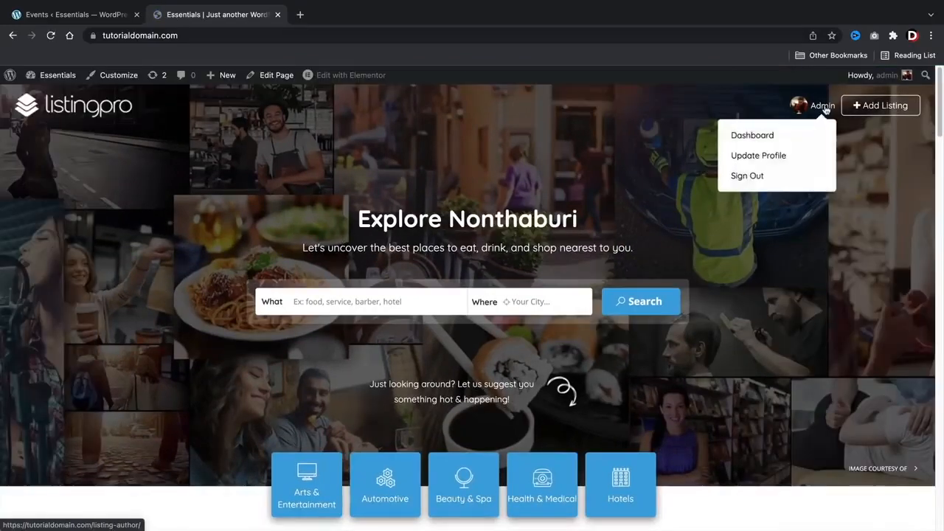
click(788, 140)
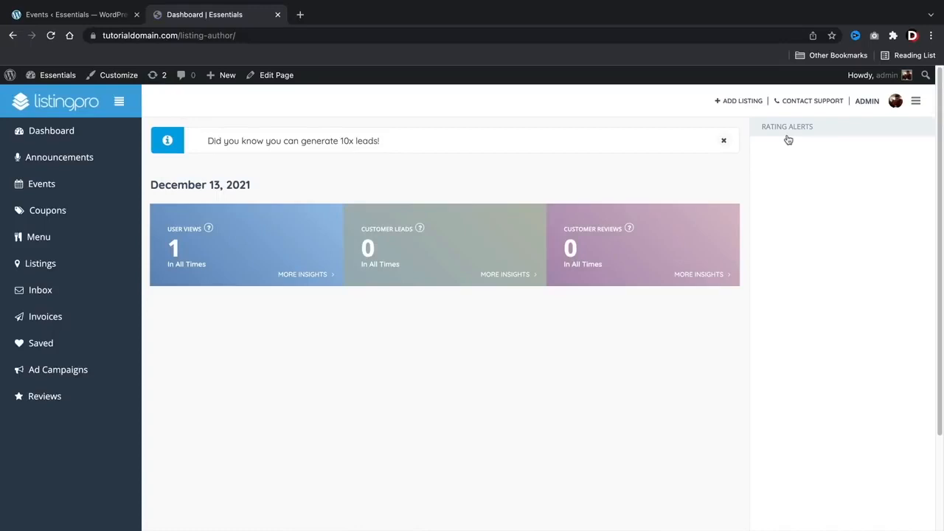
click(723, 143)
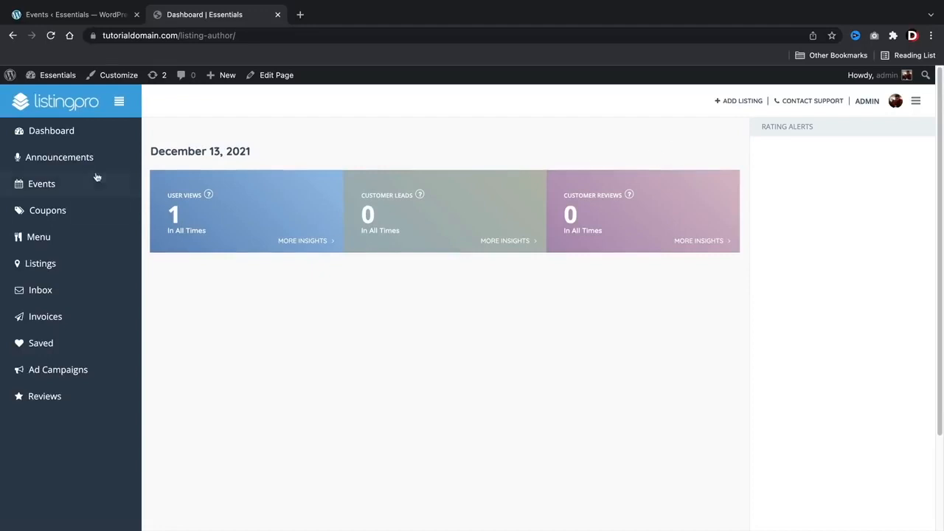
Create a new coupon in the front-end dashboard for the Sauce & Barrel listing, titled "One Pizza".
click(89, 216)
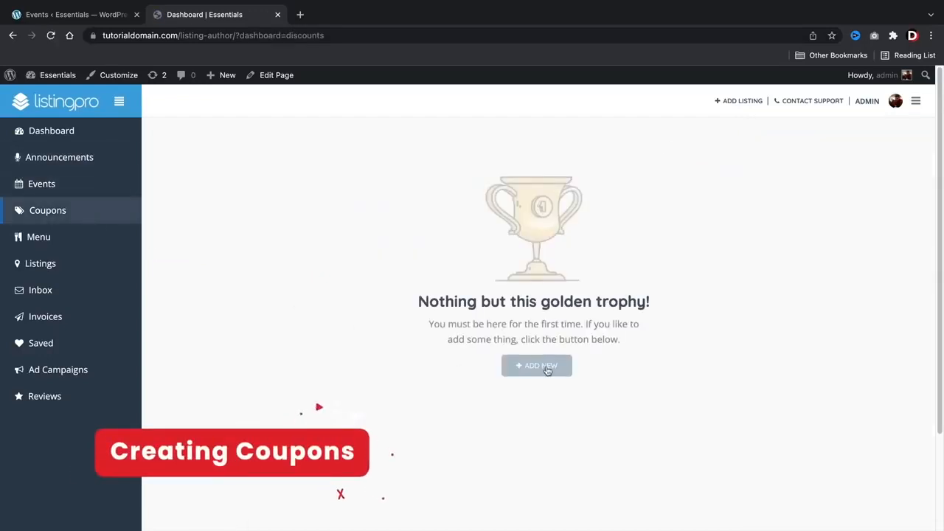
click(544, 366)
click(474, 217)
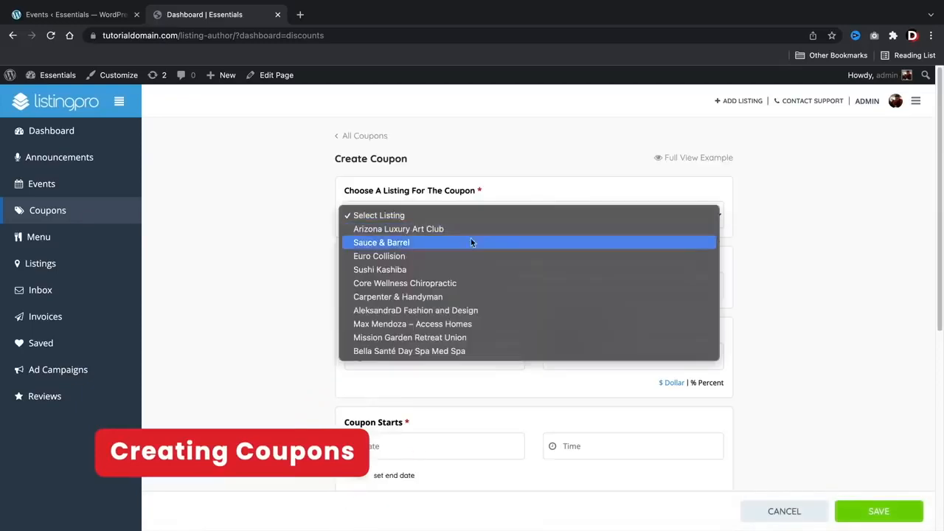
click(470, 244)
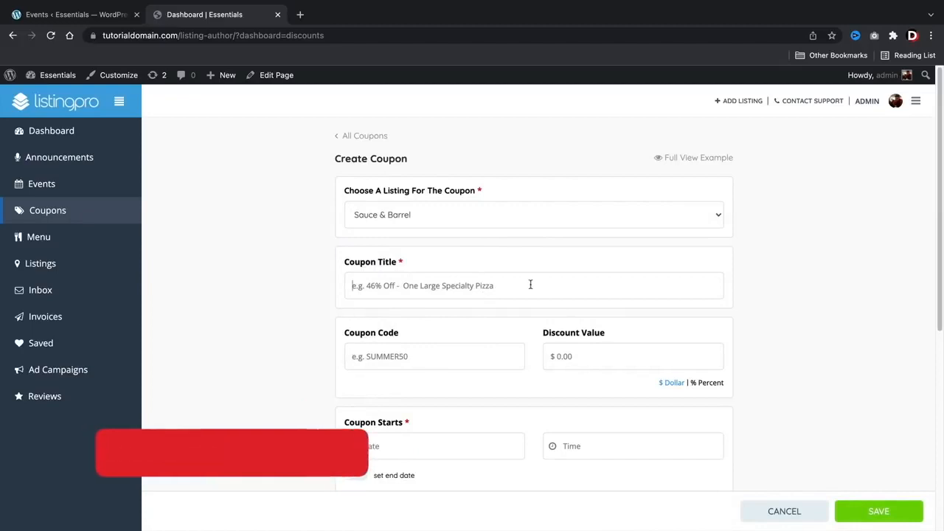
click(508, 291)
text(One Pizza)
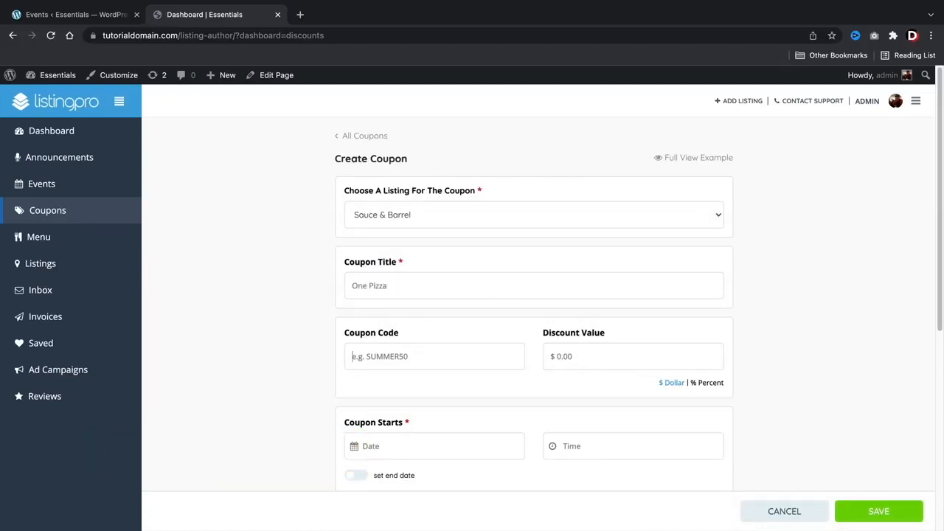
text(DArre)
text(30)
Enter a coupon code based on the owner's first name and set the discount value to 30 percent.
click(703, 388)
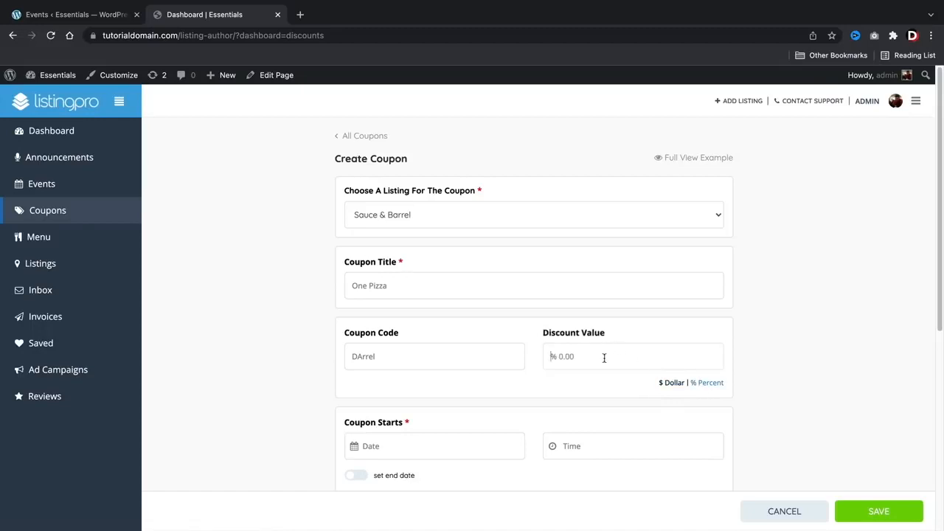
text(20)
Enable the coupon's end date option and set the coupon to start on 12/15/2021 at 12:00 PM.
scroll(428, 310, down, 3)
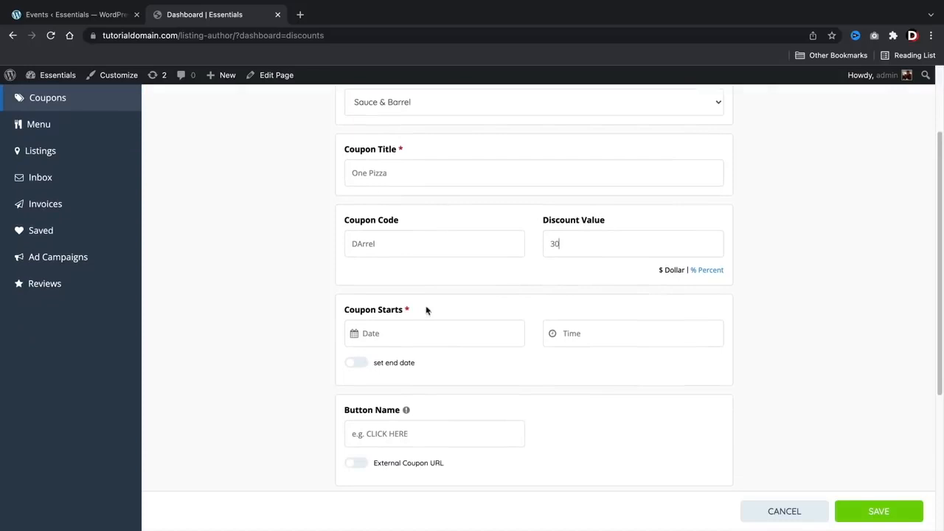
click(362, 367)
click(381, 332)
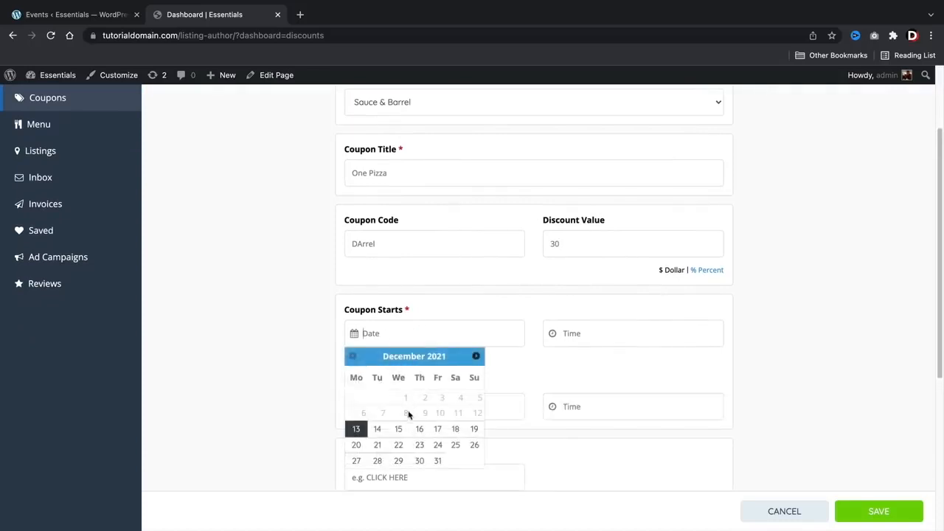
click(402, 433)
click(561, 338)
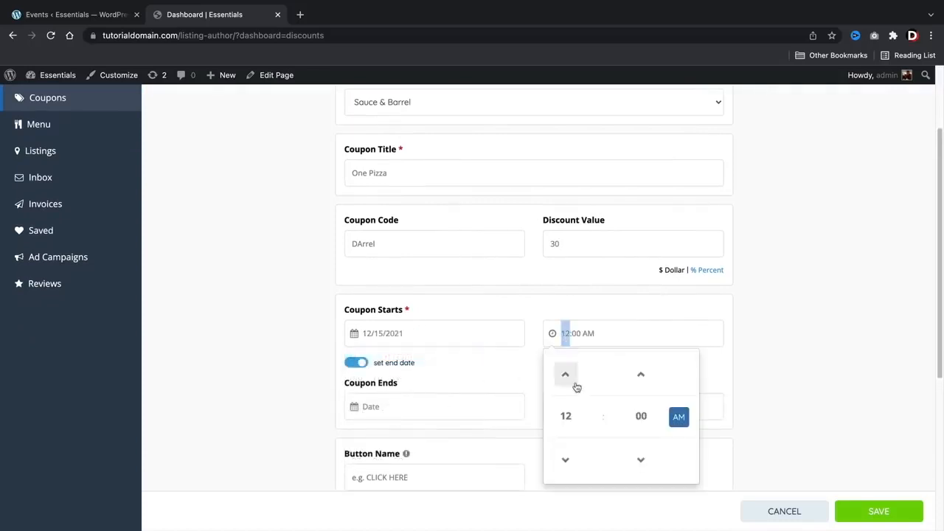
click(679, 417)
Set the coupon to end on 12/24/2021 at 12:00 PM.
click(434, 404)
click(436, 367)
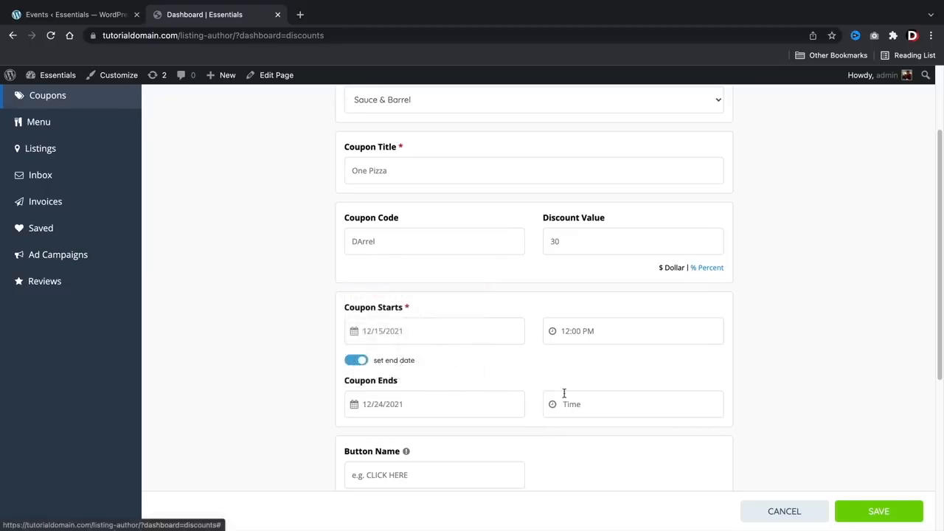
click(595, 399)
click(679, 322)
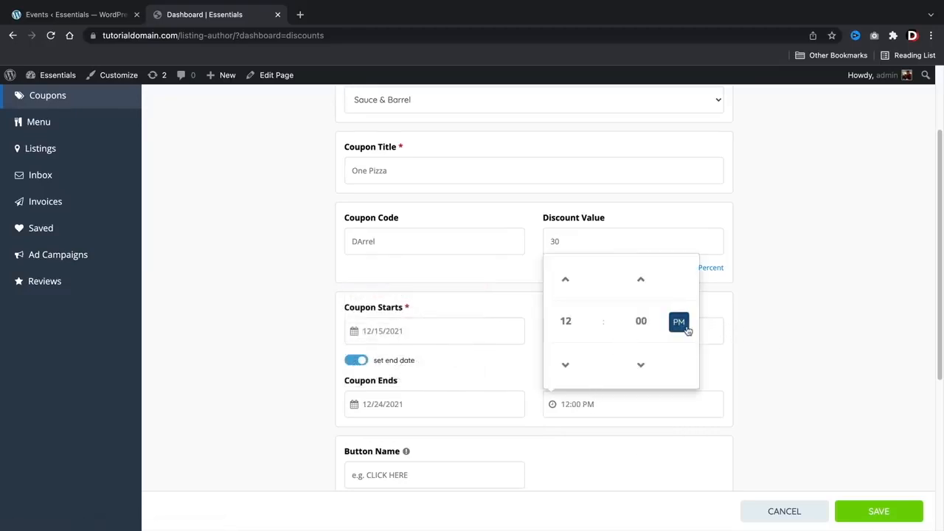
click(678, 322)
click(678, 321)
click(738, 334)
Name the coupon button "Get Deal", use the media library photo of the woman in a hat as featured image, and save the coupon.
scroll(645, 326, down, 5)
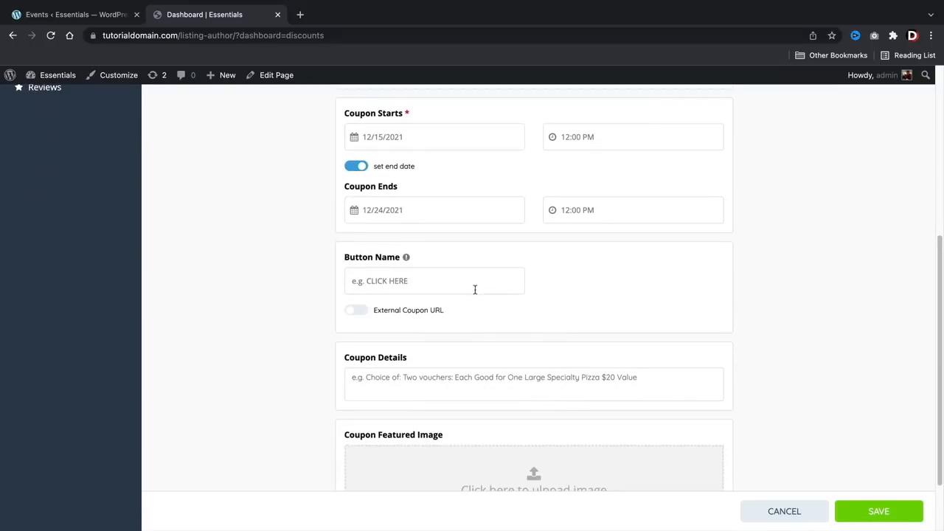
text(Get Deal)
scroll(486, 323, down, 2)
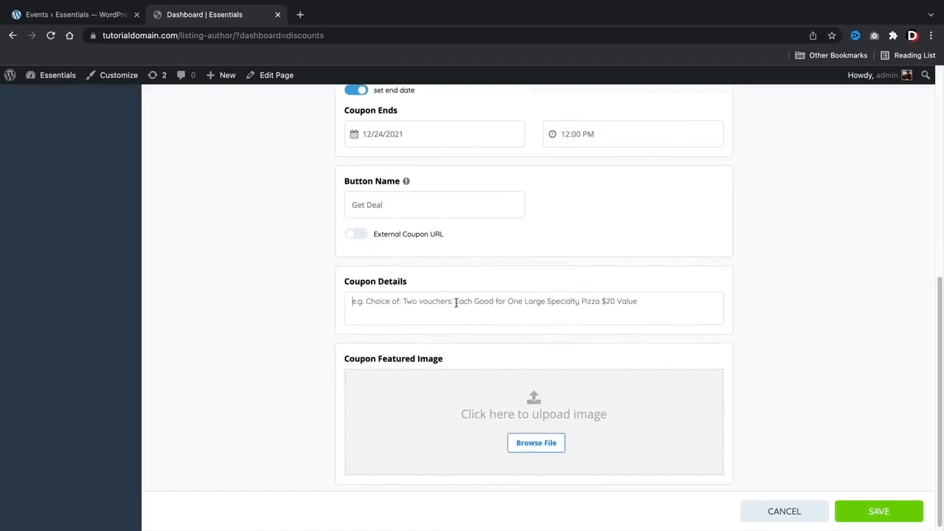
click(533, 437)
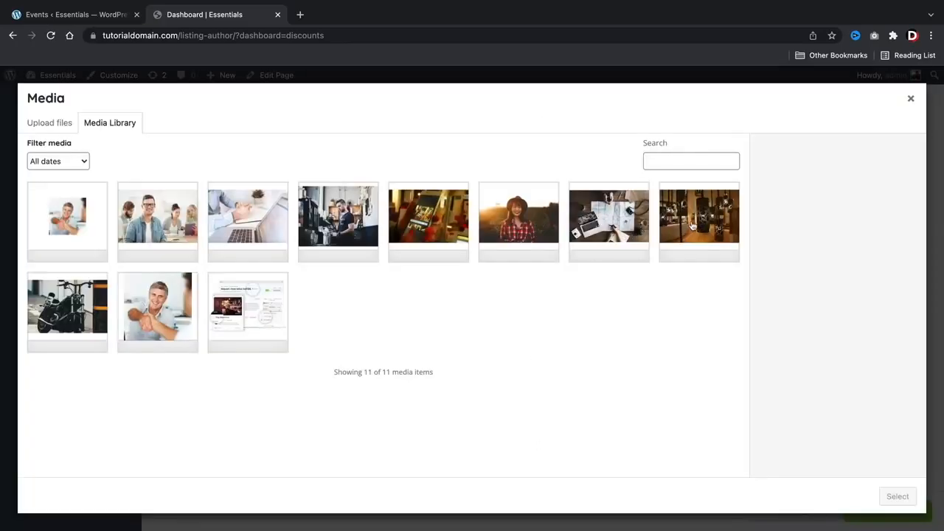
click(503, 217)
click(891, 496)
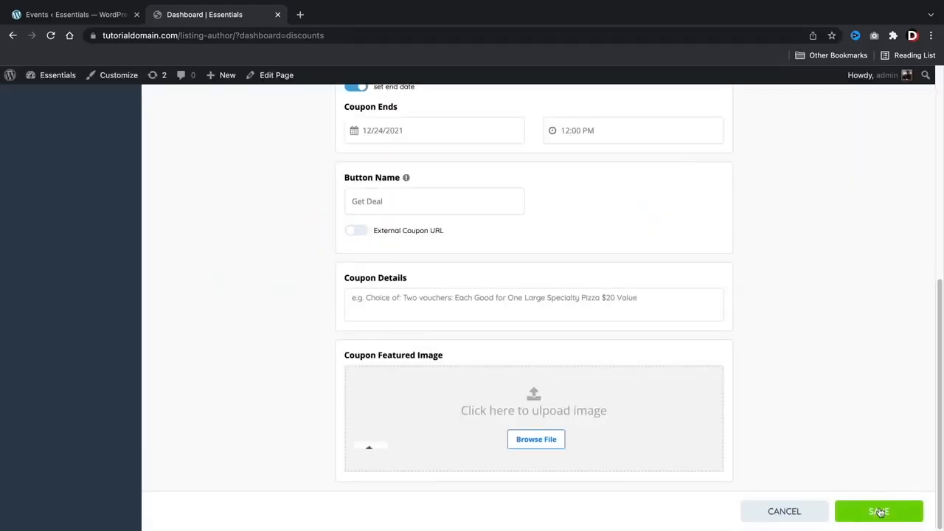
click(882, 515)
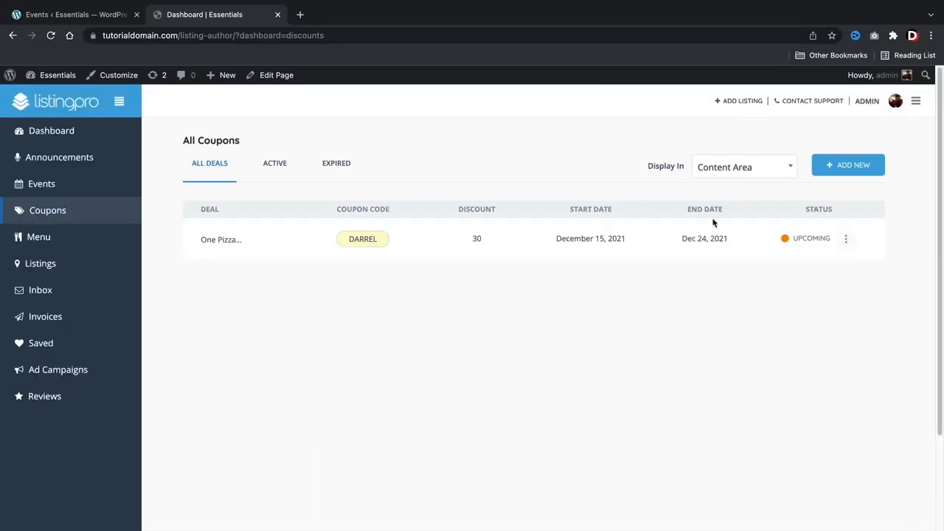
Visit the live site, search all listings and examine the Sauce & Barrel listing page for the coupon.
click(89, 15)
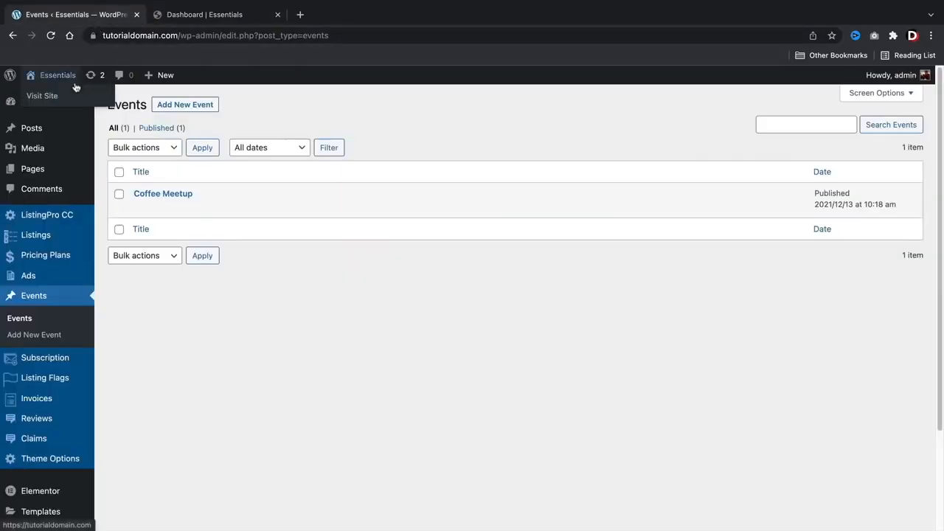
click(73, 96)
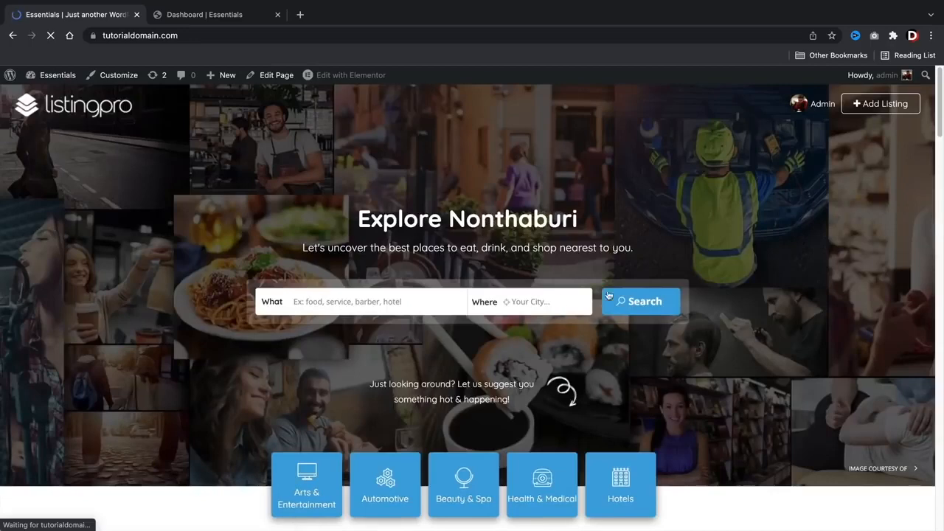
click(608, 296)
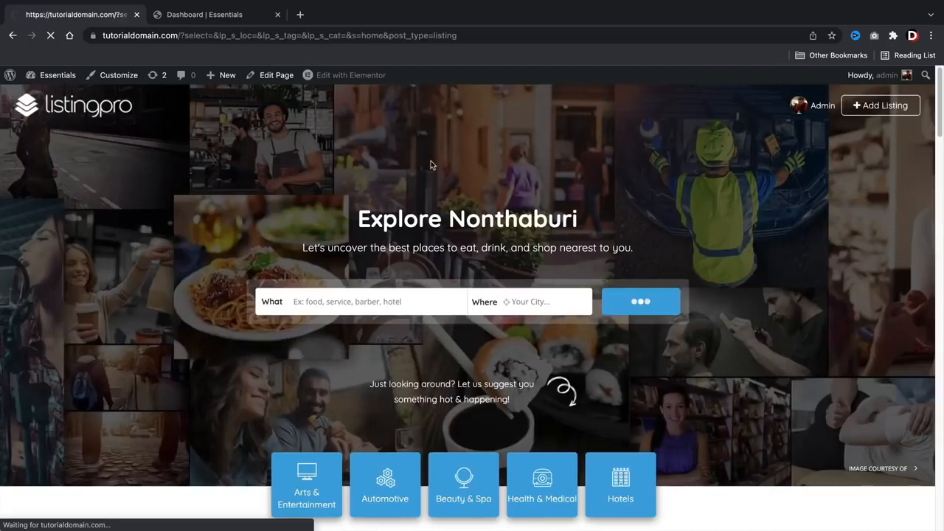
scroll(357, 268, down, 5)
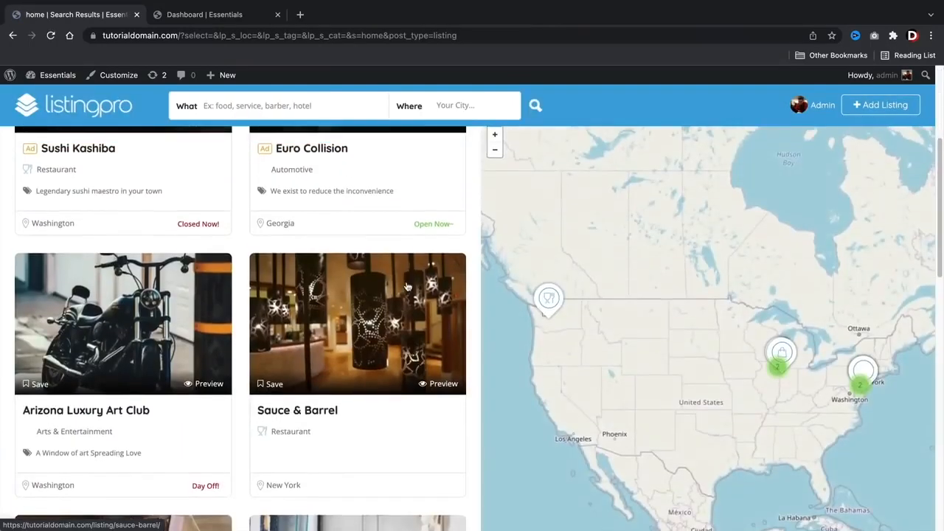
click(357, 268)
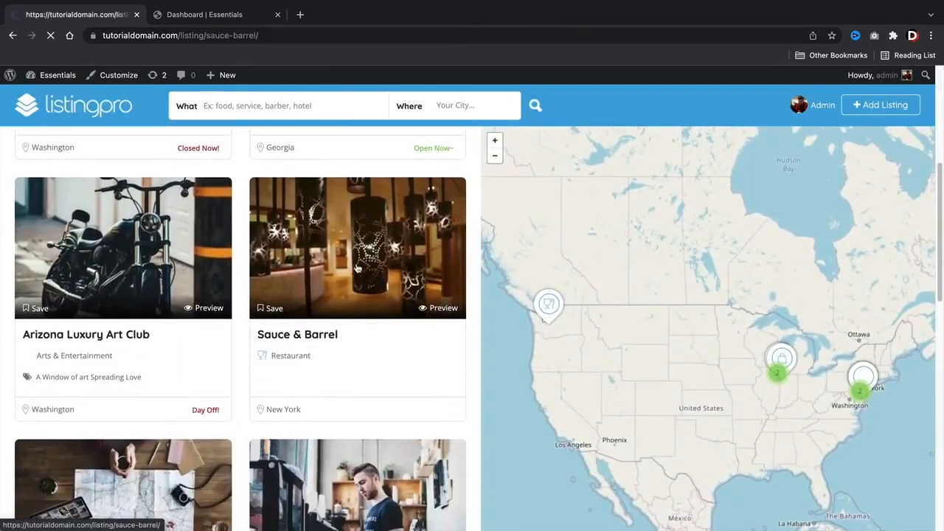
scroll(485, 307, down, 3)
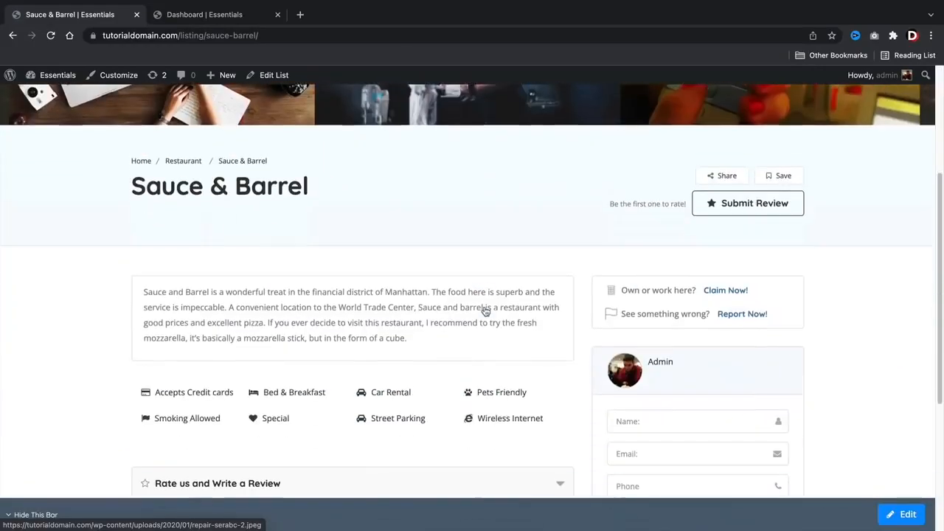
scroll(485, 306, down, 1)
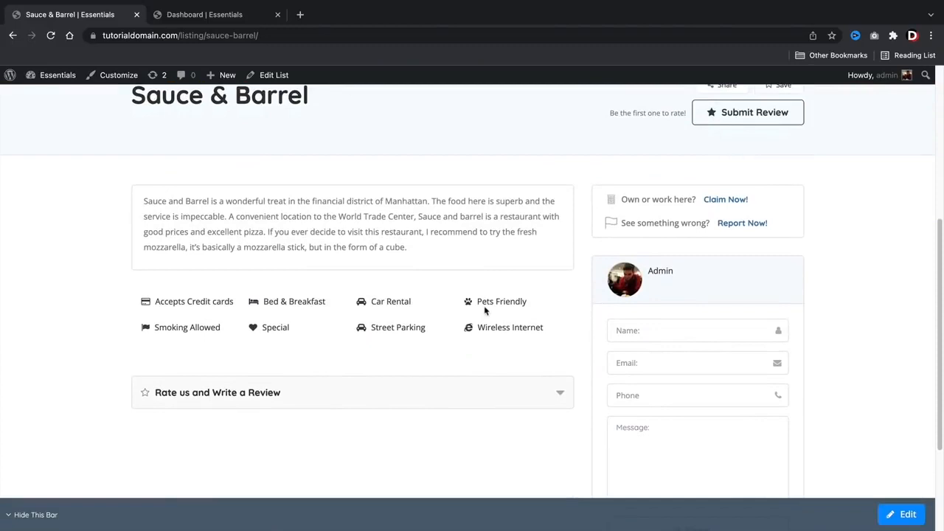
Go to the WordPress admin, dismiss the Redux notice and open the Listing Detail settings in the theme options.
click(236, 25)
mouse_move(51, 74)
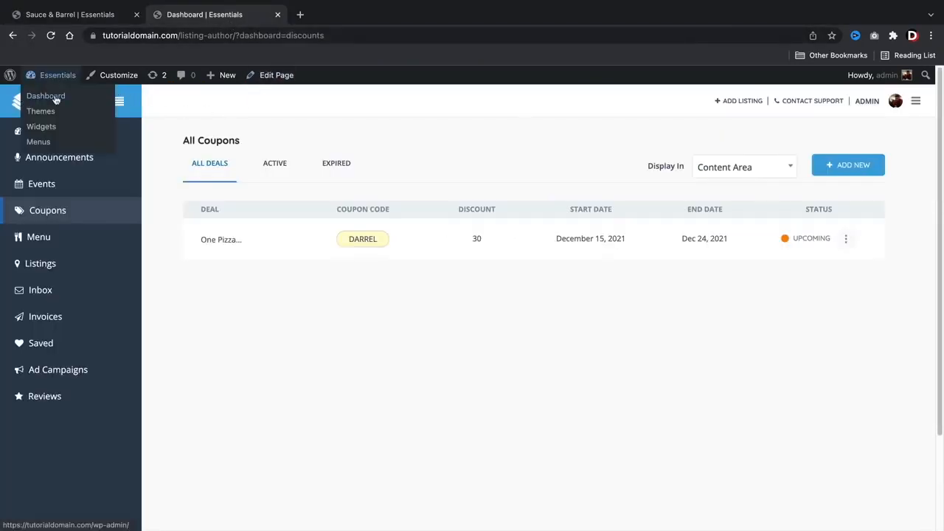
click(56, 100)
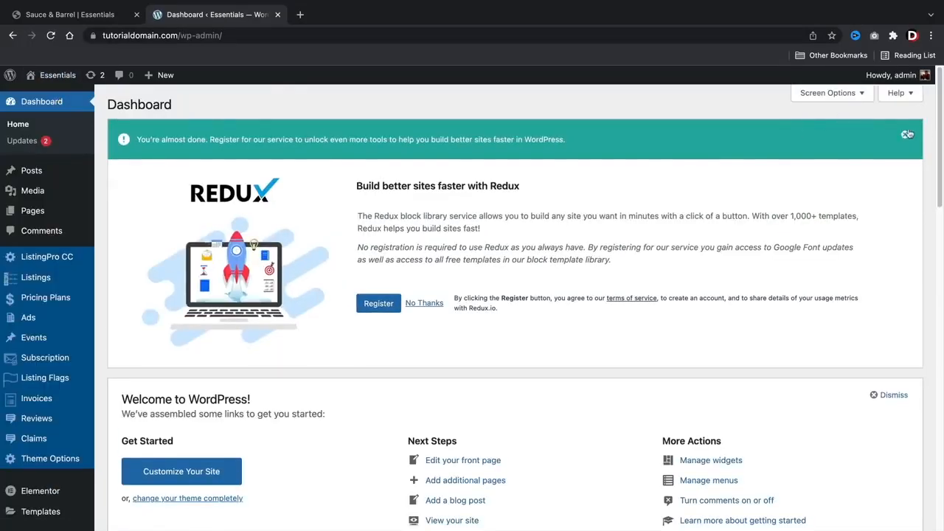
click(907, 134)
mouse_move(66, 259)
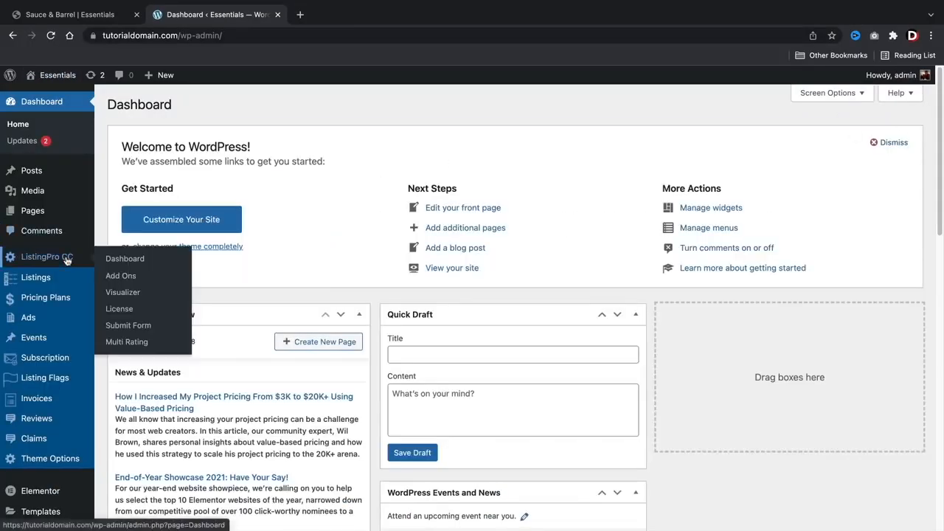
mouse_move(62, 402)
scroll(63, 398, down, 1)
mouse_move(59, 445)
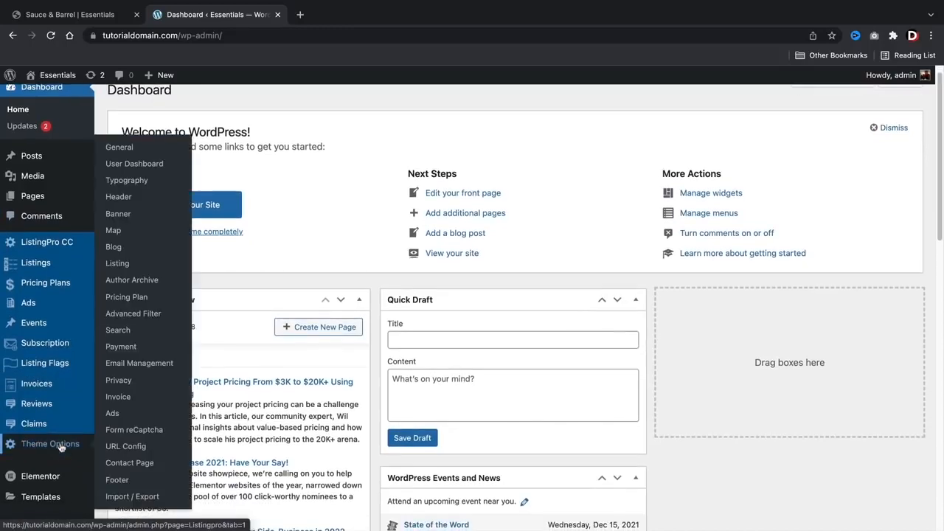
click(132, 153)
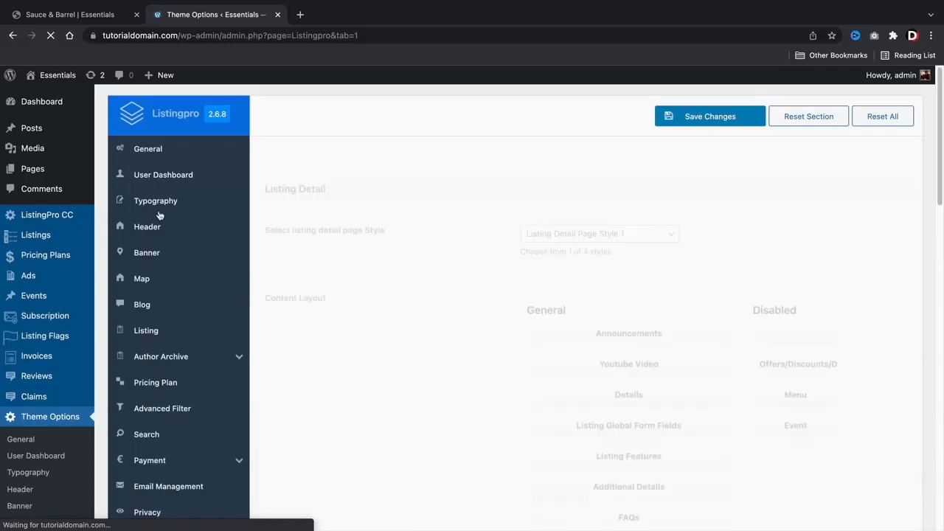
click(174, 329)
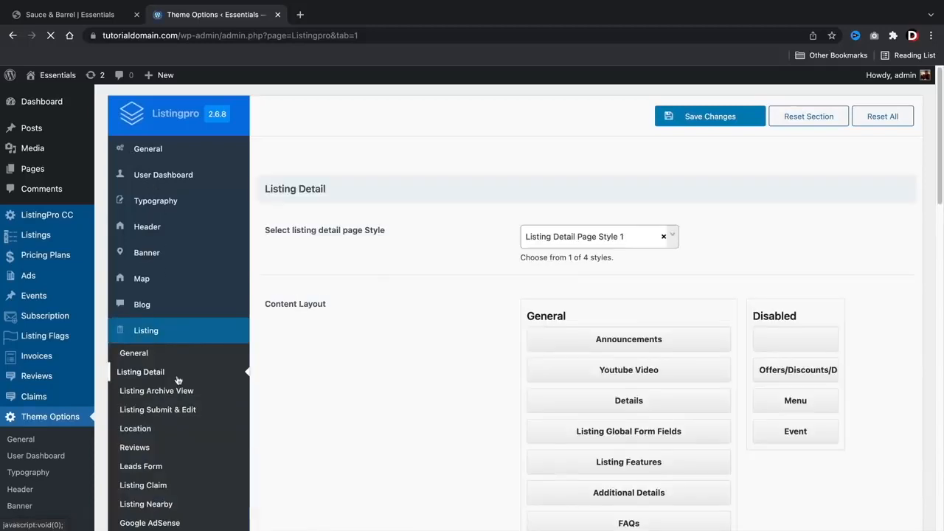
Move Offers/Discounts/Deals from Disabled to the top of the General content layout and save the changes.
scroll(356, 389, down, 5)
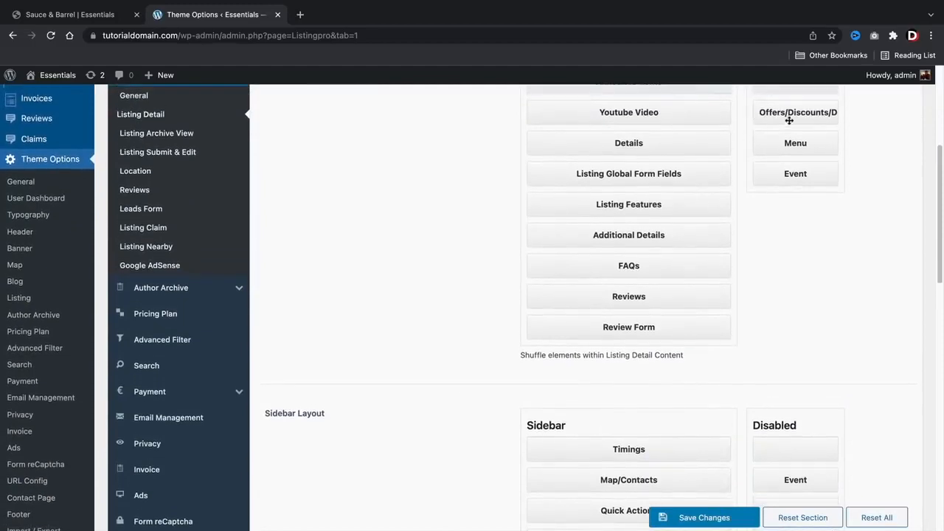
scroll(860, 374, down, 3)
scroll(830, 303, up, 5)
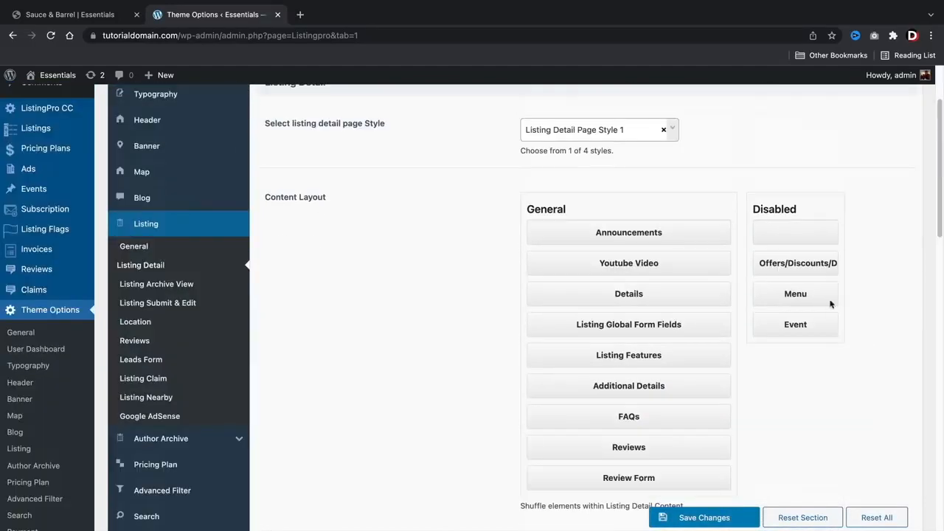
drag(809, 267, 605, 232)
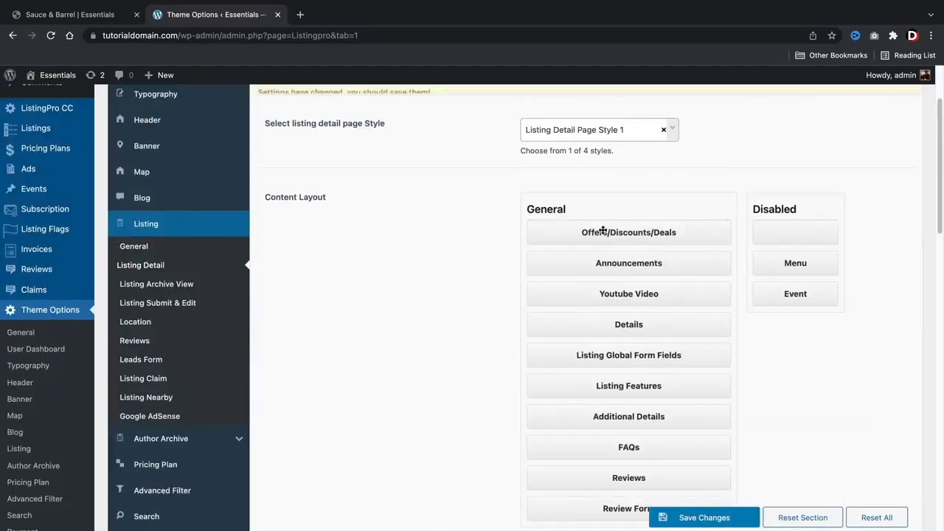
click(704, 518)
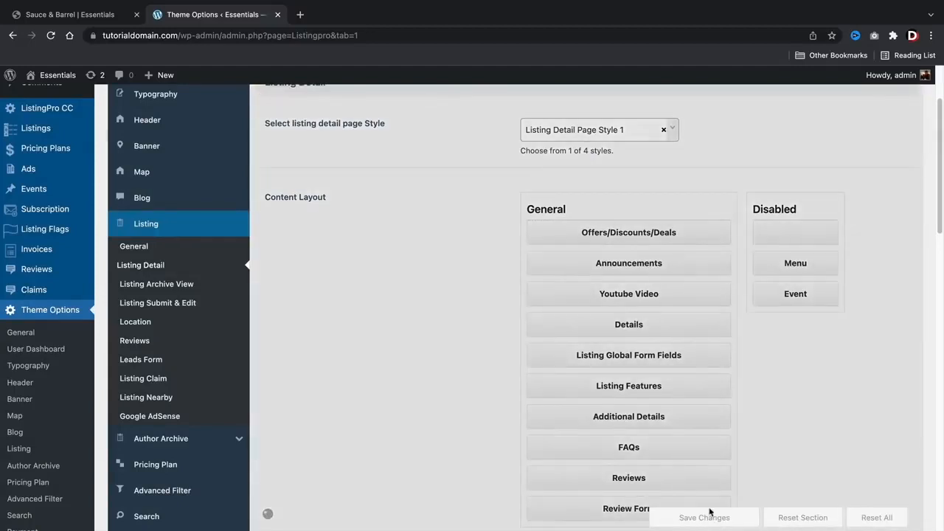
Check the coupon on the Sauce & Barrel listing page, then return to the Listing Detail content layout in the theme options.
click(108, 21)
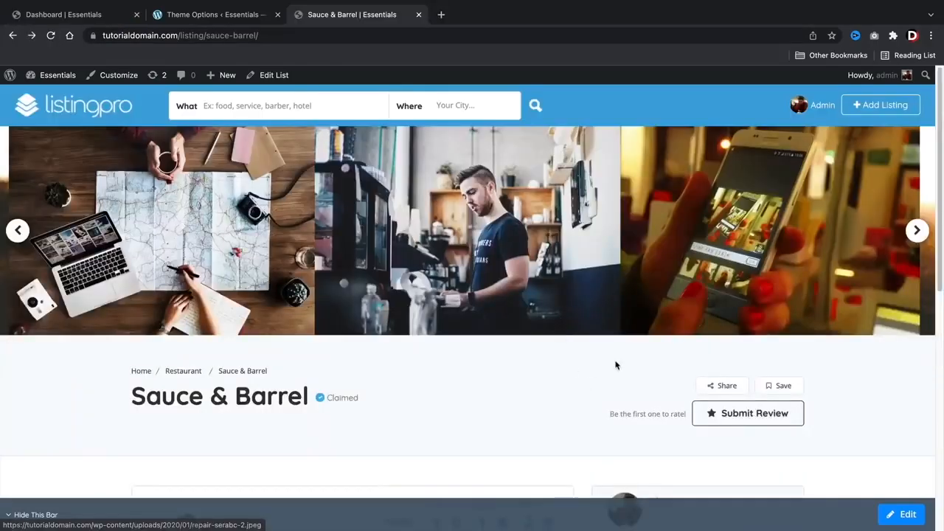
scroll(615, 364, down, 3)
scroll(615, 364, down, 6)
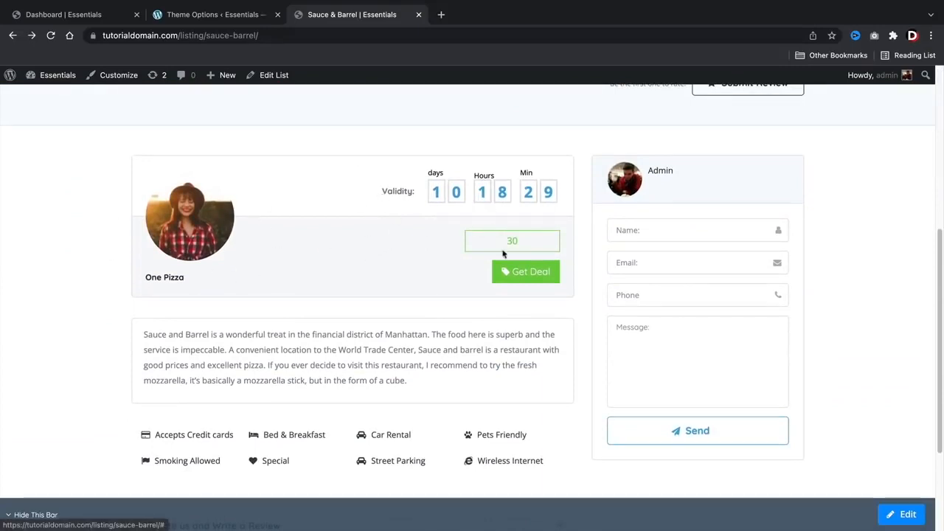
click(214, 14)
scroll(470, 341, down, 2)
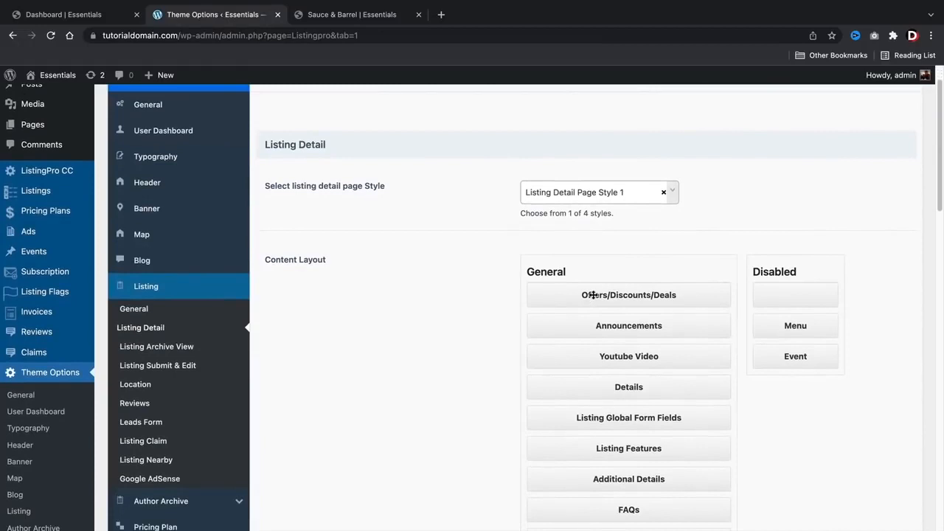
Return to the front-end dashboard's menu section and start a new menu for the Sushi Kashiba listing.
drag(593, 295, 652, 302)
click(59, 14)
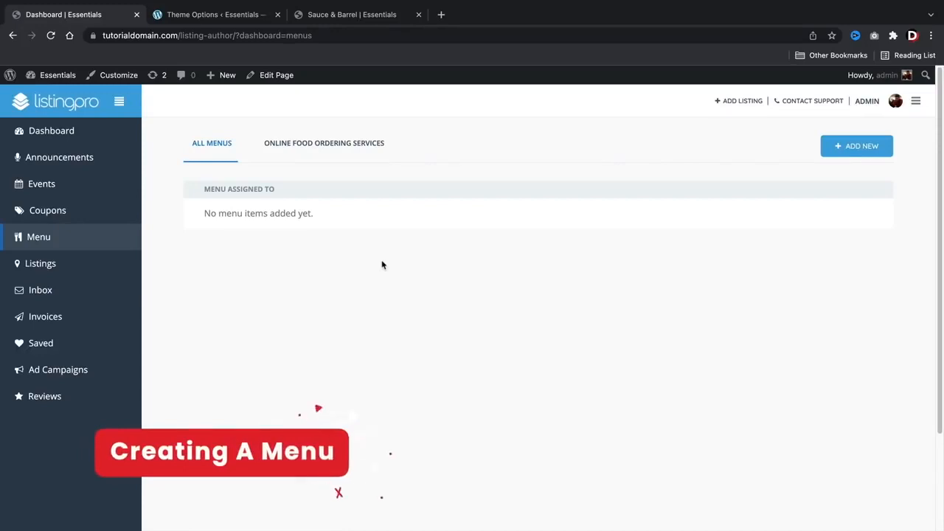
click(868, 146)
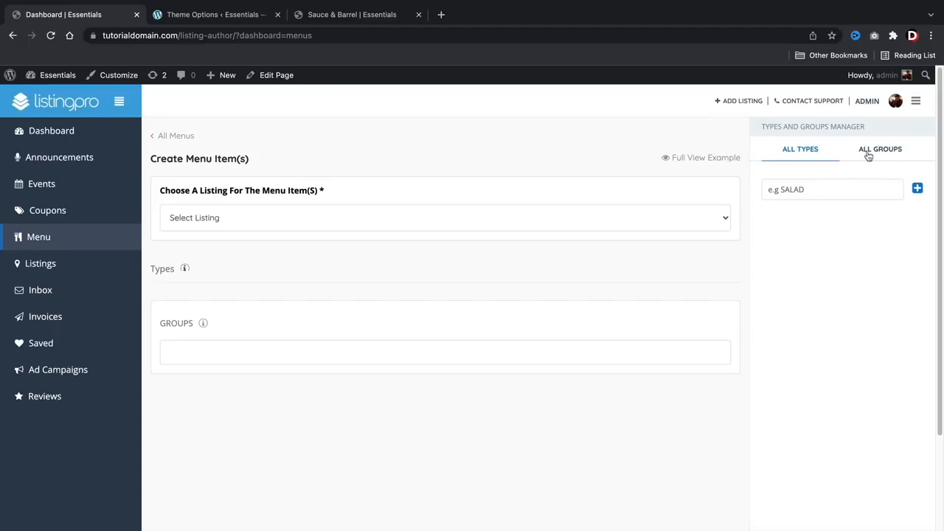
click(213, 218)
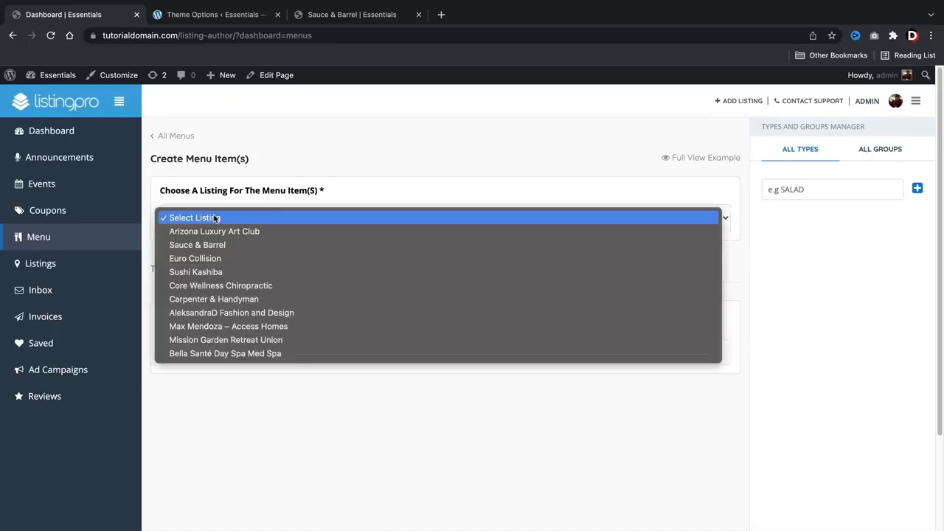
click(219, 272)
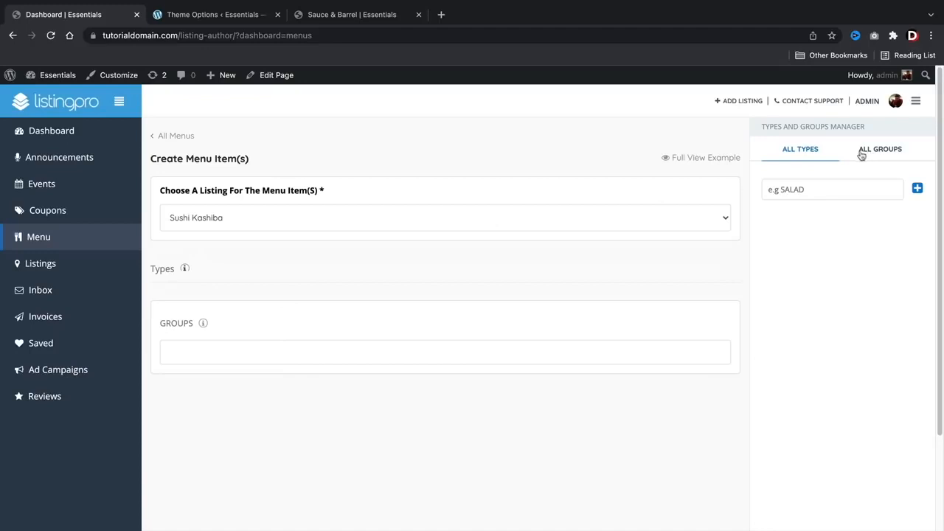
Add a menu type named Food in the types and groups manager.
click(815, 189)
text(Food)
click(917, 189)
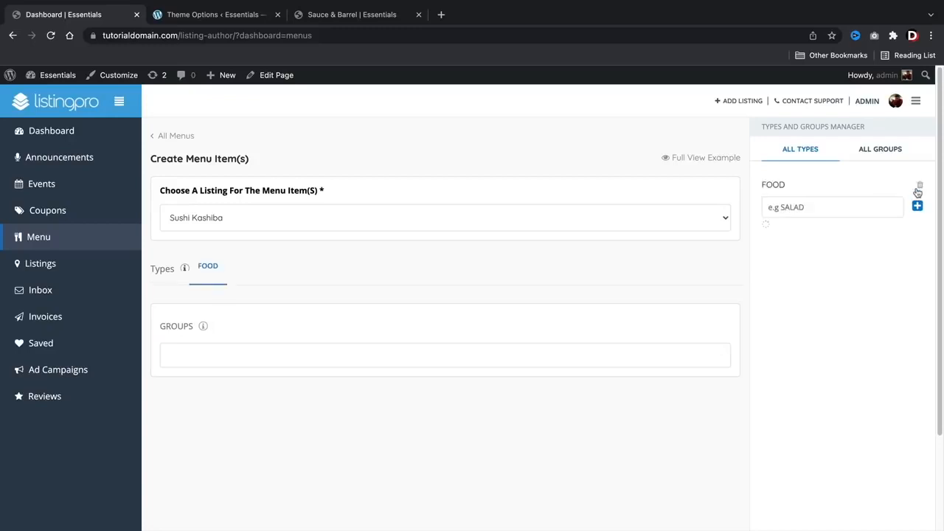
Add a menu group named Sushi, then review the lists of types and groups.
click(890, 151)
click(857, 190)
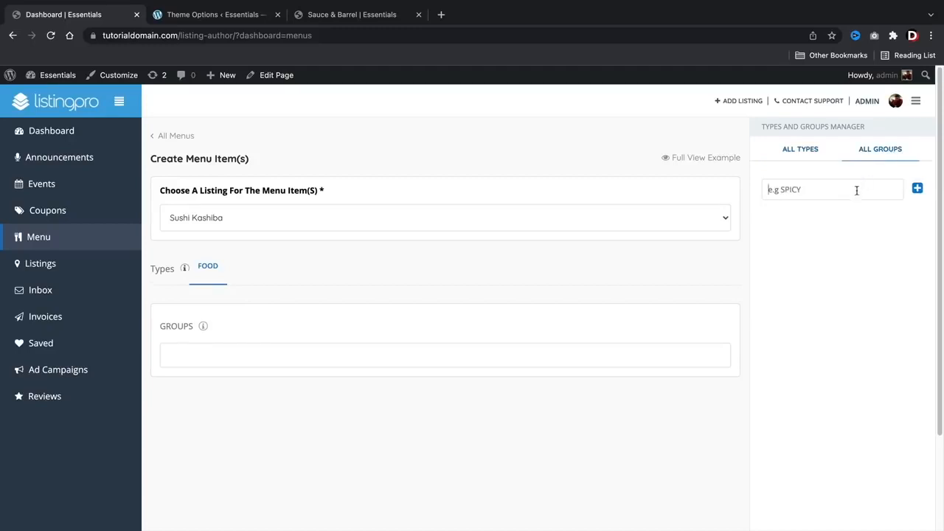
text(Sushi)
click(917, 189)
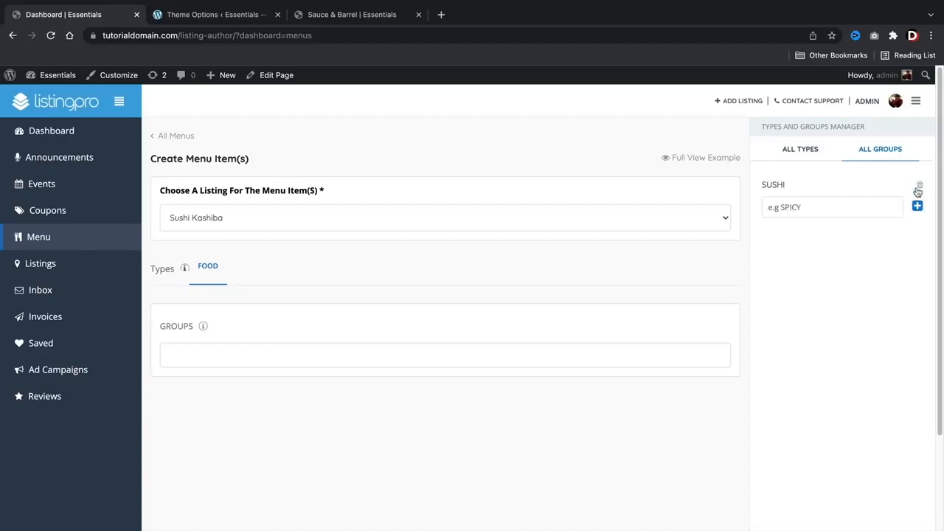
click(803, 154)
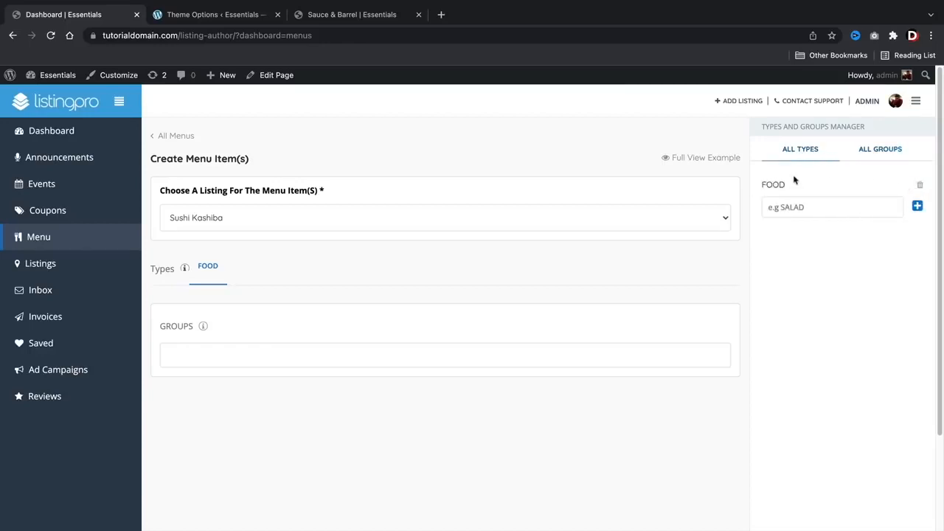
click(889, 154)
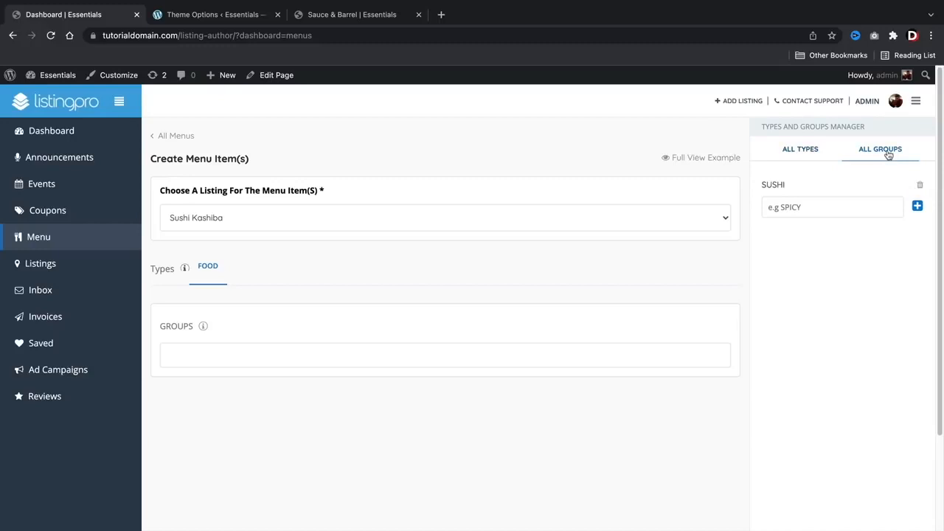
Assign the Sushi group to the new menu item under the Food type and show the types list again.
click(246, 356)
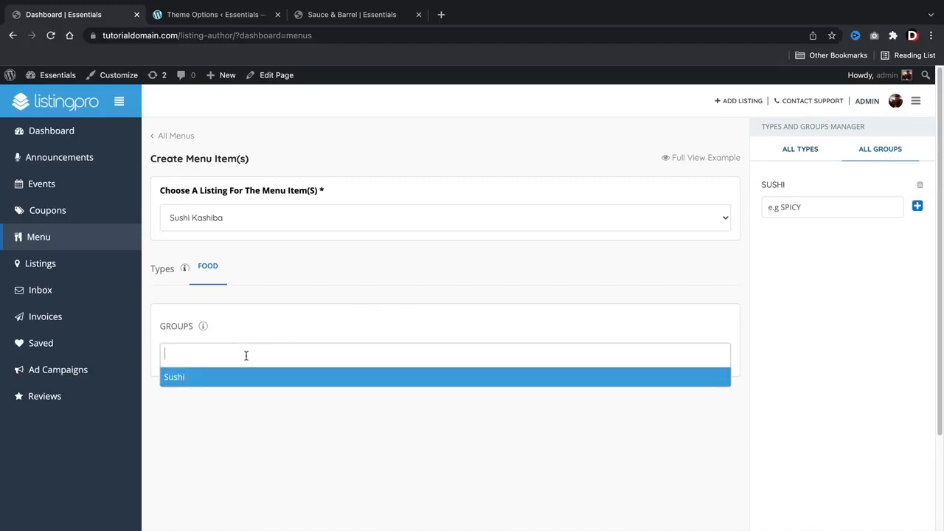
click(186, 378)
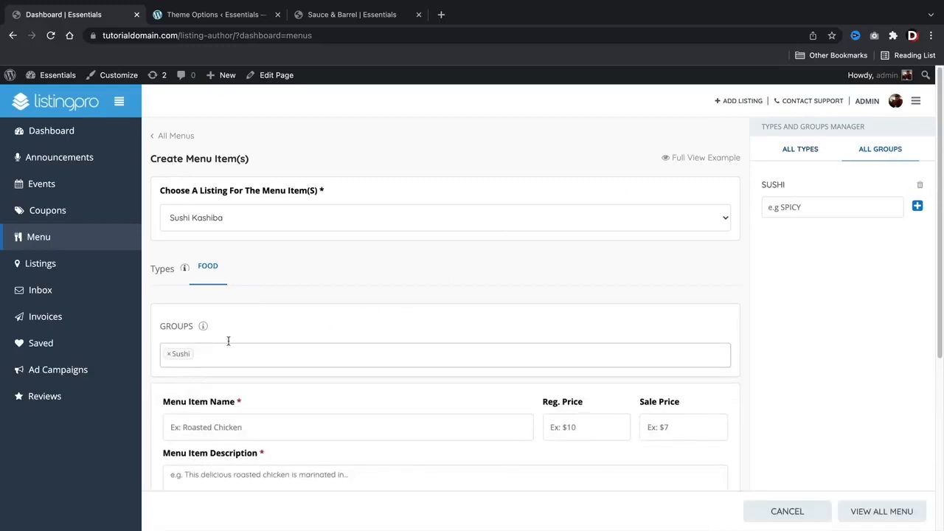
click(802, 153)
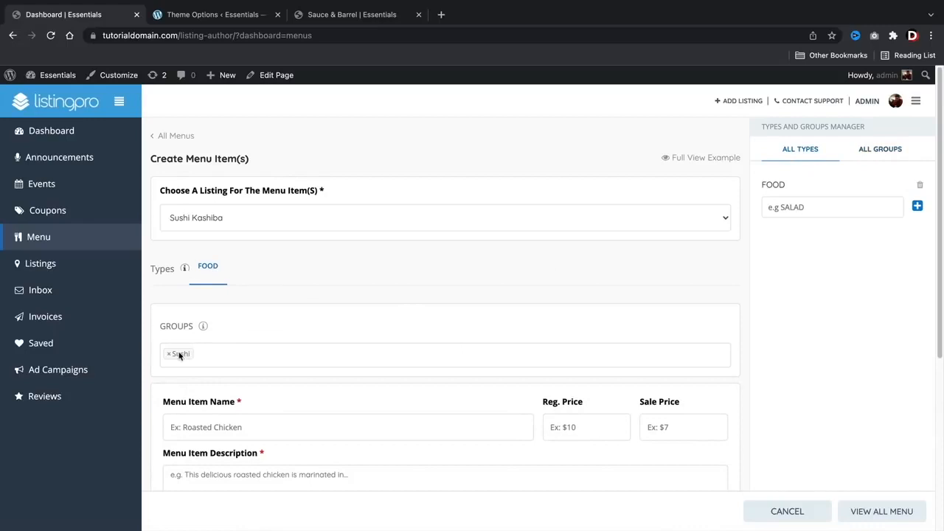
Name the menu item Tuna with regular price 10, sale price 5 and the description "This sushi is the best".
scroll(180, 357, down, 2)
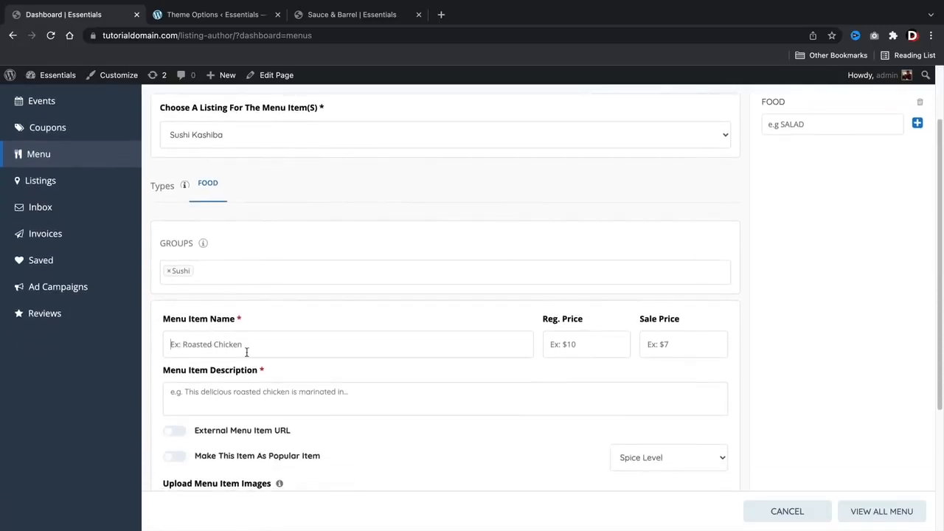
text(Tuna)
key(Tab)
text(10)
key(Tab)
text(5)
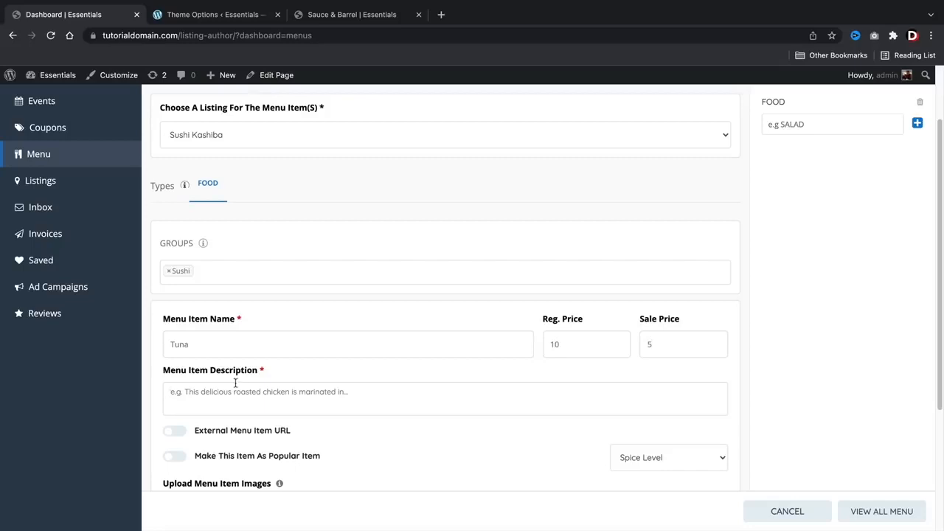
text(This sushi is the best)
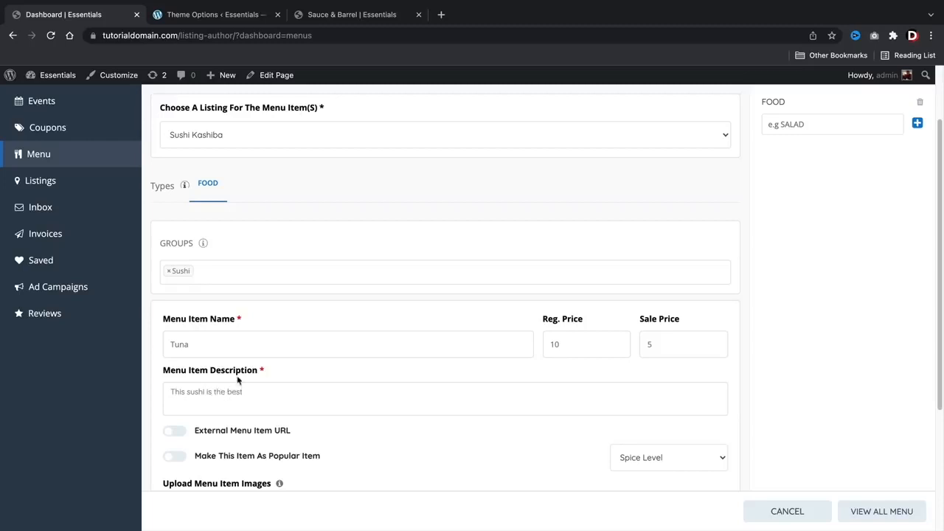
Mark the Tuna item as popular and set its spice level to two chillies.
scroll(238, 380, down, 3)
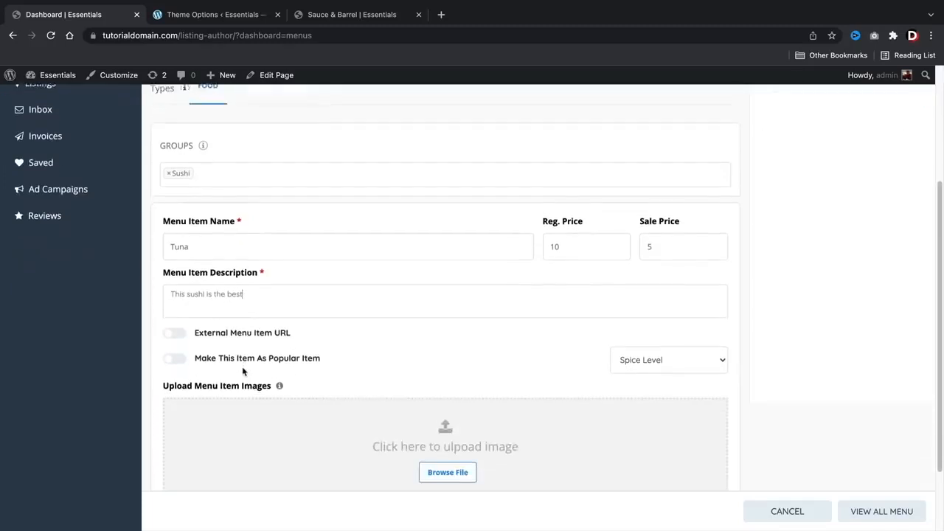
click(175, 340)
click(639, 344)
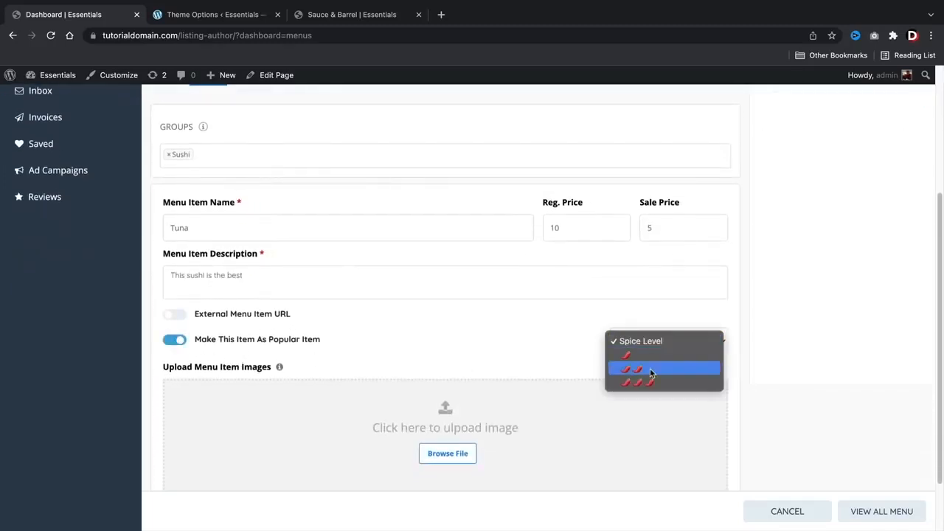
click(650, 369)
Attach the photo of the map and laptop on a desk from the media library as the Tuna item's image.
scroll(590, 359, down, 2)
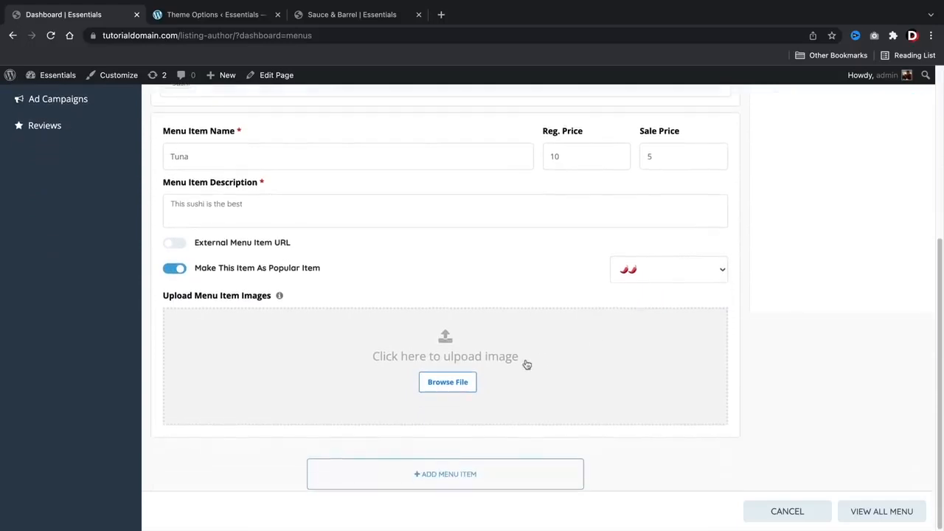
click(452, 382)
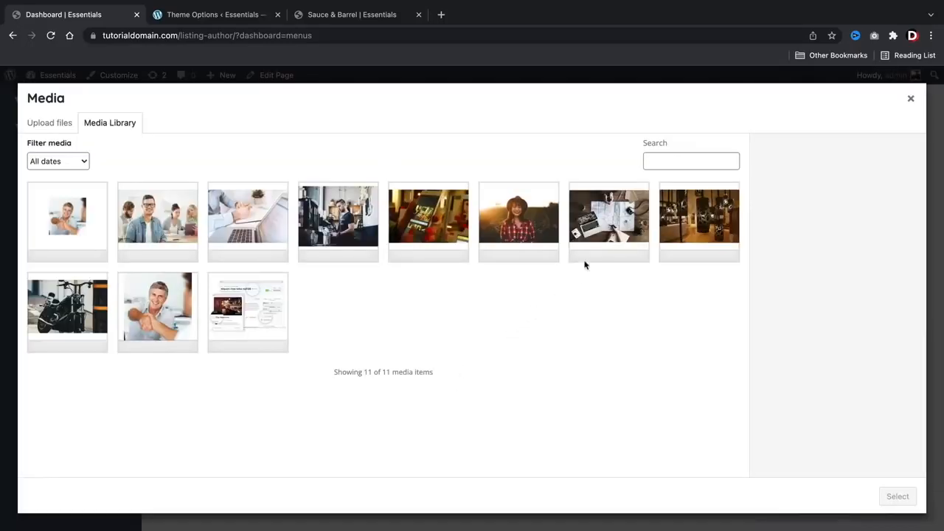
click(621, 229)
click(893, 496)
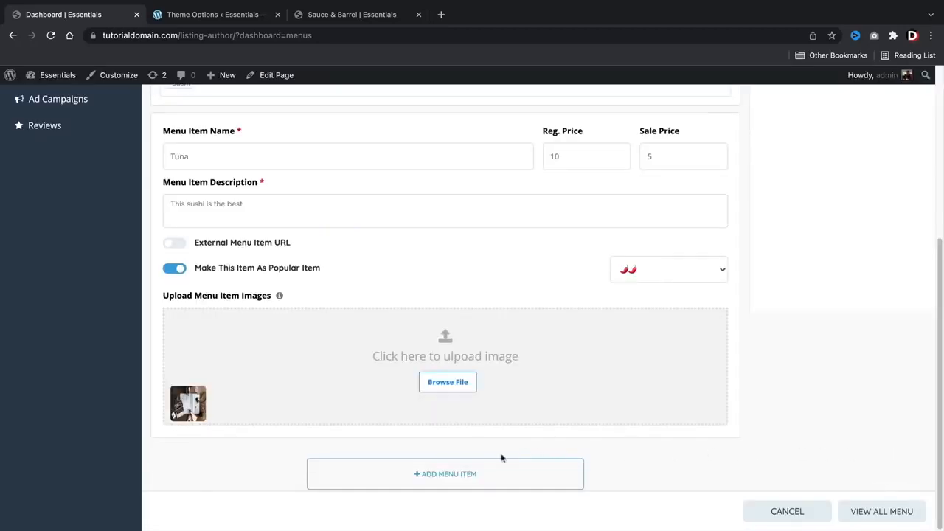
Add the completed Tuna item to the Sushi Kashiba menu and go back to the list of all menus.
click(472, 475)
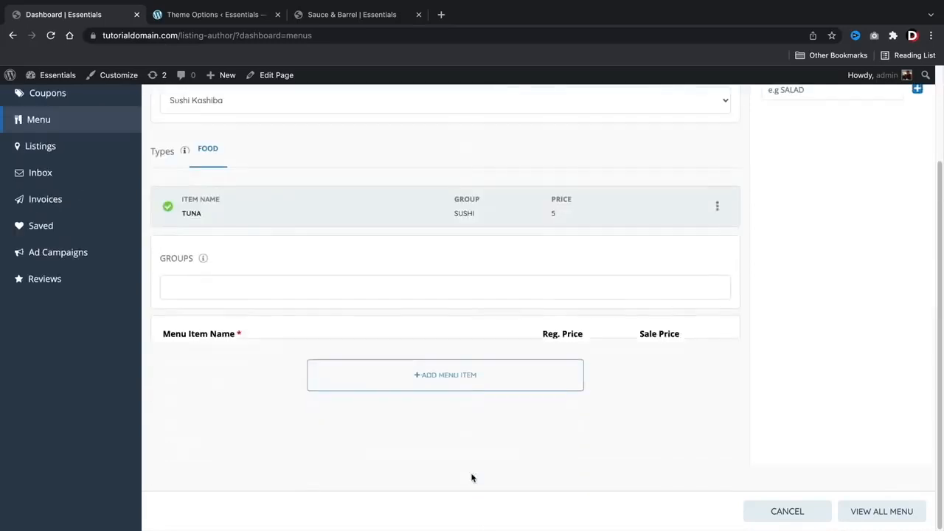
scroll(472, 476, up, 3)
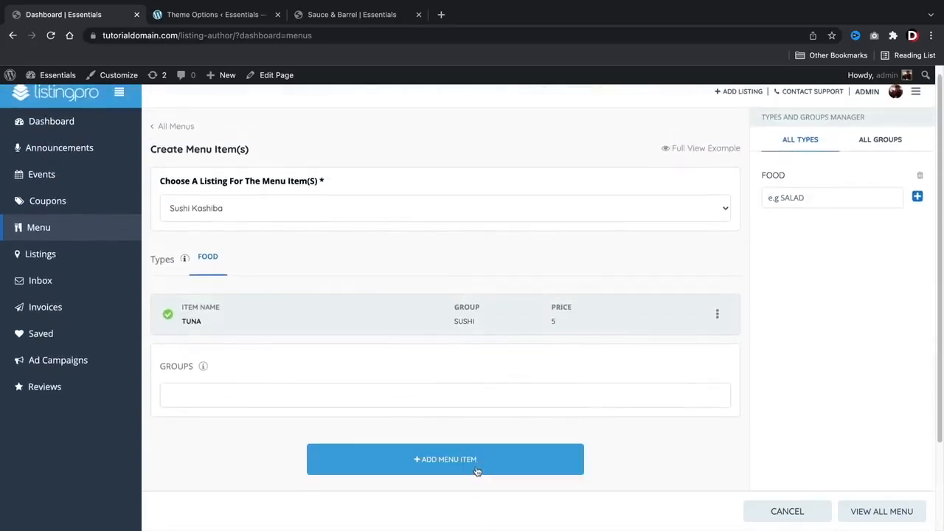
scroll(355, 384, up, 1)
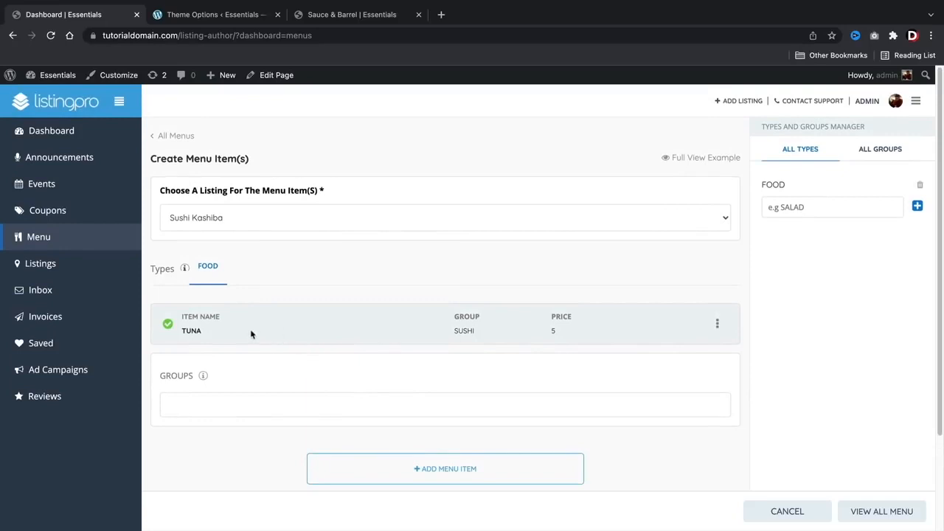
click(878, 518)
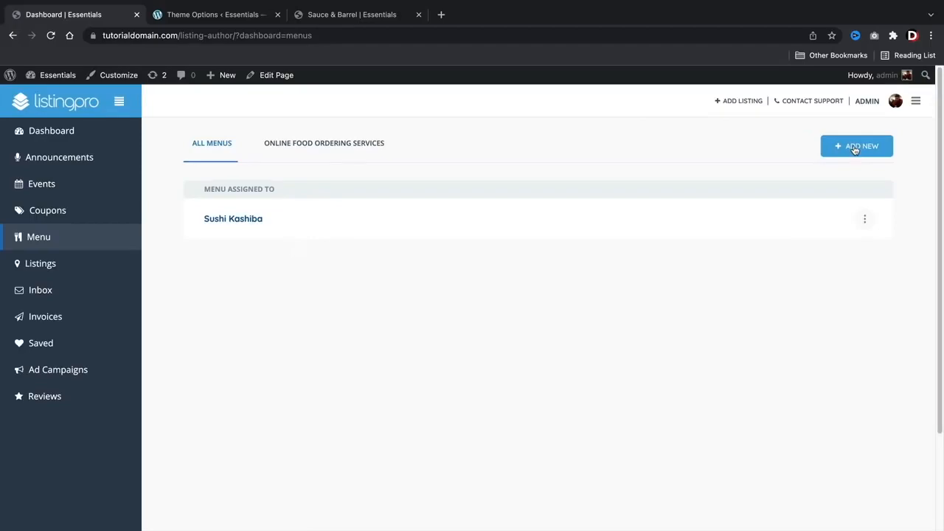
Search all listings on the live site and examine the menu section on the Sushi Kashiba listing page.
click(331, 18)
scroll(381, 344, up, 10)
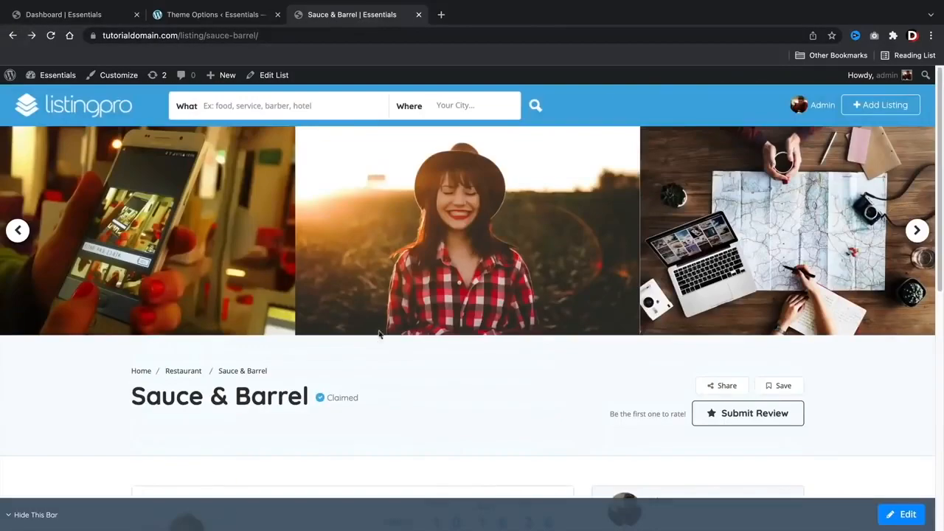
click(534, 105)
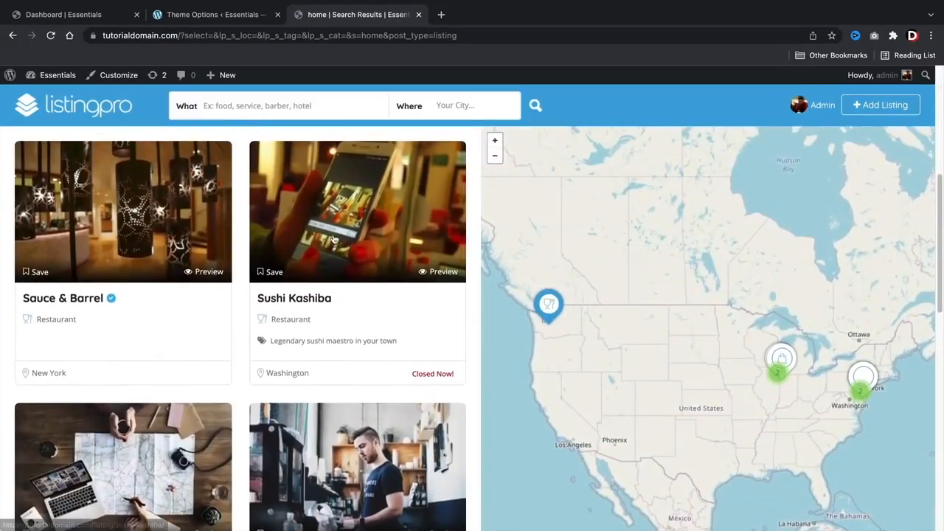
click(333, 239)
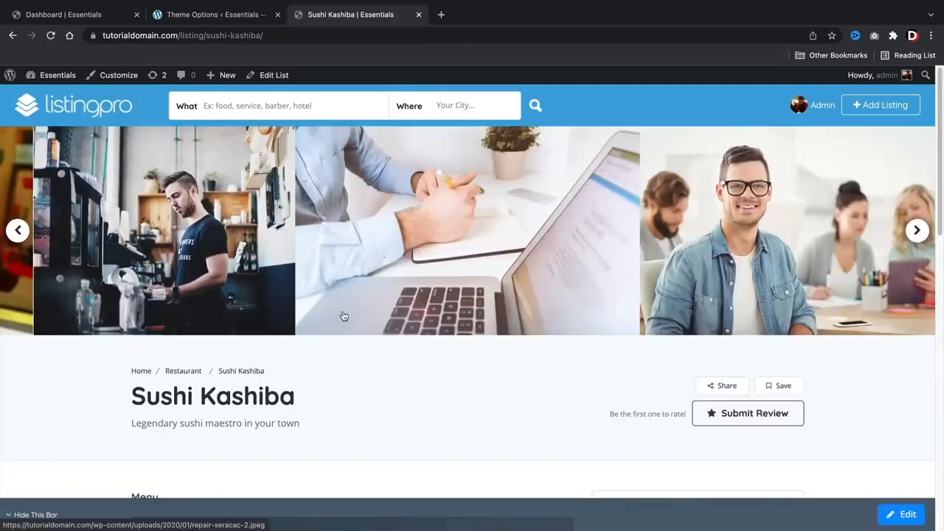
scroll(343, 316, down, 4)
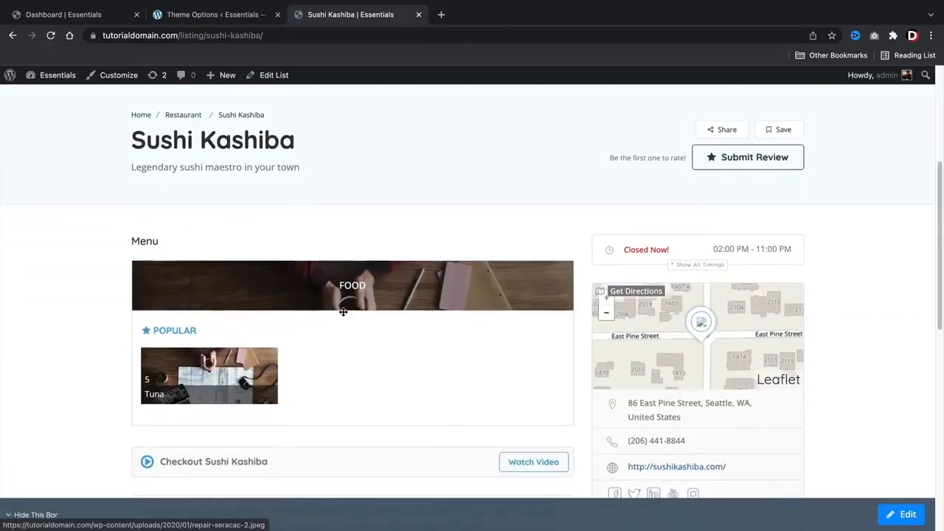
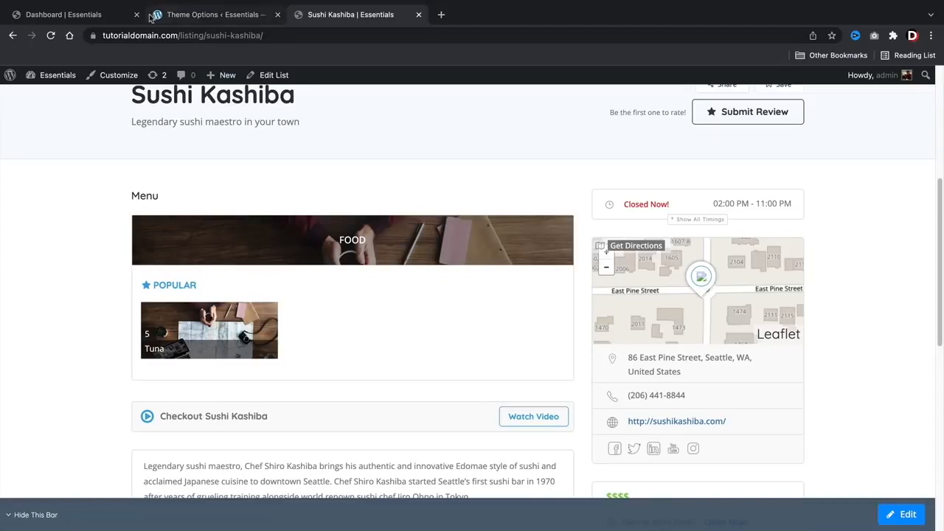
Review the Menu block in the Listing Detail content layout of the theme options.
click(195, 22)
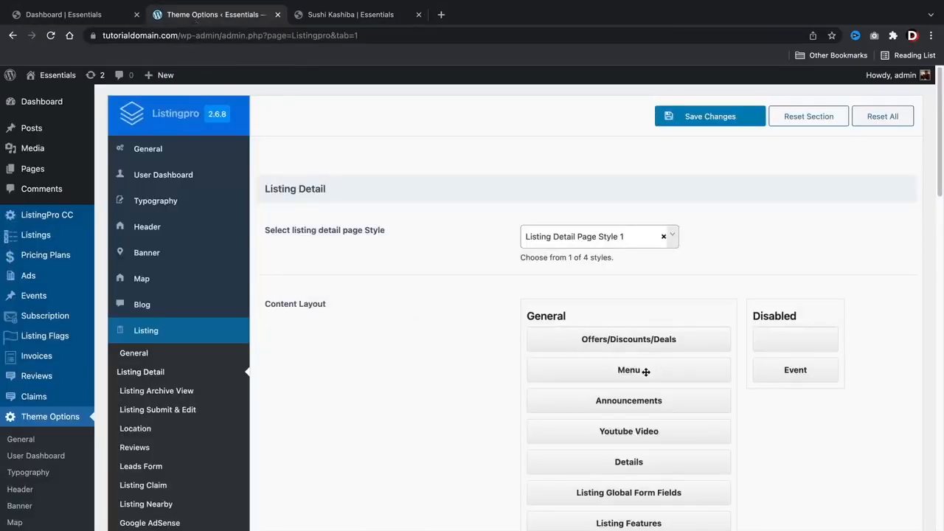
scroll(646, 372, down, 1)
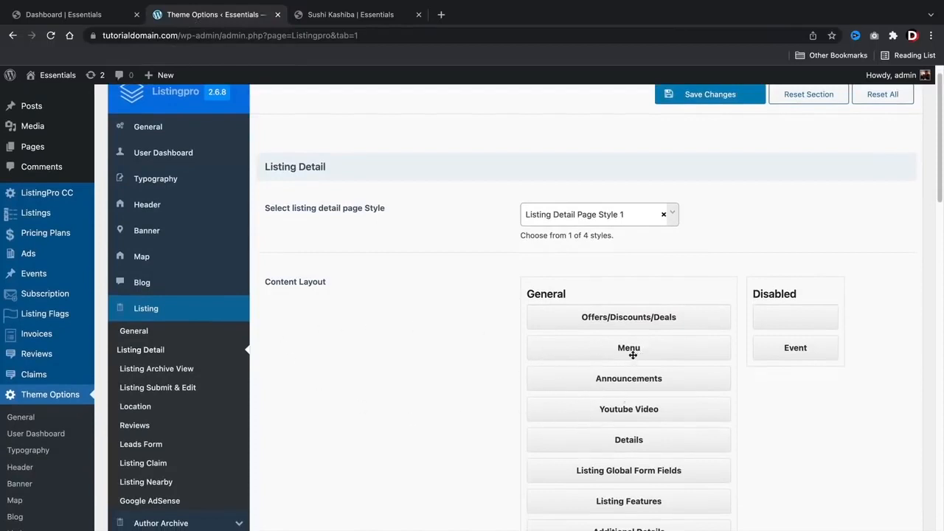
mouse_move(666, 347)
mouse_down()
mouse_move(782, 306)
mouse_move(649, 354)
mouse_up()
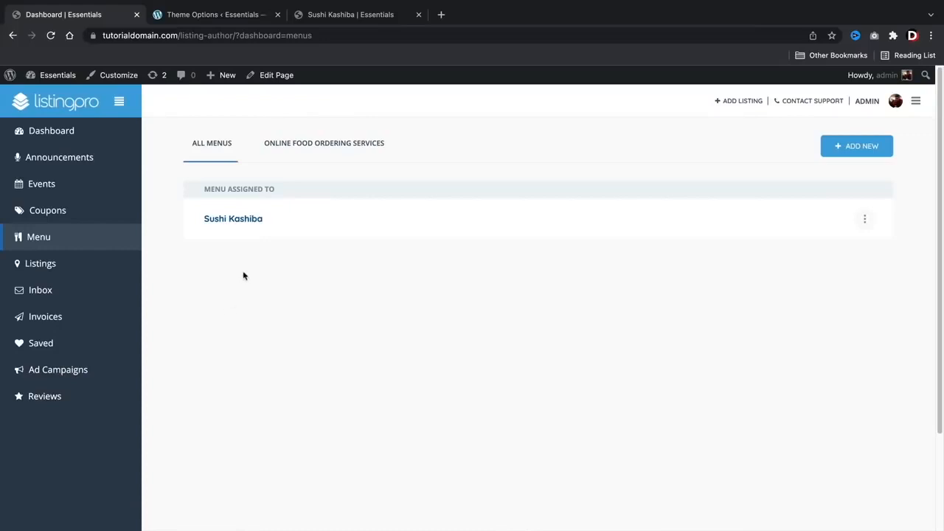
Check the selectable providers under the menu section's Online Food Ordering Services, trying Foodpanda and keeping Grubhub selected.
click(323, 145)
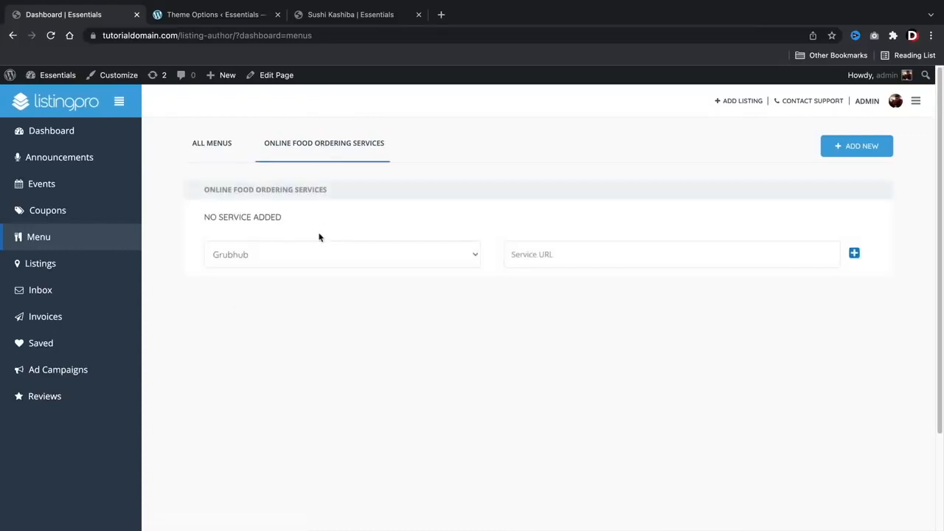
click(309, 257)
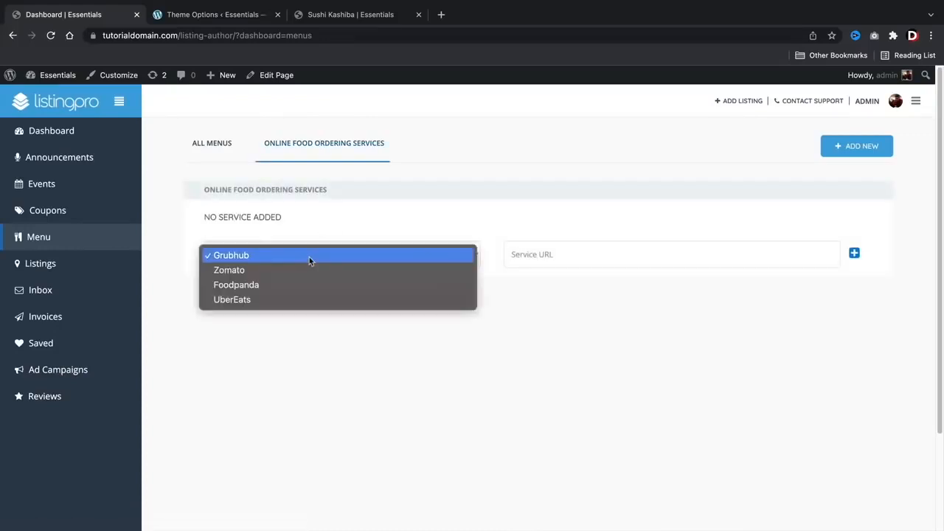
click(313, 284)
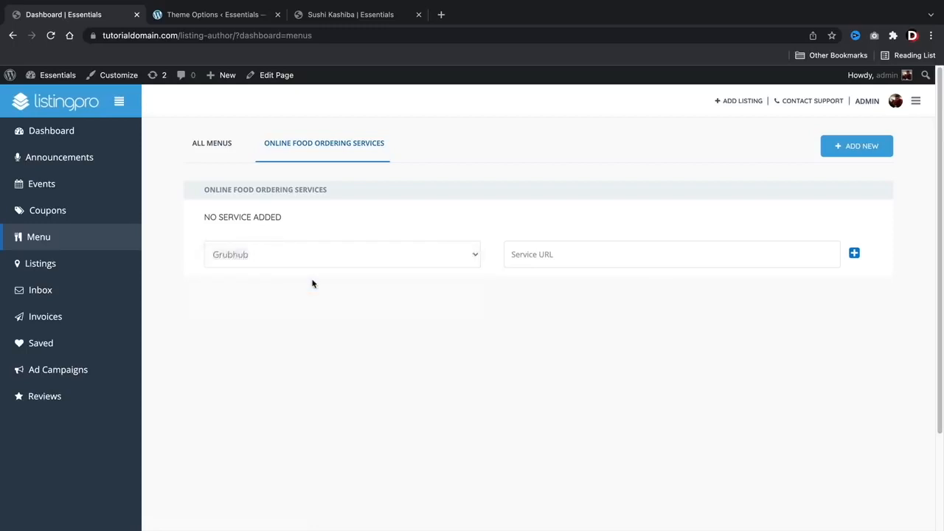
click(531, 258)
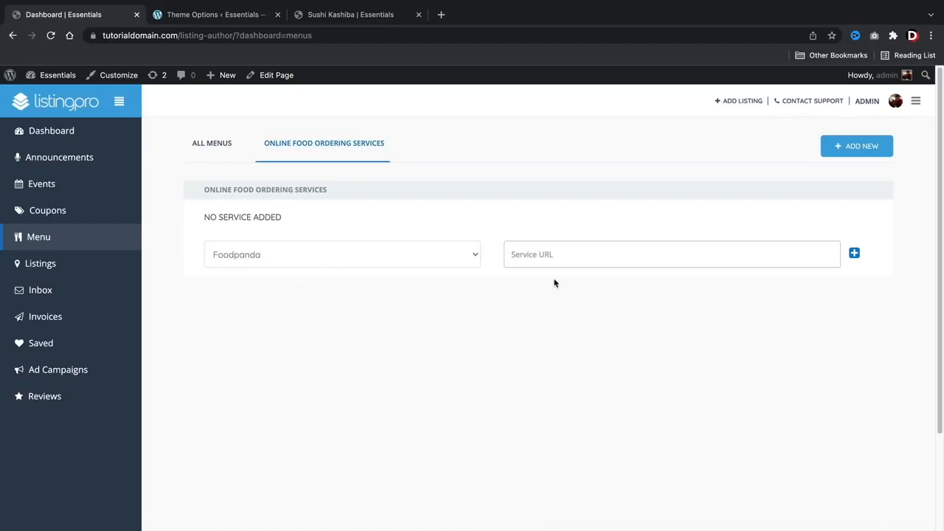
click(432, 258)
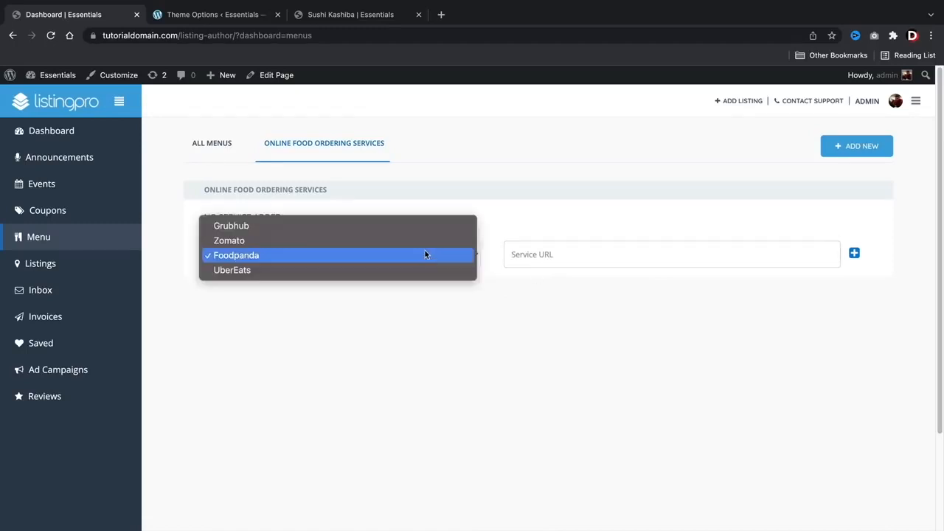
click(415, 232)
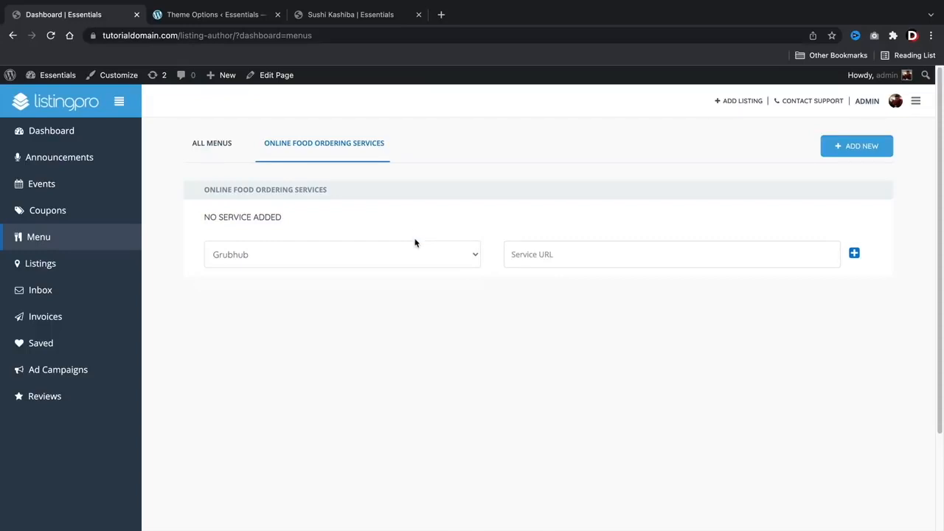
click(415, 248)
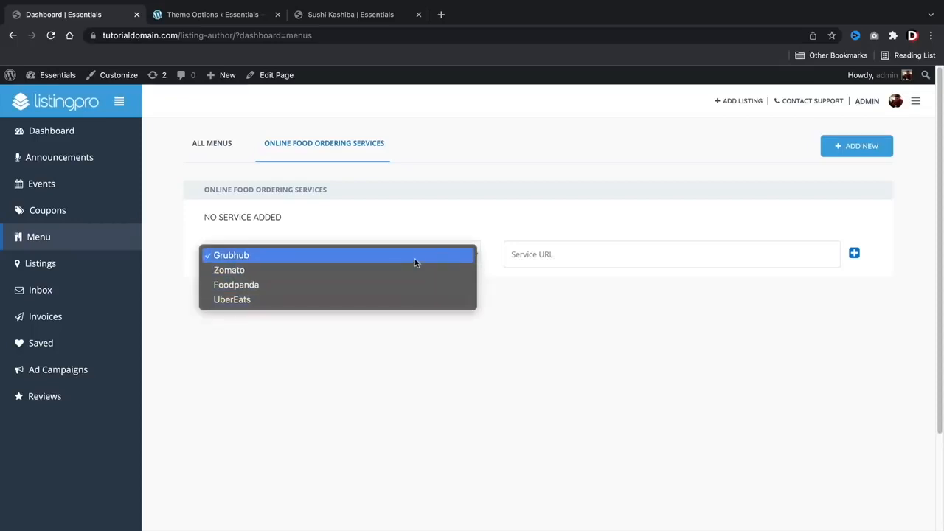
click(415, 259)
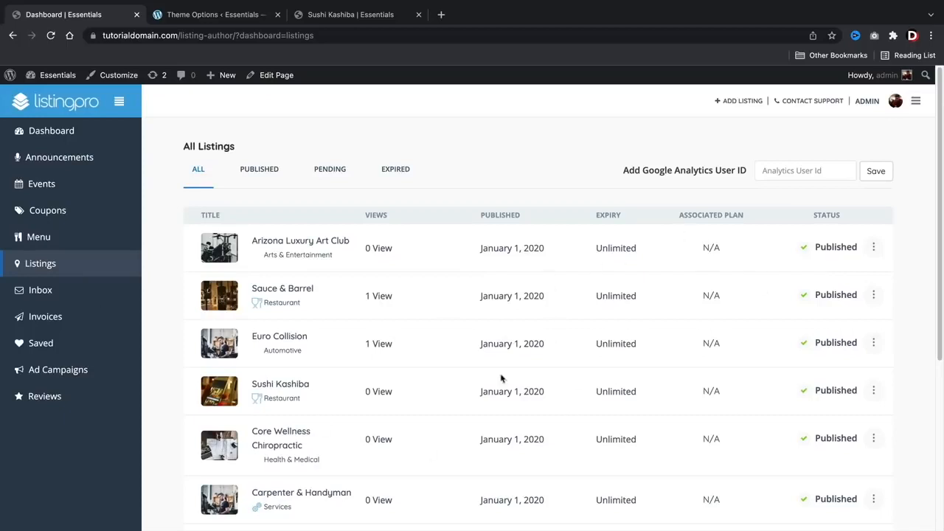
Check the actions offered for the Arizona Luxury Art Club listing and view the Inbox, Invoices and Saved pages.
click(874, 248)
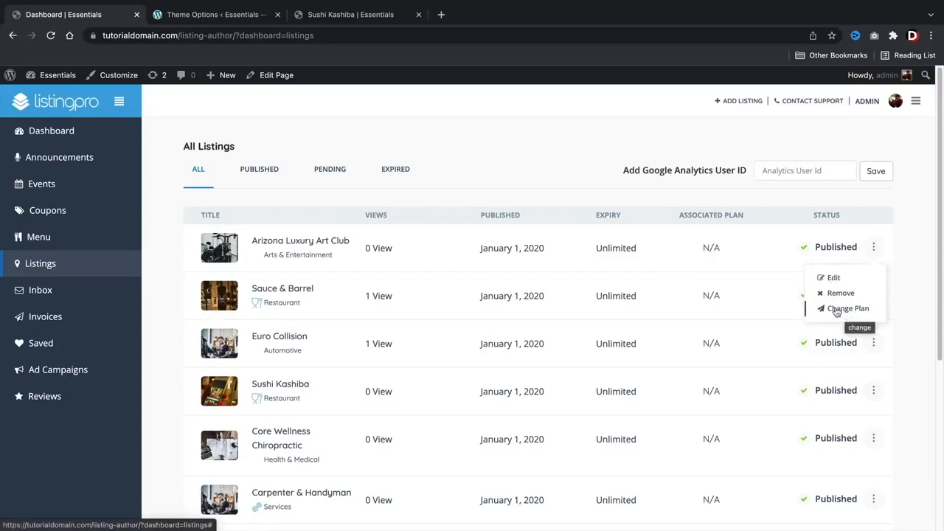
click(176, 303)
click(76, 299)
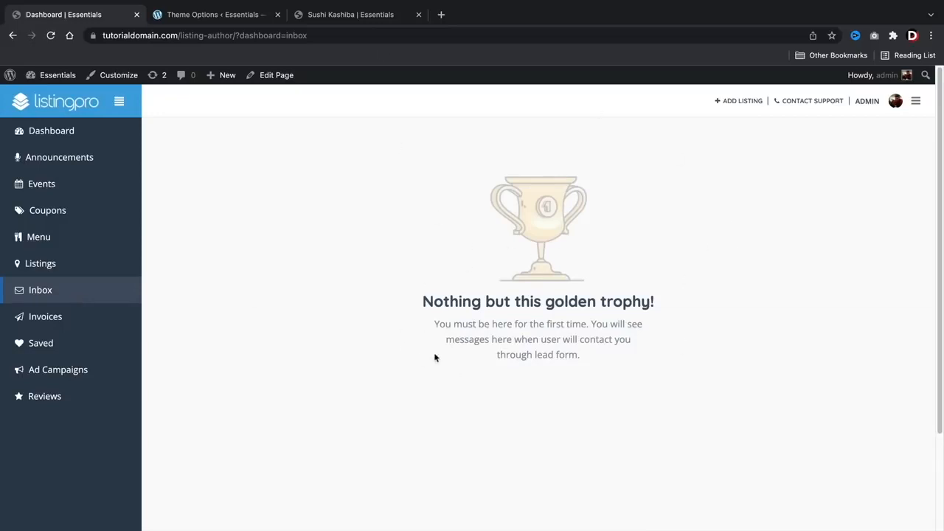
click(89, 328)
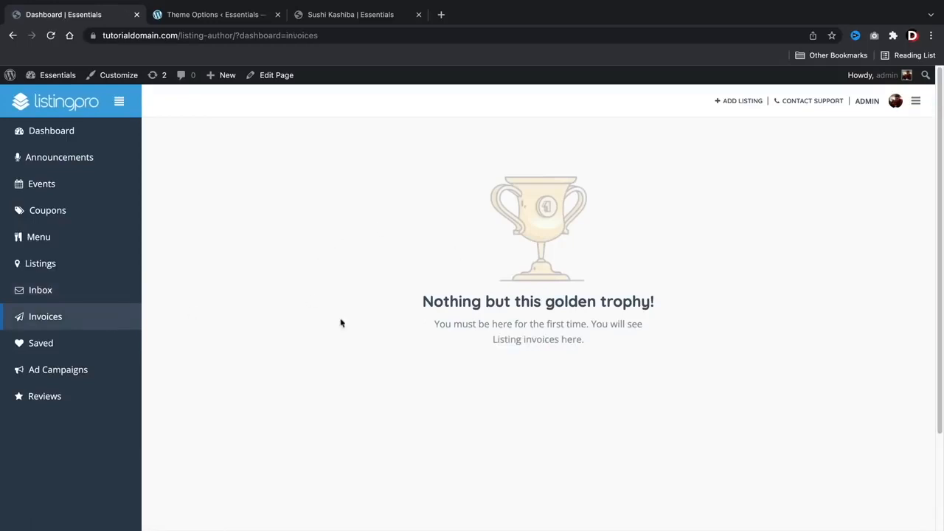
click(69, 346)
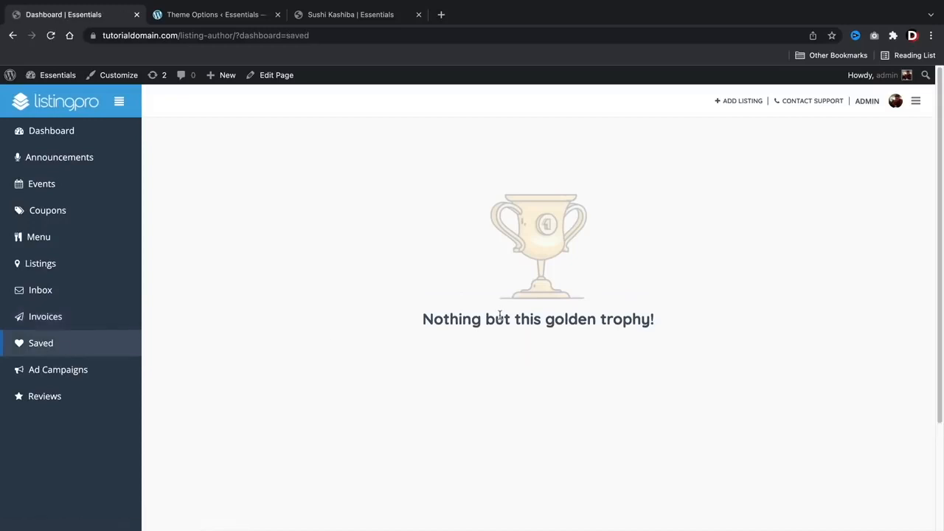
Save the Sushi Kashiba listing from its public page and refresh the dashboard's saved listings.
click(343, 16)
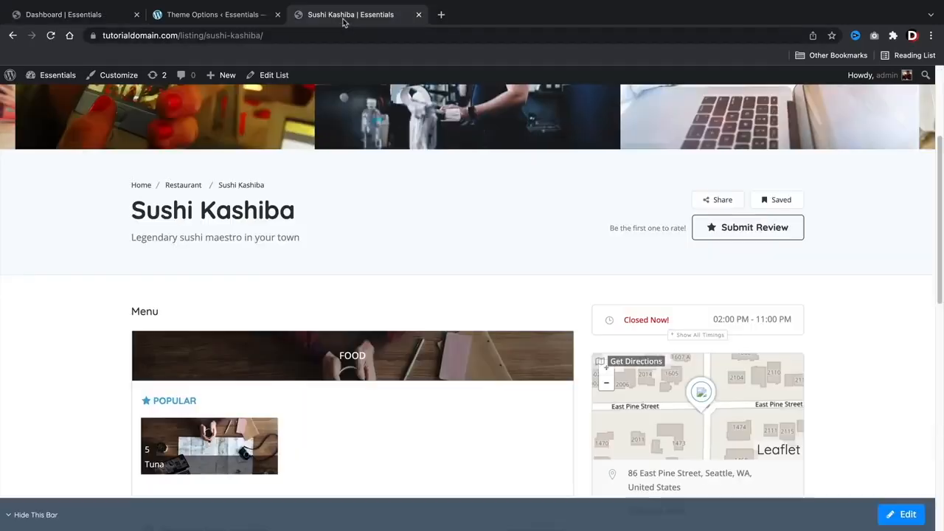
click(780, 206)
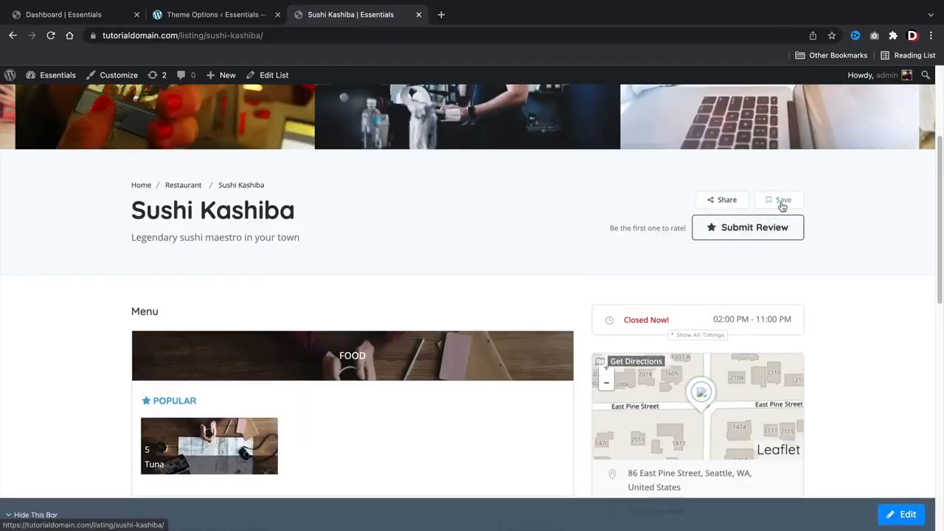
click(782, 206)
click(100, 16)
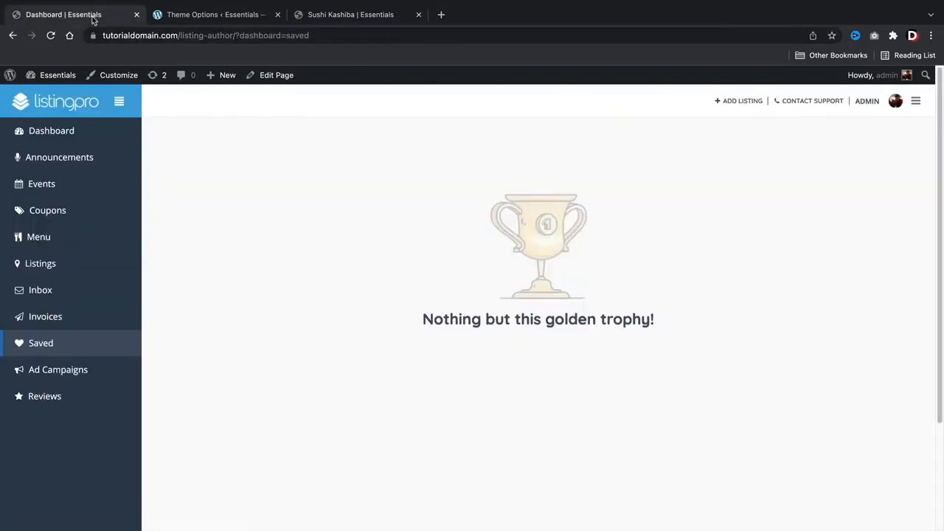
click(51, 37)
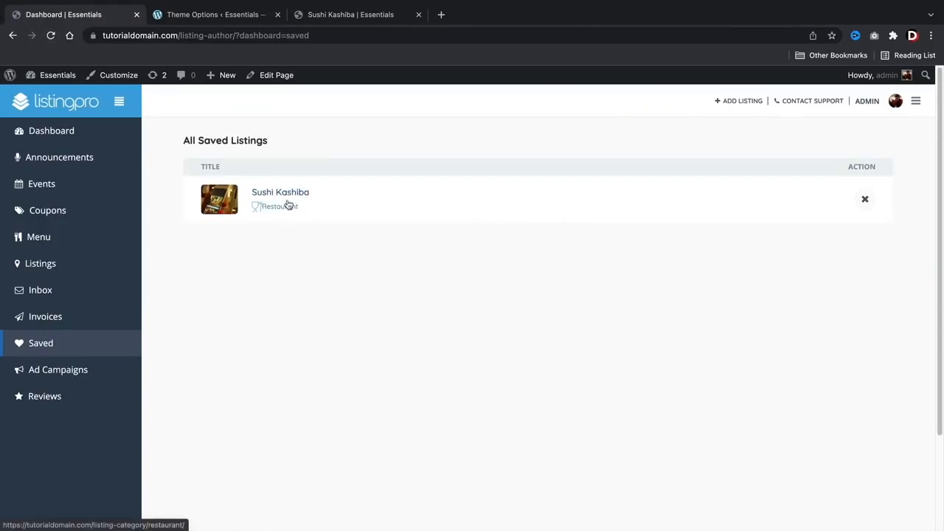
View the dashboard's Ad Campaigns and Reviews pages and the dashboard's header menu.
click(64, 376)
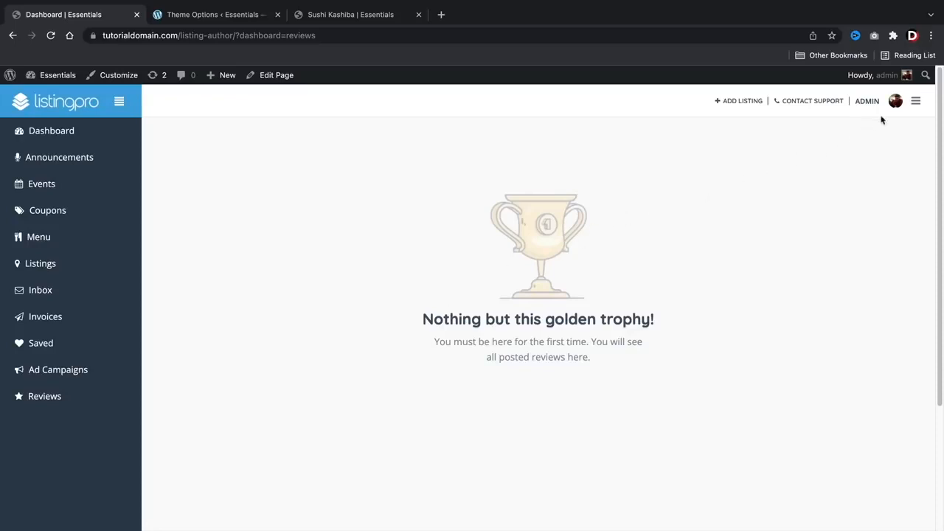
click(917, 102)
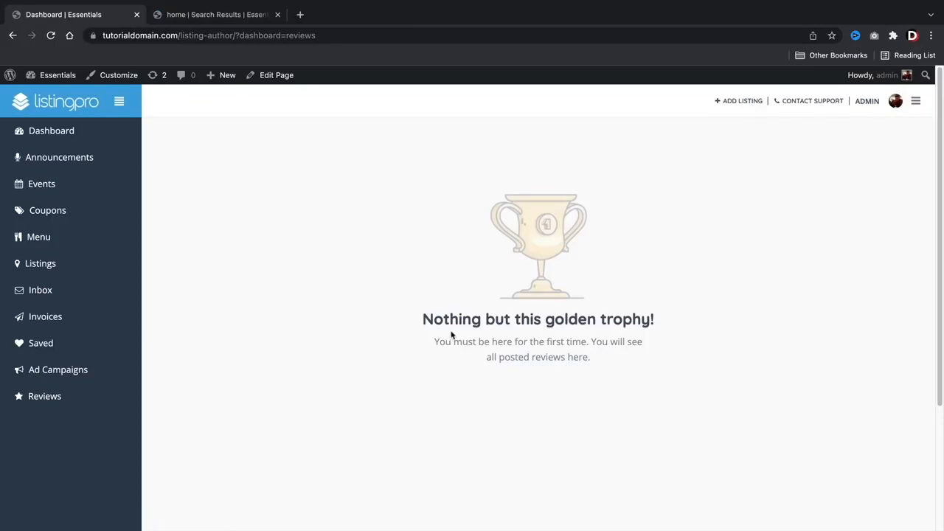
View the active ad campaigns and show the placement and purchase details of the Carpenter & Handyman campaign.
click(78, 374)
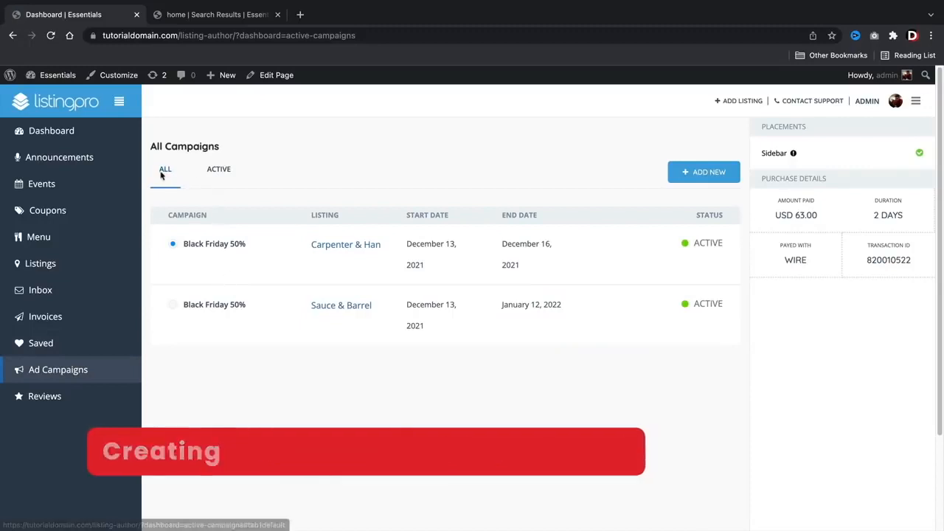
click(217, 175)
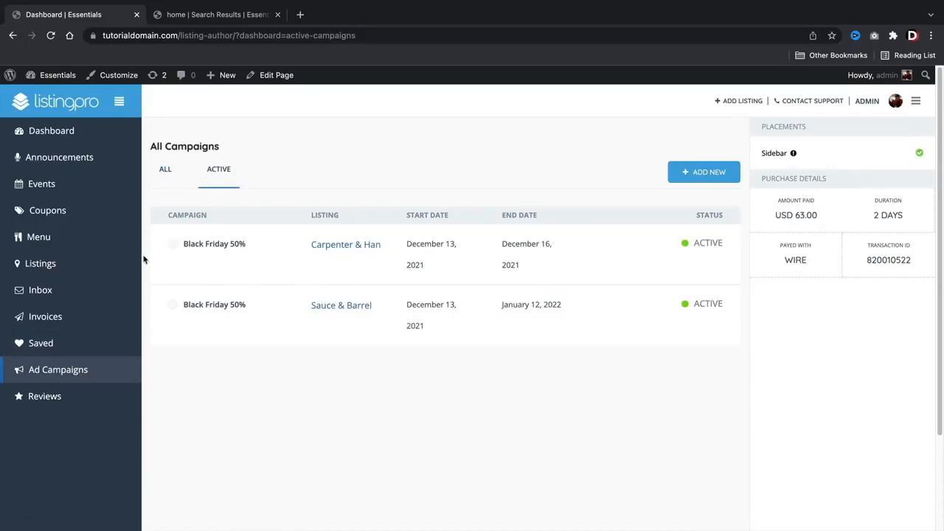
click(193, 251)
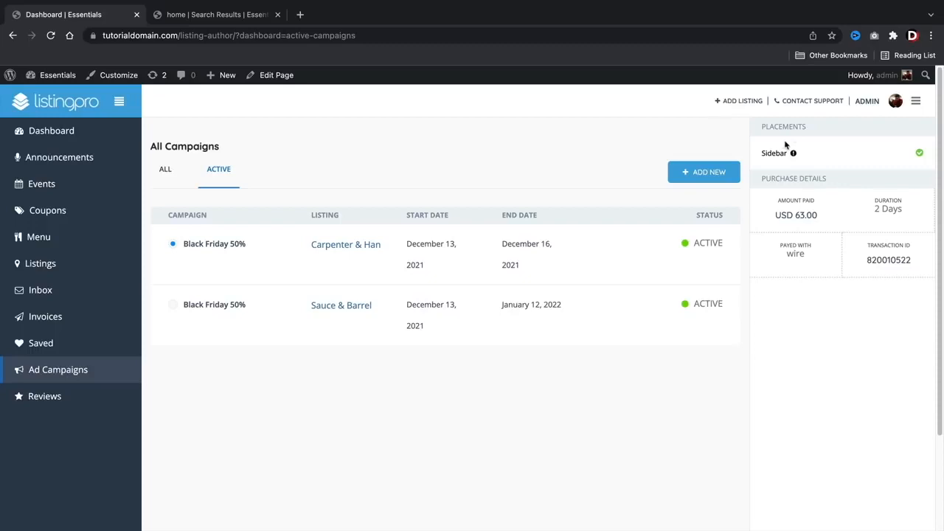
Start a new ad campaign for the Access Homes listing and set its duration to 30 days.
click(701, 180)
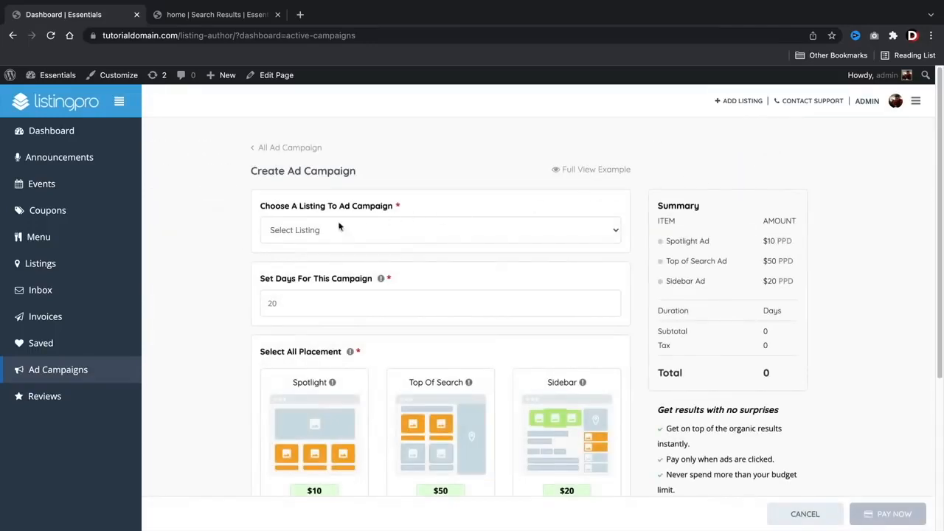
click(435, 234)
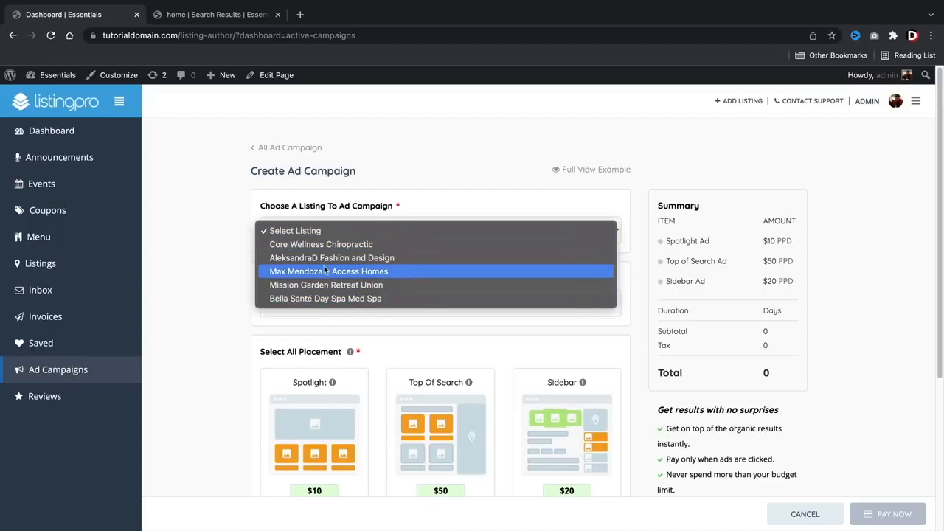
click(297, 275)
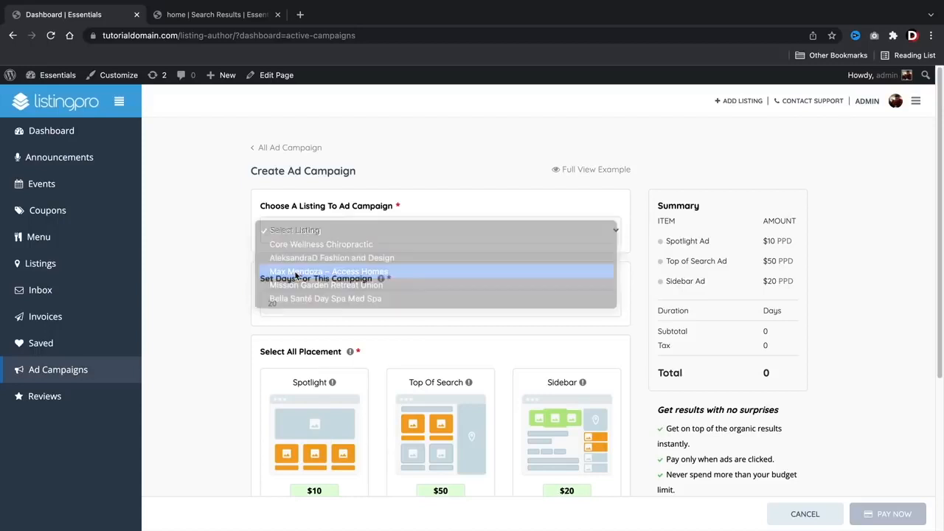
scroll(317, 242, down, 2)
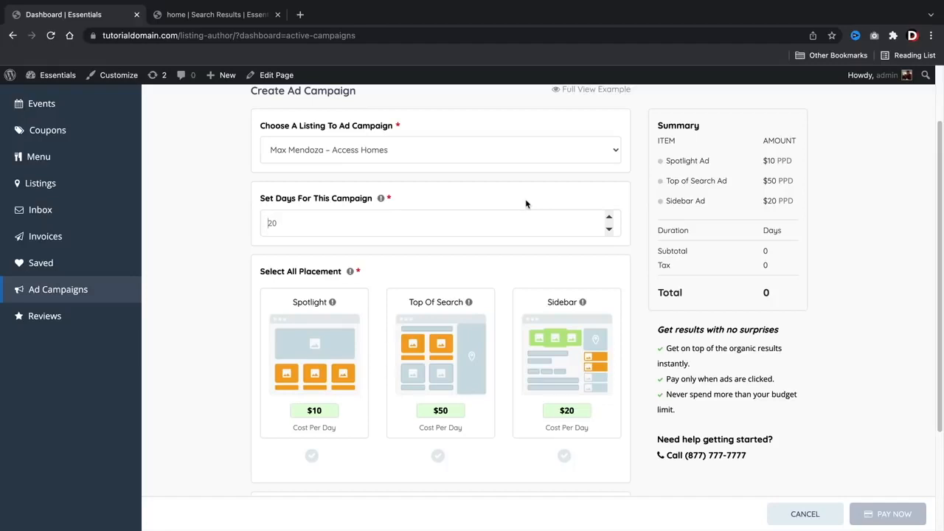
text(30)
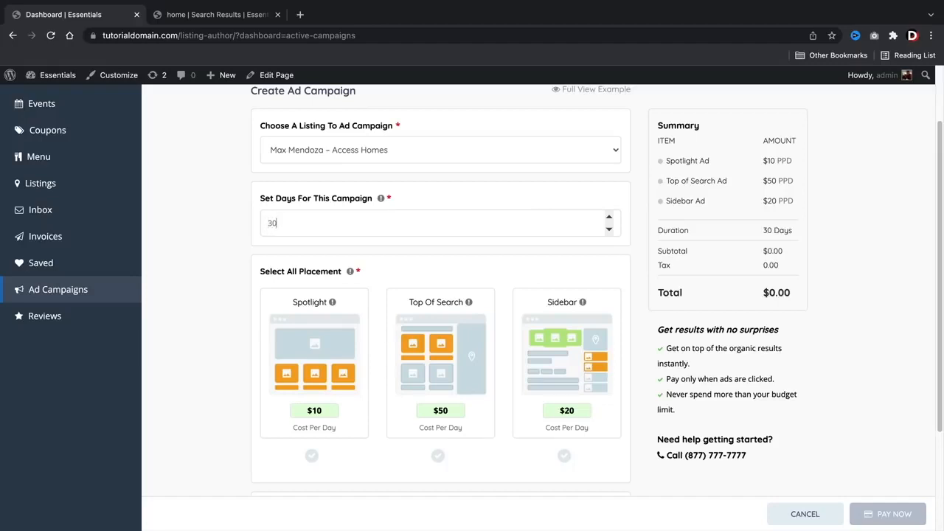
Review the campaign's placement options and examine the listings marked as ads in the site's search results.
scroll(394, 346, down, 3)
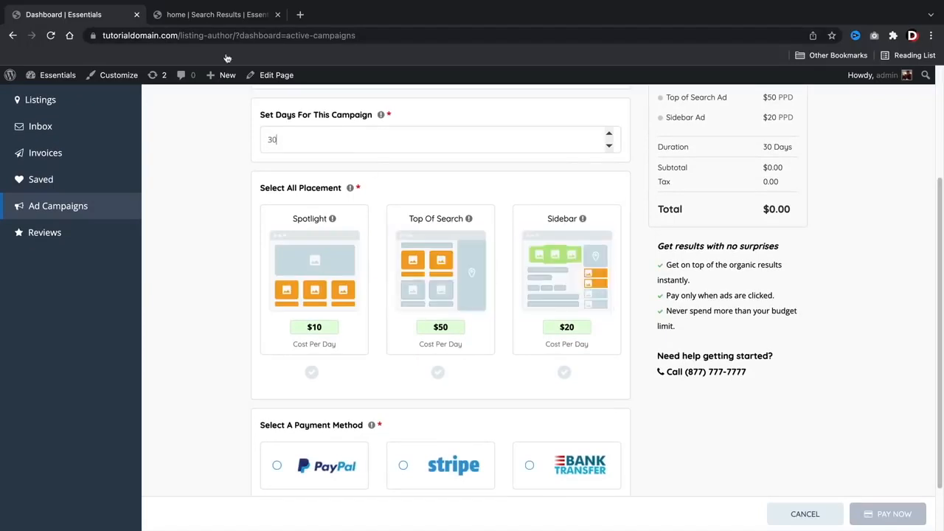
click(196, 17)
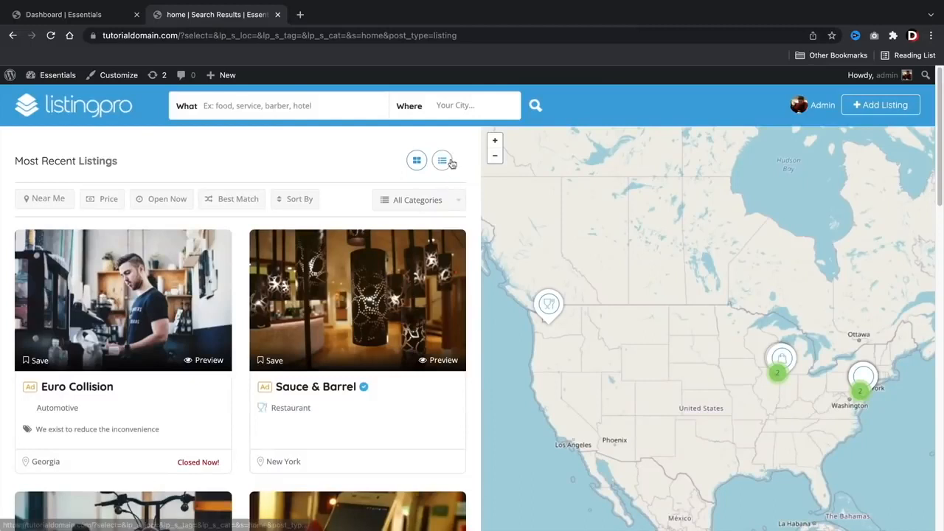
scroll(219, 341, down, 2)
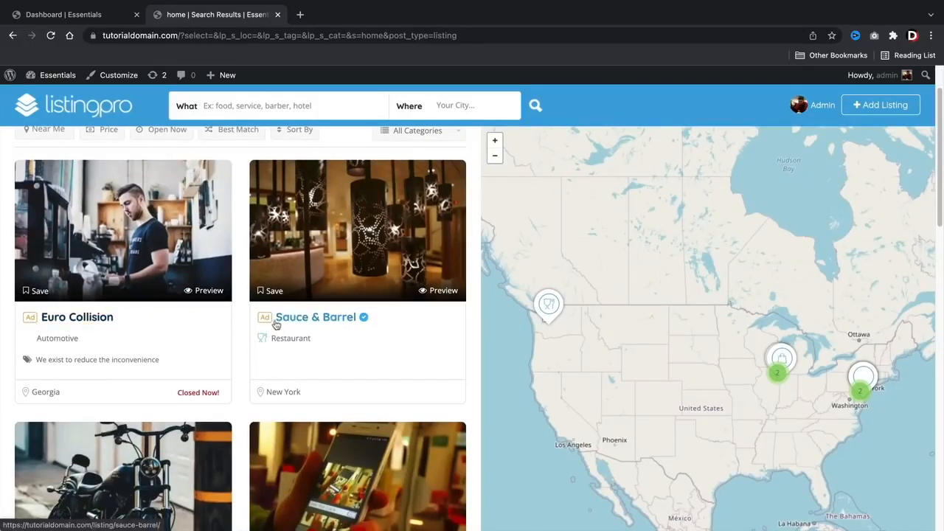
Open the site's home page in the second browser tab and examine the Exclusive listings marked as ads.
click(58, 76)
click(93, 17)
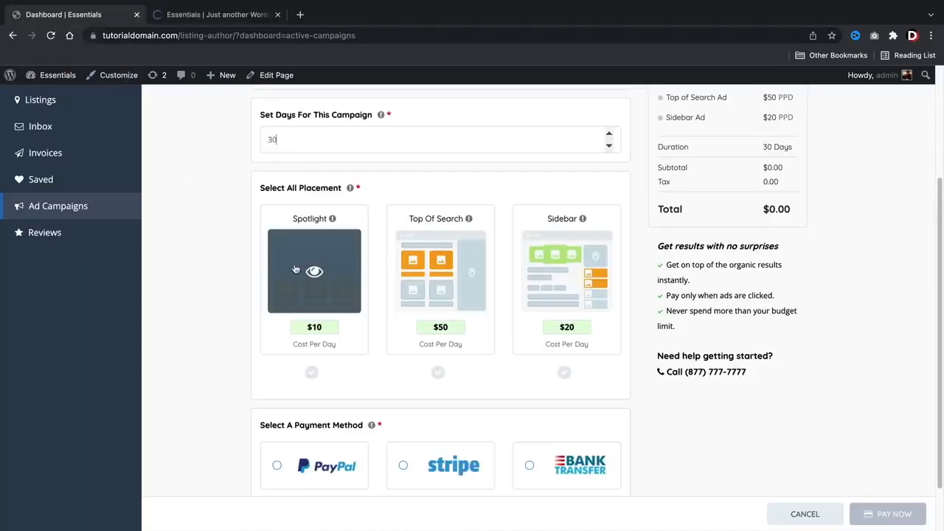
click(225, 18)
scroll(197, 218, down, 10)
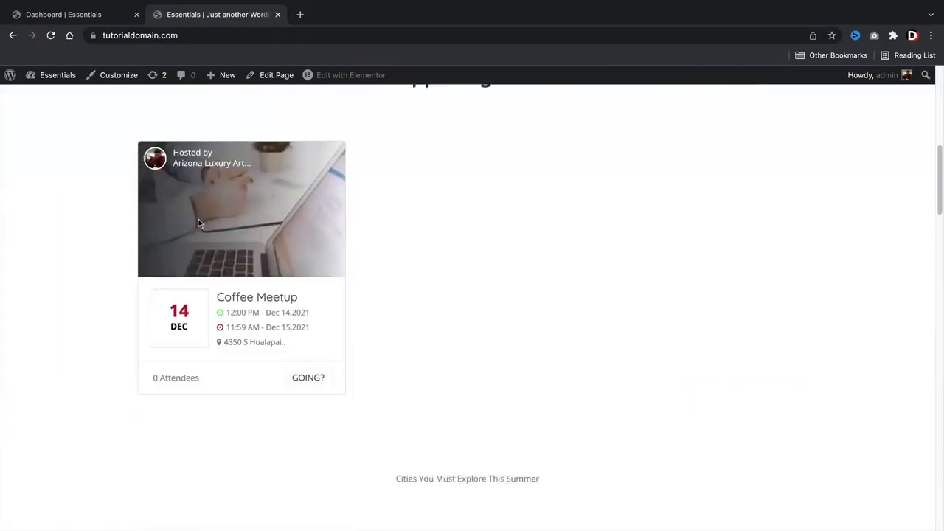
scroll(199, 224, up, 3)
scroll(198, 223, down, 12)
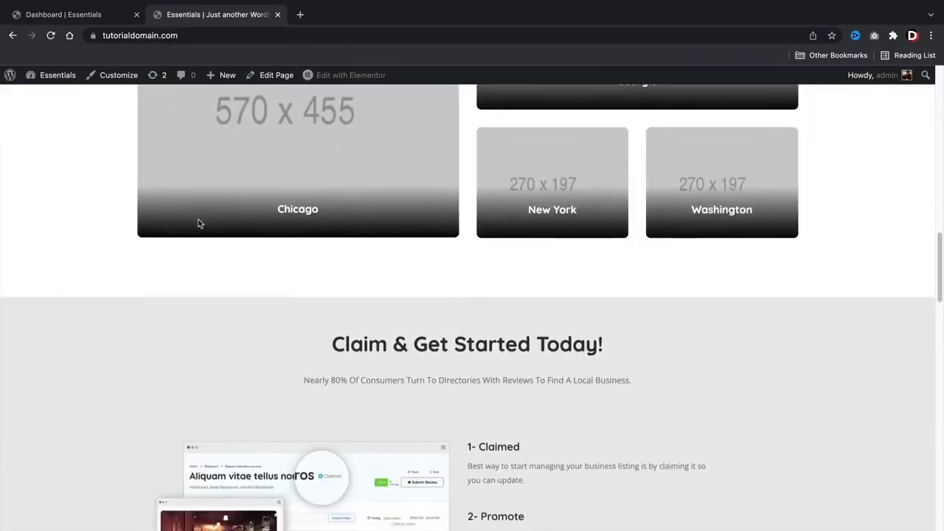
scroll(198, 223, down, 6)
scroll(199, 223, up, 2)
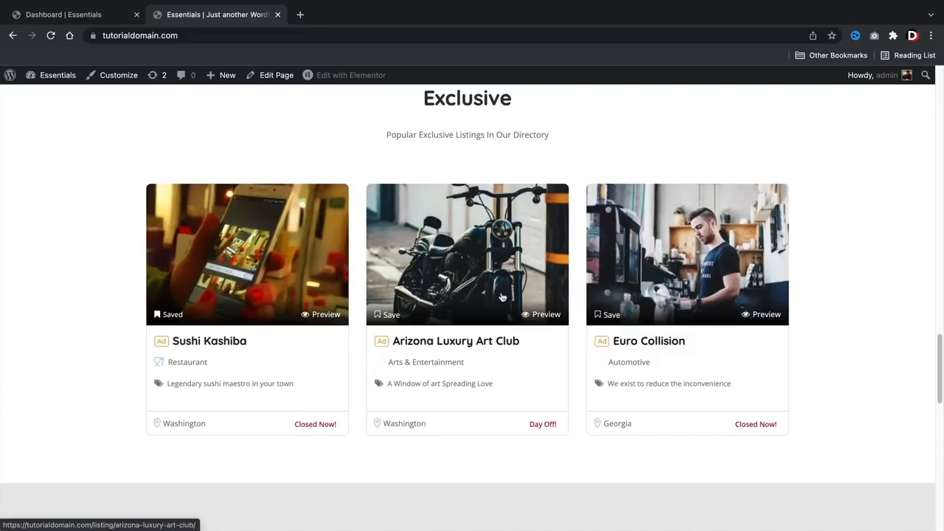
scroll(387, 318, down, 10)
scroll(387, 319, up, 15)
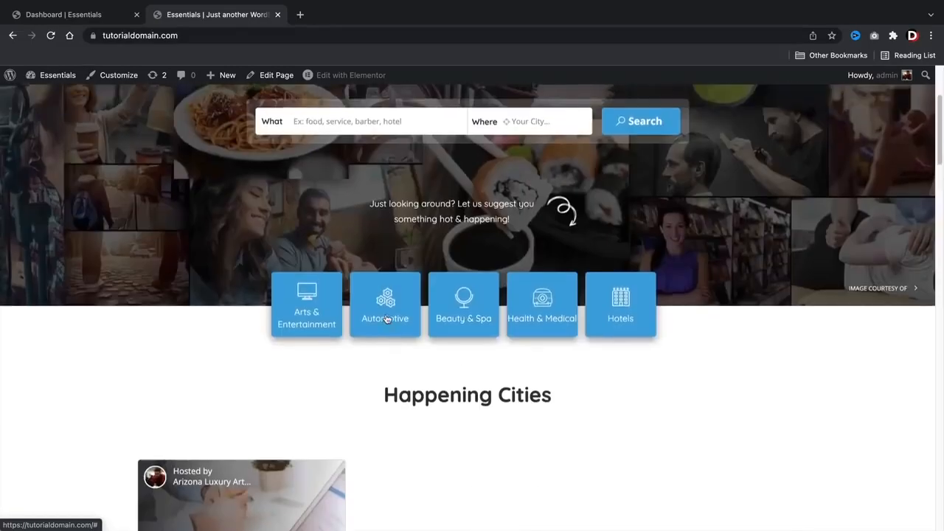
Select the Top Of Search placement and Bank Transfer payment for the ad campaign, and accept the review statement.
click(64, 14)
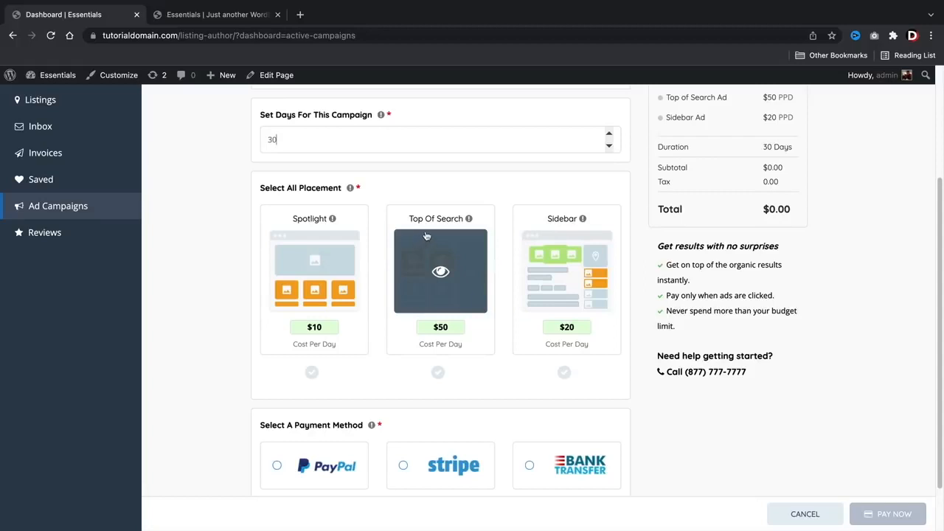
click(438, 373)
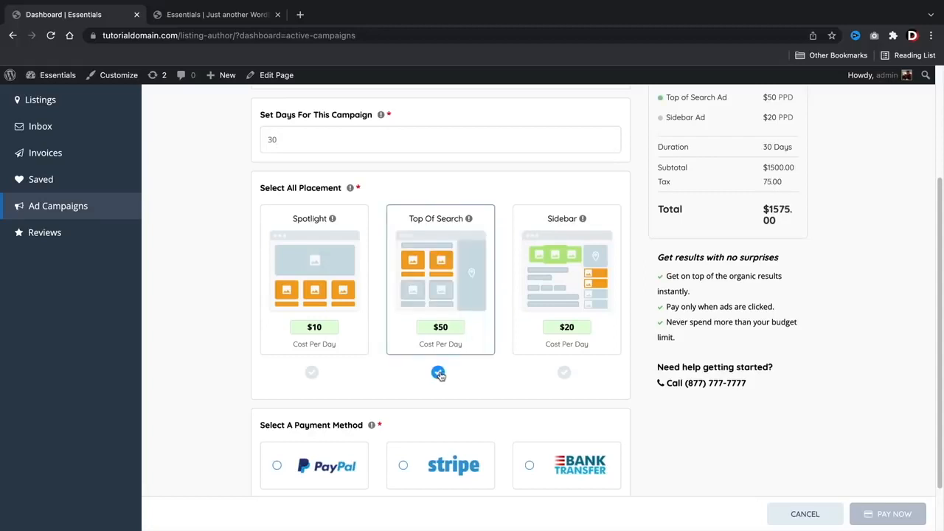
scroll(440, 375, down, 1)
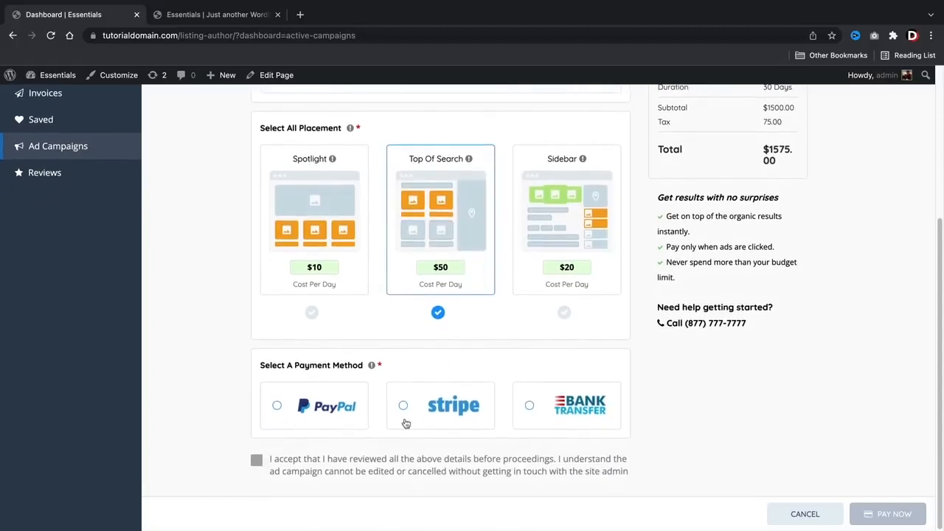
right_click(533, 406)
click(529, 406)
click(529, 405)
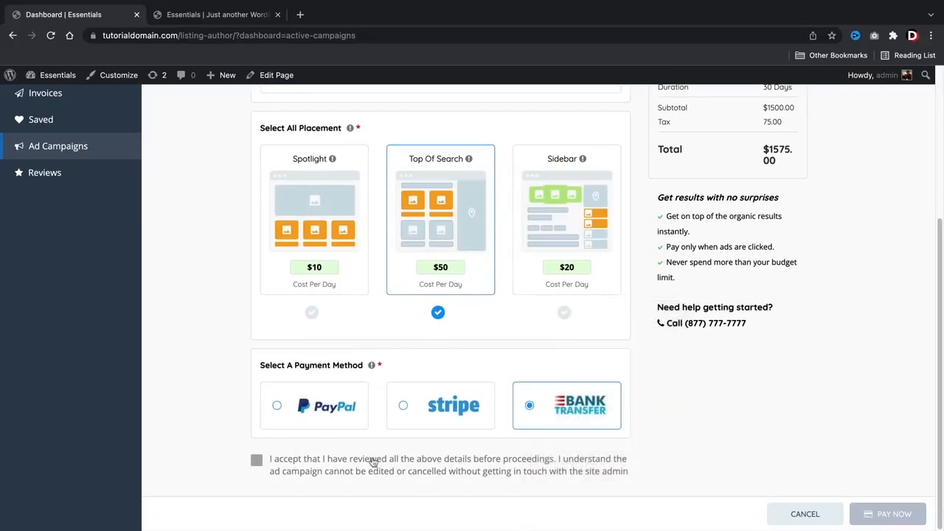
click(256, 463)
Set the campaign's duration to 40 days and check the subtotal in the cost summary.
scroll(619, 418, up, 3)
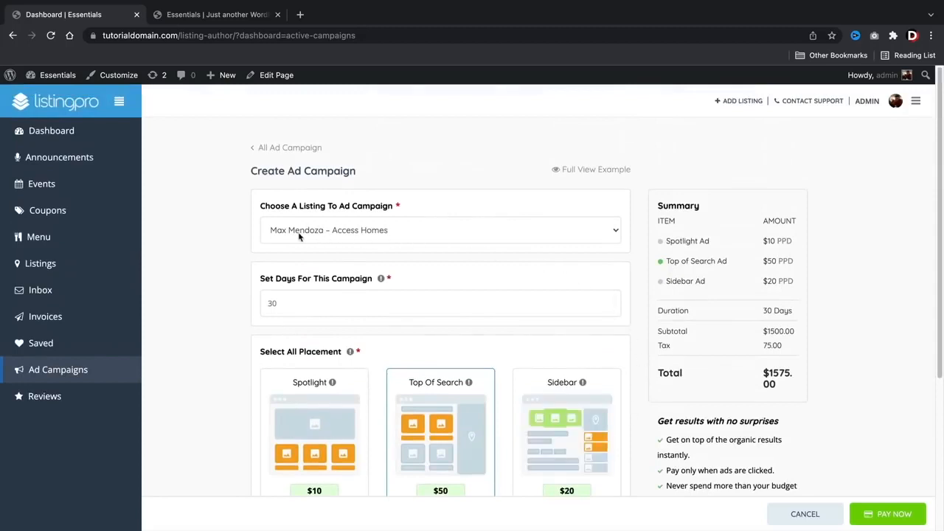
drag(372, 301, 215, 309)
text(40)
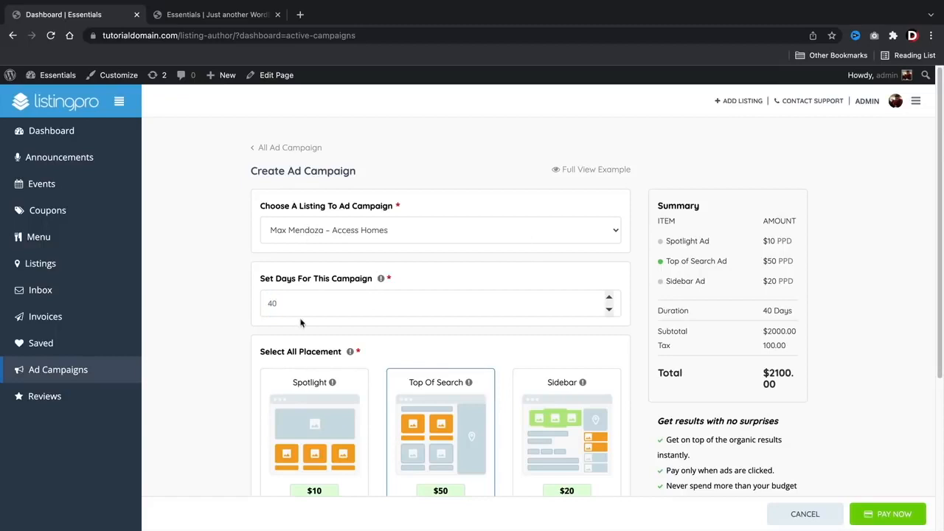
click(871, 303)
drag(764, 333, 788, 334)
scroll(402, 381, down, 2)
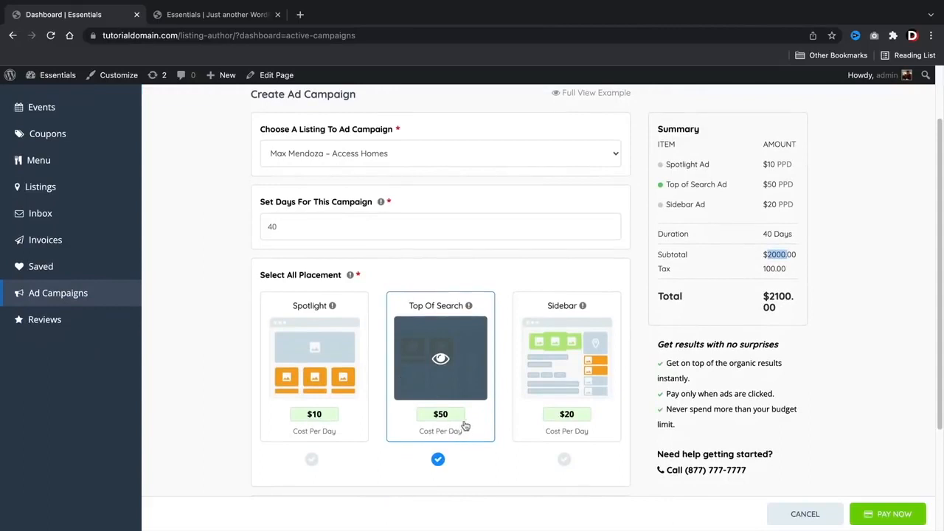
Submit the ad campaign for payment and review the receipt on the checkout page.
click(893, 515)
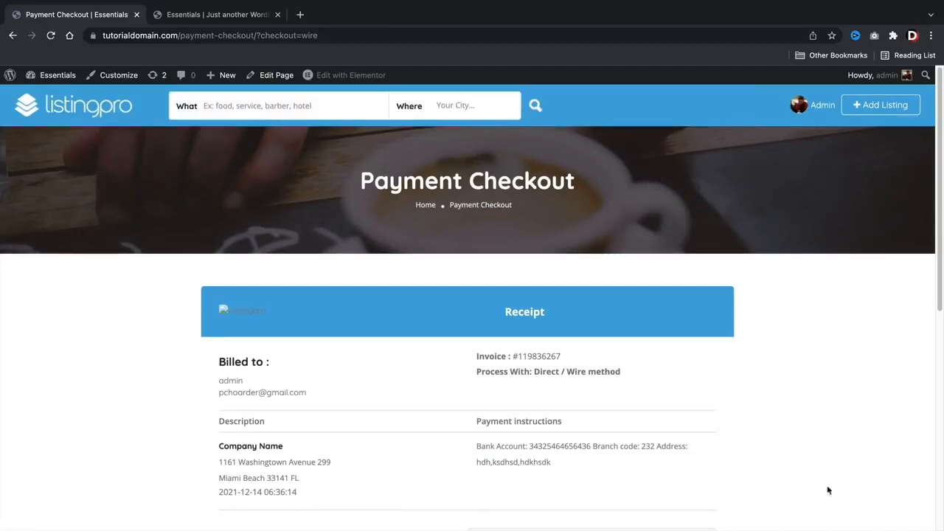
scroll(601, 369, down, 3)
scroll(601, 369, down, 1)
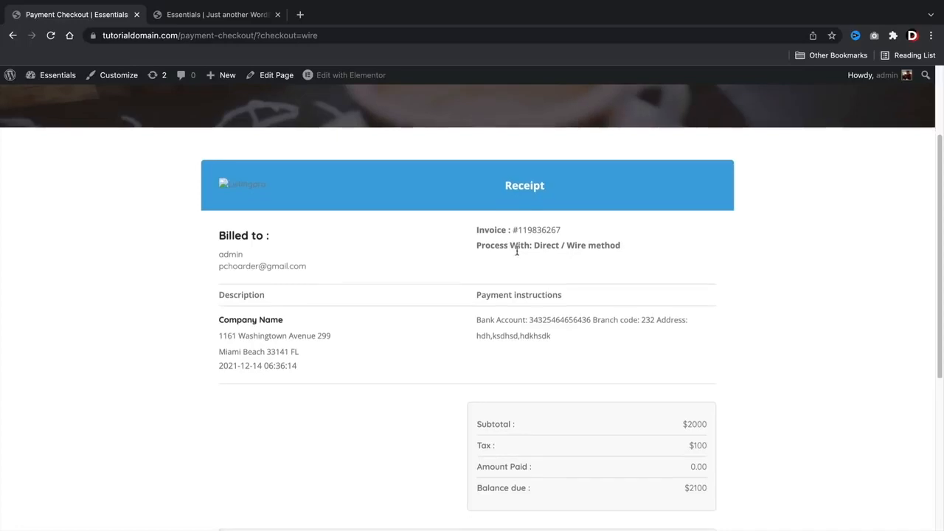
scroll(516, 252, down, 3)
scroll(518, 253, up, 5)
scroll(518, 254, up, 1)
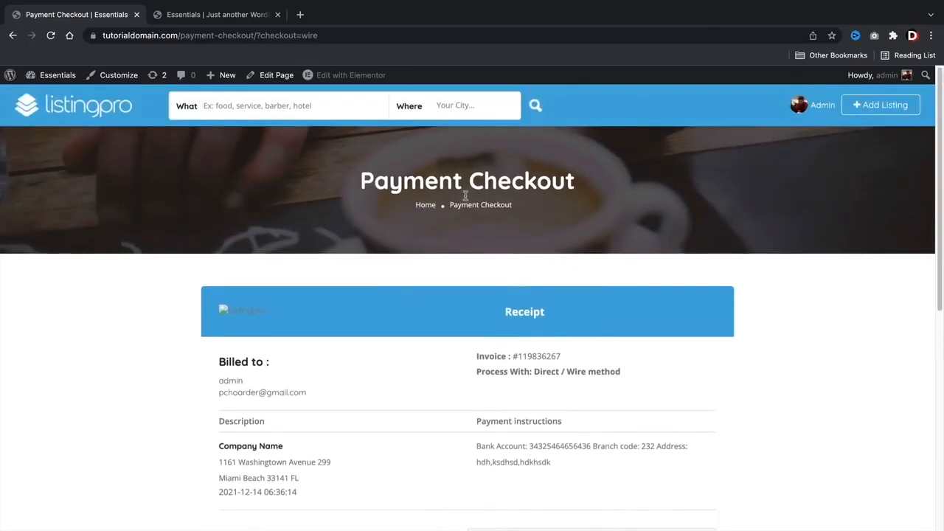
Open the Ads Invoices list in the WordPress admin and check the pending invoice's price.
click(237, 20)
mouse_move(45, 75)
click(39, 98)
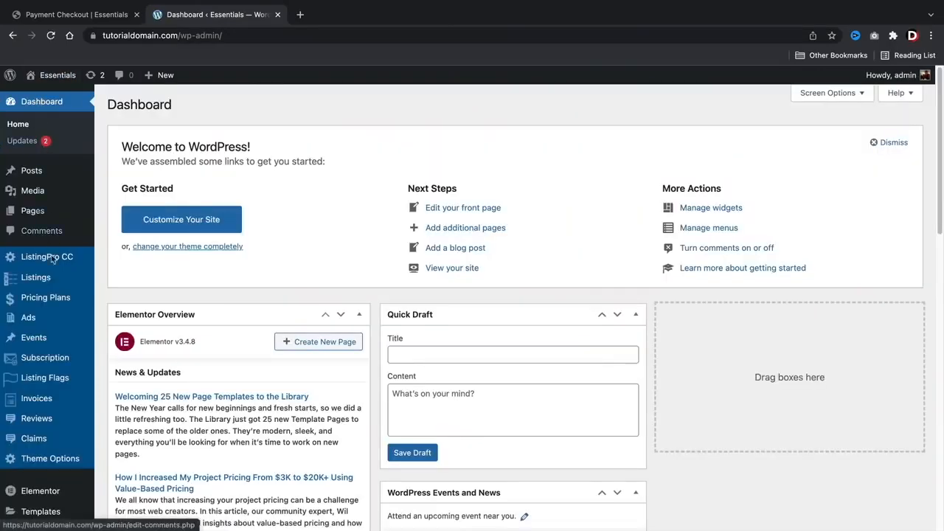
mouse_move(40, 403)
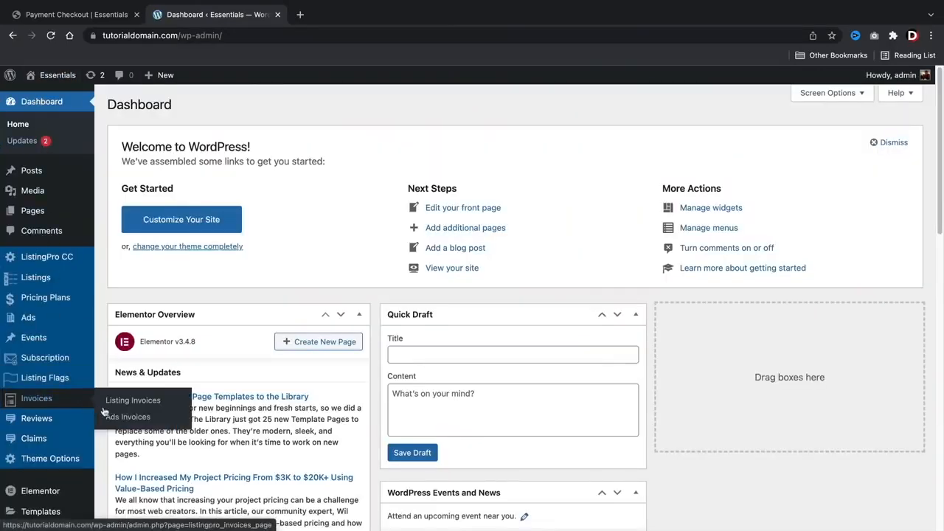
click(121, 421)
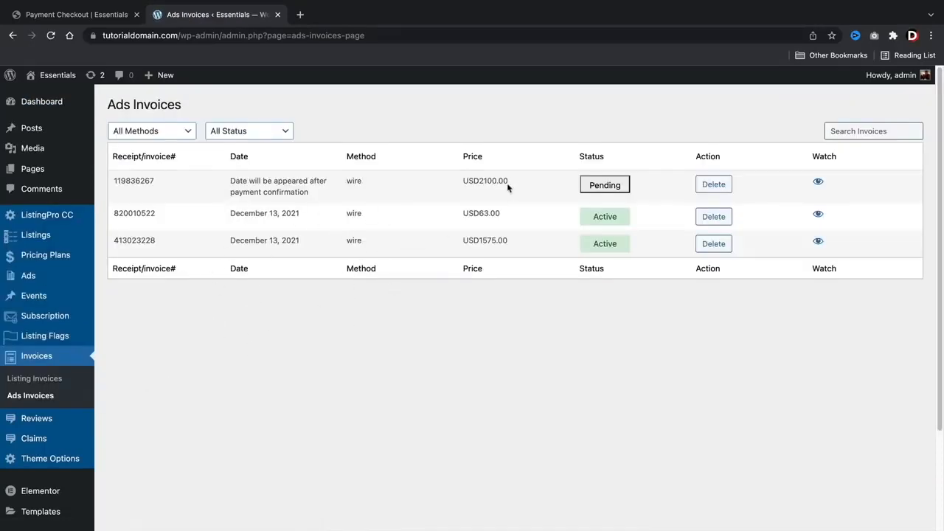
drag(507, 187, 458, 182)
View the full details of the pending ads invoice and close them.
click(818, 183)
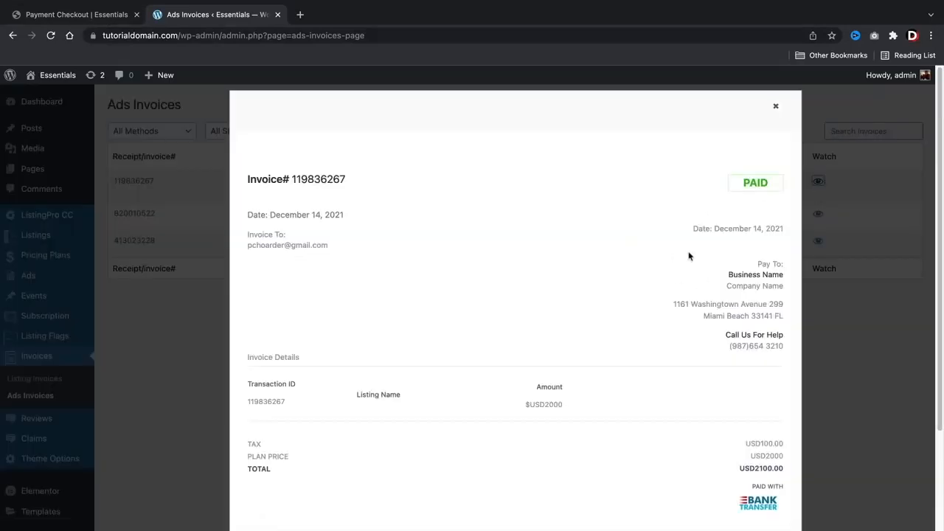
scroll(666, 341, down, 3)
scroll(486, 281, up, 3)
click(776, 107)
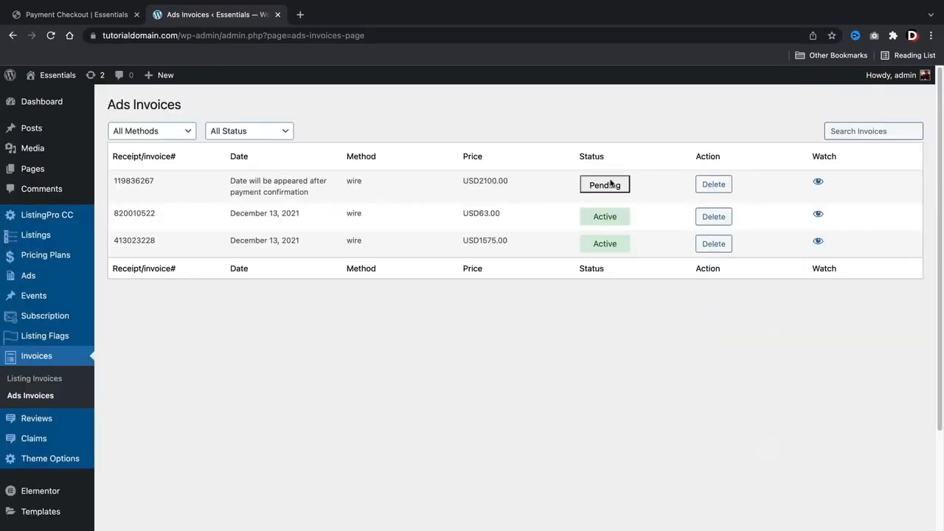
Return from the checkout page to the user dashboard and view all ad campaigns.
click(87, 16)
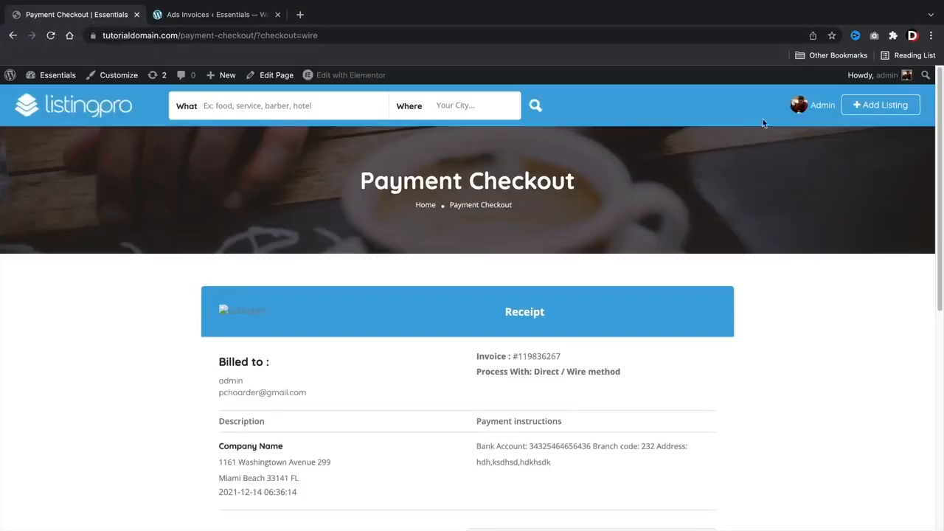
mouse_move(820, 104)
click(795, 133)
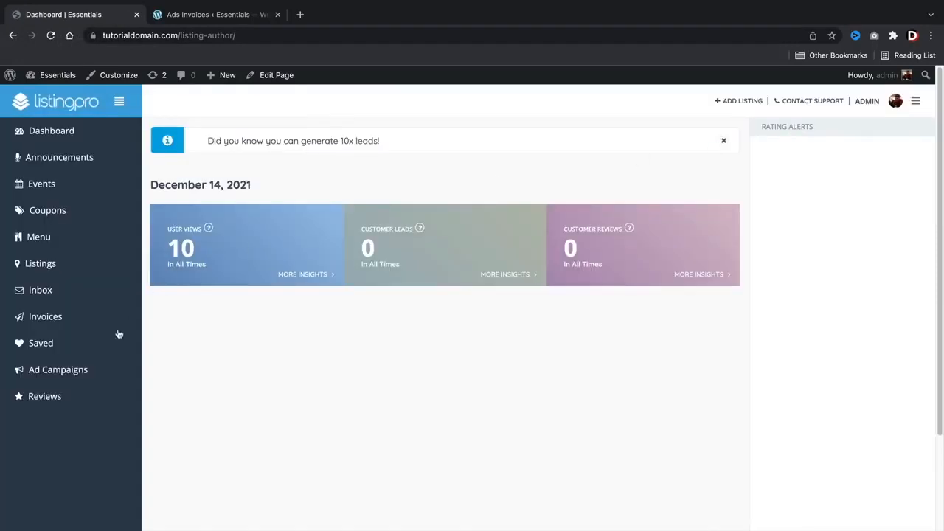
click(75, 373)
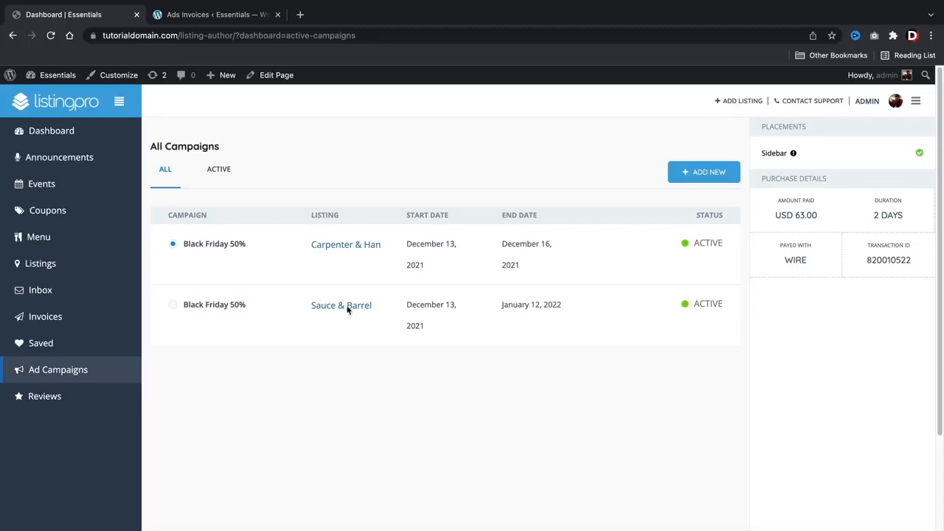
Activate the pending ads invoice in the WordPress admin and refresh the user dashboard's campaign list.
click(218, 20)
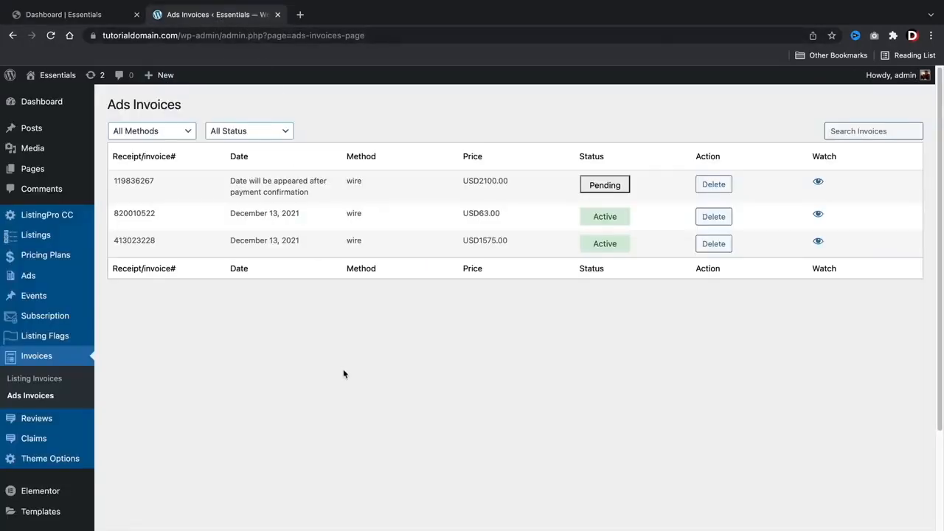
click(608, 187)
click(574, 102)
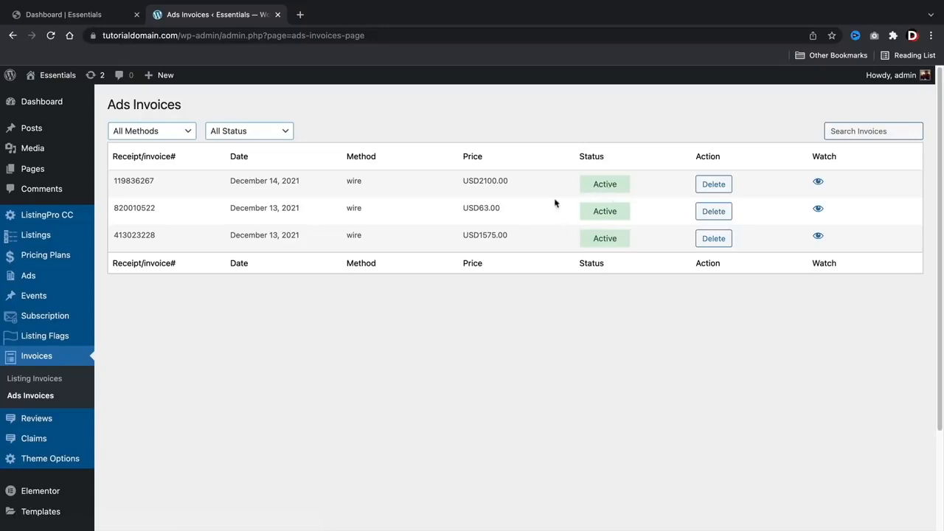
click(62, 18)
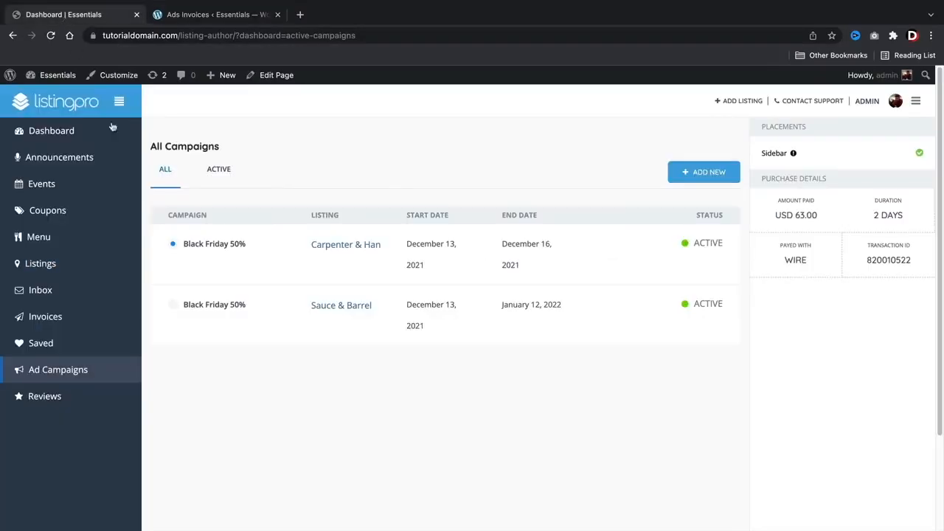
click(51, 37)
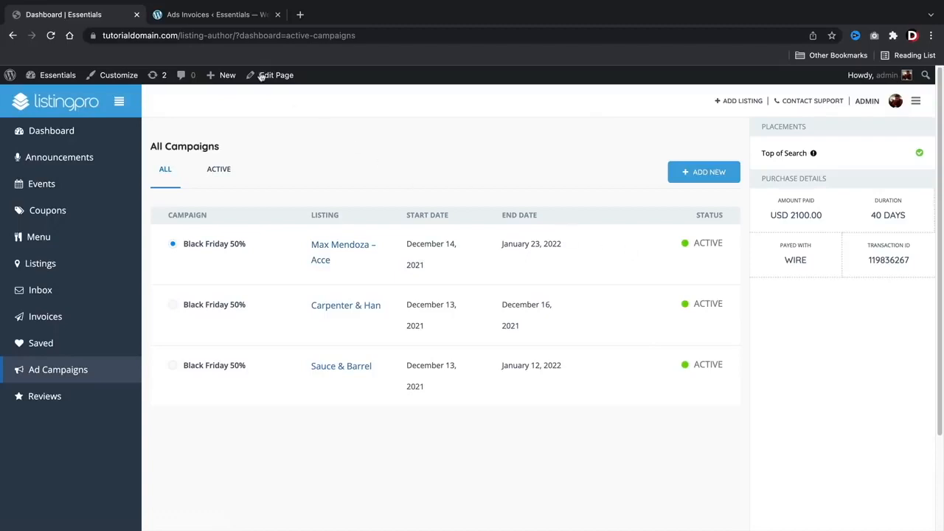
Search the public site for "home", check the ad placement of the Access Homes listing and preview that listing.
click(229, 20)
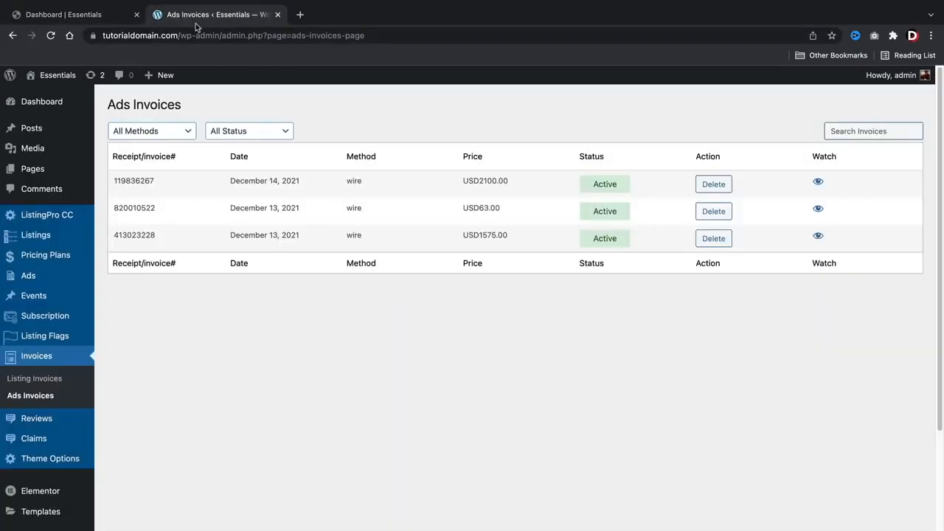
click(70, 97)
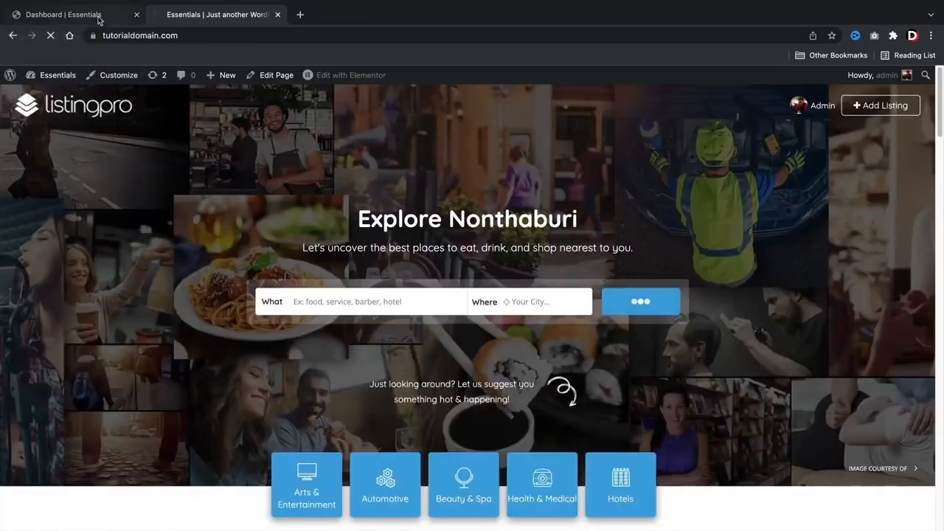
click(98, 16)
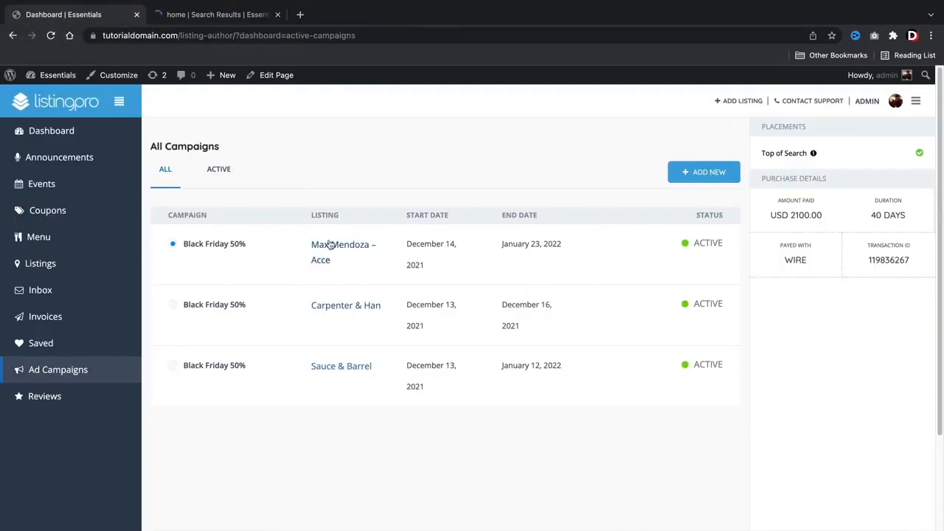
click(229, 20)
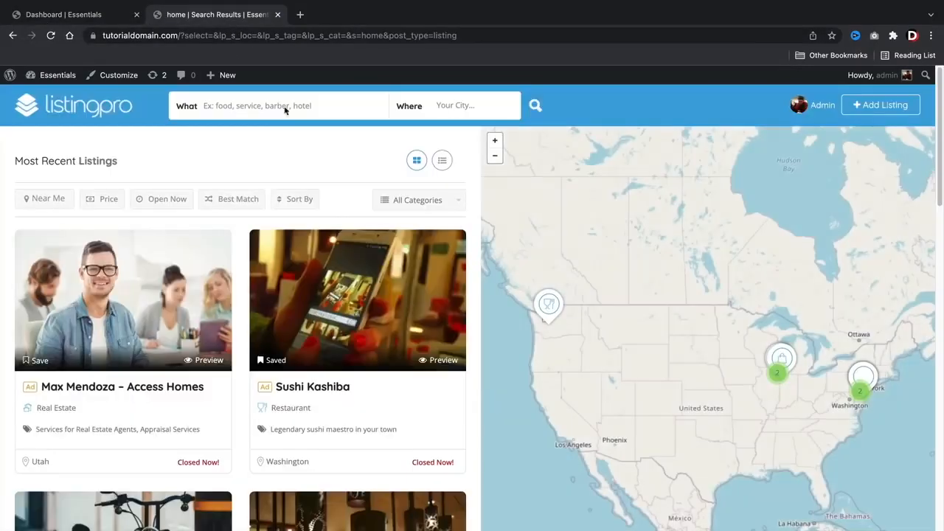
scroll(303, 271, down, 2)
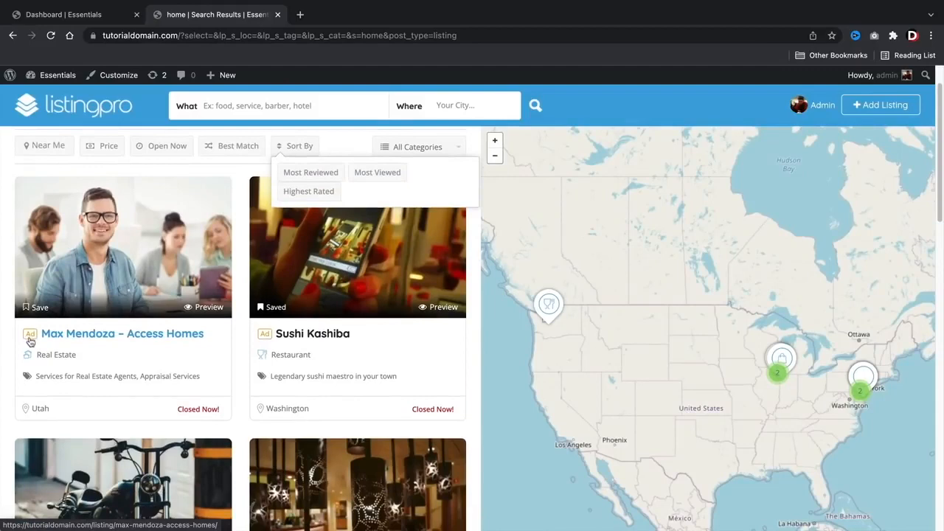
scroll(110, 310, up, 1)
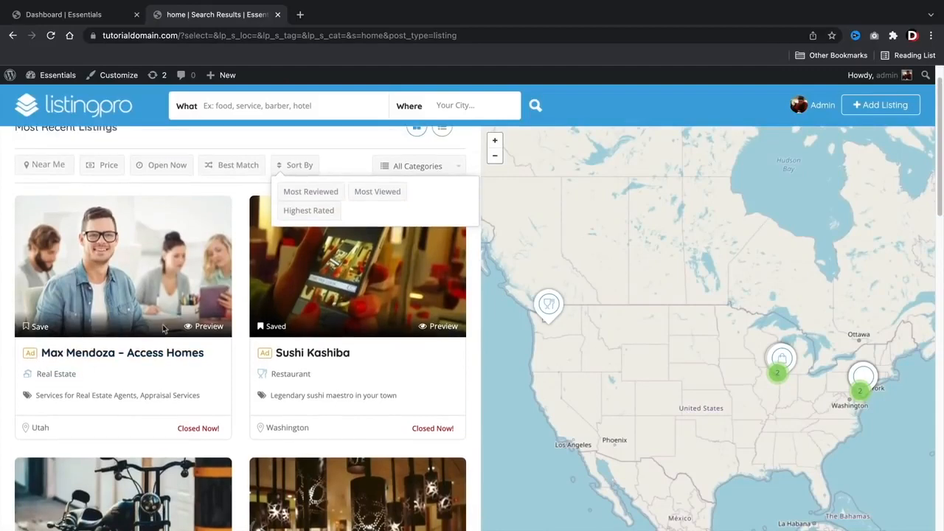
click(211, 326)
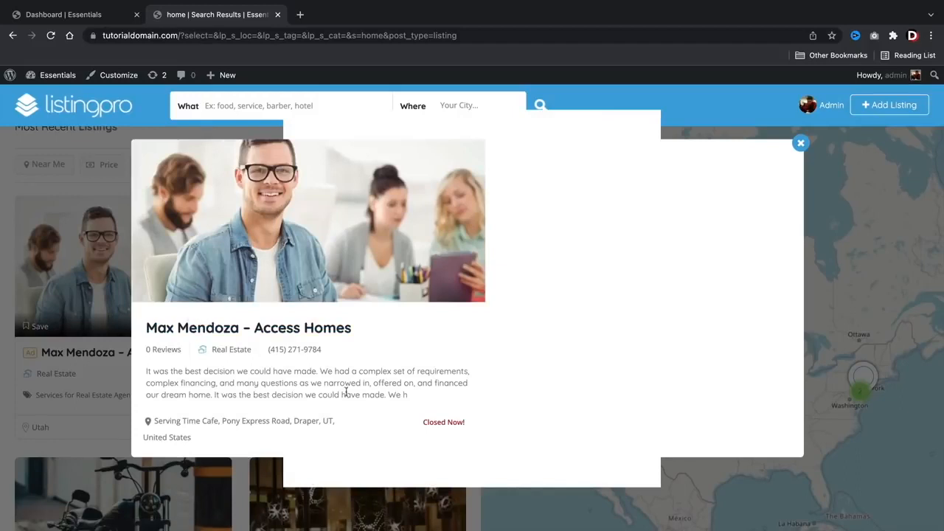
Close the listing preview and open the announcements section of the user dashboard.
click(799, 143)
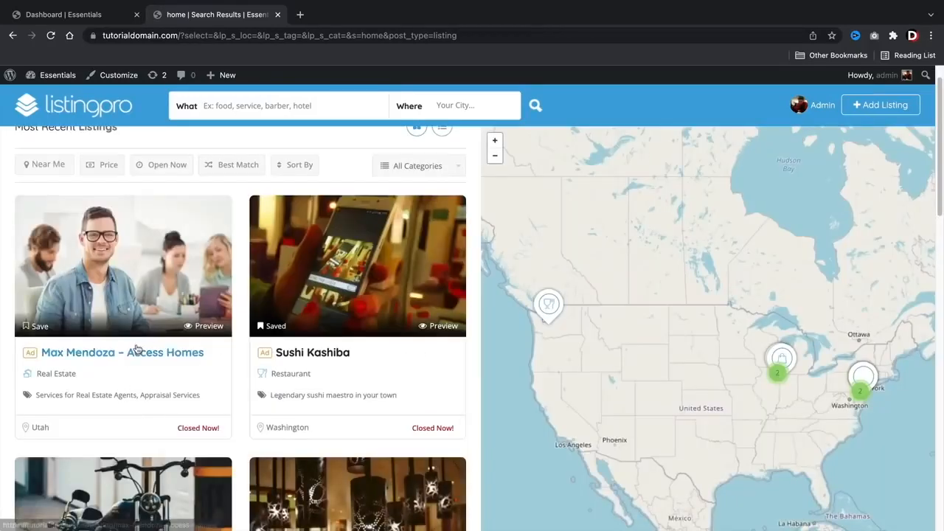
click(81, 14)
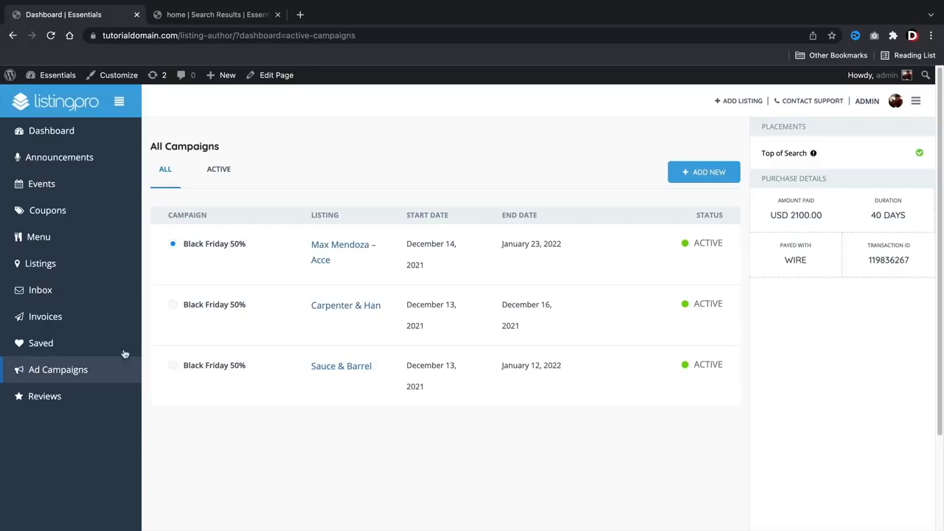
click(52, 131)
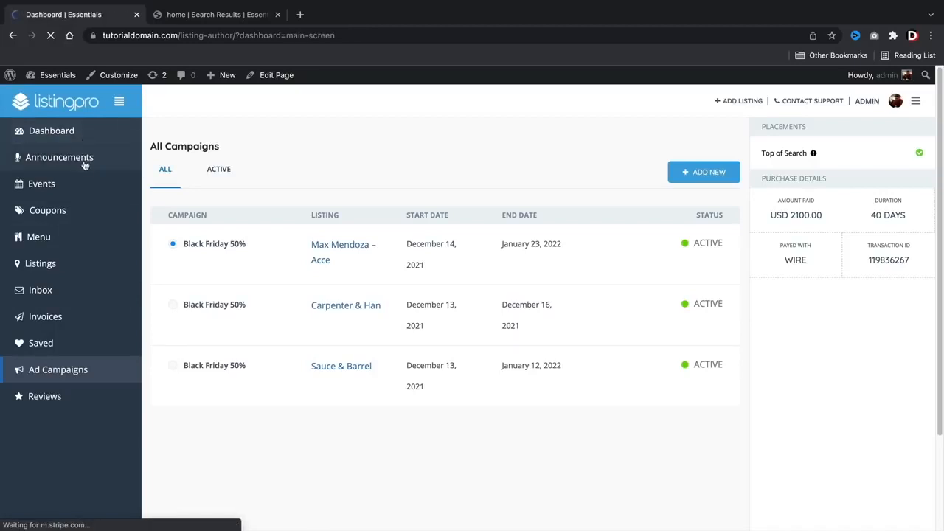
click(84, 162)
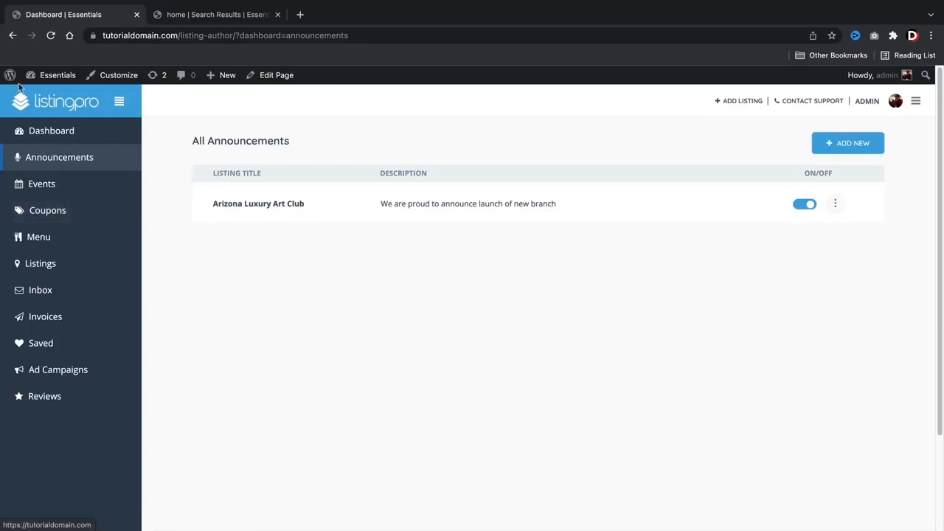
Open the pricing plans in the WordPress admin and start a new price plan.
mouse_move(47, 77)
click(45, 96)
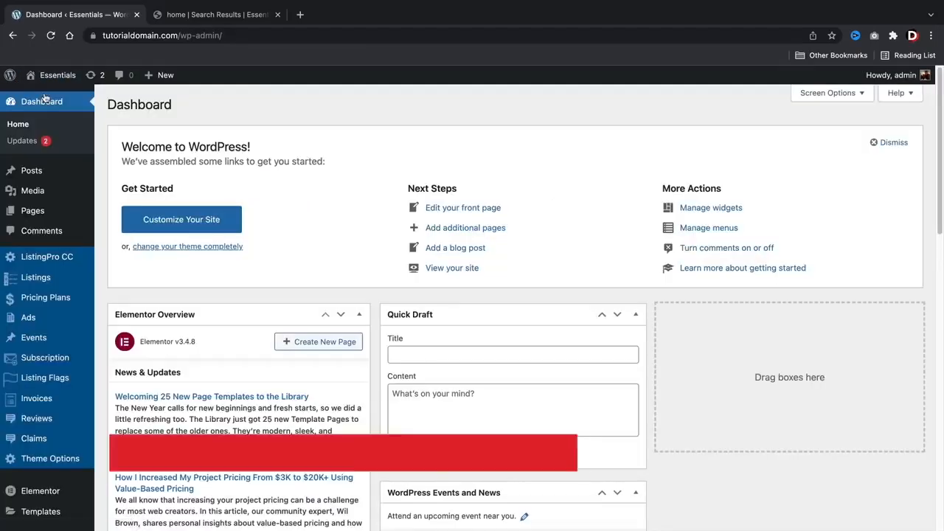
mouse_move(45, 301)
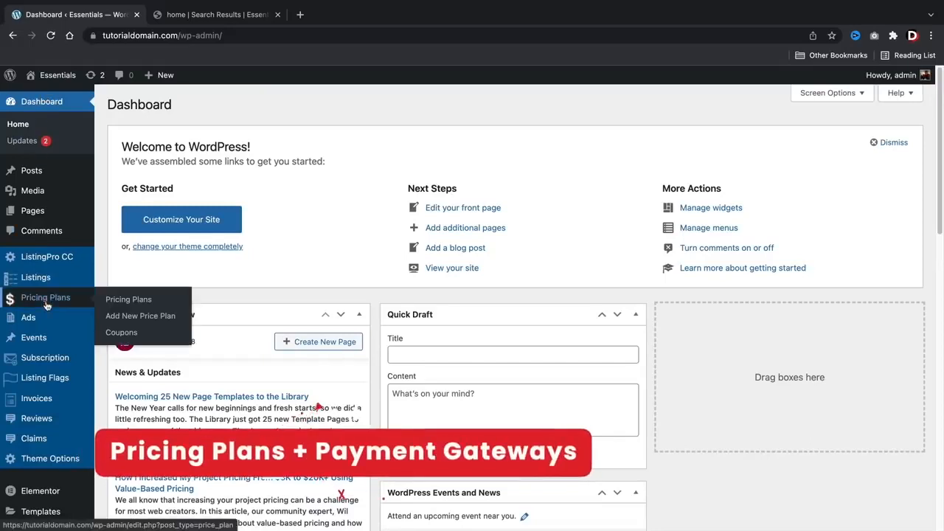
click(119, 301)
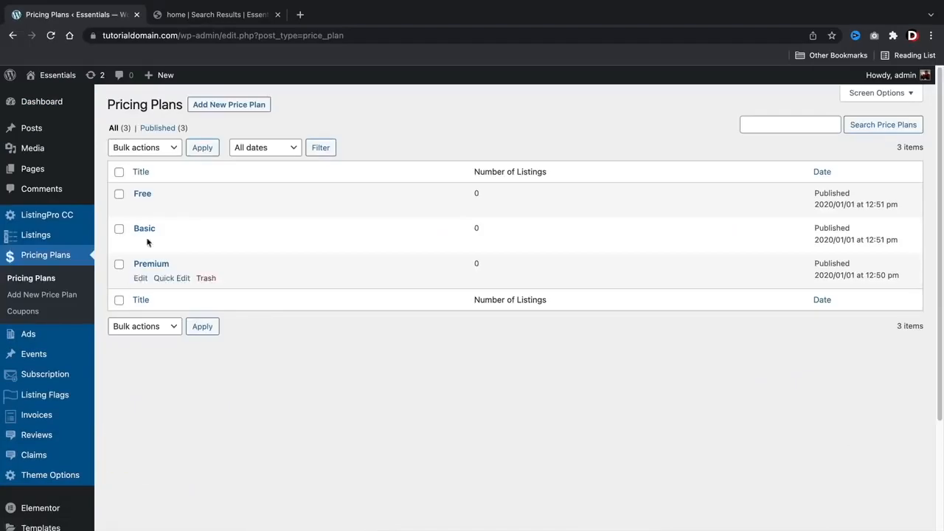
click(229, 107)
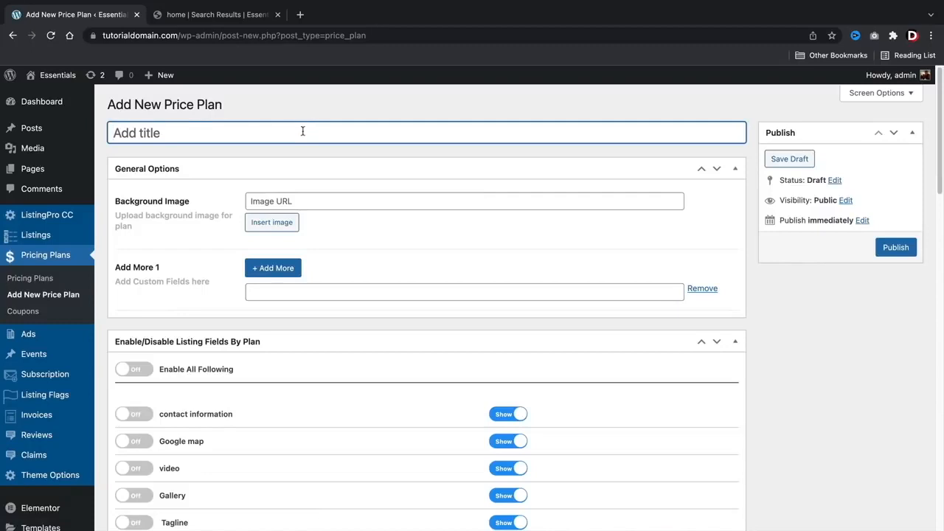
Title the new price plan "Premium Super" and select its background image field.
text(Premium Su)
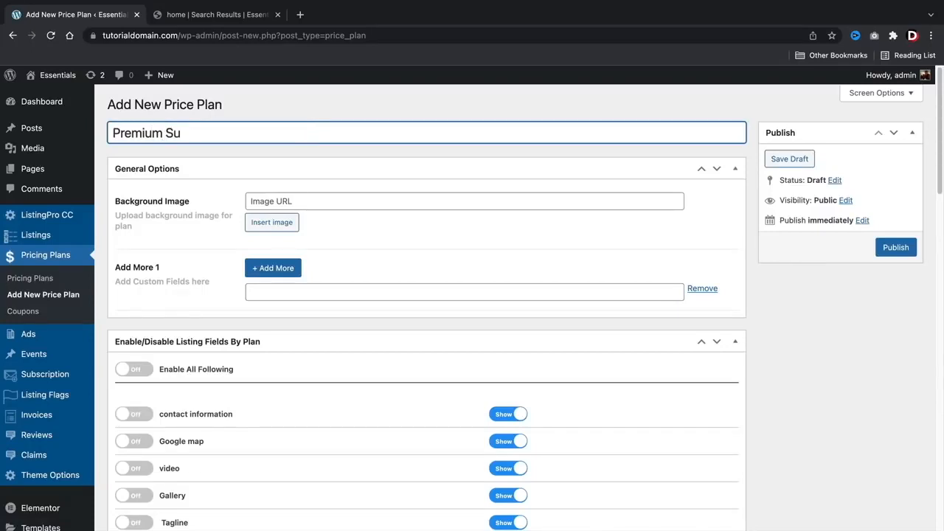
text(per)
key(Tab)
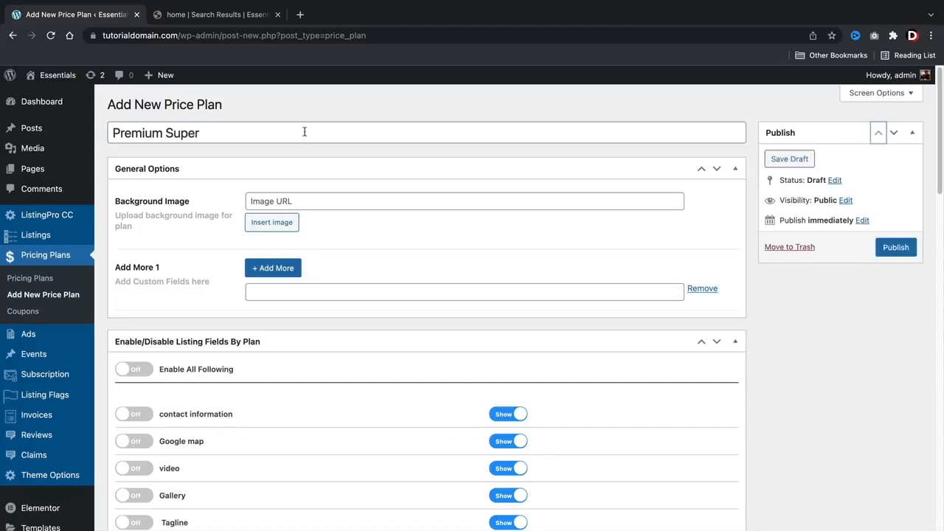
click(295, 205)
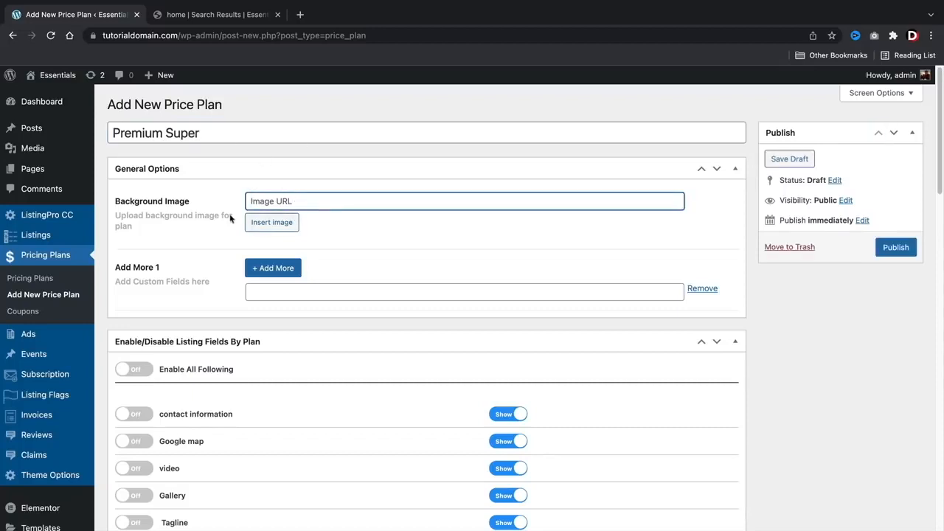
Start adding a listing on the public site and examine the durations, prices and features of the existing plans.
click(218, 21)
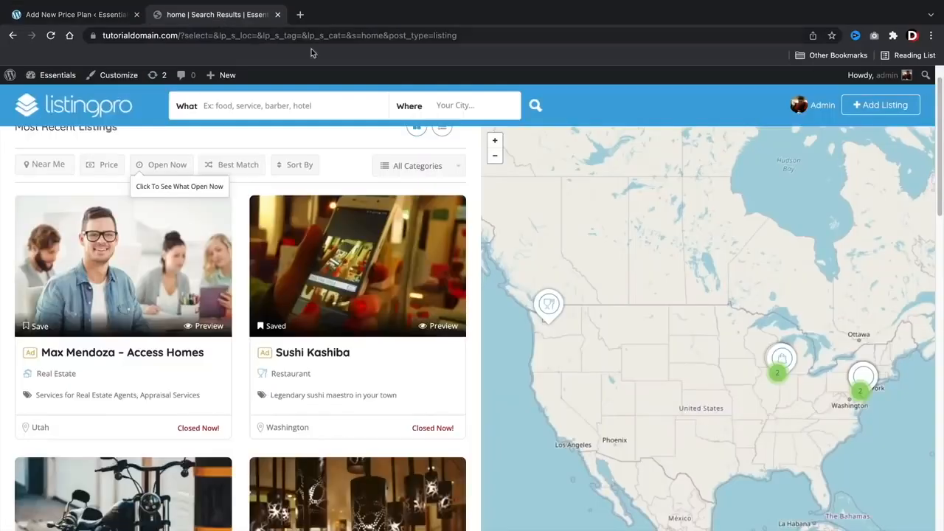
click(30, 108)
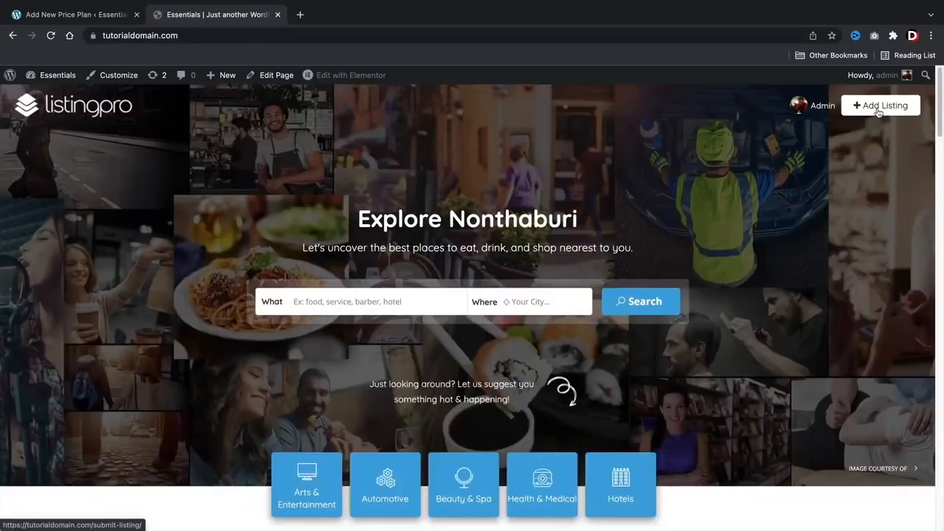
click(877, 108)
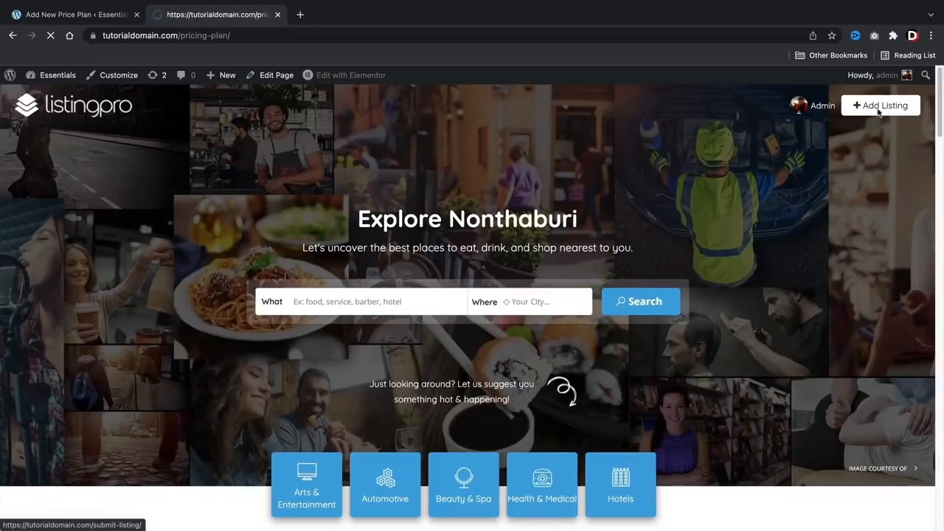
scroll(342, 257, down, 1)
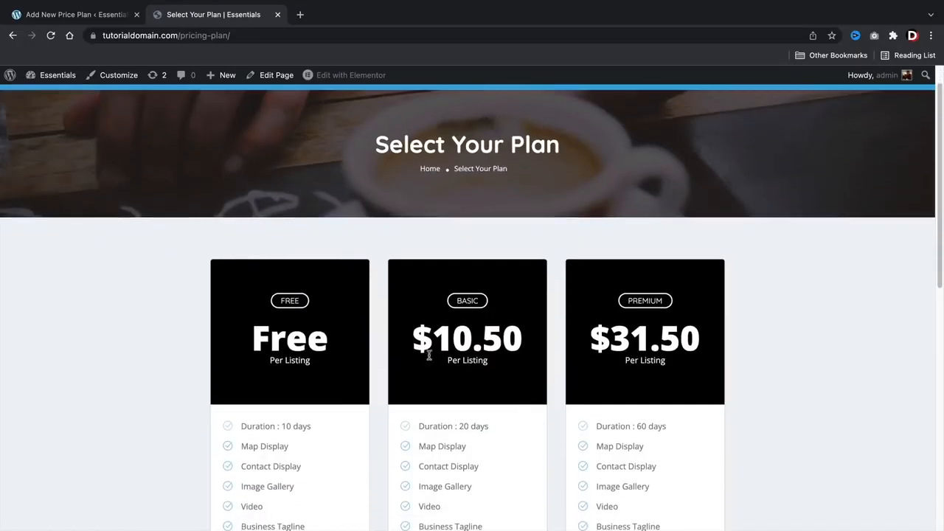
scroll(509, 373, down, 2)
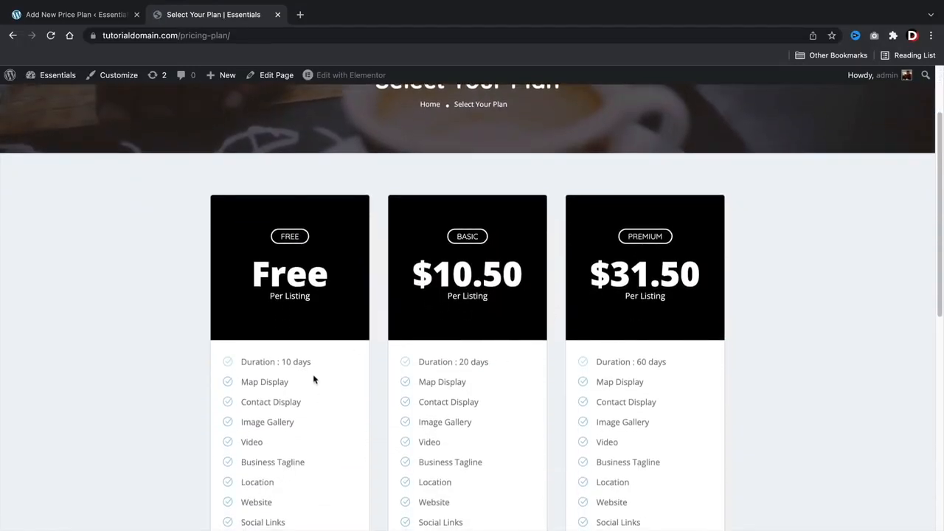
scroll(244, 365, down, 1)
scroll(413, 359, up, 3)
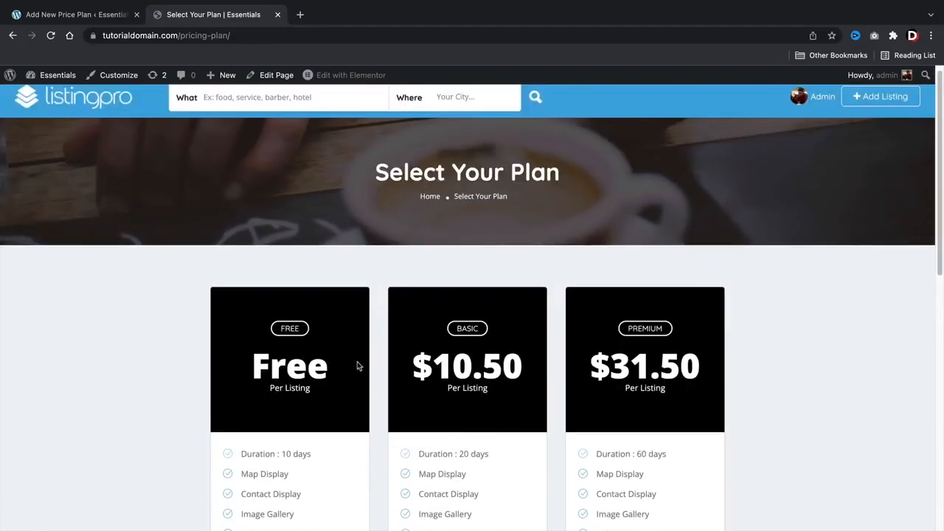
click(102, 18)
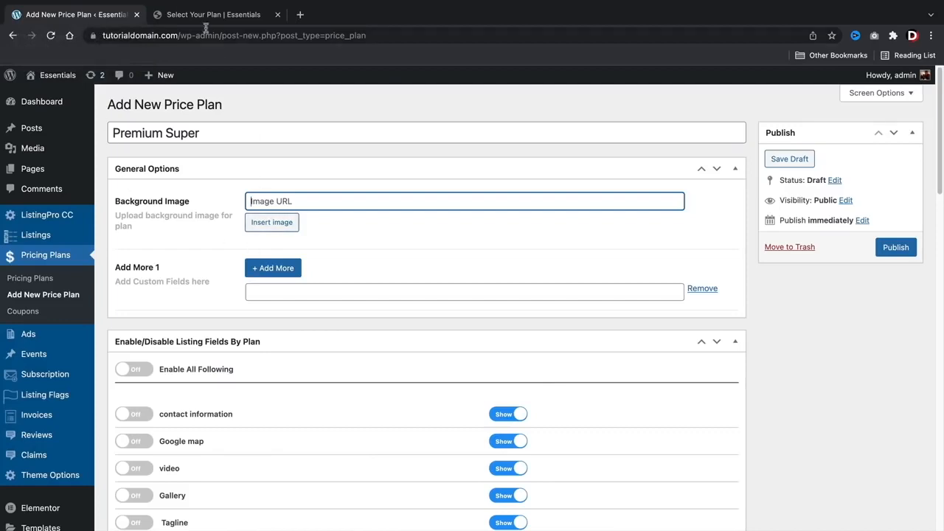
key(ctrl+Tab)
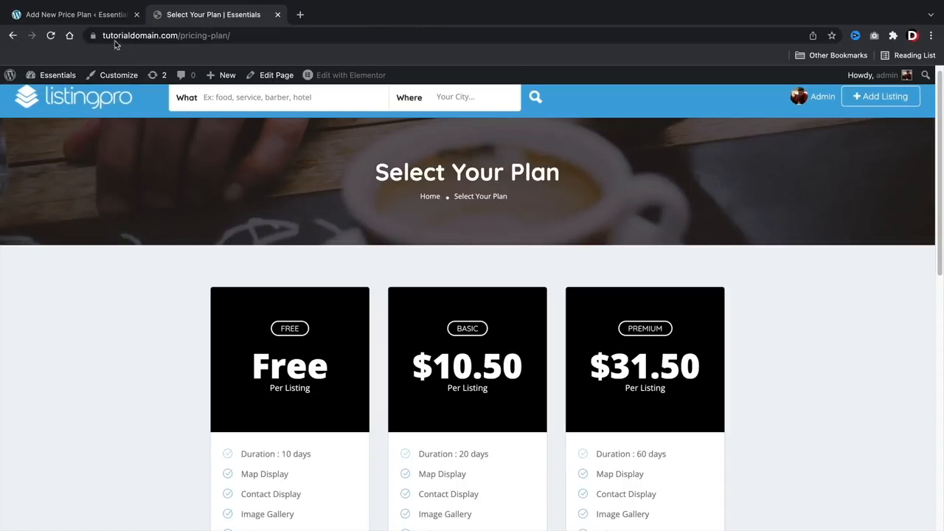
Return to the new price plan form and enable all listing fields for the plan.
click(74, 14)
scroll(312, 239, down, 3)
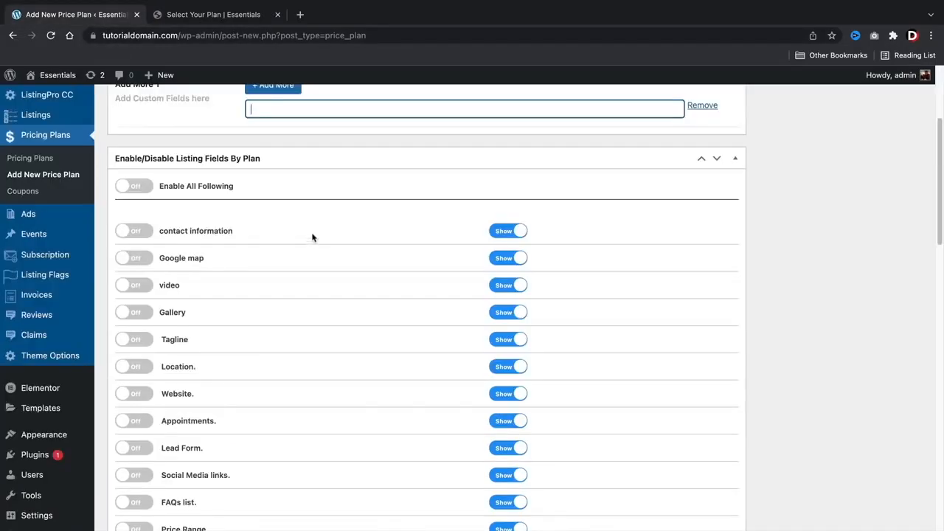
click(129, 186)
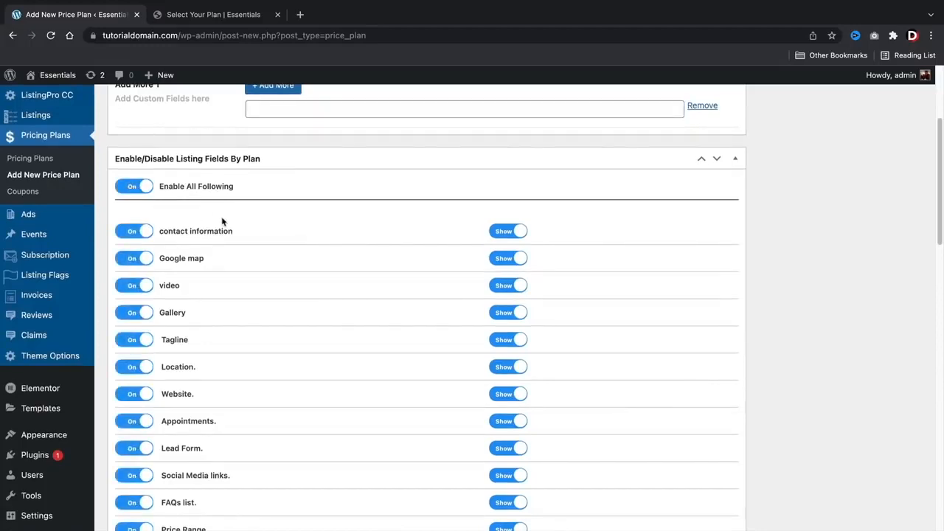
Disable the Announcement, Deals, Offers, Discounts and Menu fields for the plan.
scroll(221, 219, down, 4)
scroll(222, 221, down, 2)
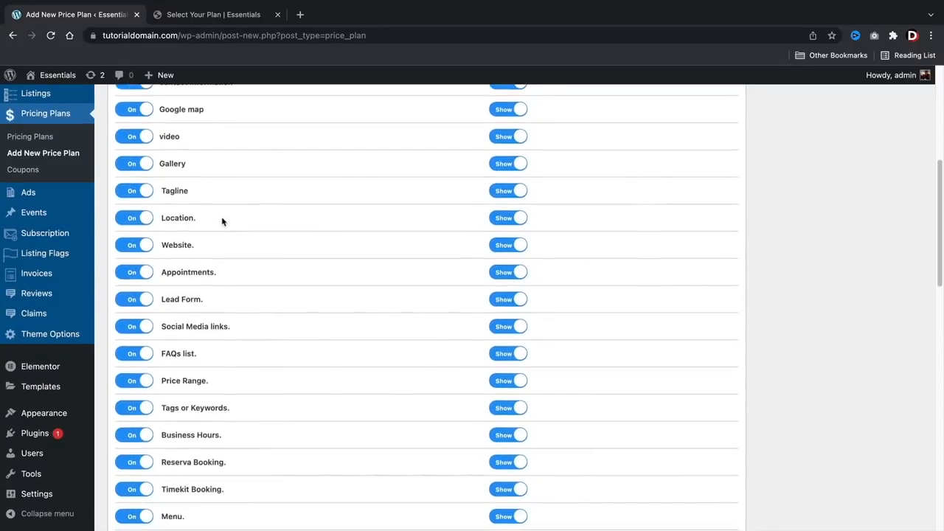
scroll(216, 232, down, 2)
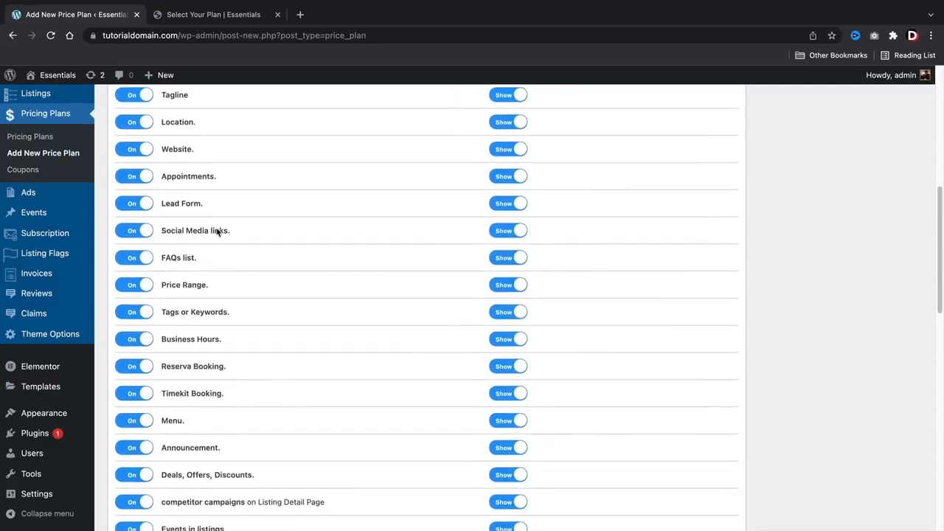
scroll(167, 270, down, 1)
scroll(167, 270, down, 2)
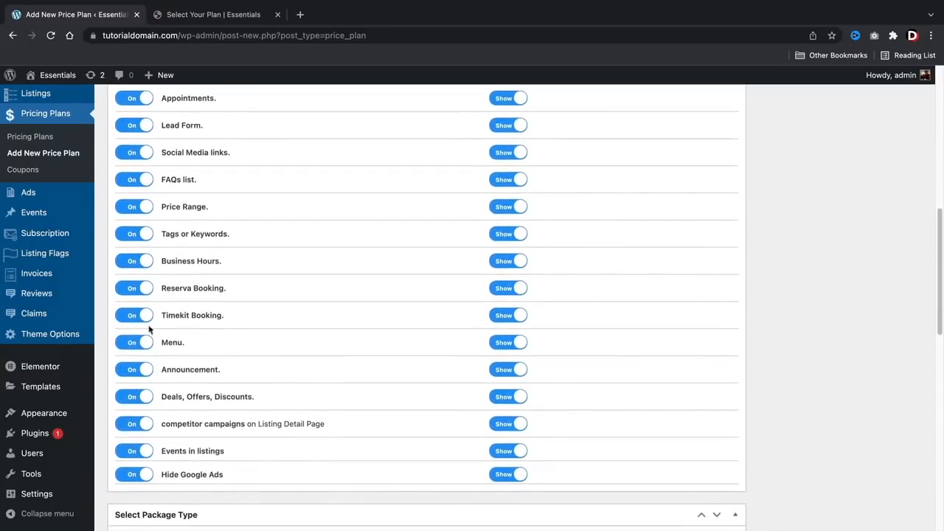
click(138, 371)
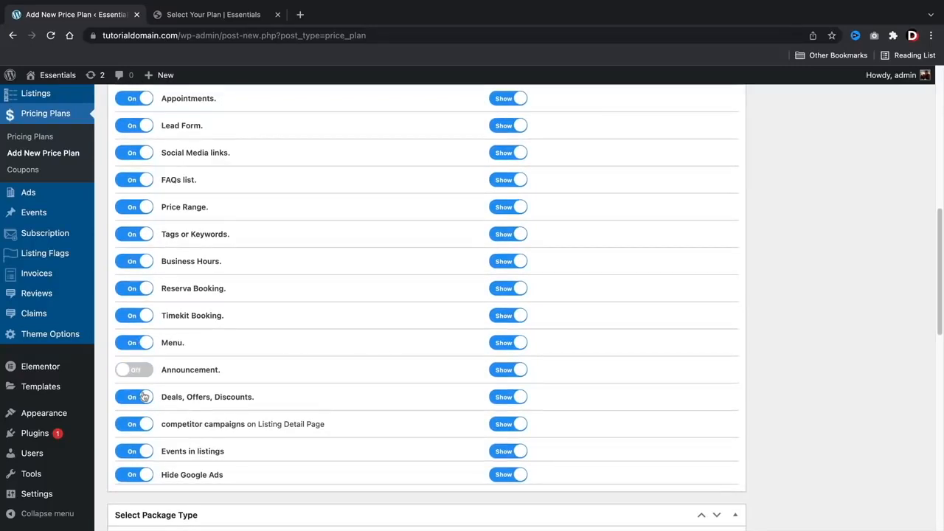
click(144, 397)
click(138, 343)
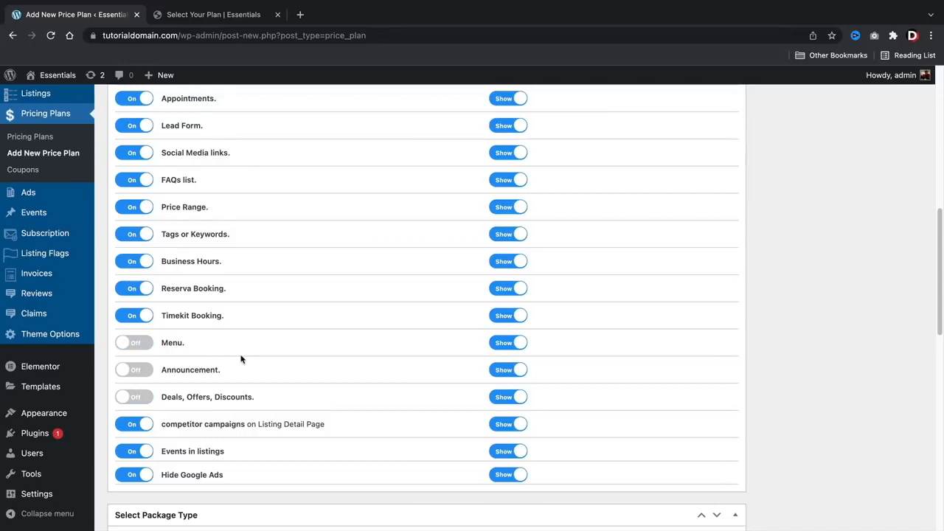
Try the Package option as the plan's package type, accepting the alert, and check the post count field.
scroll(241, 359, up, 10)
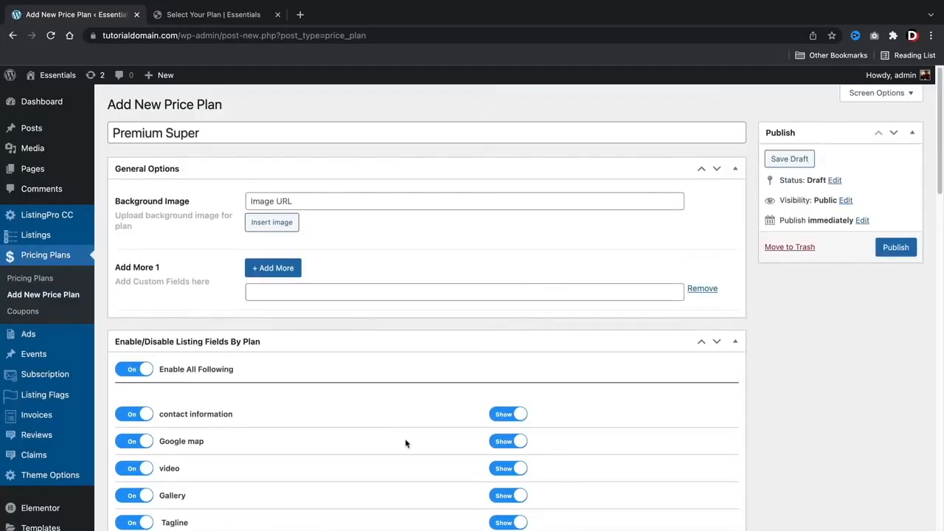
scroll(405, 442, down, 9)
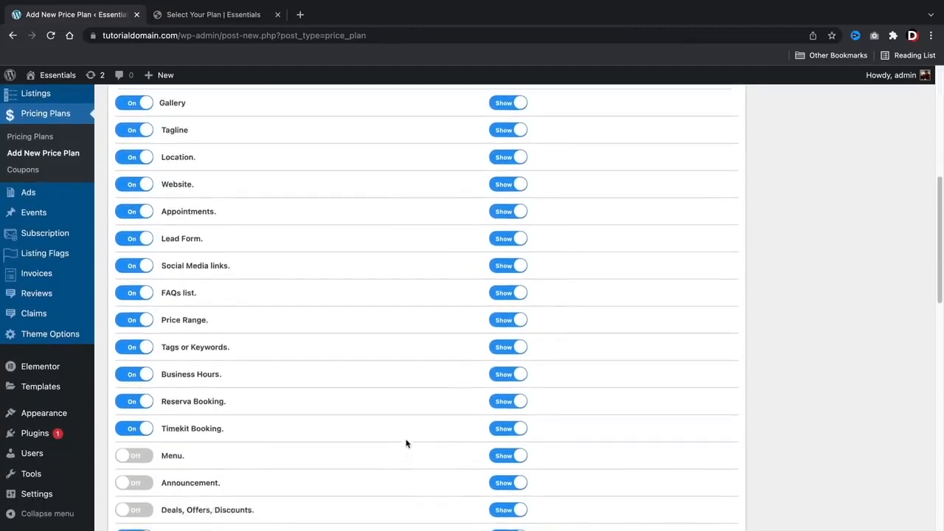
scroll(405, 443, down, 2)
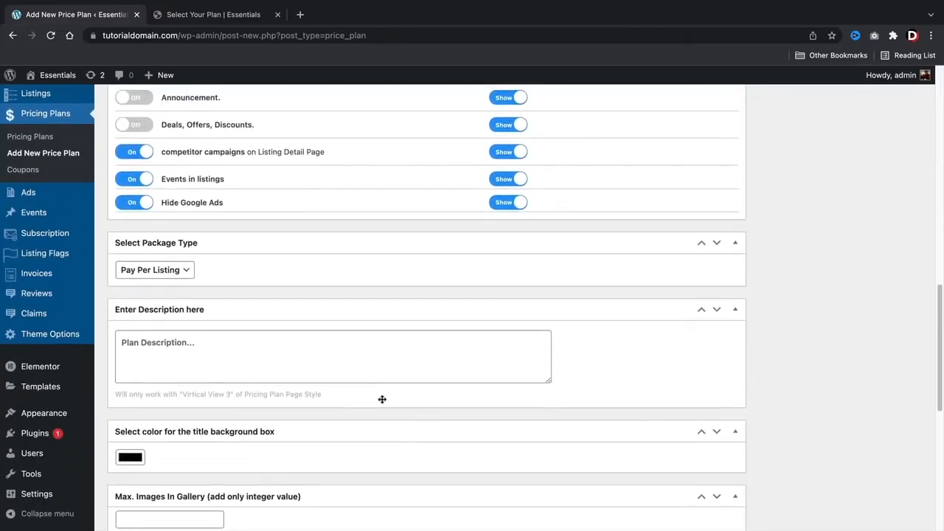
click(181, 273)
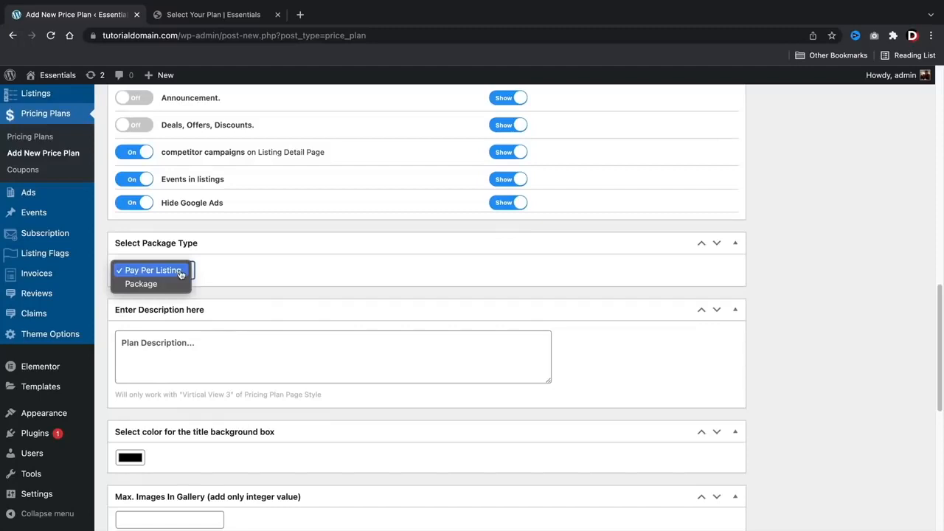
click(181, 284)
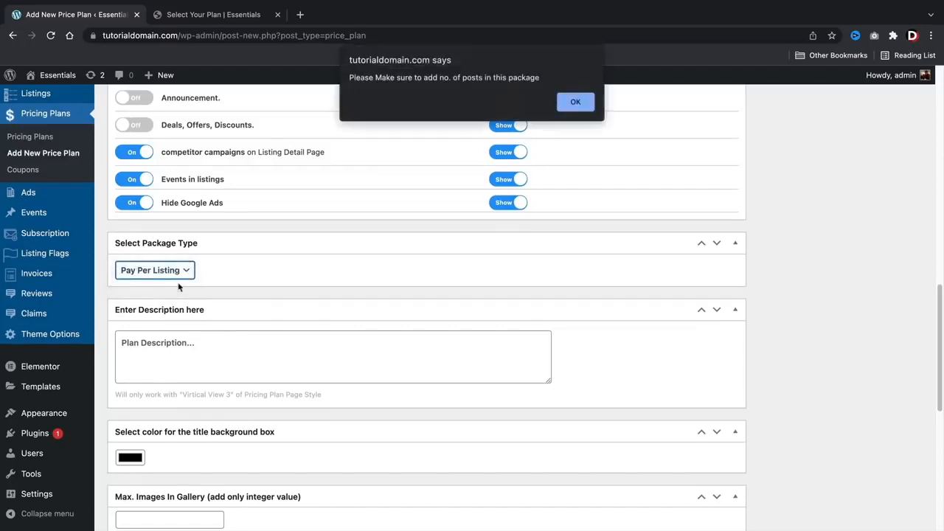
click(575, 102)
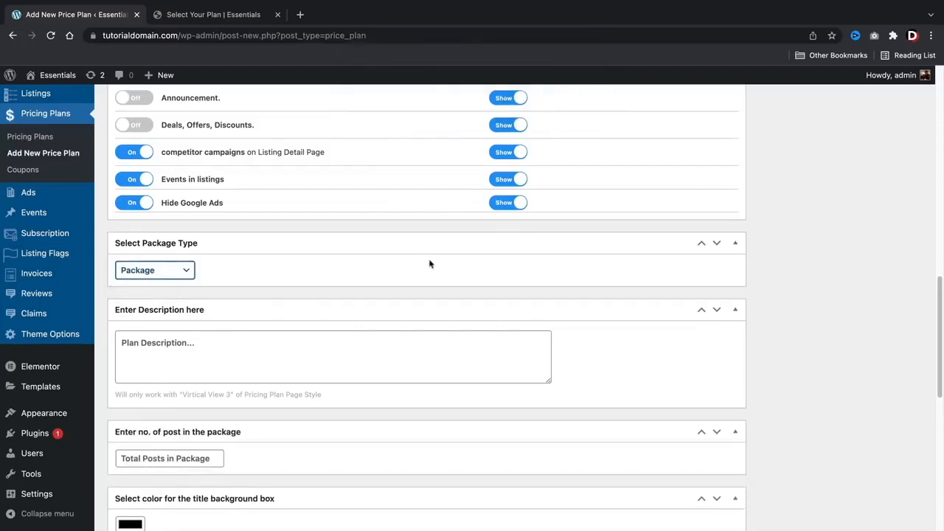
scroll(430, 263, down, 2)
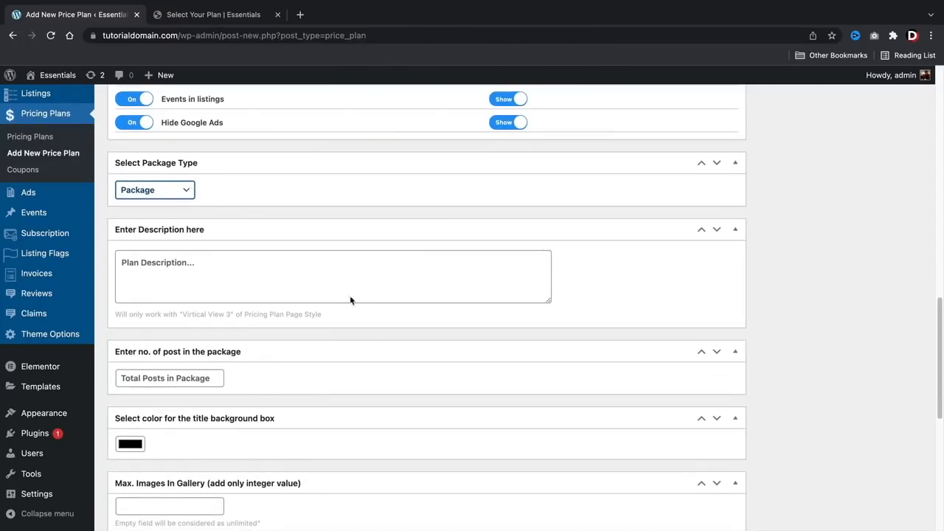
Set the package type to Pay Per Listing and place the cursor in the plan description.
click(181, 191)
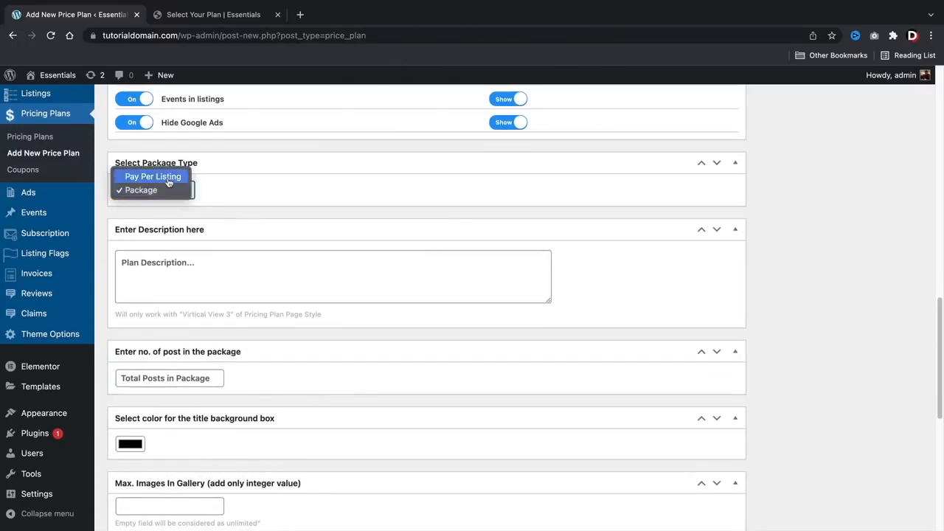
click(168, 182)
click(217, 271)
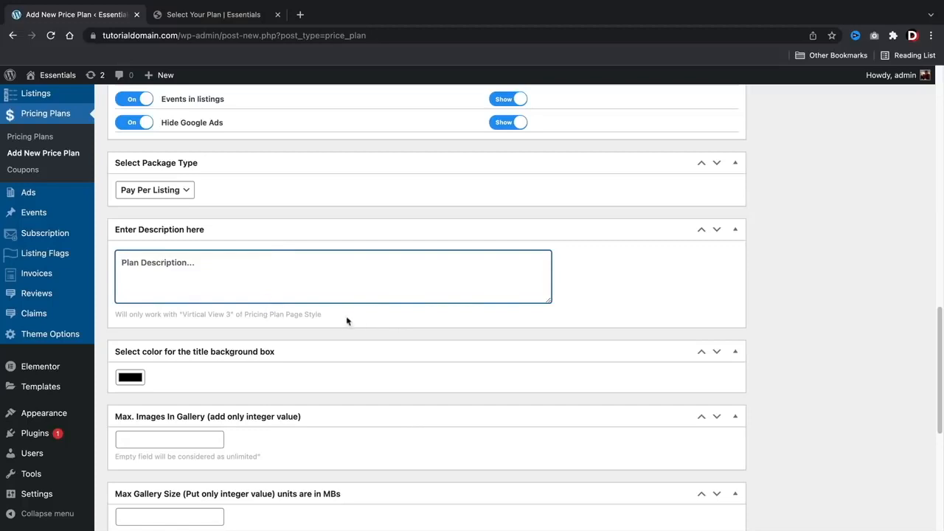
Read the note under the plan description and enter "This is some description" as the description.
drag(341, 317, 114, 317)
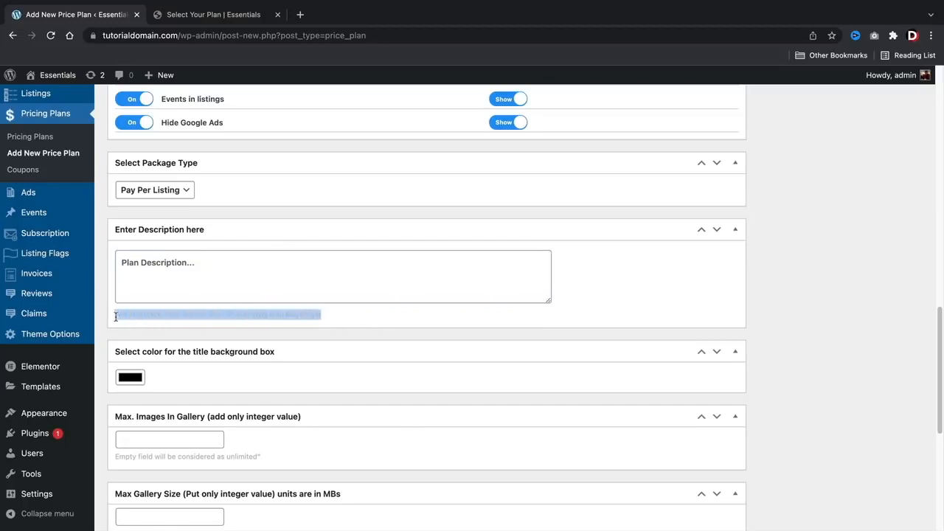
click(215, 311)
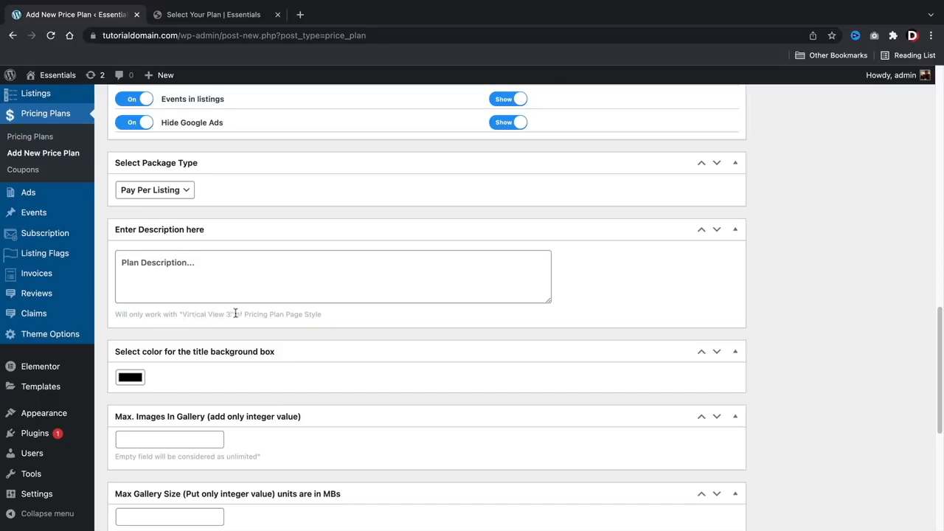
click(318, 290)
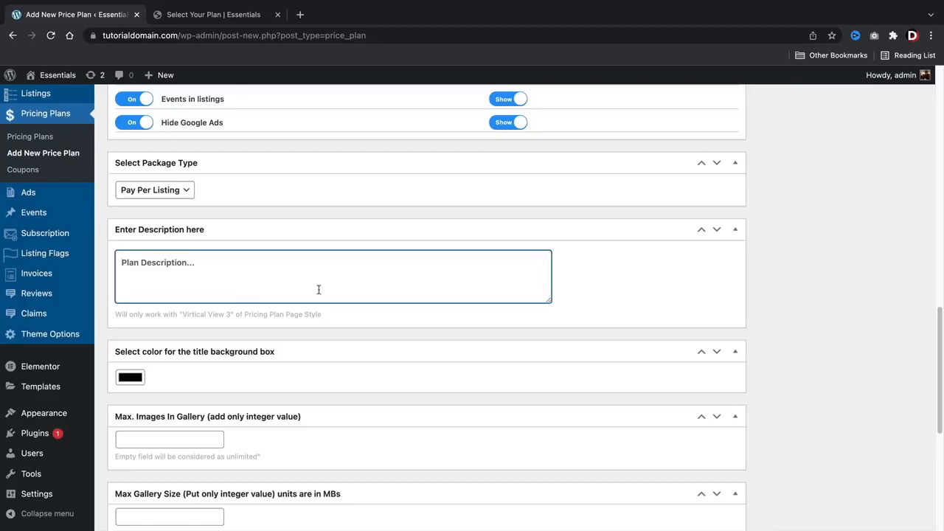
text(This is some description)
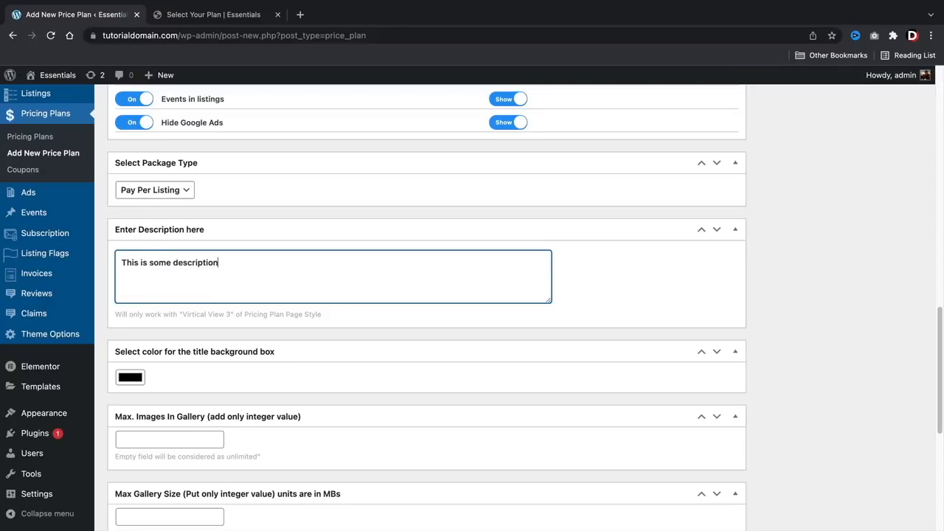
Check the title background boxes of the plans on the Select Your Plan page and return to the price plan form.
scroll(273, 290, down, 3)
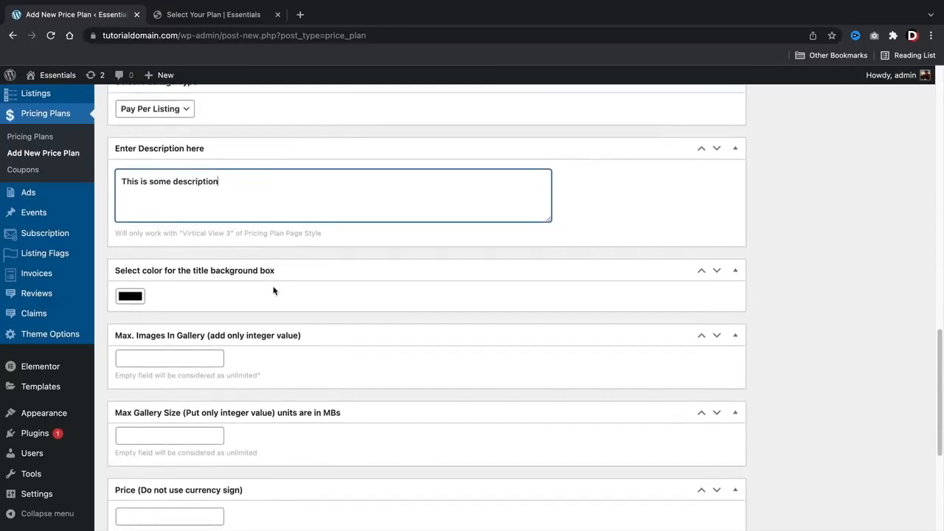
click(216, 22)
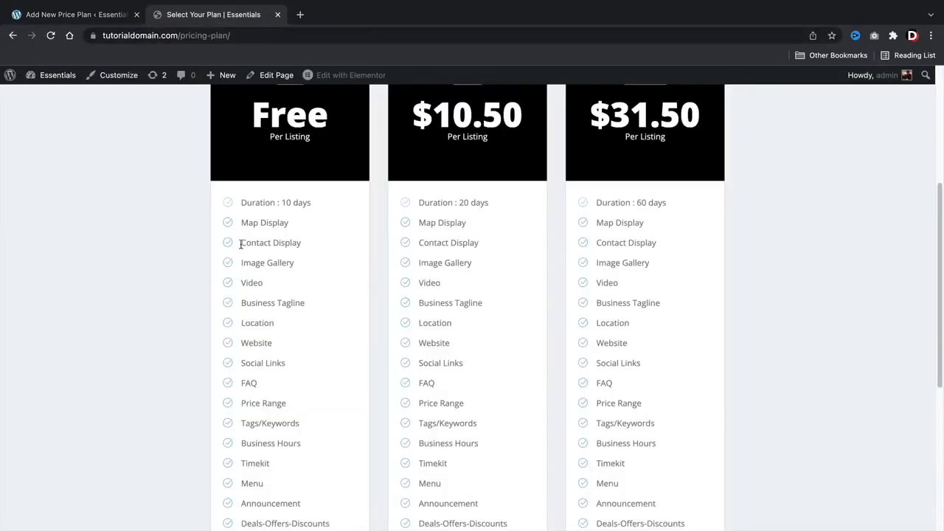
scroll(261, 160, up, 3)
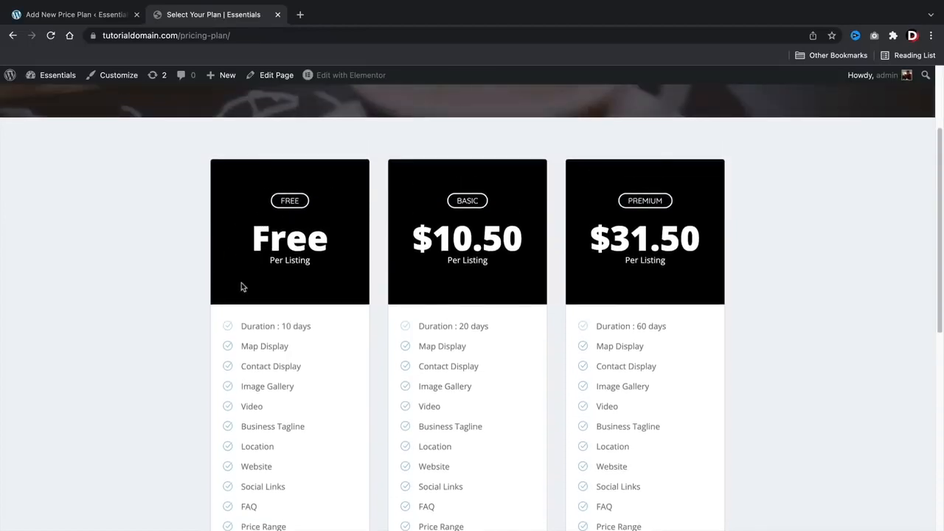
click(74, 14)
scroll(226, 225, down, 1)
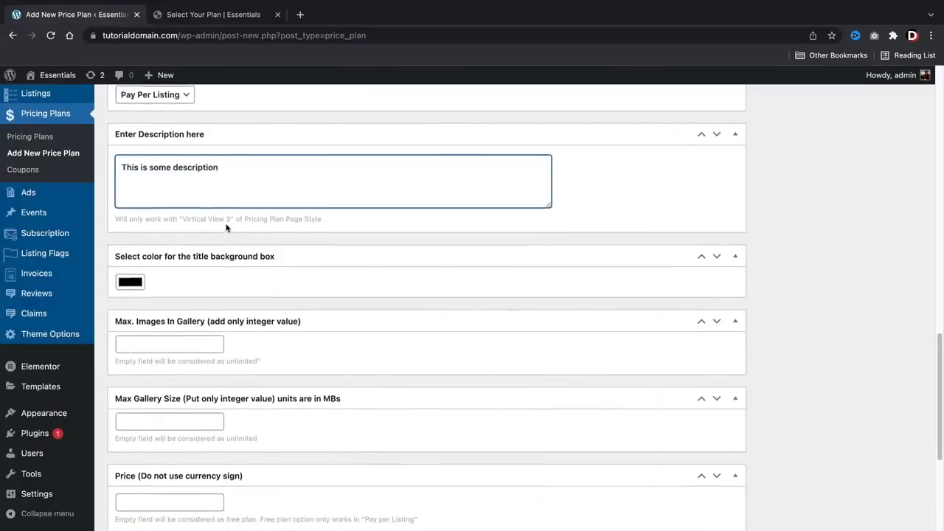
click(212, 326)
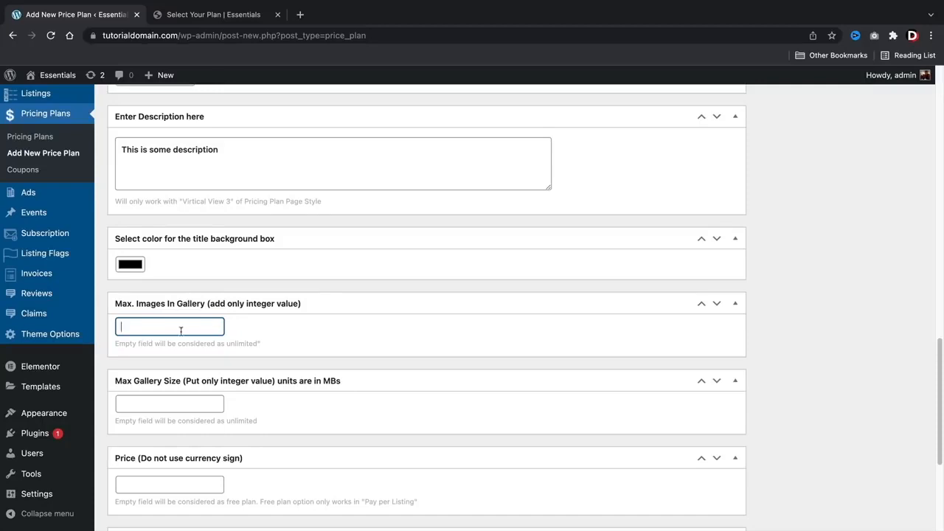
drag(162, 345, 267, 351)
click(200, 328)
text(4)
Set the plan's price to 100 and its duration to 30 days.
scroll(197, 320, down, 5)
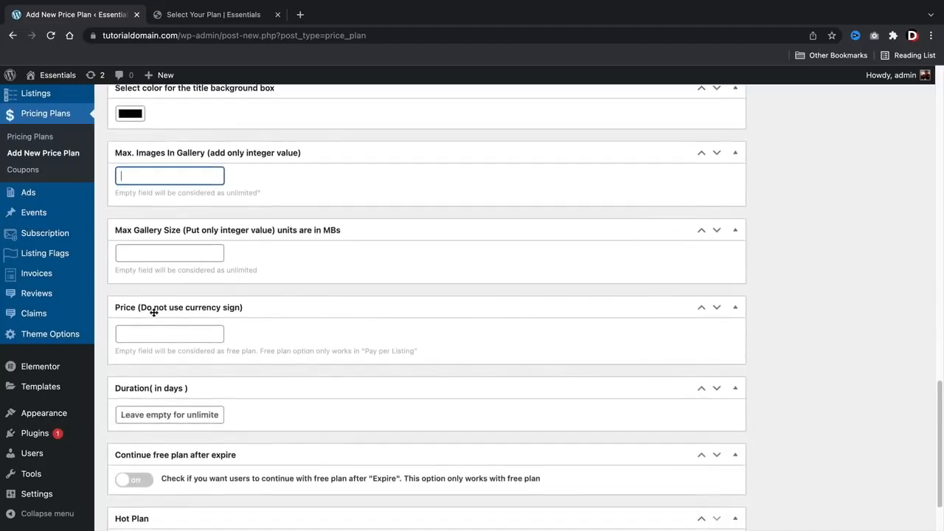
click(176, 330)
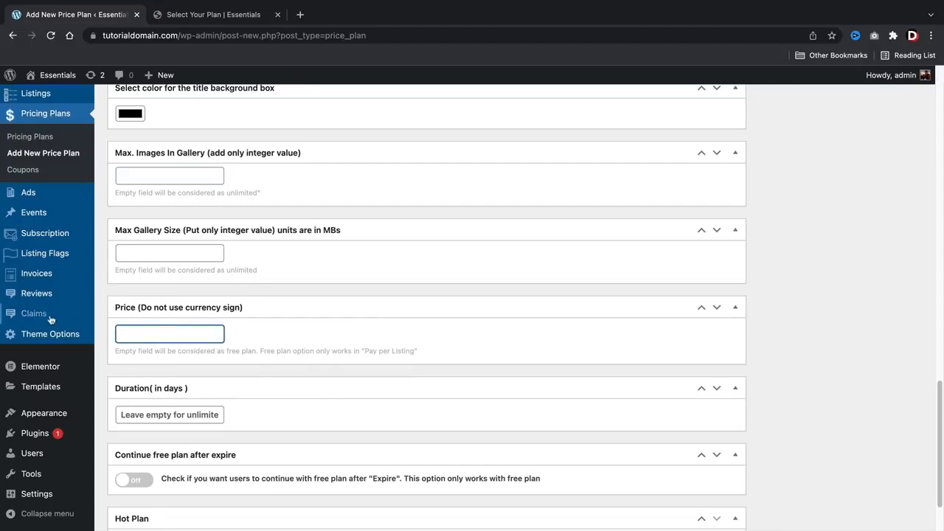
mouse_move(52, 335)
text(100)
scroll(427, 310, down, 2)
click(184, 338)
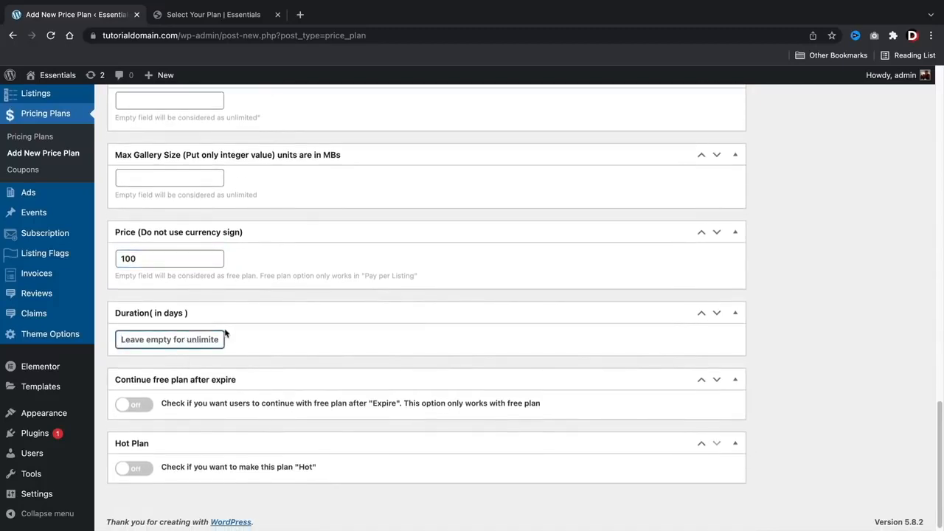
text(30)
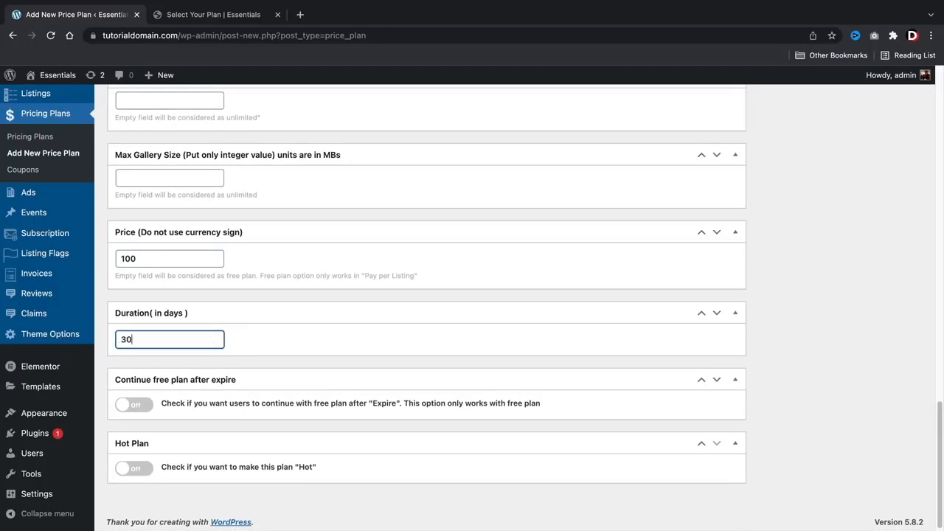
Enable the "Continue free plan after expire" and "Hot Plan" options for the plan.
scroll(276, 343, down, 1)
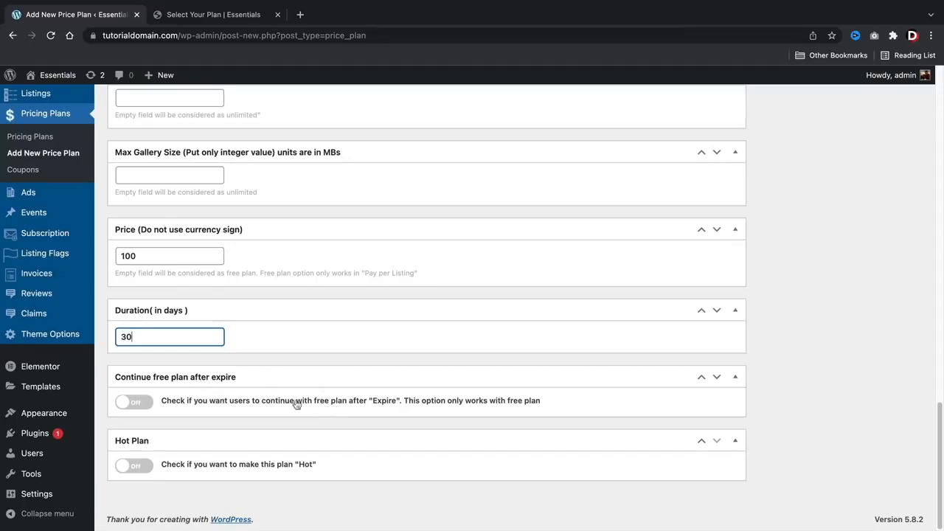
click(150, 402)
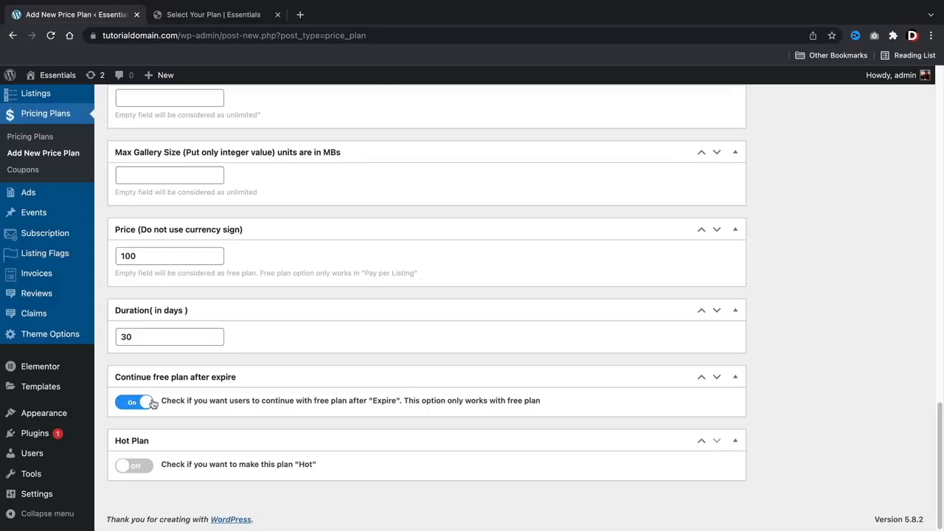
click(139, 466)
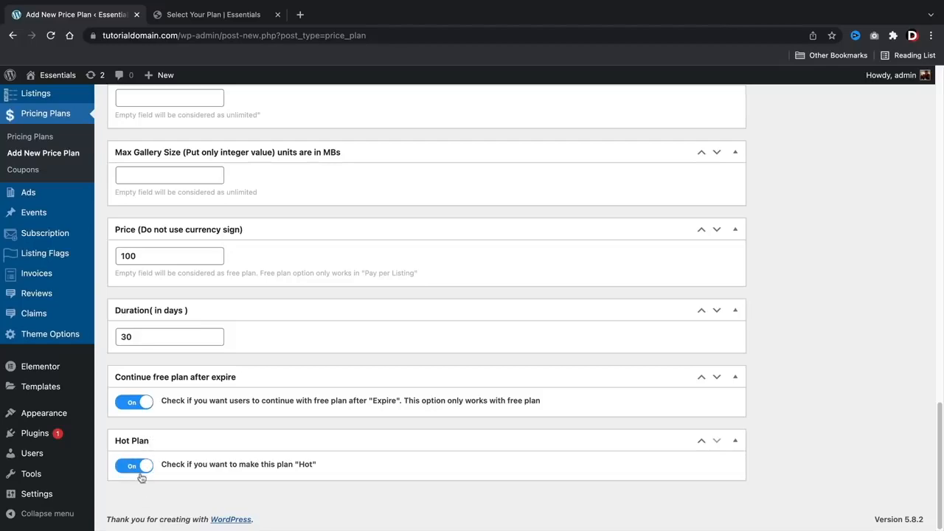
Publish the Premium Super price plan.
scroll(529, 426, up, 5)
scroll(529, 426, up, 6)
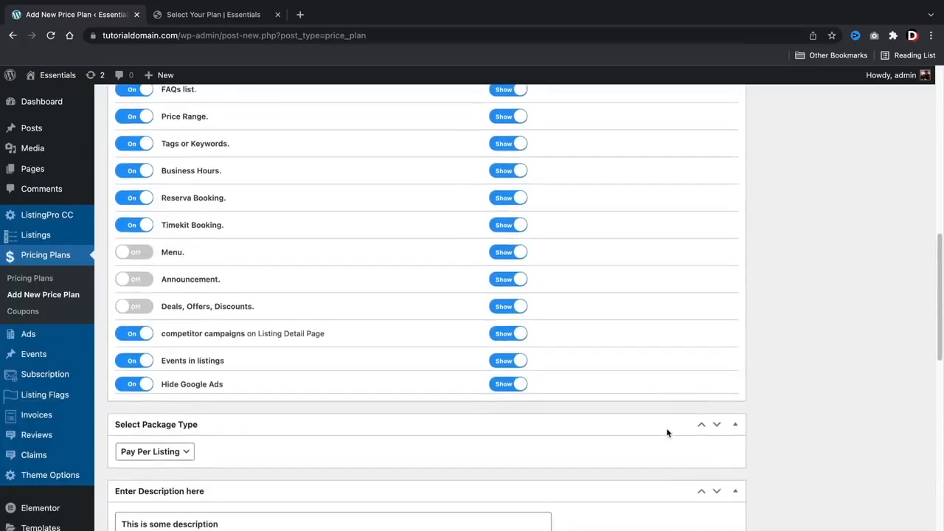
scroll(736, 400, up, 10)
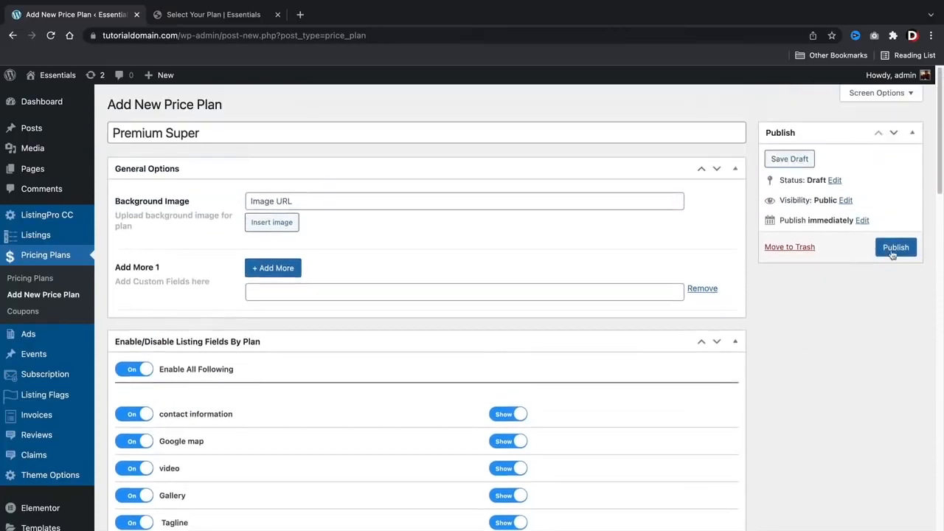
click(894, 248)
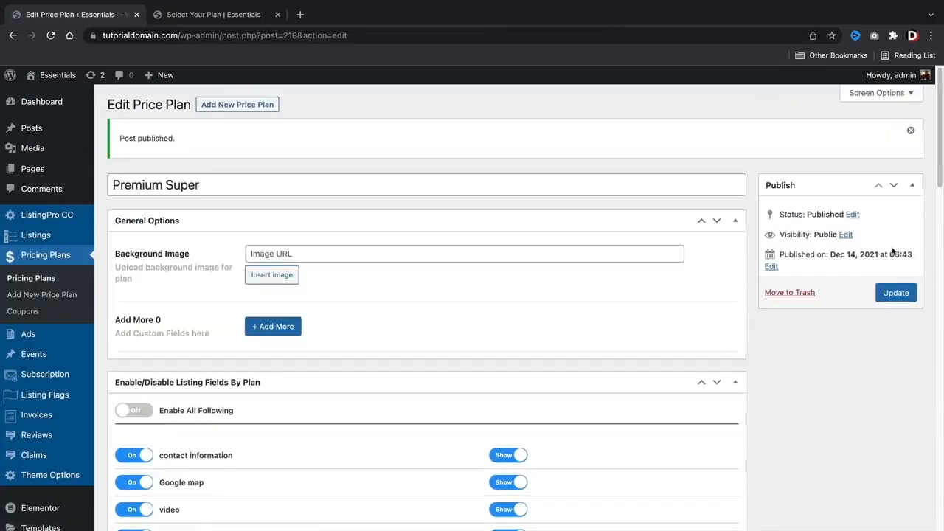
Examine the Premium Super plan's price and its included and excluded features on the Select Your Plan page.
click(227, 21)
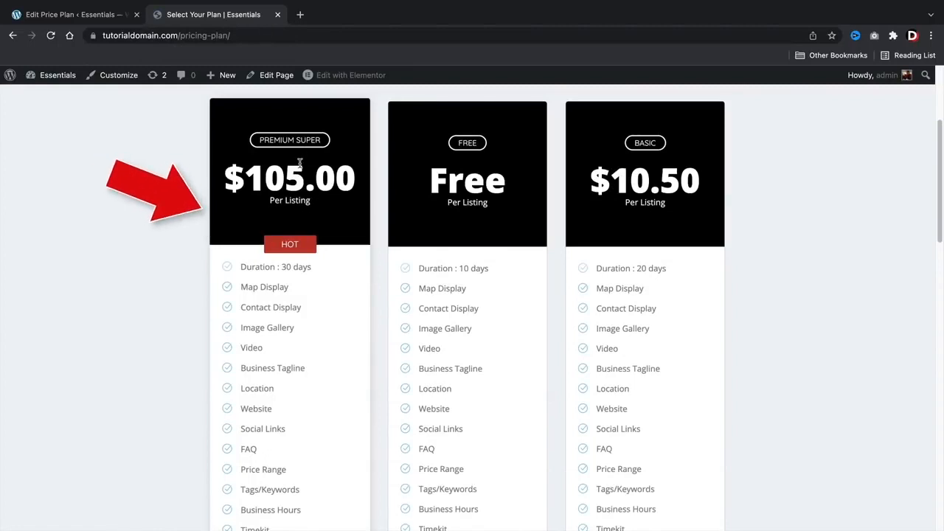
drag(314, 188, 295, 417)
scroll(273, 236, down, 2)
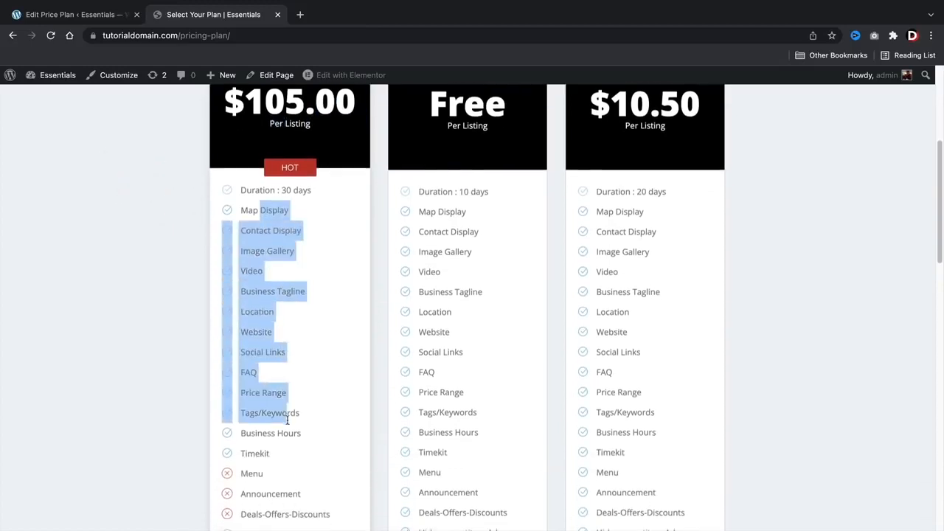
scroll(289, 420, down, 5)
drag(242, 274, 291, 293)
click(249, 319)
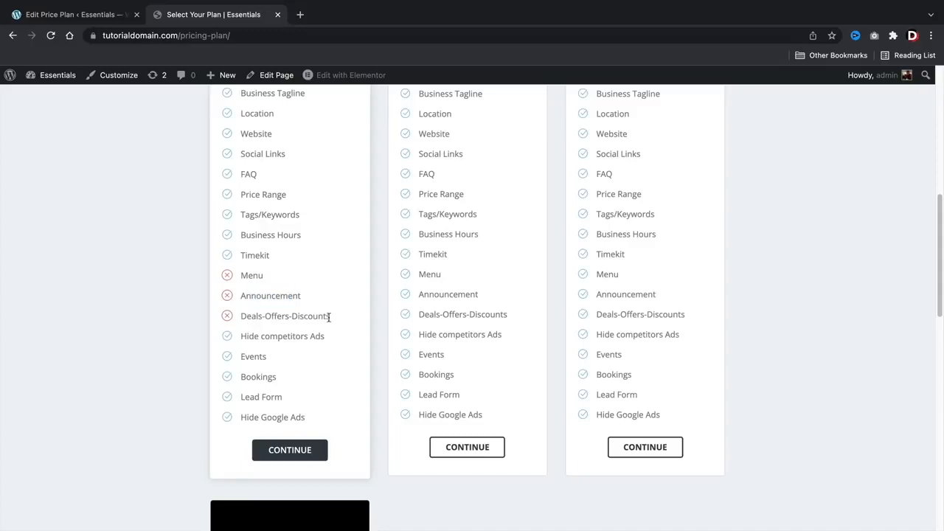
drag(329, 317, 240, 311)
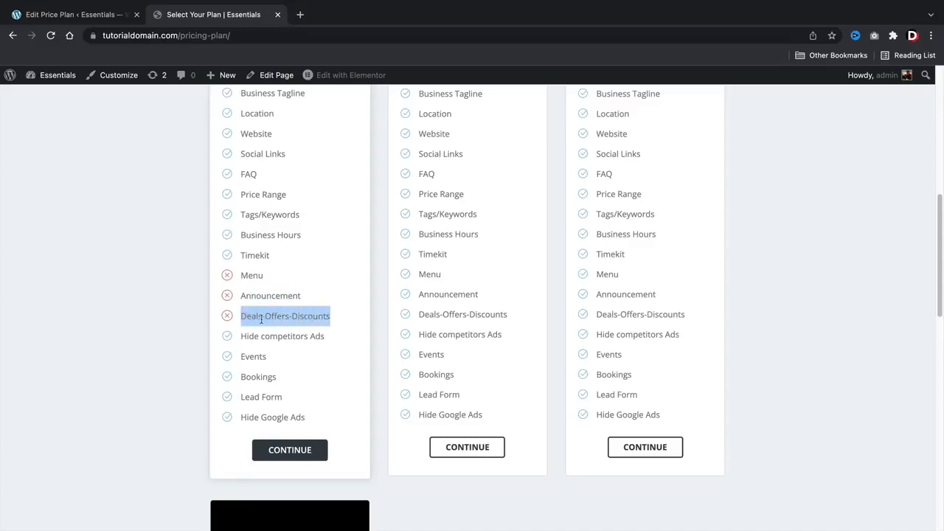
scroll(261, 318, up, 3)
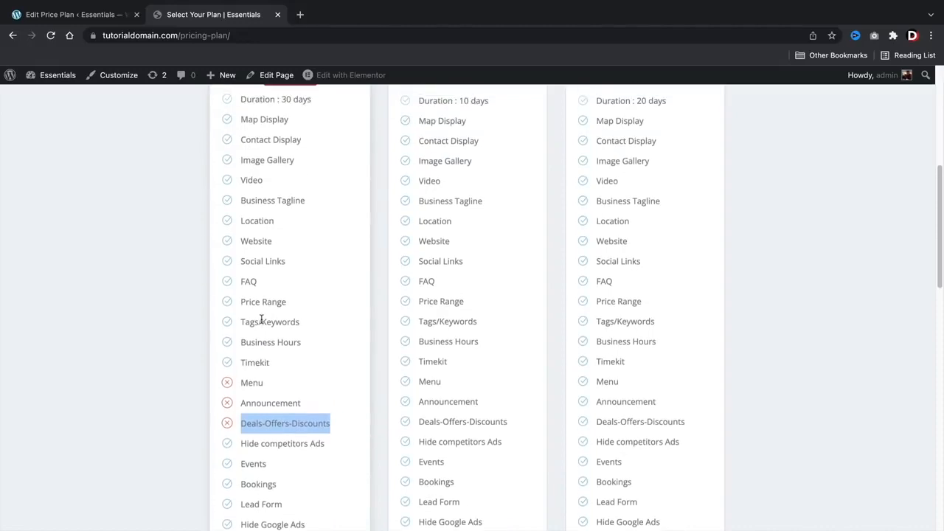
scroll(261, 318, up, 3)
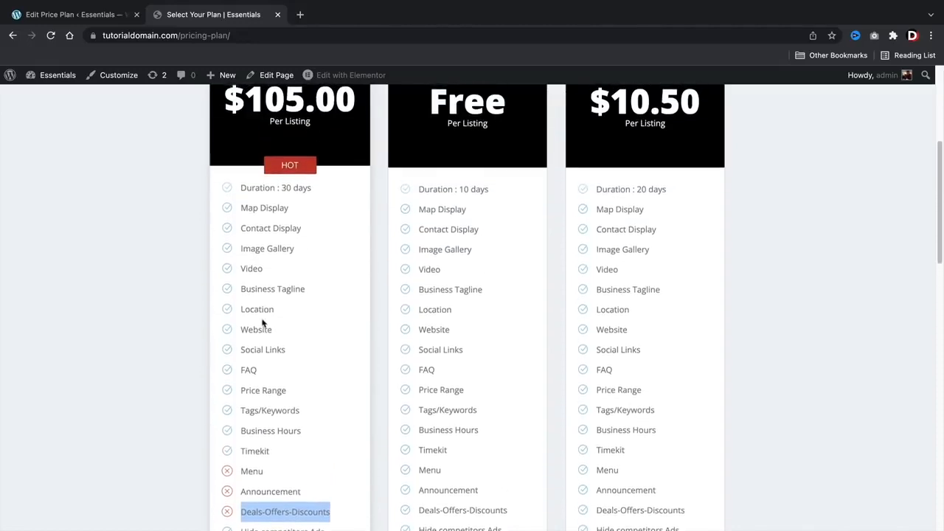
scroll(262, 322, up, 3)
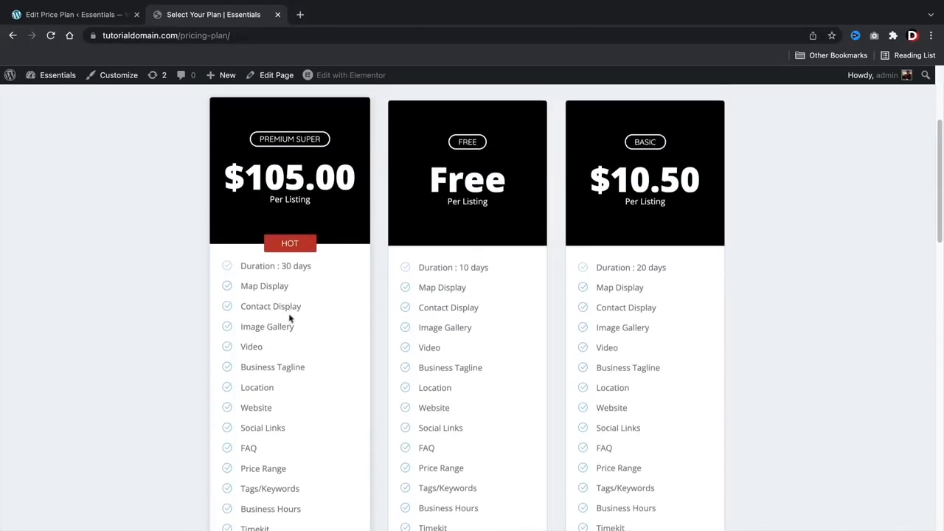
Compare the Per Listing labels of the plans and check Premium Super's Menu and Announcement entries.
drag(320, 204, 267, 203)
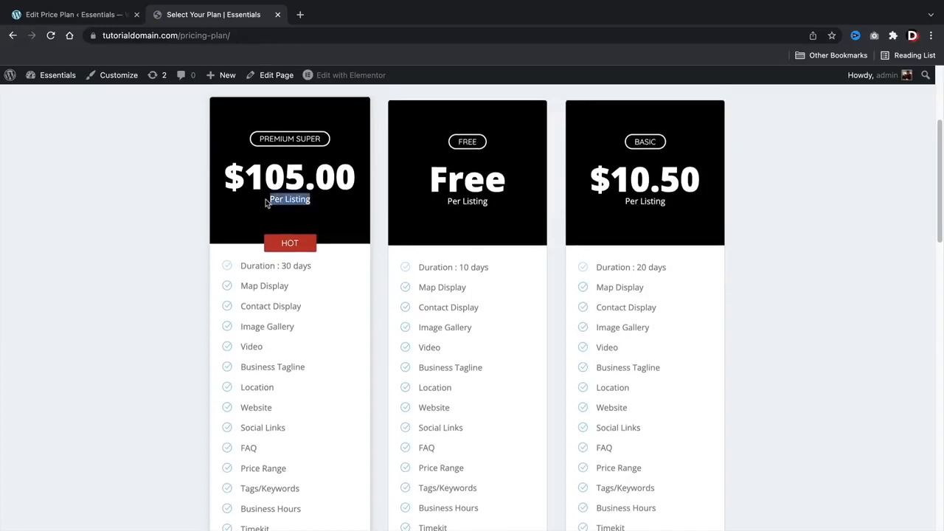
drag(488, 200, 443, 201)
click(651, 210)
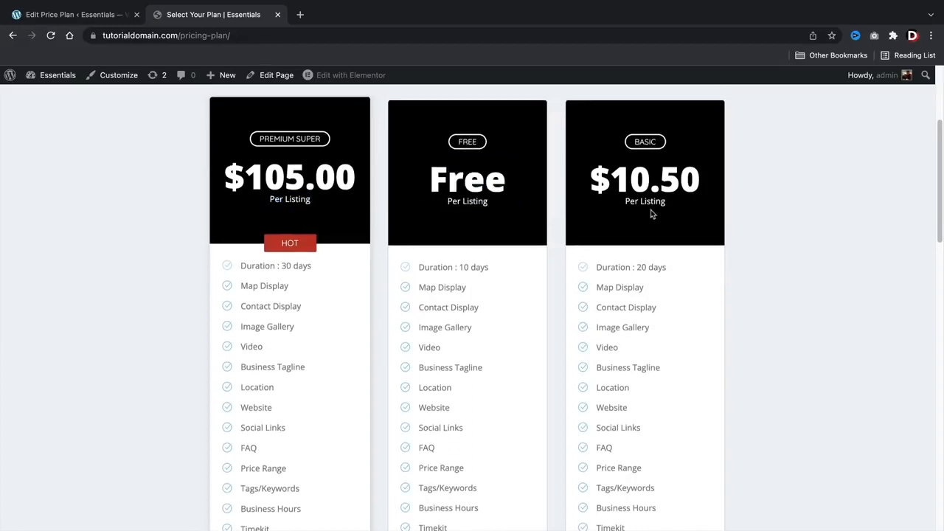
drag(668, 202, 590, 194)
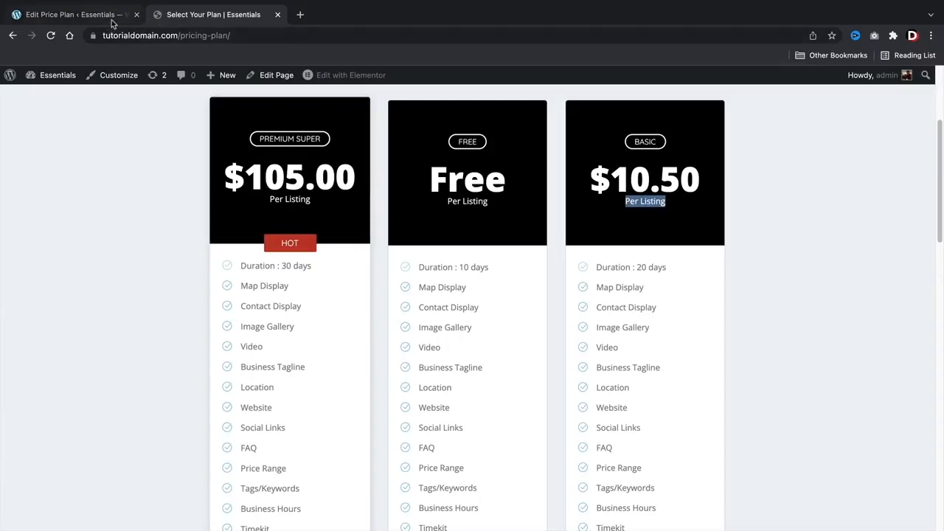
scroll(248, 288, down, 5)
double_click(257, 331)
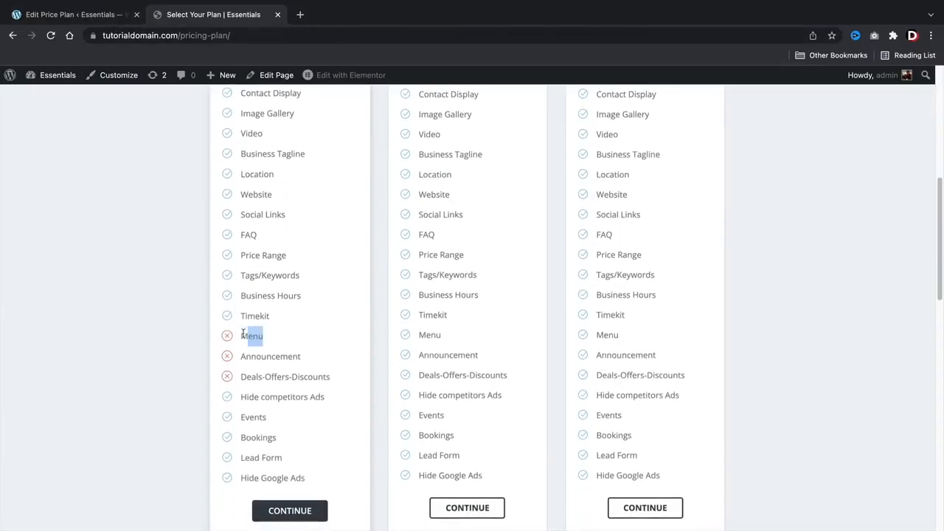
drag(292, 356, 266, 356)
Enable the Menu and Announcement fields in the Premium Super plan and update it.
click(104, 19)
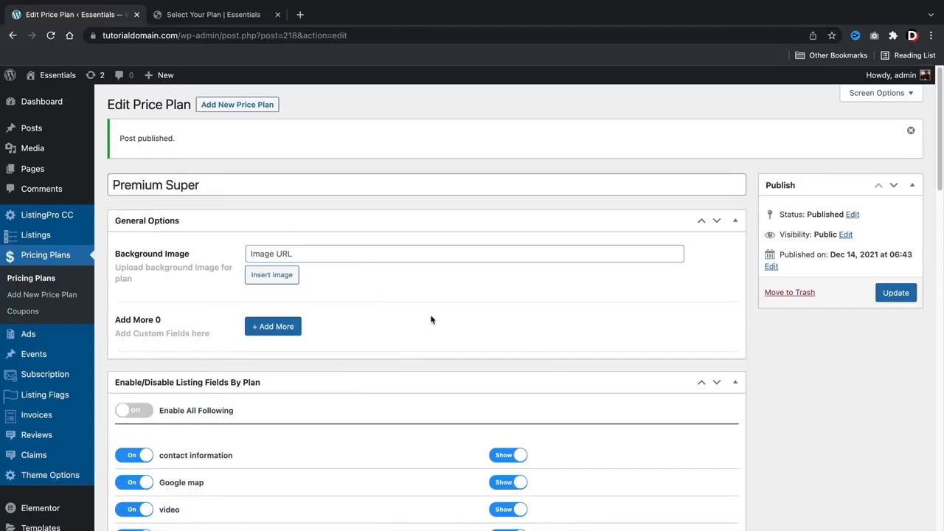
scroll(281, 302, down, 10)
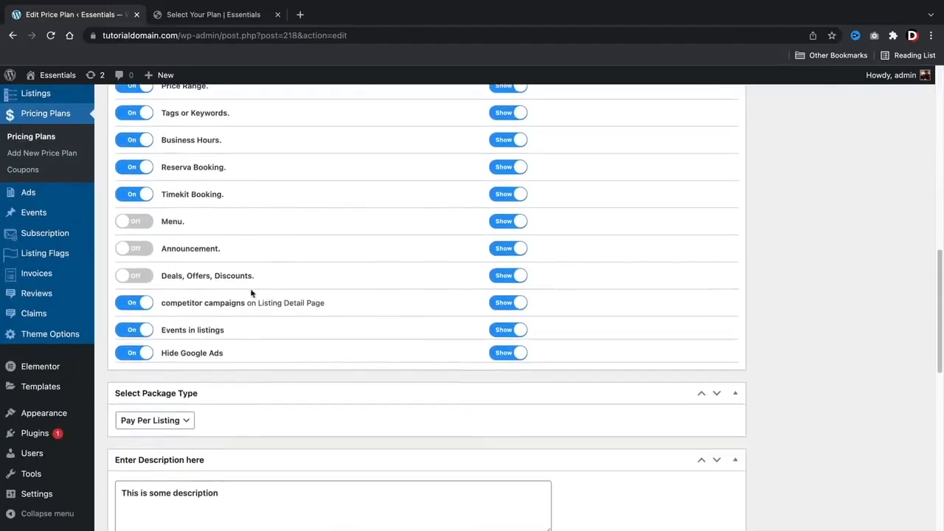
scroll(221, 281, up, 1)
click(140, 237)
click(142, 264)
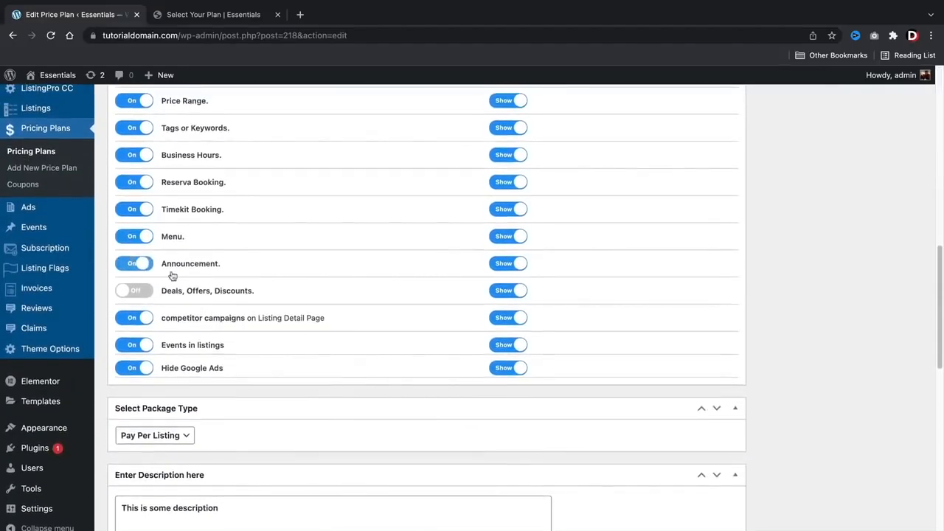
scroll(485, 353, up, 10)
click(895, 183)
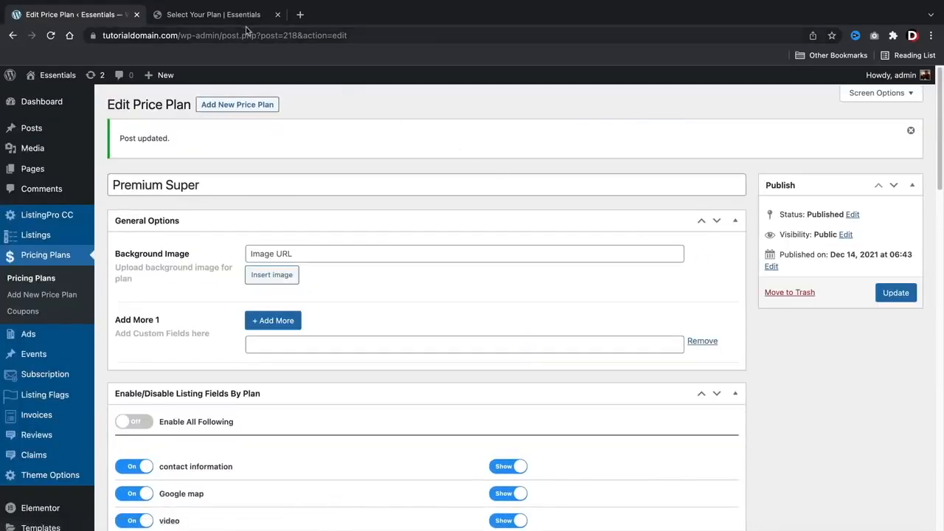
Reload the Select Your Plan page to check the updated Premium Super plan.
click(222, 14)
scroll(170, 169, up, 3)
click(51, 36)
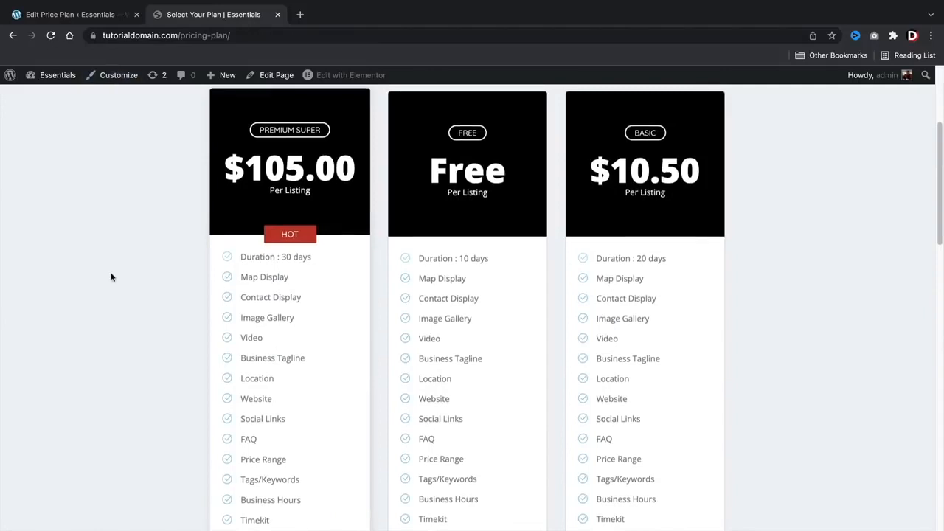
Check the Menu, Announcement and Deals-Offers-Discounts entries of the Premium Super plan on the Select Your Plan page.
scroll(111, 277, down, 4)
drag(262, 276, 247, 273)
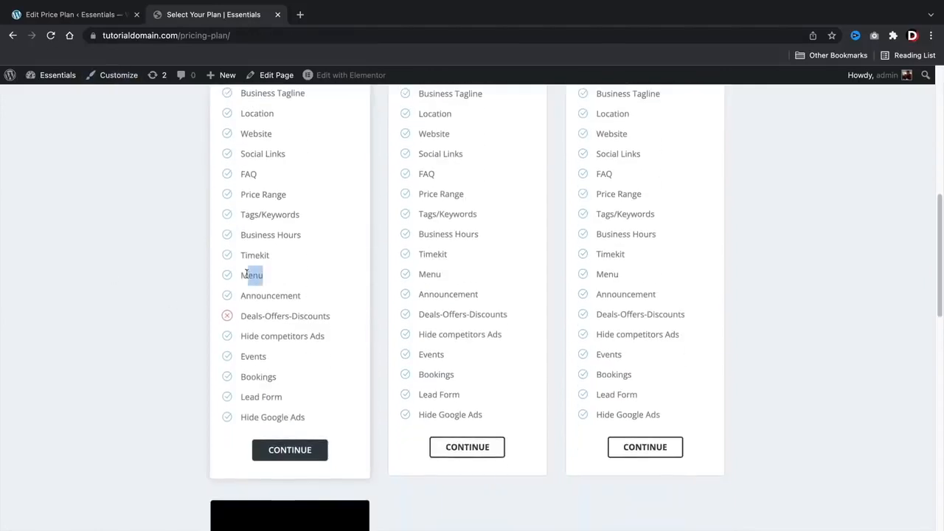
drag(301, 293, 238, 296)
click(329, 320)
drag(329, 319, 242, 316)
Add the custom fields "Premium Support" and "Free BreakFast" to the Premium Super plan and update it.
click(93, 20)
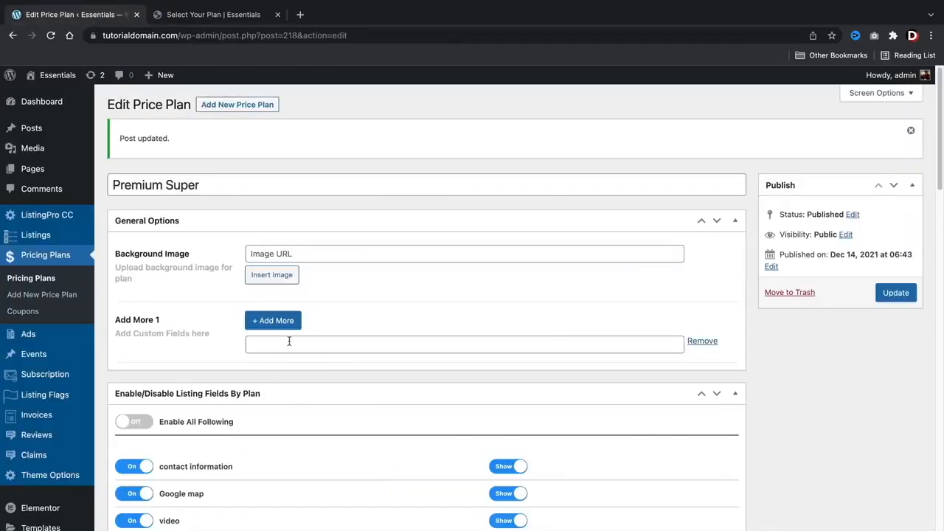
scroll(289, 341, down, 1)
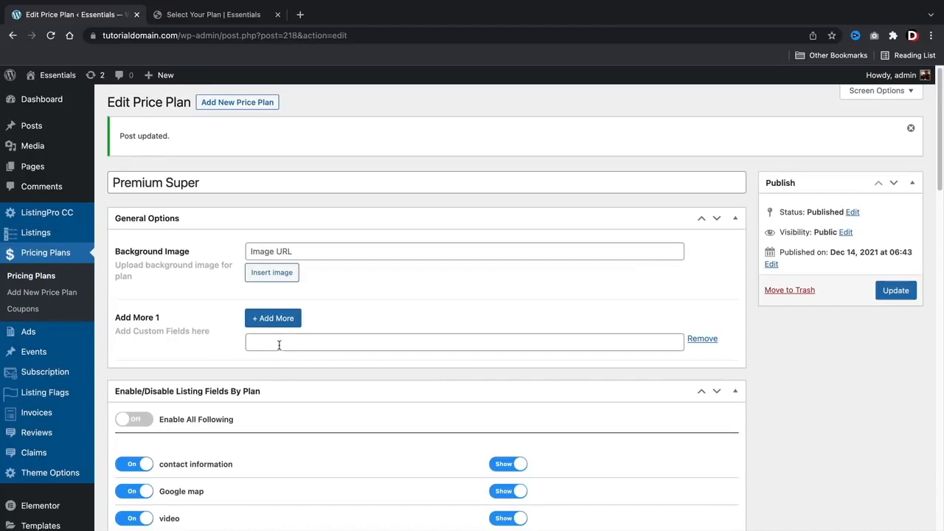
click(281, 343)
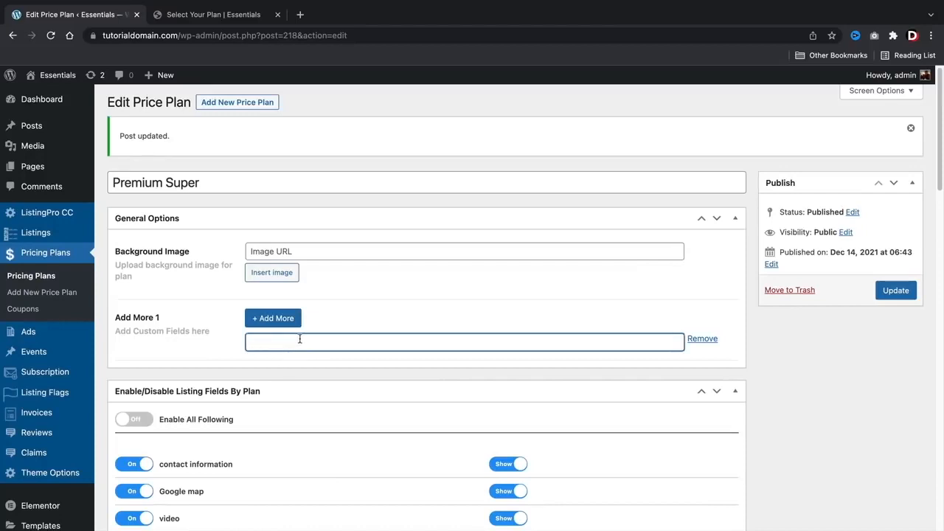
text(Premium Supprt)
click(273, 318)
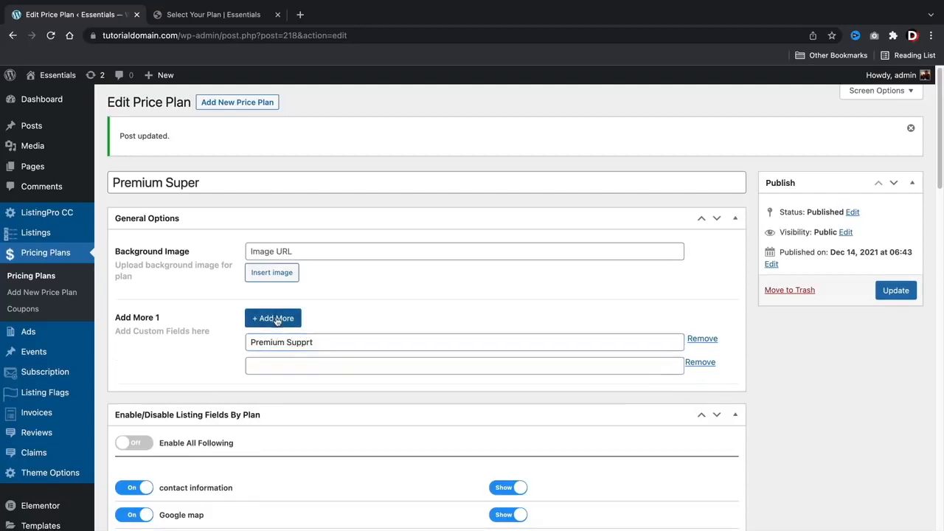
scroll(322, 357, down, 2)
click(369, 297)
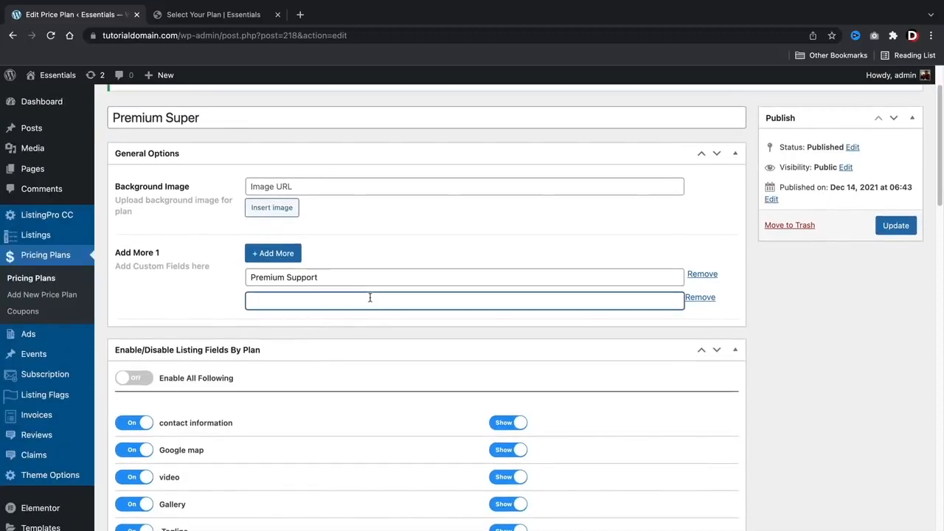
text(Free BreakFast)
click(895, 225)
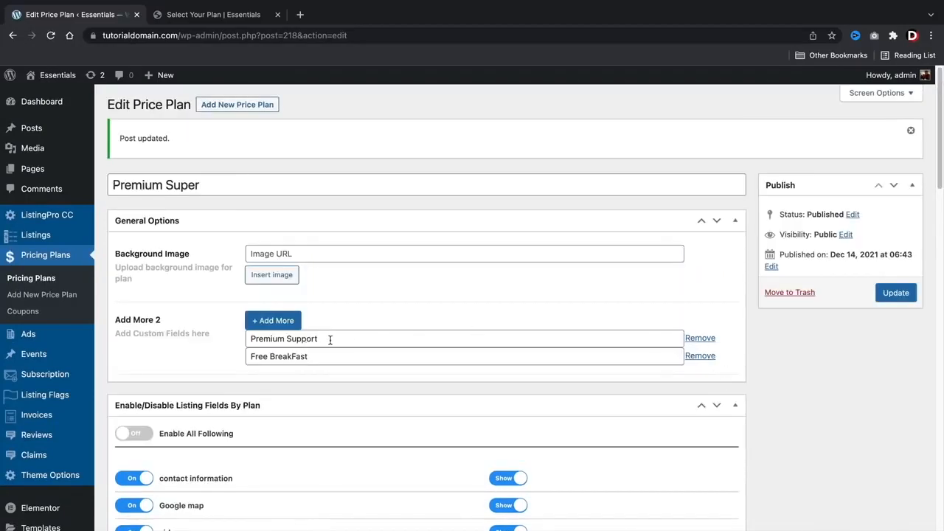
Check how the Premium Support and Free BreakFast features appear in Premium Super's list on the Select Your Plan page.
drag(330, 339, 248, 341)
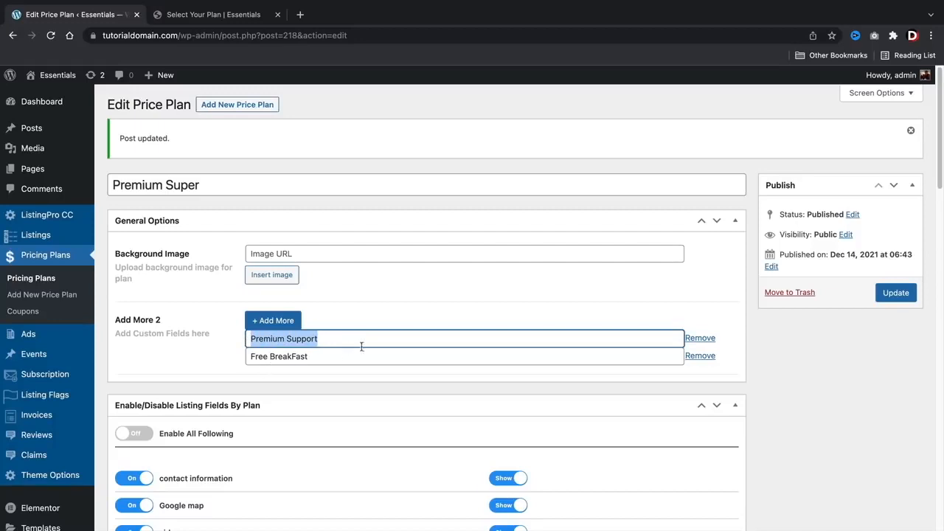
click(228, 22)
scroll(197, 358, down, 5)
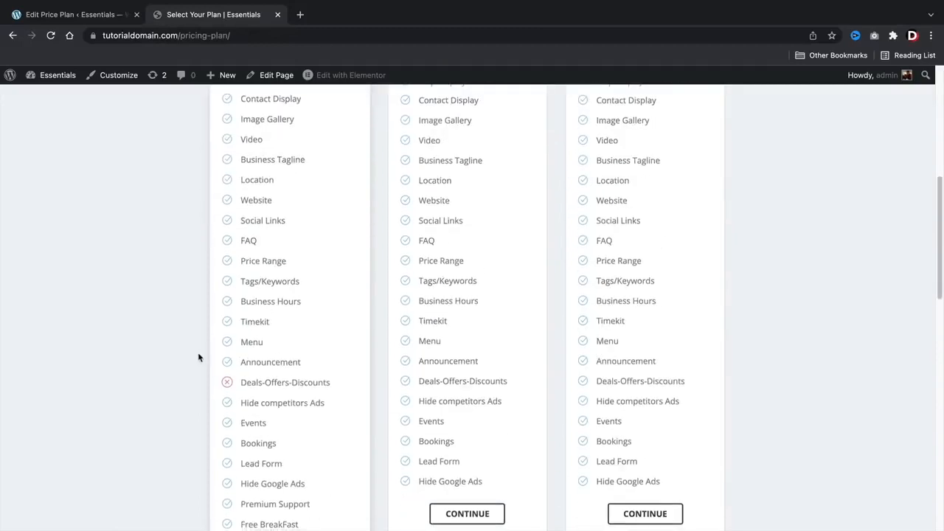
scroll(198, 357, down, 2)
drag(310, 420, 238, 420)
drag(298, 442, 238, 439)
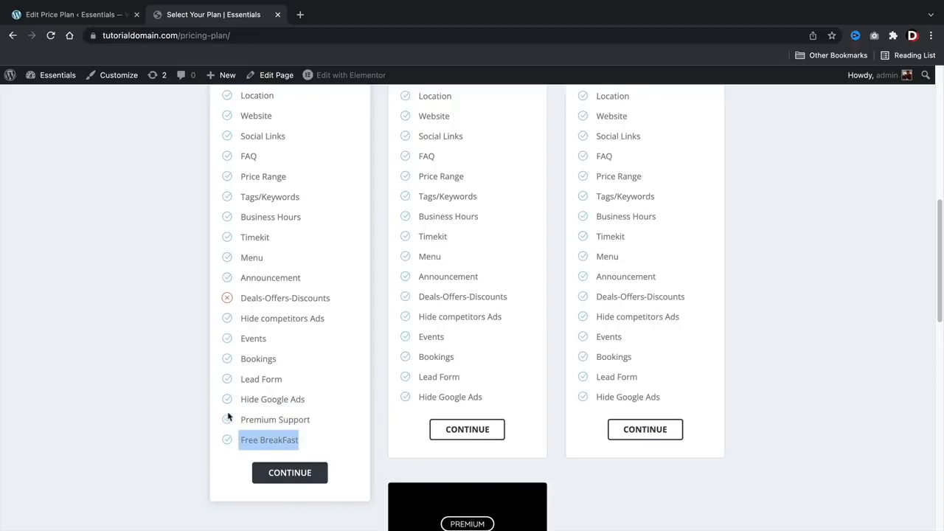
Remove the Premium Support custom field from Premium Super, update the plan and reload the Select Your Plan page.
click(101, 17)
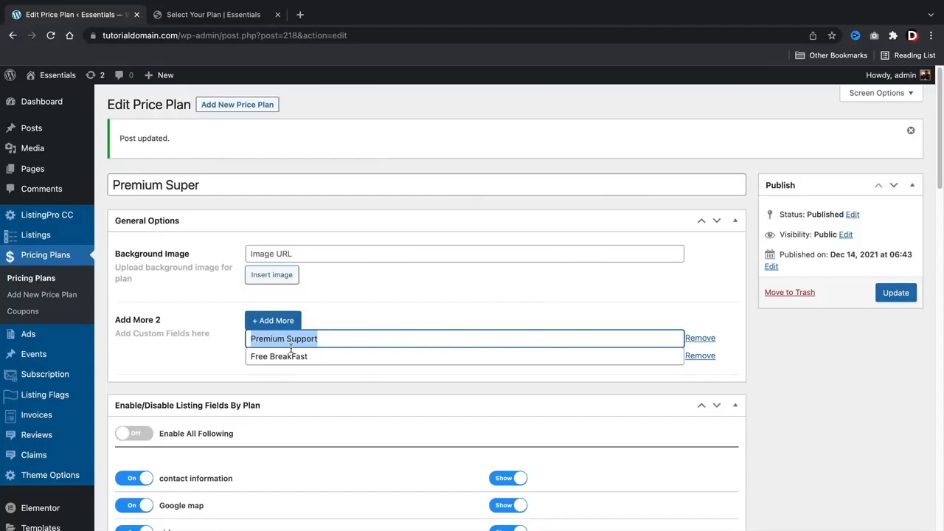
drag(320, 339, 246, 336)
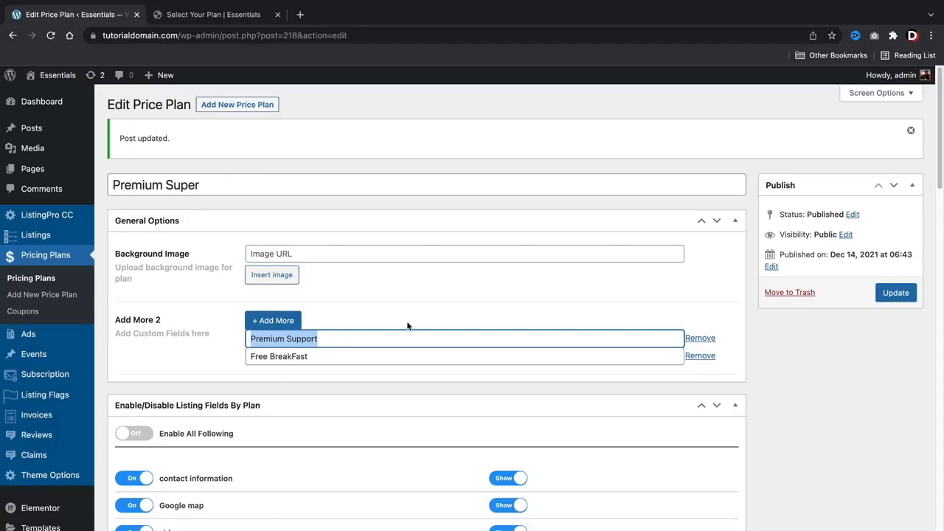
click(702, 340)
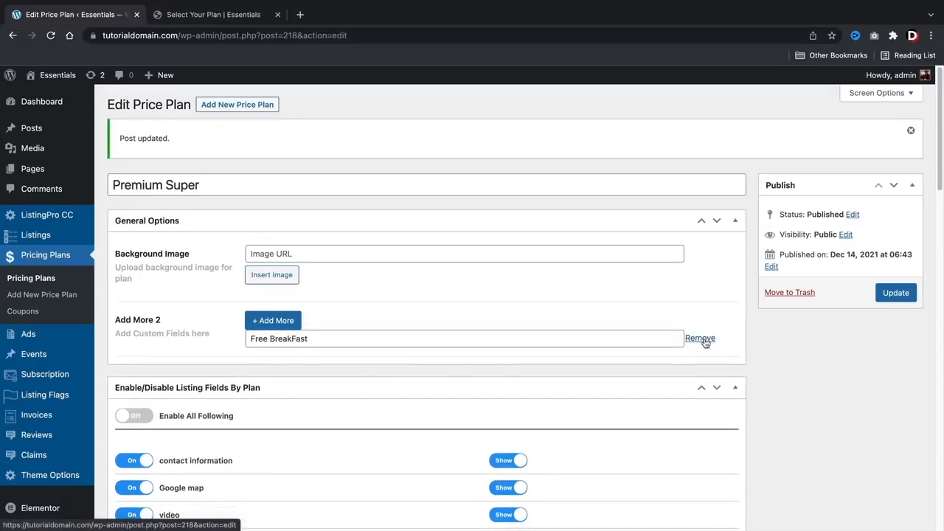
click(895, 293)
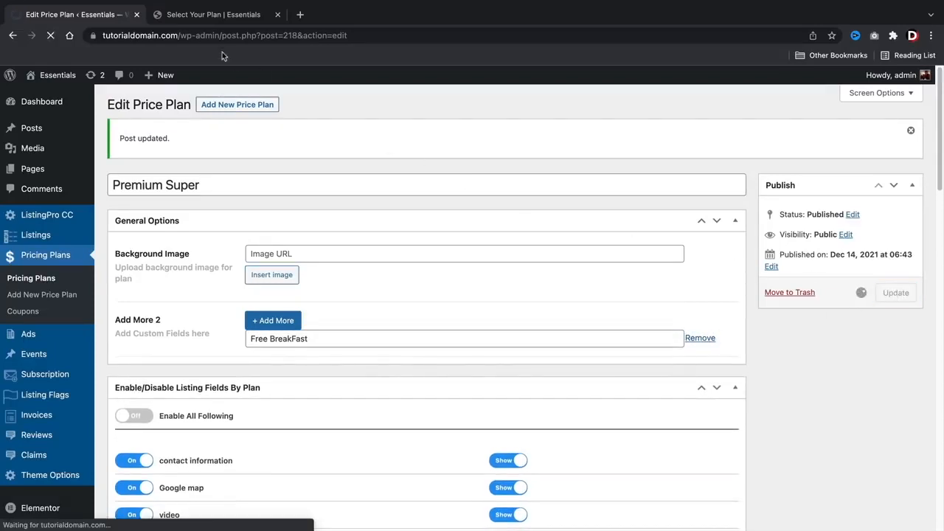
click(212, 14)
click(51, 36)
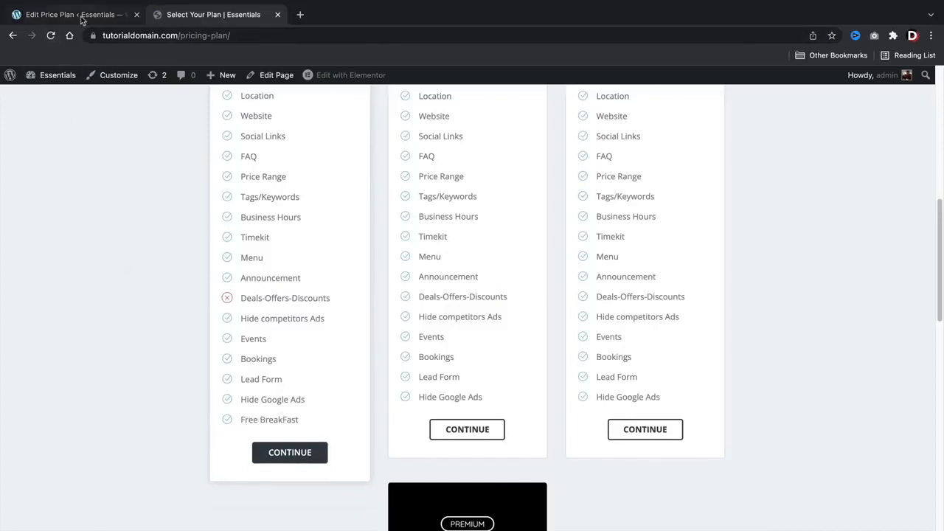
Start a new price plan titled "Super Premium +" and enable all its listing fields at once.
click(83, 20)
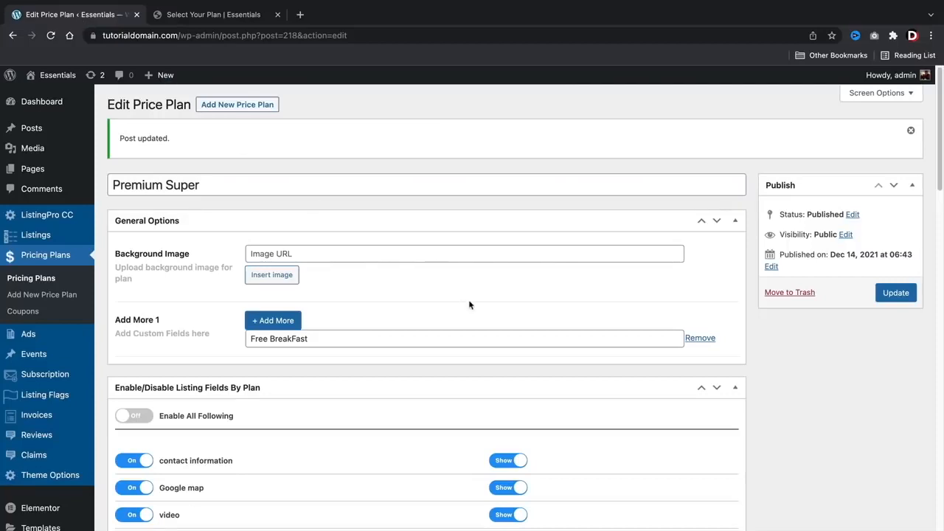
click(231, 109)
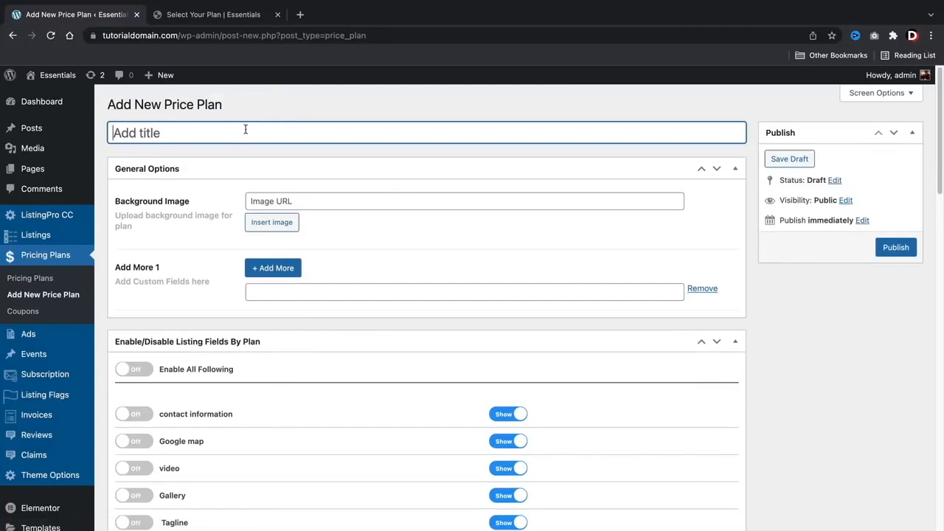
text(Supert)
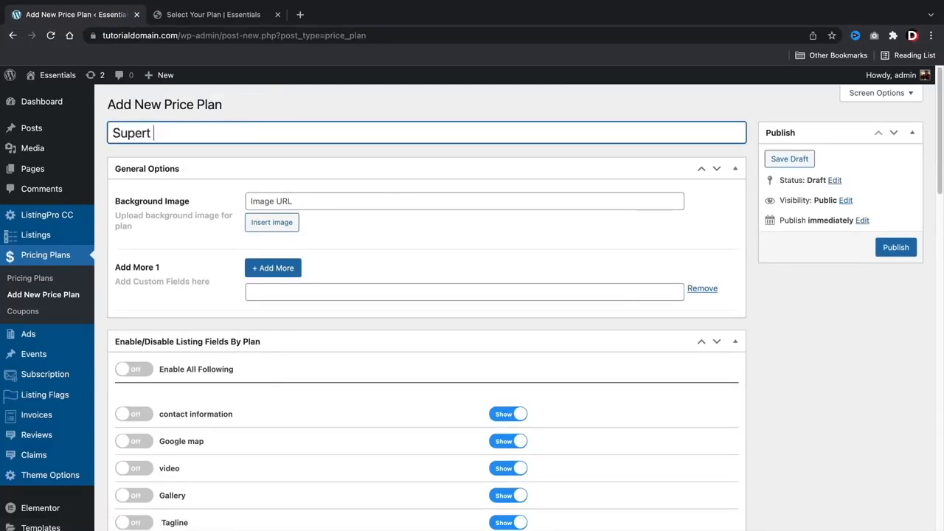
key(BackSpace)
text( Premium )
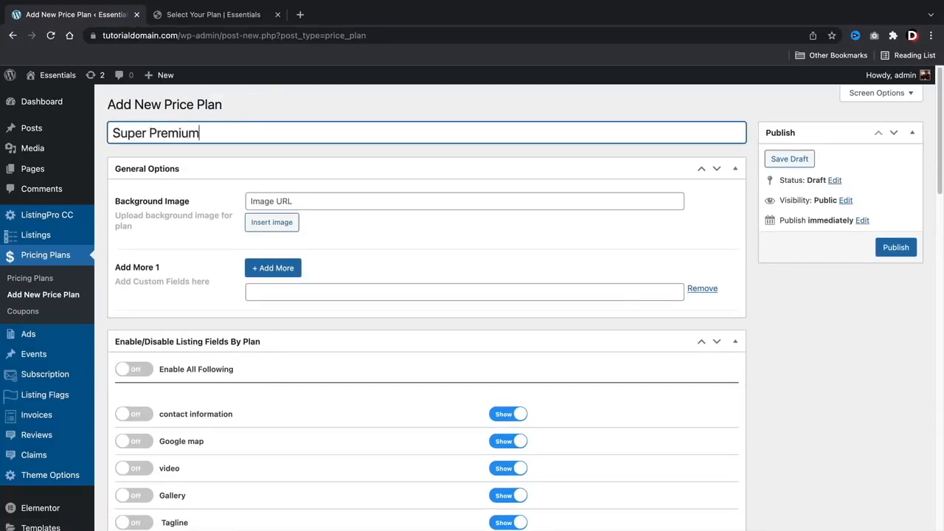
text(+)
scroll(280, 292, down, 3)
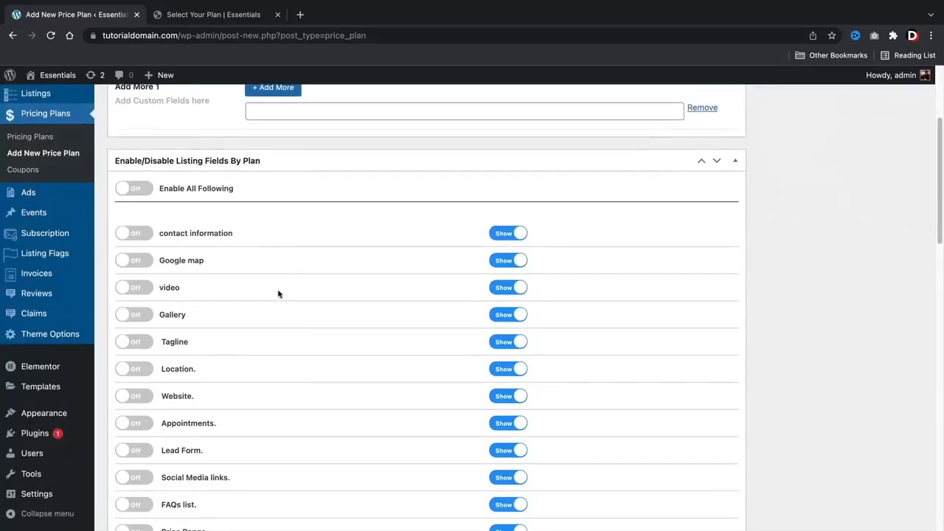
click(133, 191)
Set the new plan's package type to Package with 10 posts in the package.
scroll(323, 284, down, 5)
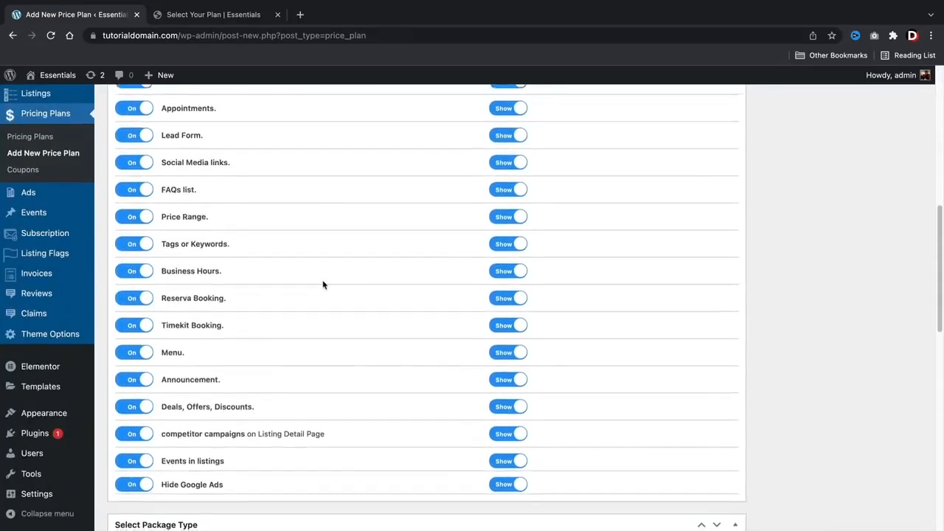
scroll(322, 284, down, 5)
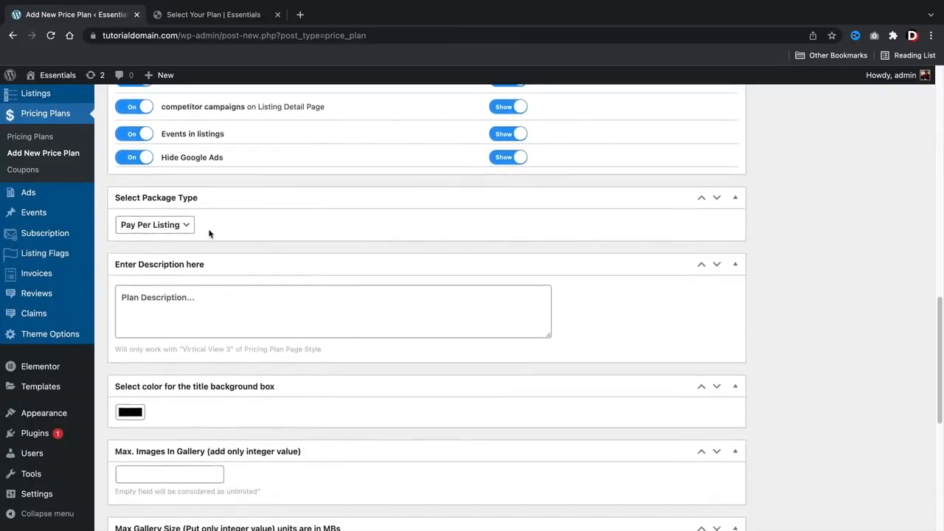
click(170, 225)
click(170, 240)
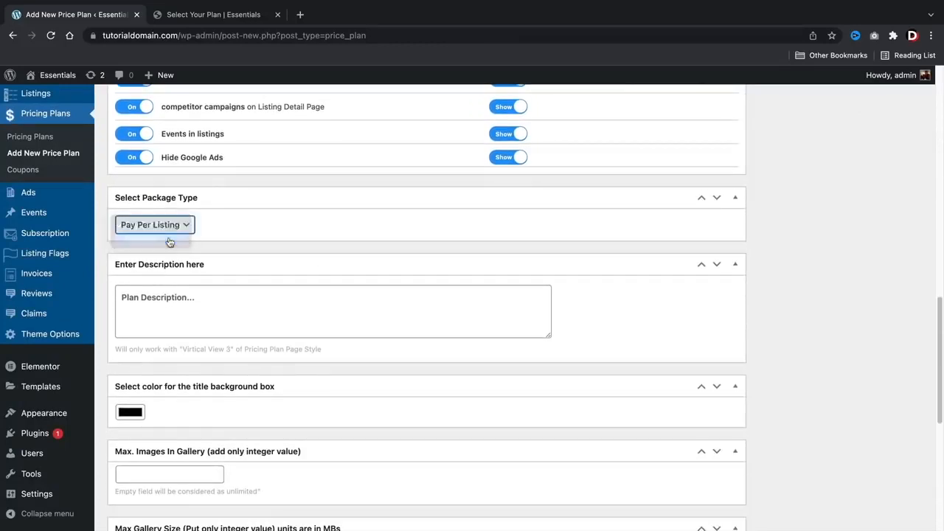
click(568, 101)
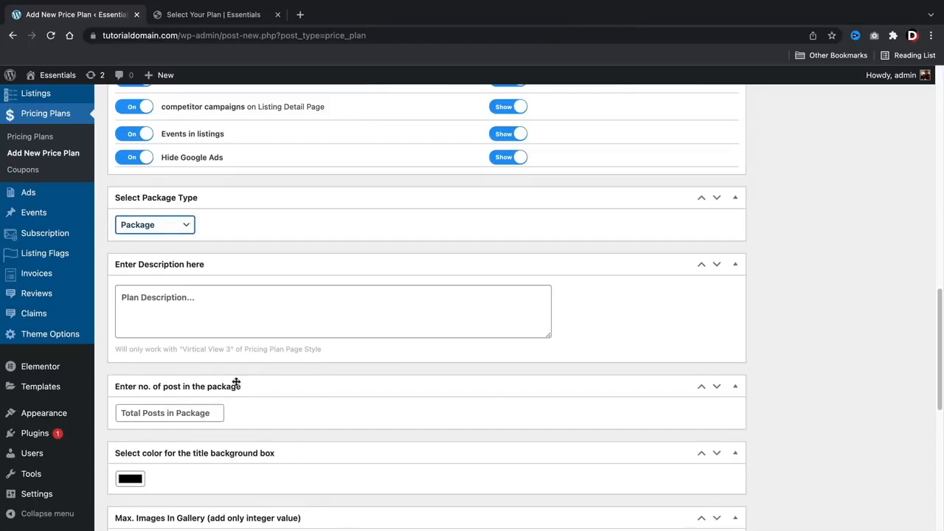
scroll(158, 376, down, 2)
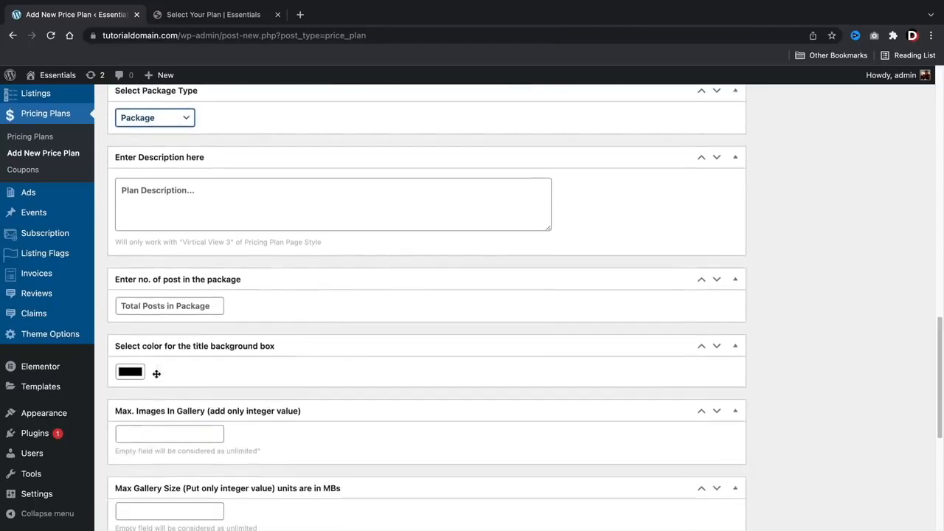
click(165, 306)
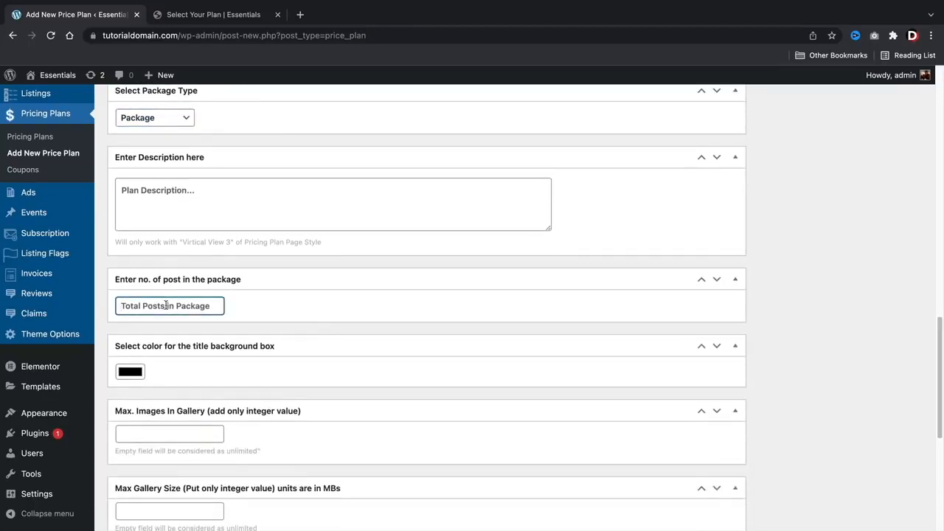
text(10)
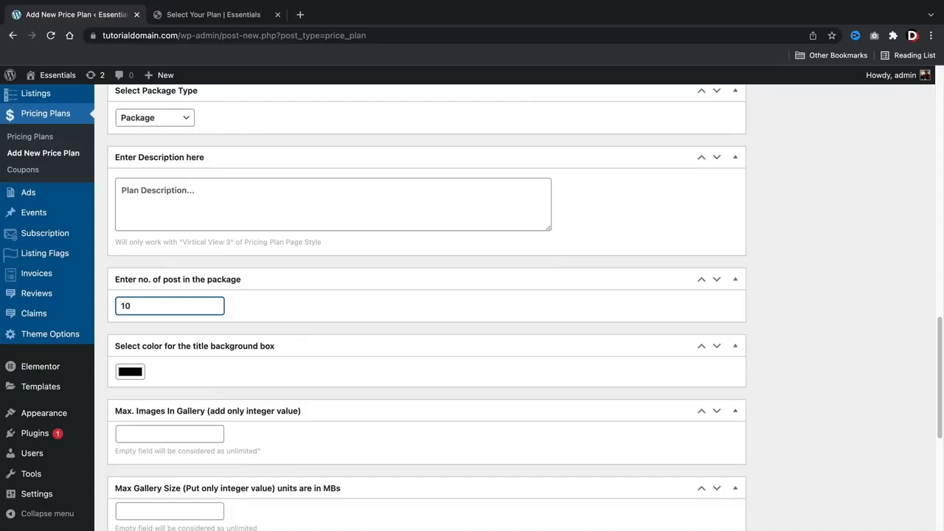
Set the Super Premium + plan's price to 50 and its duration to 45 days.
scroll(170, 307, down, 1)
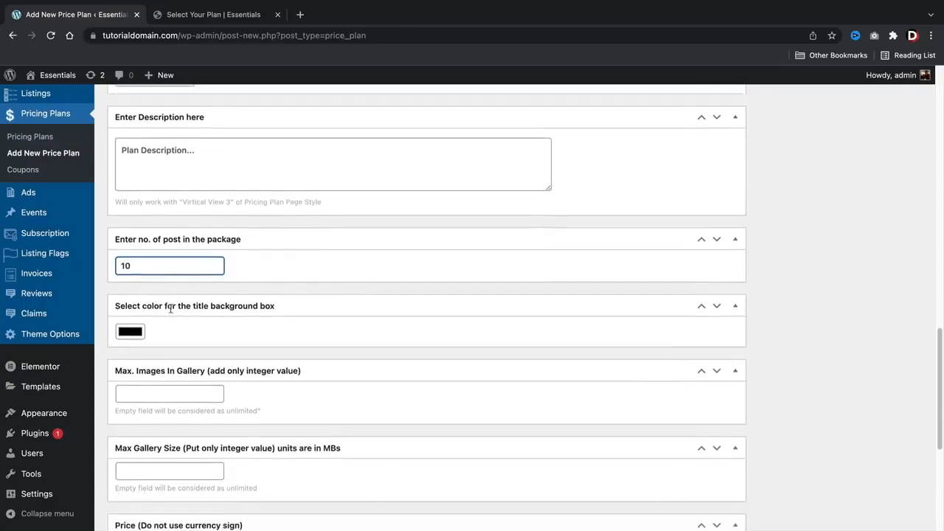
scroll(289, 301, down, 1)
scroll(289, 301, down, 2)
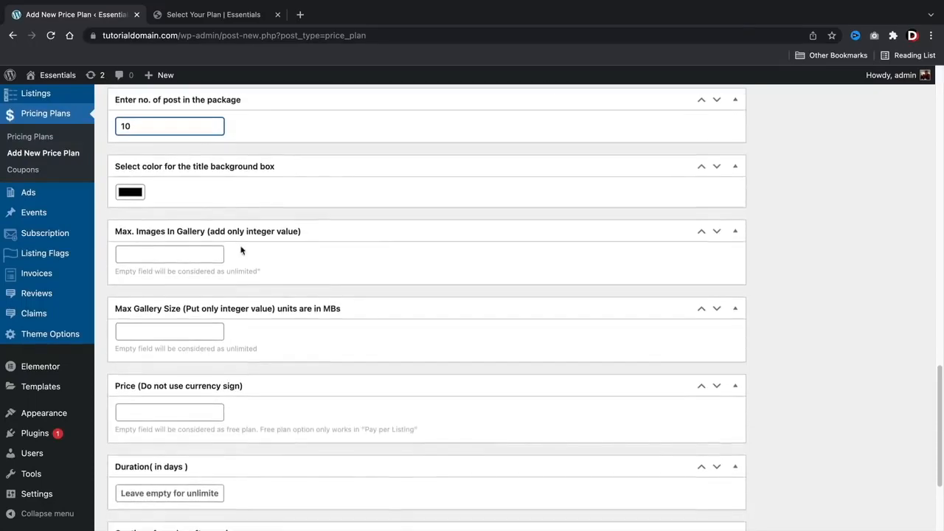
click(197, 414)
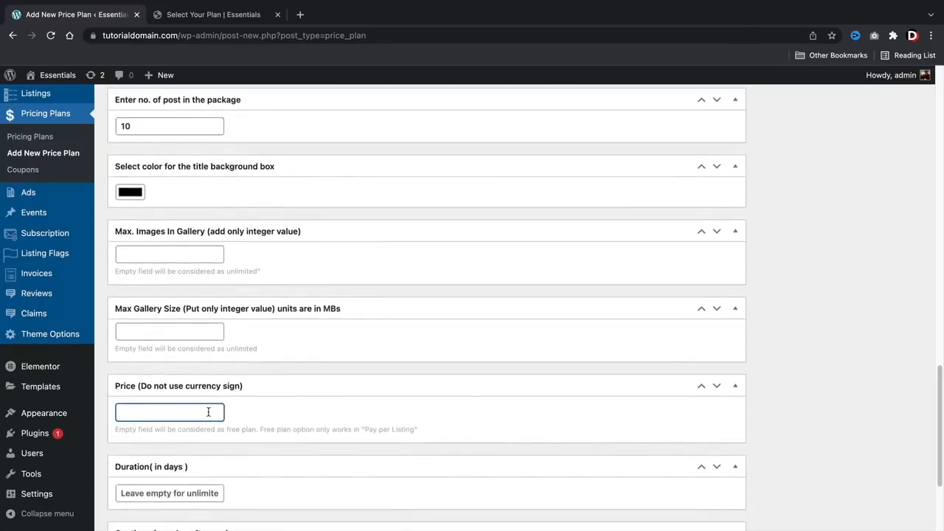
text(50)
scroll(334, 430, down, 2)
key(Tab)
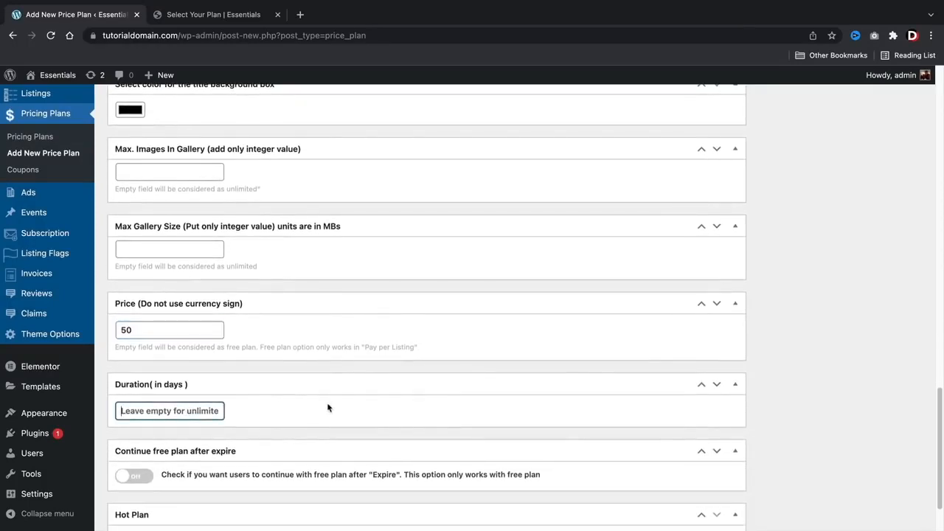
text(45)
Turn on Continue free plan after expire and Hot Plan for Super Premium +, and publish the plan.
scroll(181, 403, down, 3)
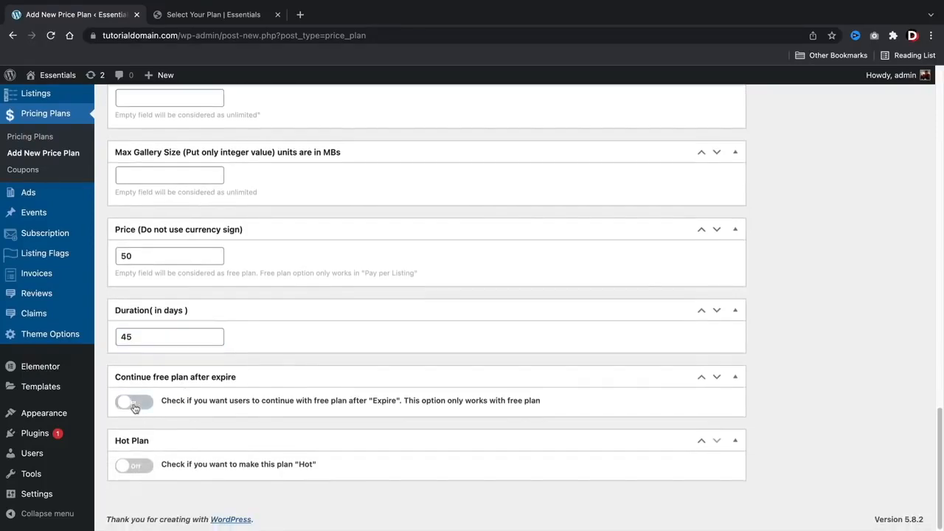
click(136, 402)
click(127, 468)
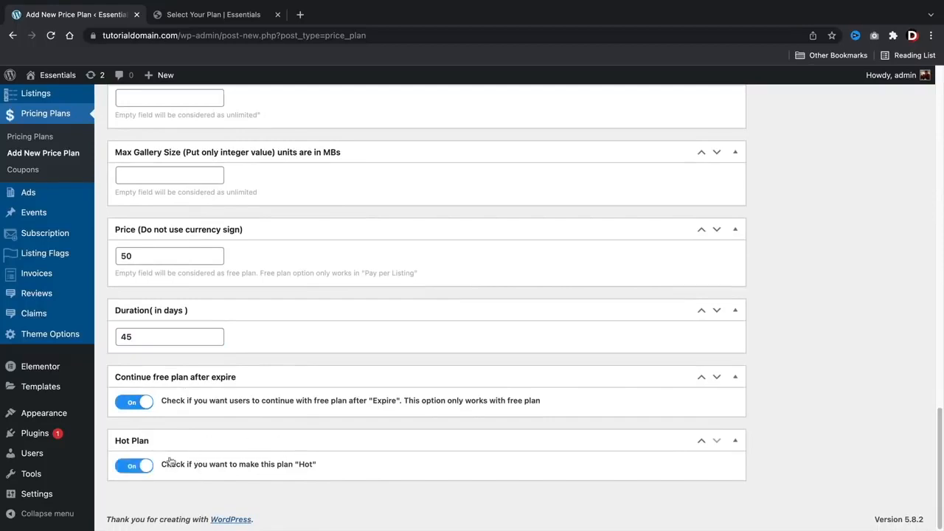
scroll(491, 464, up, 20)
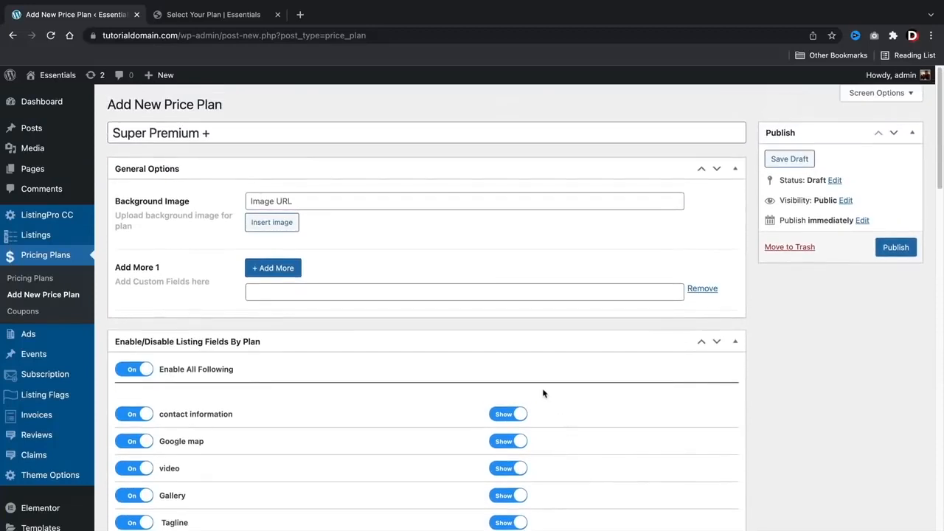
click(893, 247)
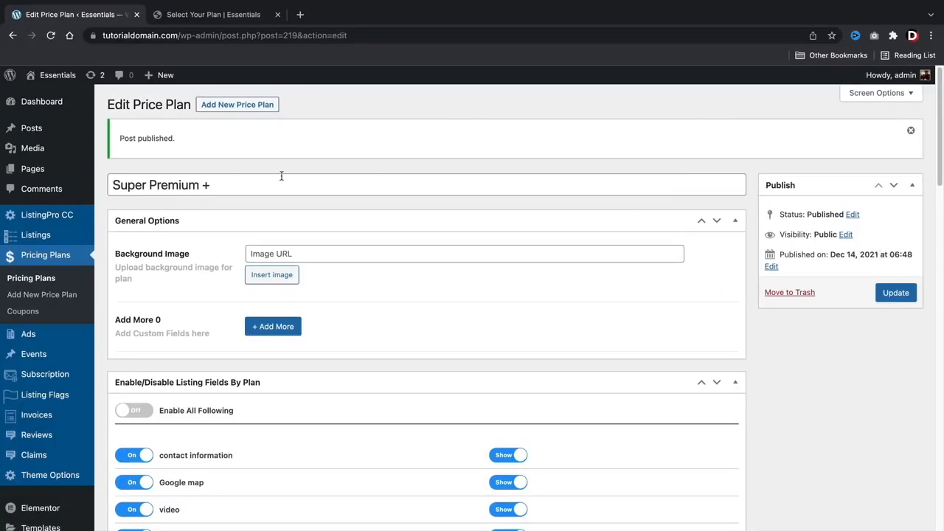
Reload the Select Your Plan page and examine the Super Premium + card's price, package label, duration, listing limit and features.
click(202, 16)
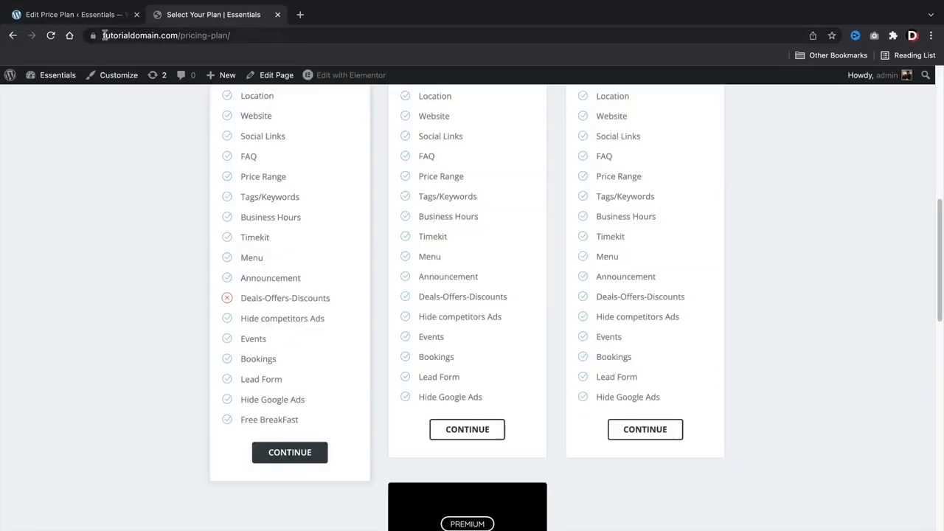
click(51, 41)
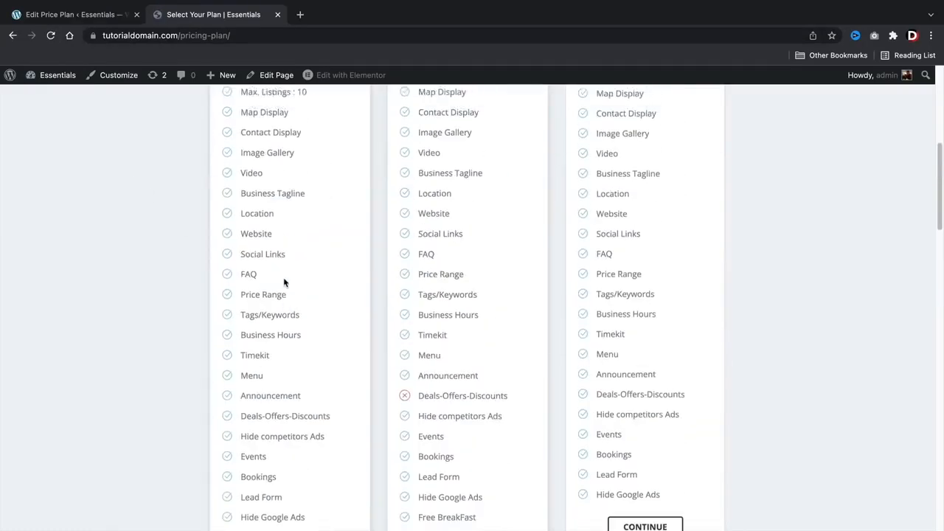
drag(277, 188, 328, 190)
click(329, 193)
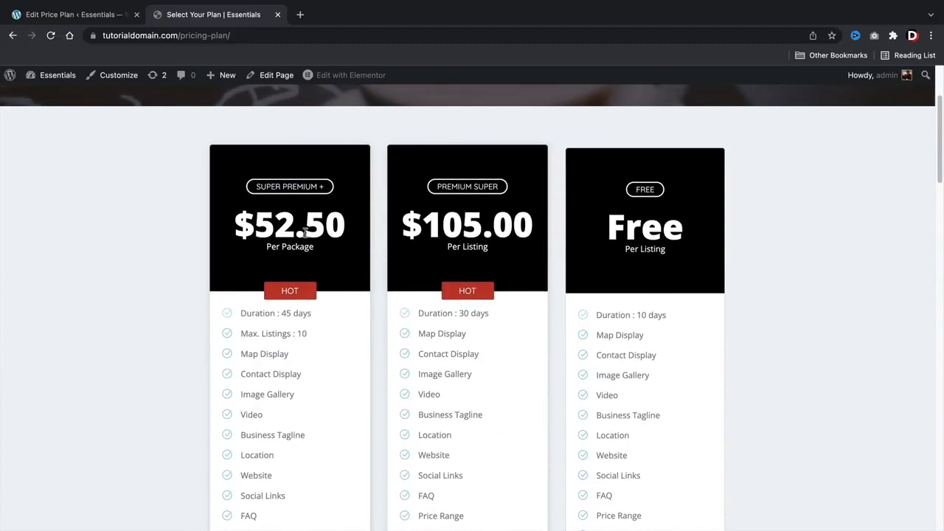
drag(256, 250, 330, 253)
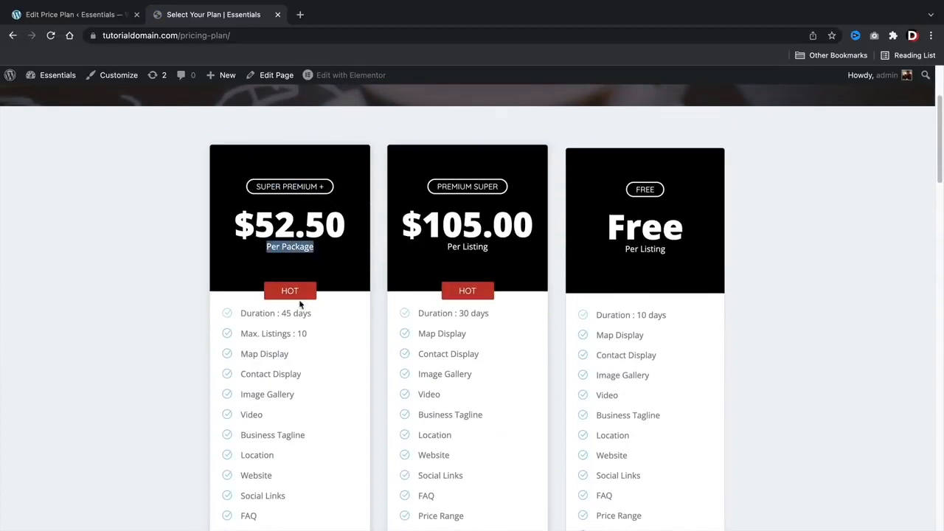
drag(251, 313, 320, 321)
click(269, 247)
drag(270, 247, 324, 249)
click(247, 336)
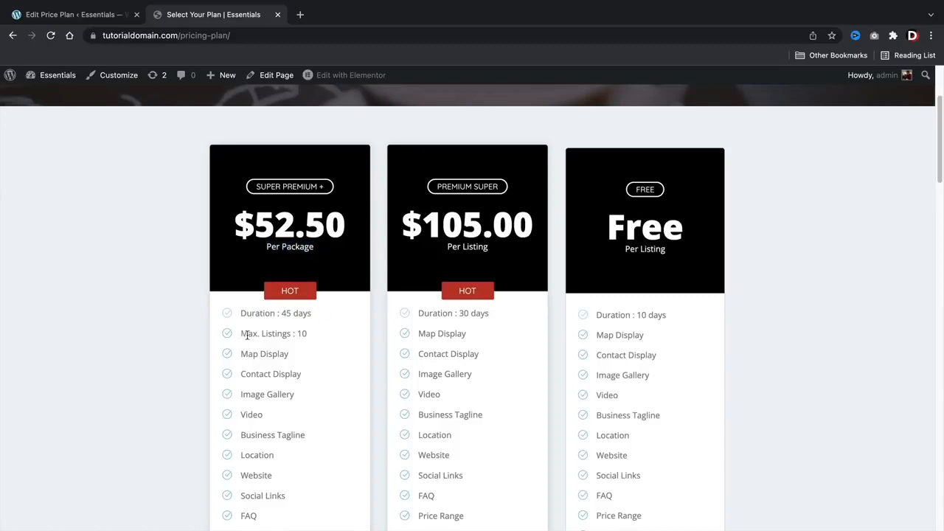
scroll(308, 334, down, 5)
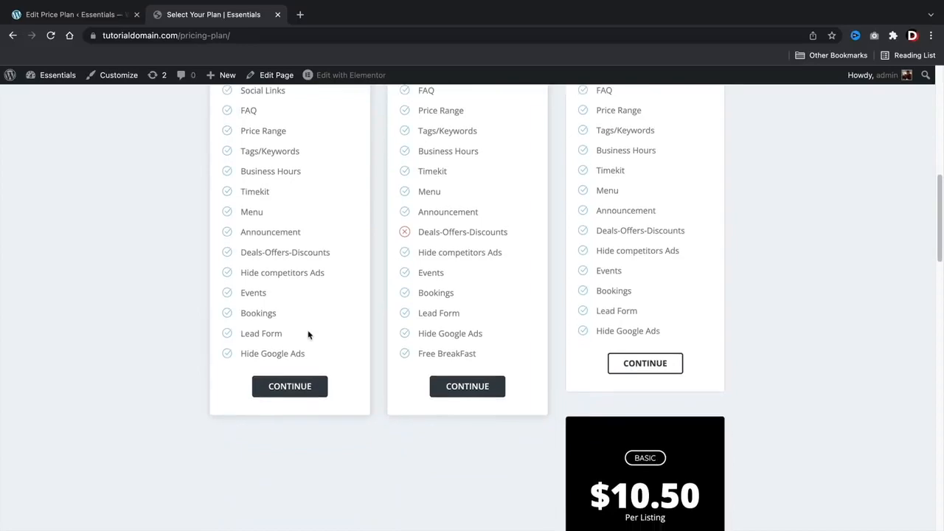
scroll(309, 334, up, 5)
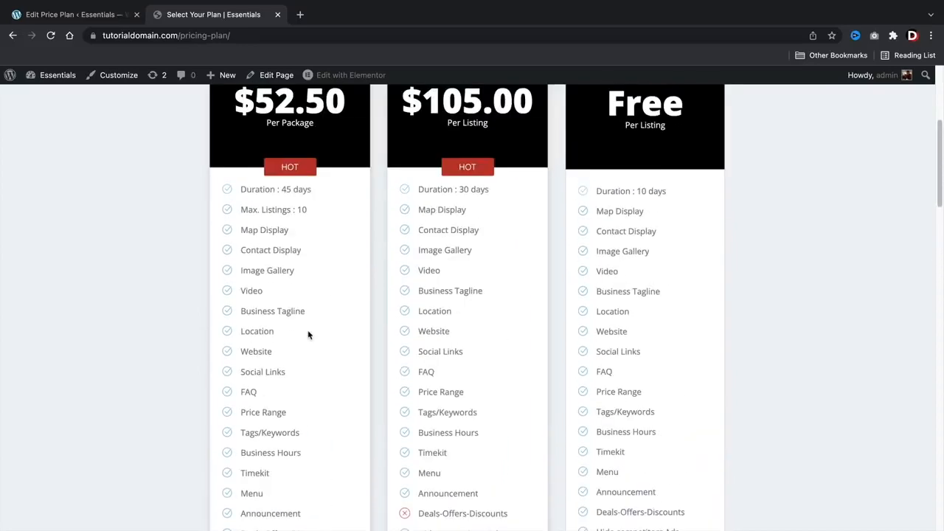
scroll(308, 334, down, 2)
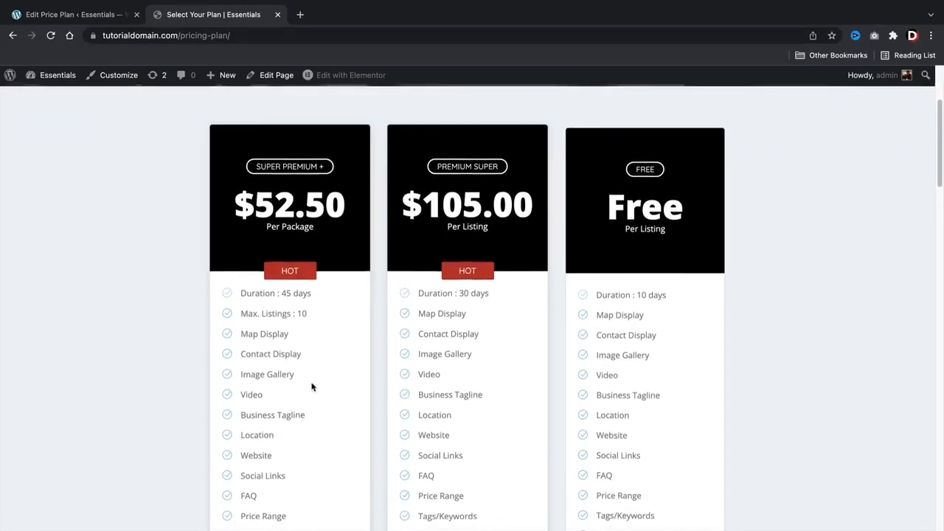
Continue with the Super Premium + plan to start a new listing submission.
scroll(312, 386, down, 2)
scroll(312, 387, down, 5)
click(288, 441)
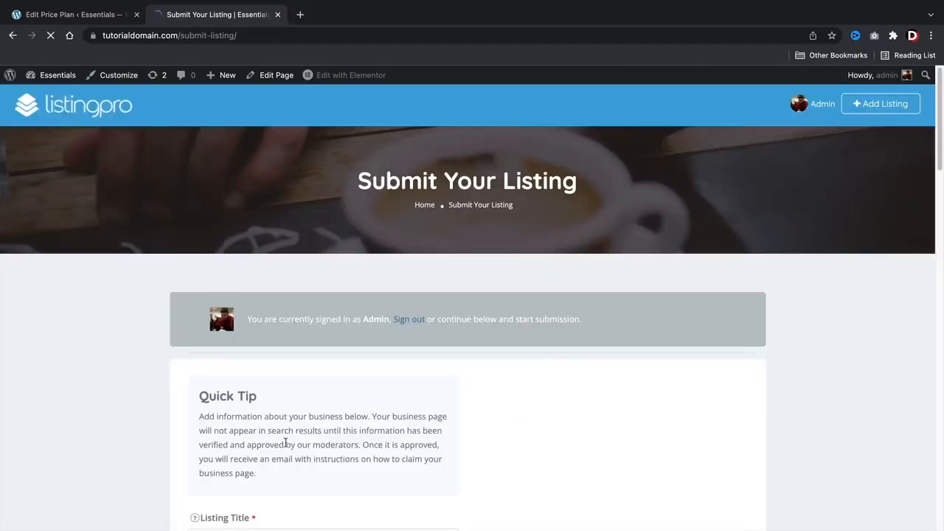
Examine the listing submission form's fields, from title, address and business hours through social links, video and images.
scroll(289, 434, down, 2)
scroll(289, 434, down, 3)
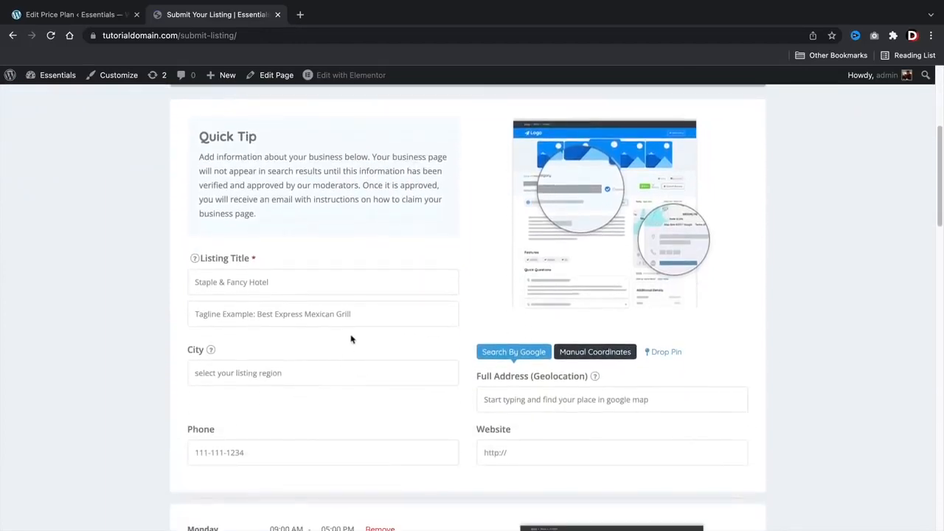
scroll(372, 317, down, 6)
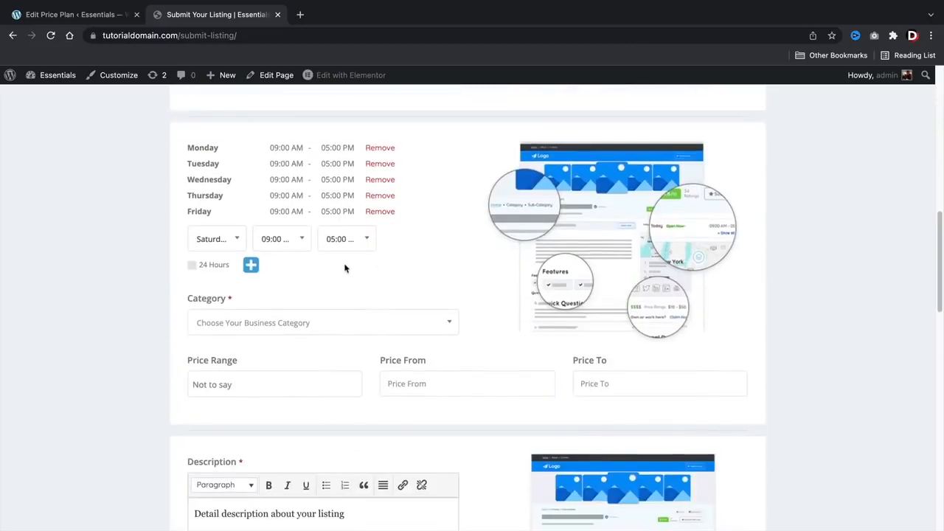
scroll(483, 306, down, 1)
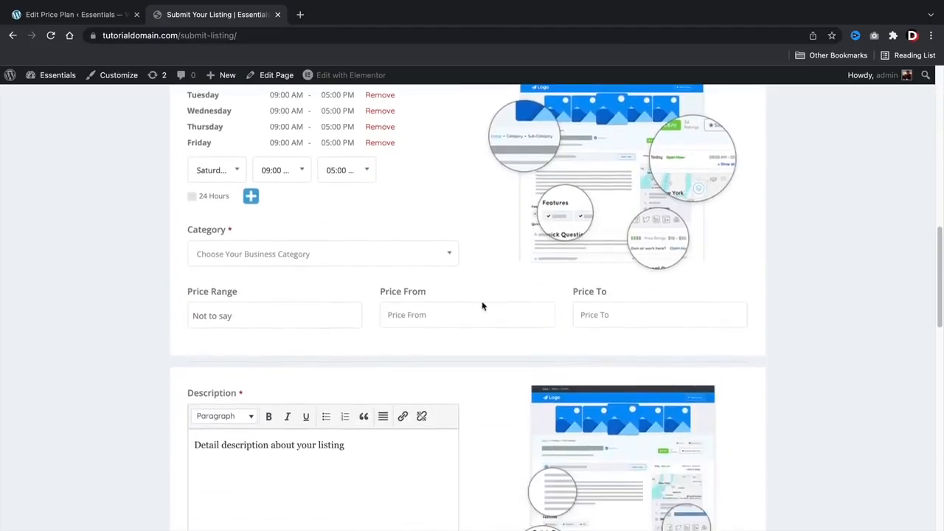
scroll(479, 299, down, 1)
scroll(493, 388, down, 5)
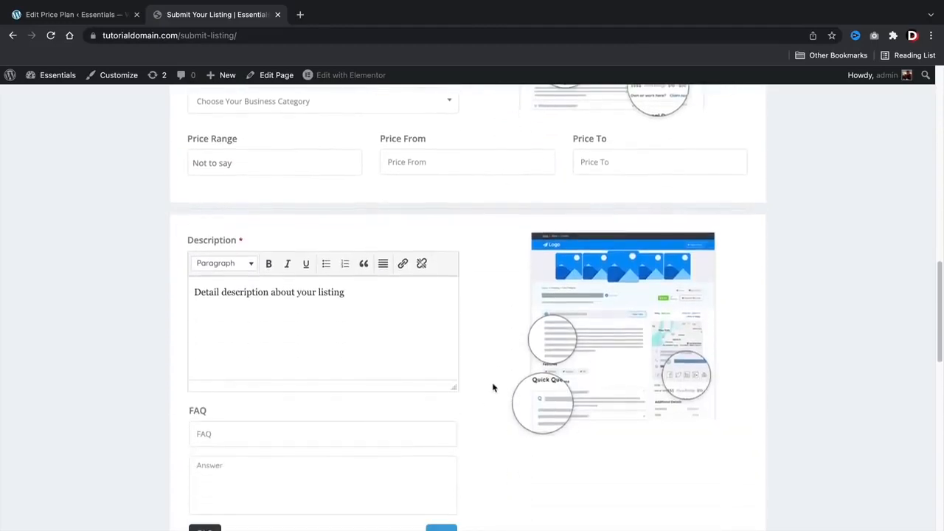
scroll(491, 371, down, 4)
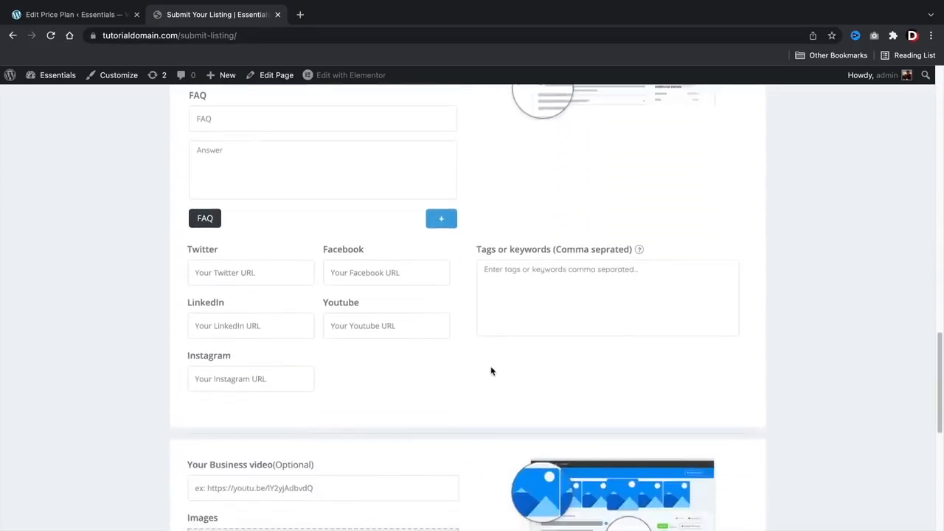
scroll(491, 371, down, 2)
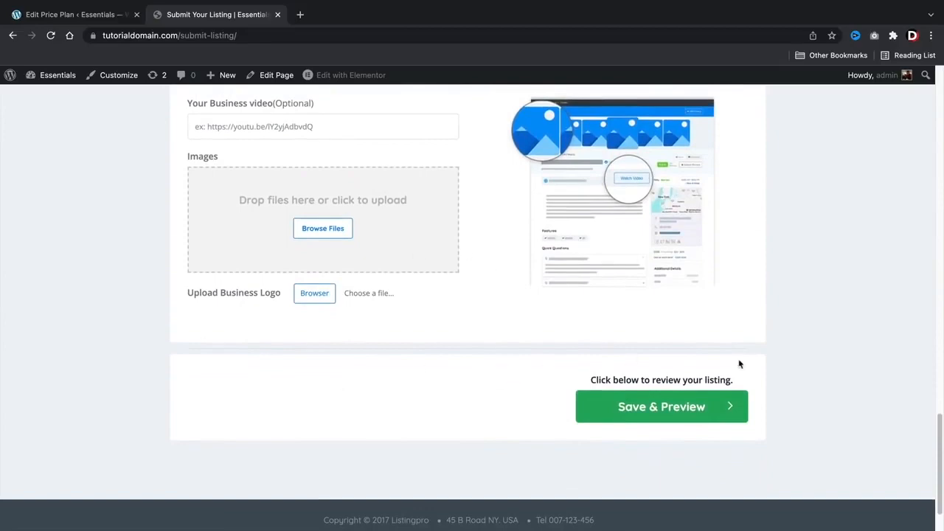
drag(940, 442, 940, 117)
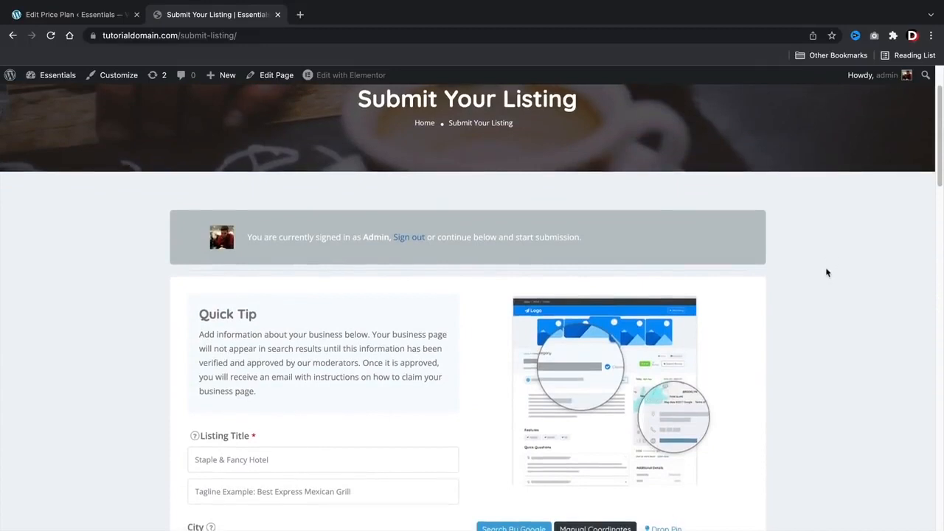
scroll(823, 313, down, 1)
scroll(824, 313, down, 2)
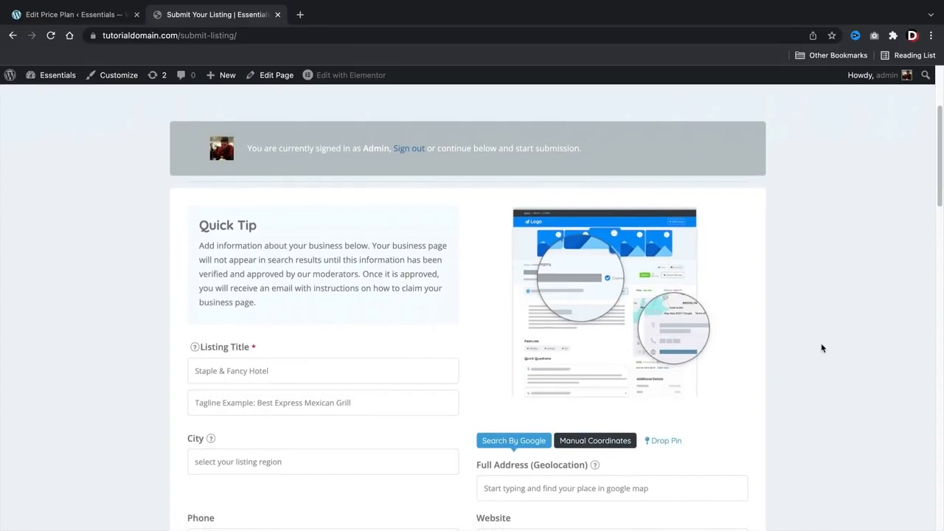
Save the completed Hotel listing for preview and look over its preview page.
scroll(634, 369, down, 15)
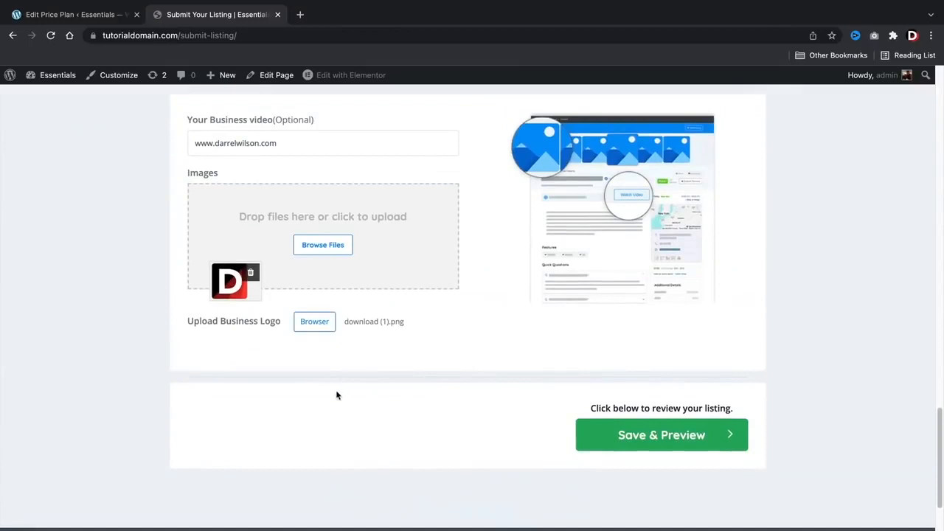
click(686, 437)
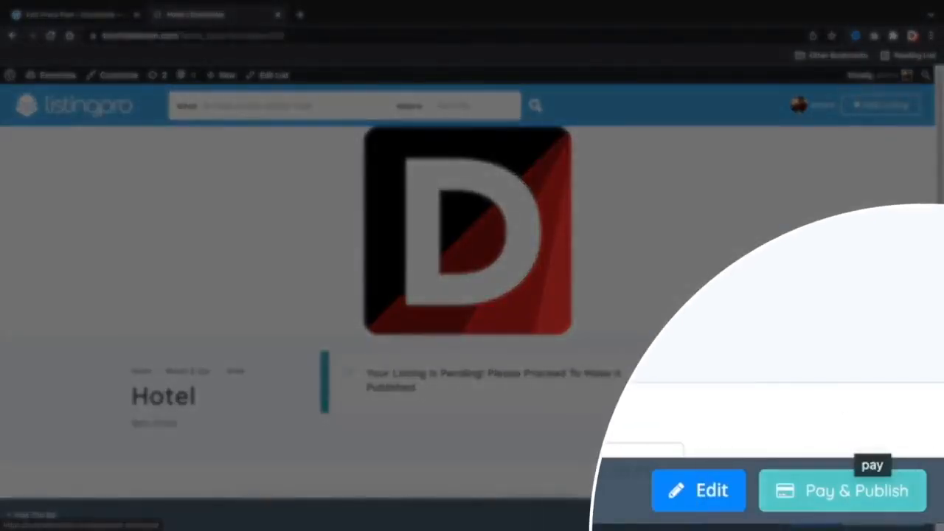
scroll(685, 270, down, 5)
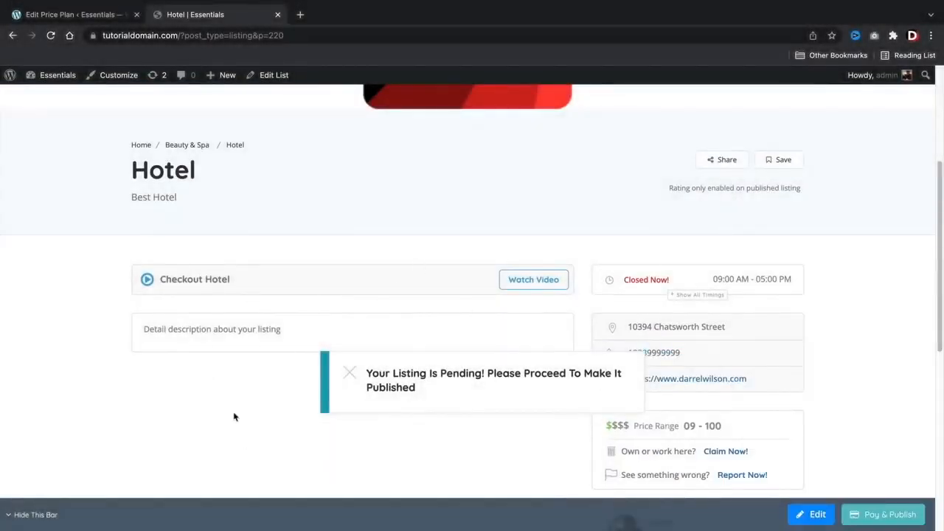
scroll(352, 419, down, 3)
scroll(352, 418, down, 3)
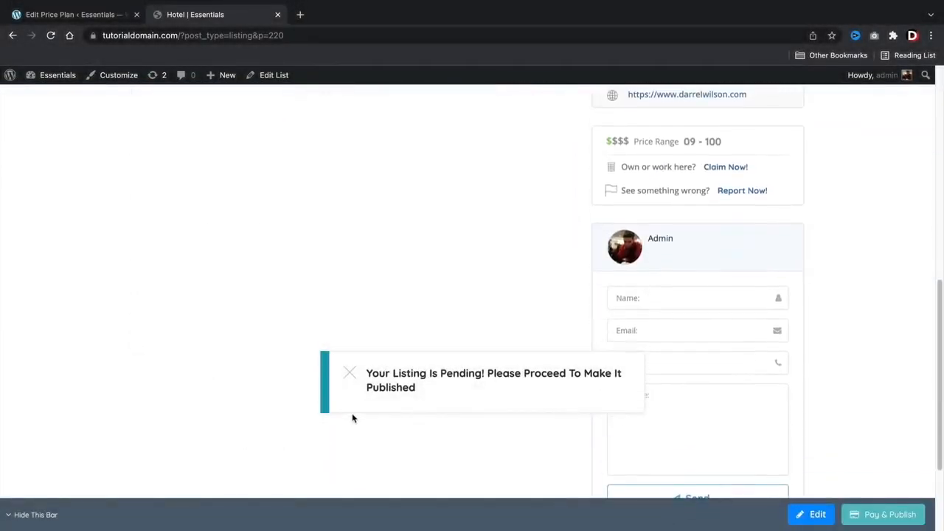
scroll(360, 373, up, 10)
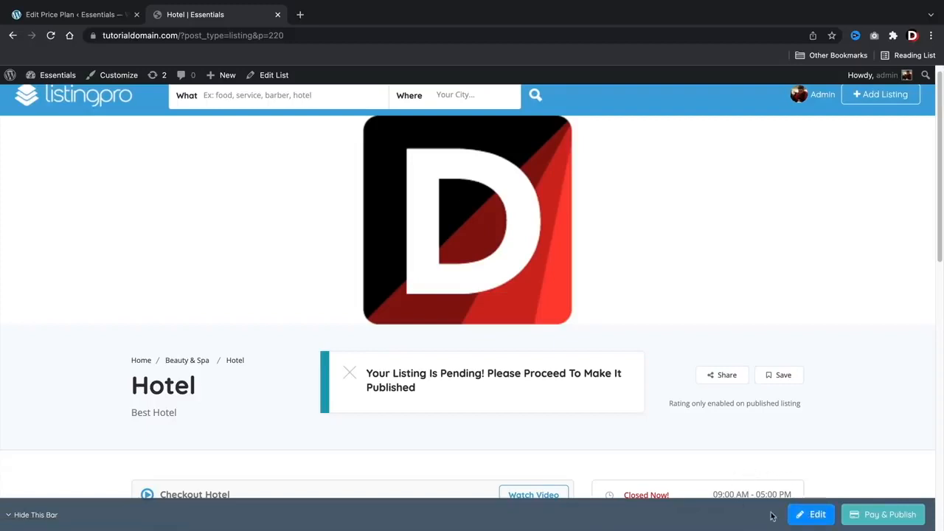
Pay and publish the Hotel listing, choosing Bank Transfer as the payment method and completing the checkout.
click(873, 522)
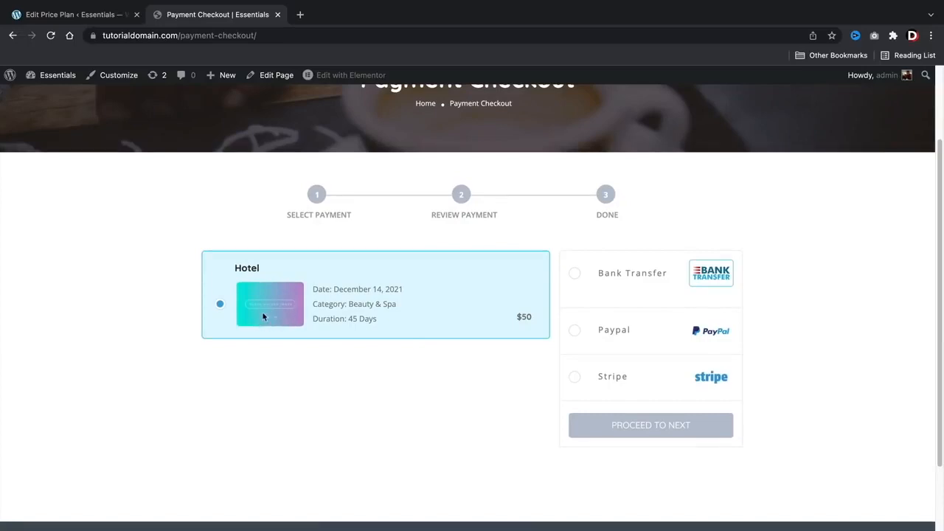
click(576, 275)
click(575, 331)
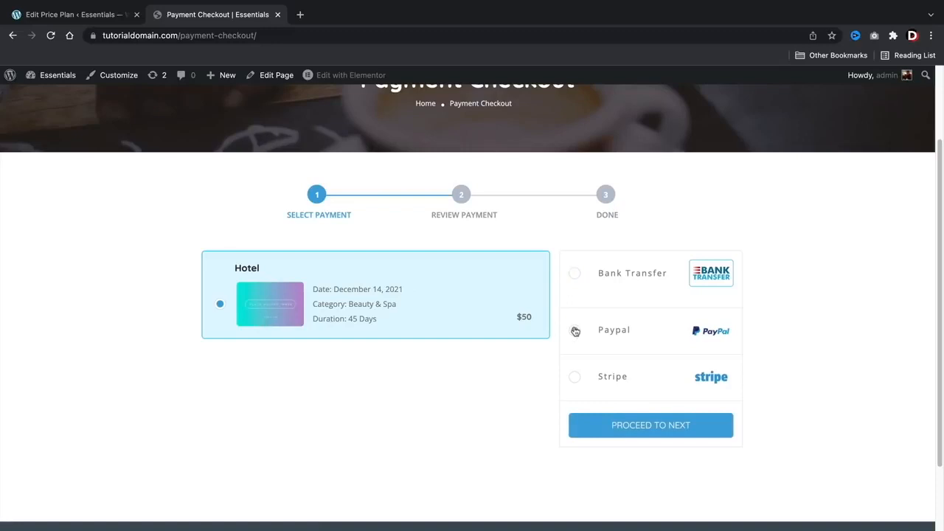
click(576, 381)
click(576, 275)
click(648, 428)
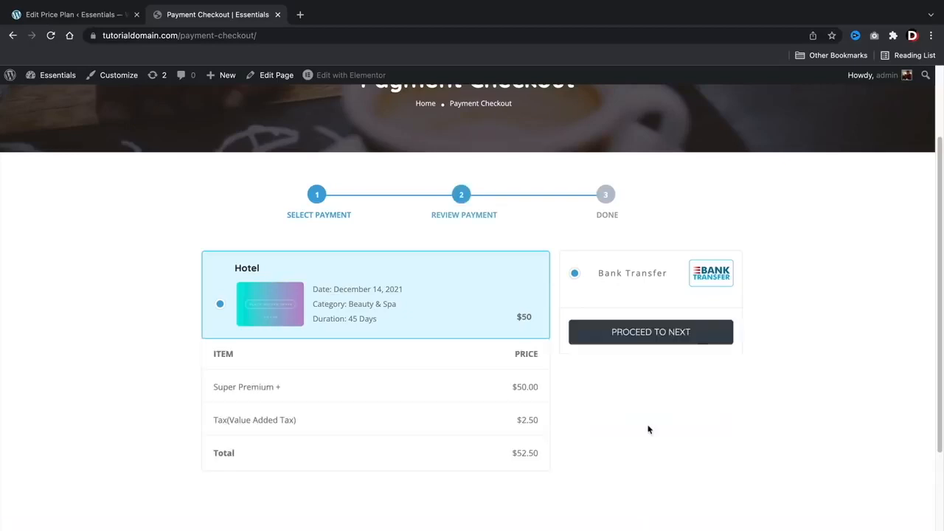
click(641, 334)
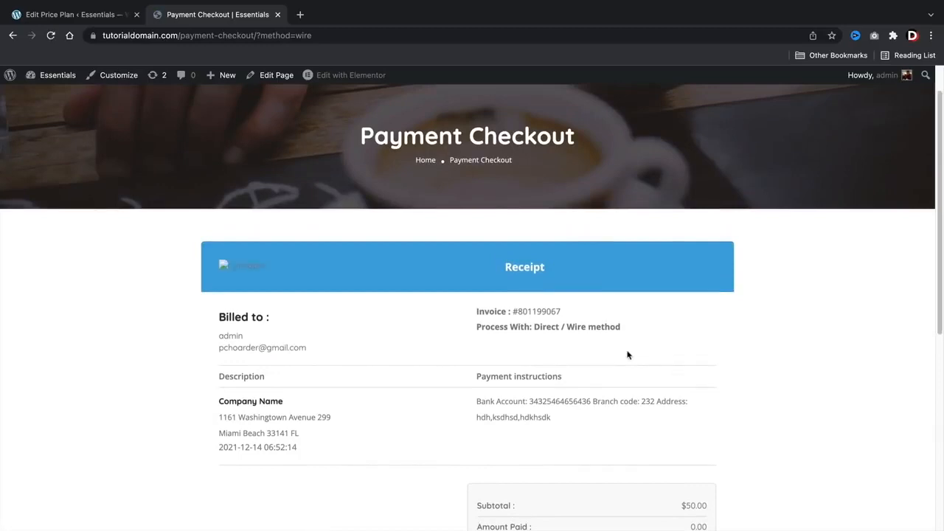
Open the listing invoices in the WordPress admin and activate the pending wire payment for the Hotel listing.
click(82, 18)
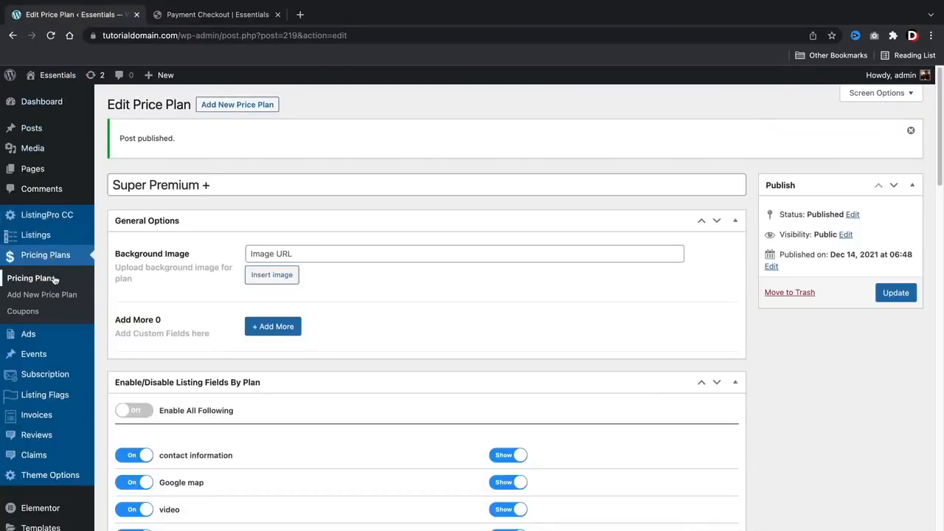
scroll(54, 279, down, 1)
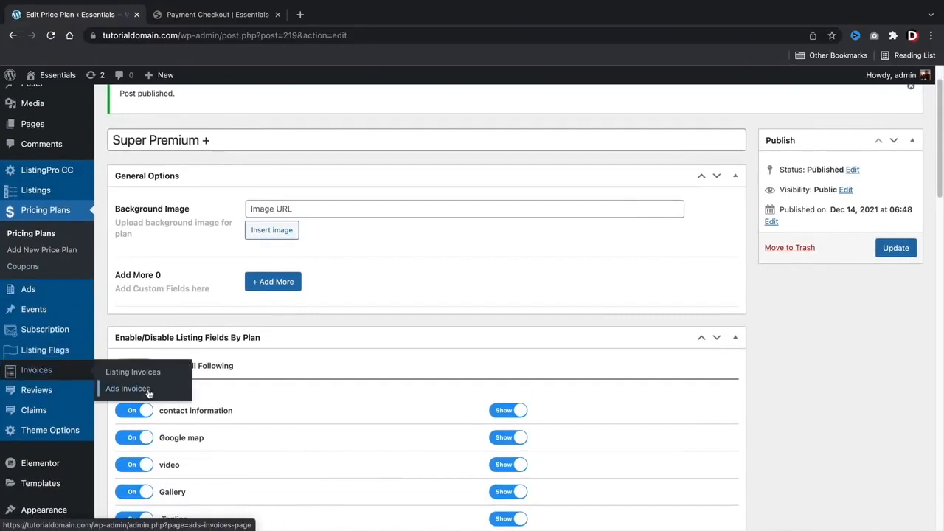
click(147, 394)
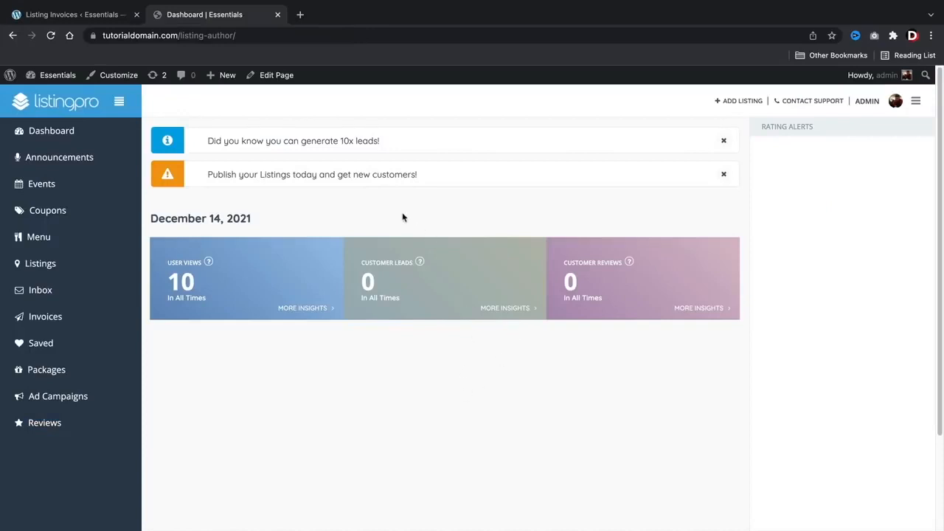
drag(212, 175, 410, 176)
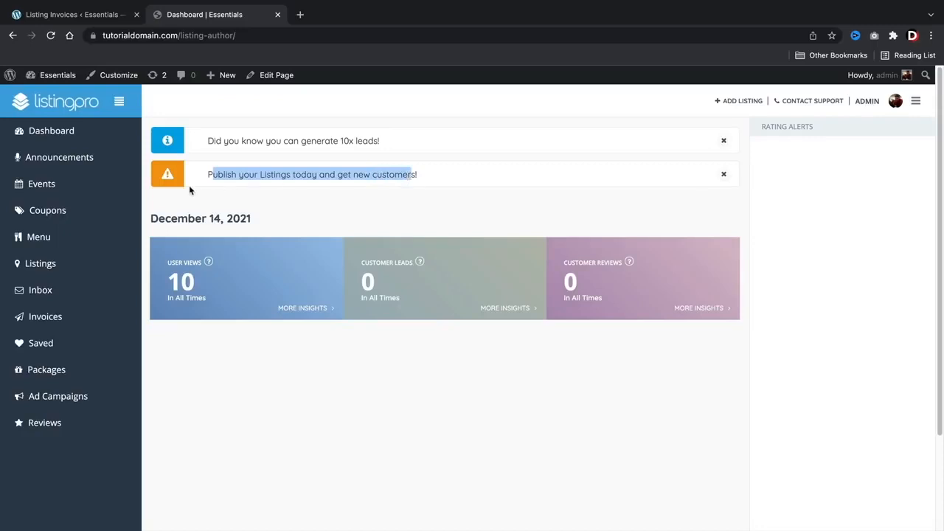
click(209, 174)
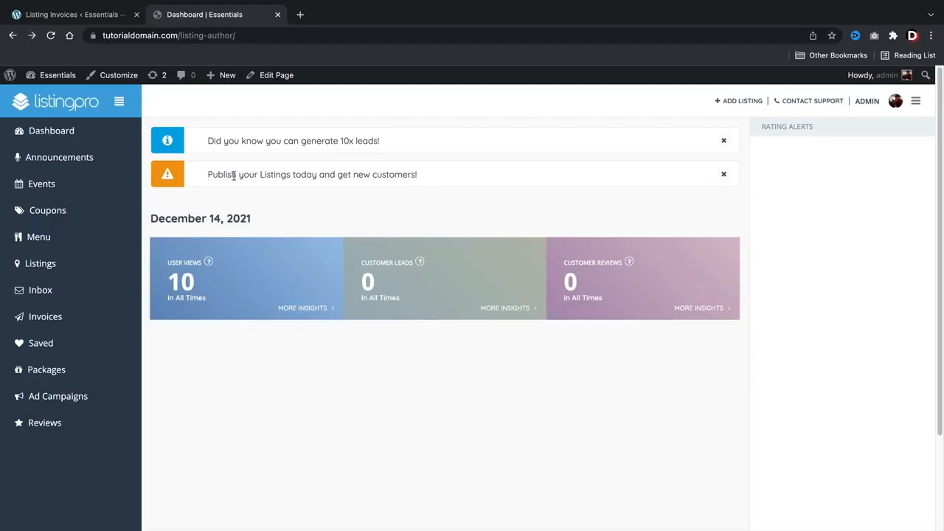
click(104, 23)
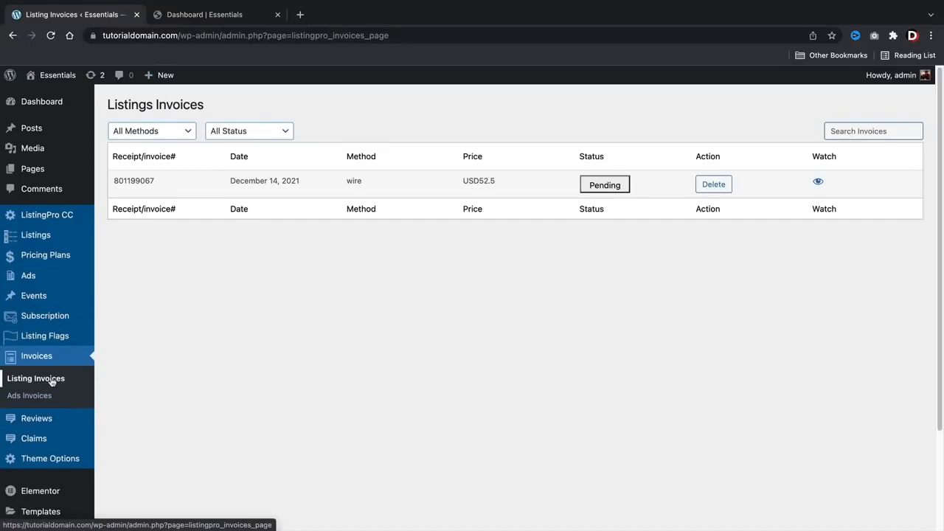
click(612, 188)
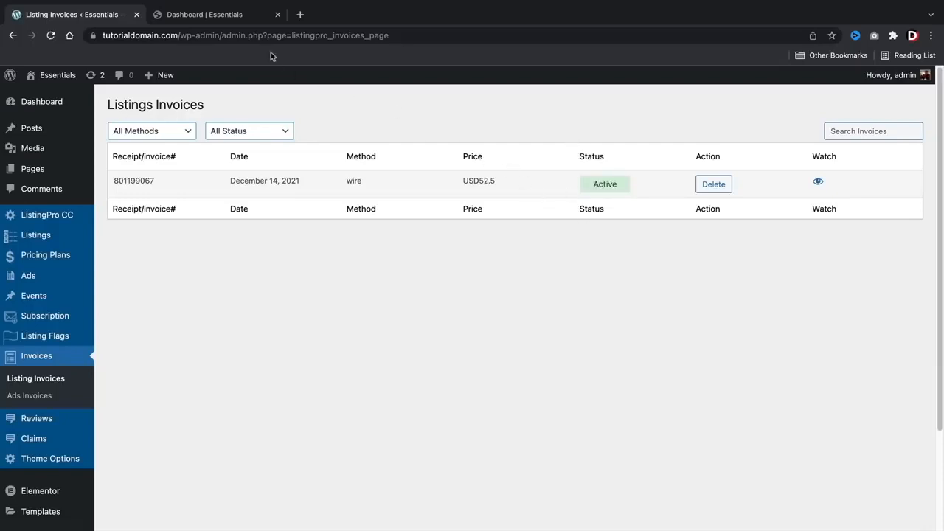
Reload the listing author dashboard, check its Packages and Ad Campaigns pages, and return to the main dashboard.
click(249, 22)
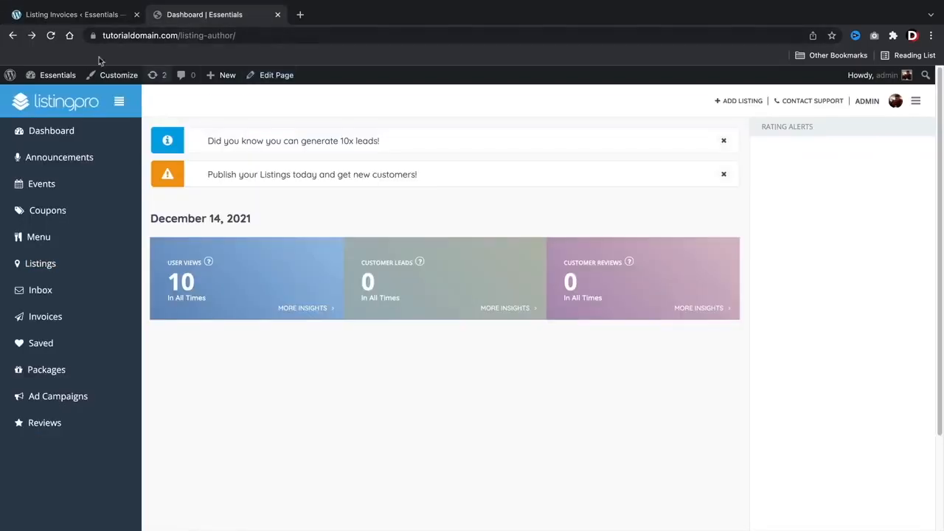
click(50, 36)
click(52, 374)
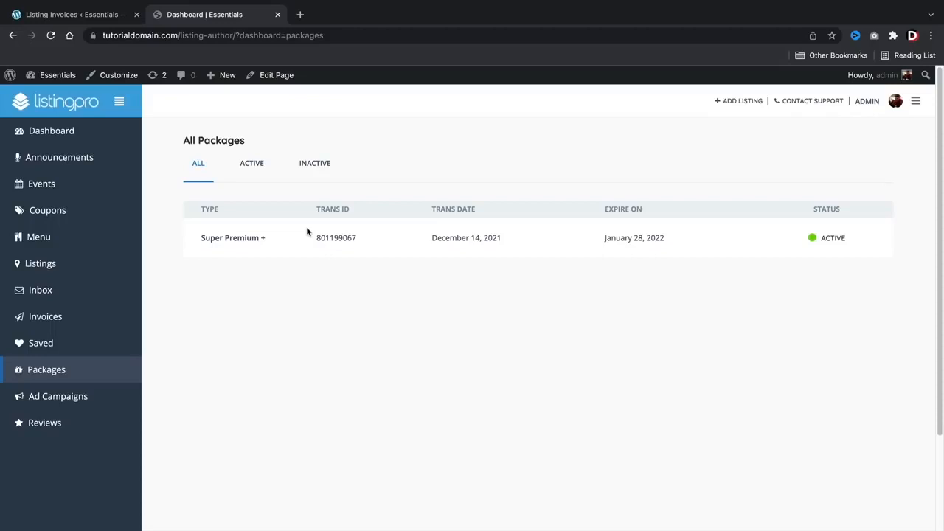
click(52, 395)
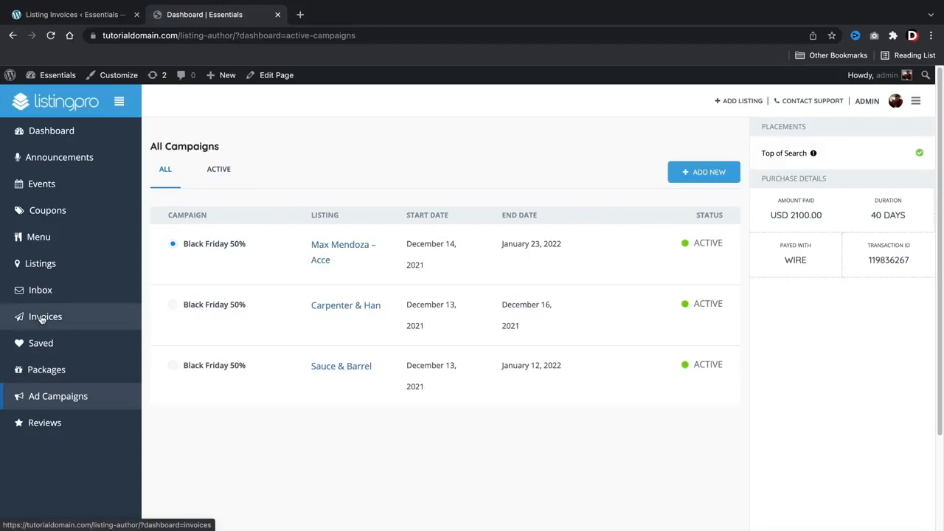
click(48, 131)
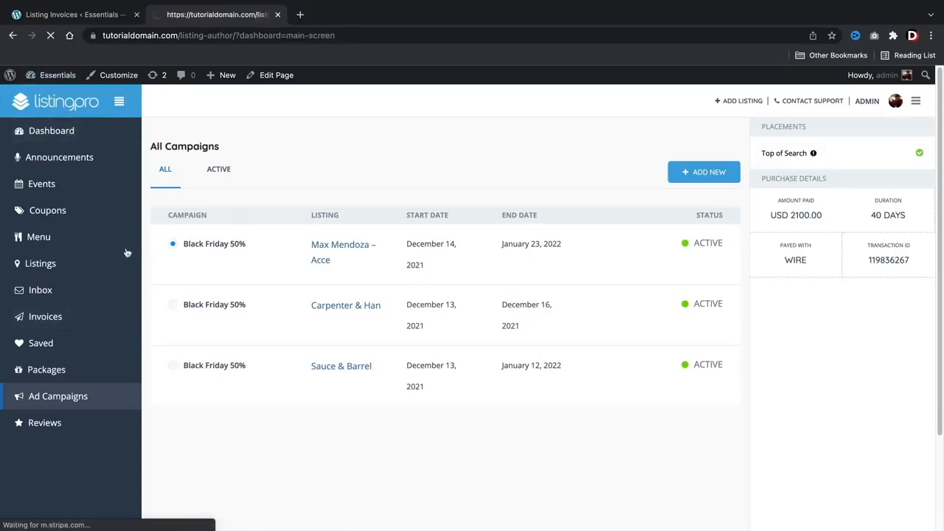
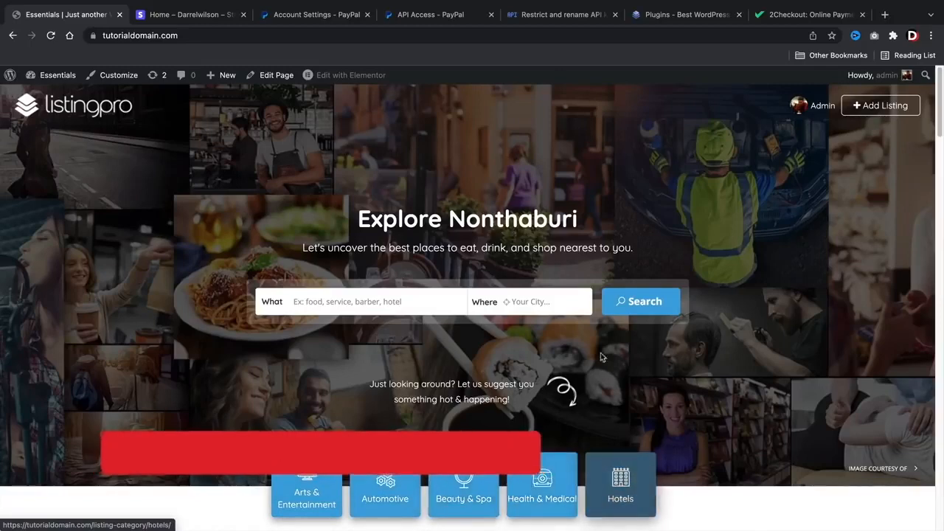
Look at the Stripe dashboard and PayPal account settings, and examine the payment gateway plugins offered on the ListingPro site.
click(205, 16)
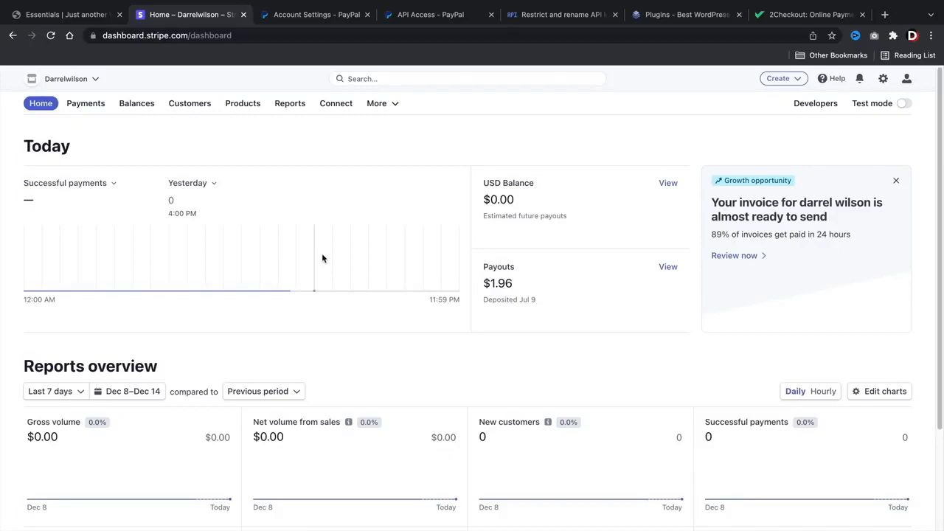
click(319, 14)
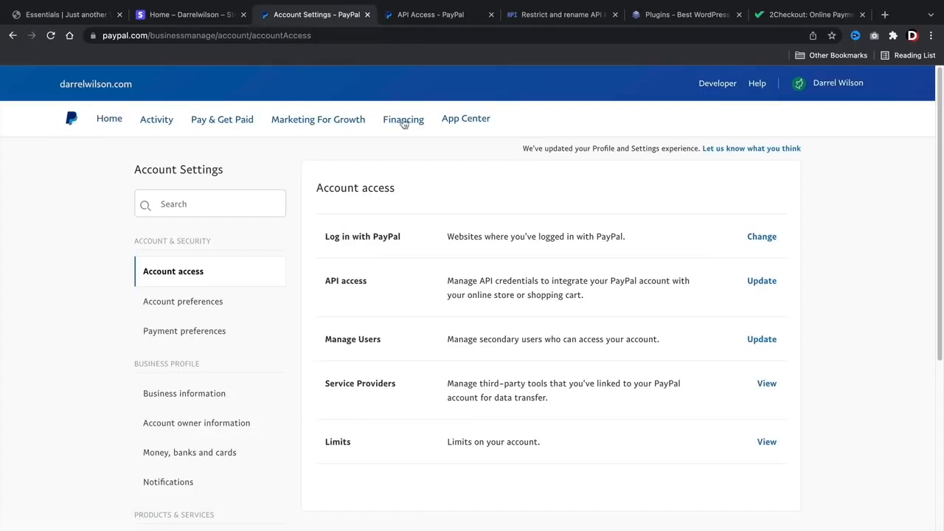
click(658, 18)
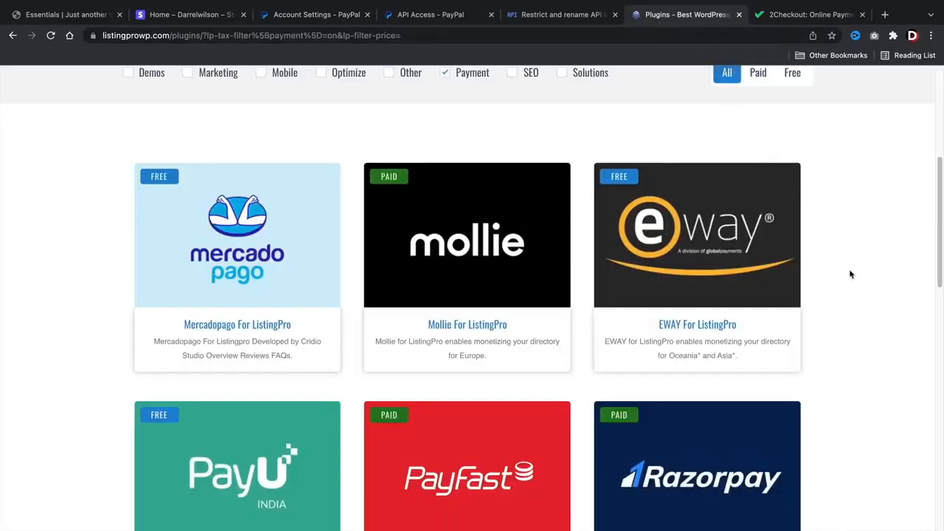
scroll(756, 208, up, 5)
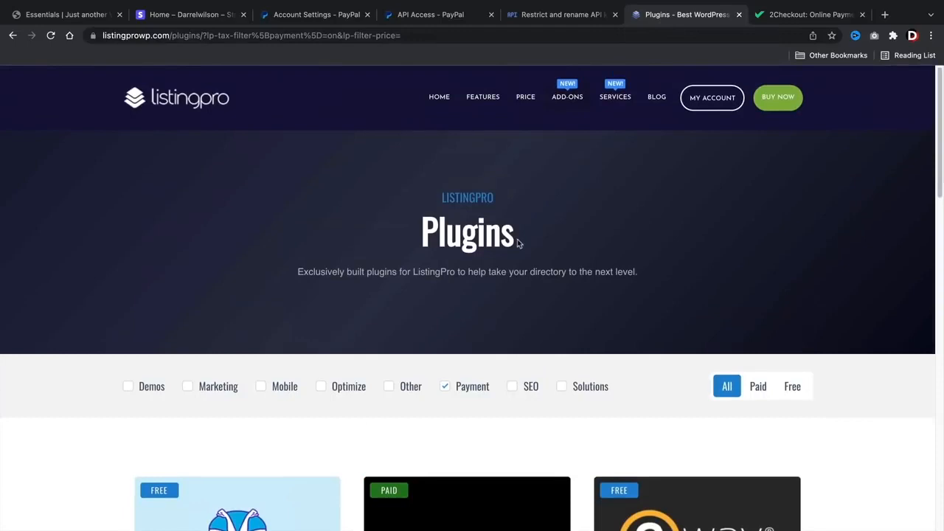
drag(519, 244, 423, 239)
click(435, 241)
scroll(438, 244, down, 3)
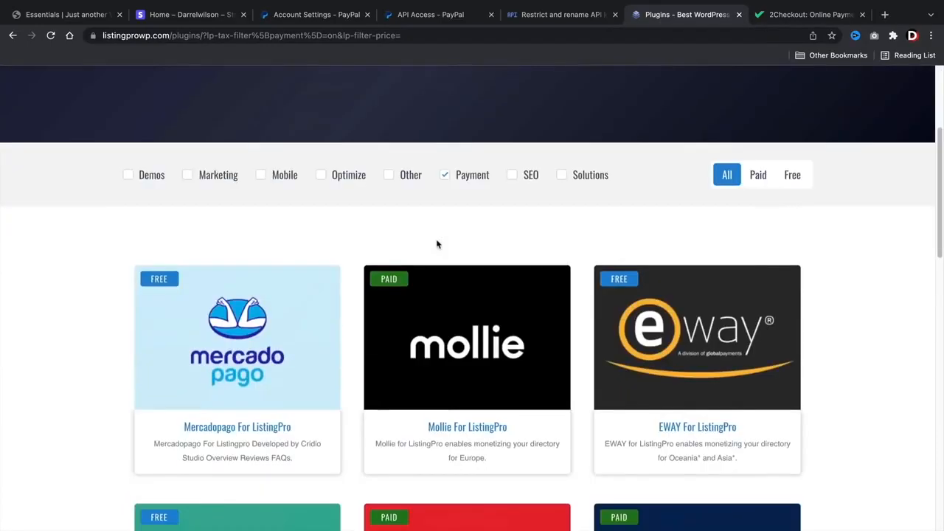
scroll(437, 244, down, 3)
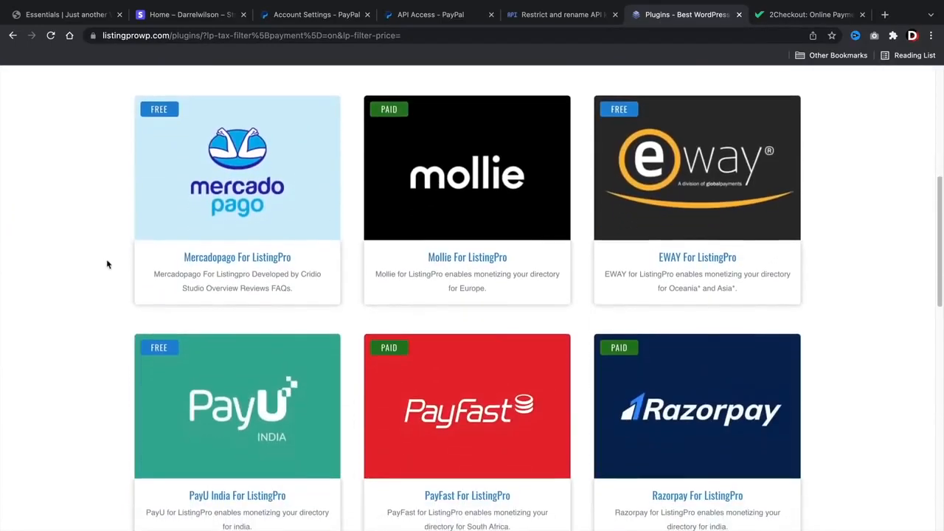
scroll(108, 264, down, 1)
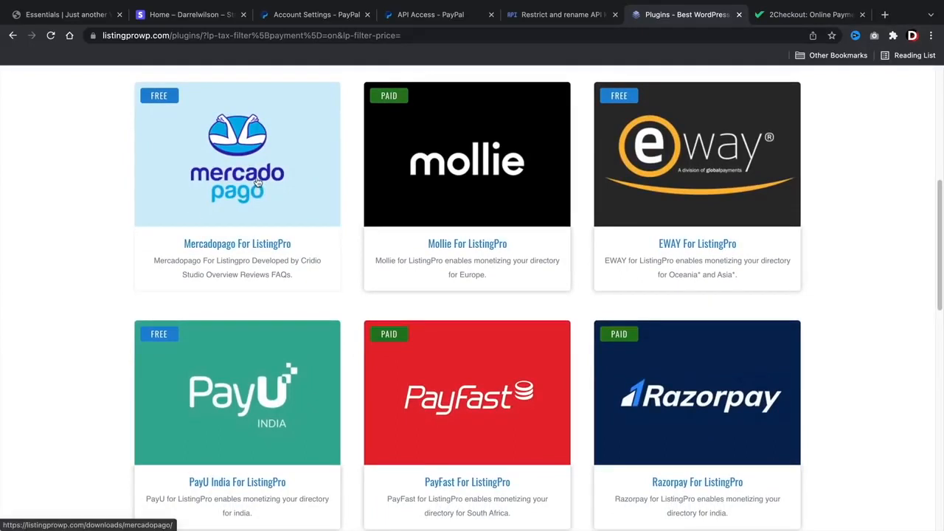
scroll(258, 182, down, 3)
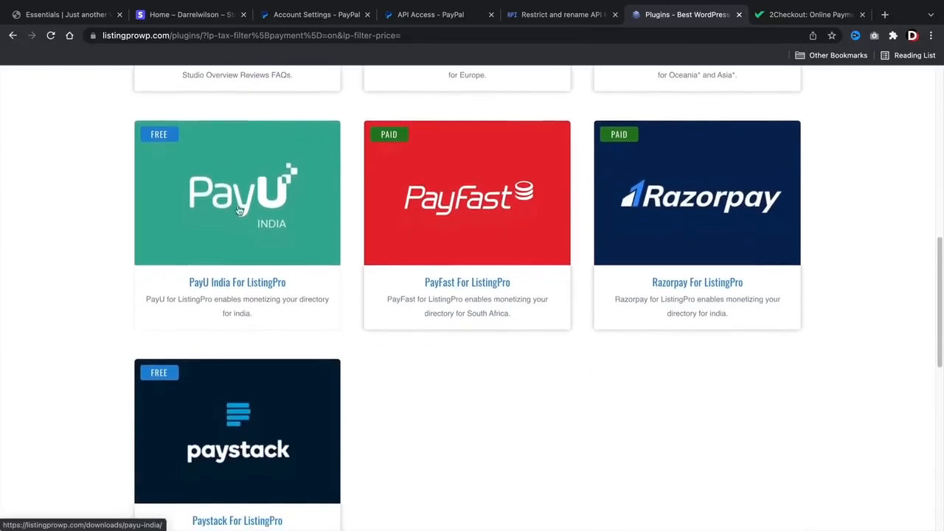
scroll(251, 221, down, 1)
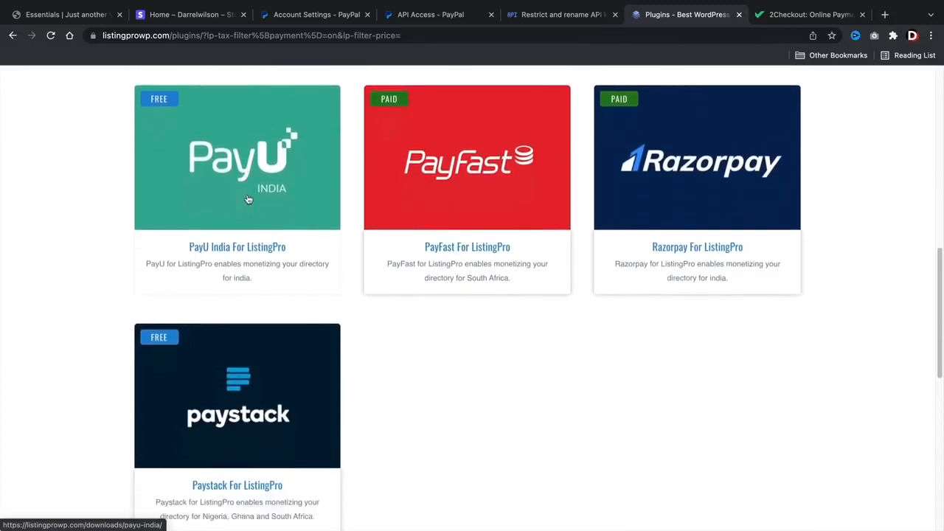
scroll(248, 199, down, 3)
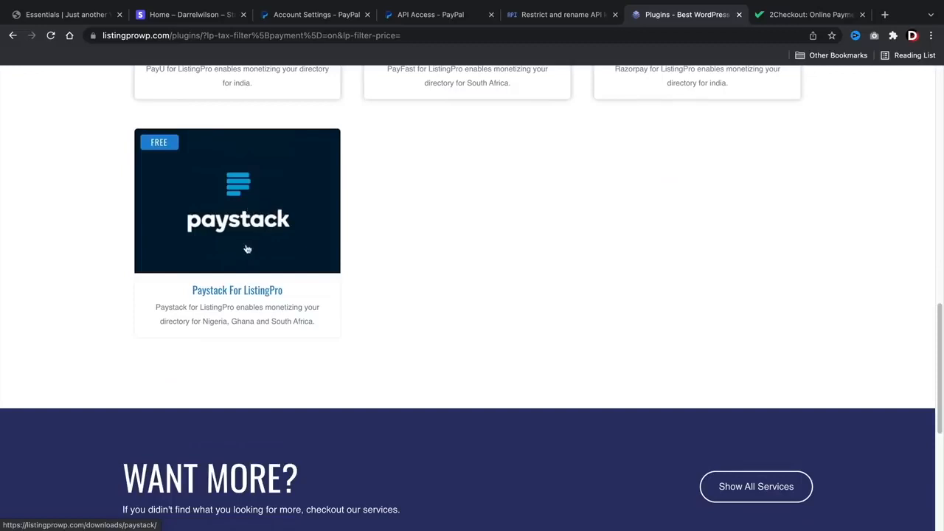
scroll(247, 249, up, 1)
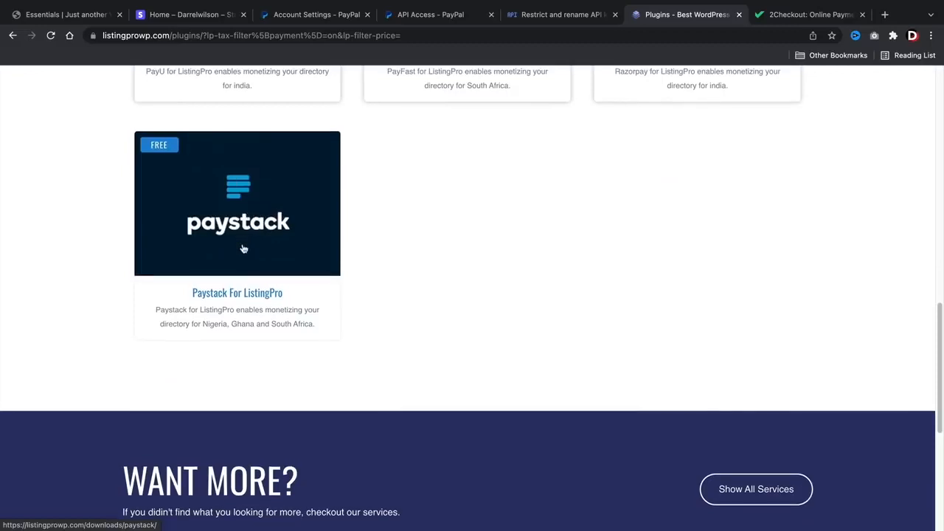
scroll(243, 248, up, 3)
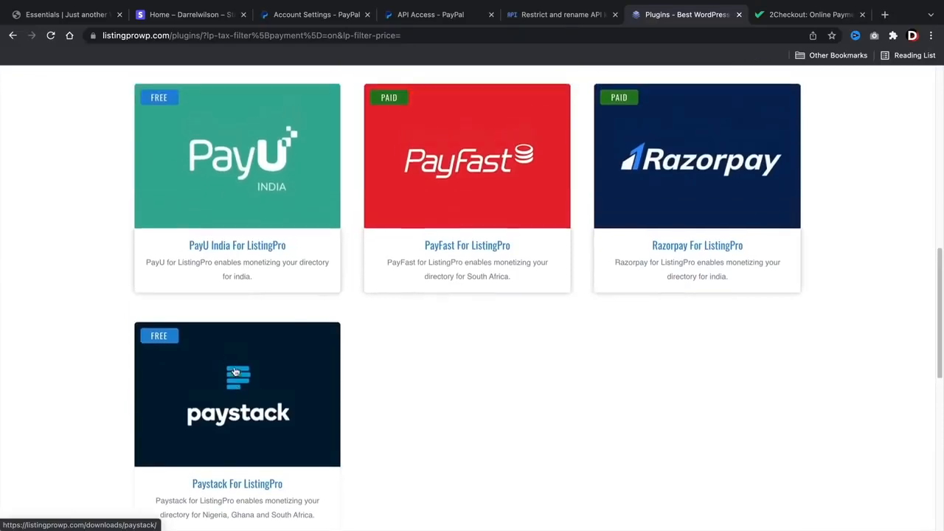
scroll(235, 371, up, 4)
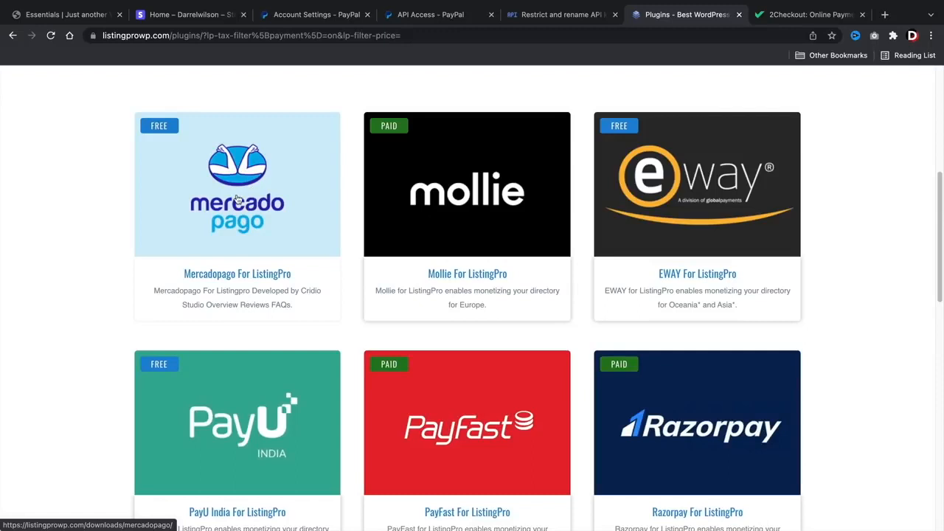
View the 2Checkout site, and revisit the Stripe dashboard and the ListingPro payment plugins list.
click(771, 14)
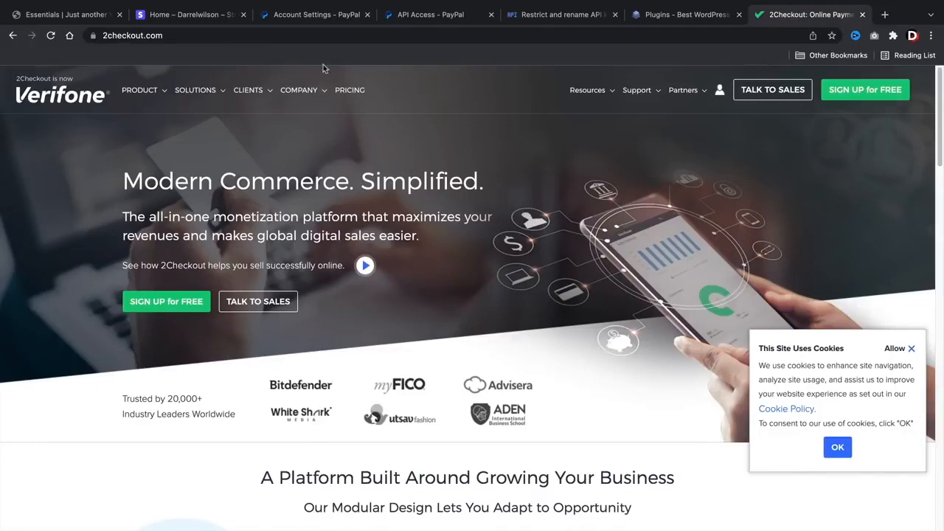
click(195, 14)
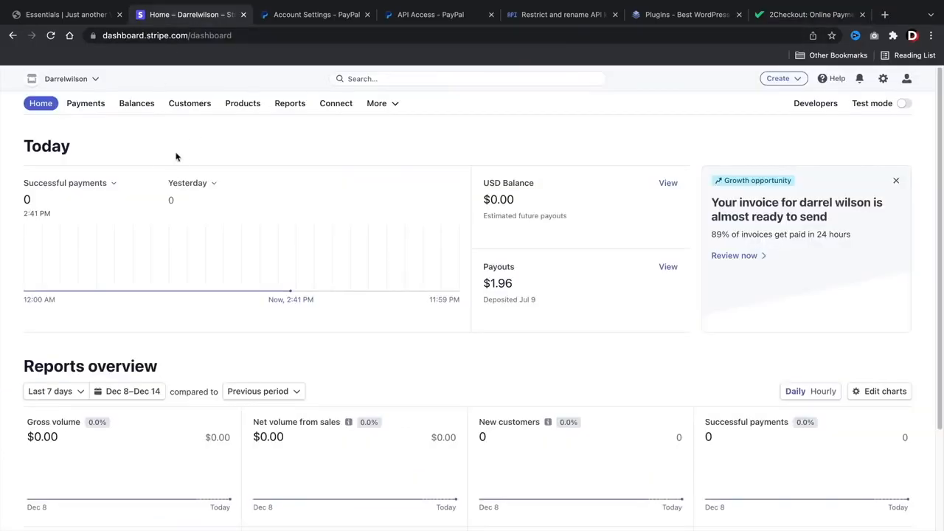
click(673, 16)
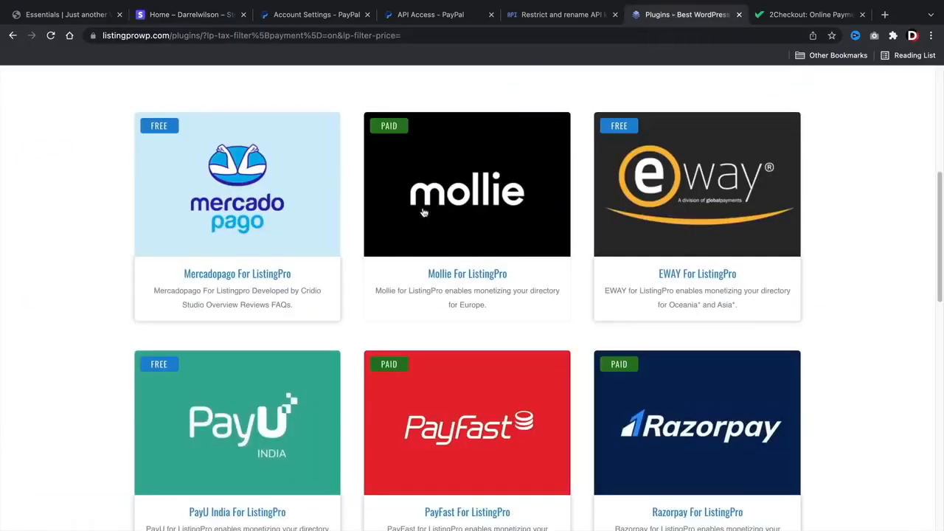
scroll(208, 357, down, 3)
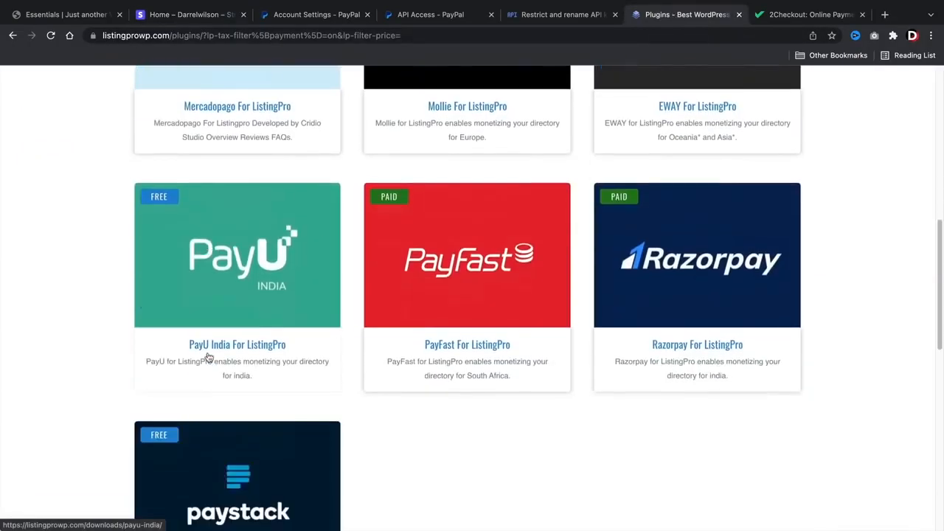
scroll(207, 359, up, 5)
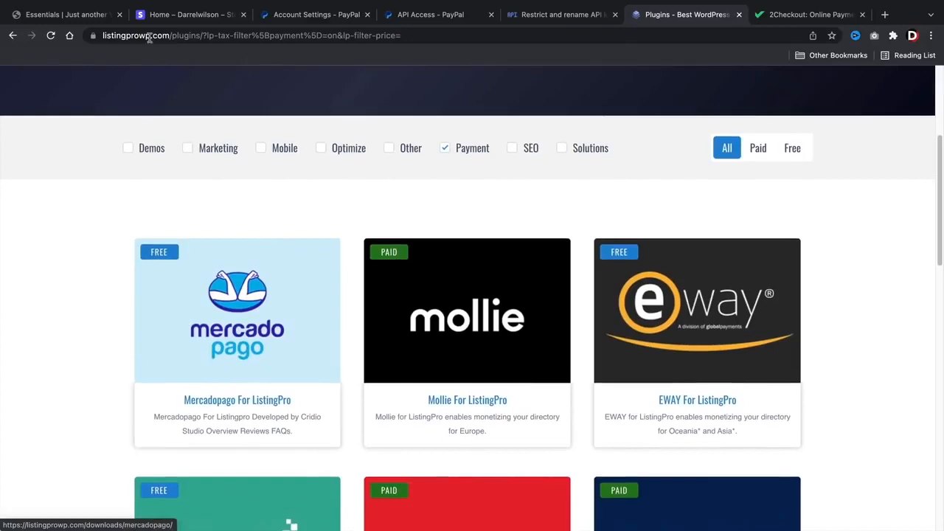
Return to the directory site, enter its WordPress admin and open the general Payment settings in the ListingPro Theme Options.
click(65, 16)
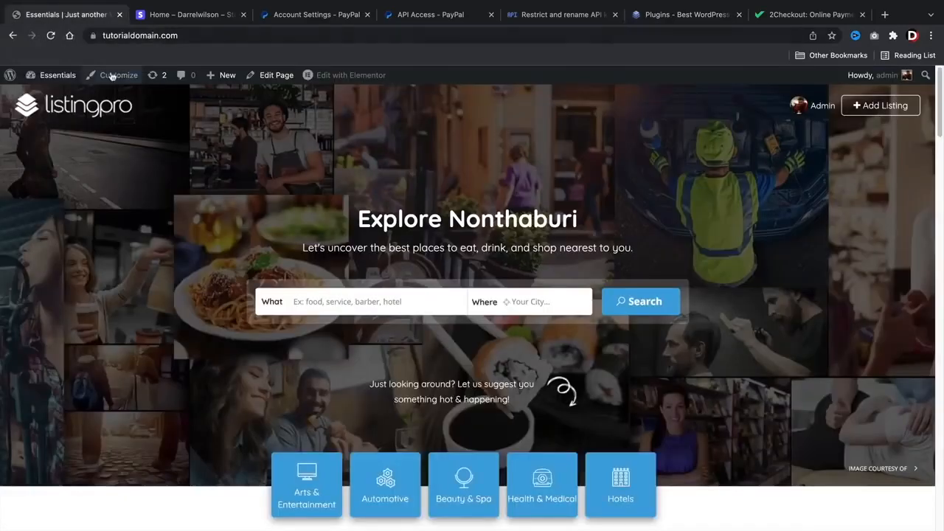
mouse_move(59, 80)
click(51, 100)
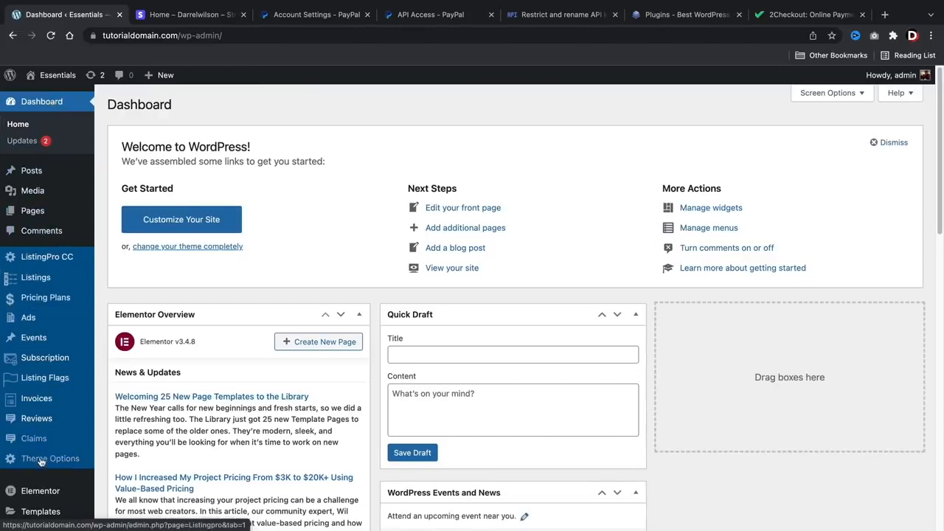
mouse_move(41, 462)
click(141, 148)
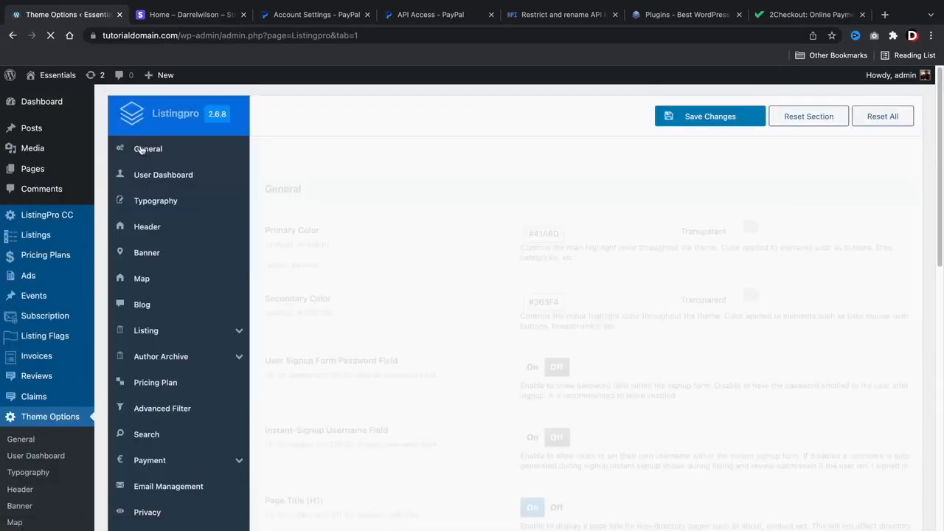
scroll(146, 251, down, 3)
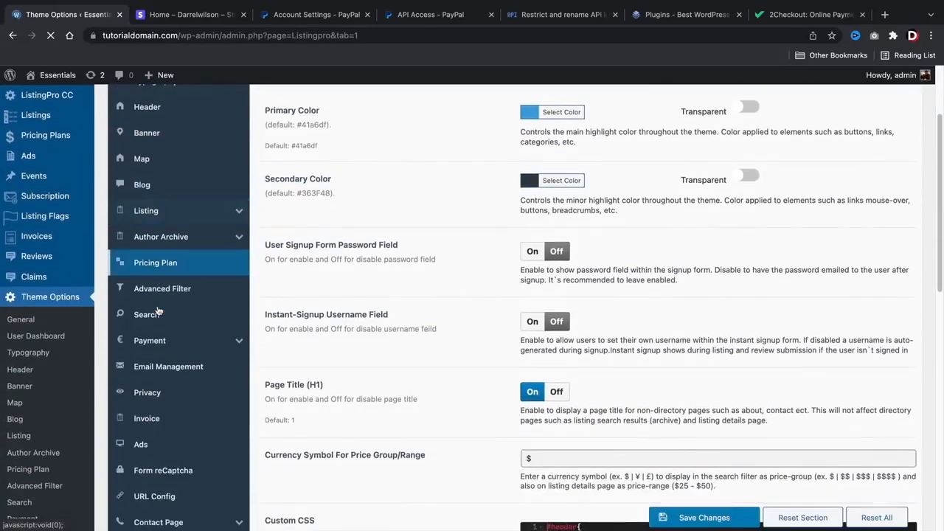
click(164, 344)
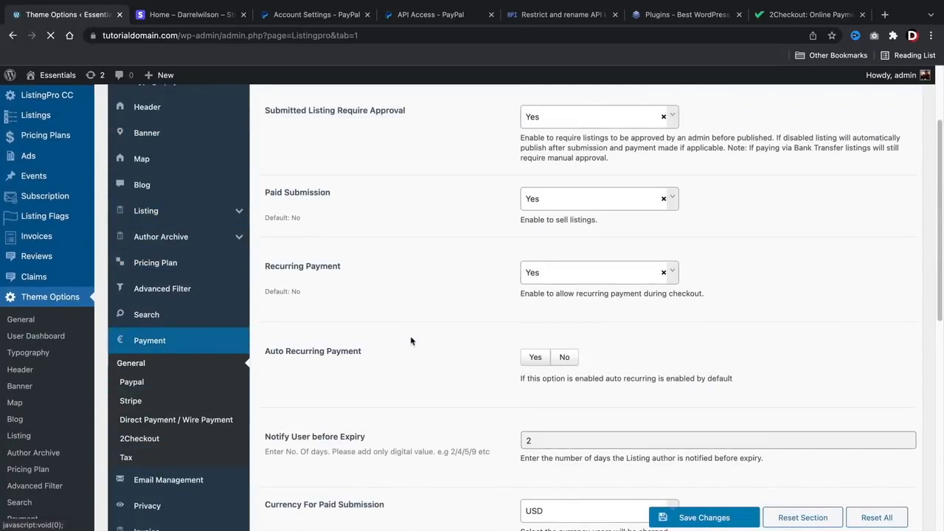
Set Auto Recurring Payment to Yes, review the remaining general payment settings and save the changes.
scroll(410, 341, up, 2)
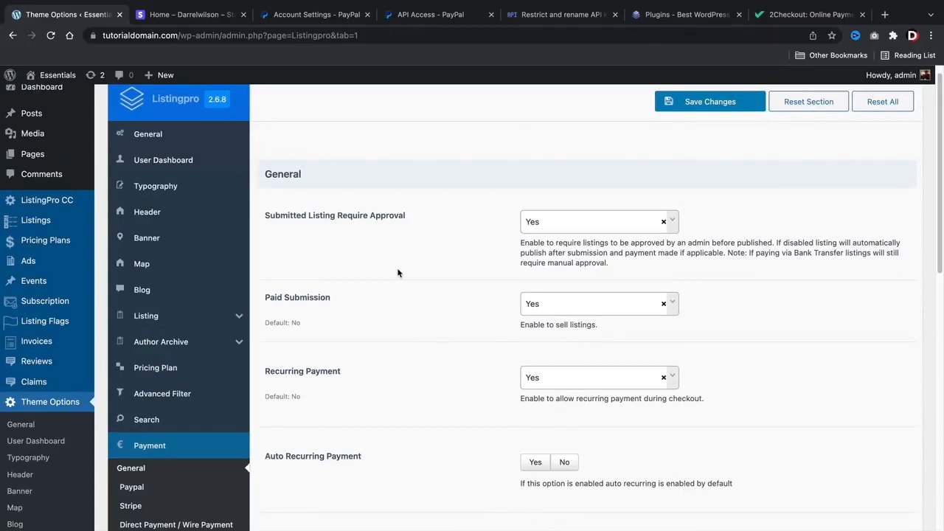
scroll(443, 295, down, 1)
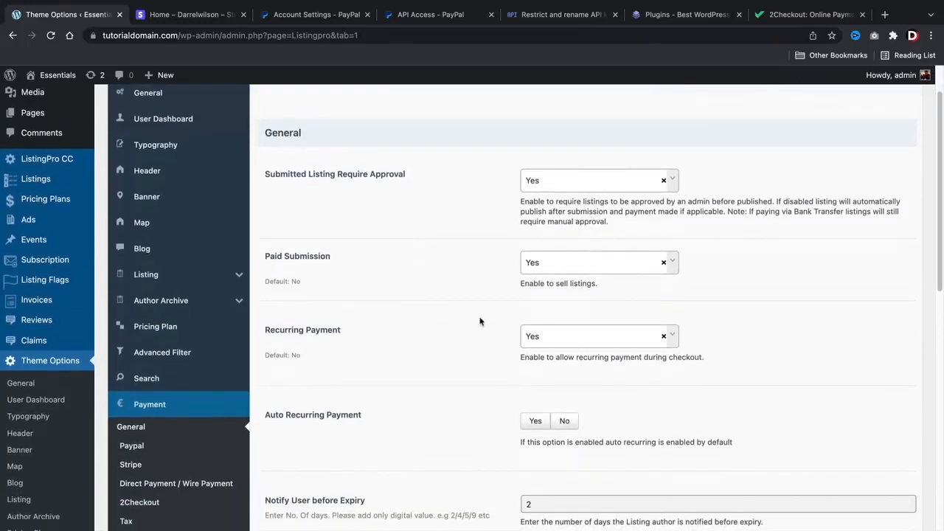
scroll(458, 318, down, 2)
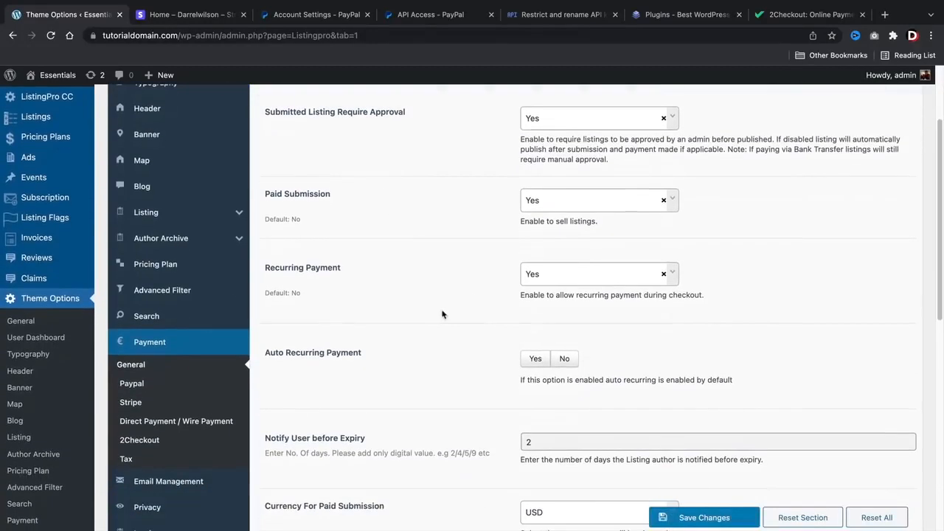
click(535, 359)
scroll(420, 405, down, 2)
scroll(421, 404, down, 3)
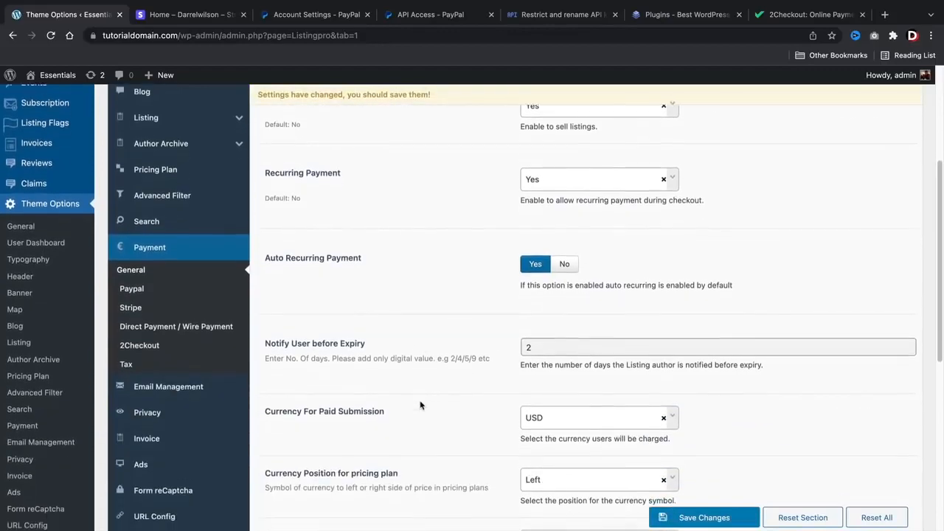
scroll(421, 401, down, 1)
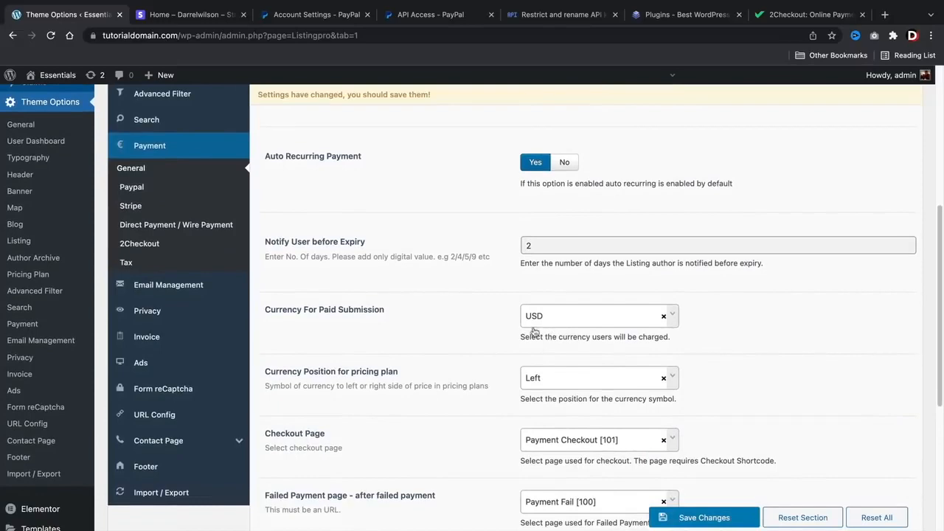
scroll(532, 332, down, 2)
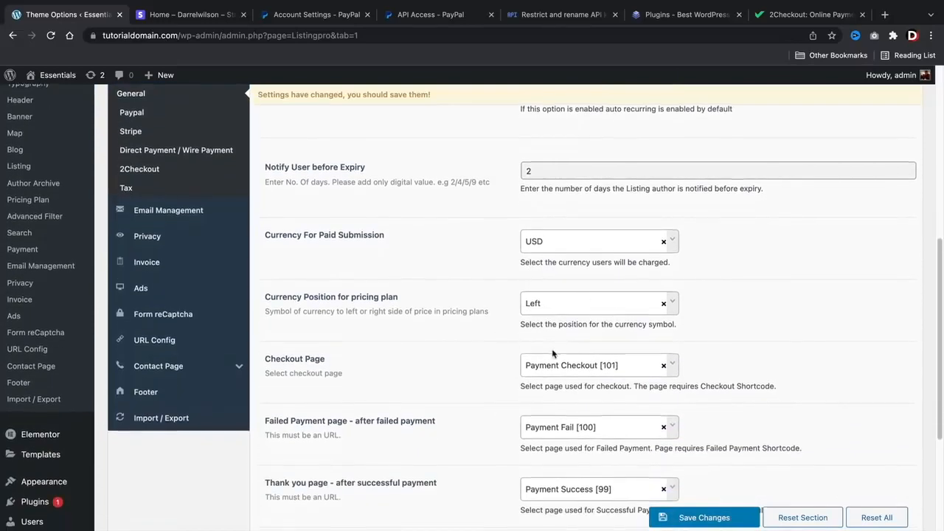
scroll(501, 339, down, 6)
scroll(510, 315, up, 12)
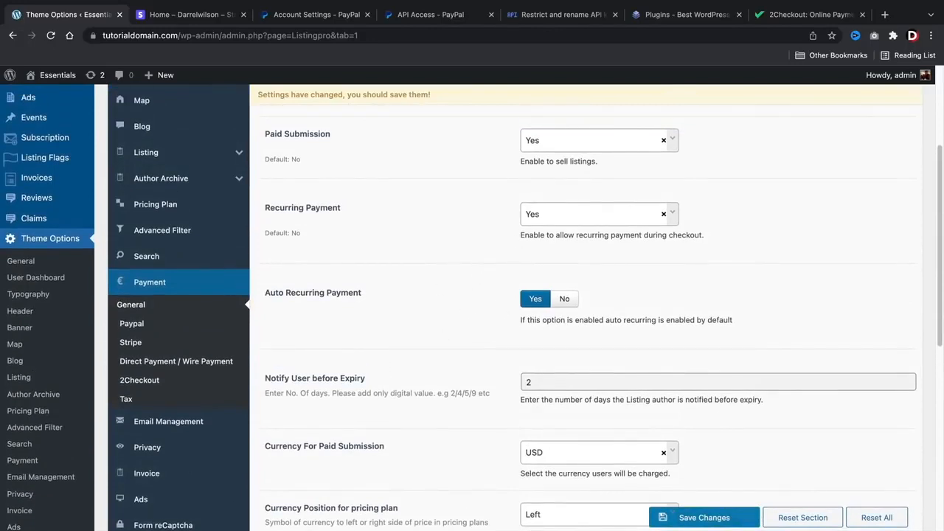
click(727, 517)
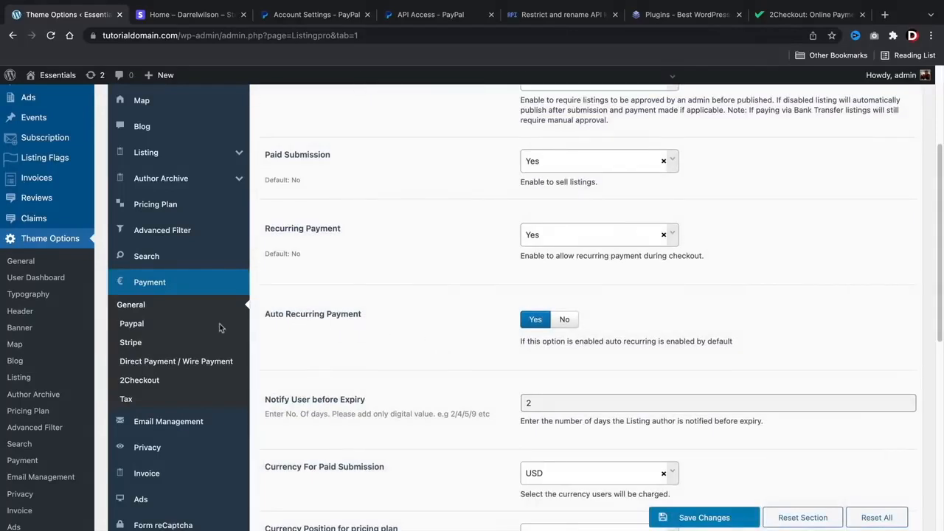
Open the theme's Stripe payment settings and load stripe.com in a new browser tab.
click(132, 343)
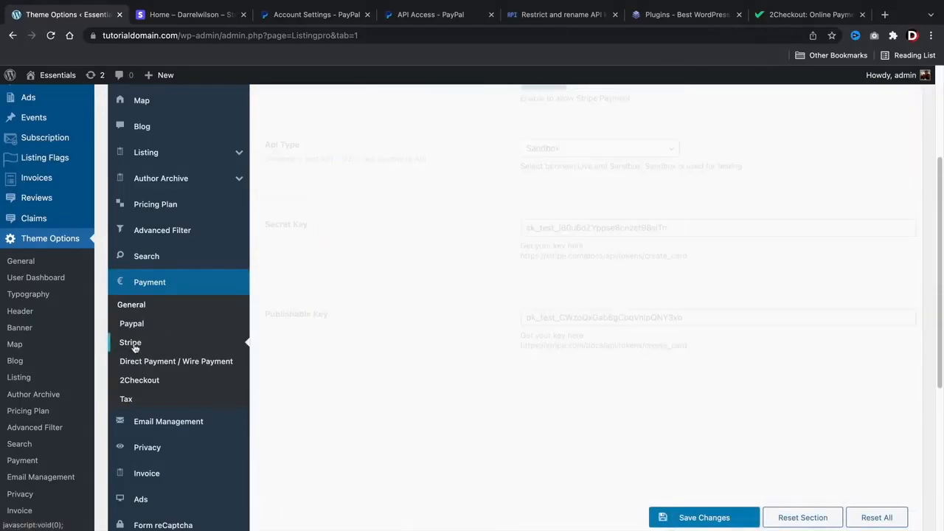
scroll(317, 359, up, 3)
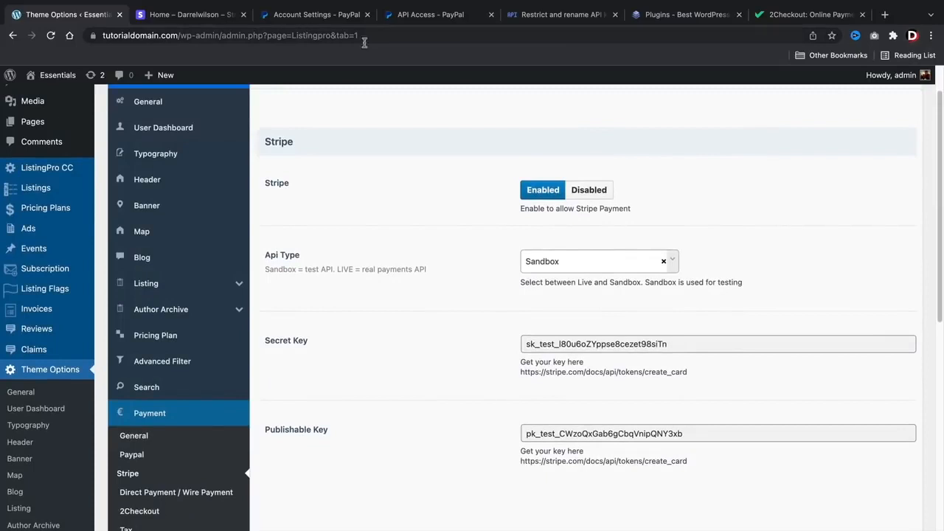
click(885, 14)
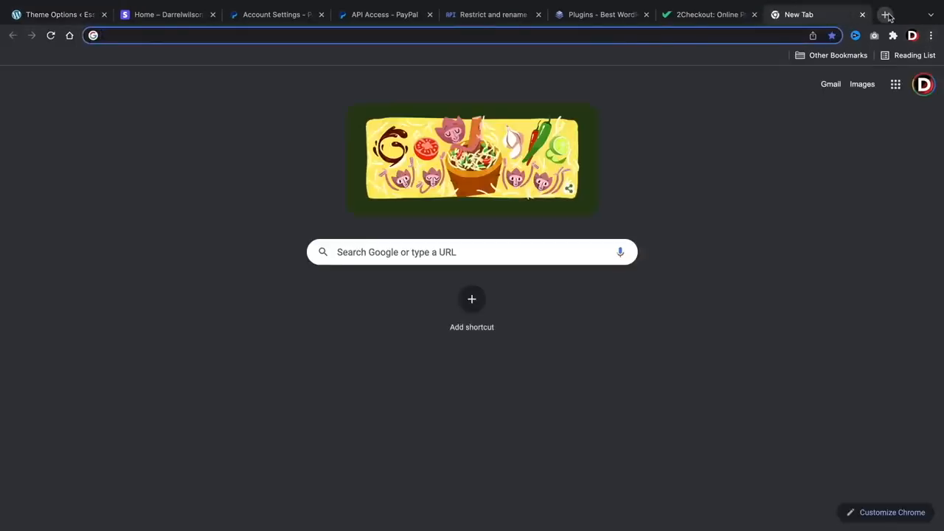
text(stripe.com)
key(Return)
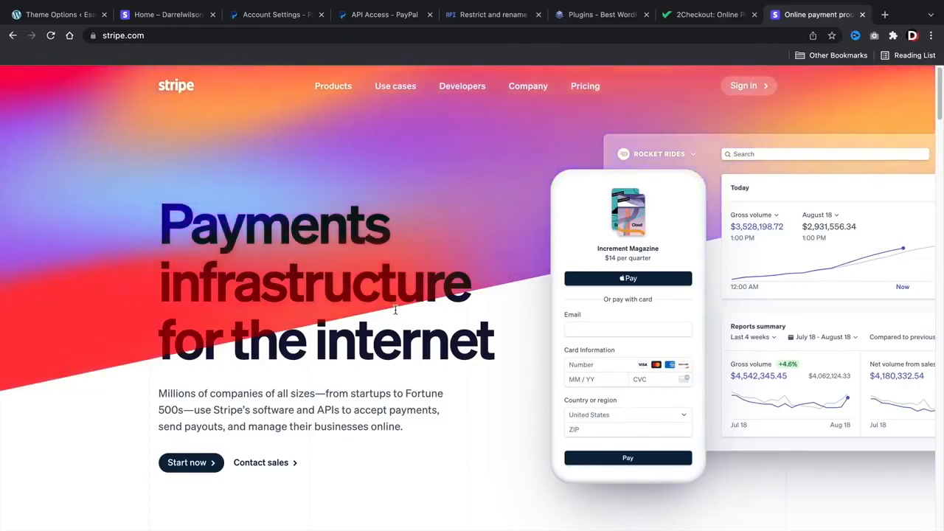
Look through the Stripe homepage and its overview of payment products.
scroll(395, 310, down, 4)
scroll(395, 314, down, 6)
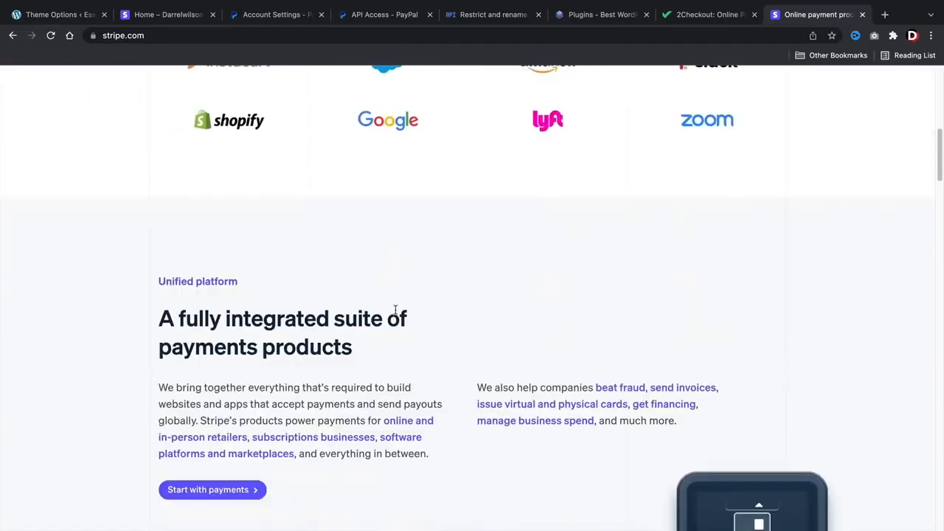
scroll(395, 314, down, 2)
scroll(395, 314, up, 12)
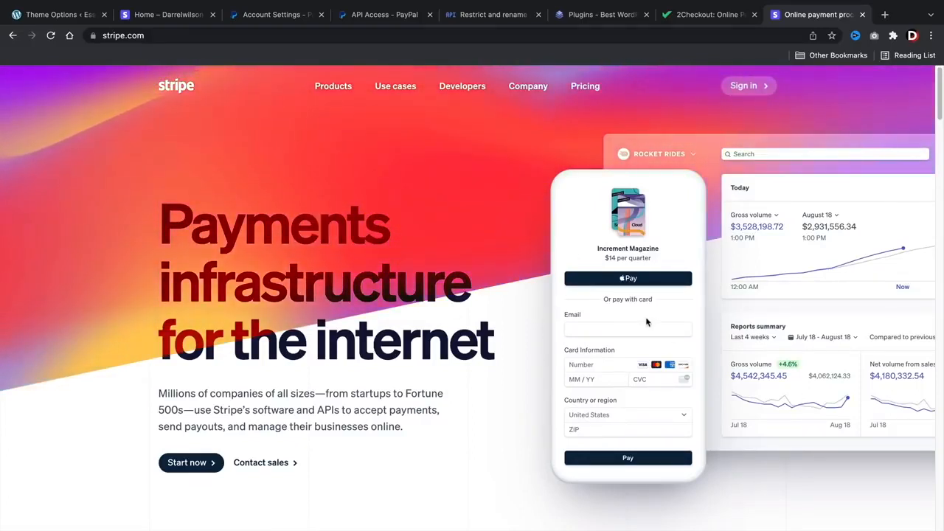
Switch to the Stripe dashboard, open the developer API keys in test mode and reveal the secret test key.
click(175, 17)
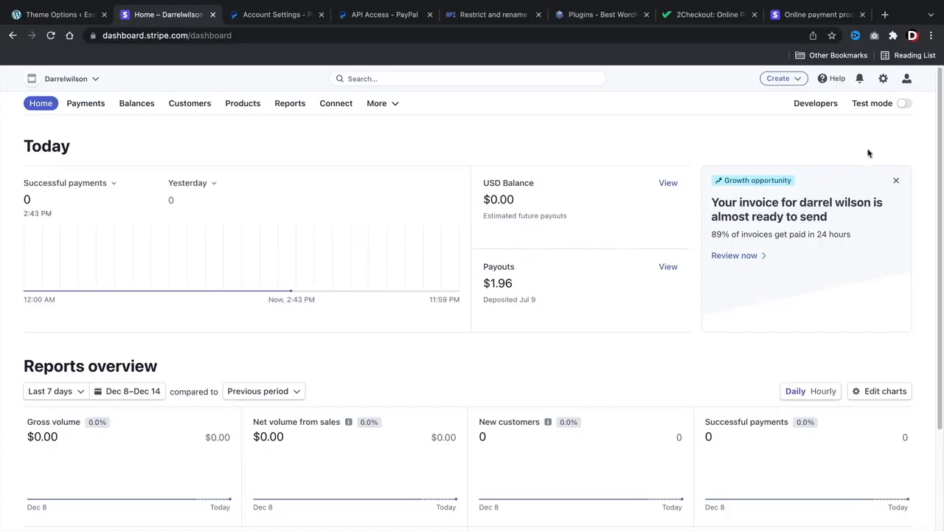
click(814, 105)
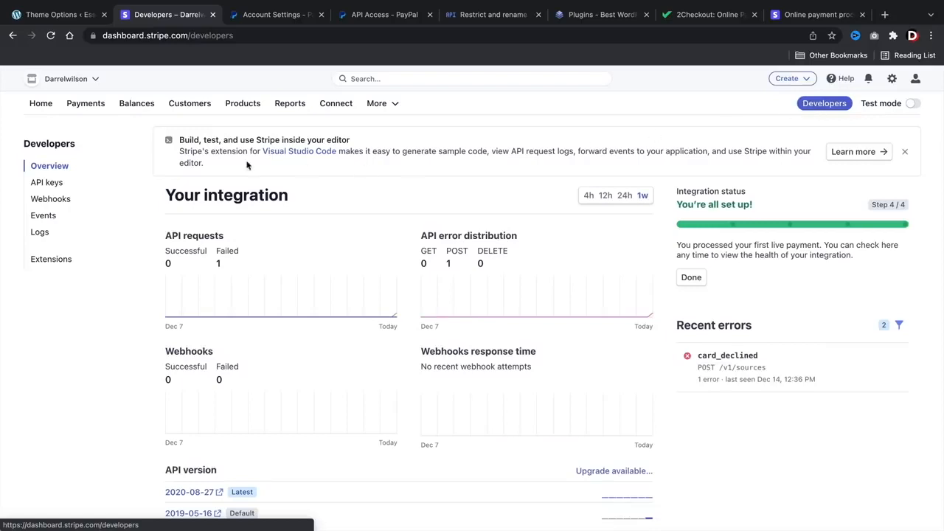
click(45, 184)
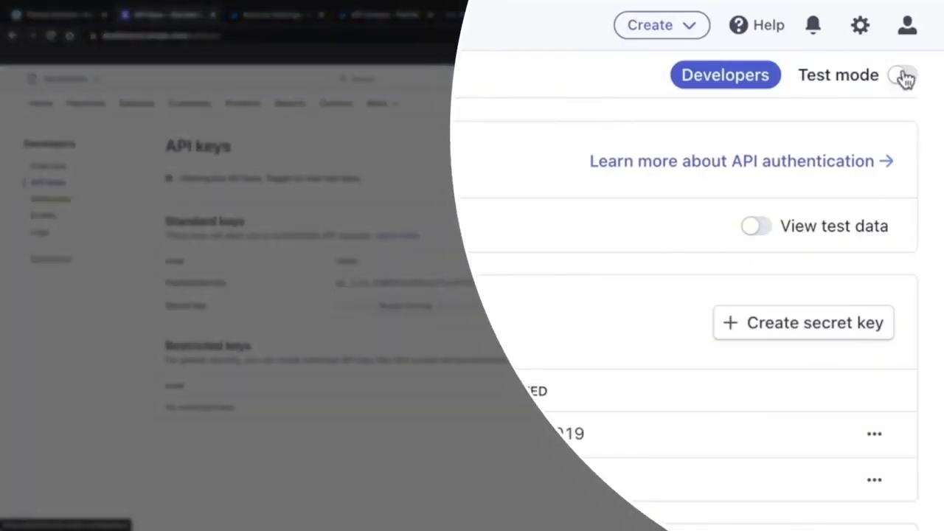
click(903, 76)
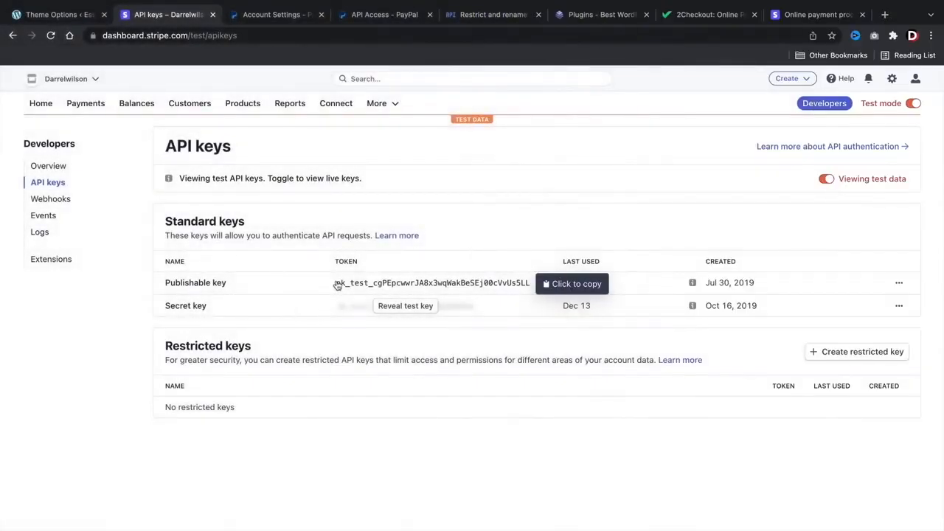
click(405, 306)
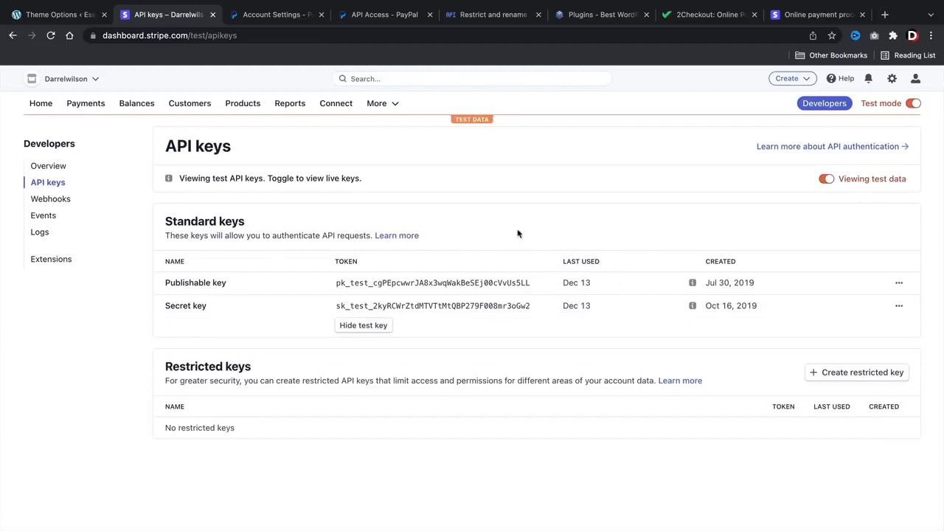
Copy the publishable test key from Stripe and replace the Publishable Key in the theme's Stripe settings with it.
click(353, 288)
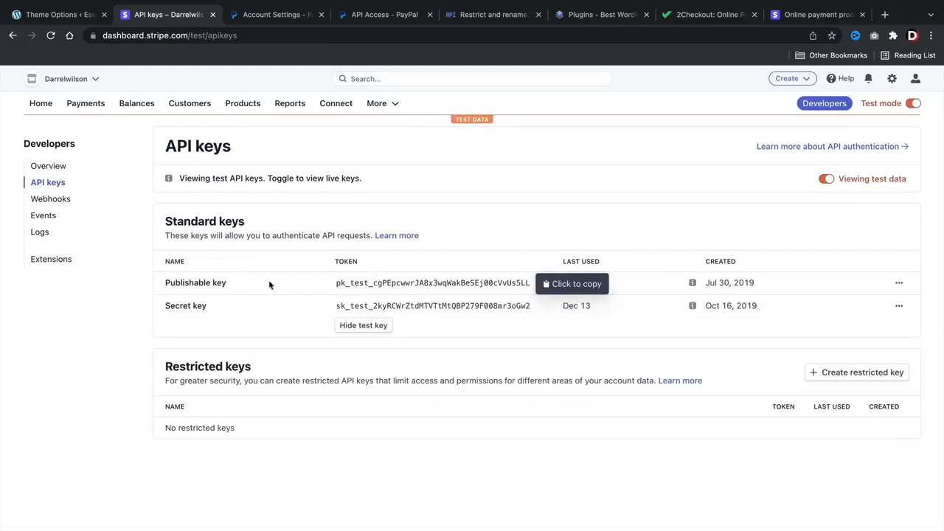
click(74, 15)
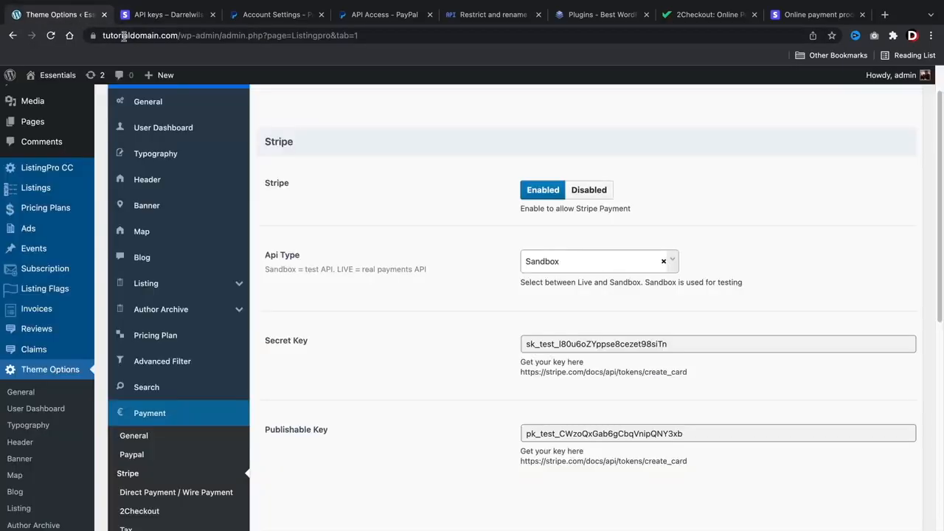
scroll(465, 350, down, 1)
right_click(559, 419)
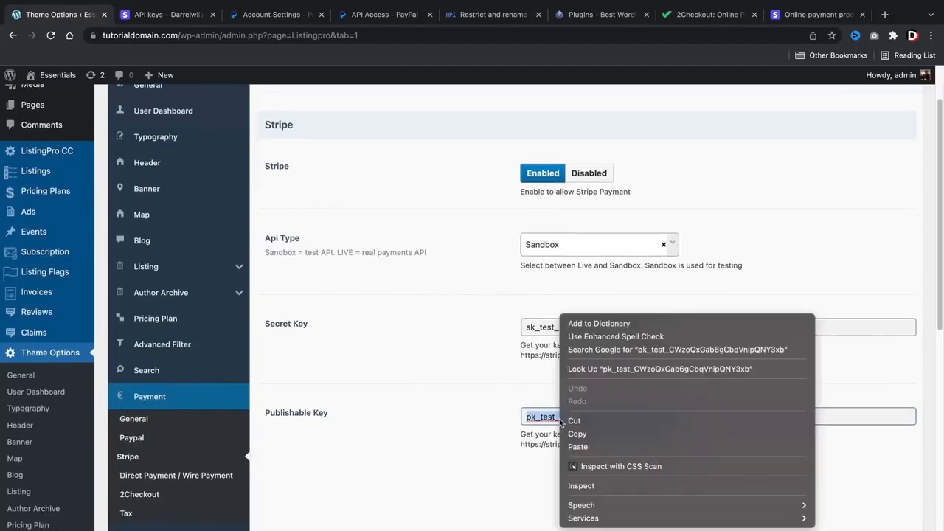
click(594, 446)
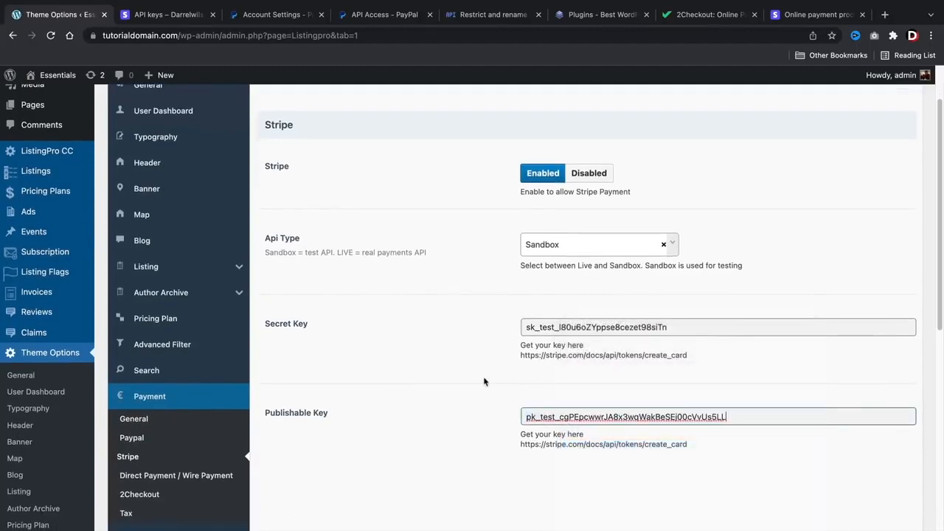
Select Sandbox as the API type in the theme's Stripe settings.
scroll(465, 366, down, 1)
scroll(465, 366, down, 1)
scroll(464, 361, up, 2)
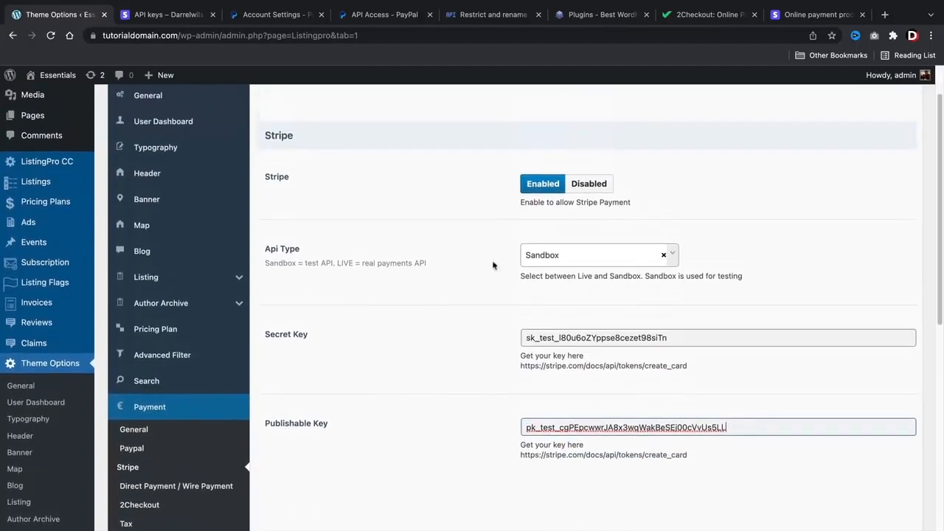
click(562, 248)
click(561, 304)
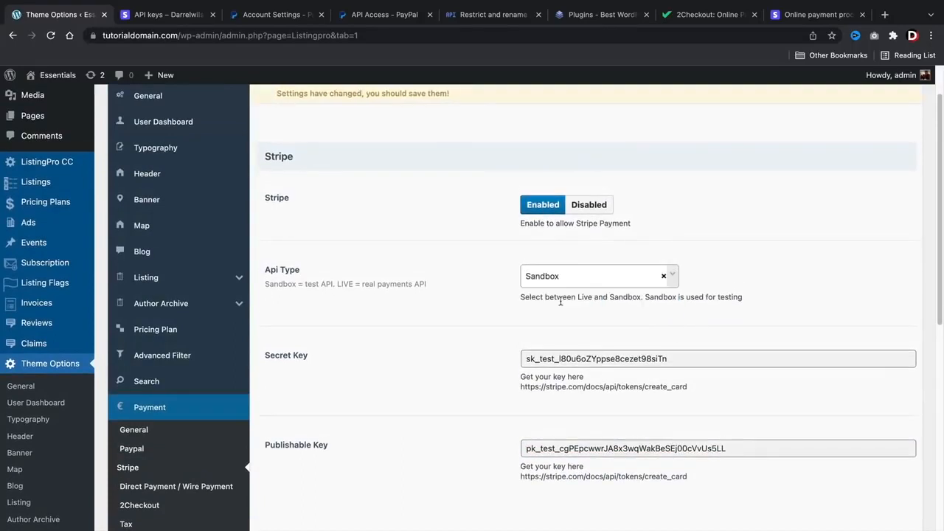
Copy the secret test key from Stripe, replace the theme's Stripe Secret Key with it and save the changes.
scroll(477, 304, down, 4)
scroll(337, 308, up, 1)
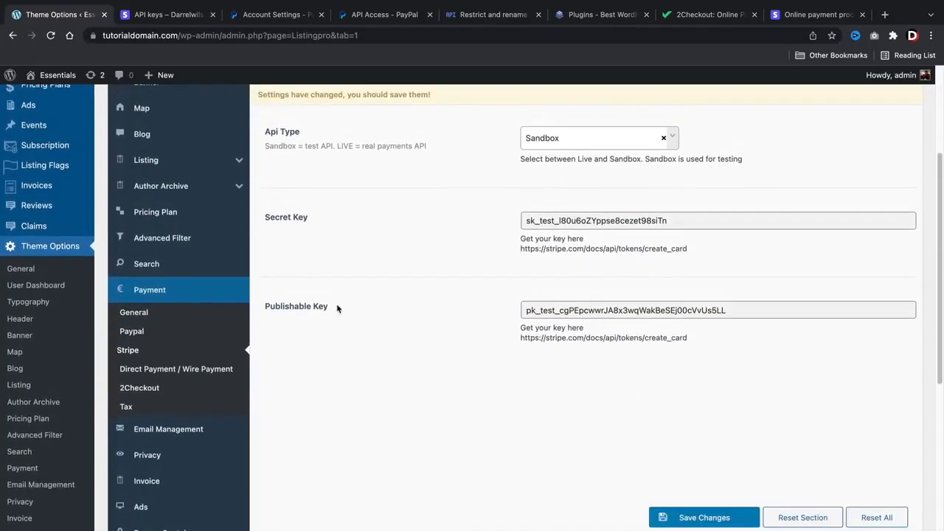
click(147, 16)
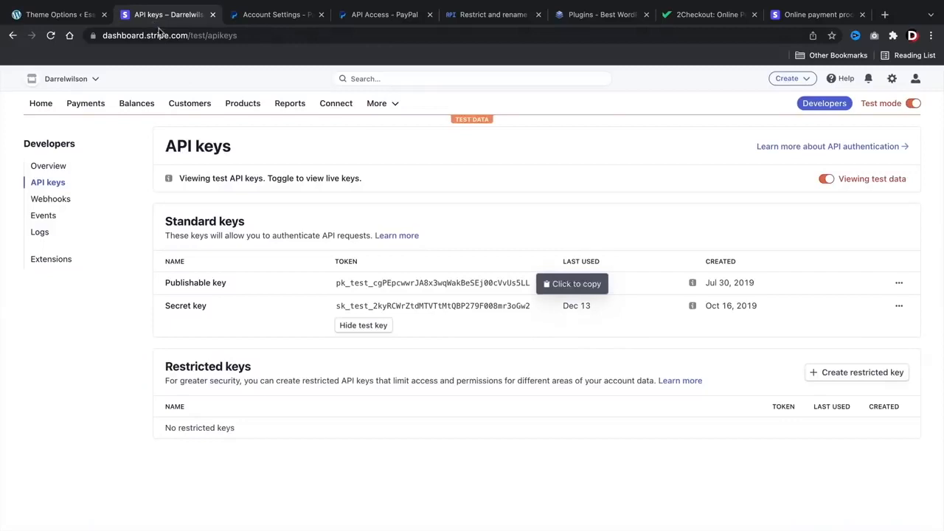
click(383, 306)
click(82, 18)
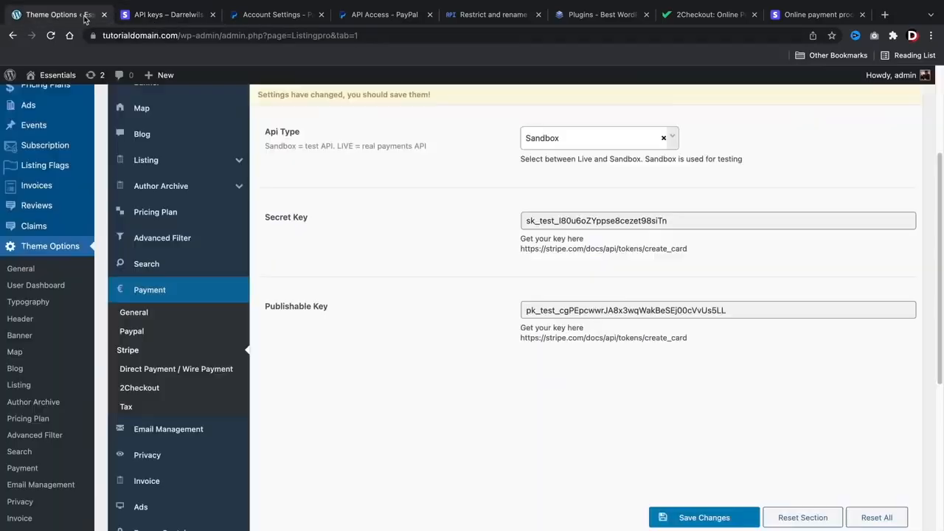
triple_click(609, 220)
right_click(609, 218)
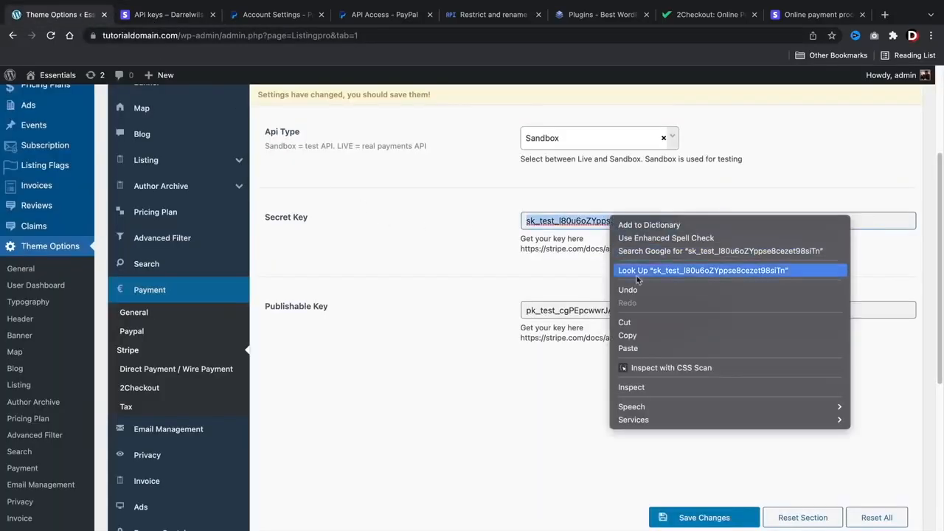
click(647, 347)
click(692, 516)
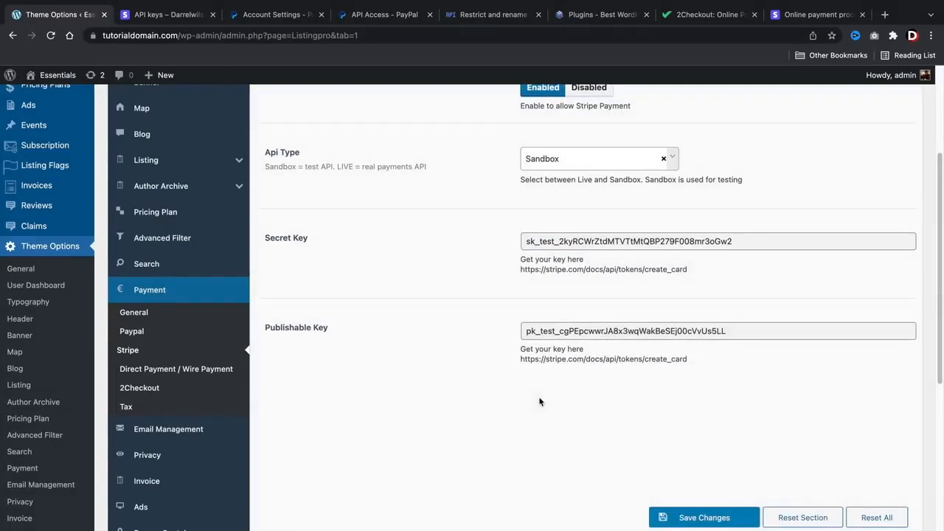
Visit the live directory site, search all listings, view the Euro Collision listing and return to the results.
scroll(504, 361, up, 2)
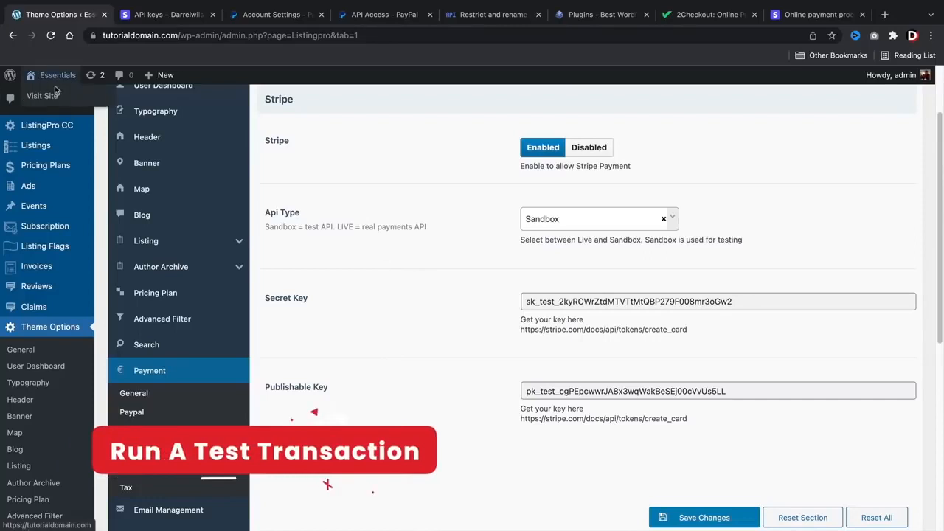
click(56, 97)
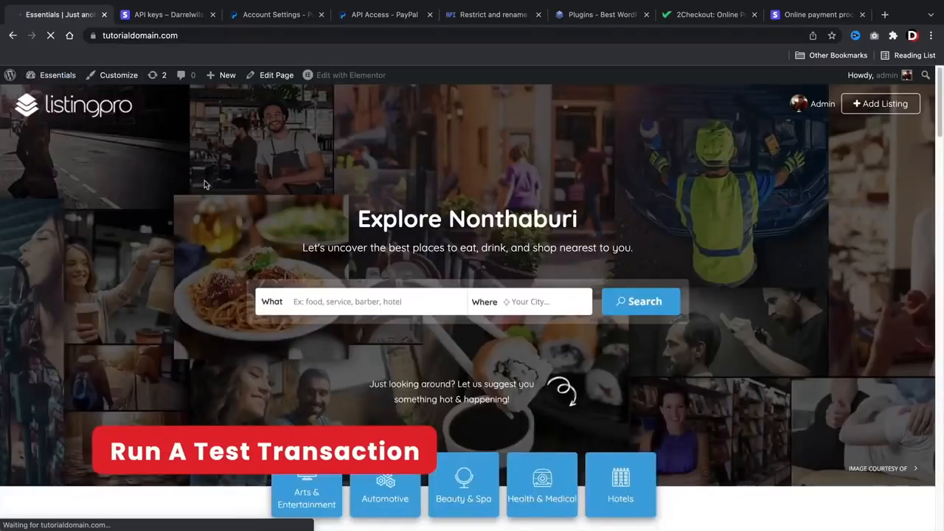
click(643, 302)
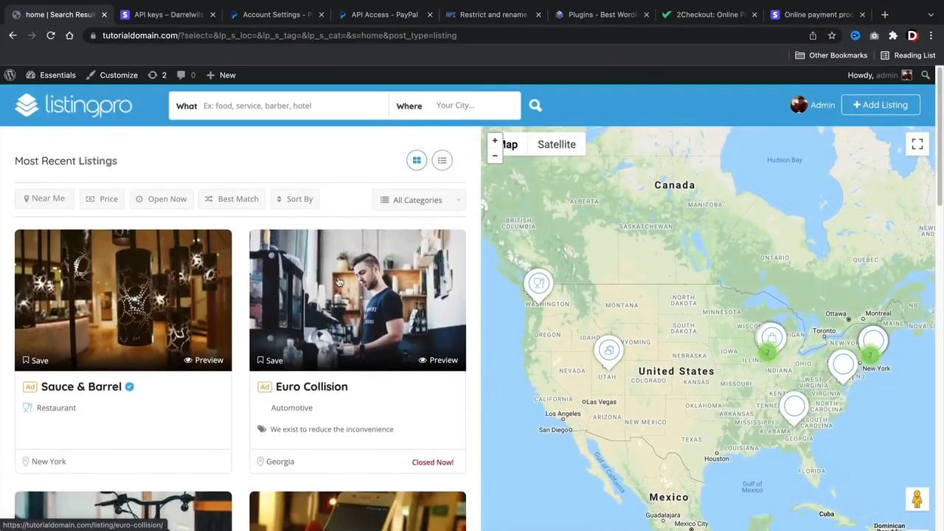
click(340, 282)
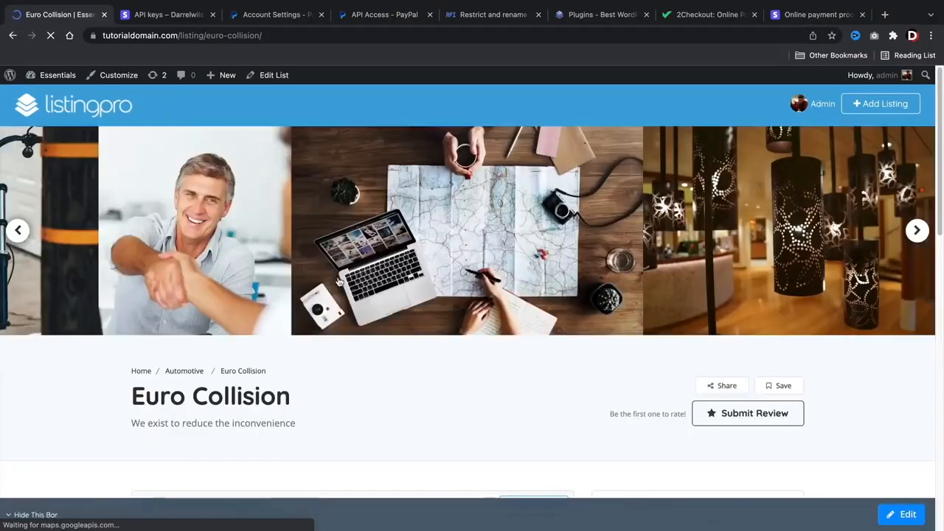
scroll(339, 281, down, 2)
click(13, 36)
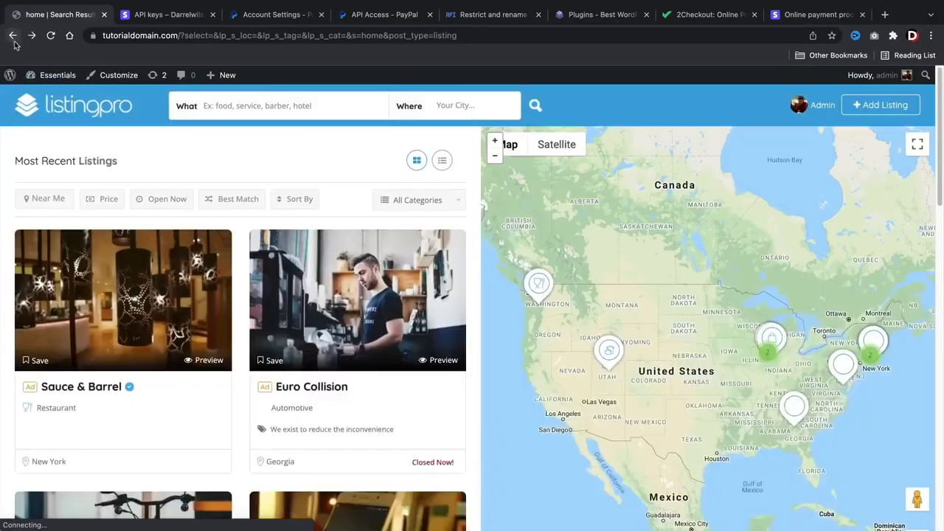
Start adding a new listing on the Premium Super plan and go through its submission form.
click(863, 107)
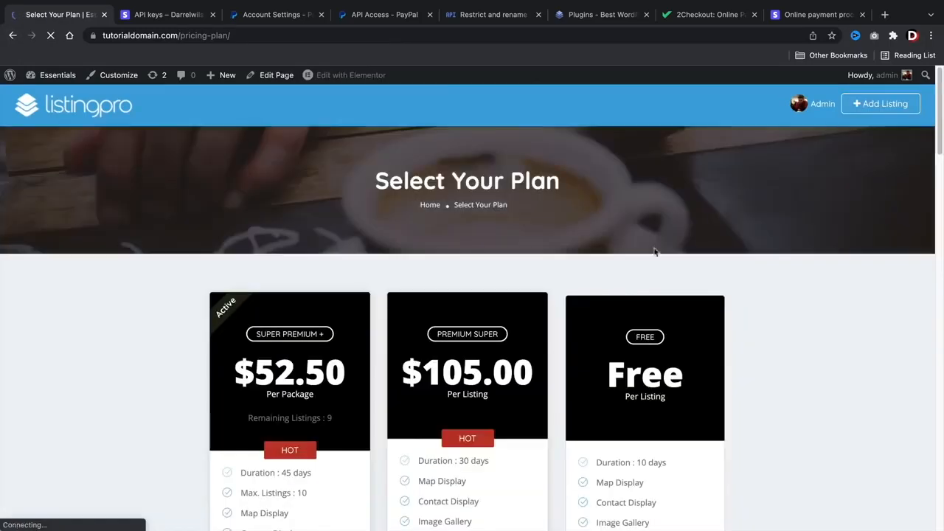
scroll(635, 265, down, 3)
scroll(489, 268, down, 3)
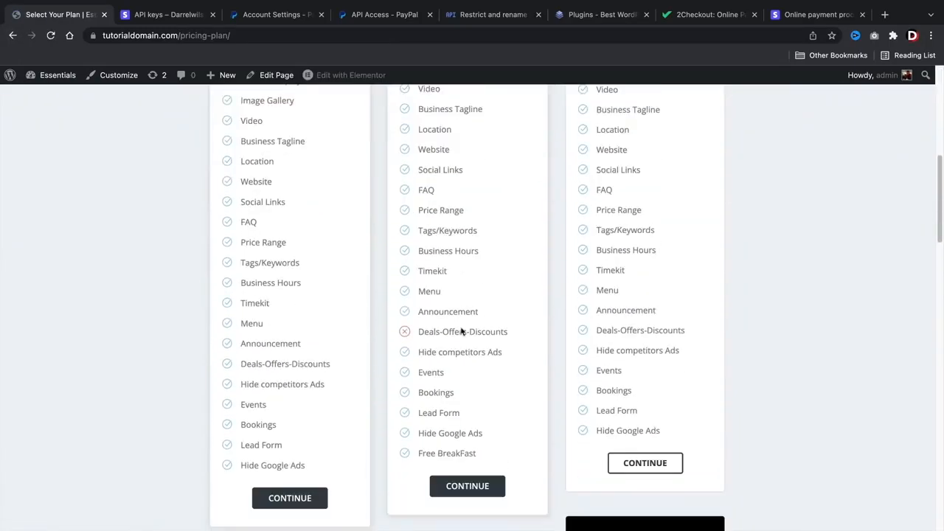
click(468, 486)
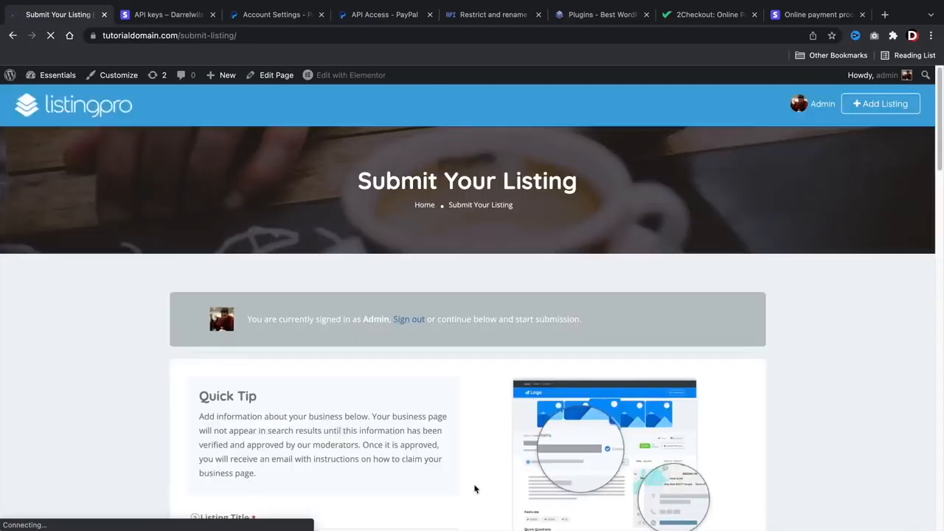
scroll(474, 488, down, 5)
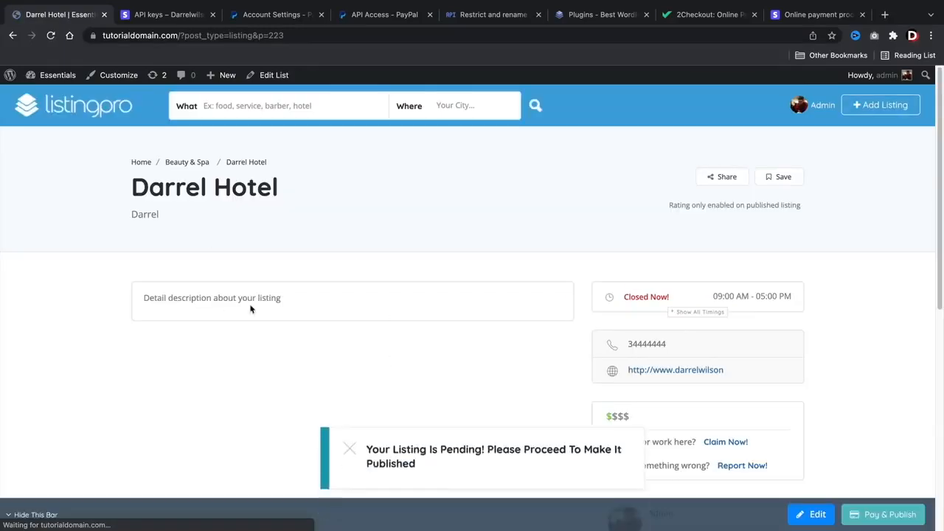
Proceed to pay and publish the pending listing, choosing Stripe with recurring payment enabled.
click(353, 372)
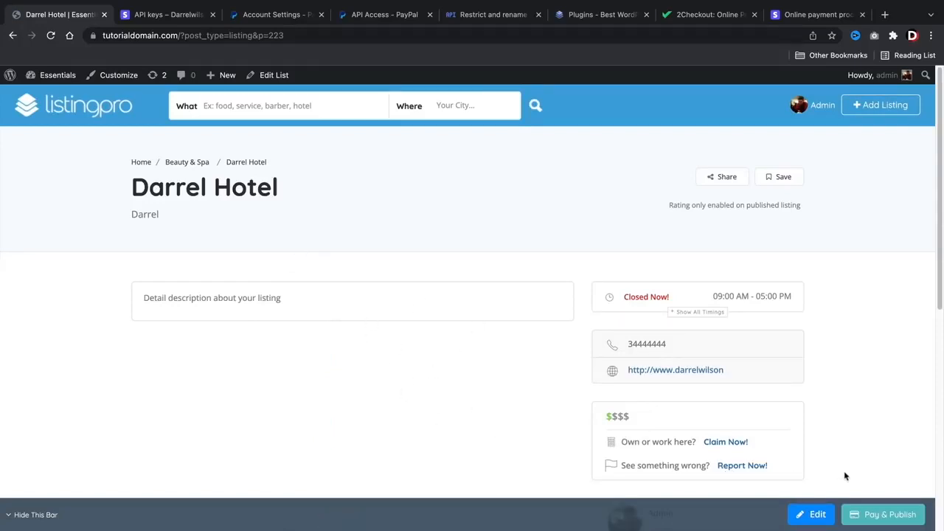
click(888, 520)
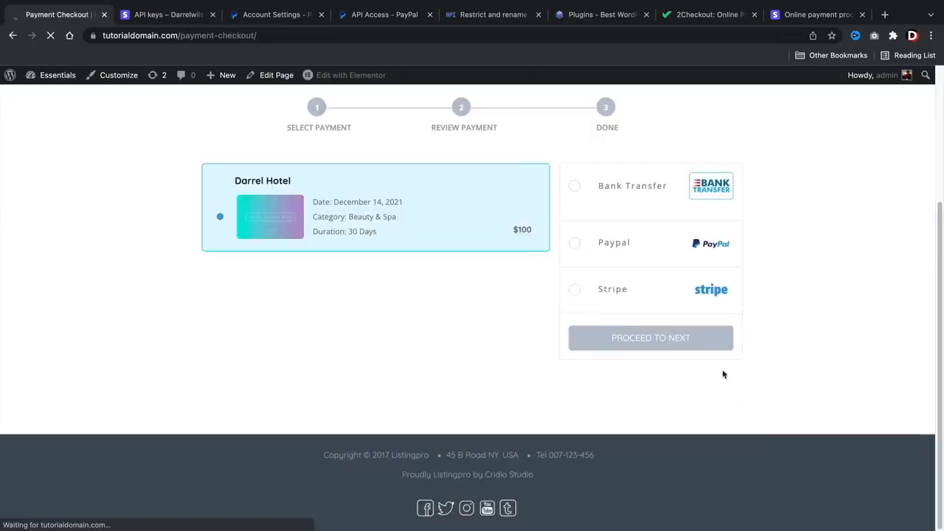
click(576, 293)
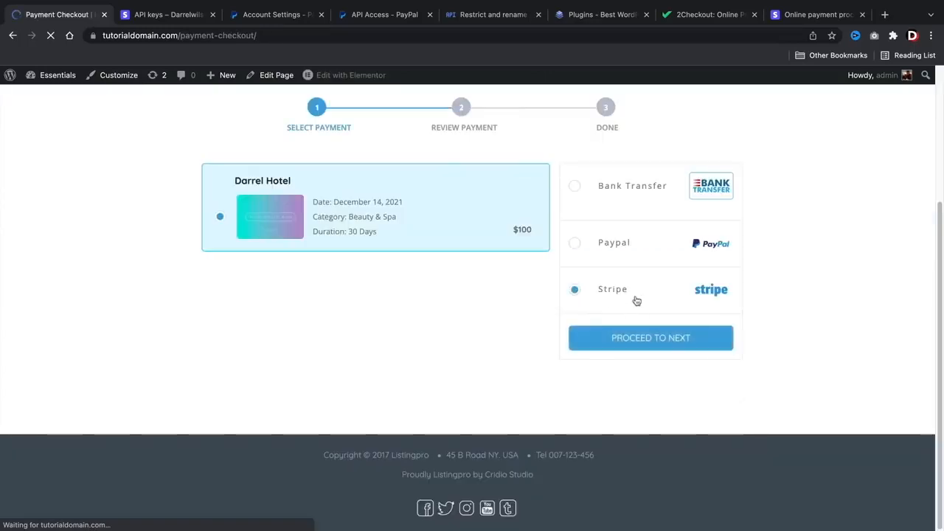
click(657, 340)
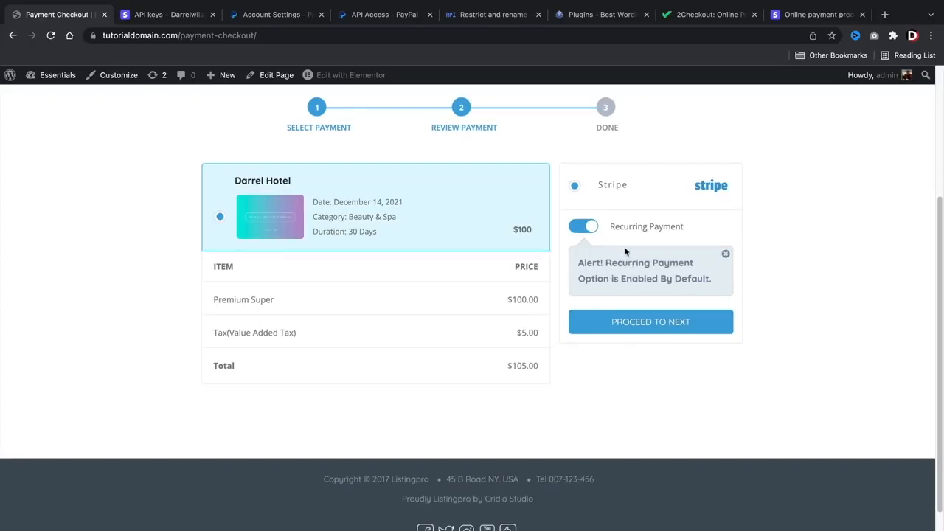
click(639, 326)
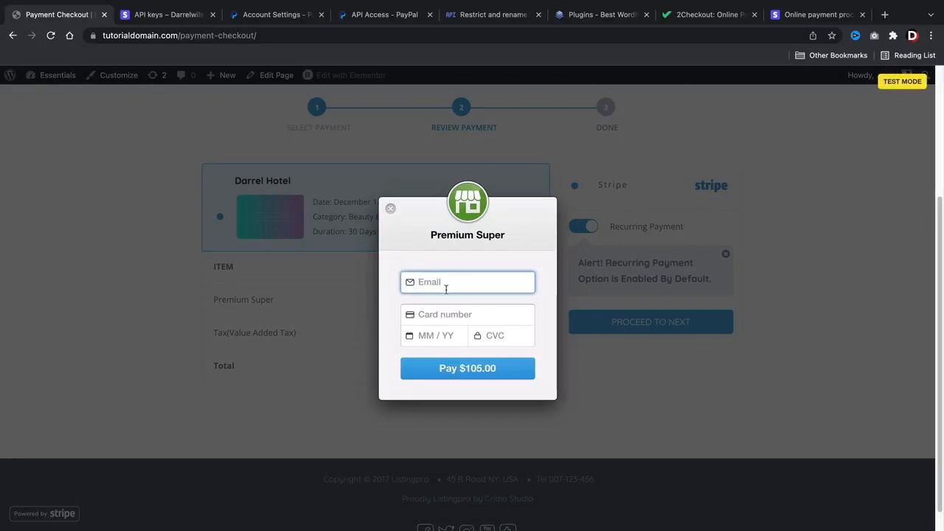
Enter the customer's email, card number, expiry date, CVC and ZIP code in the Stripe checkout and pay for the Premium Super plan.
key(Tab)
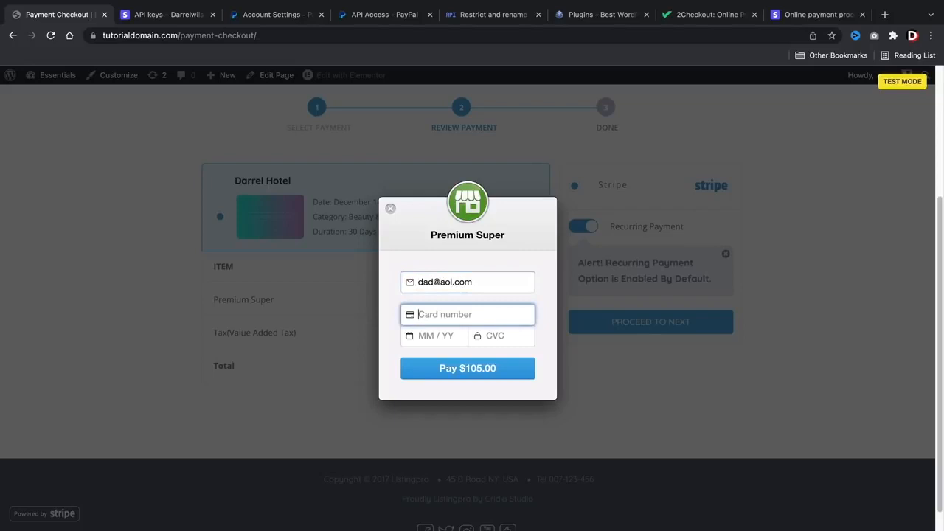
text(4242 4242 4242 4)
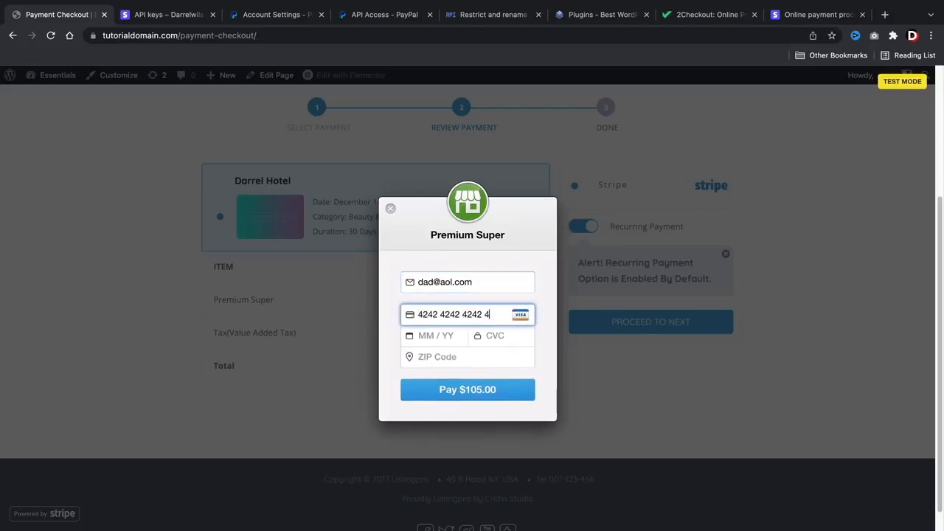
text(242033)
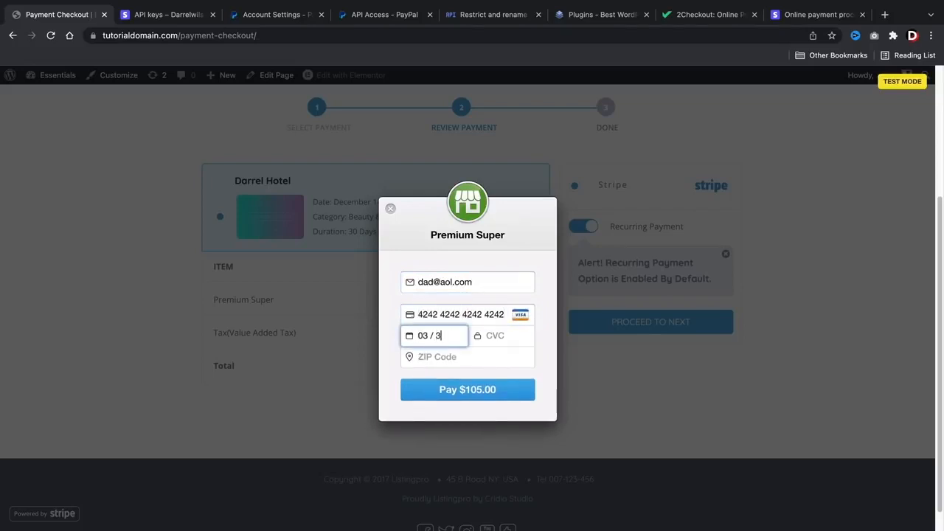
text(3)
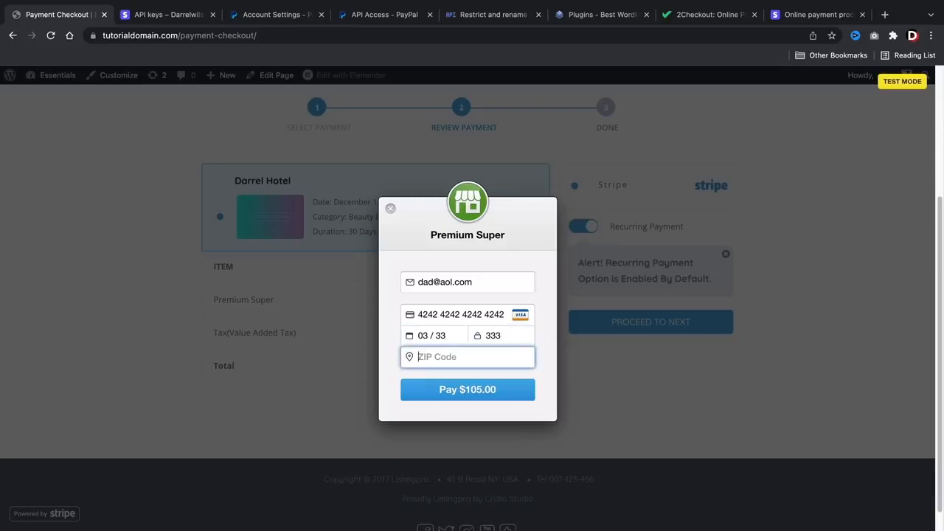
text(916566)
click(474, 398)
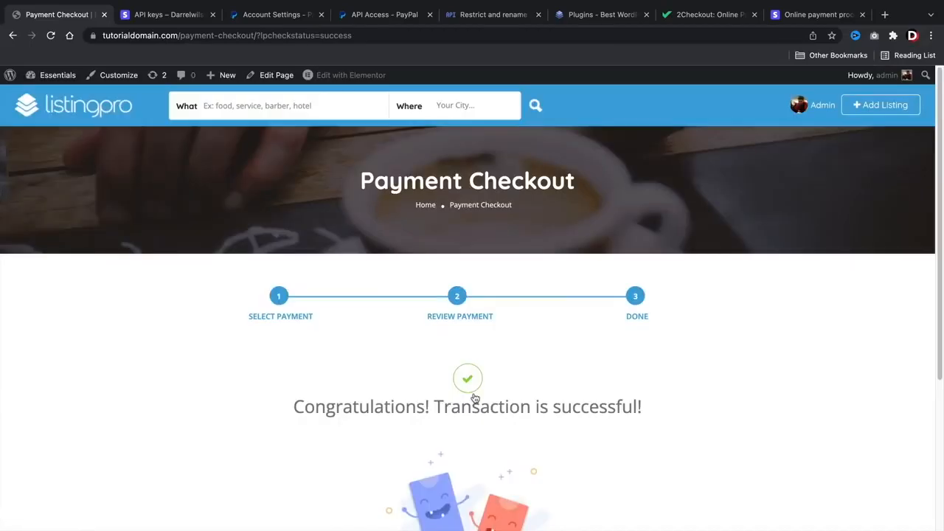
Review the transaction confirmation page, then look for the listing payment in Stripe's test payments.
scroll(474, 397, down, 3)
scroll(477, 396, up, 1)
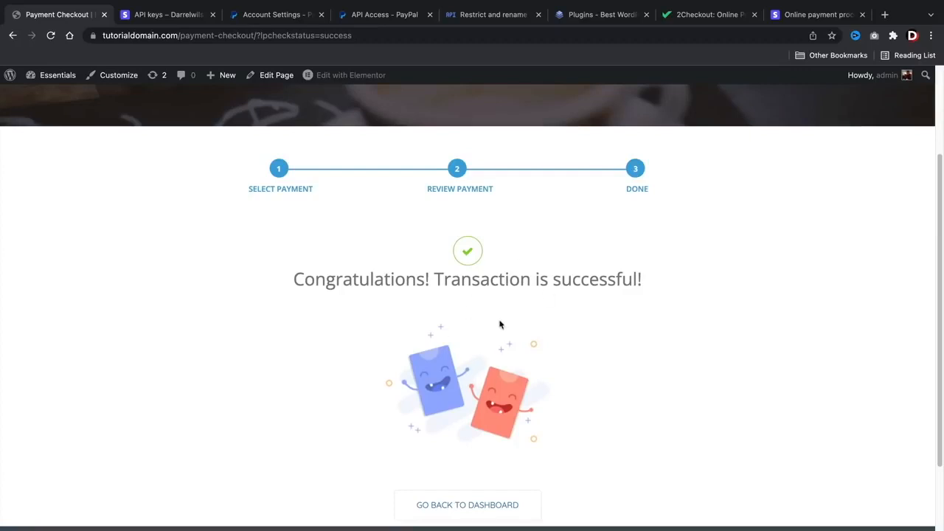
click(172, 17)
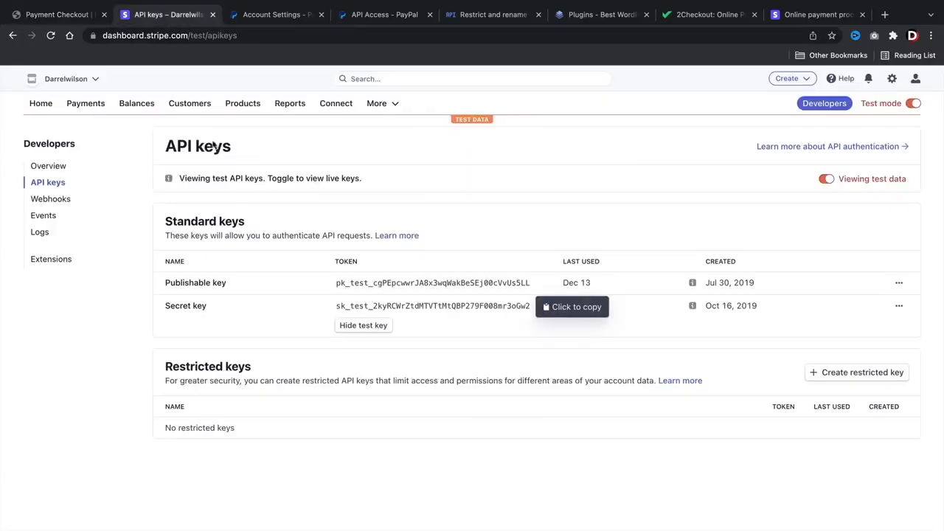
click(73, 106)
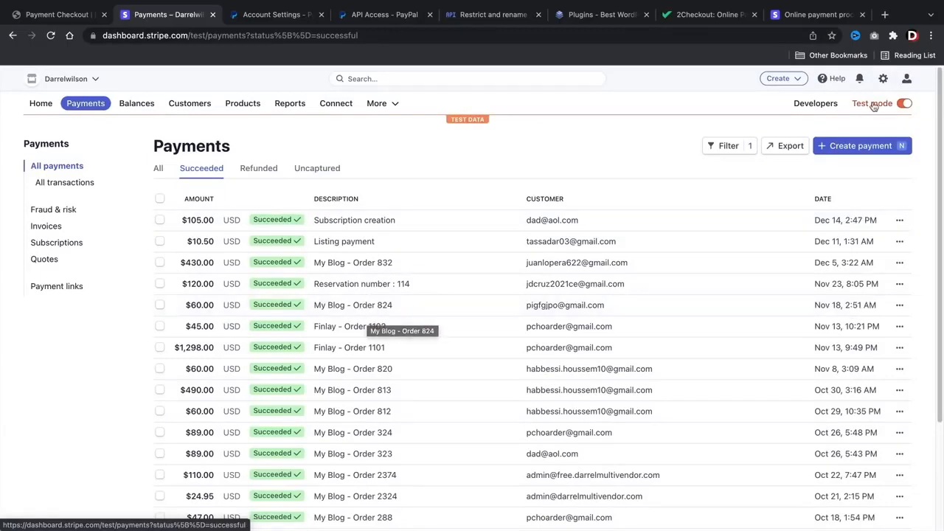
Turn off Stripe's test mode and show the live API keys in the developer settings.
click(907, 105)
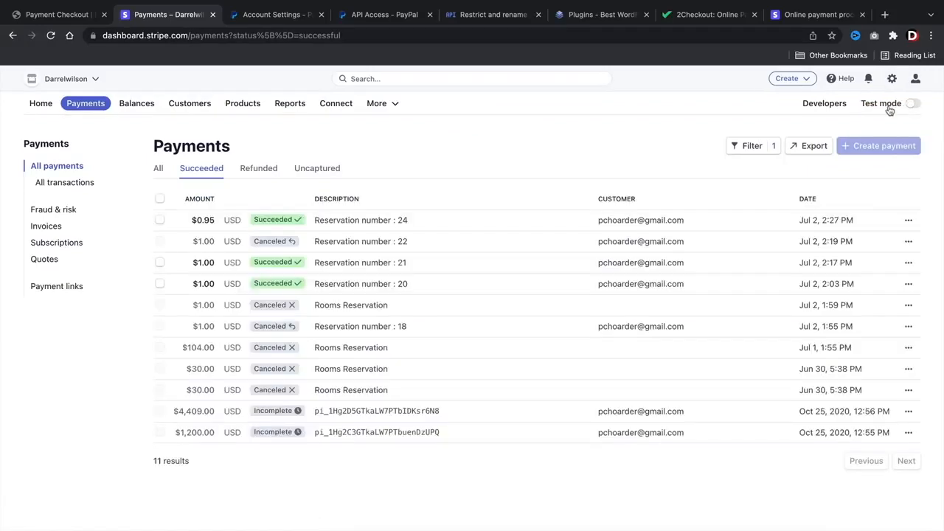
click(825, 105)
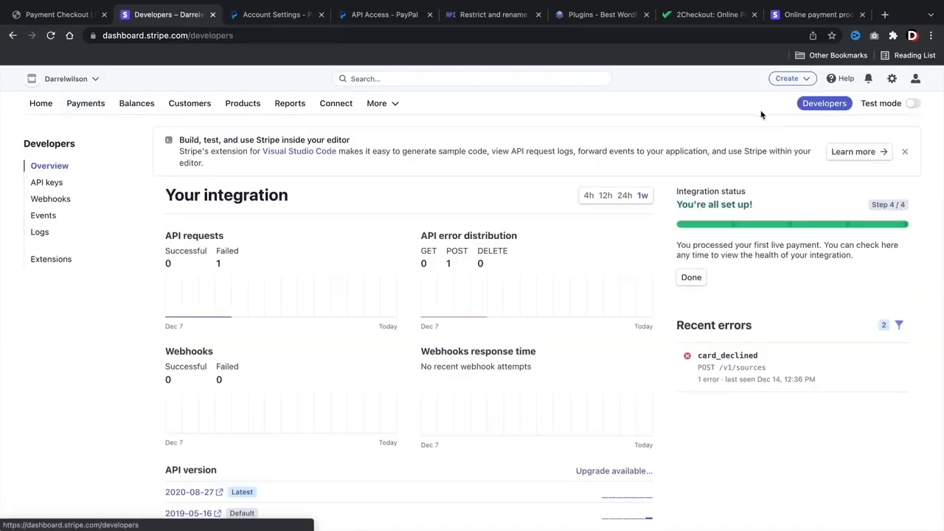
click(45, 184)
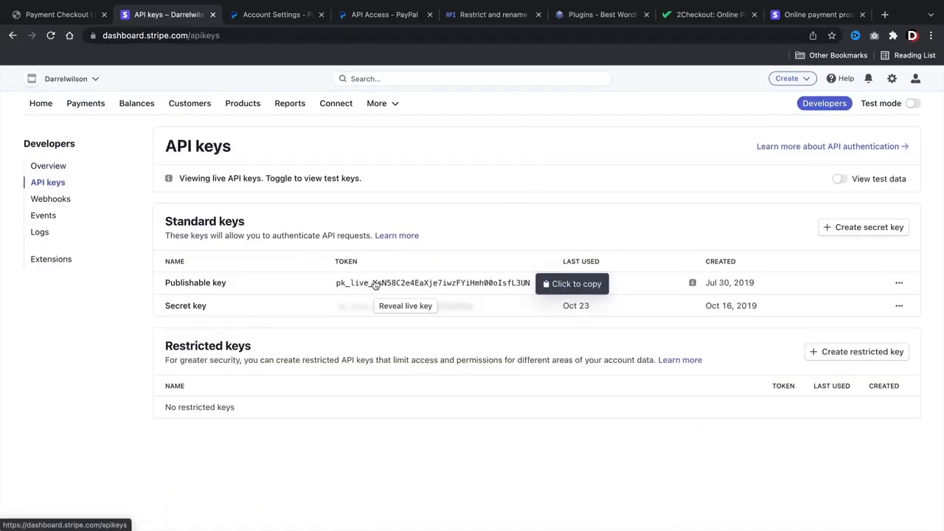
Return to the WordPress site, go to the theme's Stripe payment options and set the Api Type to Live.
click(66, 15)
mouse_move(50, 75)
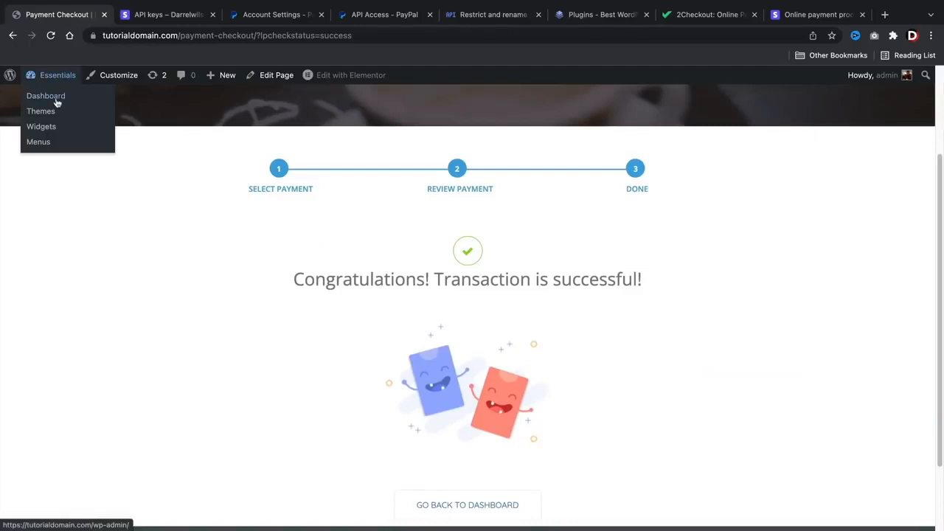
click(57, 103)
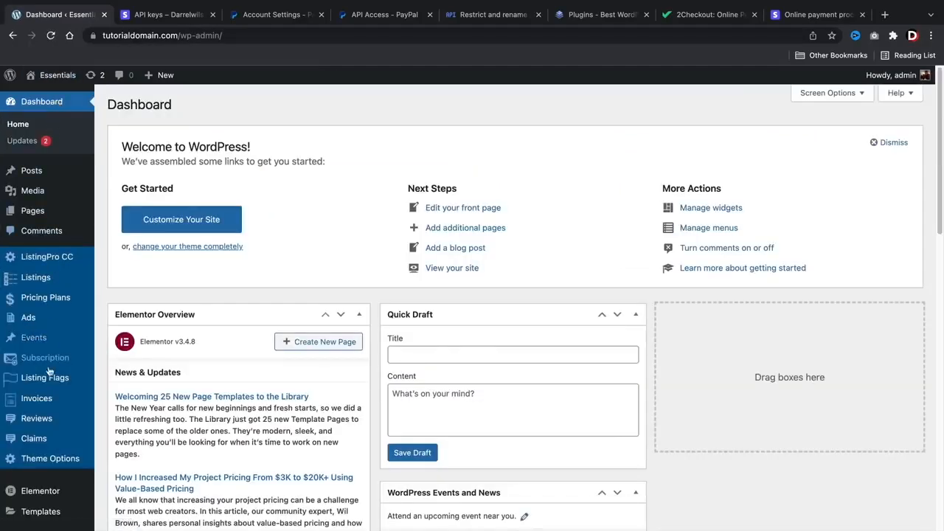
mouse_move(63, 459)
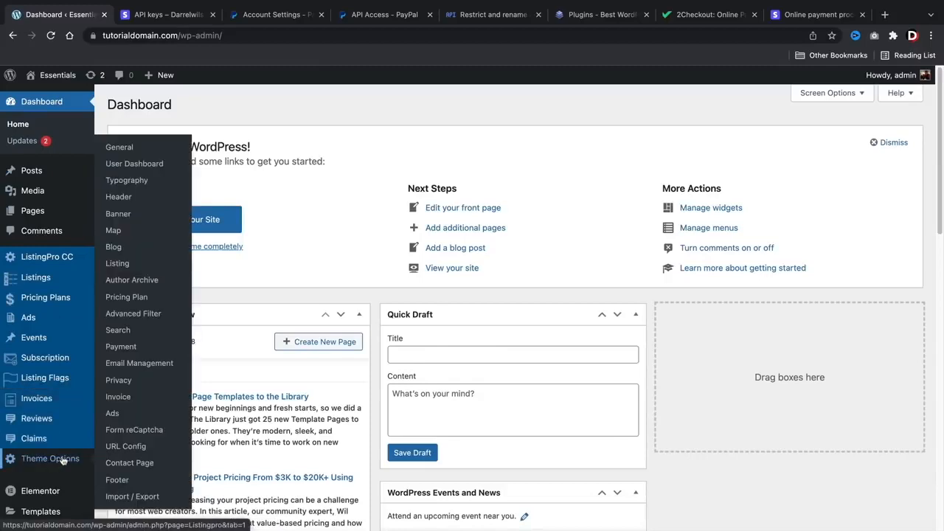
click(129, 349)
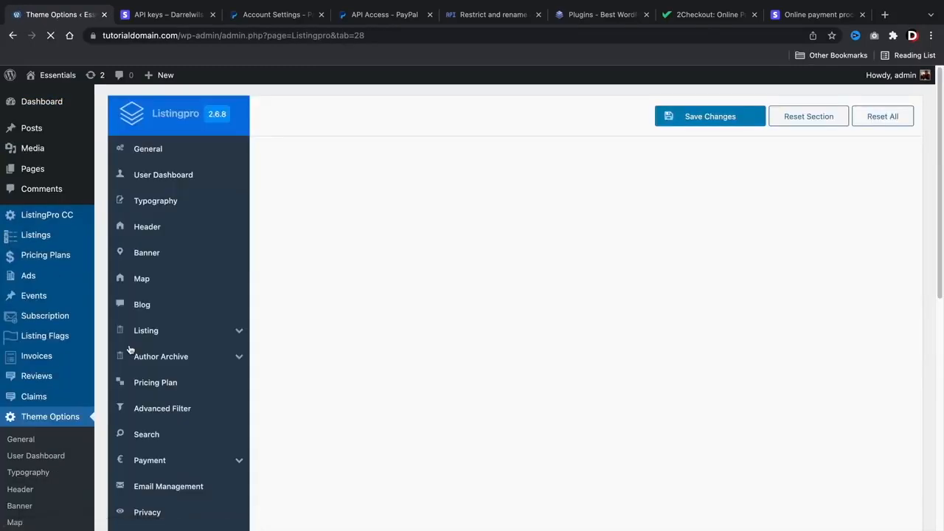
scroll(140, 366, down, 2)
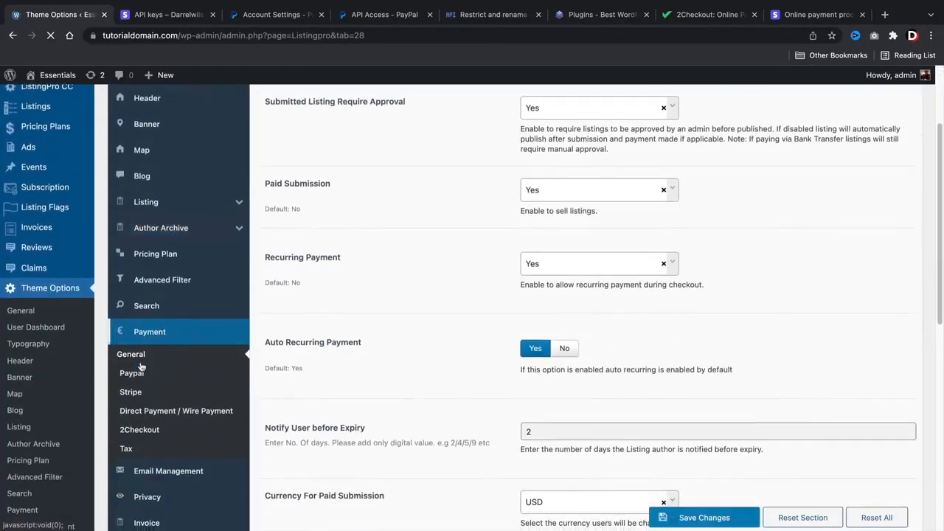
click(148, 393)
scroll(387, 330, up, 1)
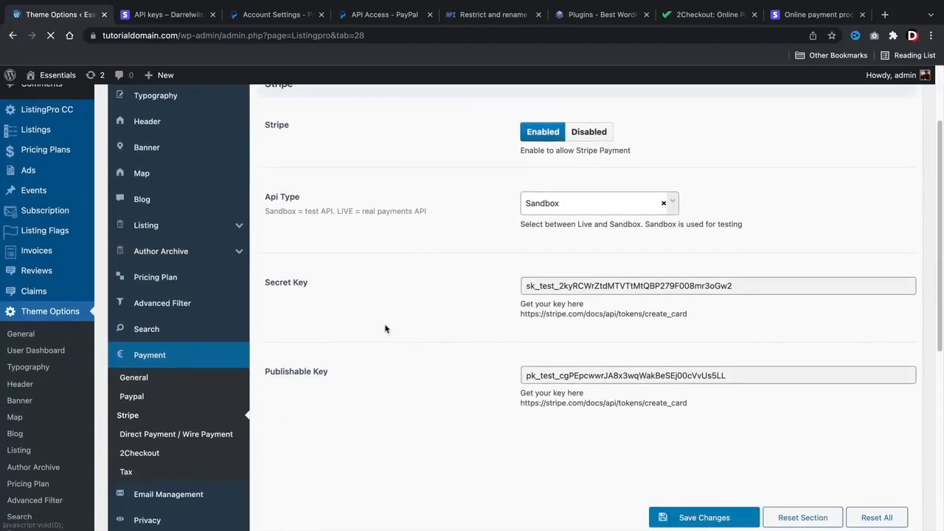
click(546, 211)
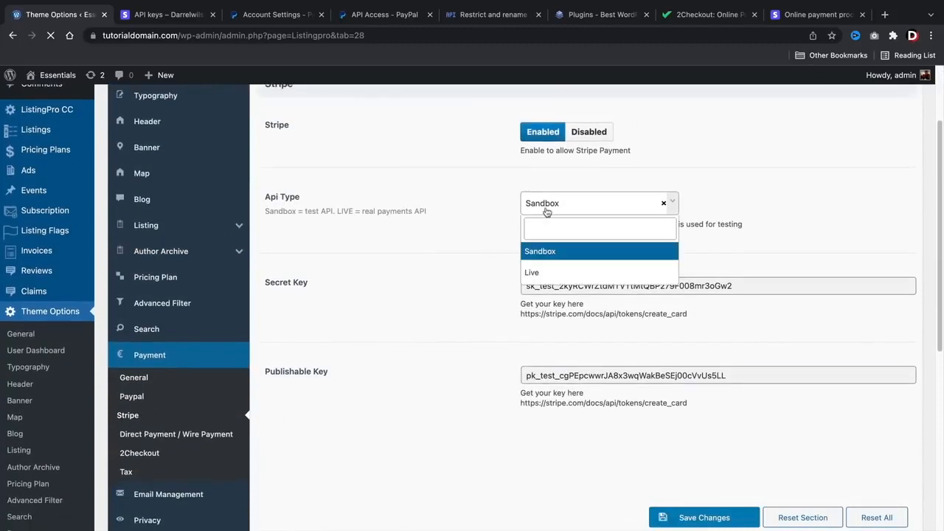
click(549, 275)
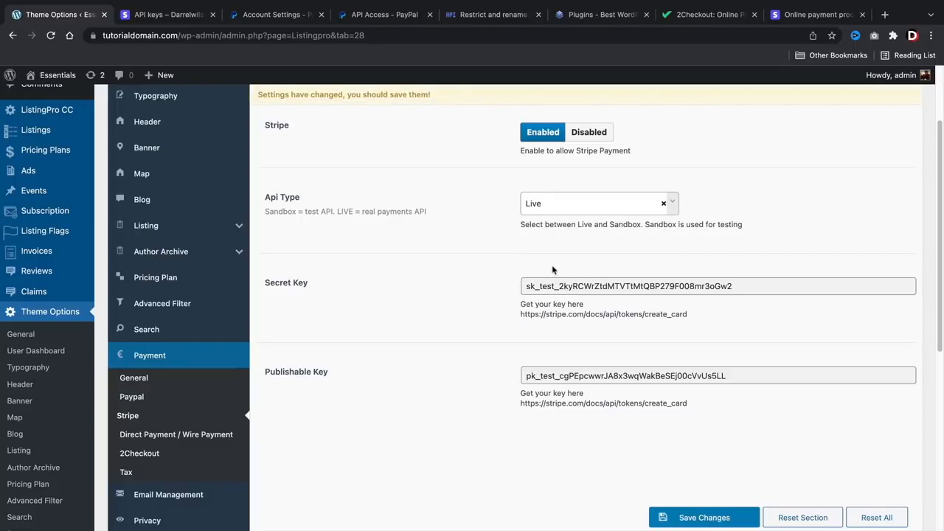
Copy the live publishable key from Stripe and paste it over the theme's Stripe Secret Key.
click(166, 15)
click(354, 283)
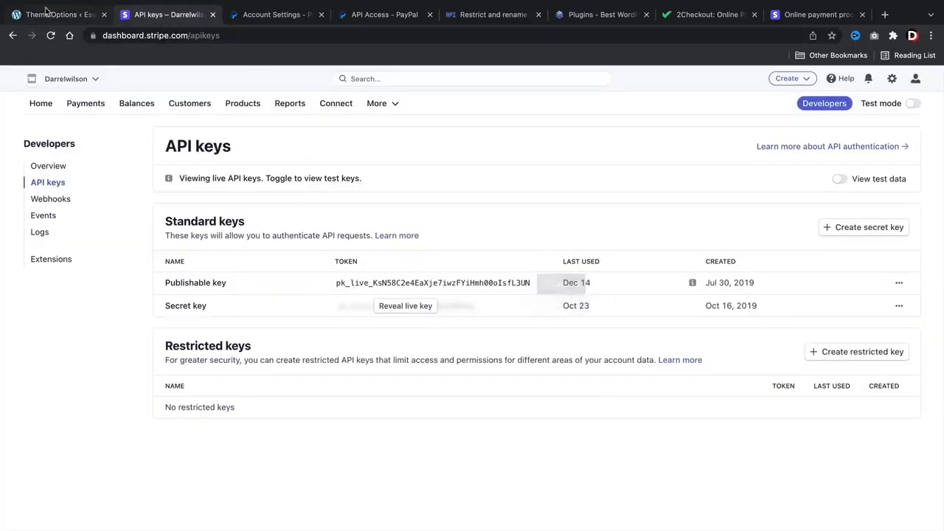
click(55, 15)
double_click(546, 287)
right_click(552, 284)
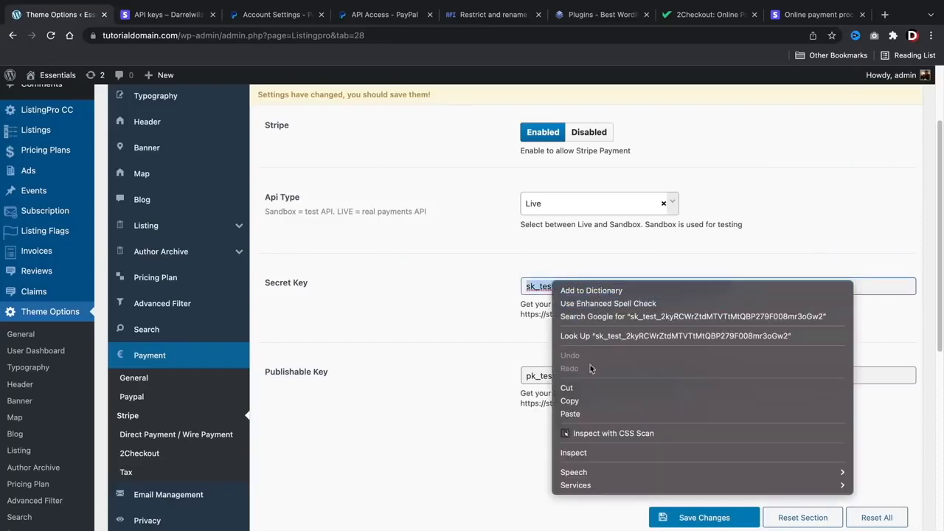
click(592, 413)
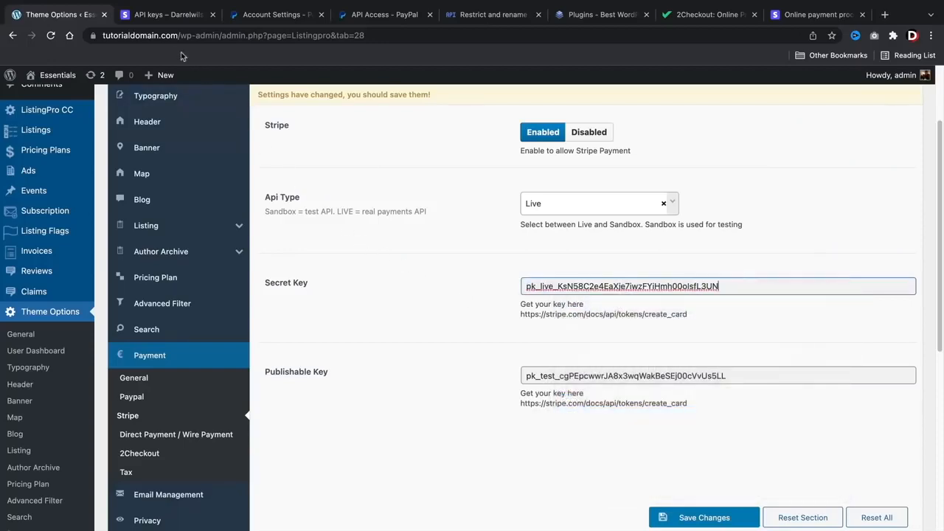
Replace the theme's Stripe Publishable Key with the live publishable key from Stripe.
click(165, 15)
click(57, 14)
double_click(559, 376)
right_click(560, 376)
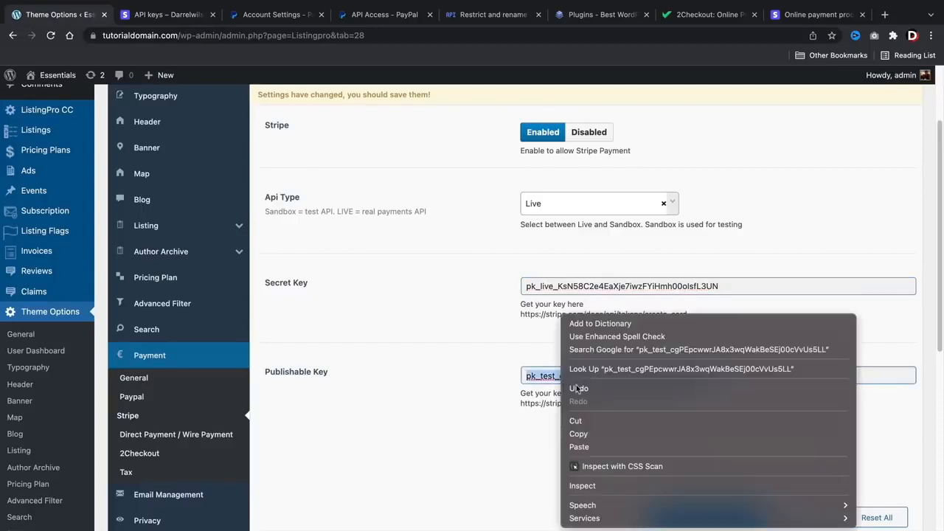
click(580, 447)
Reveal and copy Stripe's live secret key, replace the theme's Stripe Secret Key with it and save the changes.
click(168, 15)
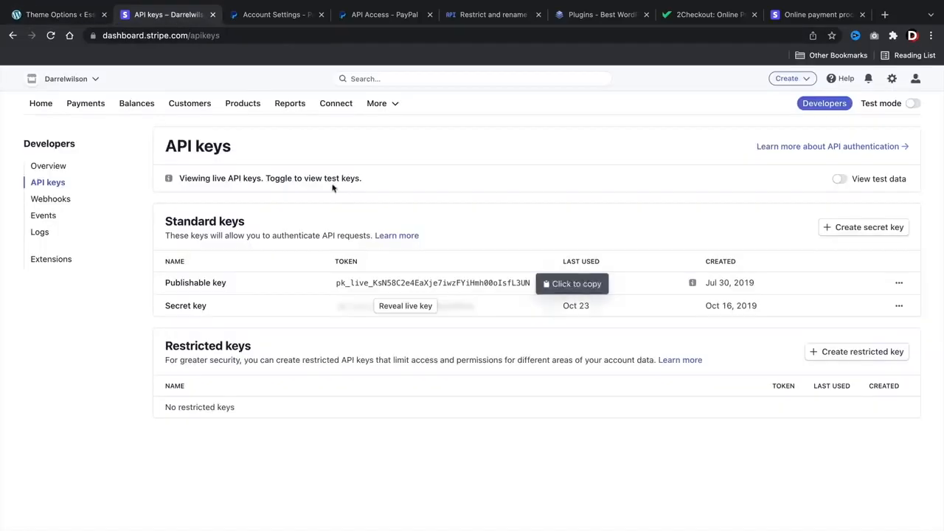
click(404, 308)
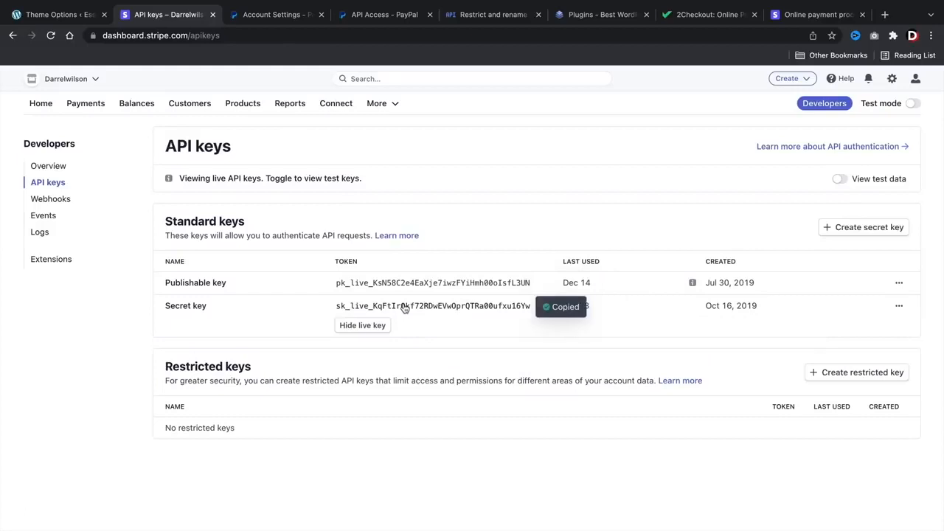
click(65, 14)
double_click(582, 285)
right_click(582, 285)
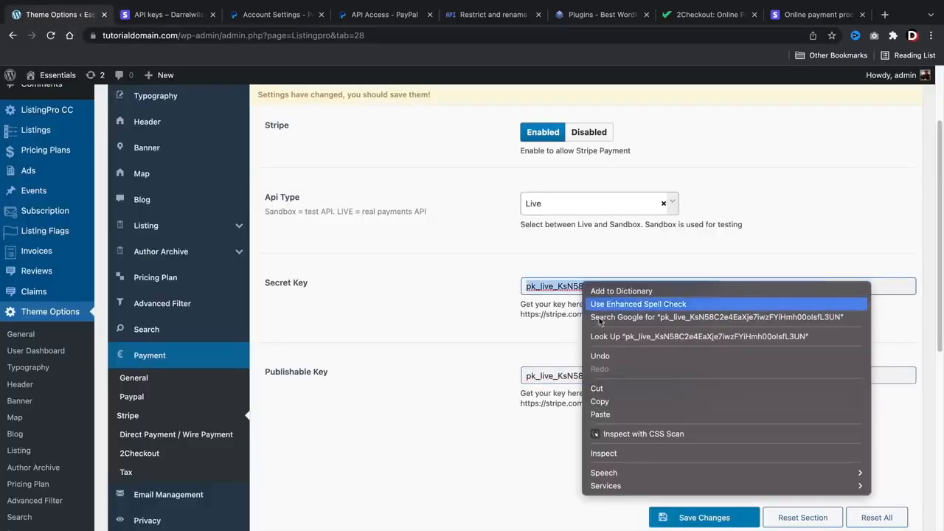
click(618, 415)
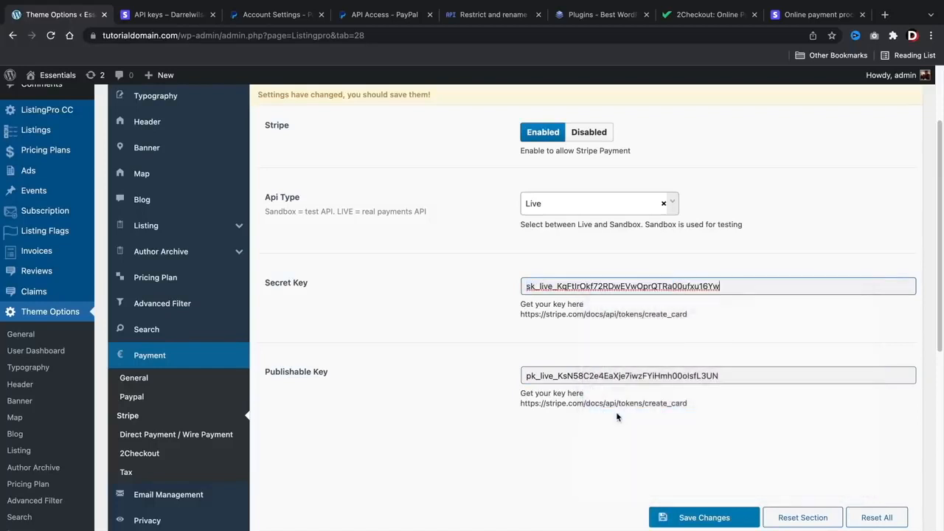
click(683, 517)
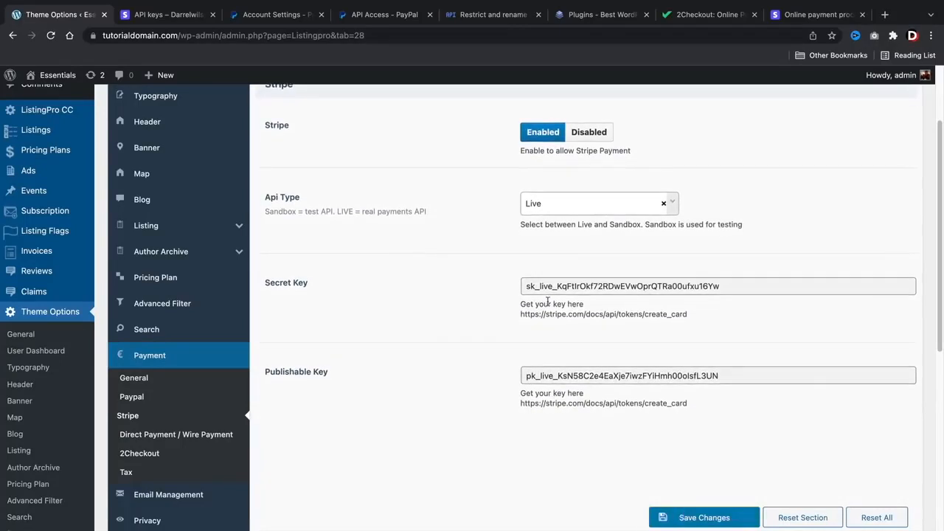
Check the site's connection security information in the browser and close it.
click(93, 36)
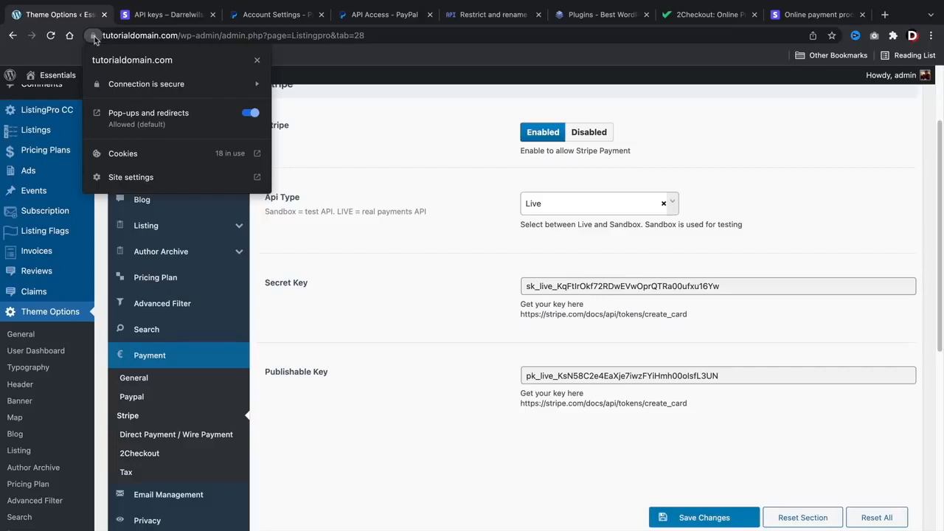
click(94, 39)
click(95, 40)
click(330, 201)
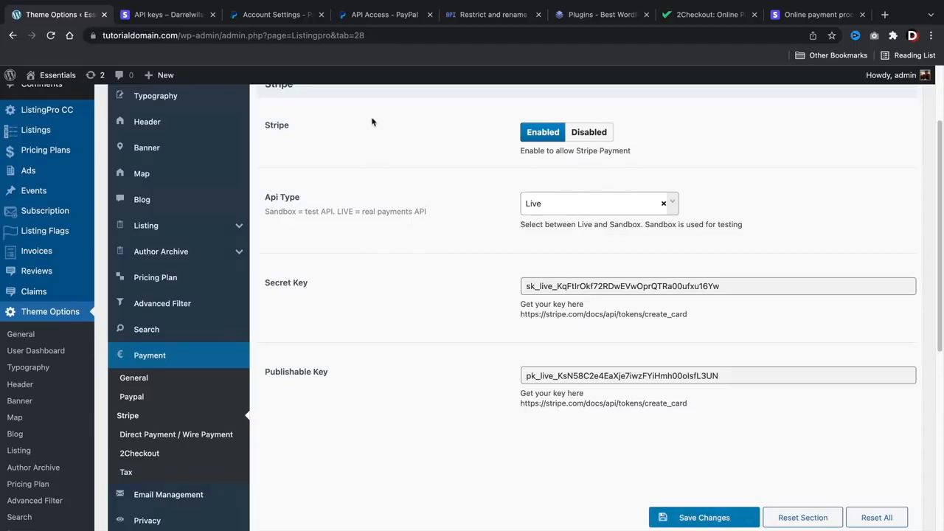
Leave Stripe's API keys for the developers overview, then disable Stripe payments in the theme options and save the changes.
click(177, 14)
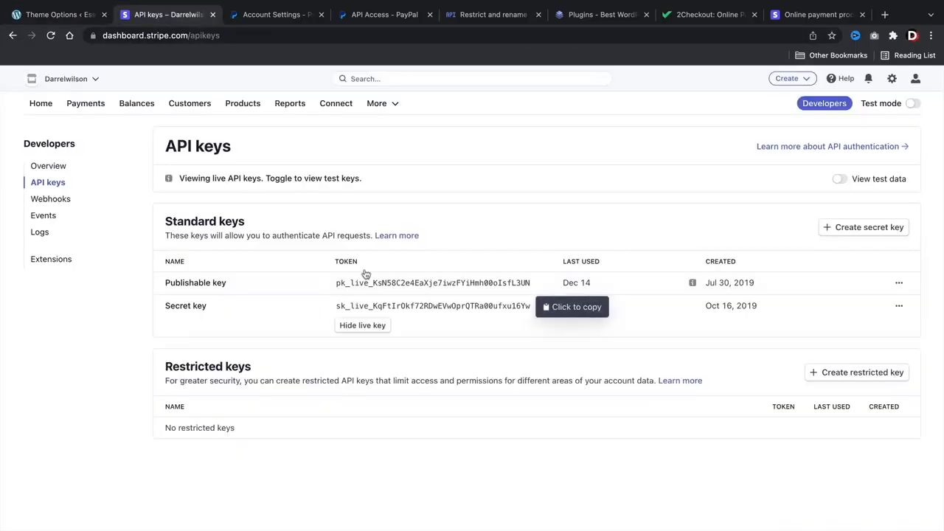
click(58, 165)
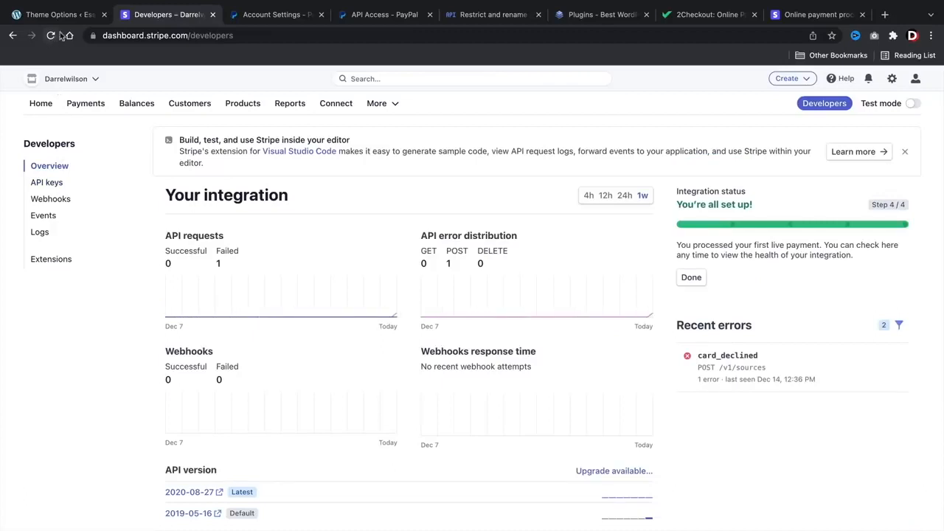
click(63, 15)
click(586, 137)
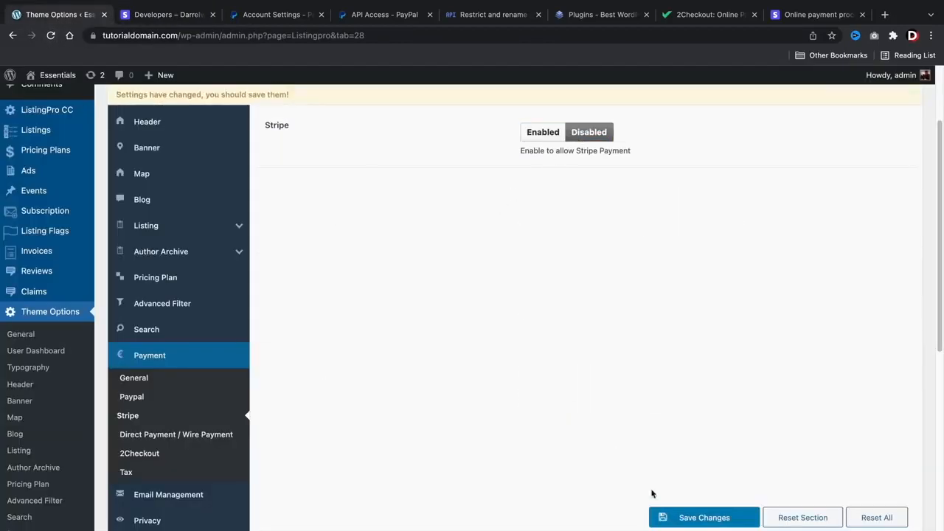
click(701, 521)
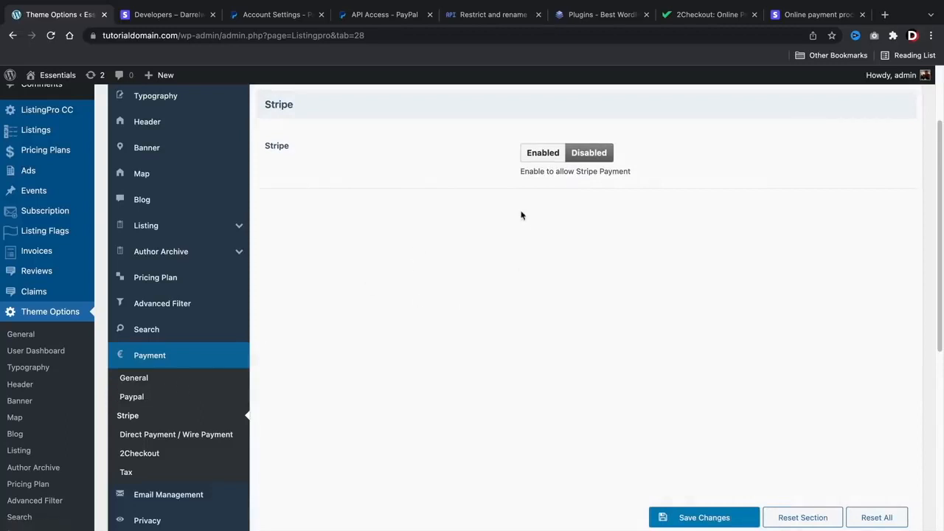
Set the API type of the theme's PayPal payment settings to Live.
click(145, 398)
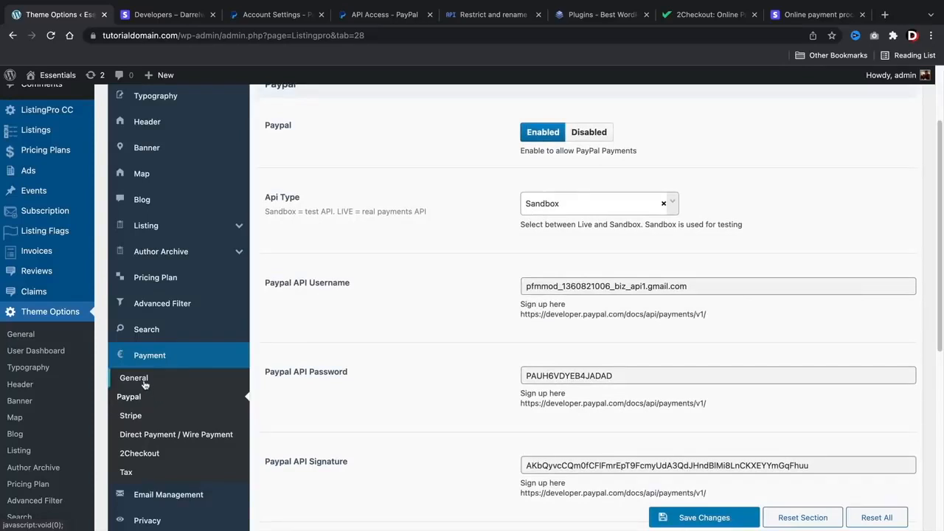
click(576, 204)
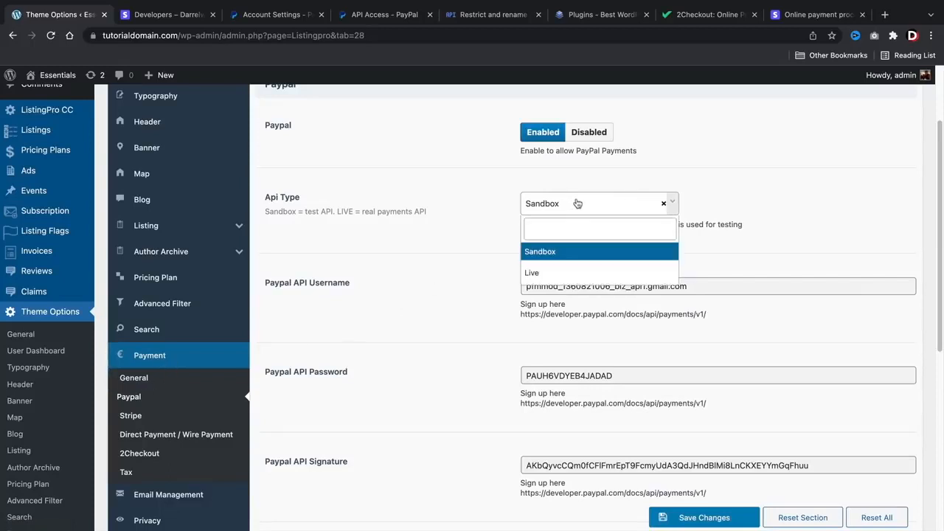
click(573, 274)
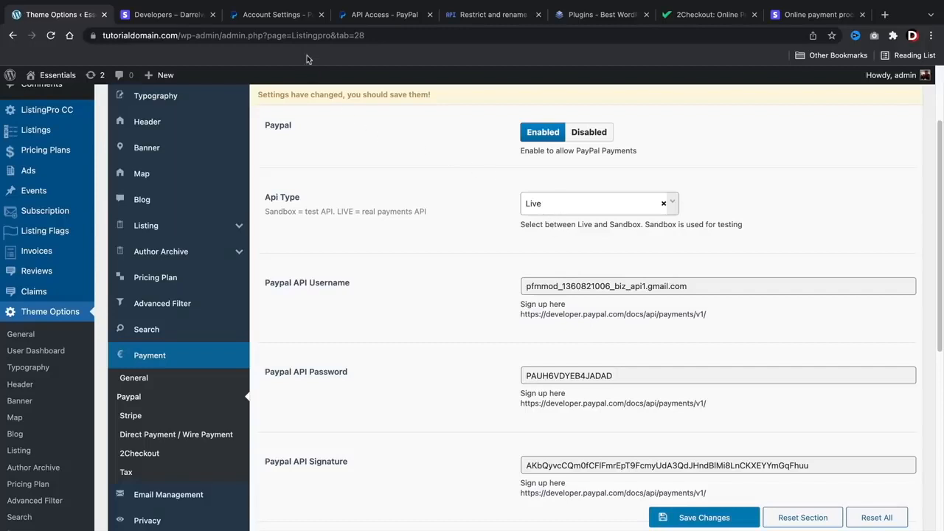
Switch to PayPal, sign in to the account settings and open the NVP/SOAP (Classic) API credentials under API access.
click(273, 16)
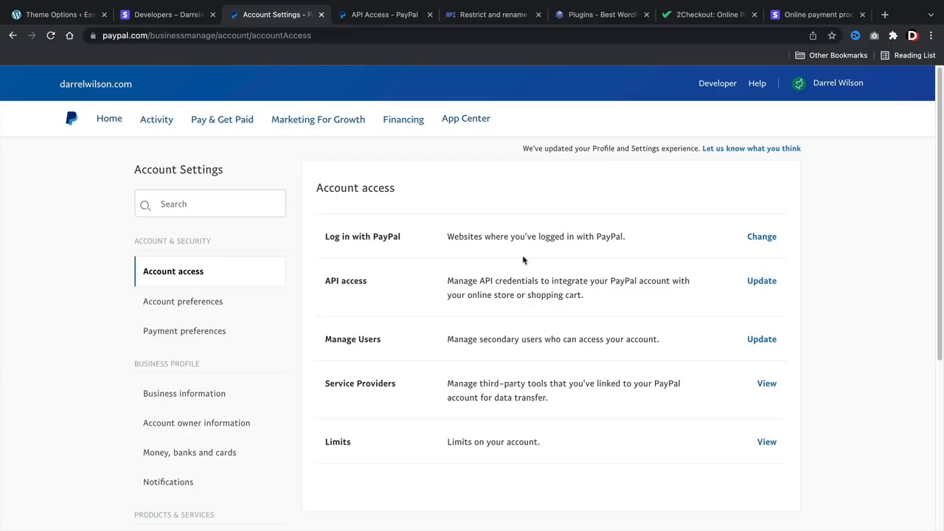
click(815, 86)
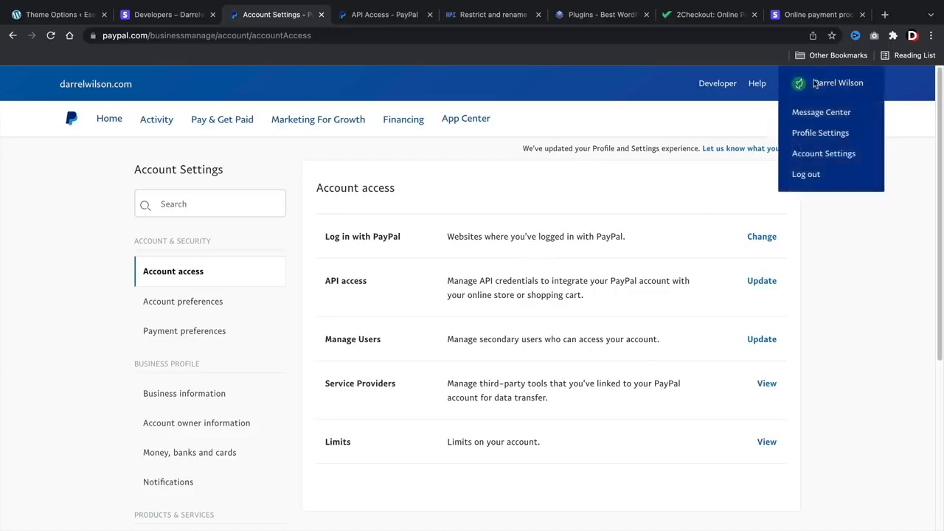
click(823, 153)
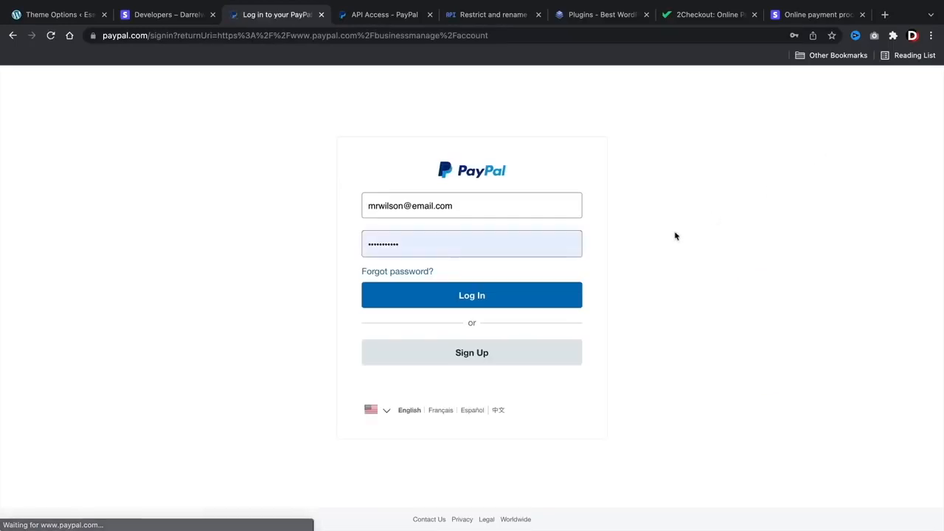
click(506, 304)
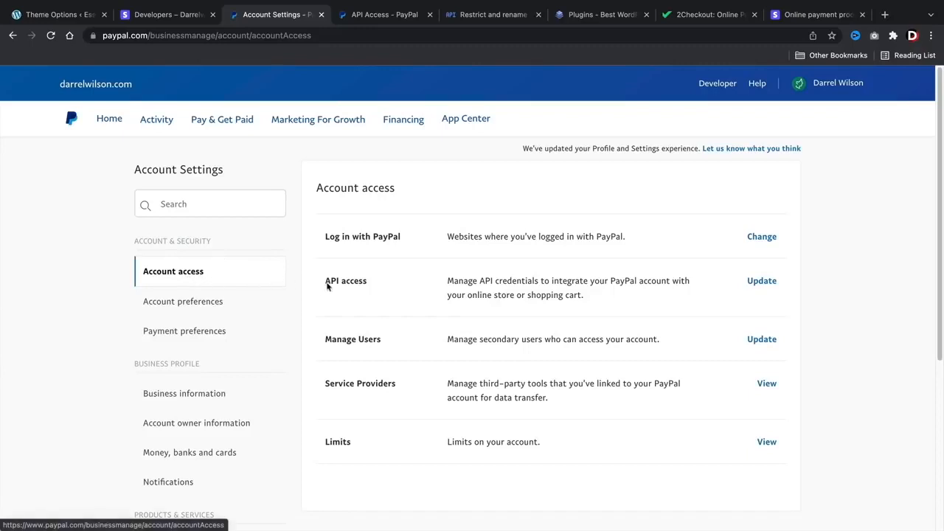
click(771, 286)
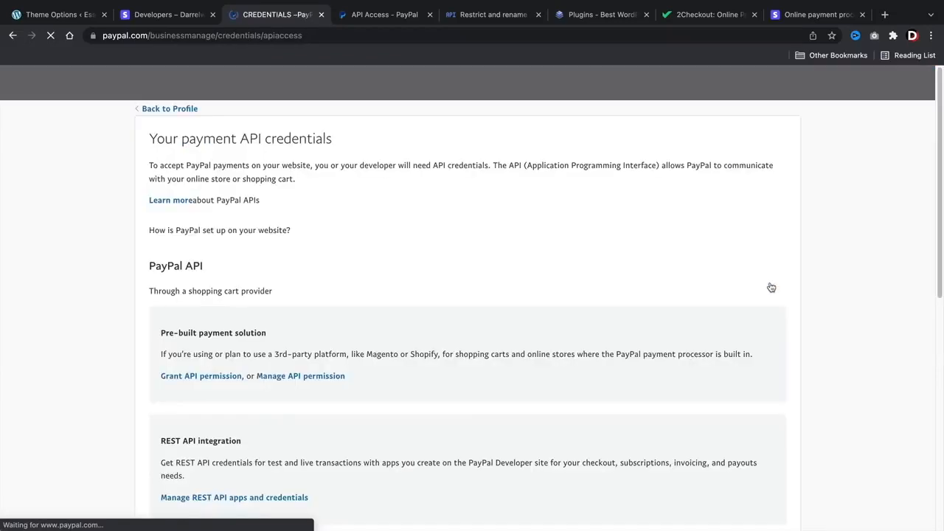
scroll(621, 272, down, 10)
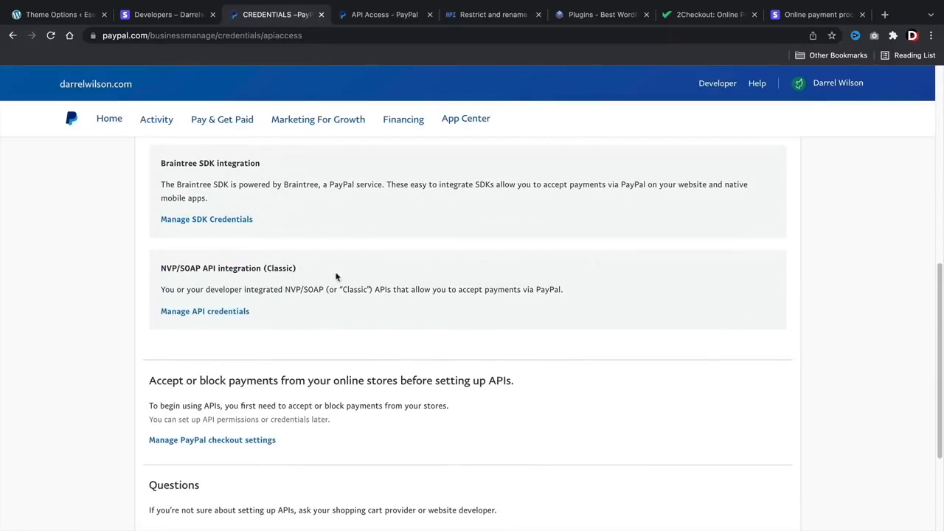
click(240, 317)
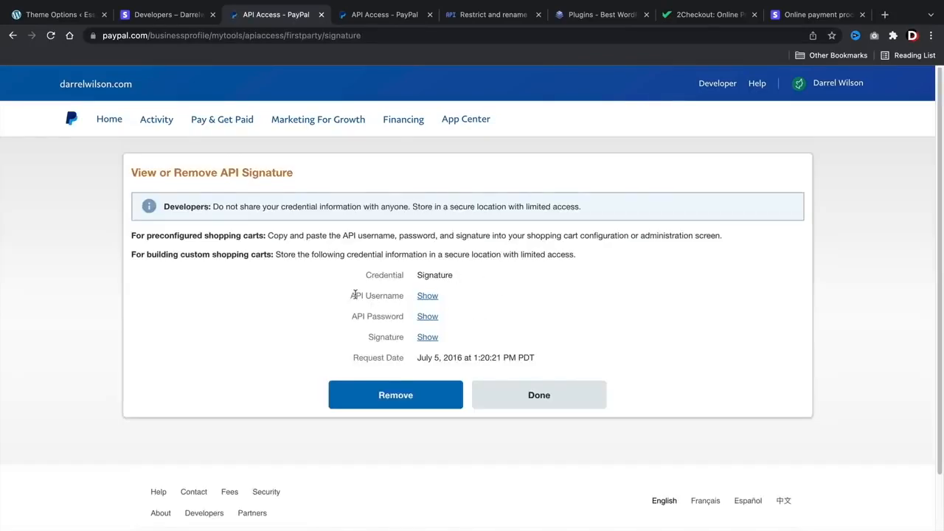
Reveal the API Username in PayPal's API signature credentials and copy it.
drag(352, 296, 399, 296)
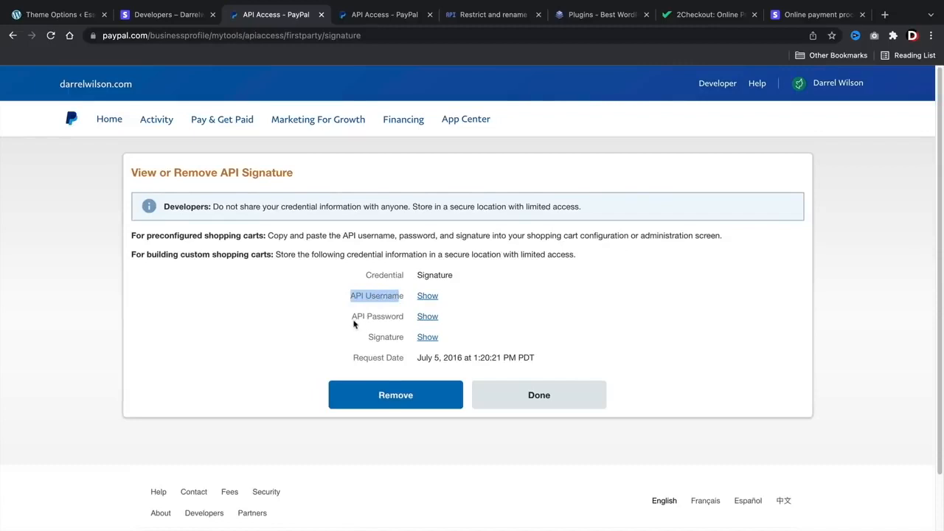
mouse_move(353, 316)
mouse_down()
mouse_move(402, 316)
mouse_move(386, 337)
mouse_up()
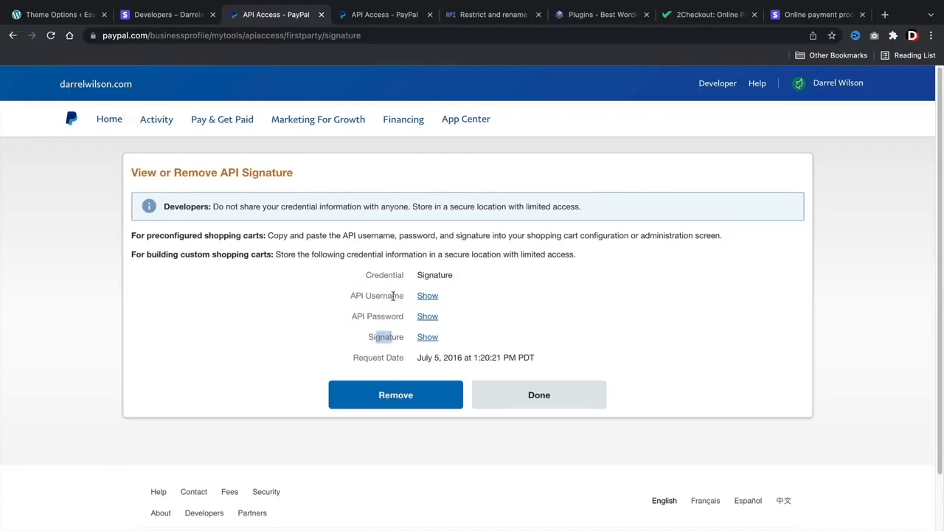
click(425, 295)
triple_click(425, 295)
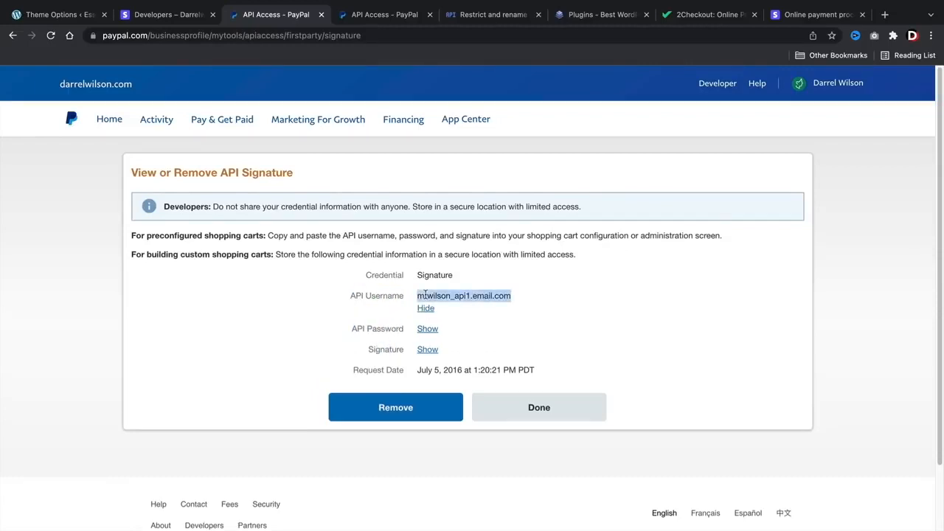
right_click(424, 296)
click(440, 321)
click(380, 297)
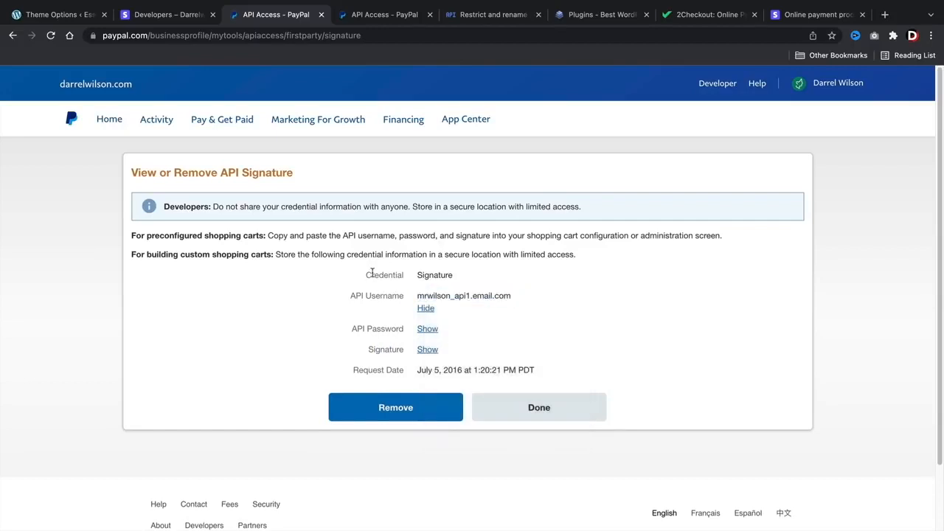
Replace the theme's PayPal API Username with the one copied from PayPal.
click(73, 21)
triple_click(725, 288)
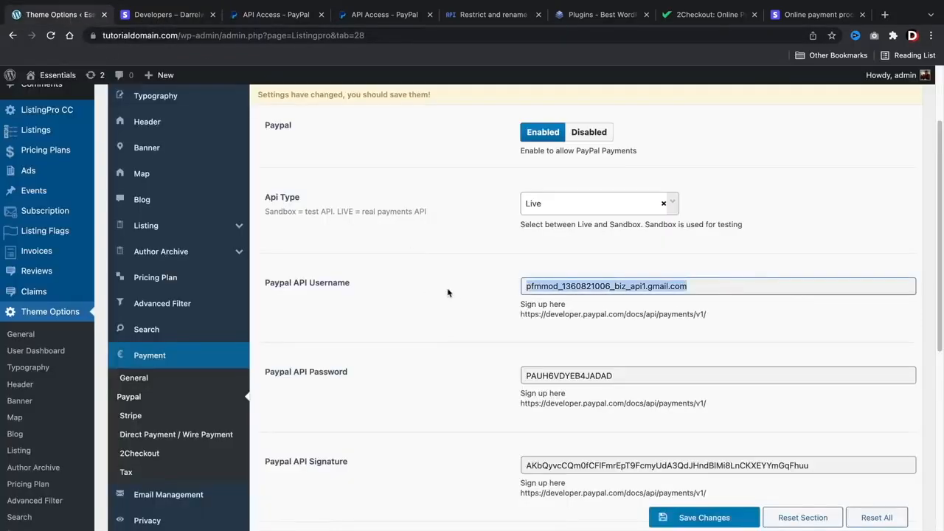
right_click(544, 287)
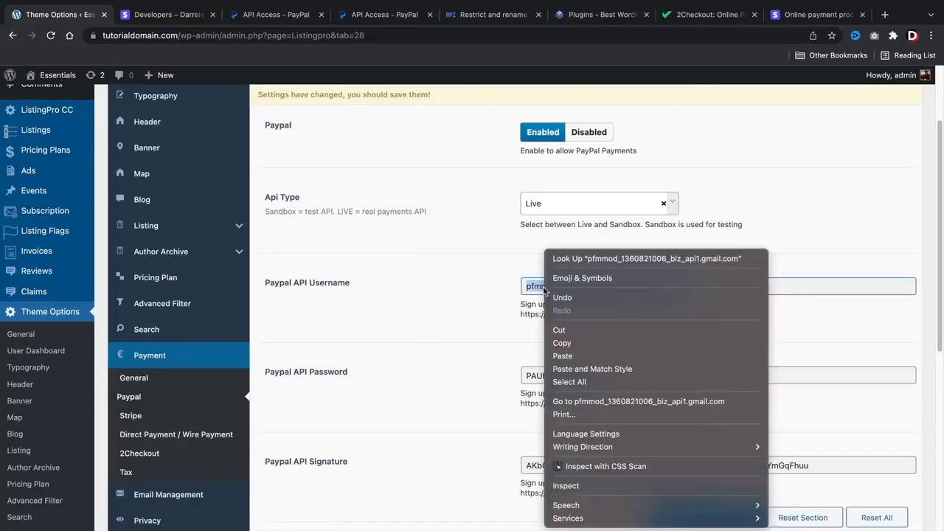
click(571, 357)
Locate PayPal's API Password and Signature credentials that correspond to the remaining fields in the theme options.
scroll(457, 341, down, 3)
scroll(450, 317, down, 1)
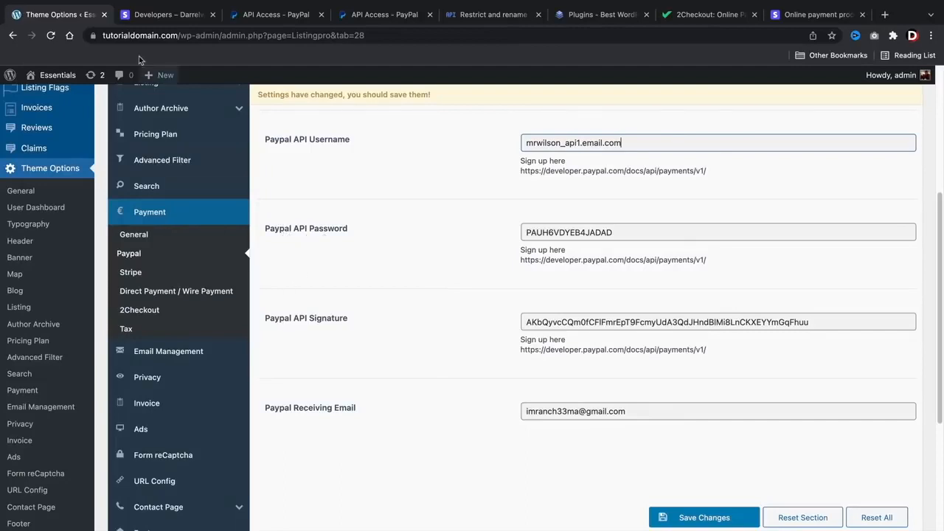
click(278, 17)
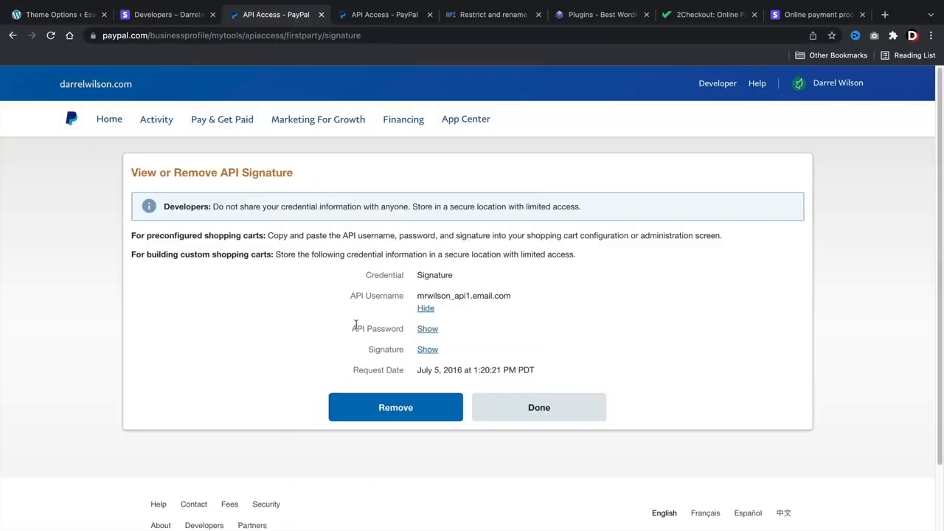
drag(354, 327, 396, 326)
click(403, 327)
drag(367, 354, 405, 348)
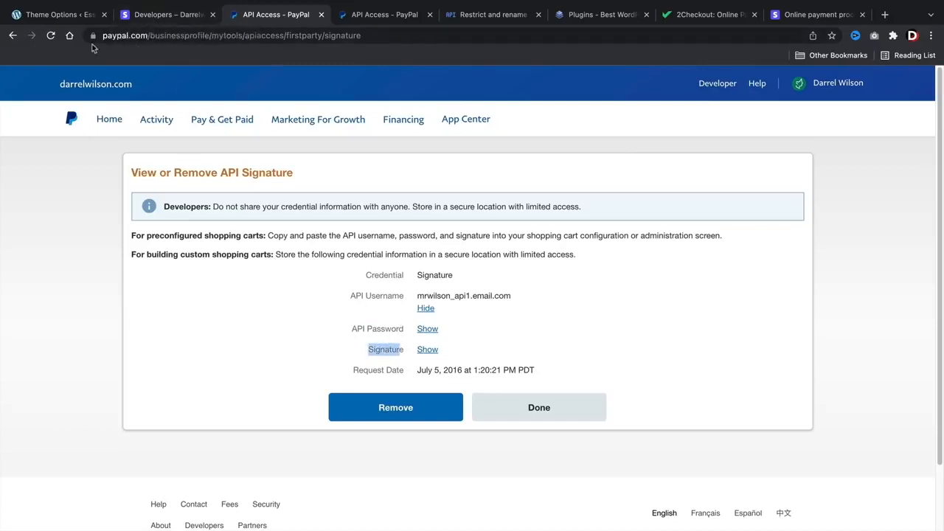
Replace the theme's PayPal Receiving Email with the PayPal account's e-mail address and save the changes.
click(74, 17)
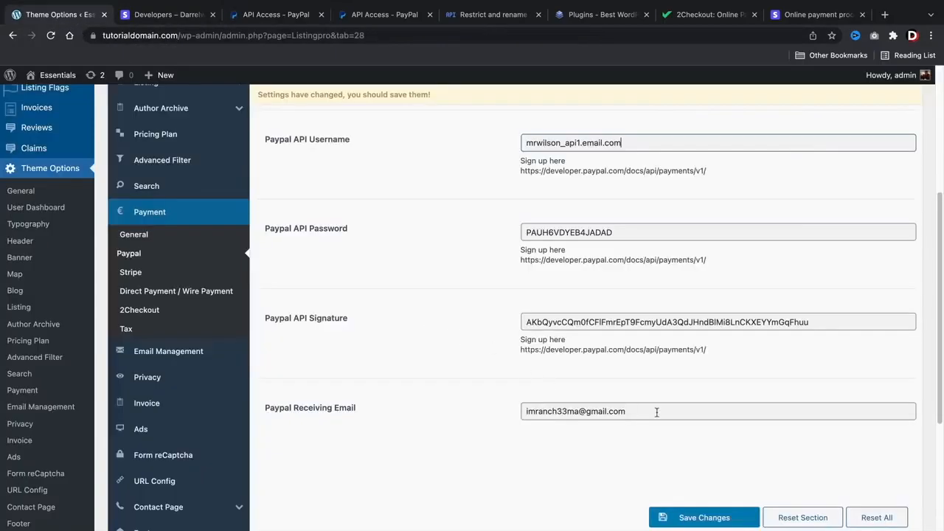
drag(655, 411, 476, 411)
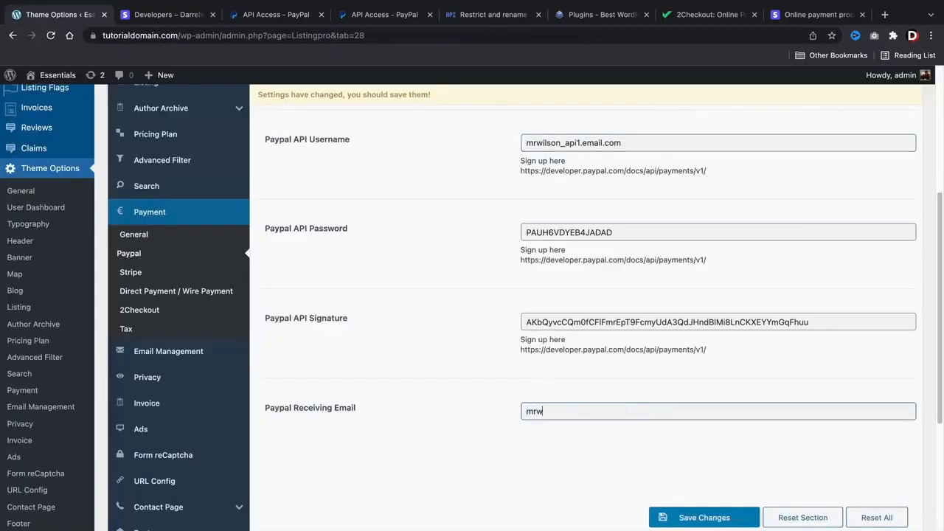
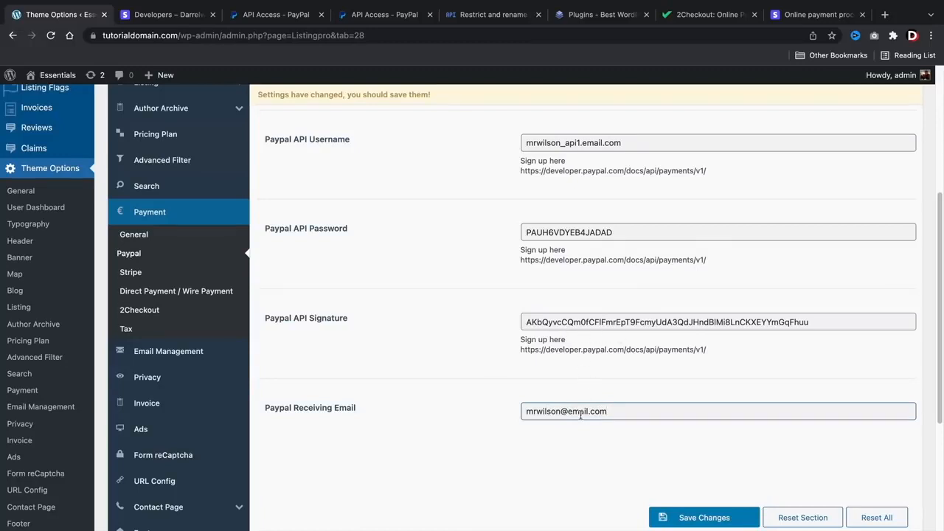
scroll(581, 415, up, 1)
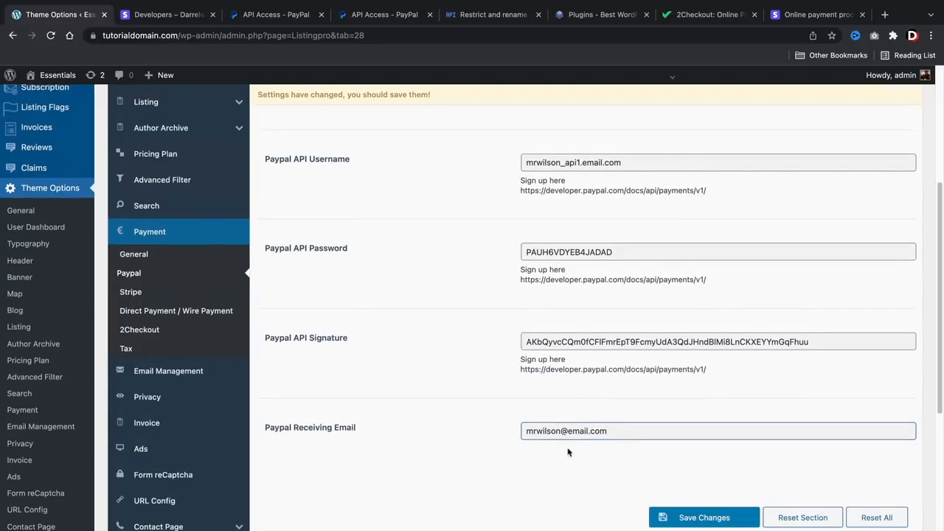
click(704, 517)
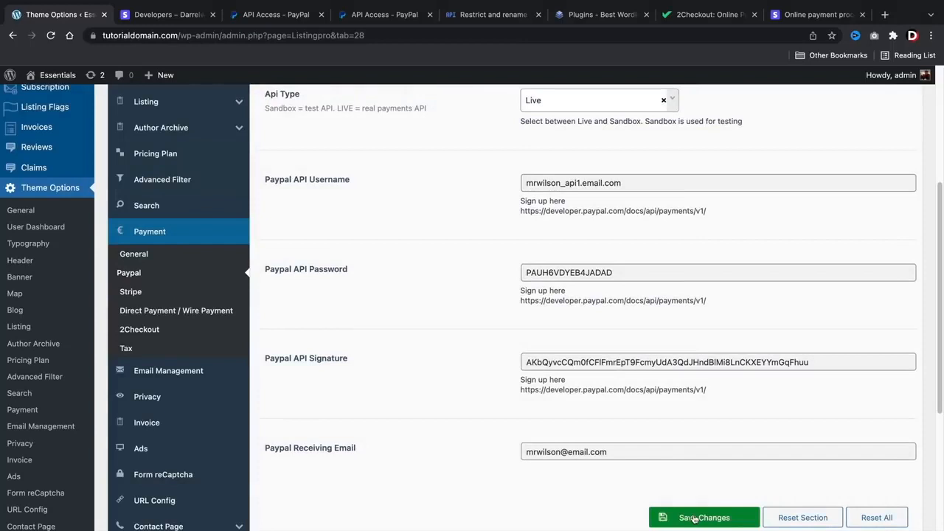
scroll(693, 519, down, 1)
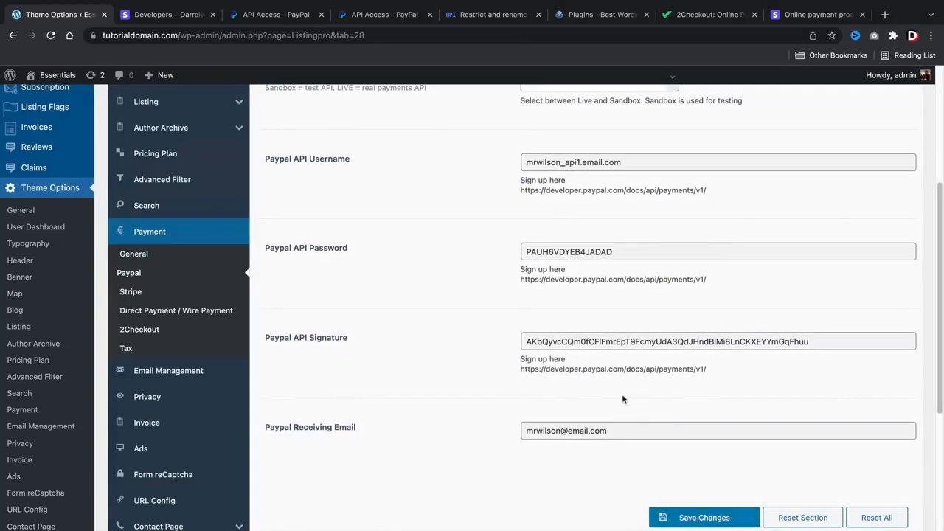
scroll(621, 396, up, 2)
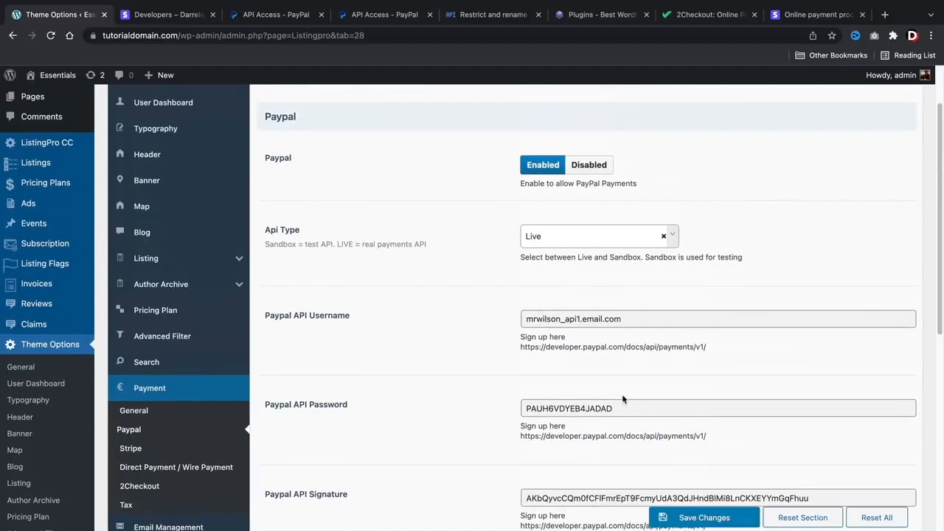
Open the theme's payment tax settings and select the Tax Title text.
click(125, 506)
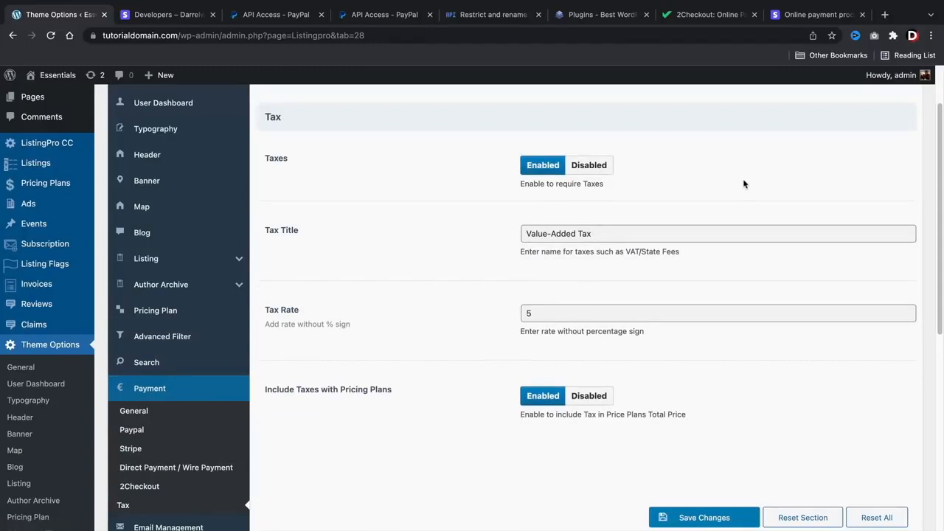
click(626, 236)
key(super+a)
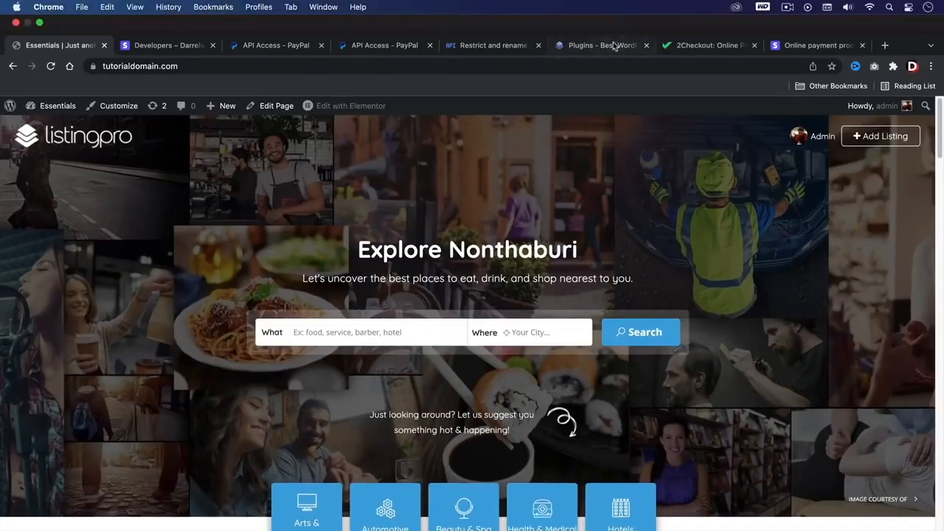
Browse ListingPro's payment plugins, opening the Paystack plugin page and Paystack's website in a new tab.
click(609, 48)
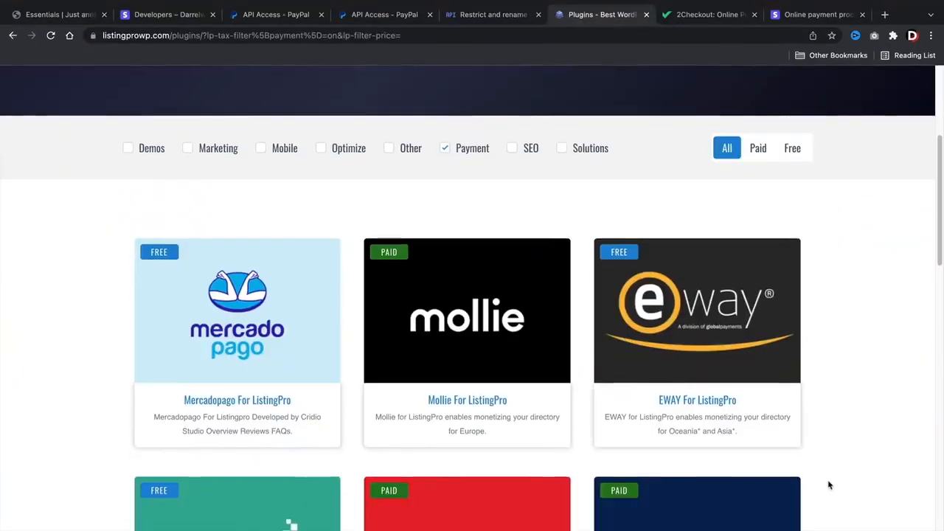
scroll(853, 379, down, 3)
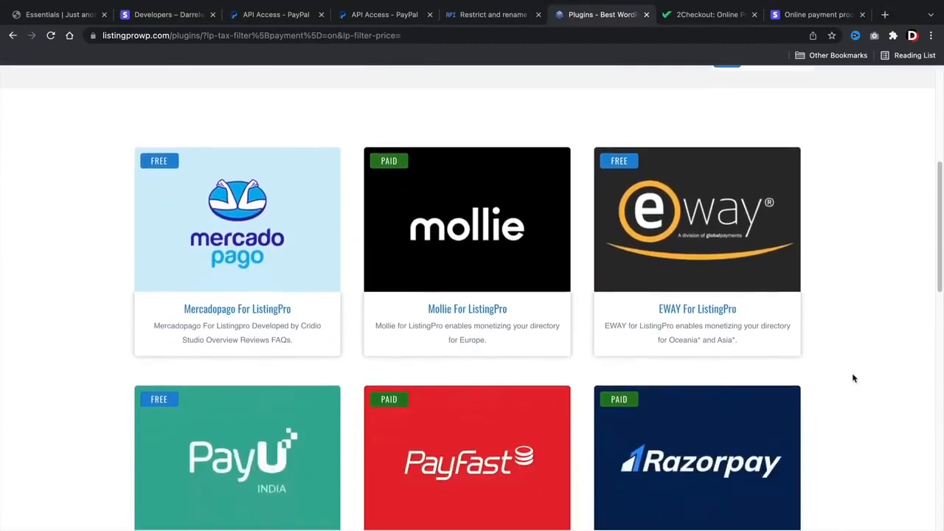
scroll(240, 311, down, 7)
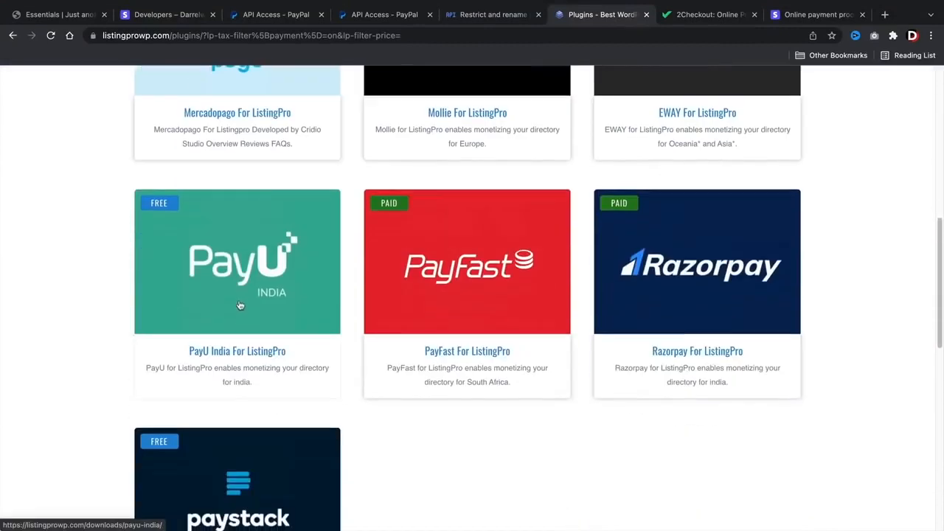
scroll(259, 314, down, 3)
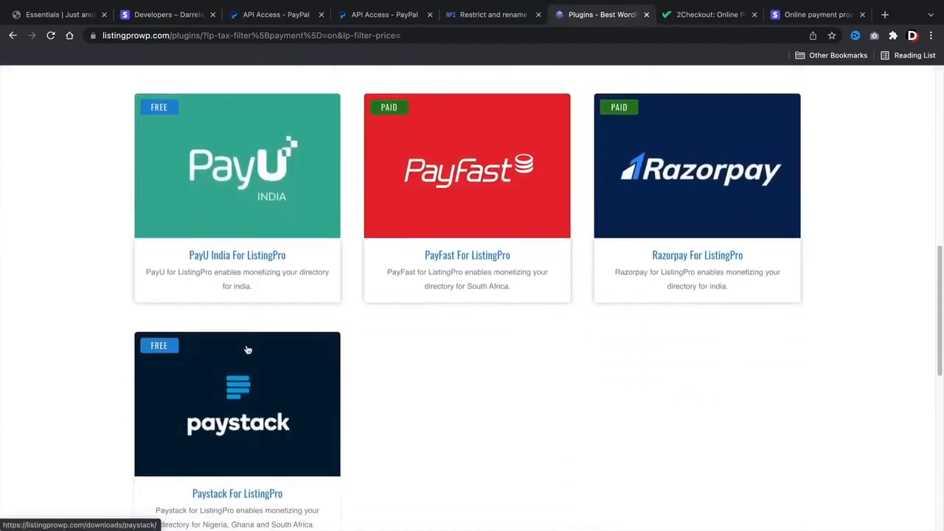
scroll(248, 349, down, 1)
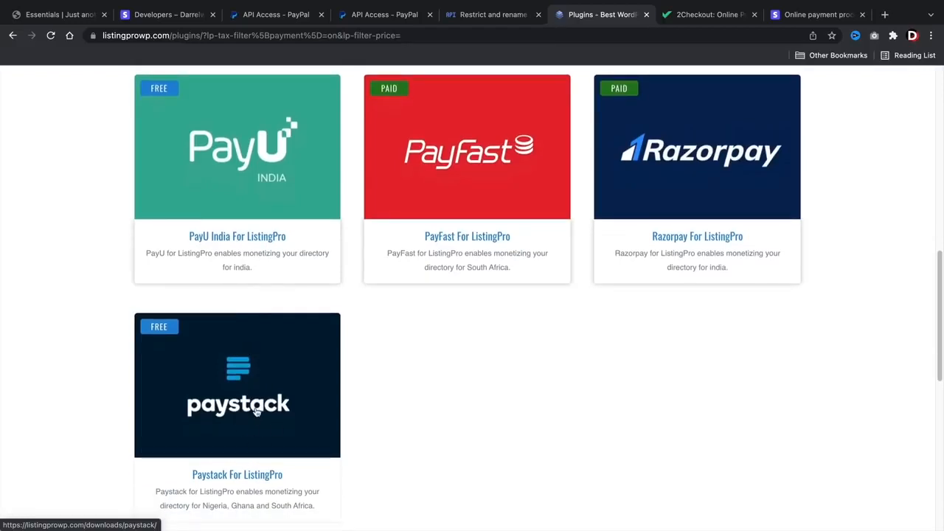
click(270, 481)
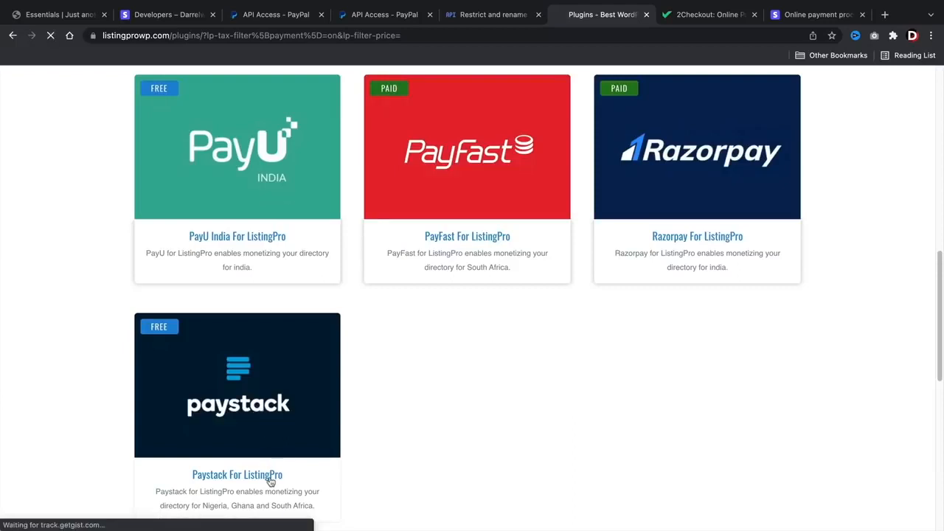
click(881, 19)
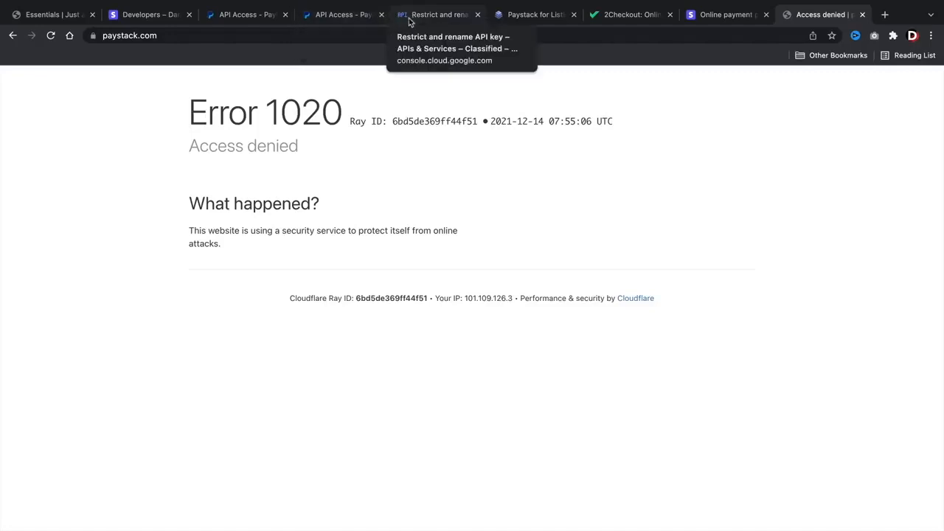
Review the Paystack plugin page and the 2Checkout website, and return to the directory site.
click(547, 16)
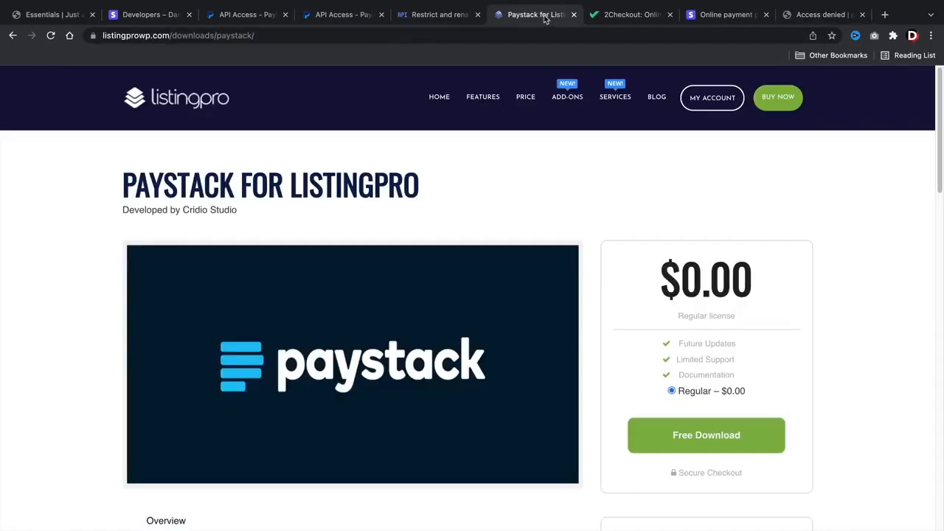
click(600, 15)
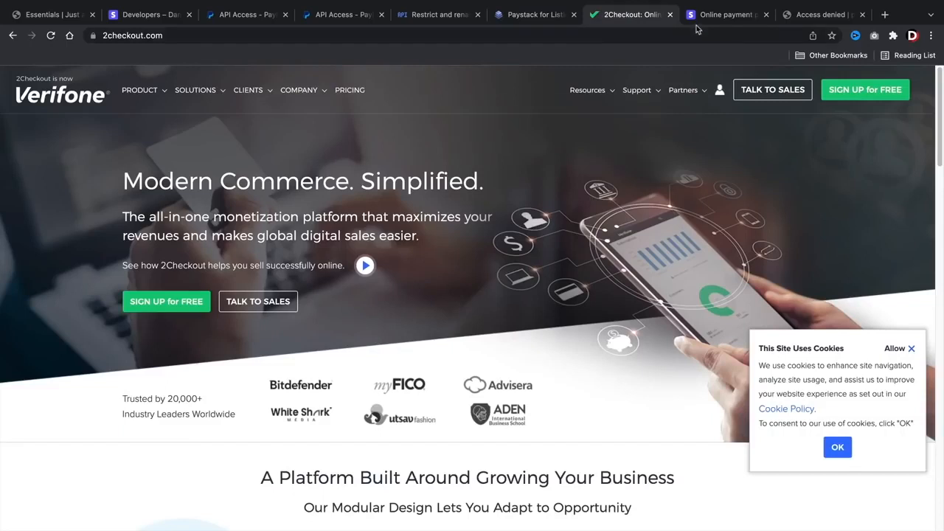
click(526, 16)
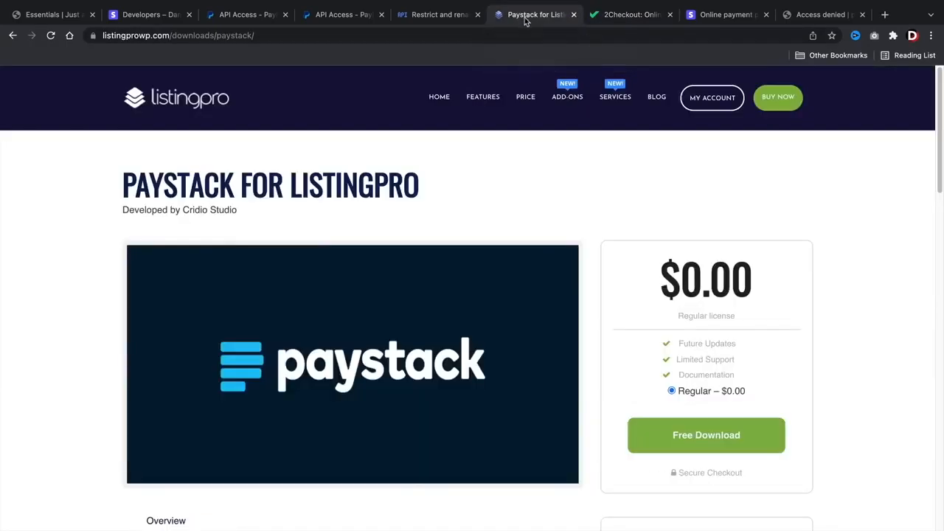
click(48, 18)
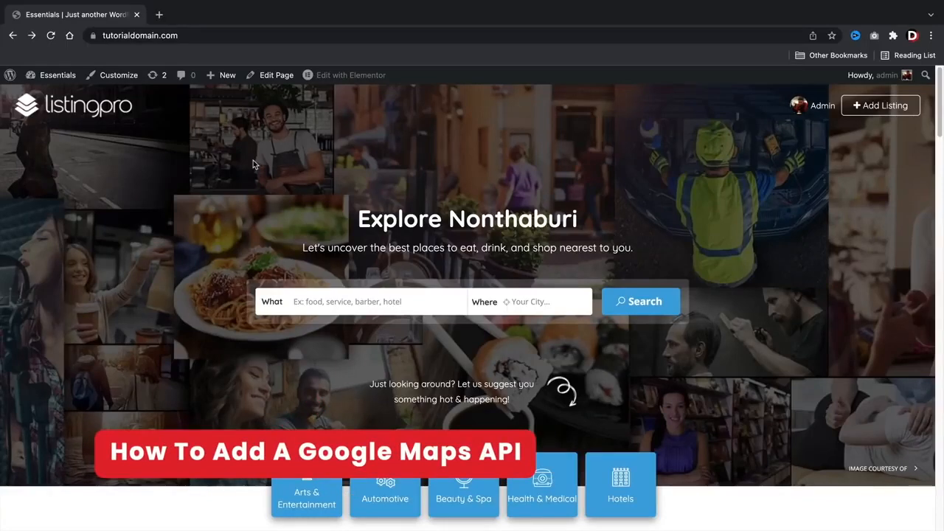
Run a listing search from the directory's home page without a keyword or city and look through the results beside the map.
click(611, 306)
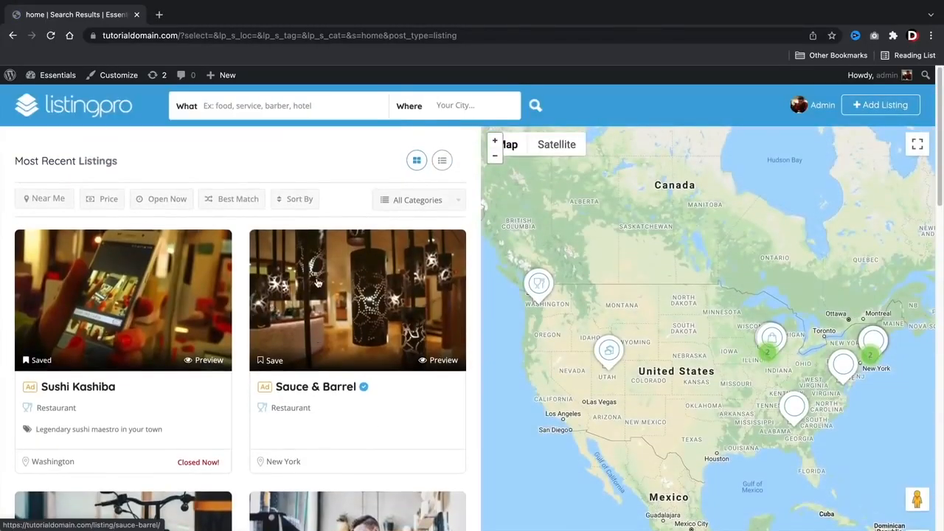
scroll(199, 329, down, 10)
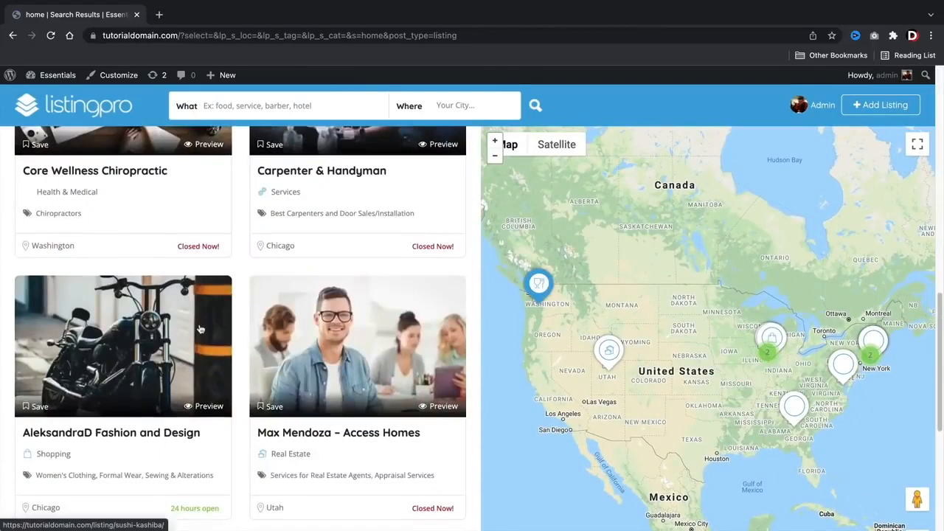
scroll(199, 329, down, 5)
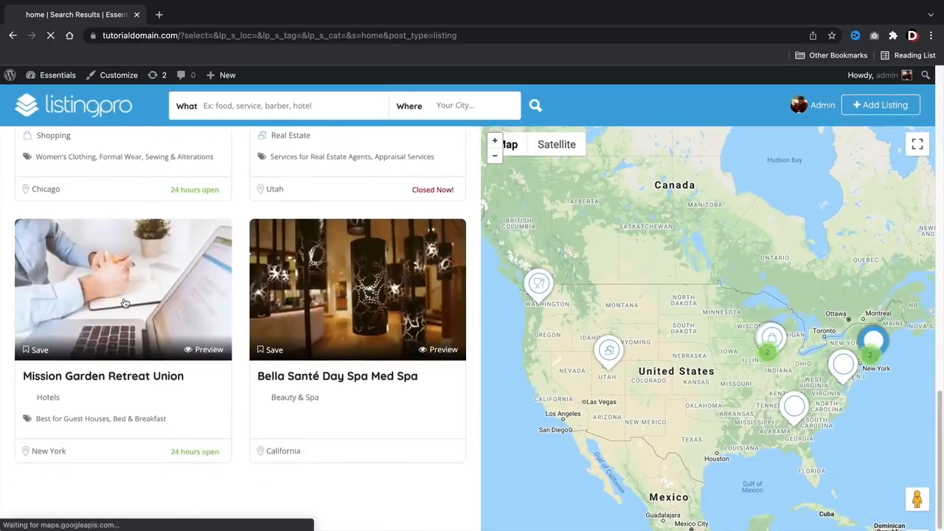
Open the Mission Garden Retreat Union listing and examine its location map and the address below it.
click(125, 304)
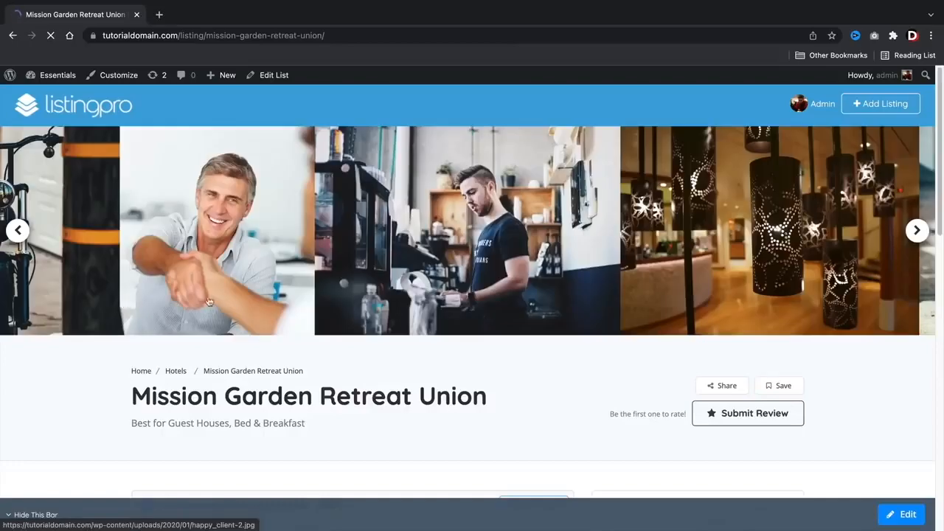
scroll(421, 370, down, 5)
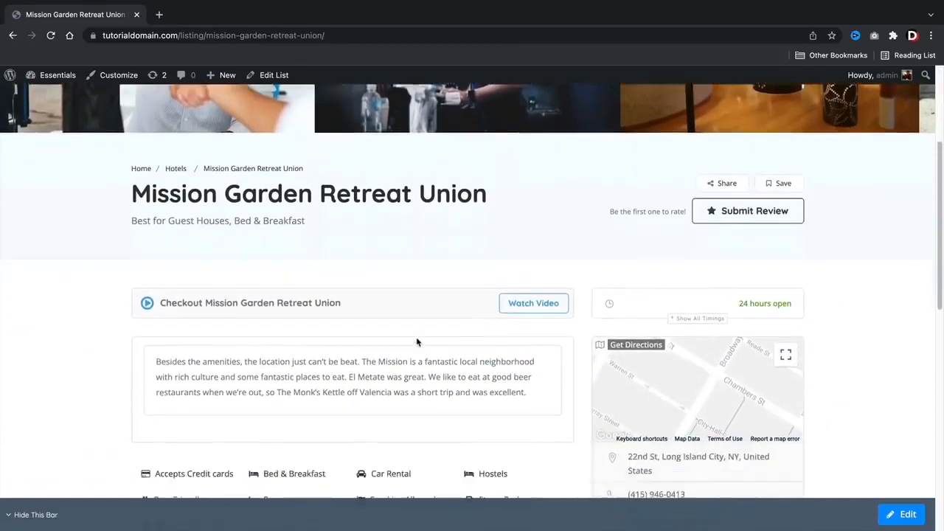
drag(682, 220, 662, 228)
drag(656, 309, 631, 293)
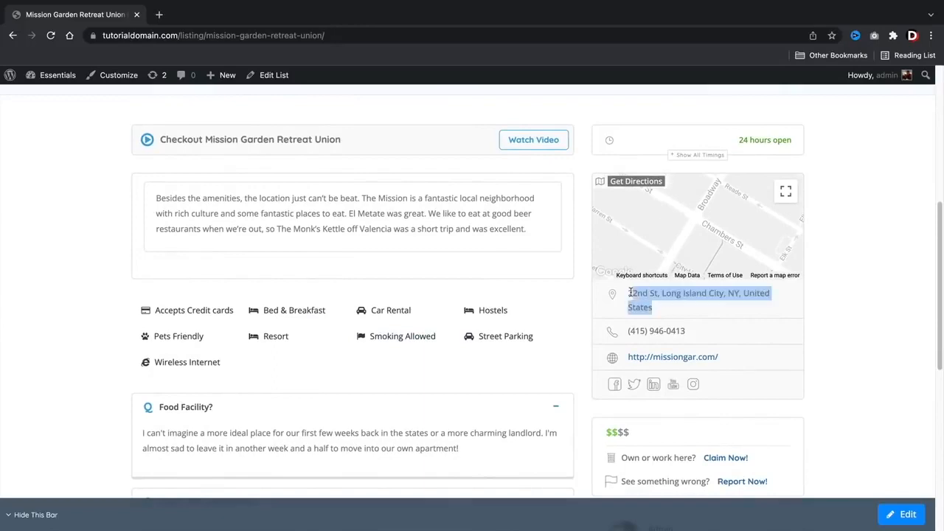
click(650, 304)
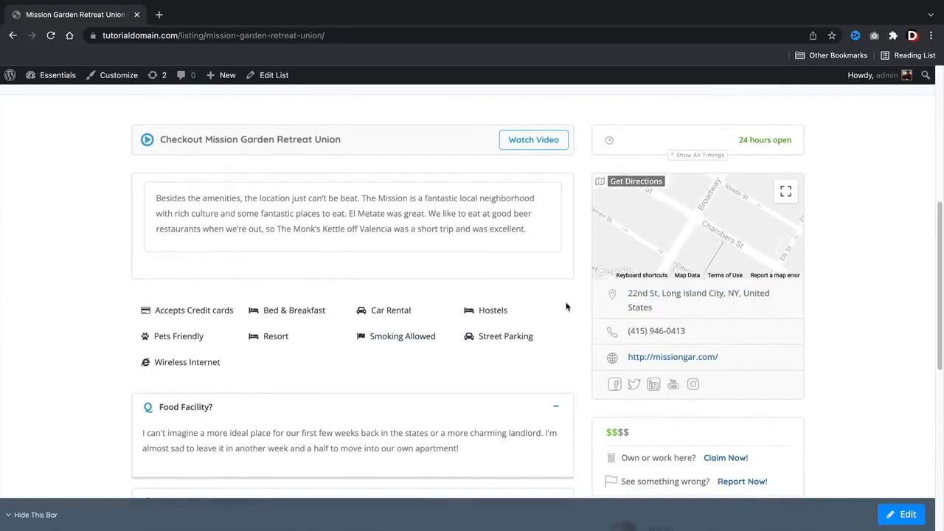
scroll(529, 333, up, 5)
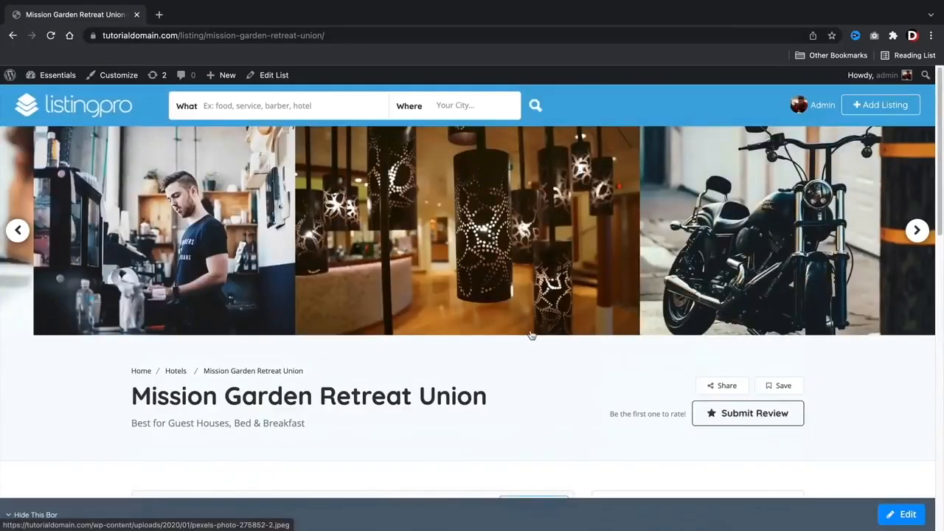
Return to the listing search results, and view the YouTube tutorial on making a classified ads website.
click(13, 39)
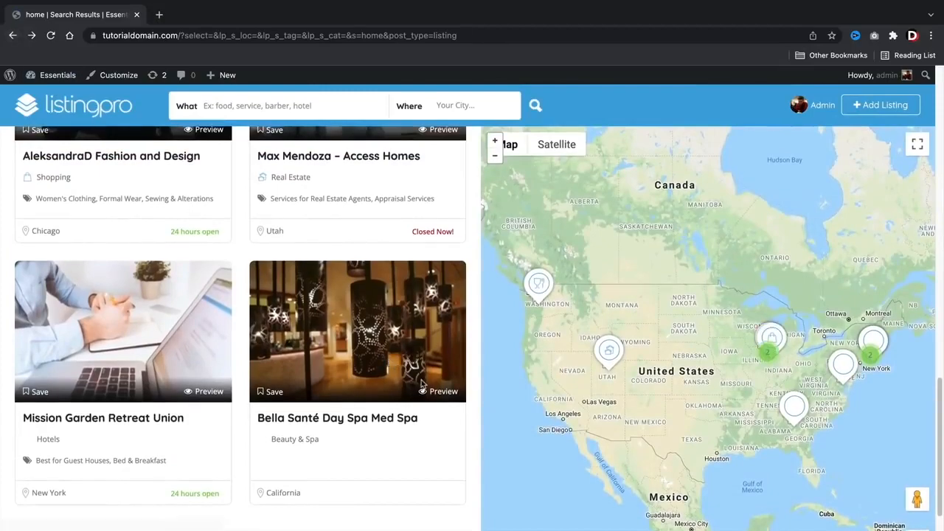
scroll(446, 376, up, 5)
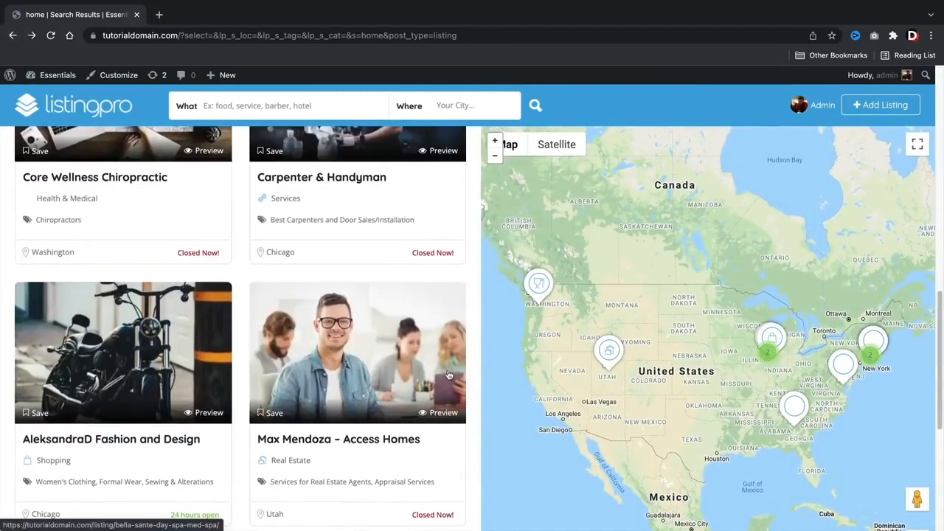
scroll(449, 377, up, 10)
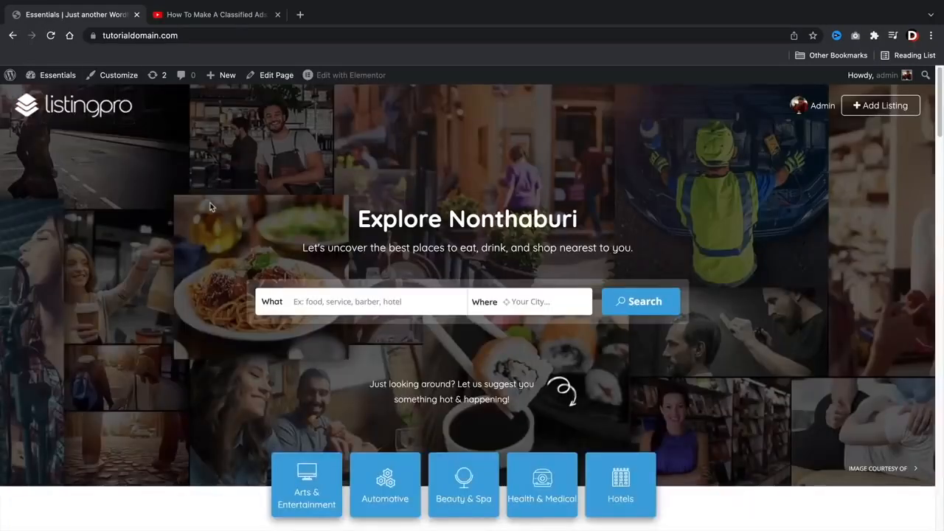
click(239, 23)
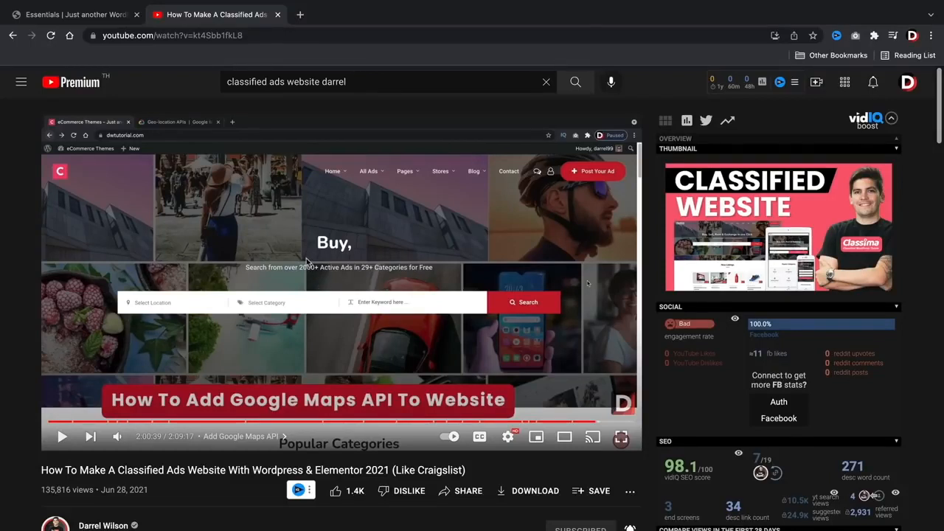
click(107, 14)
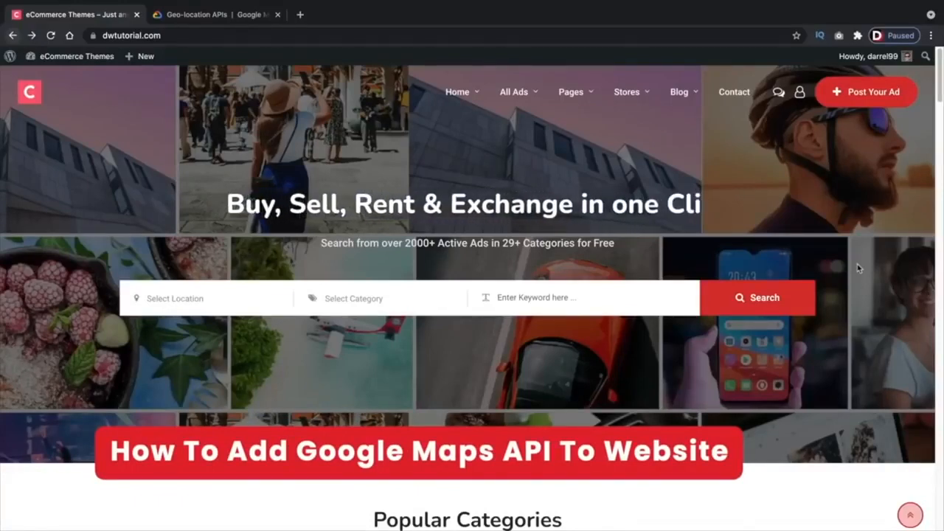
Open the Galaxy Note ad from the All Ads page, check its Location map, and go back to the classifieds home page.
mouse_move(526, 101)
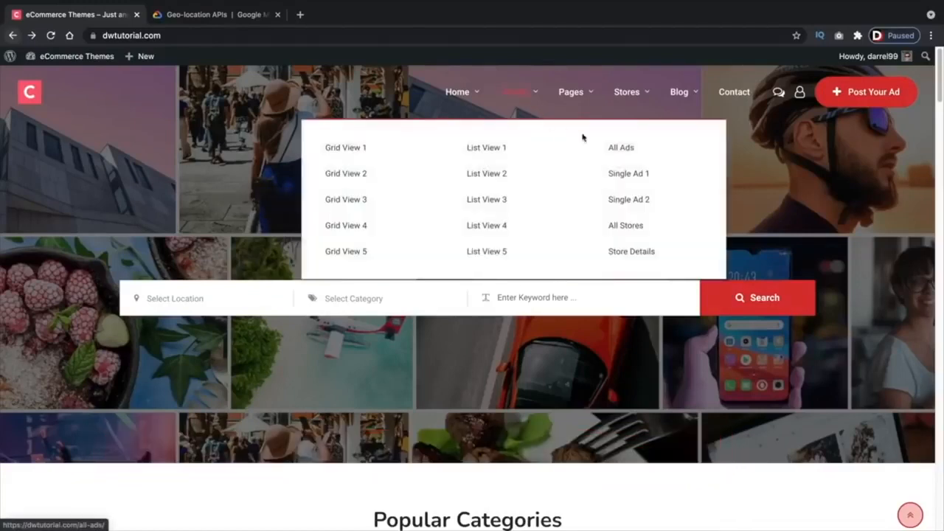
click(626, 147)
scroll(612, 204, down, 2)
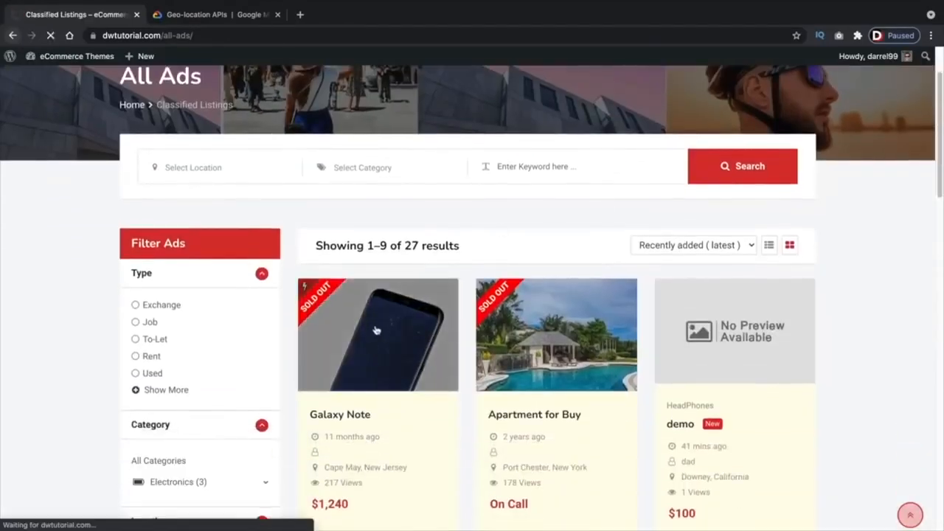
click(374, 323)
scroll(200, 378, down, 6)
scroll(200, 380, down, 8)
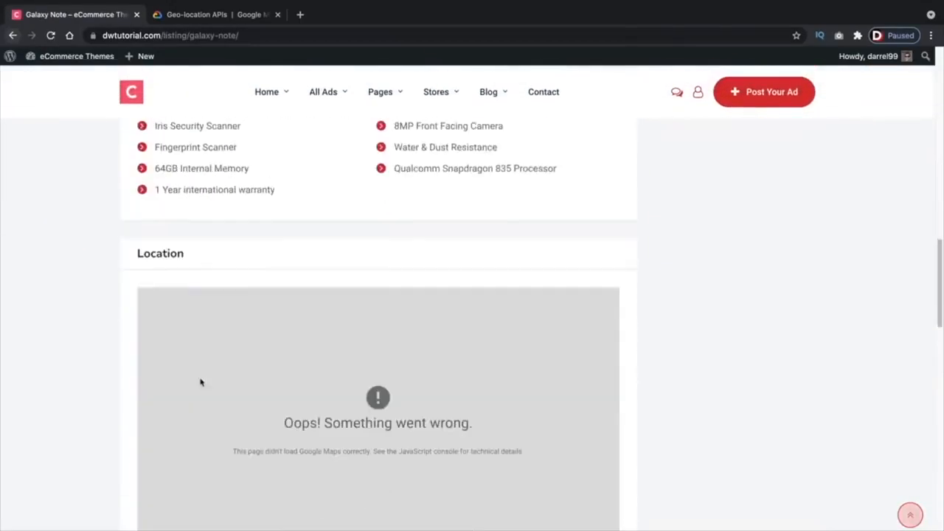
scroll(239, 388, up, 3)
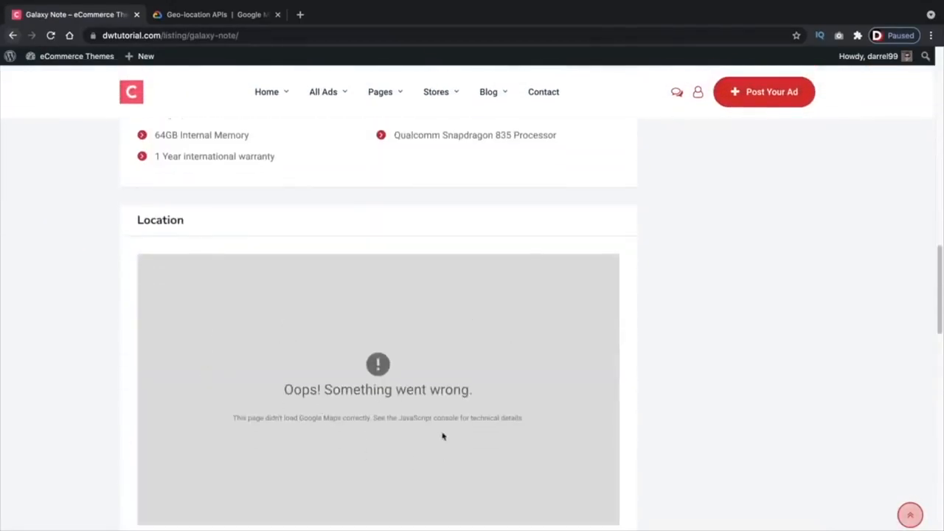
click(13, 35)
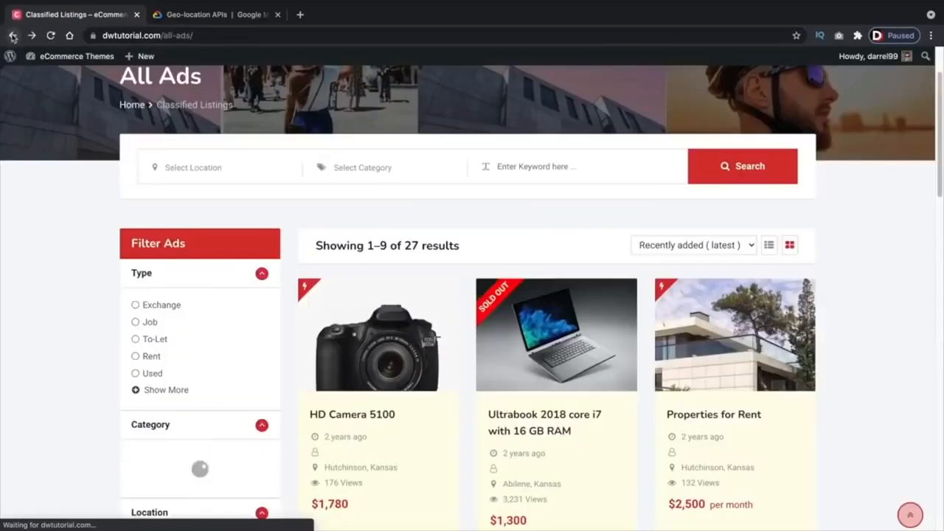
click(13, 36)
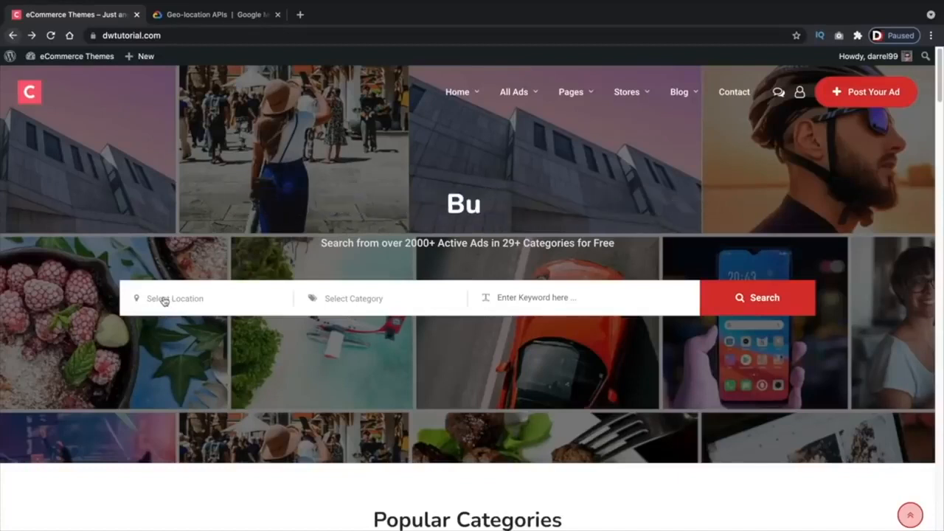
Get started with Google Maps Platform and sign in to the Google account with its account password.
click(218, 23)
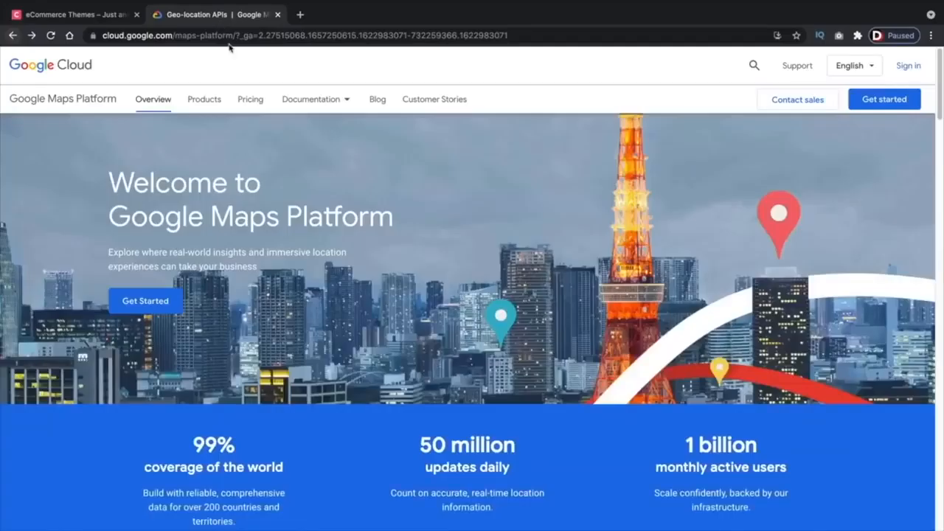
click(145, 309)
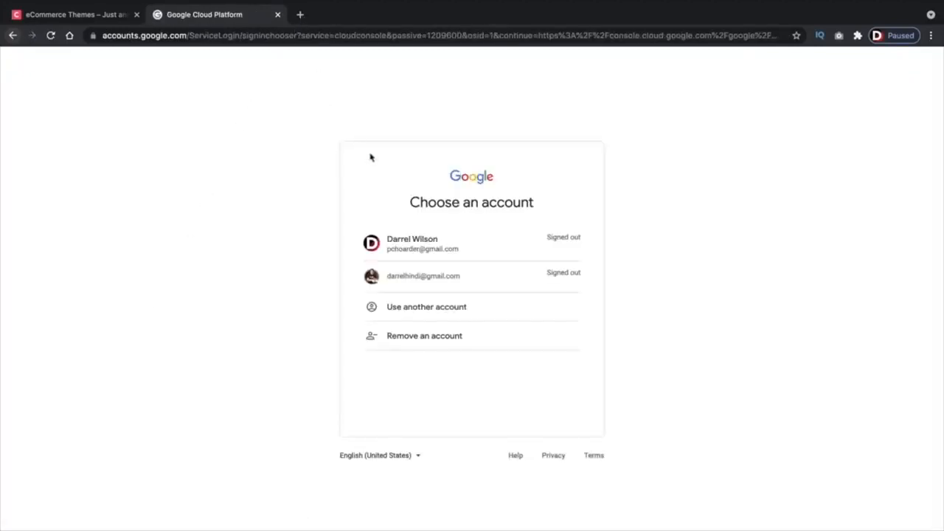
click(506, 285)
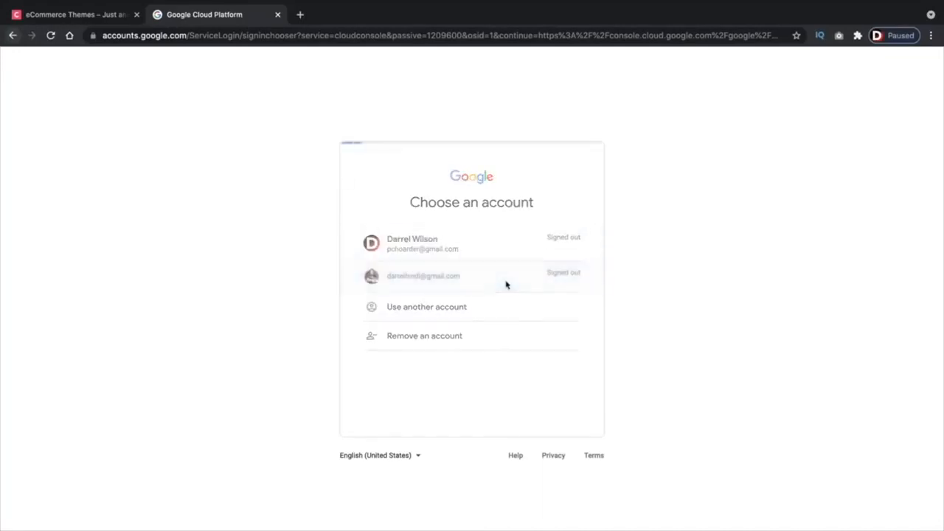
text(•••••••••••)
click(568, 358)
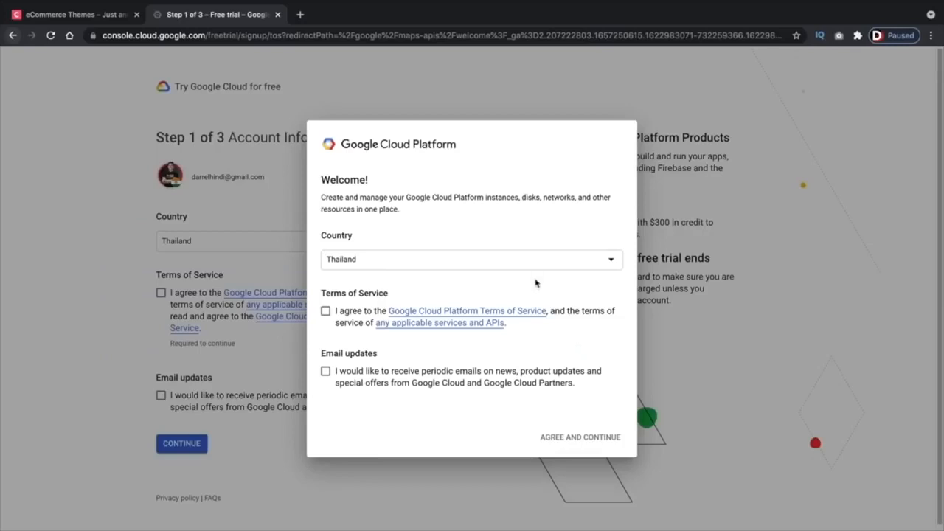
Agree to the Google Cloud Platform Terms of Service and continue the free trial signup through the payment information page.
click(326, 311)
click(546, 435)
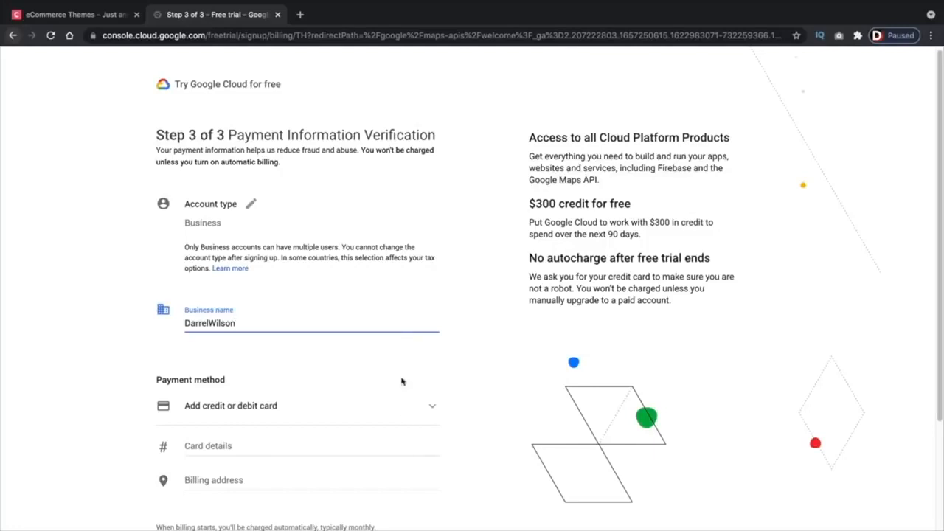
scroll(361, 391, down, 2)
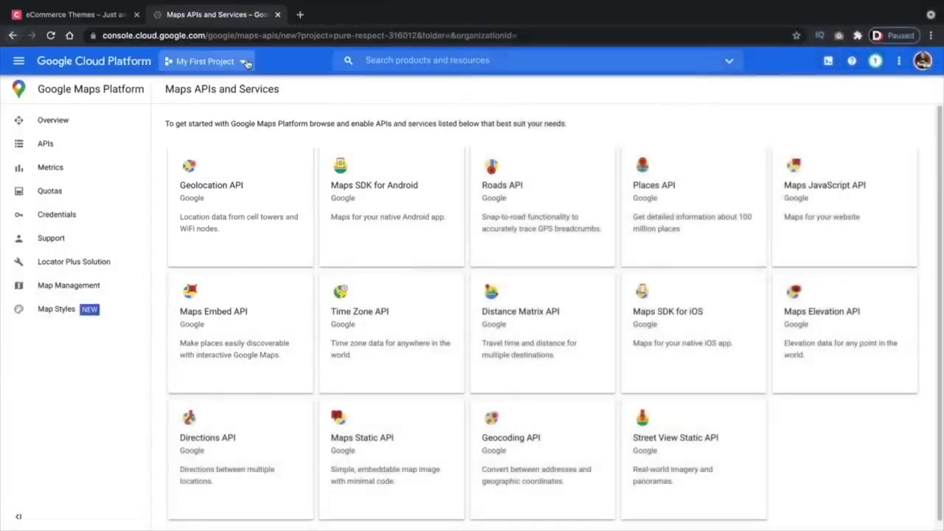
Create a new Google Cloud project named Classifieds with No organization as its location.
click(242, 61)
click(638, 133)
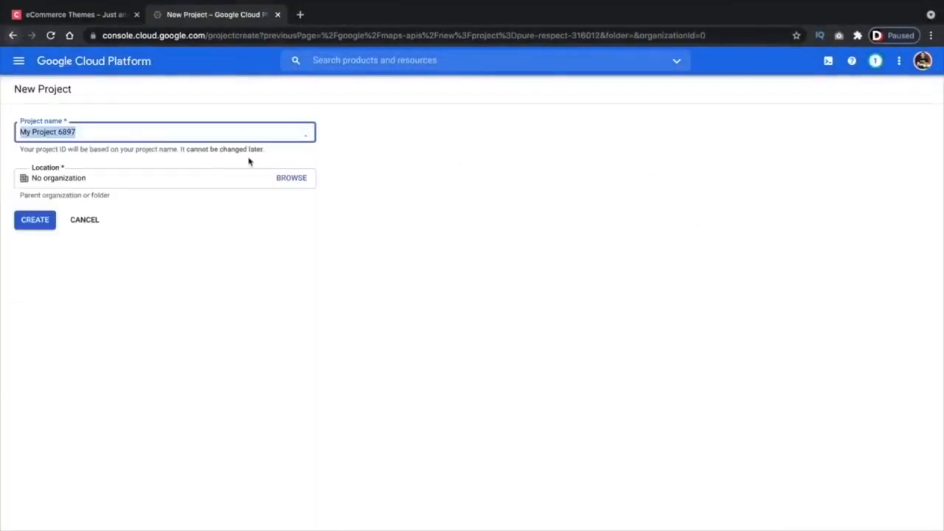
text(Classifieds)
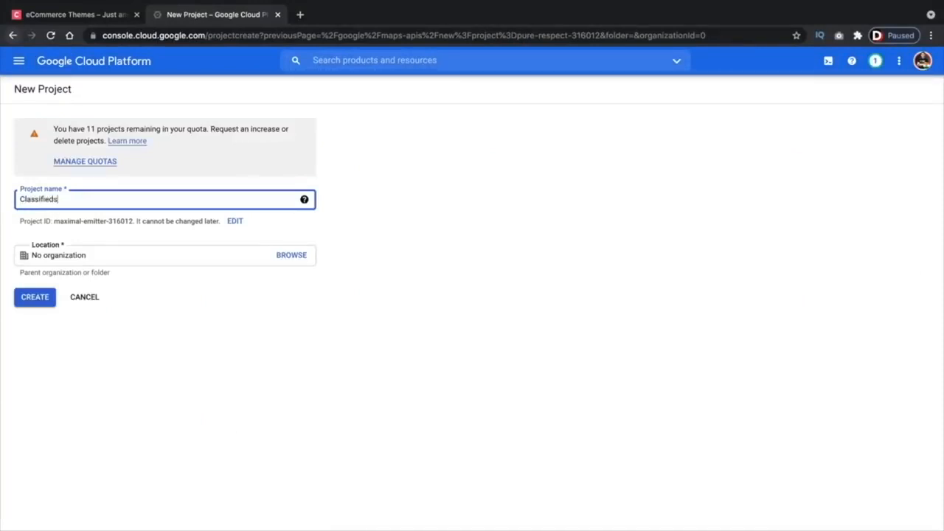
key(Tab)
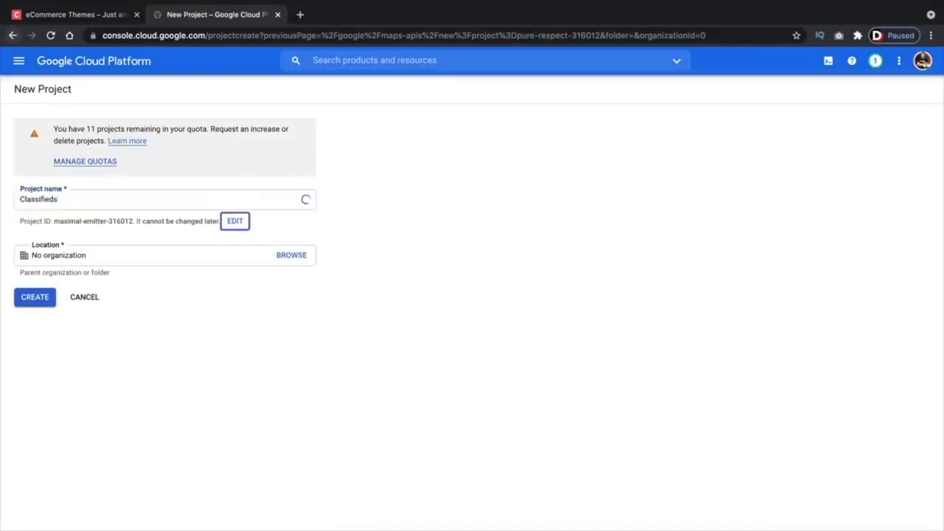
key(Tab)
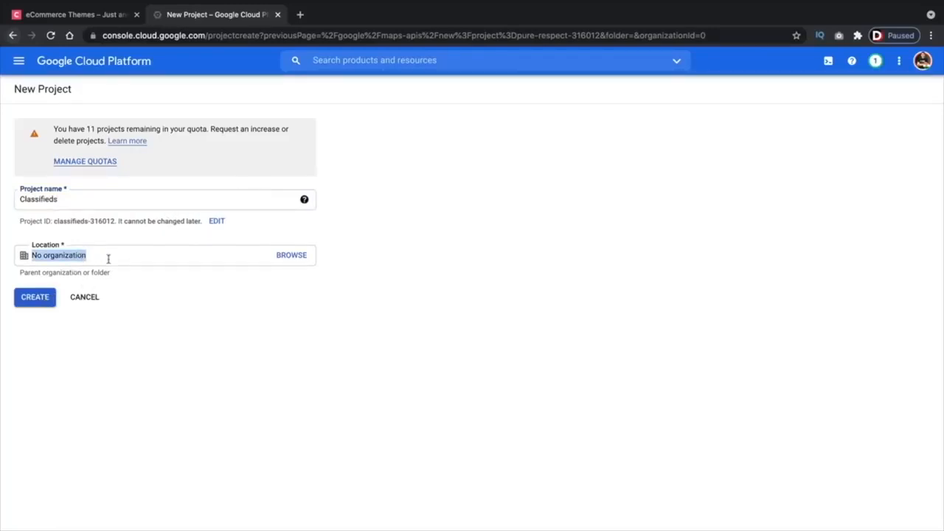
click(35, 297)
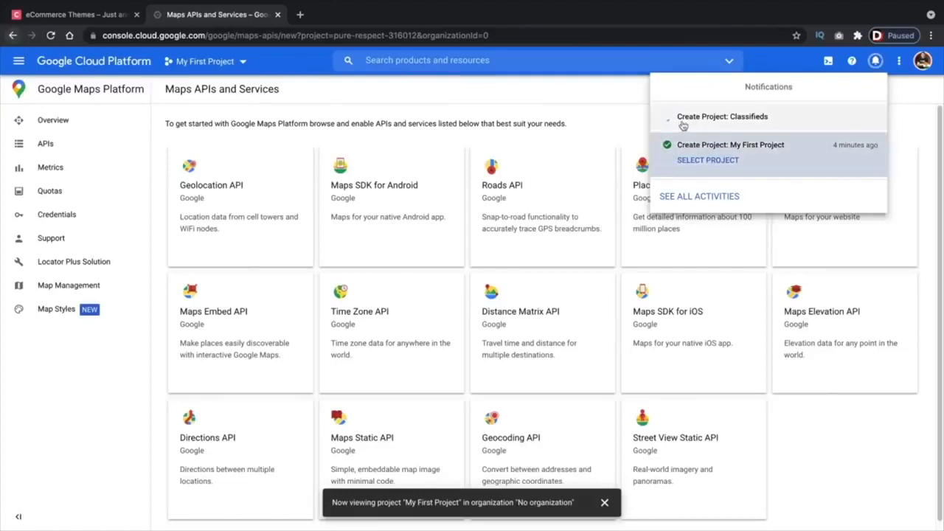
click(549, 116)
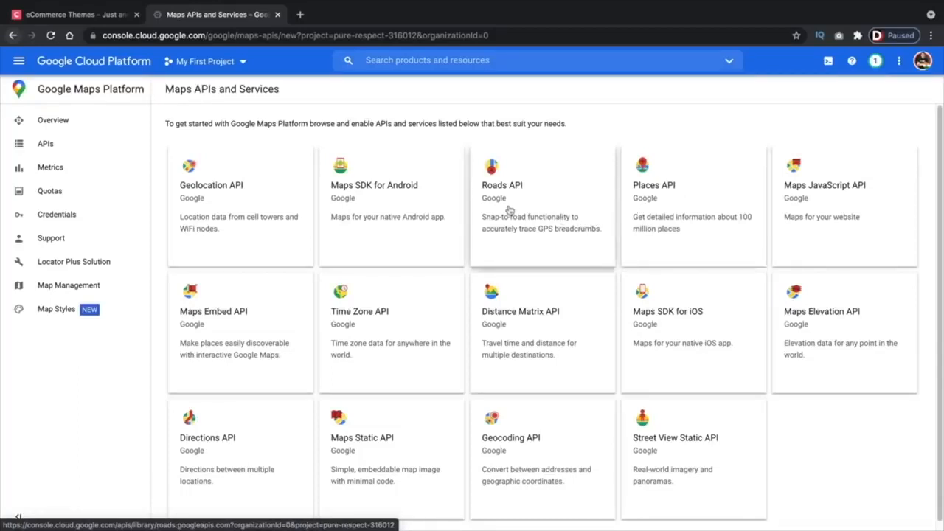
Enable the Geolocation API and the Places API for My First Project.
click(222, 199)
click(134, 211)
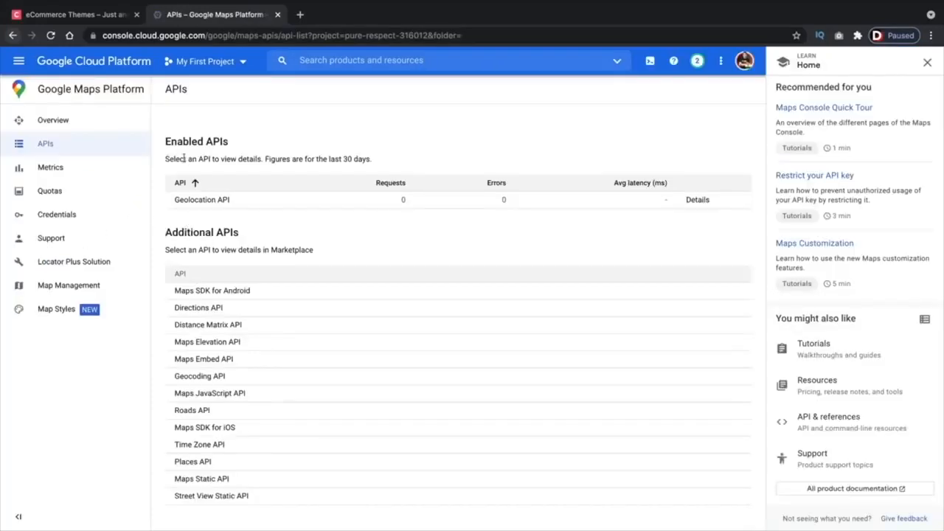
click(71, 124)
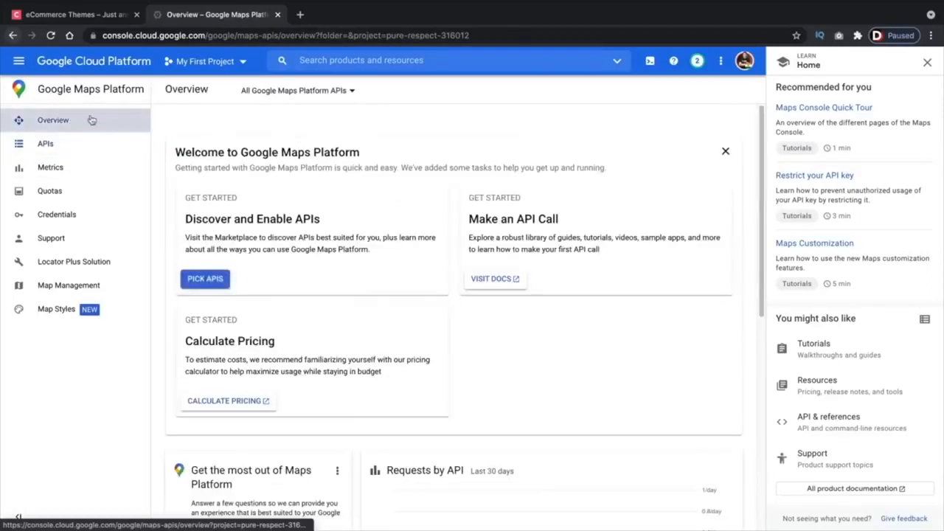
click(212, 281)
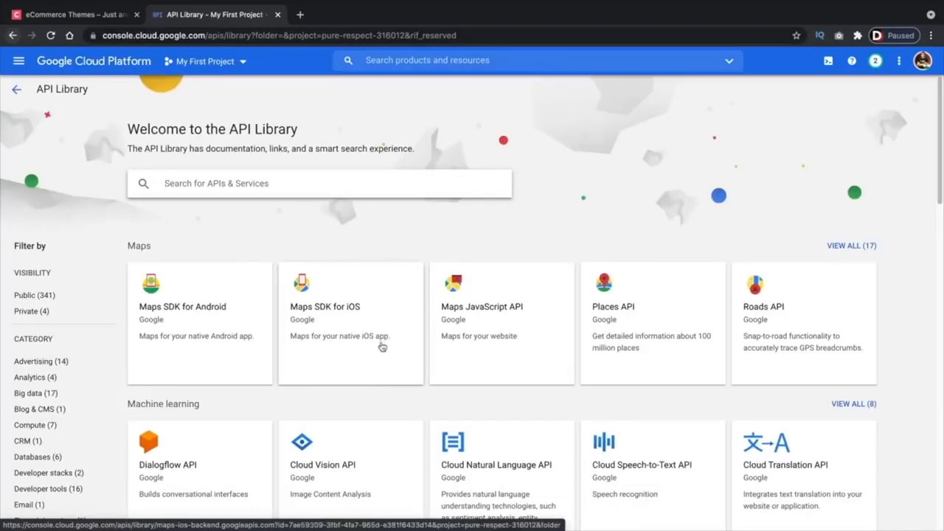
click(631, 319)
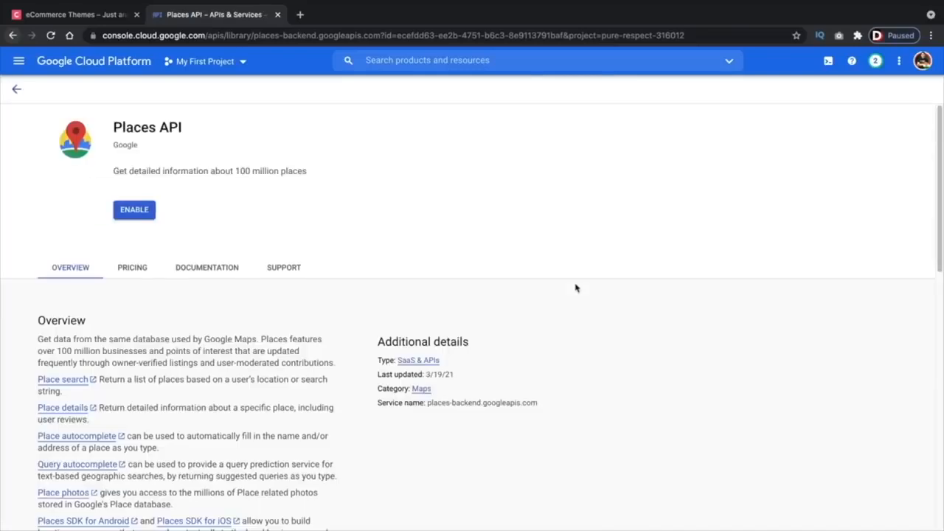
click(139, 213)
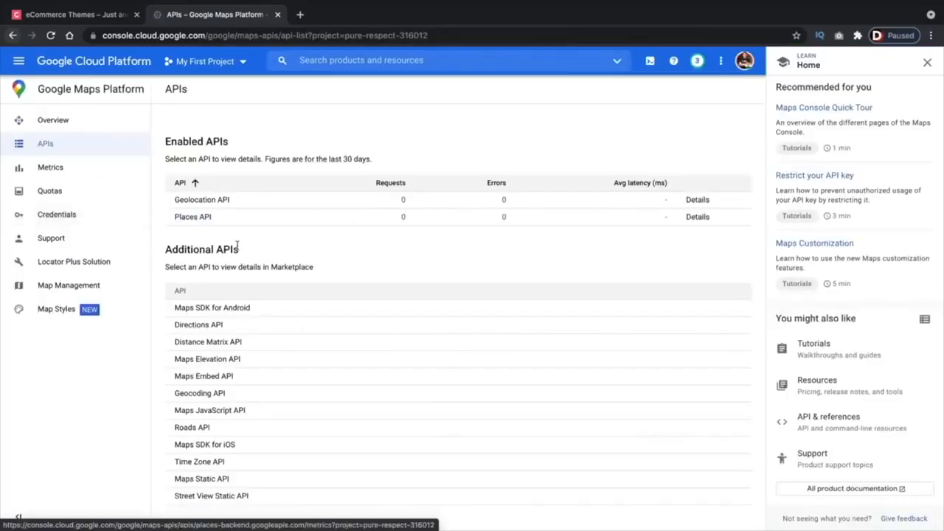
Find the Geocoding API in the full list of Maps APIs and enable it for the project.
click(69, 121)
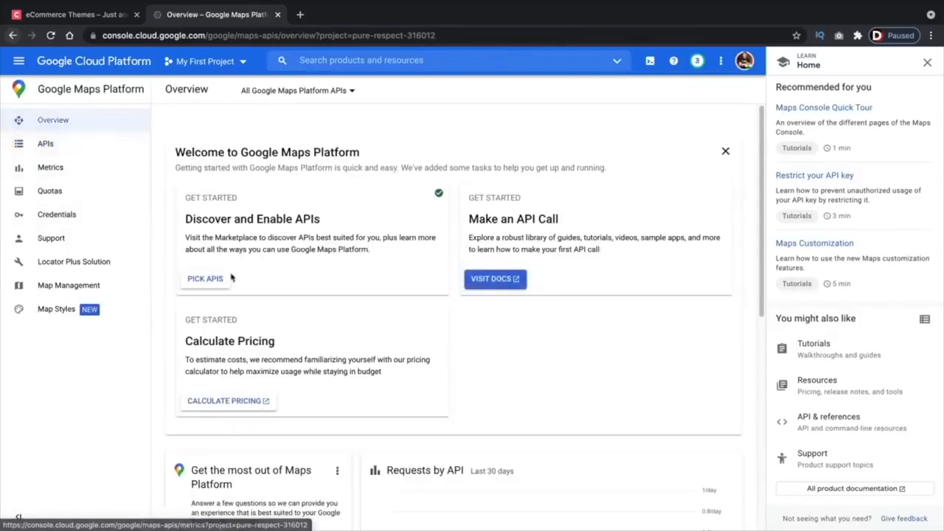
click(212, 279)
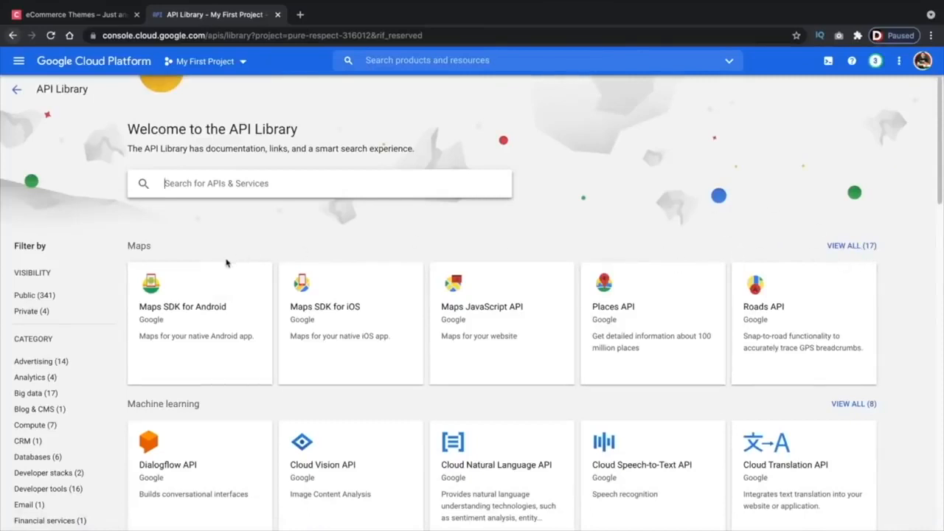
click(850, 245)
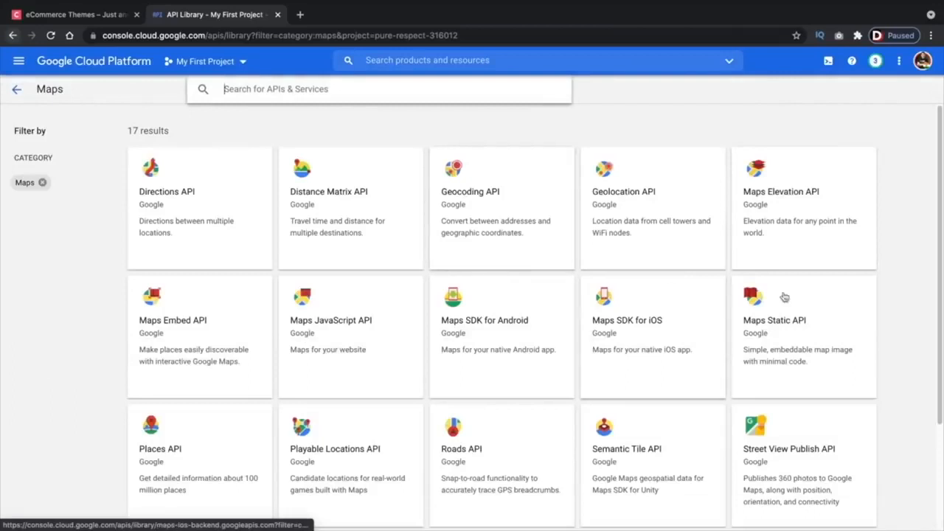
middle_click(870, 281)
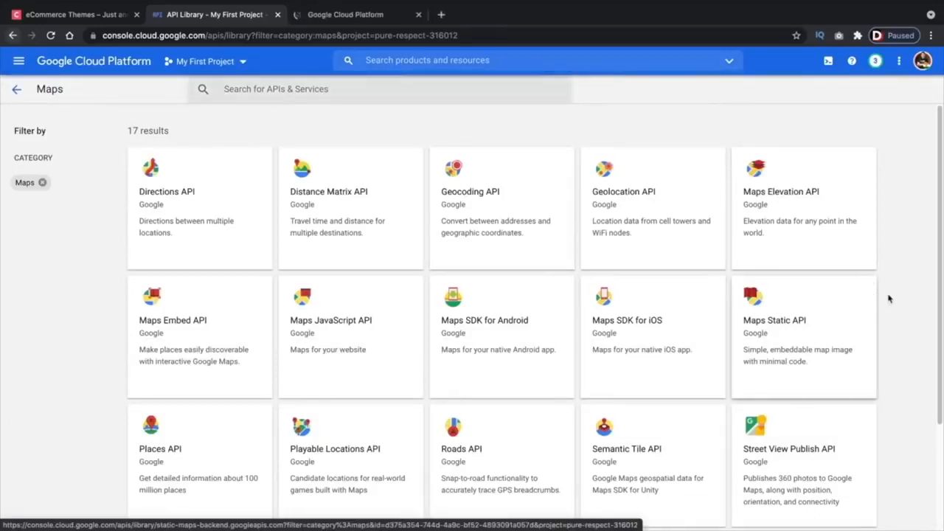
scroll(889, 300, down, 1)
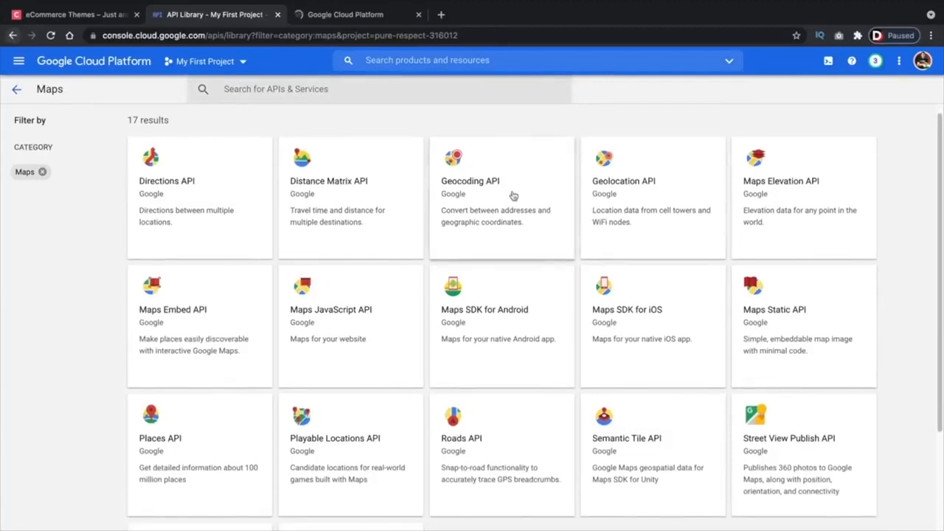
click(508, 192)
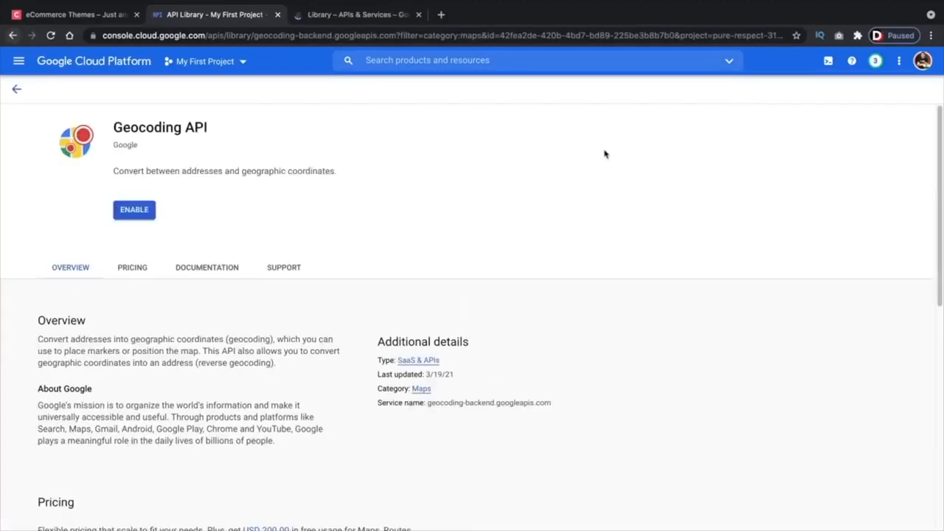
click(145, 212)
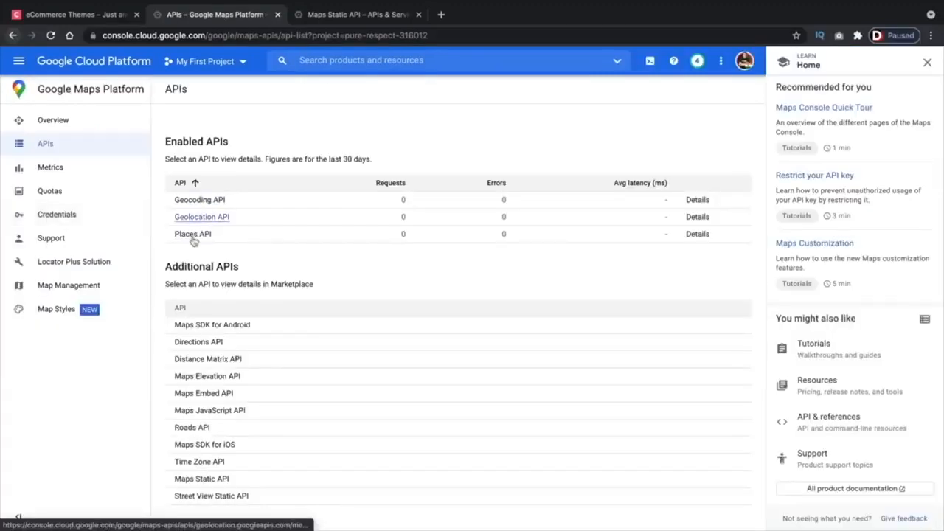
Pick the Maps JavaScript API from the API Library and enable it.
click(46, 121)
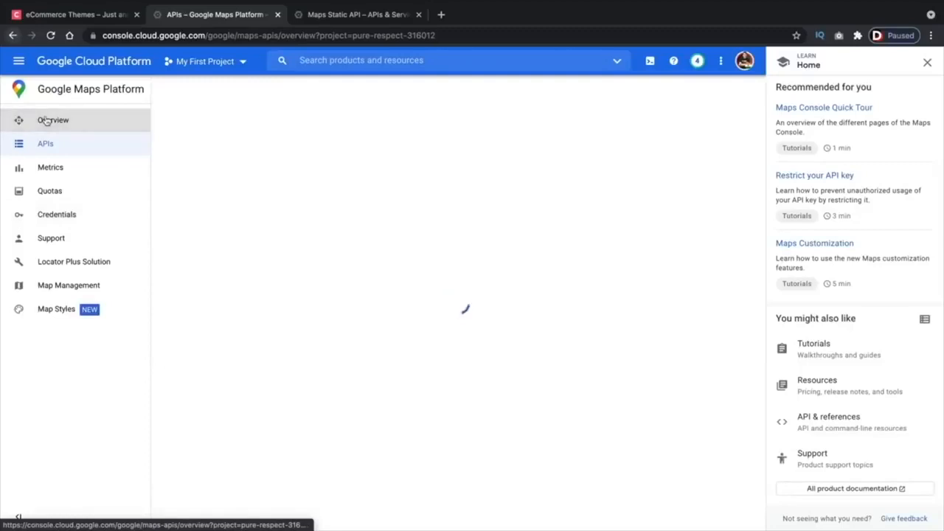
click(228, 280)
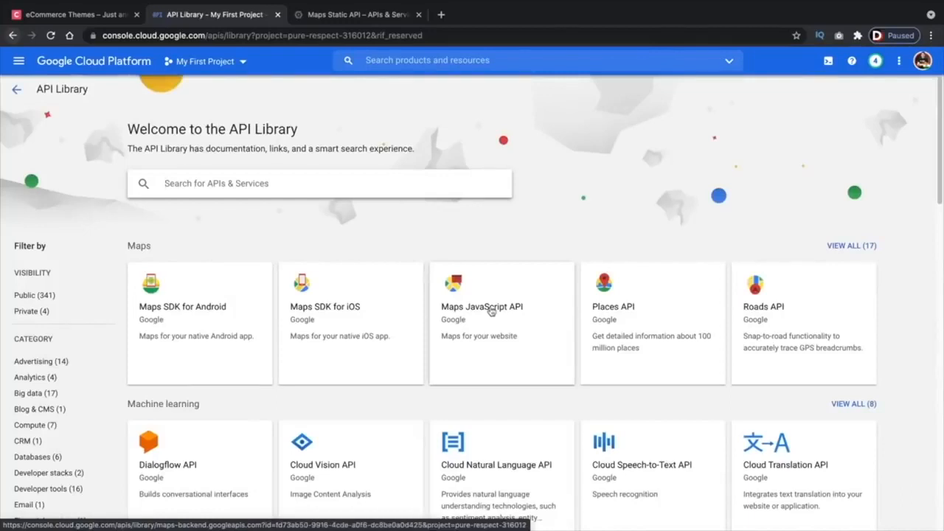
click(491, 311)
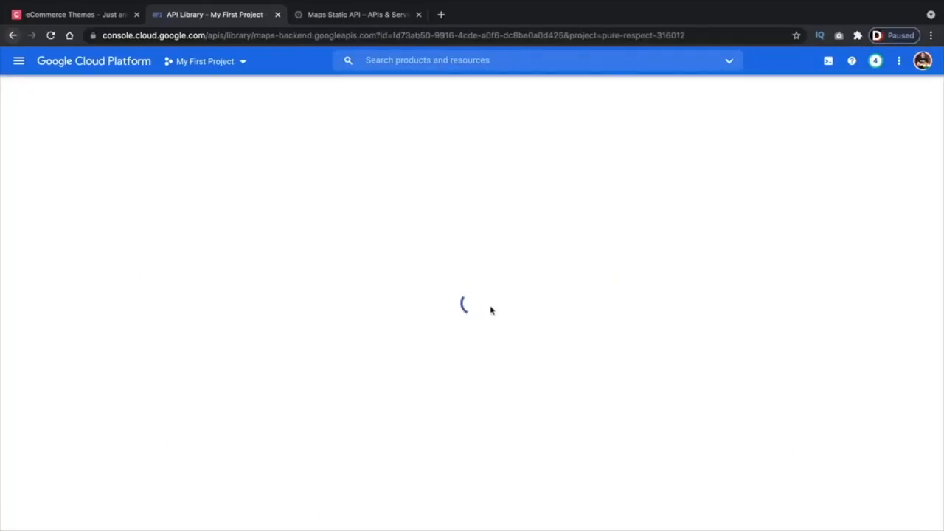
click(145, 212)
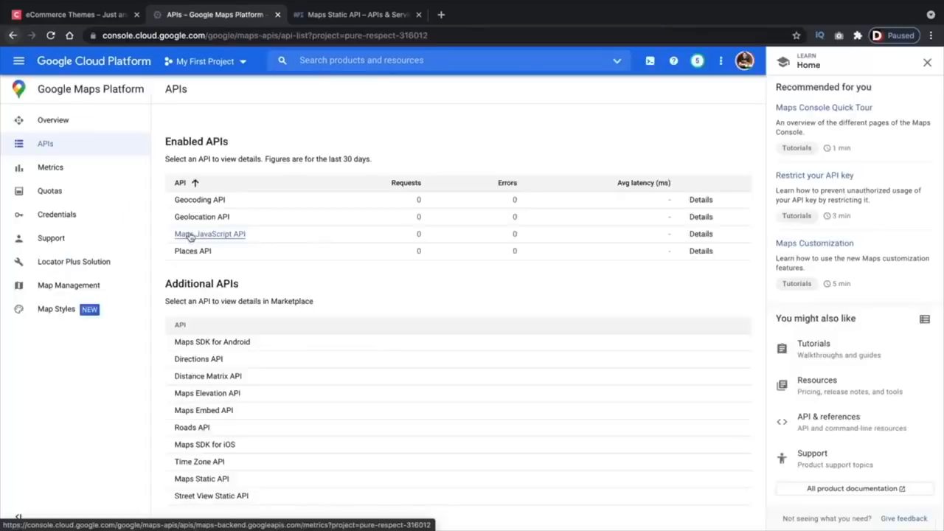
Find the Maps Static API in the full list of Maps APIs and enable it.
click(70, 127)
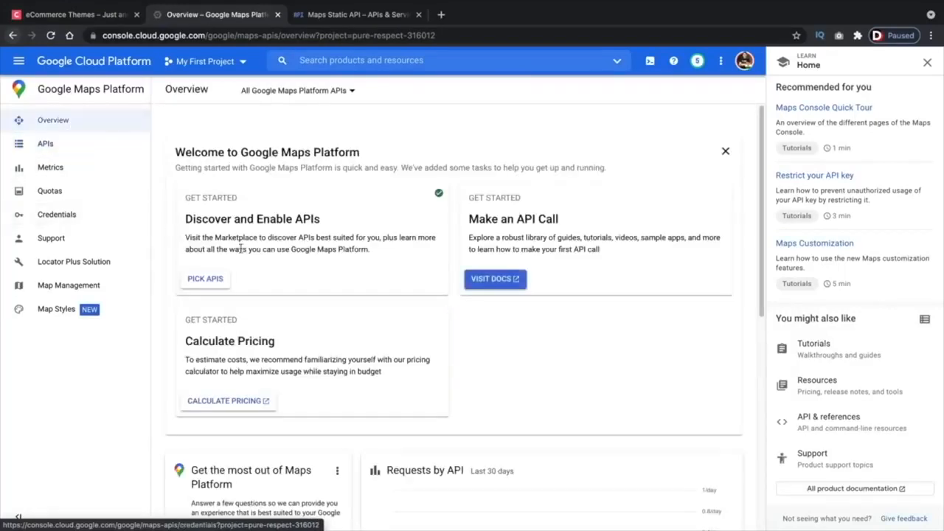
click(211, 280)
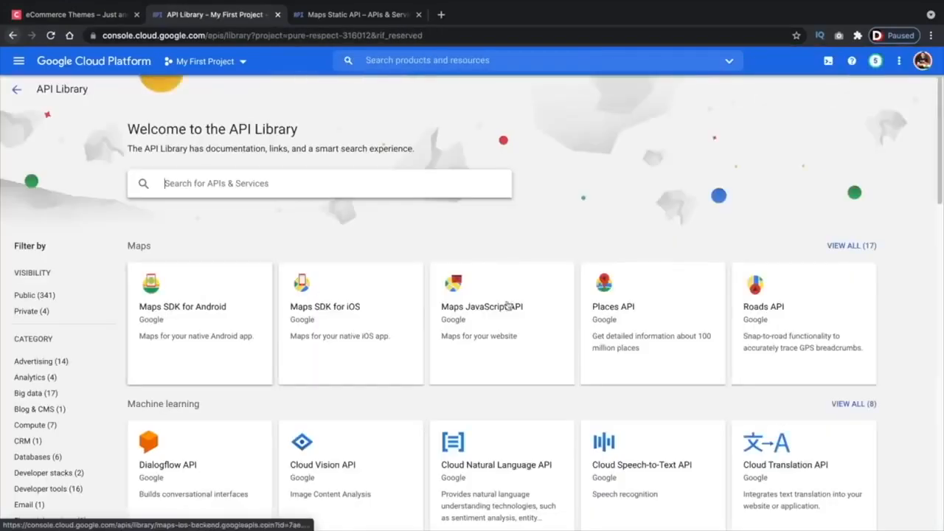
click(850, 247)
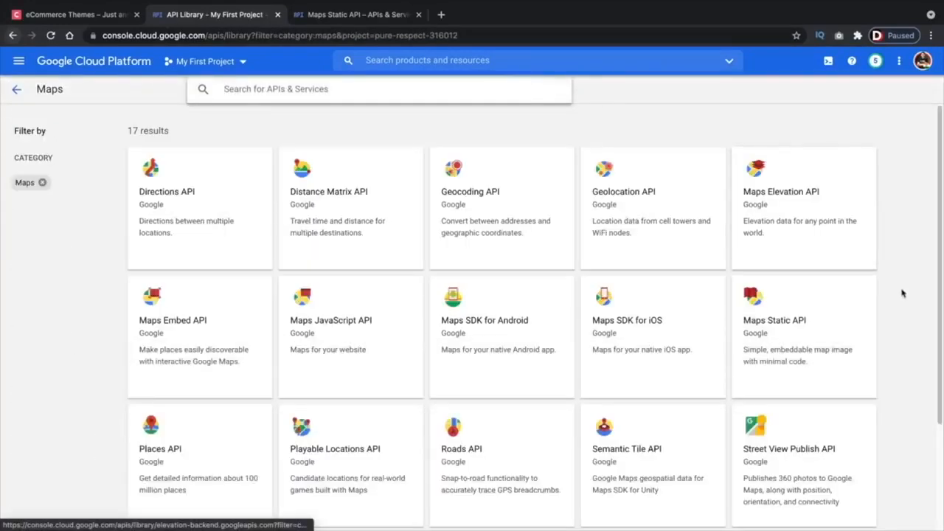
click(784, 326)
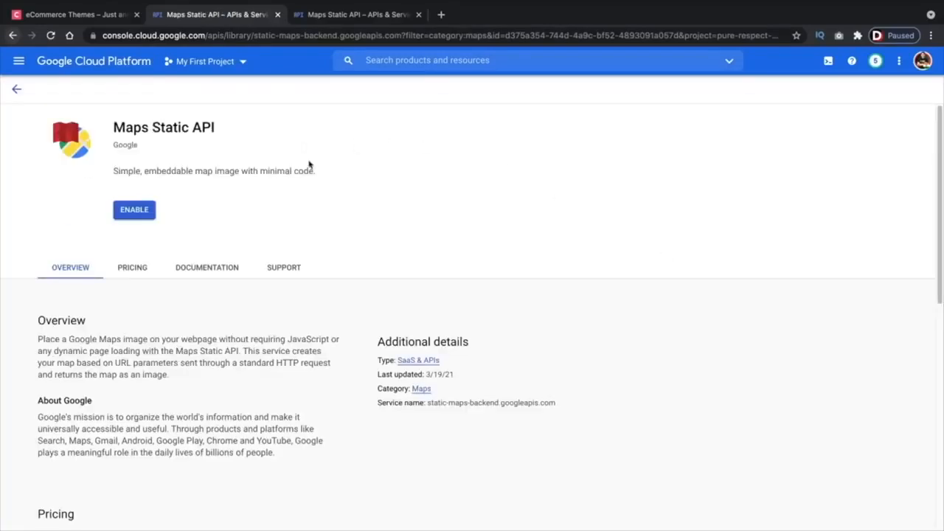
click(146, 211)
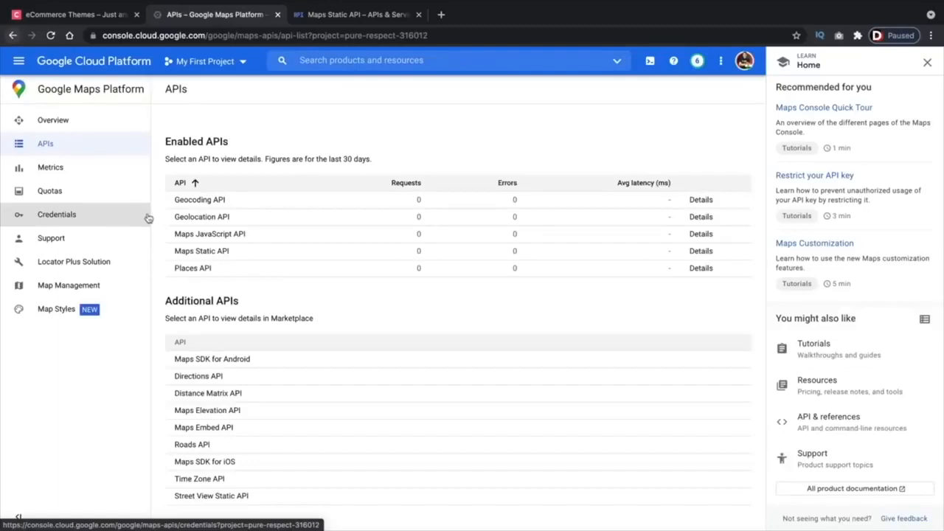
Create an API key credential in Google Maps Platform and copy the generated key.
click(74, 126)
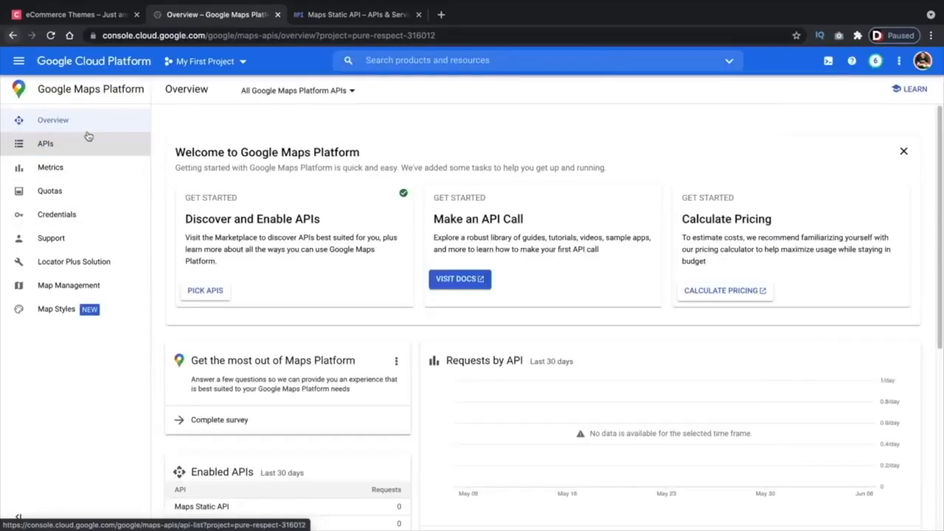
click(64, 217)
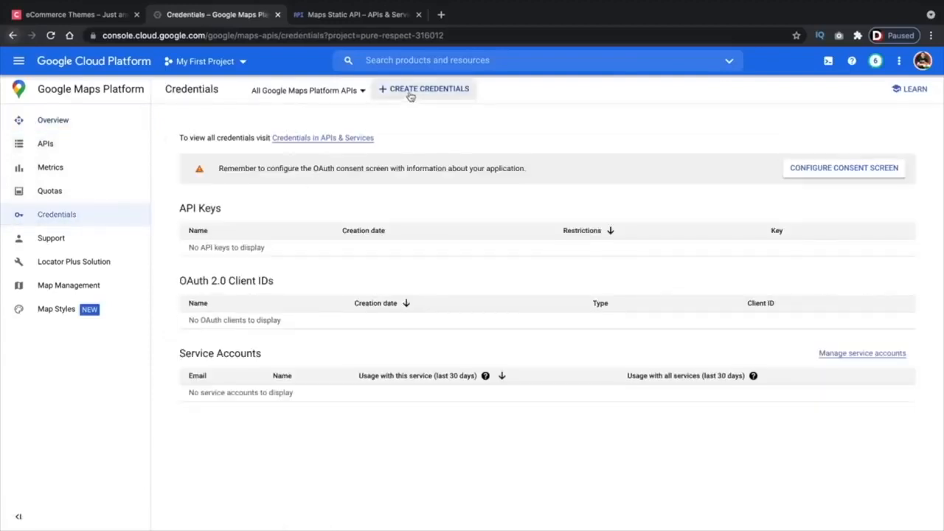
click(410, 96)
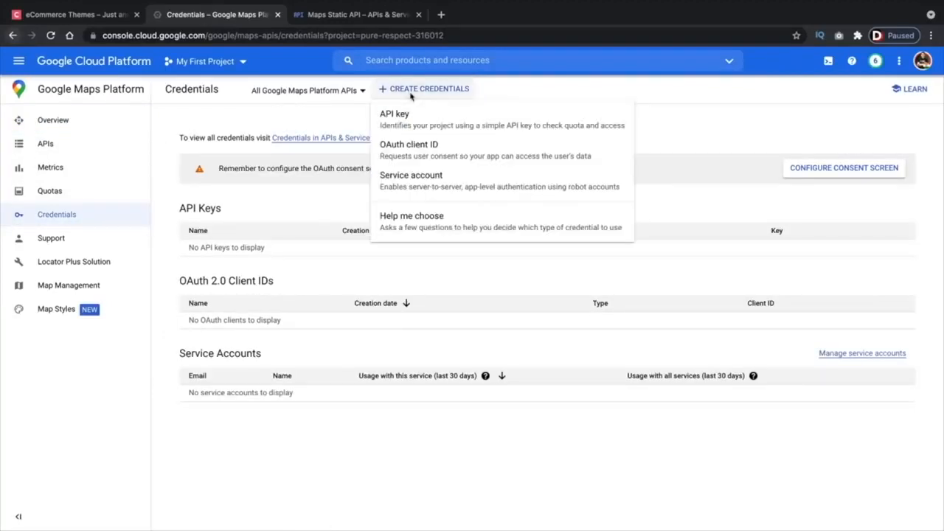
click(409, 120)
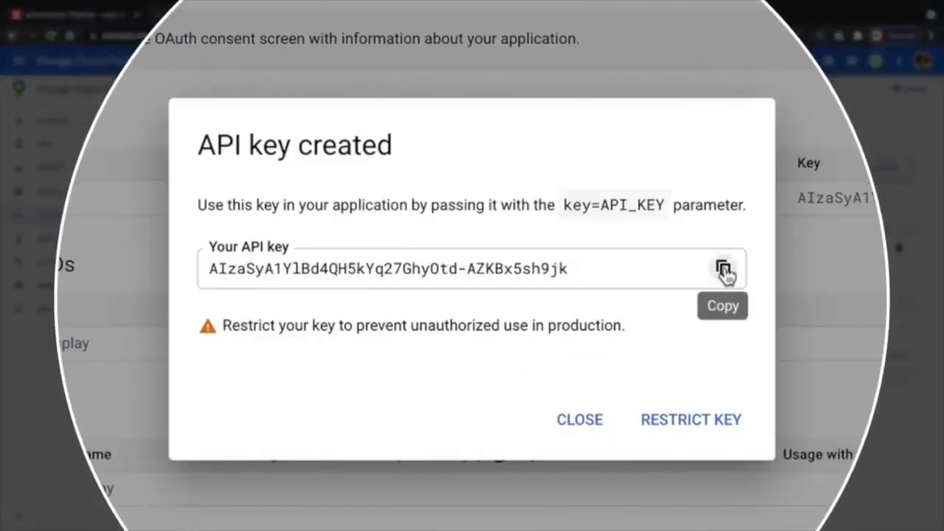
click(724, 269)
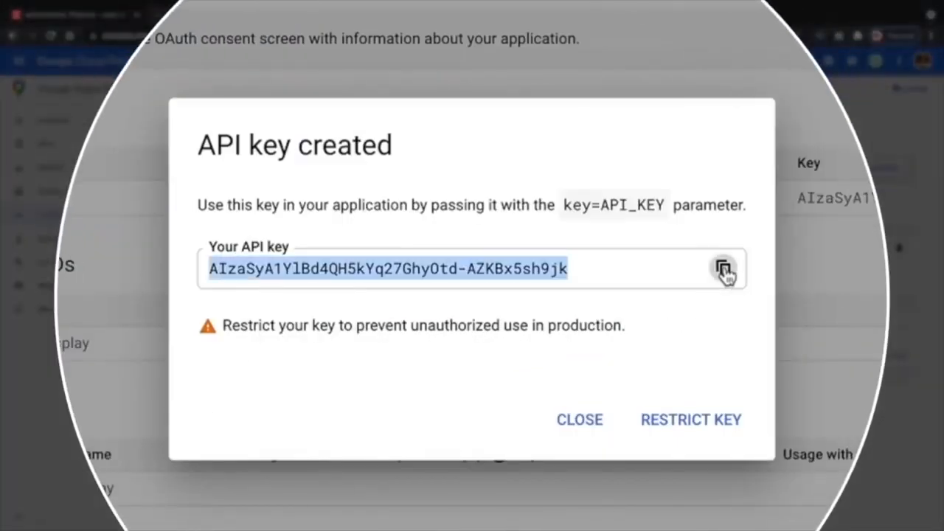
click(581, 422)
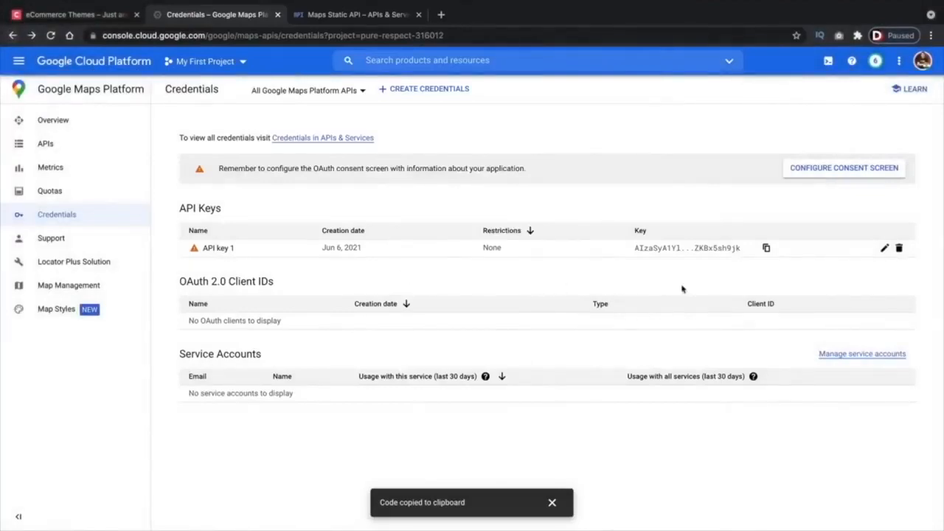
Rename the new API key as Maps API and set its API restrictions to Restrict key.
click(883, 248)
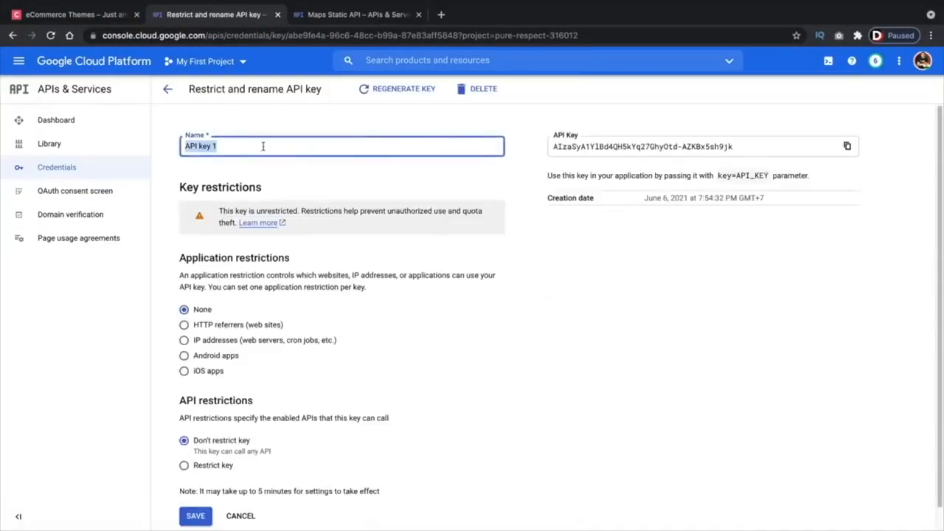
text(Maps API)
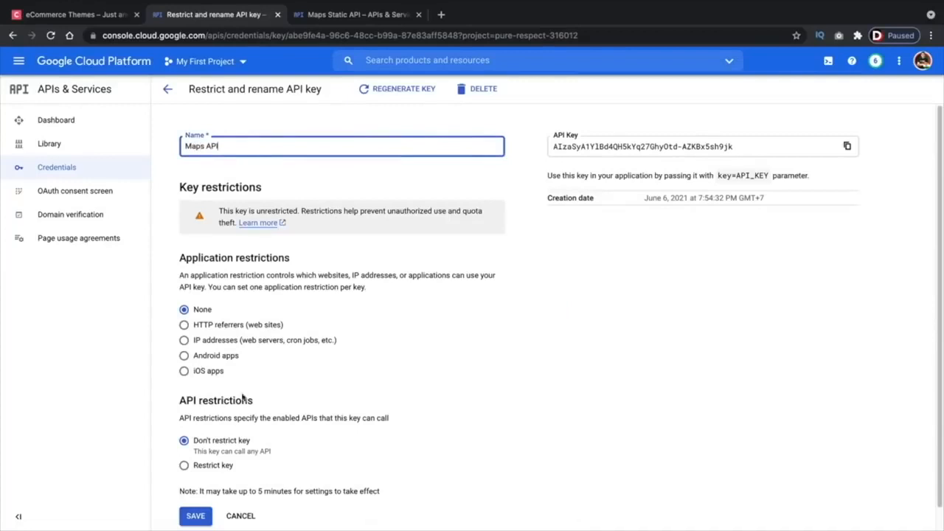
scroll(243, 398, down, 1)
click(221, 444)
scroll(258, 432, down, 1)
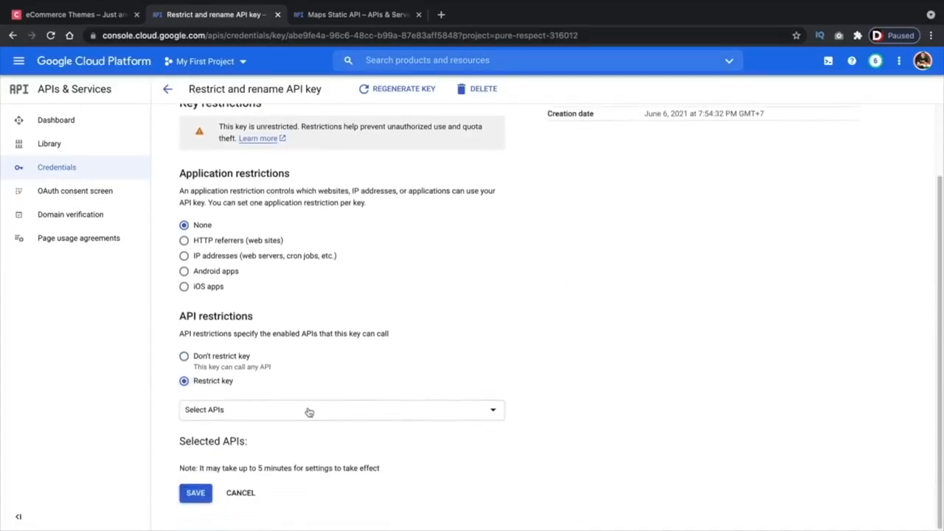
click(309, 411)
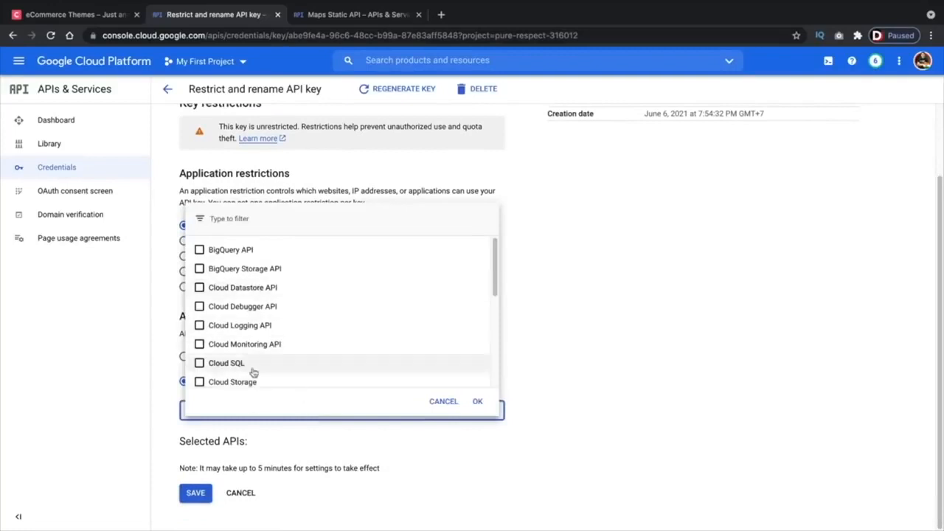
click(430, 399)
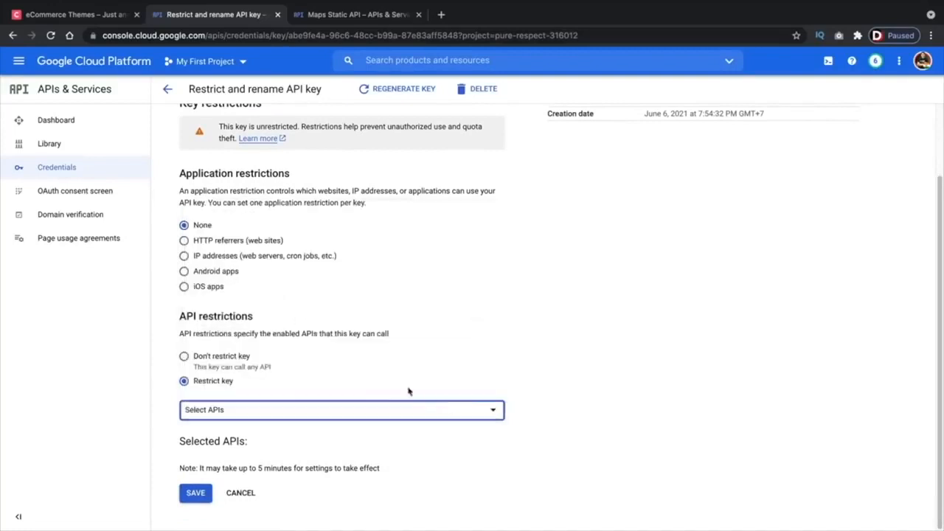
click(203, 243)
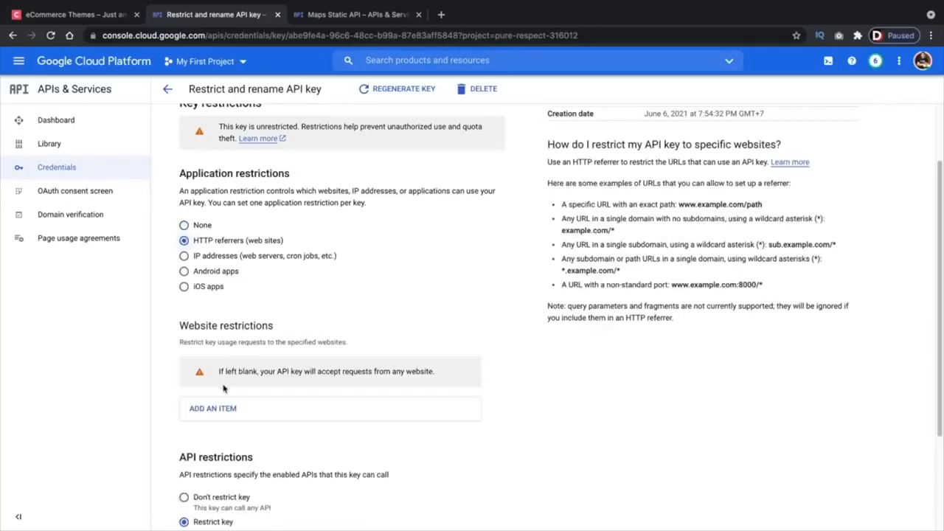
click(221, 407)
click(227, 455)
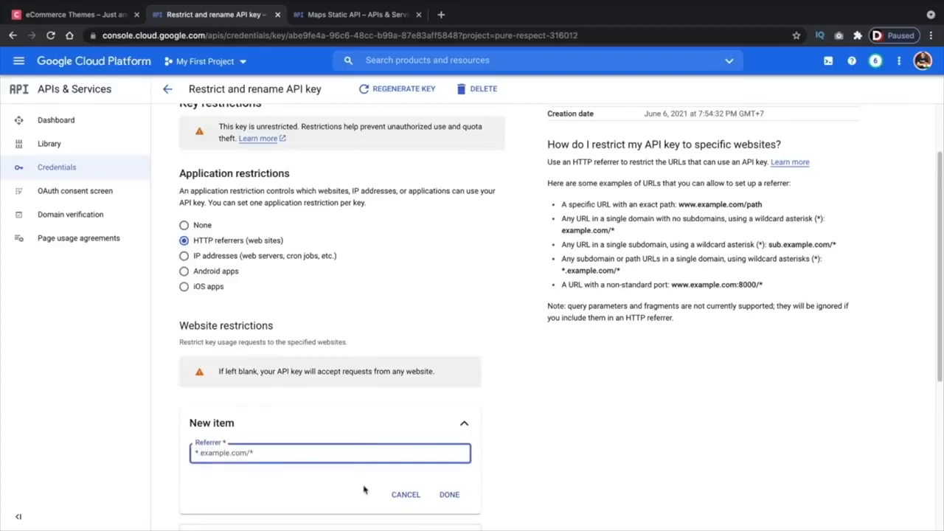
click(405, 495)
click(185, 226)
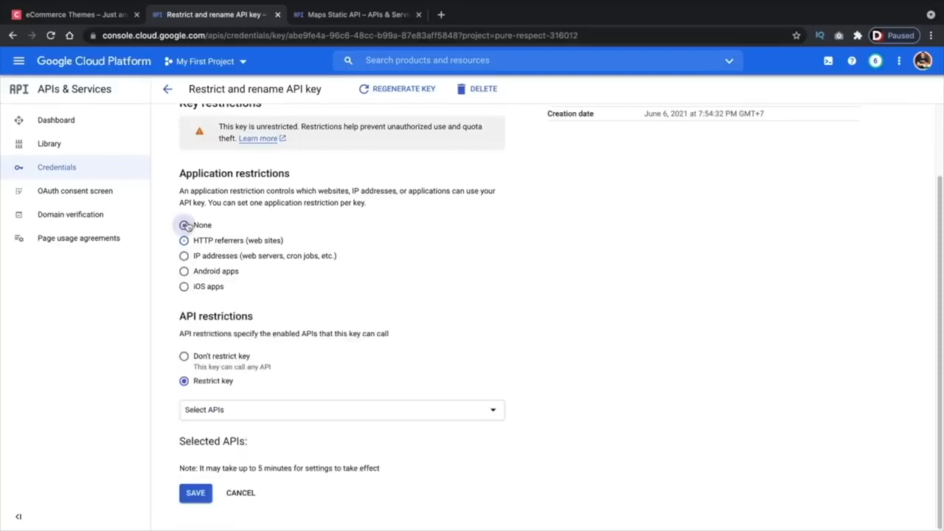
Set the Maps API key's API restrictions to Don't restrict key and save the key settings.
click(211, 358)
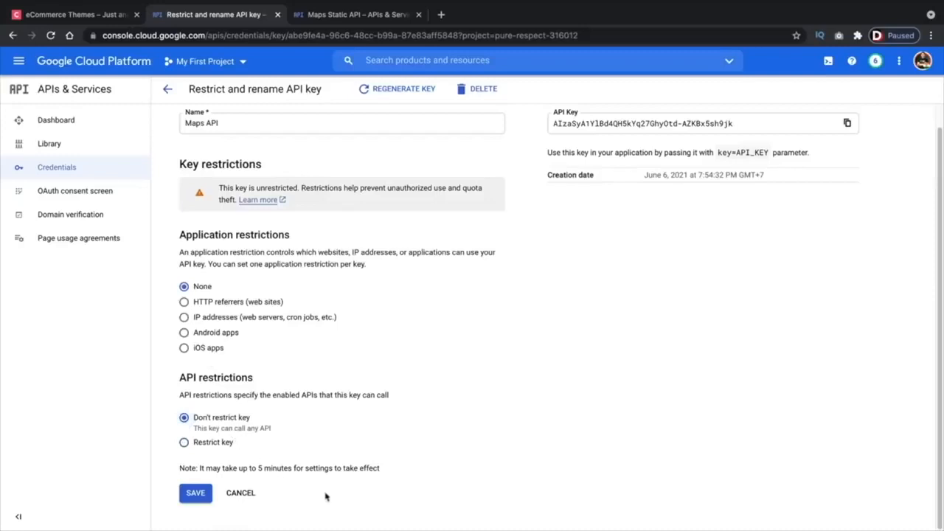
click(196, 494)
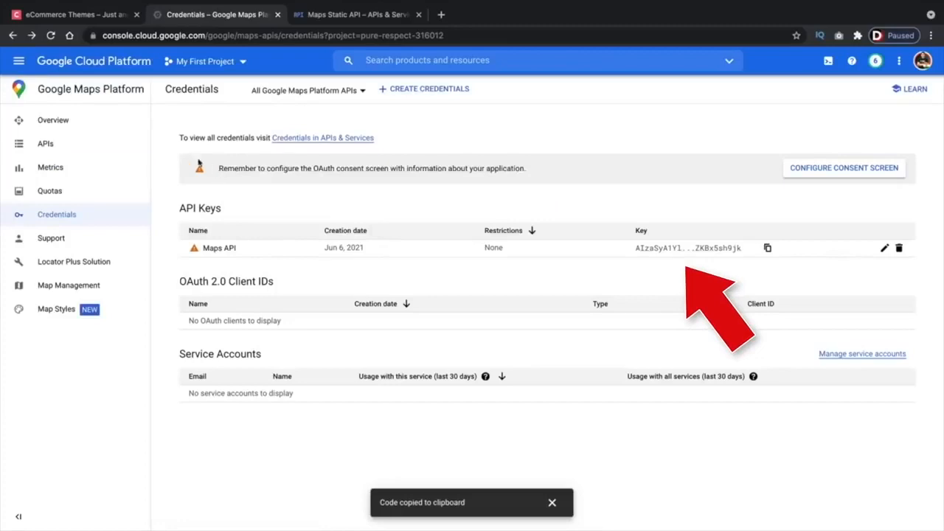
Switch to the WordPress dashboard, open the Map section of ListingPro's Theme Options and select the Google Map & Places API Key value.
click(93, 18)
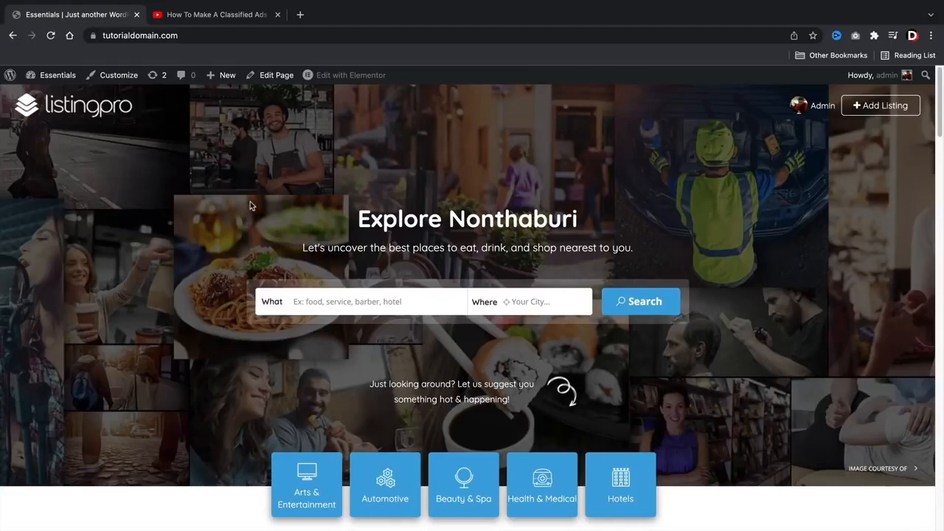
mouse_move(45, 79)
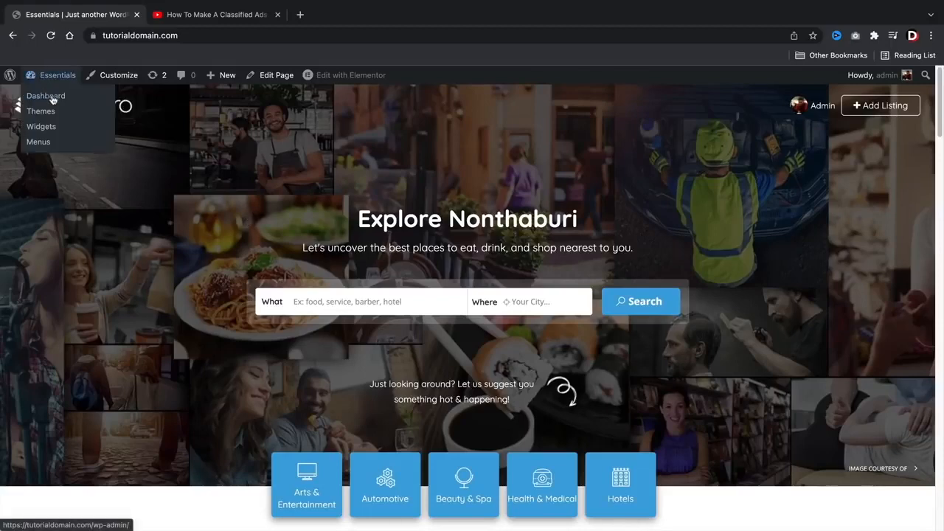
click(52, 101)
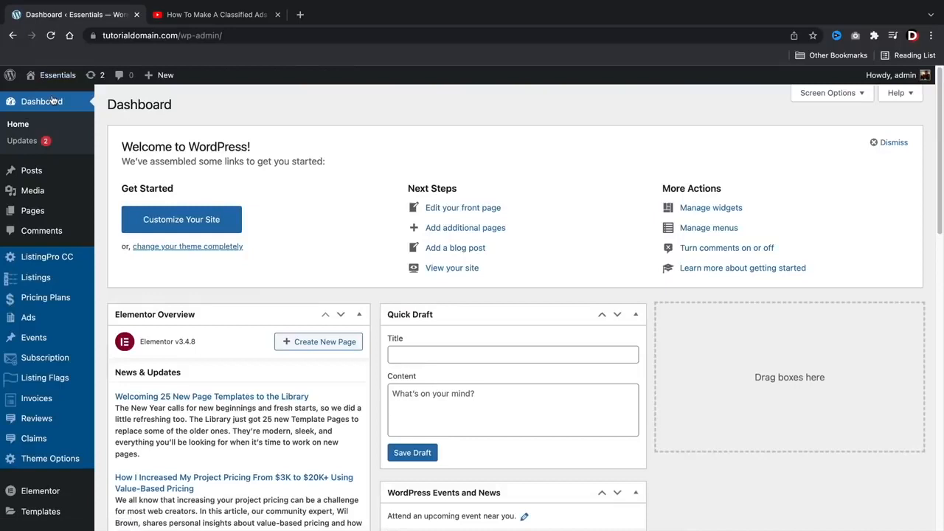
mouse_move(52, 457)
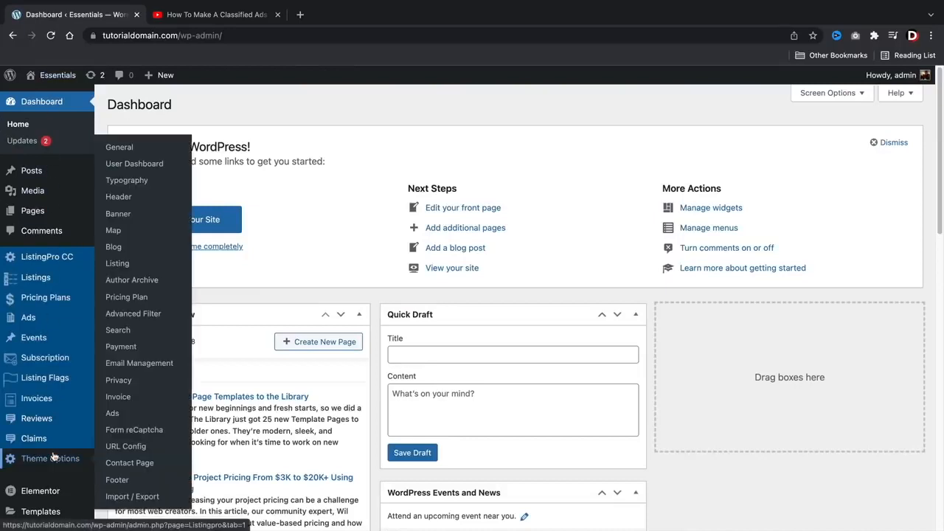
click(129, 147)
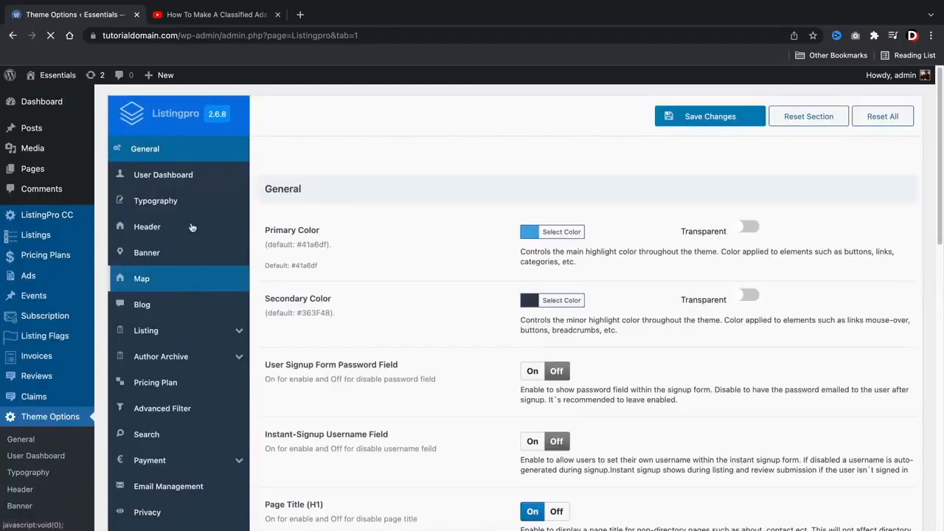
click(151, 281)
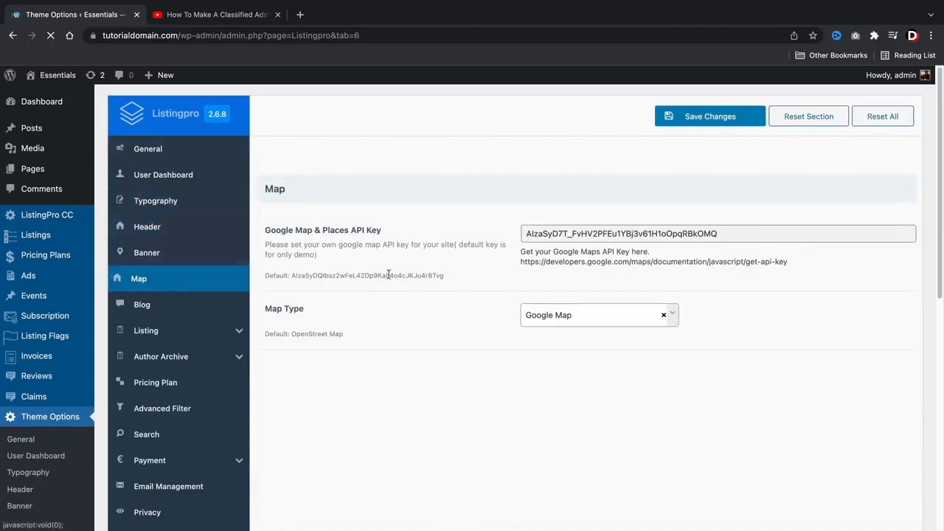
double_click(555, 234)
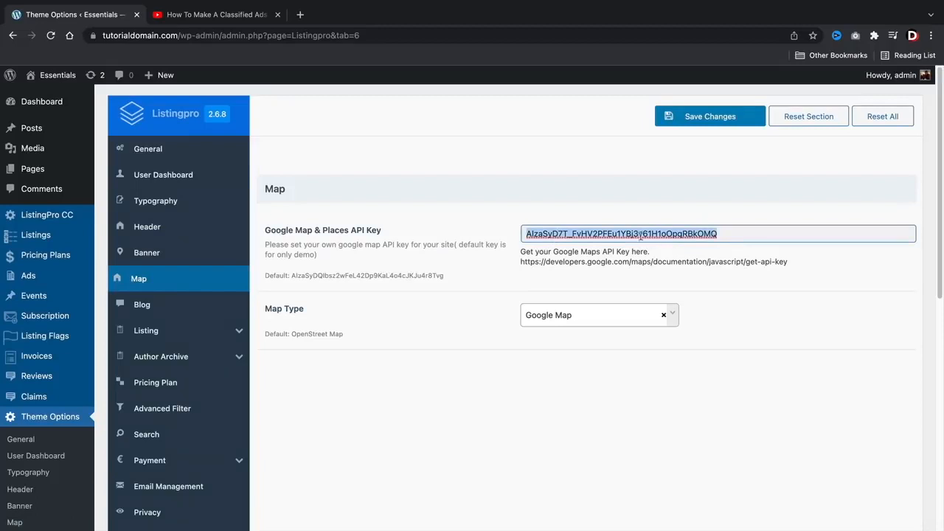
Try the MapBox API and OpenStreet Map options as the Map Type.
click(560, 322)
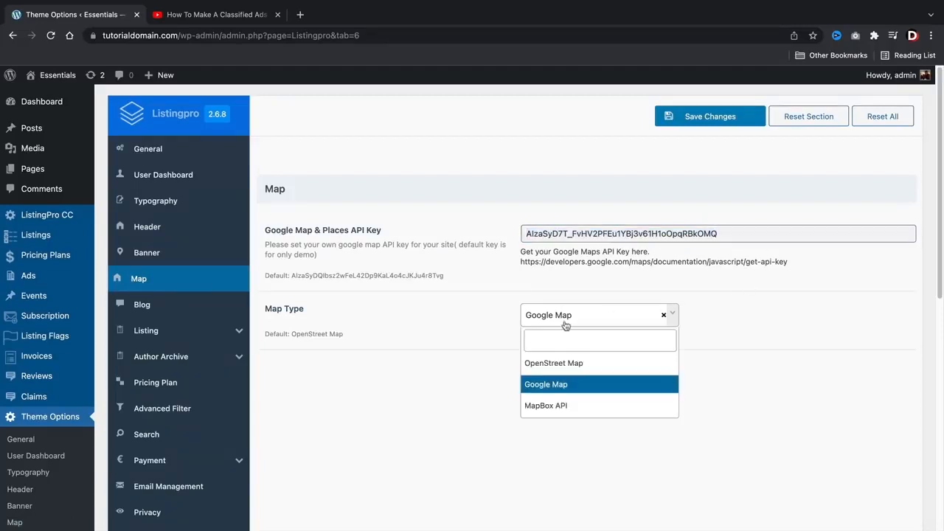
click(570, 406)
scroll(570, 383, down, 1)
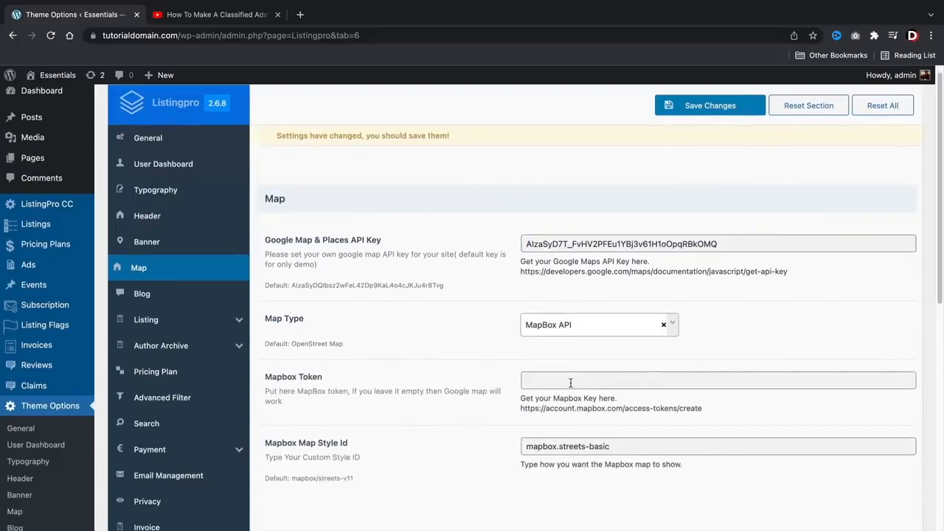
scroll(571, 374, down, 3)
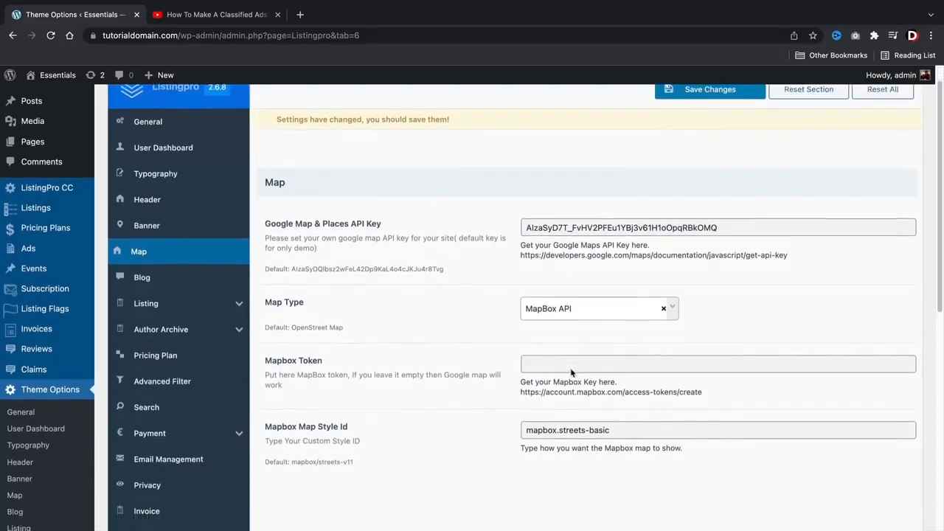
click(565, 231)
click(559, 279)
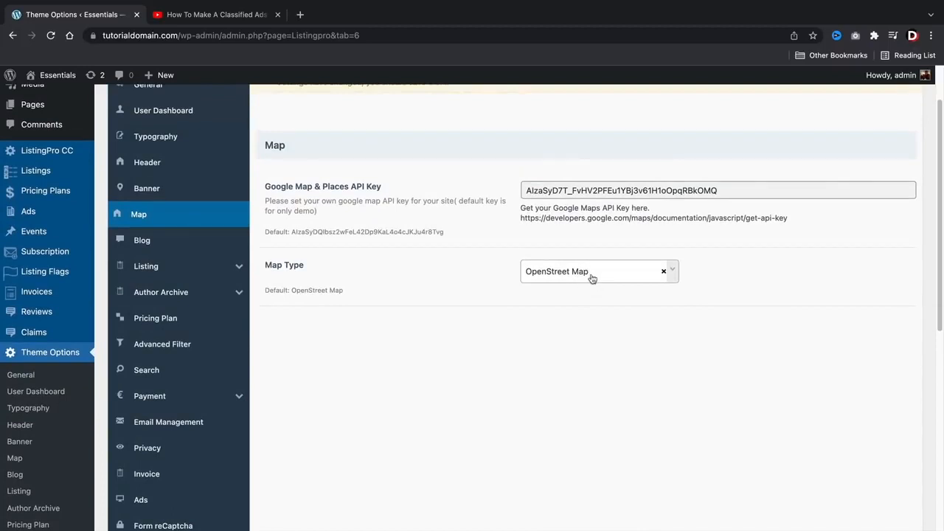
Set the Map Type to Google Map and save the theme options.
click(592, 278)
click(587, 339)
scroll(451, 332, up, 2)
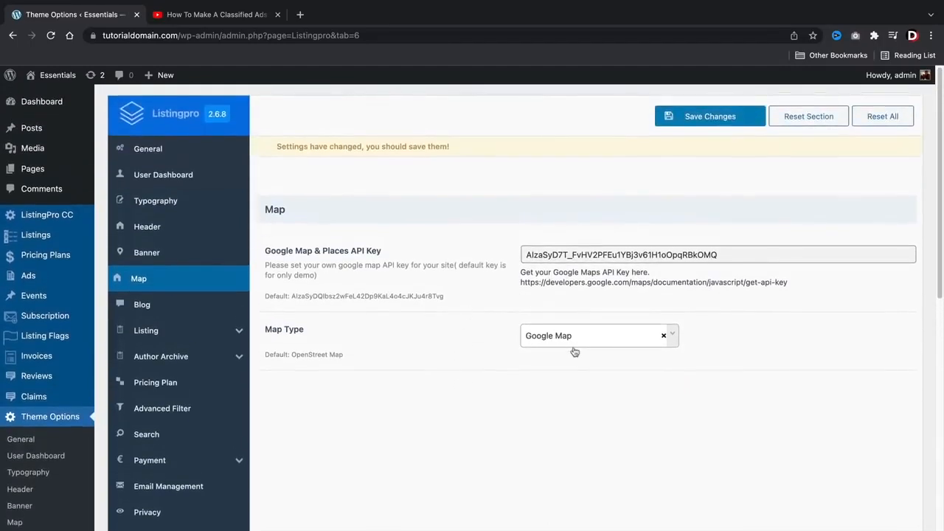
click(690, 118)
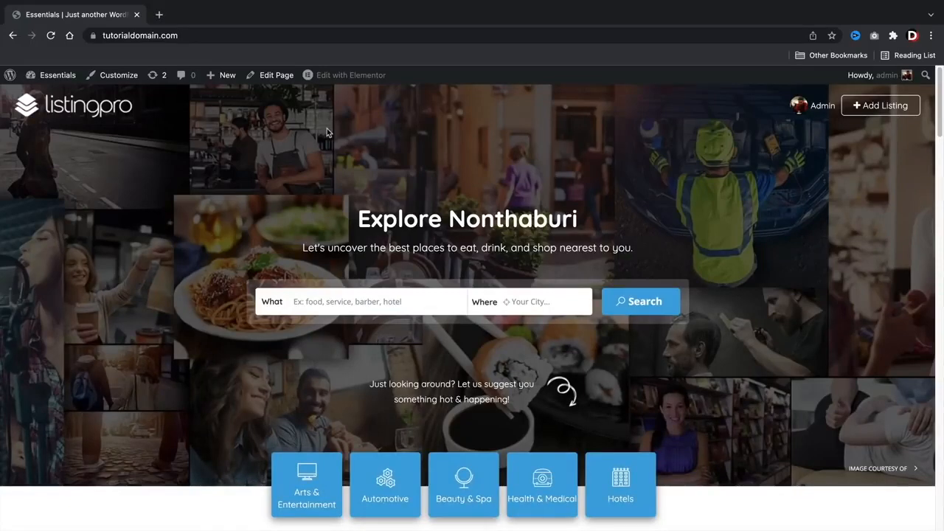
Run a listing search without entering a keyword or city and check the map on the results page.
click(668, 305)
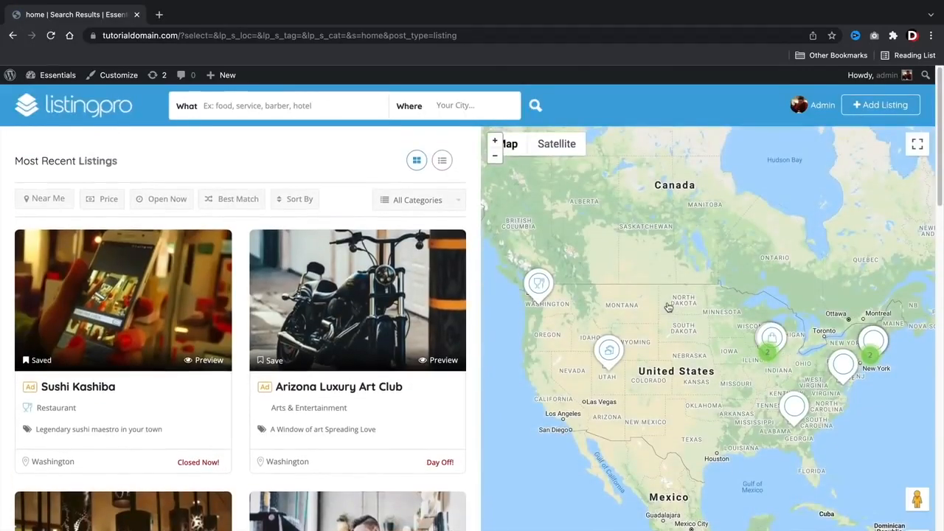
click(14, 35)
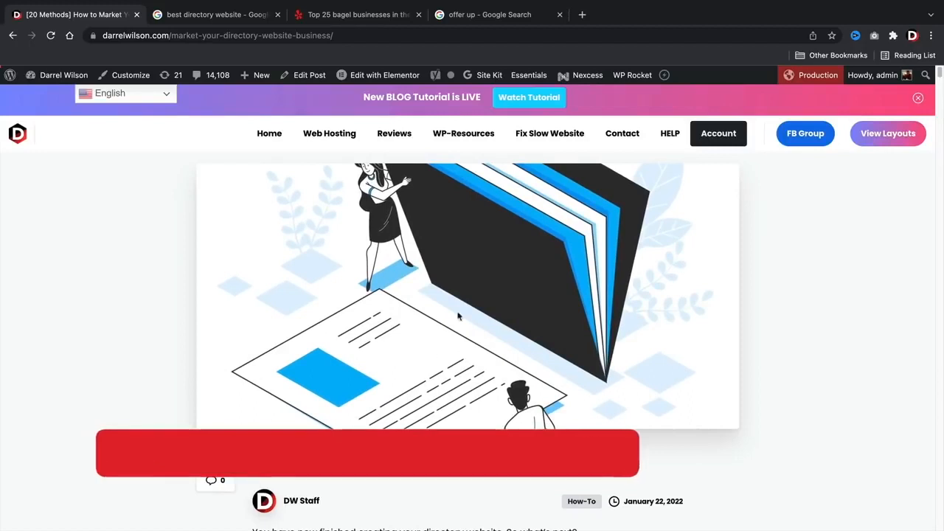
Read the article on marketing a directory website down to its list of methods and jump to the guest posting section.
scroll(332, 352, down, 1)
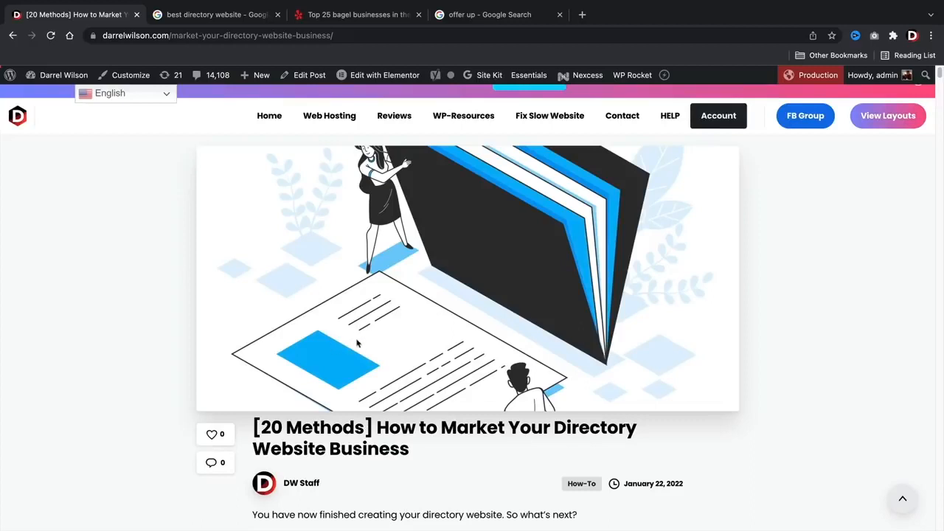
click(166, 94)
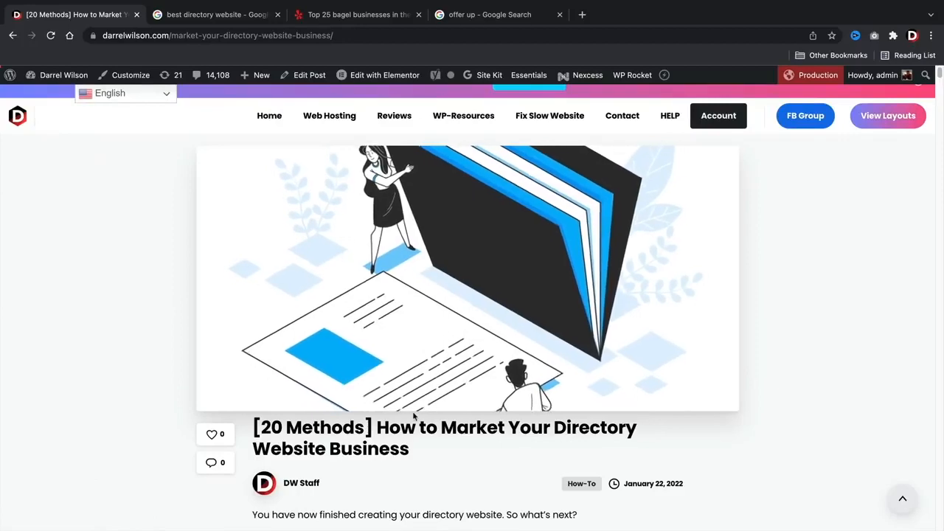
scroll(415, 414, down, 3)
scroll(414, 417, down, 5)
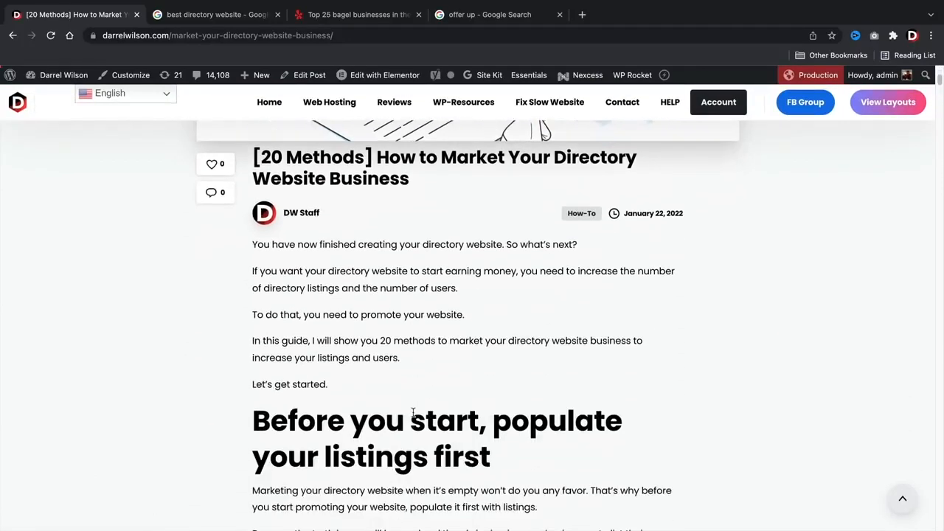
scroll(413, 413, down, 7)
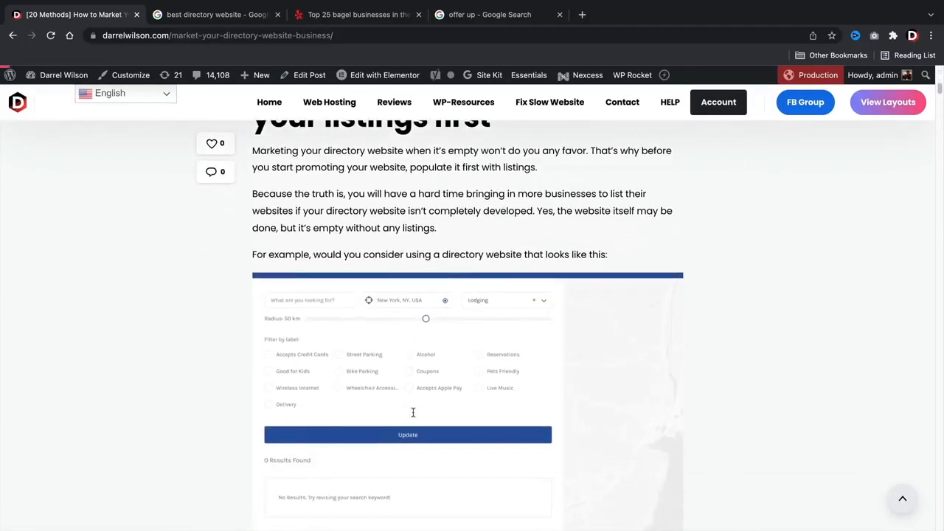
scroll(414, 418, down, 3)
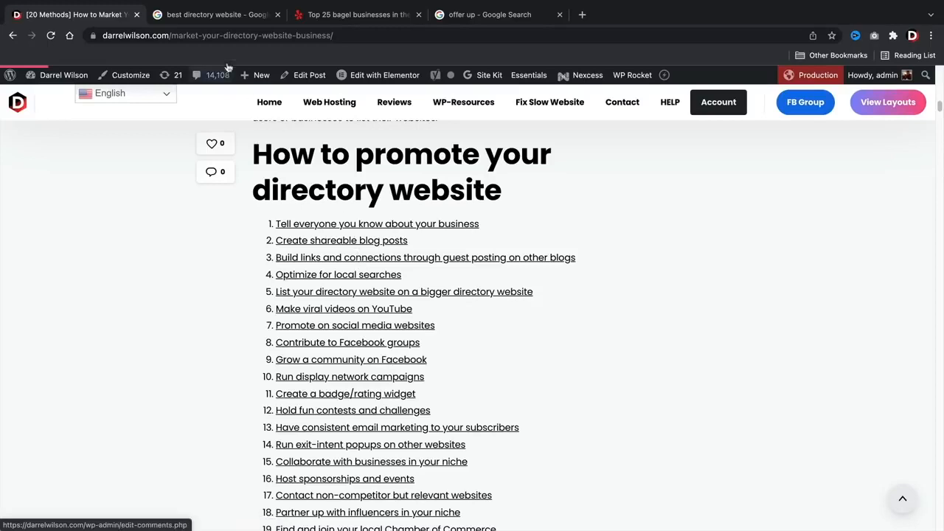
click(330, 257)
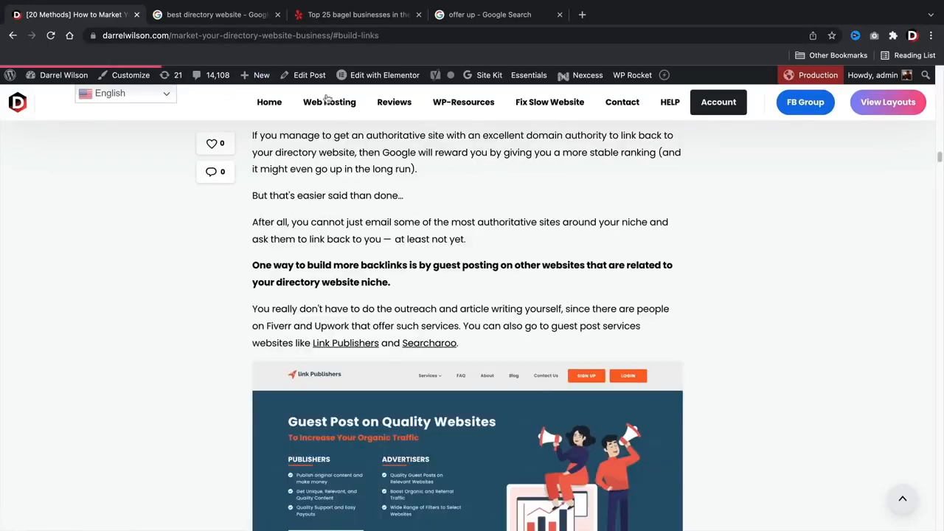
Open the "21 Web Directories That Still Have Value" article from the Google results for best directory website.
click(221, 14)
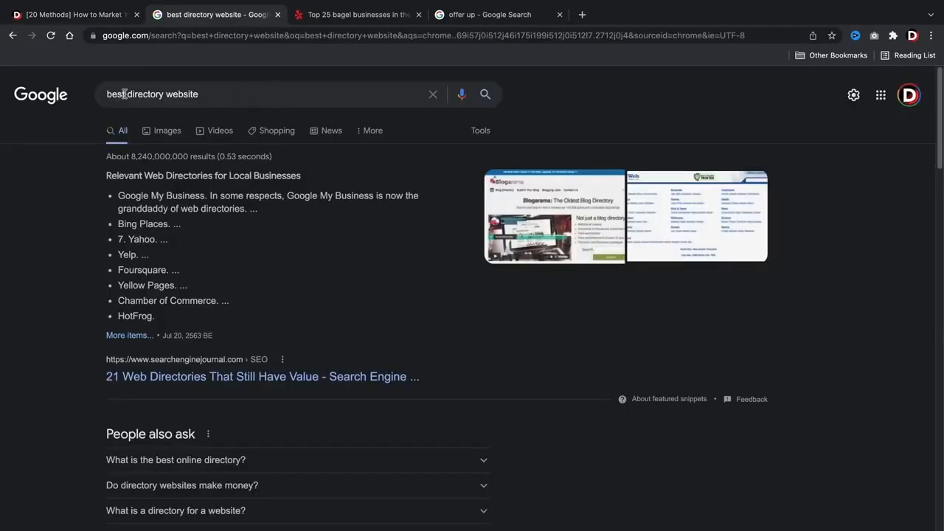
click(183, 380)
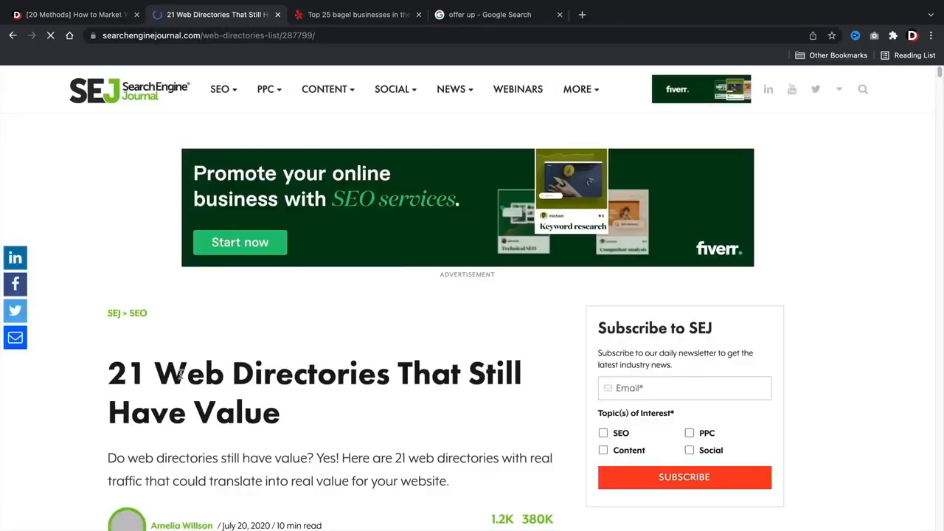
drag(310, 354, 155, 331)
click(155, 332)
Read the "21 Web Directories That Still Have Value" article down to the BOTW entry, dismissing the advertising pop-ups.
scroll(191, 352, down, 4)
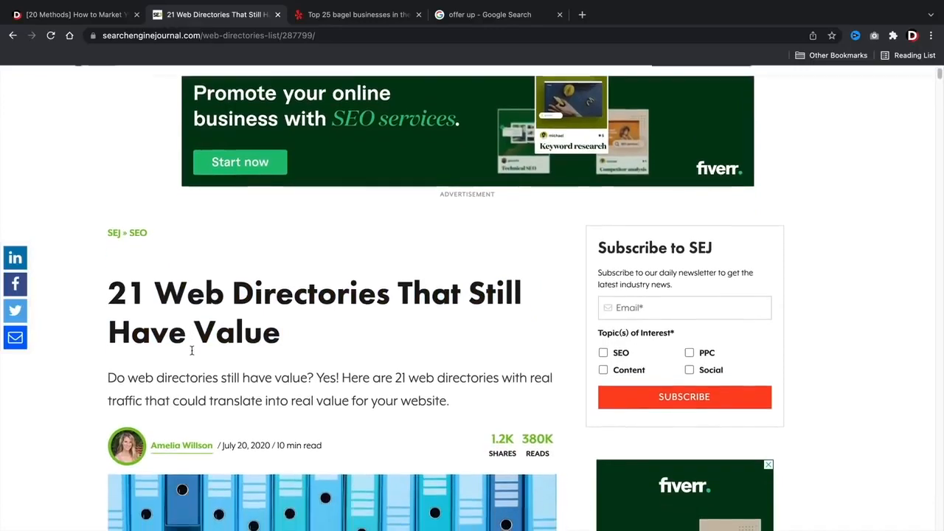
scroll(192, 355, down, 8)
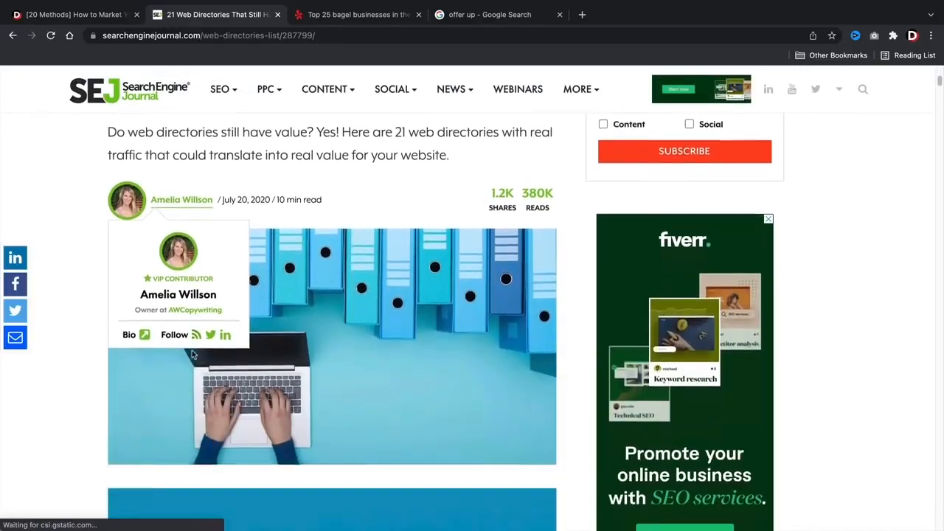
scroll(192, 355, down, 5)
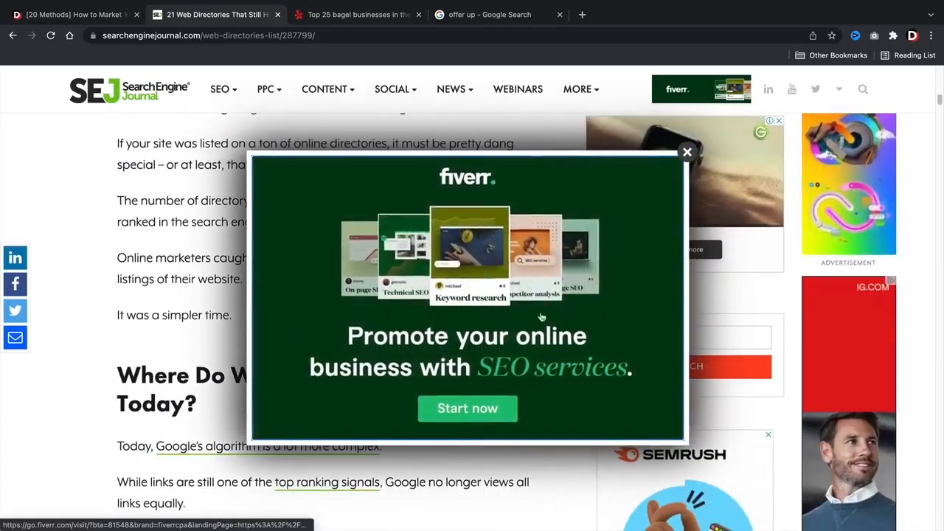
click(687, 152)
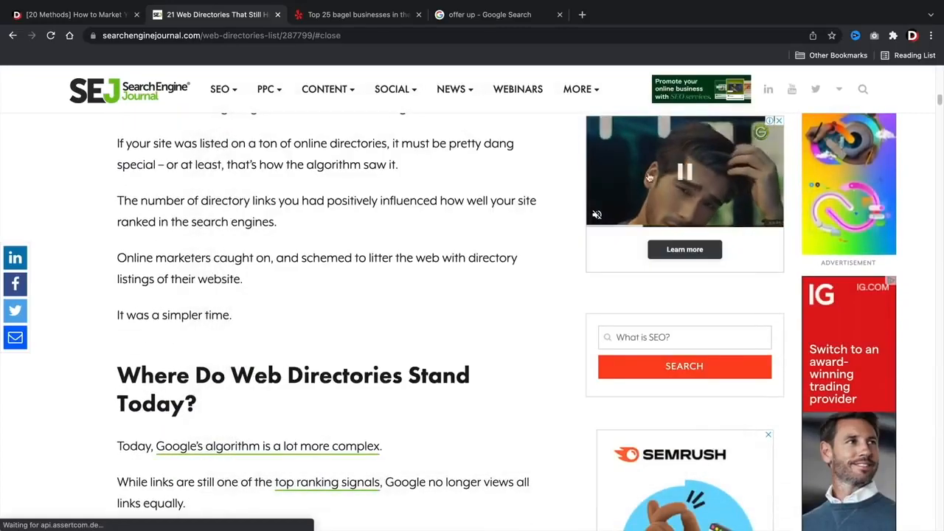
scroll(229, 293, down, 2)
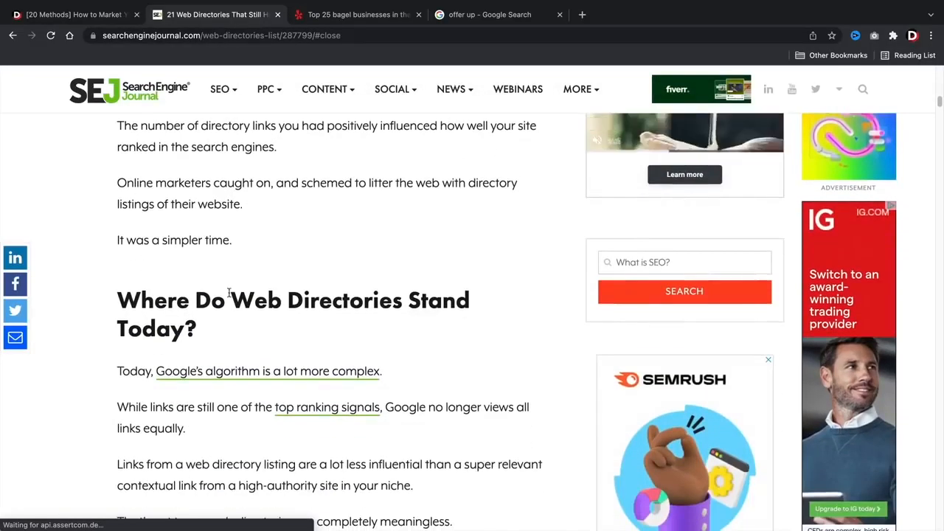
scroll(229, 293, down, 2)
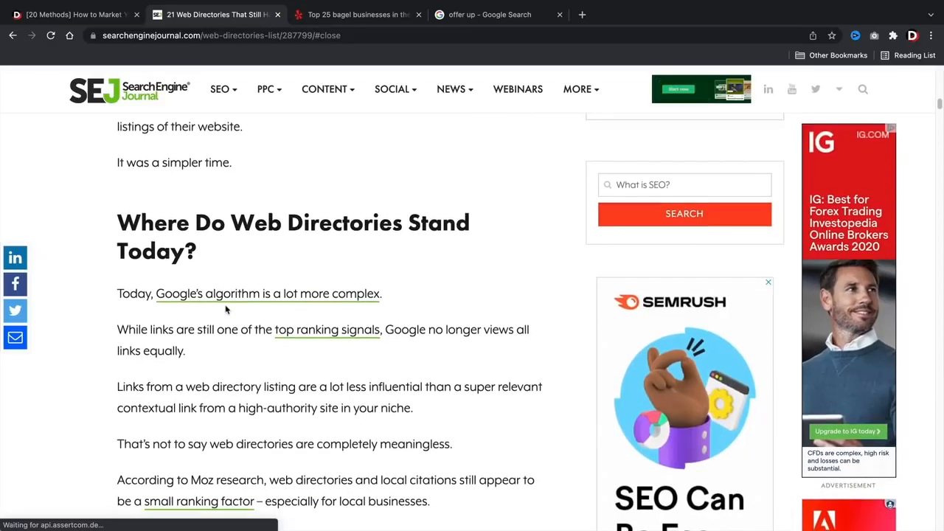
scroll(226, 310, down, 1)
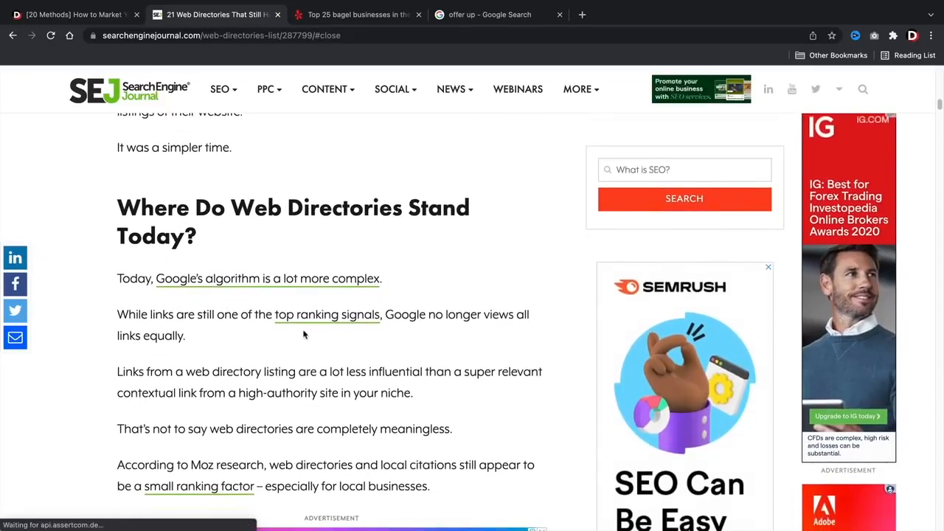
scroll(304, 335, down, 5)
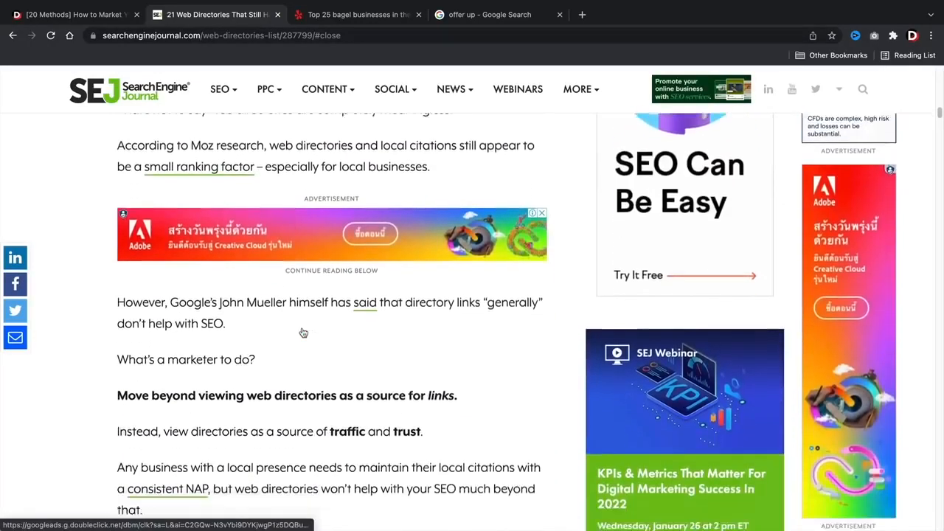
scroll(303, 333, down, 5)
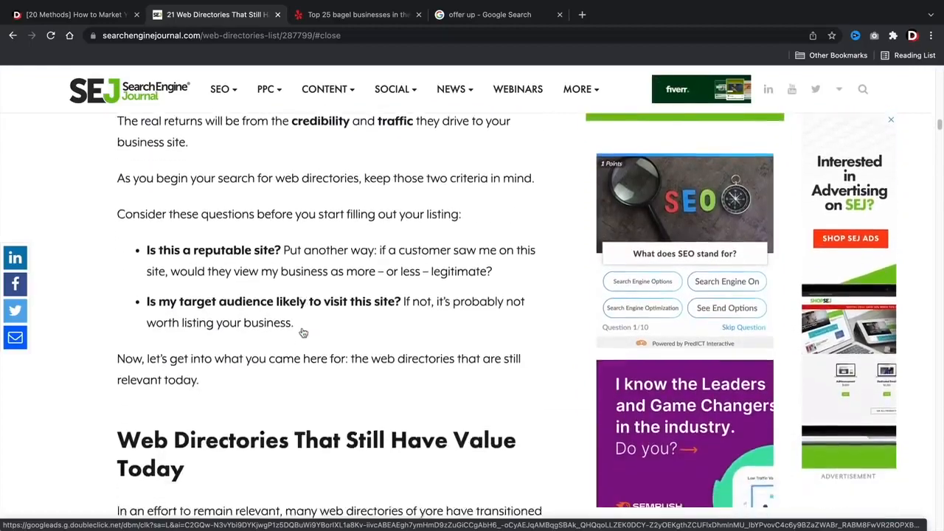
scroll(304, 333, down, 5)
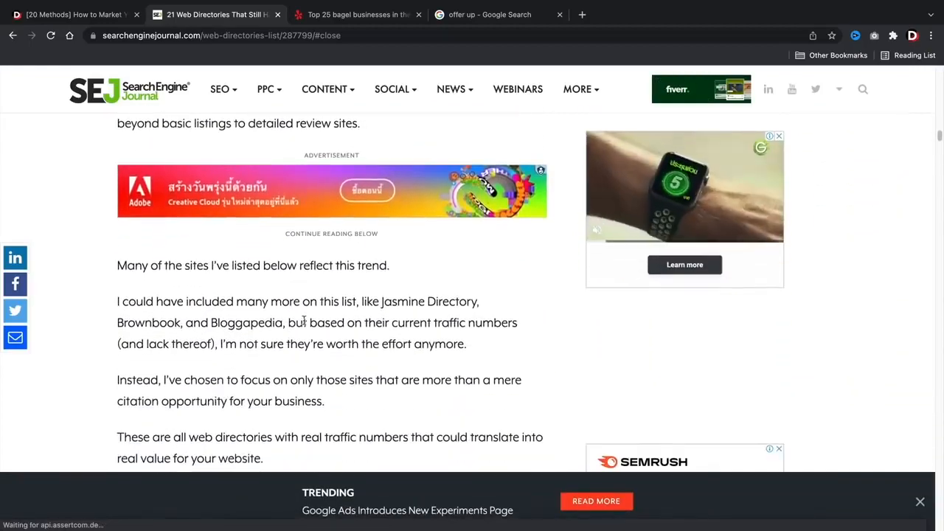
scroll(303, 320, down, 7)
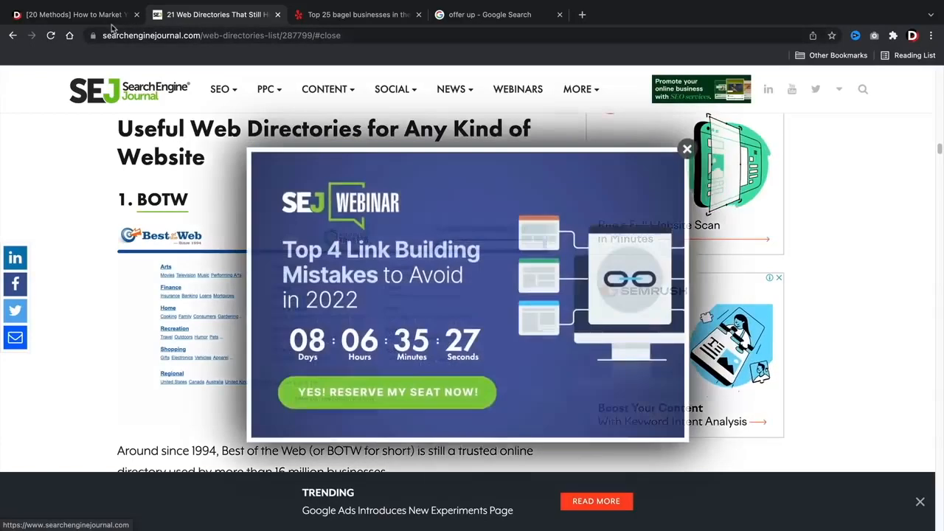
click(687, 152)
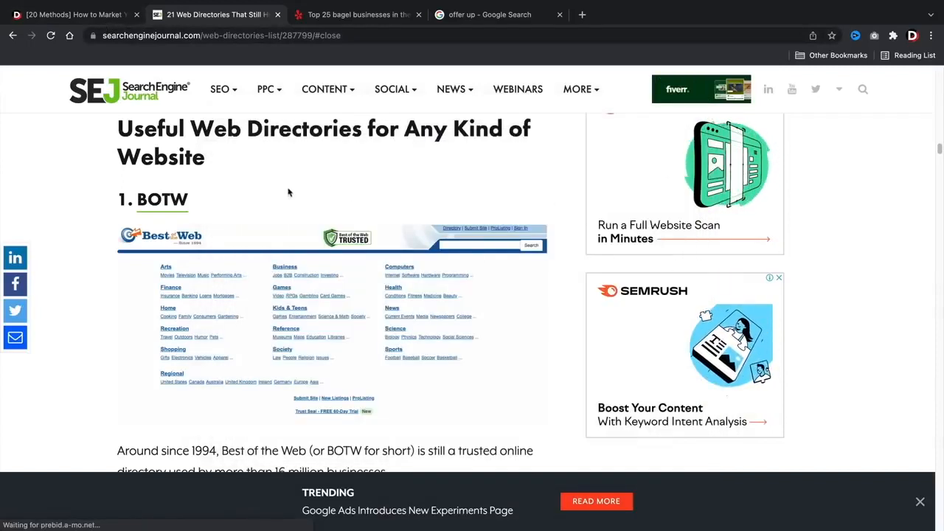
Return to the directory marketing article and highlight the heading of method 3 on guest posting.
click(79, 18)
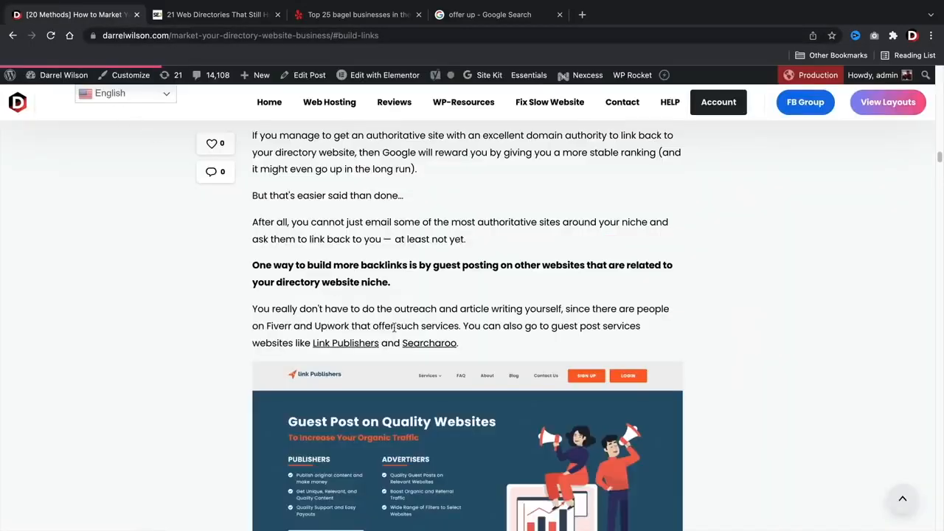
scroll(395, 328, up, 5)
drag(373, 426, 590, 459)
scroll(522, 378, down, 2)
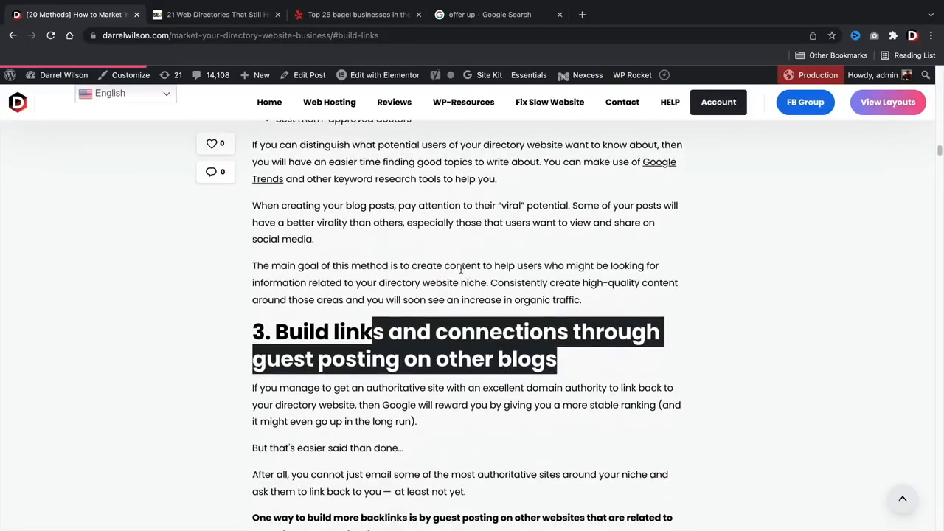
Look through the Yelp blog post on the top 25 bagel businesses, including its U.S. list of linked listings.
click(331, 14)
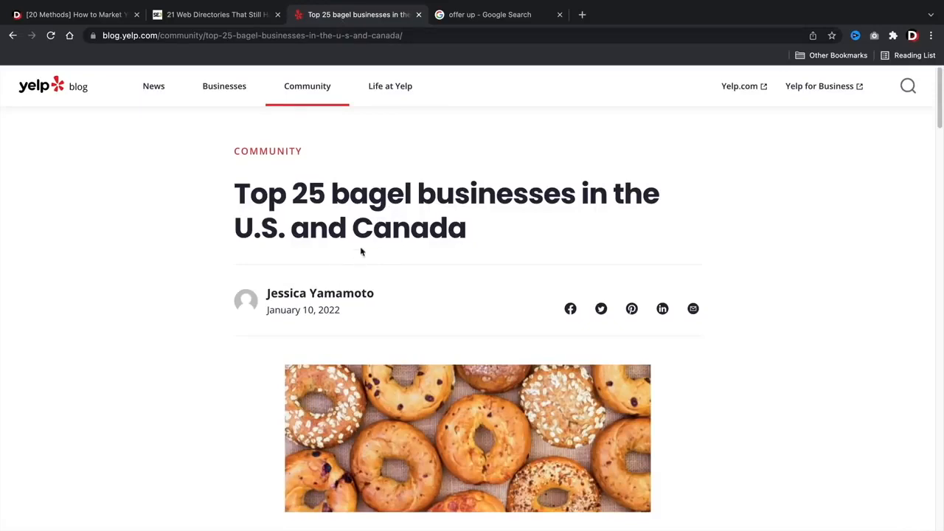
scroll(304, 320, down, 10)
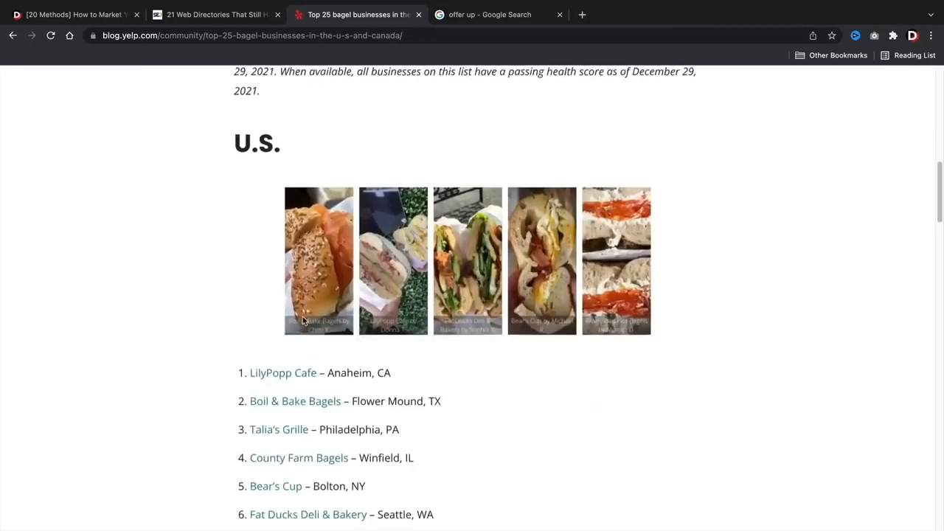
scroll(303, 319, down, 3)
scroll(302, 320, up, 1)
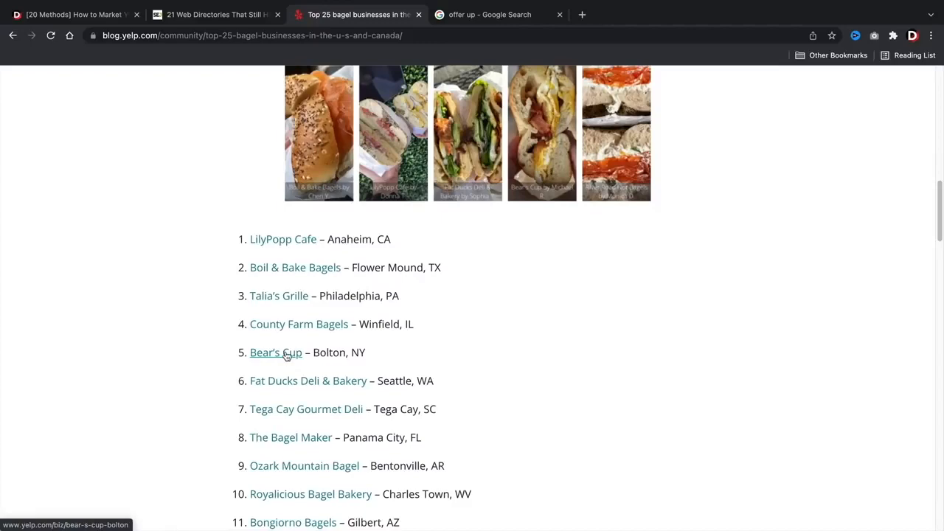
scroll(287, 355, up, 12)
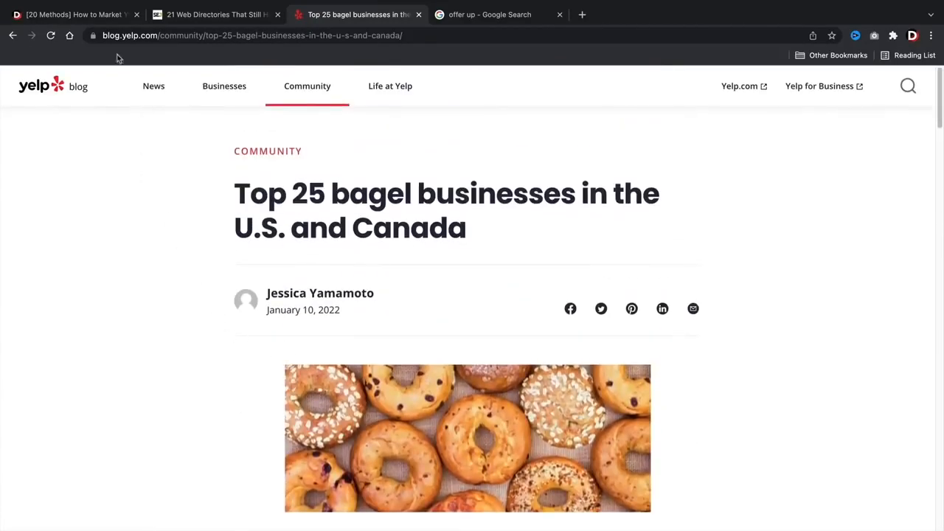
Review the marketing article's full list of promotion methods and check the Google results for offer up.
click(97, 22)
scroll(341, 367, up, 15)
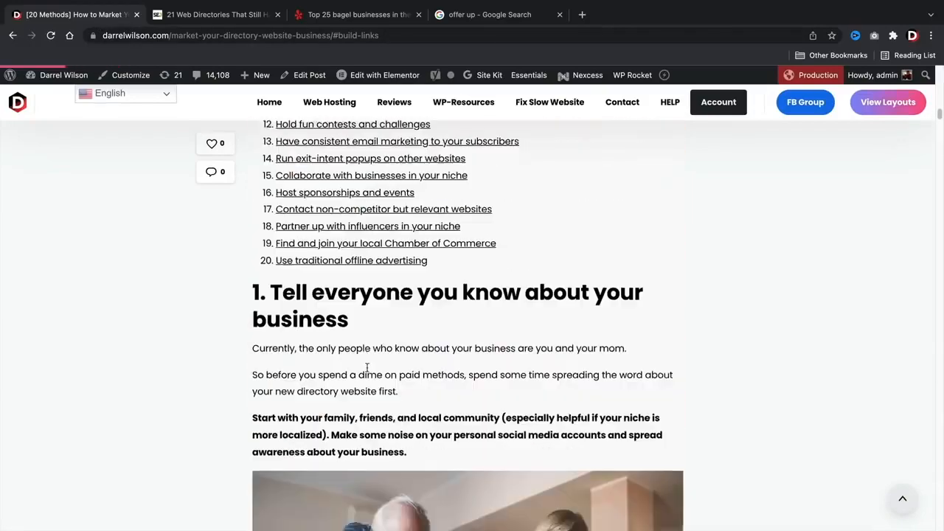
scroll(370, 371, down, 3)
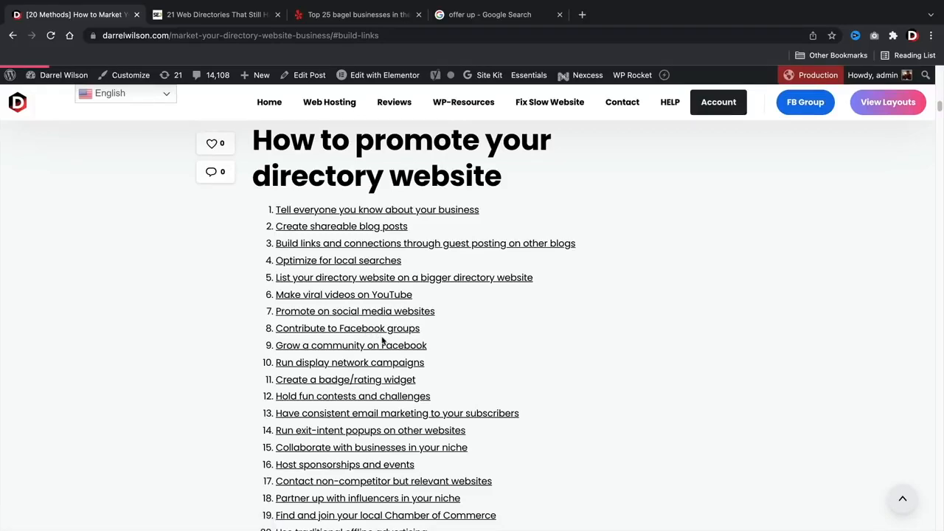
scroll(384, 336, down, 1)
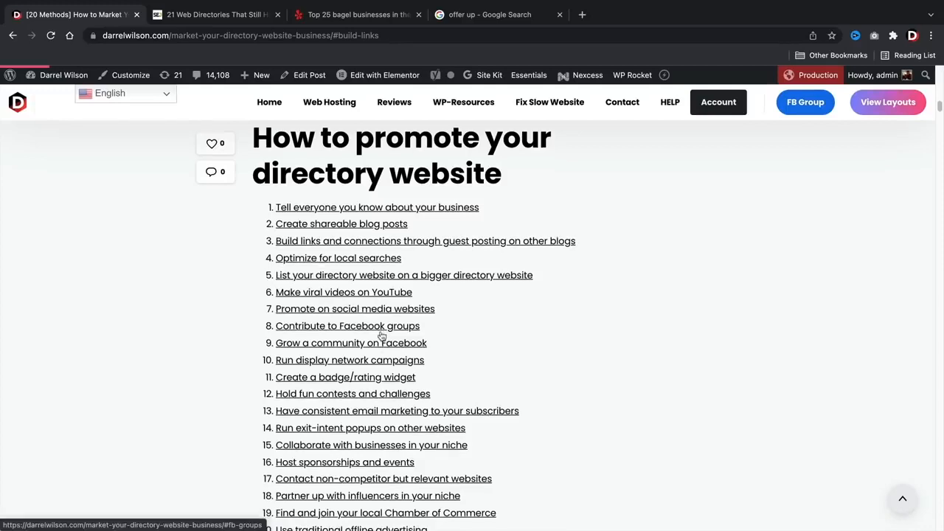
scroll(207, 371, down, 2)
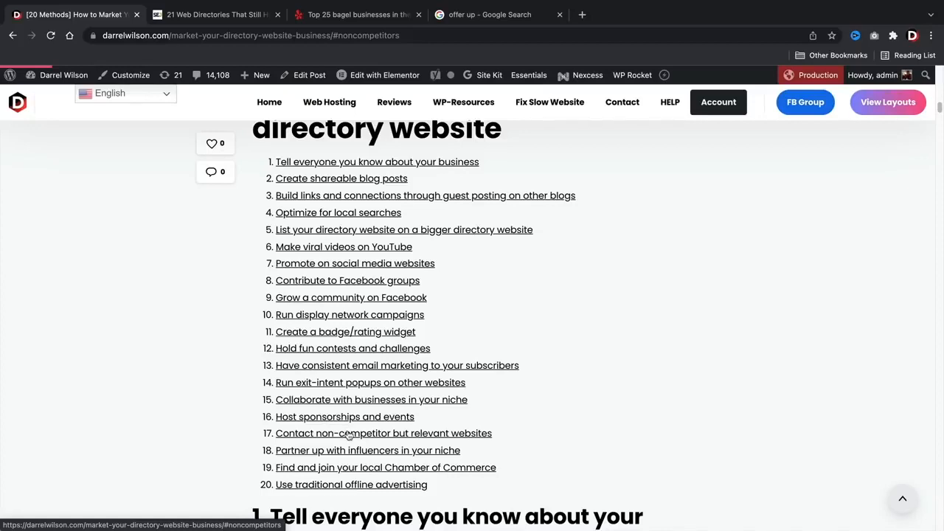
click(479, 21)
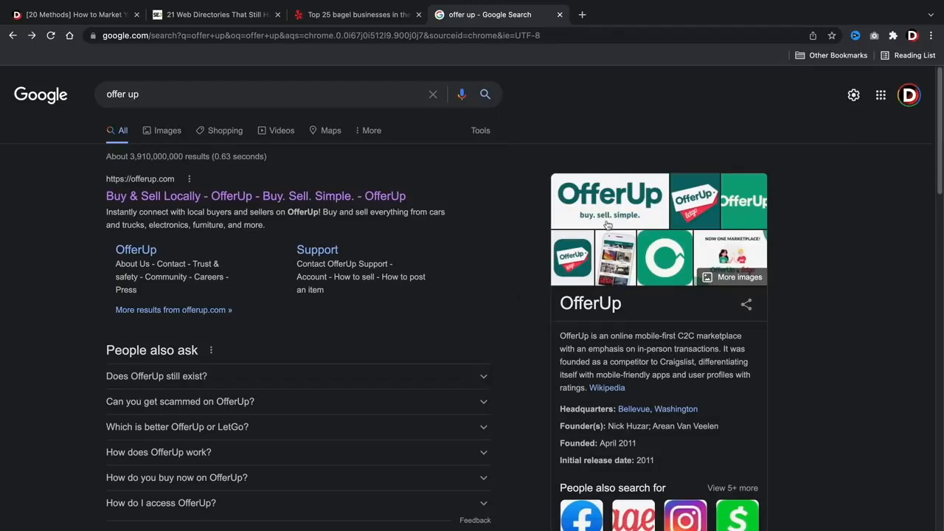
Jump to method 18 in the marketing article and read about partnering with influencers and the websites for finding them.
click(87, 18)
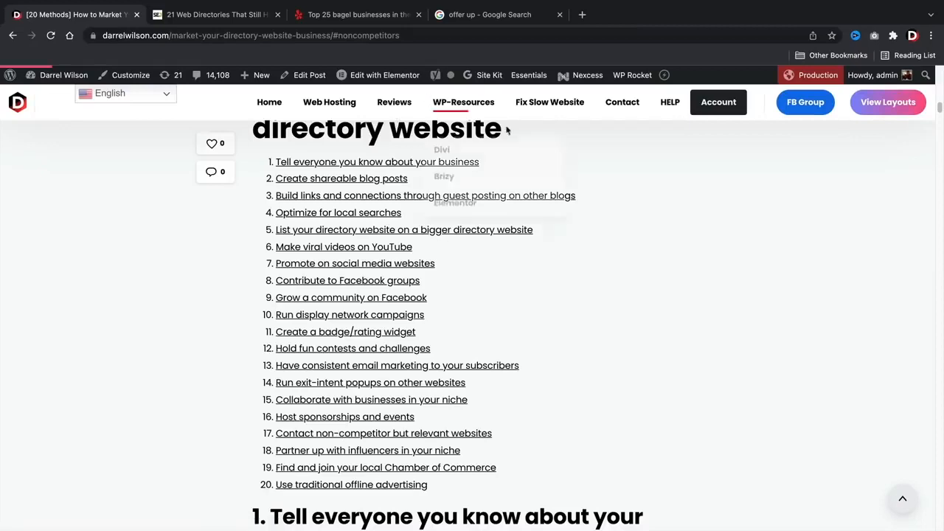
click(392, 450)
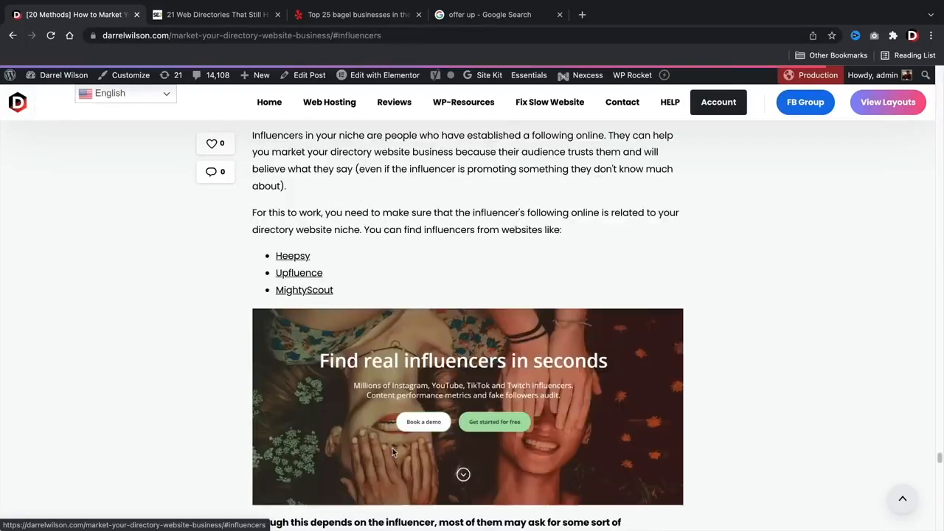
scroll(612, 385, up, 1)
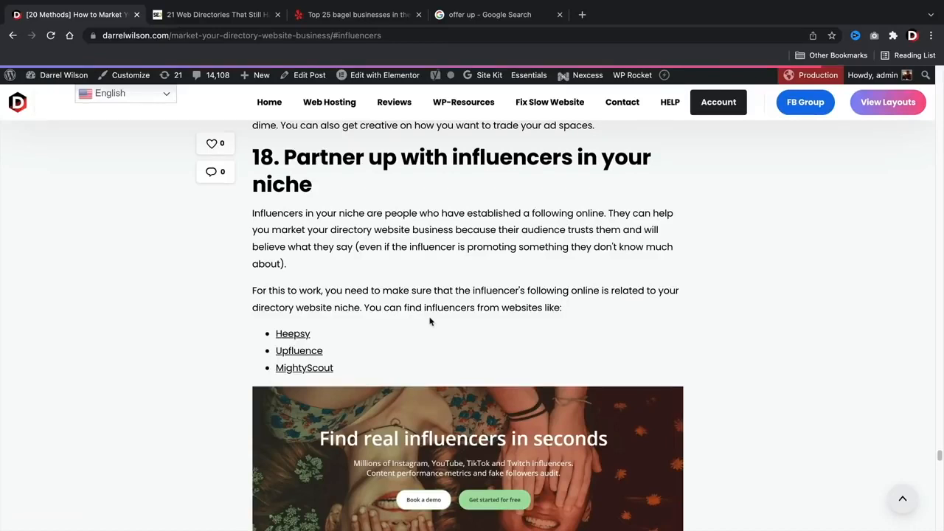
scroll(430, 322, down, 1)
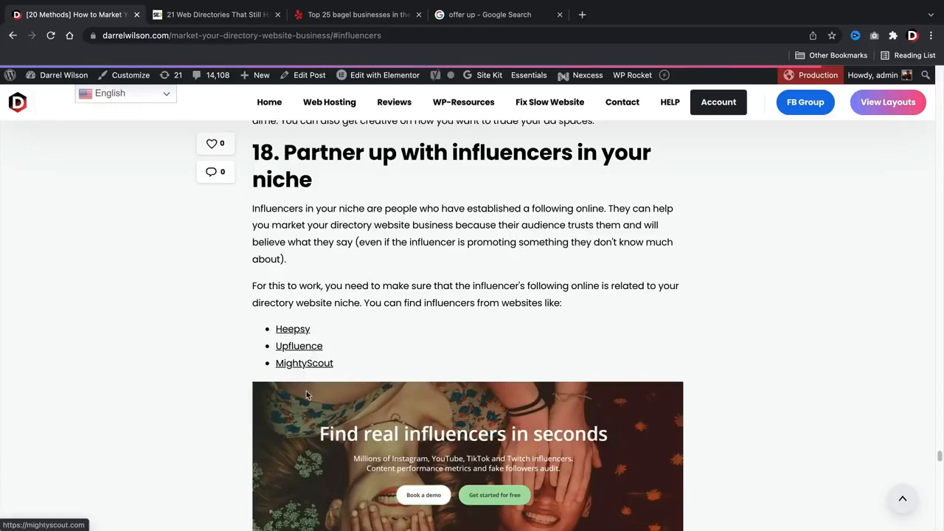
scroll(306, 391, down, 1)
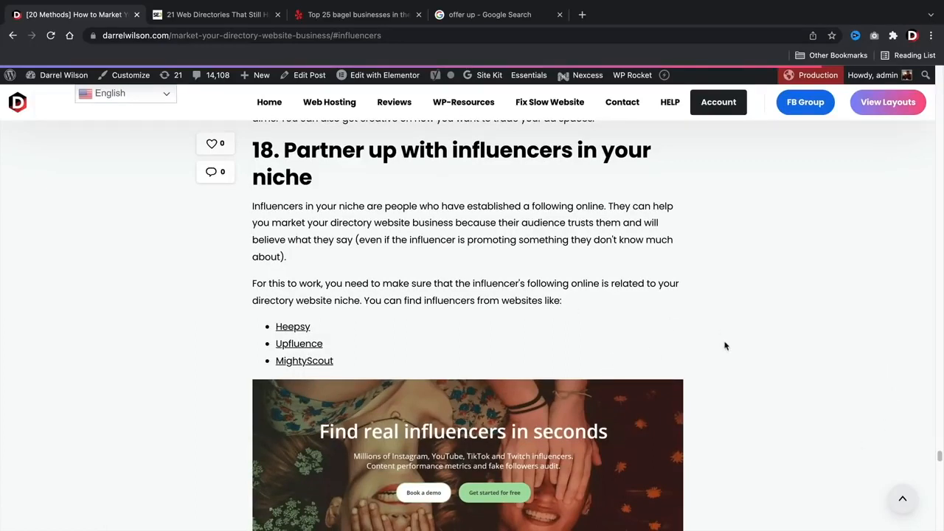
scroll(724, 345, down, 1)
scroll(725, 346, down, 1)
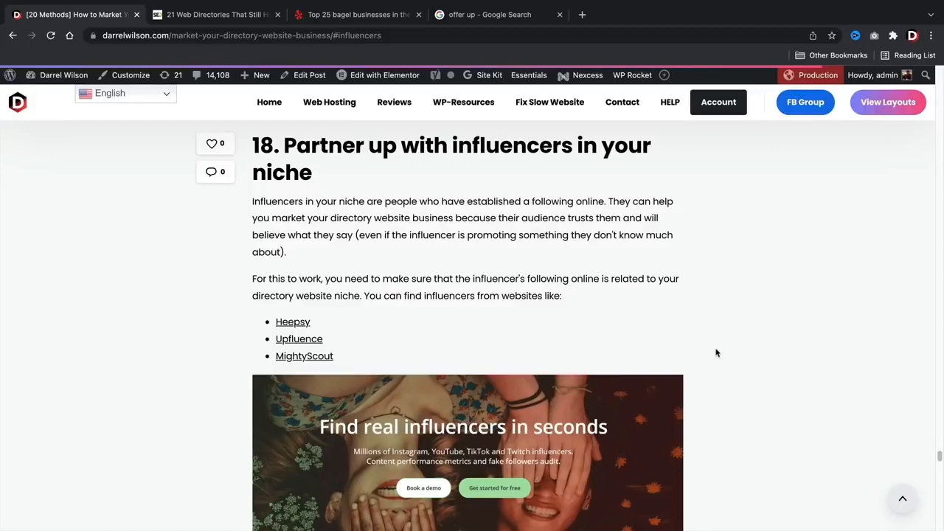
Read on to method 19 about joining the local Chamber of Commerce and highlight part of its heading.
scroll(715, 352, down, 4)
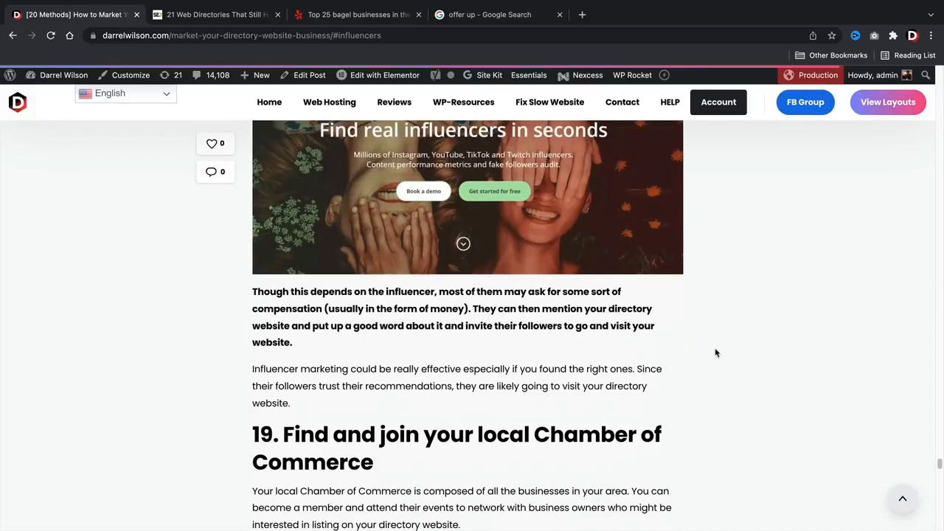
scroll(715, 353, down, 5)
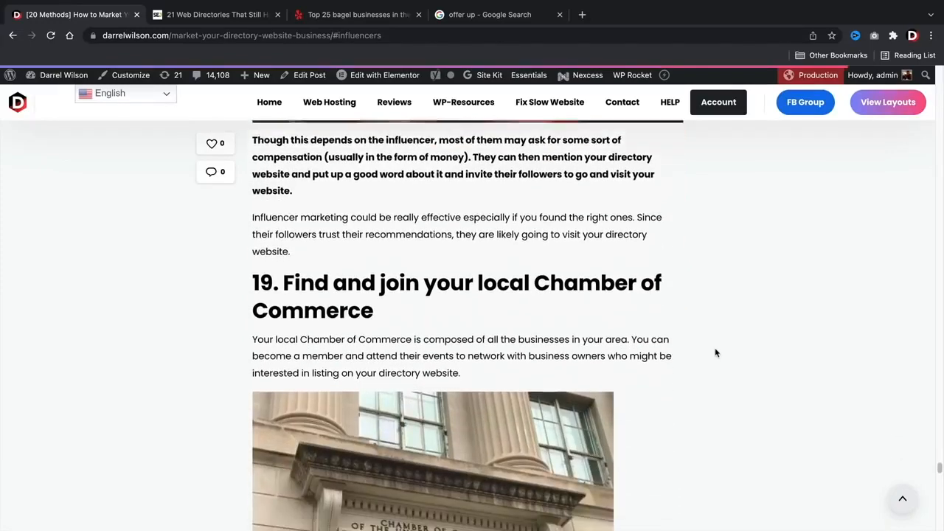
scroll(651, 215, up, 2)
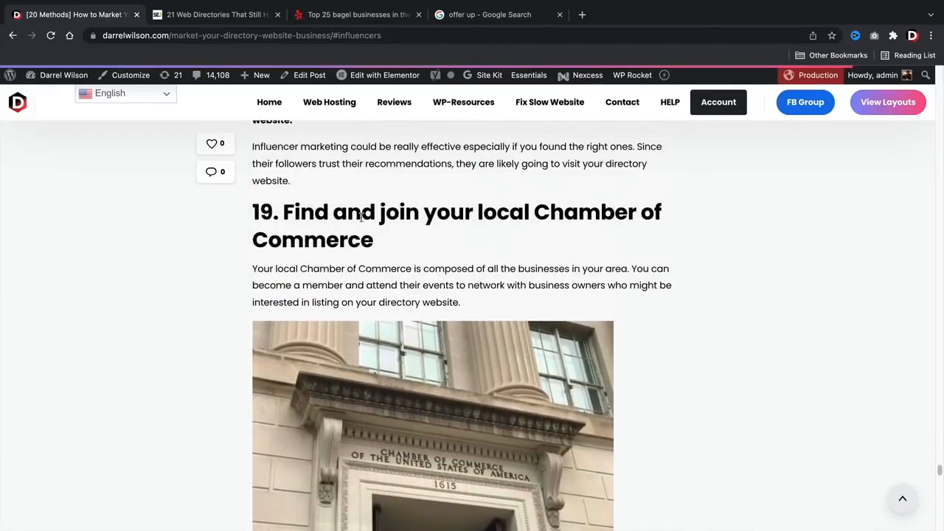
drag(333, 209, 365, 243)
click(366, 246)
Revisit the marketing article's list of promotion methods and highlight the title of the Yelp bagel businesses post.
drag(940, 474, 922, 106)
scroll(709, 303, down, 4)
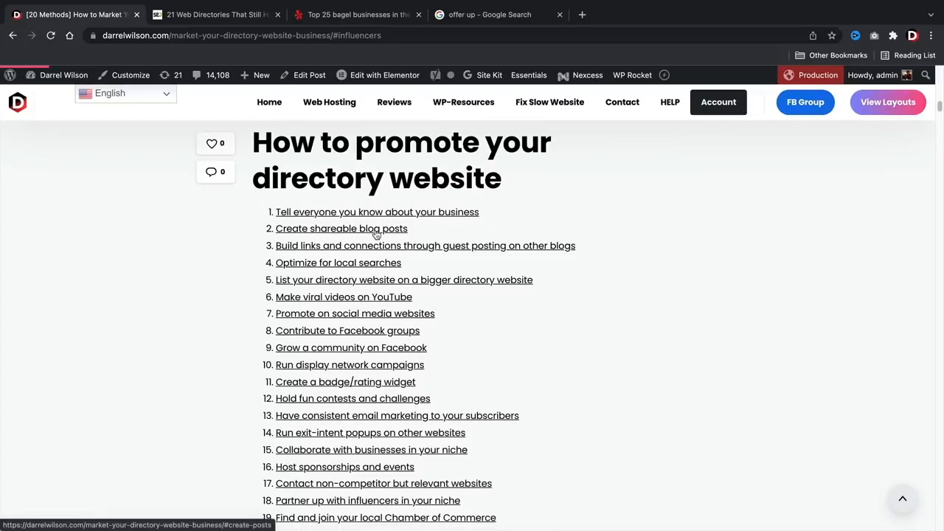
click(330, 23)
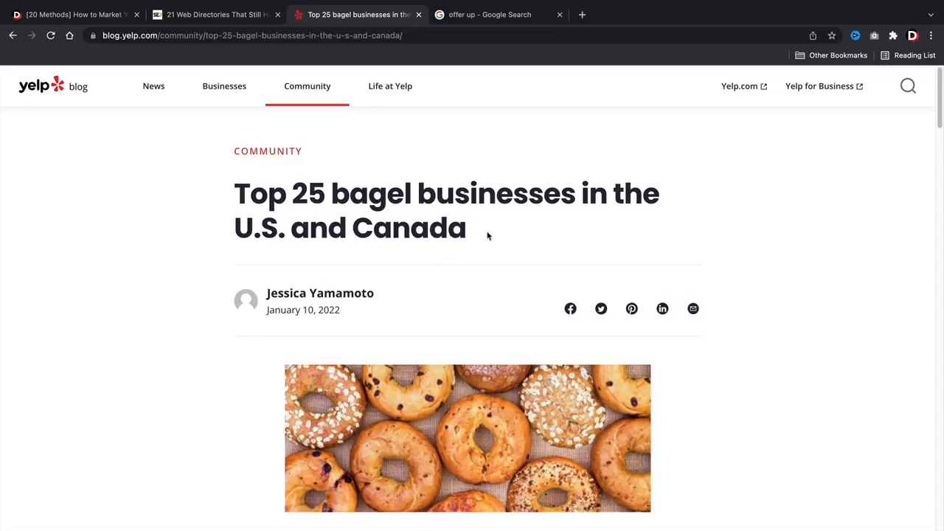
drag(487, 234, 226, 209)
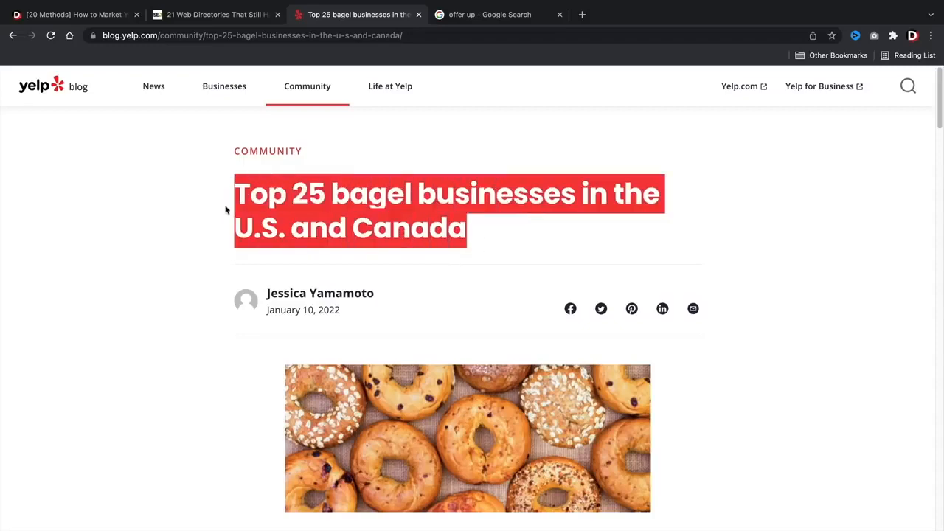
Clear the title highlight in the Yelp bagel post and read through its ranked U.S. and Canada business lists.
click(237, 218)
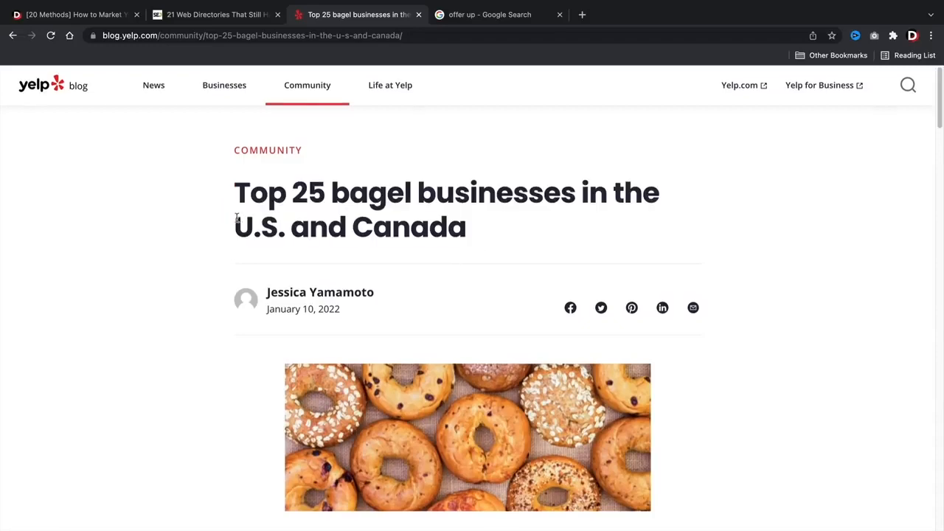
scroll(235, 222, down, 3)
scroll(235, 223, down, 12)
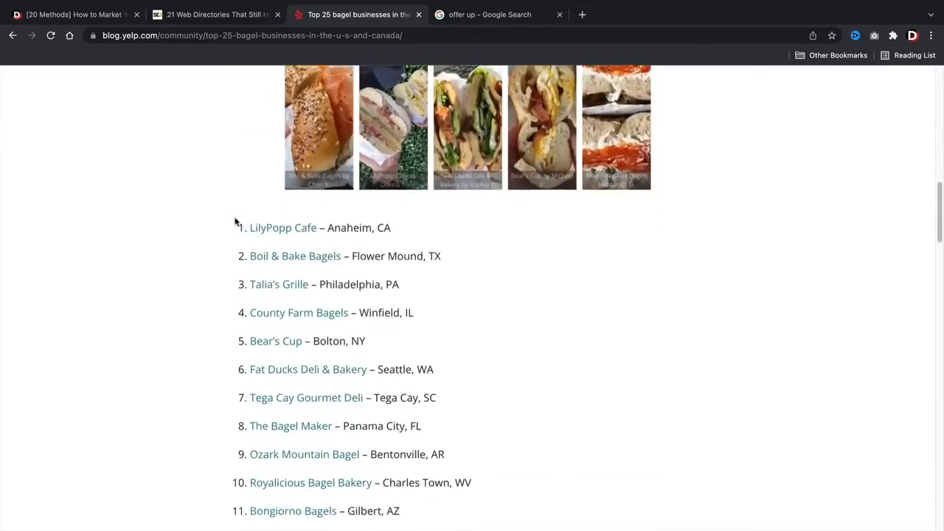
scroll(236, 222, down, 5)
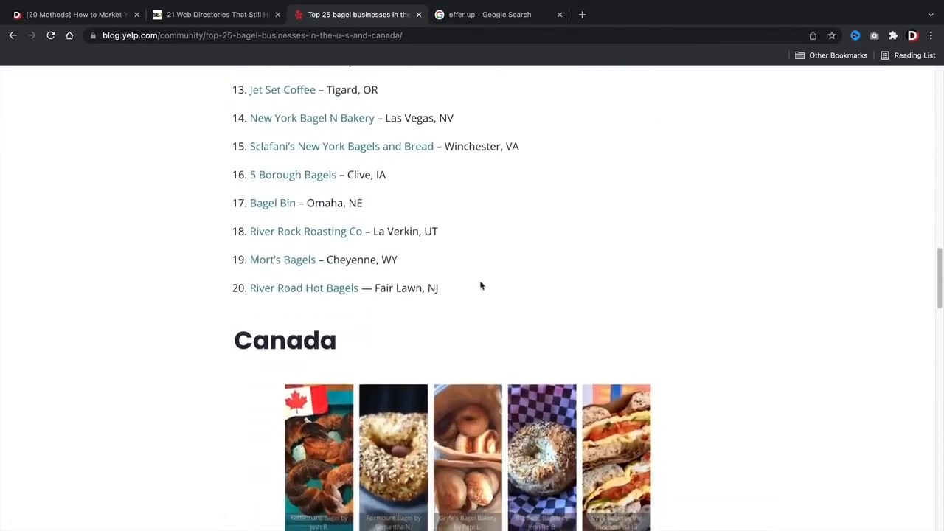
scroll(398, 328, up, 16)
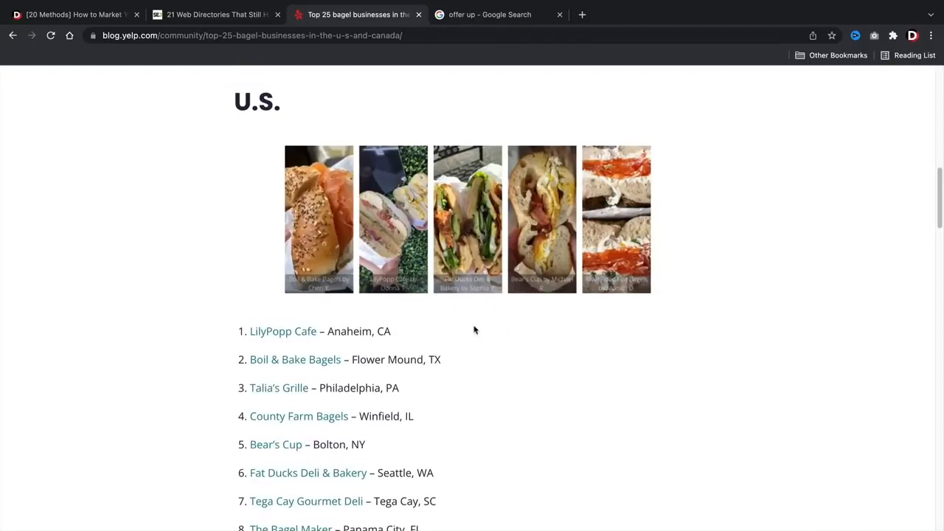
scroll(475, 330, down, 2)
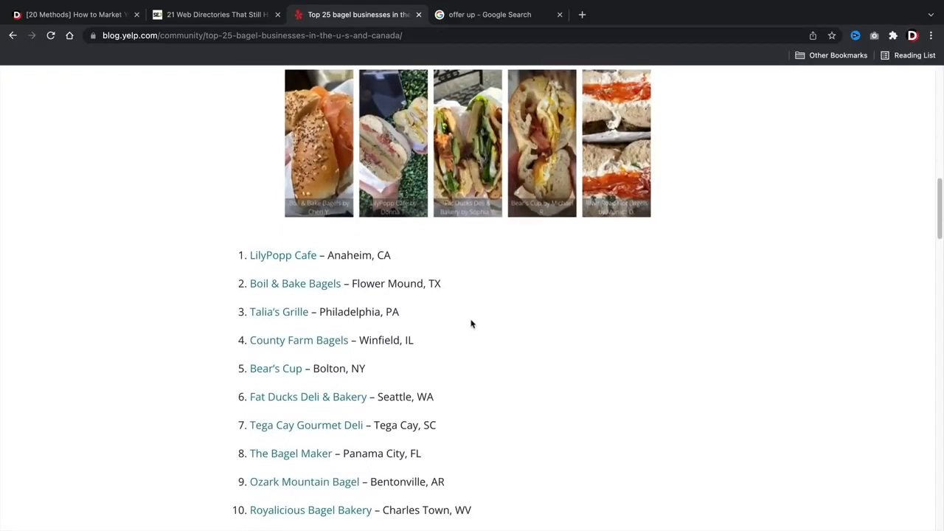
scroll(471, 324, down, 7)
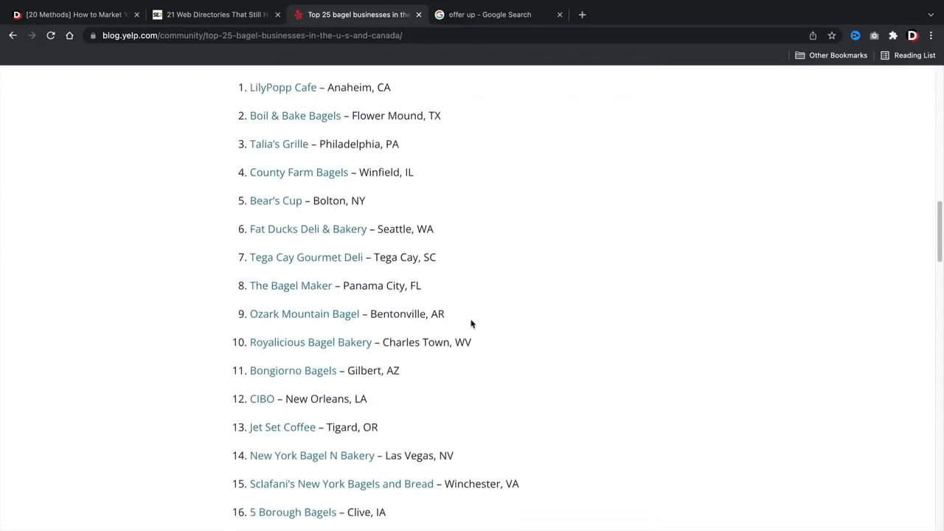
scroll(471, 323, down, 6)
scroll(471, 324, down, 6)
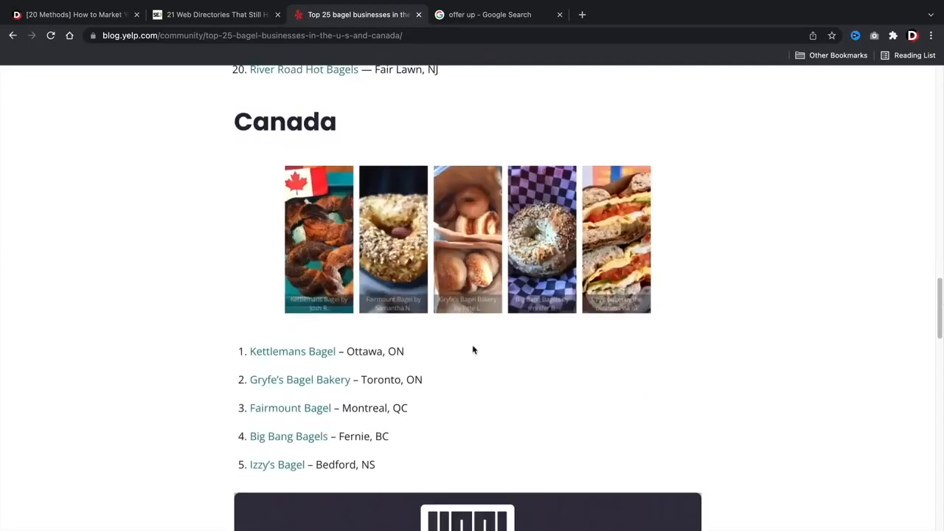
scroll(470, 354, down, 3)
scroll(471, 354, down, 8)
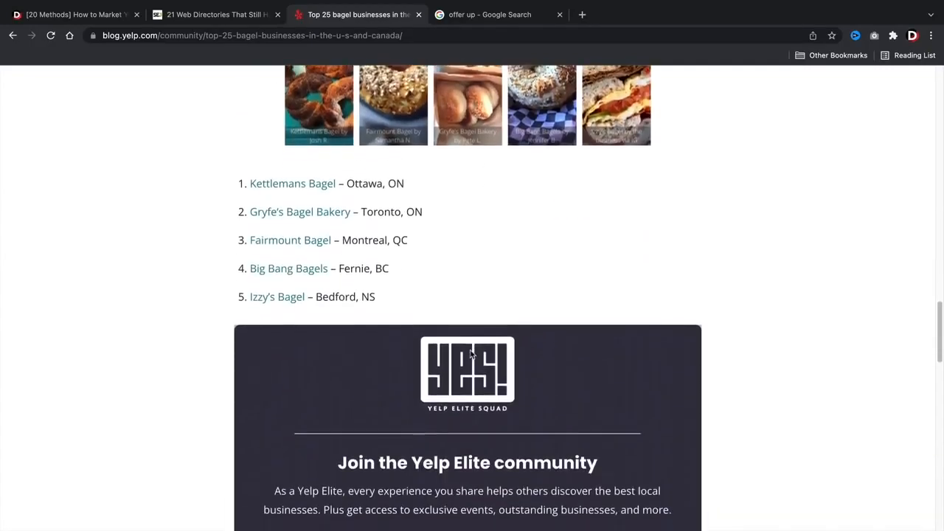
Browse the Google results for offer up and continue to page 3 to examine coverage of the OfferUp marketplace.
click(491, 20)
scroll(290, 374, down, 6)
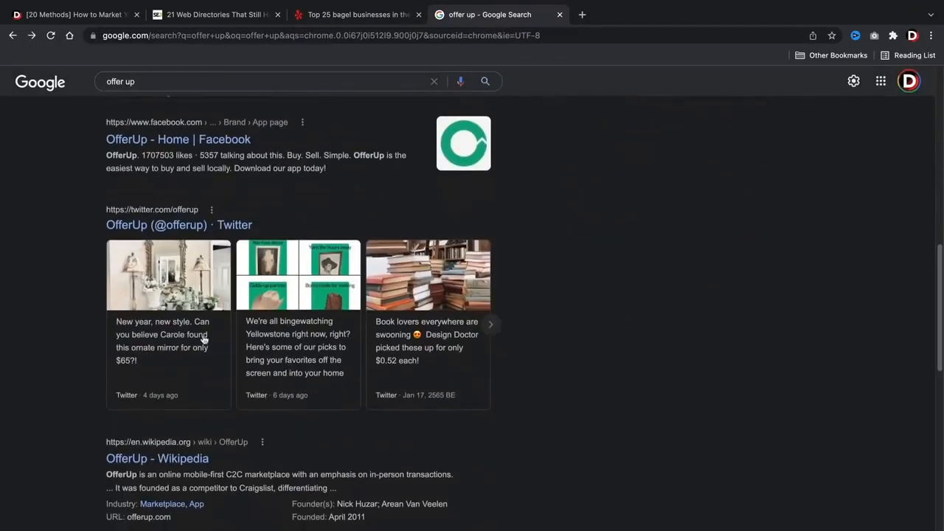
scroll(286, 384, down, 3)
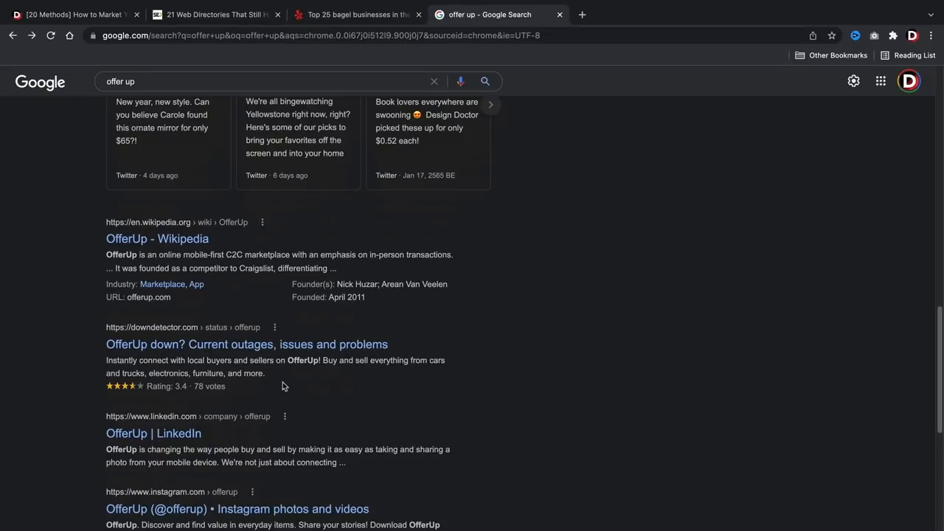
scroll(283, 383, down, 5)
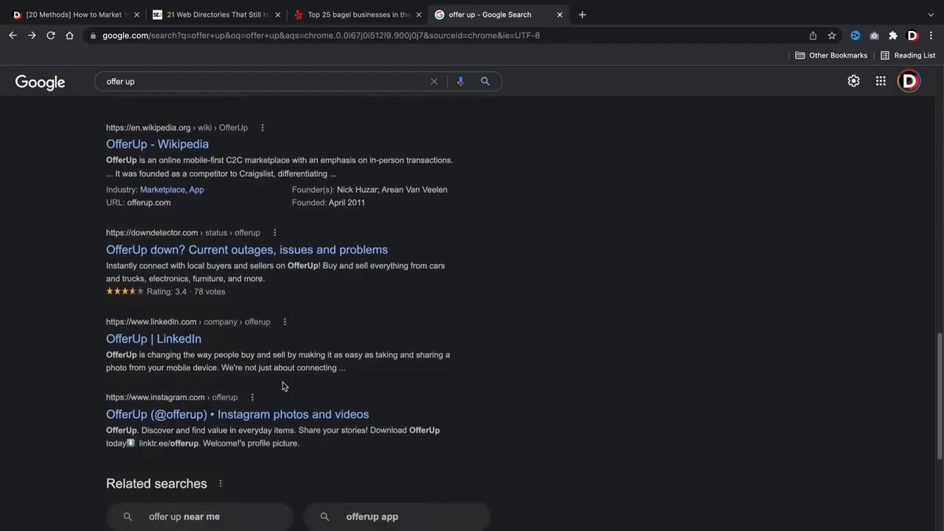
scroll(271, 334, down, 1)
click(252, 439)
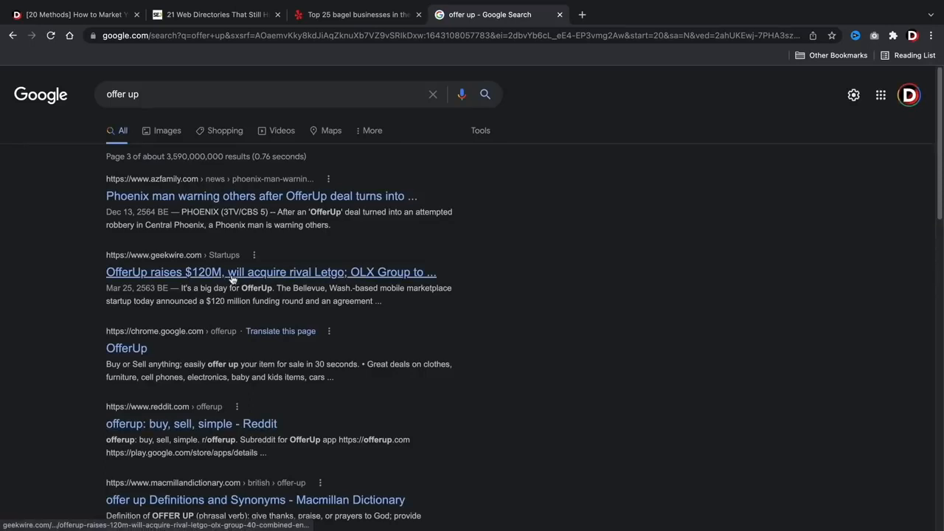
click(244, 272)
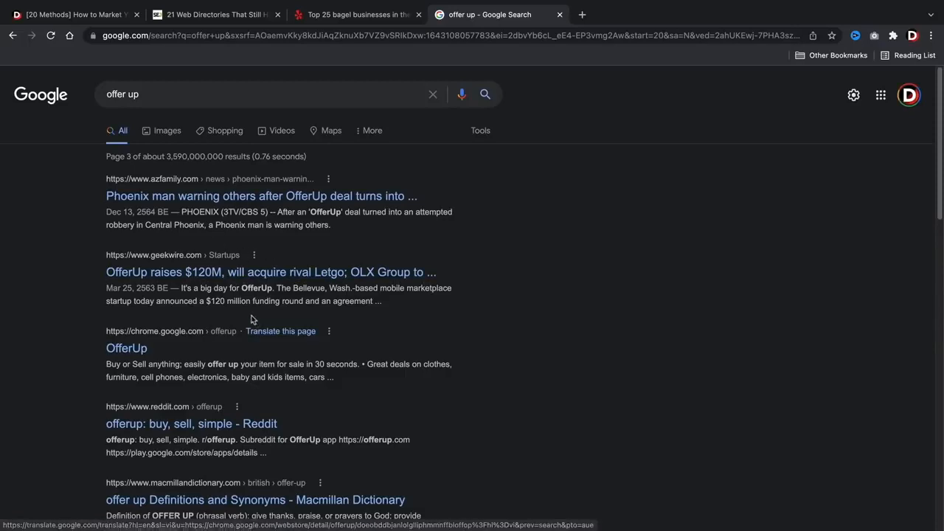
scroll(251, 315, down, 2)
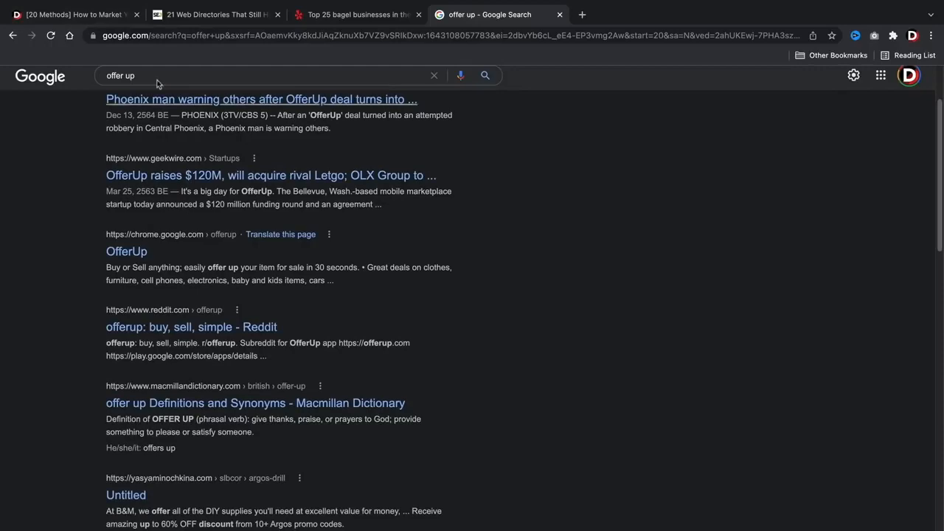
Return to the directory marketing article and look over its list of 20 promotion methods and the section just before it.
click(115, 22)
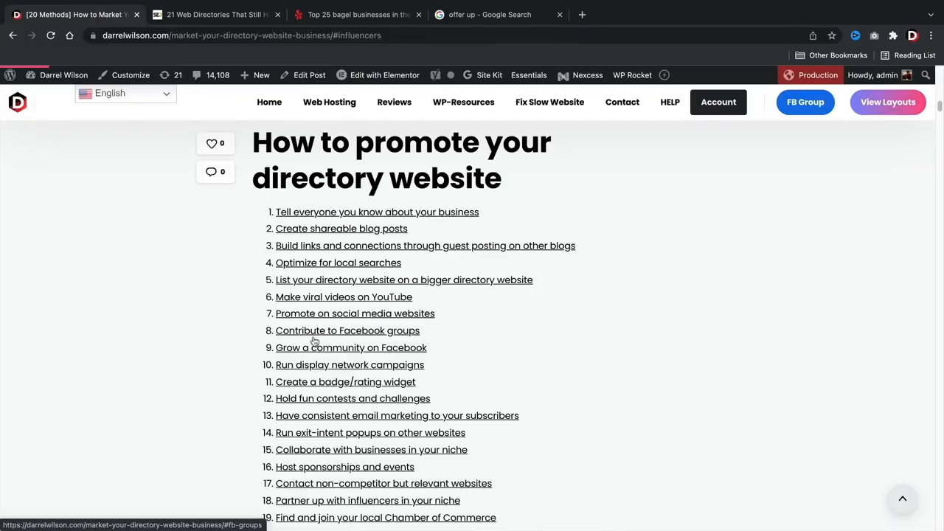
scroll(314, 340, down, 1)
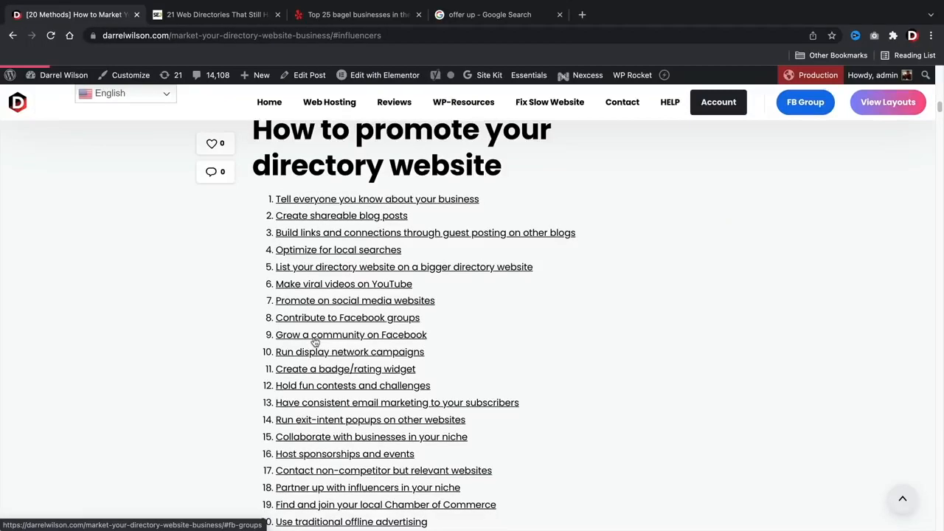
scroll(315, 342, down, 1)
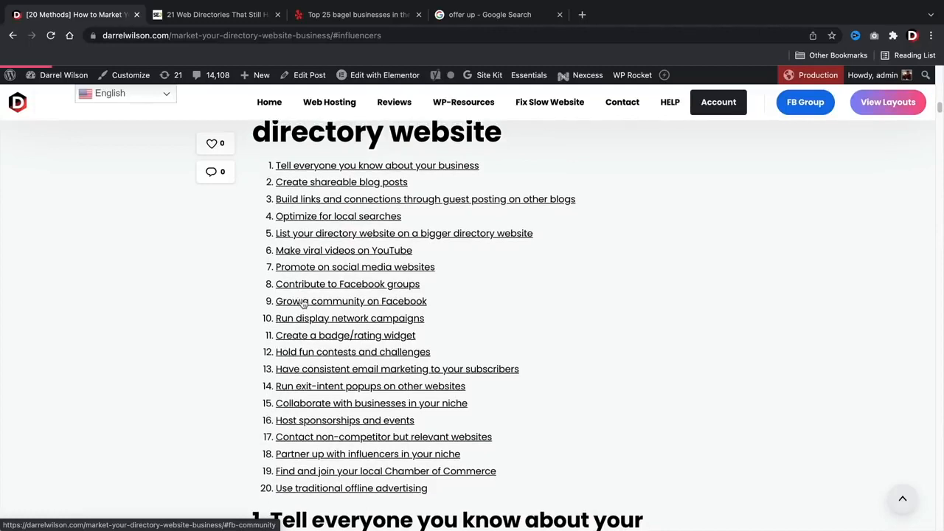
scroll(302, 302, up, 15)
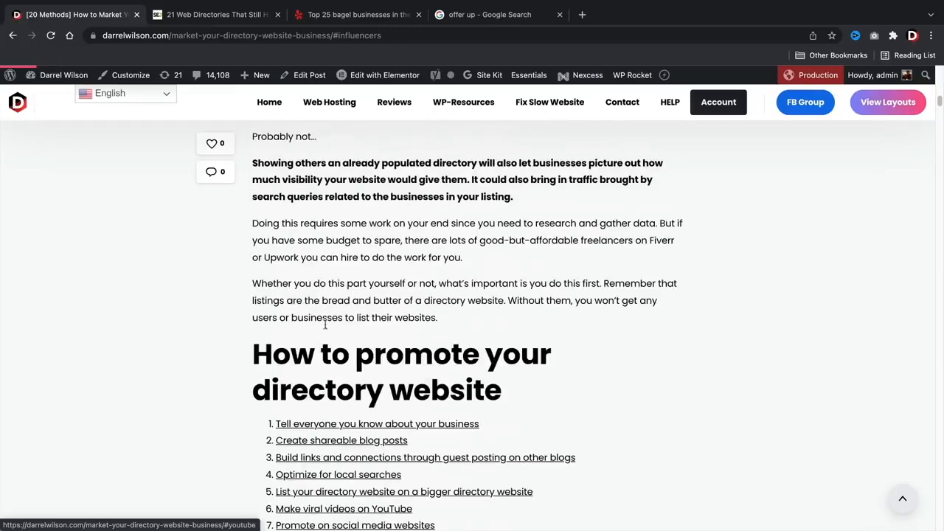